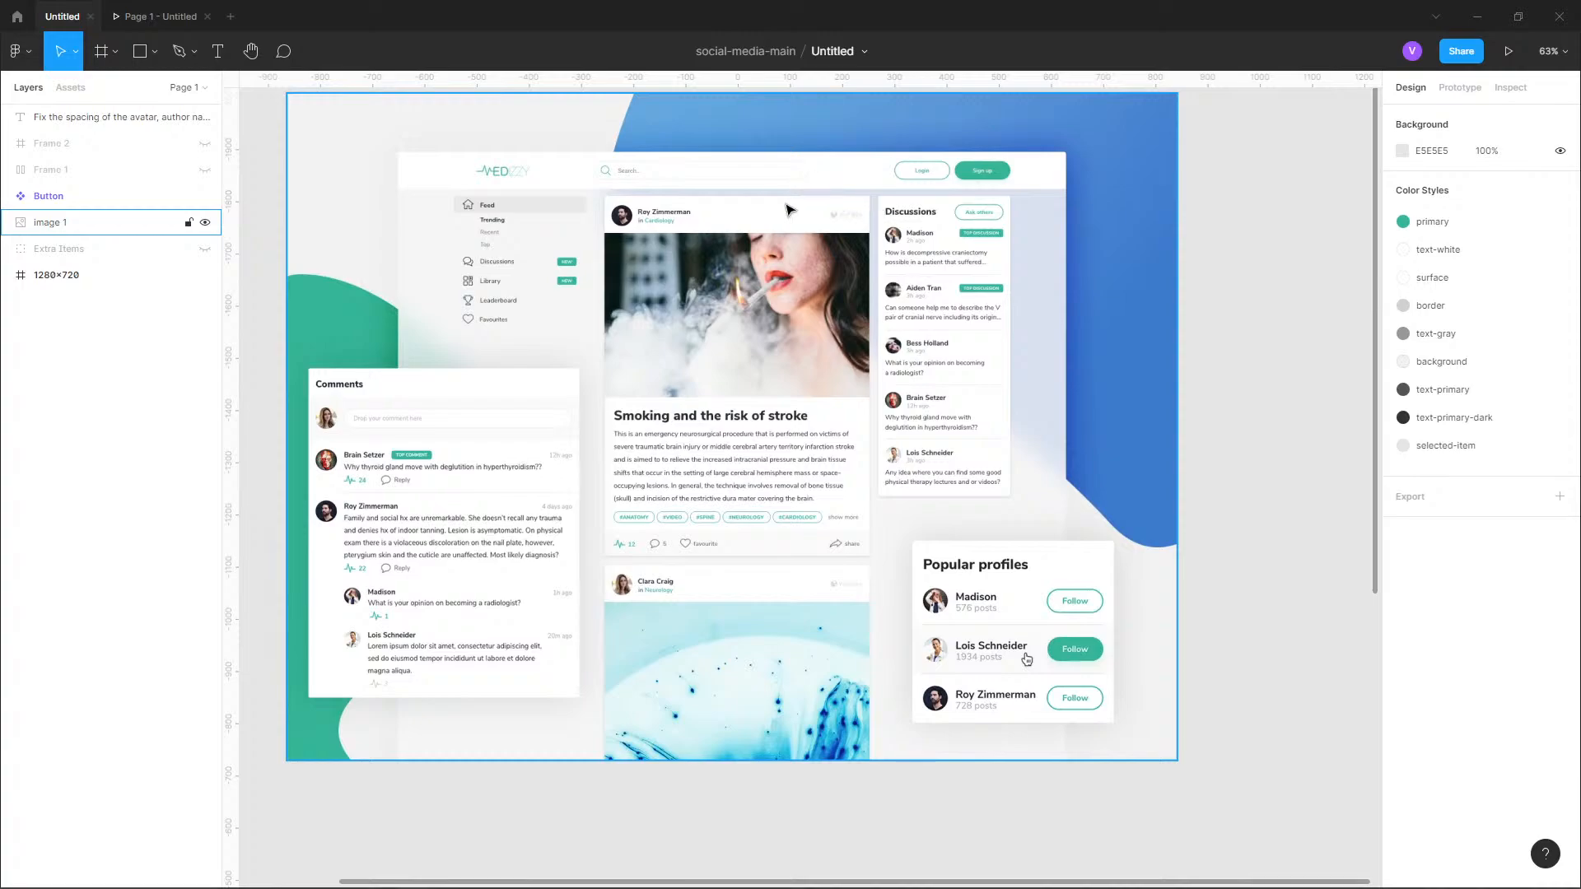
Review the reference design and delete the spacing notes beside the 1280×720 frame.
scroll(739, 225, "down", 5)
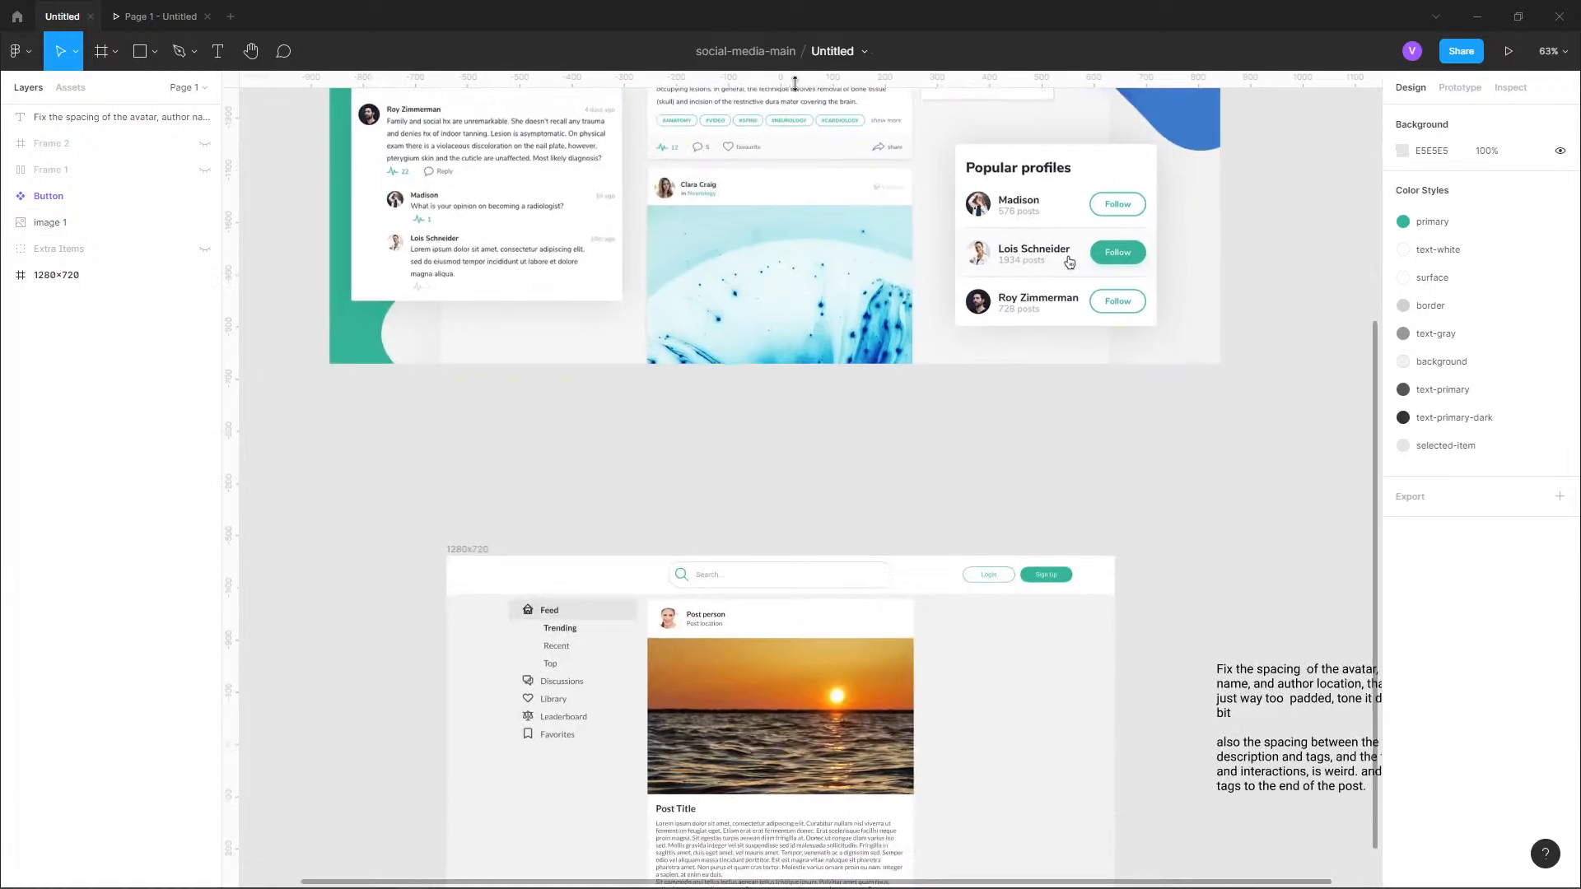
scroll(790, 519, "up", 6)
left_click_drag(922, 248, 886, 267)
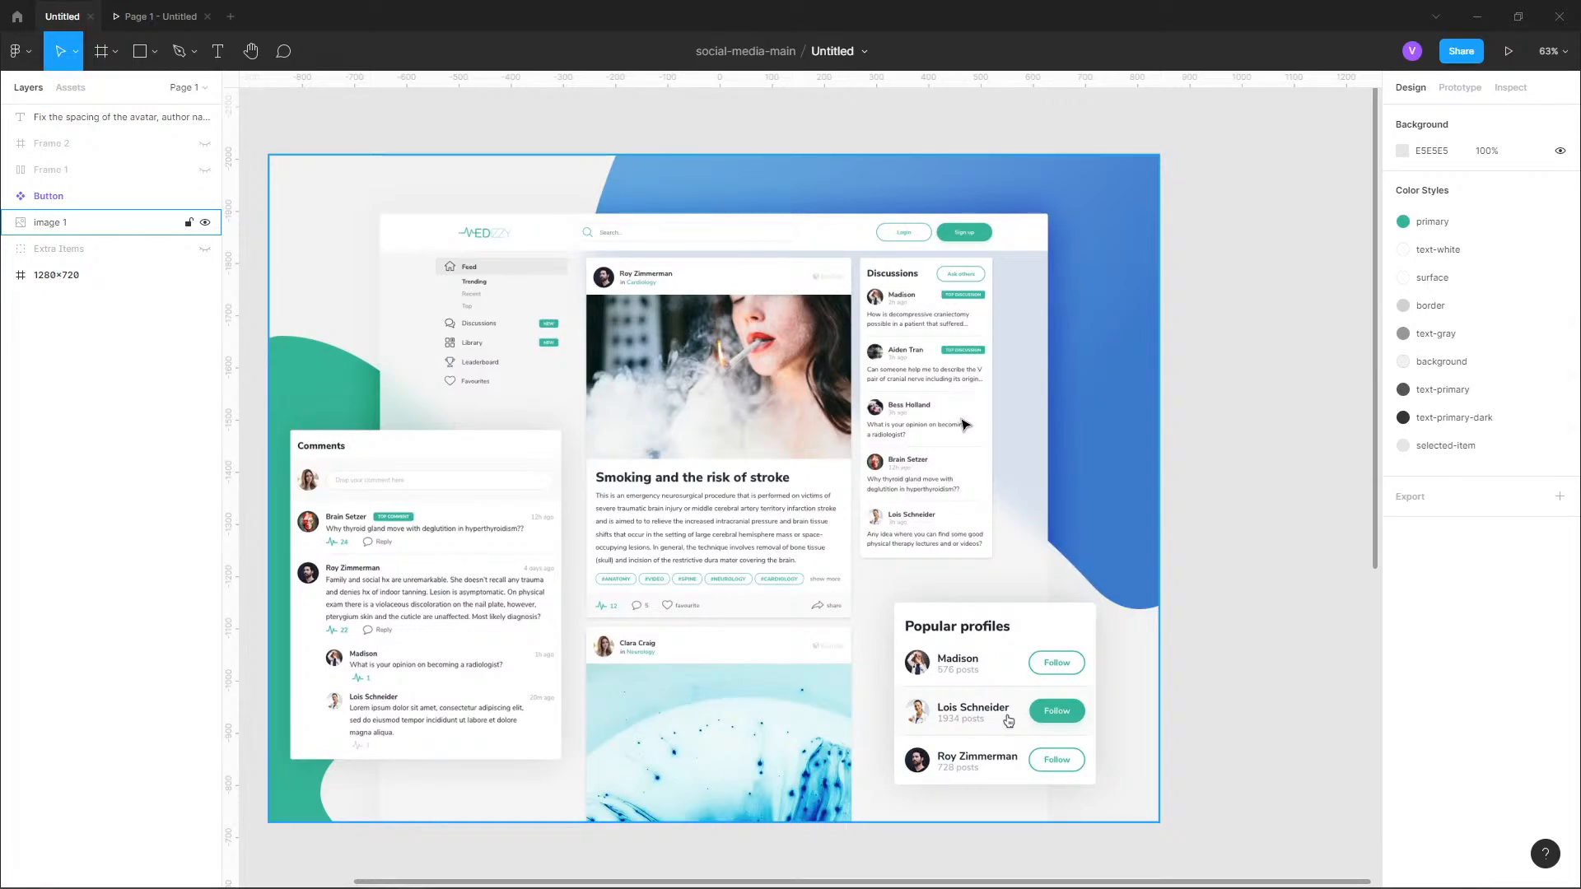
scroll(856, 510, "down", 3)
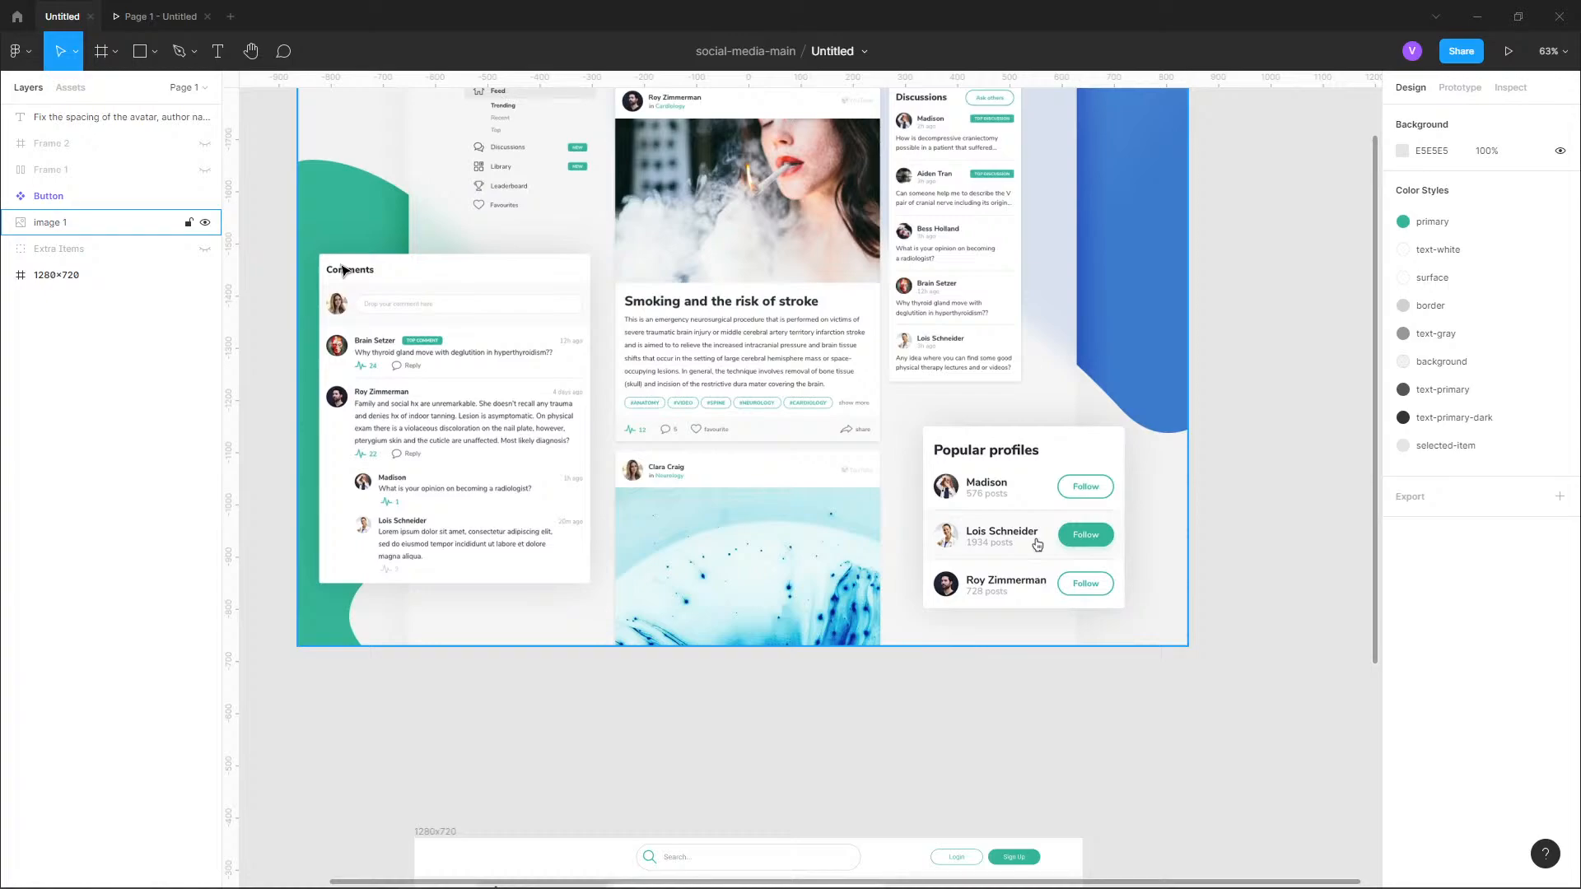
scroll(645, 500, "down", 10)
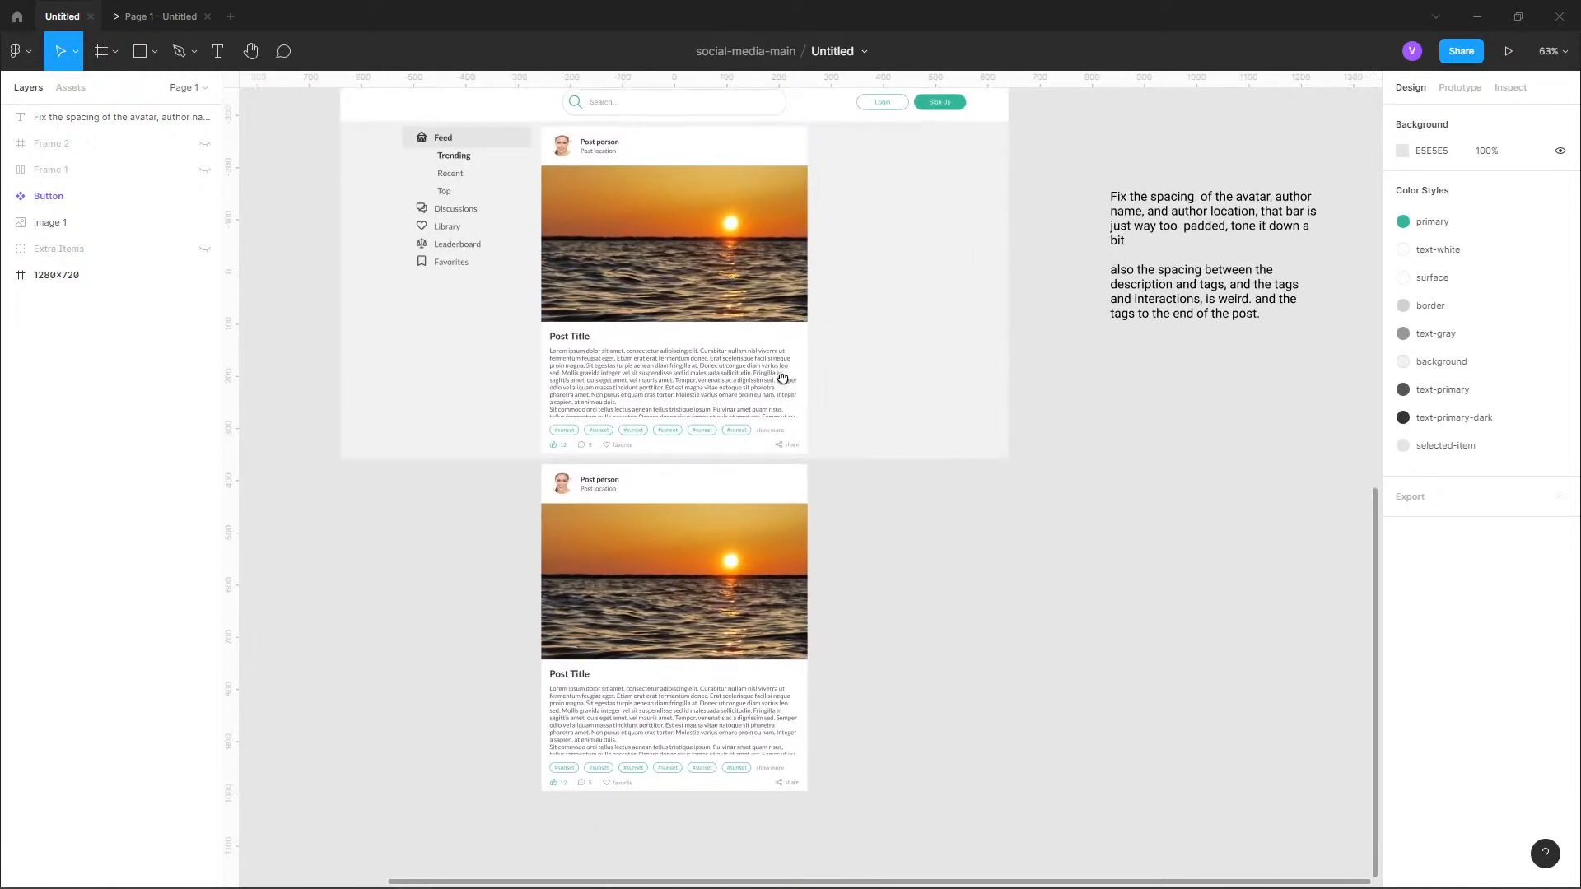
left_click(1168, 272)
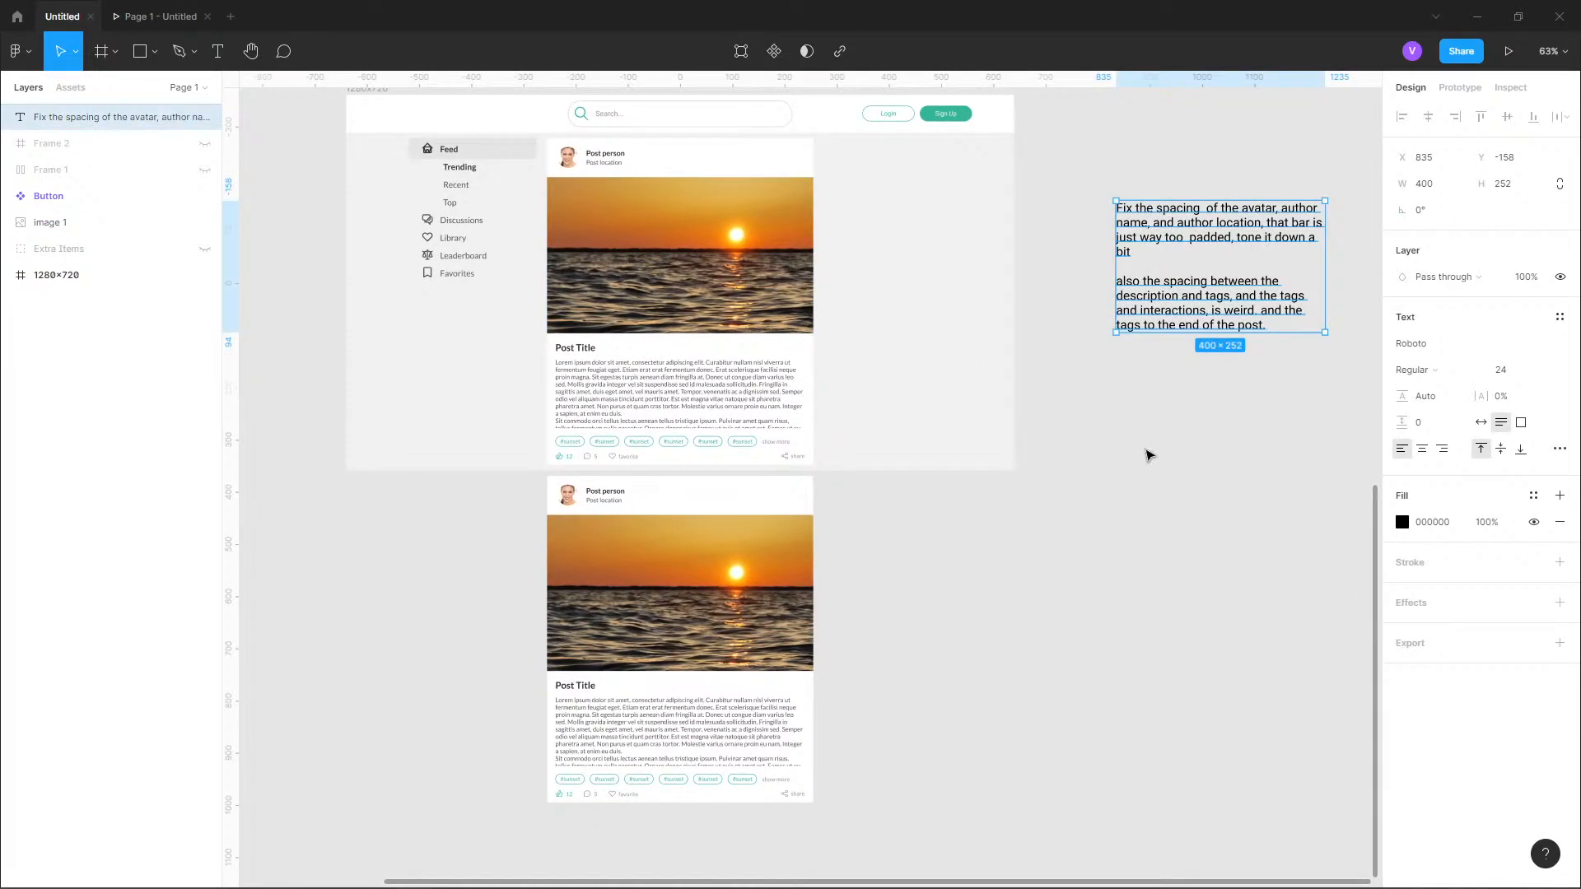
key("Delete")
Try reducing the height of the first card's Info Bar frame to 62, and undo it.
scroll(1094, 403, "up", 5)
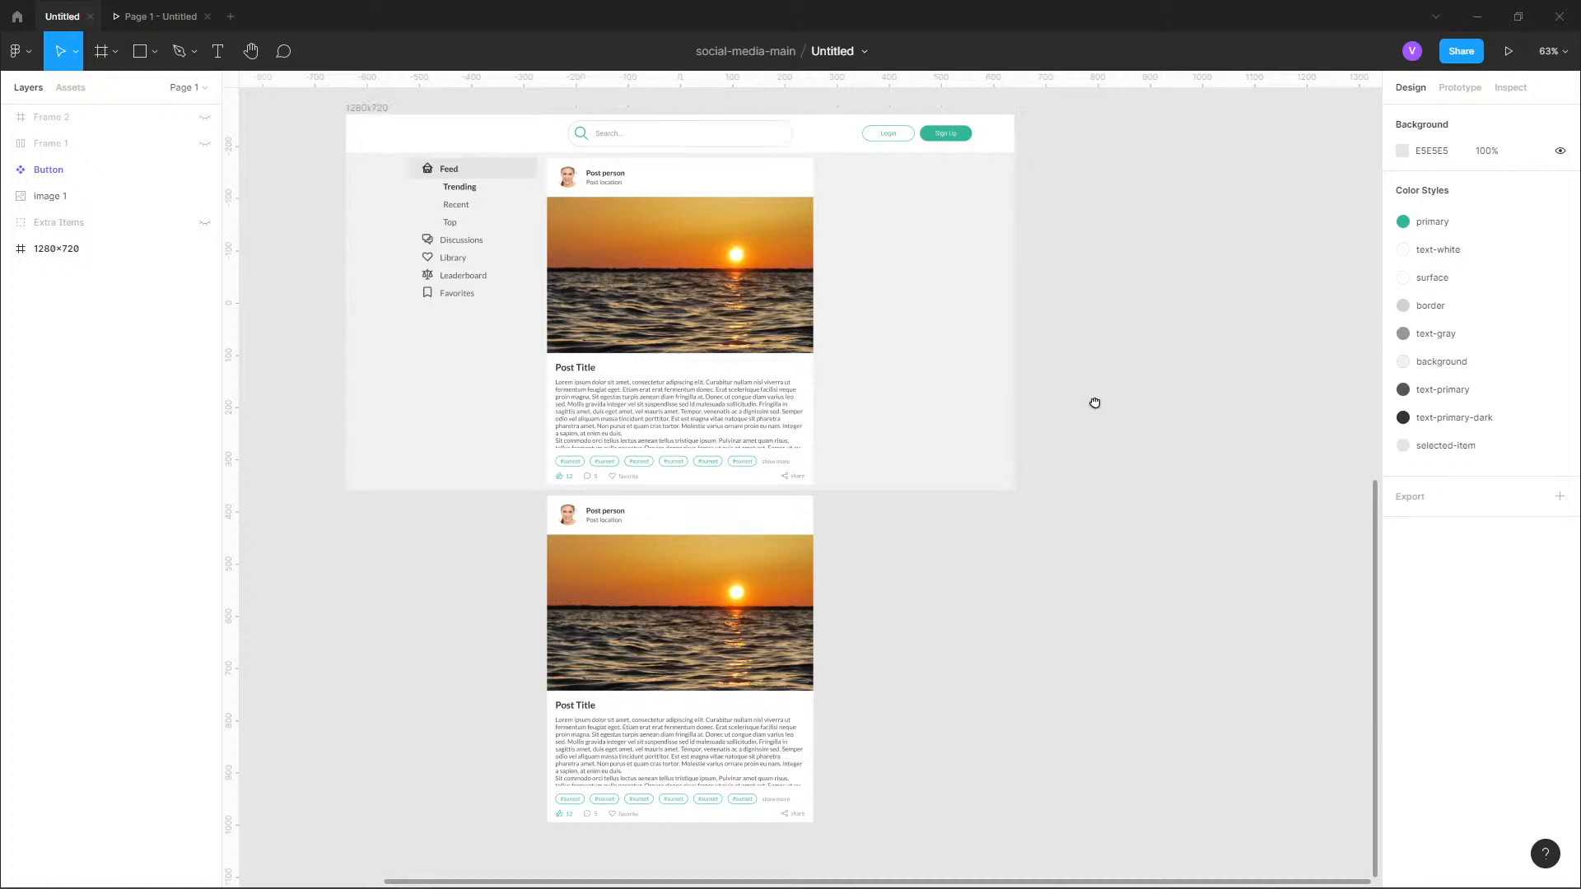
scroll(645, 390, "up", 5)
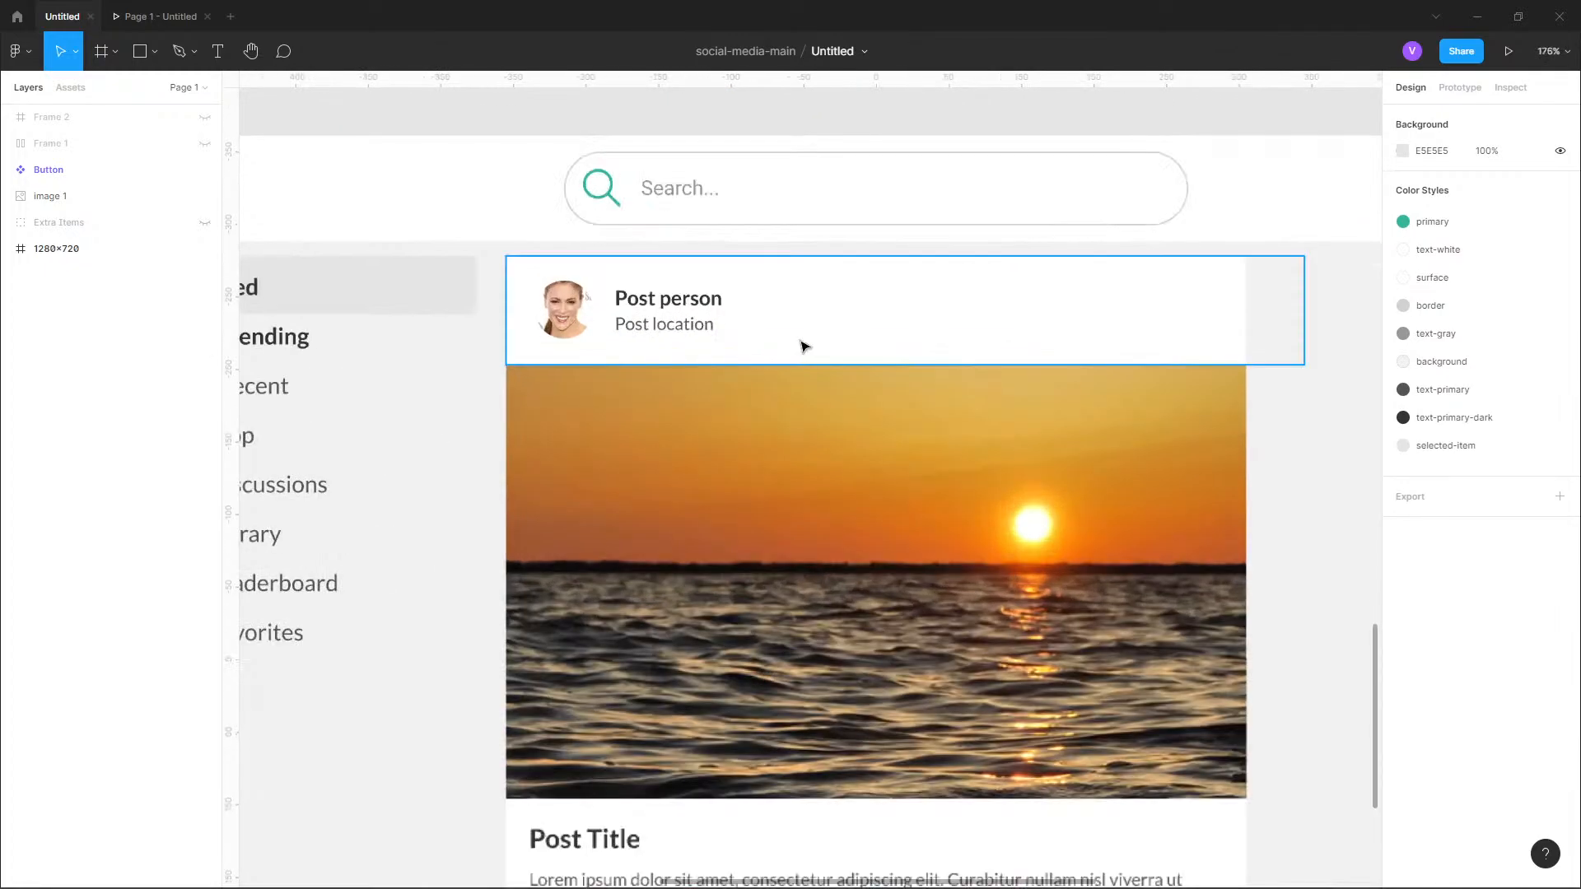
left_click(807, 343)
double_click(807, 343)
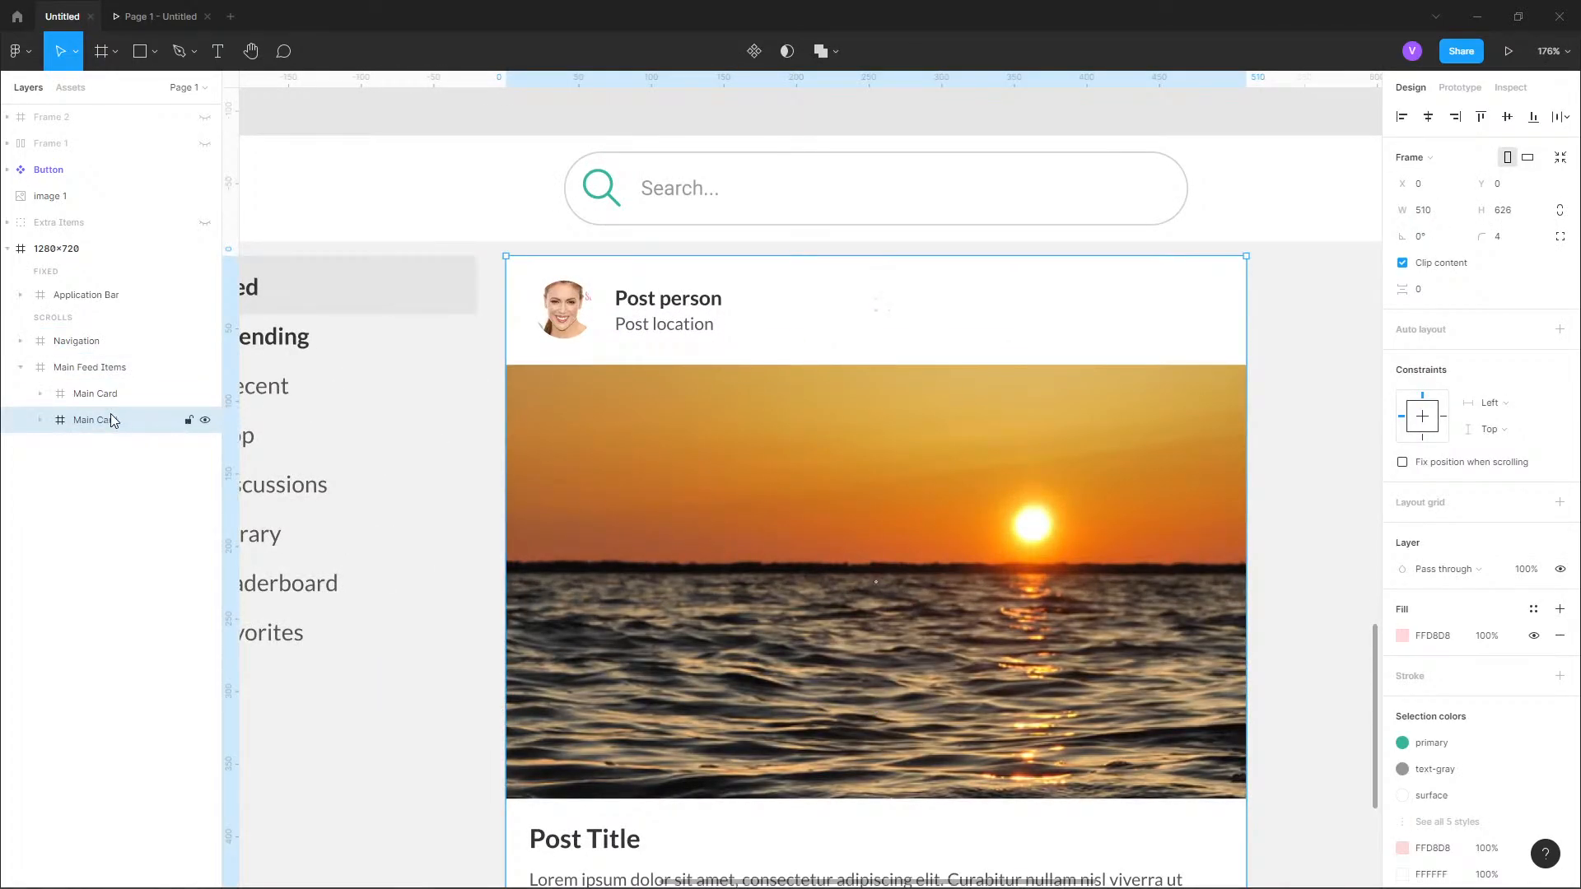
double_click(864, 306)
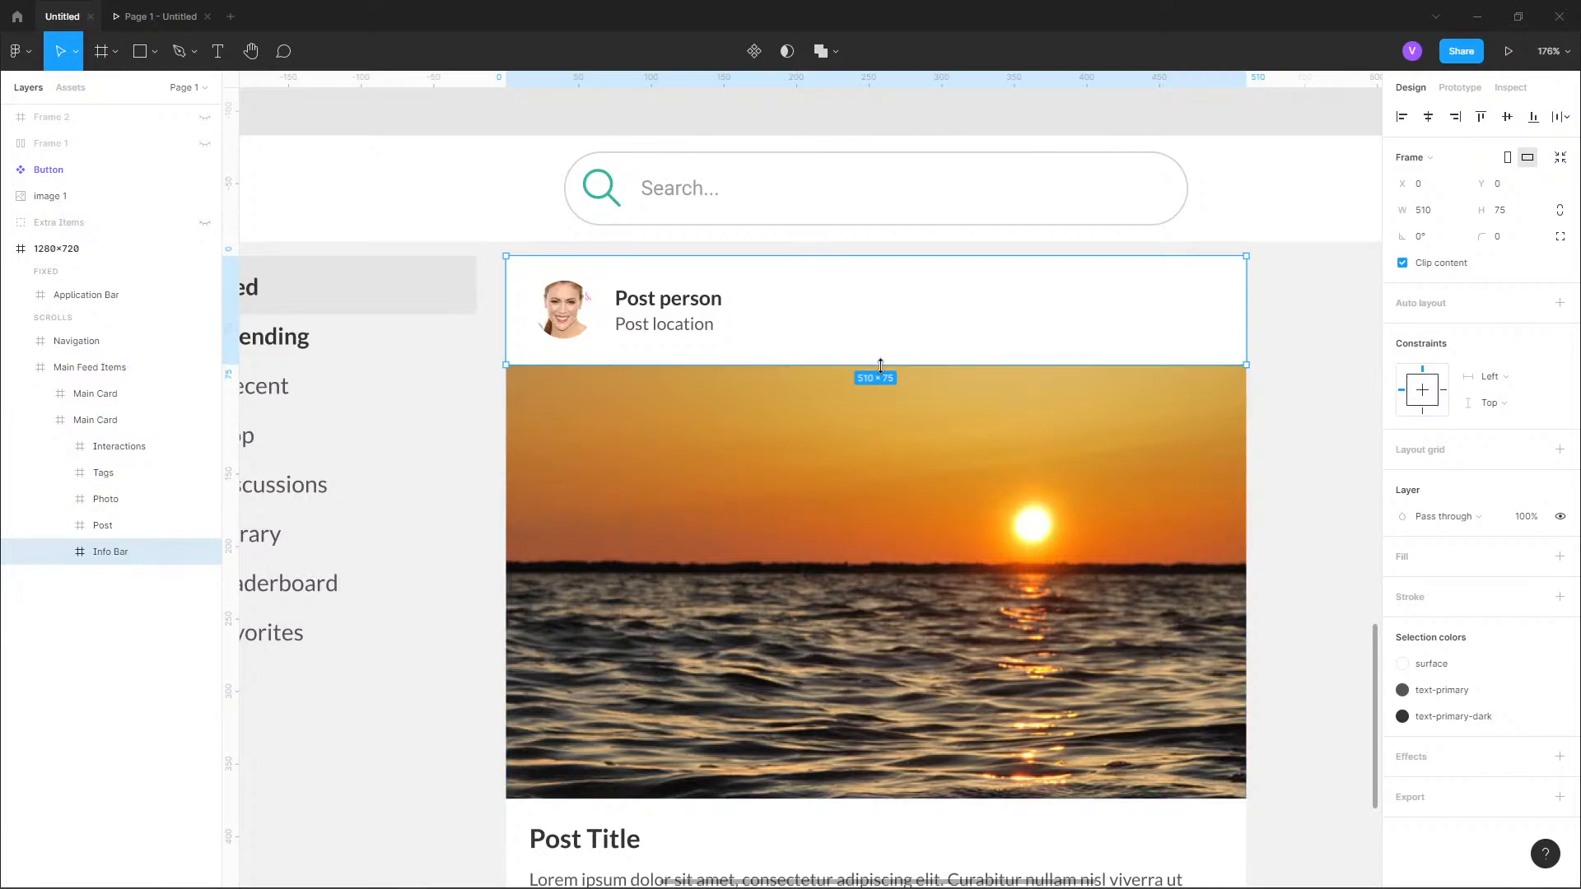
left_click_drag(883, 360, 880, 345)
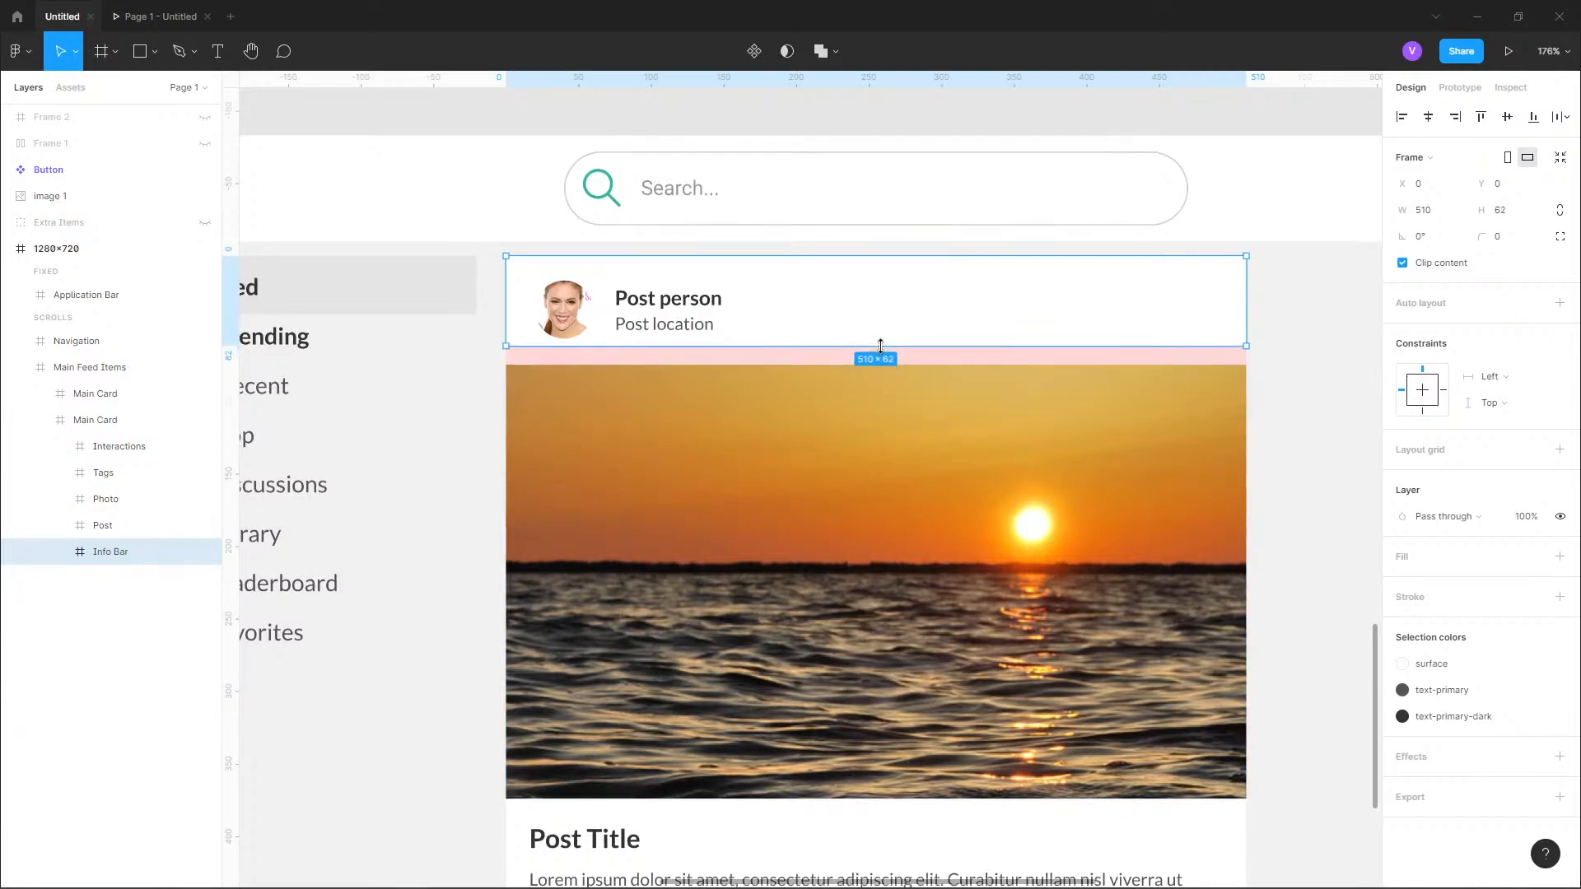
key("ctrl+z")
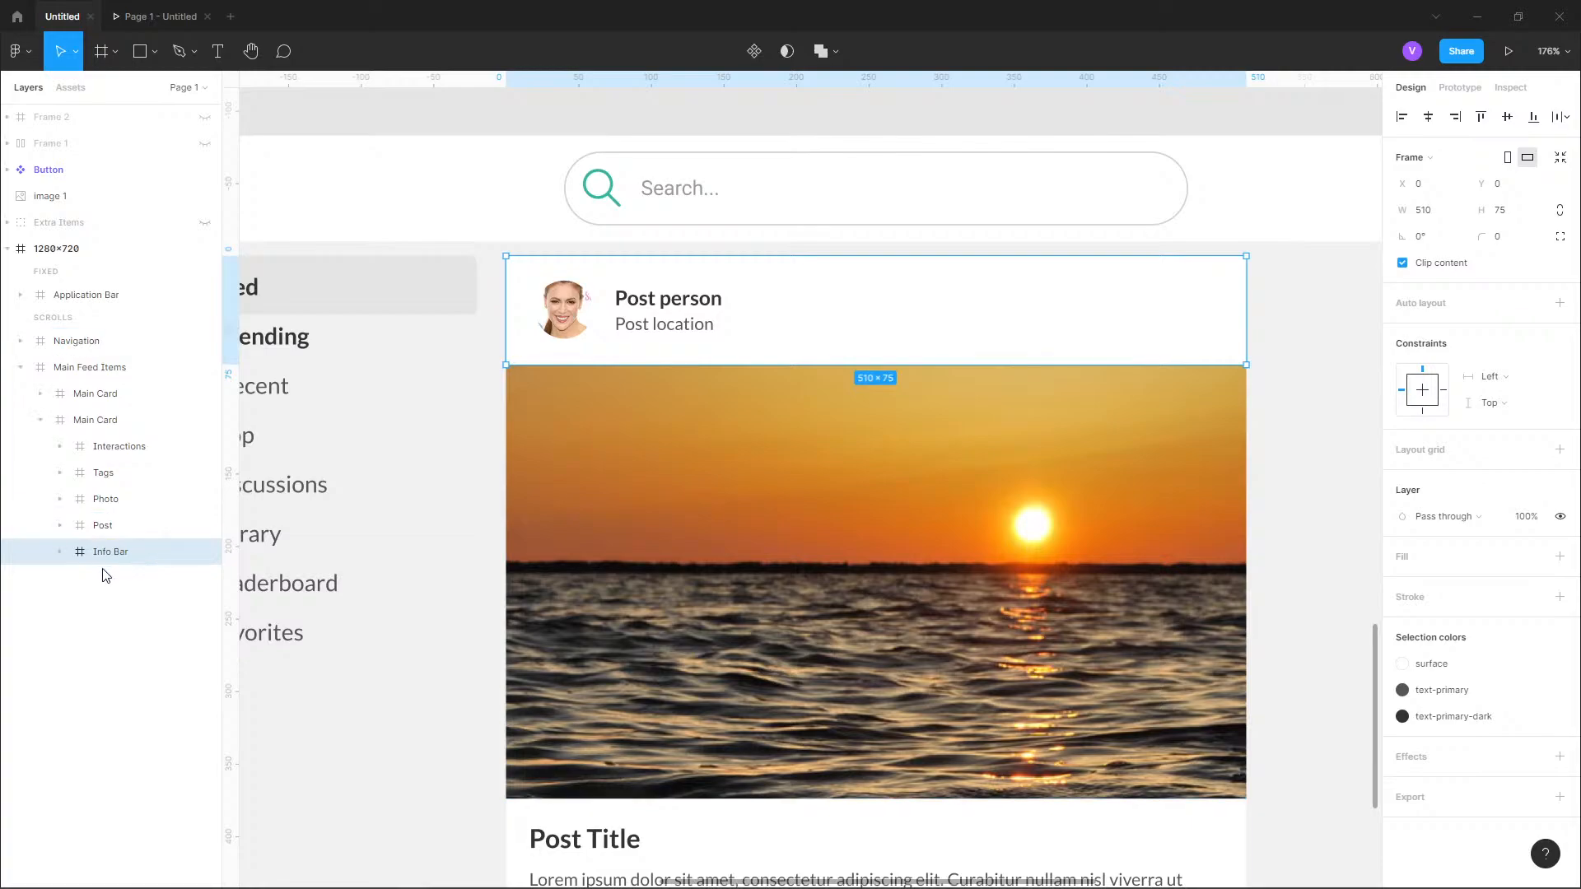
Try converting the Info Bar frame to a group and shortening it, and undo both changes.
left_click(1434, 165)
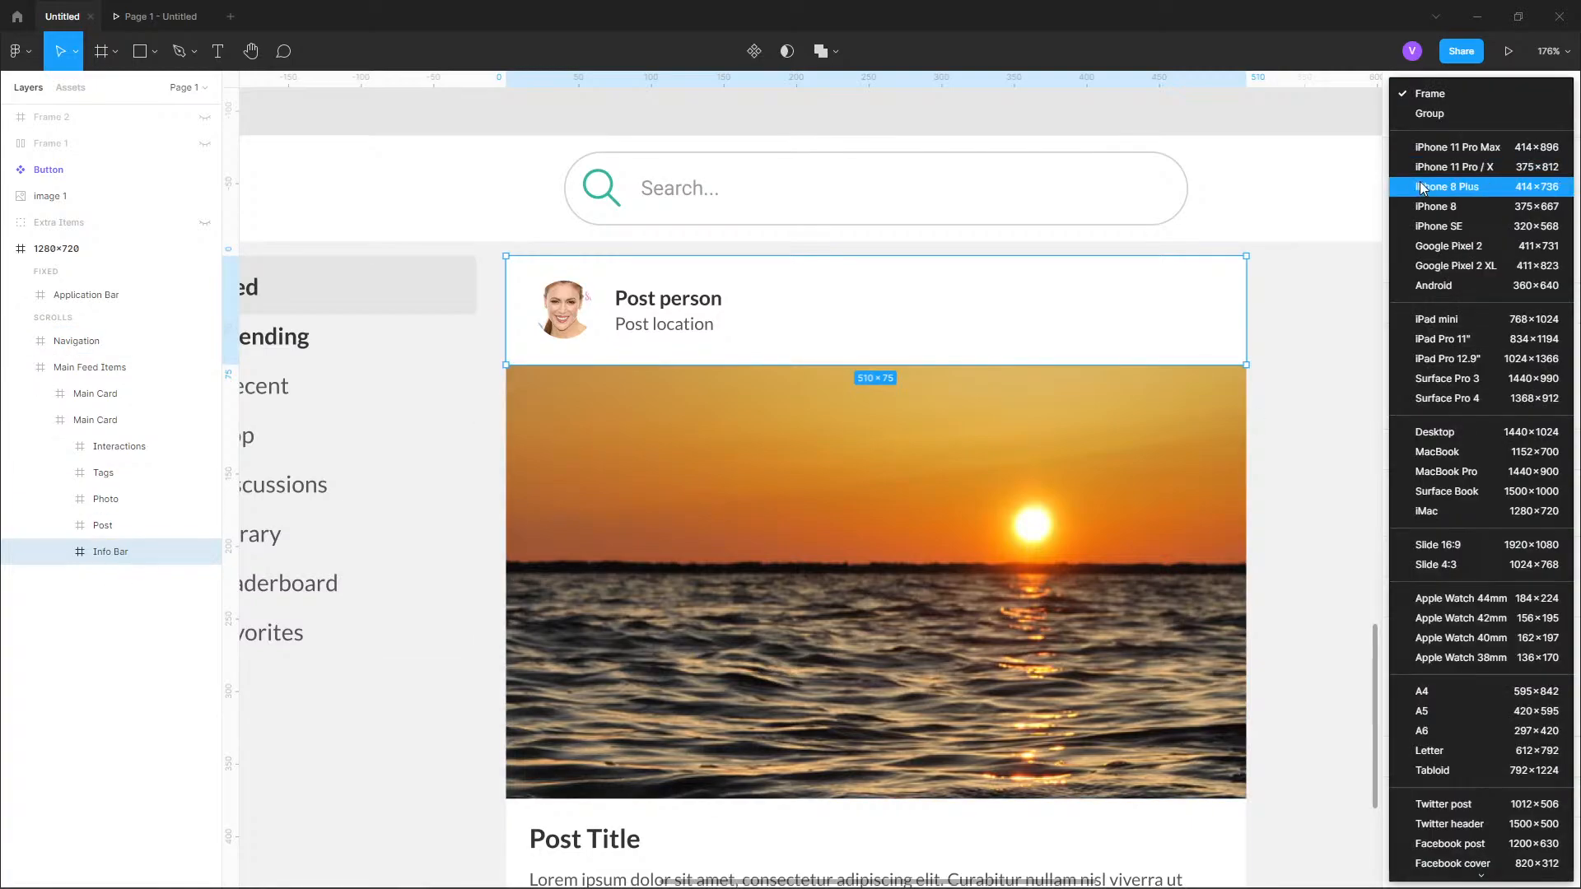
left_click(1440, 122)
left_click_drag(943, 364, 943, 354)
key("ctrl+z")
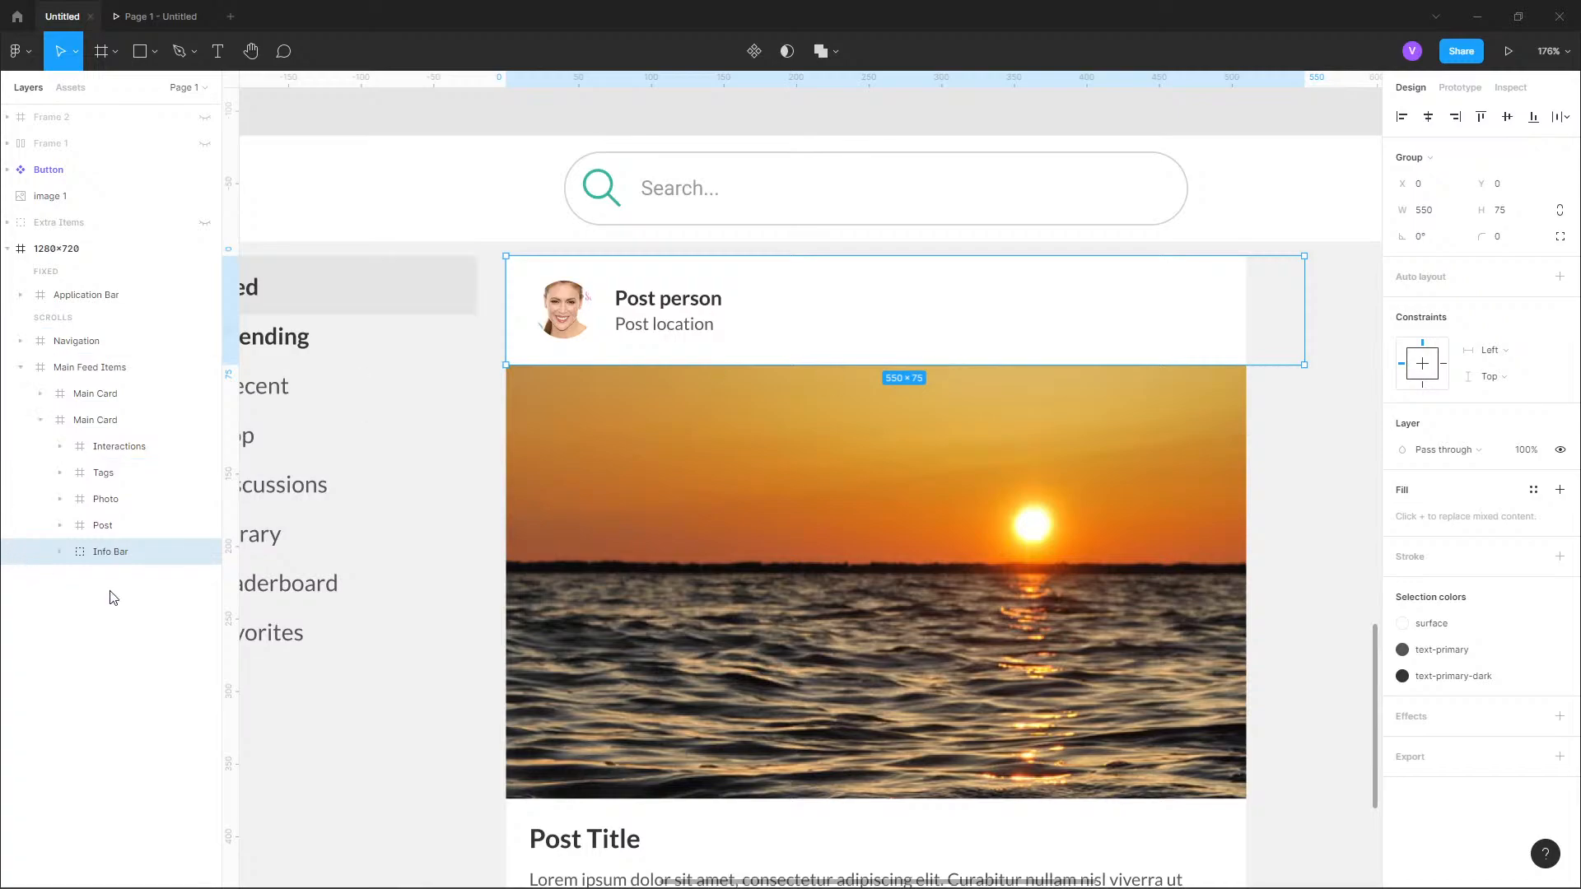
key("ctrl+z")
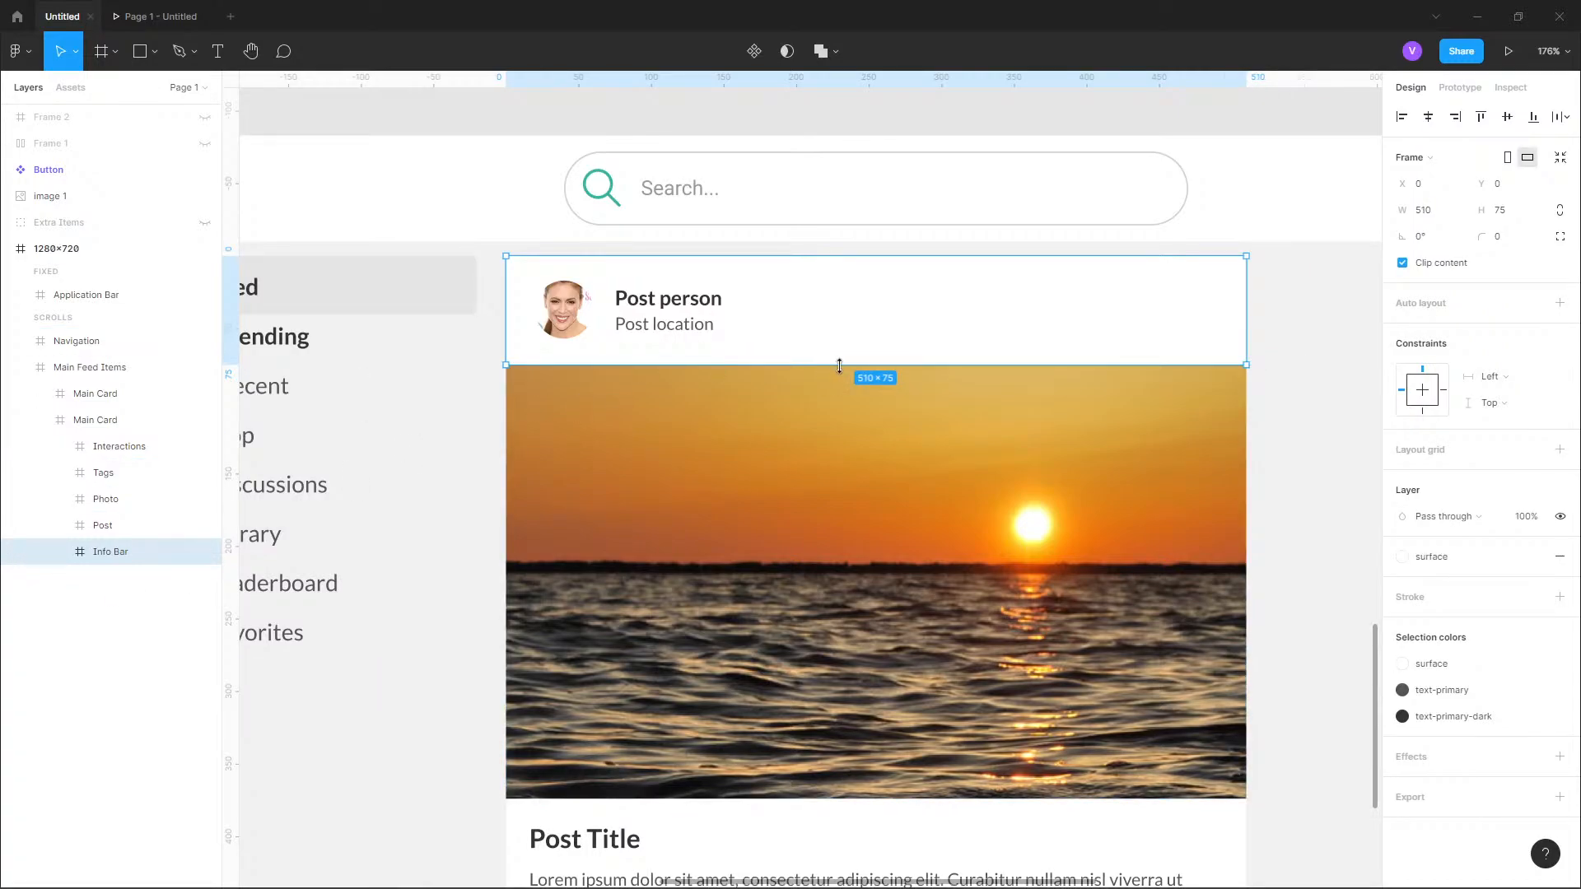
Replace the "Post person" text in the first card's info bar with "Author".
left_click(553, 330)
scroll(725, 329, "up", 5)
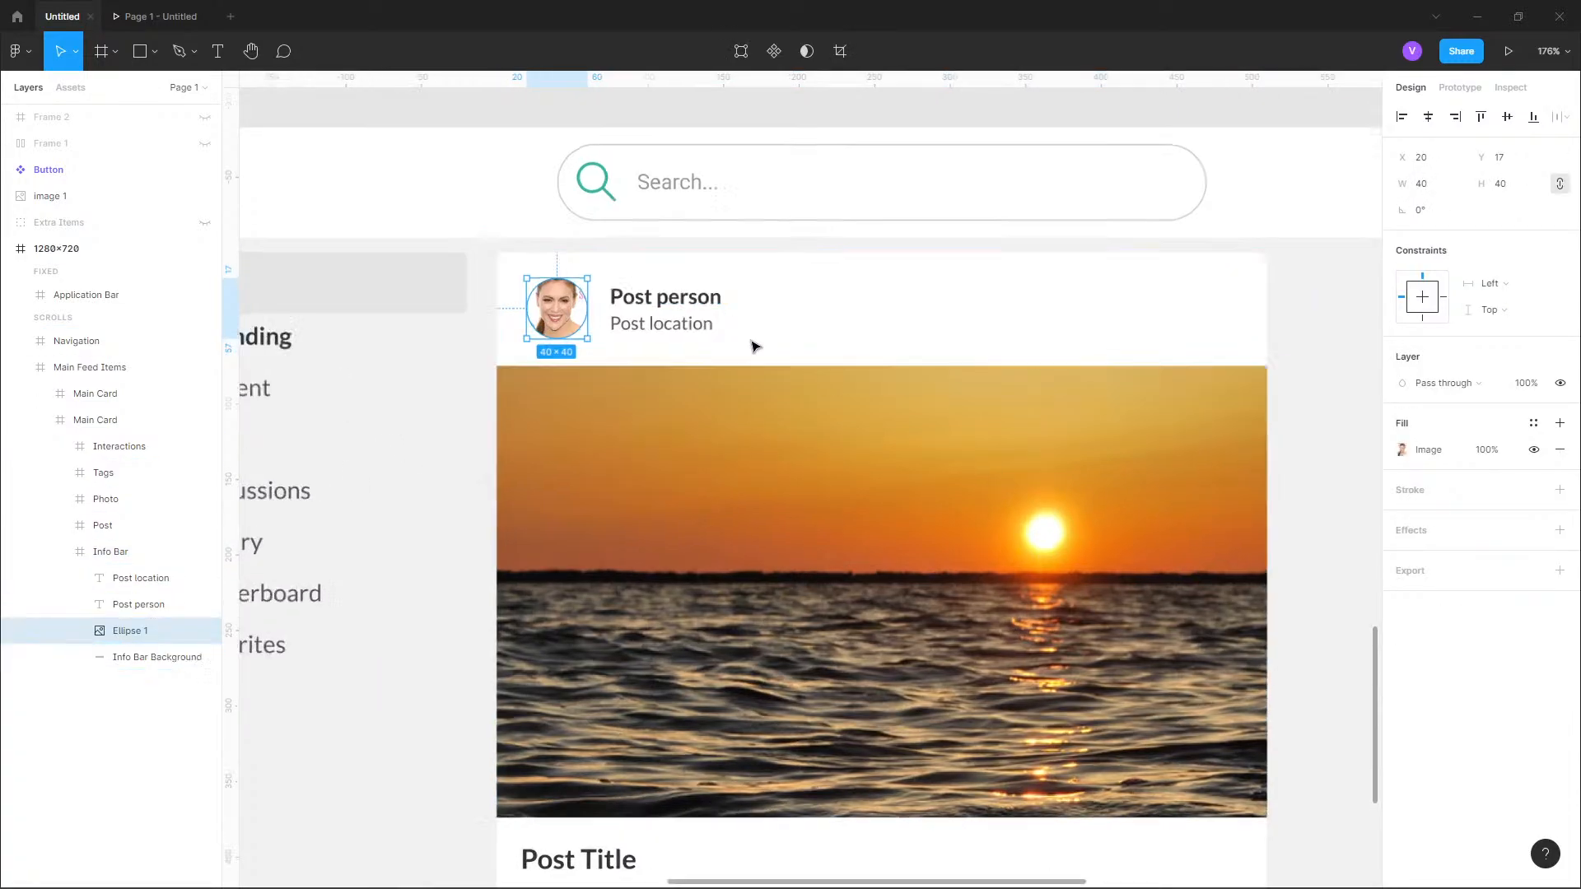
left_click(605, 286)
double_click(659, 280)
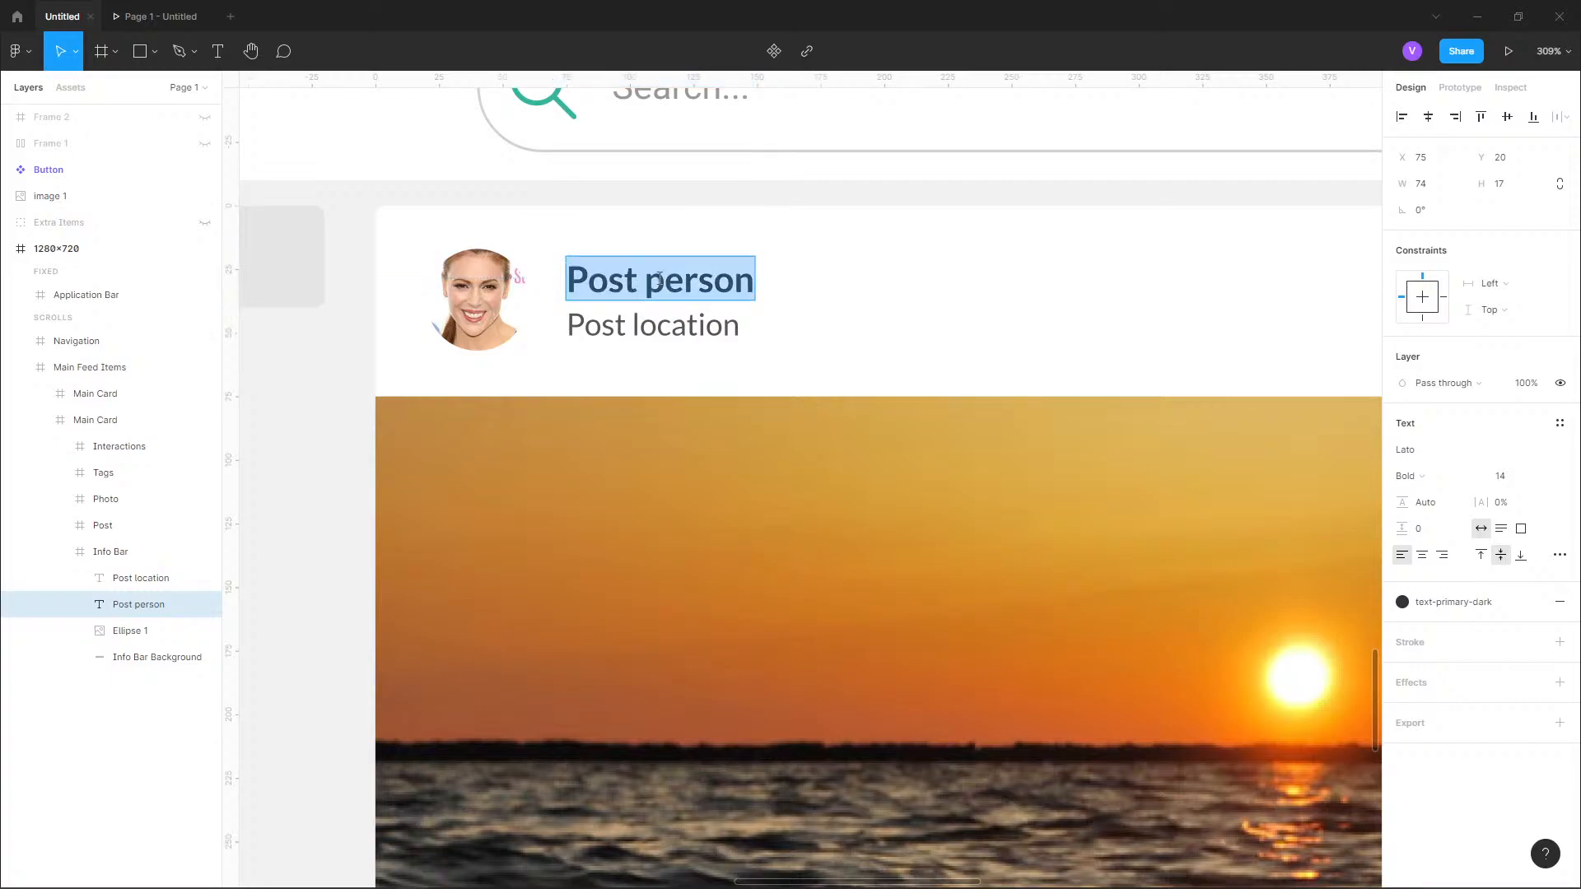
type("Author")
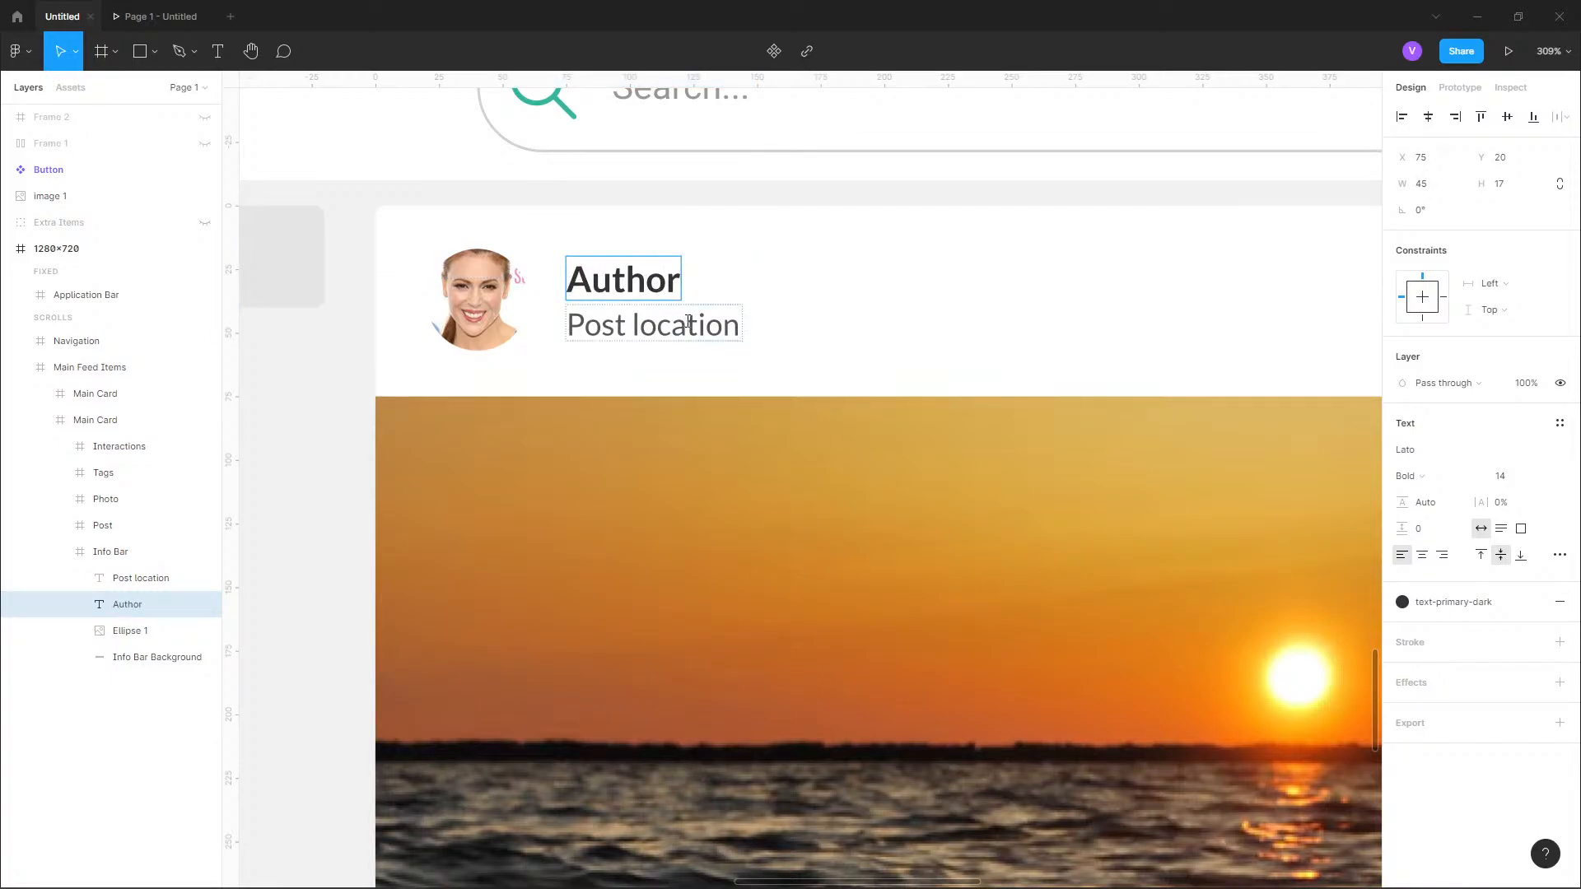
Replace the "Post location" text below the author name with "Location".
double_click(690, 325)
key("ctrl+a")
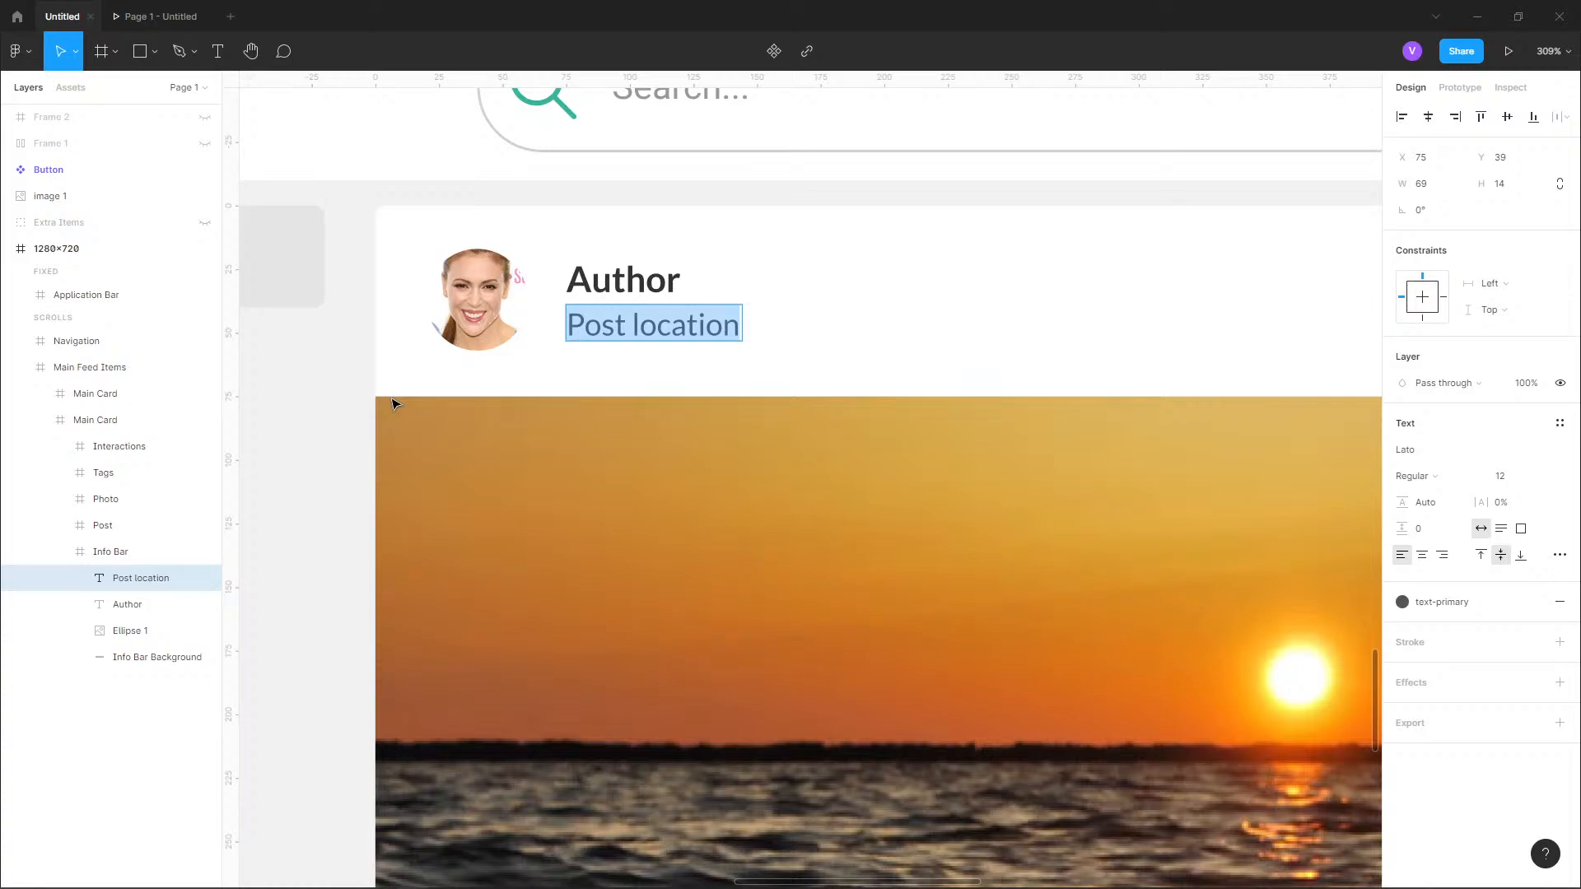
type("Location")
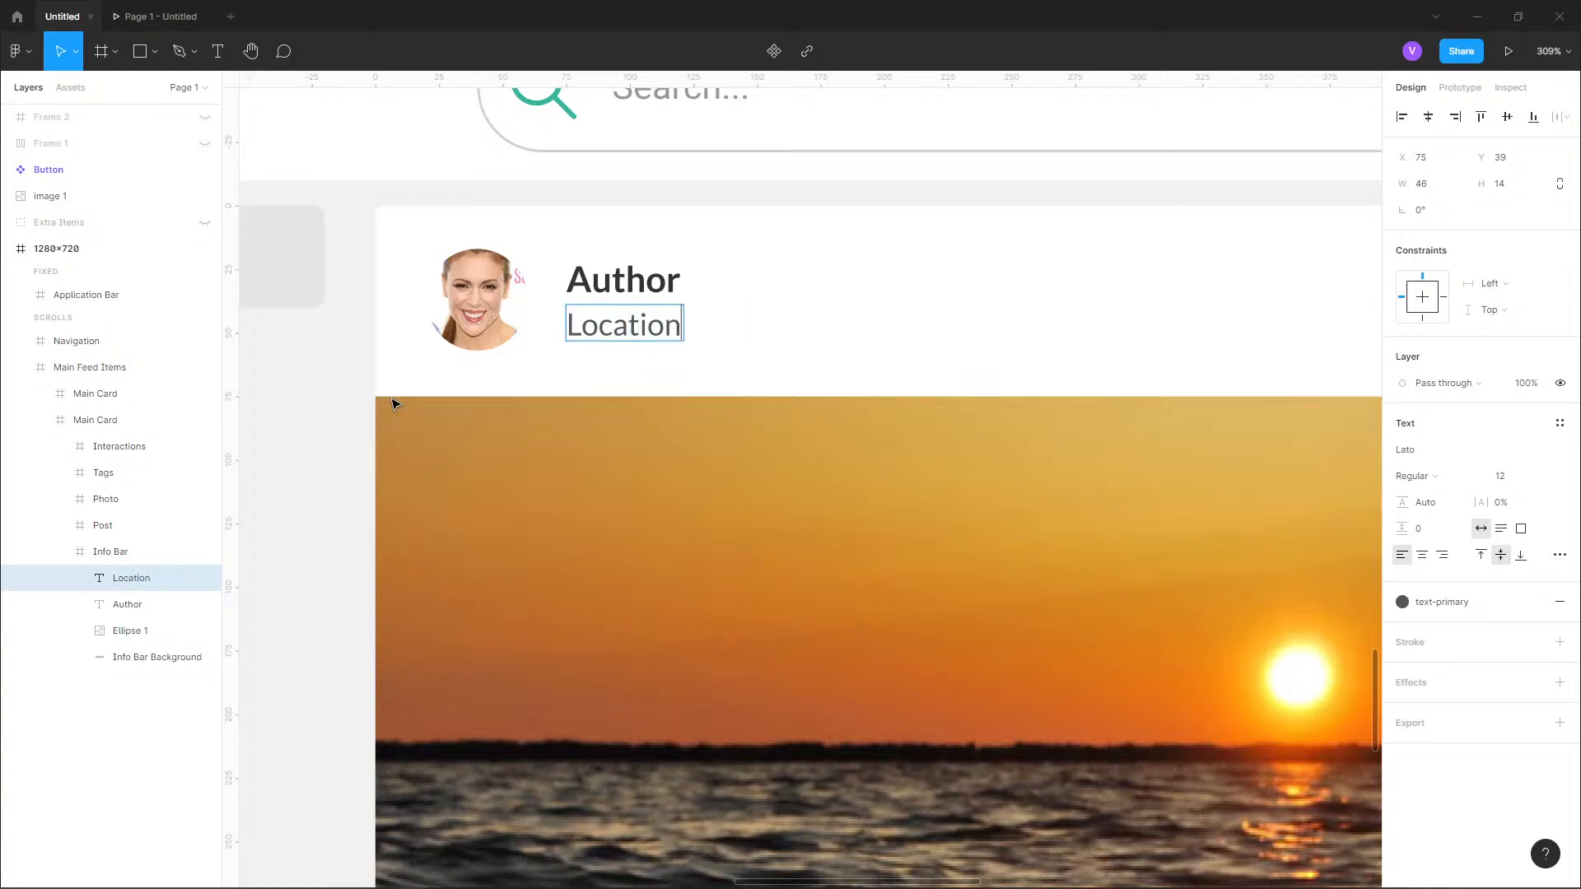
left_click(554, 375)
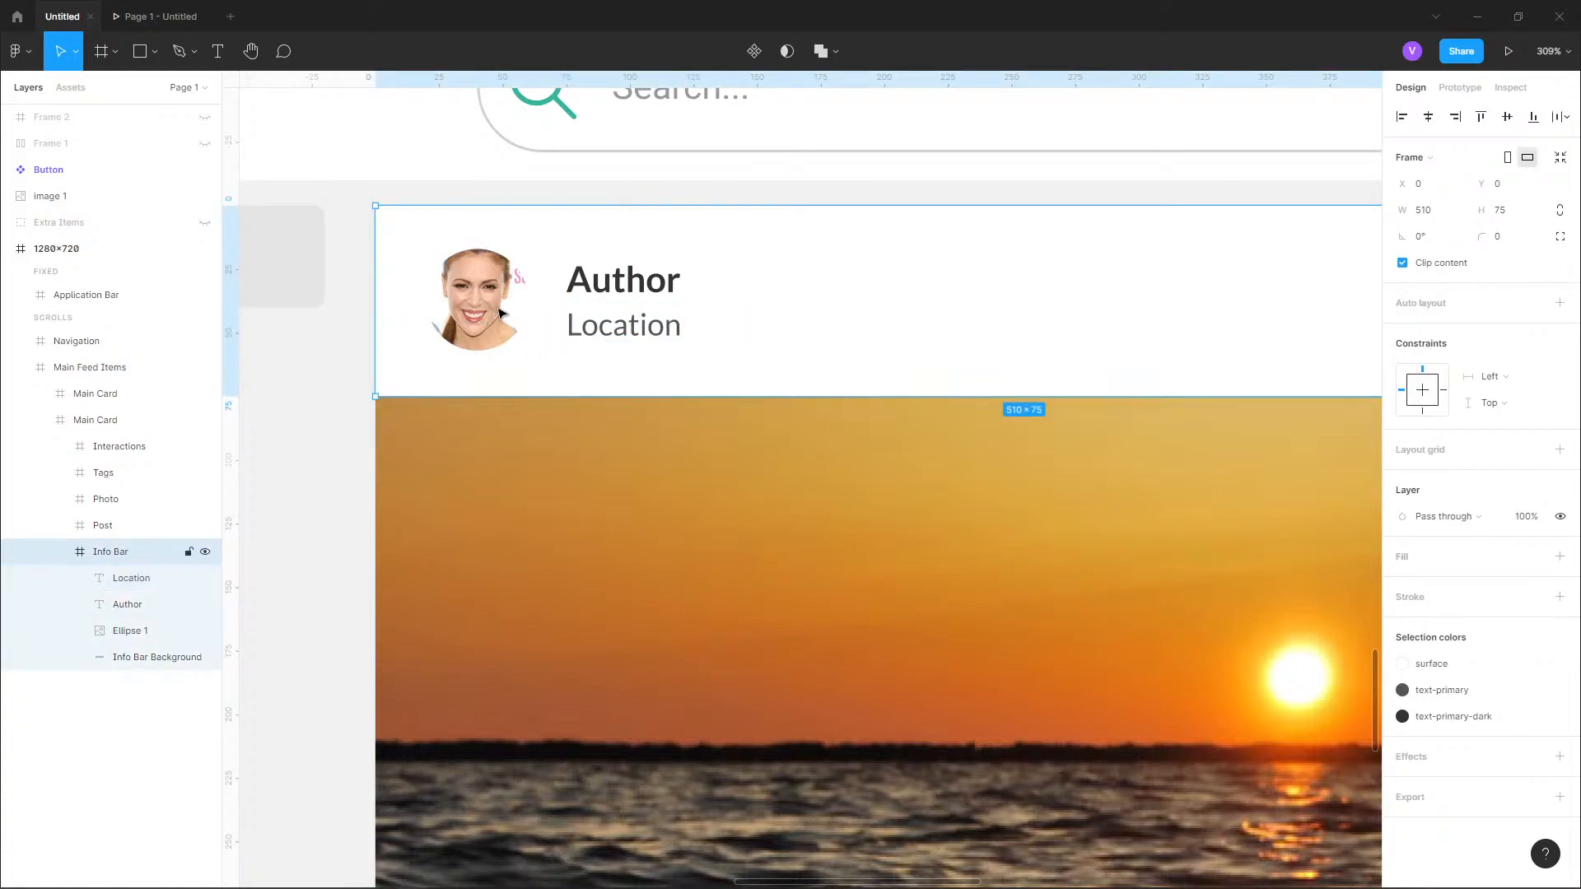
Reposition the avatar in the info bar to X 16 and Y 16.
left_click(504, 303)
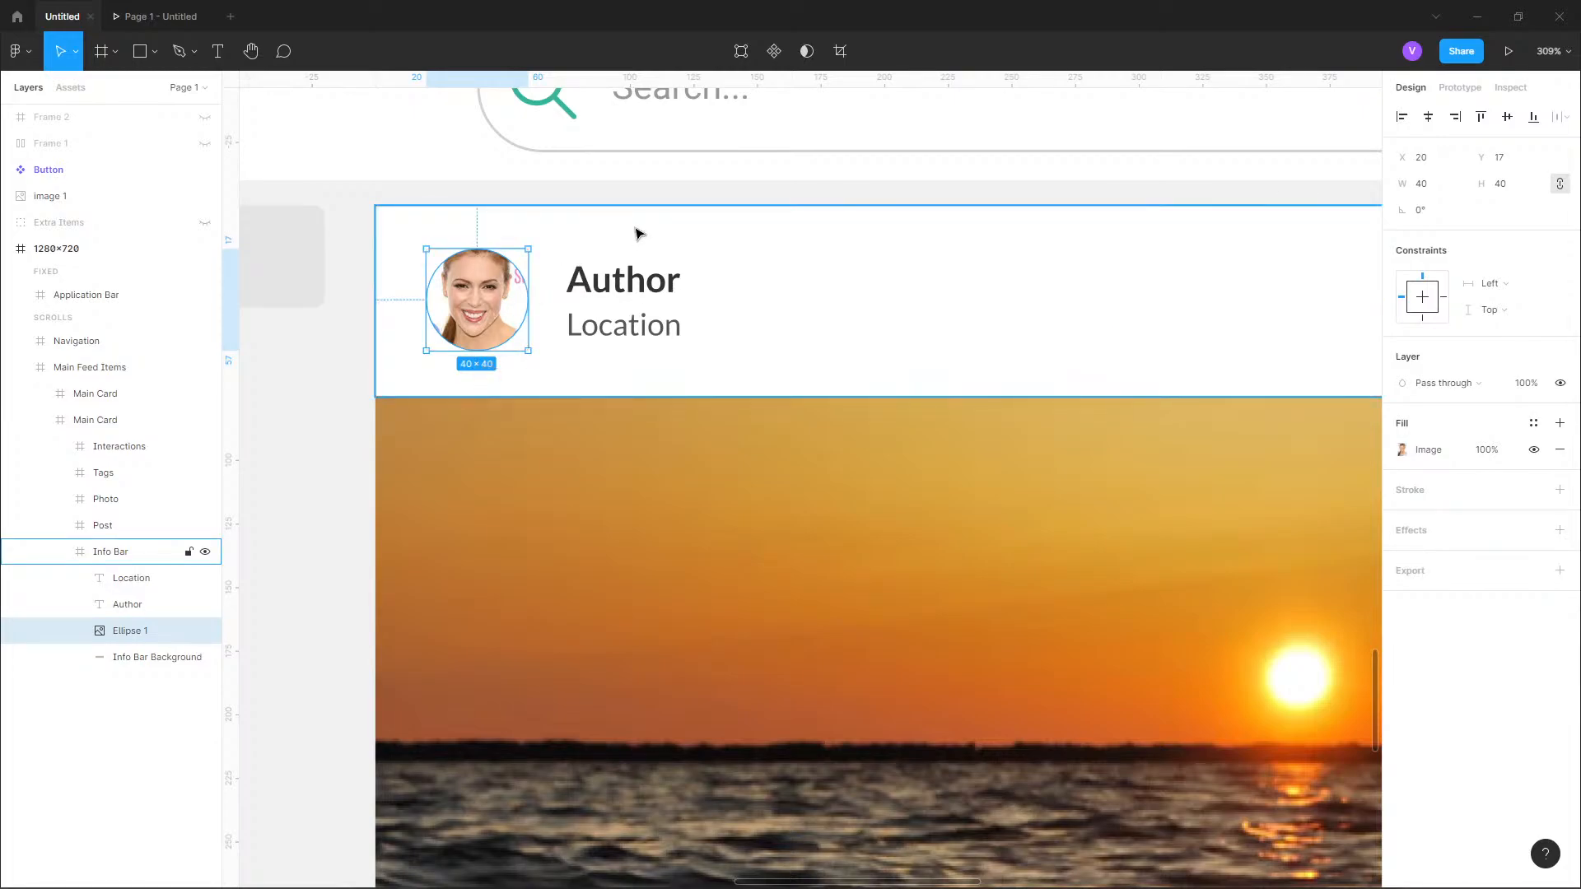
key("alt")
key("alt")
key("Left")
key("Left")
key("Left")
key("Left")
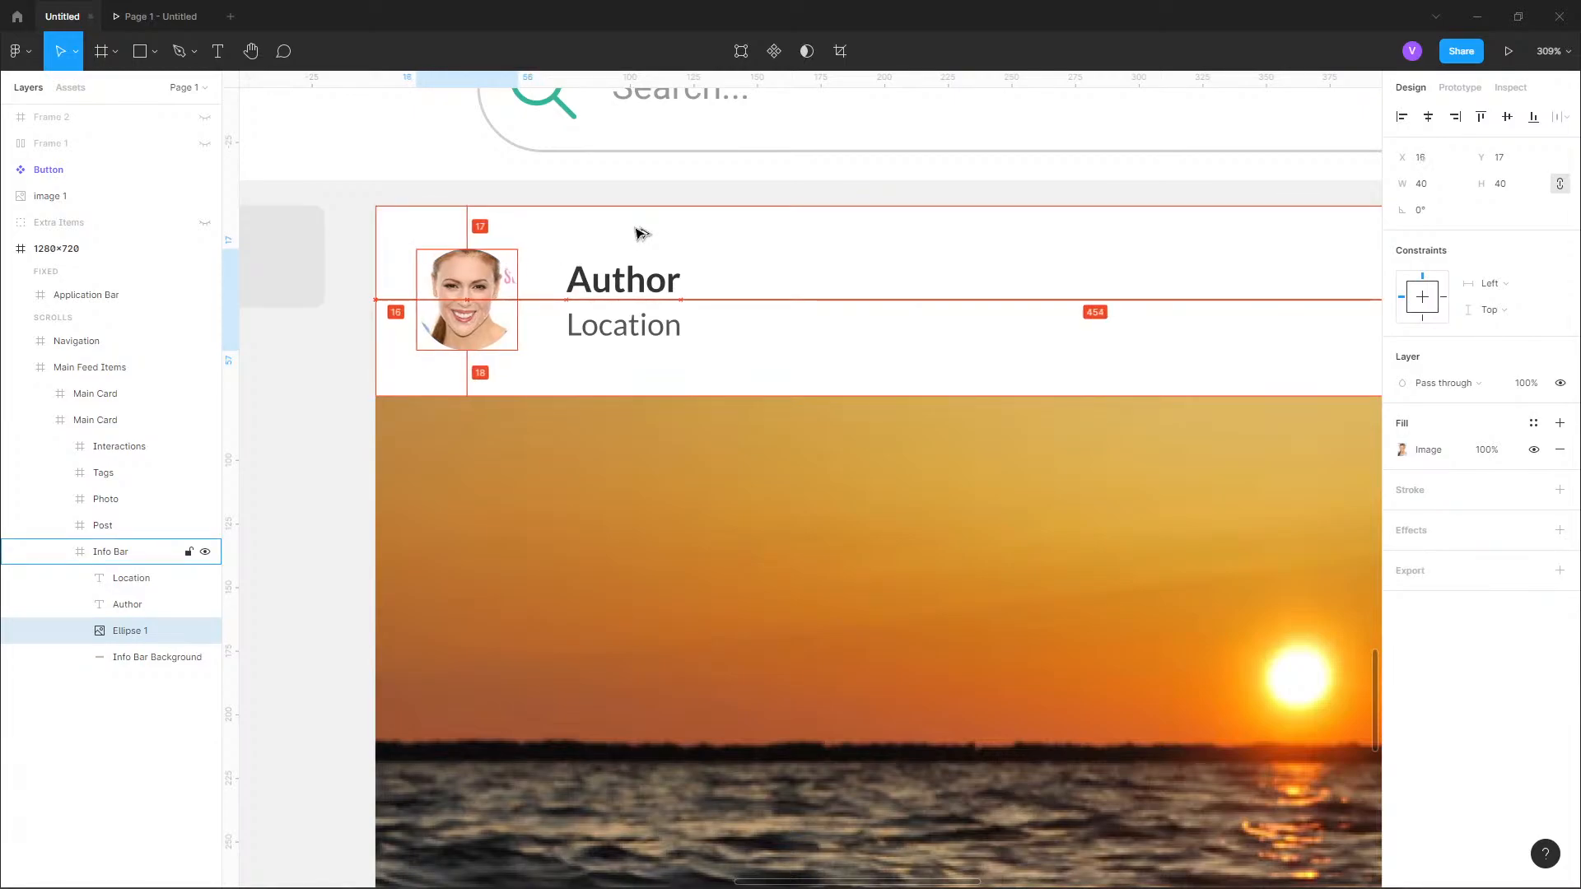
key("Up")
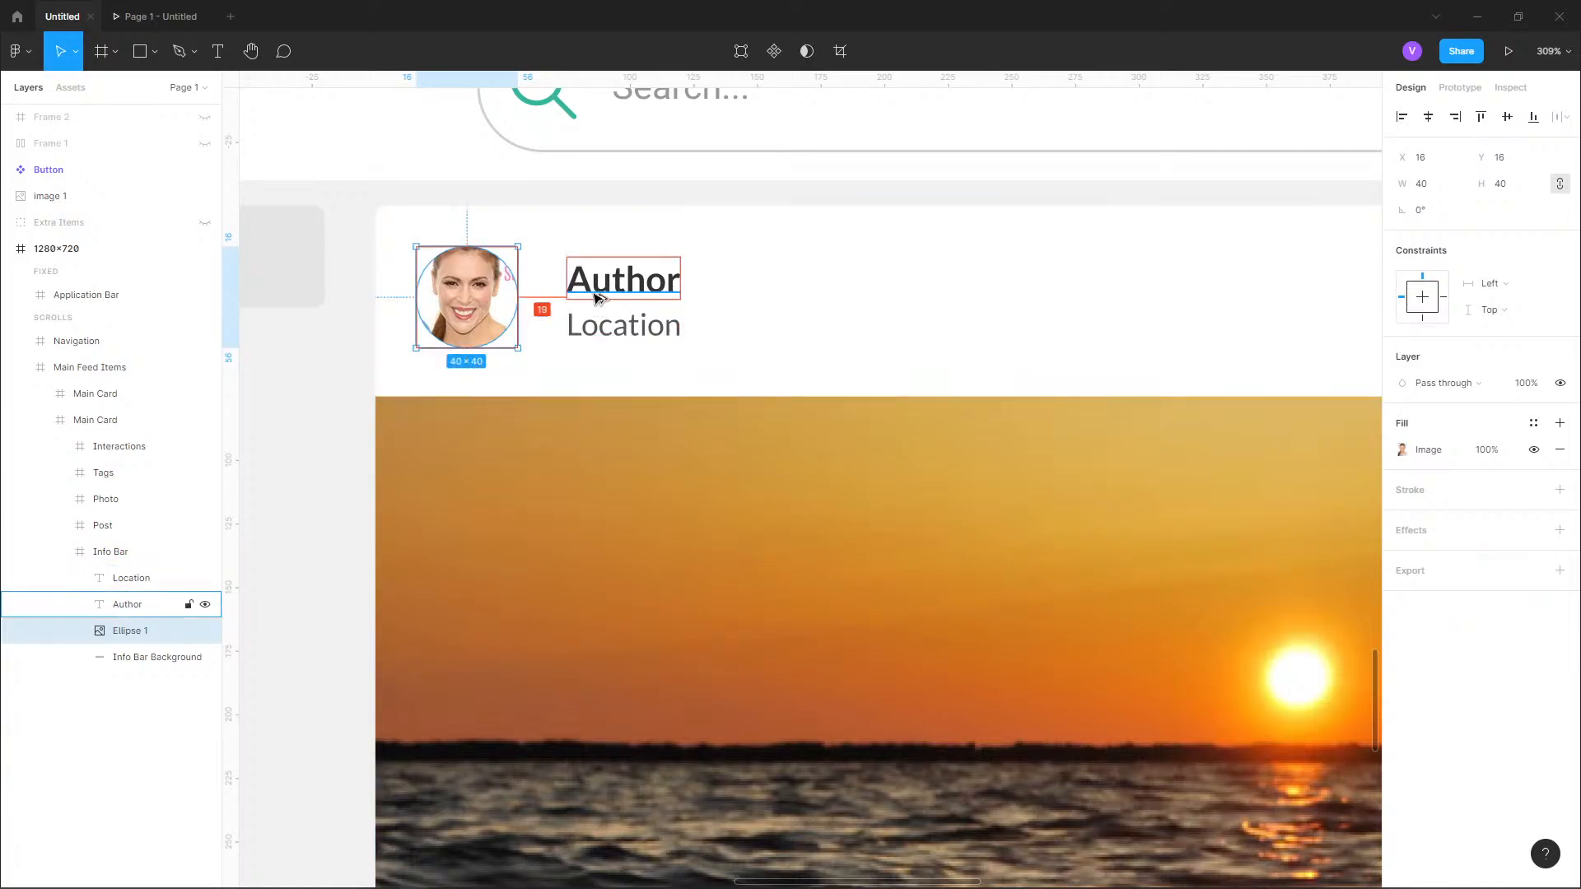
Reduce the height of the Info Bar Background rectangle to 72.
left_click(554, 397)
left_click(554, 398)
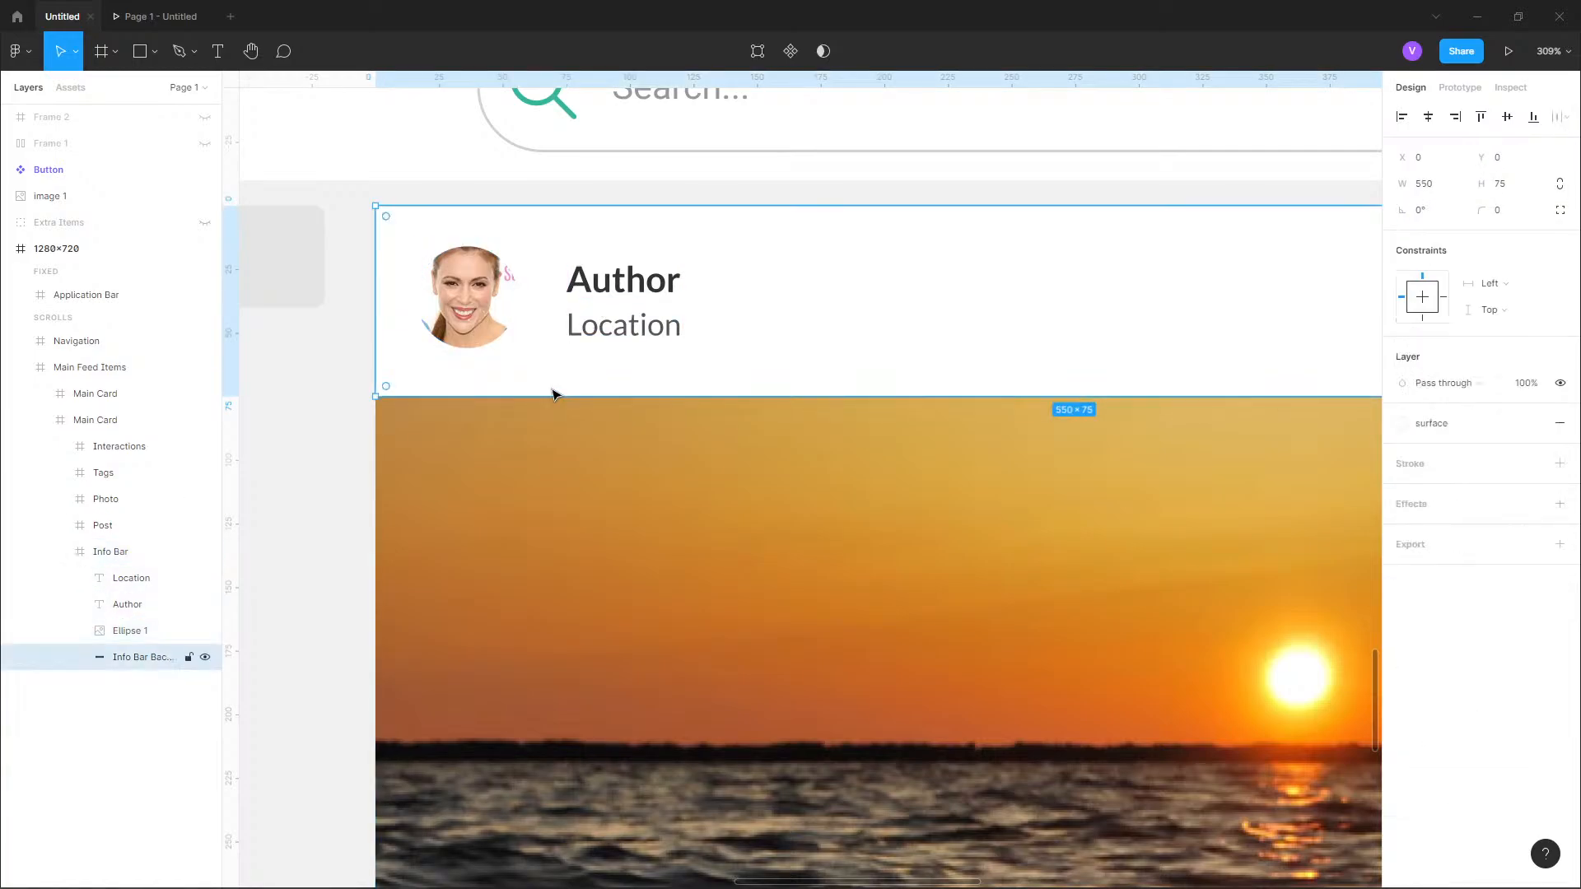
left_click_drag(556, 392, 556, 389)
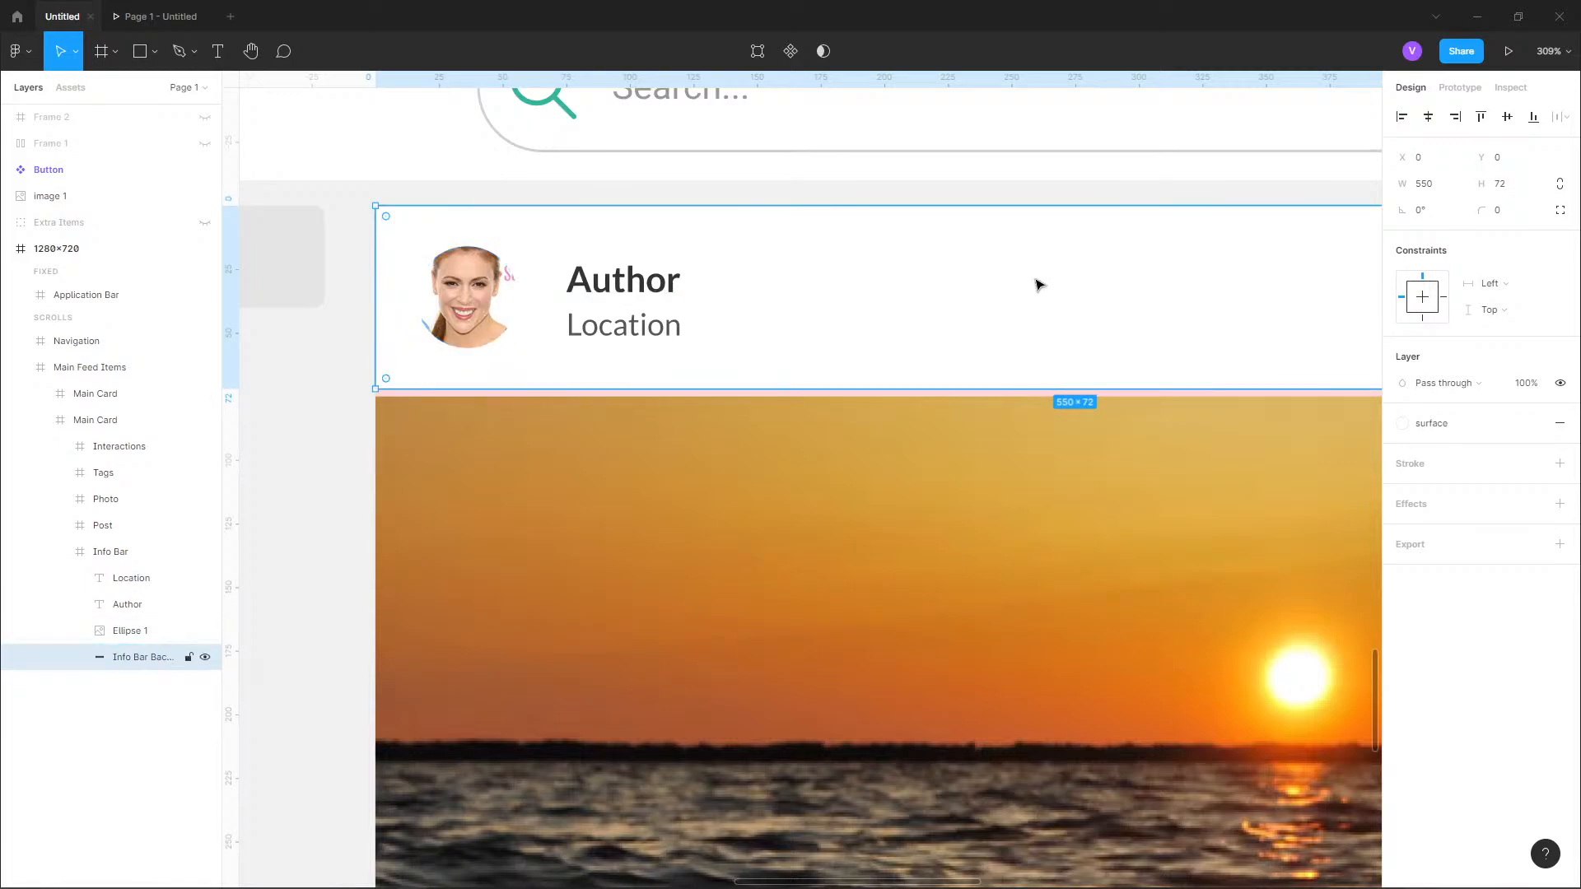
Move the Author and Location texts together to X 72 and up by 1 pixel.
left_click(628, 278)
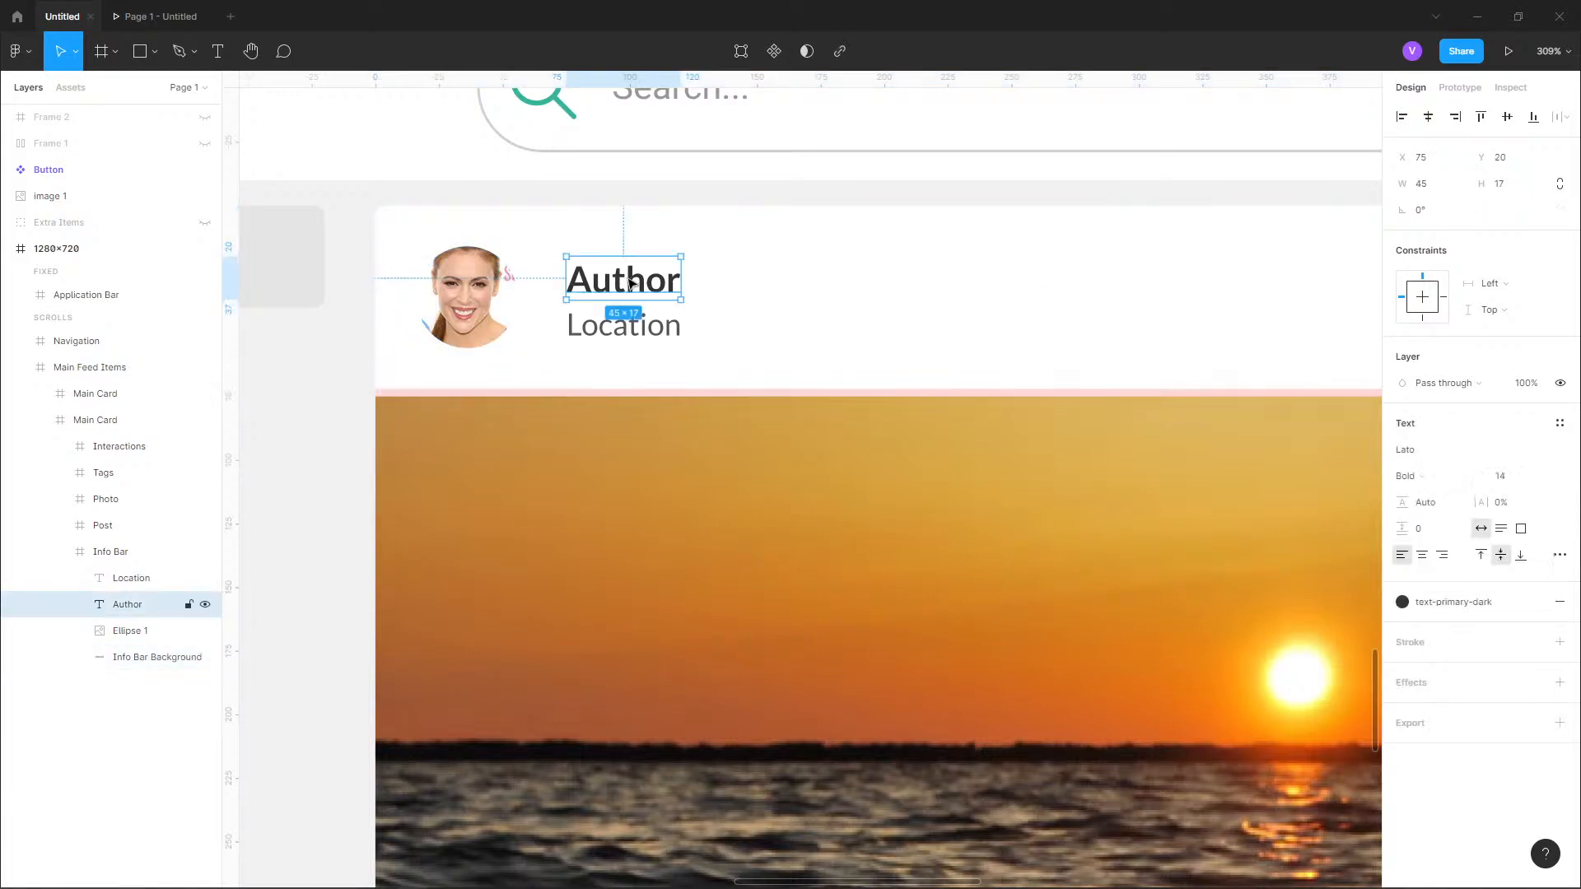
left_click(606, 330, "shift")
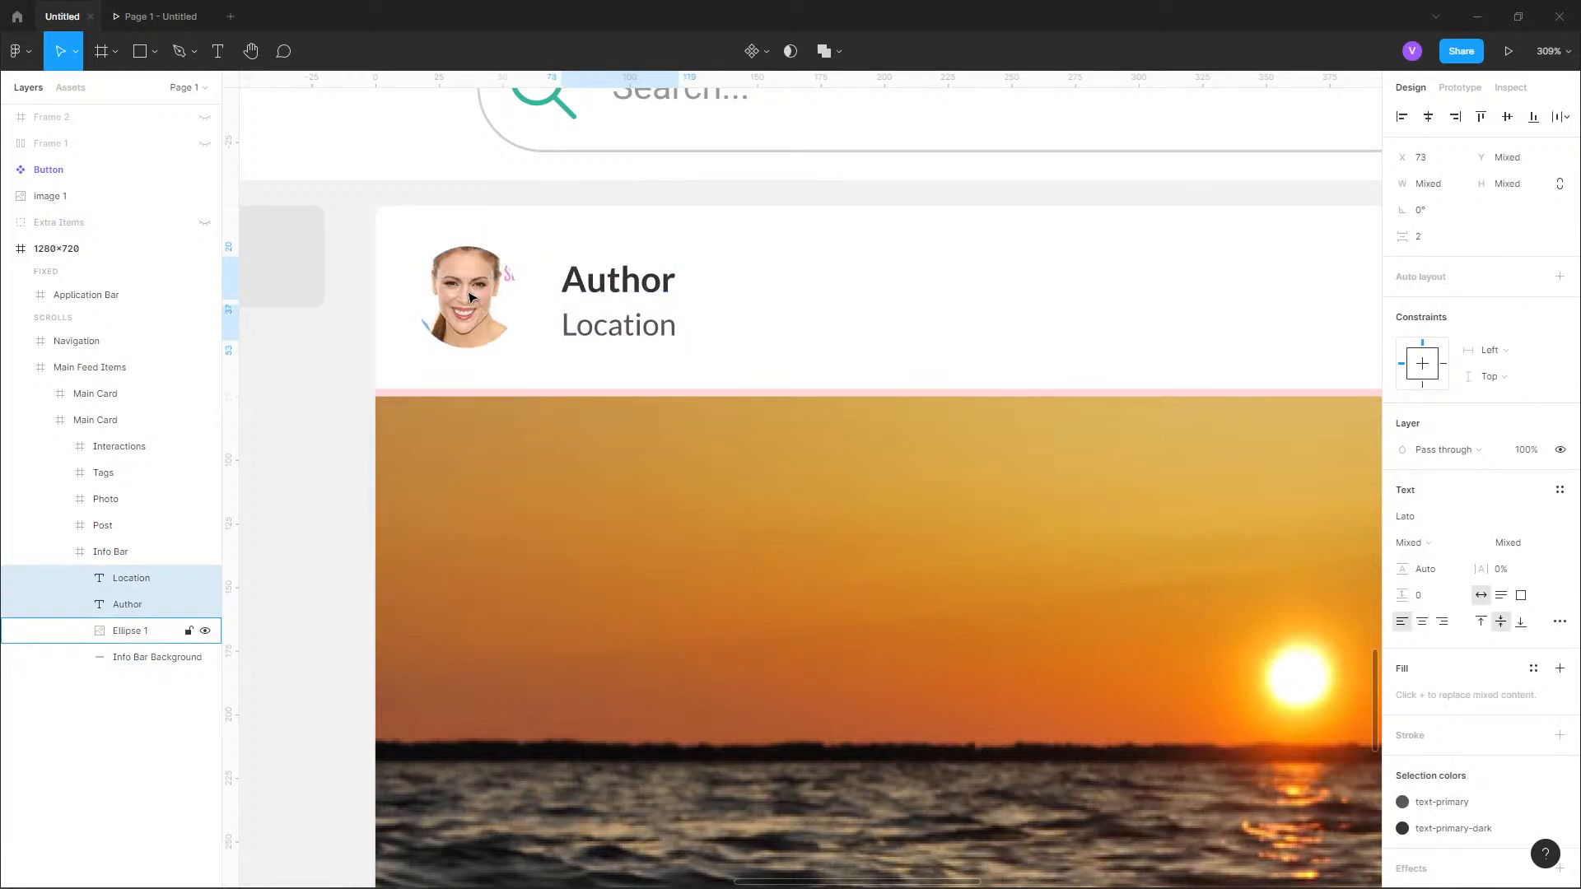
key("Left")
key("Left")
key("Left")
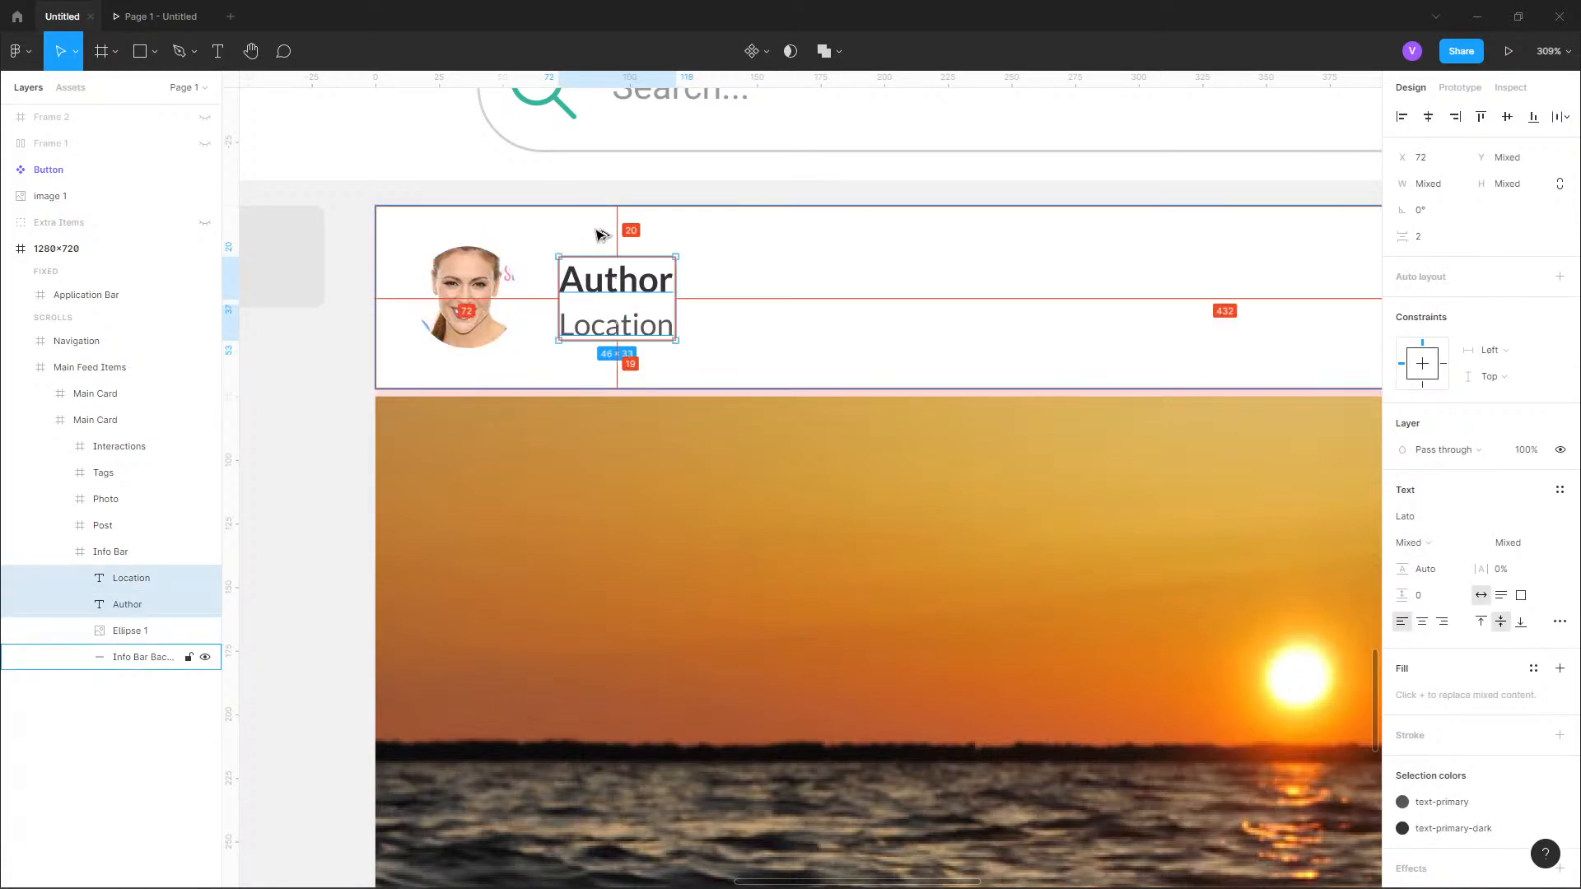
key("Up")
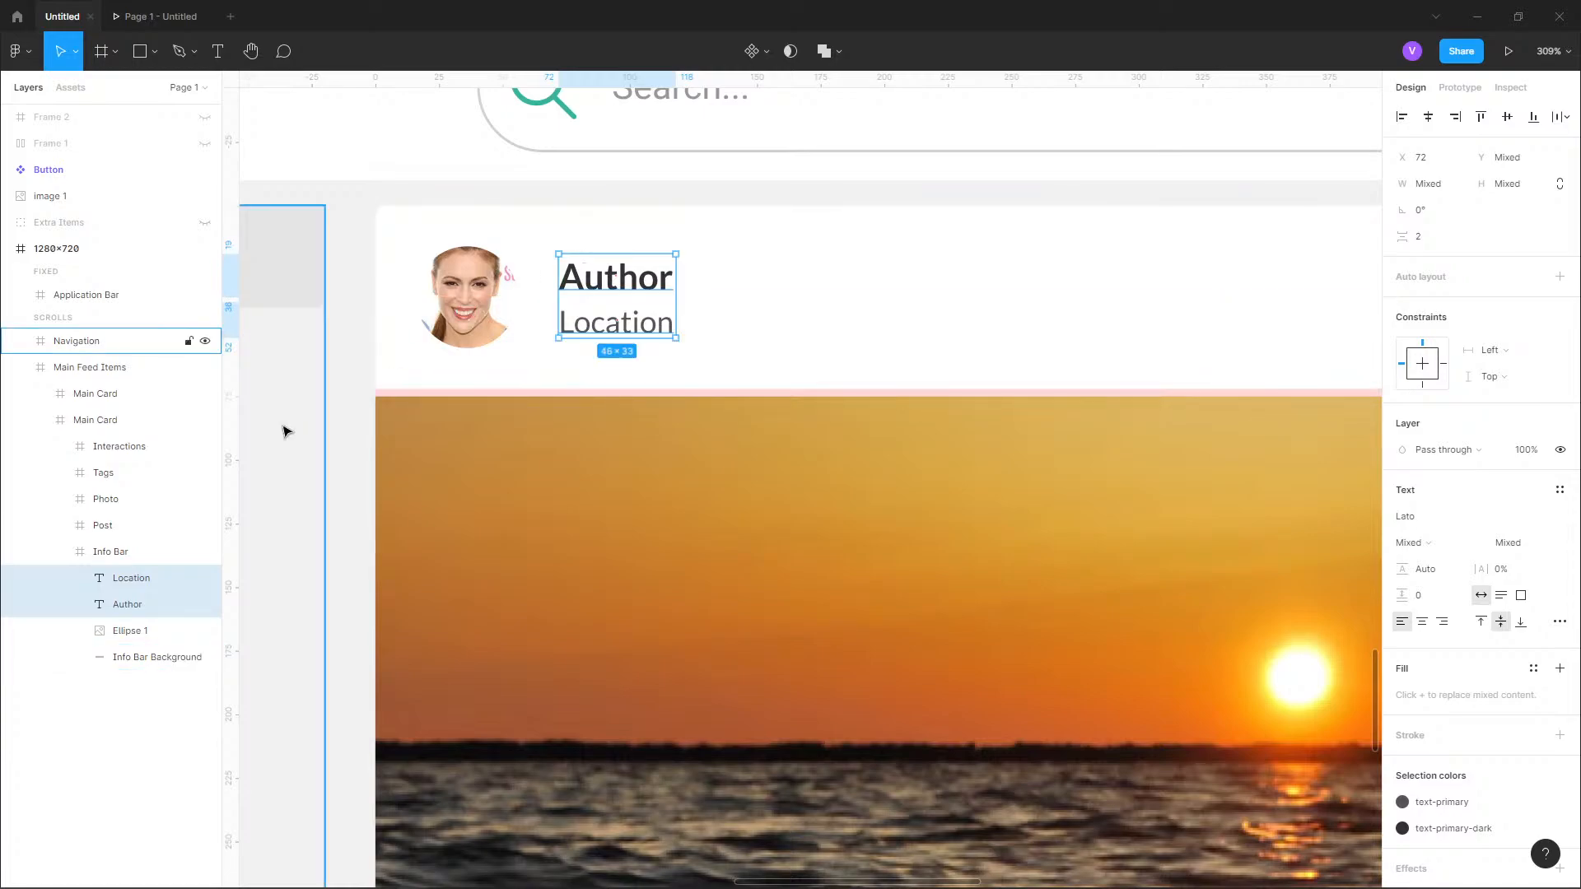
Move the Post, Photo, Tags and Interactions frames together up 3 pixels, flush against the info bar.
left_click(440, 431)
scroll(459, 432, "down", 5)
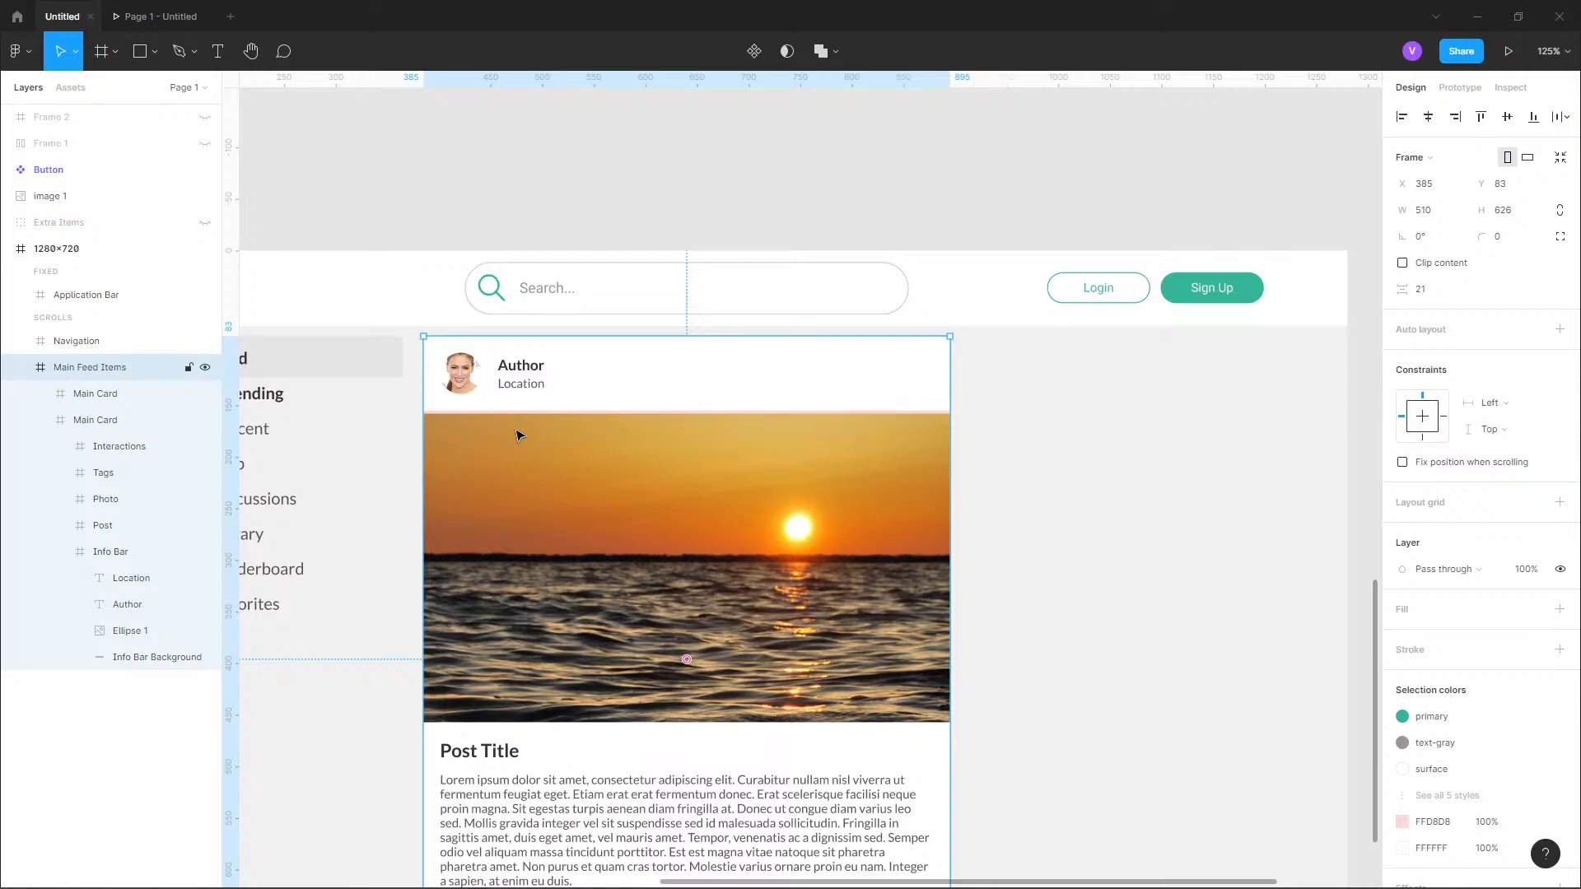
scroll(455, 417, "up", 5)
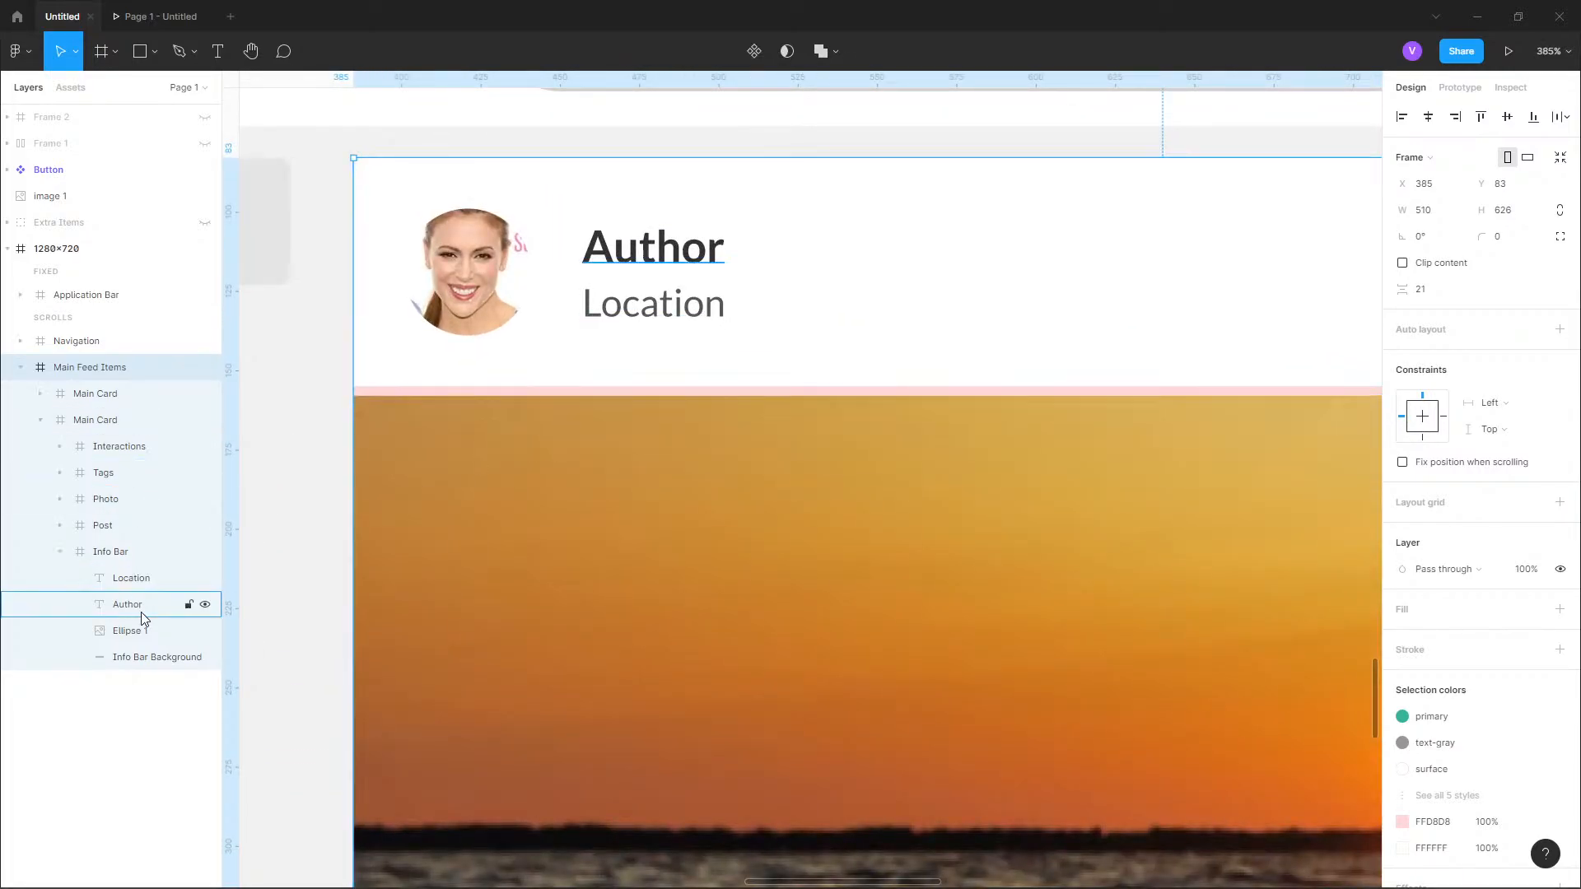
left_click(139, 580)
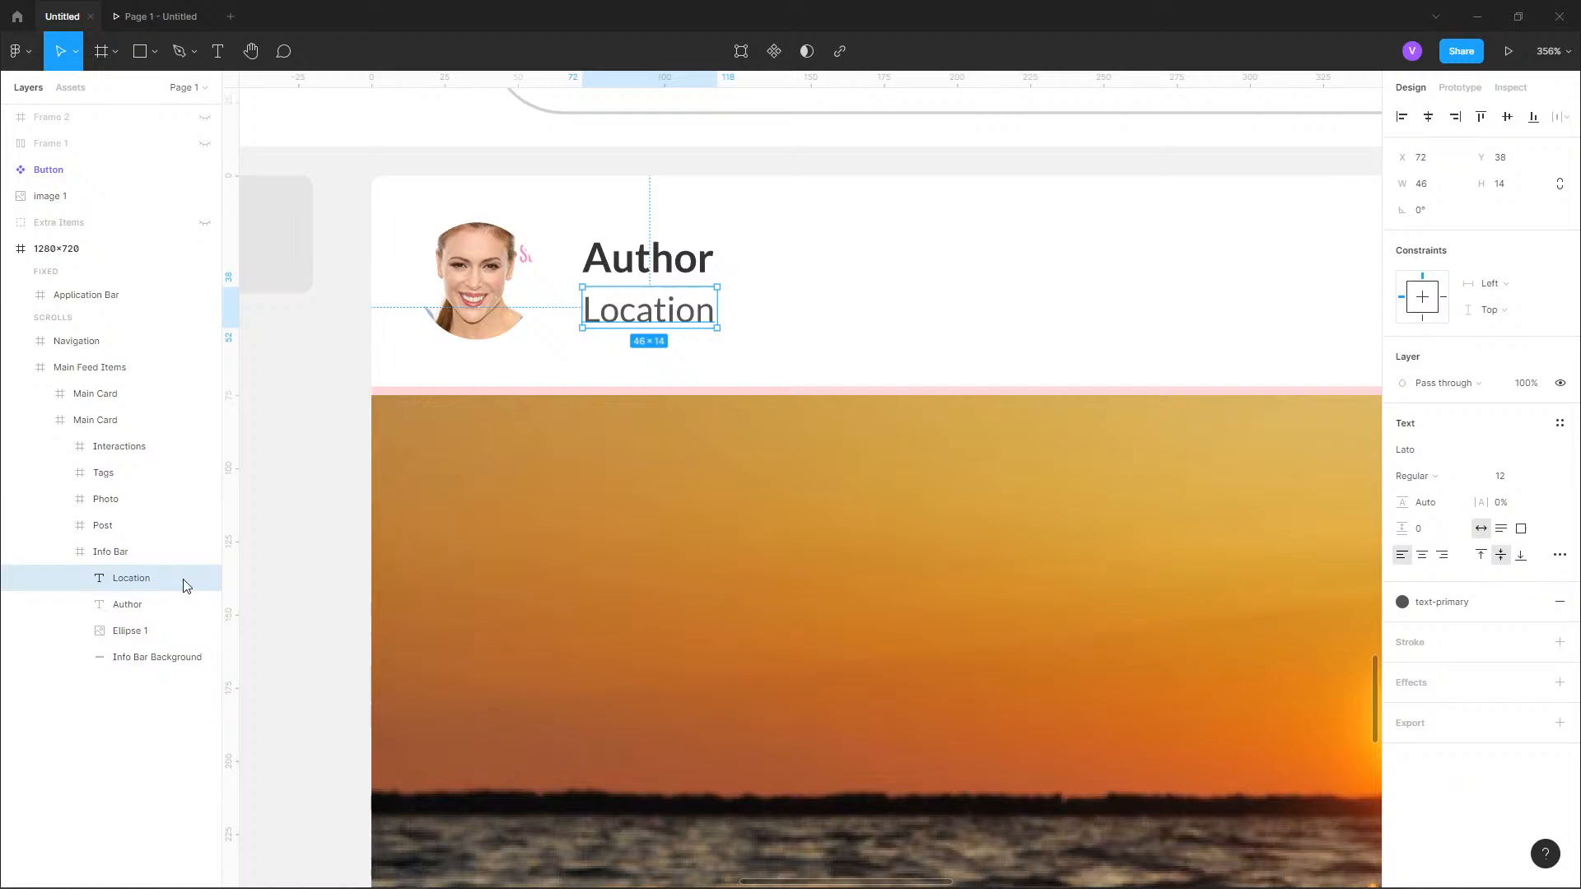
left_click(61, 552)
left_click(102, 527)
left_click(130, 448, "shift")
scroll(576, 417, "down", 6)
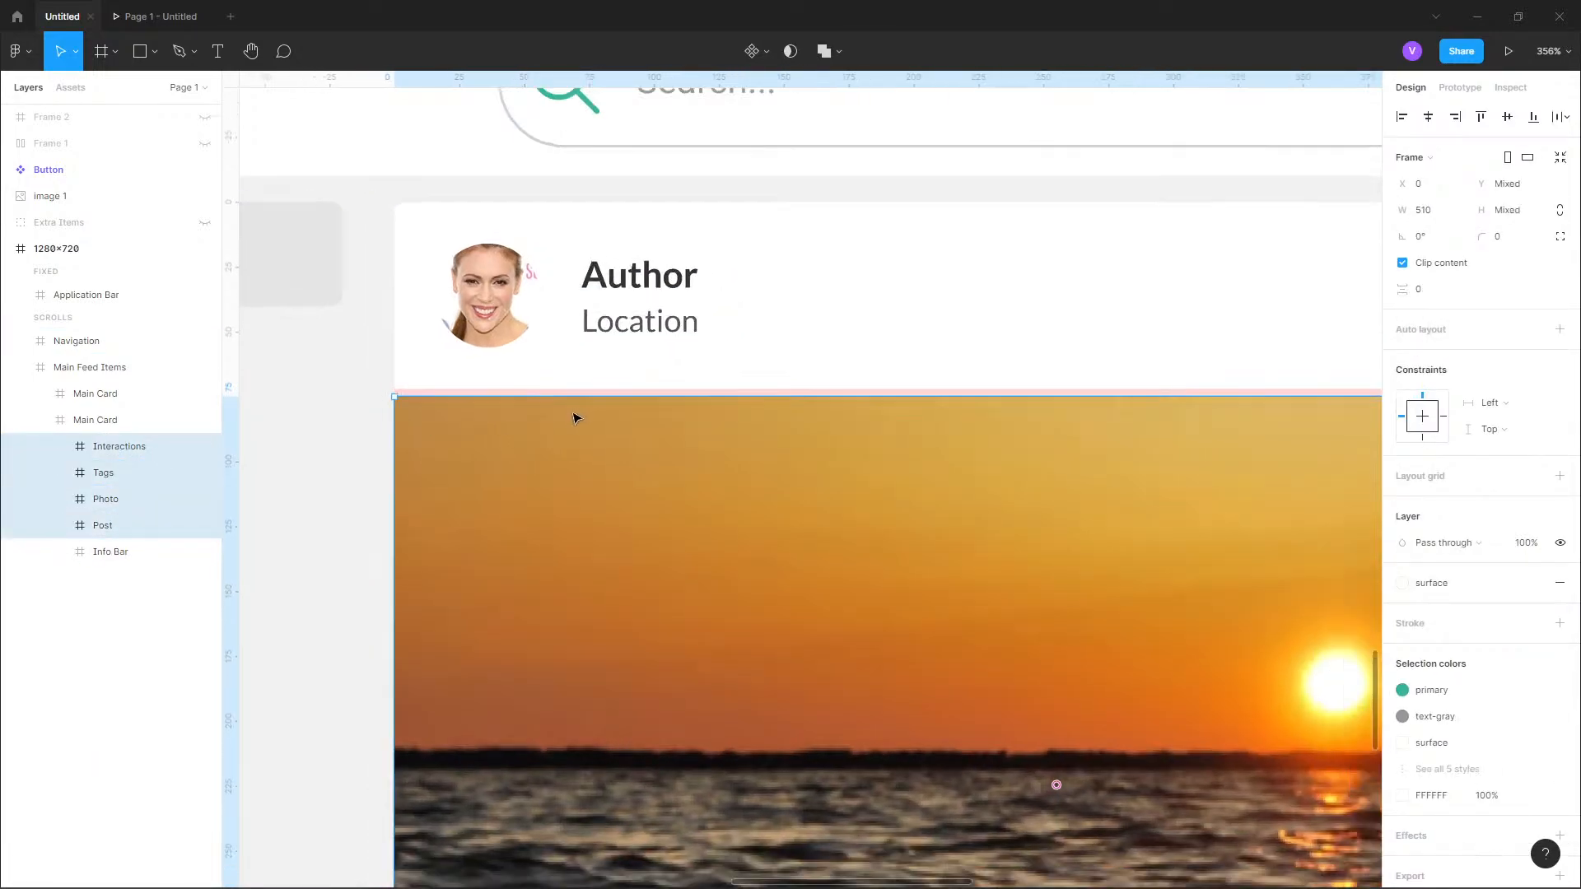
left_click_drag(424, 588, 425, 475)
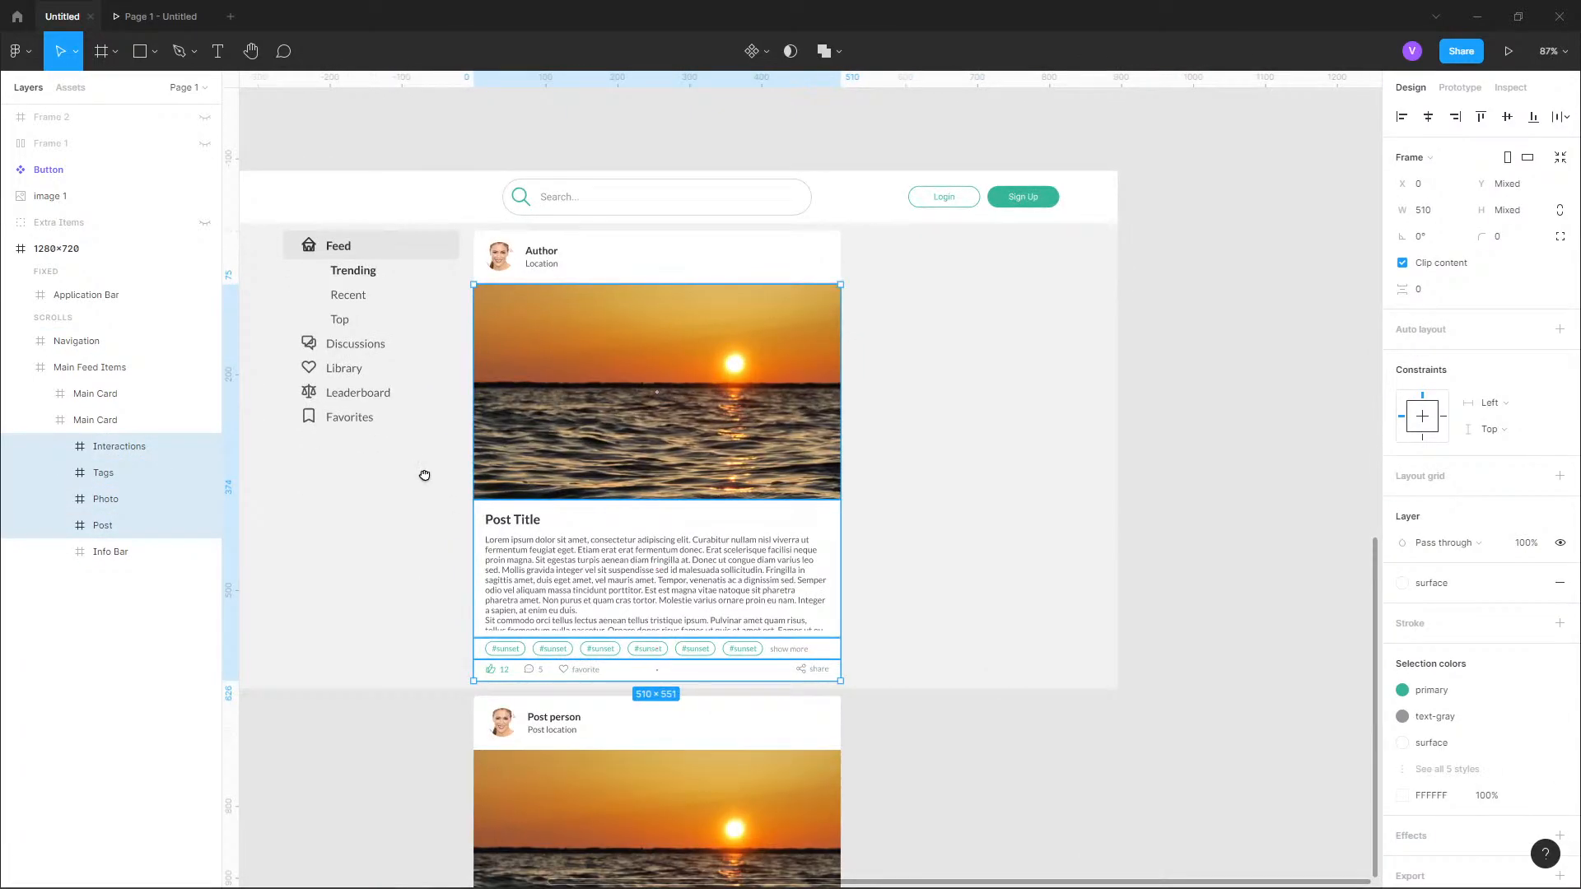
scroll(486, 296, "up", 10)
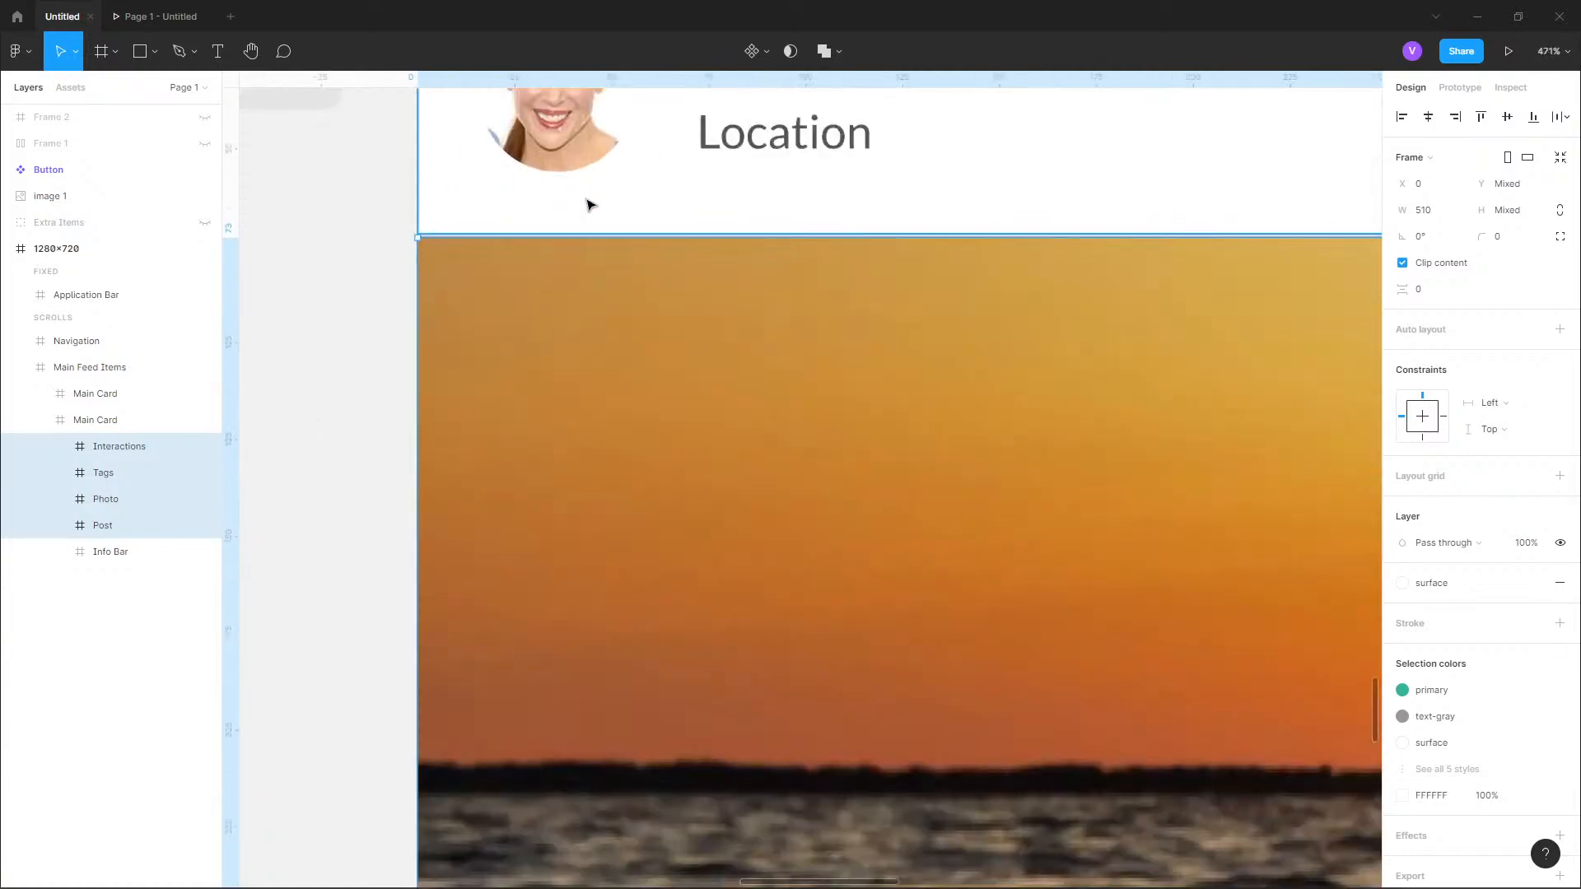
scroll(589, 204, "up", 2)
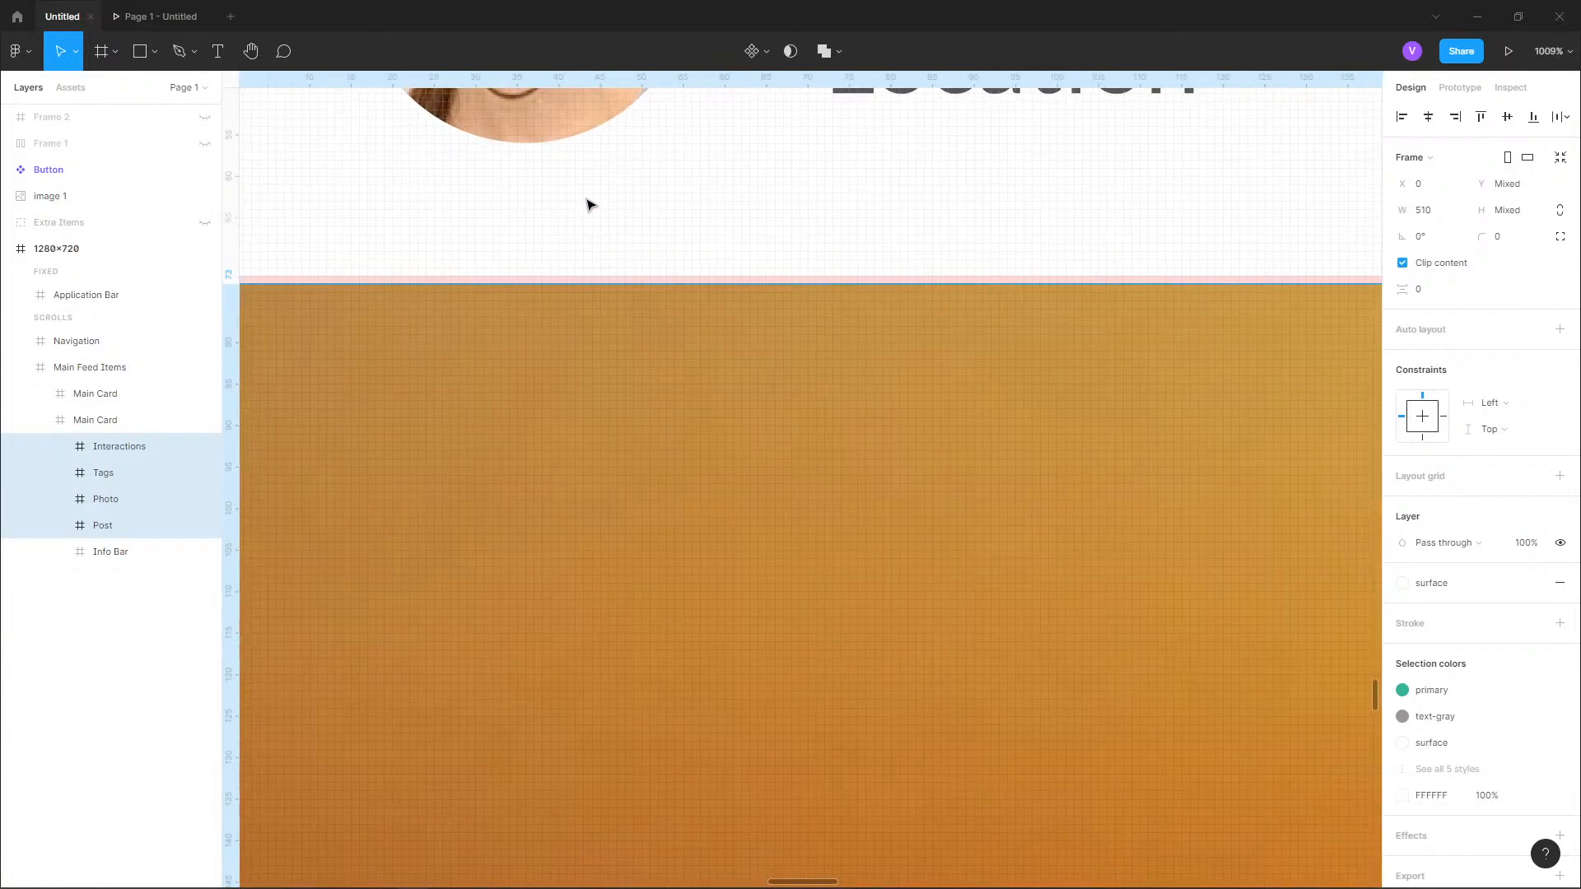
Extend the bottom edge of the Interactions frame to a height of 33.
scroll(589, 204, "down", 5)
scroll(609, 527, "down", 4)
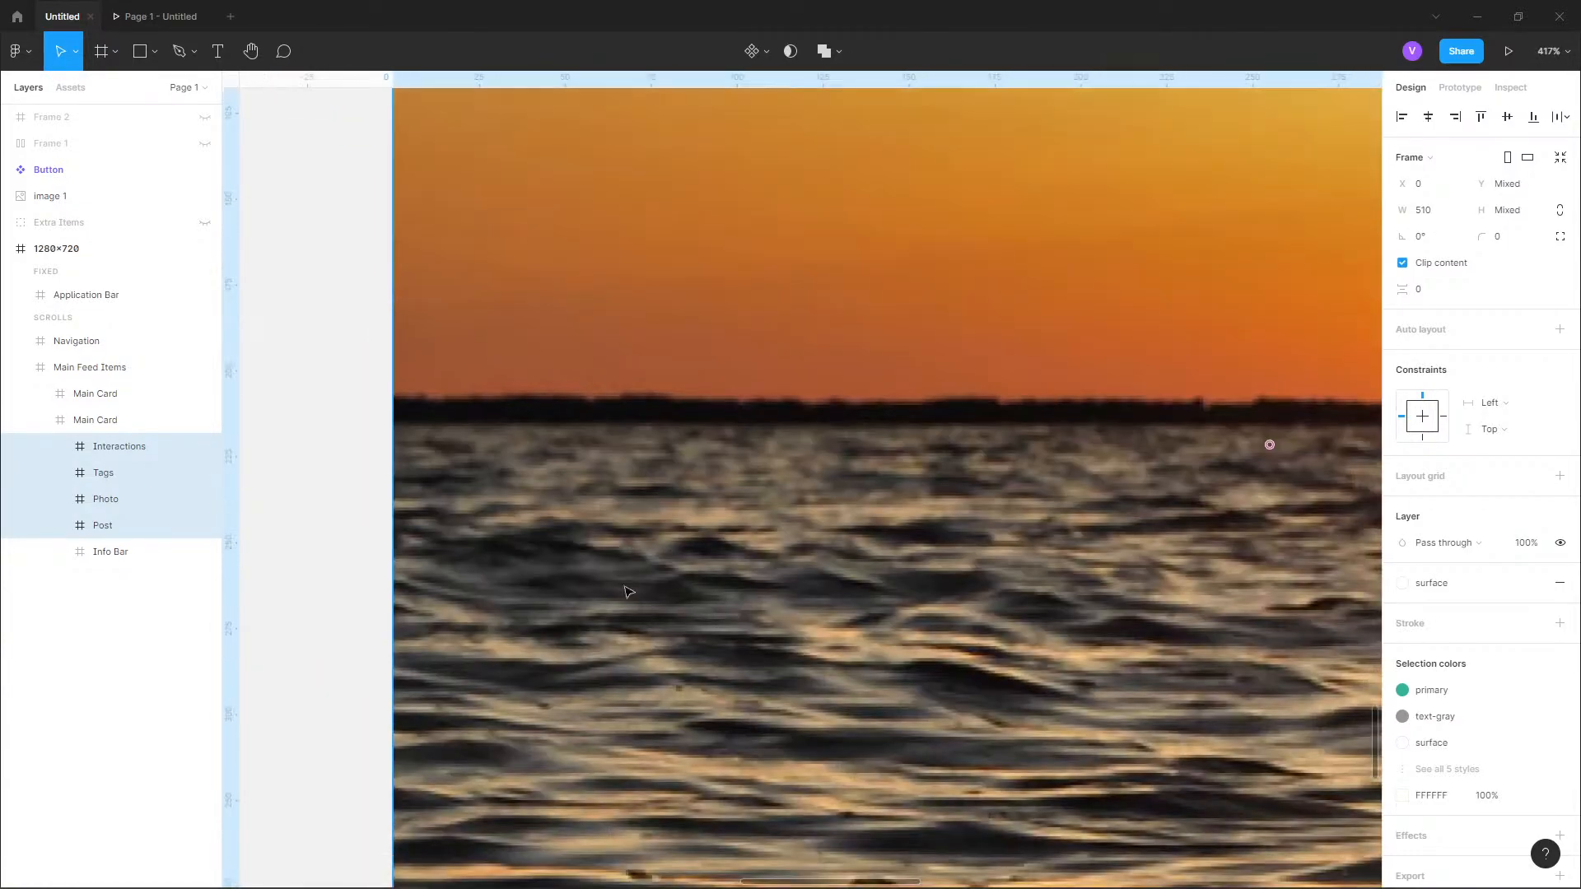
scroll(629, 592, "down", 12)
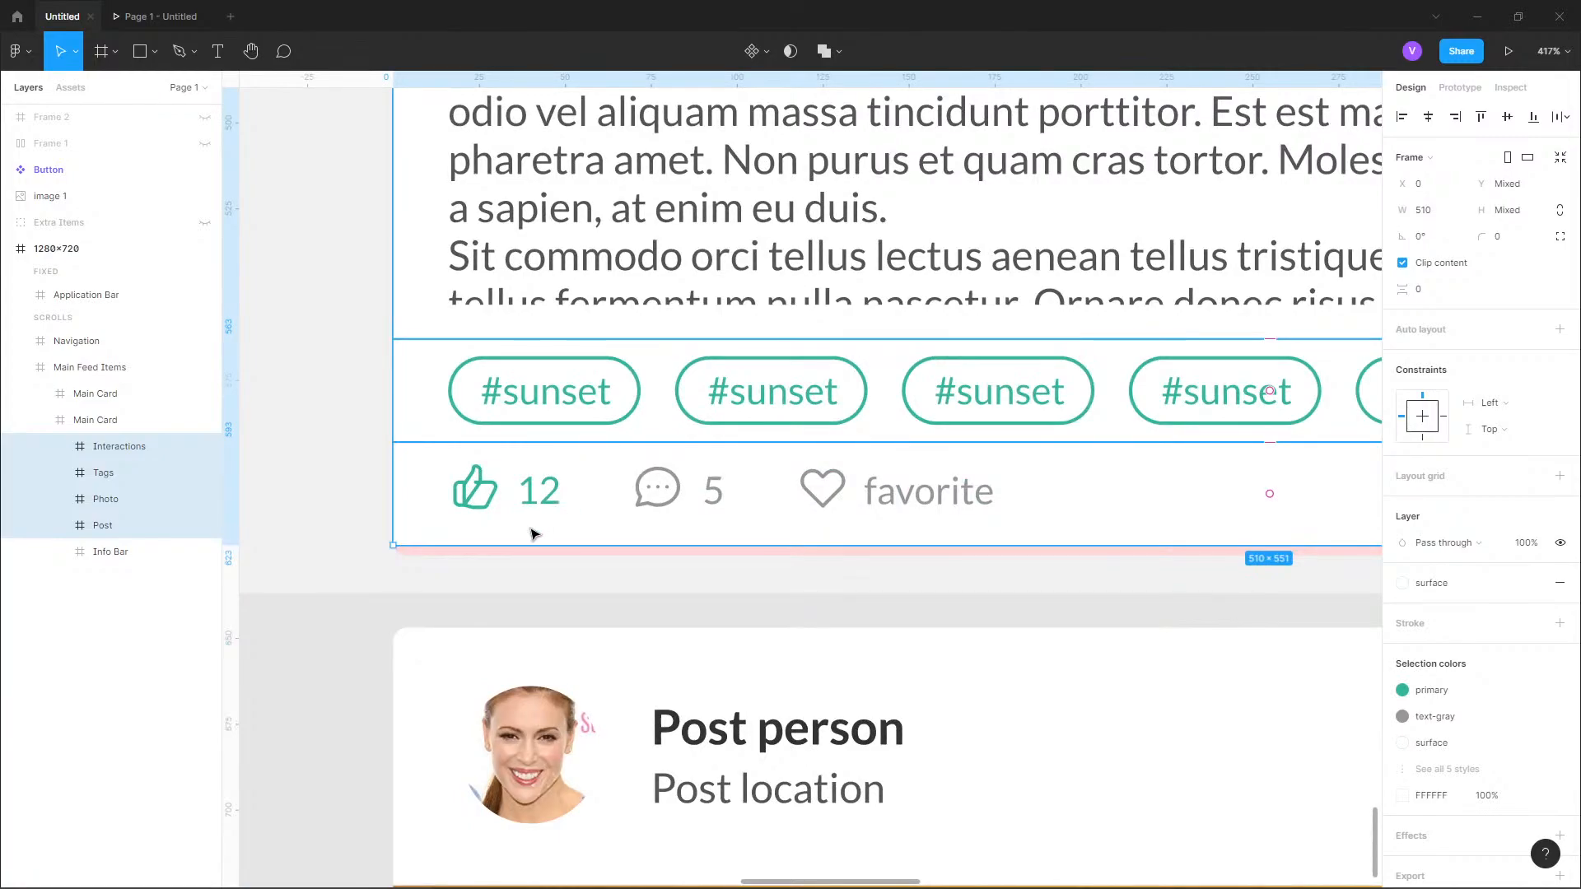
left_click(528, 541)
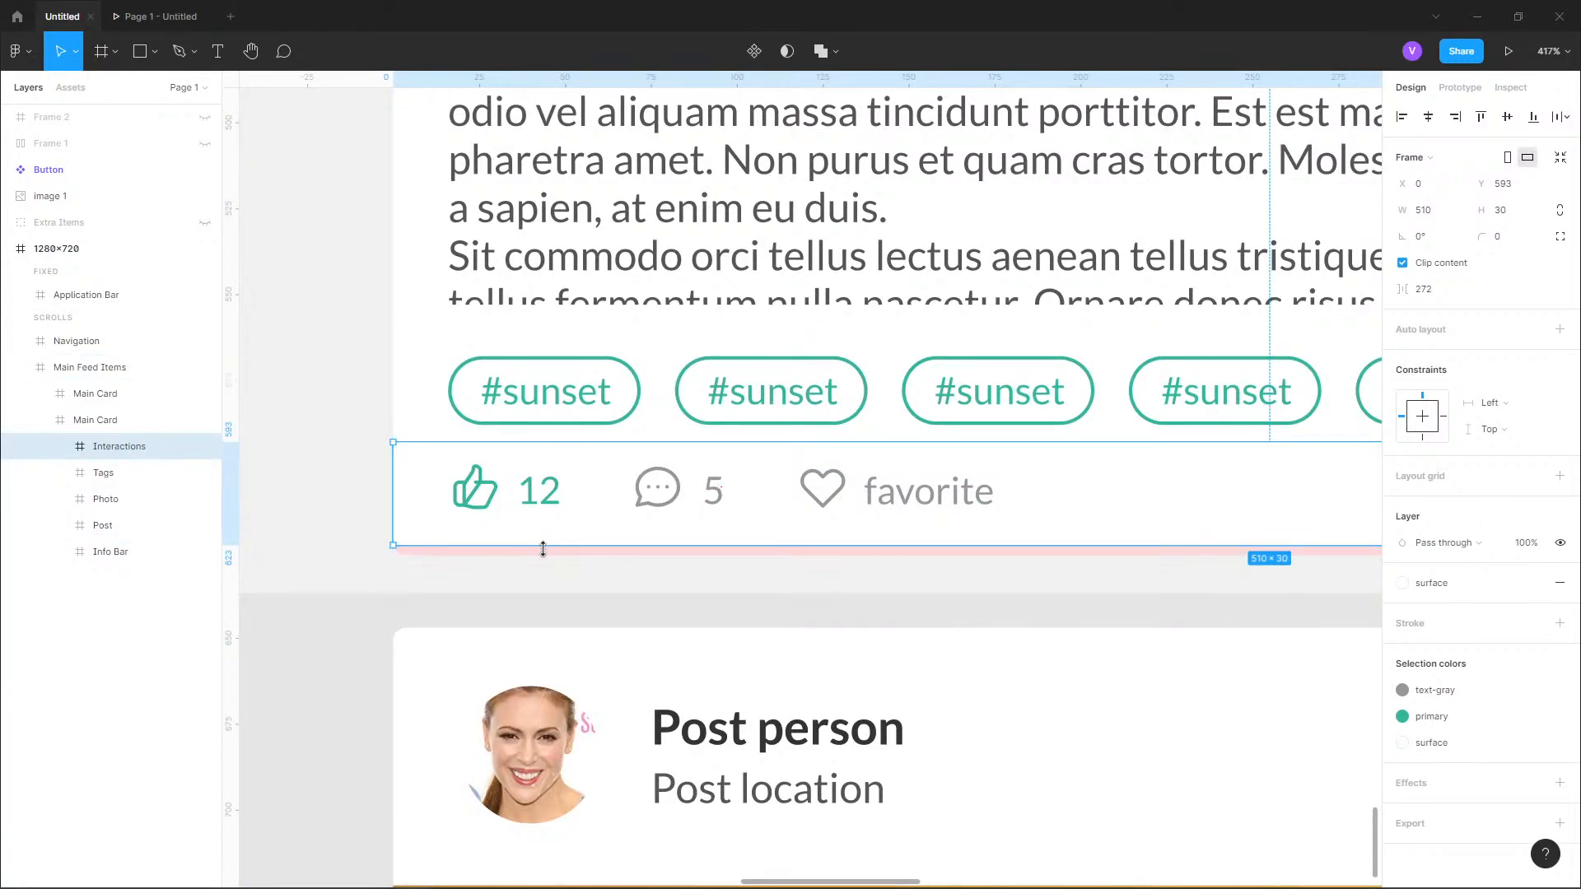
left_click(354, 635)
Examine the overall feed layout and the empty canvas above the 1280×720 frame.
scroll(540, 685, "down", 7)
left_click_drag(933, 475, 960, 436)
scroll(885, 486, "up", 1)
left_click_drag(658, 208, 763, 445)
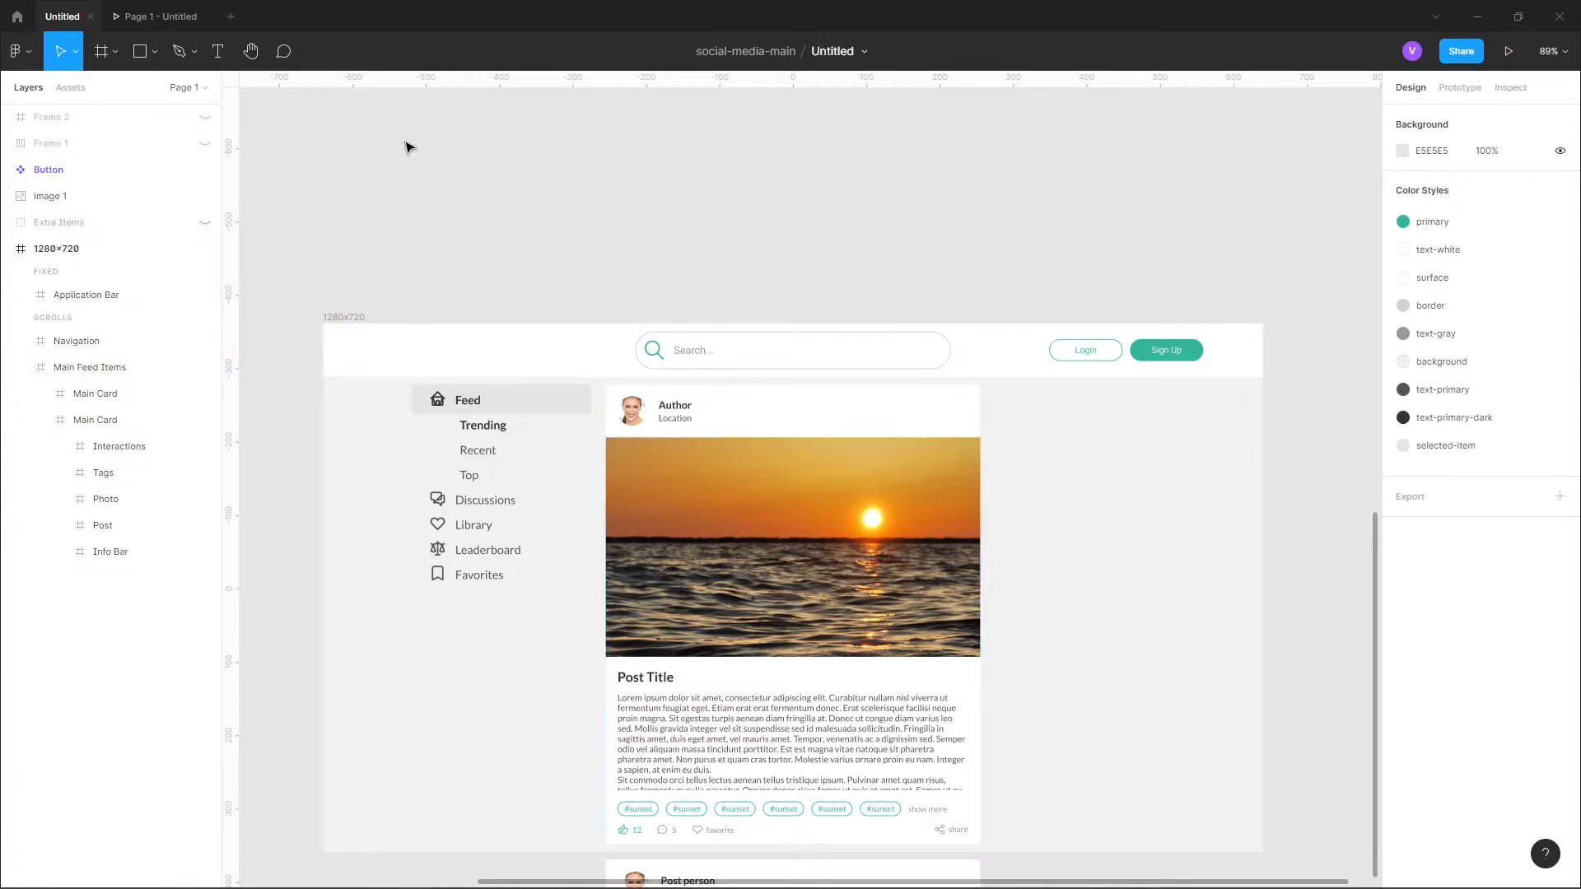
scroll(766, 190, "down", 3)
left_click_drag(602, 142, 805, 185)
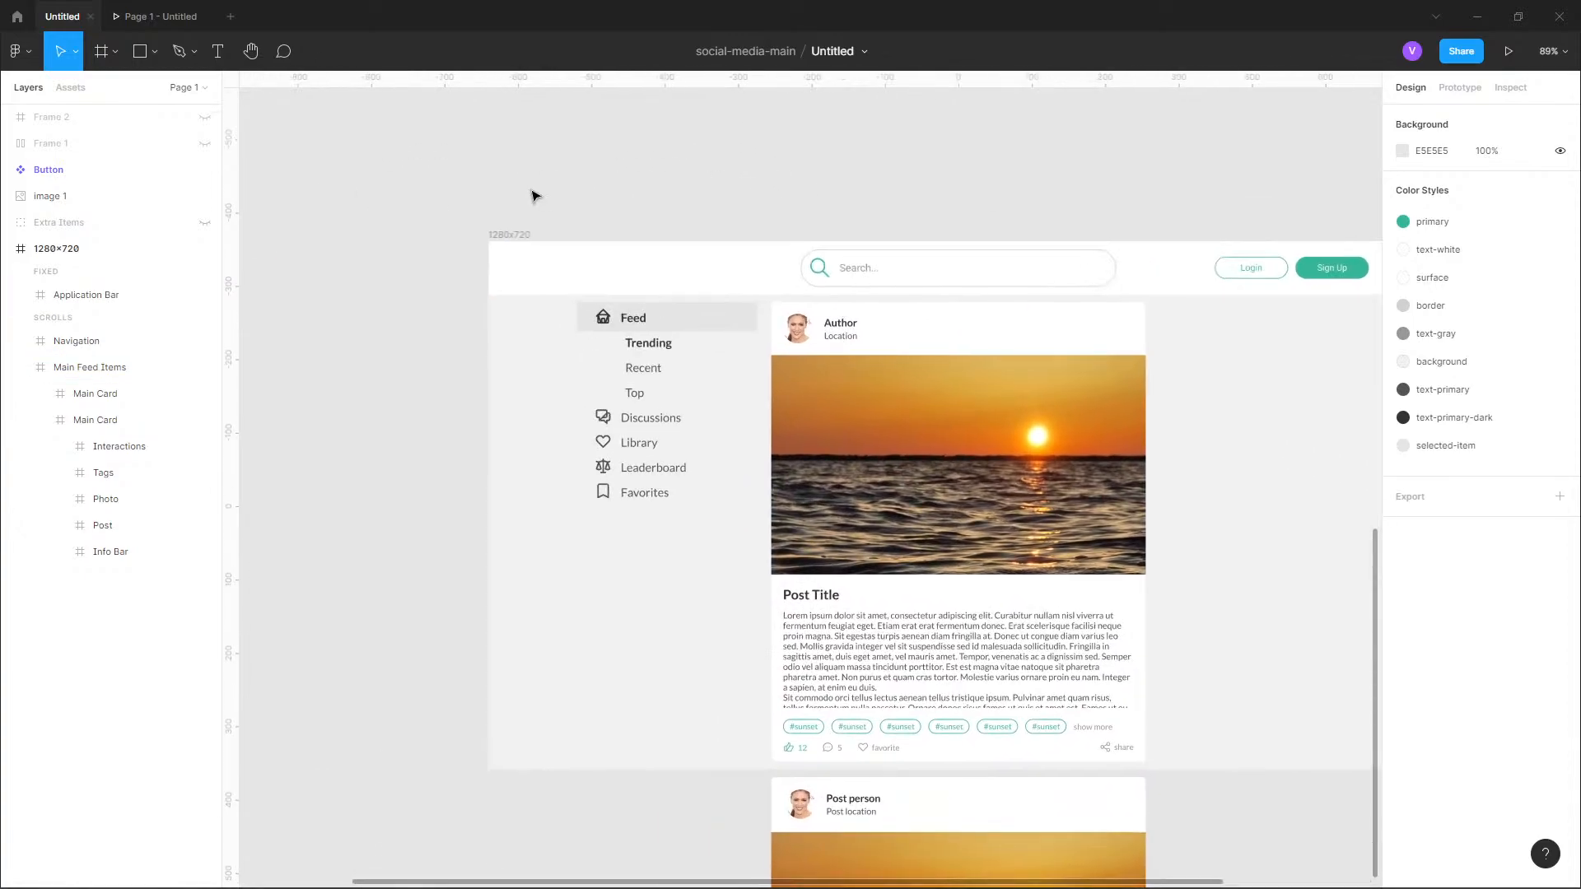
scroll(531, 194, "up", 5)
scroll(797, 251, "up", 1)
left_click(197, 53)
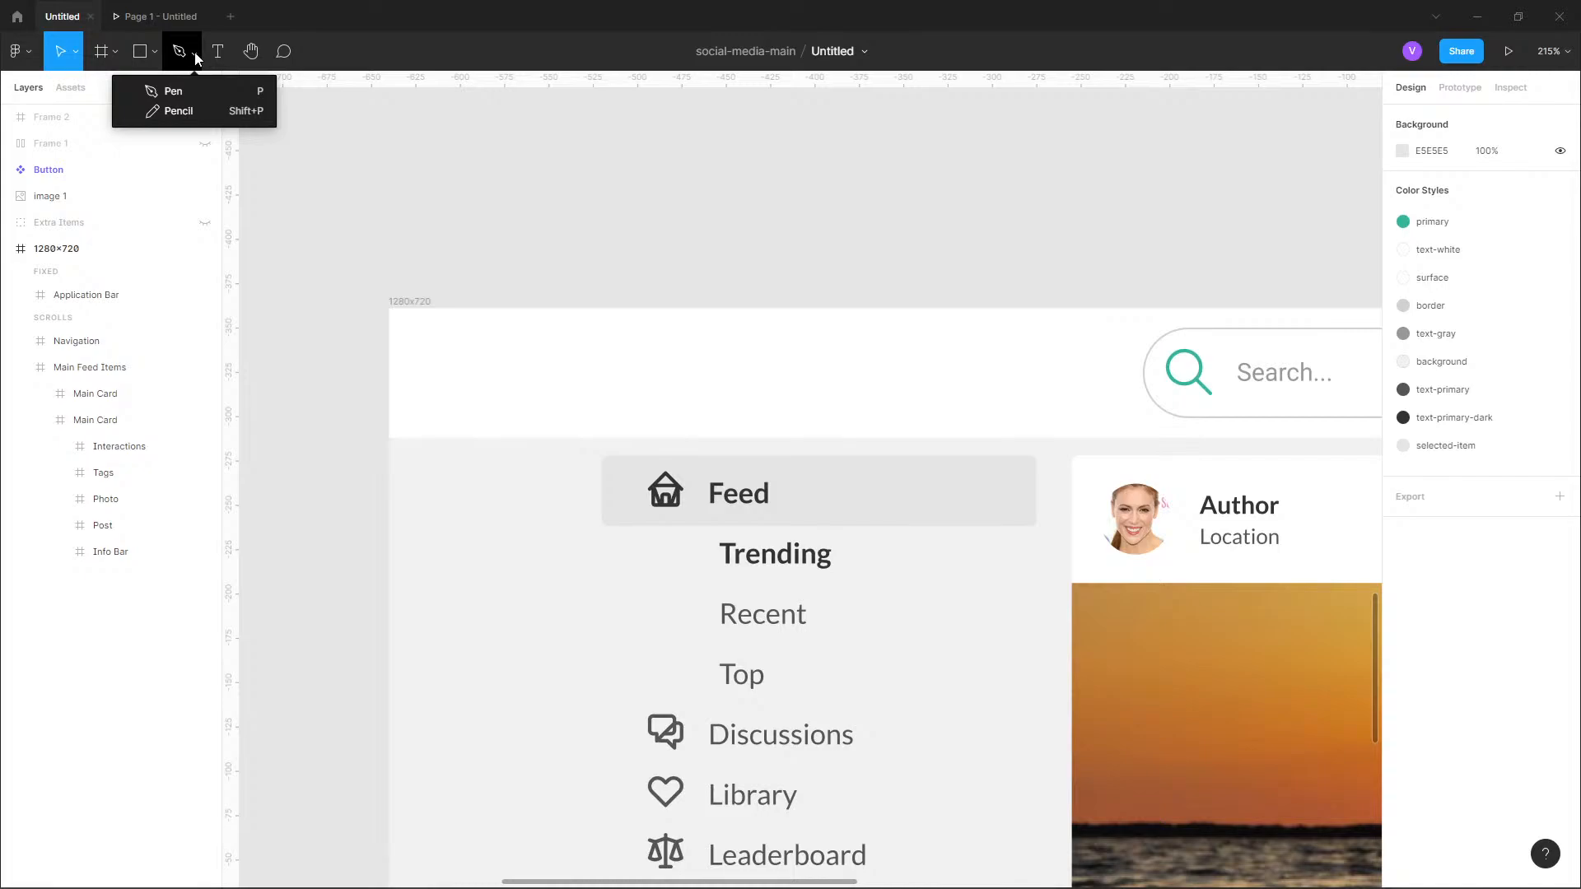
left_click(190, 96)
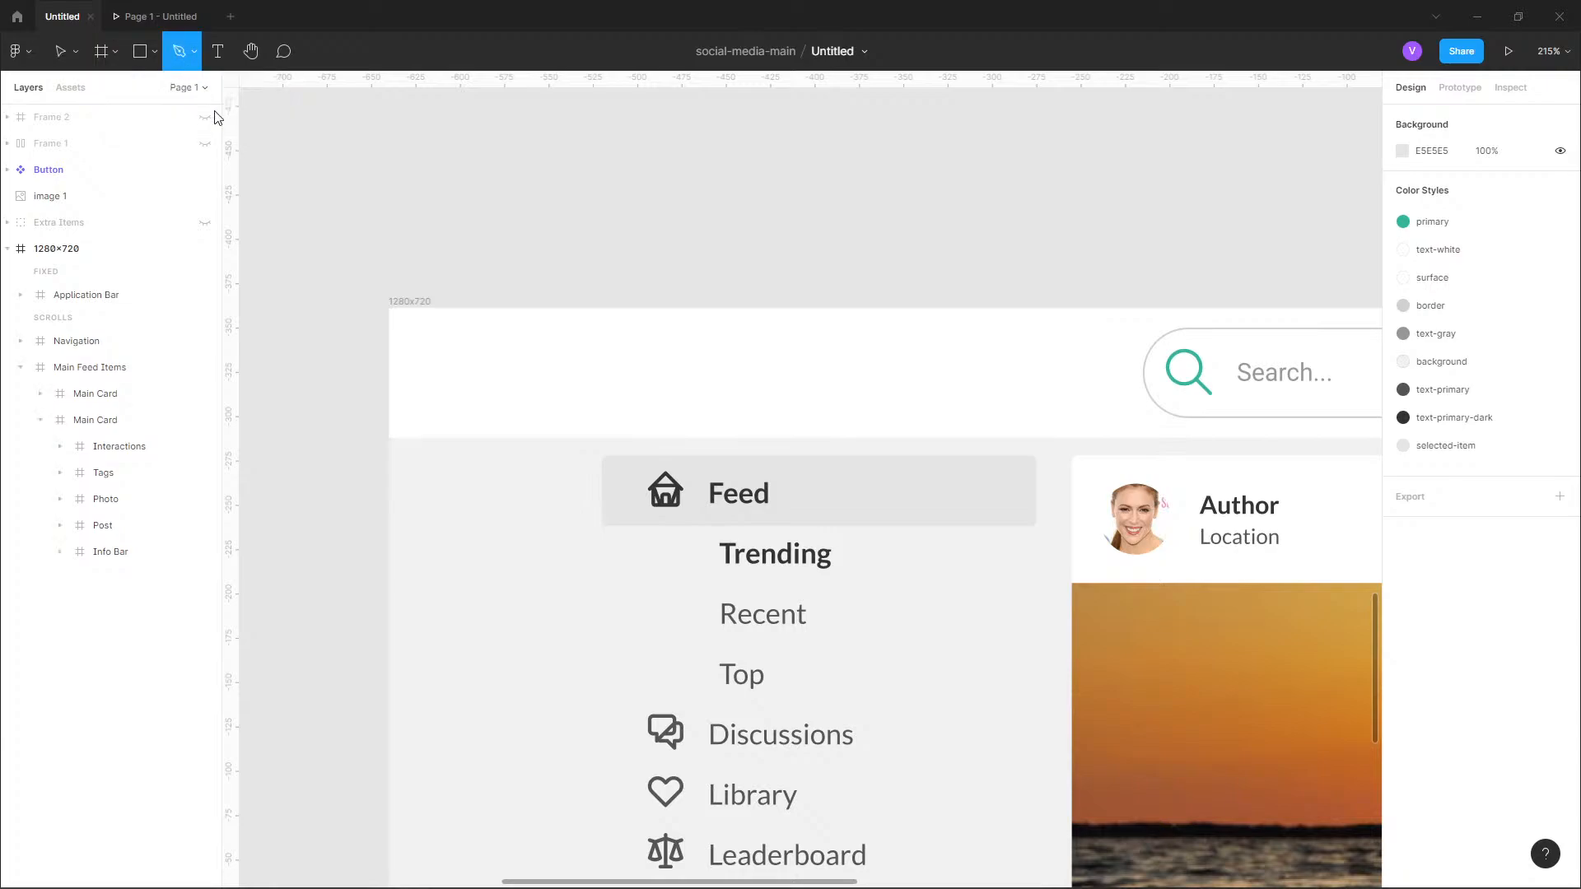
scroll(473, 226, "up", 2)
scroll(478, 223, "up", 1)
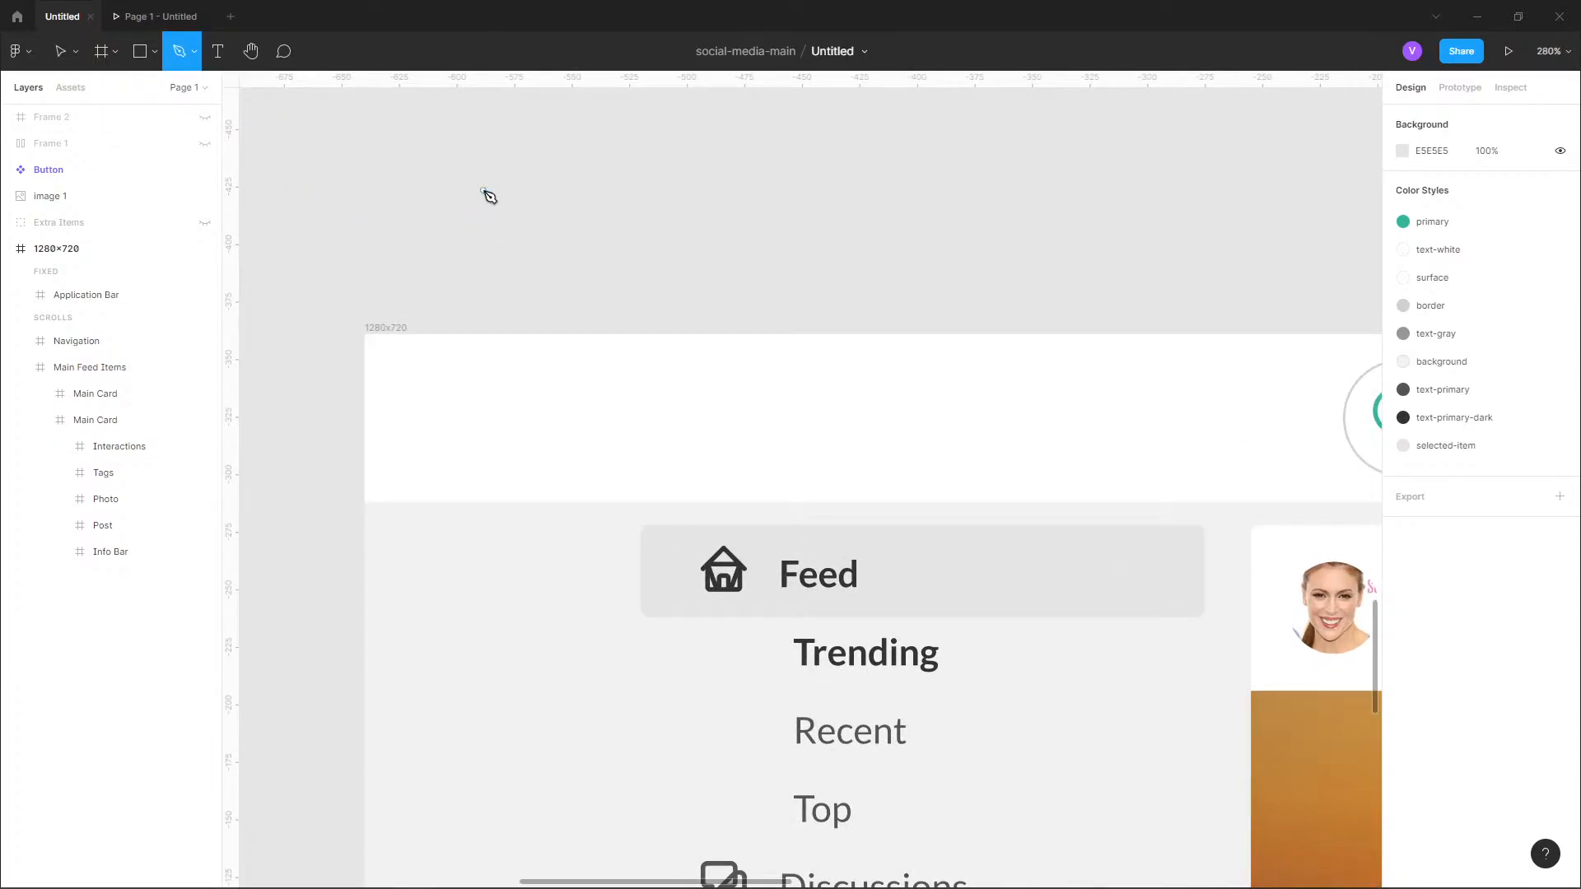
left_click(457, 153)
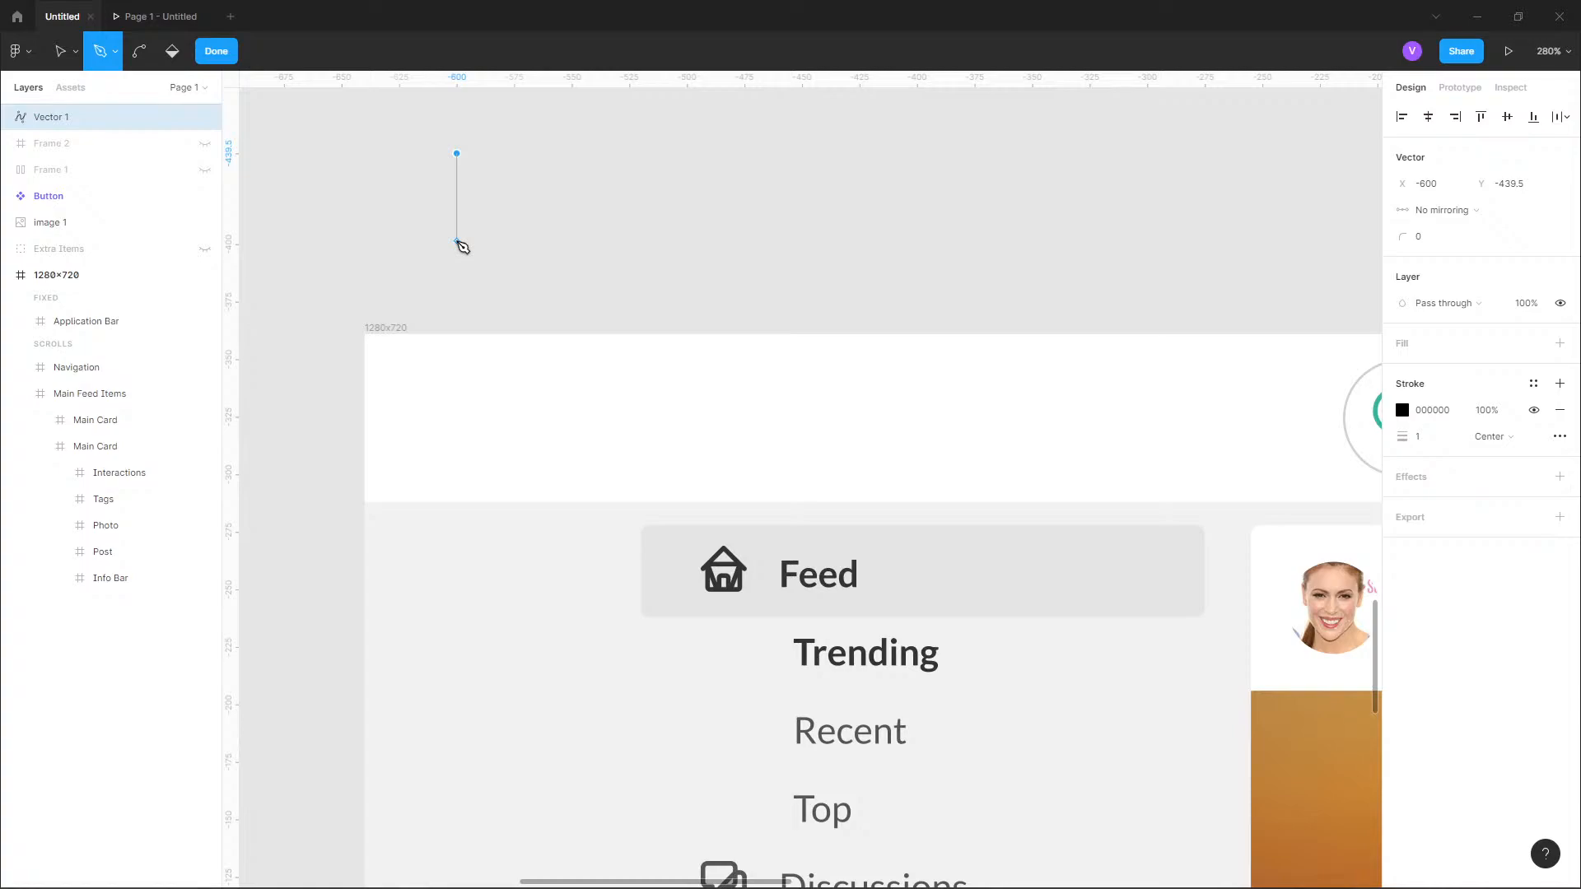
key("Escape")
key("Escape")
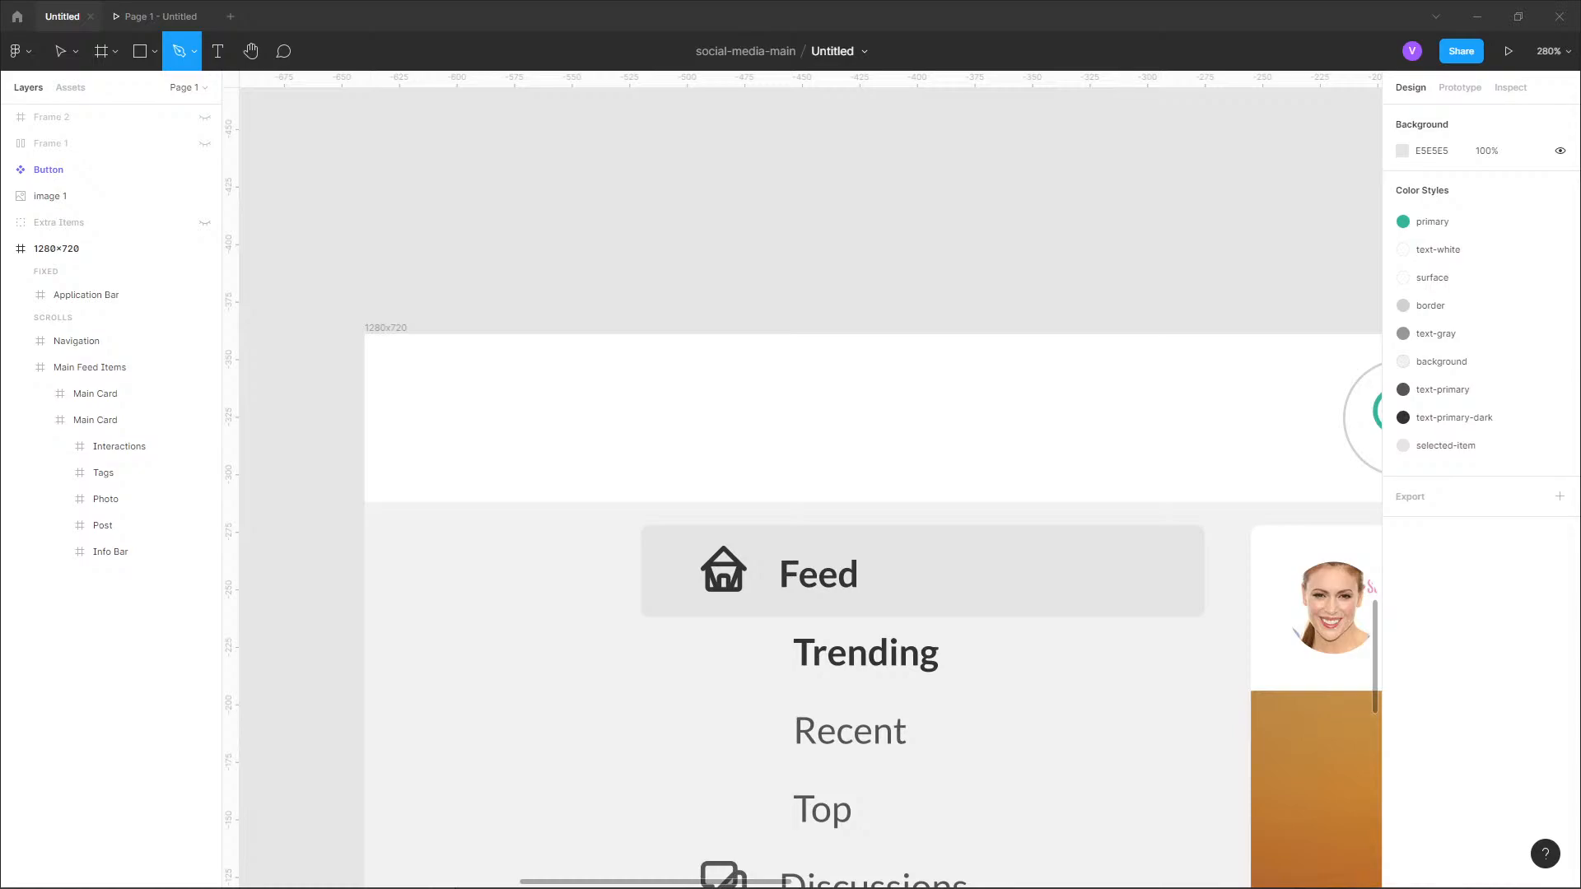
left_click(416, 165)
left_click(417, 229)
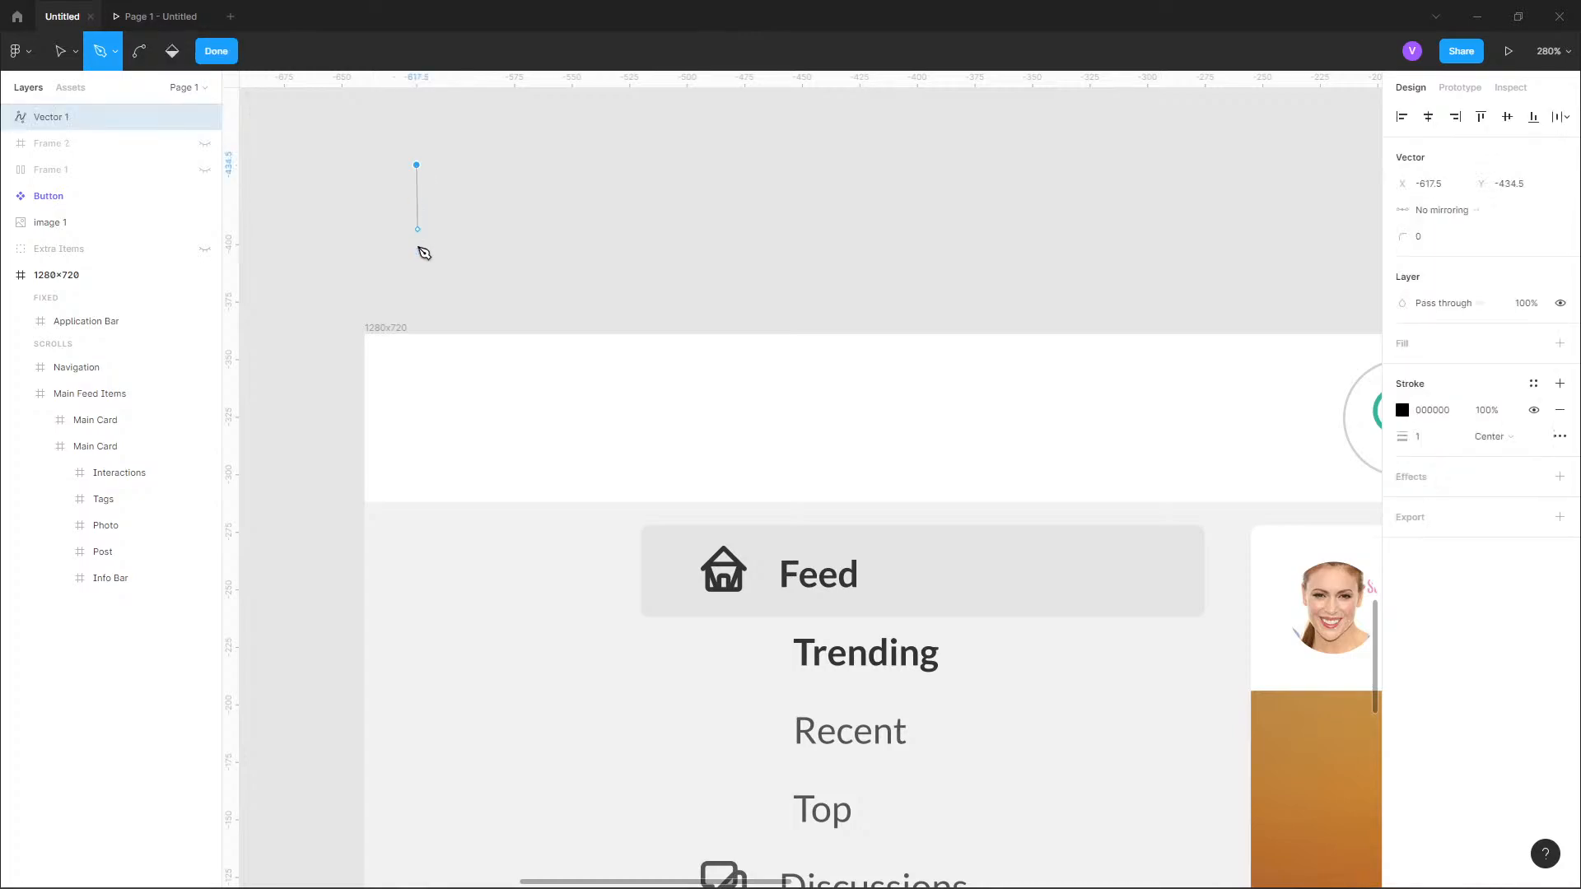
left_click_drag(418, 247, 439, 191)
key("Escape")
key("Escape")
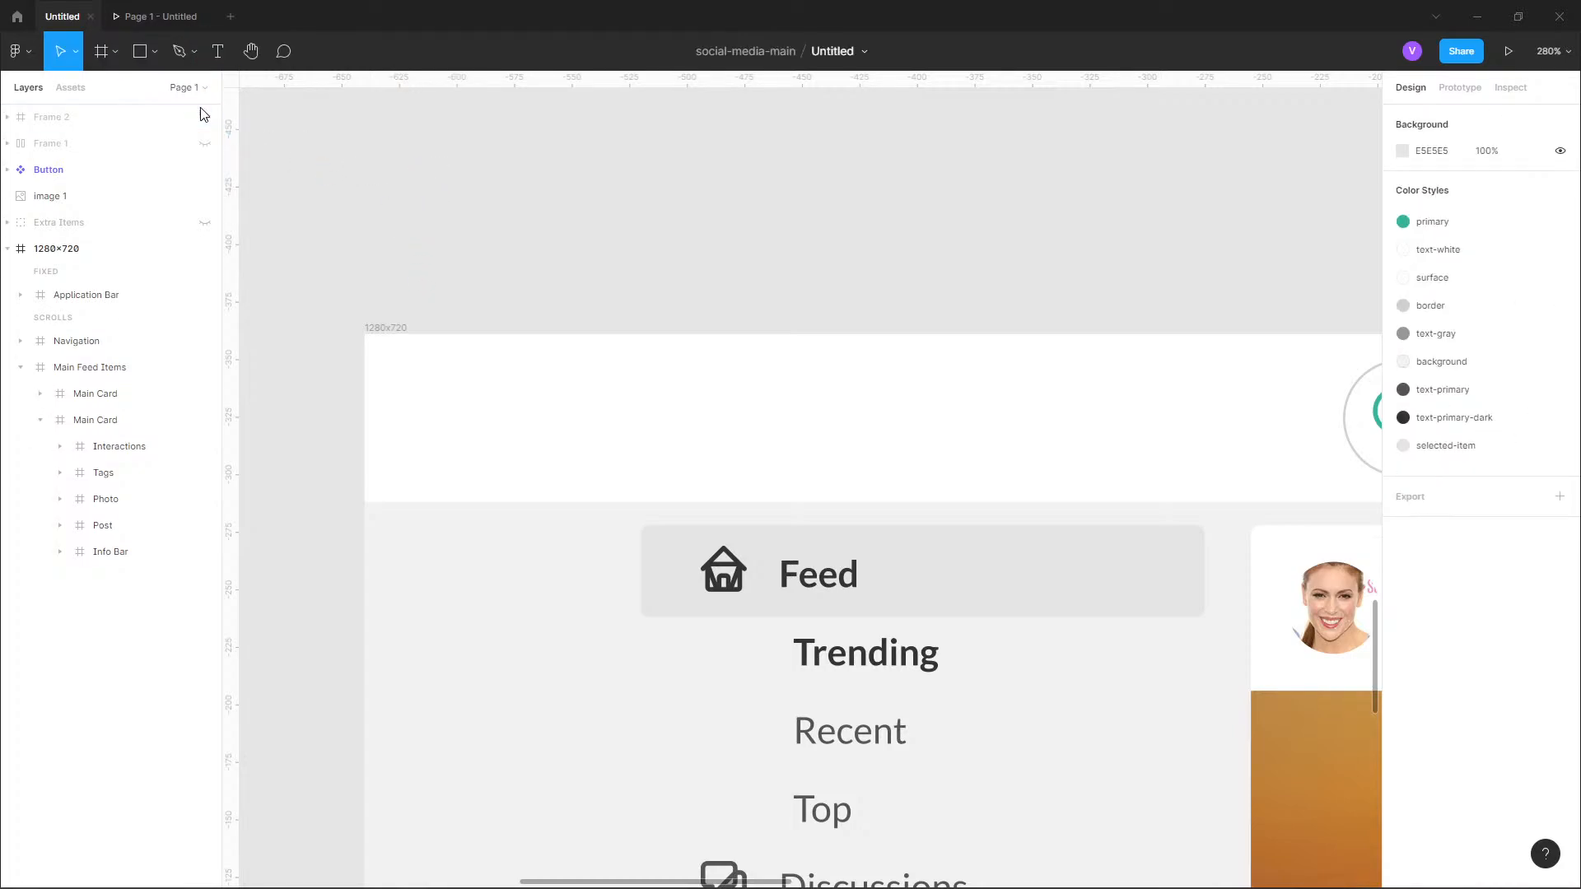
Activate the Pencil tool for freehand drawing.
left_click(179, 51)
left_click(189, 56)
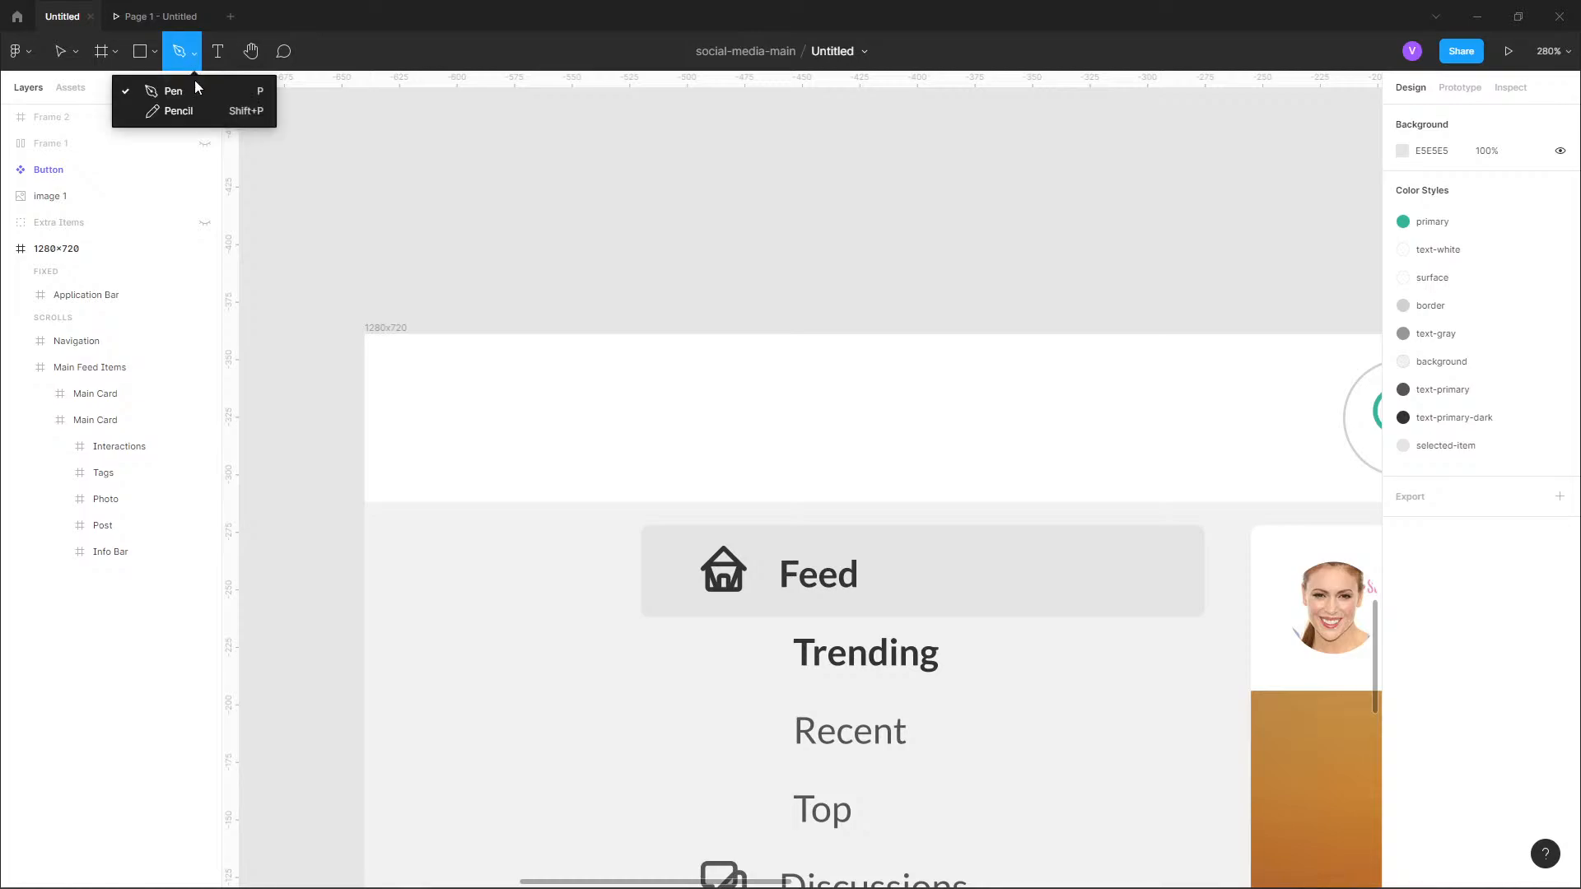
left_click(165, 111)
mouse_move(410, 176)
left_mouse_down()
mouse_move(415, 224)
mouse_move(439, 162)
mouse_move(408, 210)
mouse_move(451, 206)
mouse_move(410, 235)
left_mouse_up()
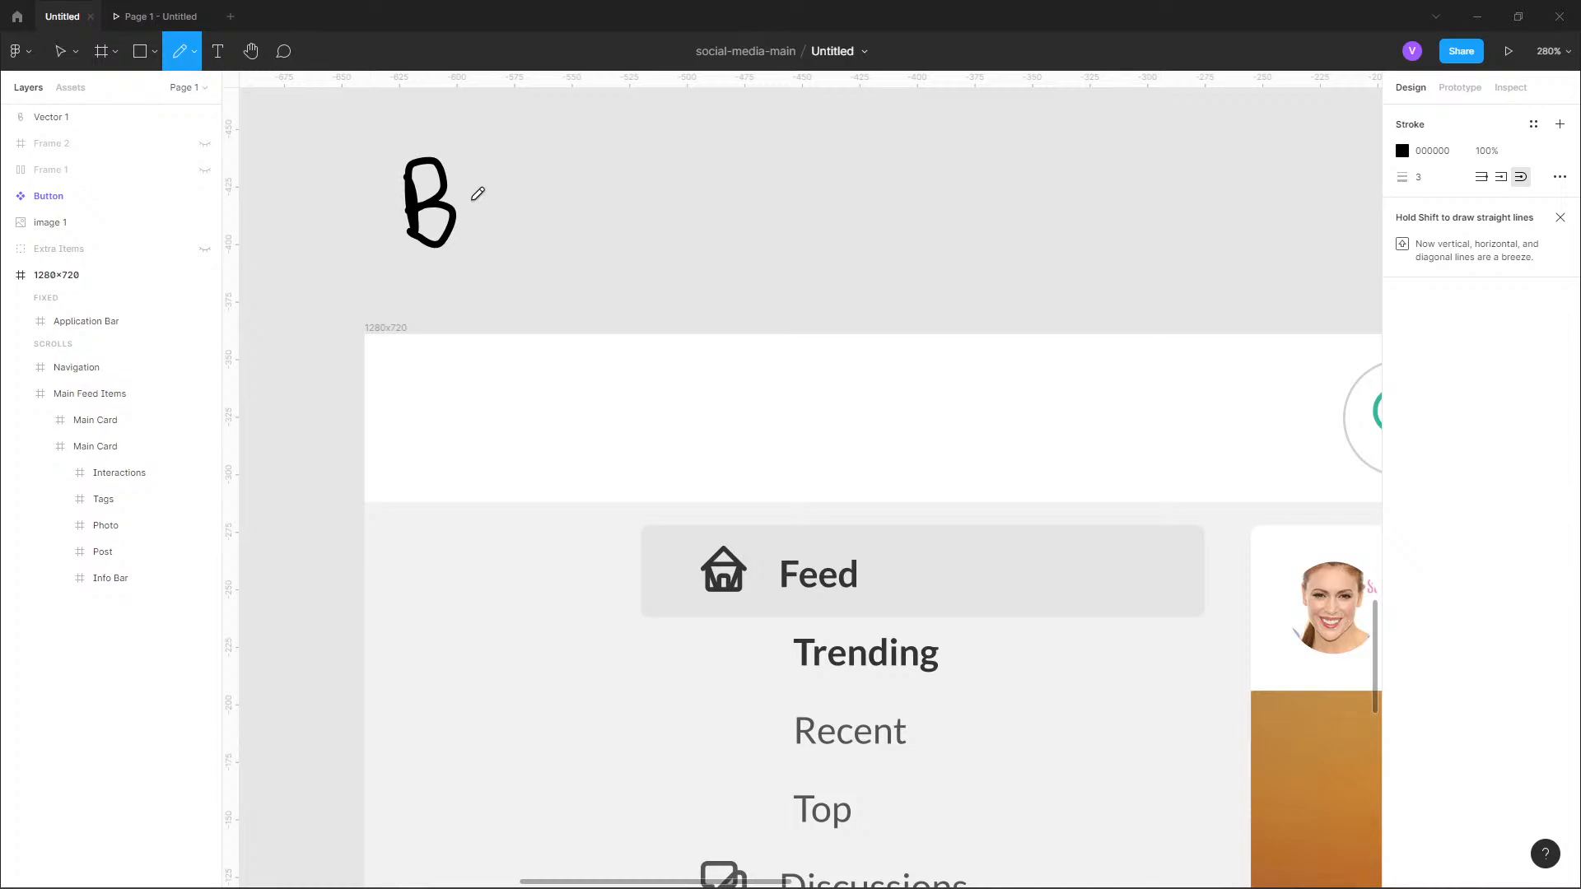
left_click_drag(476, 202, 471, 245)
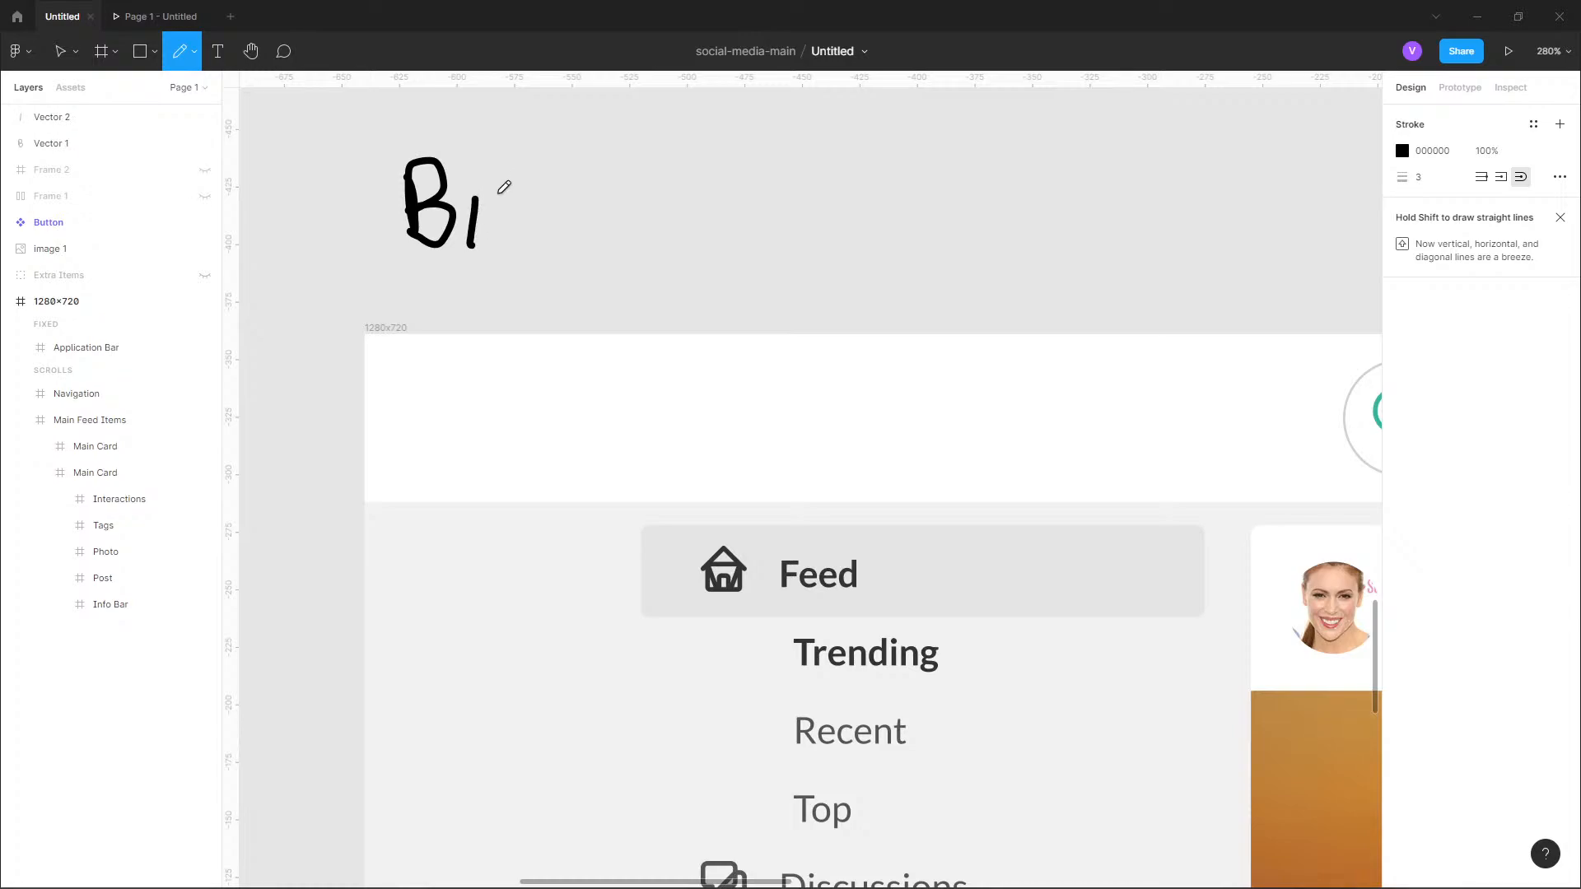
key("ctrl+z")
key("ctrl+z")
left_click_drag(410, 175, 428, 247)
mouse_move(420, 198)
left_mouse_down()
mouse_move(448, 228)
mouse_move(432, 250)
mouse_move(459, 196)
mouse_move(483, 229)
left_mouse_up()
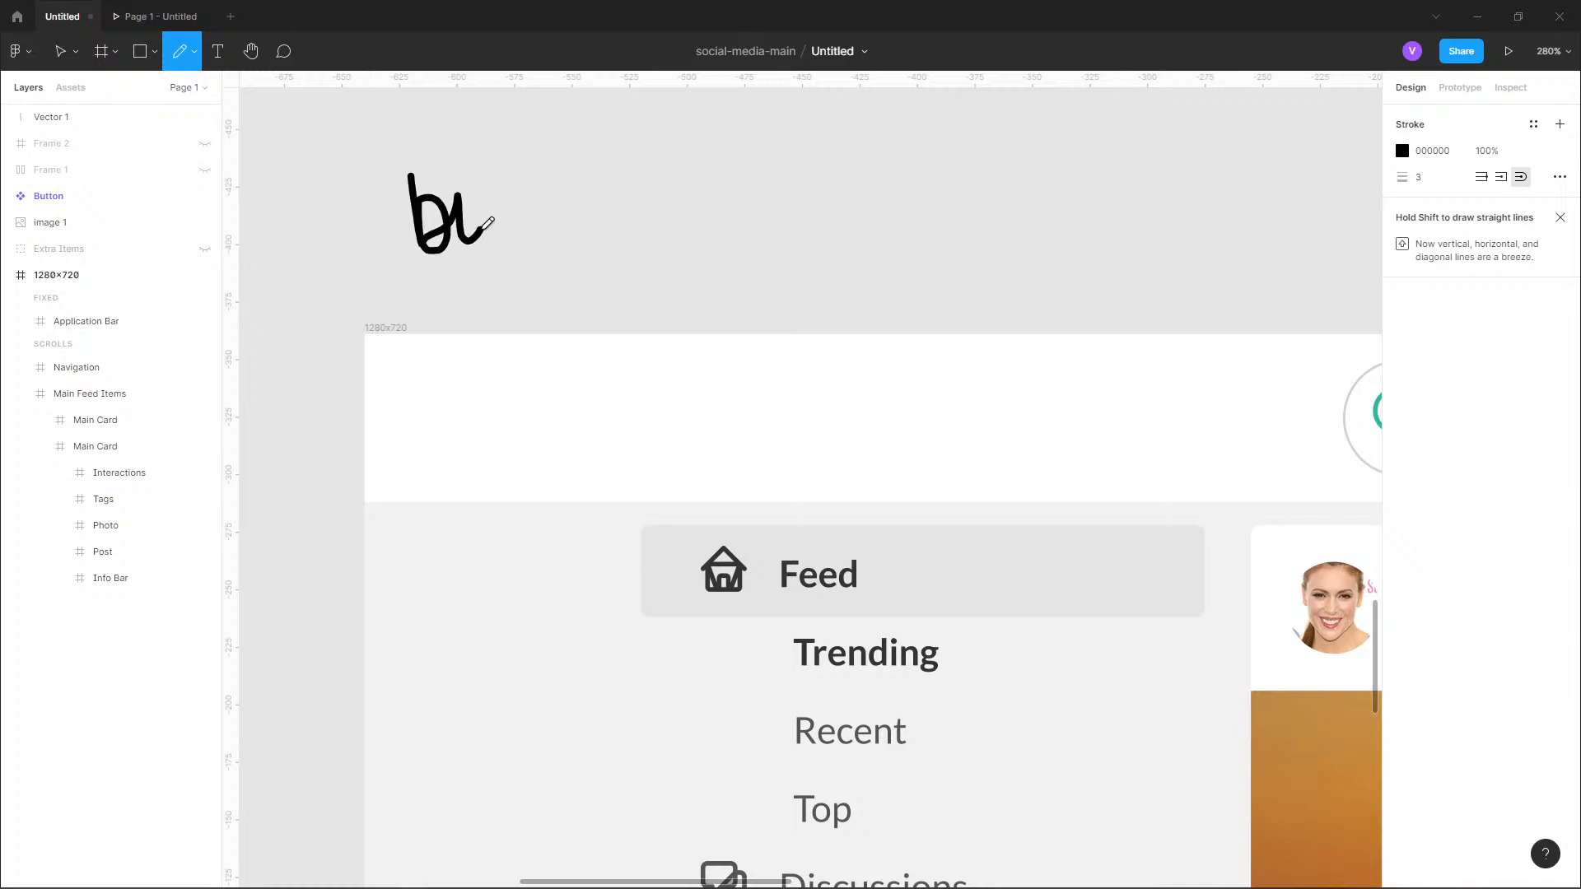
key("ctrl+z")
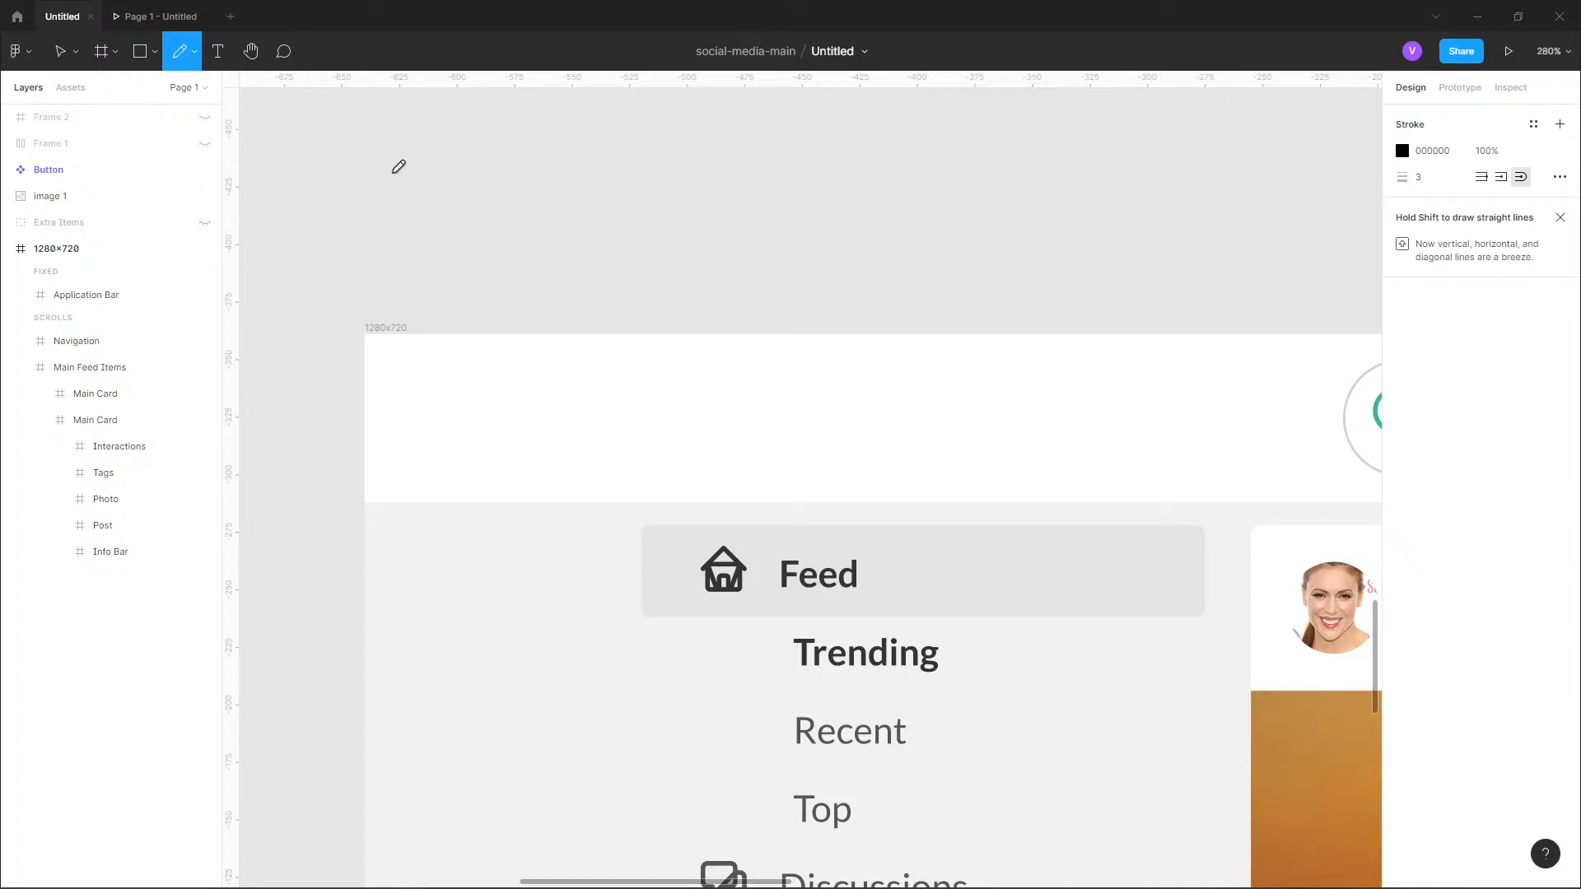
Handwrite "Bitr" freehand, about 54 by 34 in size, on the empty canvas above the 1280×720 frame.
mouse_move(392, 172)
left_mouse_down()
mouse_move(404, 239)
mouse_move(404, 164)
mouse_move(424, 200)
mouse_move(402, 208)
mouse_move(432, 218)
mouse_move(405, 243)
mouse_move(447, 224)
mouse_move(444, 184)
mouse_move(472, 226)
mouse_move(458, 198)
mouse_move(481, 197)
mouse_move(503, 235)
mouse_move(516, 198)
left_mouse_up()
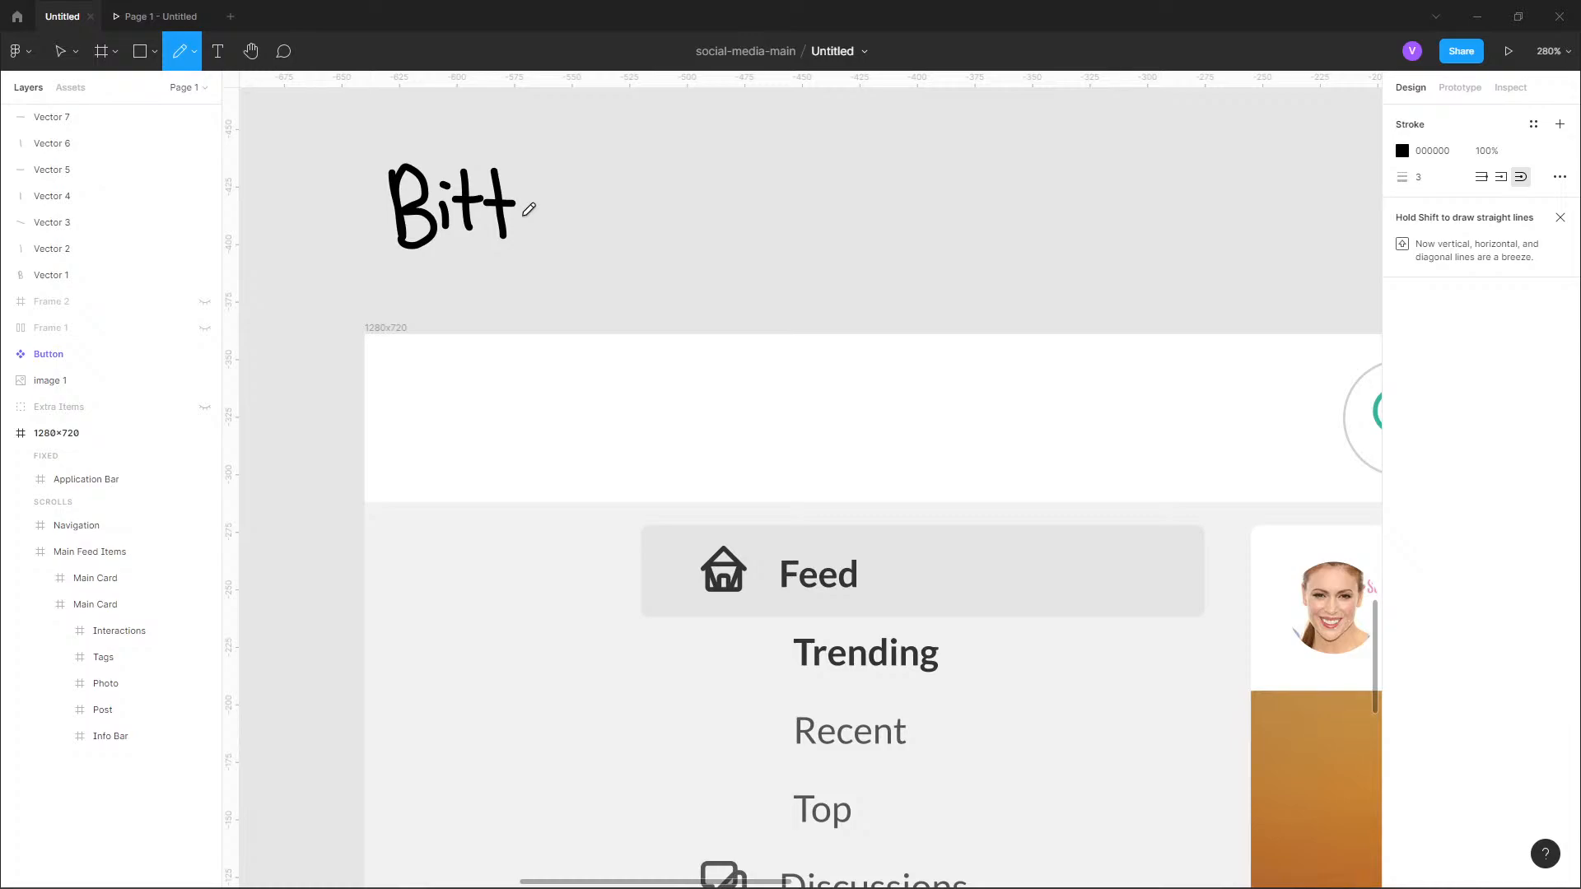
key("ctrl+z")
key("ctrl+z")
left_click_drag(503, 203, 519, 211)
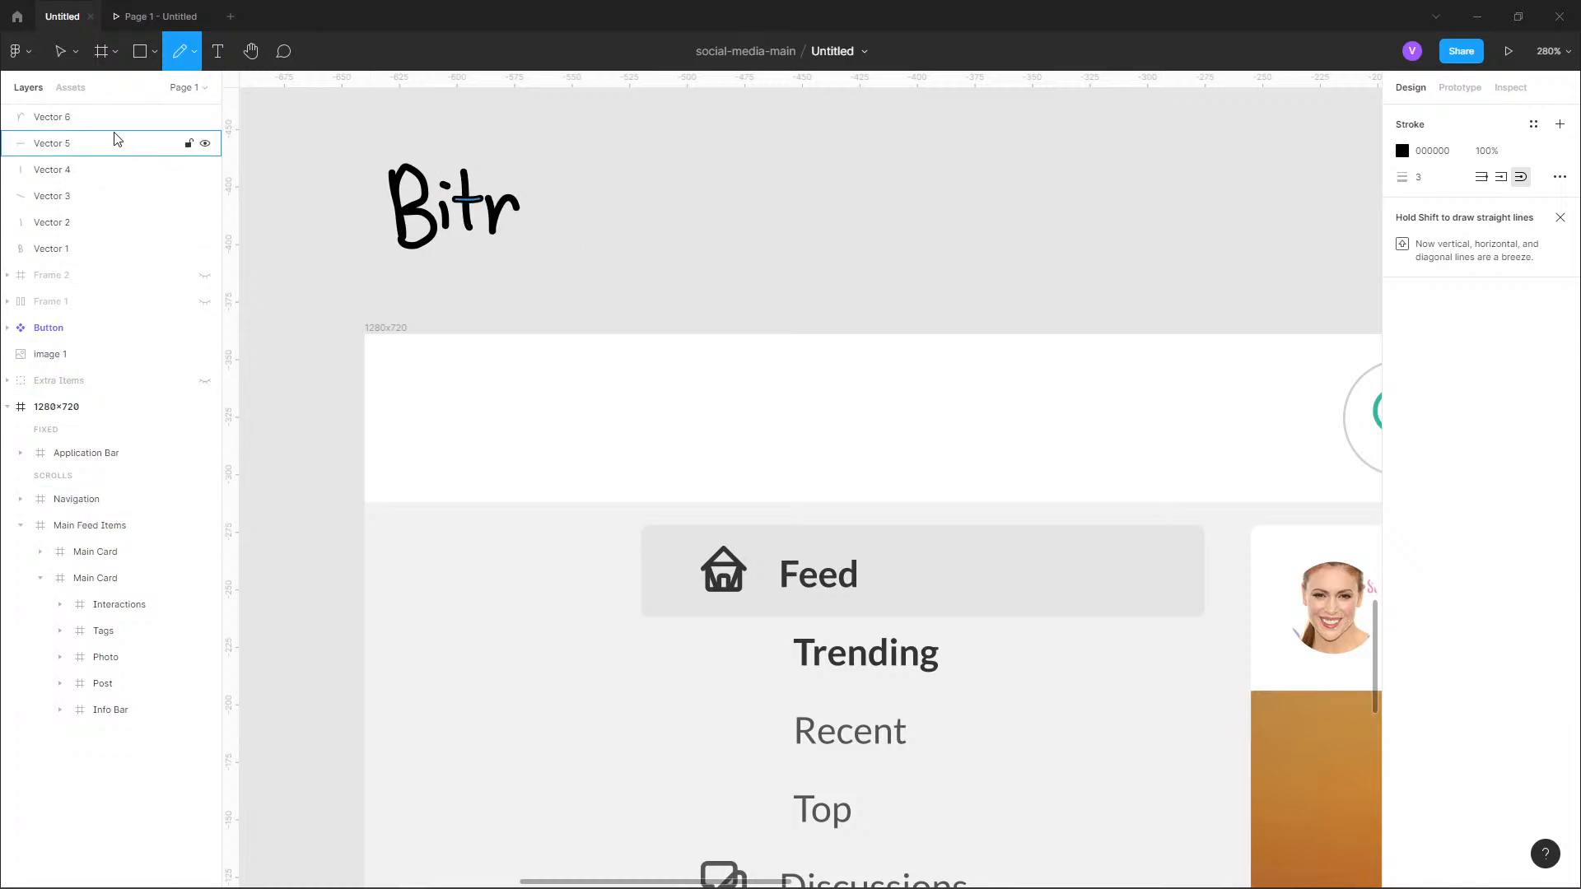
key("Escape")
Group all the handwritten "Bitr" stroke layers and name the group "Logo".
left_click(79, 251, "shift")
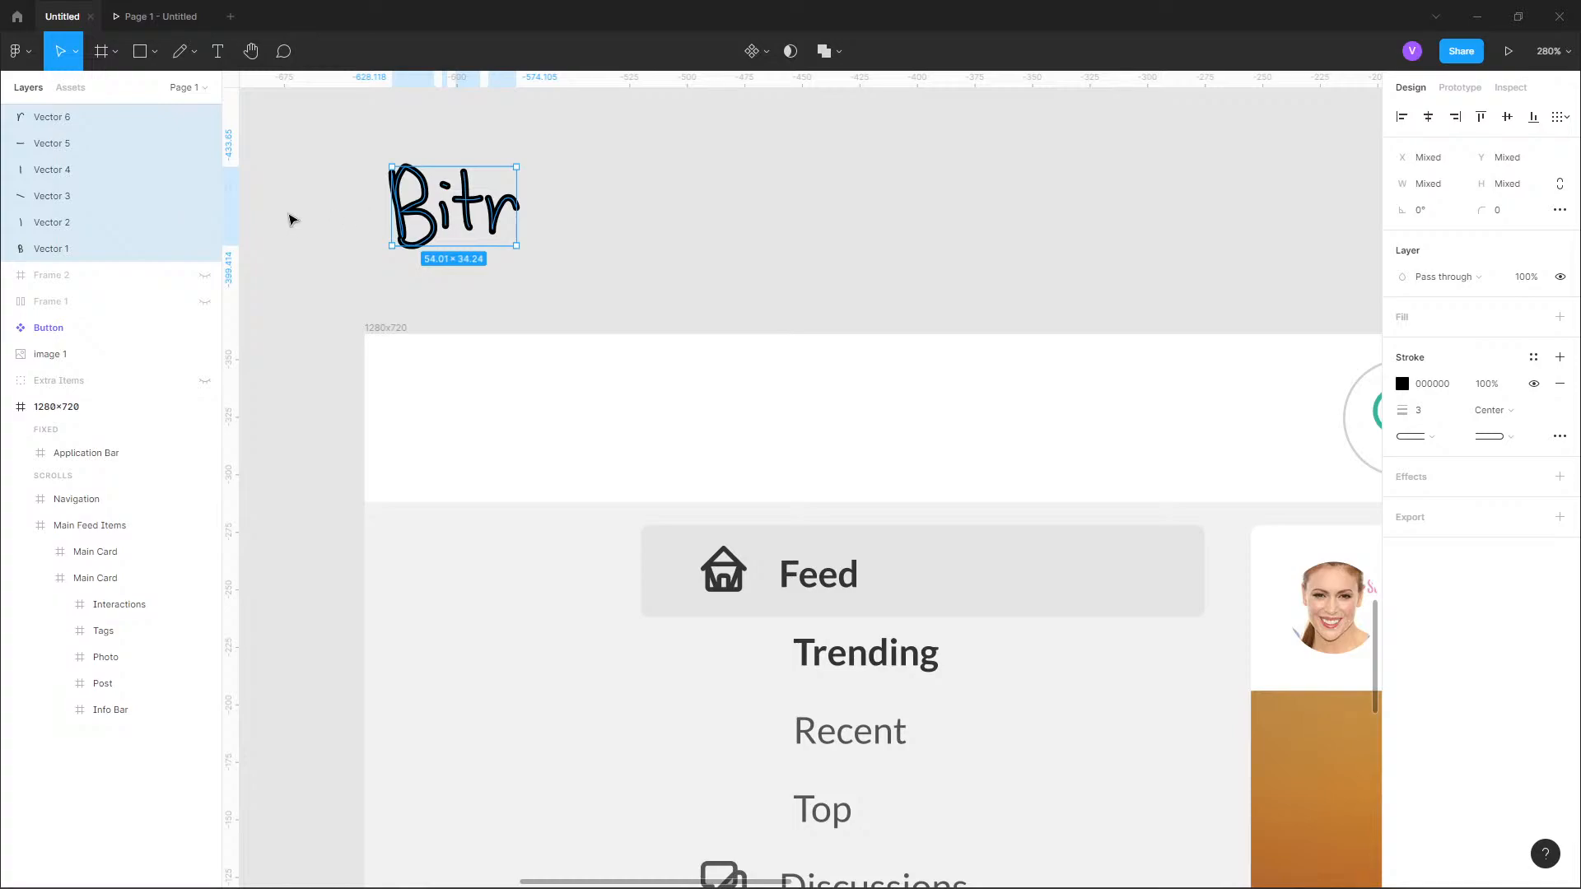
key("ctrl+g")
double_click(59, 117)
type("L")
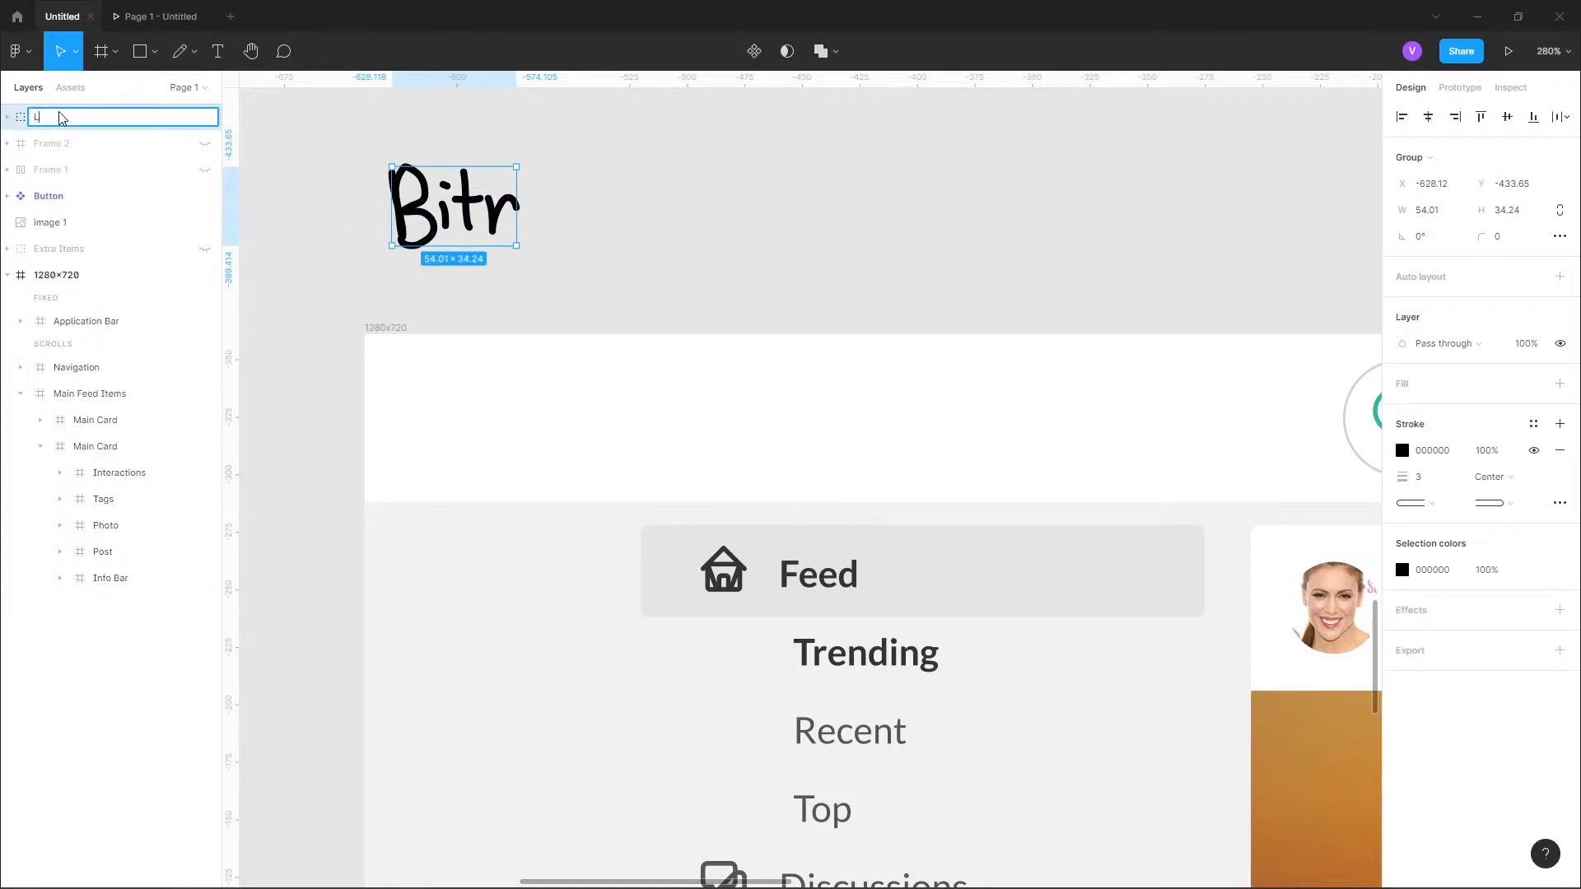
type("ogo")
key("Return")
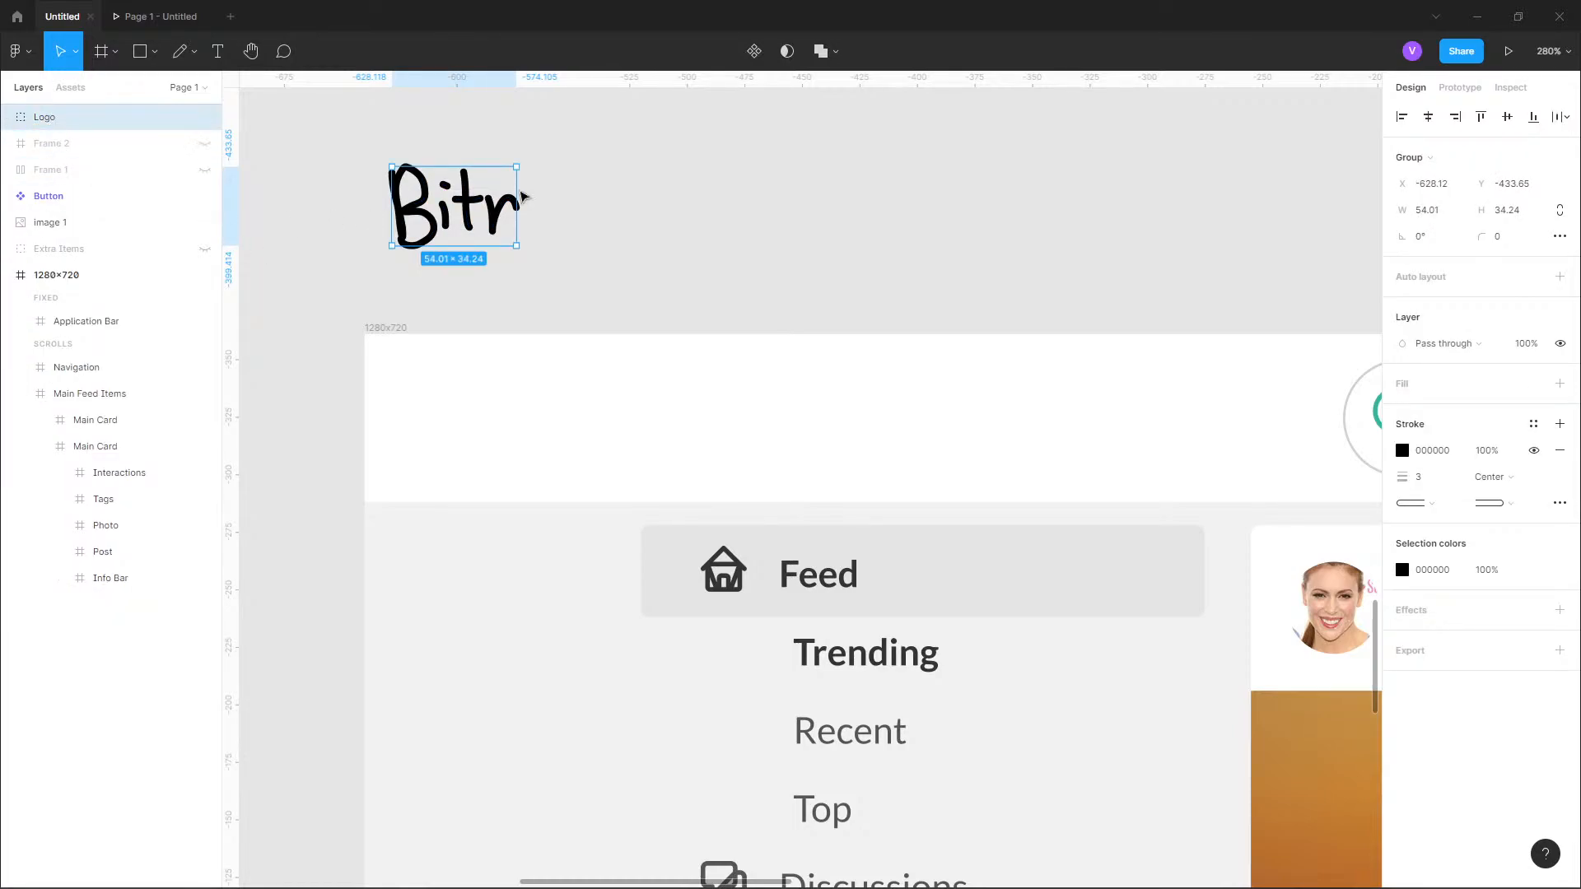
Flatten the Logo group into a single vector and rename that vector layer "Logo".
right_click(427, 222)
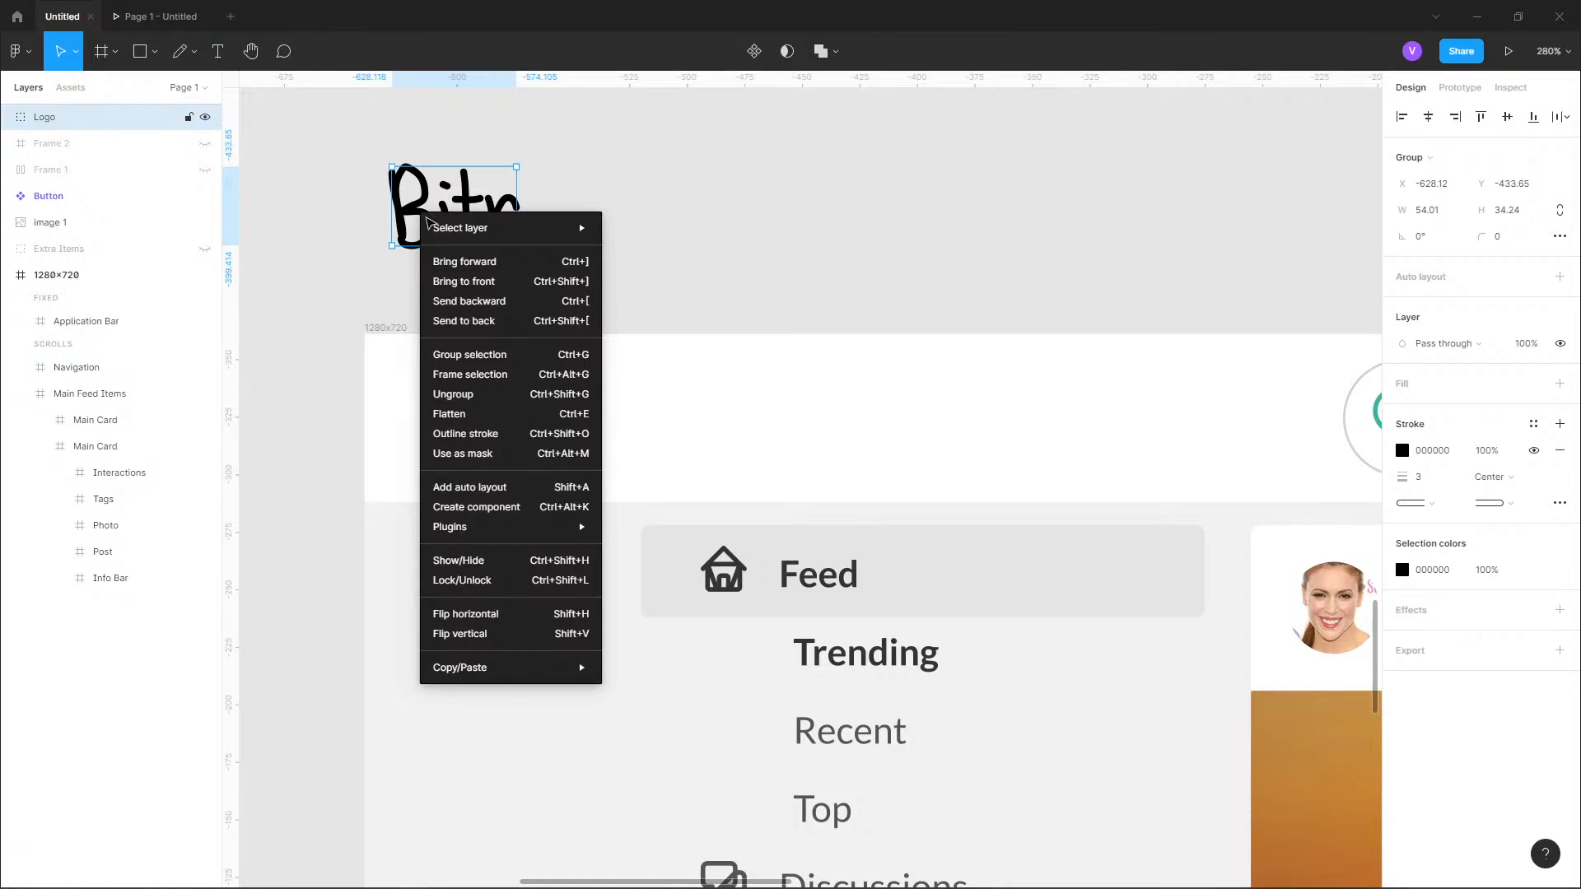
left_click(461, 414)
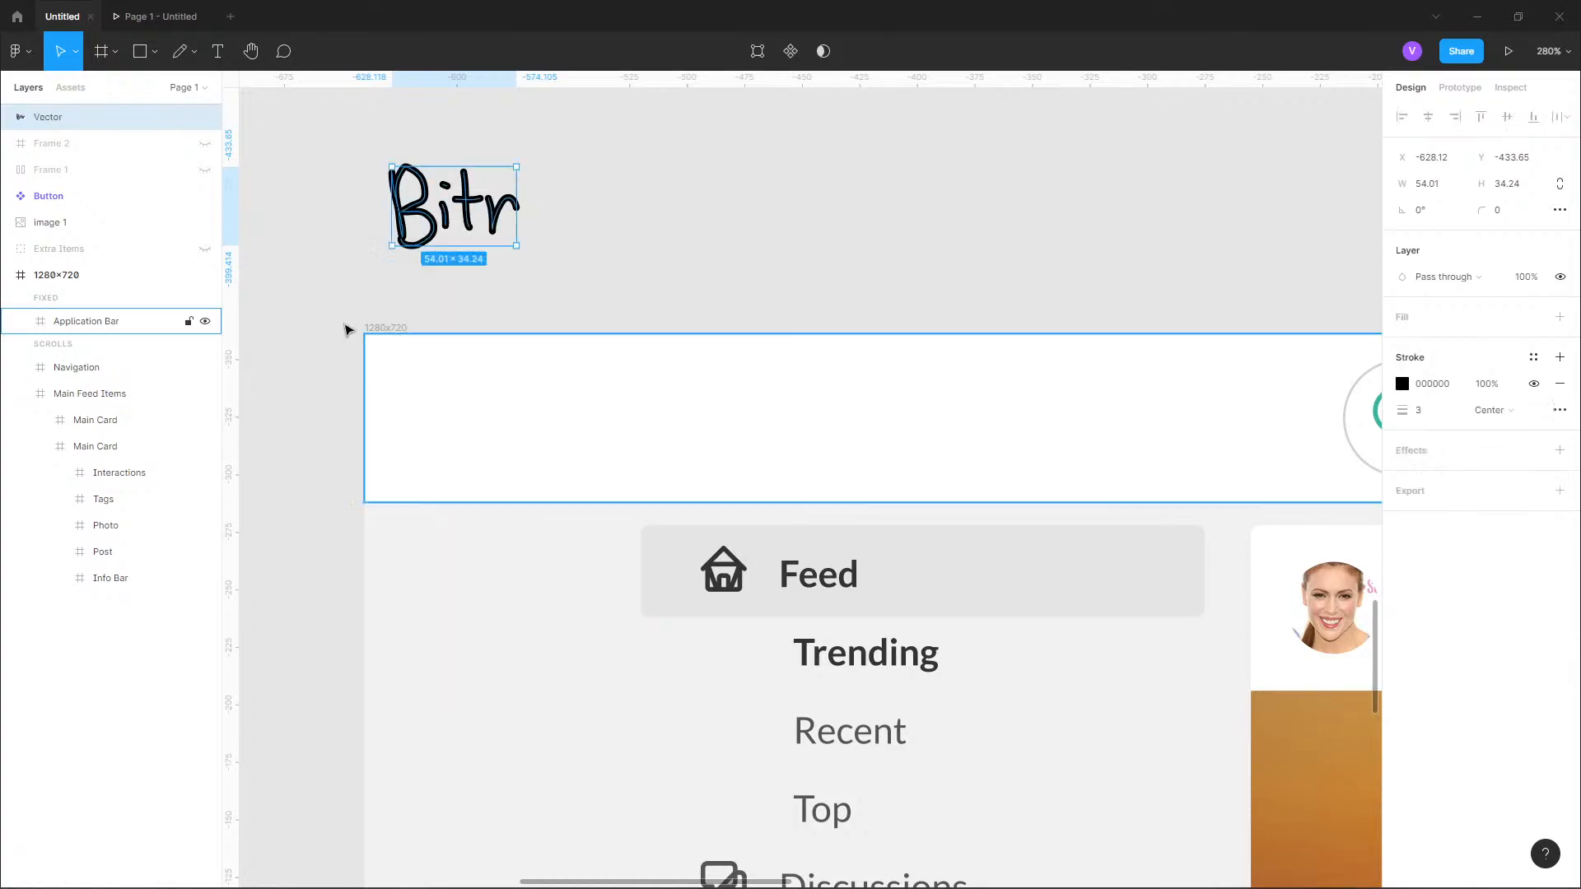
double_click(47, 118)
type("Logo")
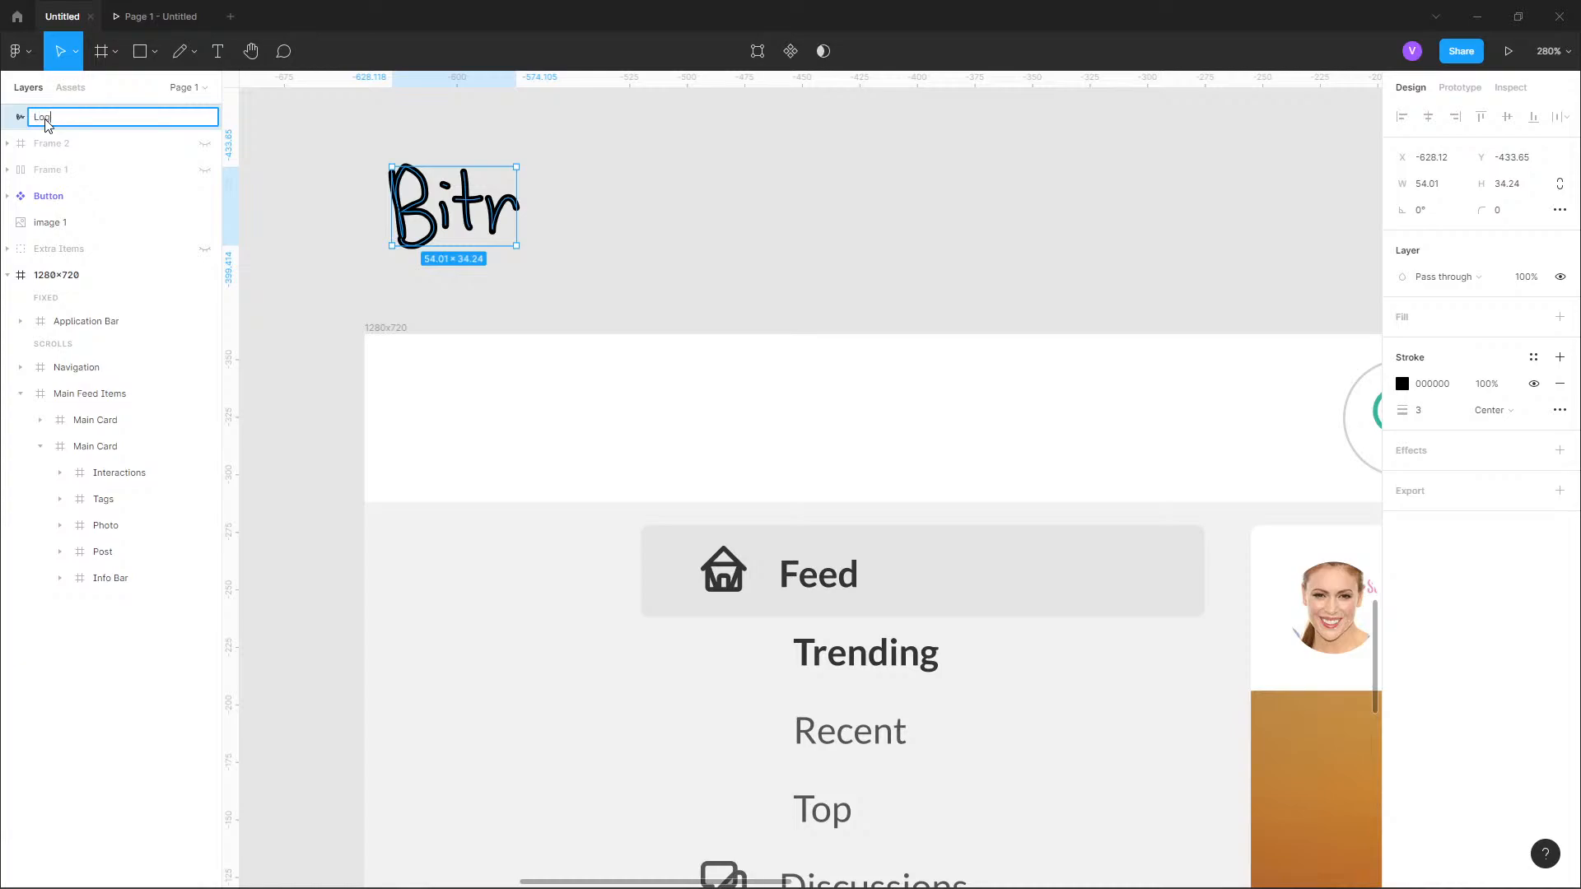
key("Return")
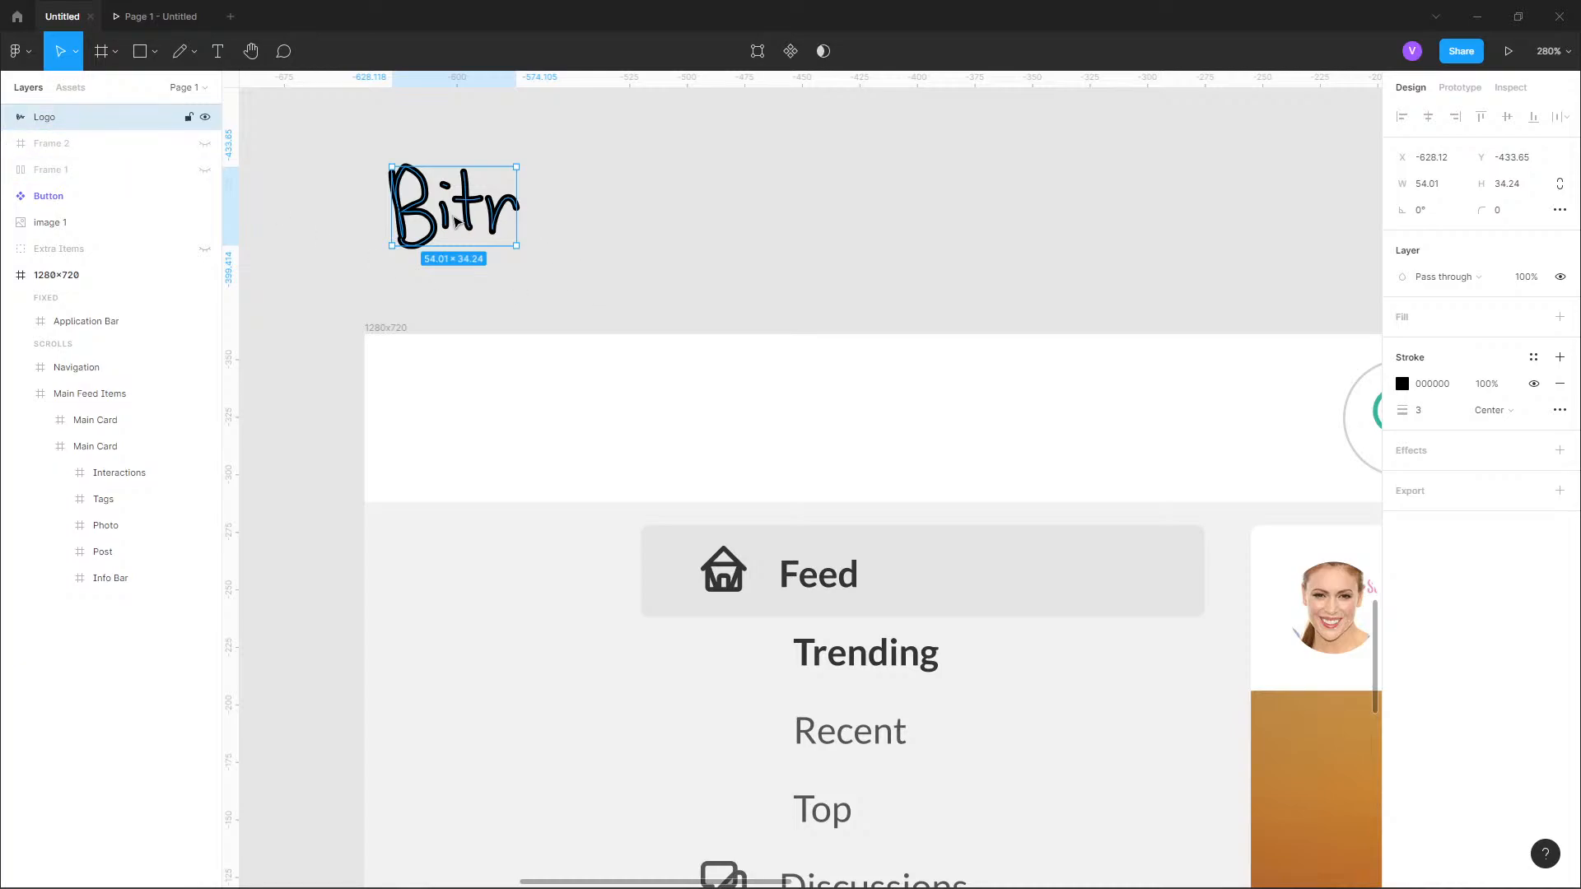
Move the Logo layer into the Application Bar frame, placing it above the buttons and search bar layers.
left_click_drag(42, 121, 105, 323)
scroll(625, 197, "down", 5)
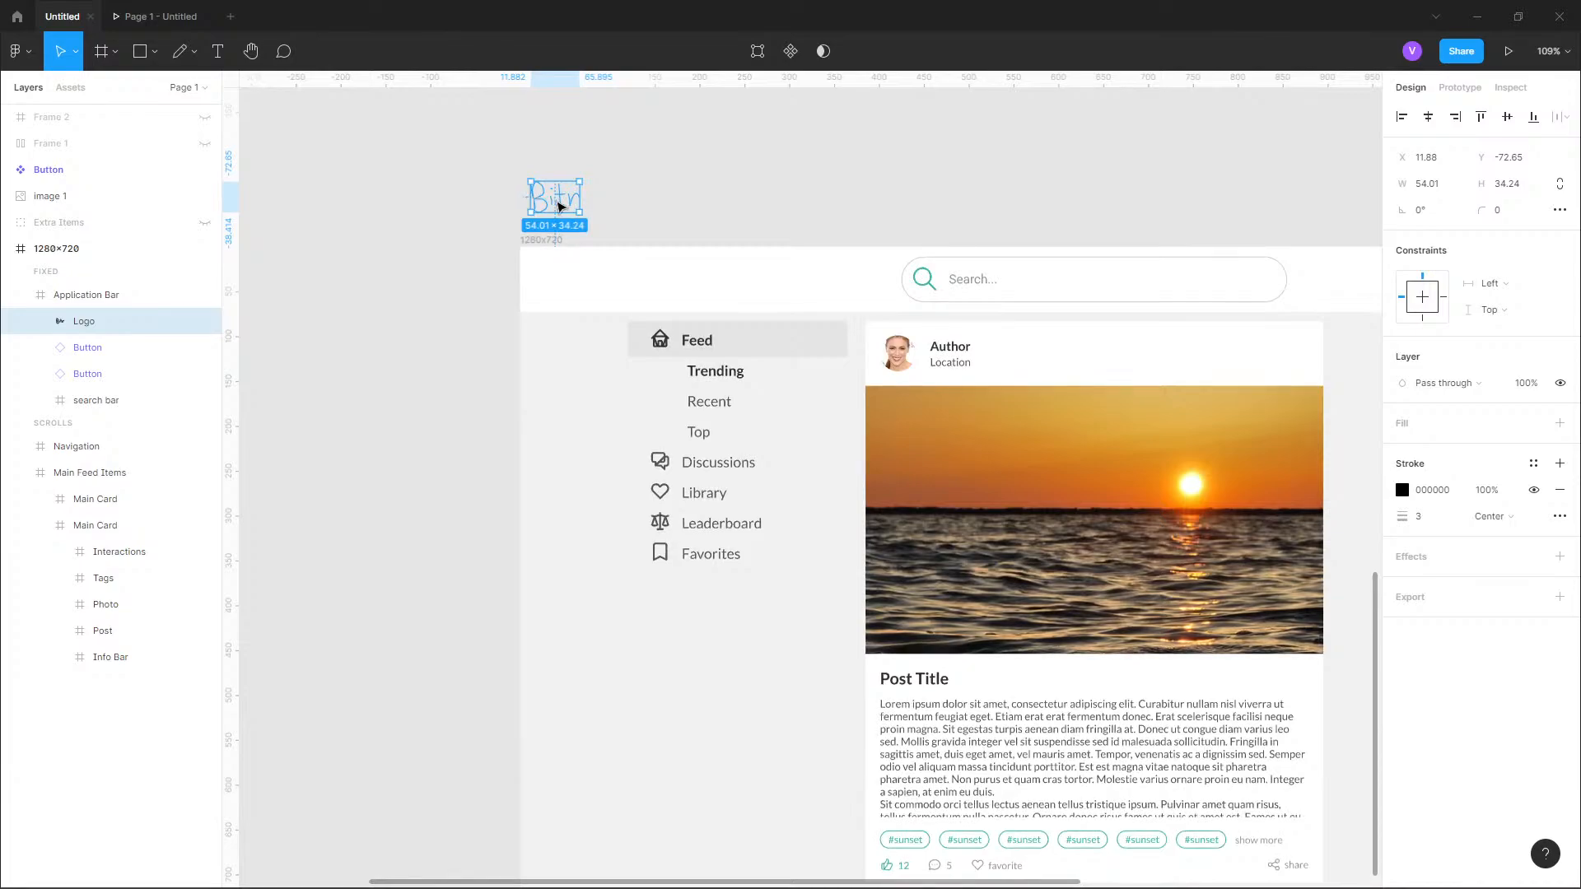
scroll(549, 202, "up", 6)
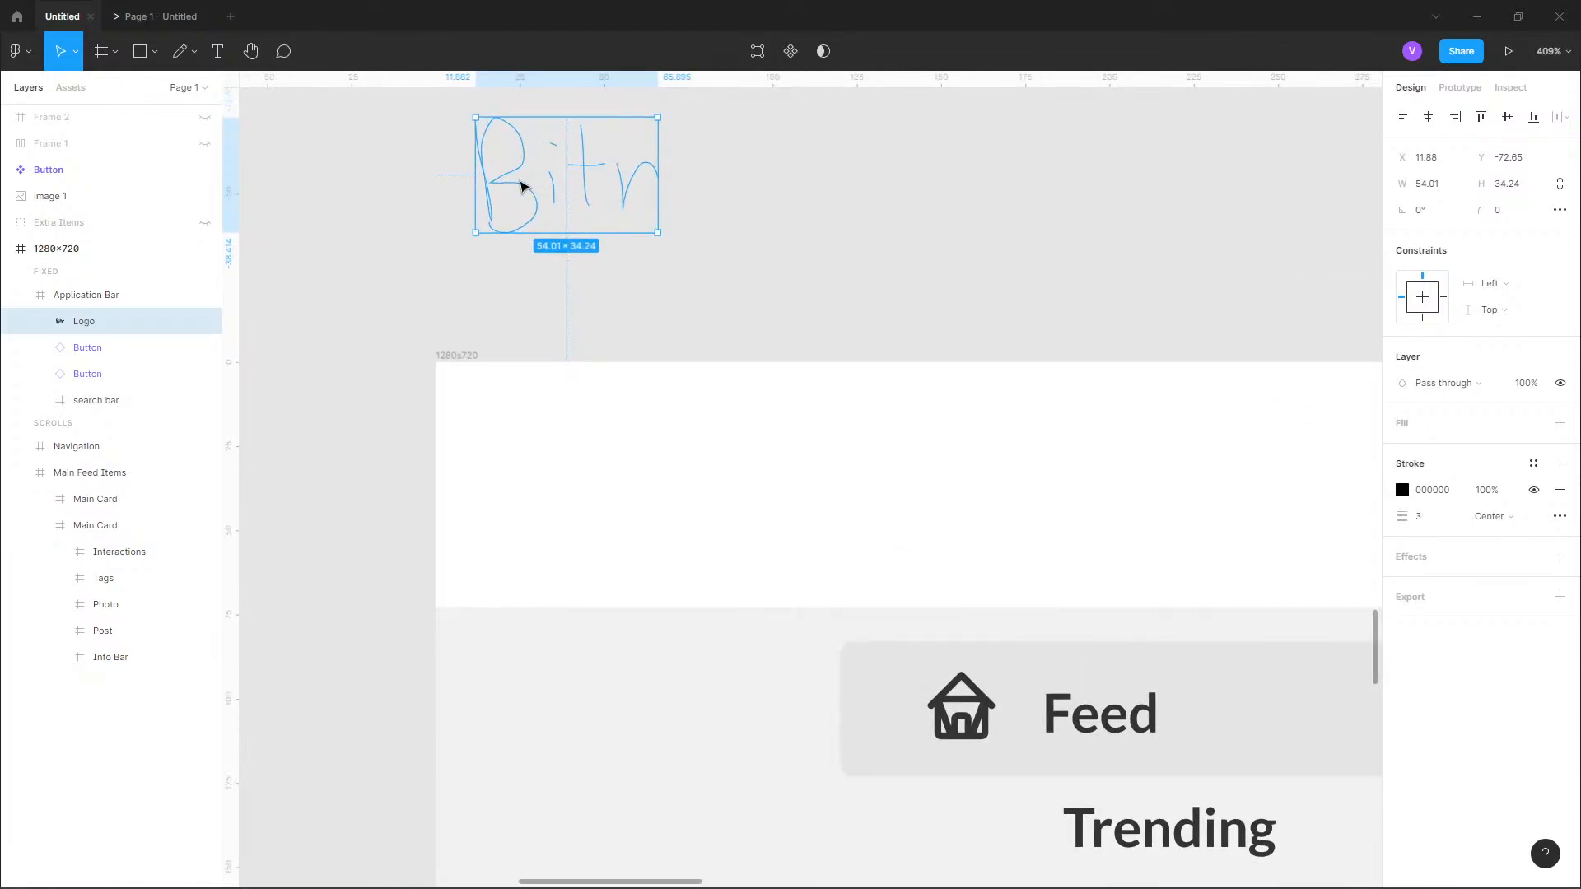
Move the Logo down from the empty canvas into the application bar, placing it at X 59, Y 19.
key("shift+Down")
key("shift+Down")
key("shift+Down")
key("shift+Down")
key("shift+Down")
key("shift+Down")
key("shift+Down")
key("shift+Down")
key("shift+Down")
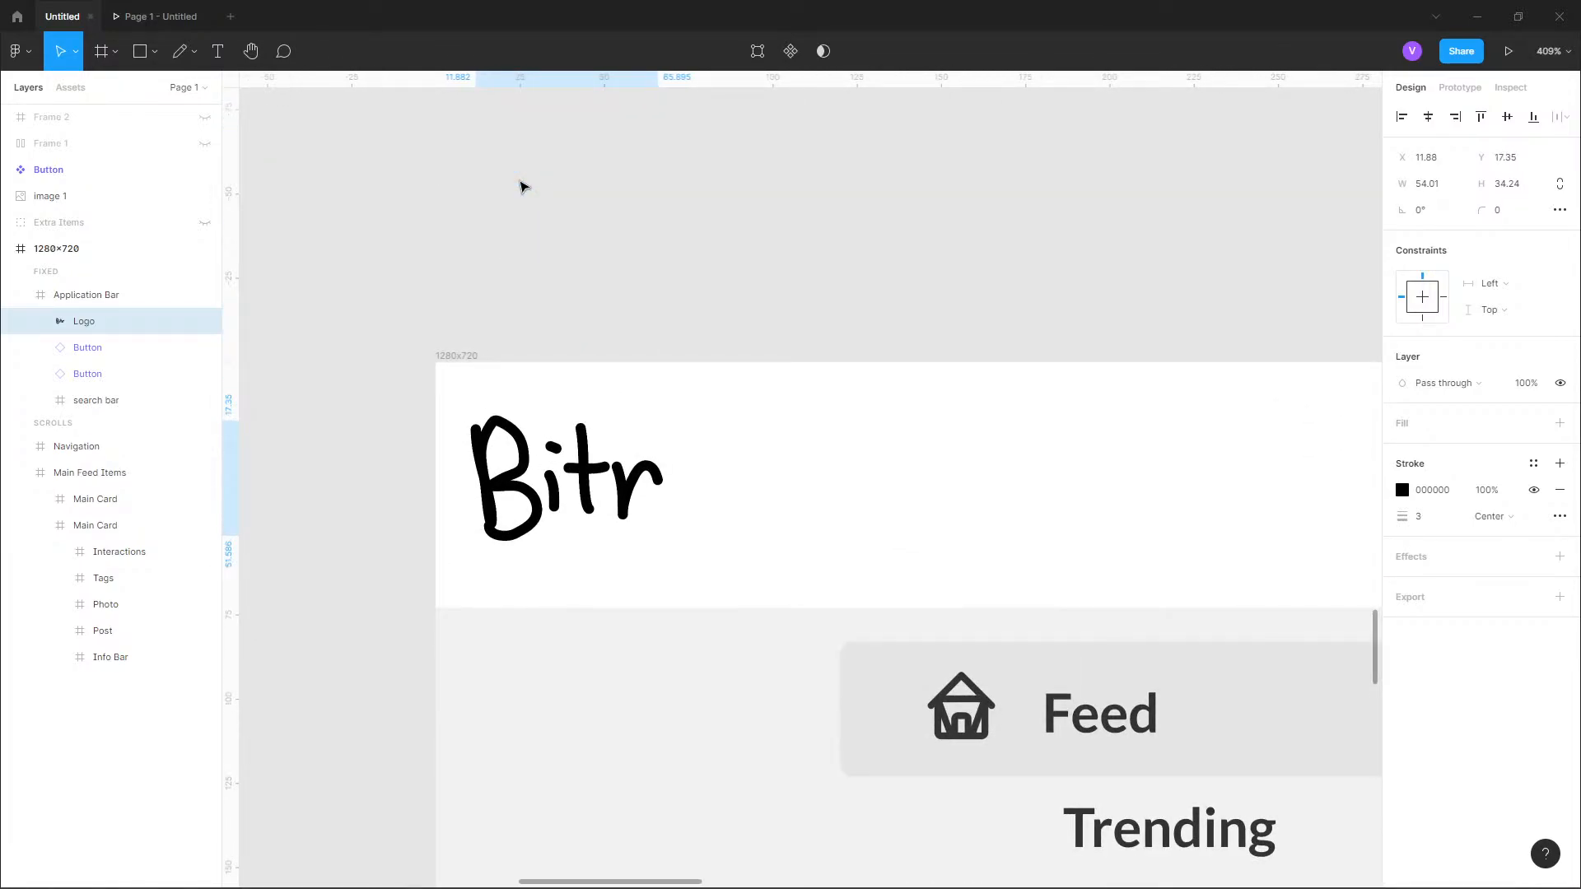
left_click_drag(519, 473, 750, 484)
key("alt")
scroll(318, 261, "down", 6)
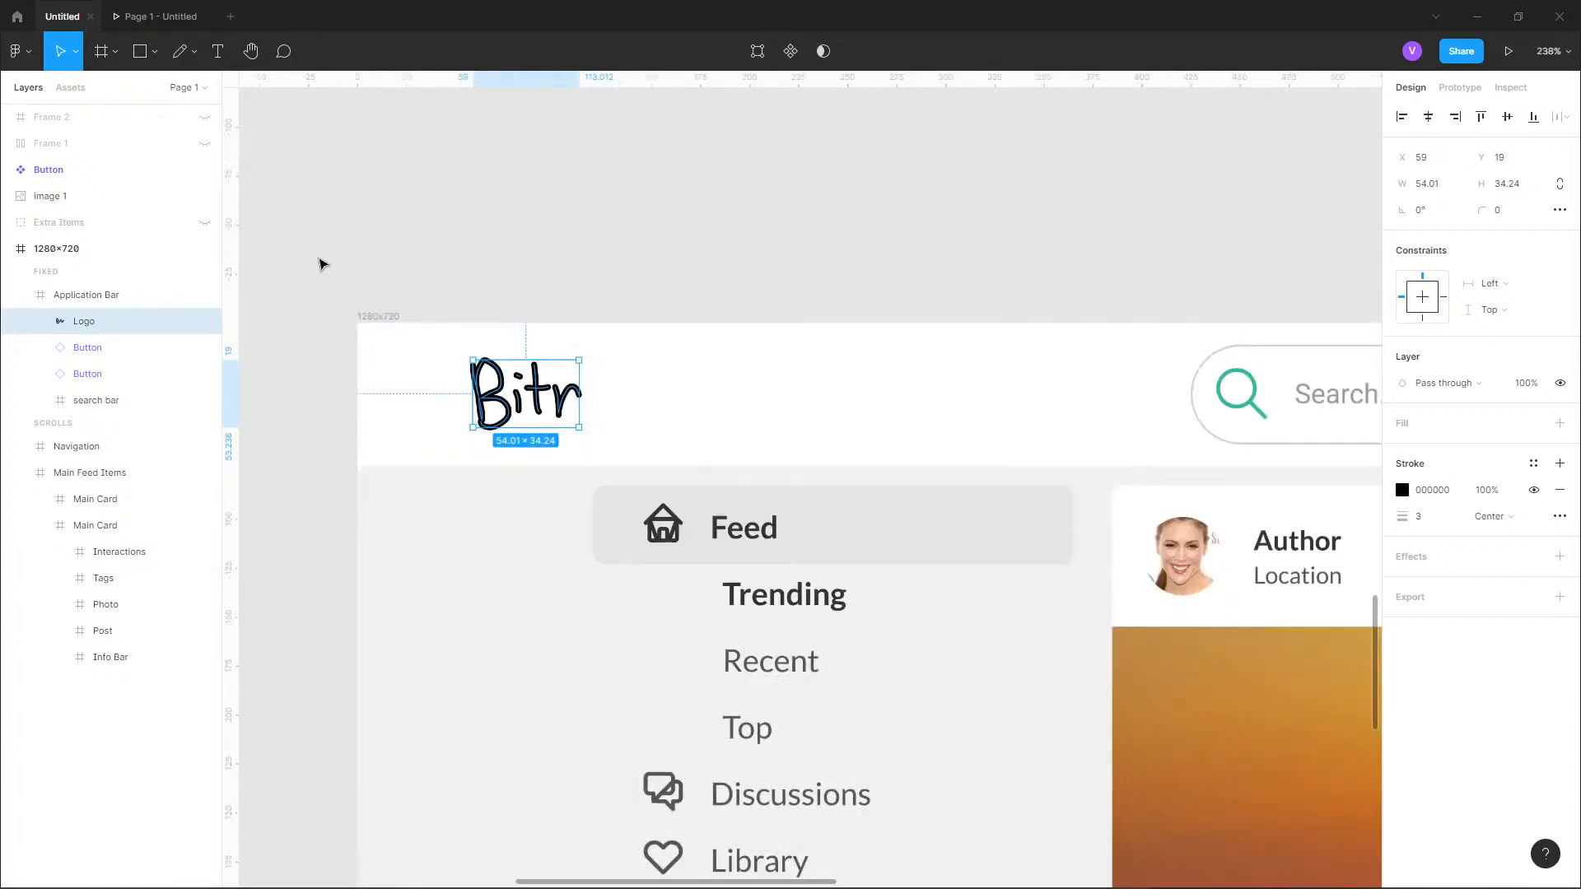
scroll(440, 240, "down", 5)
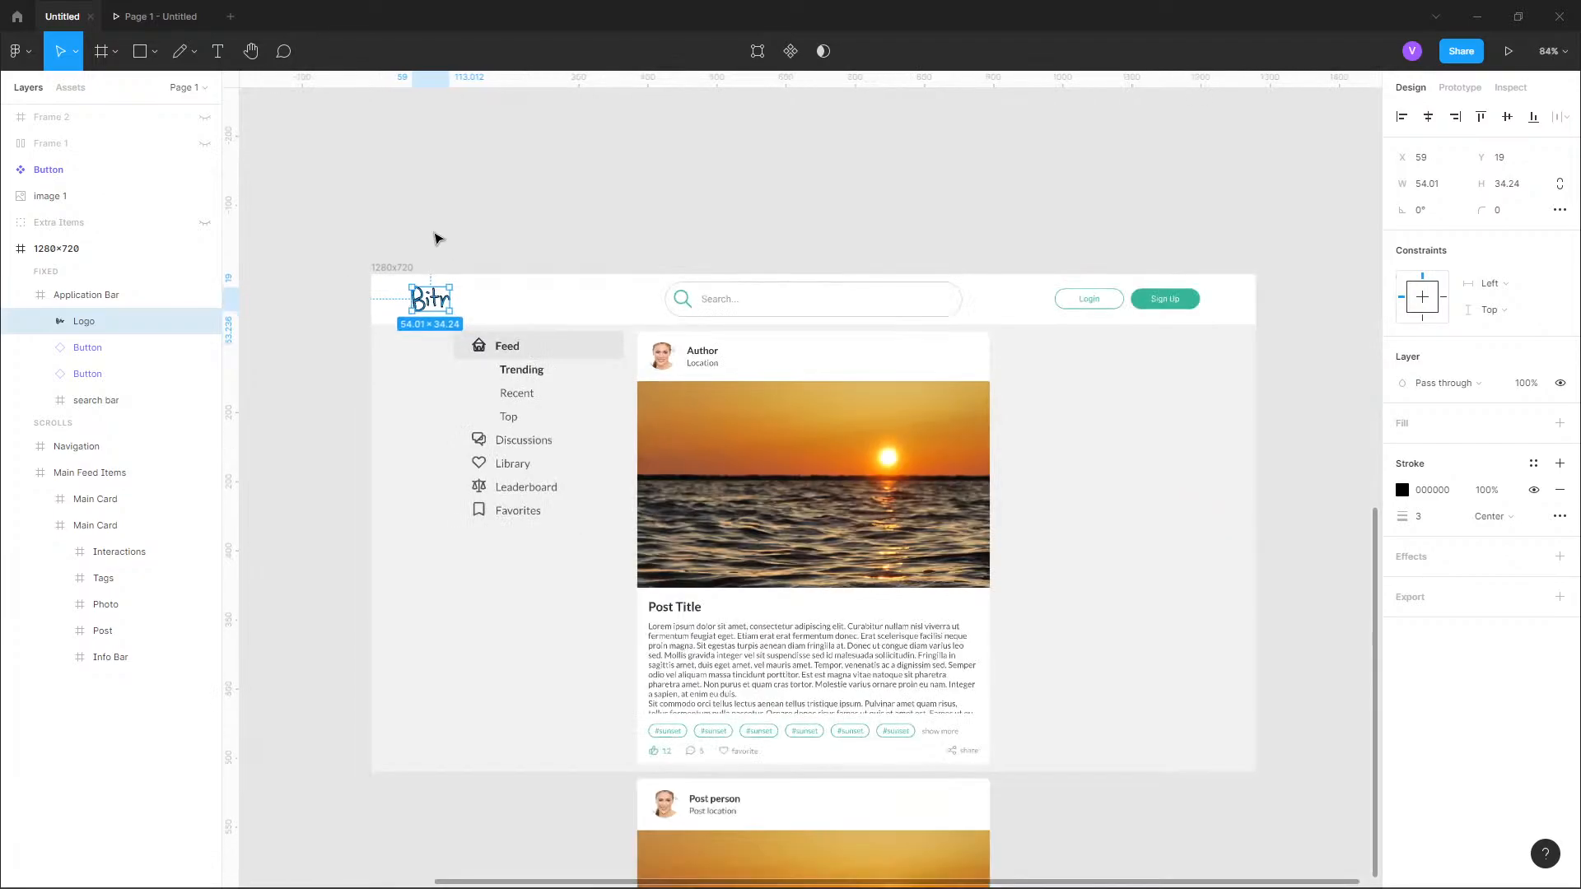
key("Escape")
Shift the Login and Sign Up buttons together so the gap to the application bar's right edge is 80.
scroll(1070, 244, "up", 10)
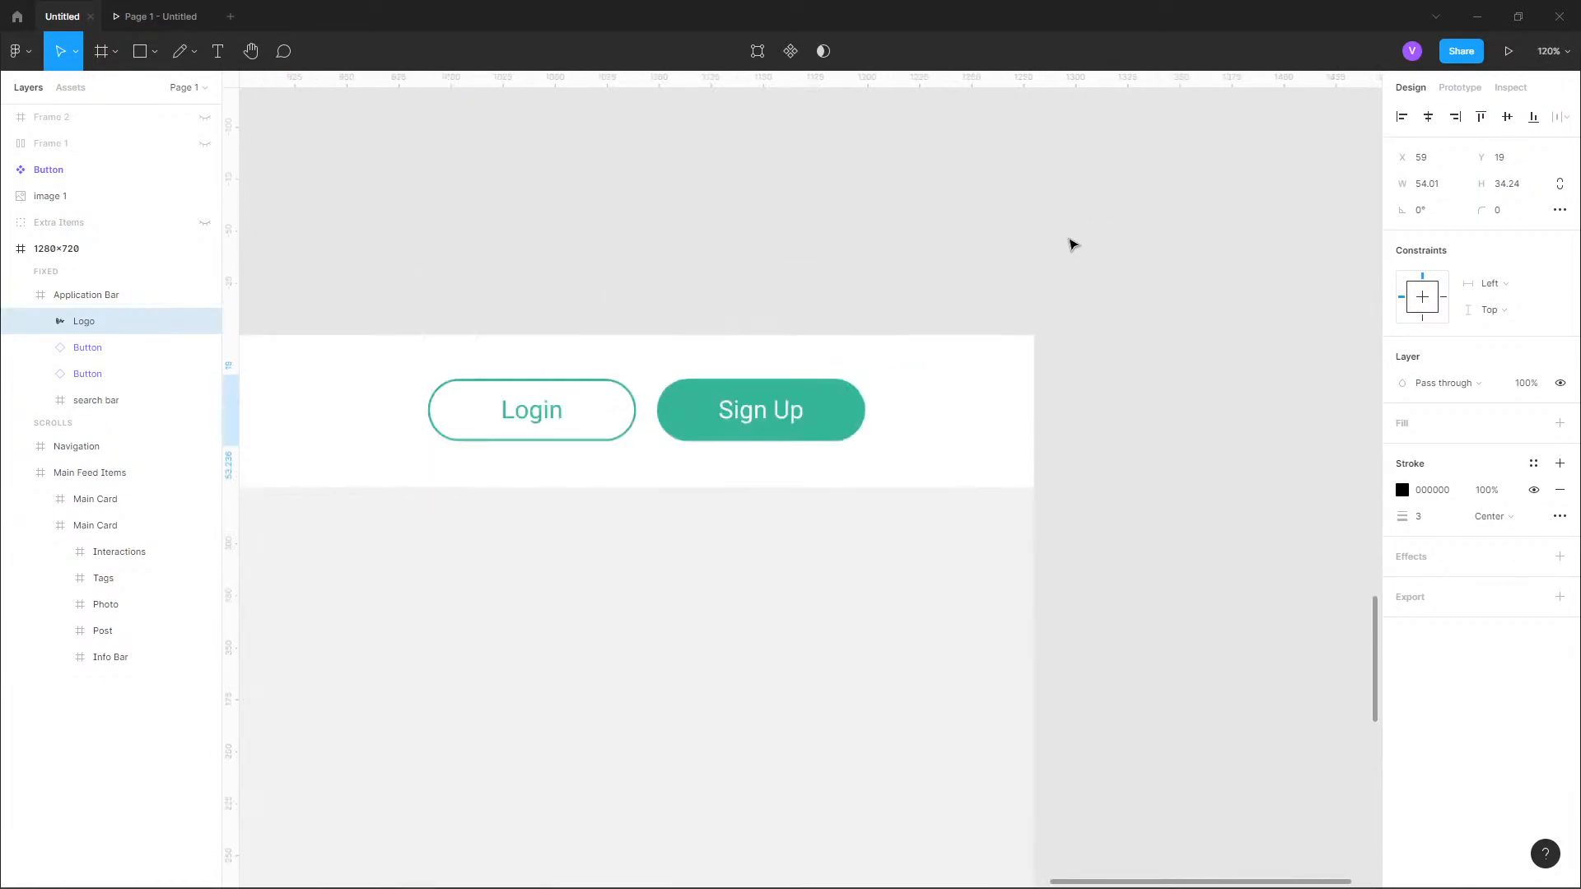
left_click(836, 428)
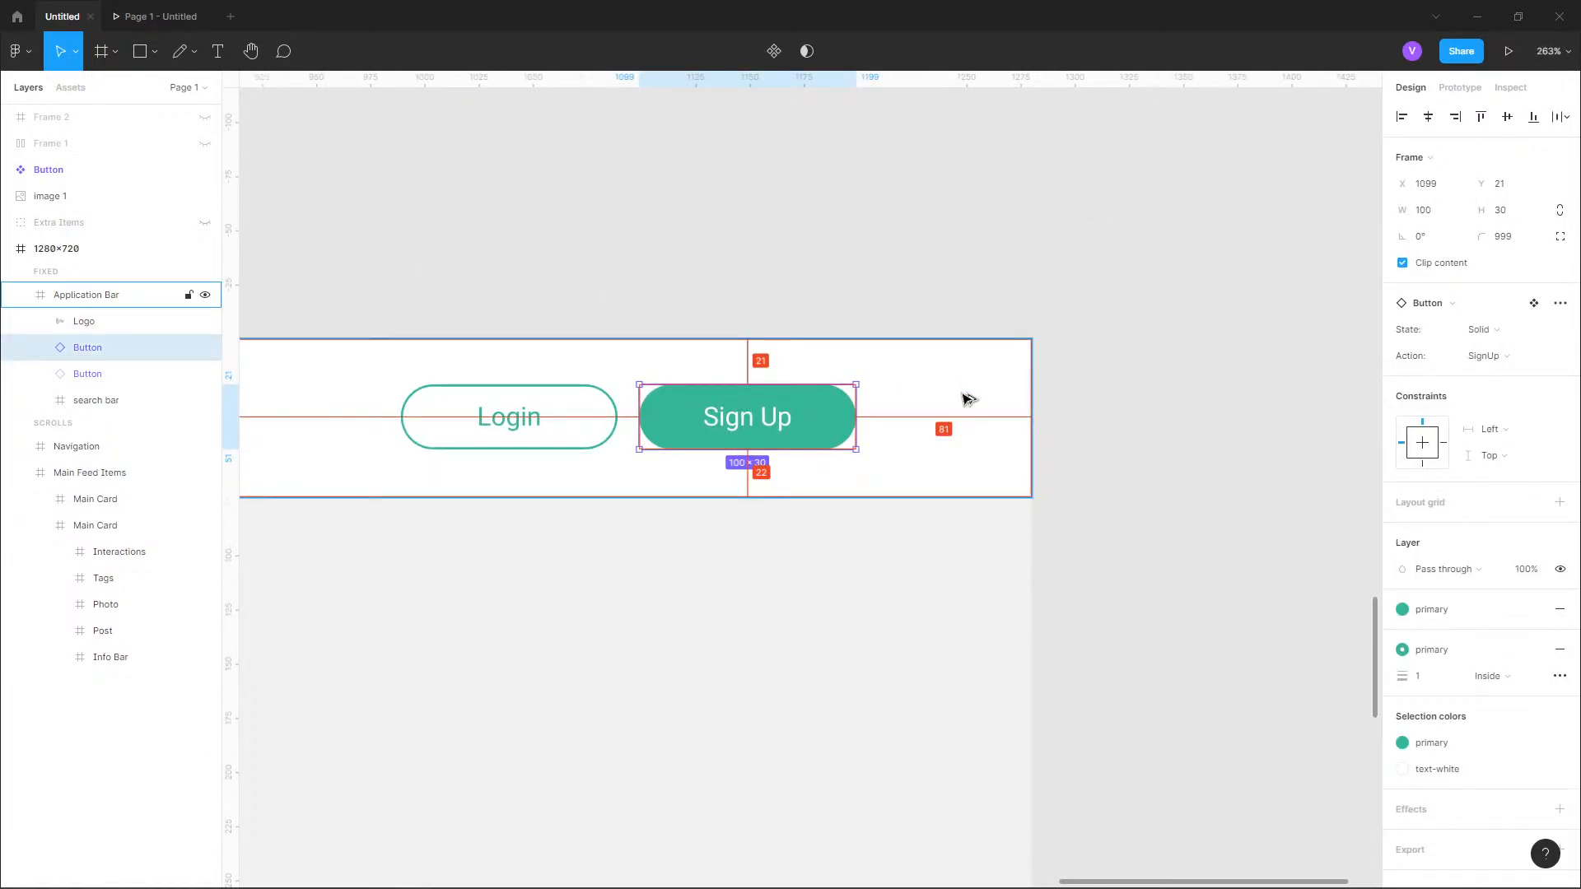
left_click(604, 408, "shift")
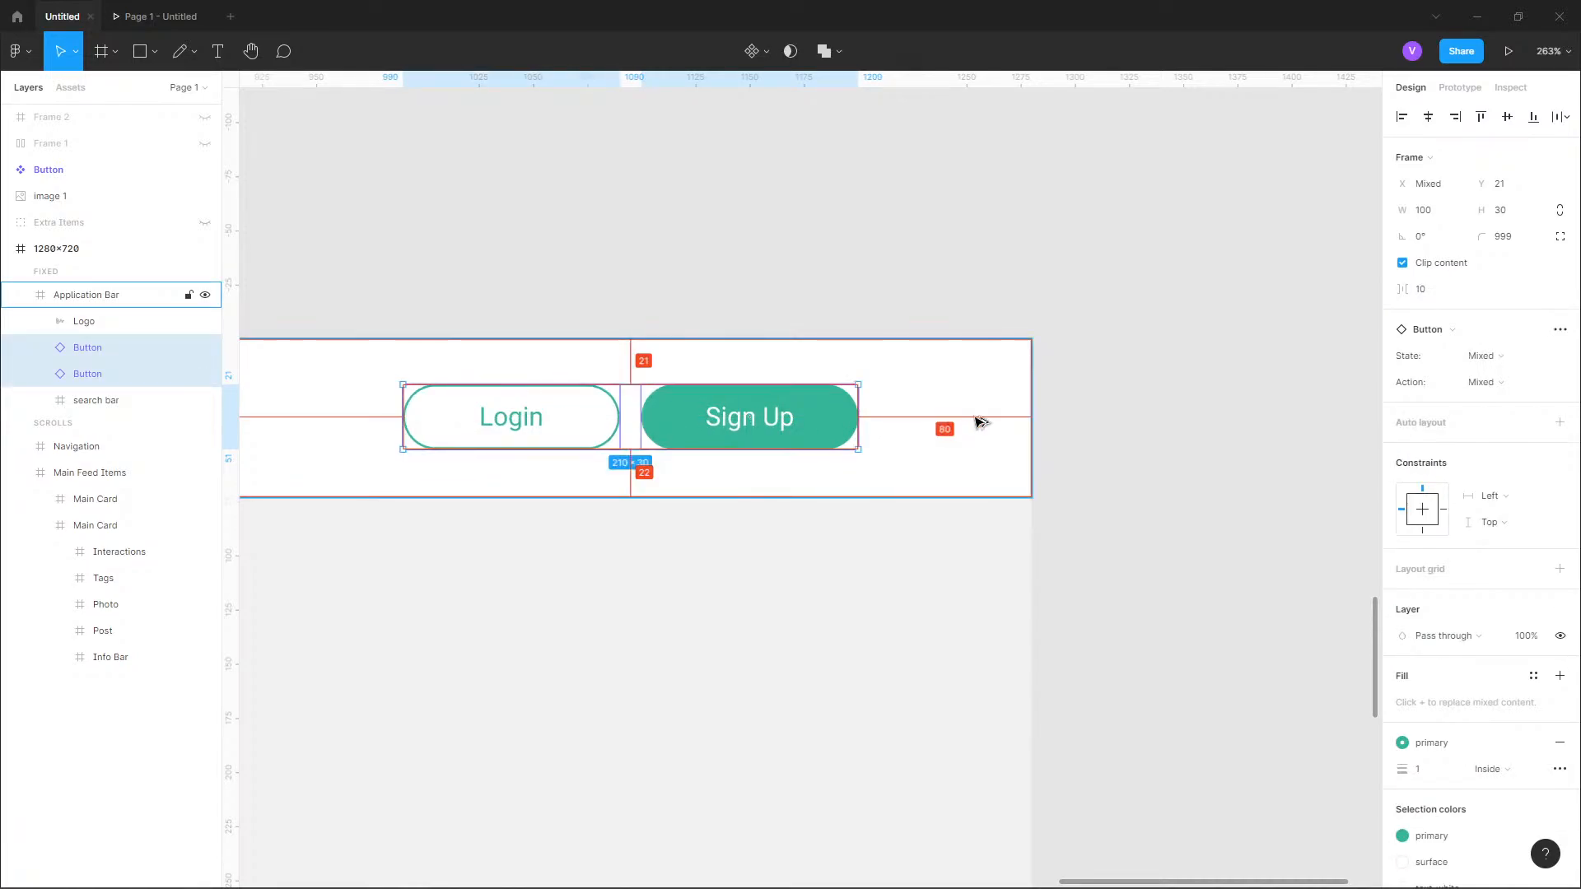
Move the Logo horizontally to X 80 in the application bar.
scroll(1143, 300, "down", 5)
scroll(223, 304, "up", 5)
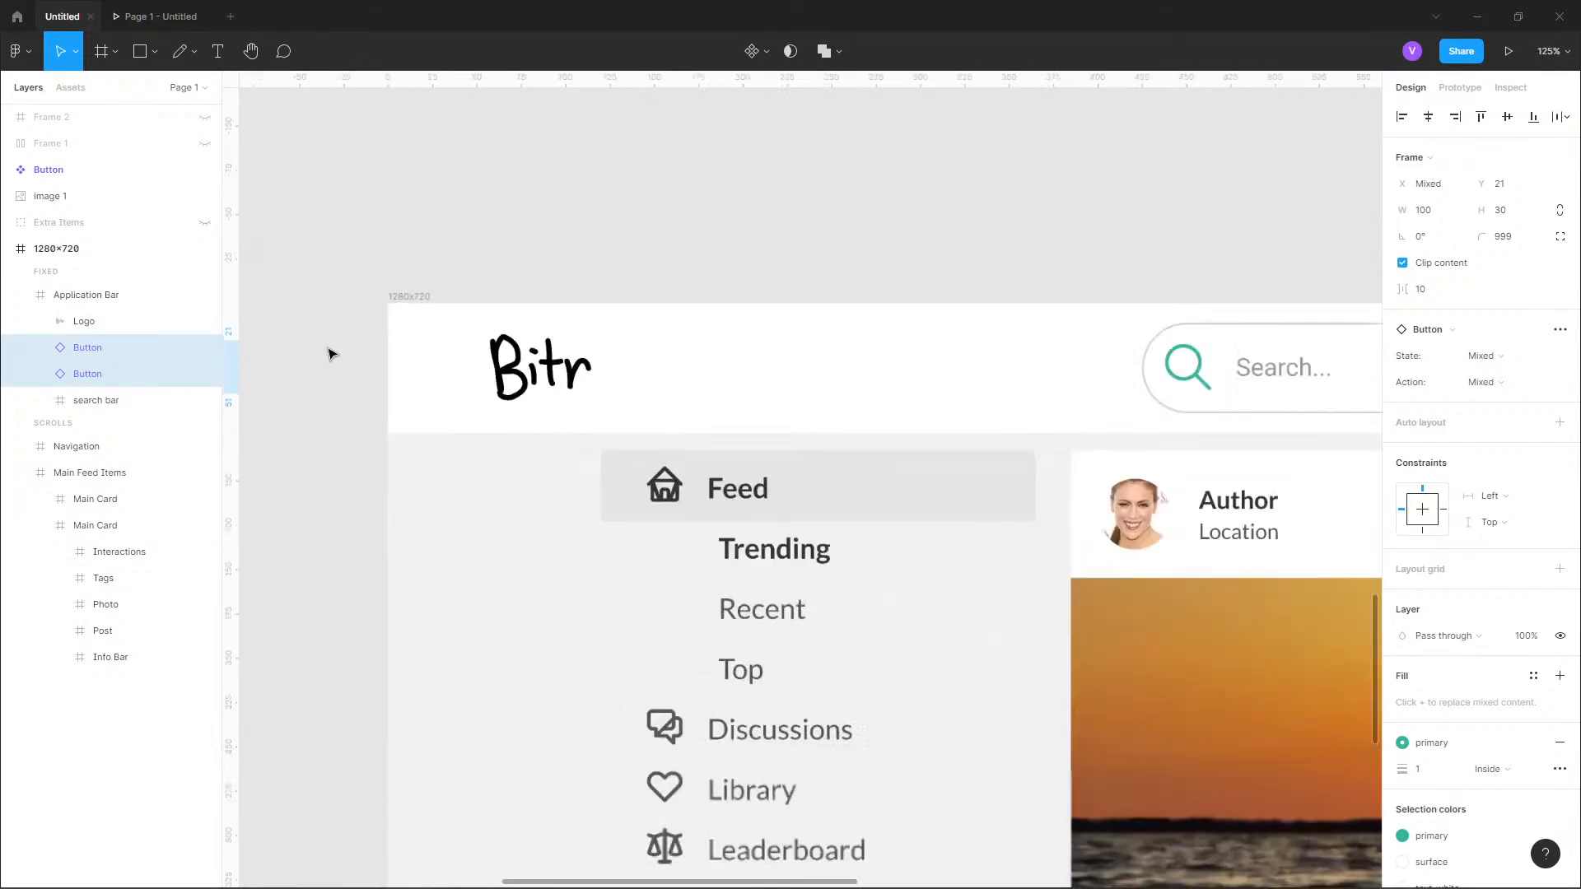
left_click(656, 378)
left_click(657, 378)
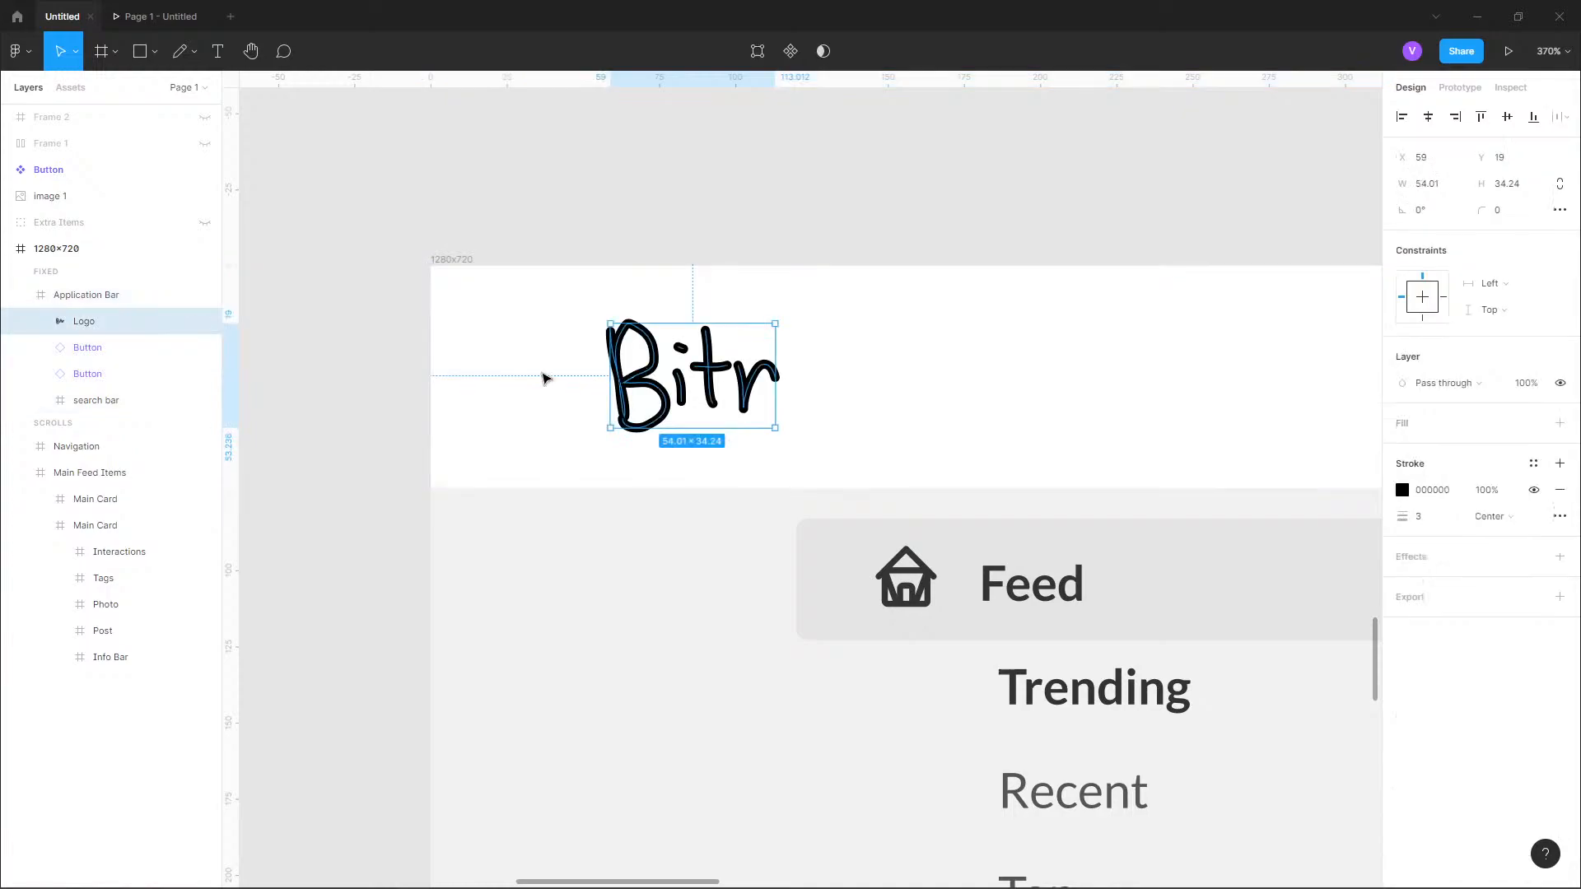
key("shift+Right")
key("shift+Right")
key("Right")
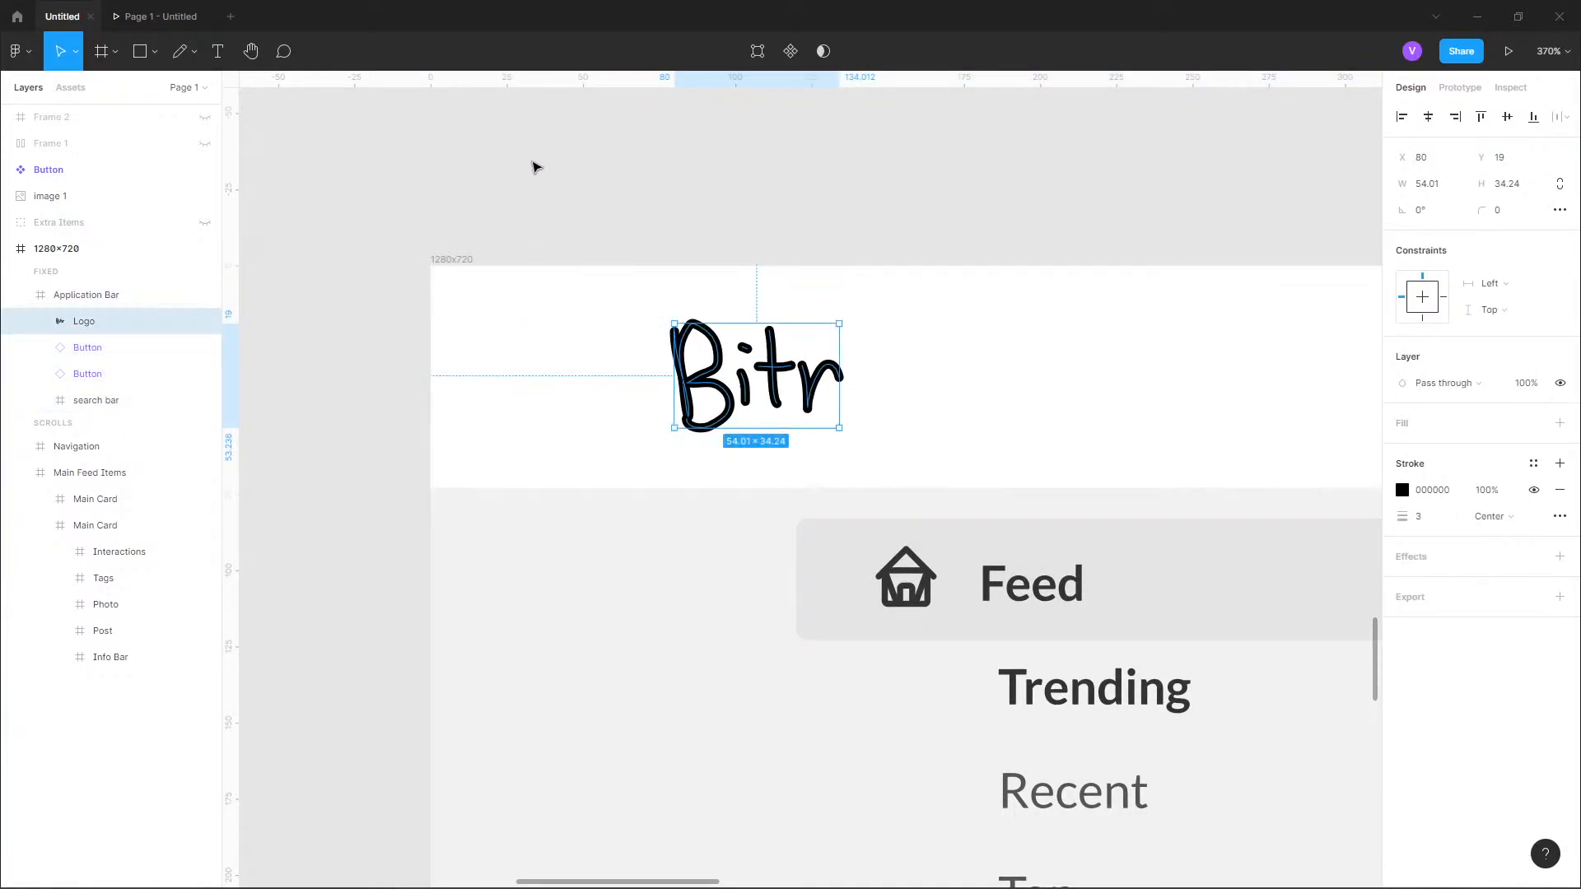
Apply the "primary" color style to the Logo's stroke.
left_click(491, 176)
left_click(708, 325)
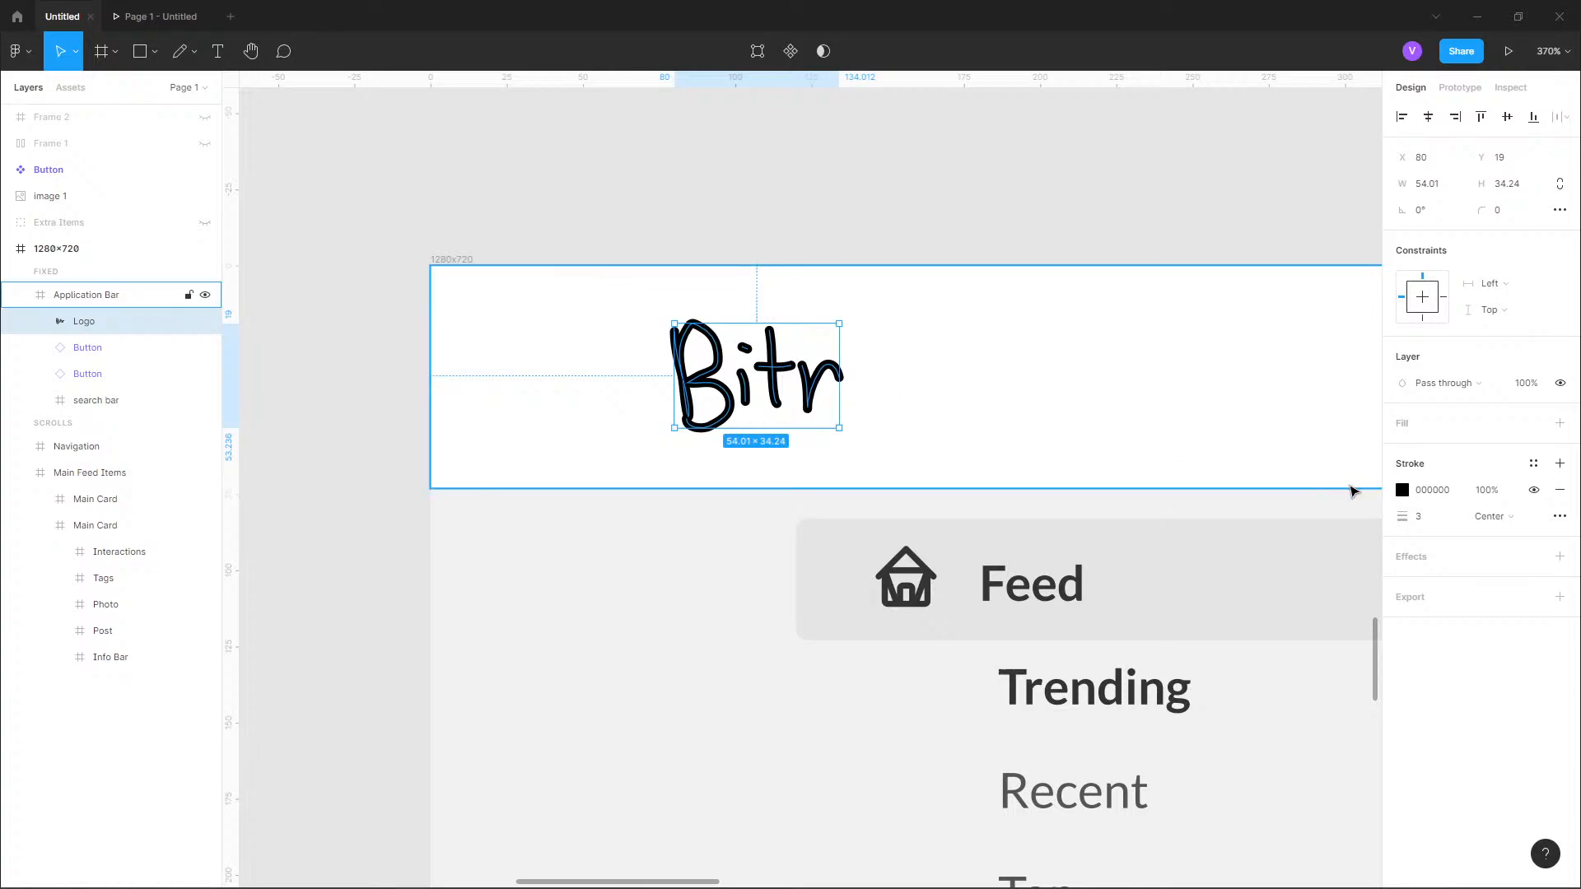
left_click(1534, 464)
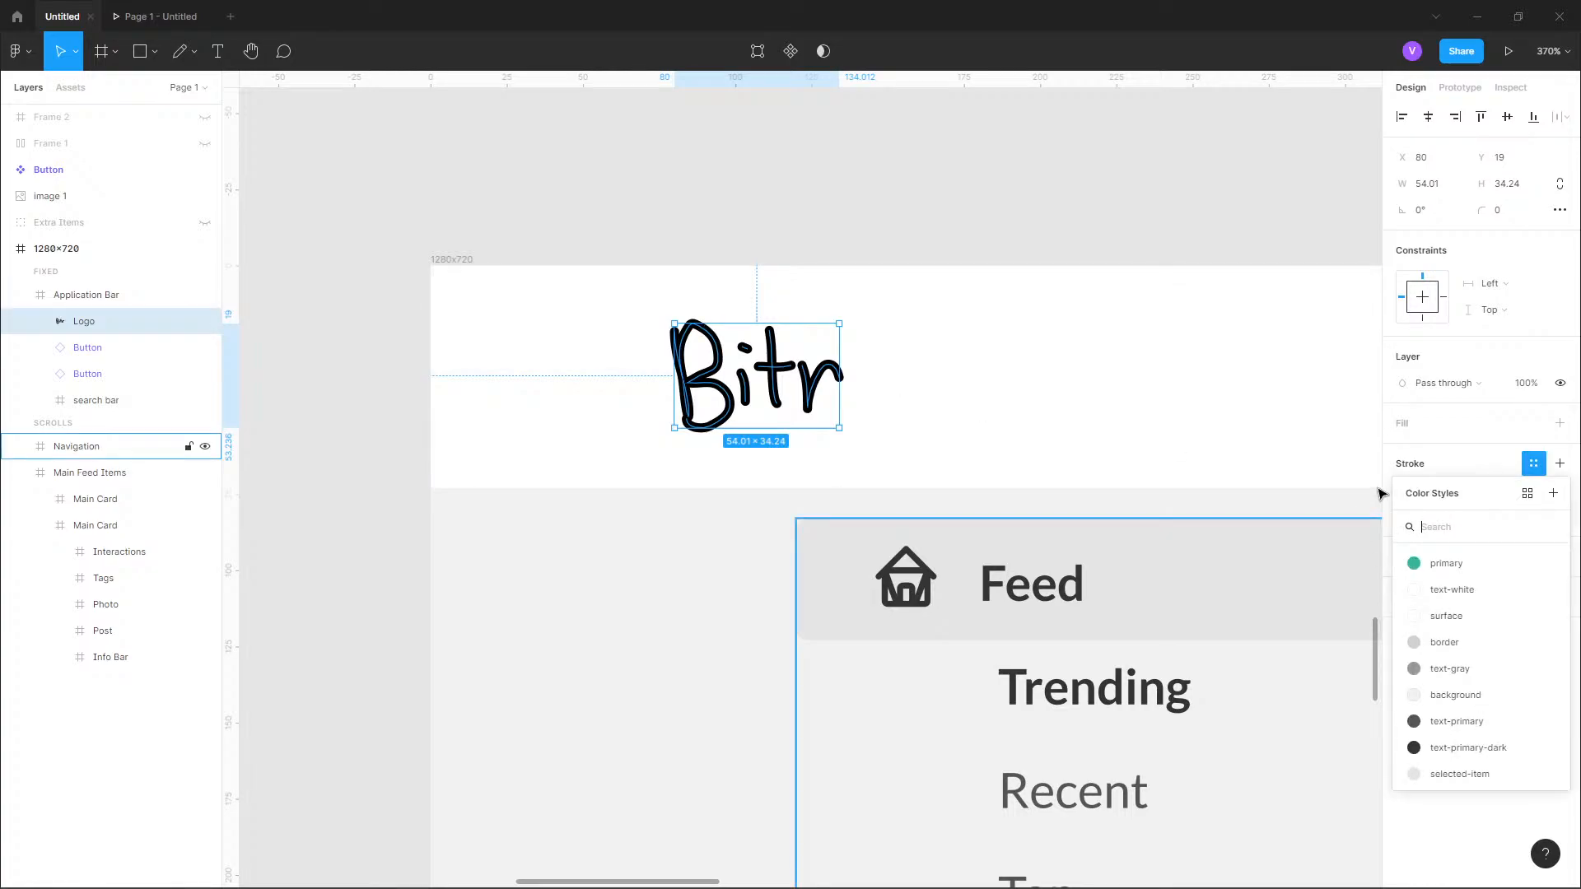
left_click(1412, 563)
left_click(762, 215)
scroll(559, 184, "down", 5)
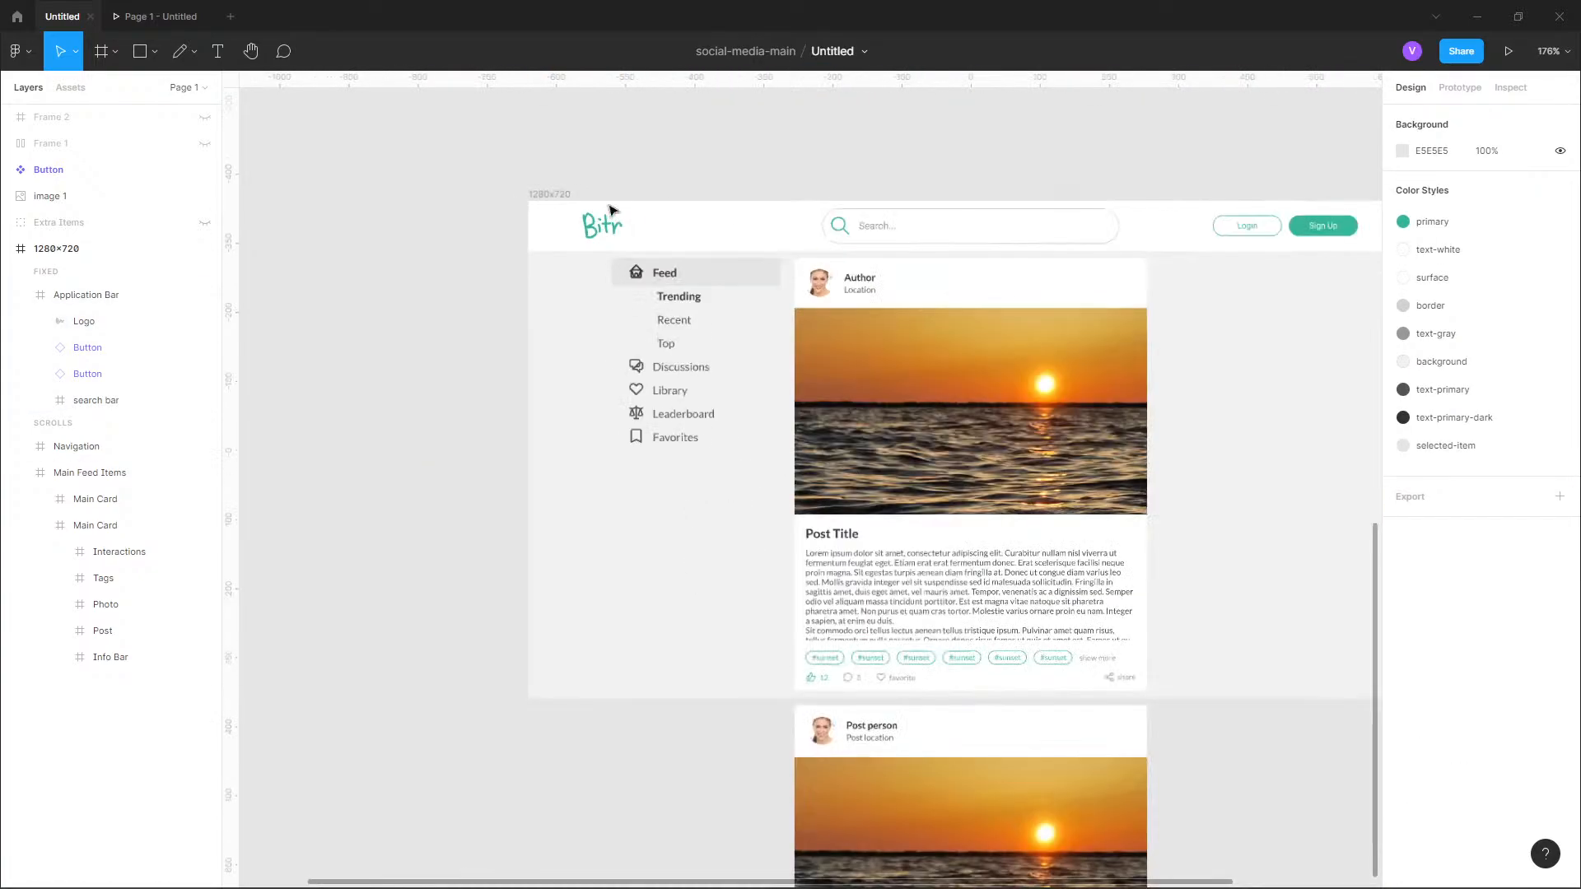
Compare the feed layout with the reference design and examine the reference's Discussions card beside the post.
left_click_drag(1065, 152, 849, 157)
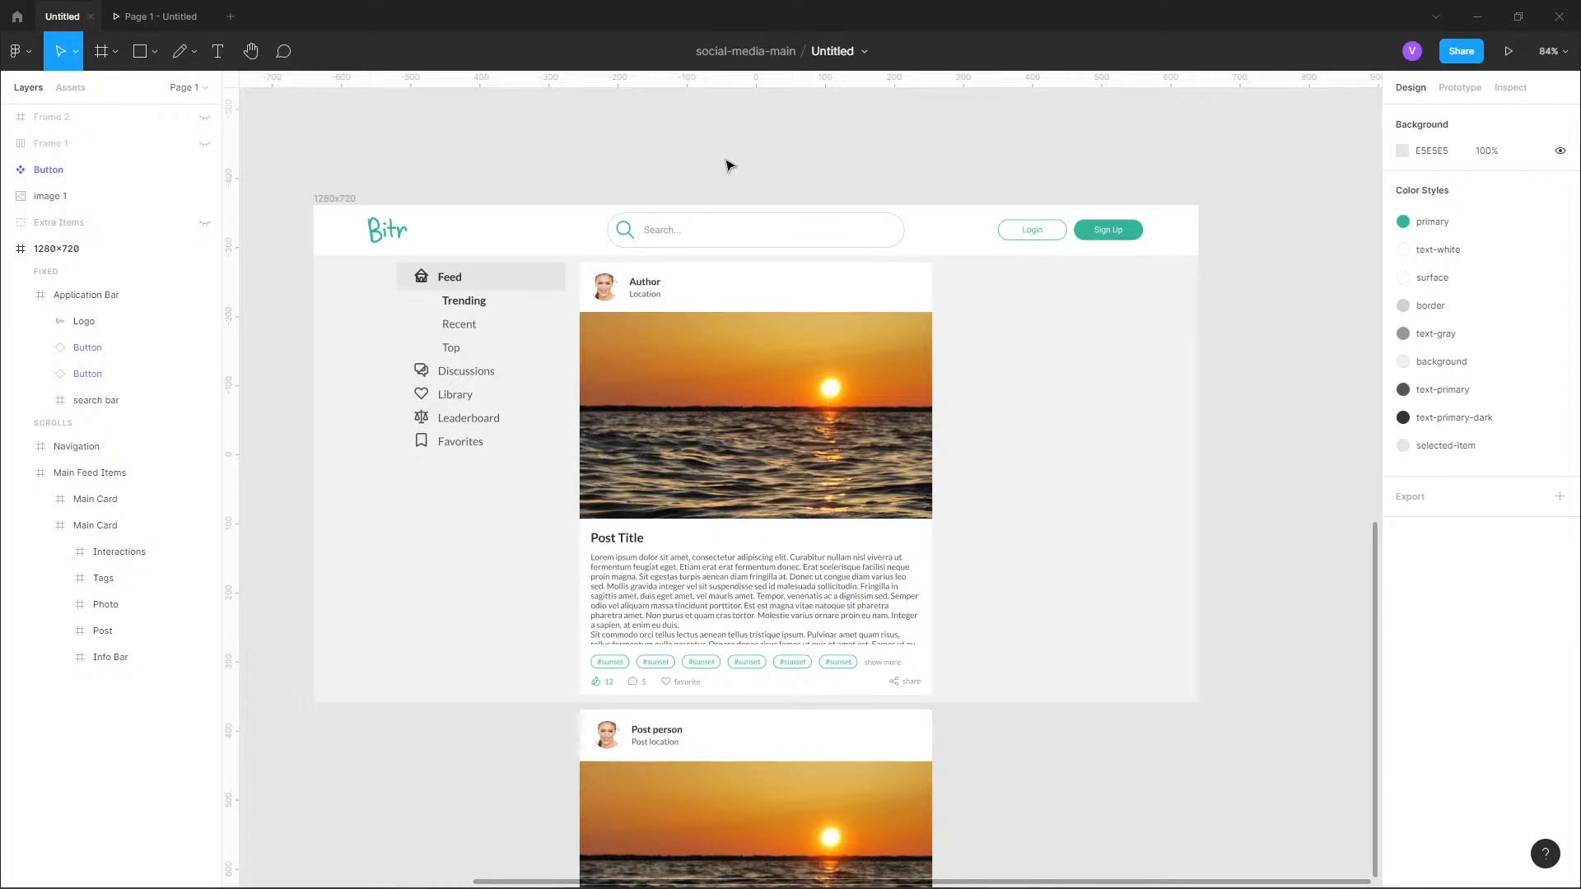
scroll(617, 313, "up", 3)
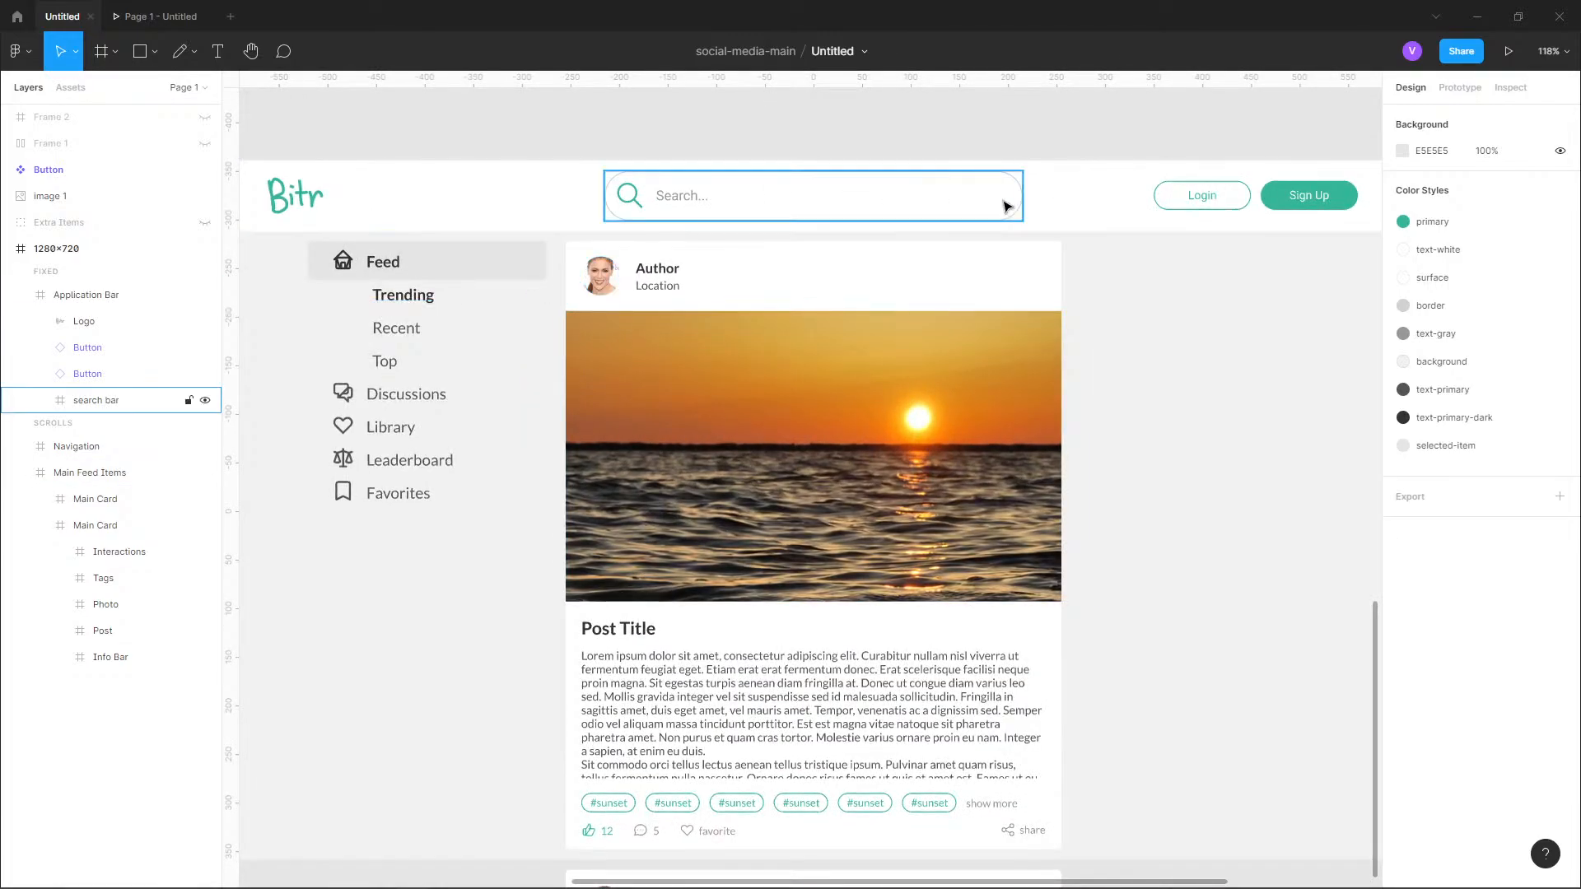
scroll(1006, 206, "down", 6)
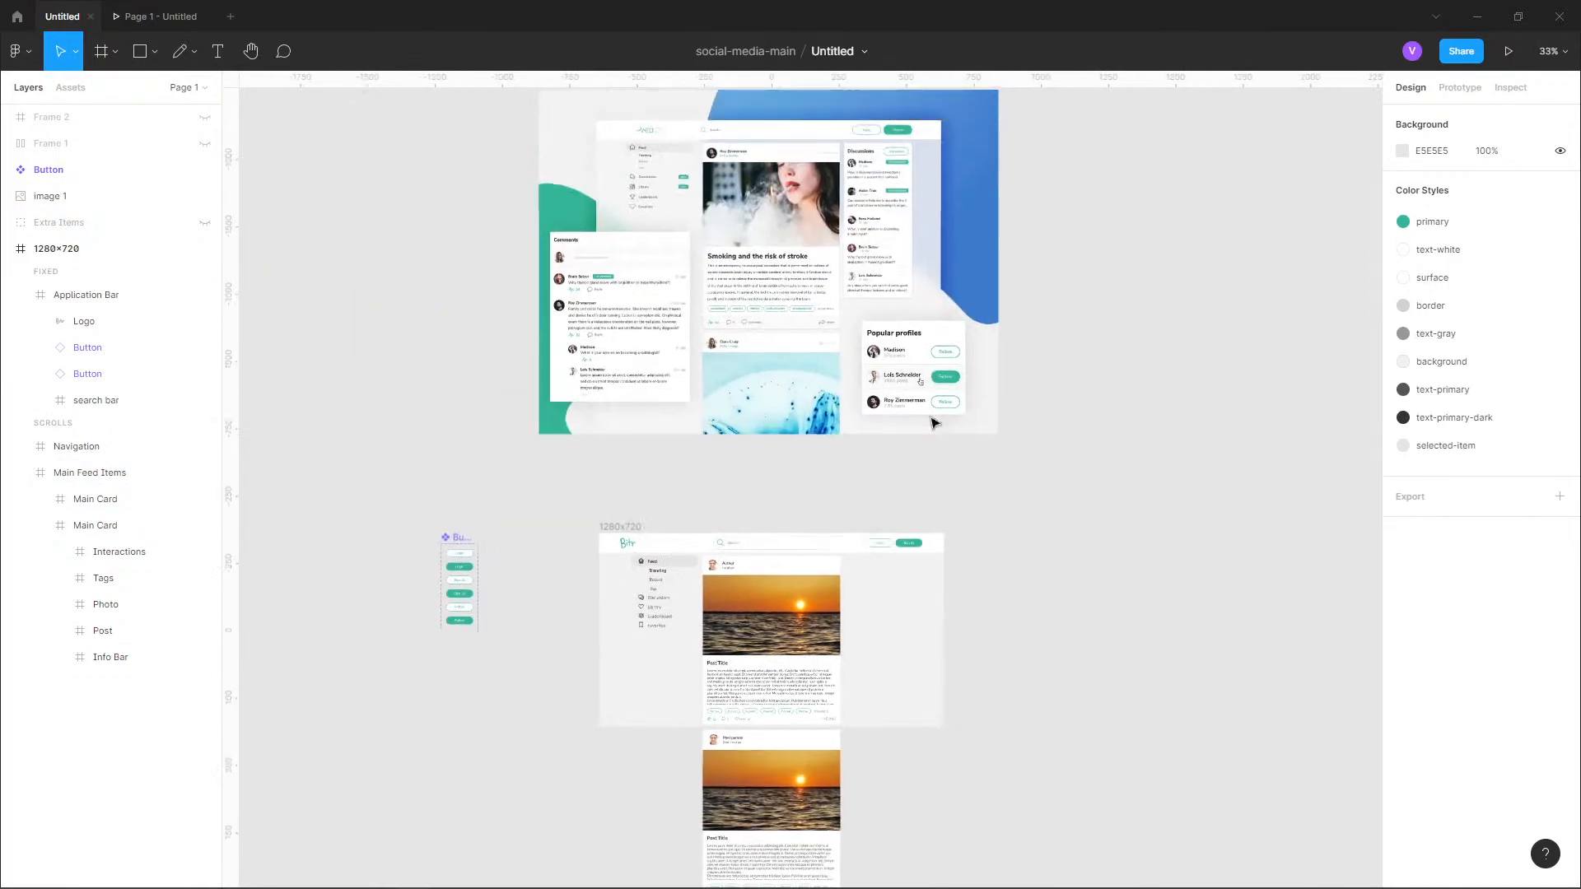
left_click(935, 422)
scroll(848, 350, "up", 6)
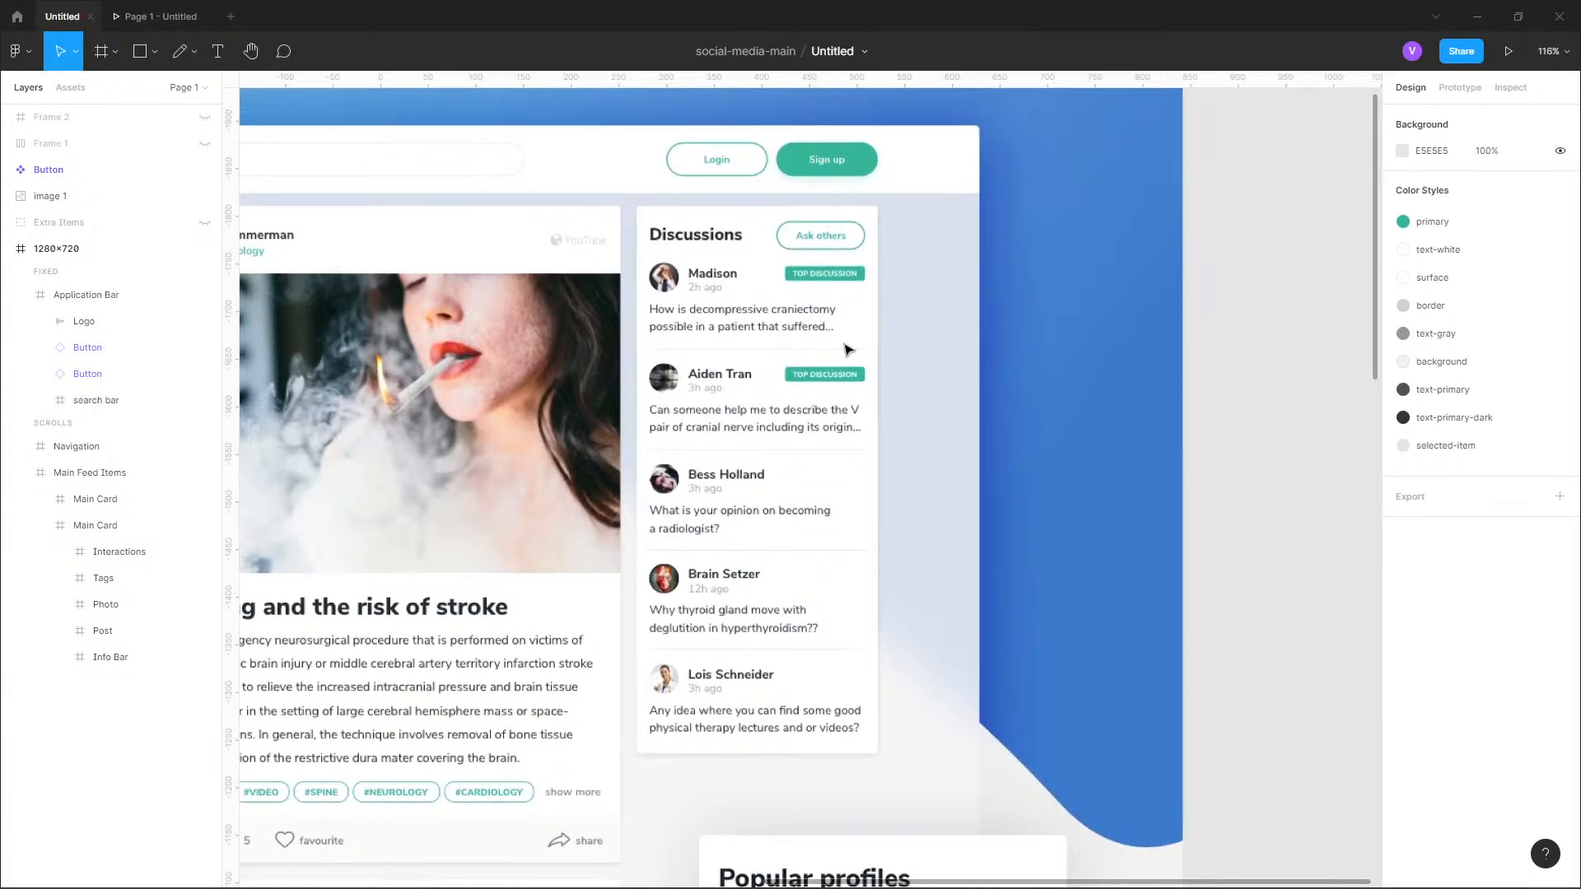
scroll(847, 445, "up", 2)
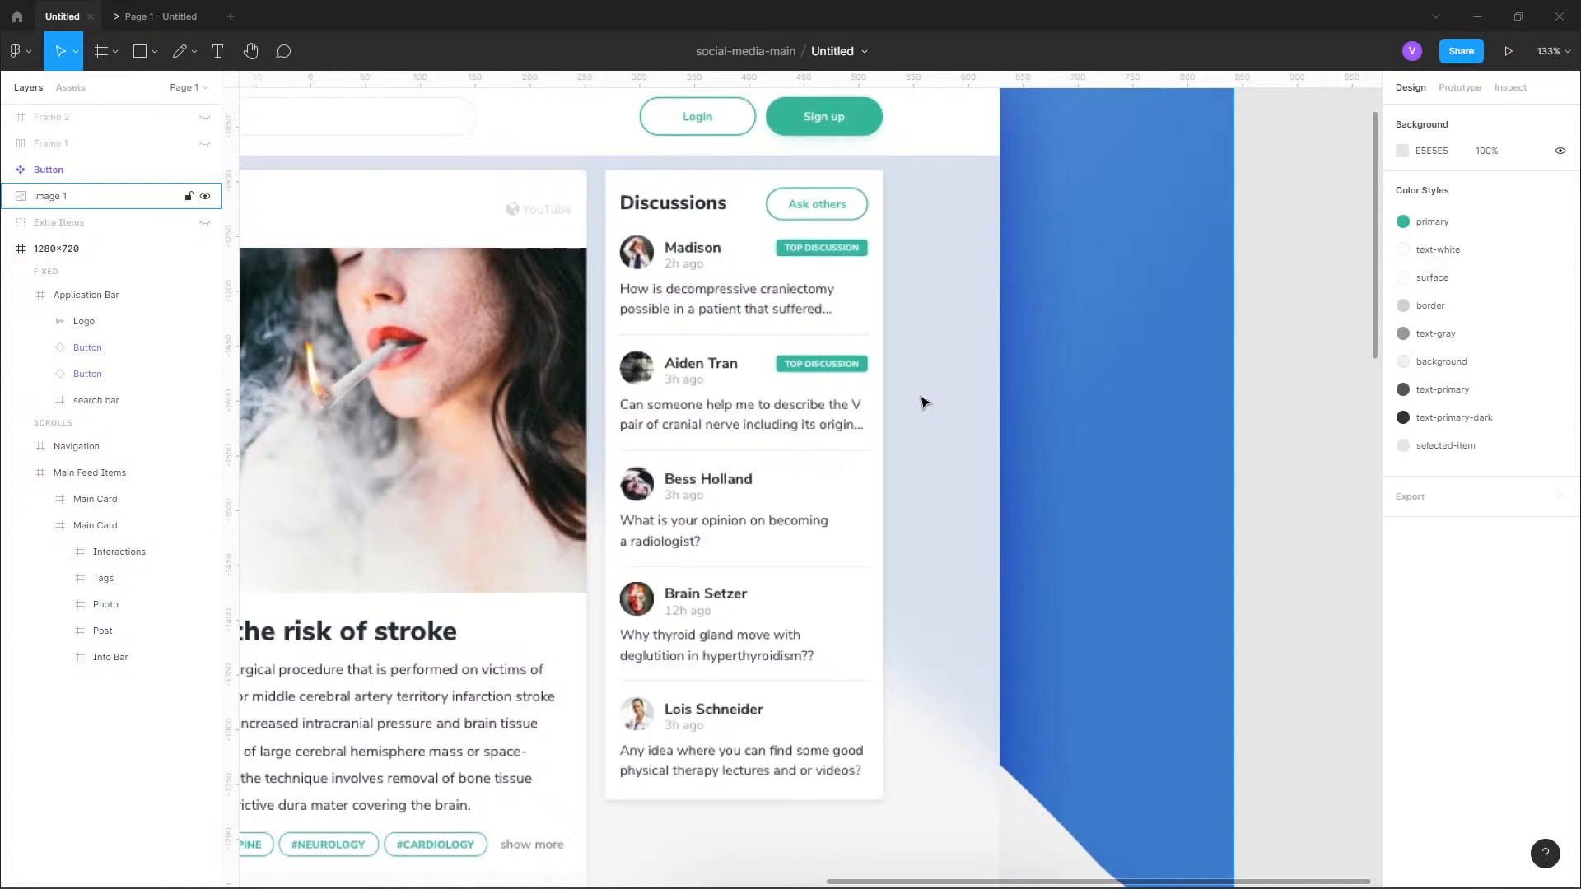
scroll(924, 402, "down", 4)
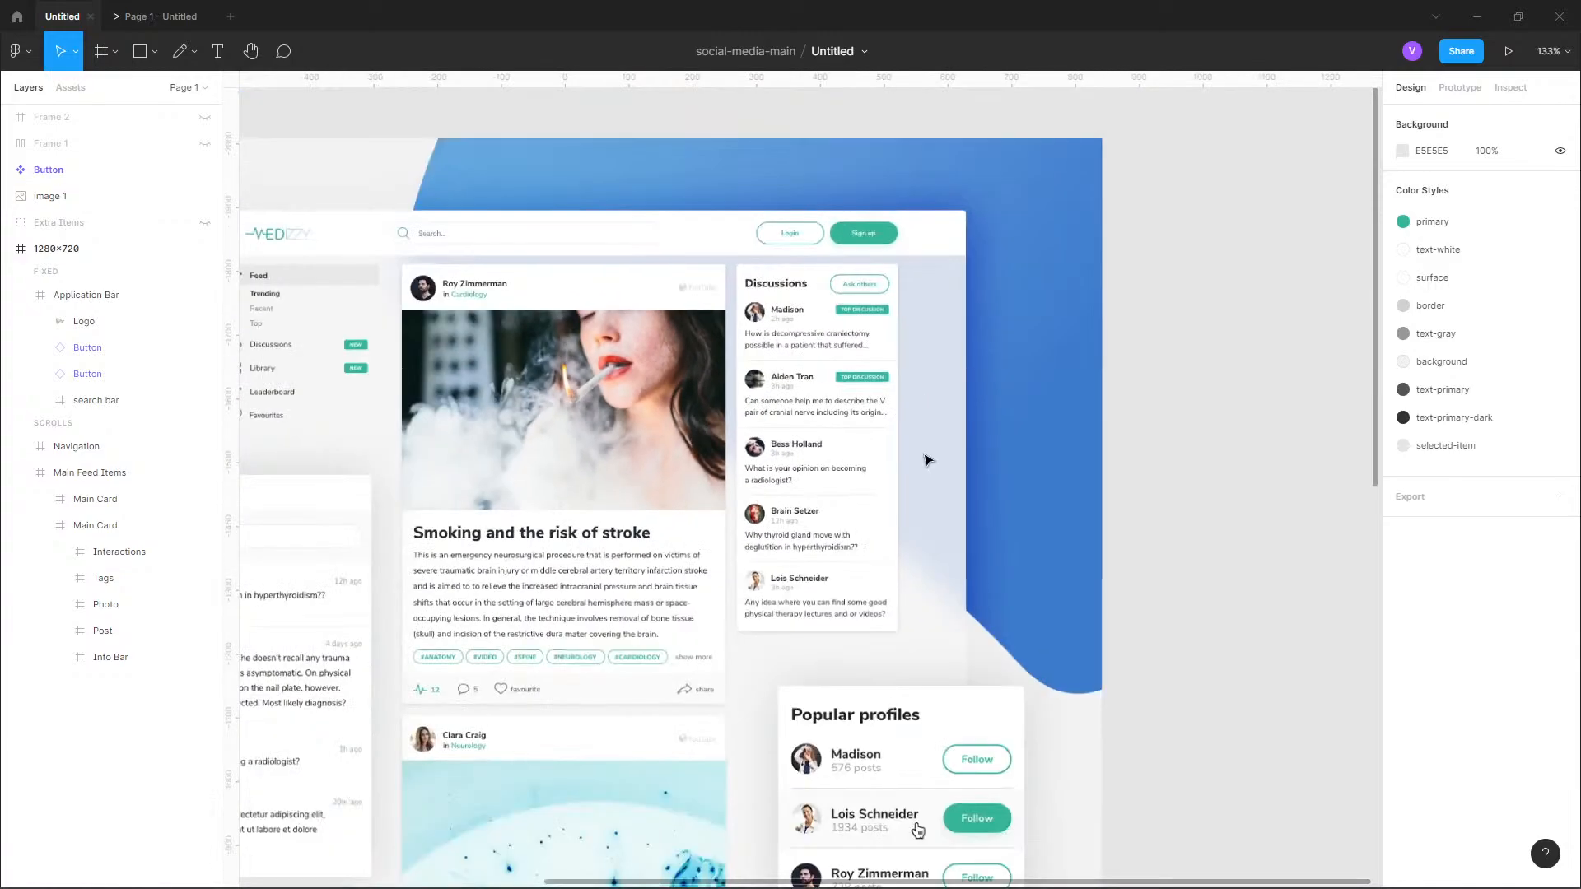
scroll(935, 325, "down", 10)
Draw a rectangle about 191 by 385 at X 905, Y 83, beside the first post card.
scroll(947, 346, "up", 5)
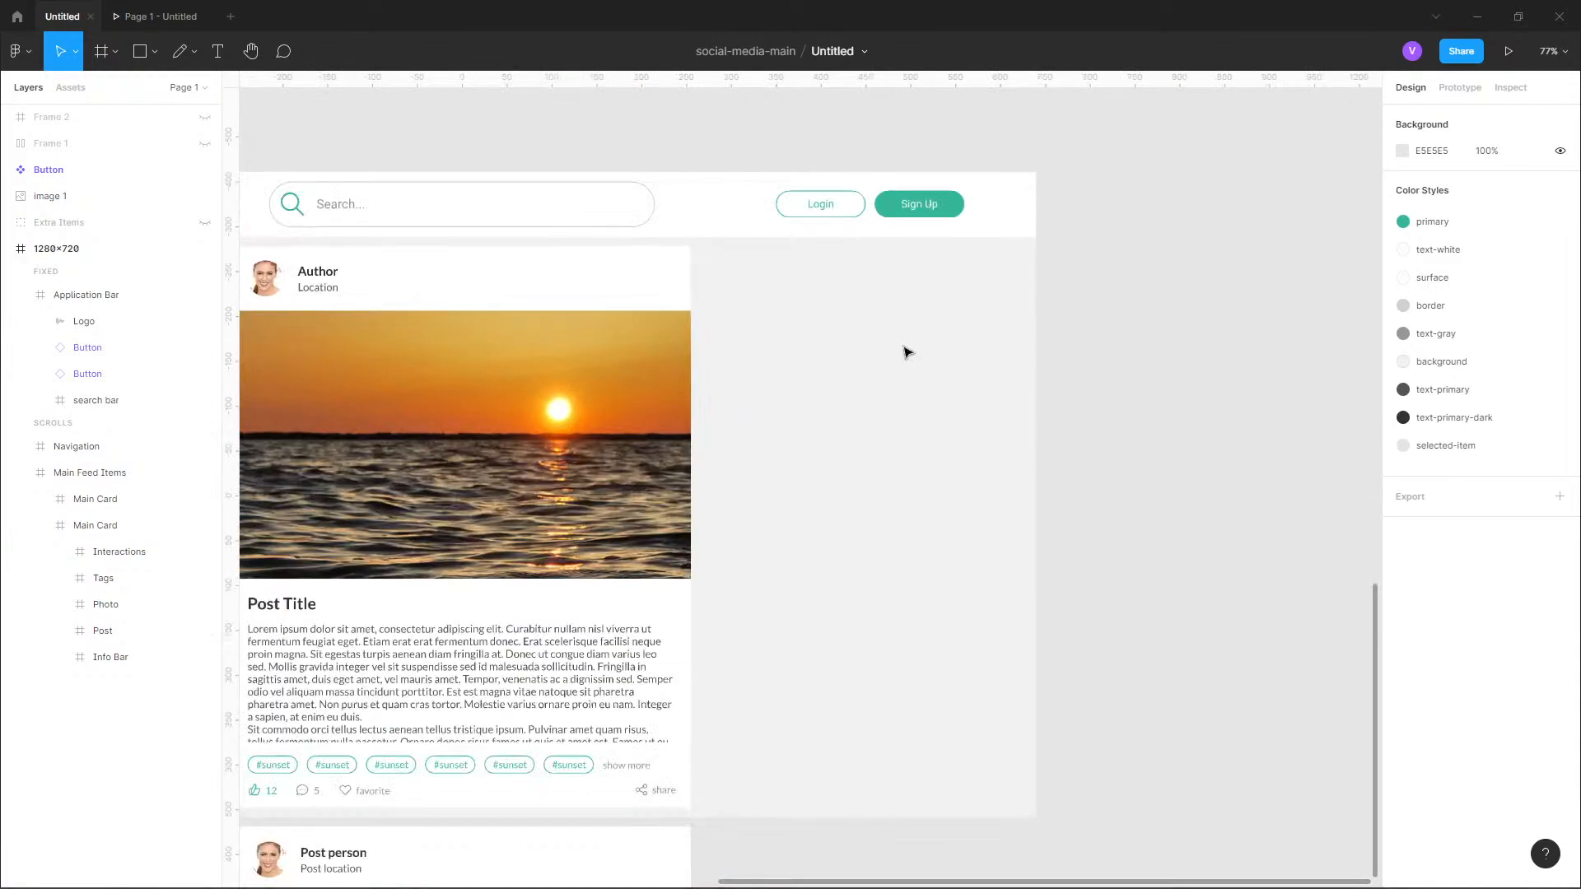
left_click(145, 53)
left_click_drag(587, 196, 846, 714)
left_click_drag(738, 372, 741, 375)
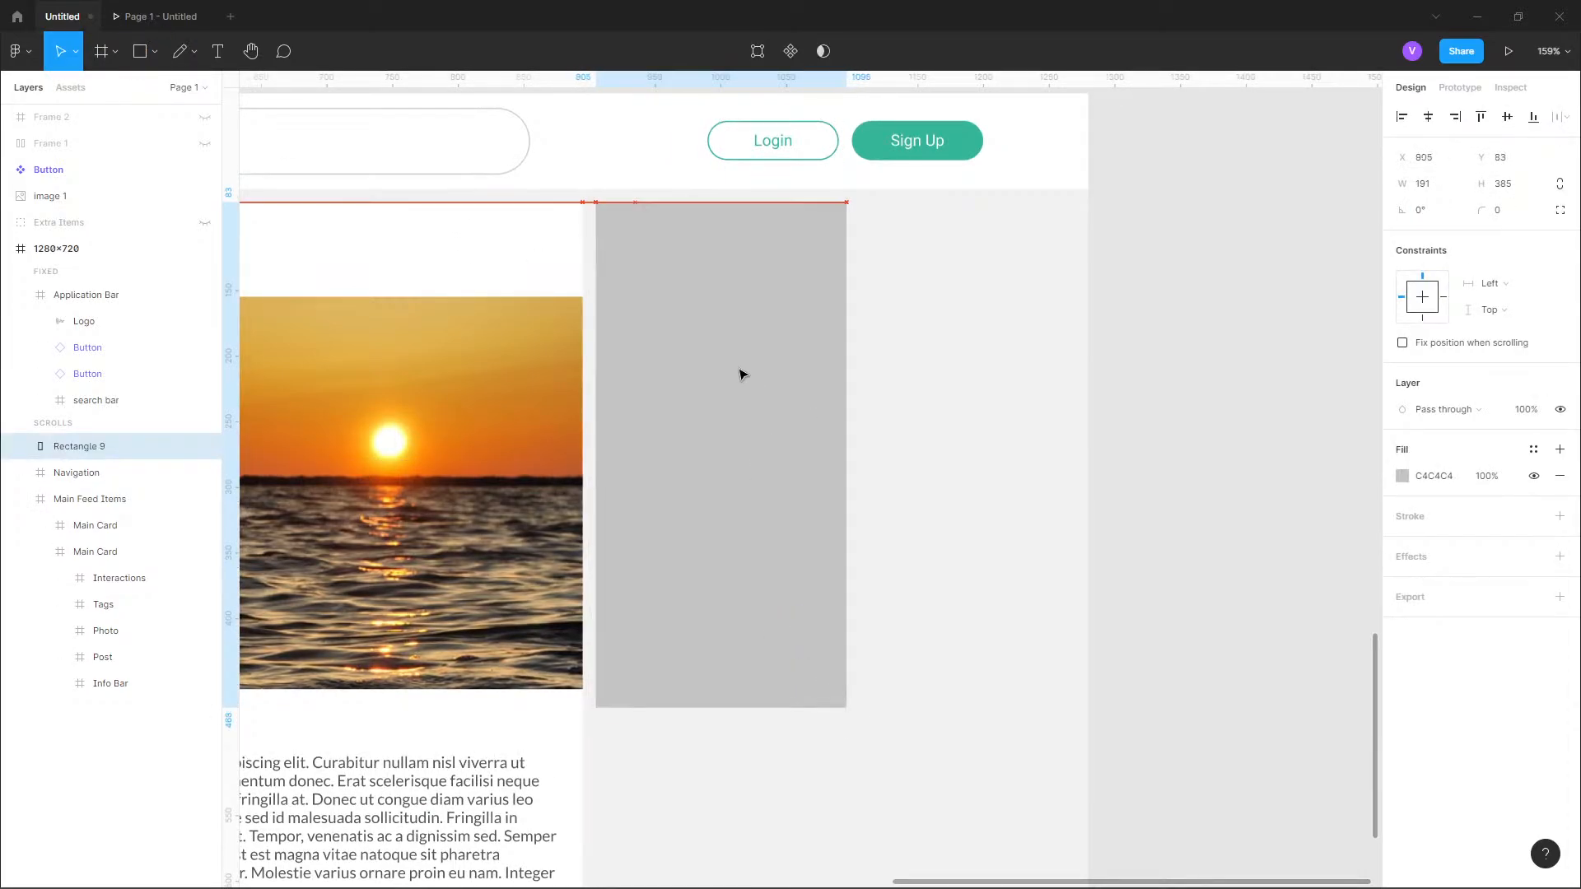
scroll(634, 214, "up", 5)
key("alt")
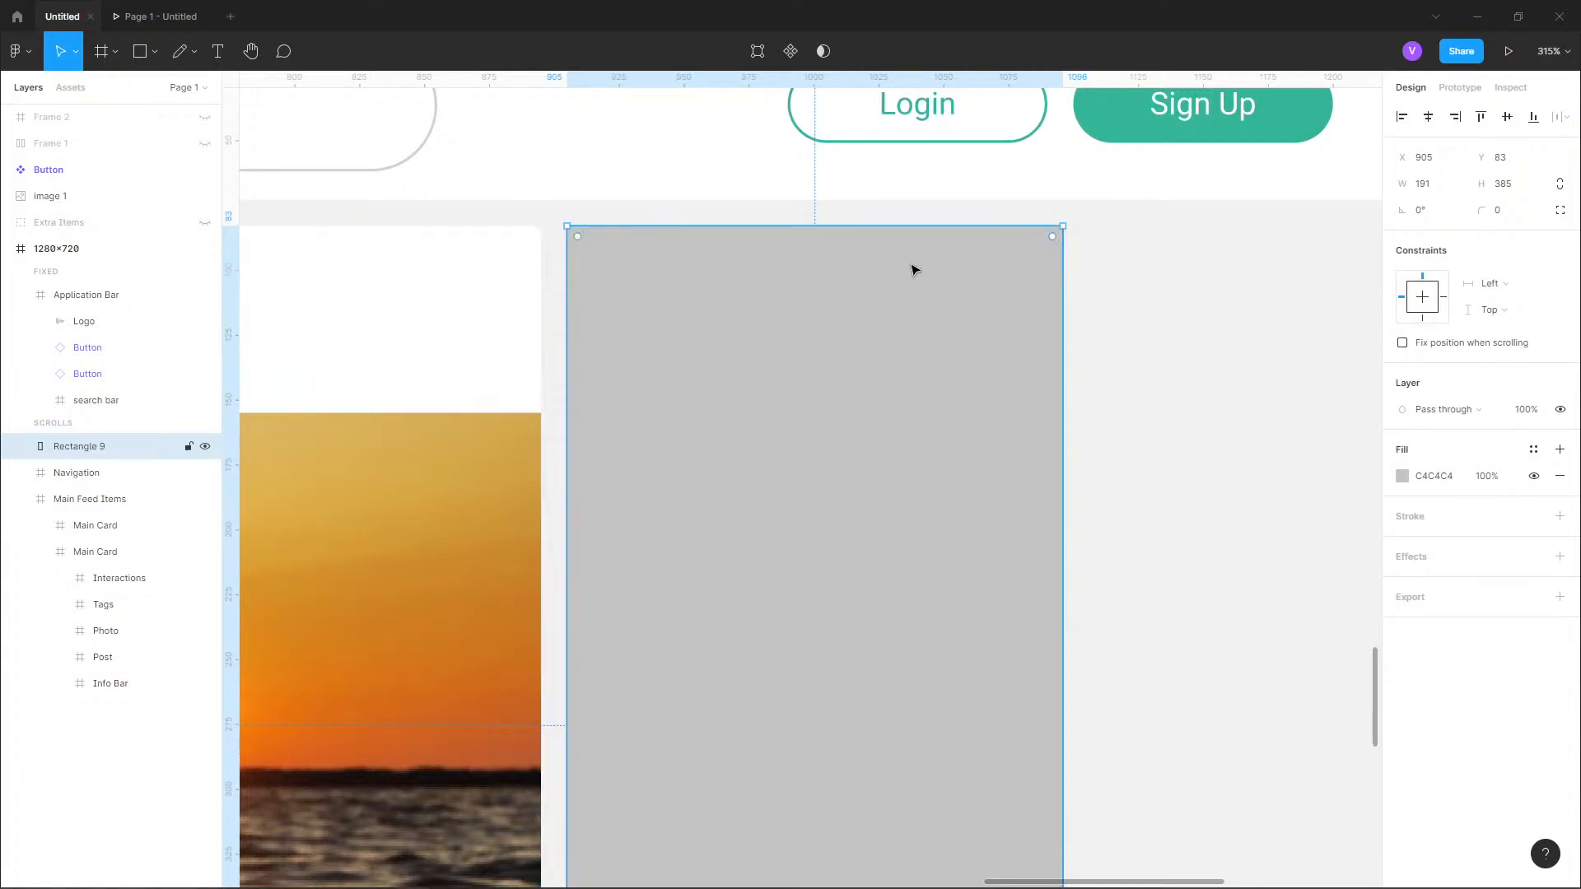
Set the new rectangle's corner radius to 4 and apply the "surface" color style to its fill.
left_click(1500, 213)
type("4")
key("Return")
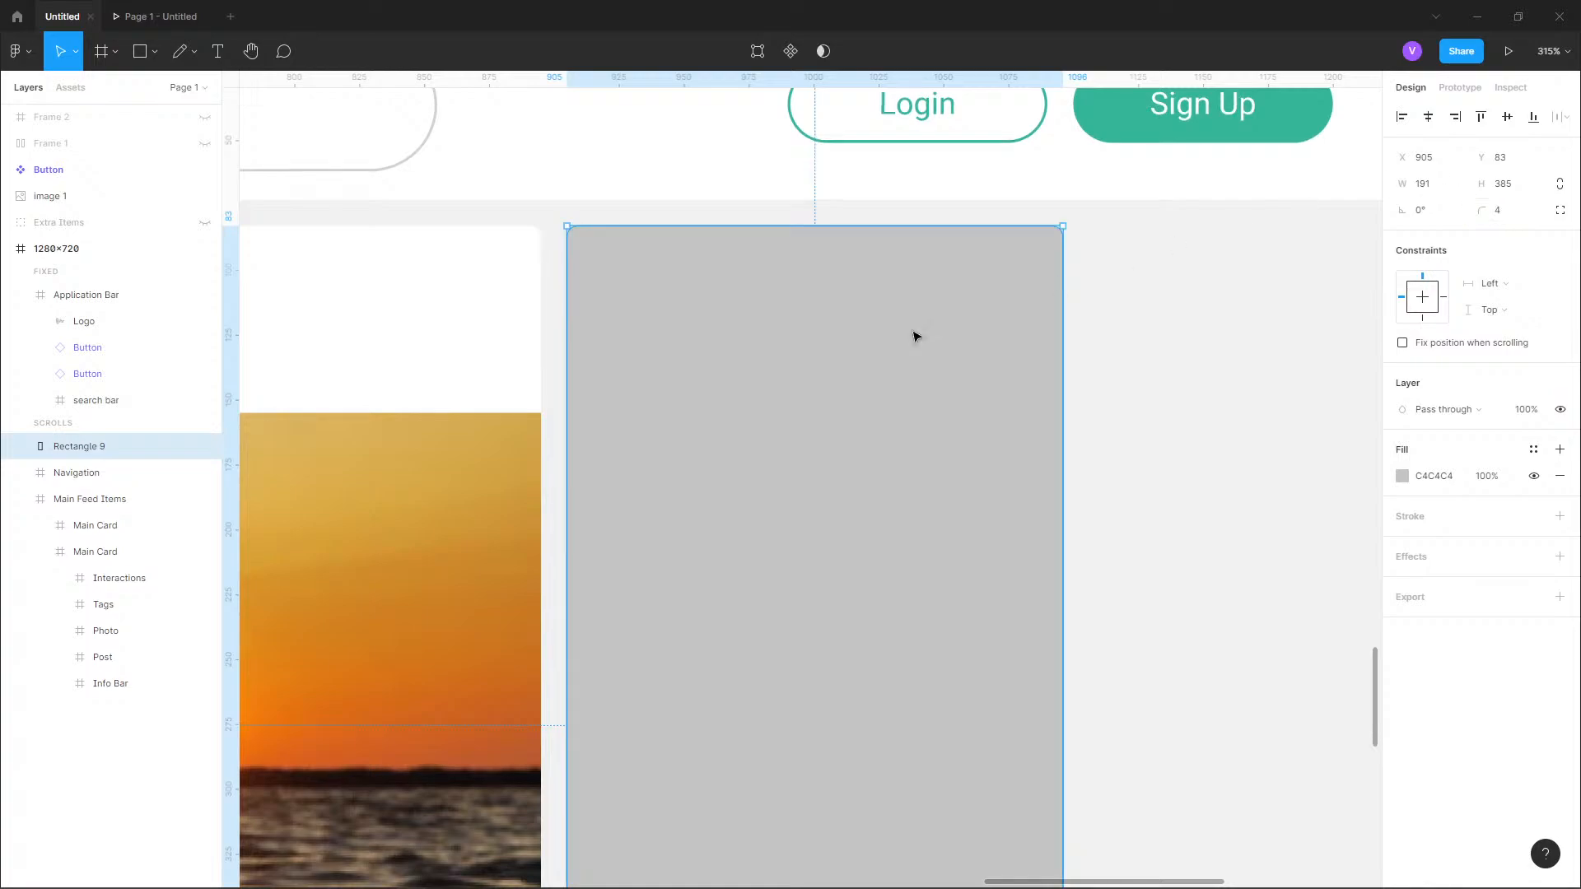
left_click(20, 499)
left_click(1404, 476)
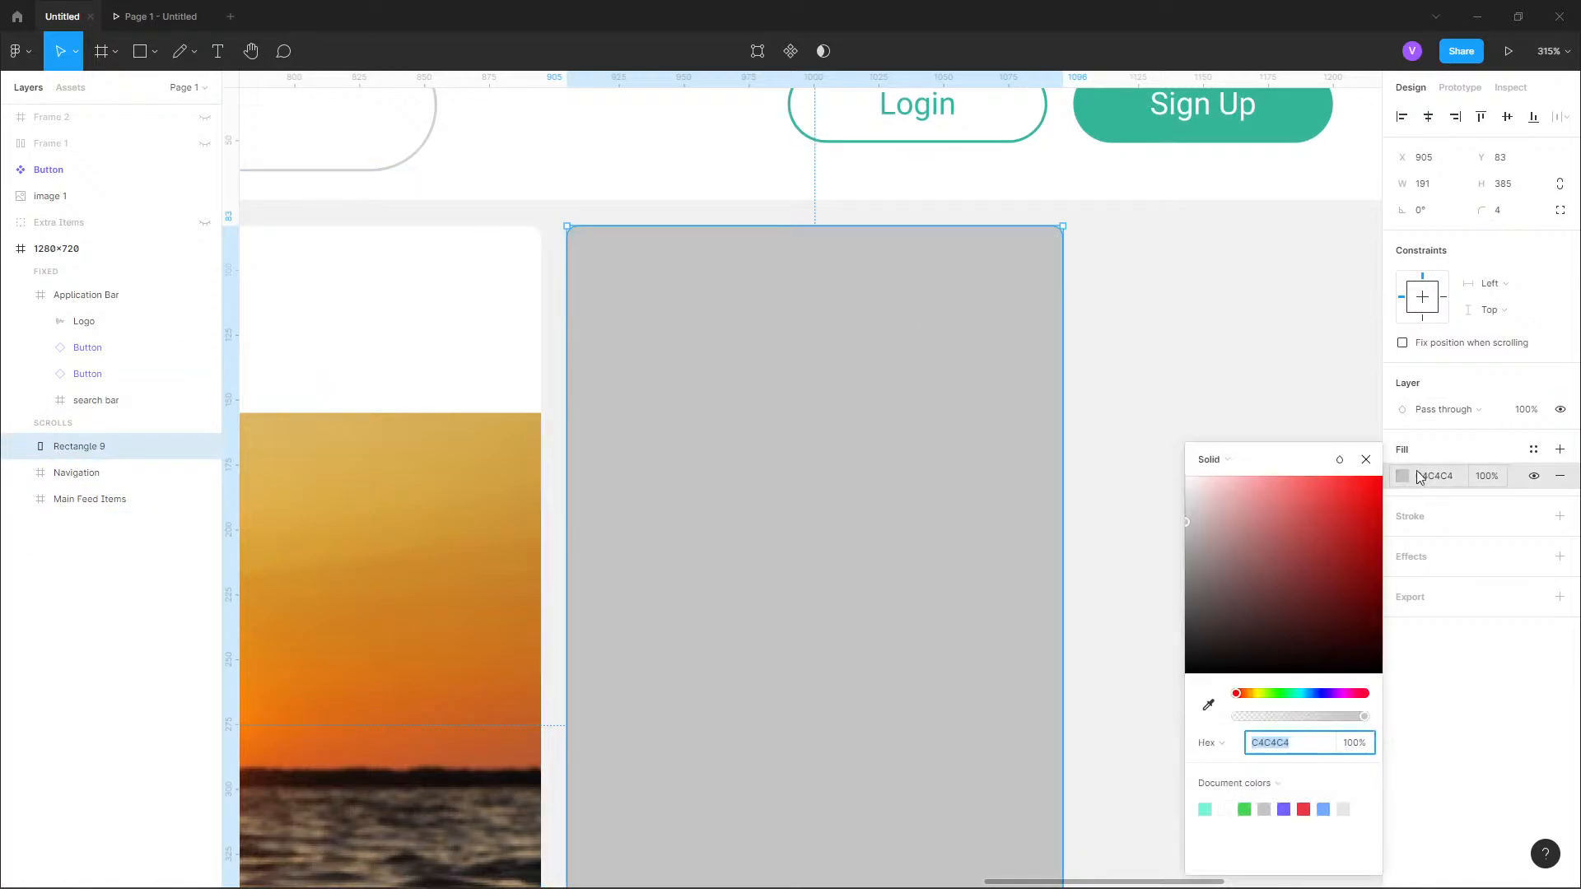
left_click(1533, 449)
left_click(1465, 556)
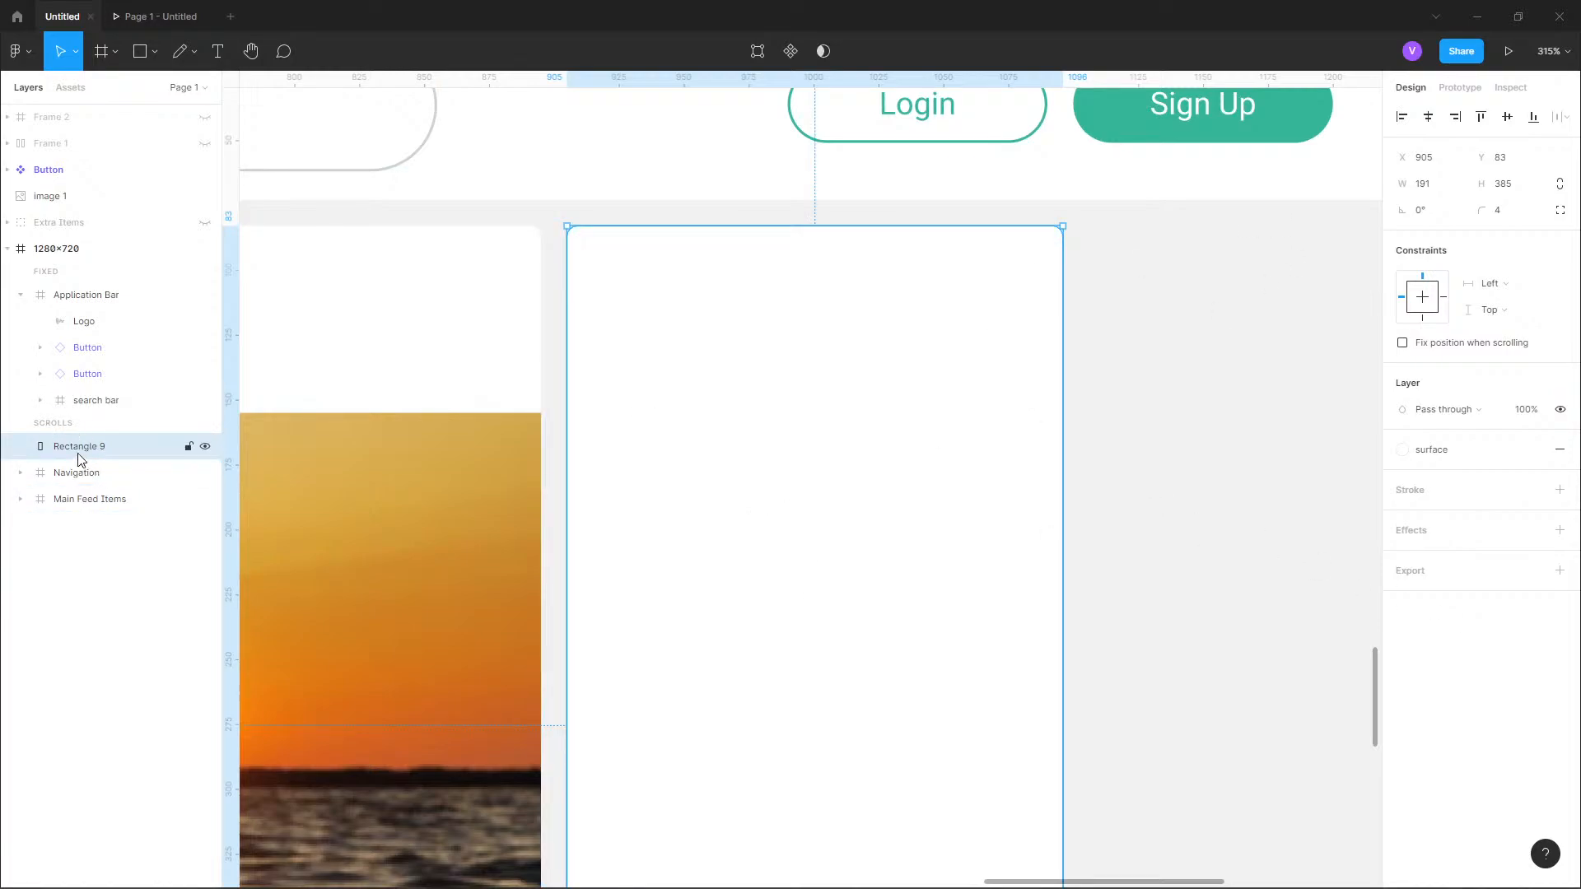
Draw a frame about 191 by 385 at X 905, Y 83, enclosing the white rectangle.
left_click(116, 51)
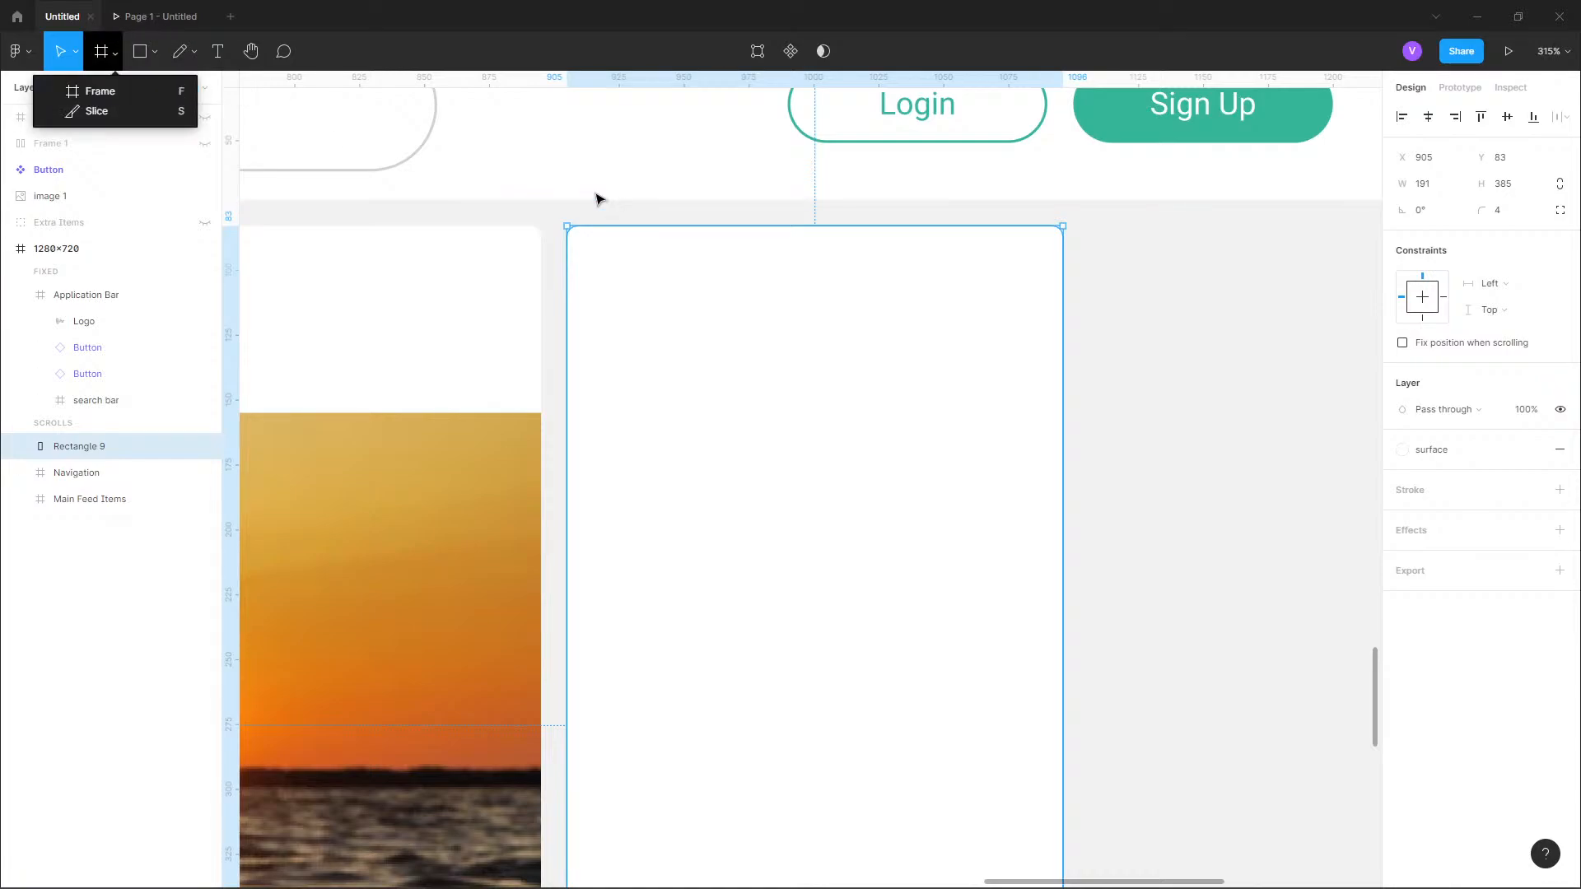
scroll(544, 156, "down", 3)
left_click(167, 94)
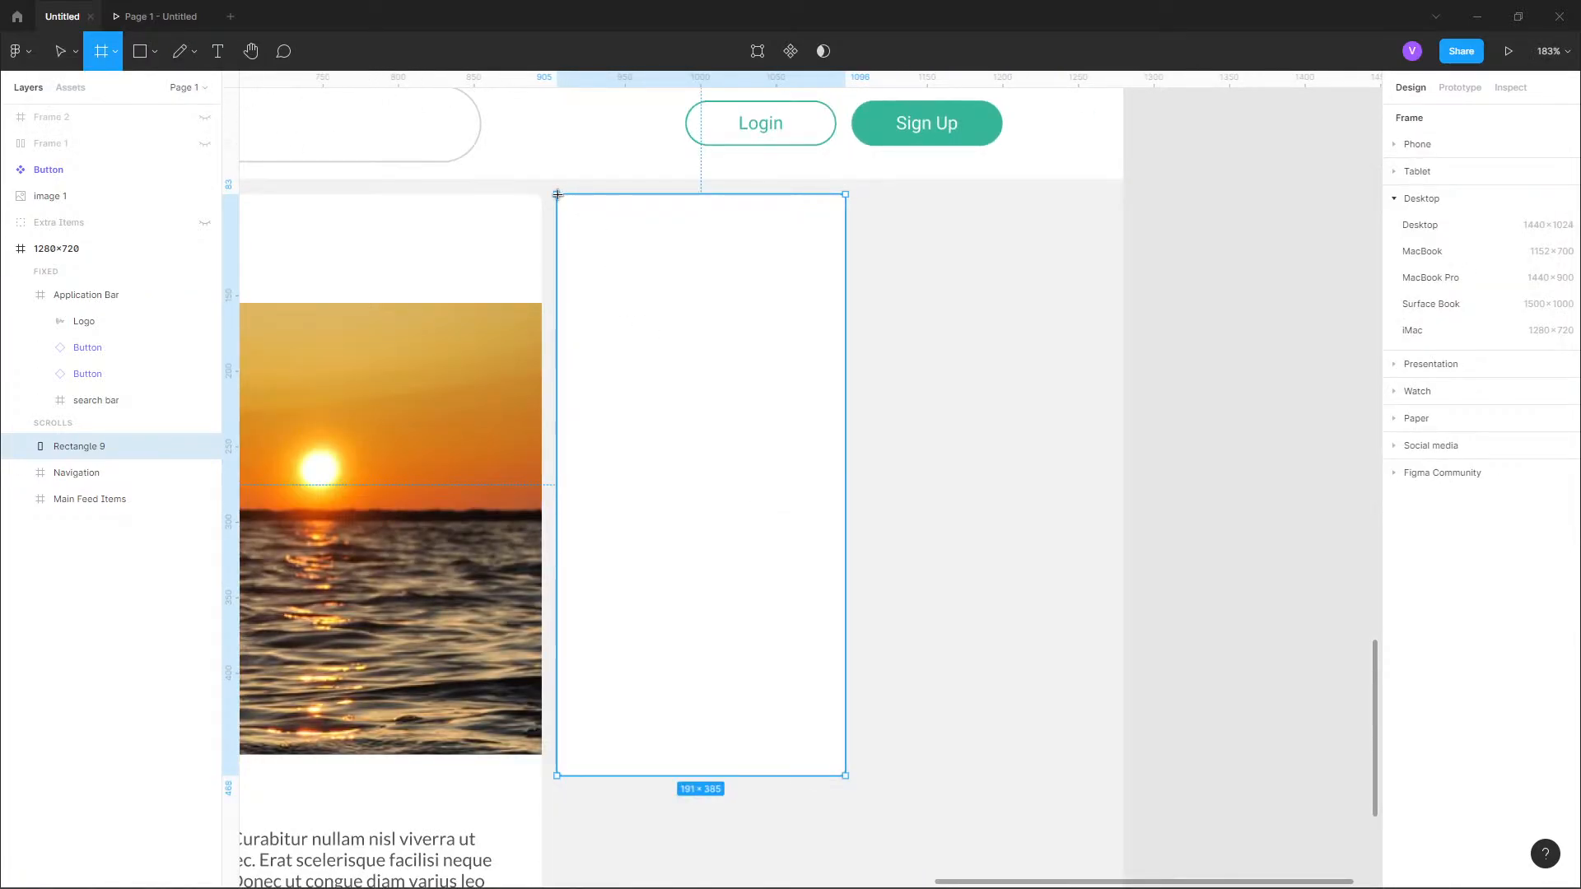
left_click_drag(557, 195, 850, 780)
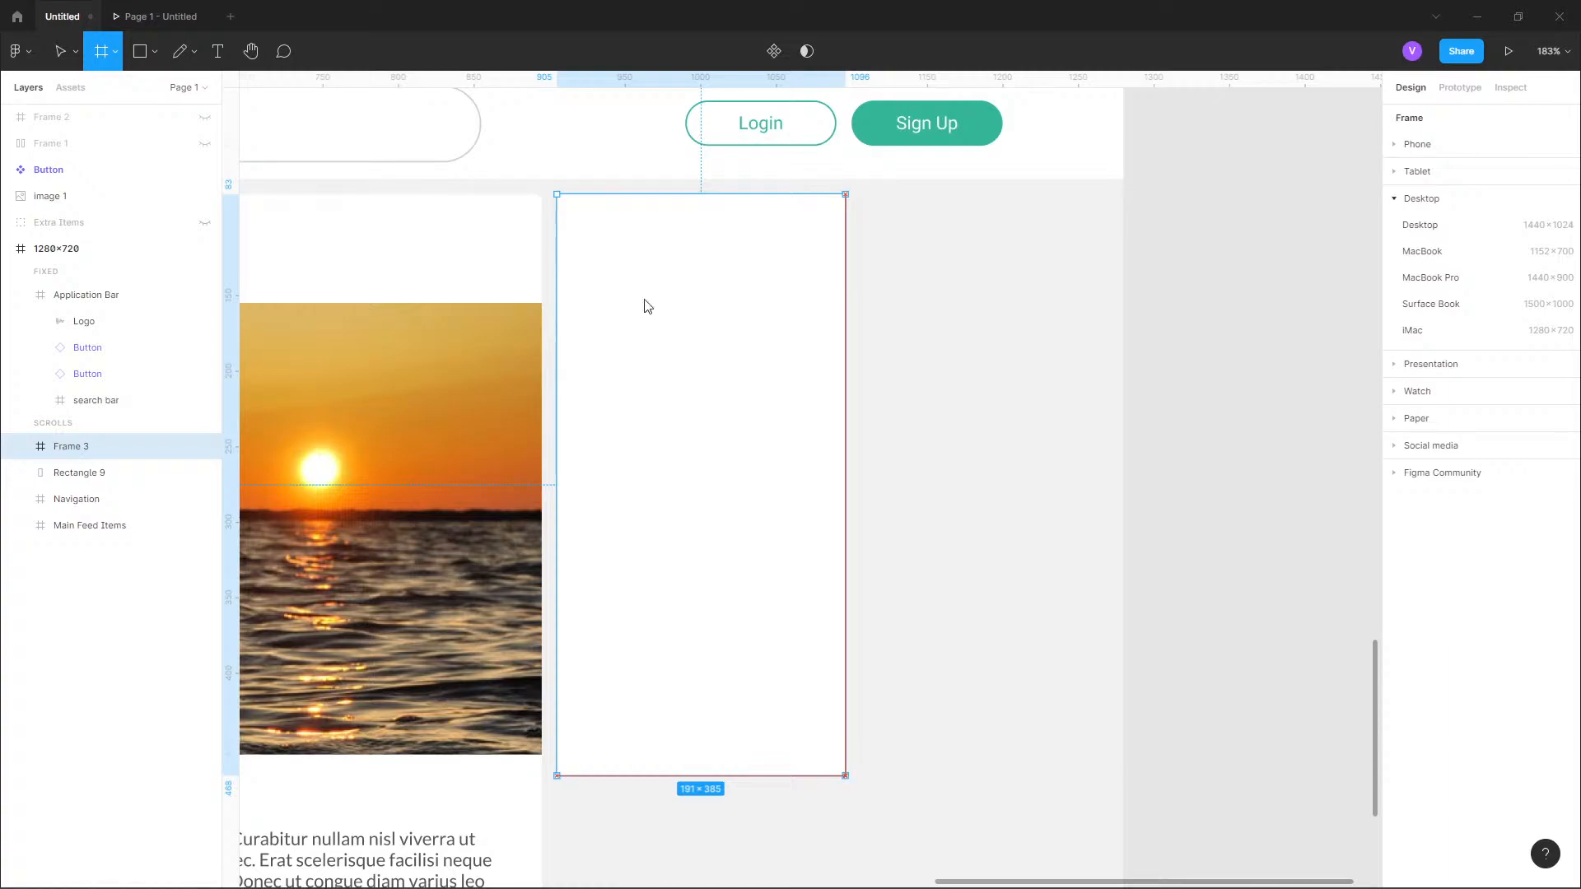
Resize the frame around the rectangle to a width of 200 and a height of 400.
left_click(66, 473)
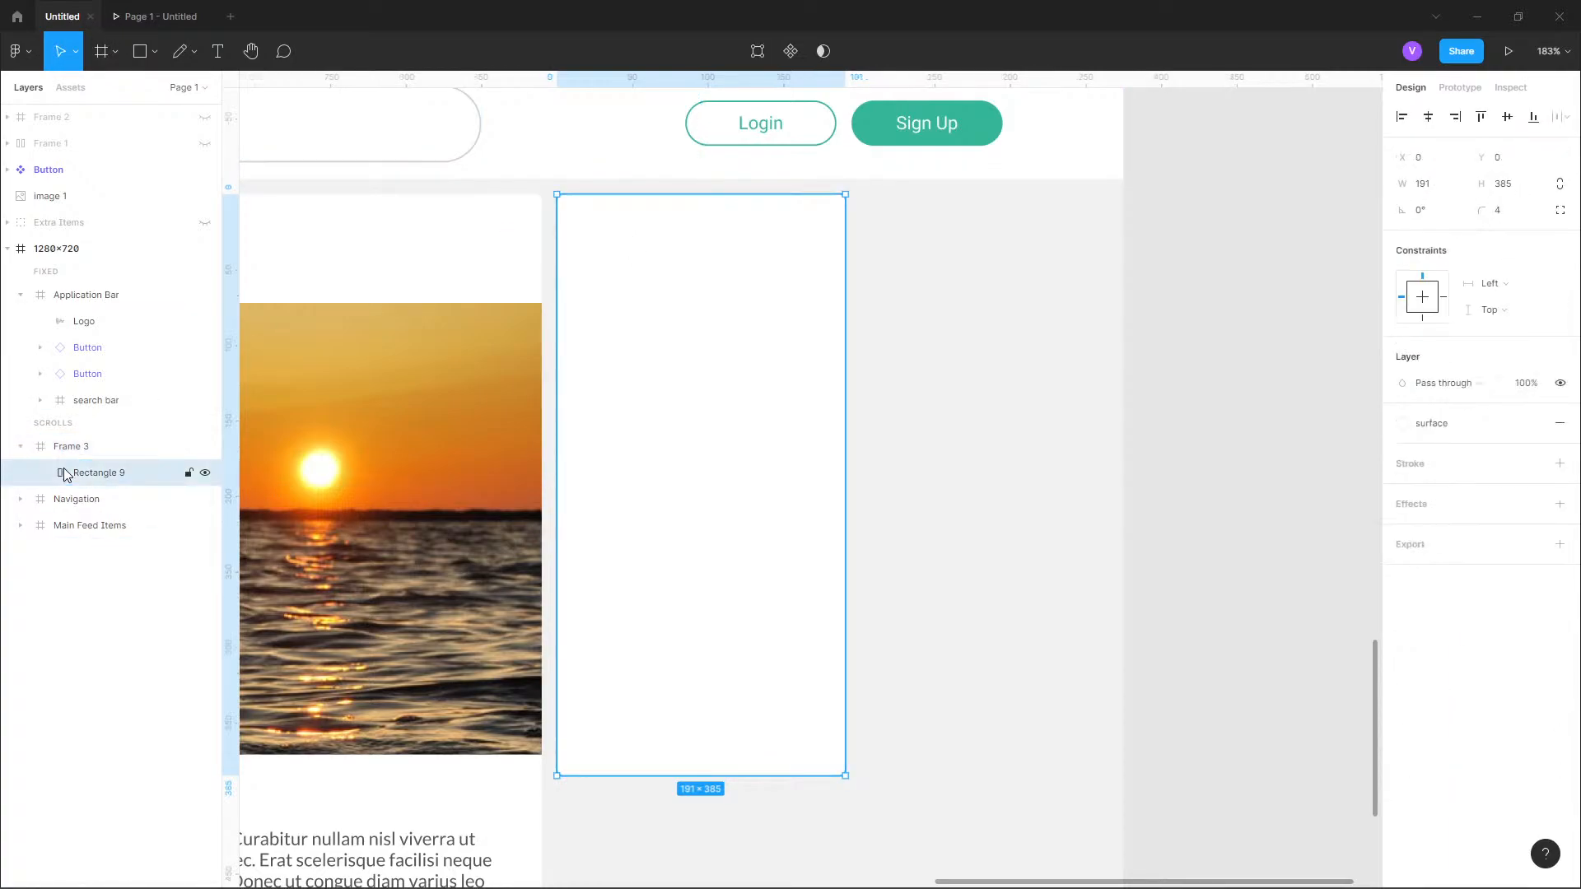
left_click(66, 449)
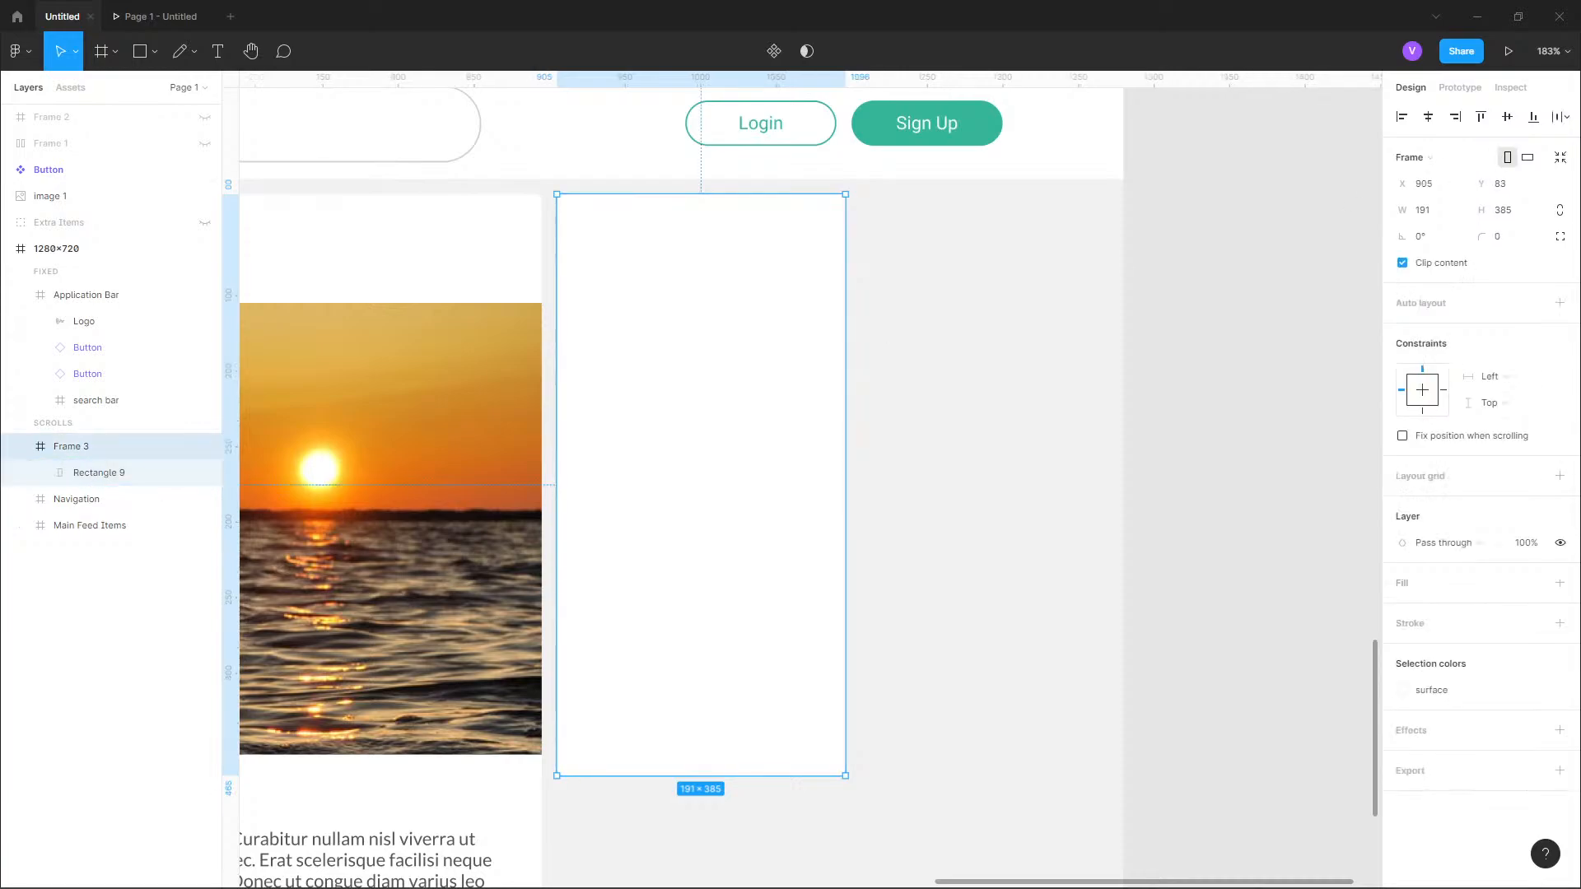
left_click(1443, 219)
type("200")
key("Return")
left_click(1513, 223)
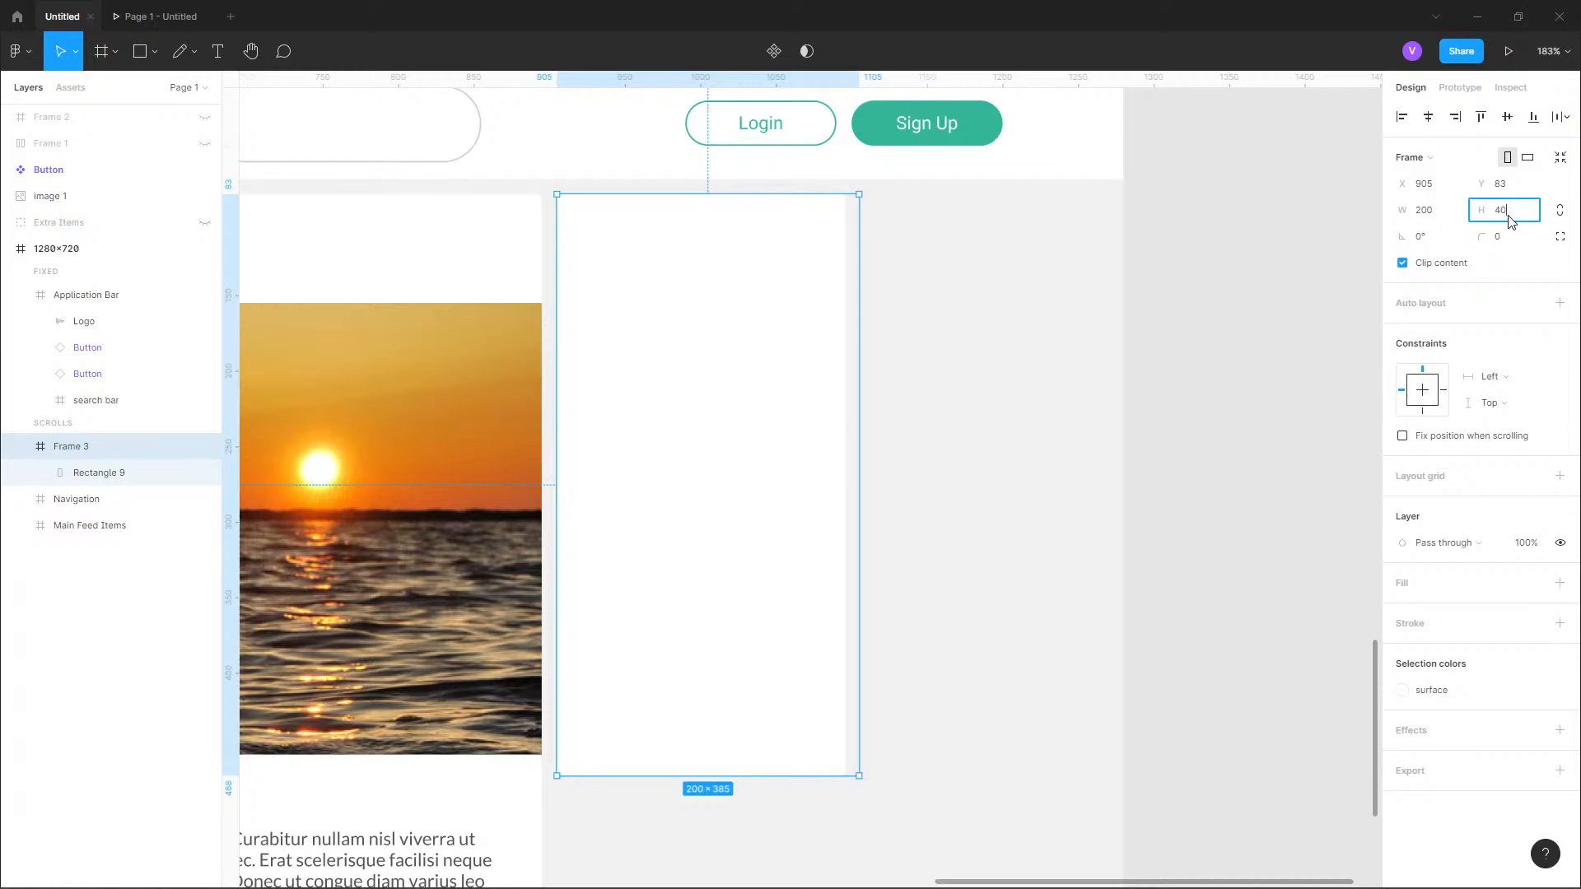
key("Return")
Delete the white rectangle nested inside the new frame.
scroll(1192, 343, "down", 5)
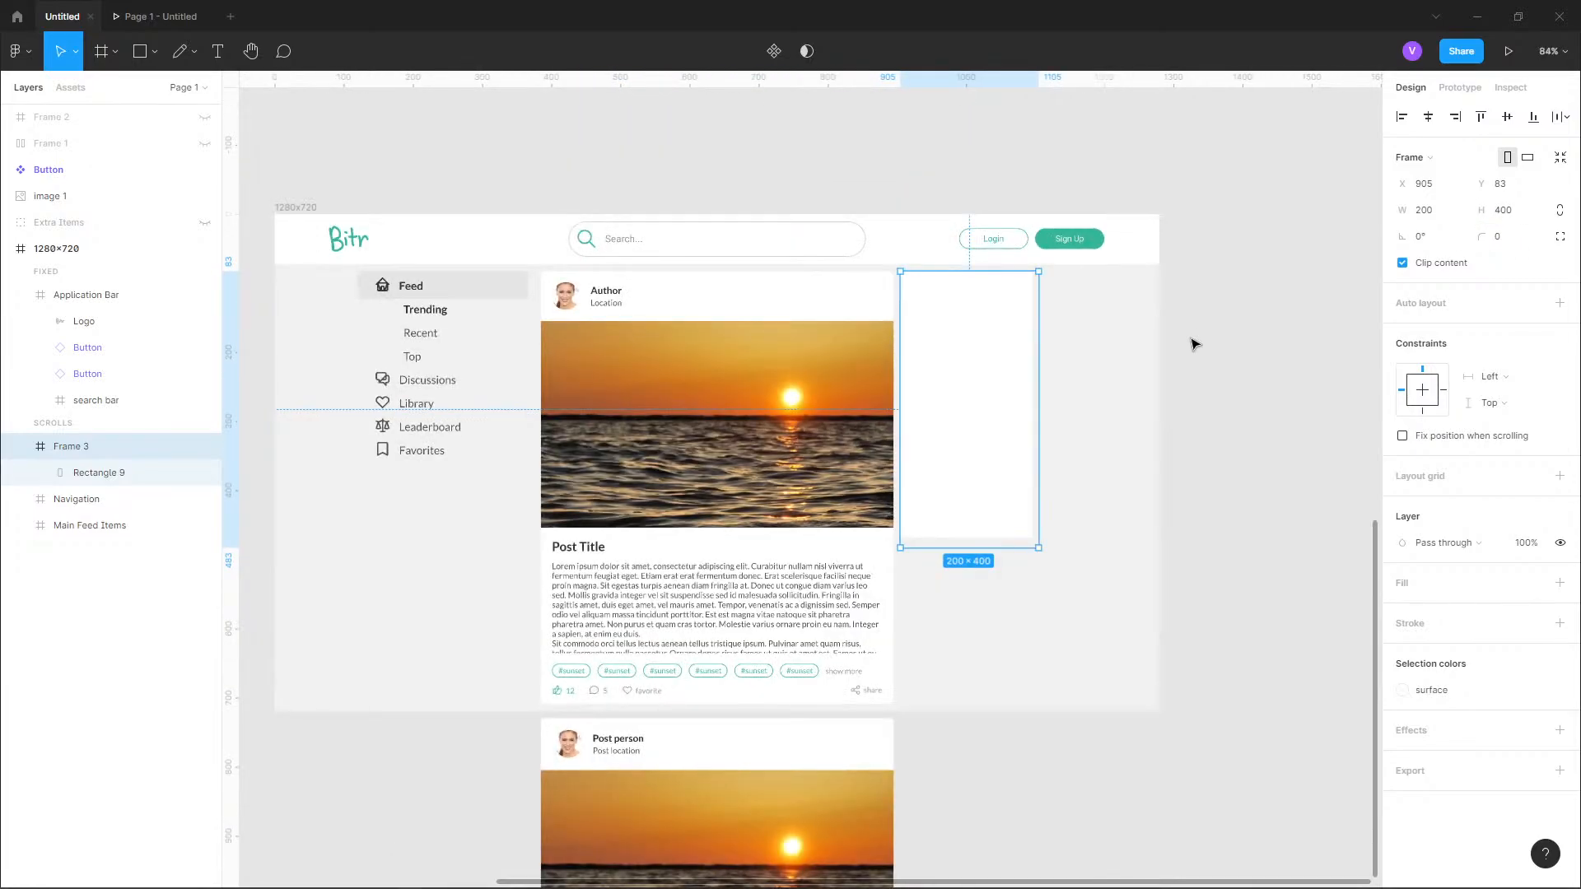
left_click(111, 480)
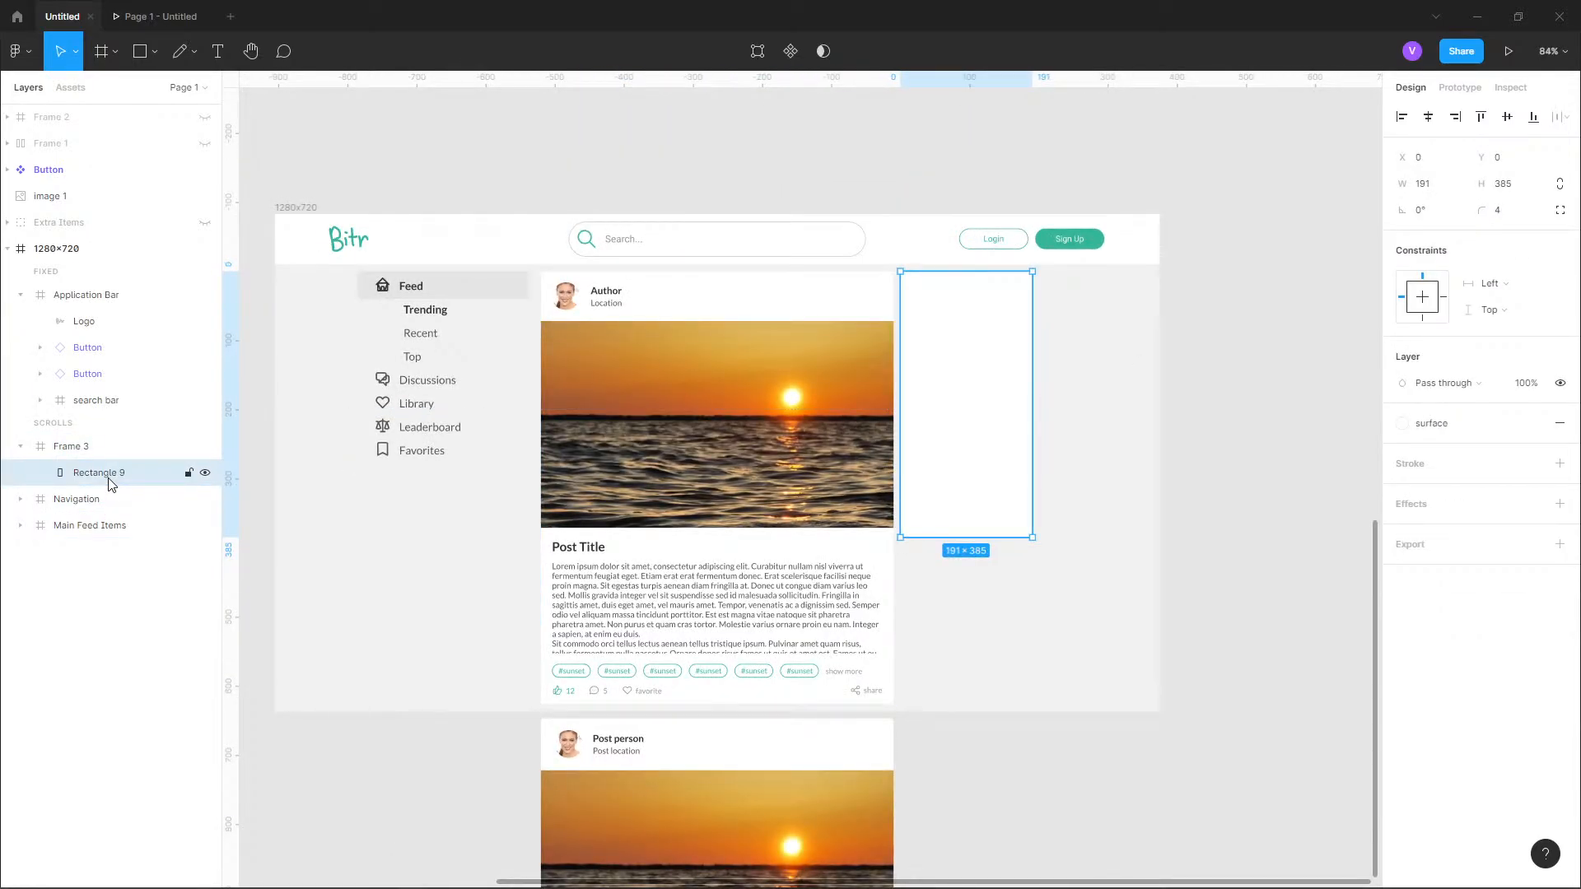
key("Delete")
Rename the empty frame beside the post card as "Discussion".
left_click(93, 456)
double_click(79, 454)
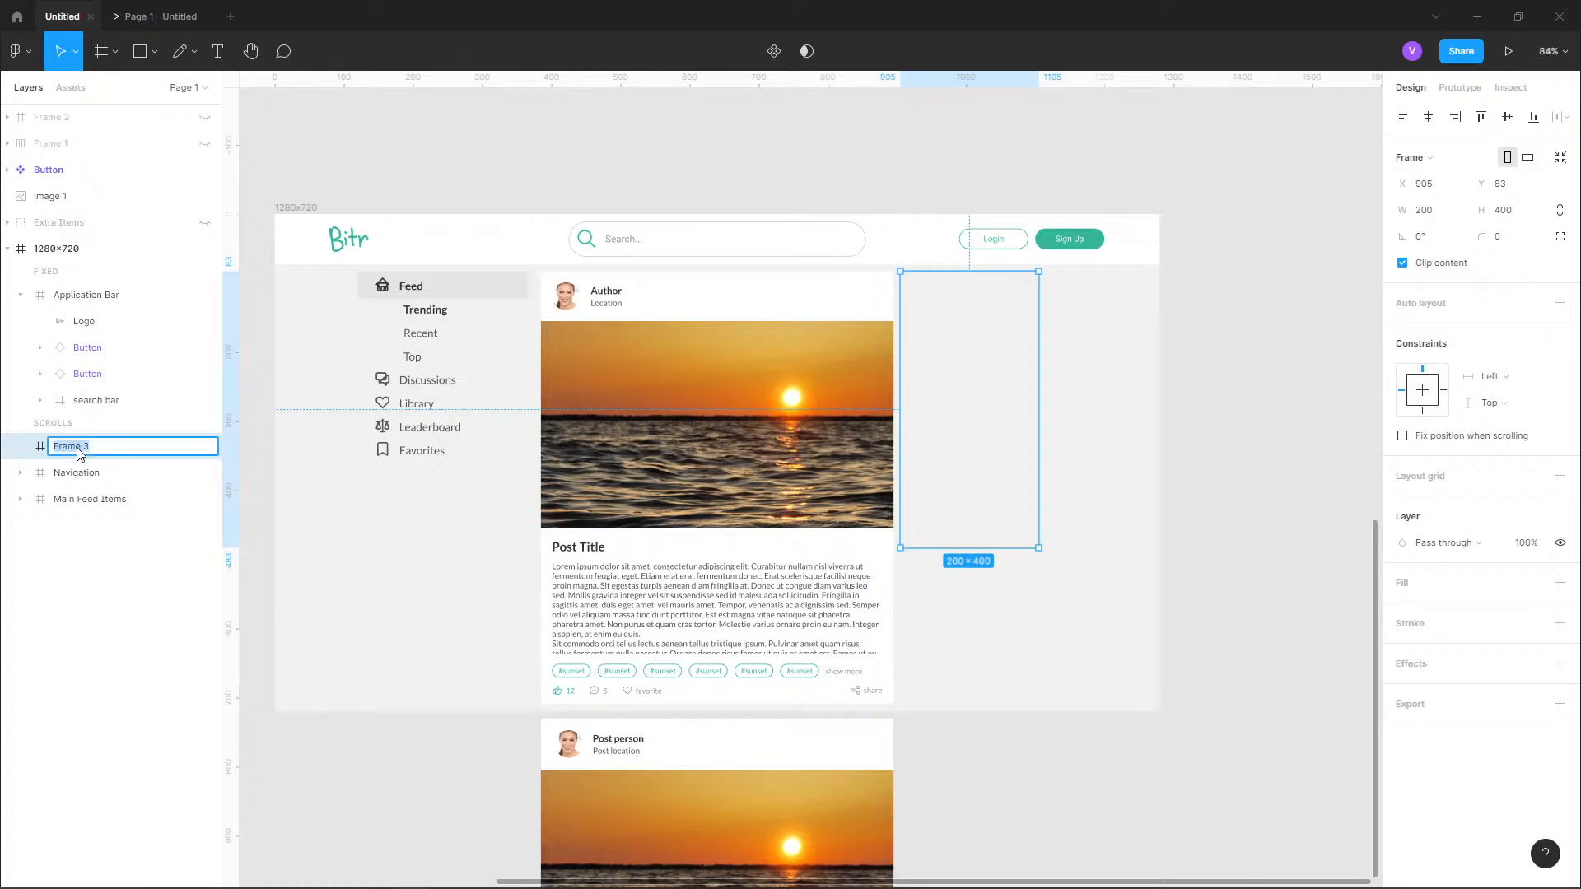
type("Aside Card")
key("ctrl+a")
type("Dis")
key("Return")
Check the reference design's discussions card and rename the "Discussion" frame as "Discussions".
scroll(829, 478, "down", 5)
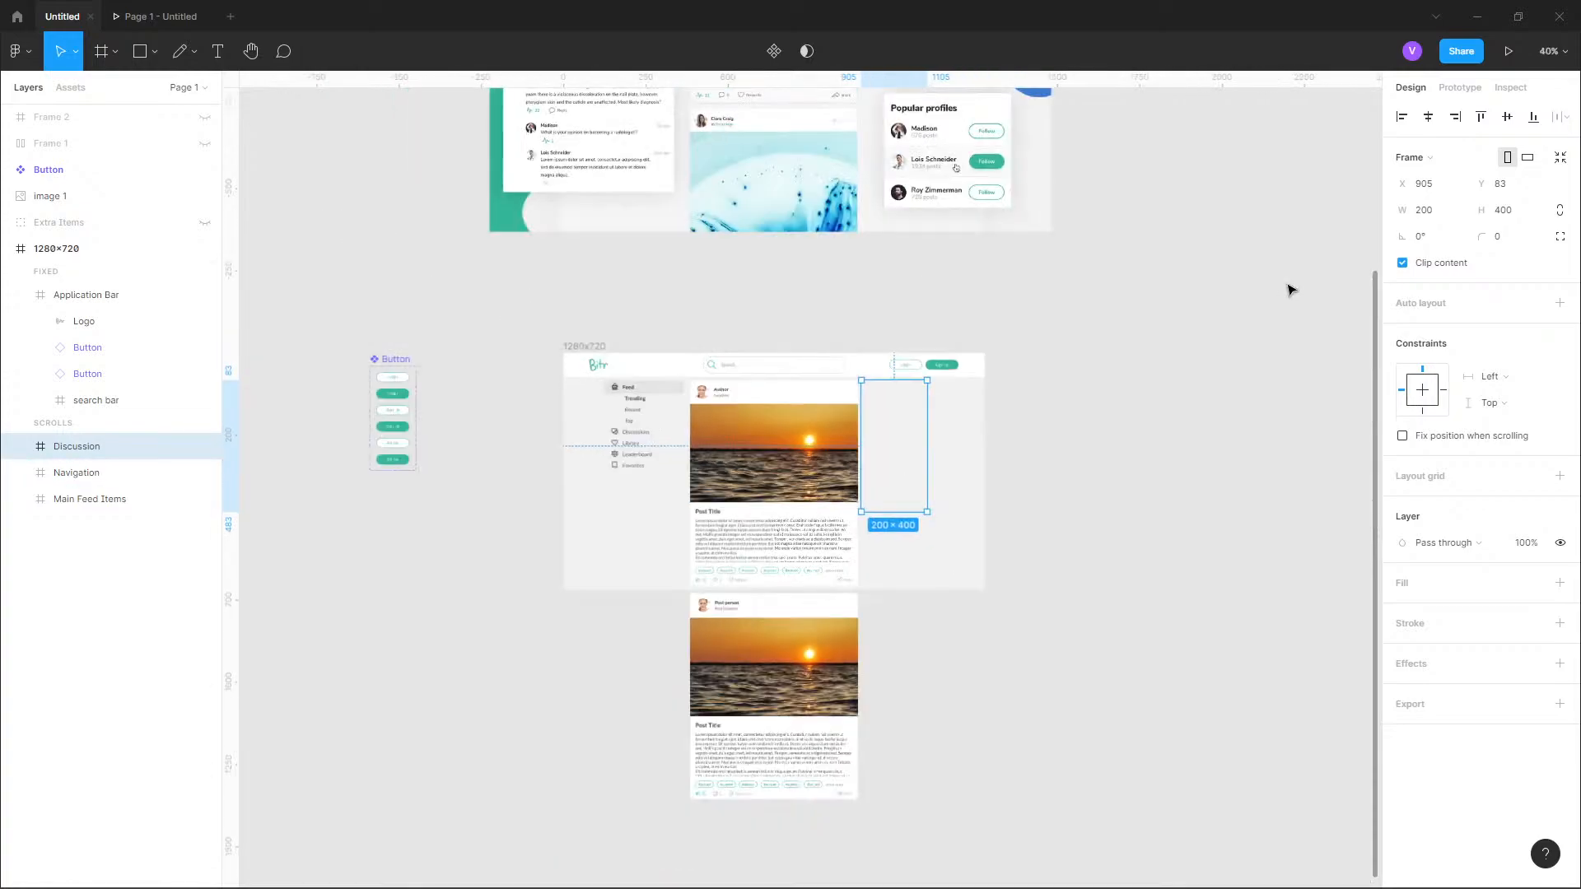
scroll(1035, 322, "up", 4)
scroll(1035, 322, "up", 6)
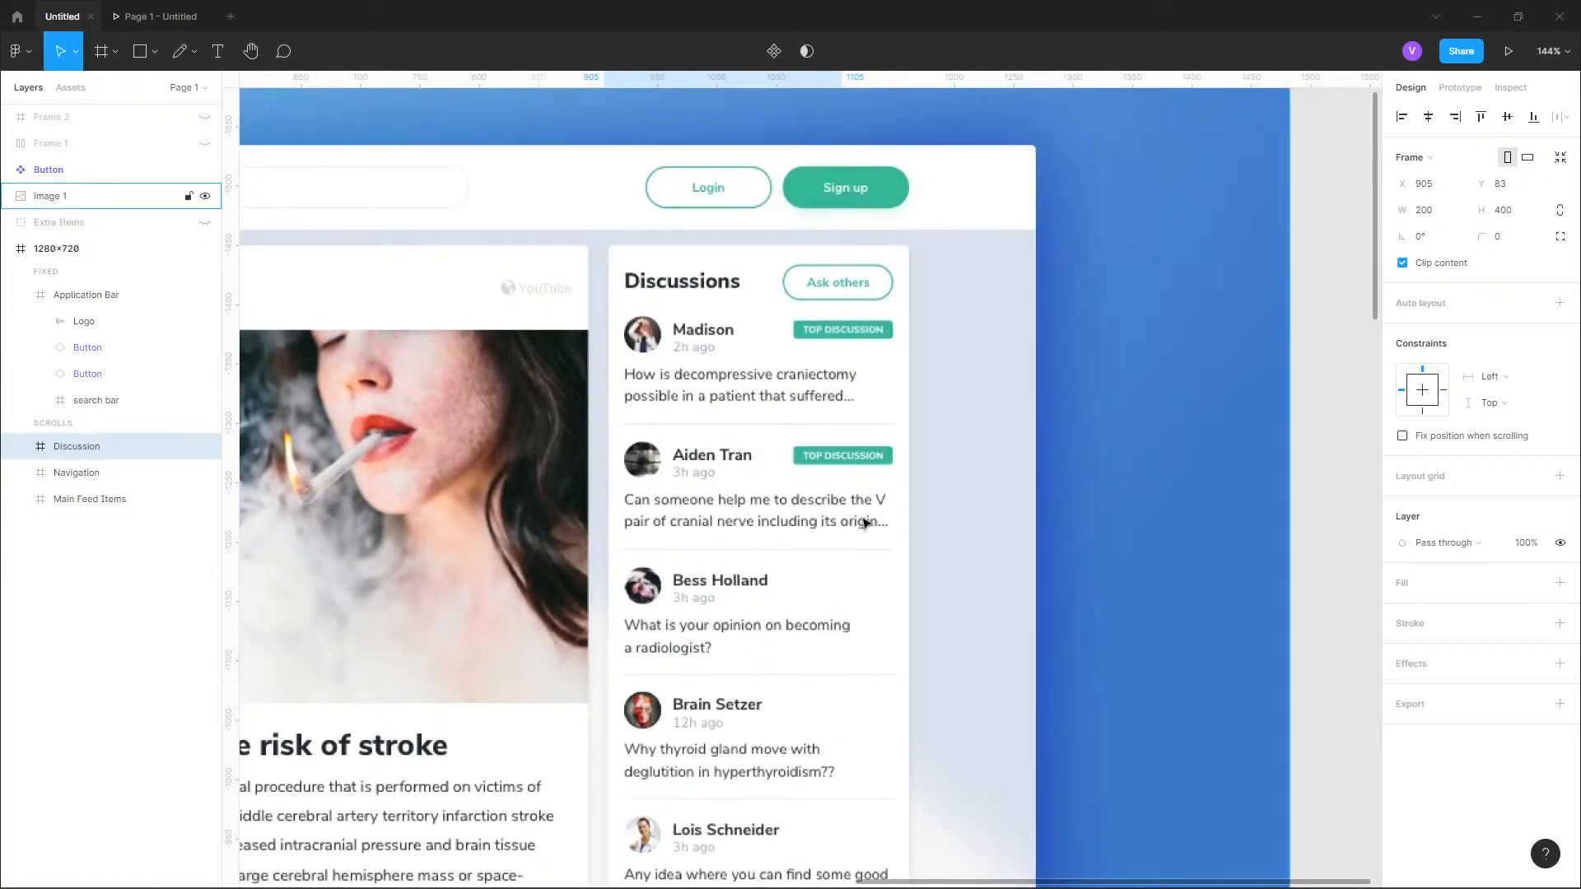
scroll(933, 306, "down", 2)
scroll(933, 305, "down", 5)
scroll(1076, 448, "down", 5)
scroll(910, 378, "up", 4)
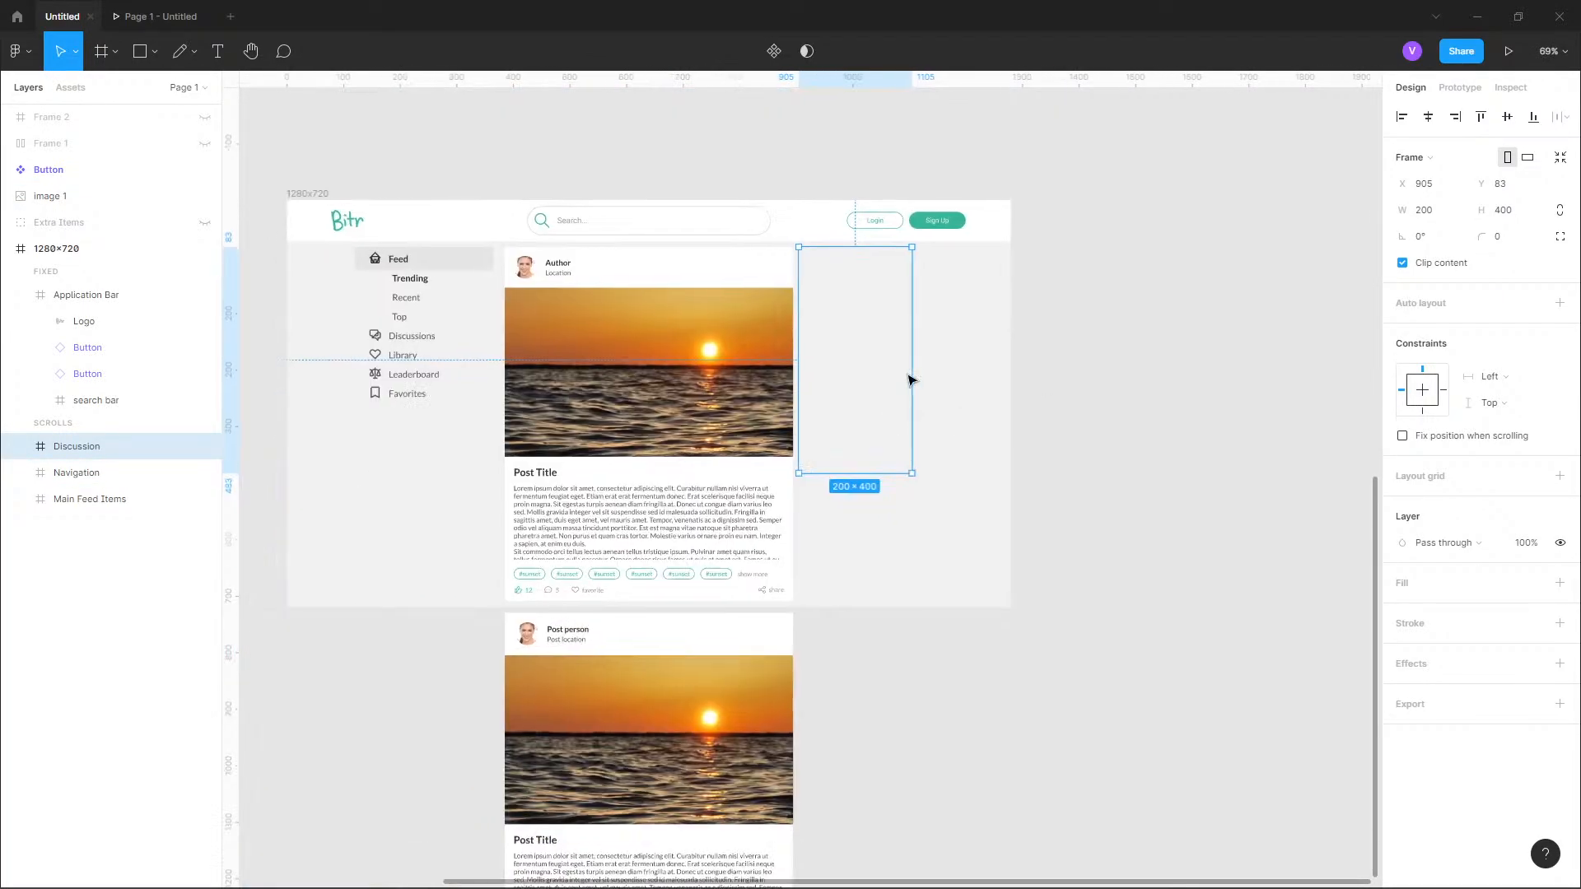
double_click(72, 449)
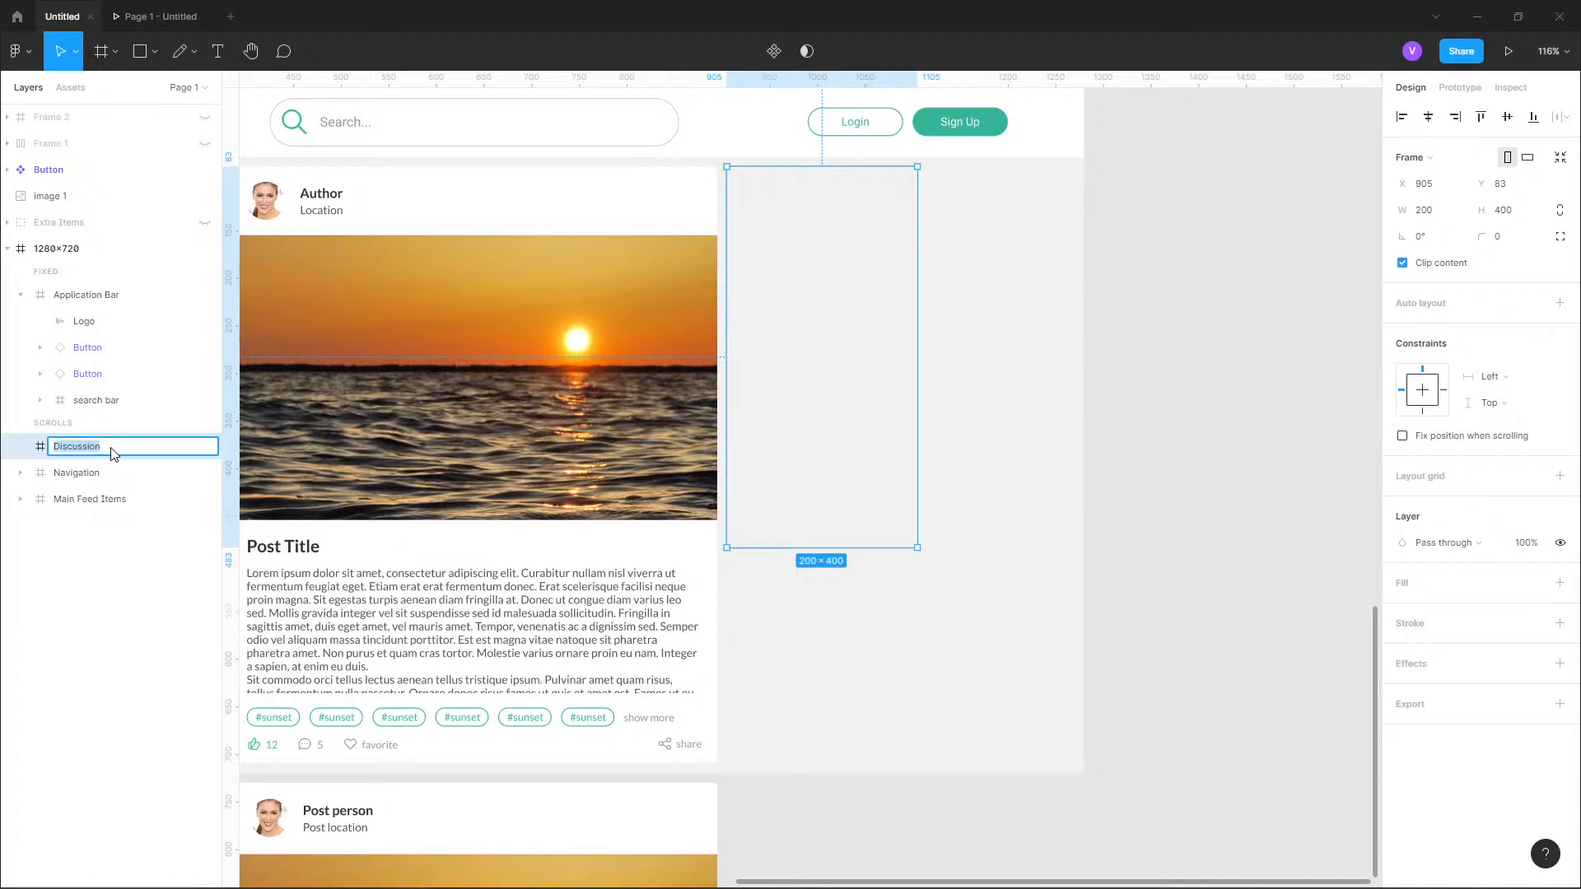
left_click(113, 452)
type("s")
key("Return")
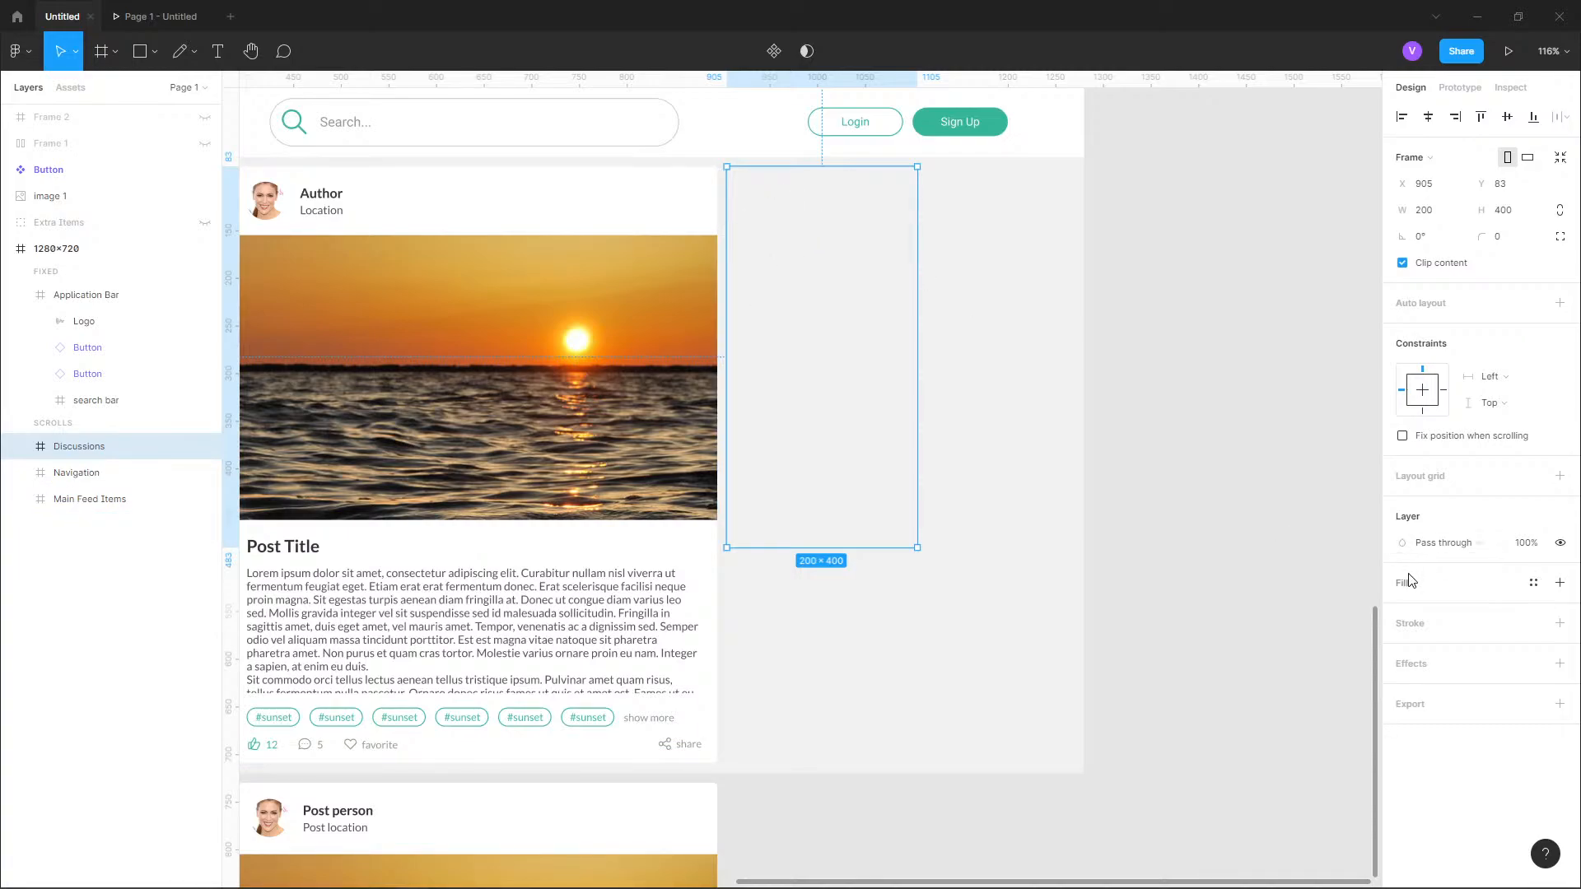
Fill the Discussions frame with the "surface" color style and set its corner radius to 4.
left_click(1529, 584)
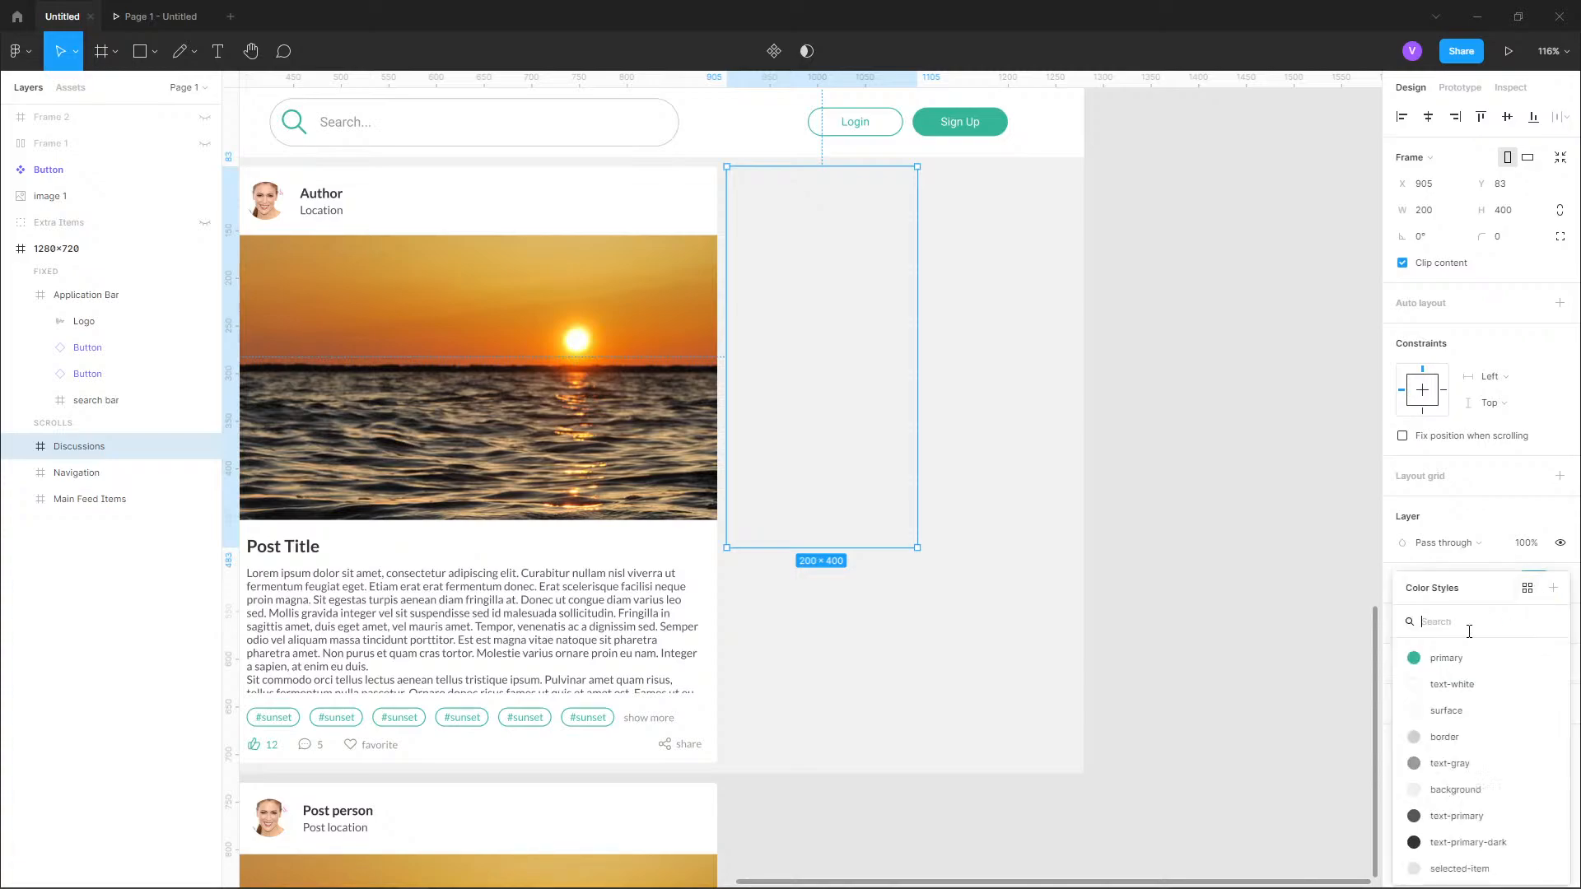
left_click(1446, 710)
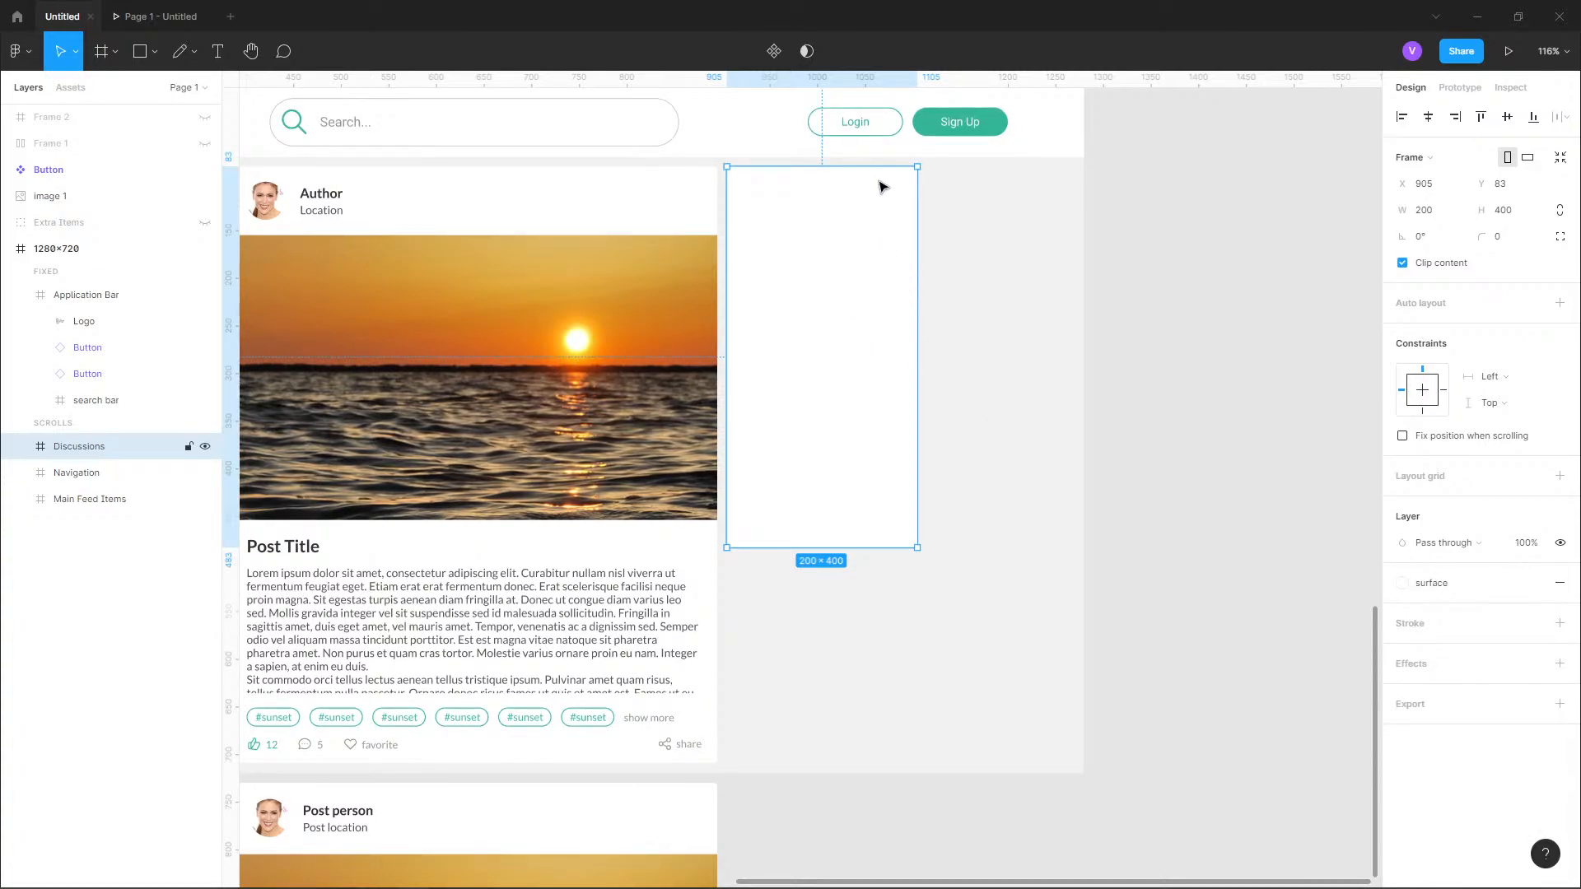
scroll(882, 187, "up", 5)
left_click(1512, 244)
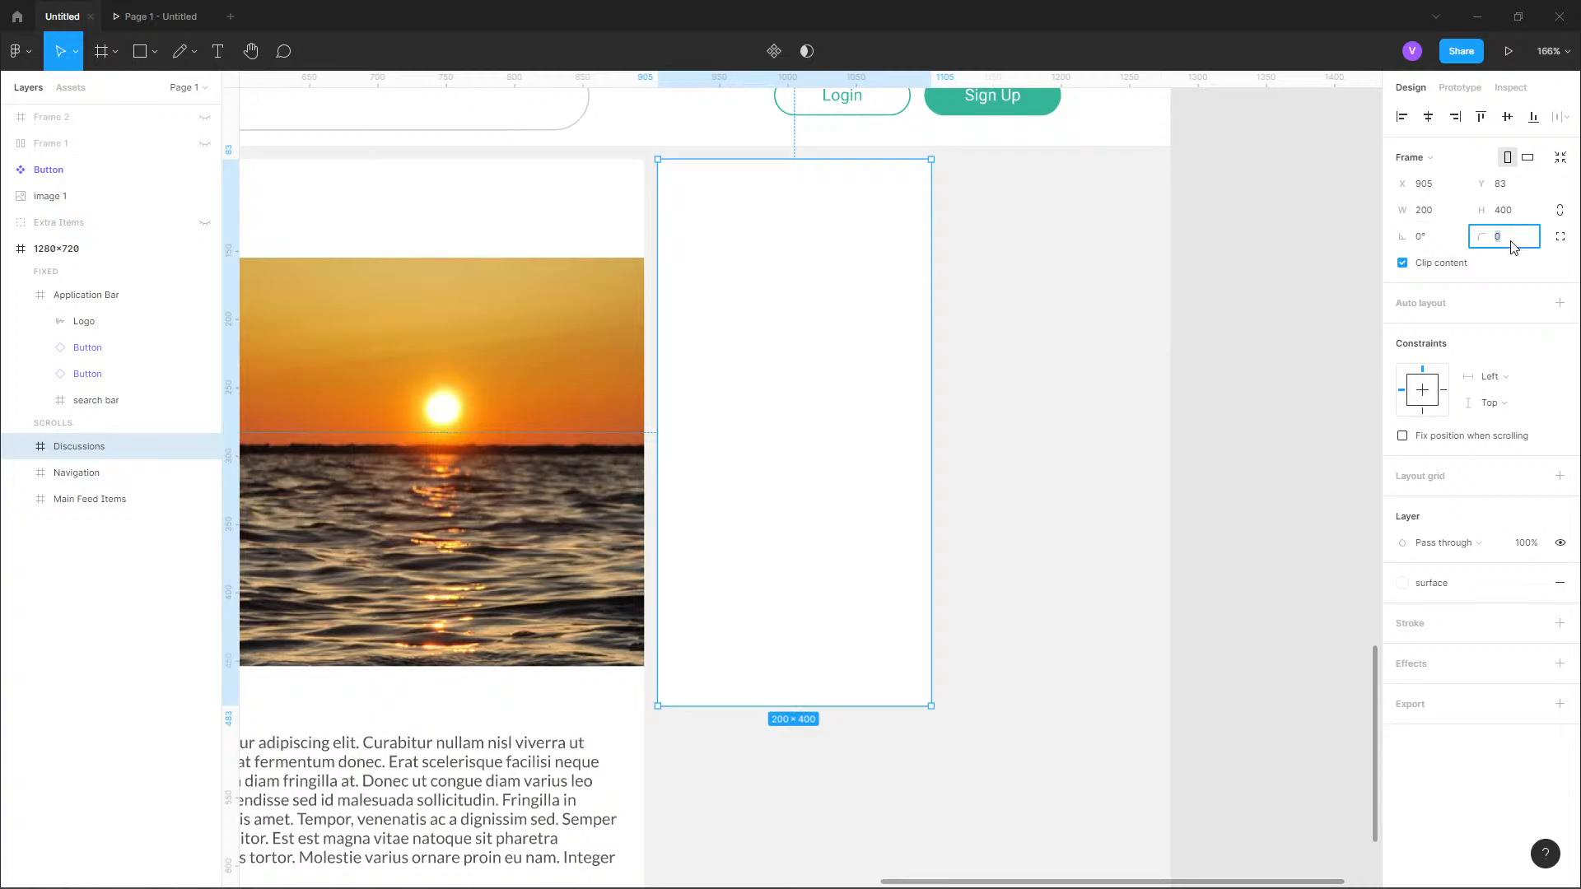
key("Return")
Copy the bold "Author" text from the first post card into the Discussions frame and place it at X 14, Y 19.
scroll(1051, 304, "down", 4)
scroll(733, 255, "left", 4)
scroll(724, 196, "up", 4)
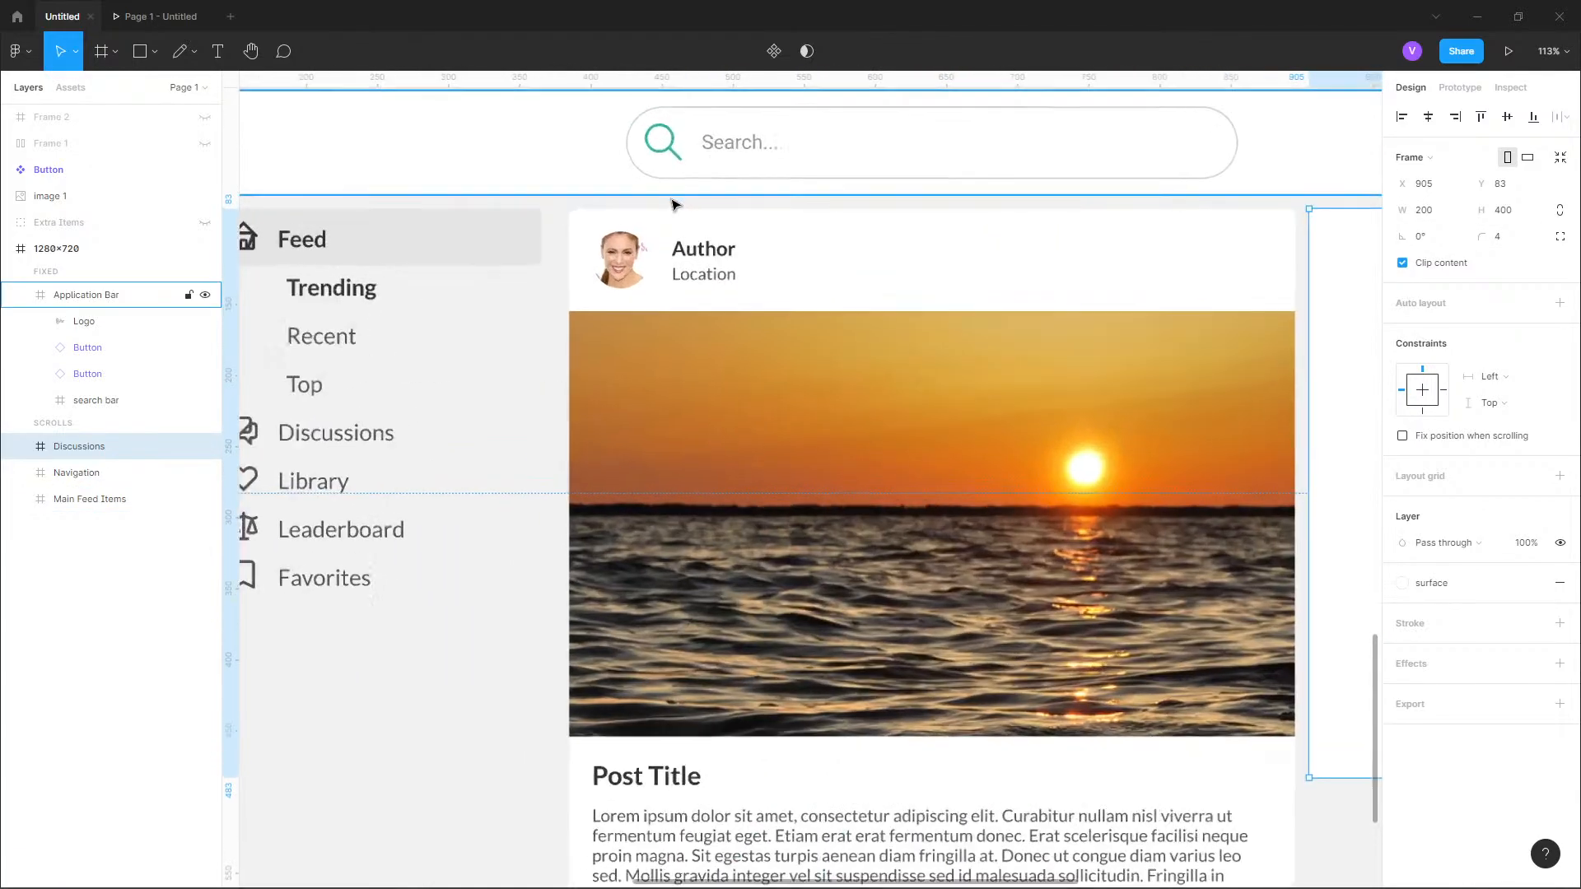
double_click(696, 254)
double_click(696, 253)
double_click(696, 254)
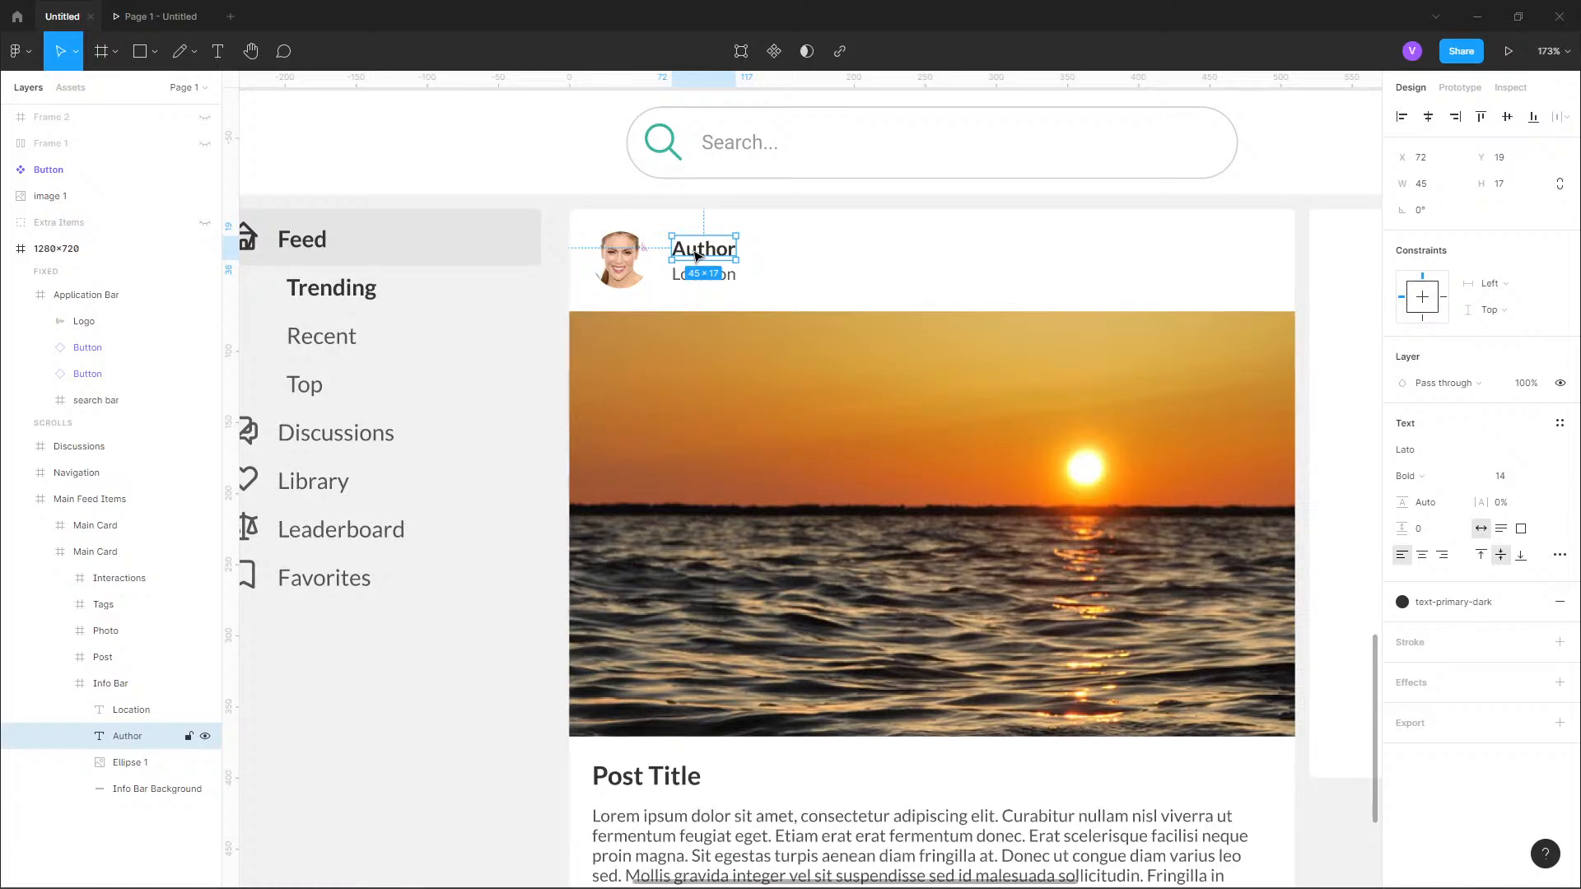
scroll(815, 307, "down", 4)
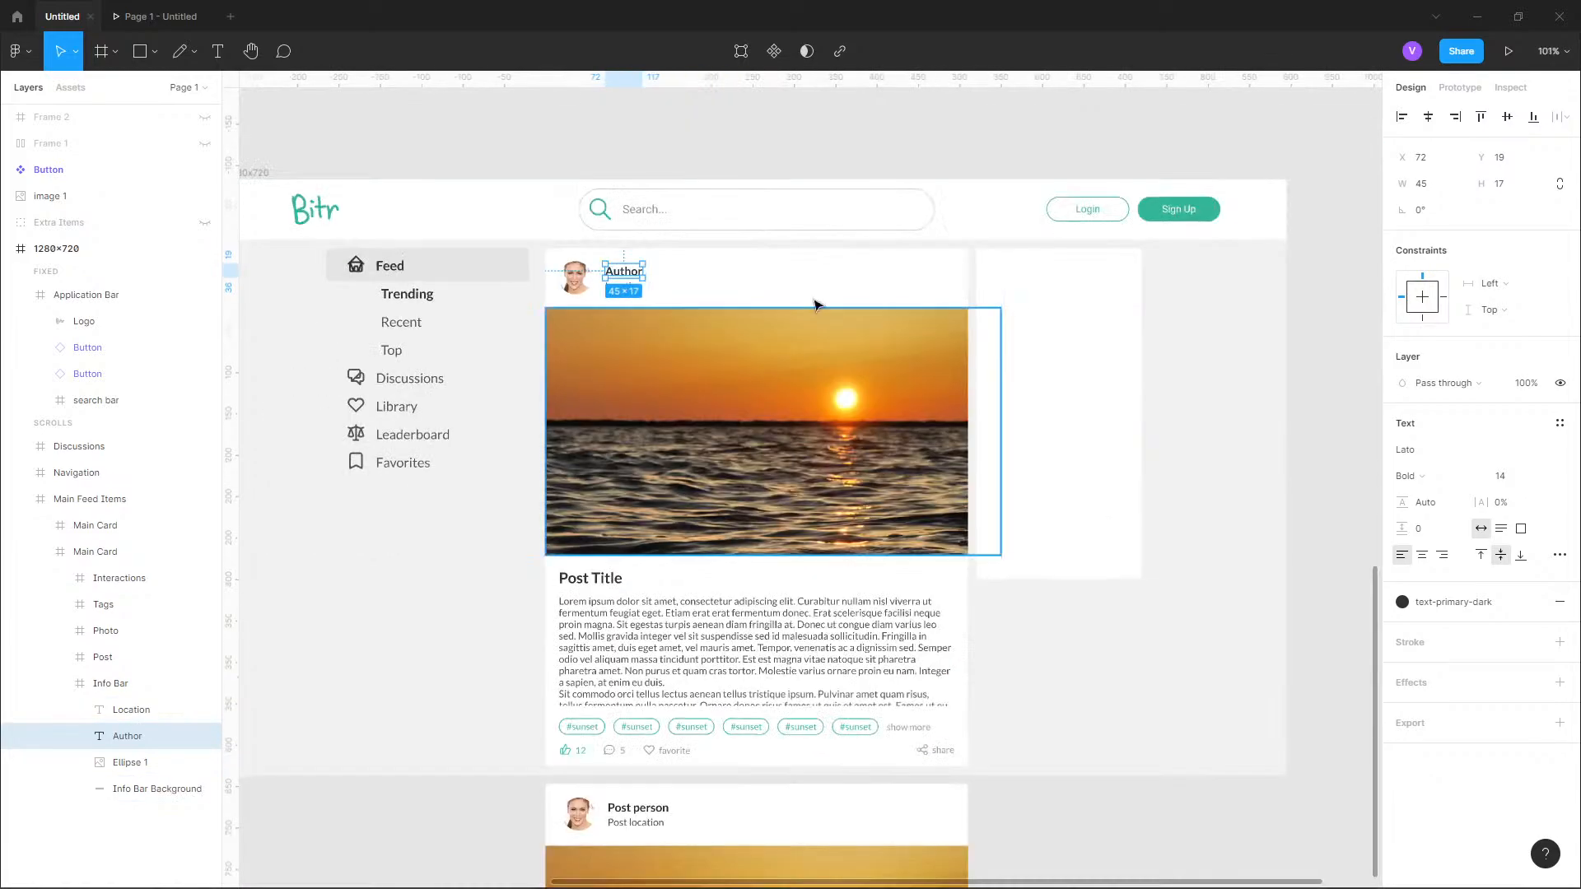
scroll(1045, 279, "up", 5)
left_click(1045, 279)
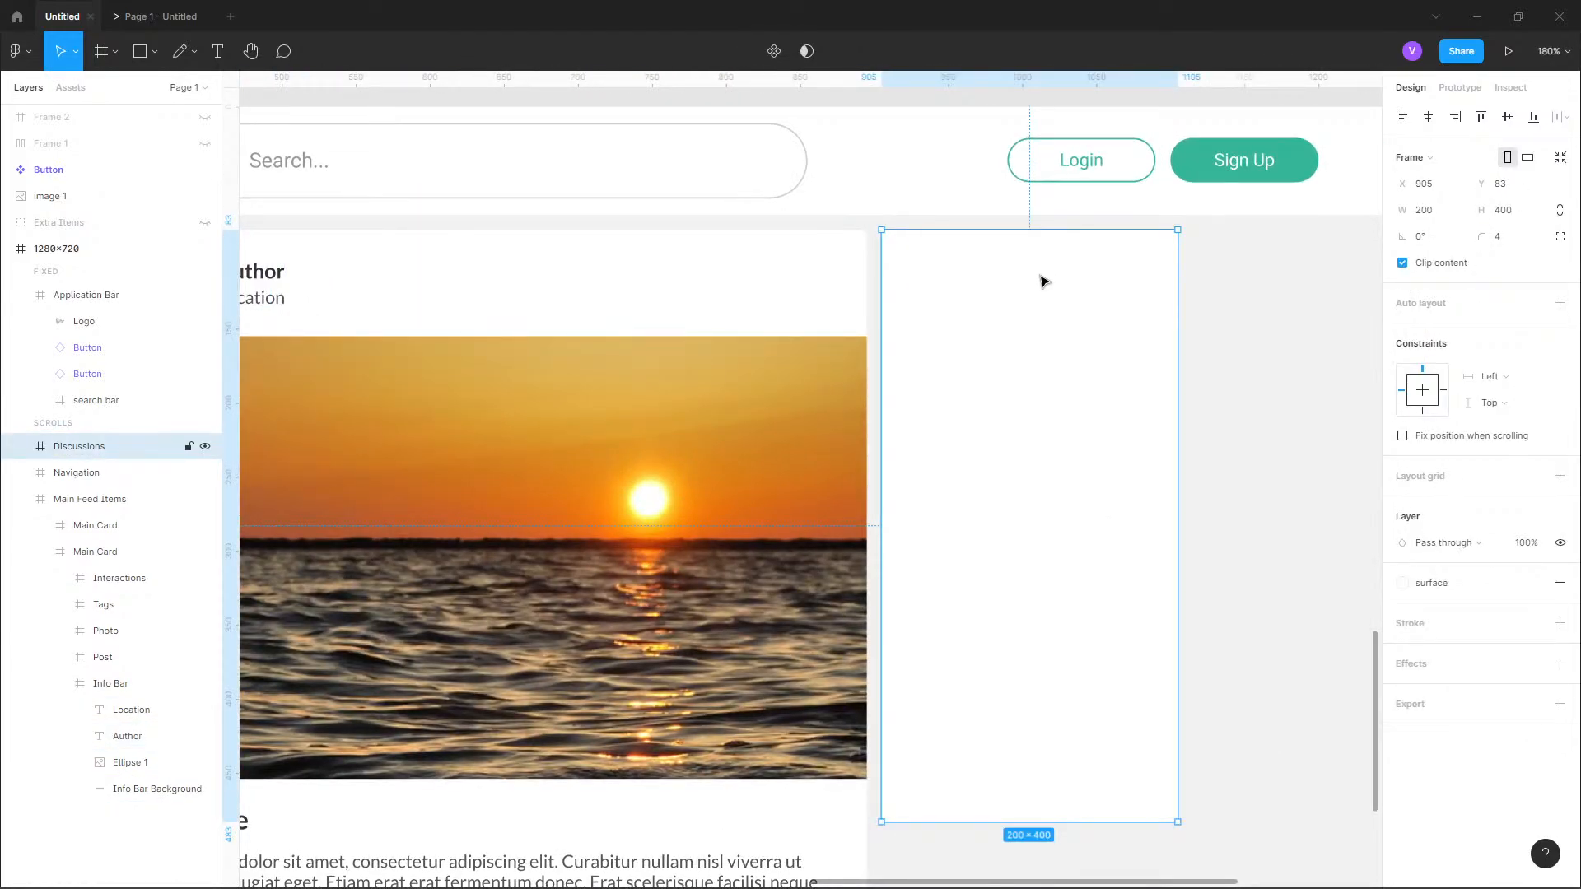
key("ctrl+v")
left_click_drag(1021, 273, 939, 272)
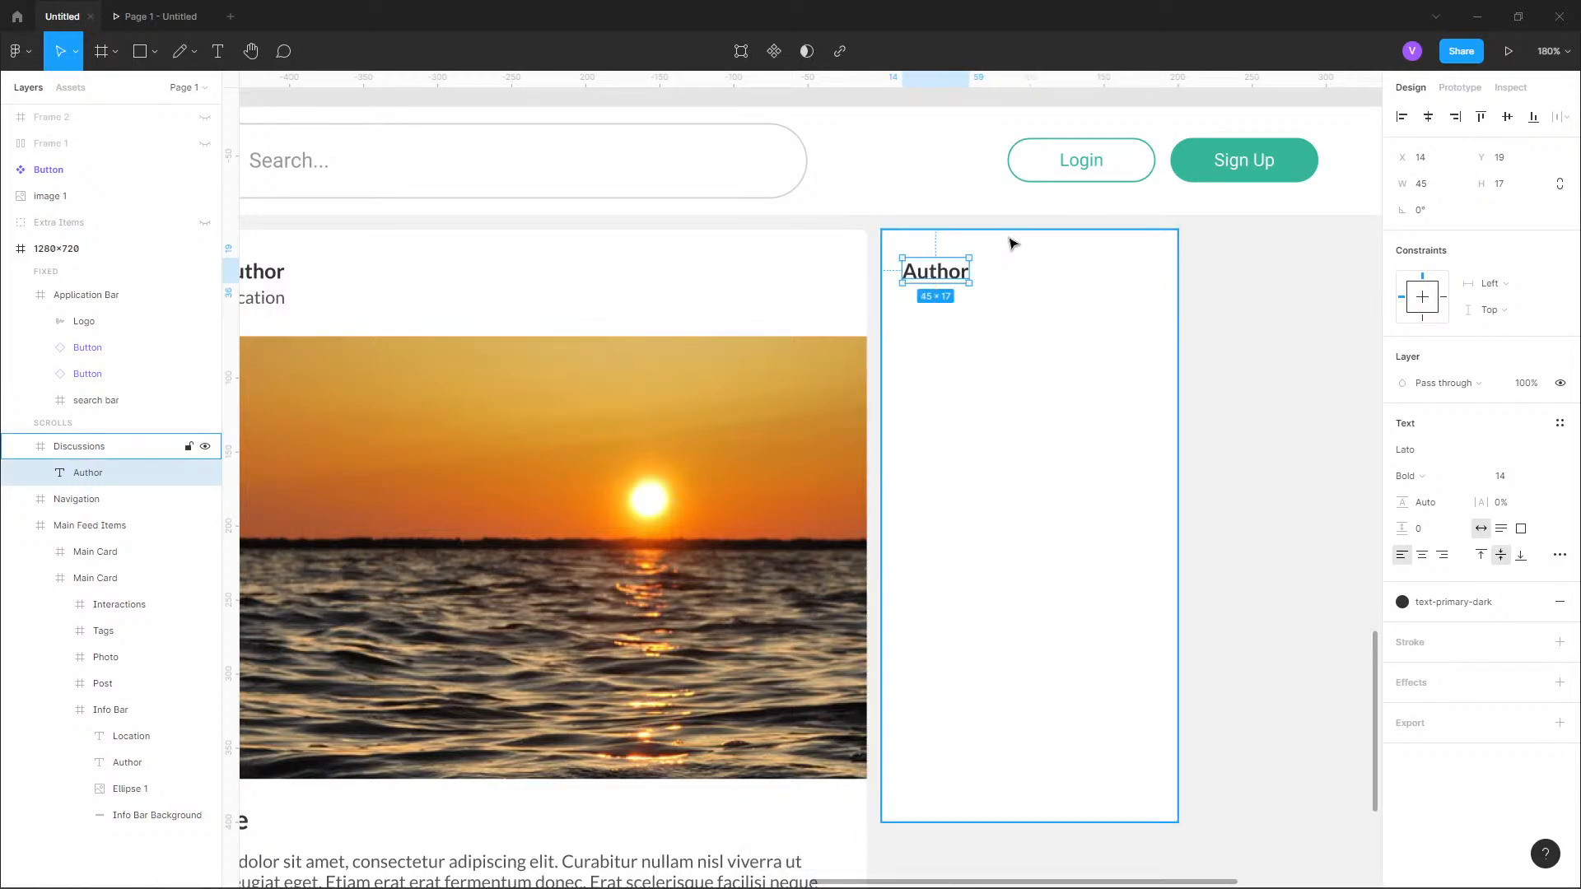
Nudge the copied "Author" text within the Discussions frame to X 16, Y 16.
key("Up")
key("Up")
key("Up")
key("Right")
key("Right")
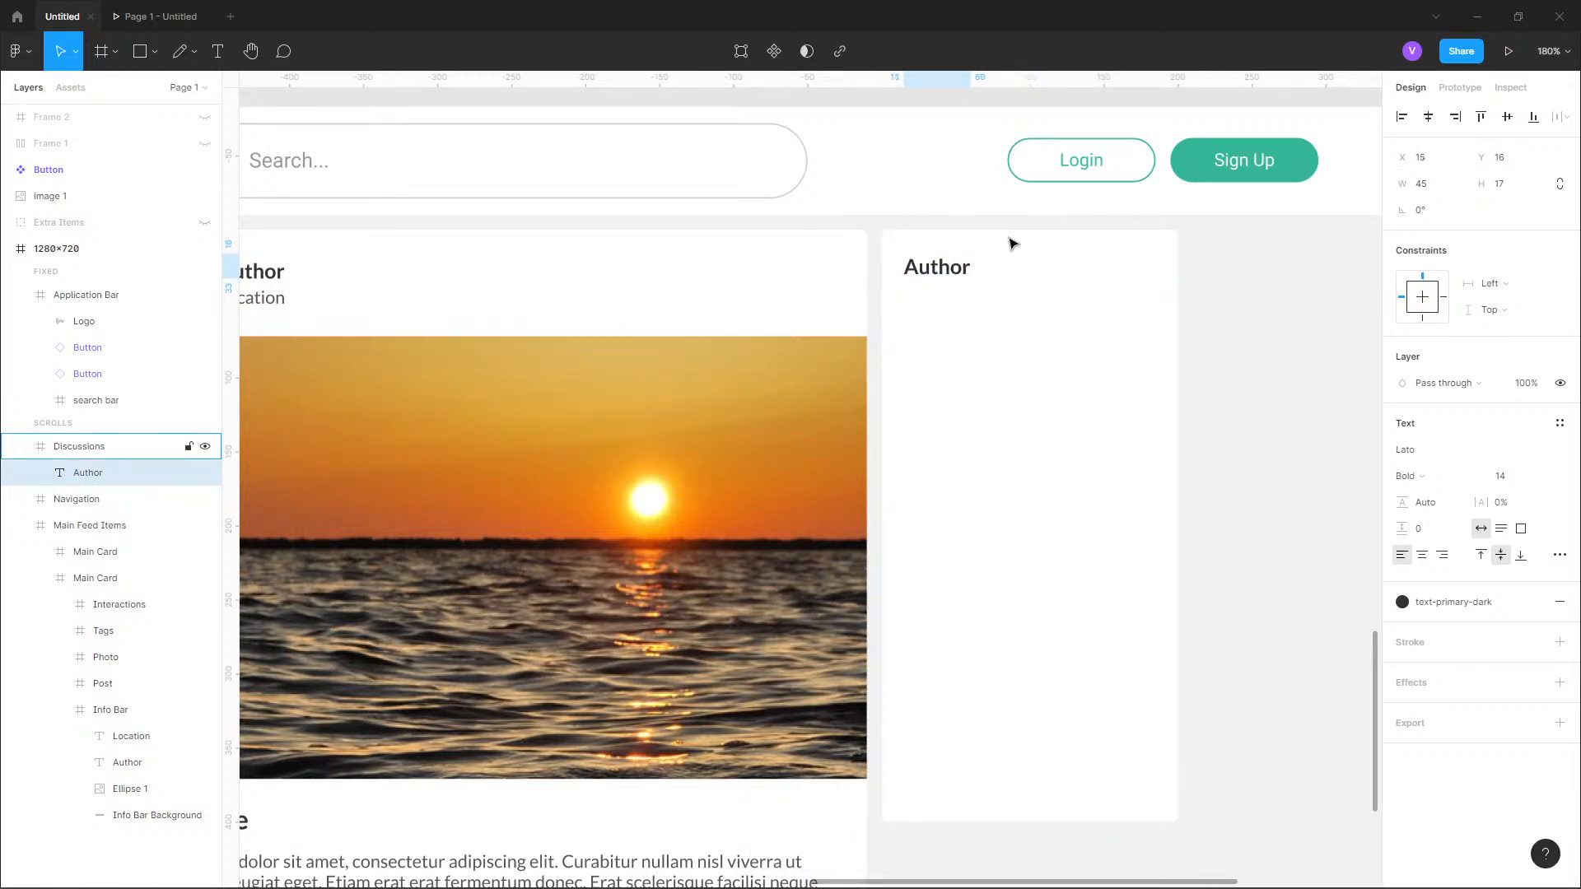
left_click(1251, 307)
Examine the reference design's Discussions card, including its heading's margins, entry layout and the Popular profiles card below.
scroll(1164, 374, "down", 5)
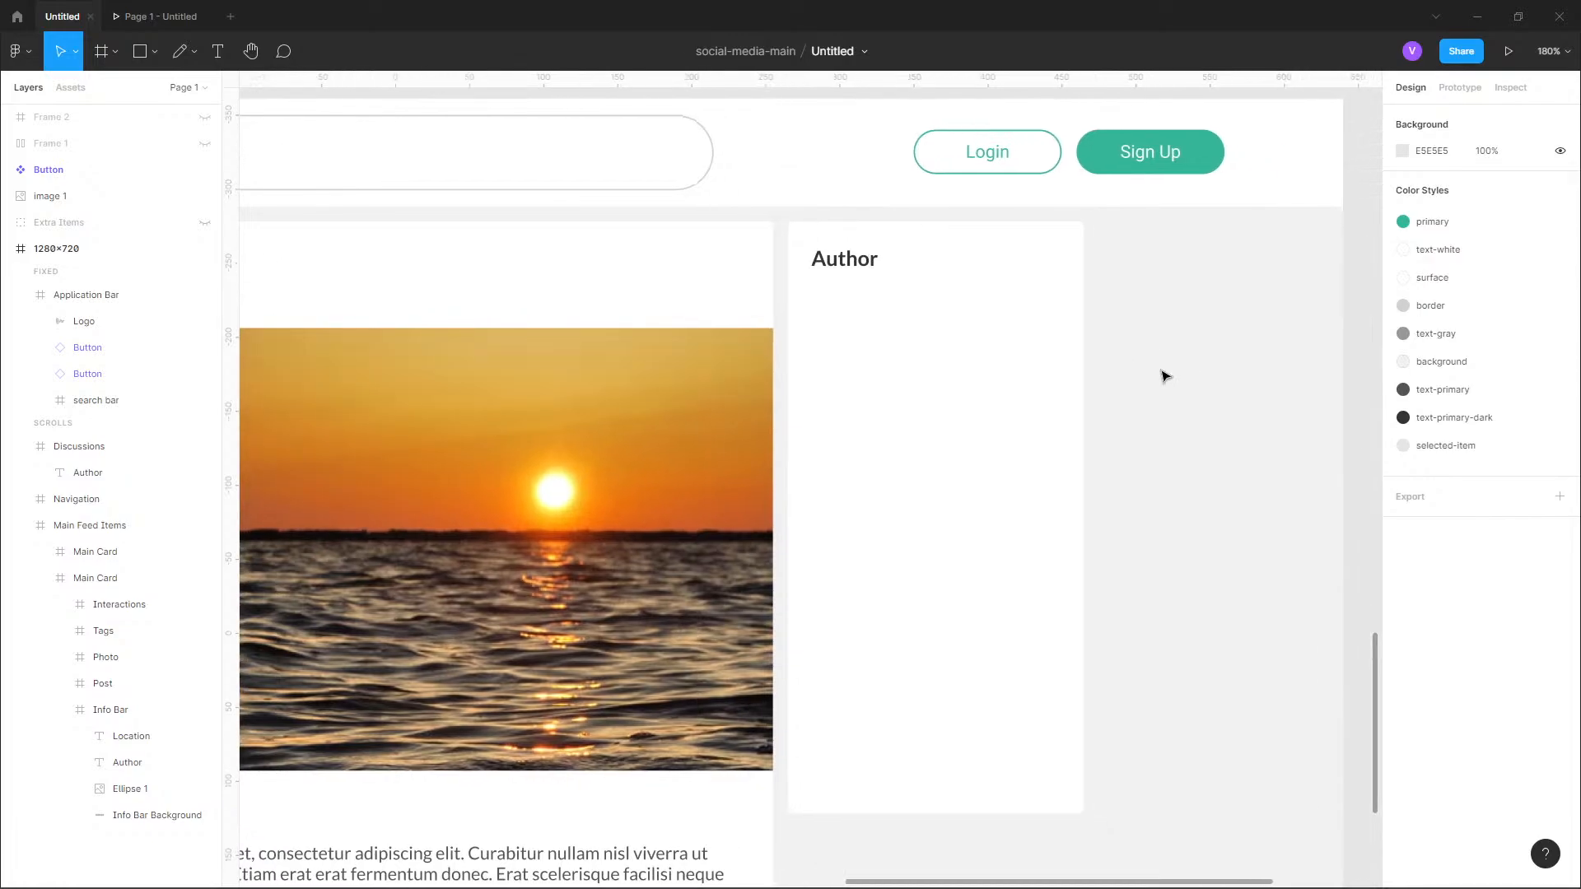
scroll(906, 218, "up", 8)
scroll(906, 218, "up", 5)
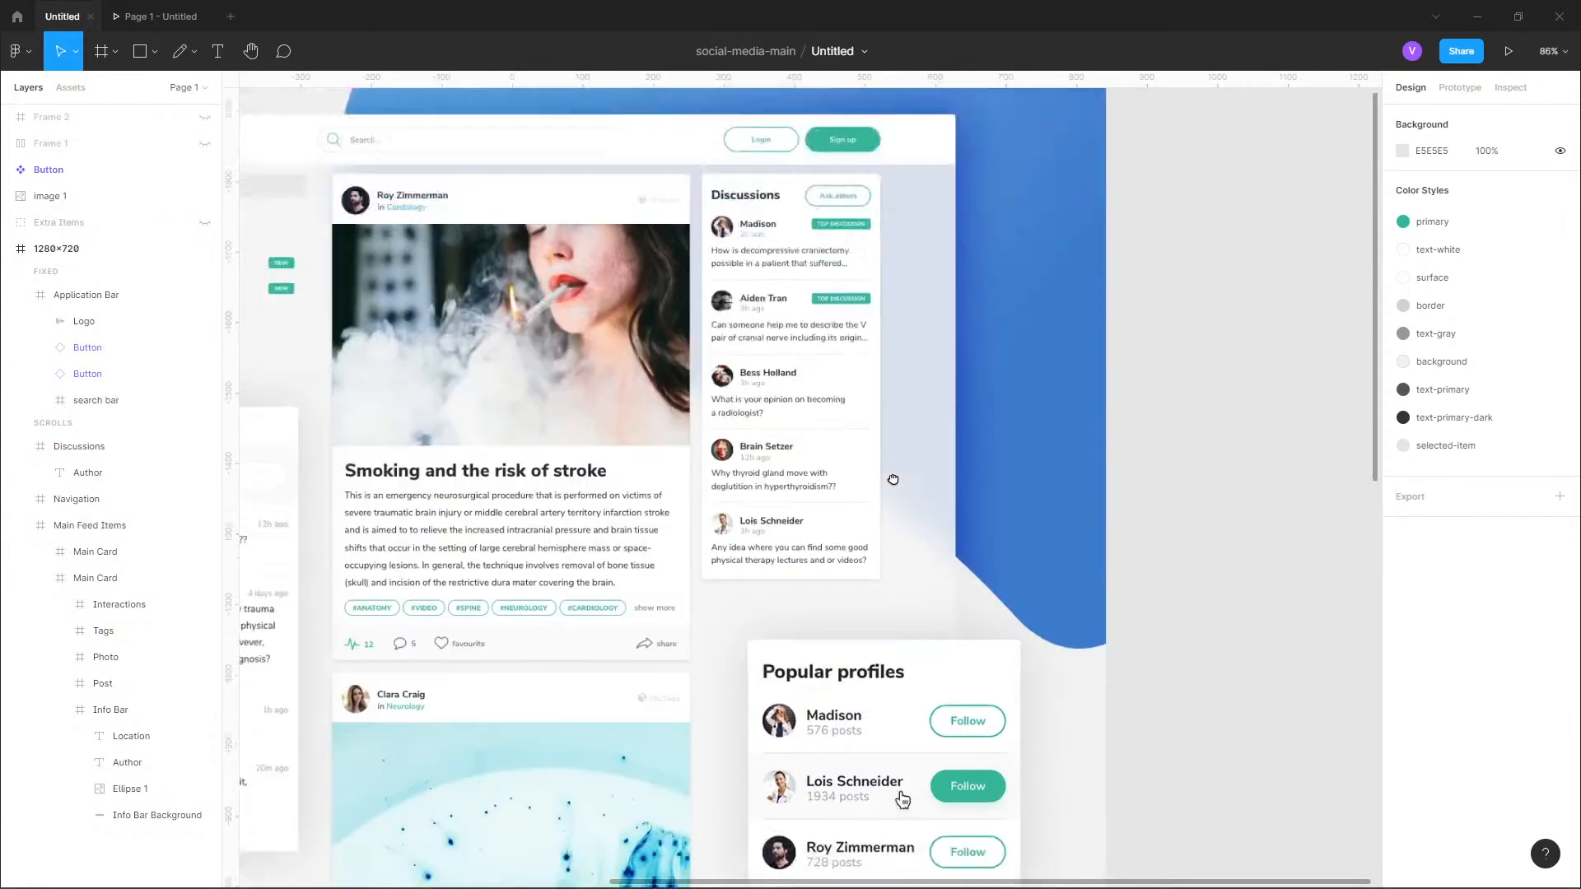
scroll(798, 222, "up", 5)
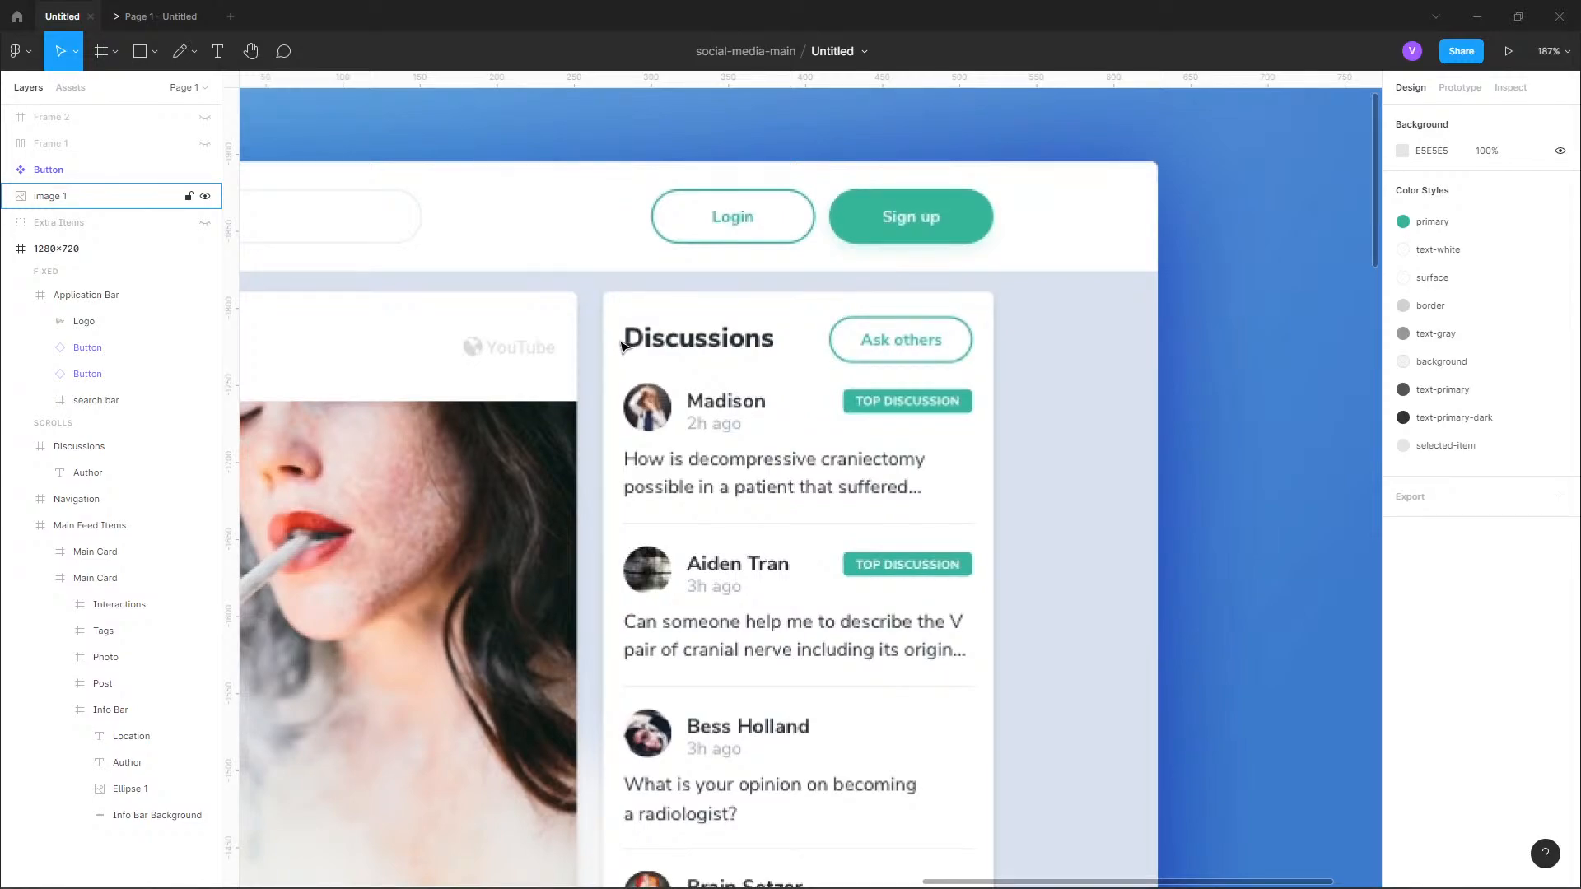
scroll(619, 344, "up", 8)
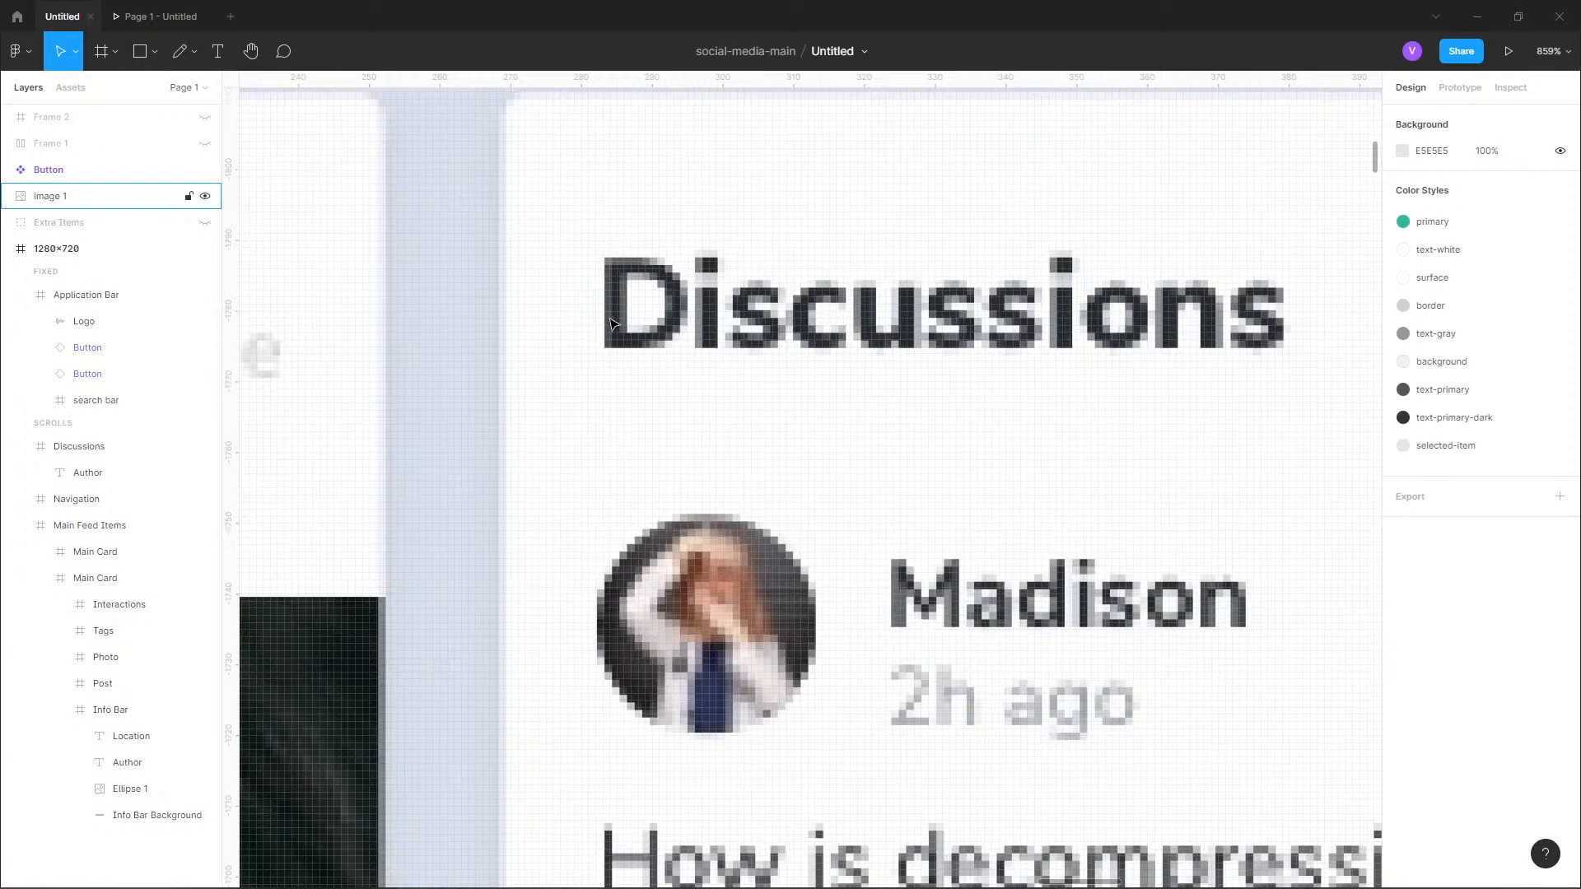
scroll(619, 277, "down", 4)
scroll(770, 441, "down", 5)
scroll(873, 416, "down", 4)
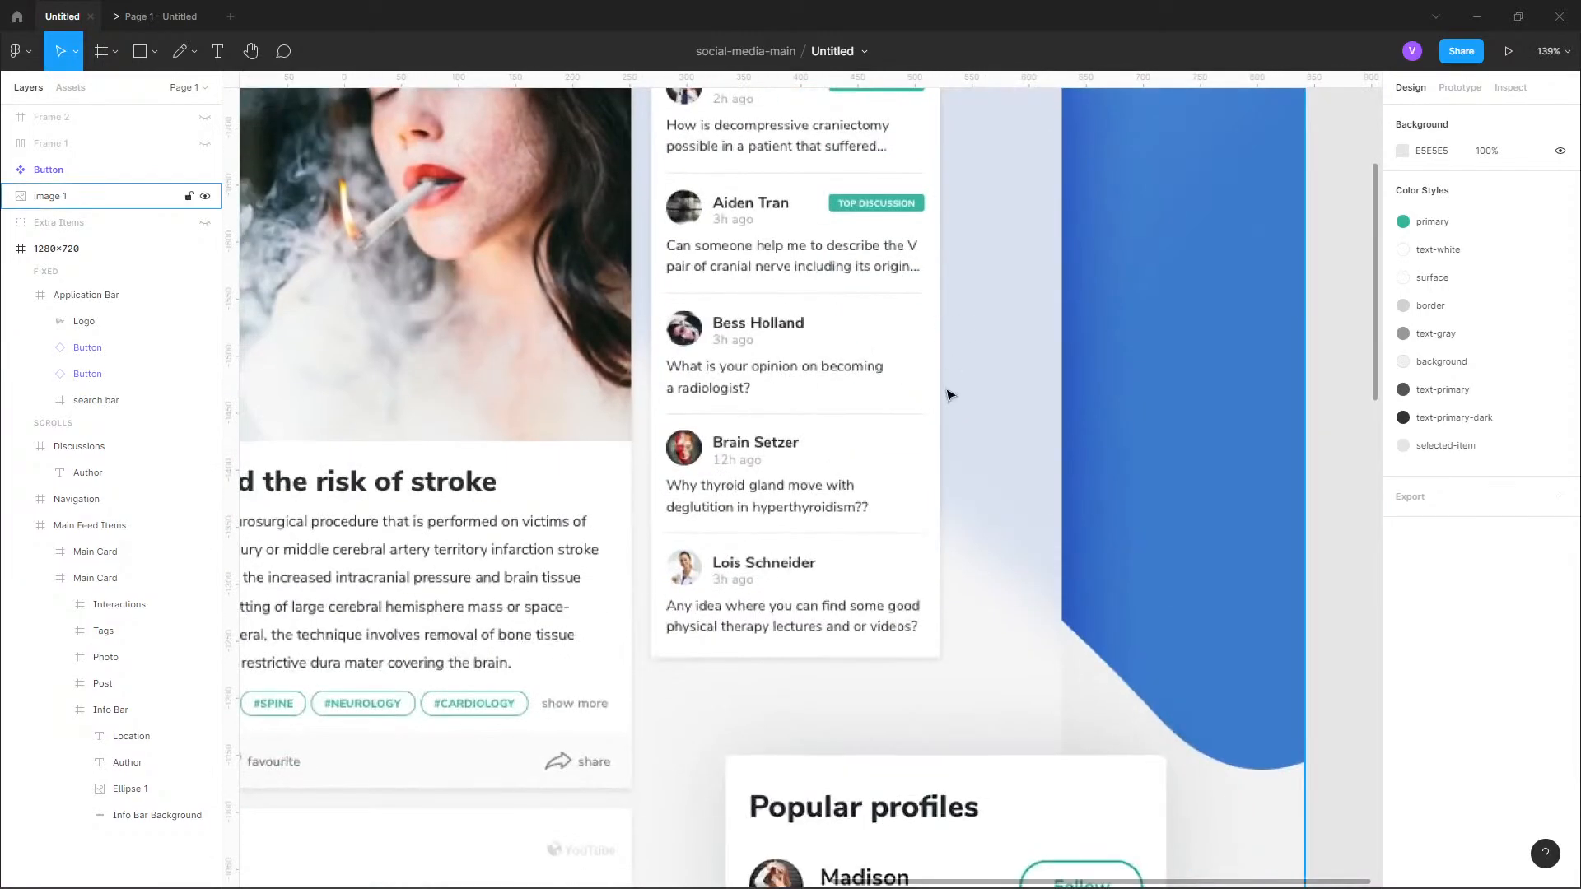
scroll(897, 358, "down", 3)
scroll(924, 607, "down", 3)
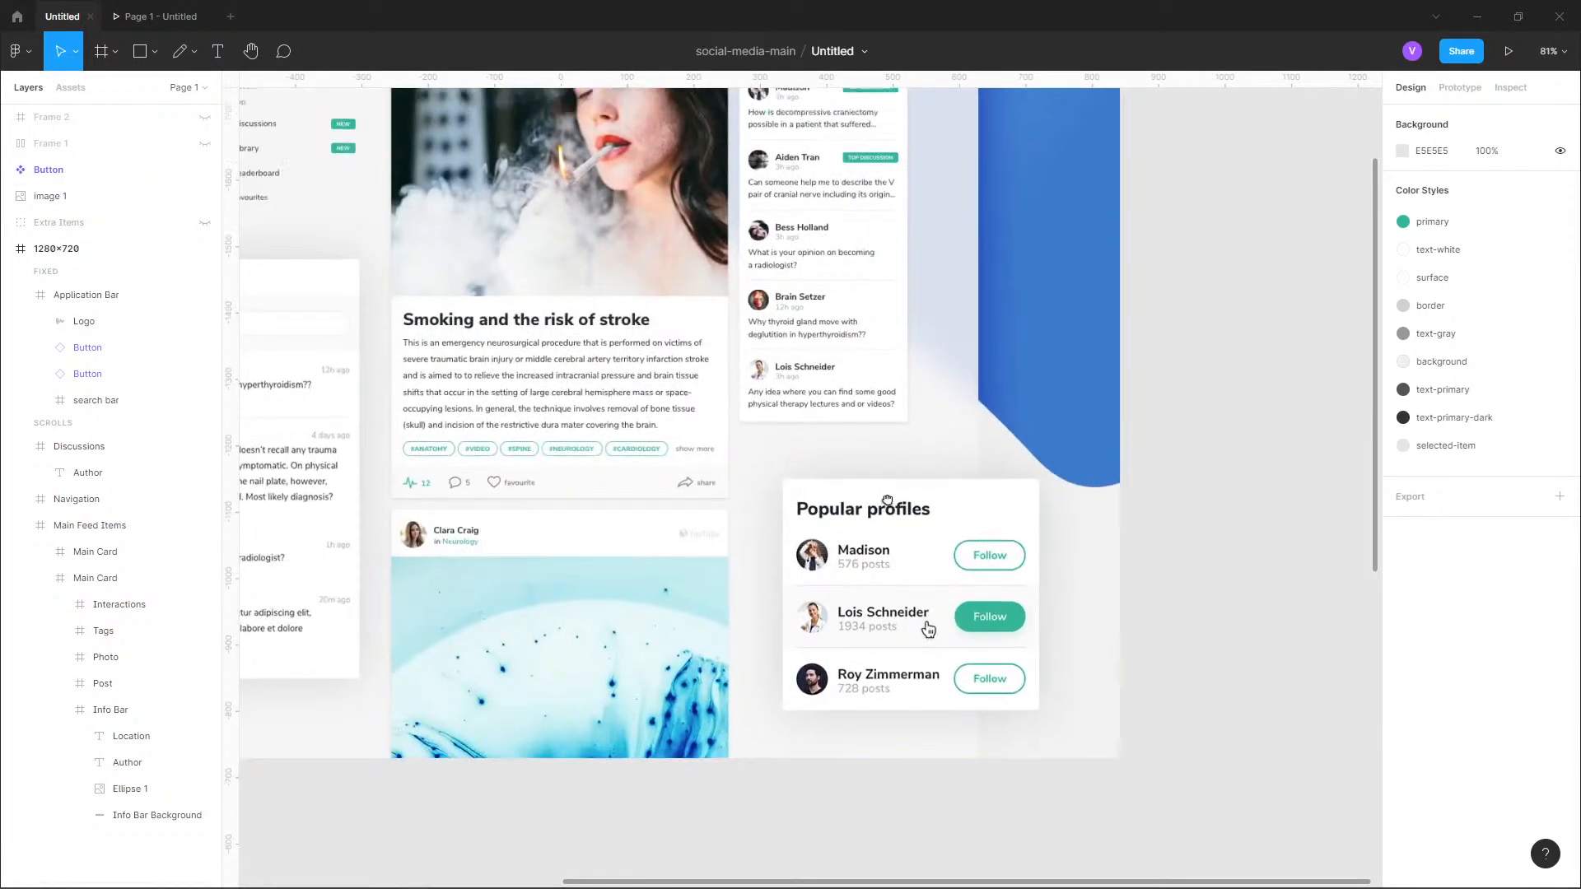
scroll(917, 618, "up", 5)
scroll(936, 343, "down", 10)
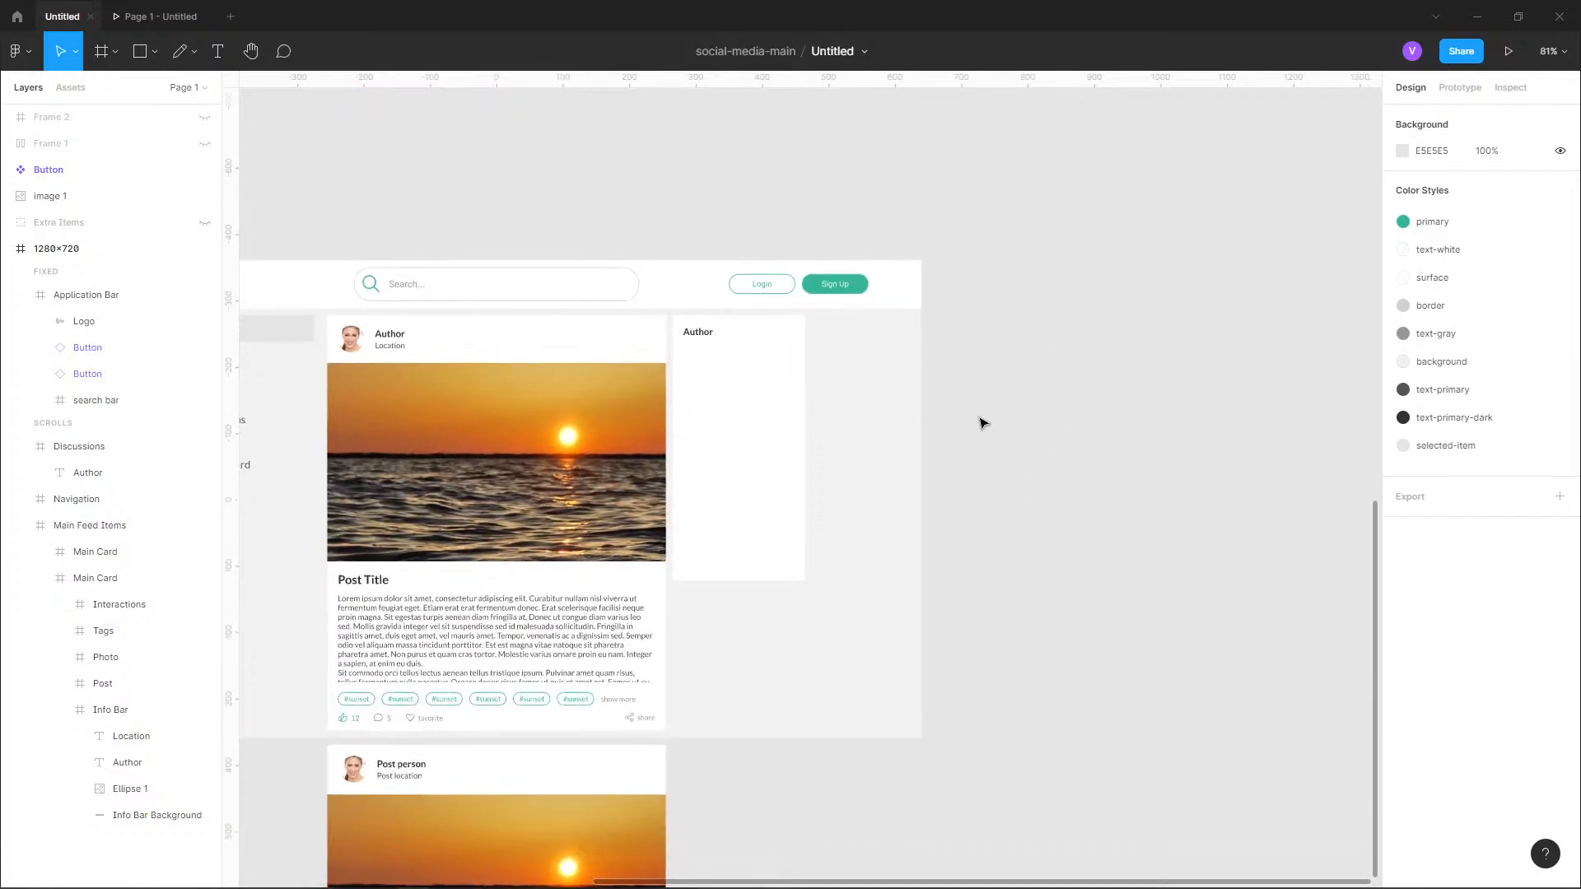
Shift the "Author" text in the Discussions frame to X 12, checking its spacing from the frame edges.
scroll(829, 373, "up", 3)
scroll(790, 379, "up", 2)
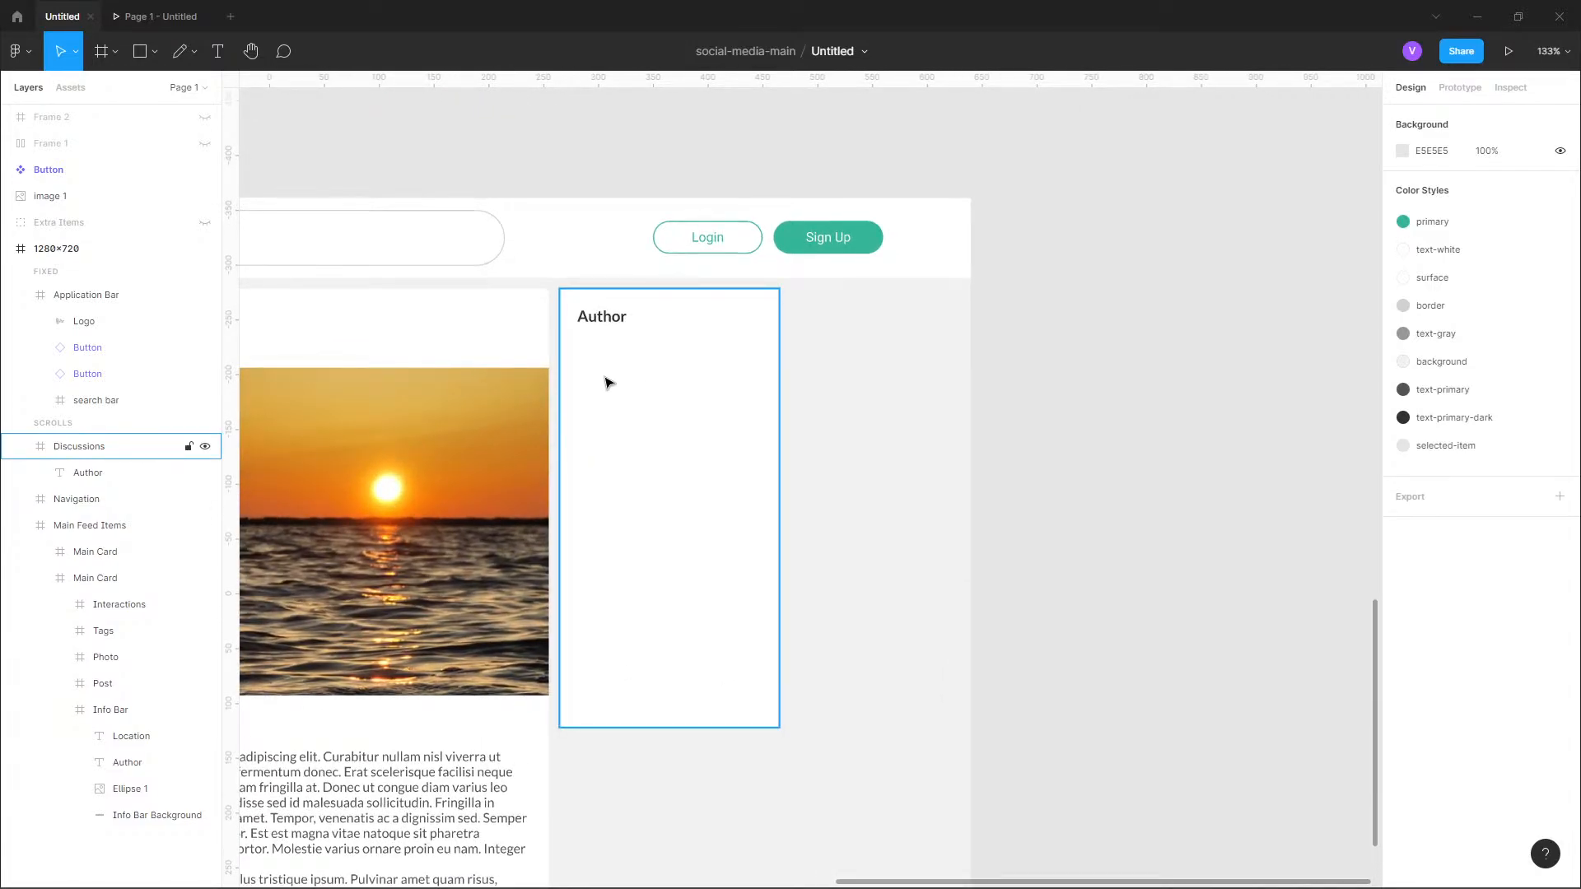
scroll(607, 381, "up", 4)
scroll(614, 262, "up", 2)
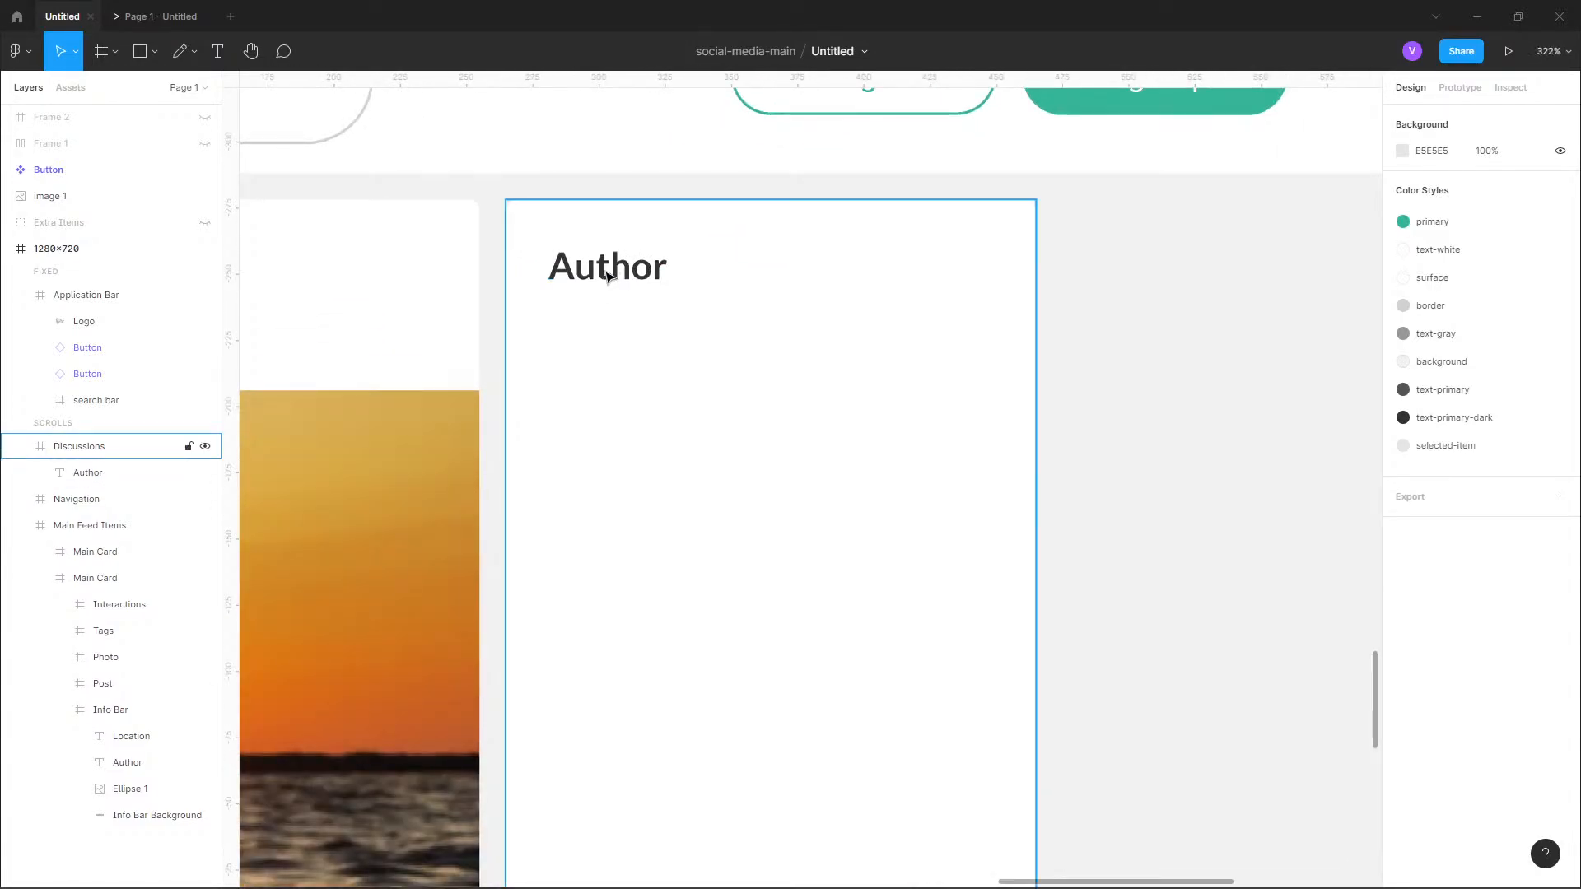
left_click(607, 277)
key("alt")
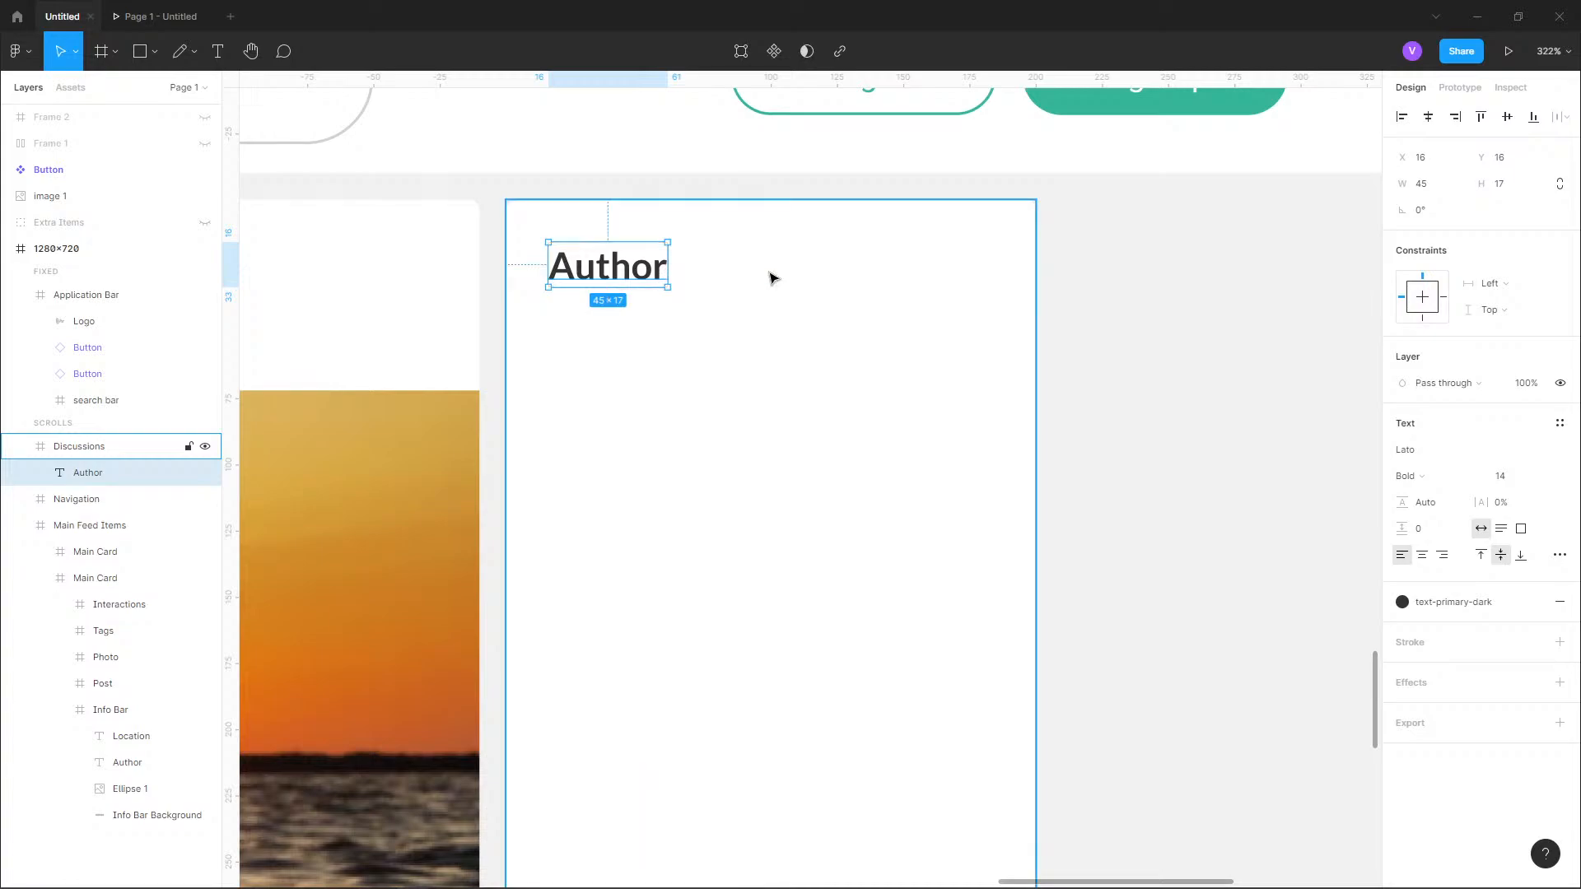
key("Left")
key("Left")
key("Left")
key("Left")
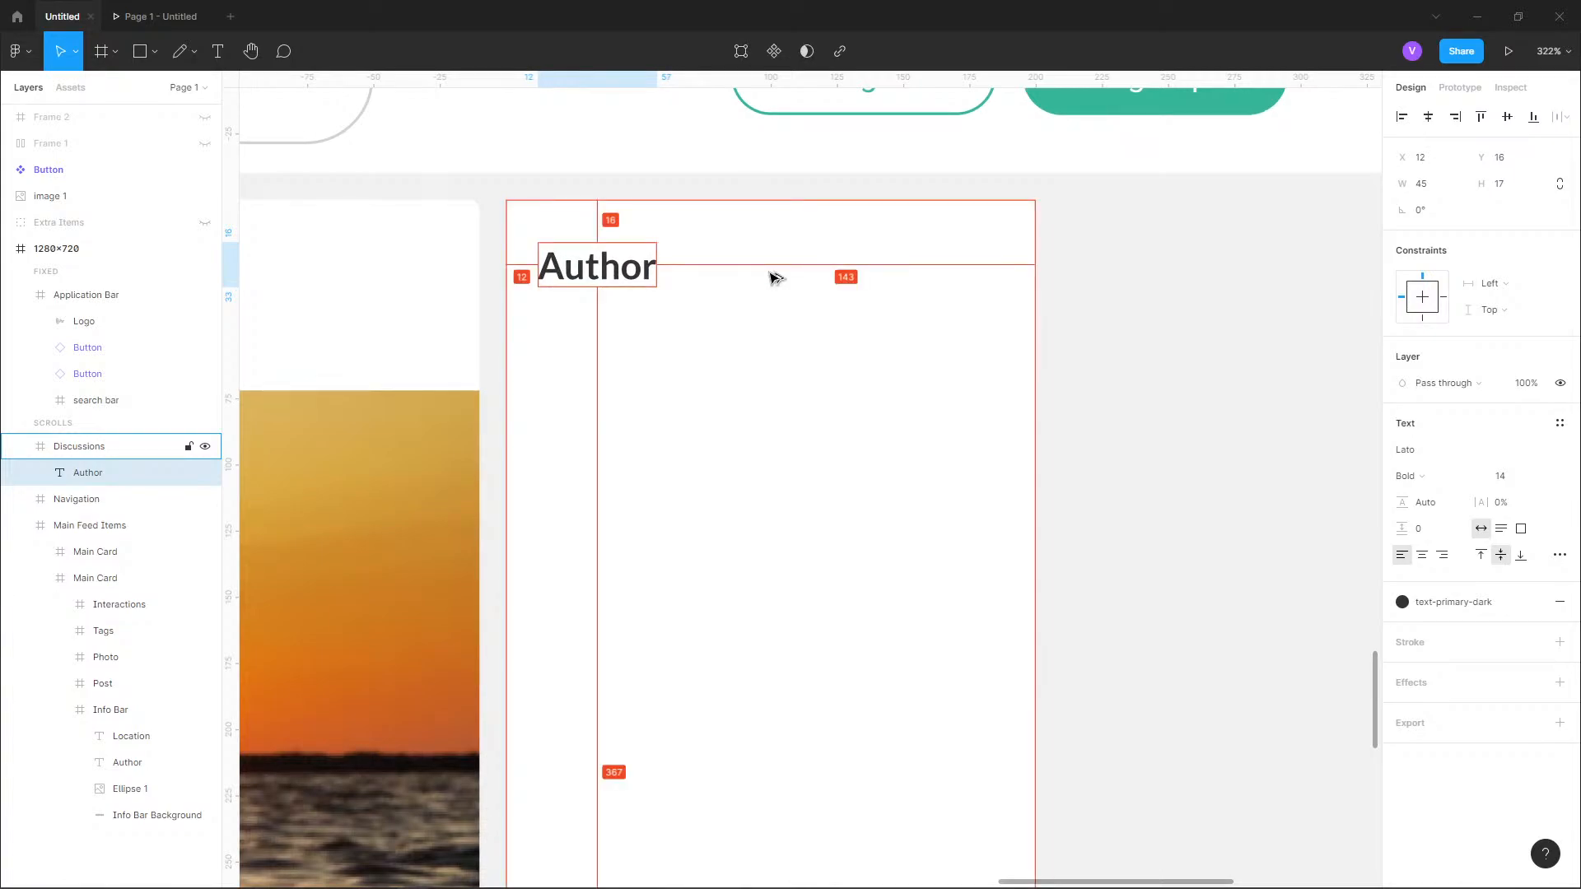
left_click(1141, 301)
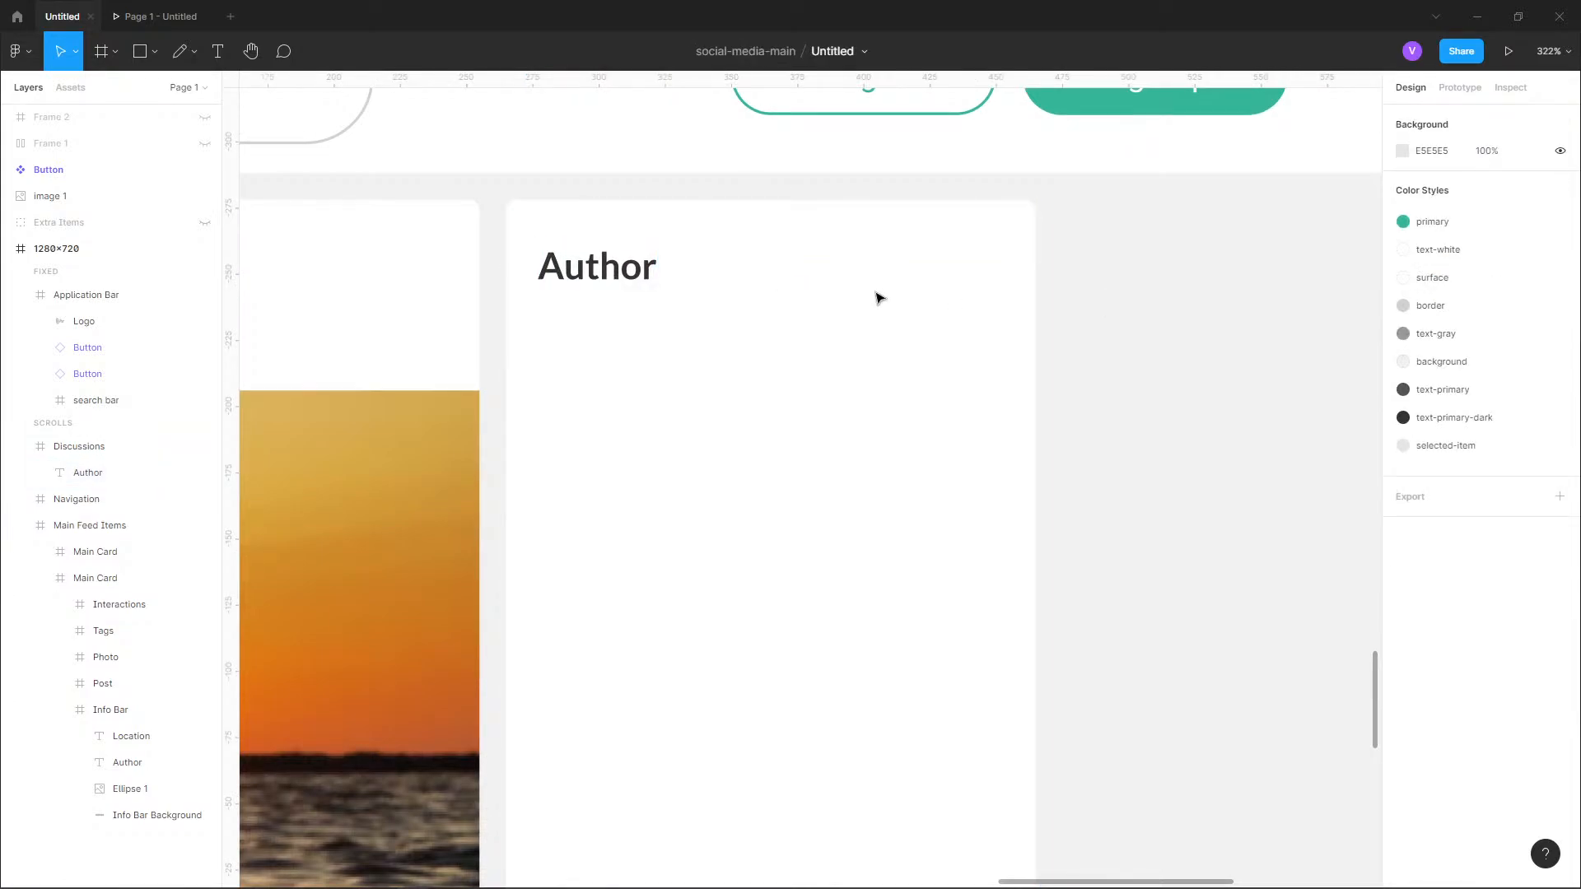
Replace the "Author" text in the Discussions frame with "Discussions".
left_click(593, 280)
double_click(593, 279)
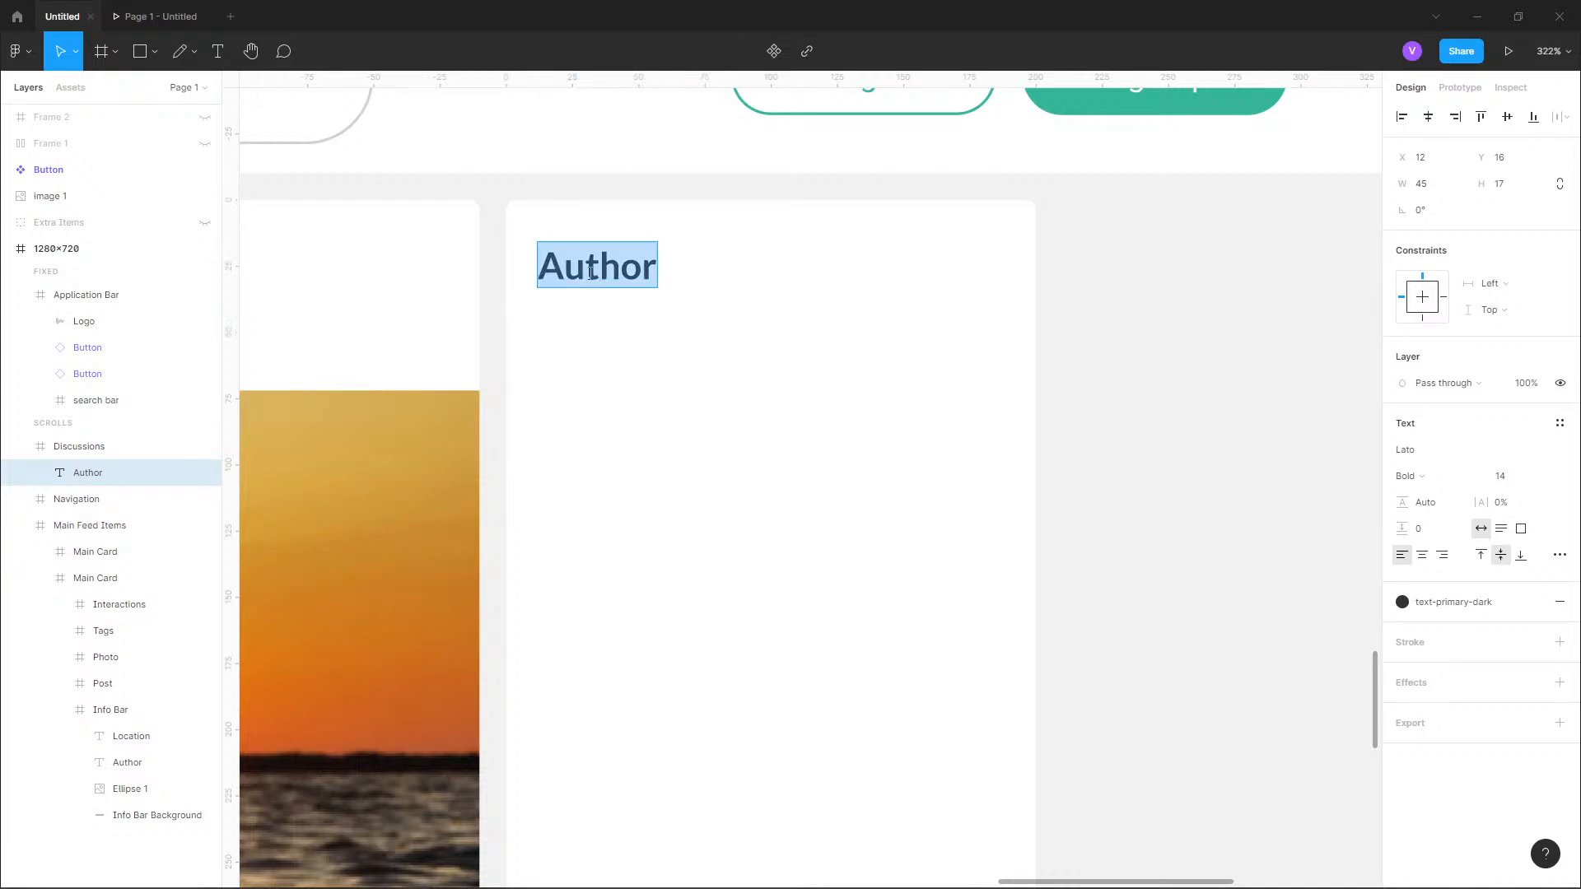
type("Discussions")
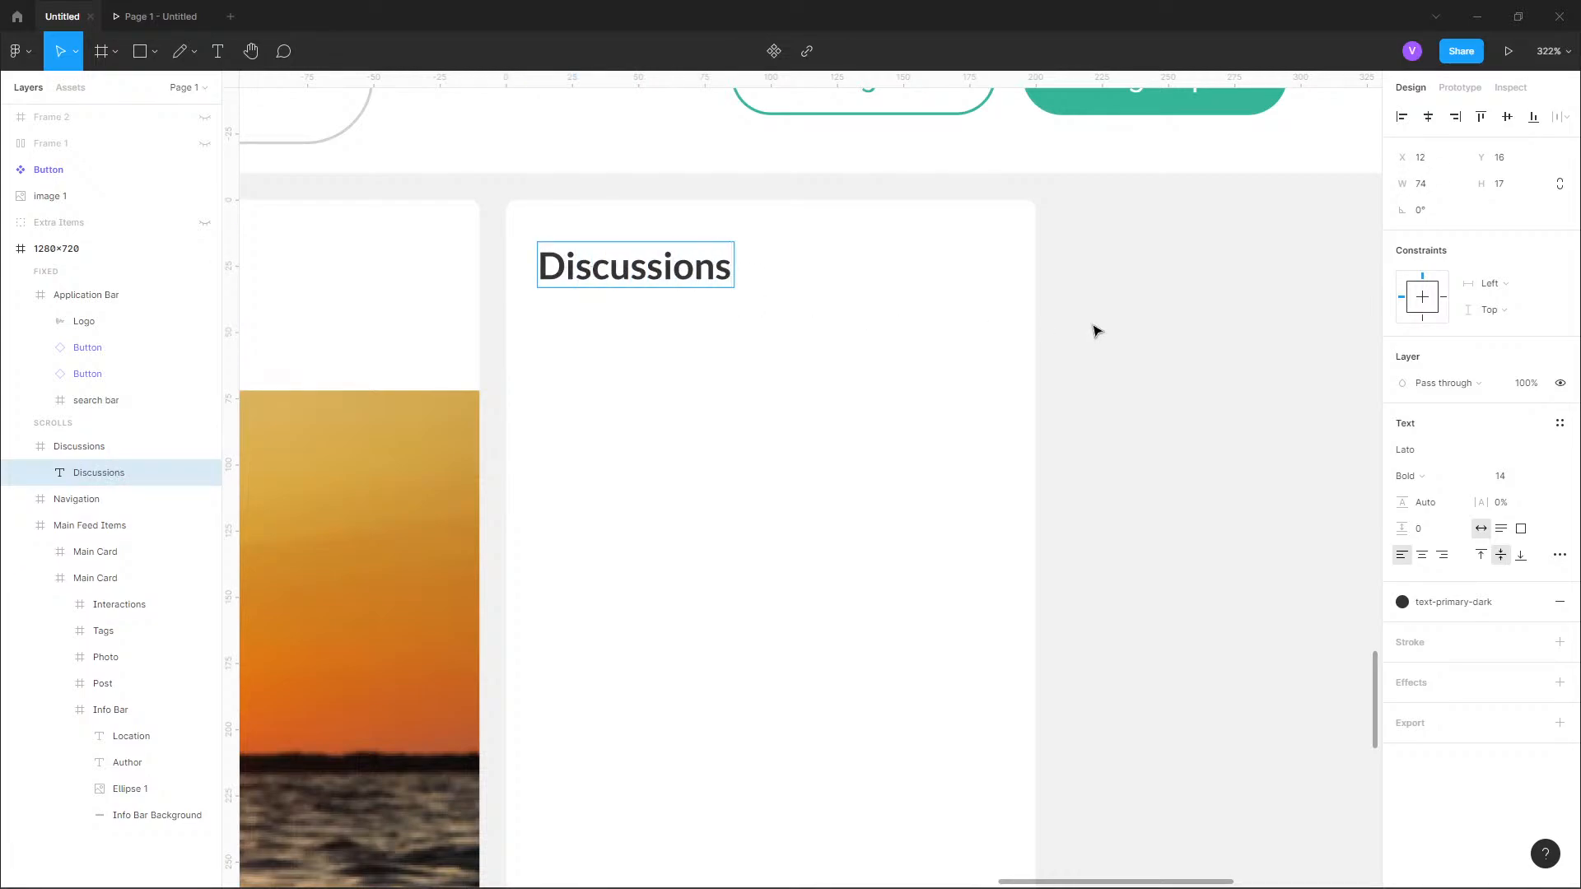
key("Escape")
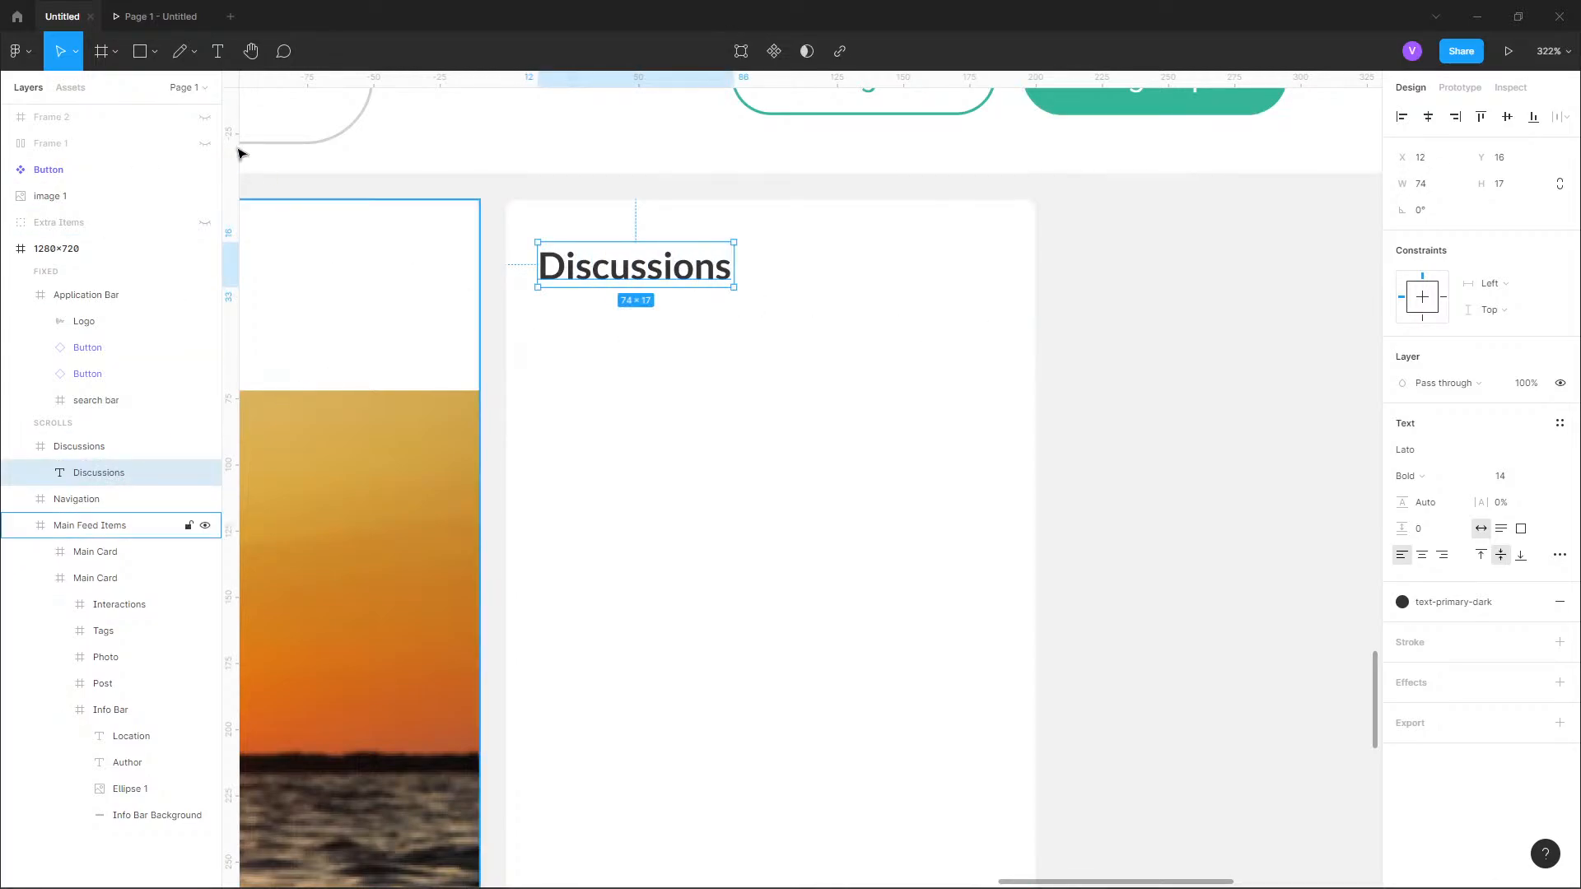
Copy the "Location" text from the first post card's info bar.
scroll(1207, 305, "down", 4)
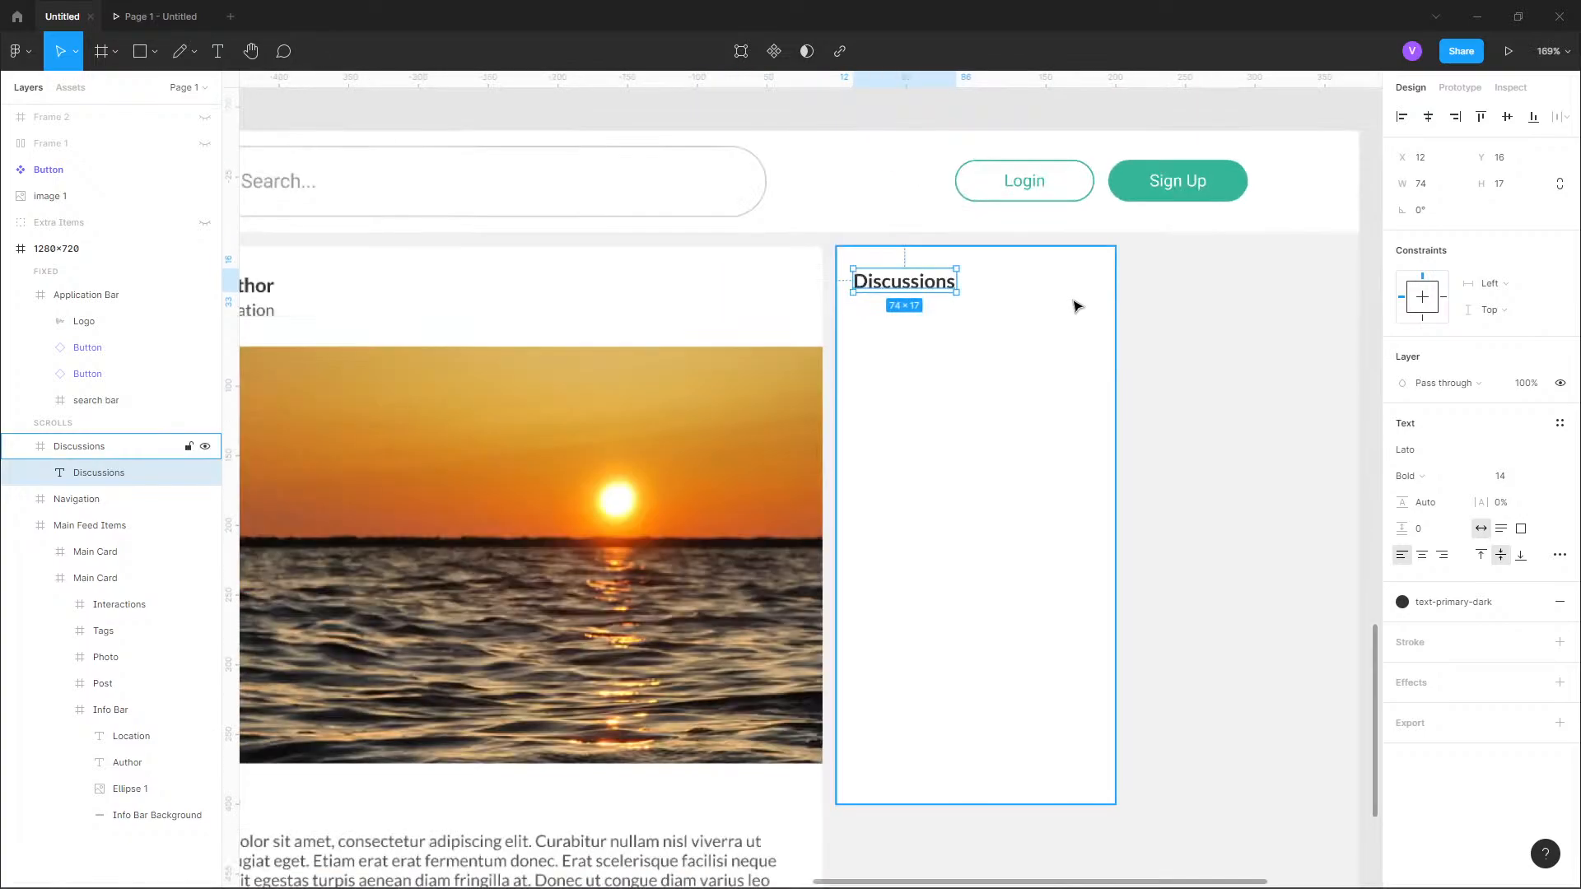
scroll(1077, 306, "down", 1)
scroll(494, 311, "up", 4)
left_click(496, 315)
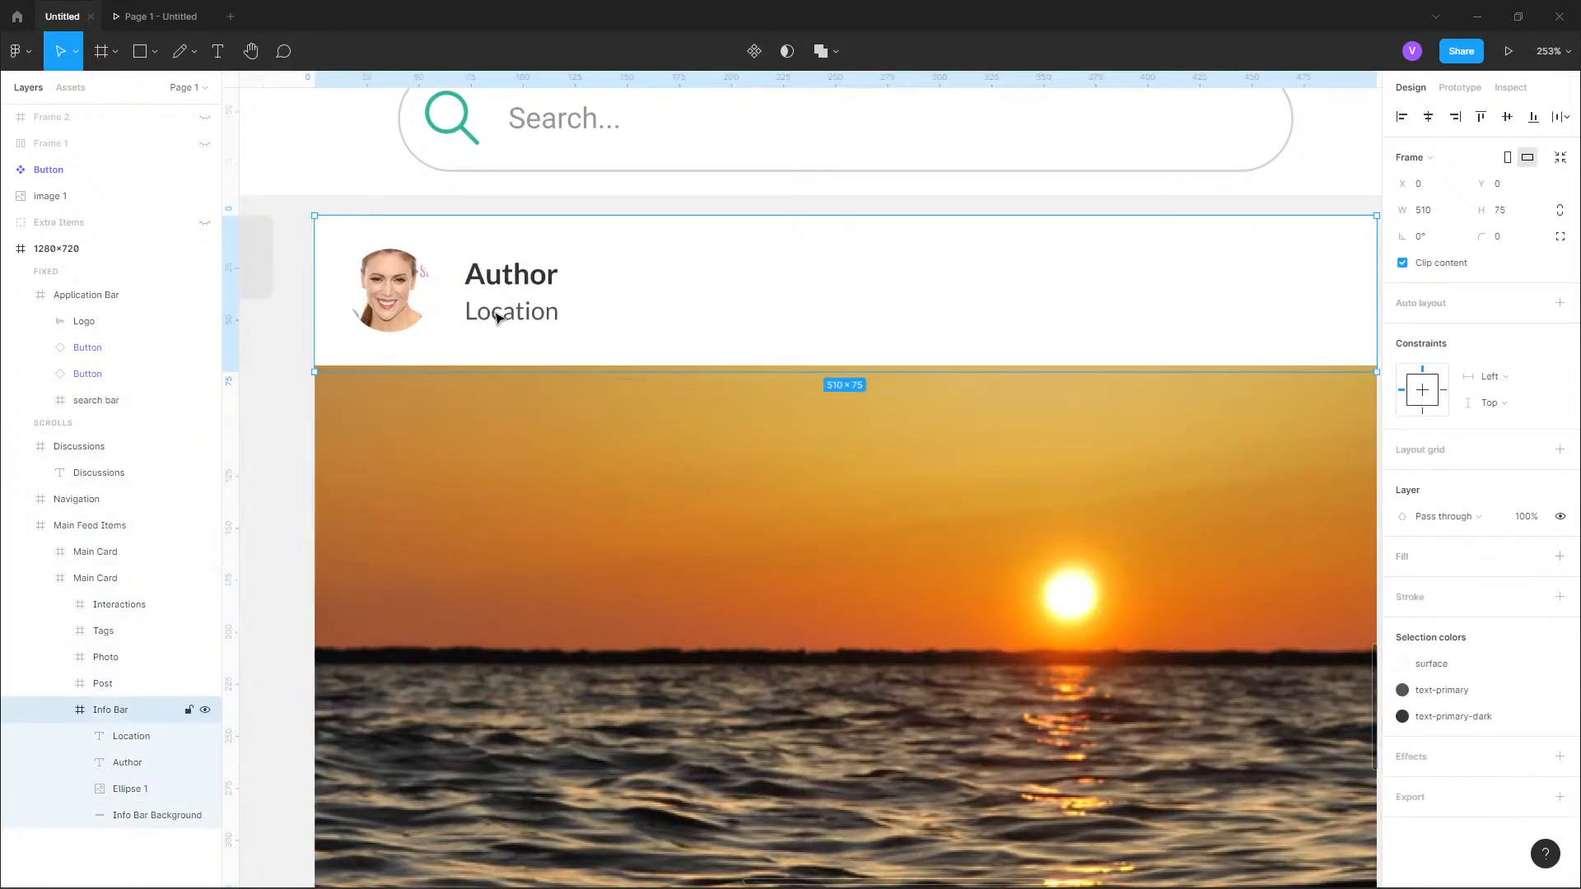
left_click(497, 315)
Reduce the first post card's Info Bar frame to a height of 72 to match its background.
left_click(719, 299)
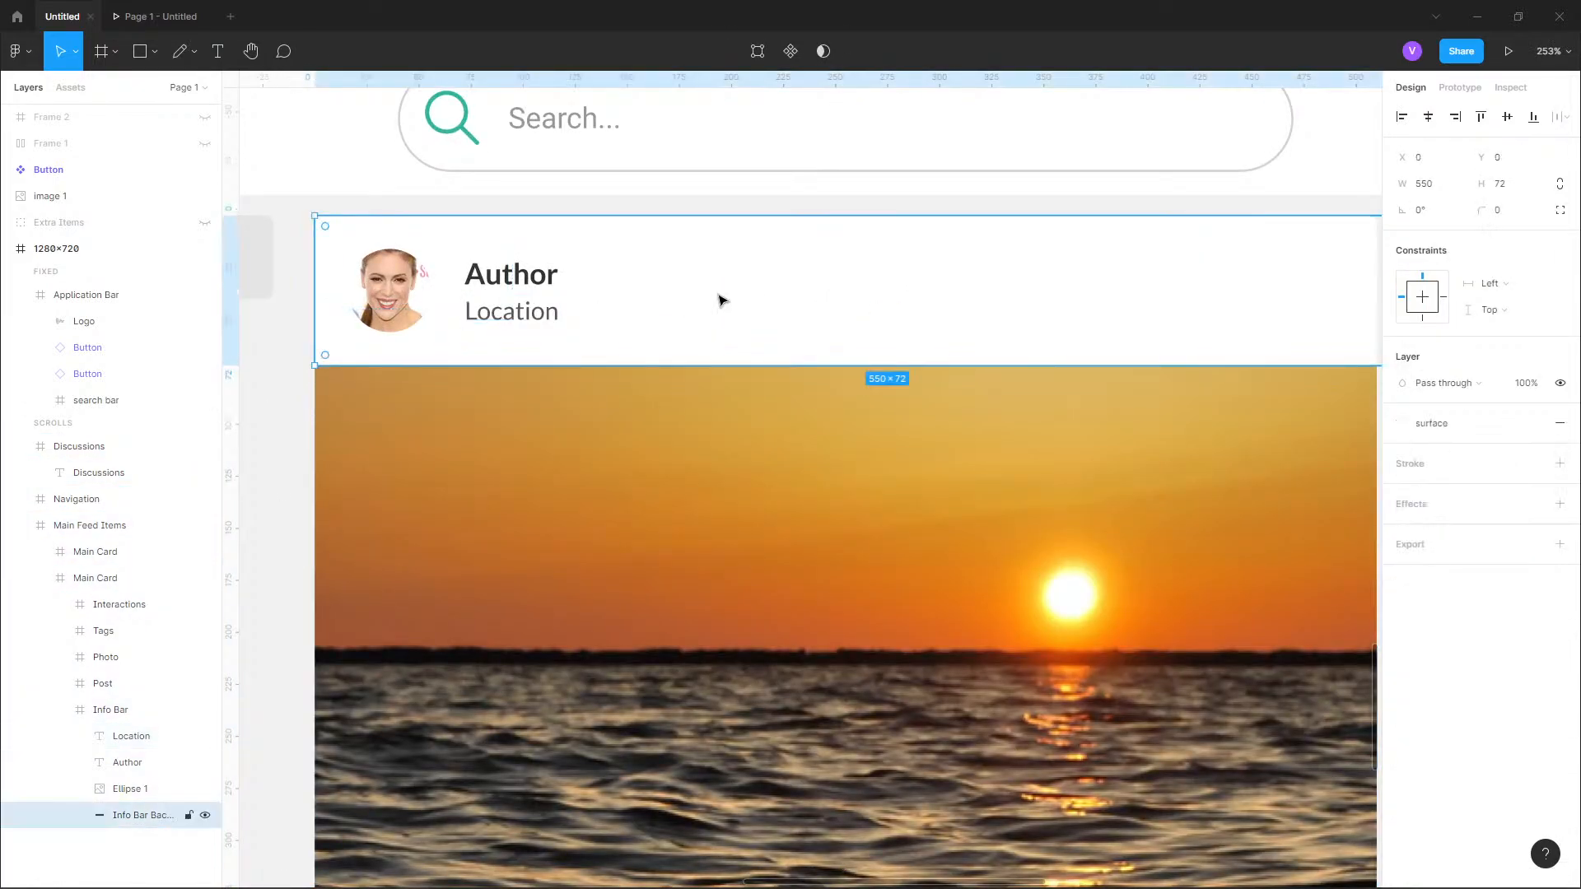
left_click(110, 709)
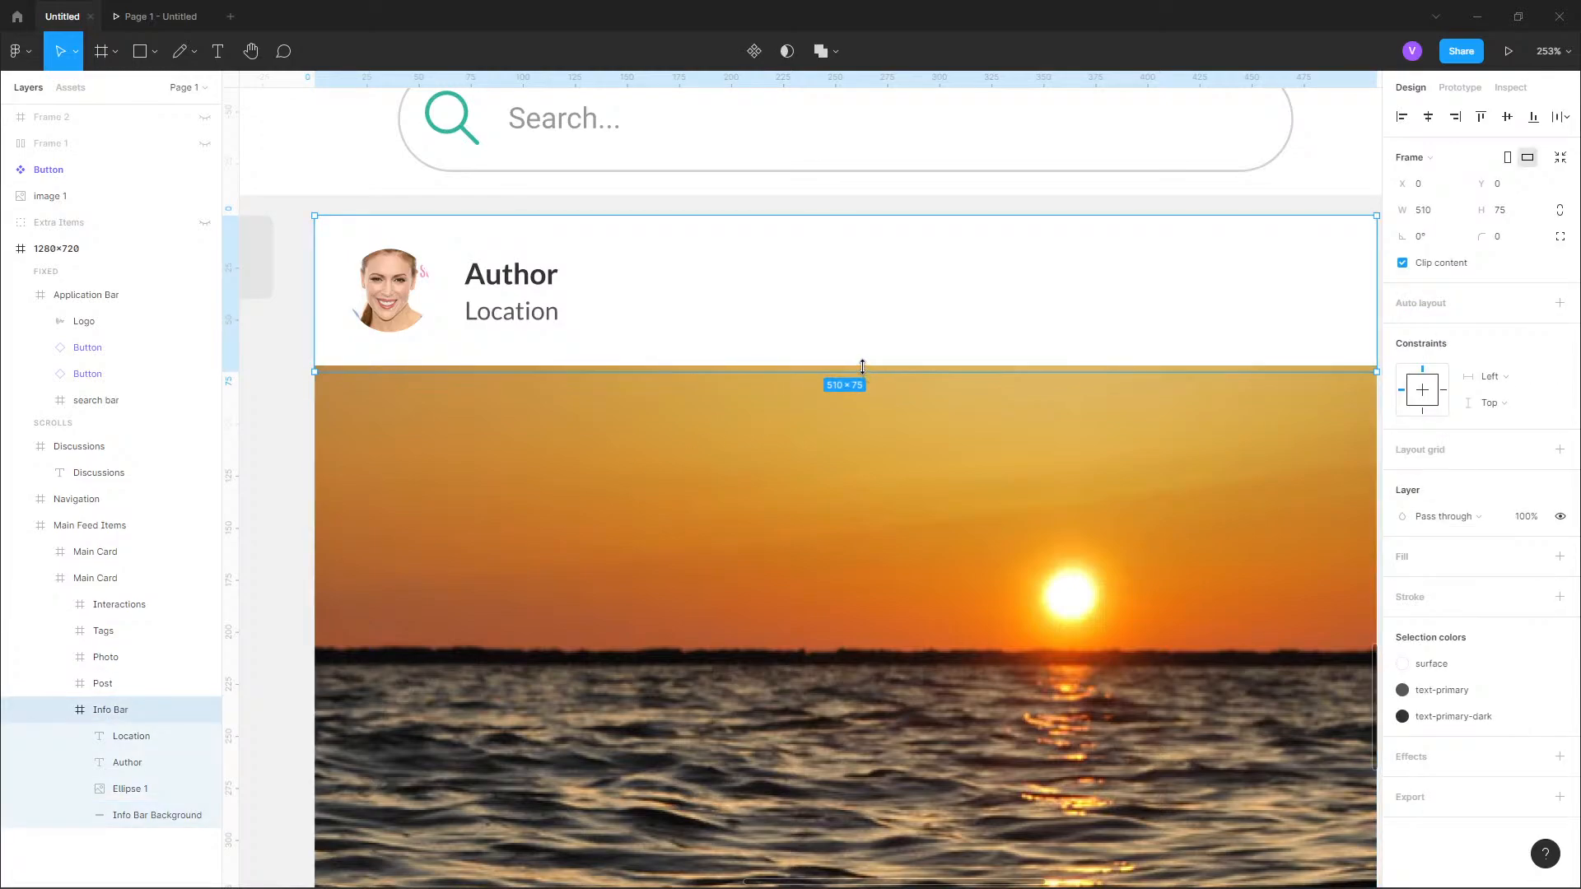
left_click_drag(862, 369, 861, 364)
Paste the copied "Location" text into the Discussions frame at X 72, Y 38.
scroll(457, 277, "down", 5)
scroll(909, 277, "up", 4)
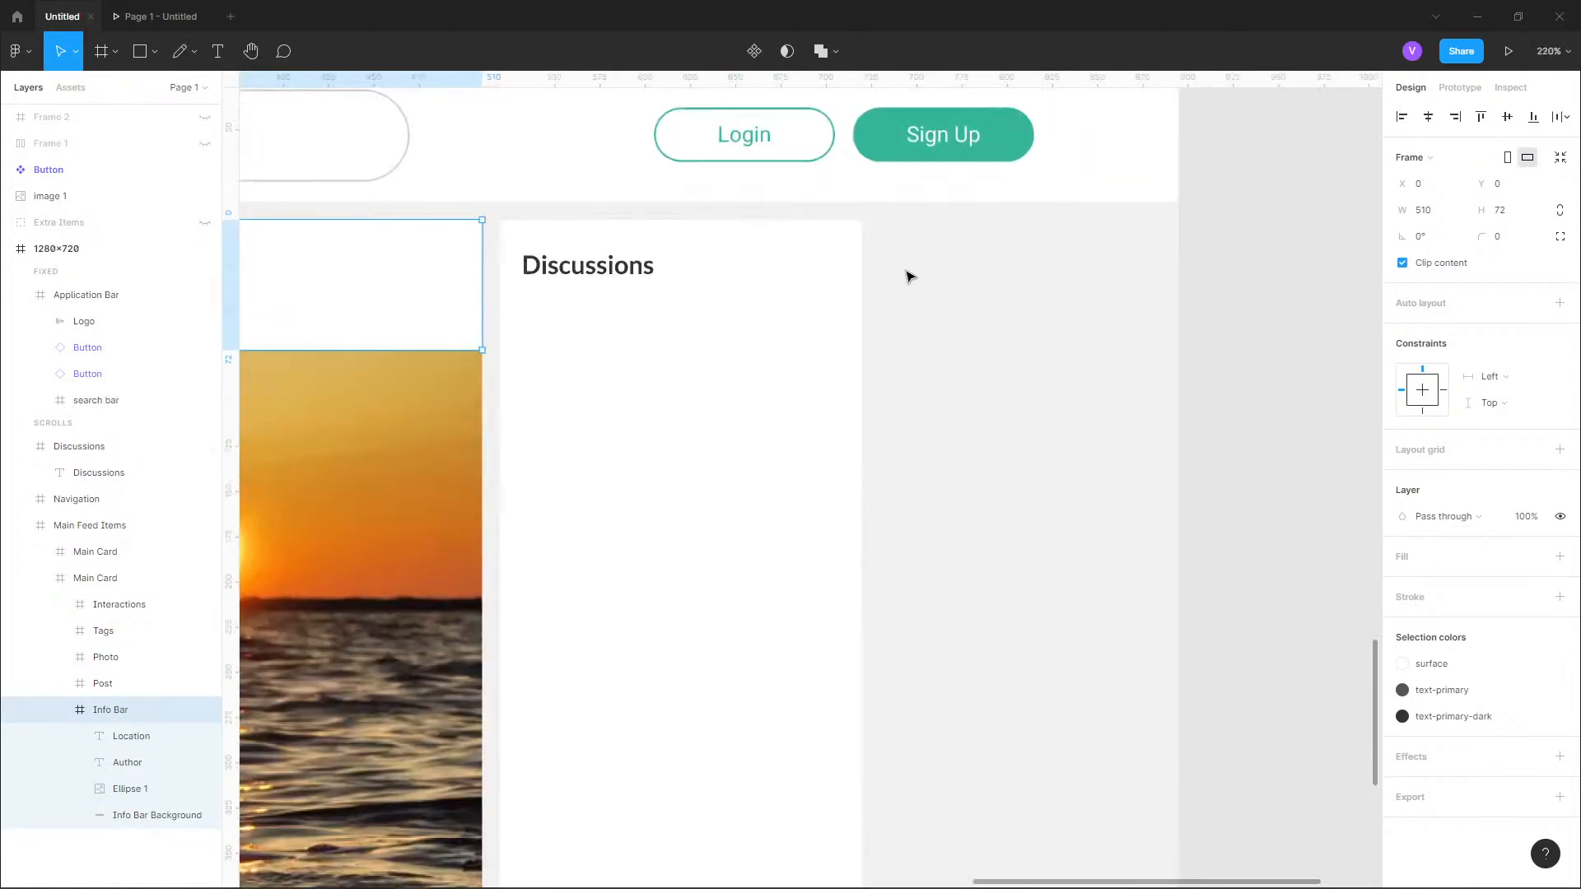
scroll(909, 277, "up", 3)
left_click(596, 349)
key("ctrl+v")
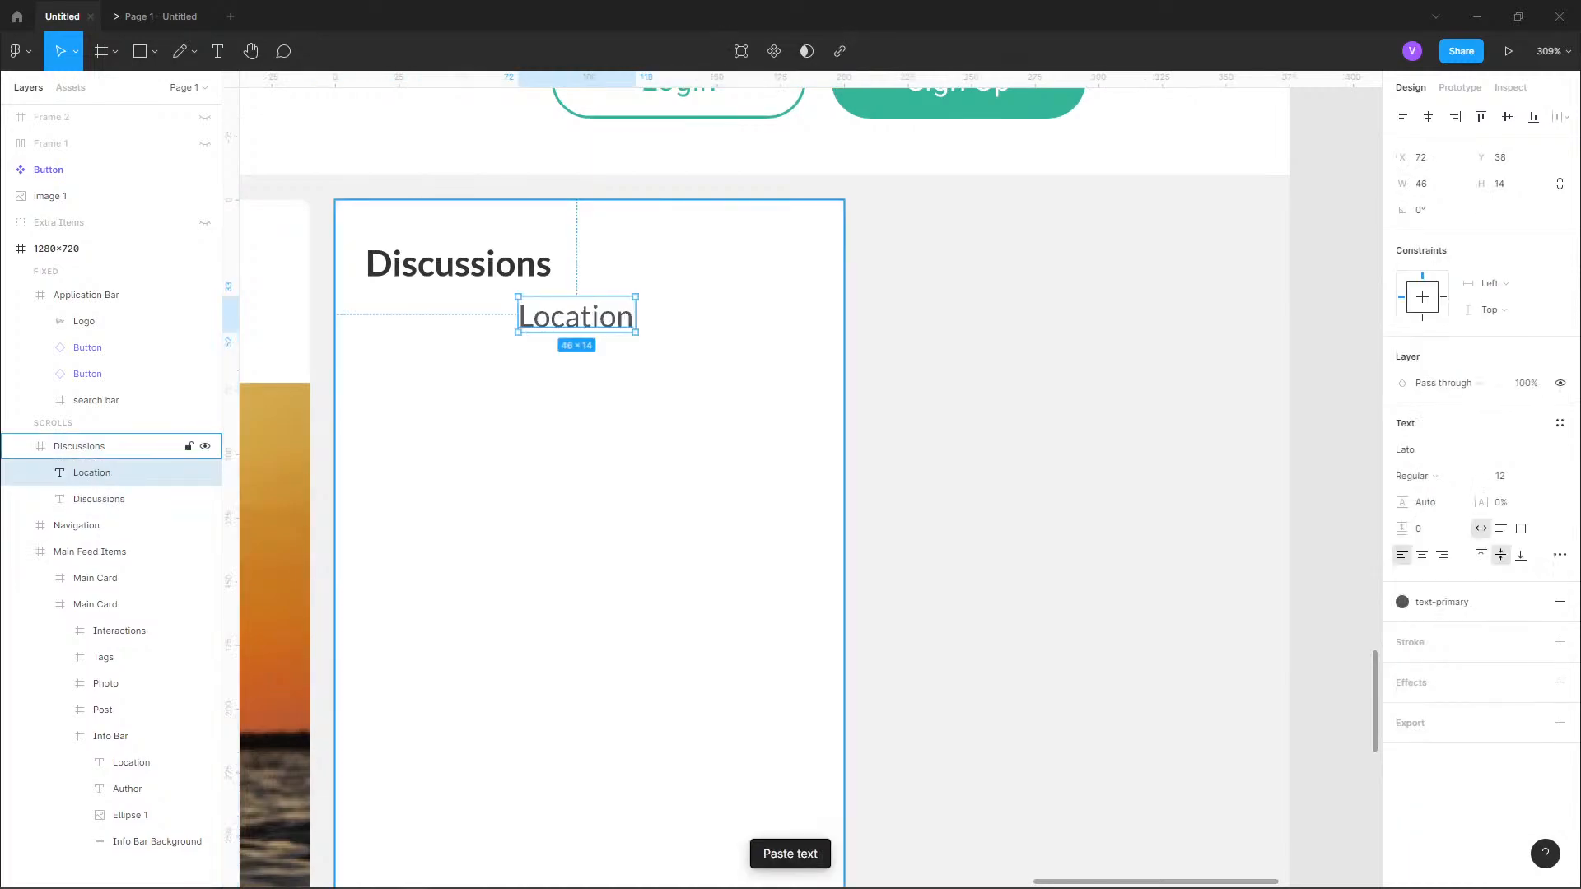
Move the pasted "Location" text to X 12, Y 62 below the Discussions heading.
left_click_drag(614, 321, 443, 379)
Examine the Discussions card in the reference design, including its avatars, names, timestamps, labels and question text.
scroll(477, 421, "down", 3)
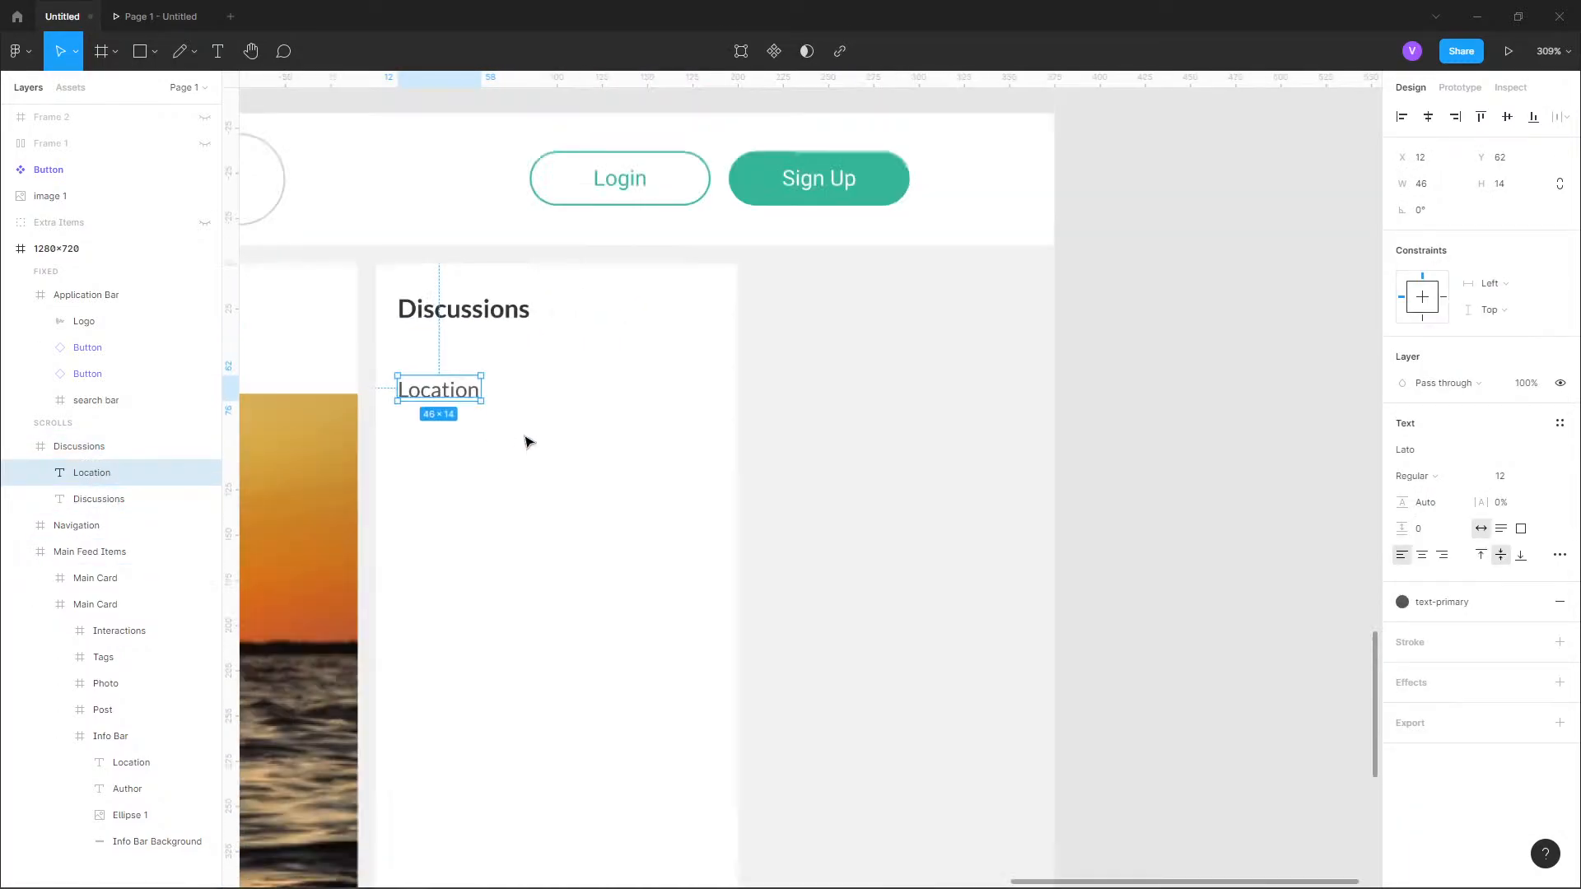
scroll(567, 368, "down", 4)
left_click_drag(705, 261, 770, 597)
left_click_drag(759, 243, 637, 630)
left_click_drag(710, 240, 861, 500)
scroll(704, 362, "up", 2)
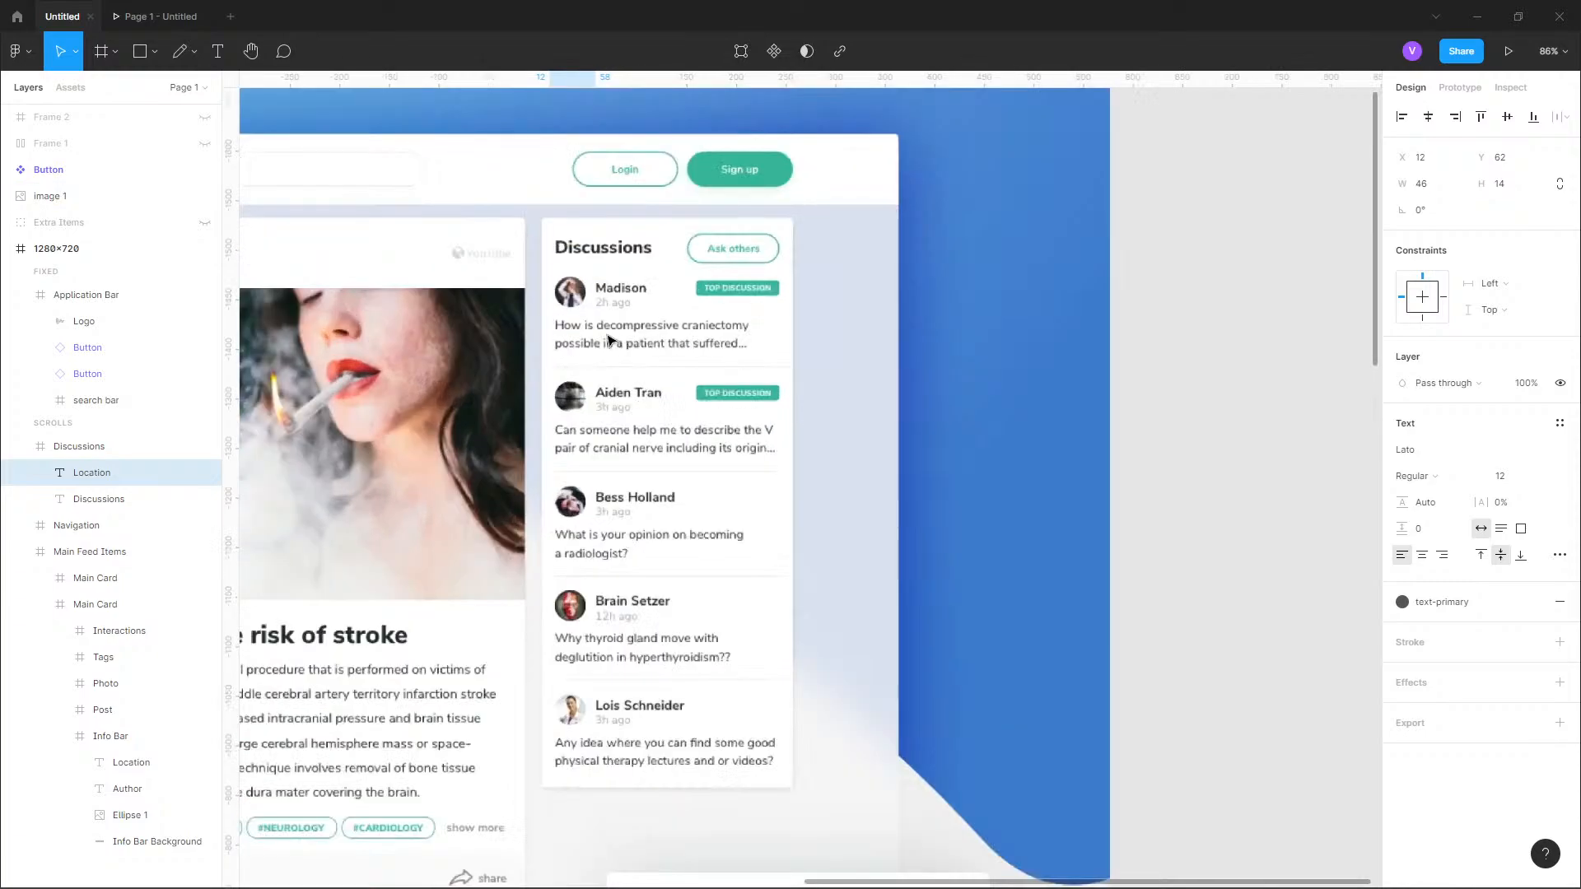
scroll(608, 339, "up", 5)
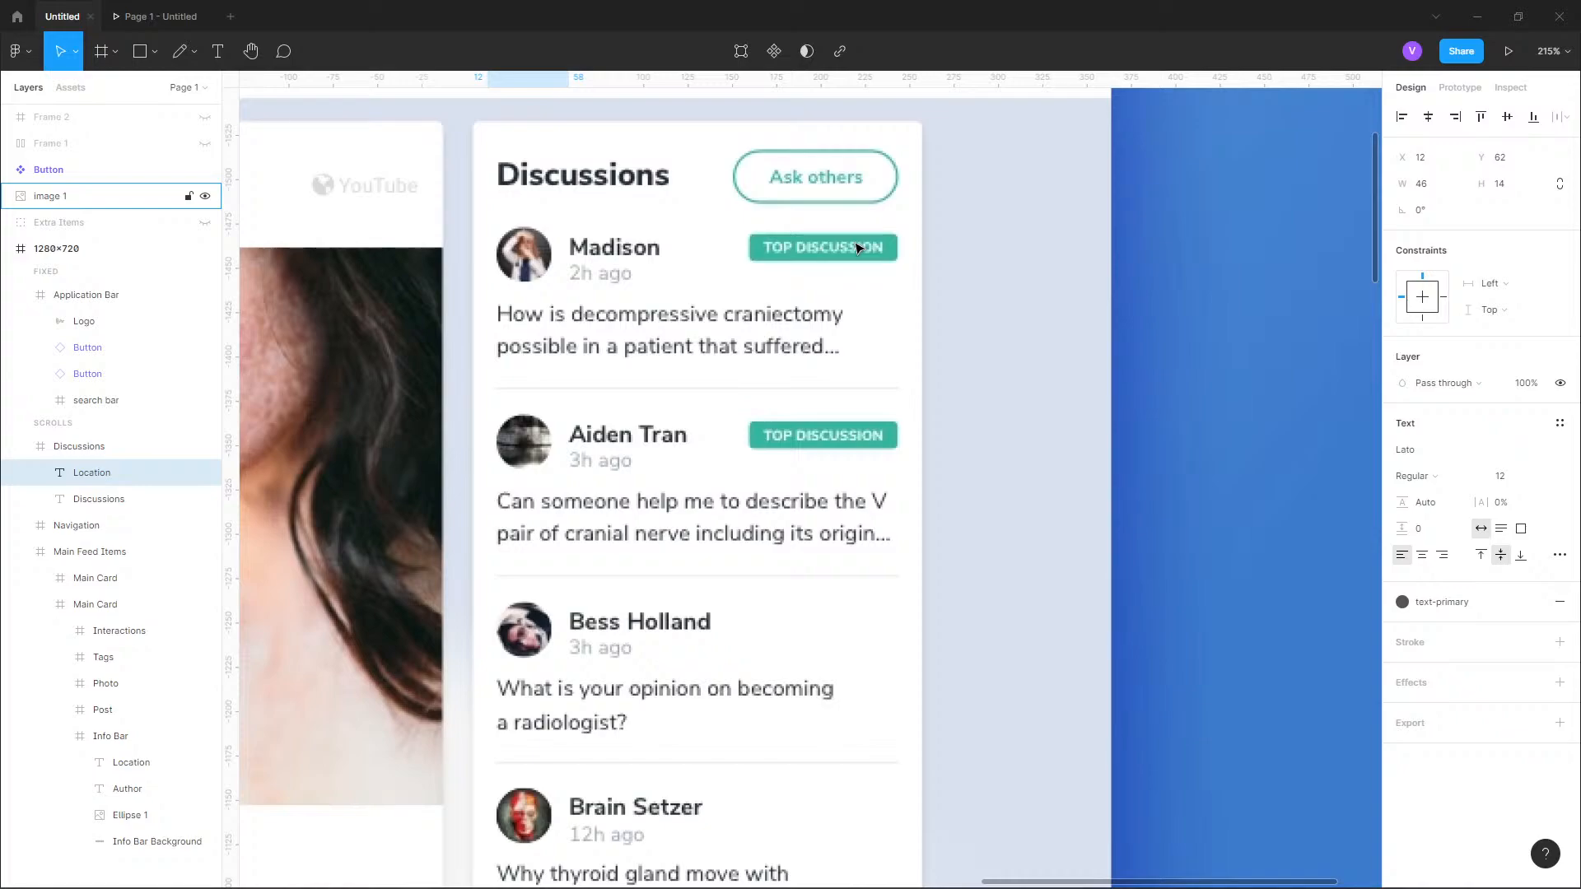
scroll(852, 177, "down", 5)
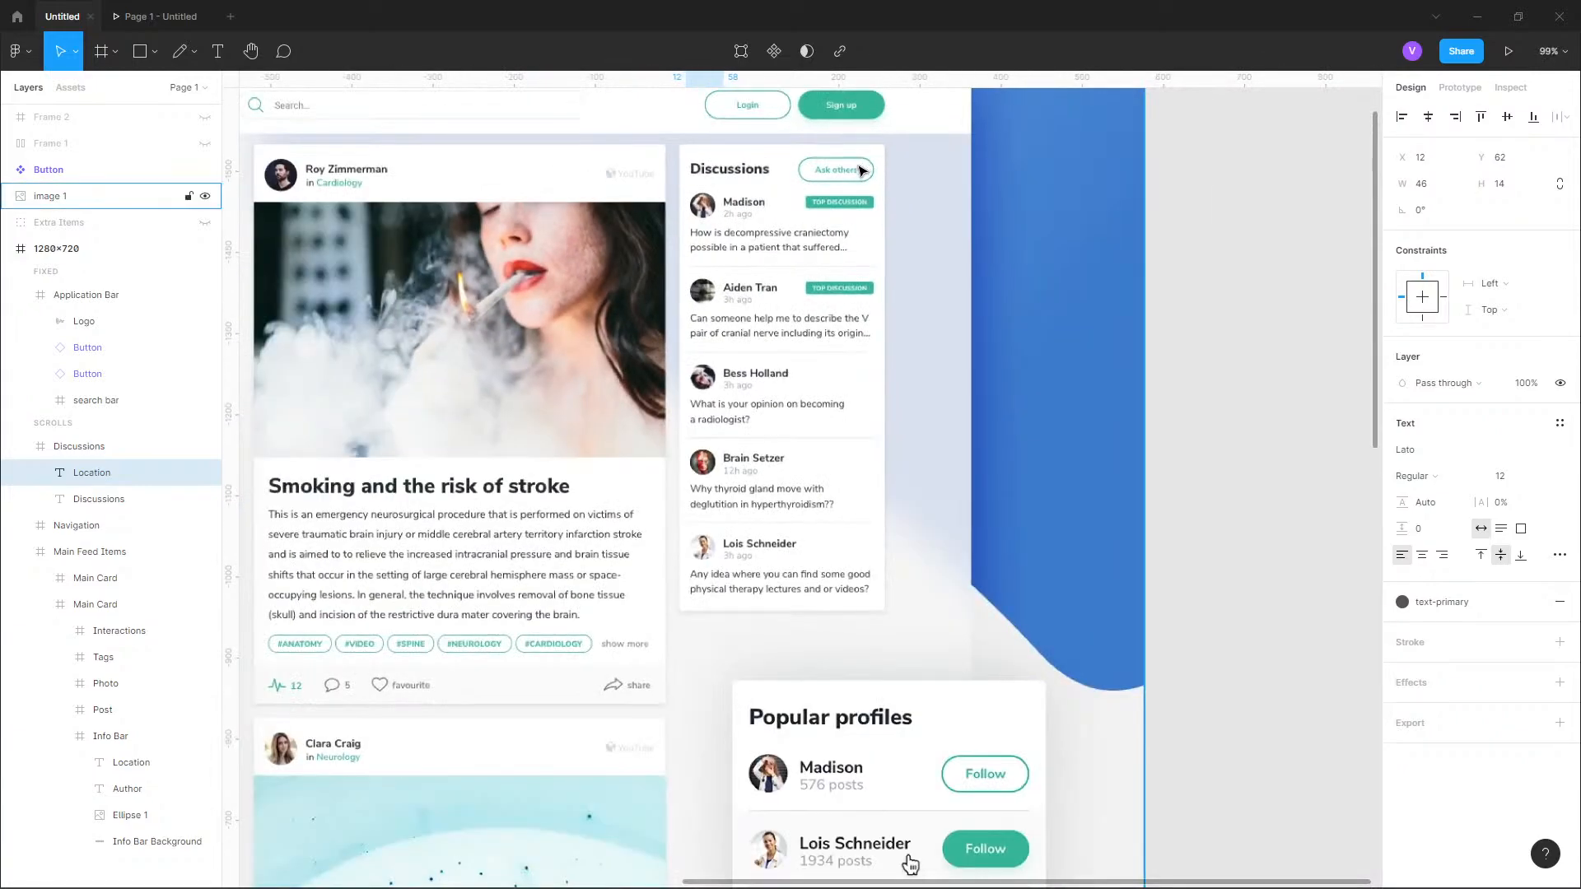
scroll(988, 214, "down", 3)
scroll(1006, 237, "down", 5)
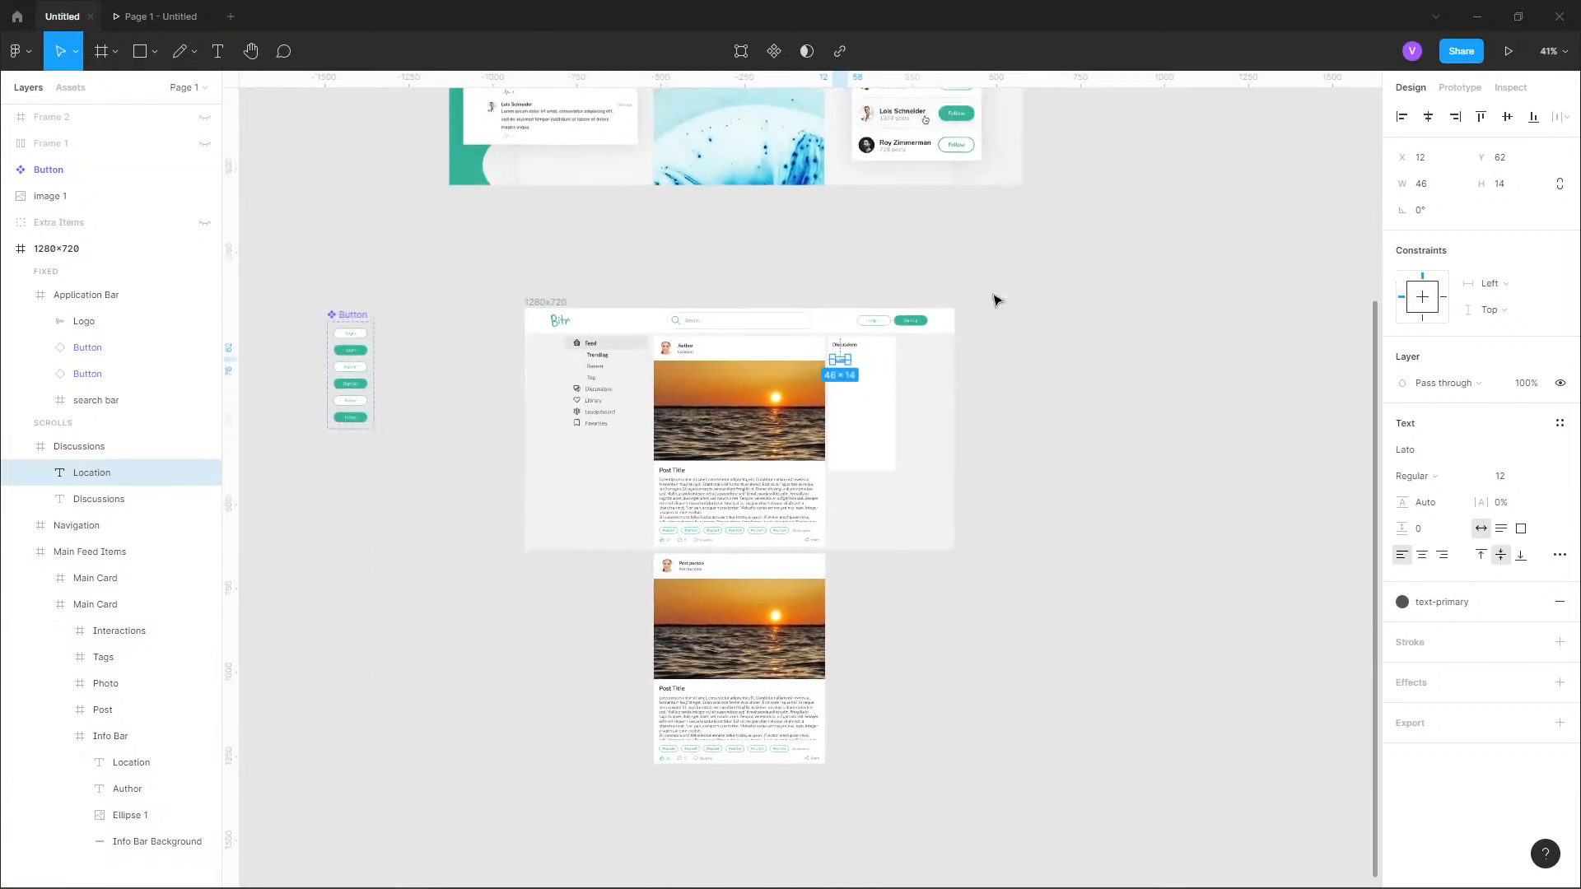
scroll(823, 343, "up", 5)
scroll(684, 314, "up", 5)
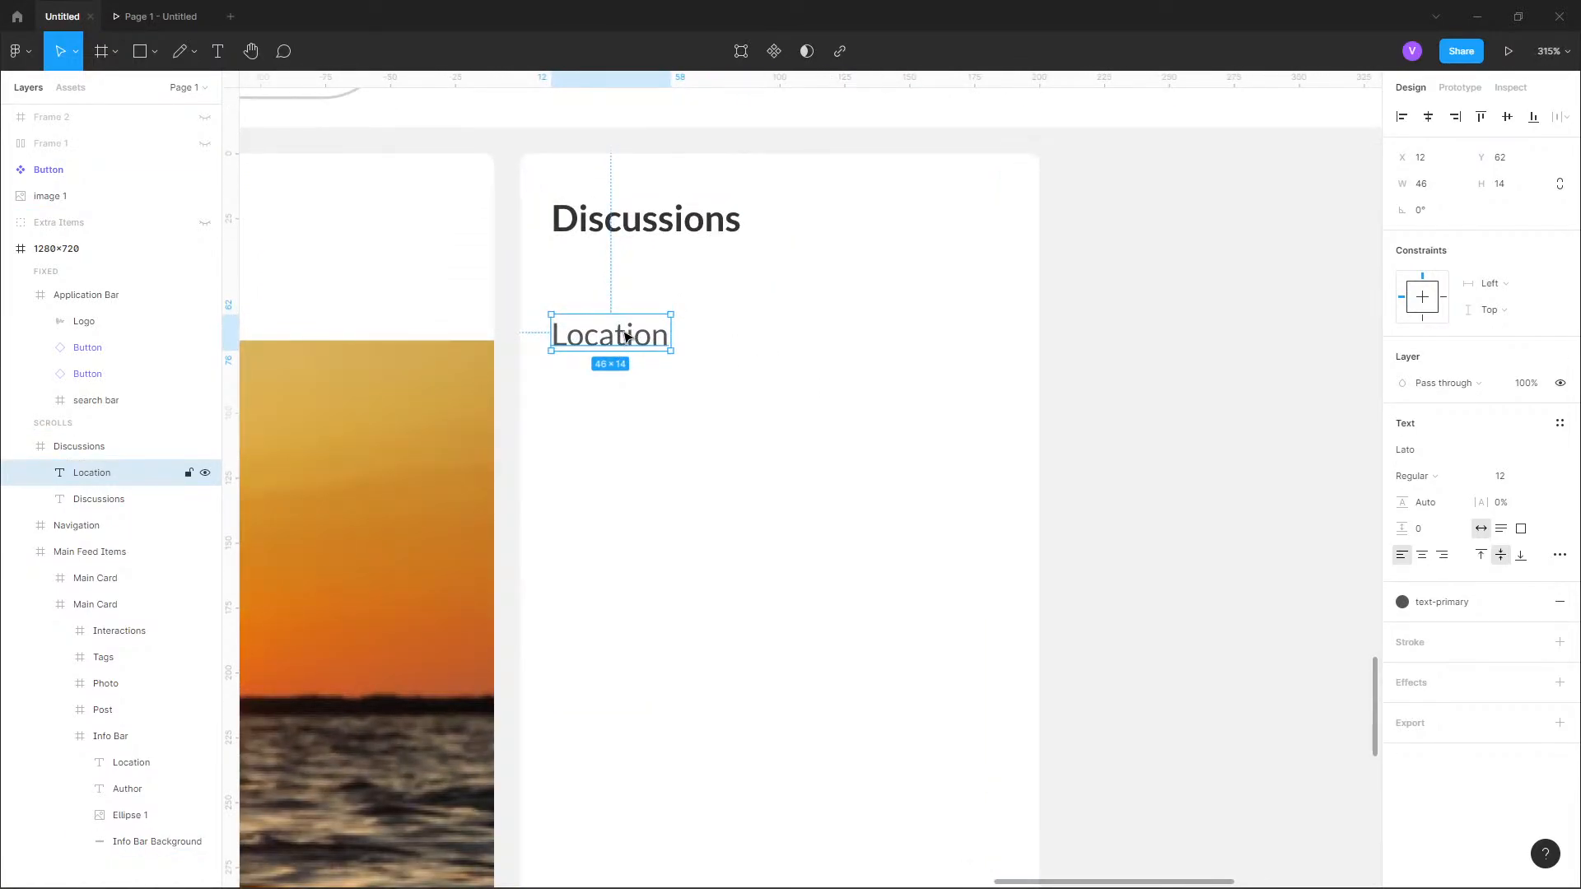
Delete the pasted "Location" text and draw an ellipse of about 25 × 24 below the Discussions heading.
key("Delete")
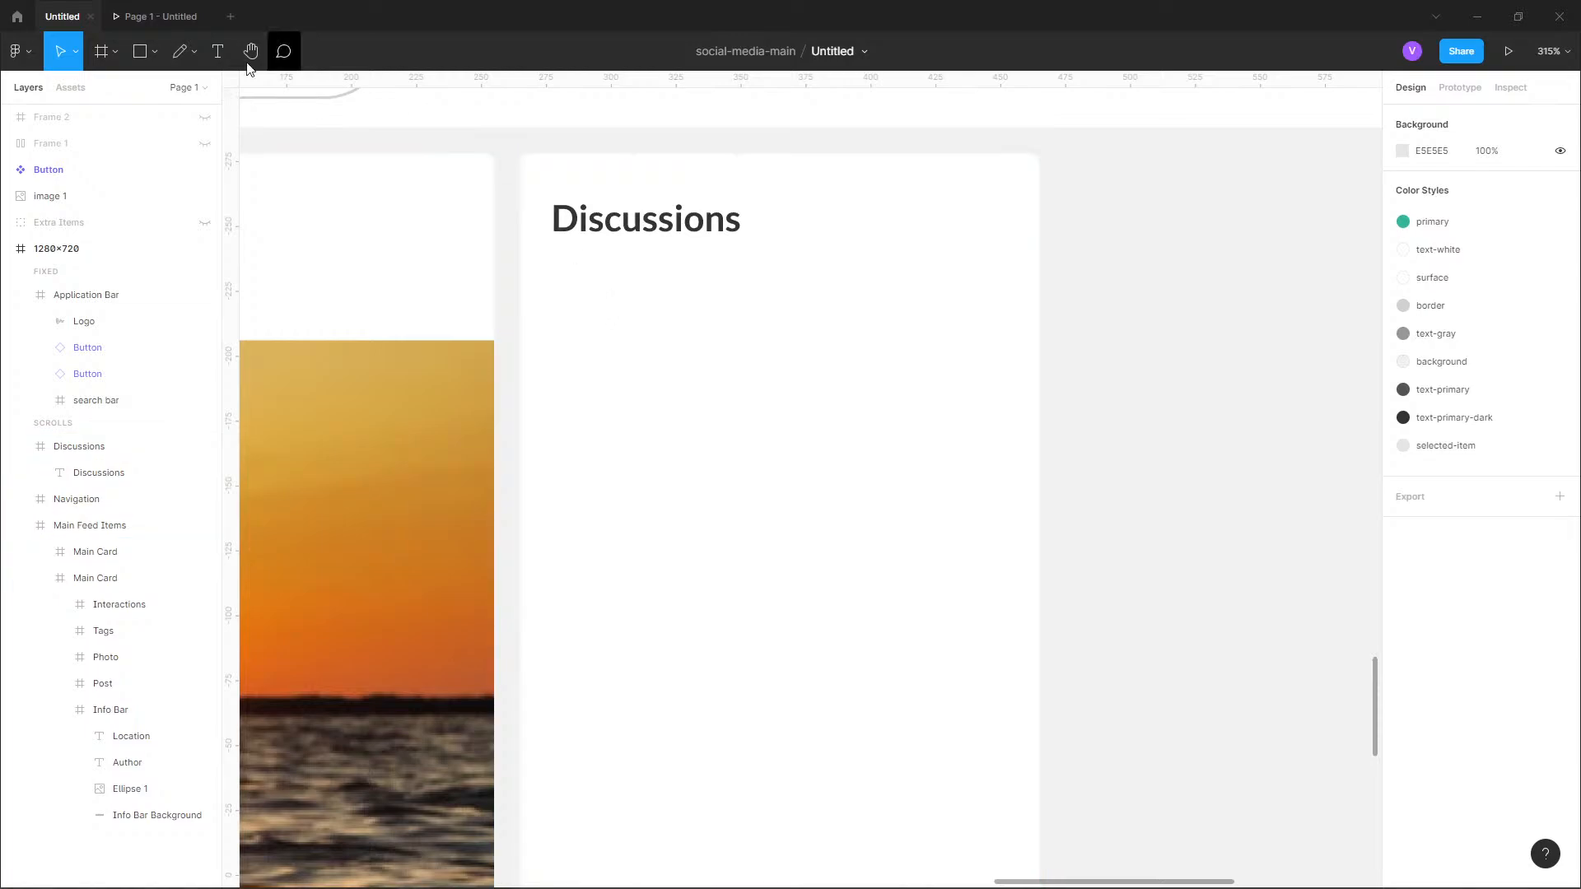
left_click(154, 52)
left_click(124, 150)
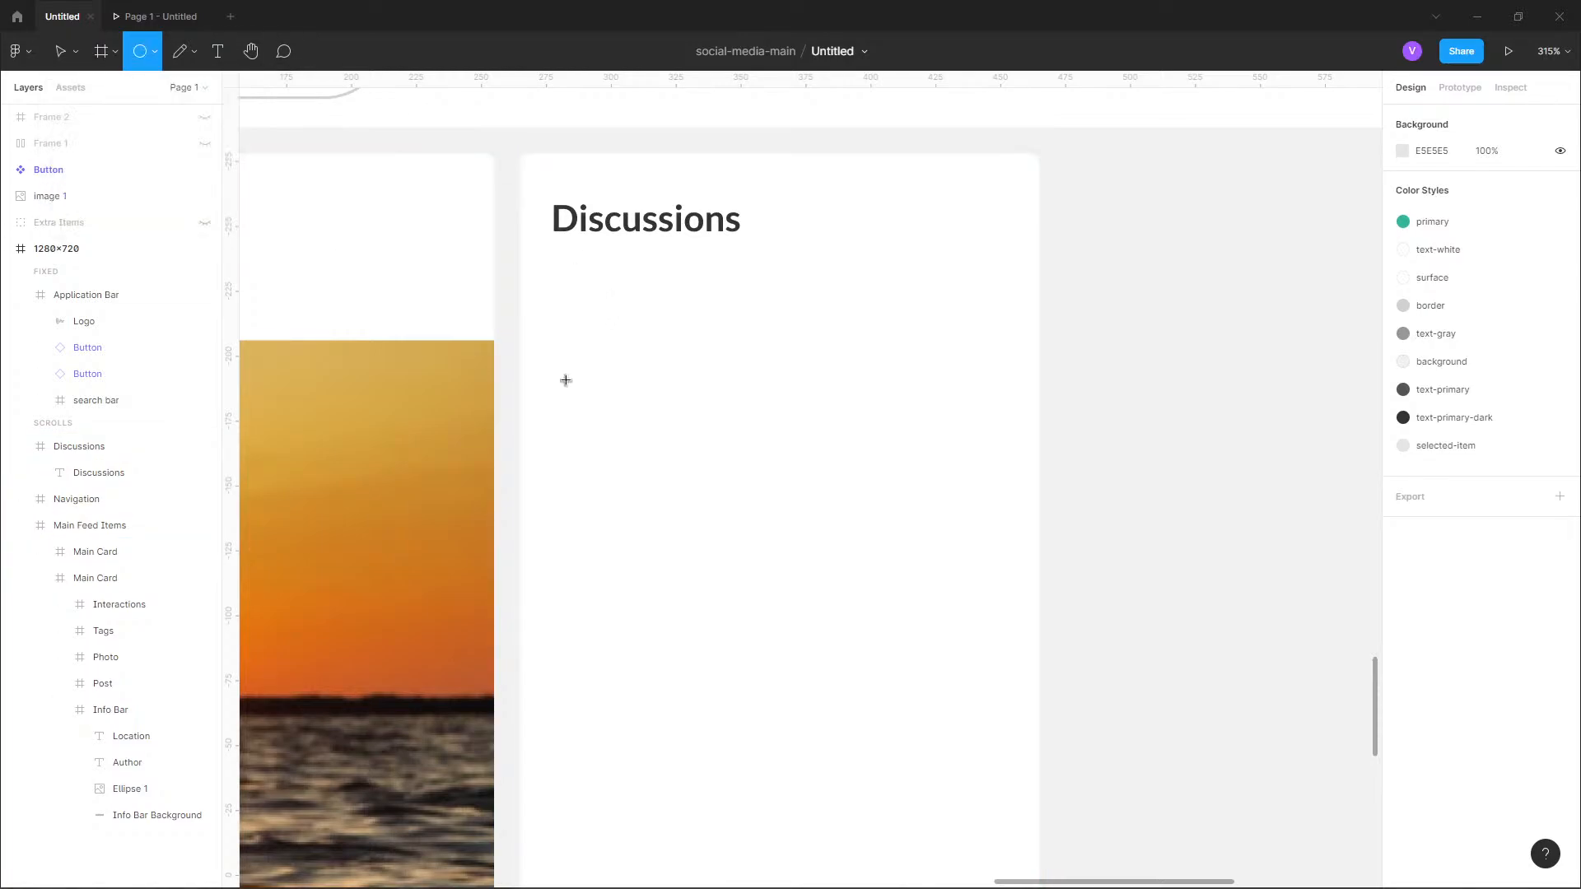
left_click_drag(566, 286, 631, 350)
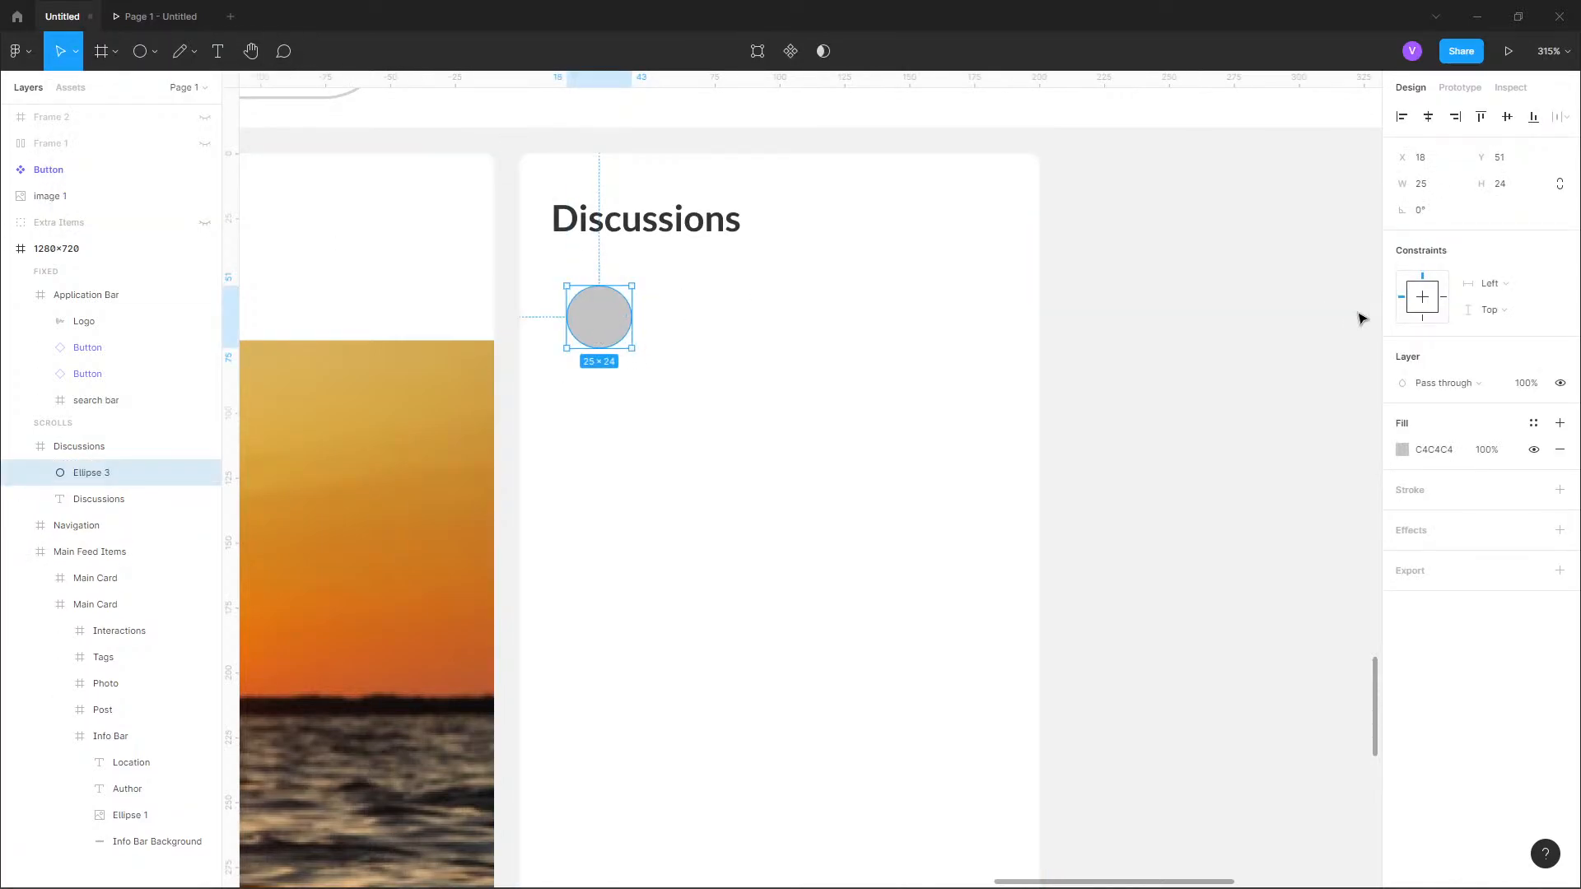
Resize the ellipse to 24 × 24 and position it at X 12, Y 49, aligned with the Discussions heading.
left_click(1443, 189)
key("Tab")
key("Return")
left_click_drag(590, 327, 574, 325)
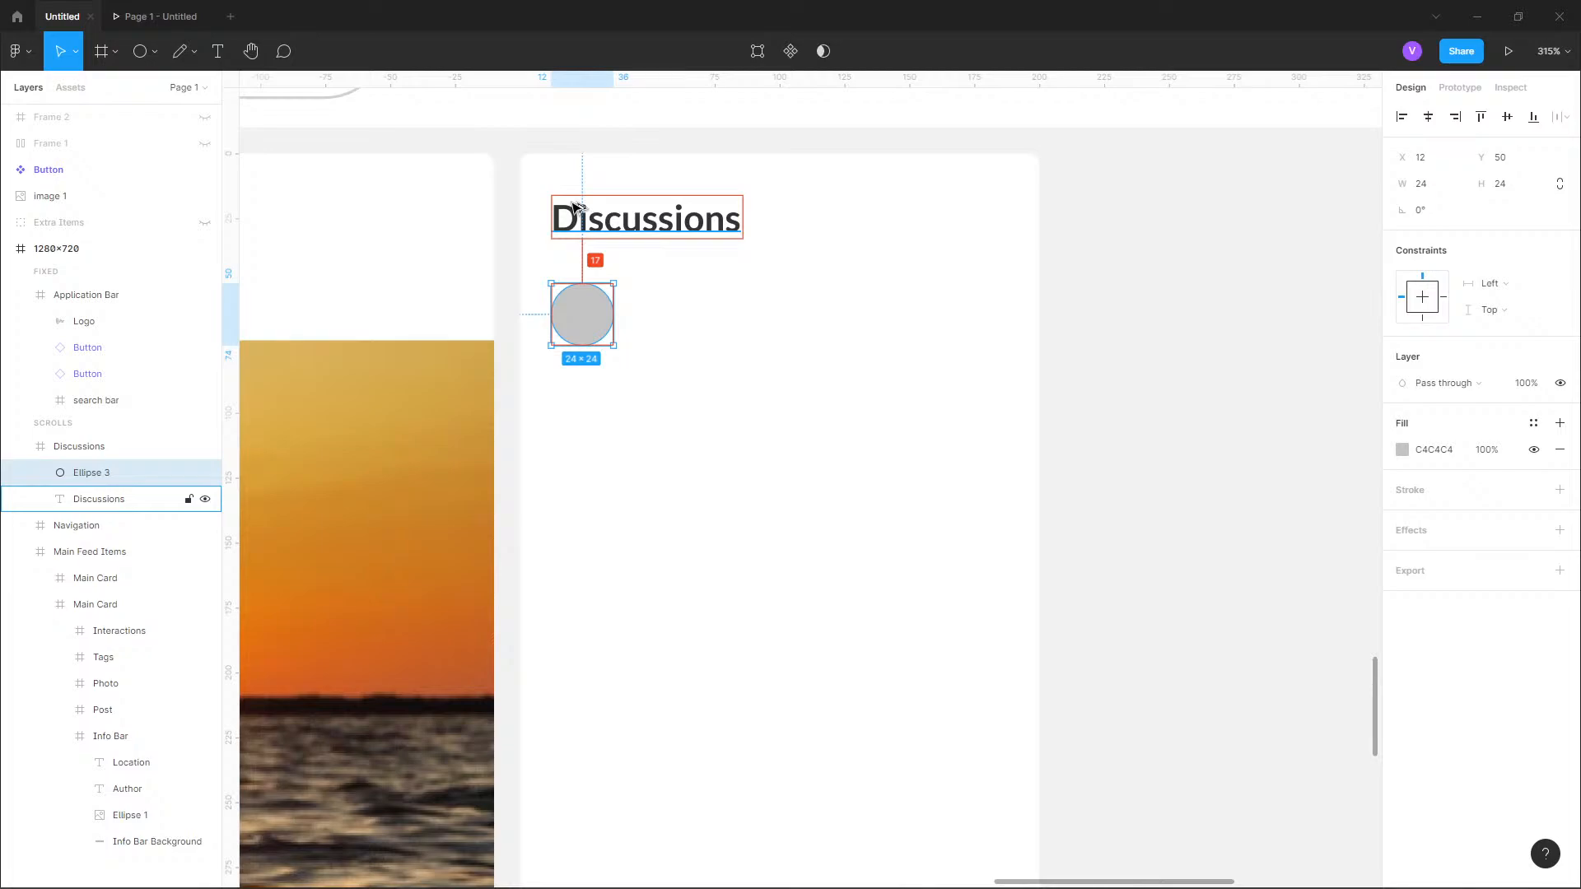
key("Up")
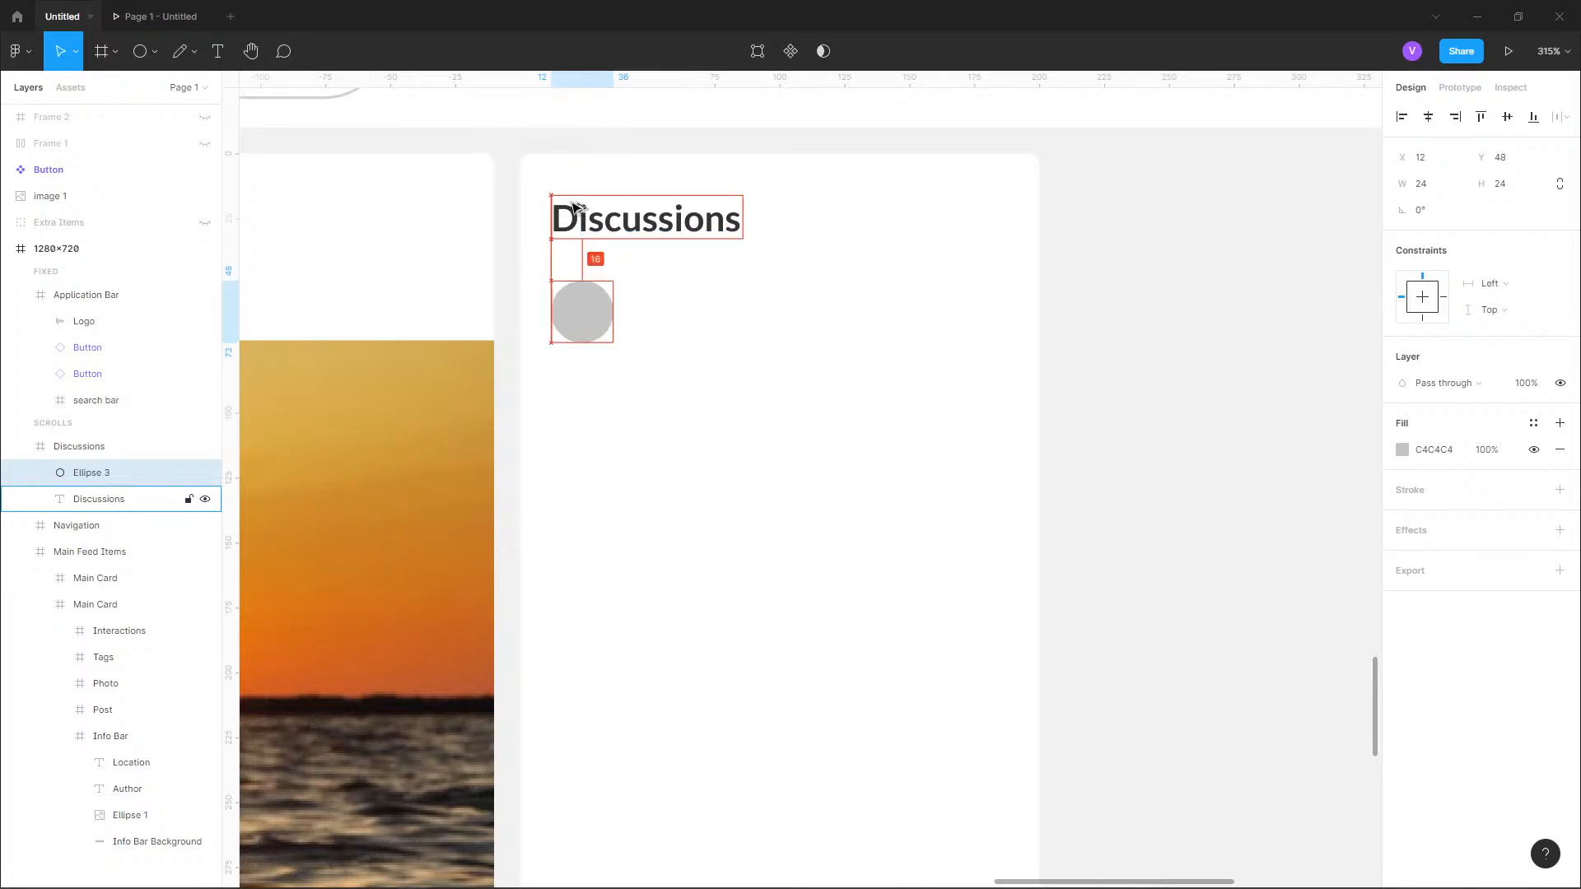
left_click(999, 311)
left_click(1161, 312)
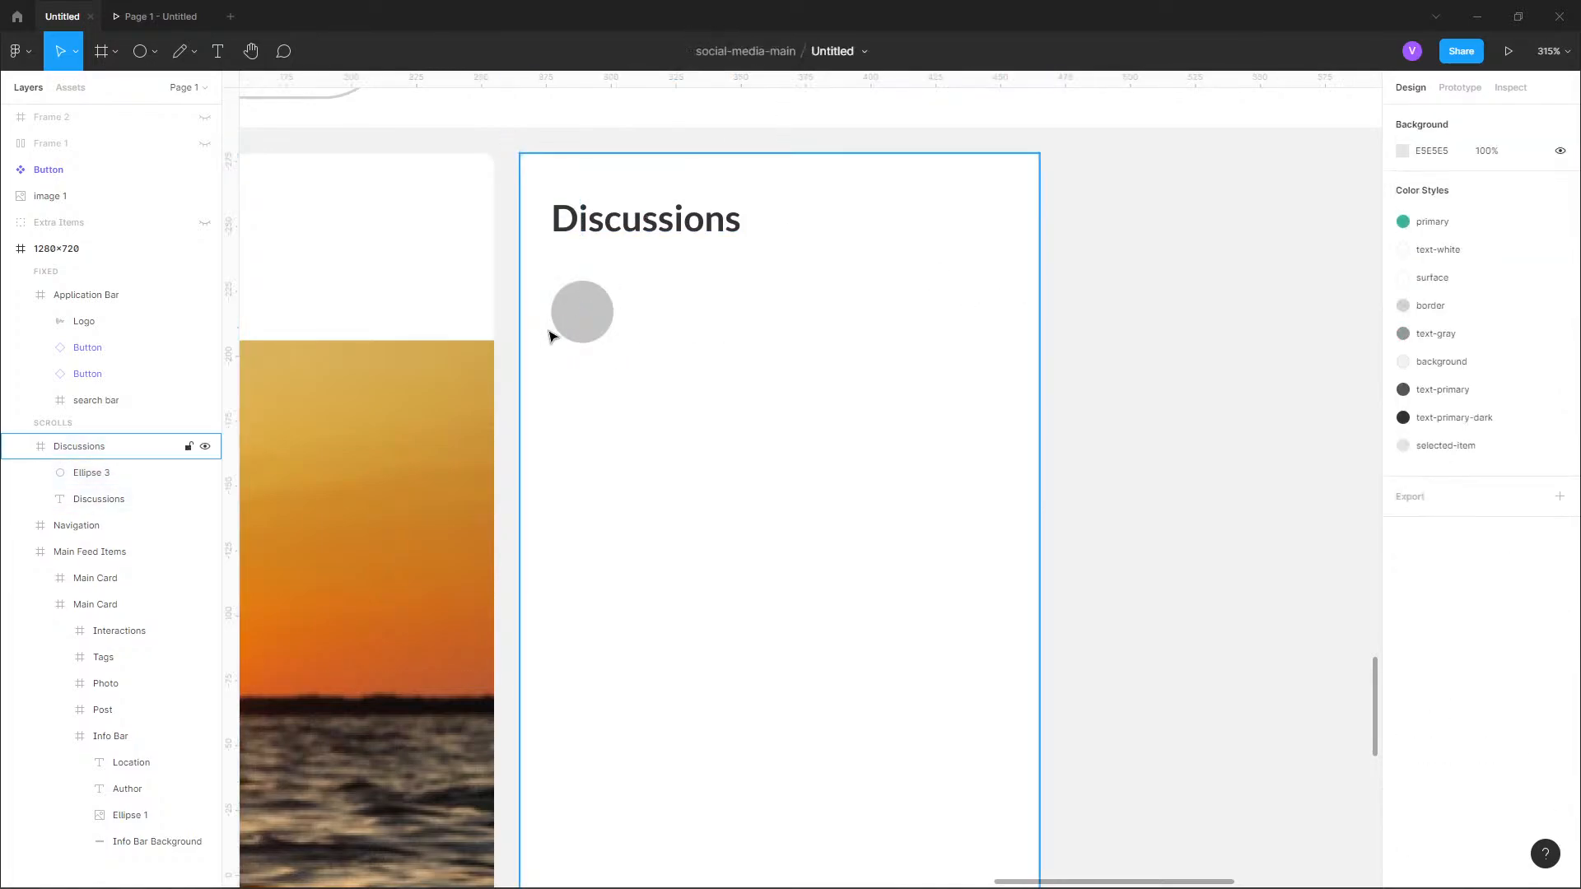
Fill the circle below the Discussions heading with a profile photo using the Avatars plugin.
left_click(580, 327)
left_click(580, 328)
left_click(27, 55)
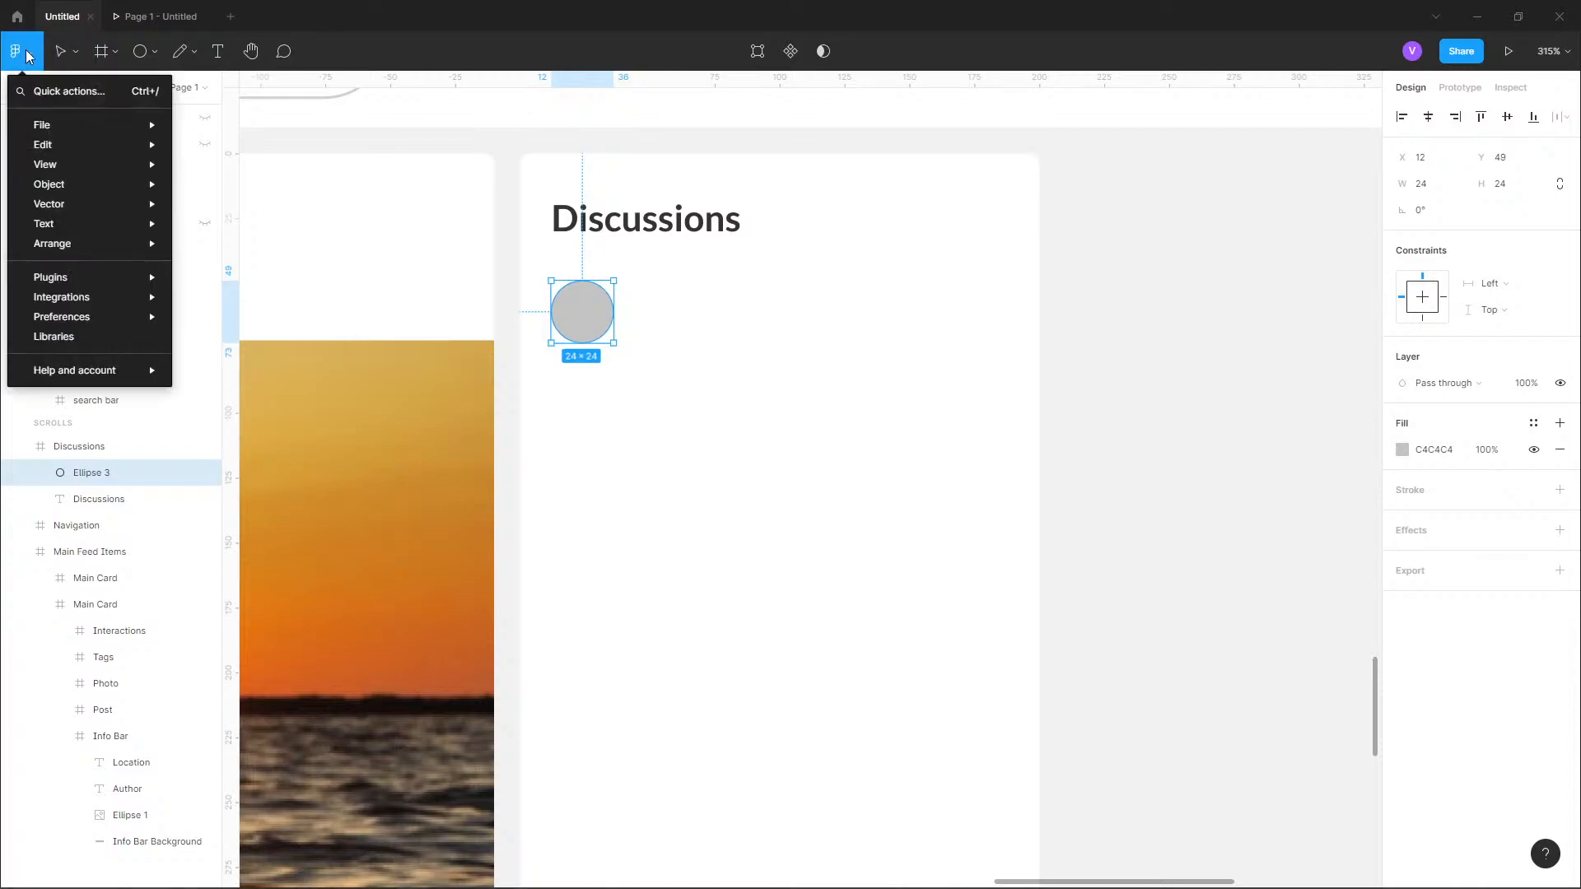
mouse_move(123, 277)
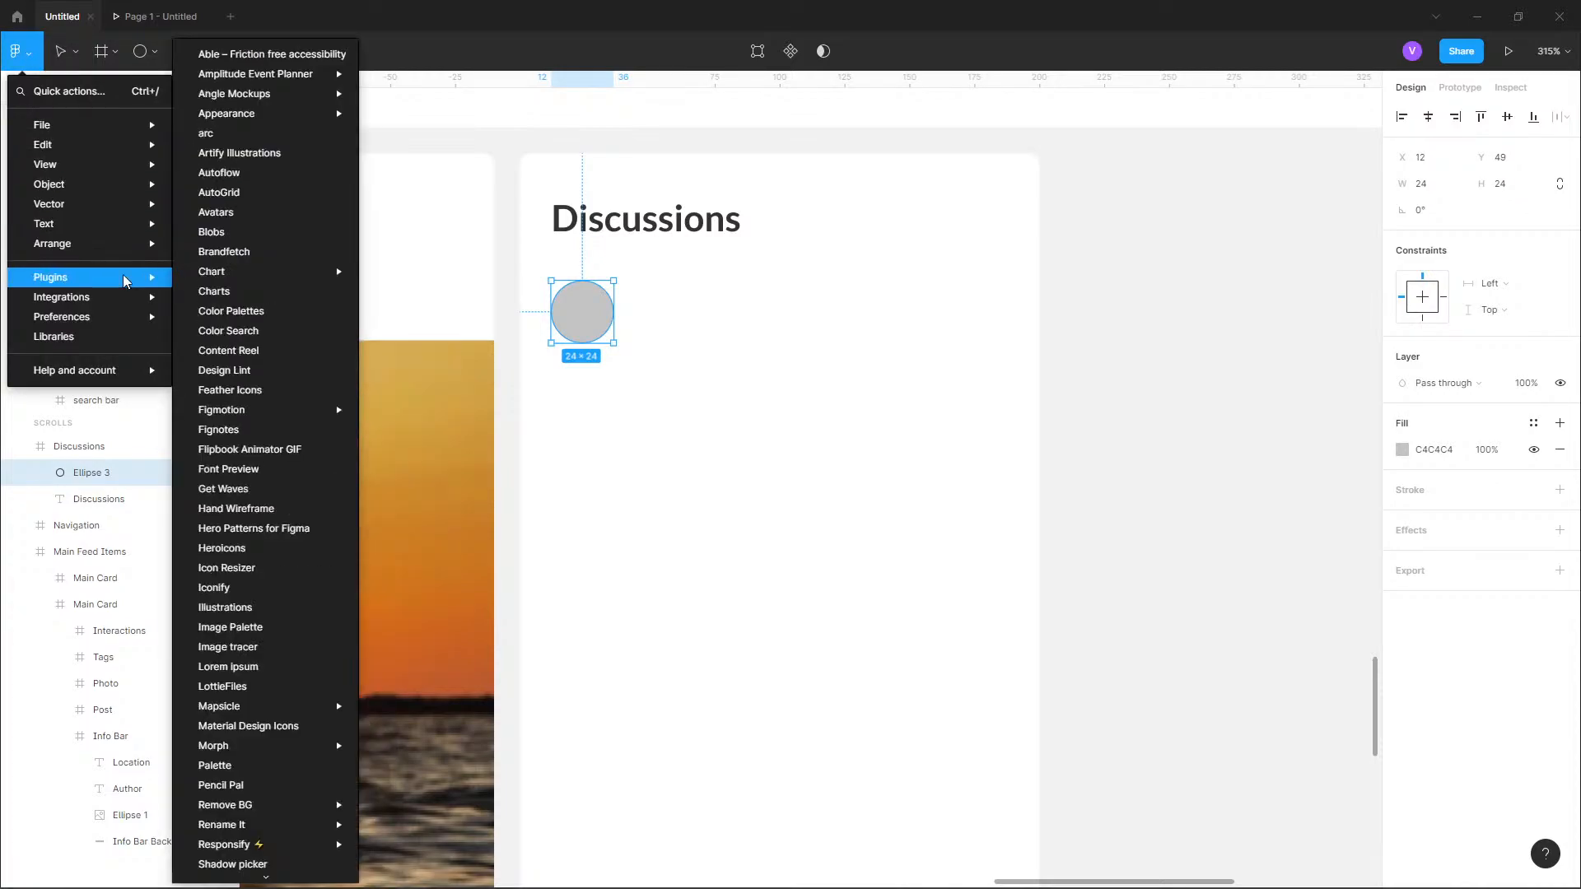
mouse_move(237, 276)
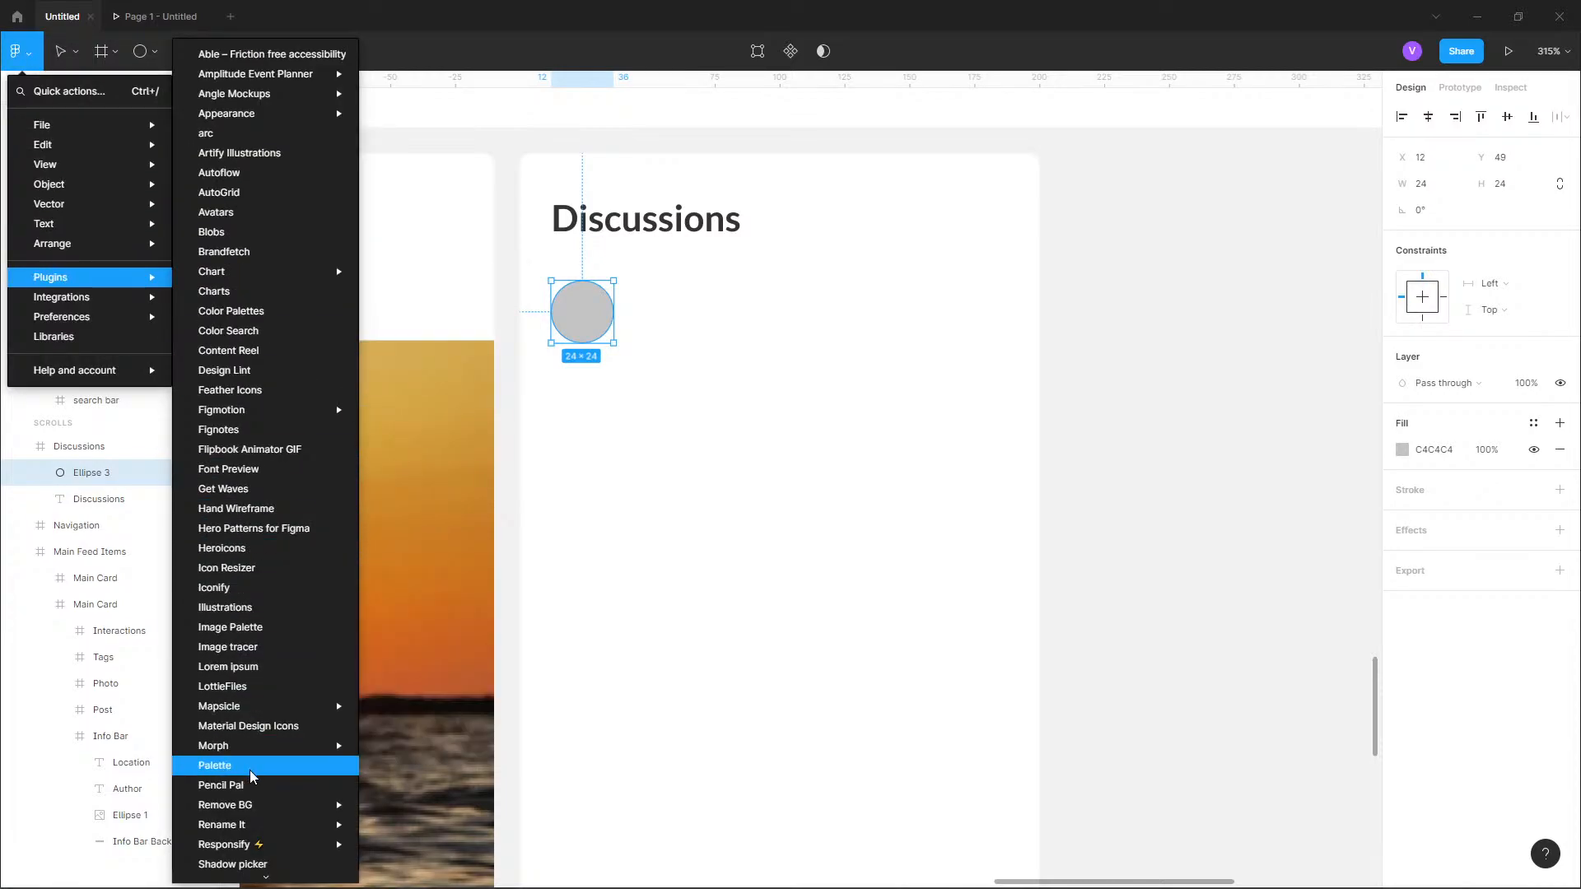
mouse_move(254, 827)
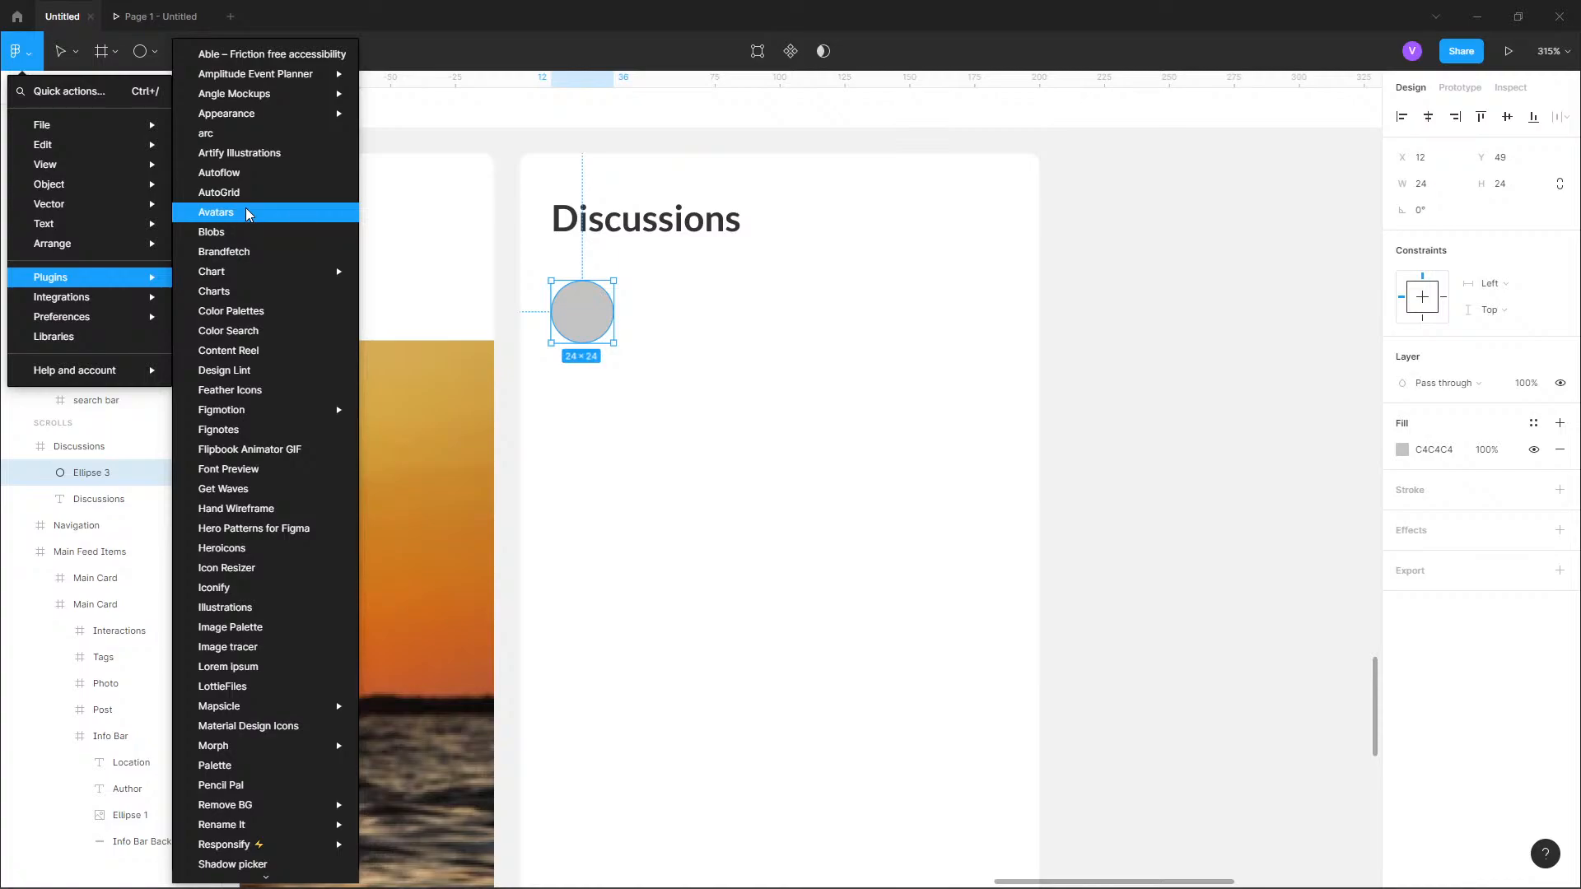
left_click(215, 212)
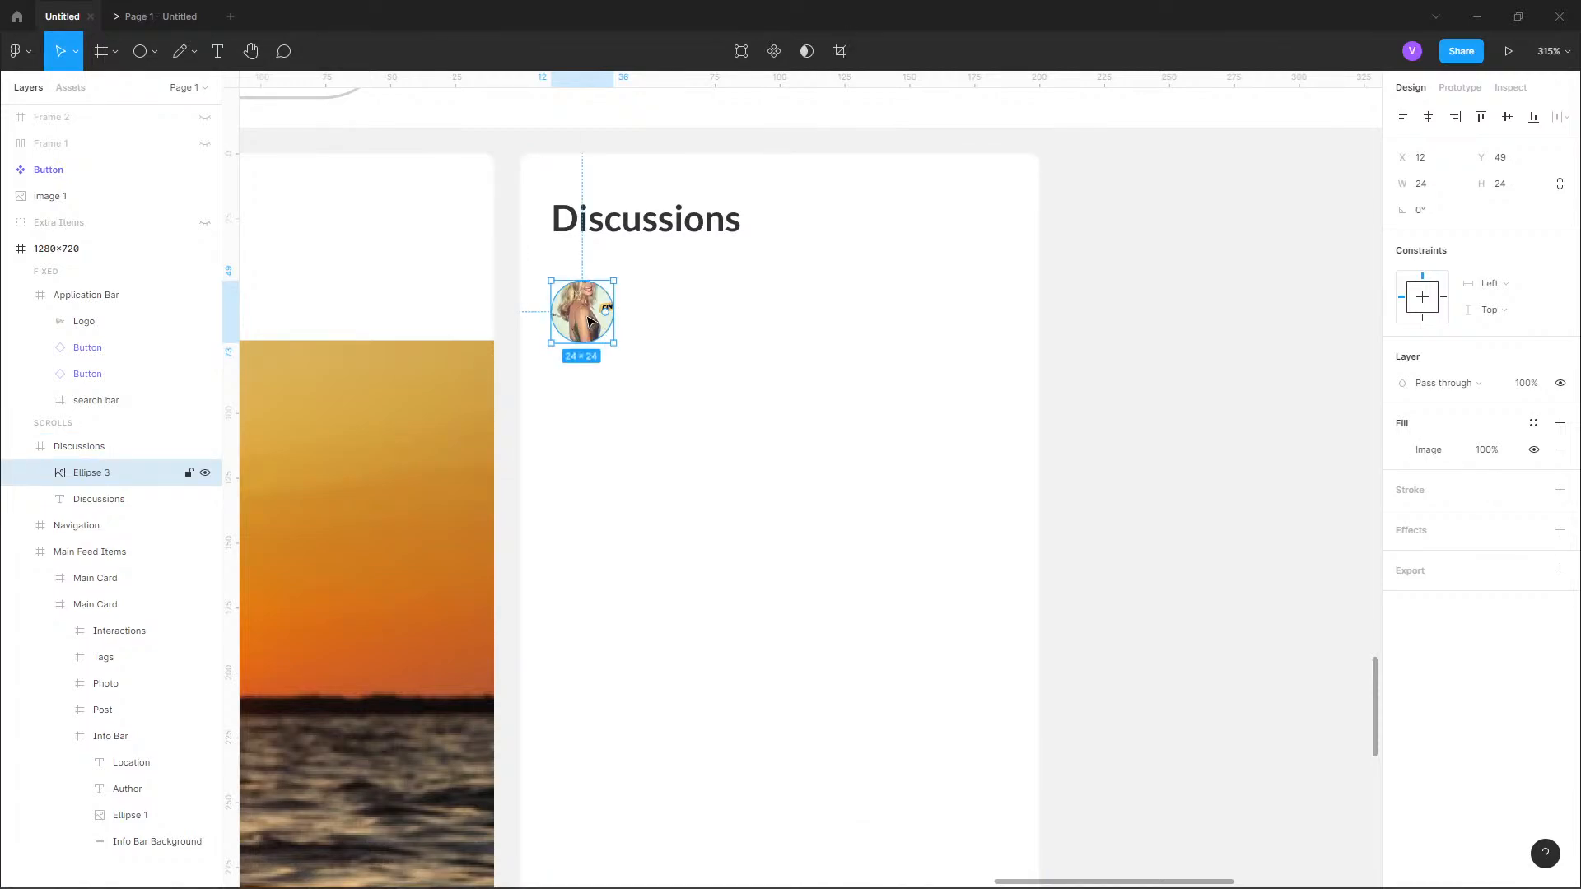
Add a sample first name as bold Lato text beside the avatar and set its font size to 12.
left_click(218, 51)
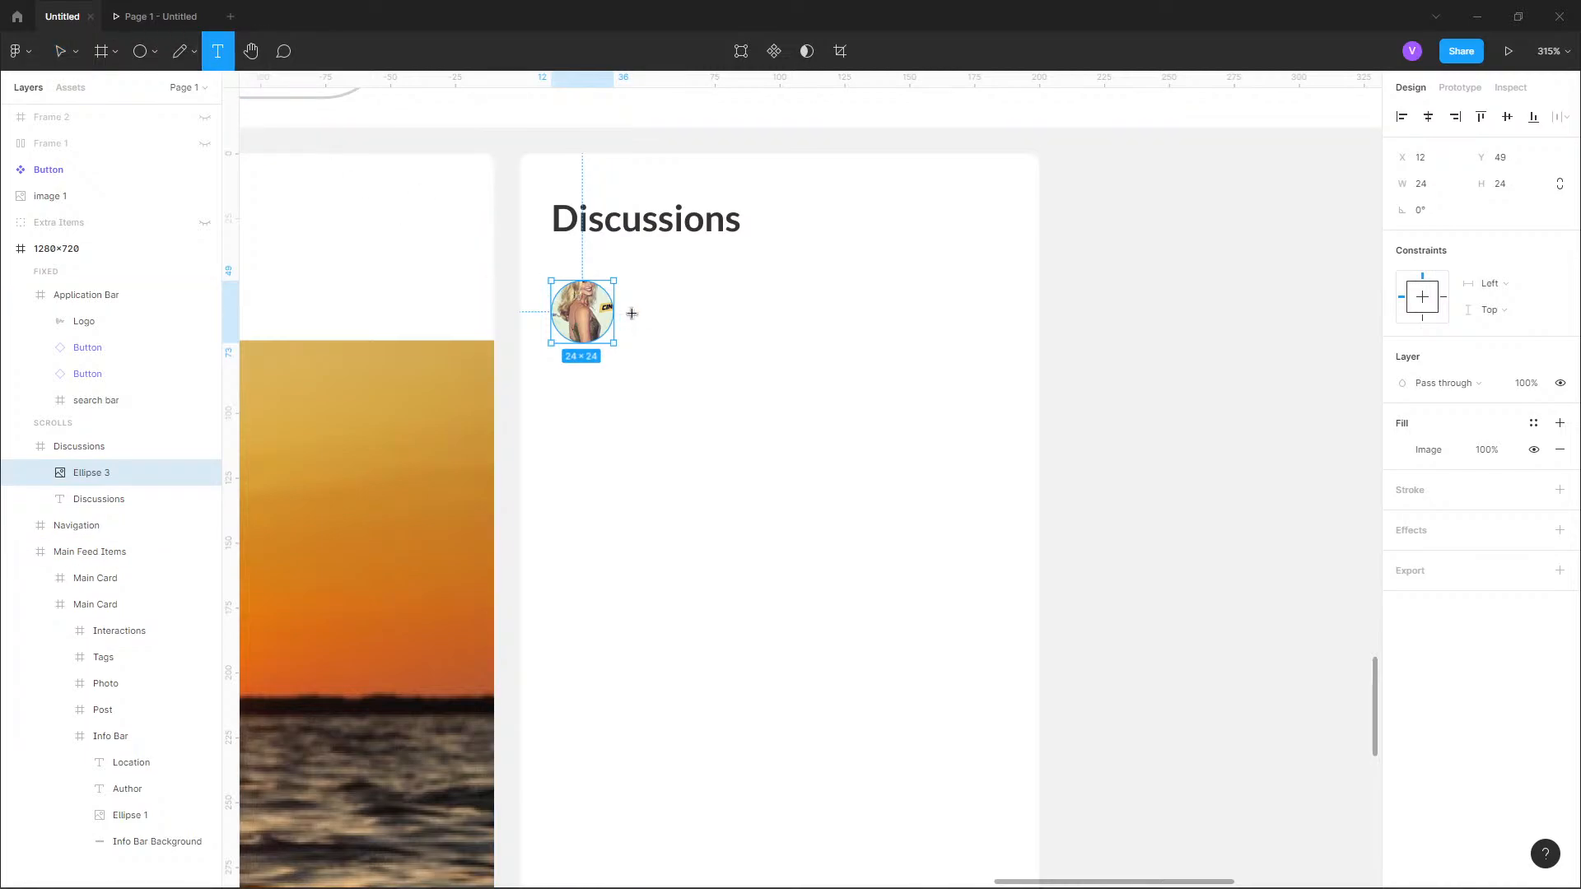
left_click(631, 313)
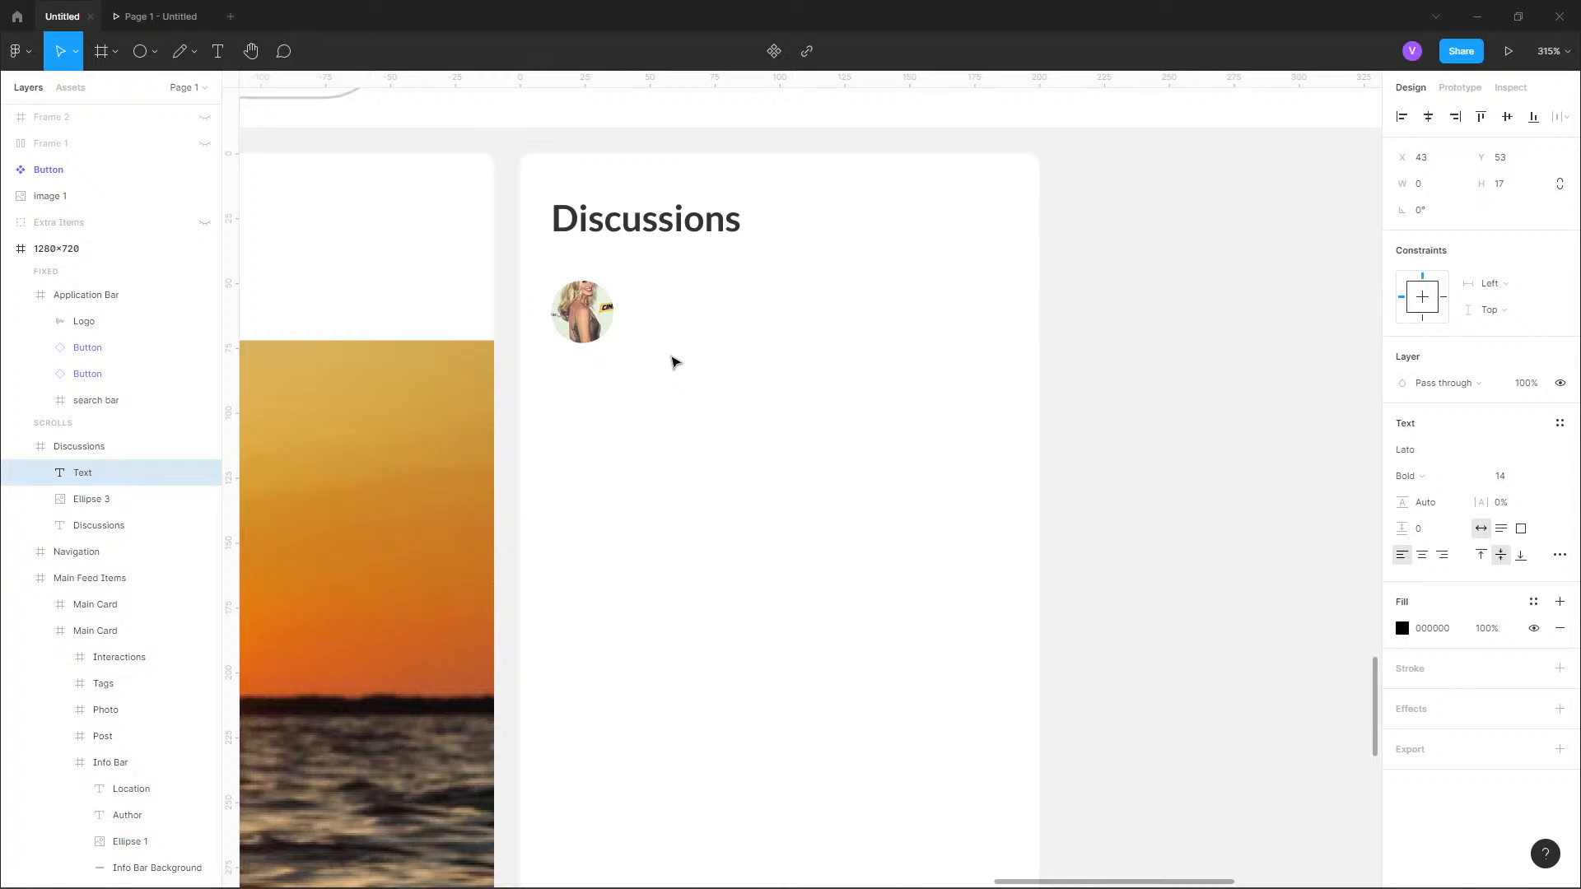
type("Maria")
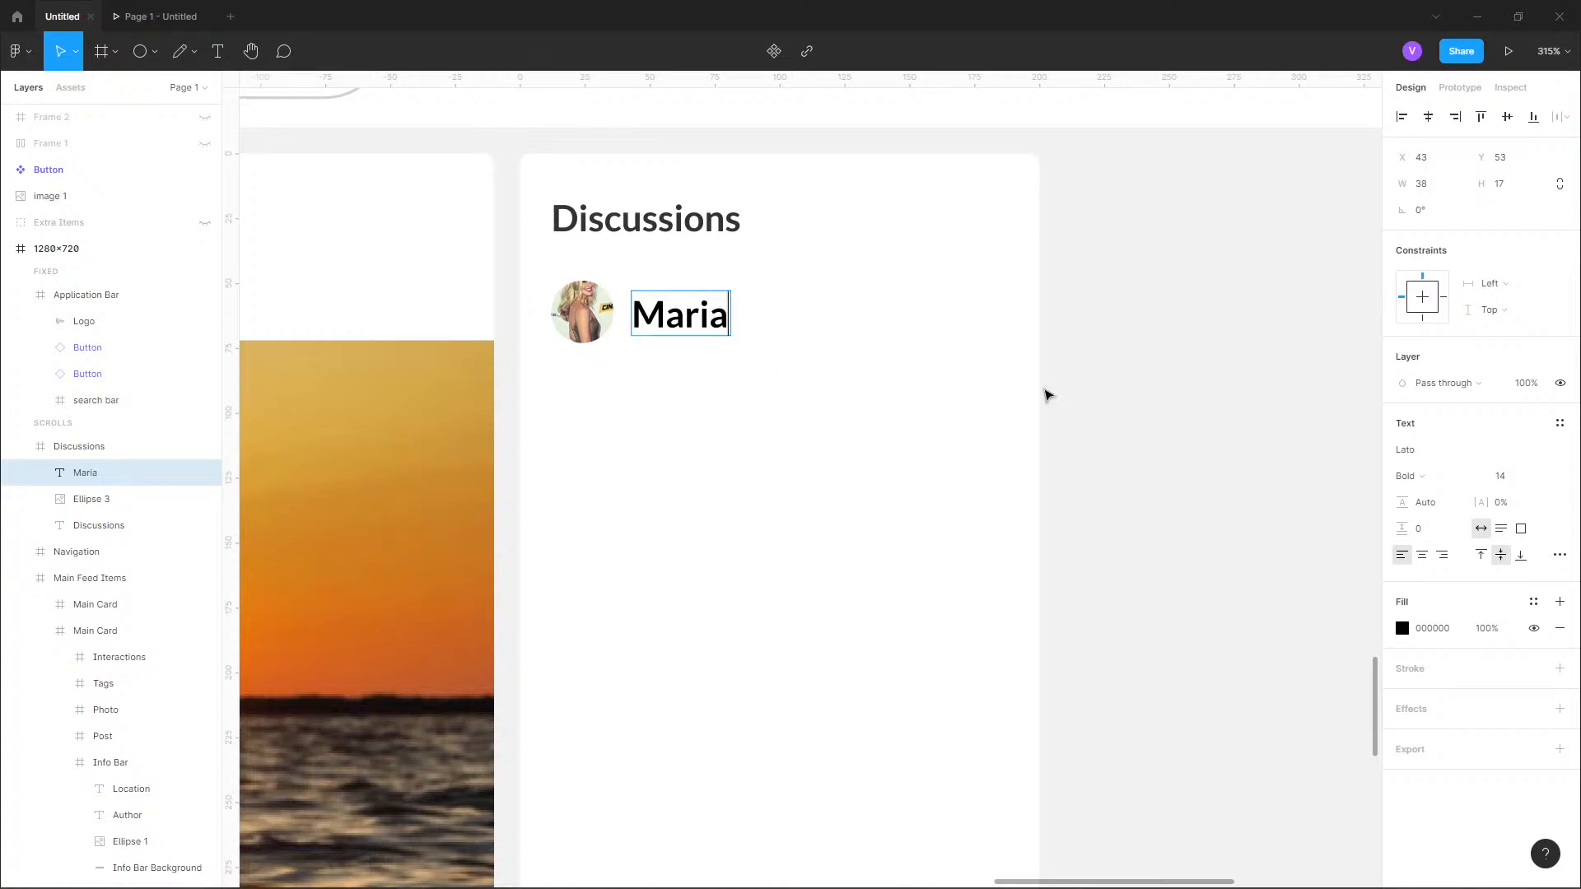
left_click(1541, 482)
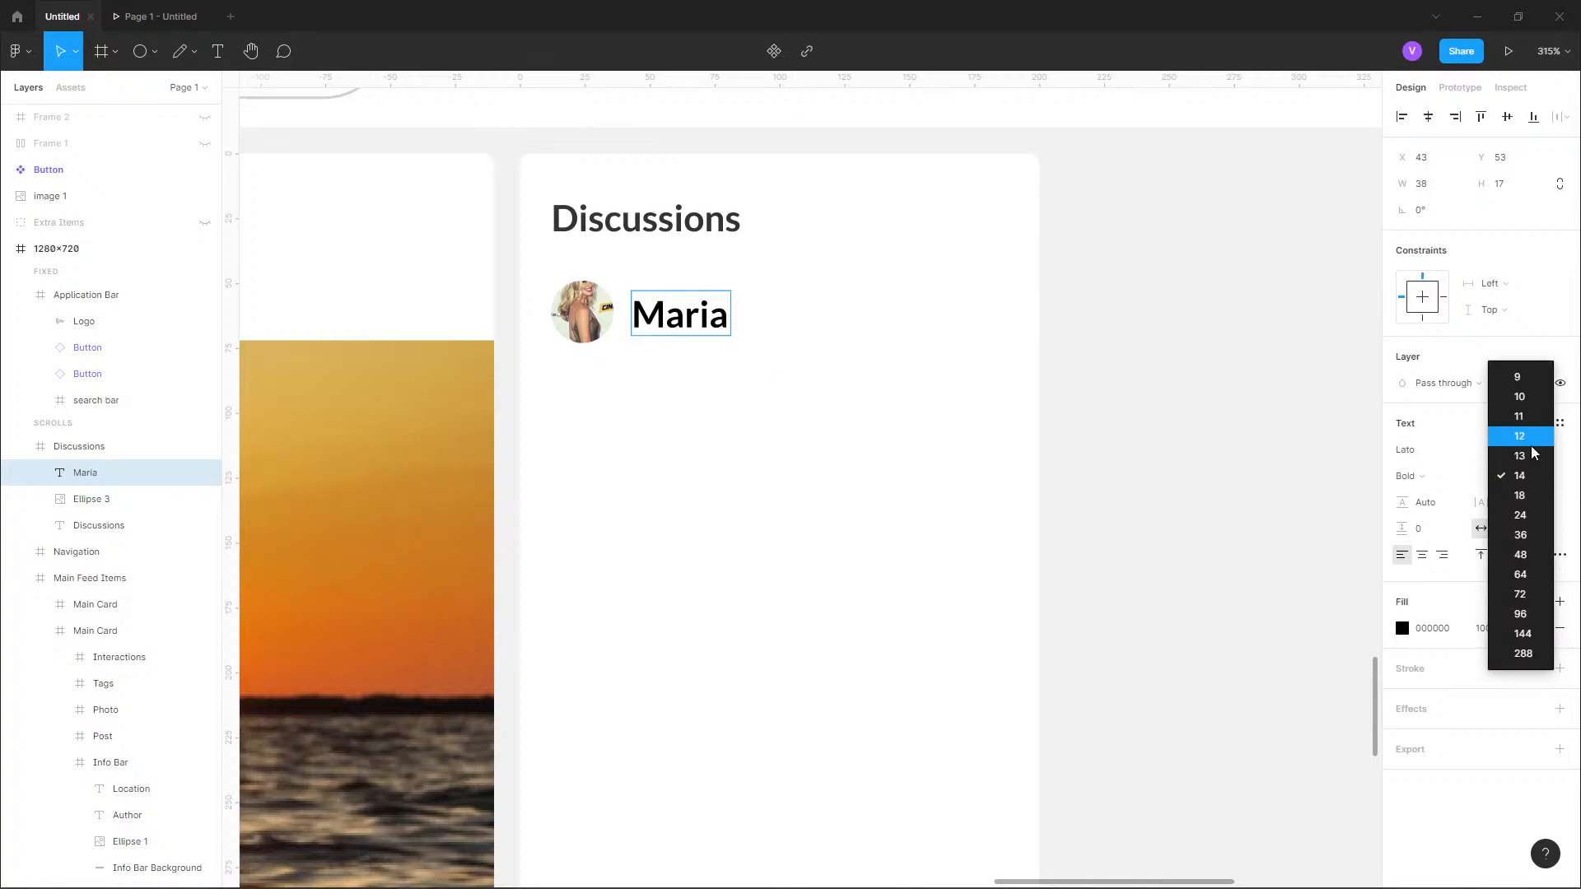
left_click(1531, 446)
key("ctrl+a")
left_click(1541, 479)
left_click(1536, 438)
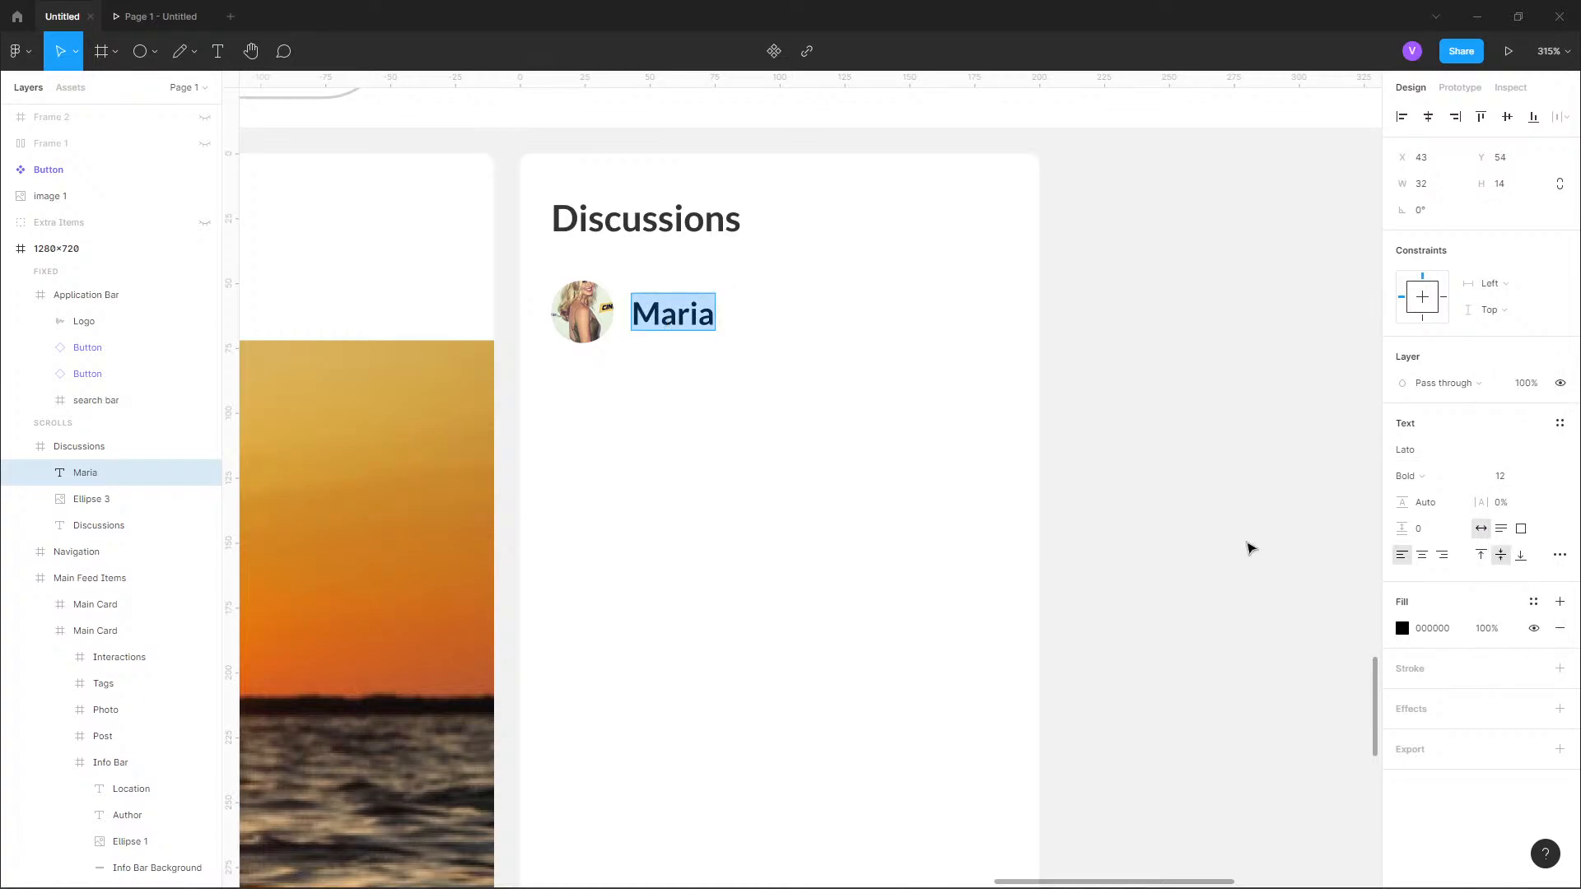
Apply the text-primary-dark color style to the name text beside the avatar.
left_click(1533, 602)
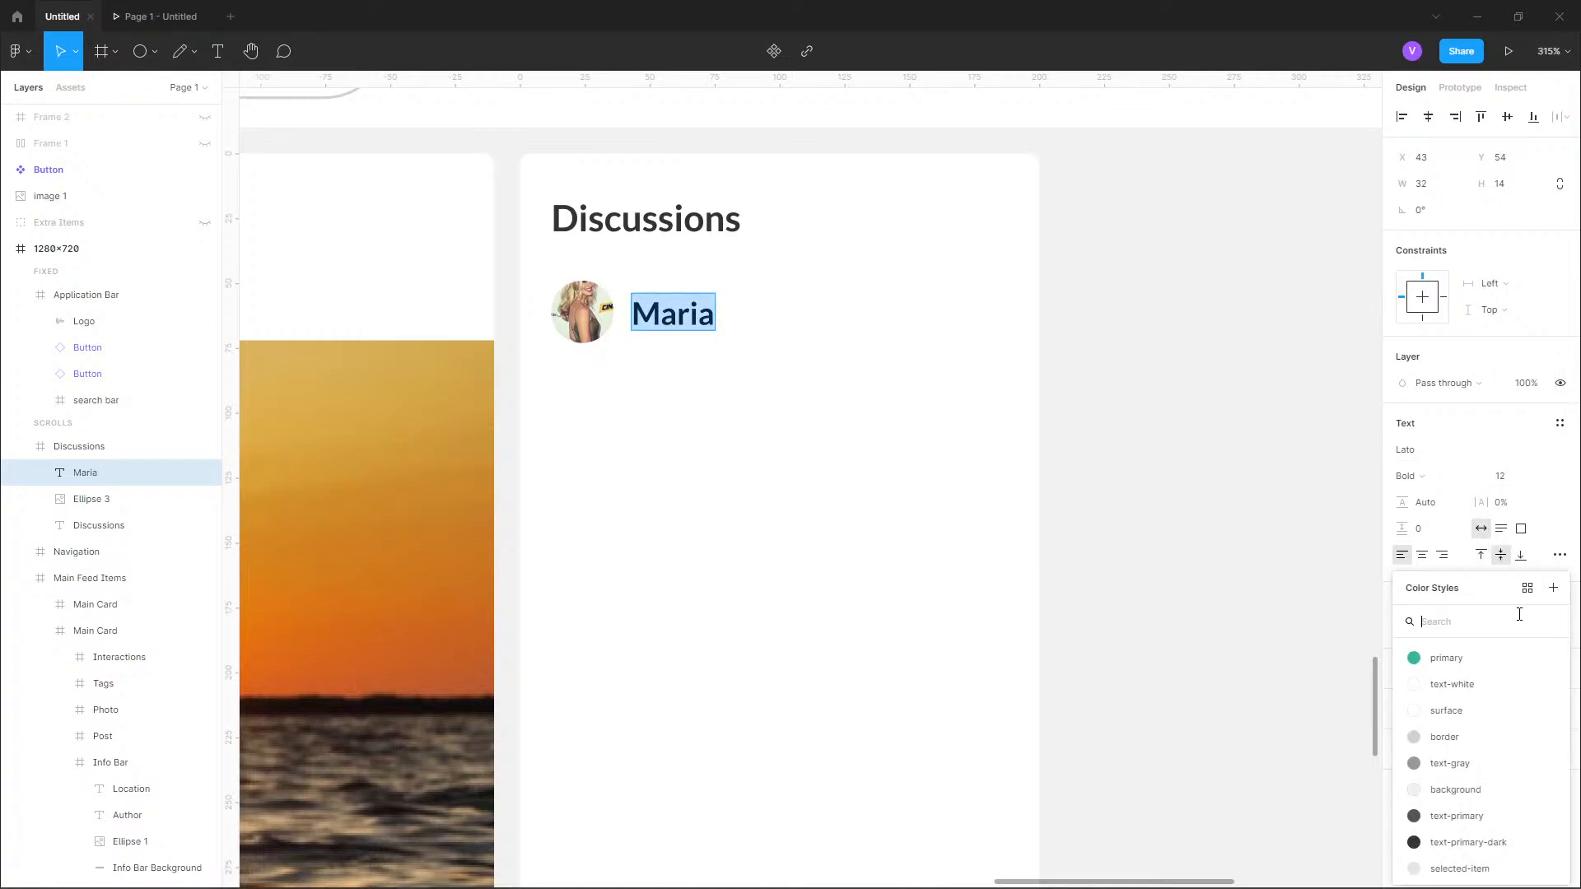
left_click(1456, 816)
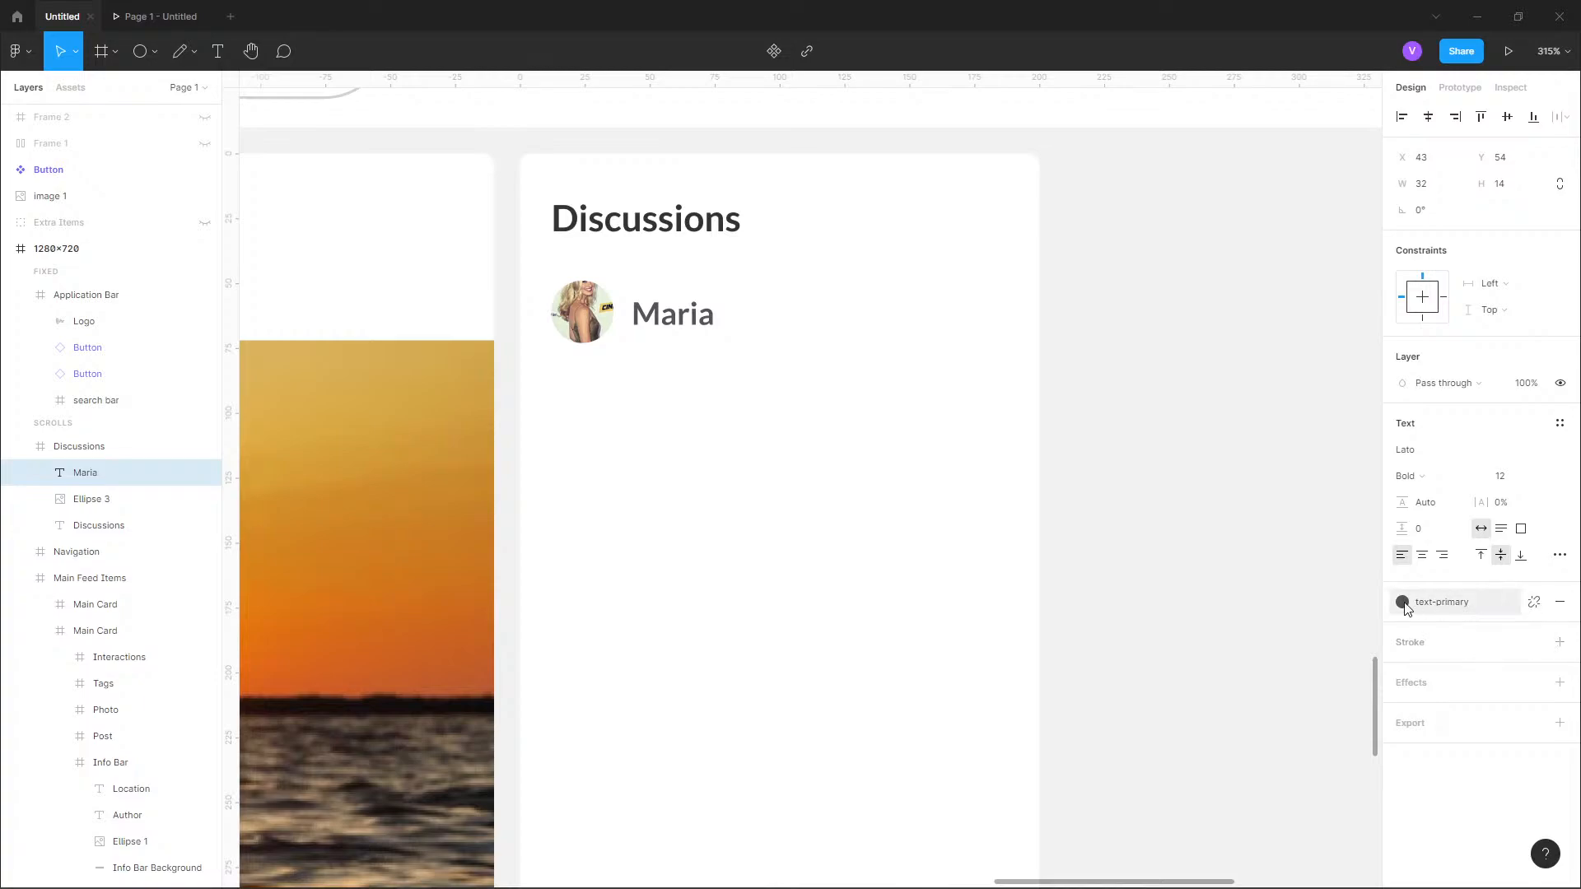
left_click(1437, 597)
left_click(1495, 826)
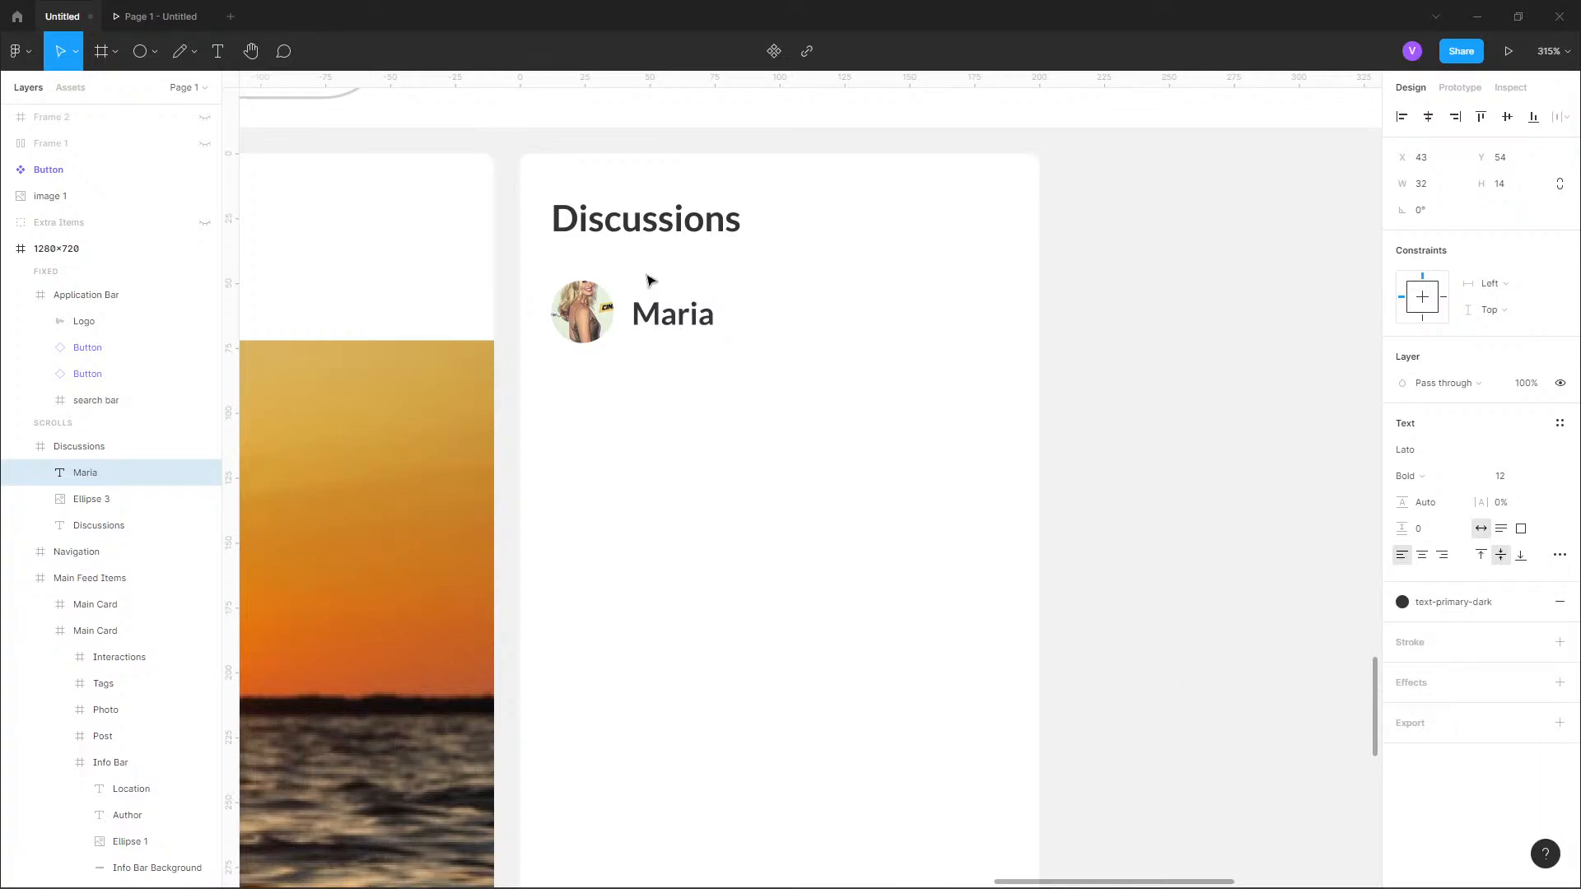
double_click(638, 311)
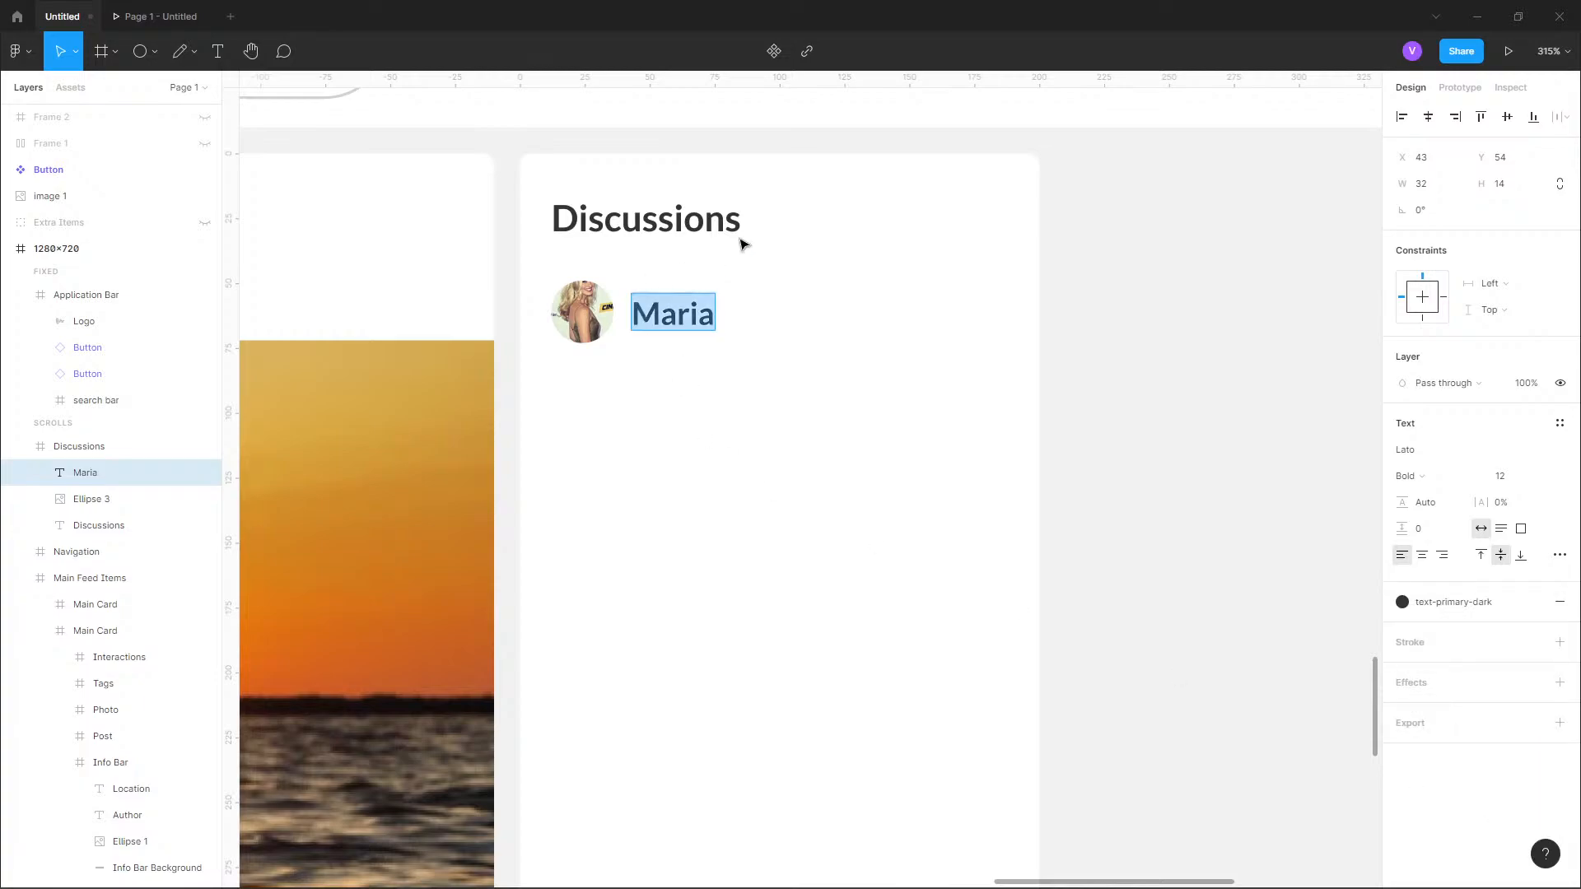
Add a "2h ago" text directly below the name, at X 43, Y 64.
left_click(218, 51)
left_click(635, 334)
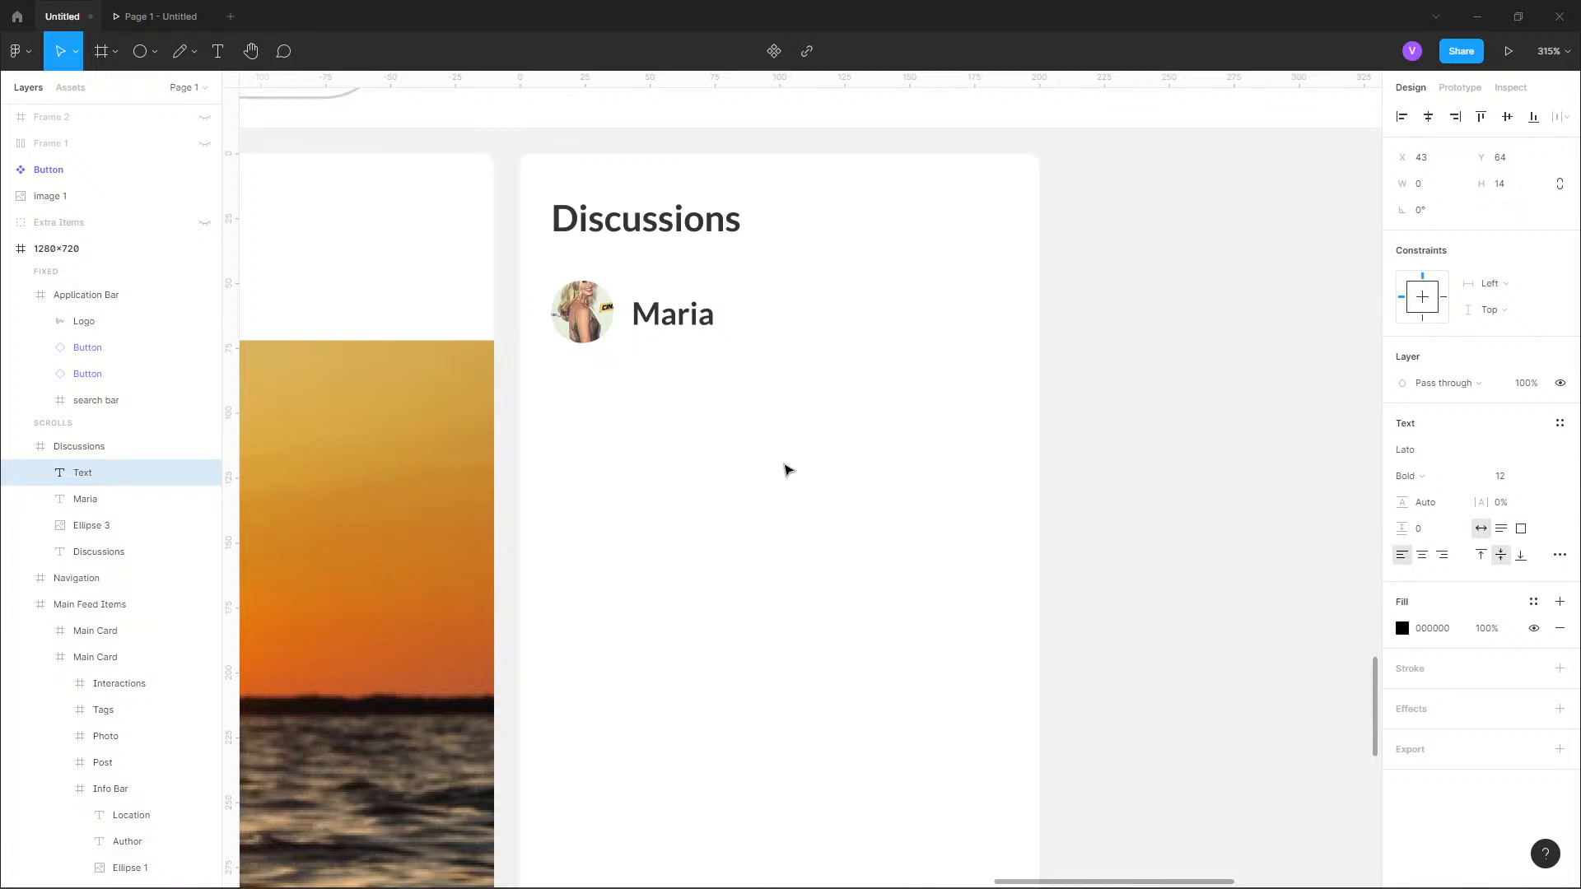
type("2h ago")
Set the "2h ago" text to font size 10 and apply the text-gray color style.
key("ctrl+a")
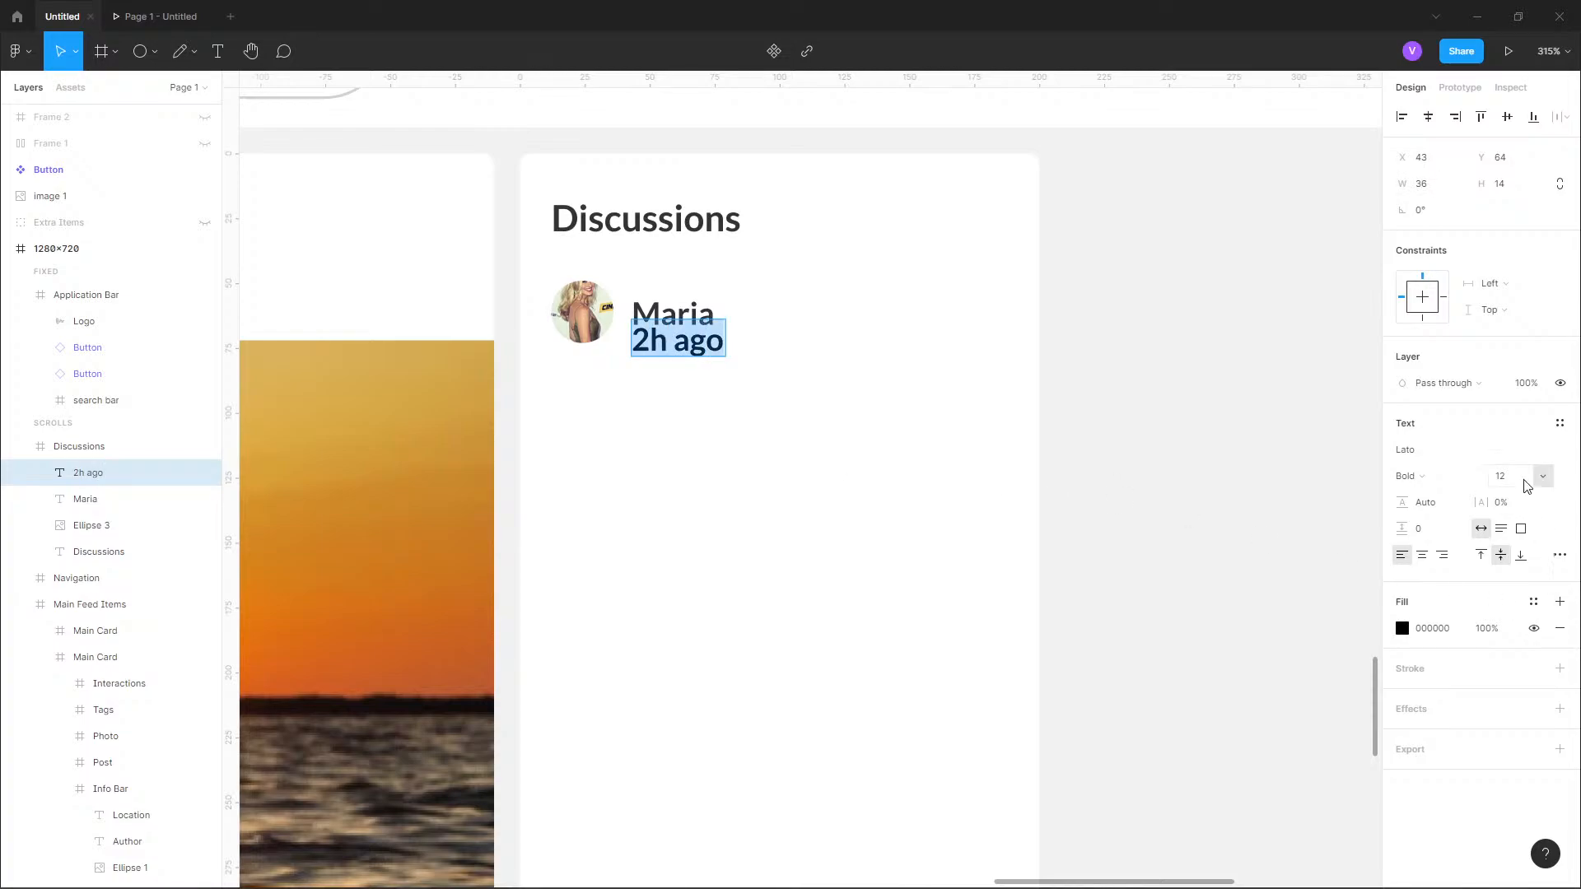
left_click(1549, 476)
left_click(1528, 437)
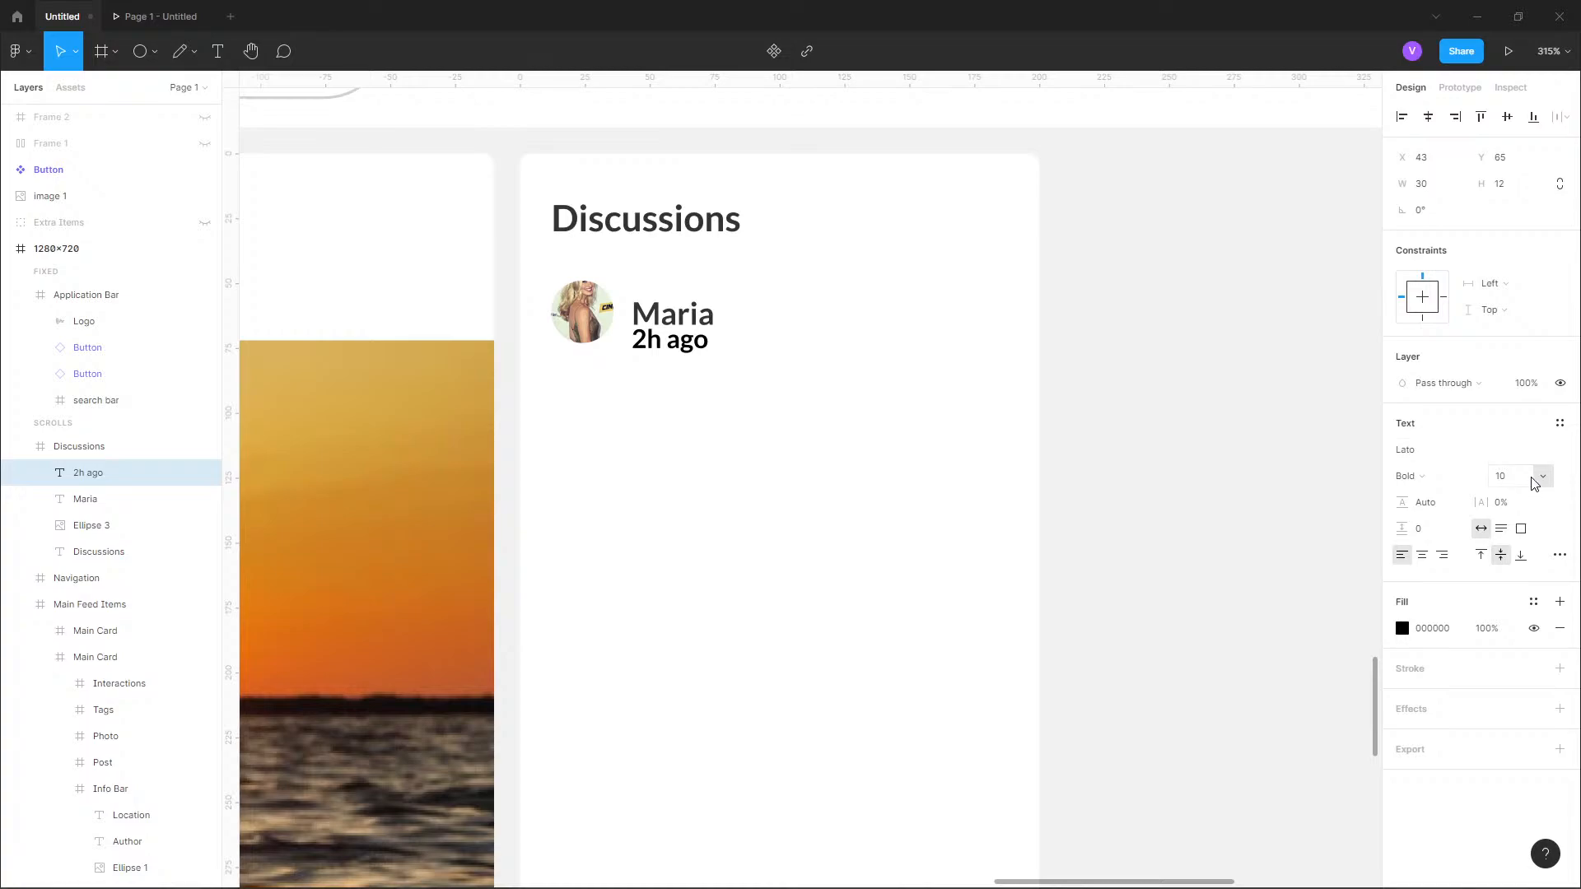
left_click(1409, 635)
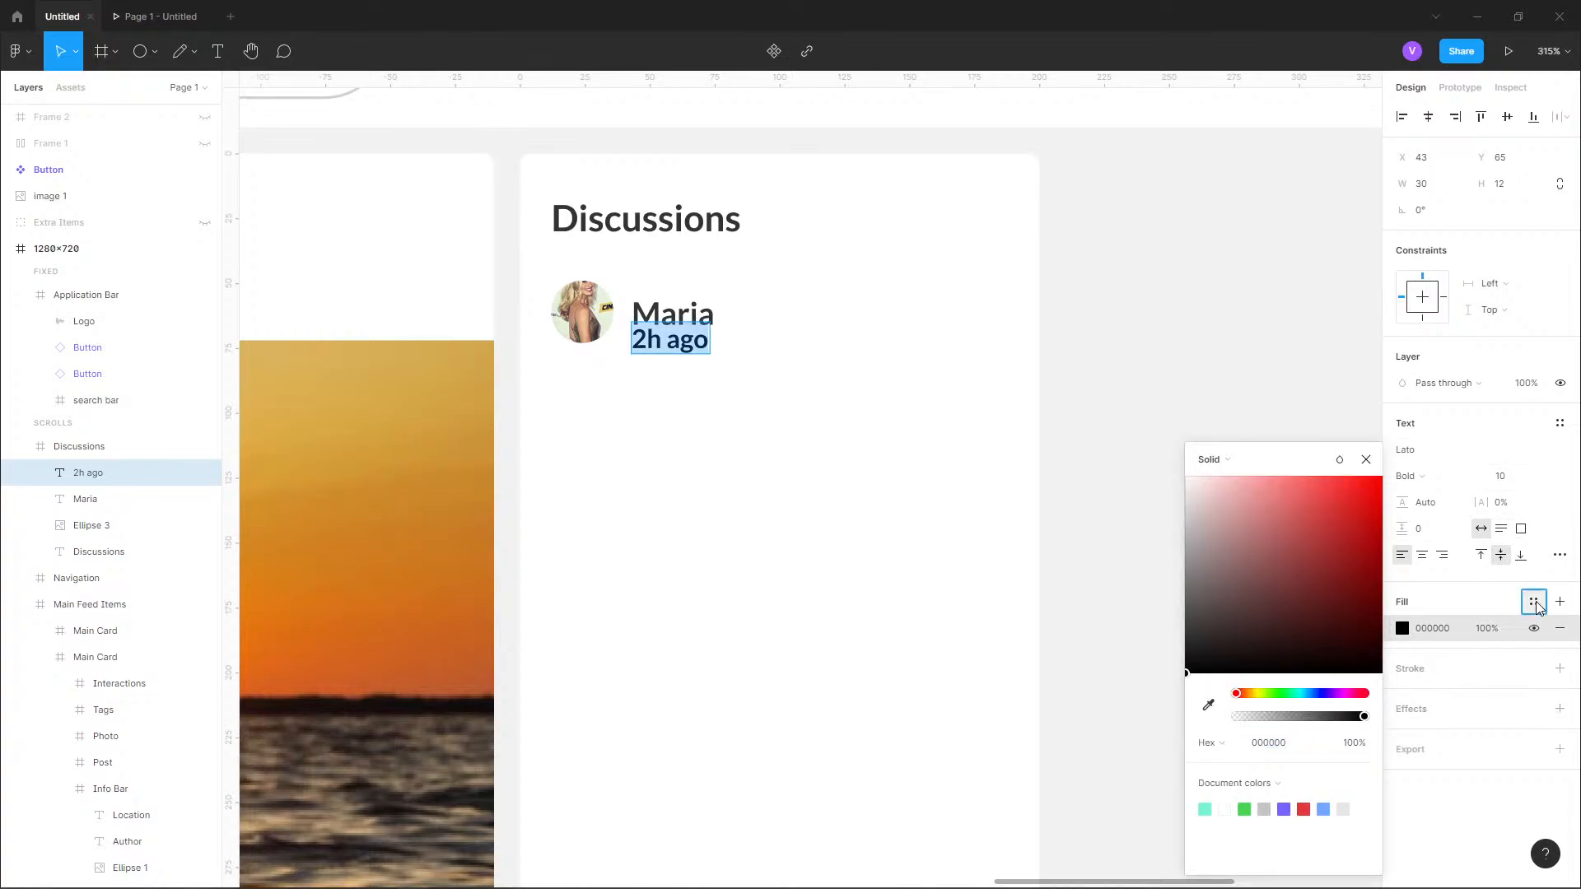
left_click(1533, 602)
left_click(1449, 763)
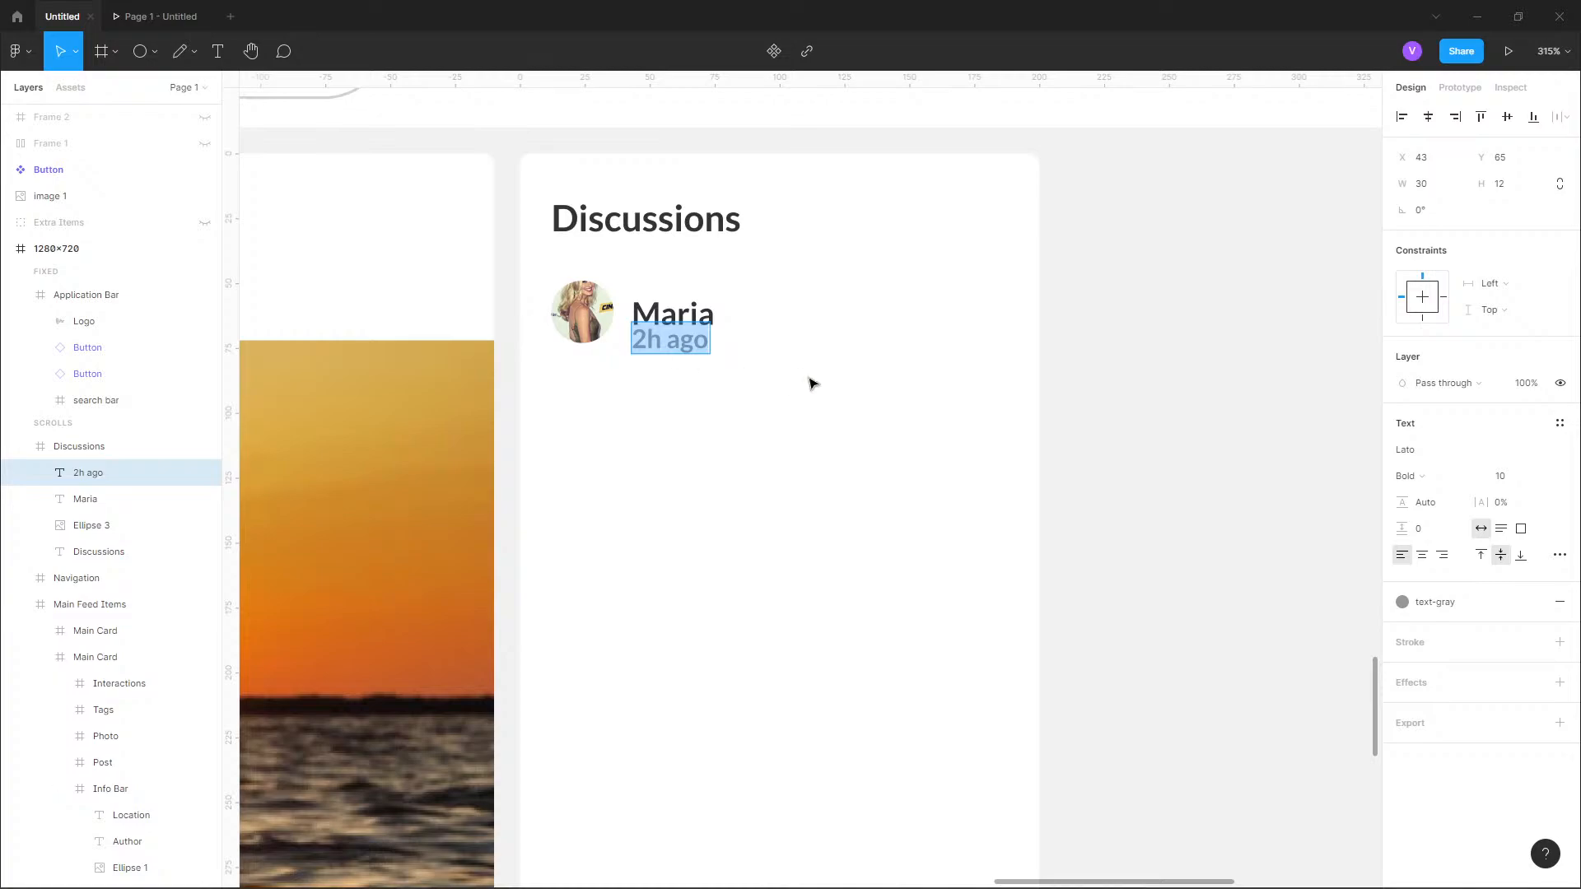
Nudge the name text up by 4 px and move the "2h ago" text to Y 64.
left_click(690, 321)
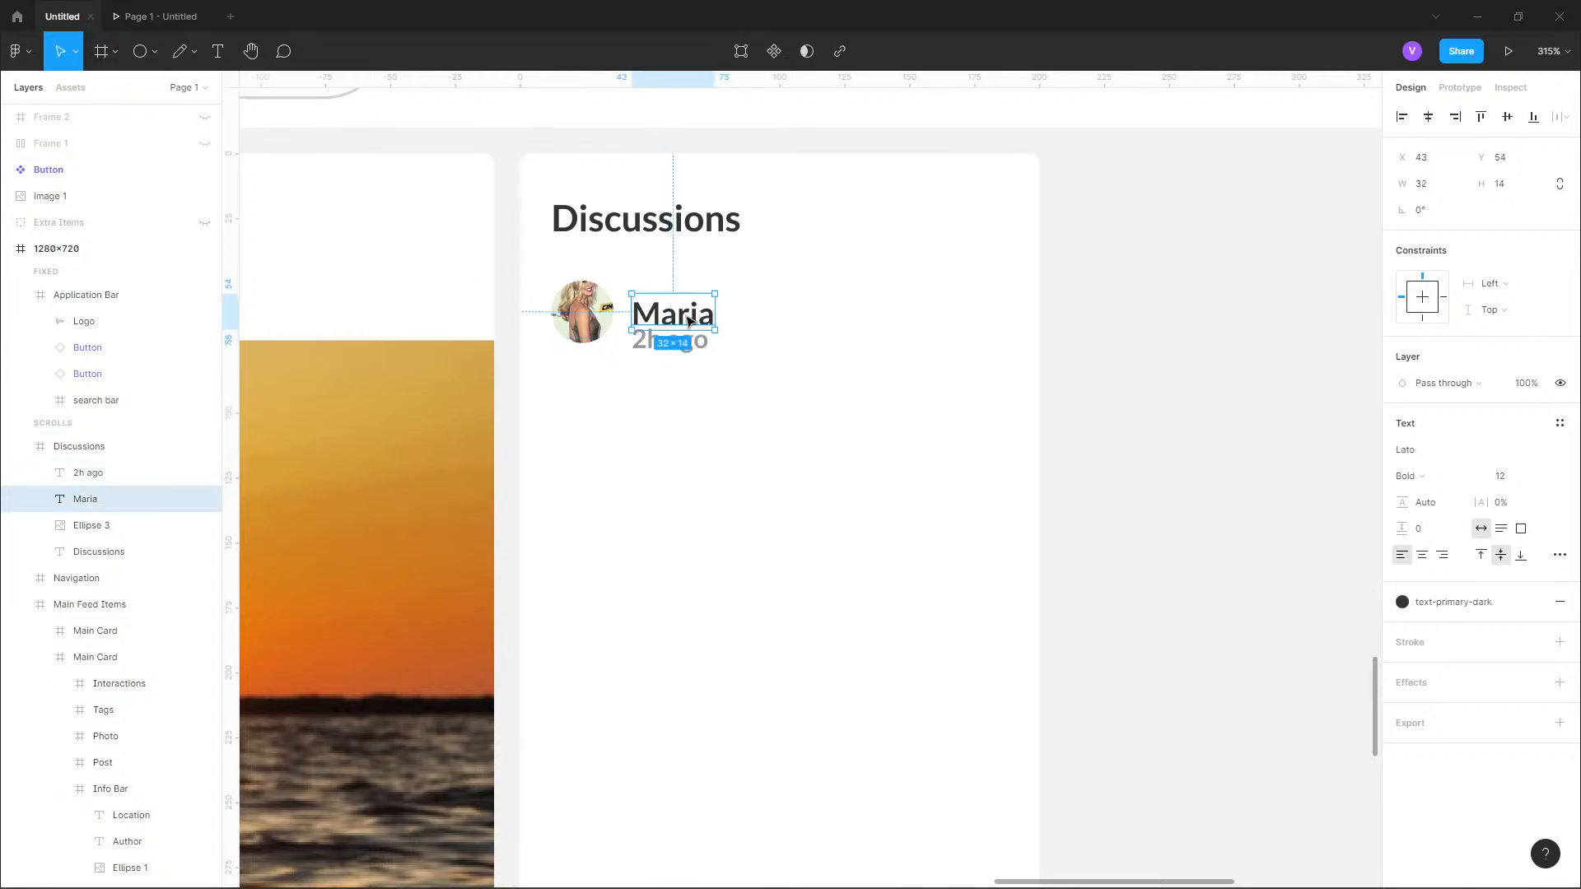
key("Up")
key("Up")
key("Up")
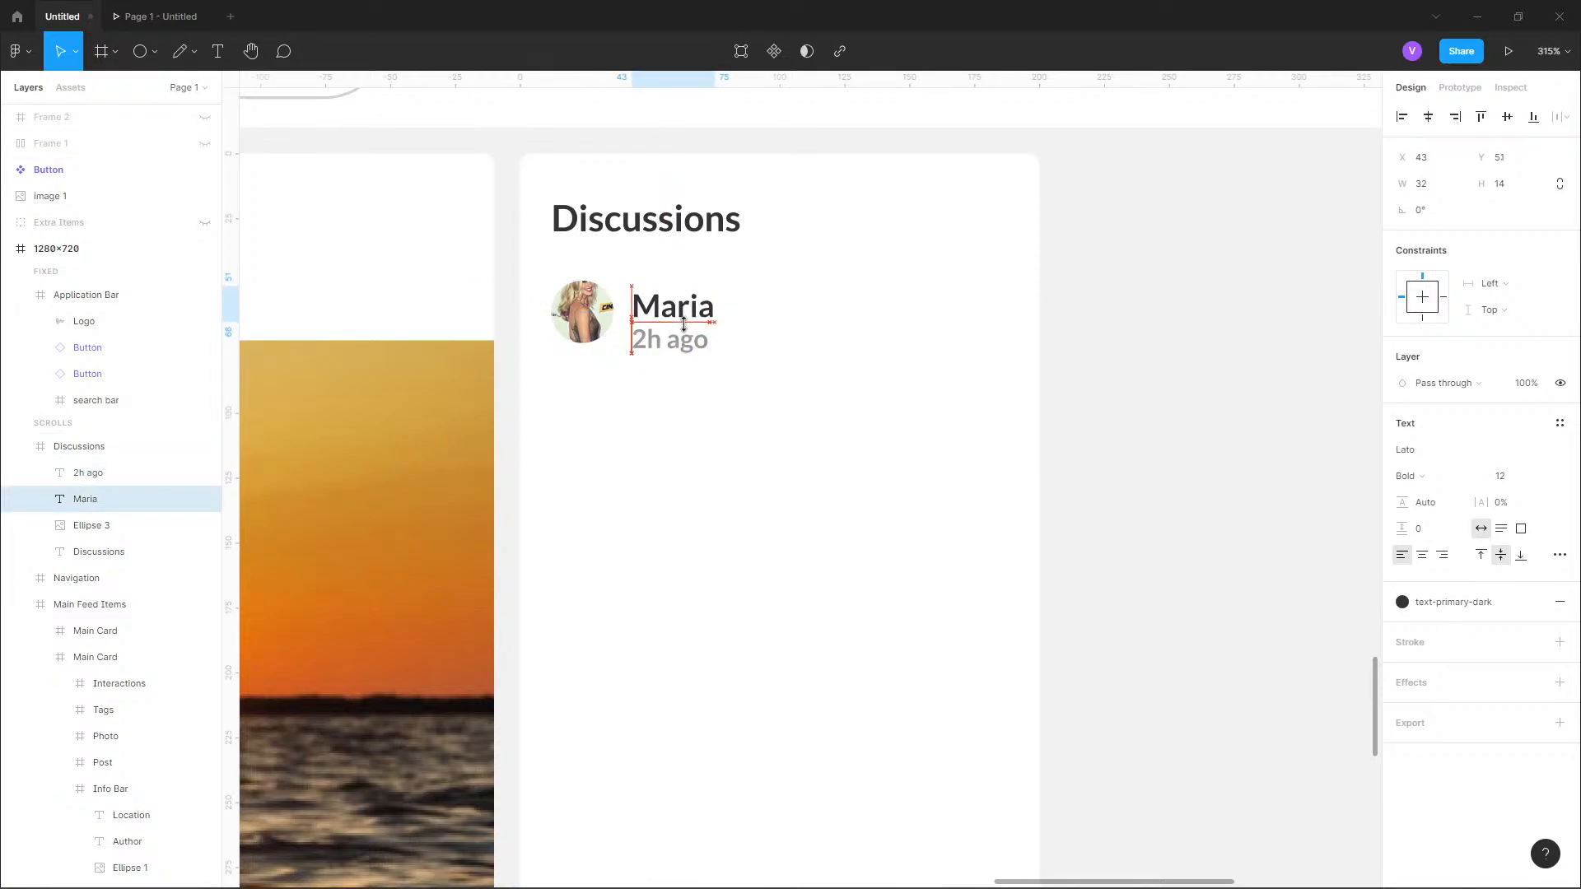
key("Up")
left_click(688, 339)
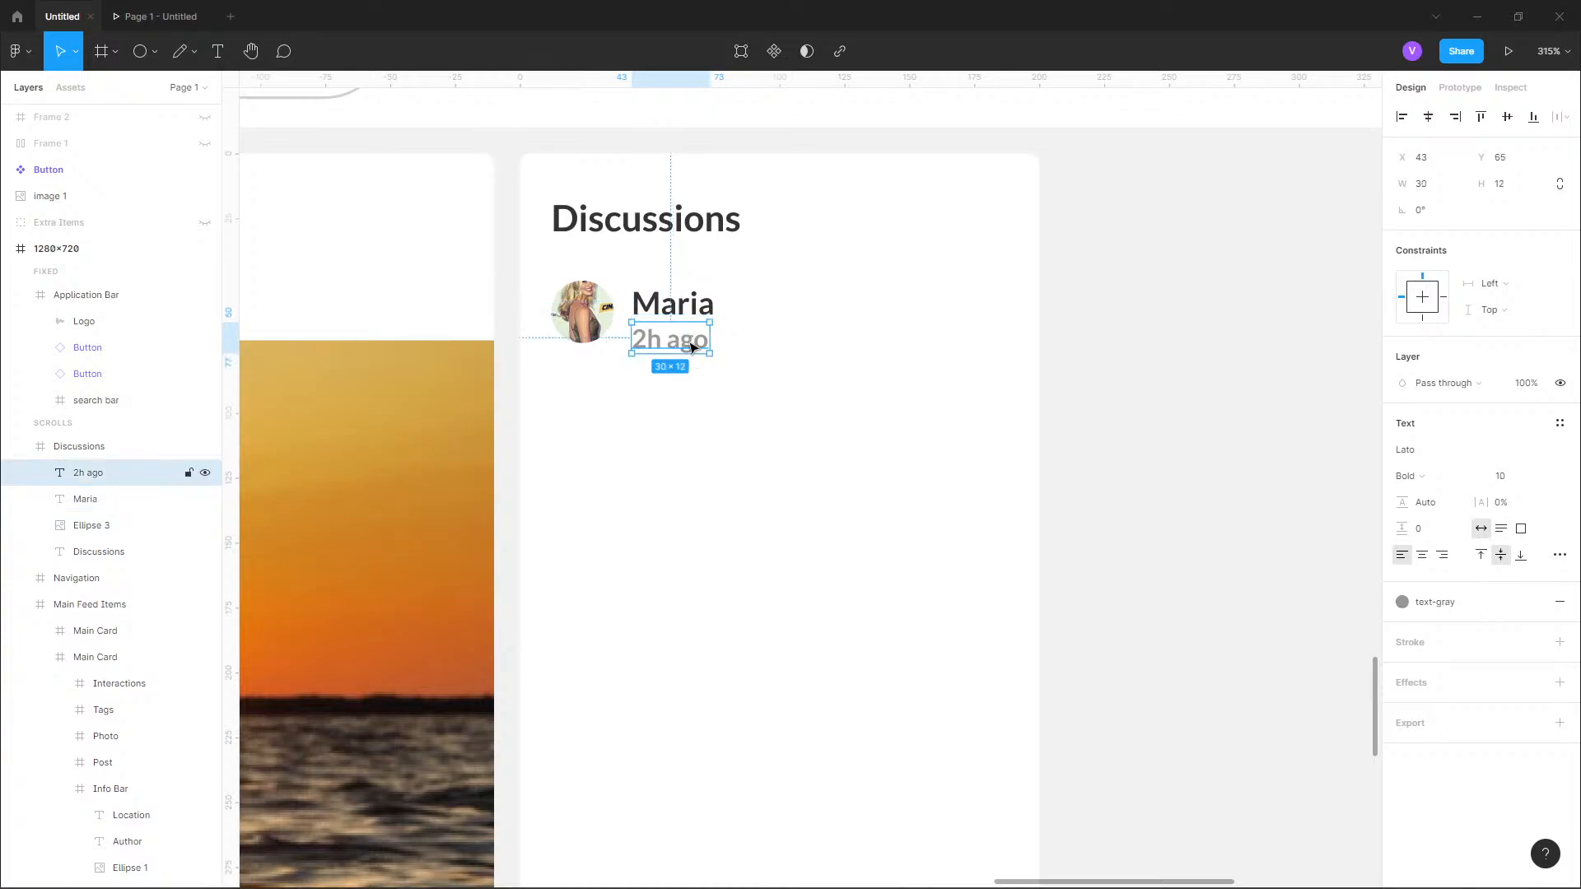
left_click(692, 314)
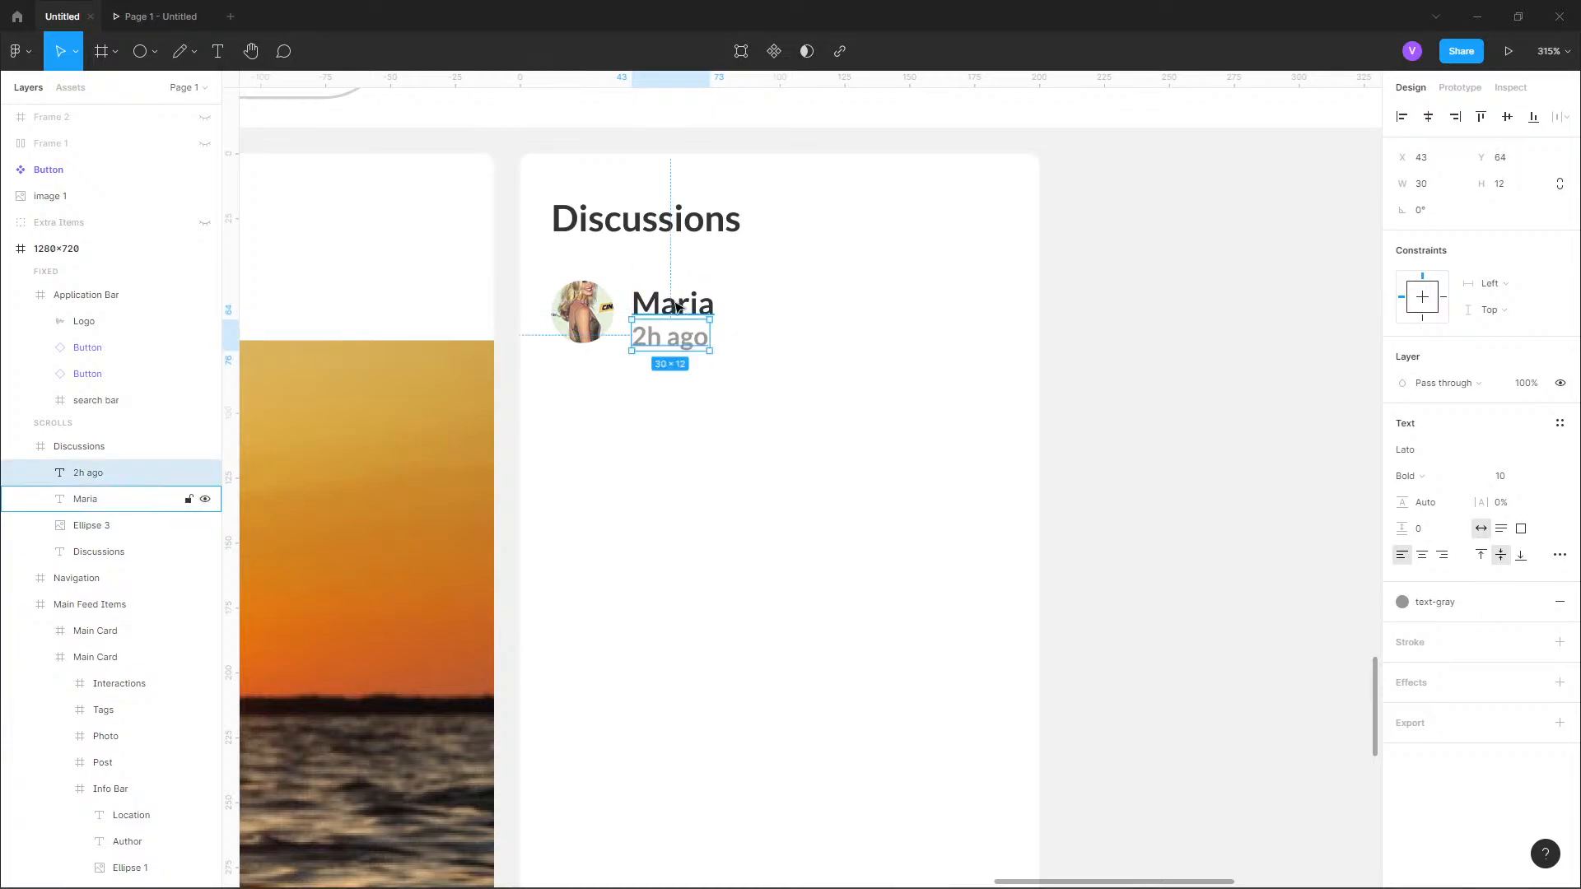
Nudge the name and "2h ago" texts together up by 2 px, to Y 48 and Y 62.
left_click(704, 341)
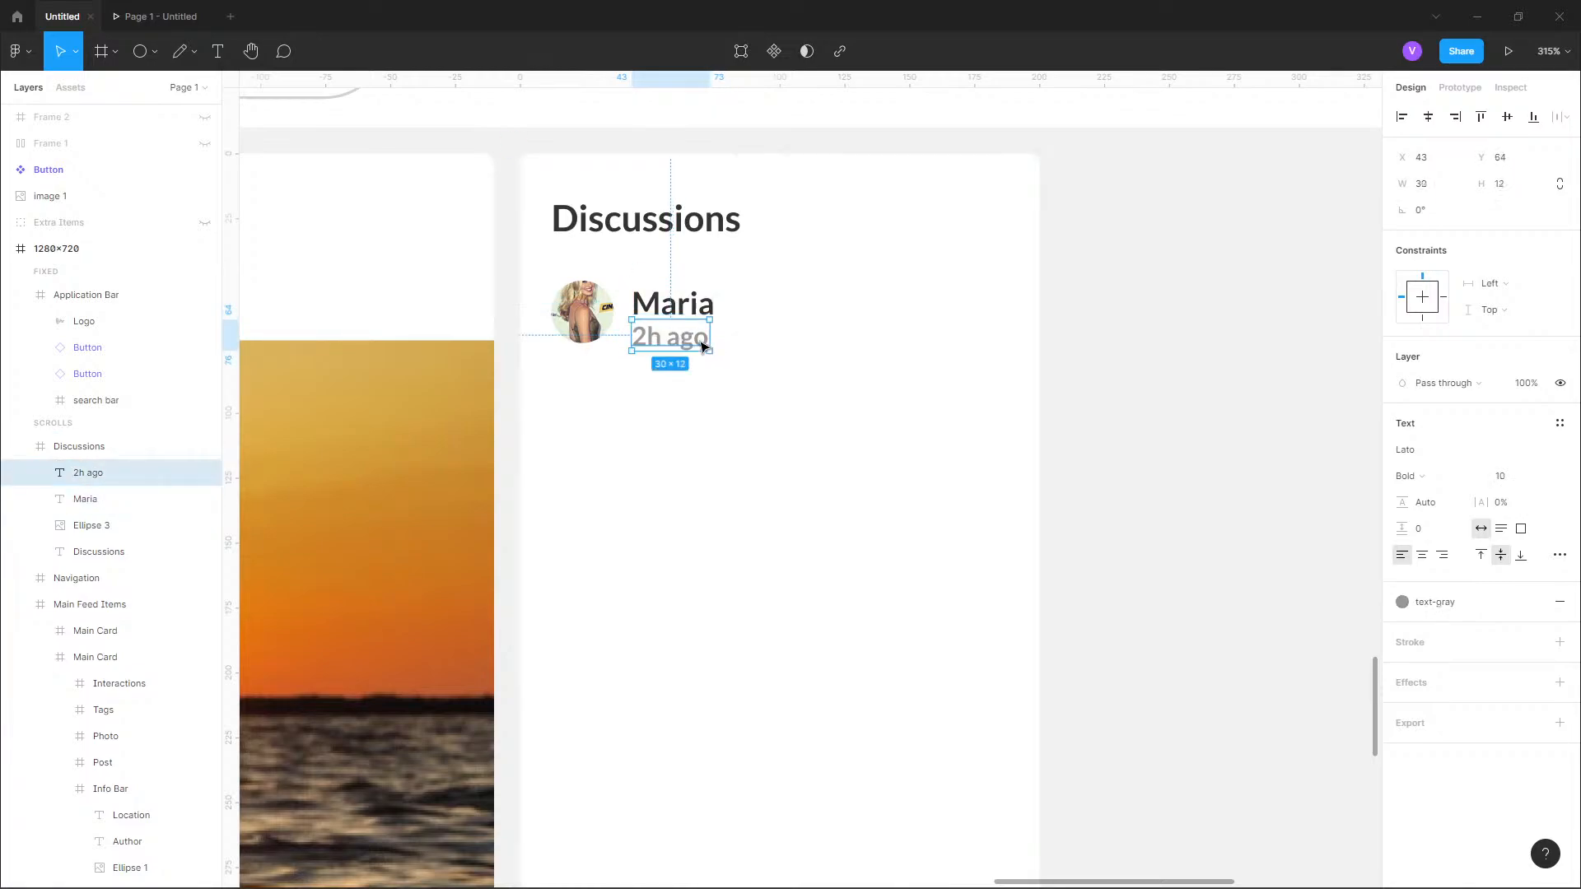
left_click(684, 315, "shift")
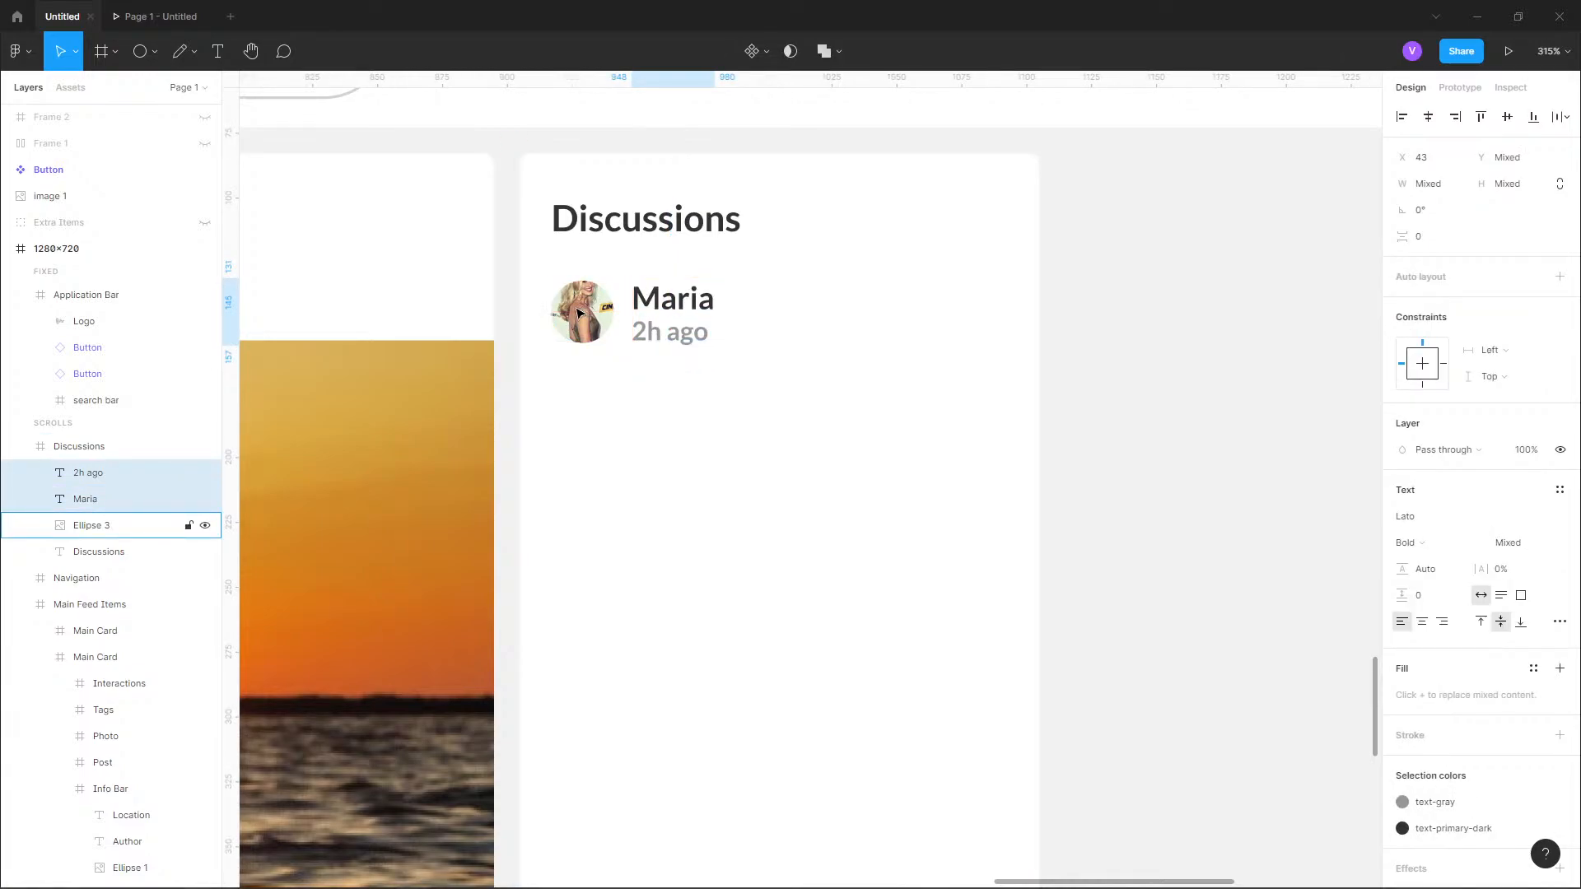
key("Up")
key("Up")
left_click(1304, 363)
Examine the reference design's Discussions card for the size and weight of the name, time and message texts.
scroll(755, 417, "down", 3)
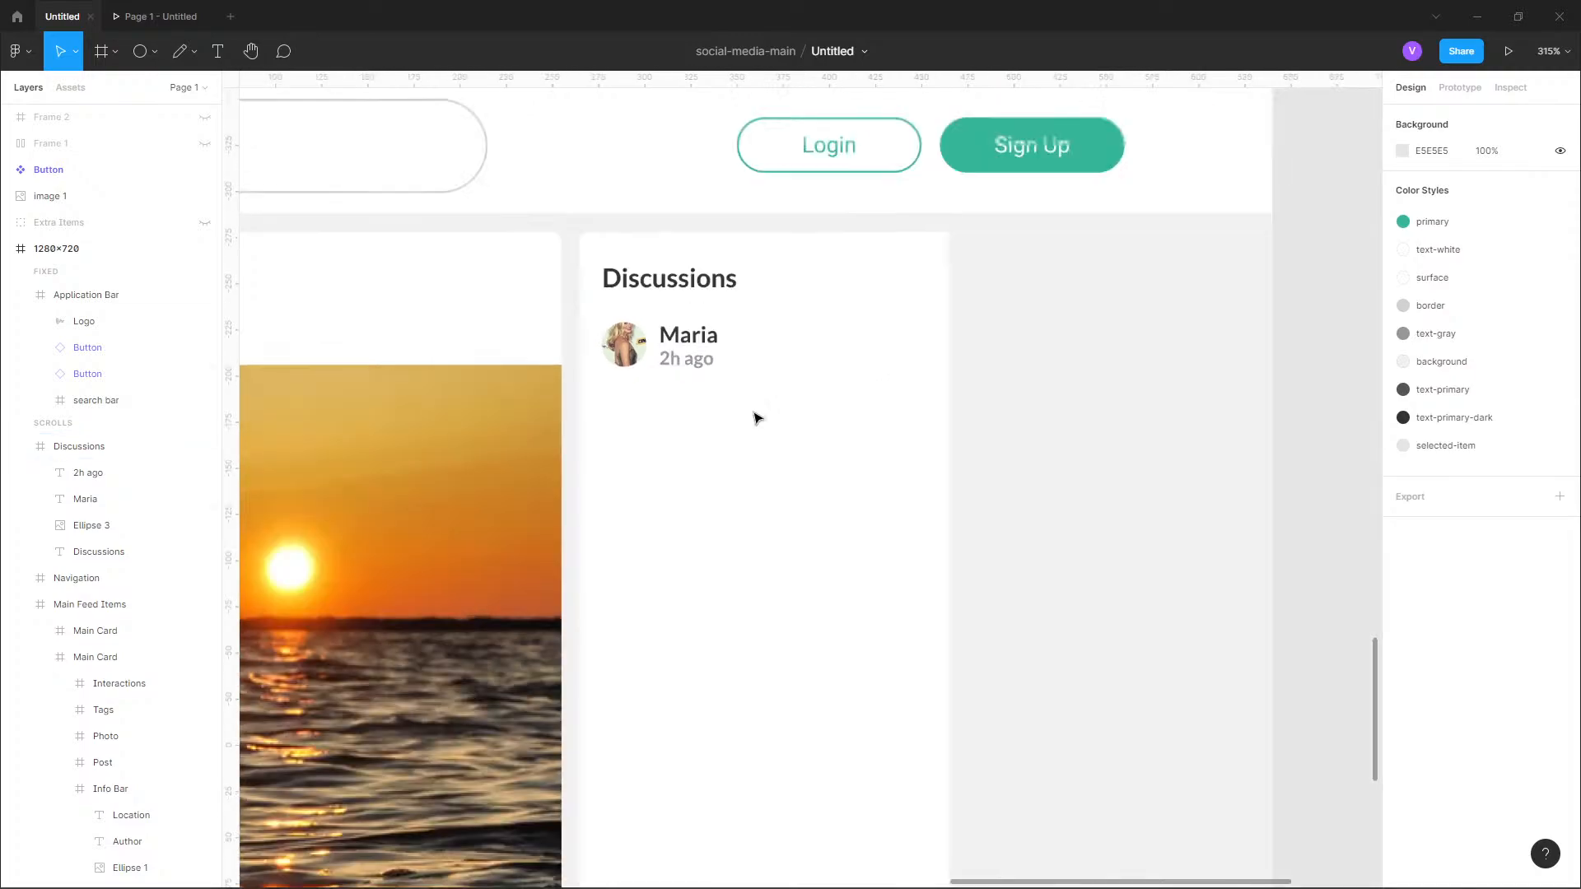
mouse_move(987, 116)
left_mouse_down()
mouse_move(963, 353)
mouse_move(977, 486)
left_mouse_up()
left_click_drag(972, 148, 977, 515)
left_click_drag(1046, 115, 840, 473)
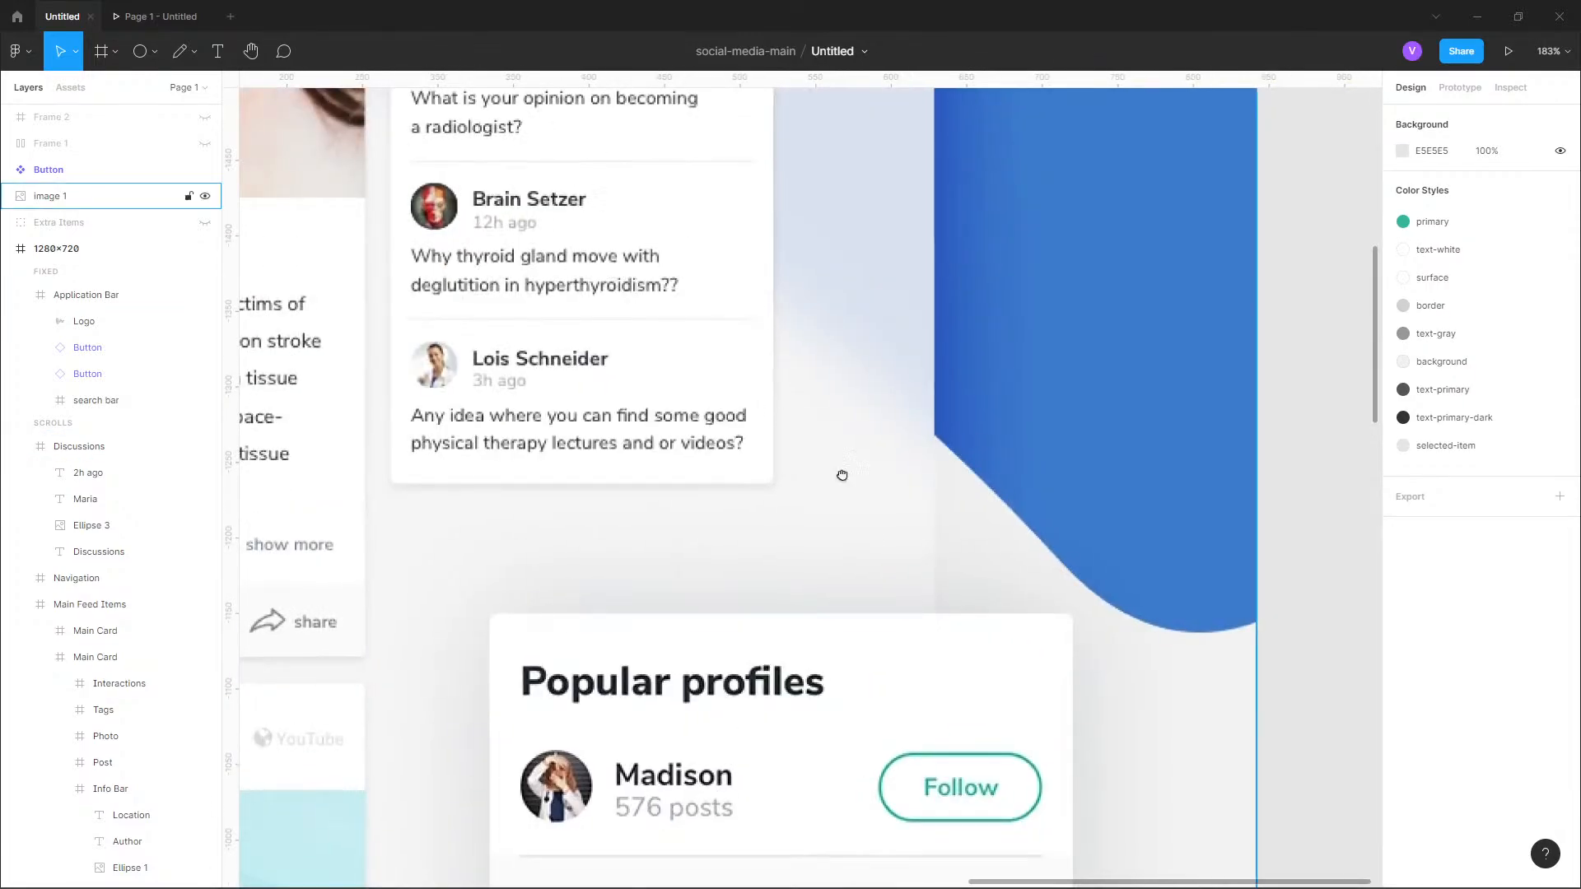
left_click_drag(708, 165, 864, 521)
scroll(755, 357, "up", 2)
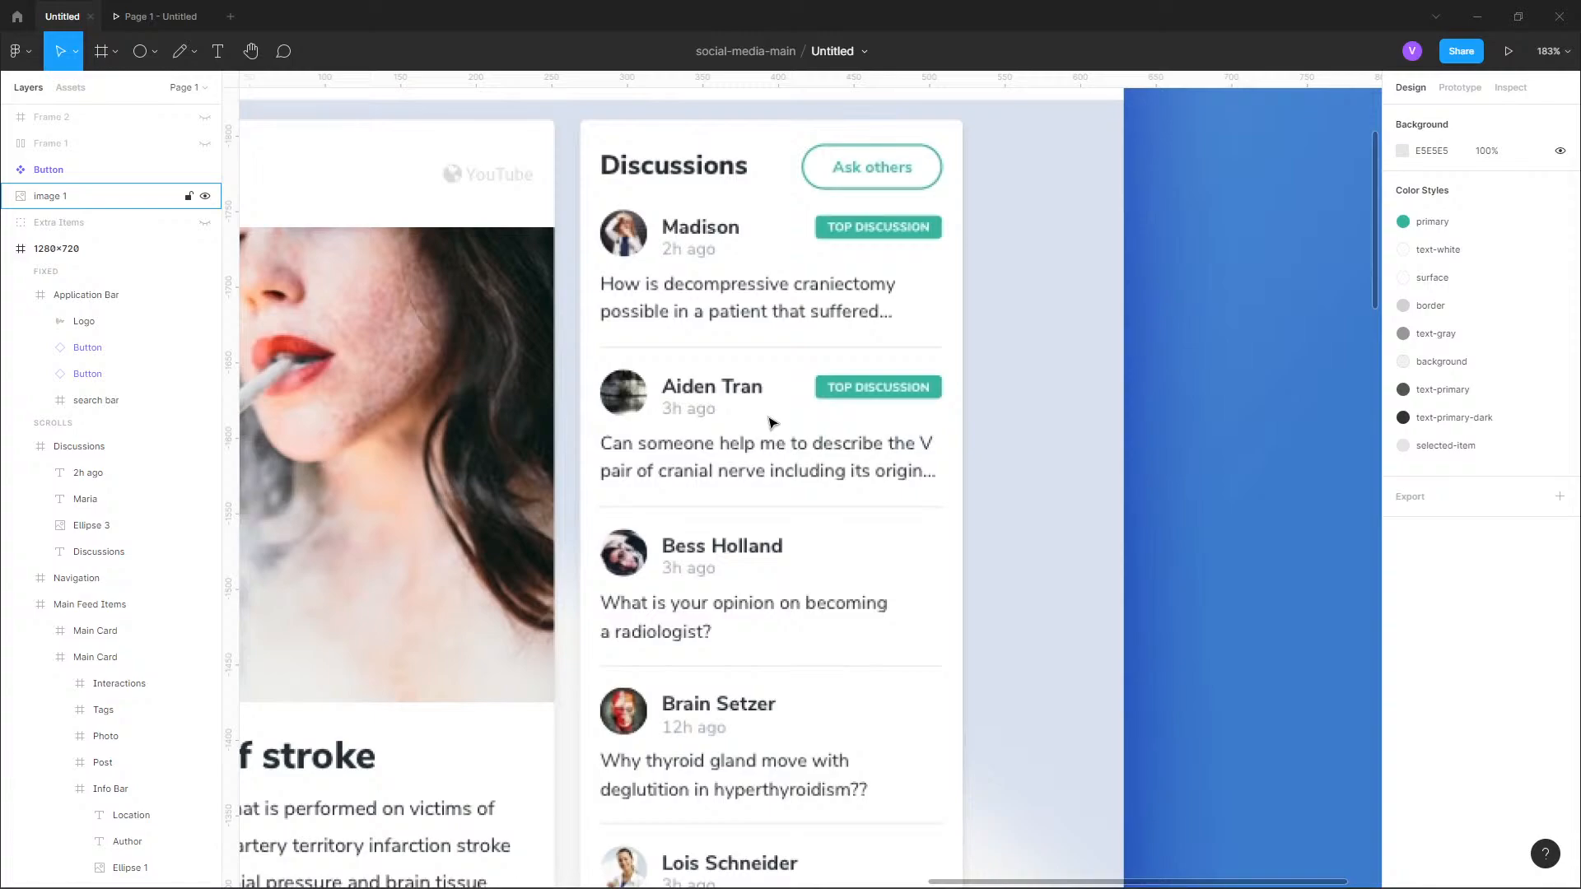
scroll(771, 423, "down", 5)
scroll(832, 572, "down", 10)
scroll(748, 412, "up", 3)
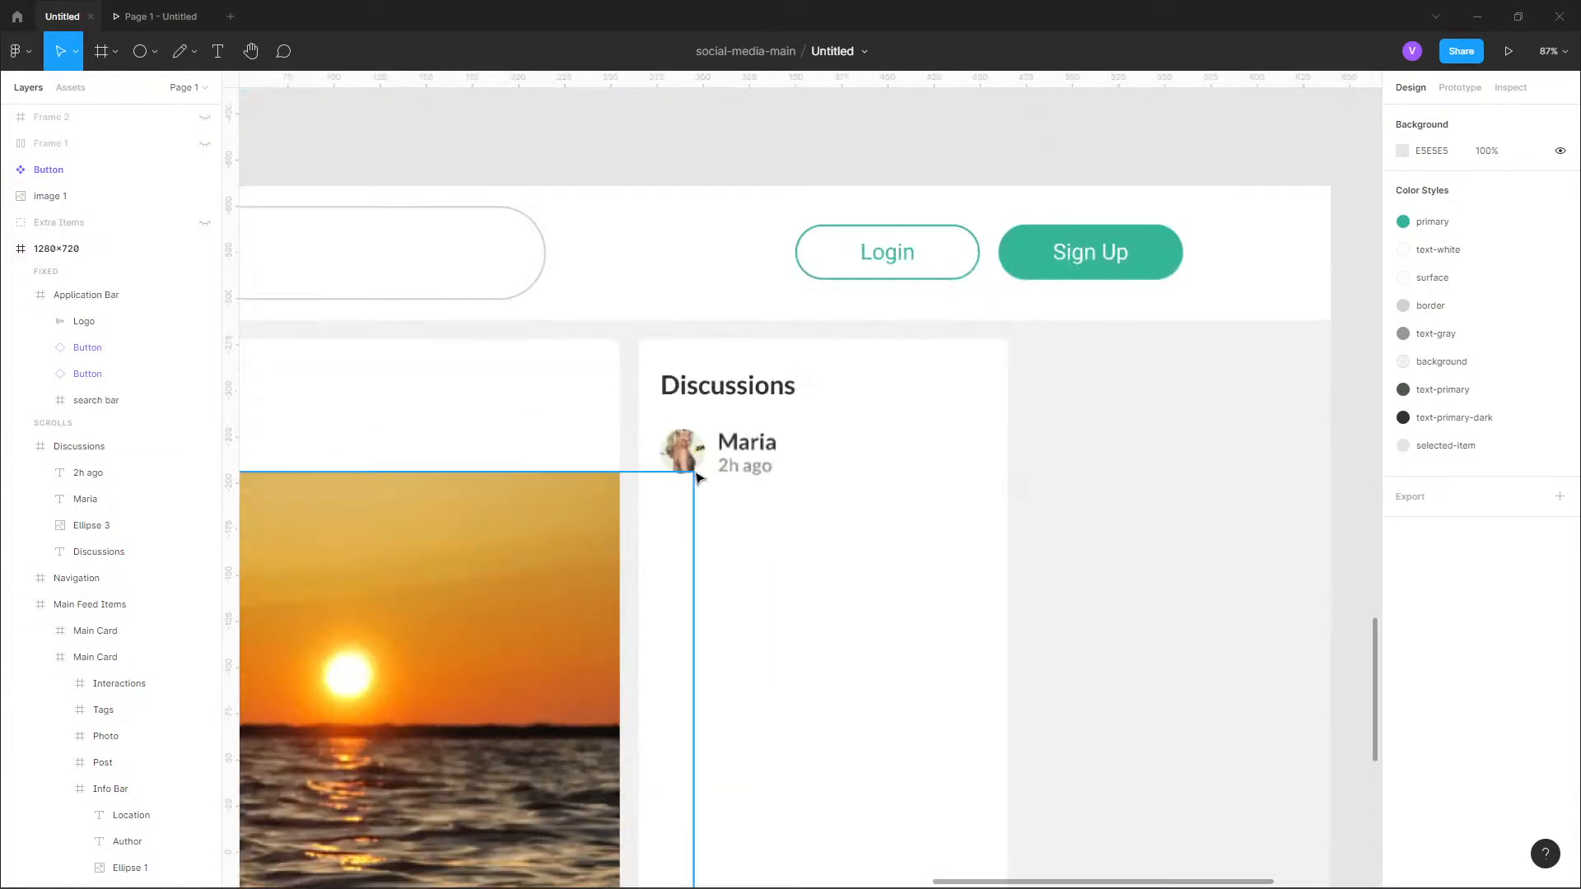
Set the font size of the name text beside the avatar to 10.
scroll(728, 451, "up", 10)
left_click(803, 416)
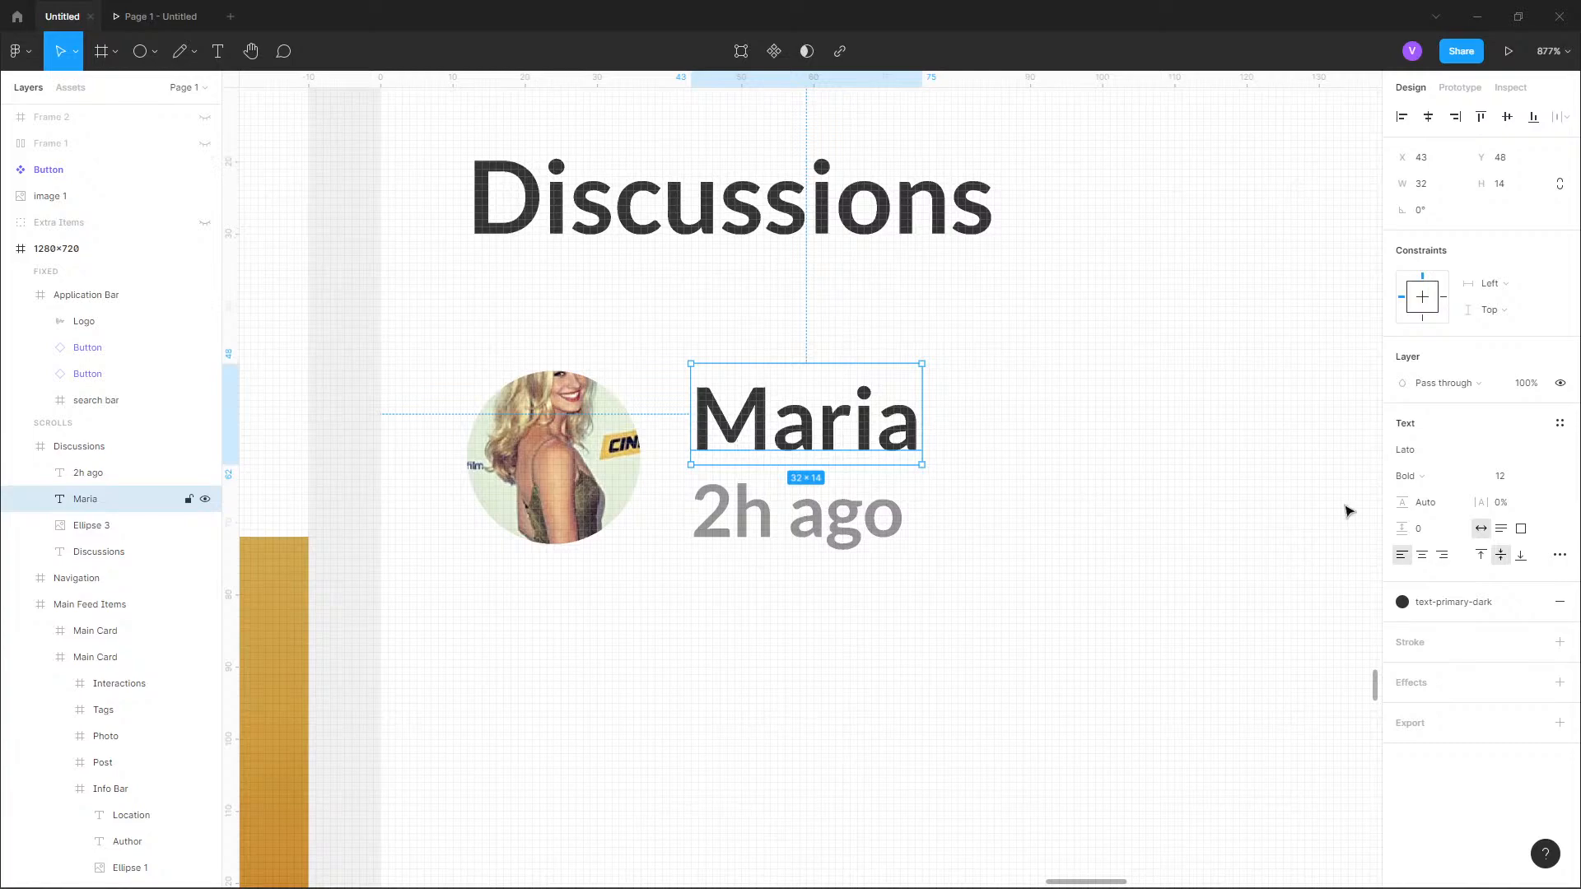
left_click(1543, 478)
left_click(1536, 436)
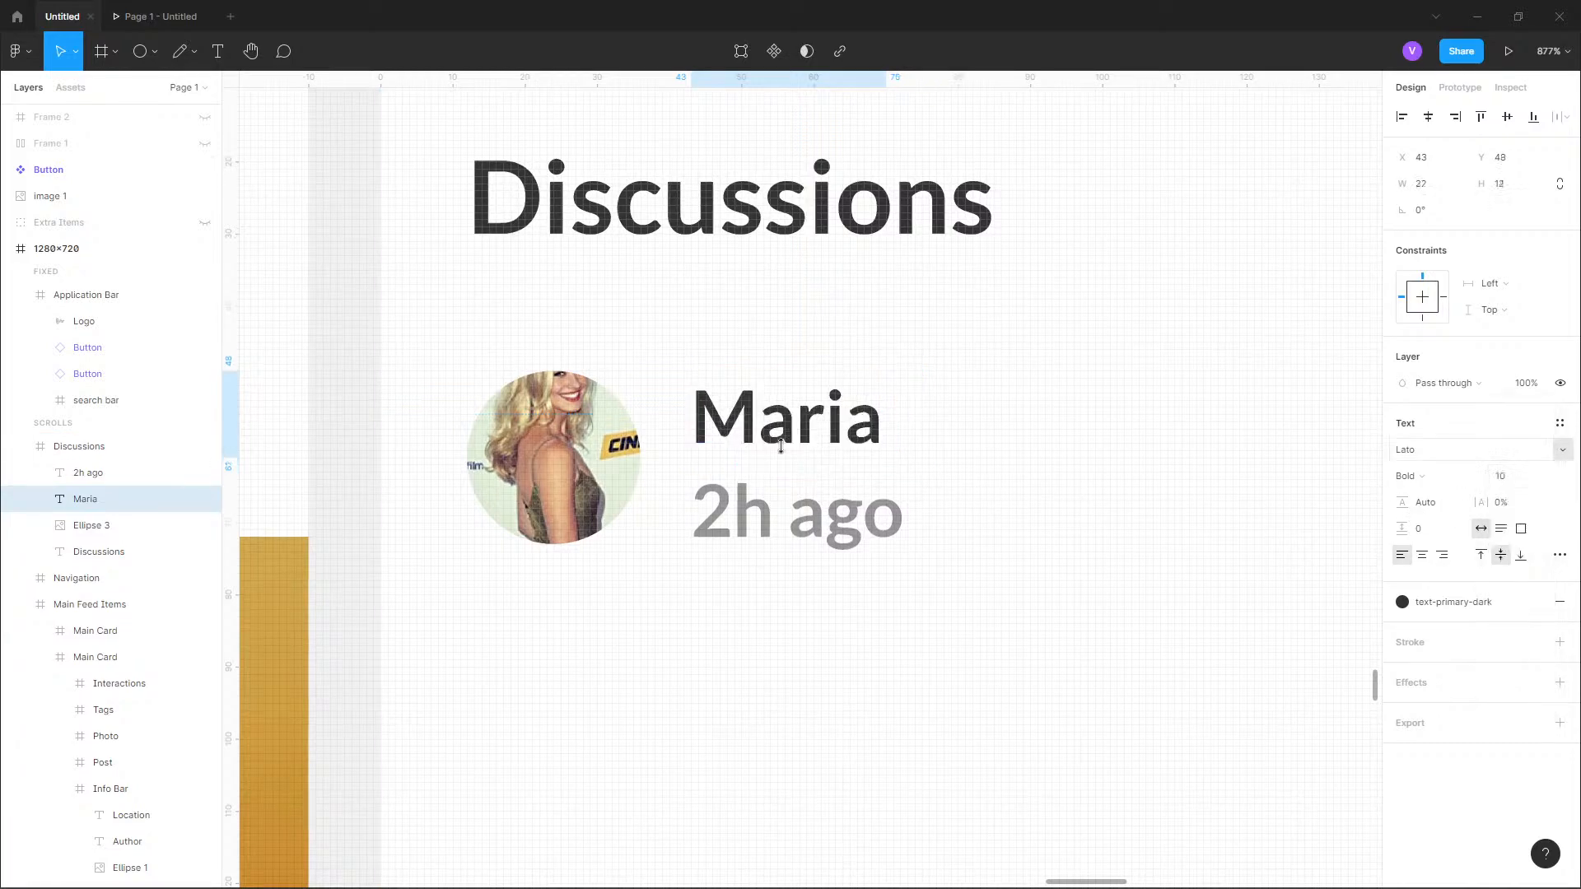
Set the "2h ago" text's font weight to Regular.
left_click(768, 532)
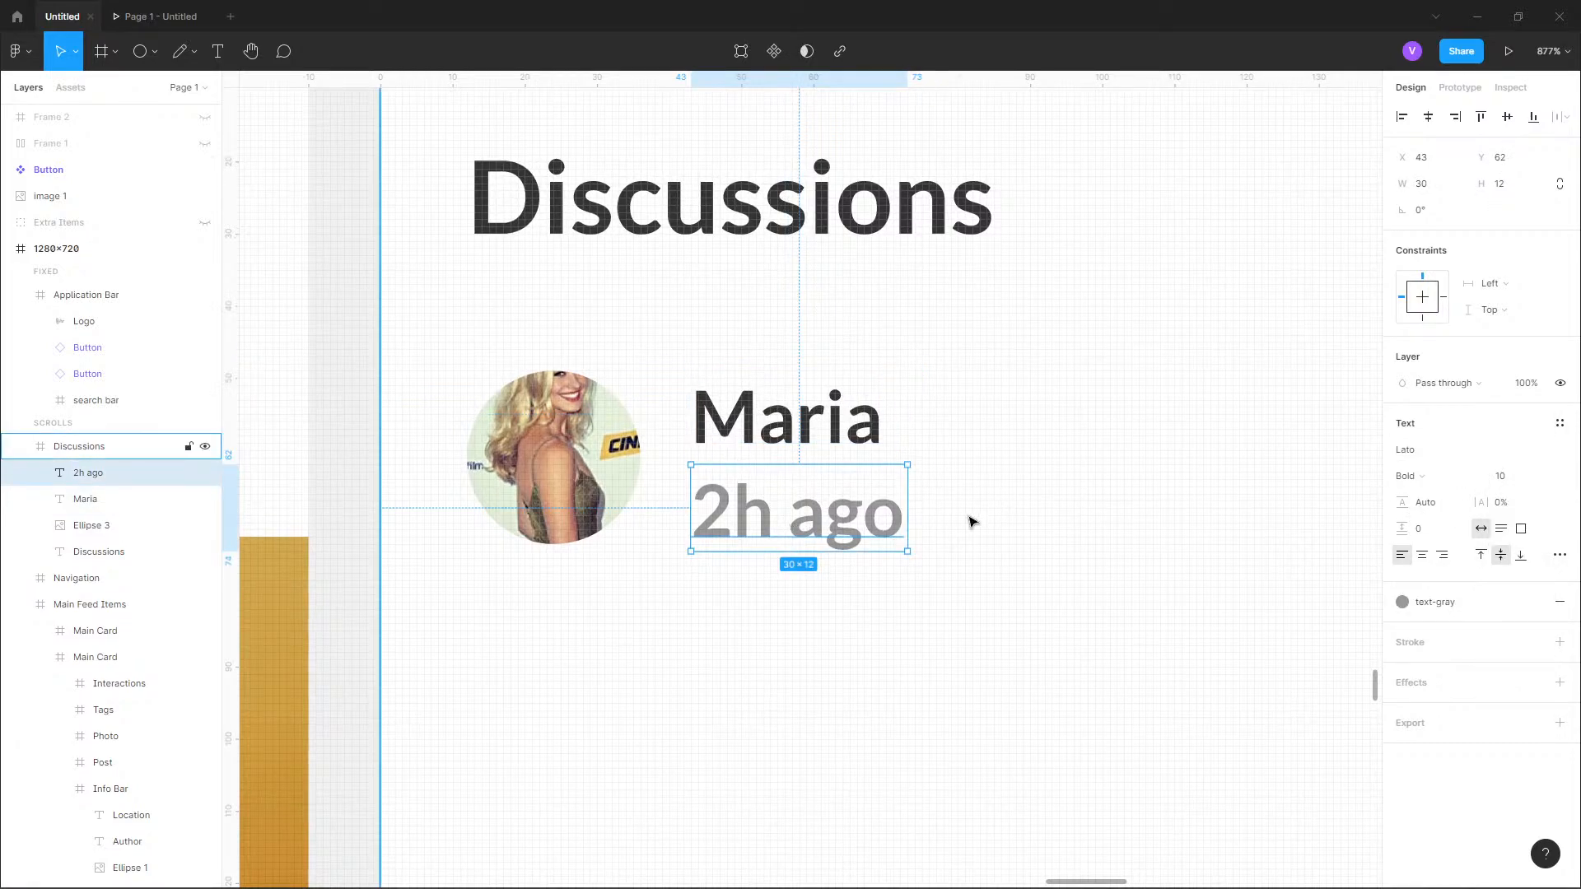
left_click(1408, 476)
left_click(1408, 452)
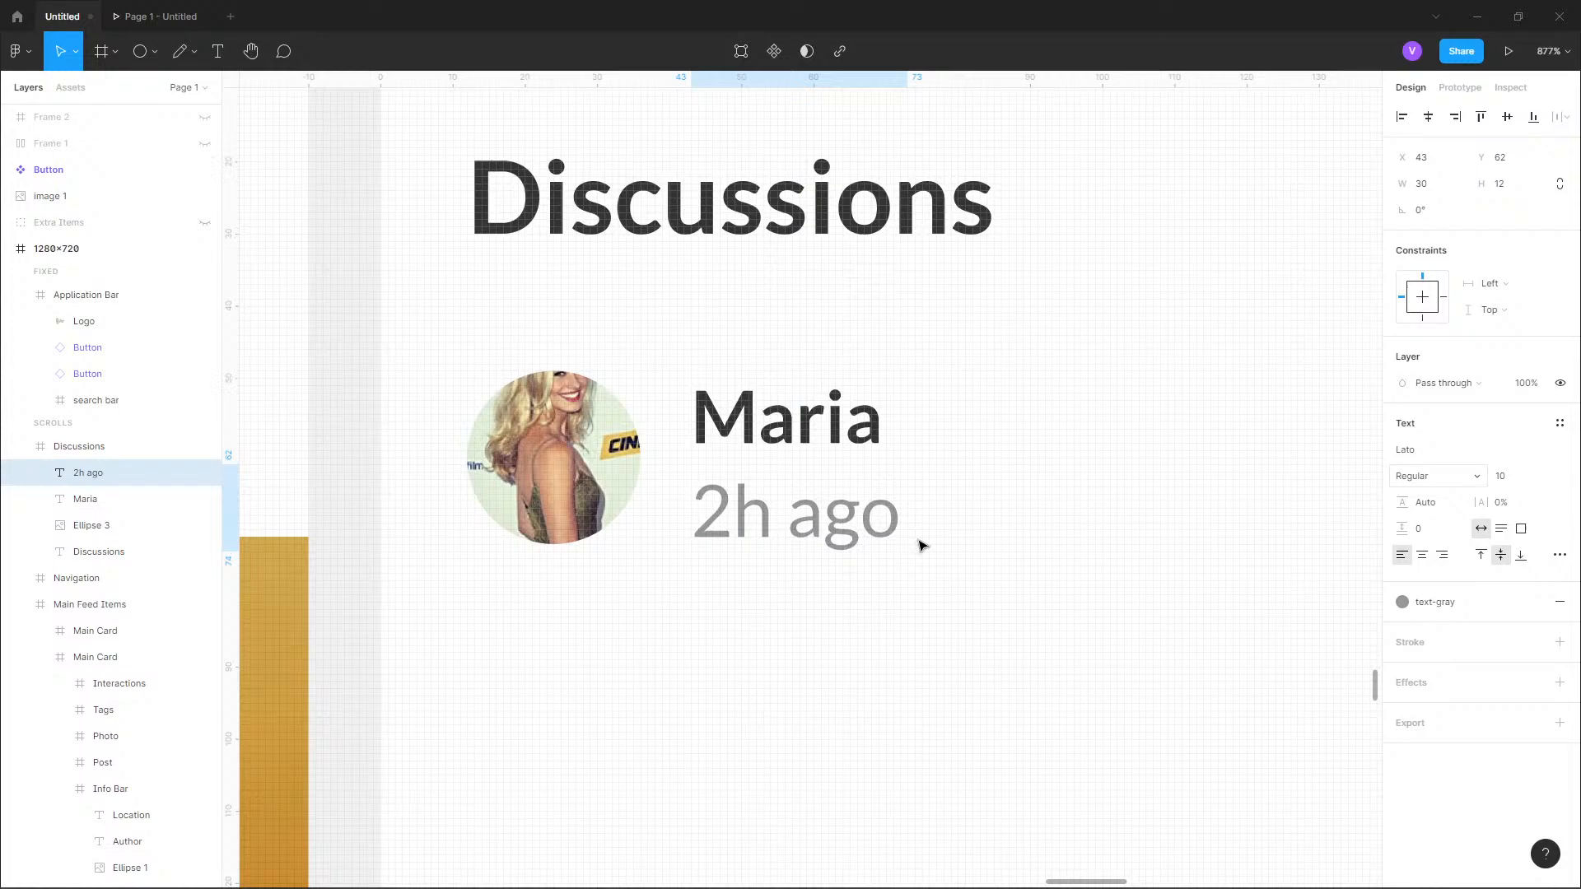
Nudge the "2h ago" text up by 1 px to Y 61, closer to the name.
left_click(731, 415)
scroll(723, 463, "down", 5)
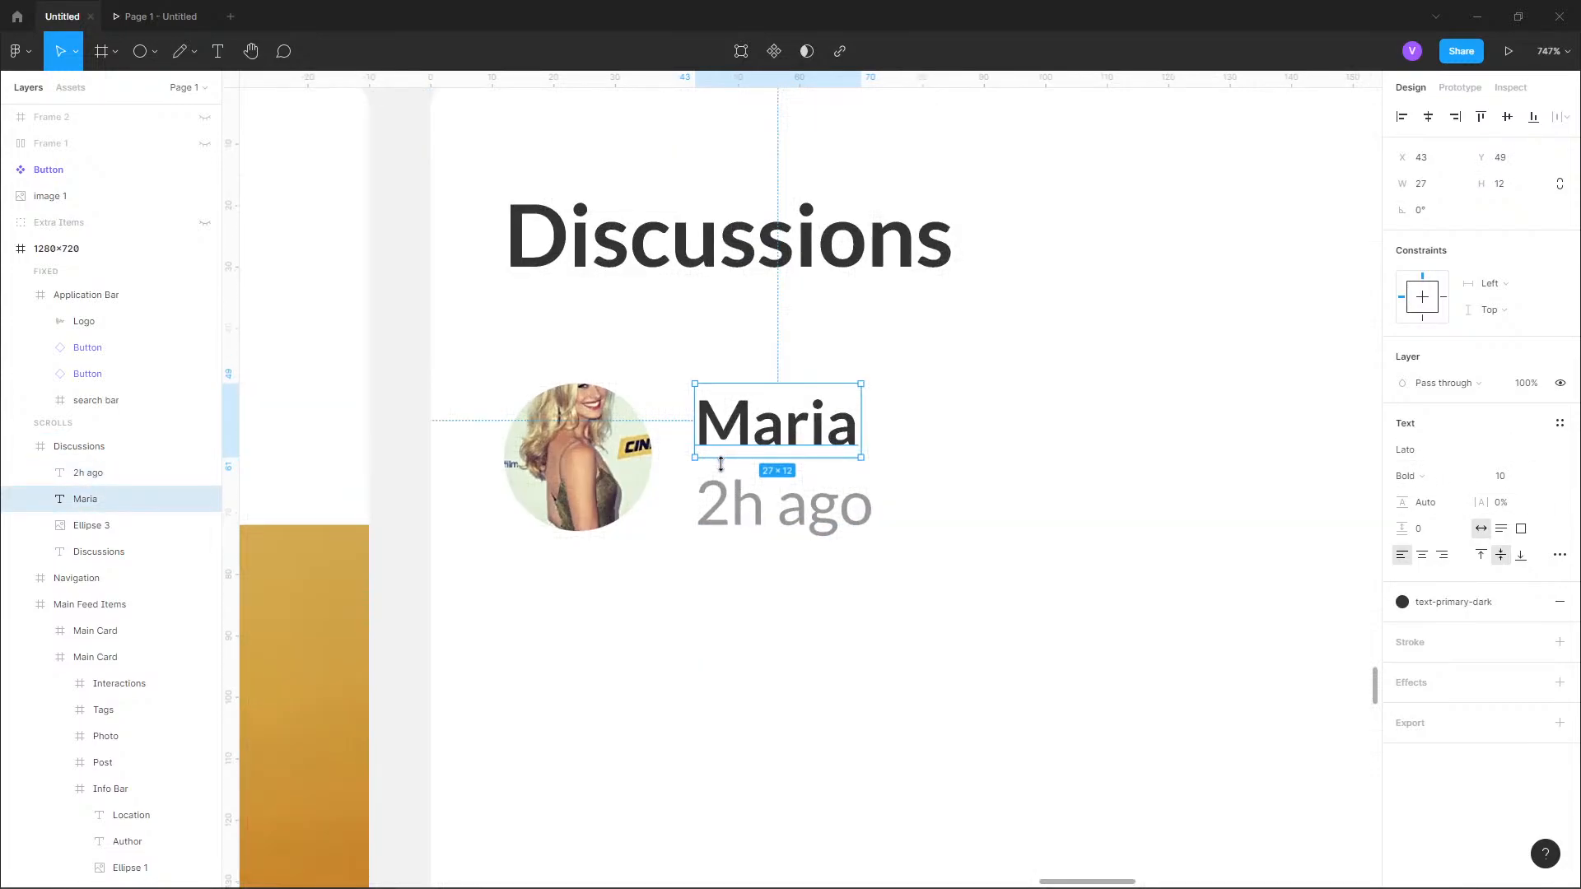
scroll(843, 509, "up", 3)
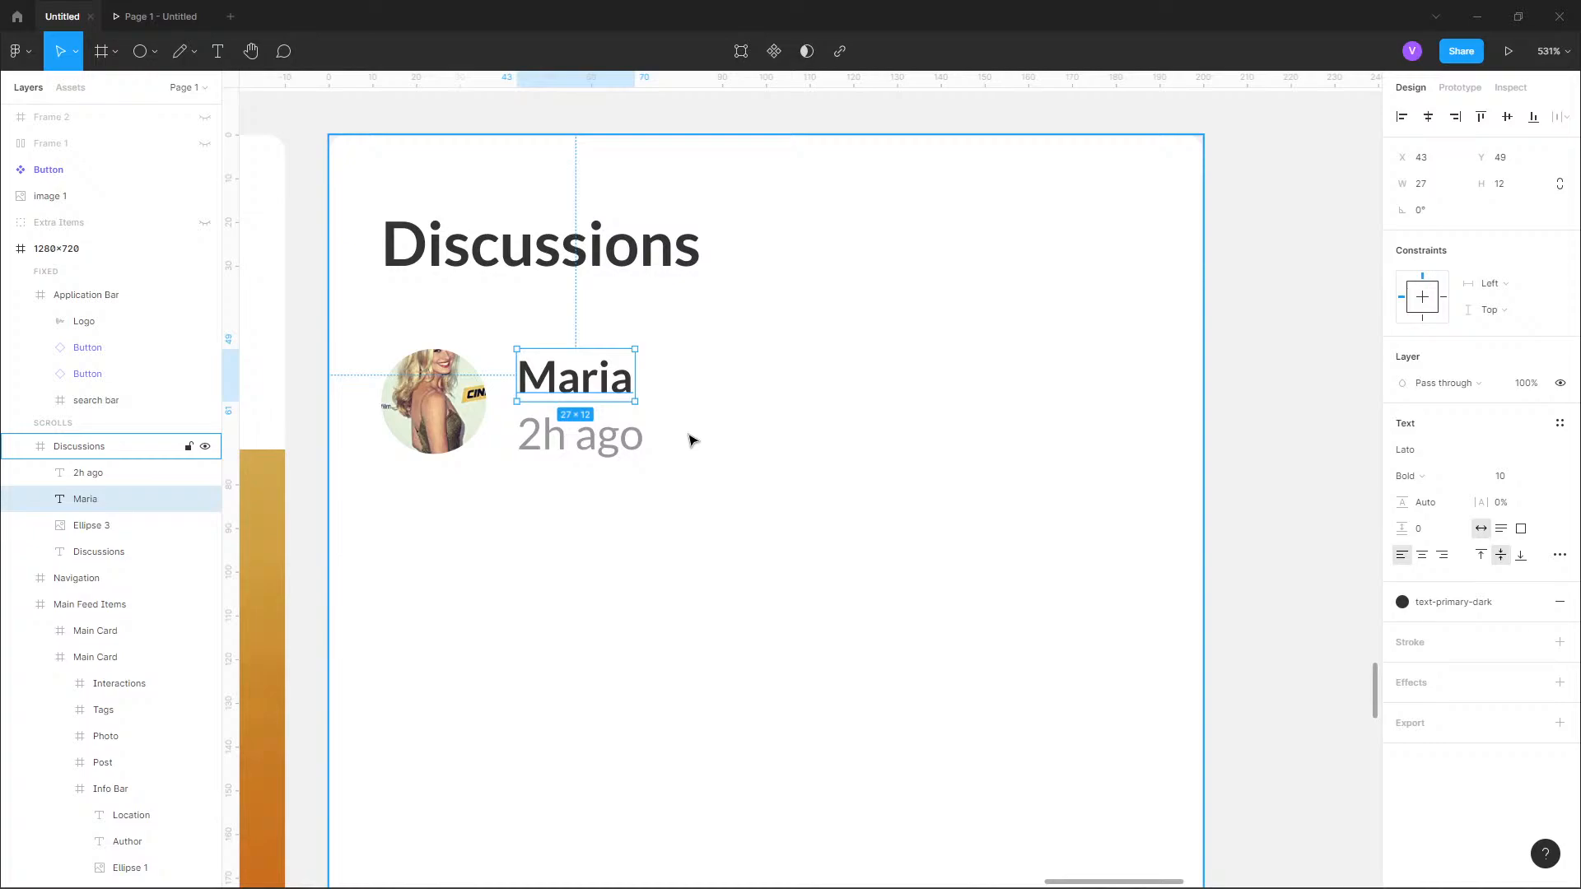
left_click(605, 435)
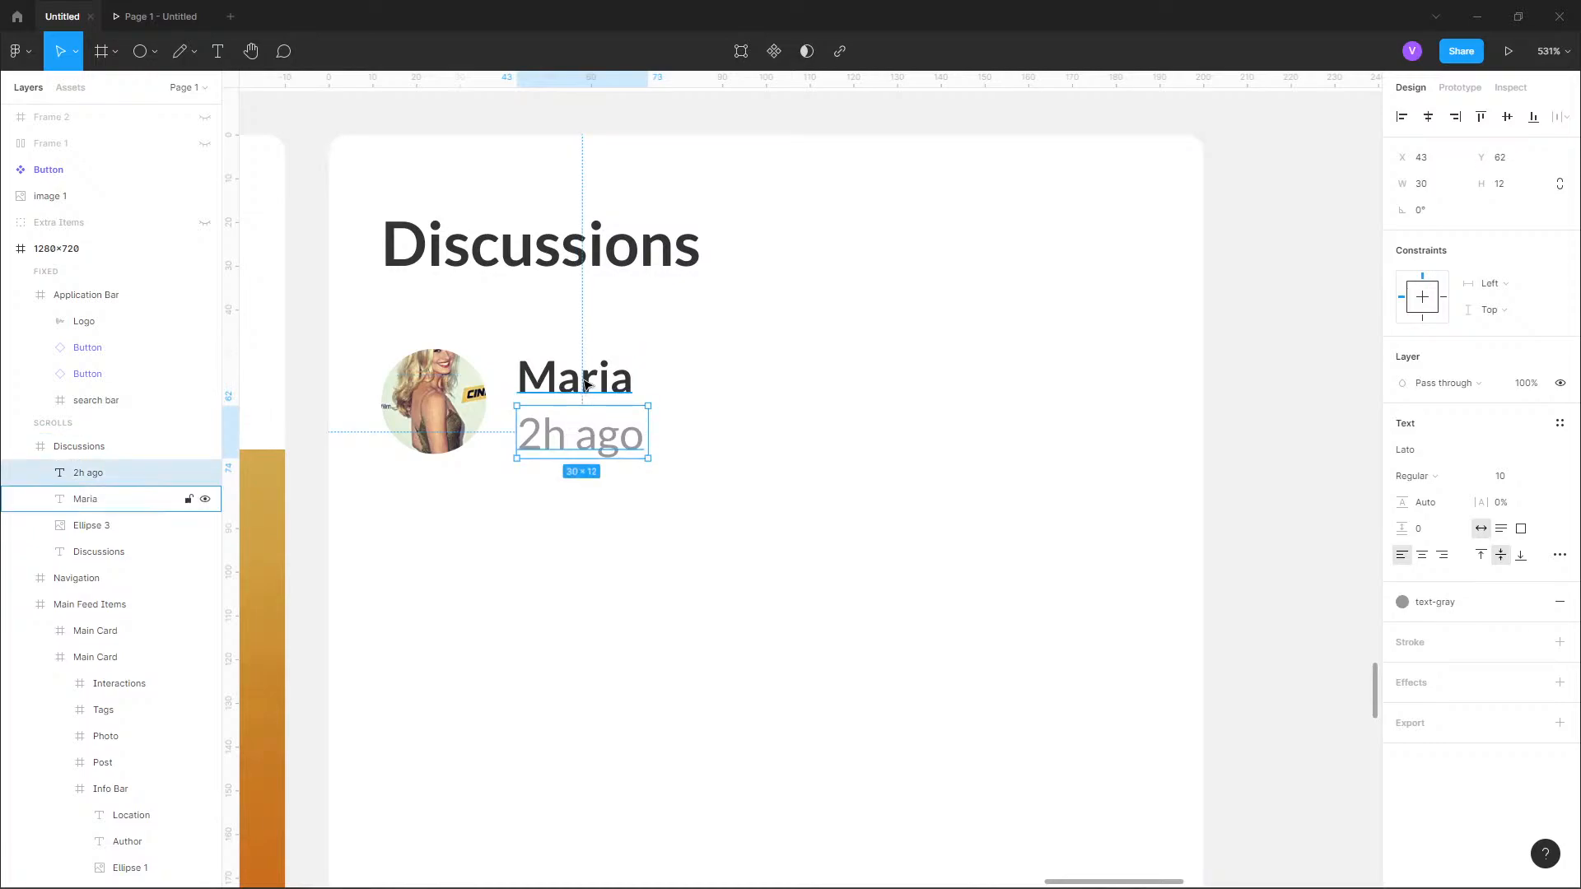
key("Up")
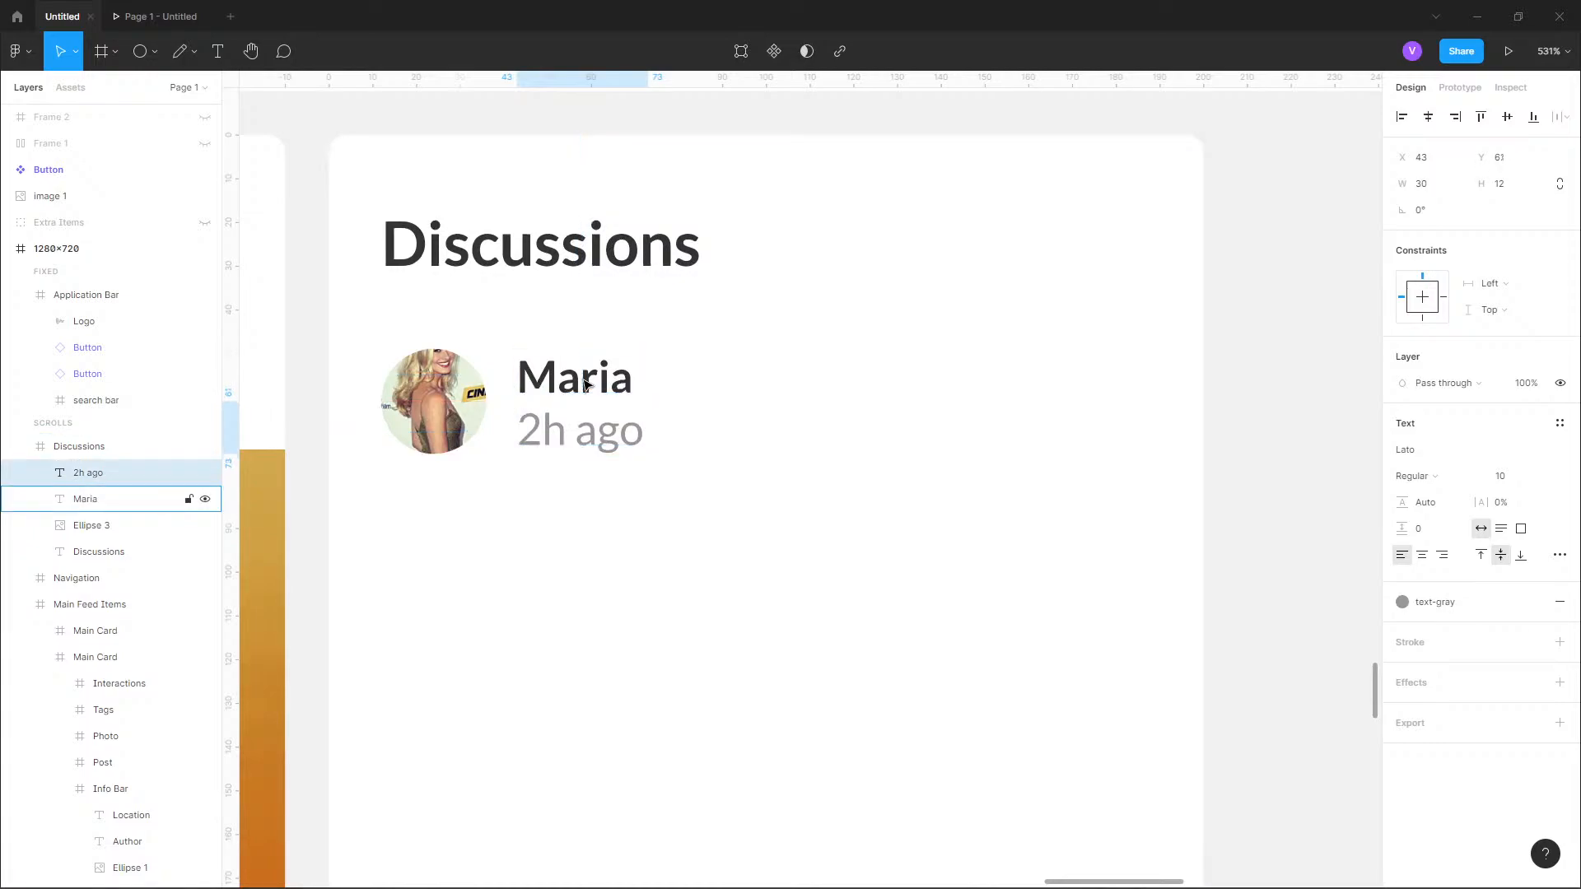
left_click(852, 376)
left_click(1324, 392)
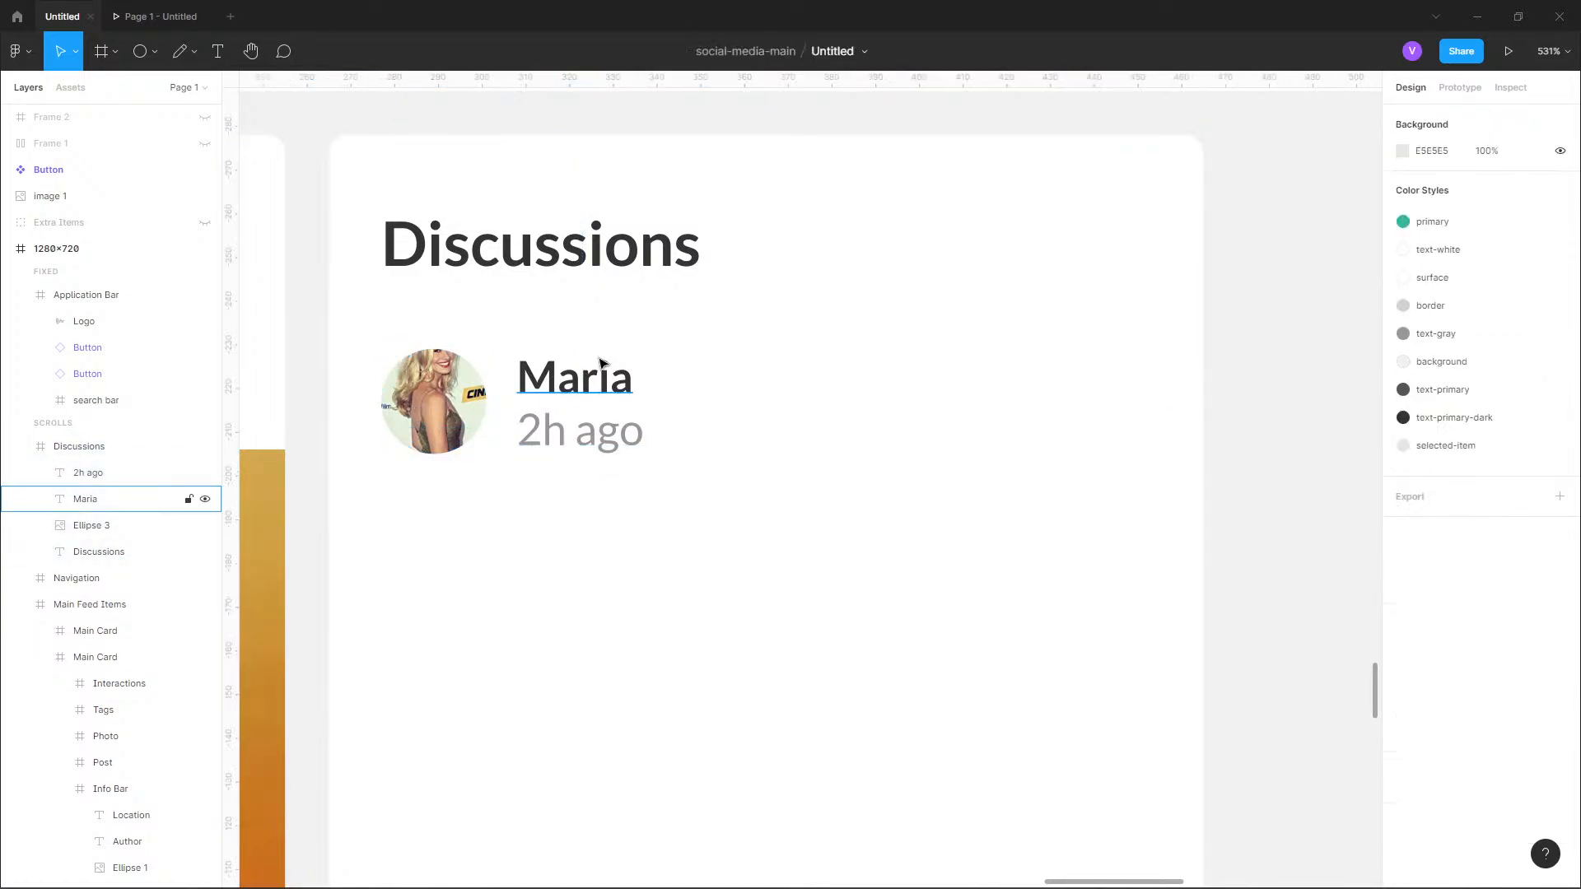
Add the placeholder message text "sadsdsadasdasdasdasdasdas" below the avatar, at X 15, Y 78.
scroll(642, 378, "down", 3, "ctrl")
scroll(646, 330, "up", 4, "ctrl")
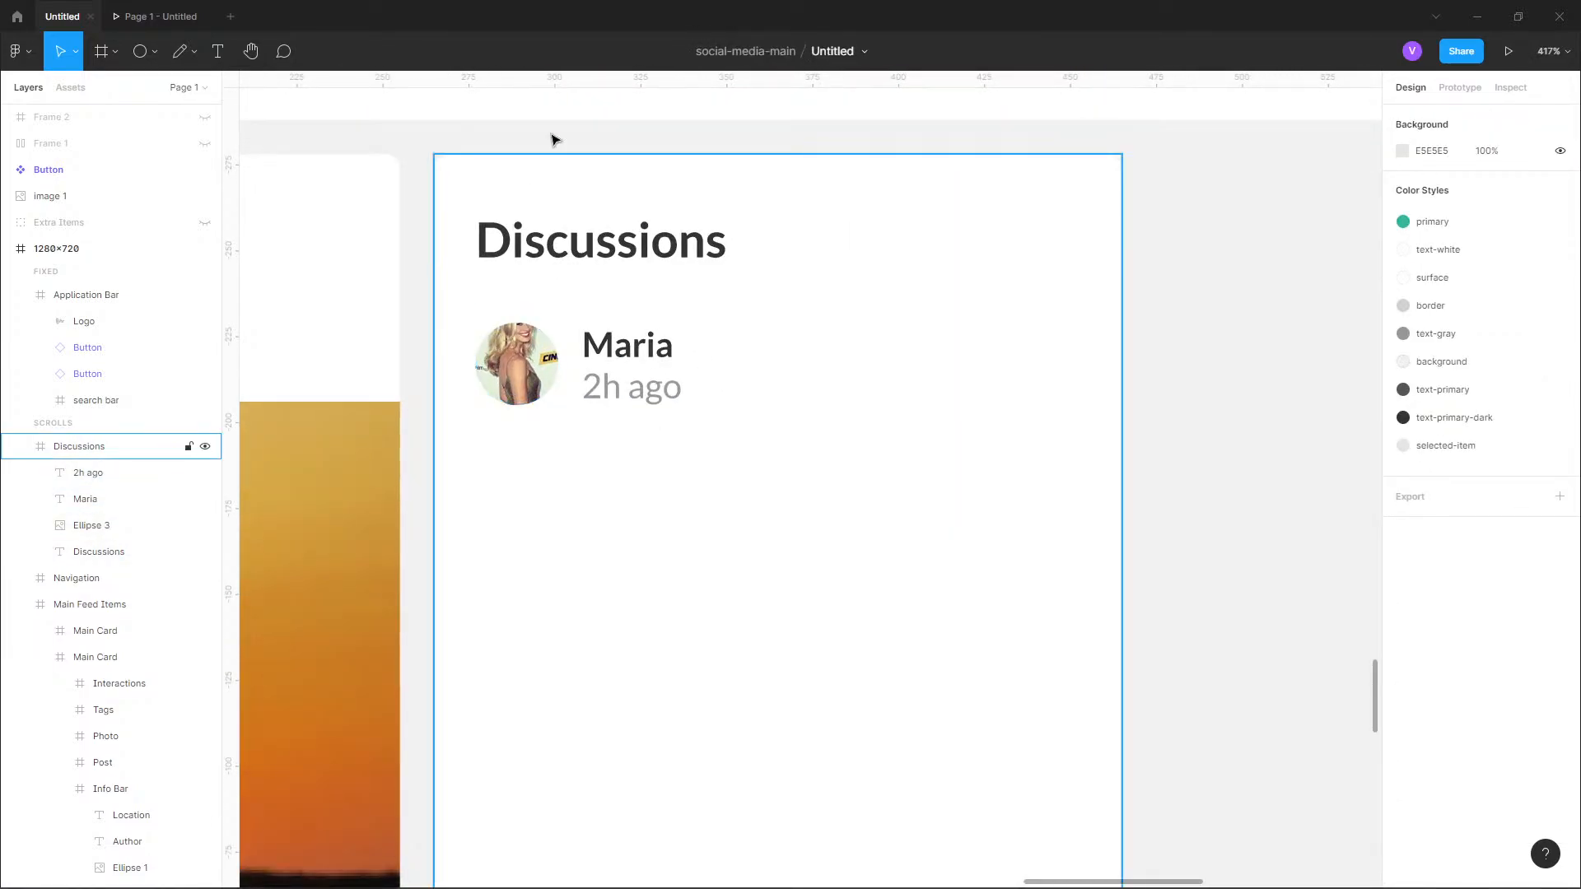
left_click(218, 51)
left_click(484, 445)
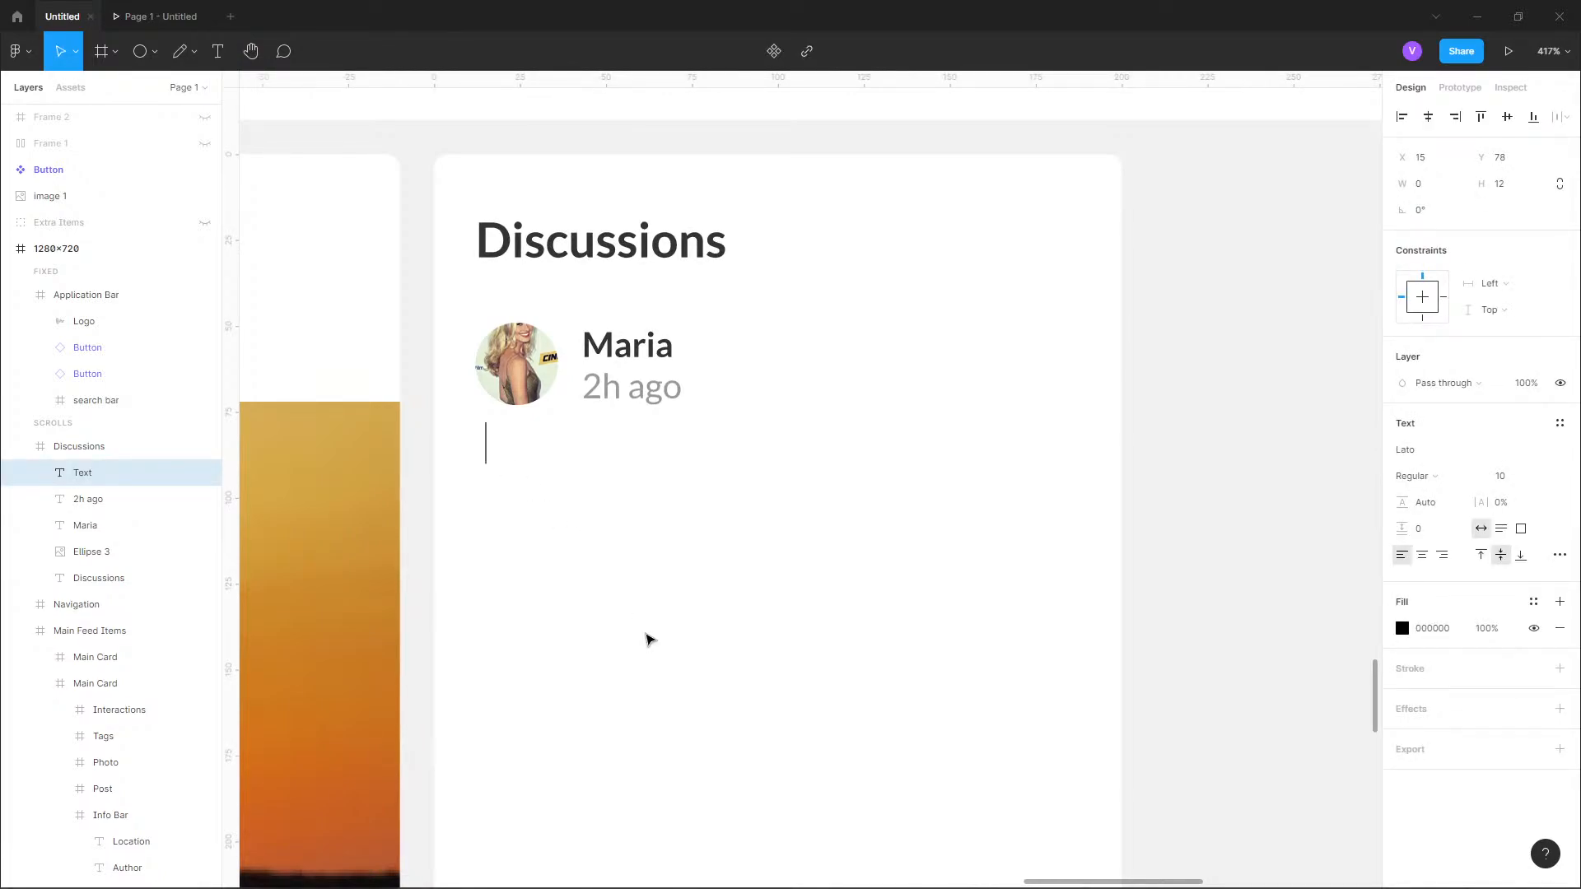
type("sadsdsadasdasdasdasdasdas")
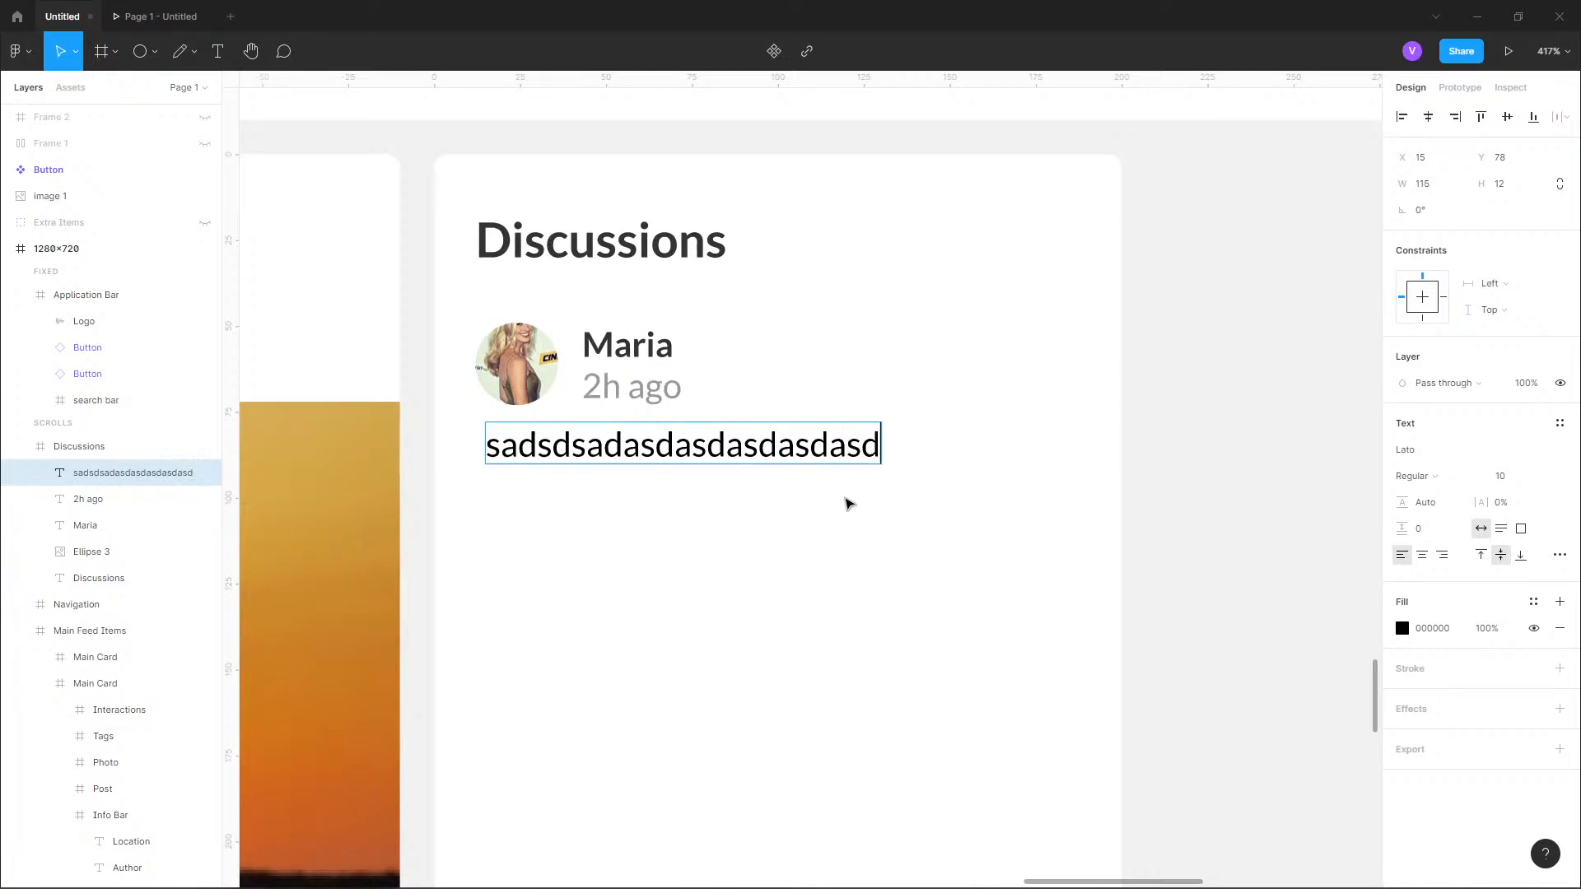
key("Escape")
Align the placeholder message with the avatar's left edge at X 12 and set its text box width to 176.
scroll(623, 411, "down", 2)
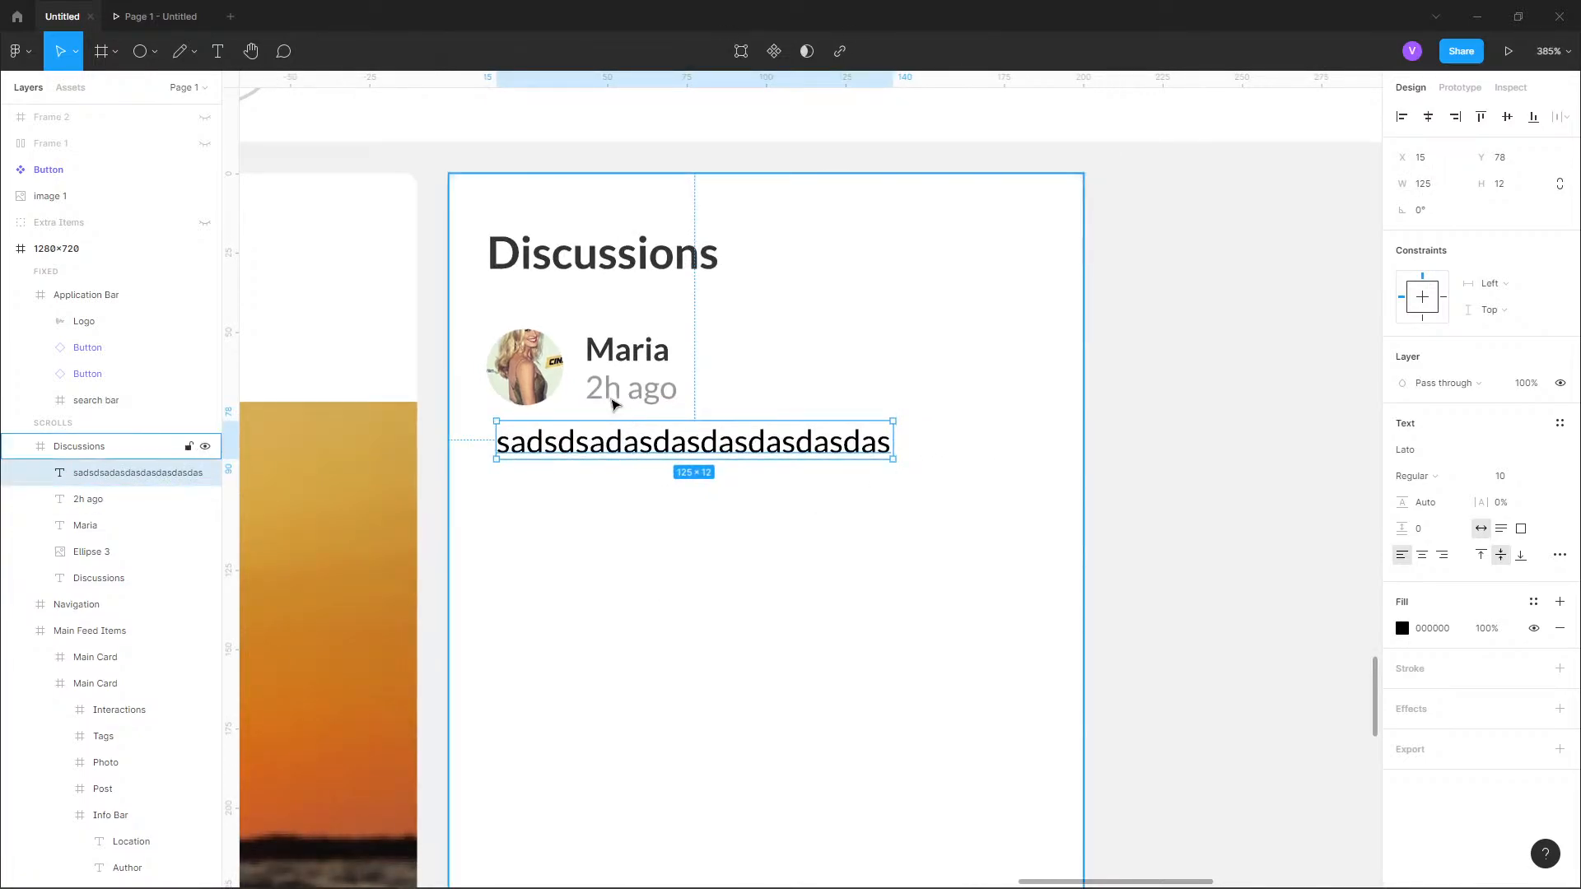
scroll(611, 402, "up", 2)
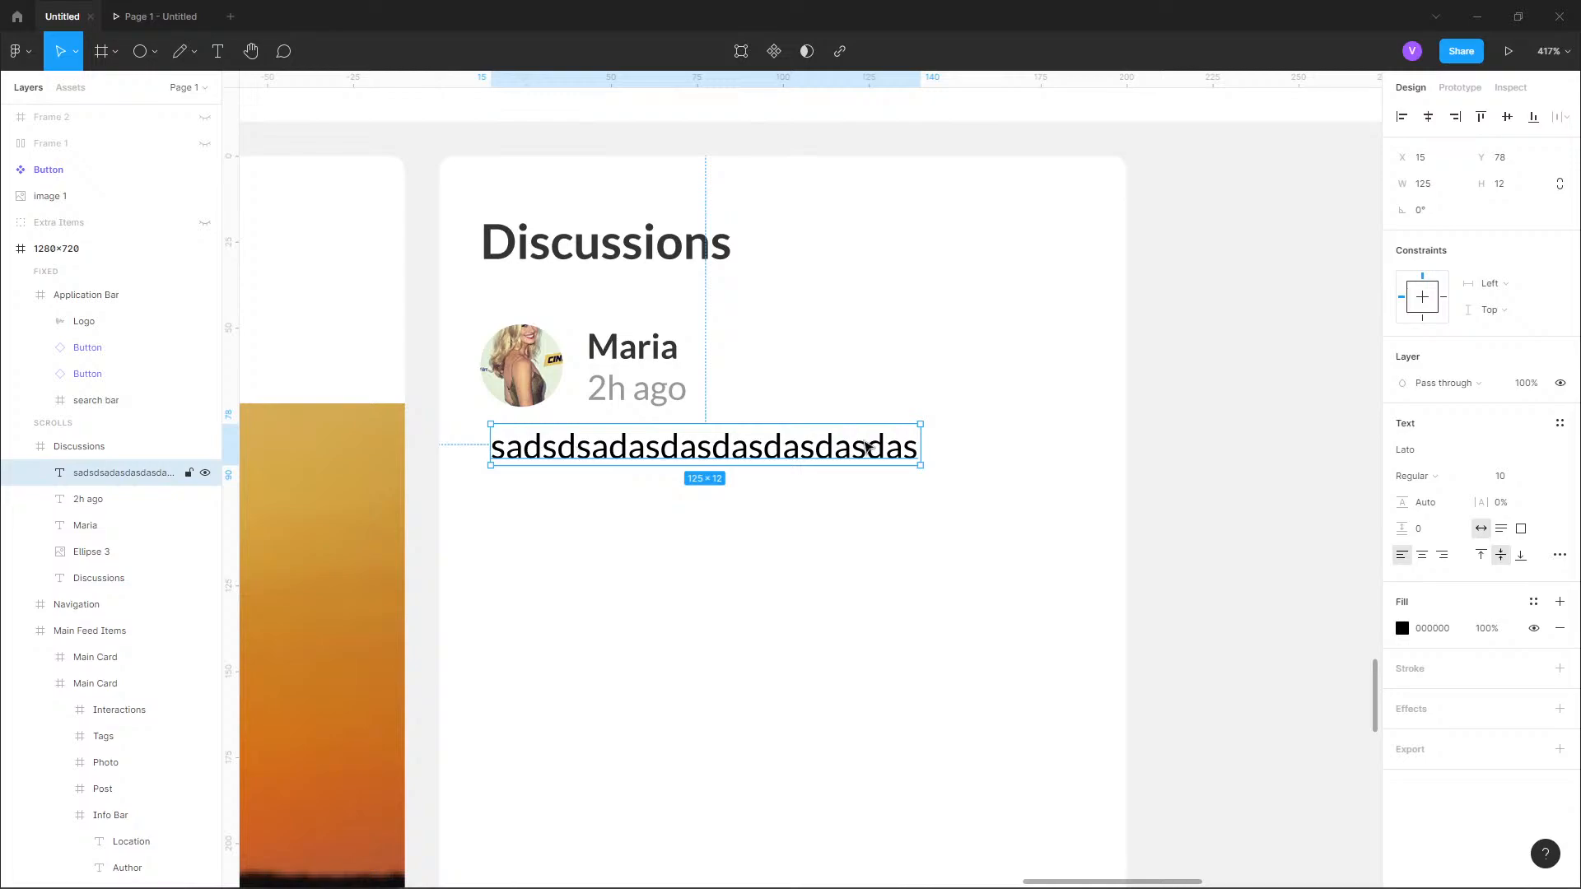
left_click_drag(921, 445, 1082, 448)
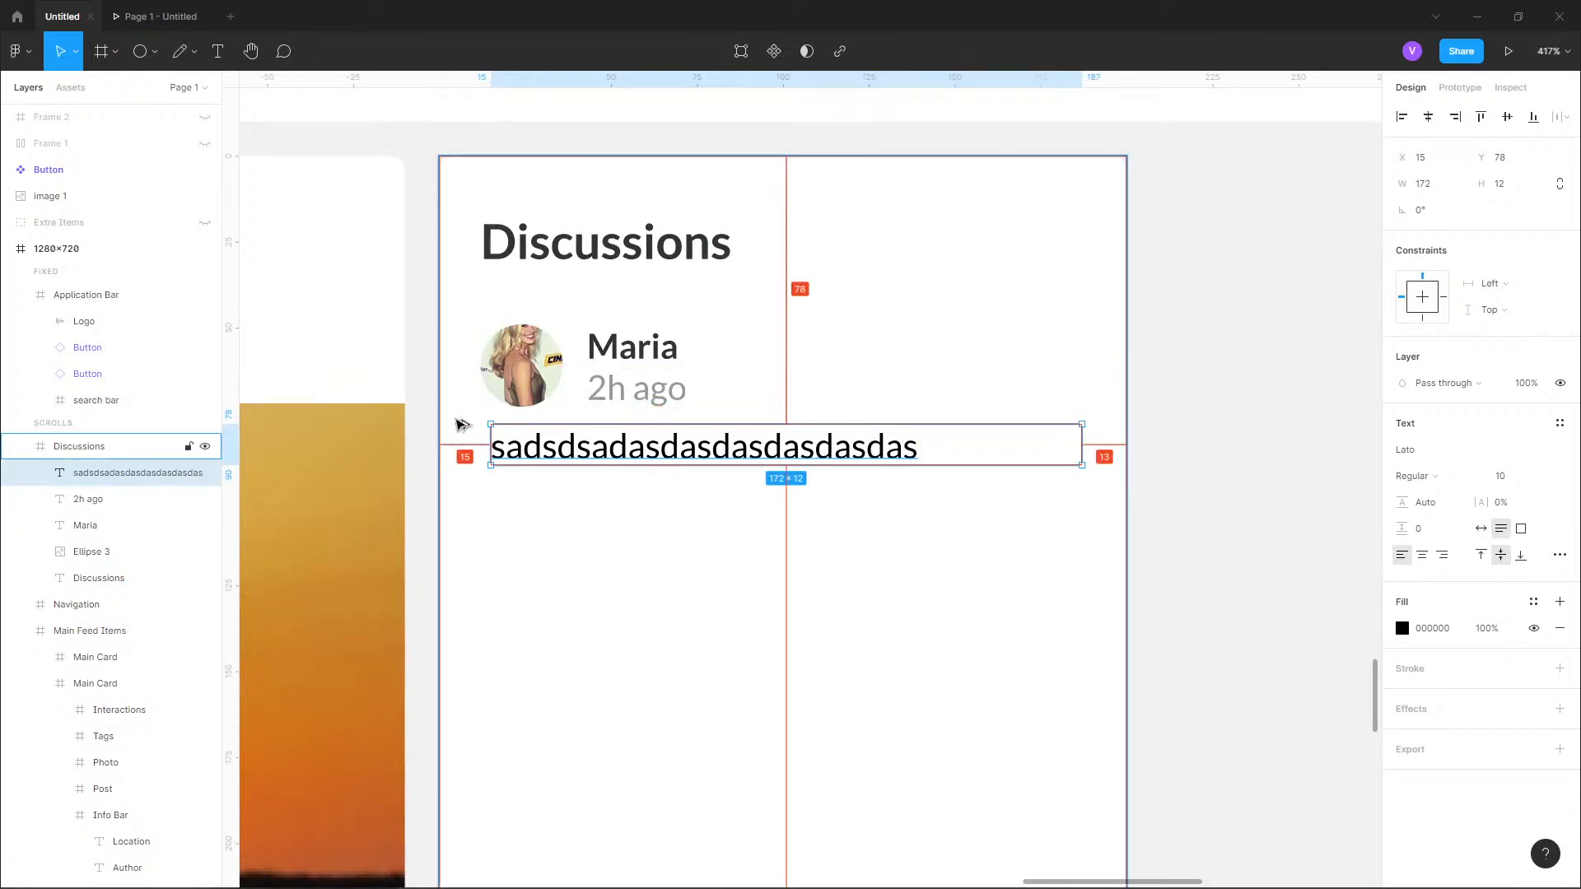
left_click_drag(527, 444, 516, 445)
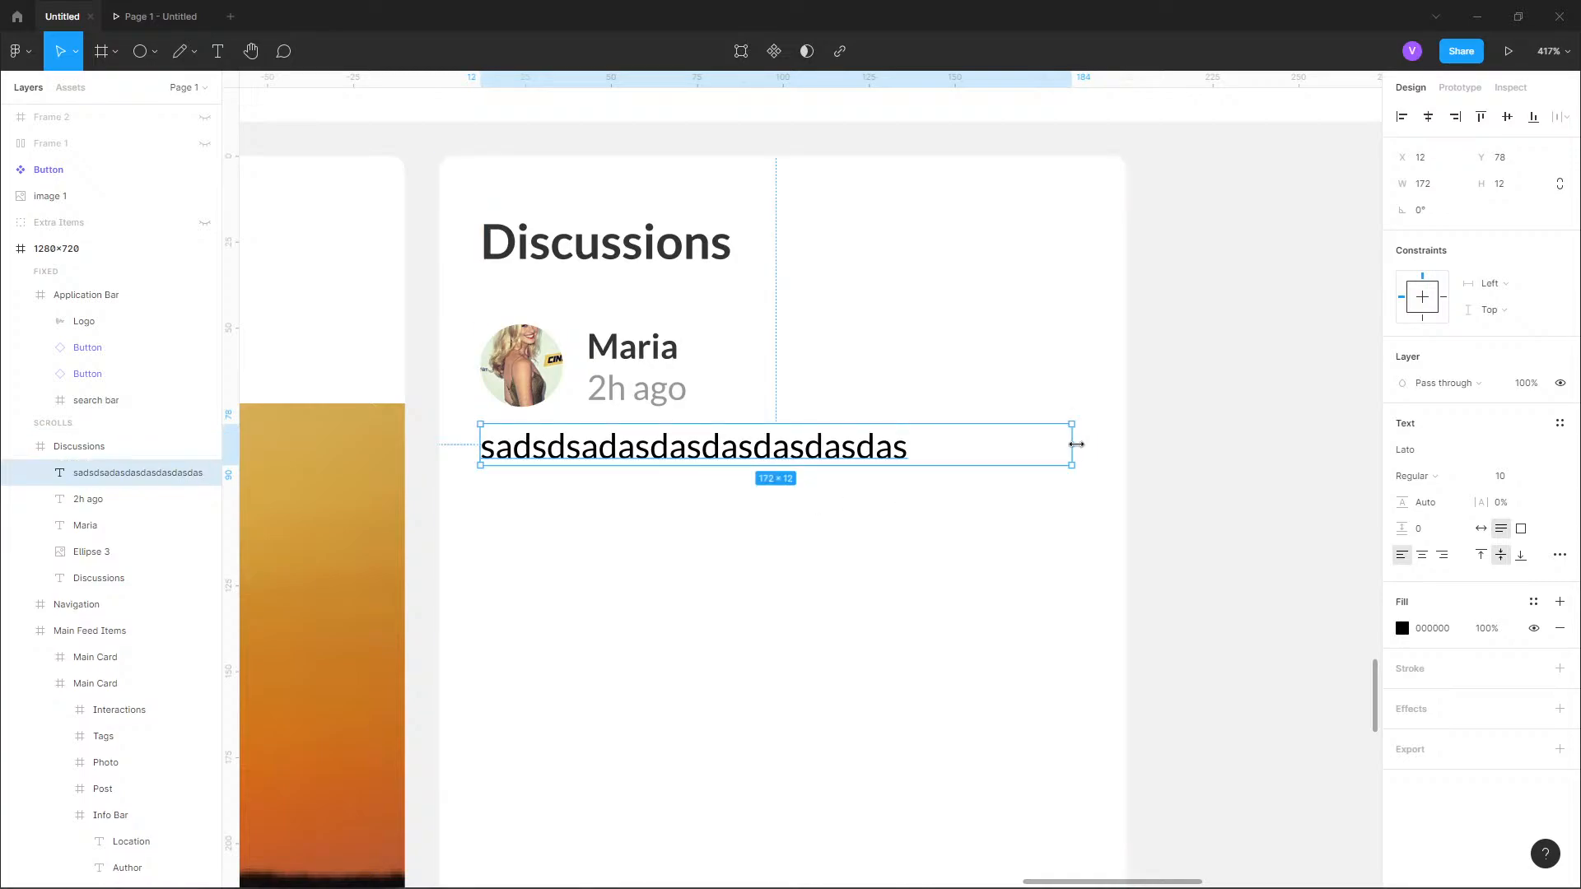
left_click_drag(1074, 446, 1079, 446)
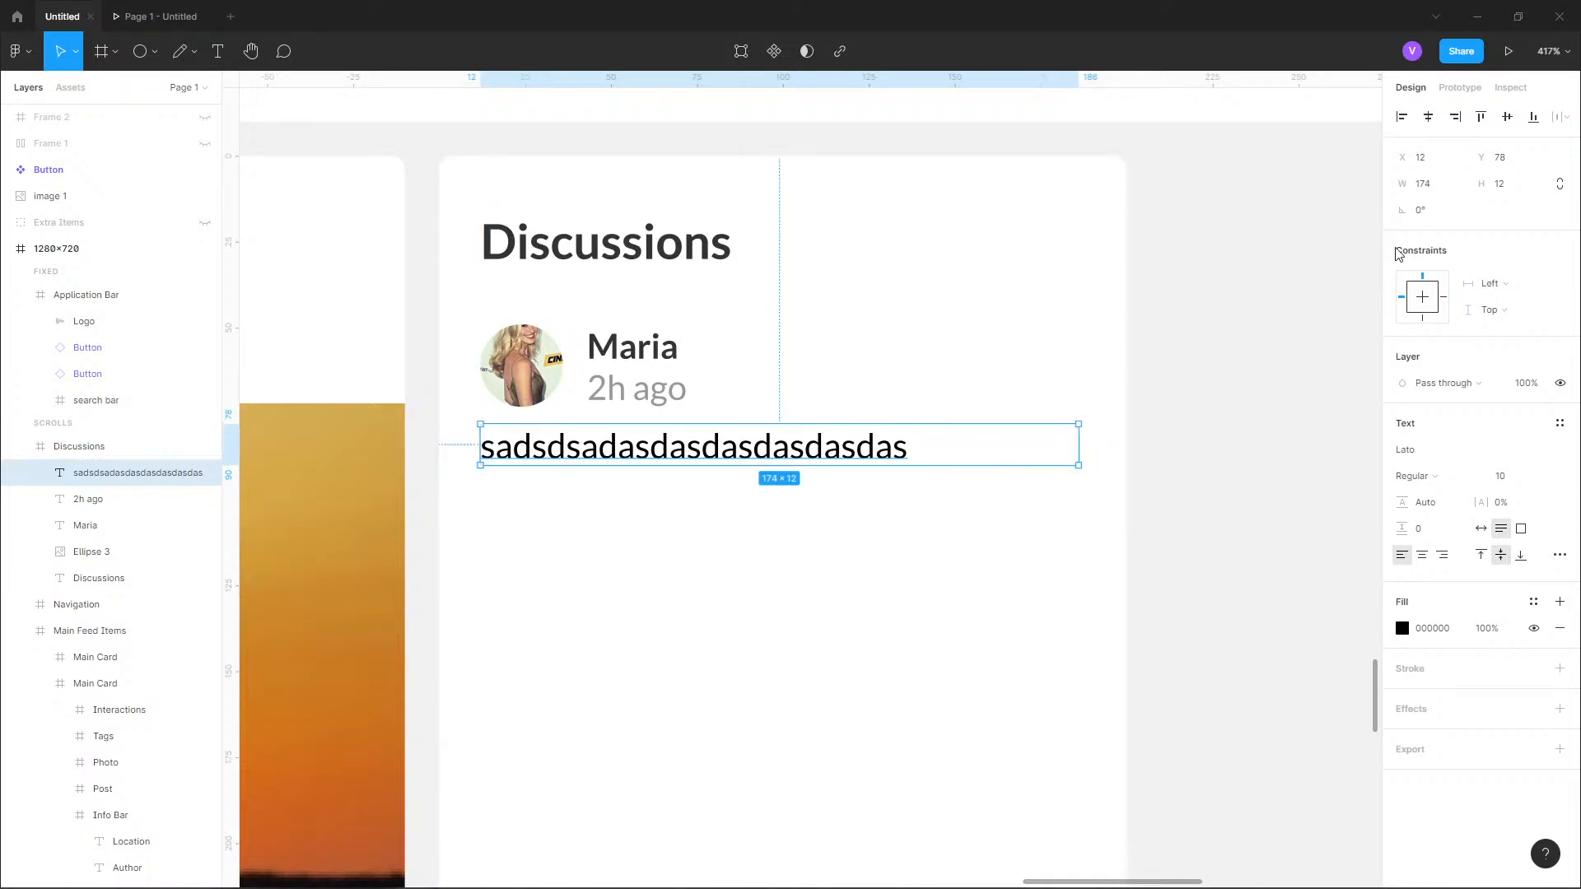
left_click(1442, 189)
type("176")
key("Return")
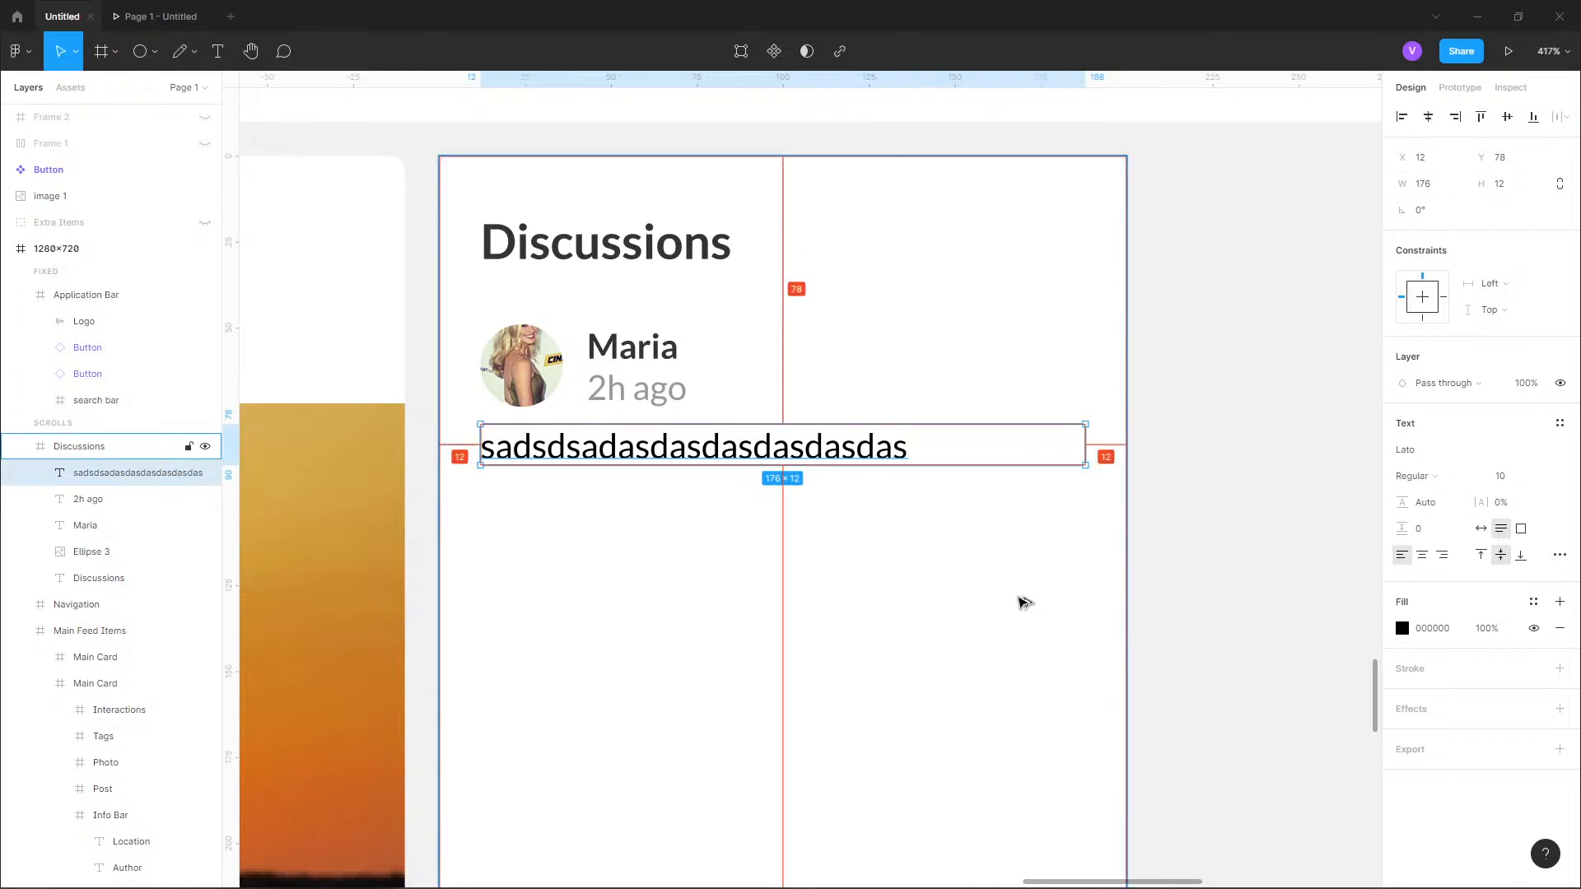
Apply the text-primary color style to the placeholder message text.
left_click(1533, 601)
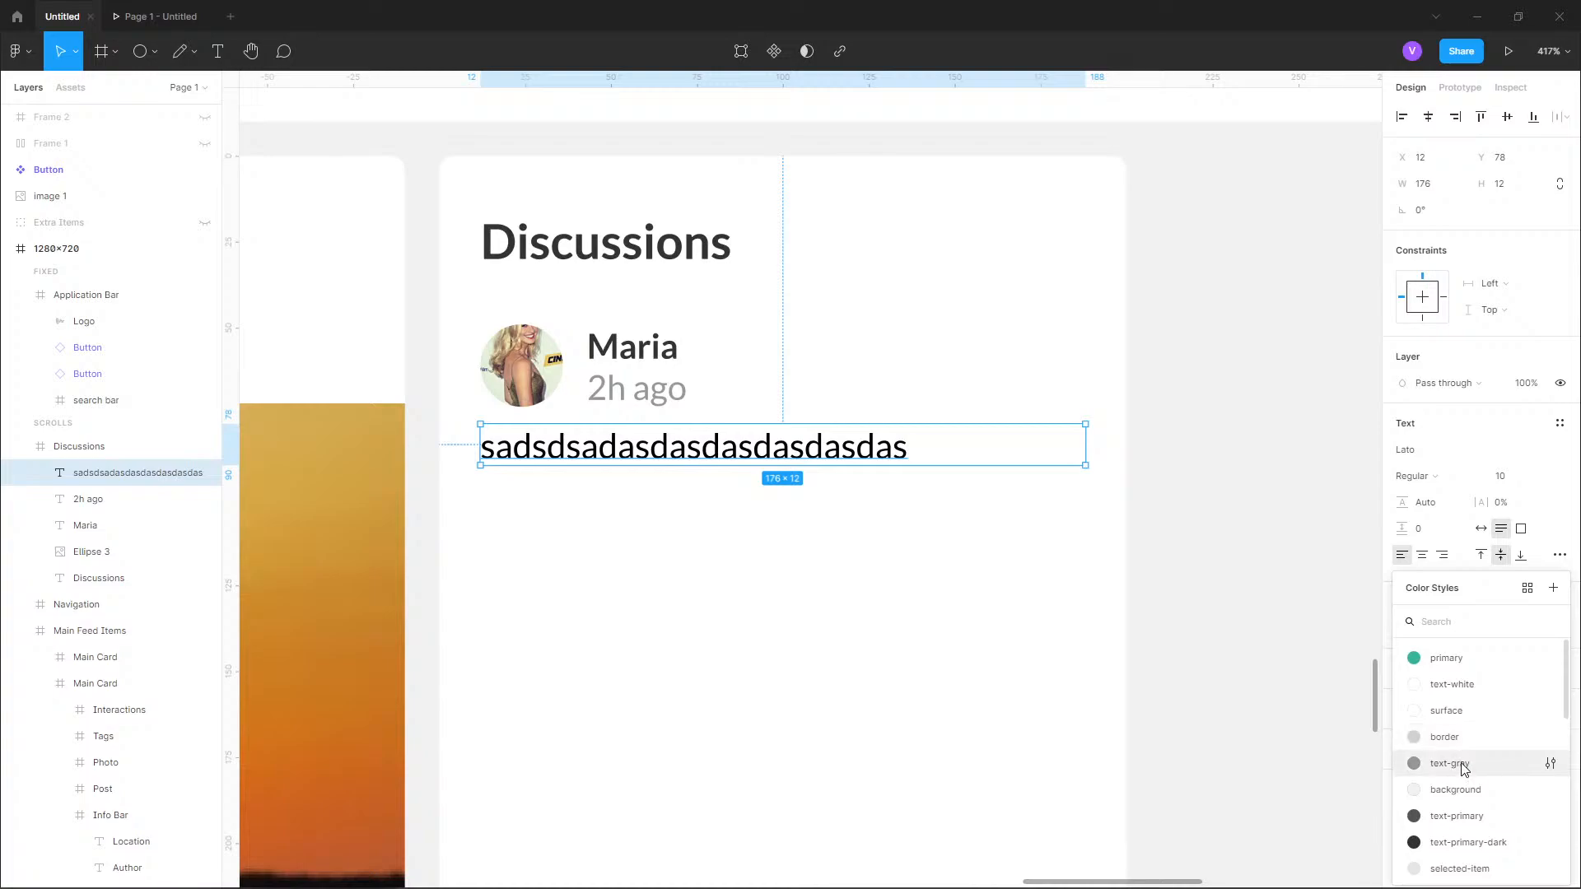
left_click(1461, 762)
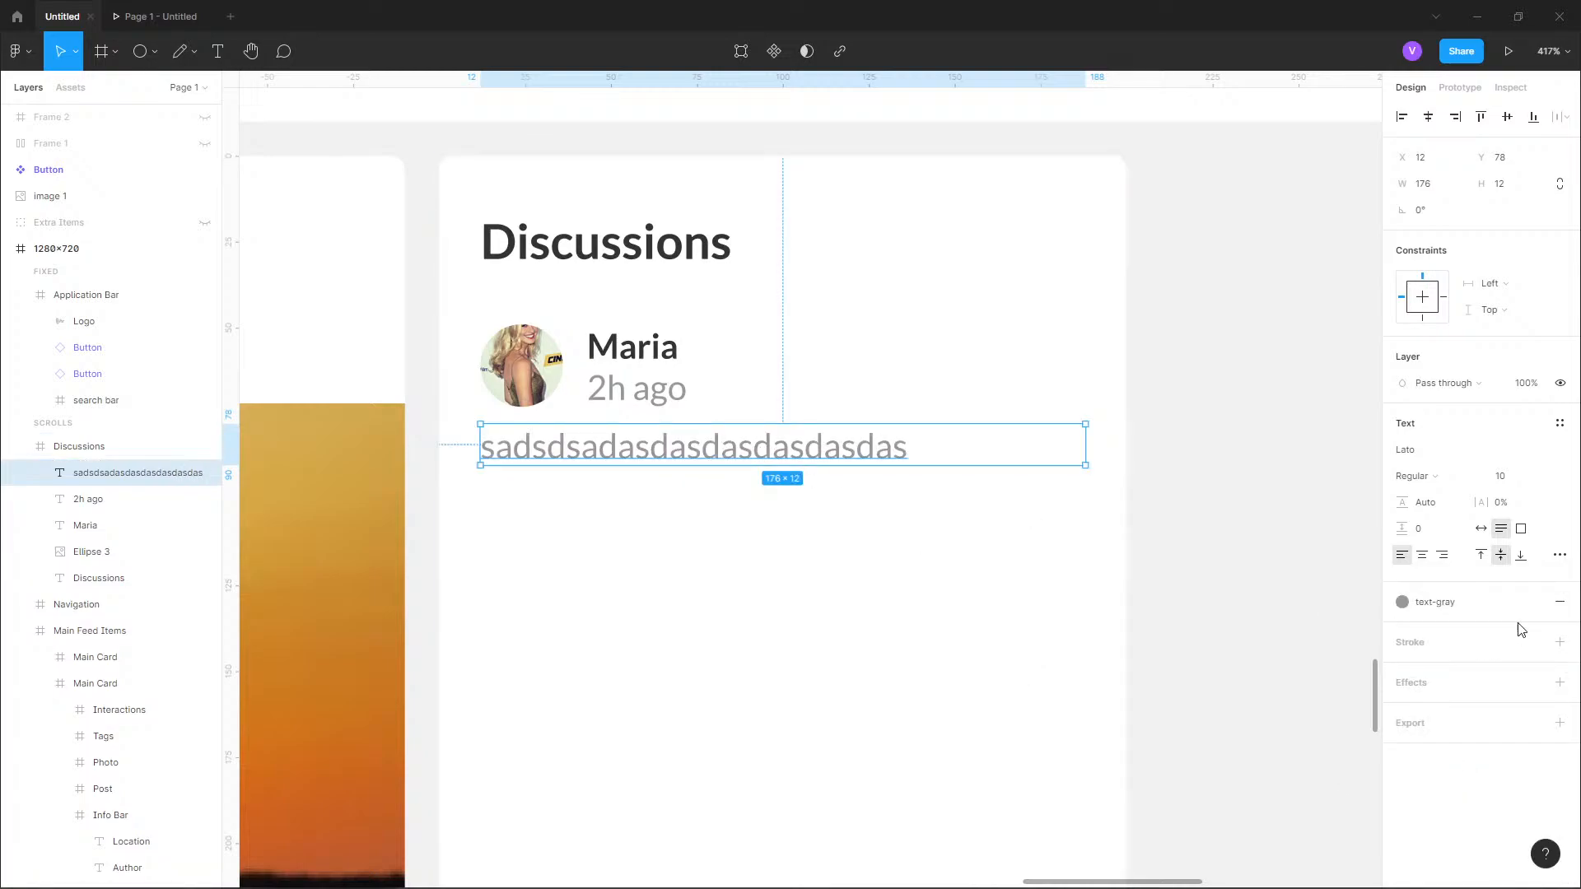
left_click(1499, 610)
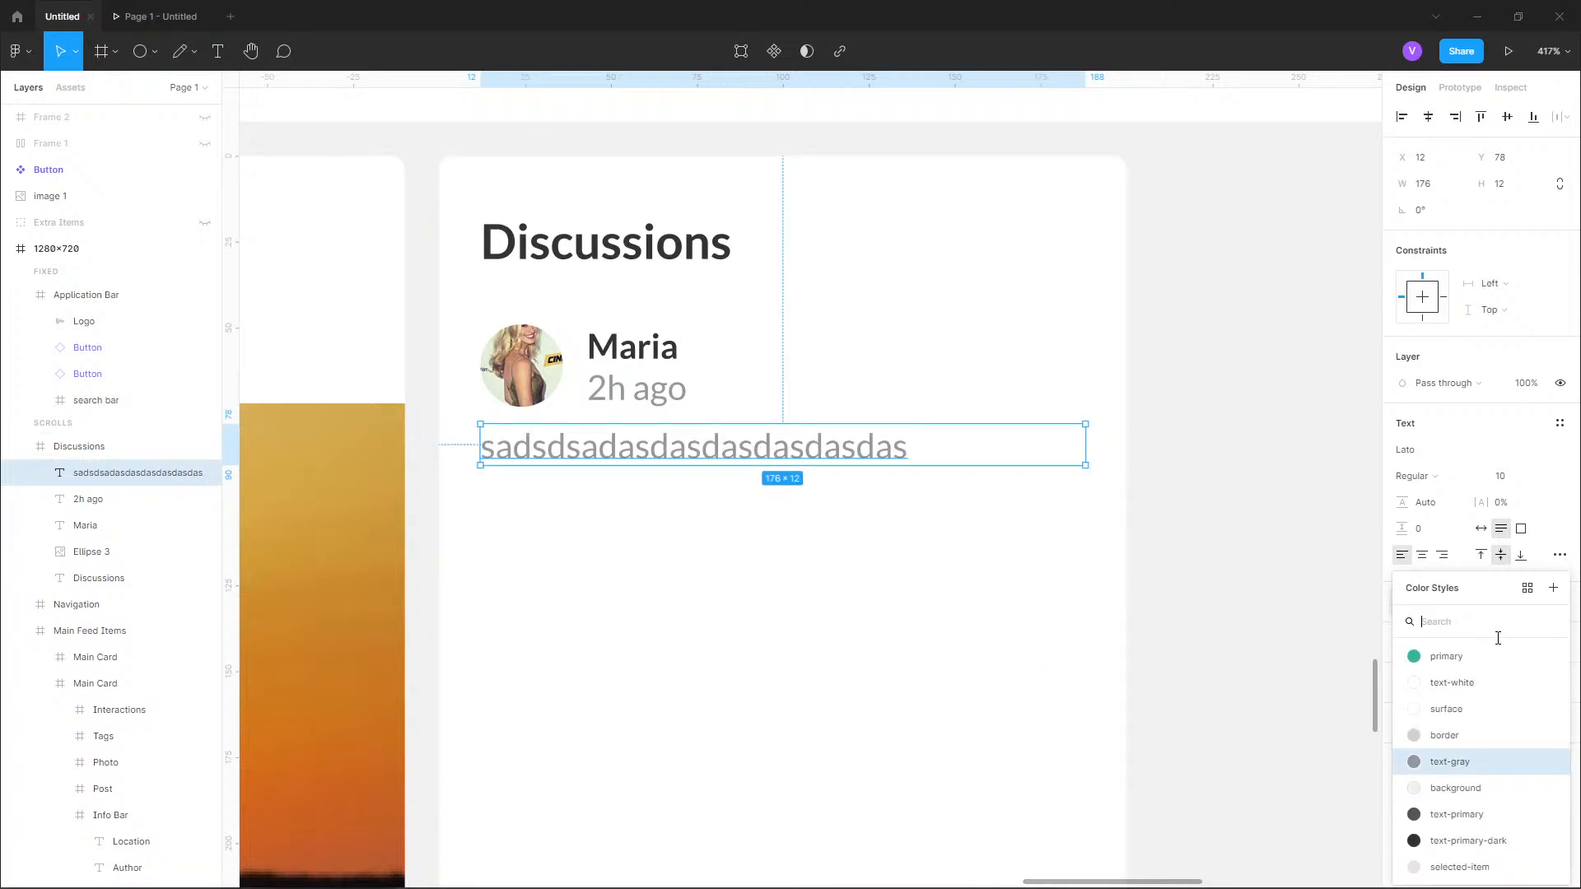
left_click(1457, 814)
left_click(648, 402)
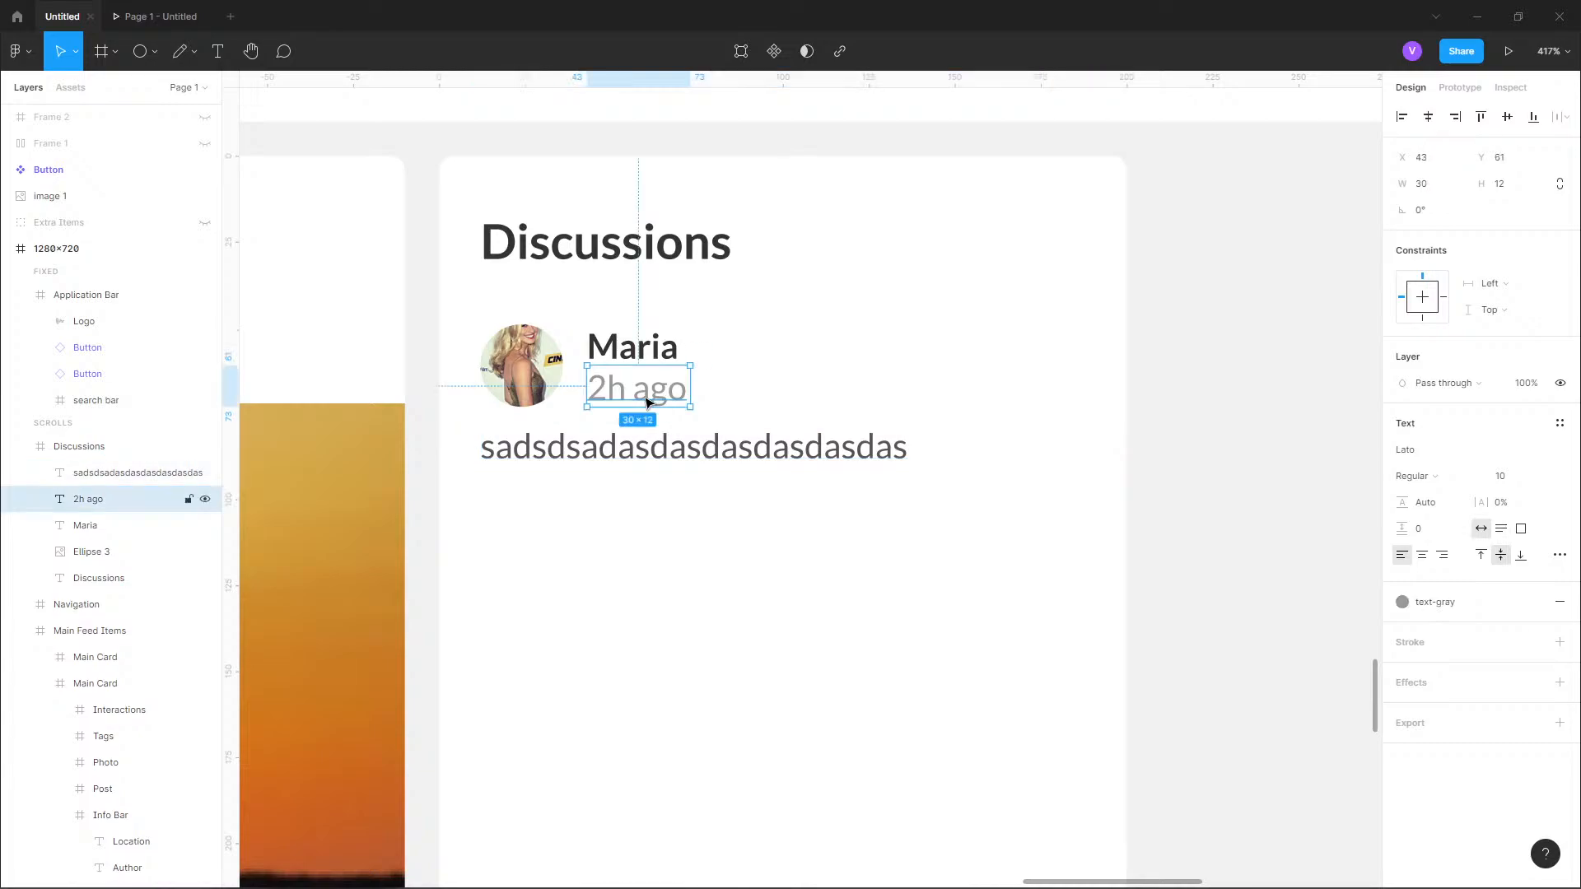
Try to enlarge the placeholder message's text box to a height of 19.
left_click(647, 449)
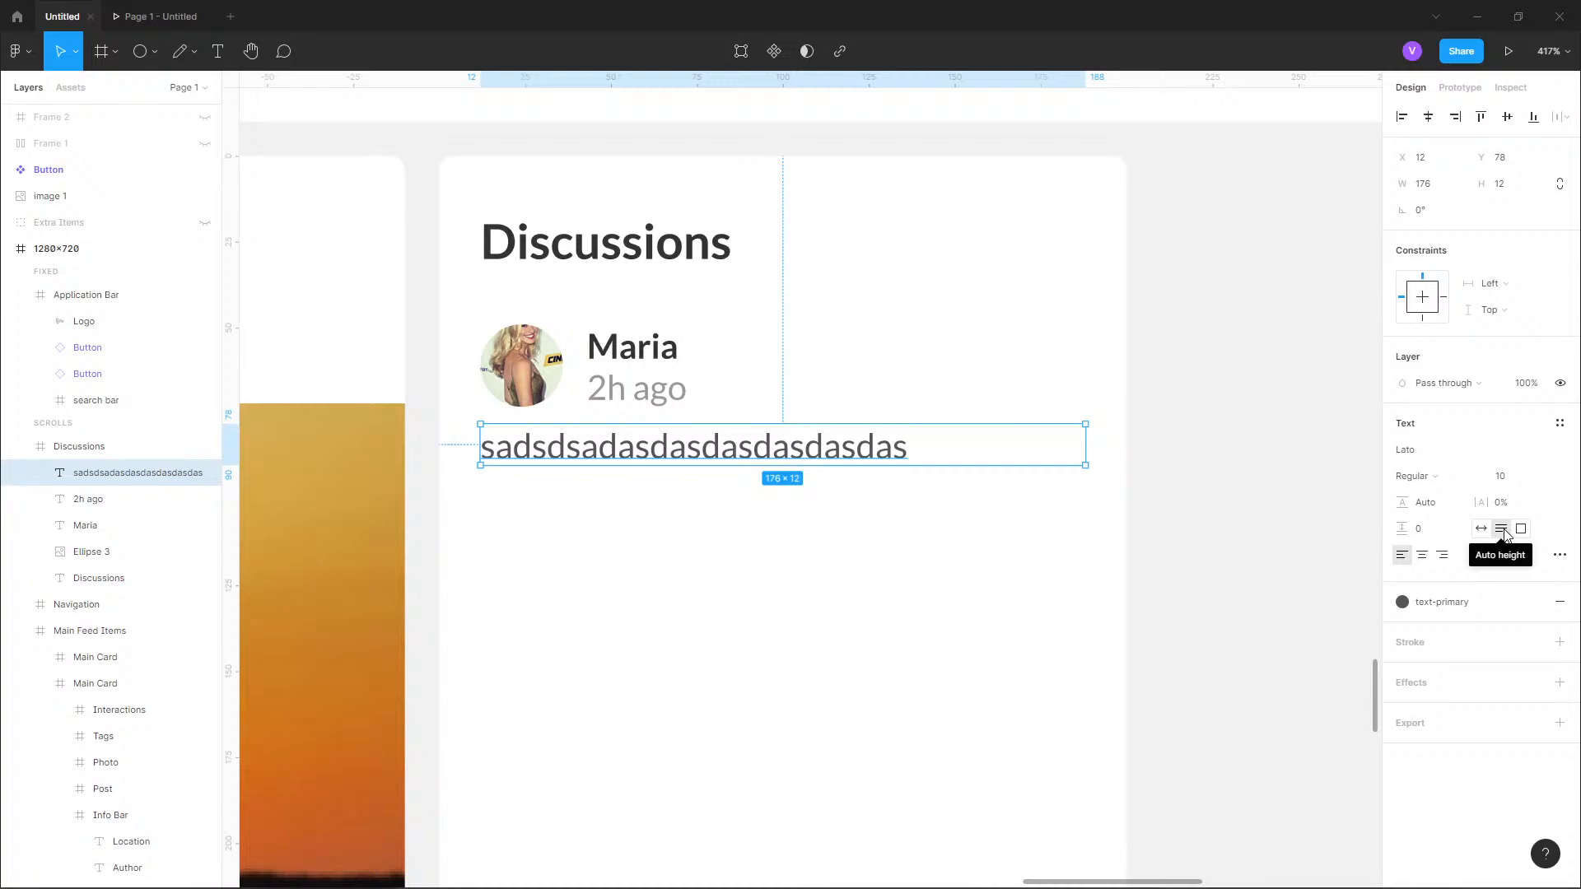
left_click_drag(859, 466, 884, 491)
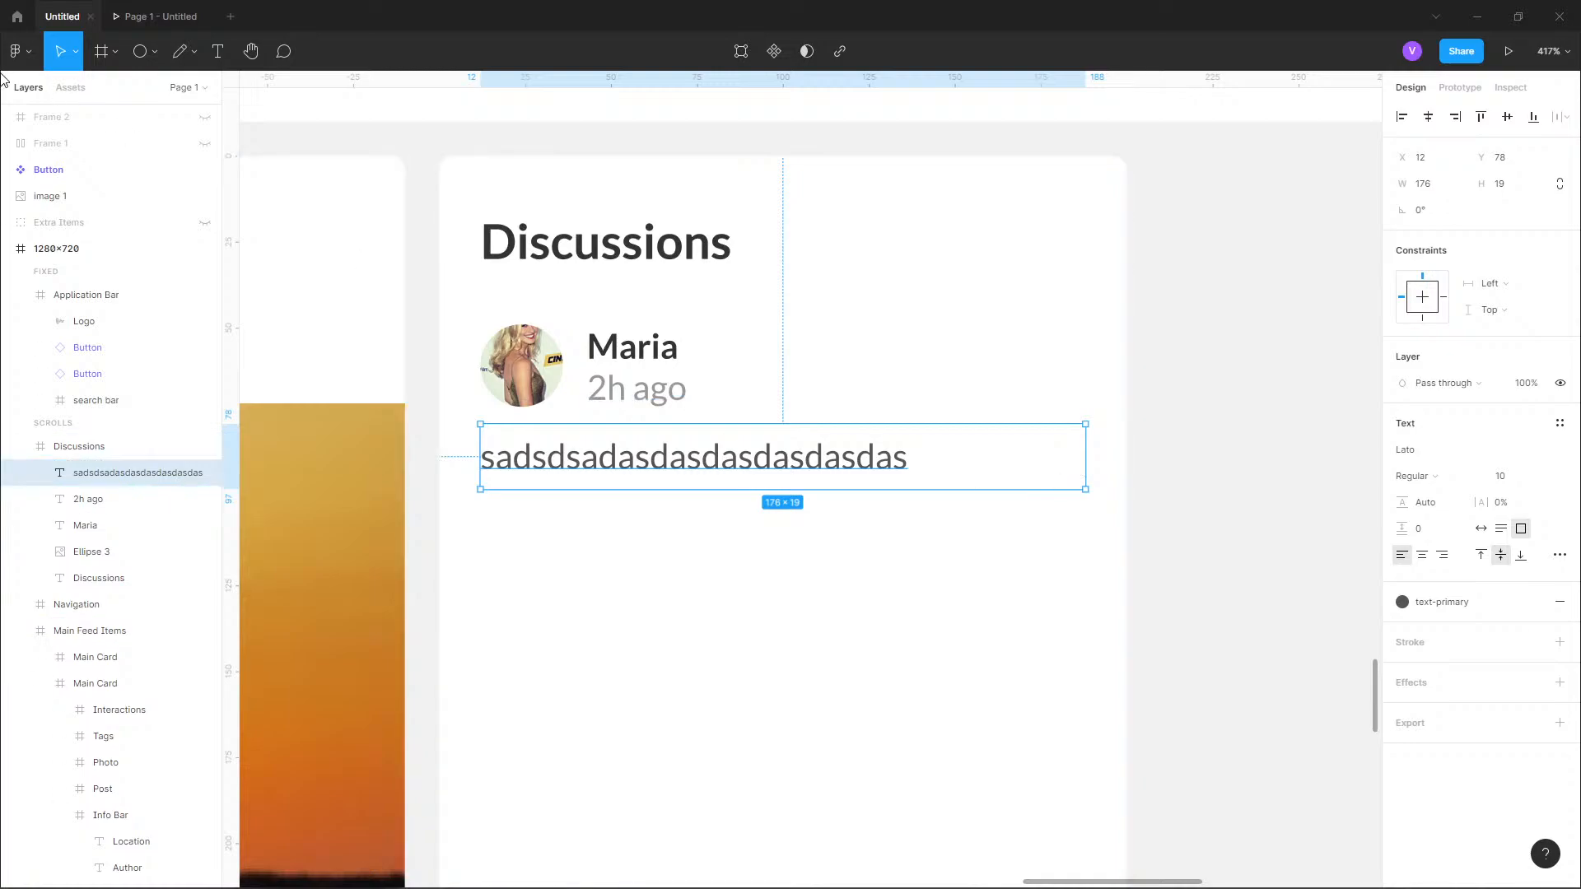
double_click(646, 488)
Leave the design file and open the Figma Community page for exploring files and plugins.
left_click(34, 41)
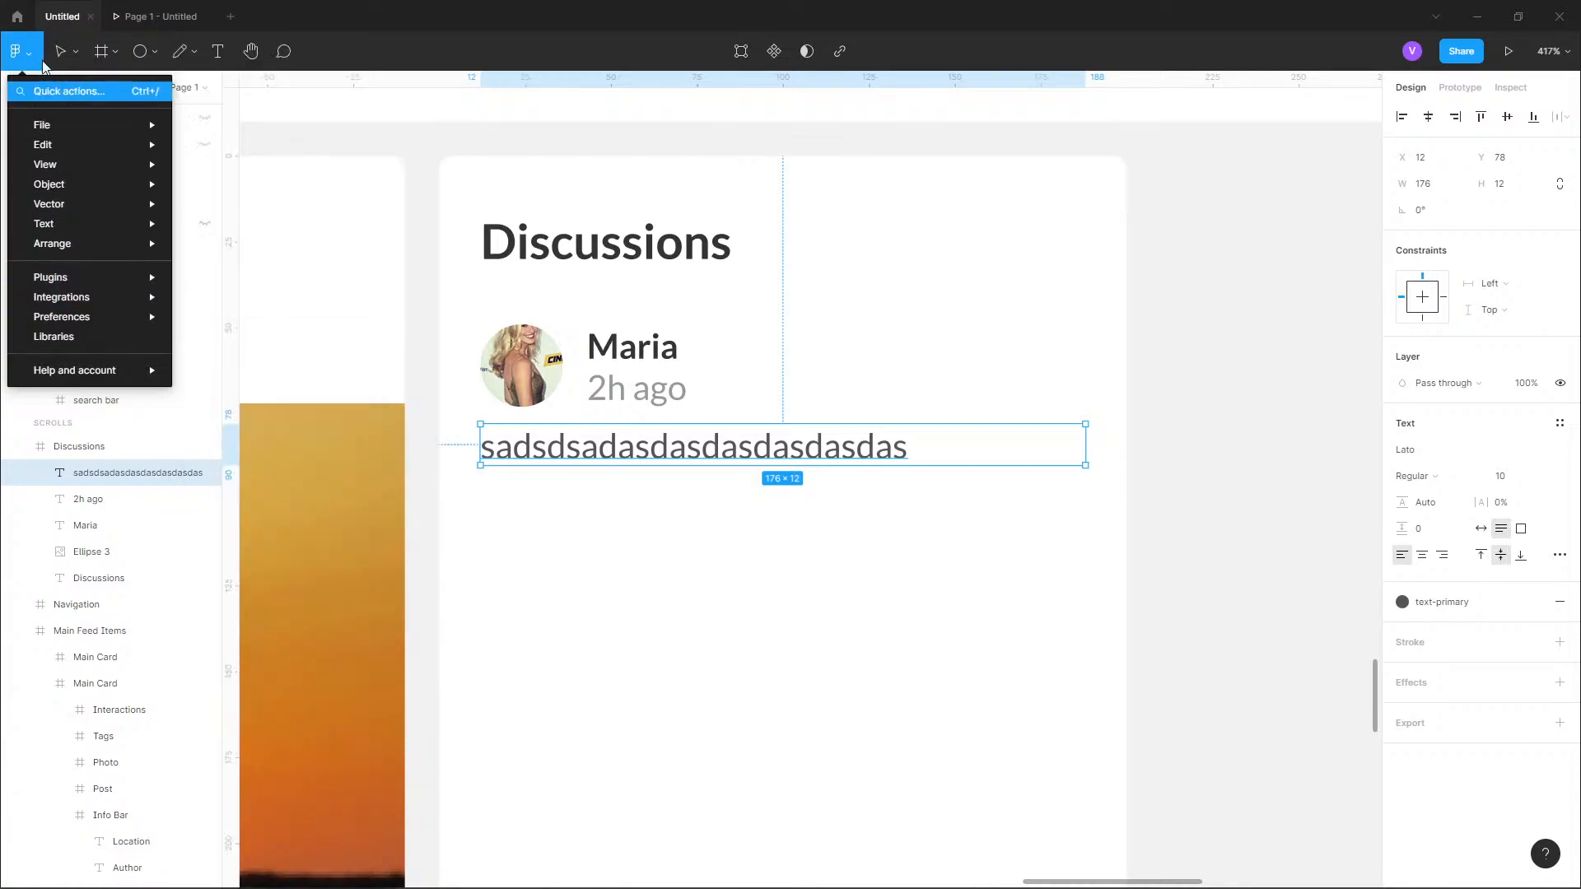
left_click(20, 18)
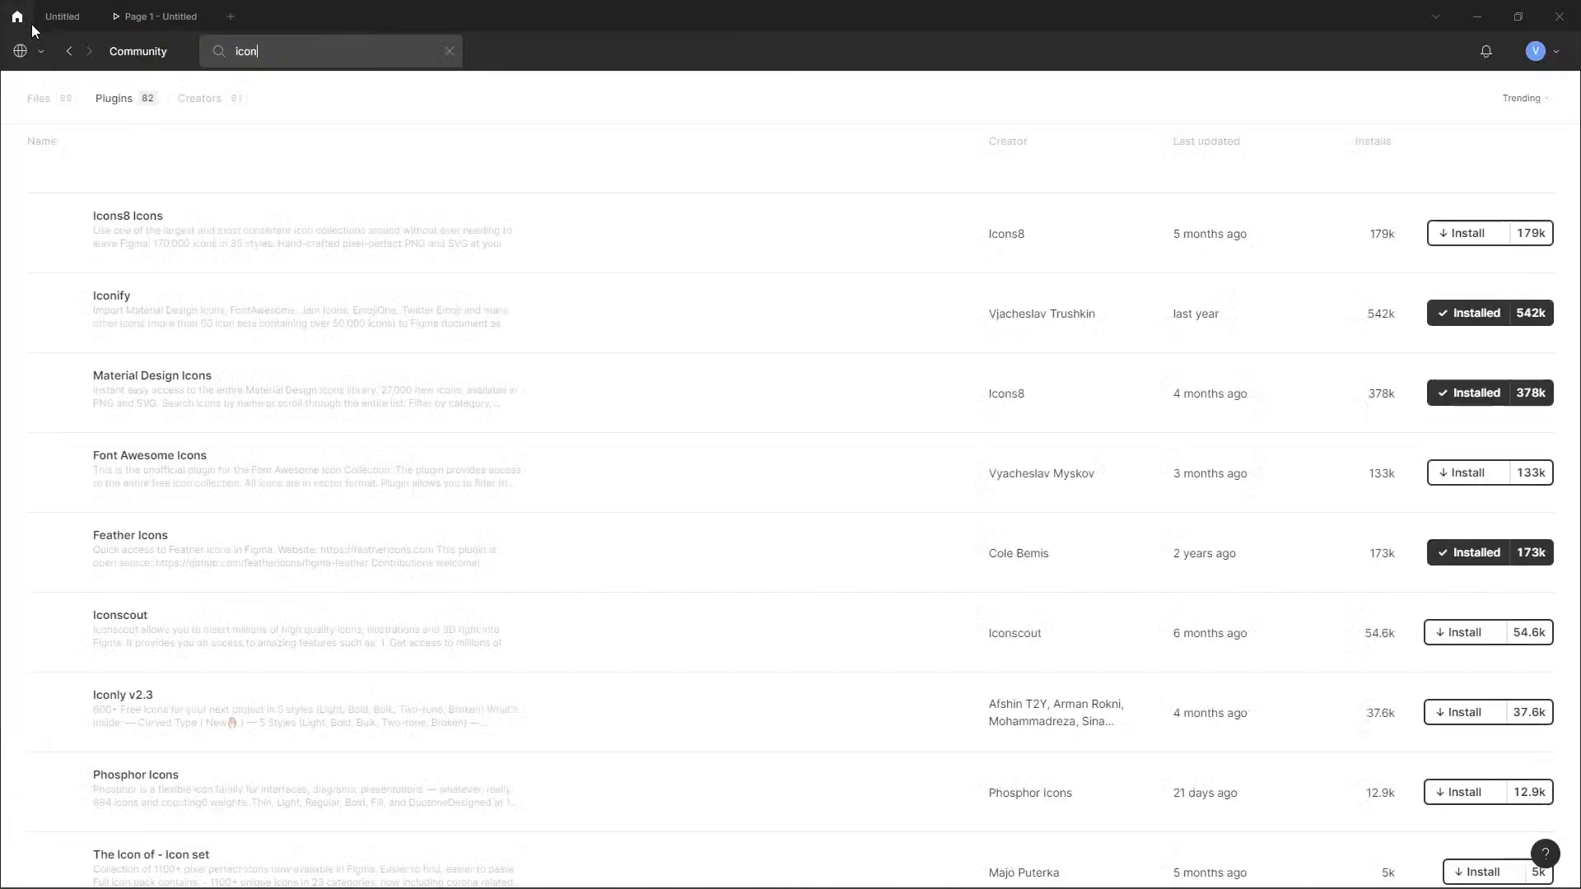
left_click(19, 51)
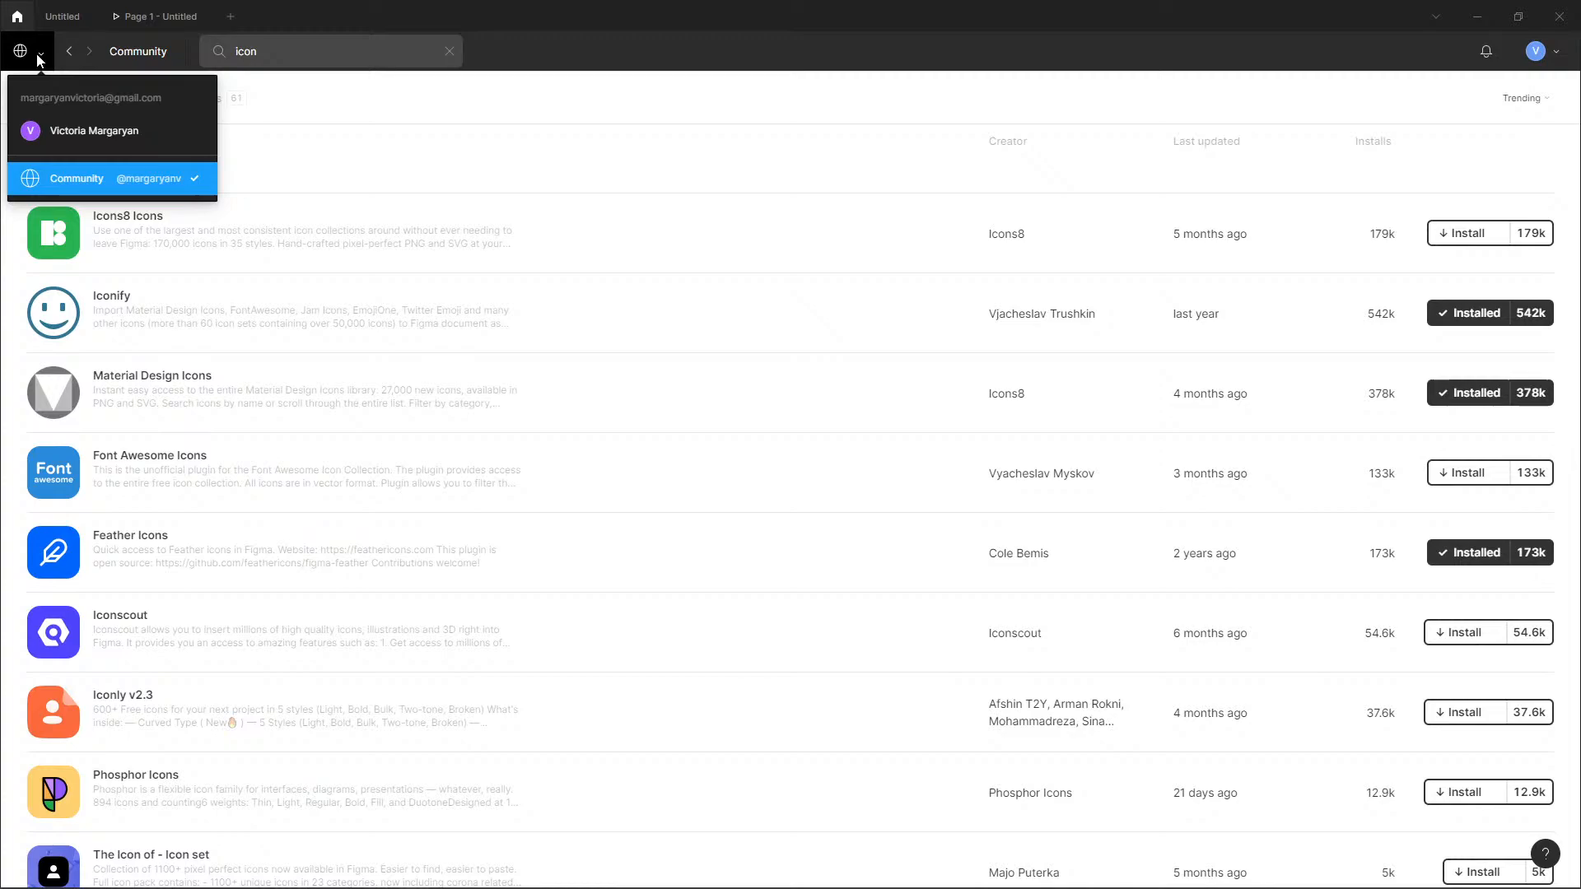
left_click(58, 130)
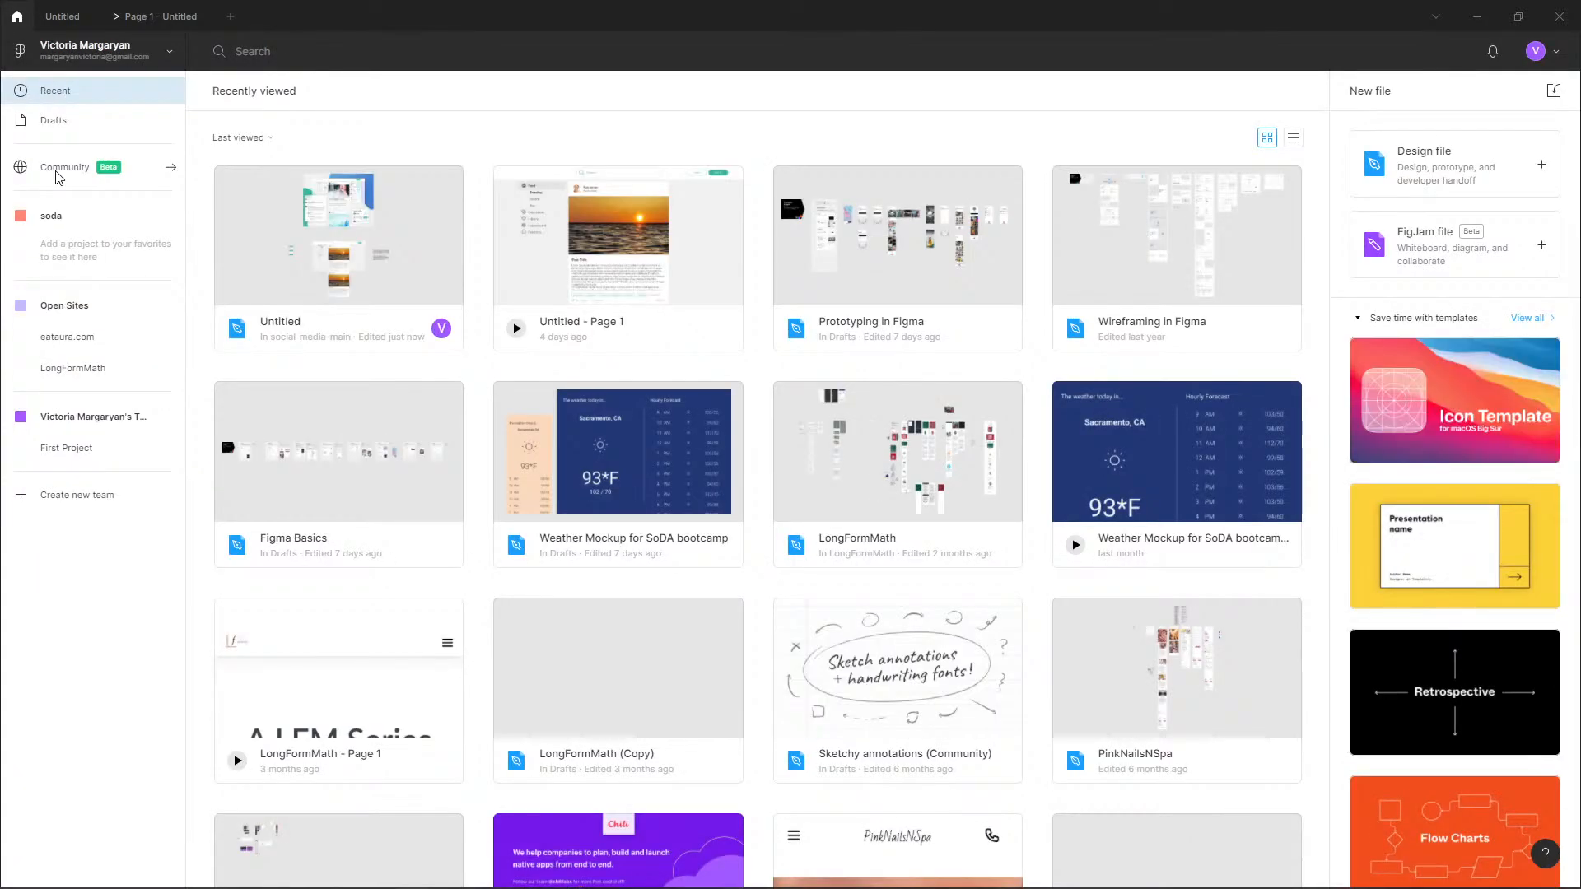
left_click(58, 171)
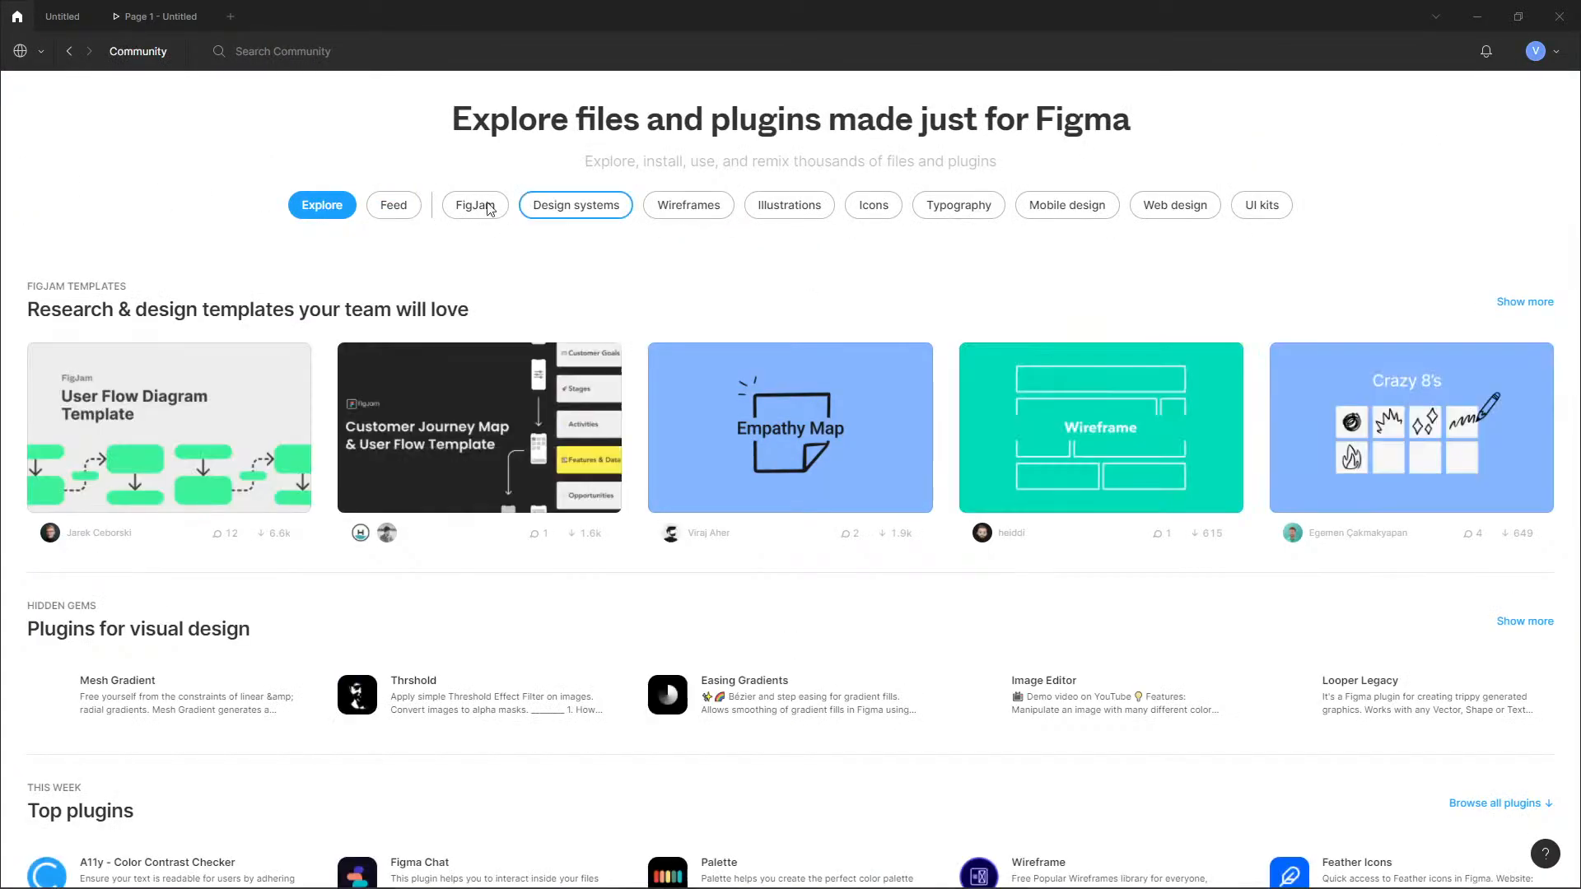
Search the Community plugins for "lorem ipsum" and open the page of the Lorem ipsum plugin by the first-listed creator.
left_click(301, 56)
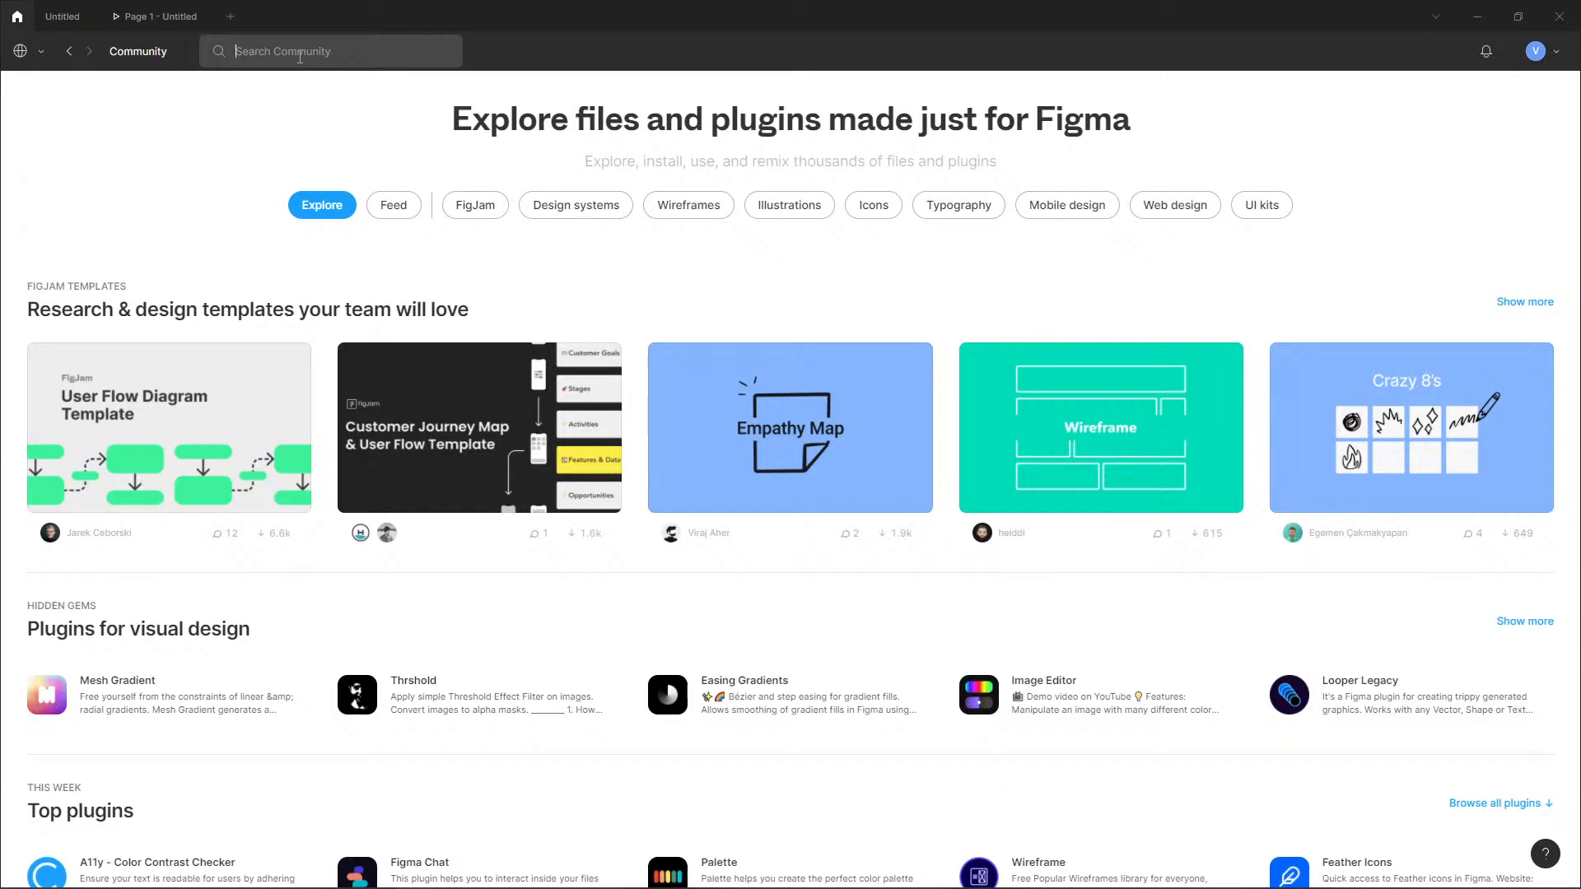
type("lorem ipsum")
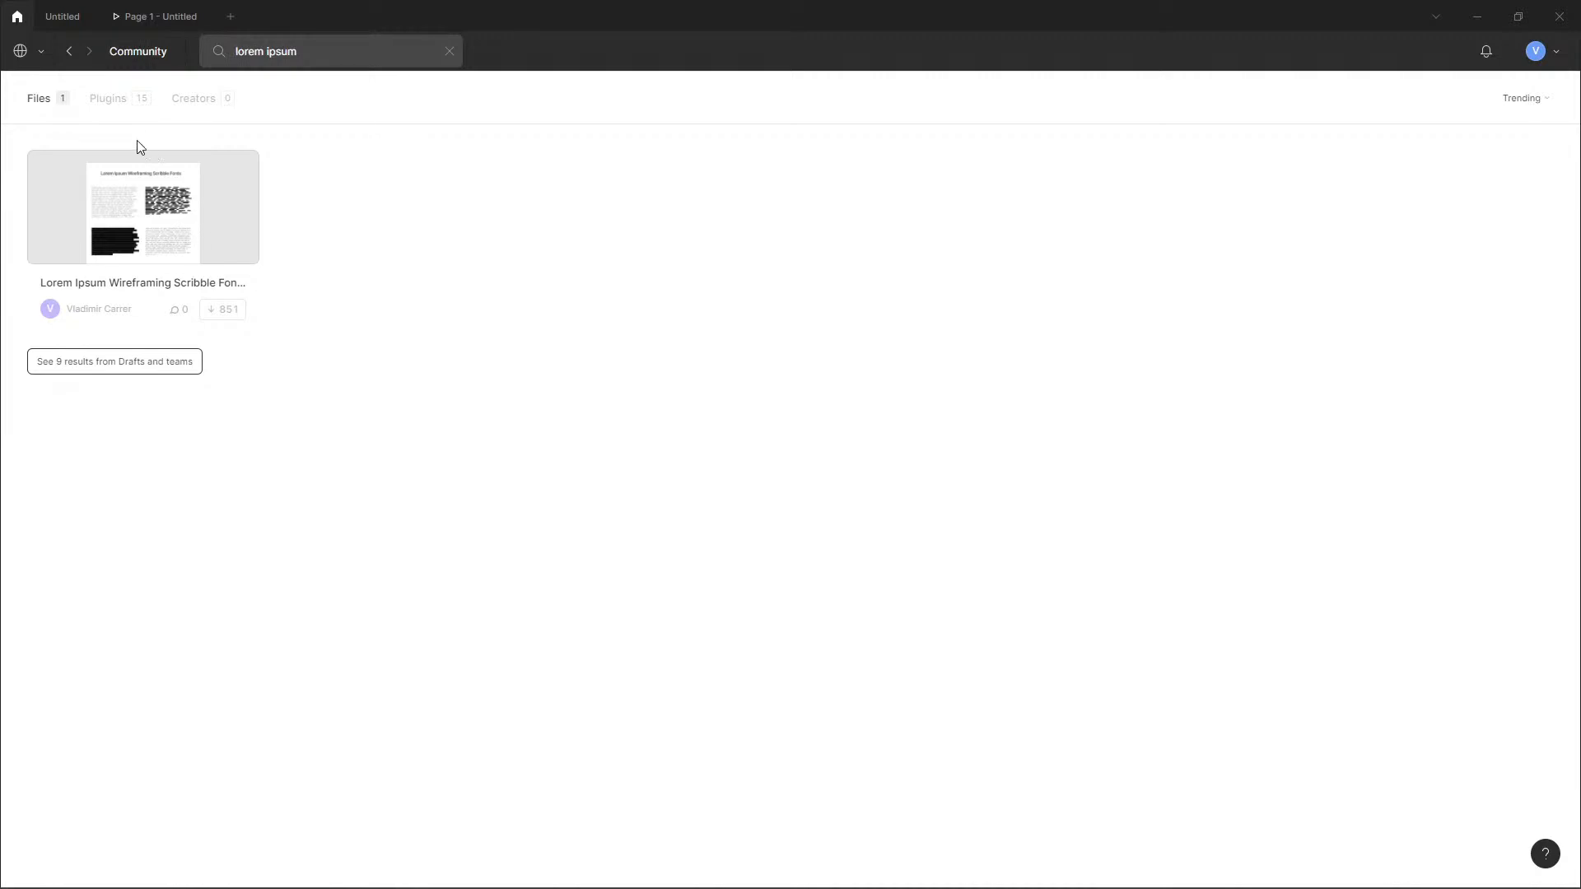
left_click(108, 112)
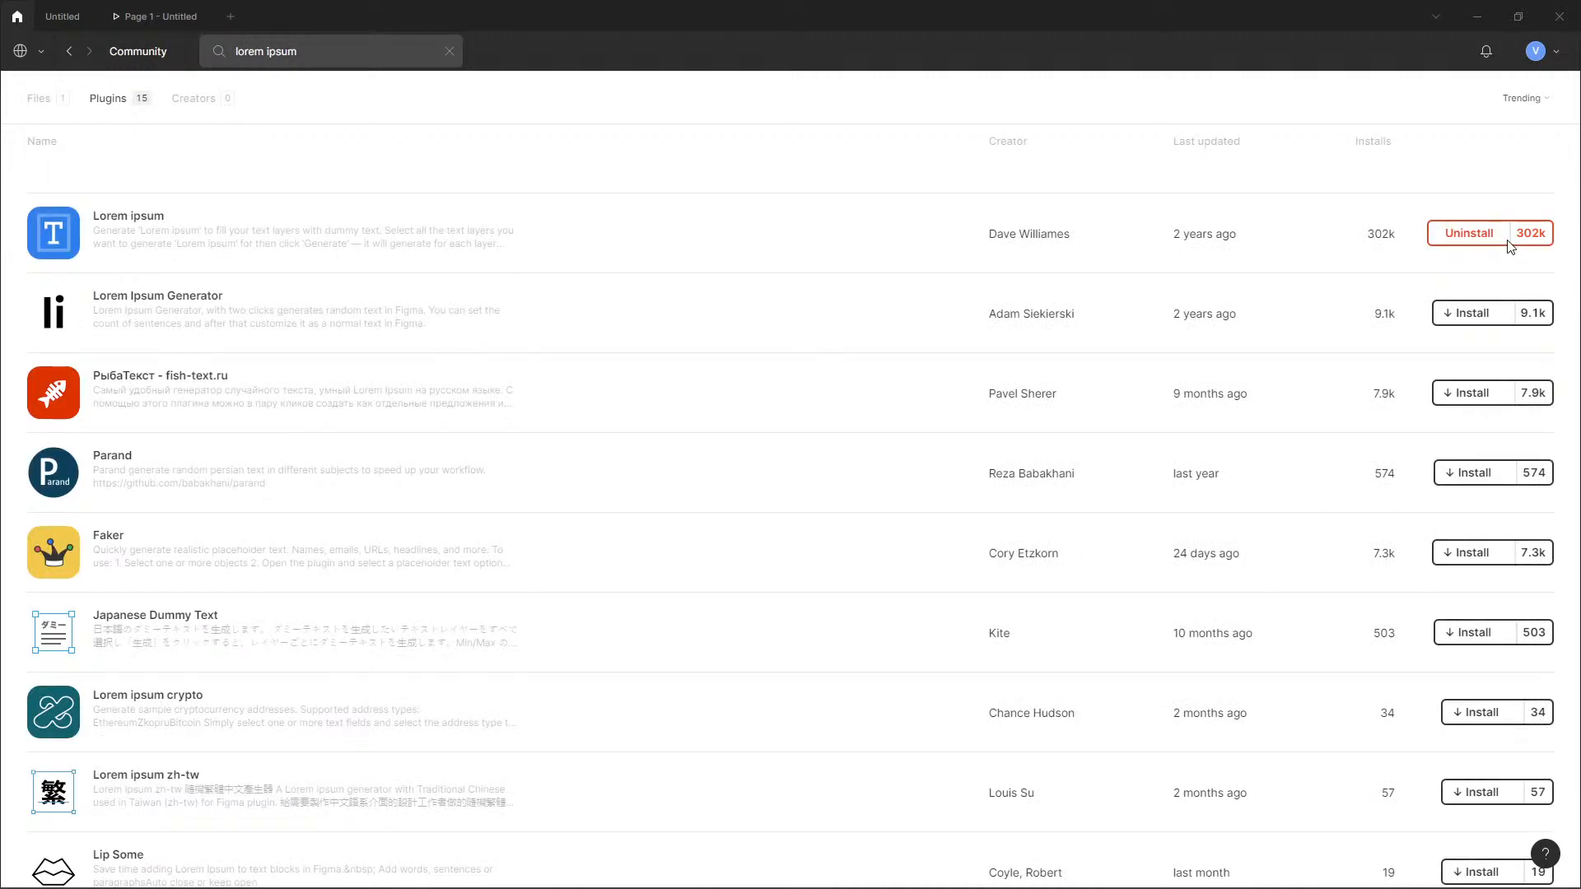
left_click(458, 247)
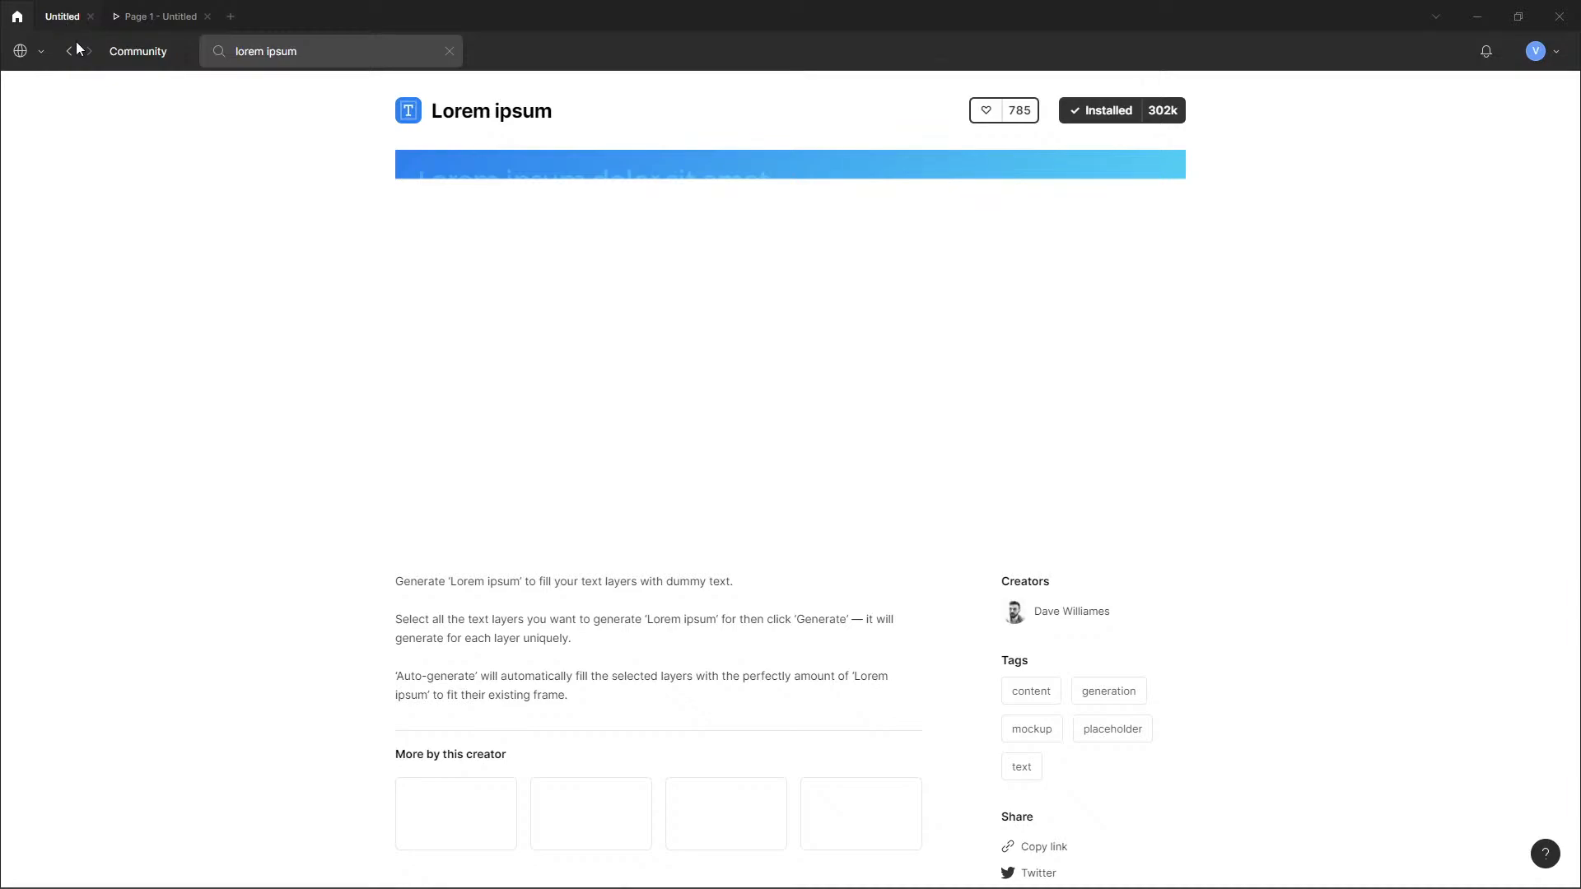
Return to the design file and replace the placeholder message with Lorem ipsum plugin text auto-generated to fit its text box.
left_click(135, 23)
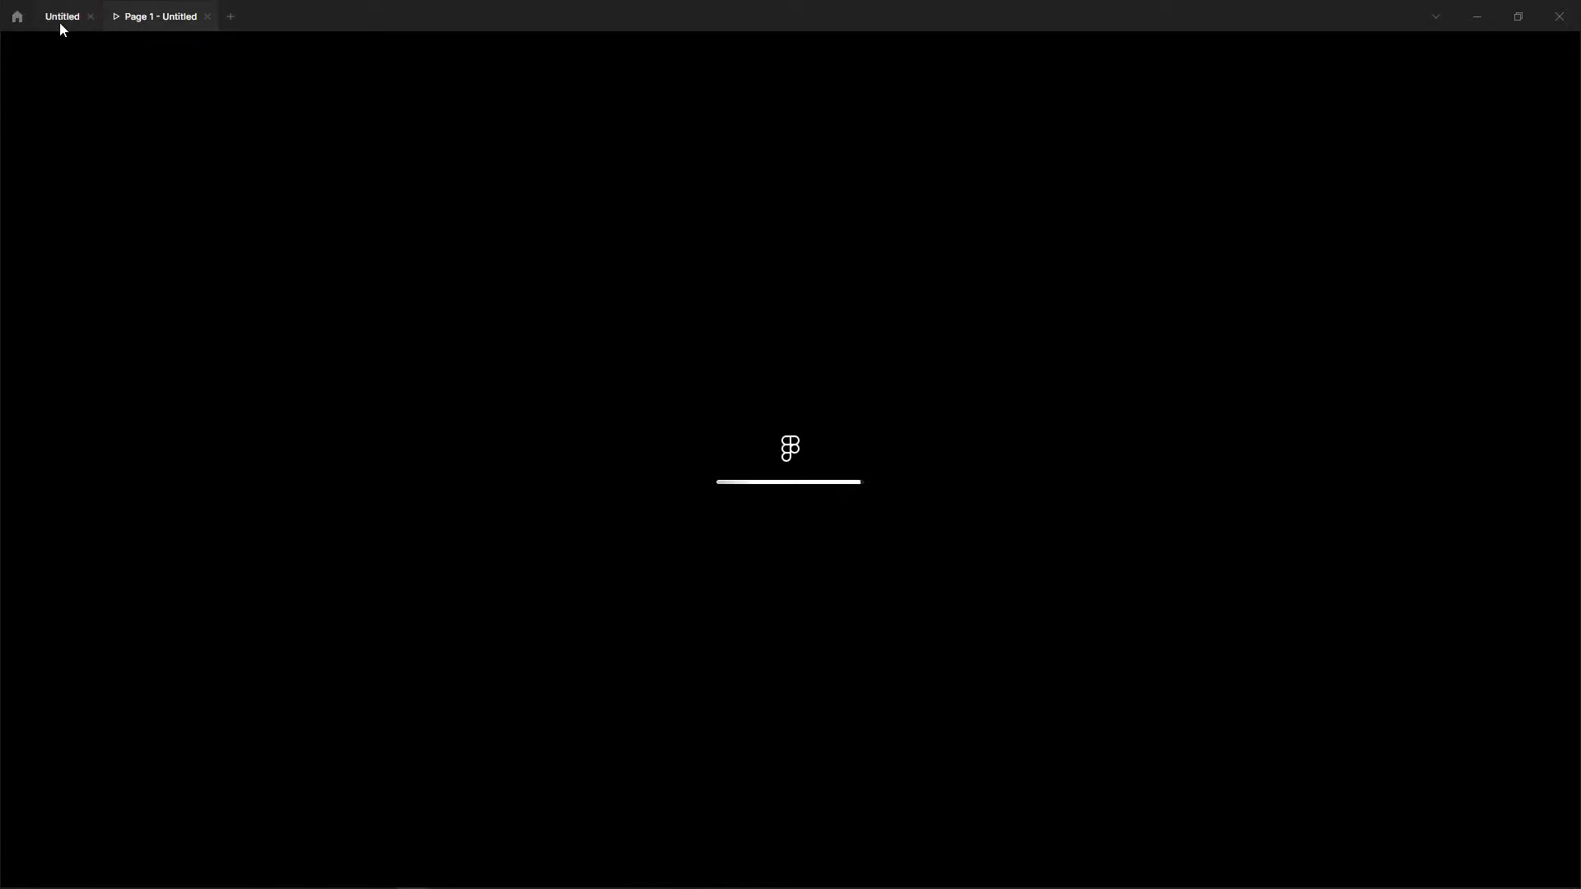
left_click(60, 24)
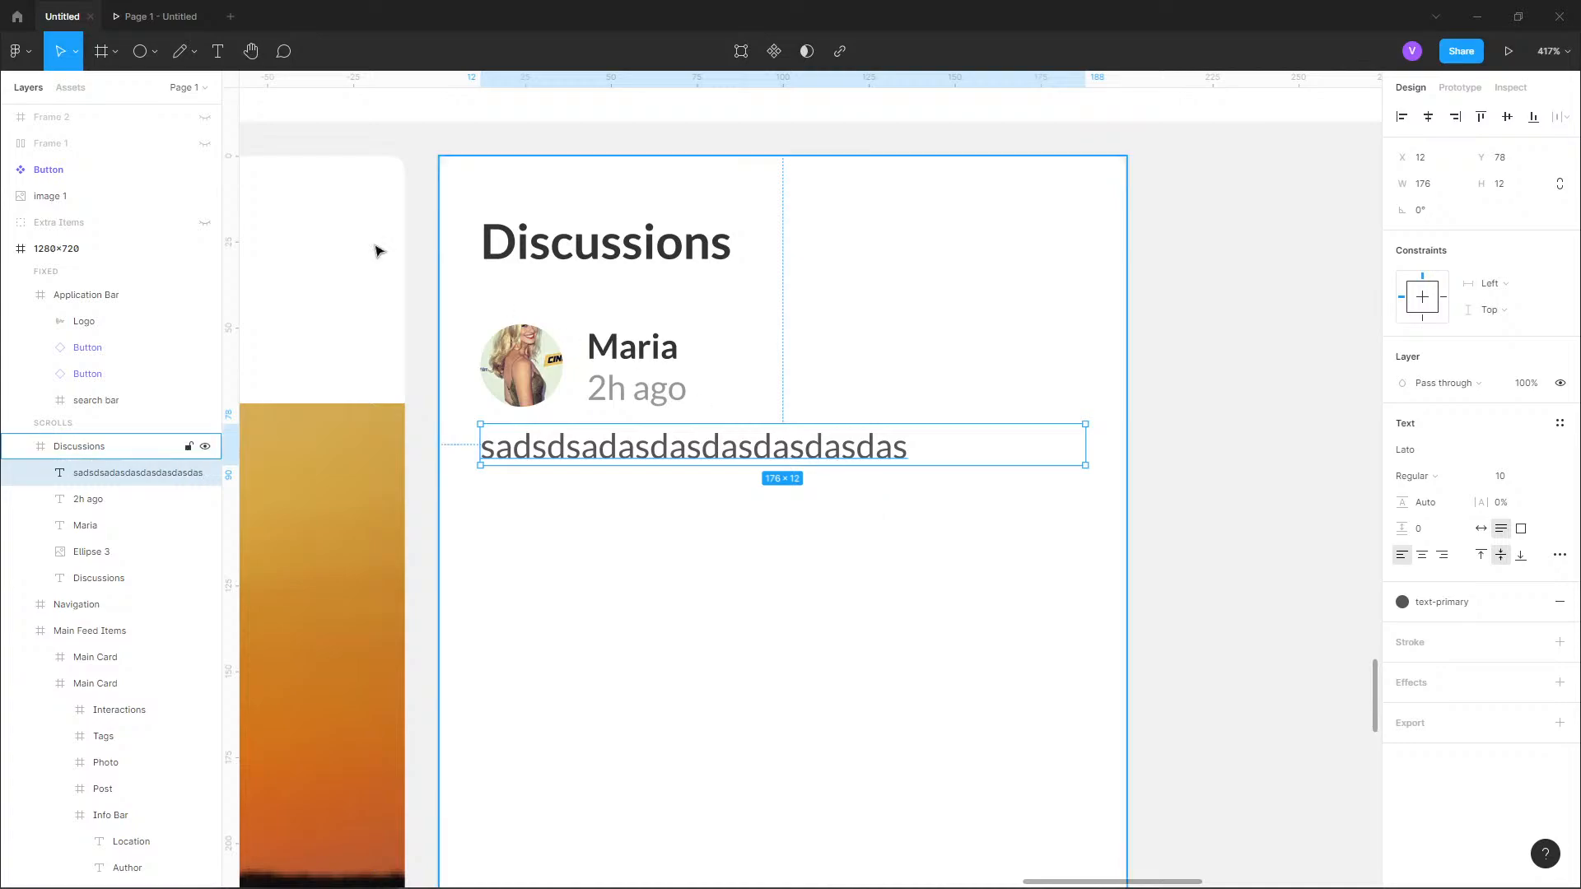
left_click(18, 51)
mouse_move(123, 284)
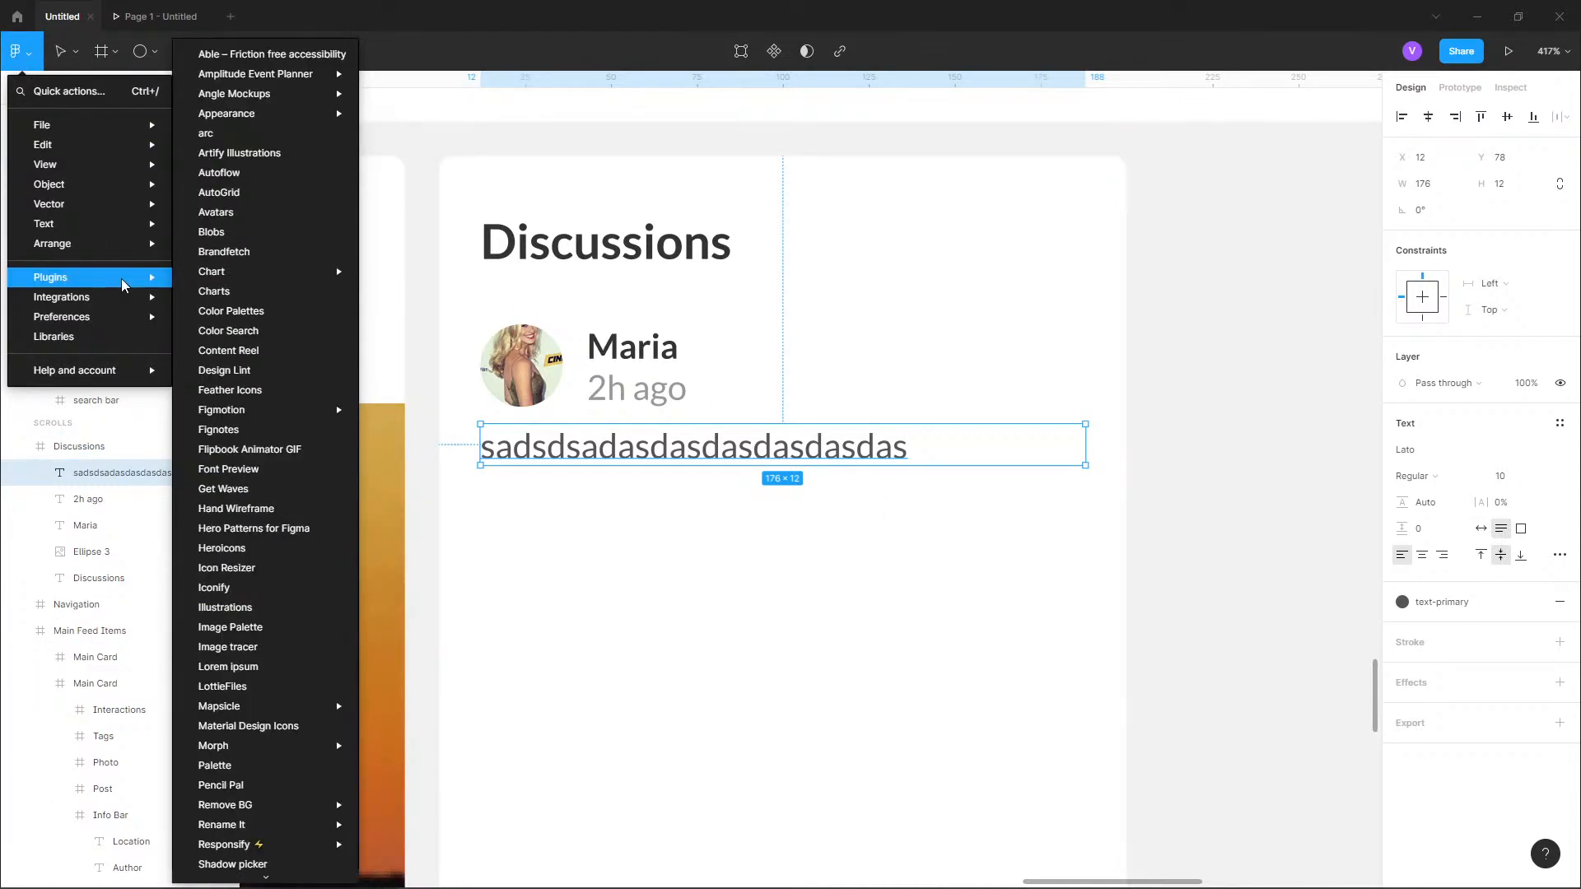
left_click(255, 666)
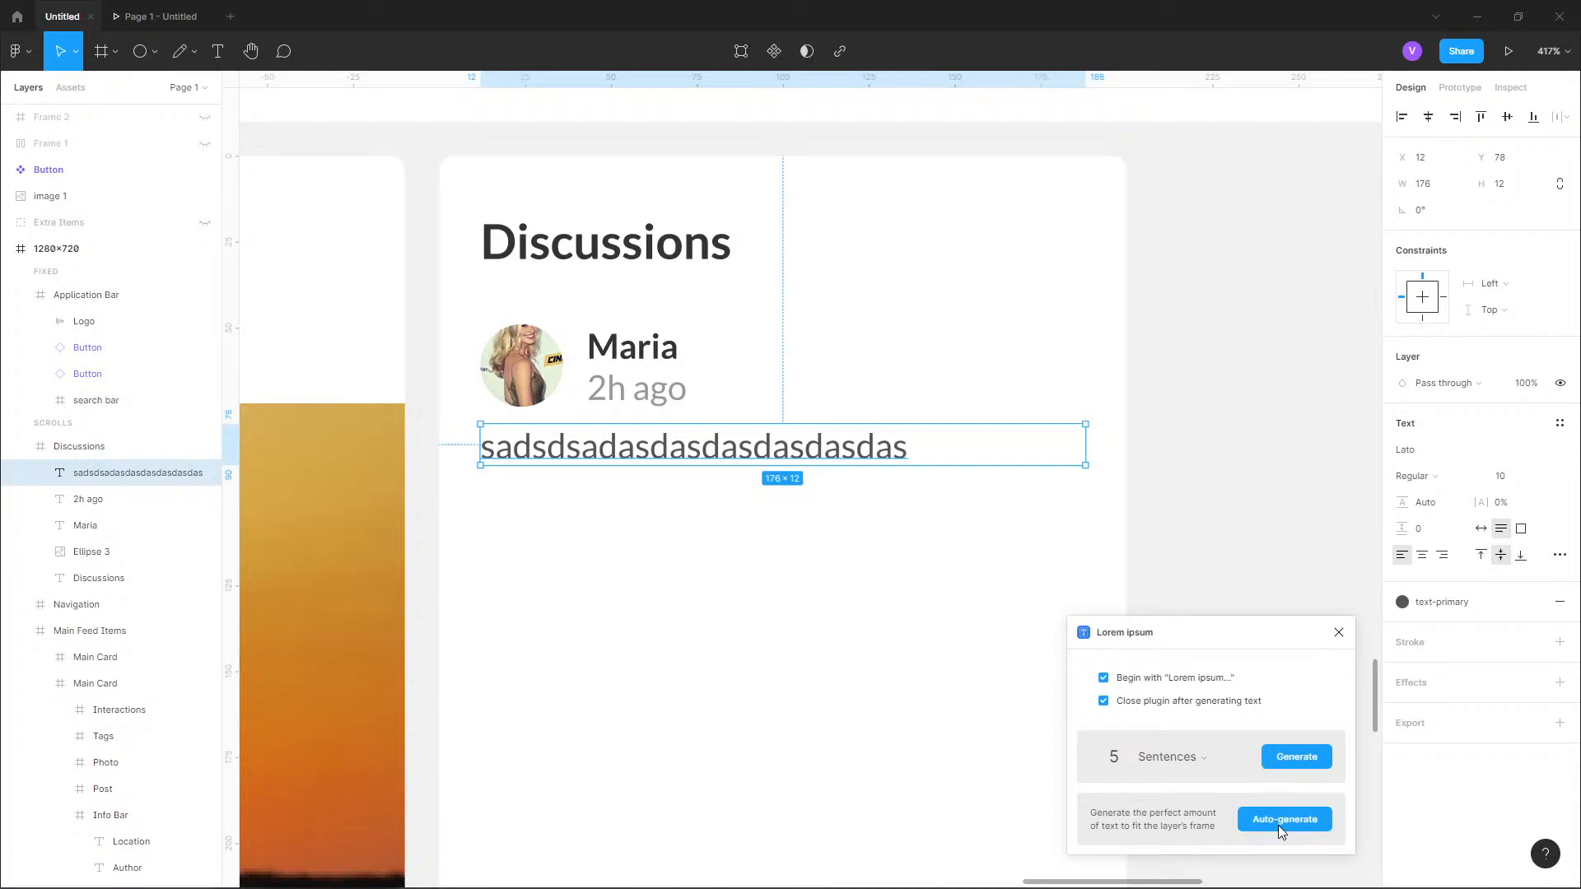
left_click(1278, 825)
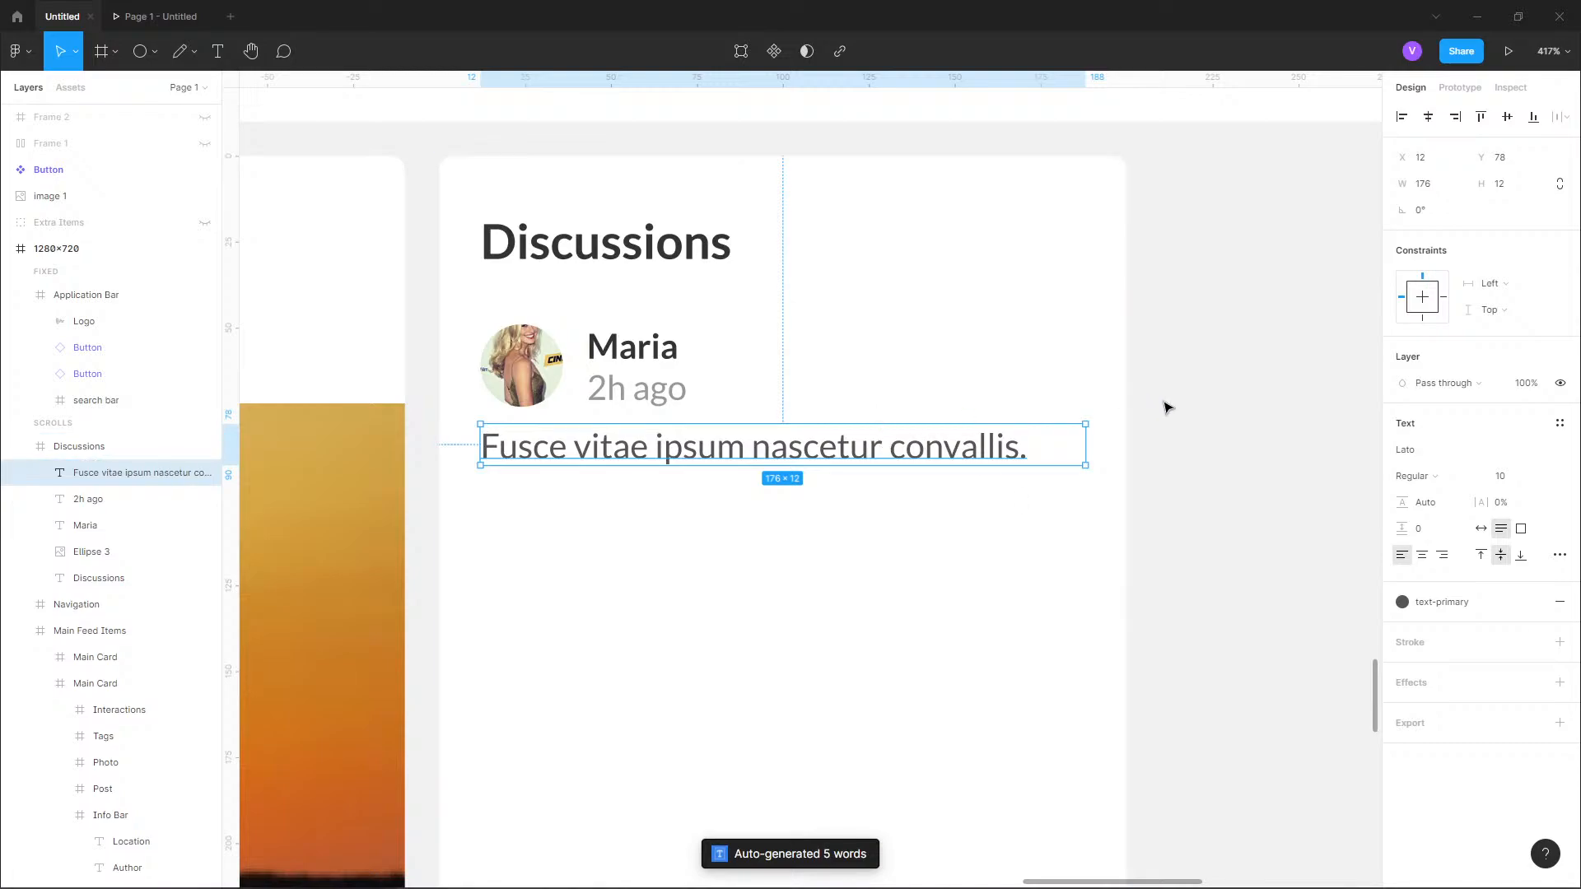
left_click(1129, 420)
Group the avatar, name, time and message text of the first discussion entry.
left_click(554, 375)
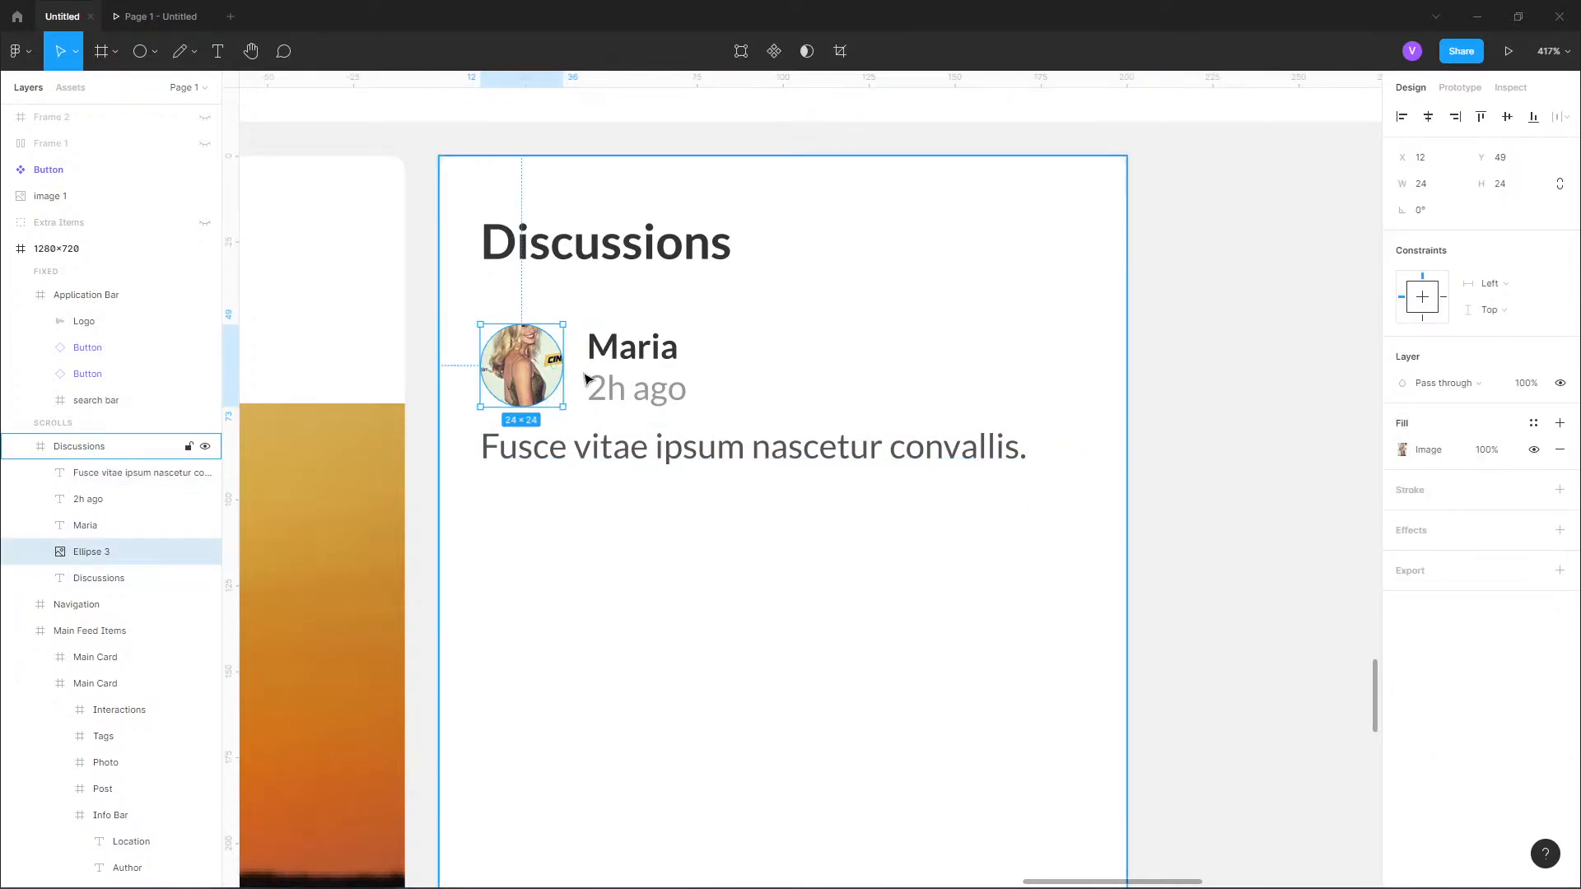
left_click(600, 346, "shift")
left_click(638, 397, "shift")
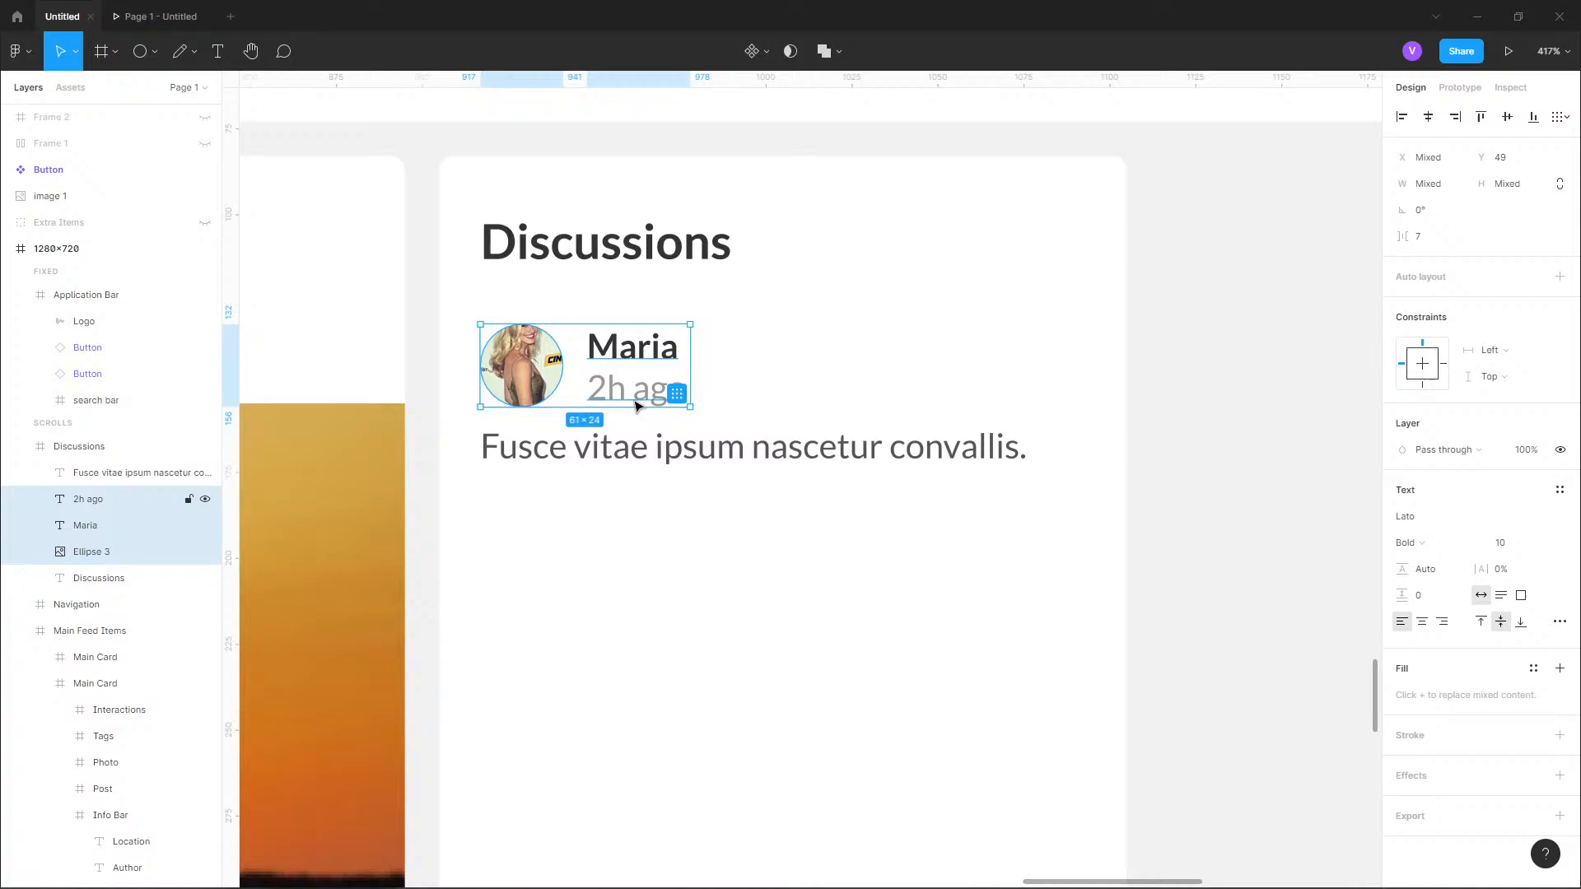
left_click(664, 451, "shift")
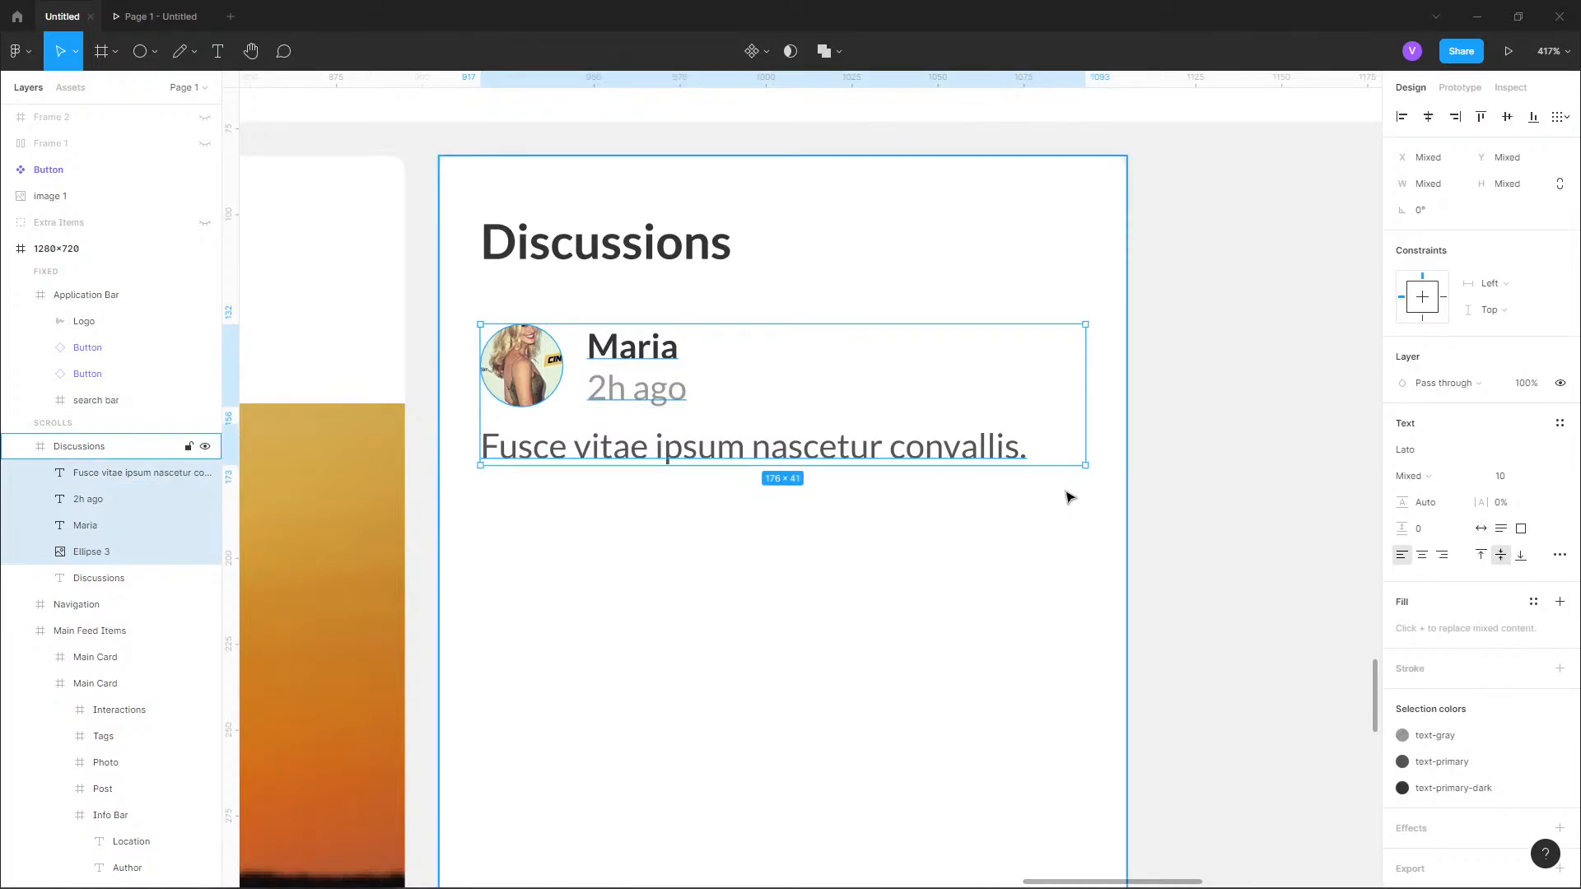
key("ctrl+g")
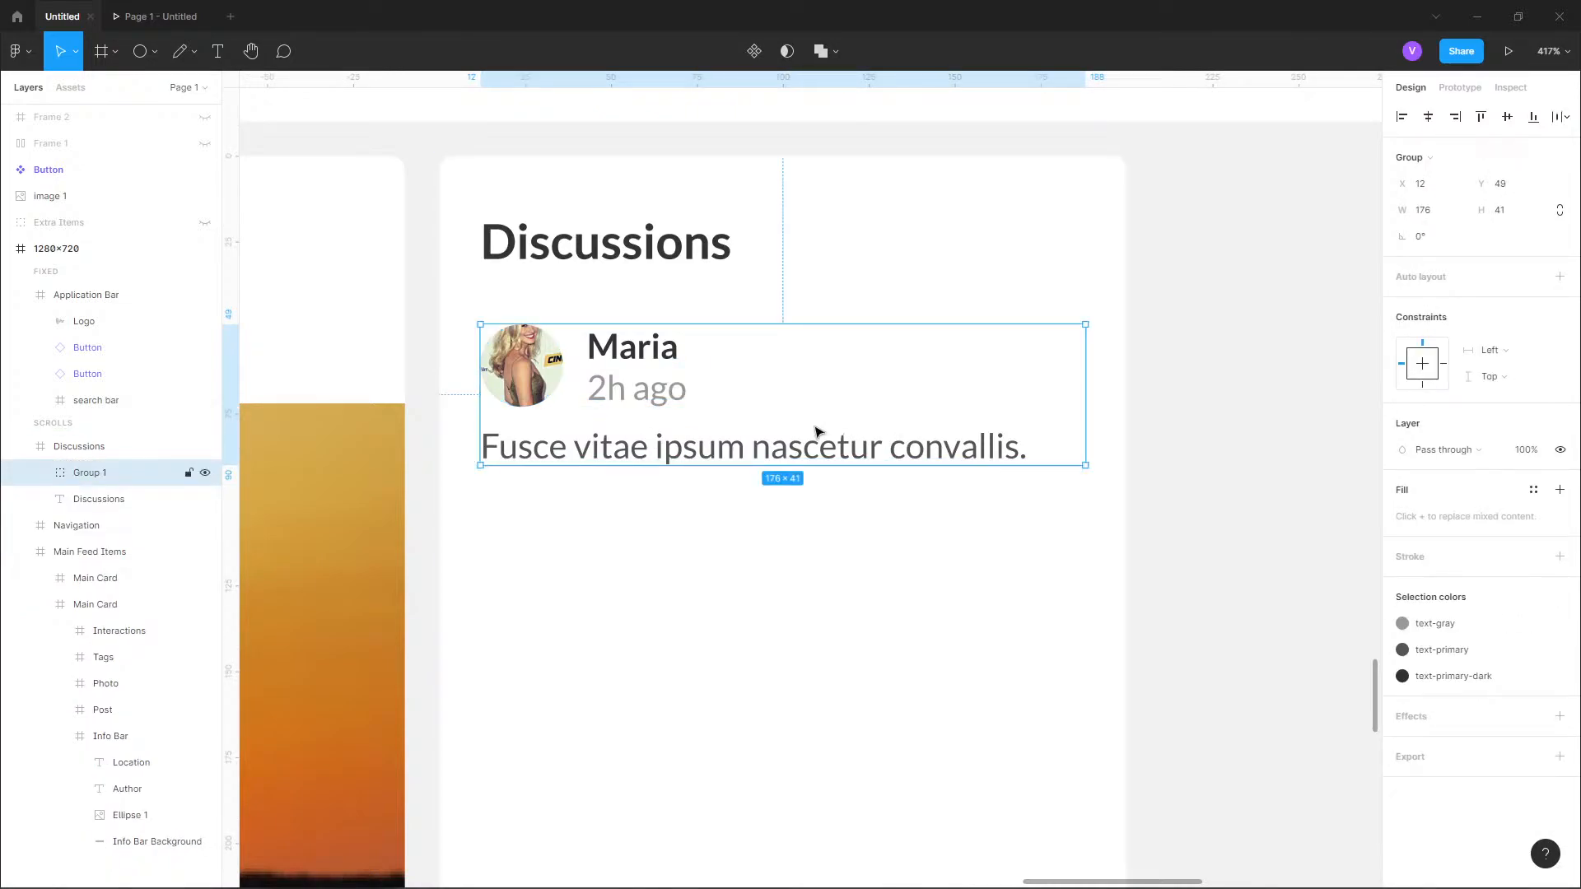
Duplicate the discussion entry group and place the copy directly below the original at Y 100.
key("ctrl+d")
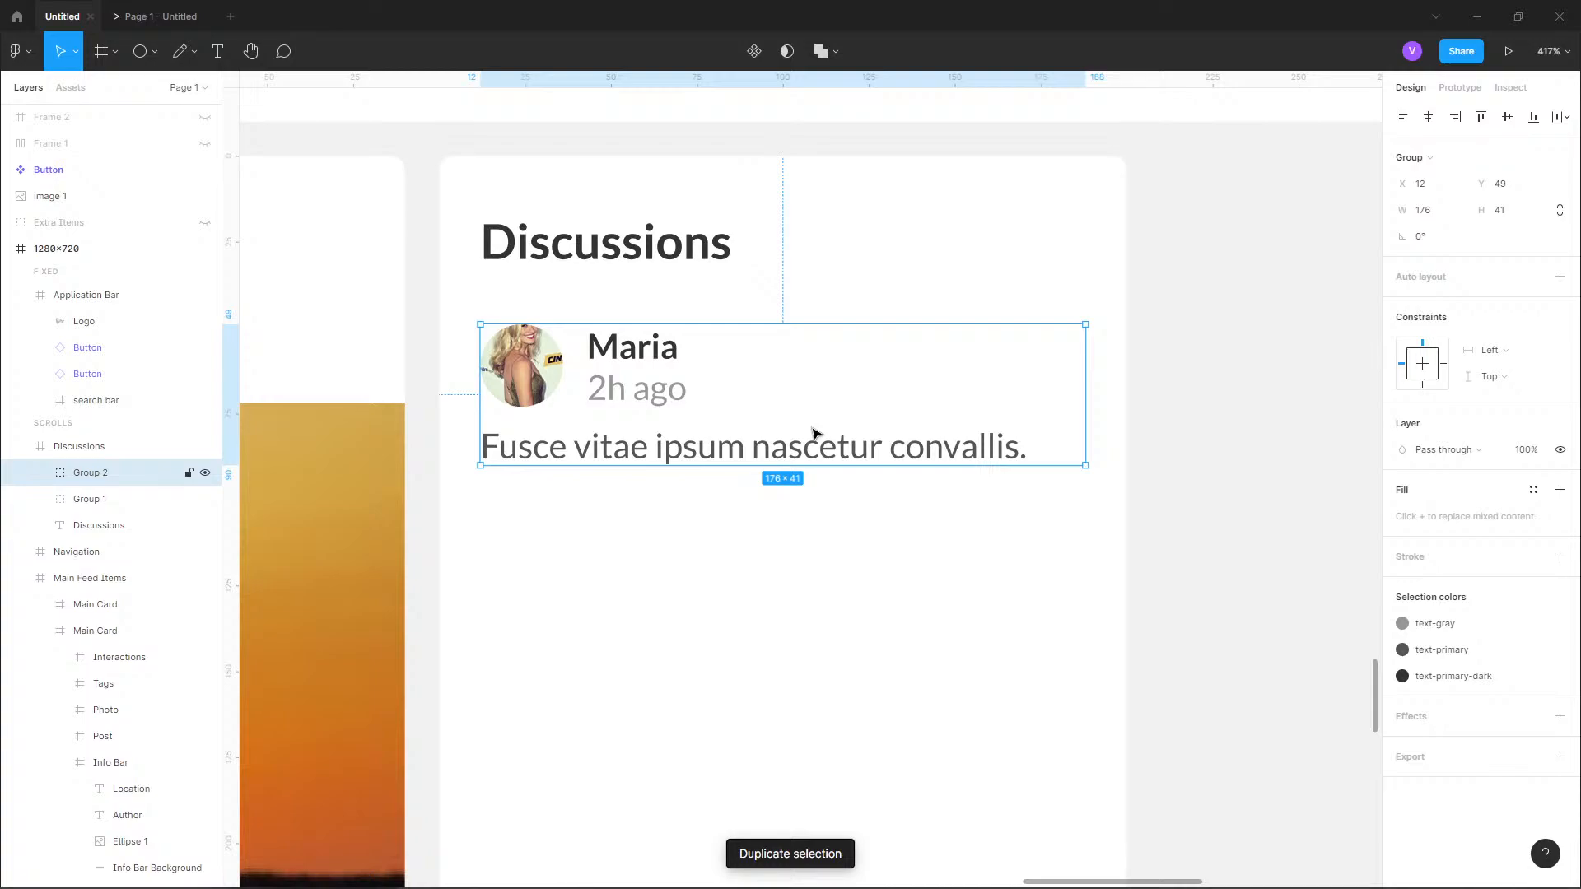
key("shift+Down")
key("shift+Down")
key("shift+Down")
key("shift+Down")
key("shift+Down")
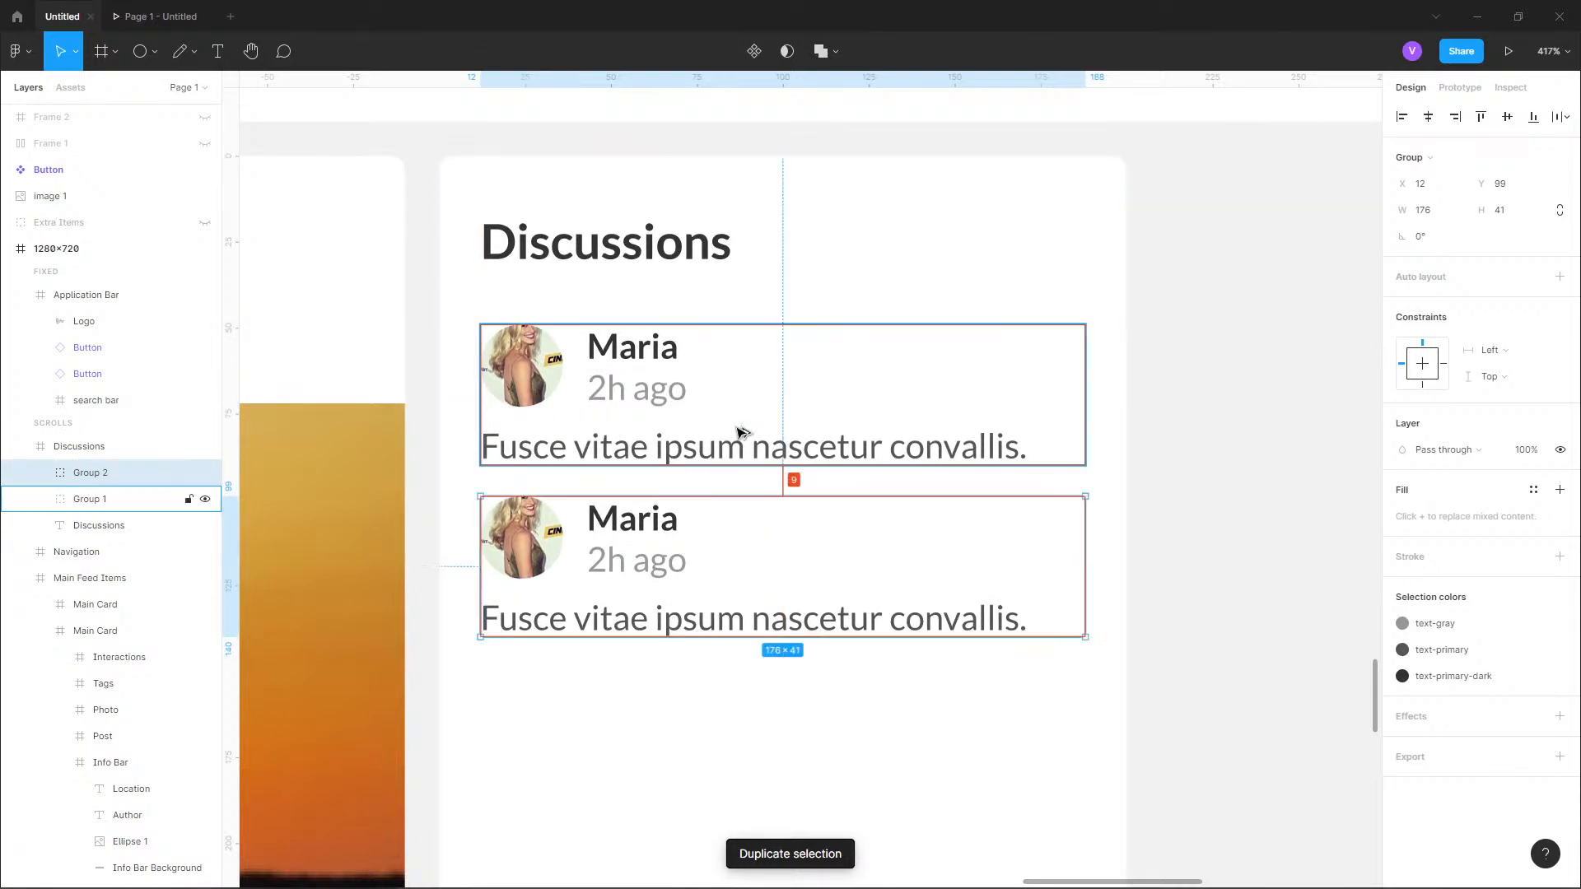
key("Down")
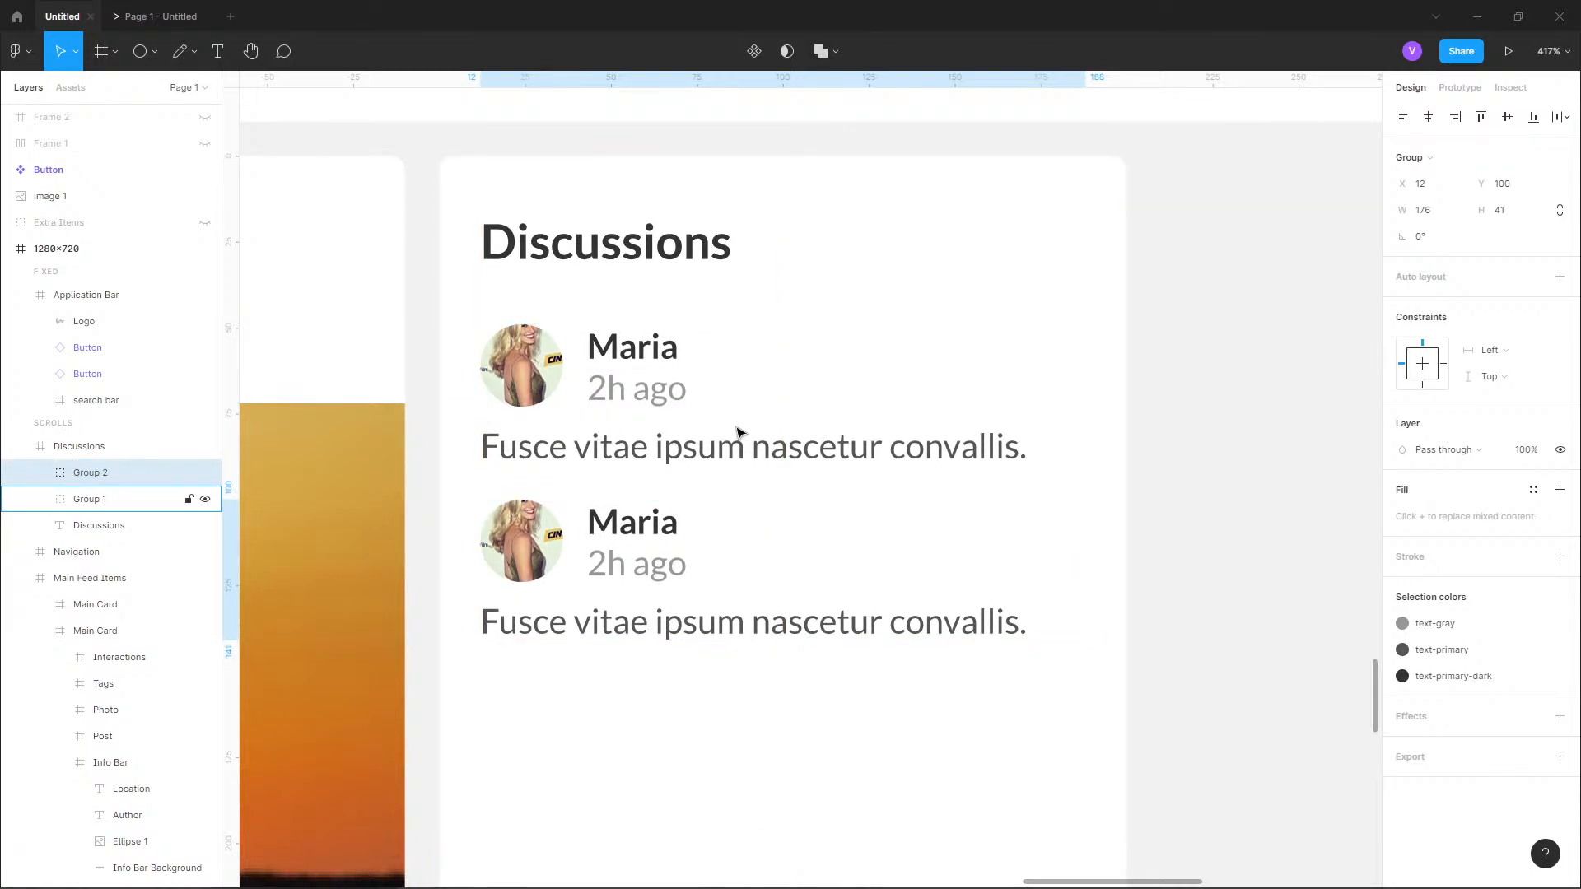
Add four more evenly spaced copies of the entry down the Discussions card, the last at Y 304, removing any surplus copy.
key("ctrl+d")
key("ctrl+d")
key("ctrl+d")
scroll(739, 432, "down", 4)
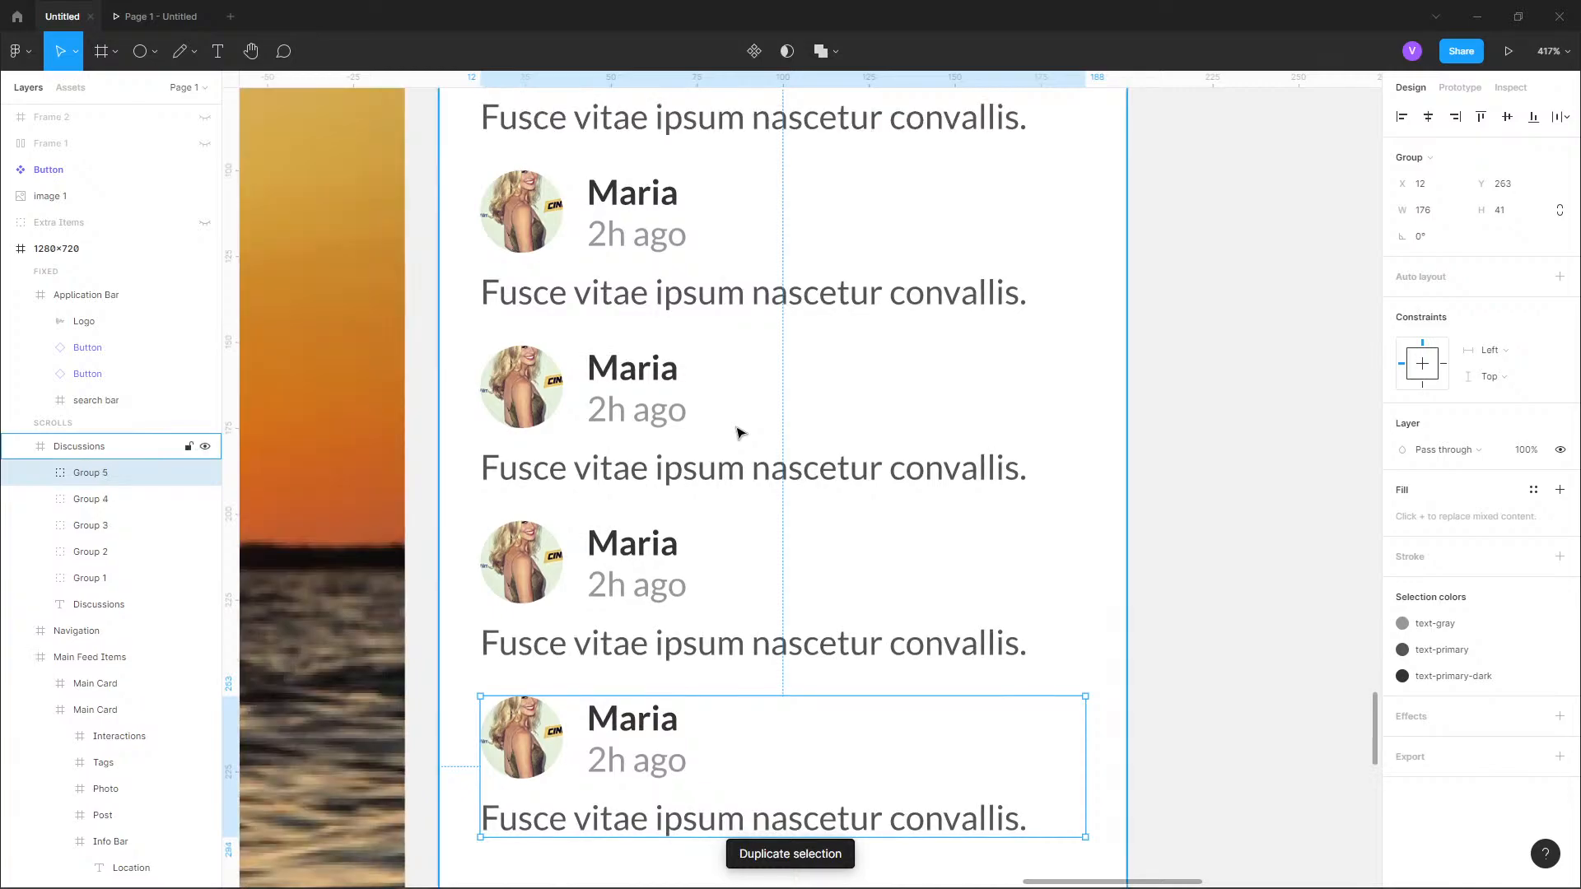
scroll(739, 432, "down", 5)
scroll(849, 417, "down", 1)
key("ctrl+d")
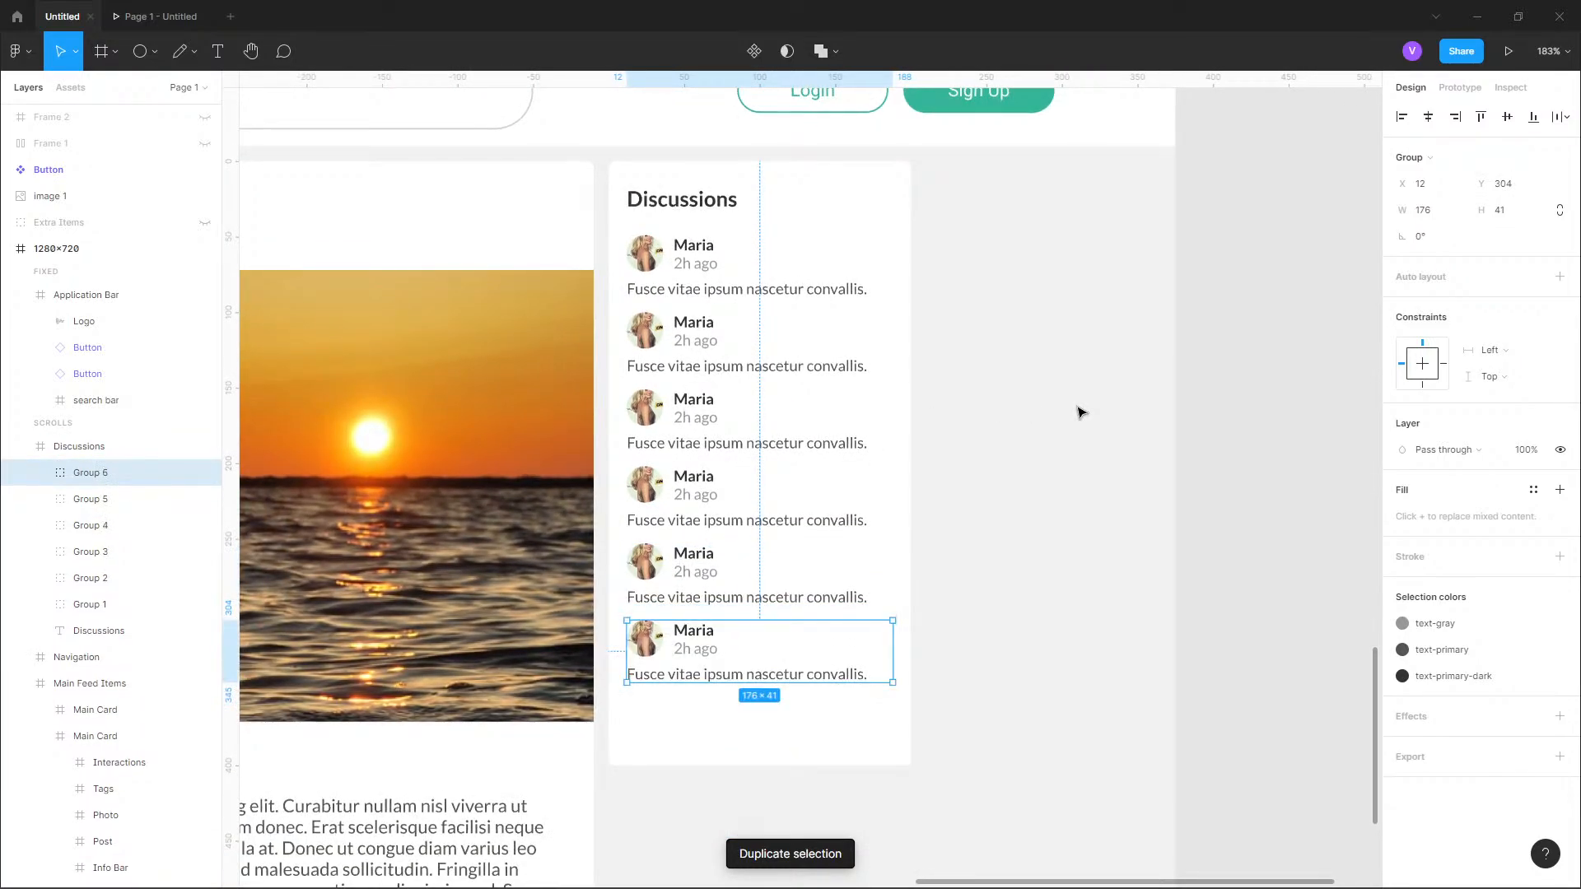
key("ctrl+d")
key("Delete")
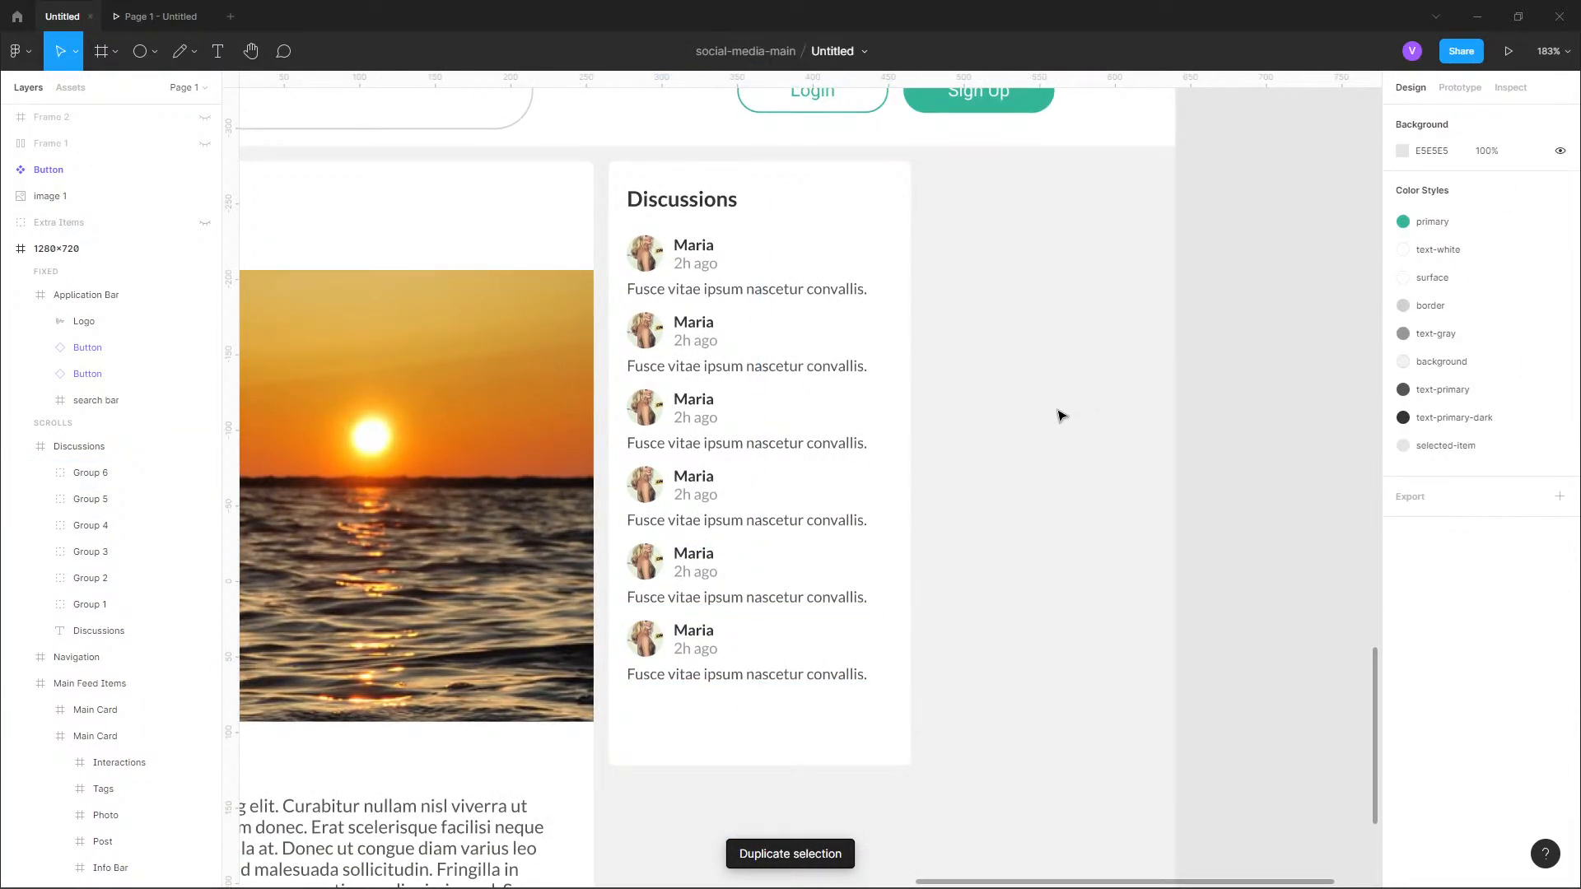
Replace the second discussion entry's avatar picture with a random portrait from the Avatars plugin.
scroll(922, 483, "down", 4)
left_click_drag(956, 456, 916, 350)
scroll(904, 362, "up", 2)
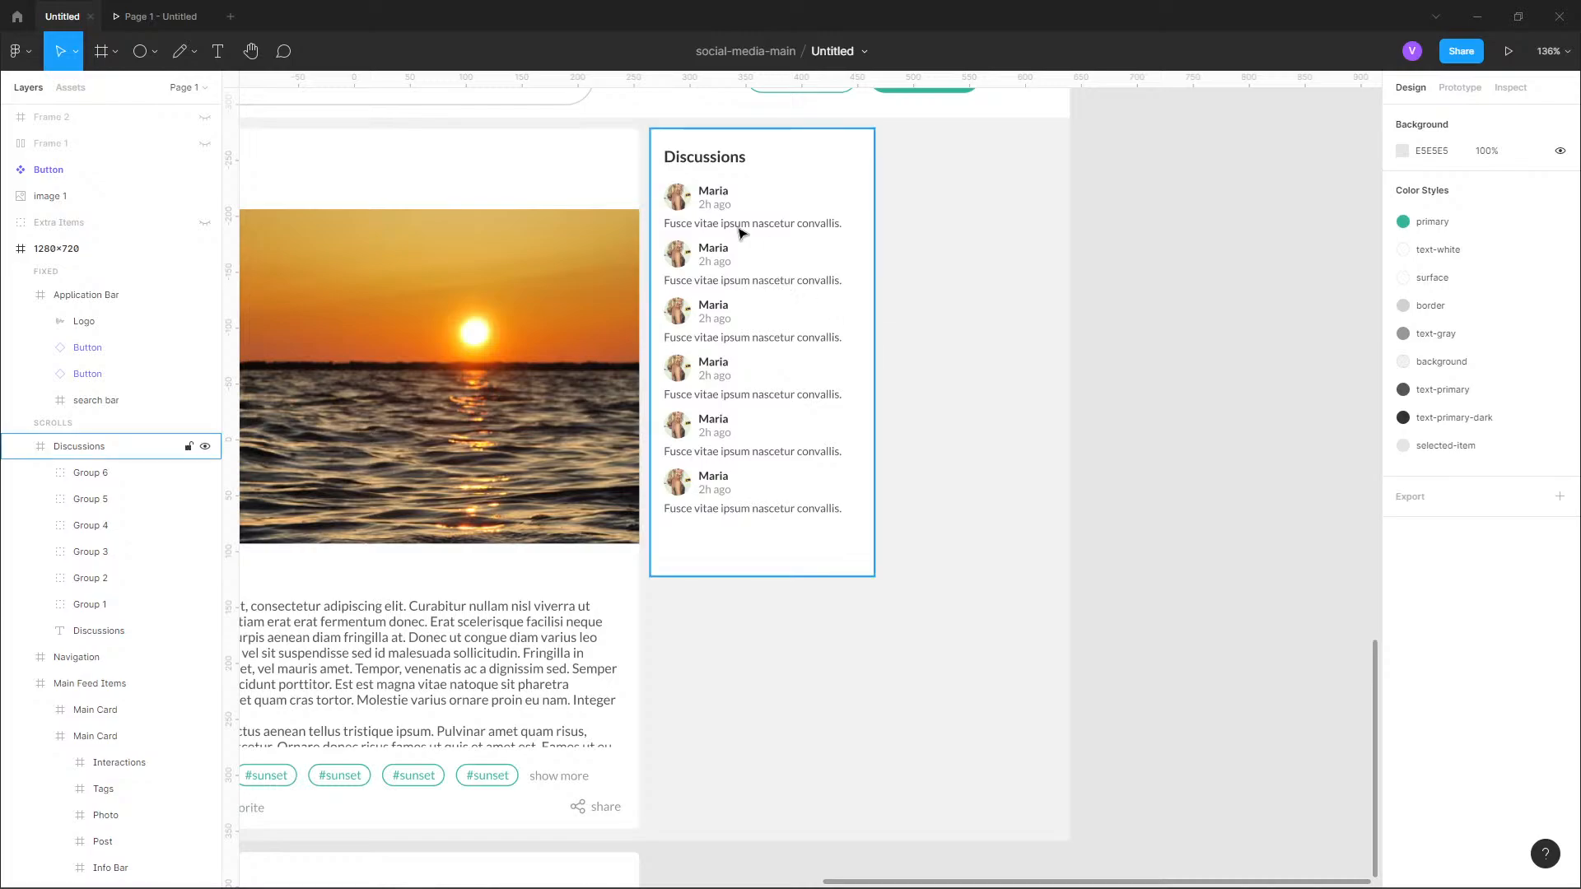
scroll(738, 233, "up", 5)
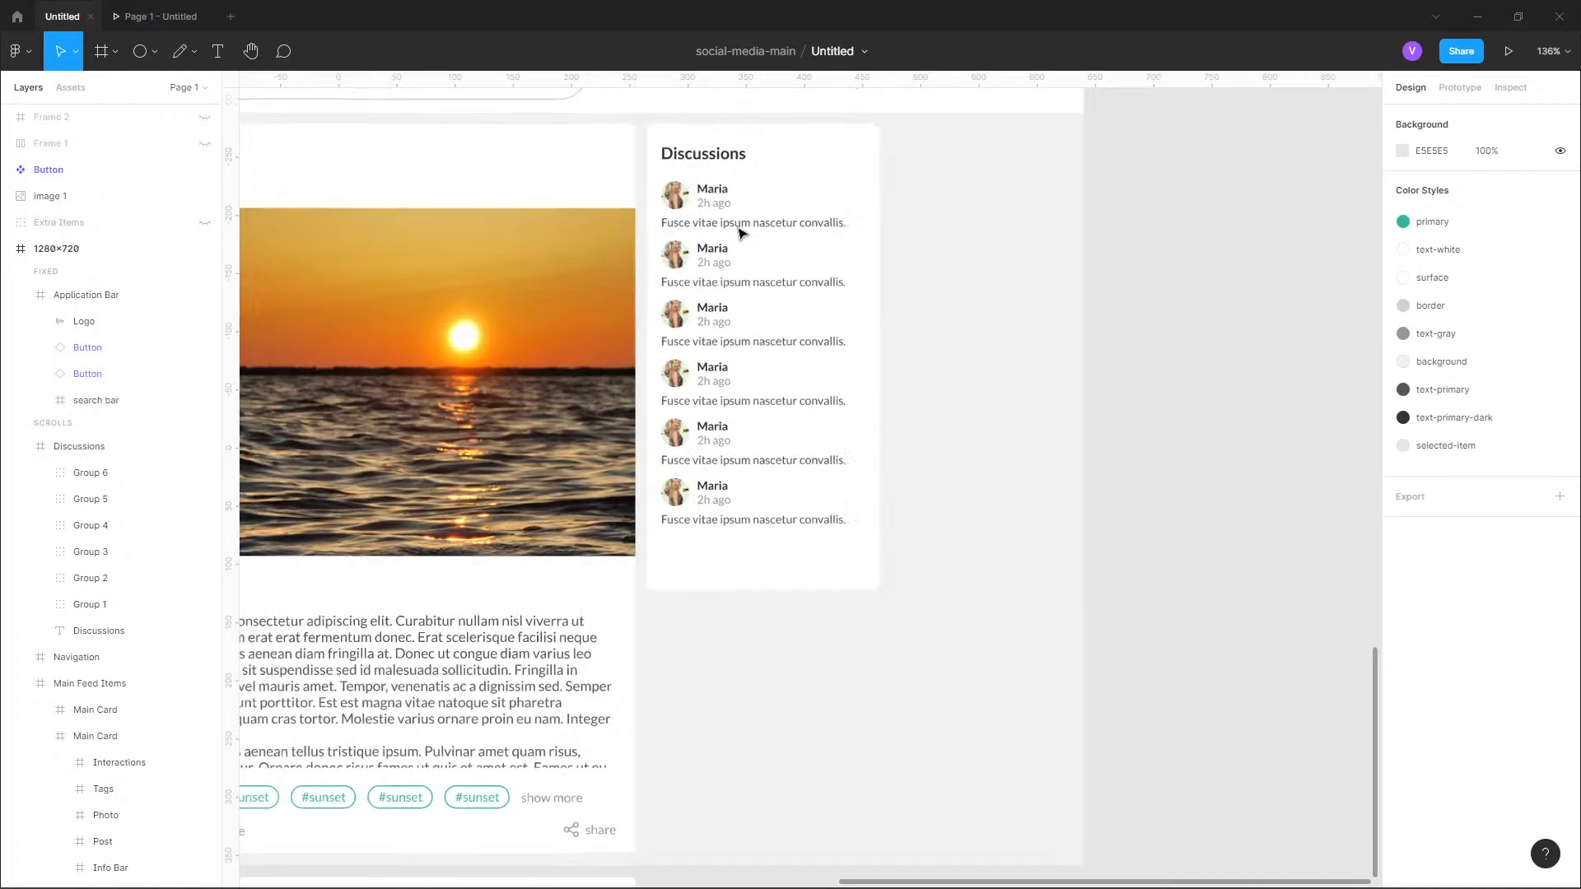
double_click(553, 309)
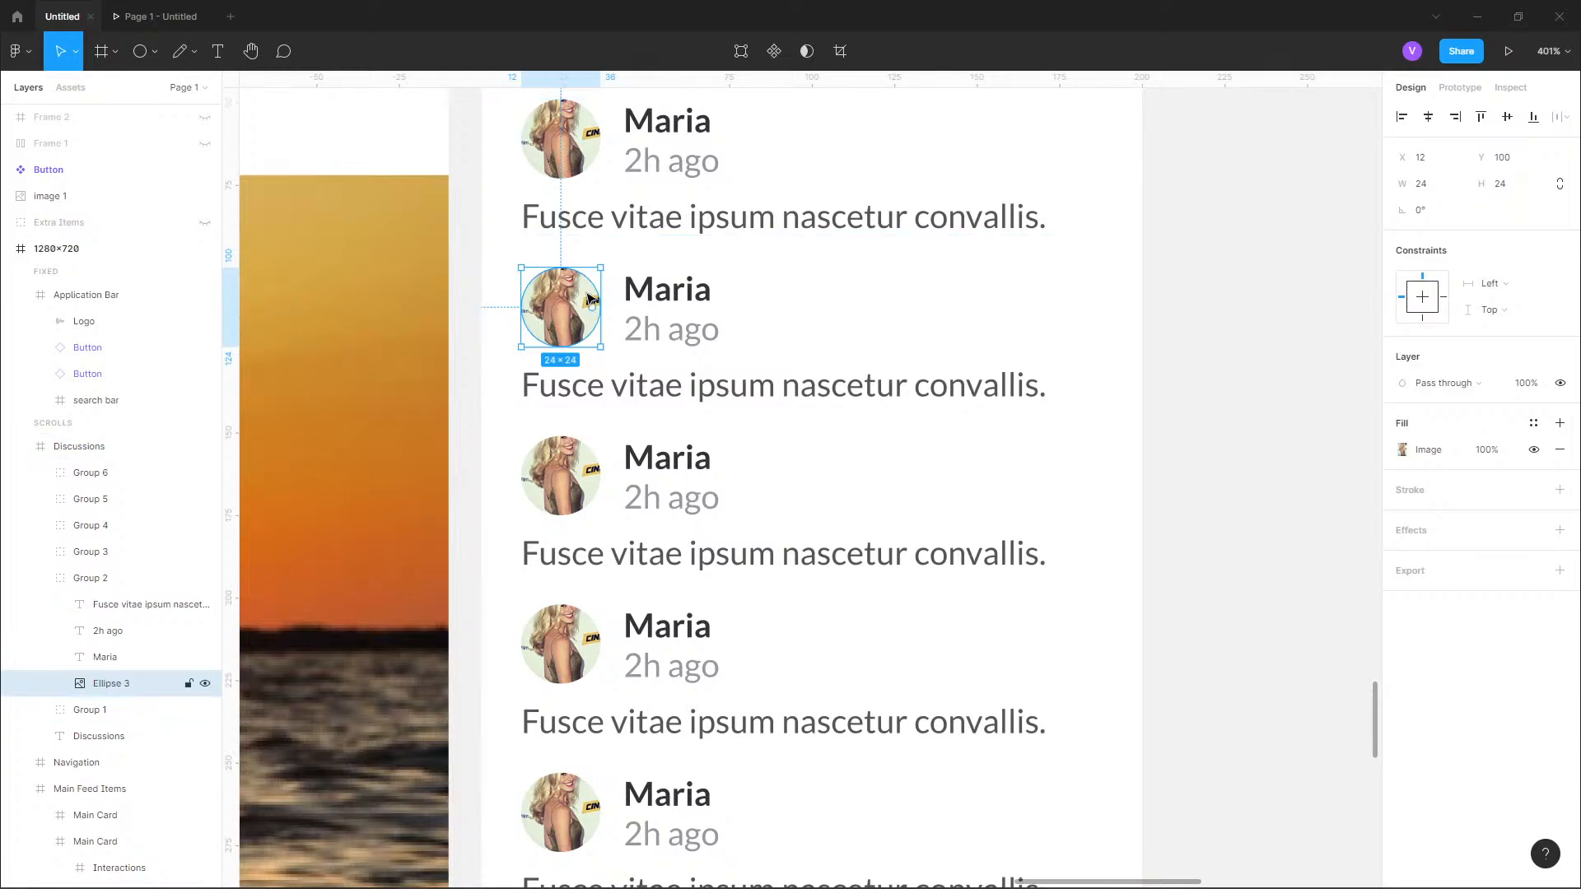
left_click(18, 56)
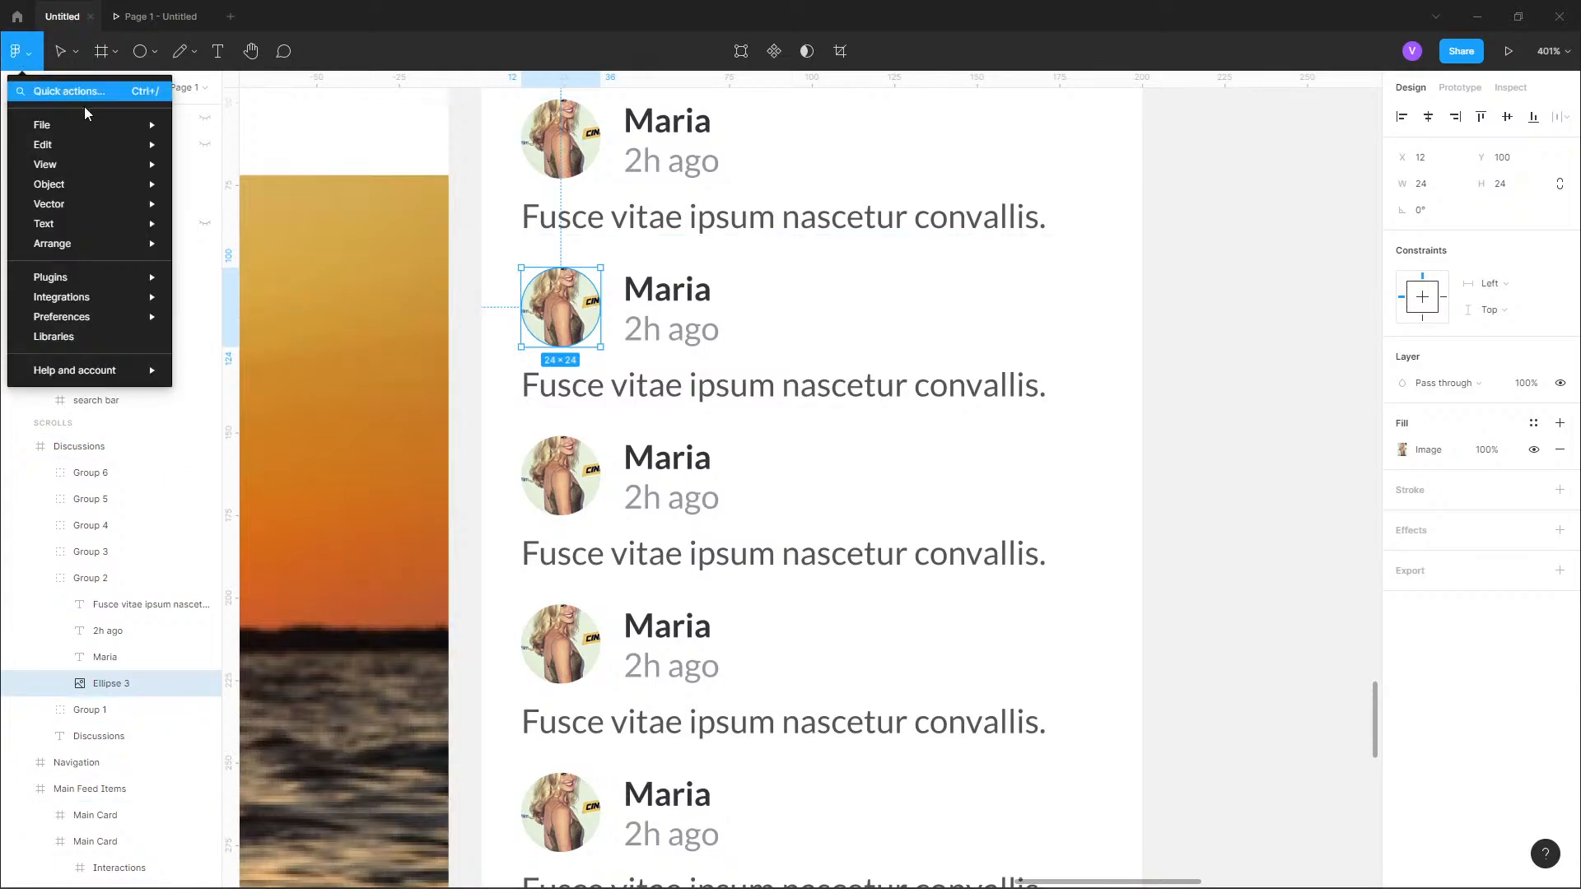
left_click(580, 311)
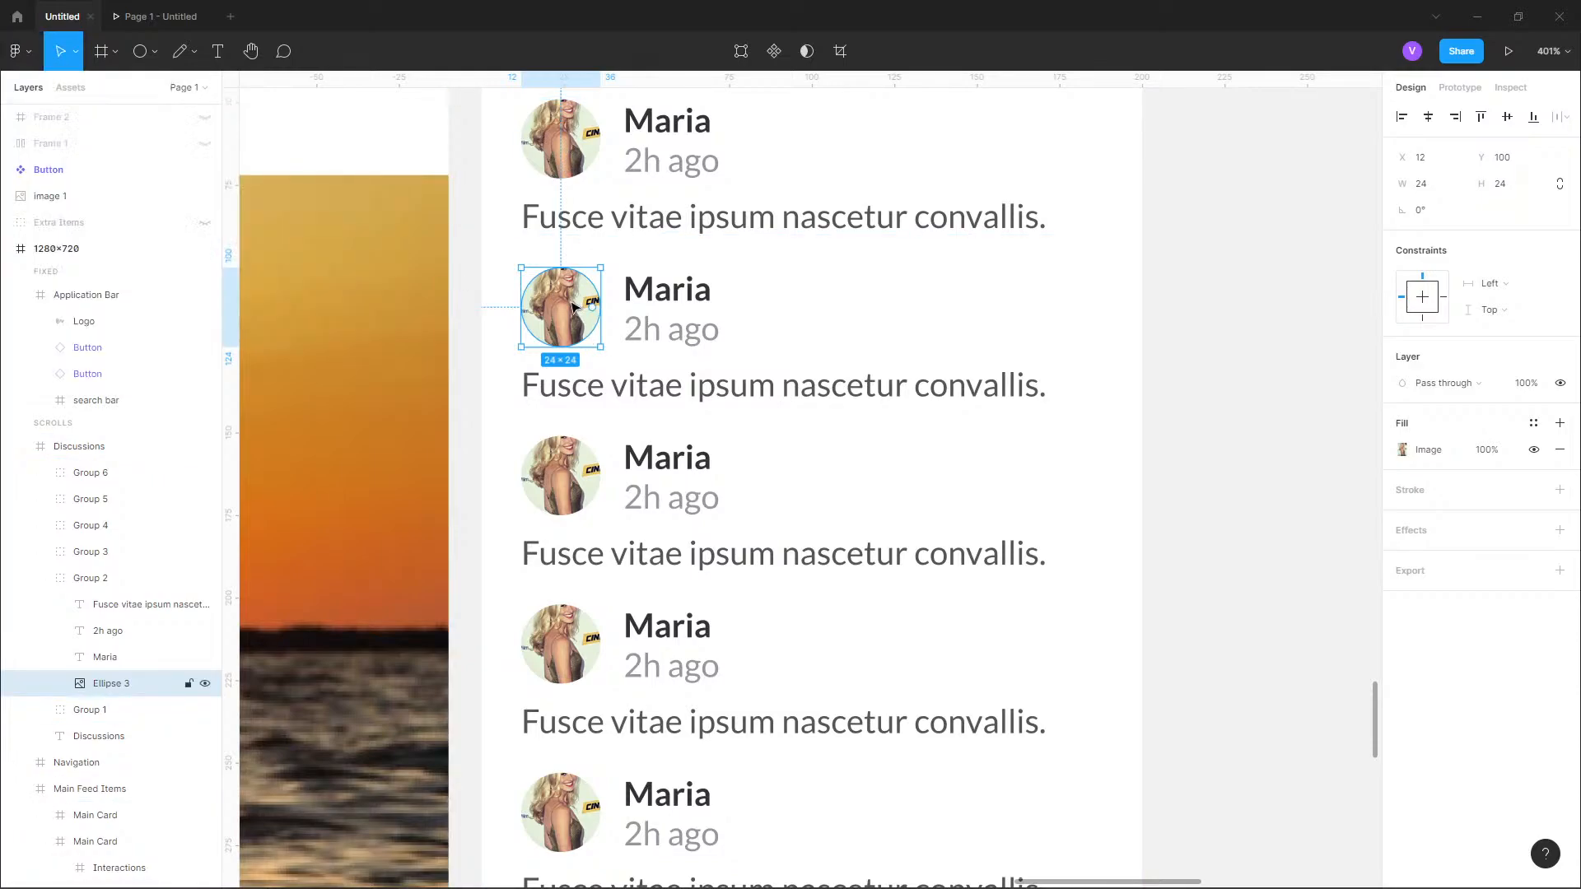
left_click(18, 51)
mouse_move(90, 280)
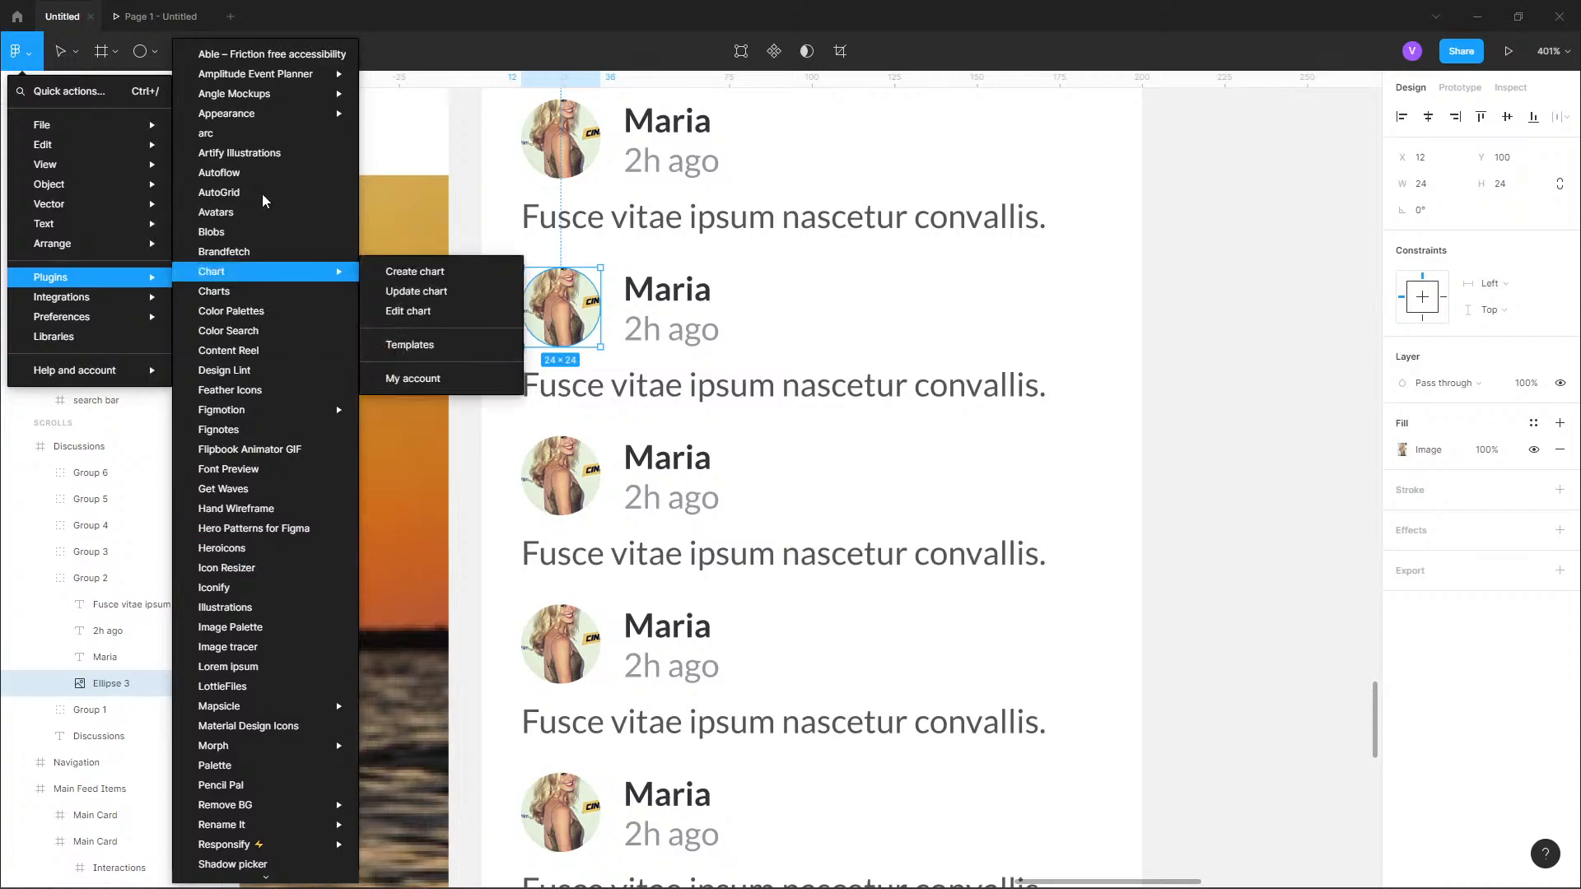
left_click(247, 212)
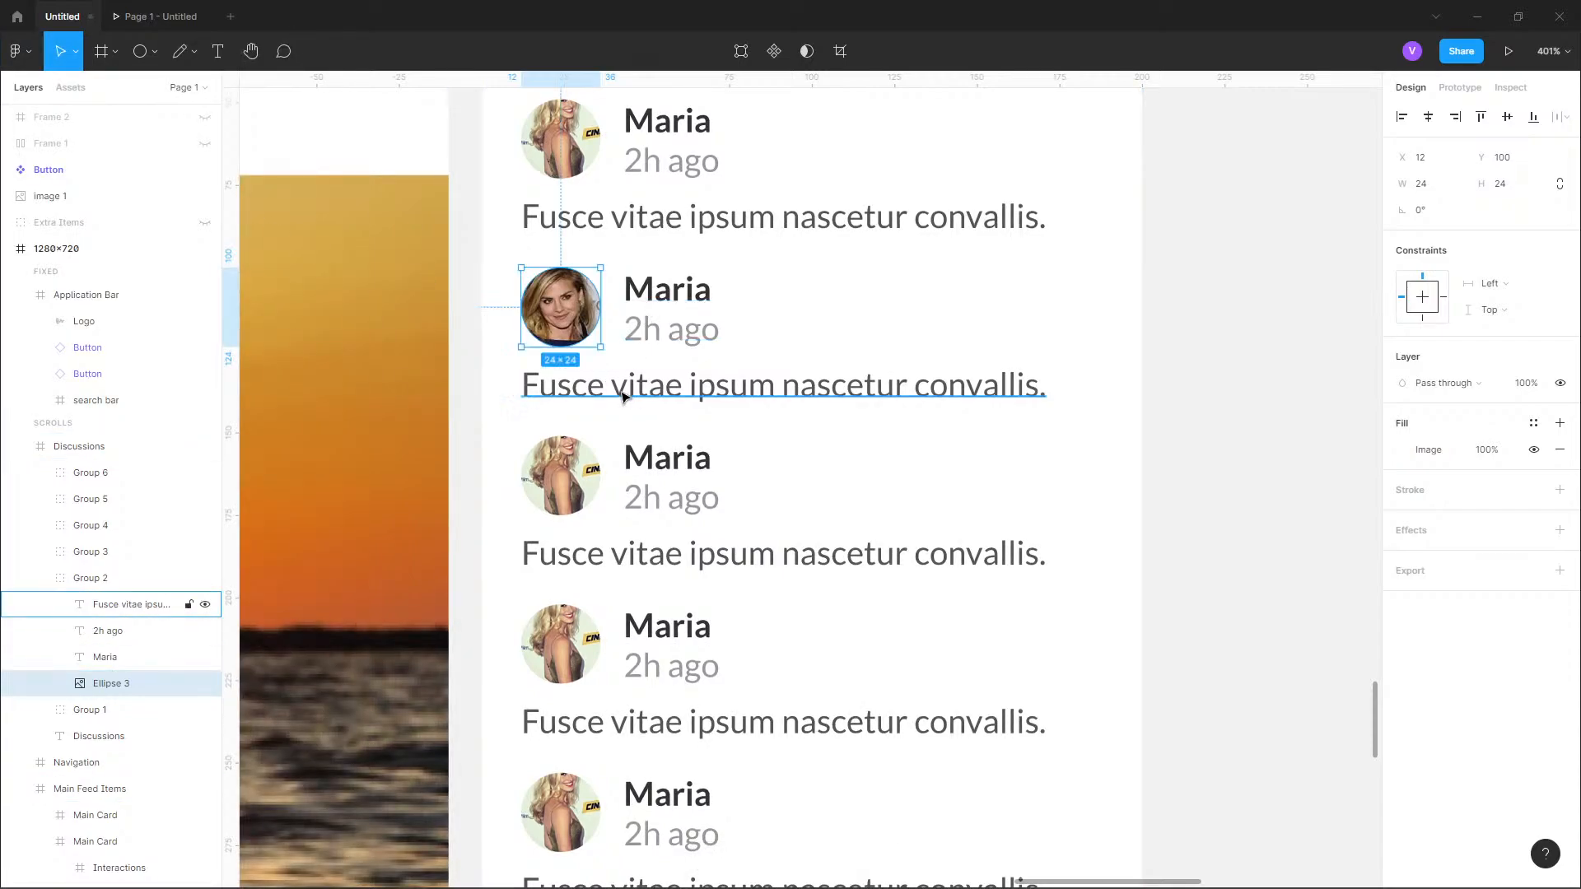
Select the avatar circles of the third to sixth entries together and fill them with random portraits from the Avatars plugin.
left_click(574, 472)
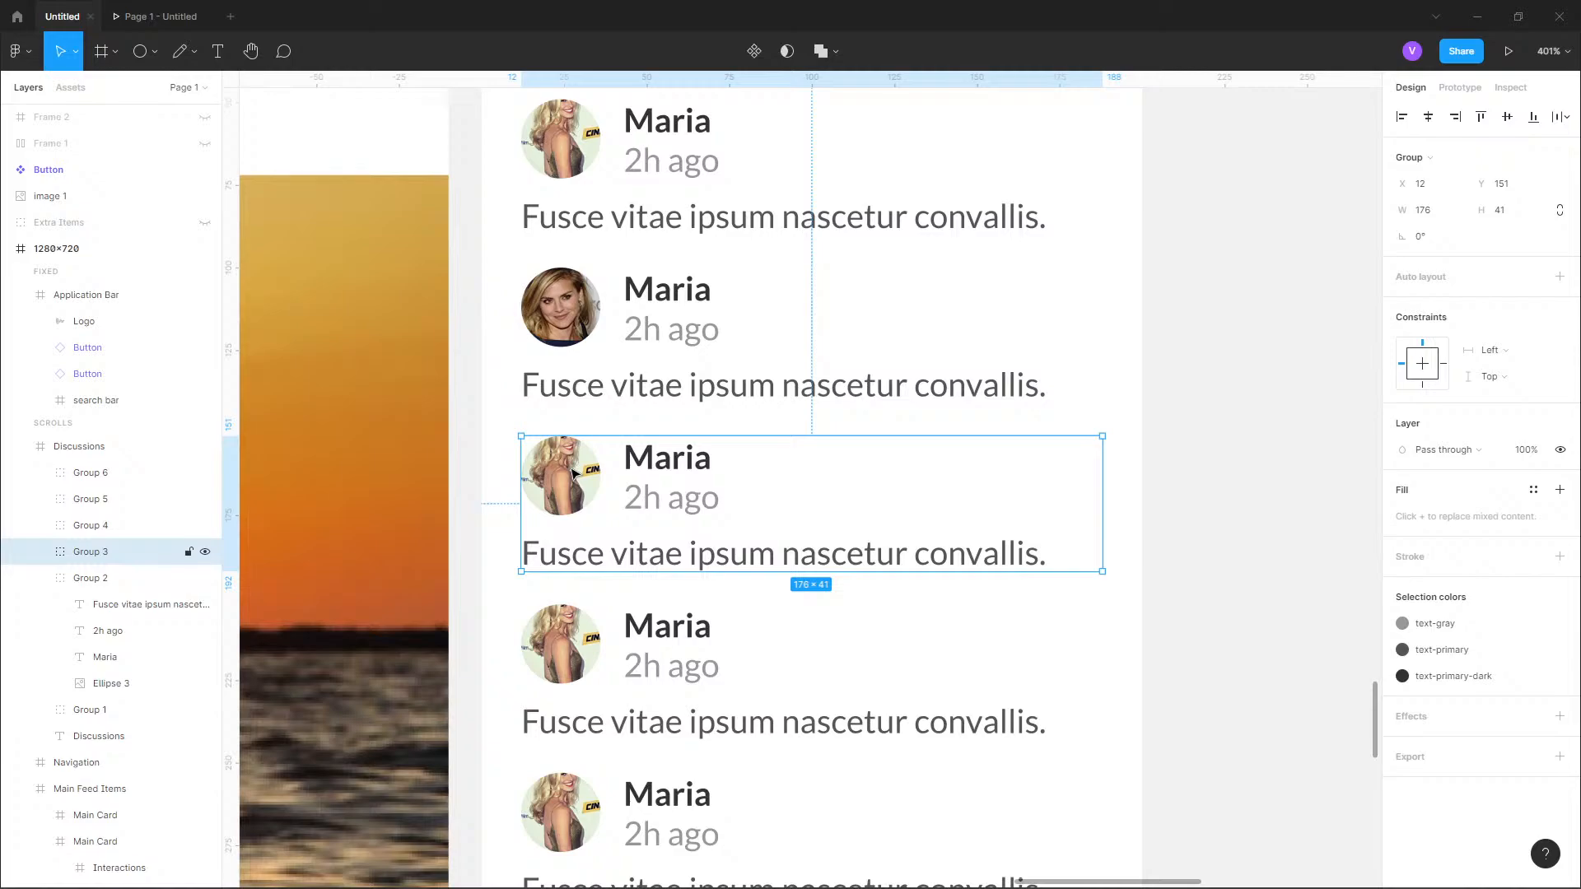
double_click(574, 472)
double_click(574, 650)
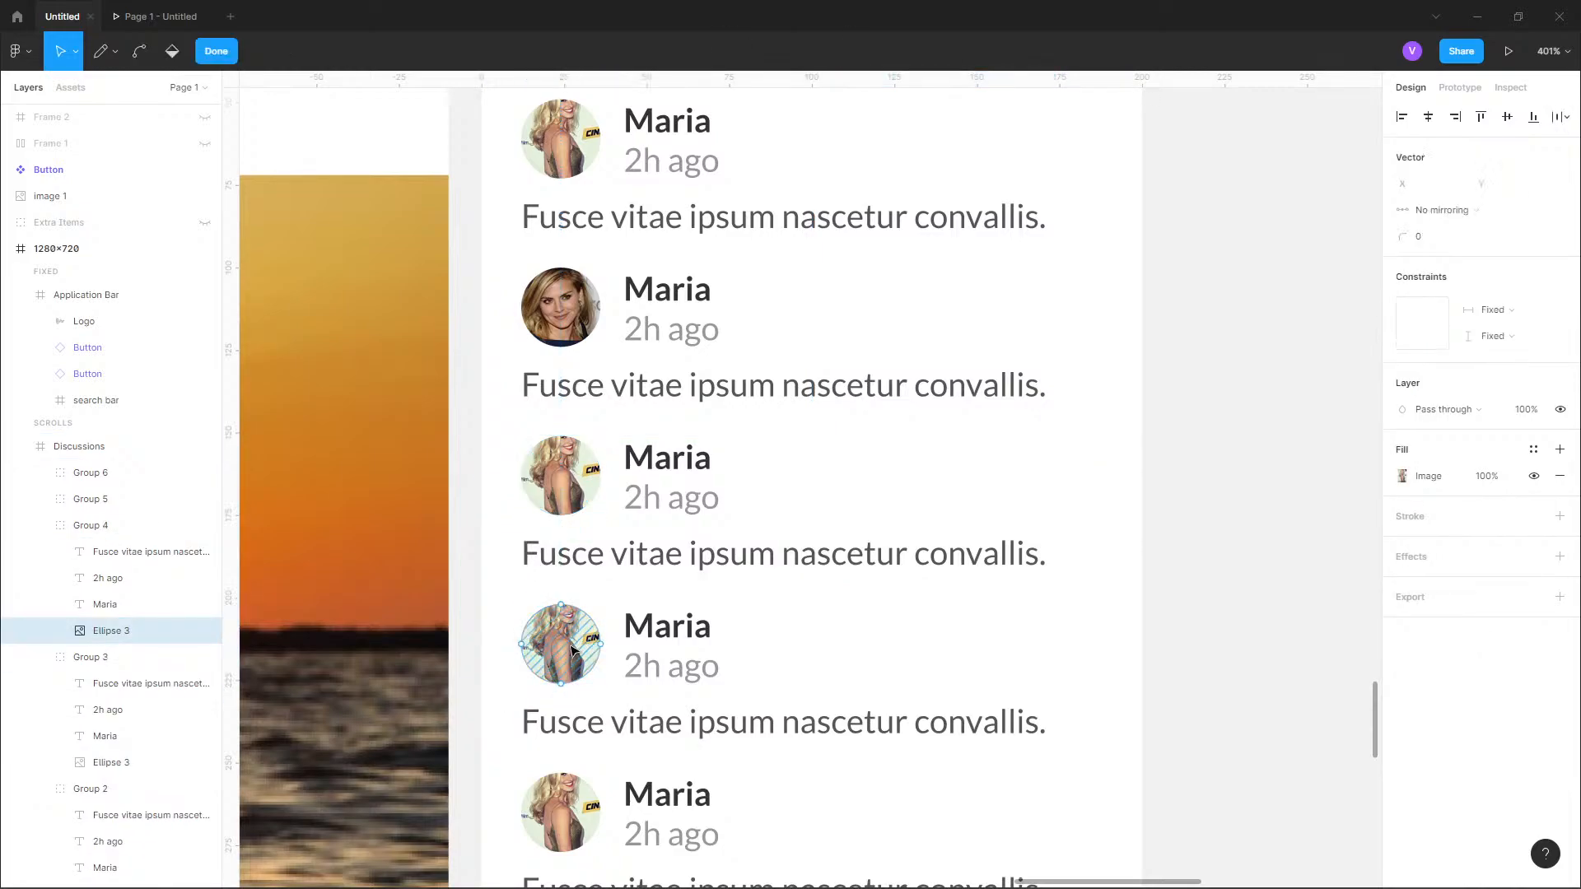
key("Escape")
left_click(574, 484)
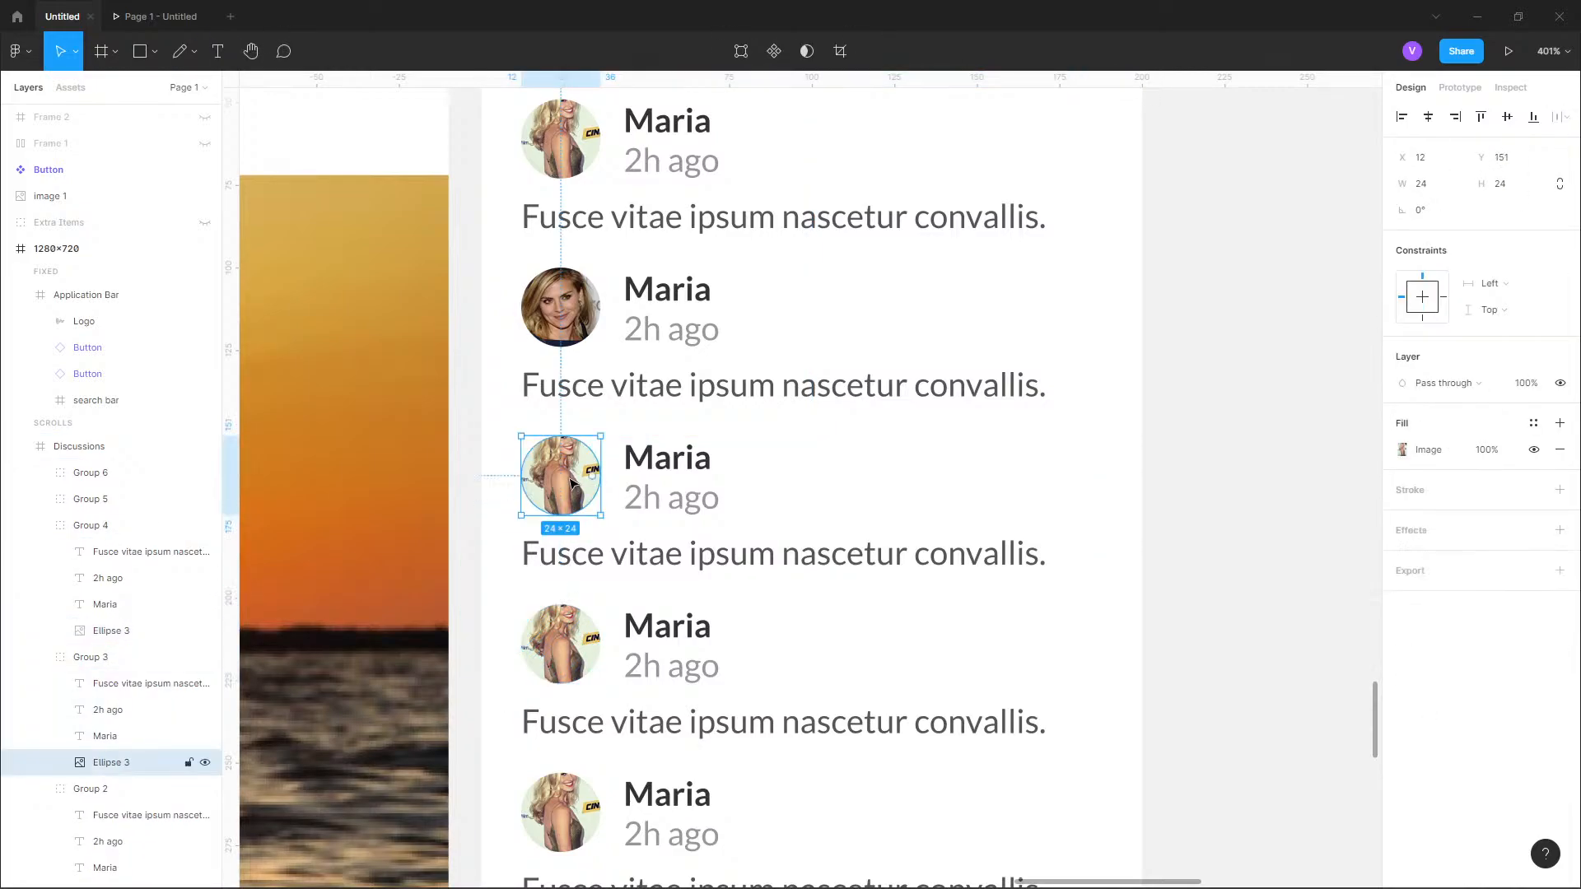
left_click(568, 649, "shift")
scroll(508, 414, "down", 5)
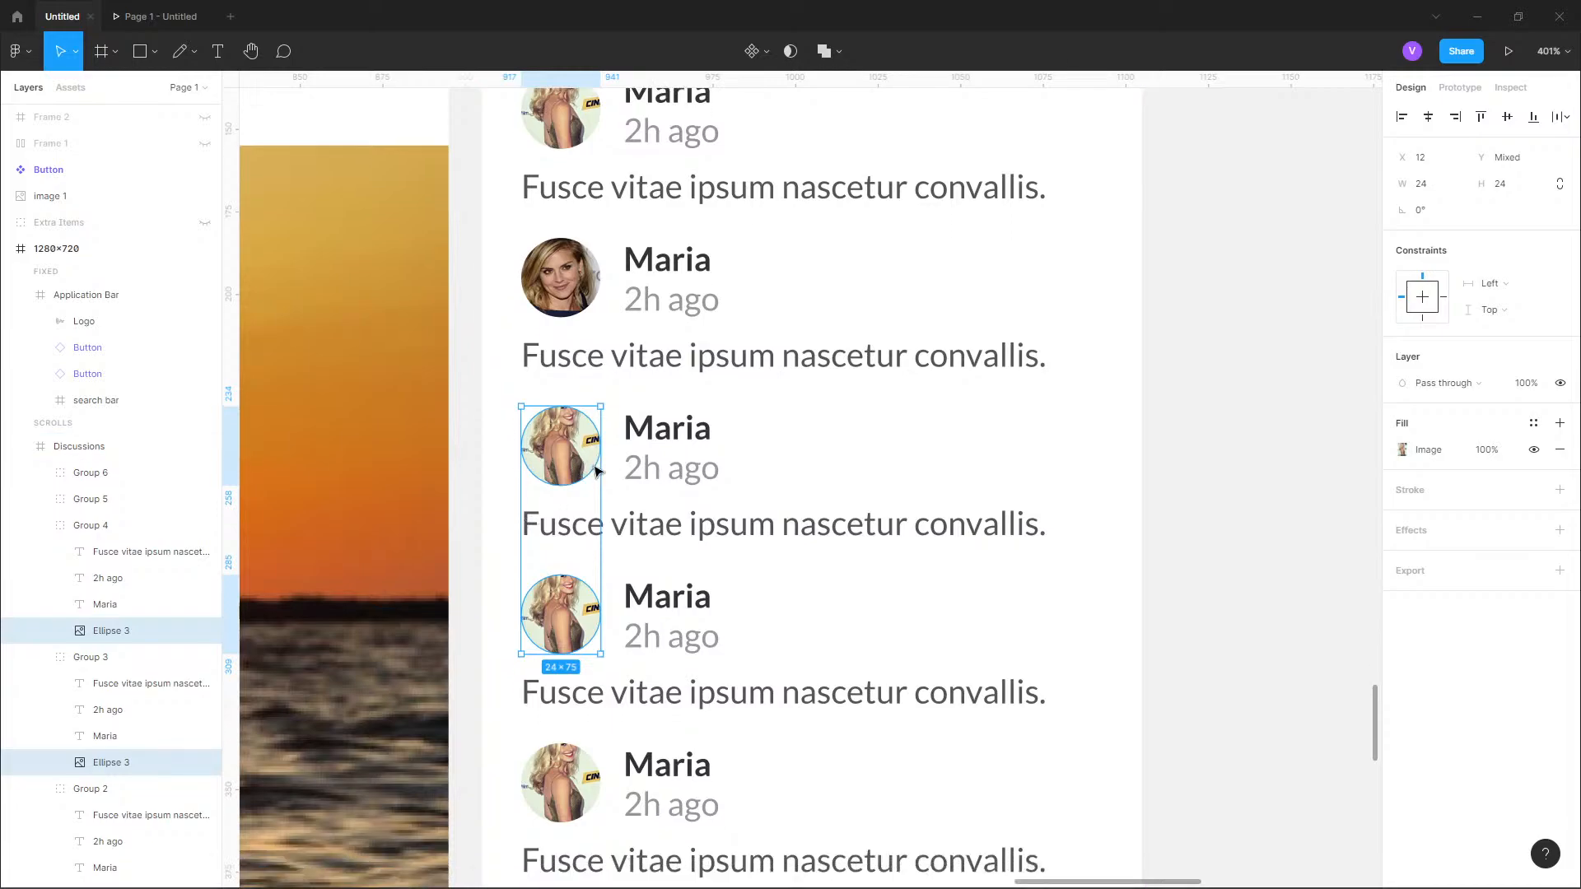
left_click(561, 478, "shift")
left_click(573, 622, "shift")
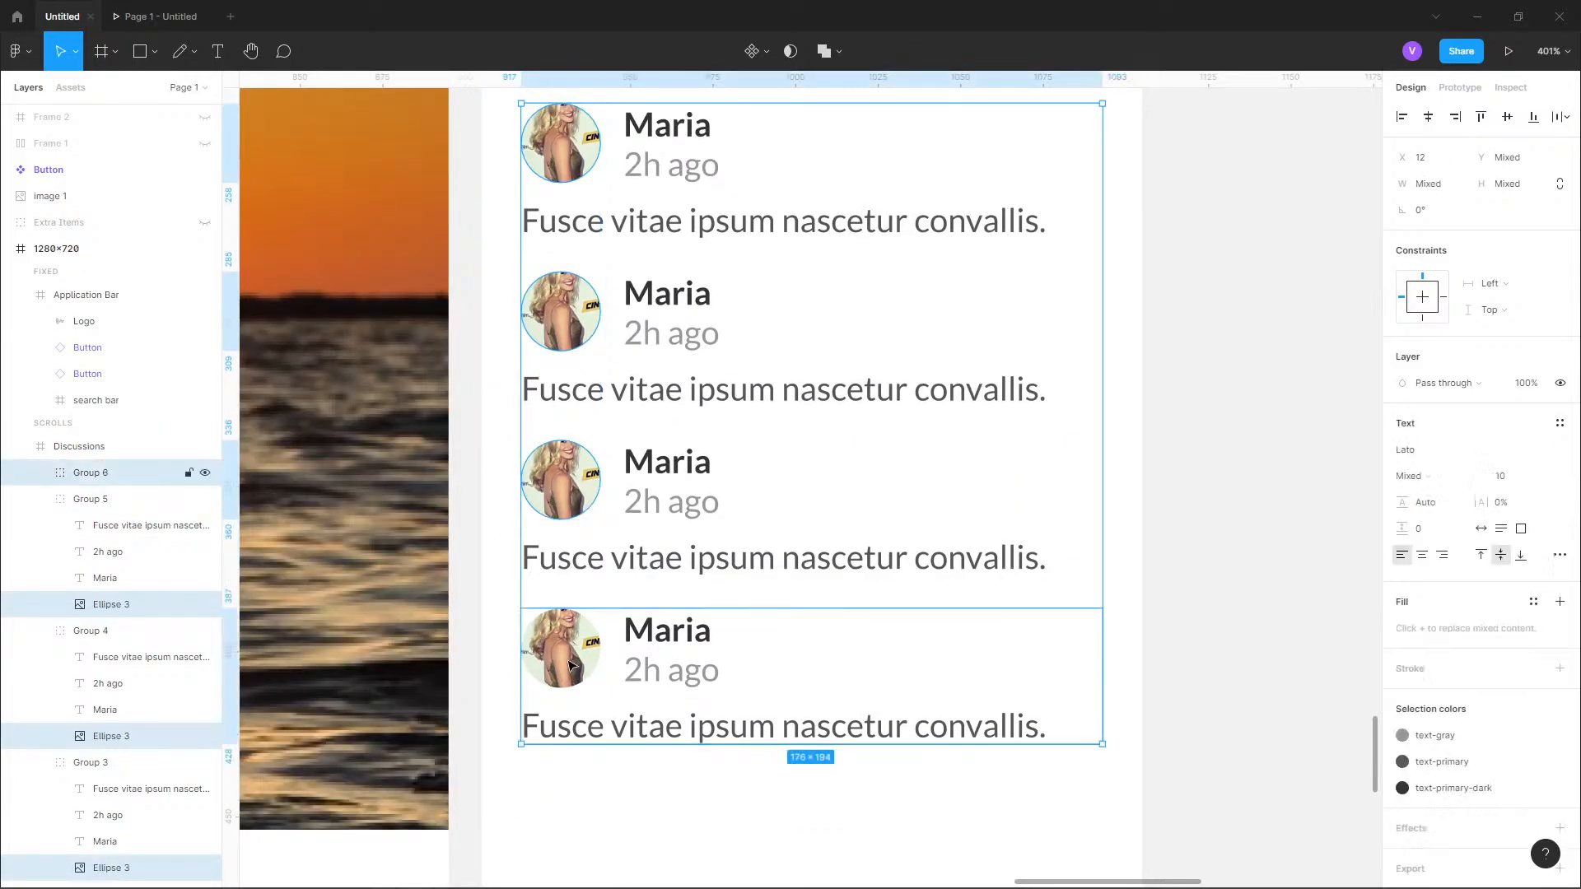
left_click(17, 51)
mouse_move(91, 278)
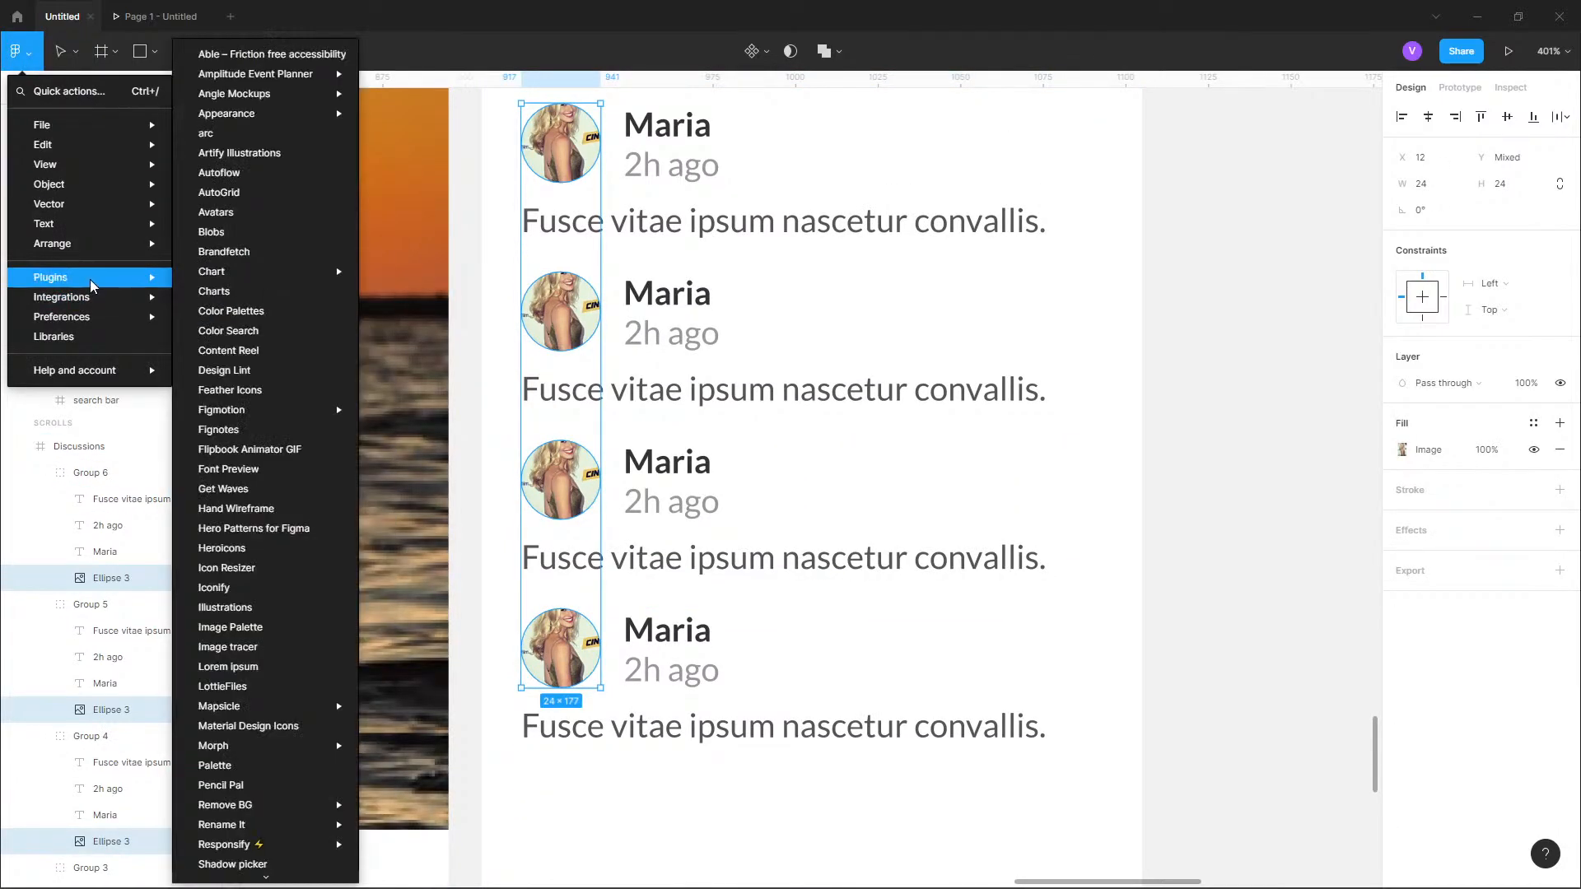
left_click(222, 212)
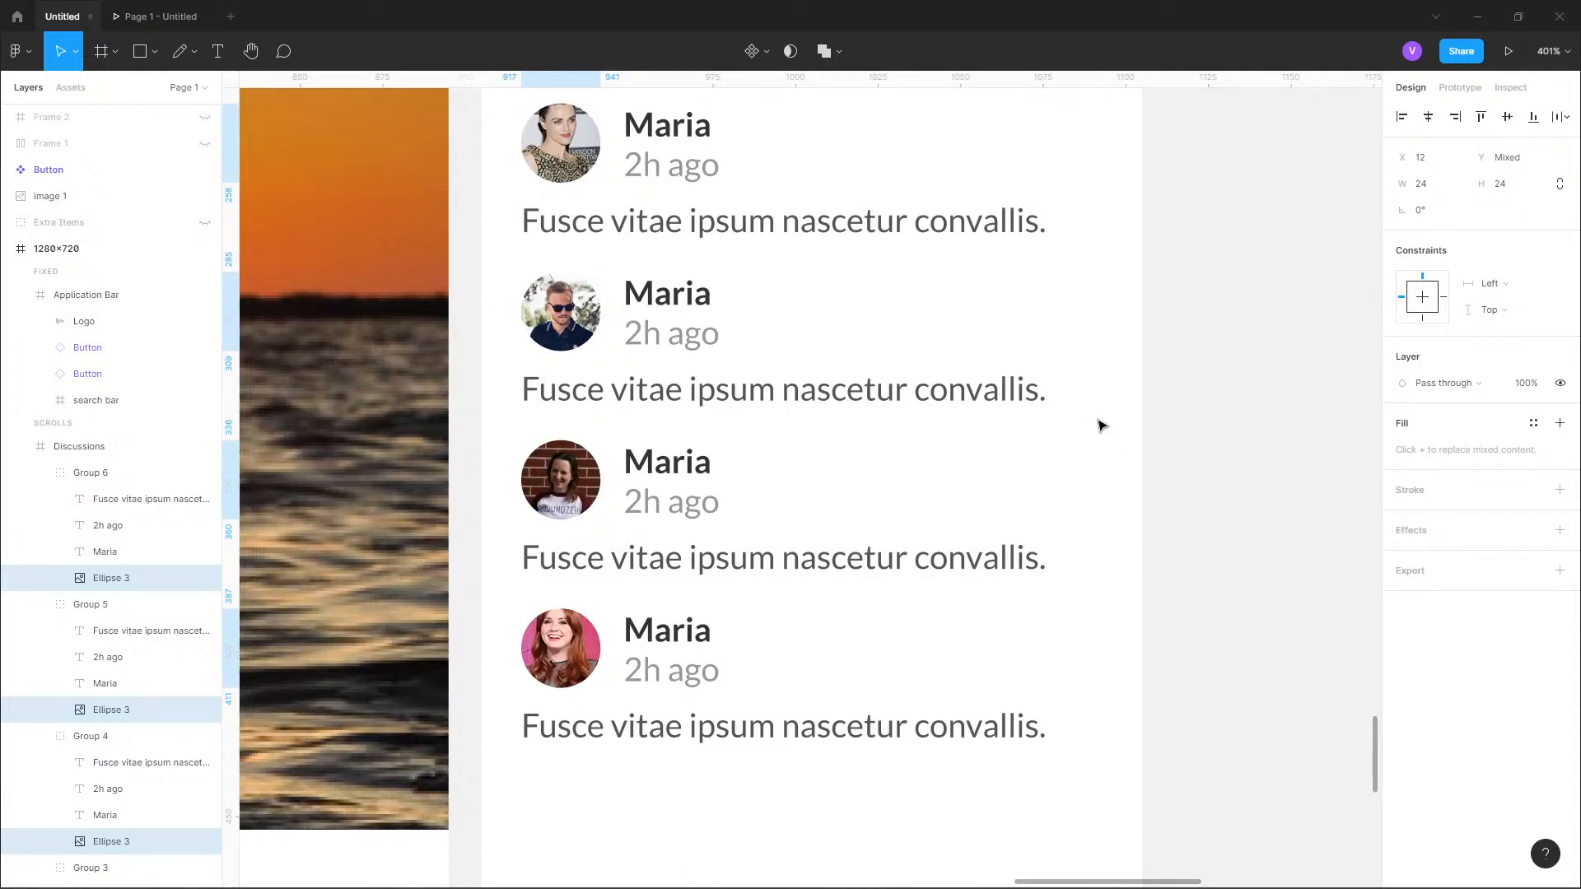
scroll(748, 283, "up", 3)
scroll(534, 223, "up", 5)
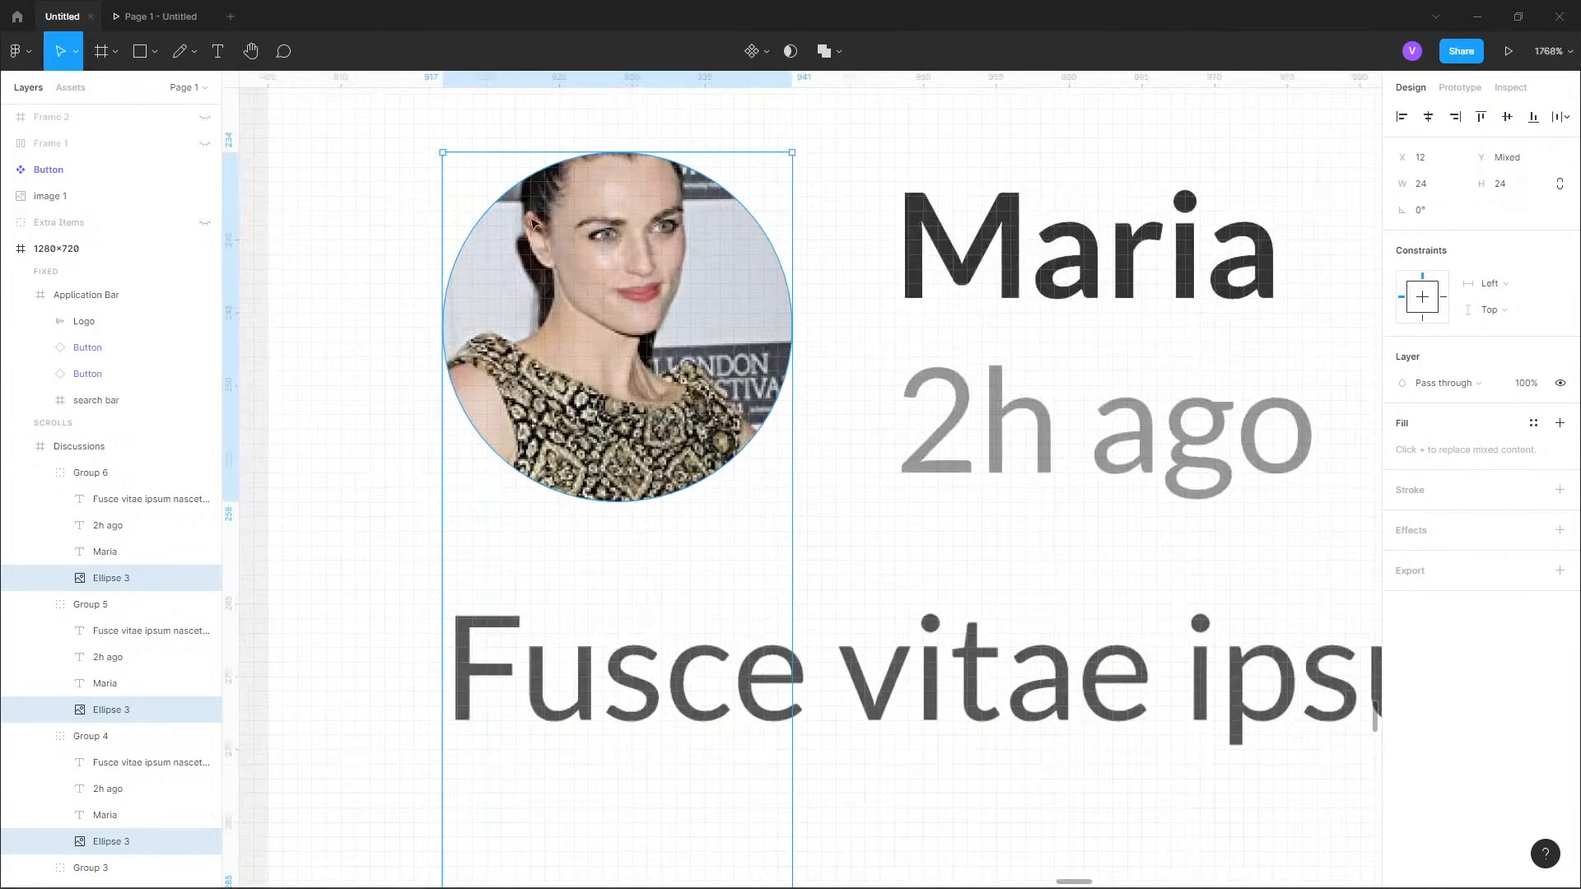
scroll(534, 222, "down", 10)
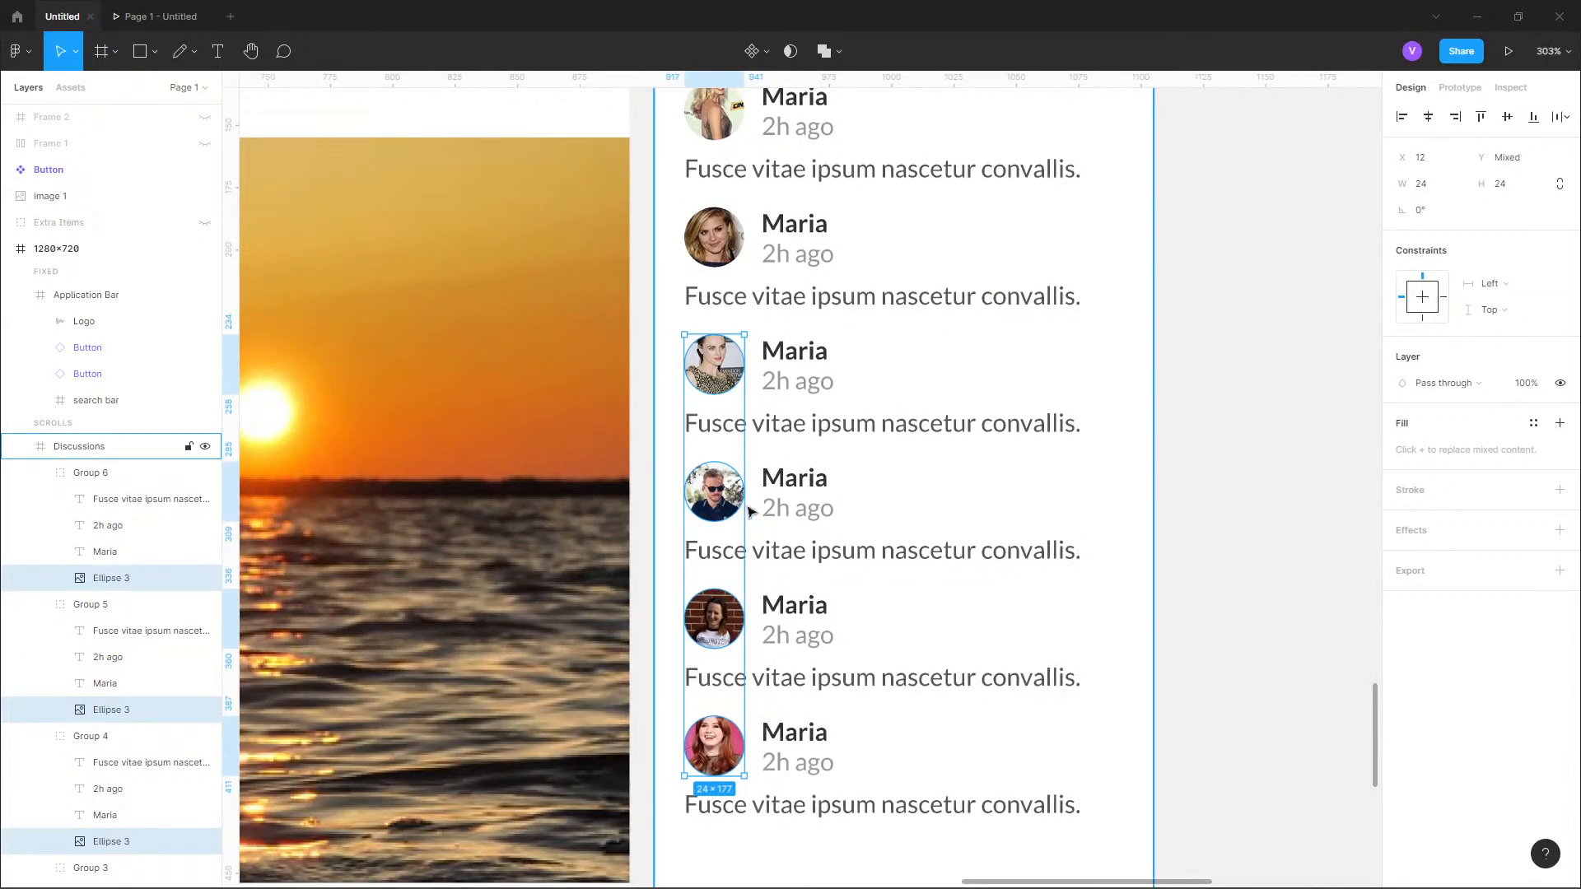
Replace the placeholder names in the second and third discussion entries with two different female first names.
scroll(751, 512, "down", 2)
scroll(850, 304, "up", 2)
double_click(702, 356)
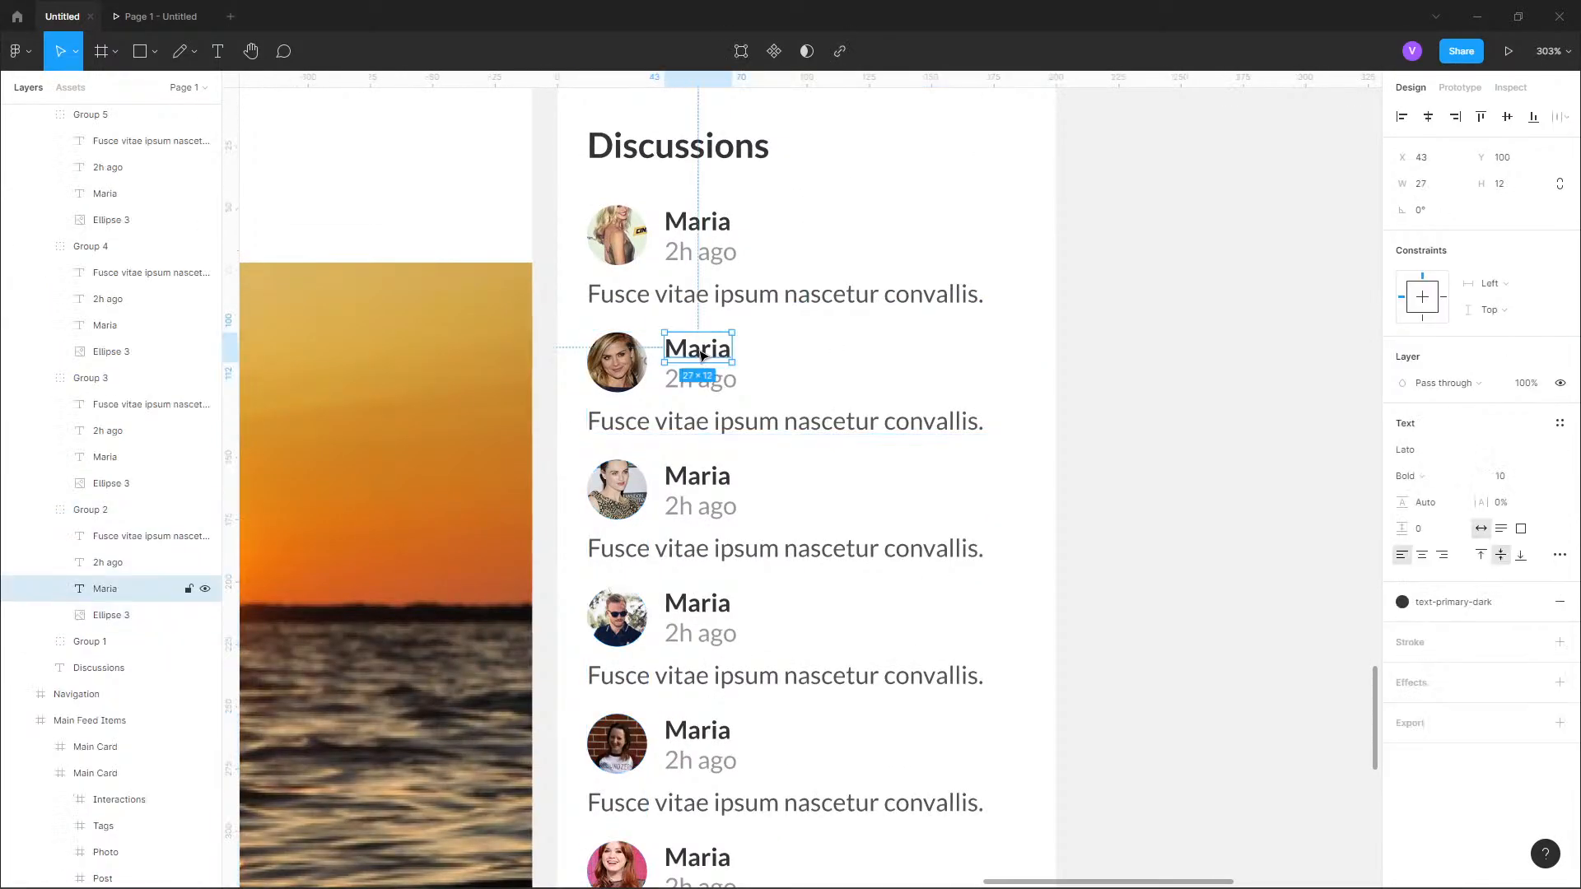
double_click(701, 352)
type("Anna")
double_click(707, 482)
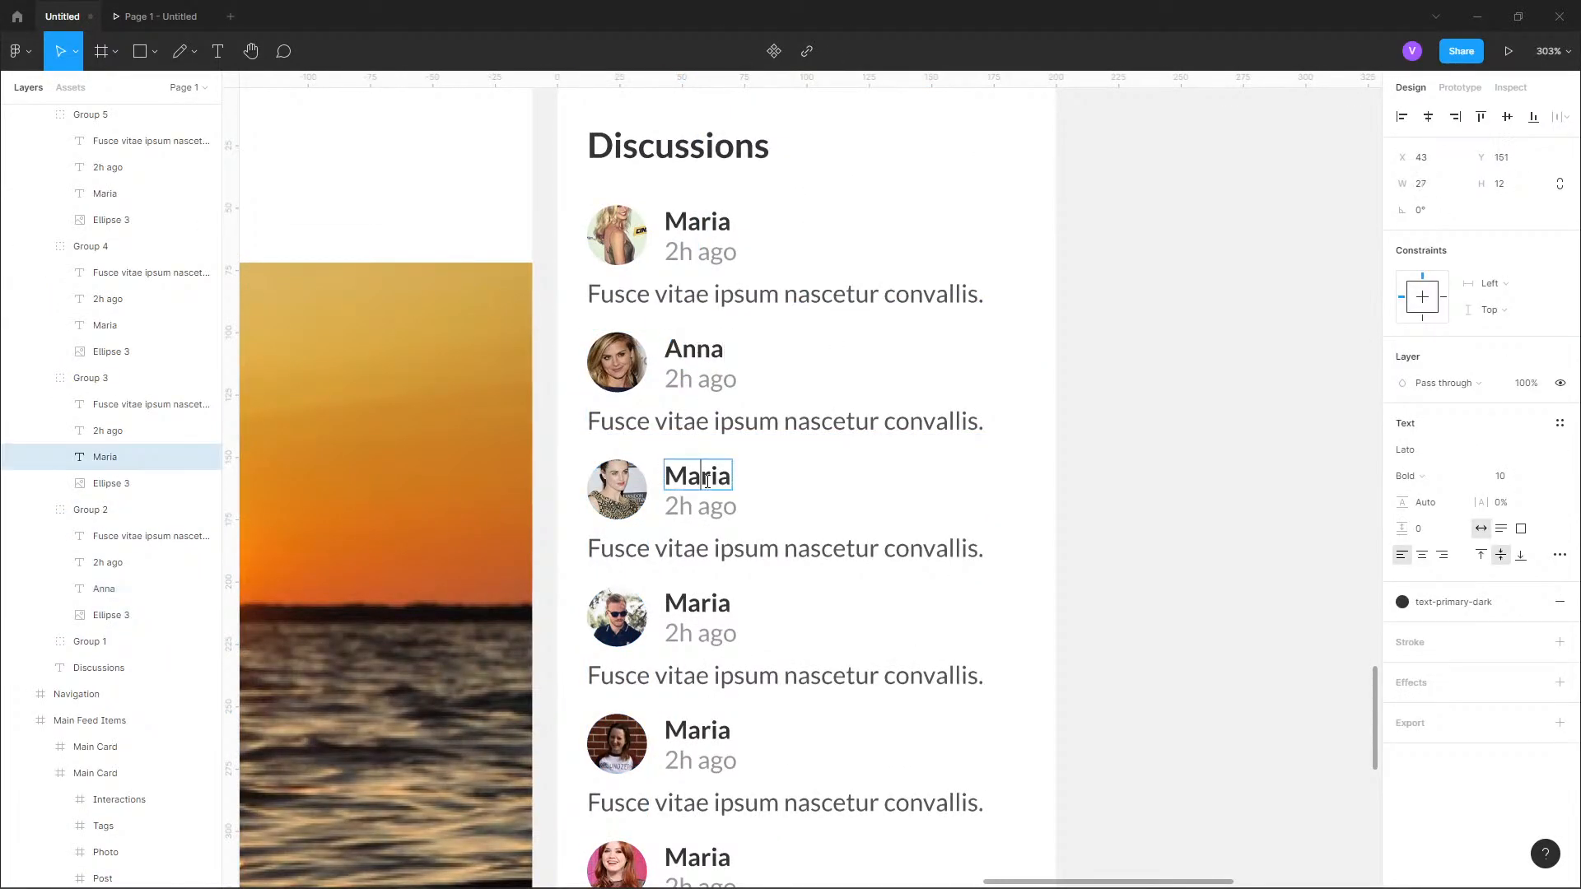
double_click(707, 482)
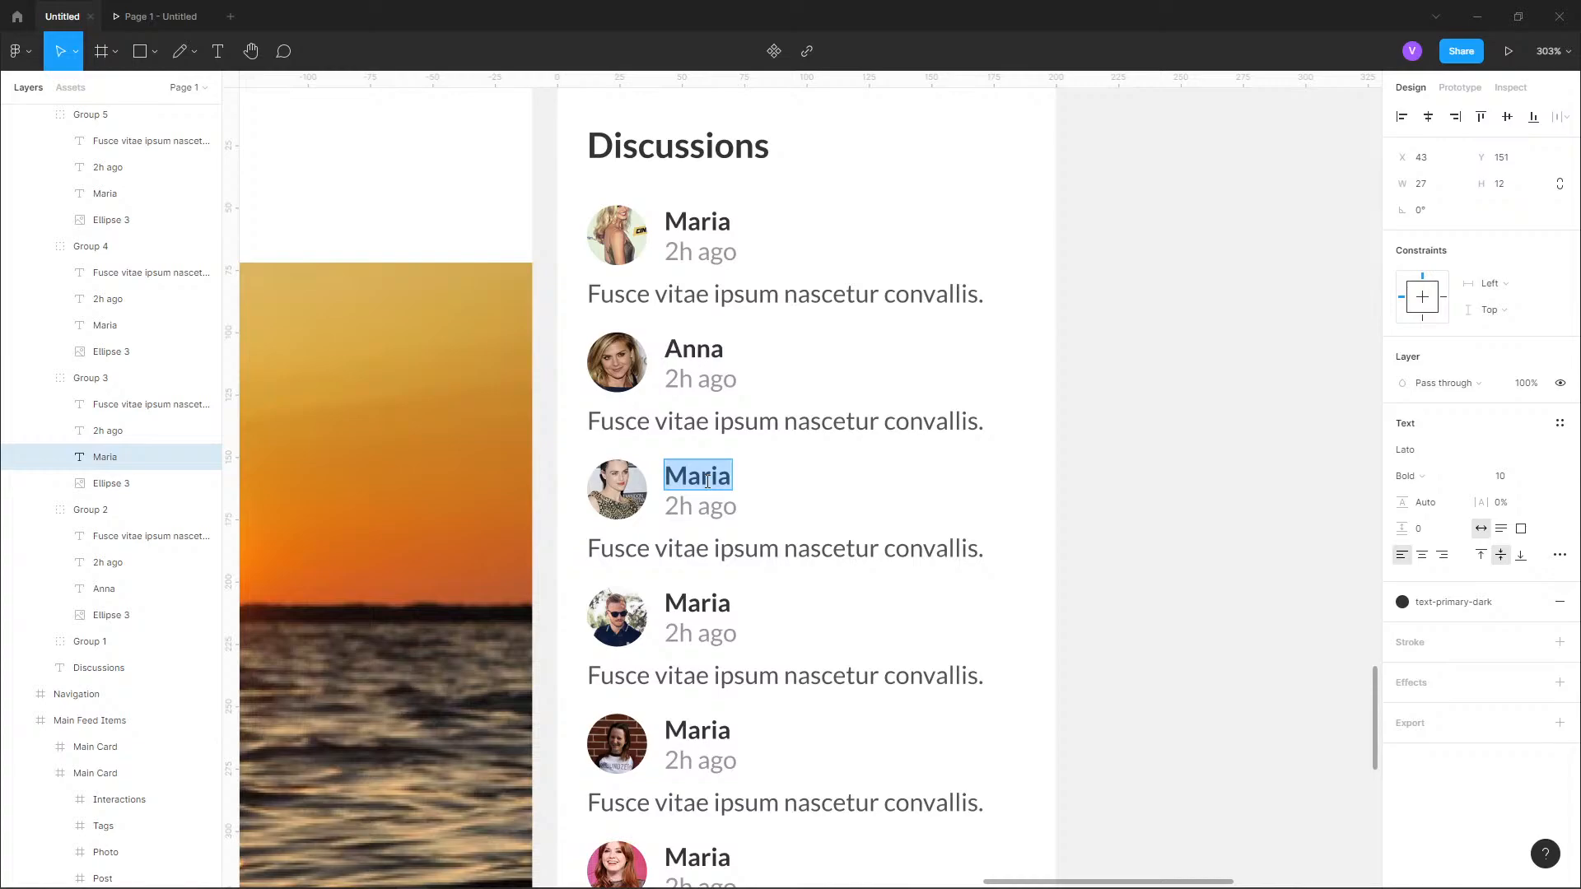
type("ey")
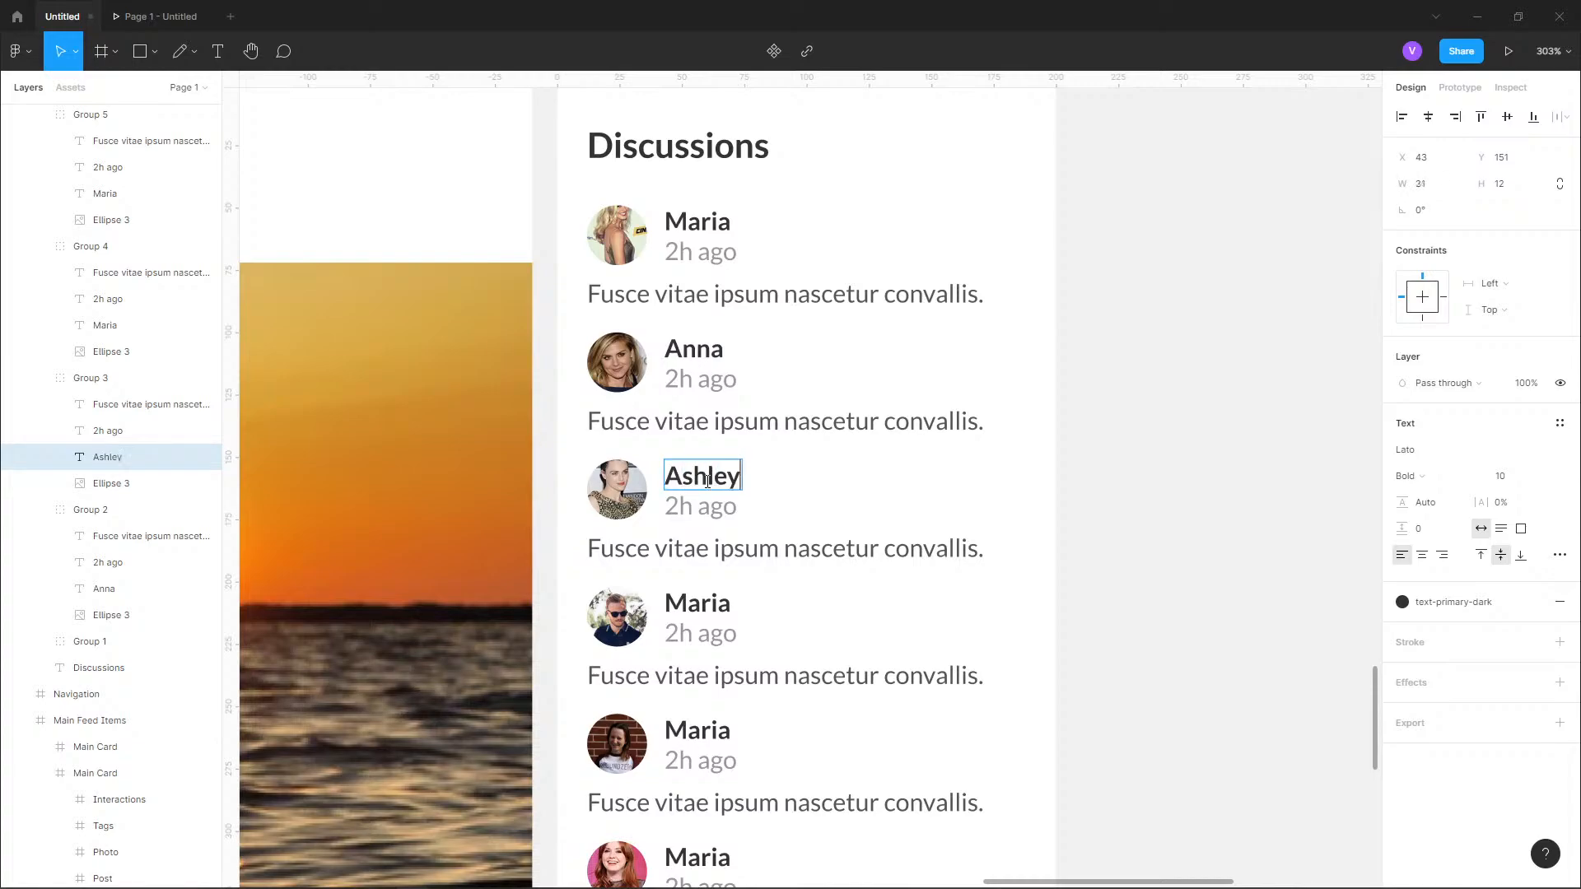
Give the fourth discussion entry a male first name and the fifth entry a different female first name.
left_click(697, 603)
double_click(697, 603)
type("M")
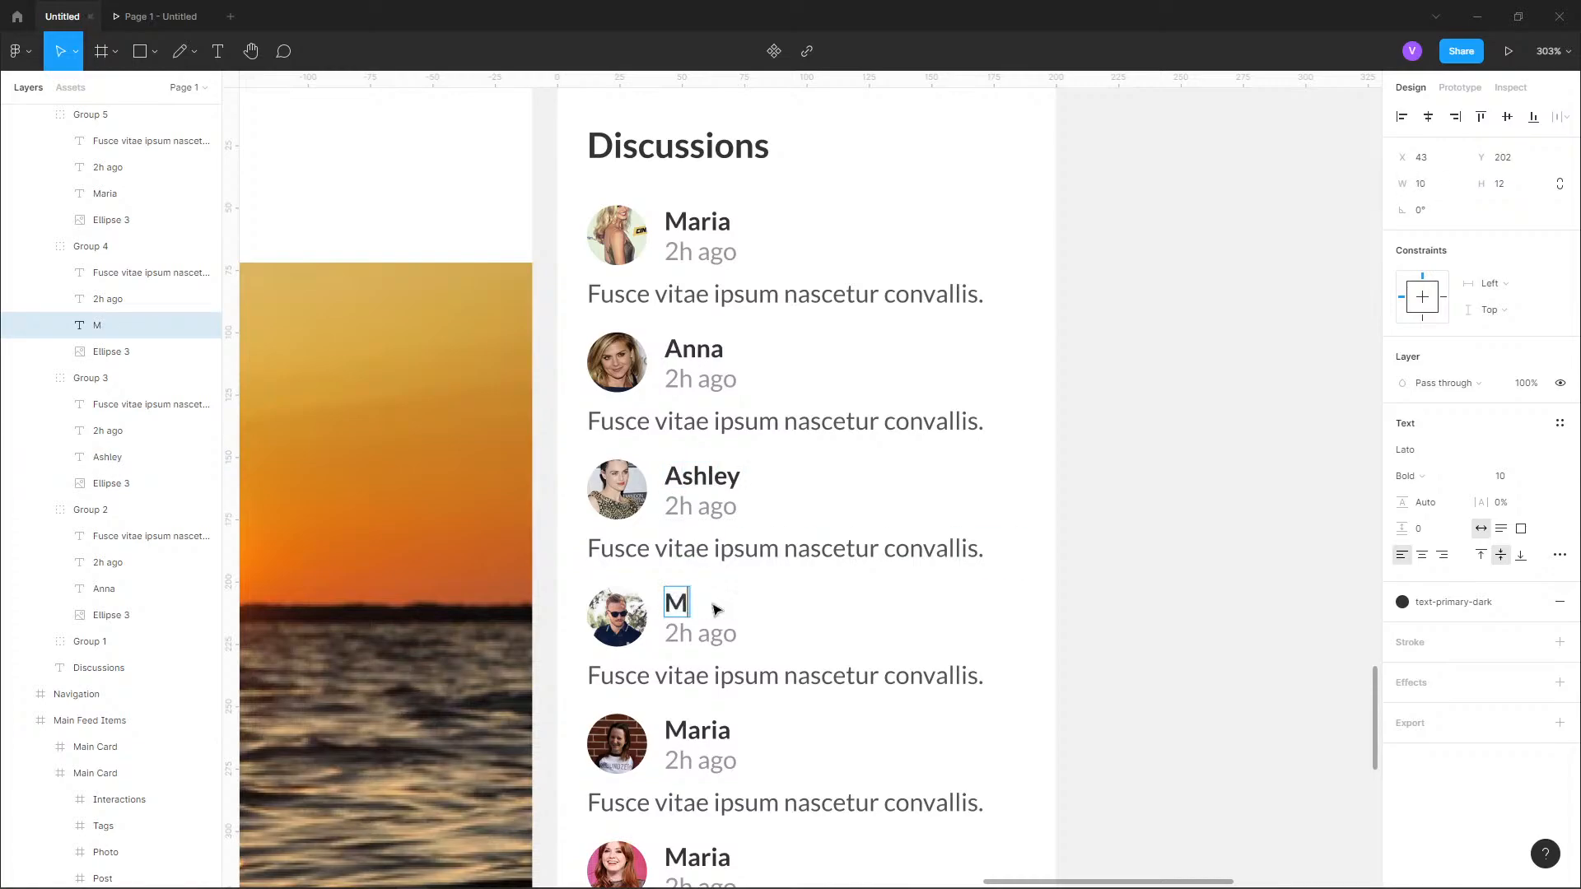
type("ark")
scroll(812, 653, "down", 1)
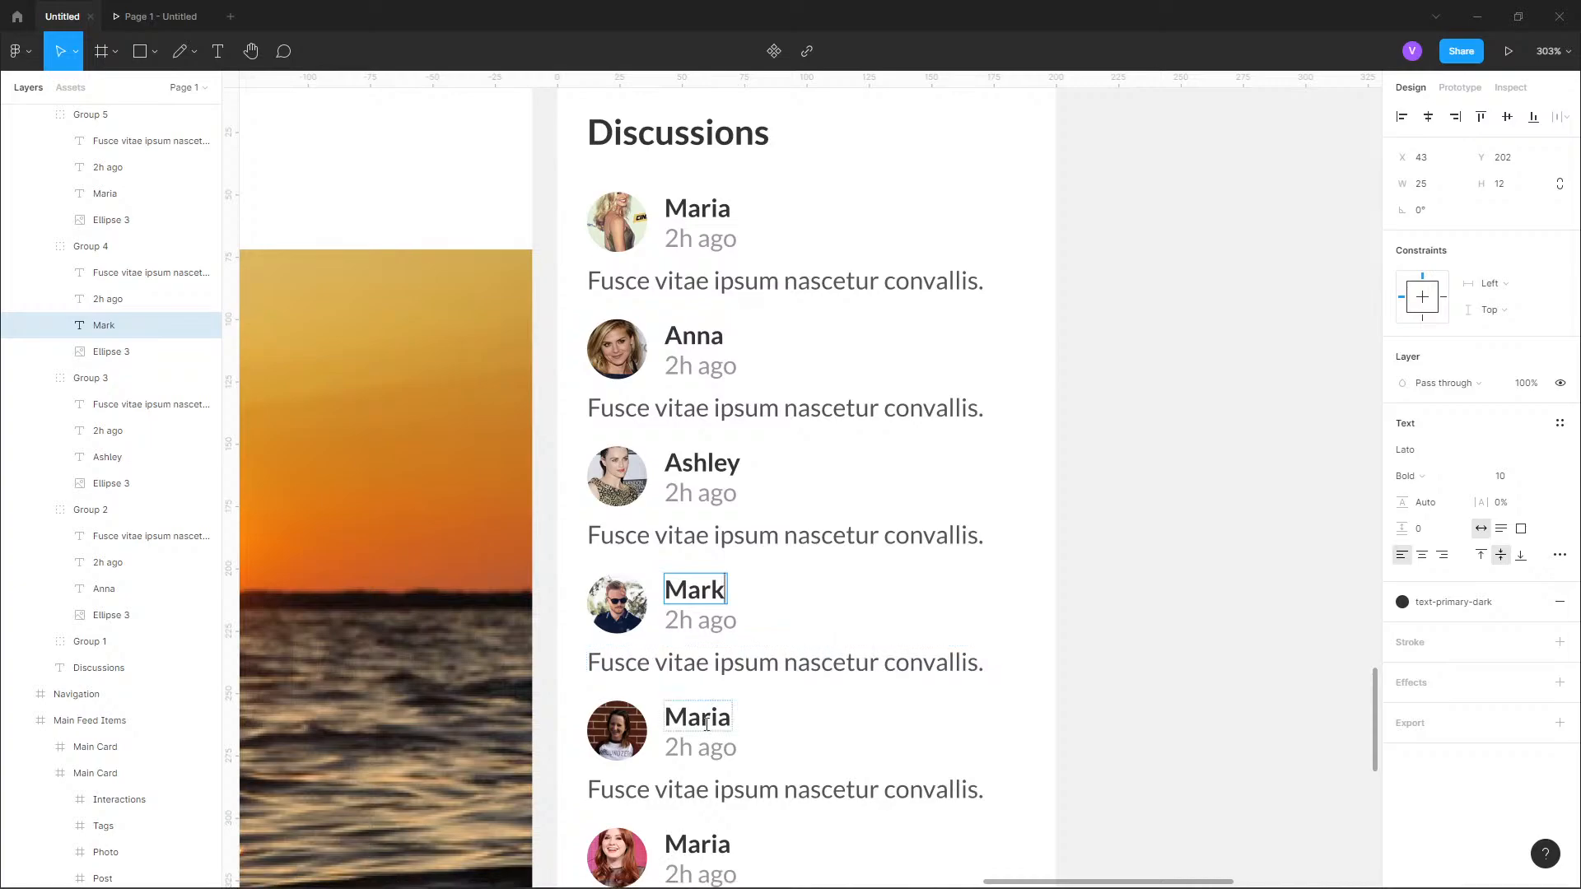
double_click(706, 724)
double_click(705, 724)
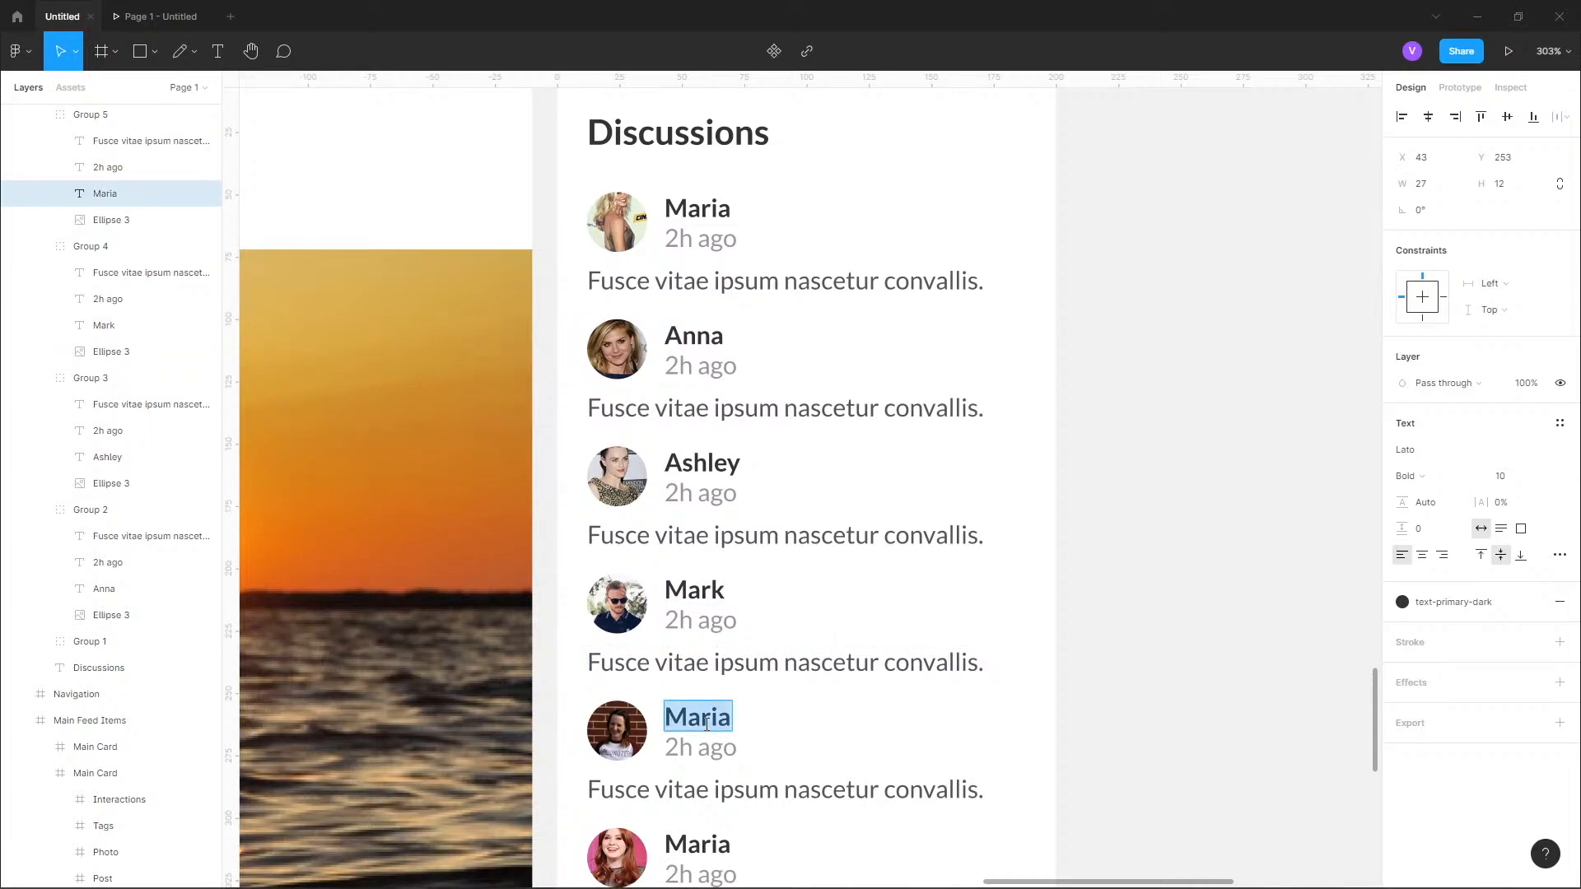
type("Helen")
Replace the placeholder name in the sixth discussion entry with another female first name.
scroll(706, 724, "down", 3)
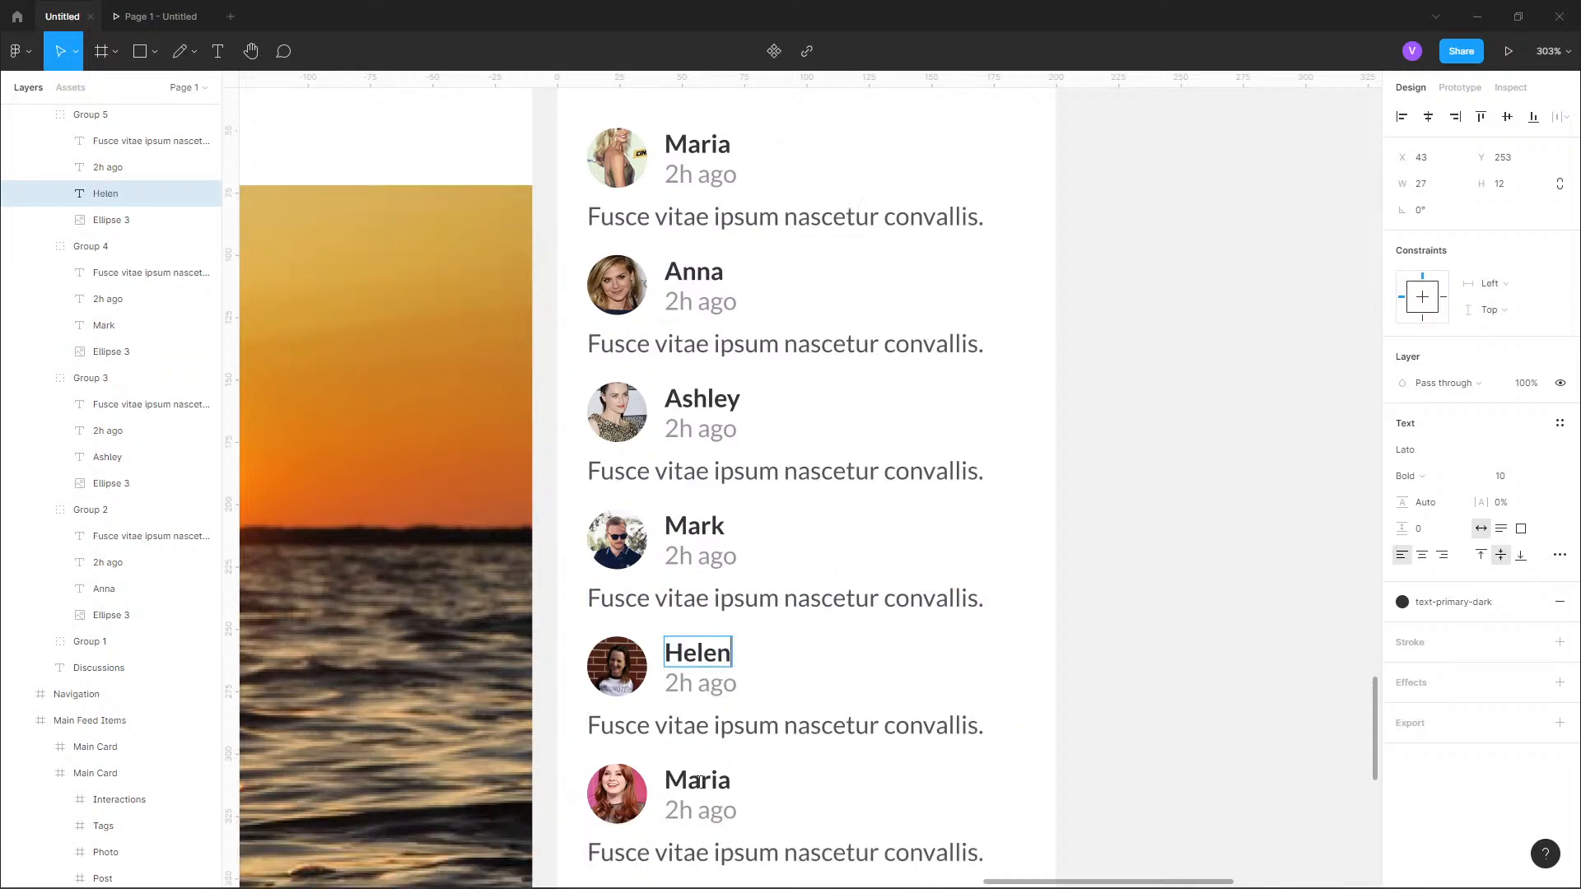
double_click(700, 786)
double_click(699, 789)
type("Emma")
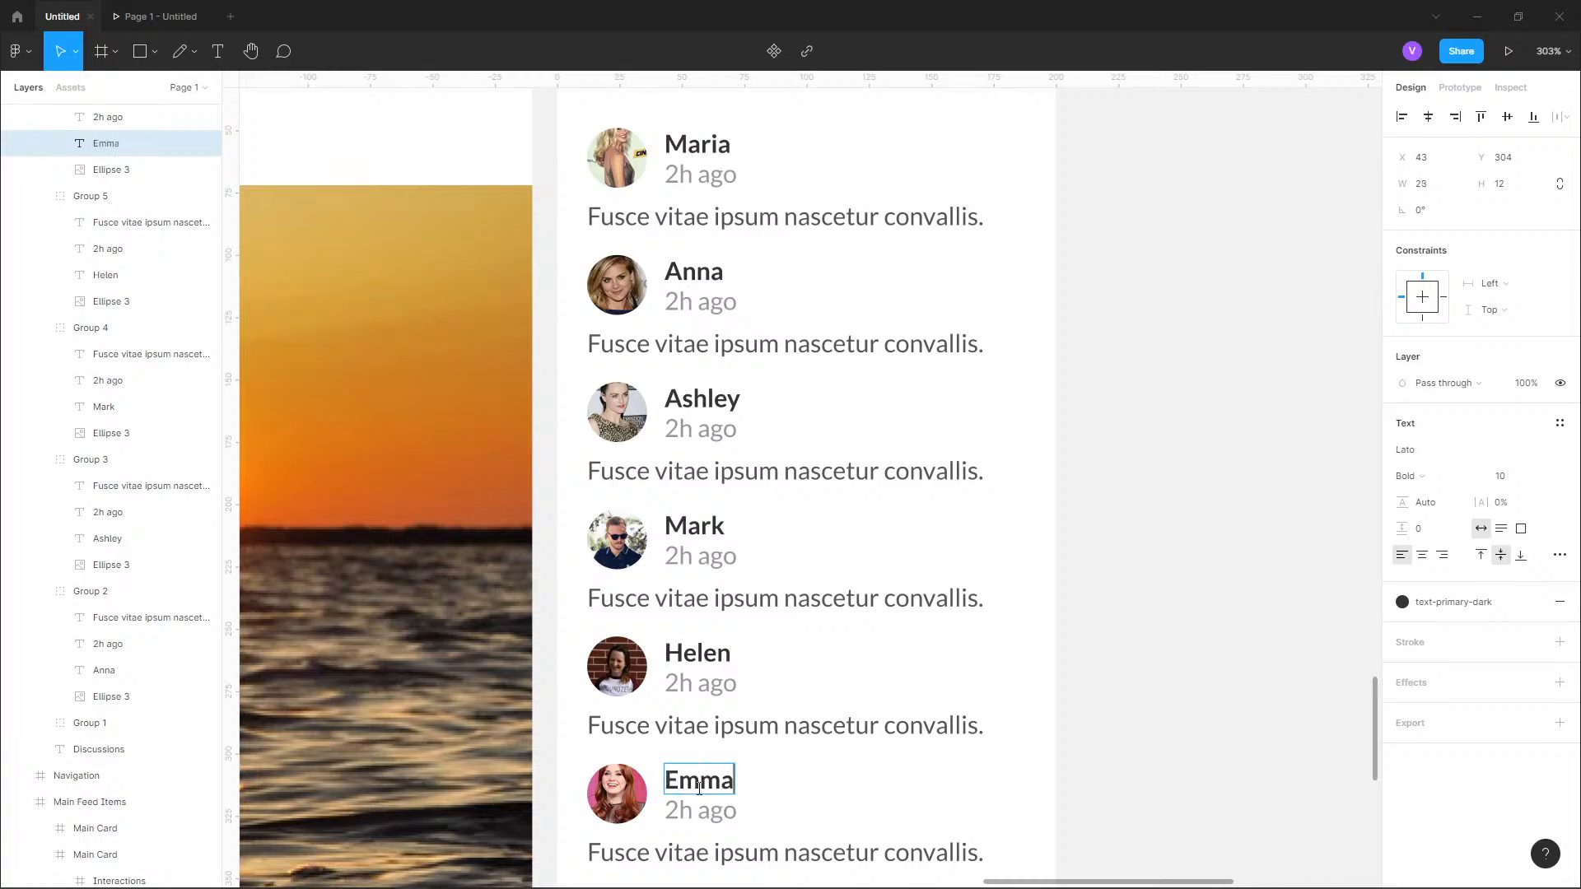
Select the first entry's message text and examine the message layout and spacing in the reference design's Discussions card.
scroll(820, 645, "down", 4)
scroll(802, 501, "up", 5)
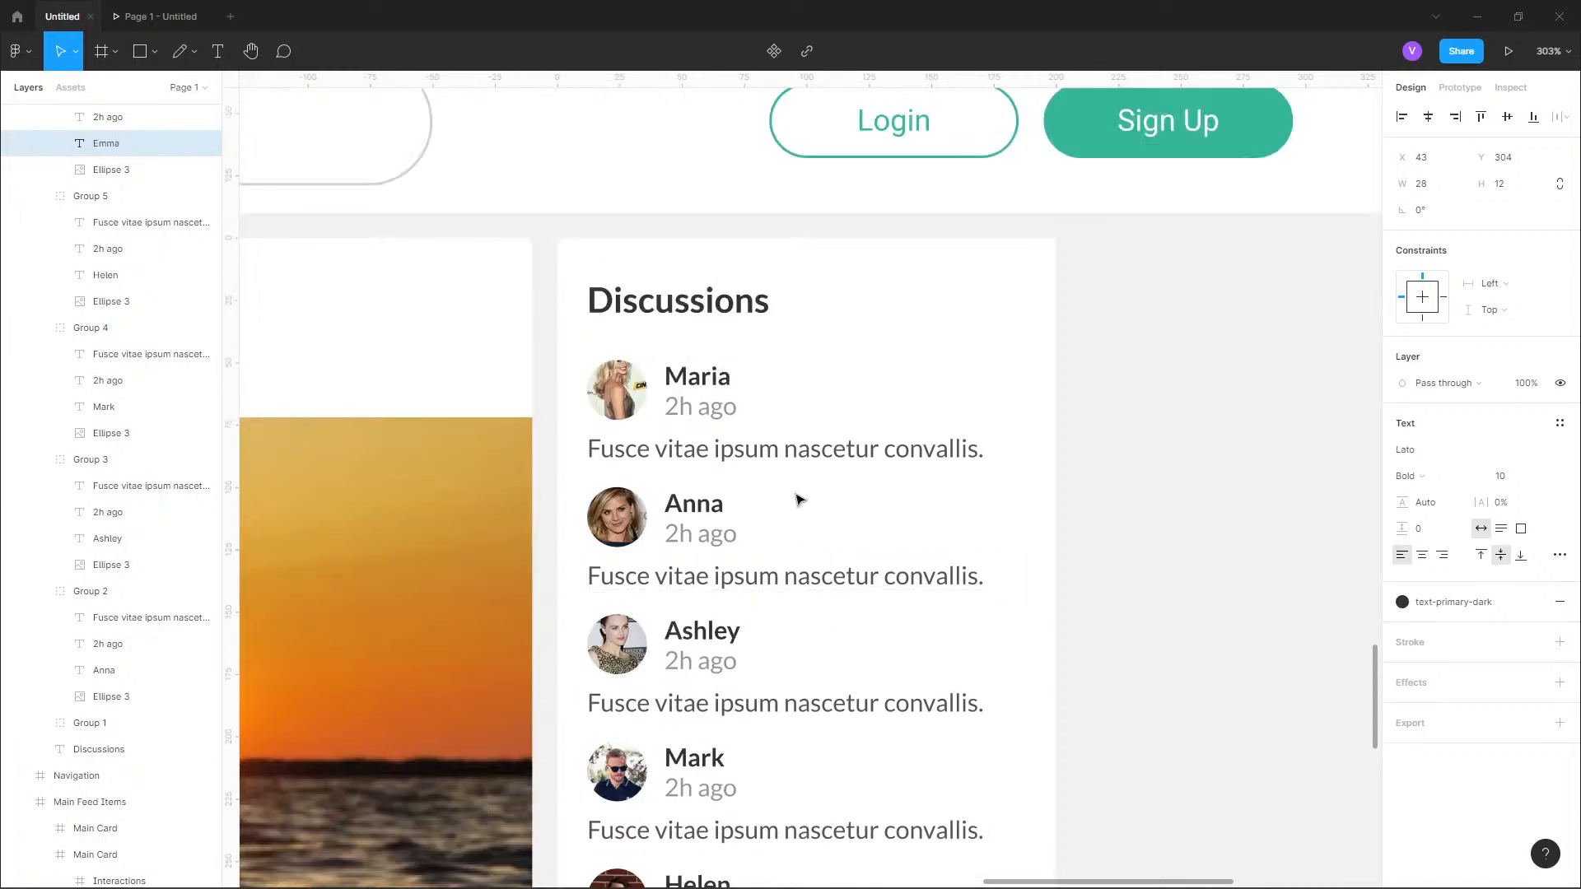
double_click(783, 449)
scroll(695, 607, "down", 5)
scroll(711, 481, "up", 15)
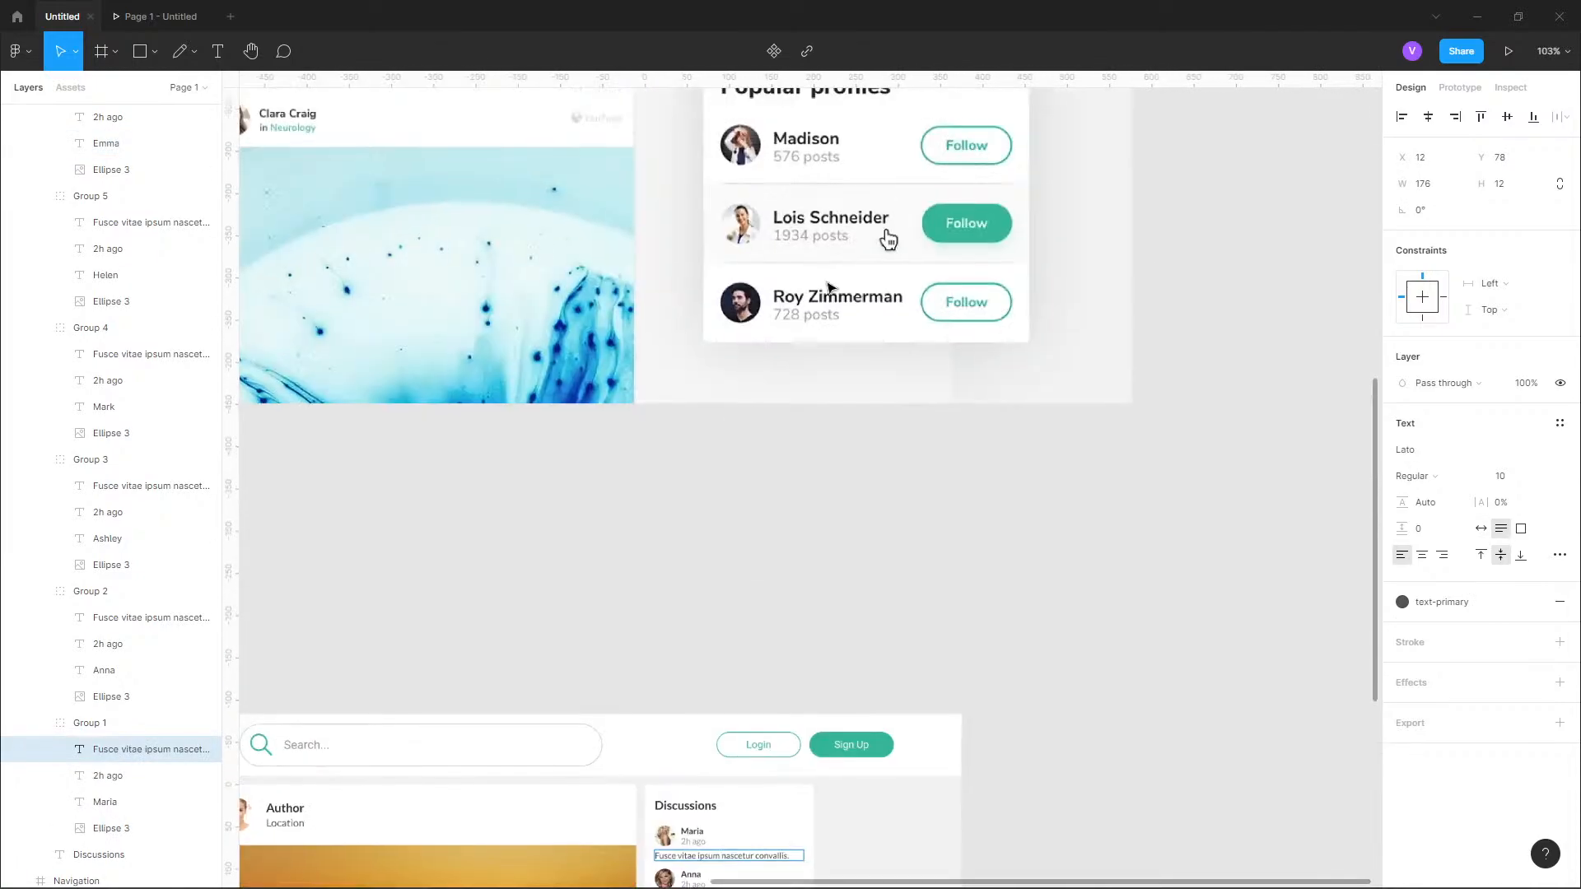
scroll(719, 226, "up", 5)
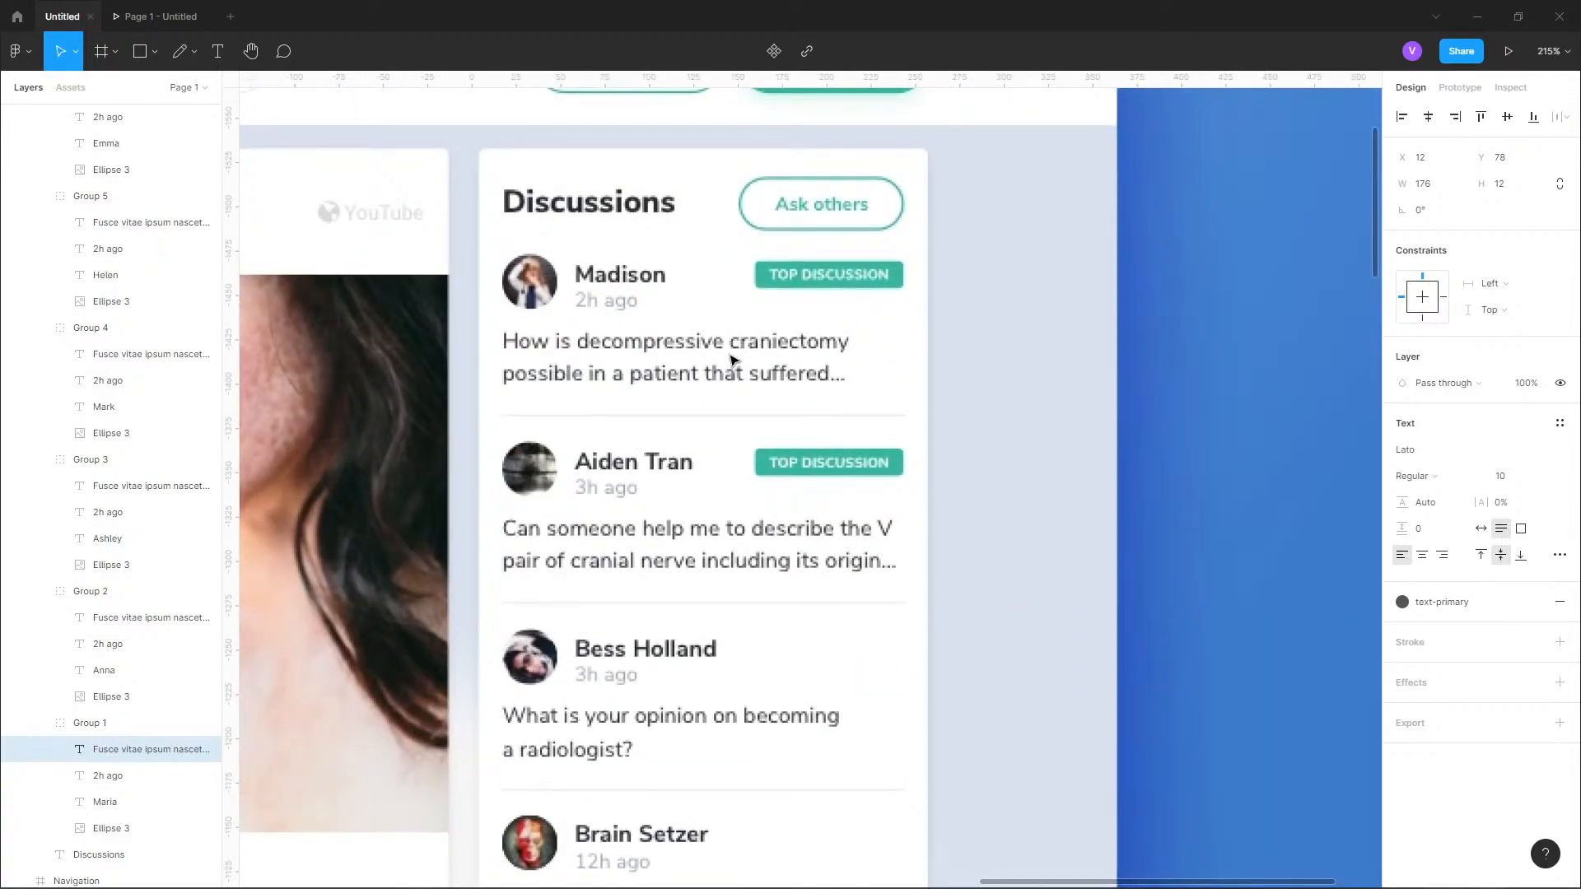
scroll(731, 363, "down", 3)
scroll(763, 348, "down", 2)
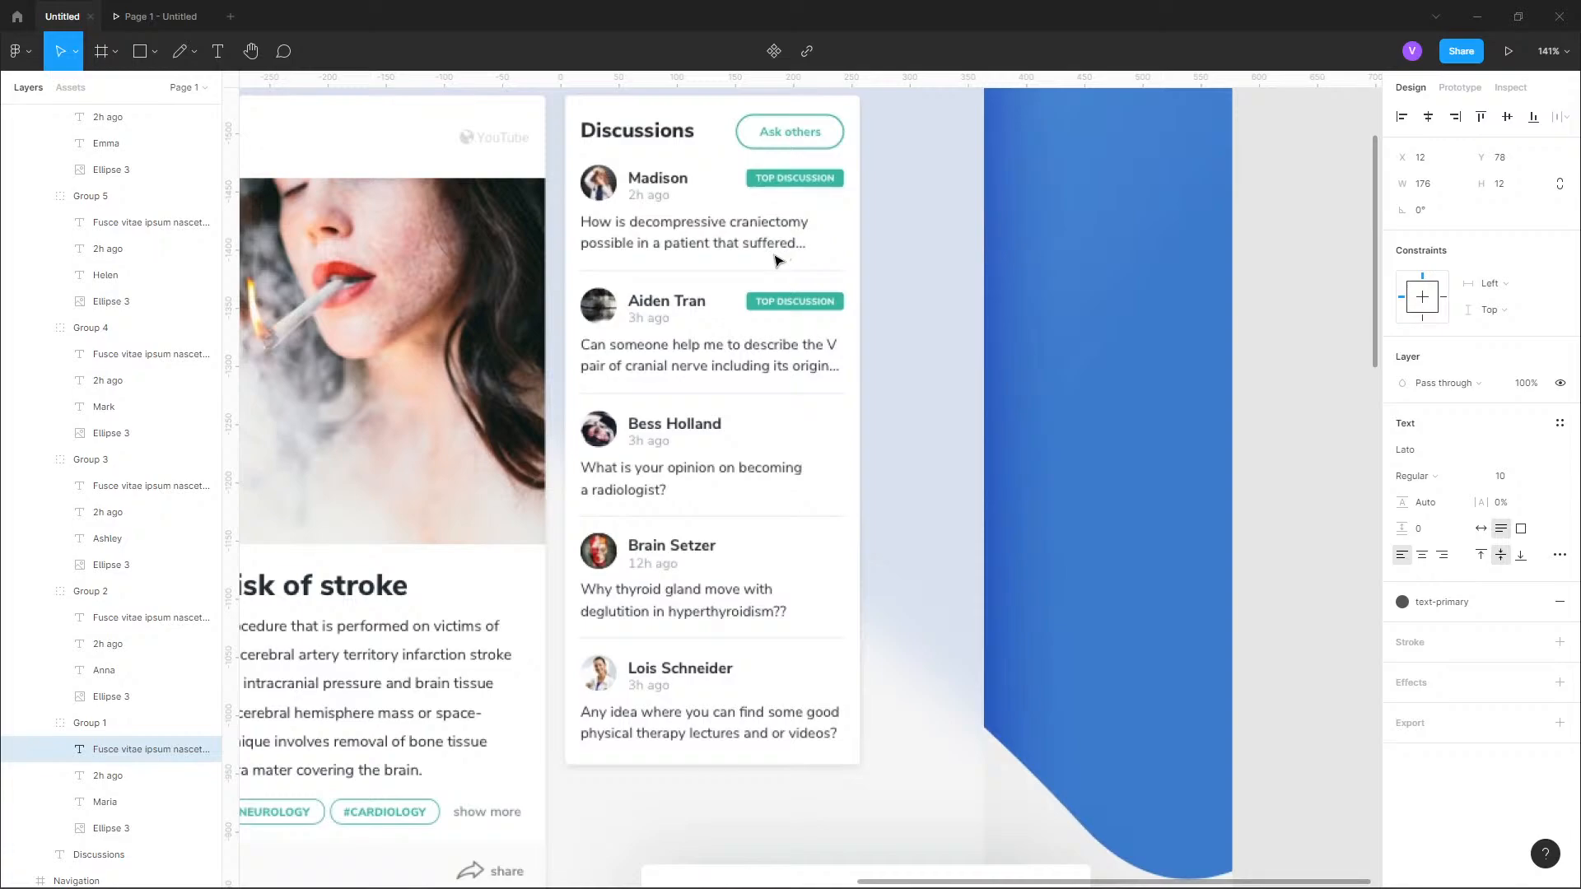
scroll(777, 246, "down", 5)
scroll(791, 453, "down", 10)
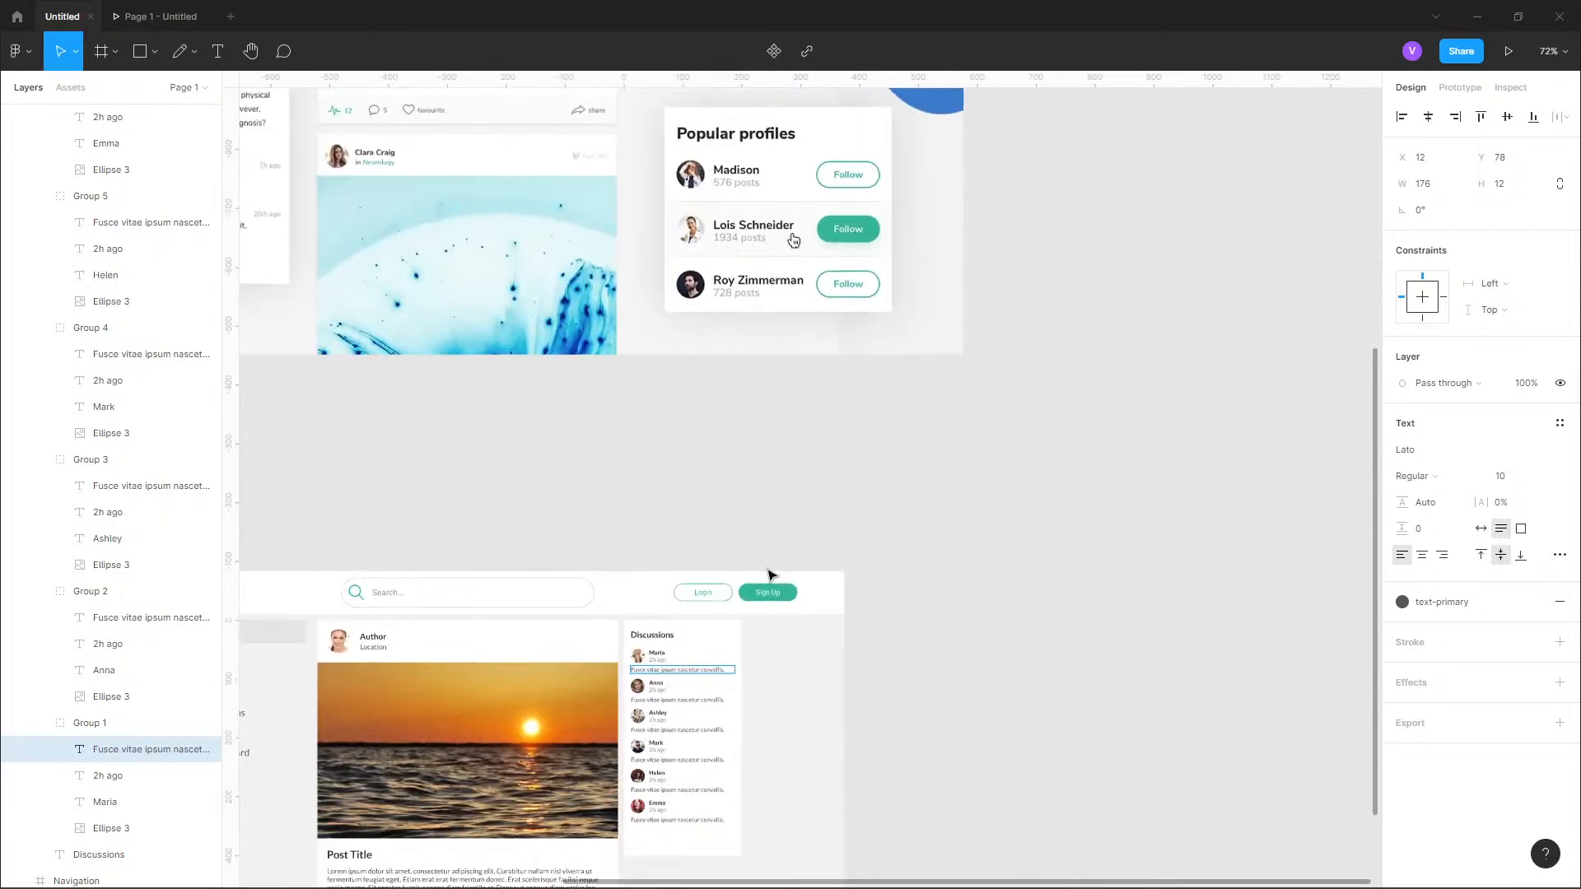
scroll(652, 438, "up", 6)
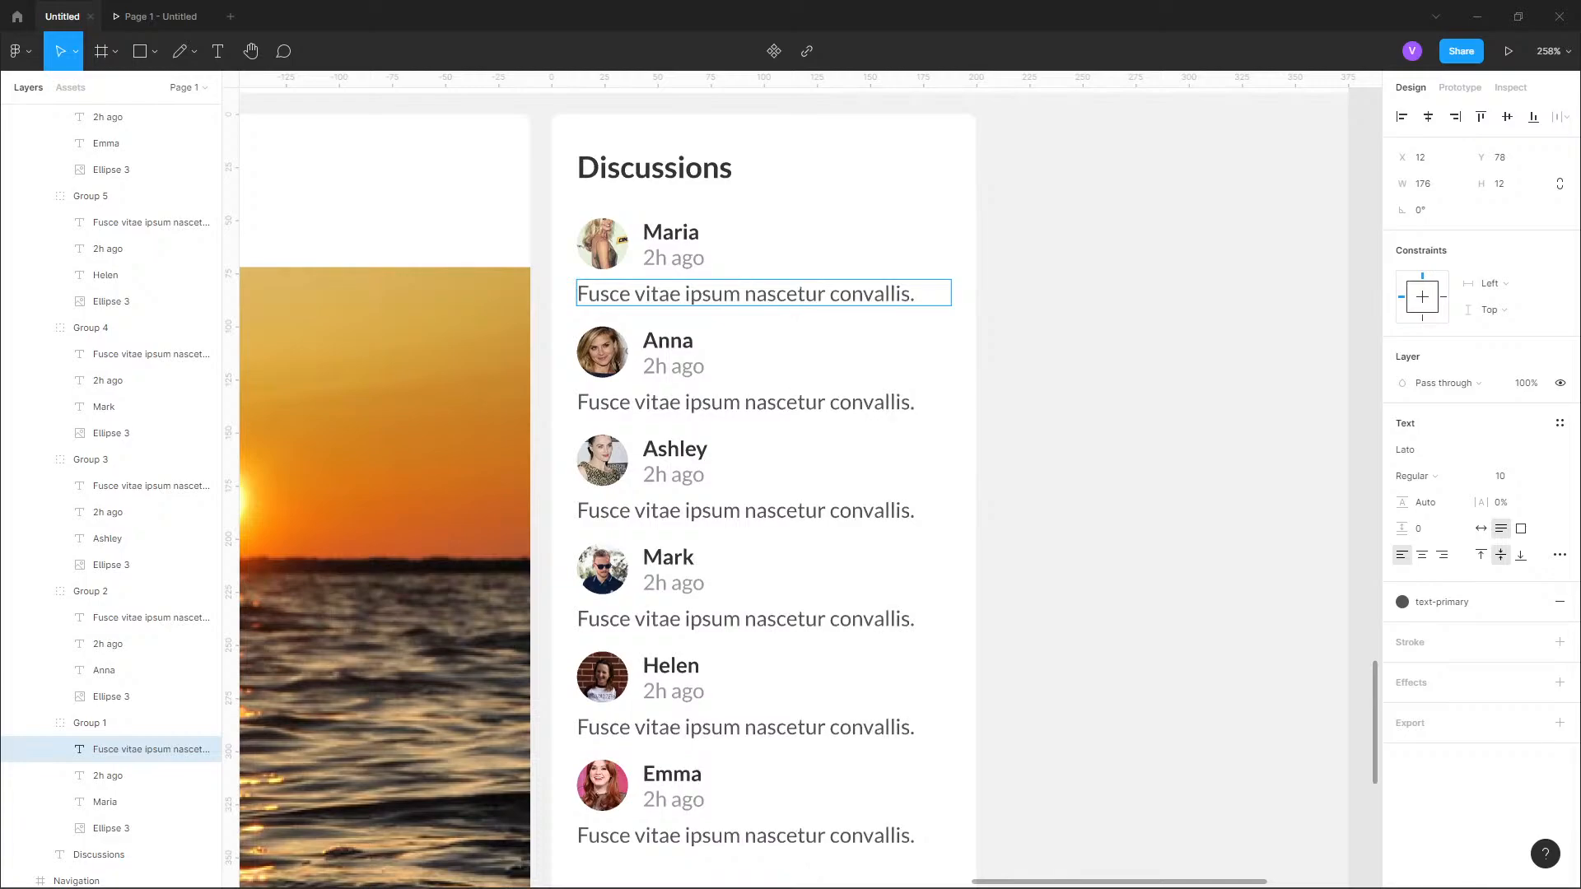
double_click(778, 405)
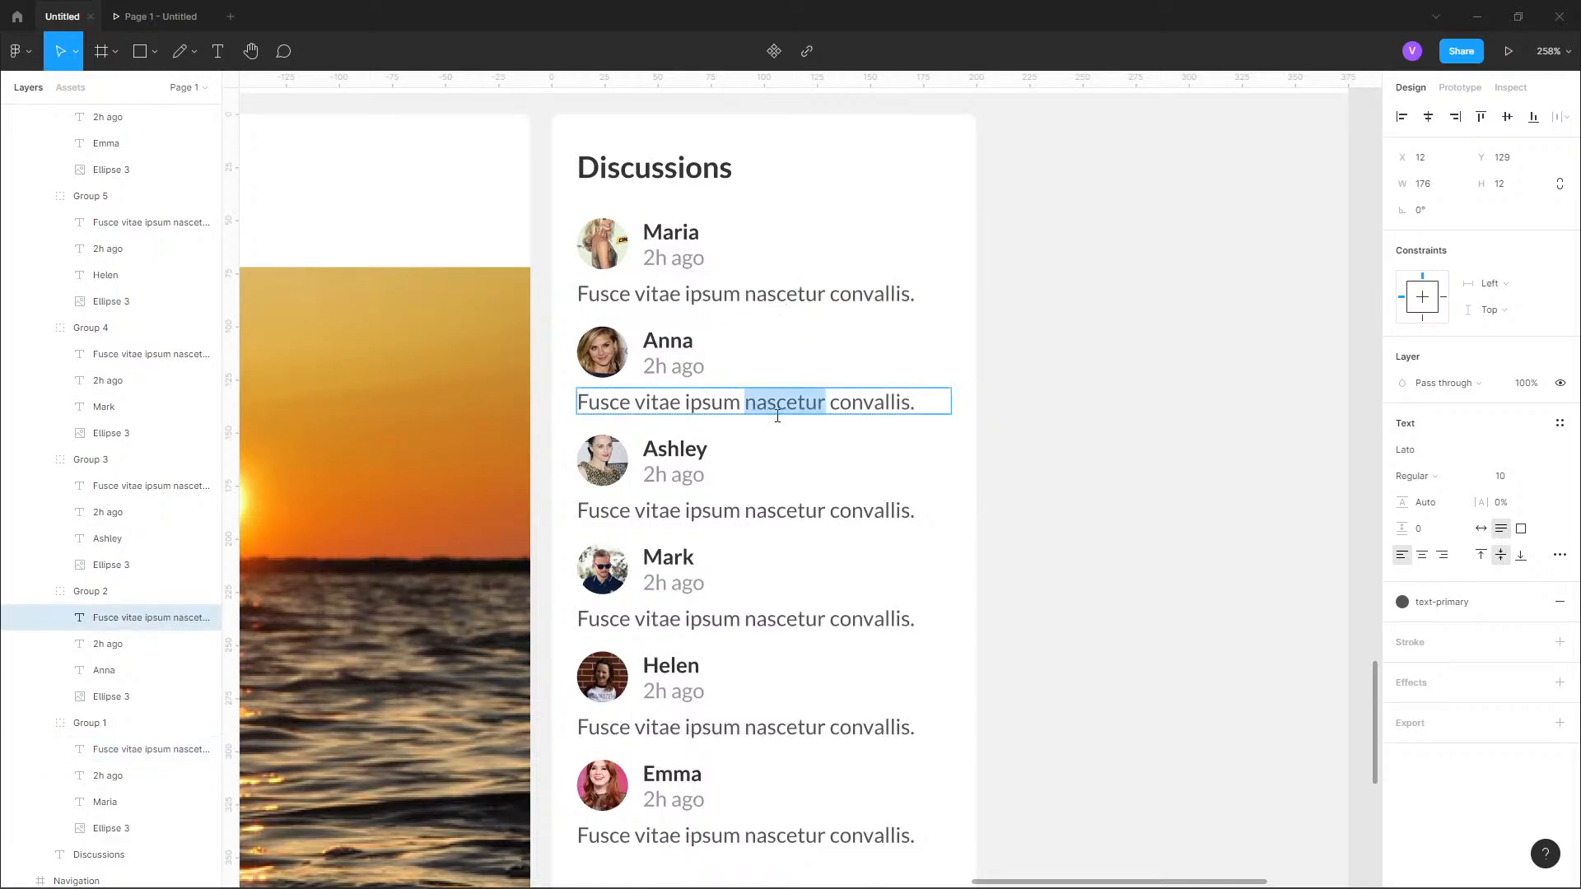
left_click(677, 443)
left_click(609, 472)
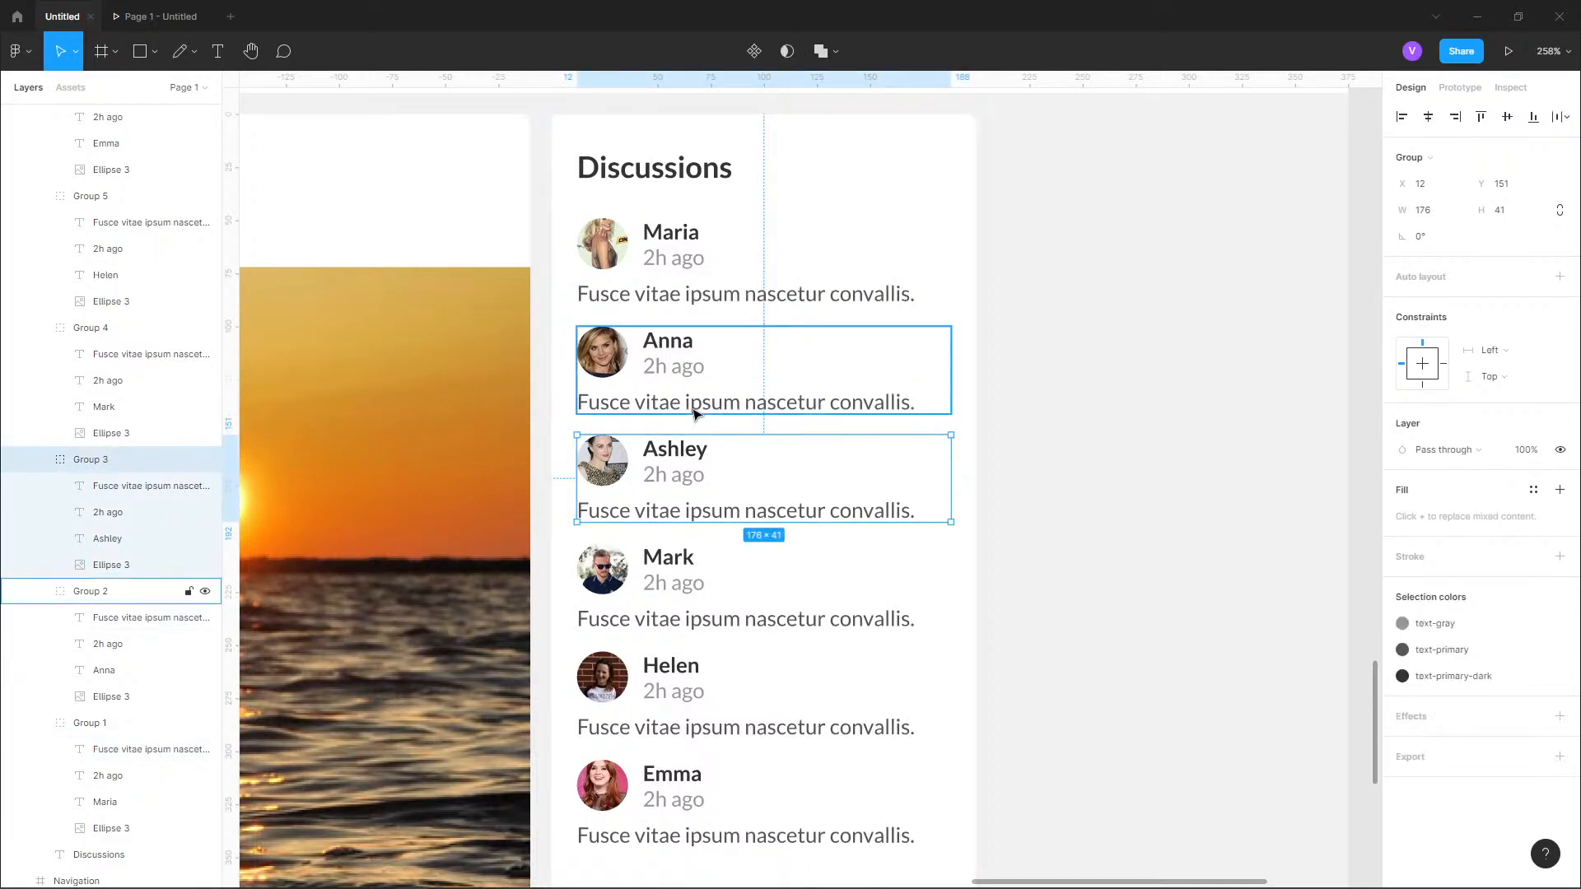
scroll(646, 592, "down", 1)
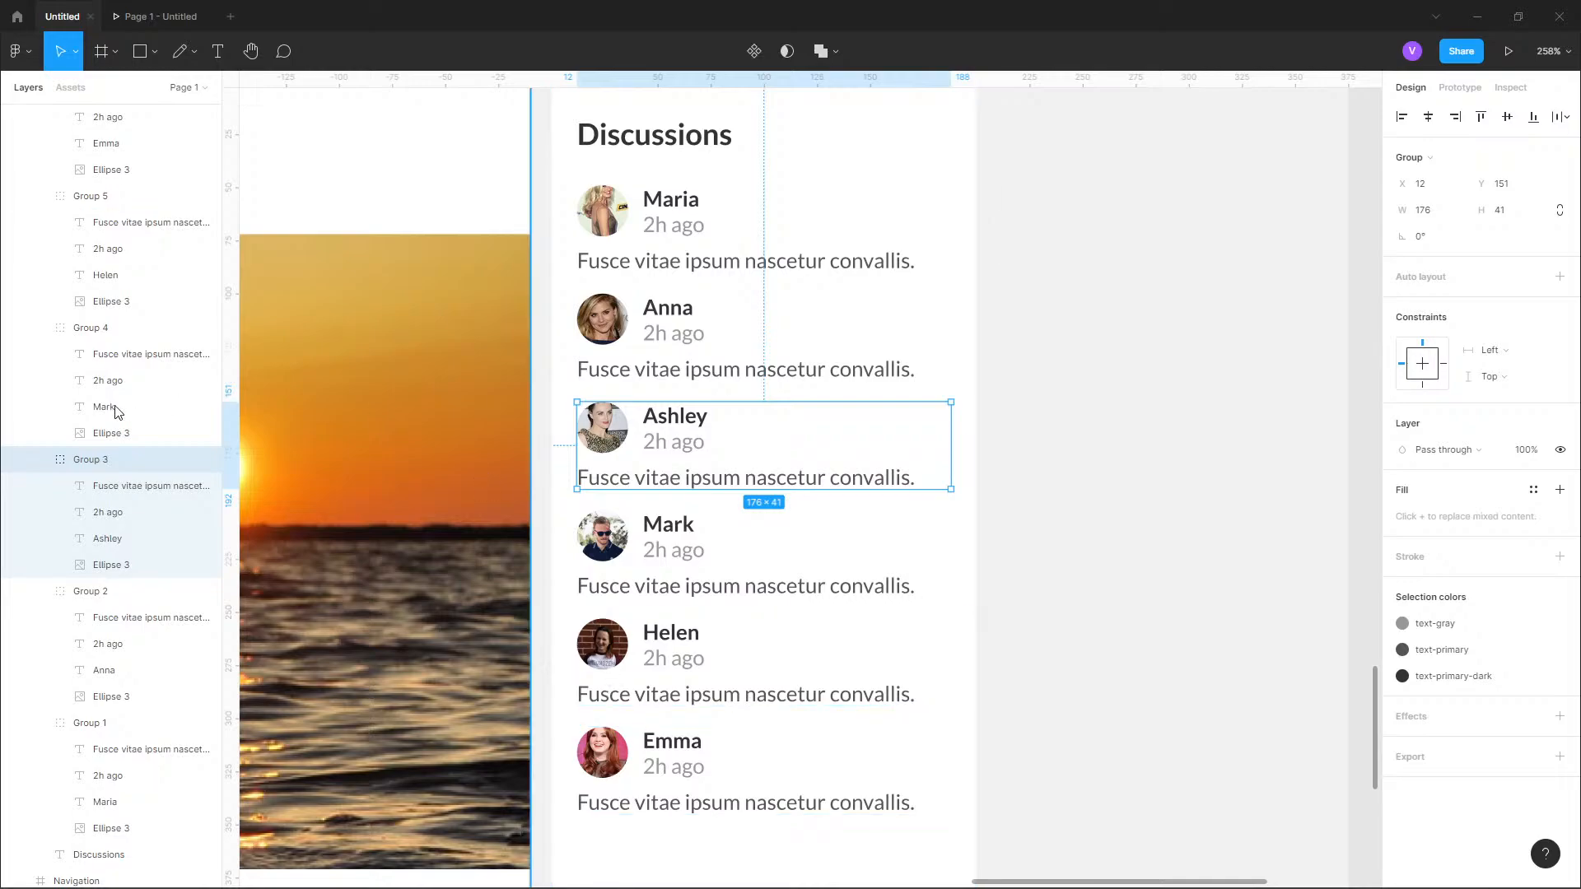
Collapse all six discussion entry groups in the layer tree so only their group names are listed.
left_click(41, 461)
left_click(40, 327)
scroll(37, 329, "up", 3)
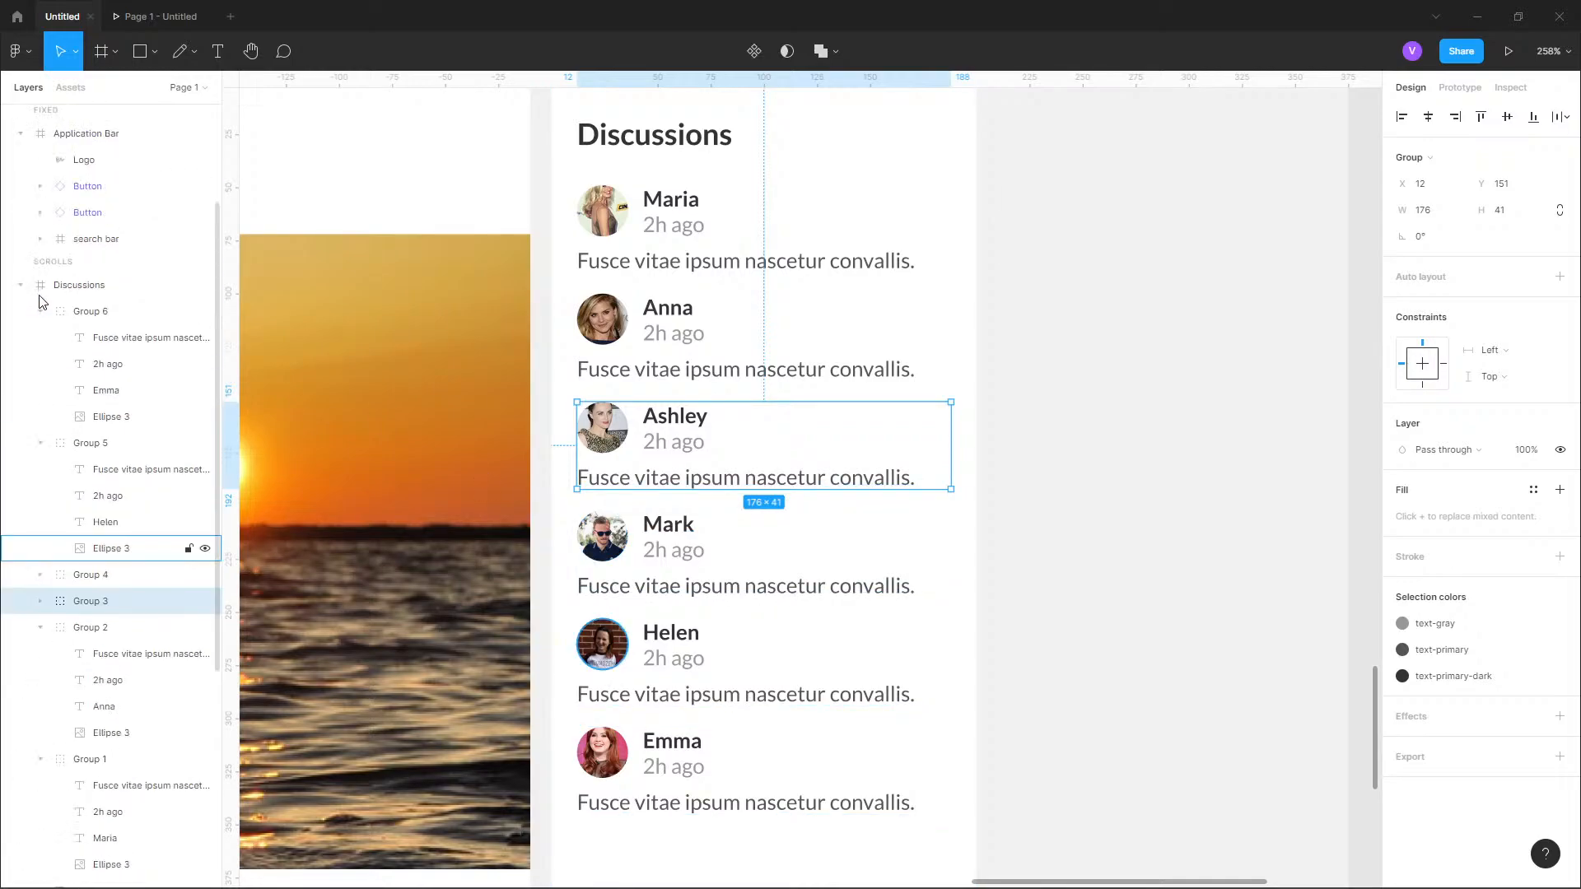
left_click(41, 313)
left_click(40, 338)
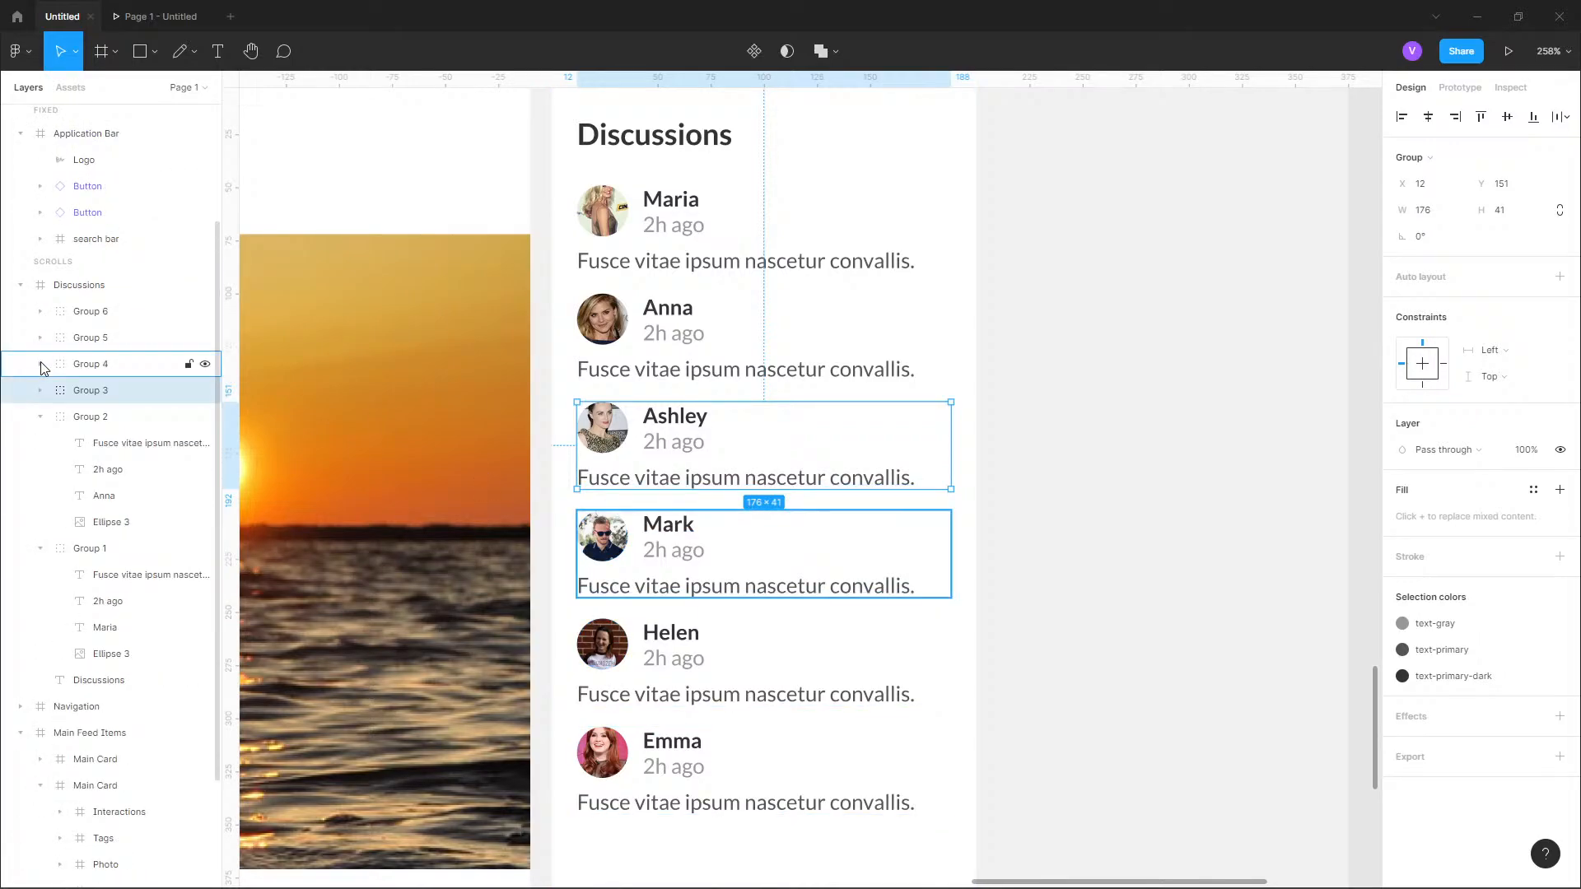
left_click(40, 416)
left_click(42, 443)
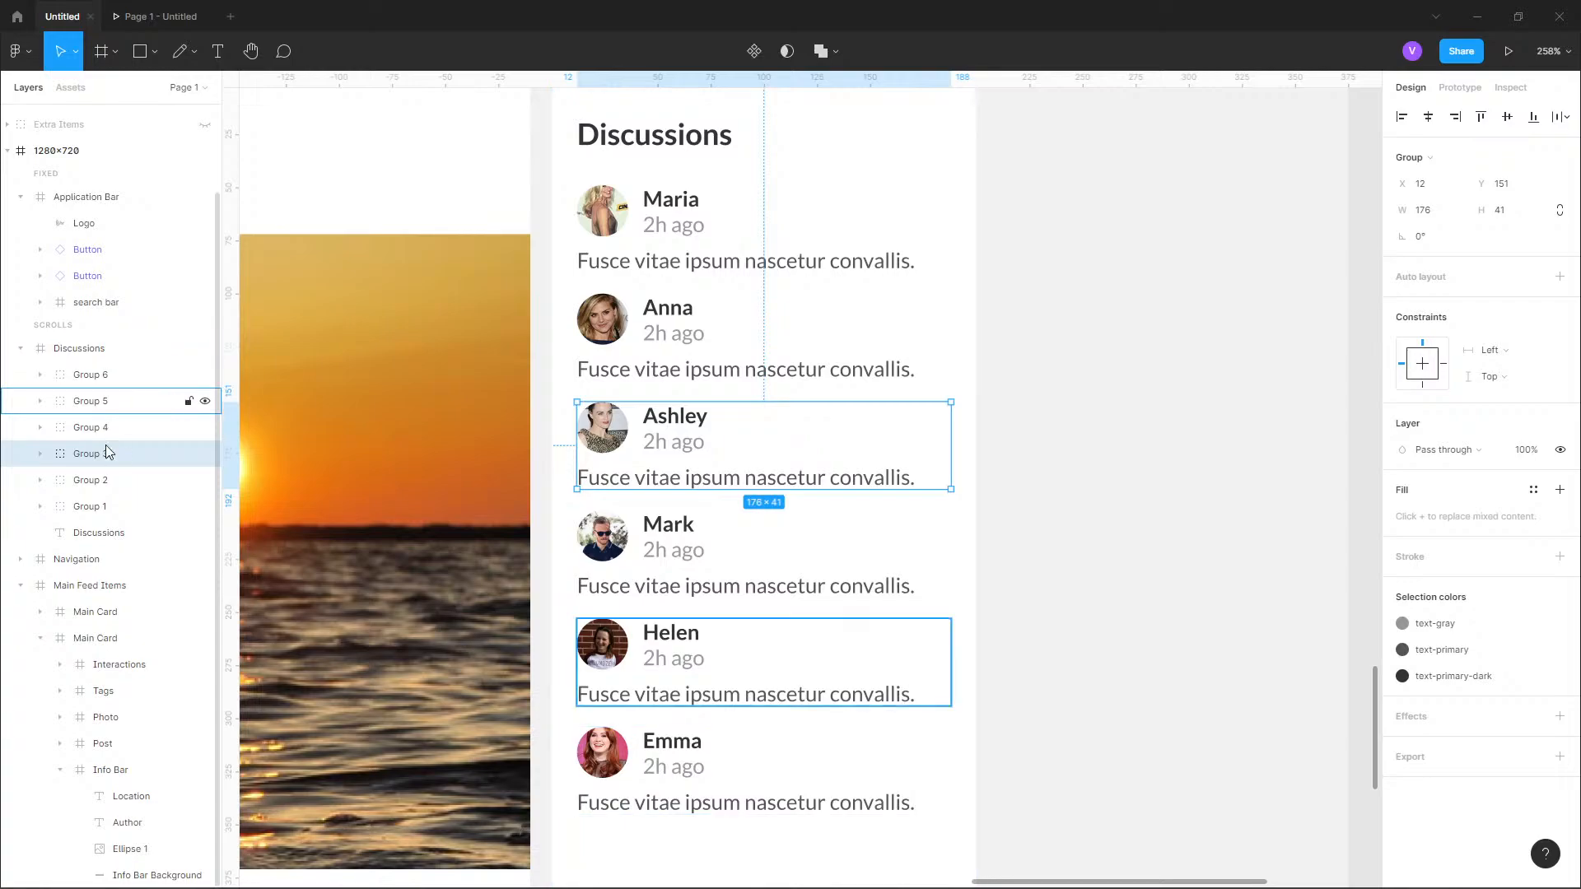
Select all six discussion entry groups, leaving out the card heading, and combine them into one group.
left_click(67, 357)
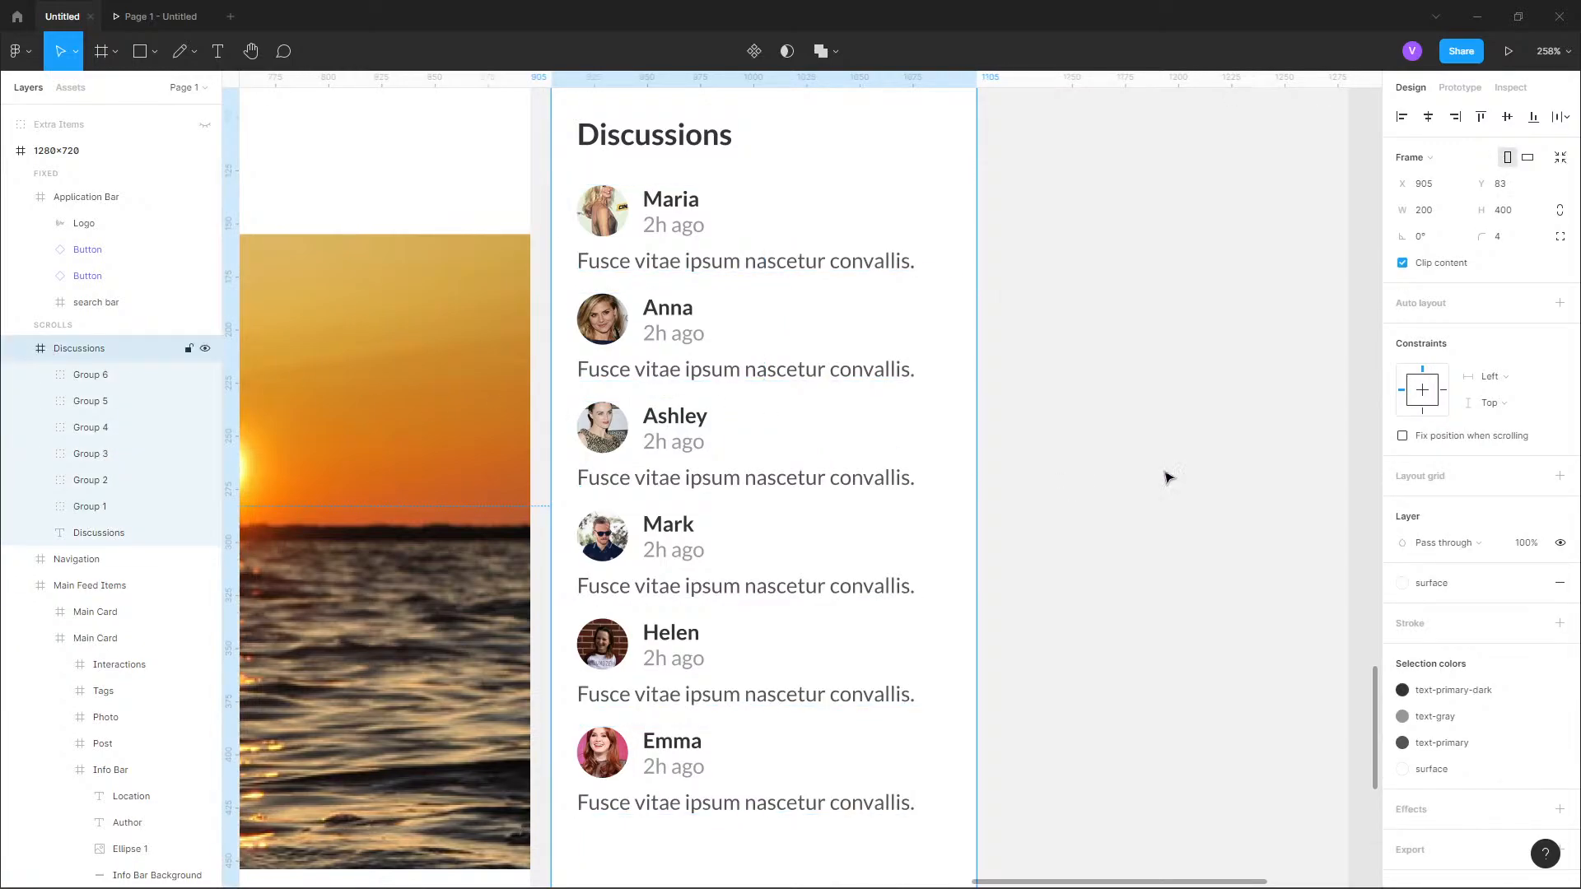
left_click(603, 147)
left_click(650, 221)
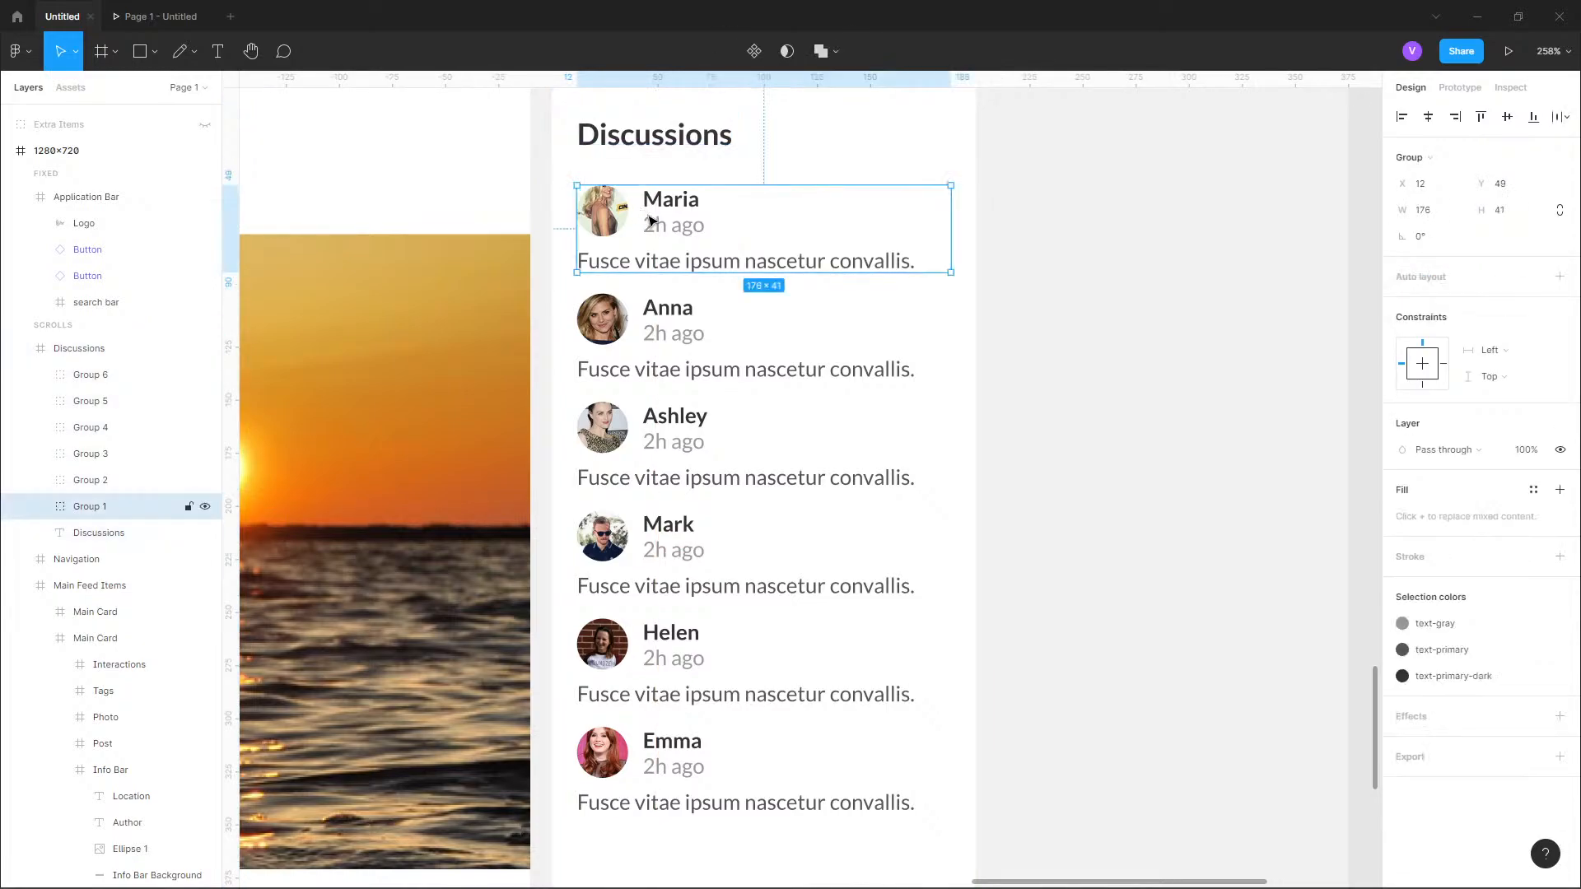
key("alt")
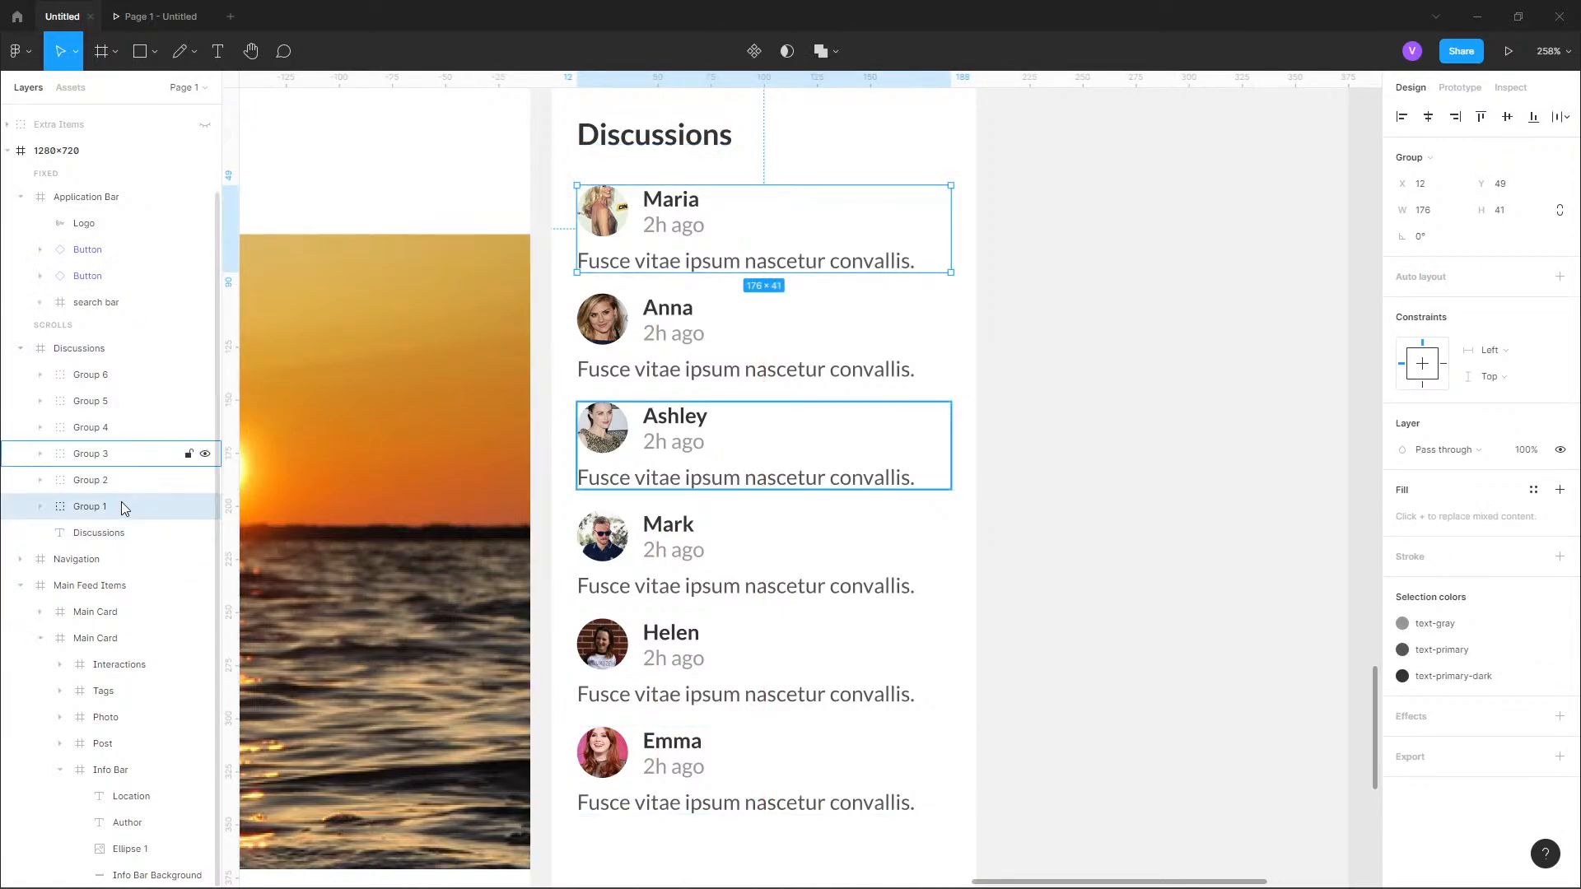
left_click(104, 376, "shift")
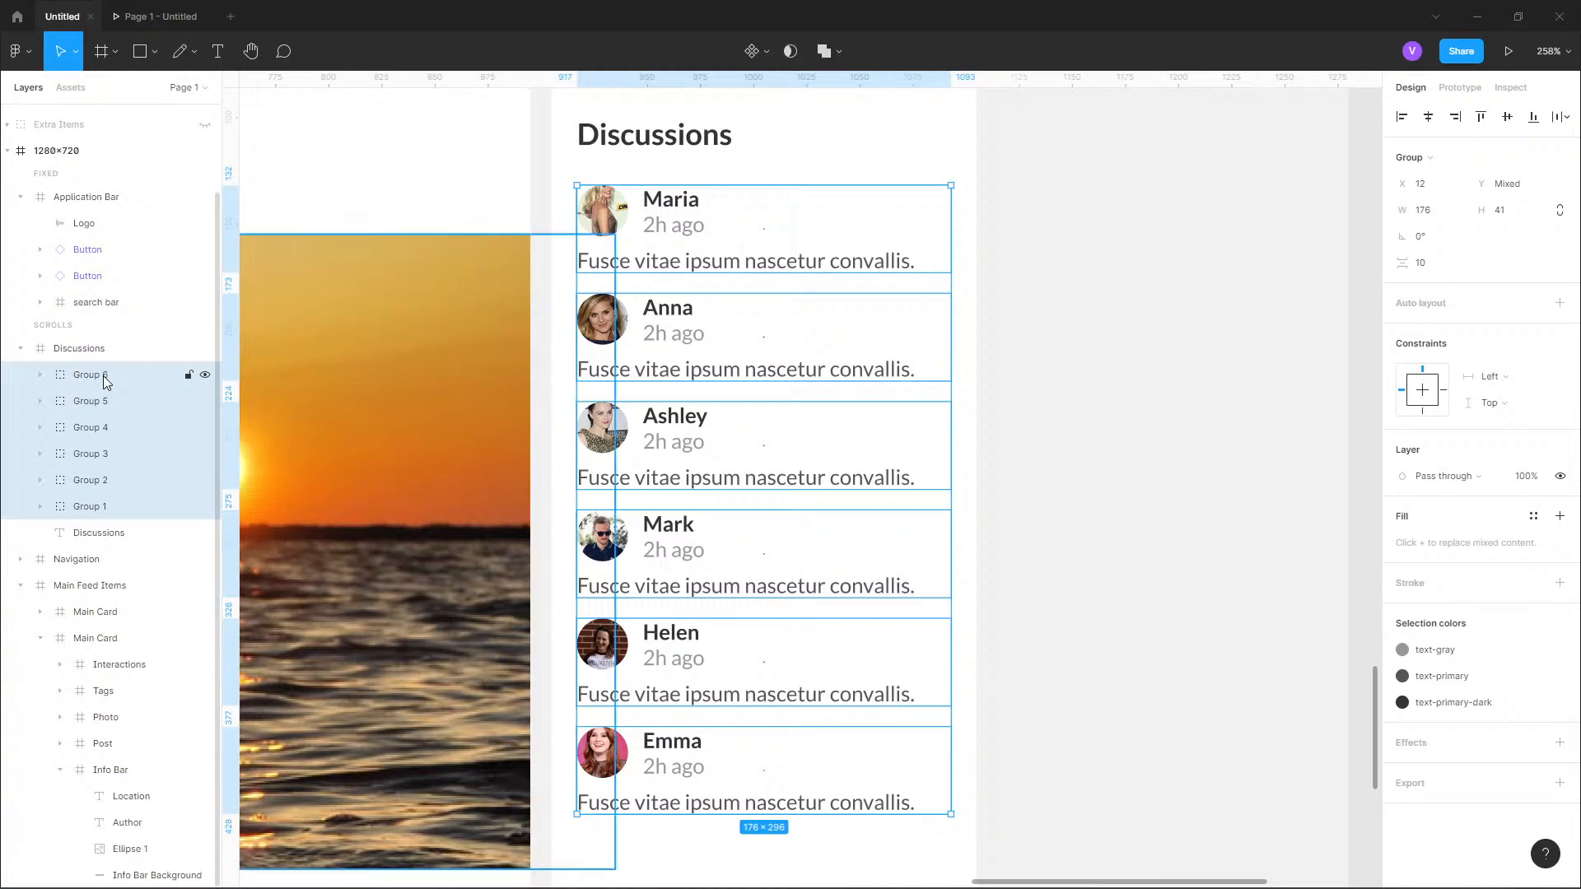
key("ctrl+g")
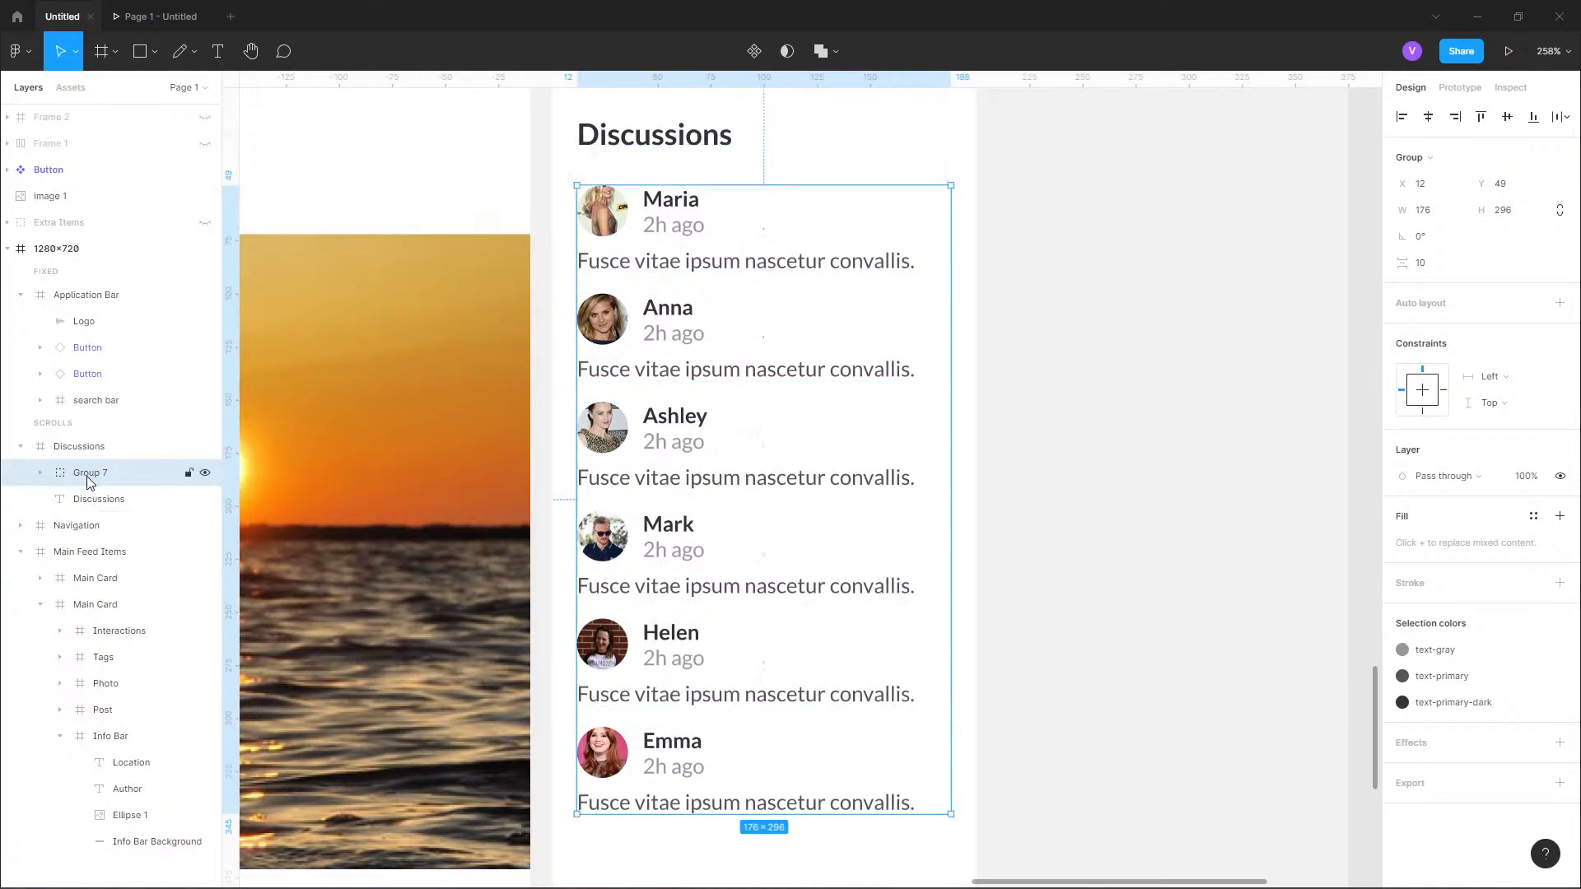
Rename the new group "Discussion Post Layout" and apply auto layout to it.
double_click(89, 474)
type("Post Layout")
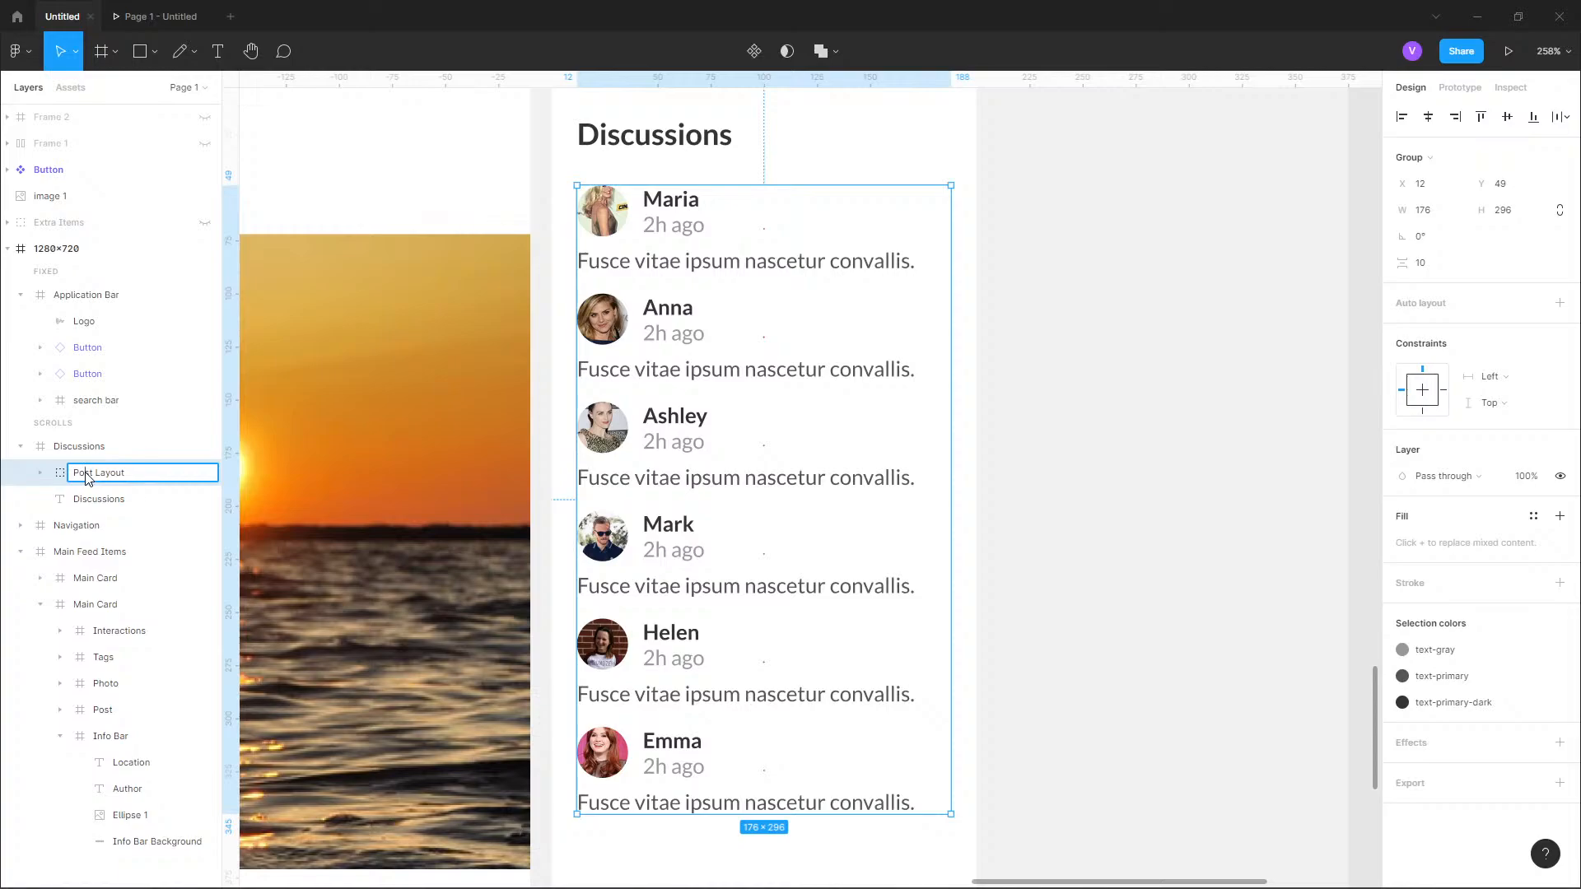
type("Discussions")
key("BackSpace")
key("Return")
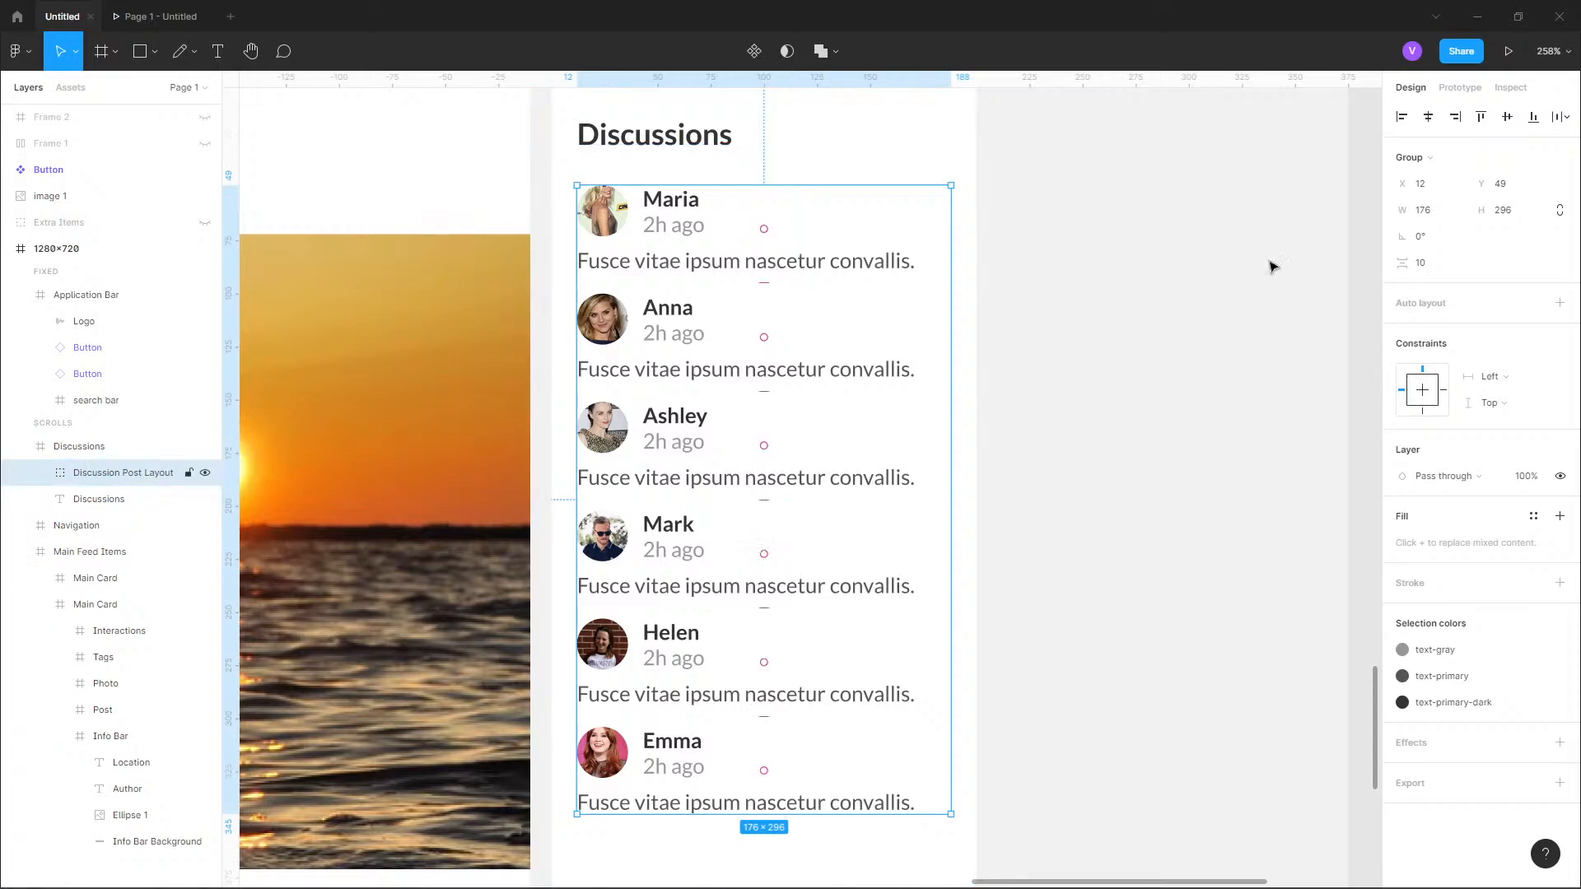
left_click(1560, 303)
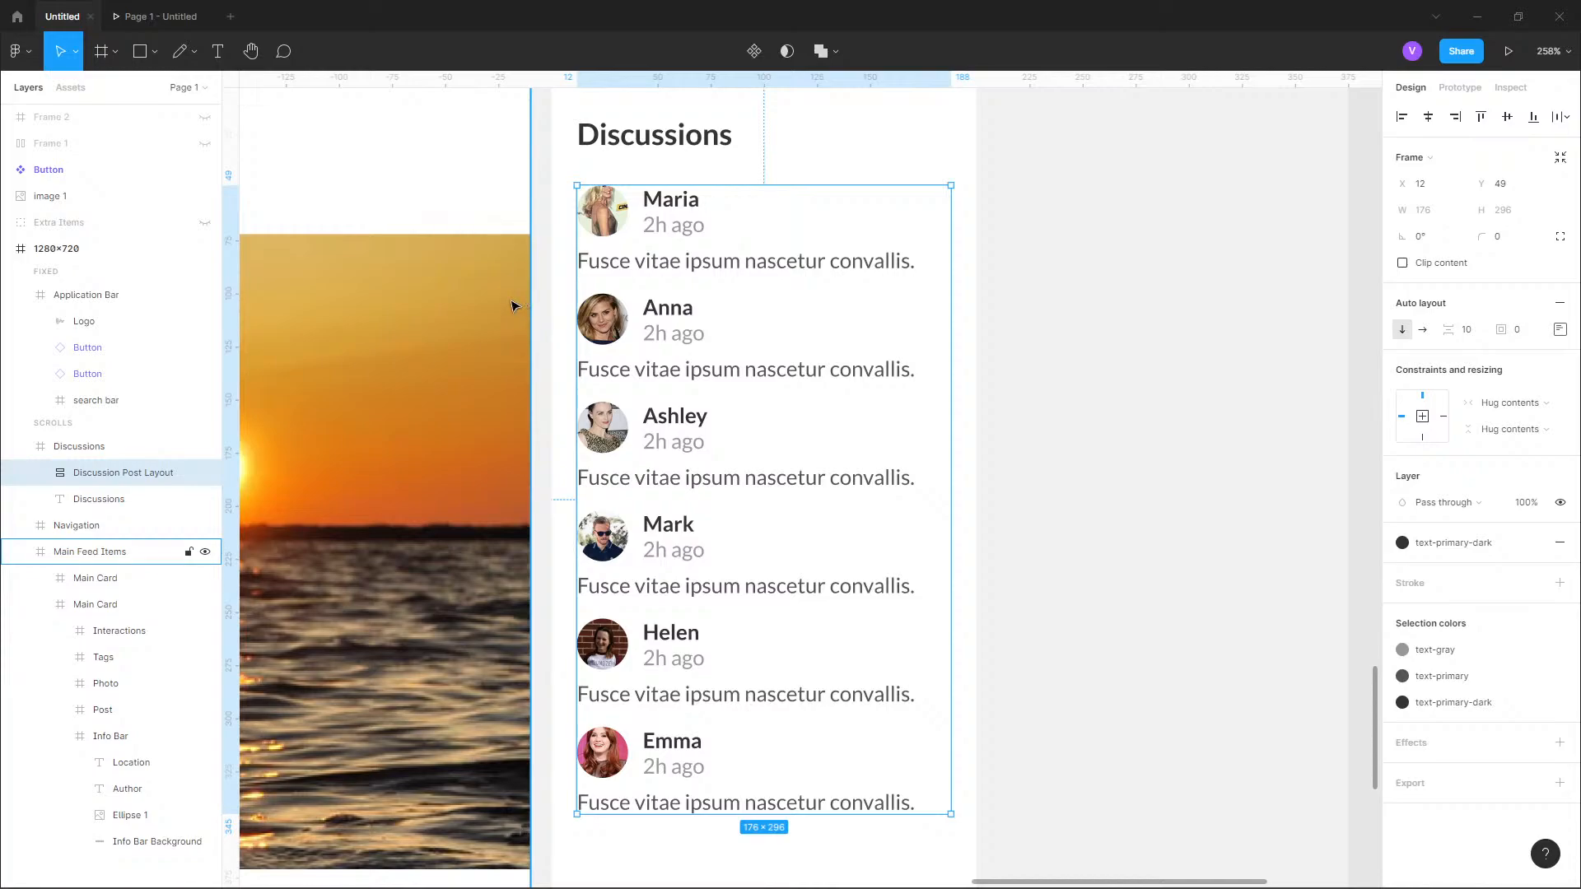
Stretch the second entry's message text box down to a height of about 29, and set the text back to auto height.
left_click(37, 474)
left_click(92, 631)
left_click(98, 611)
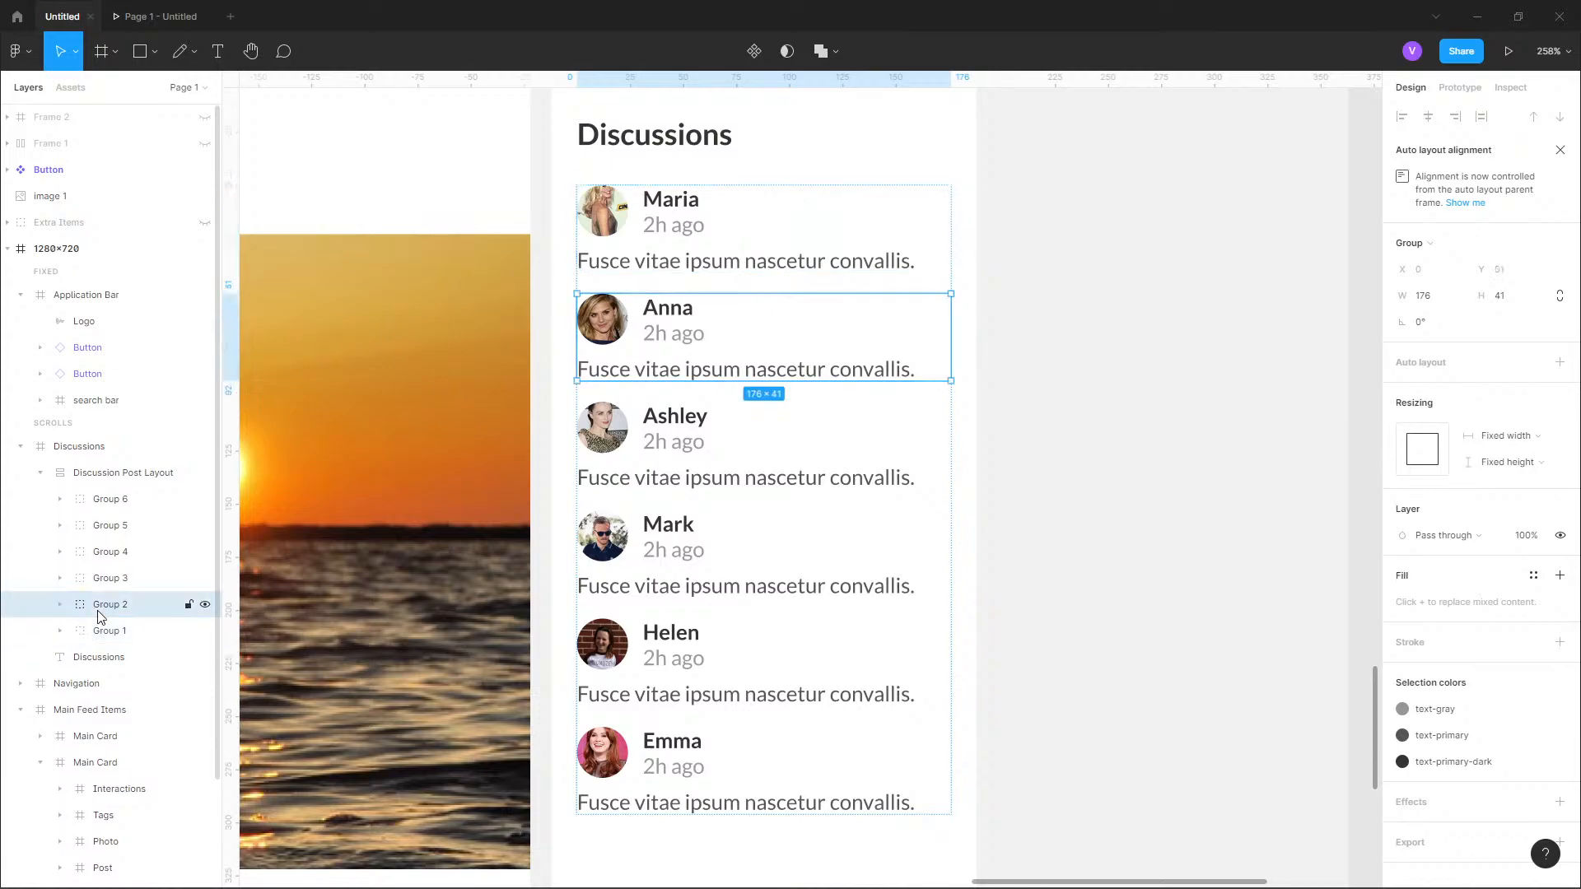
double_click(98, 617)
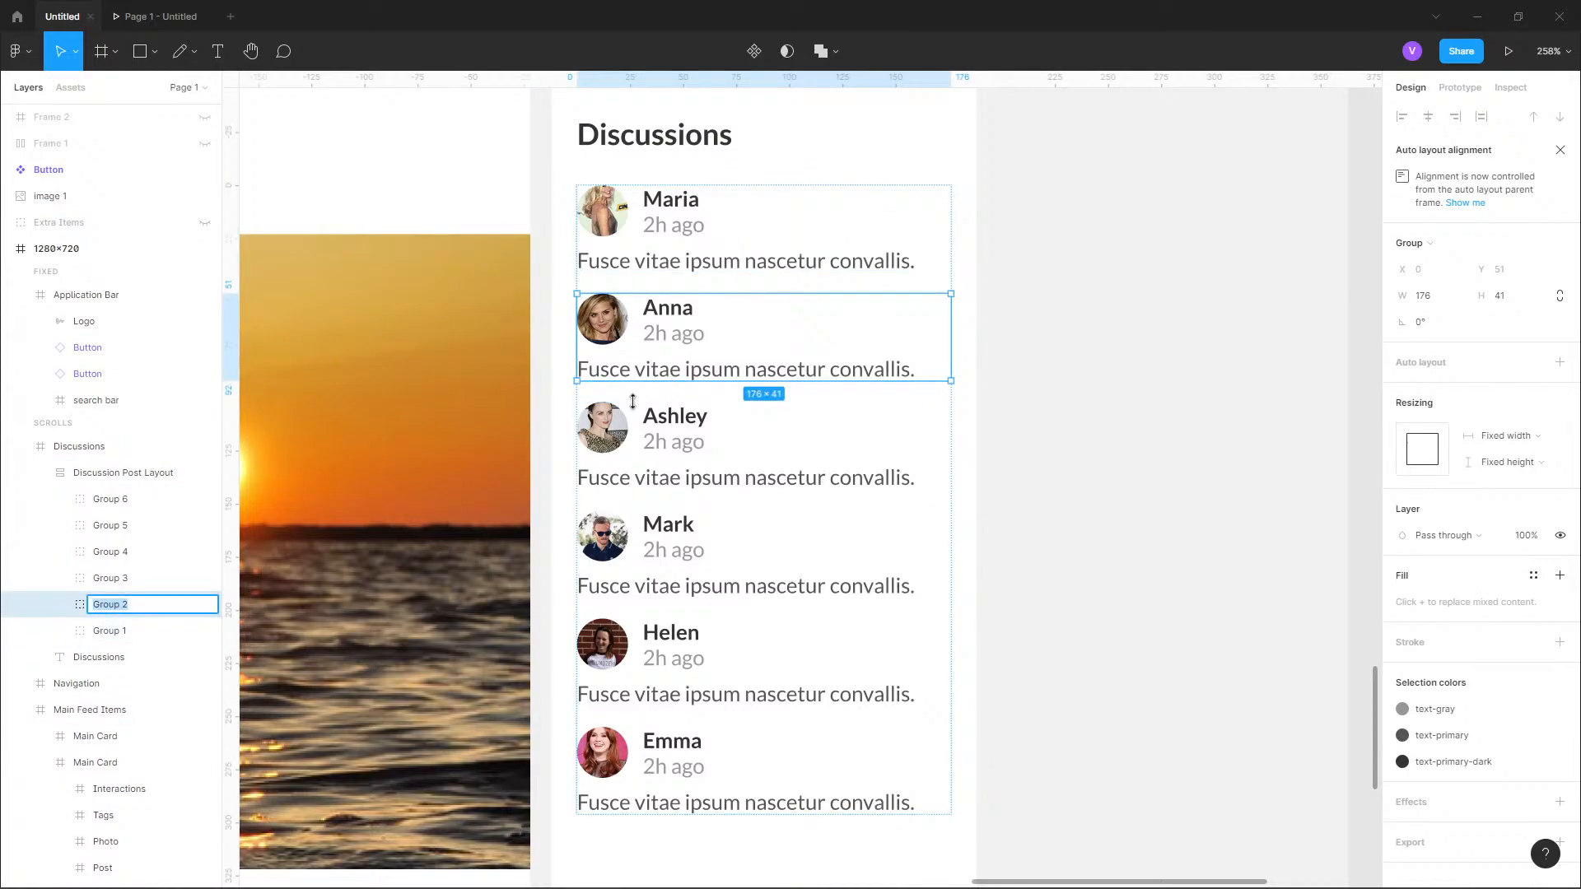
left_click(60, 605)
left_click(137, 640)
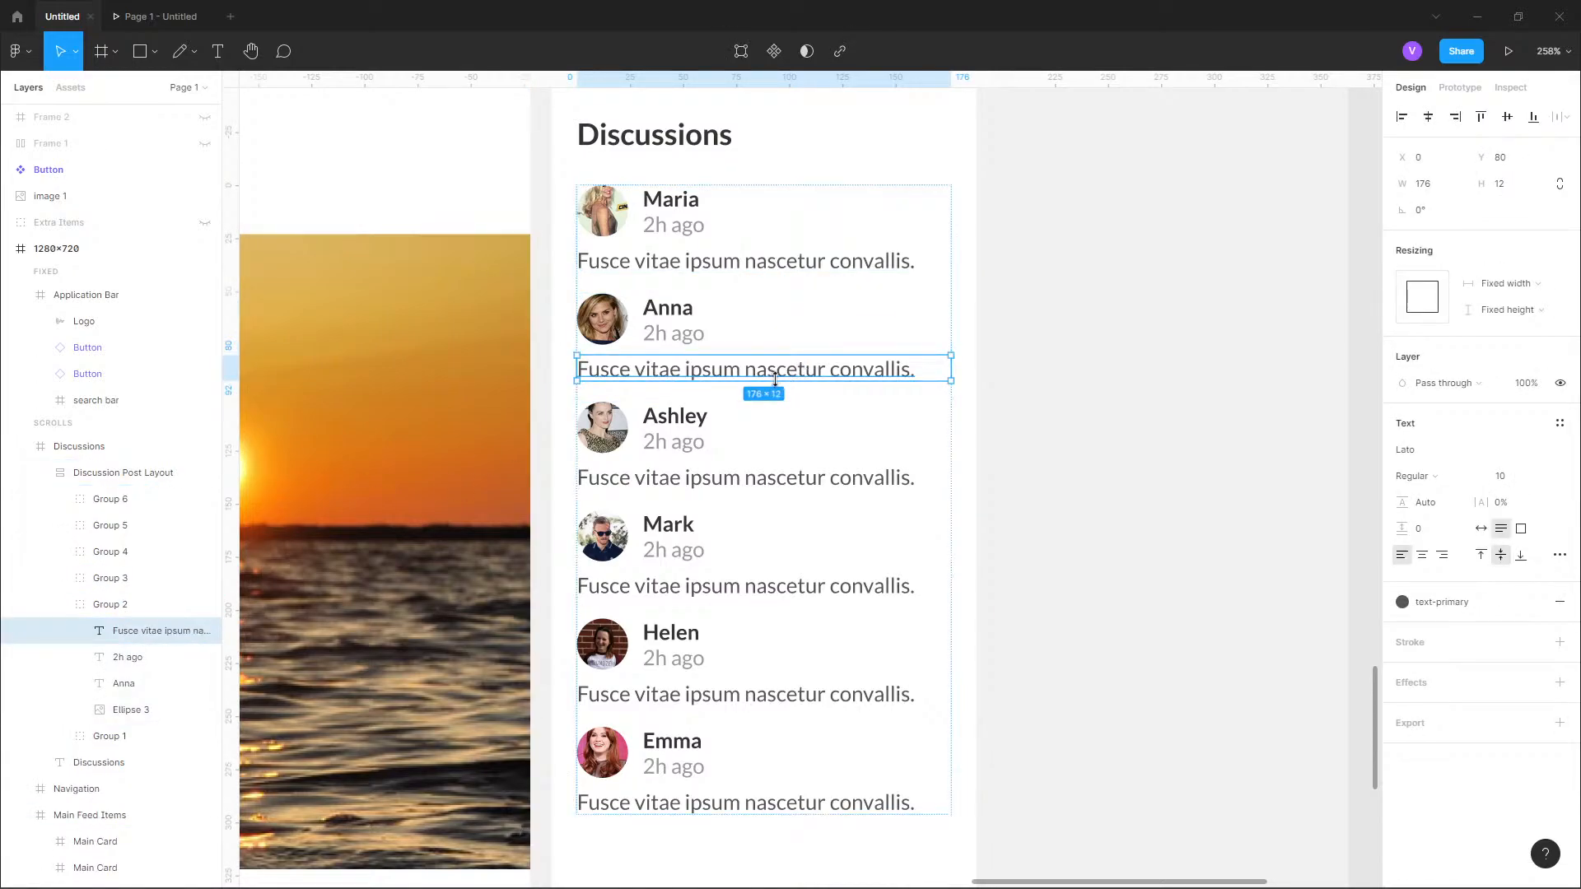
left_click_drag(772, 383, 776, 417)
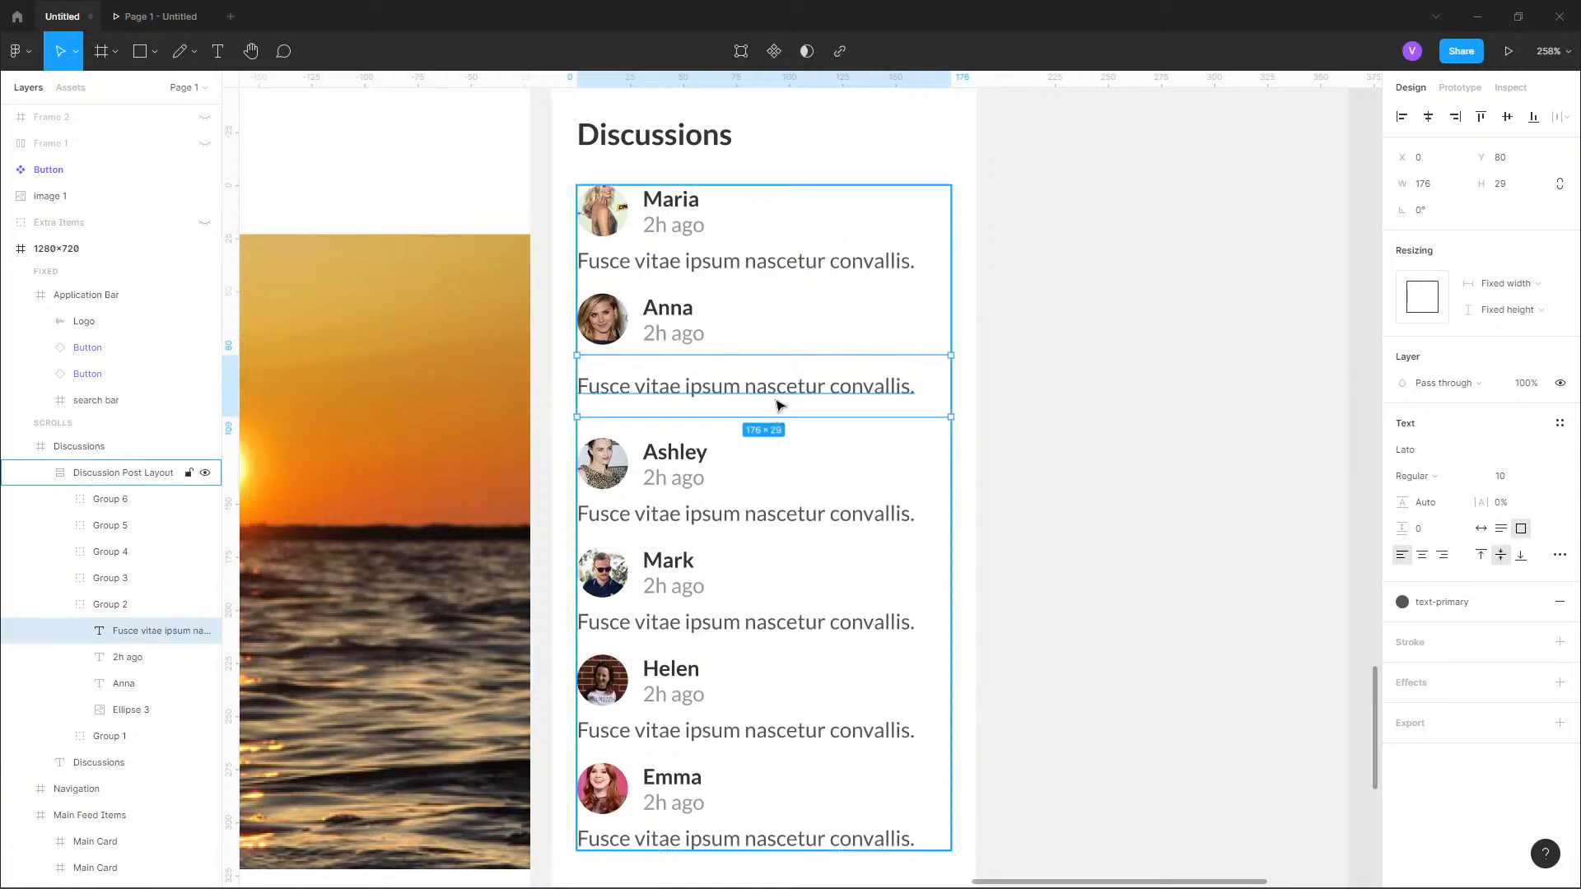
left_click(1500, 531)
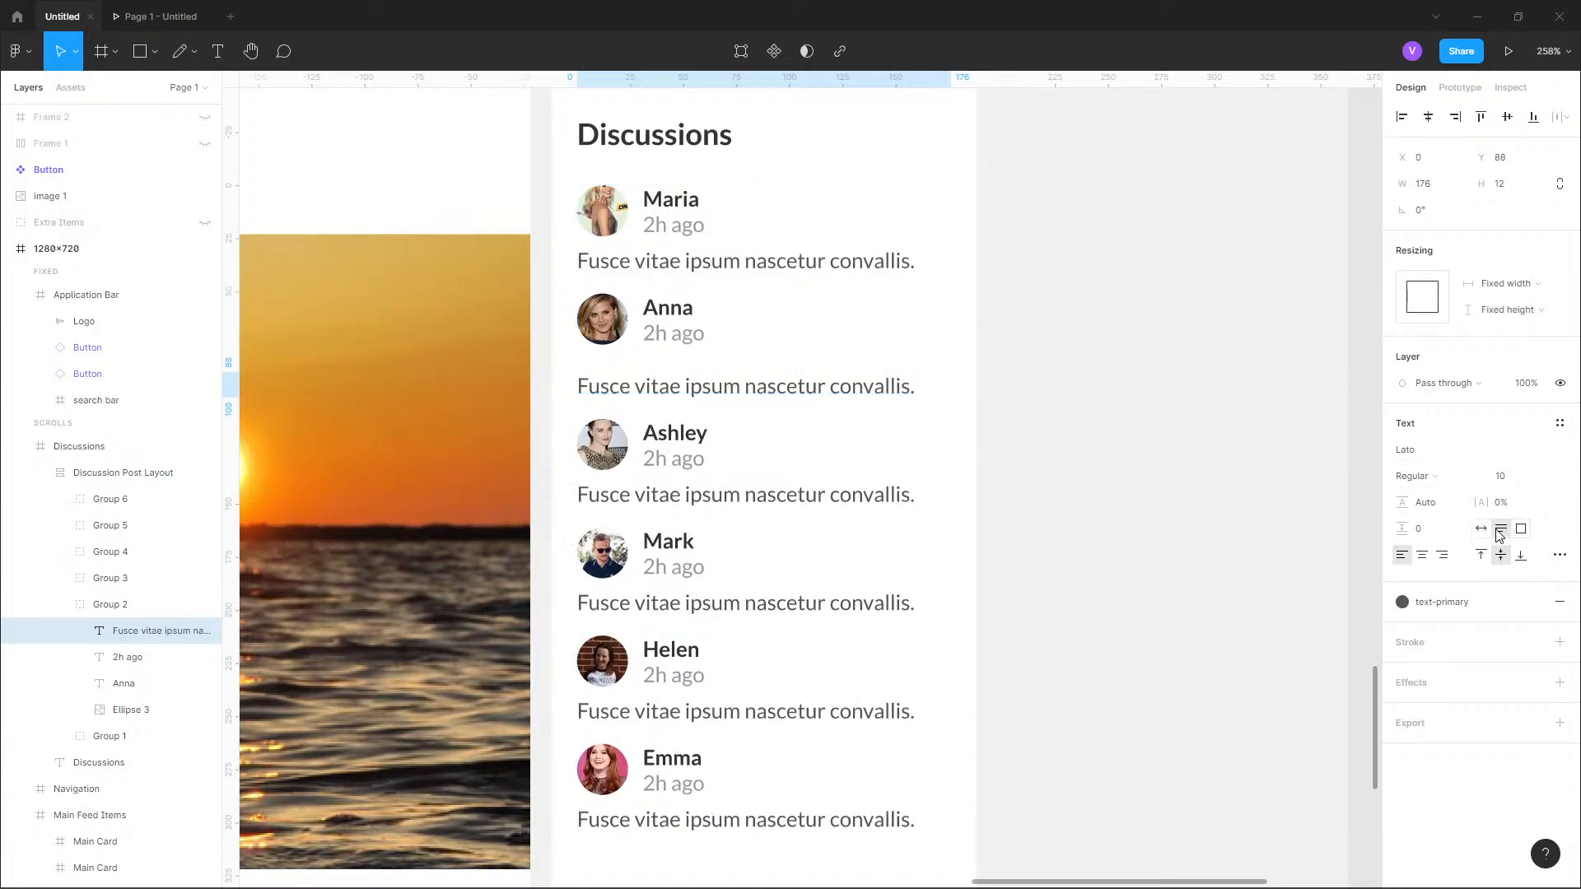
Replace the second entry's message with 2 generated sentences from the Lorem ipsum plugin, beginning with "Lorem ipsum...".
double_click(752, 387)
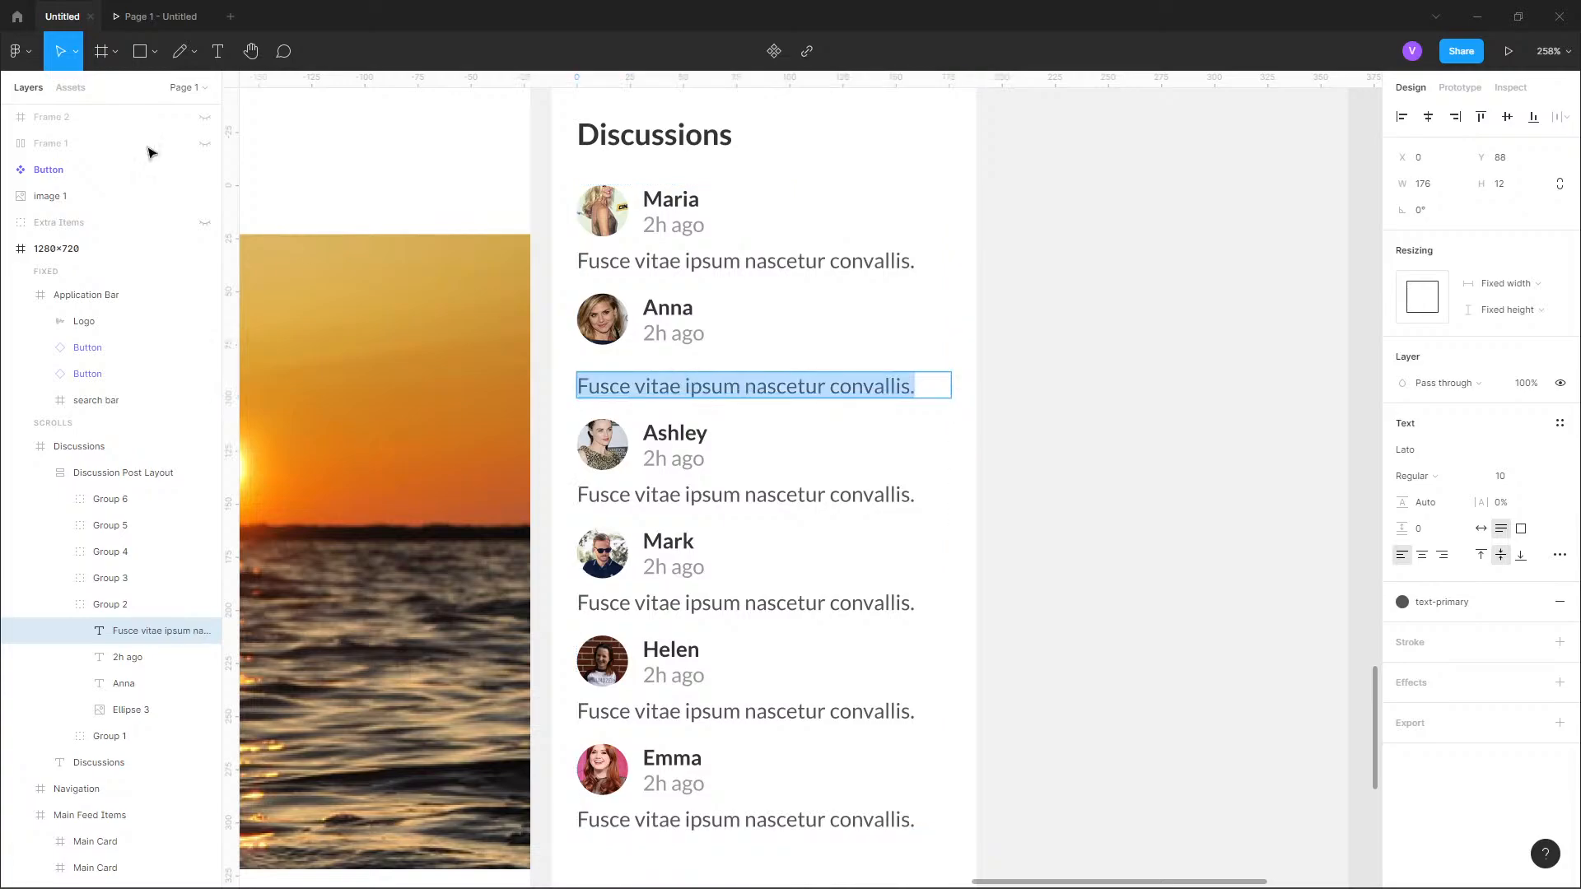
left_click(16, 51)
mouse_move(82, 277)
mouse_move(356, 280)
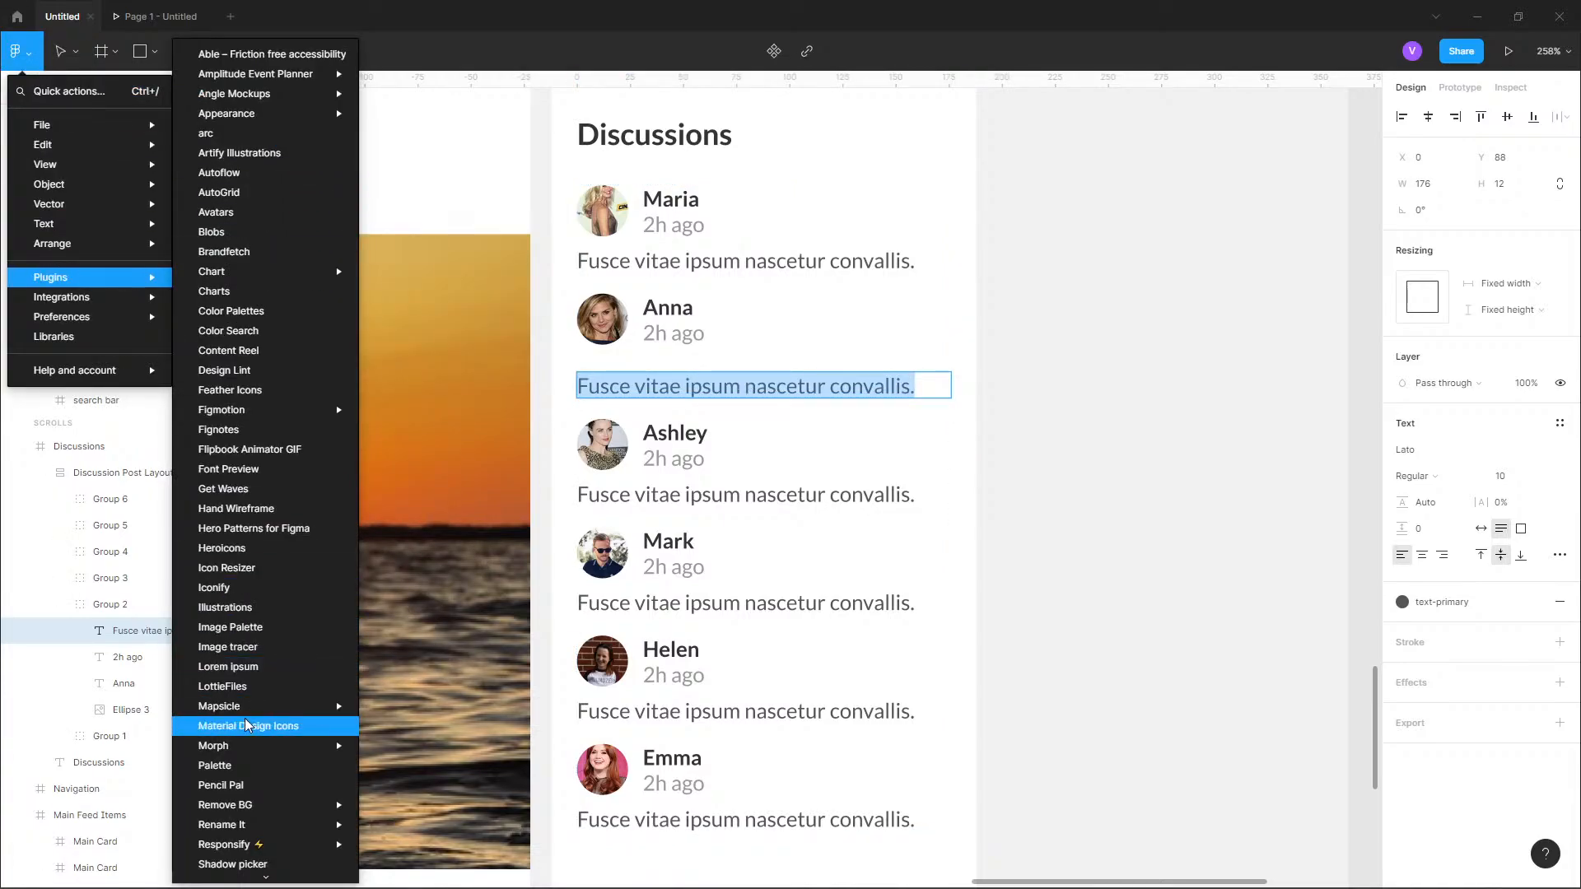
mouse_move(250, 708)
left_click(232, 668)
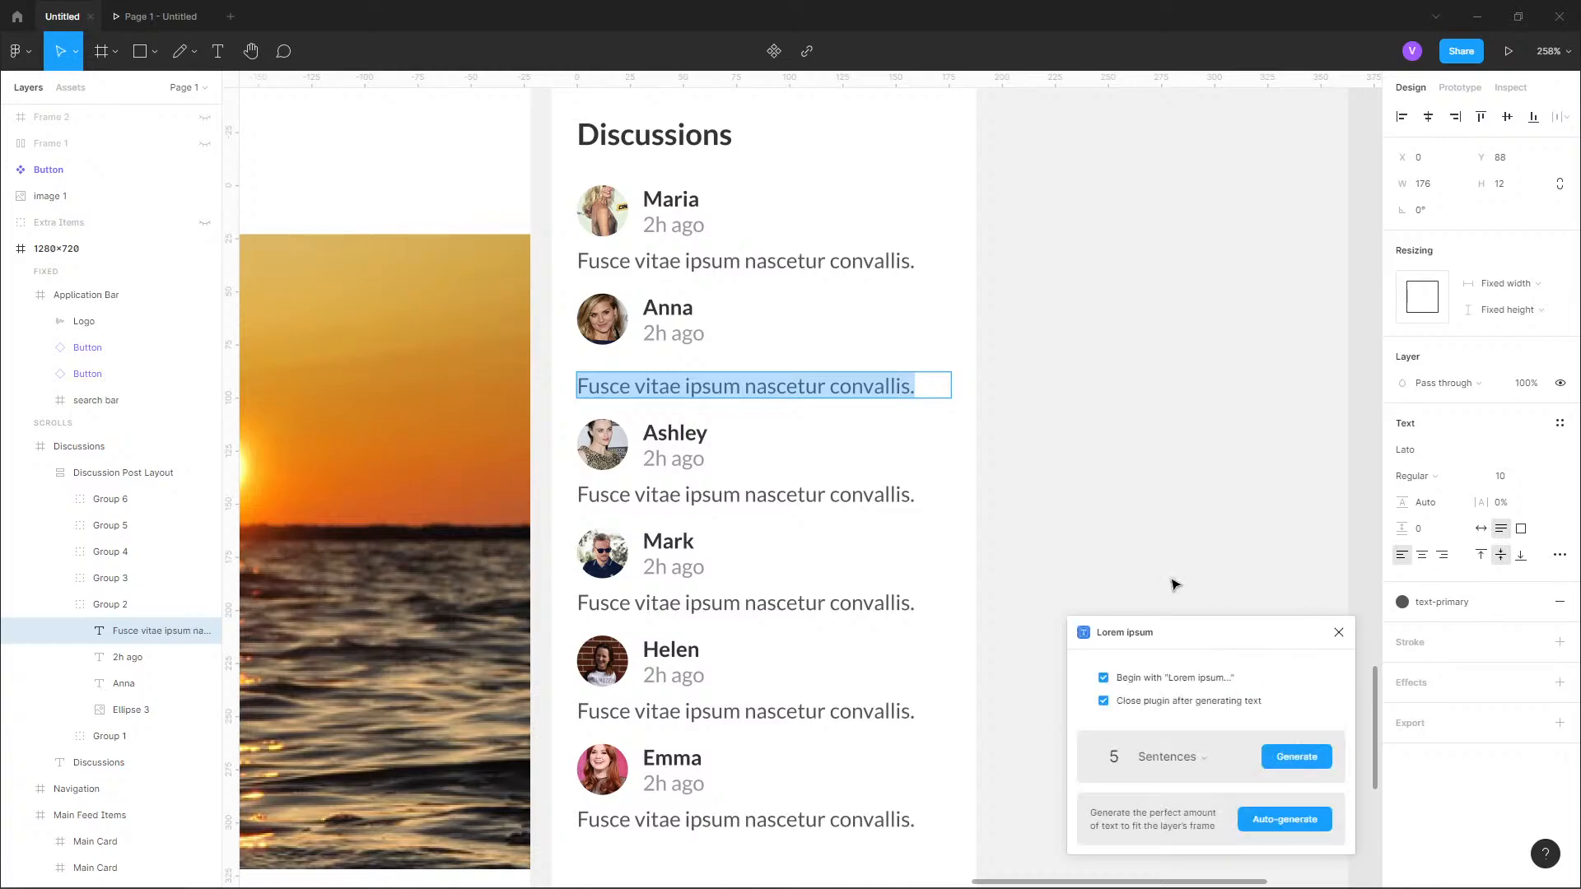
left_click(1204, 766)
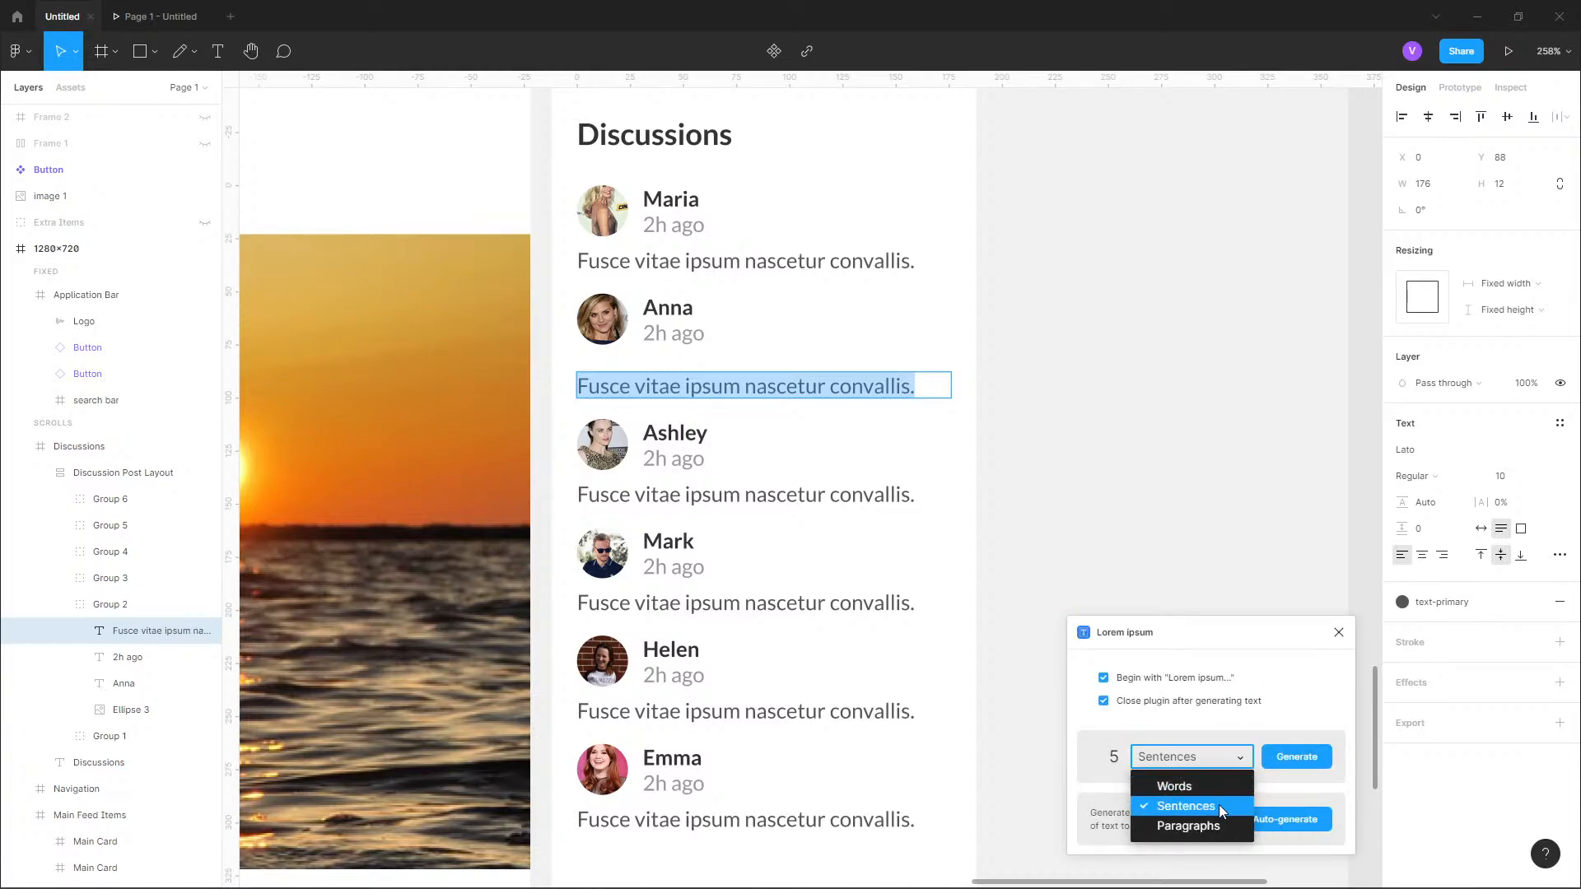
left_click(1211, 804)
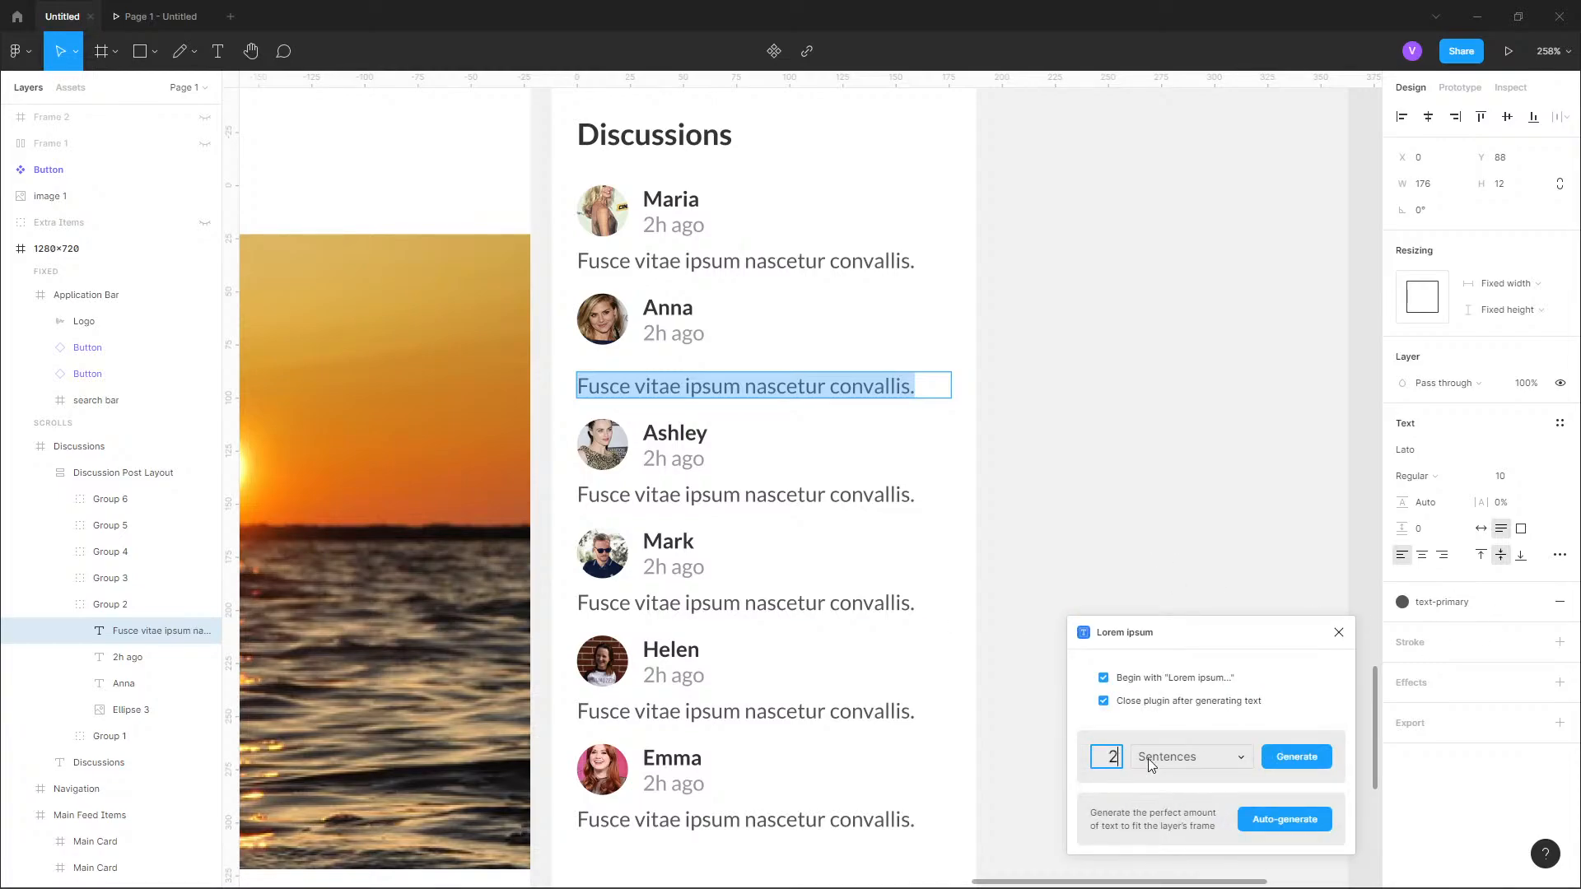
left_click(1296, 757)
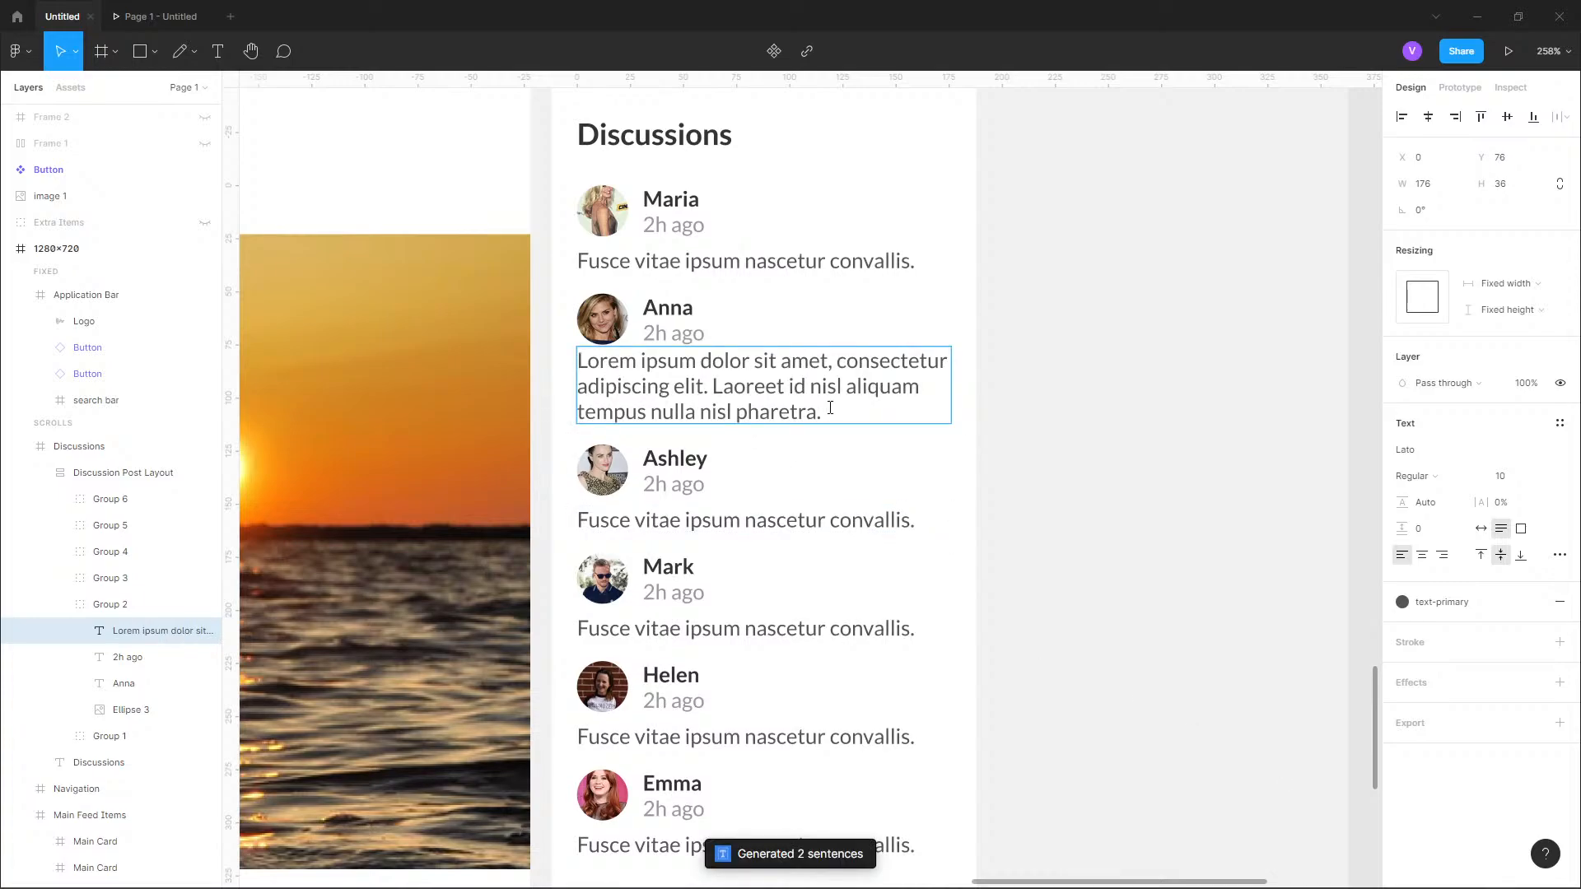
Shorten the second entry's message to two lines ending in "Laoreet id nisl aliquam...".
key("shift+Home")
key("BackSpace")
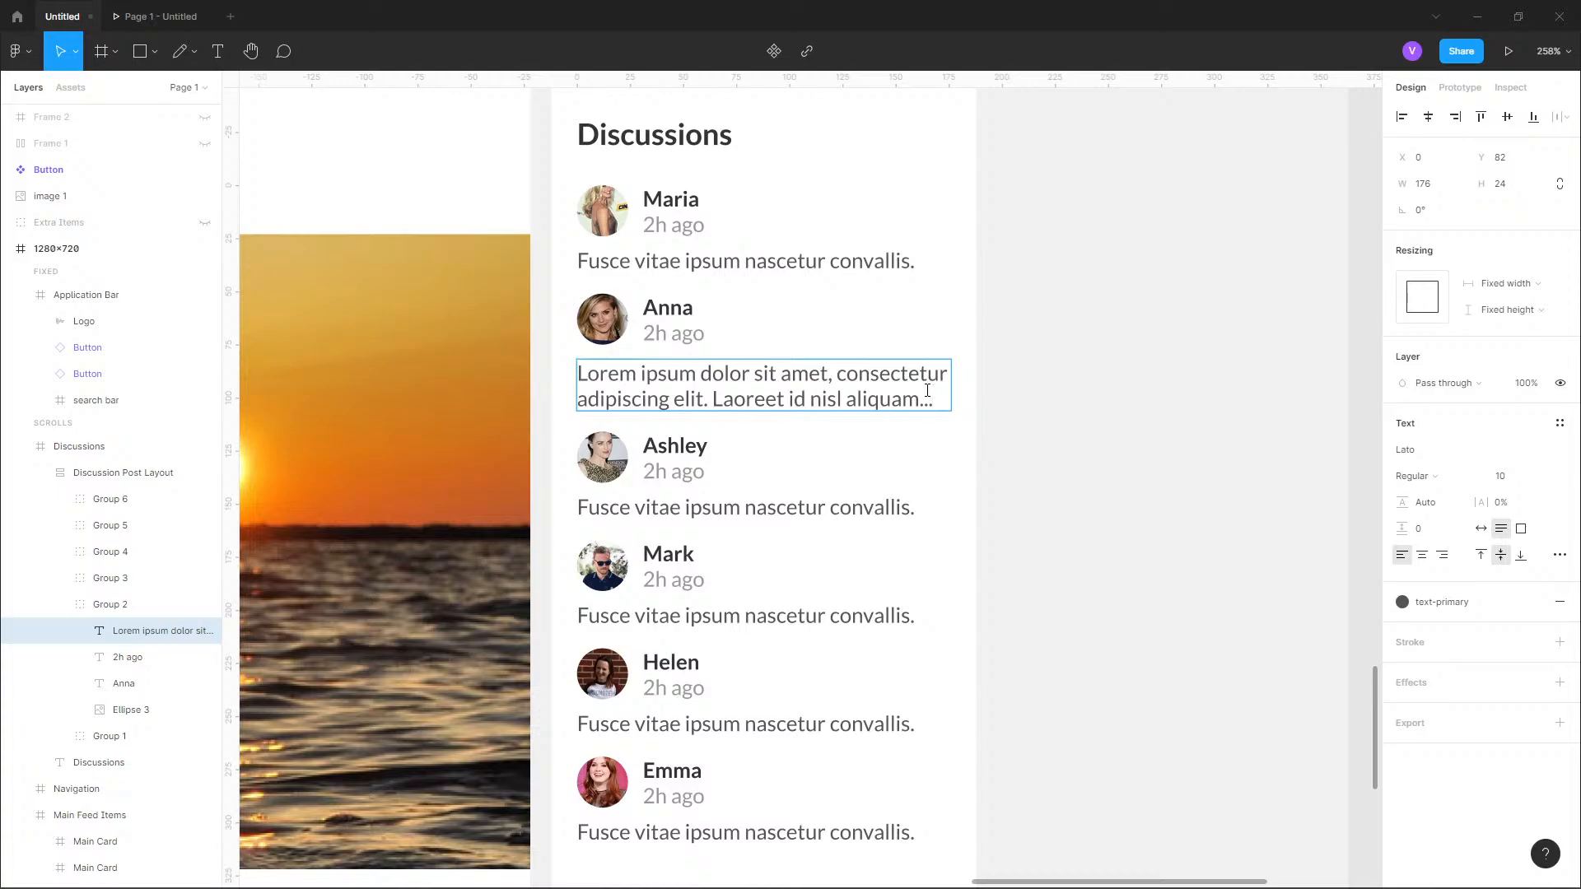
key("Escape")
Examine how the reference design's Discussions card separates its entries, and return to the card being built.
scroll(600, 638, "down", 2)
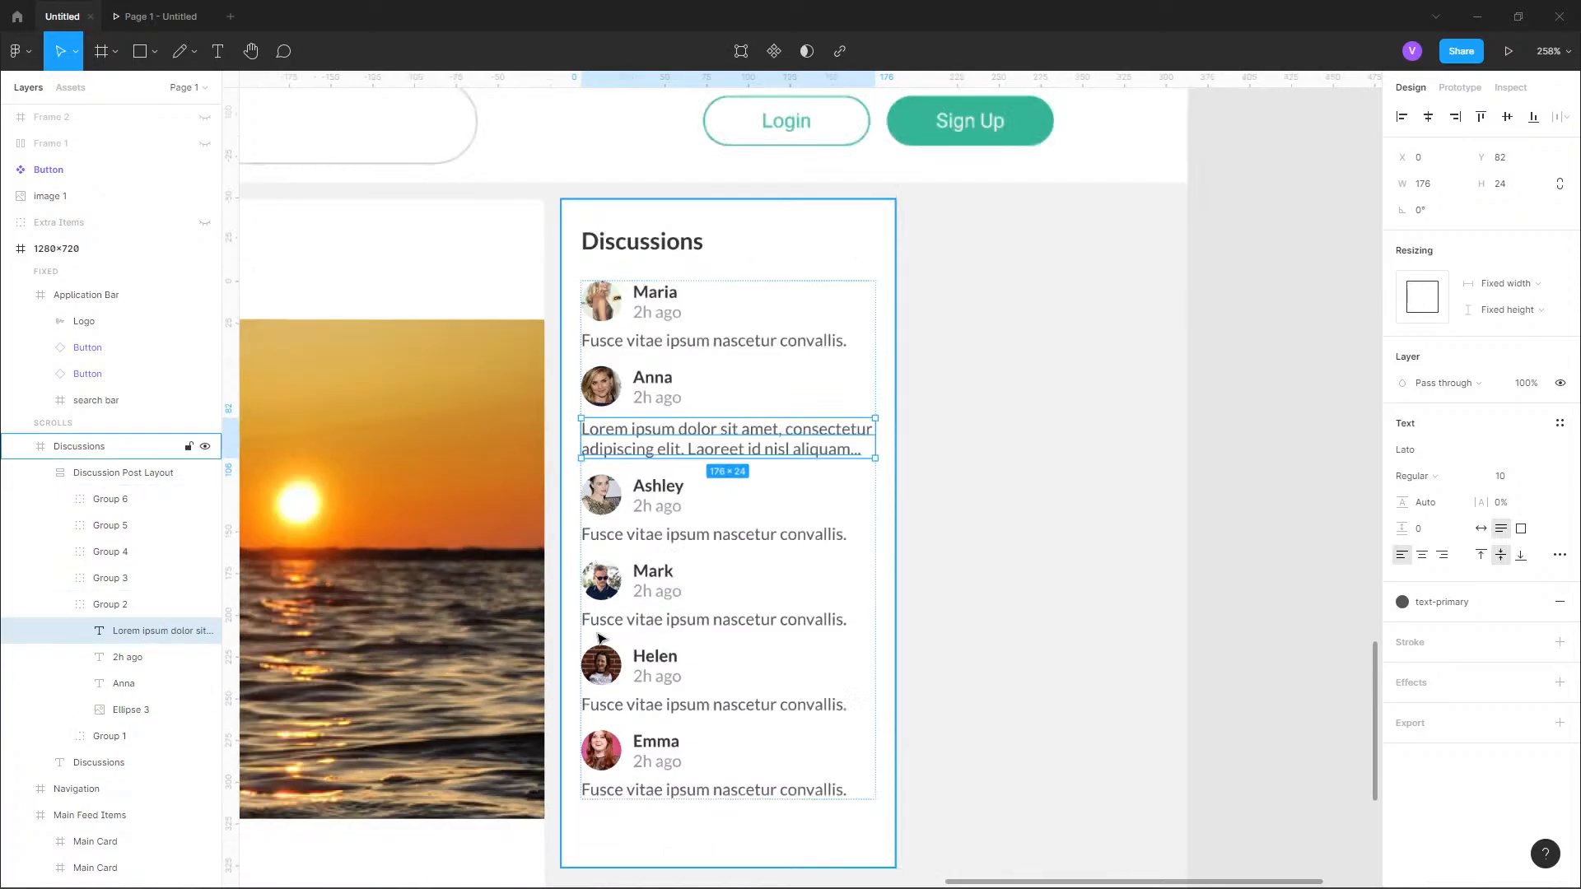
scroll(599, 639, "down", 3)
scroll(911, 343, "down", 1)
left_click_drag(911, 343, 893, 827)
left_click_drag(886, 313, 923, 530)
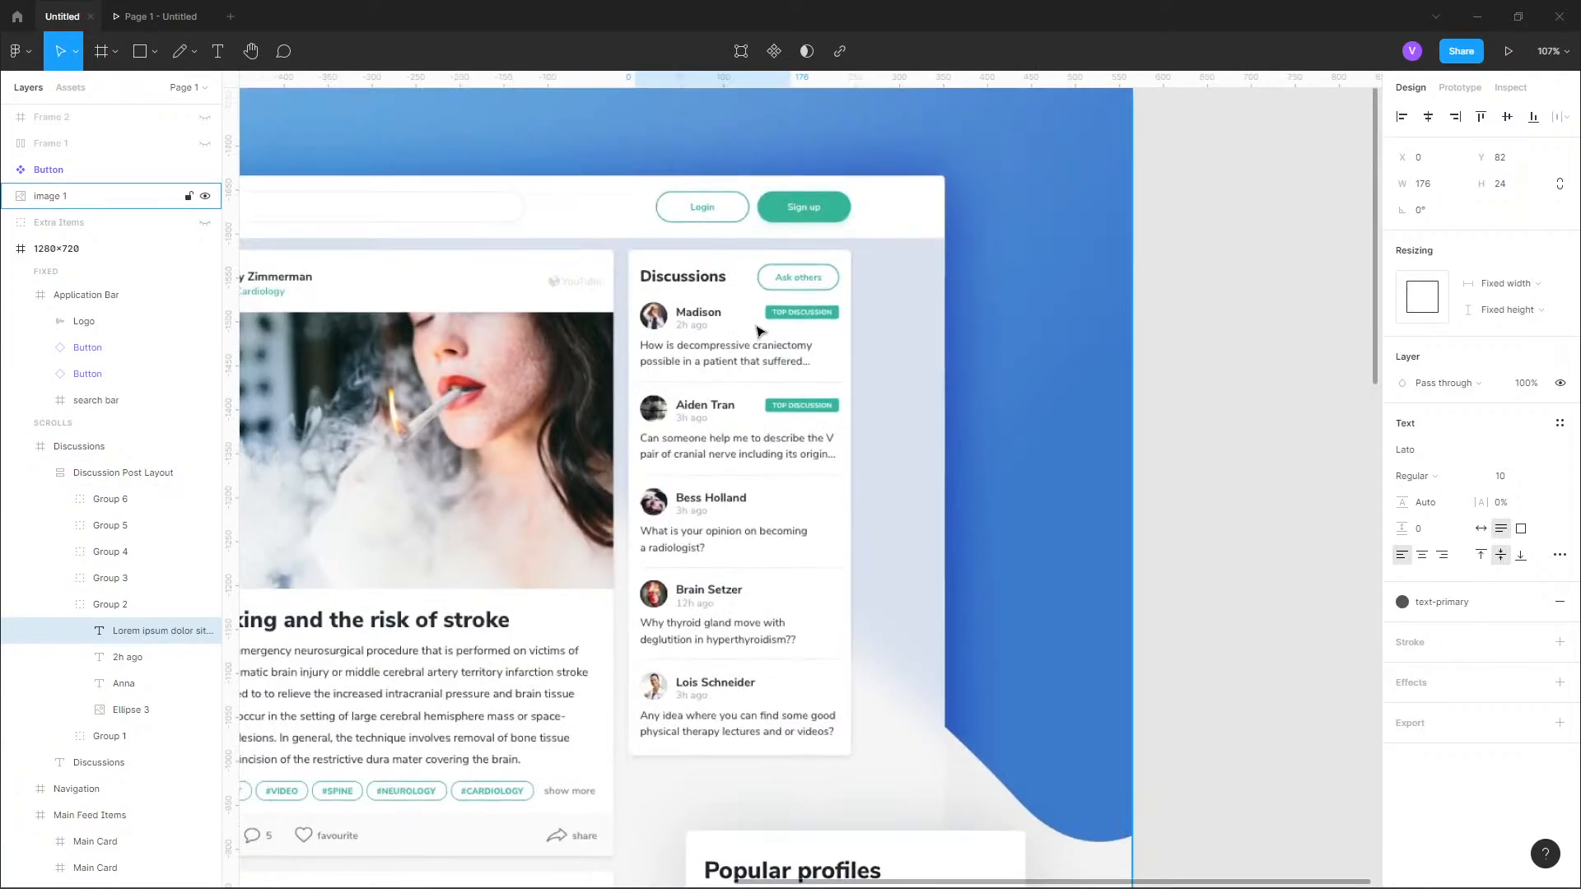
scroll(759, 331, "up", 3)
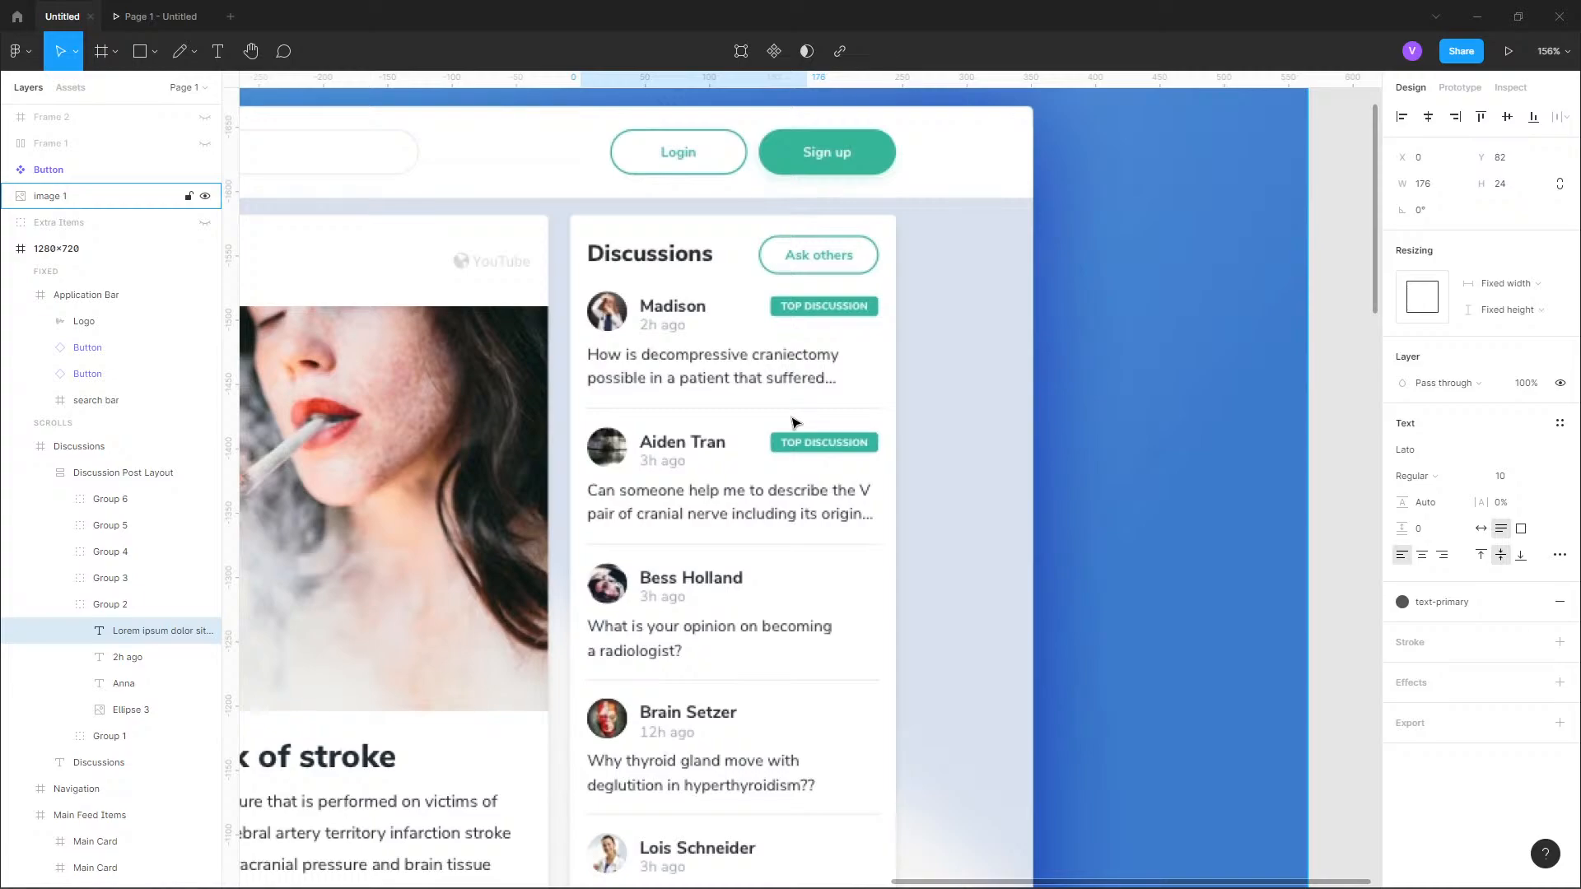
scroll(791, 415, "down", 6)
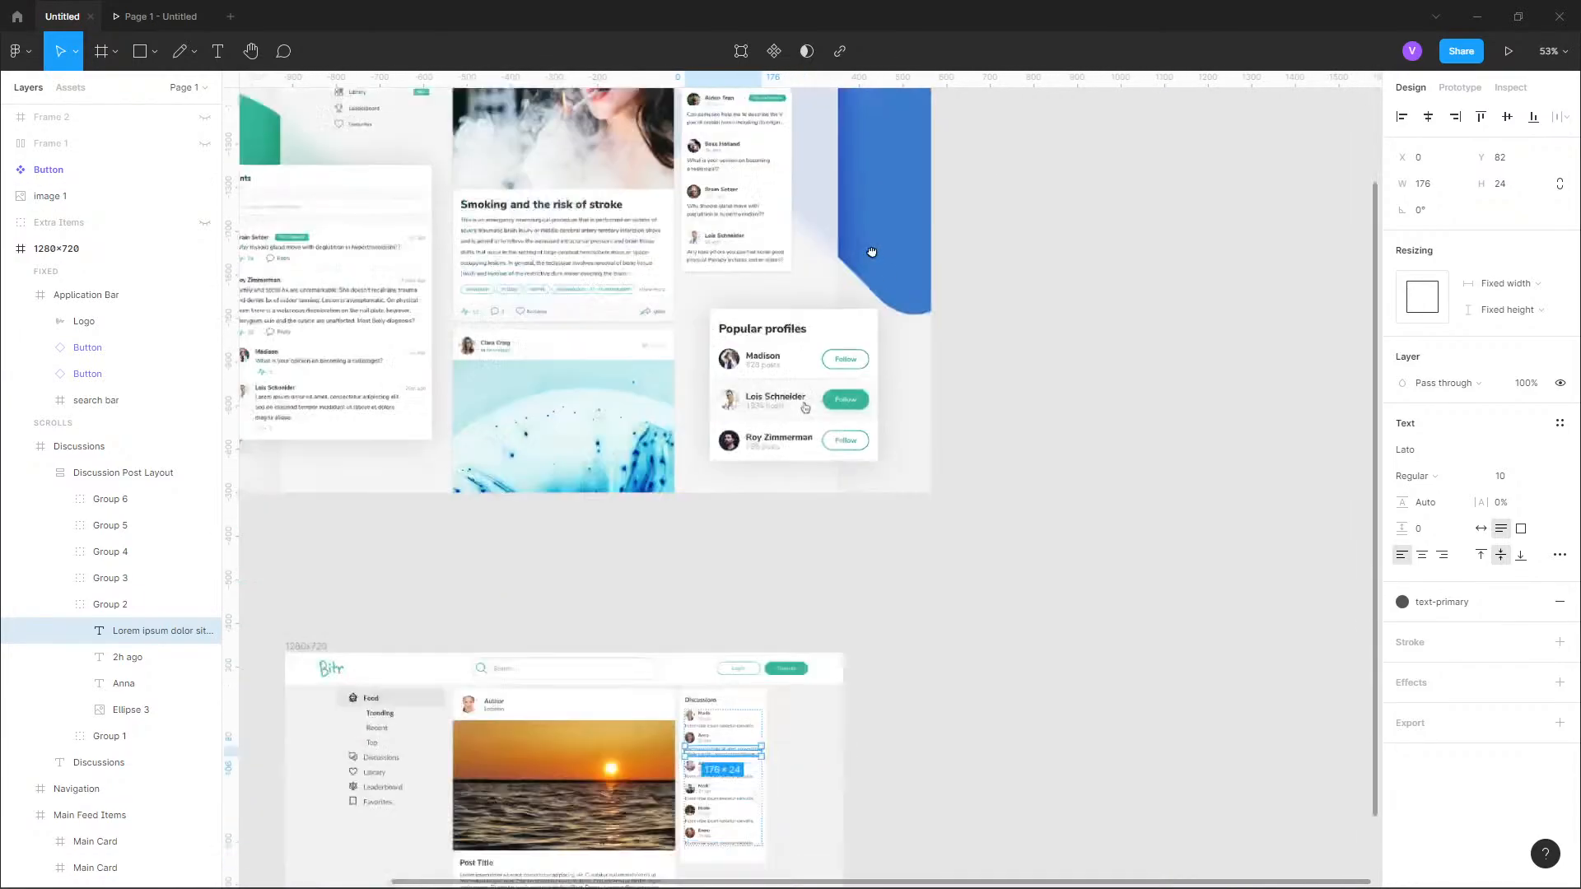
scroll(780, 404, "up", 8)
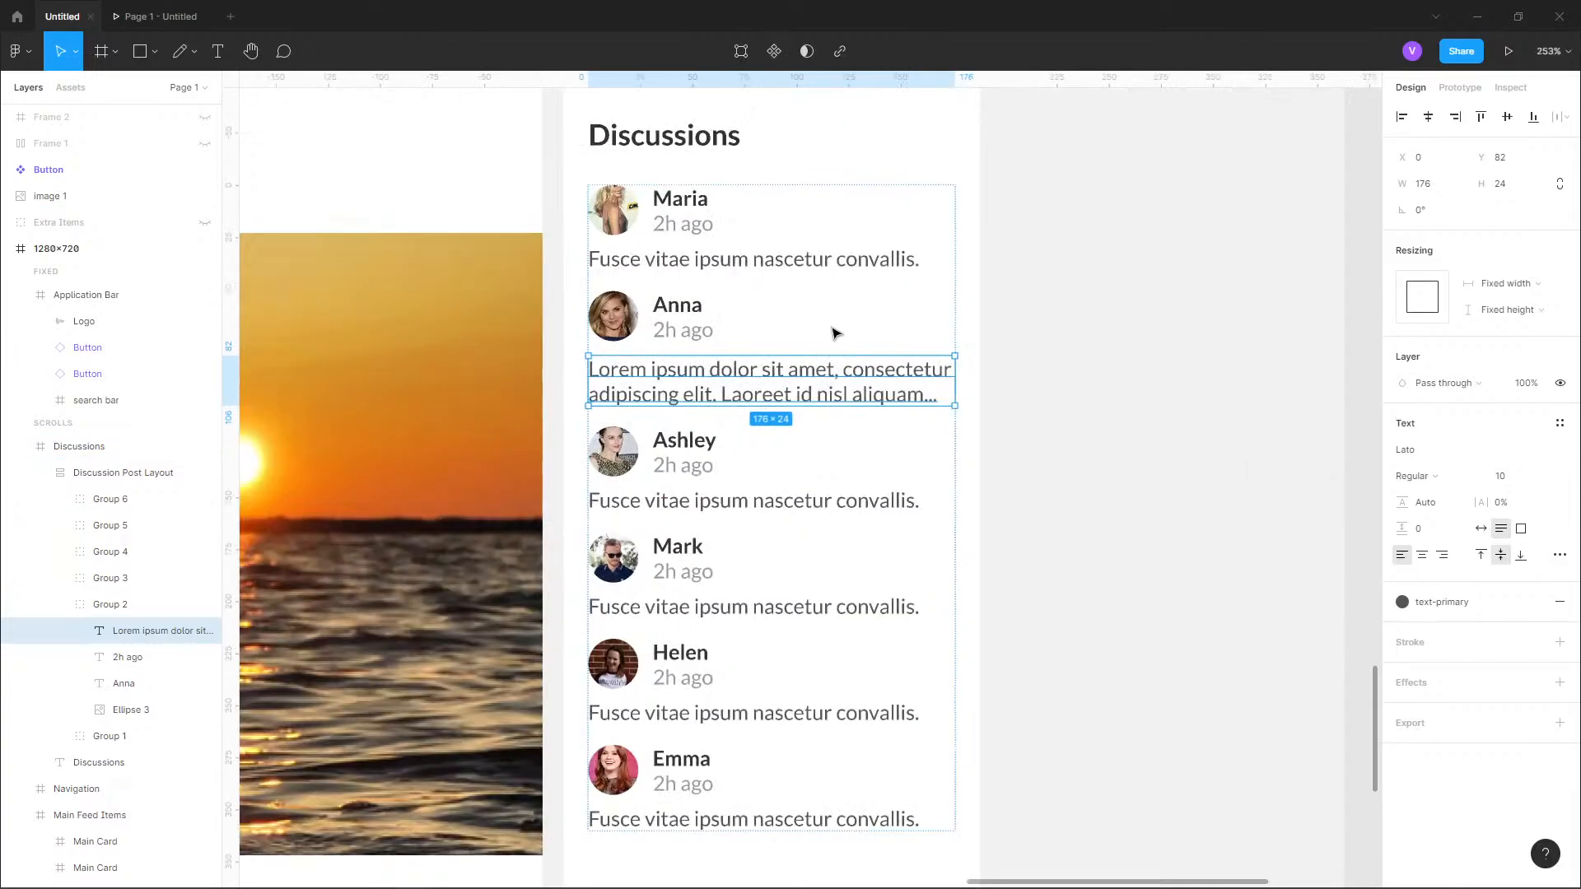
Draw a horizontal divider line about 177 px long between the first and second discussion entries.
left_click(155, 51)
left_click(112, 112)
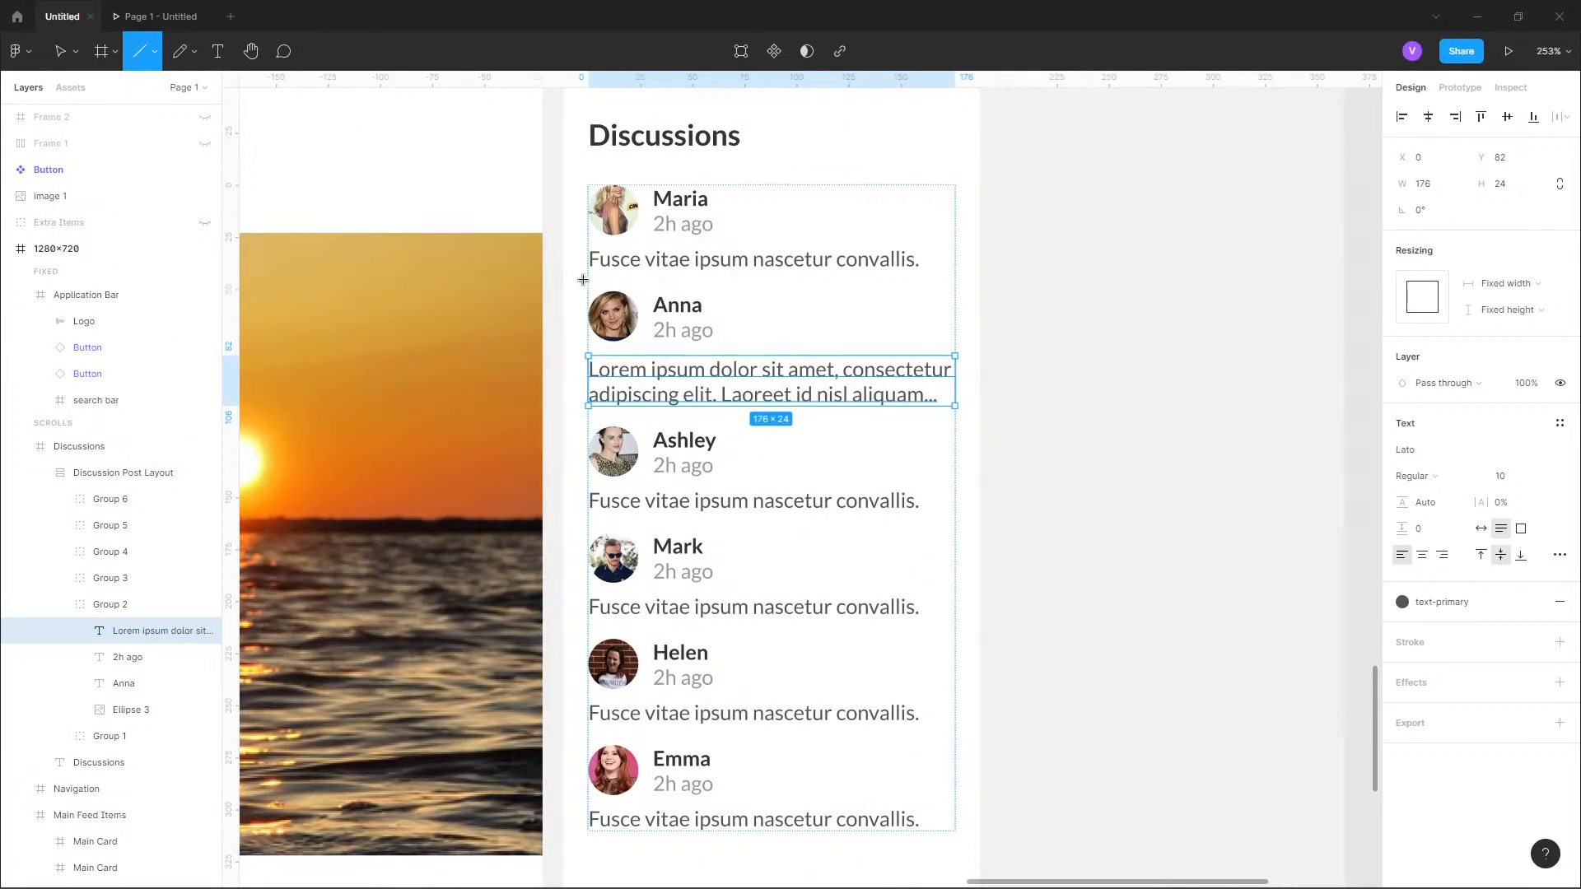
mouse_move(583, 280)
left_mouse_down()
mouse_move(957, 284)
mouse_move(922, 160)
mouse_move(940, 265)
mouse_move(869, 298)
mouse_move(909, 297)
mouse_move(731, 134)
mouse_move(530, 131)
mouse_move(469, 283)
mouse_move(951, 281)
left_mouse_up()
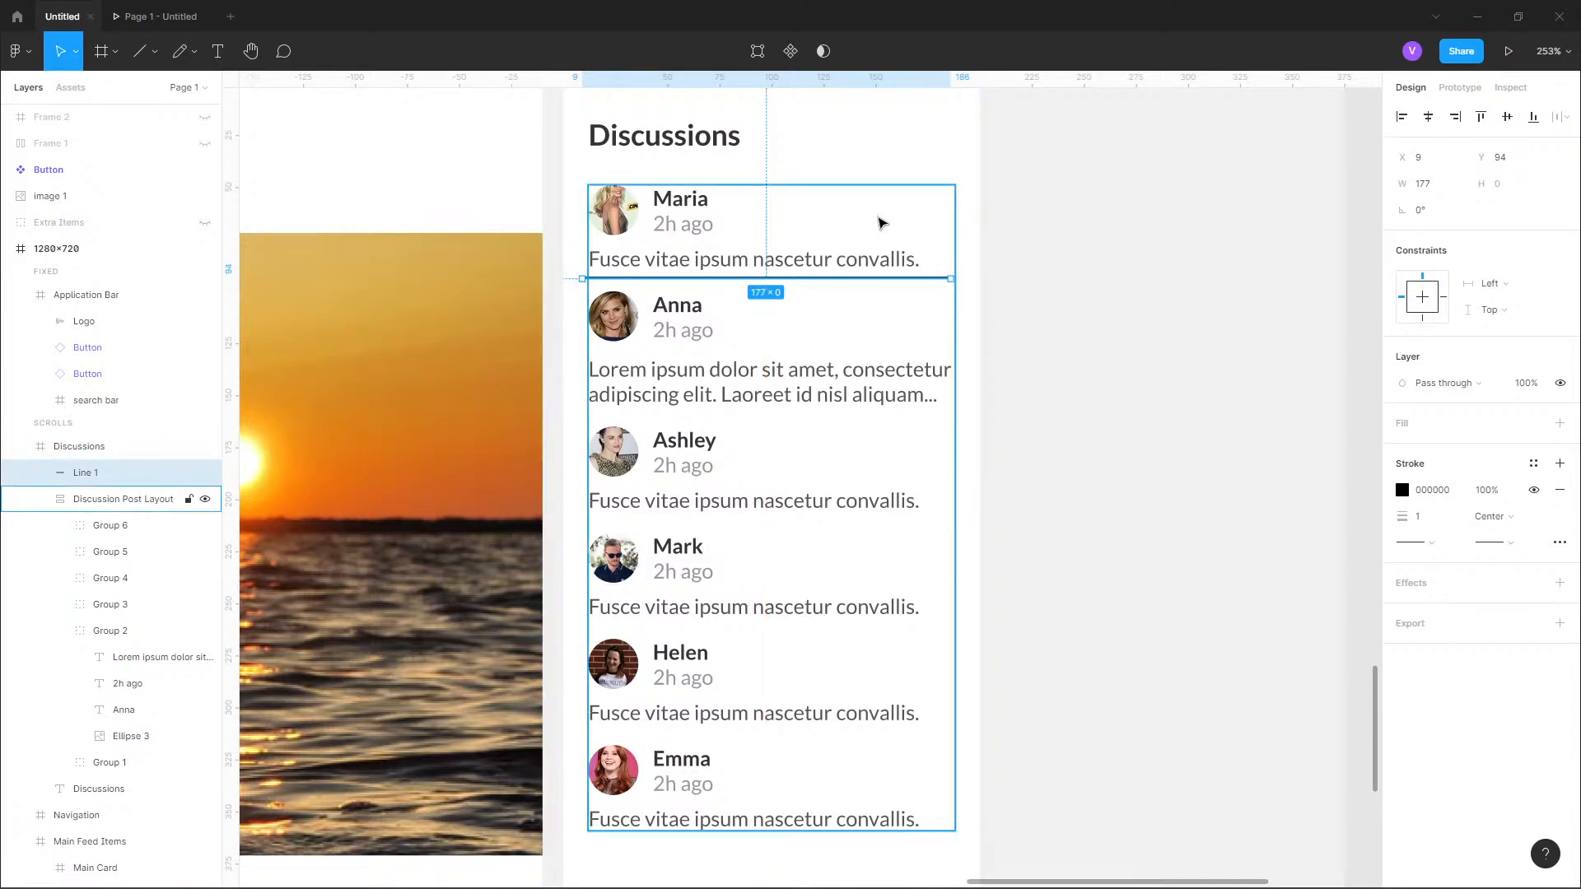
Set the divider line's width to 176 and shift it to X 12, aligning it with the discussion entries.
left_click(881, 223)
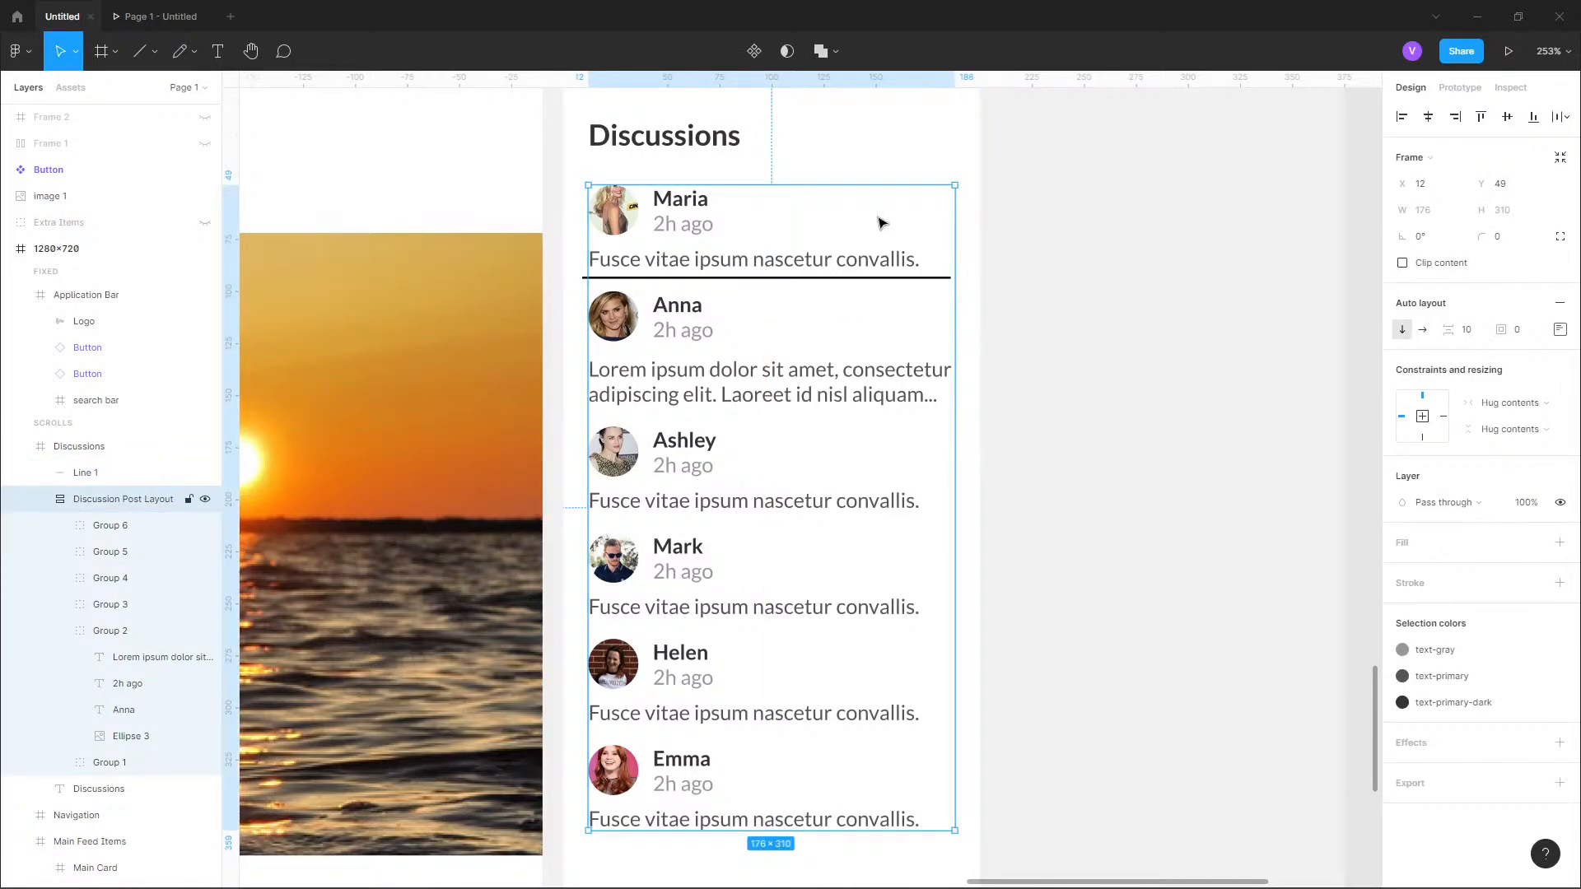
left_click(861, 277)
left_click(1443, 186)
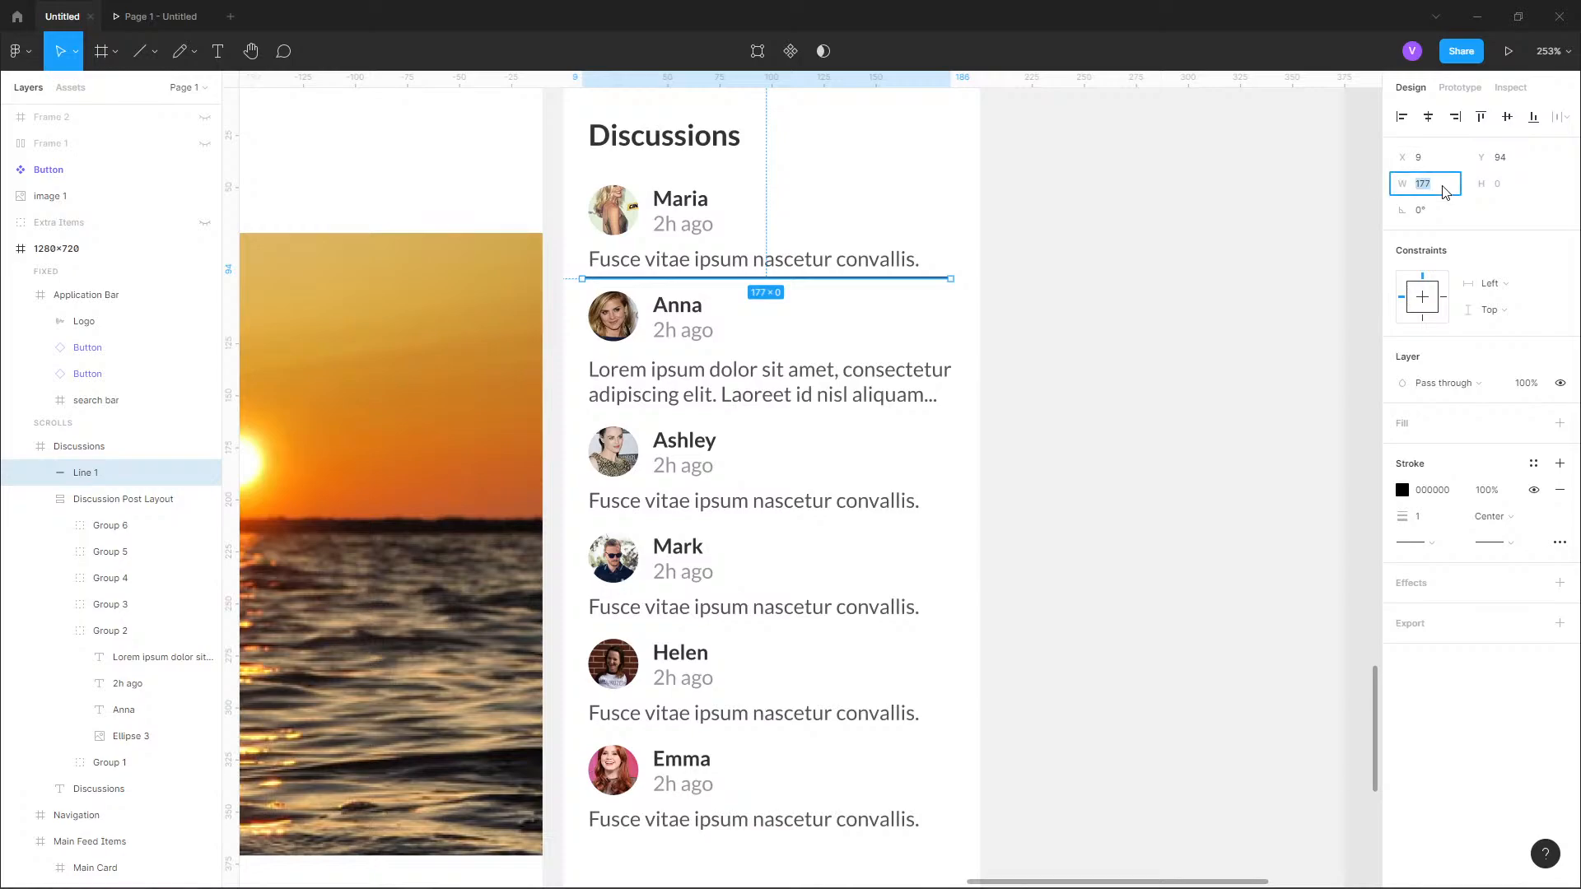
type("176")
key("Return")
key("Right")
key("Right")
key("Right")
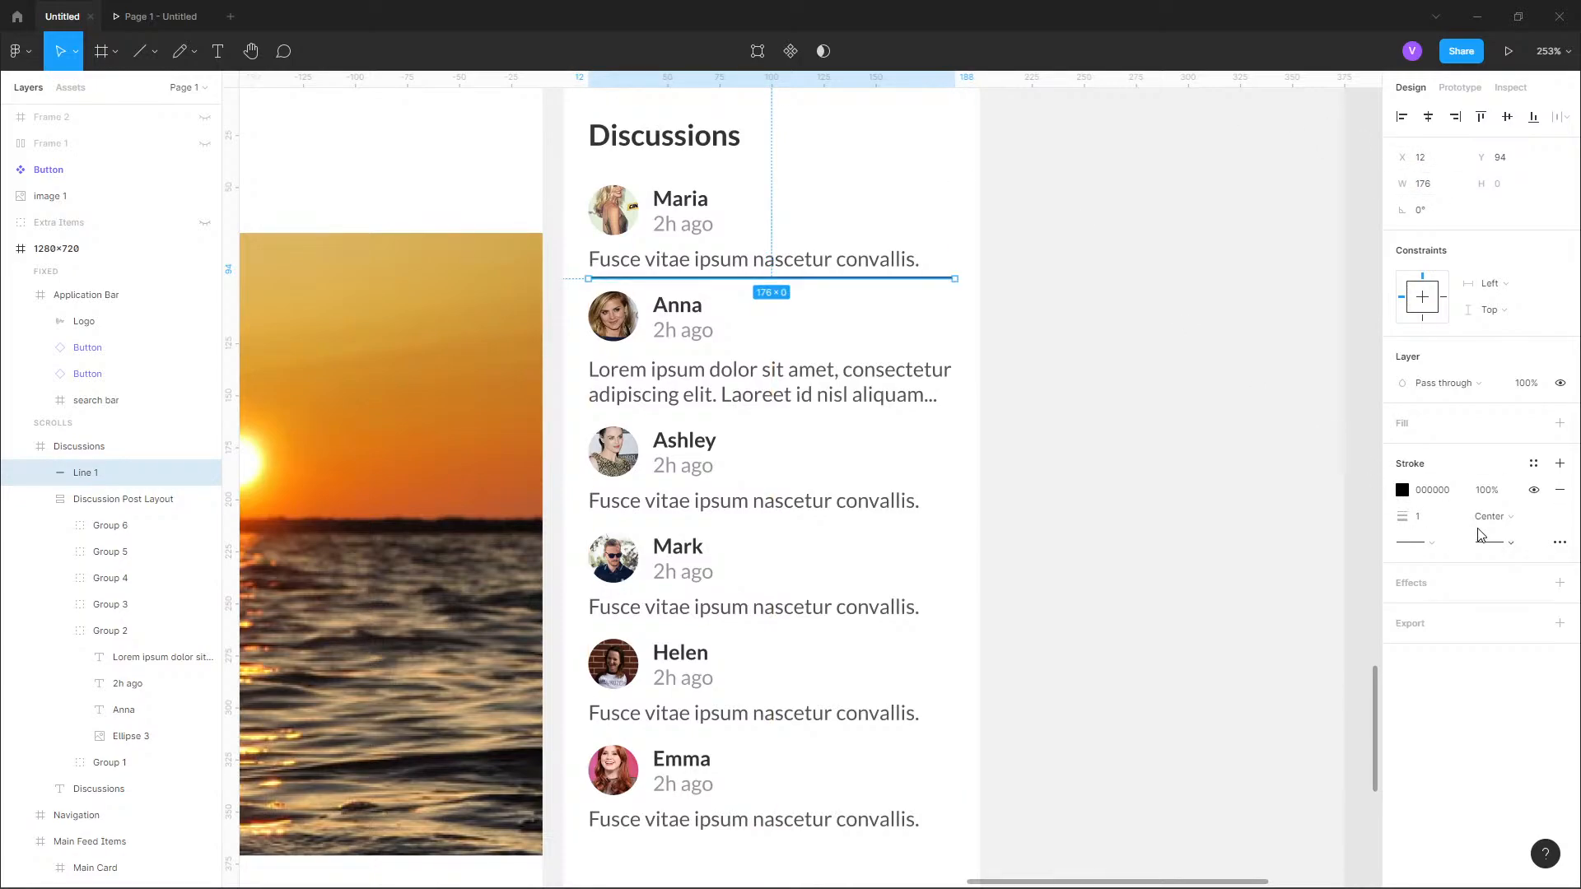
Apply the border color style to the divider line's stroke and give both of its ends Round caps.
left_click(1533, 463)
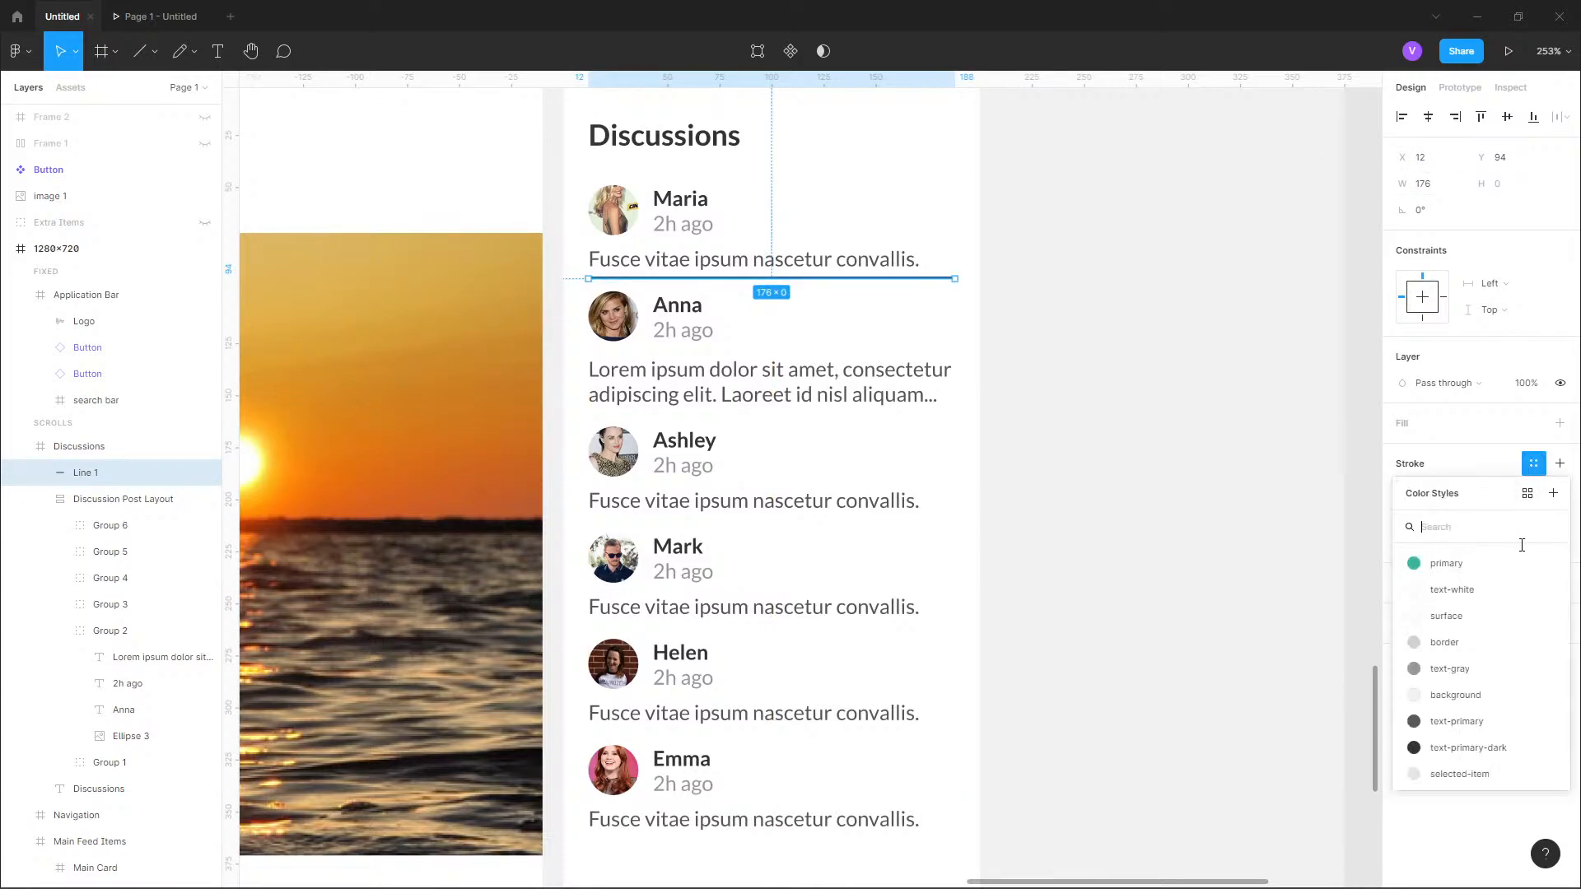
left_click(1442, 643)
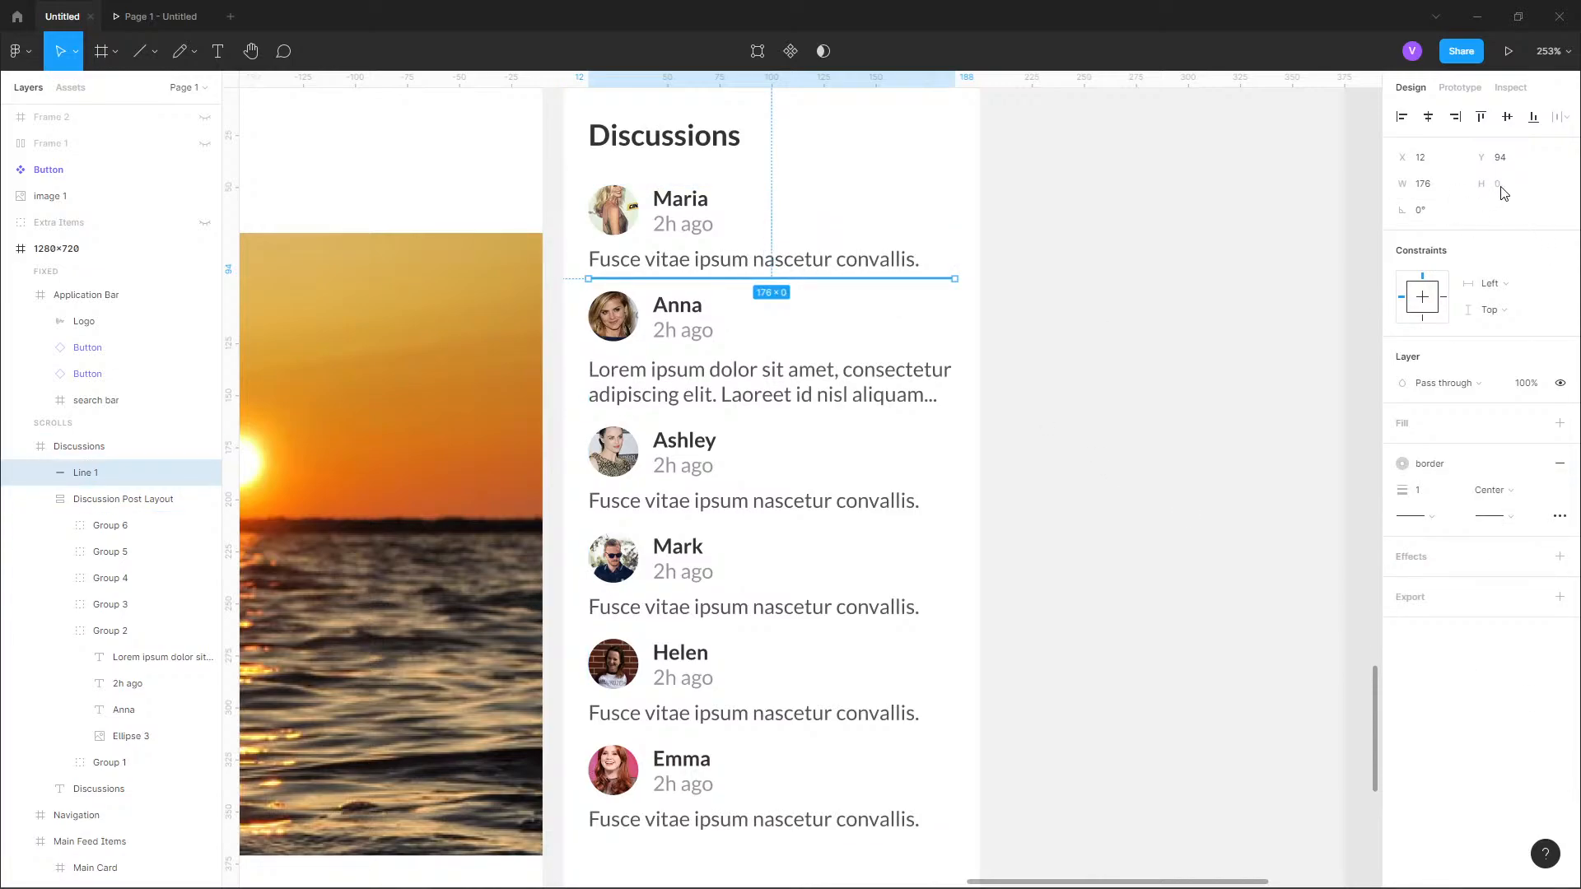
left_click(1439, 523)
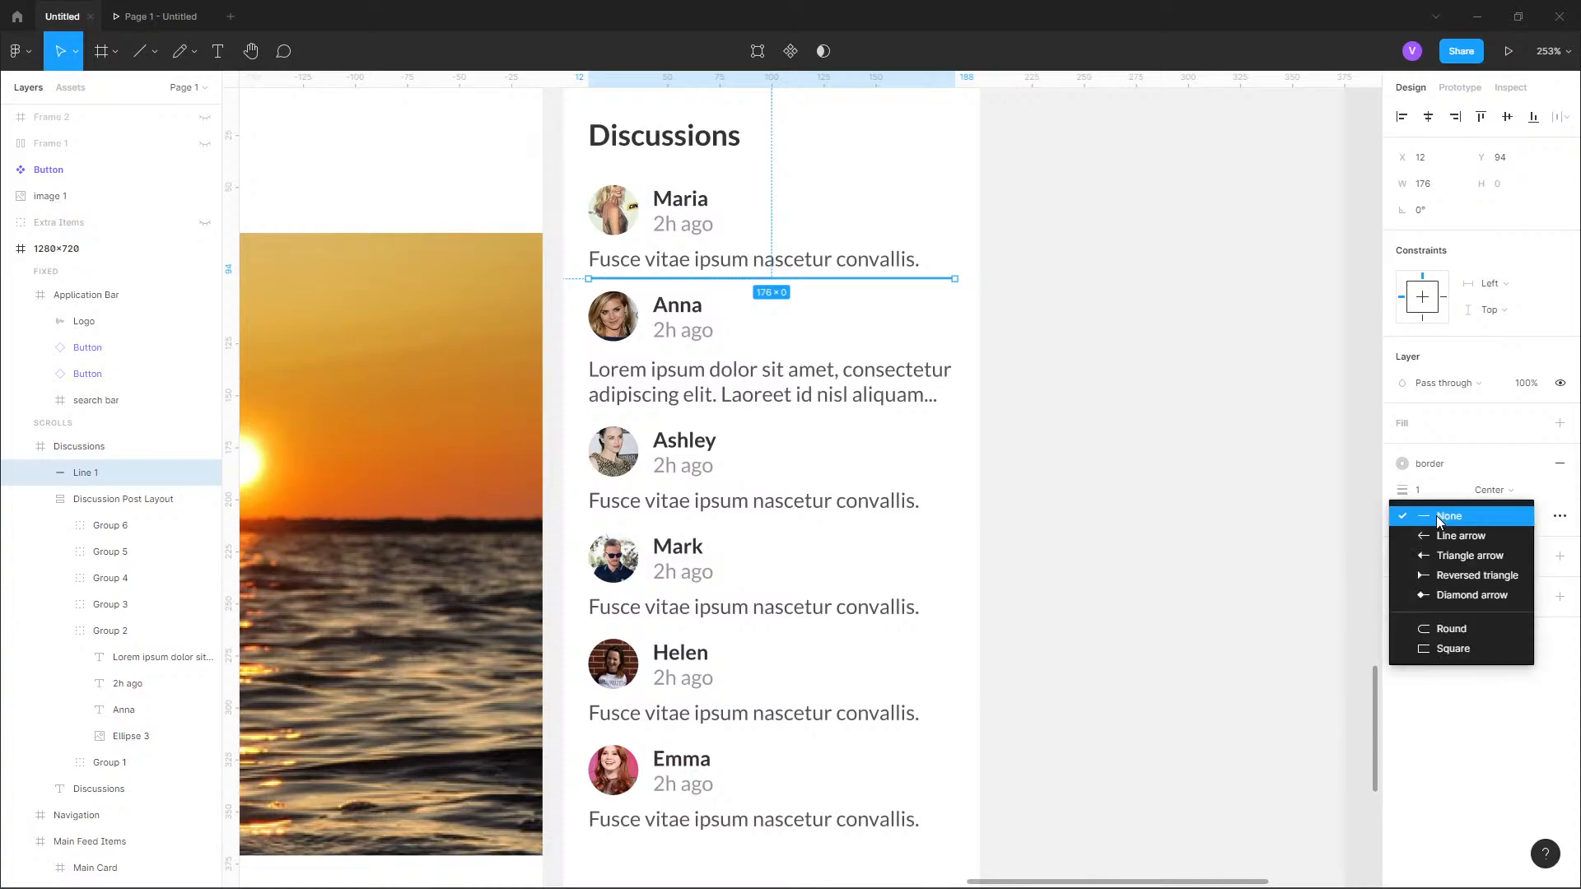
left_click(1455, 517)
left_click(1519, 522)
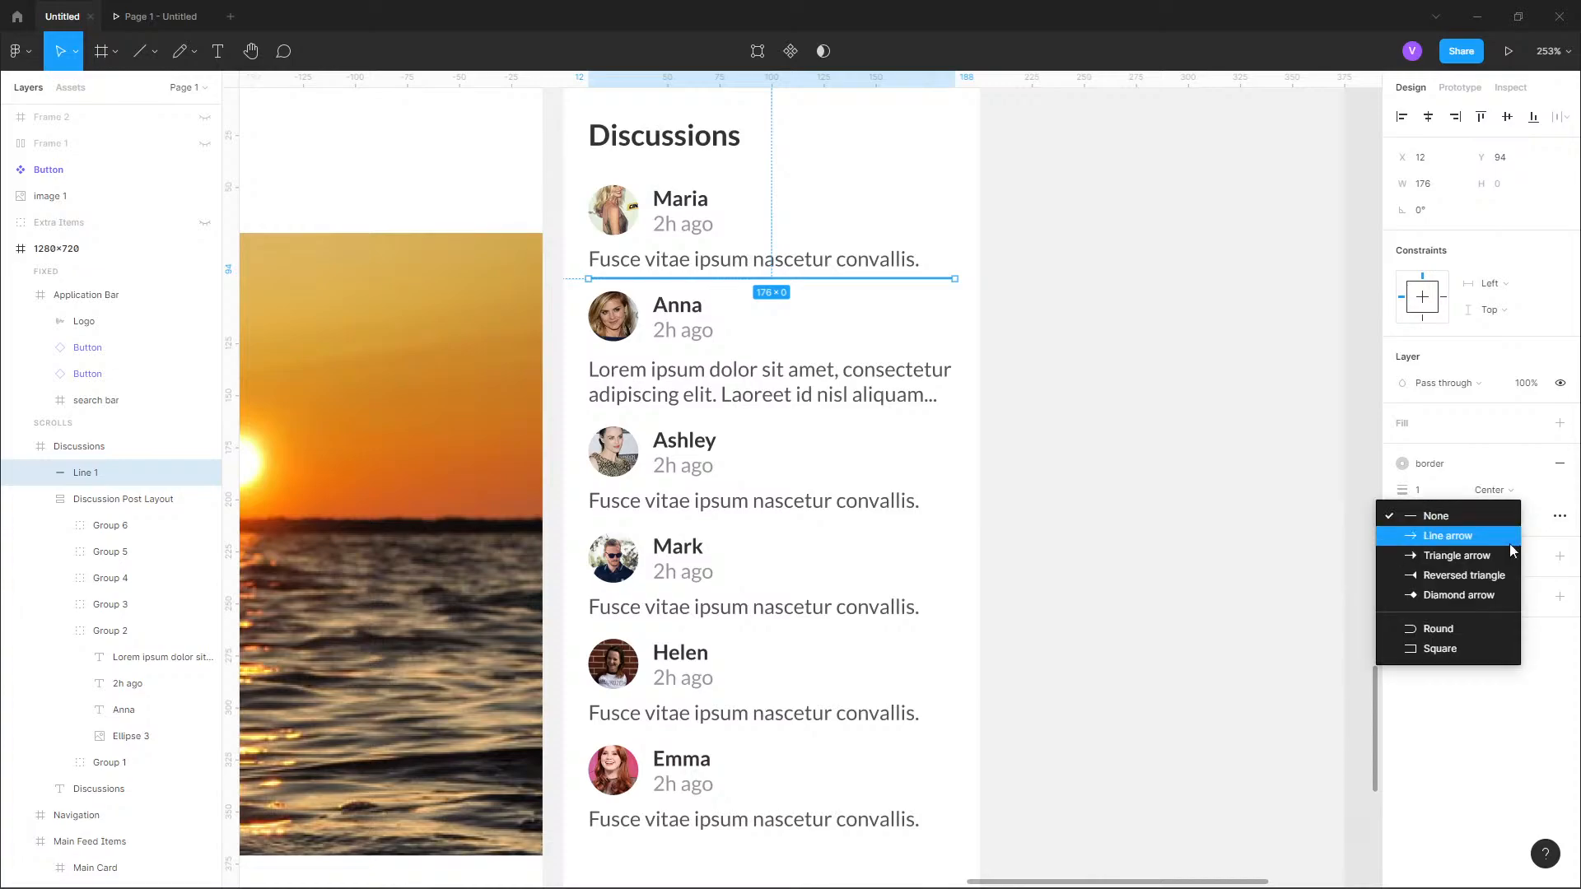
left_click(1453, 628)
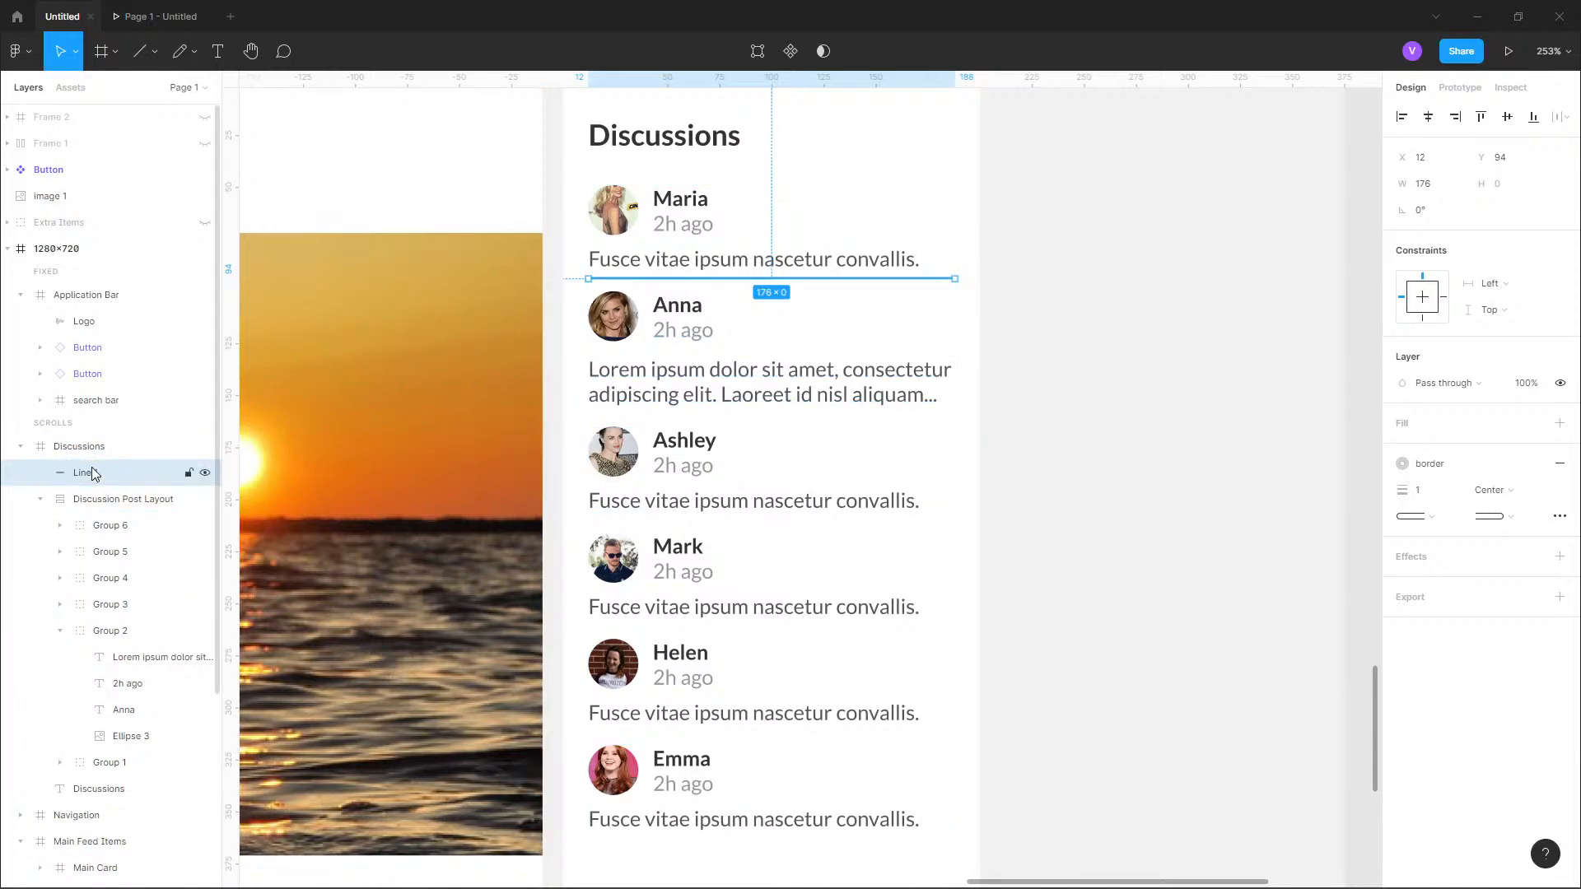
Move the divider line into the Discussion Post Layout, between Group 1 and Group 2 and outside both groups.
left_click_drag(105, 485, 124, 764)
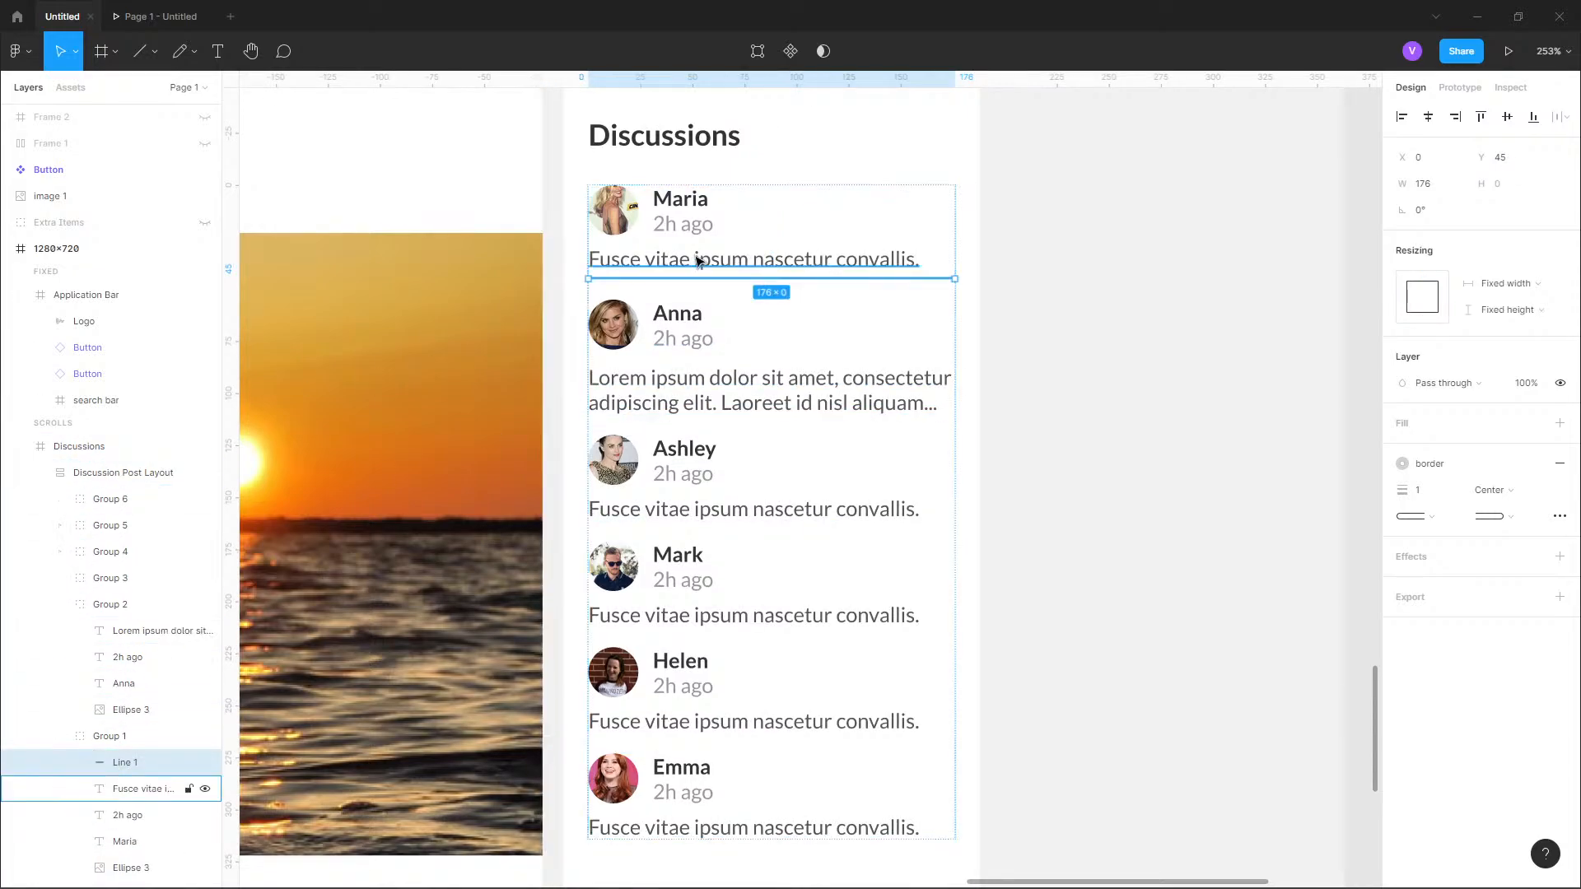
left_click(59, 735)
left_click(60, 604)
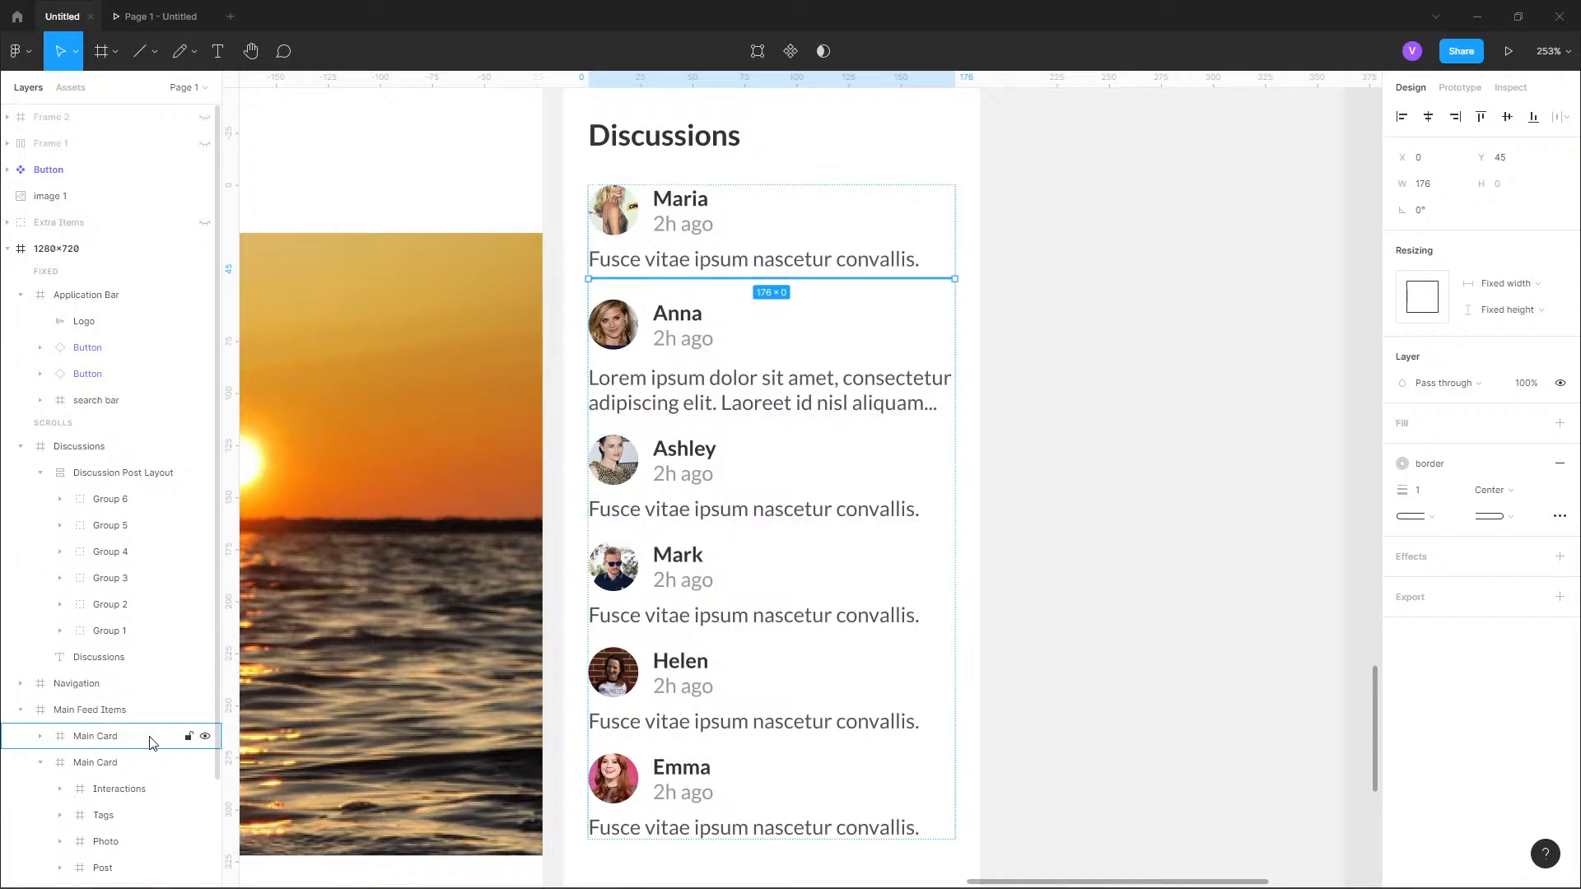
left_click(59, 630)
left_click_drag(108, 624, 105, 626)
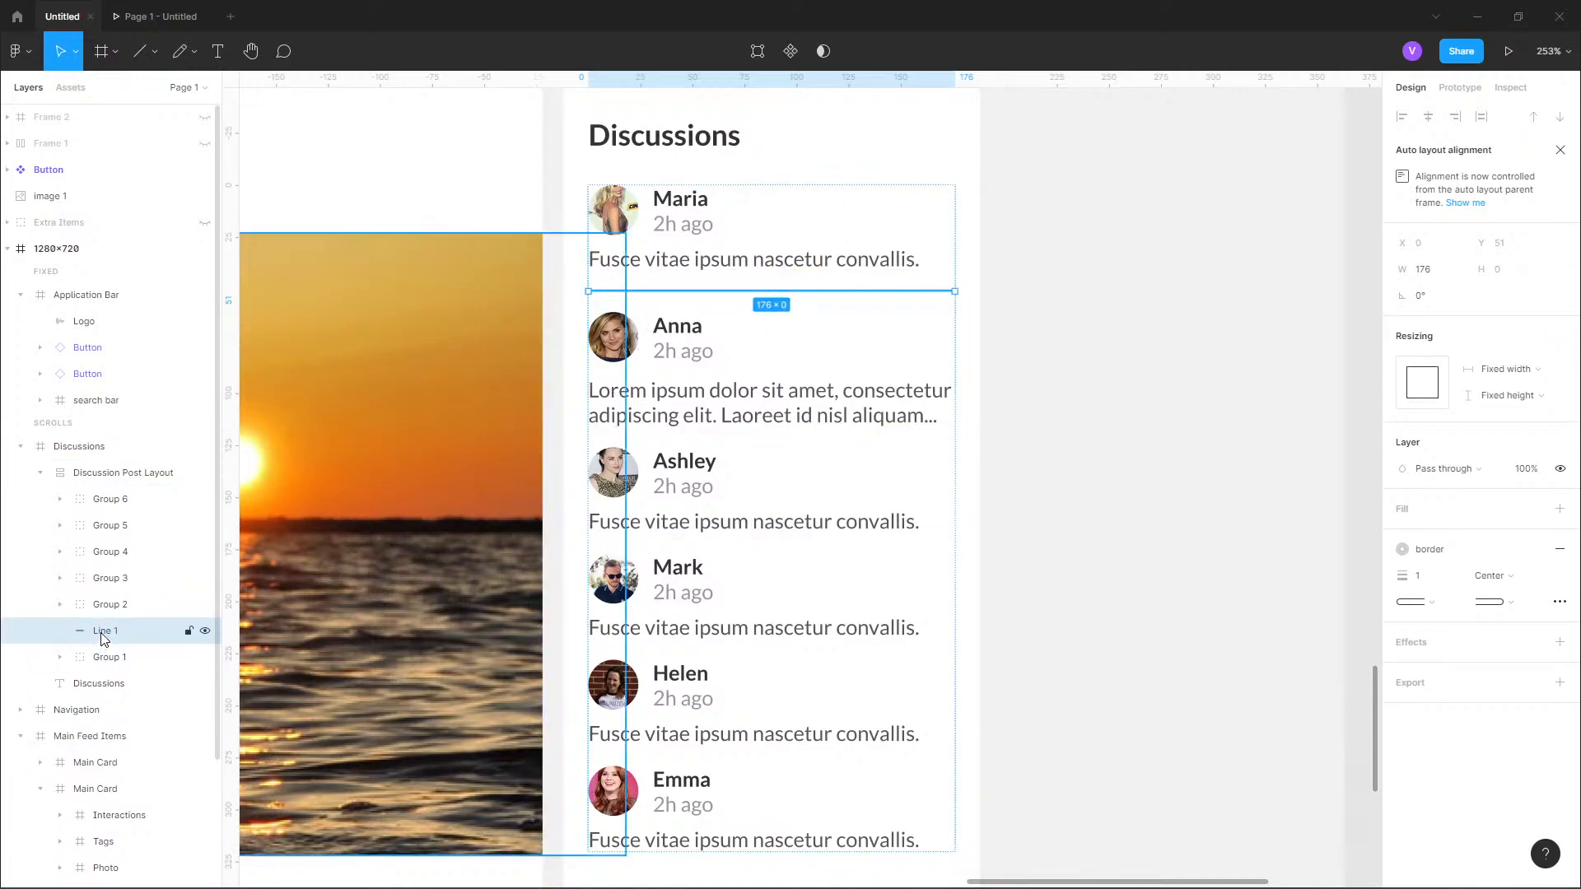
Duplicate the divider line four times and place one copy between each remaining pair of discussion entries.
key("ctrl+d")
left_click_drag(103, 631, 114, 557)
key("ctrl+d")
key("ctrl+d")
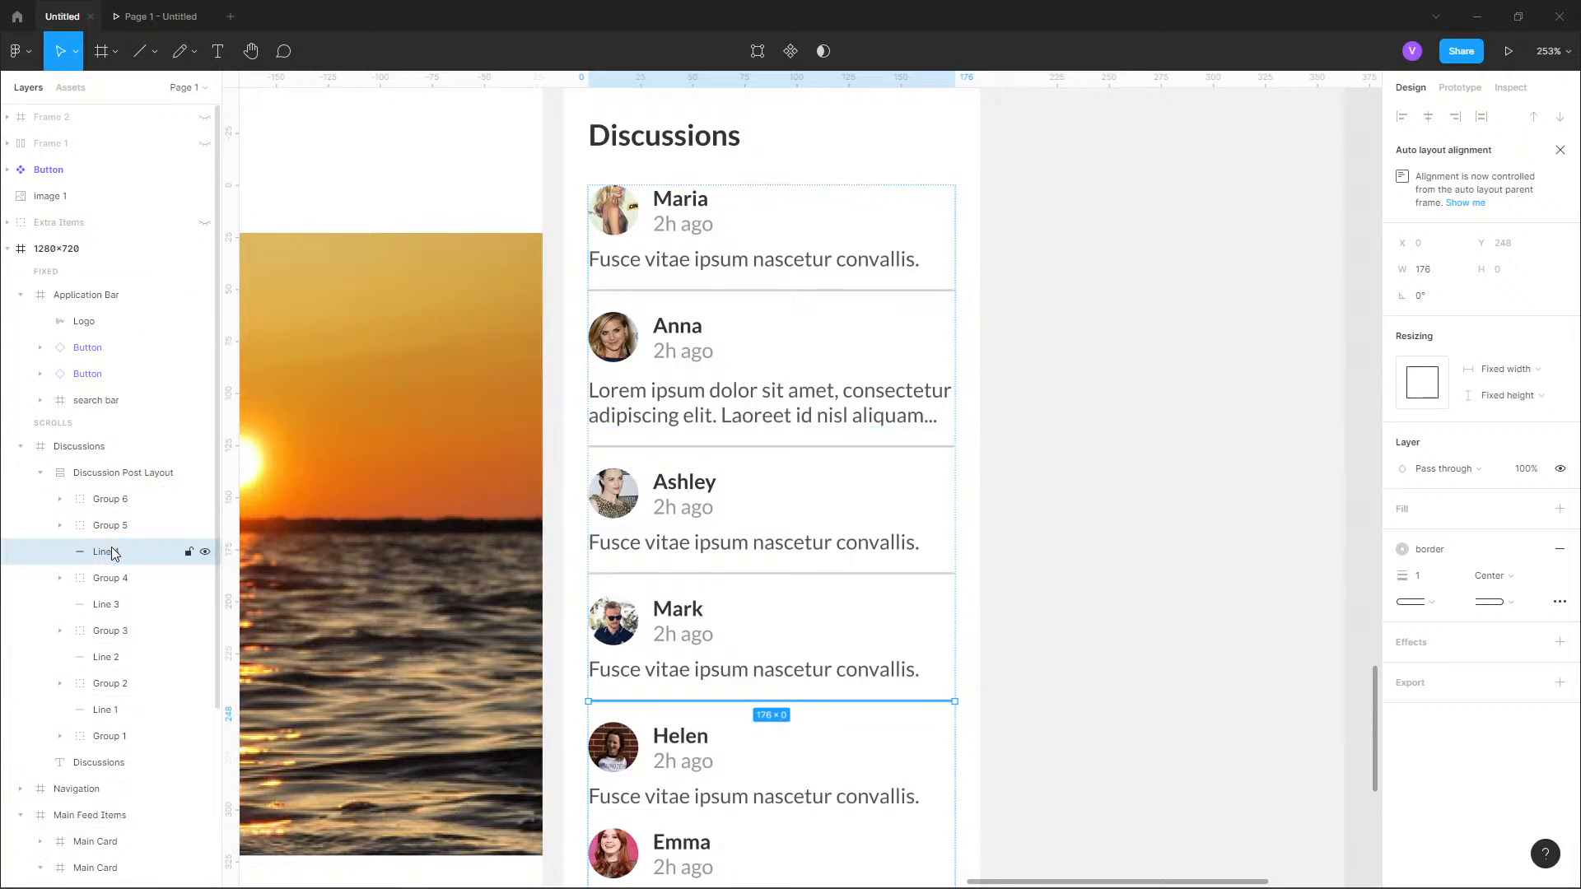
key("ctrl+d")
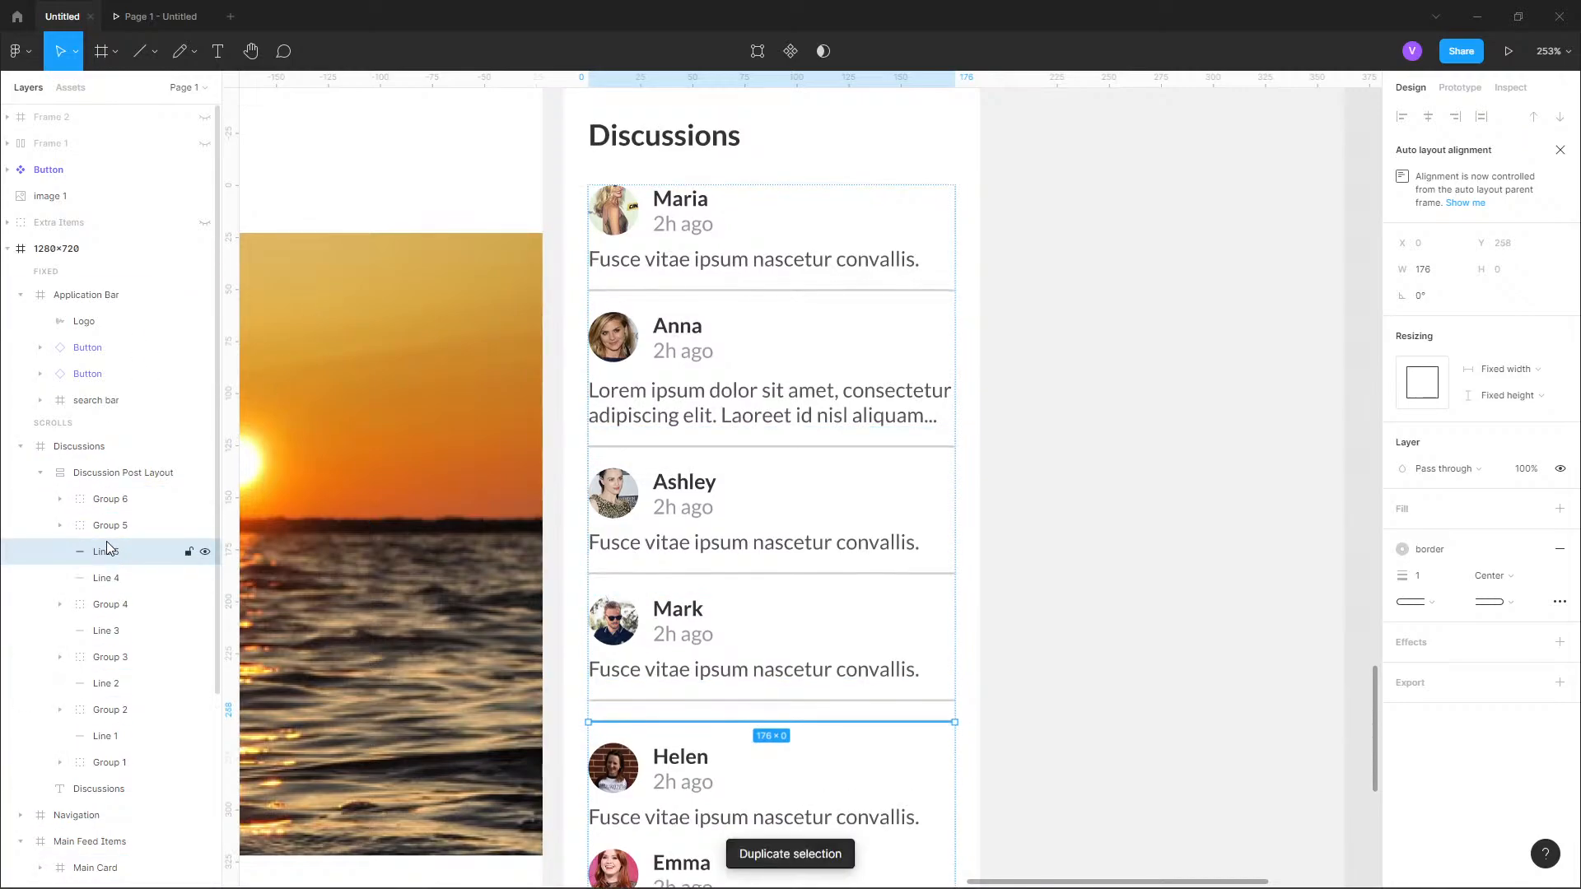
key("Down")
scroll(634, 288, "down", 1)
left_click_drag(843, 508, 875, 377)
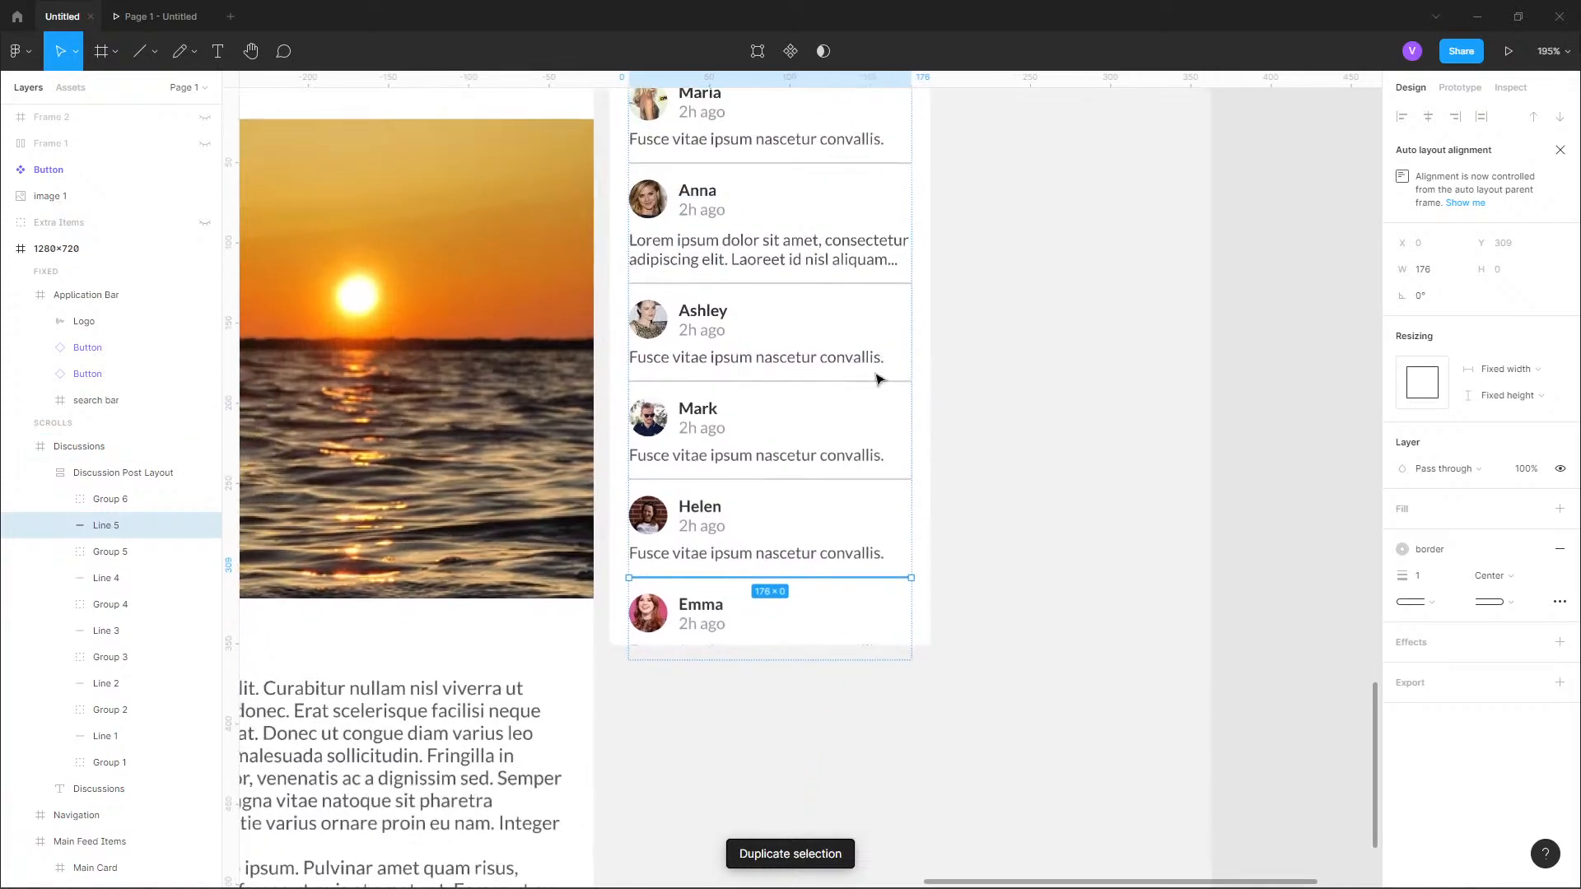
left_click(974, 453)
scroll(967, 453, "up", 3)
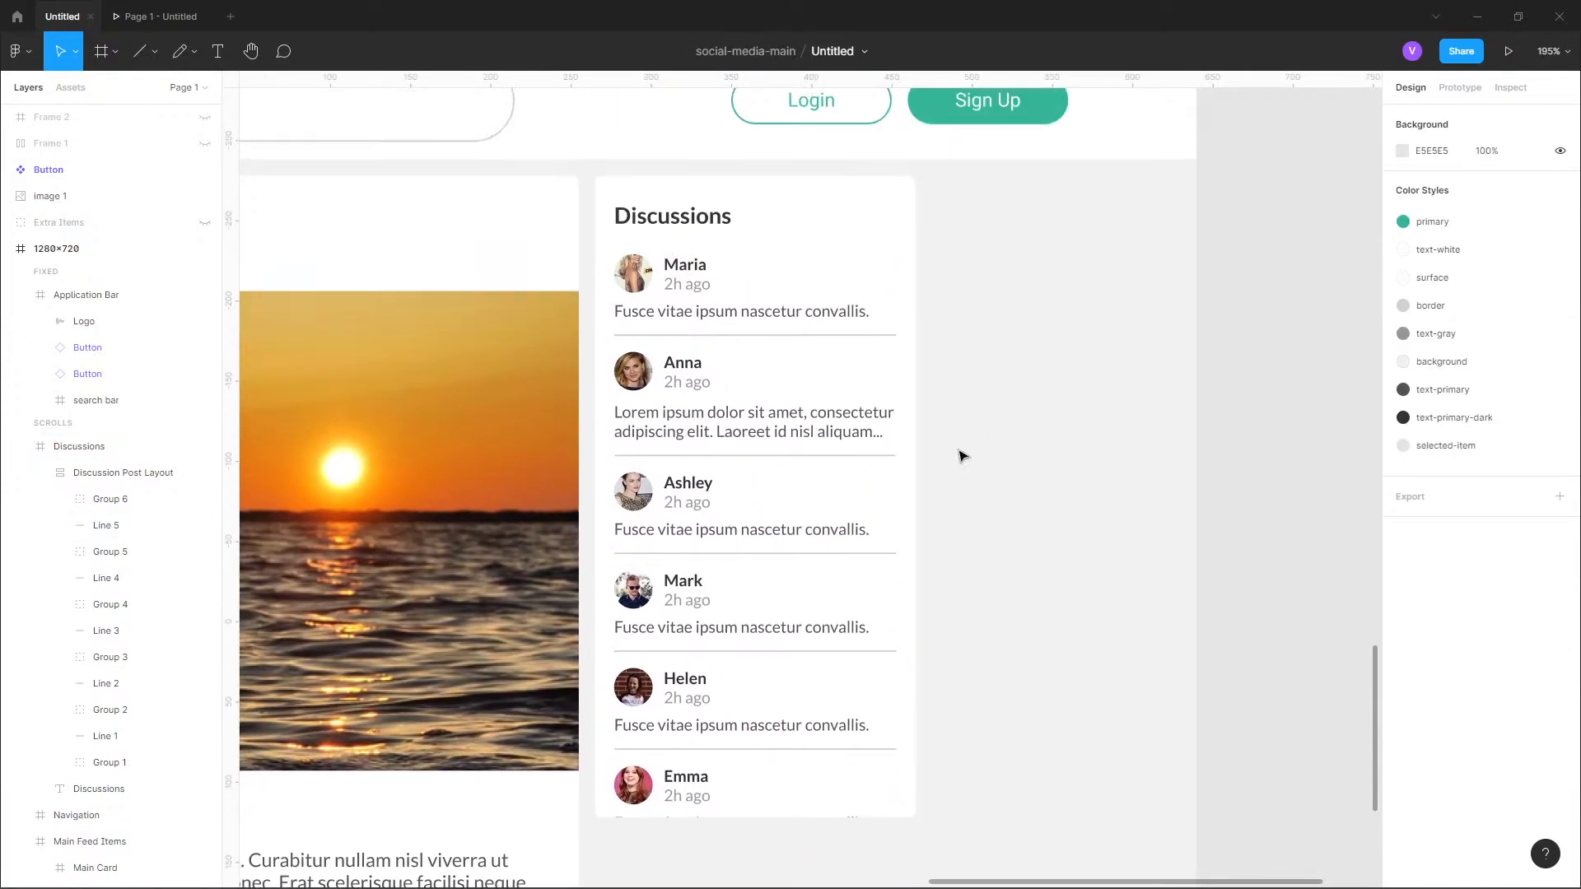
Delete the sixth discussion entry and the divider line below the fifth entry.
left_click(110, 500)
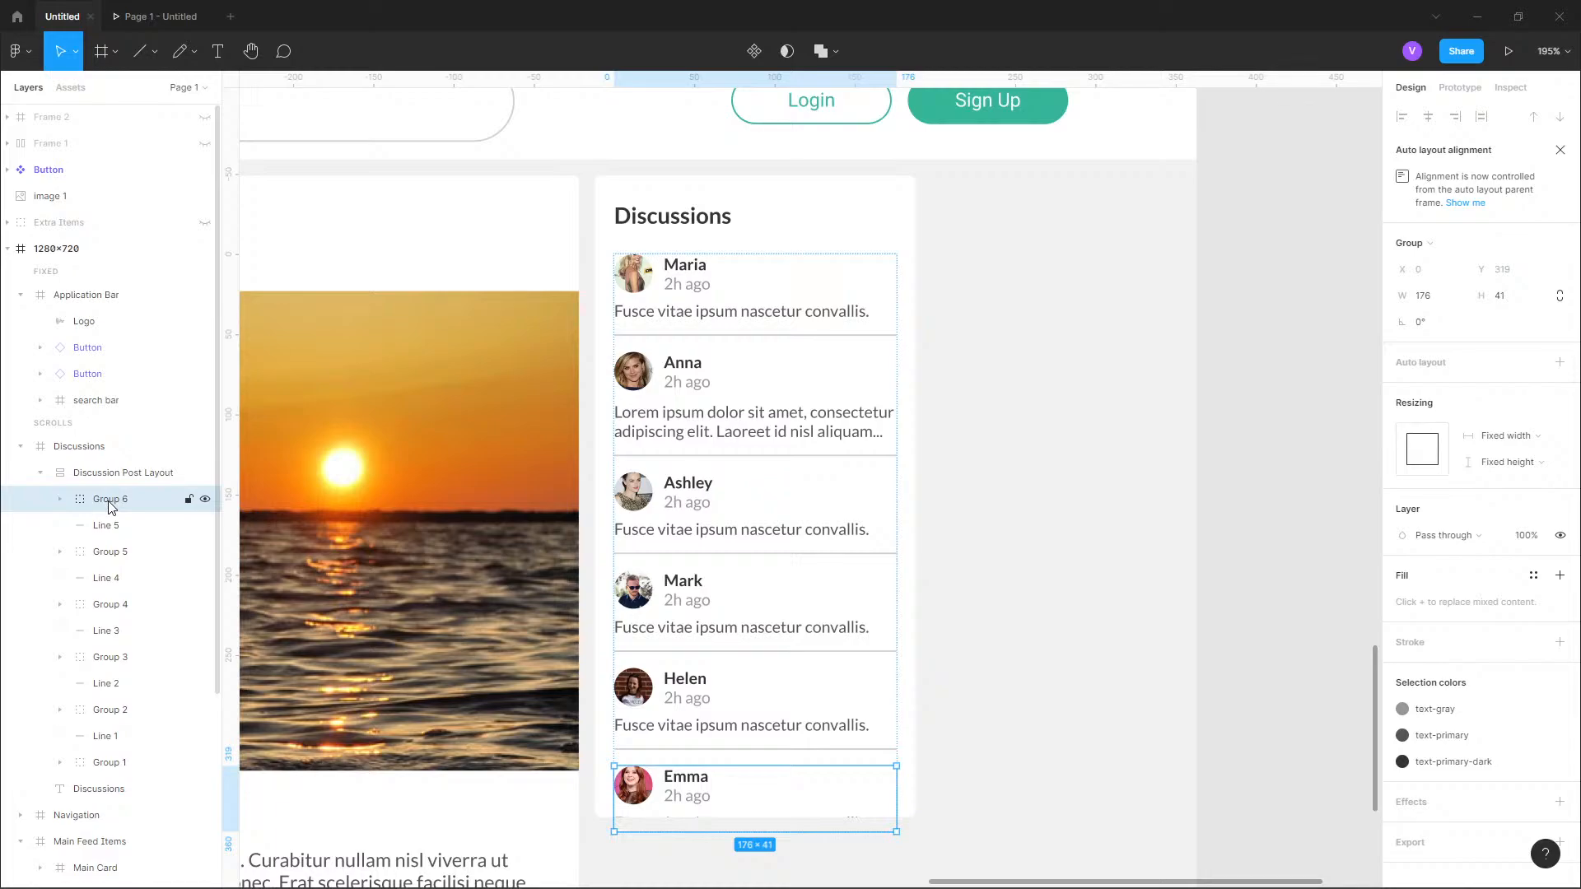
key("Delete")
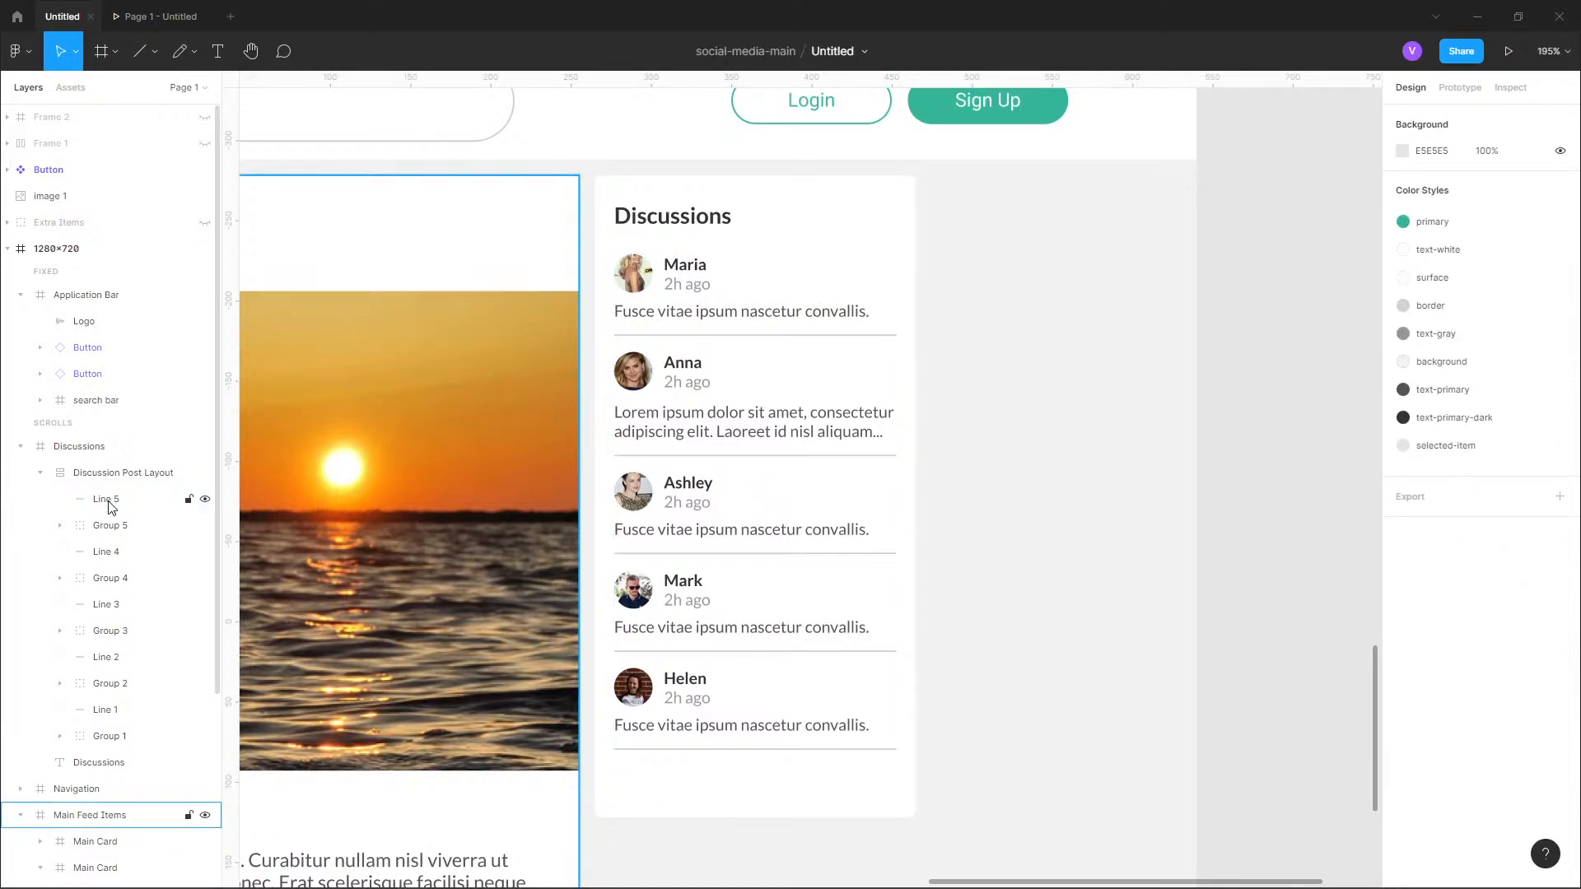
left_click(110, 505)
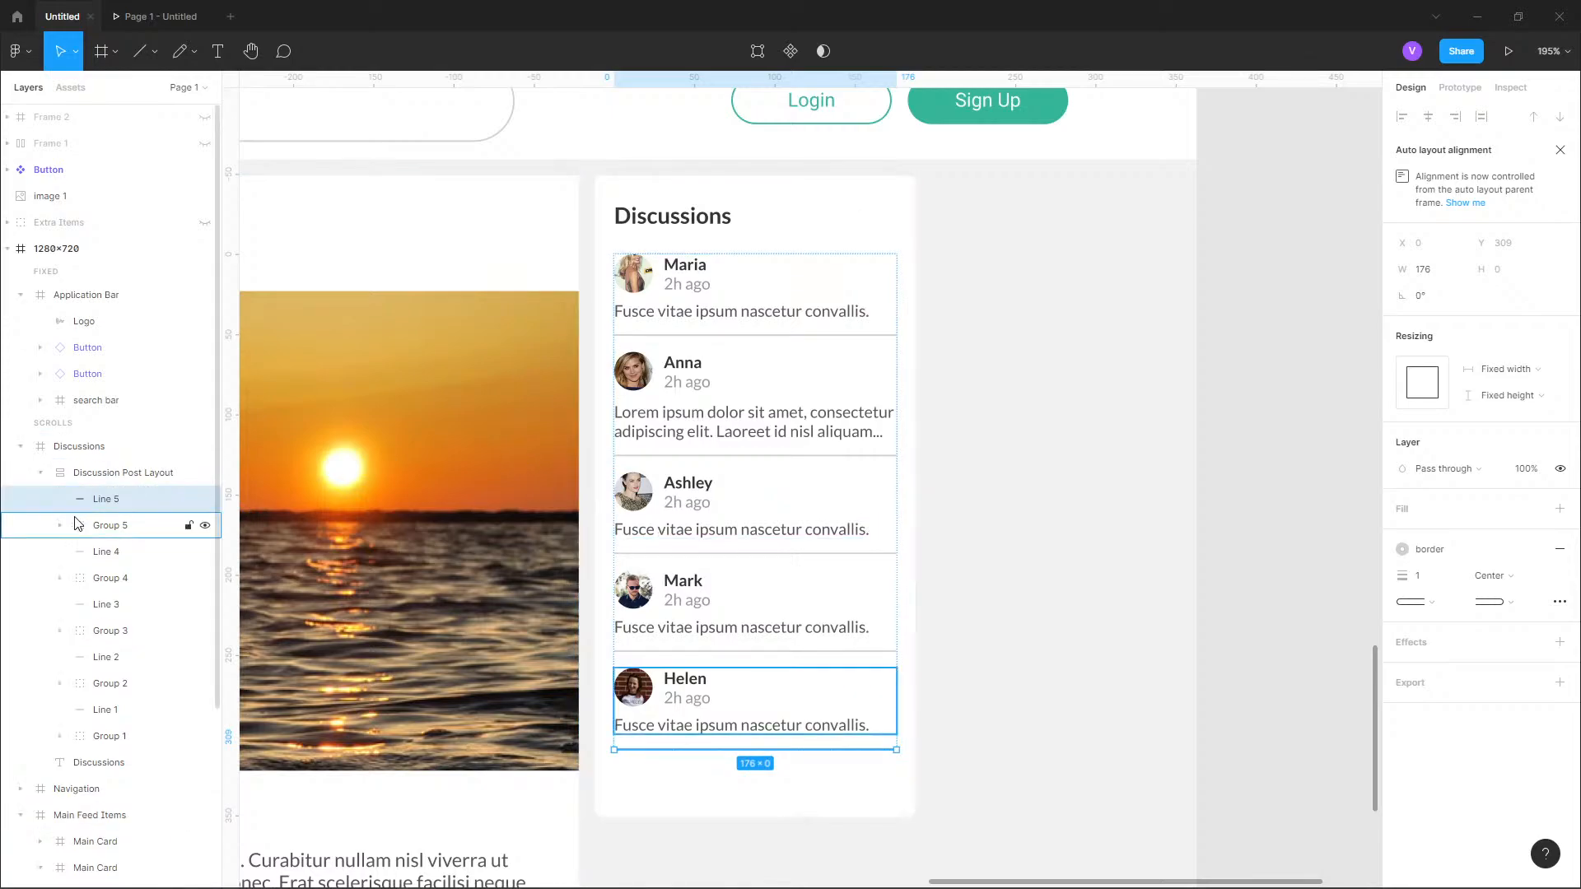
key("Delete")
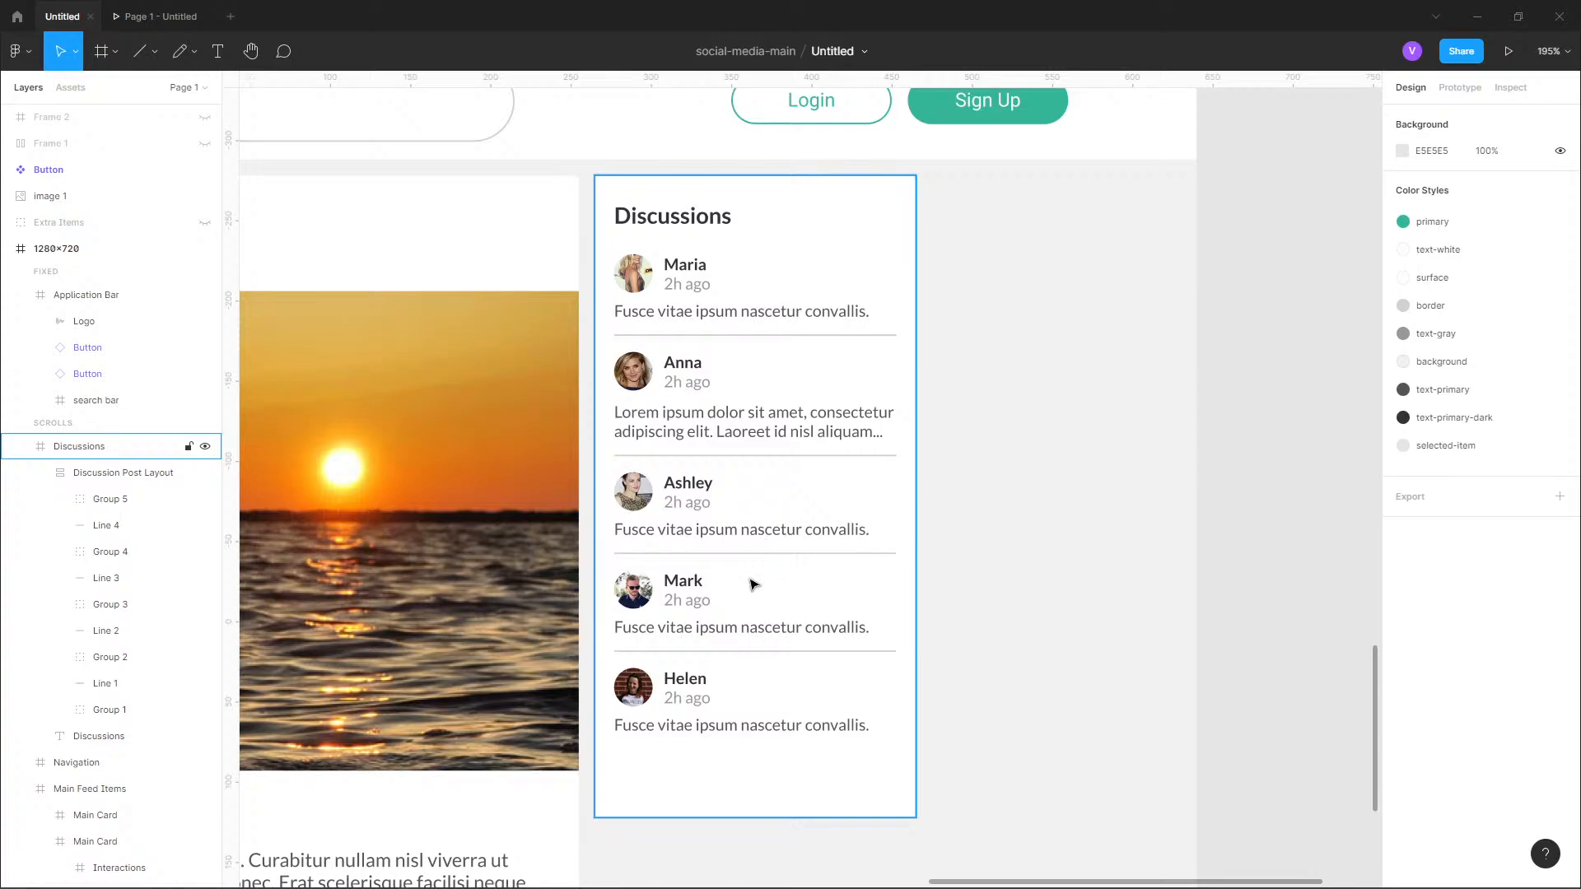
Replace the fourth entry's message with the two-line Lorem ipsum text copied from the second entry.
left_click(754, 638)
left_click(752, 635)
left_click(753, 633)
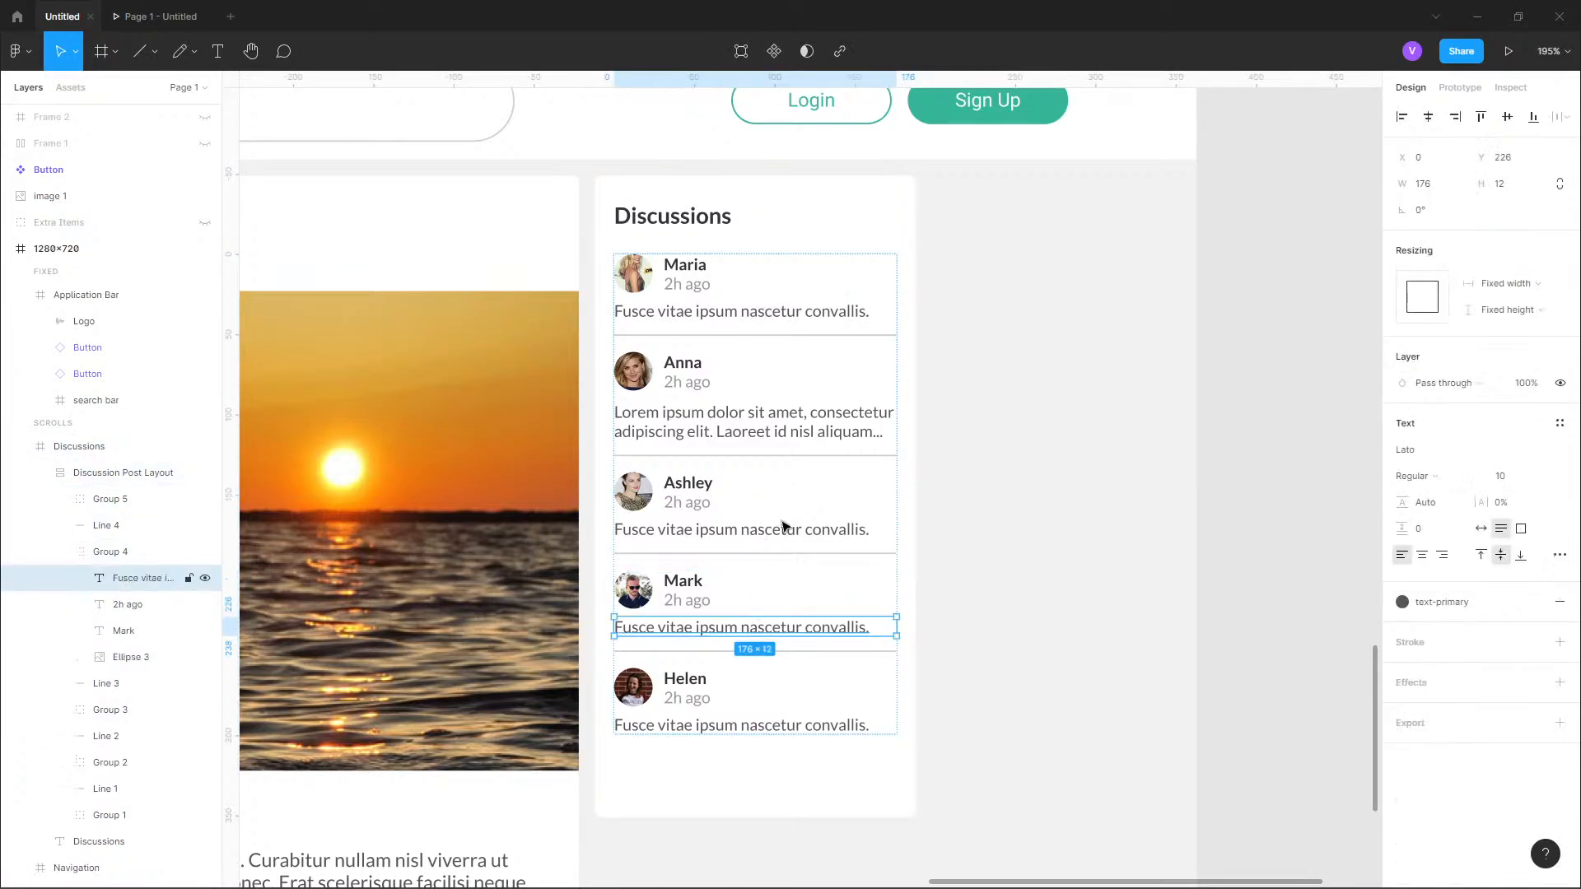
left_click(803, 415)
left_click(803, 416)
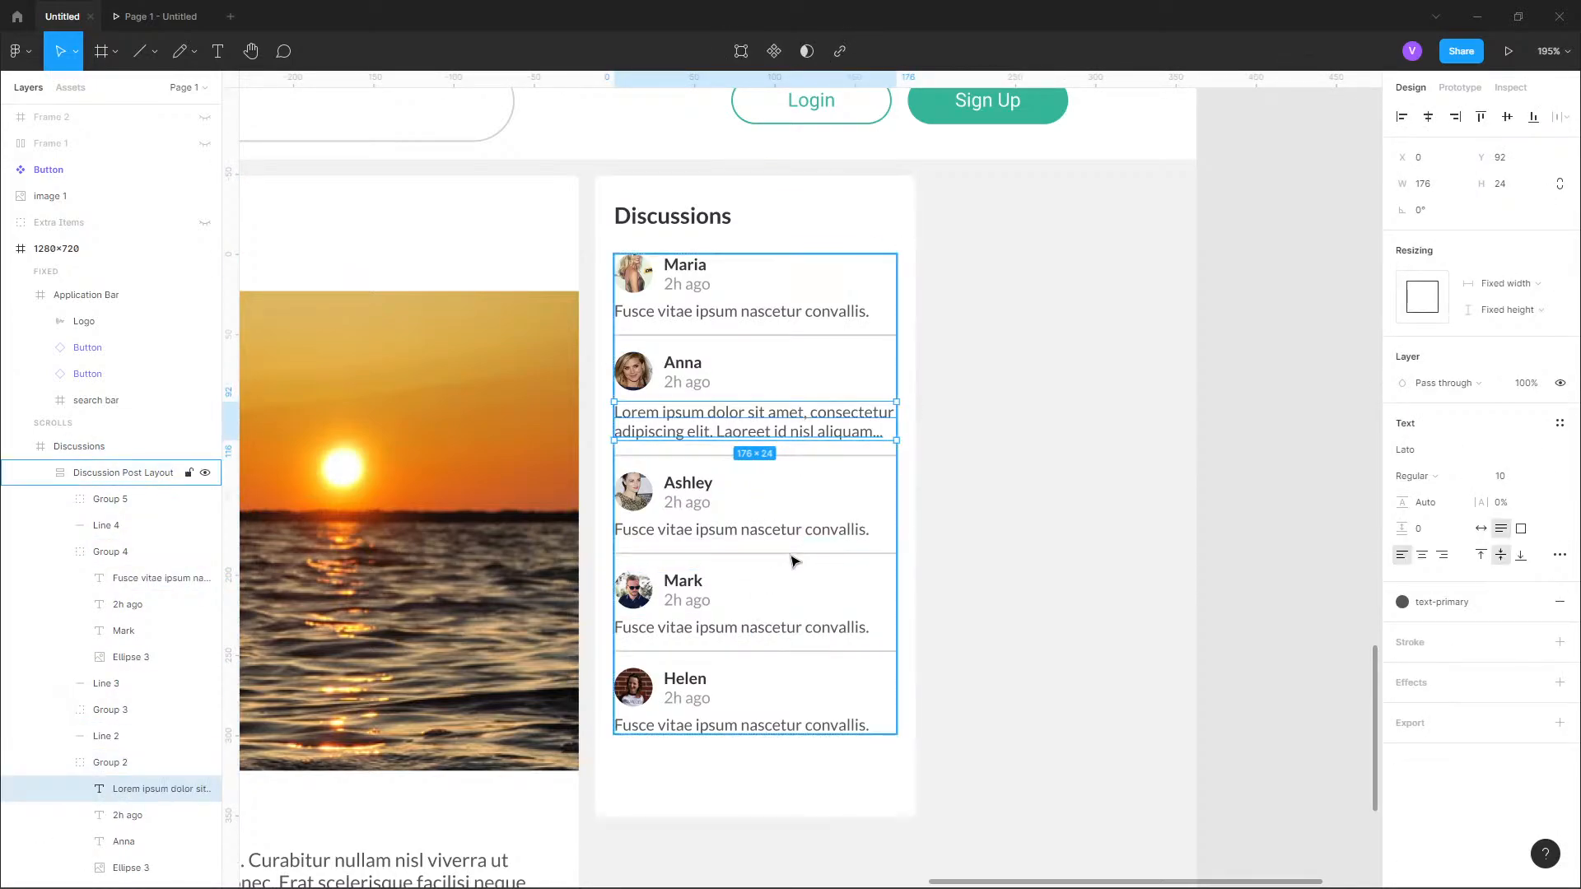
double_click(803, 422)
key("ctrl+c")
left_click(779, 626)
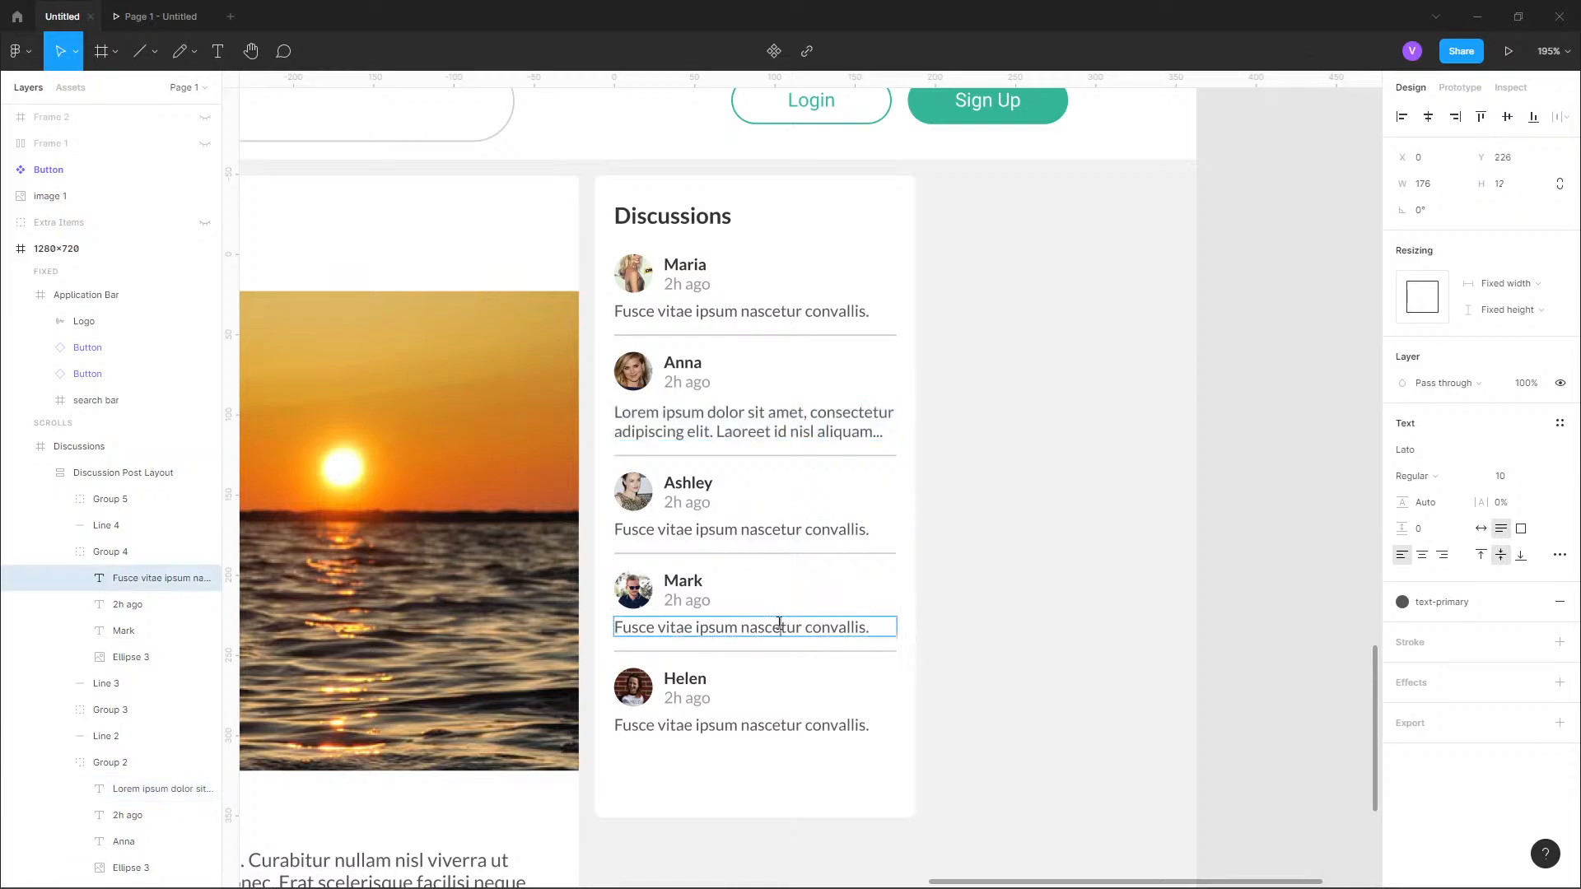
double_click(779, 624)
key("ctrl+v")
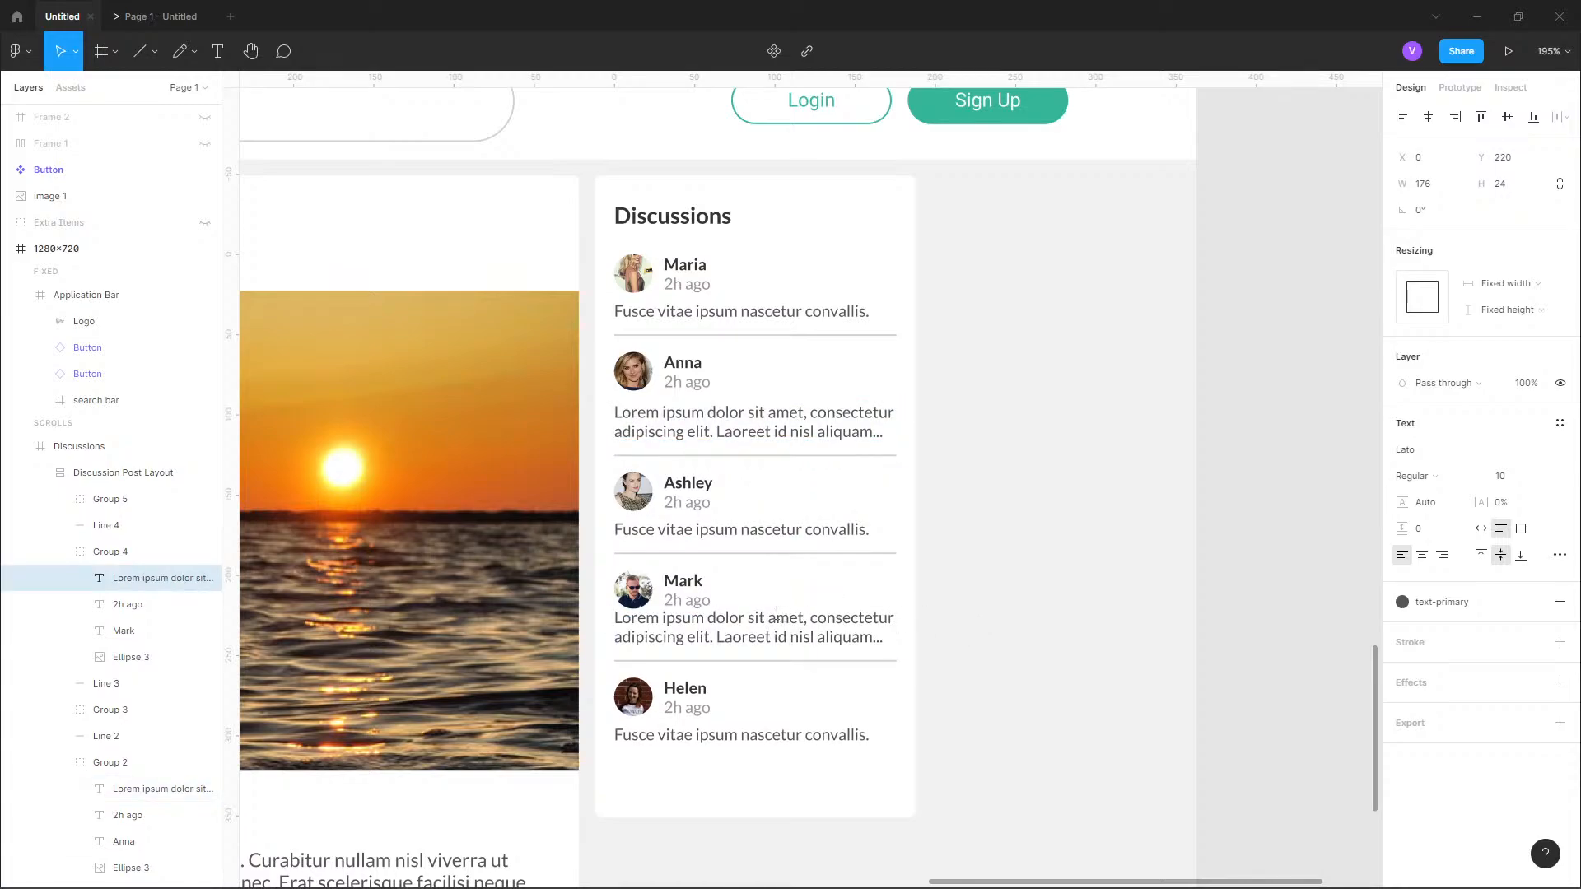
Move the second entry's message up 2 px to Y 90, matching the first entry's gap below the timestamp.
left_click(717, 417)
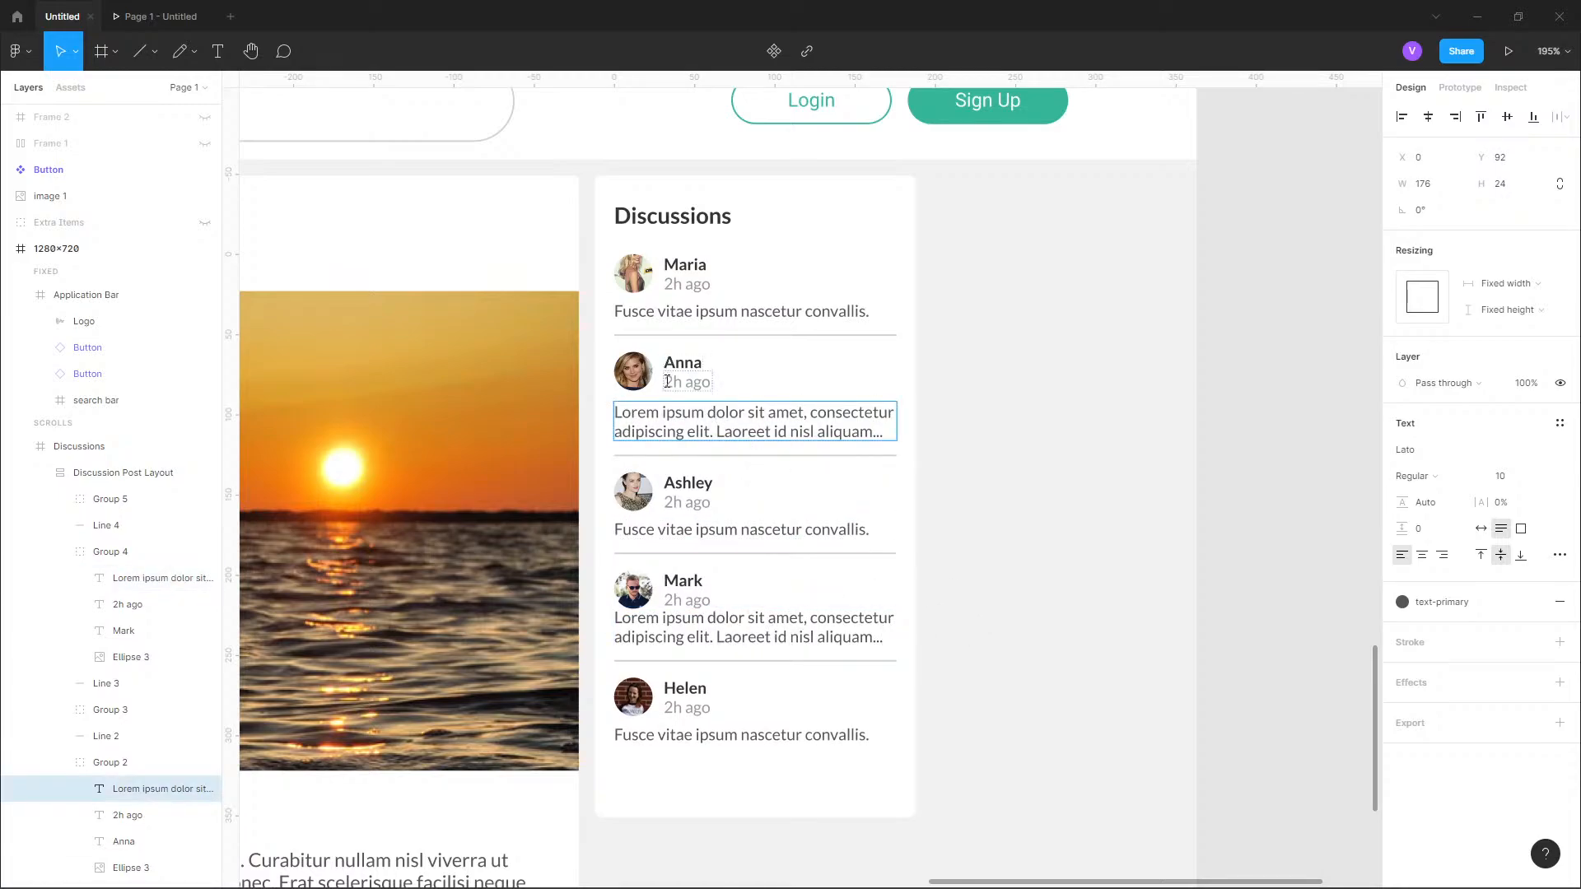
key("Escape")
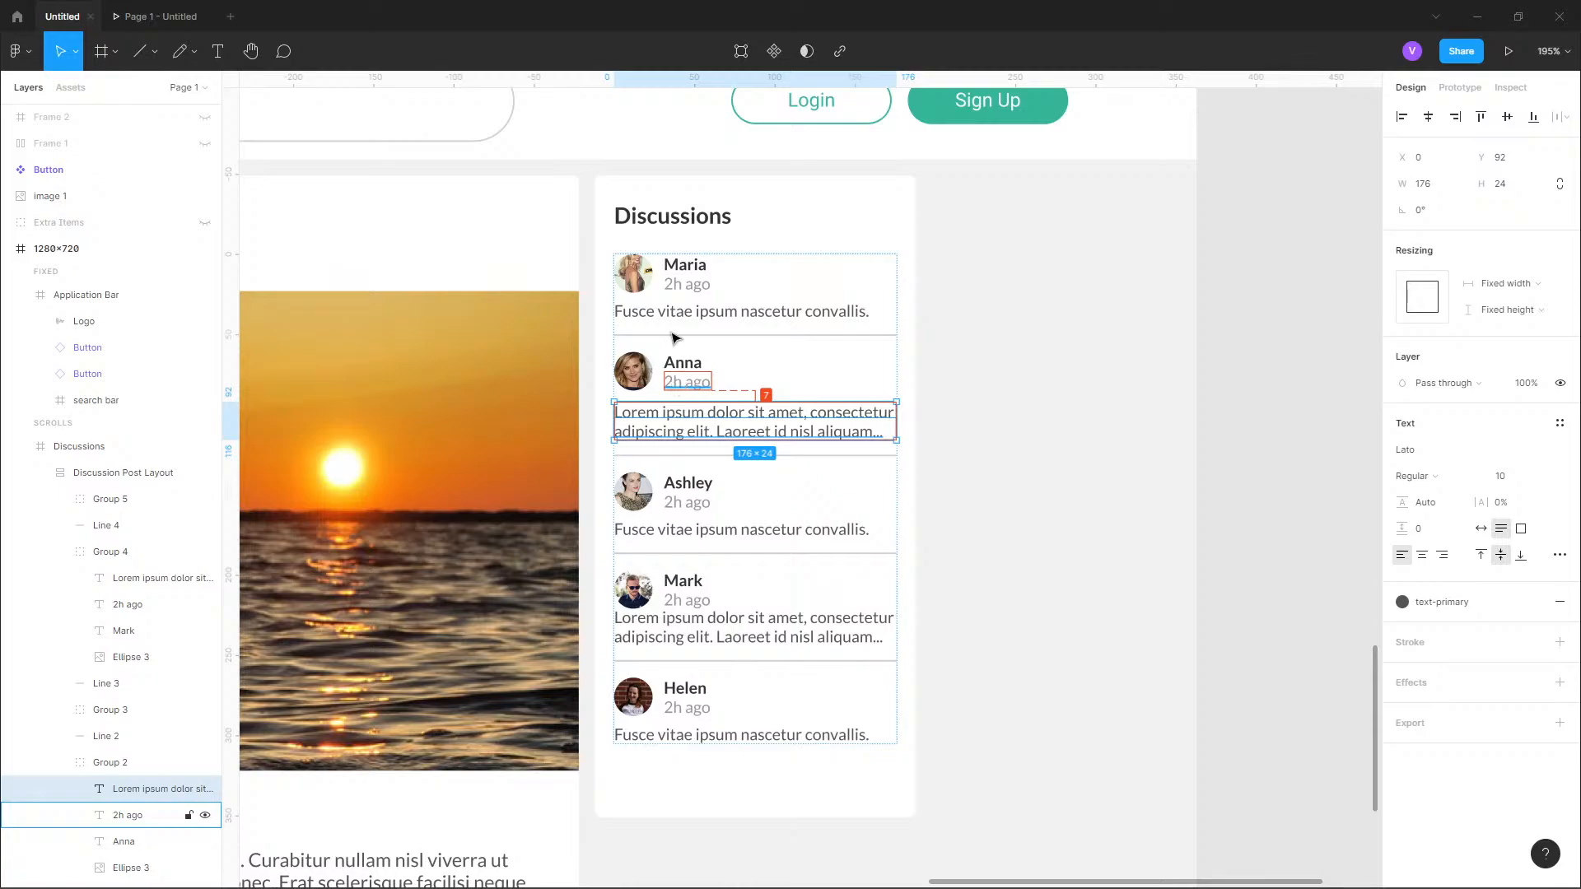
left_click(677, 287)
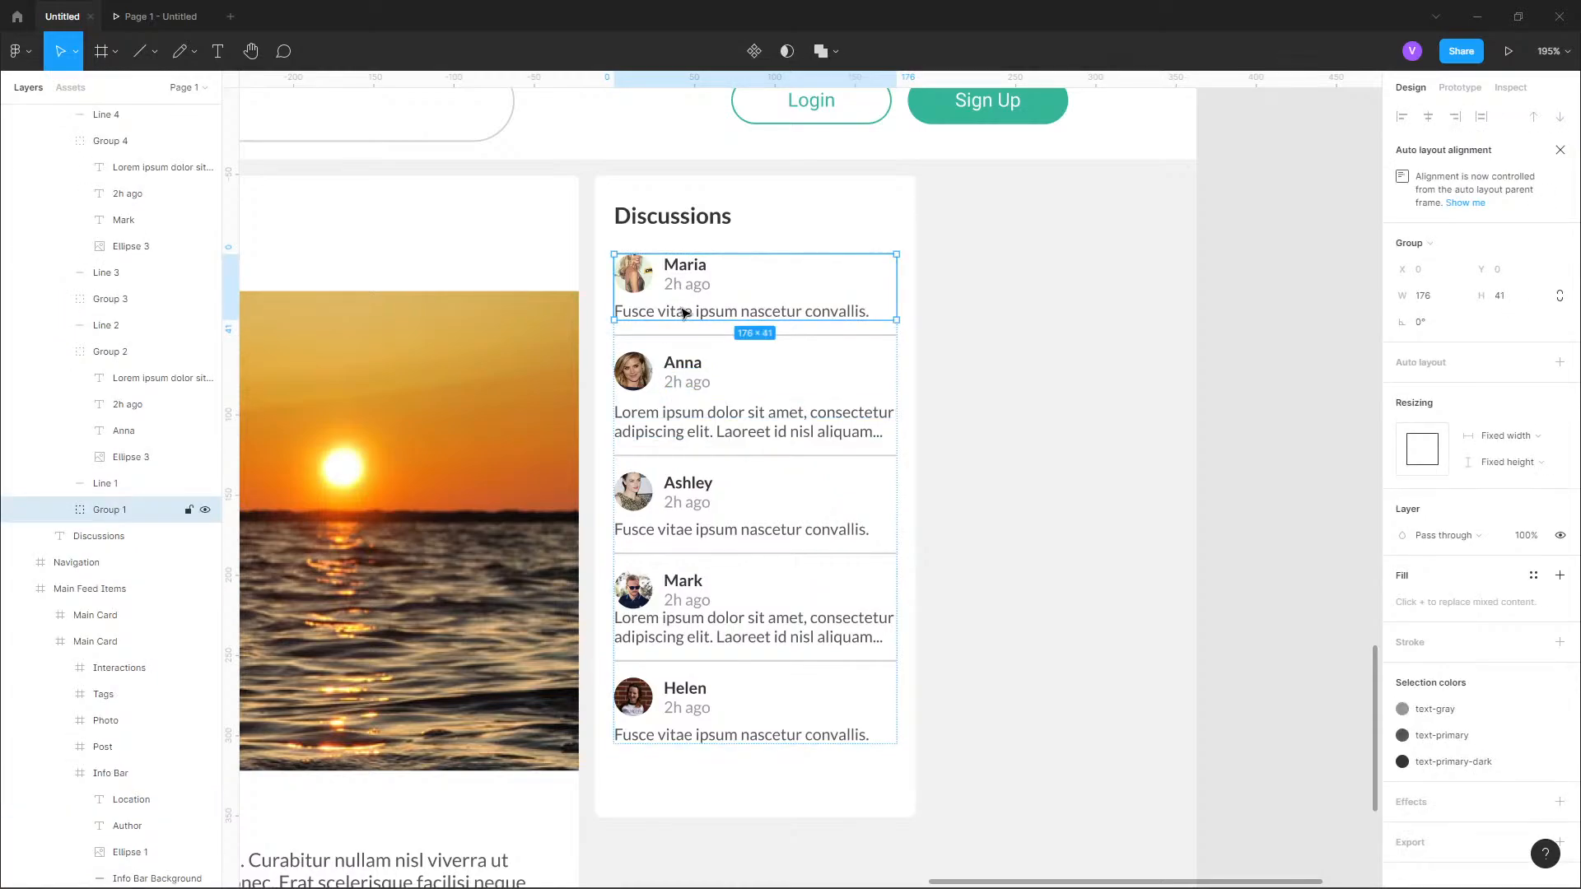
double_click(685, 313)
left_click(692, 424)
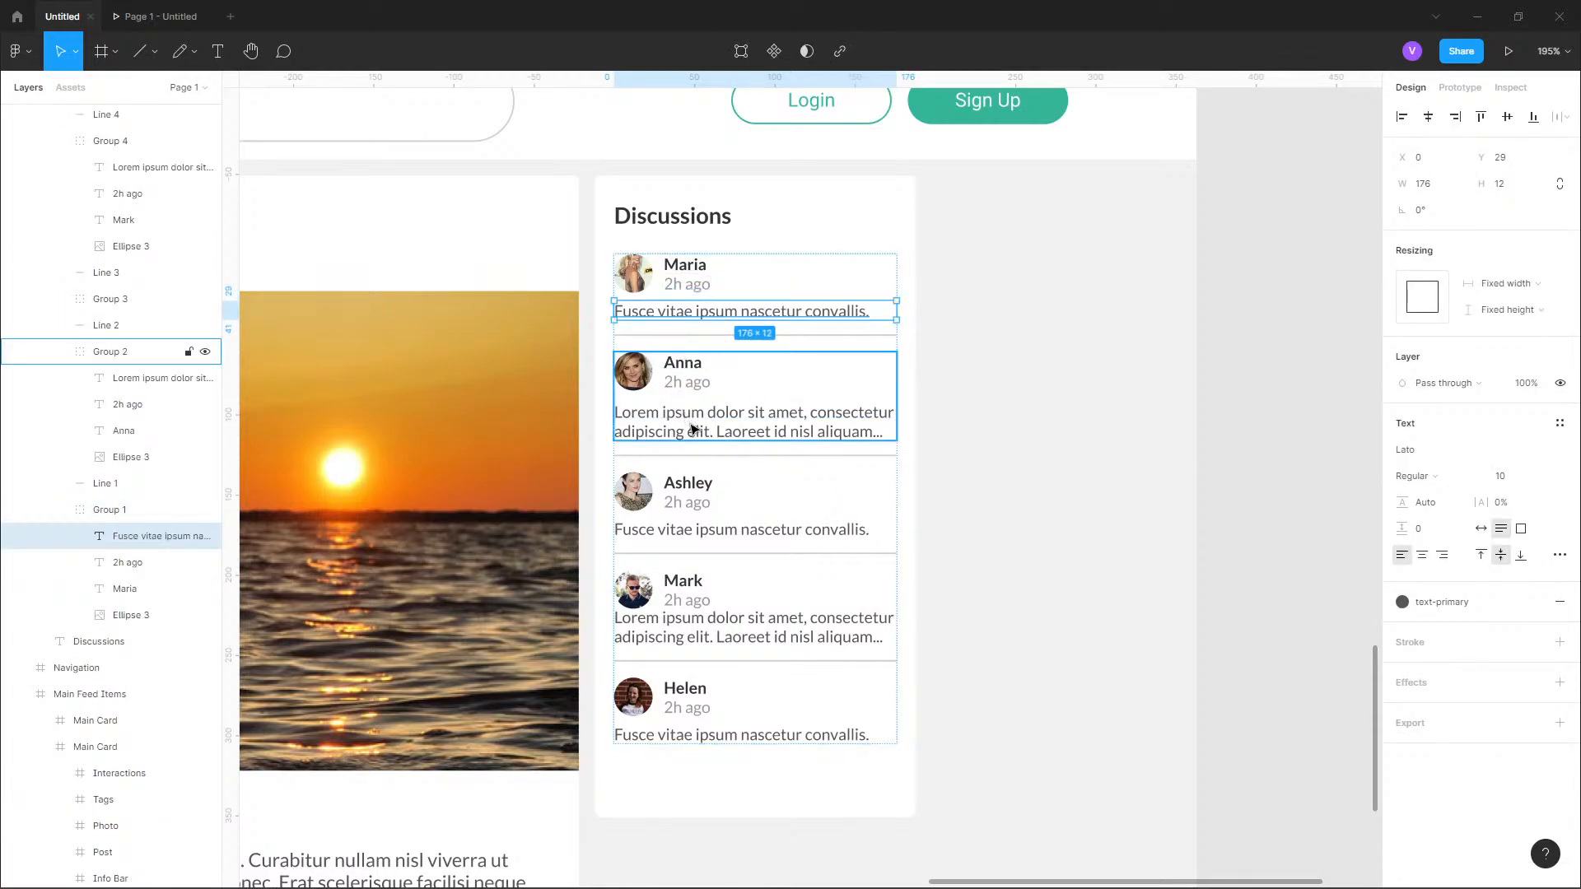
double_click(692, 421)
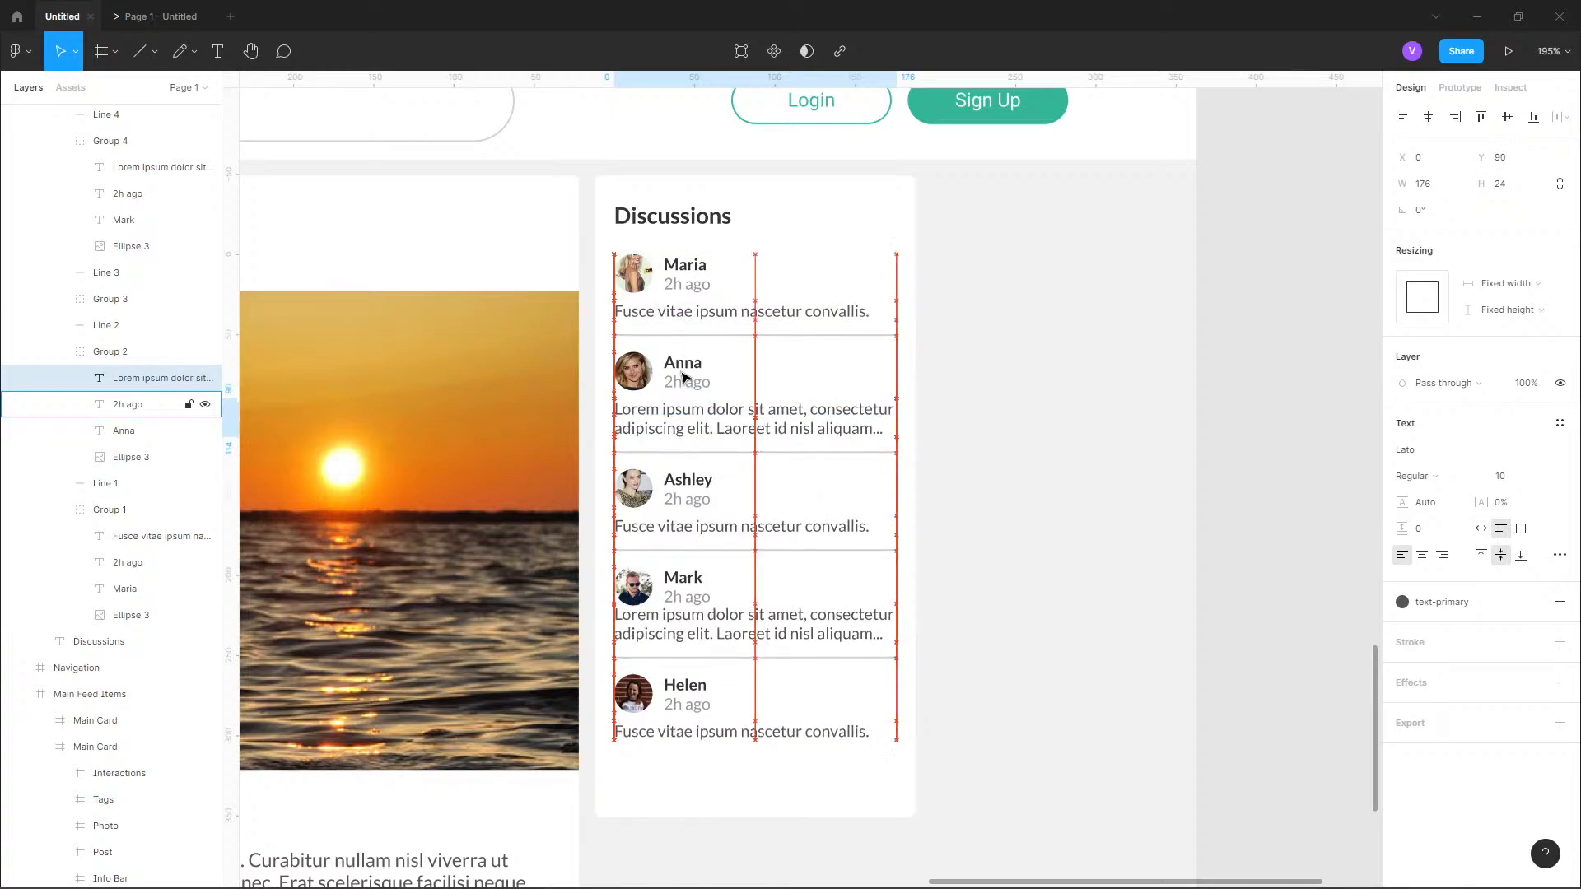
key("Up")
key("Up")
Move the fourth entry's message down to Y 224, matching the third entry's gap between timestamp and message.
double_click(725, 527)
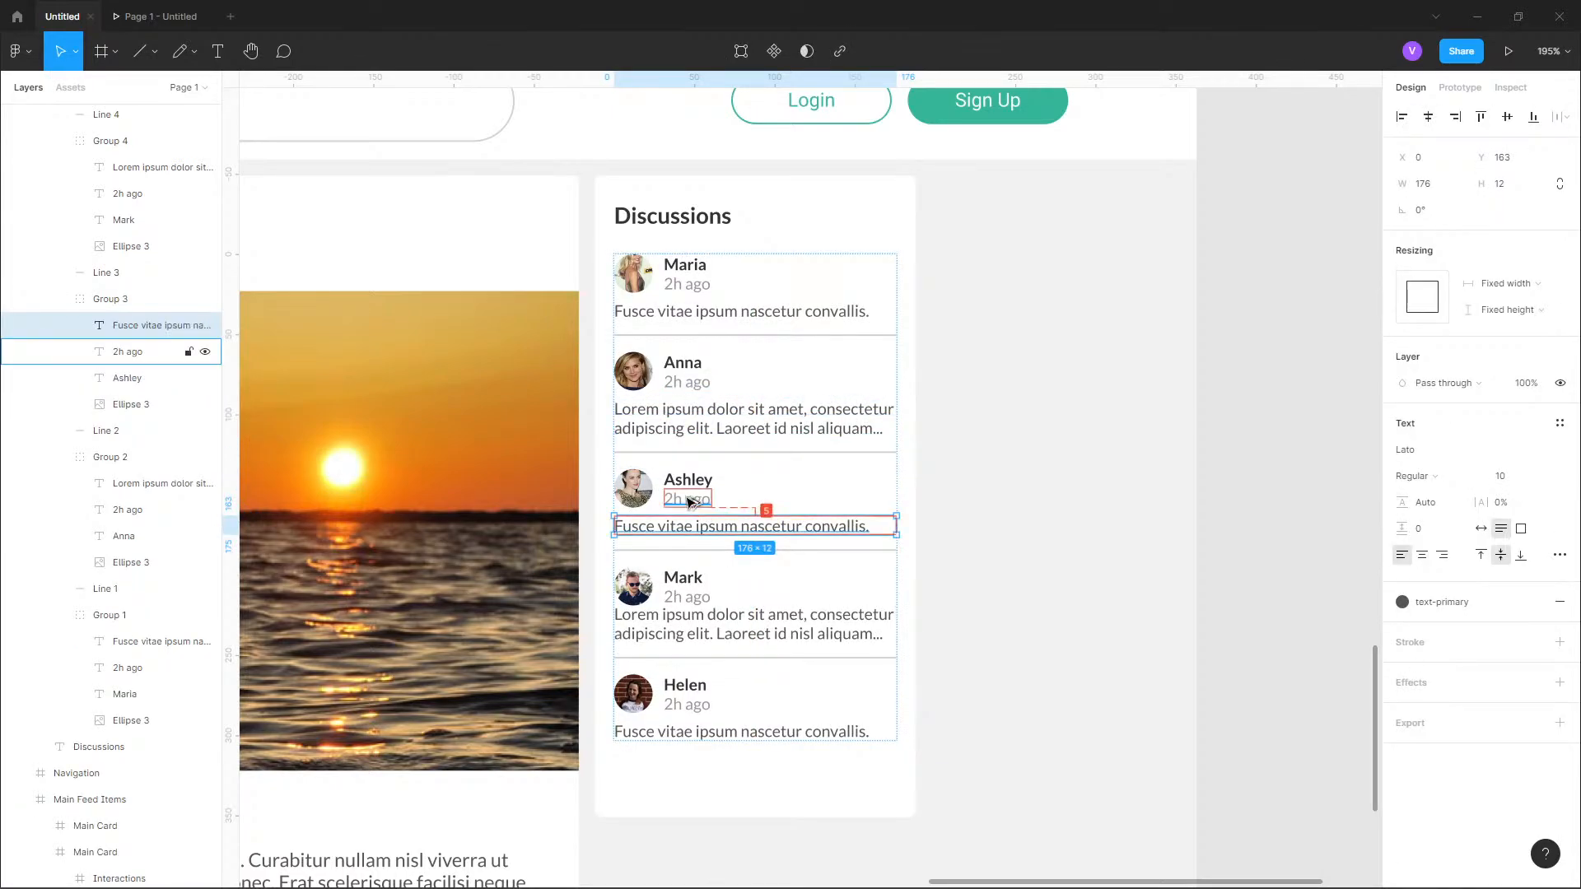
left_click(713, 640)
double_click(713, 640)
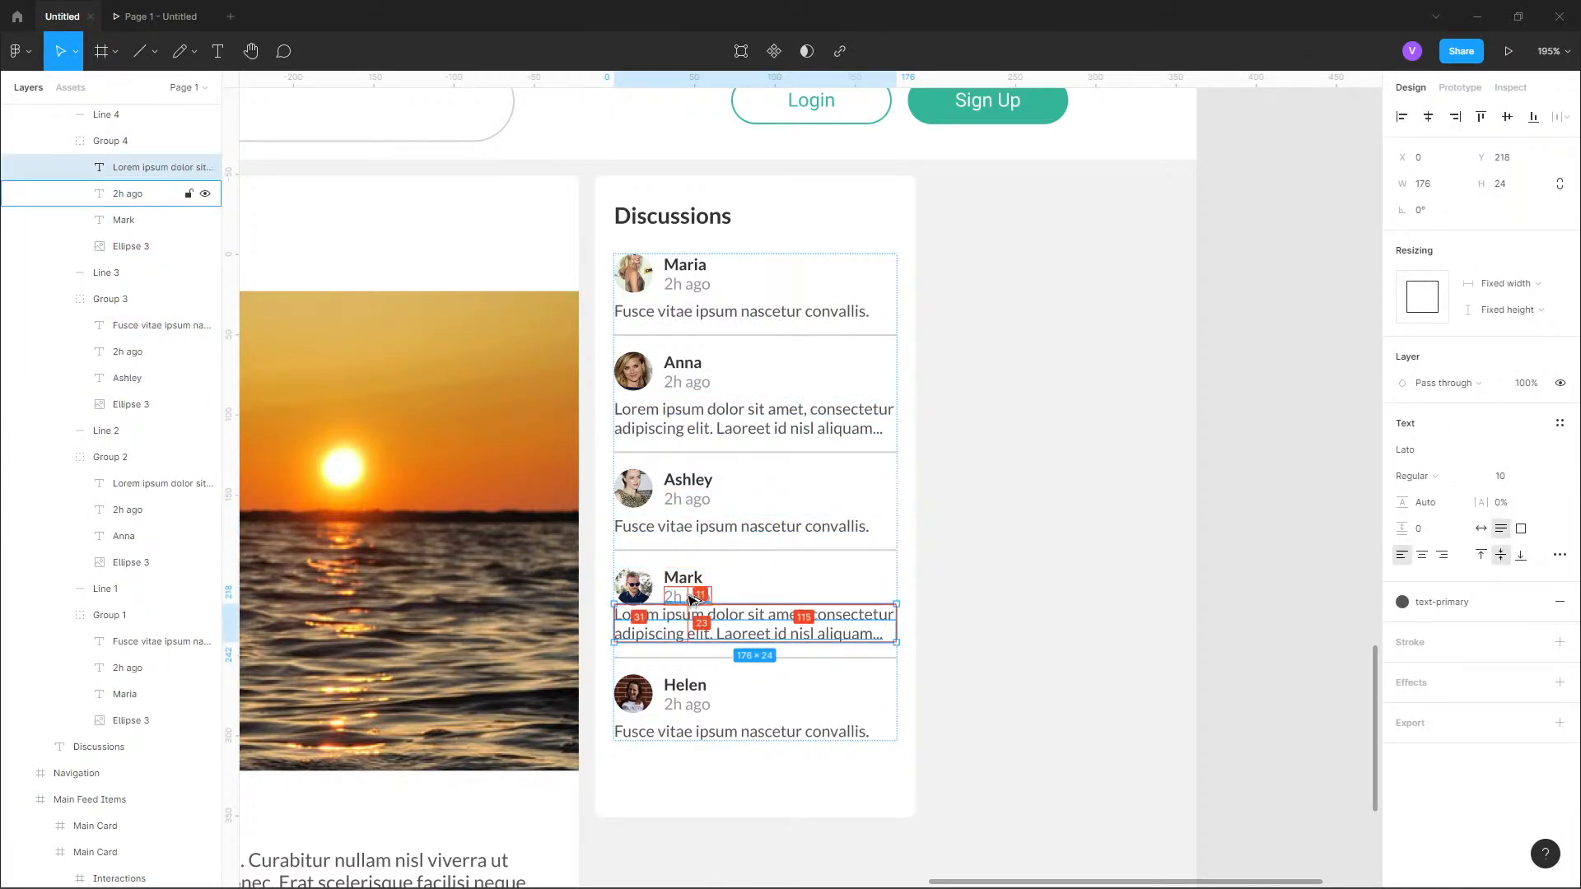
key("Down")
key("Down")
key("Down")
key("Down")
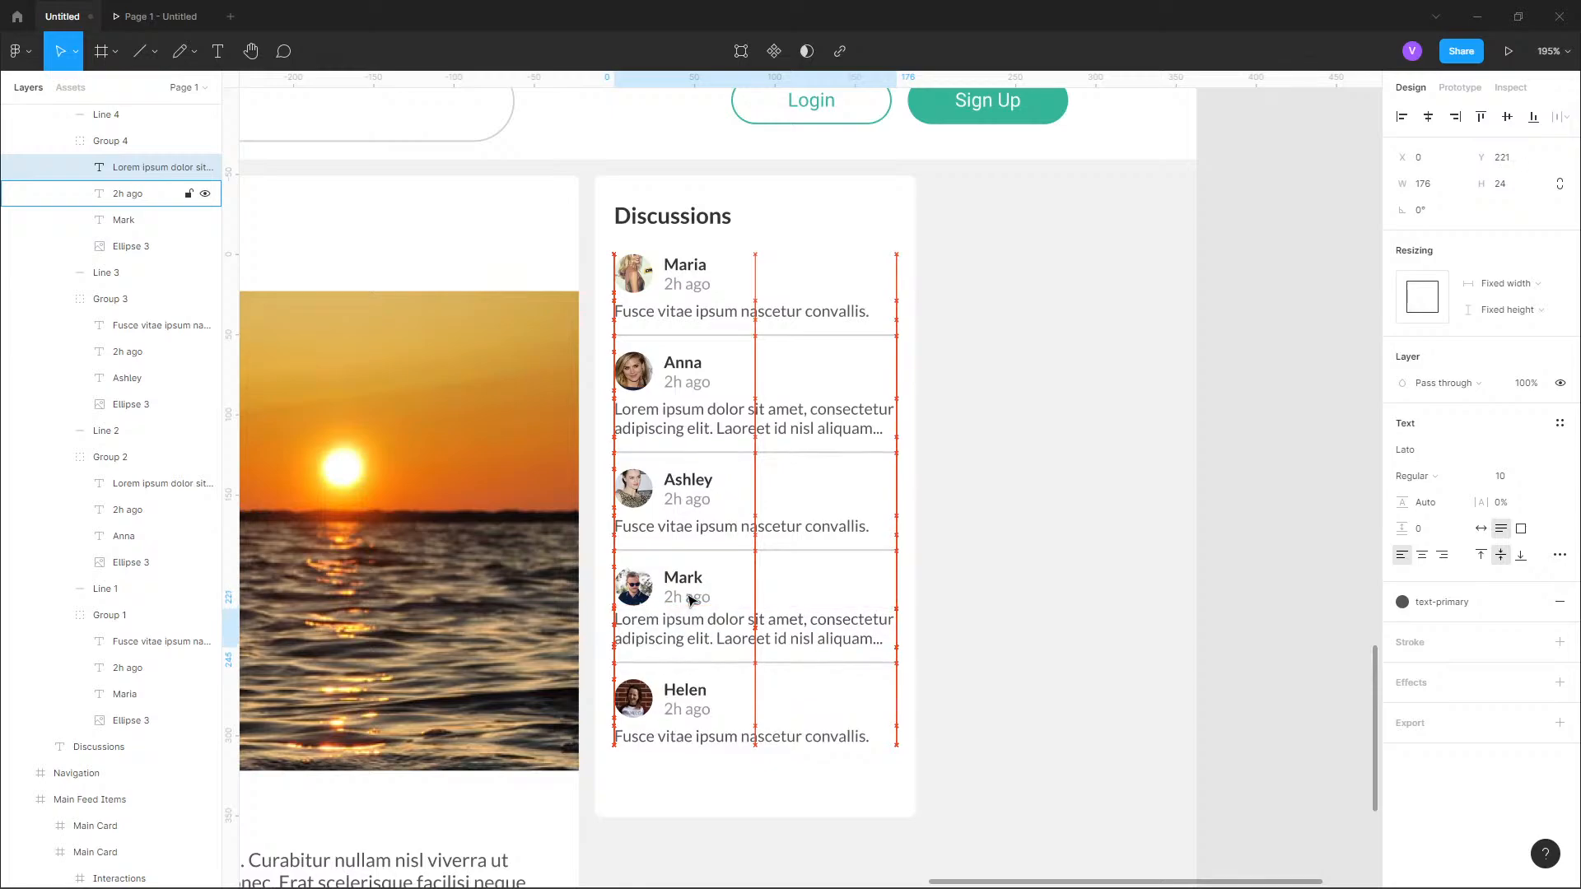
key("Down")
key("Down")
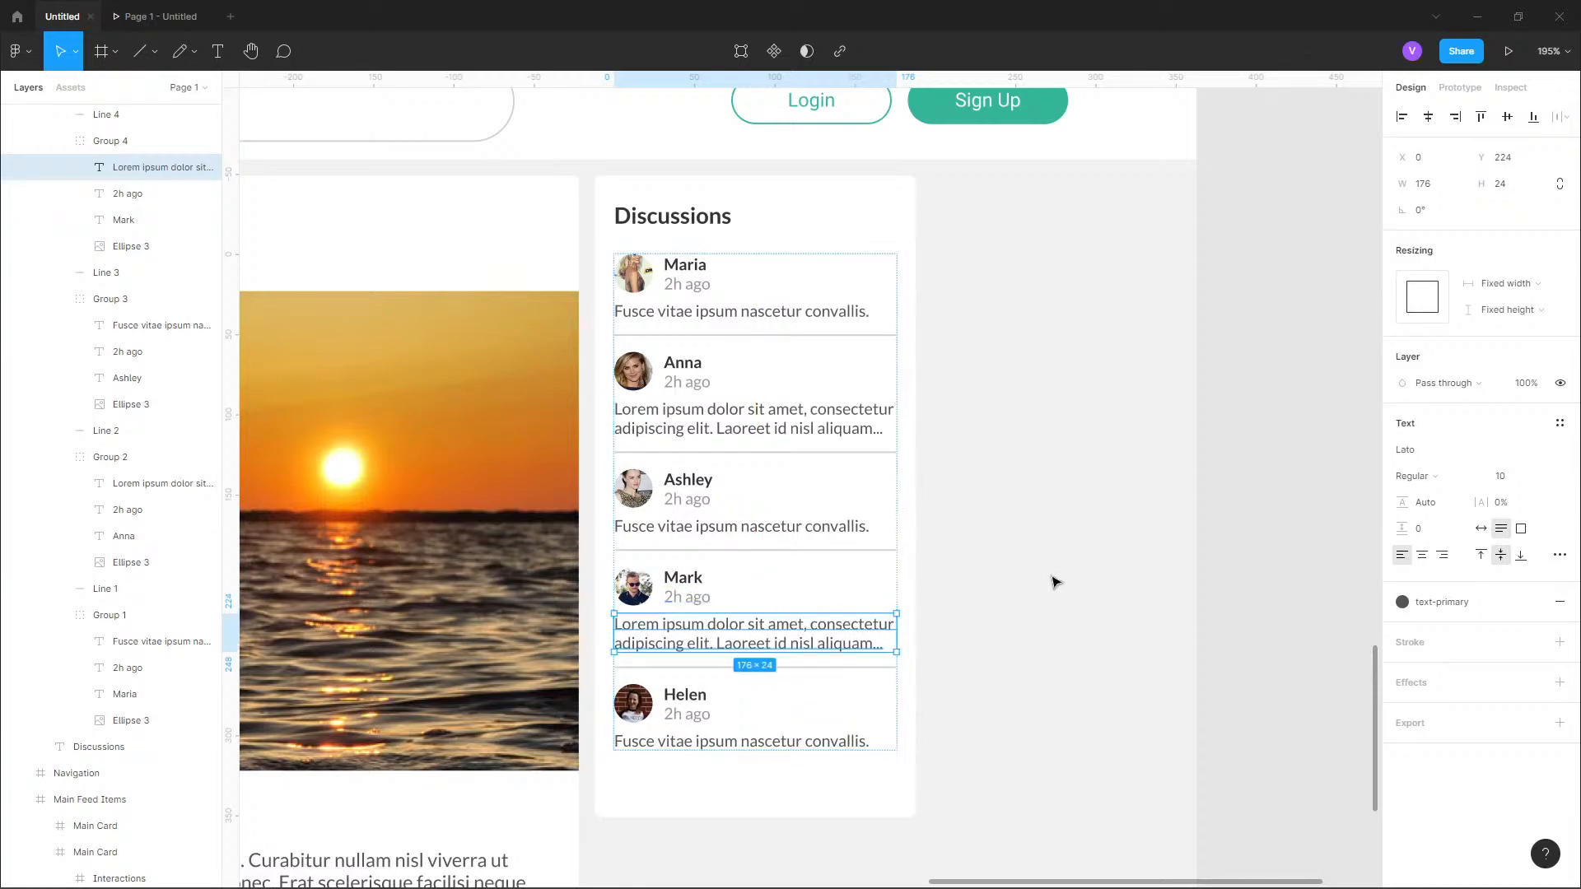
left_click(1055, 582)
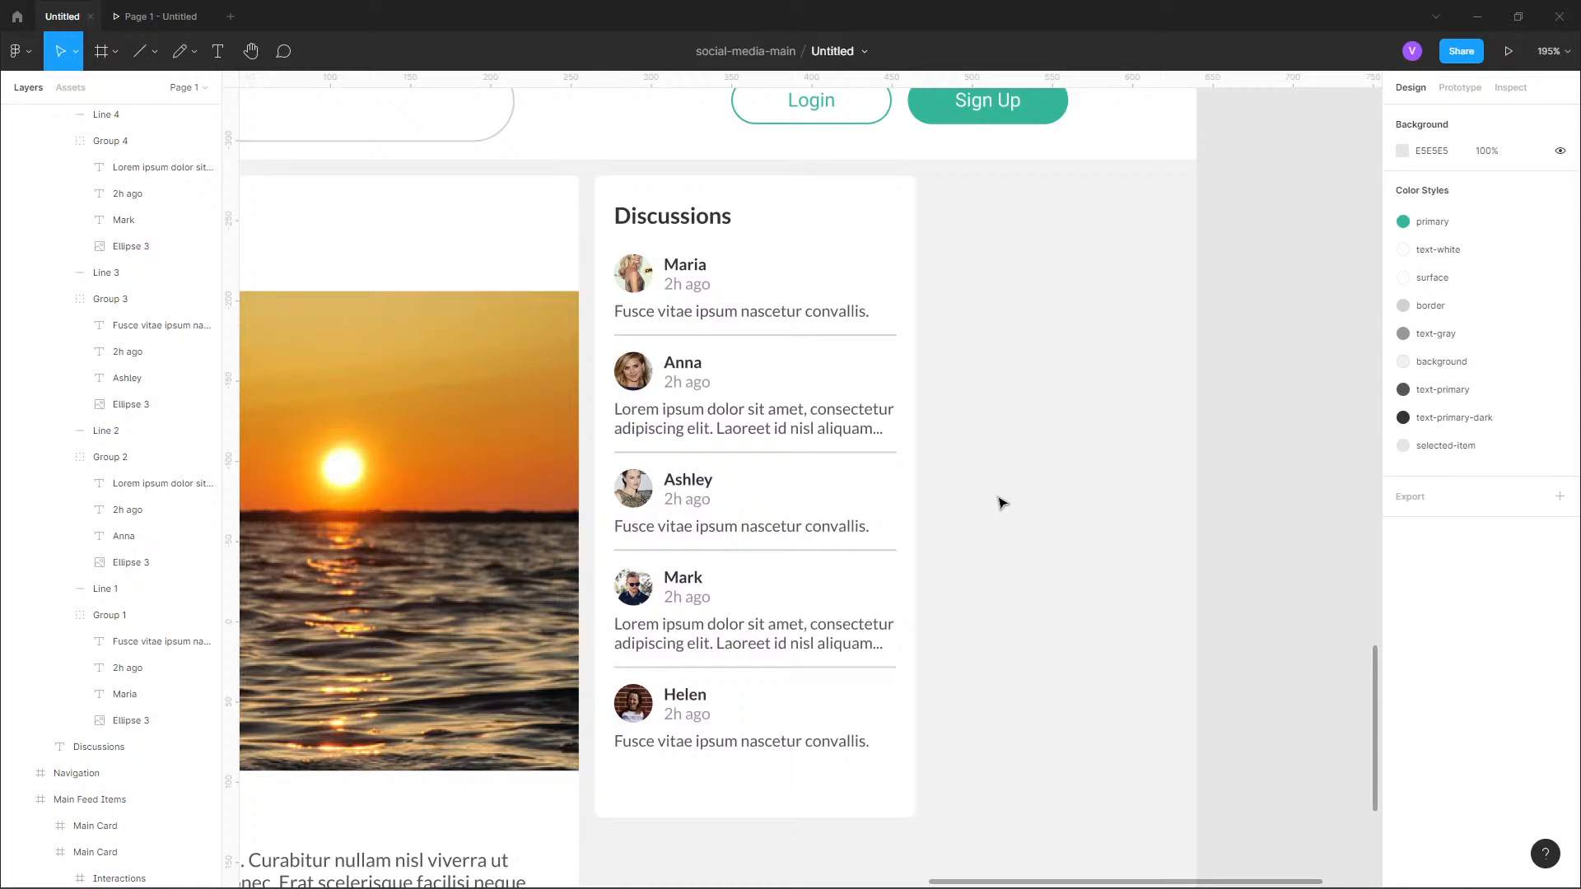
Examine the entries and spacing of the reference design's Discussions card, and return to the card being built.
scroll(736, 694, "down", 5)
left_click_drag(843, 135, 829, 658)
scroll(767, 372, "up", 5)
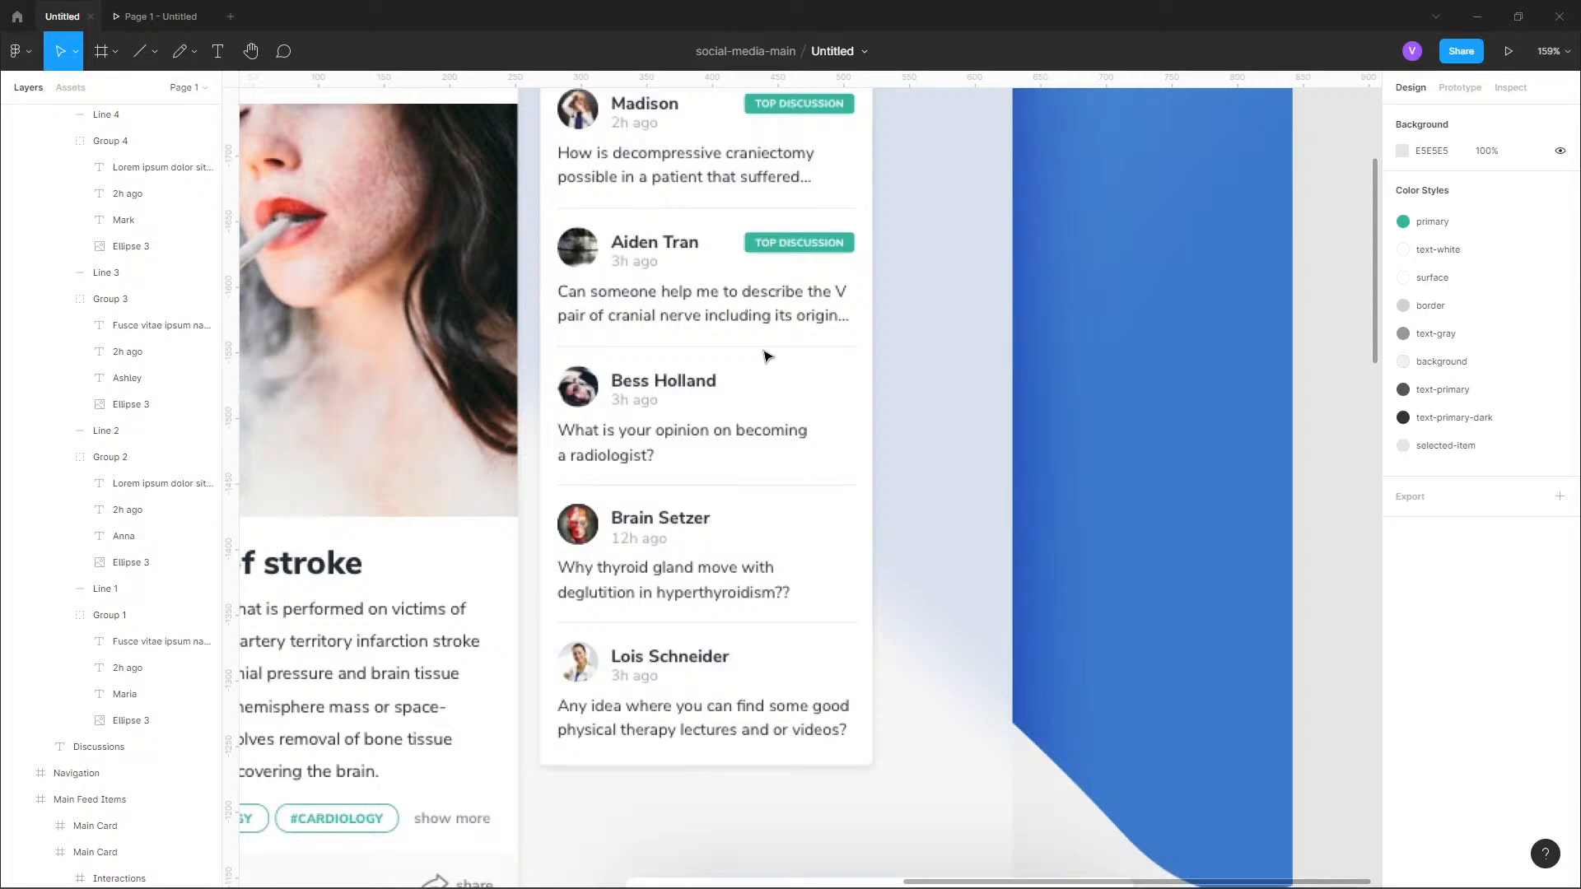
scroll(767, 356, "down", 4)
left_click_drag(811, 829, 815, 537)
left_click_drag(882, 762, 879, 349)
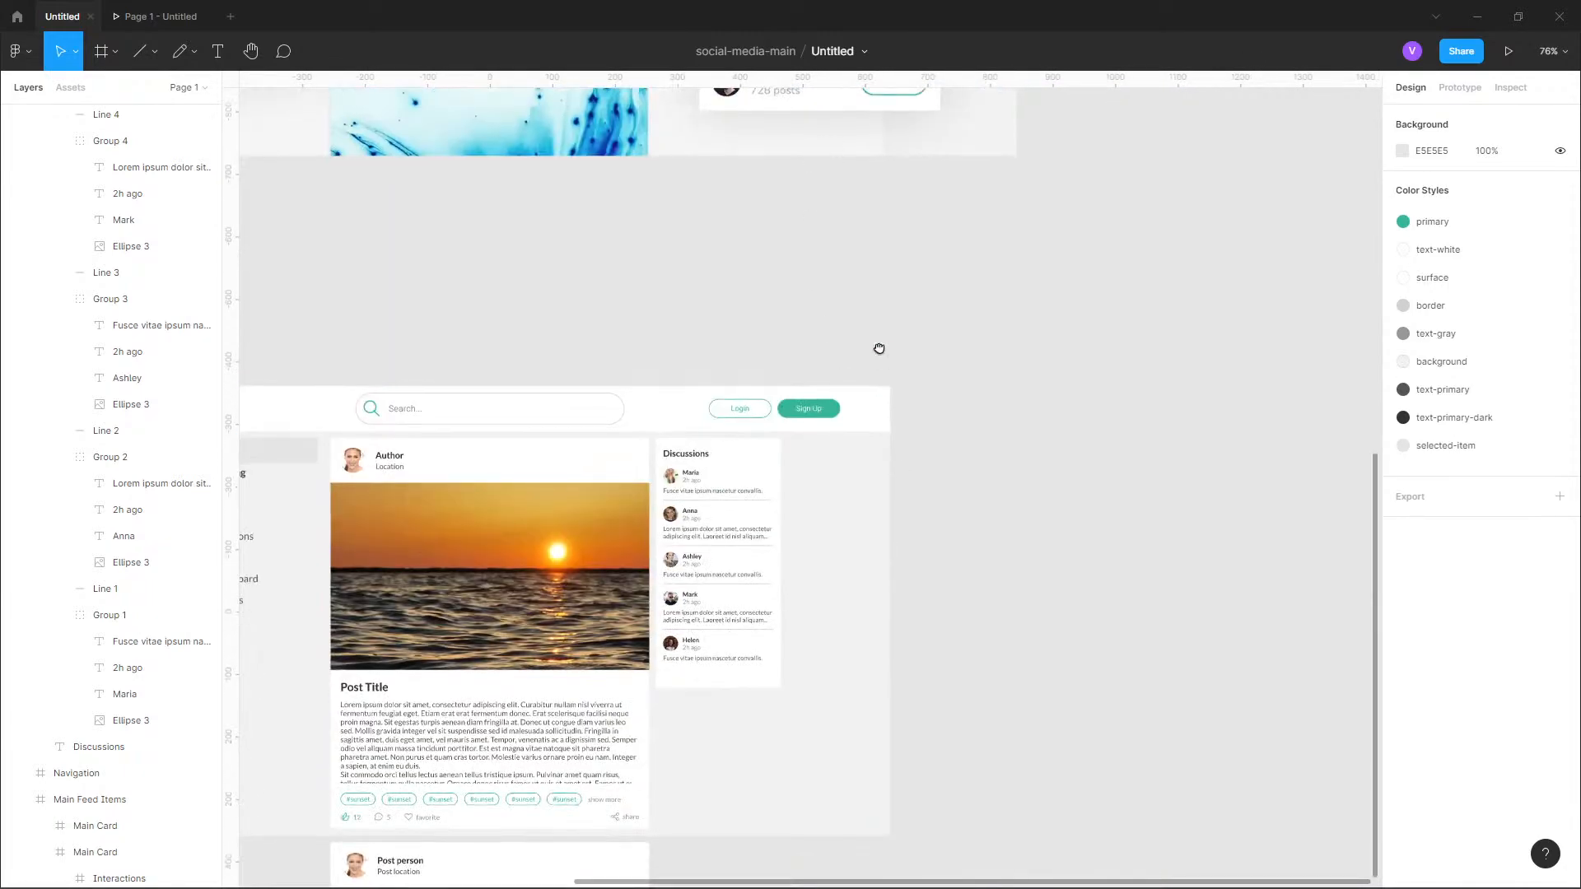
Compare the Discussions card being built with the reference design's Discussions card, including its top discussion tag.
left_click_drag(809, 584, 789, 467)
scroll(789, 468, "up", 3)
scroll(461, 527, "up", 5)
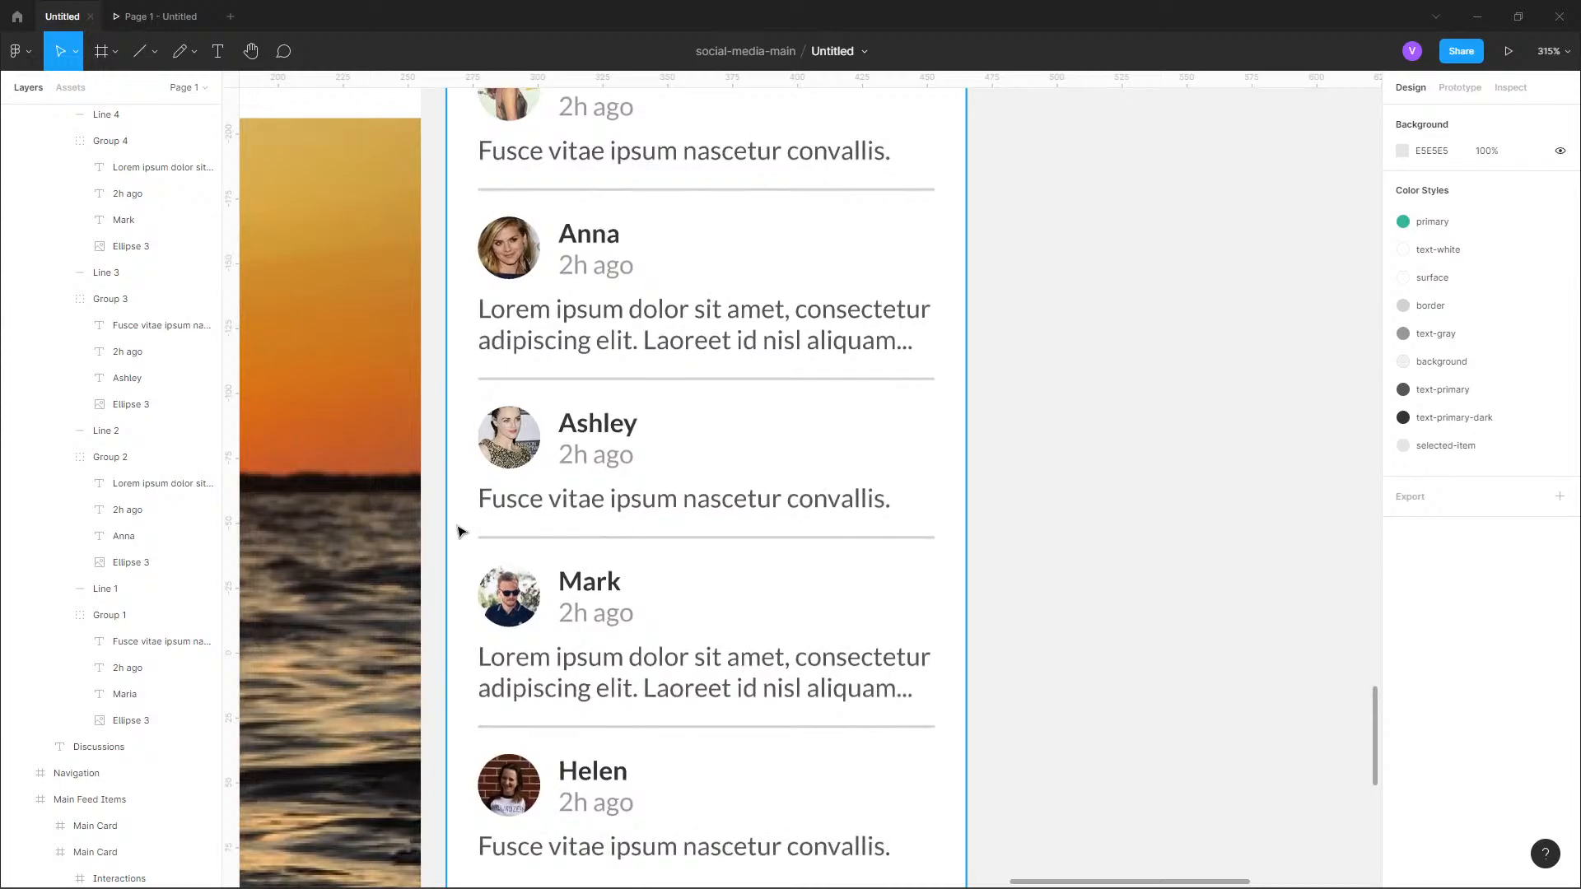
scroll(499, 577, "down", 3)
left_click_drag(774, 136, 841, 754)
left_click_drag(840, 329, 873, 666)
scroll(813, 504, "up", 3)
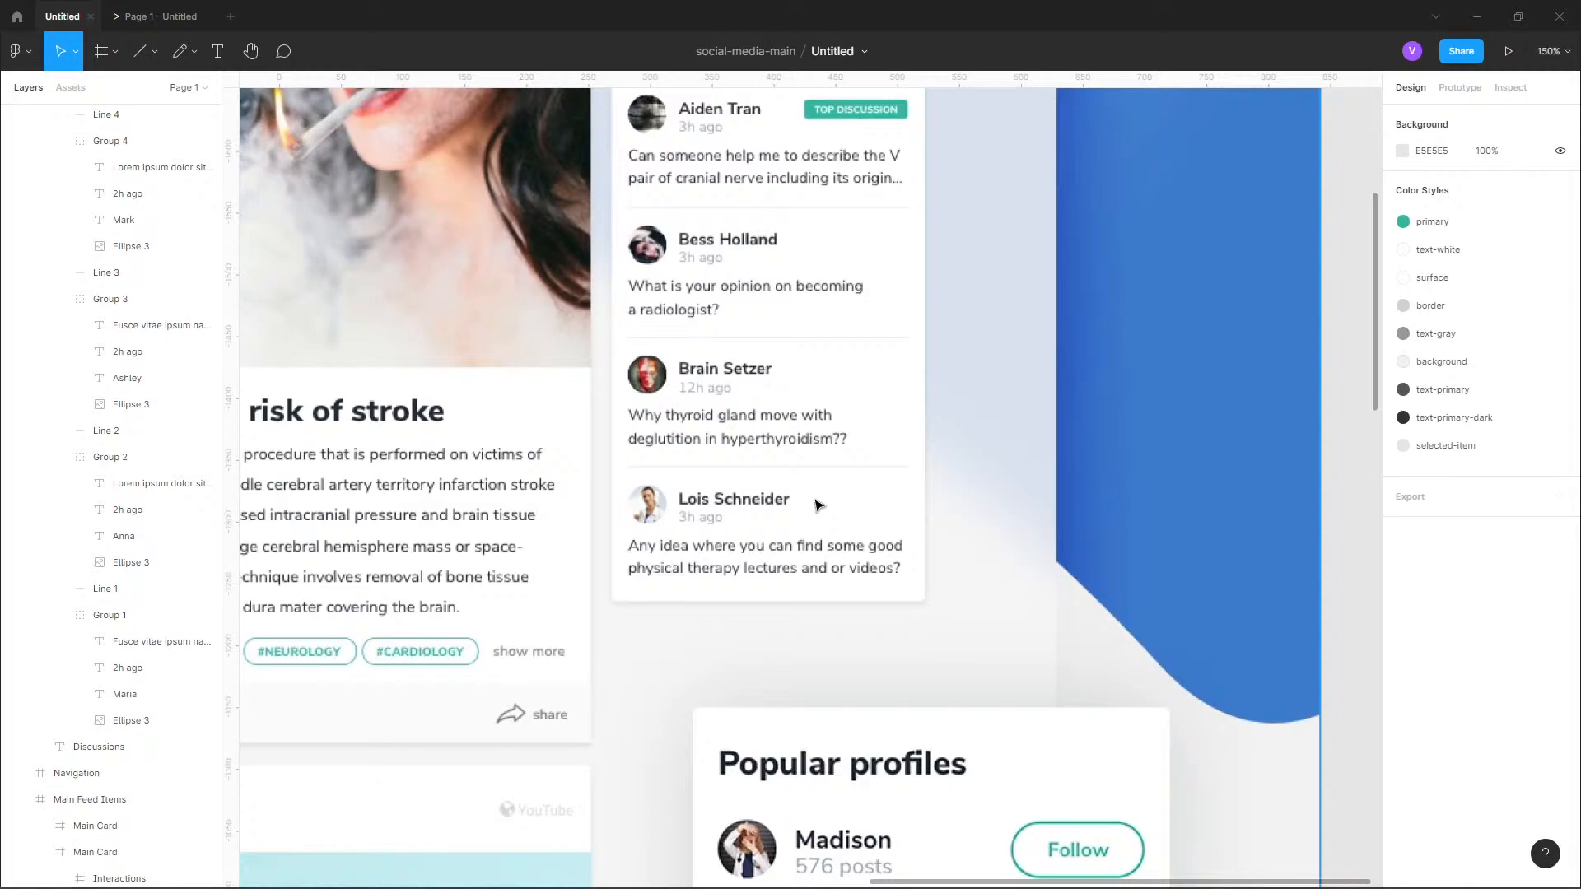
scroll(818, 504, "down", 15)
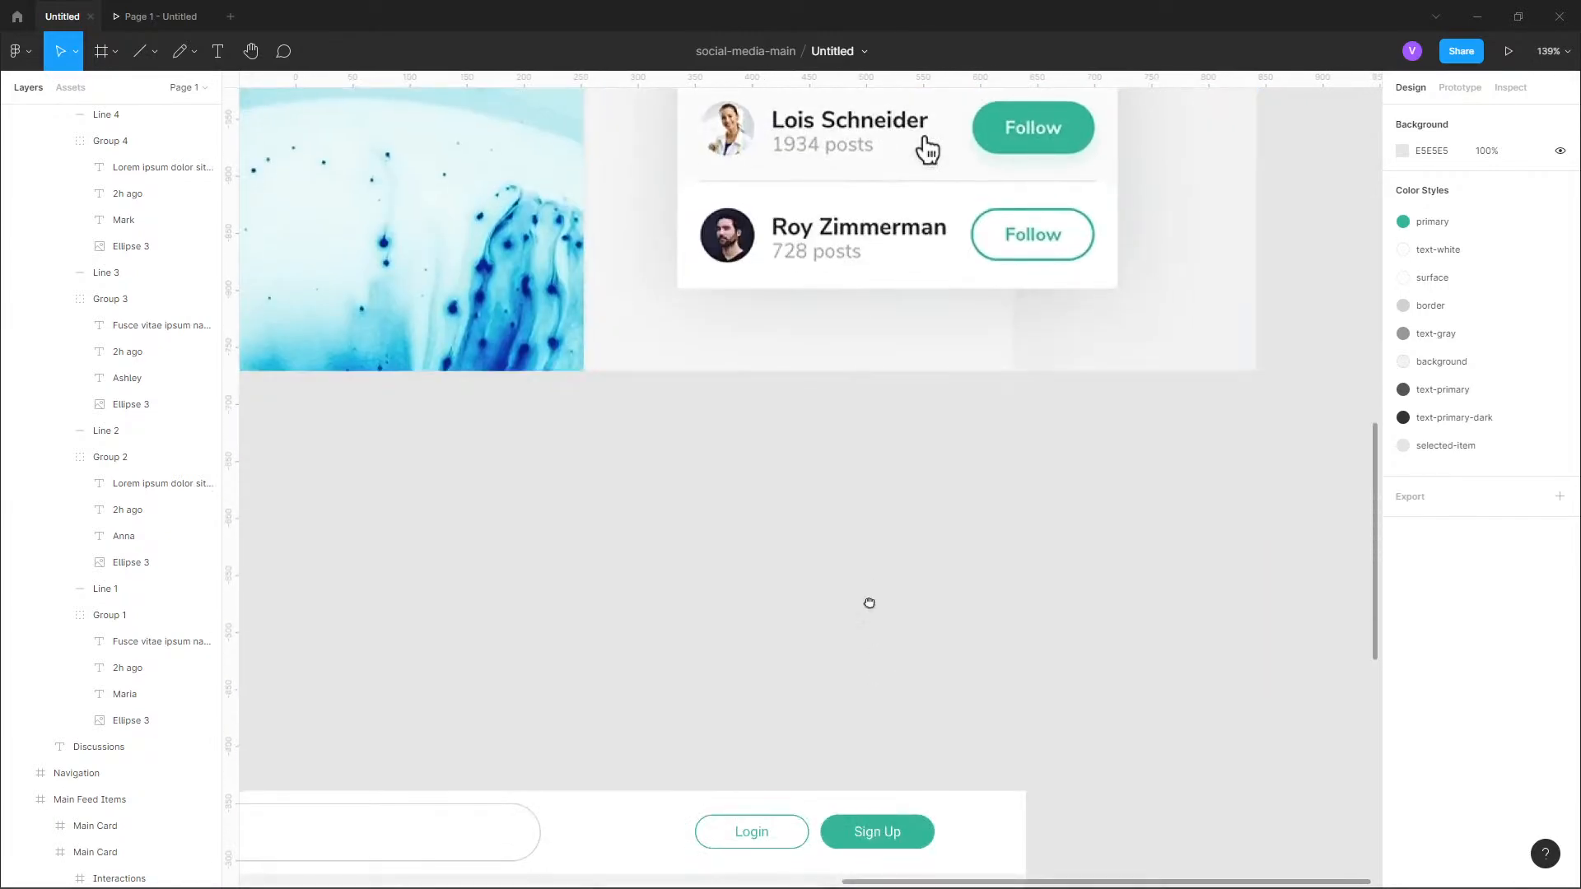
scroll(869, 270, "down", 3)
scroll(873, 370, "up", 5)
scroll(875, 462, "up", 4)
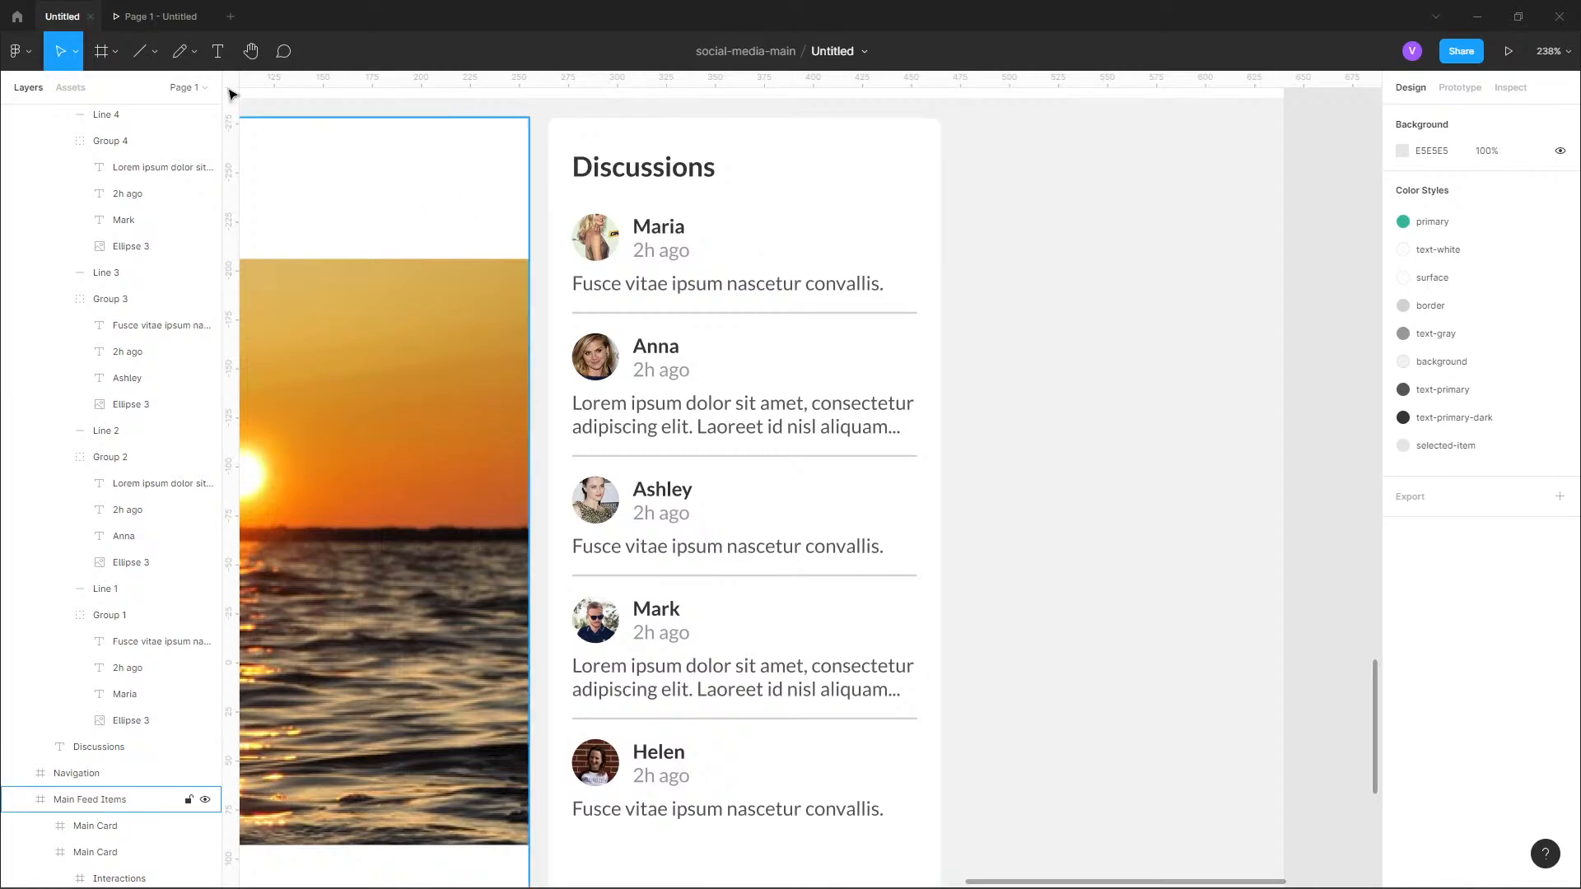
Collapse Groups 1 to 4 of the Discussion Post Layout in the layer list.
scroll(131, 247, "up", 5)
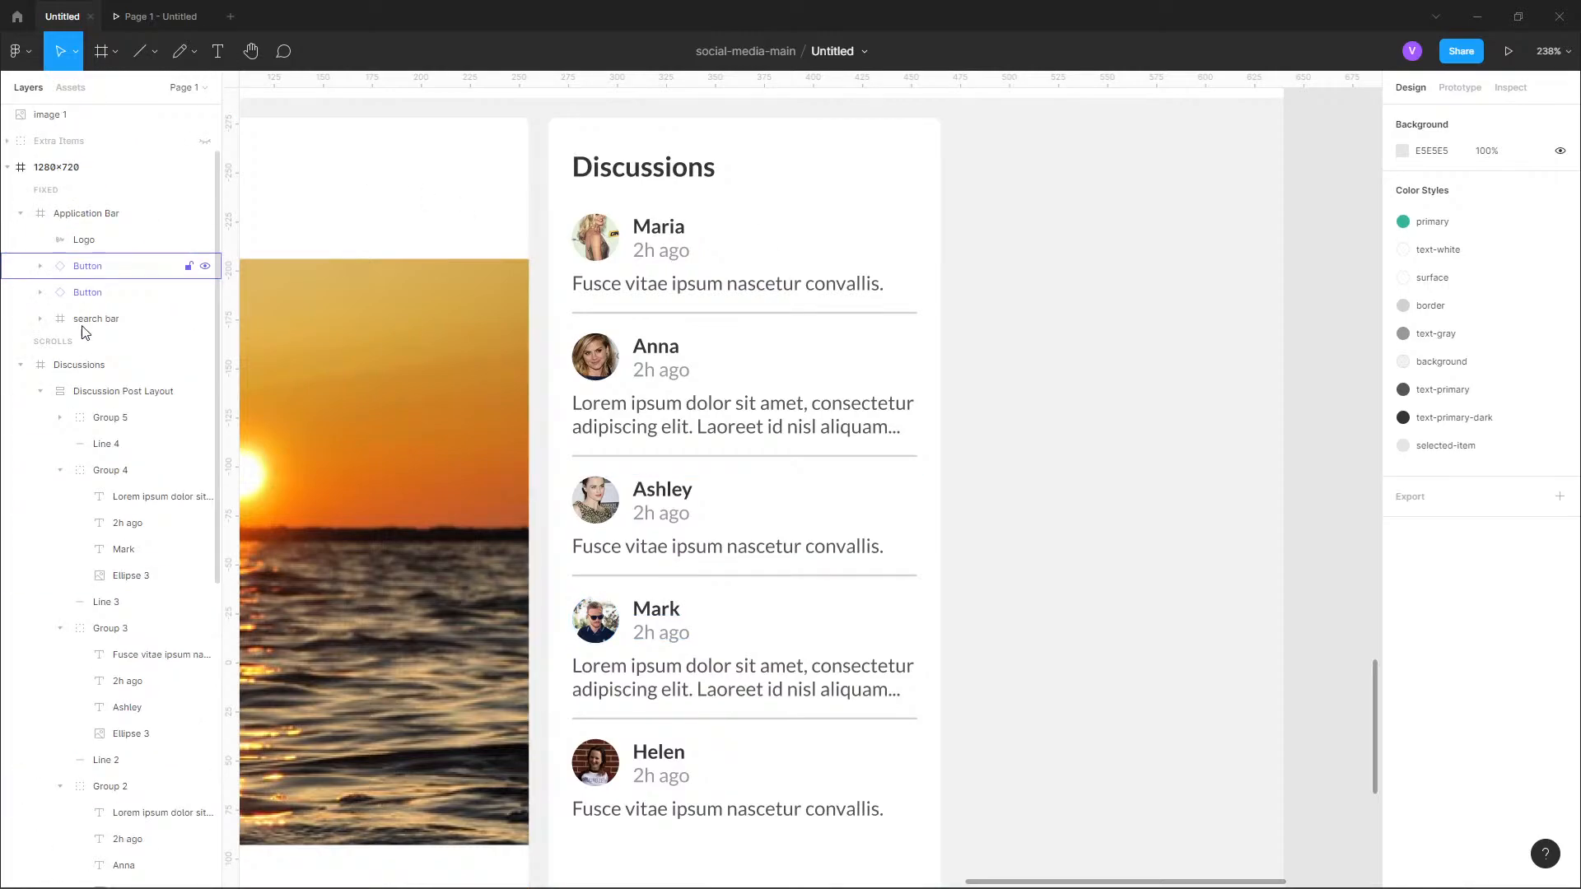
left_click(60, 472)
left_click(59, 523)
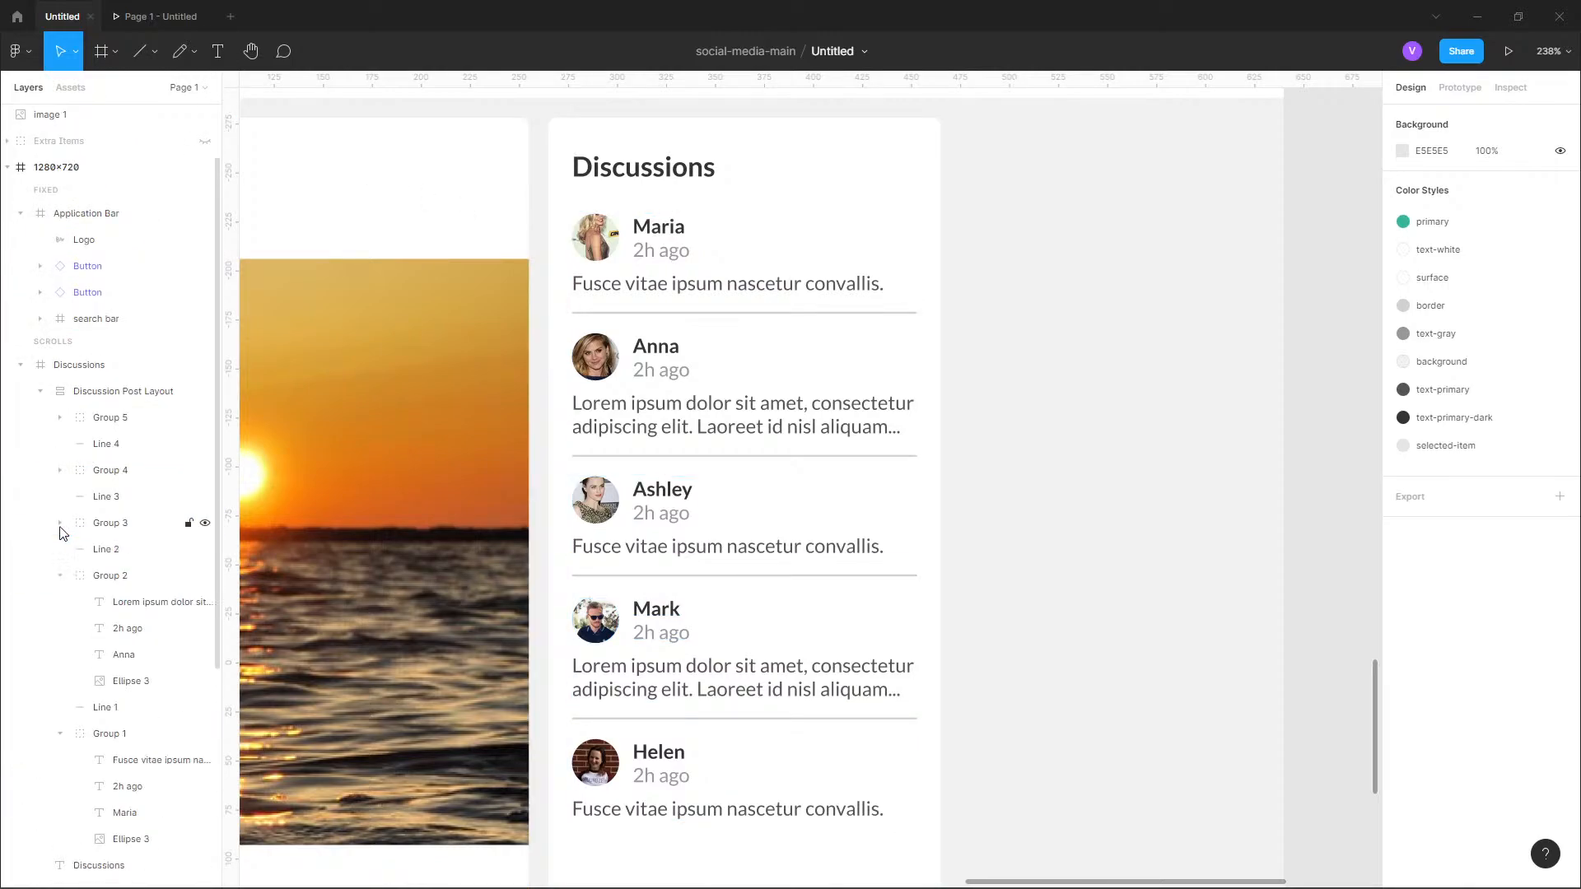
left_click(60, 577)
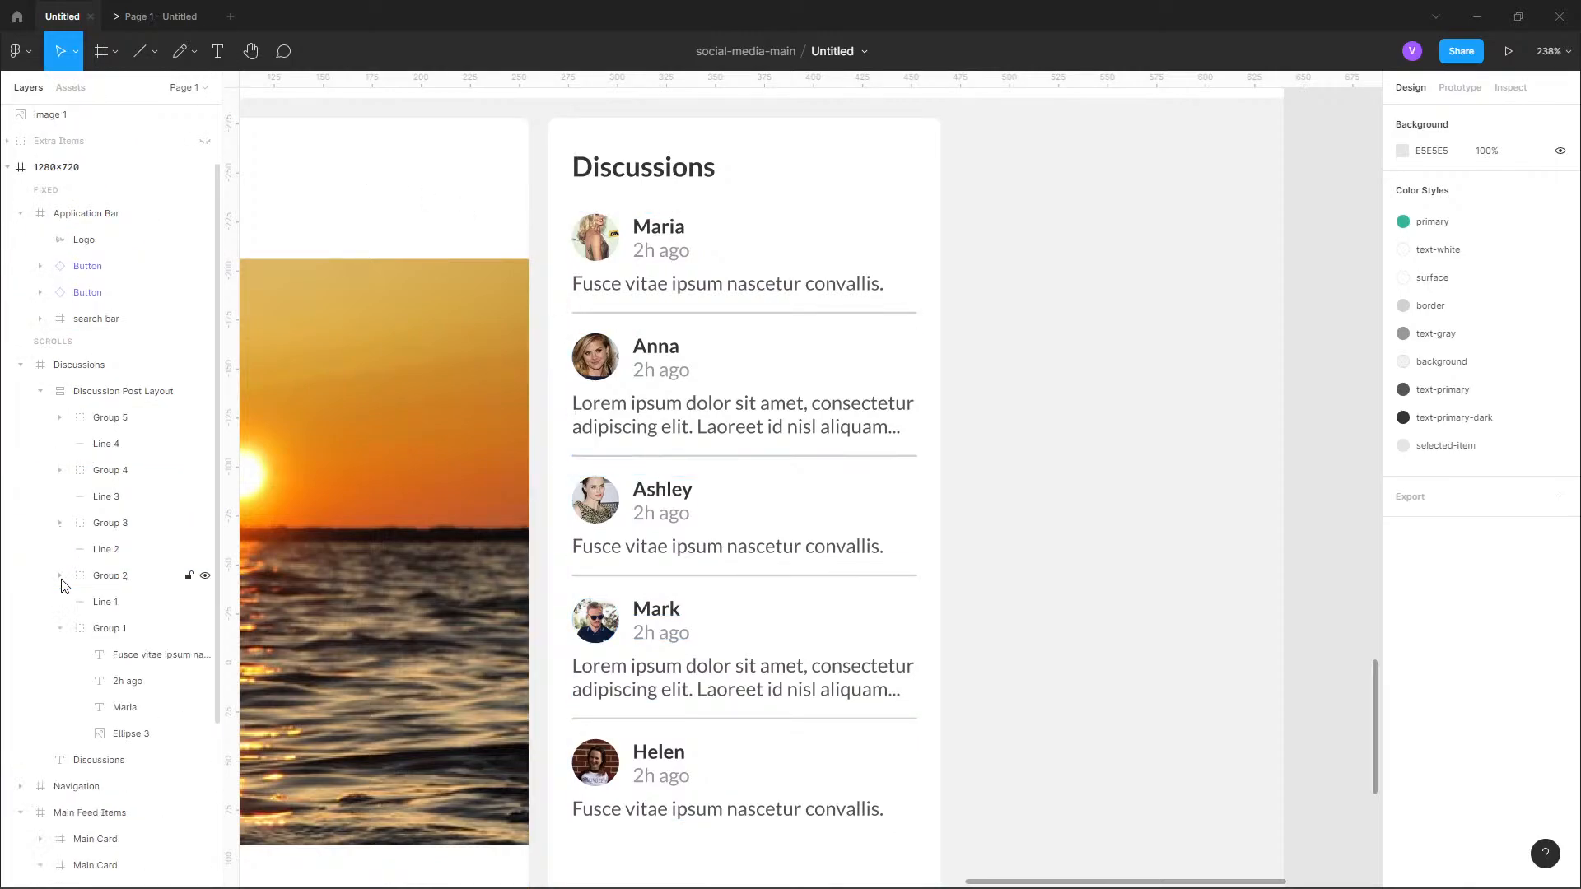
left_click(59, 629)
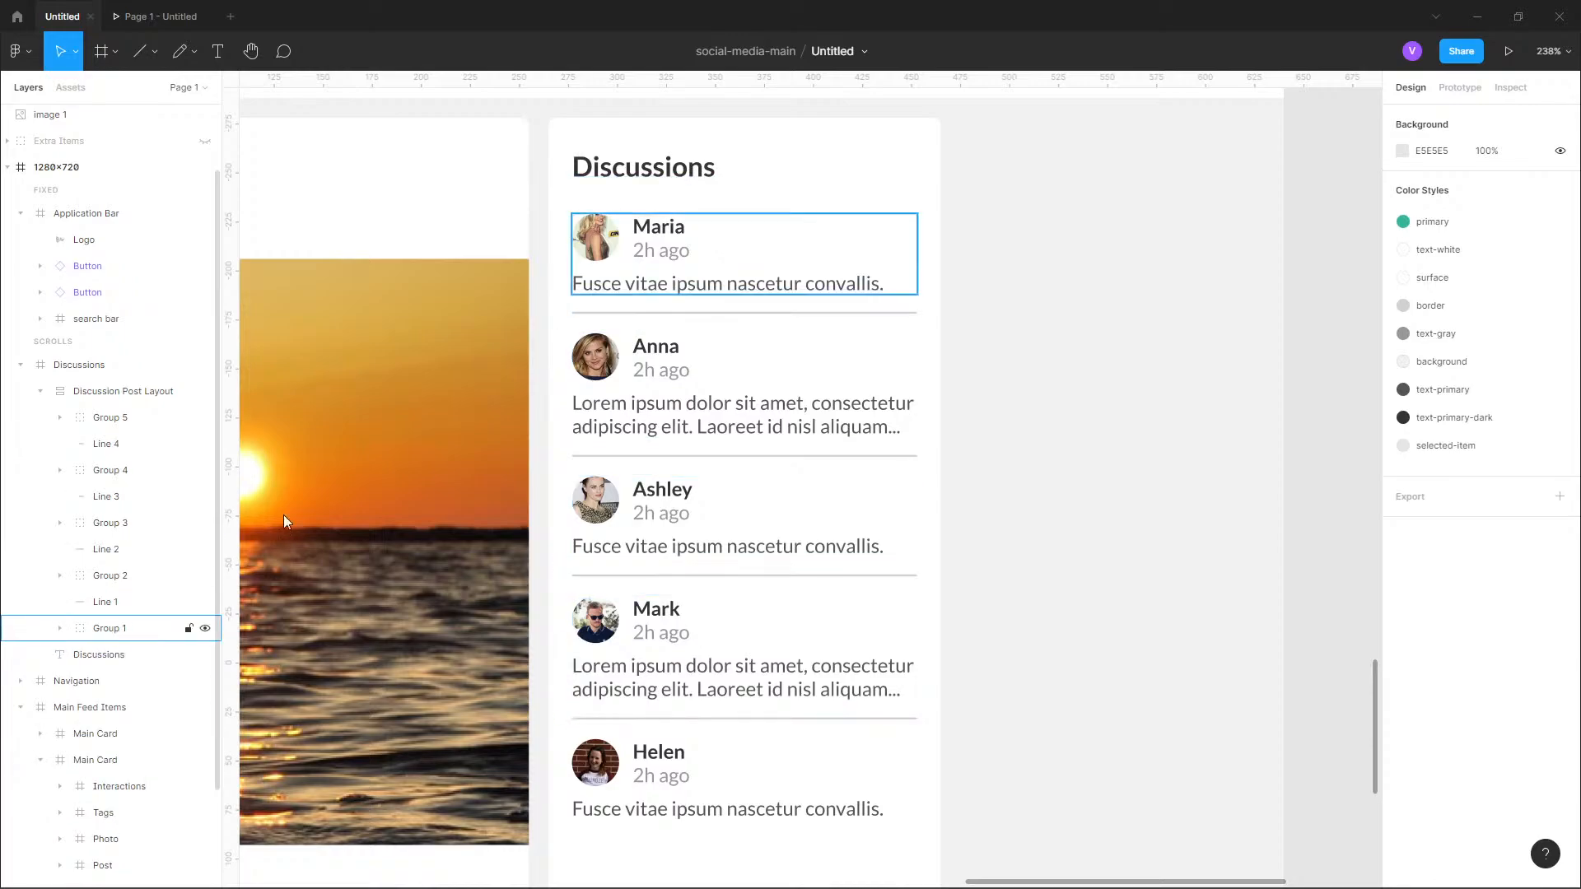
Draw a frame about 62 × 15 px on the empty canvas beside the page design.
left_click(196, 52)
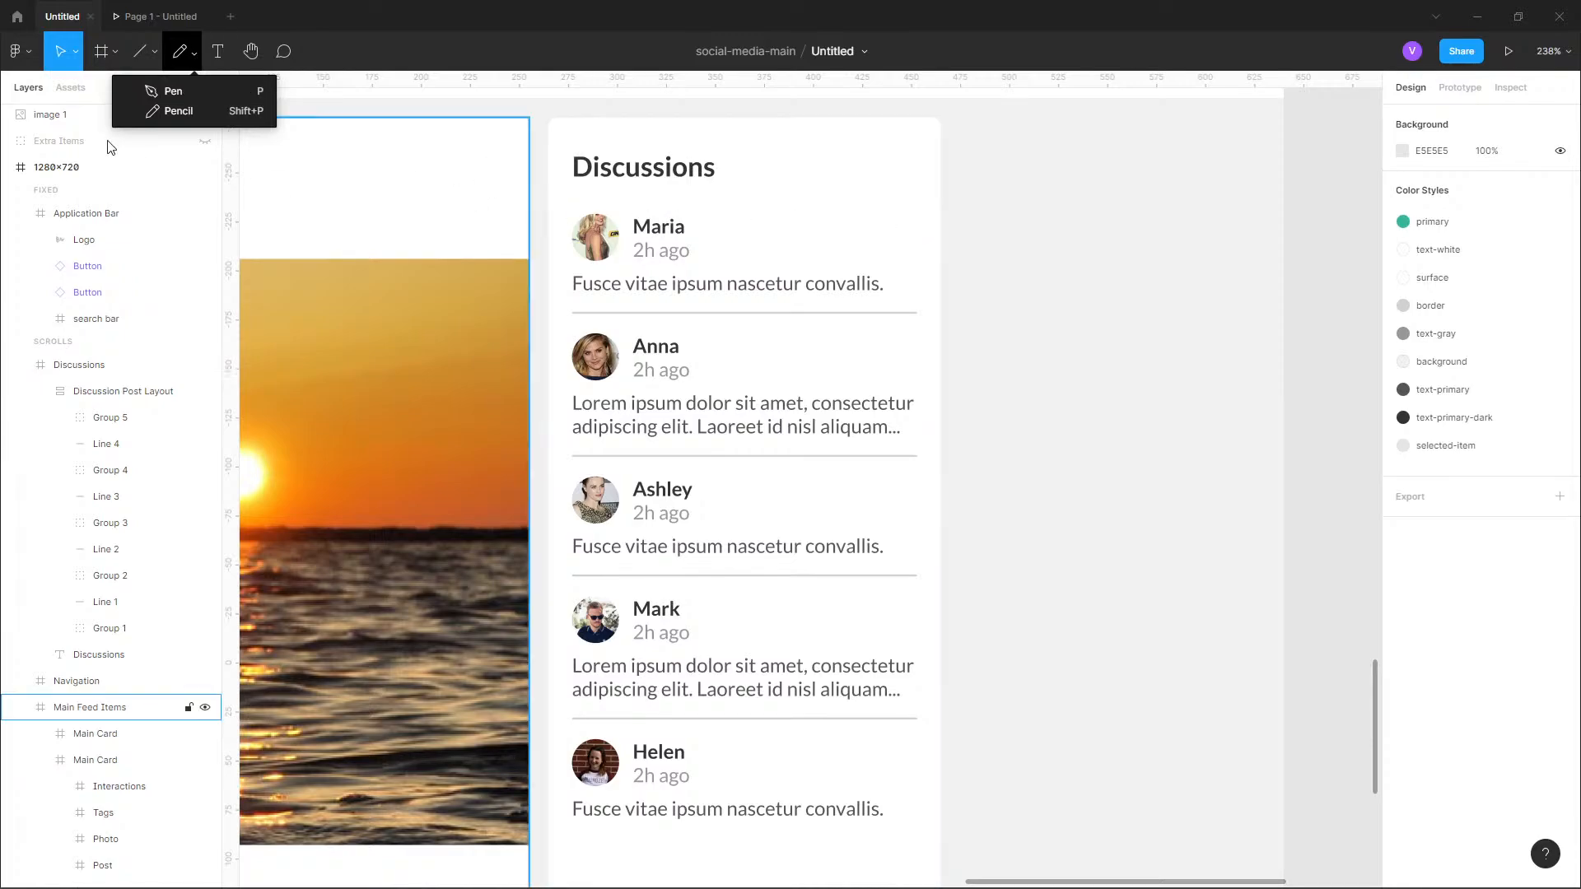
left_click(106, 54)
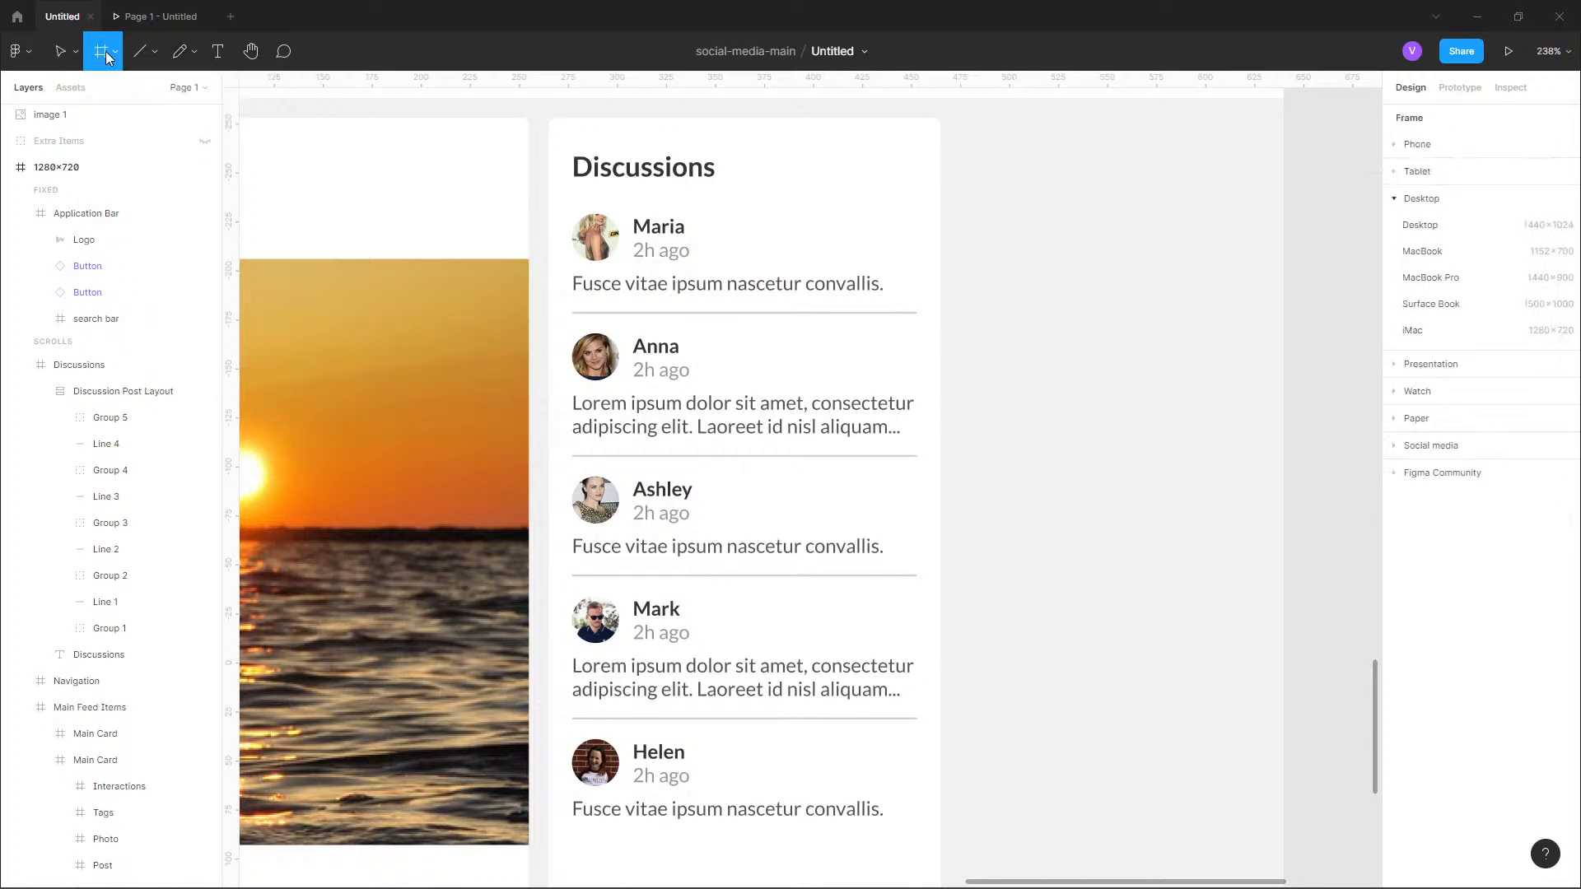
left_click(107, 51)
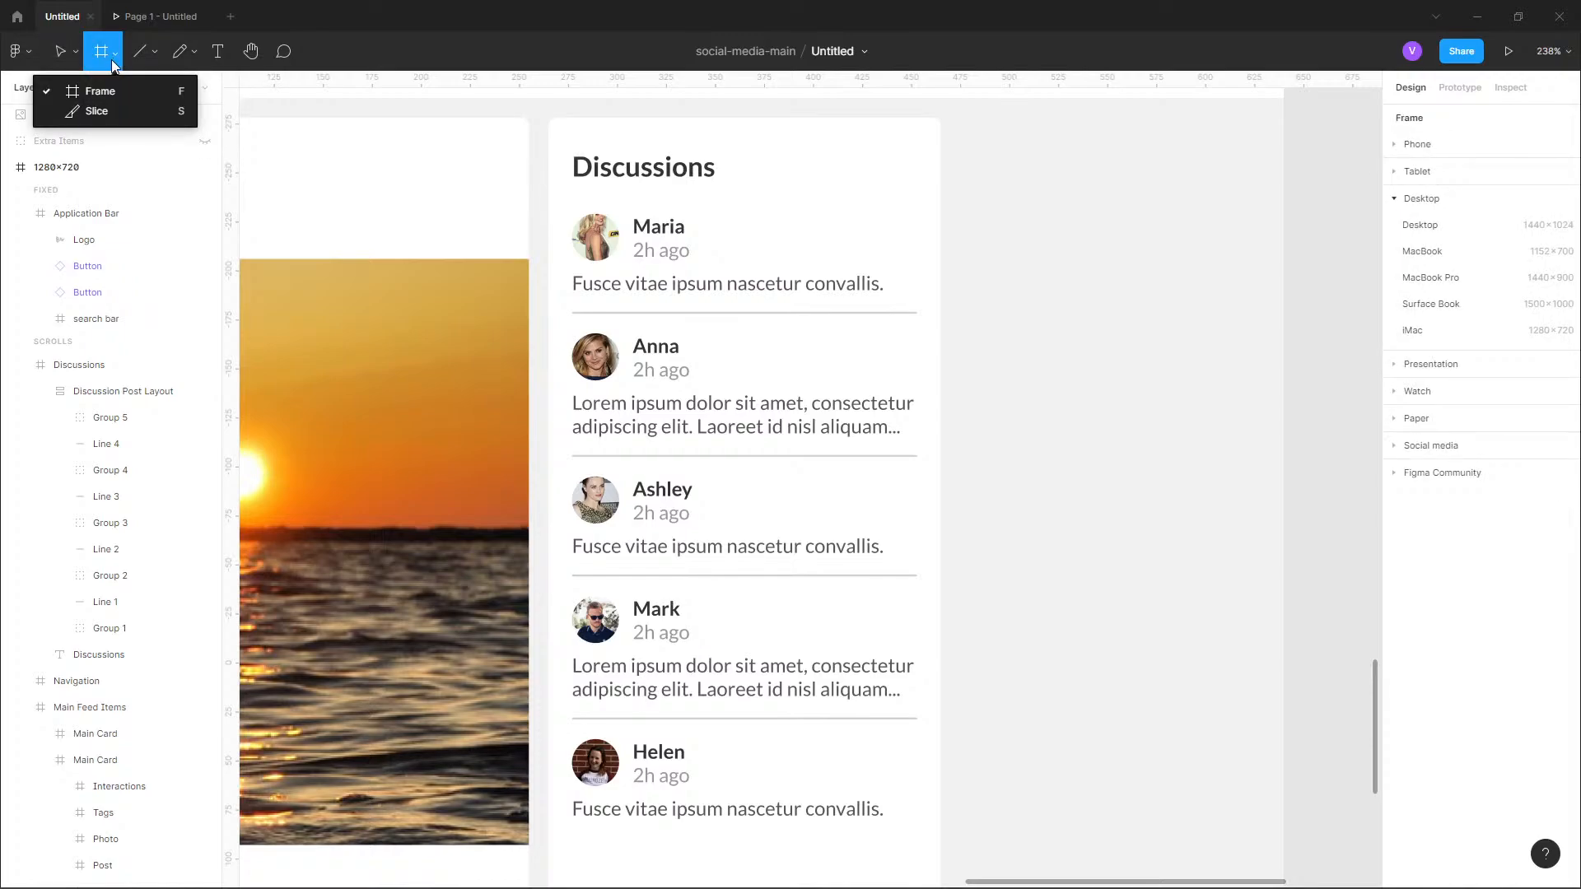
left_click(112, 59)
left_click(114, 58)
left_click(114, 58)
scroll(942, 274, "right", 8)
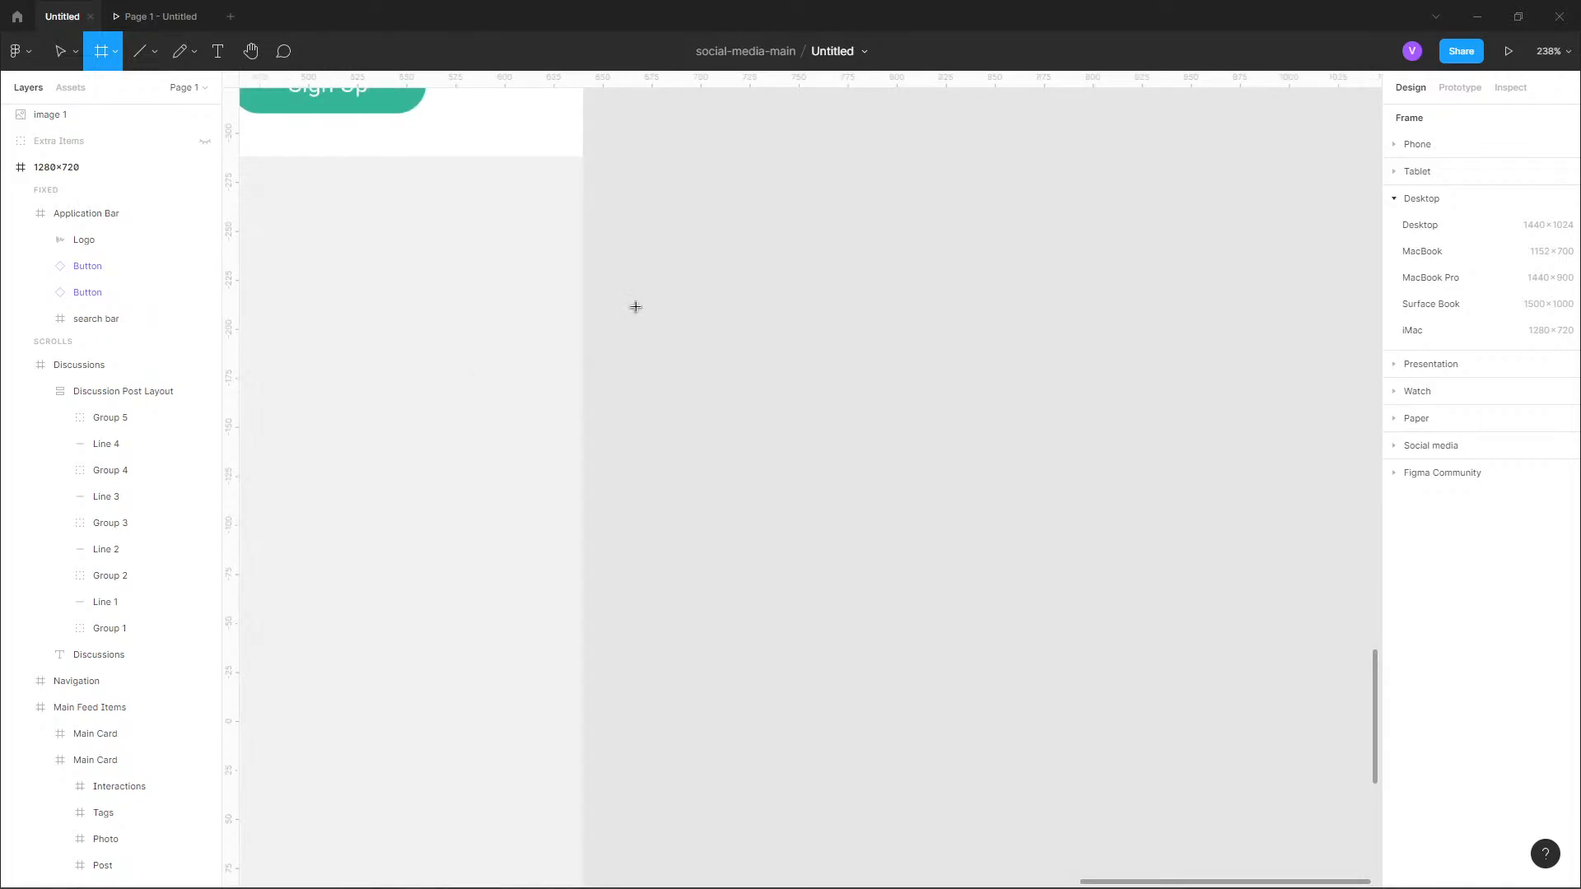
left_click_drag(659, 311, 782, 339)
key("shift+2")
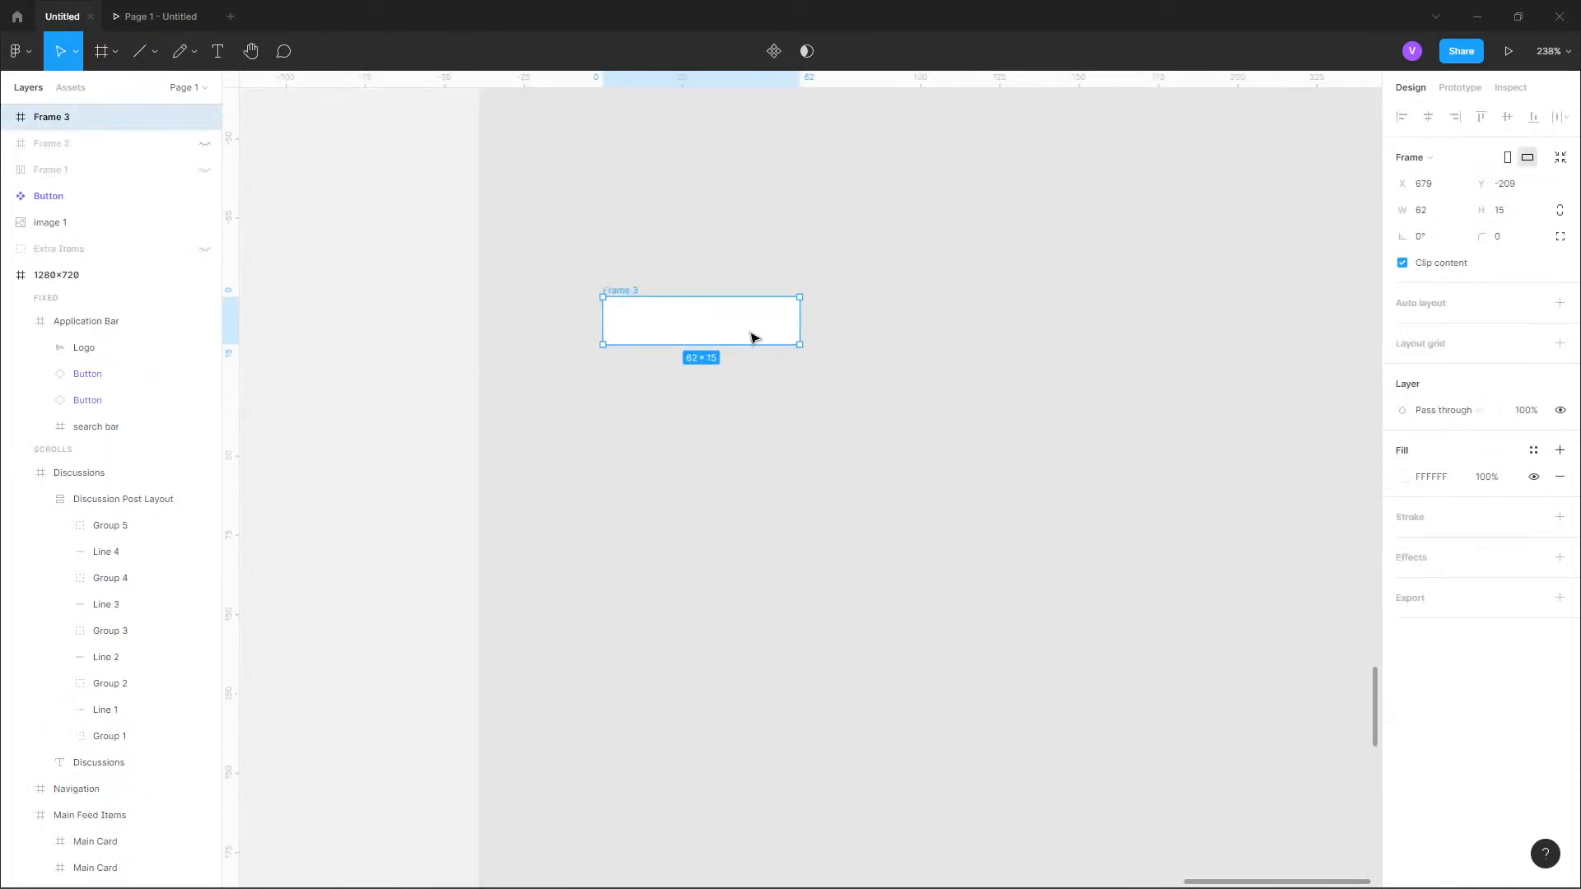
scroll(654, 329, "up", 3)
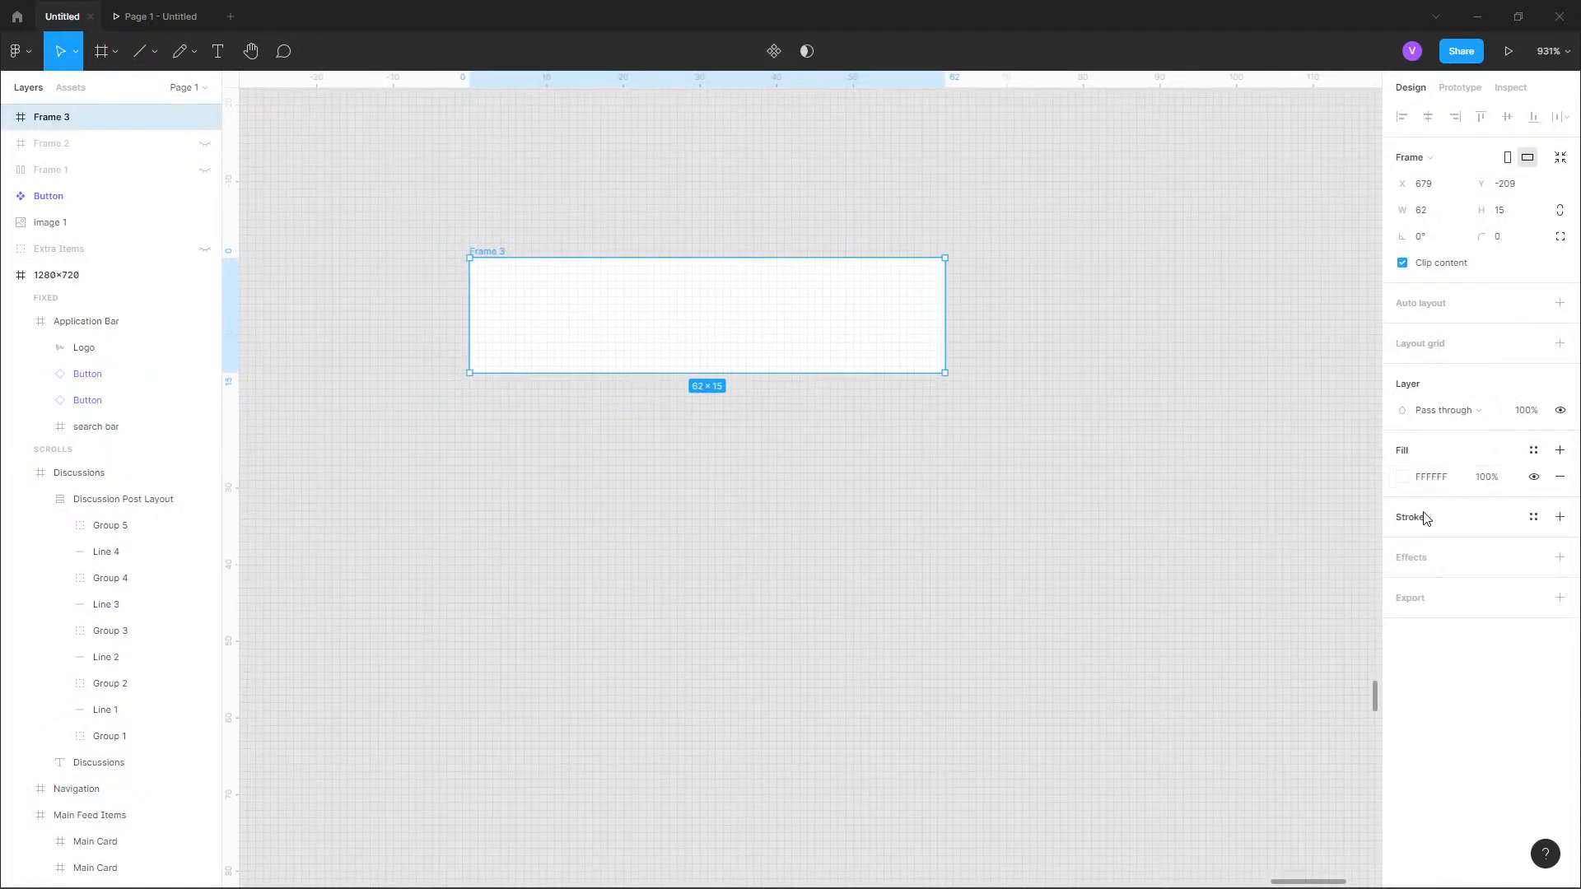
Fill the new frame with the primary color style and round its corners with a radius of 4.
left_click(1533, 451)
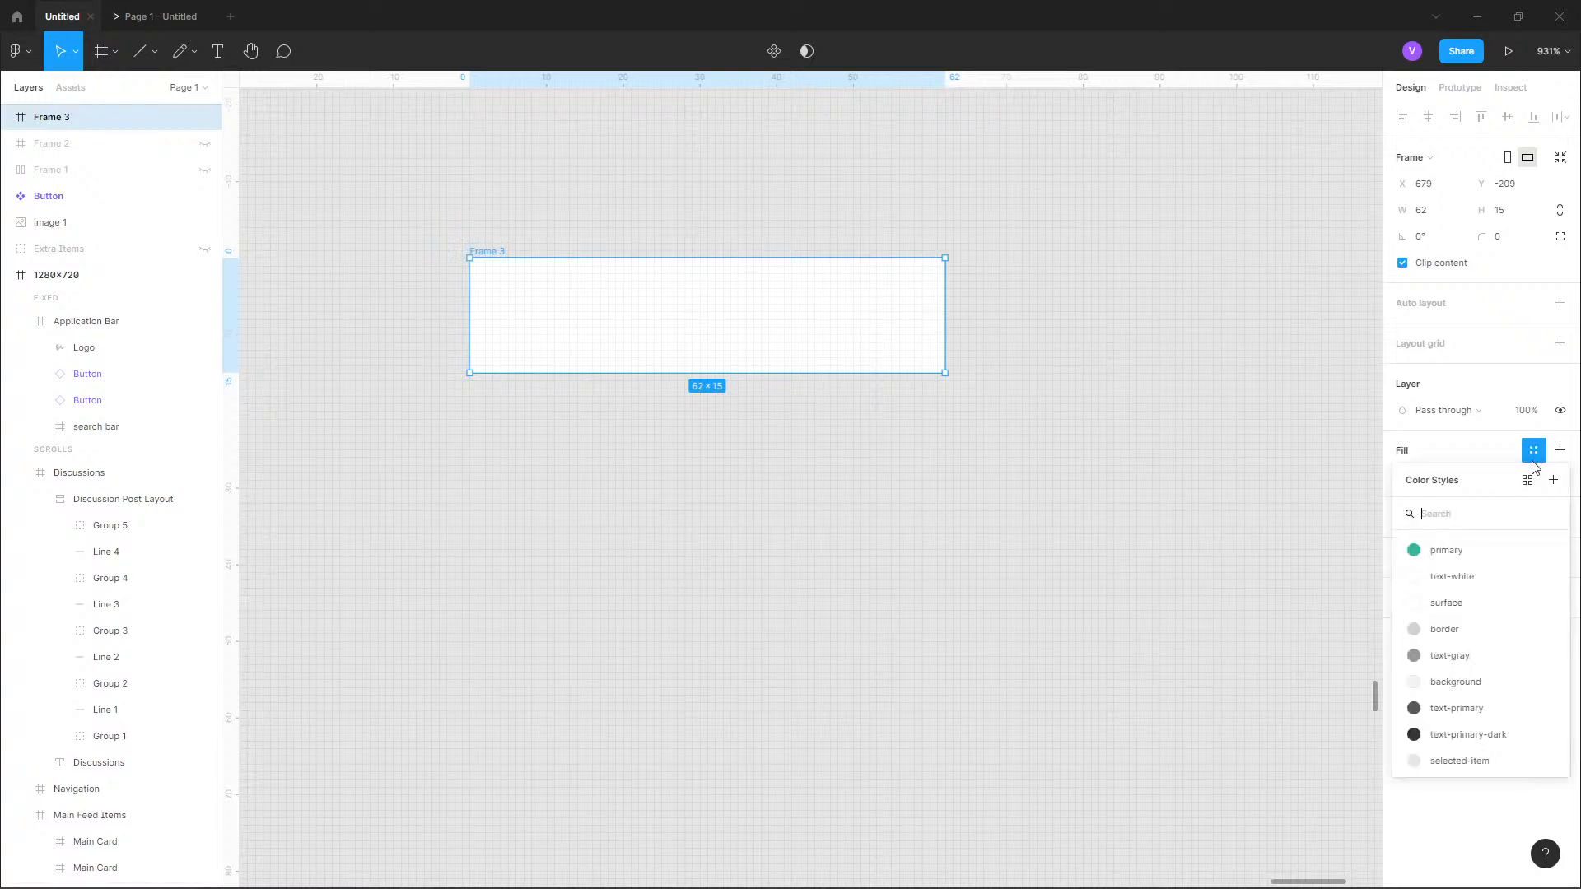
left_click(1446, 550)
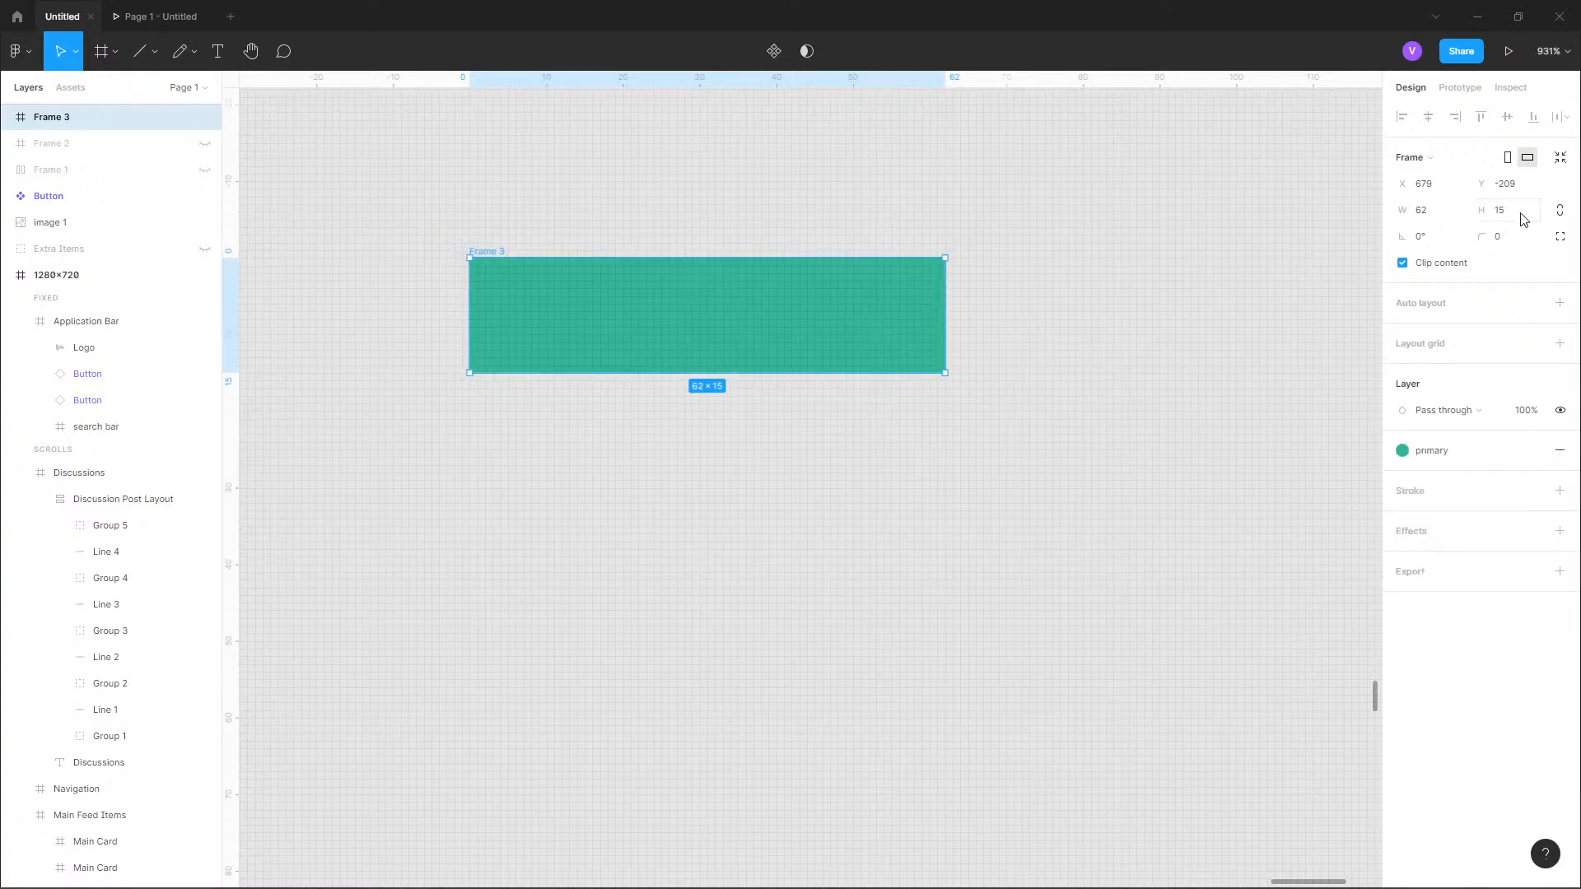
left_click(1504, 240)
type("4")
key("Return")
Add the uppercase text POPULAR inside the green frame.
left_click(217, 51)
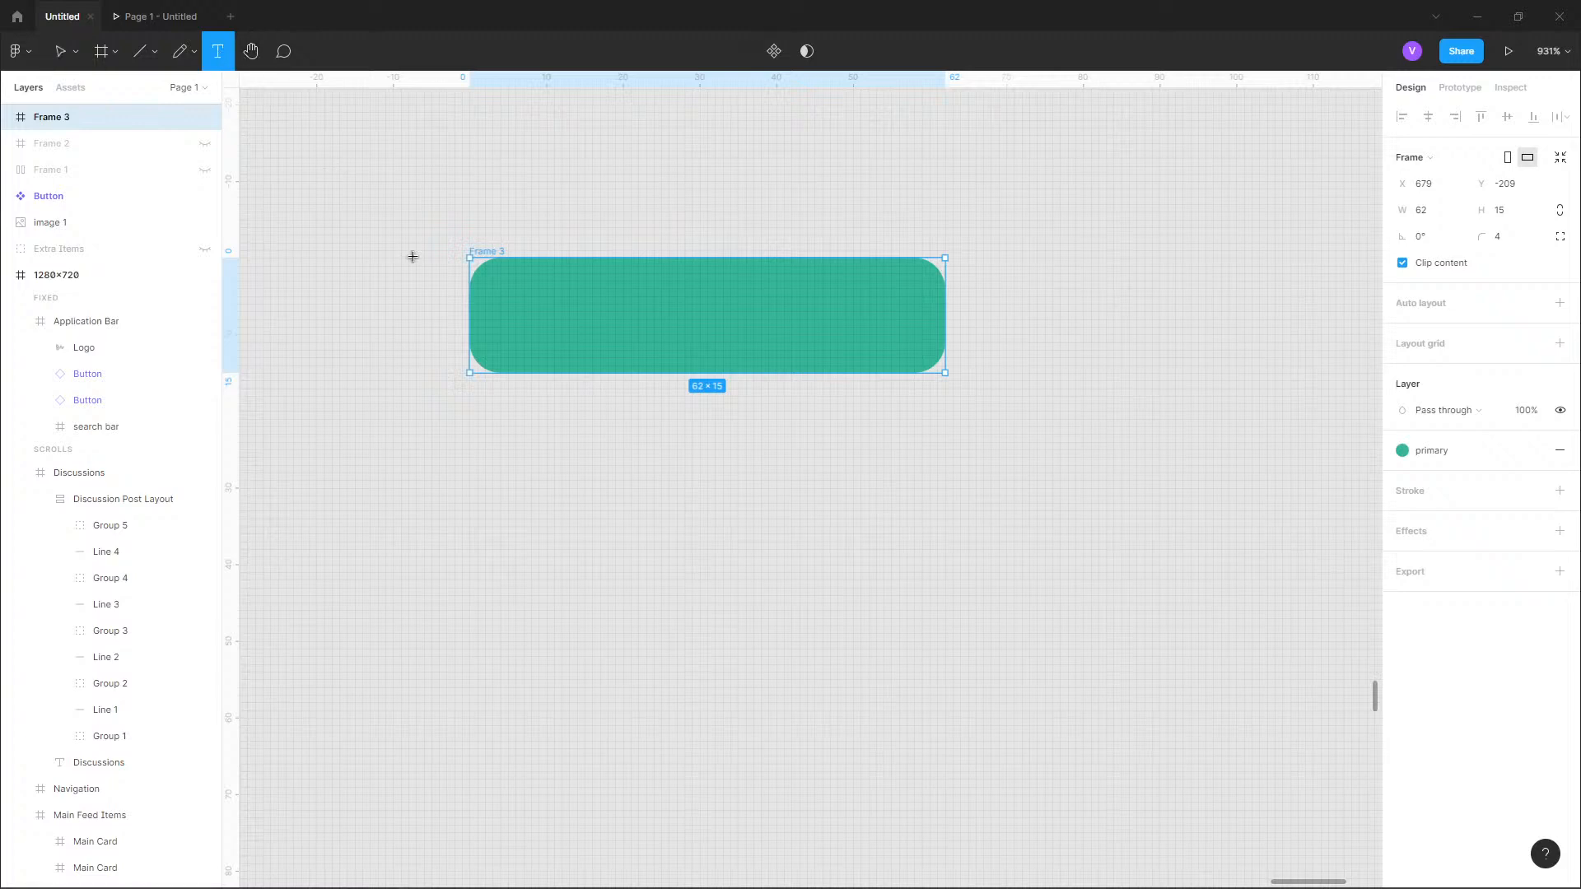
left_click(553, 281)
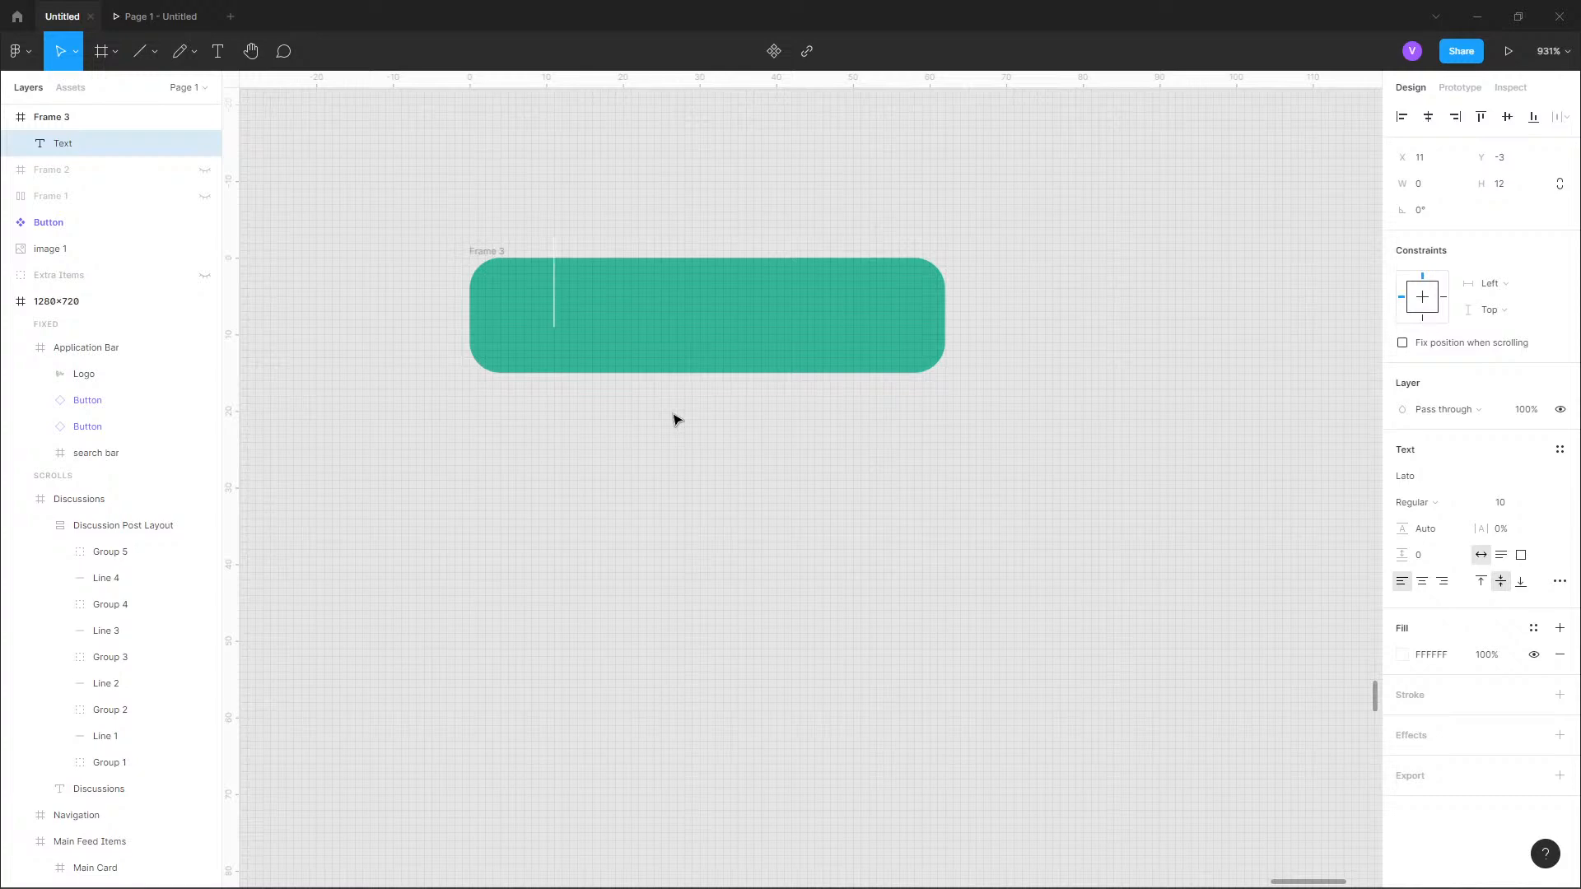
type("Populat")
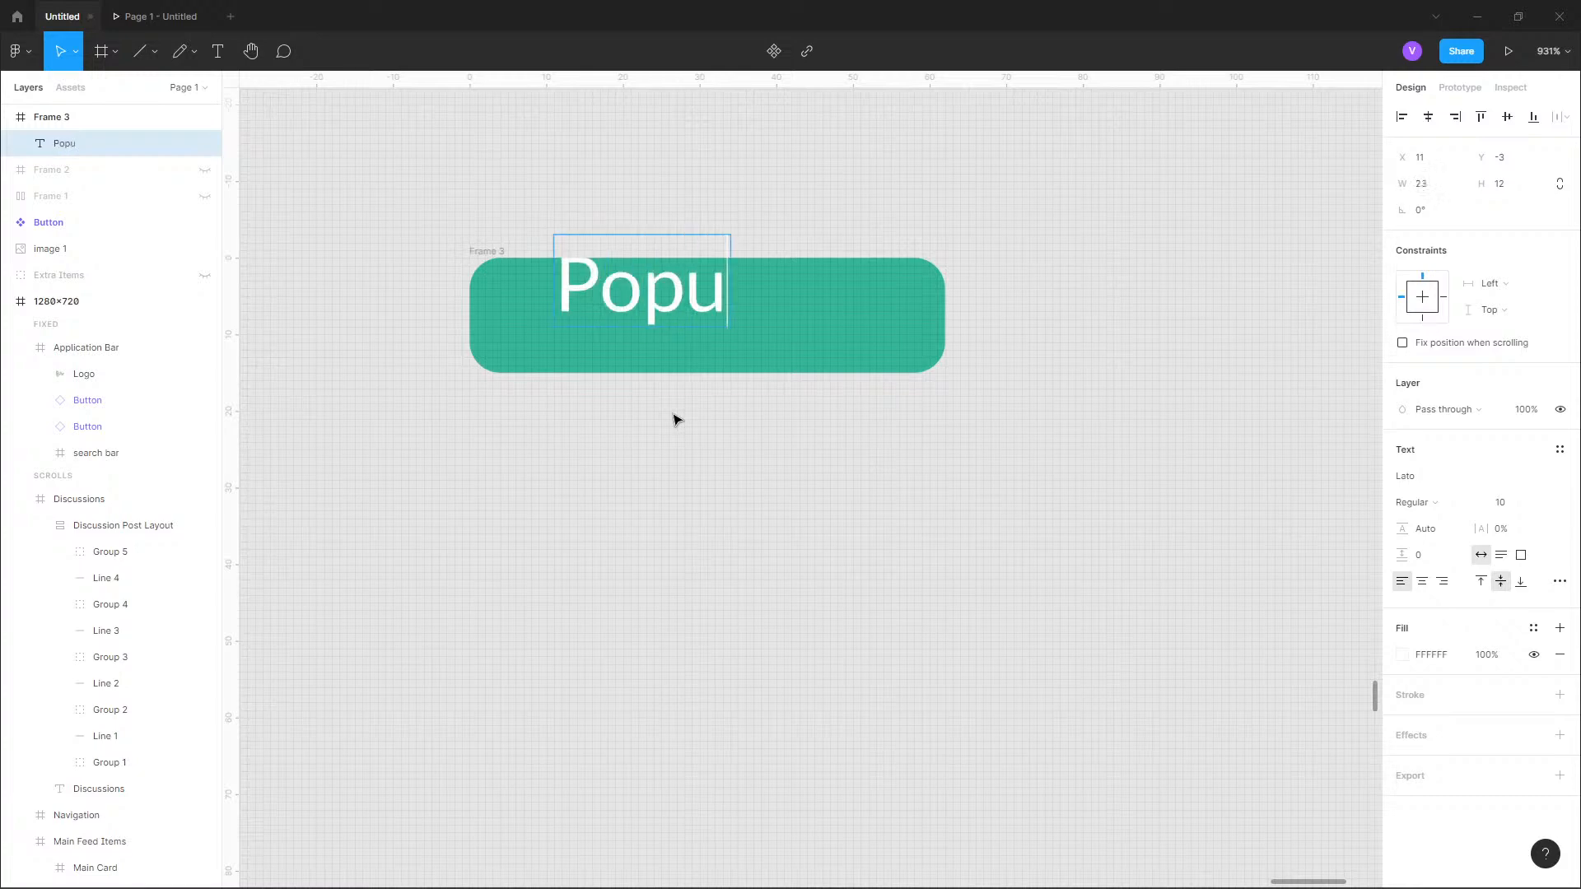
key("BackSpace")
key("BackSpace")
key("BackSpace")
key("BackSpace")
key("BackSpace")
key("BackSpace")
key("BackSpace")
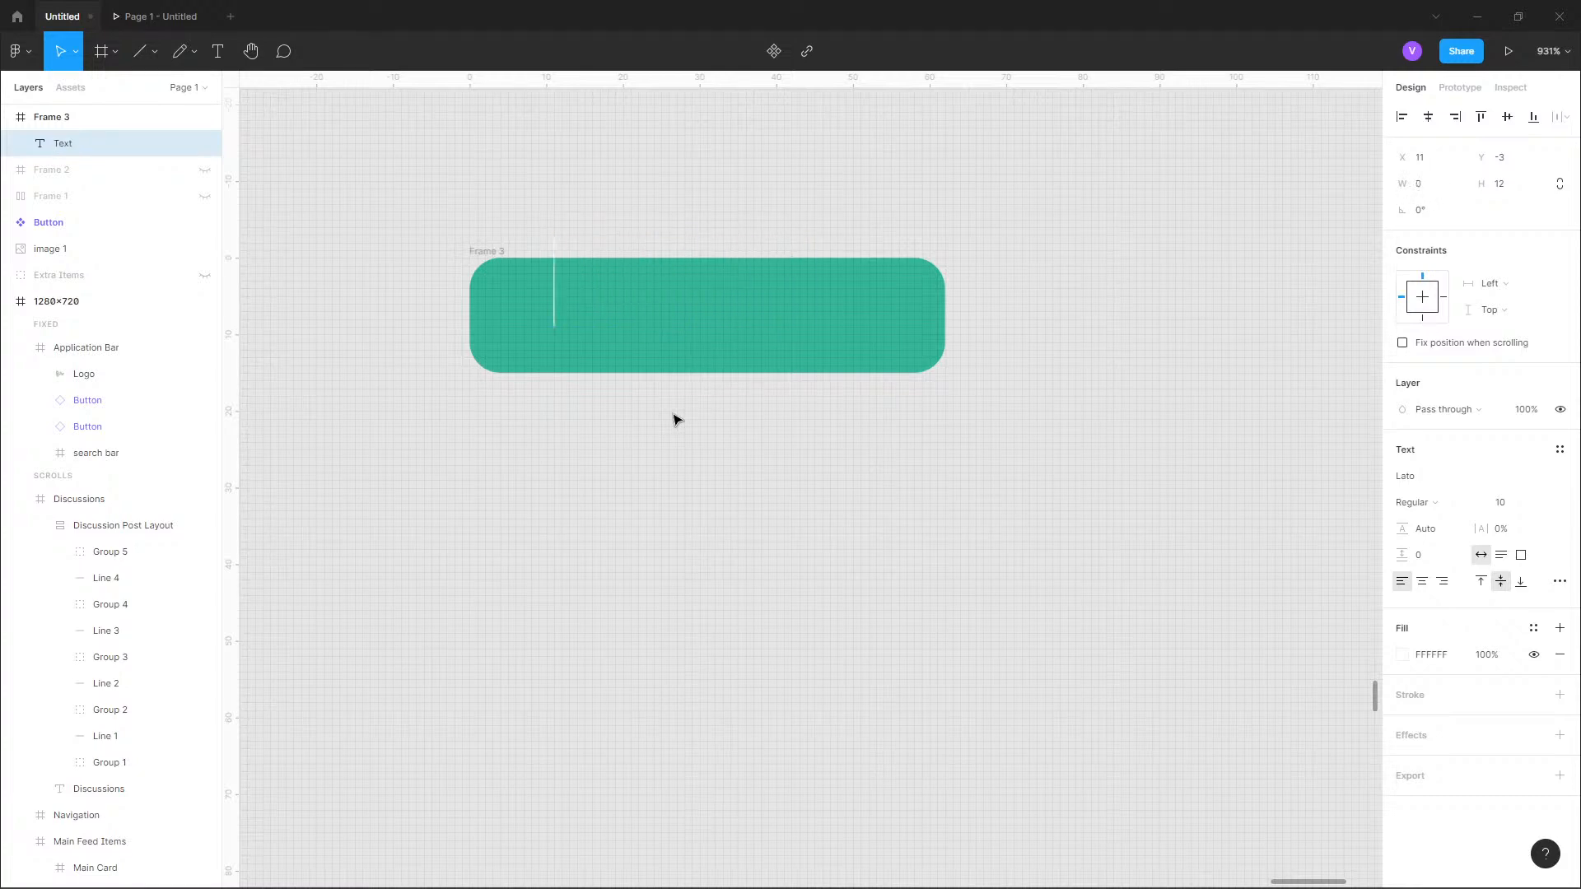
type("POPULAR")
Center the POPULAR text in the green frame, at X 8 and Y 1.
double_click(730, 316)
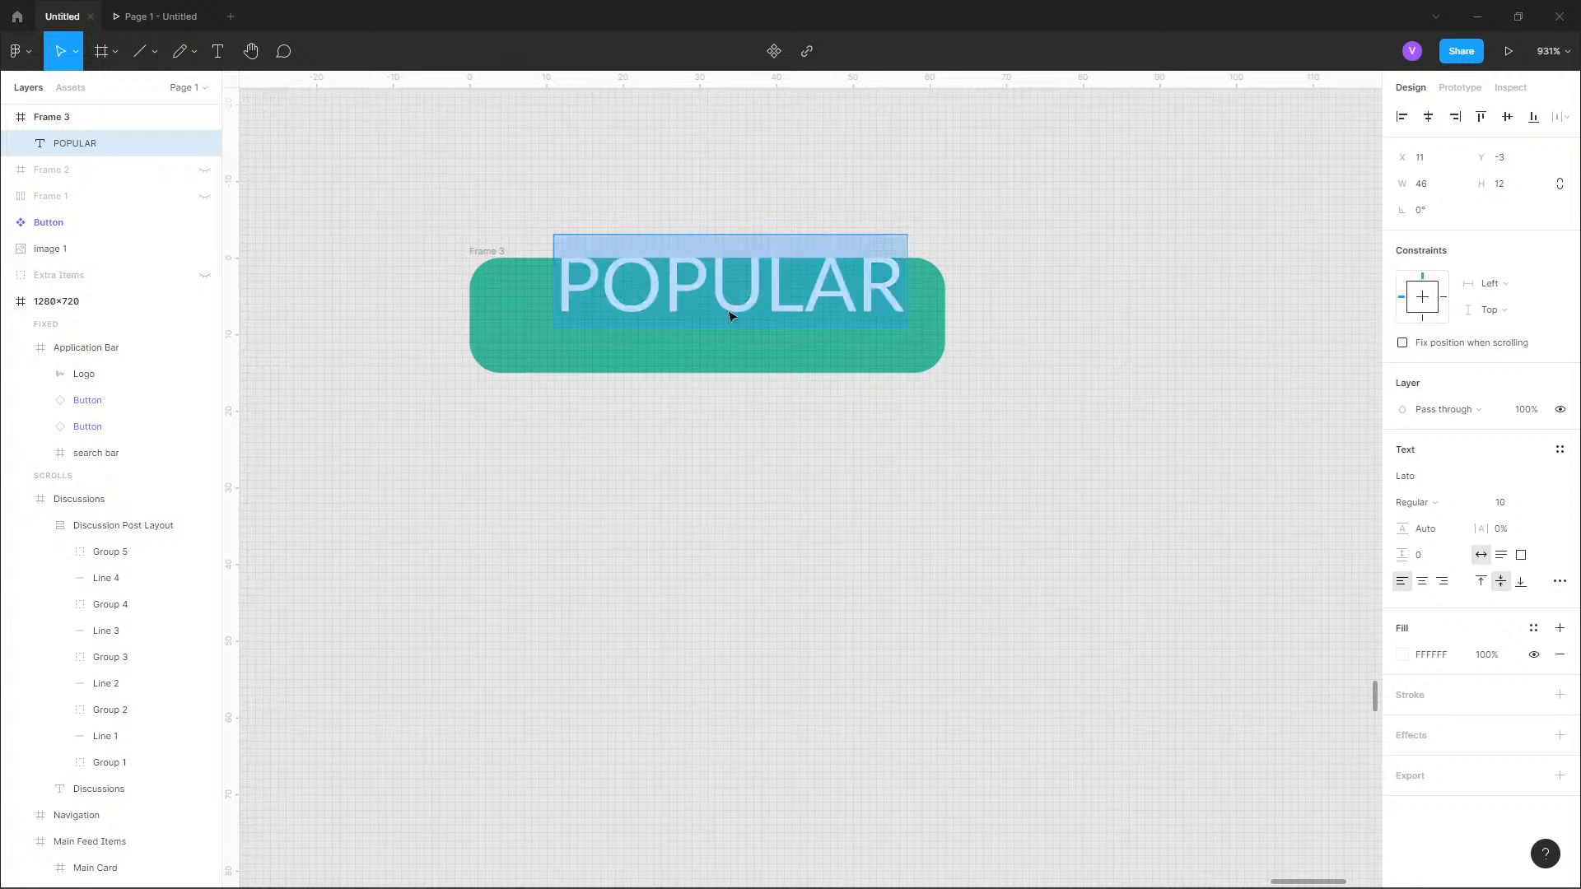
key("Escape")
left_click_drag(755, 275, 735, 311)
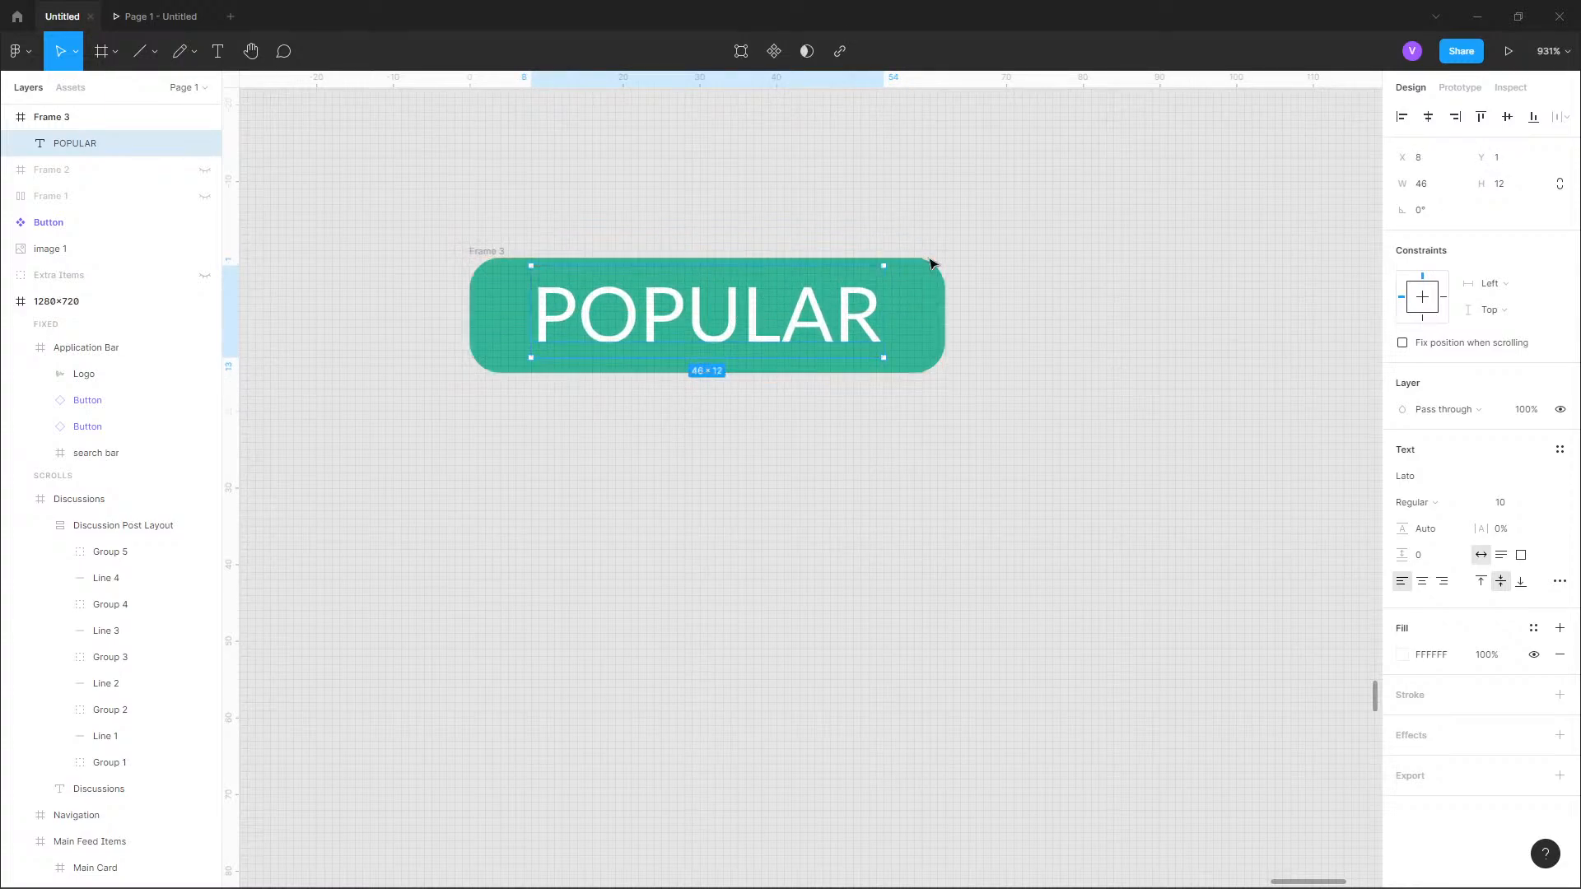
left_click(949, 217)
Rename the green frame as Popular Tag and collapse it in the layer list.
left_click(486, 252)
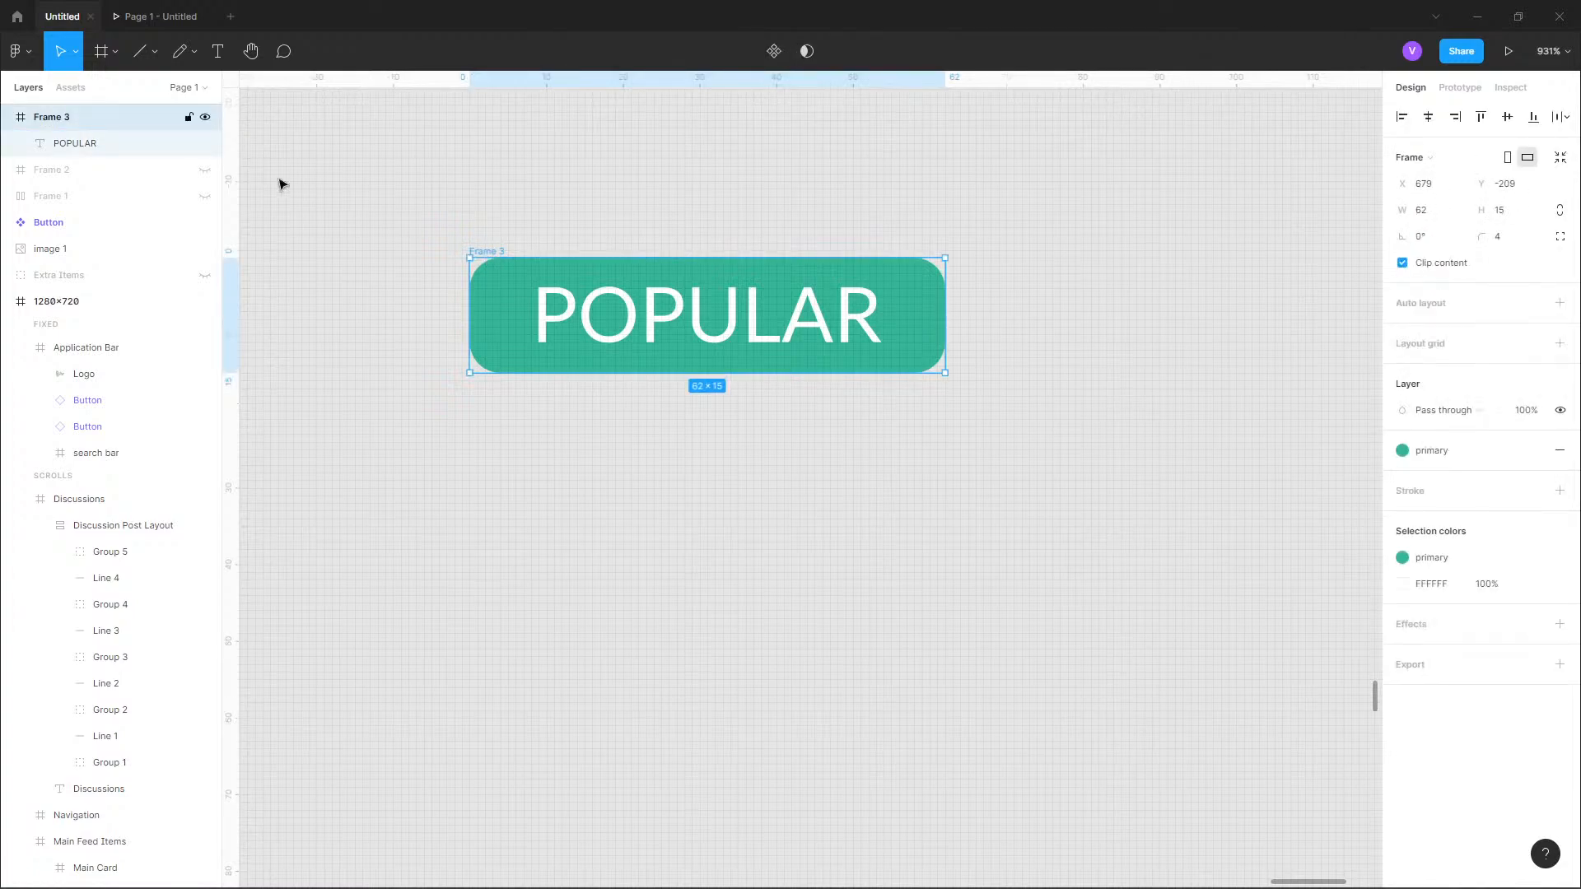
double_click(47, 120)
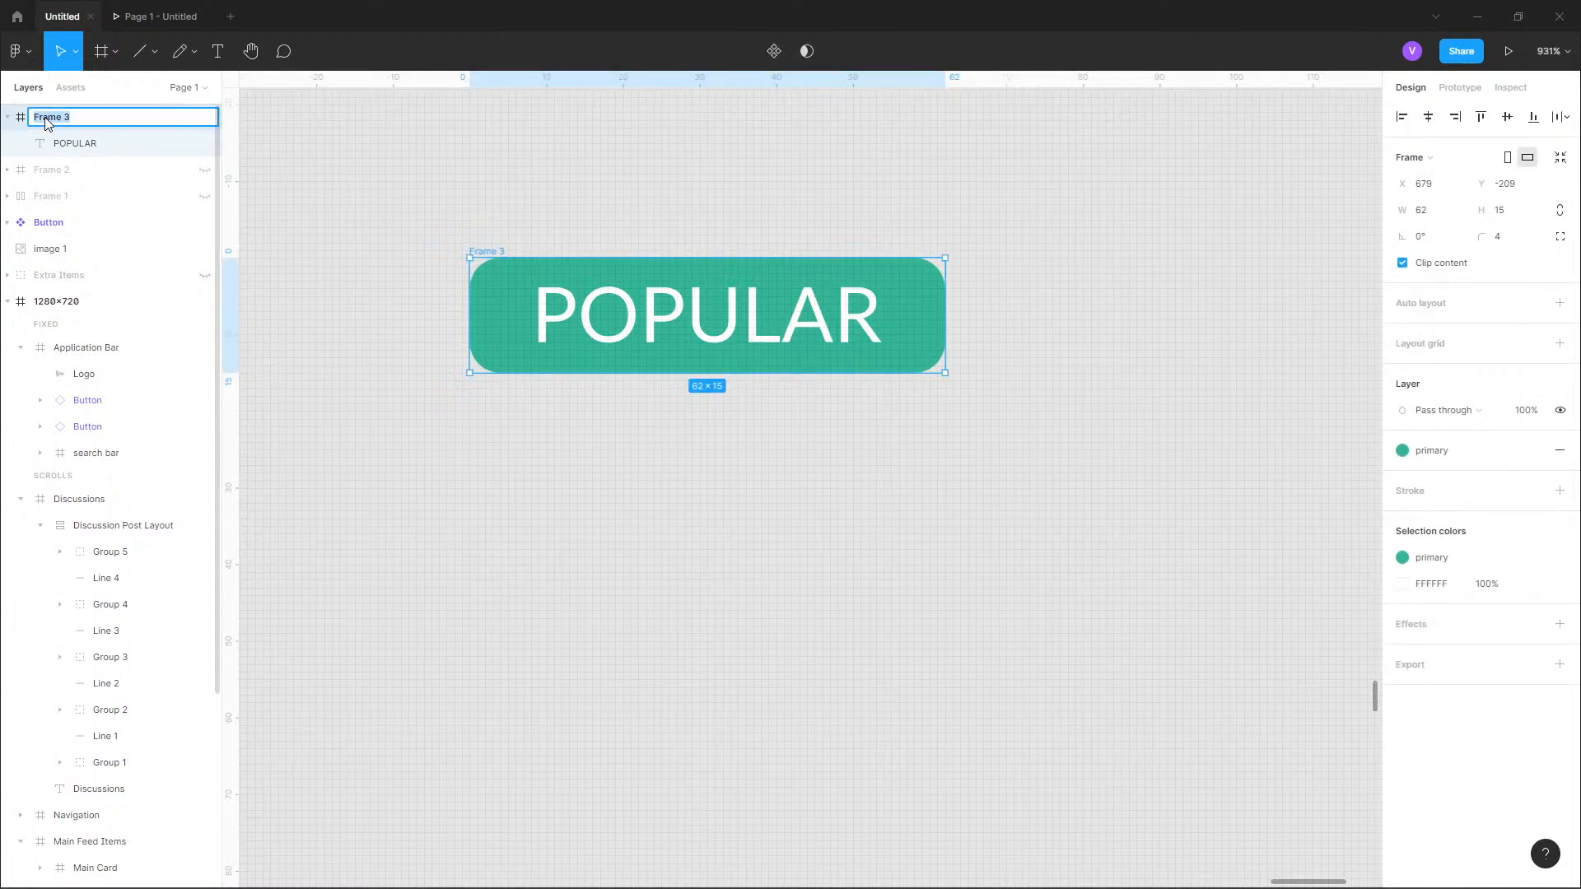
type("Popular Tag")
key("Return")
left_click(10, 118)
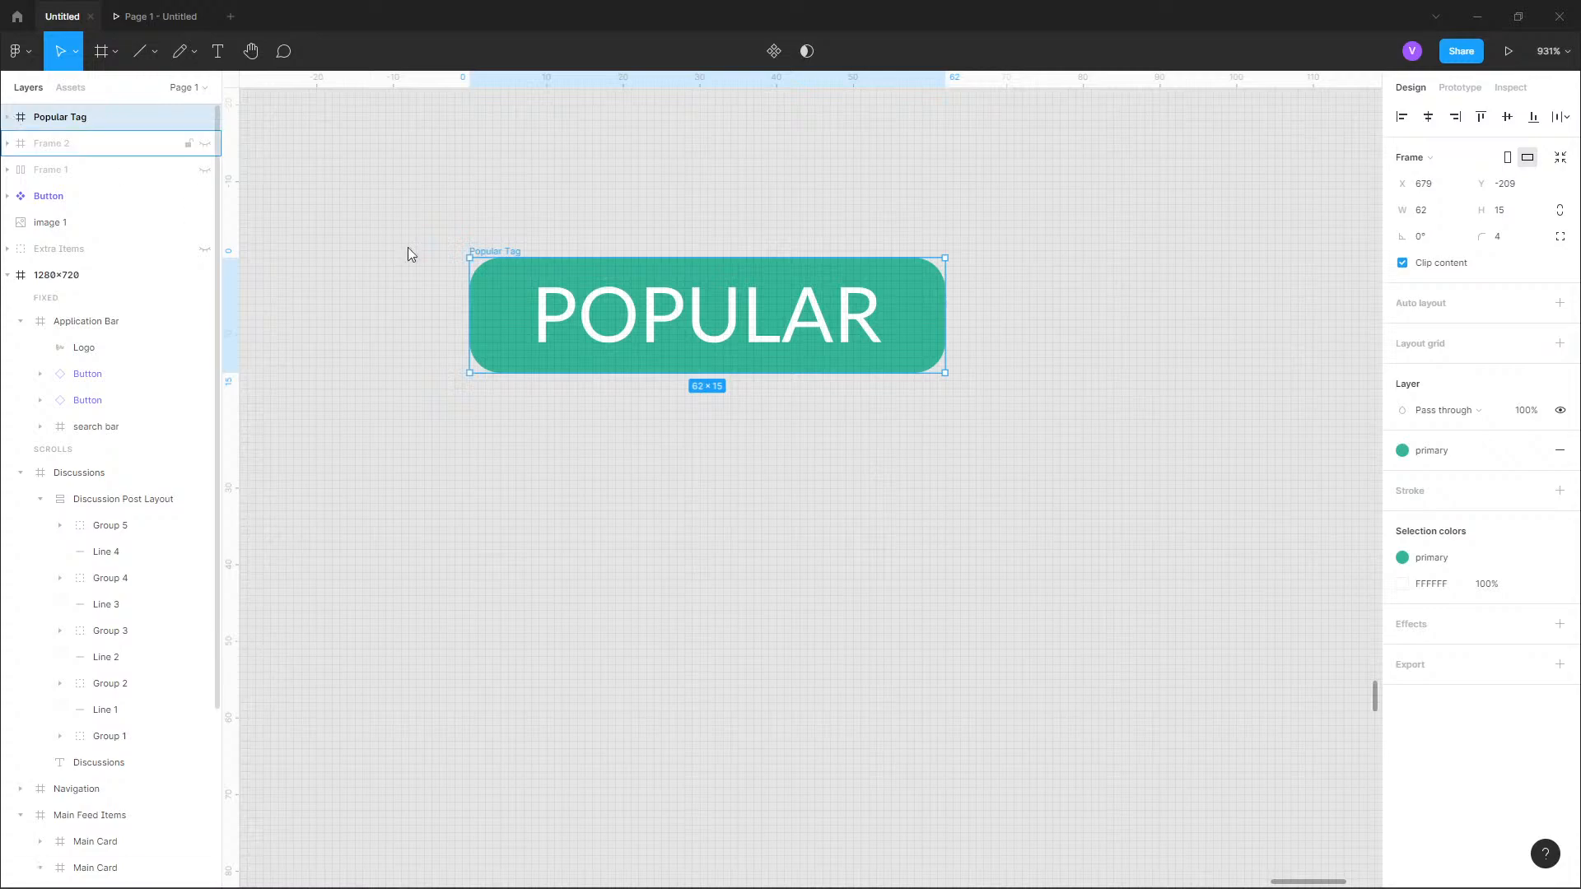
Move the Popular Tag into the Discussions card and nest it in Group 1, the first entry.
scroll(894, 274, "down", 6)
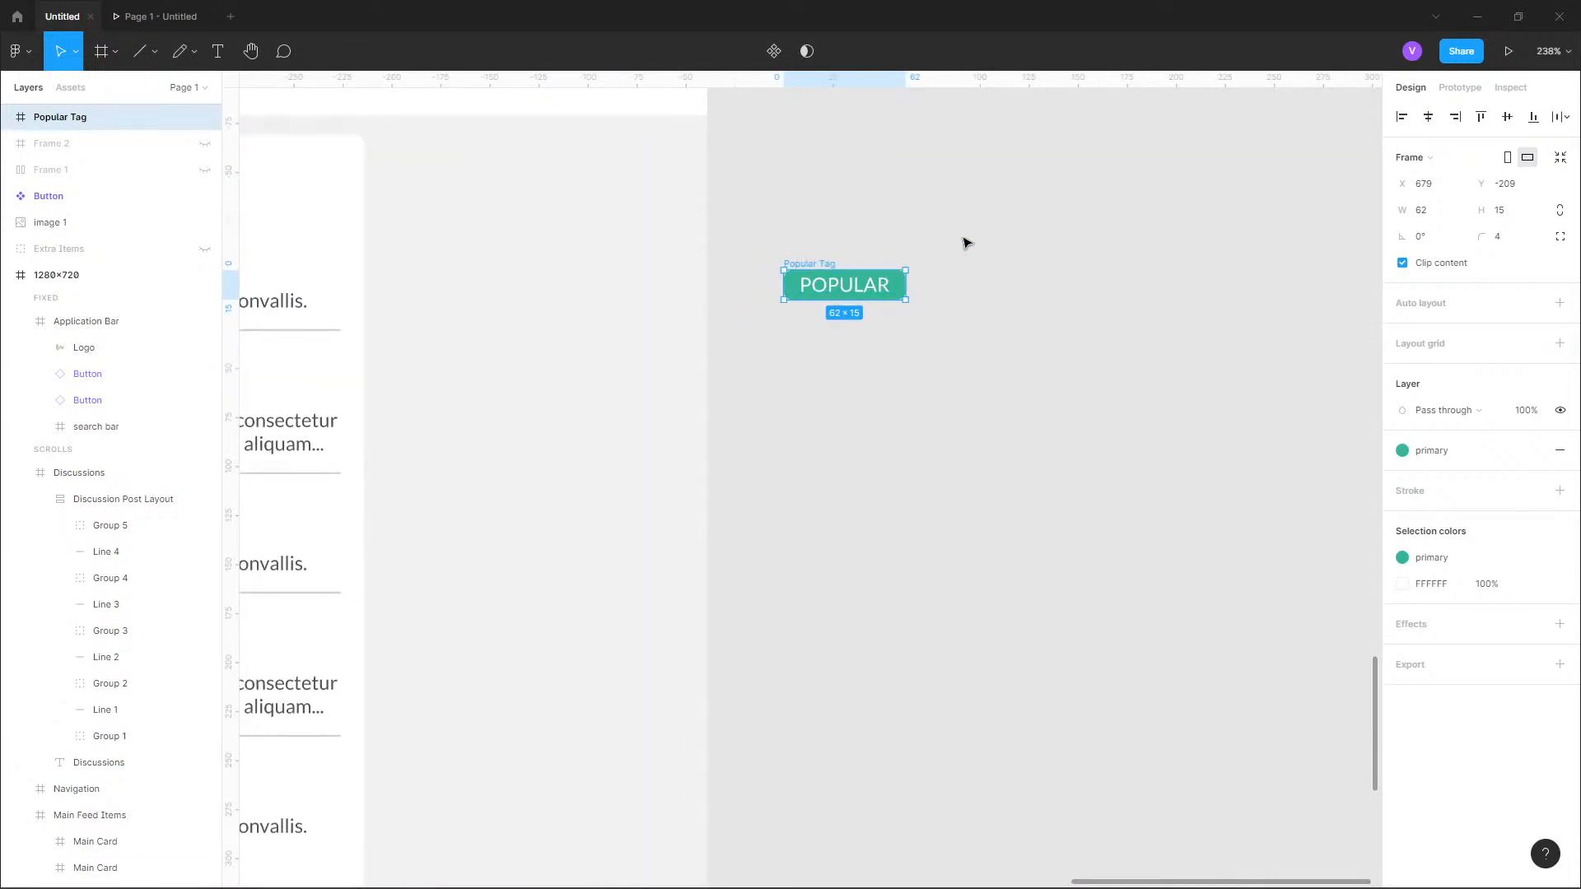
scroll(968, 242, "down", 4)
scroll(546, 209, "up", 3)
left_click_drag(1184, 312, 695, 287)
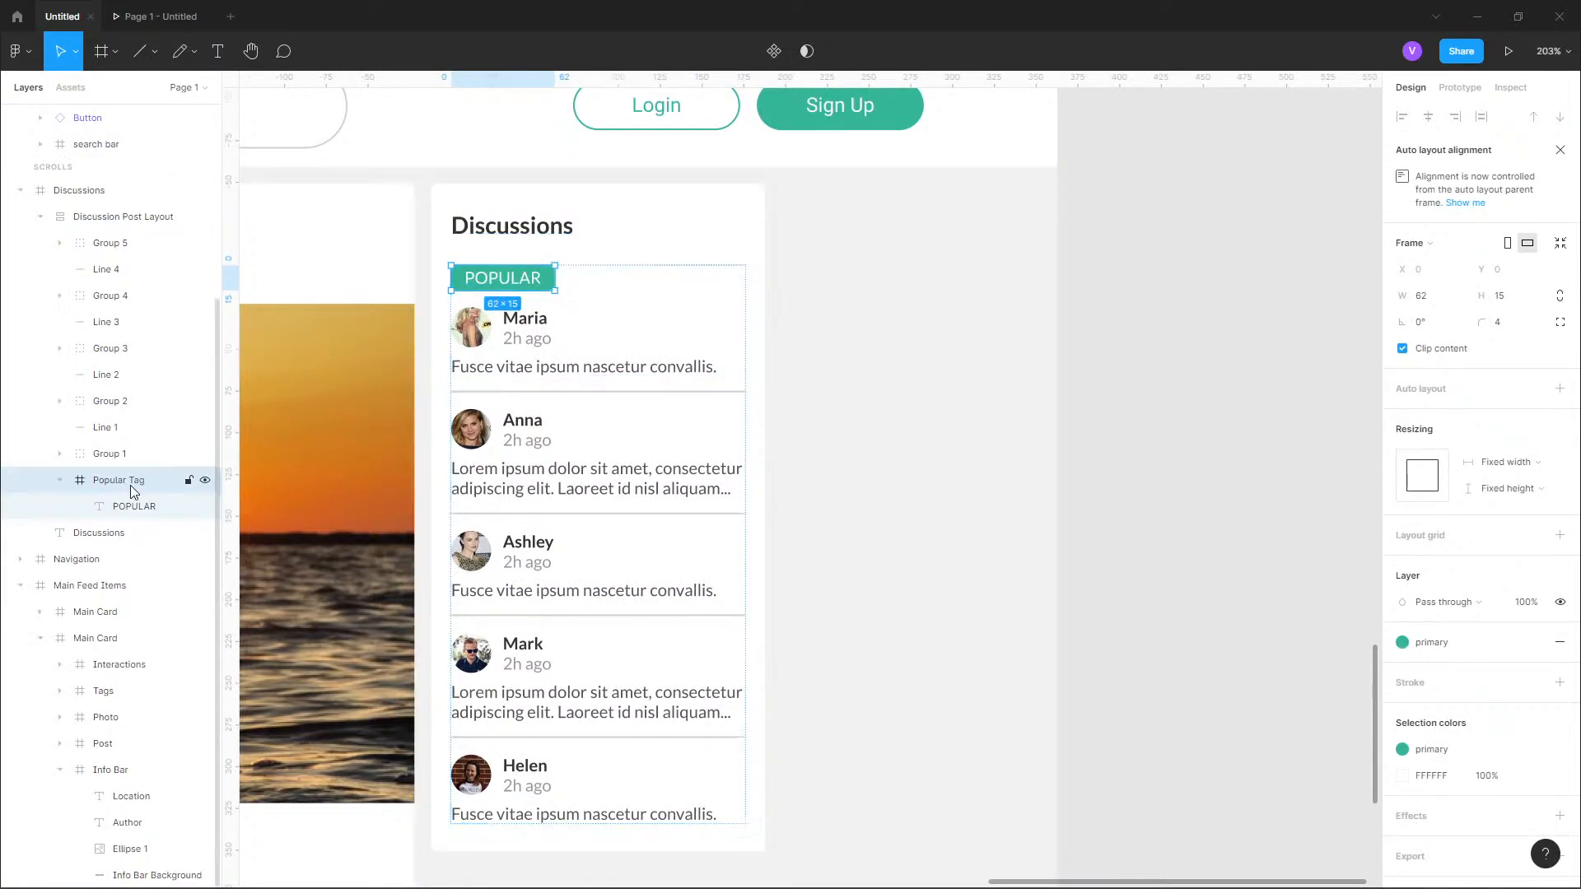
left_click_drag(106, 483, 104, 460)
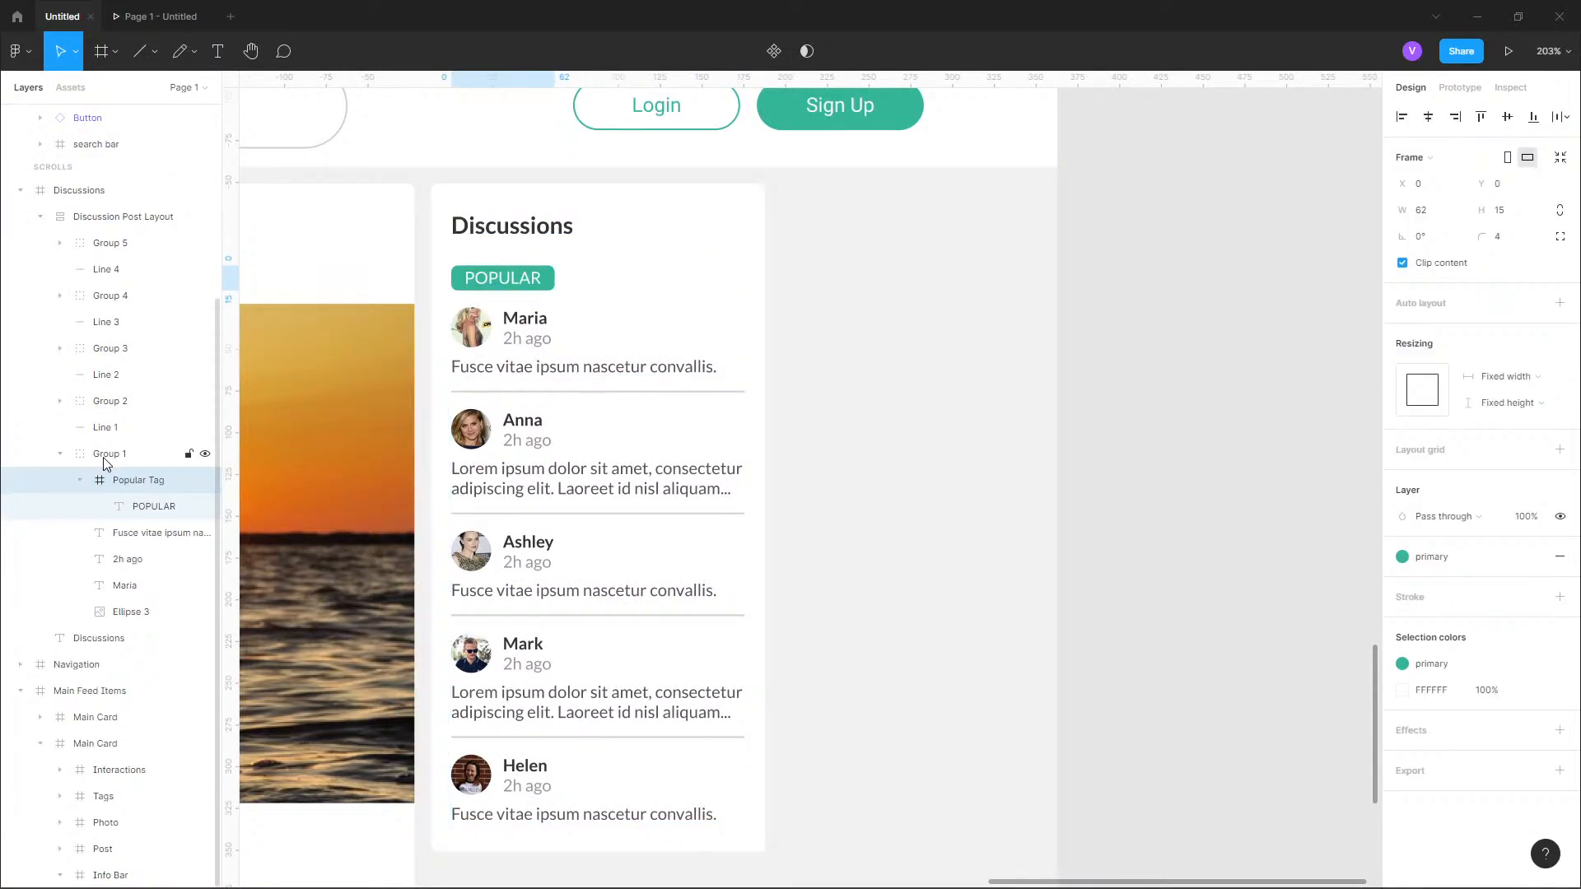
Place the Popular Tag at the first entry's upper right corner, at X 114 and Y 0.
left_click_drag(517, 284, 705, 329)
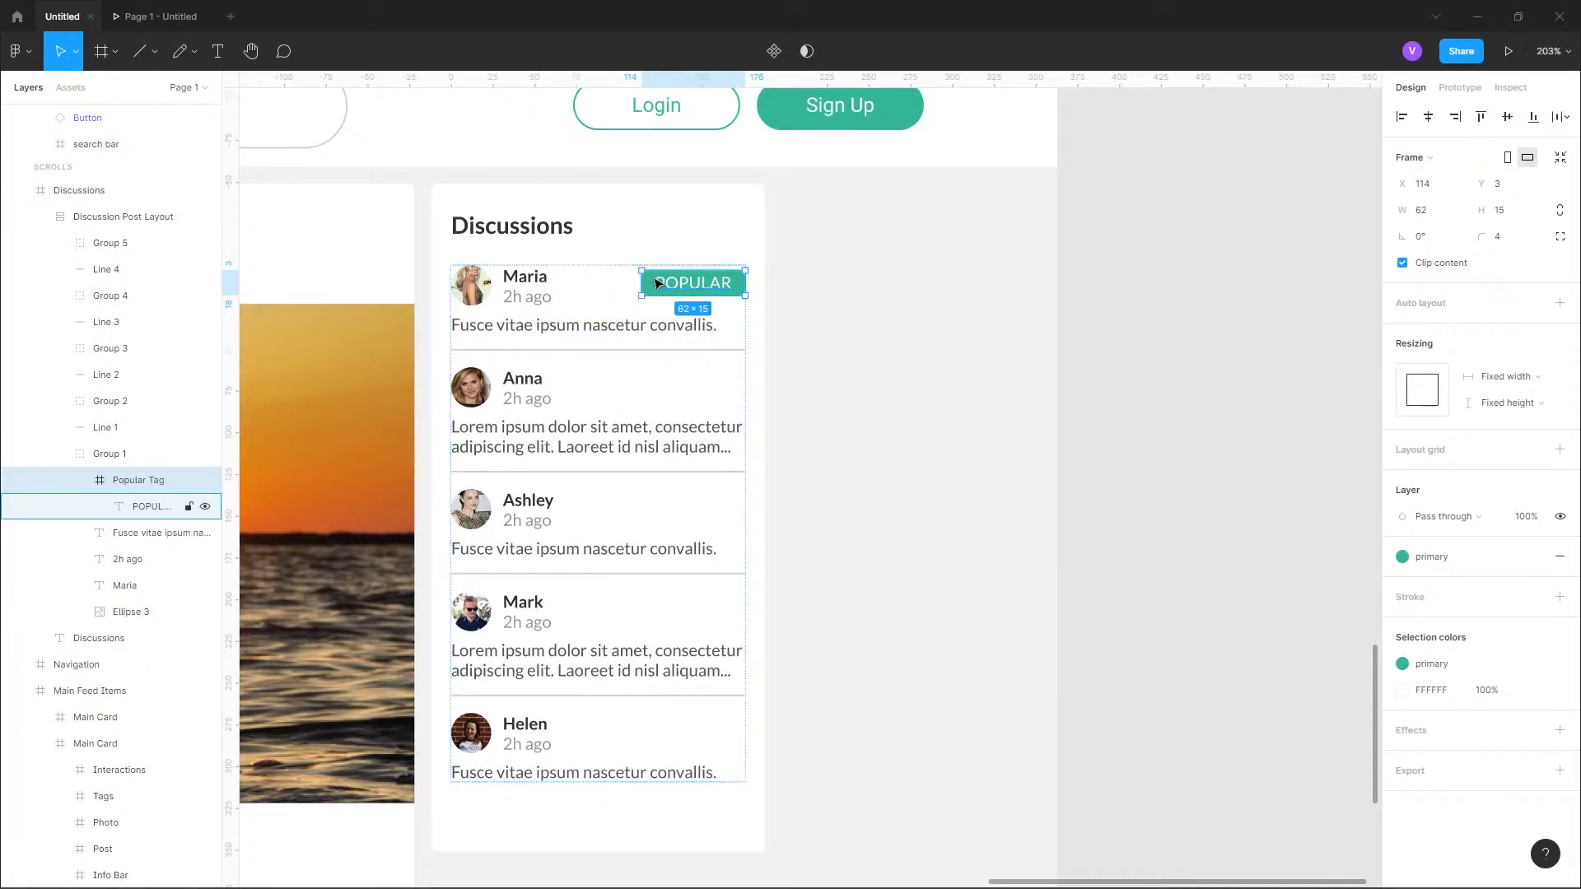
scroll(640, 297, "up", 5)
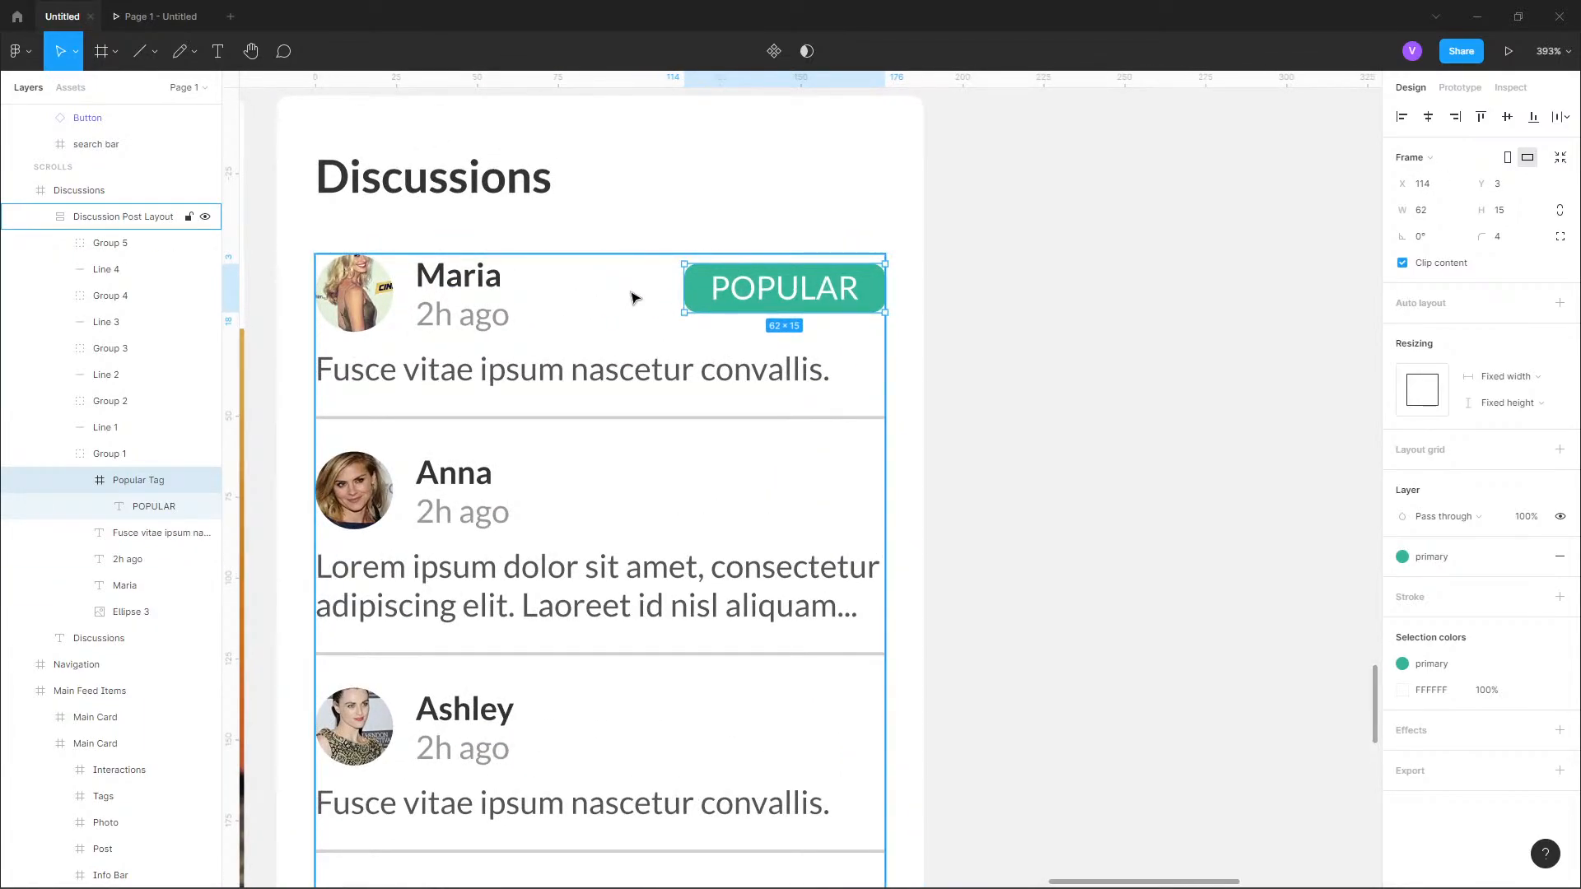
key("Up")
key("Up")
key("Up")
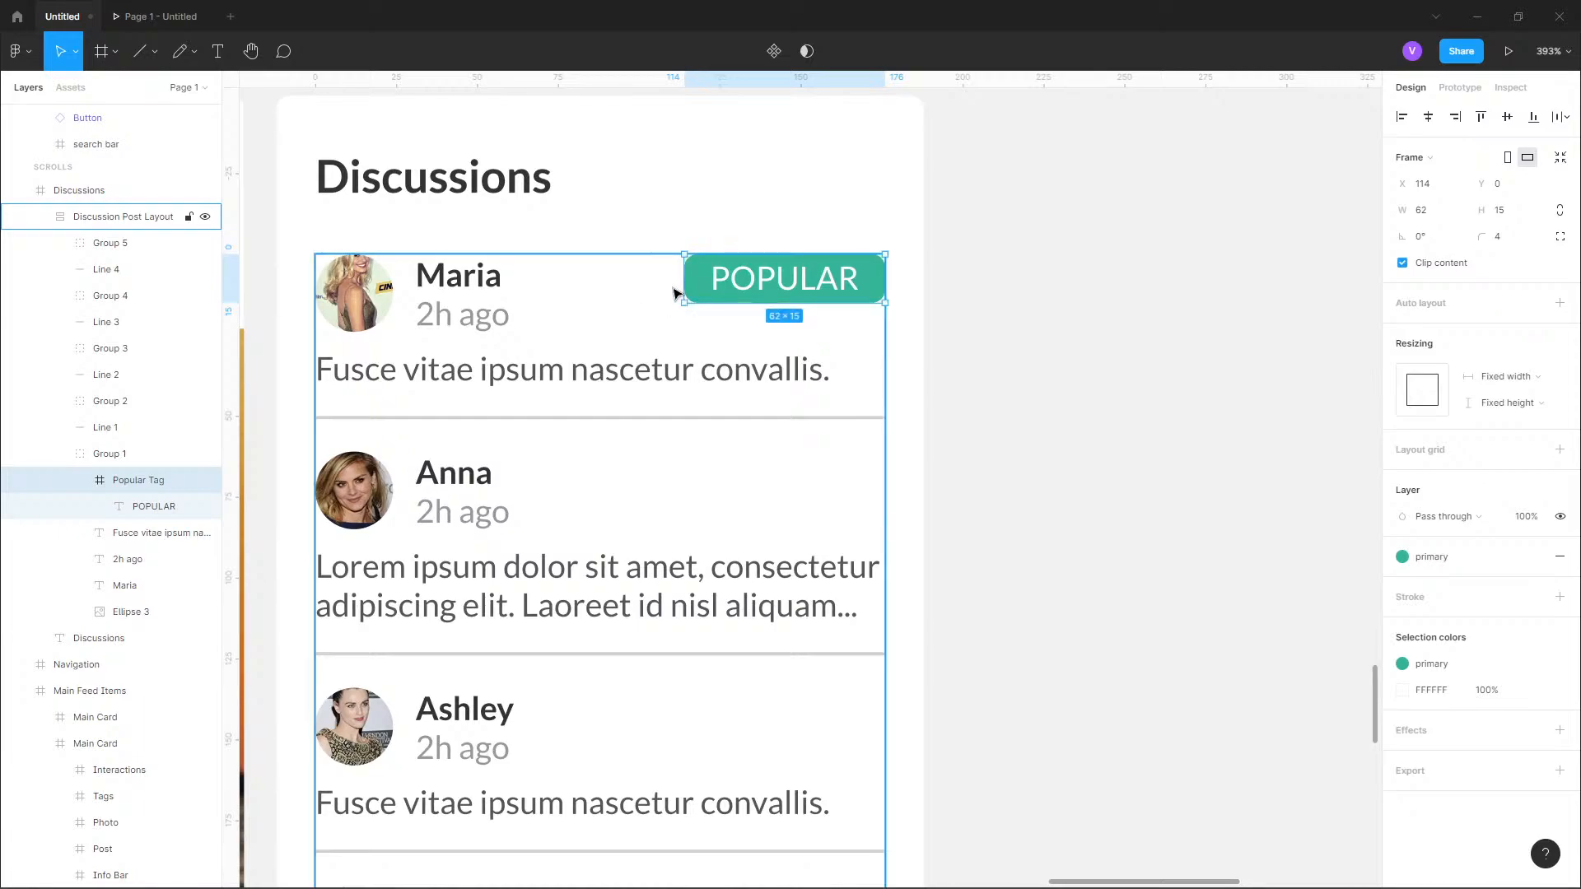
Try reducing the Popular Tag's height to 12 px to match the first entry's name text.
key("alt")
left_click(475, 284)
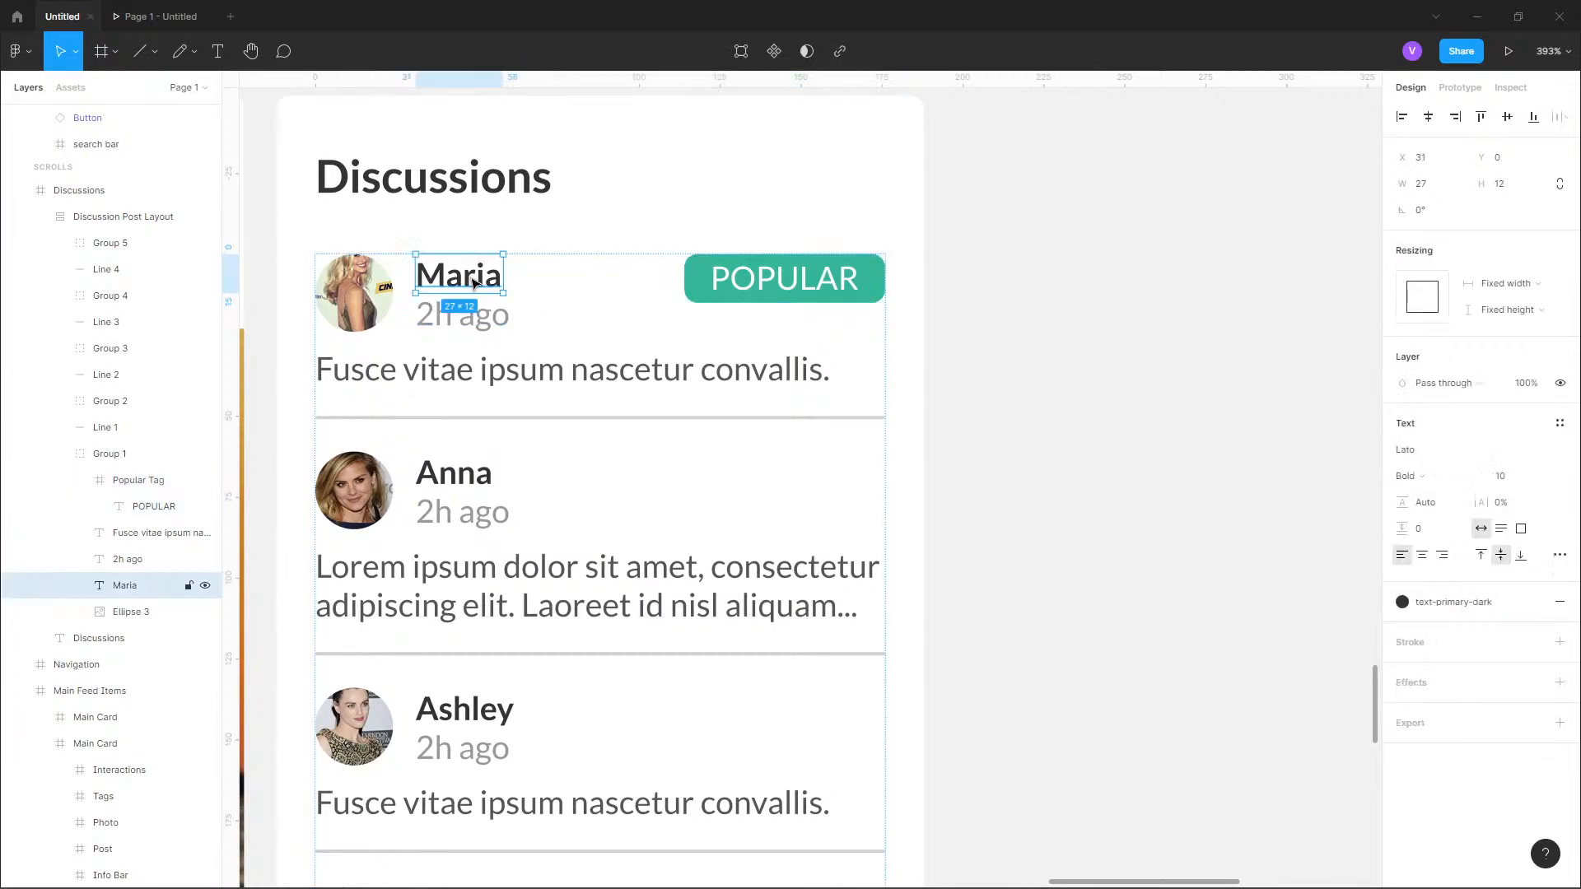
left_click(768, 285)
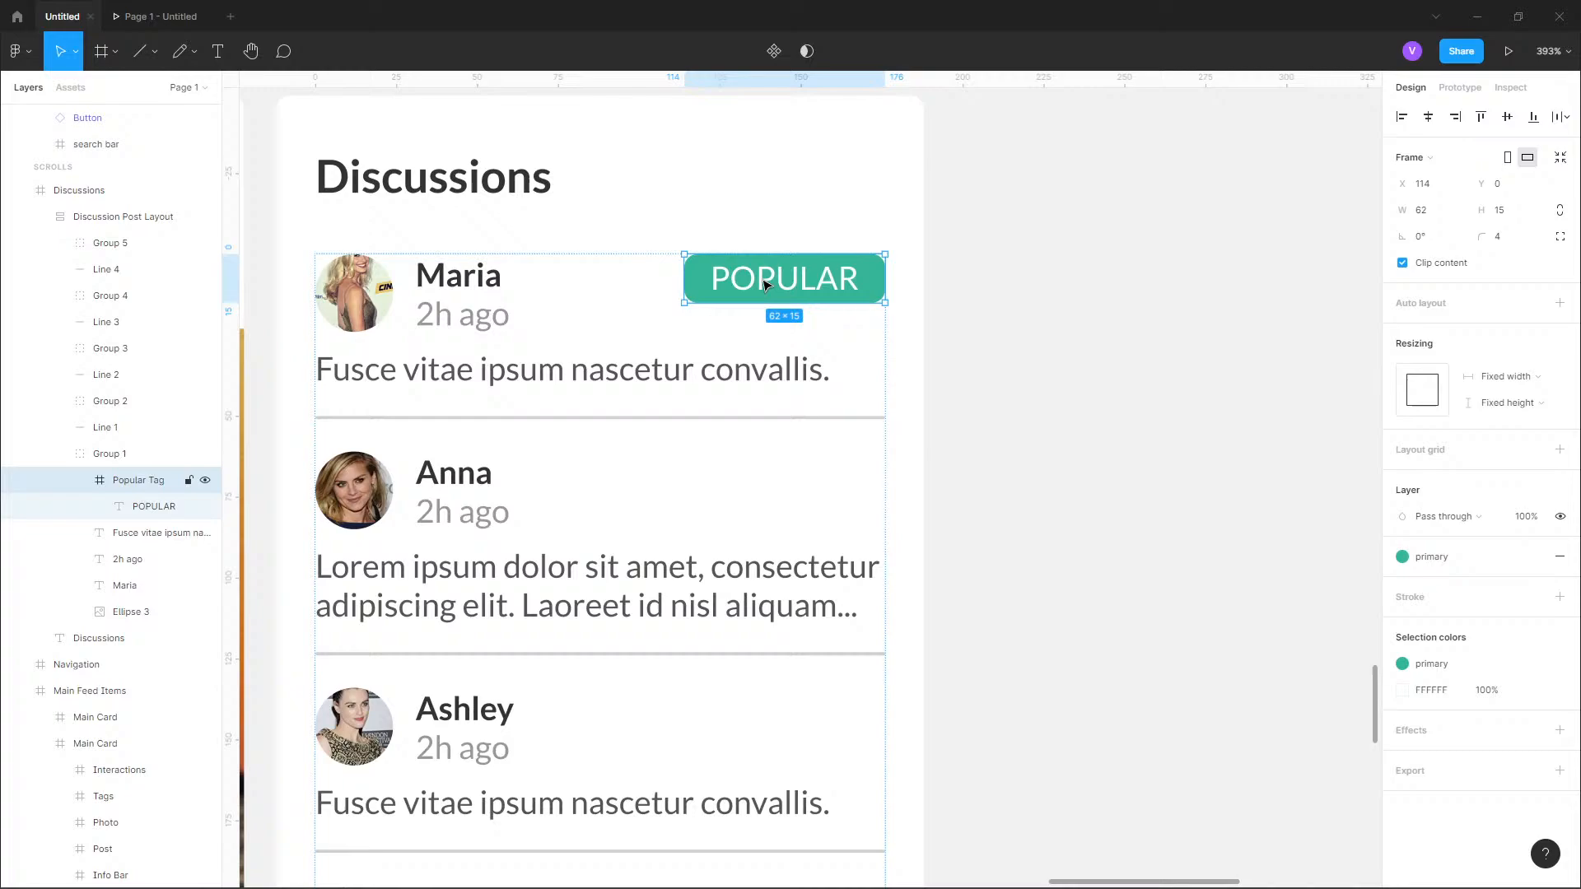
left_click(1519, 214)
key("Return")
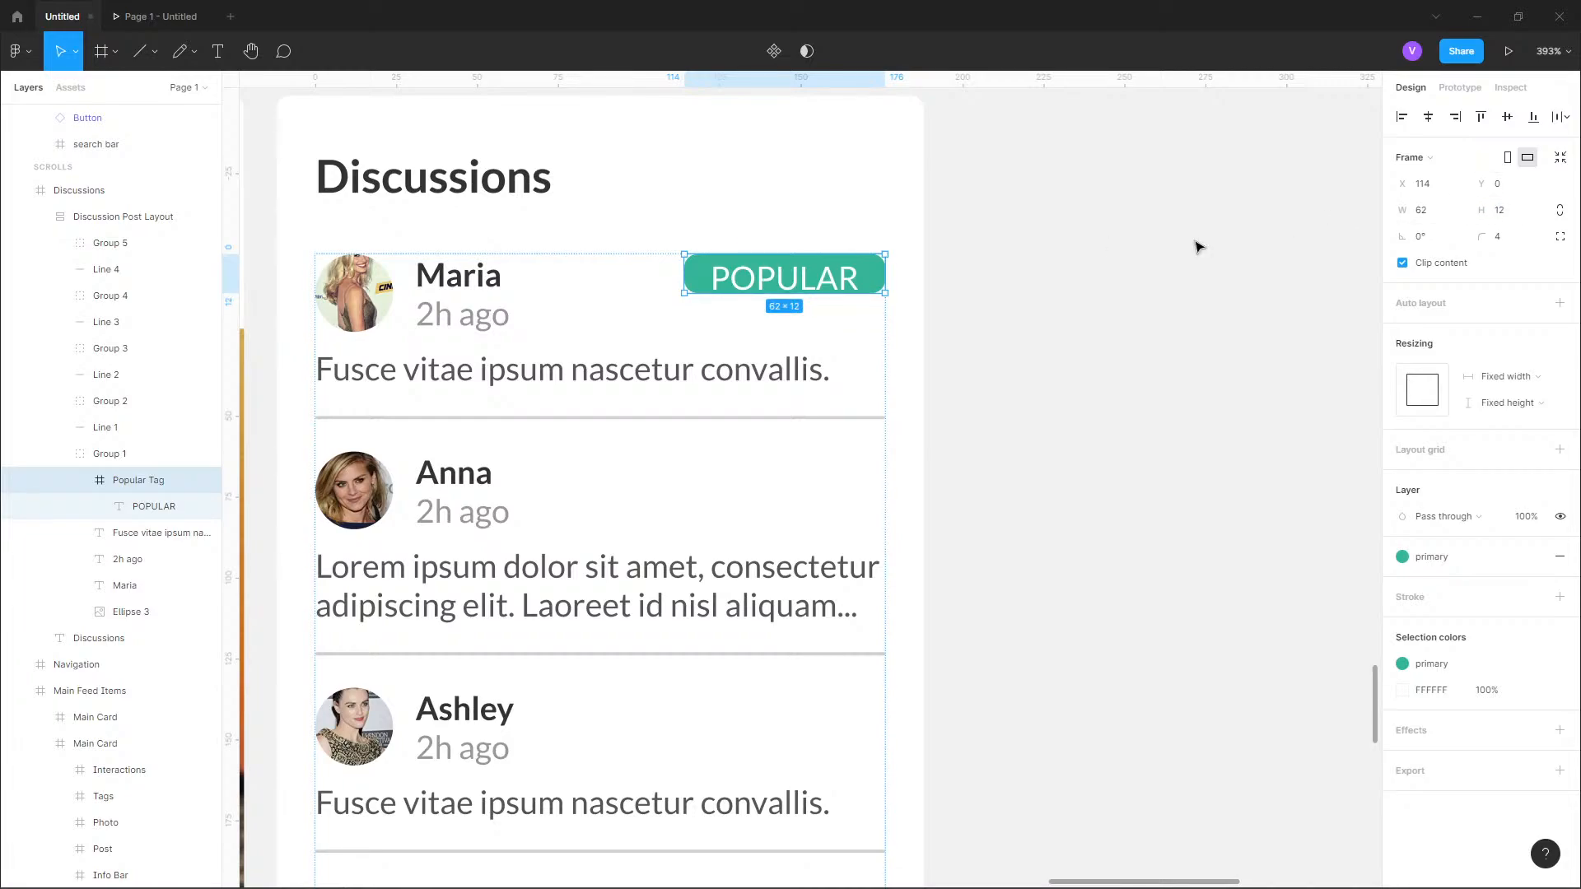
key("ctrl+z")
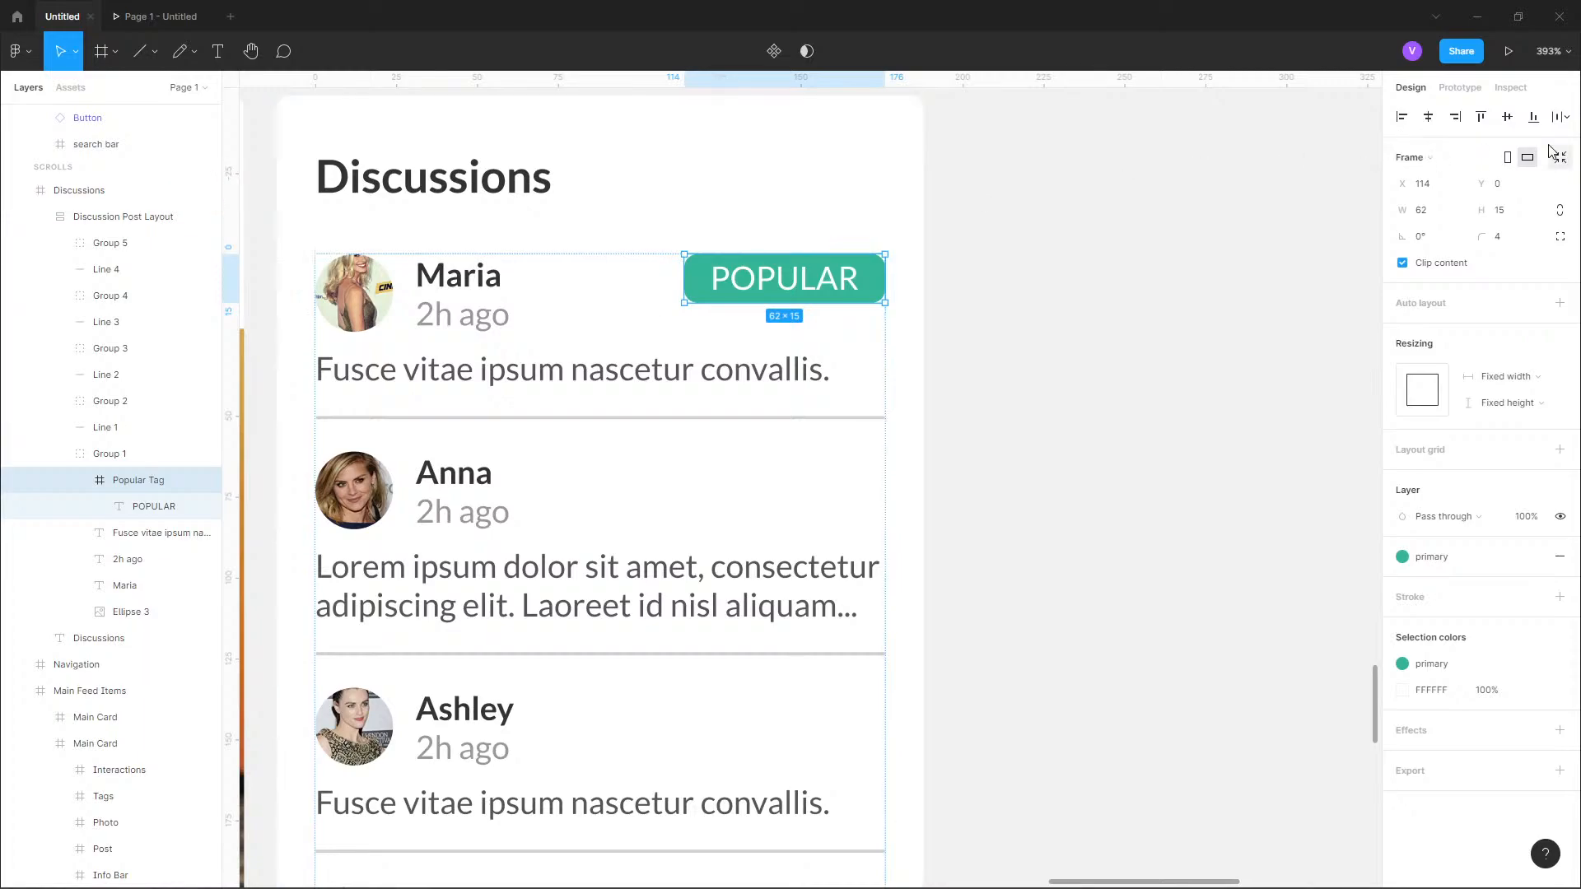
Convert the Popular Tag to a group and back to a frame so its bounds fit the POPULAR text.
left_click(1450, 158)
left_click(1452, 133)
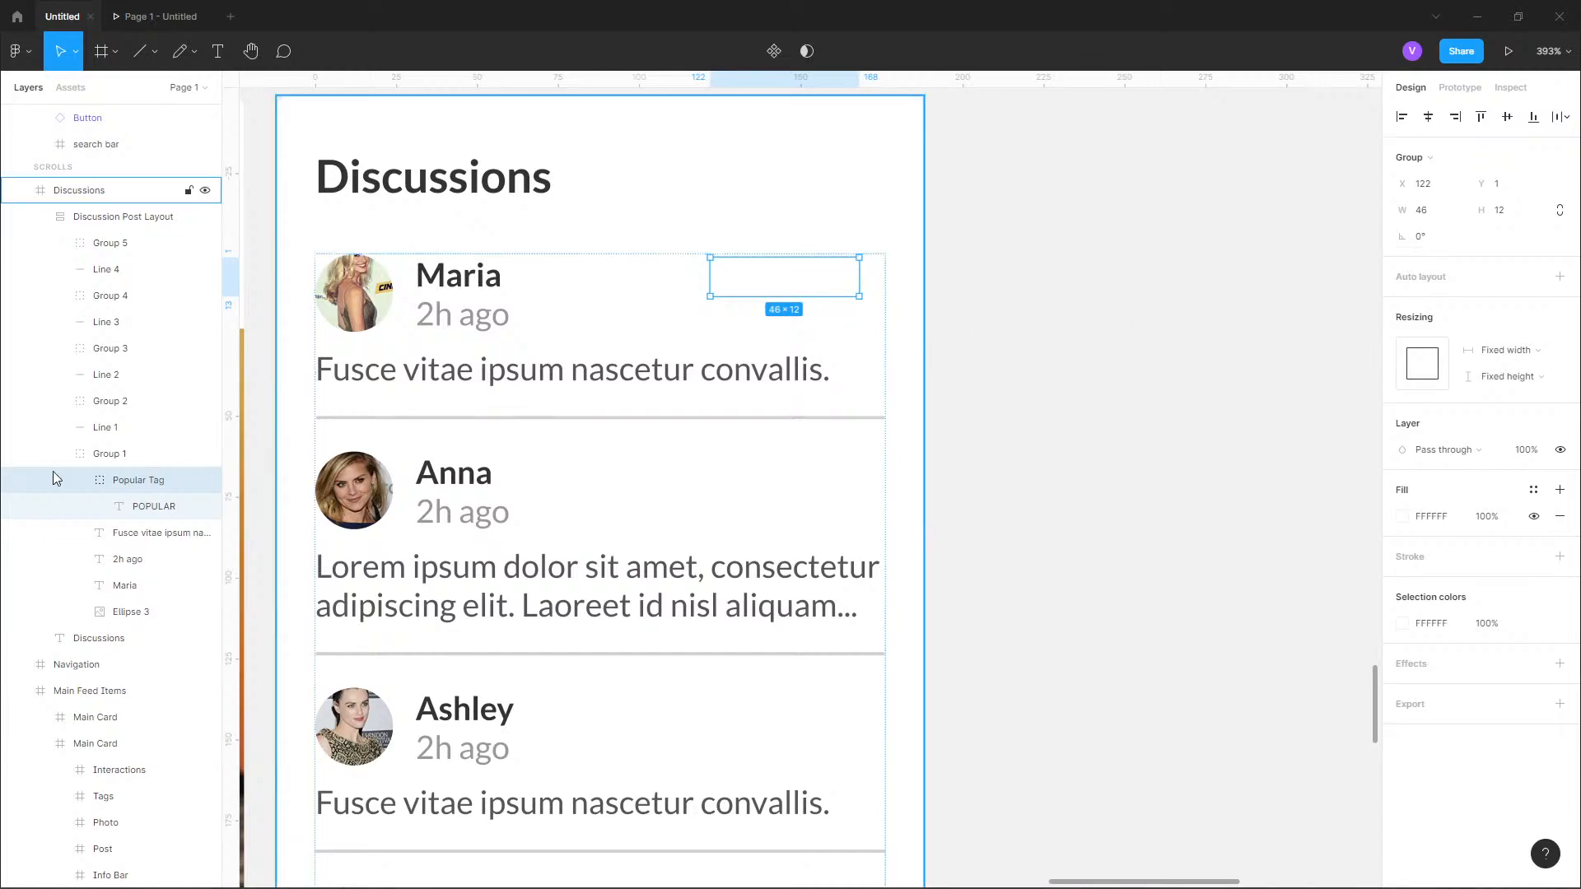
left_click(1461, 155)
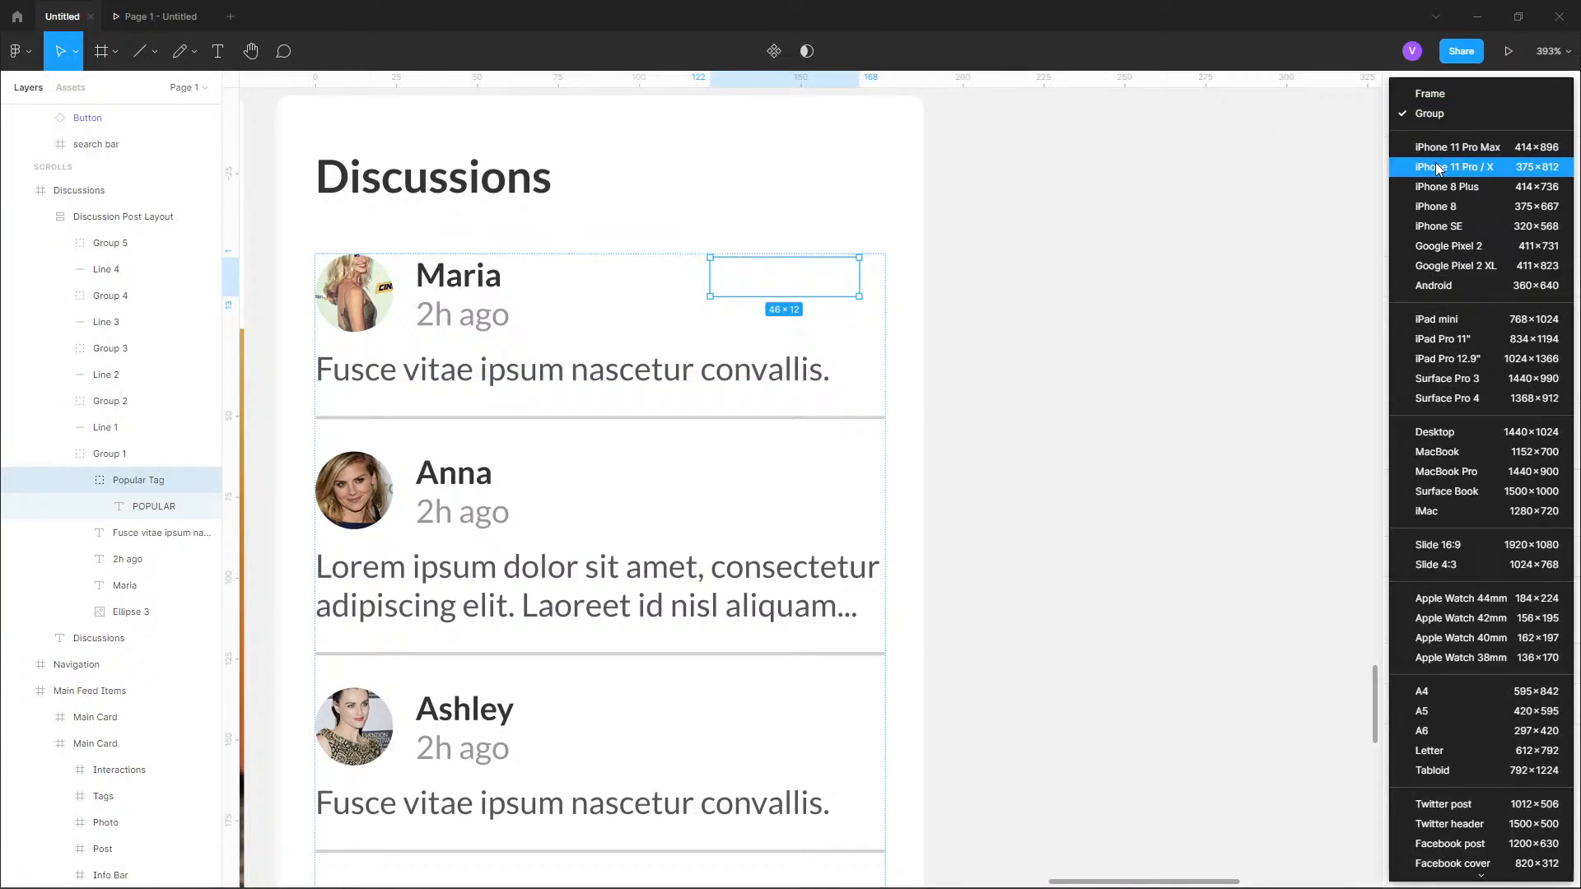
left_click(1437, 113)
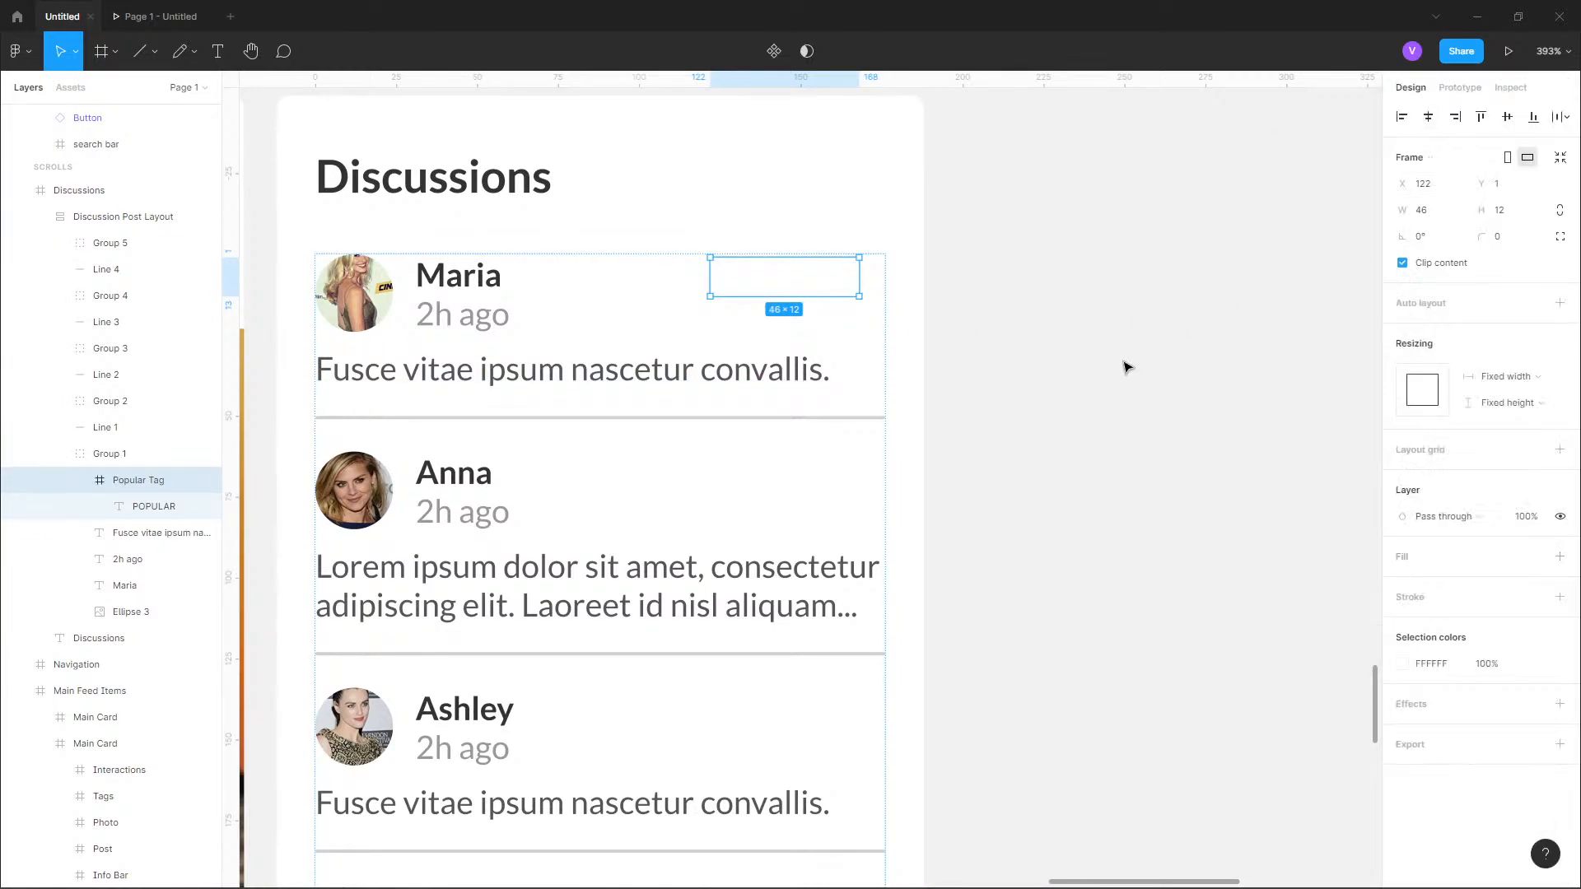
Fill the Popular Tag frame with the primary colour style and set its corner radius to 4.
left_click(1533, 557)
left_click(1442, 659)
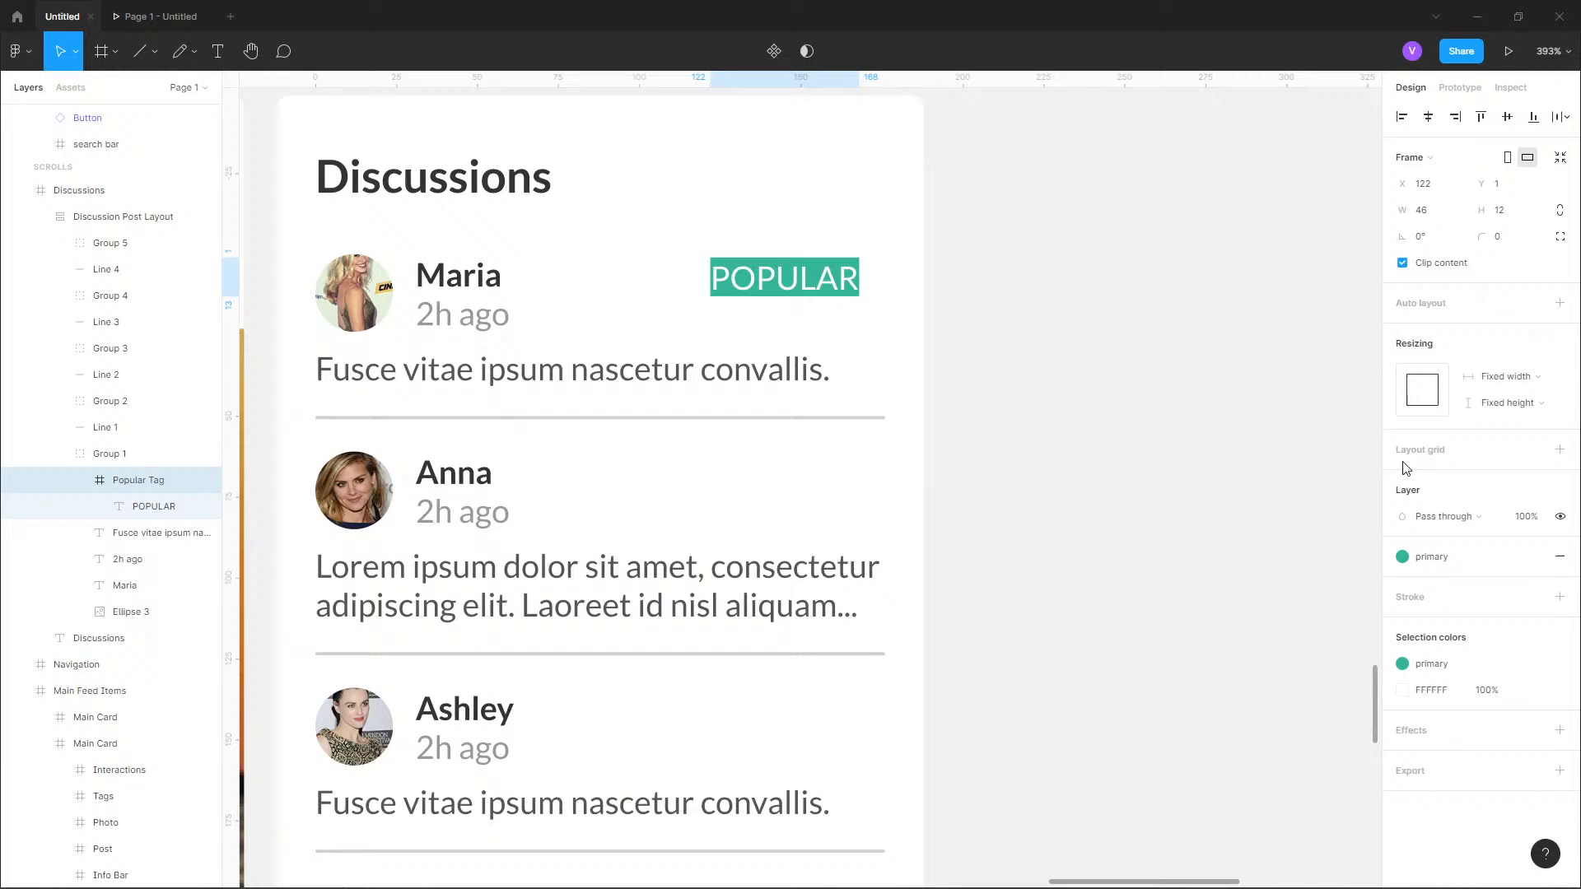
left_click(1512, 237)
type("4")
key("Return")
double_click(800, 292)
double_click(797, 288)
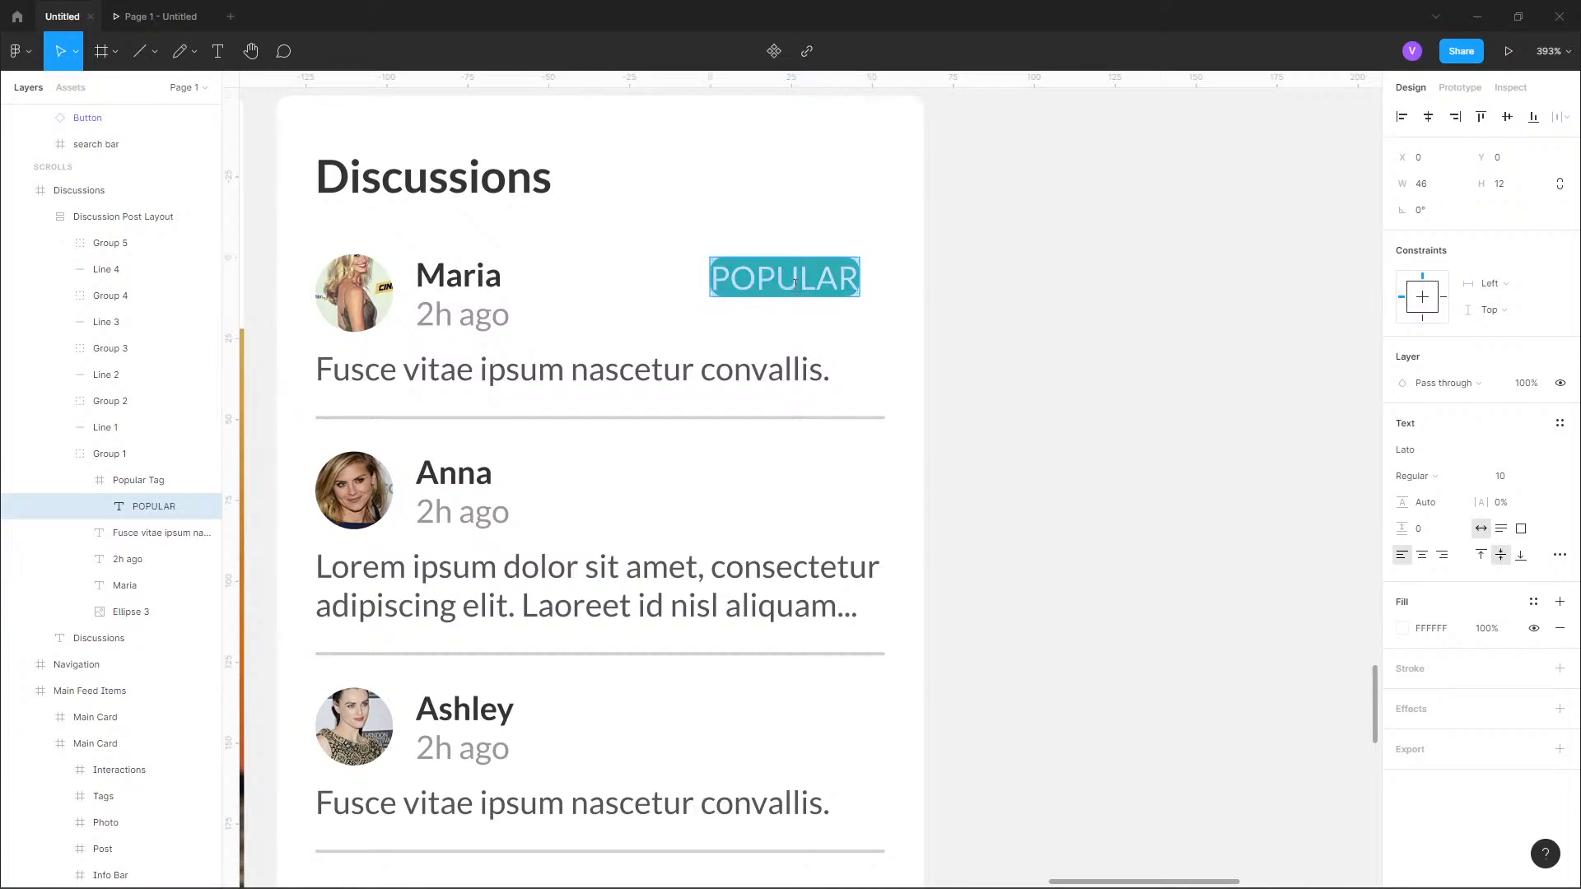
left_click(818, 278)
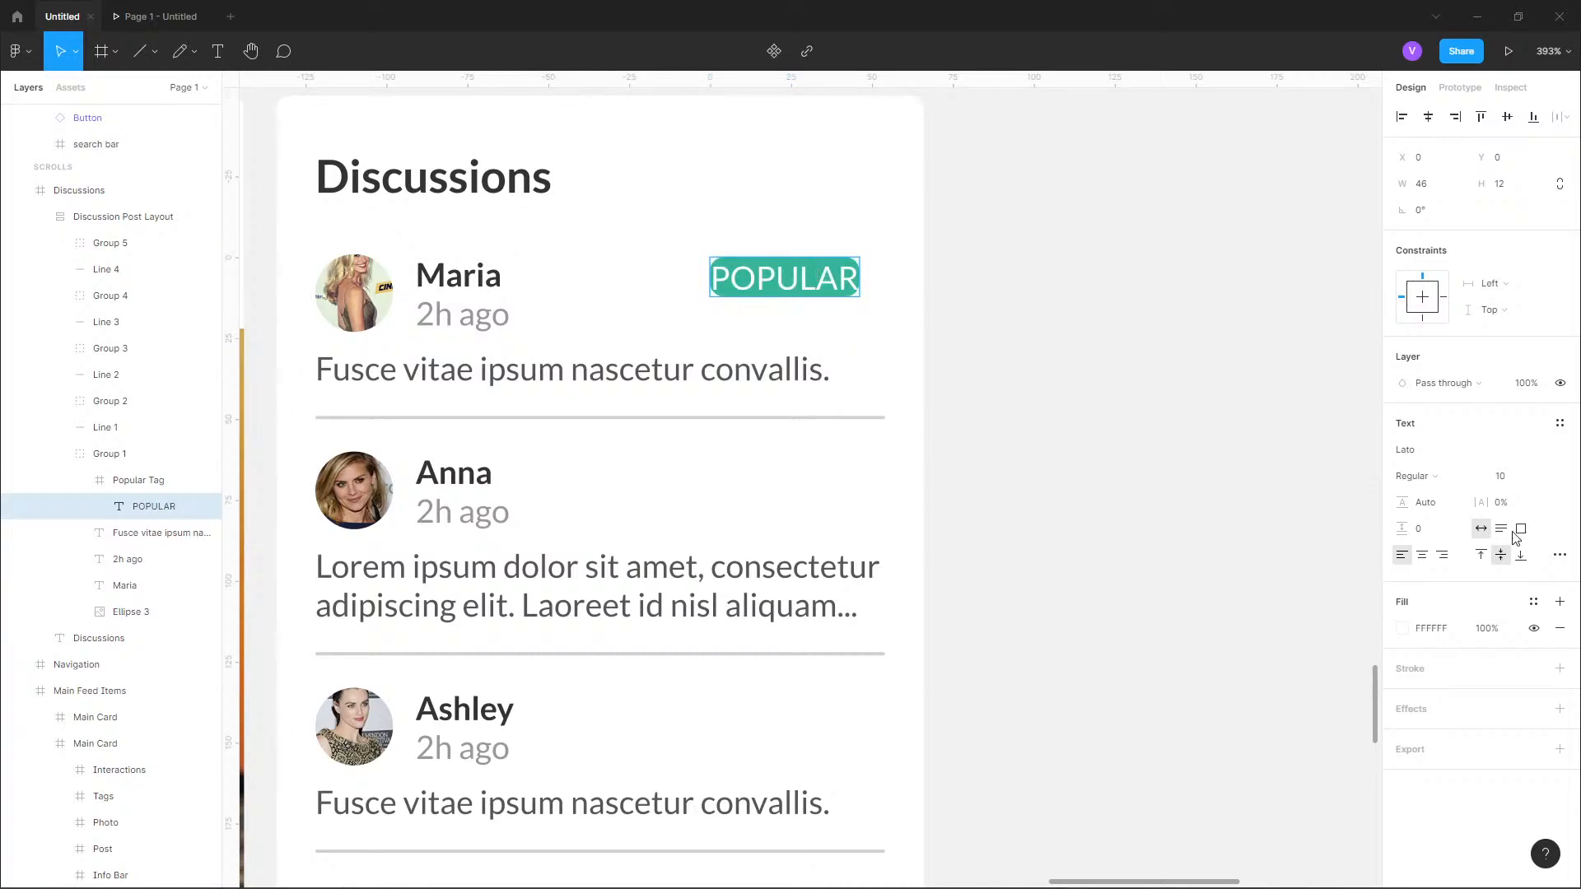
key("ctrl+a")
key("Escape")
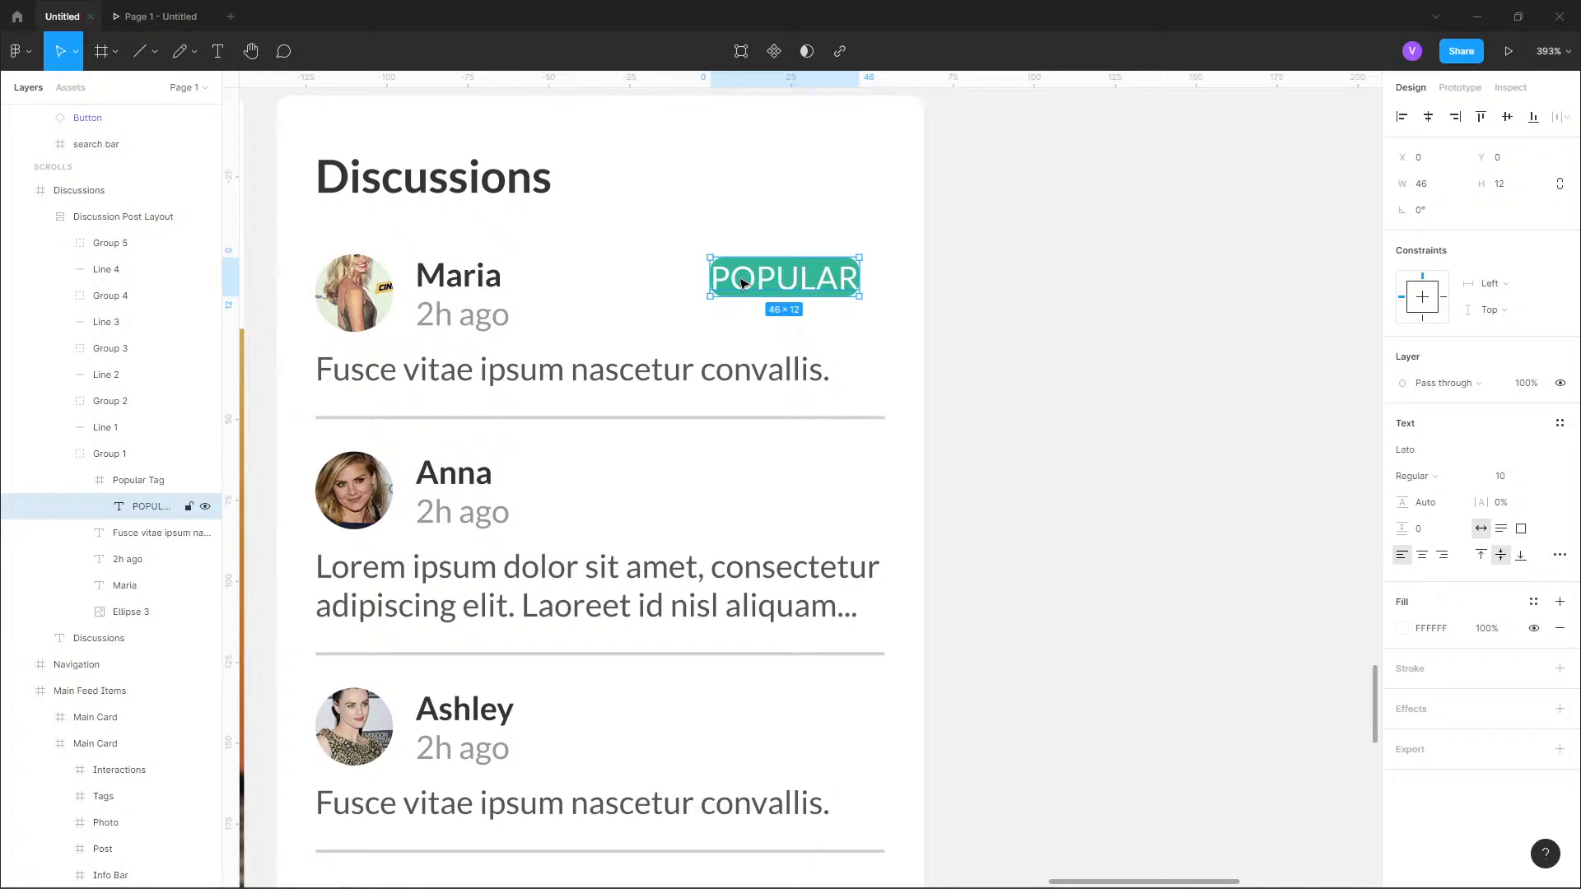
Set the Popular Tag frame's width to 50 px.
left_click(148, 483)
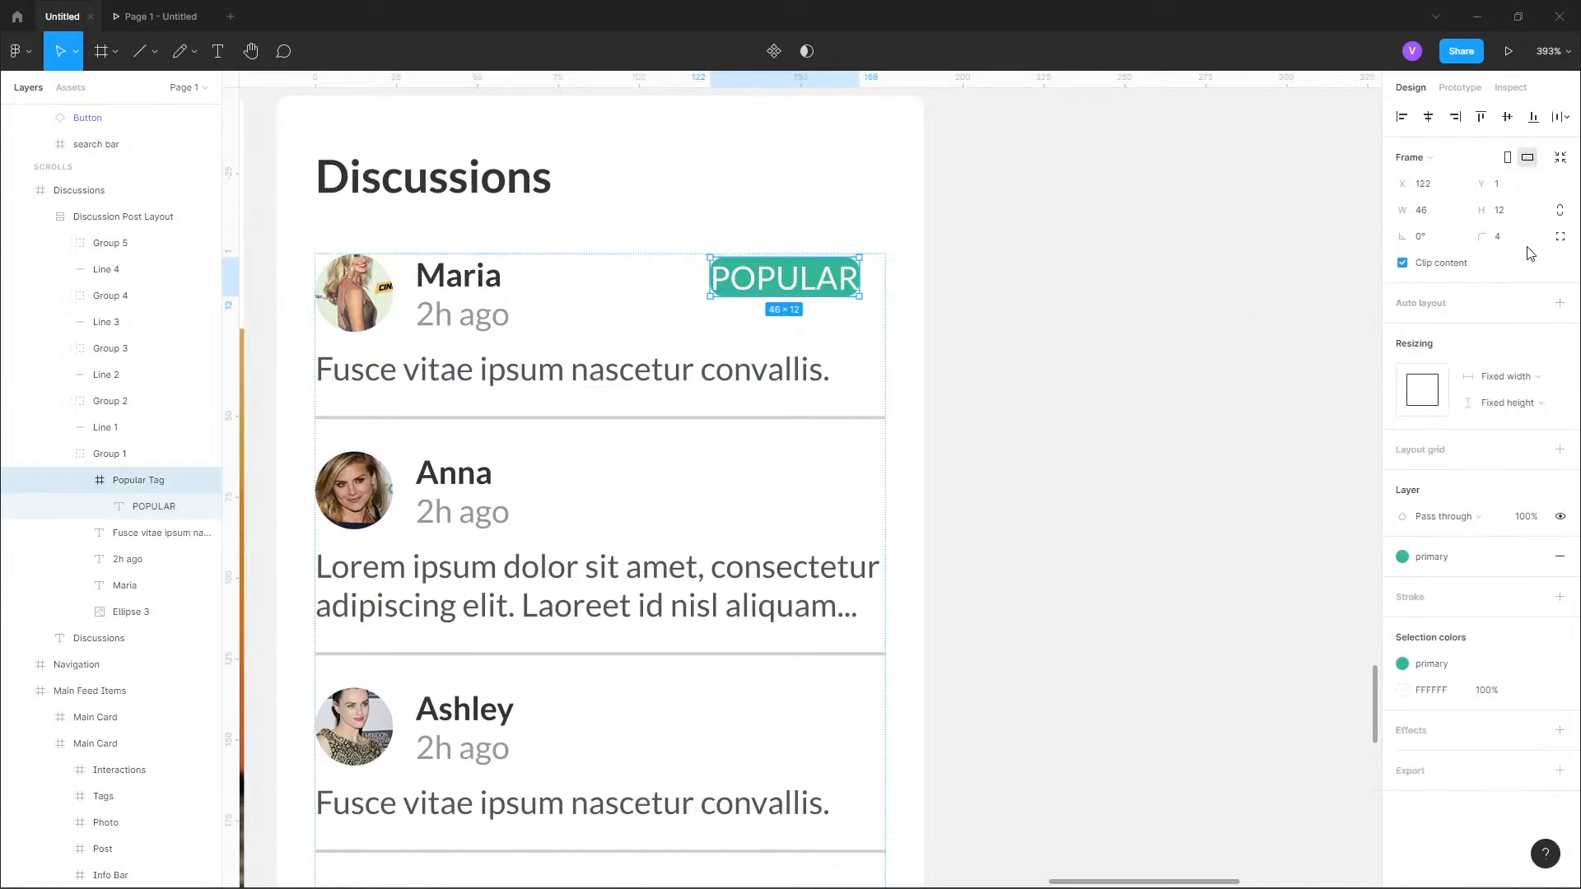
left_click(1424, 212)
type("50")
key("Return")
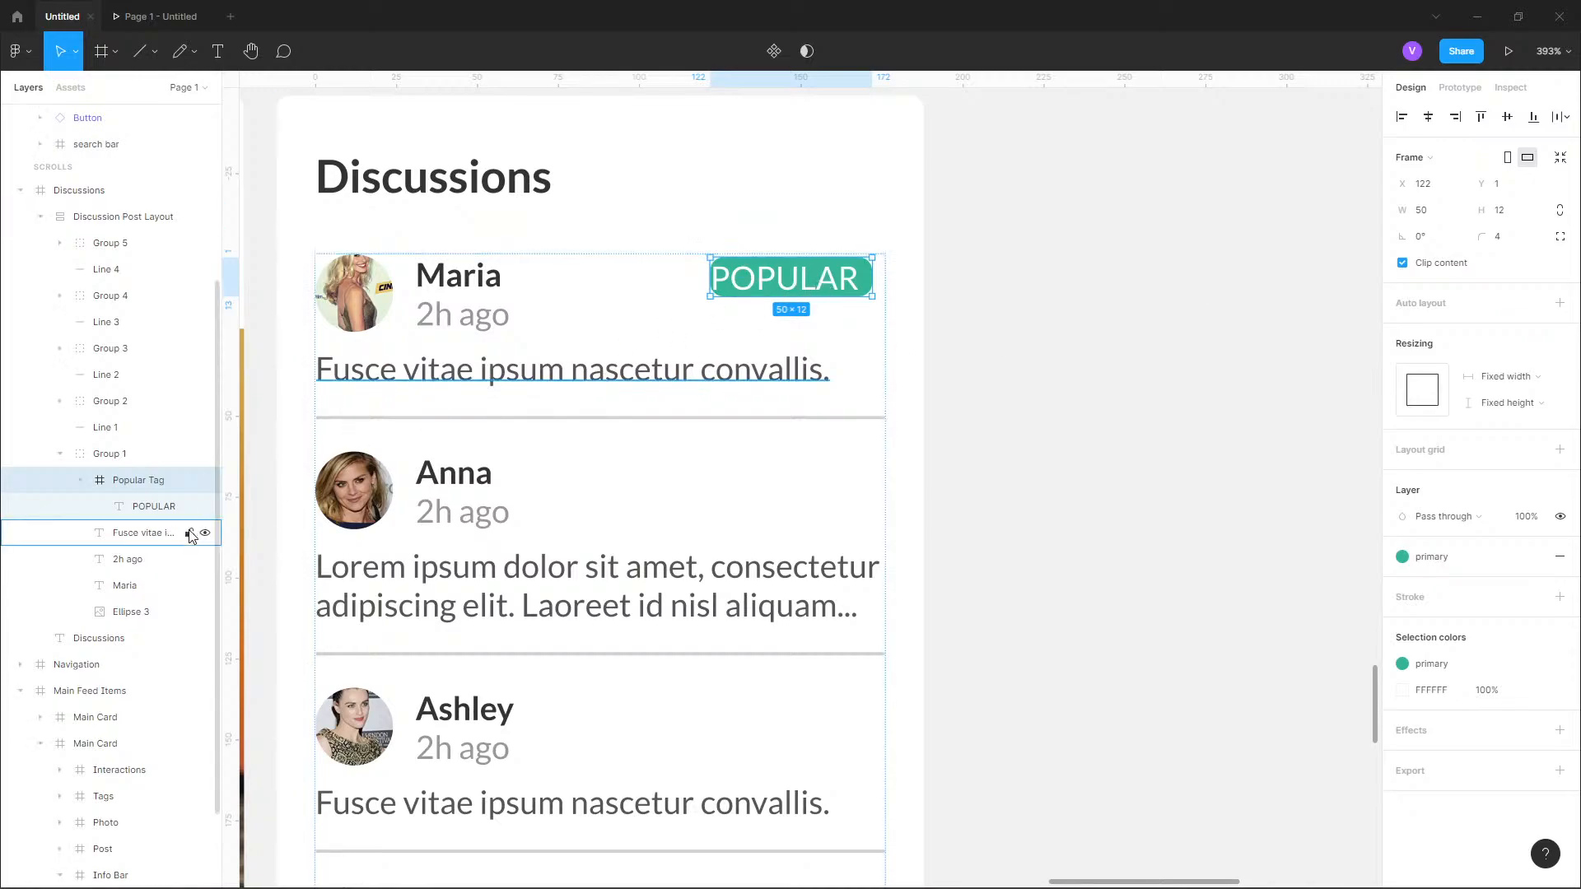
Center the POPULAR text in its tag using a Center horizontal constraint, a 50 px wide text box and centered text alignment.
left_click(146, 507)
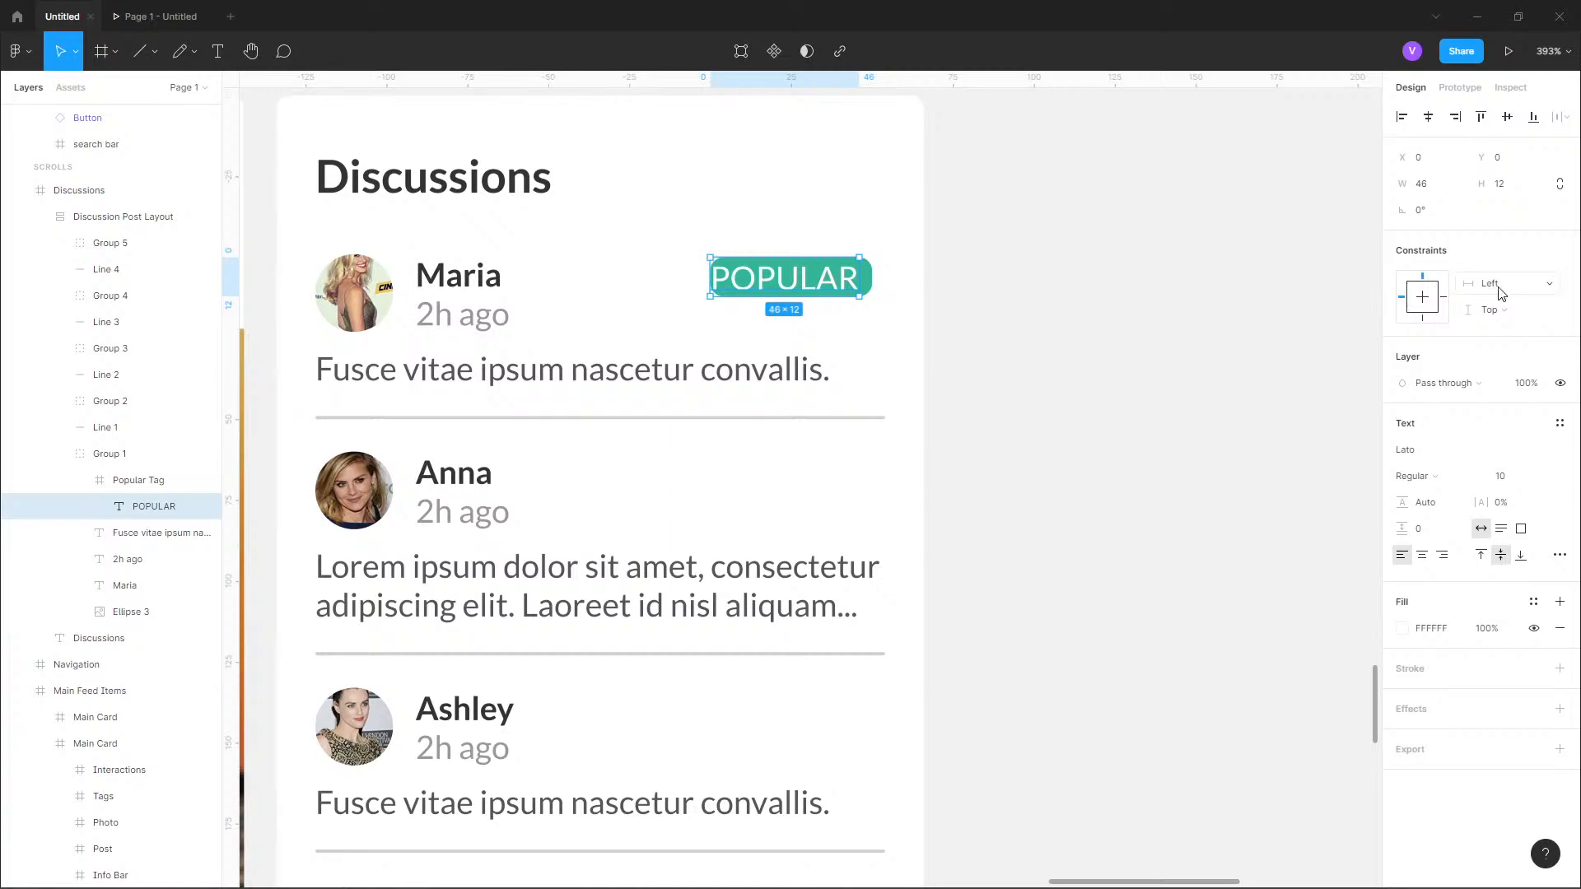
left_click(1501, 293)
left_click(1520, 321)
left_click(1524, 293)
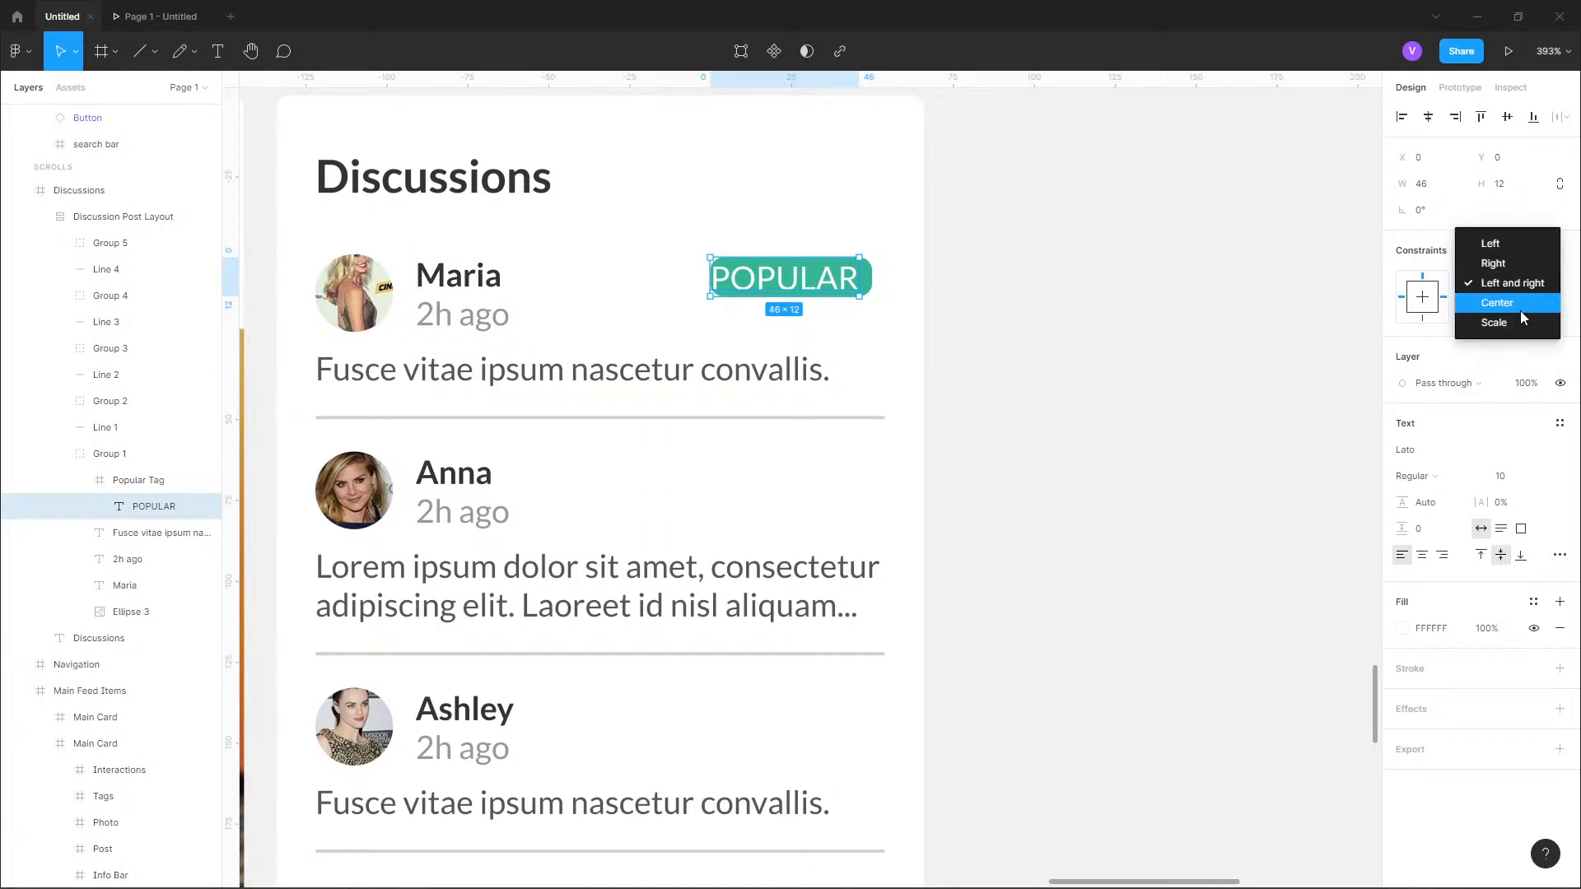
left_click(1520, 305)
left_click_drag(860, 276, 872, 276)
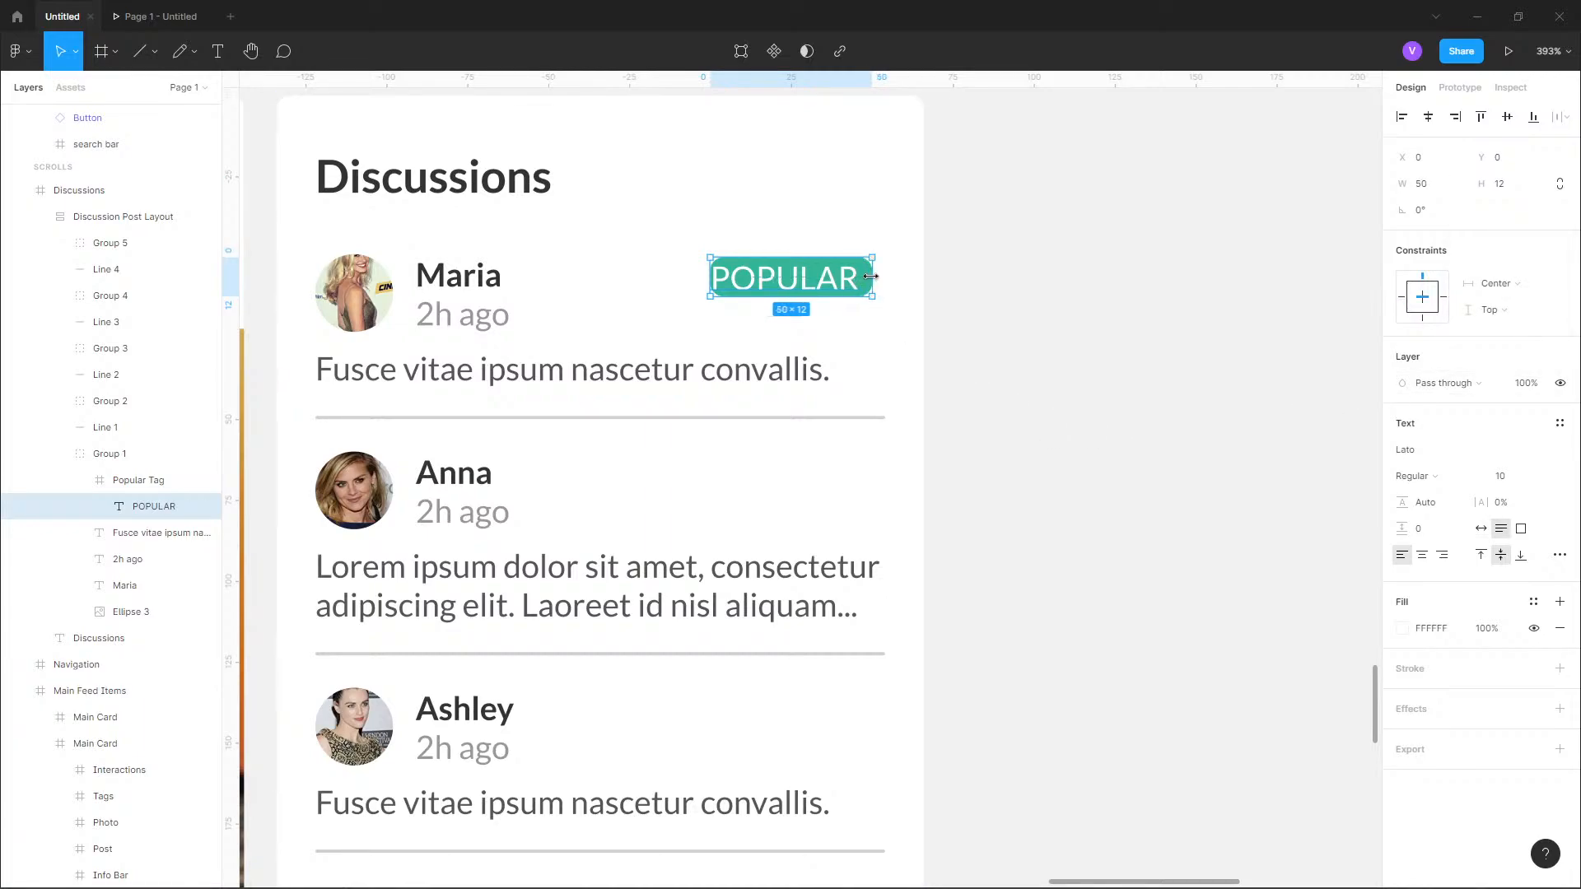
left_click(1423, 557)
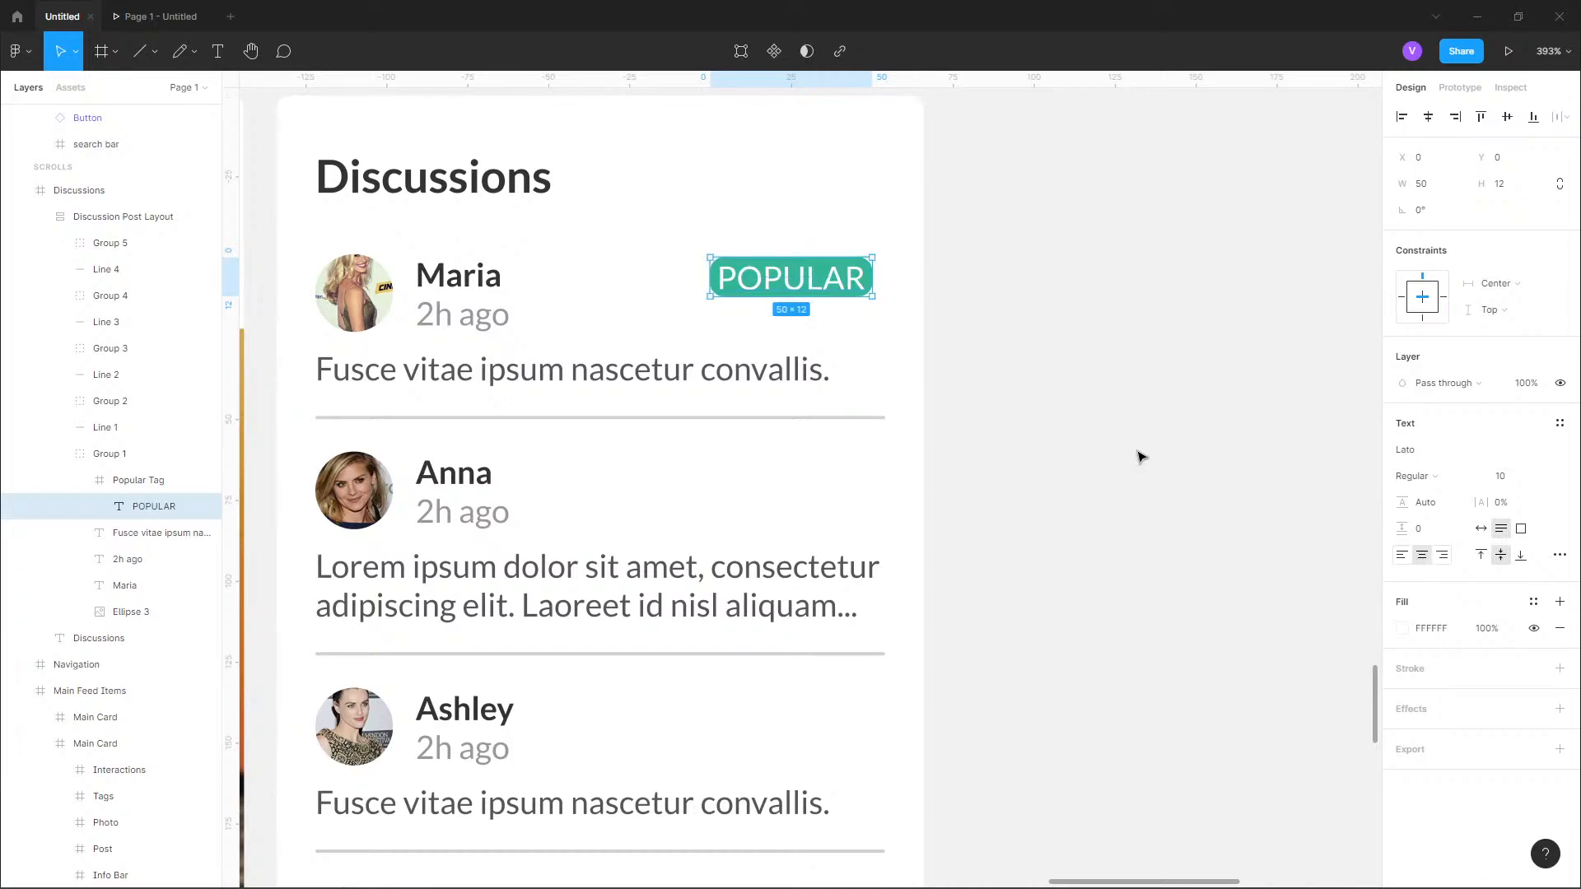
Examine the finished Popular Tag up close and compare the Discussions card with the reference's Discussions card.
scroll(788, 271, "up", 5)
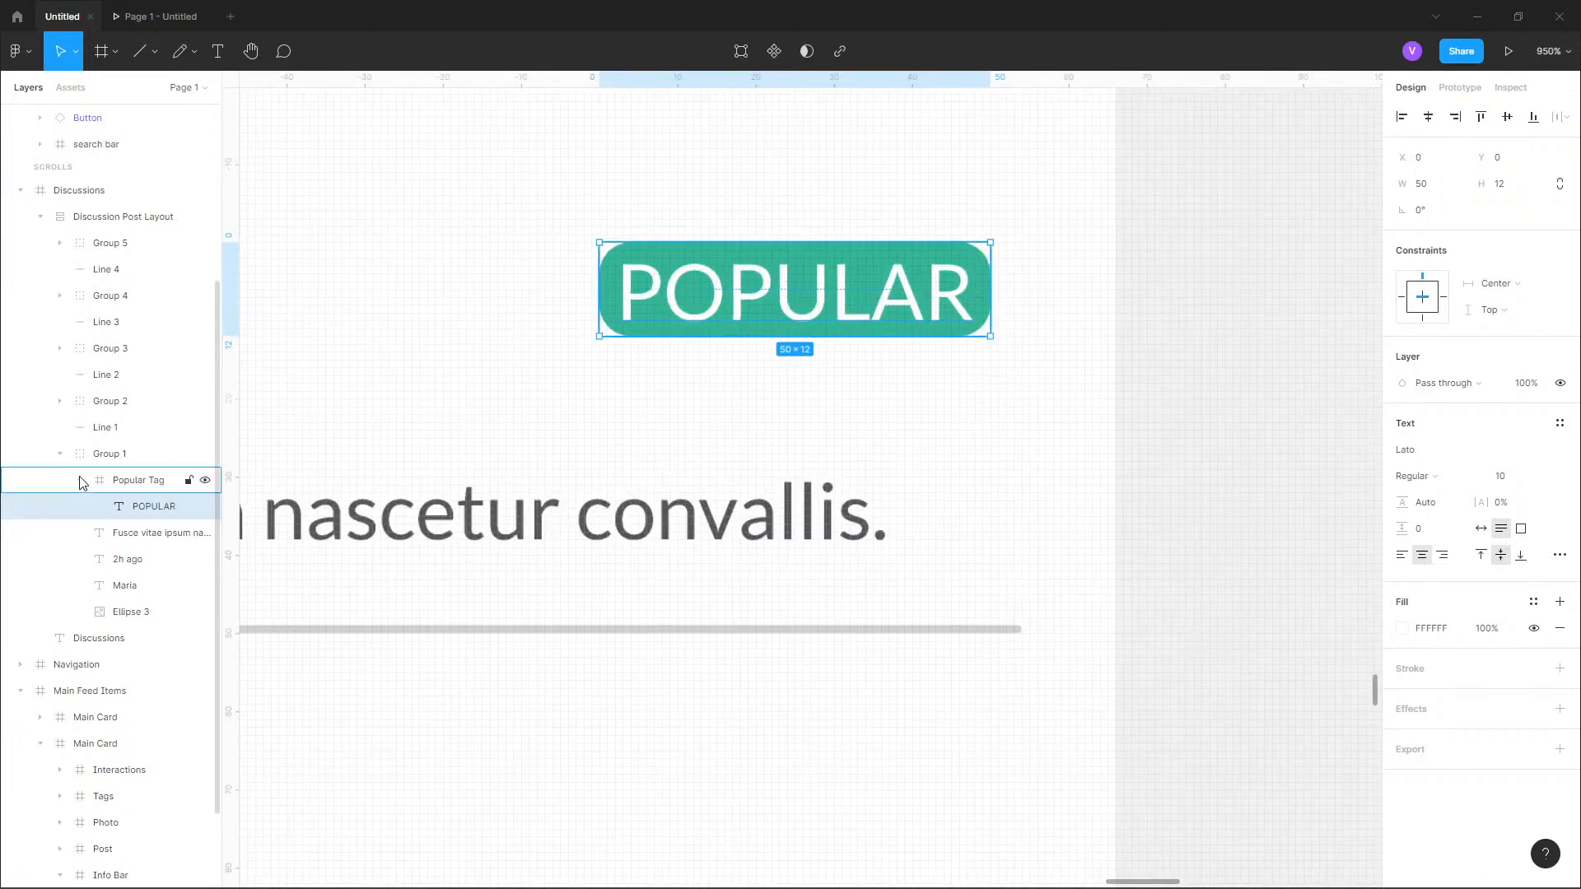
left_click(79, 480)
left_click_drag(479, 281, 598, 286)
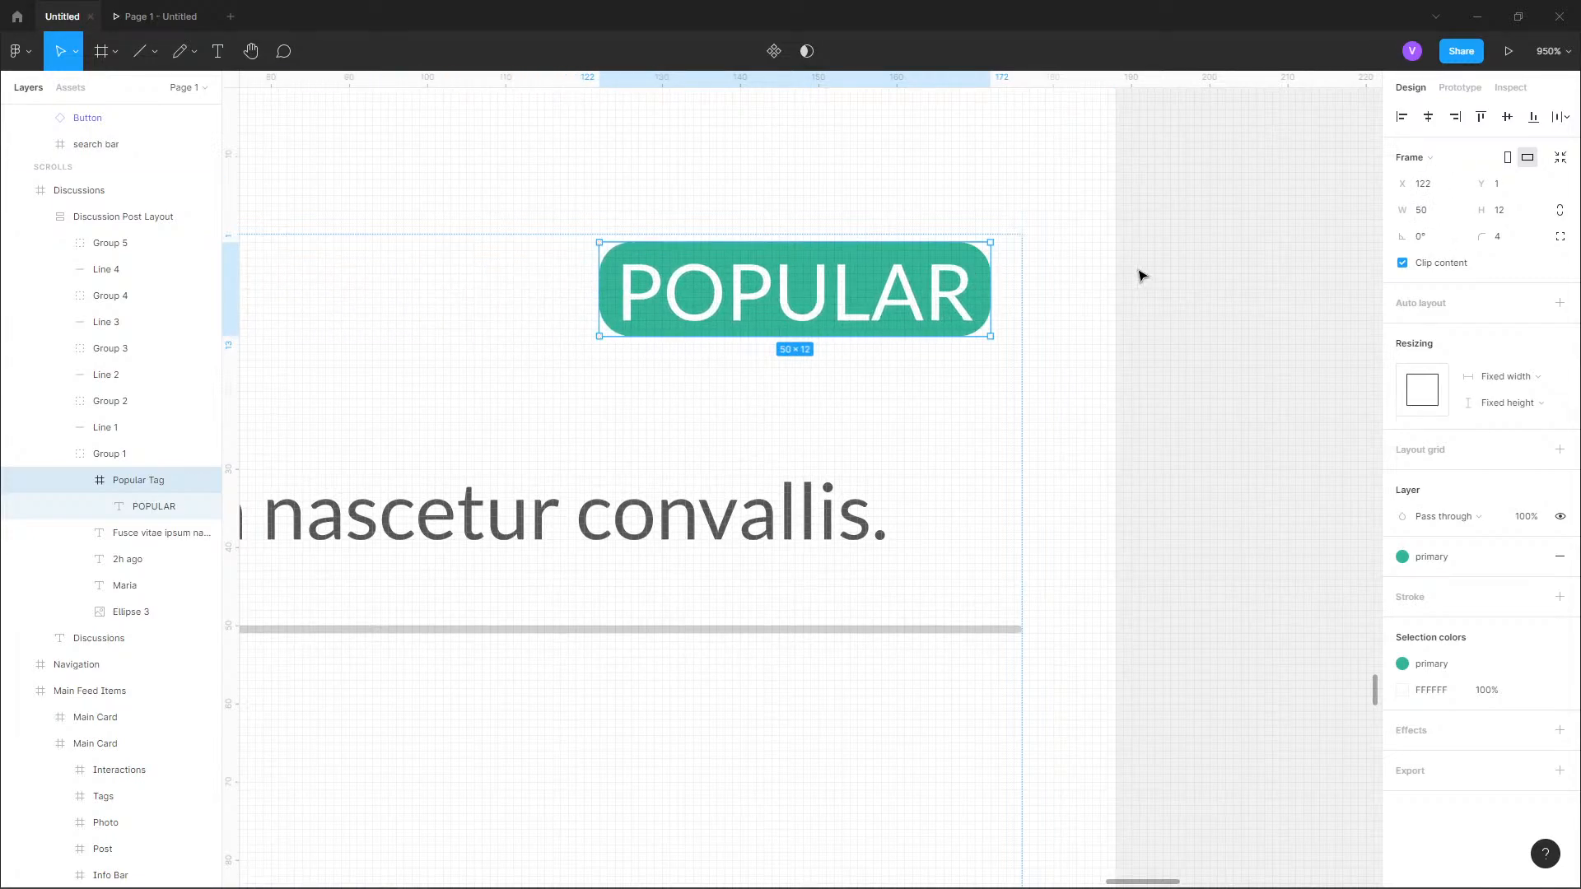
scroll(1141, 275, "down", 5)
scroll(1170, 255, "up", 2)
scroll(1106, 225, "down", 3)
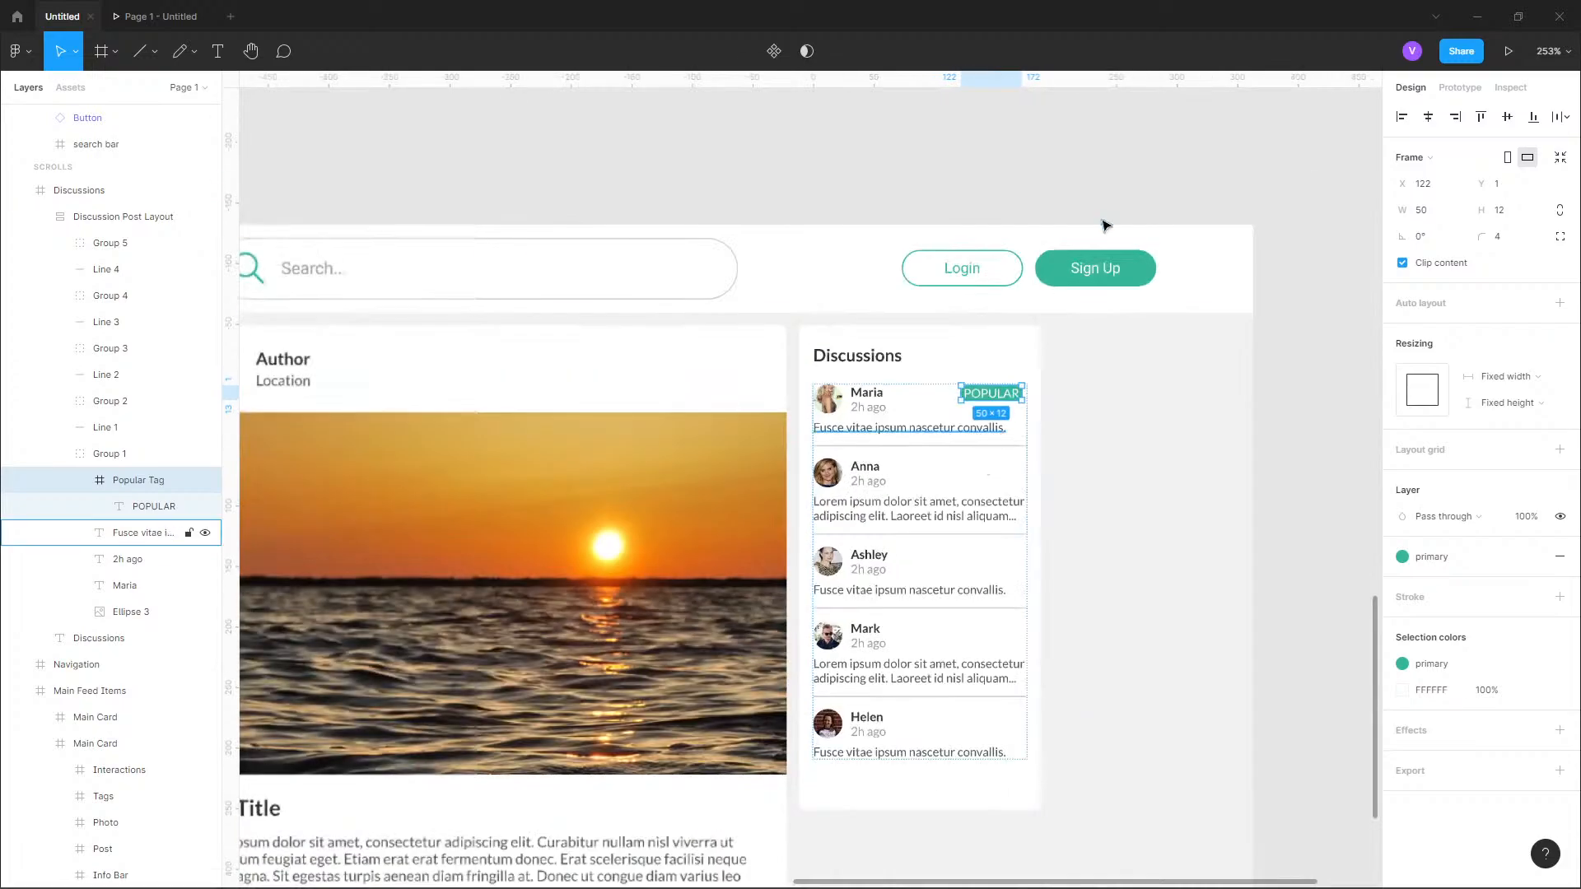
scroll(1106, 225, "up", 15)
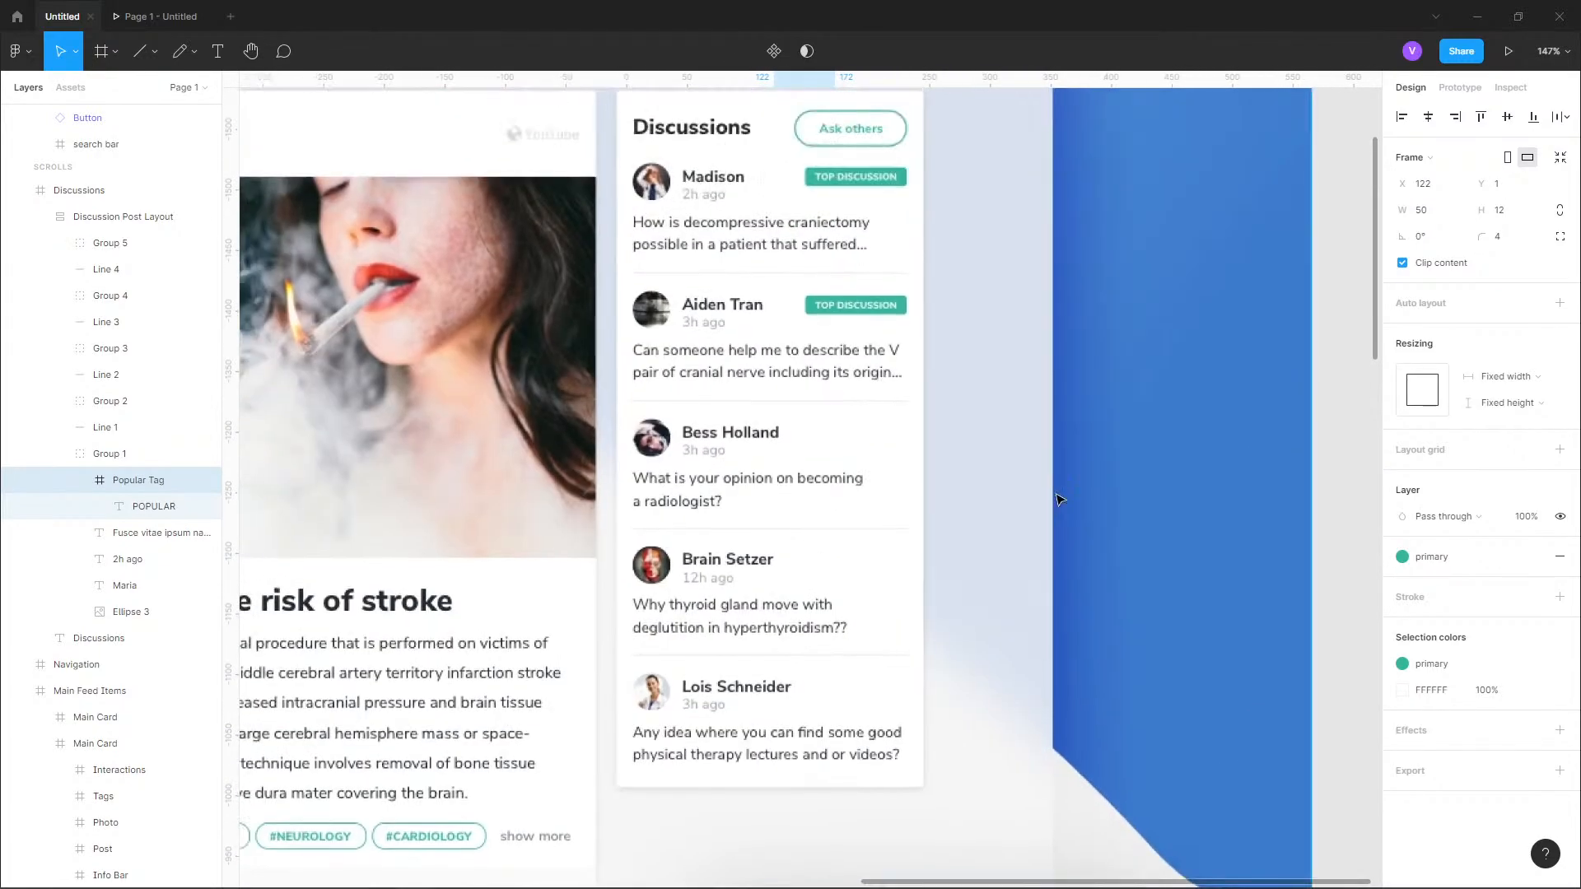
scroll(1042, 581, "down", 15)
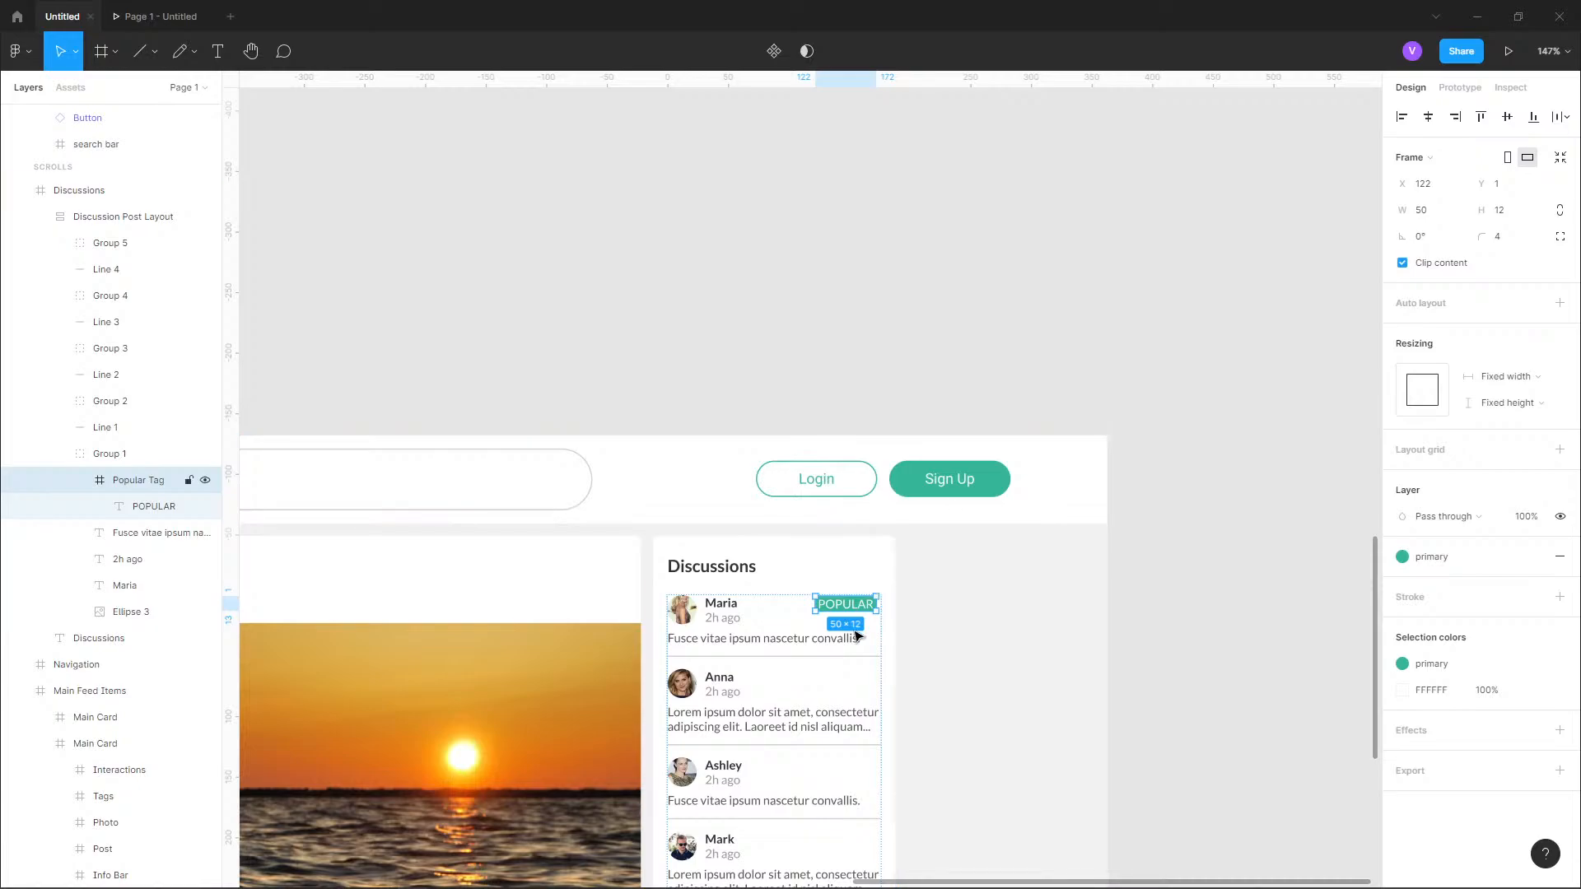
scroll(849, 629, "up", 2)
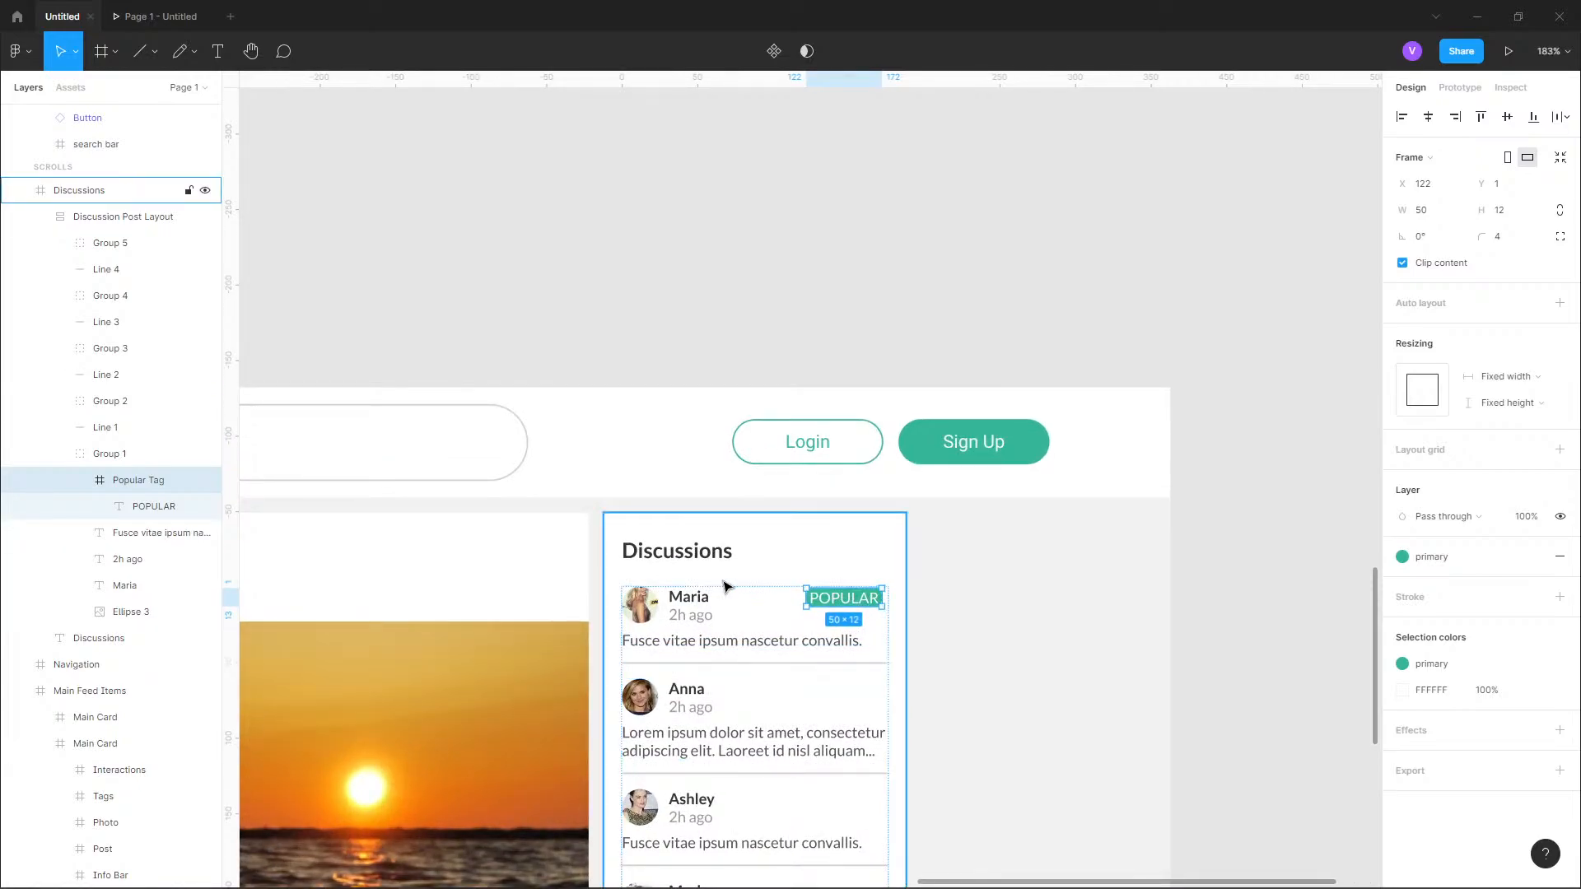
Switch to the web browser and open twitter.com.
key("alt")
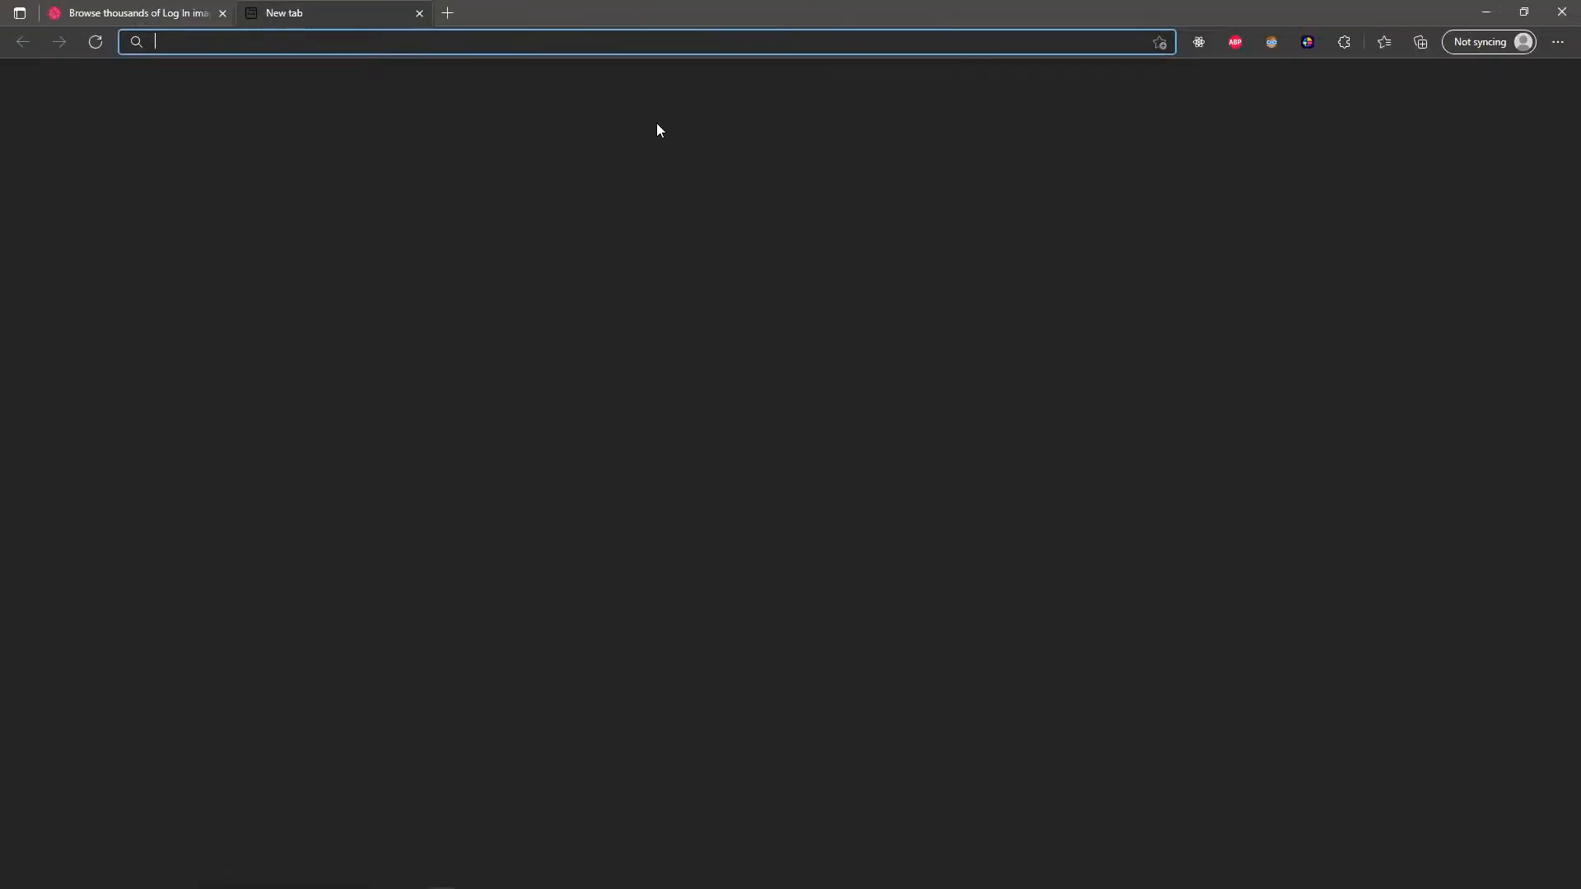
type("twitter")
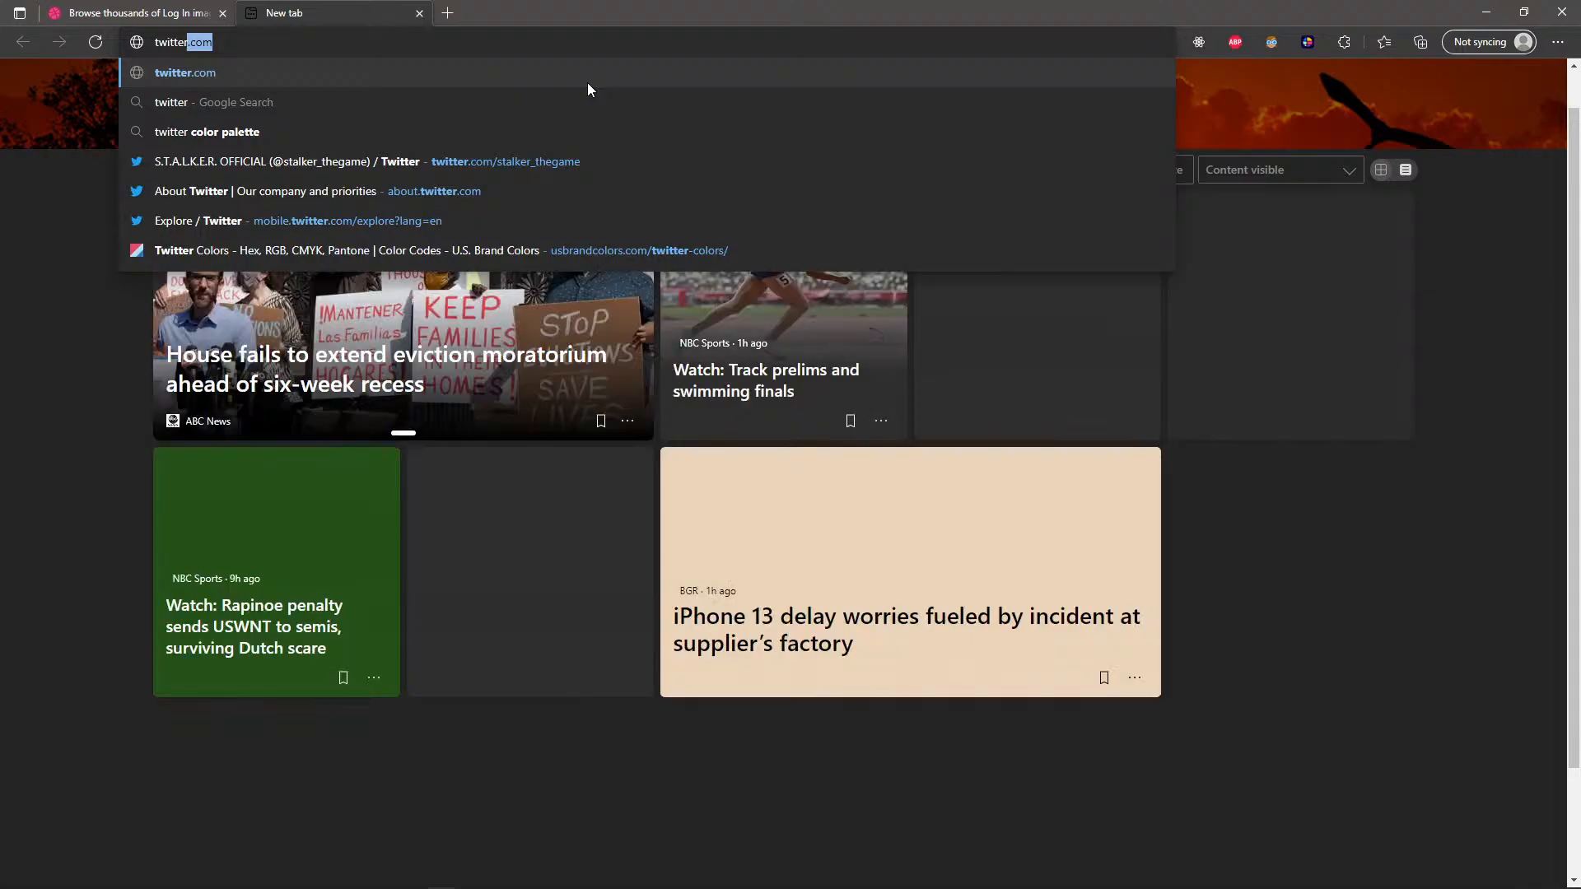
key("Return")
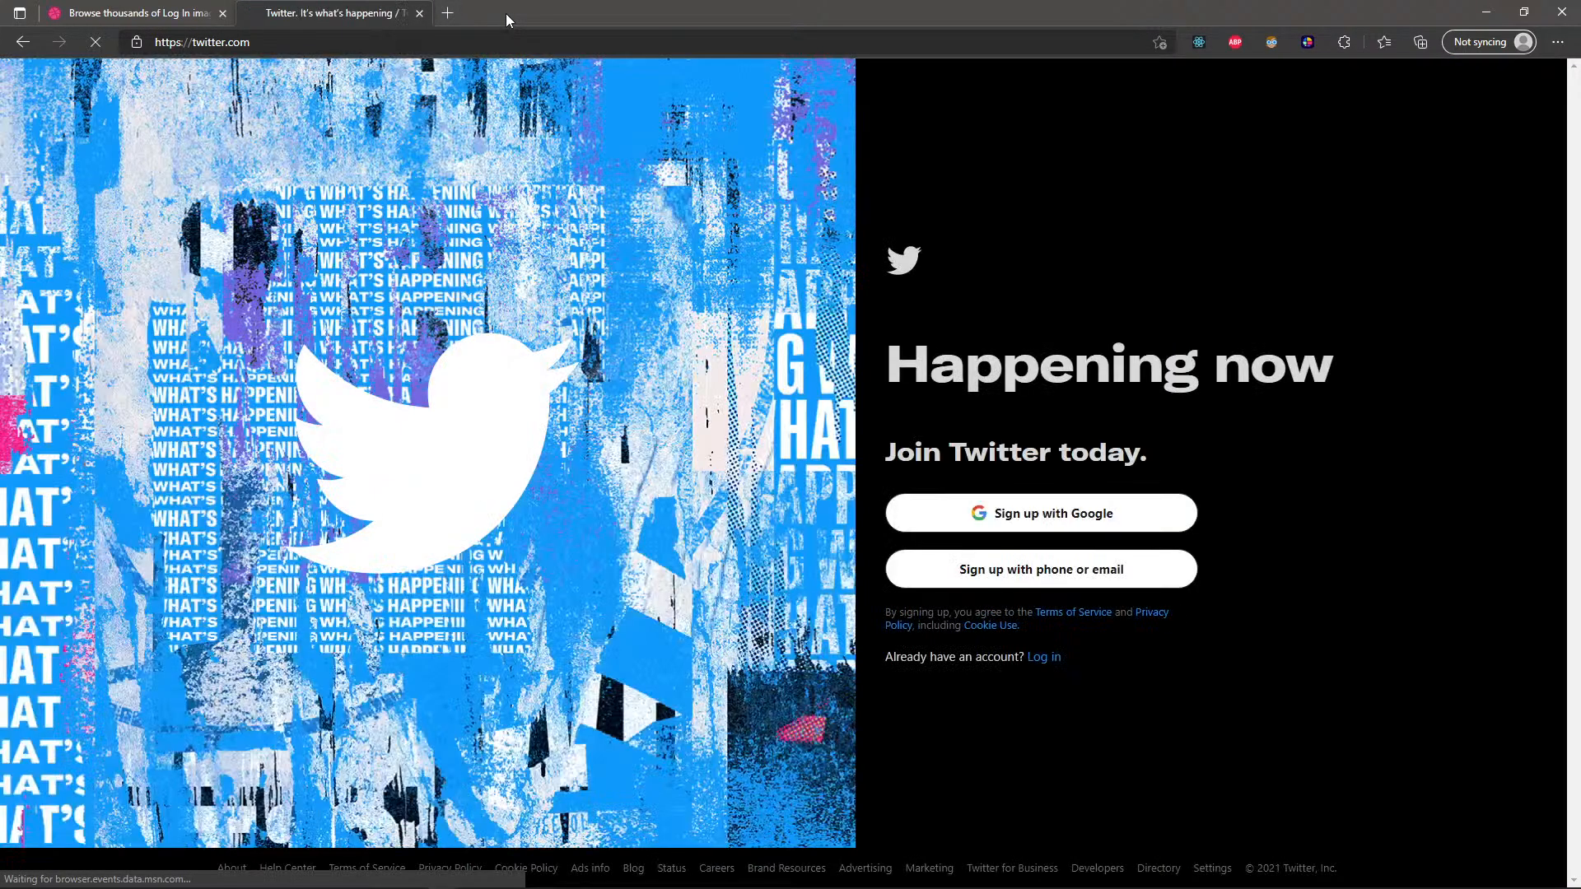
Search the web for "dan cook twitter".
left_click(409, 42)
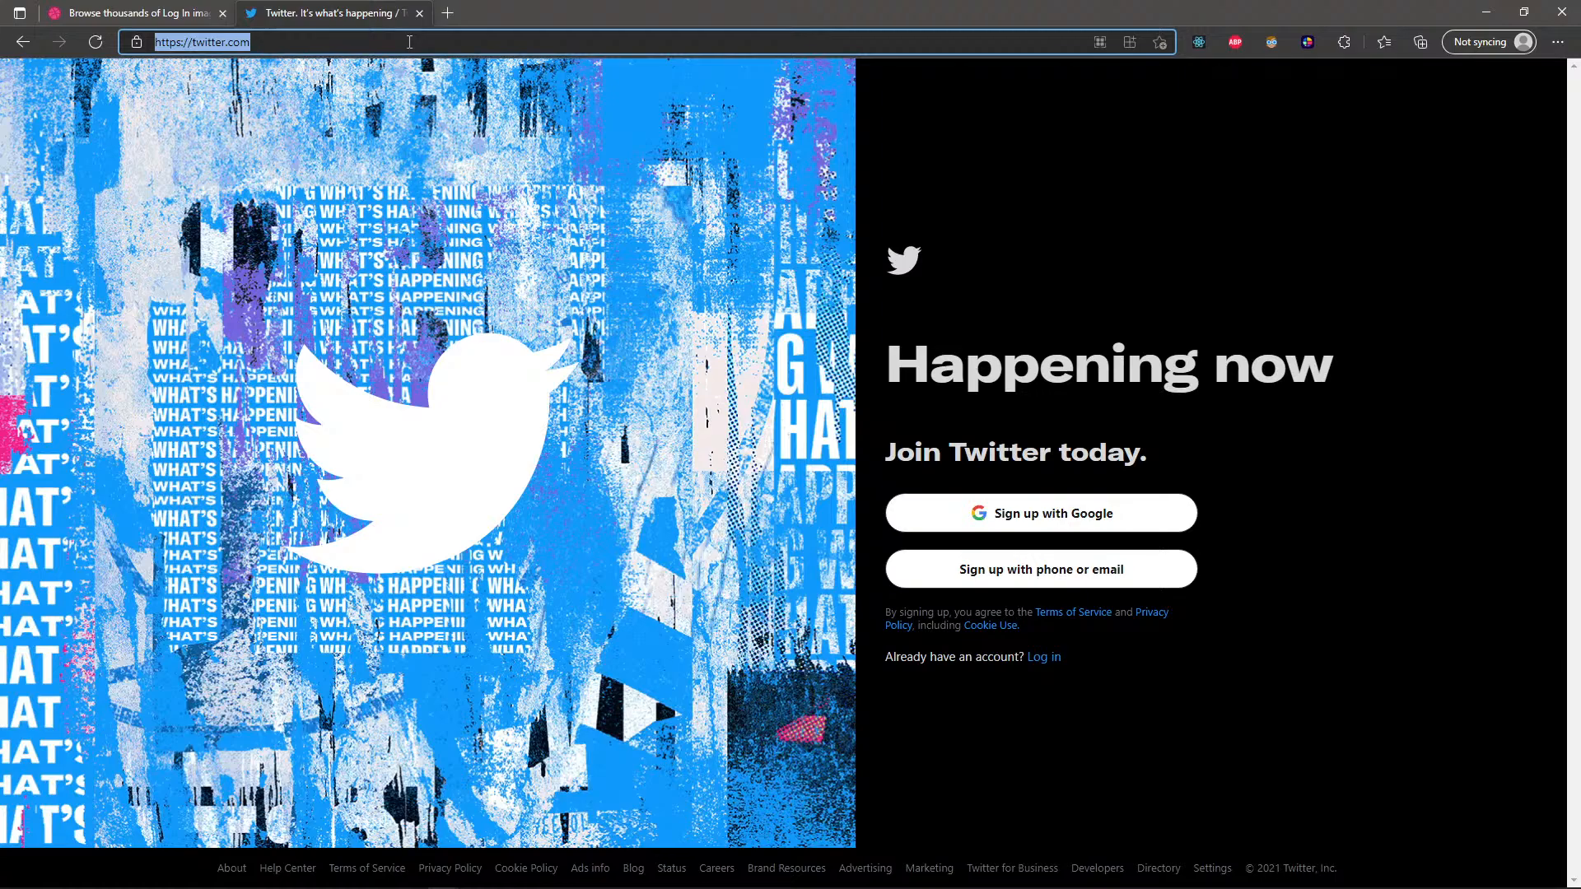
type("dan cook twitte")
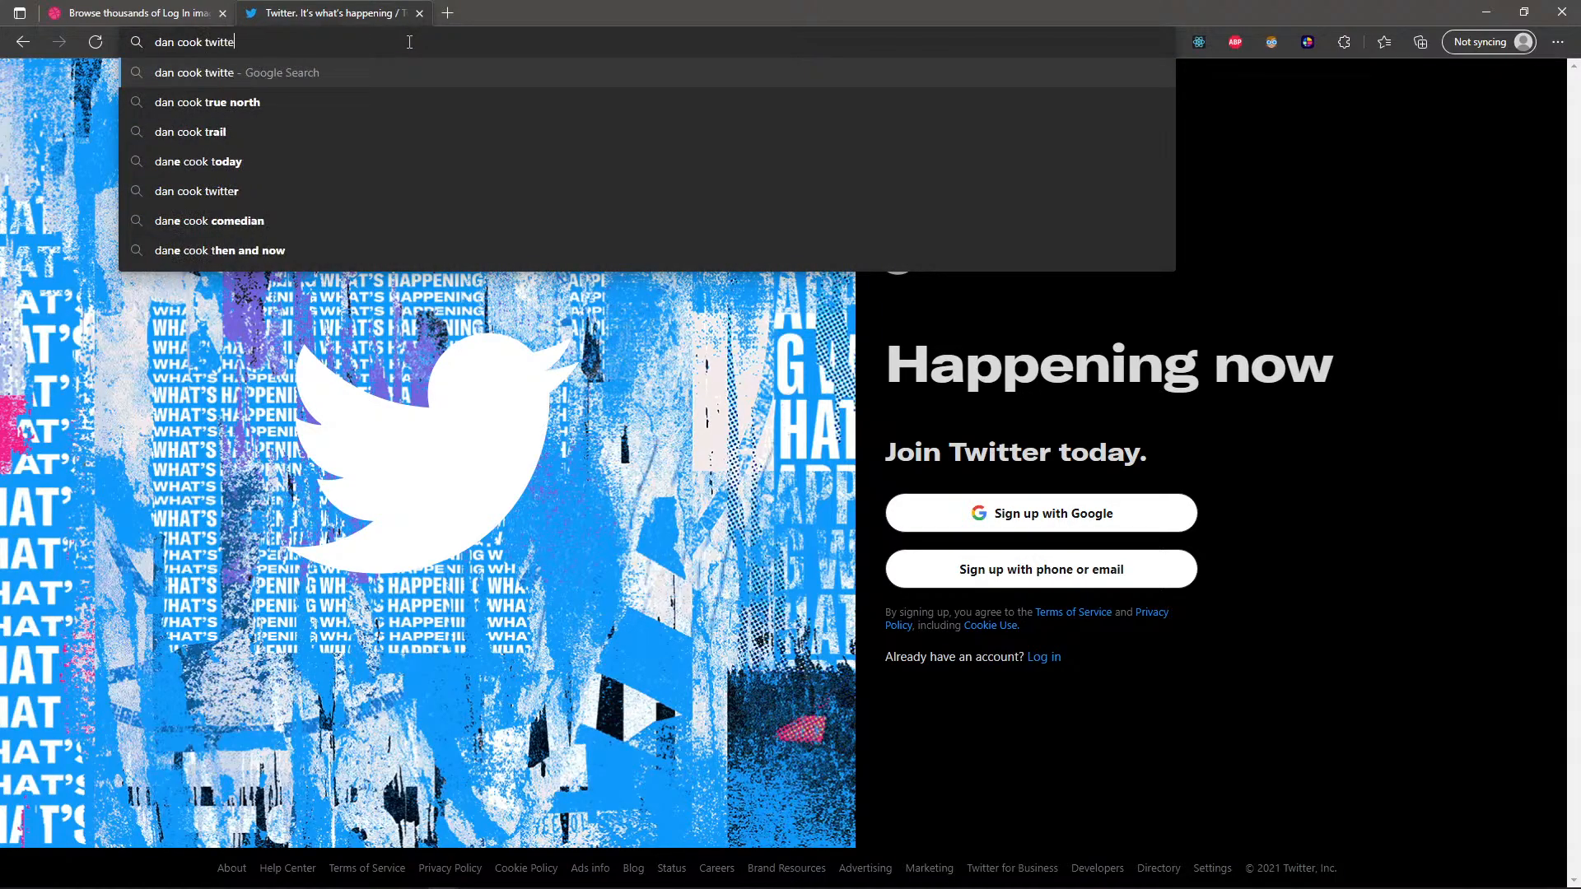
type("r")
key("Return")
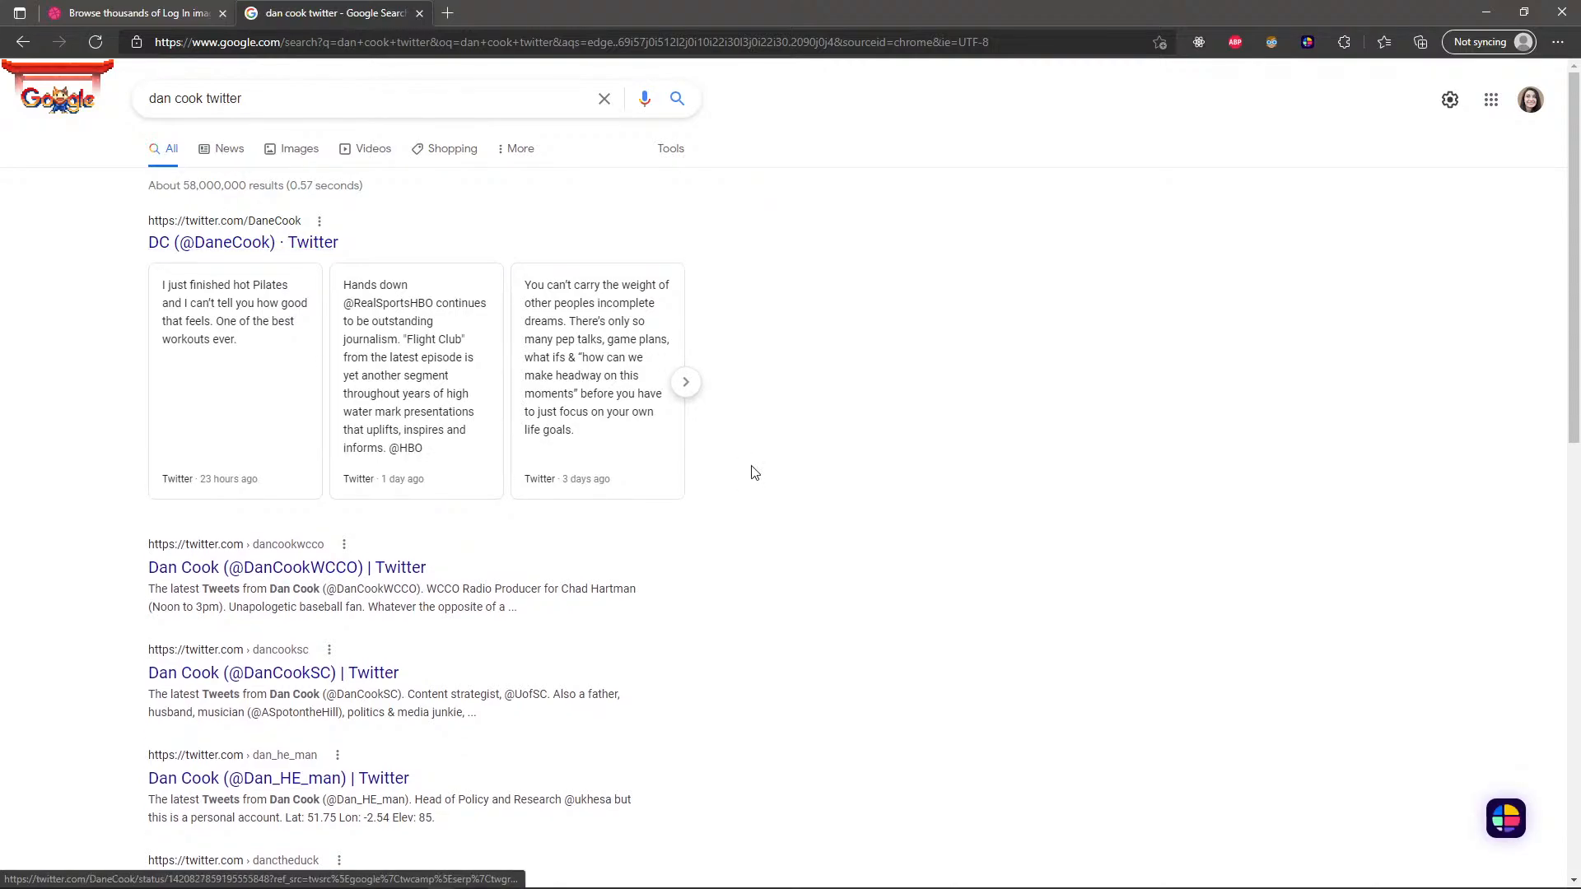
Search for "tim cook ceo twitter" in a new tab, open the Tim Cook Twitter profile and close the earlier search tab.
key("ctrl+t")
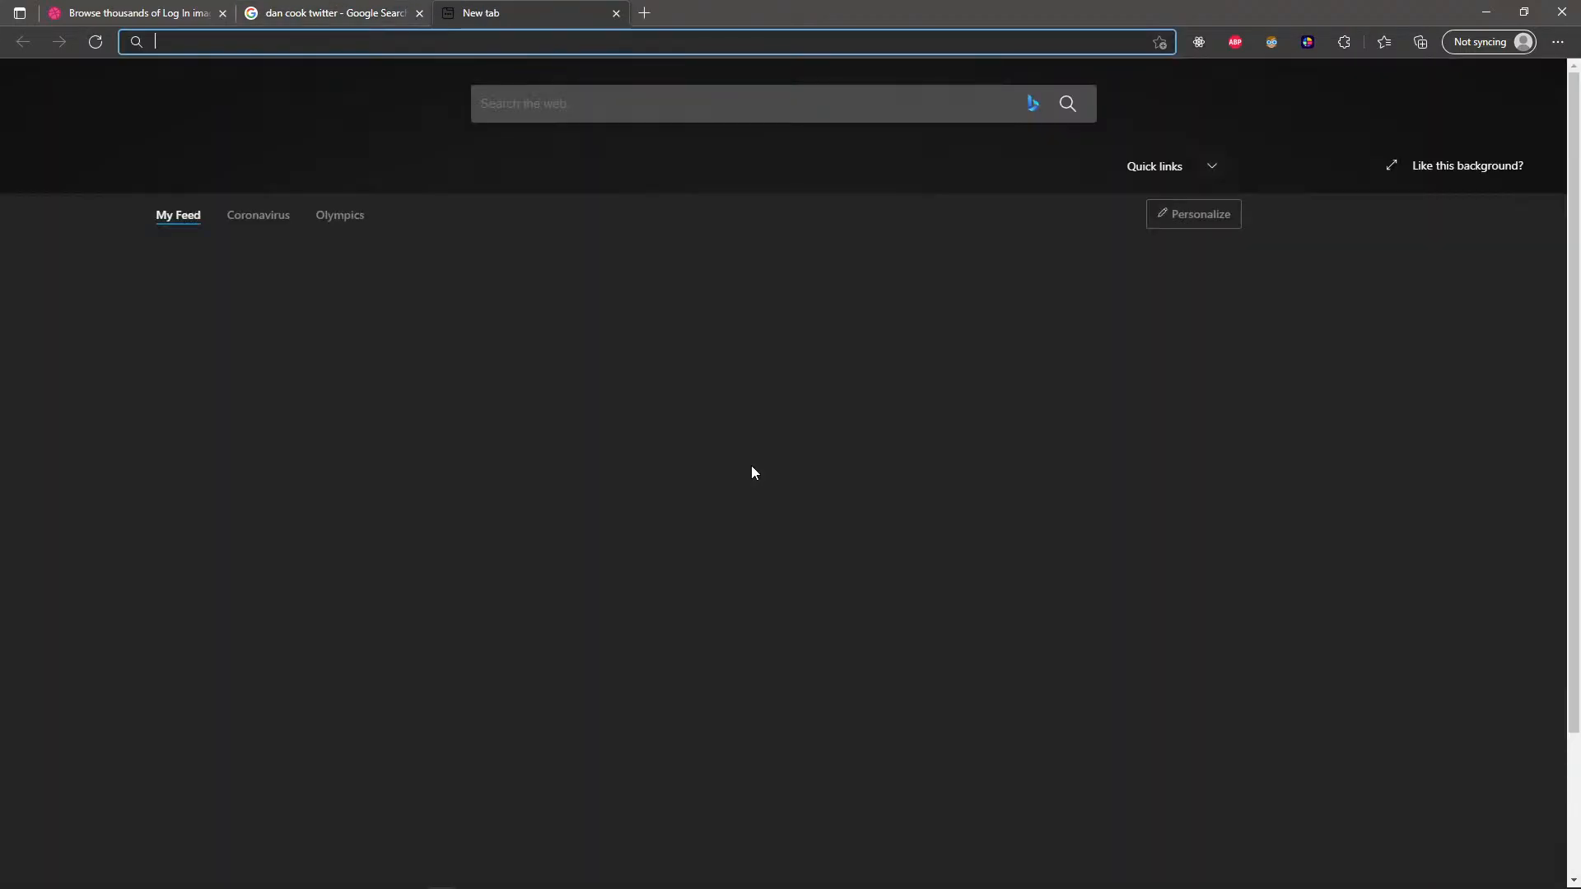
type("tim cook ceo twit")
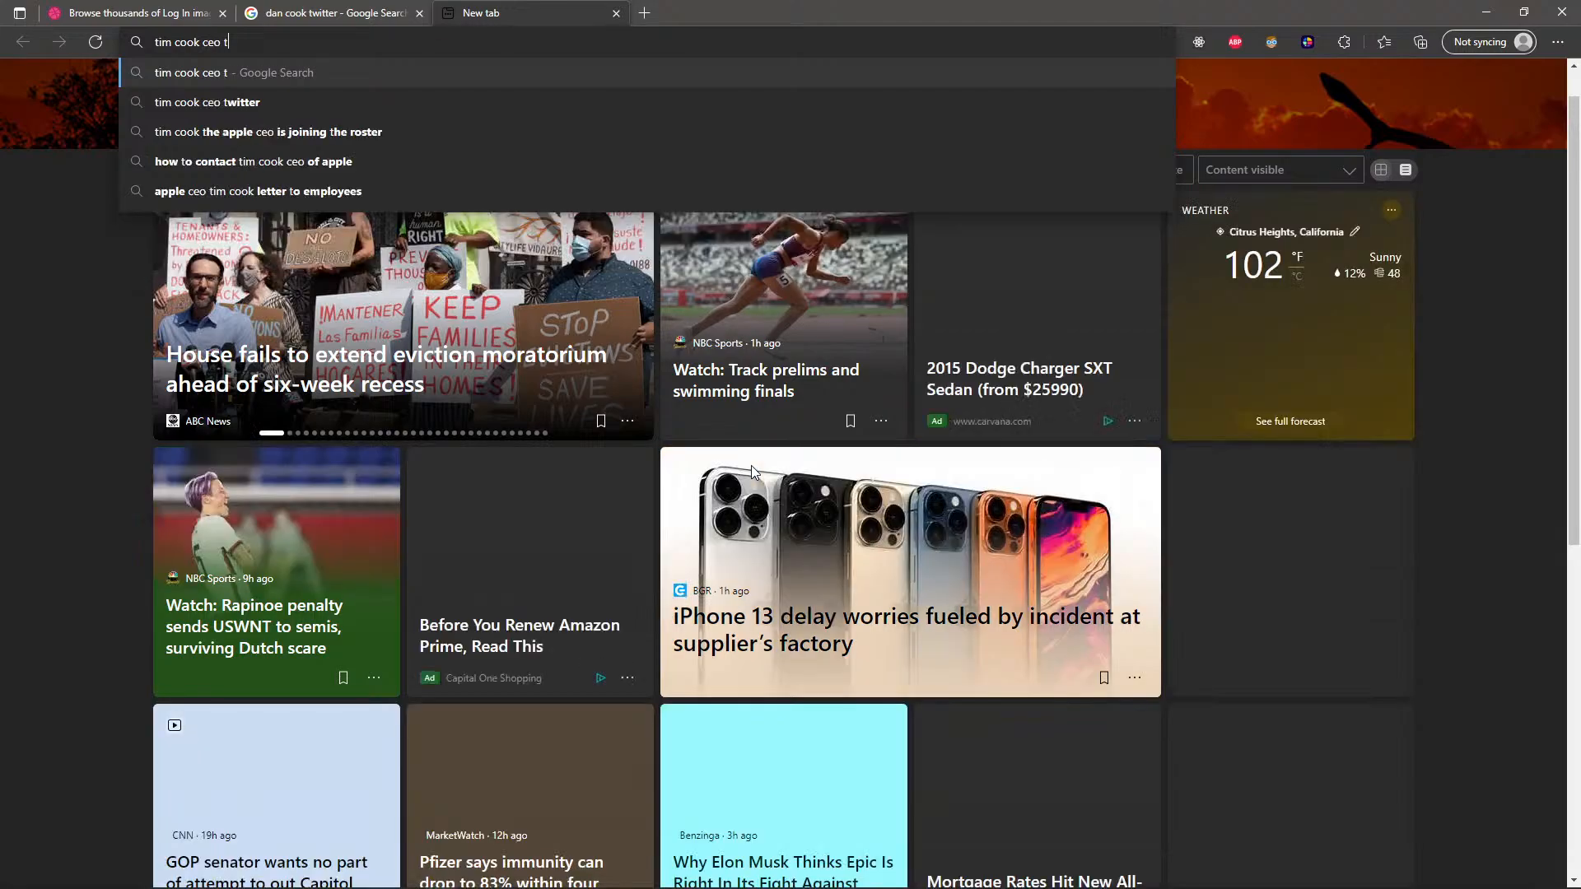
type("ter")
key("Return")
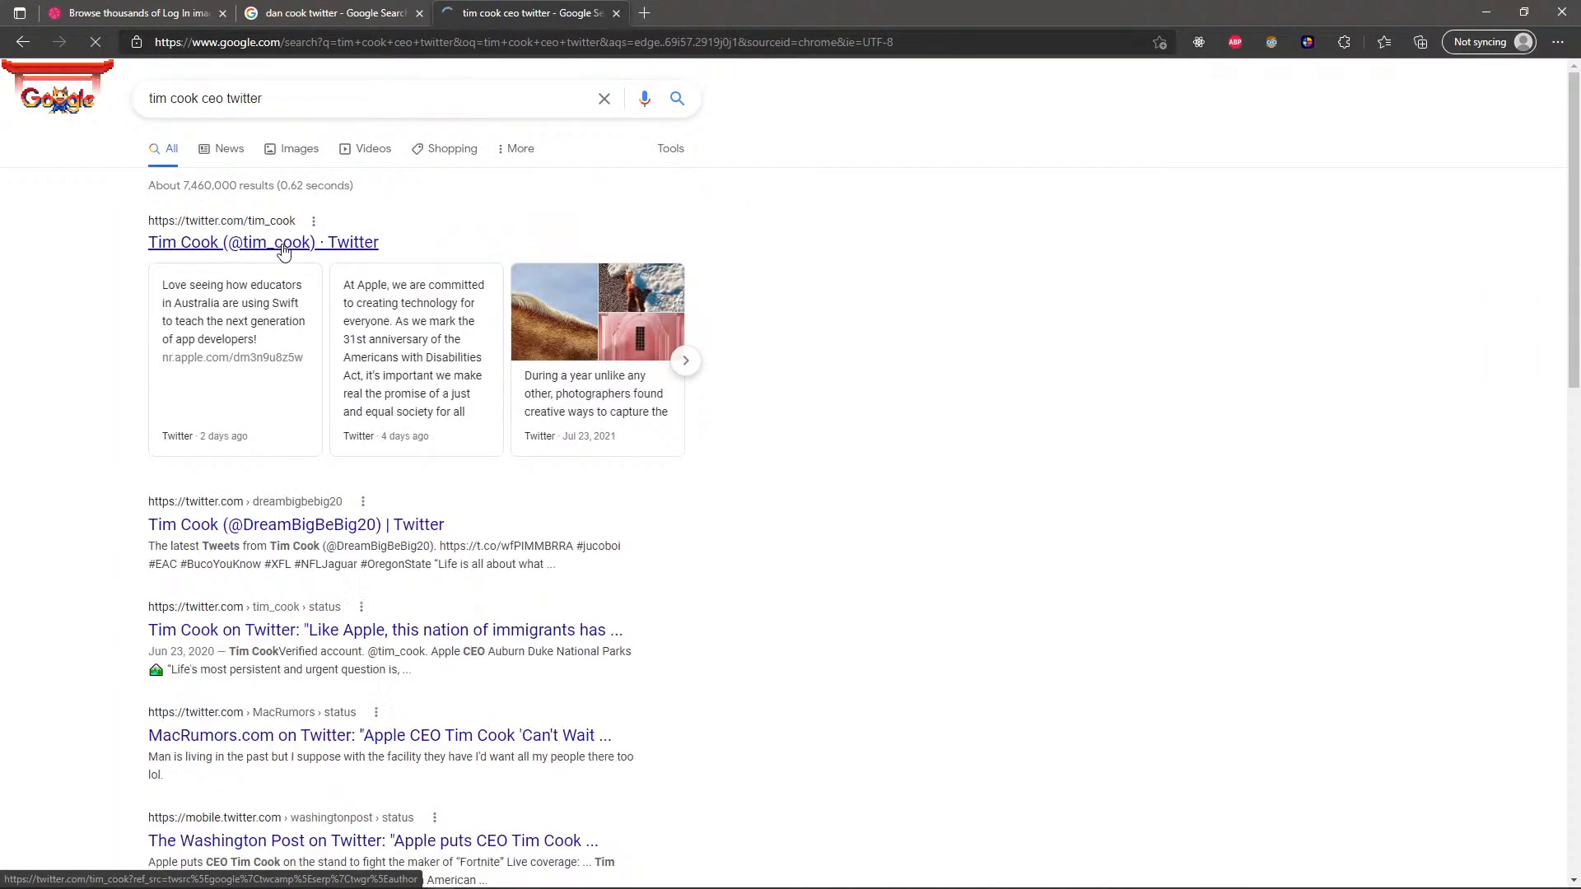
left_click(282, 246)
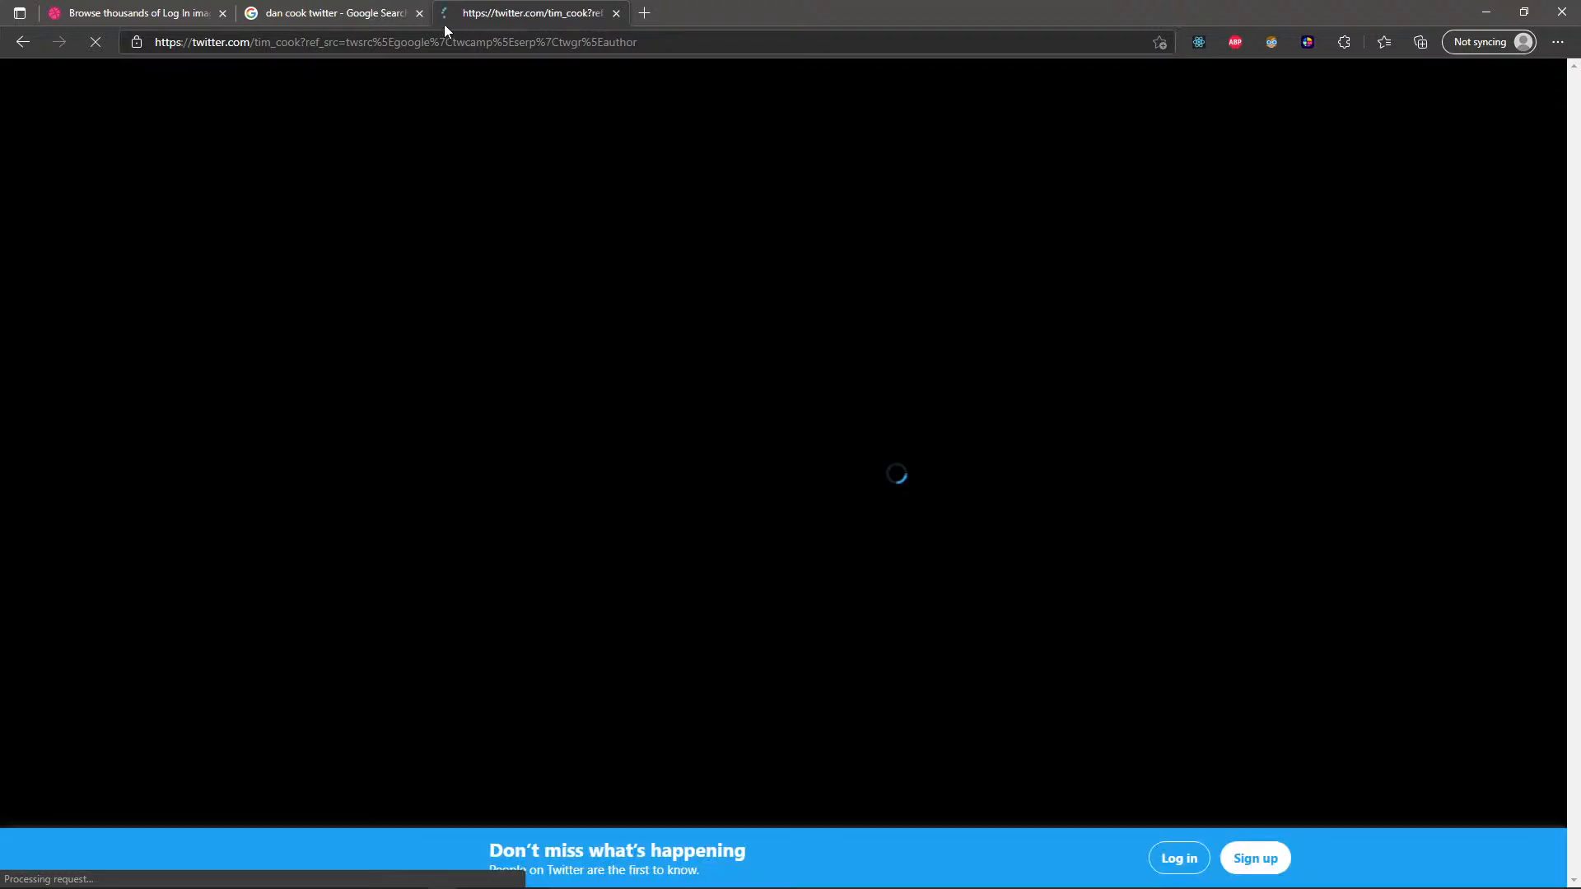
left_click(419, 13)
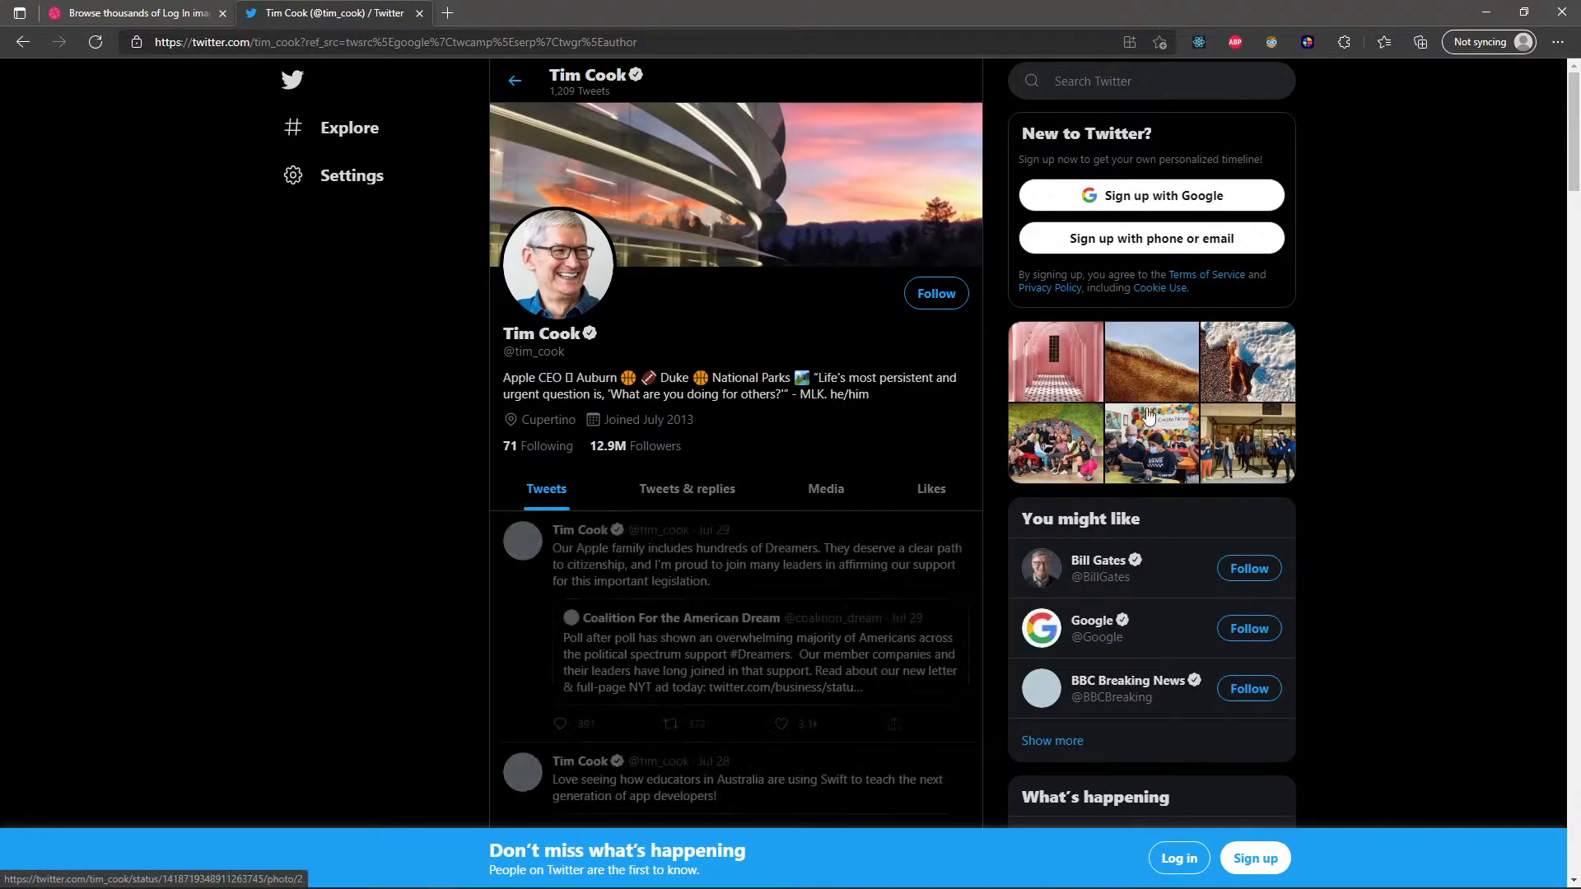
Examine how Twitter arranges its side column cards, such as You might like and What's happening, beside the main feed.
scroll(1189, 534, "down", 3)
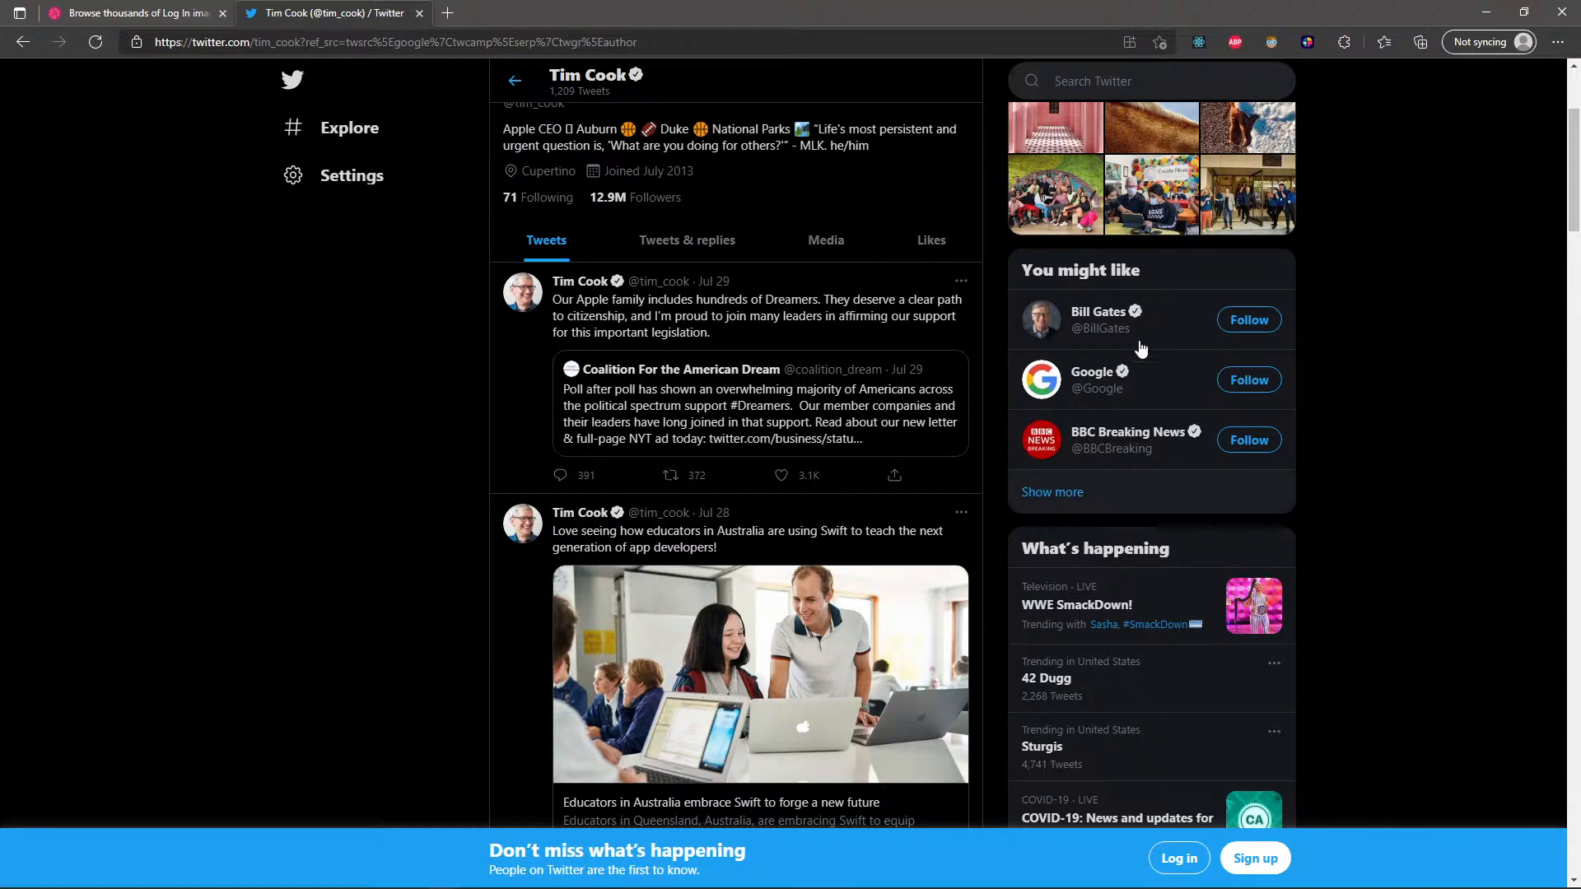
scroll(1136, 371, "down", 3)
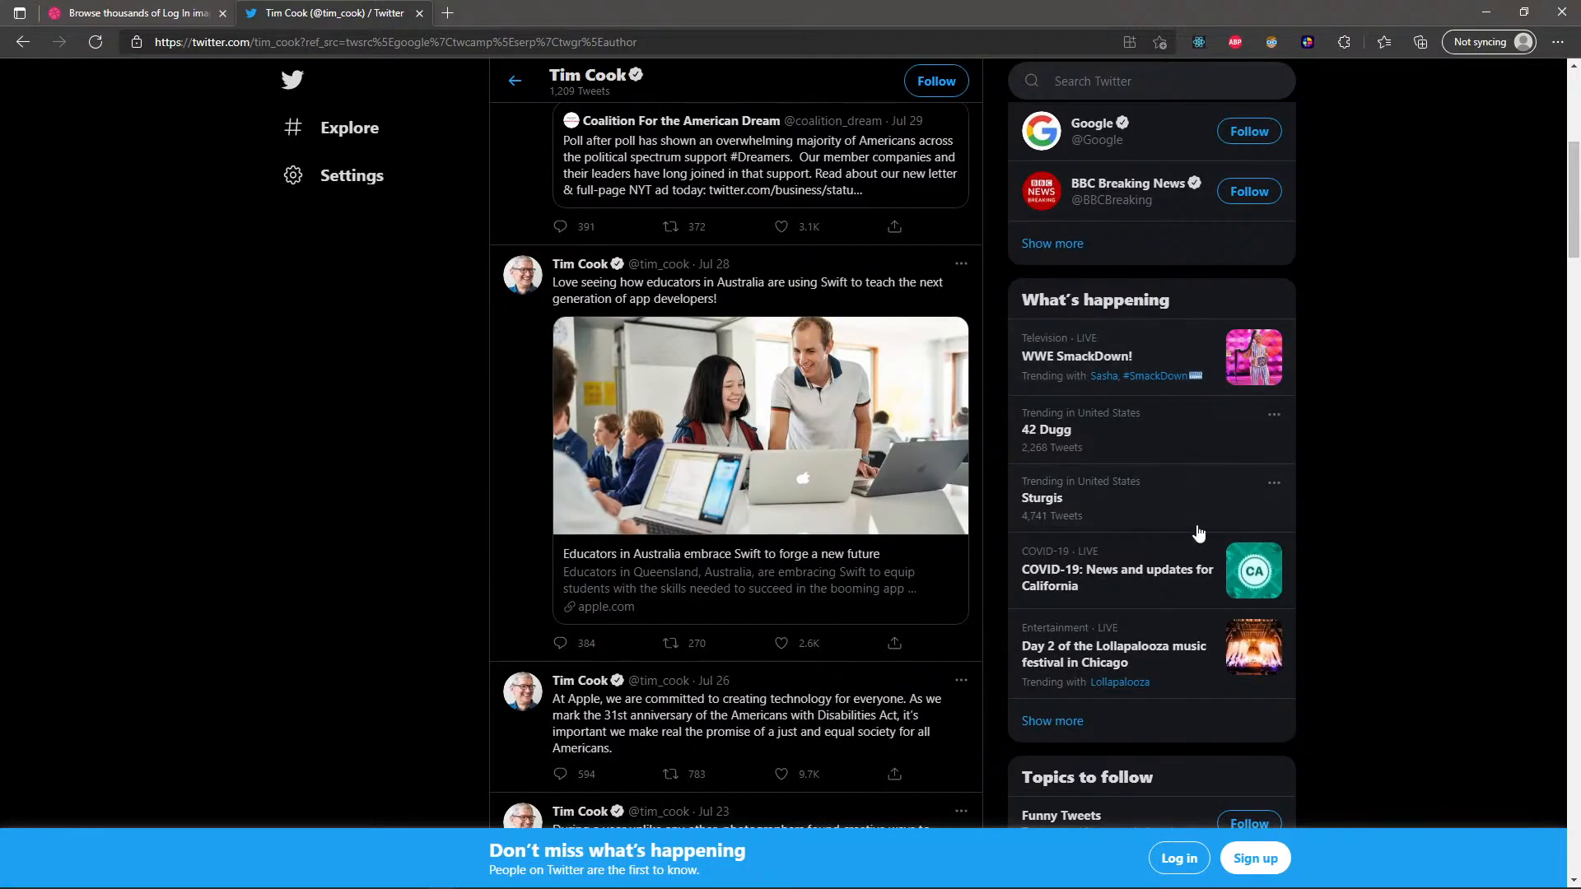
scroll(1234, 464, "down", 2)
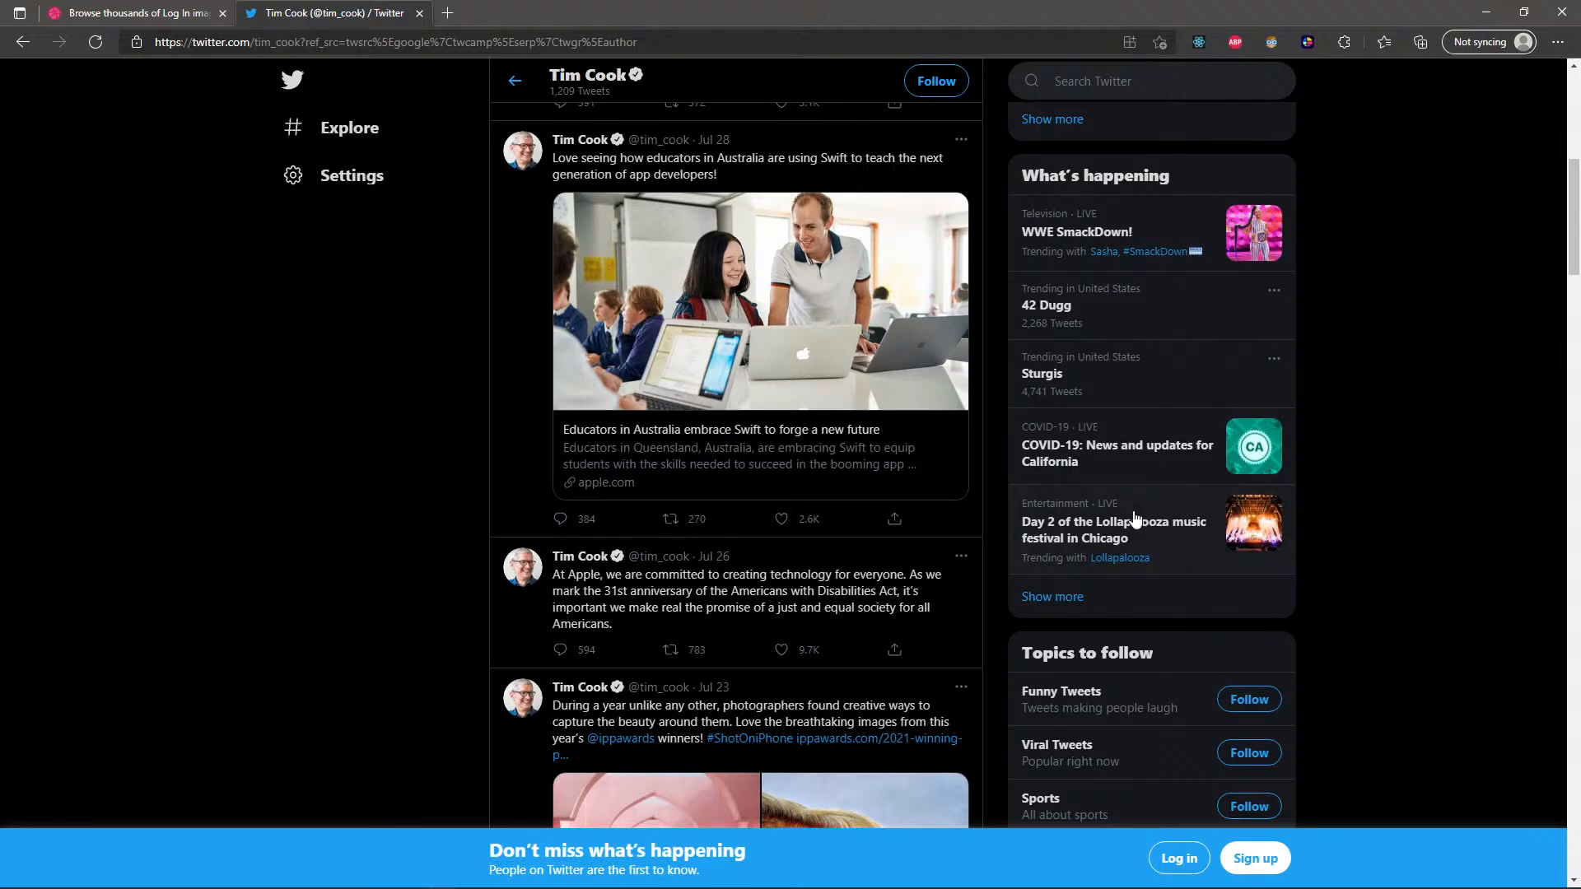
scroll(1135, 521, "up", 10)
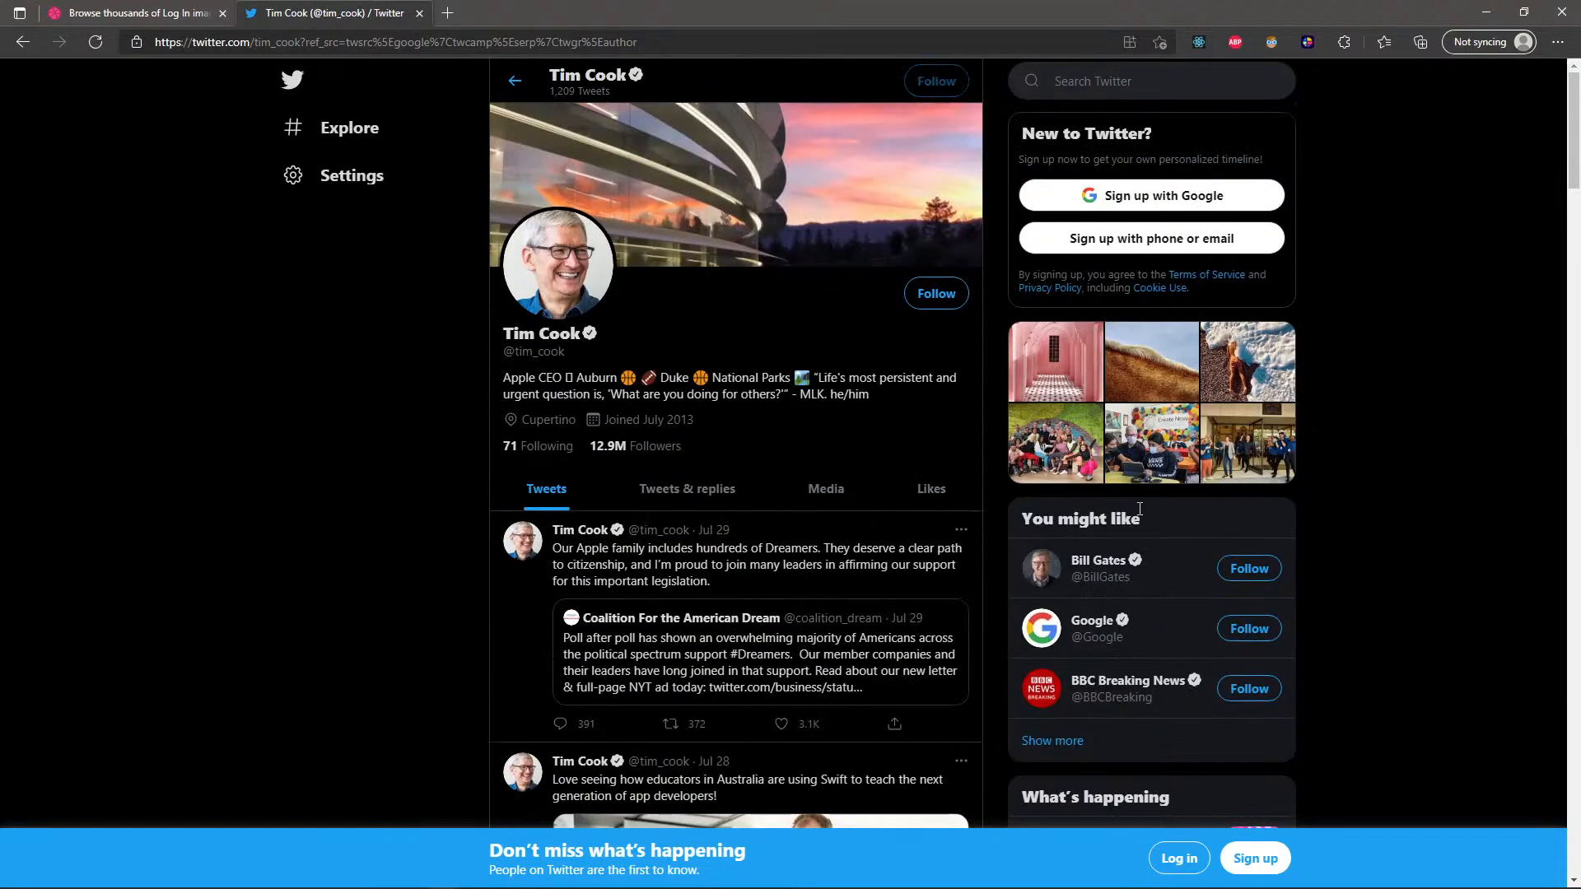
scroll(1127, 165, "down", 3)
scroll(1126, 143, "down", 3)
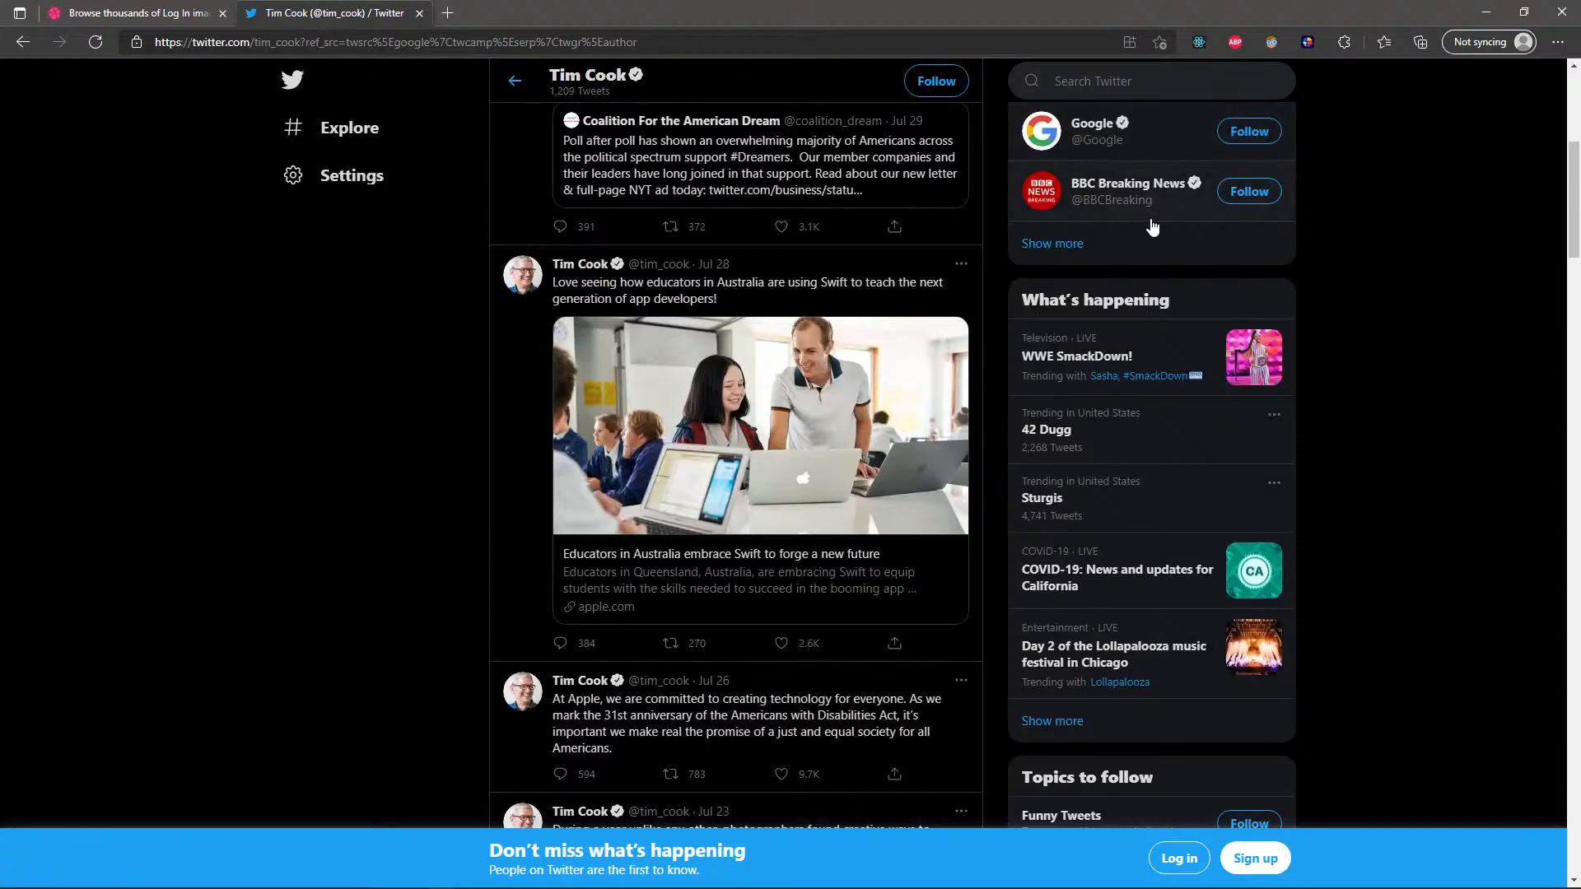
Skim Twitter's side column cards down to Topics to follow, and return to the Figma design.
scroll(1152, 227, "up", 5)
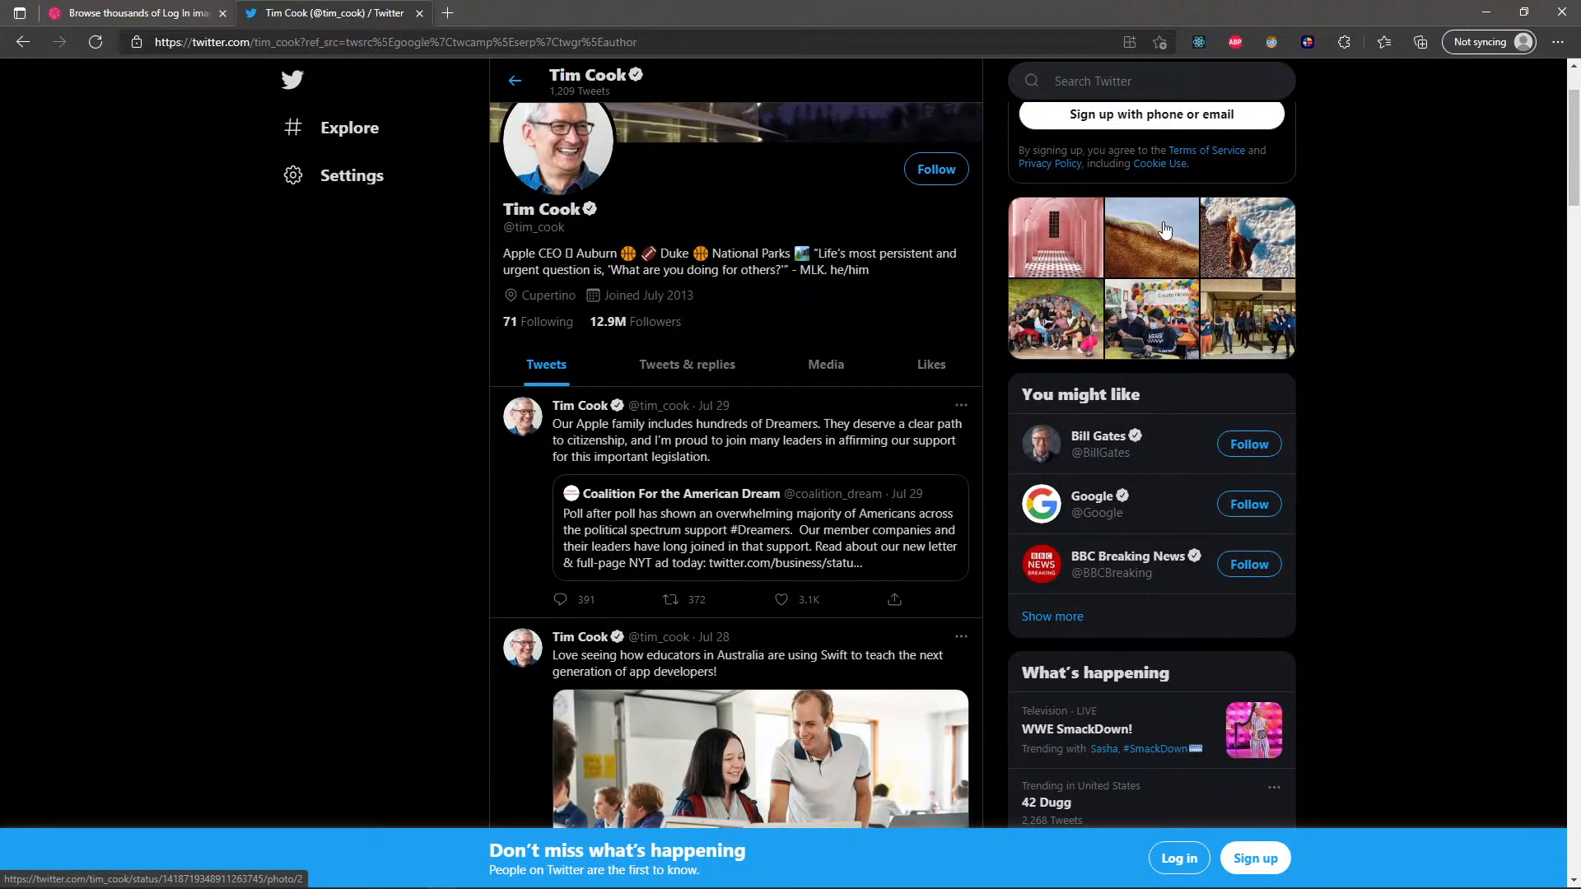
scroll(1165, 229, "down", 8)
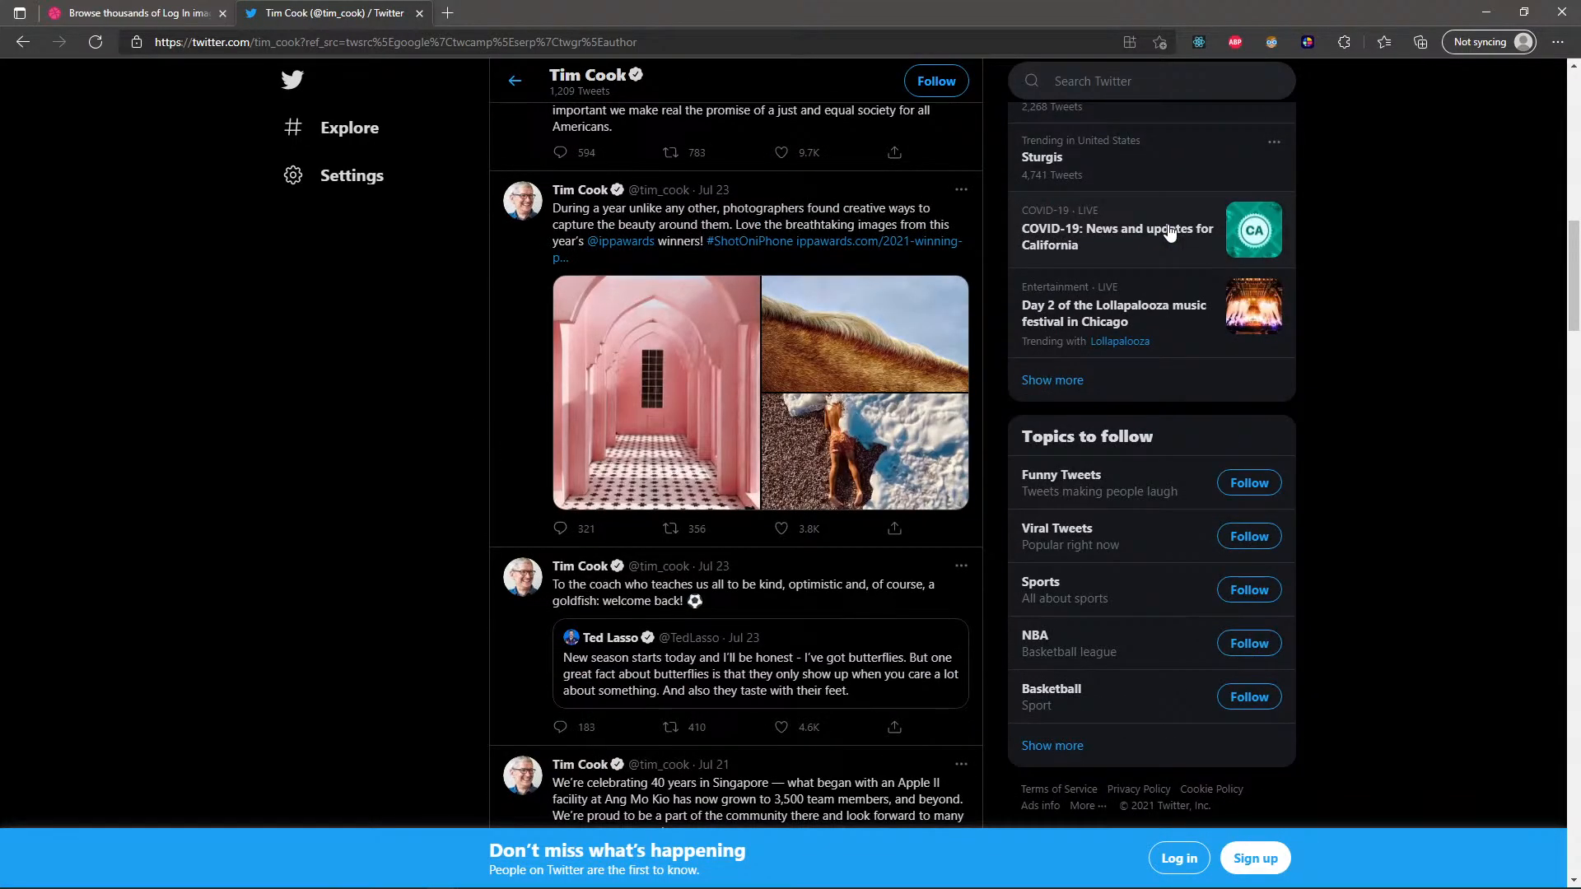
scroll(1169, 232, "up", 5)
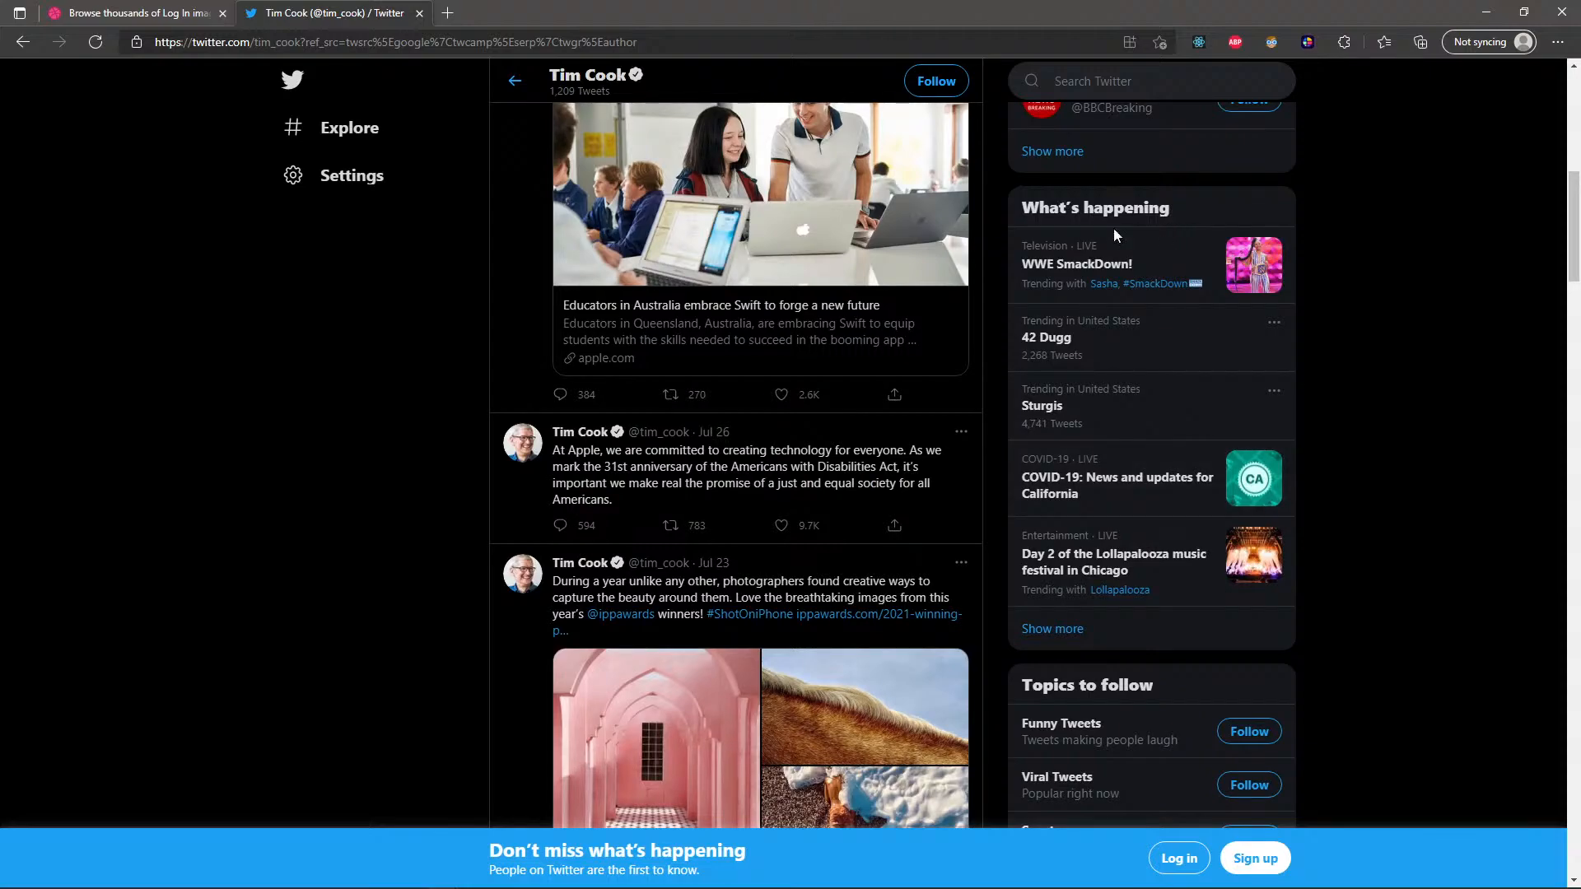
left_click(1493, 21)
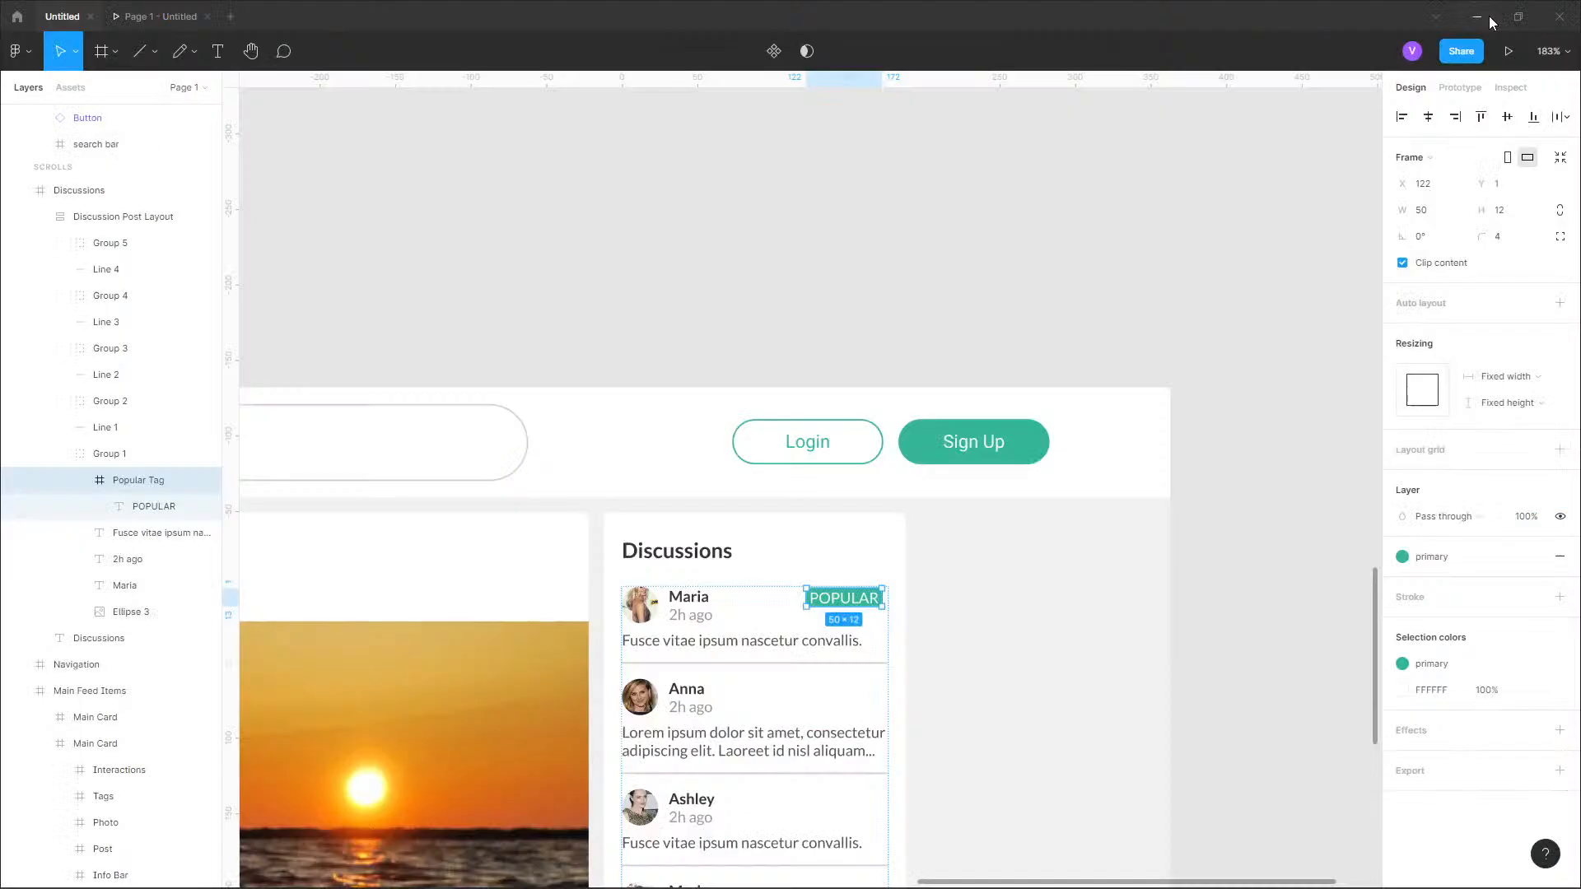
Replace the text of the POPULAR tag in the Discussions card with "TOP" and set its font size to 9.
scroll(850, 605, "up", 5)
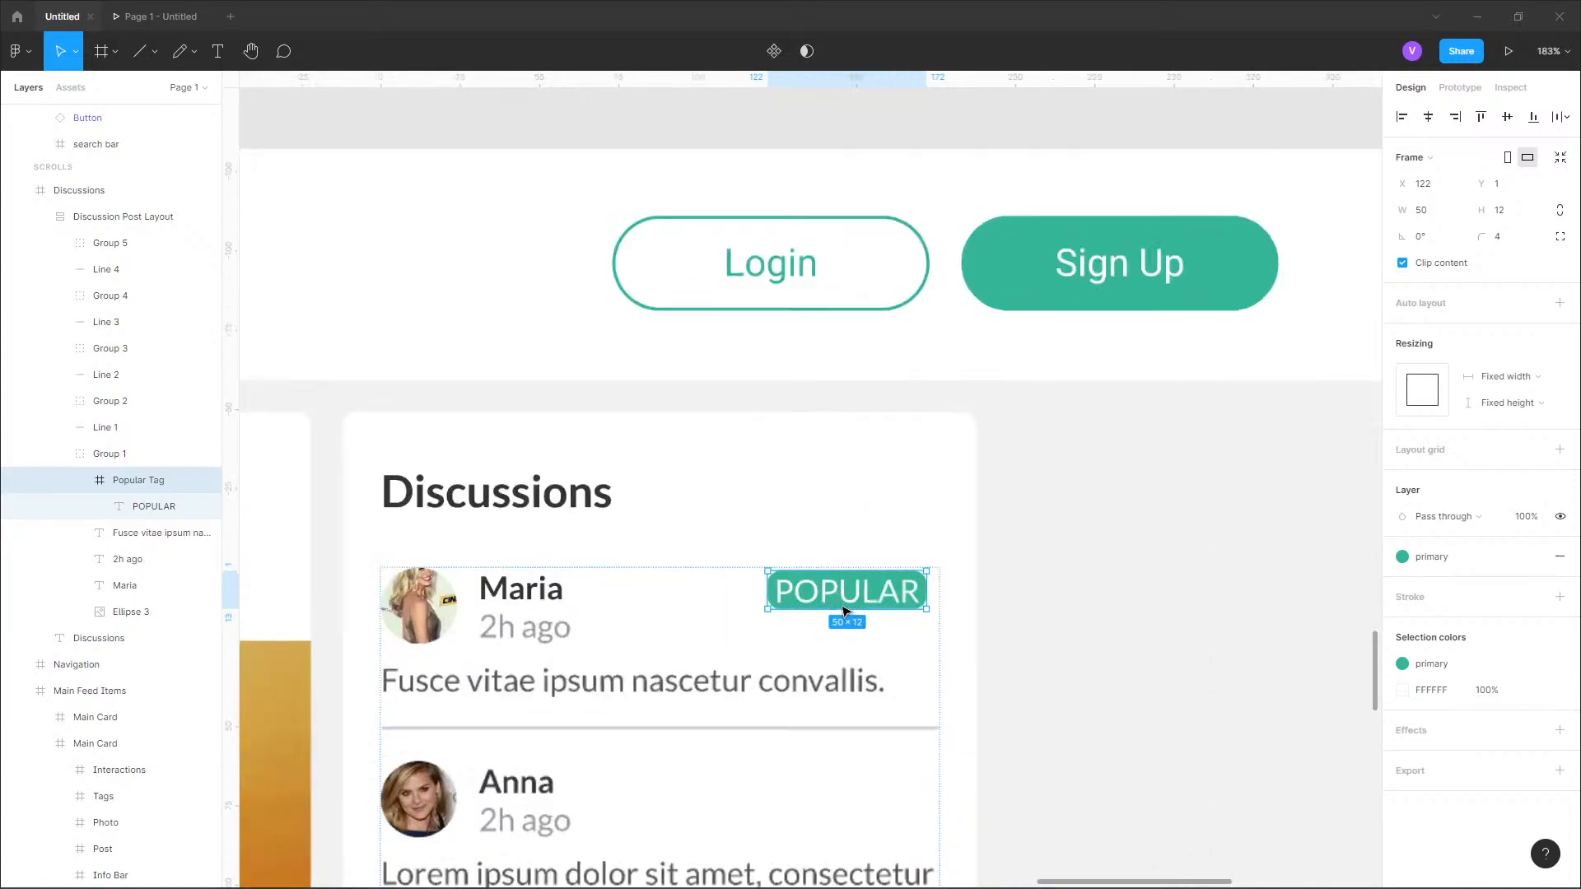
left_click(865, 595)
double_click(880, 596)
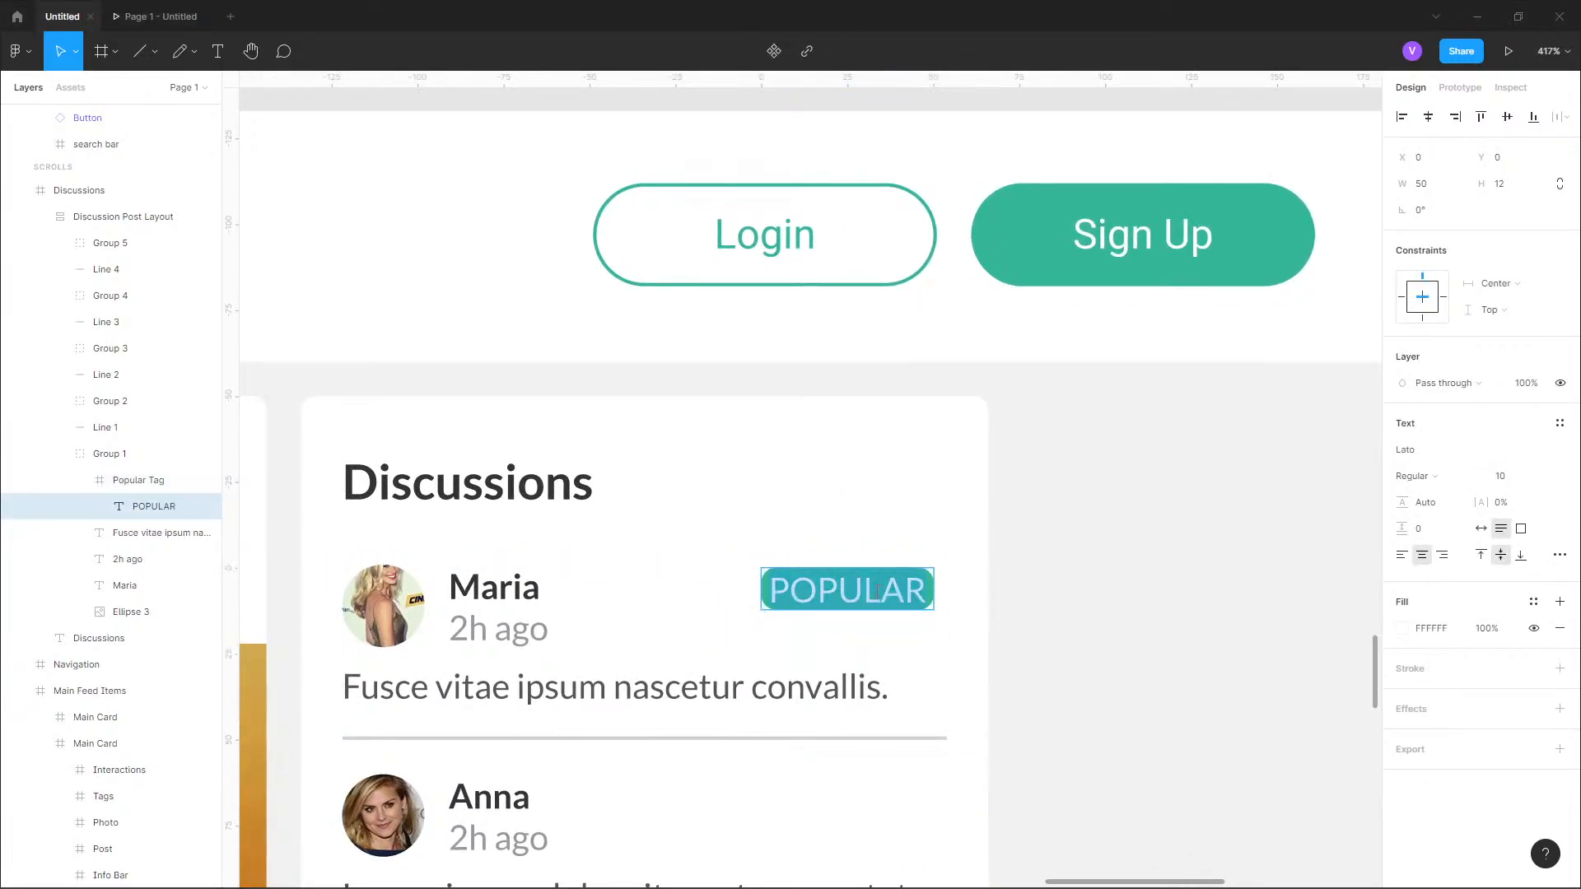
type("TOP")
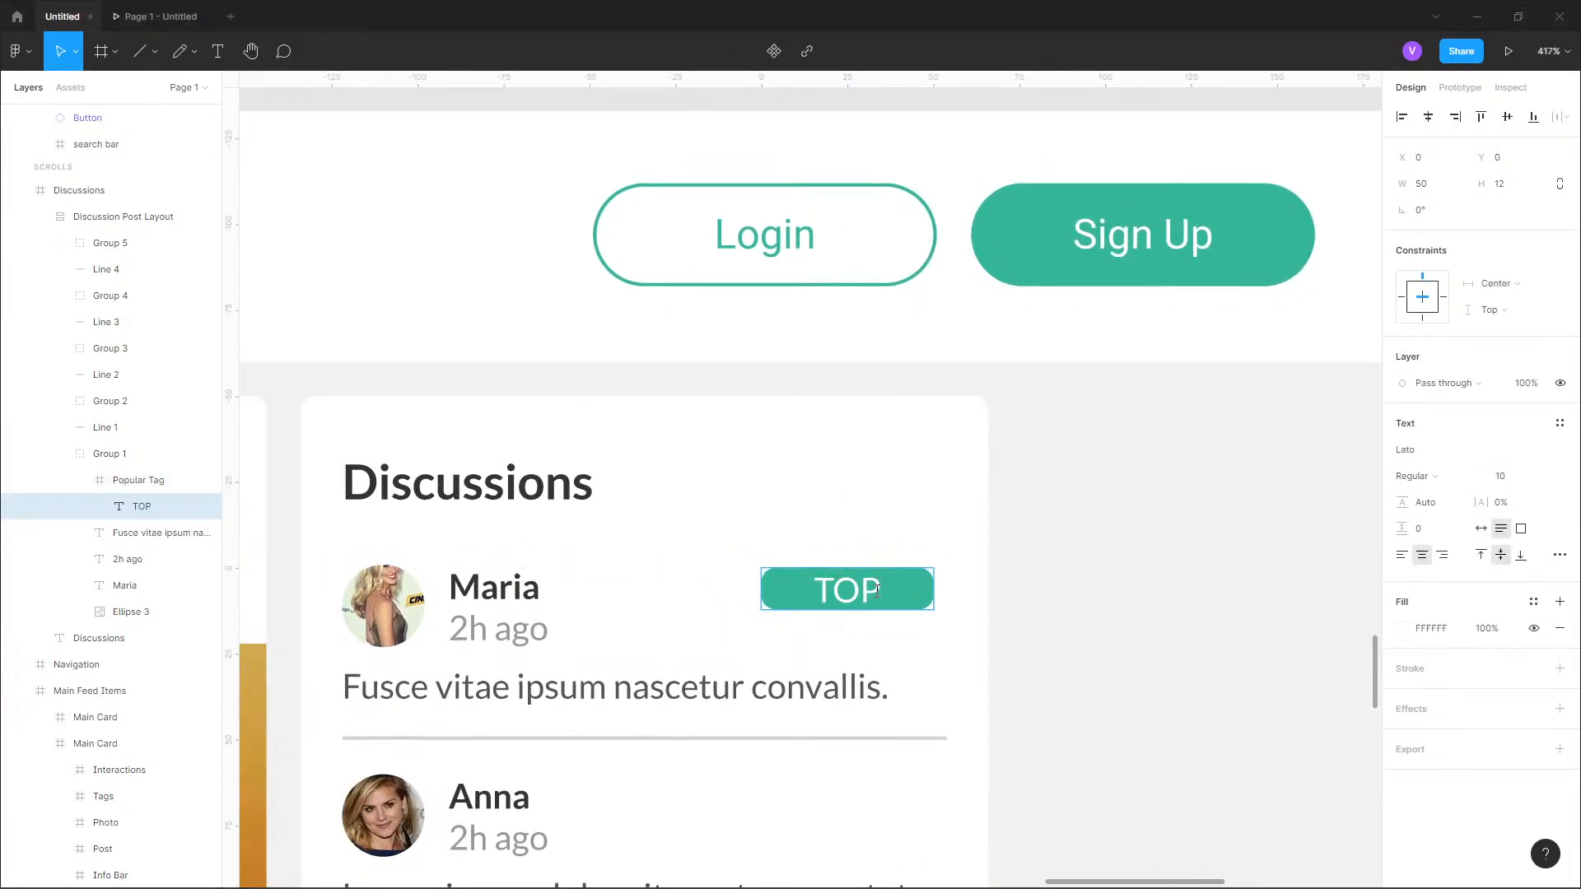
left_click(1543, 476)
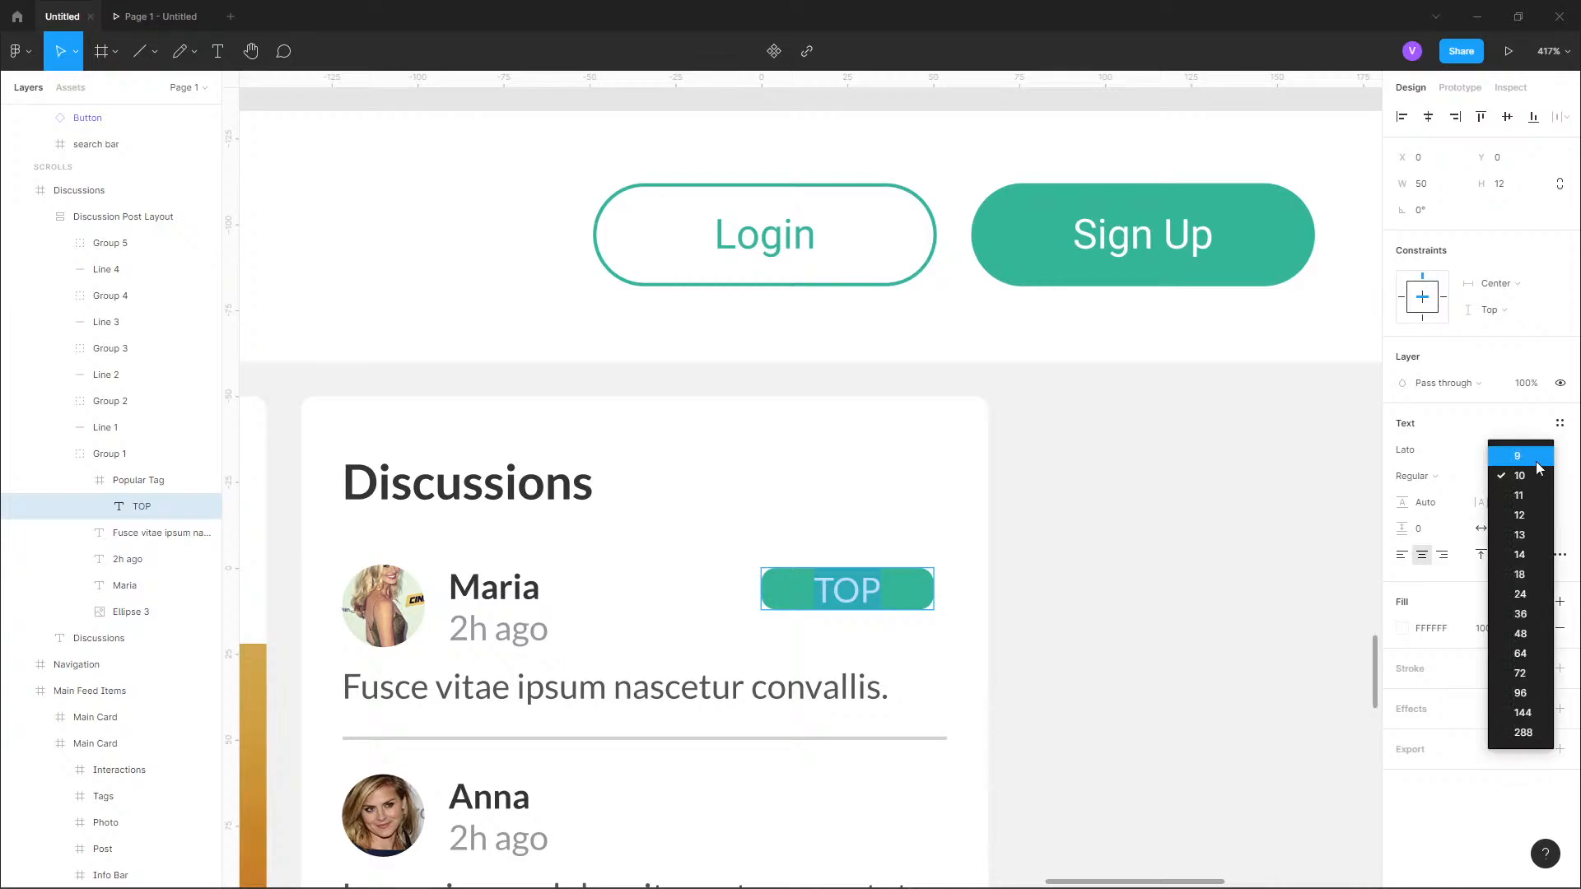
left_click(1540, 462)
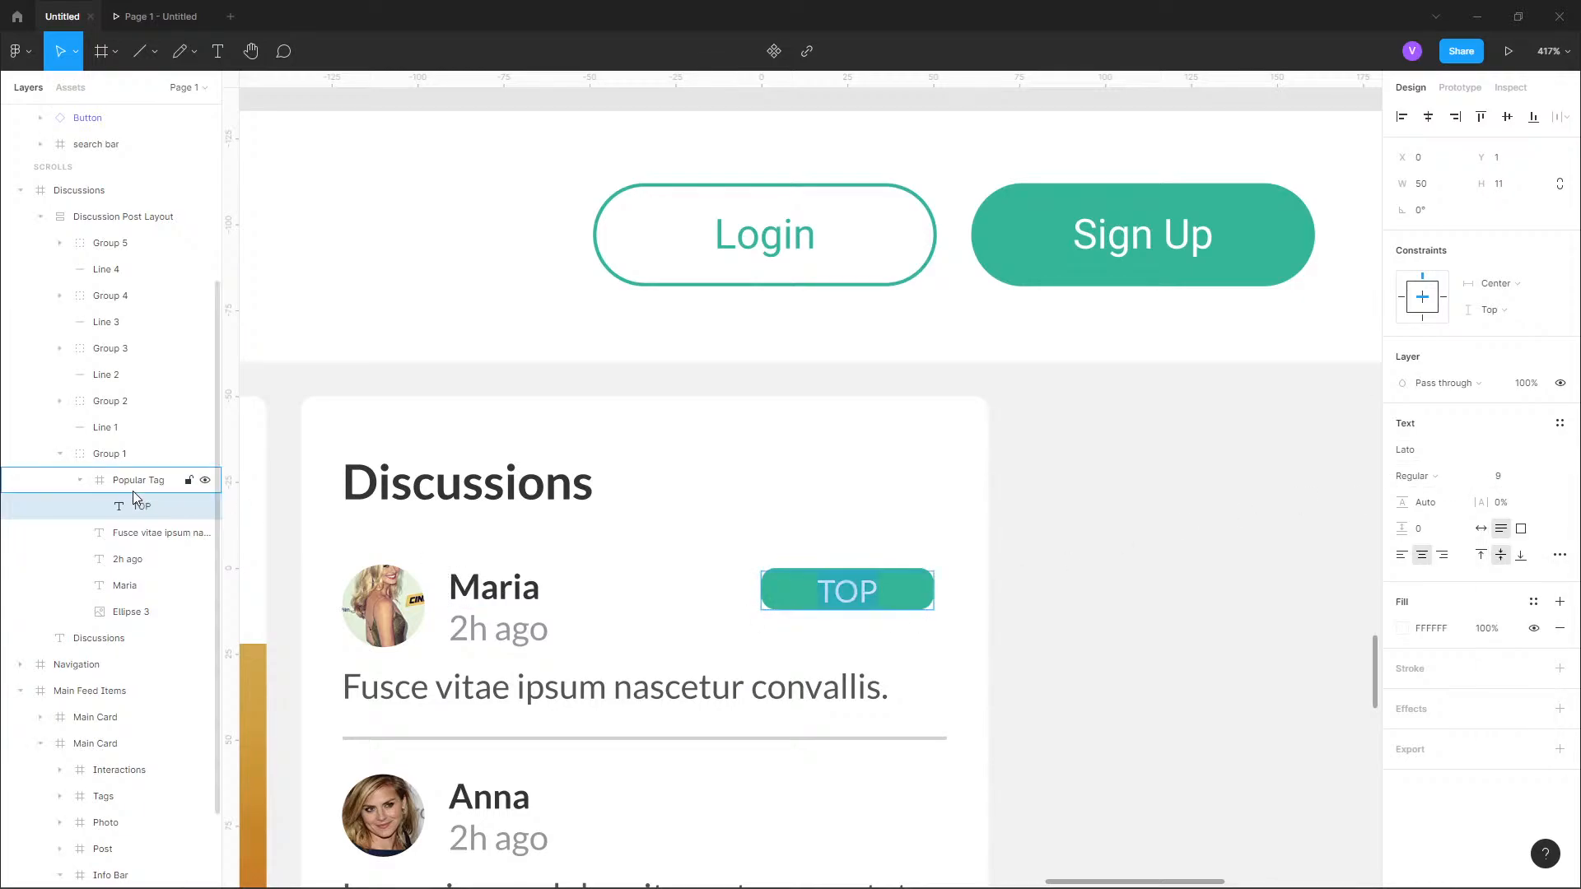
Stretch the TOP text box upward to a height of 12 so it fills its tag vertically.
scroll(875, 601, "up", 3)
scroll(818, 561, "up", 3)
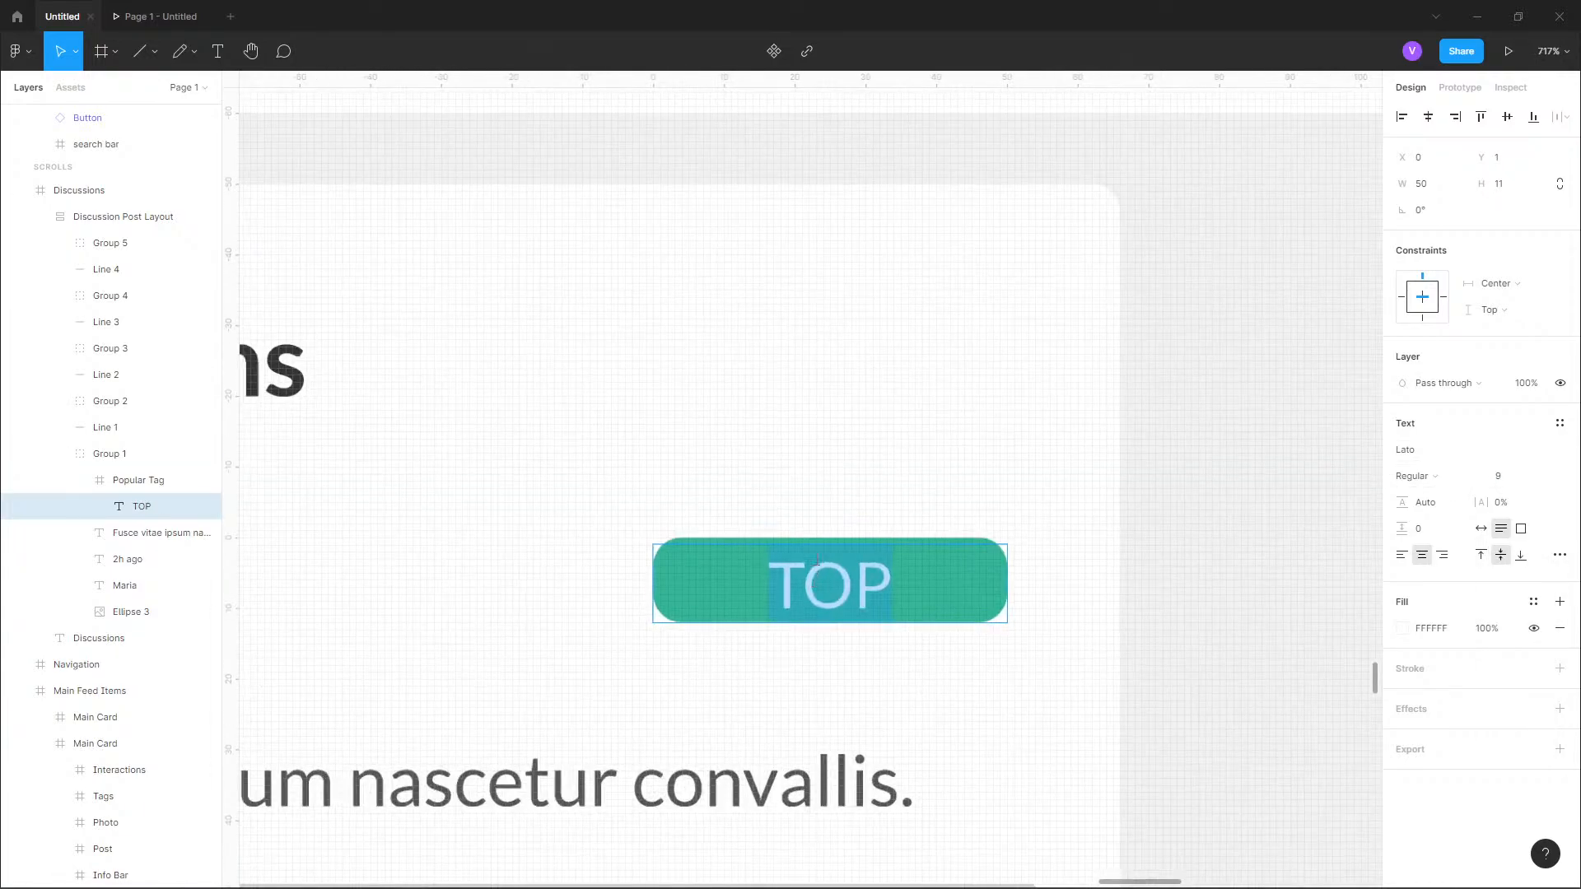
key("Escape")
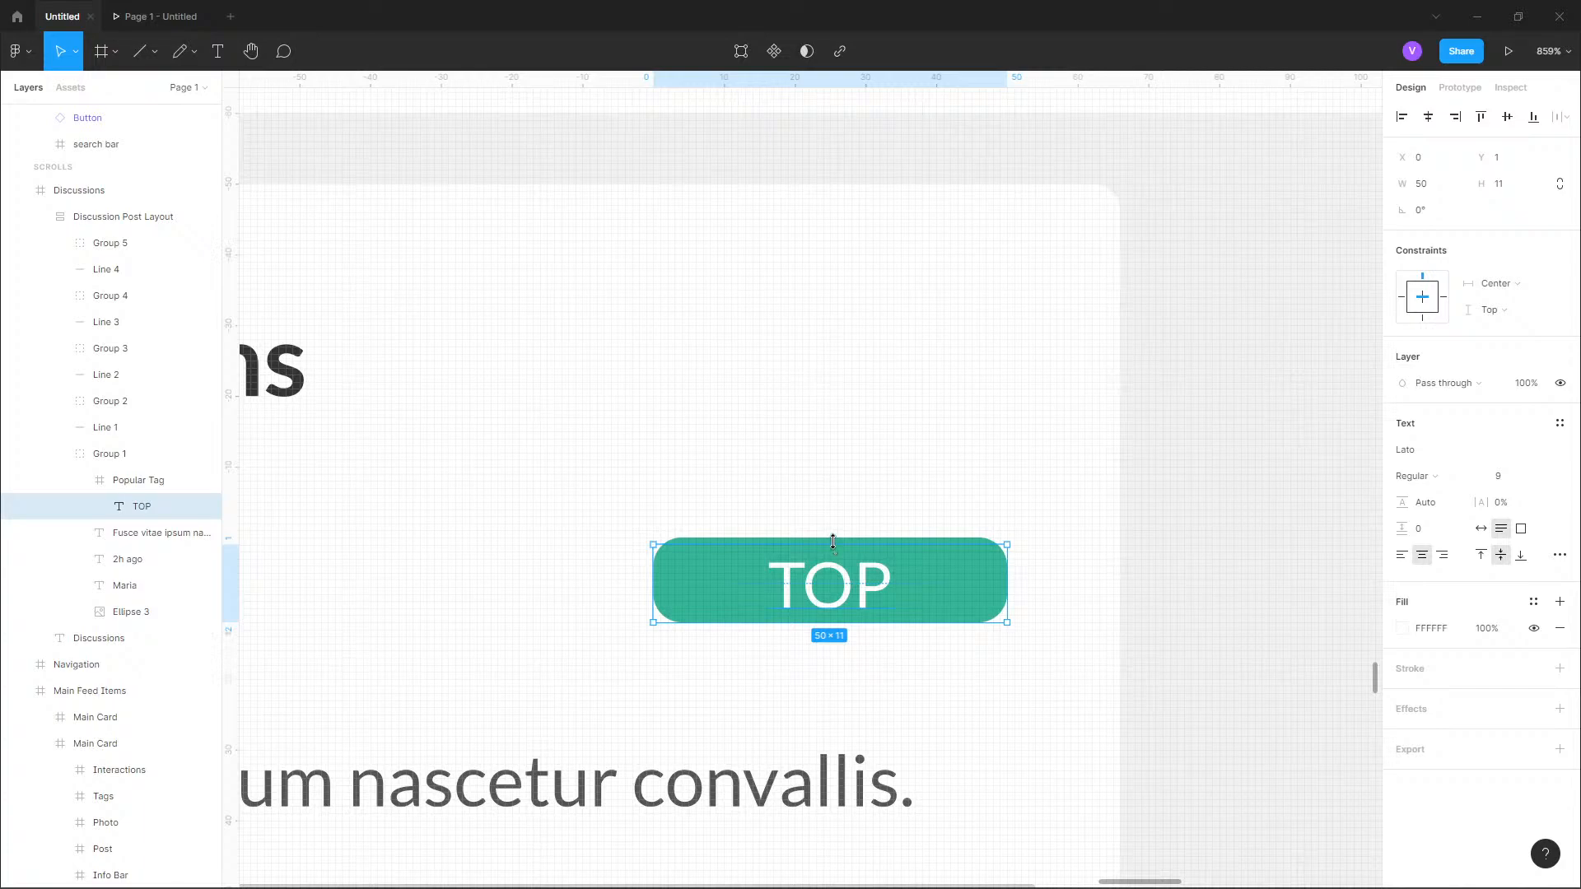
left_click_drag(828, 536, 830, 540)
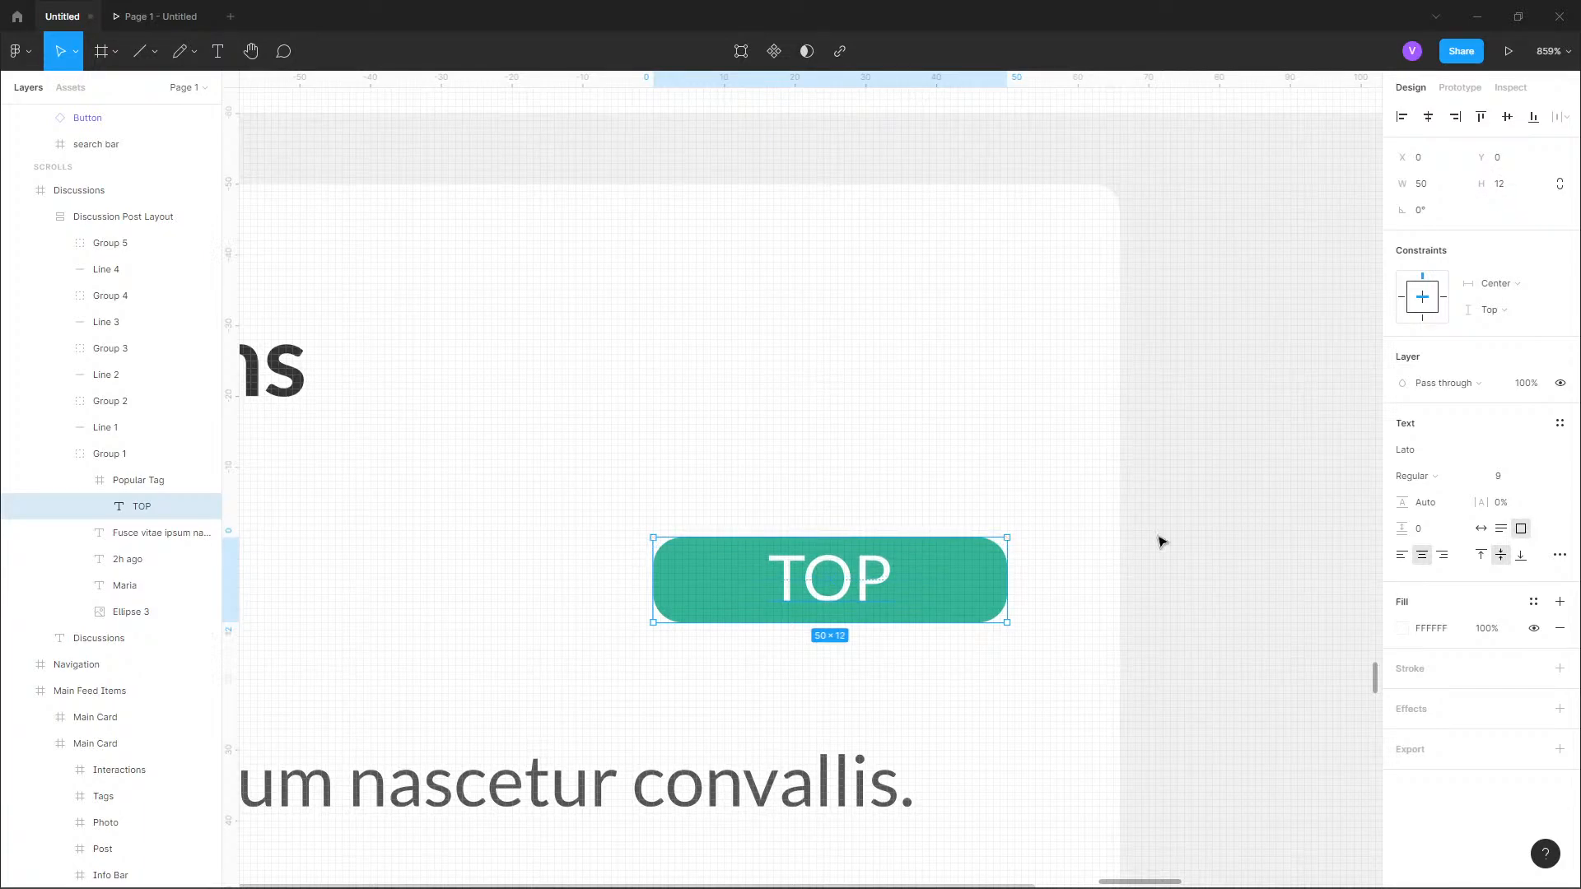
left_click(1222, 552)
Reduce the Popular Tag frame's width to 30.
left_click(688, 596)
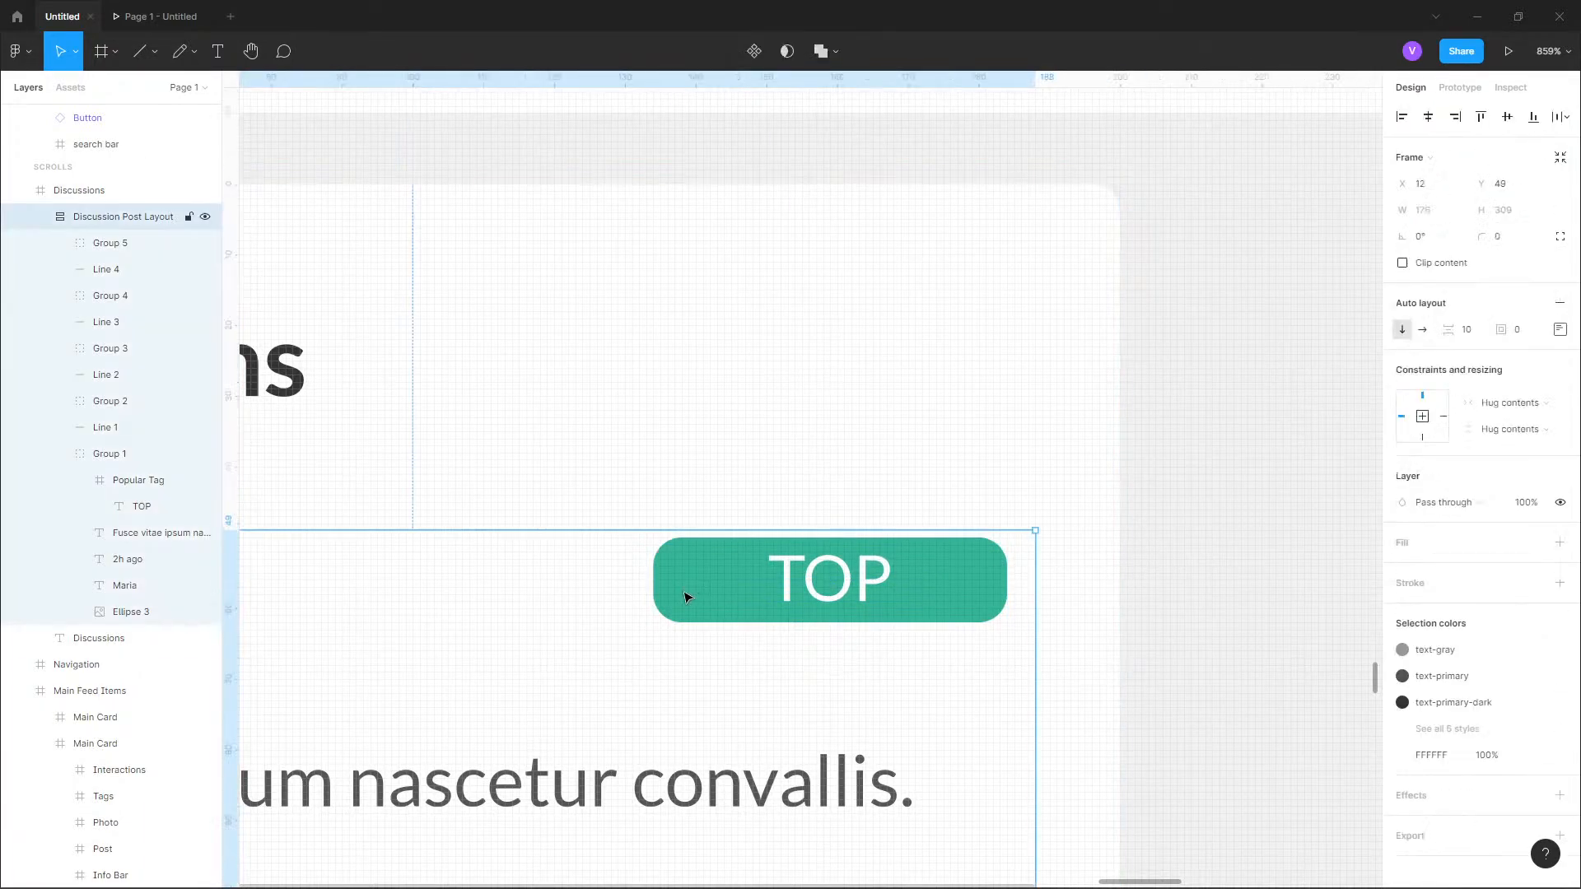
scroll(1156, 393, "down", 3)
double_click(1062, 487)
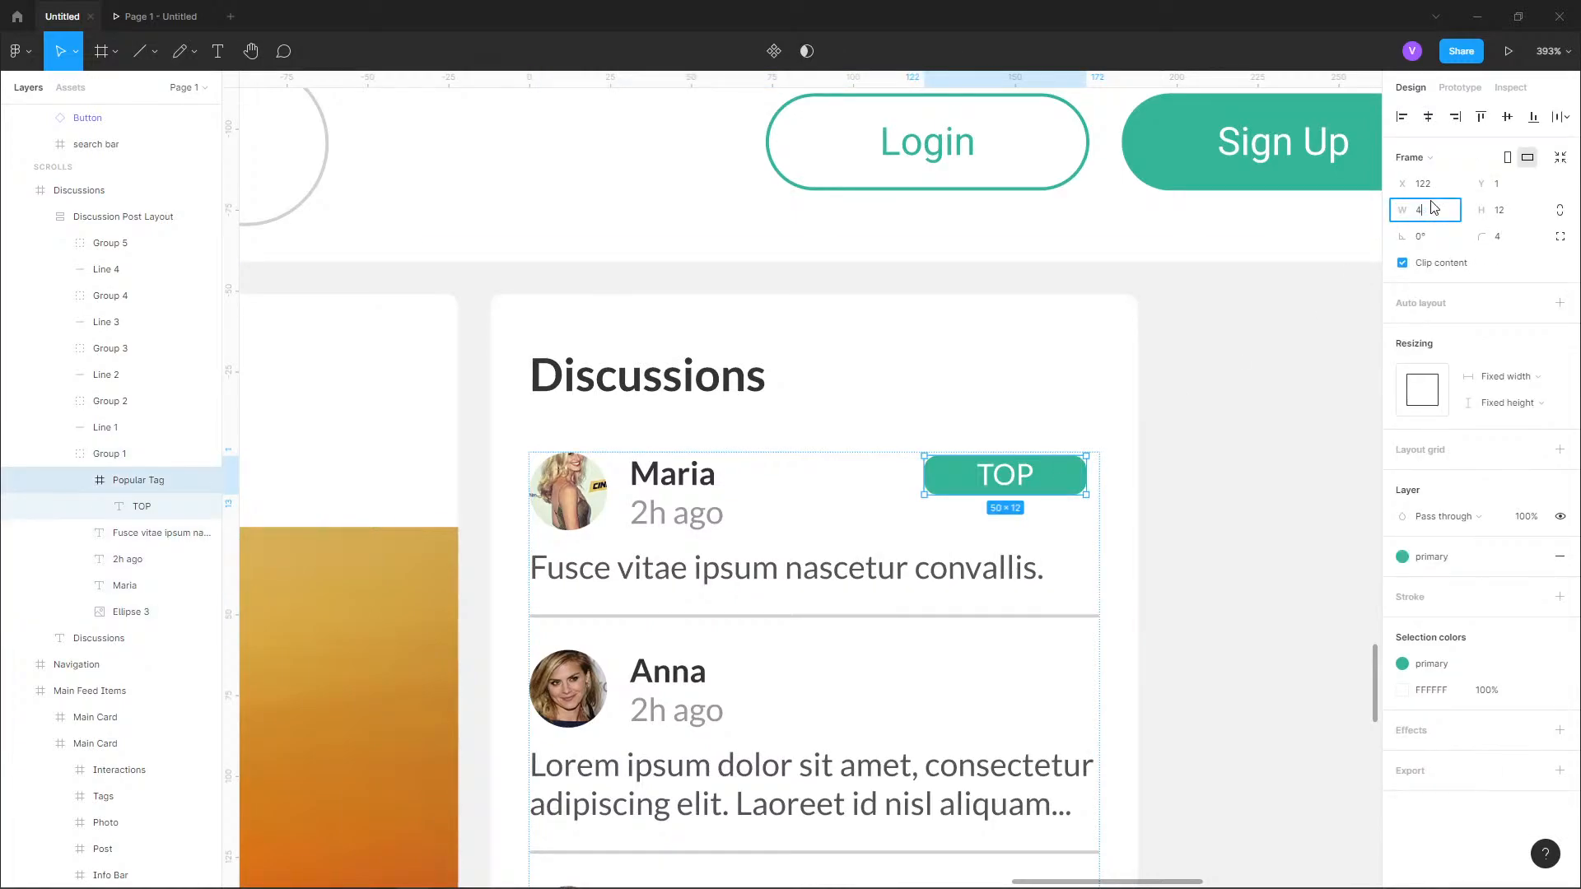
key("Return")
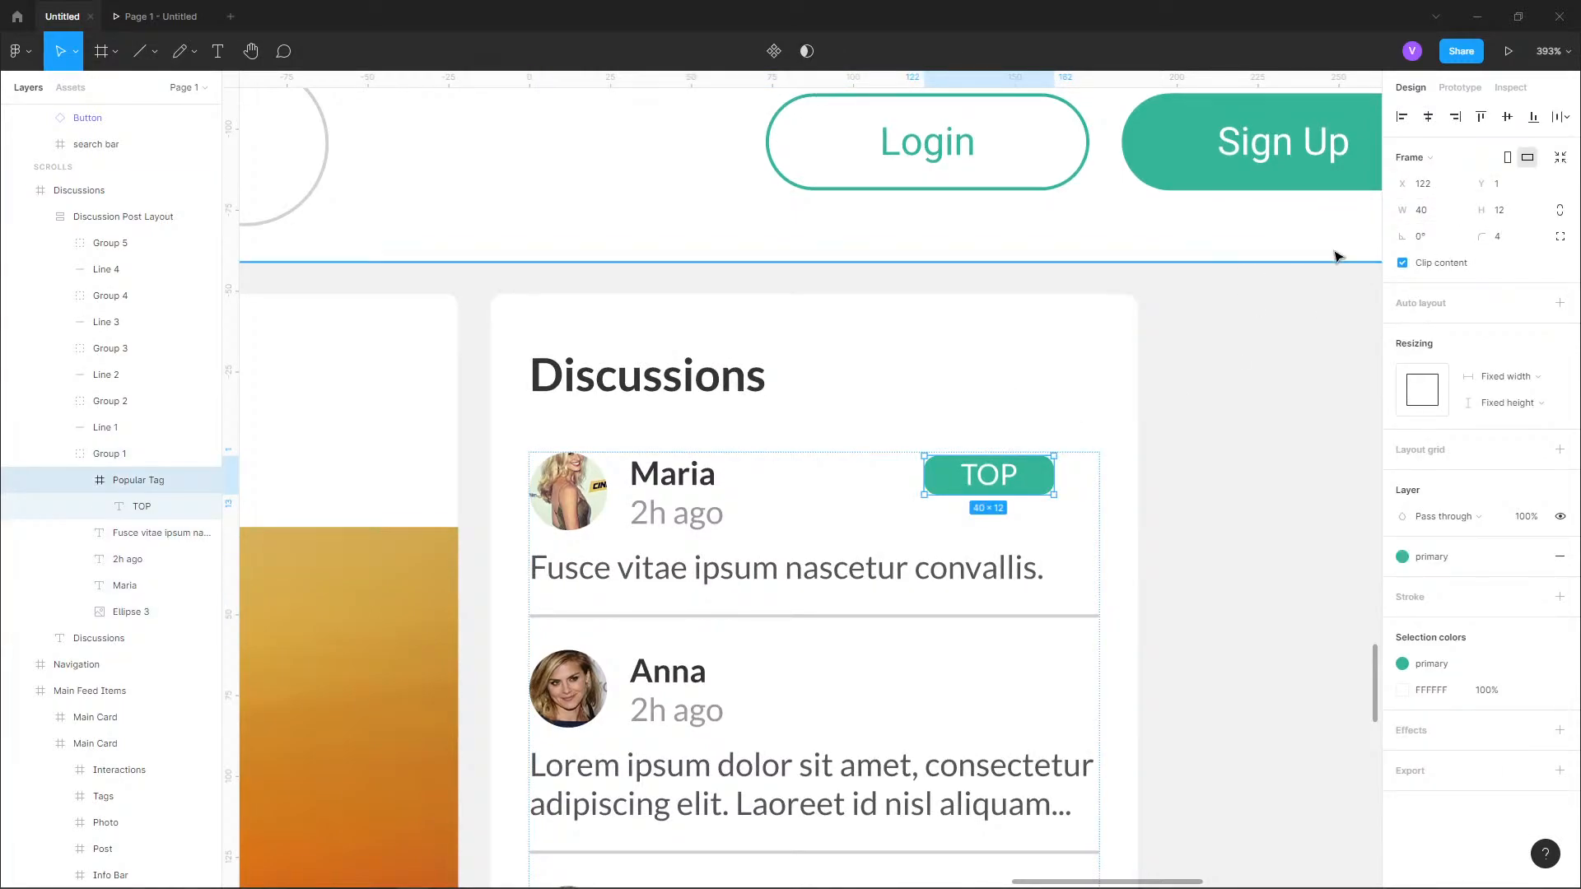
type("30")
key("Return")
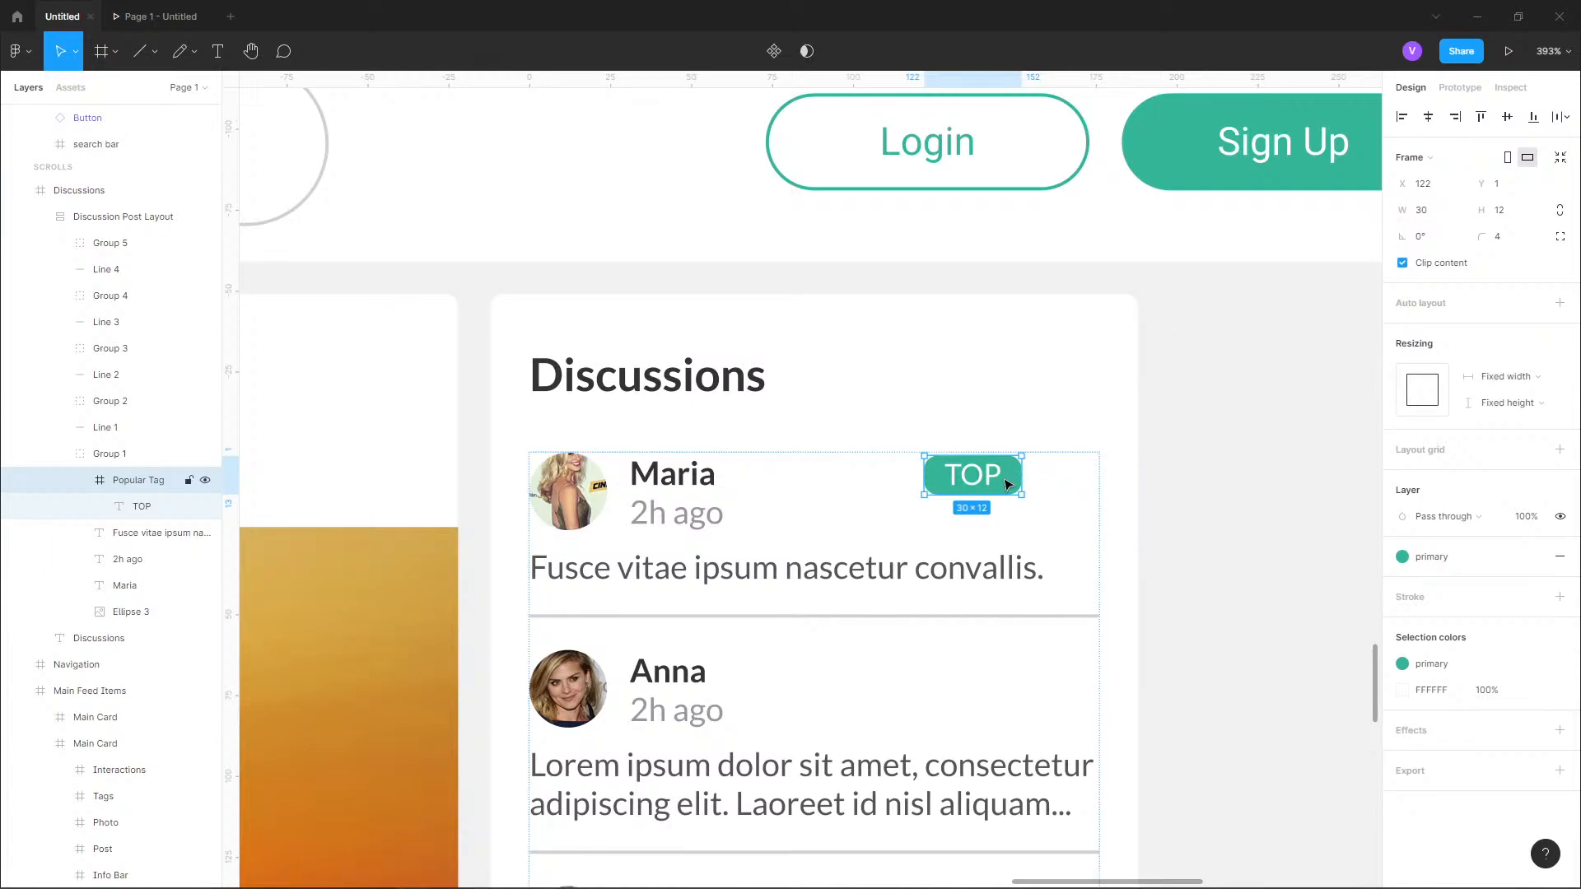
Move the TOP tag to the upper-right corner of the first discussion post, at X 146, Y 0.
left_click_drag(1009, 484, 1103, 469)
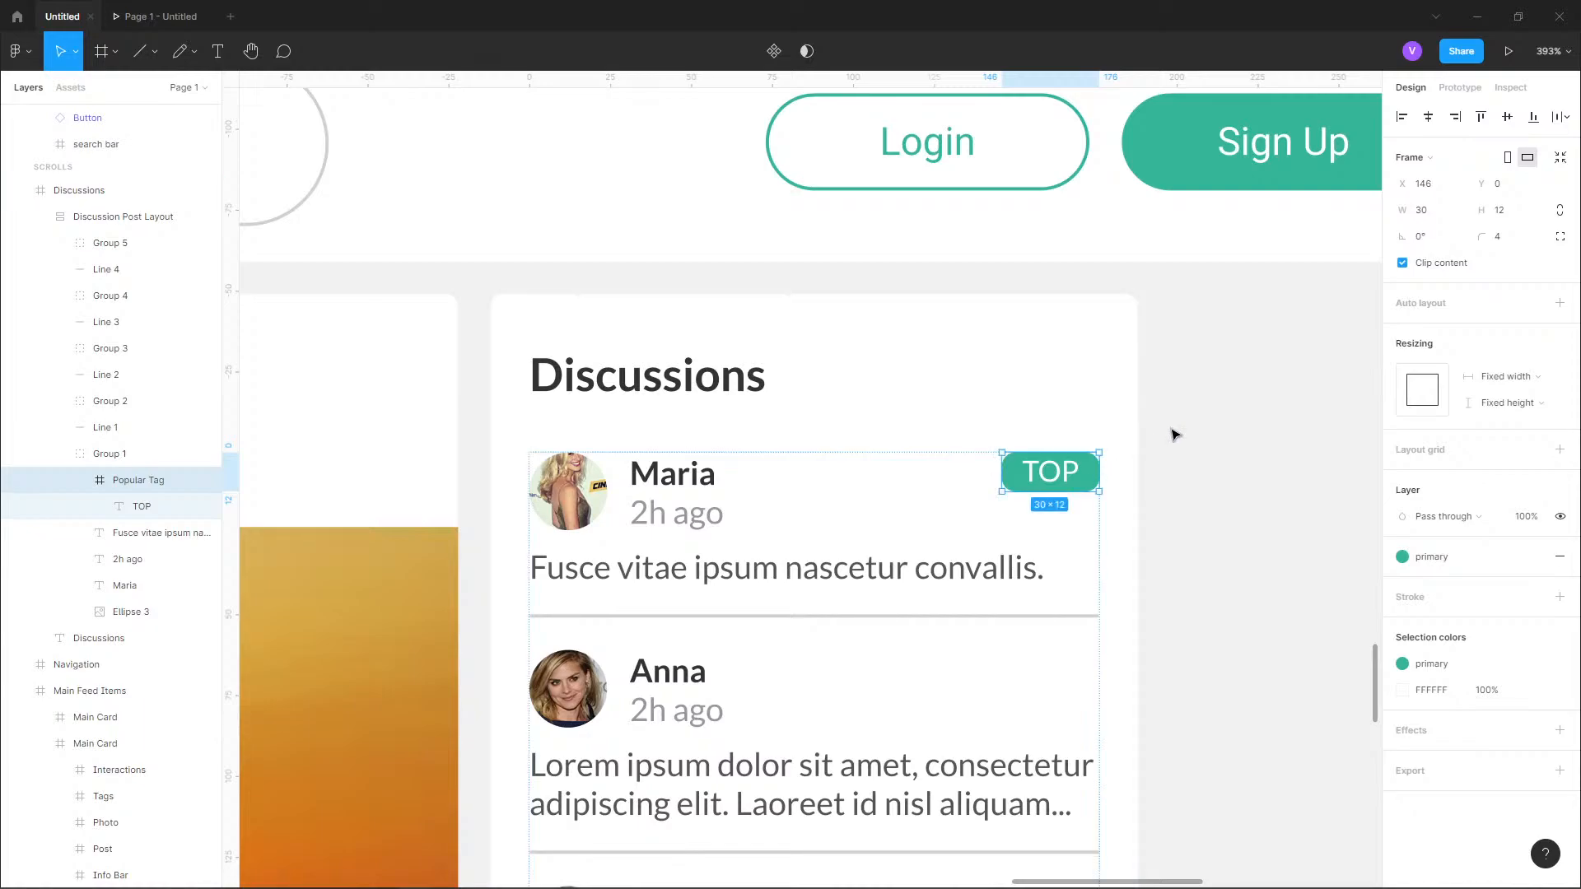
left_click(1175, 435)
scroll(1158, 383, "down", 2)
left_click_drag(1199, 441, 1175, 289)
scroll(1175, 286, "up", 1)
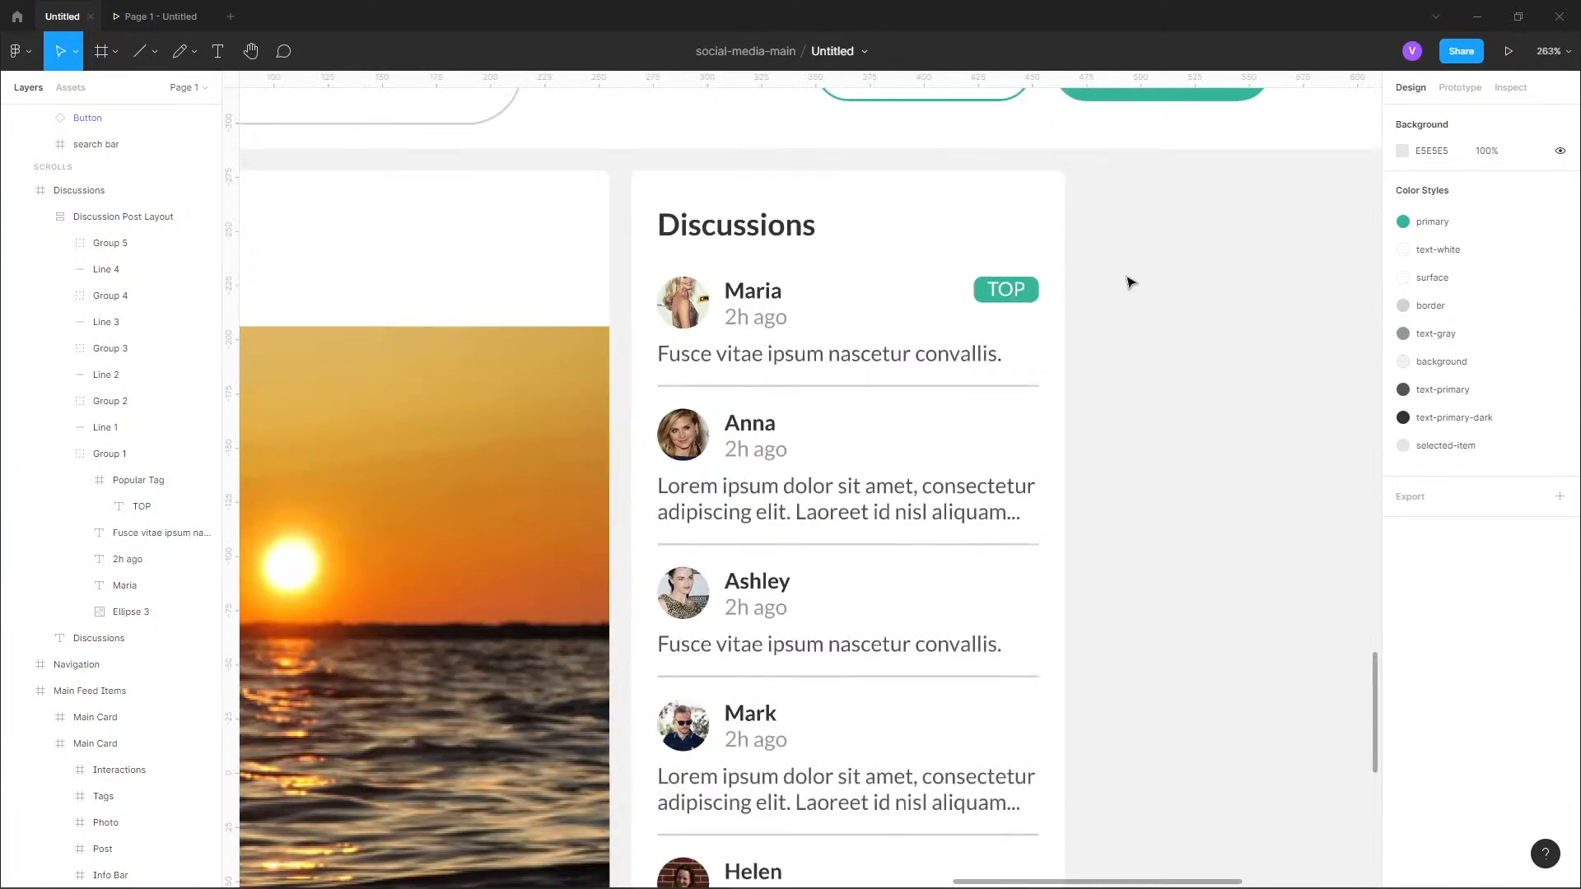
Copy the first post's Popular Tag and place the copy inside the second discussion post's group, Group 2.
scroll(1130, 283, "up", 1)
left_click(1009, 294)
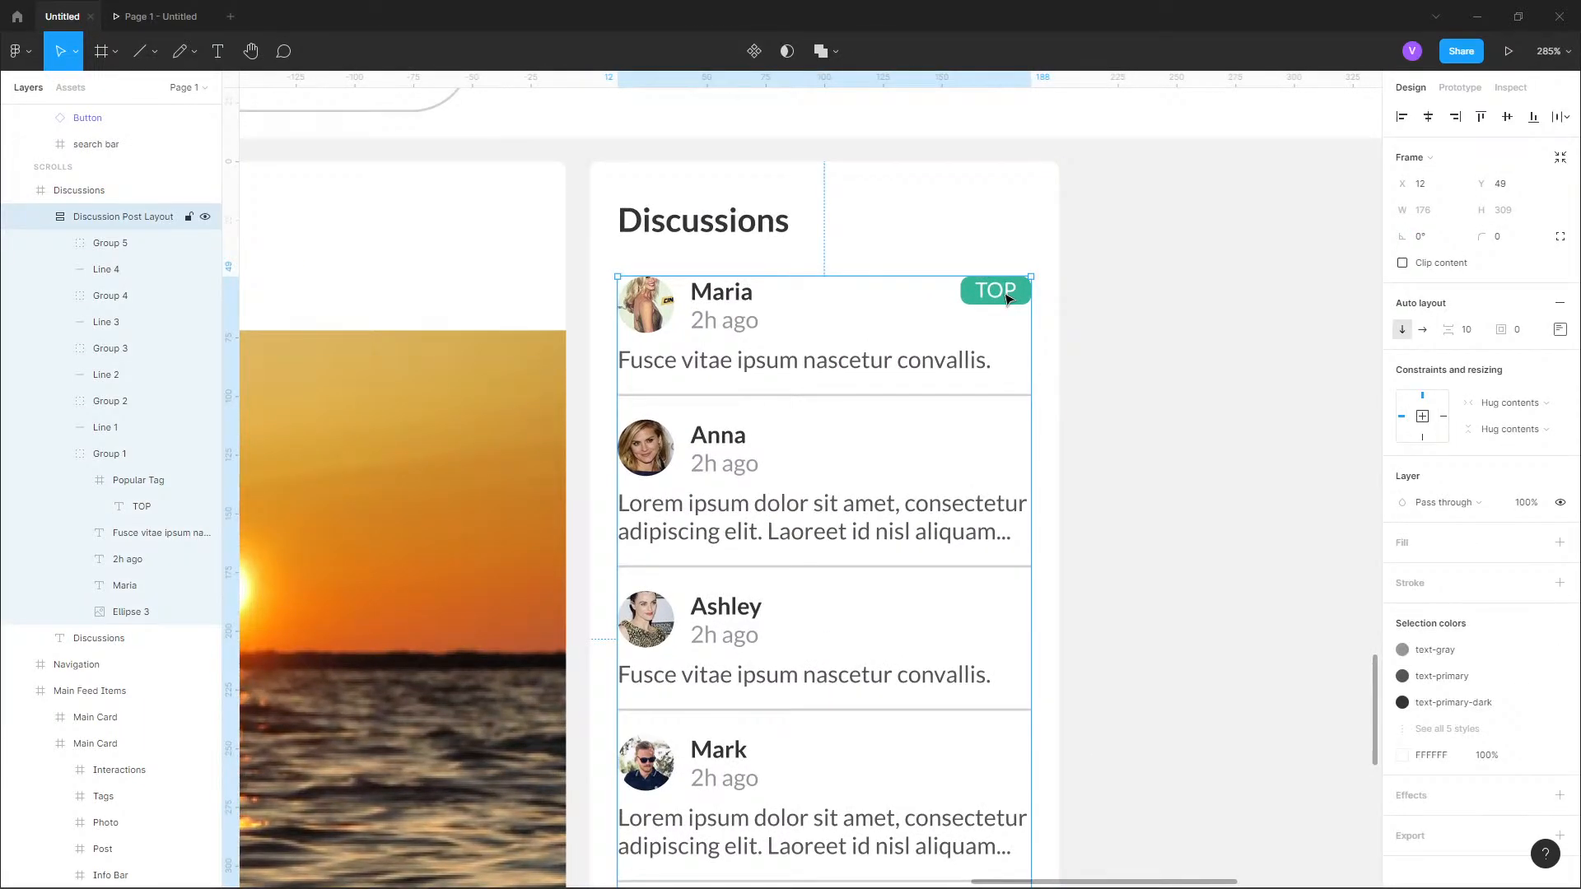
left_click(1007, 297)
left_click(1008, 297)
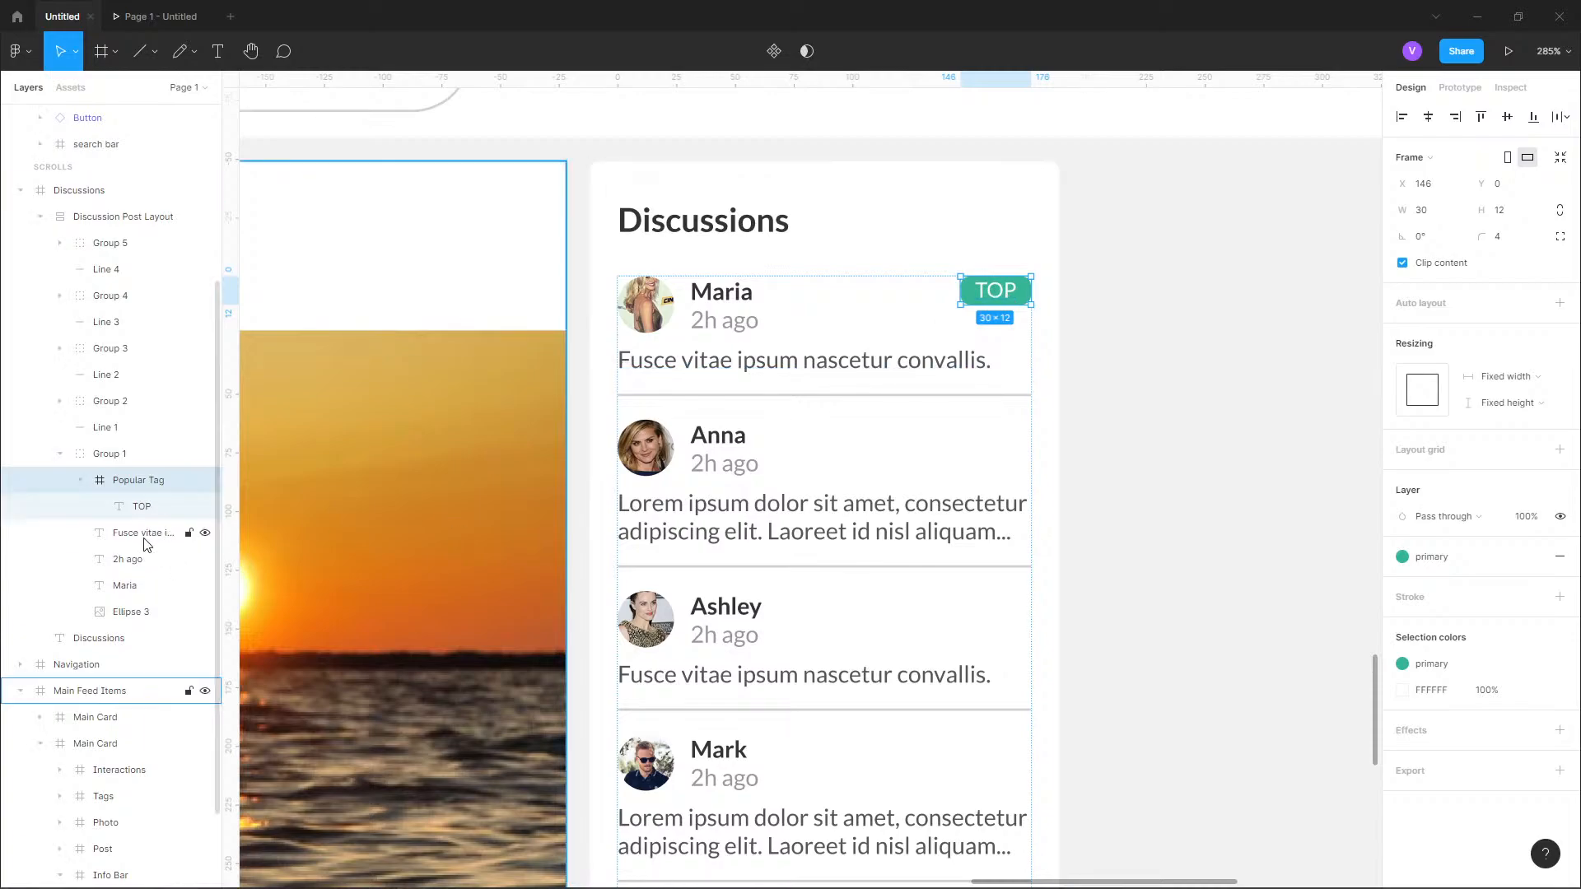
left_click(80, 481)
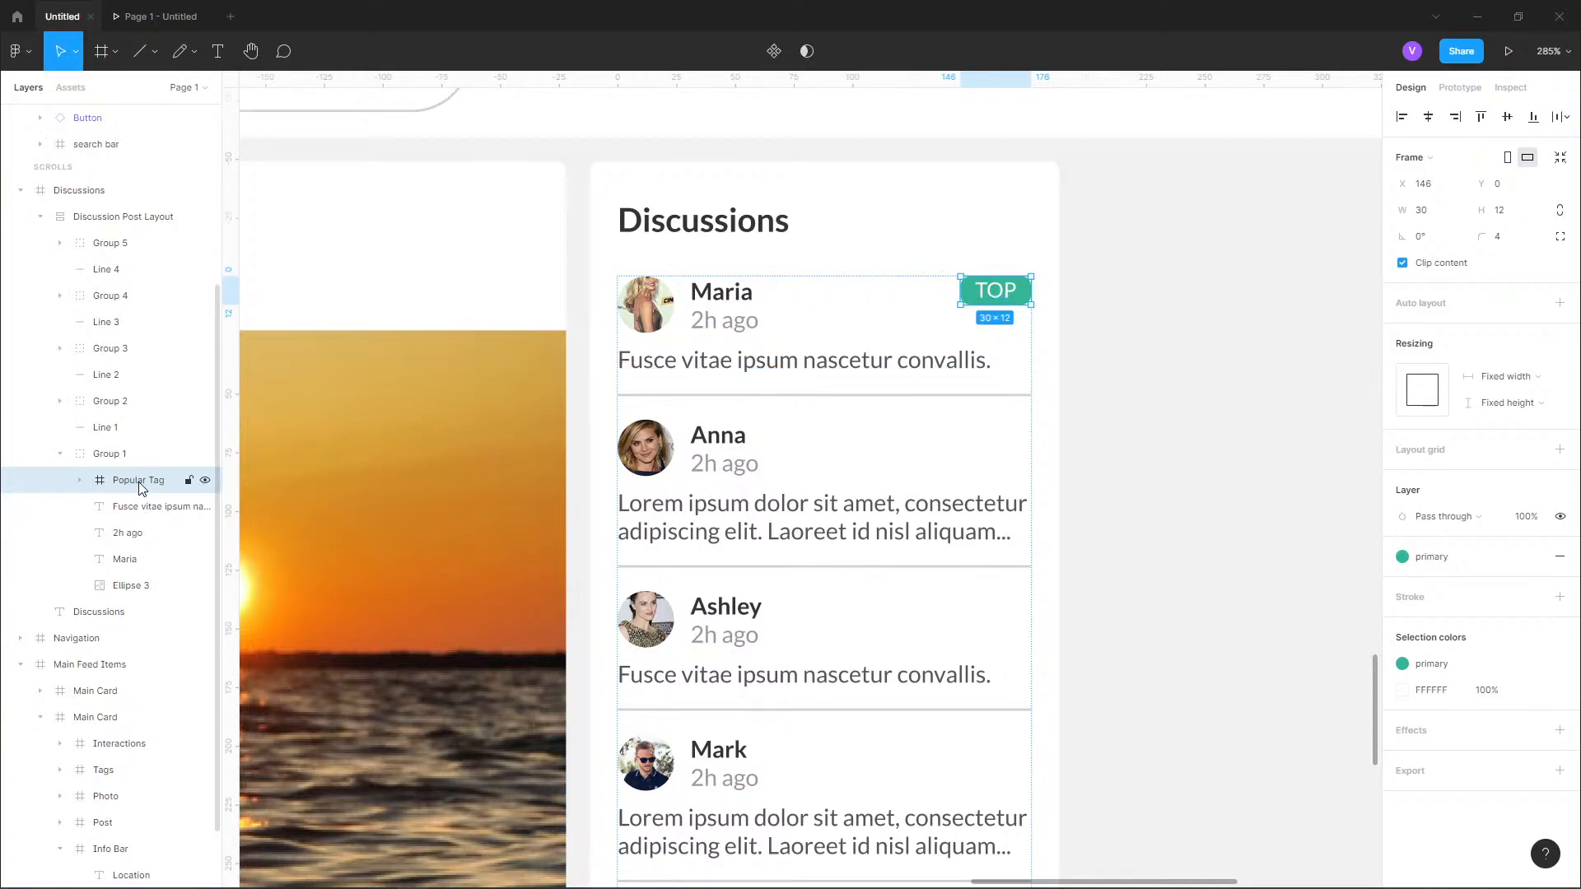
left_click(73, 453)
scroll(922, 444, "down", 1)
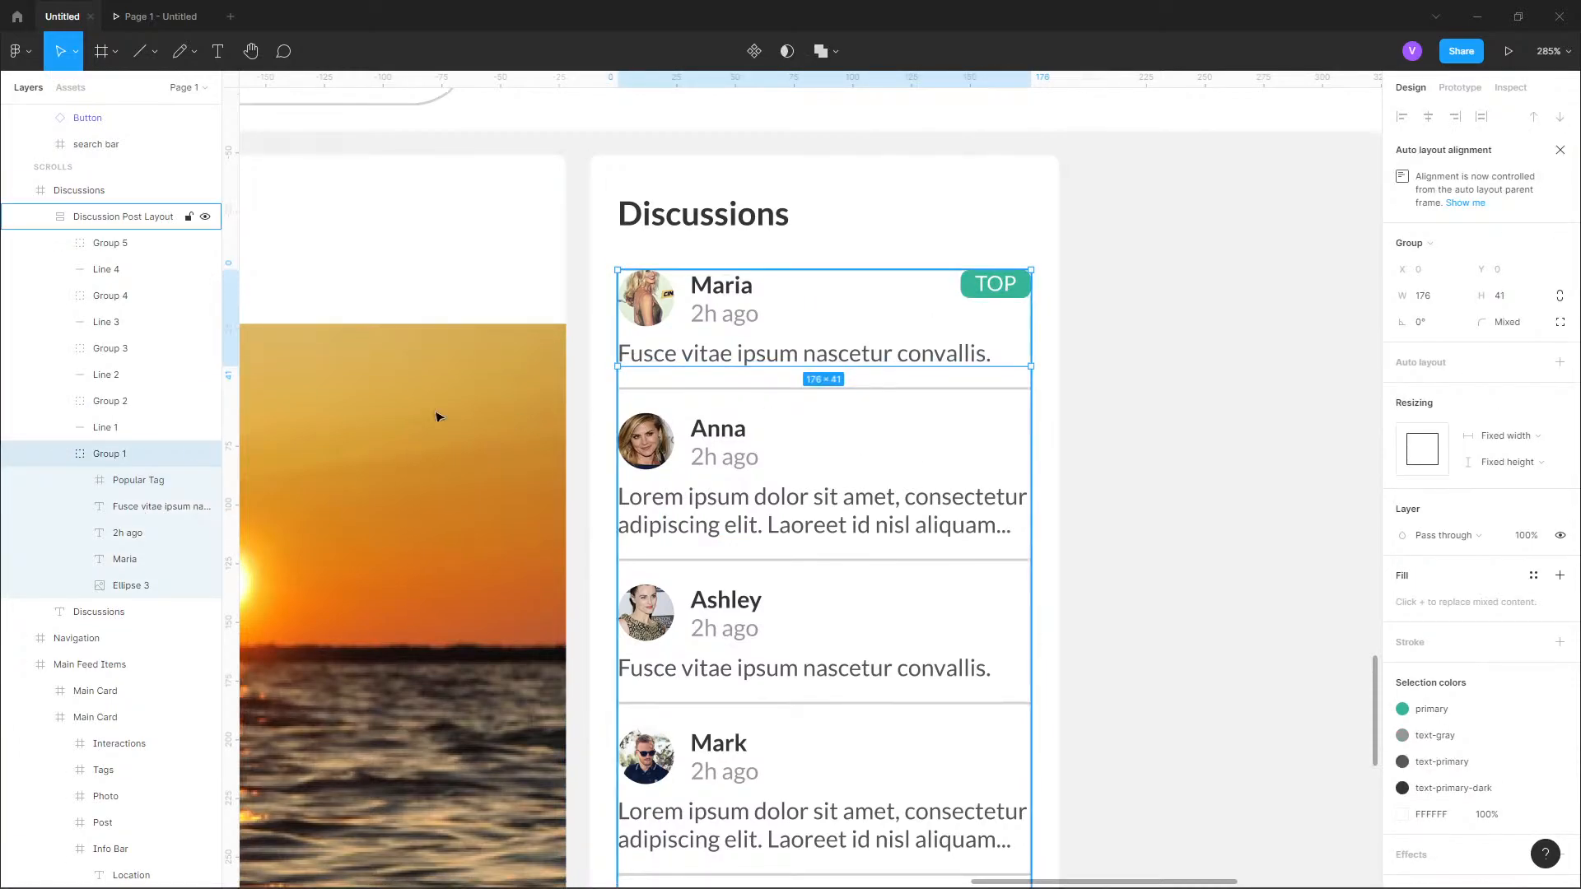
left_click(61, 453)
left_click(60, 454)
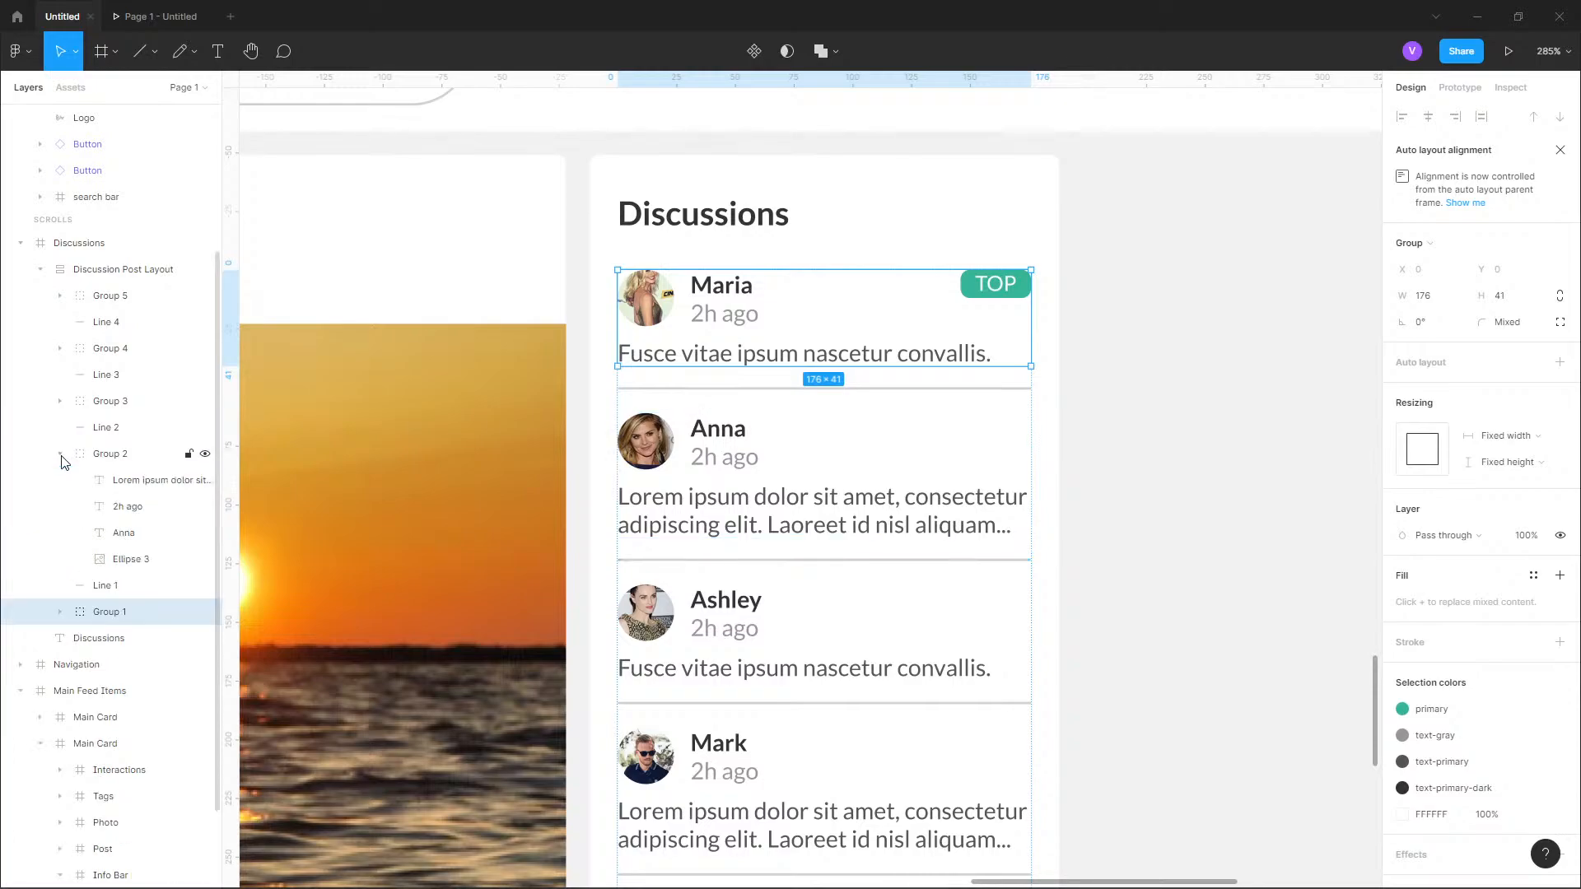
left_click(126, 455)
key("ctrl+v")
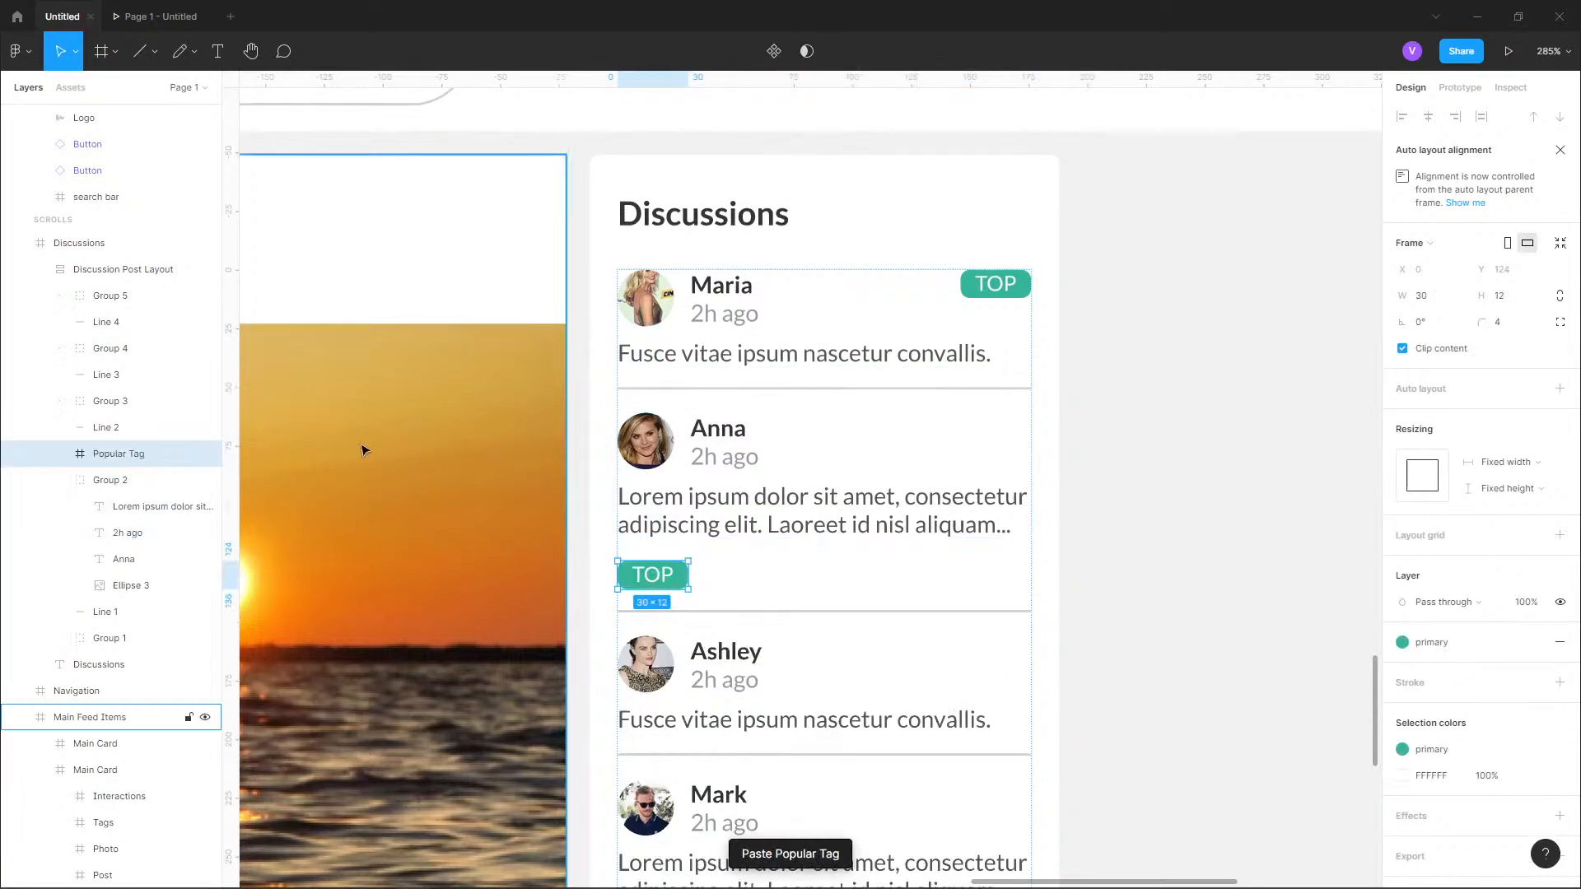
key("Up")
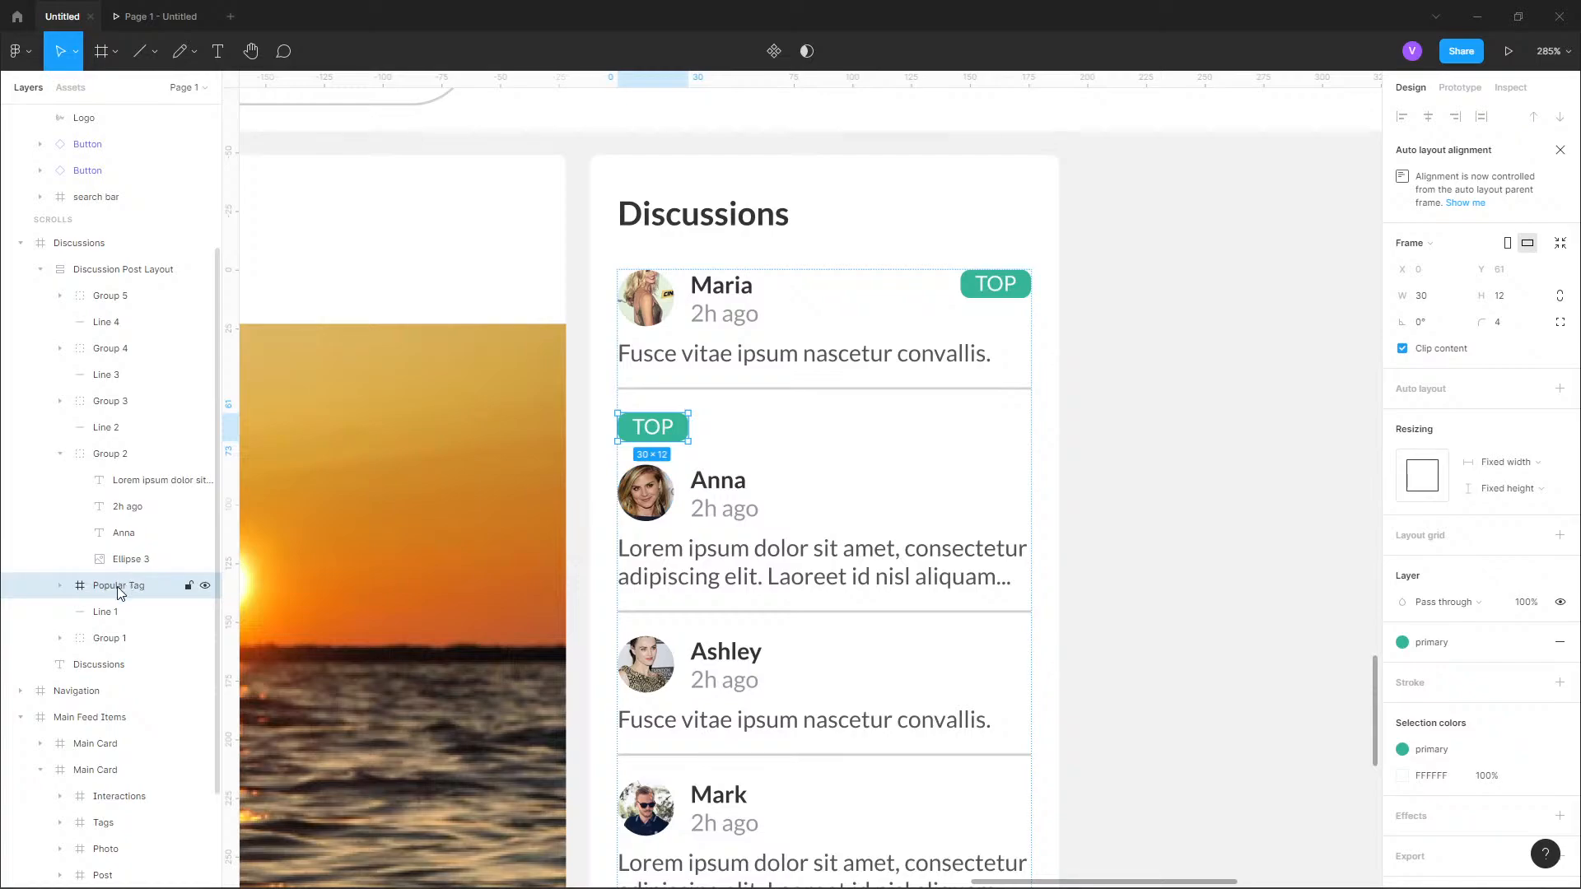
left_click_drag(128, 583, 119, 483)
Nudge the copied TOP tag to the upper-right corner of the second discussion post, at X 150, Y 61.
key("shift+Up")
key("shift+Right")
key("shift+Up")
key("shift+Right")
key("shift+Right")
key("shift+Right")
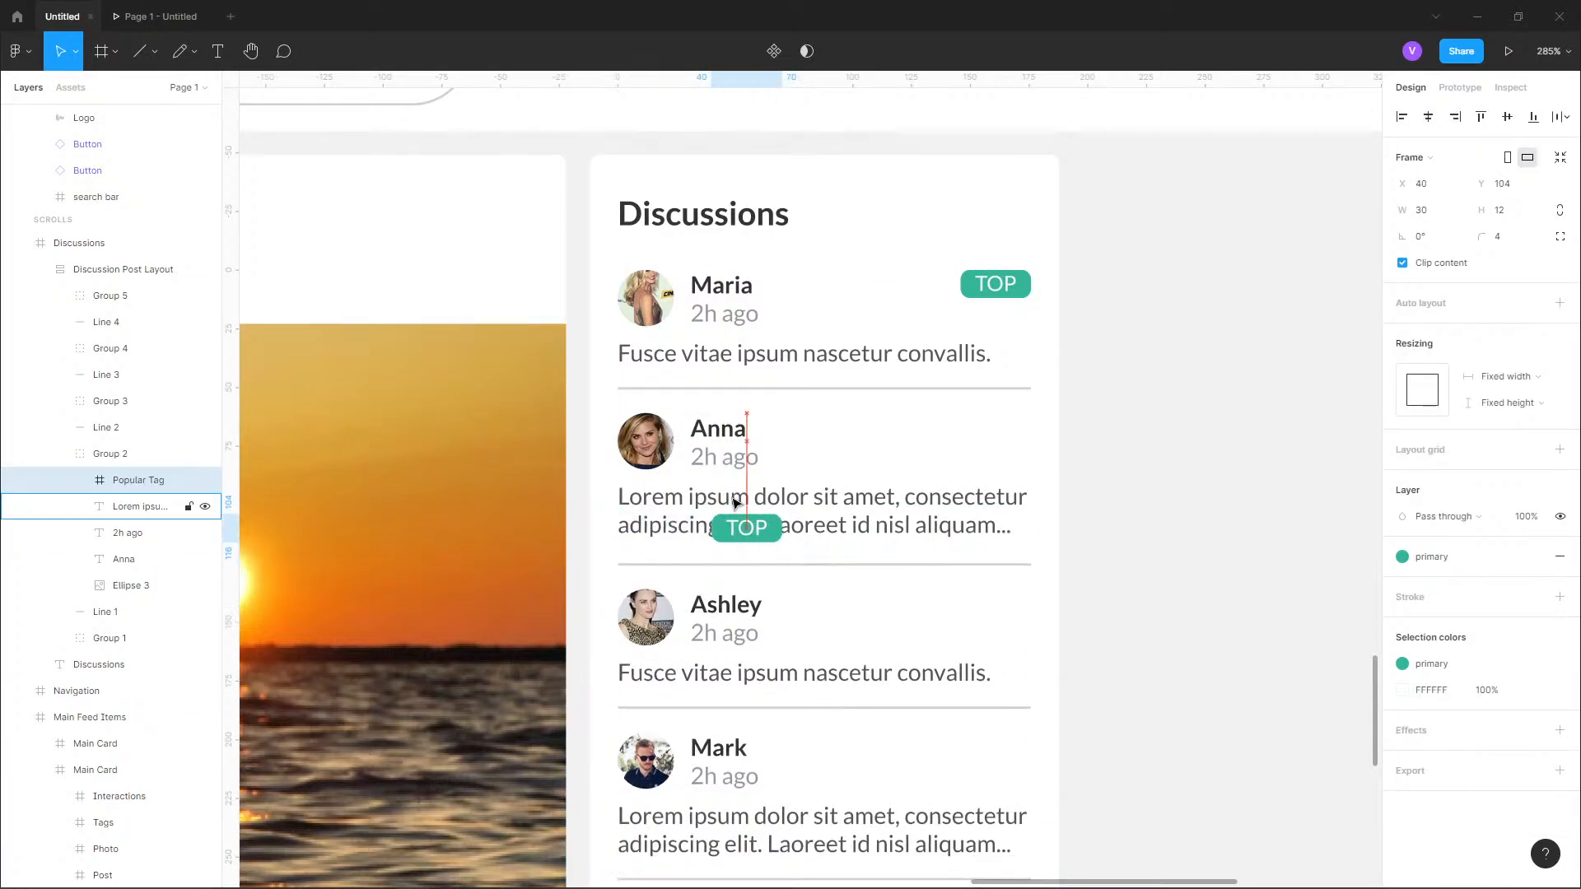
key("shift+Up")
key("shift+Up")
key("shift+Up")
key("shift+Up")
key("shift+Right")
key("shift+Right")
key("shift+Right")
key("shift+Right")
key("shift+Right")
key("shift+Right")
key("shift+Right")
key("shift+Right")
key("shift+Right")
key("shift+Right")
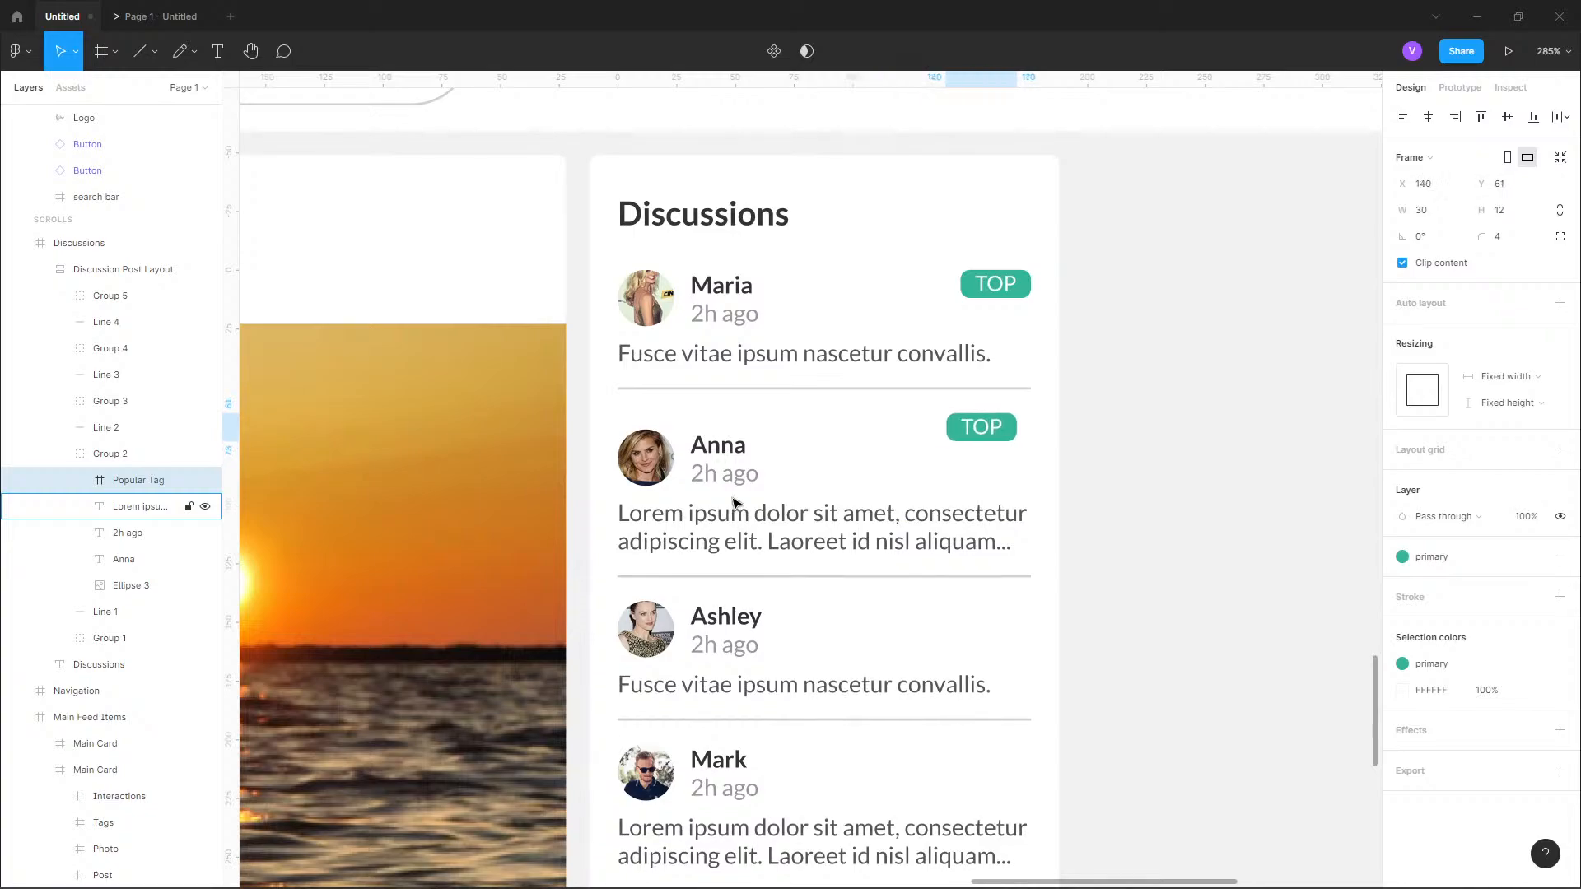
key("shift+Right")
key("Up")
key("Up")
key("Up")
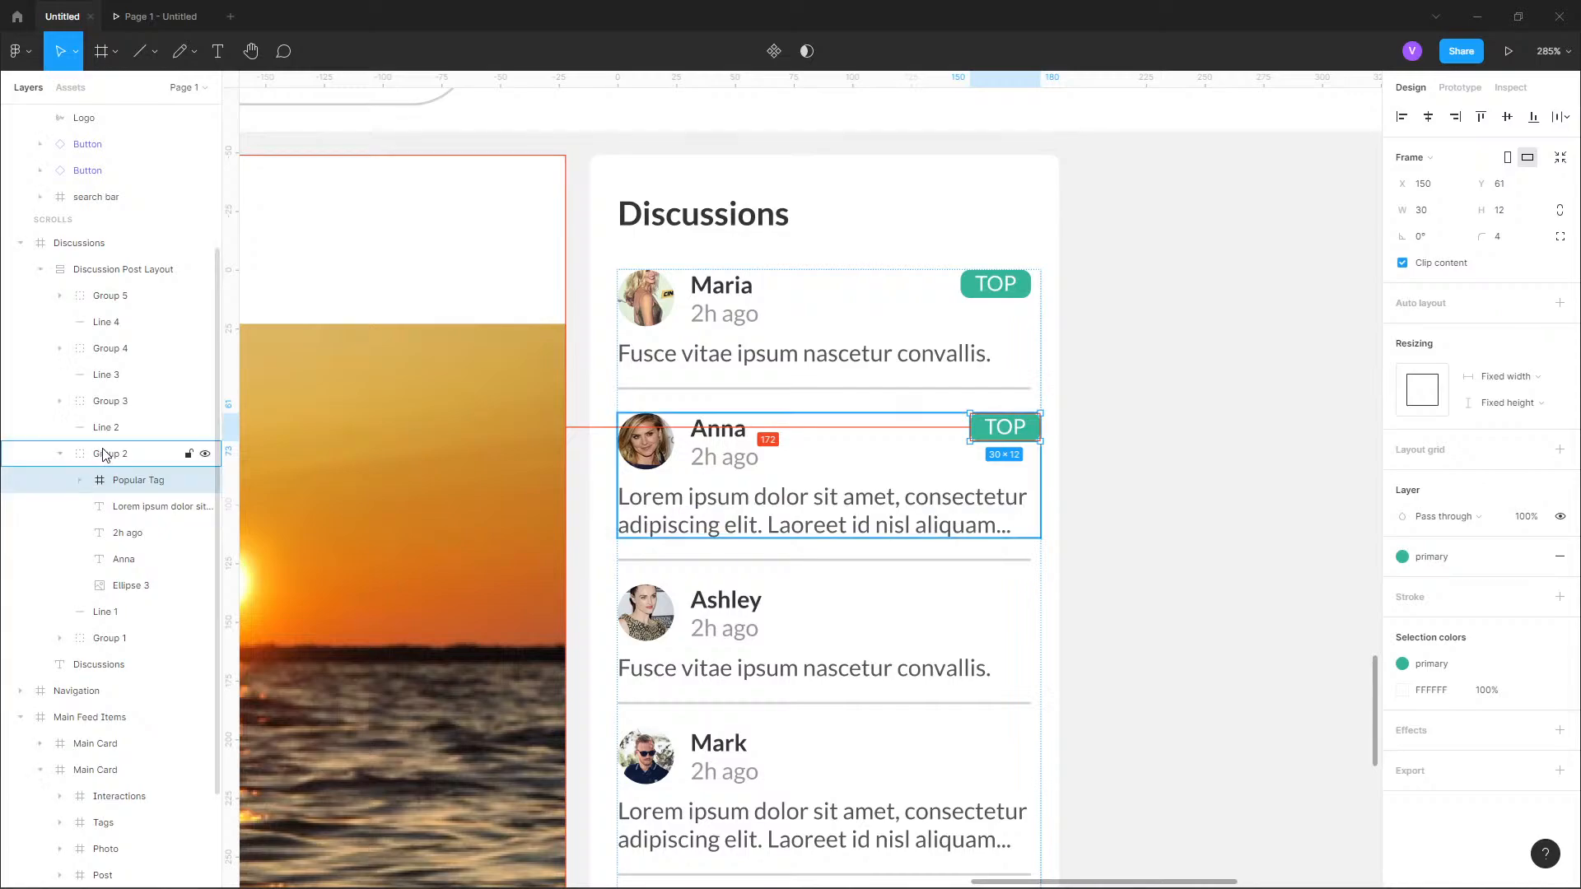
Try to nudge the first post's TOP tag right to line up with the second post's tag.
left_click(1136, 338)
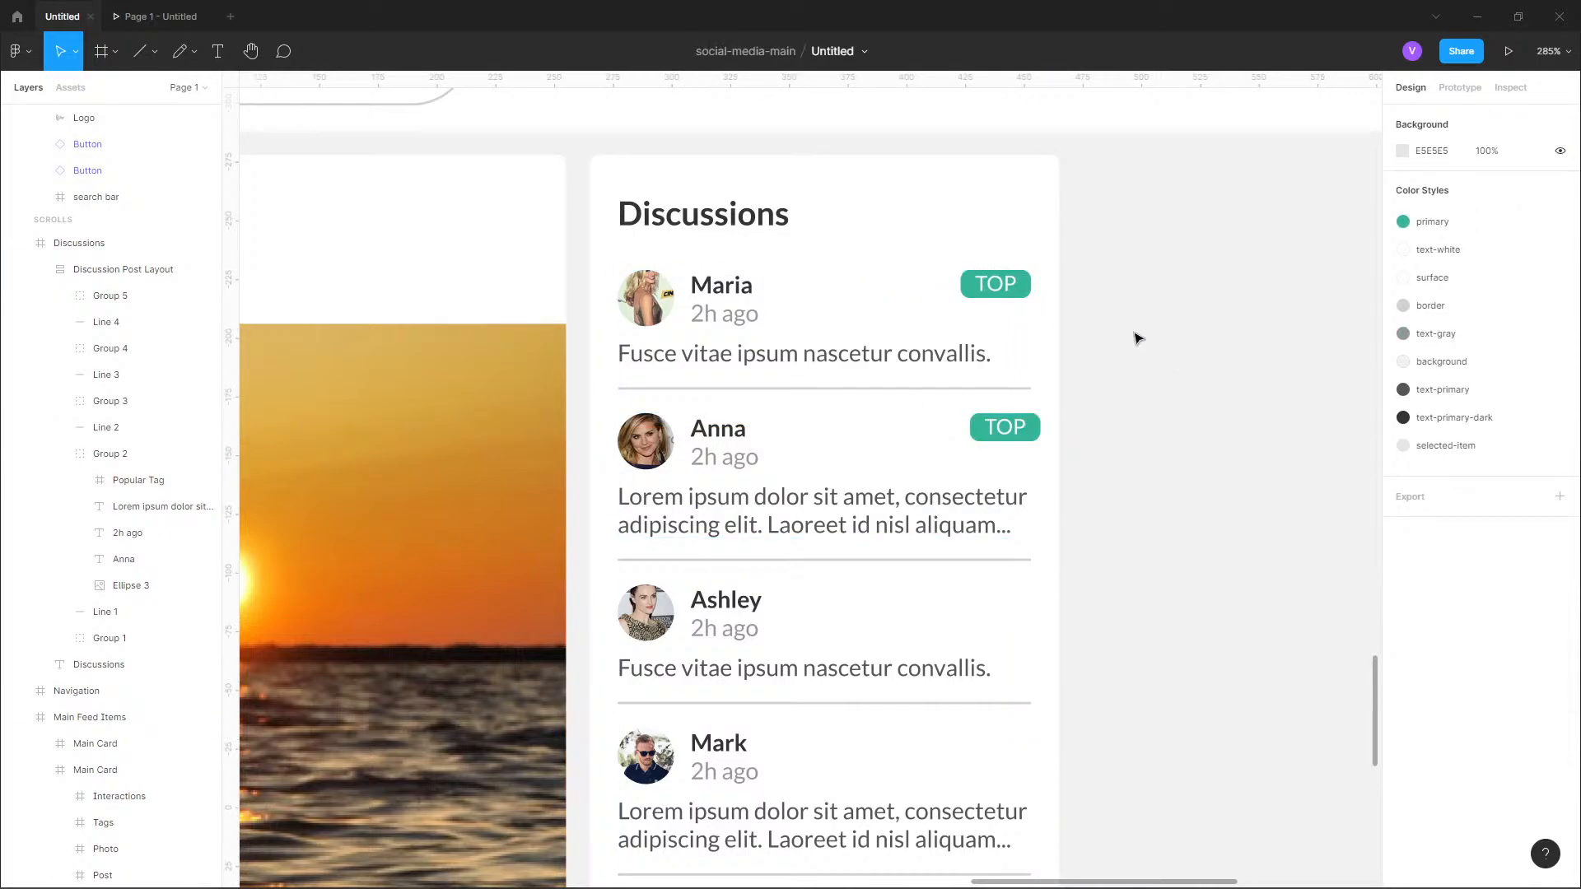
left_click(988, 290)
left_click(989, 290)
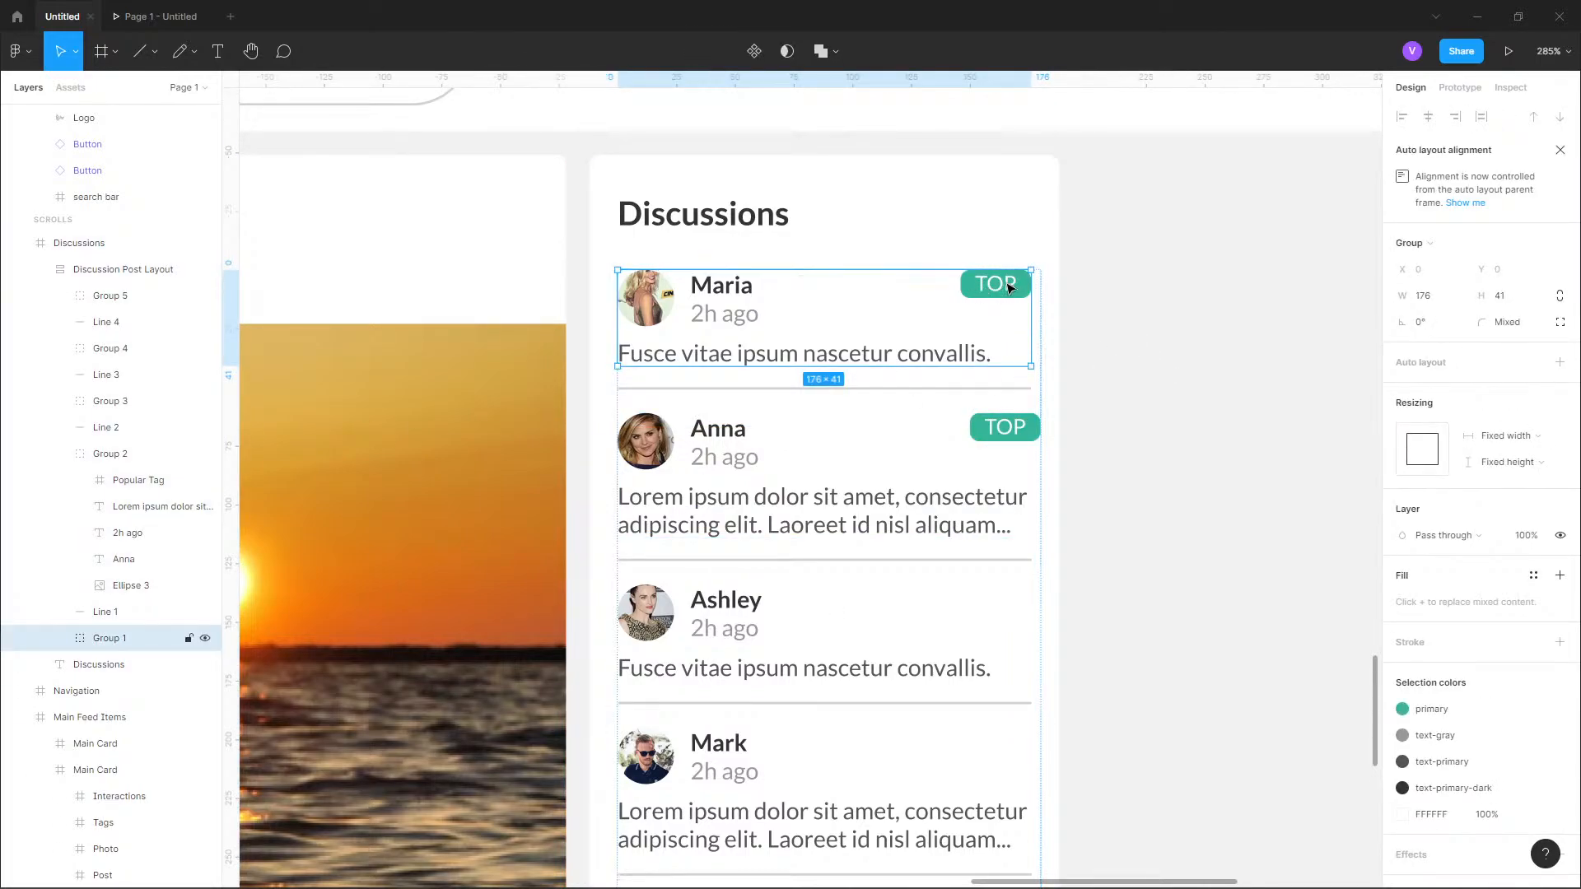
left_click(1010, 289)
key("Right")
key("Right")
key("Right")
key("Right")
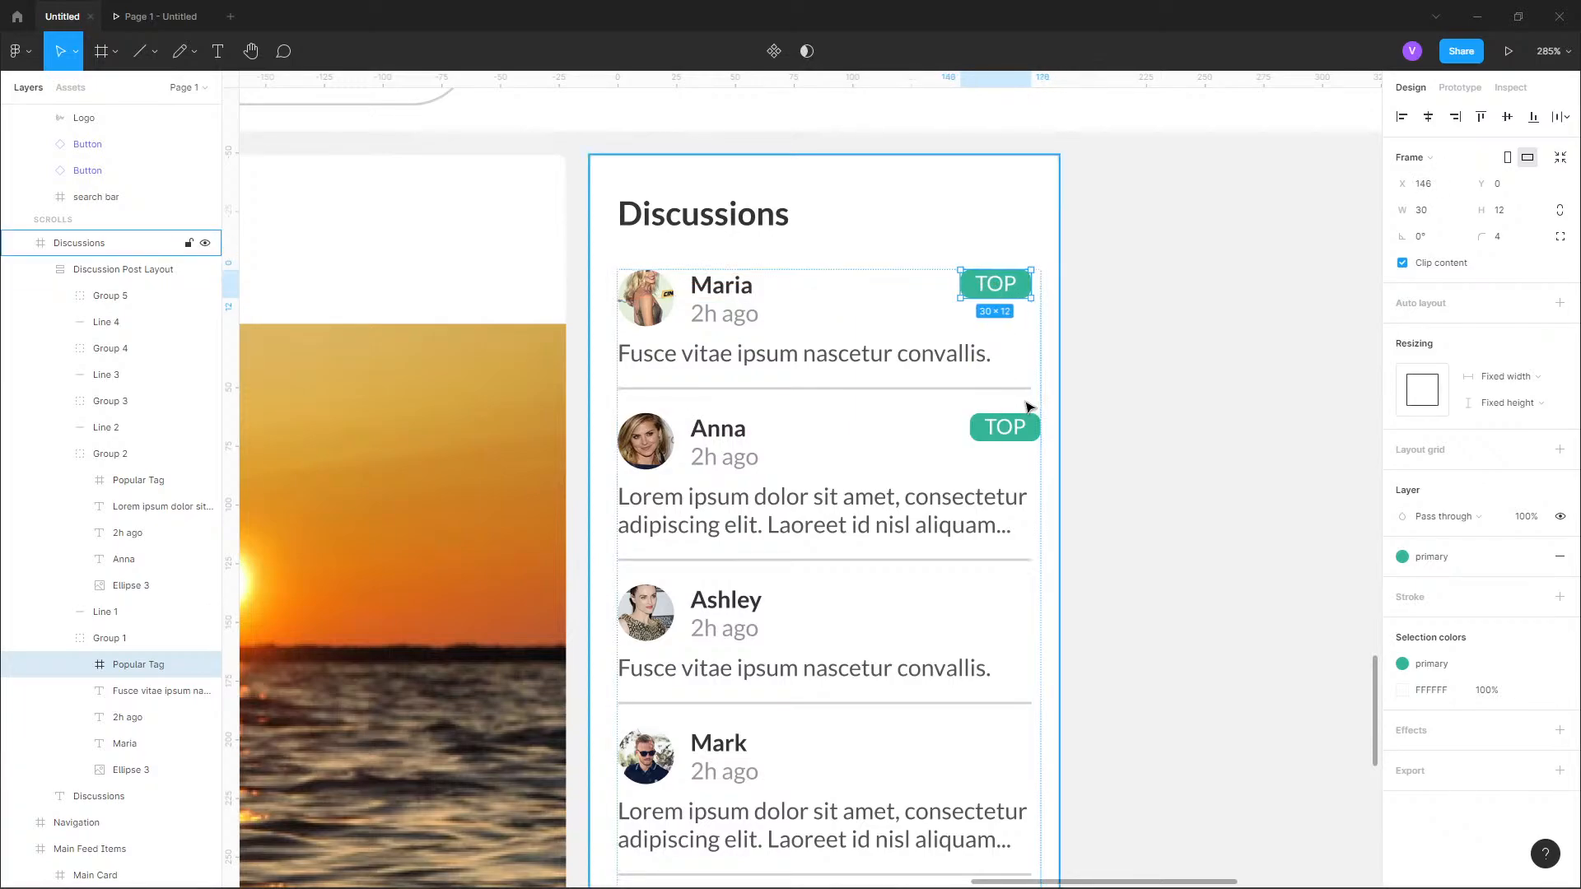
Nudge the second post's TOP tag left until it aligns with the first post's tag.
left_click(1023, 433)
key("Left")
key("Left")
key("Left")
key("Left")
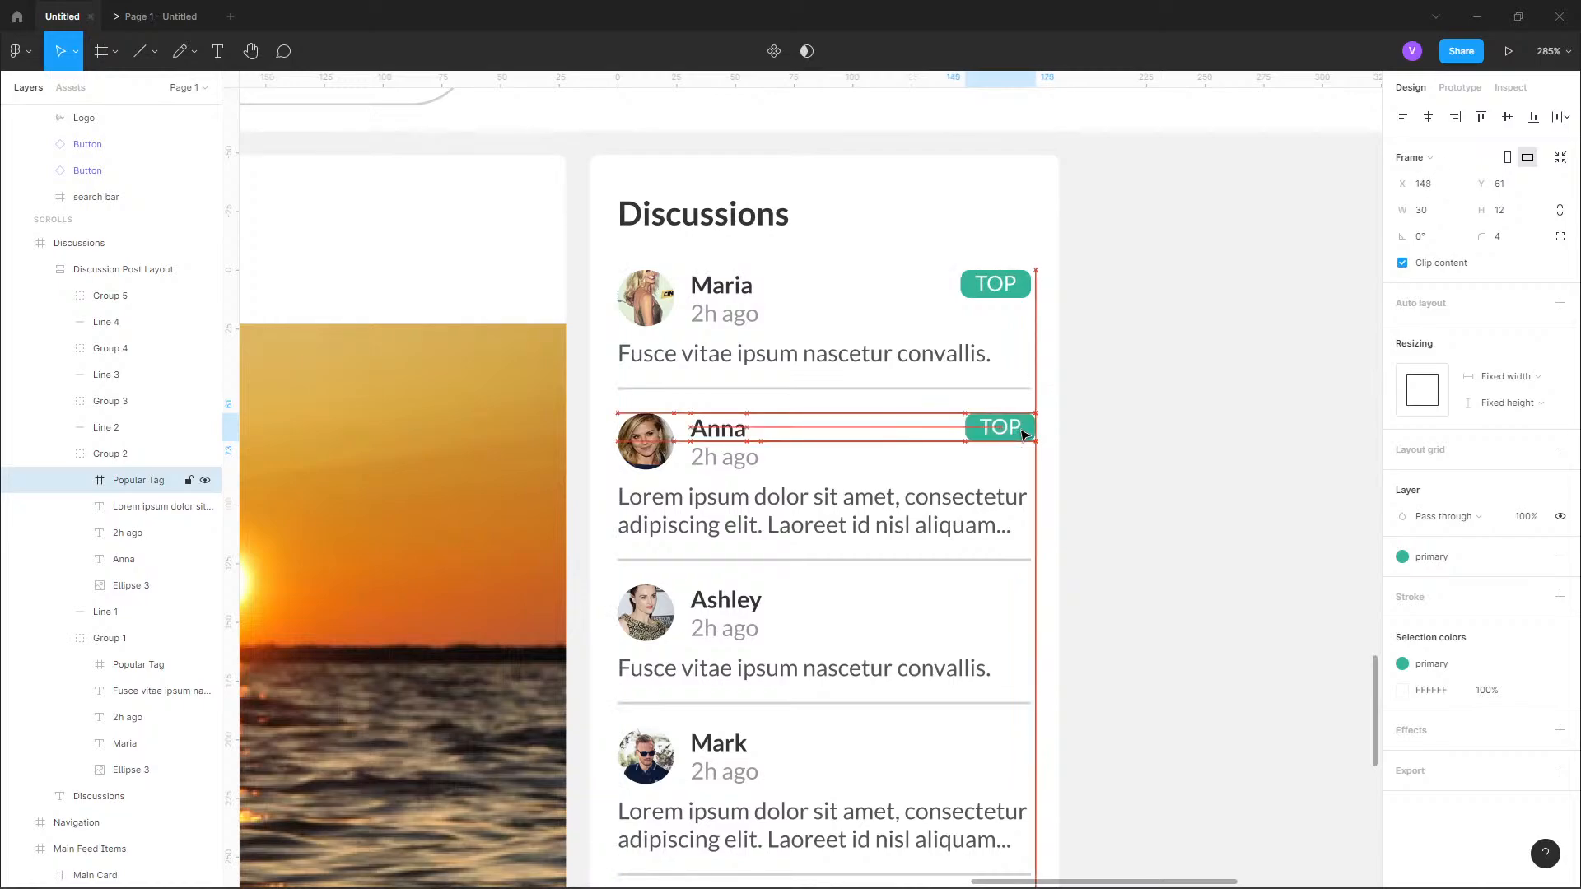
left_click(1133, 379)
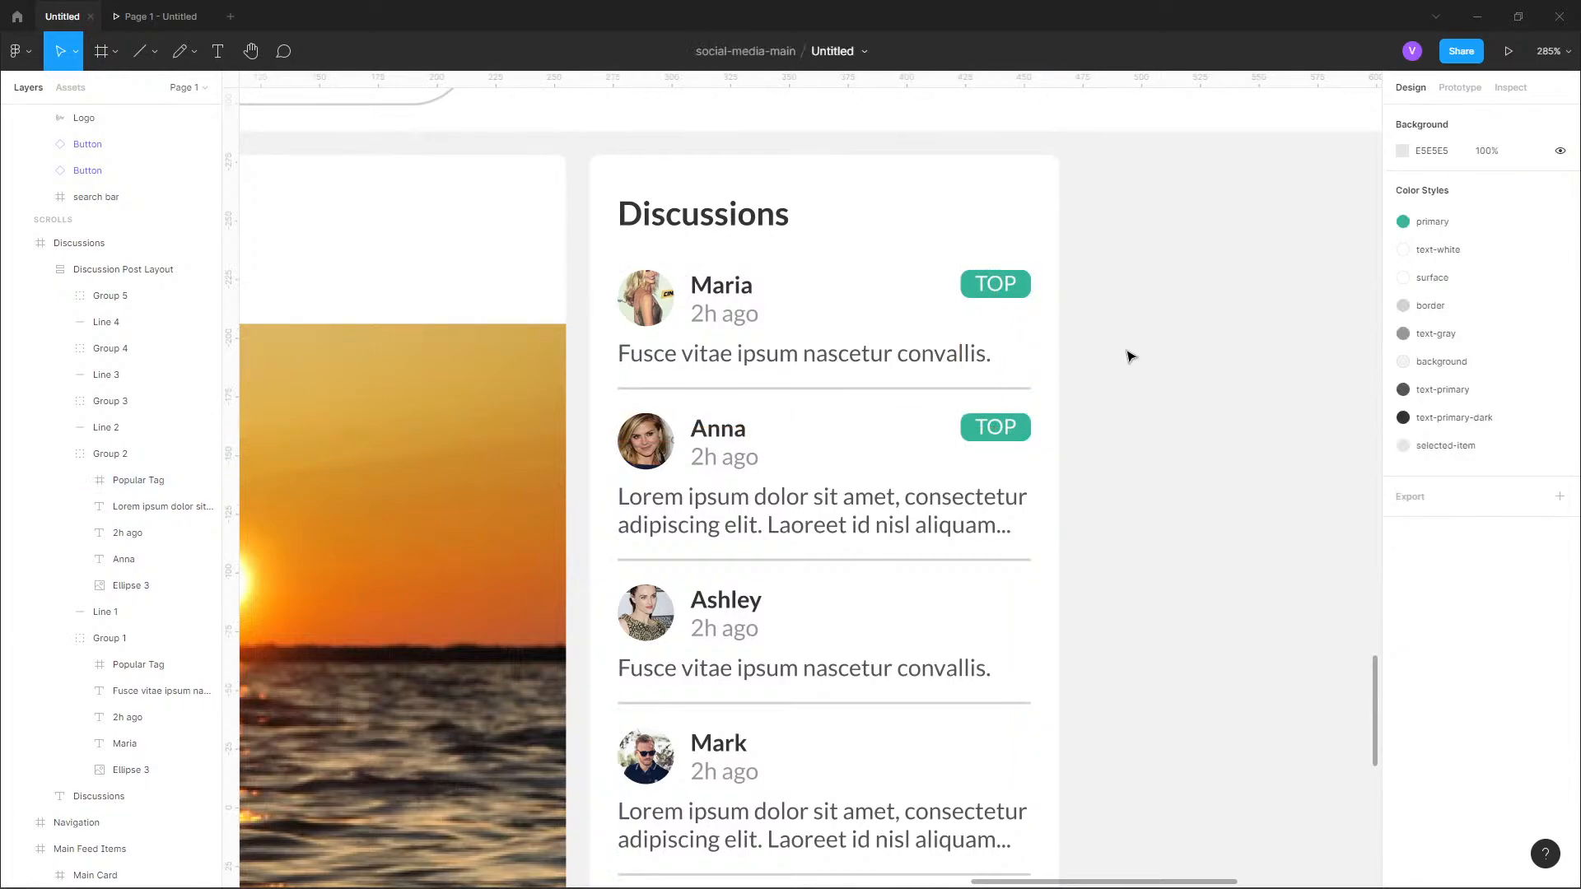
Shorten the Discussions frame from its lower edge to a height of 375.
scroll(1129, 354, "down", 10)
scroll(1065, 399, "up", 6)
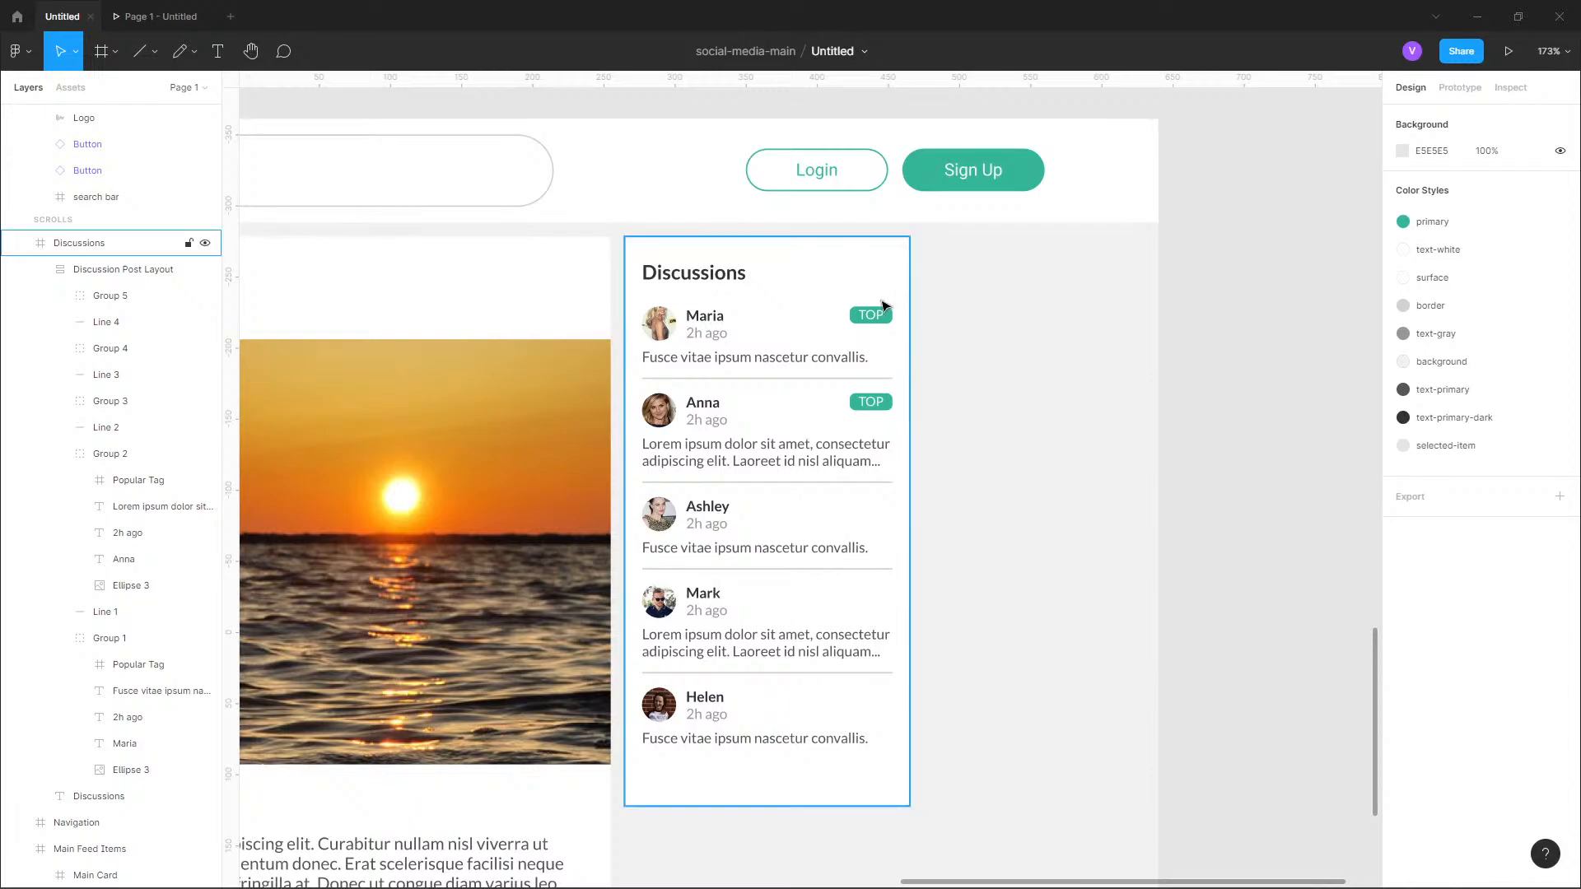
double_click(815, 738)
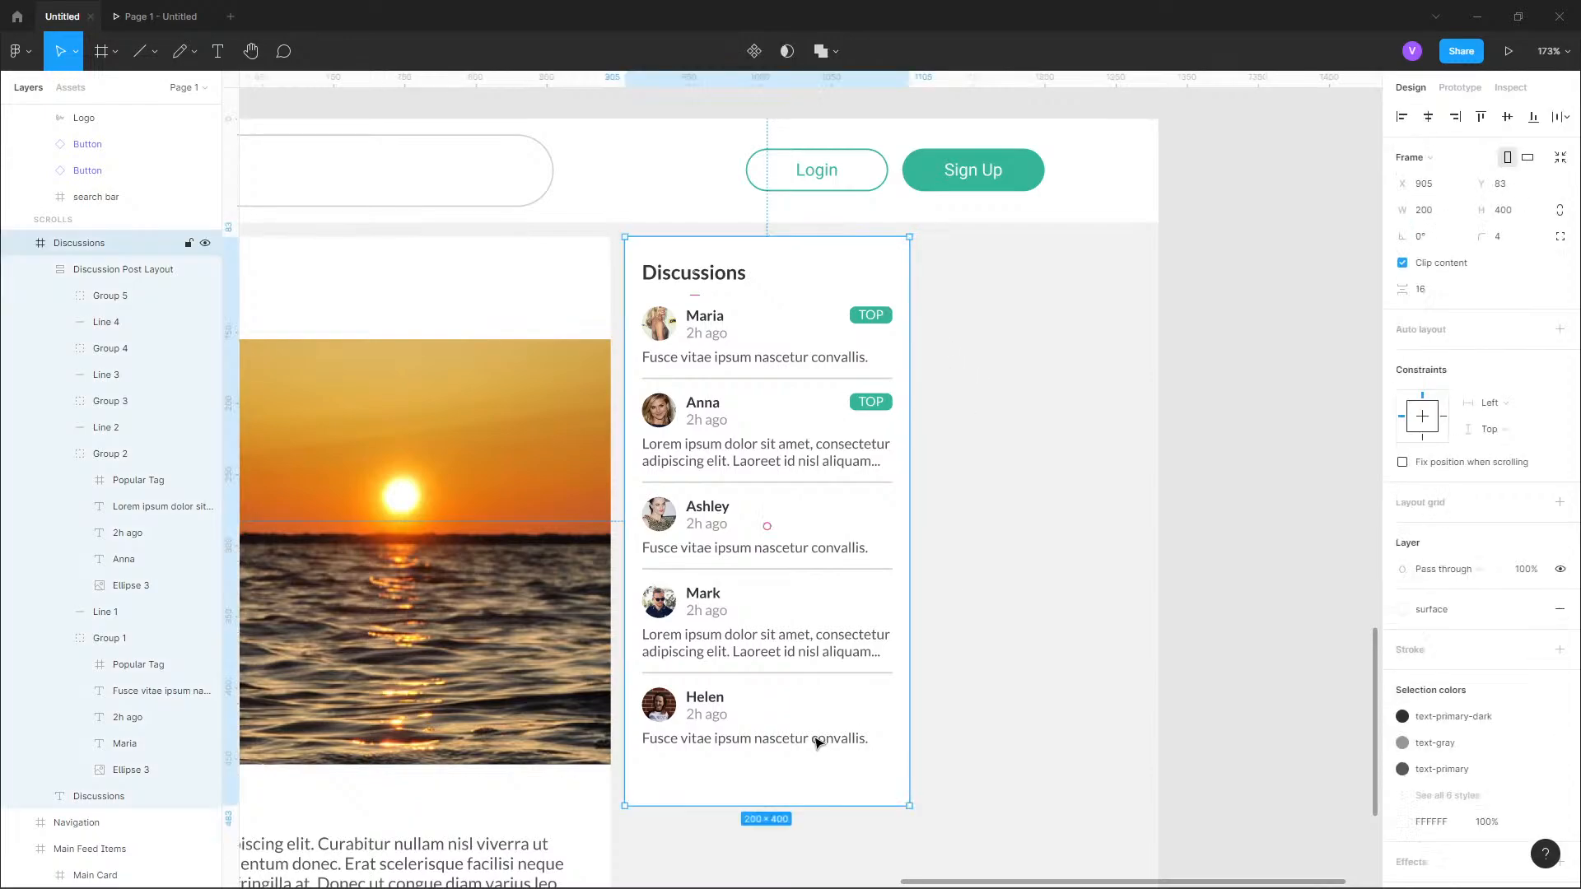
left_click(83, 243)
left_click_drag(803, 780, 801, 771)
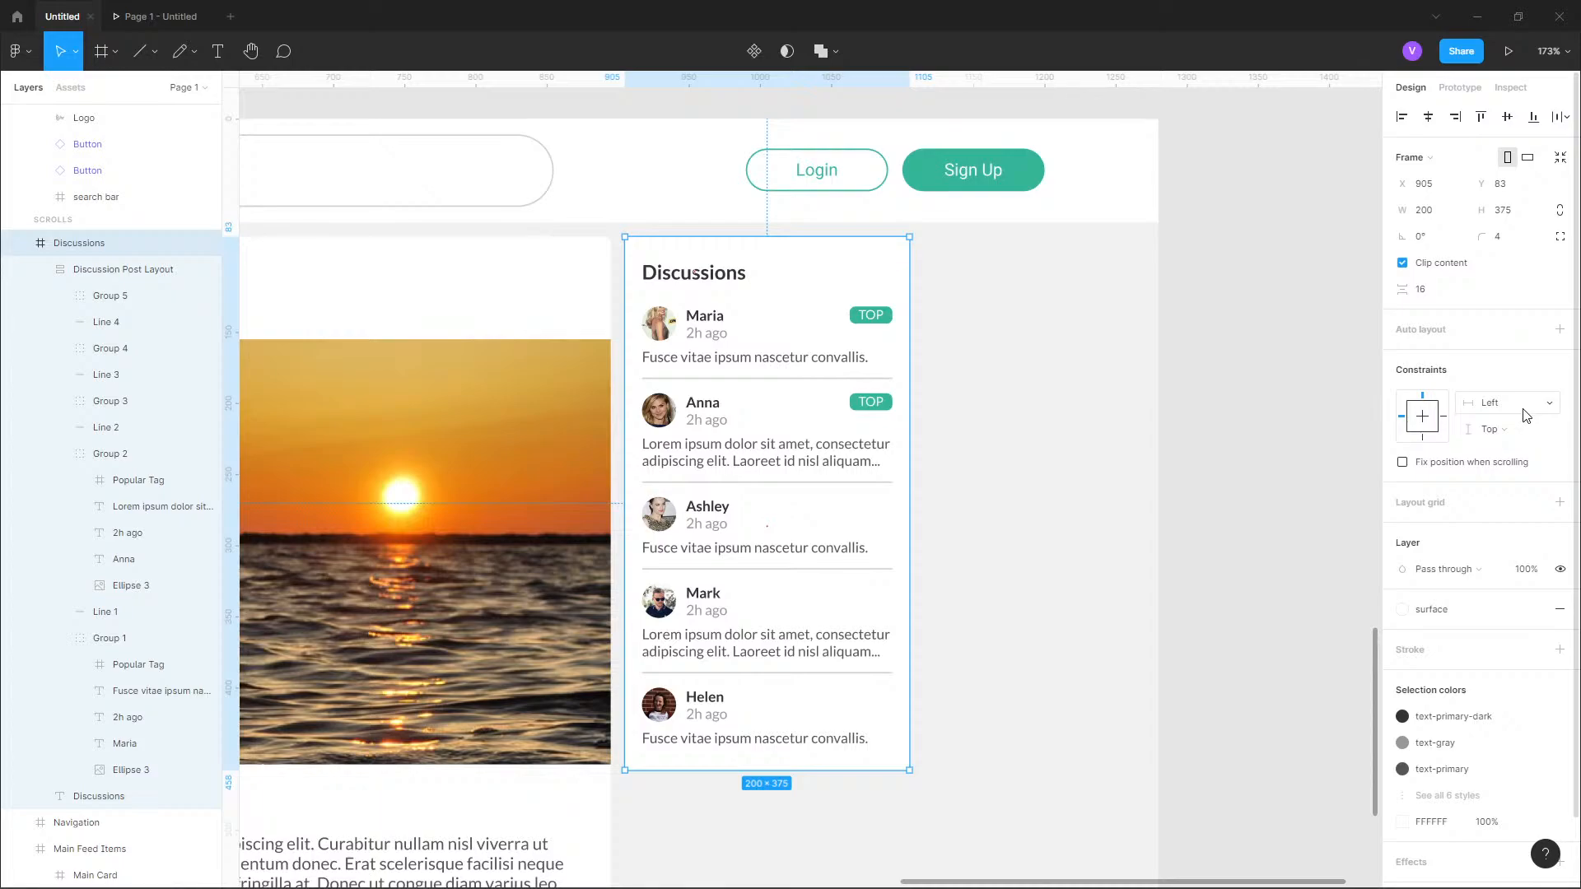
Try resizing the Discussions frame to fit its contents, and undo the resize.
left_click(1522, 433)
left_click(1520, 430)
scroll(1515, 466, "down", 1)
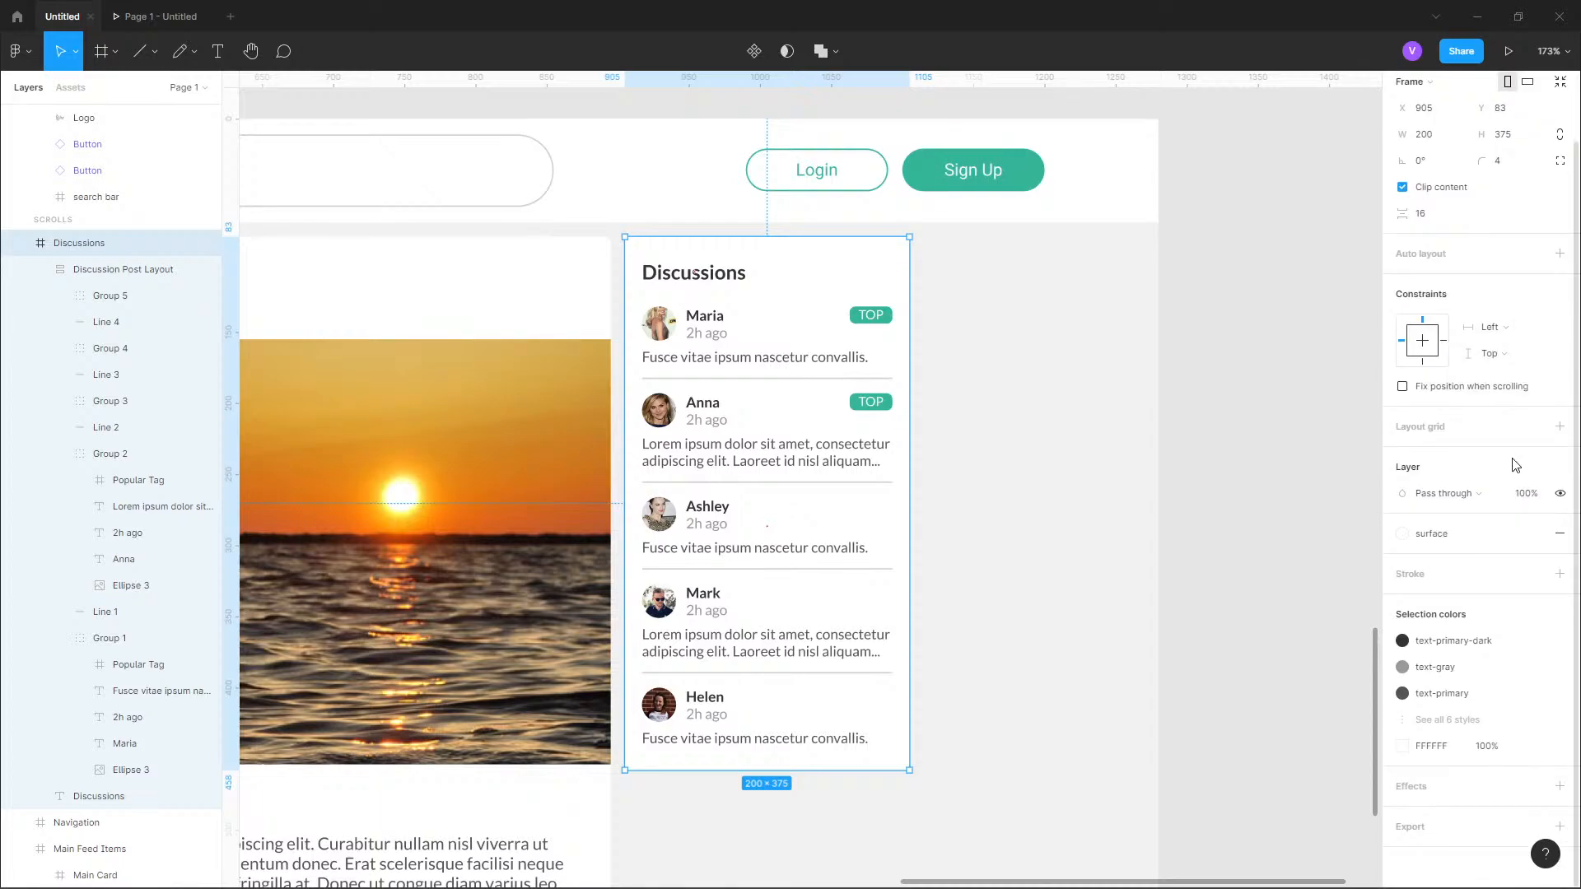
scroll(1516, 465, "up", 1)
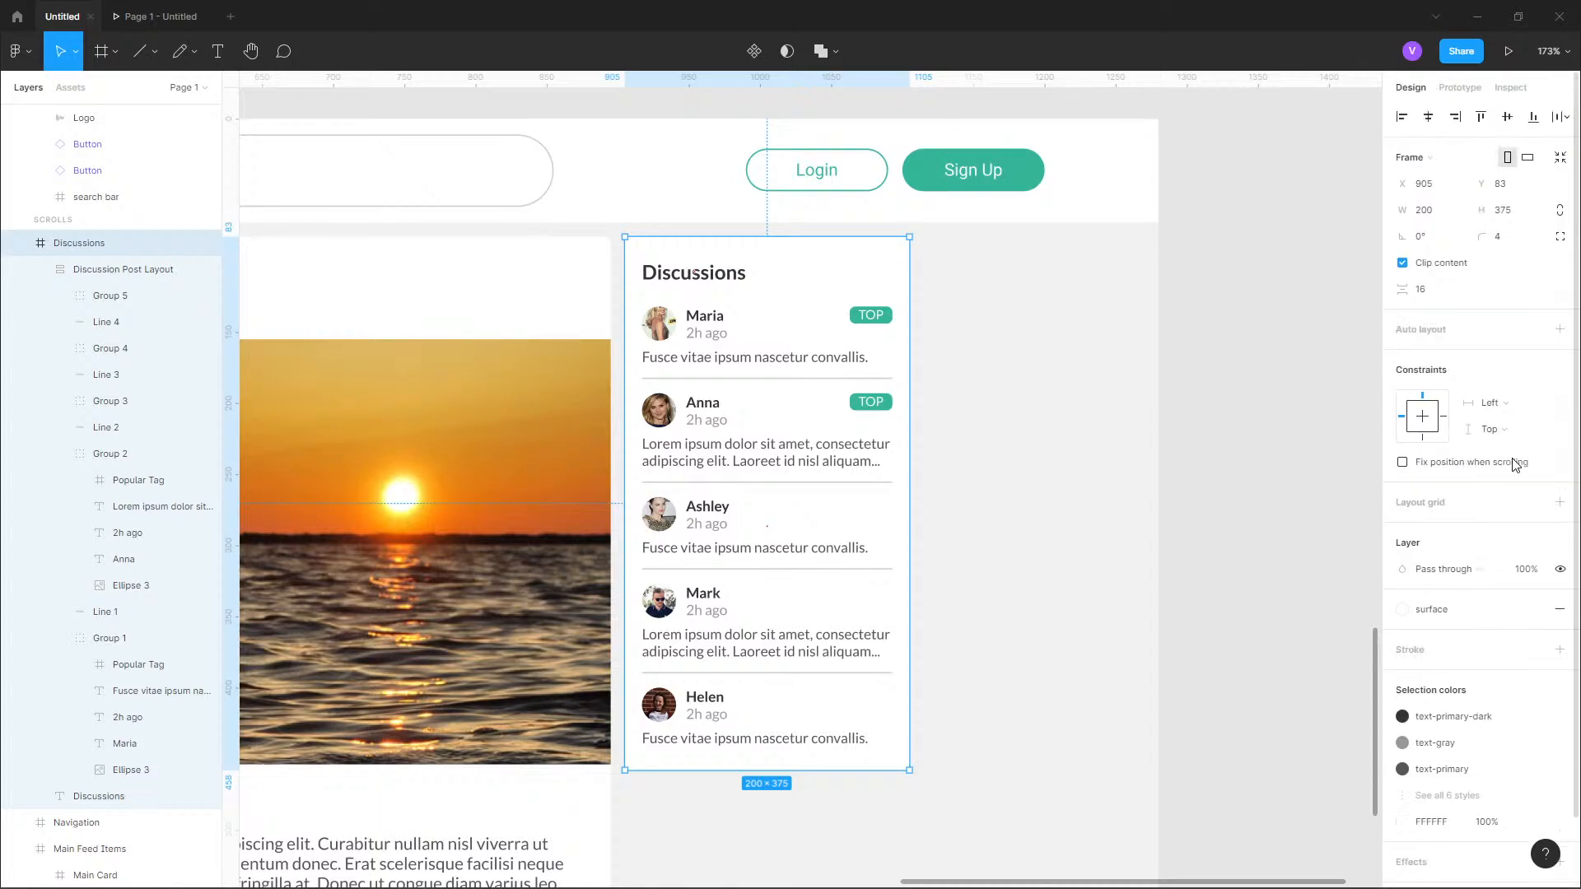
left_click(1559, 164)
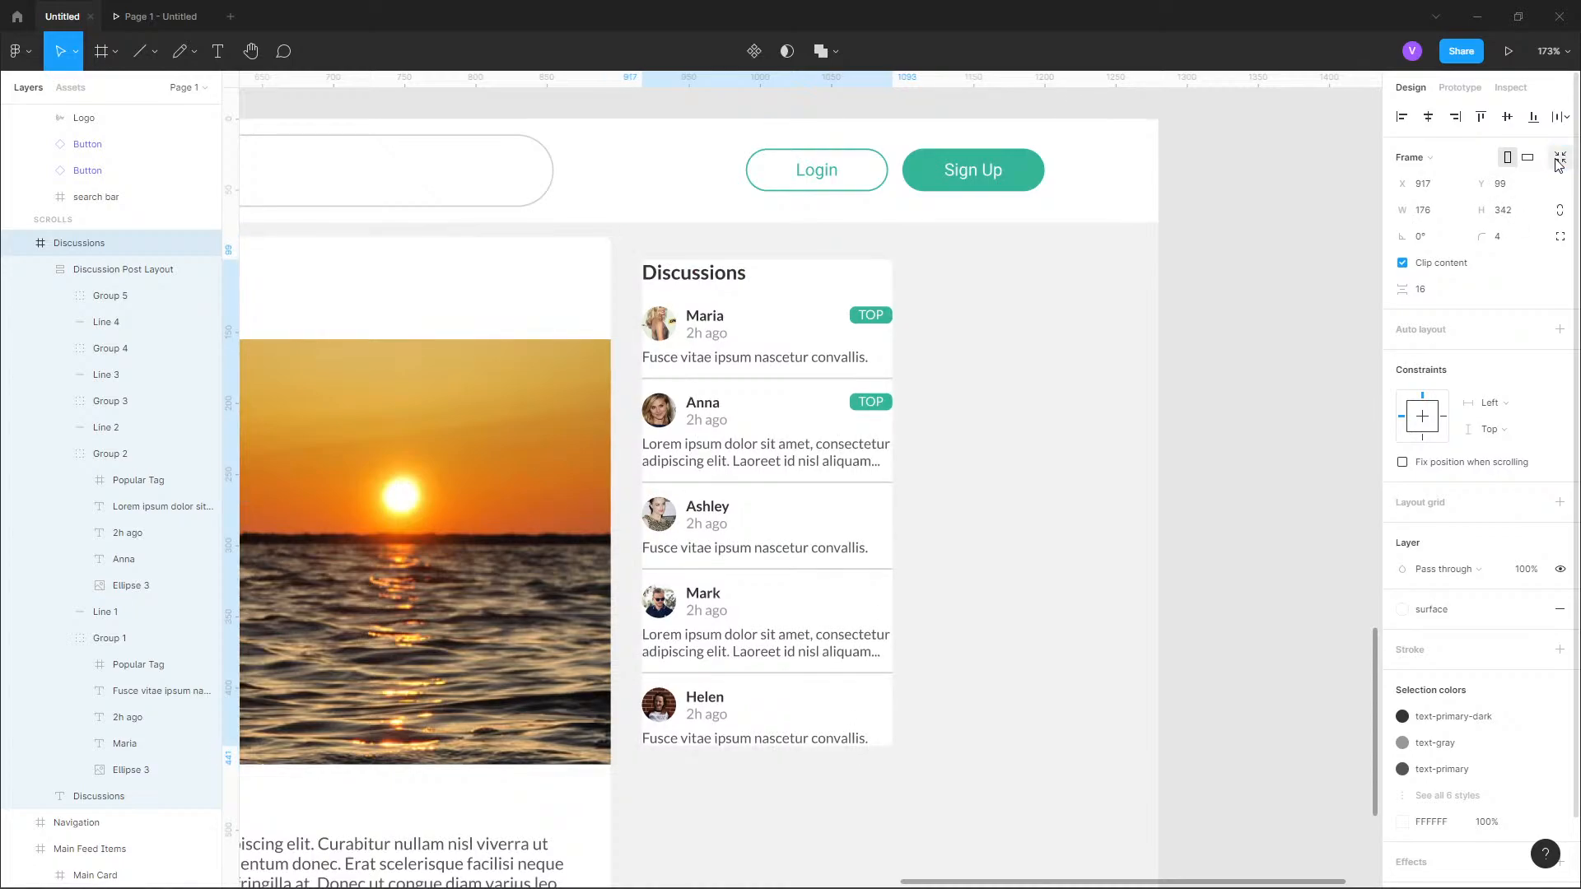
key("ctrl+z")
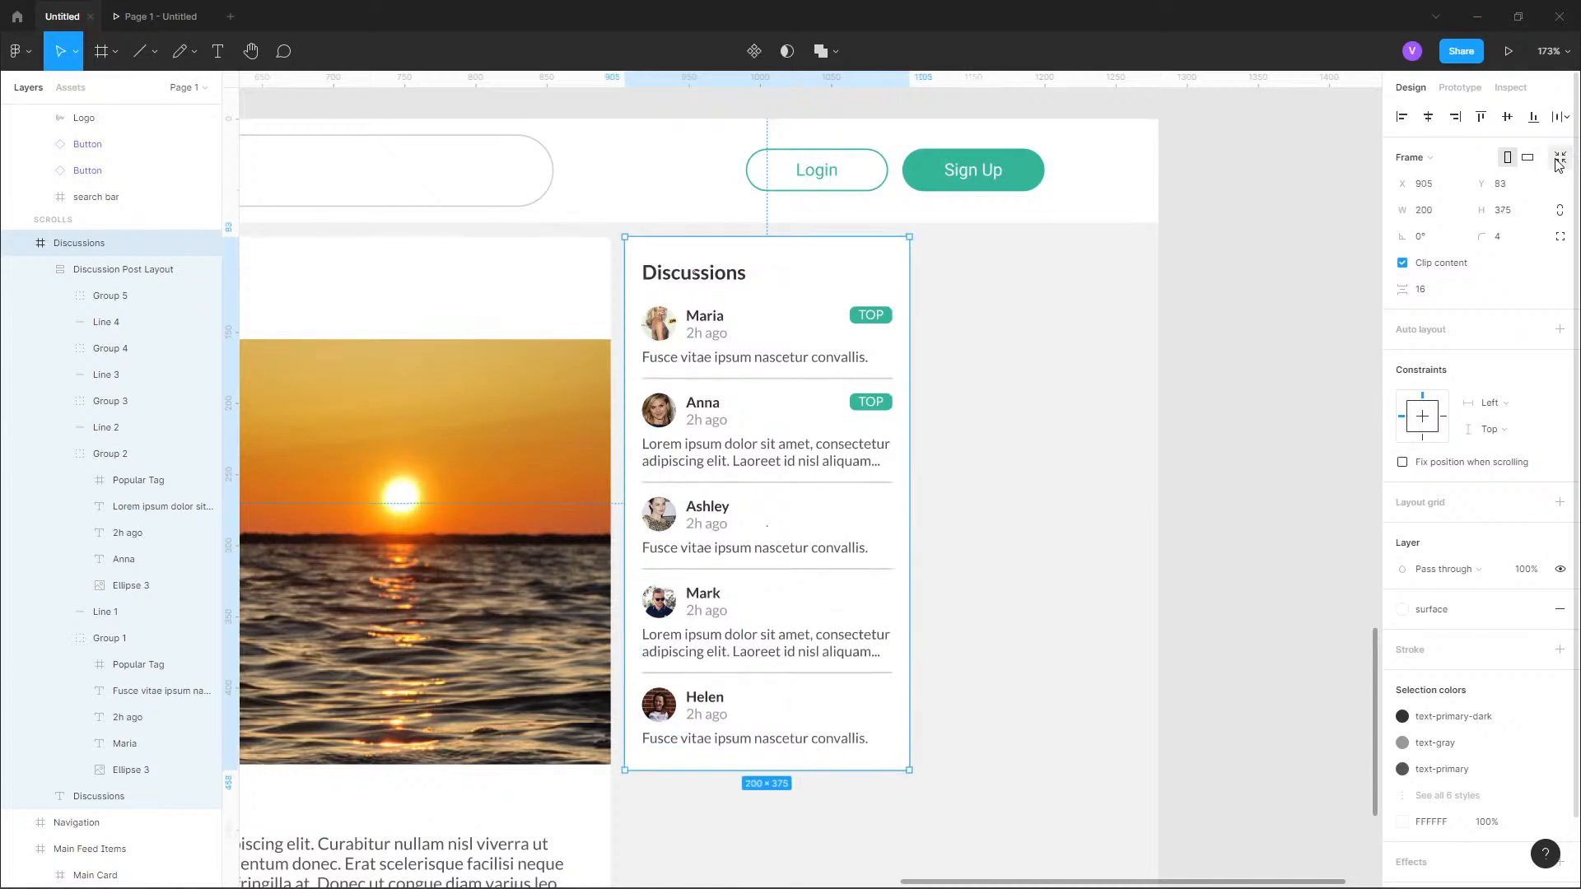
double_click(758, 739)
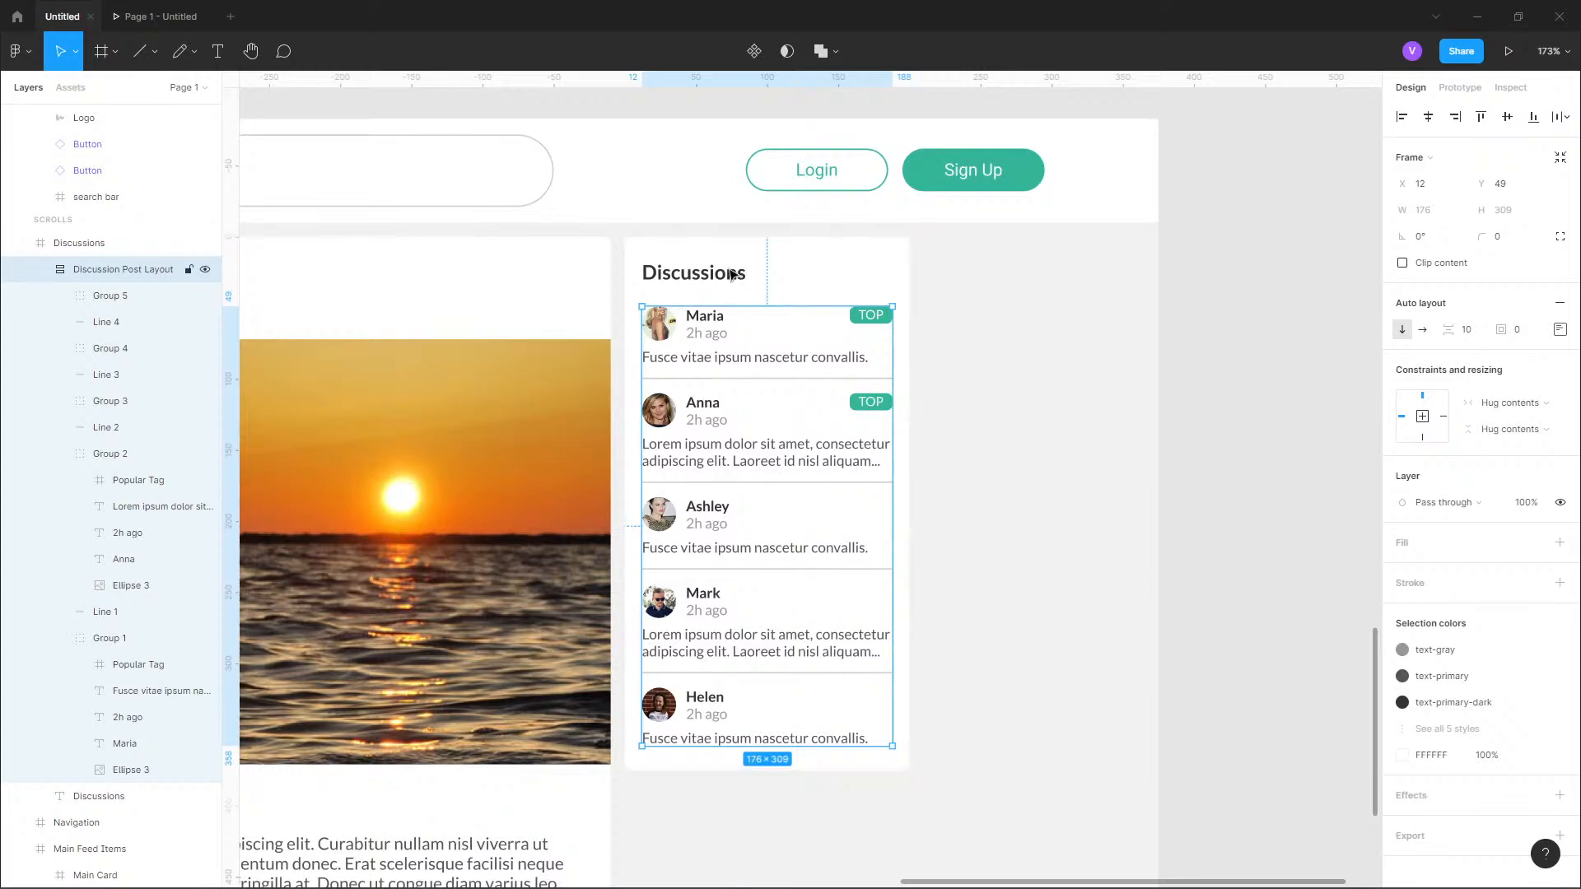
left_click(812, 771)
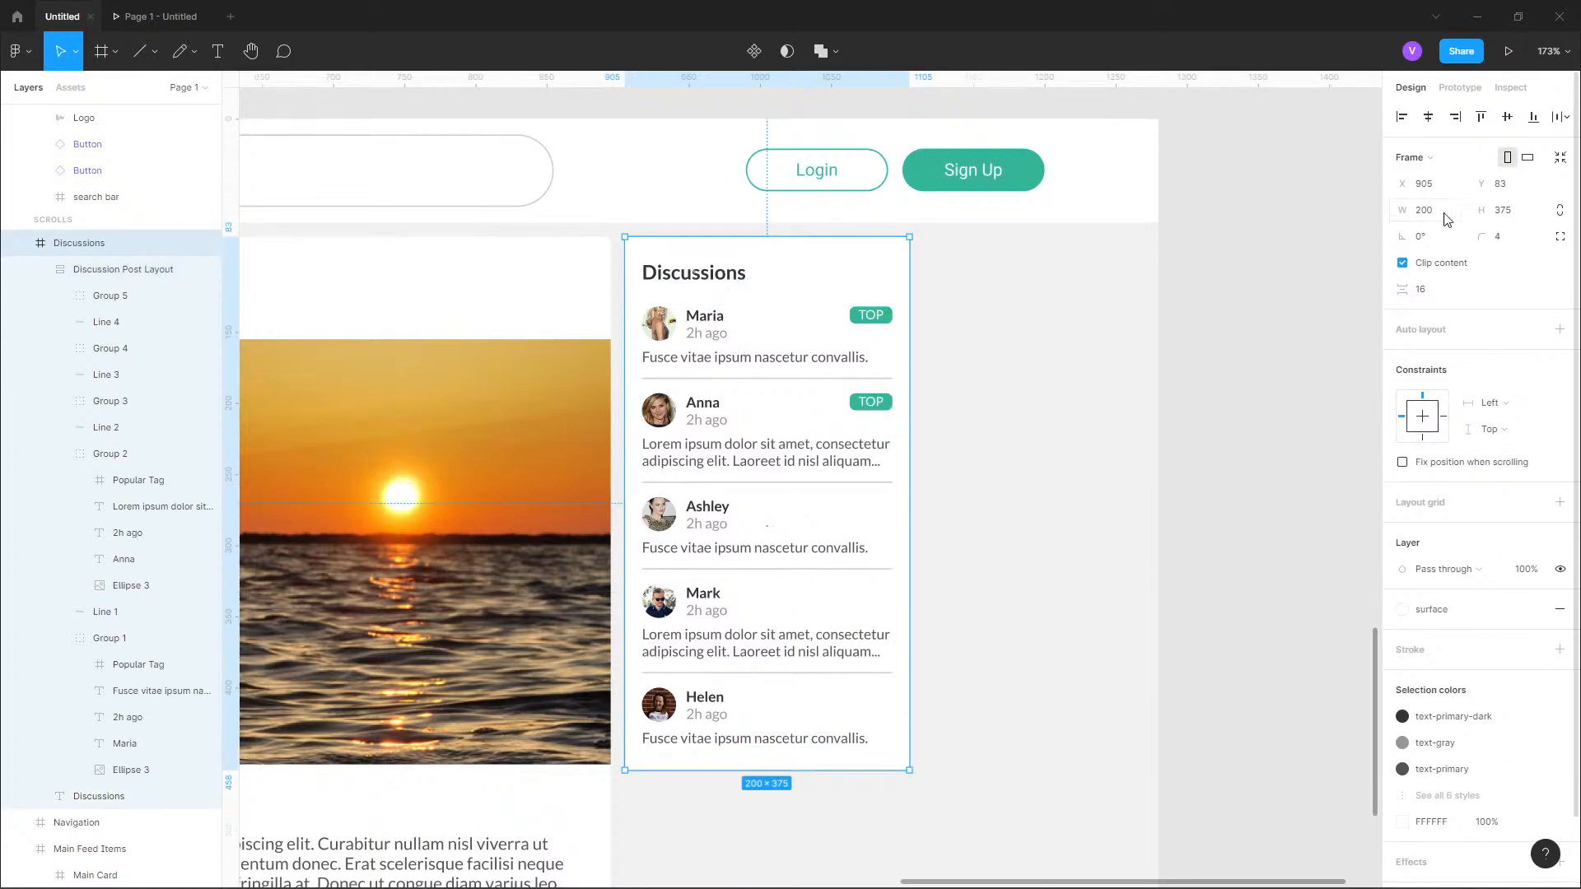
Examine the Discussions card in the reference design, including its header button, and compare it with the built card.
left_click(1006, 462)
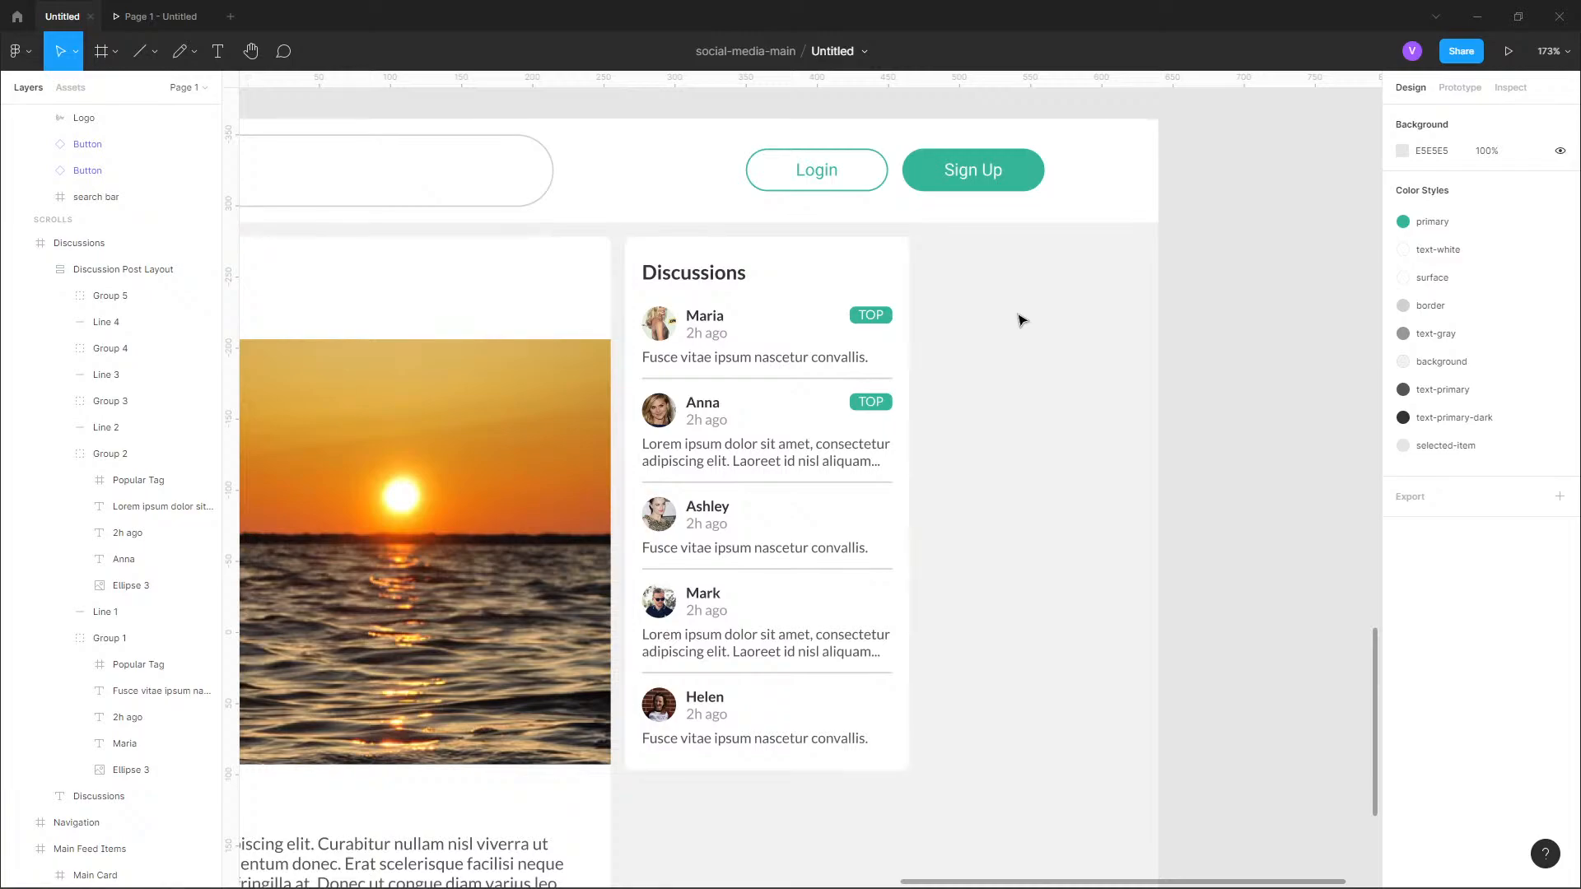
scroll(1019, 321, "down", 2)
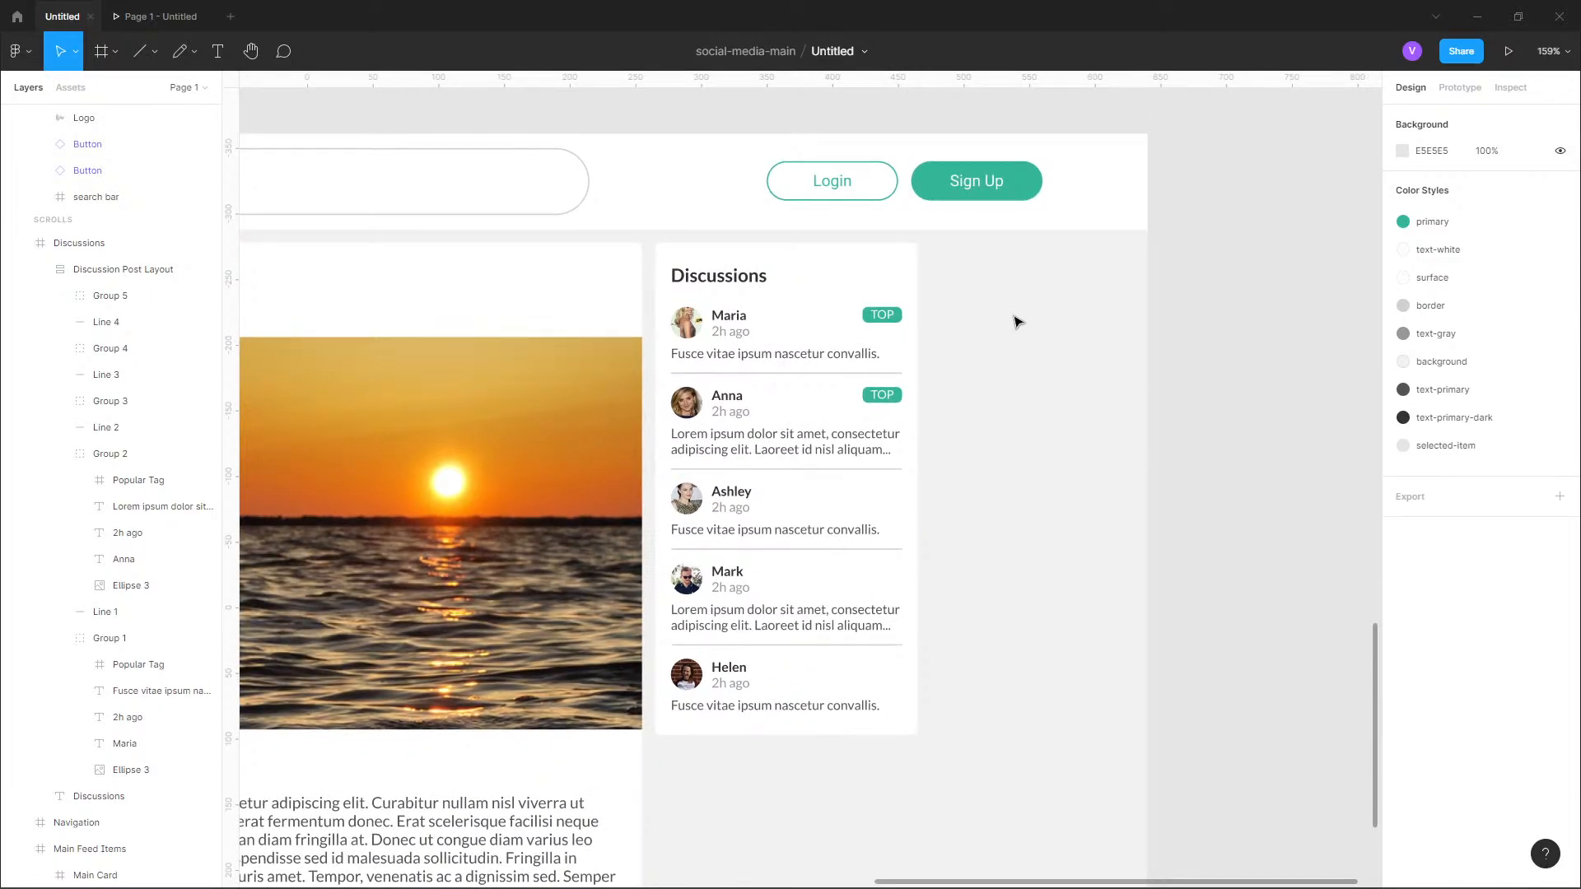
scroll(1018, 322, "down", 6)
left_click_drag(1124, 453, 1116, 853)
left_click_drag(1227, 395, 1226, 783)
left_click_drag(1232, 338, 1183, 628)
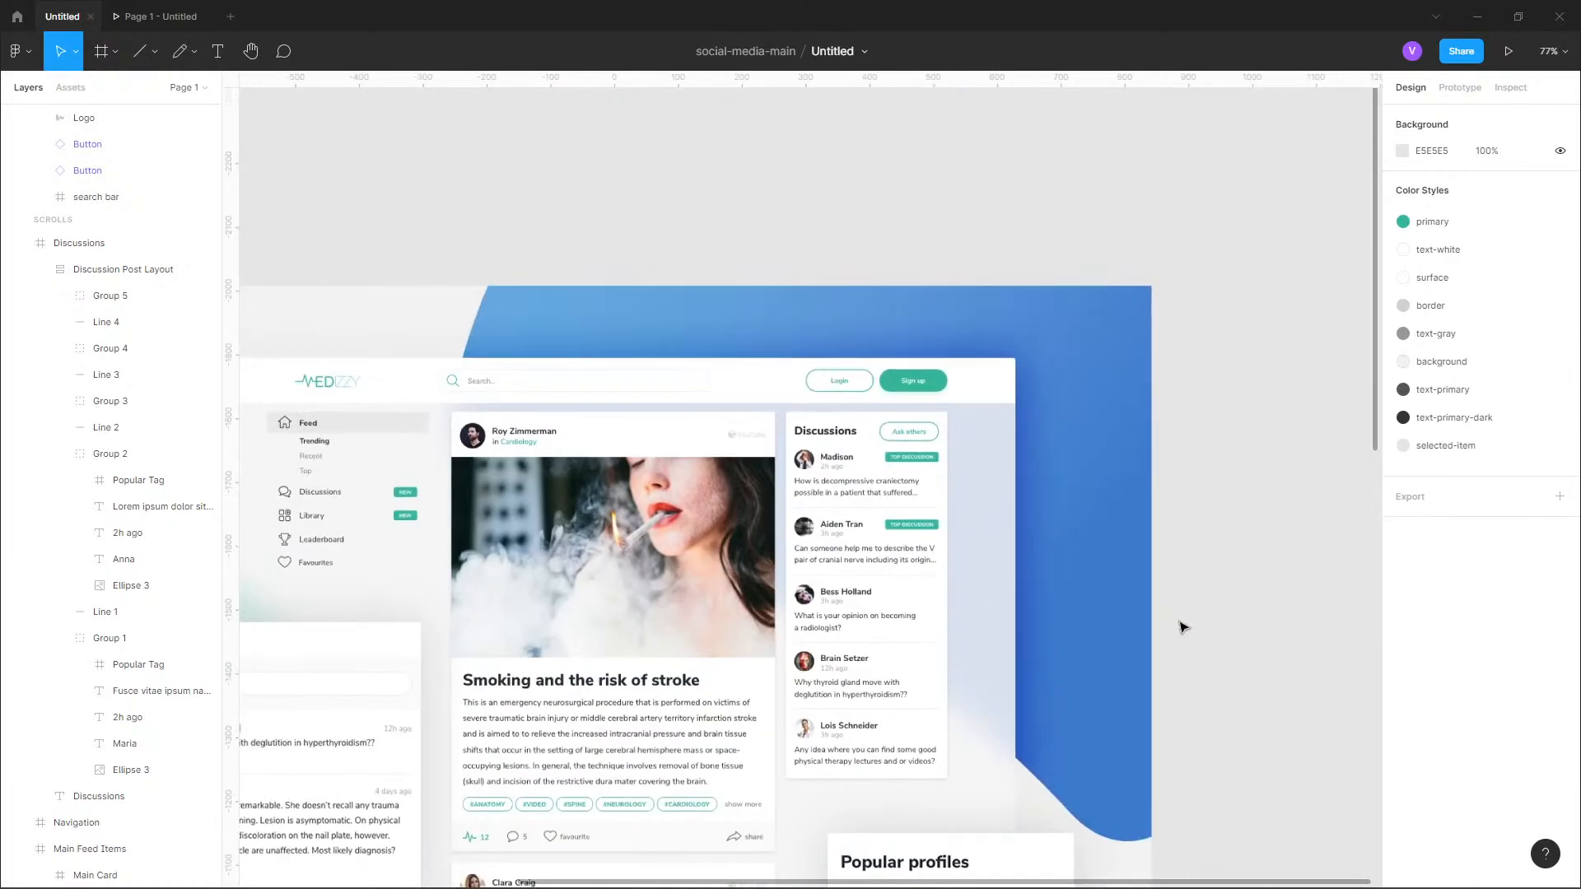
scroll(975, 445, "up", 5)
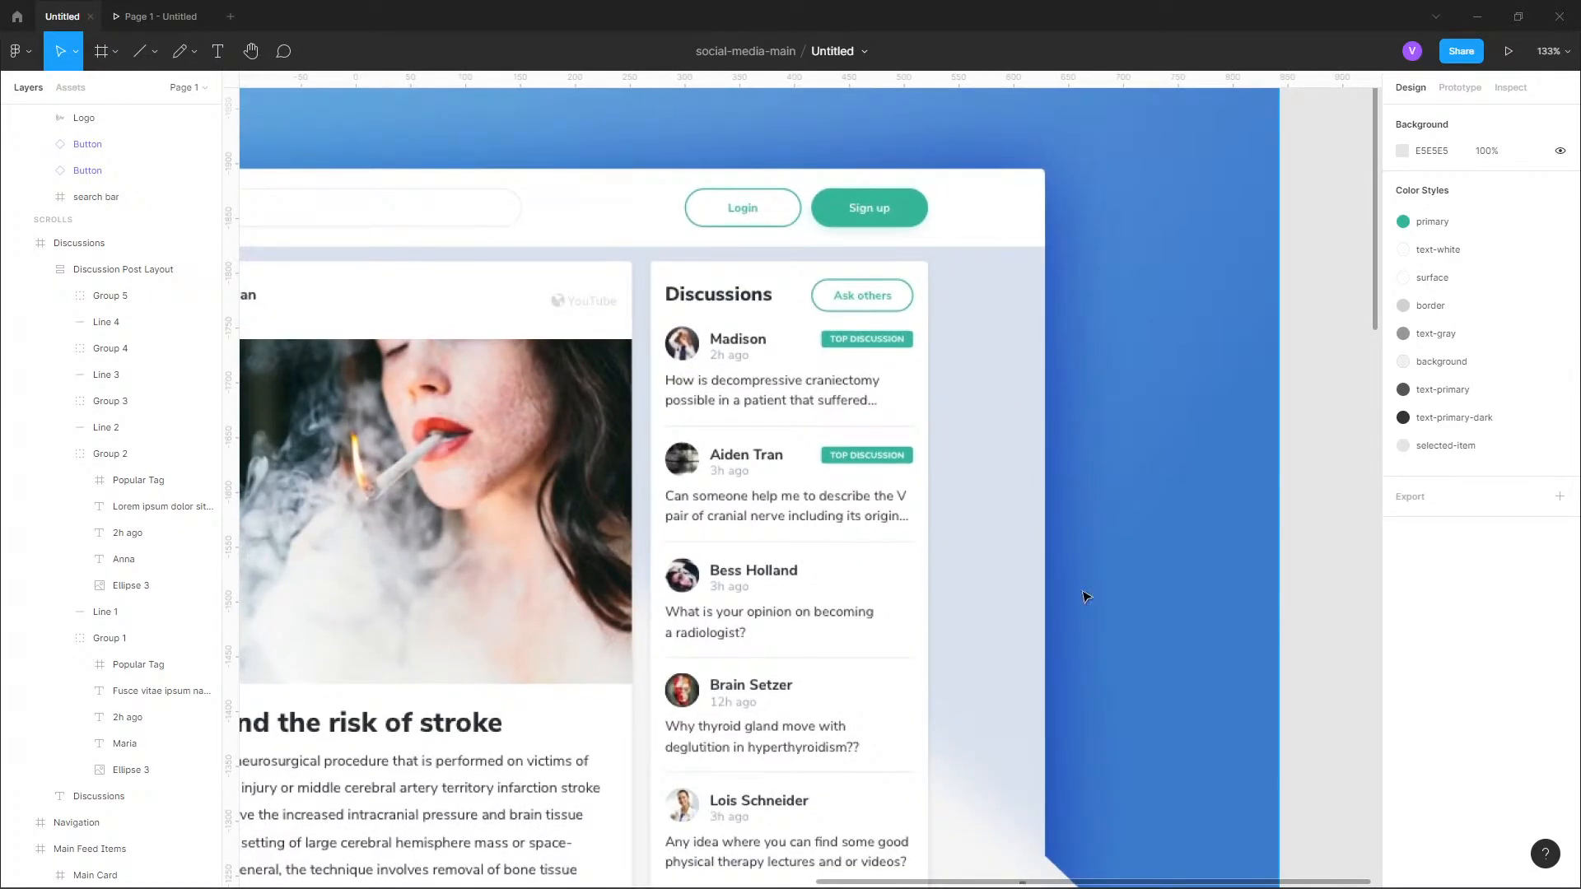
scroll(1084, 596, "down", 3)
scroll(1133, 399, "down", 3)
scroll(1106, 442, "down", 8)
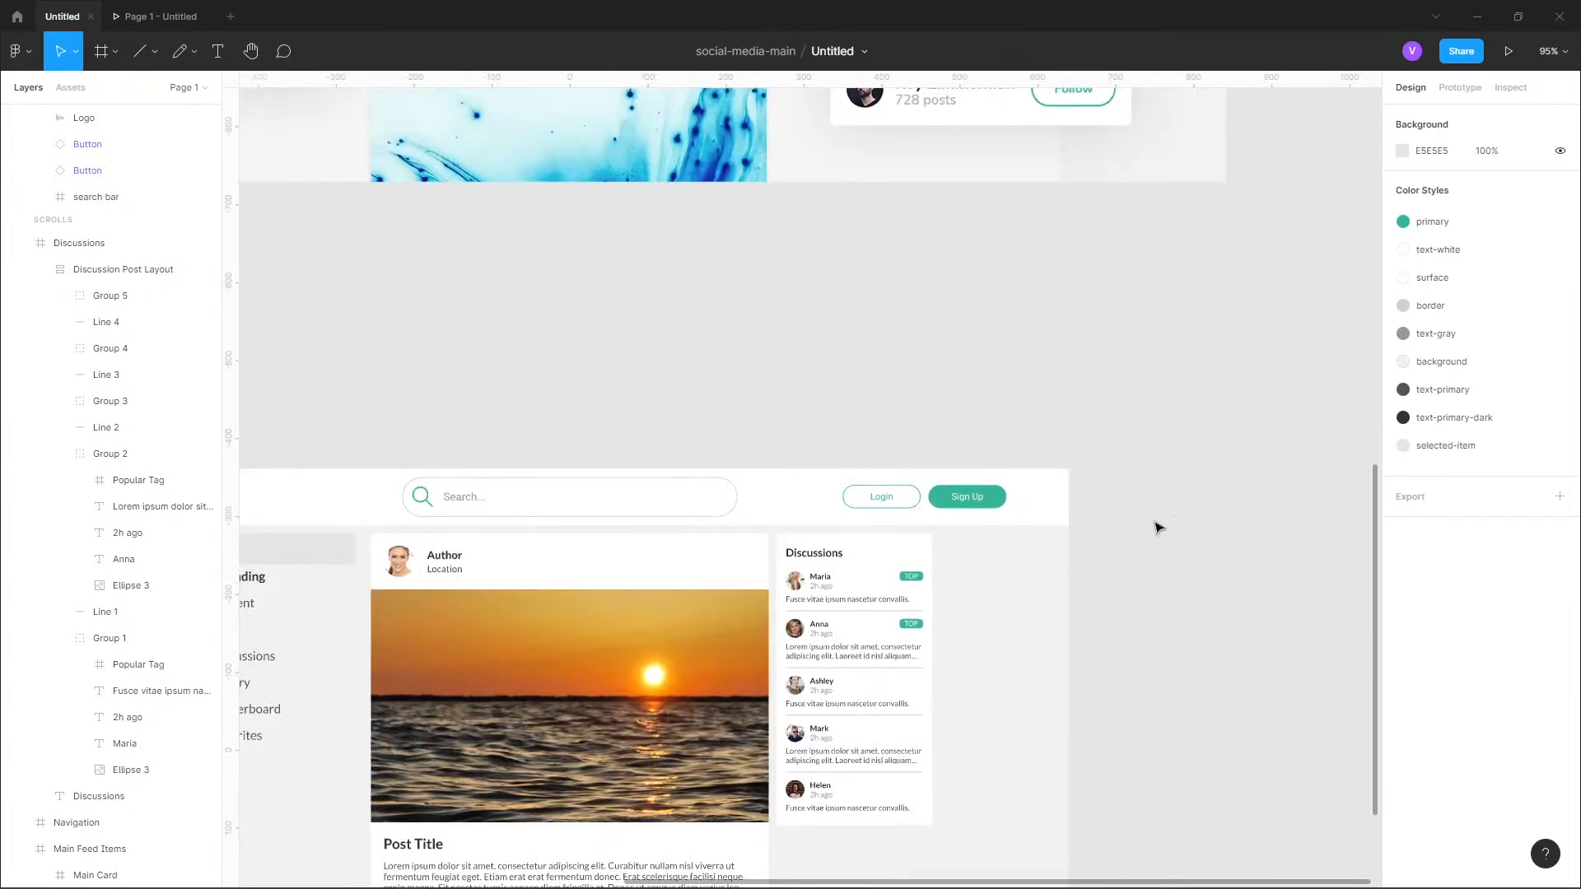
Add a new variant to the Button component set beside the 1280x720 frame.
scroll(1157, 436, "down", 3)
scroll(1070, 437, "left", 2)
scroll(1071, 436, "down", 1)
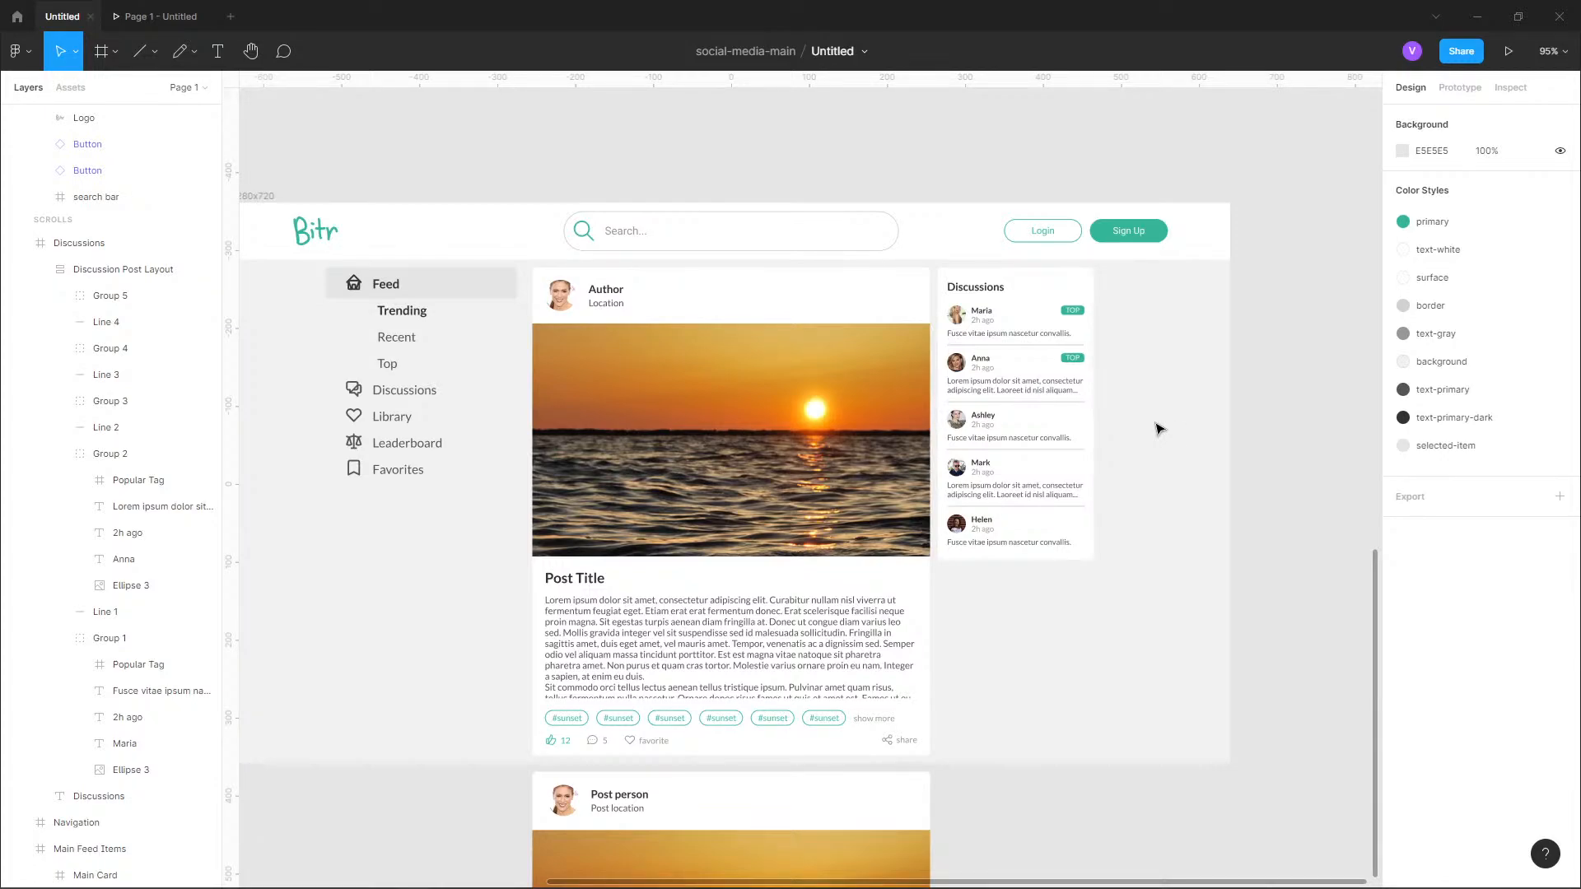
scroll(1123, 354, "up", 5)
scroll(1153, 363, "down", 8)
scroll(906, 476, "down", 1)
scroll(906, 475, "left", 4)
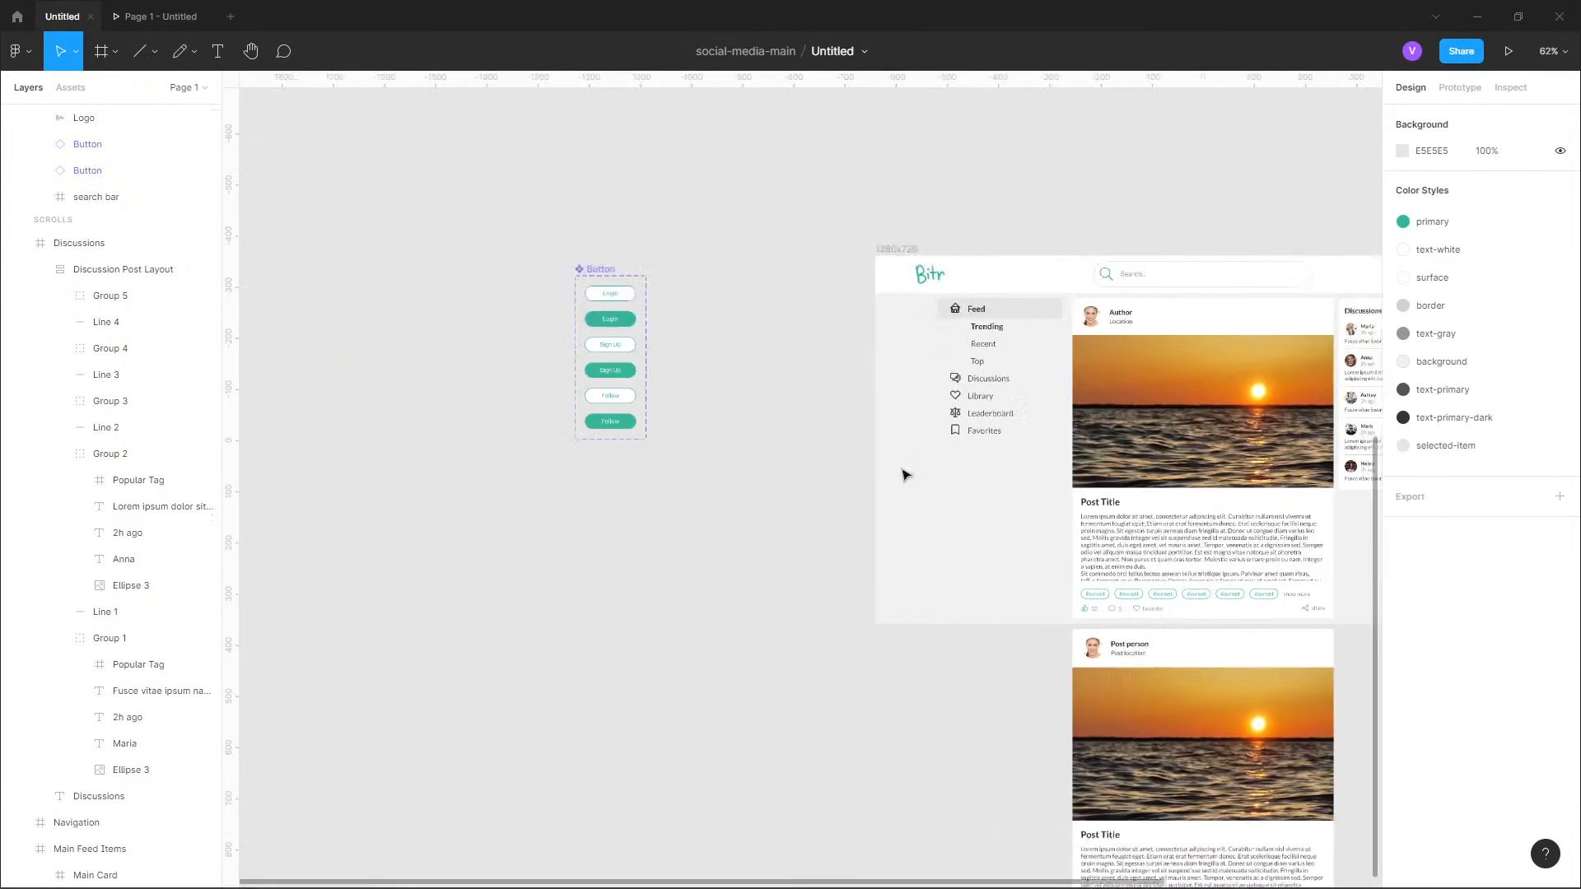
scroll(906, 475, "left", 1)
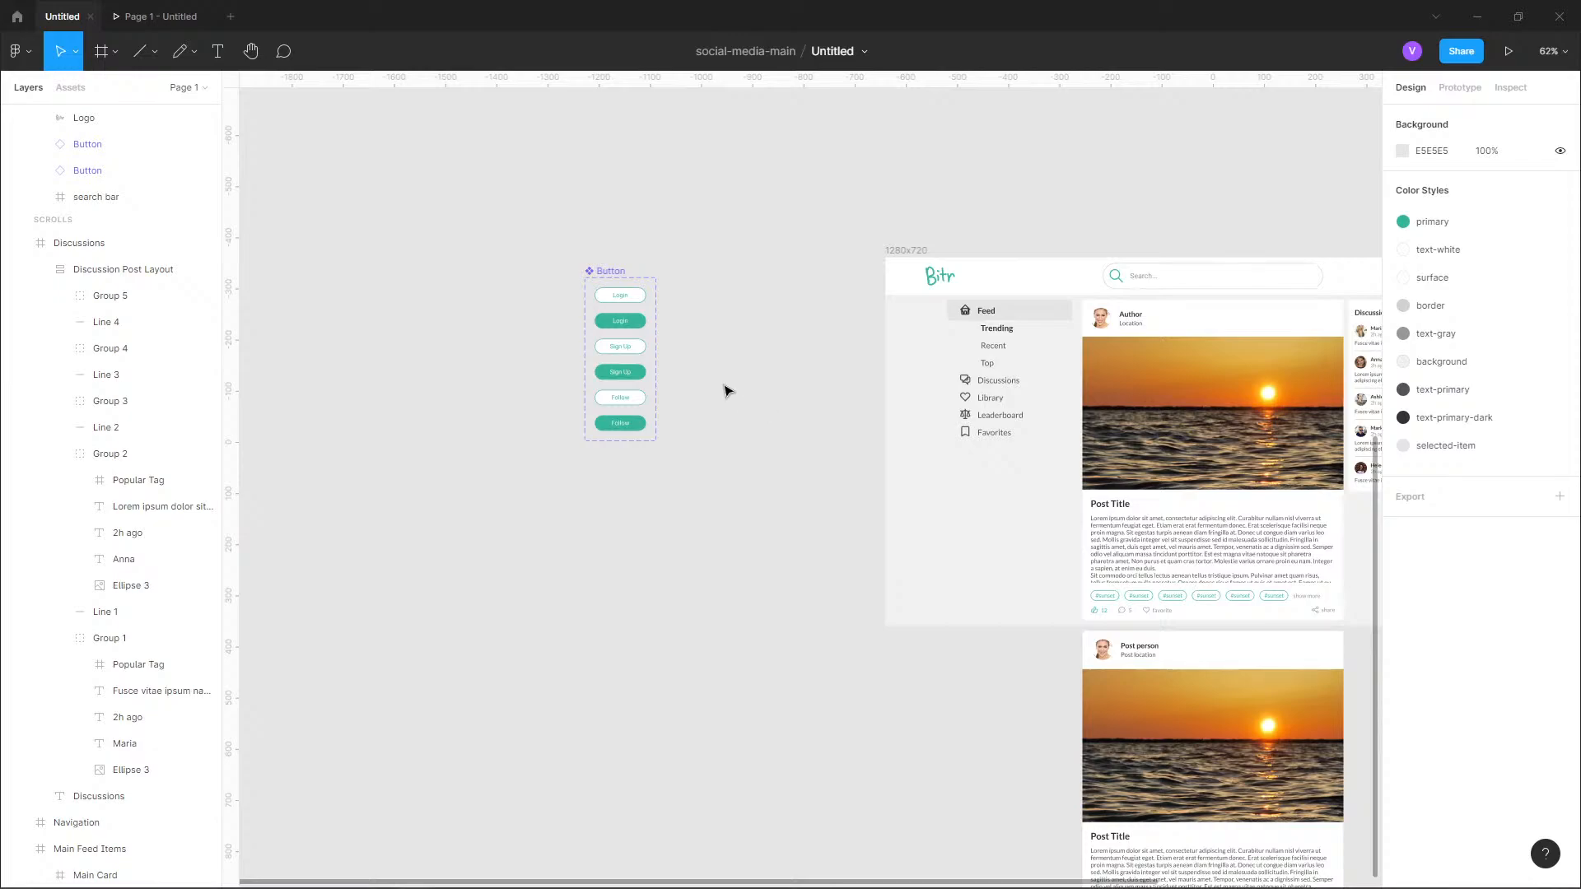
scroll(724, 388, "up", 5)
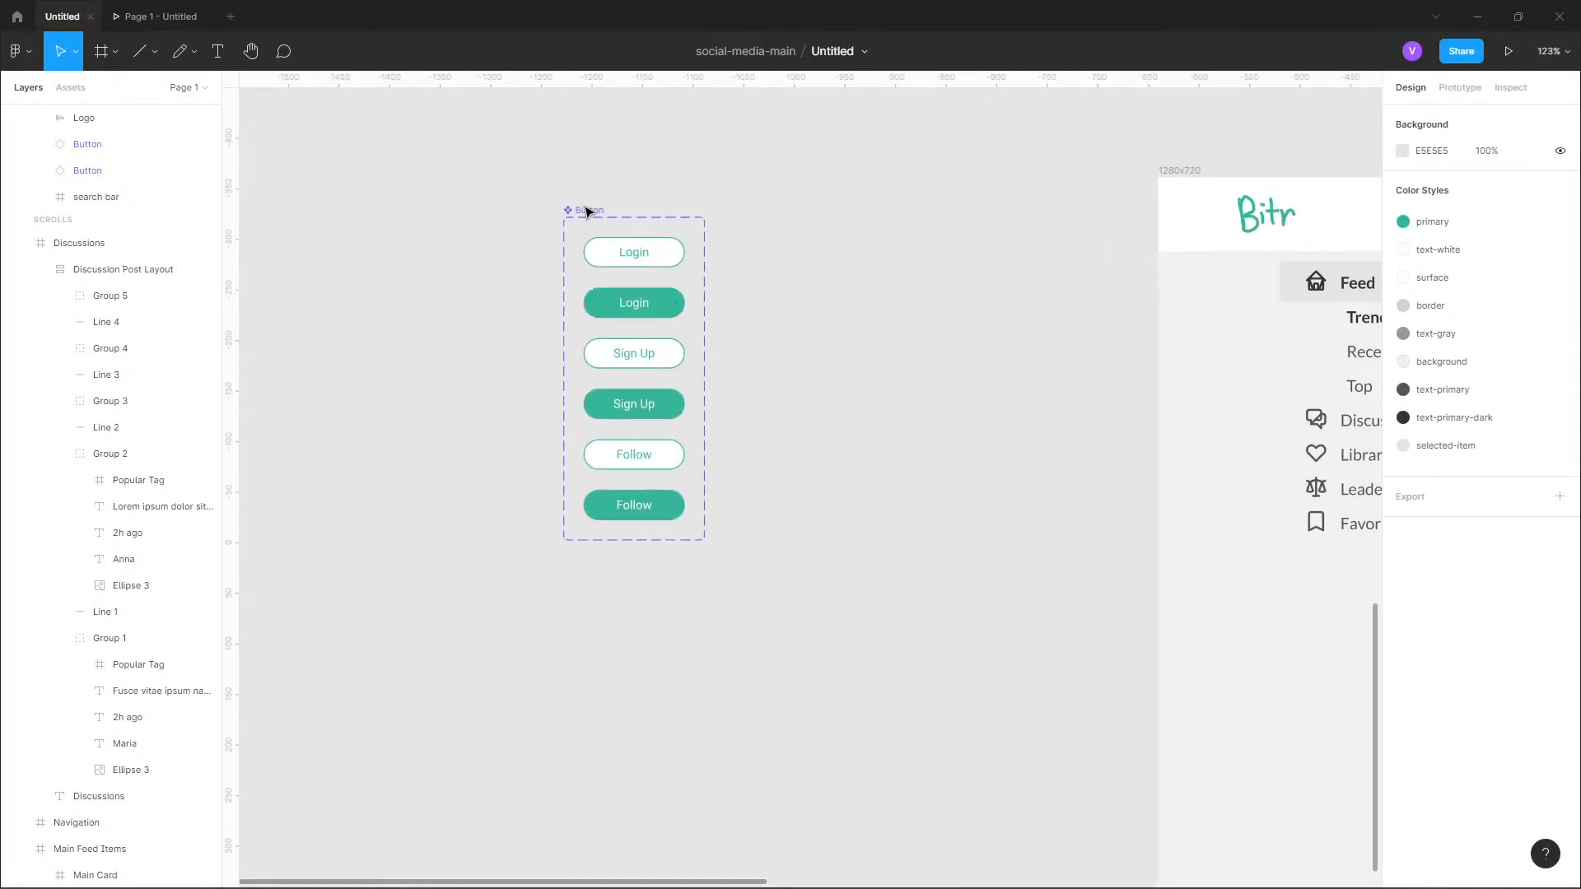
left_click(587, 213)
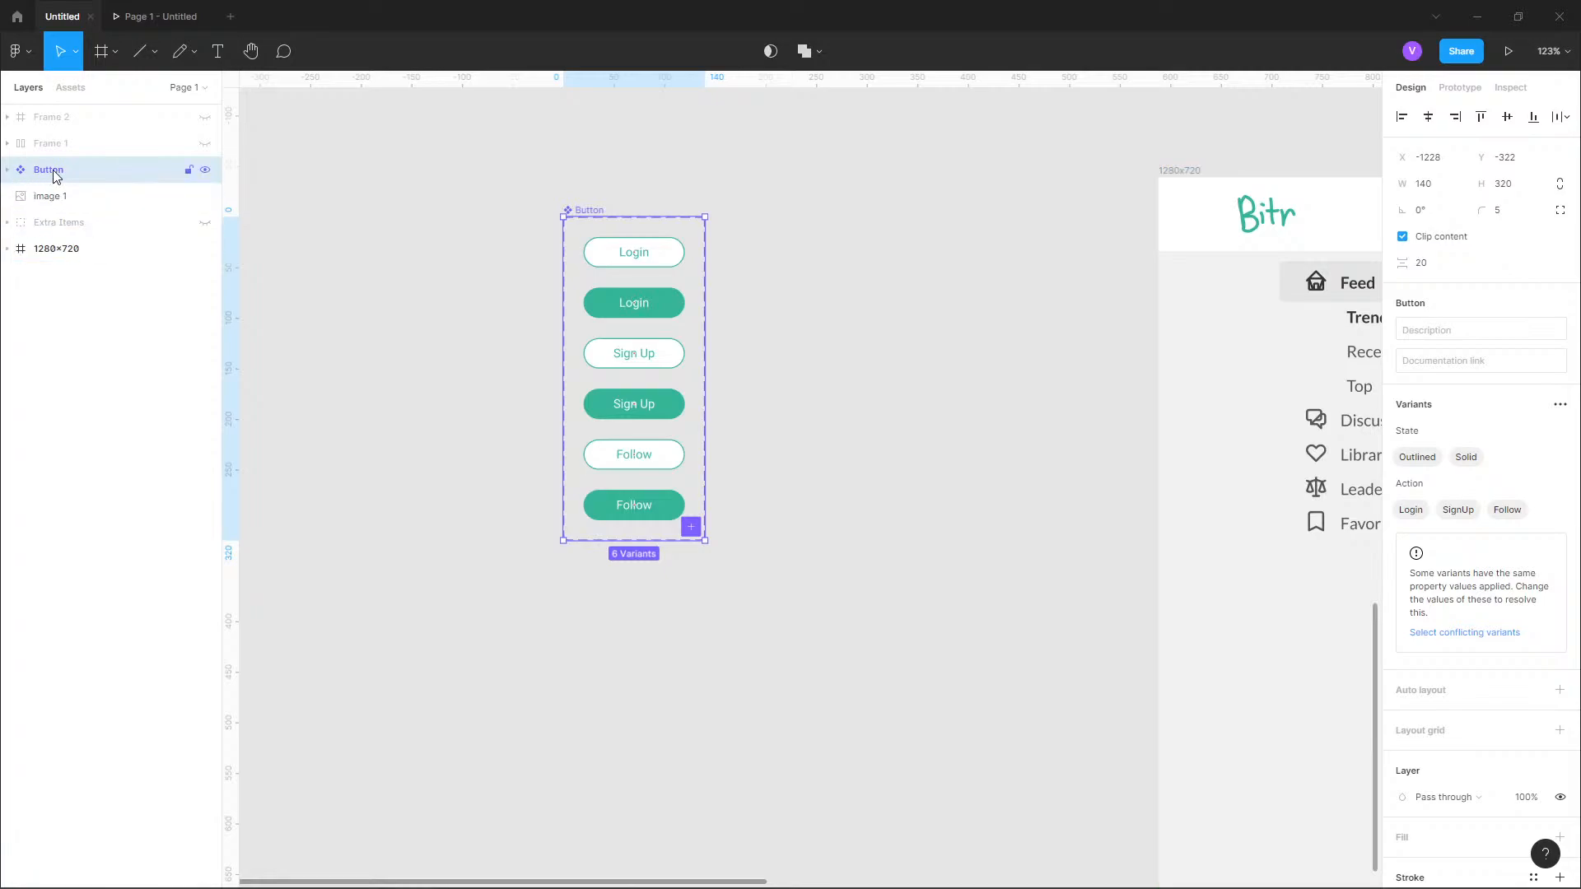
left_click(1558, 407)
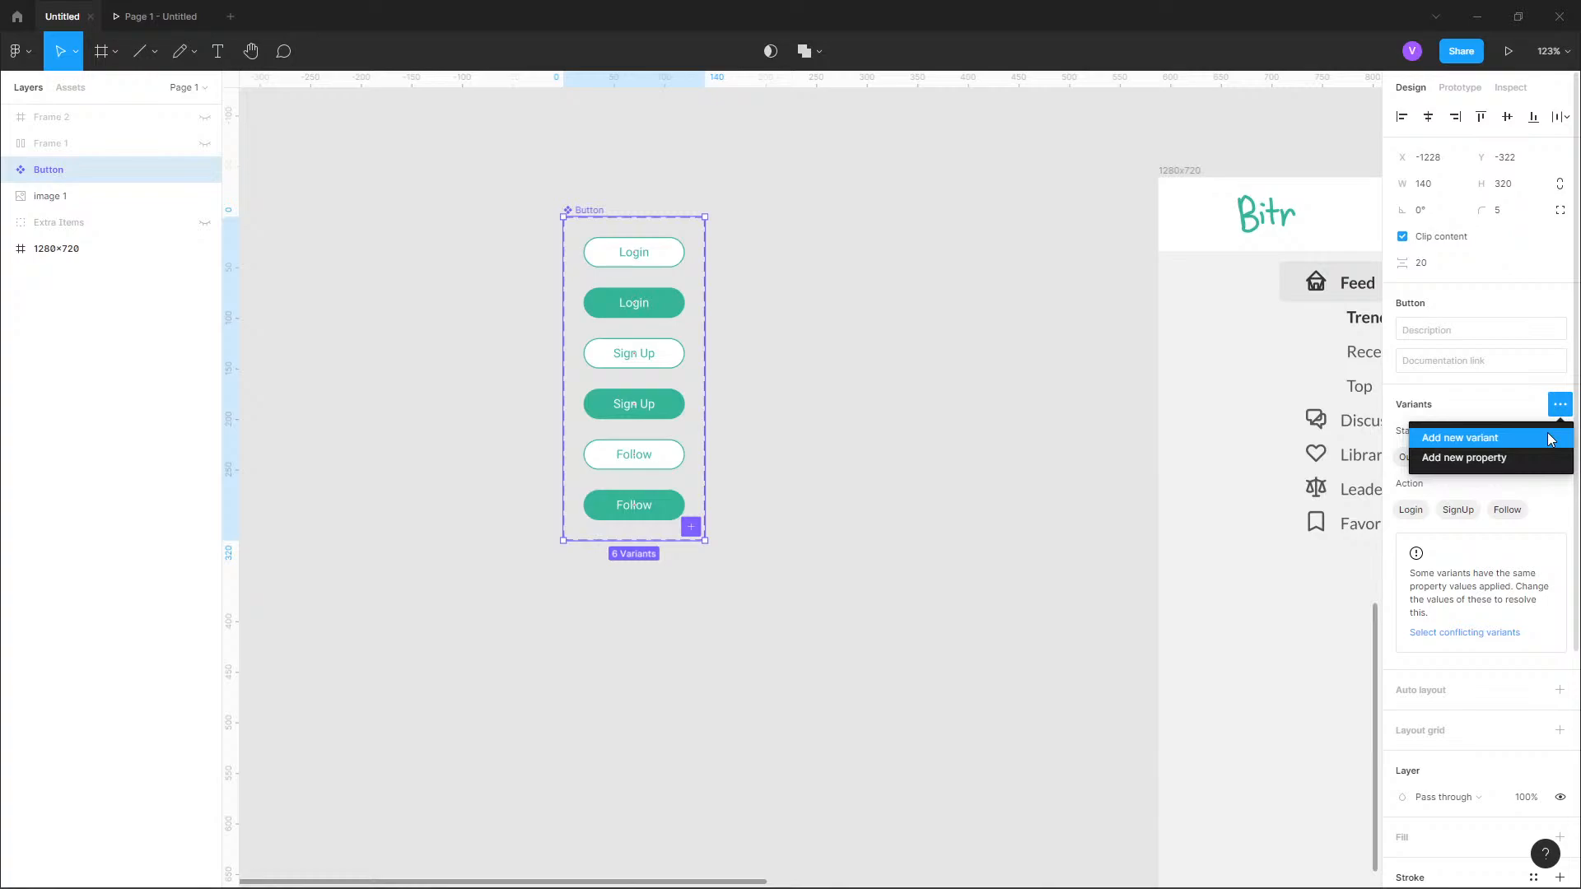
left_click(1548, 438)
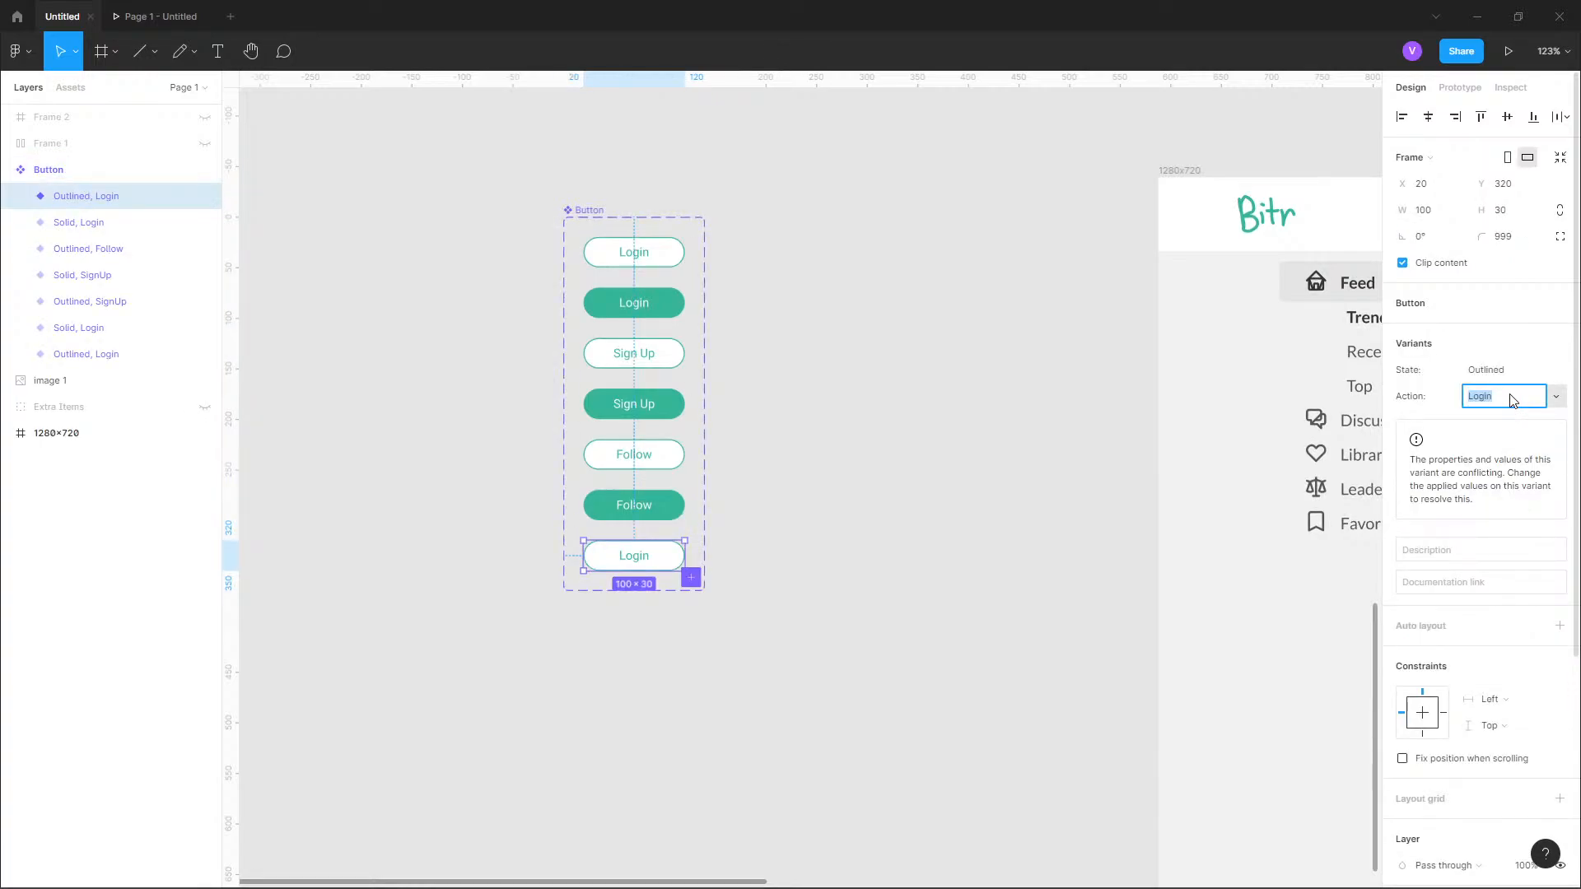
Set the added outlined variant's Action property to a new value named New.
left_click(1555, 398)
left_click(1531, 466)
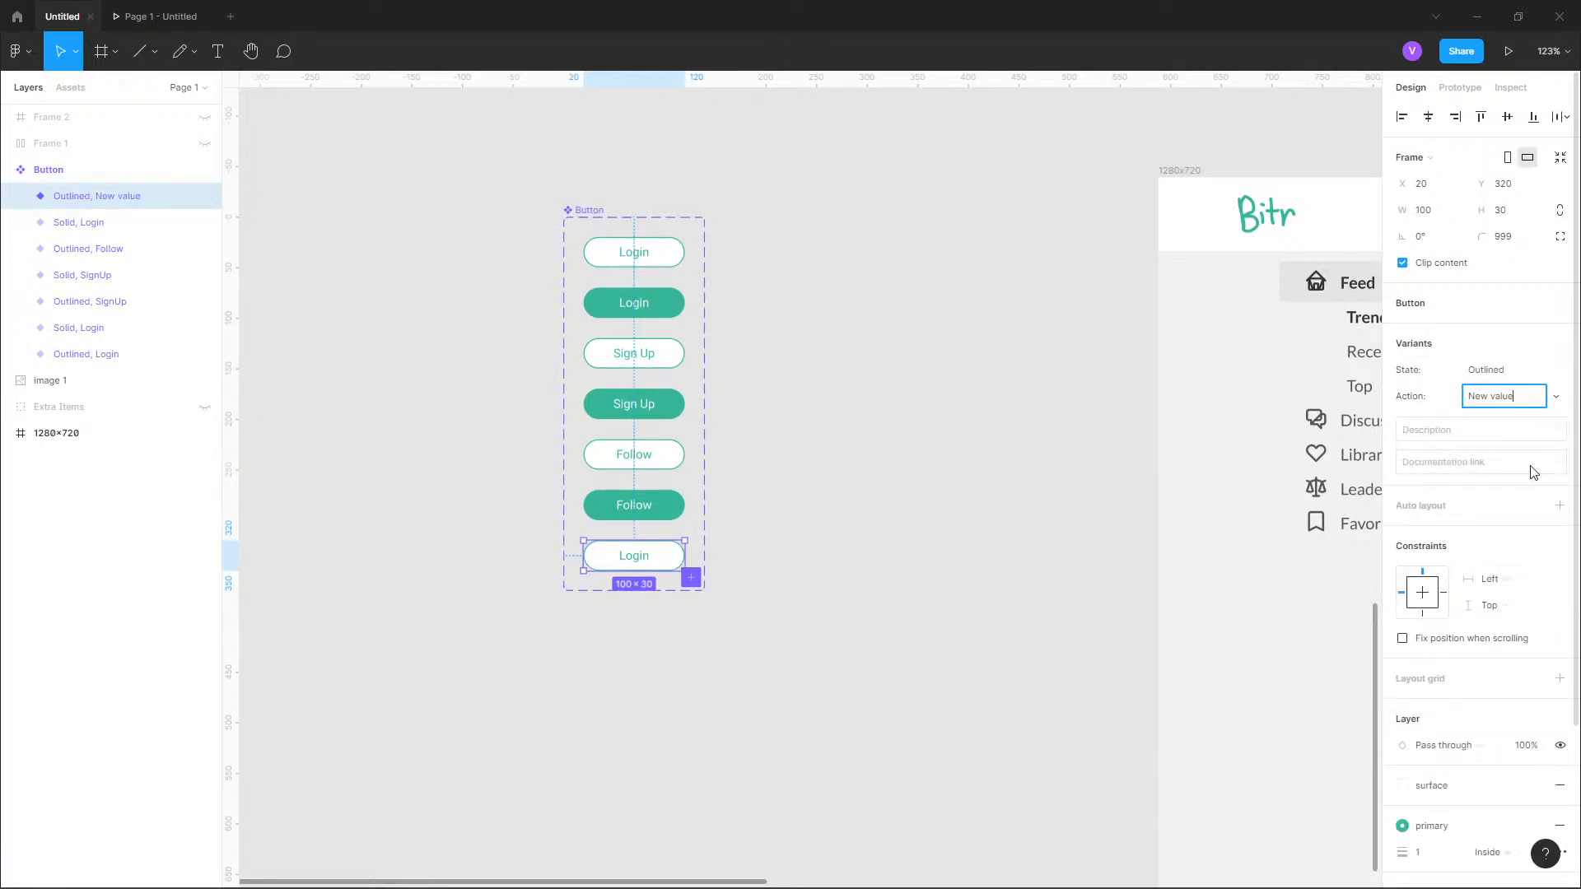
key("ctrl+a")
type("New")
key("BackSpace")
type("Pos")
key("Return")
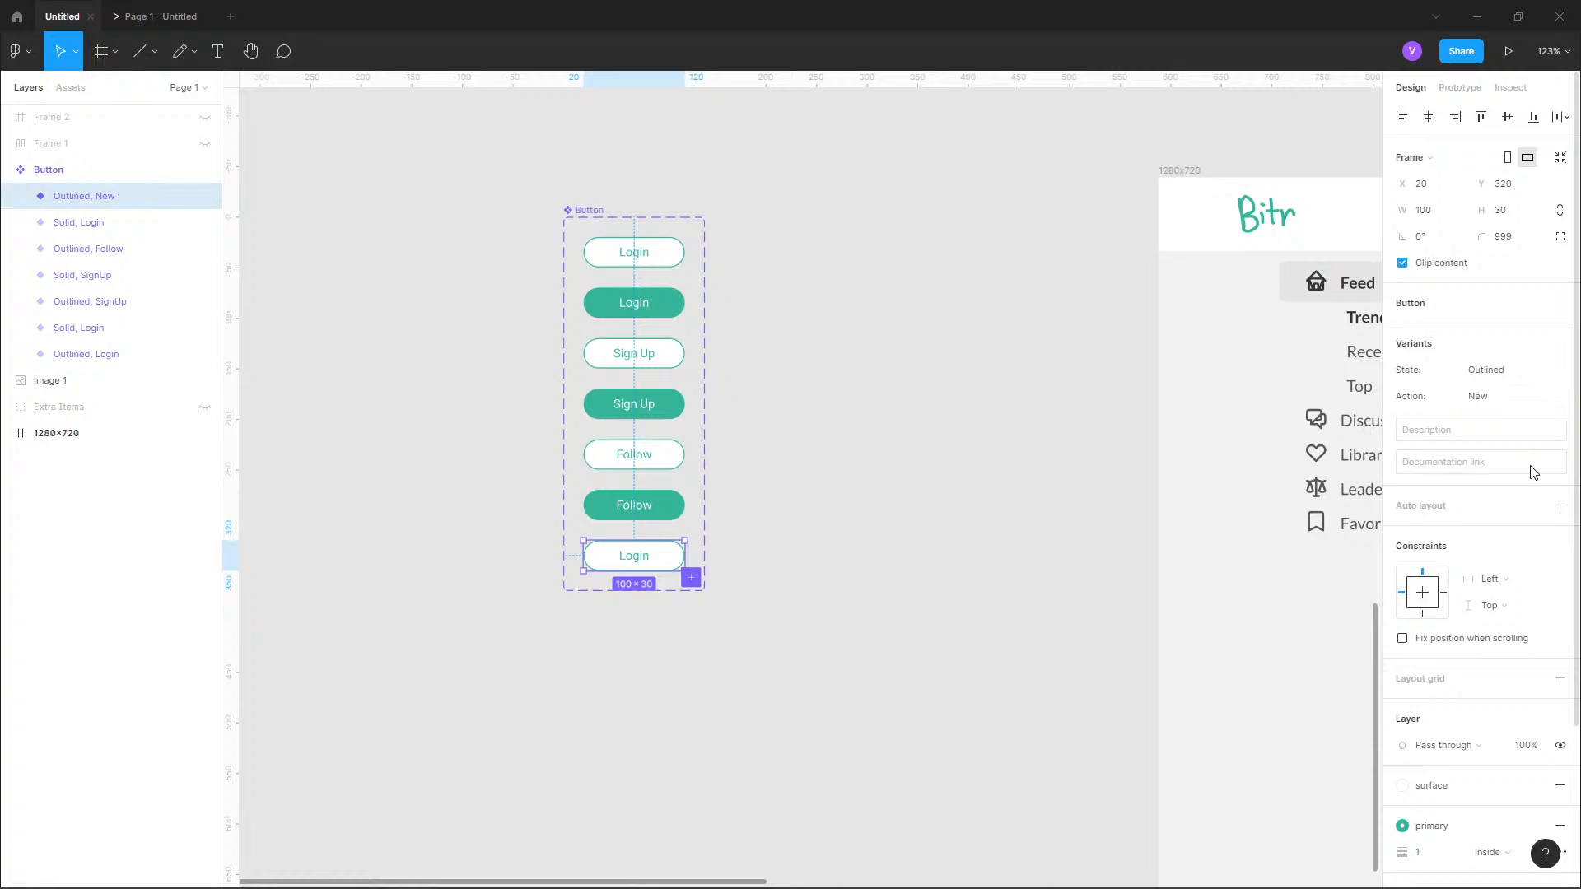
Change the Outlined, New variant's label text to "New".
double_click(634, 556)
double_click(634, 557)
type("New")
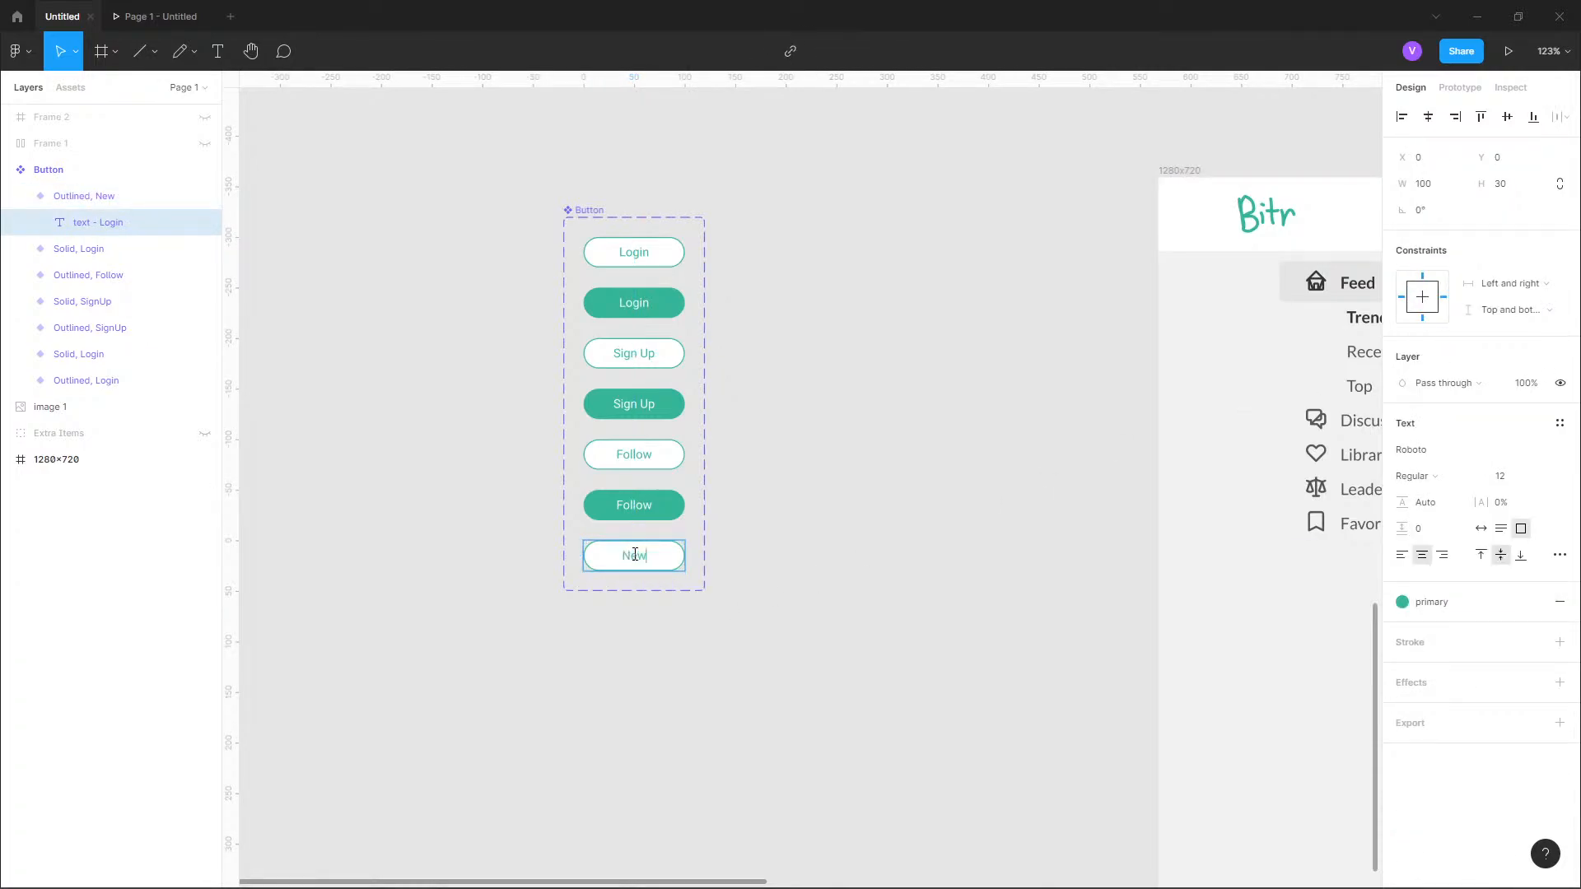
key("Escape")
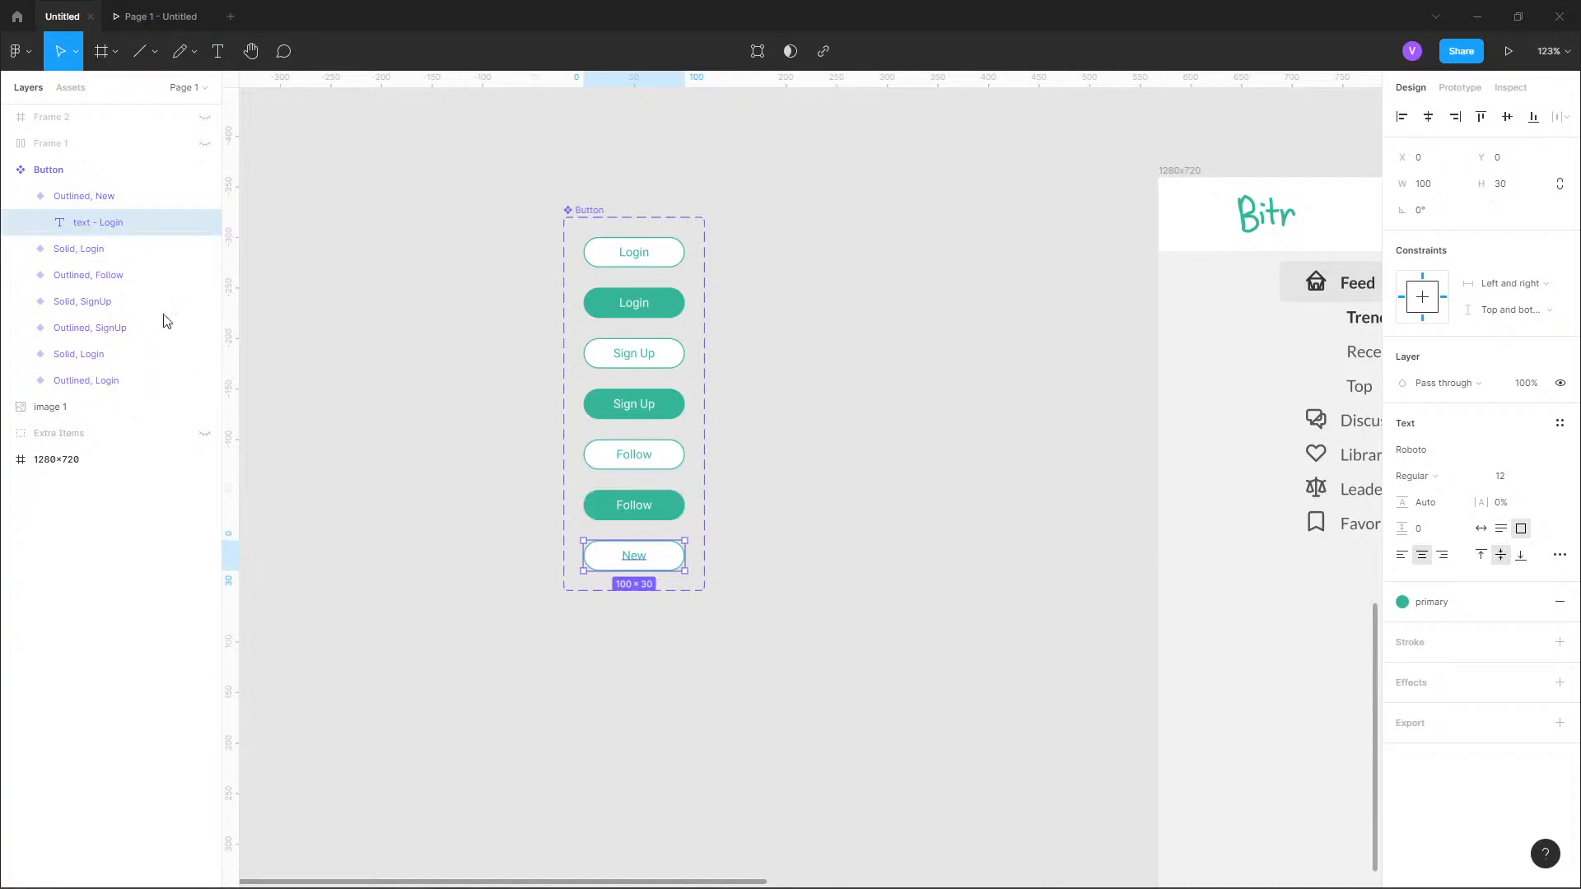
Add another variant to the Button set with Action New and State Solid.
left_click(22, 198)
key("Escape")
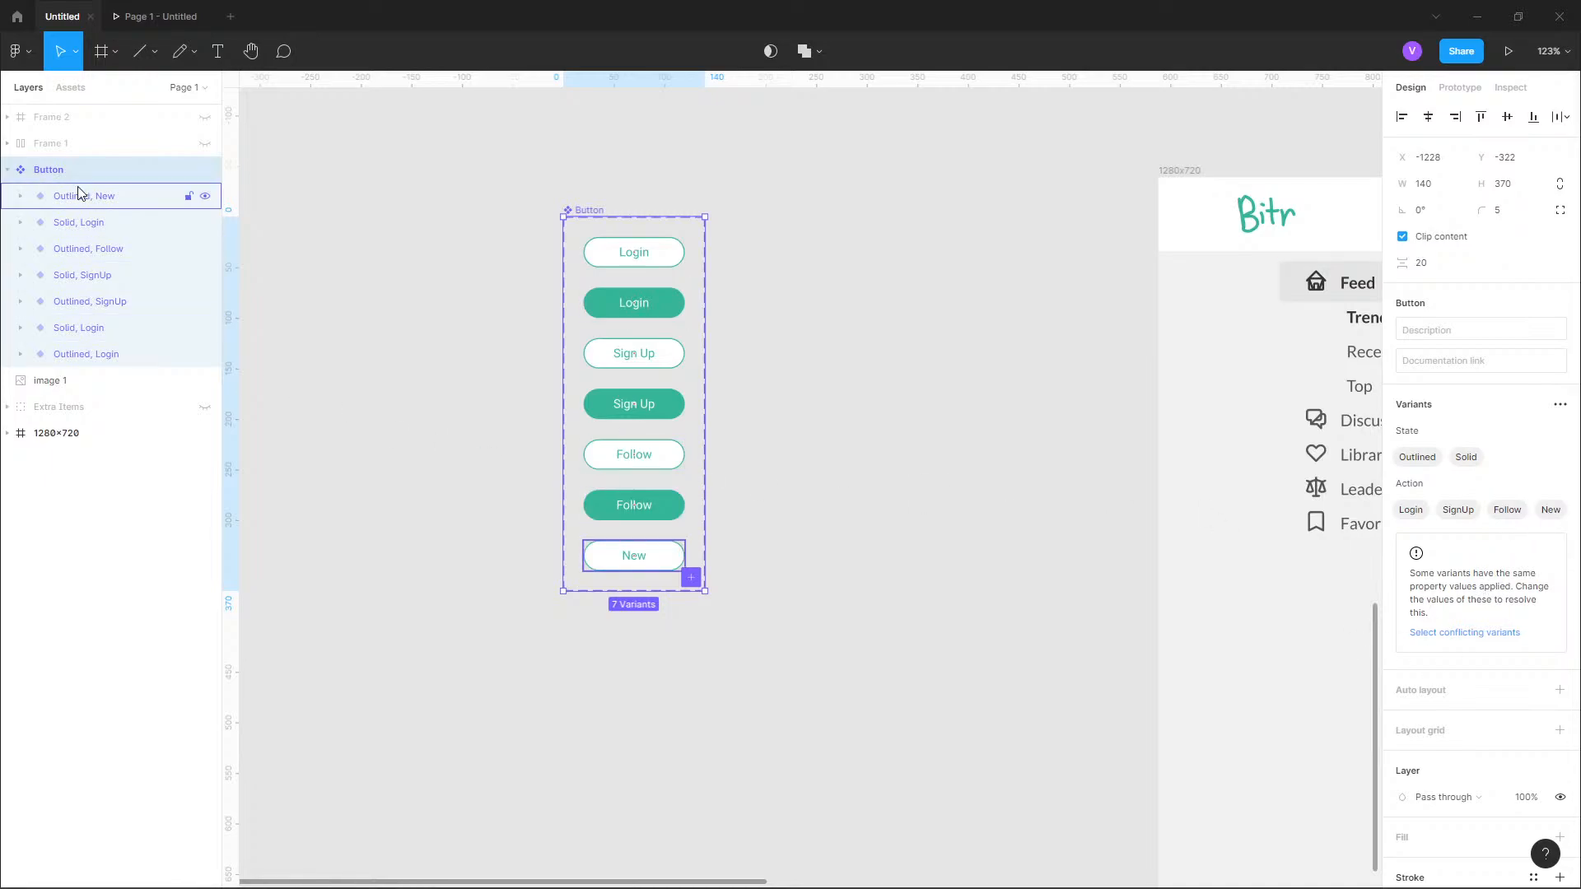
left_click(1560, 404)
left_click(1513, 437)
left_click(1538, 396)
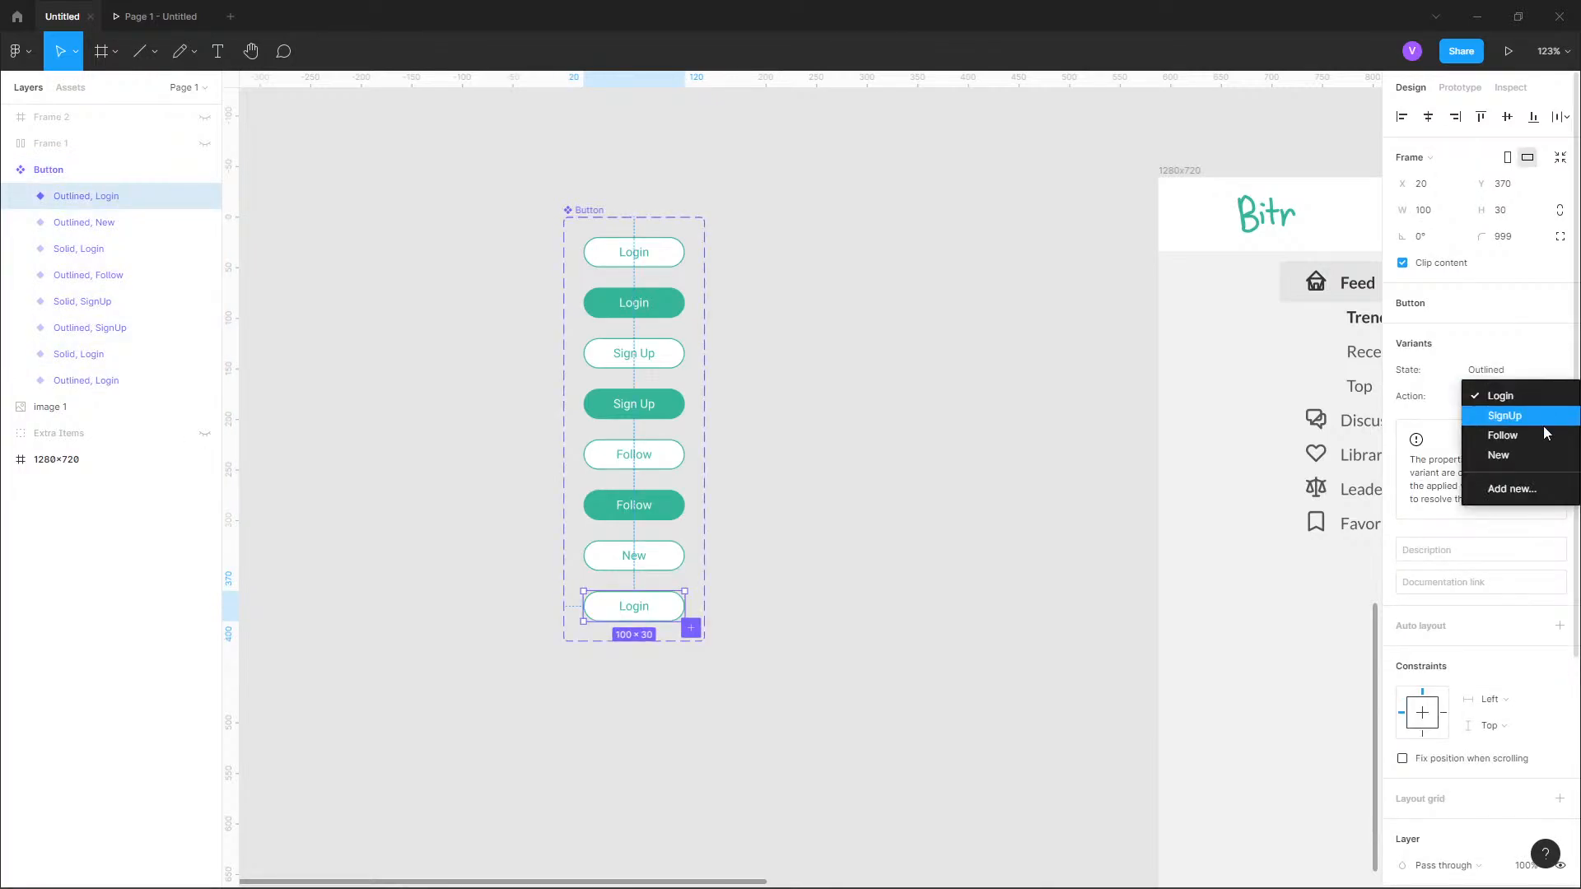
left_click(1540, 456)
left_click(1537, 369)
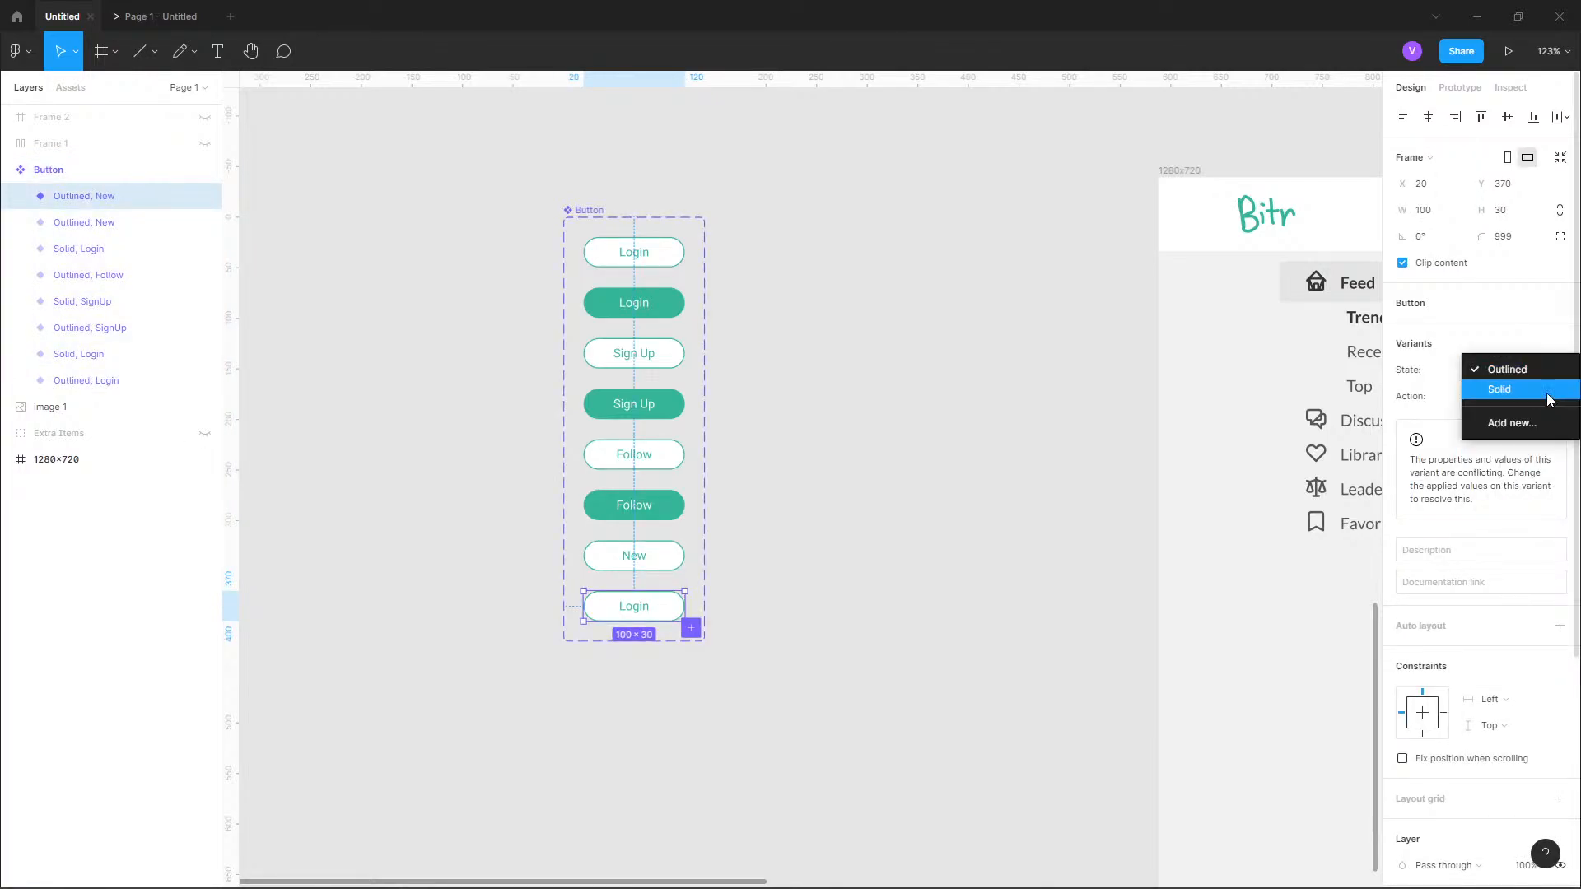
left_click(1515, 390)
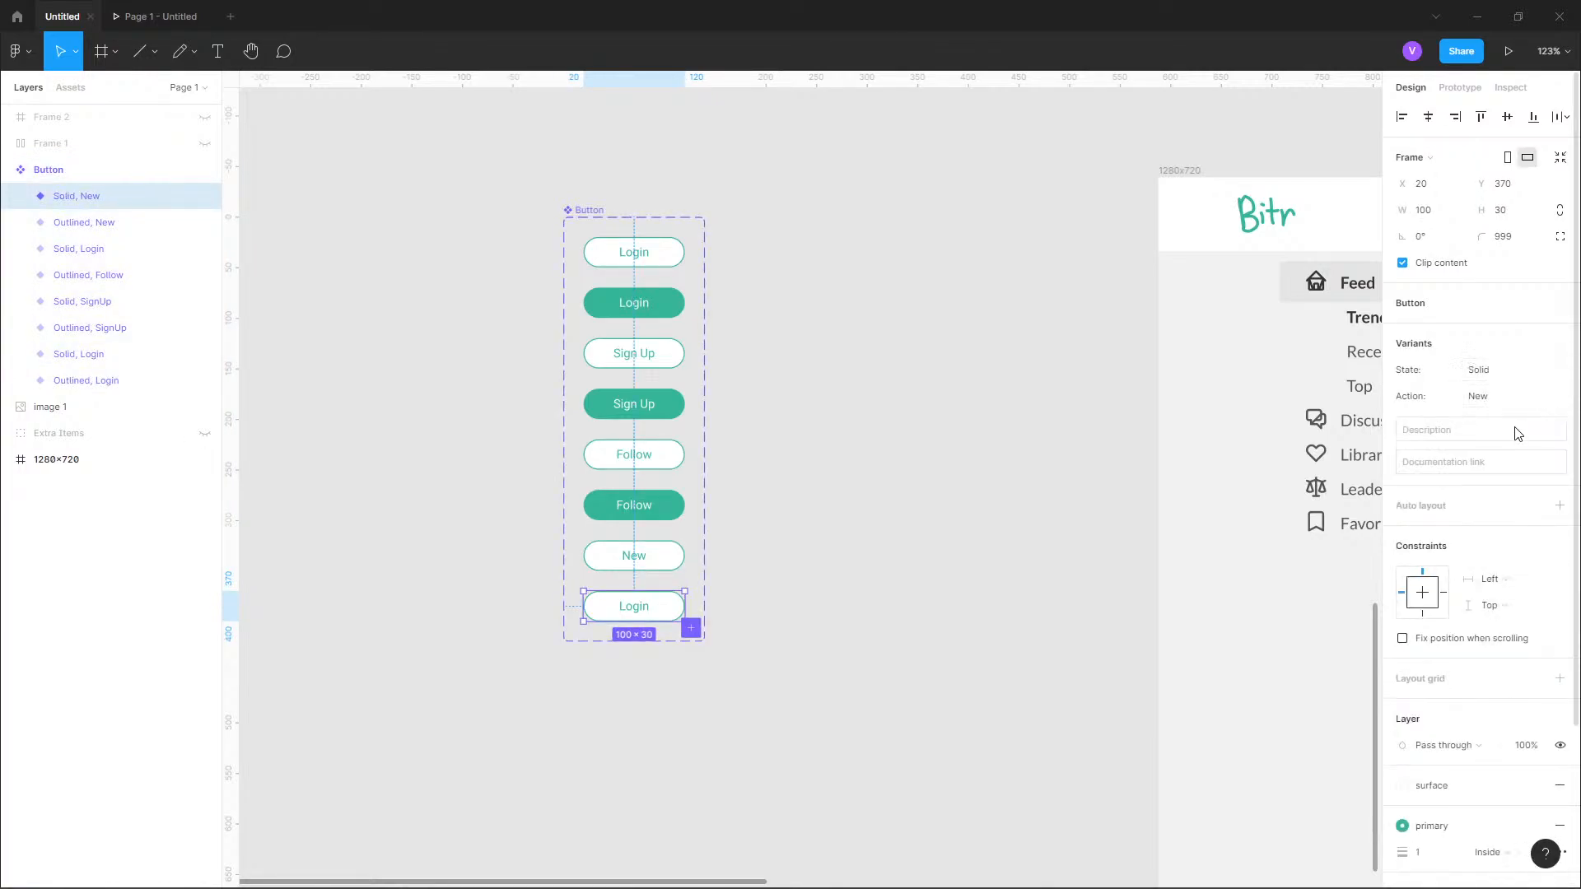
Change the Solid, New variant's label to "New" and apply the text-white color style to it.
double_click(626, 609)
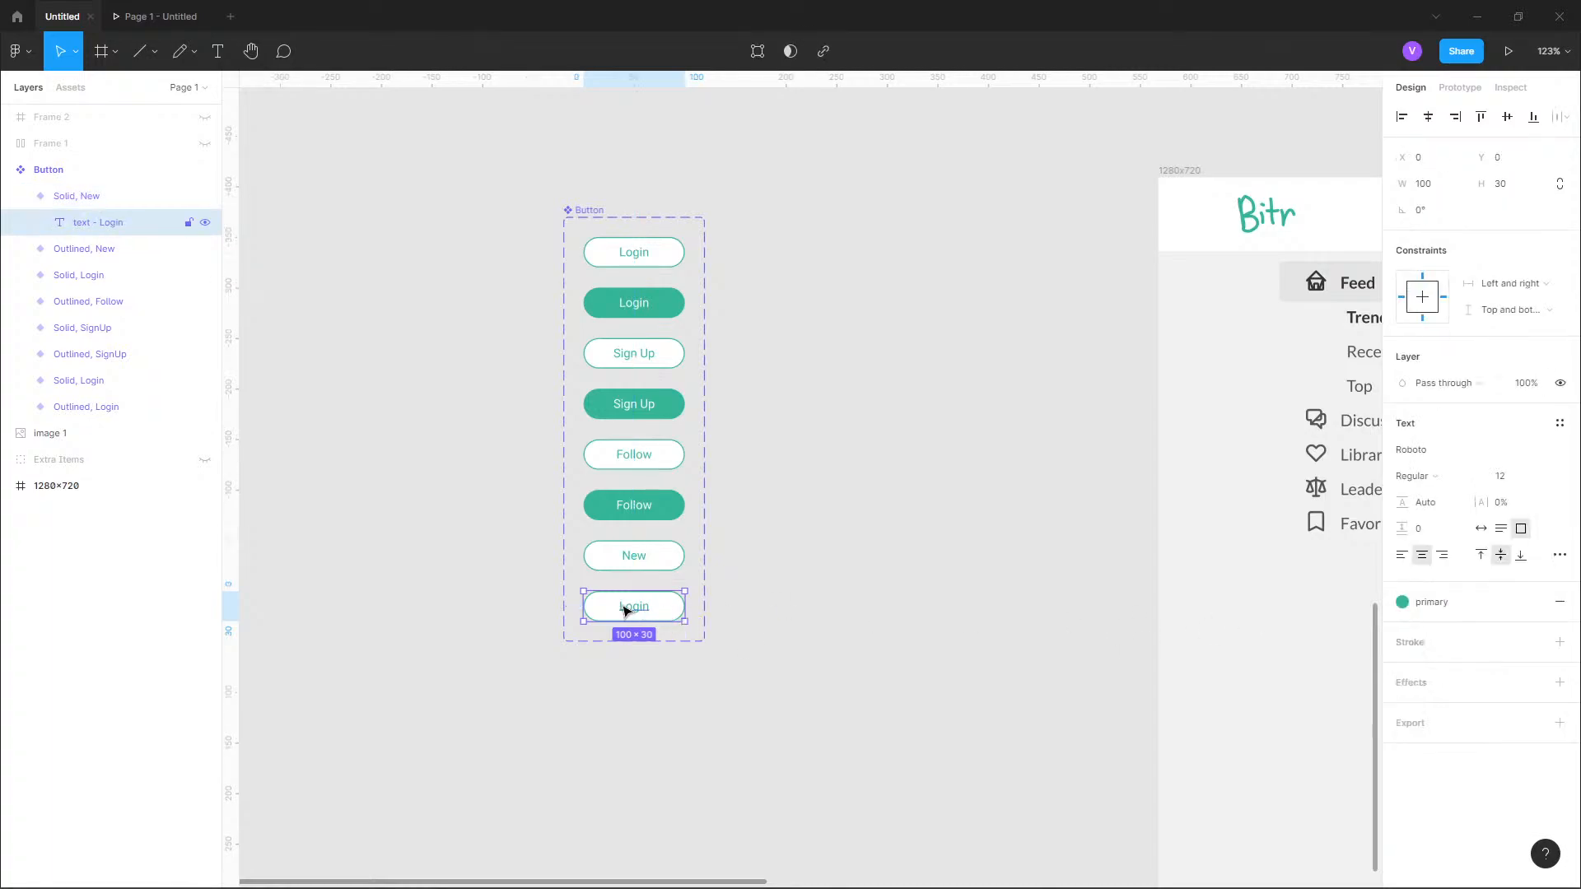
double_click(626, 609)
type("New")
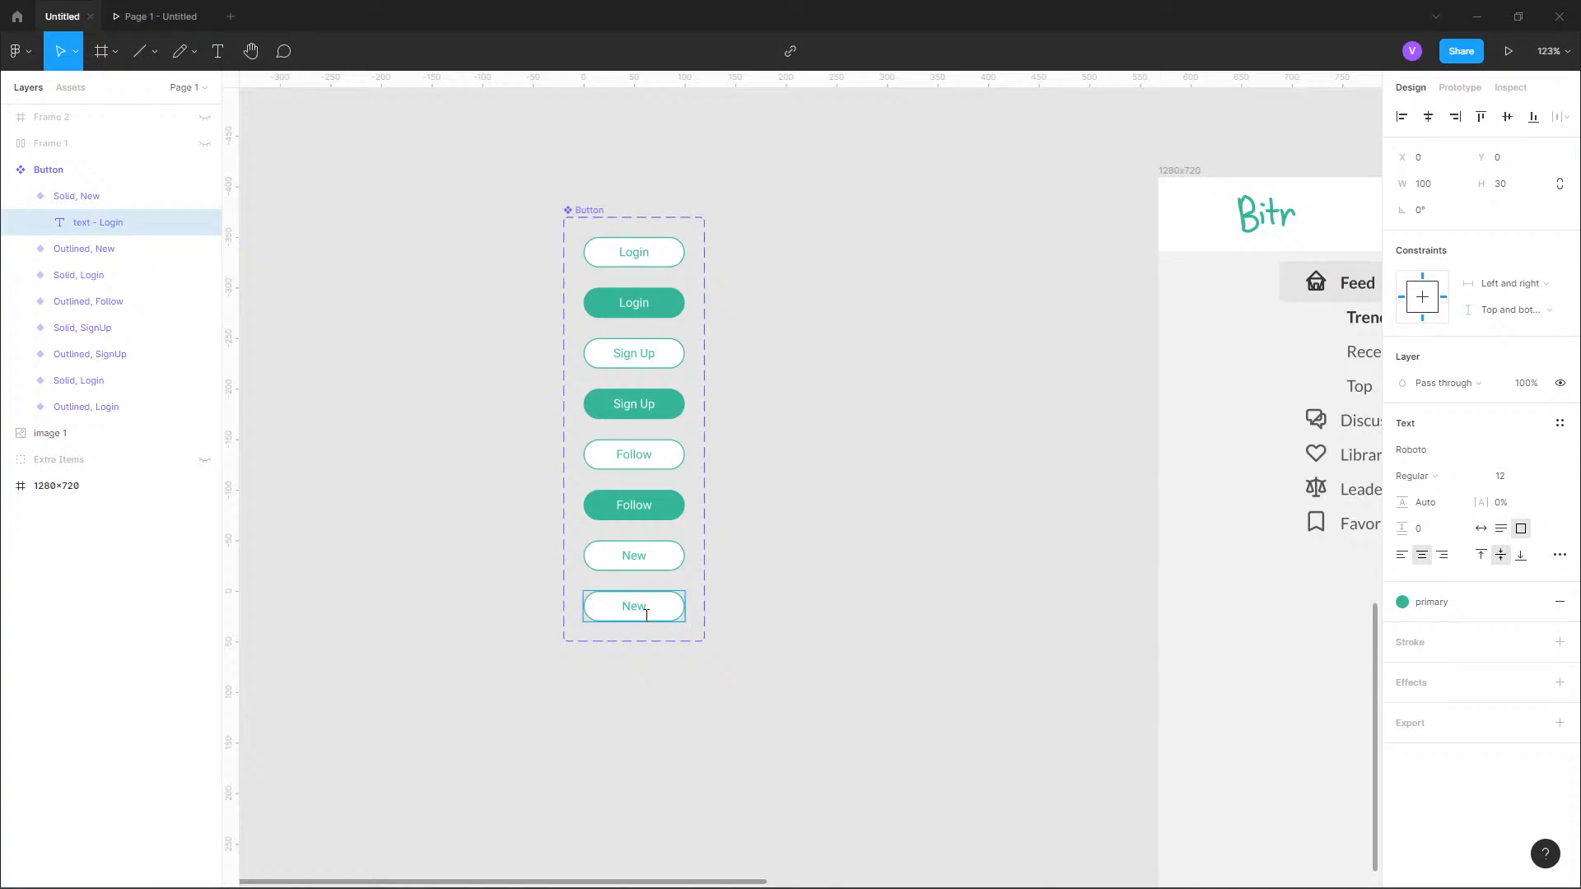
left_click(1449, 602)
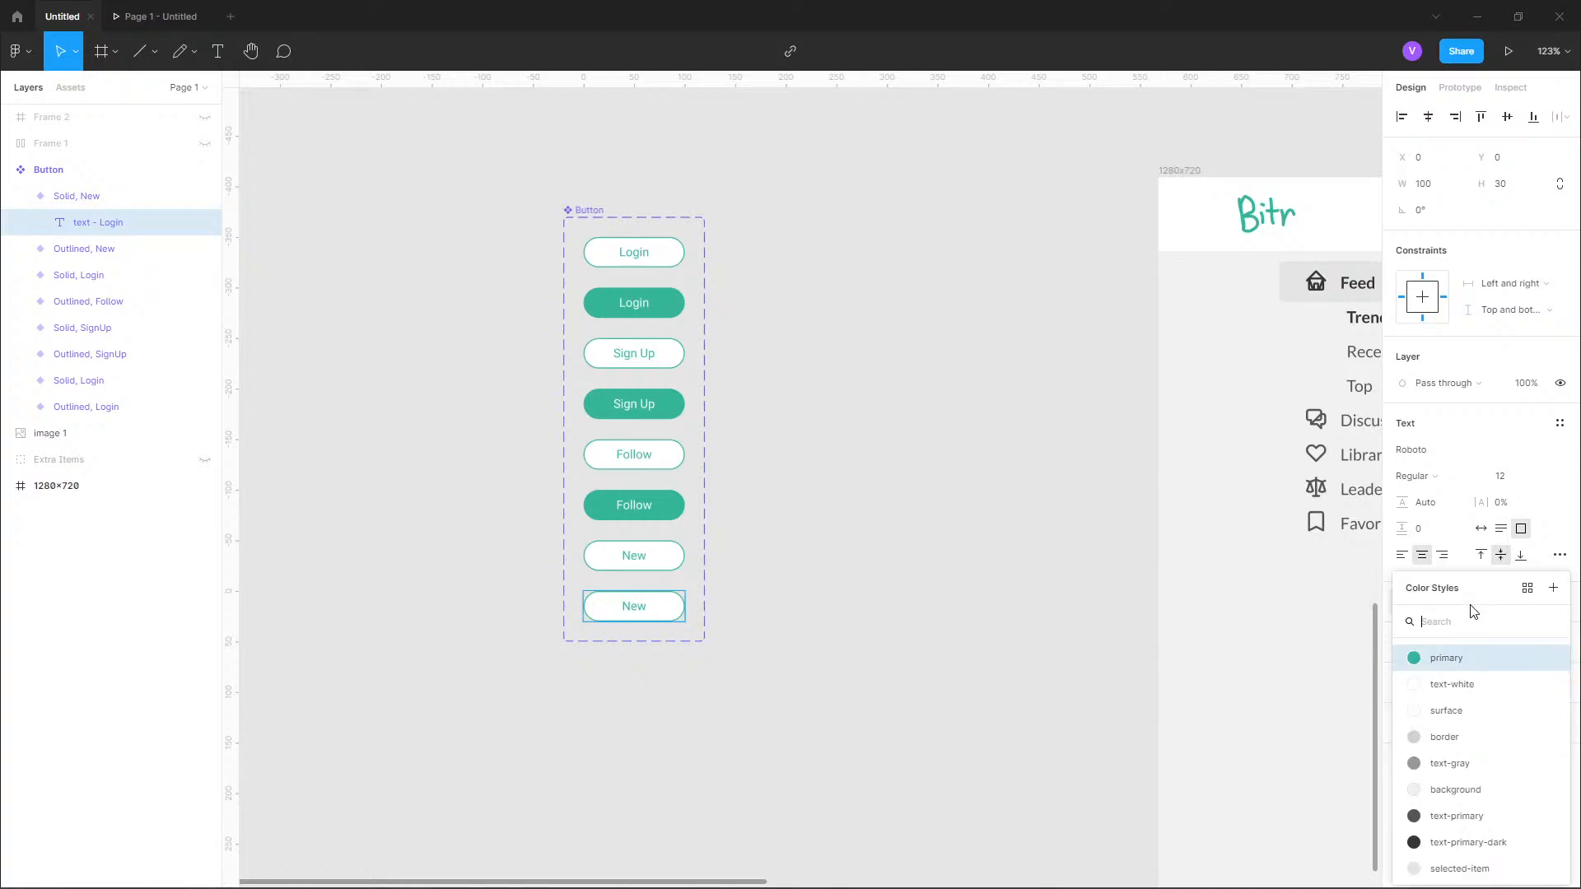
left_click(1451, 687)
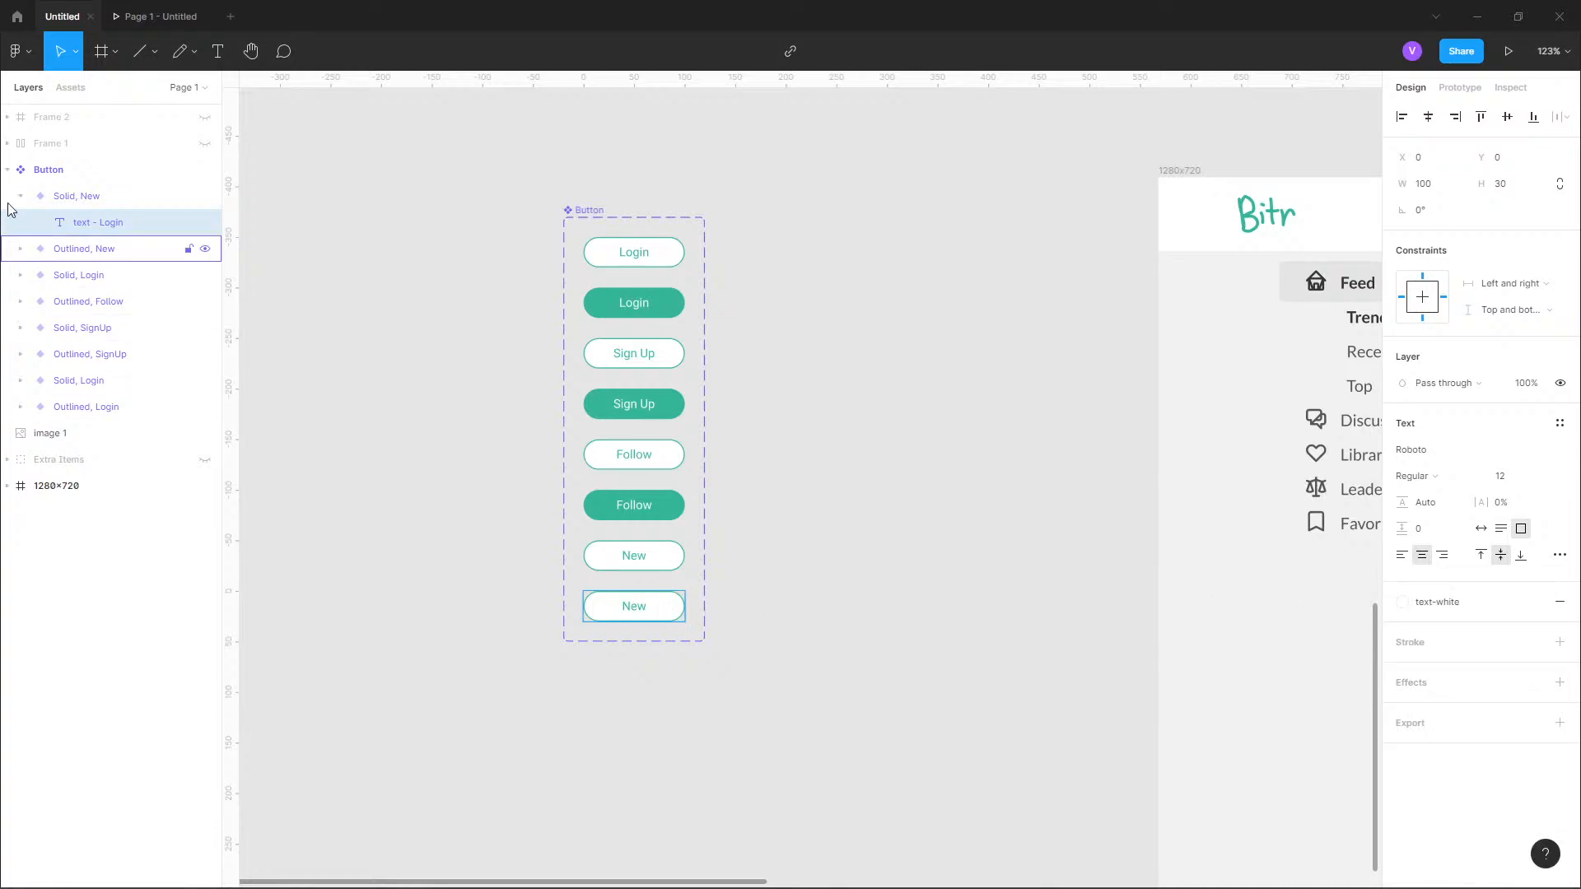
left_click(78, 199)
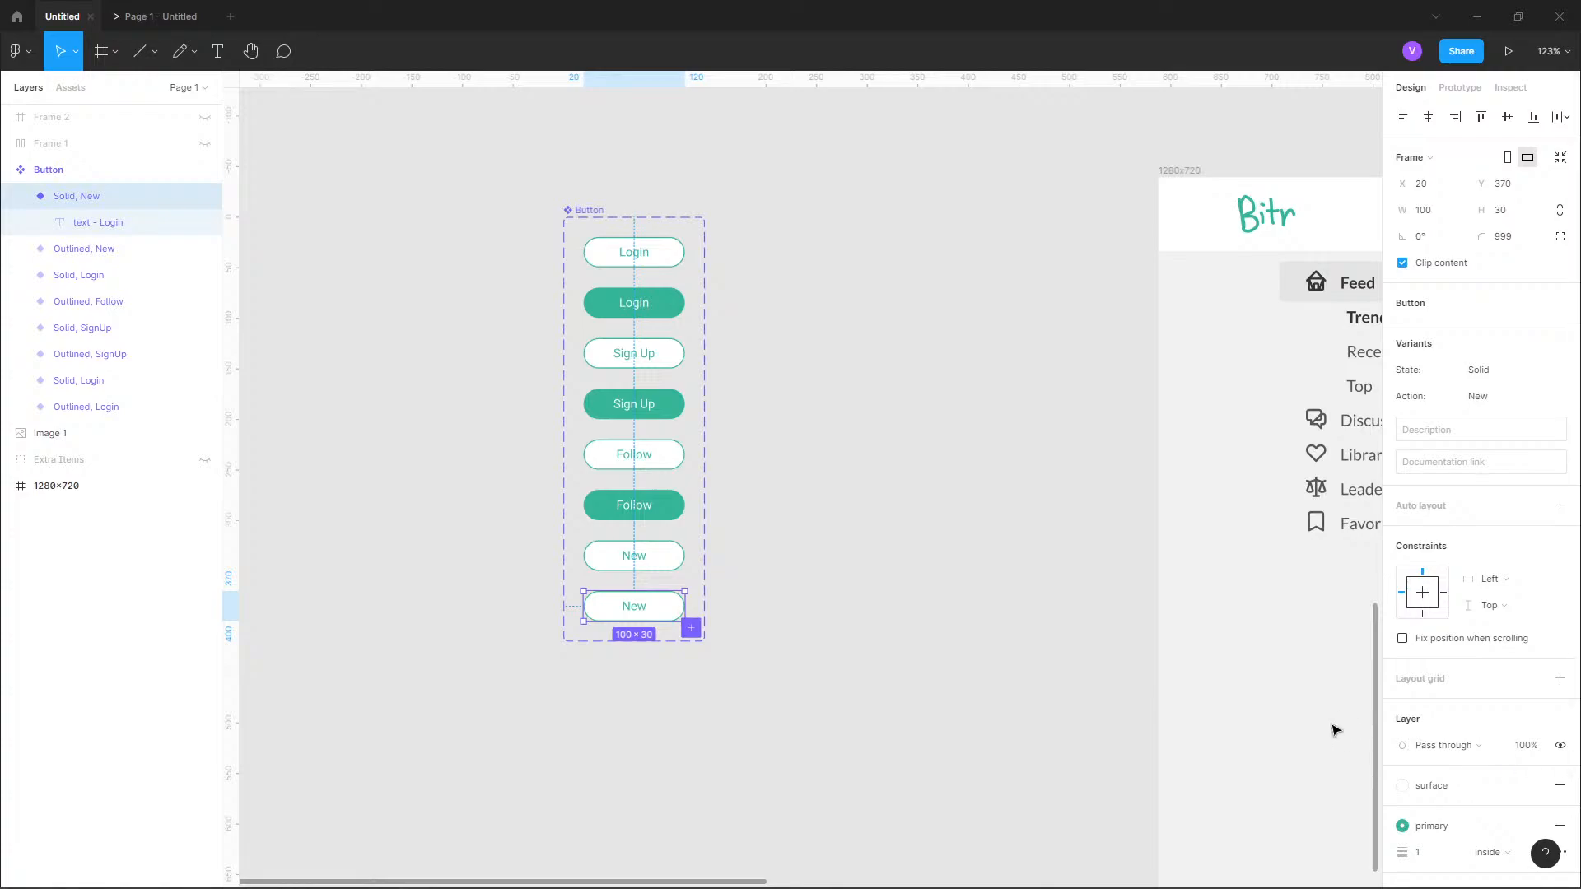
Apply the primary color style to the fill of the Solid, New button variant.
scroll(1468, 760, "down", 3)
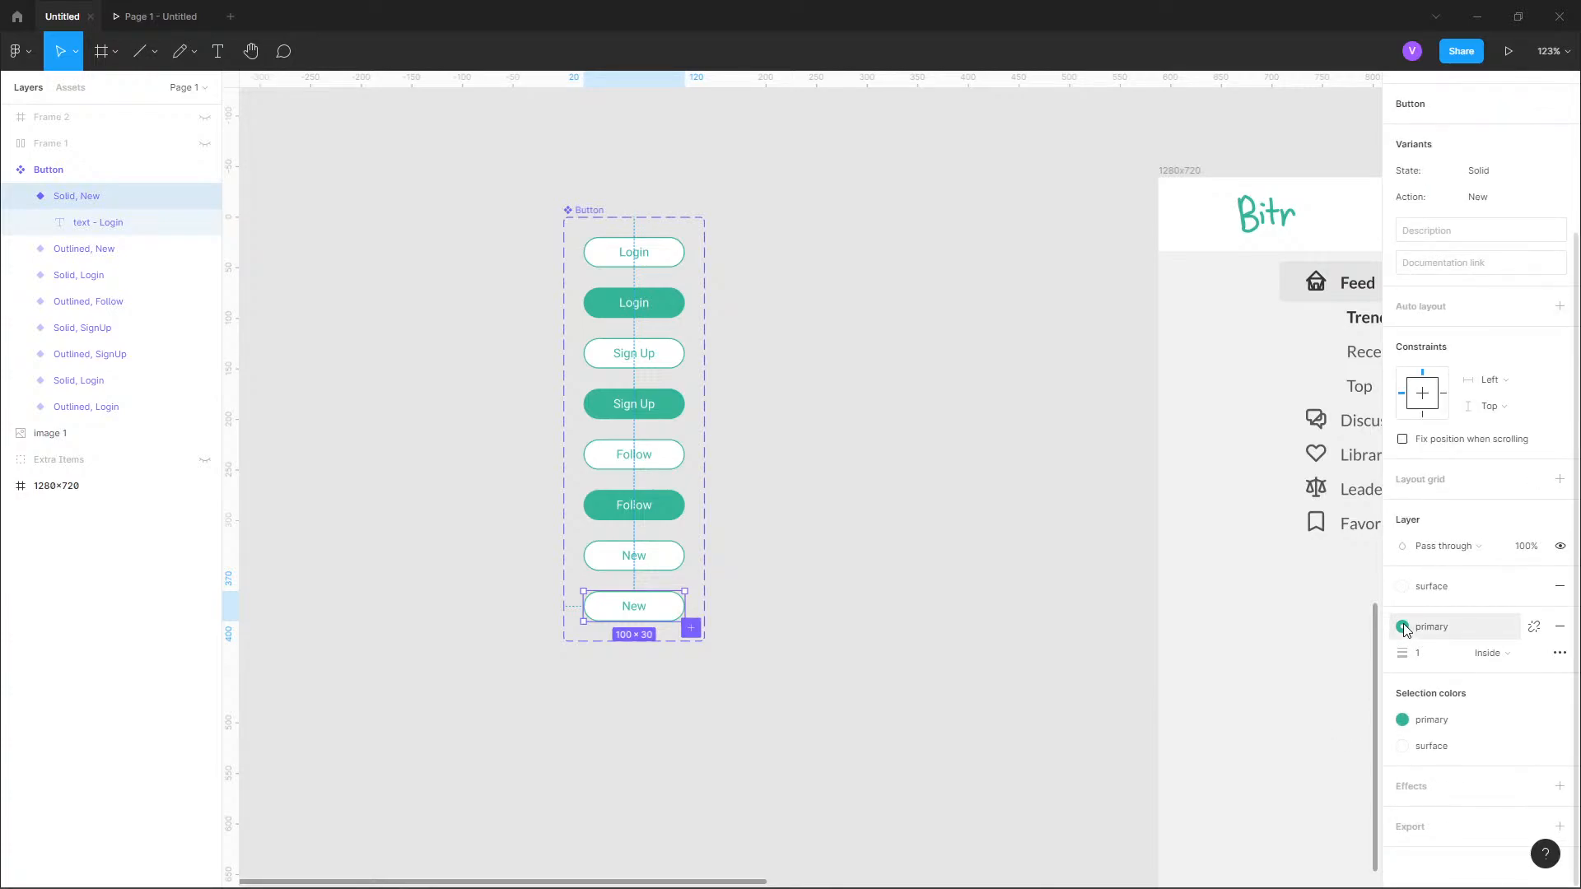
left_click(1403, 586)
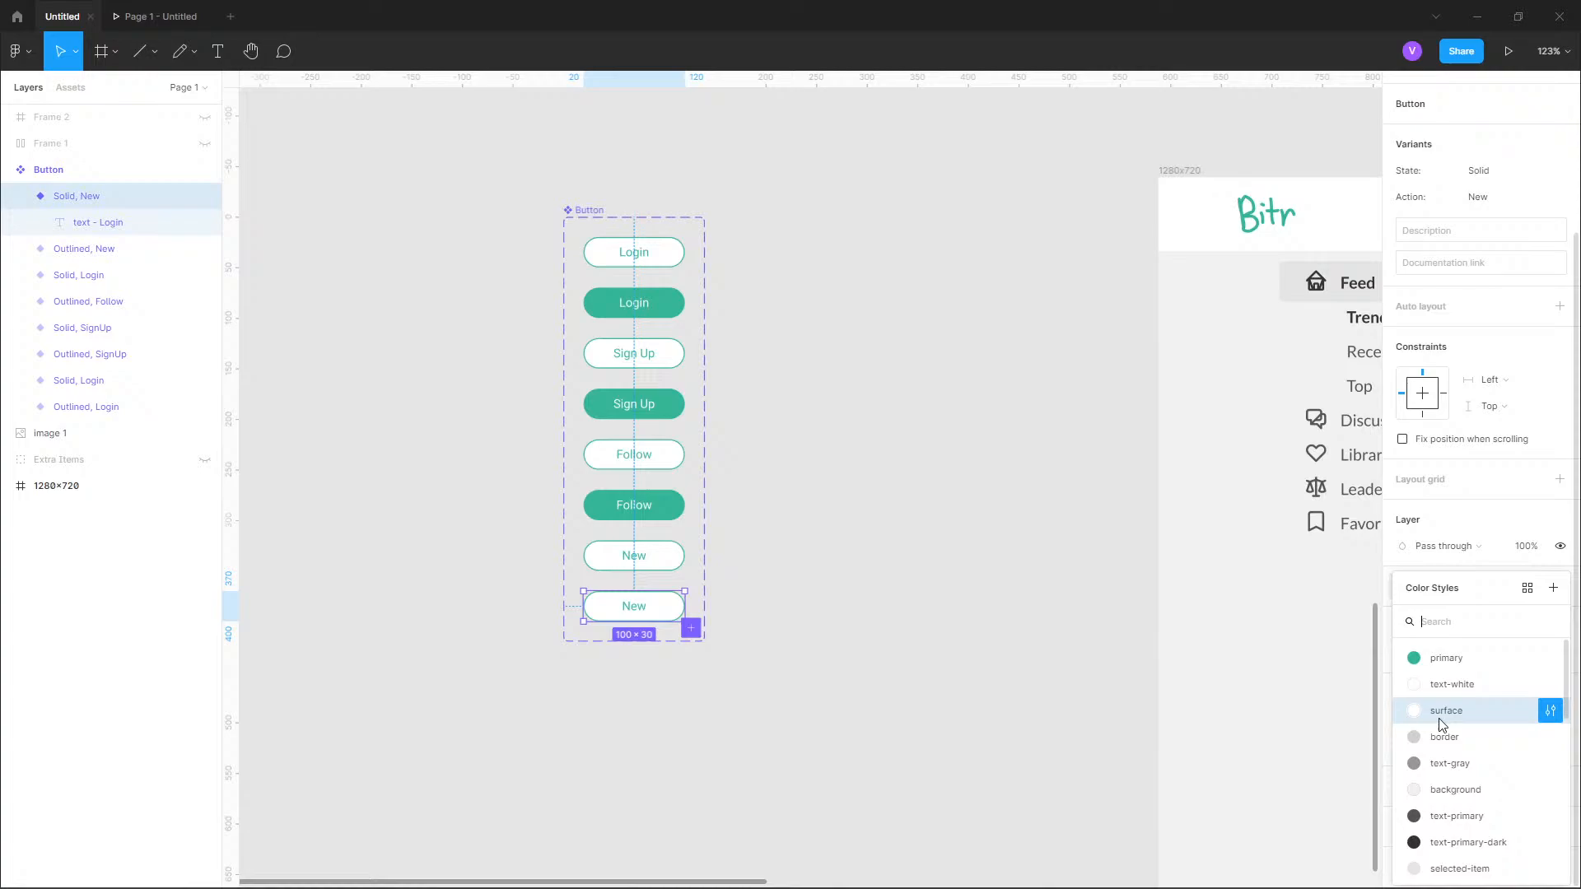
left_click(1441, 657)
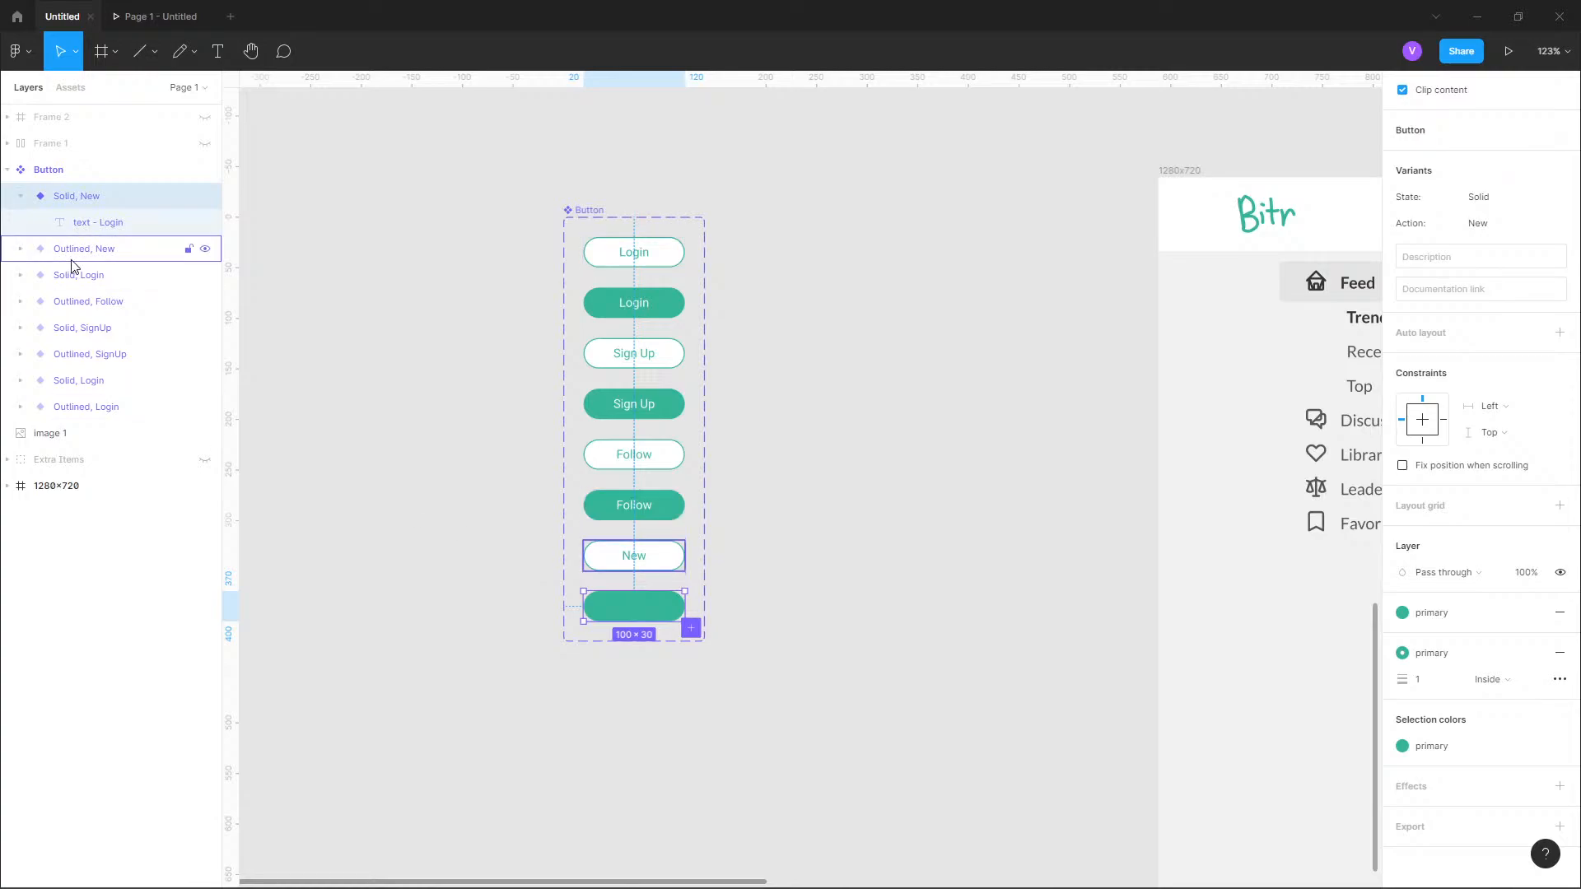
Apply the text-white color style to the Solid, New variant's label text.
left_click(99, 222)
left_click(1407, 602)
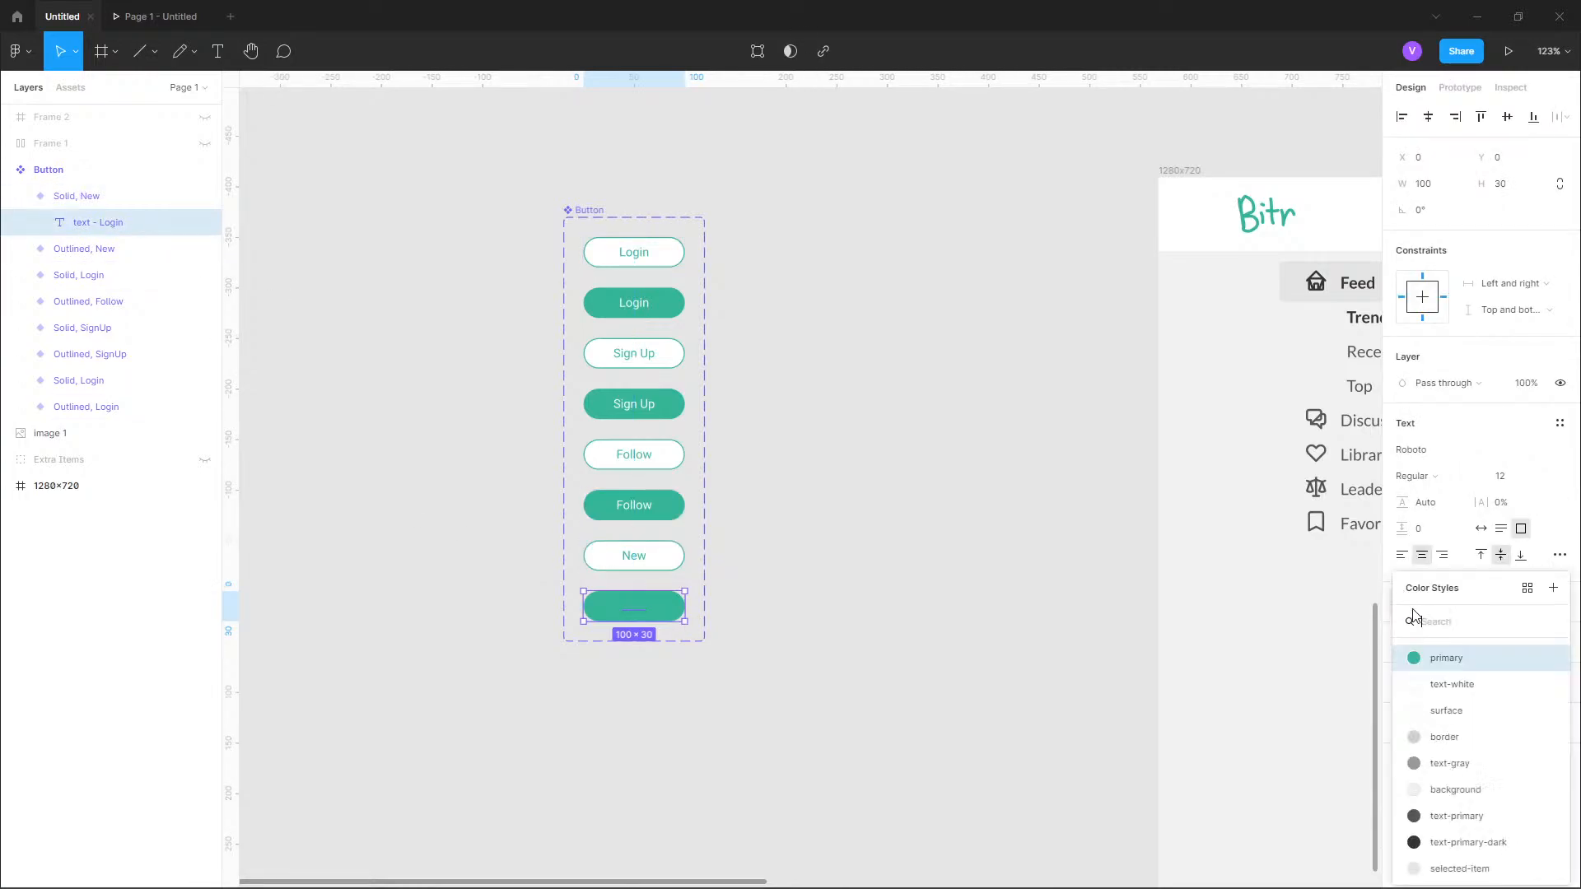
left_click(1441, 684)
left_click(781, 592)
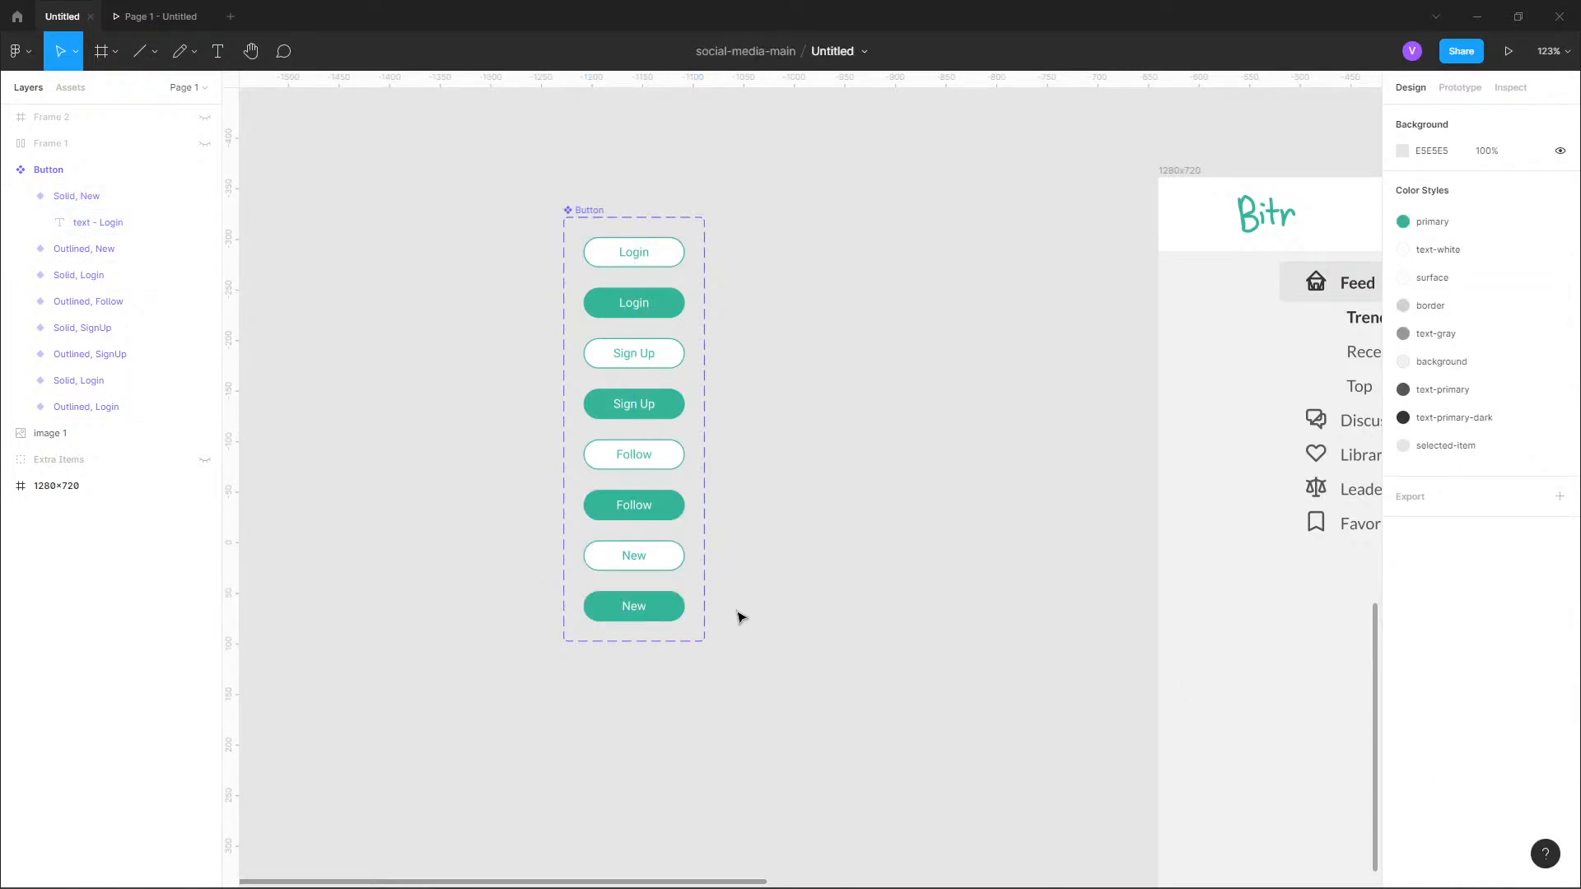
scroll(705, 632, "up", 5)
scroll(748, 601, "down", 3)
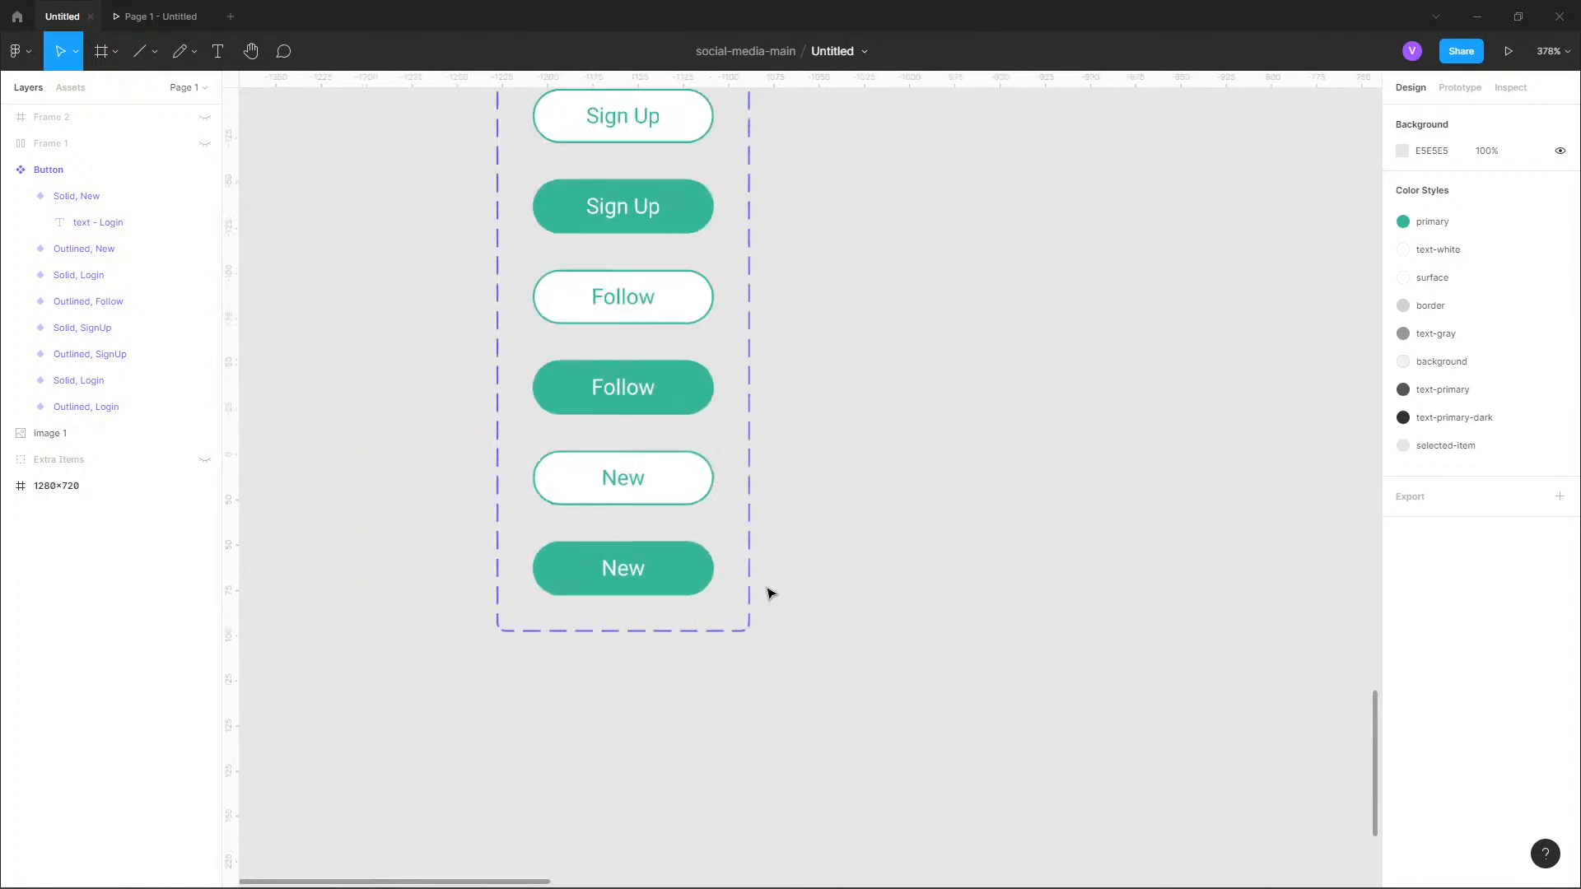
Place an instance of the Button component beside the Discussions heading inside the 1280x720 frame's discussions card.
scroll(772, 593, "down", 4)
left_click_drag(1259, 523, 413, 530)
left_click_drag(1072, 484, 750, 512)
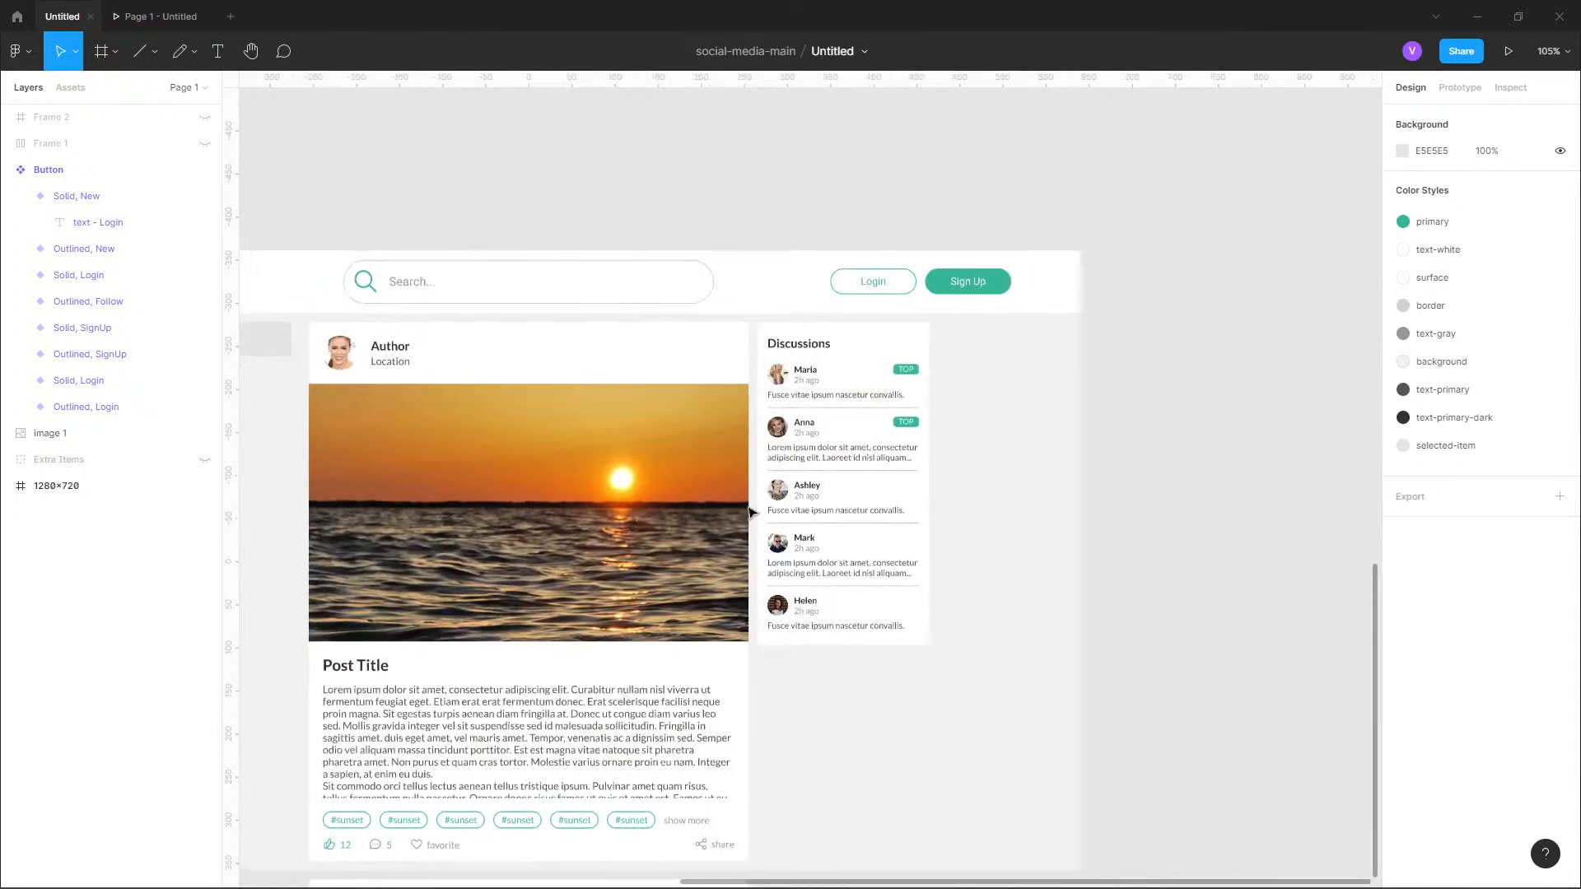
left_click_drag(631, 526, 1077, 459)
left_click_drag(575, 466, 1119, 452)
left_click_drag(1238, 454, 619, 453)
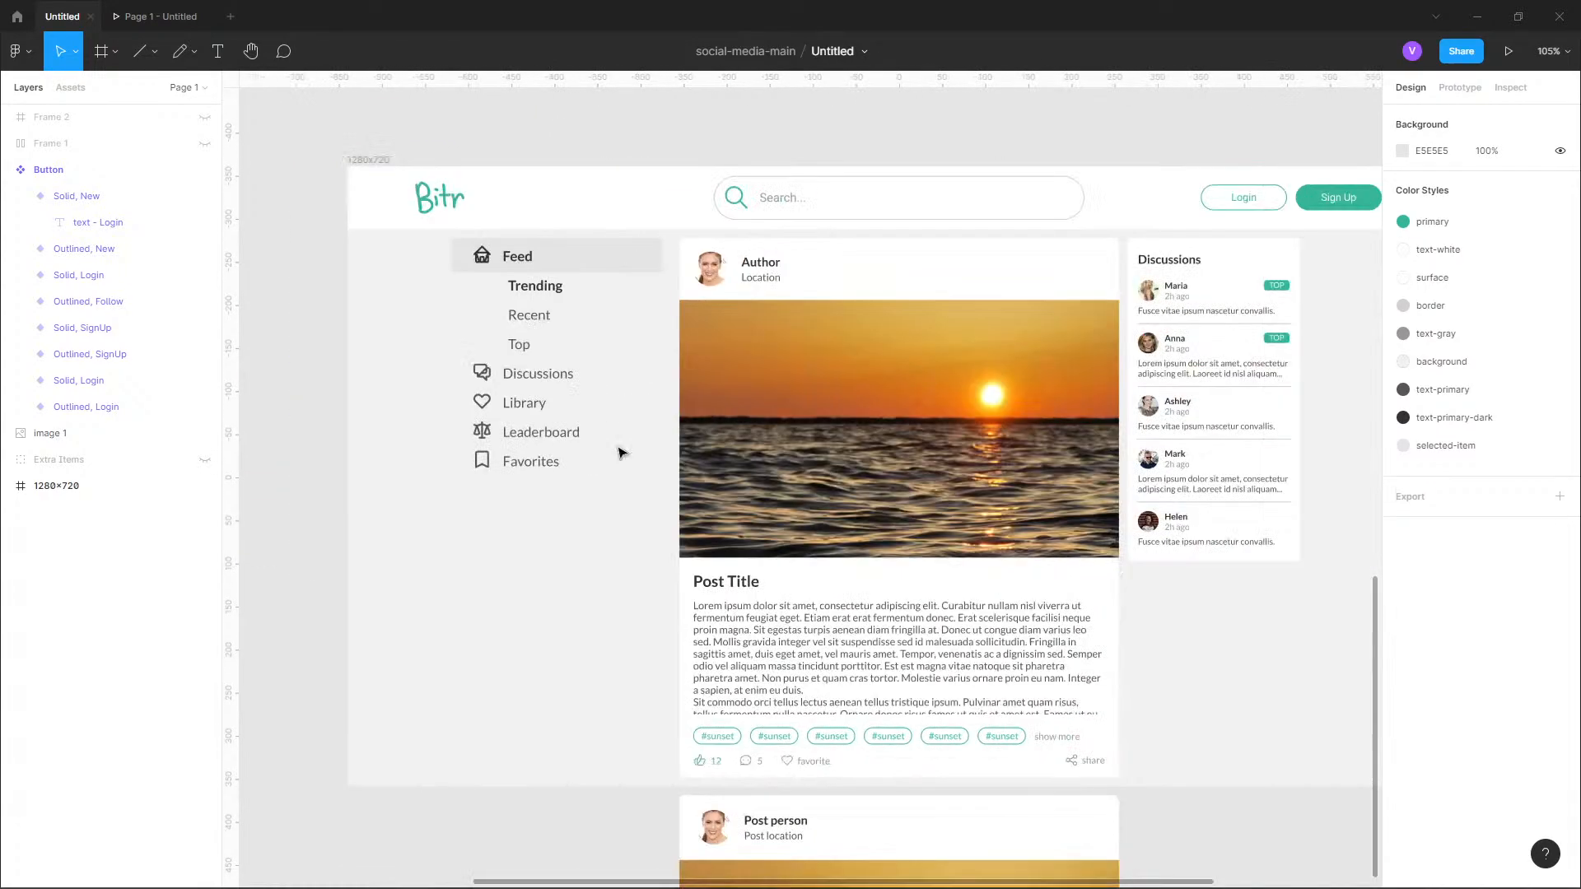
scroll(936, 428, "right", 3)
scroll(1005, 342, "up", 5)
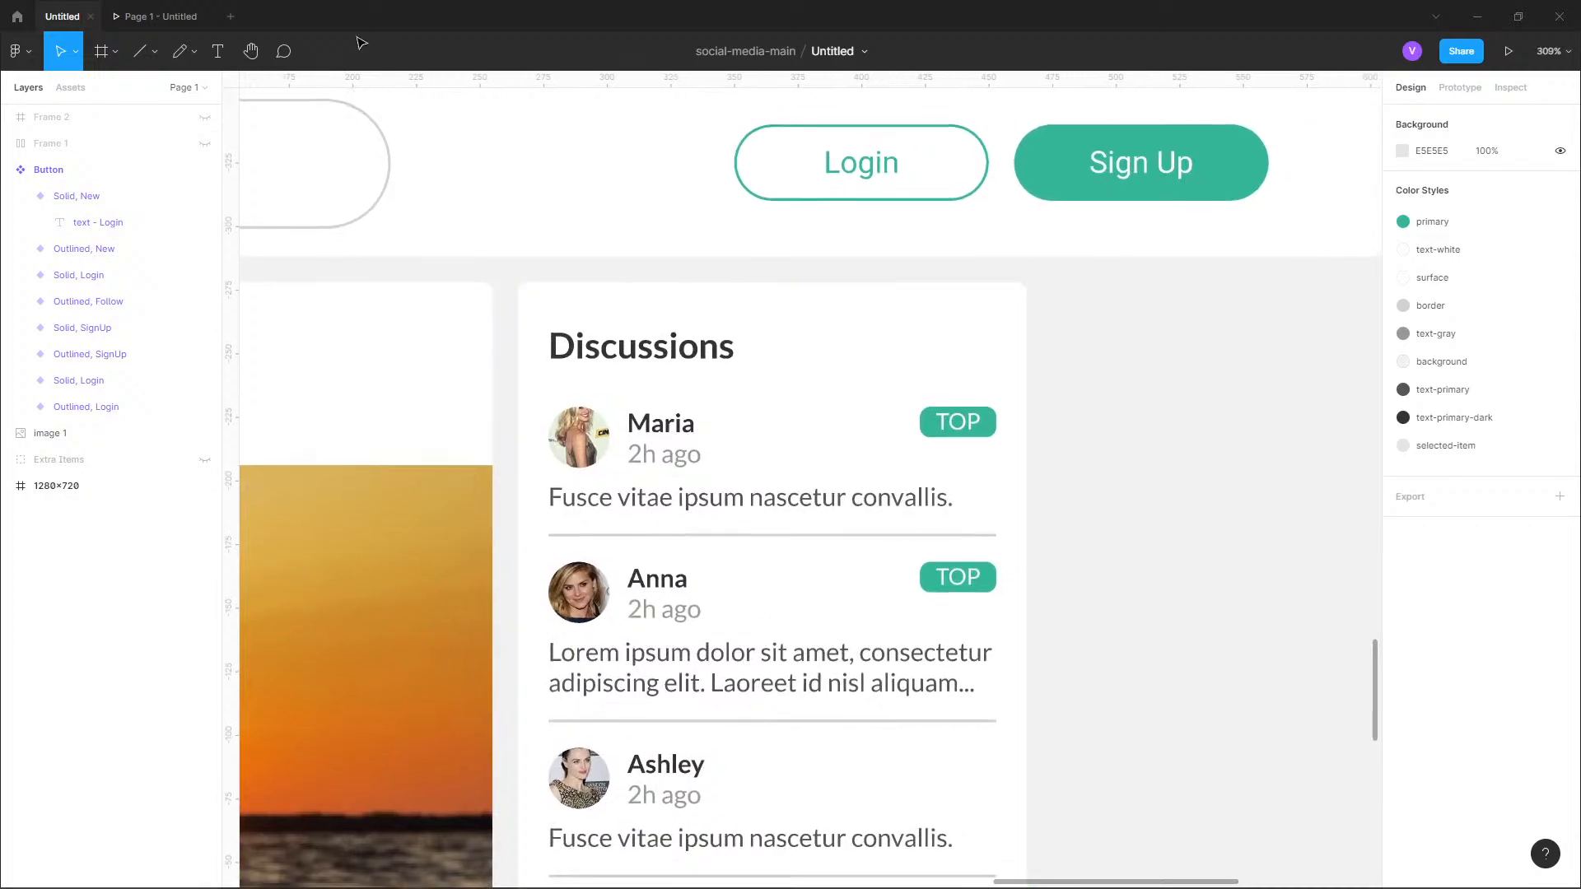
left_click(70, 88)
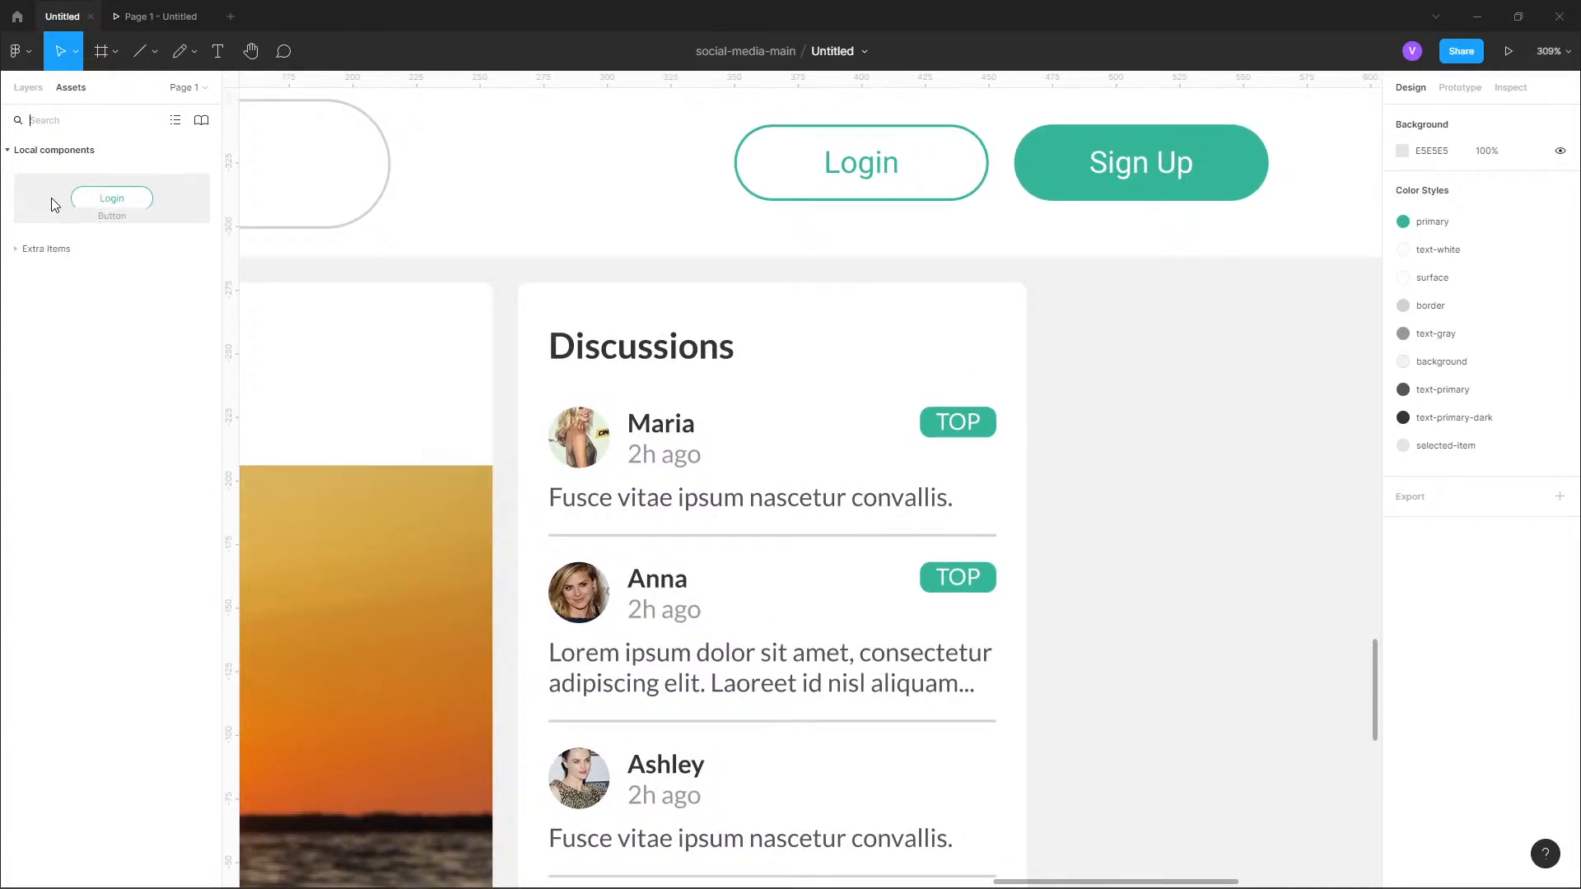
left_click(59, 205)
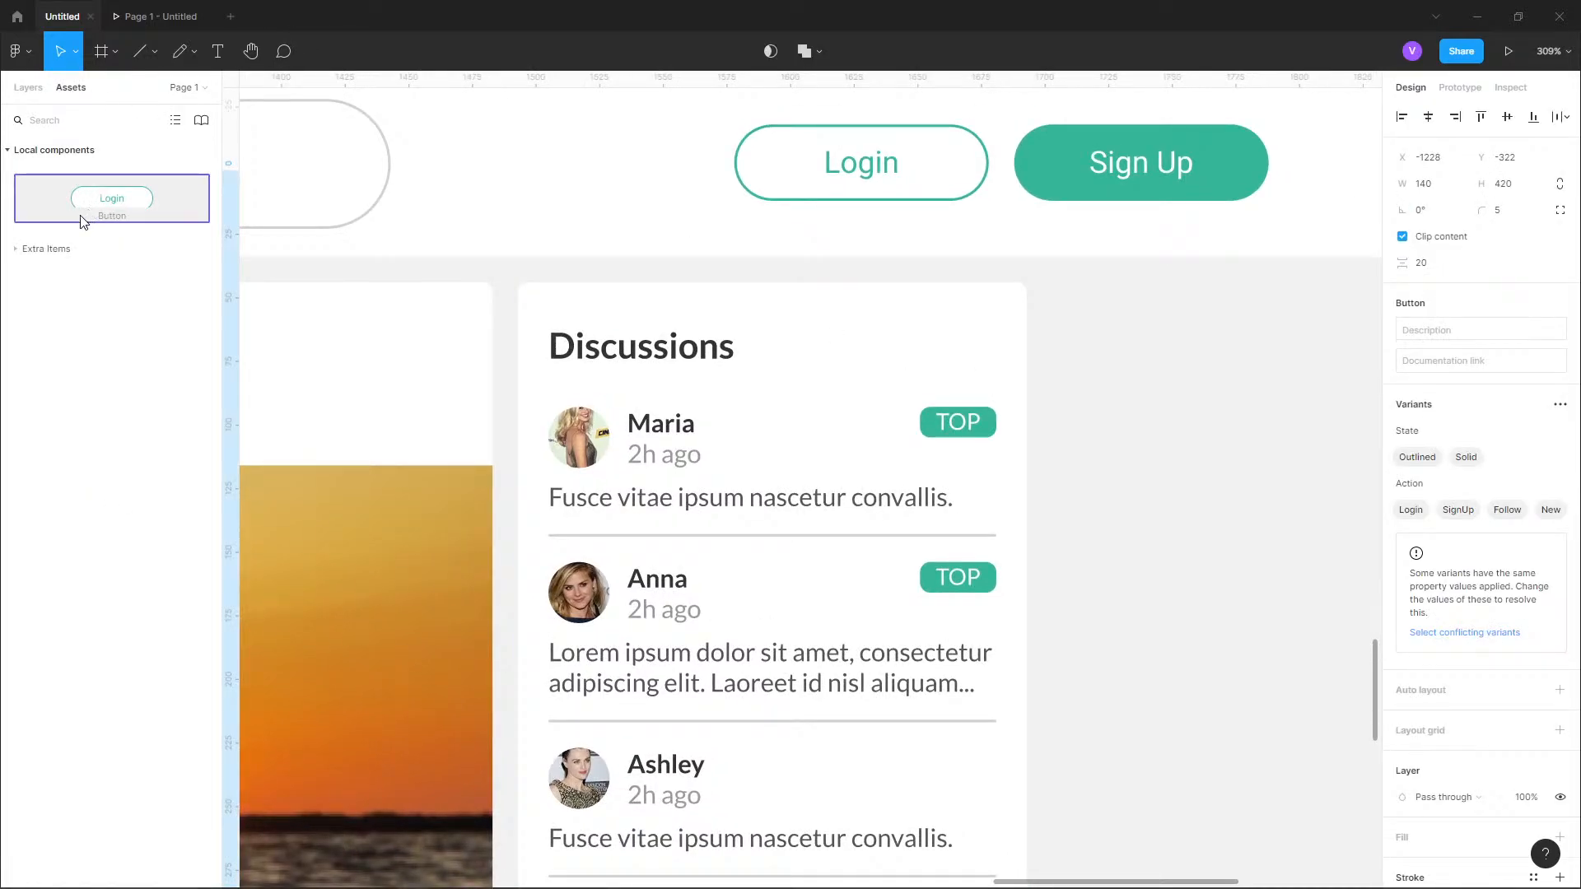
left_click_drag(92, 201, 893, 343)
left_click_drag(986, 430, 912, 350)
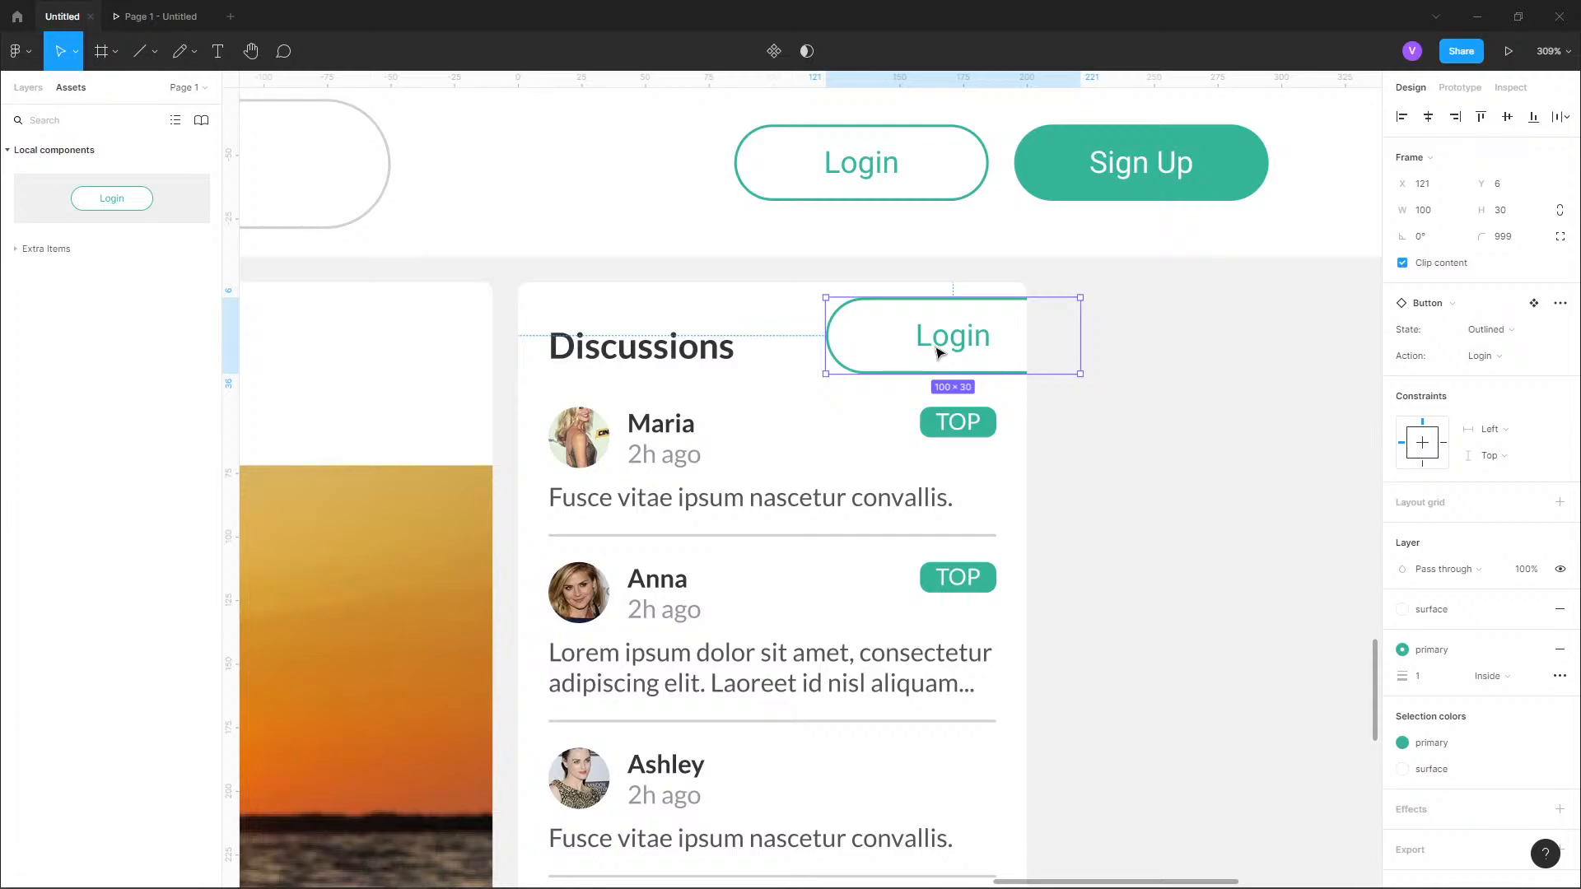
left_click_drag(939, 353, 867, 360)
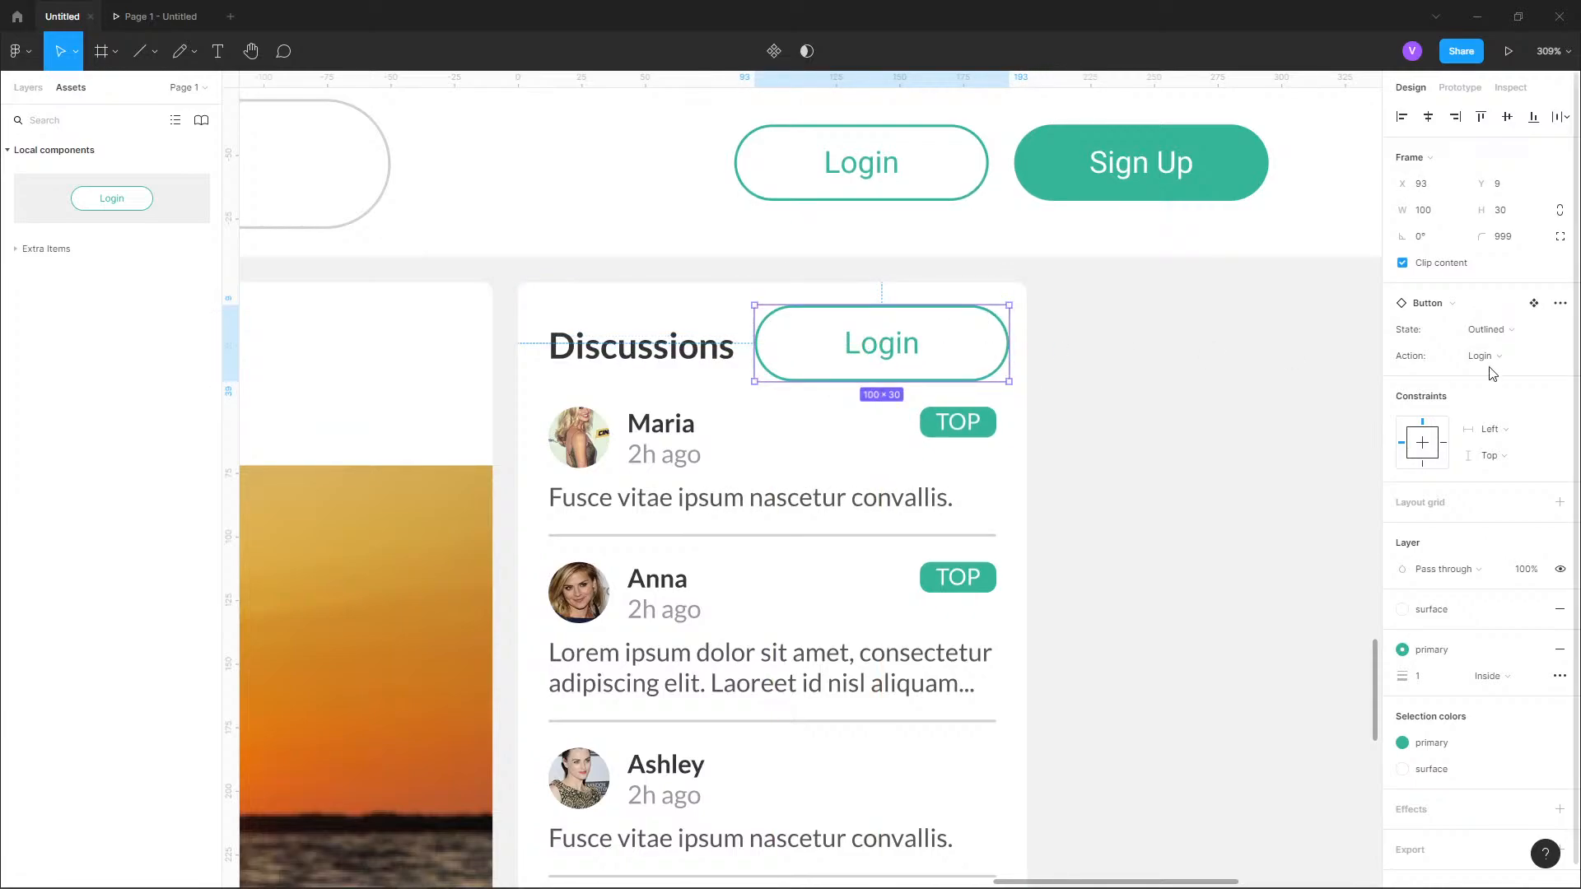
Switch the placed button instance's Action property to New, keeping the Outlined state.
left_click(1535, 336)
left_click(1530, 333)
left_click(1528, 352)
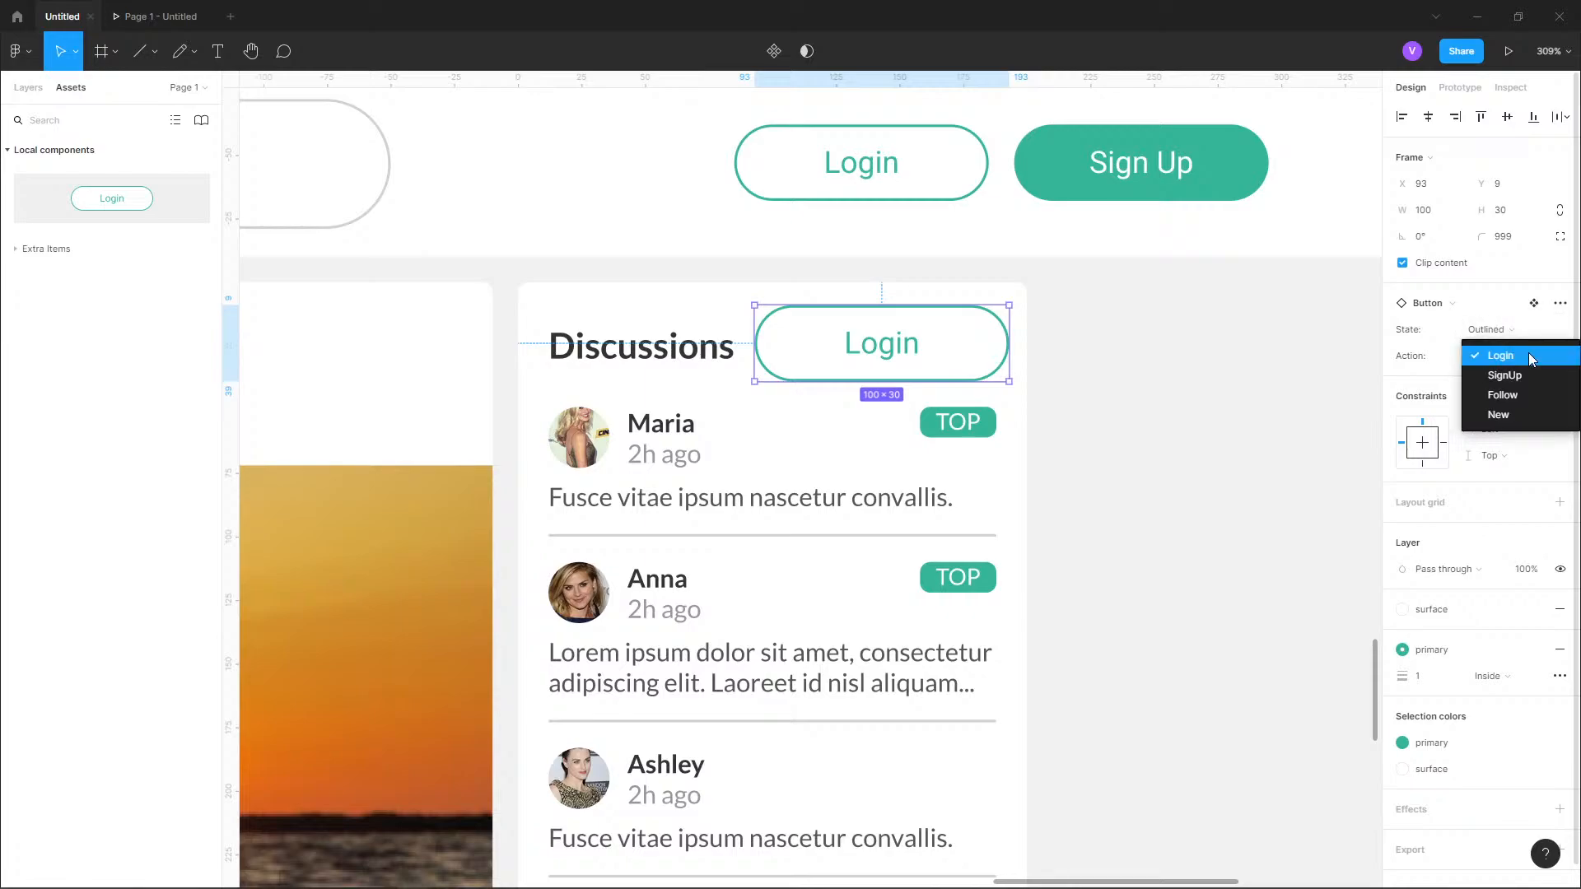
left_click(1516, 416)
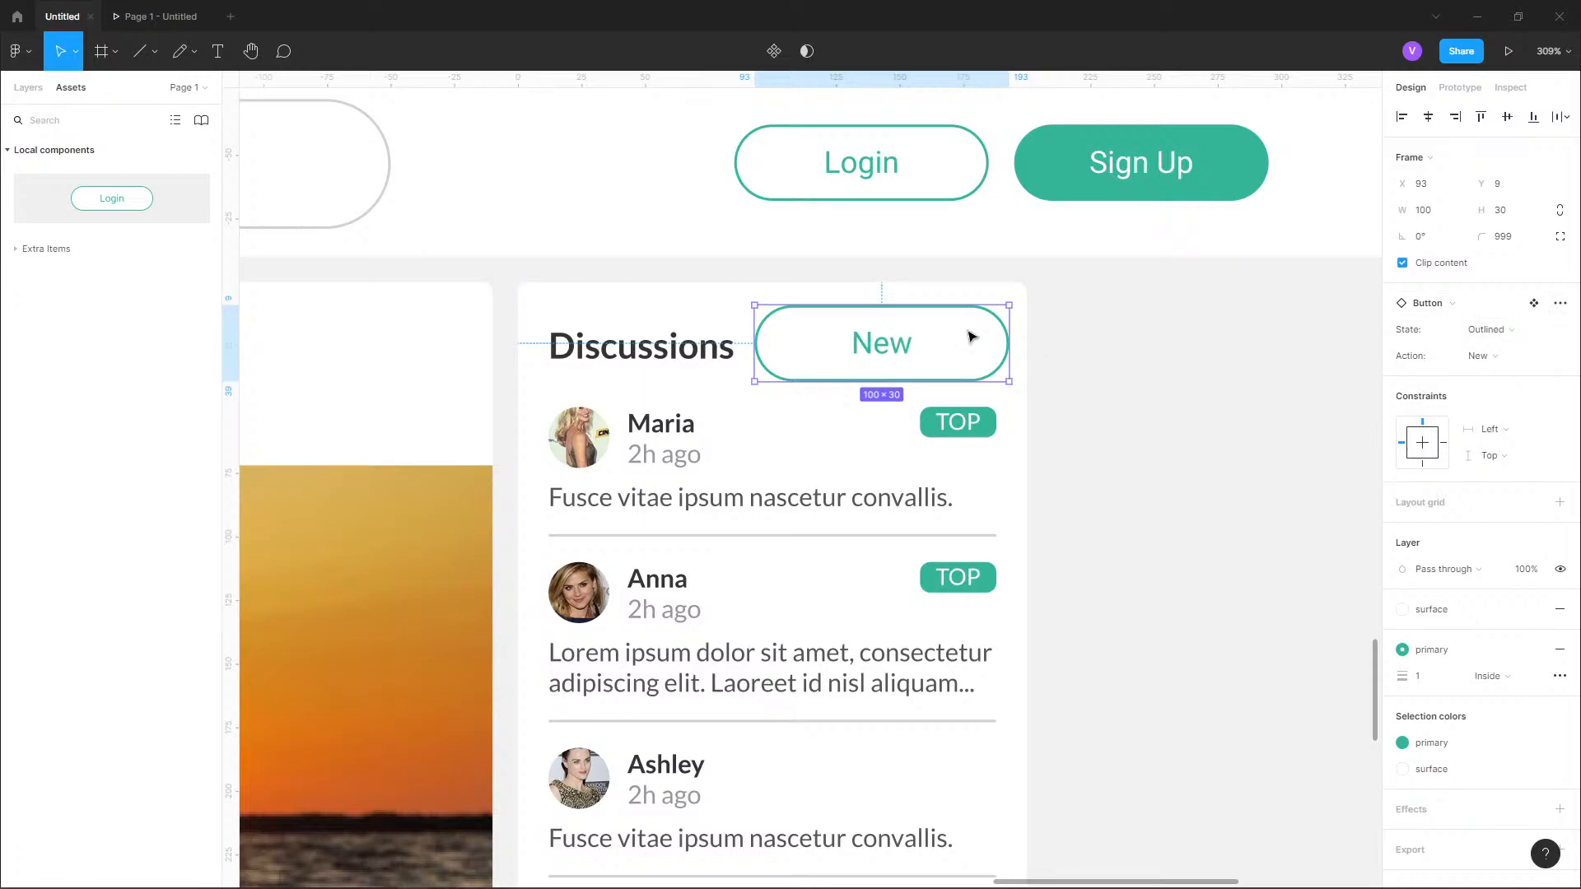
Shrink the New button to about 50 × 23 in the Discussions card header, aligned with the TOP badges' outer edge.
left_click_drag(758, 307, 920, 354)
left_click(1122, 343)
Examine the Ask others button in the reference image's Discussions card and compare it with the New button.
scroll(1069, 408, "down", 5)
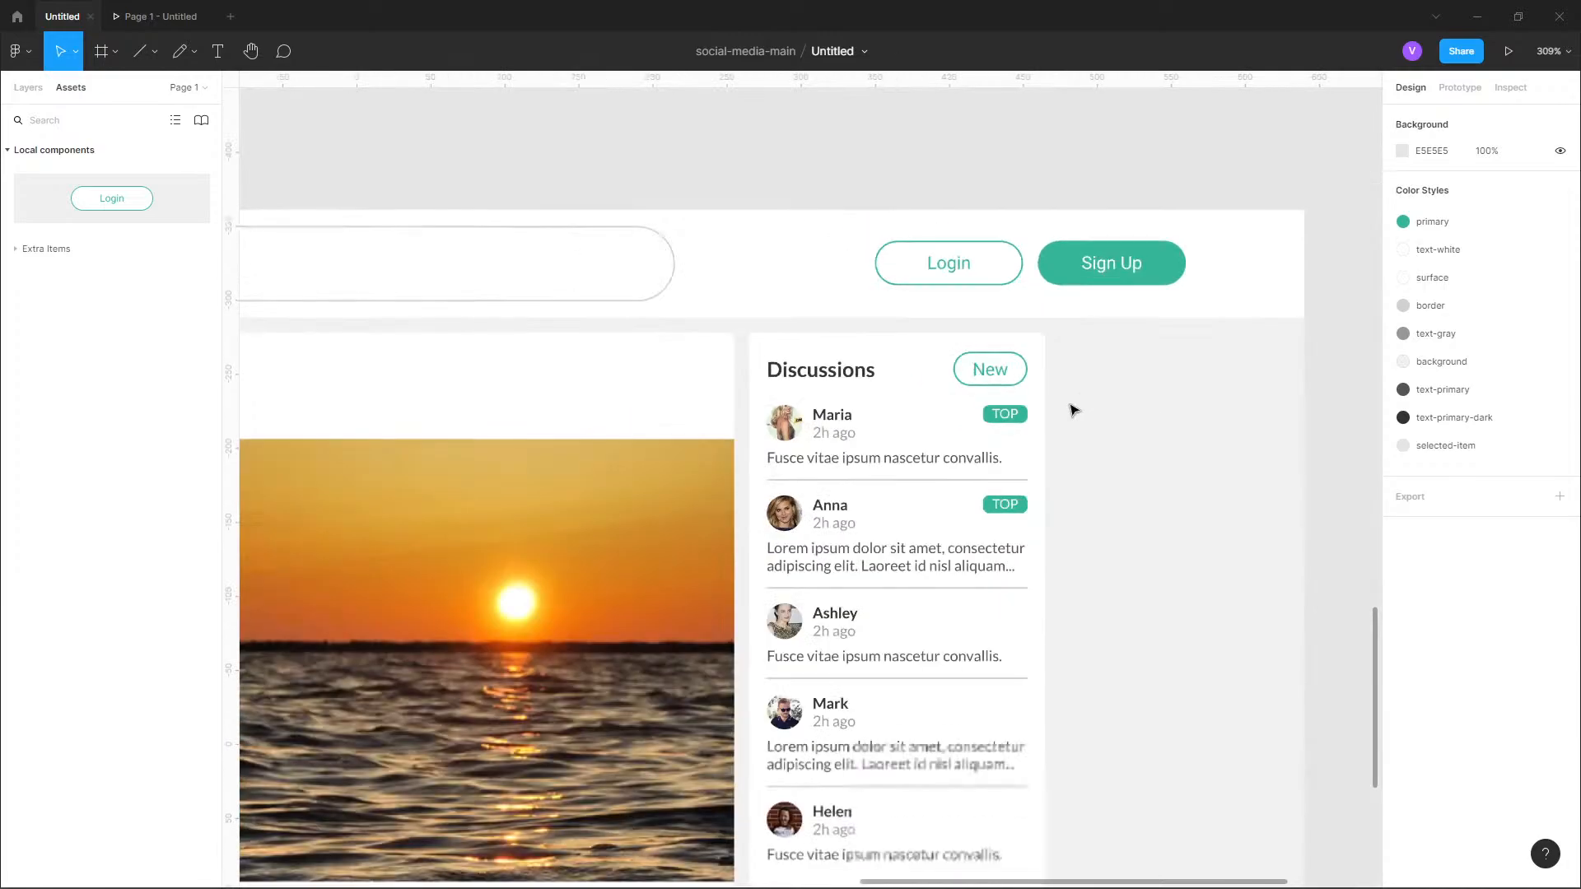
scroll(1168, 560, "up", 5)
scroll(1080, 451, "down", 5)
scroll(1015, 272, "up", 8)
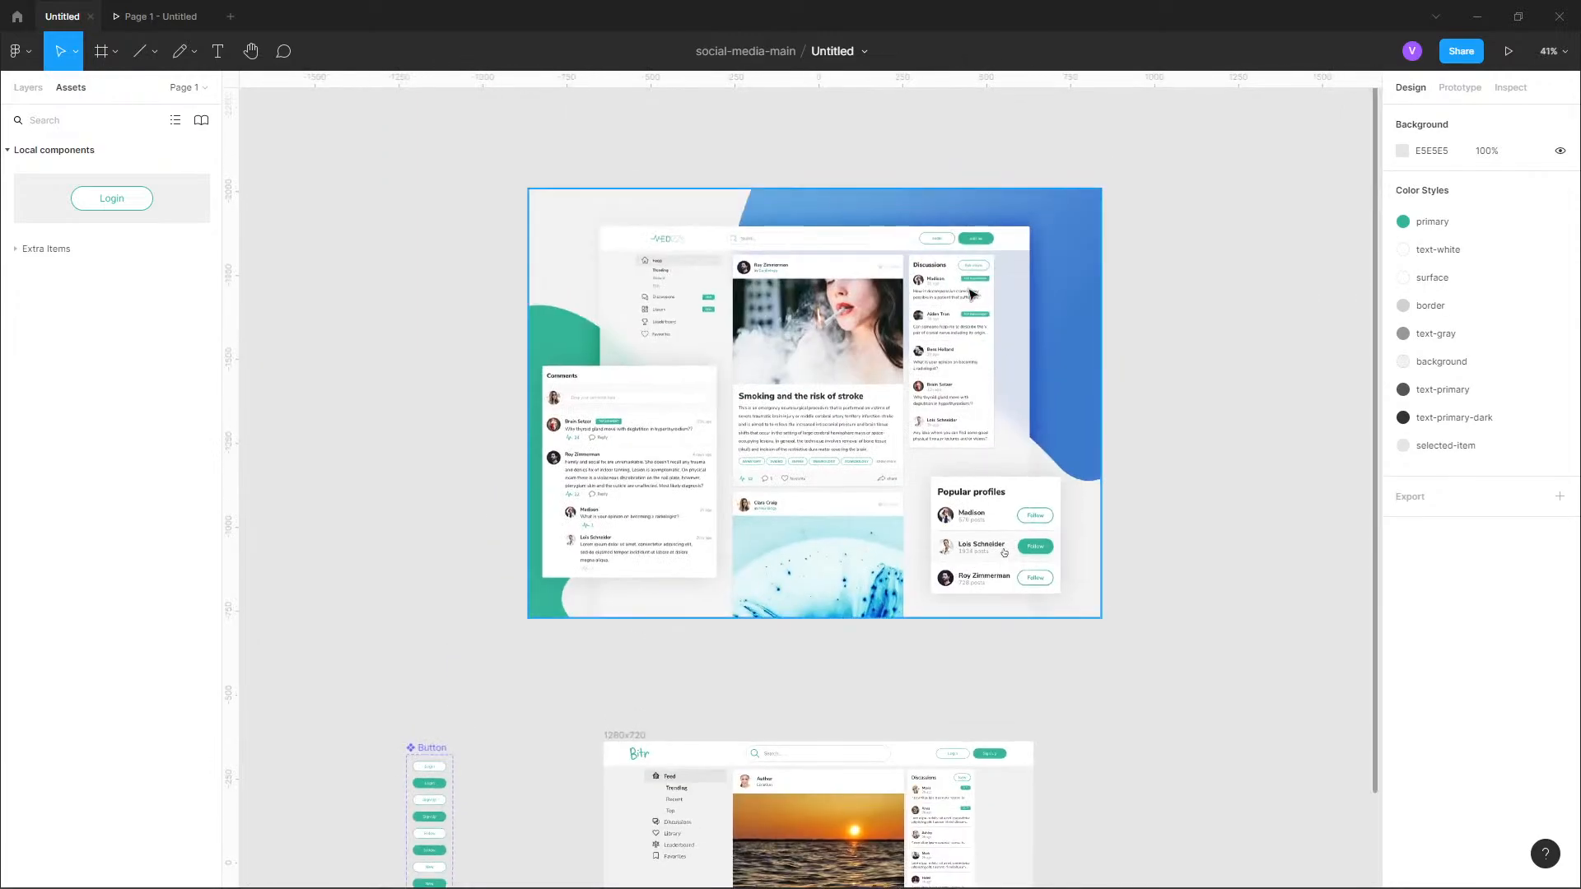
scroll(808, 247, "up", 4)
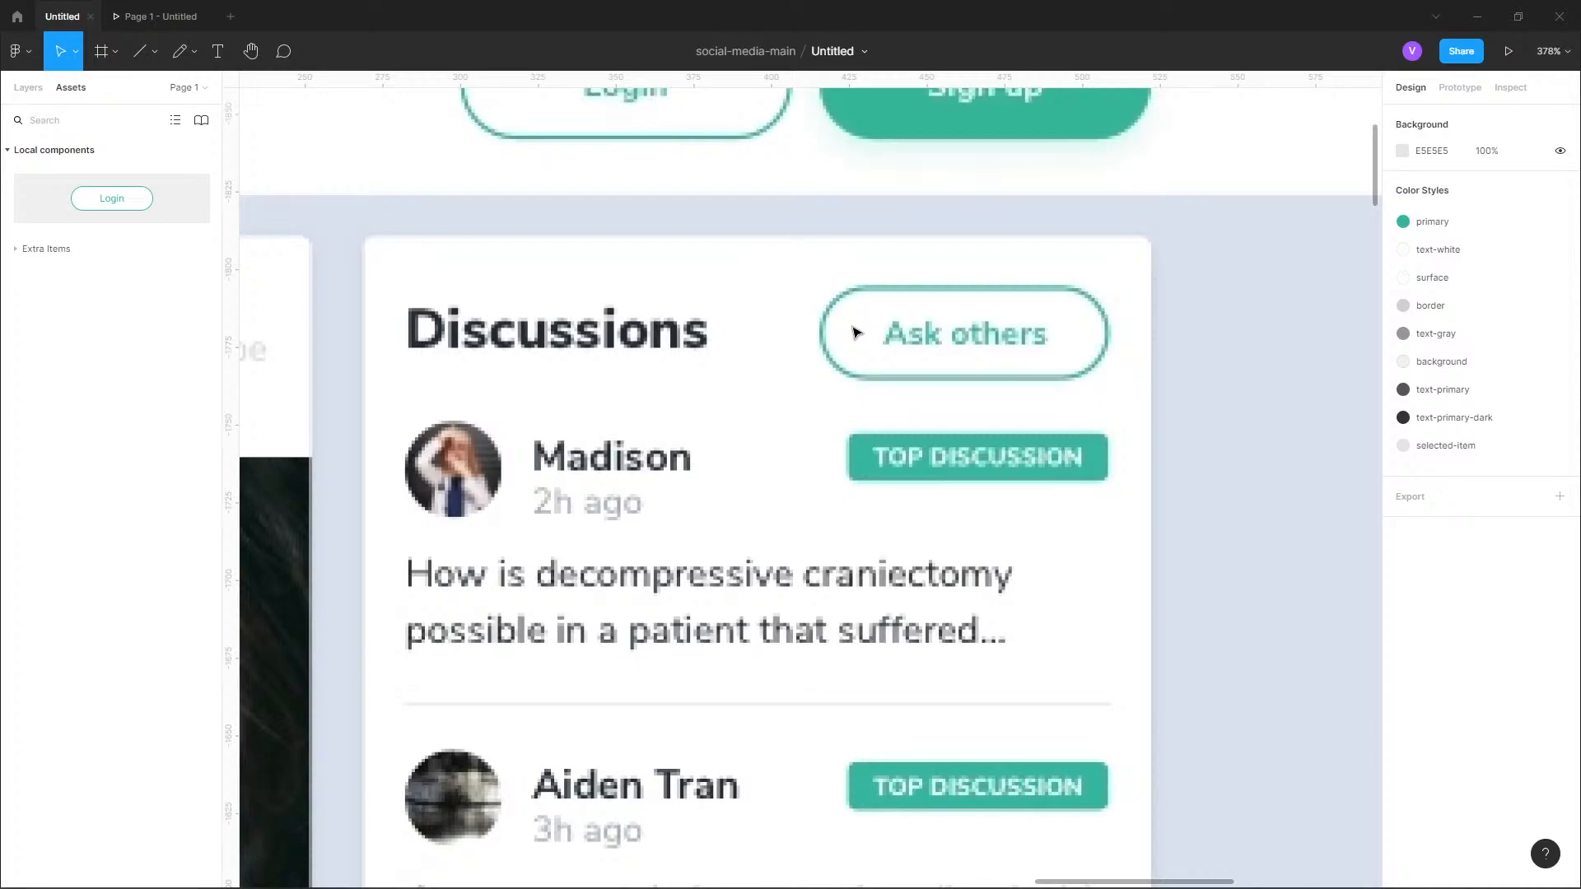
double_click(932, 337)
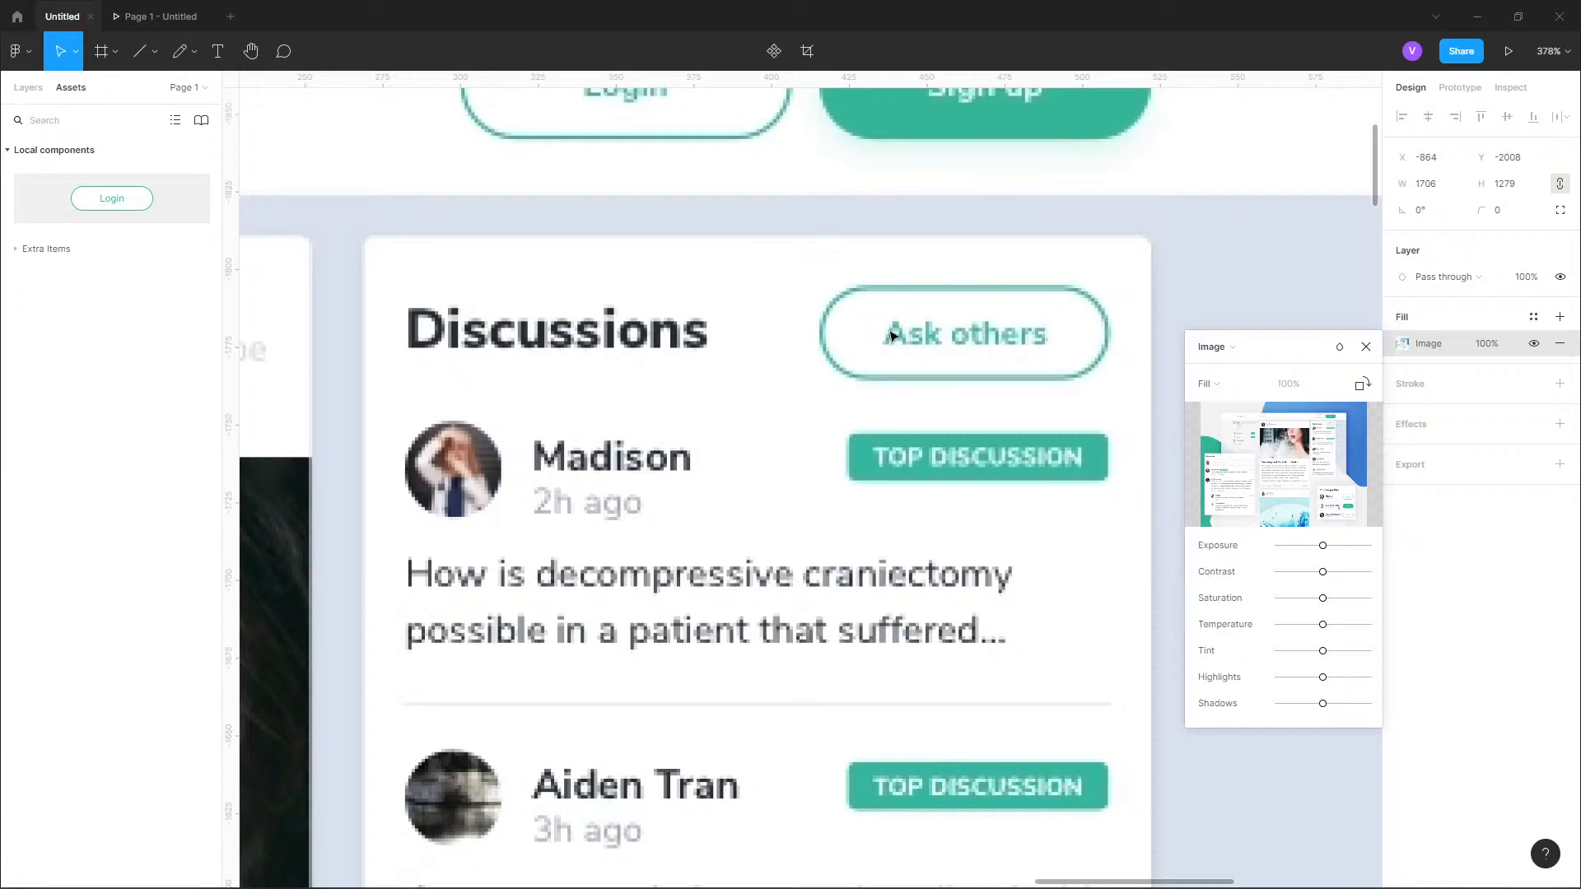
scroll(932, 297, "down", 6)
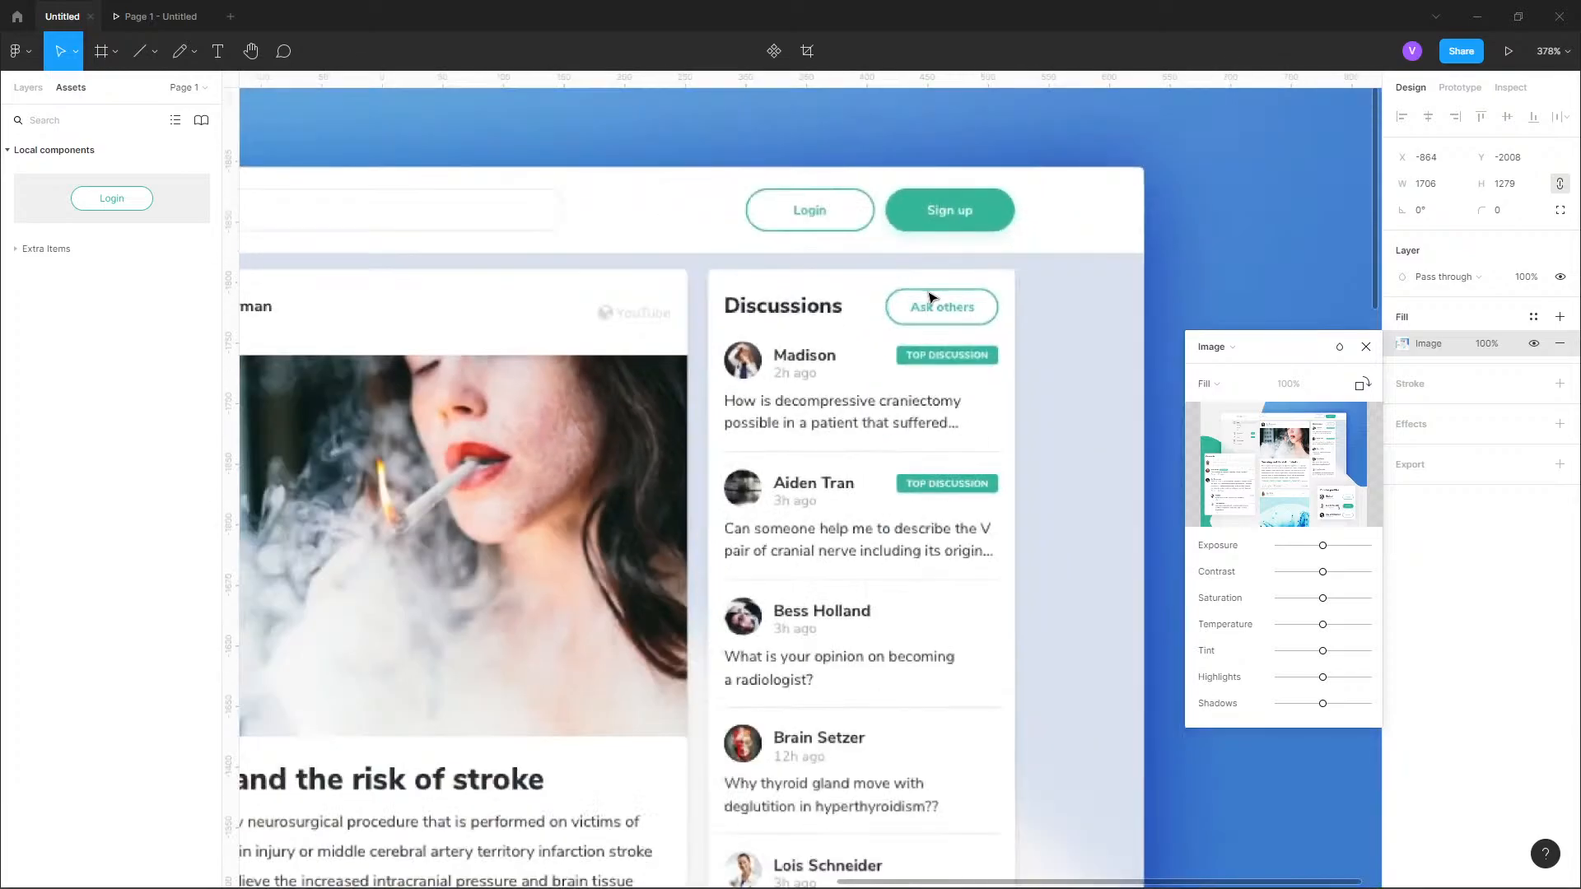
scroll(974, 435, "down", 7)
scroll(871, 547, "down", 4)
scroll(765, 499, "up", 8)
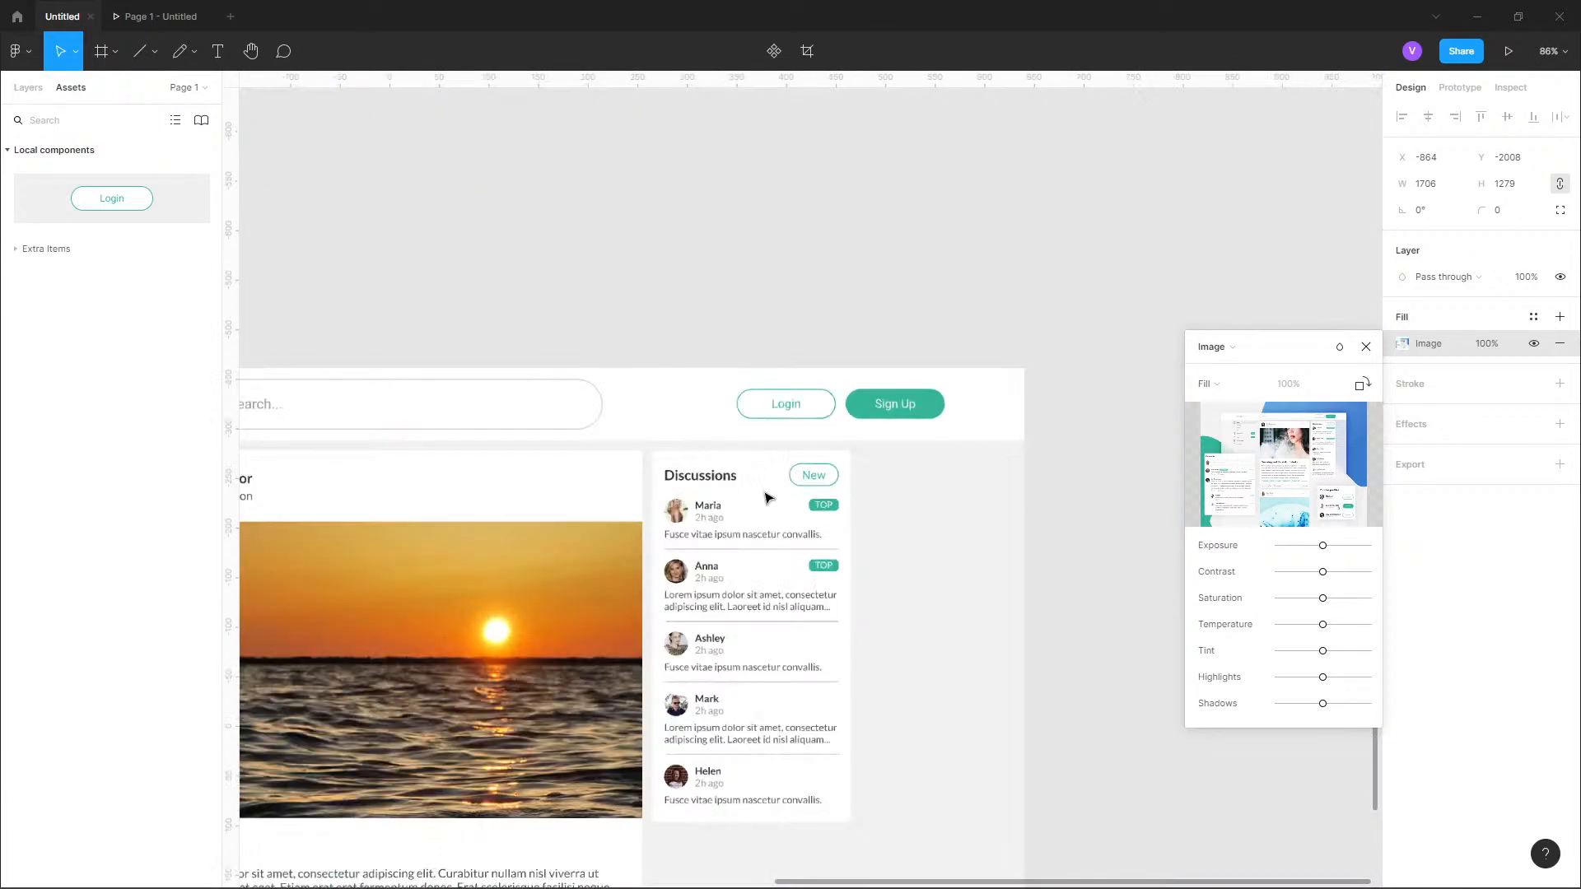
Measure the distances from the New button and the Discussions heading to the card's edges.
scroll(730, 492, "up", 2)
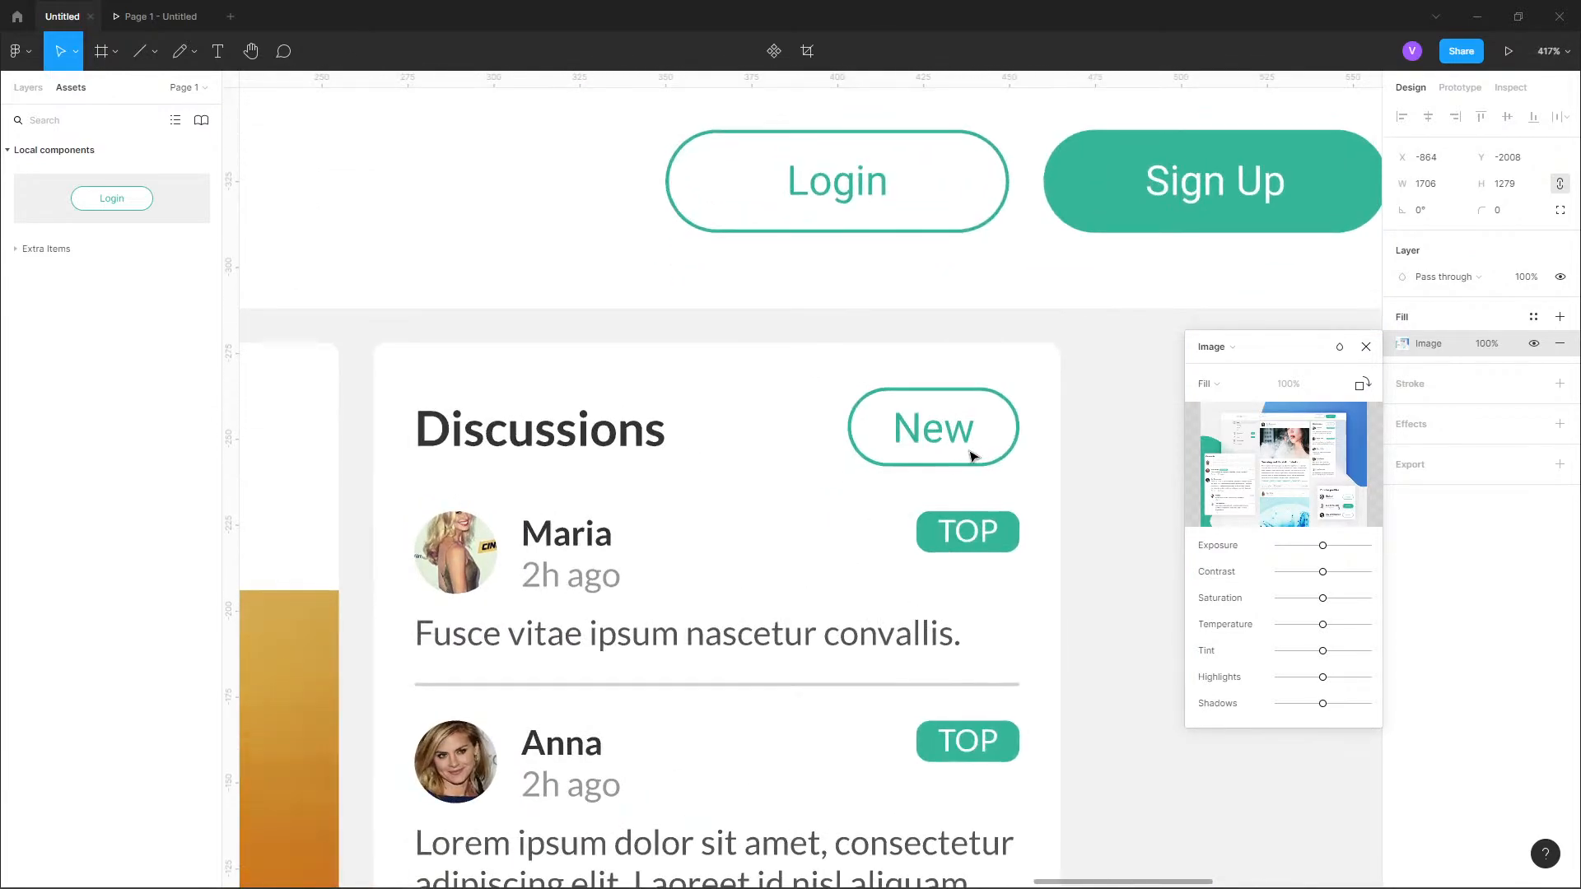
left_click(1023, 424)
left_click(1018, 423)
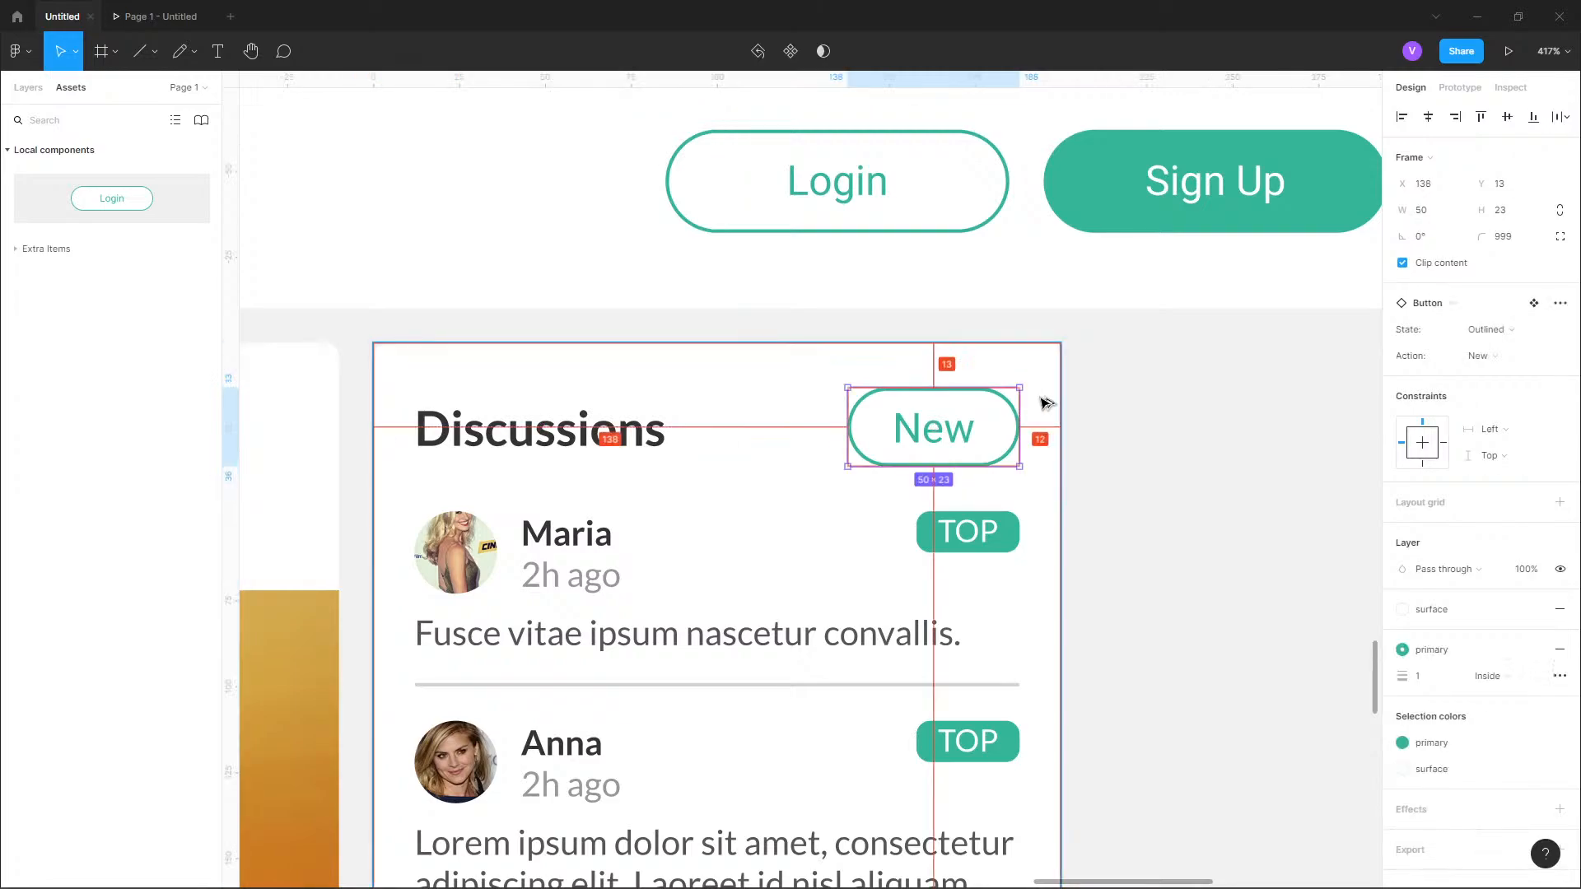
left_click(414, 438)
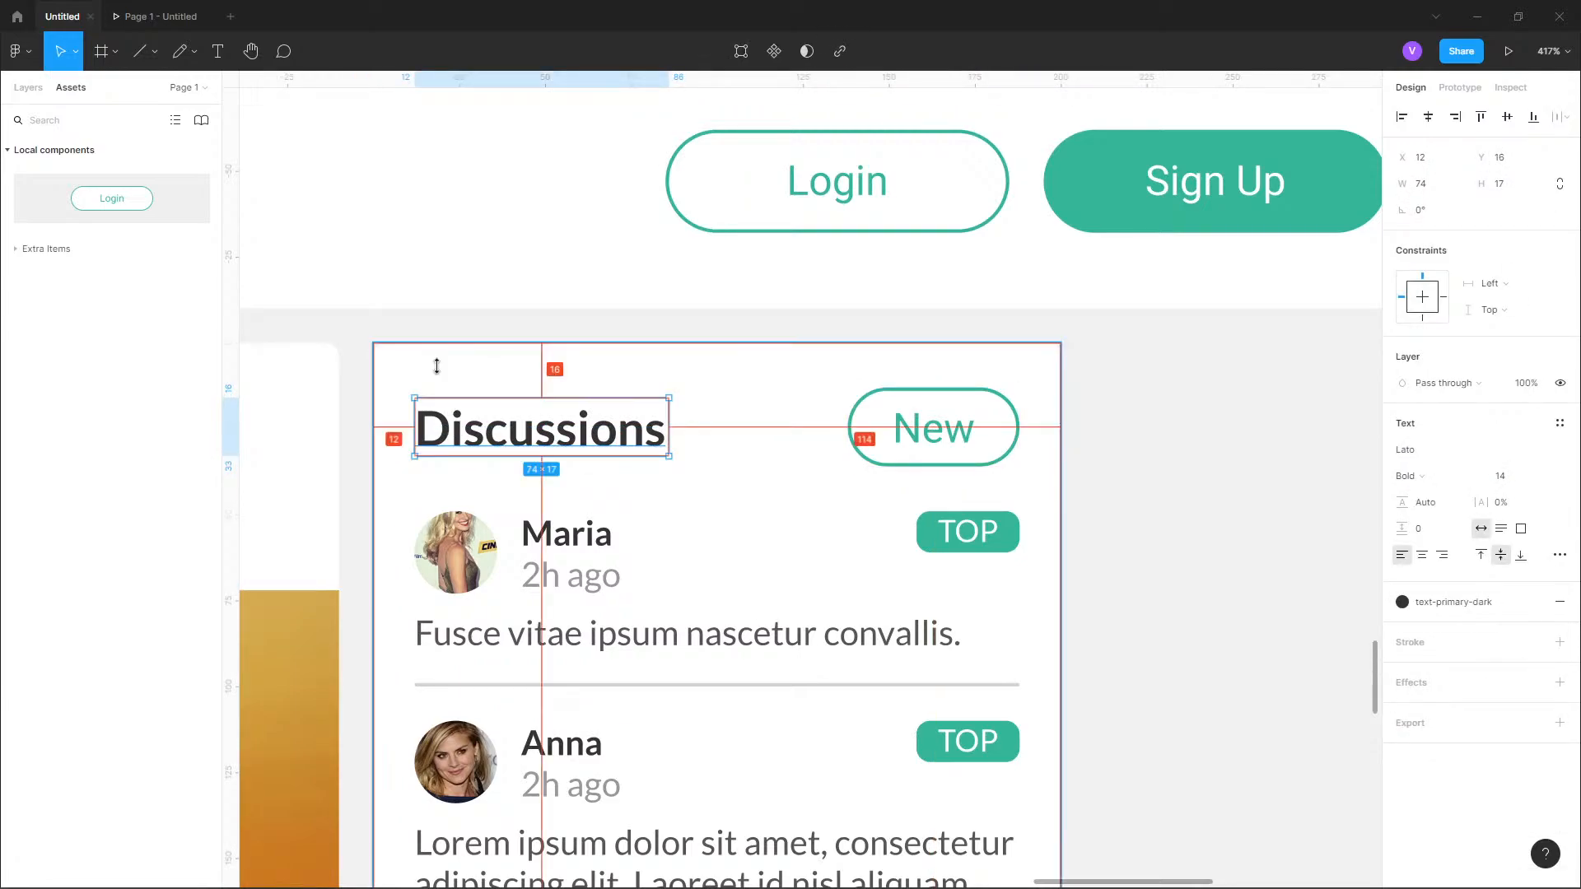
Widen the New button to 60 px toward the Discussions heading.
left_click(957, 443)
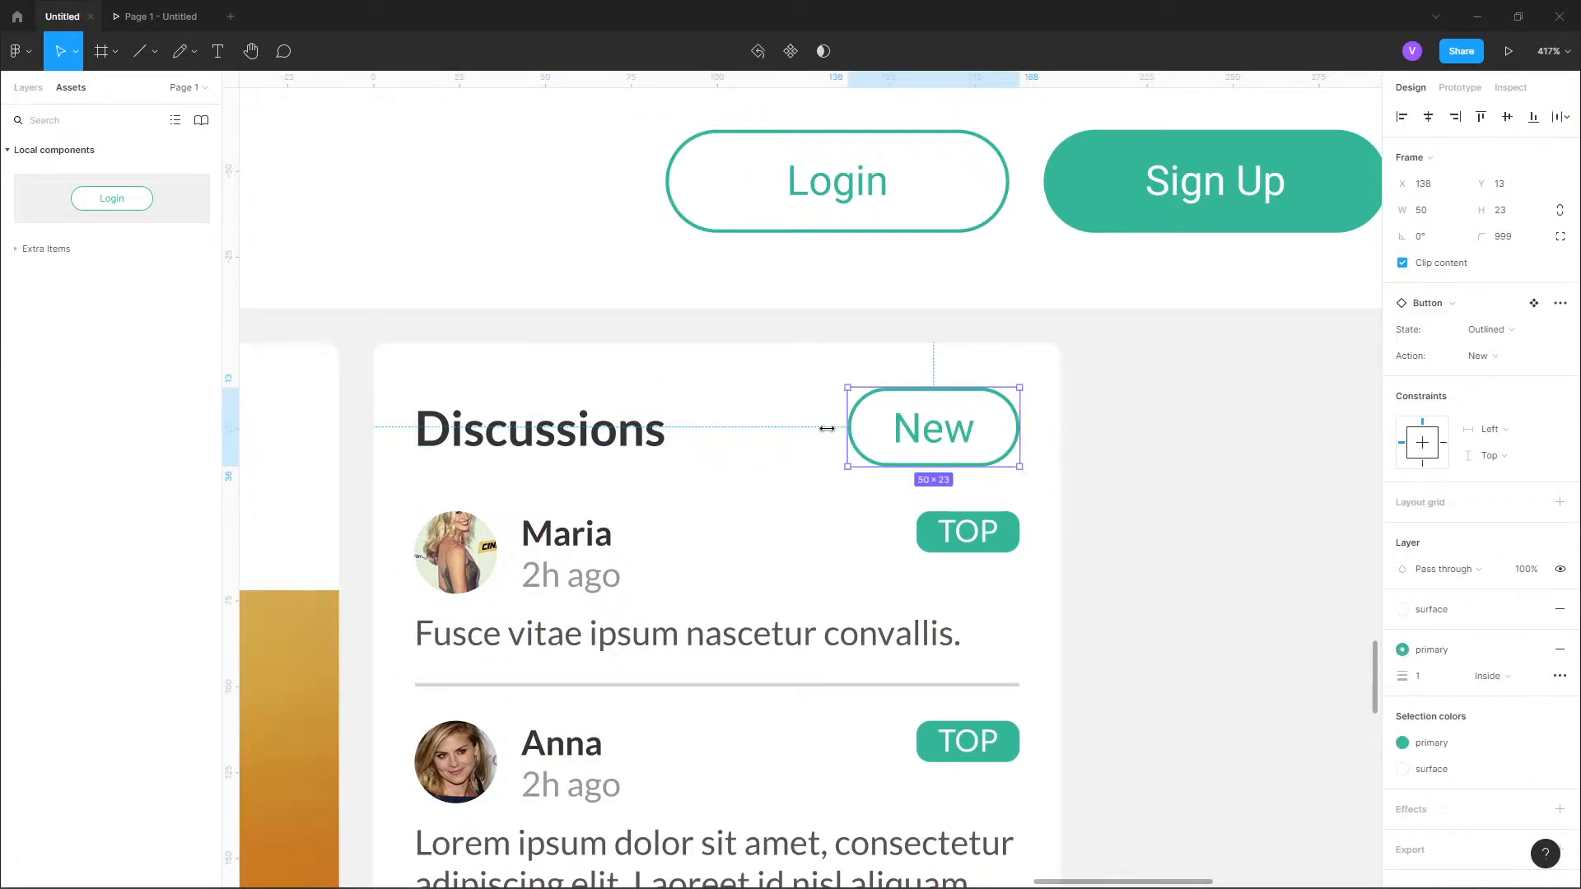
left_click_drag(826, 428, 817, 426)
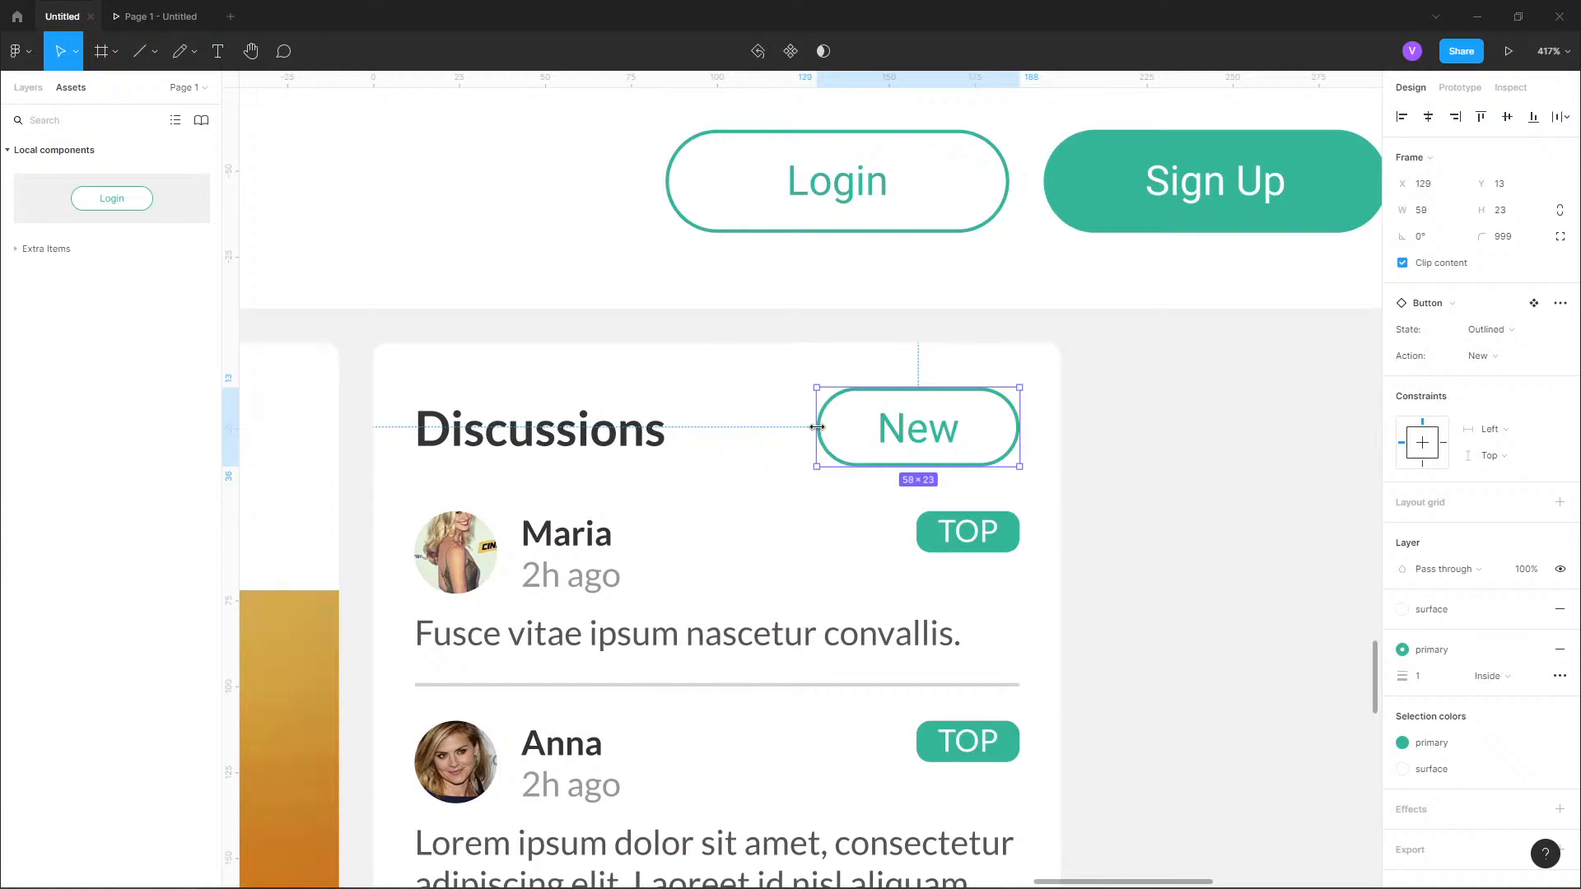
left_click(1113, 383)
Nudge the list of discussion entries down 3 px to Y 52 in the card and check its gap to the New button.
scroll(1065, 347, "down", 4)
left_click(1021, 426)
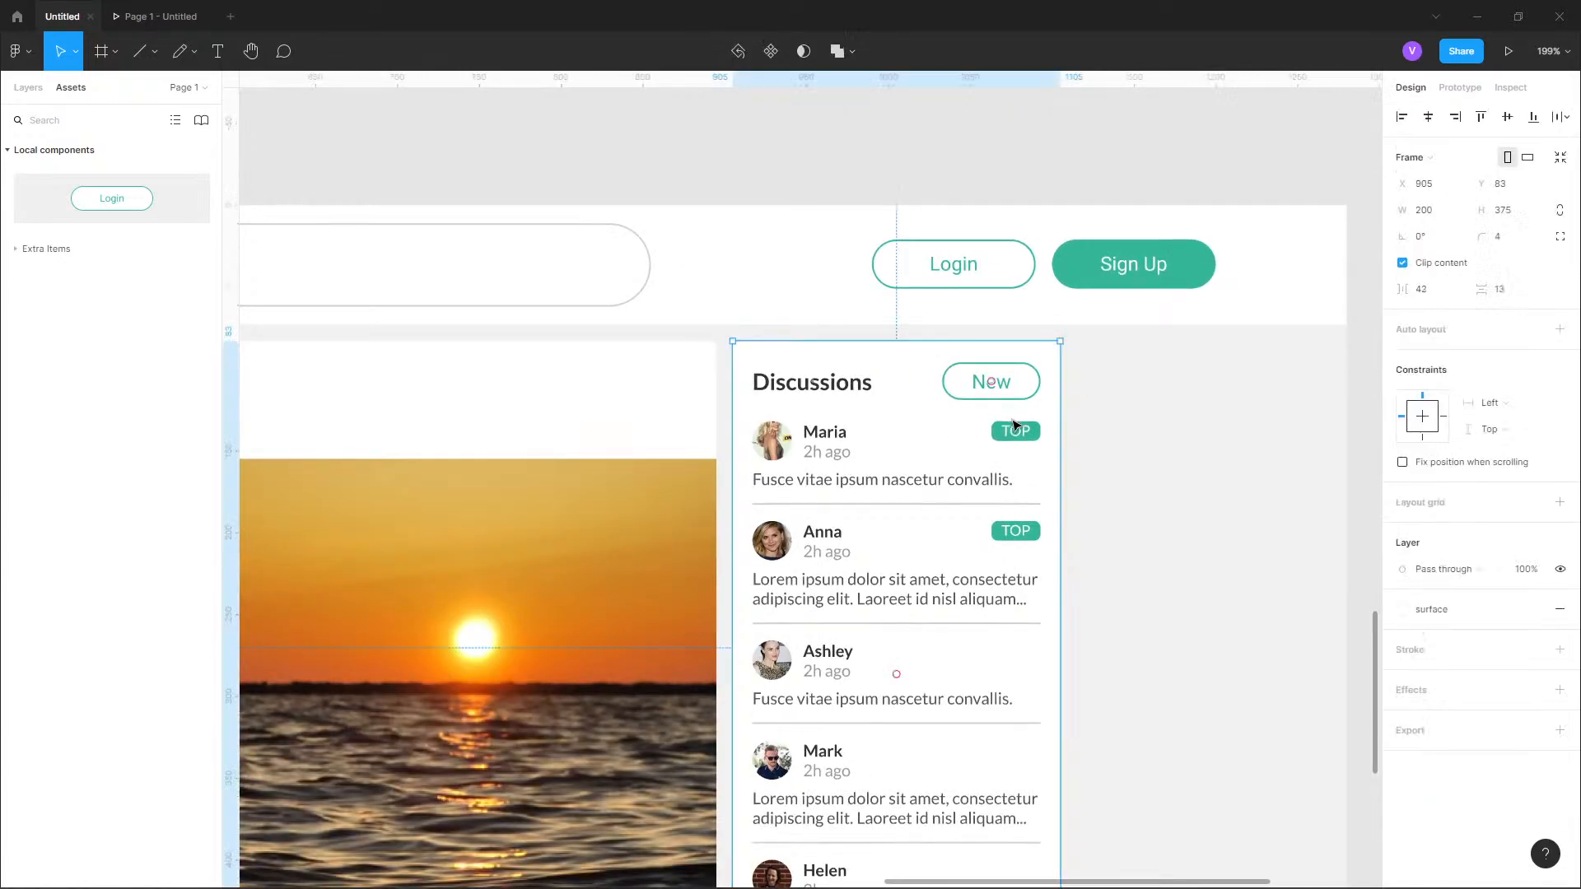
key("alt")
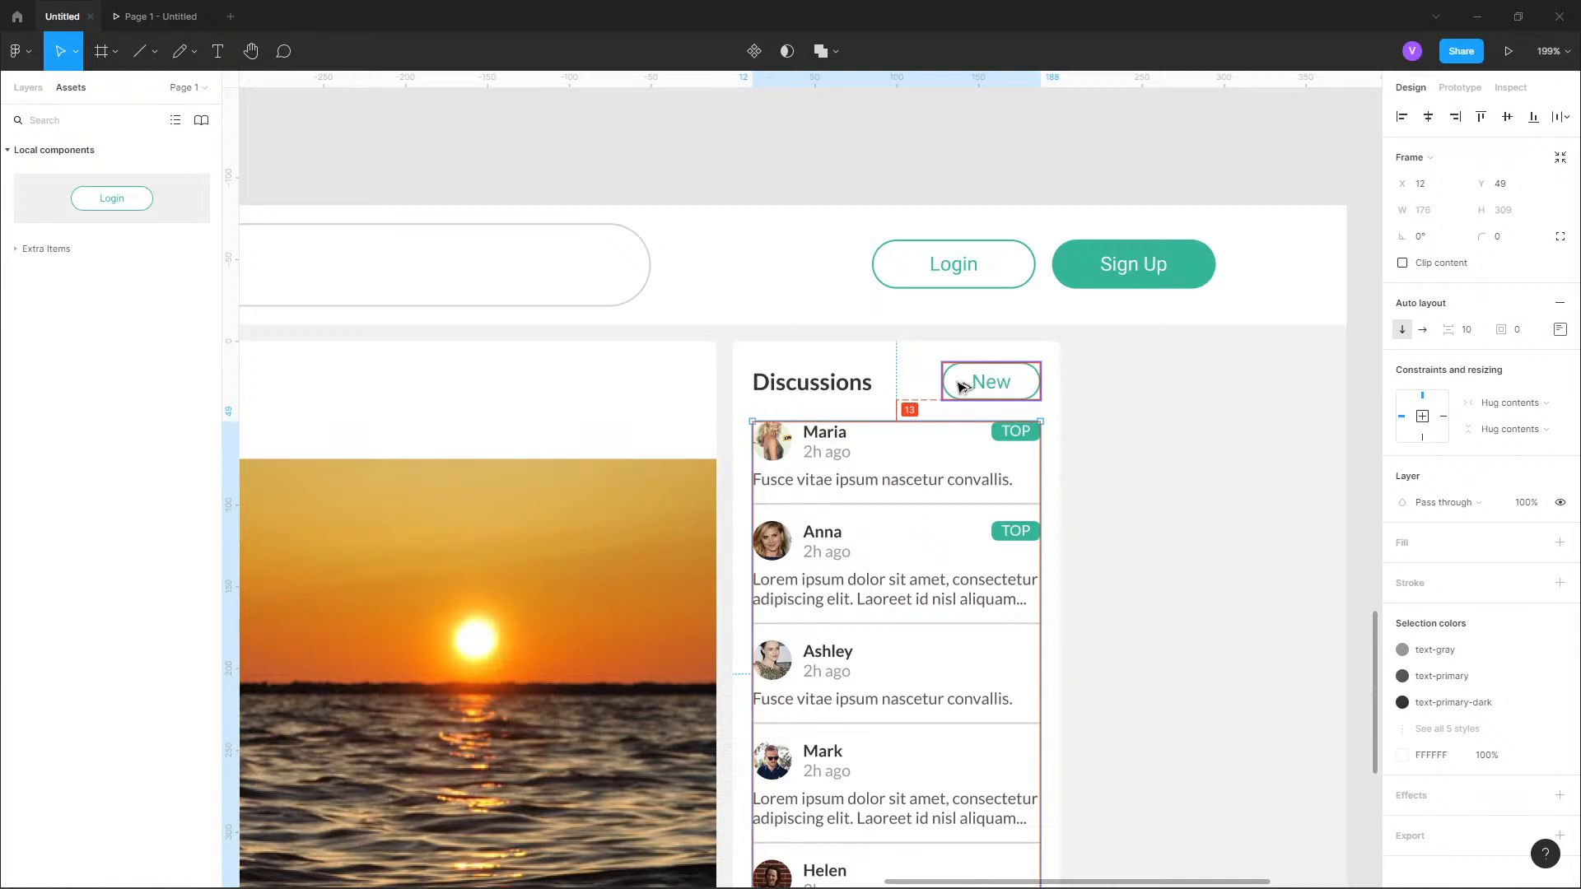
left_click(1005, 383)
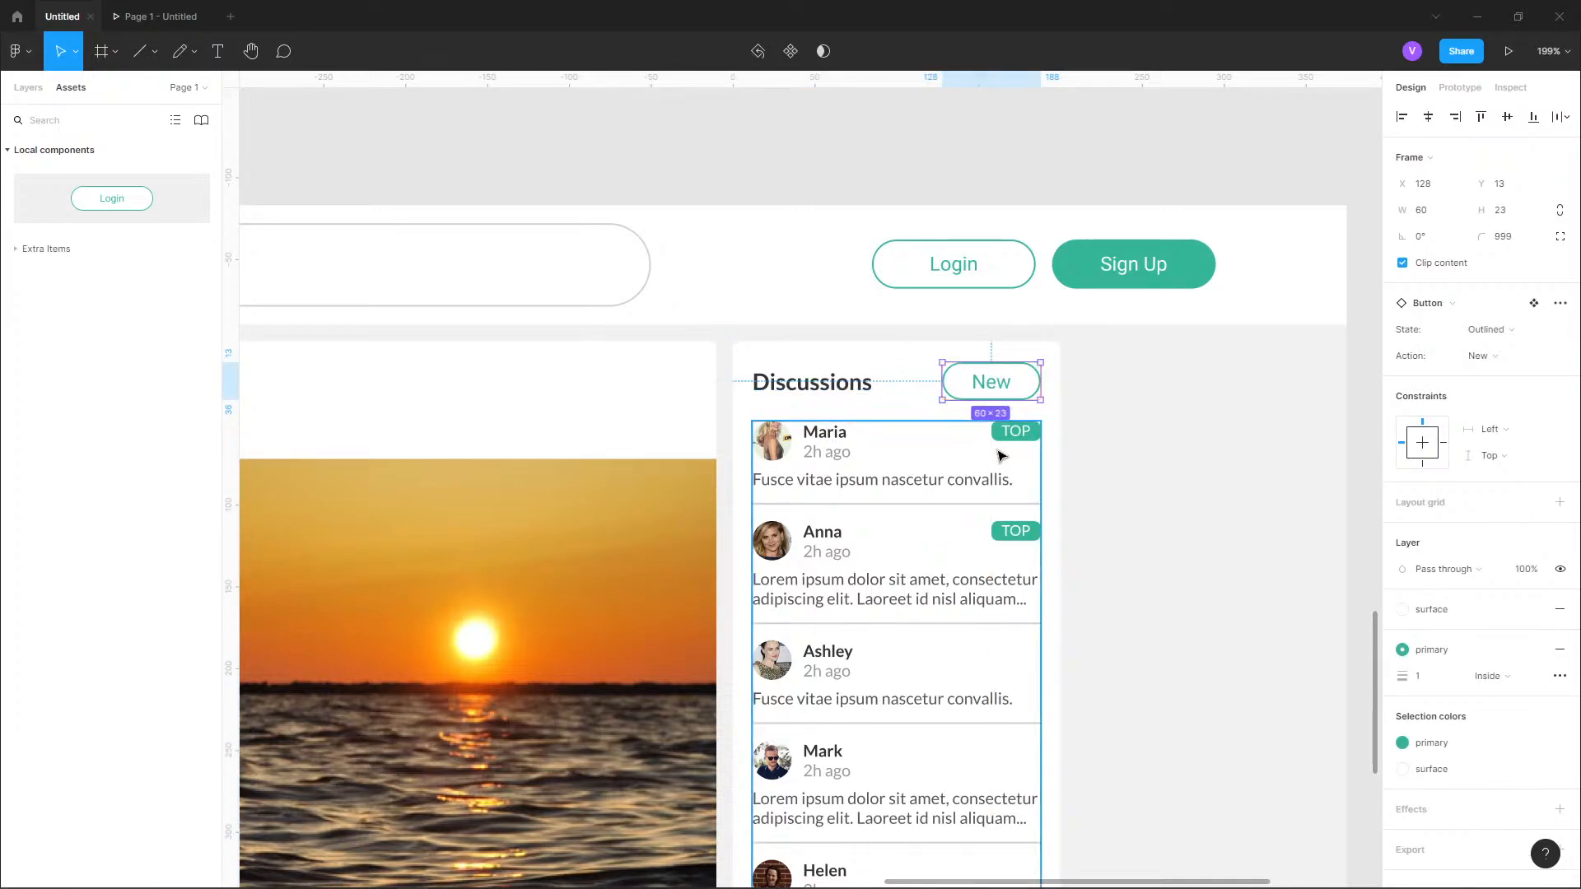
scroll(1003, 456, "down", 5)
scroll(1019, 469, "up", 3)
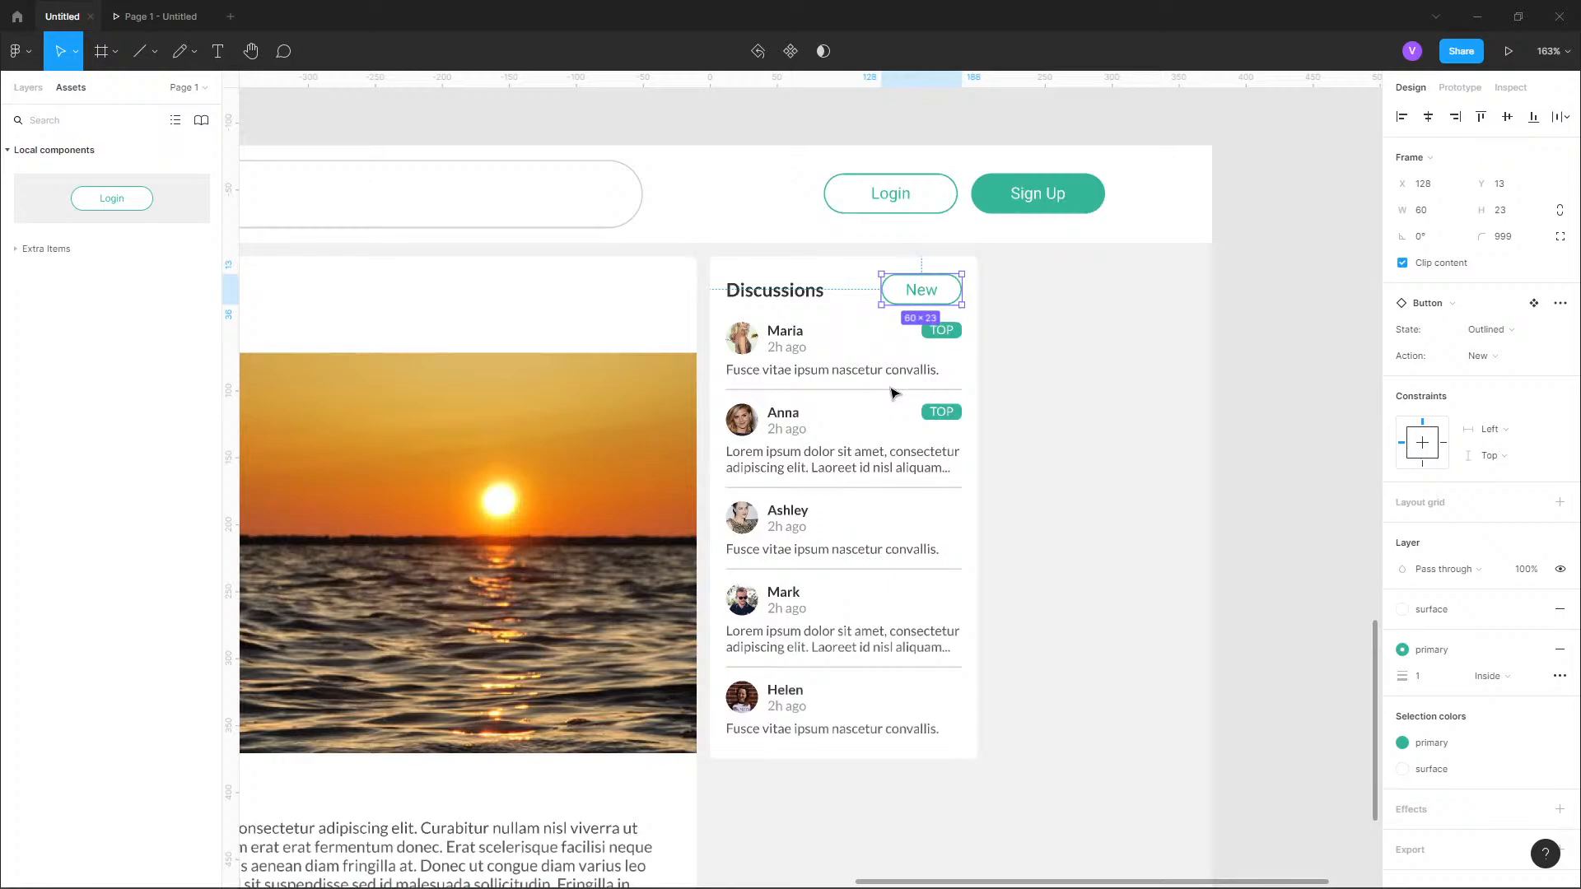
left_click(815, 341)
key("Down")
key("Down")
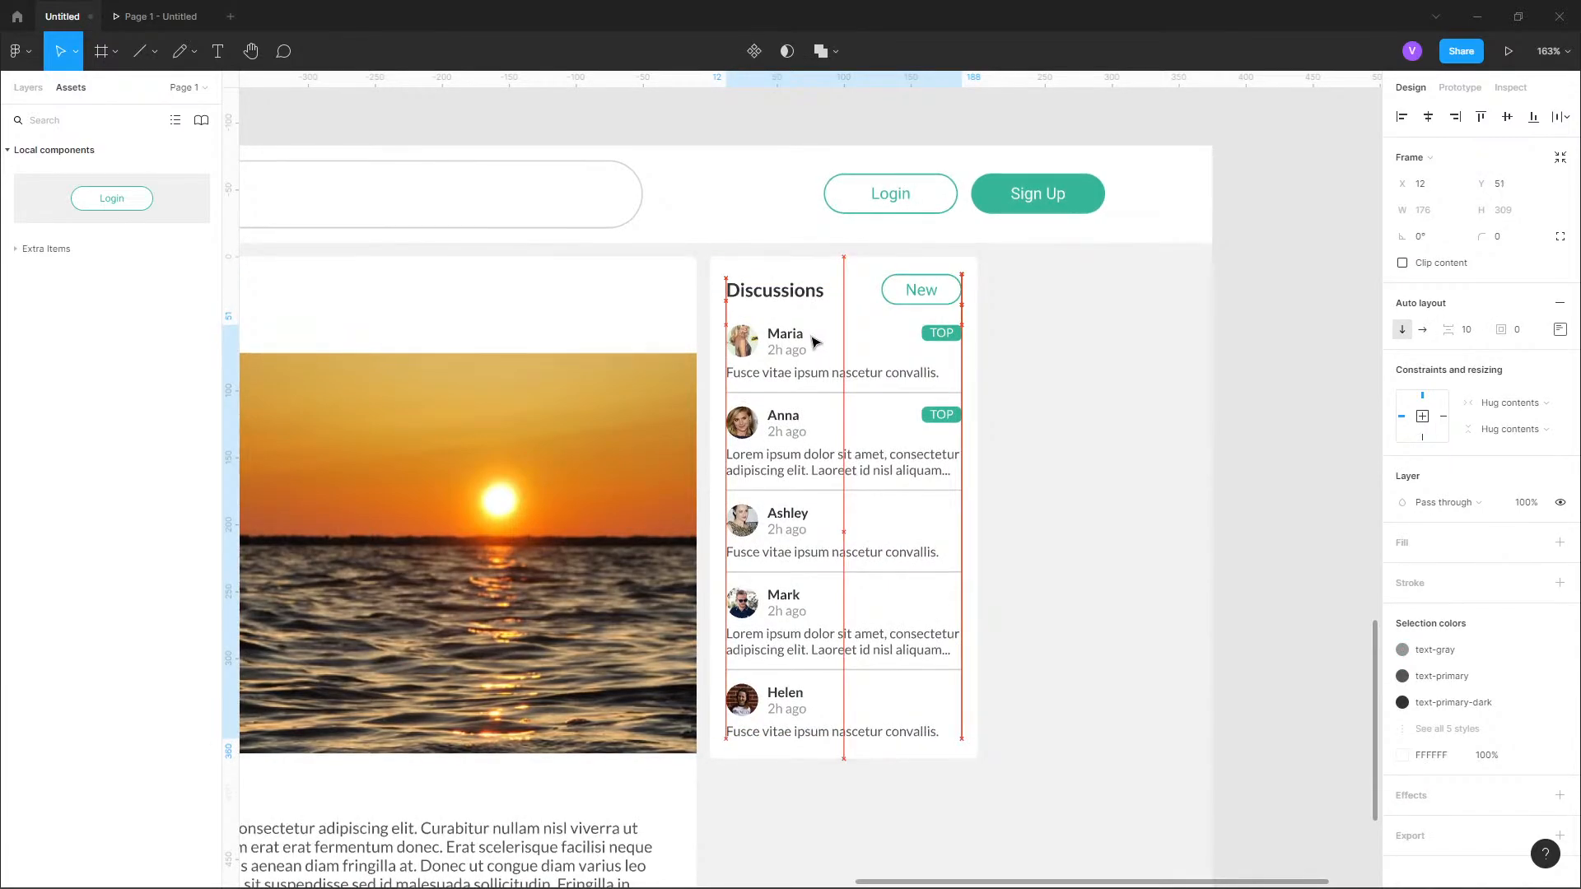
key("Down")
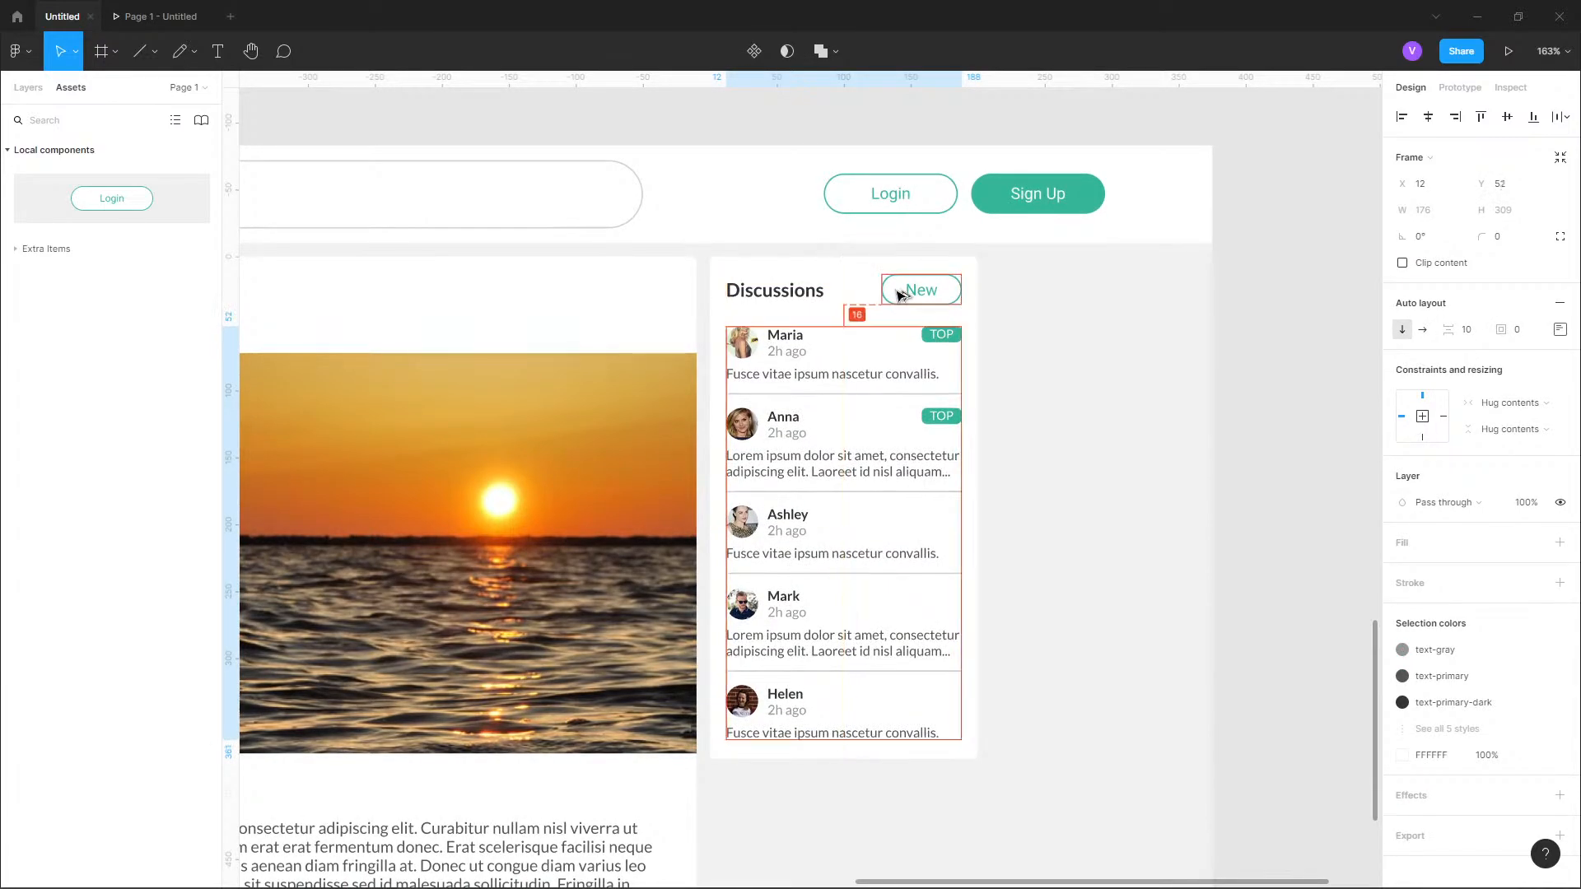
left_click(1060, 307)
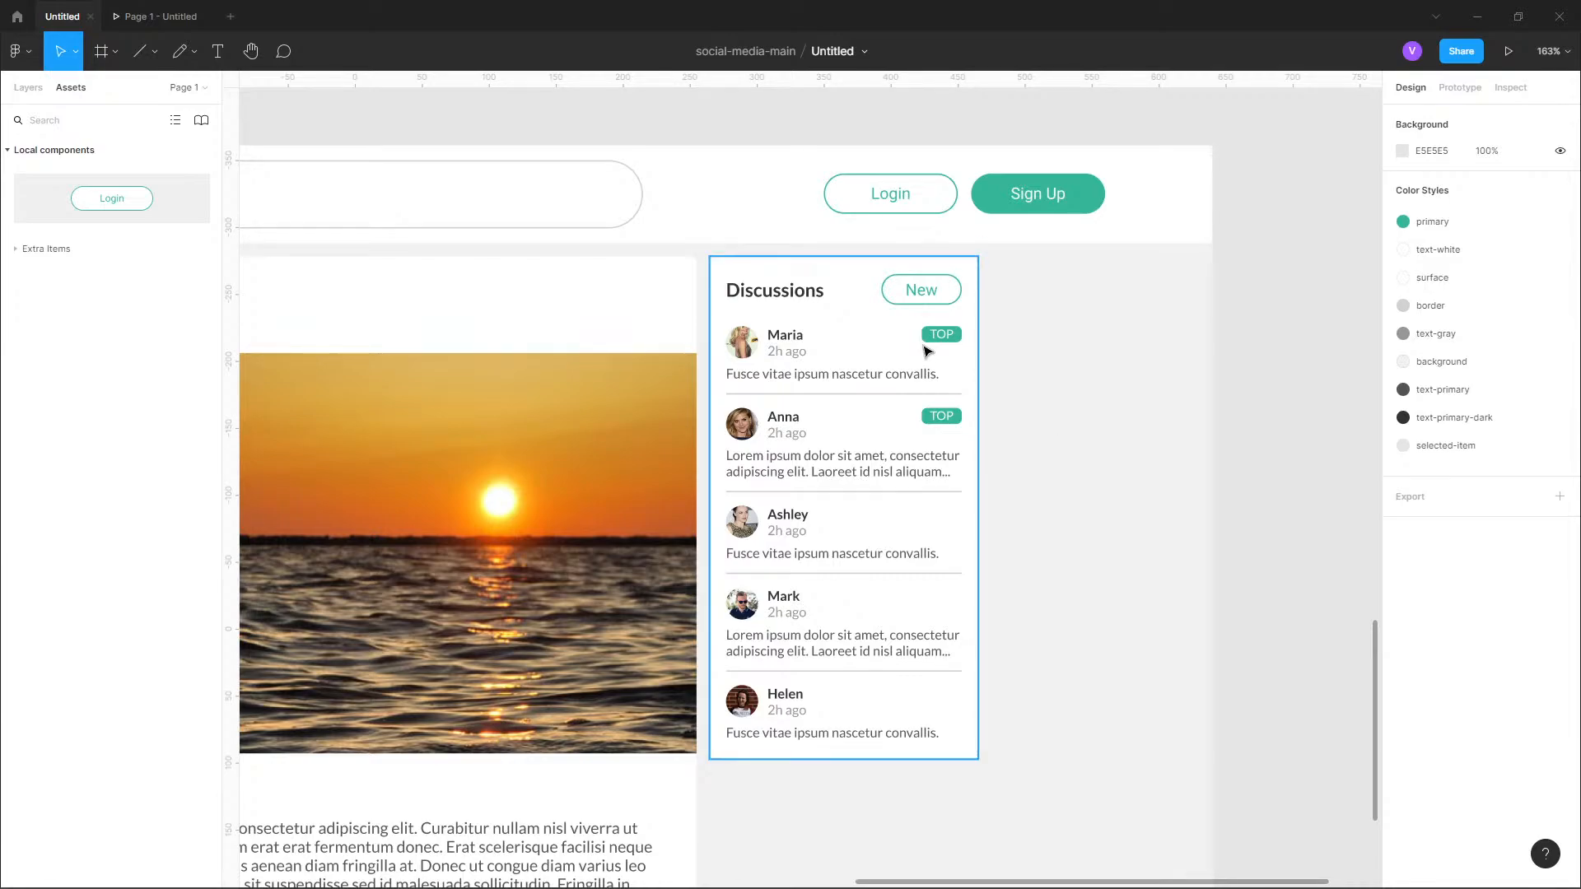
Examine the Ask others button and the TOP DISCUSSION badges in the reference image's Discussions card.
scroll(853, 550, "down", 6)
left_click_drag(988, 267, 960, 618)
scroll(853, 271, "up", 6)
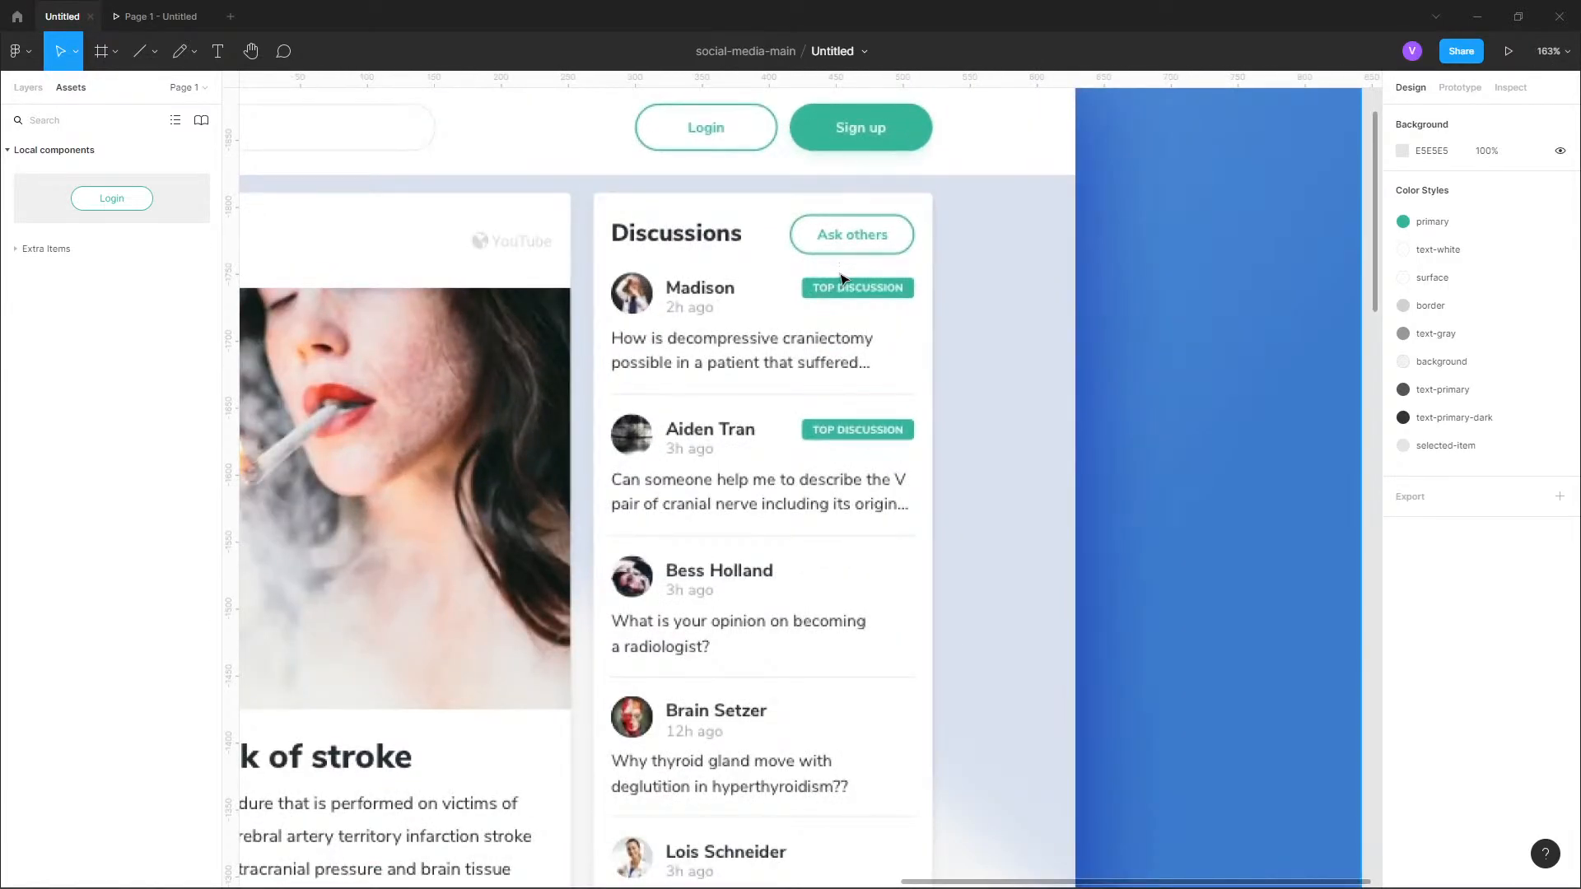
scroll(843, 280, "up", 5)
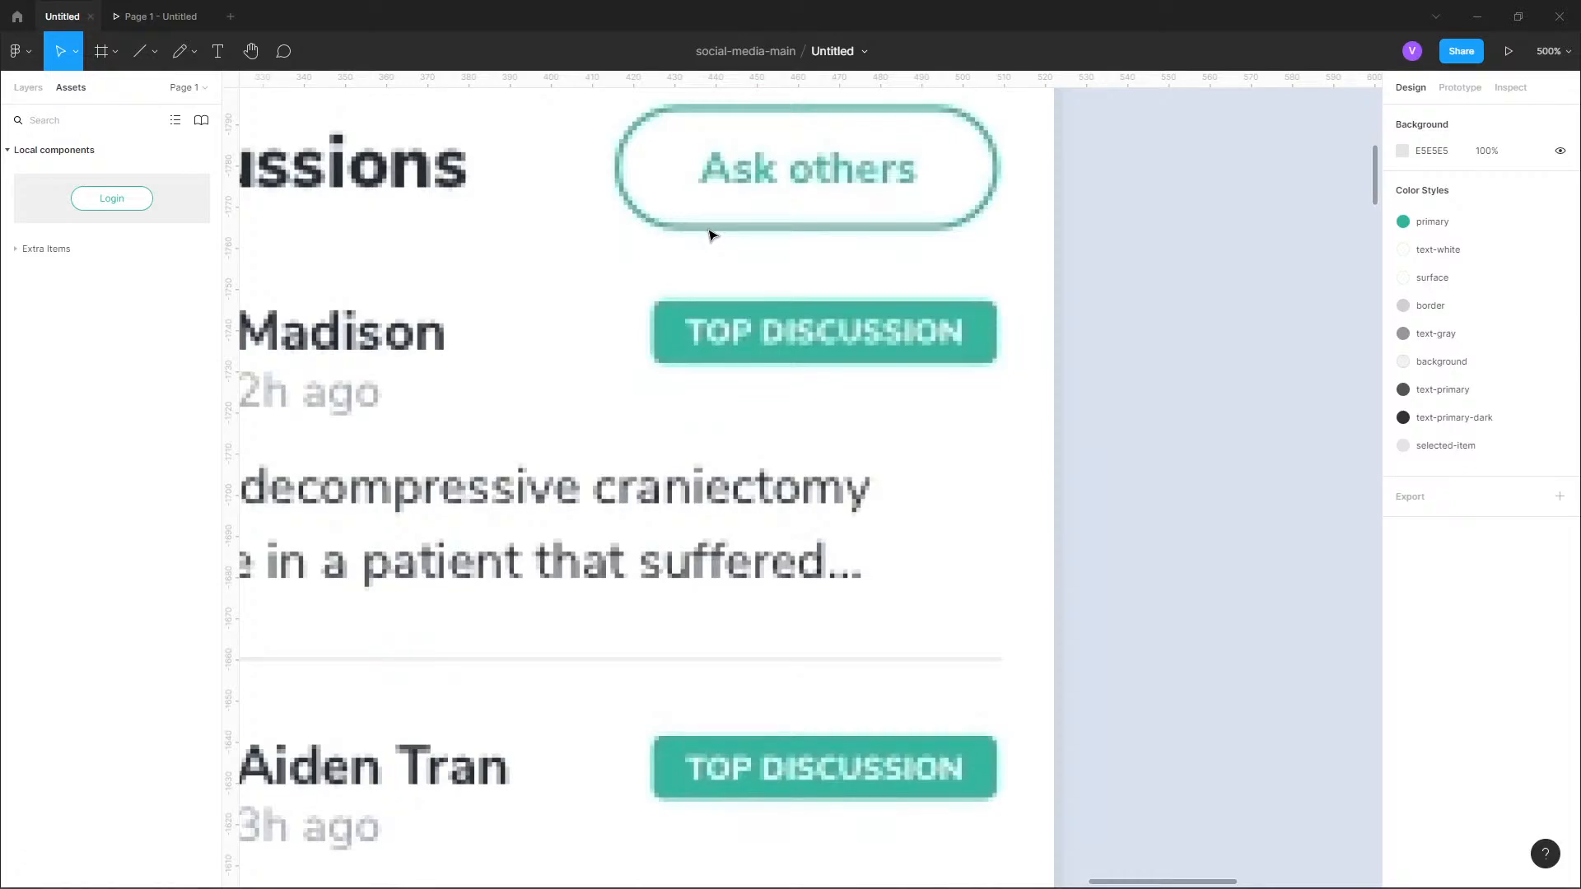
Select the list of discussion entries in the mockup's Discussions card and check its spacing to the card's edges.
scroll(723, 205, "down", 8)
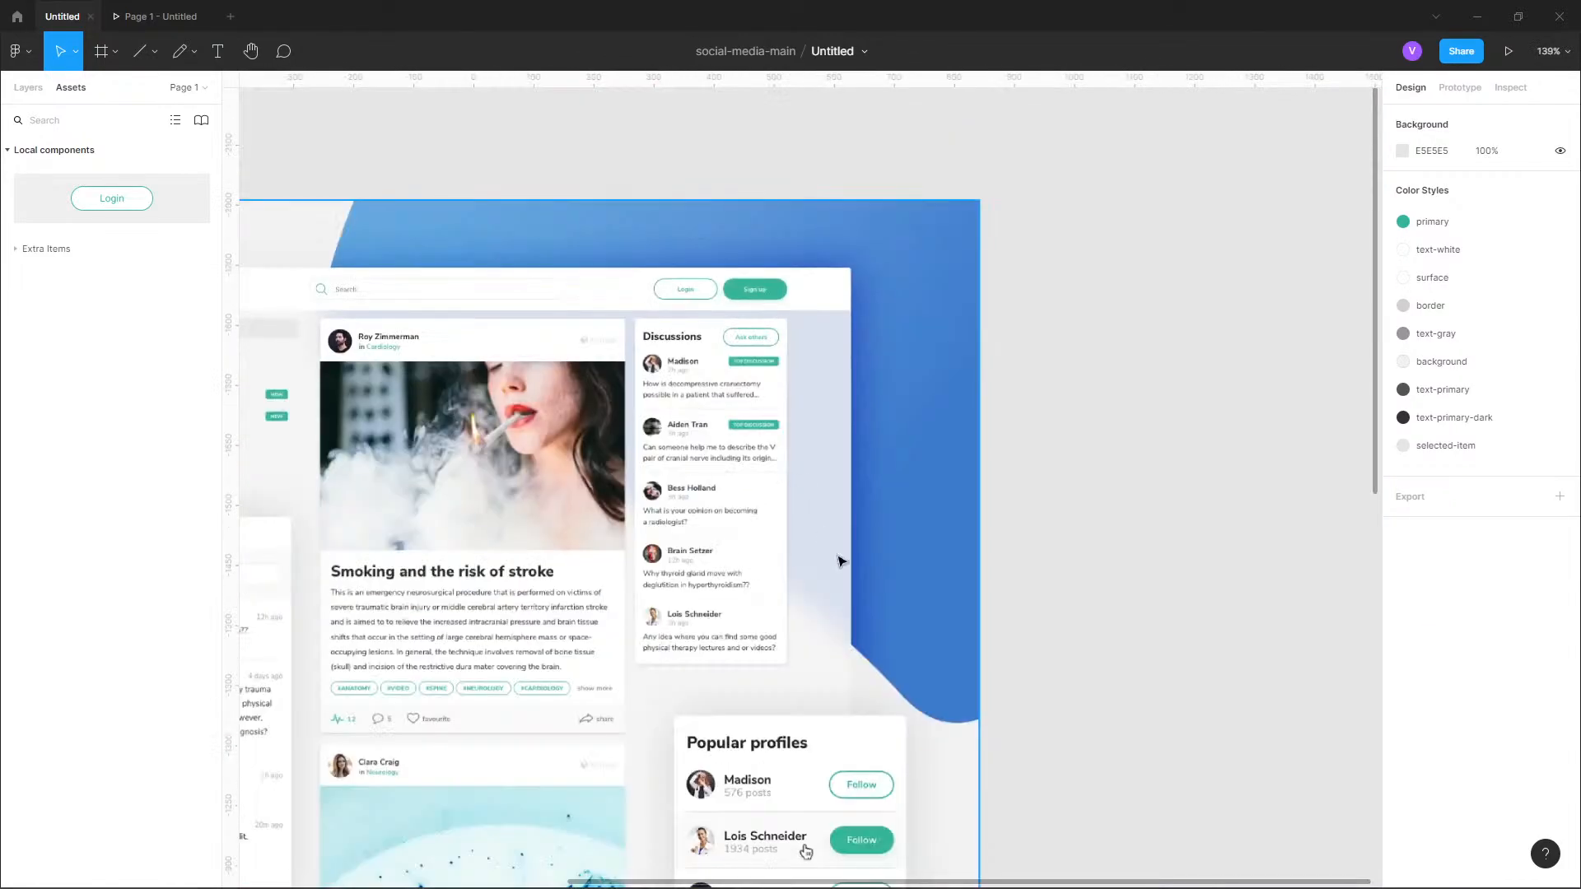
scroll(959, 512, "down", 10)
scroll(824, 461, "up", 4)
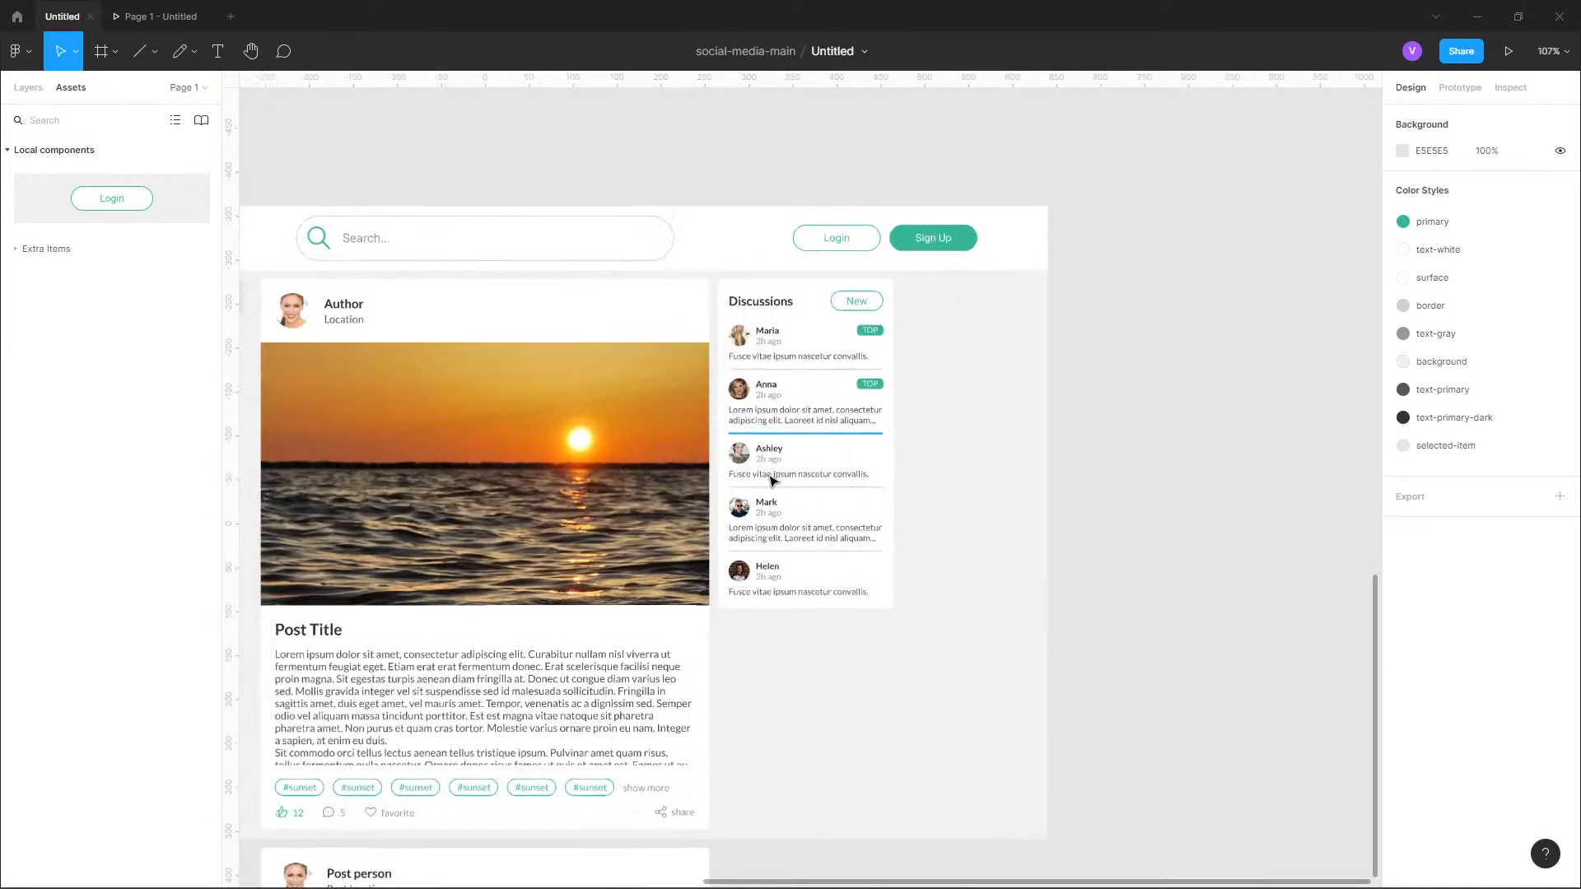
double_click(870, 525)
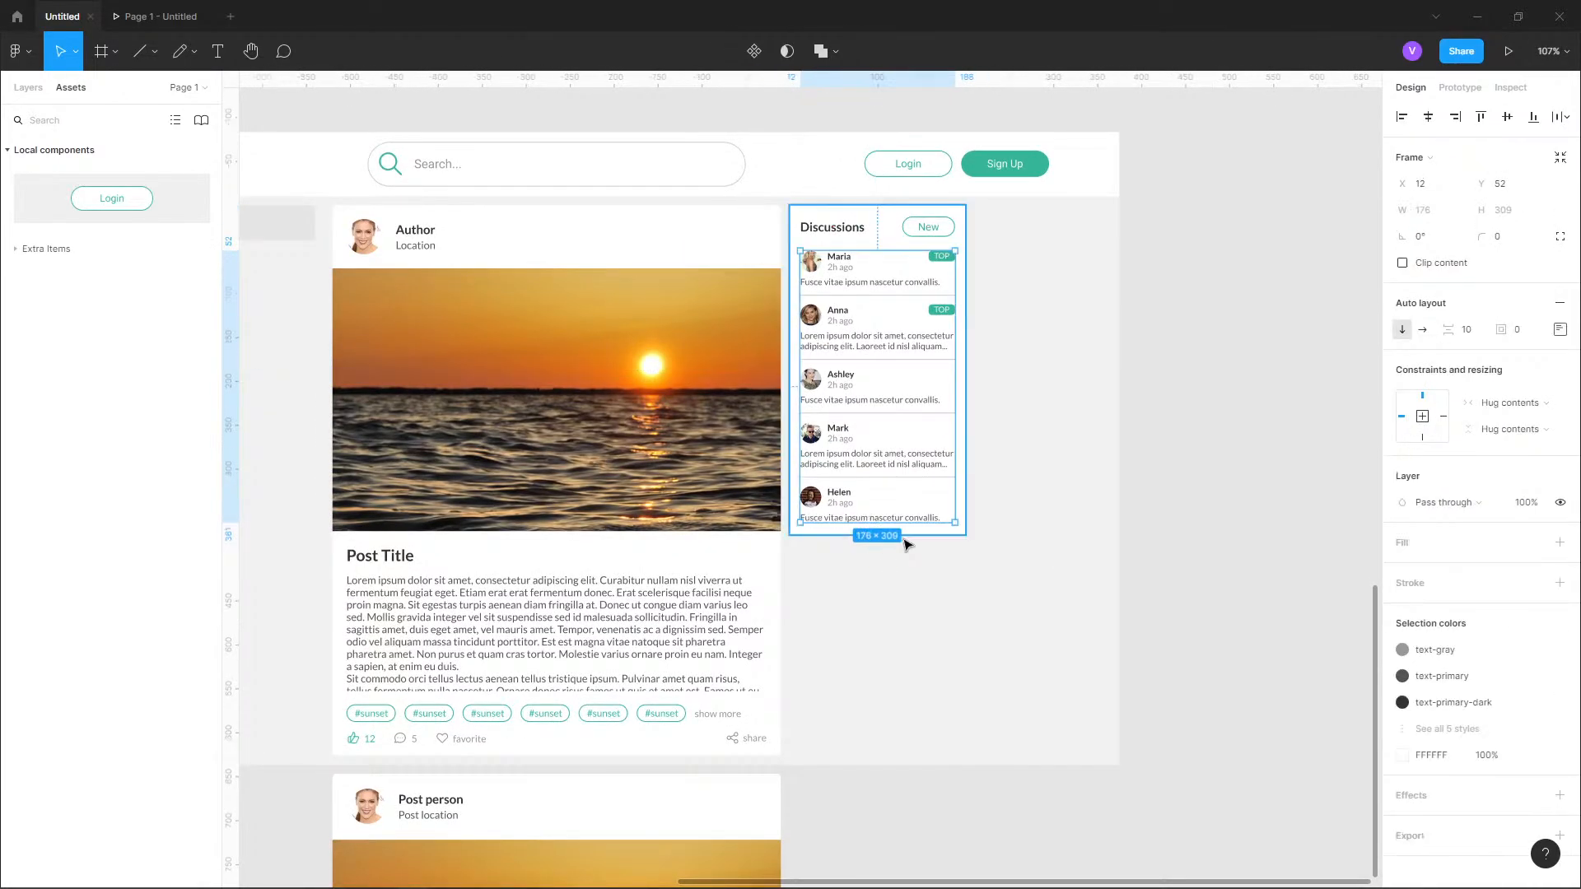
key("alt")
left_click(864, 195)
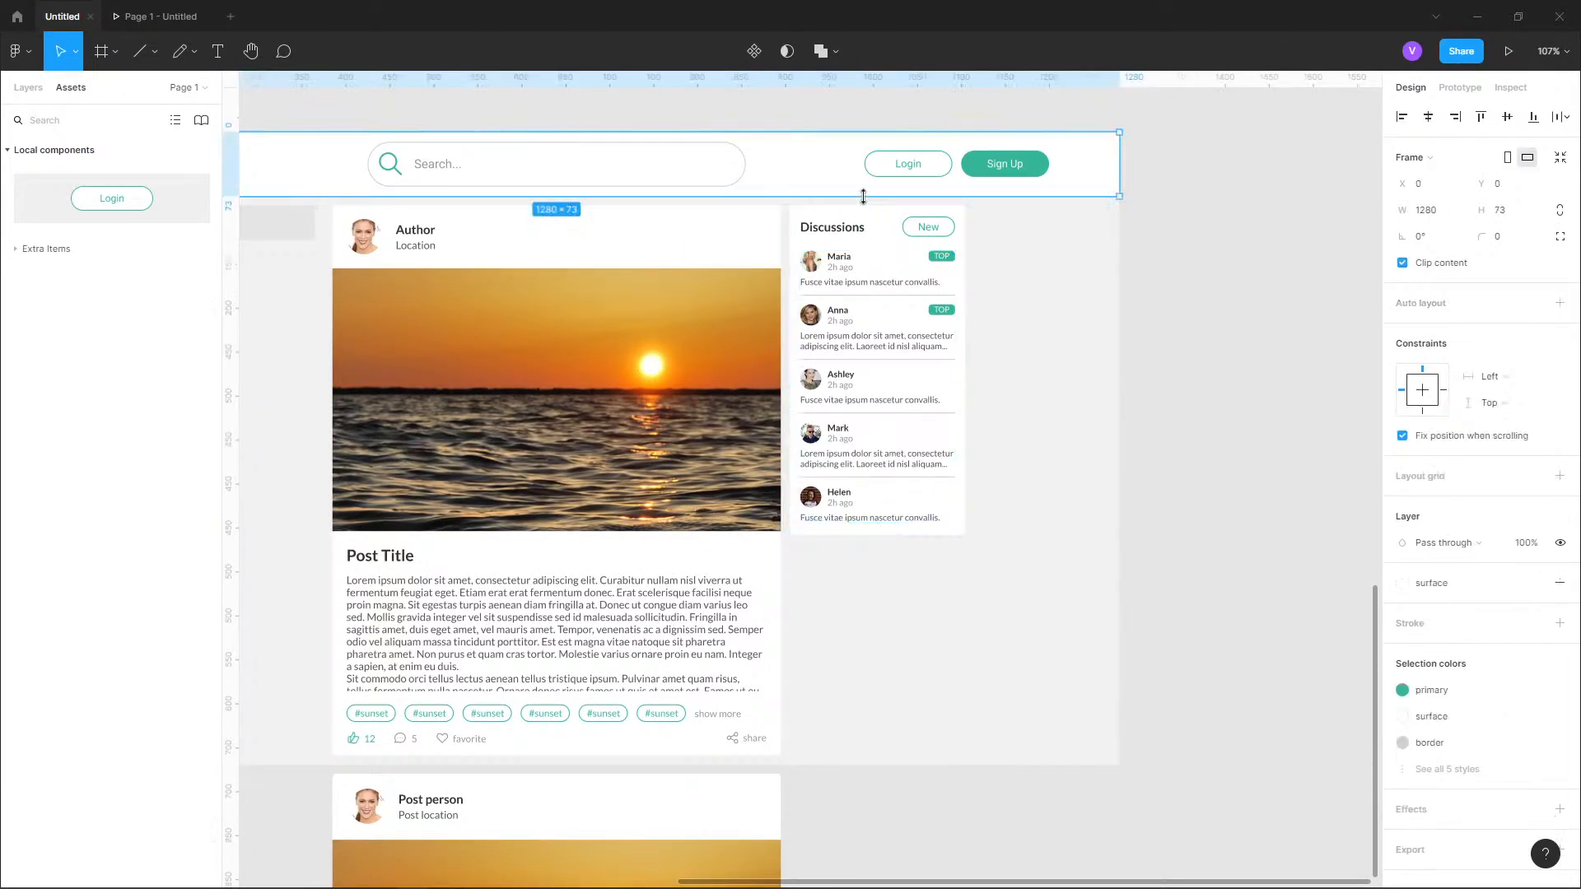
Set the Discussions card frame's height to 377 px.
left_click(884, 228)
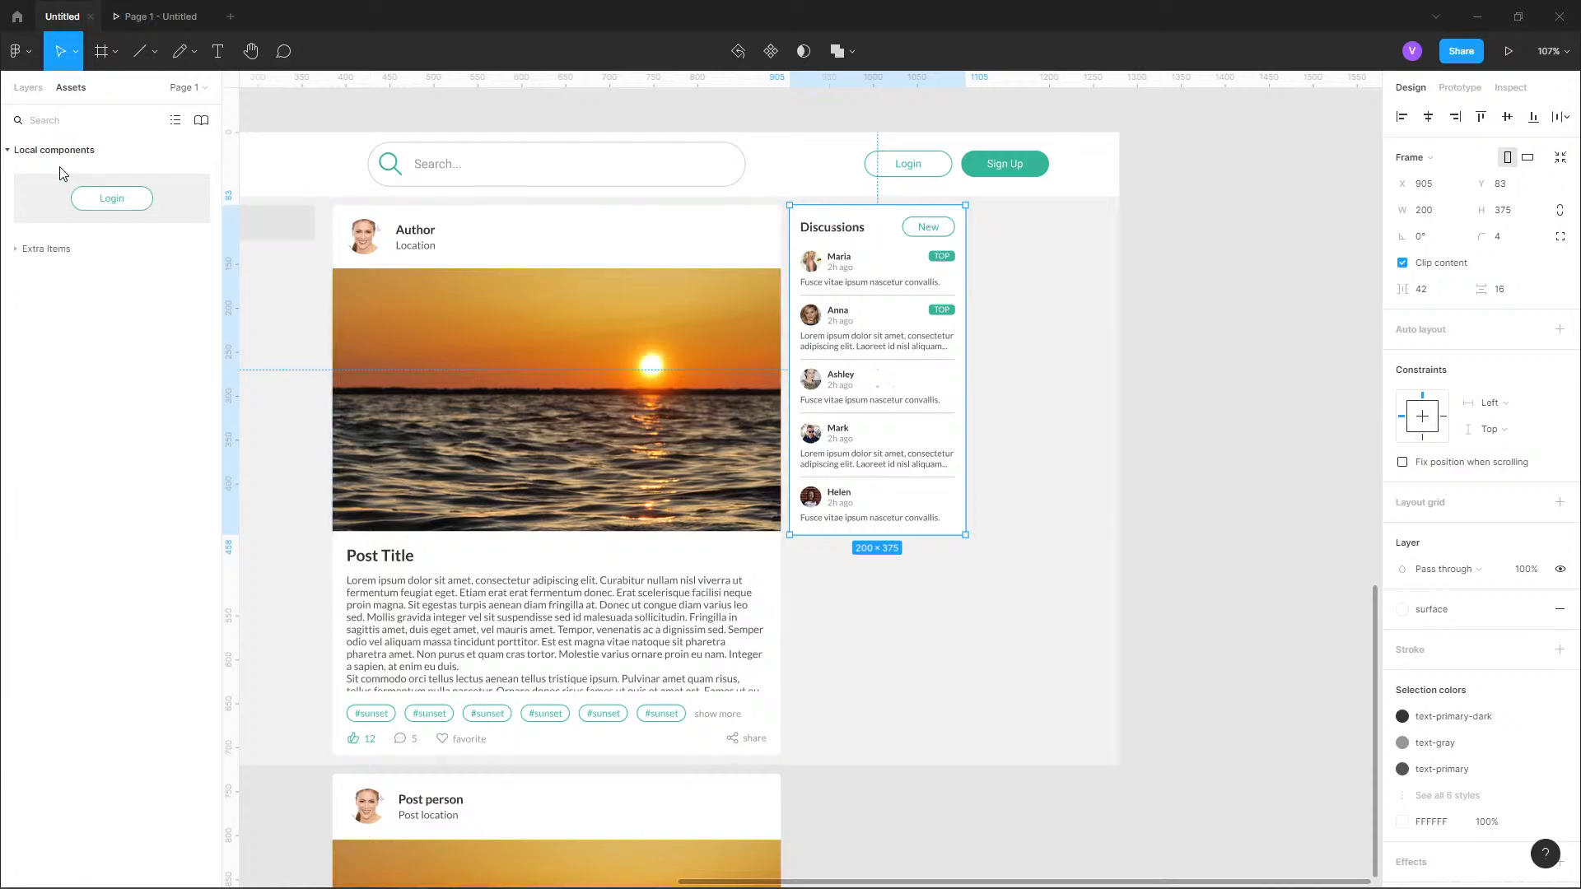
left_click(28, 87)
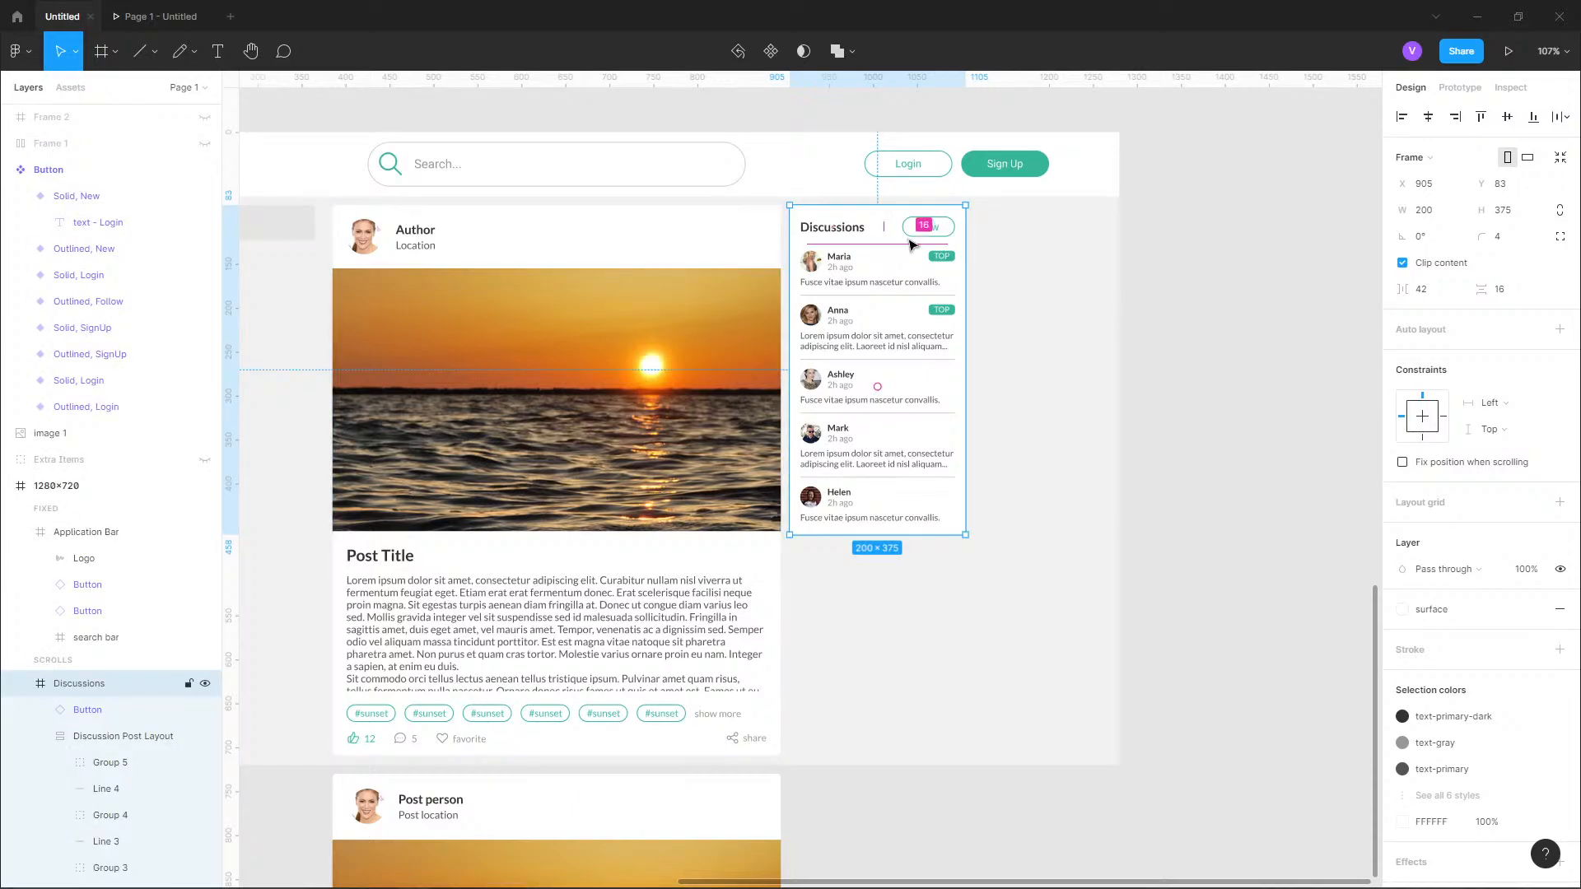
left_click(1442, 216)
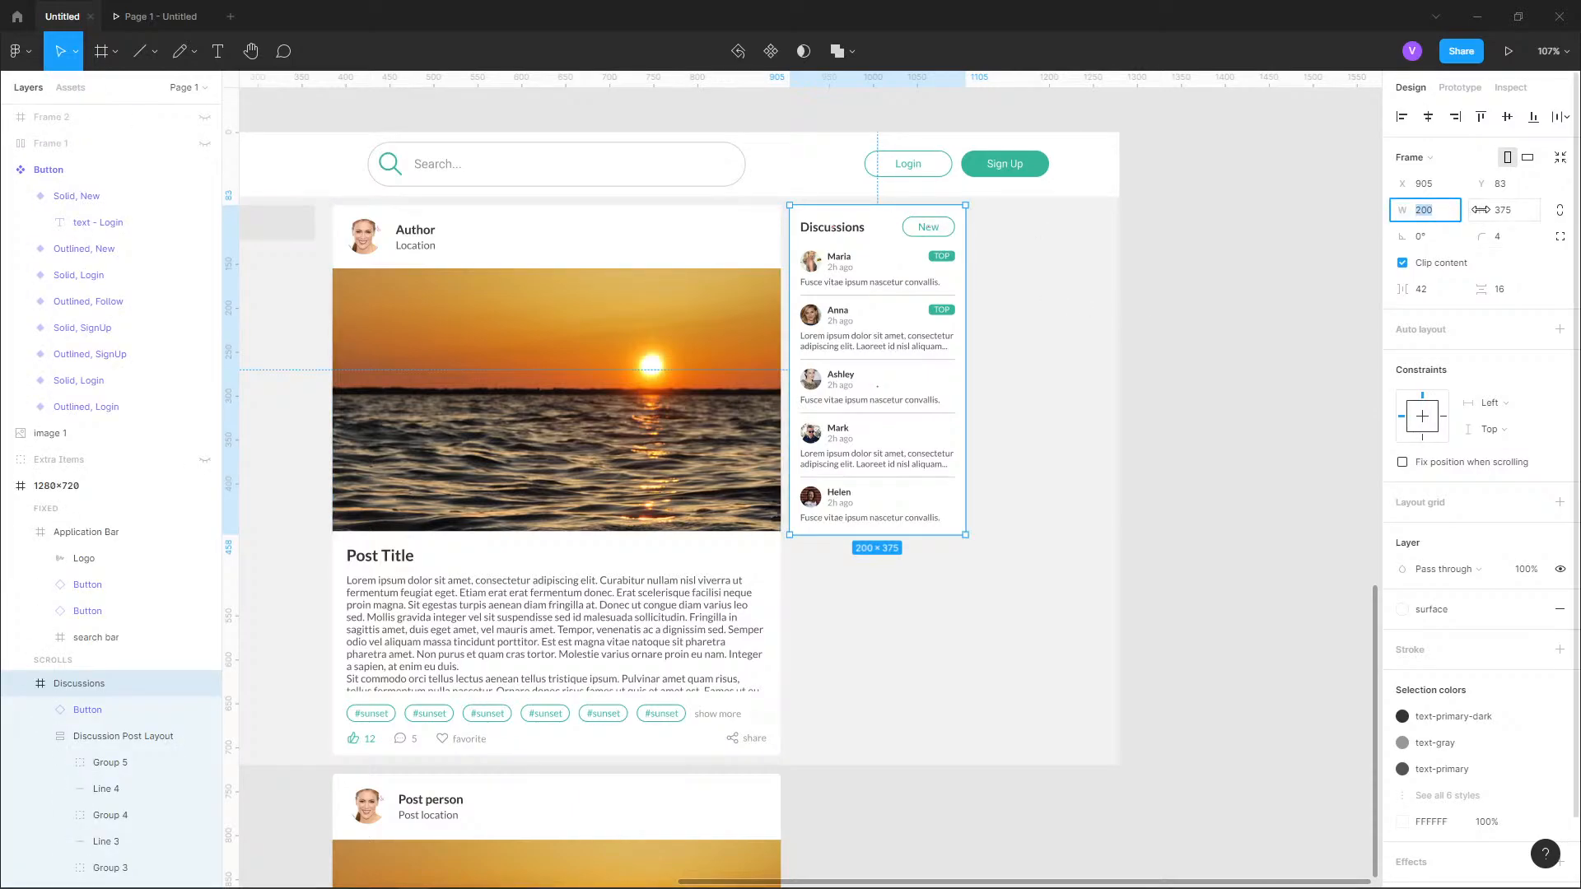
left_click(1521, 218)
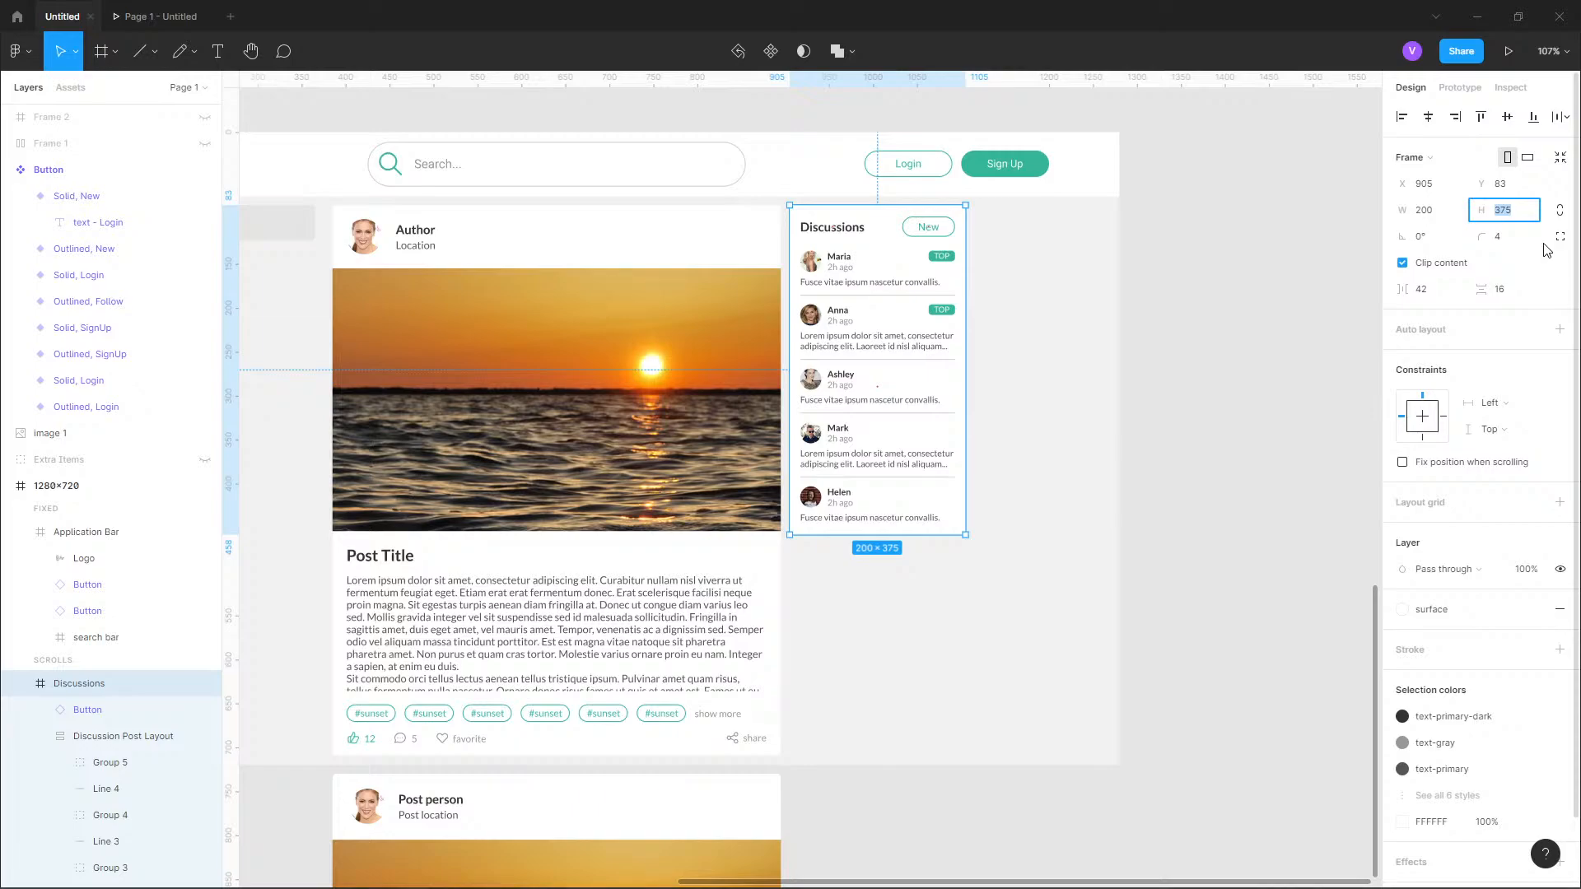
type("377")
key("Return")
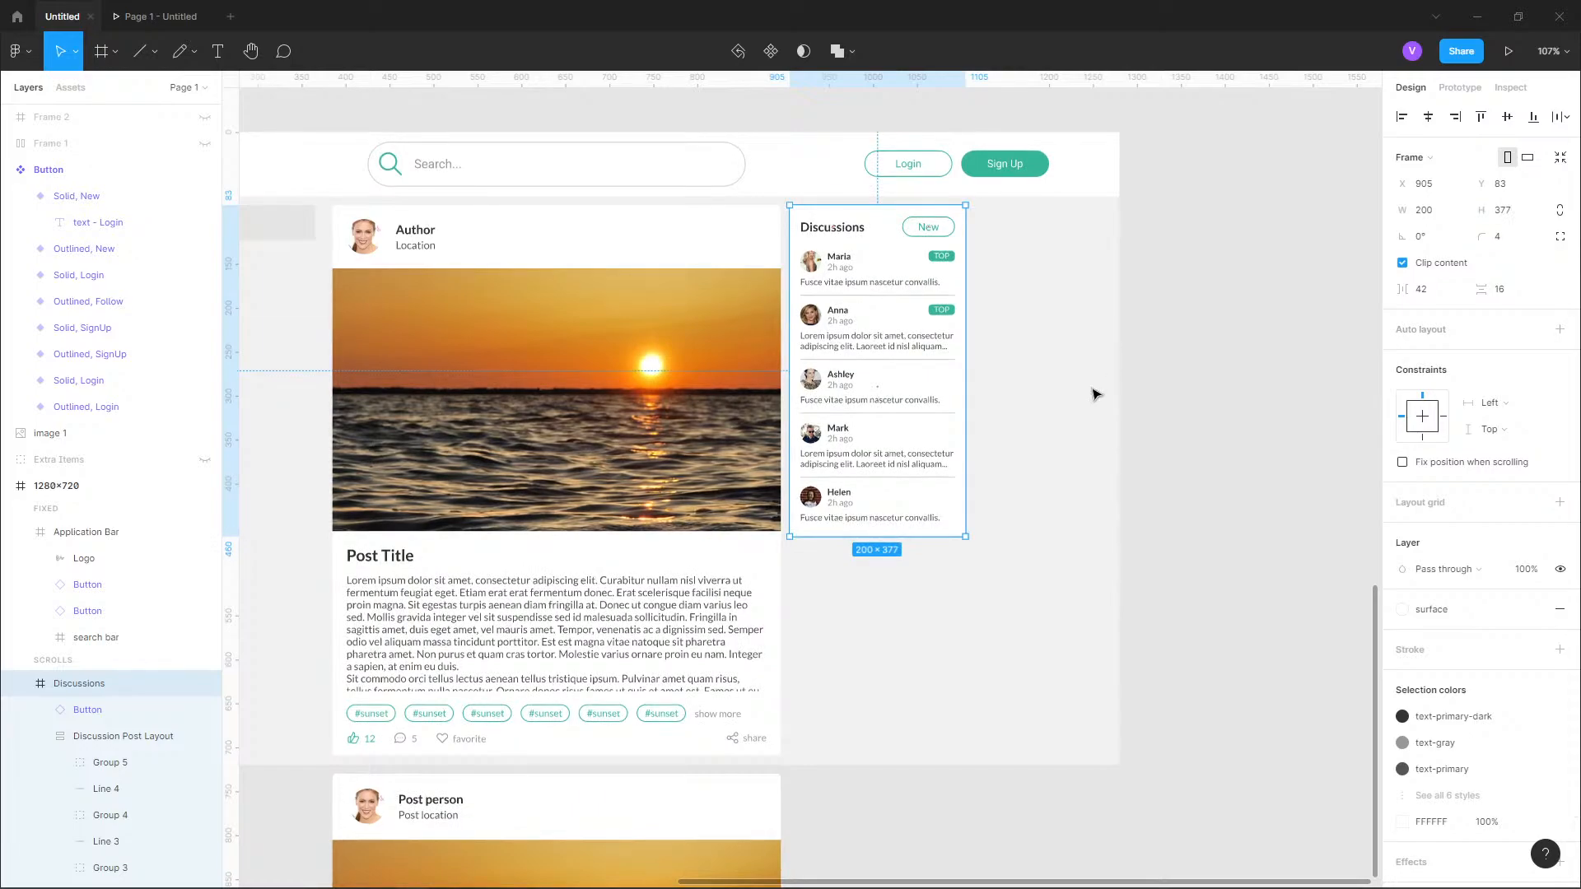
left_click(1130, 379)
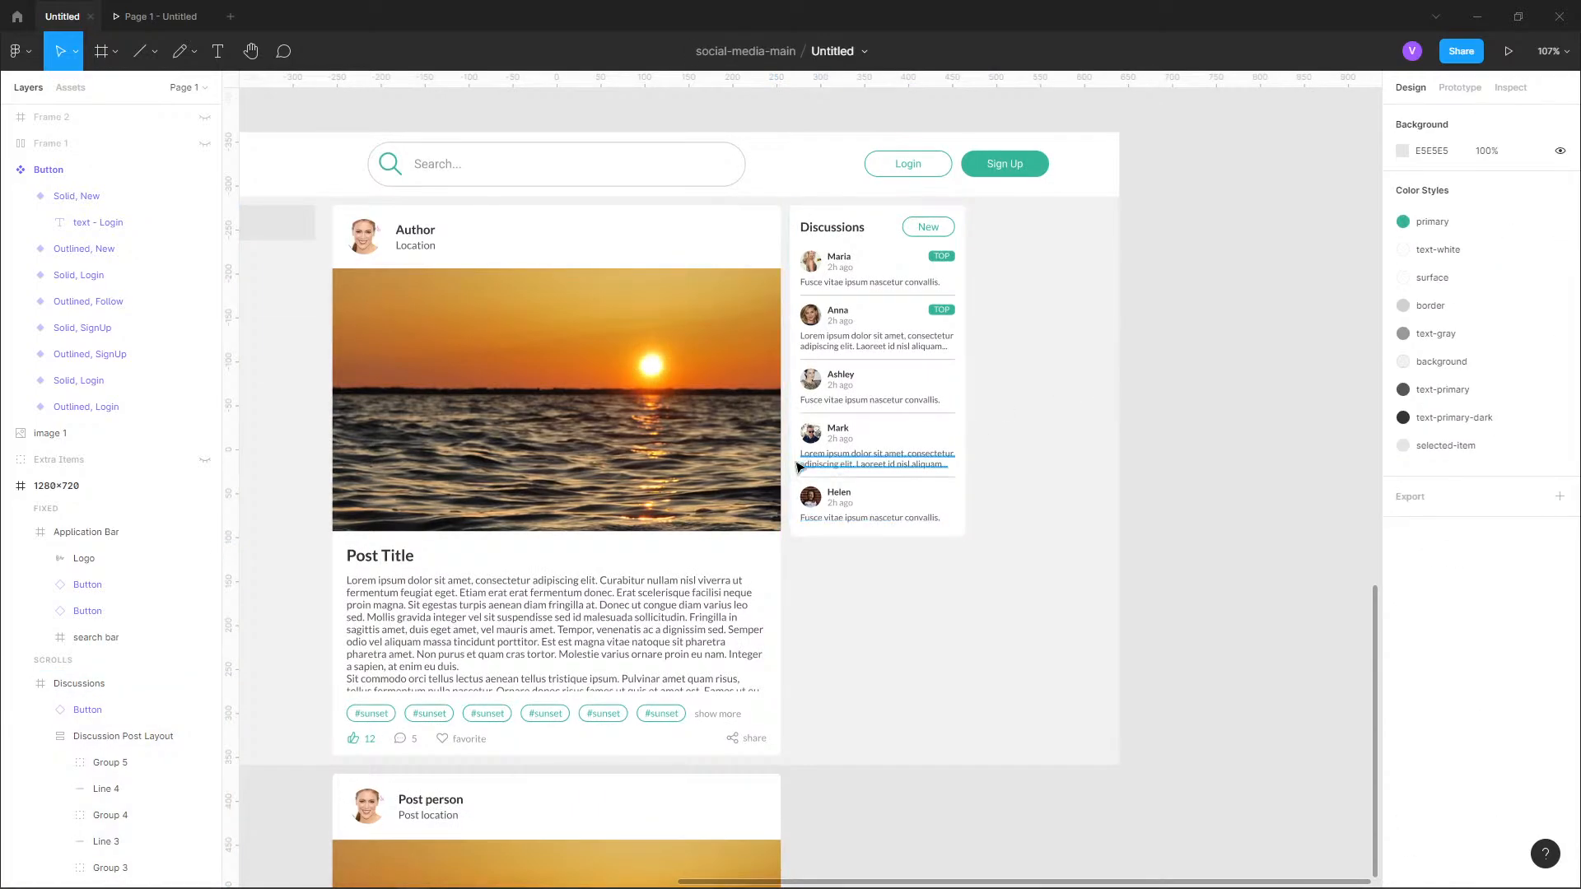
Review the whole 1280x720 frame and run it as a prototype preview.
scroll(960, 412, "left", 5)
scroll(961, 356, "down", 6)
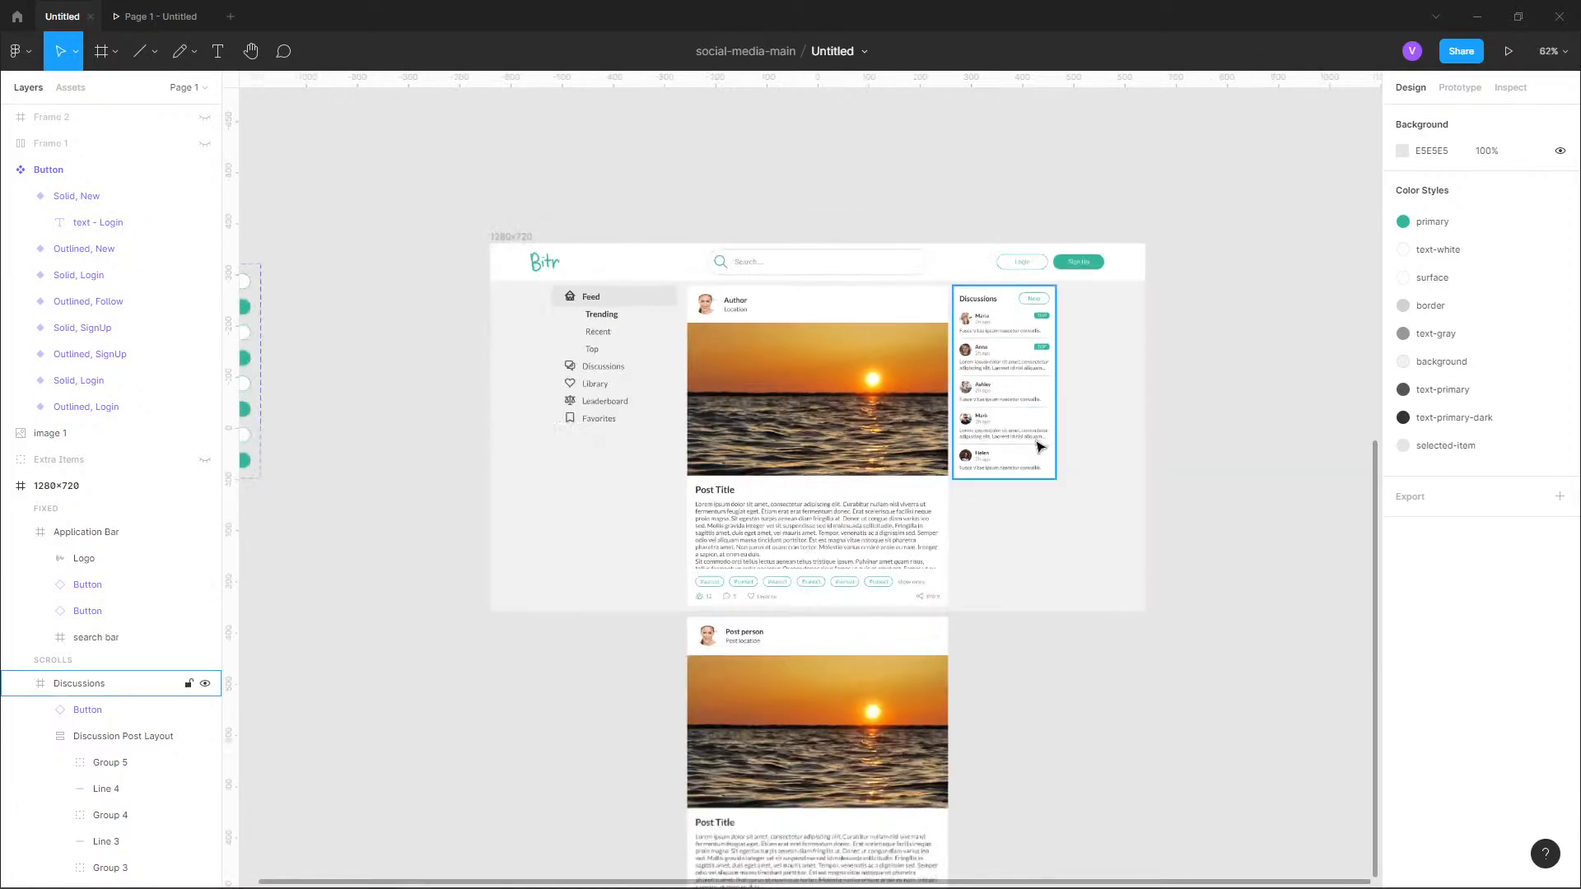
scroll(1002, 382, "up", 6)
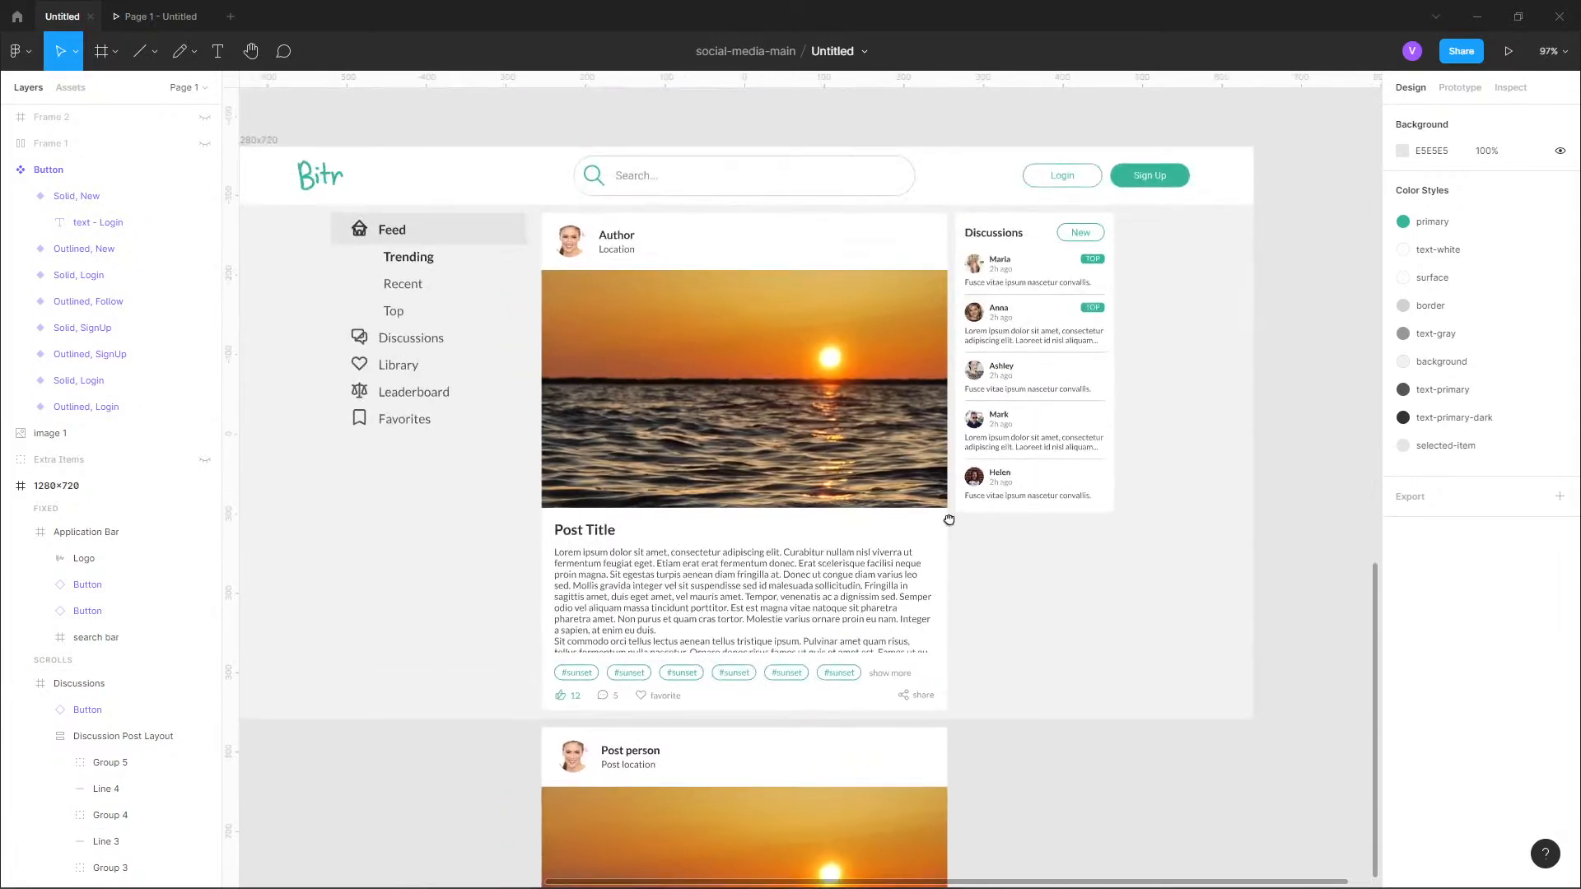
scroll(985, 540, "down", 1)
left_click(169, 23)
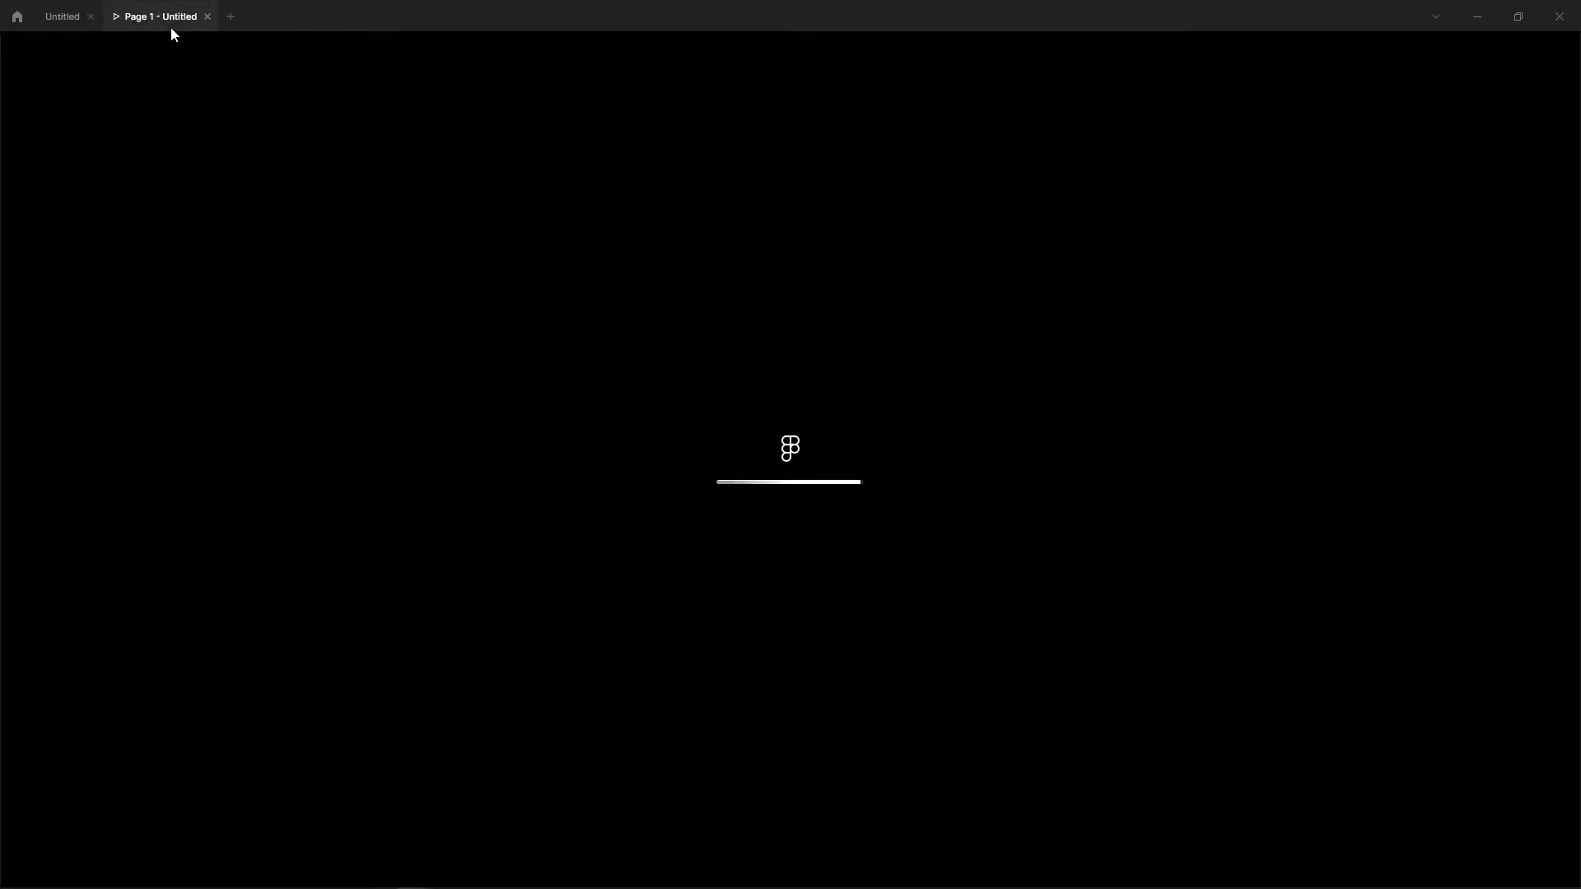
left_click(62, 17)
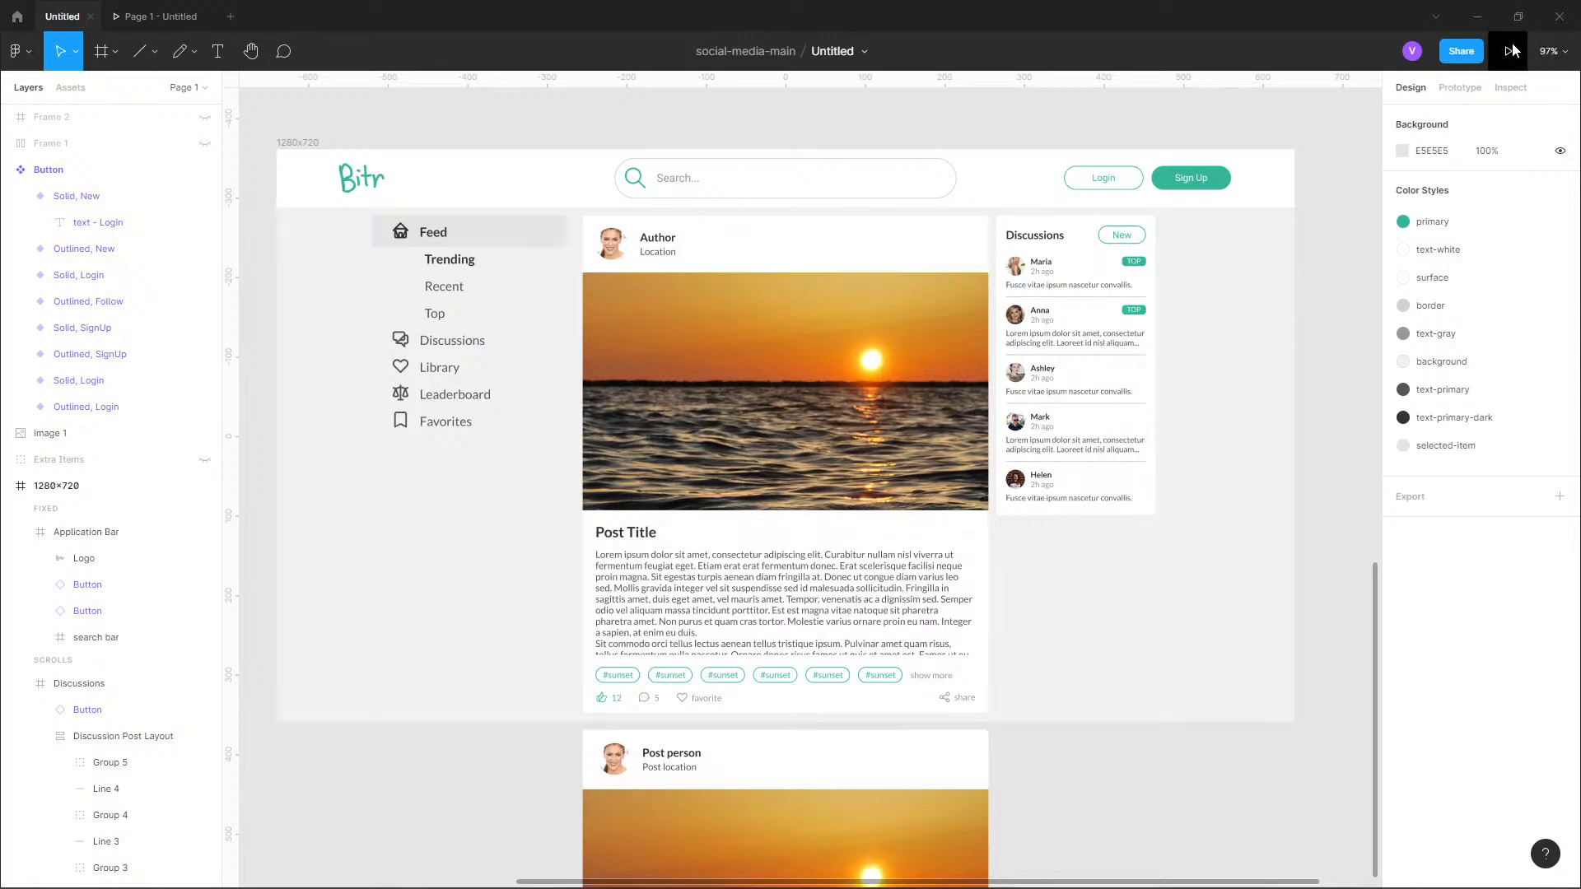
left_click(1512, 51)
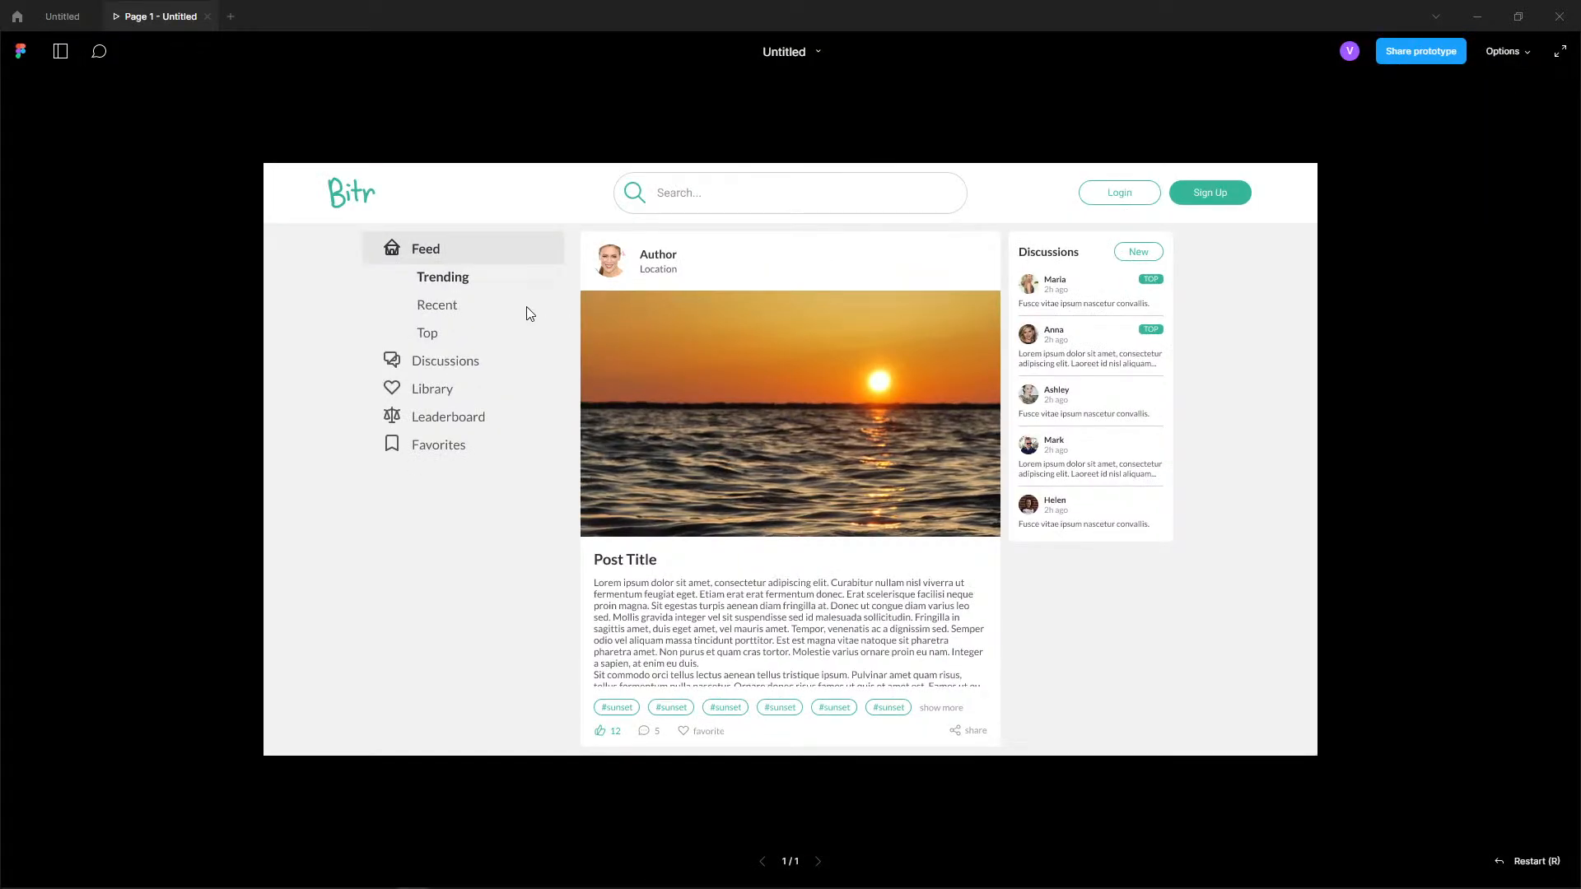
Test scrolling the post feed up and down in the prototype preview.
left_click_drag(803, 541, 805, 360)
left_click_drag(815, 504, 798, 659)
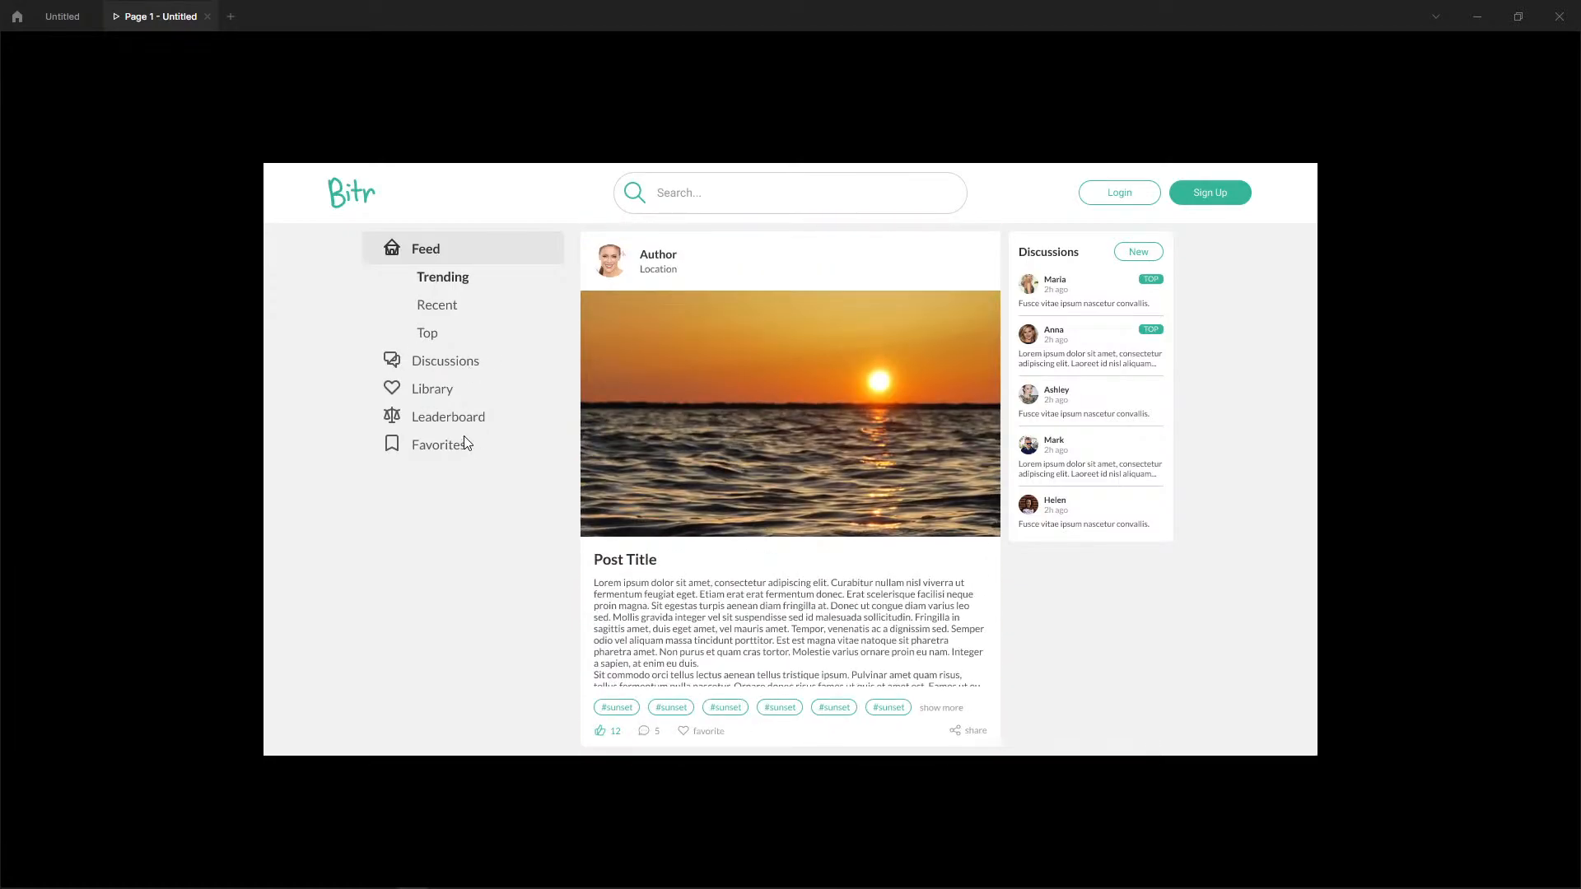
left_click_drag(904, 438, 861, 699)
left_click_drag(862, 492, 863, 286)
mouse_move(868, 393)
left_mouse_down()
mouse_move(865, 681)
mouse_move(873, 372)
left_mouse_up()
Return to the design file and collapse the Application Bar, Discussions and Main Feed Items layers of the 1280x720 frame.
left_click(62, 16)
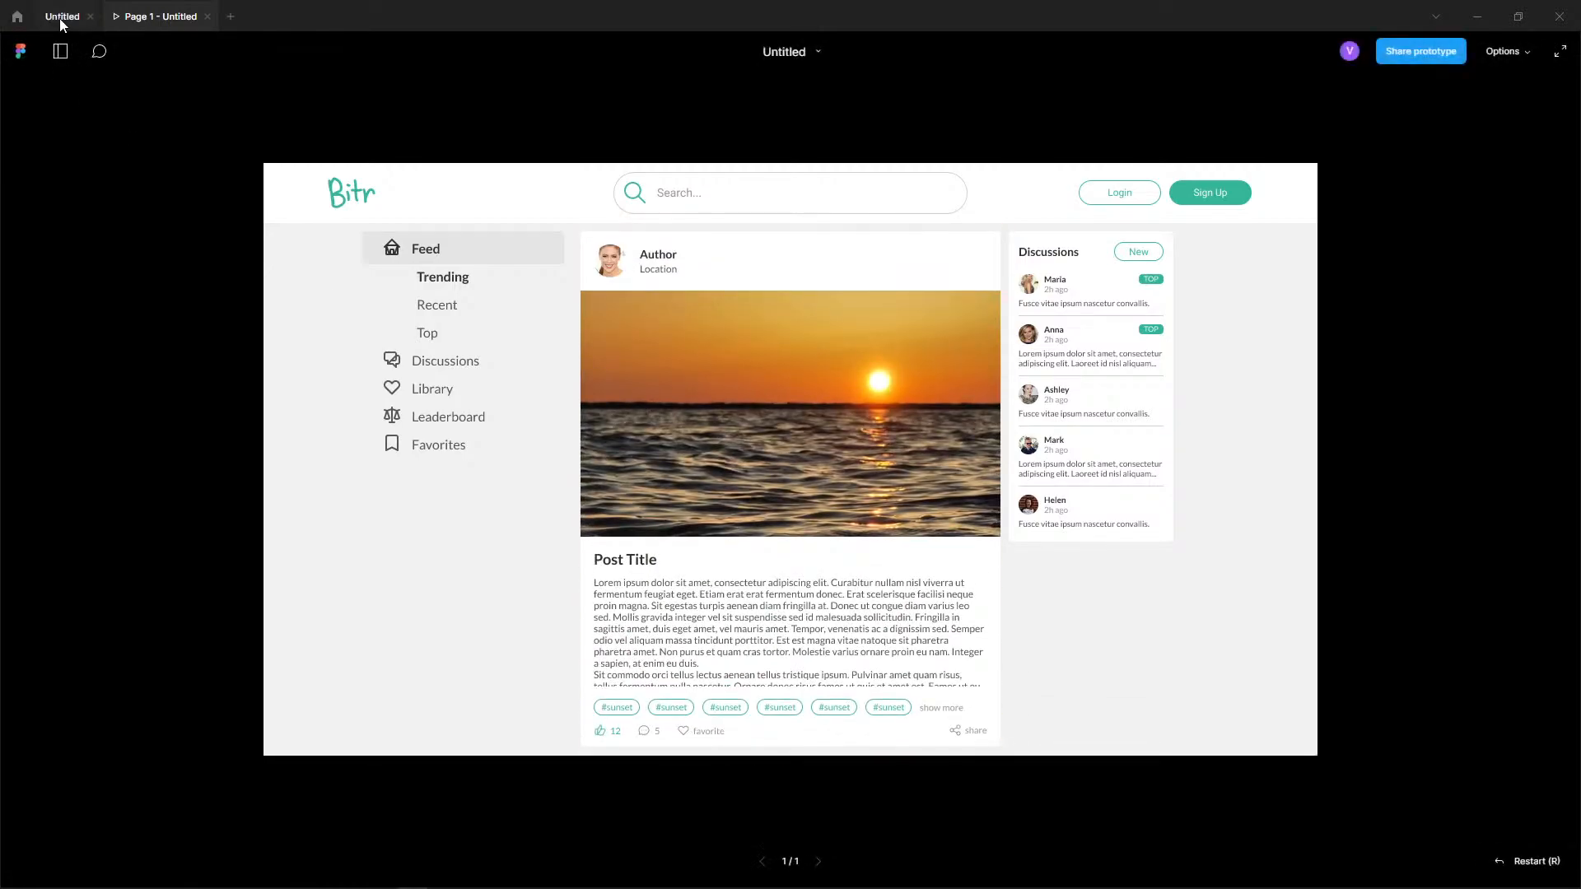
left_click(774, 275)
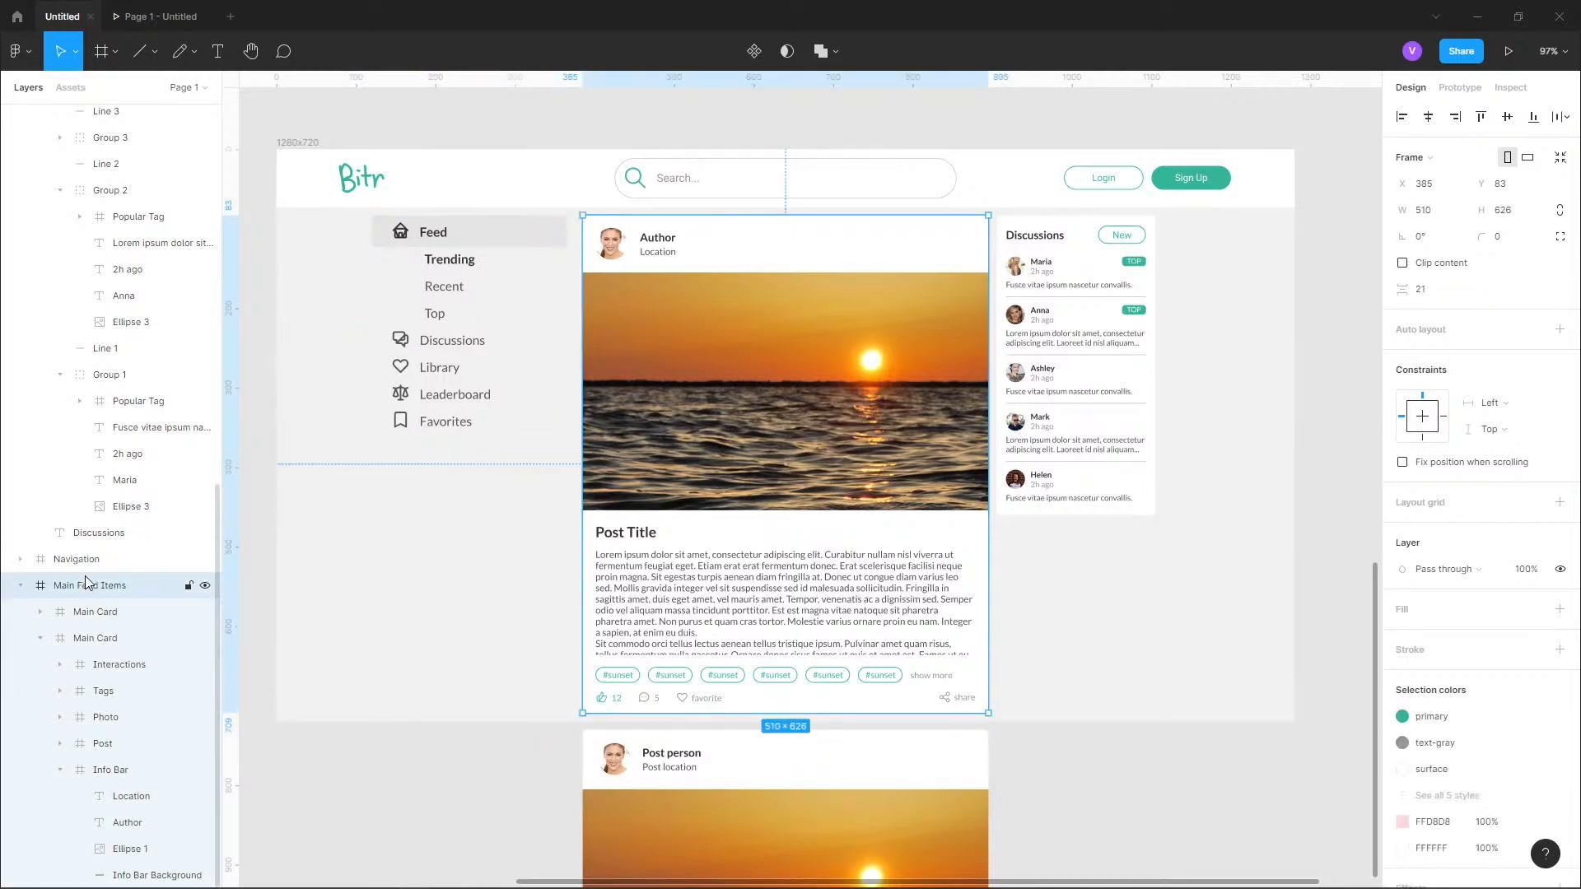
scroll(27, 461, "up", 5)
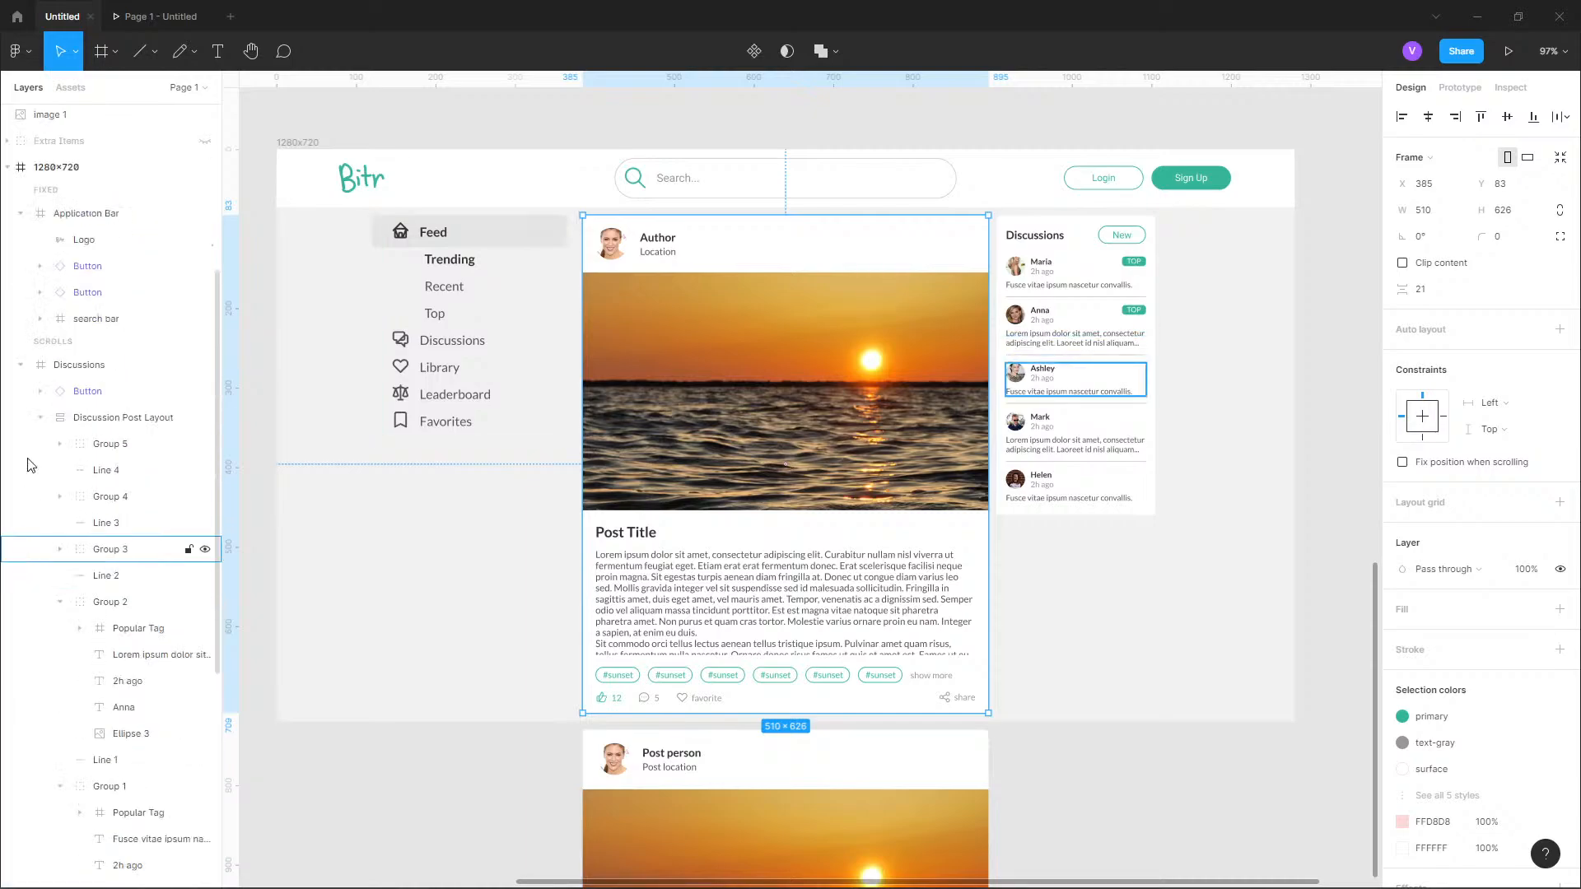
left_click(41, 419)
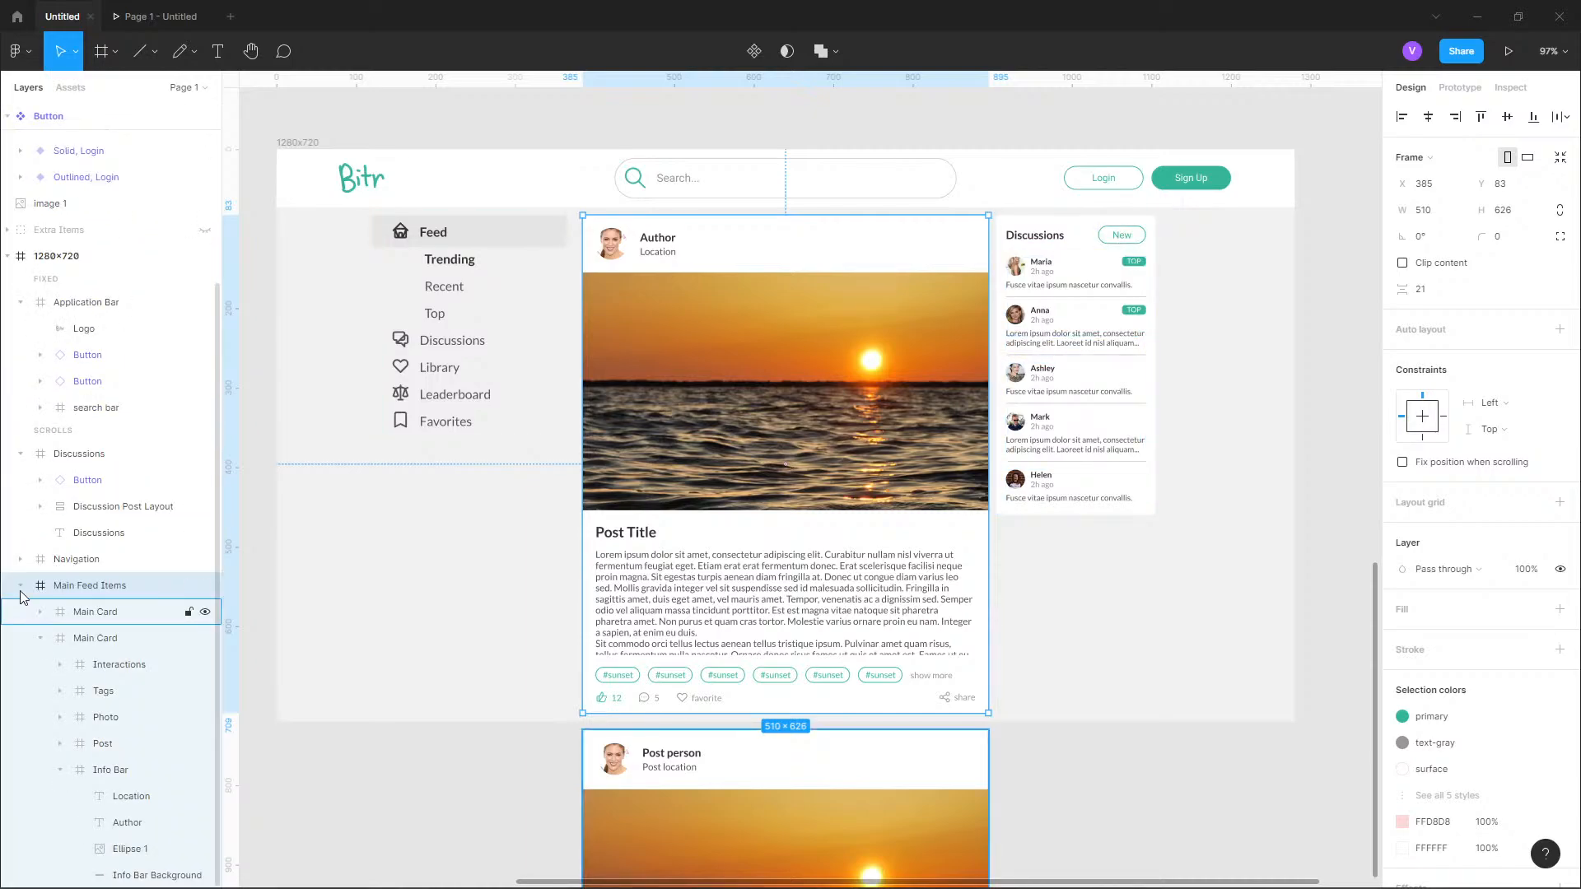
scroll(23, 577, "up", 4)
left_click(20, 532)
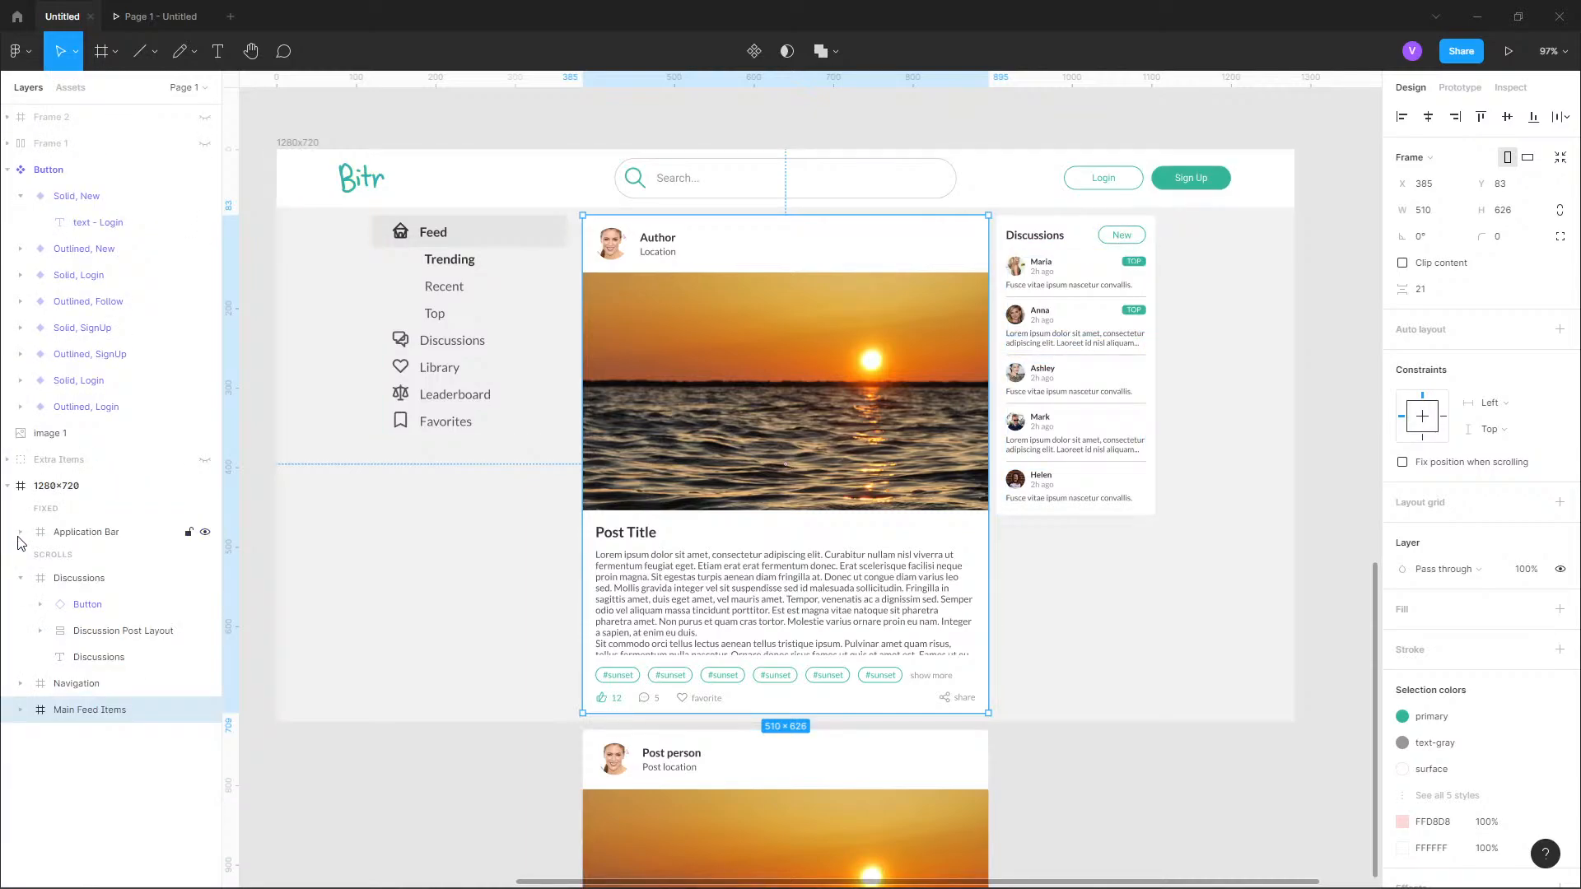
left_click(20, 578)
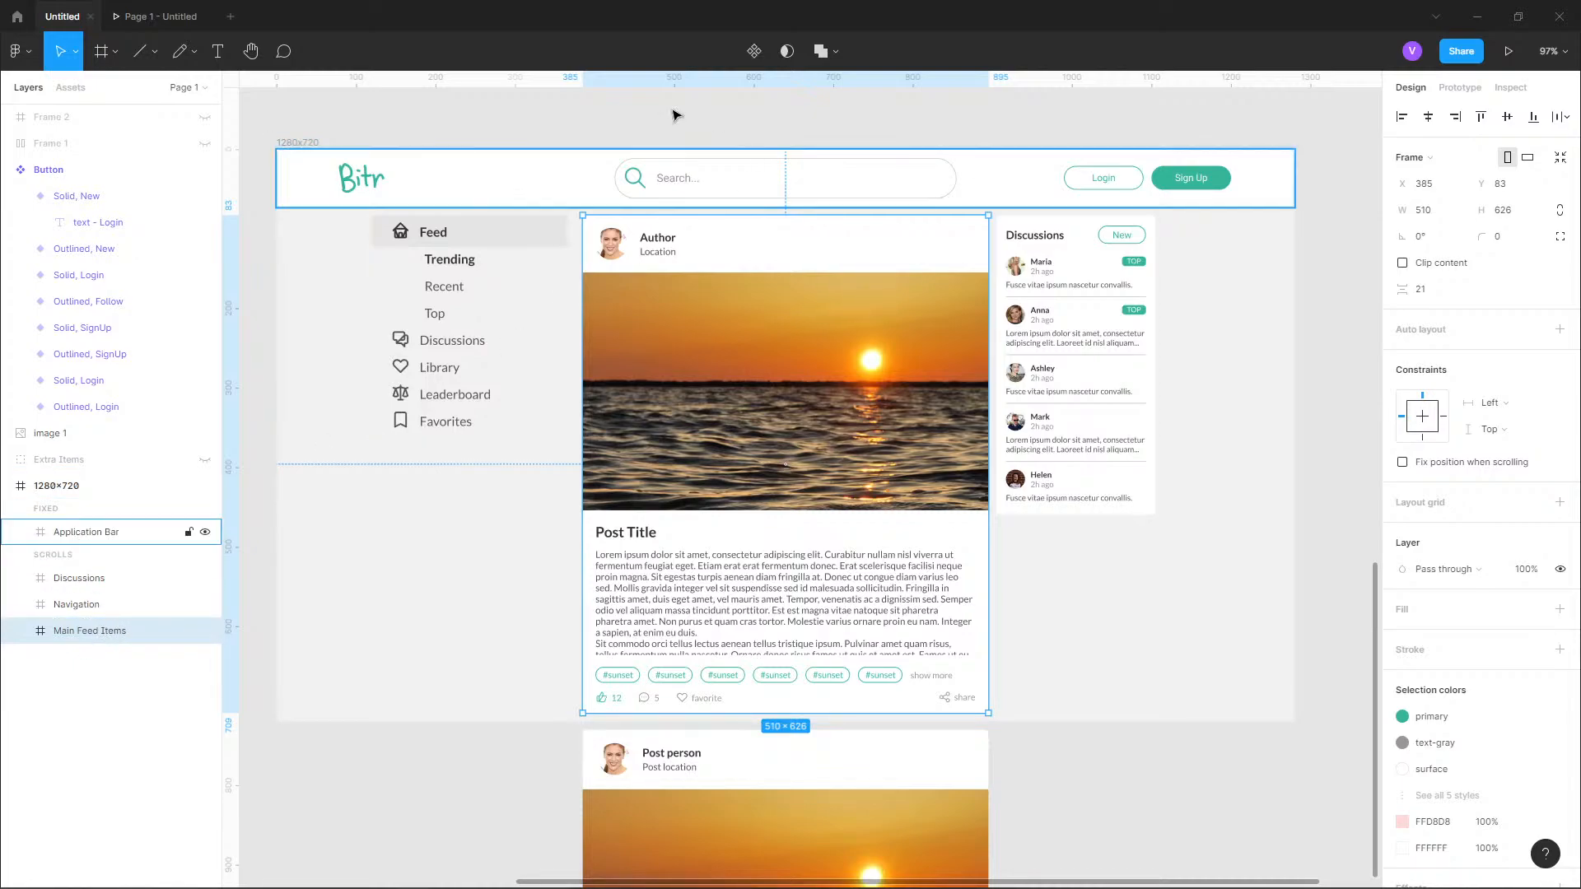
Reopen the prototype preview, scroll the feed to the second post and back, and compare it with the fixed side sections.
left_click(156, 18)
scroll(740, 378, "down", 5)
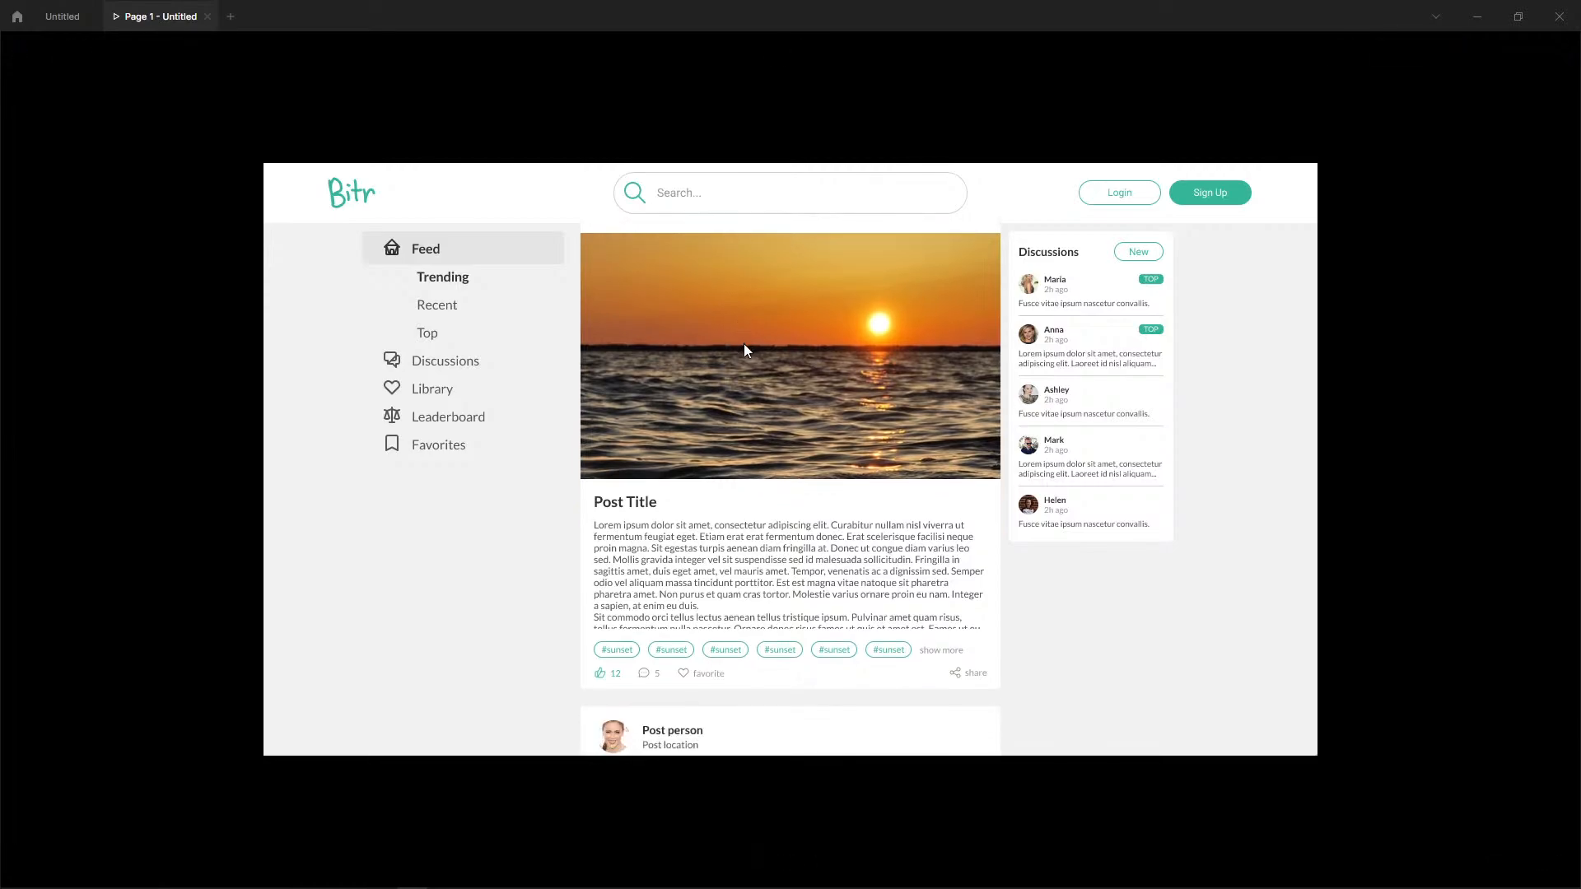
scroll(705, 300, "down", 3)
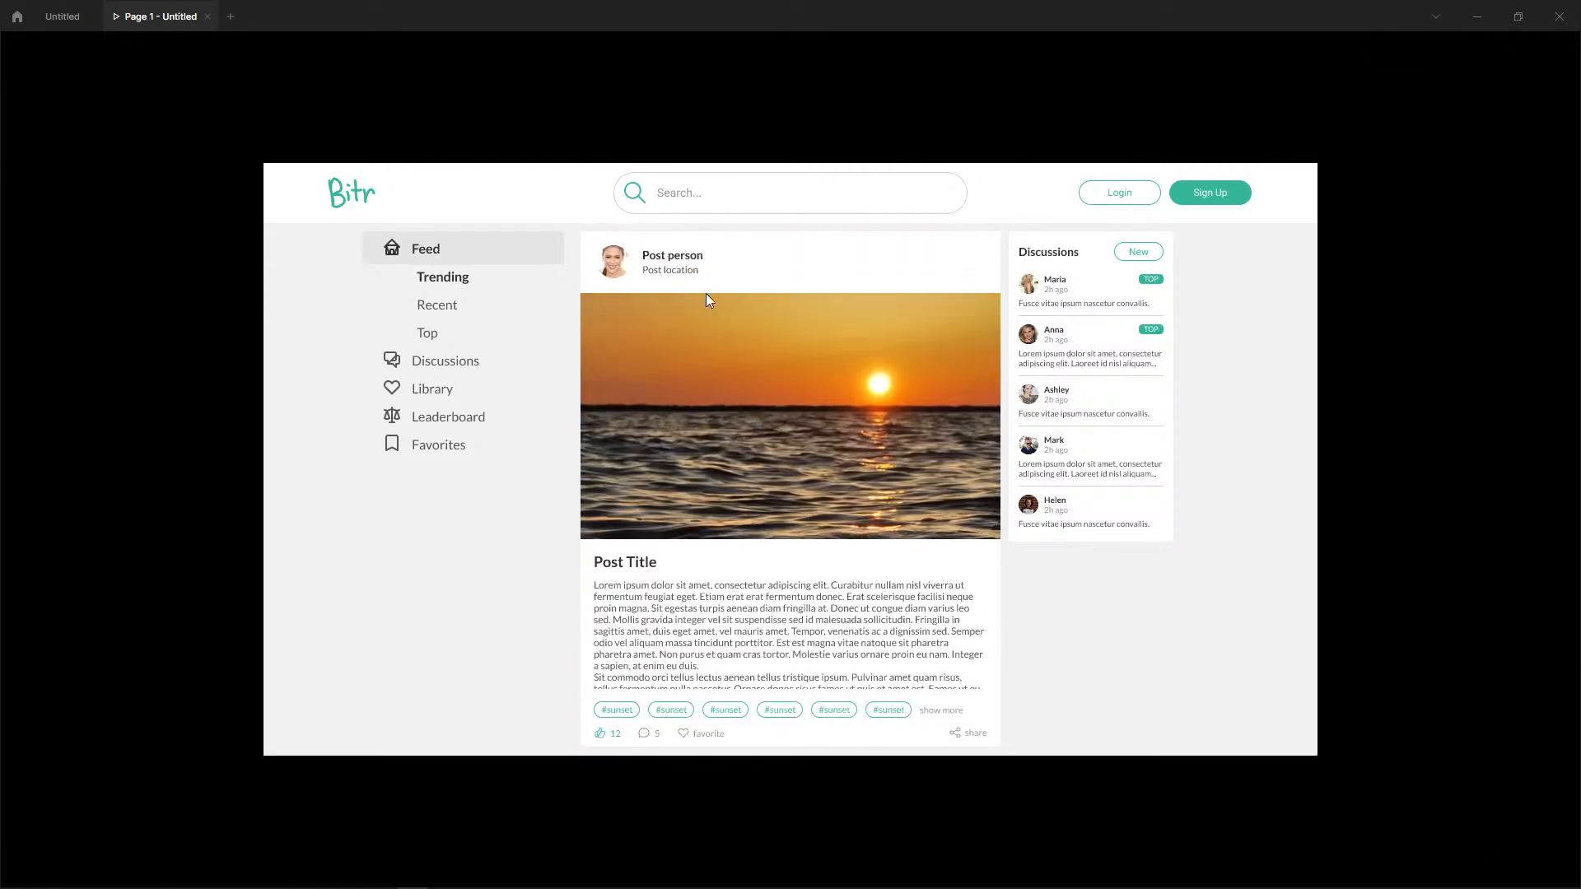
scroll(651, 412, "up", 8)
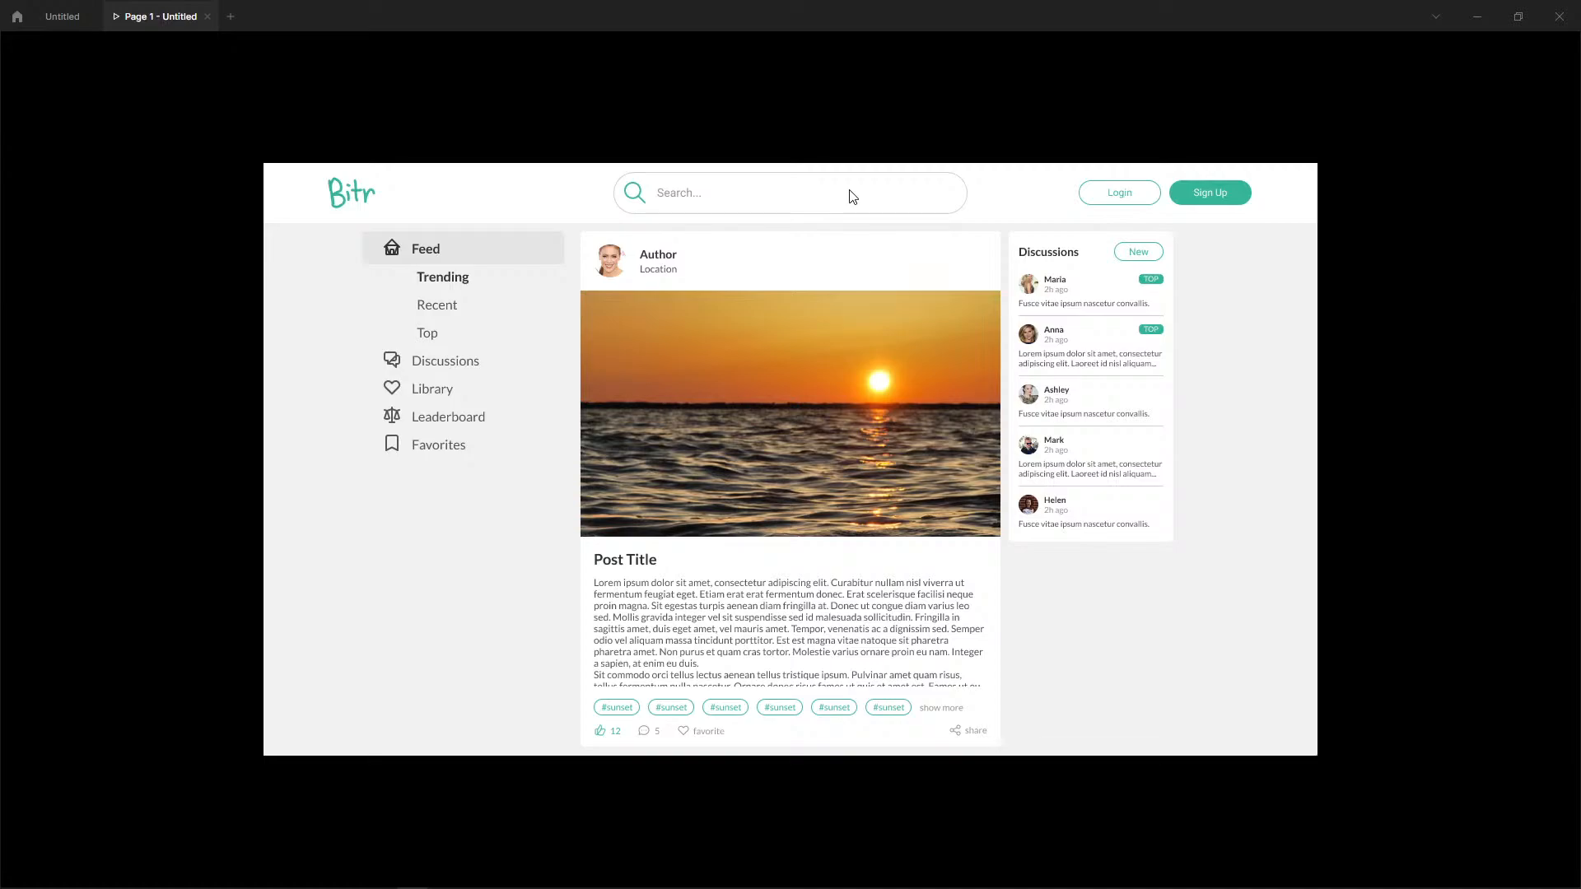
Go back to the design file and select the Discussions card frame.
left_click(51, 16)
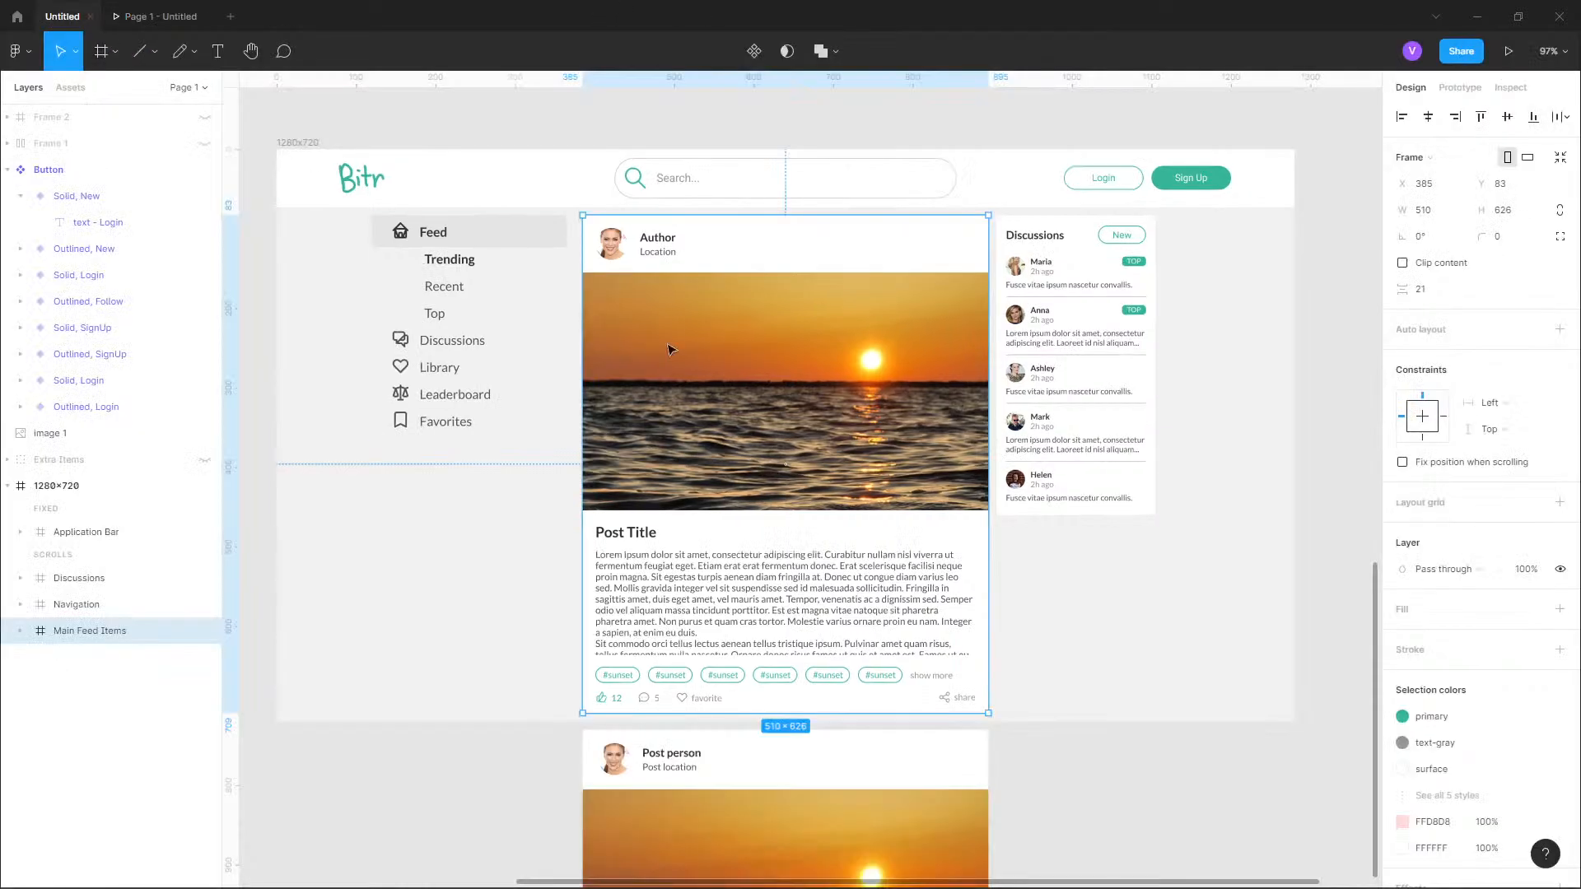
left_click(1101, 218)
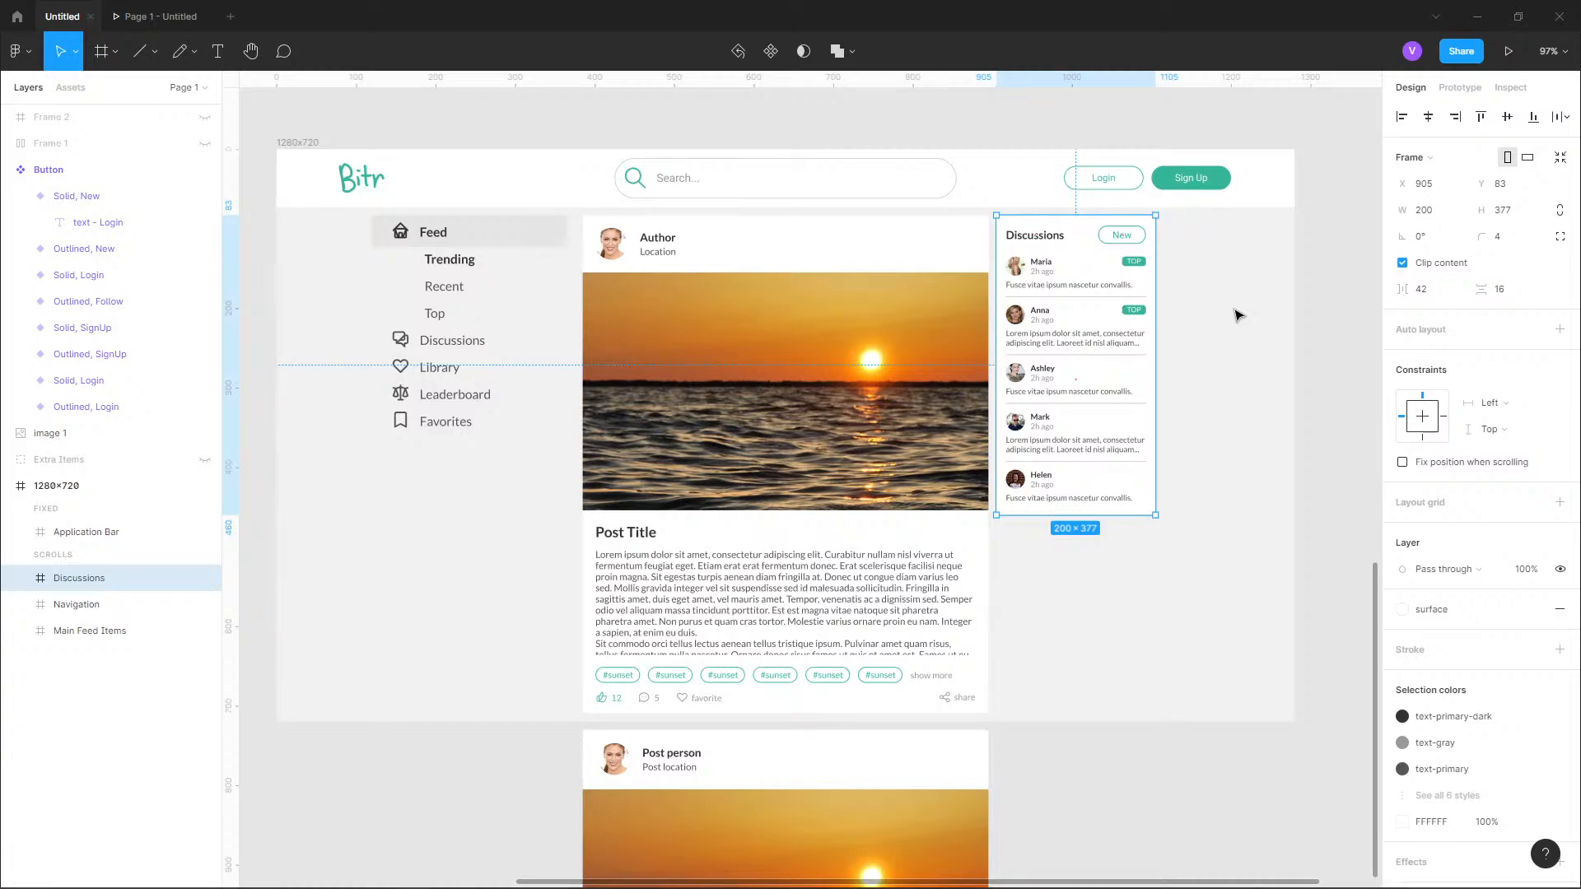
left_click(31, 49)
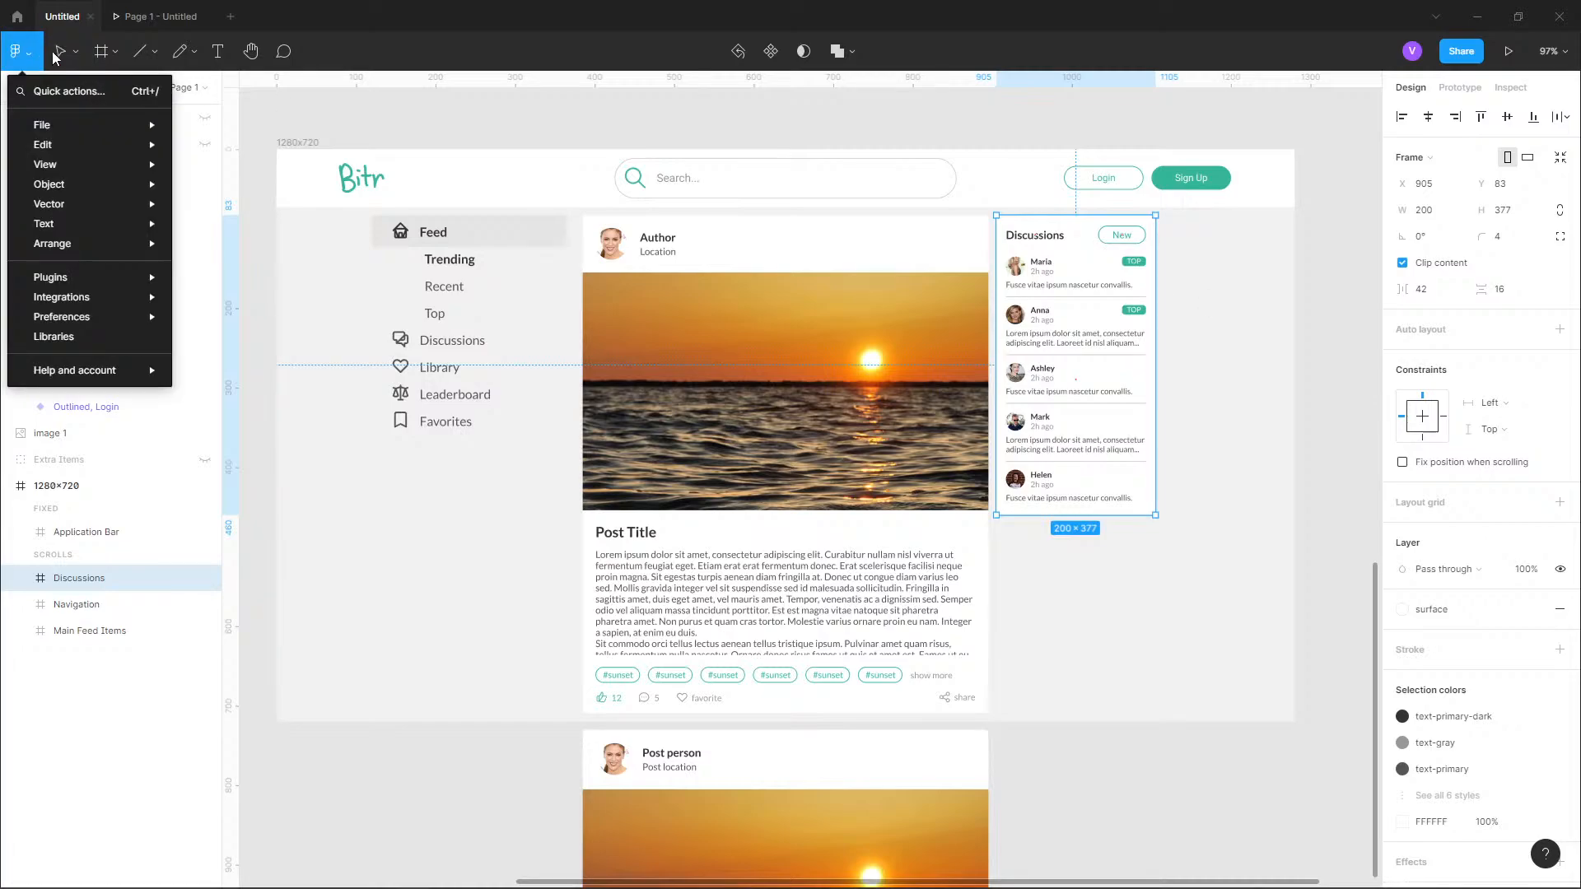
mouse_move(89, 243)
left_click(782, 46)
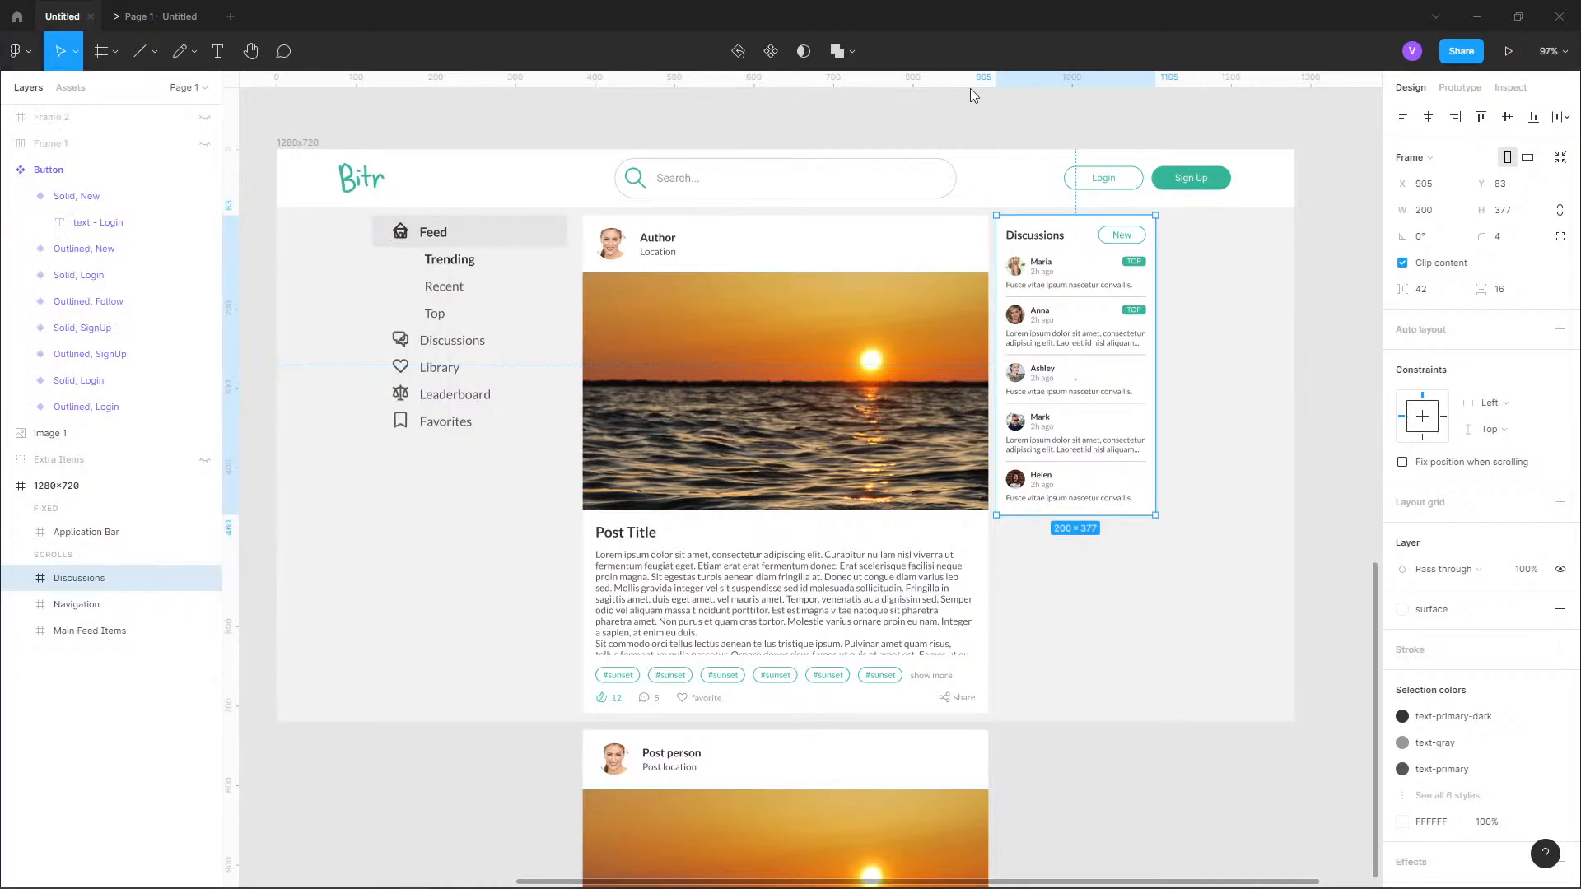
Expand the Discussions layer and launch the Shadow picker plugin for the Discussions card.
scroll(1156, 318, "up", 3)
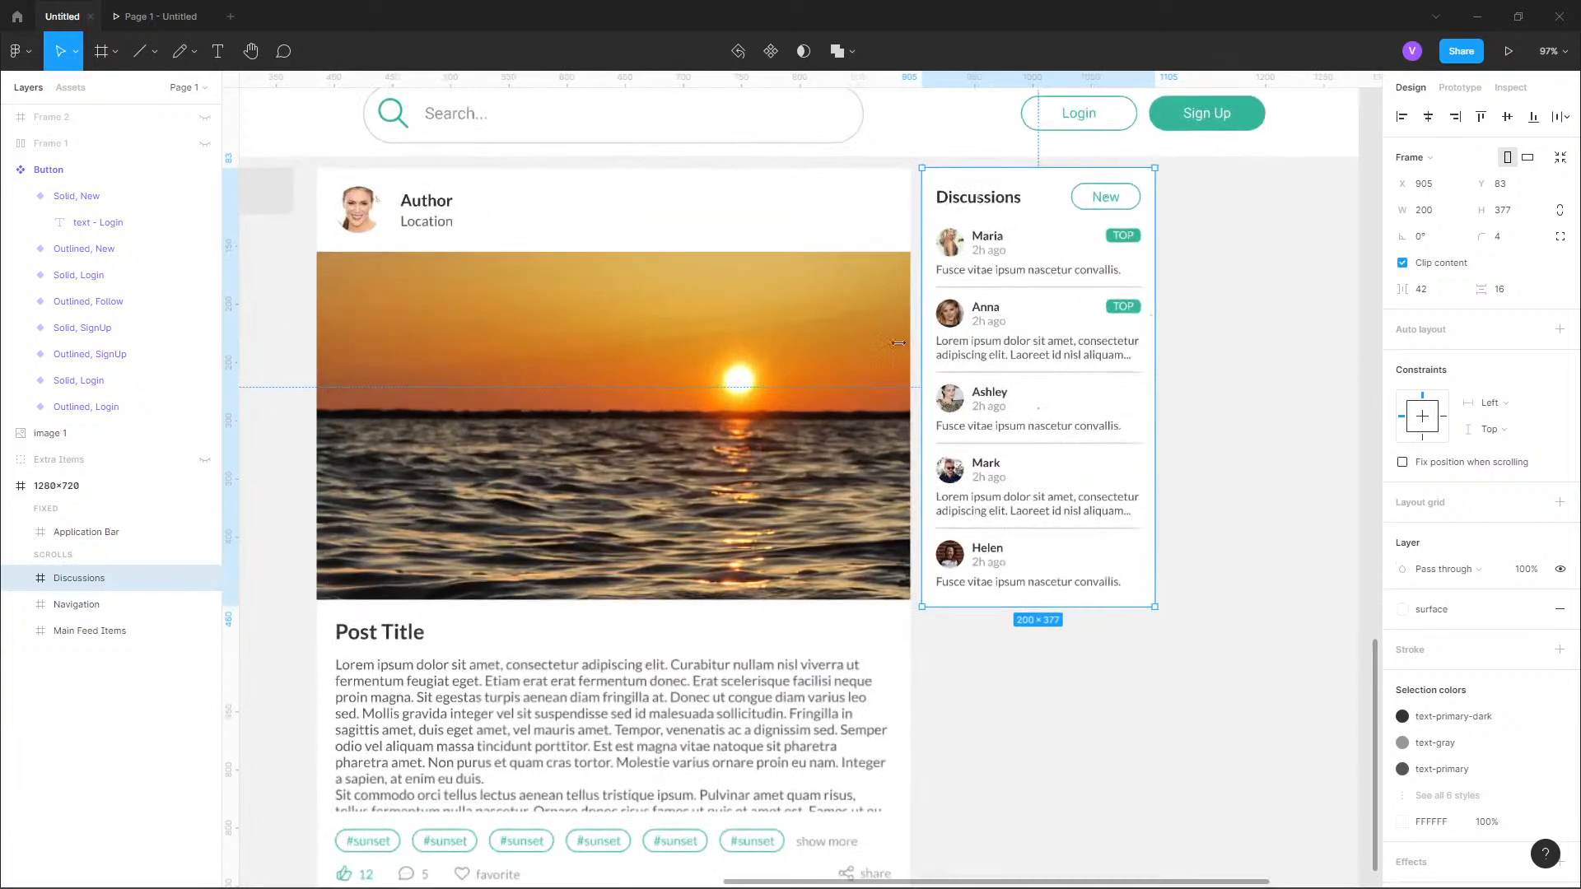
left_click(24, 582)
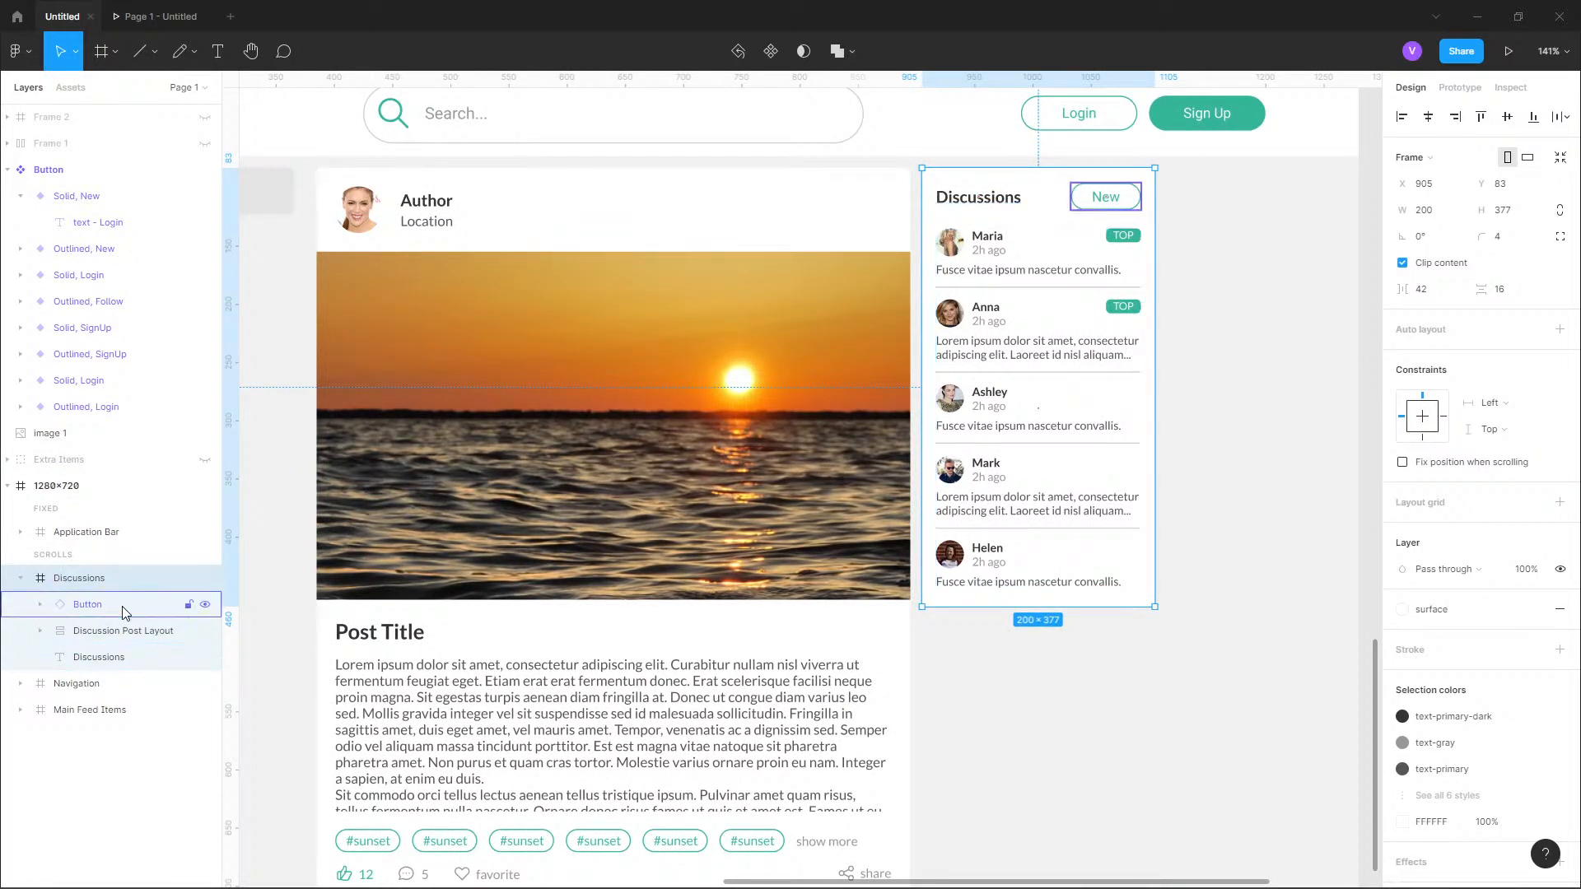
left_click(29, 54)
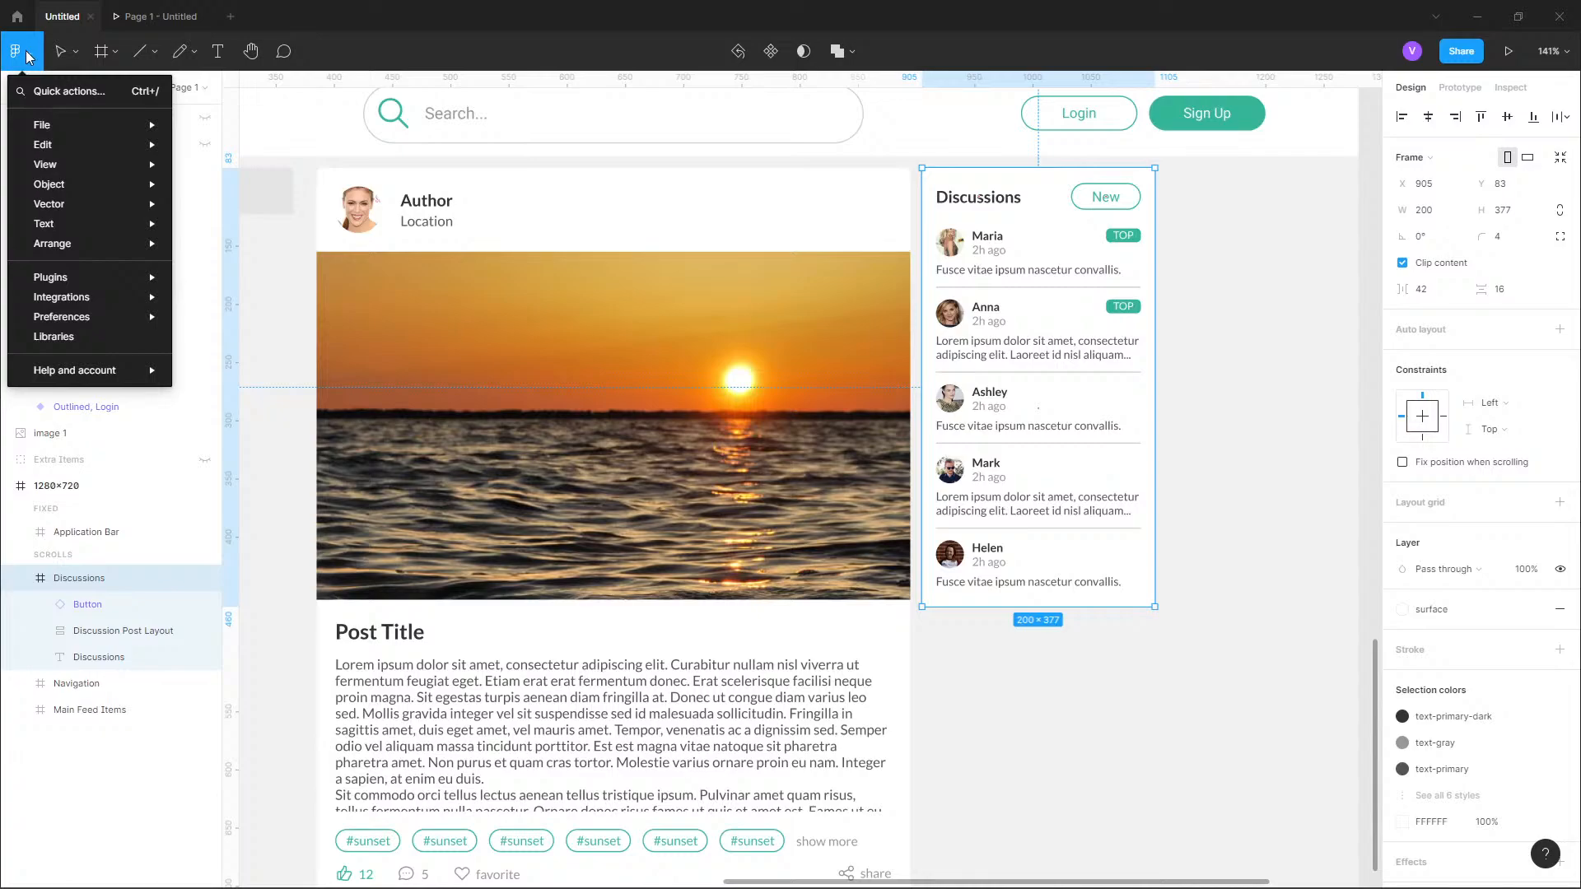
mouse_move(82, 277)
mouse_move(246, 279)
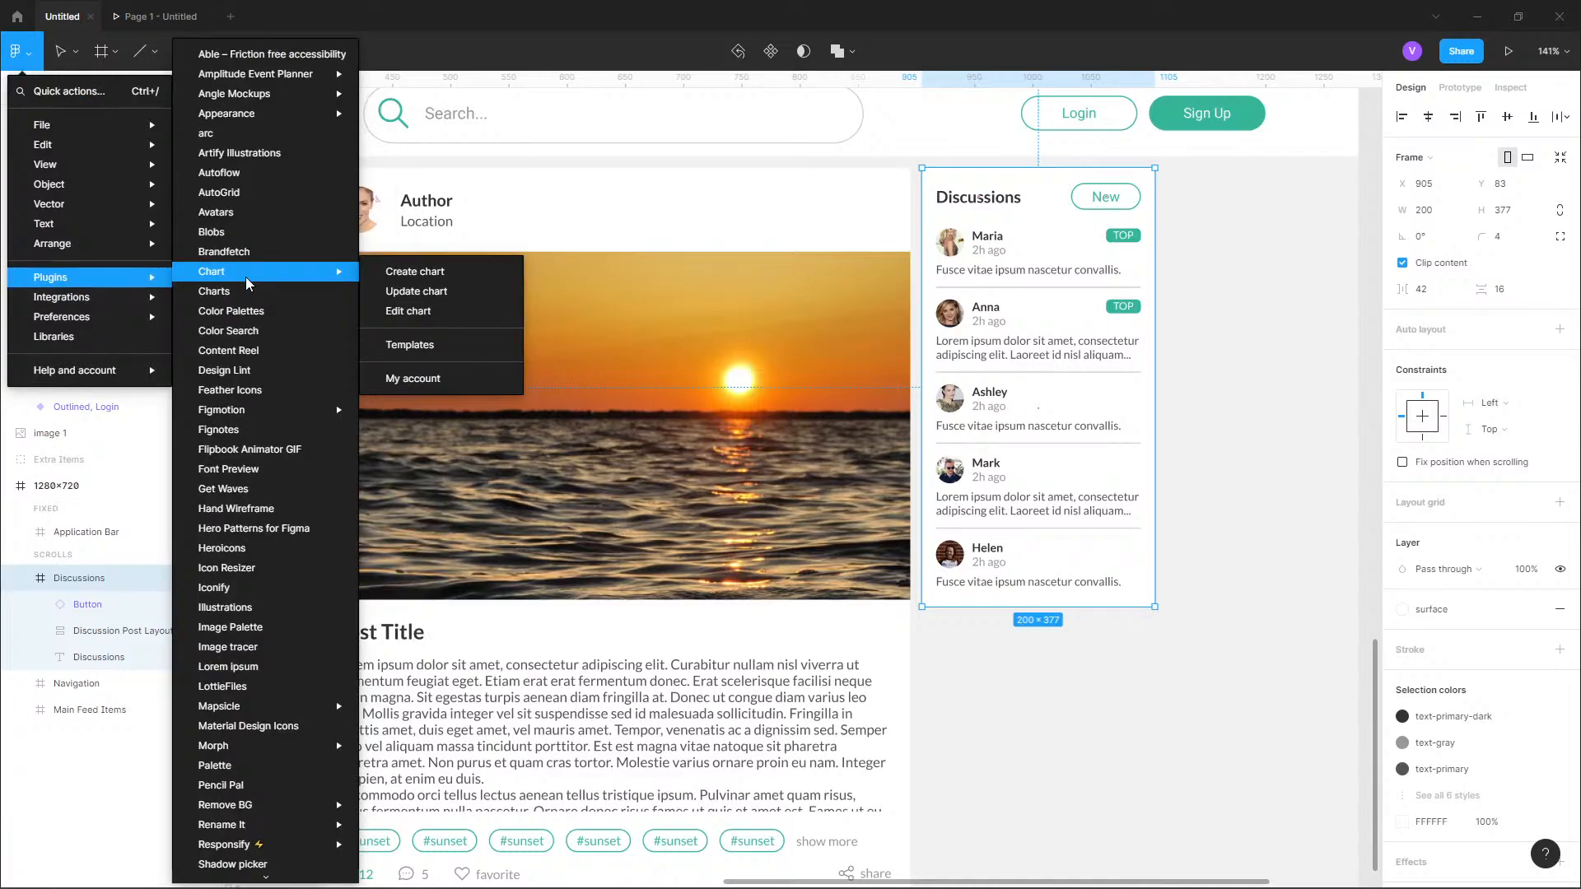
left_click(266, 863)
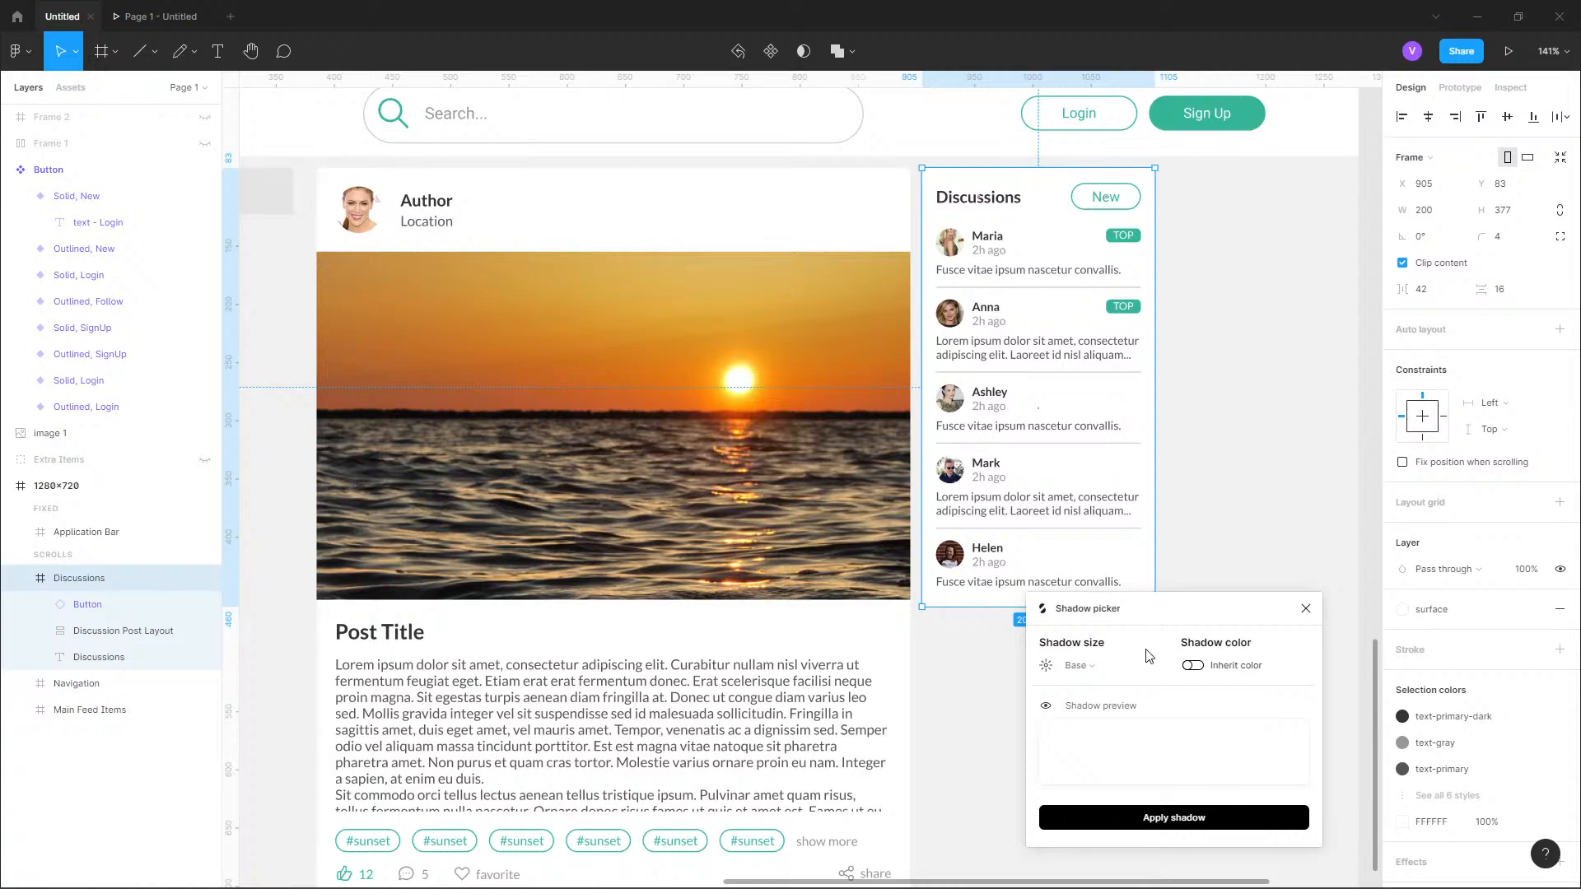
Choose the Medium shadow size and move the Shadow picker window clear of the card's lower edge.
left_click(1103, 669)
left_click(1112, 715)
left_click_drag(1205, 616, 1361, 568)
scroll(1164, 628, "up", 5)
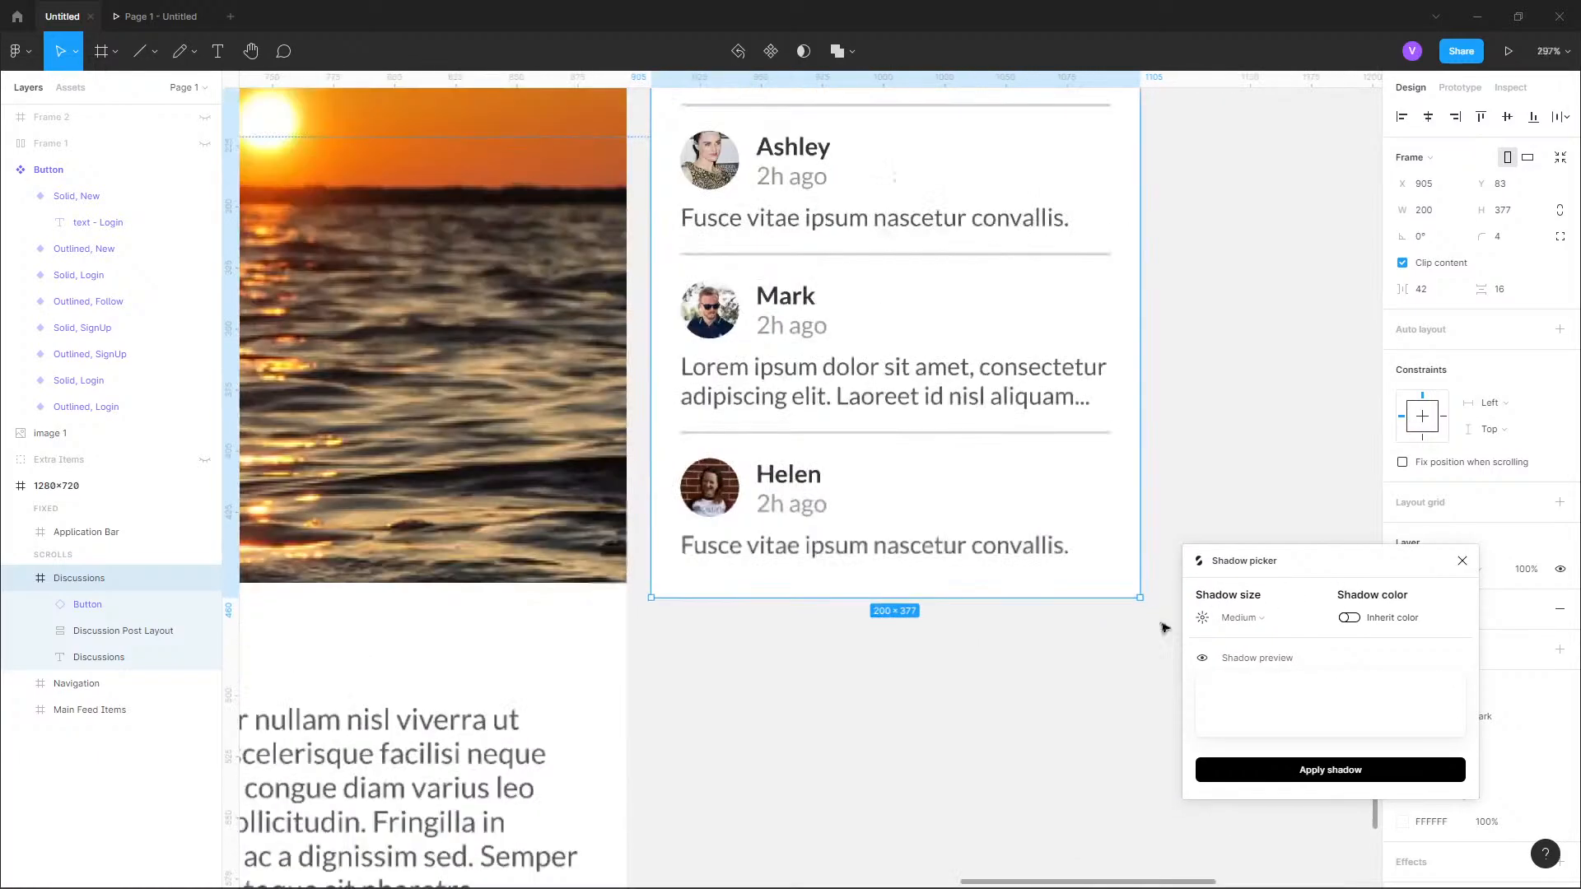
scroll(1164, 629, "up", 1)
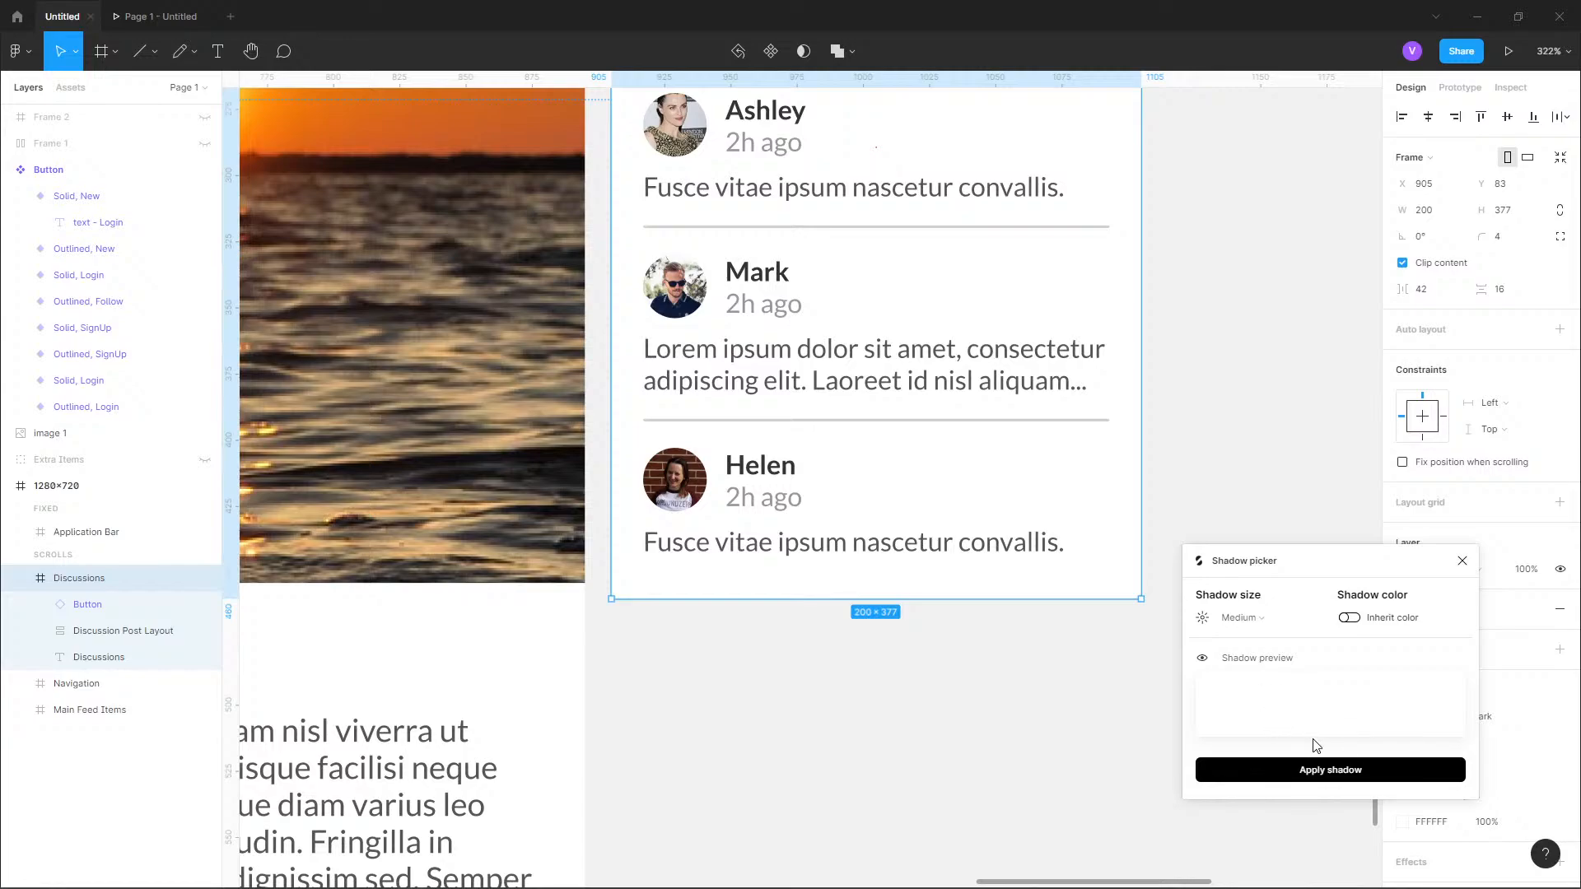
Preview the X-Large shadow size and return the setting to Medium.
left_click(1242, 617)
left_click(1288, 715)
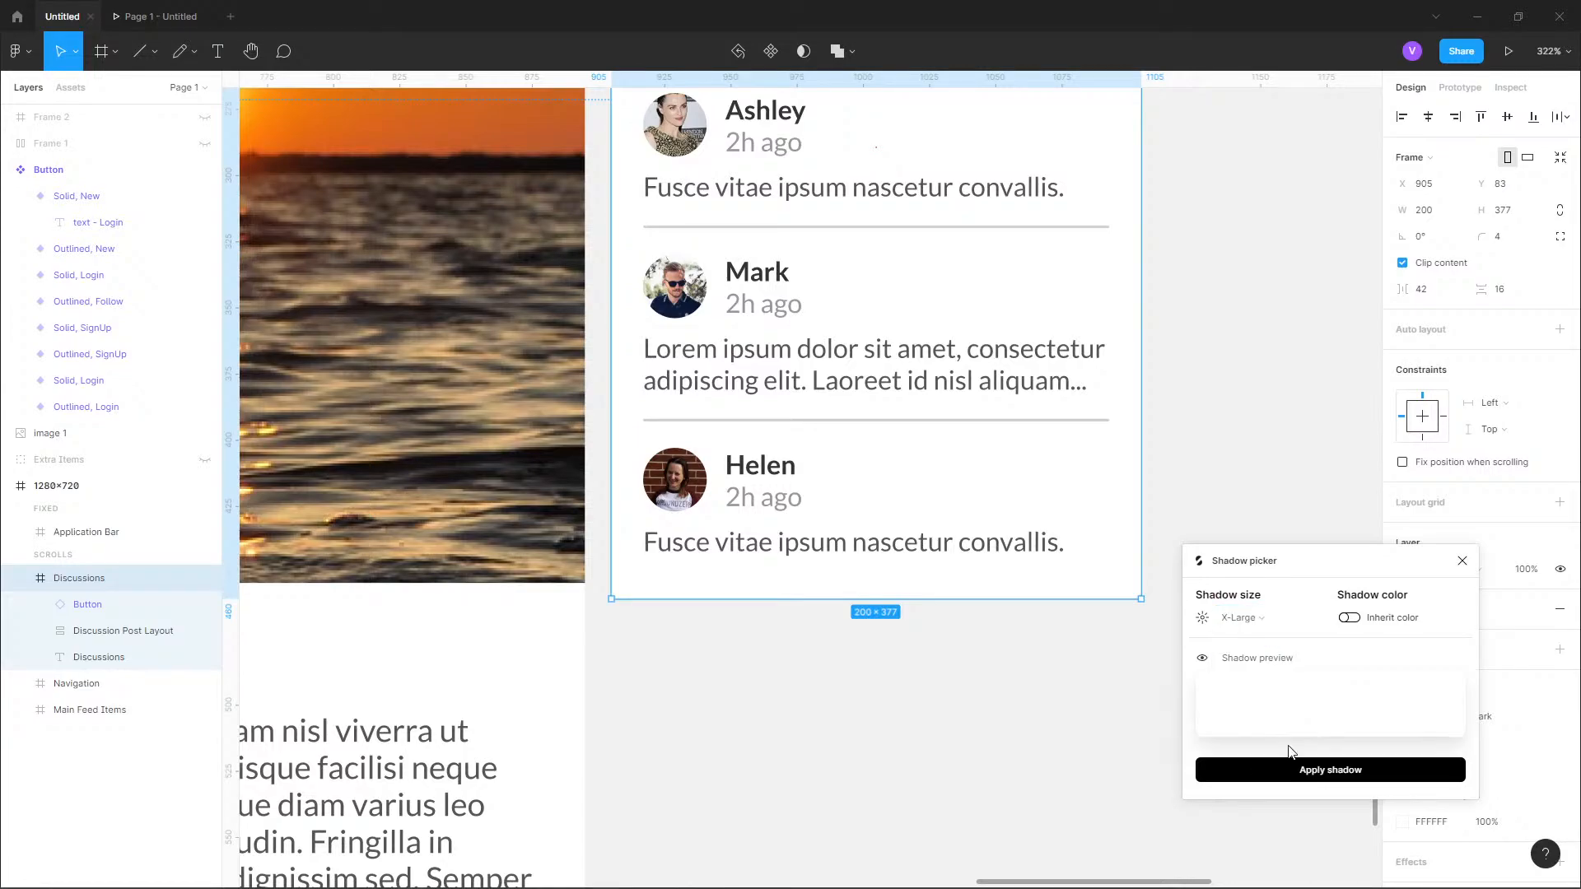
left_click(1278, 618)
left_click(1279, 667)
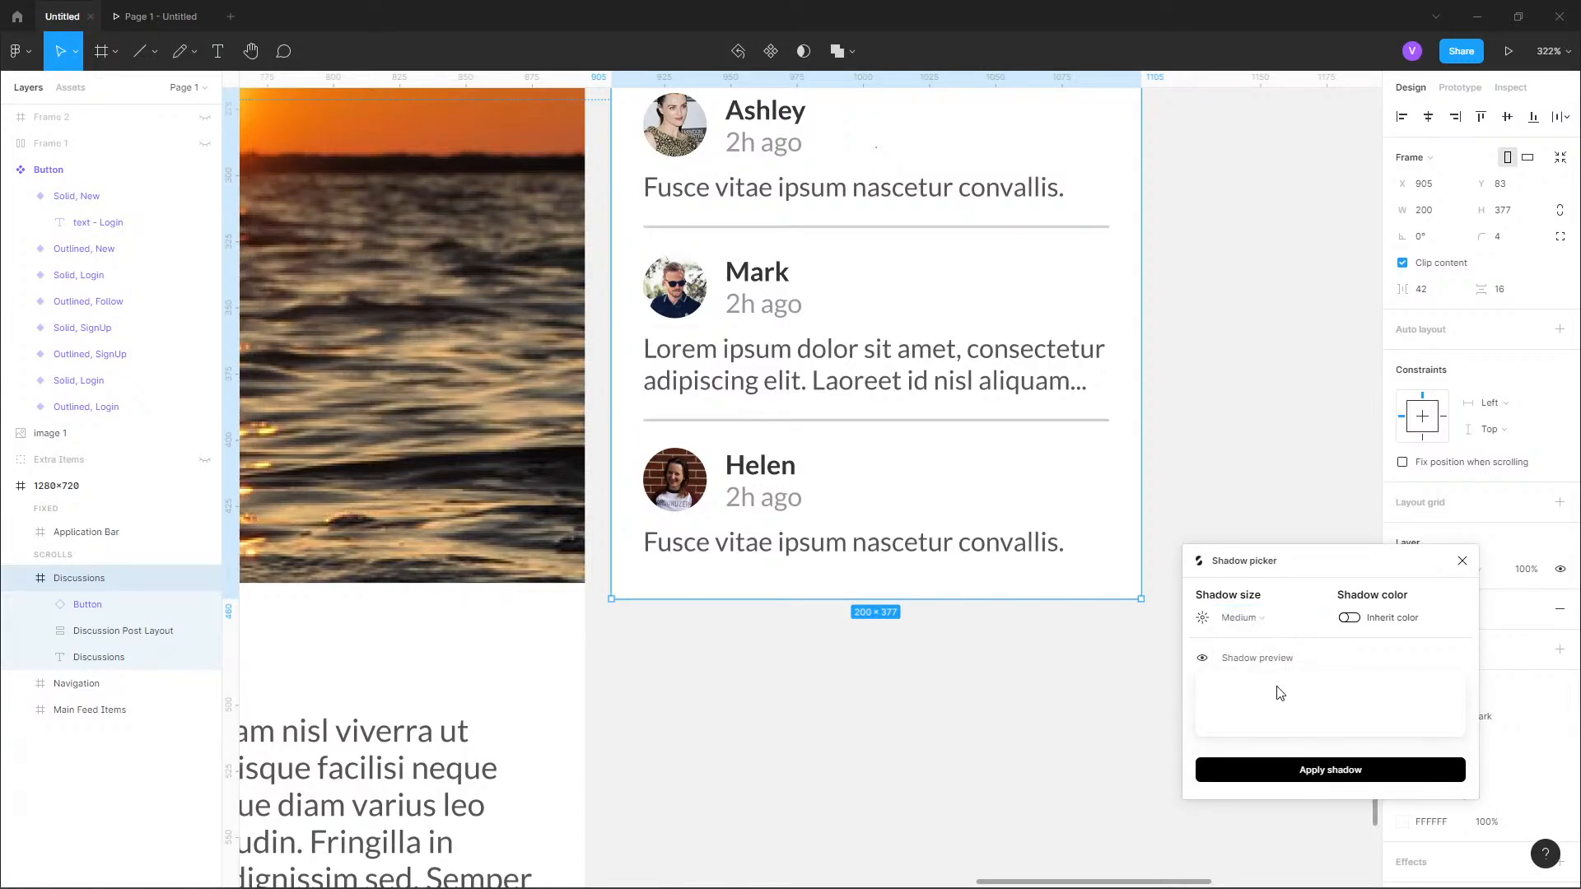
Apply the Medium shadow to the Discussions card, deselect it and check the card within the whole page.
scroll(1120, 619, "up", 1)
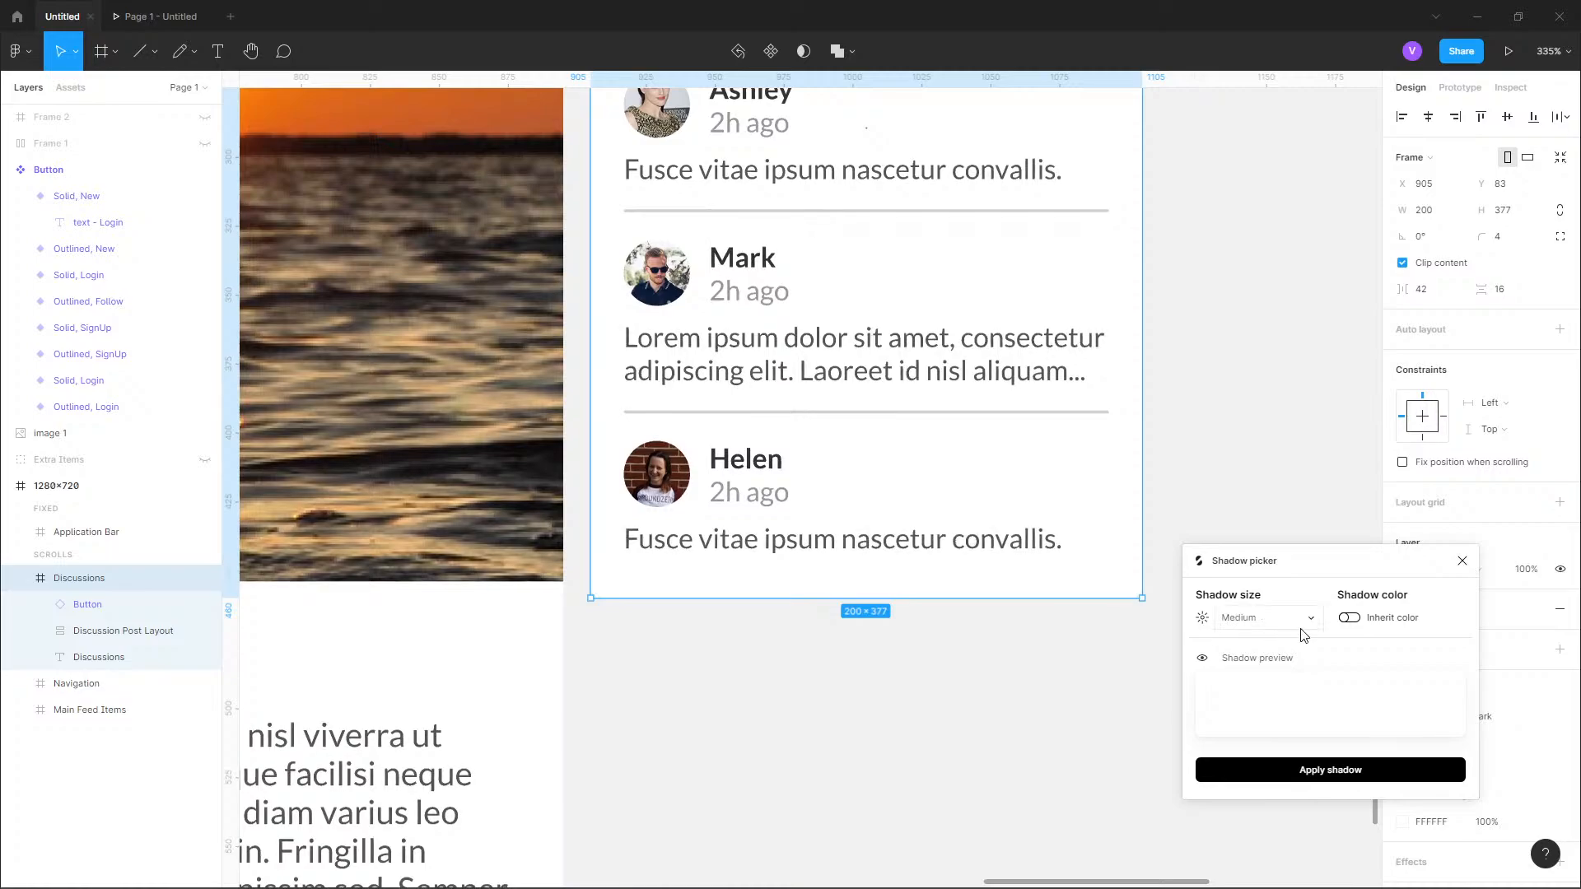
left_click(1348, 771)
left_click(1191, 649)
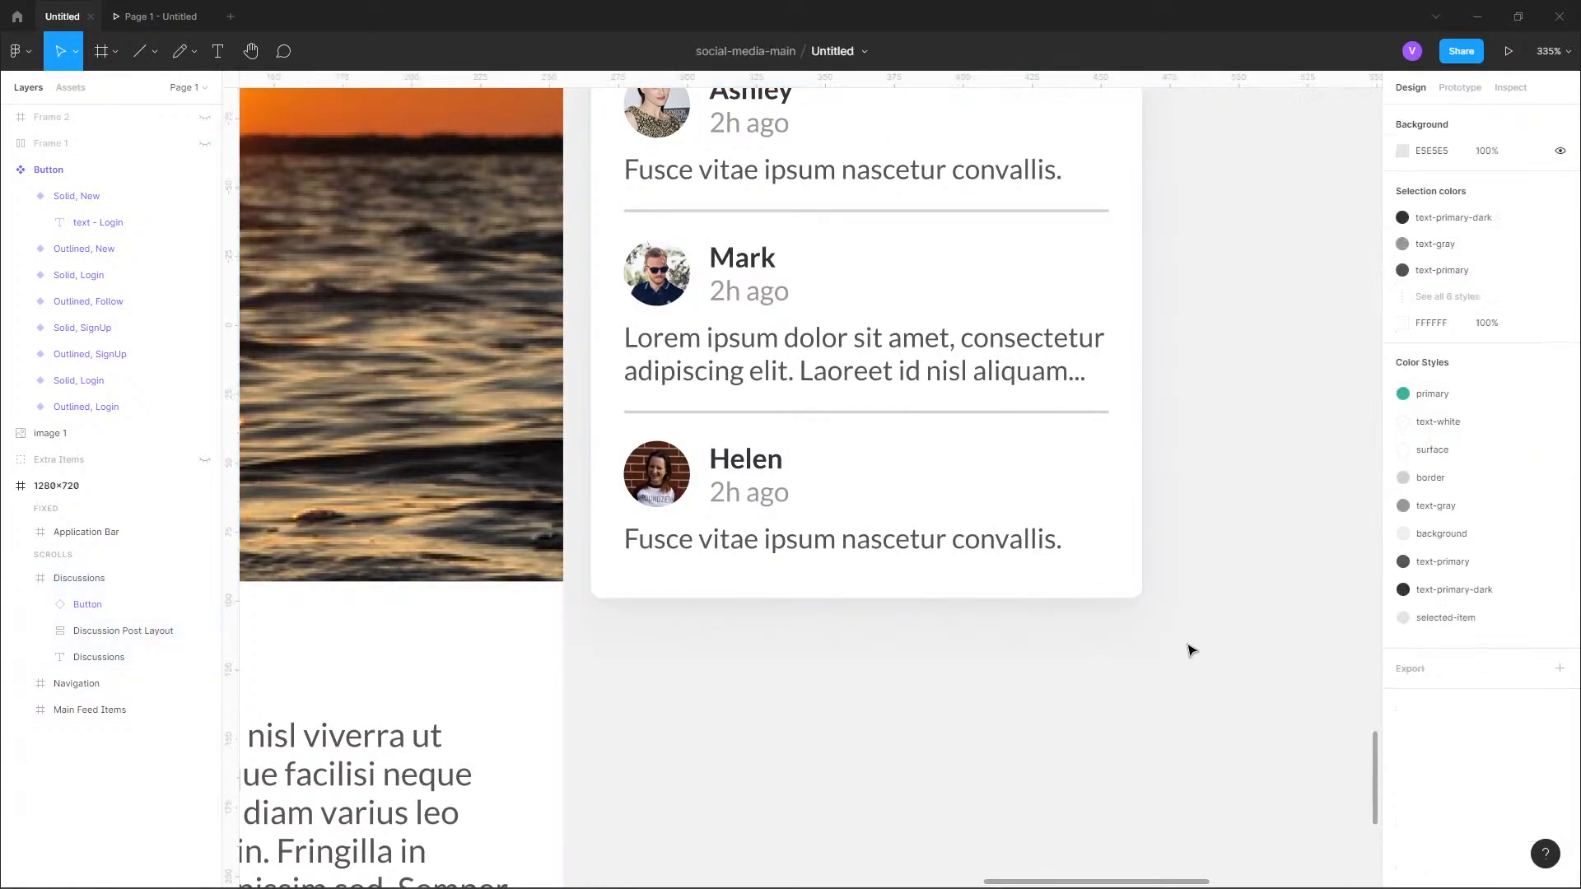
scroll(1190, 638, "down", 5)
scroll(1206, 639, "down", 3)
scroll(1074, 578, "up", 3)
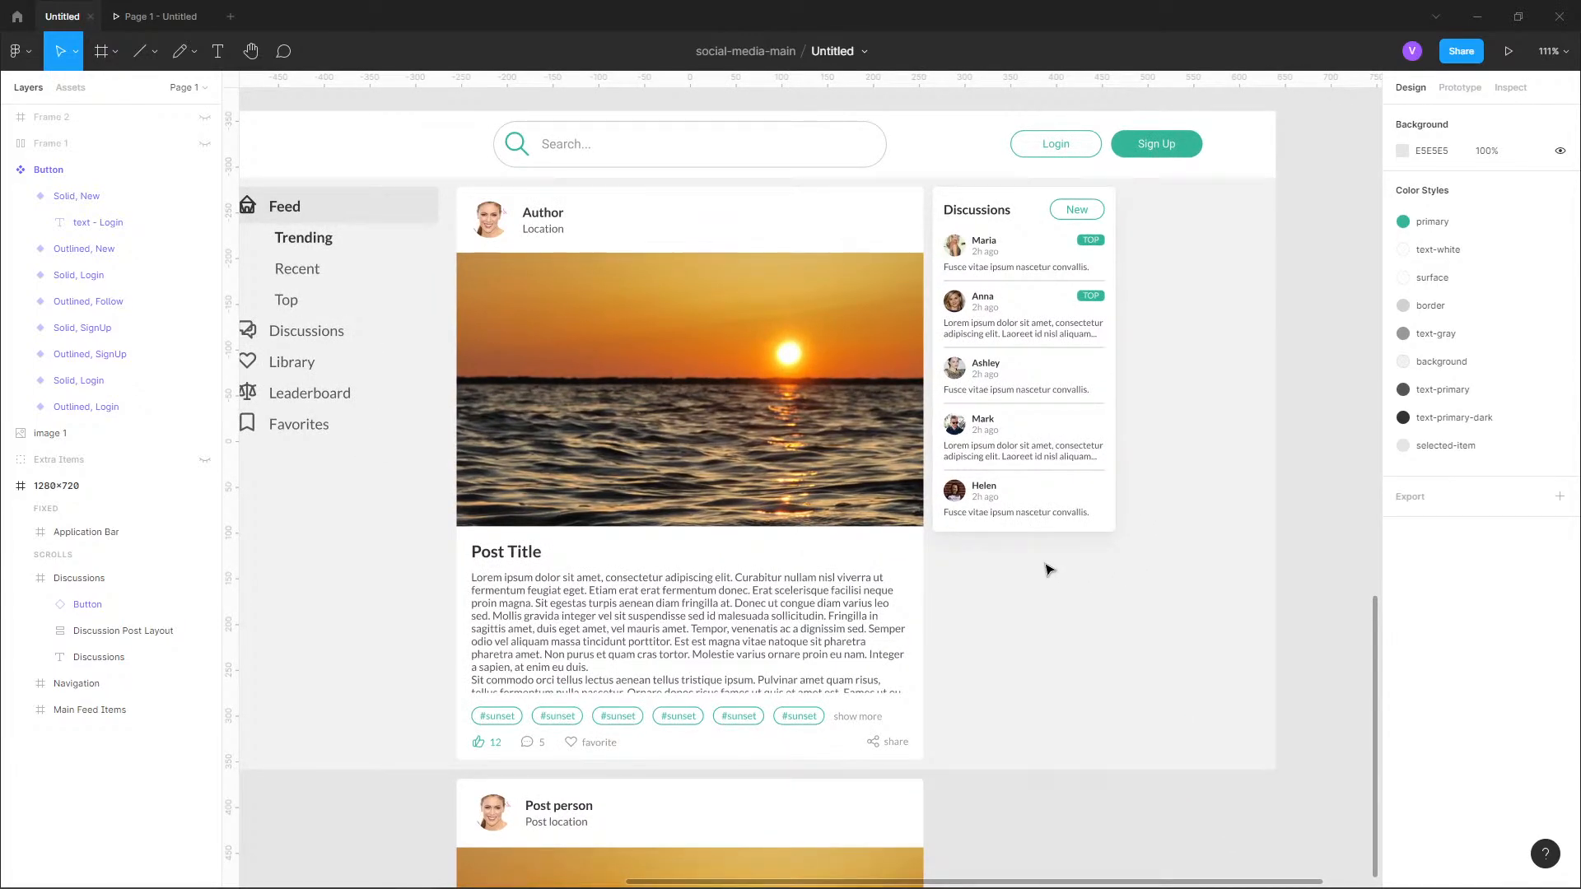
scroll(923, 444, "left", 3)
scroll(922, 445, "up", 1)
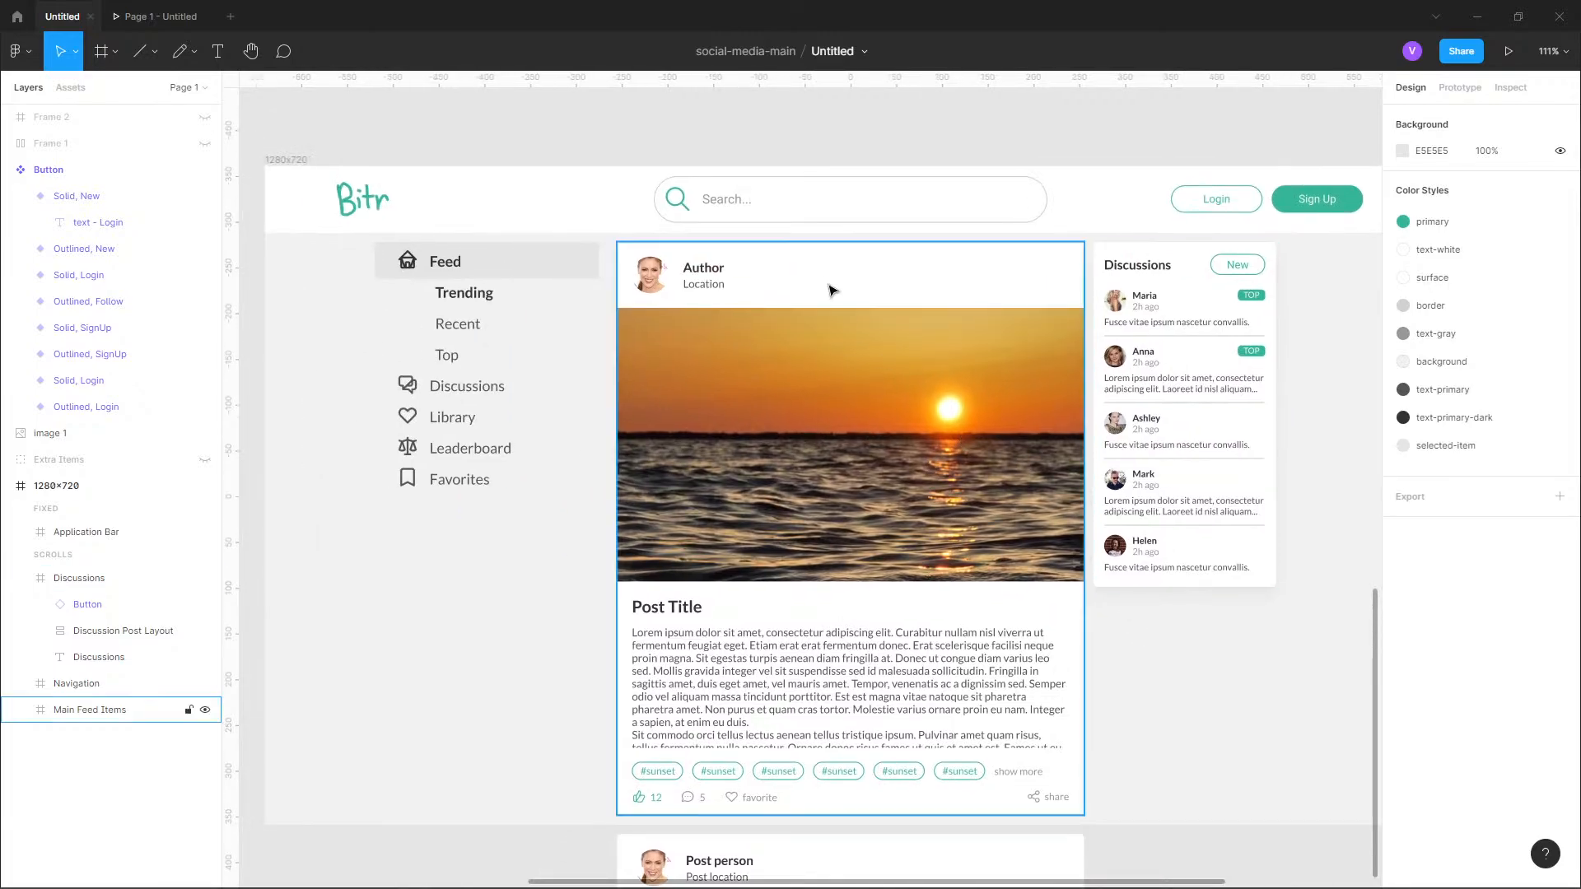
Select the Navigation frame and launch the Shadow picker plugin for it.
left_click(816, 271)
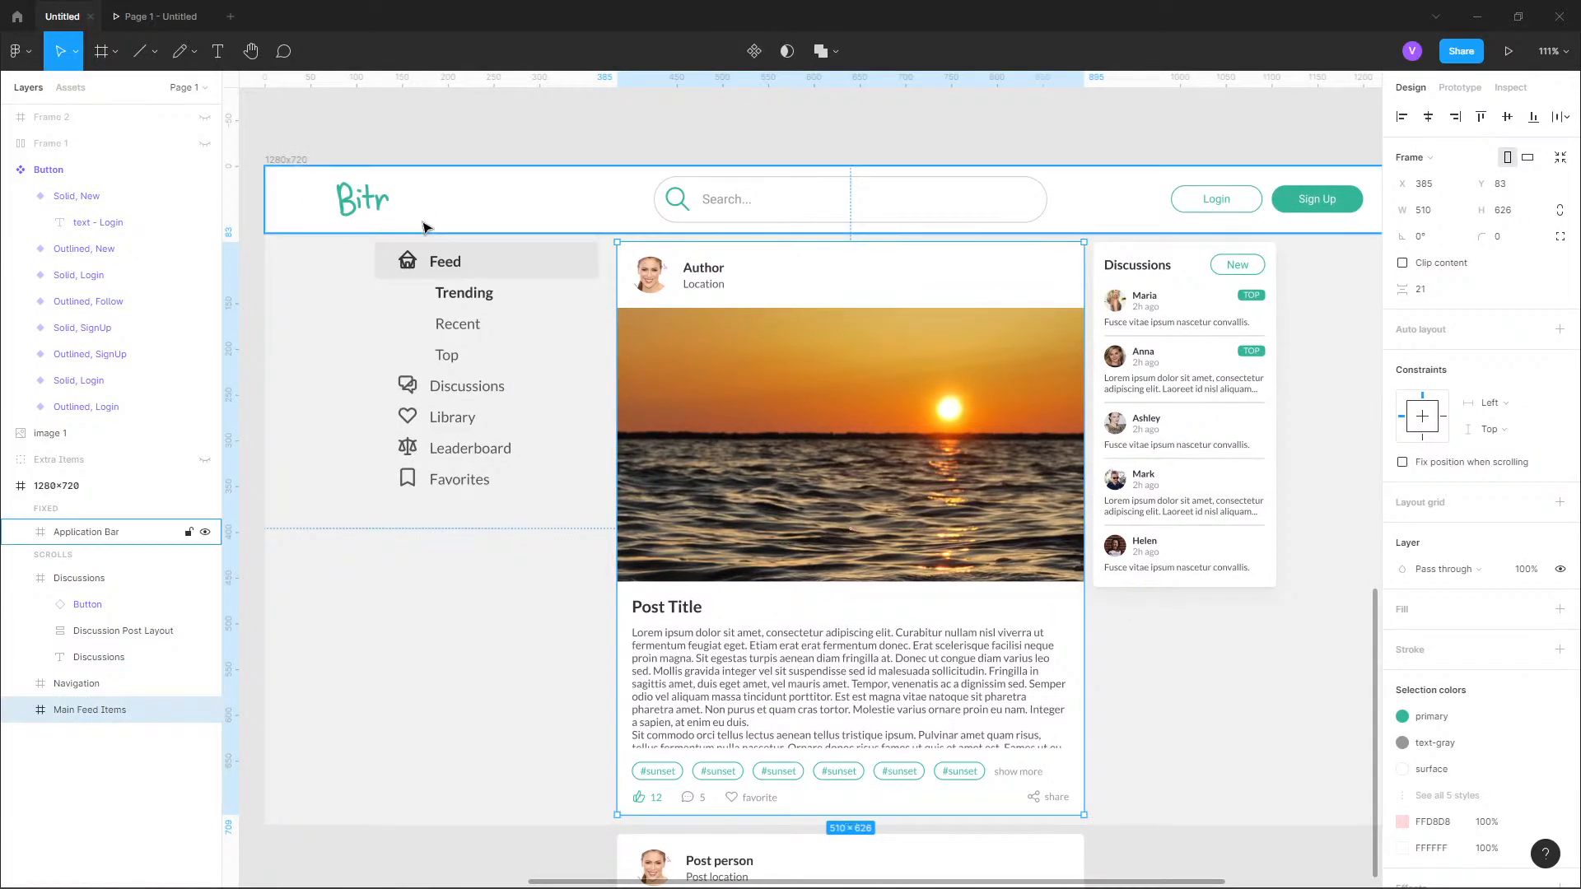
left_click(427, 264)
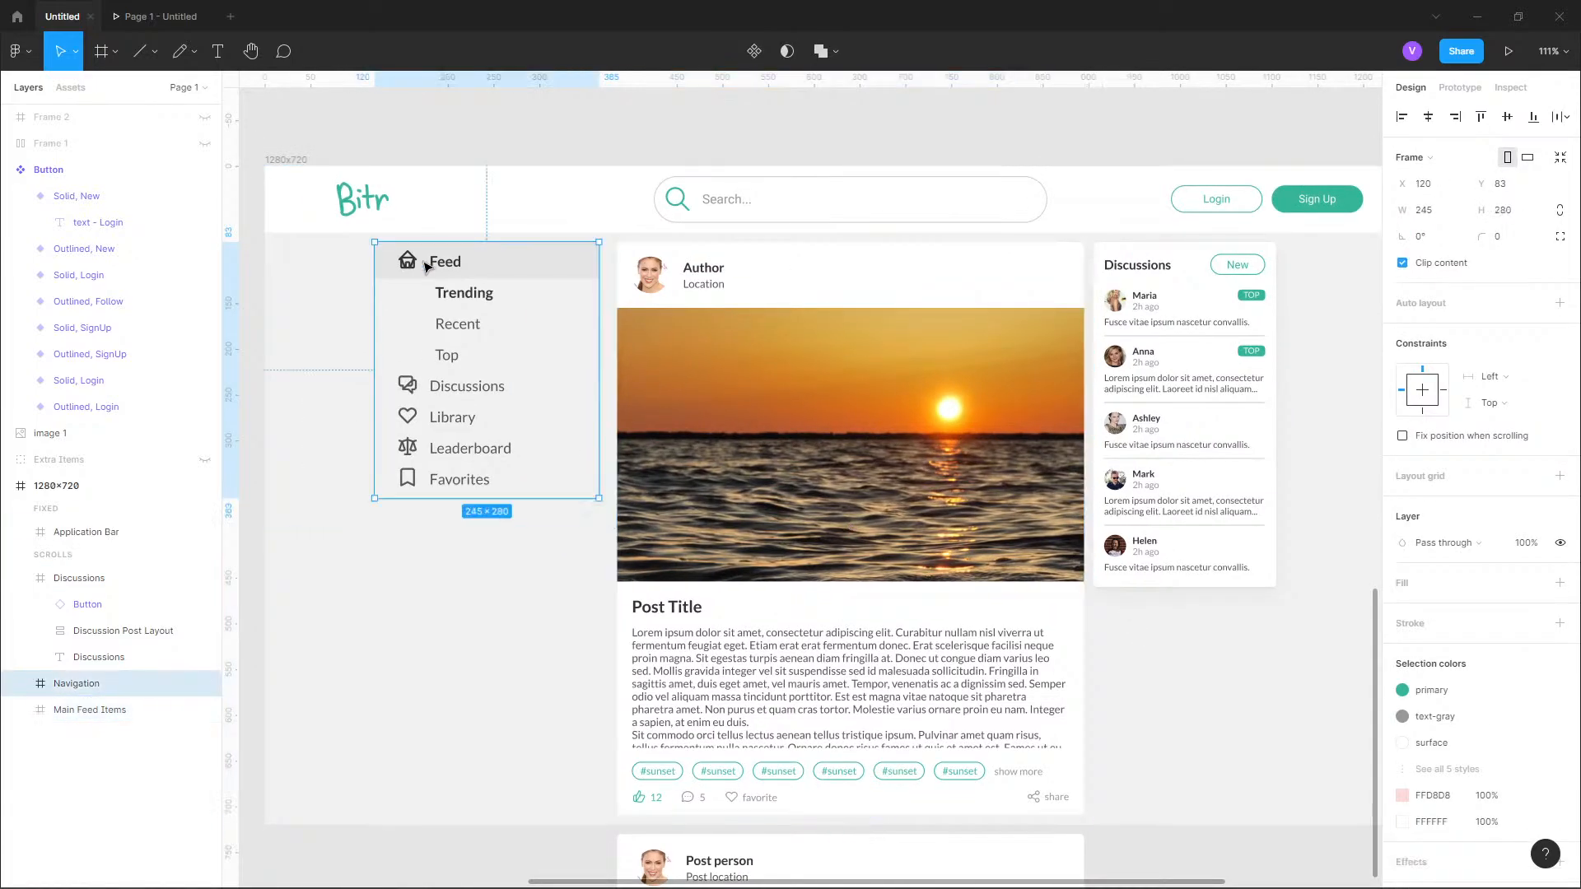
left_click(20, 51)
mouse_move(75, 244)
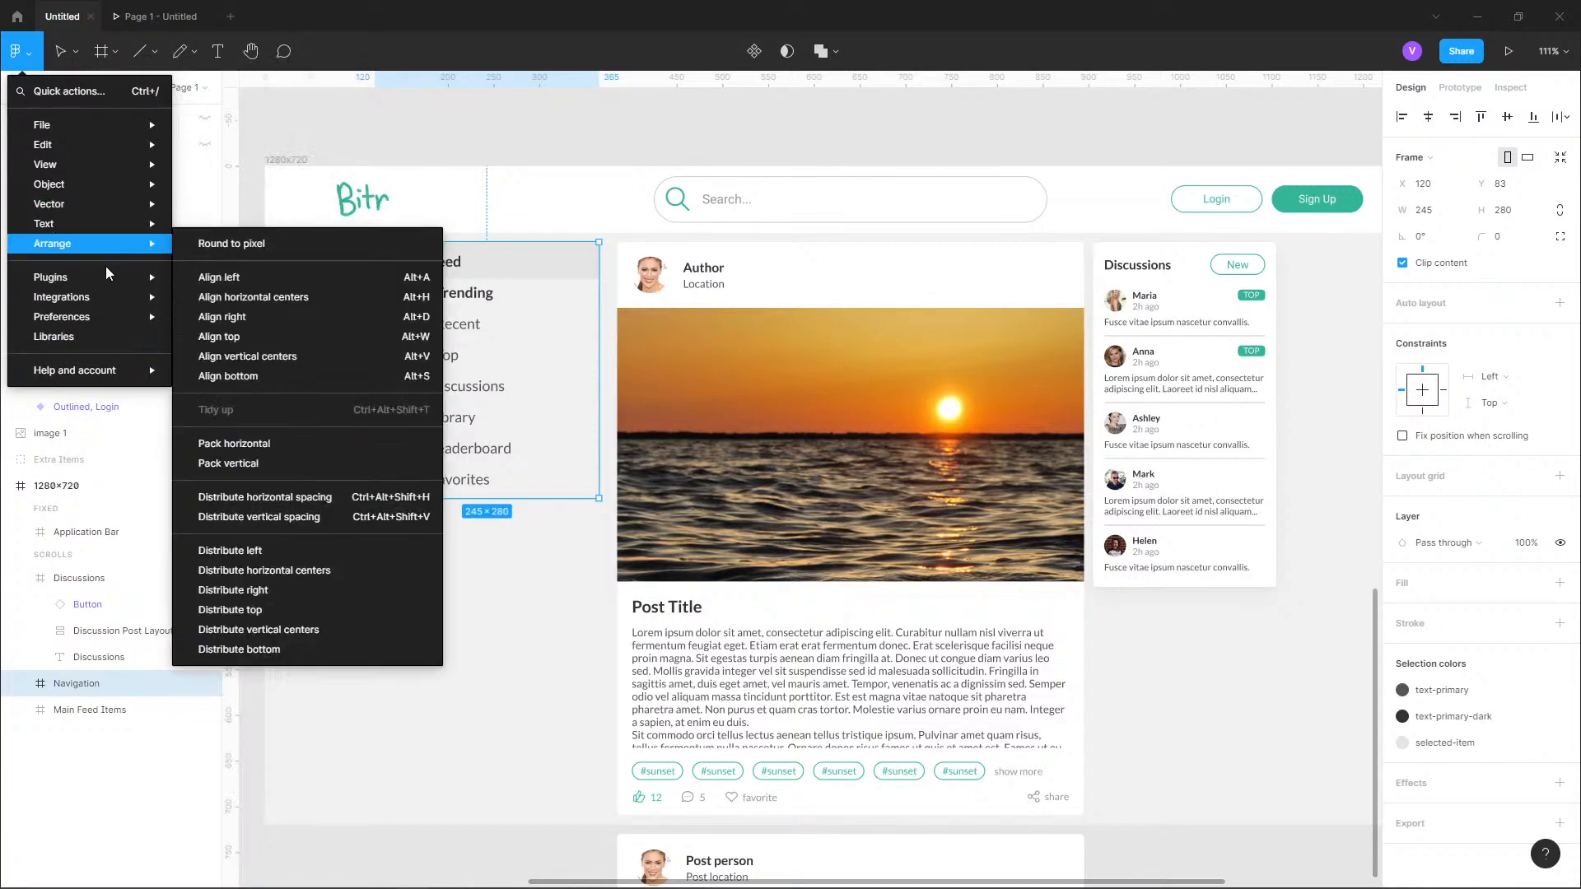
mouse_move(113, 282)
scroll(264, 815, "down", 3)
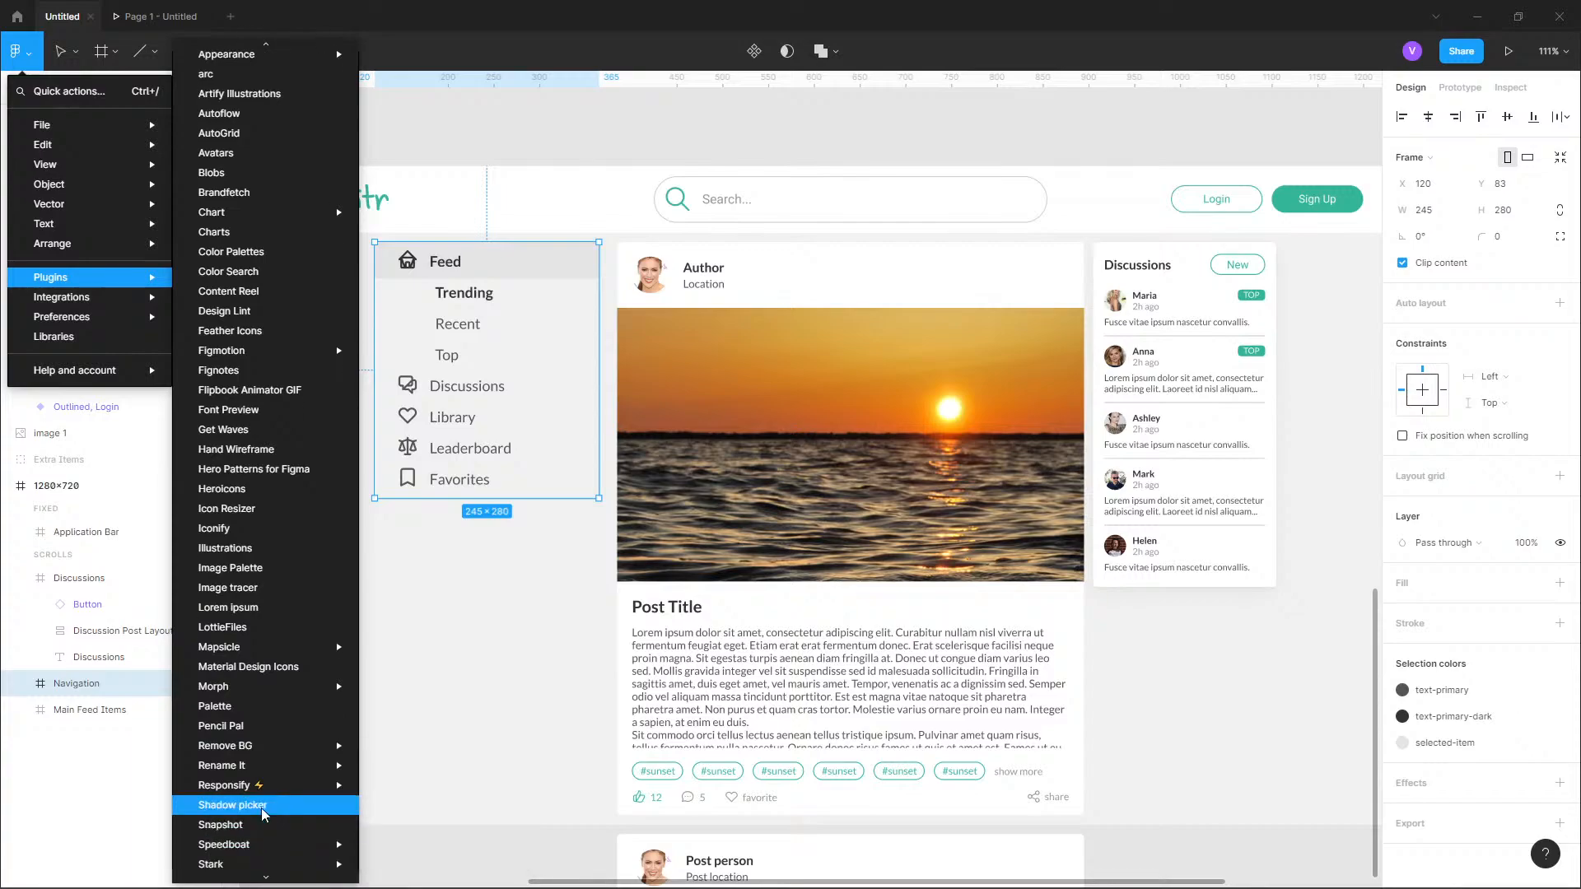
left_click(275, 805)
Set the shadow size to Medium and try to apply it to the Navigation frame.
left_click(1299, 618)
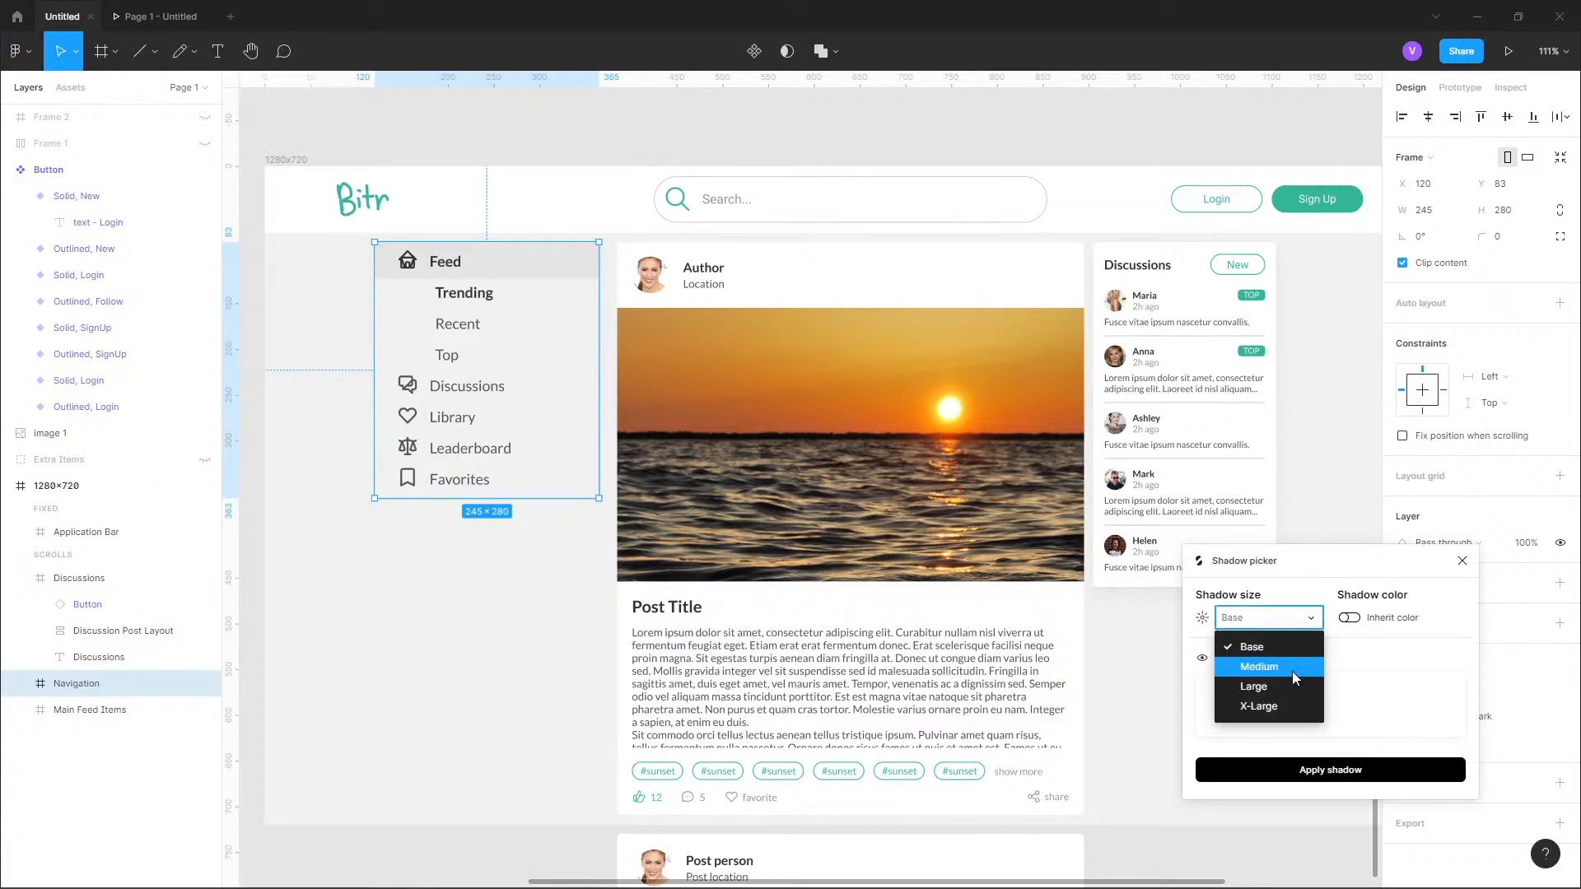
left_click(1292, 670)
left_click(1315, 766)
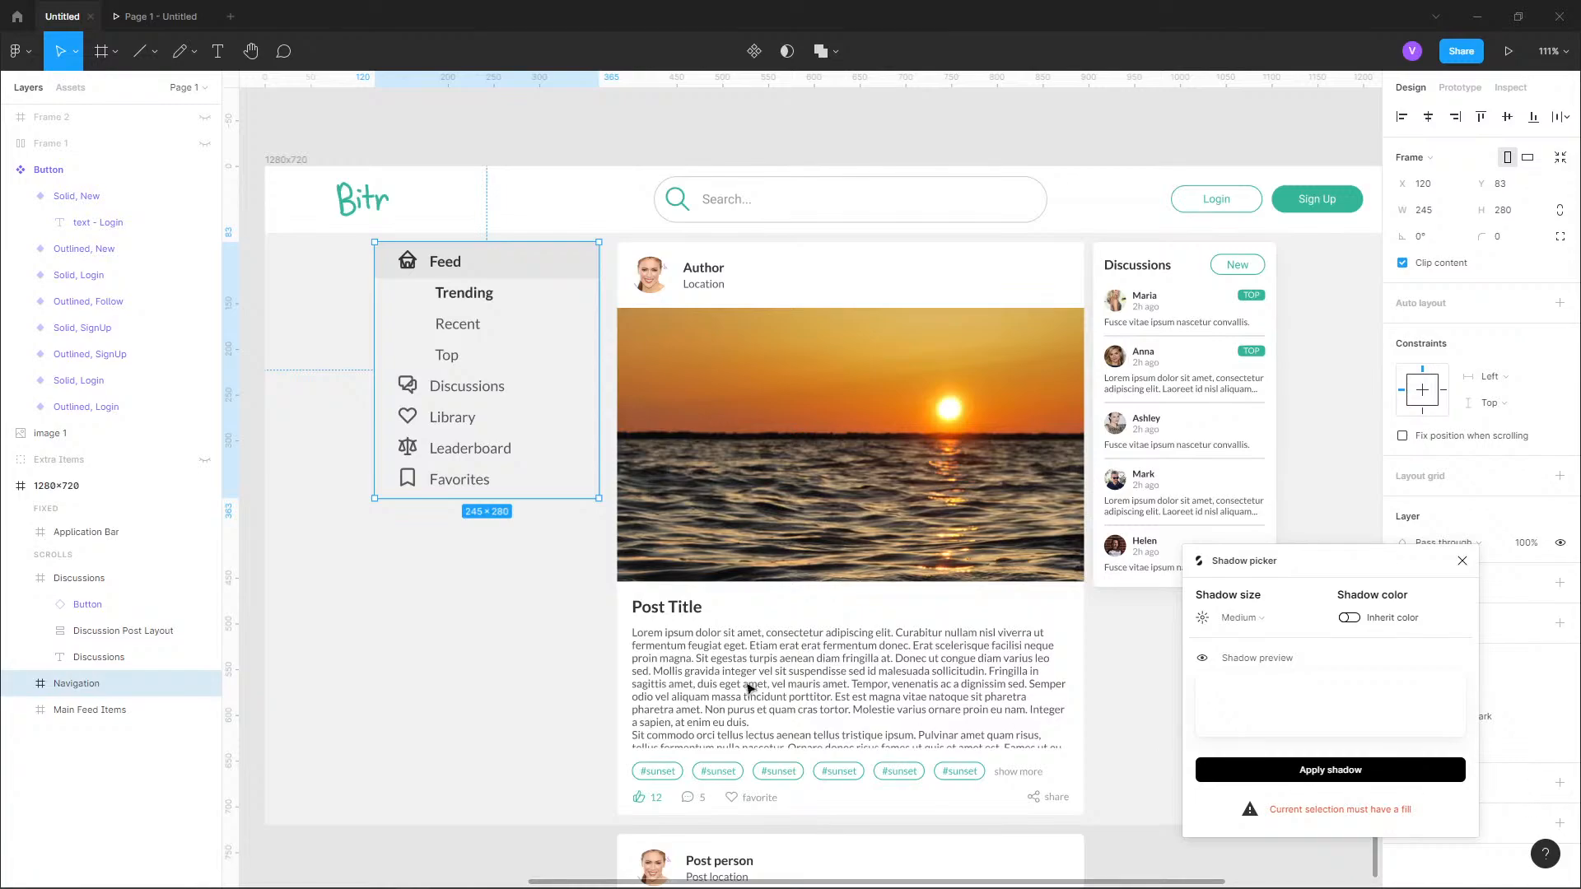
left_click(558, 639)
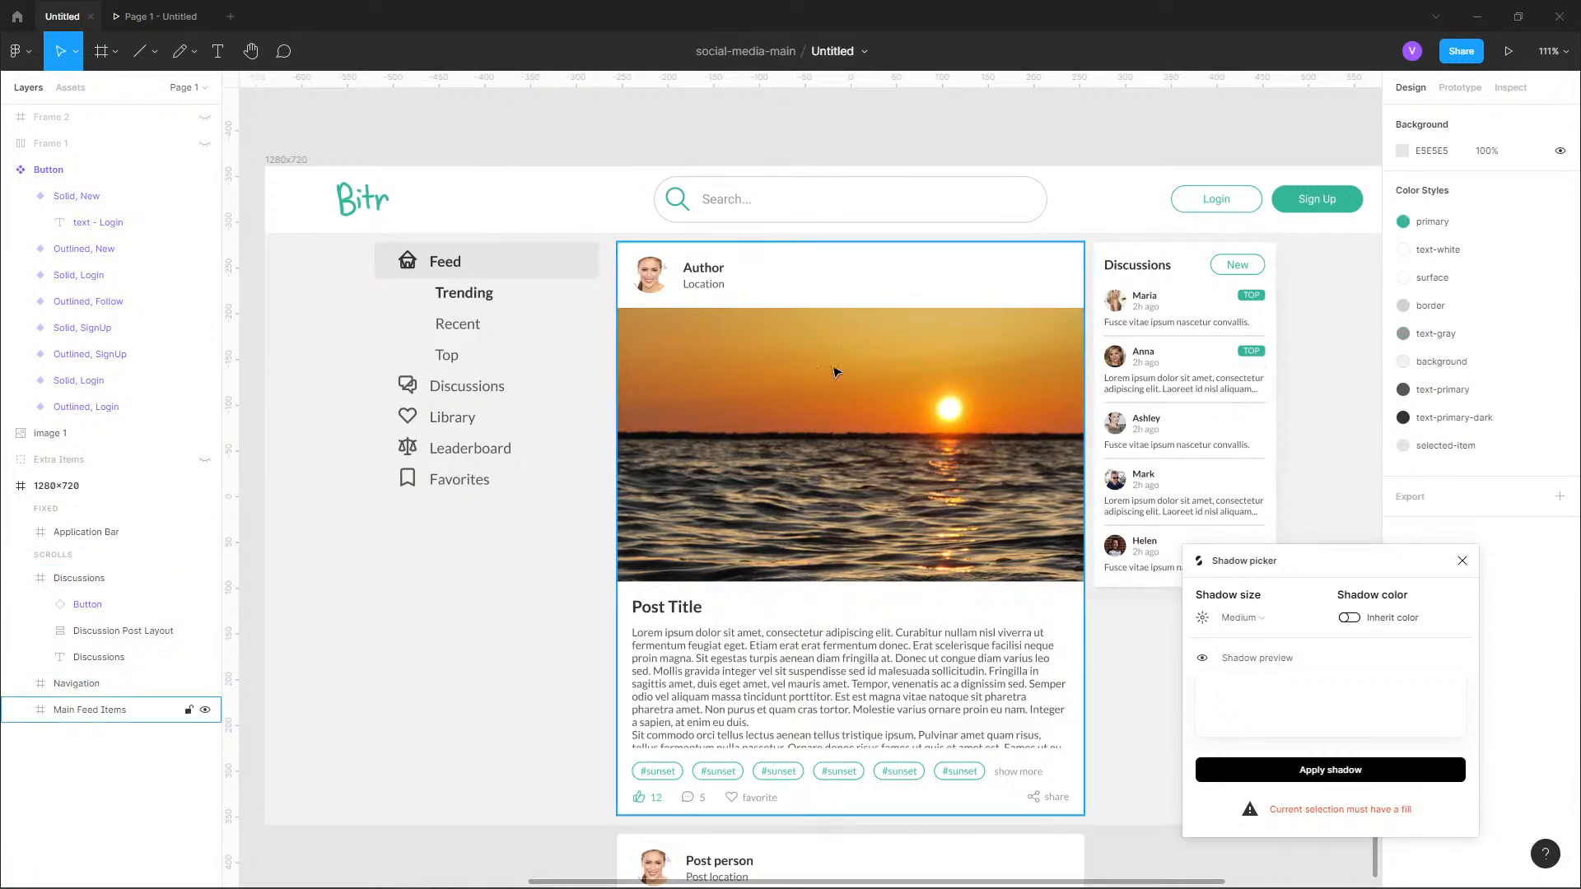
Apply the Medium shadow to the first post's Main Card and clear the selection.
left_click(774, 288)
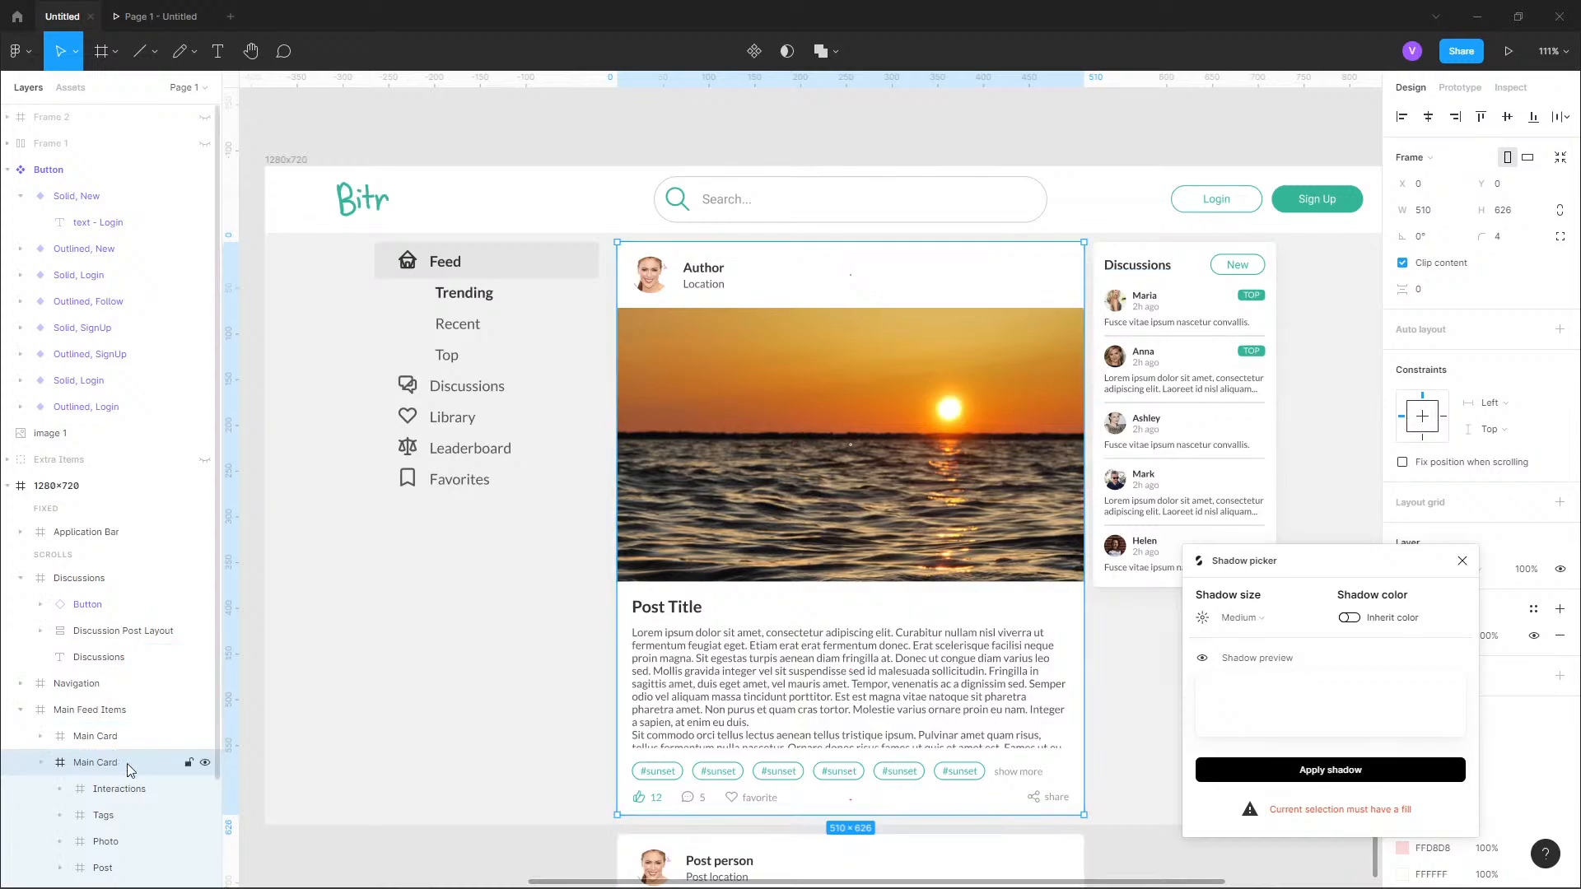
left_click(1252, 617)
left_click(1252, 616)
left_click(1380, 776)
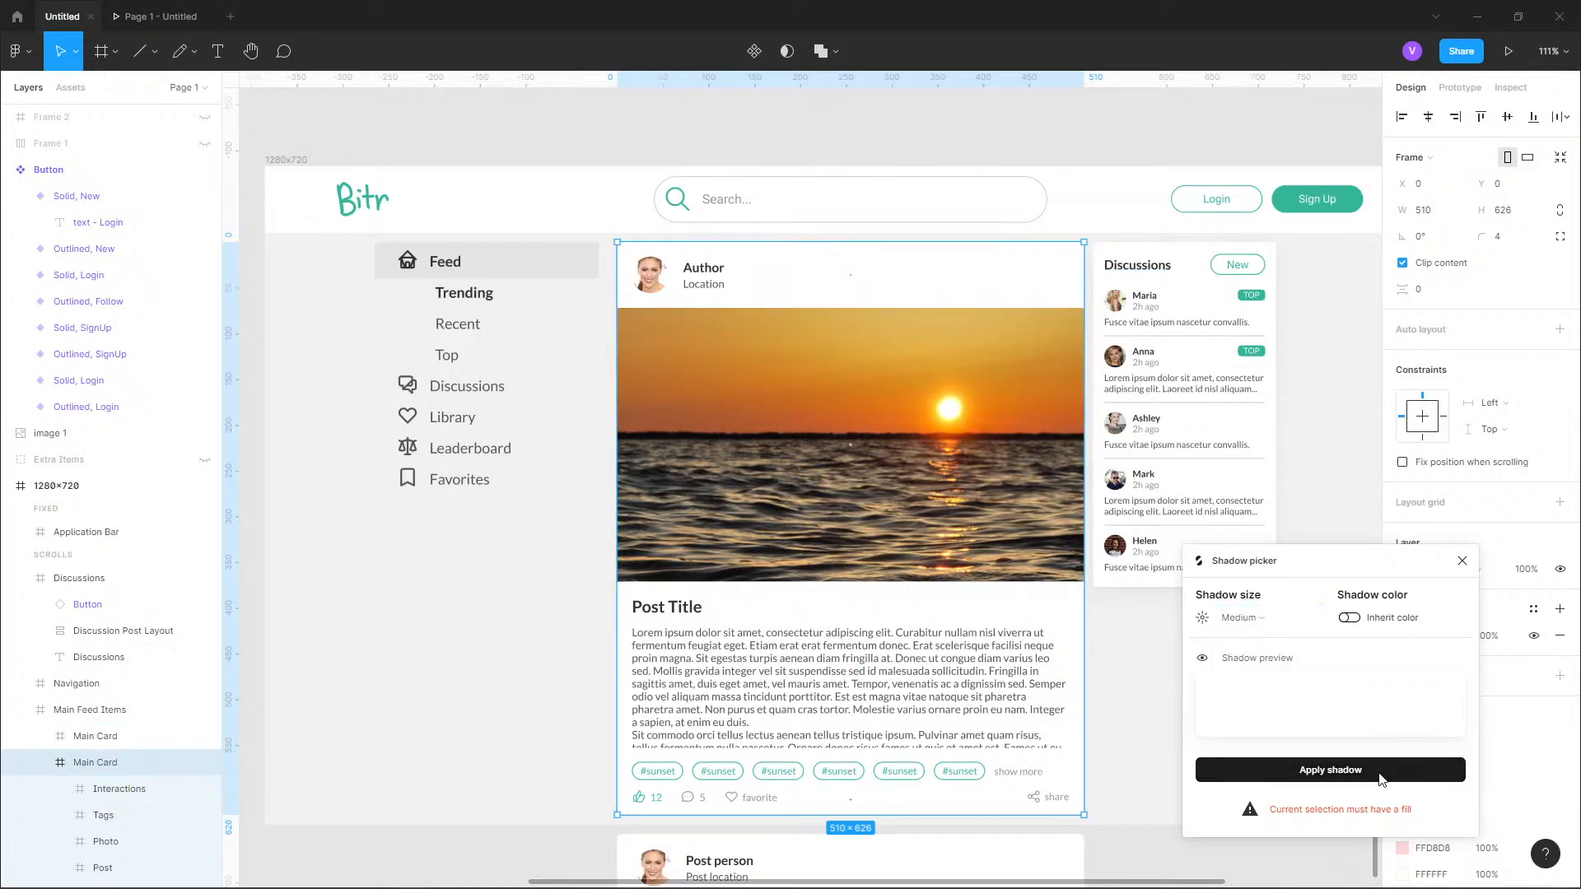
left_click(438, 813)
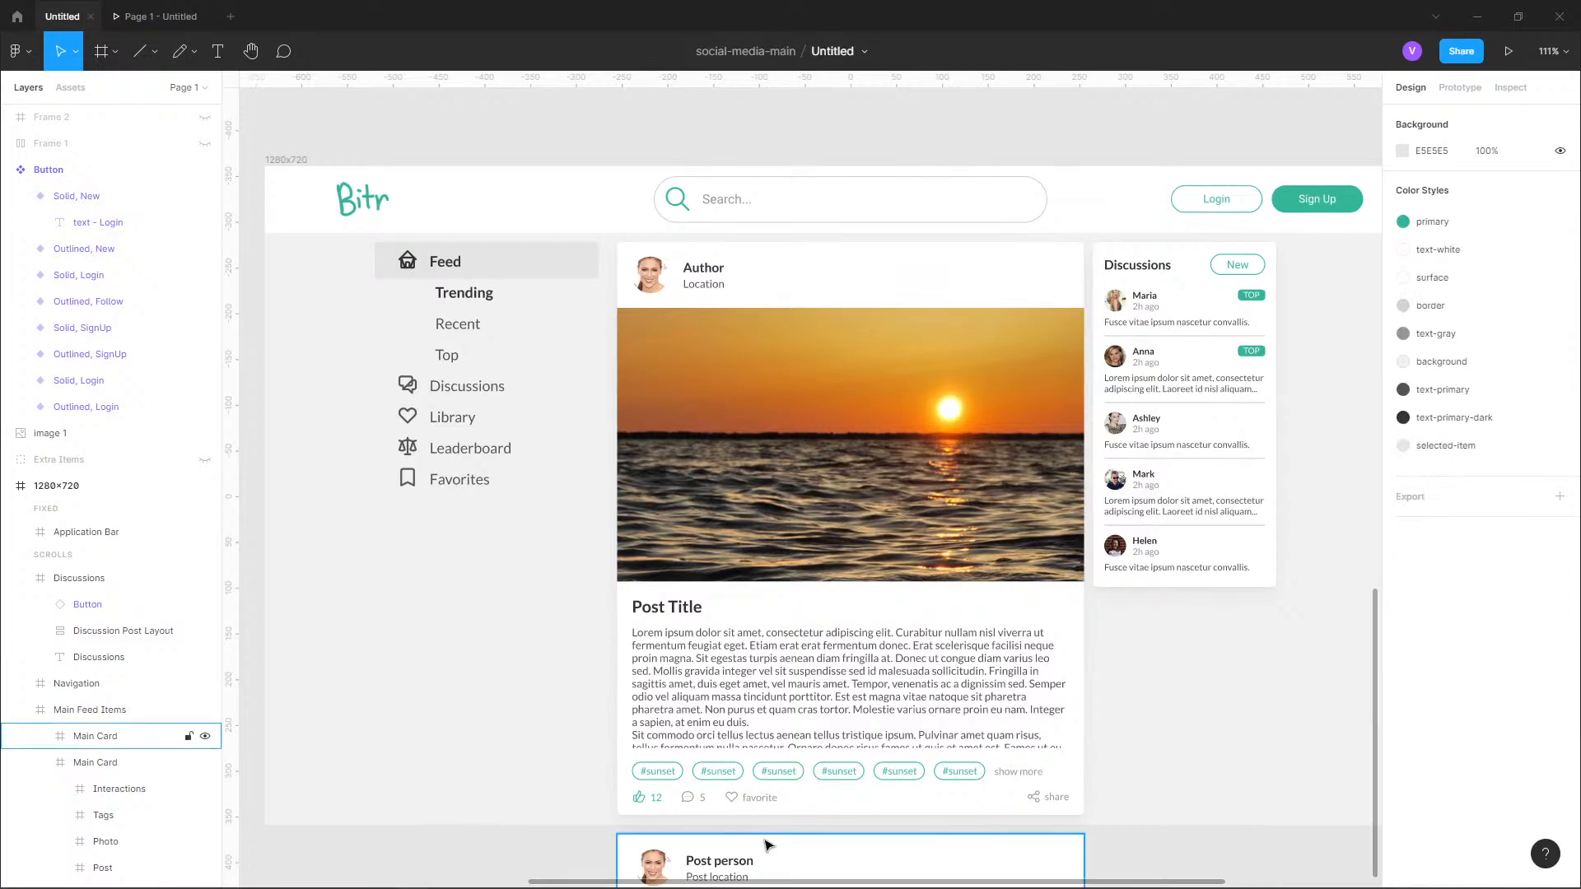
Examine the shadow along the lower edge and corner of the first post card, close up and in the full page.
left_click_drag(840, 736, 841, 858)
left_click_drag(1014, 723, 979, 449)
scroll(983, 456, "up", 10)
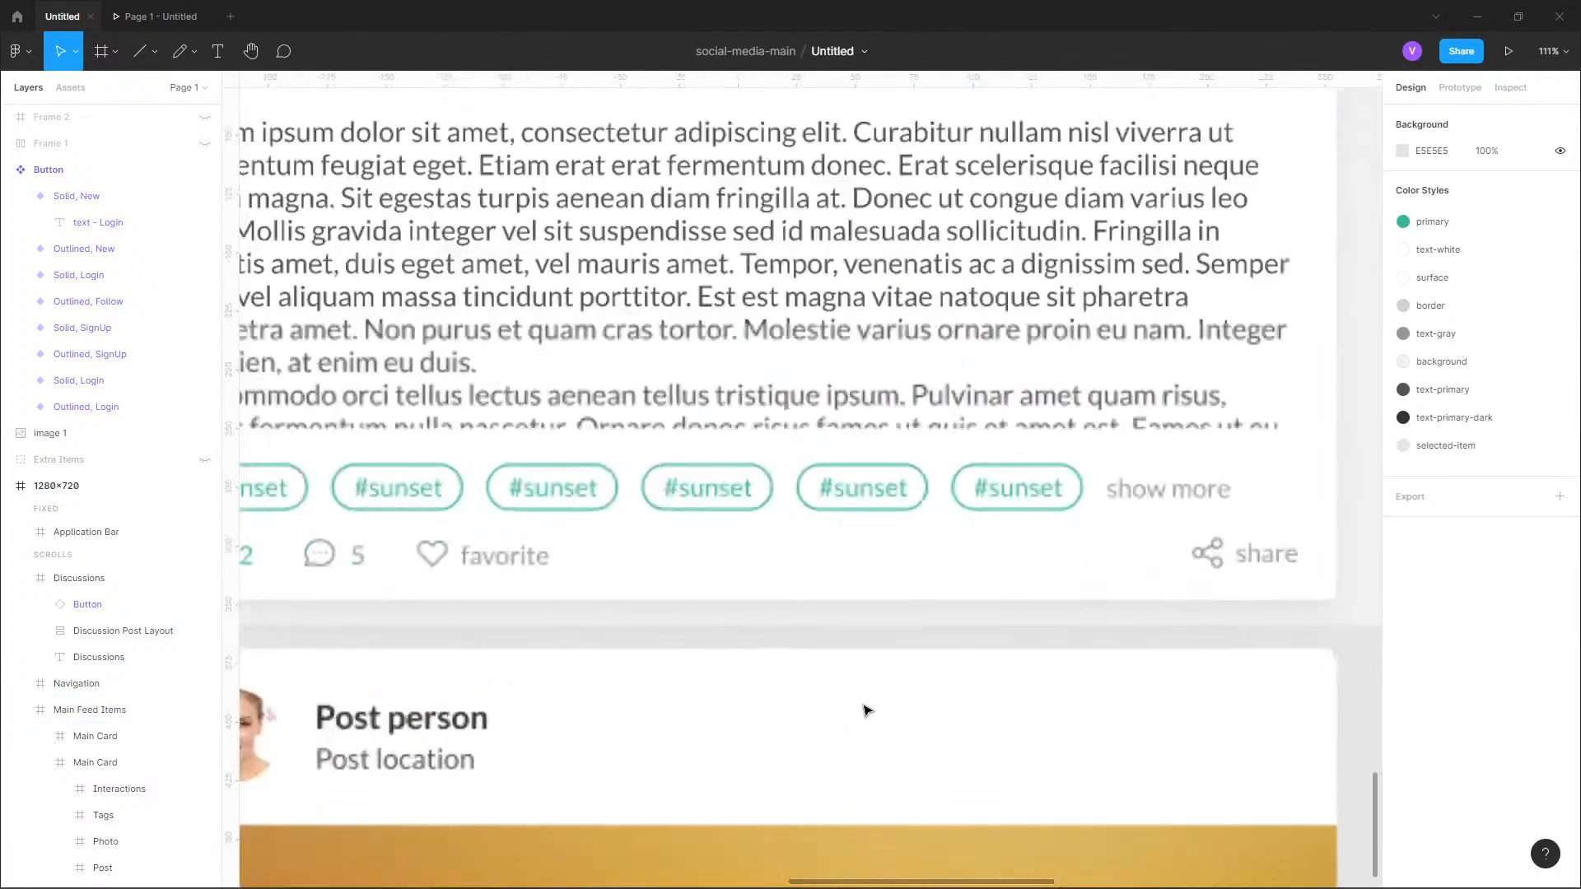
scroll(1151, 648, "up", 2)
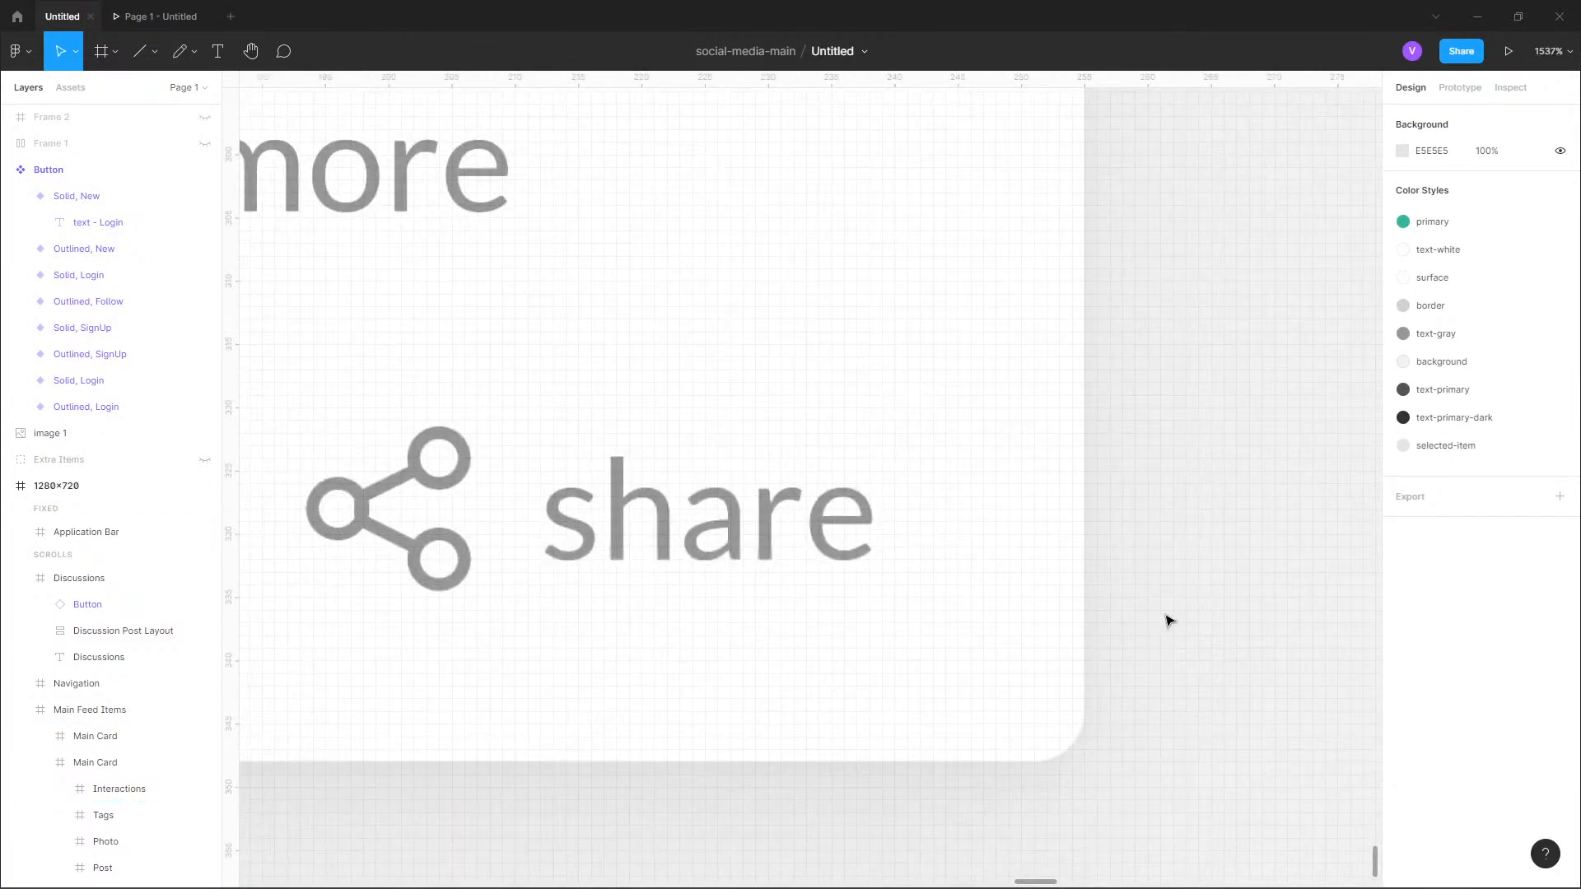
scroll(1164, 617, "down", 12)
scroll(1165, 673, "down", 6)
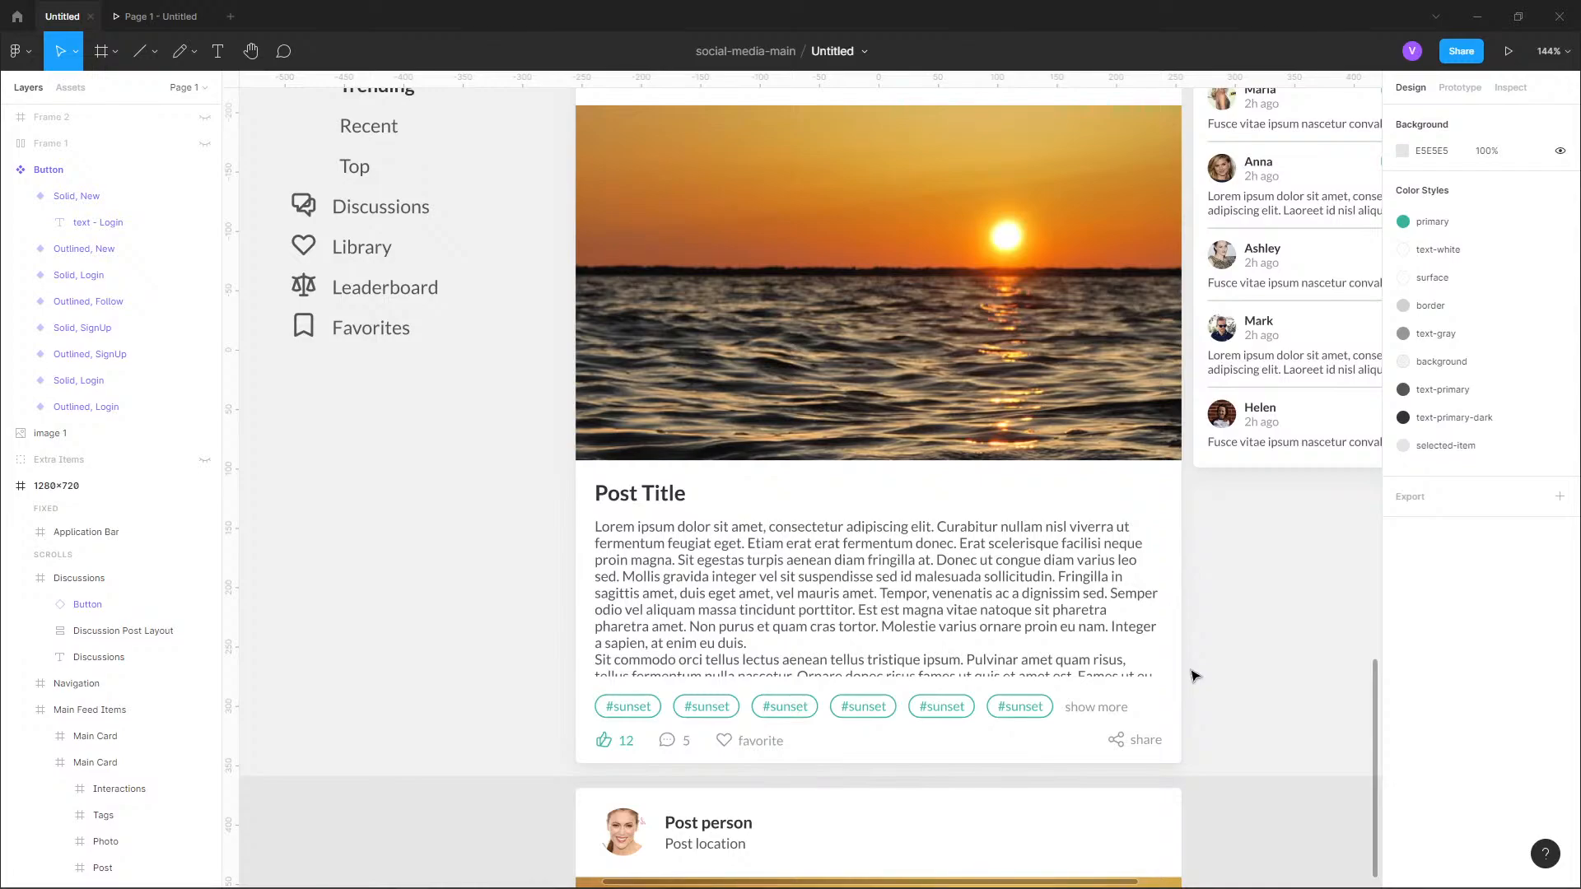
scroll(967, 748, "down", 4)
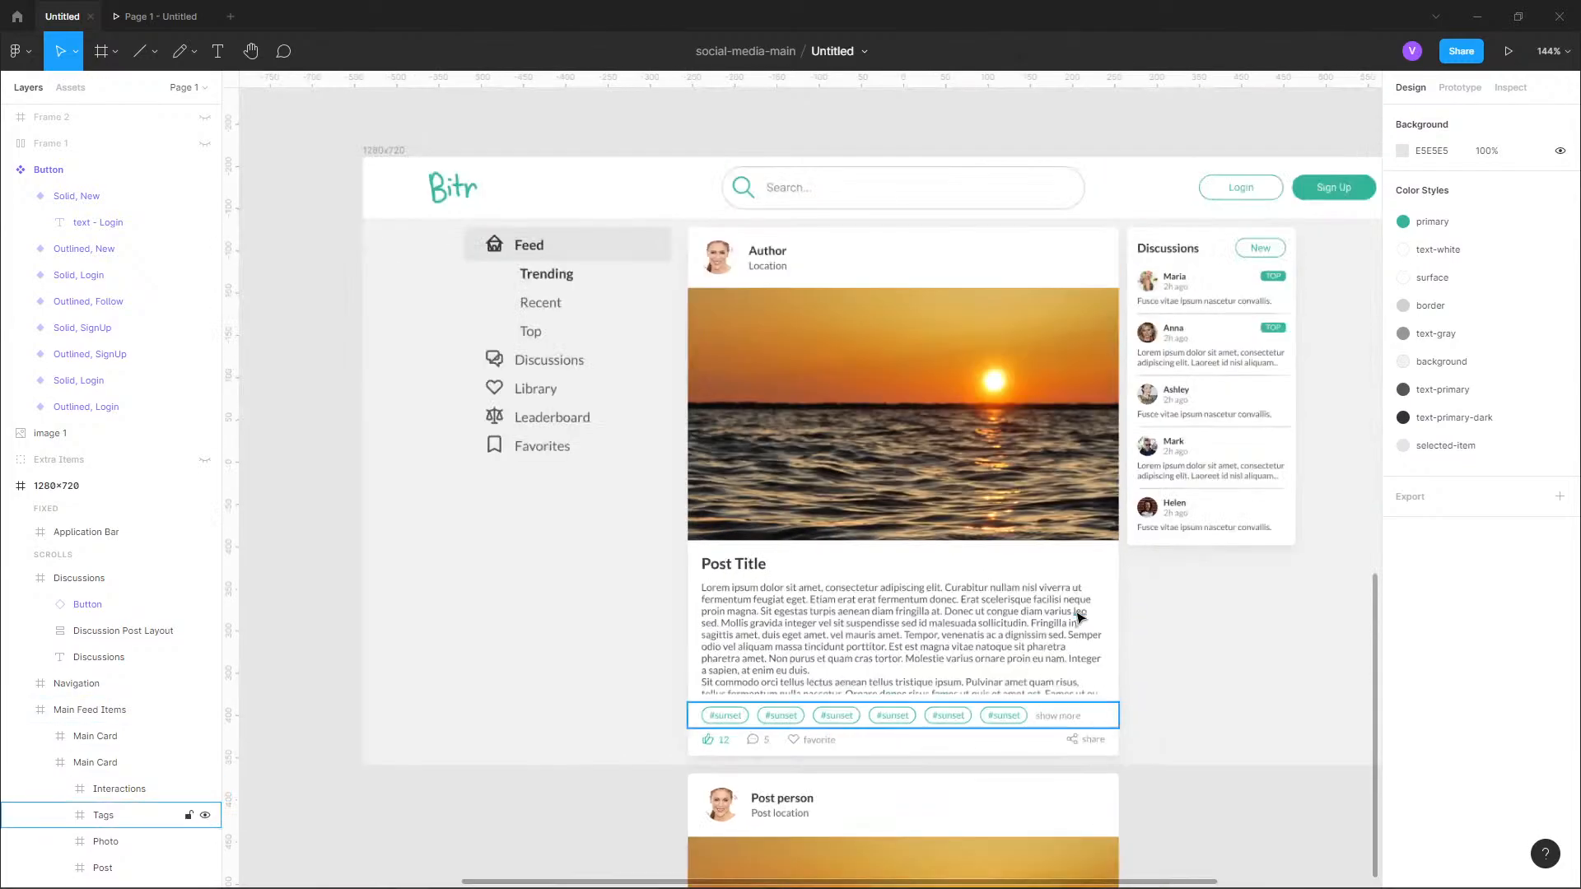
left_click_drag(1080, 614, 1095, 734)
Check the card shadows in the prototype preview while scrolling the feed to the second post and back, and return to the design file.
left_click(132, 14)
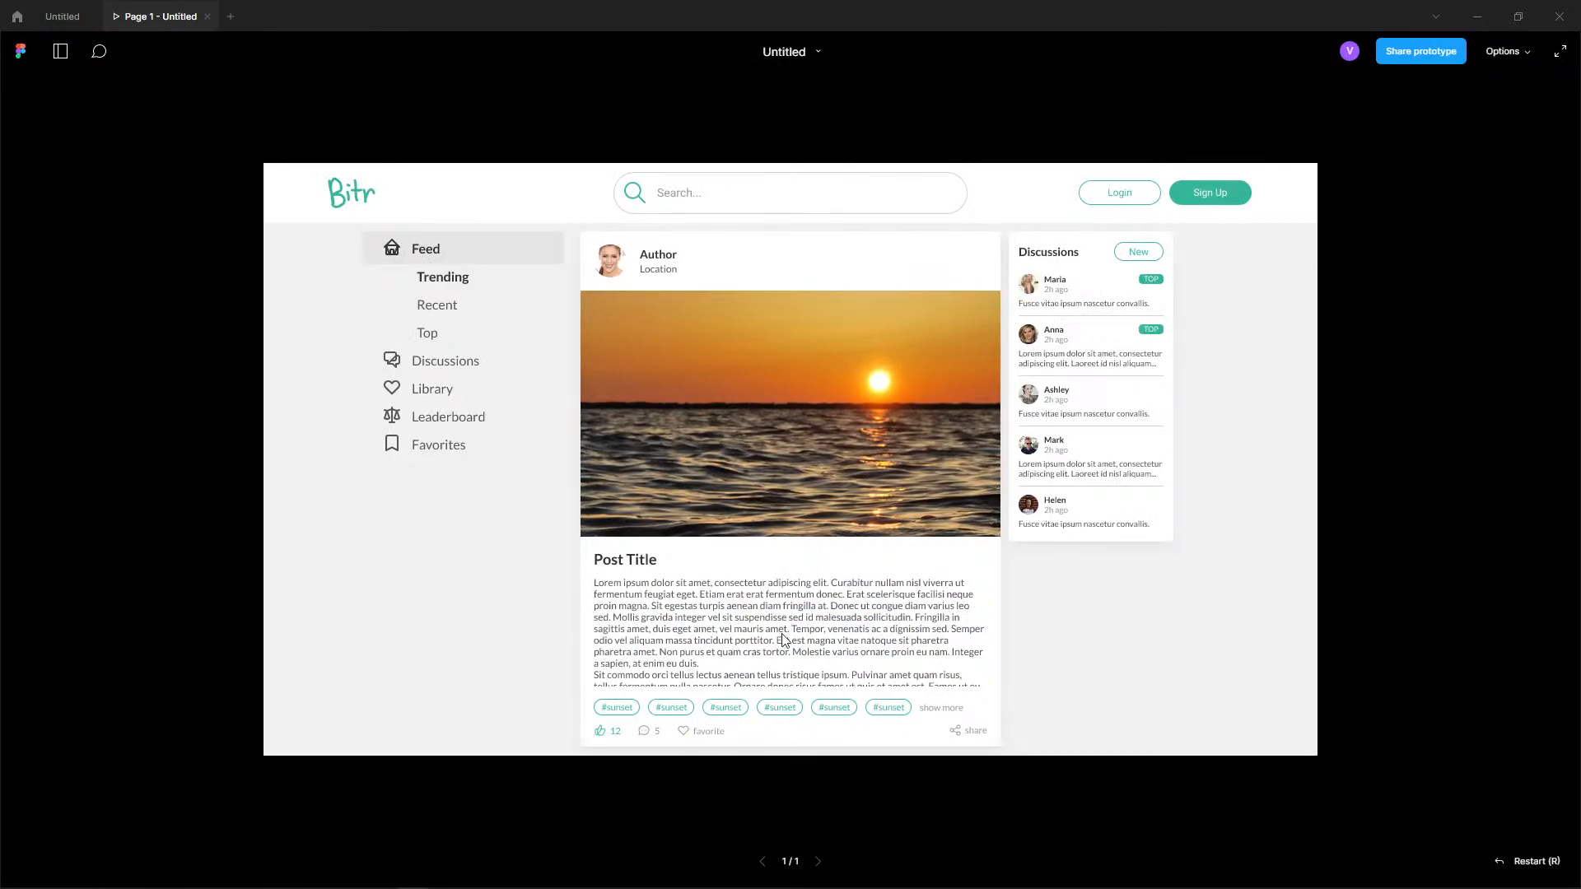
scroll(812, 604, "down", 5)
scroll(807, 443, "down", 4)
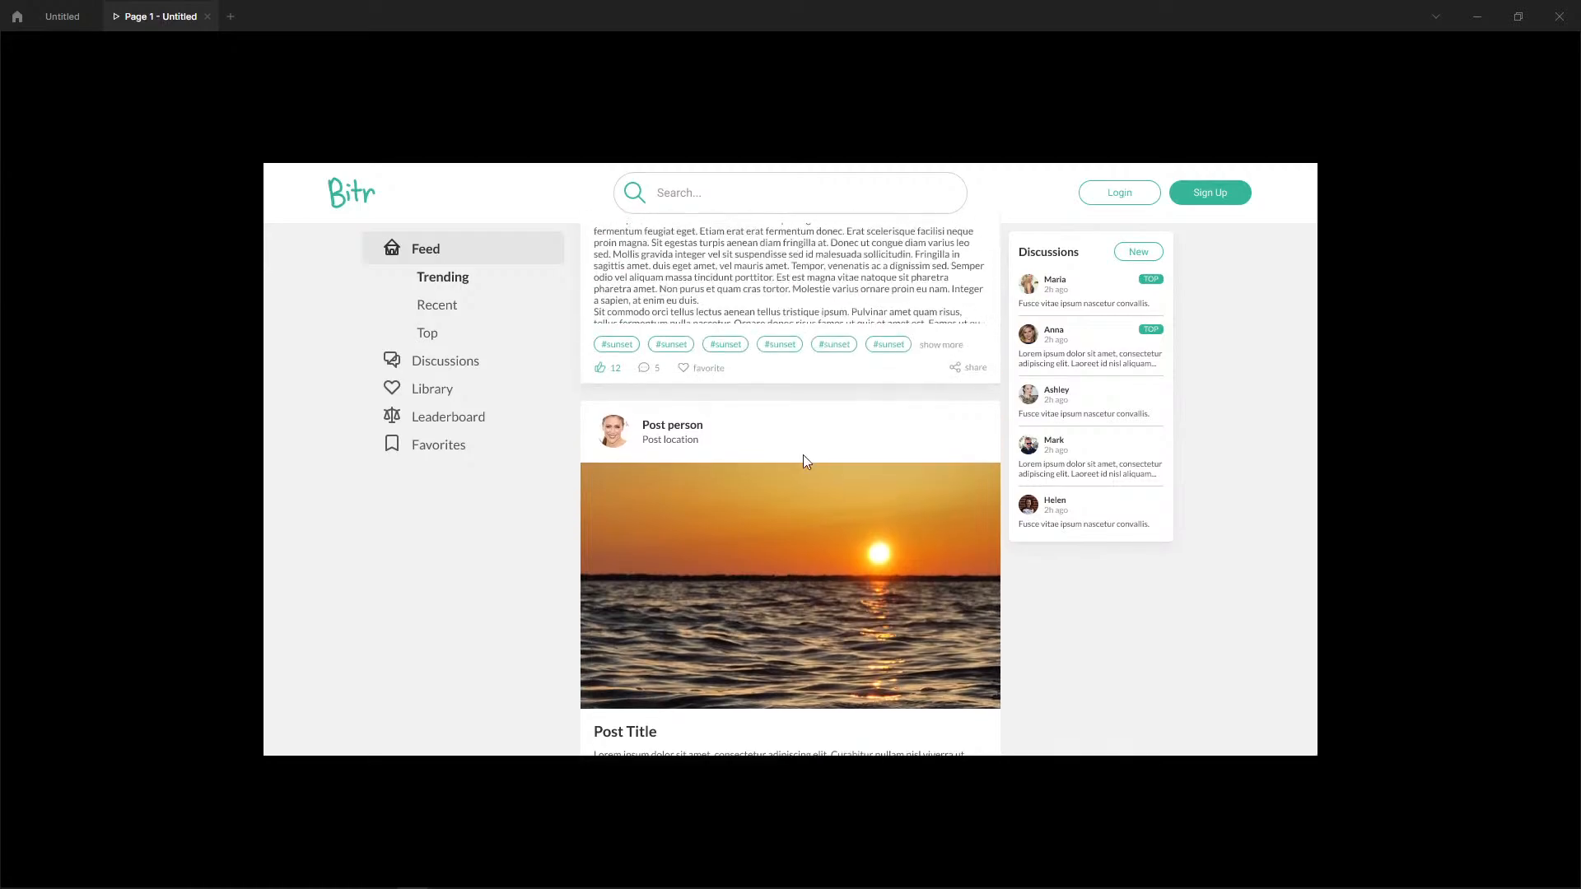
scroll(768, 594, "down", 5)
scroll(769, 595, "up", 3)
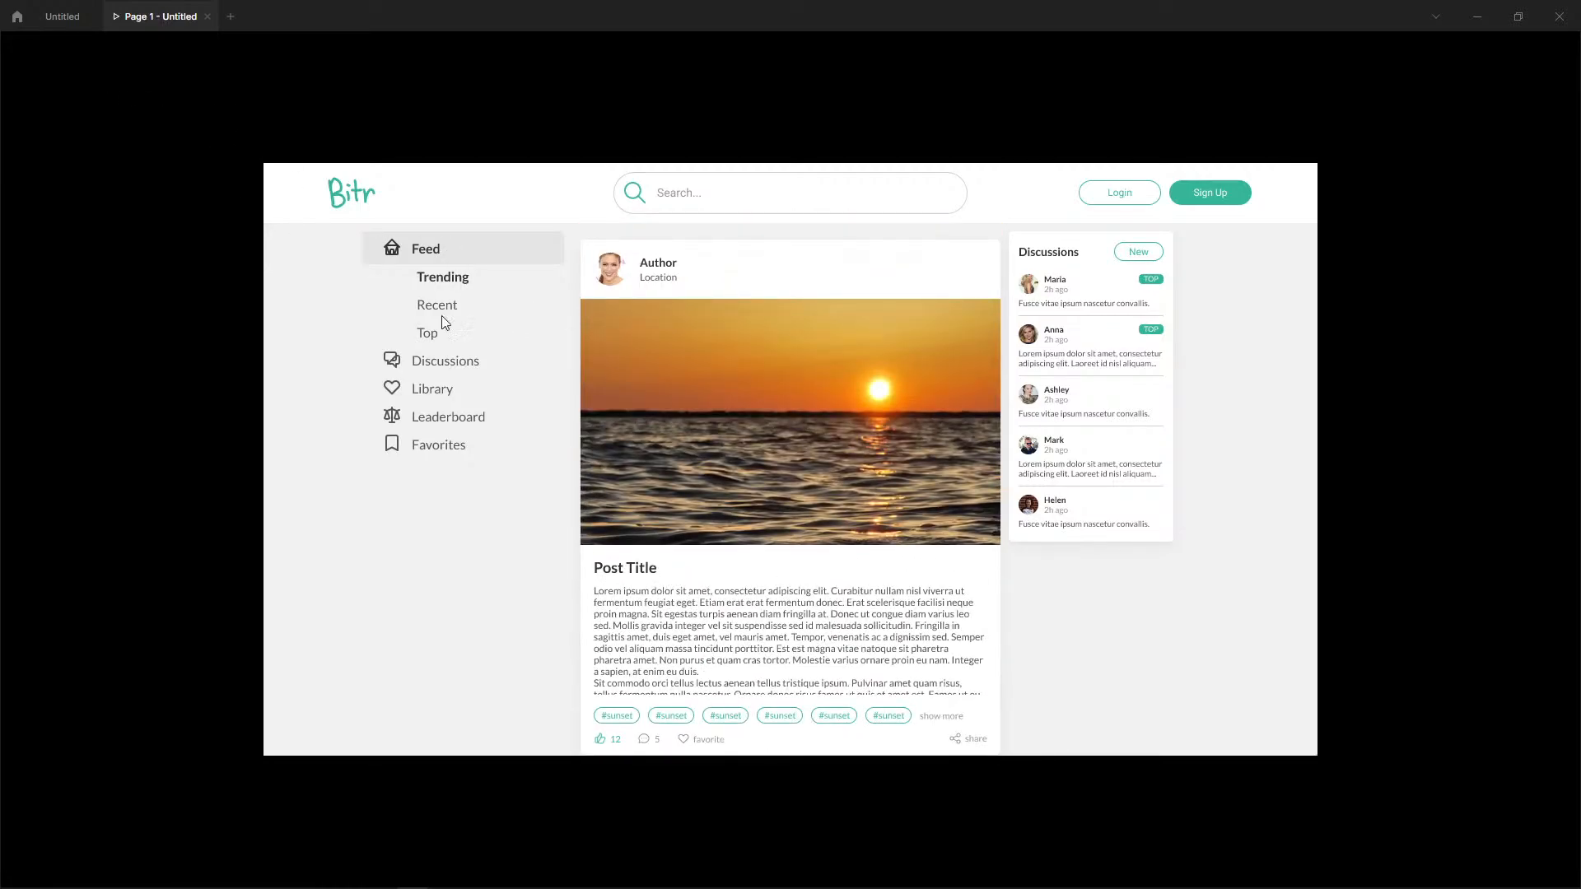
scroll(749, 489, "down", 3)
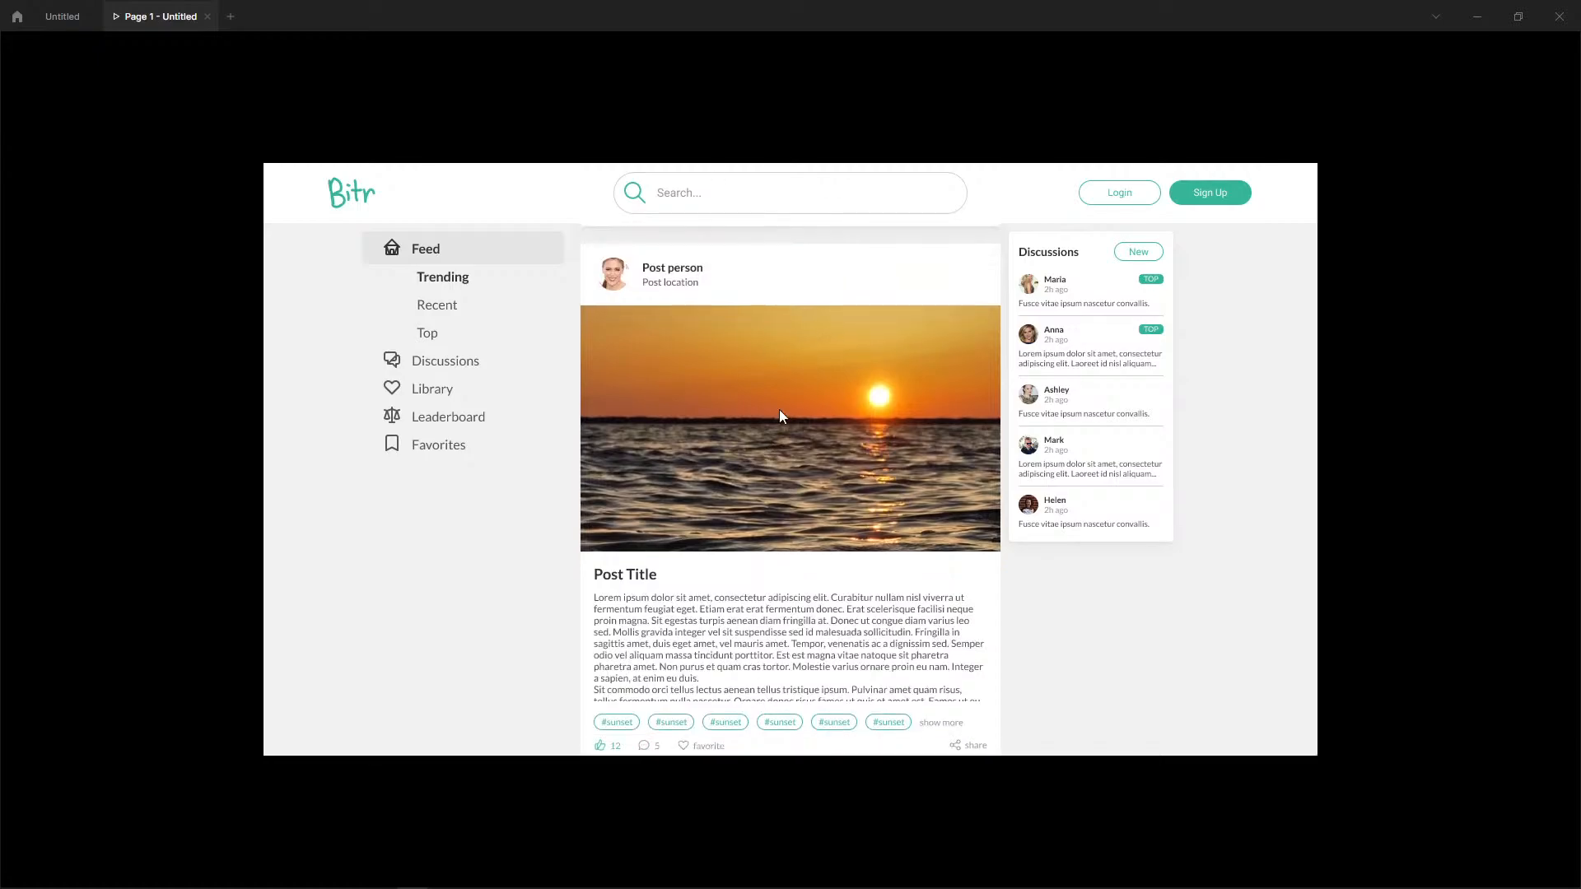
scroll(763, 690, "up", 3)
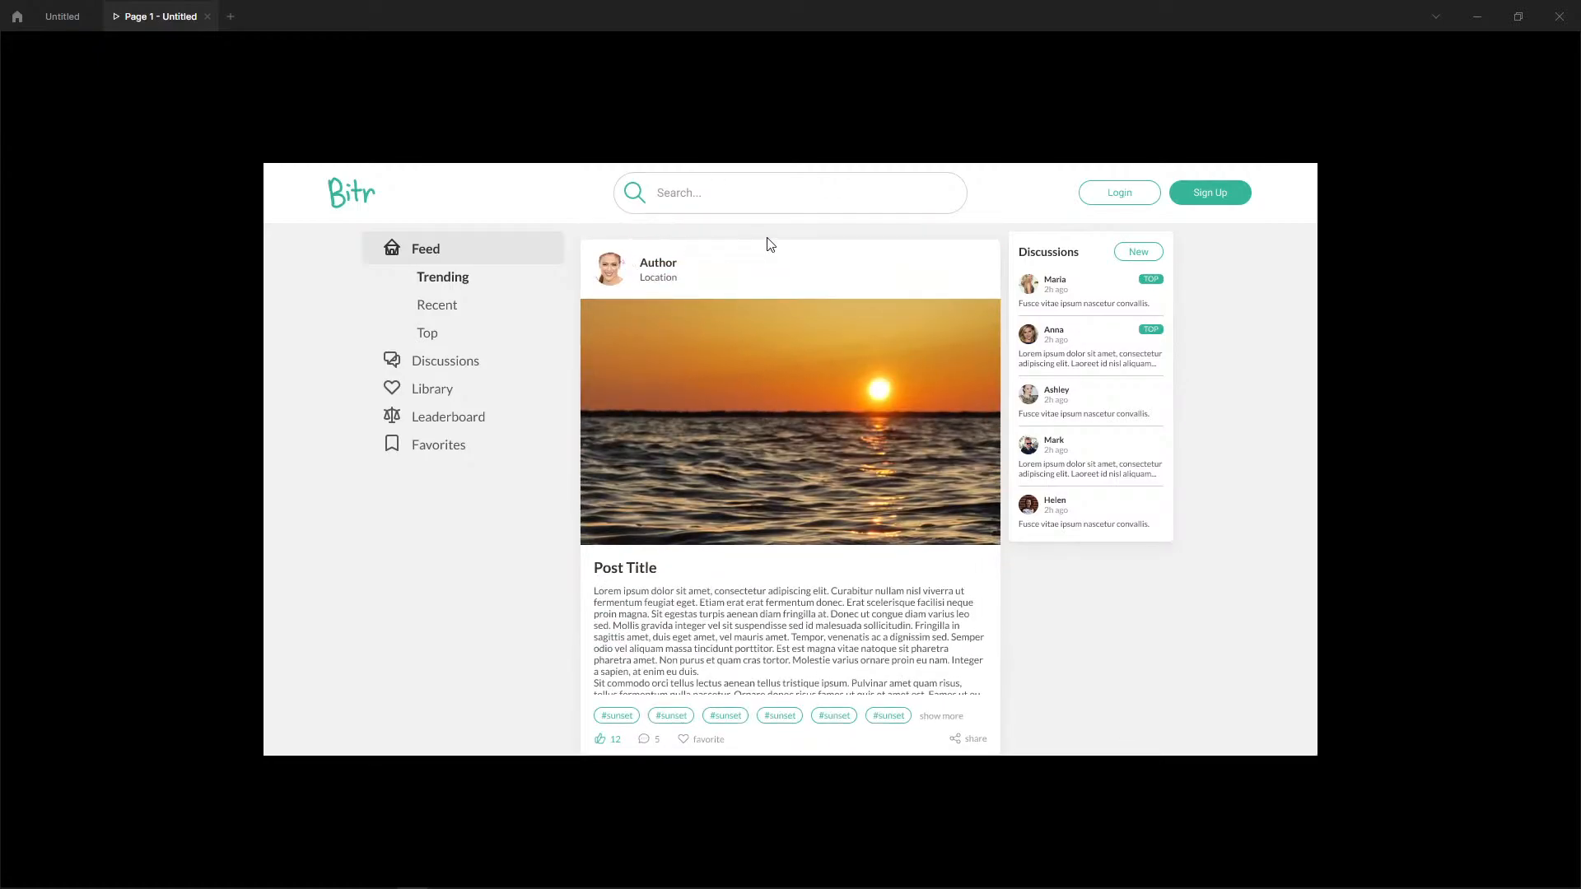
left_click(59, 17)
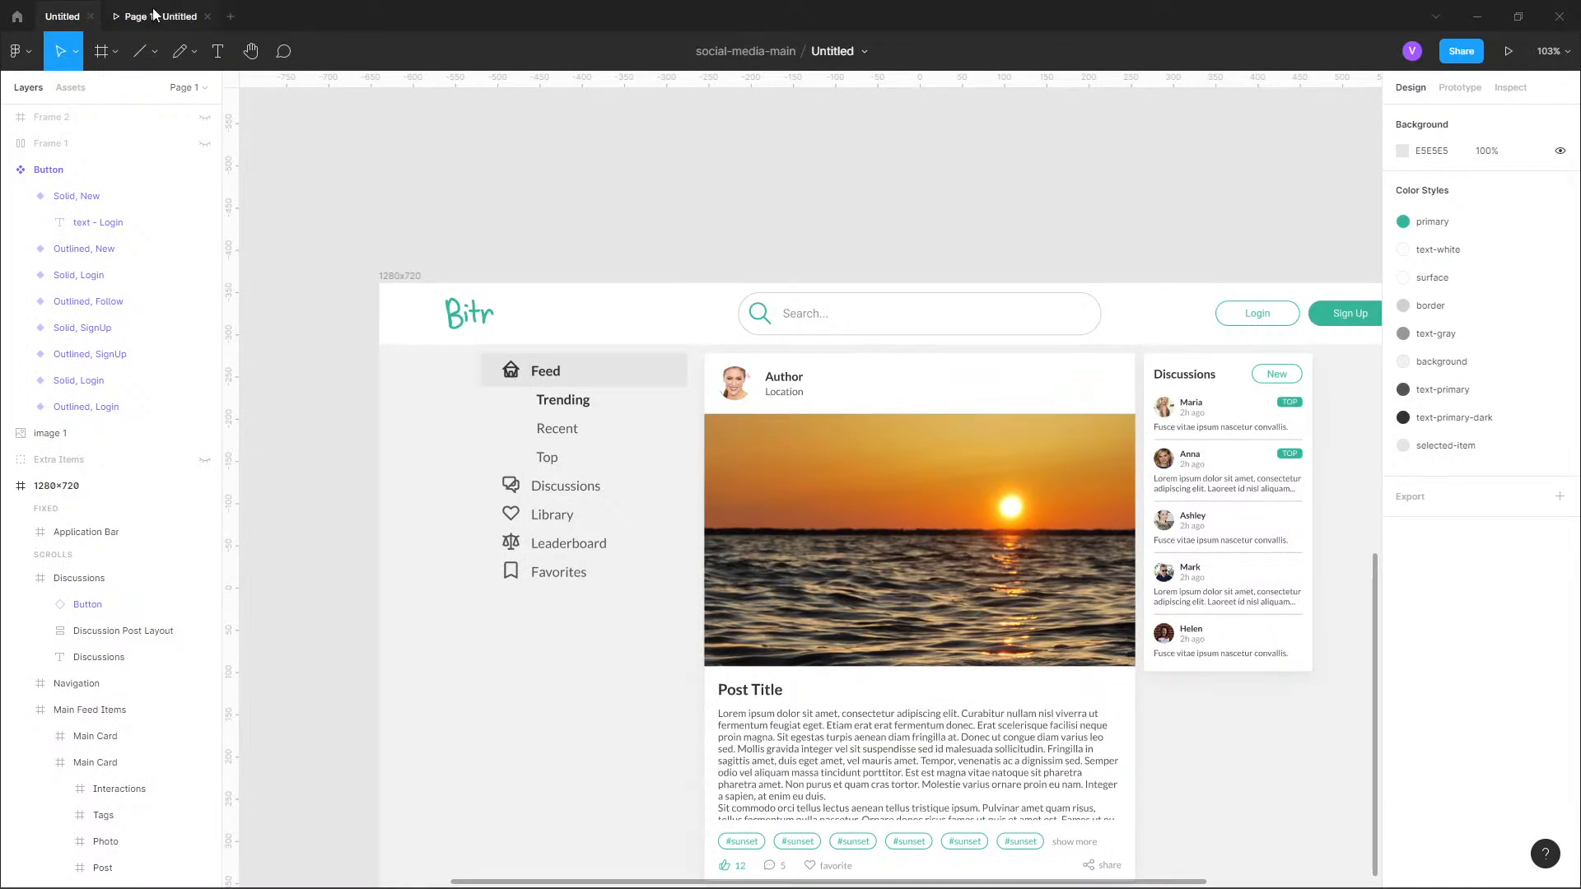
Examine the feed page in the prototype preview and on the canvas, and clear the selection.
left_click(914, 450)
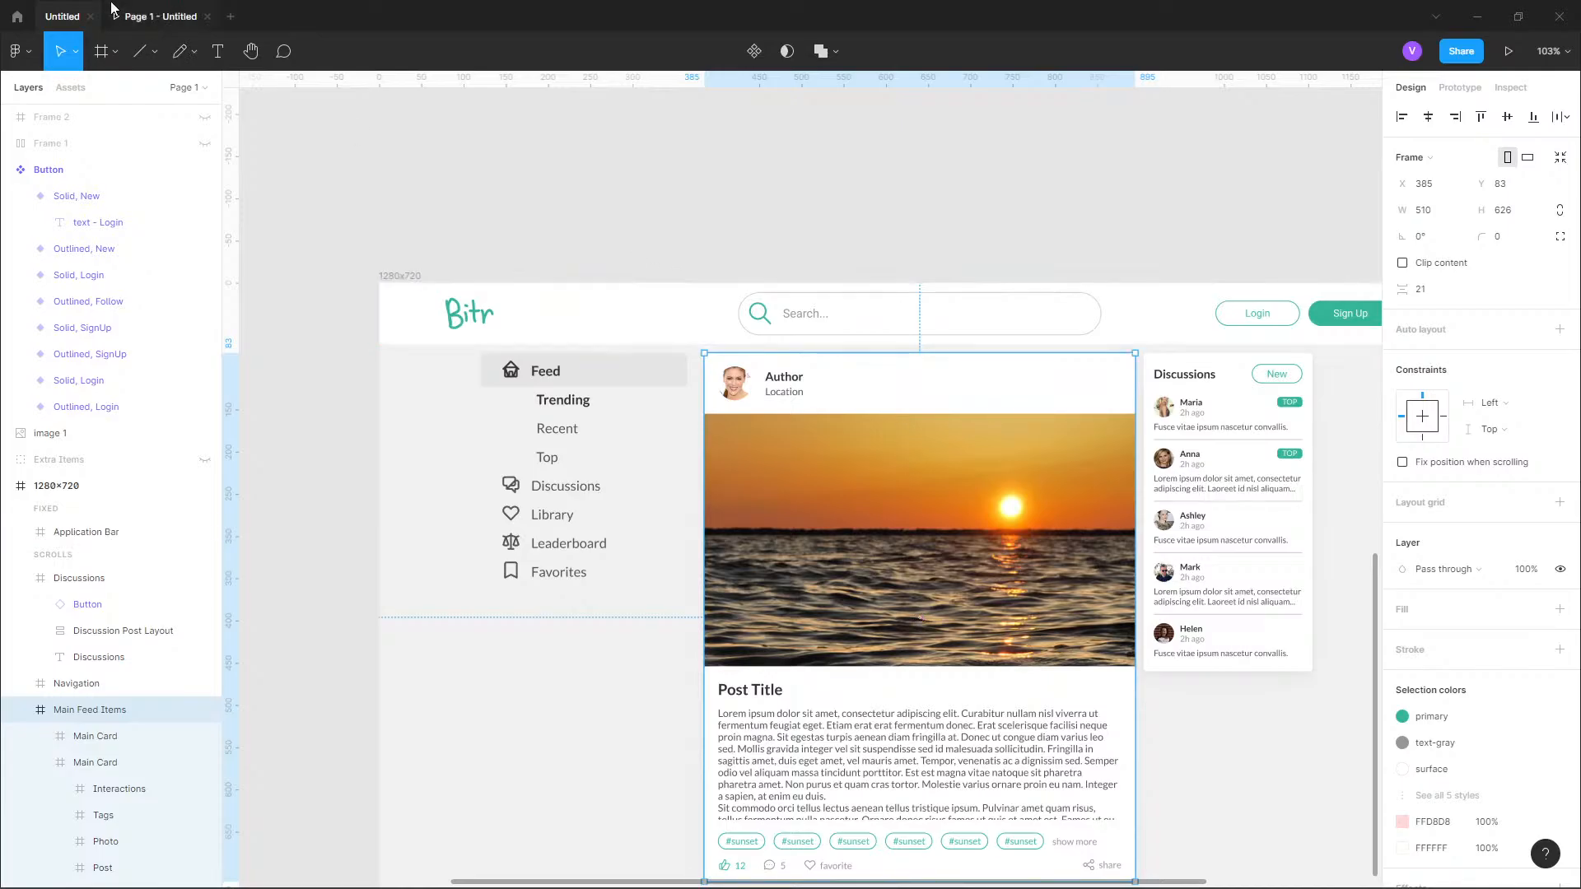
left_click(156, 16)
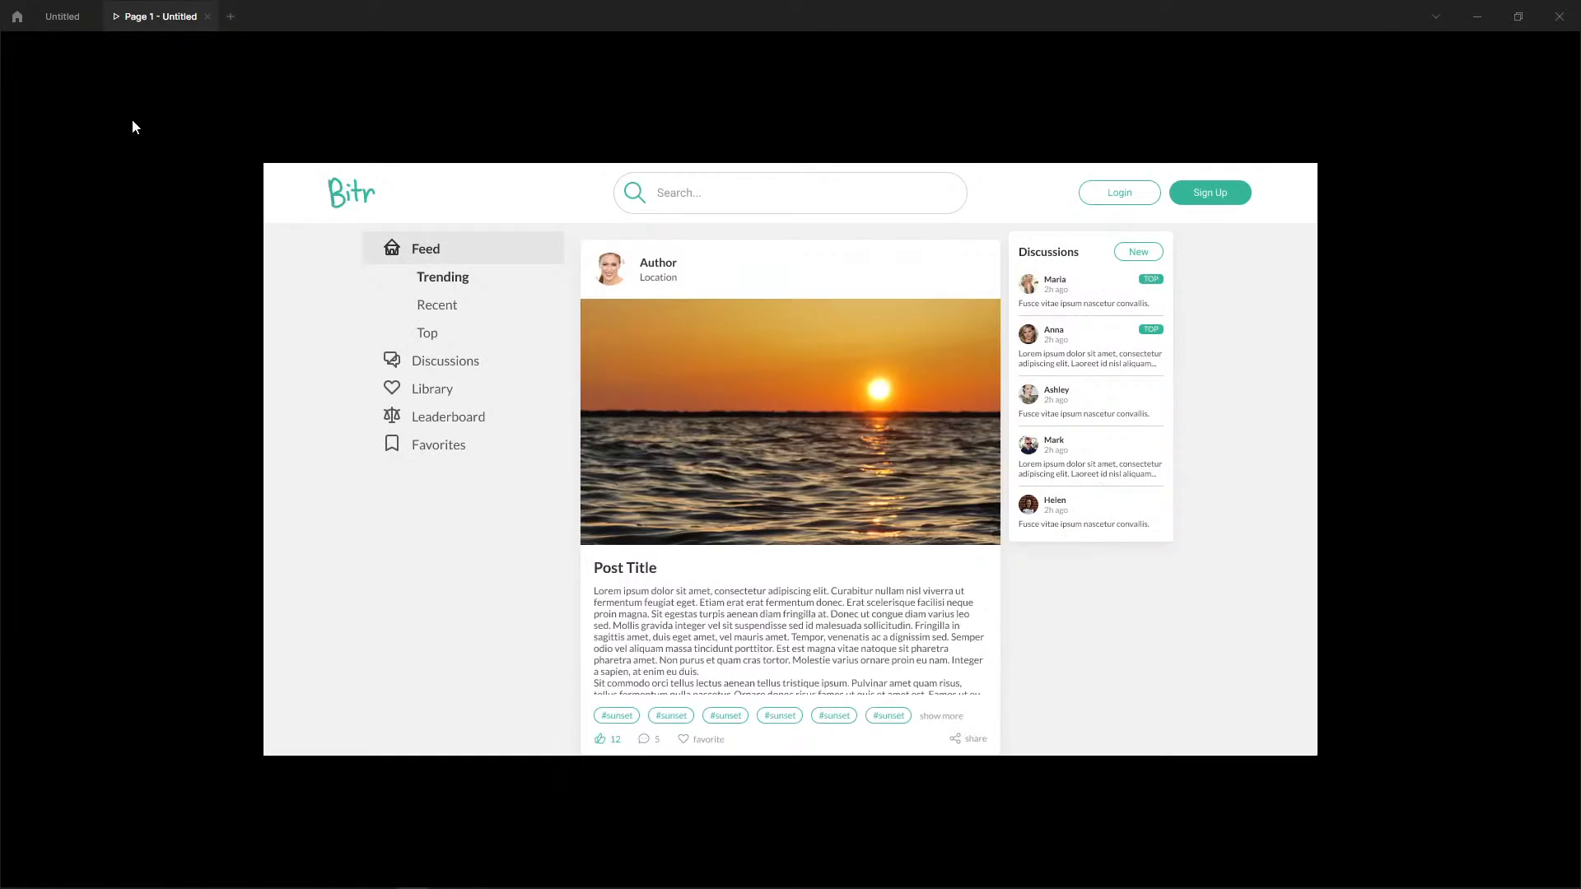
left_click(63, 17)
scroll(1153, 692, "down", 1)
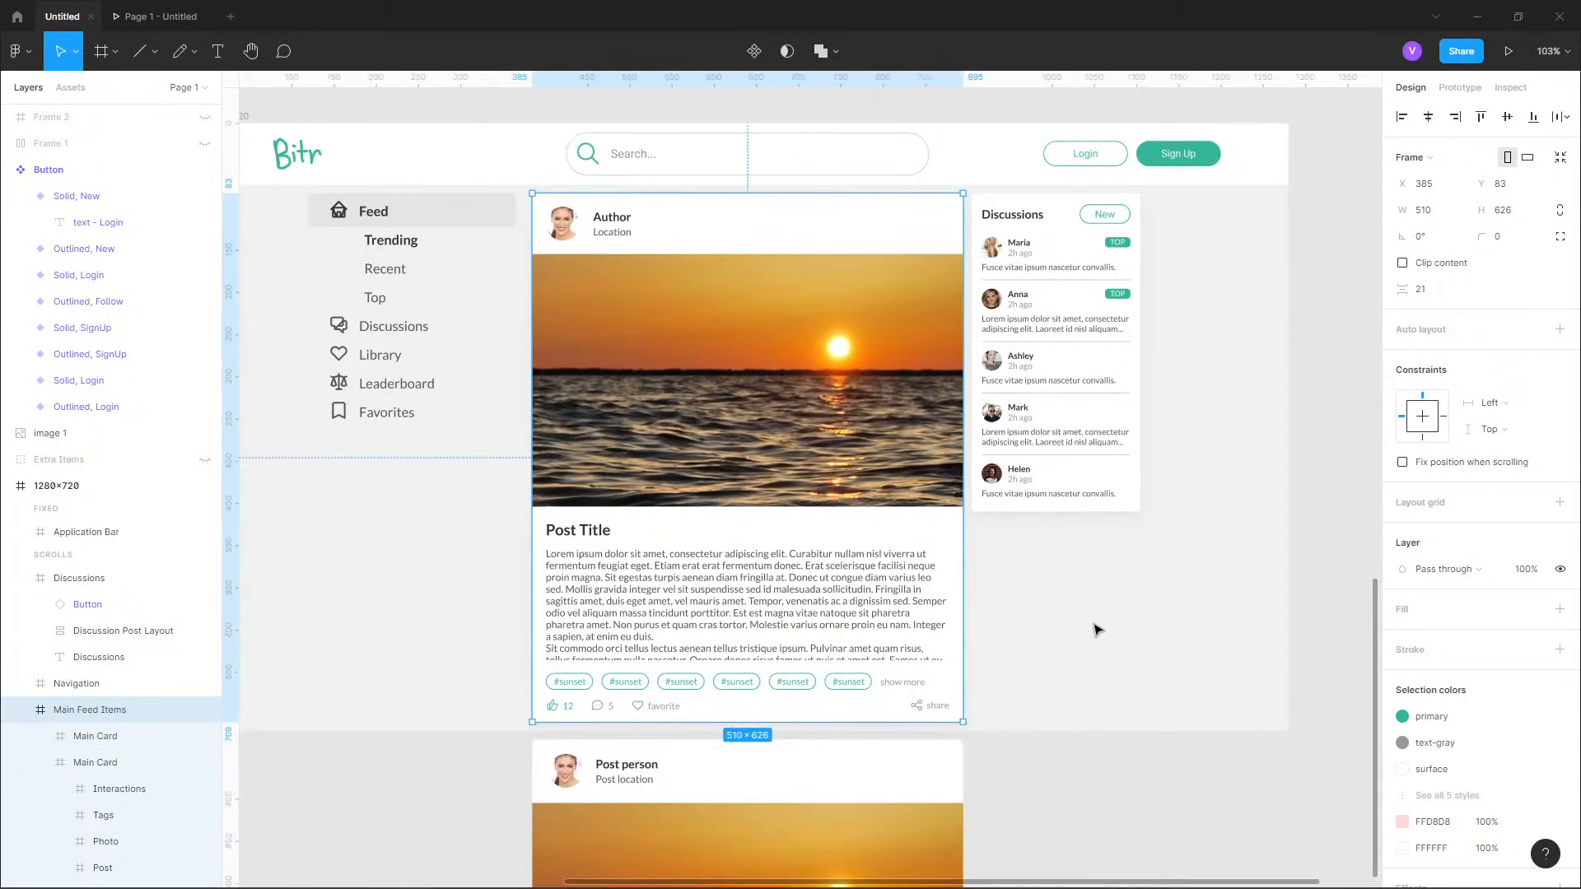
scroll(1067, 494, "down", 5)
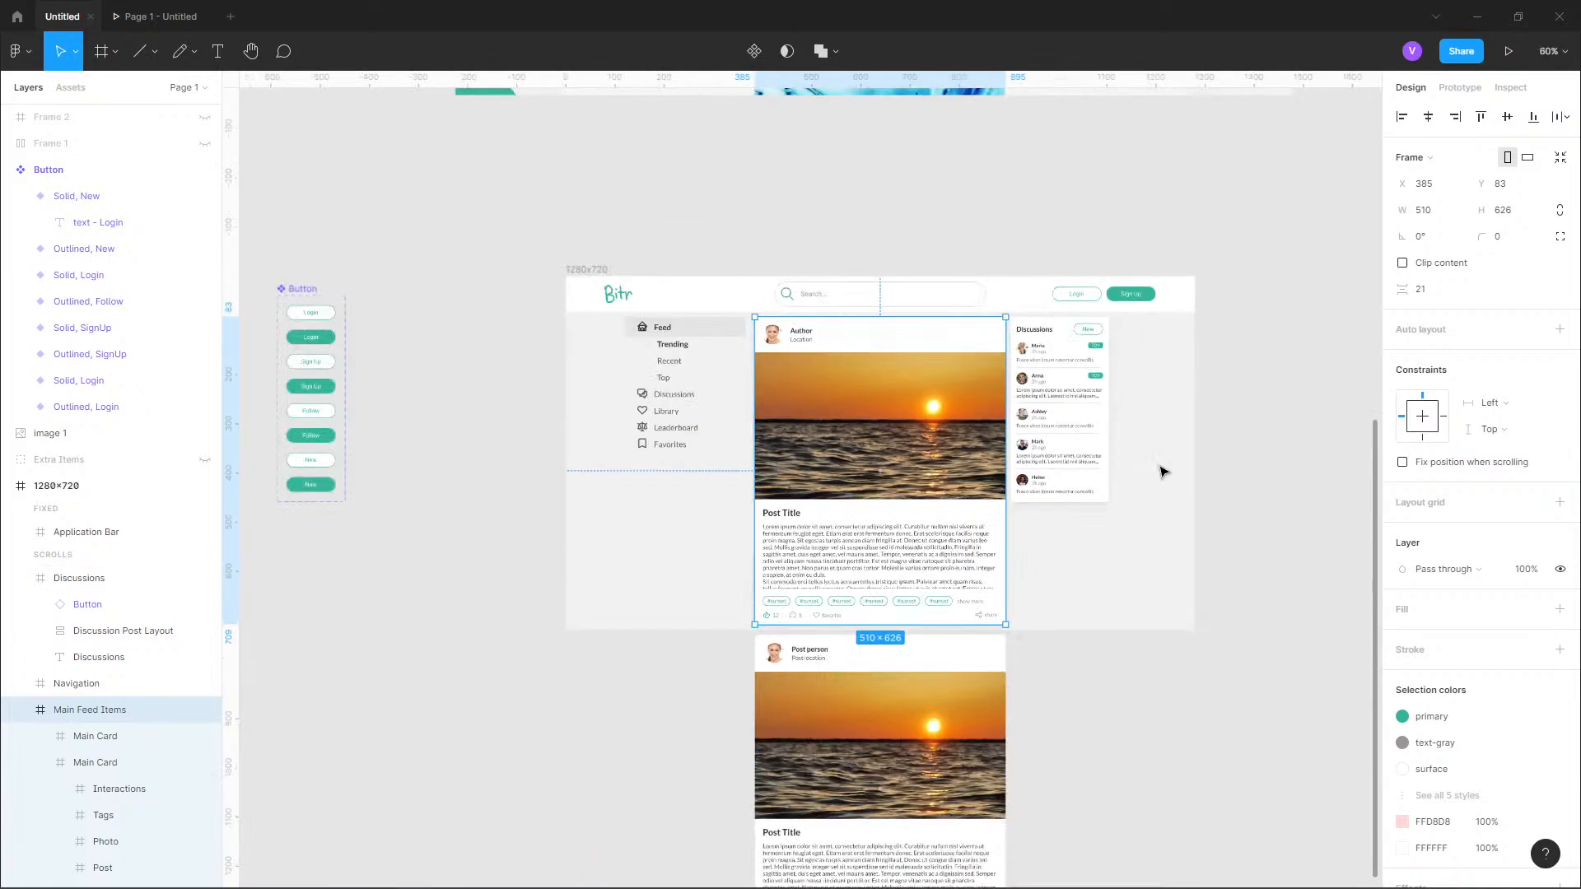
scroll(1161, 471, "up", 2)
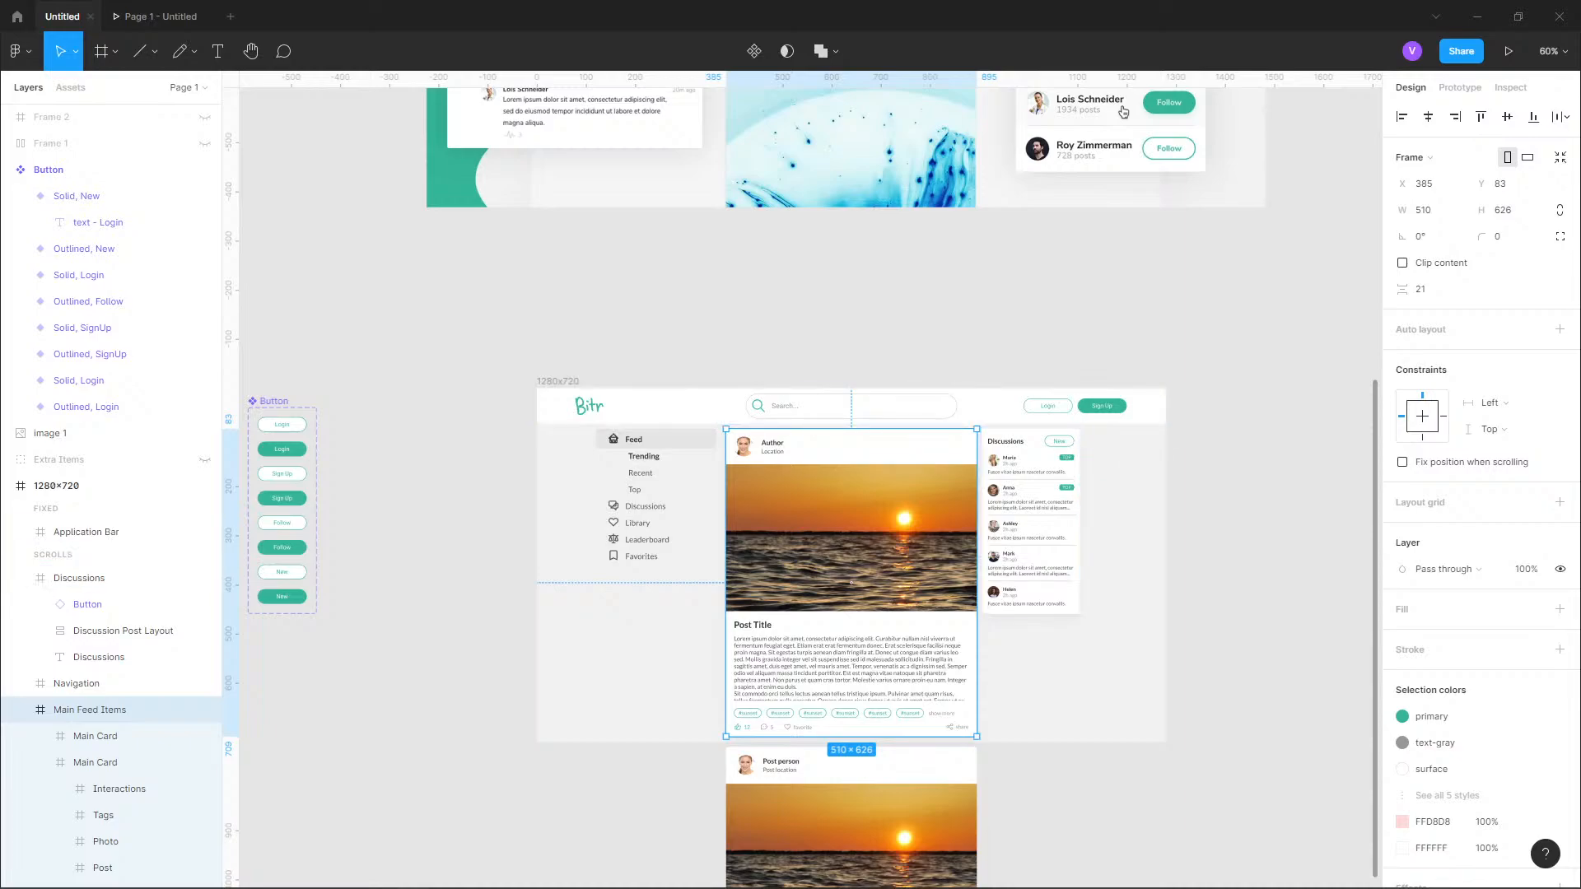
left_click(1225, 495)
Delete the lower Main Card, the second post, from the Main Feed Items frame.
left_click(20, 710)
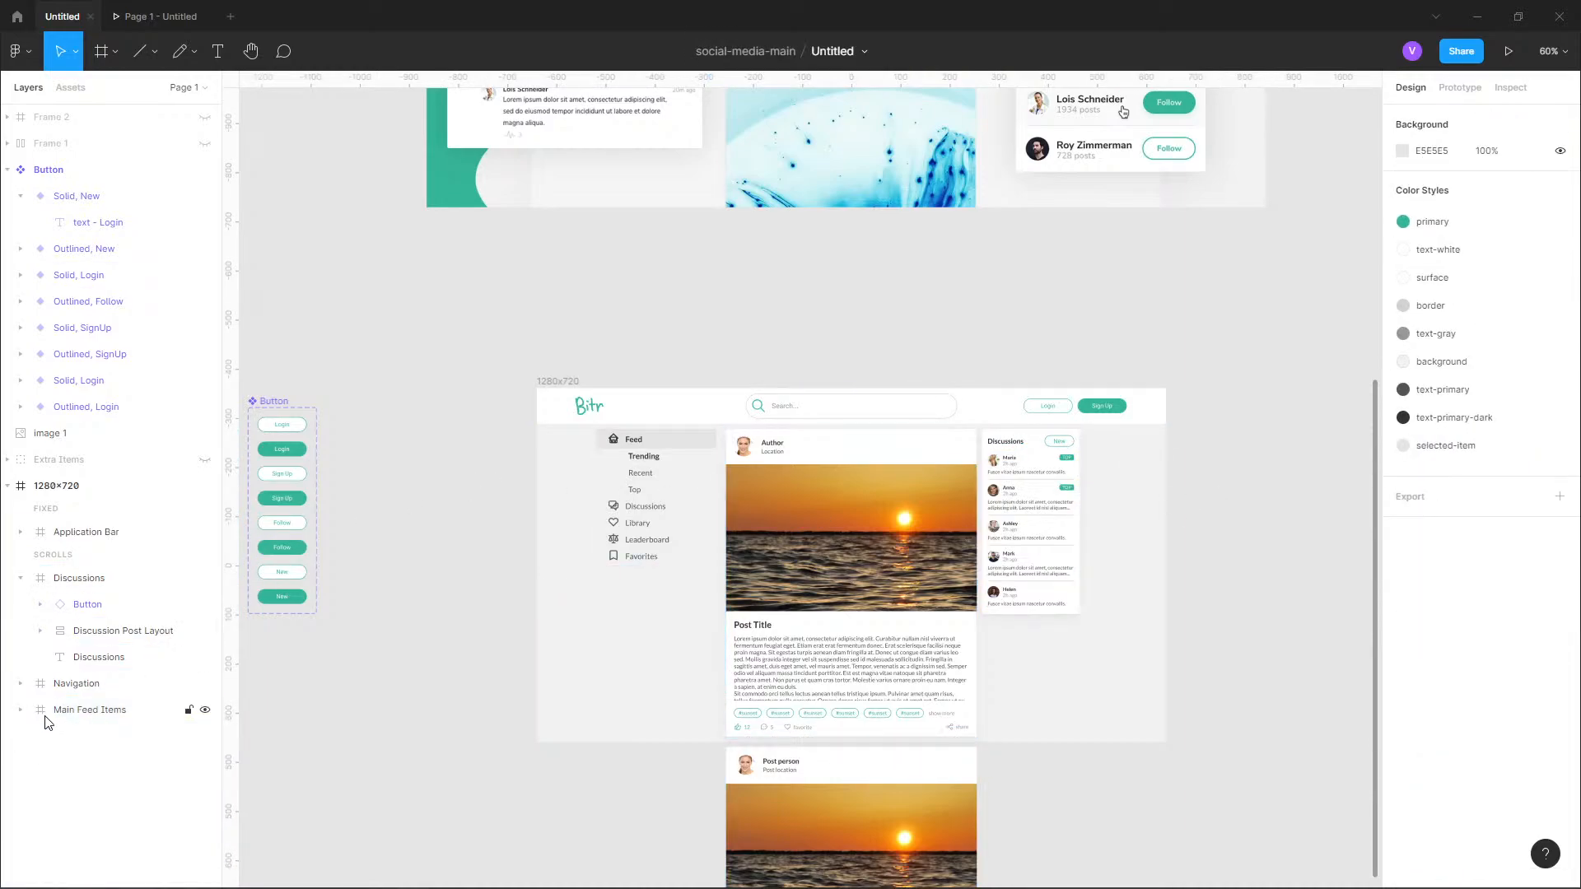
left_click(20, 710)
left_click(91, 737)
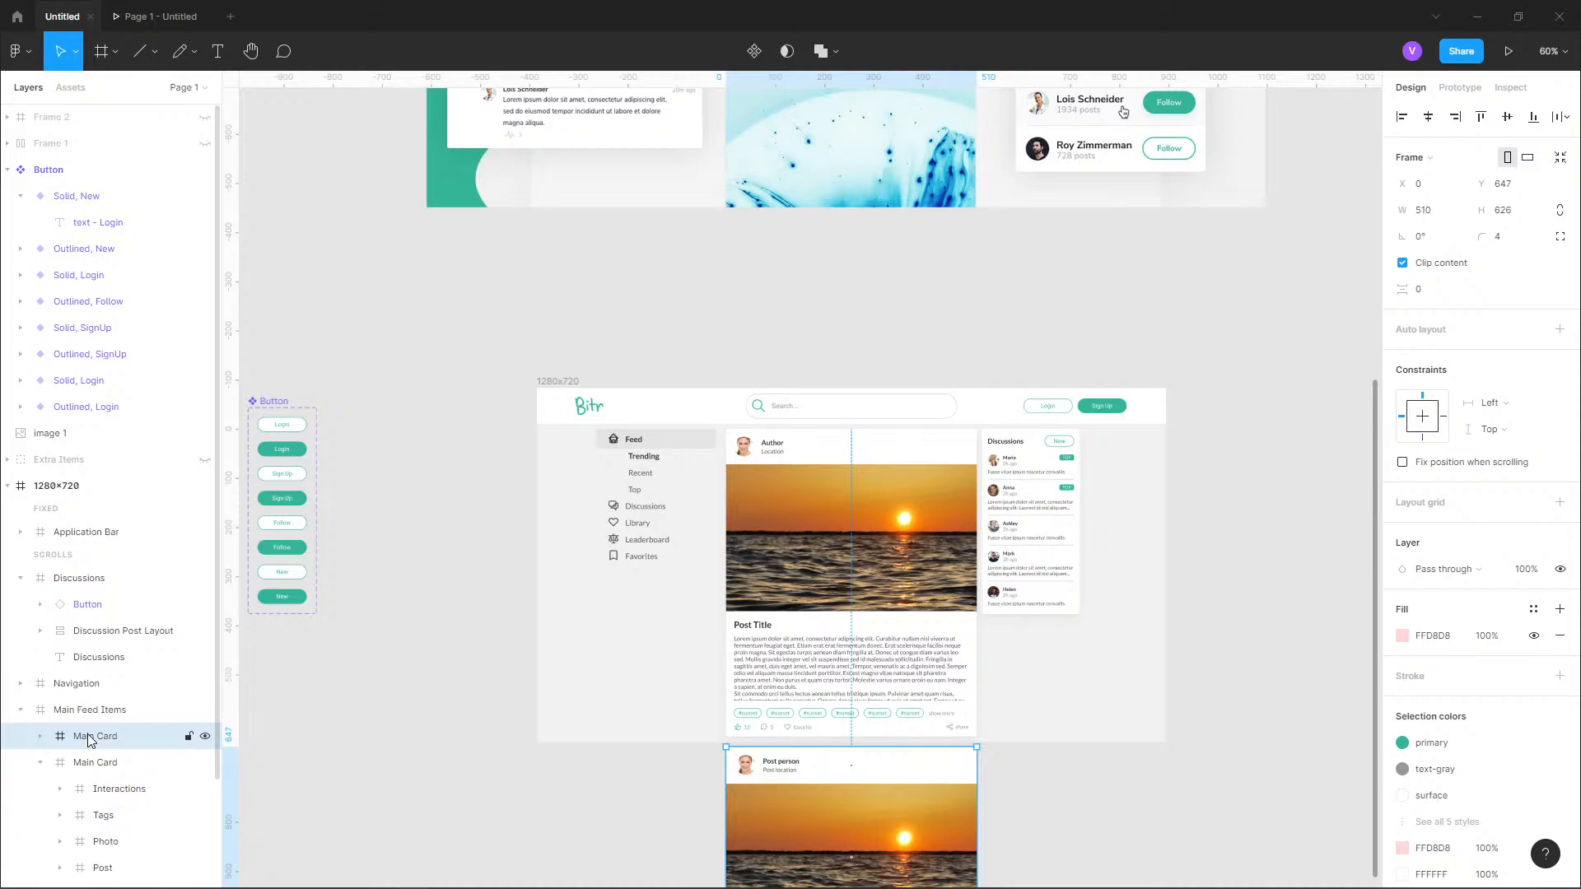
key("Delete")
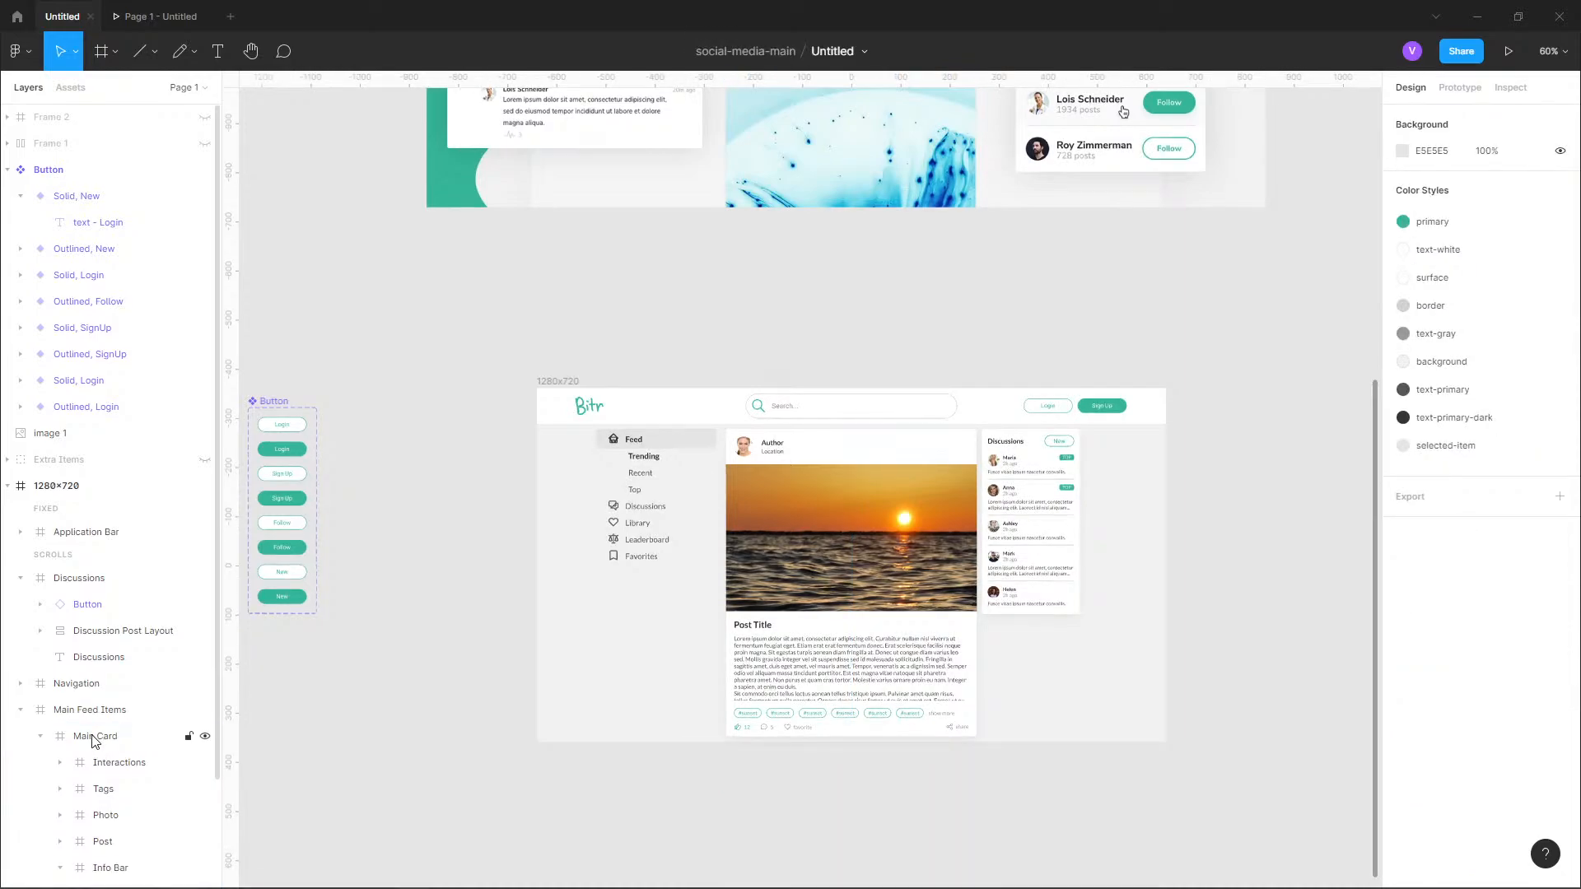
Duplicate the remaining Main Card three times inside Main Feed Items.
left_click(95, 738)
left_click(39, 737)
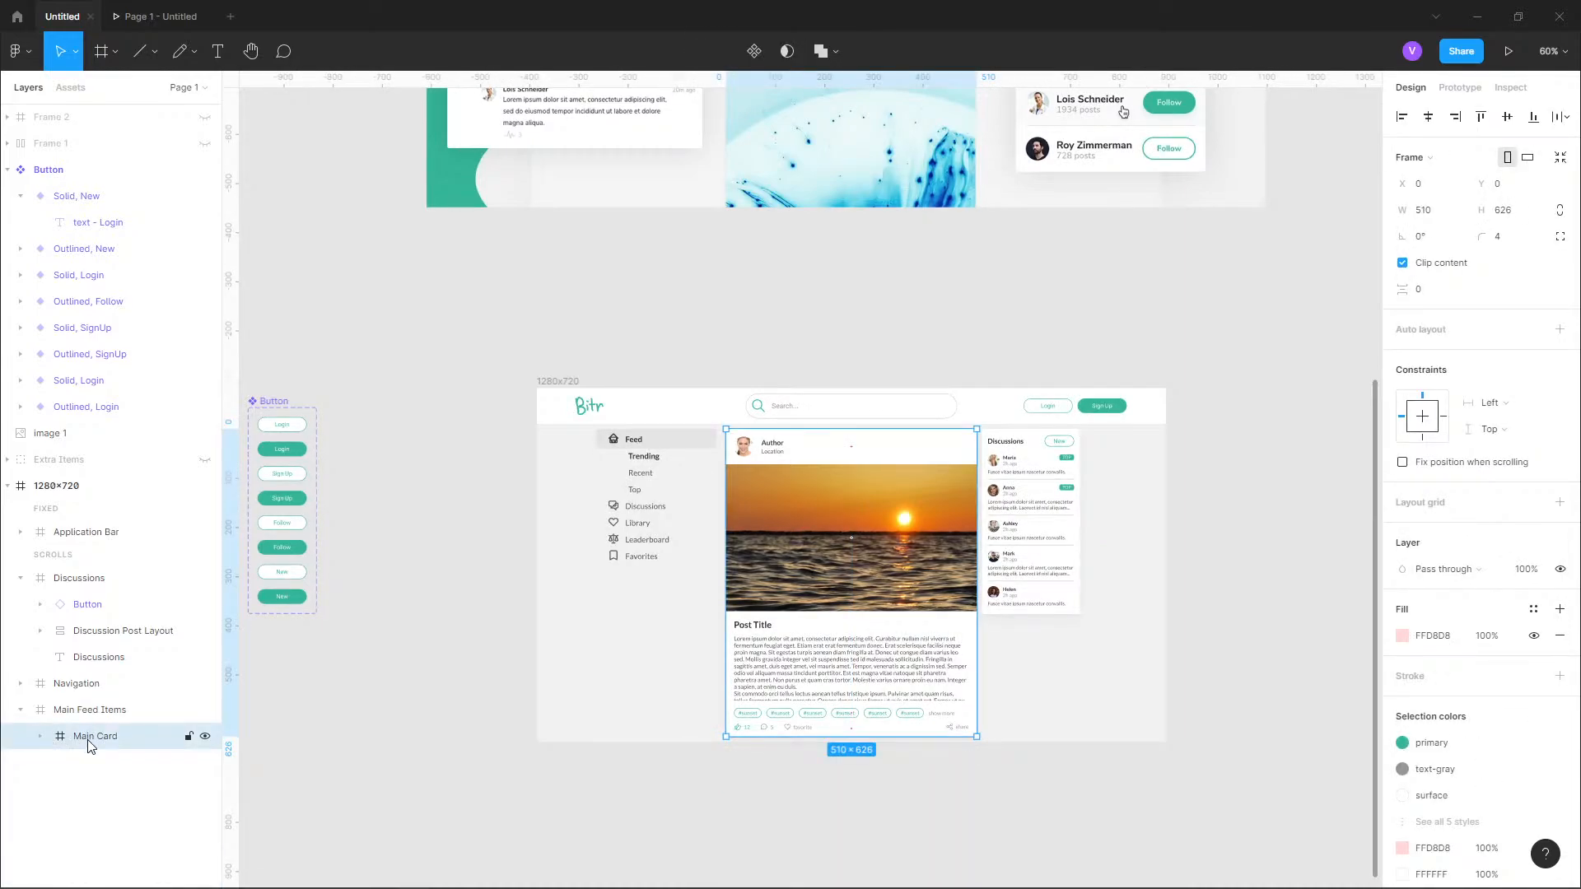
key("ctrl+d")
key("ctrl+d")
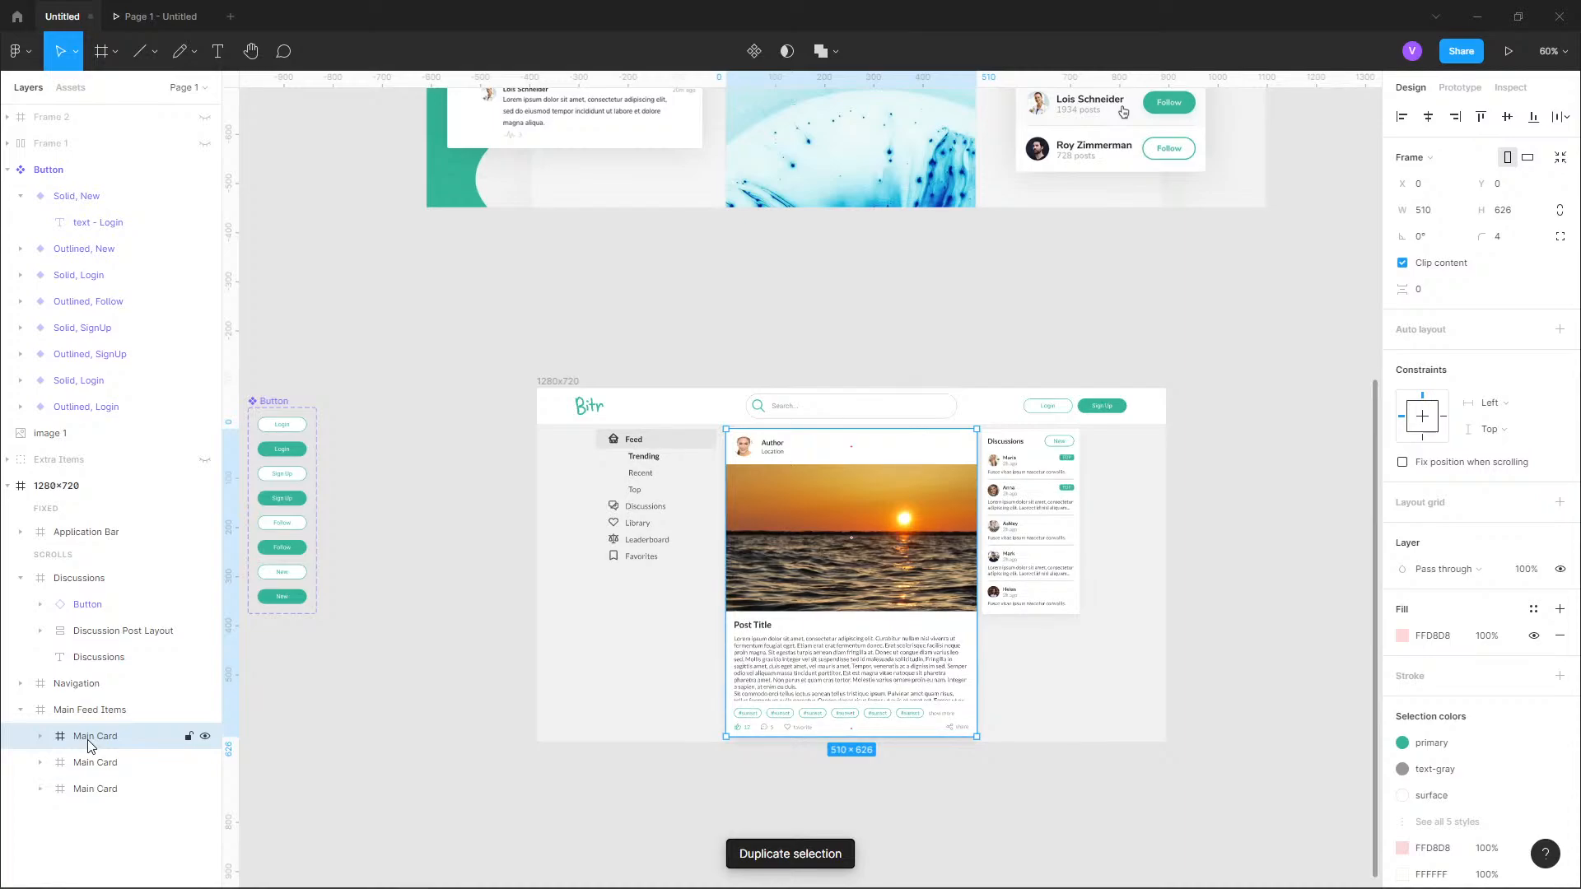
Check the duplicated cards by scrolling the feed in the prototype preview, and return to the design file.
left_click(140, 19)
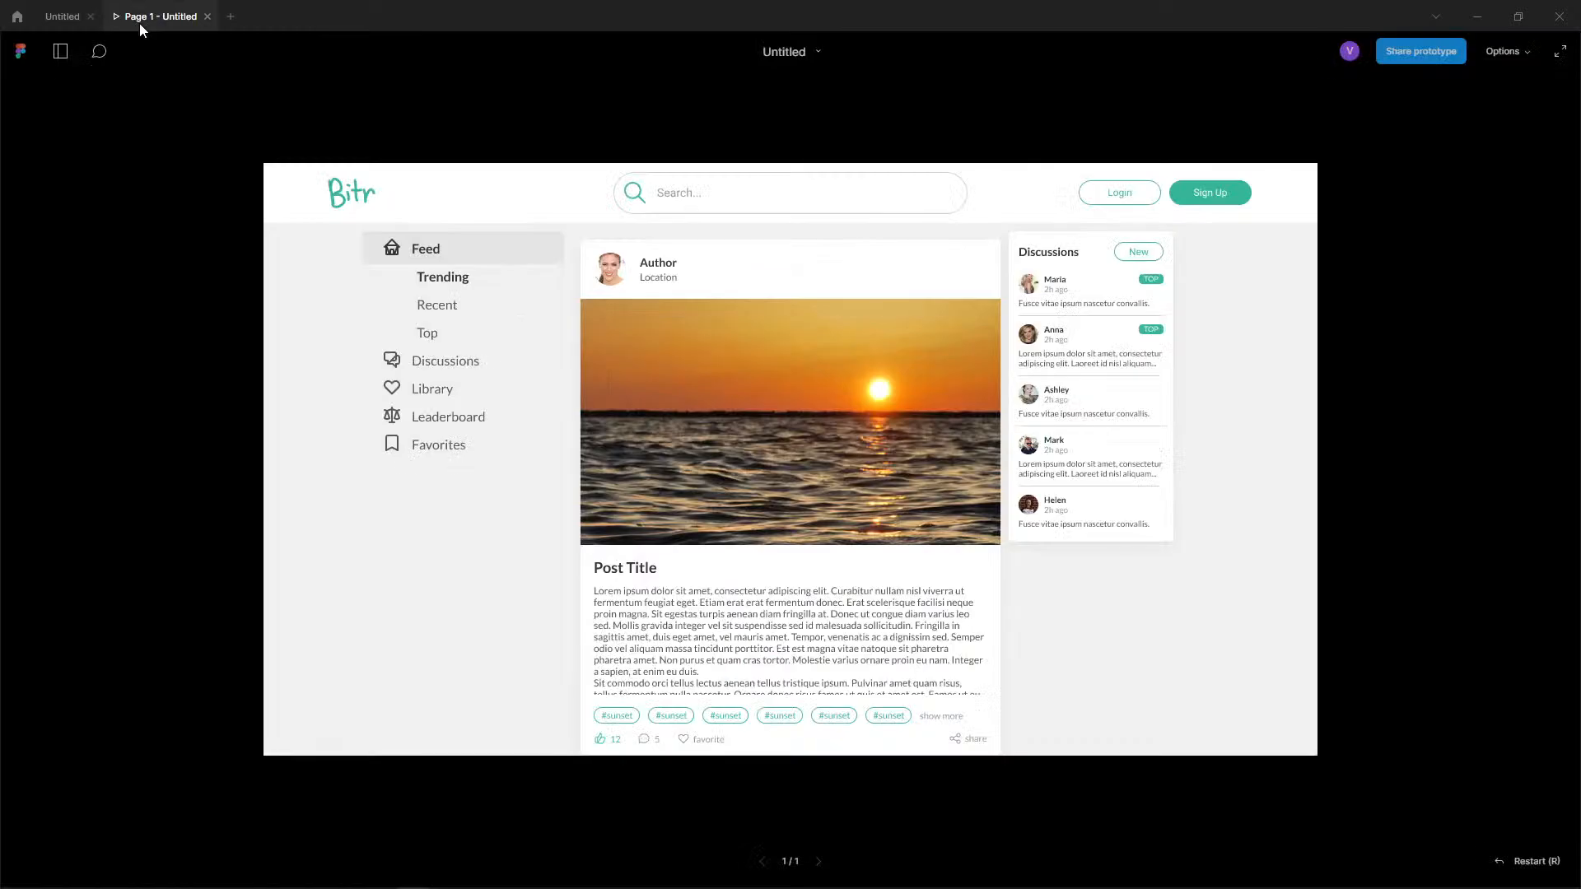
scroll(777, 423, "down", 2)
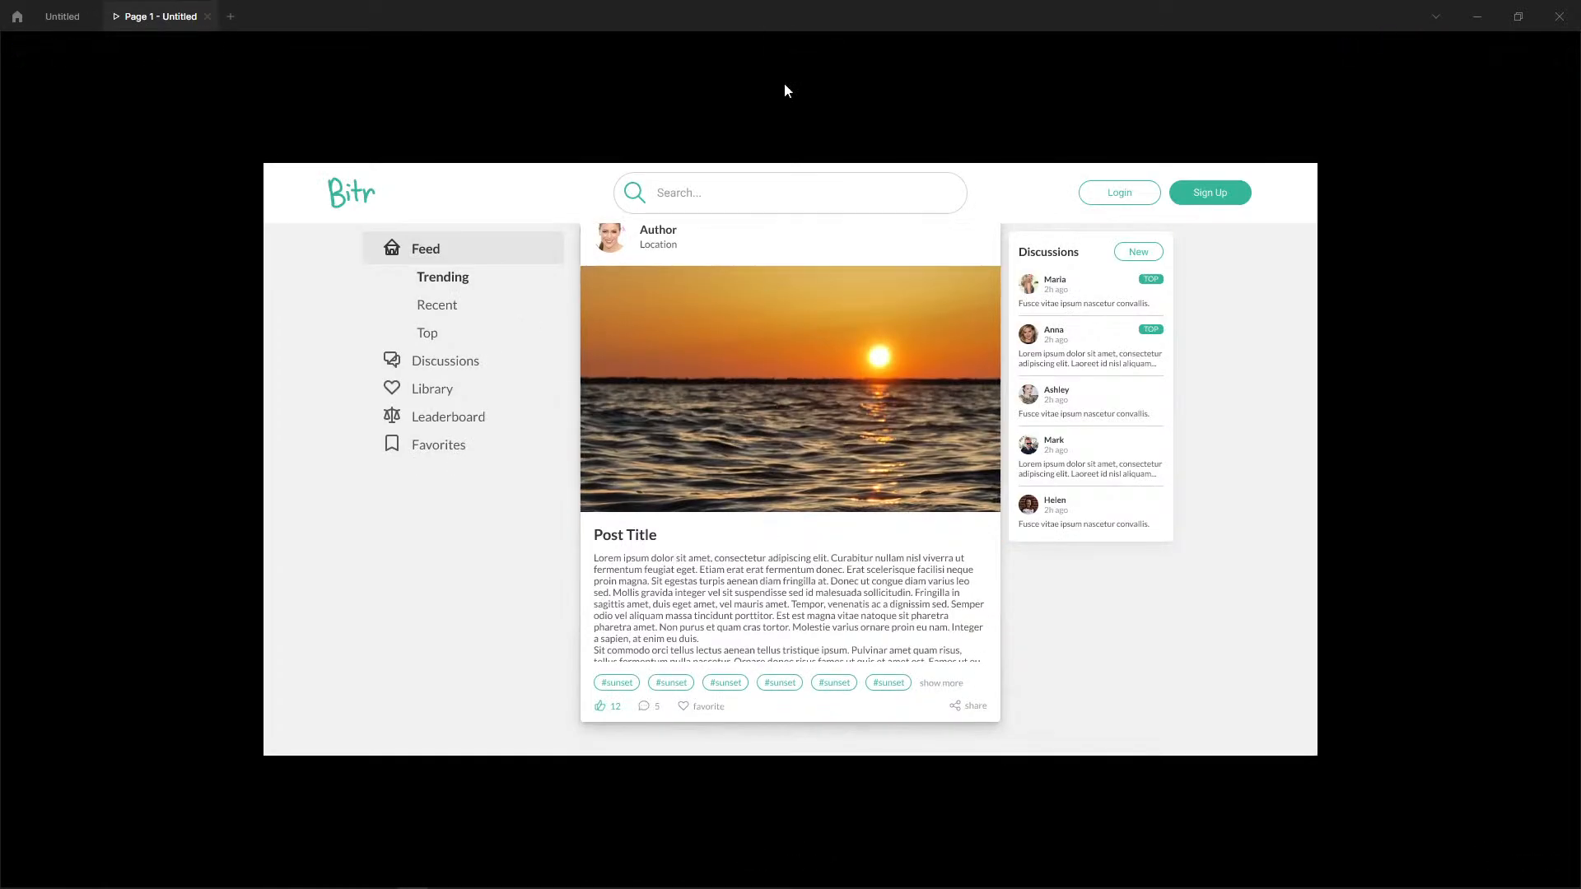
scroll(819, 455, "up", 2)
scroll(827, 561, "down", 2)
left_click(62, 17)
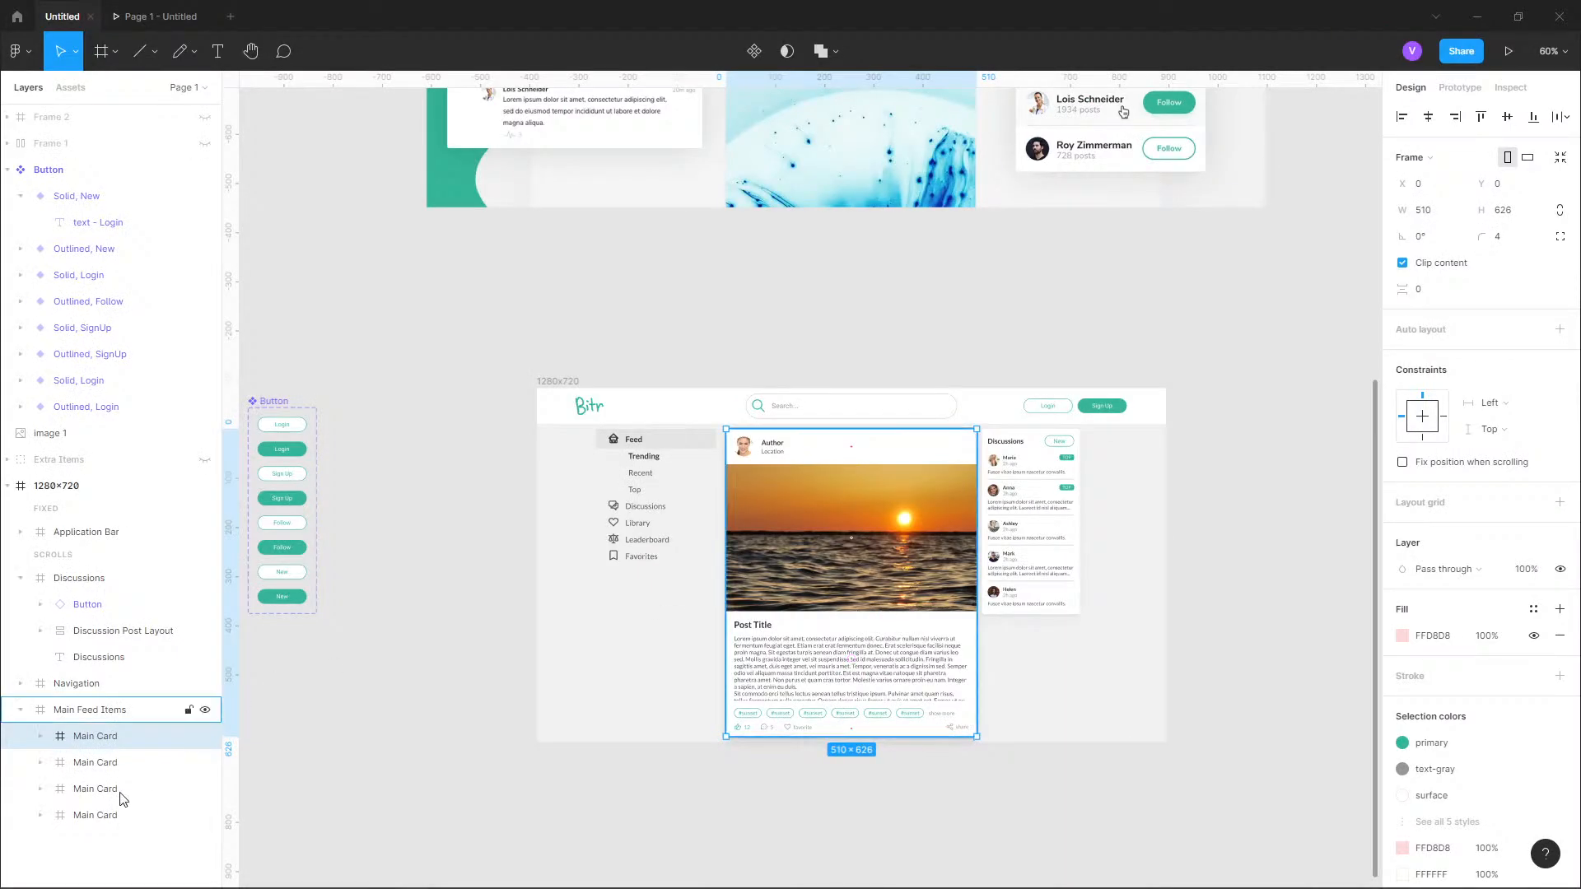
Add auto layout to the Main Feed Items frame and keep its overflow behaviour on Vertical scrolling.
left_click(81, 713)
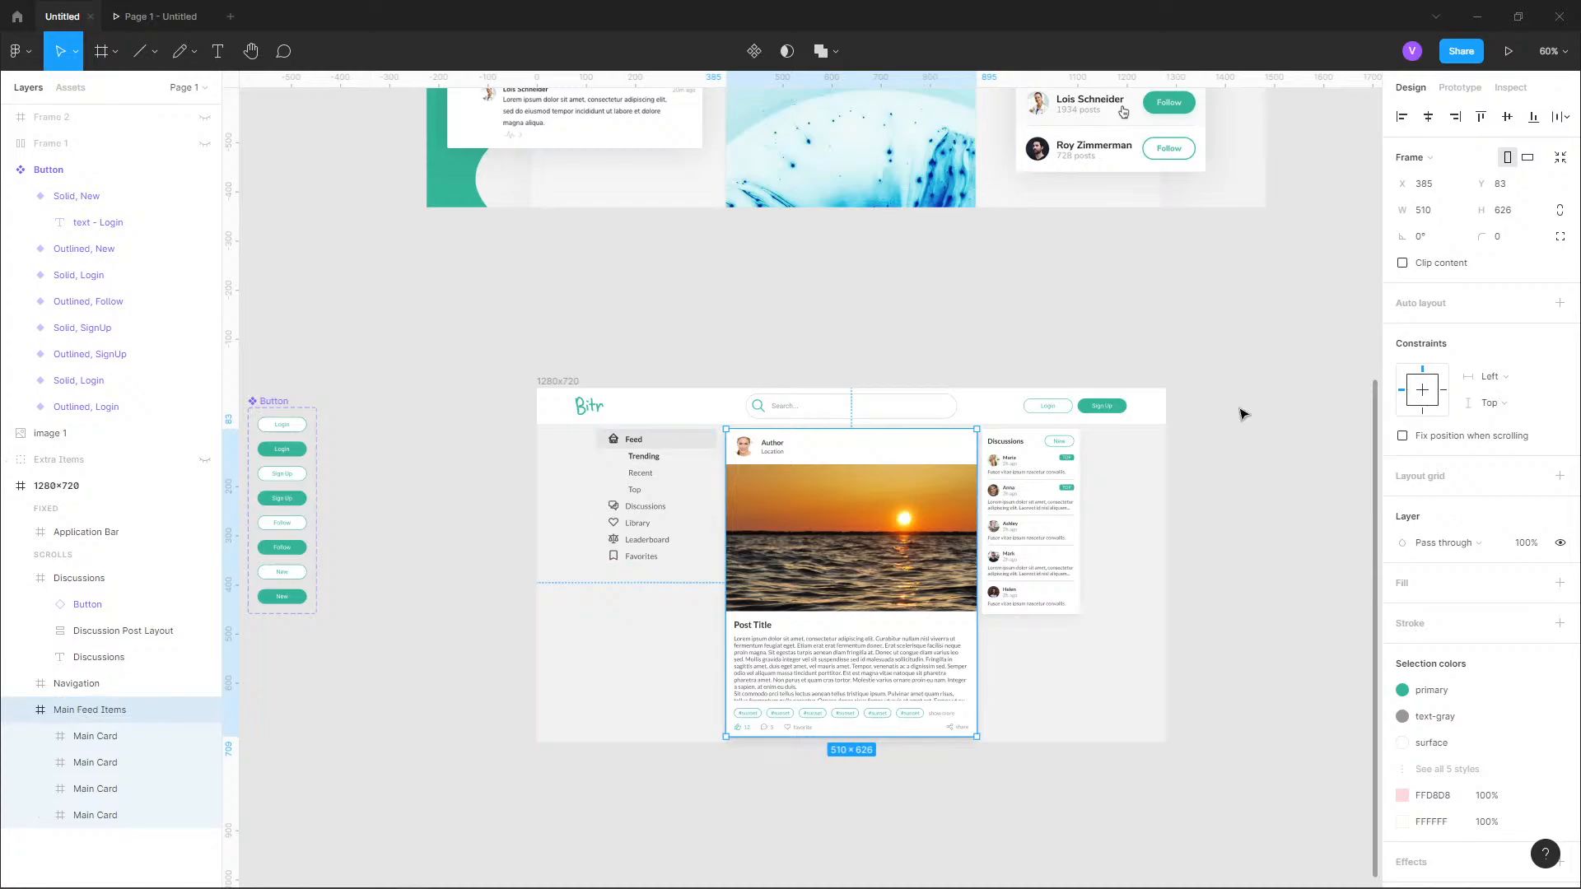
left_click(1559, 305)
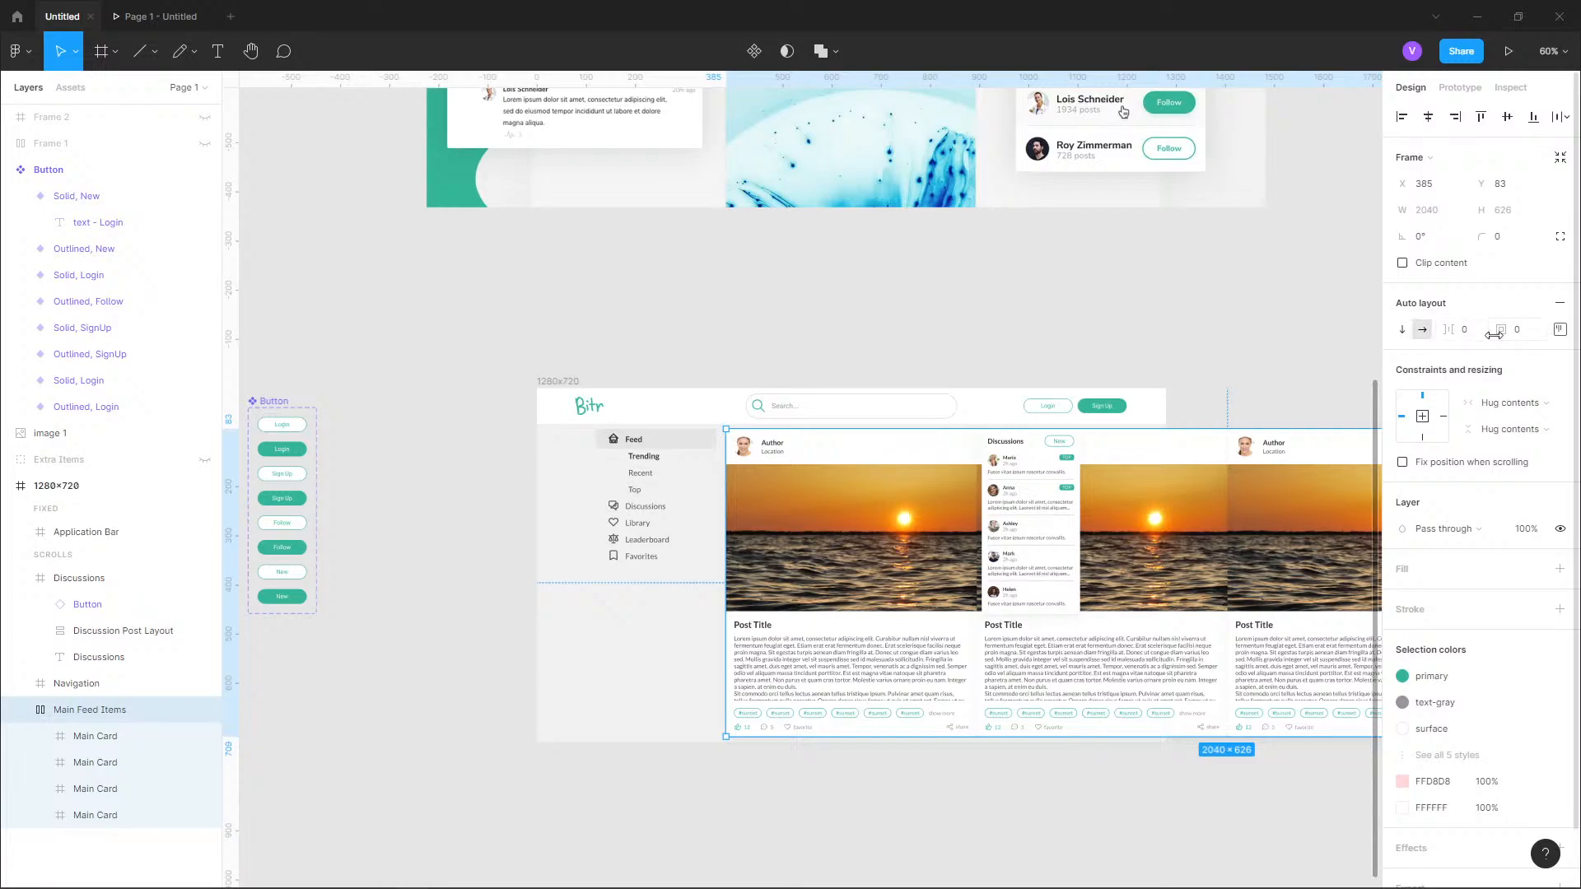
left_click(1460, 89)
left_click(1446, 195)
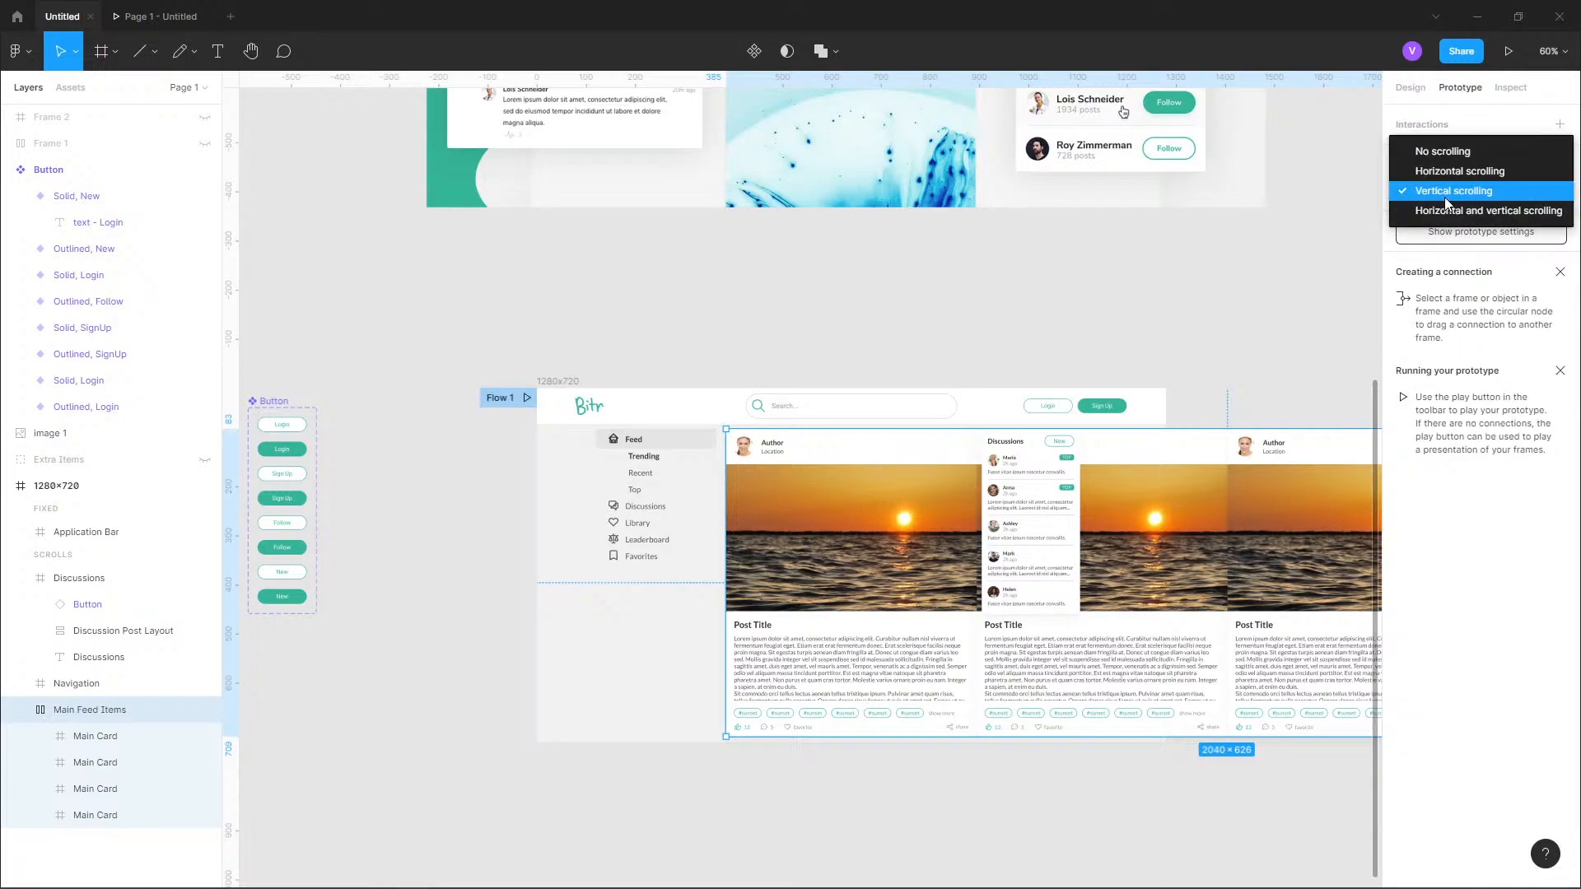
left_click(1444, 196)
left_click(1411, 87)
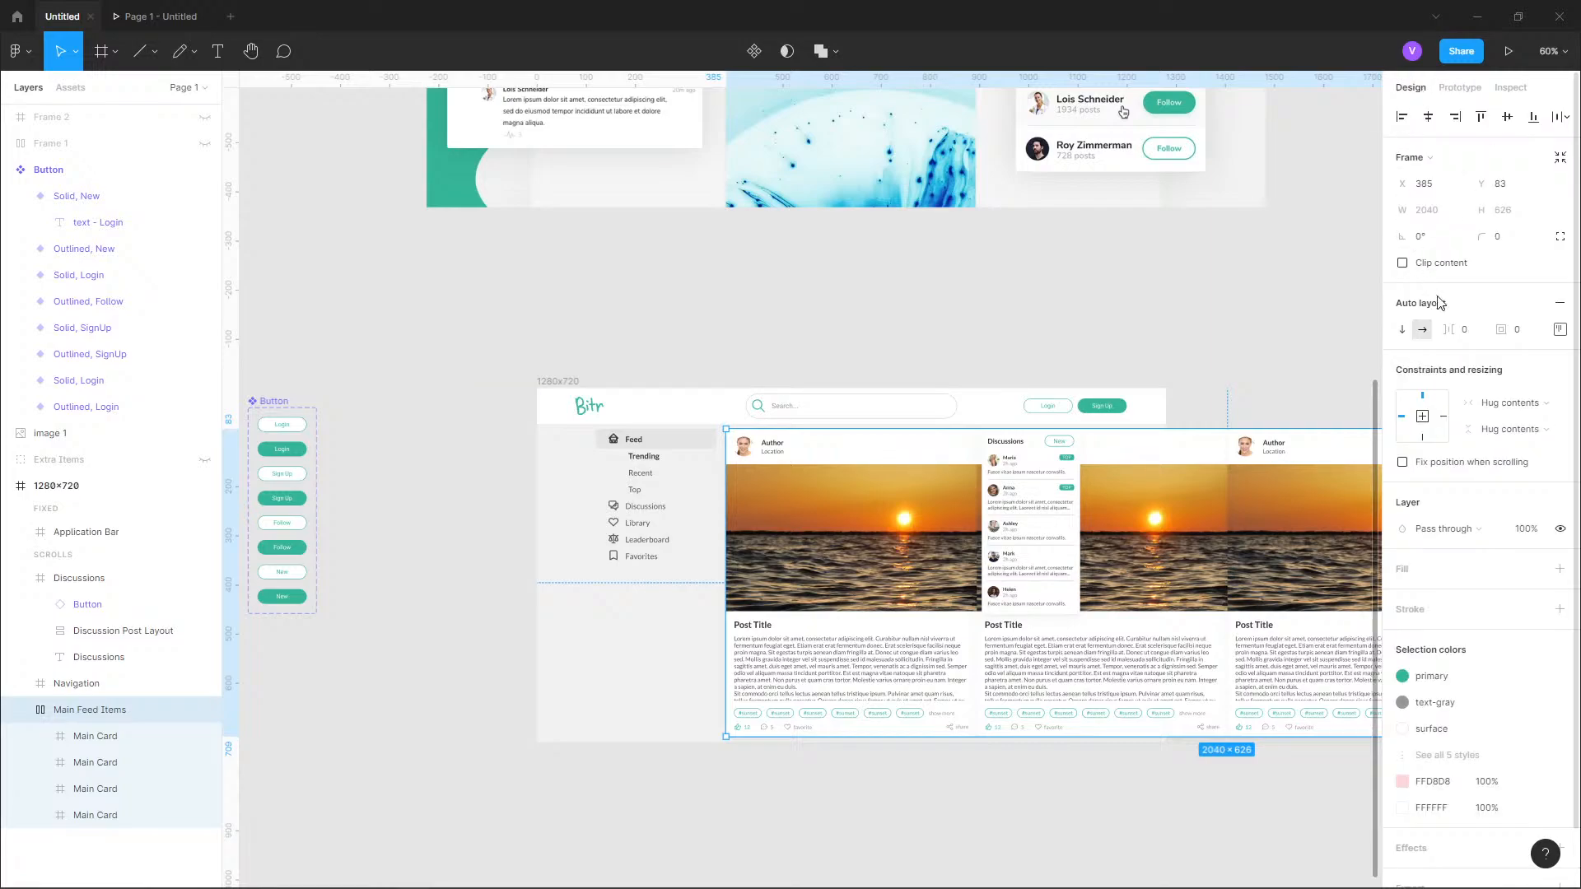
Set the auto layout of Main Feed Items to vertical with a spacing of 30 between the cards.
left_click(1403, 330)
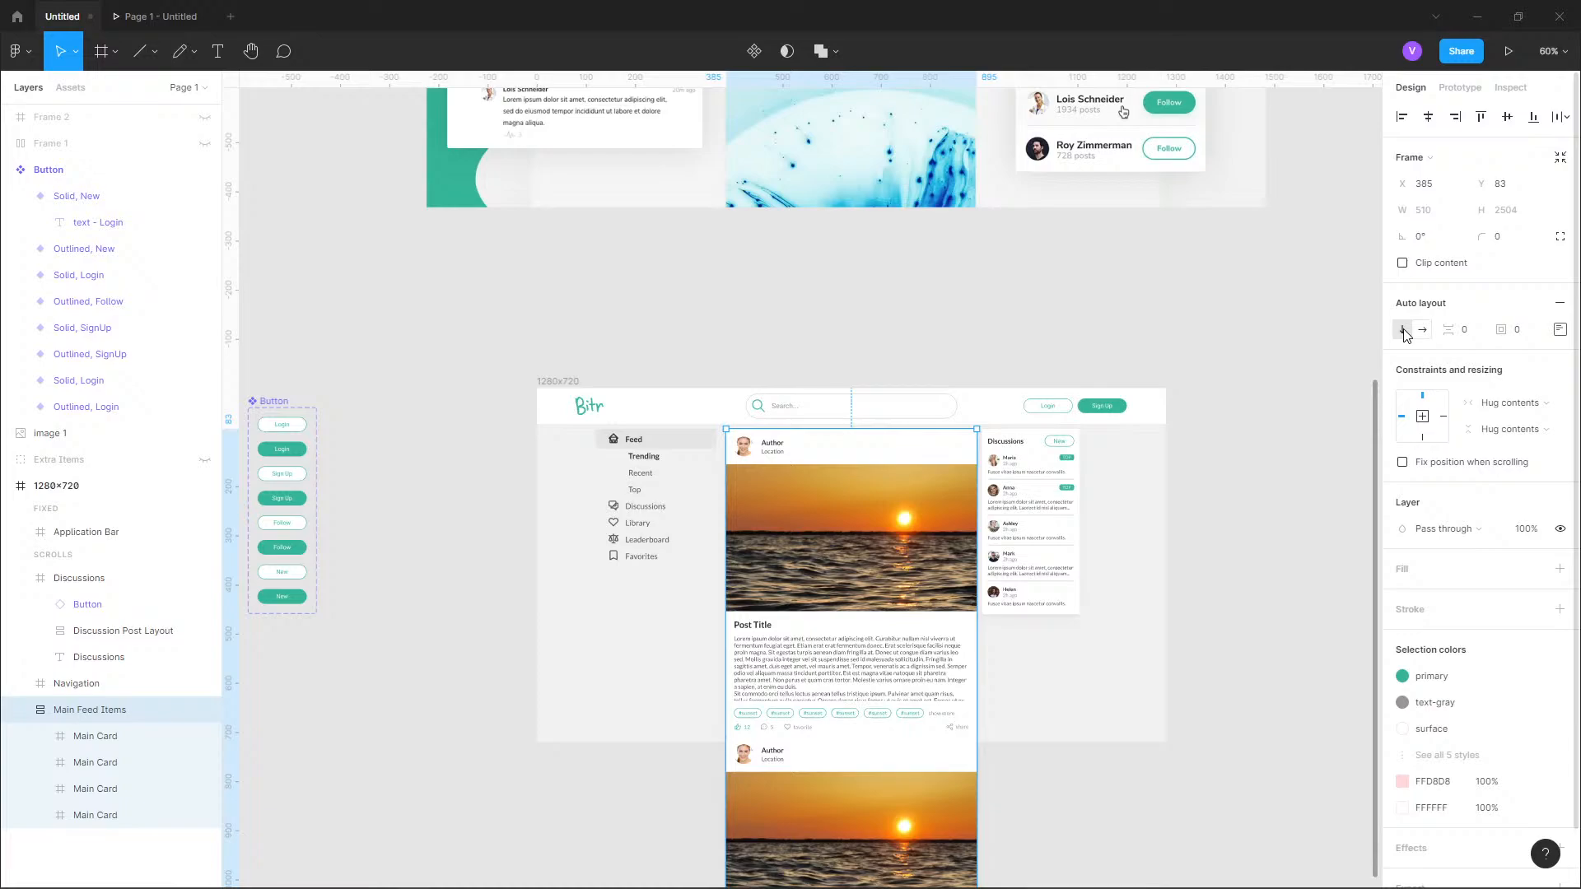
left_click(1474, 333)
key("Return")
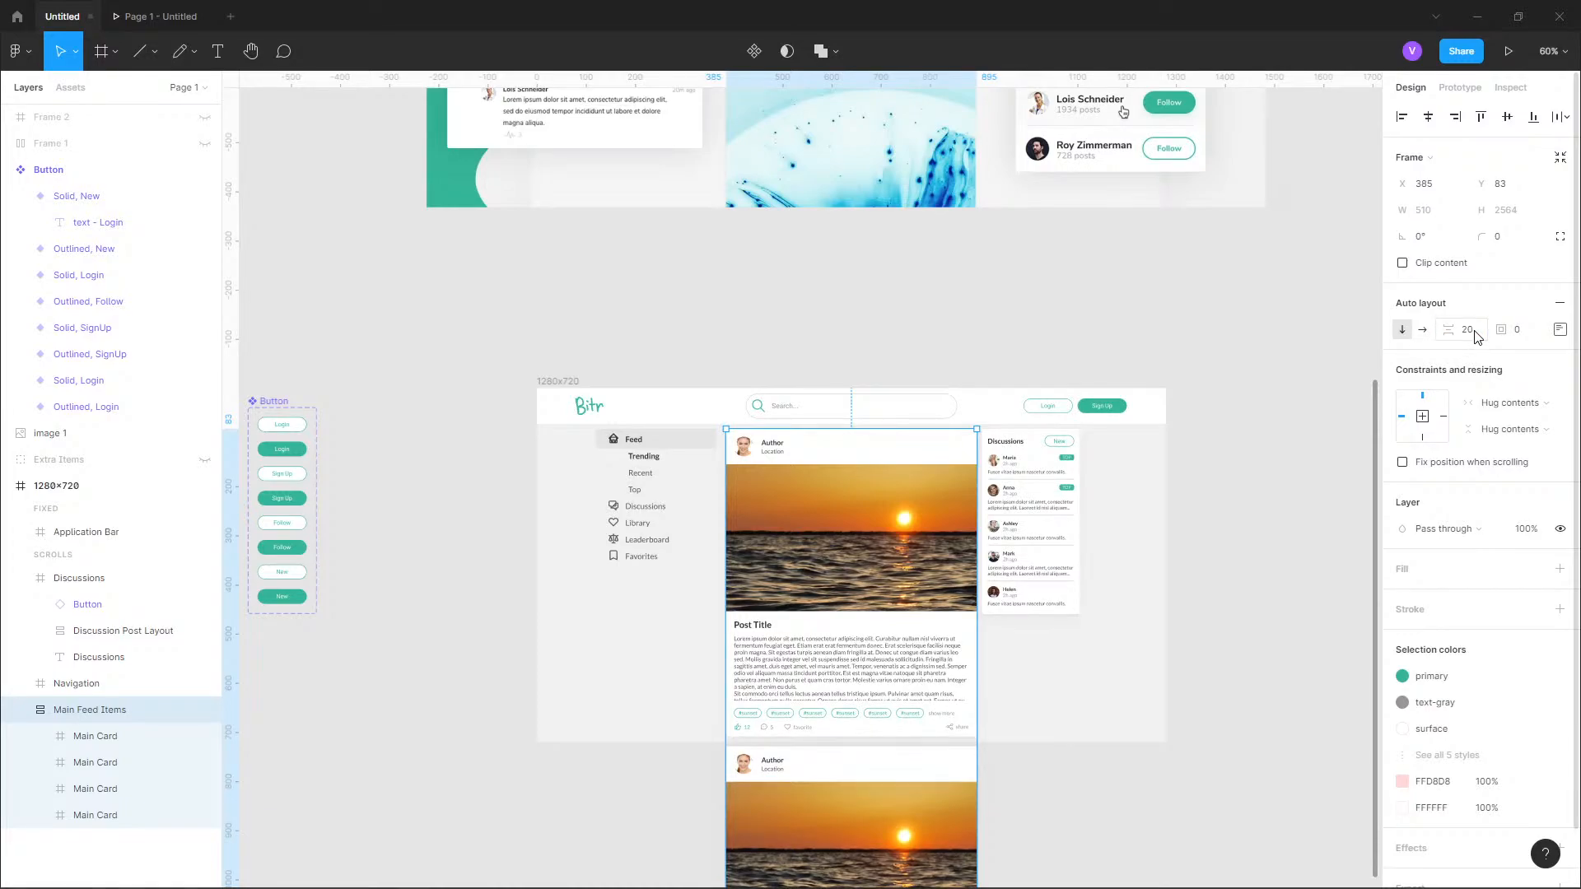
left_click(1475, 335)
key("Return")
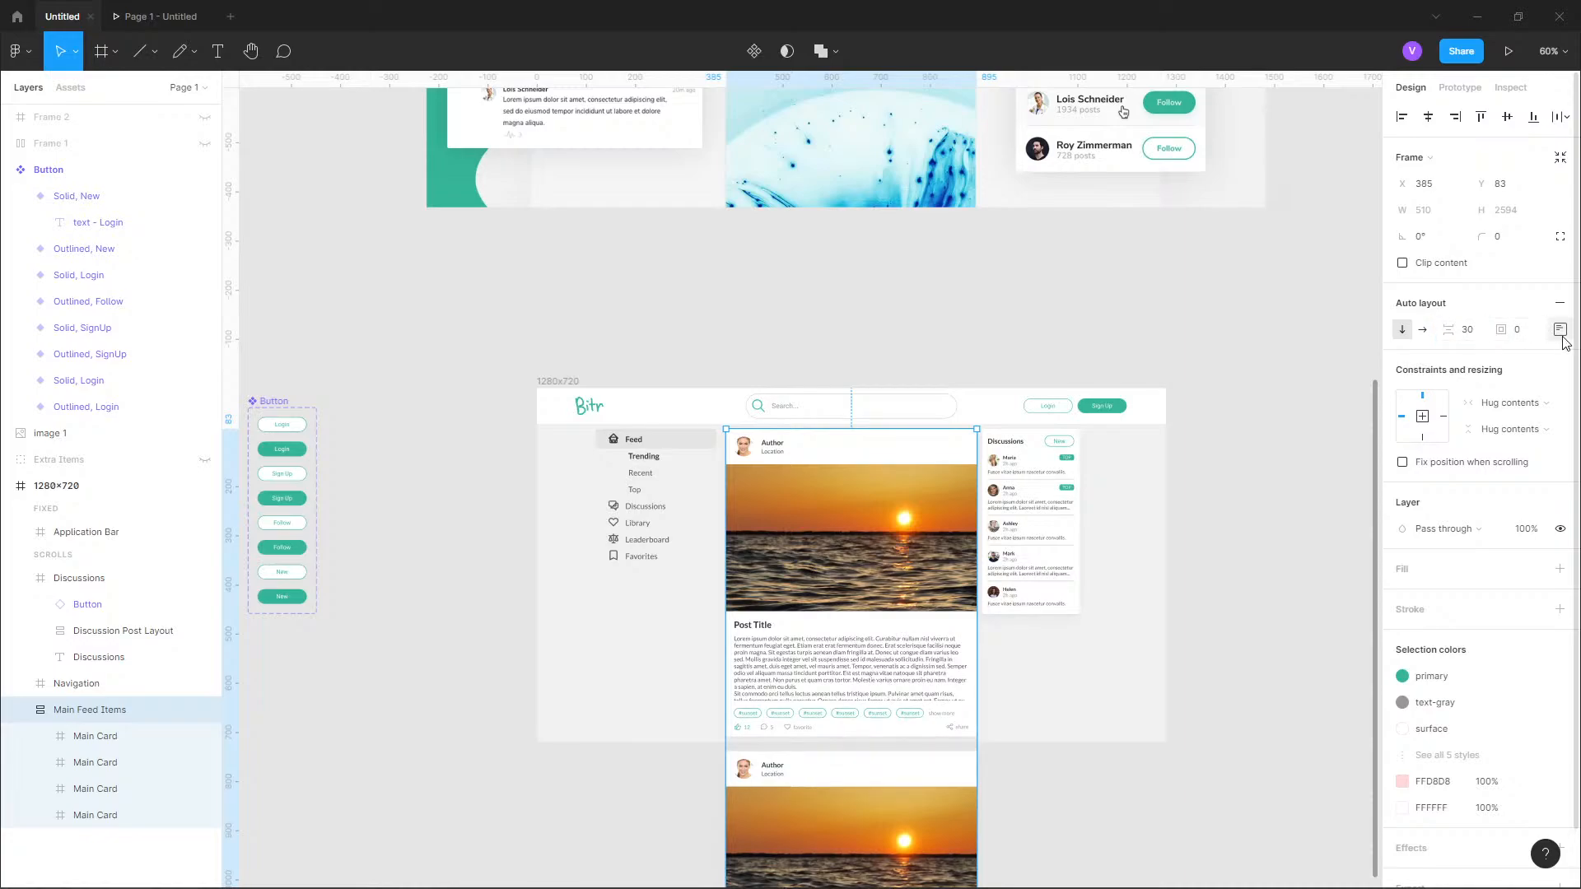
Test scrolling of the vertically stacked feed in the prototype preview and return to the design file.
left_click(161, 16)
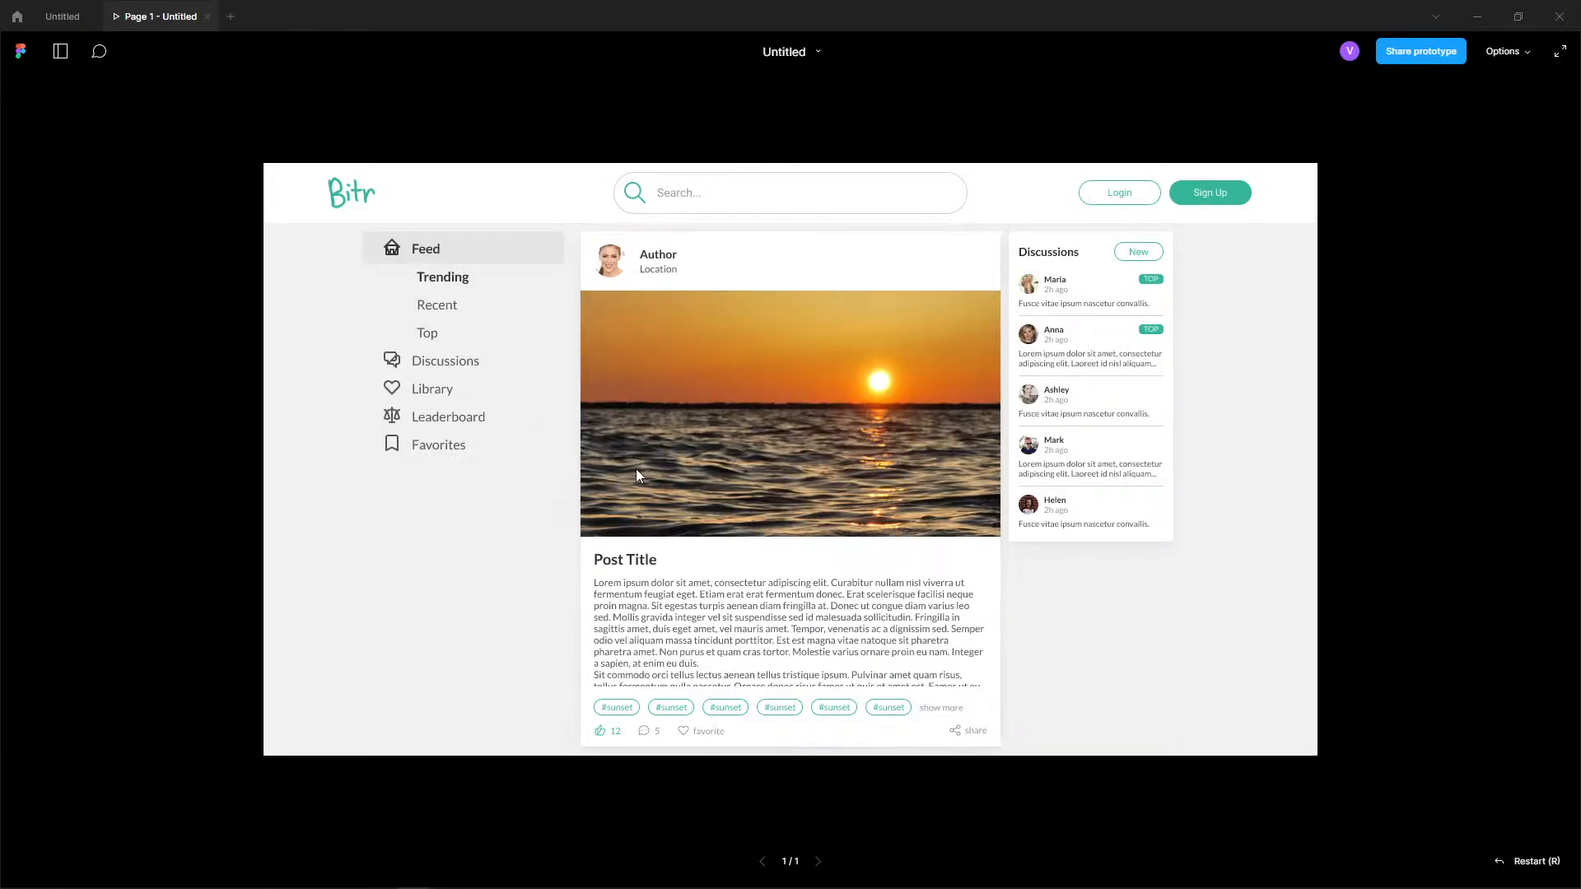
scroll(789, 387, "down", 1)
scroll(779, 369, "up", 1)
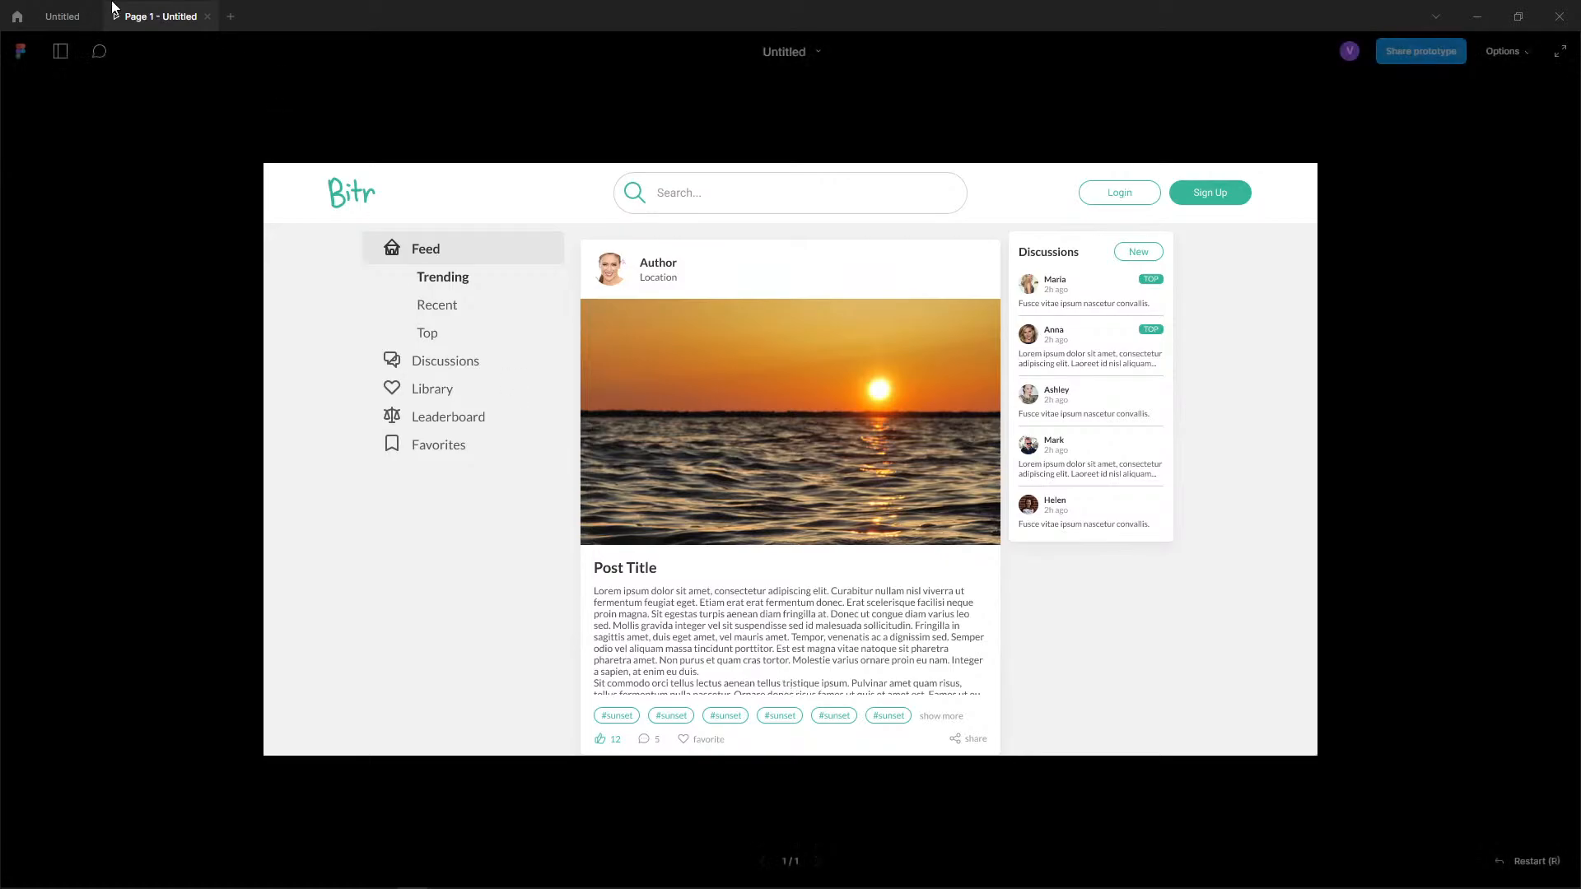
left_click(67, 16)
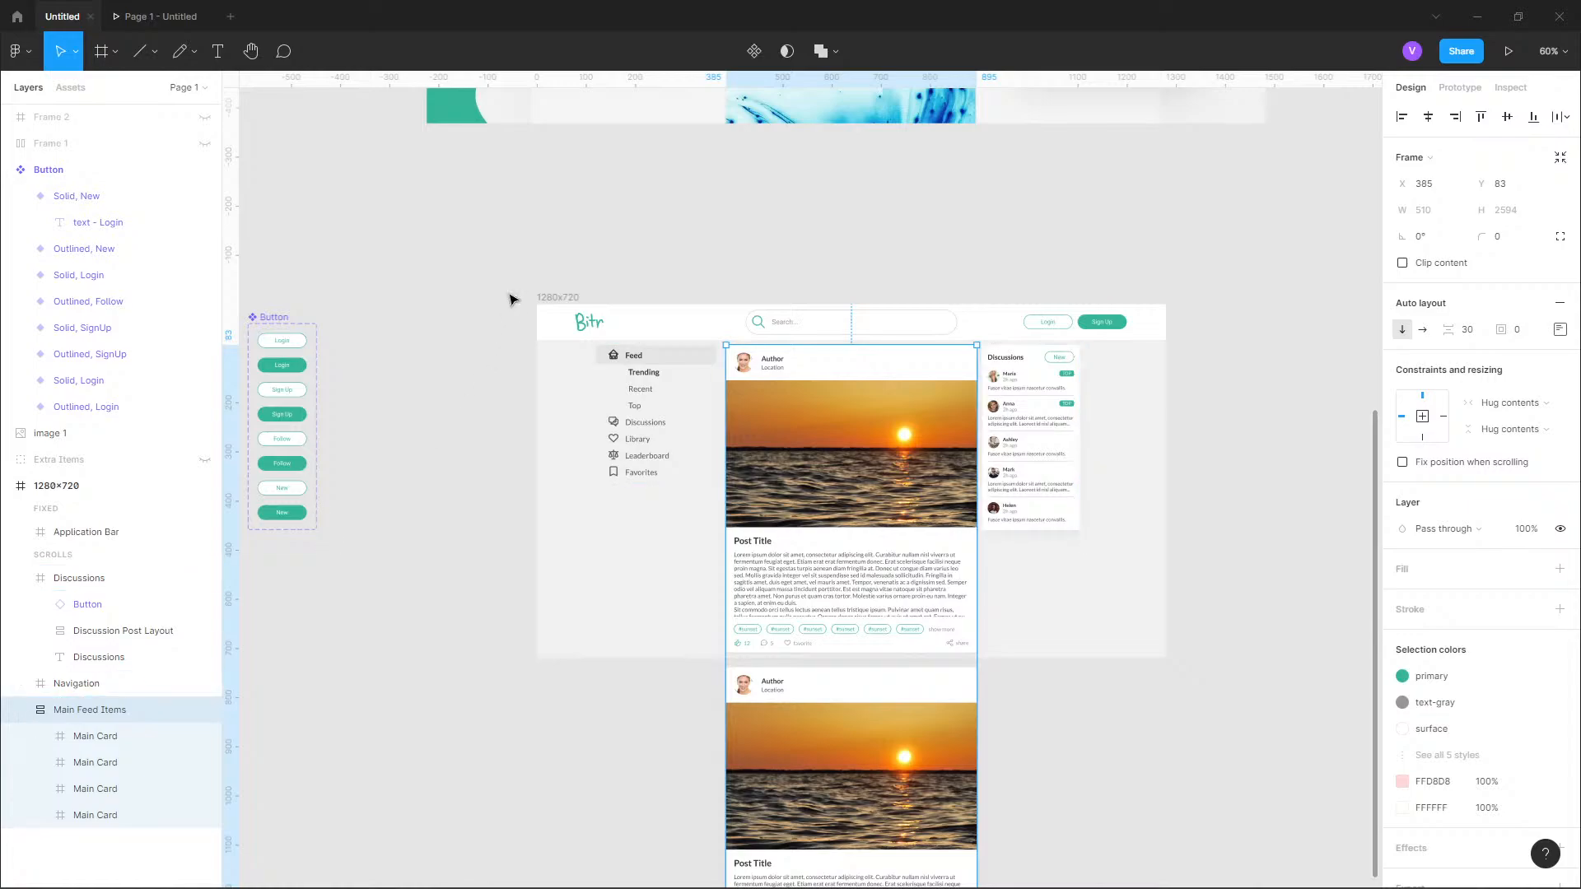
Check the overflow scrolling option of the Main Feed Items frame and return to its design properties.
left_click(1460, 87)
left_click(1450, 191)
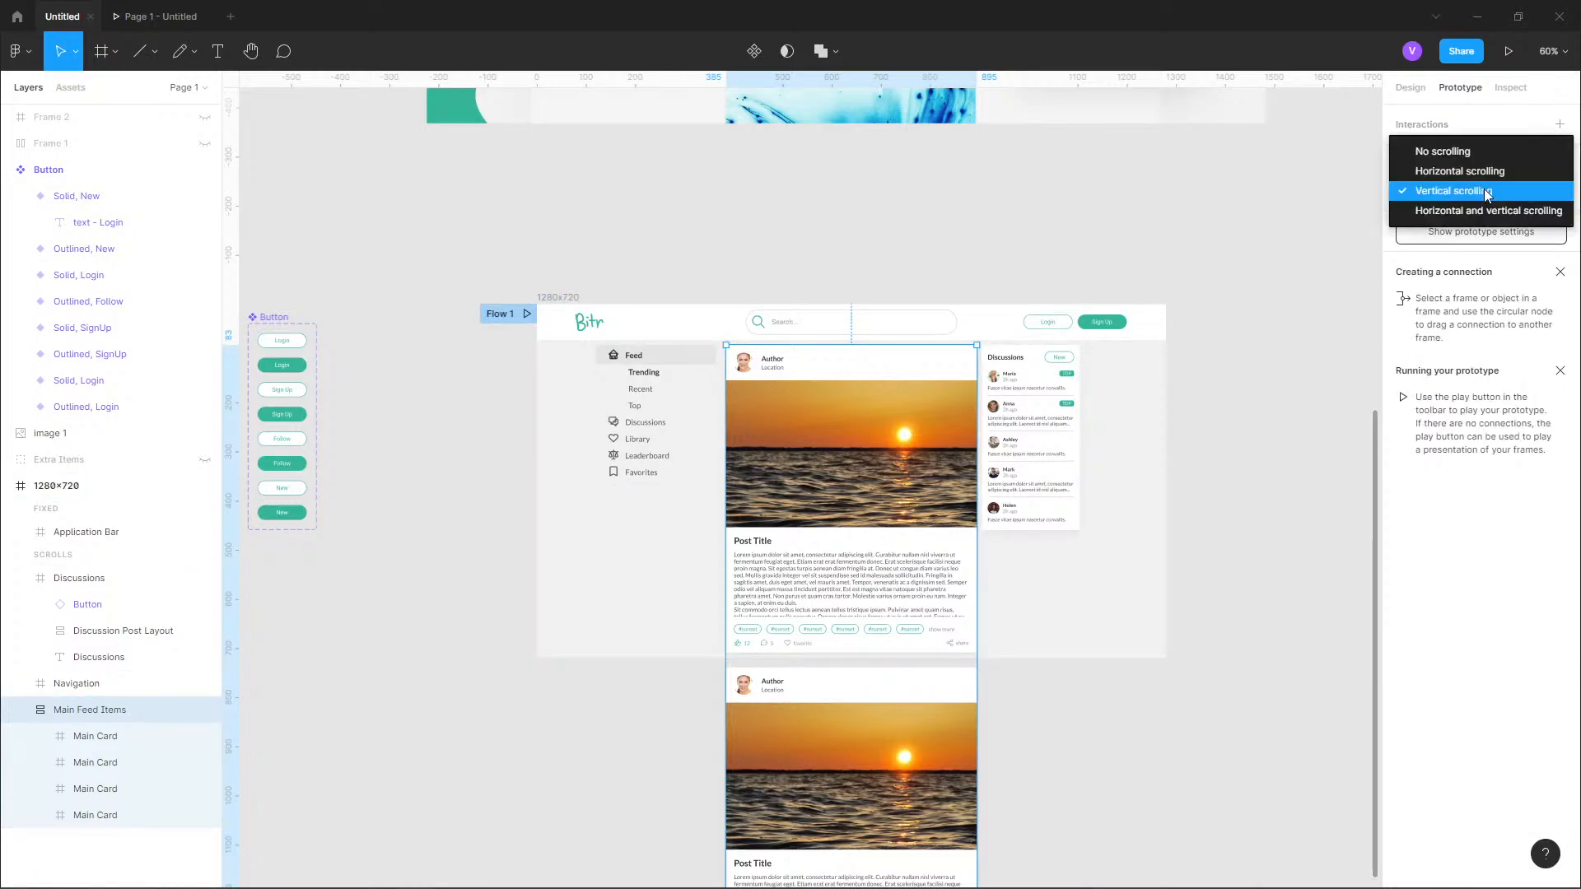
left_click(123, 713)
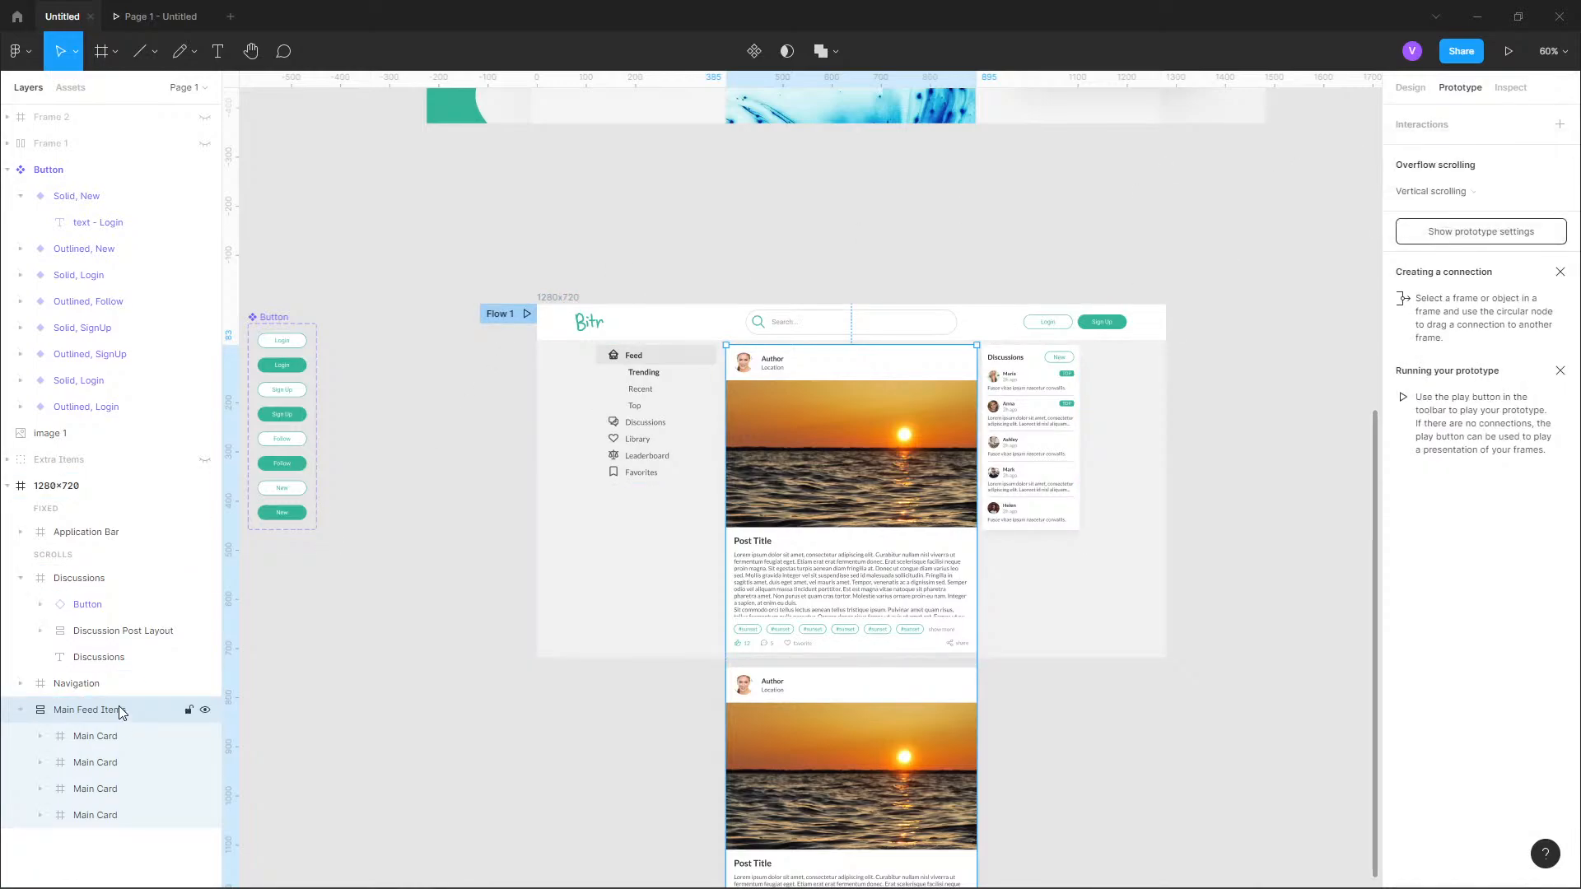
left_click(1411, 87)
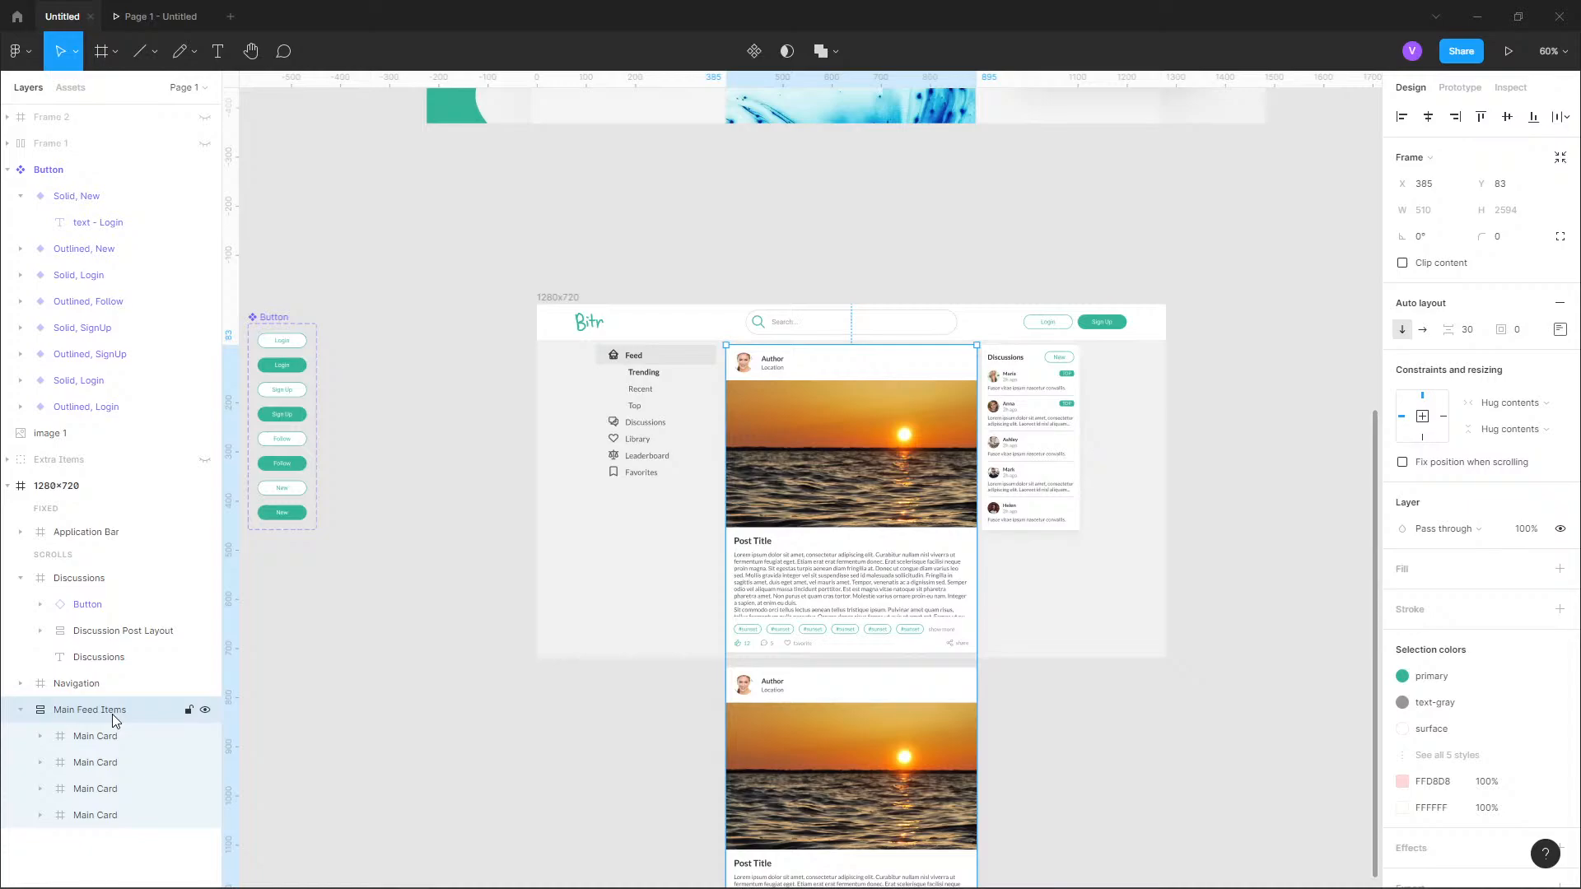
Undo the auto layout, direction and spacing changes on the Main Feed Items frame.
key("ctrl+z")
key("ctrl+z")
key("ctrl+z")
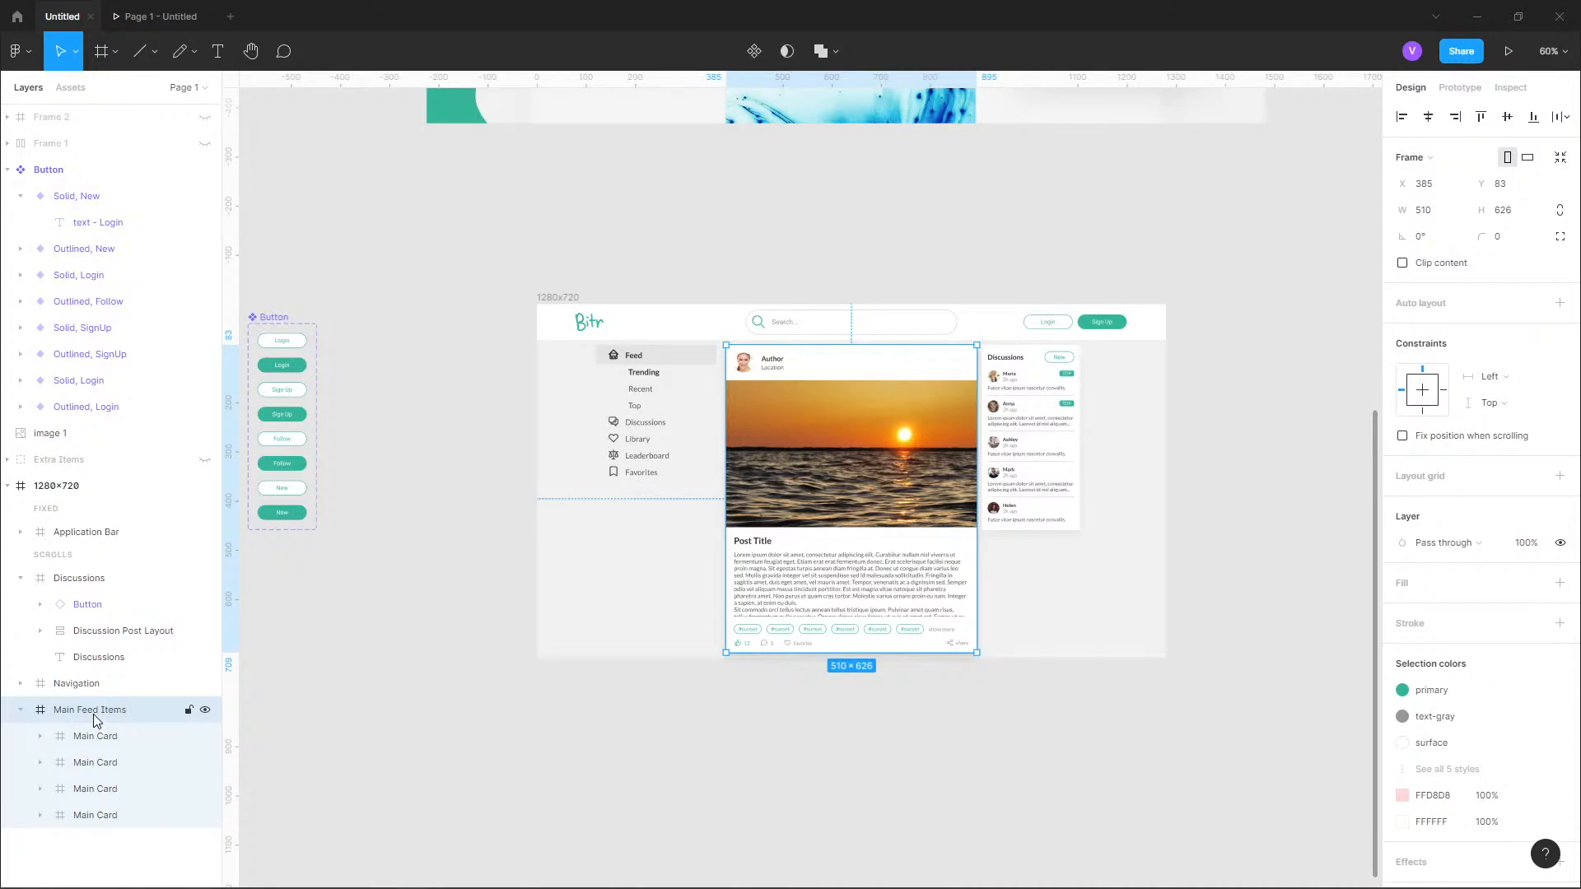
Duplicate the Main Feed Items frame and nest the copy, with its cards, inside the original frame.
key("ctrl+d")
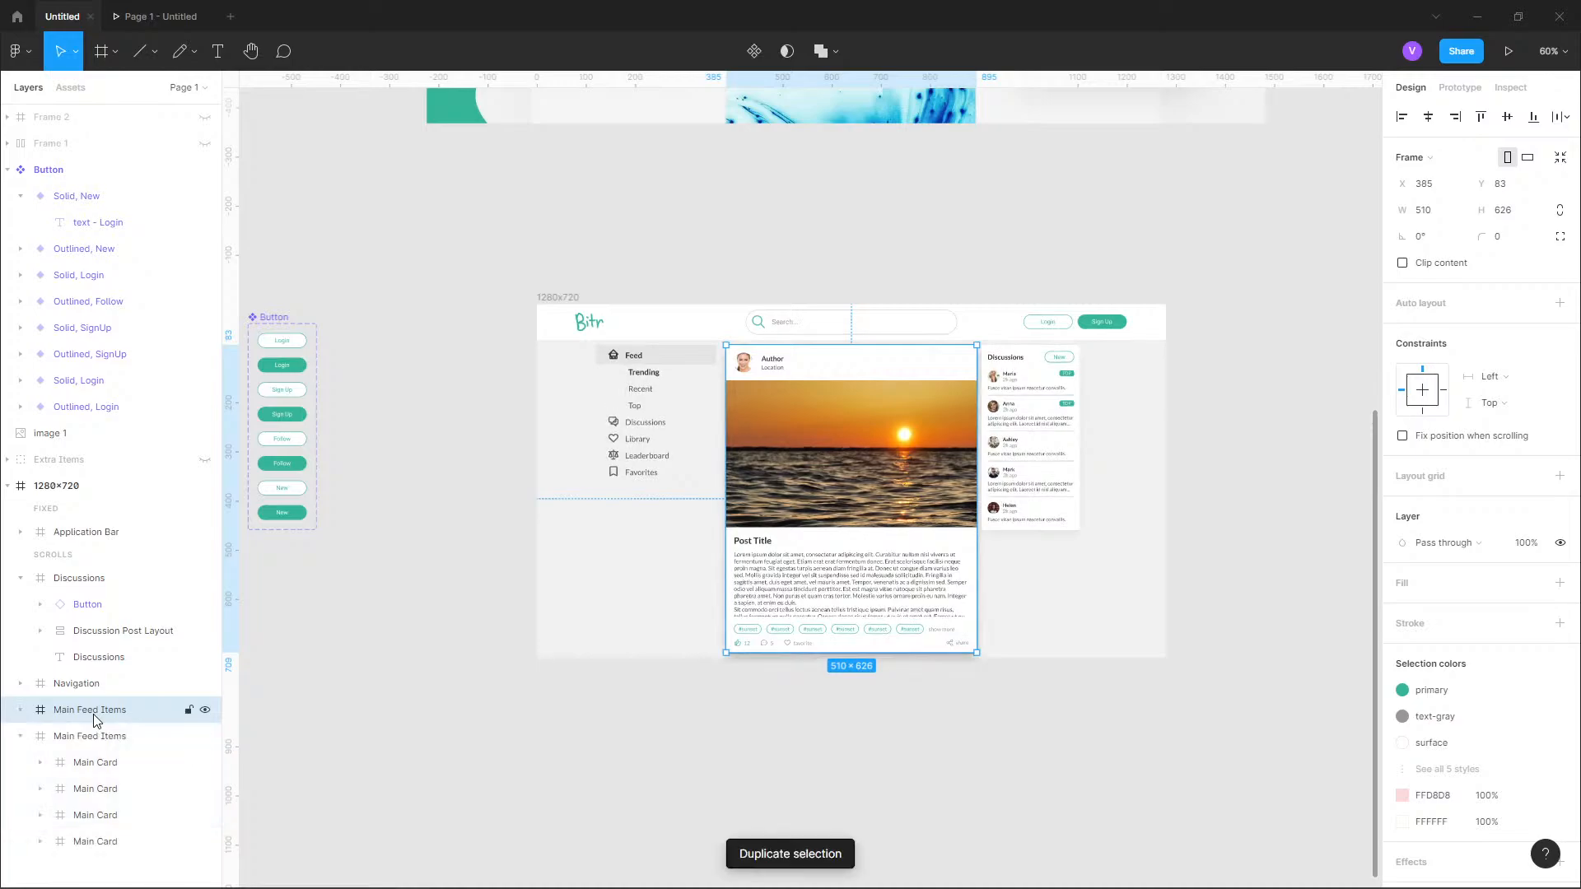
left_click_drag(90, 713, 99, 744)
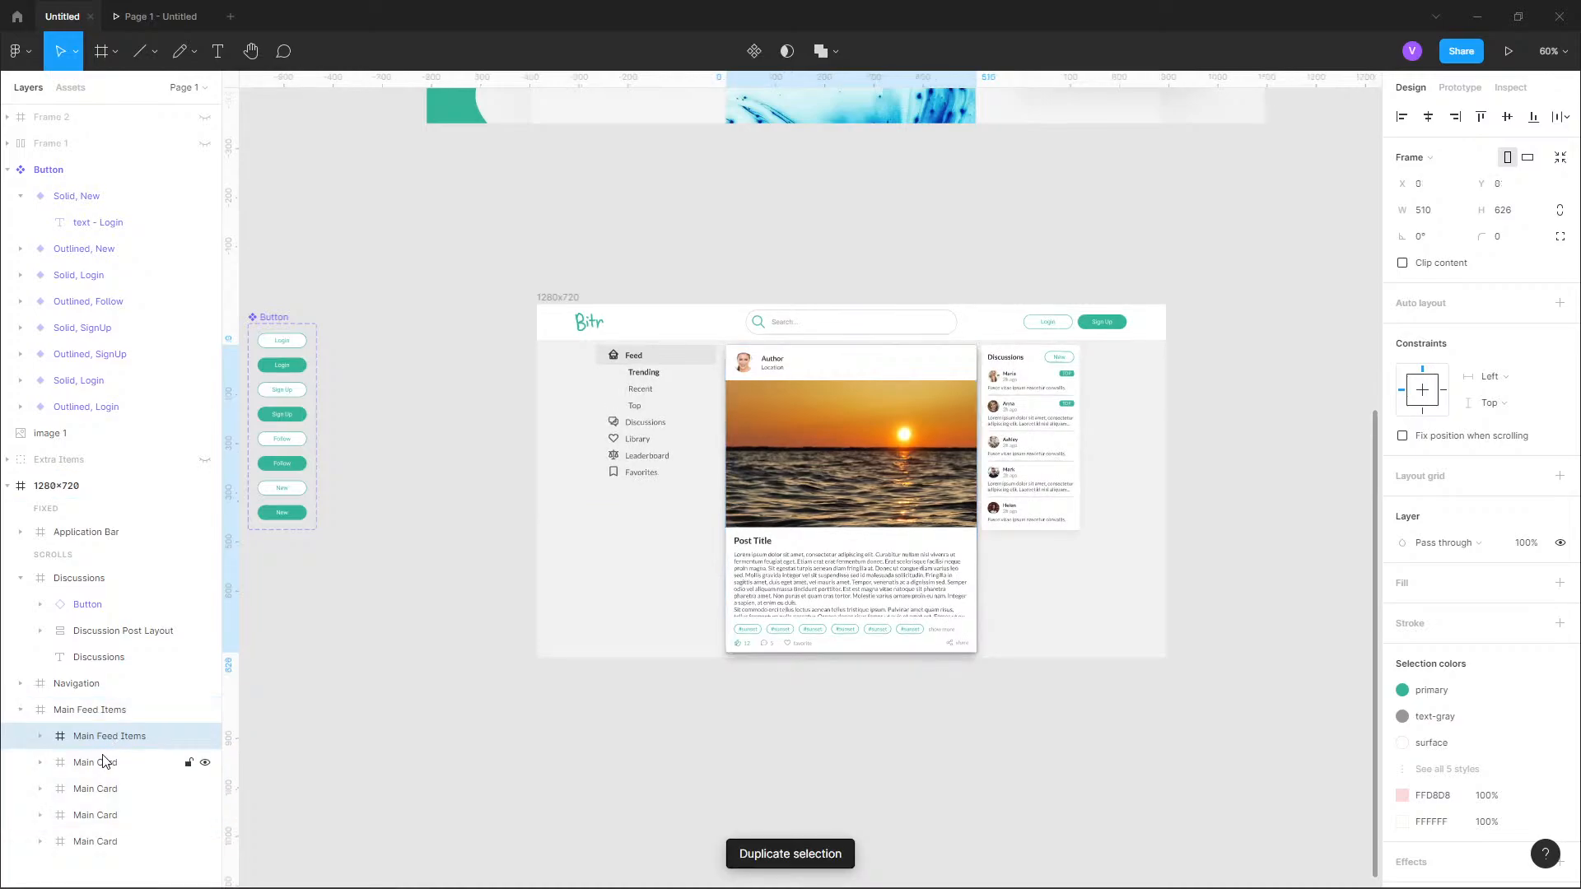
left_click(38, 736)
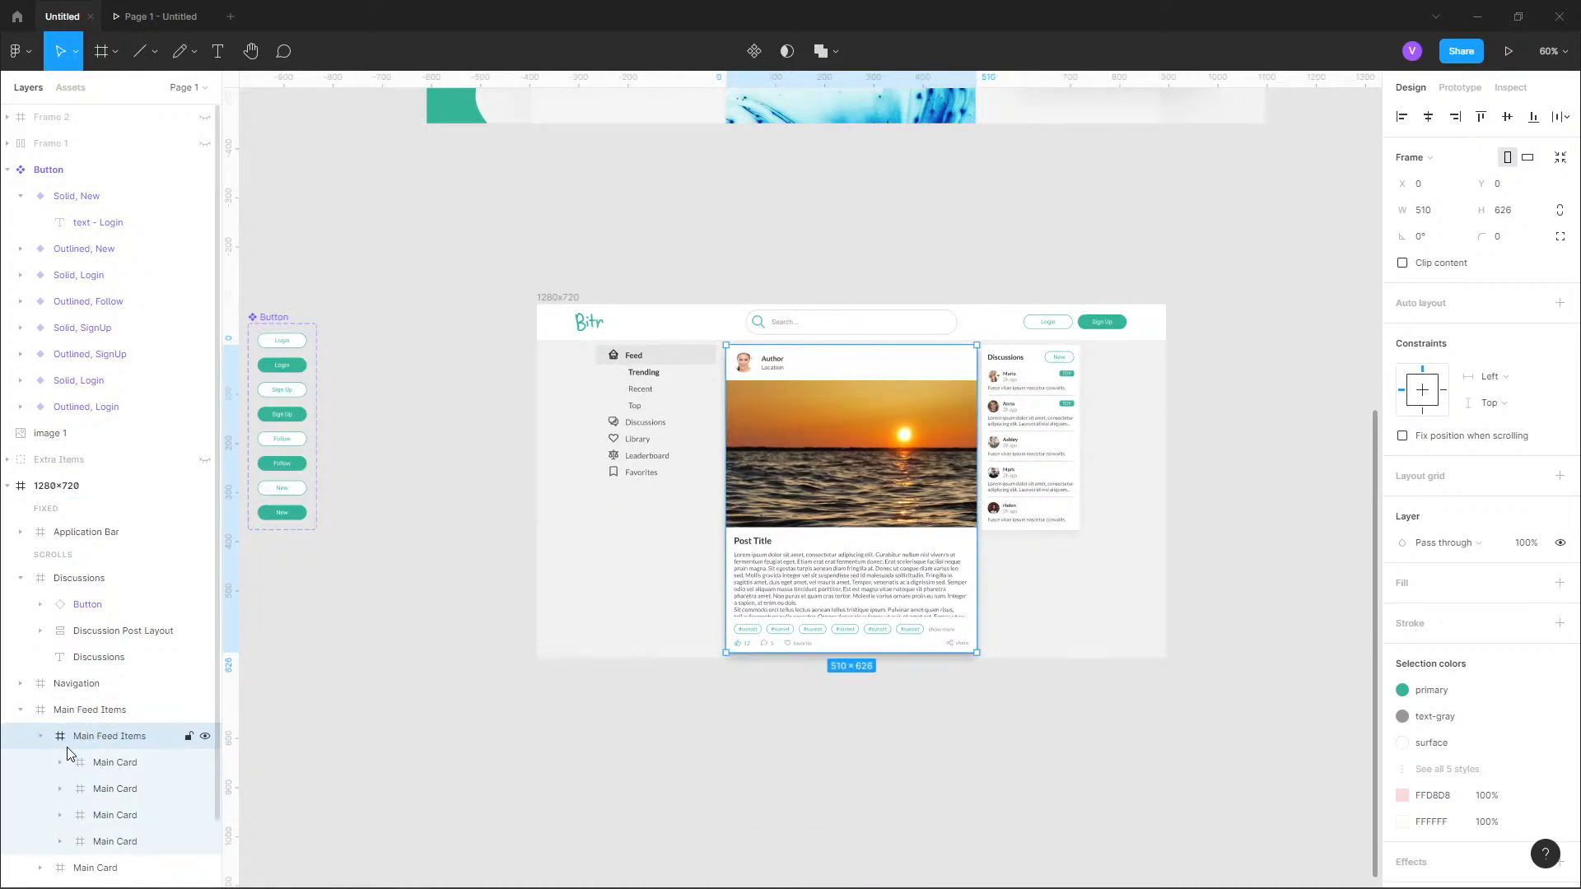
left_click(41, 738)
Delete the four Main Cards lying directly in the outer Main Feed Items frame, keeping the nested copy.
left_click(83, 763)
left_click(119, 842, "shift")
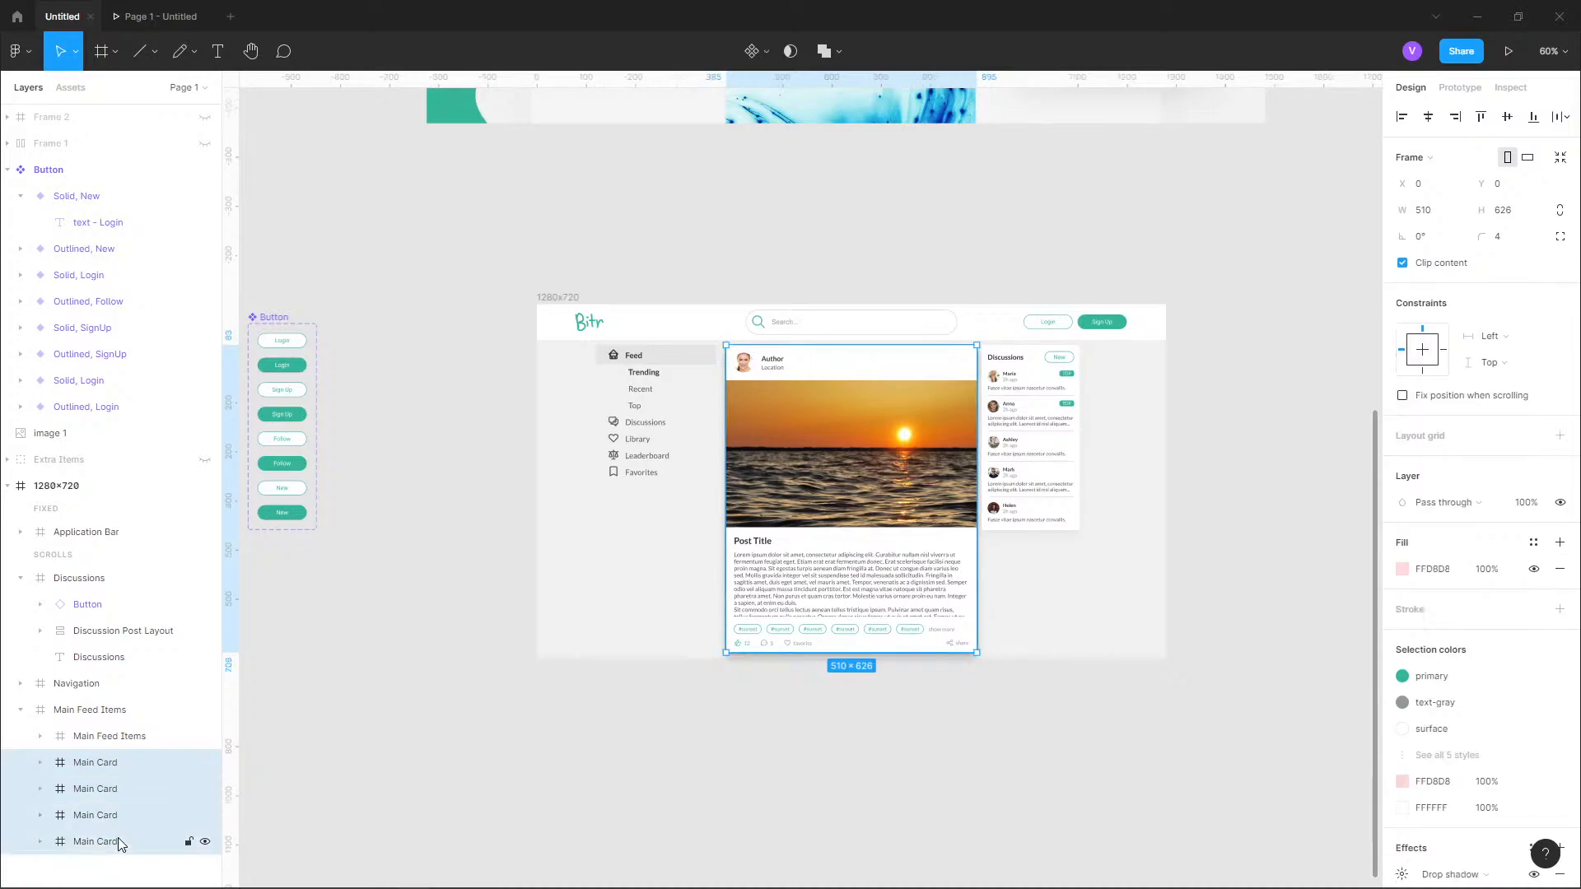
key("Delete")
Rename the nested Main Feed Items frame as Main Feed Layout.
left_click(97, 717)
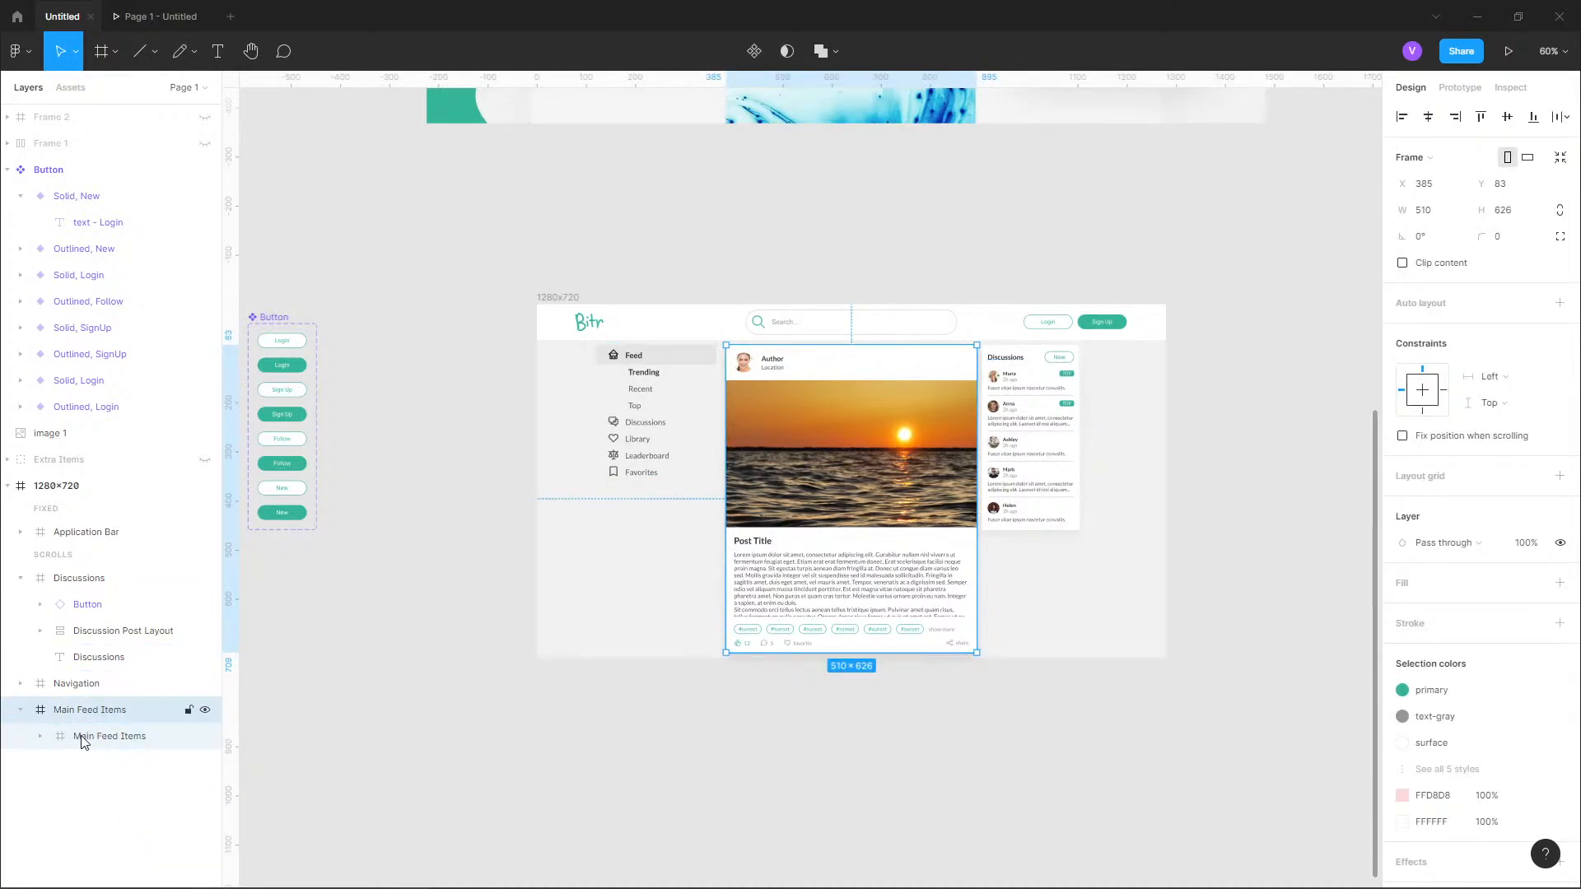
left_click(98, 740)
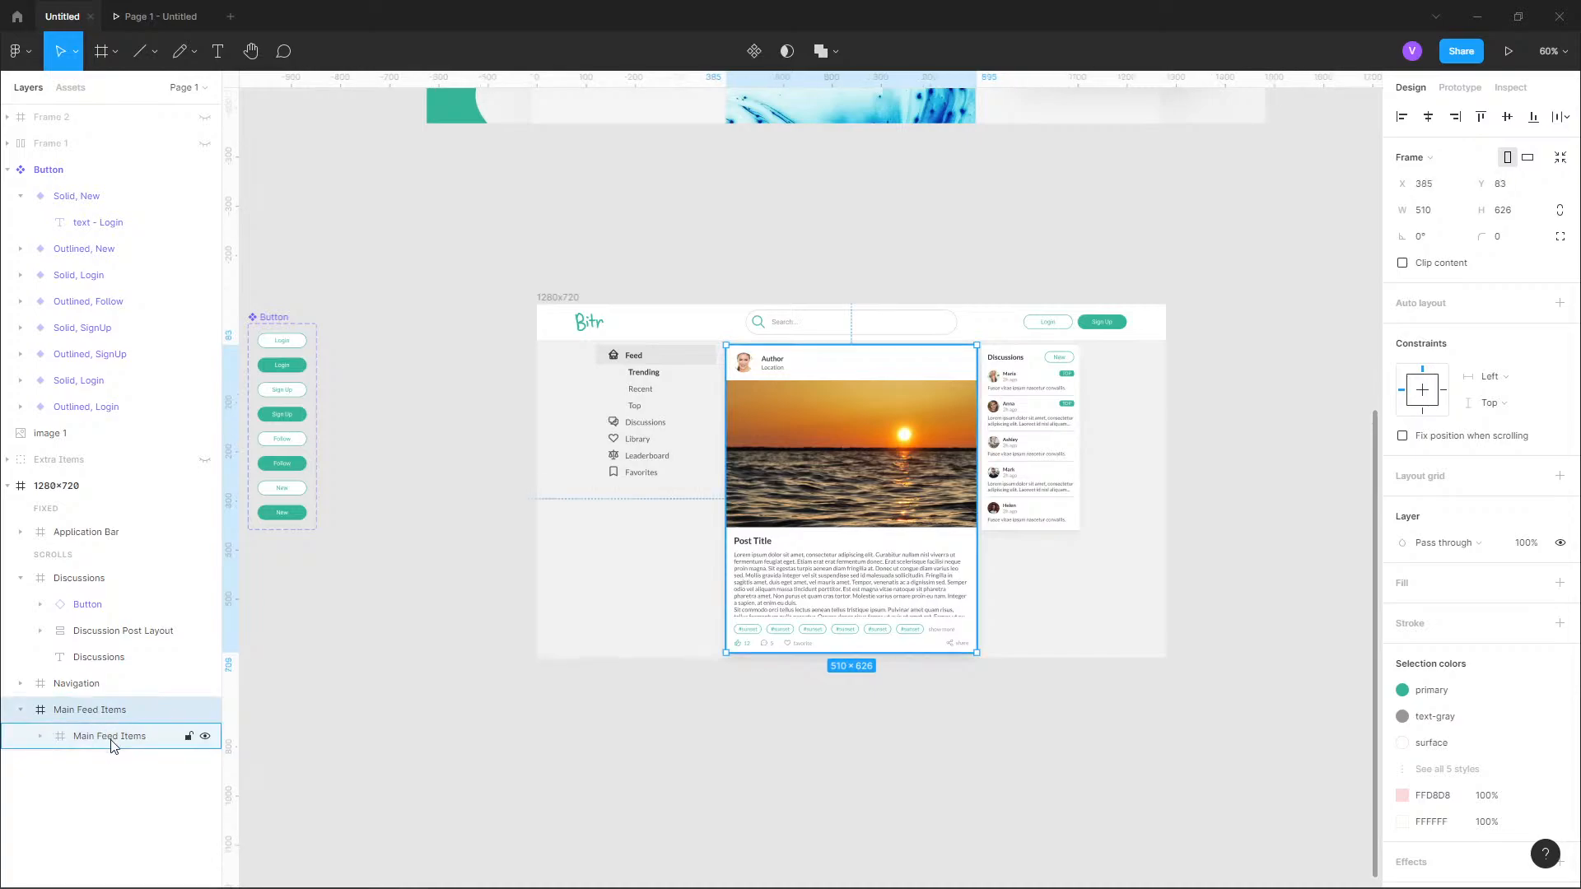
double_click(114, 745)
type("Main F")
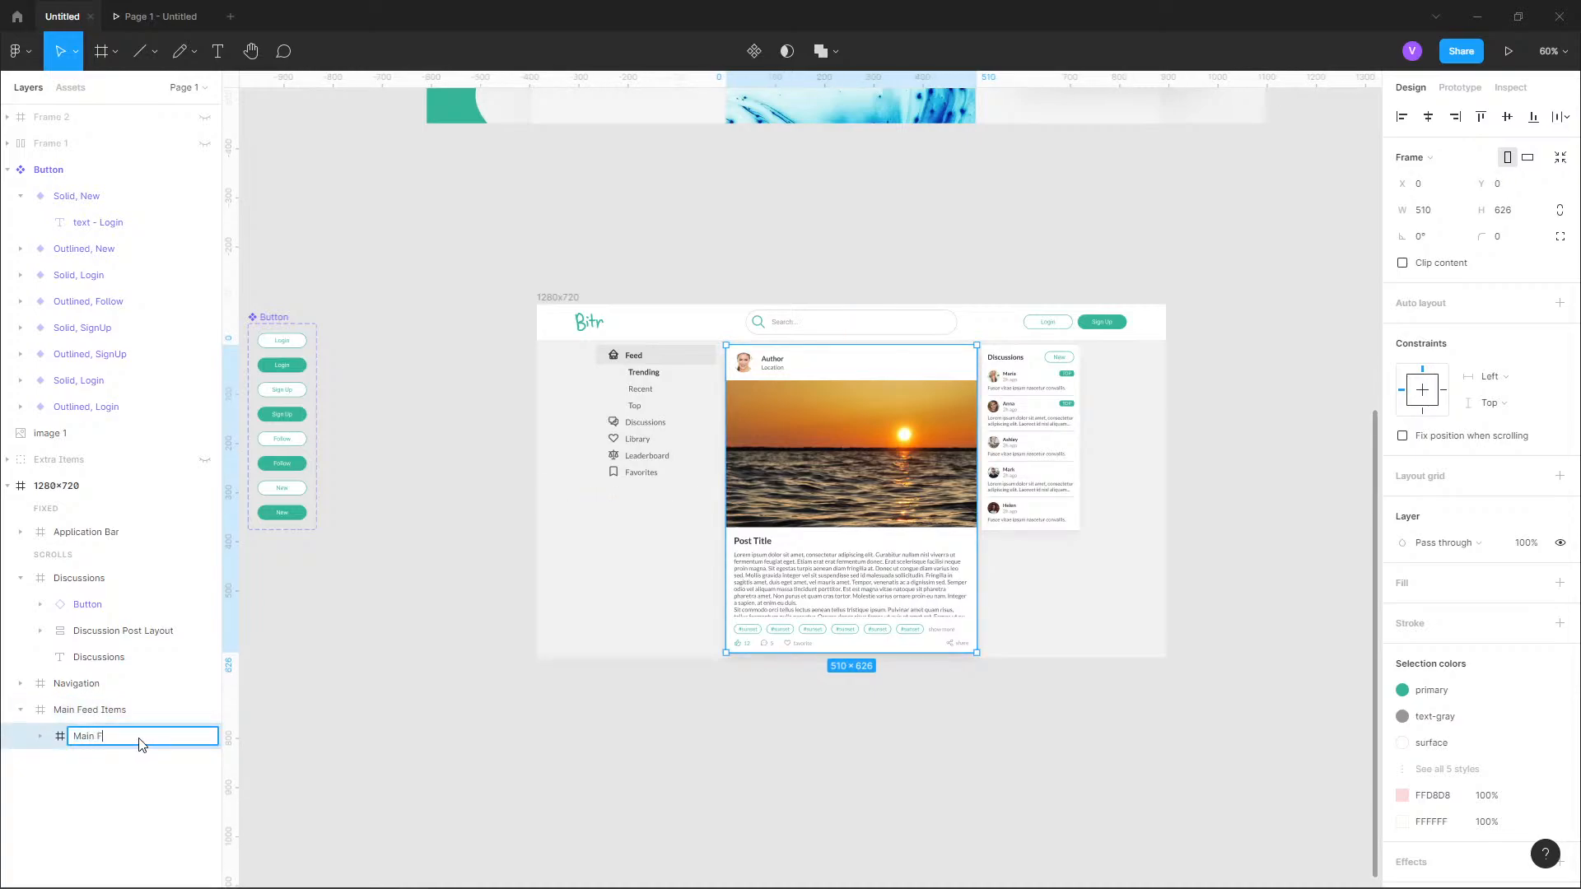
type("eed Layout")
key("Return")
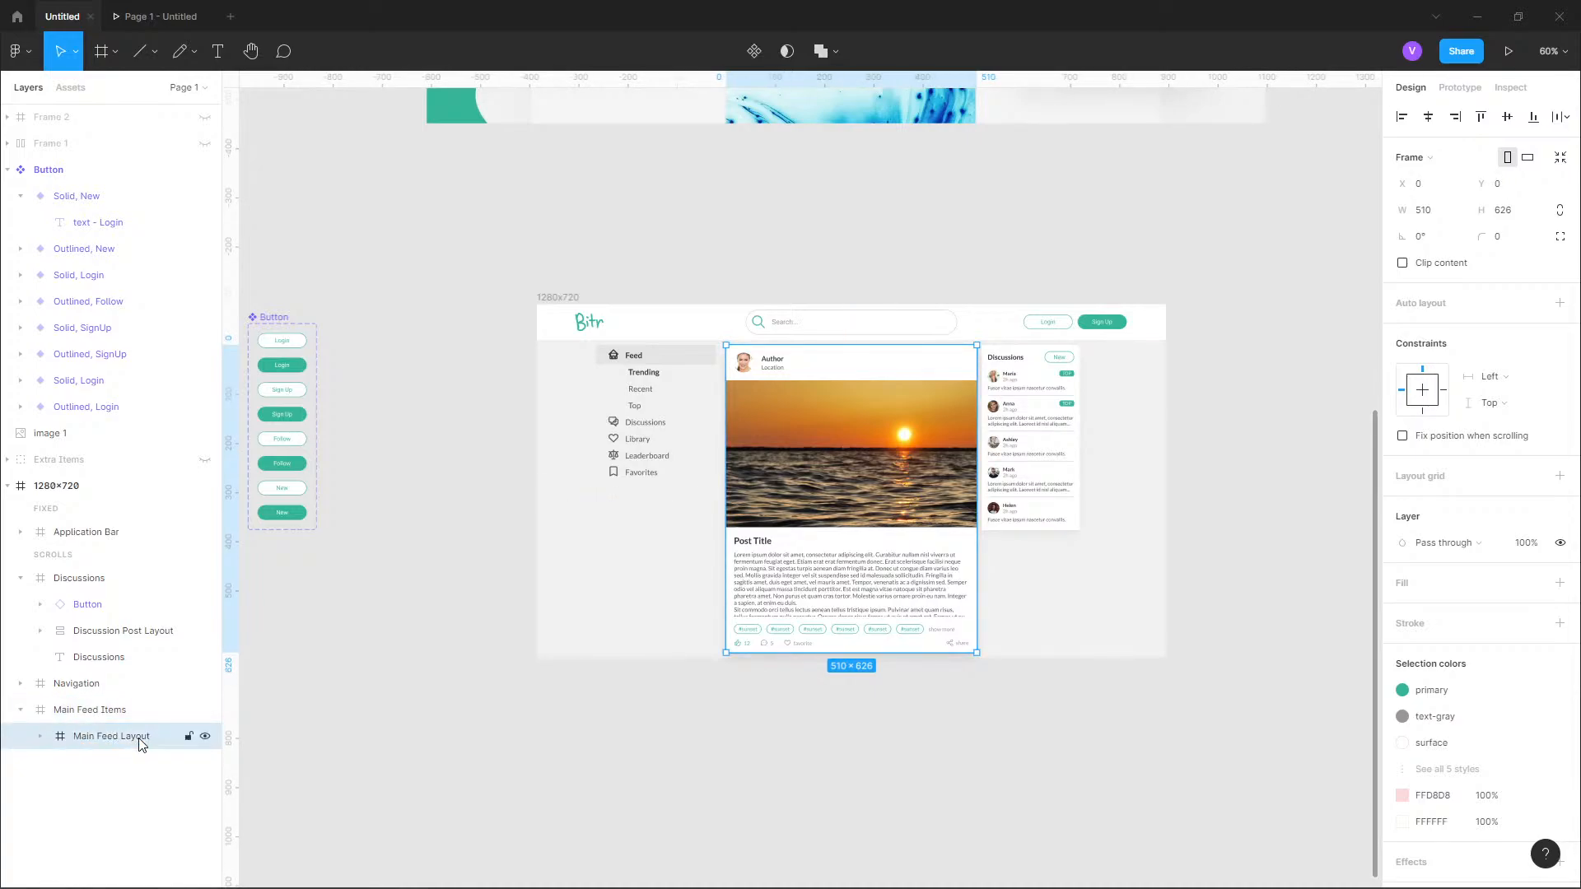
Rename the outer Main Feed Items frame as Main Feed.
double_click(120, 713)
type("M")
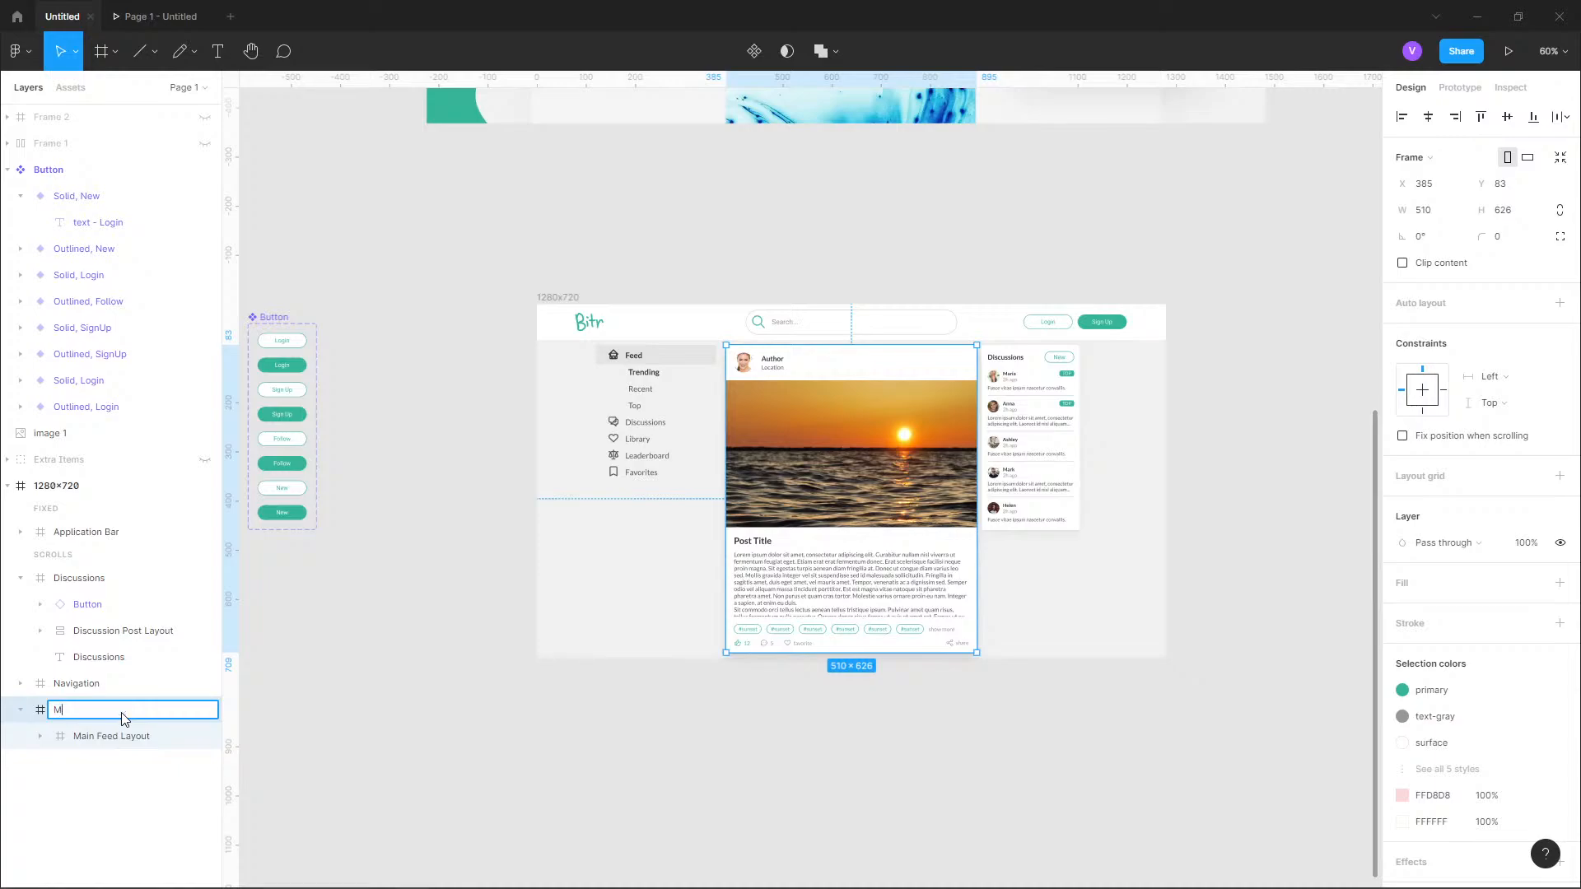
type("ain Fed")
key("Return")
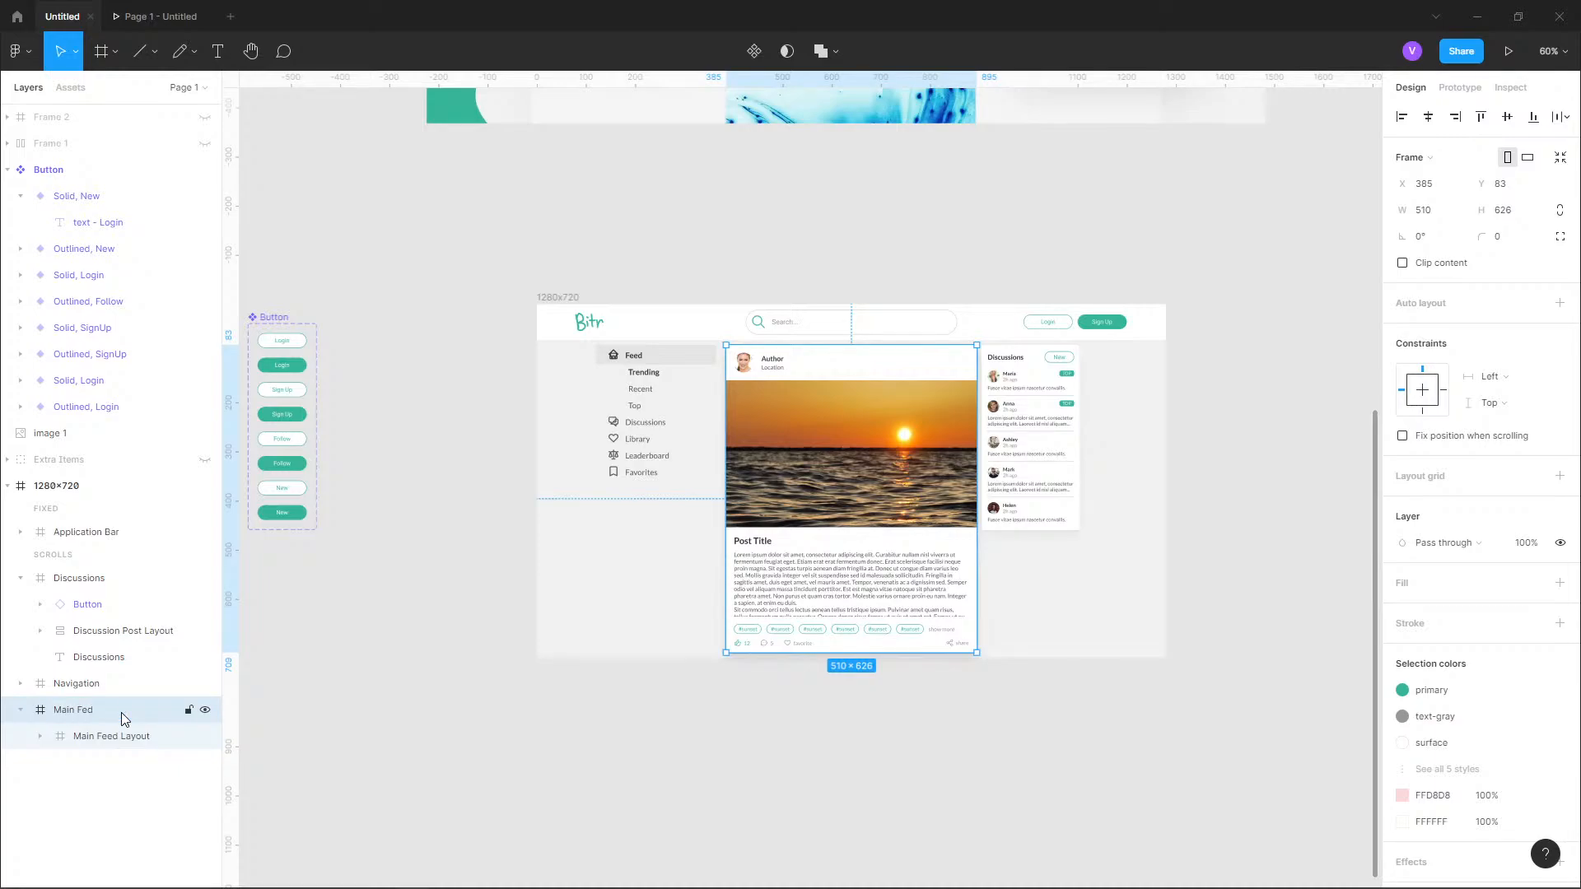
double_click(121, 713)
left_click(119, 715)
key("Left")
type("e")
key("Return")
Apply vertical auto layout with an item spacing of 30 to the Main Feed Layout frame.
left_click(153, 743)
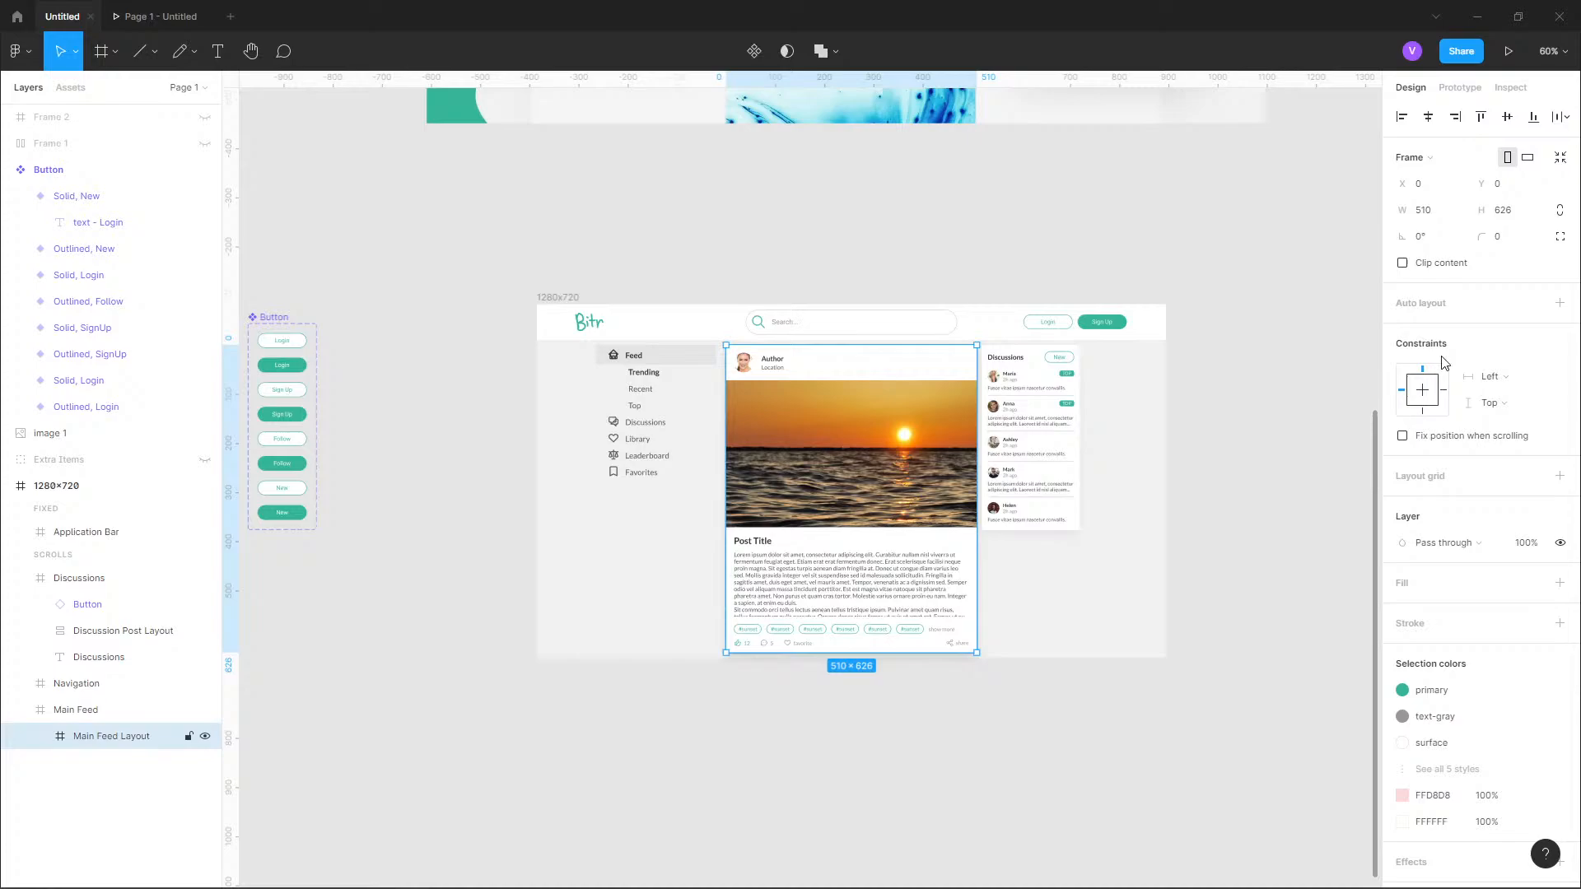
left_click(1559, 303)
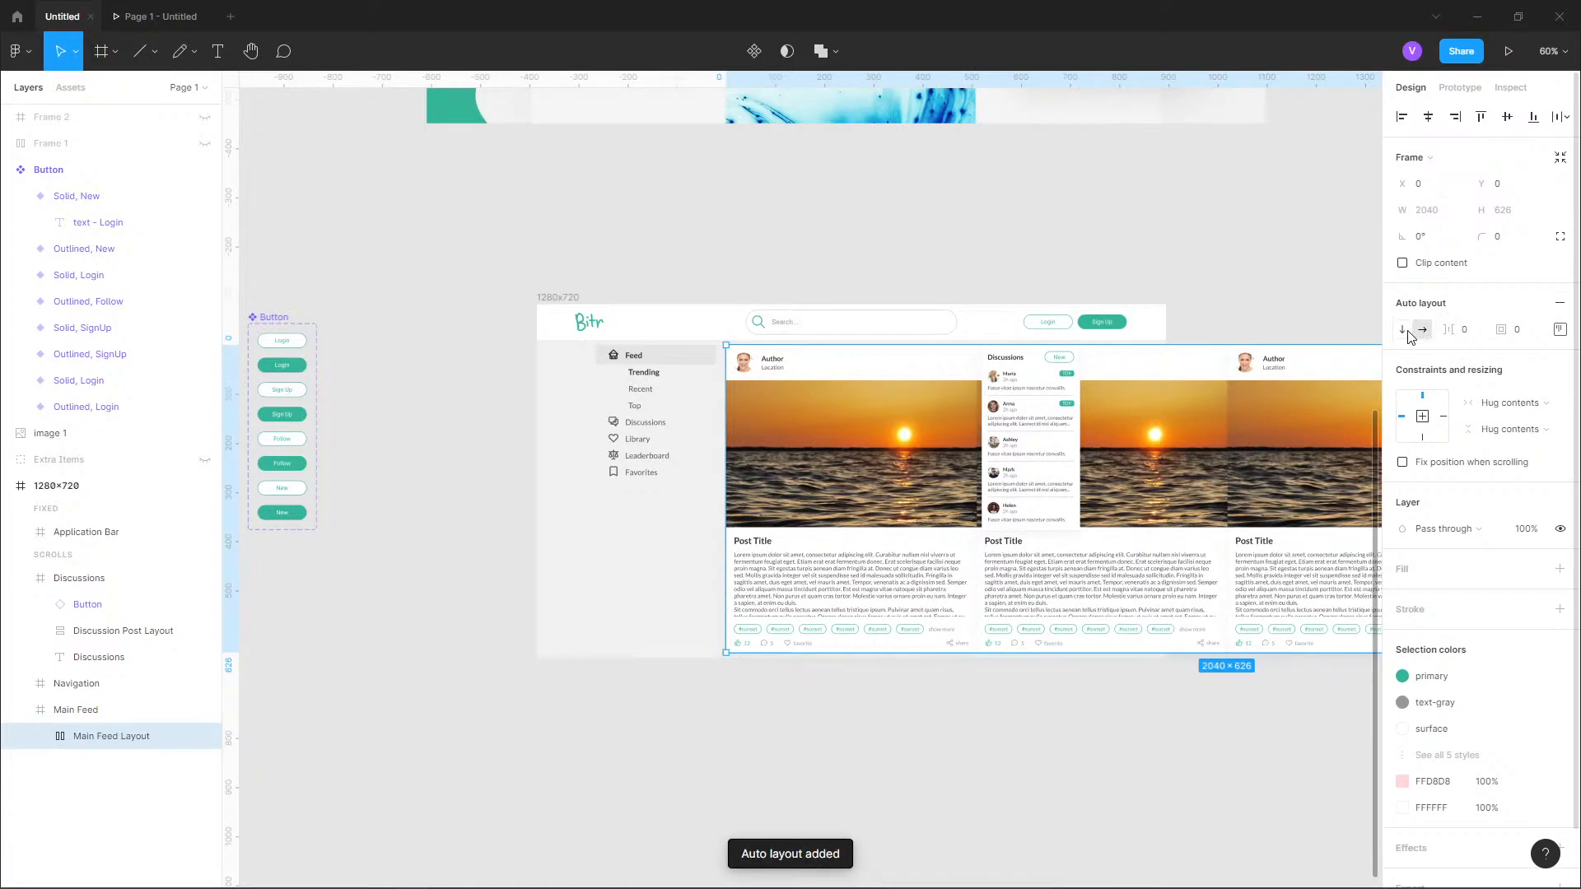
left_click(1404, 330)
left_click(1472, 332)
type("3")
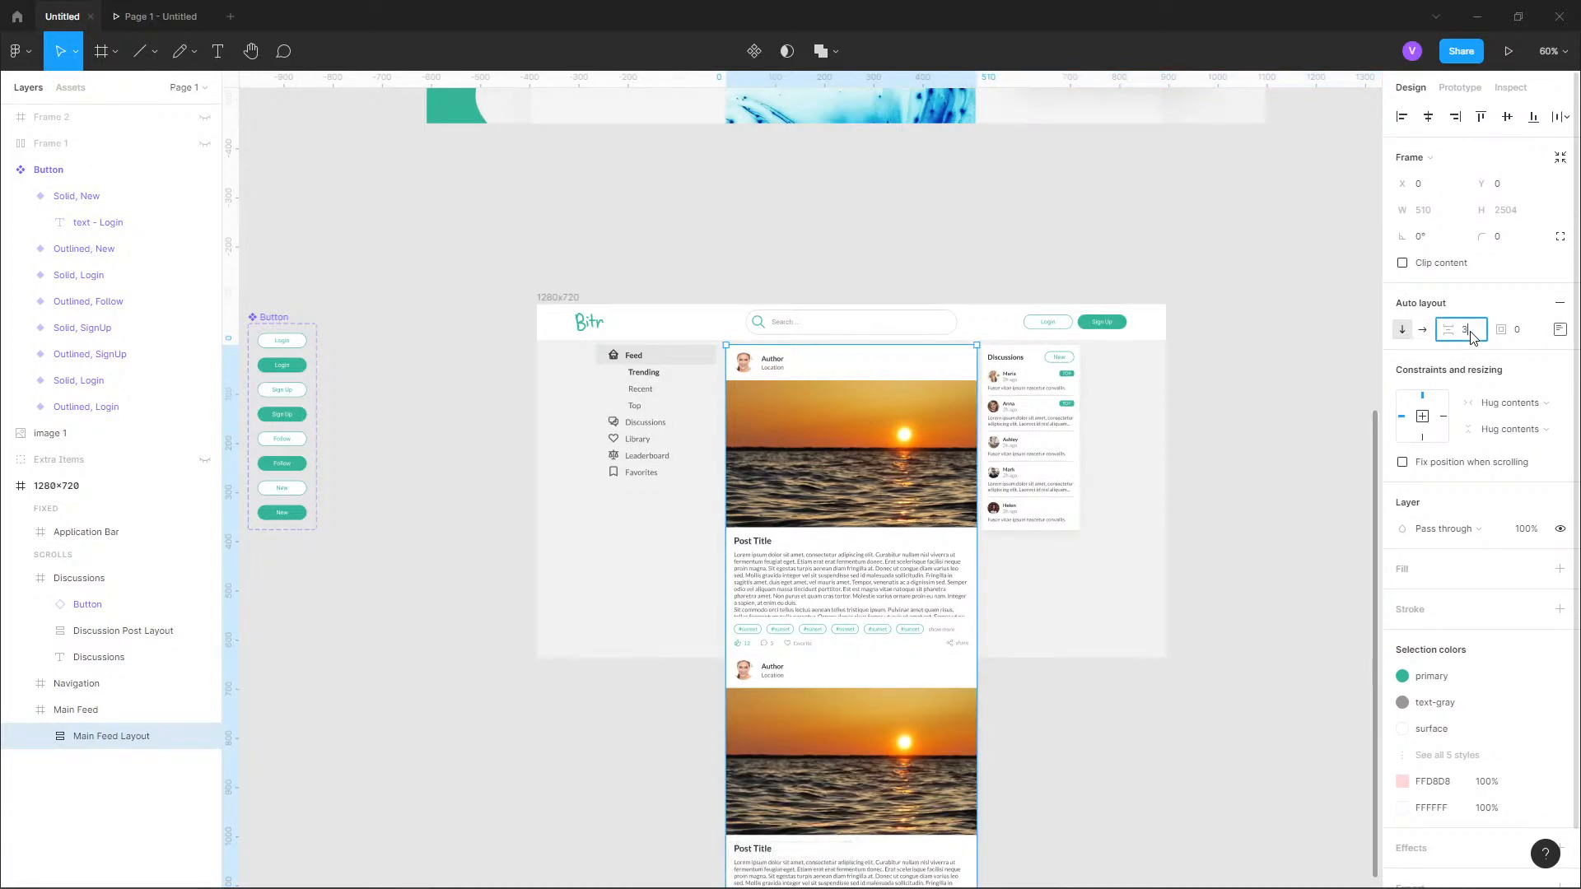
type("0")
key("Return")
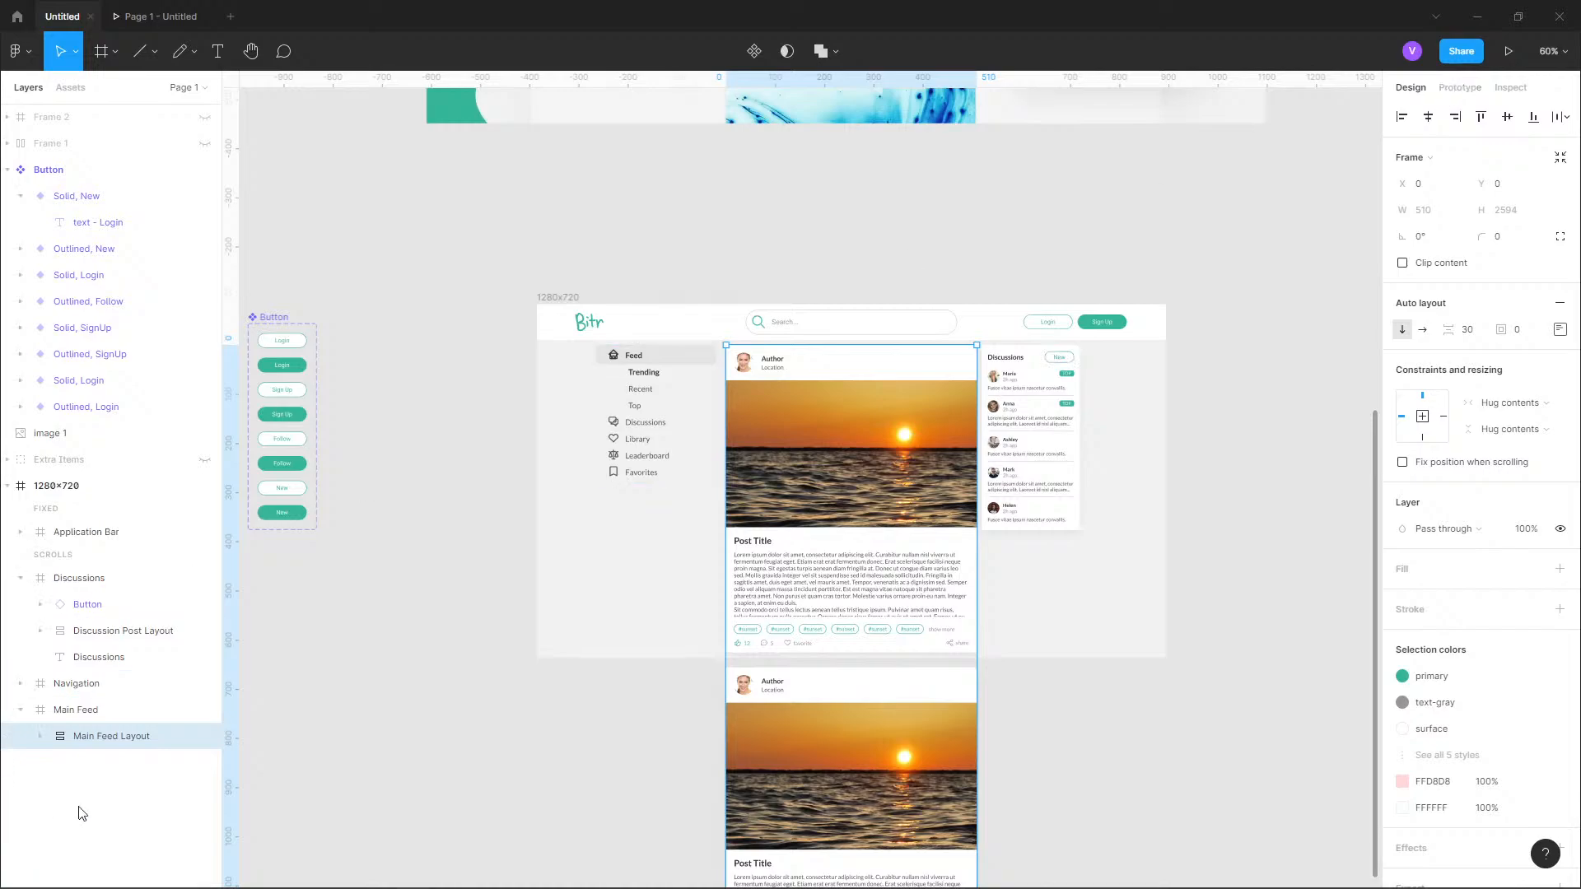
Set the overflow scrolling of the nested Main Feed Layout frame to No scrolling.
left_click(125, 718)
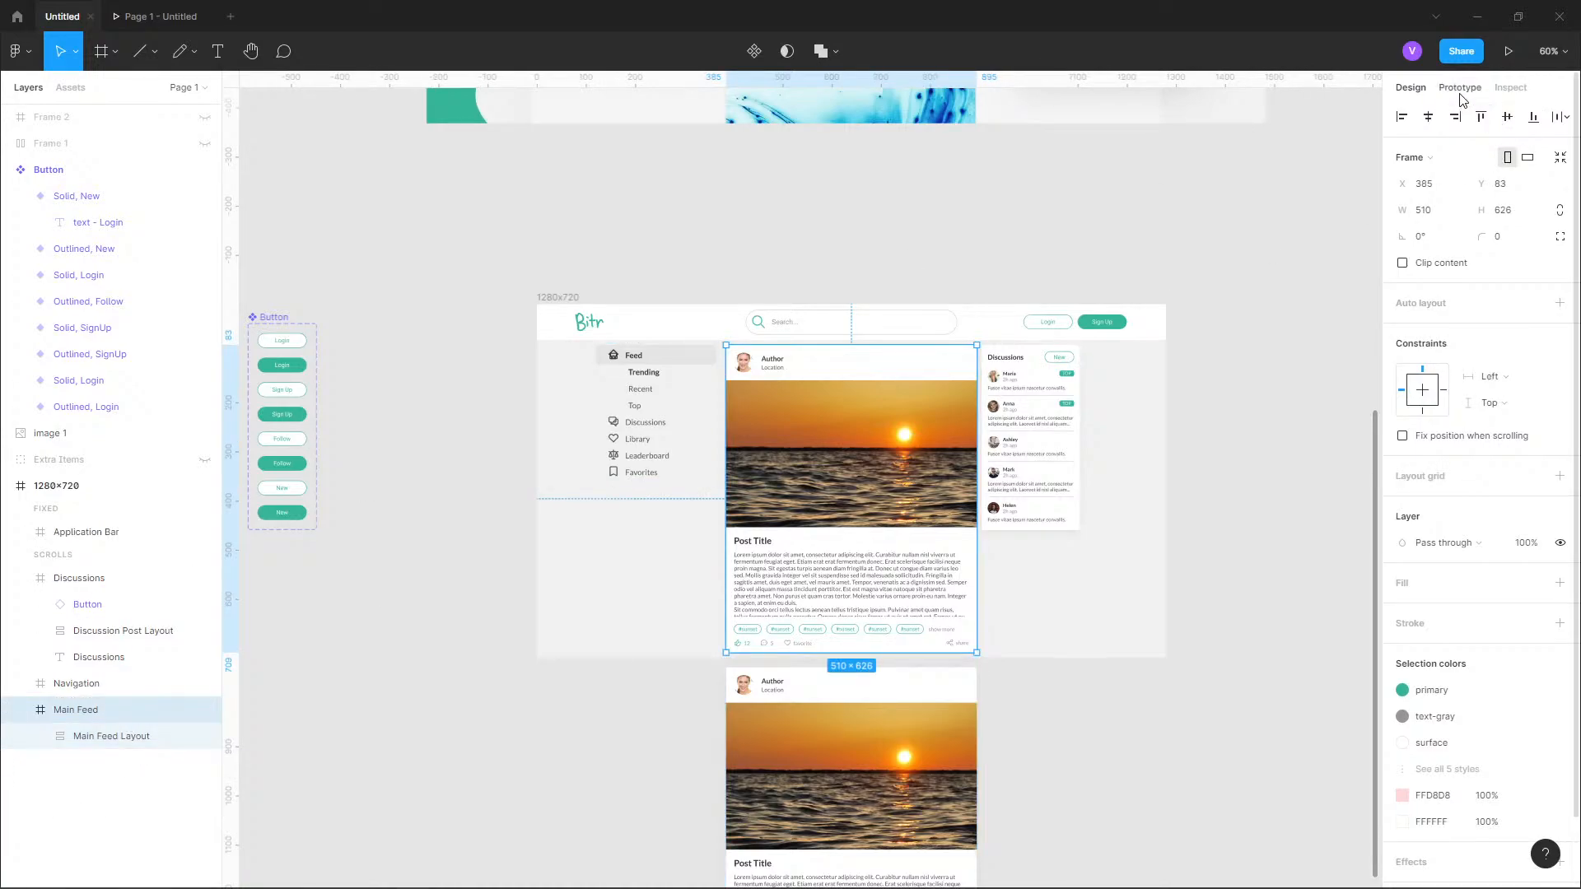
left_click(1462, 96)
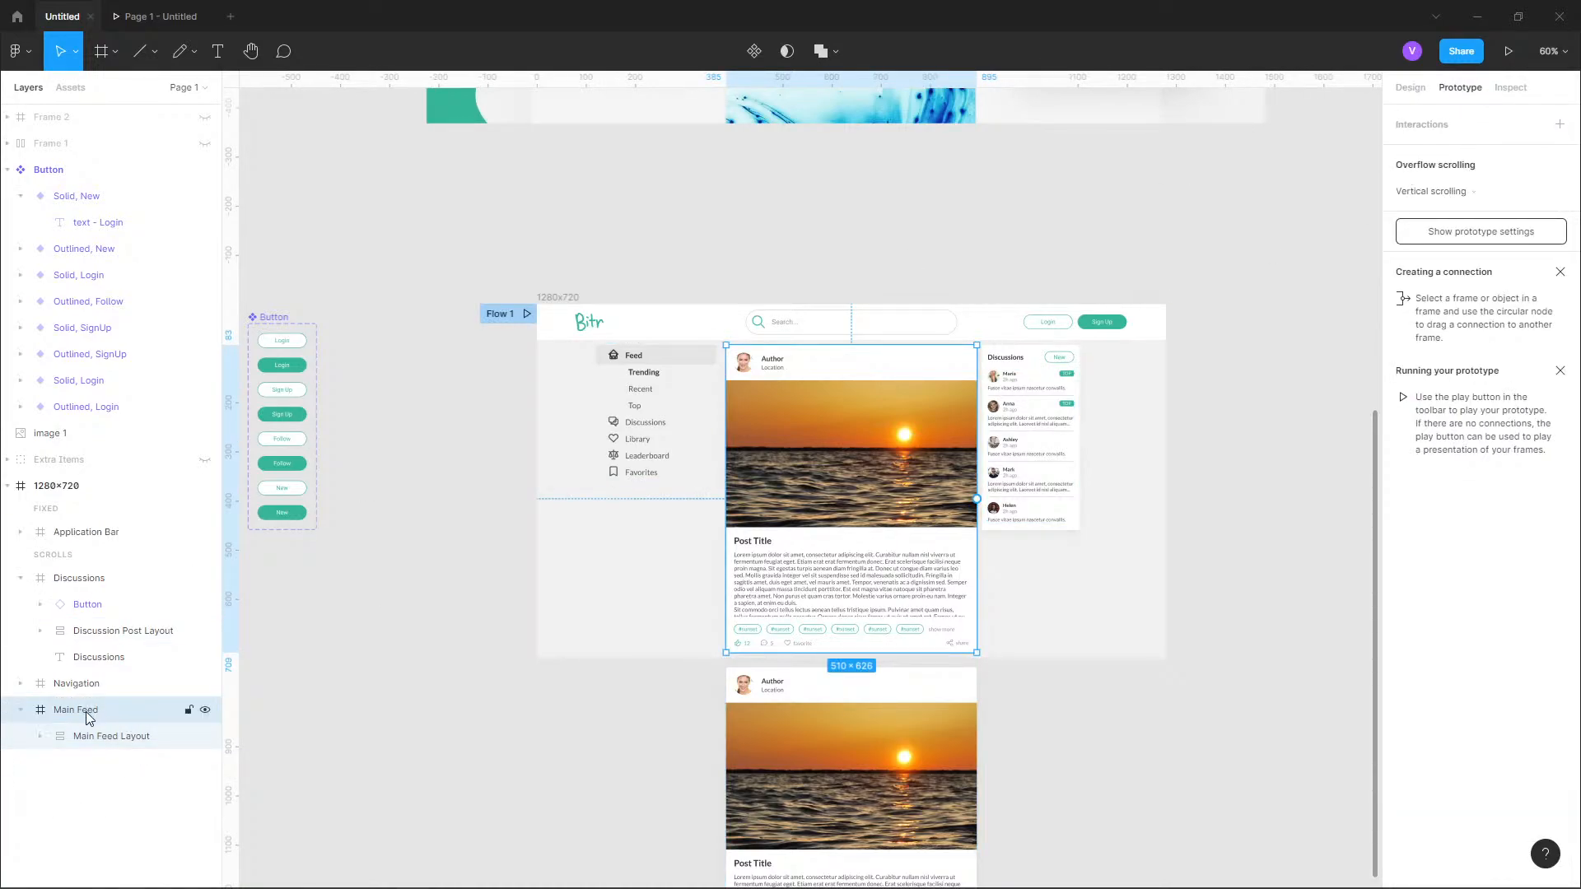
left_click(123, 735)
left_click(1438, 199)
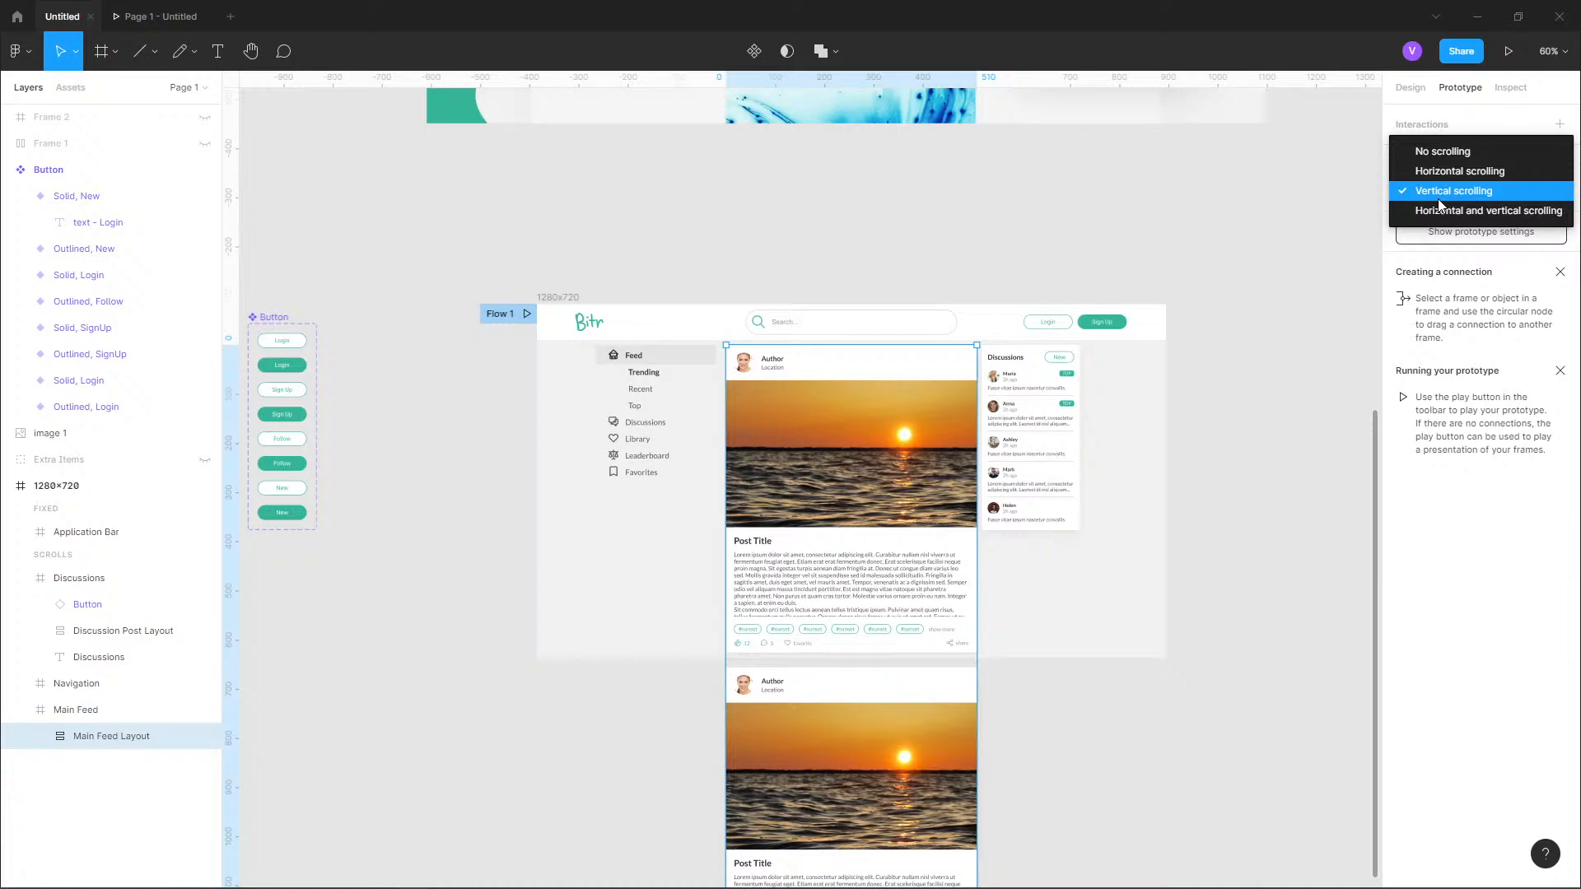
left_click(1450, 152)
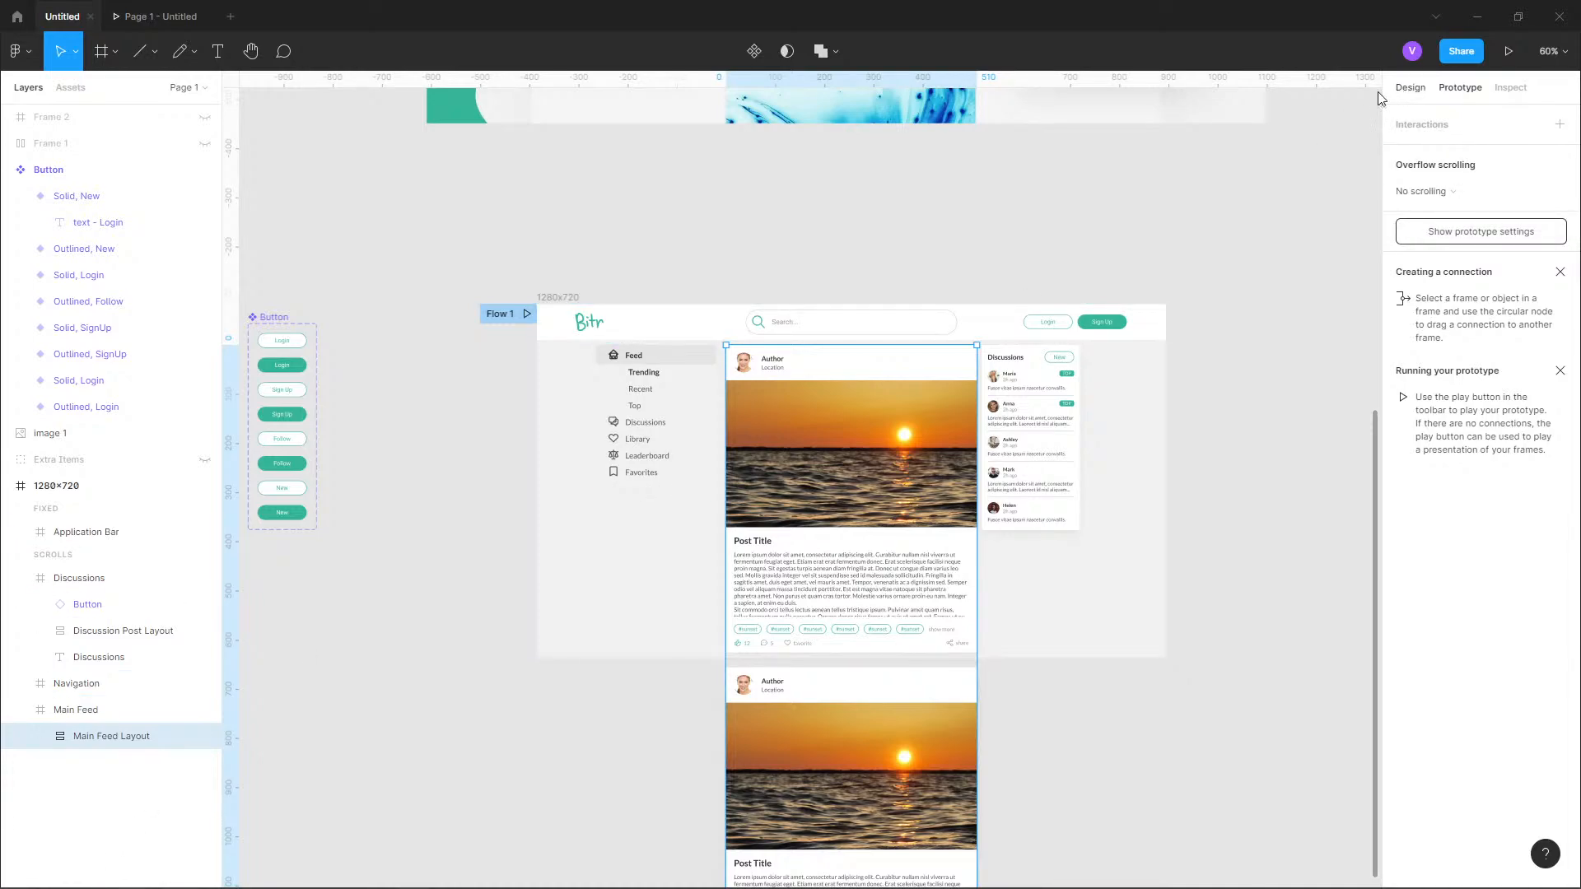
left_click(1402, 91)
Test the vertical scrolling of the post cards in the running prototype.
left_click(173, 18)
scroll(786, 262, "up", 3)
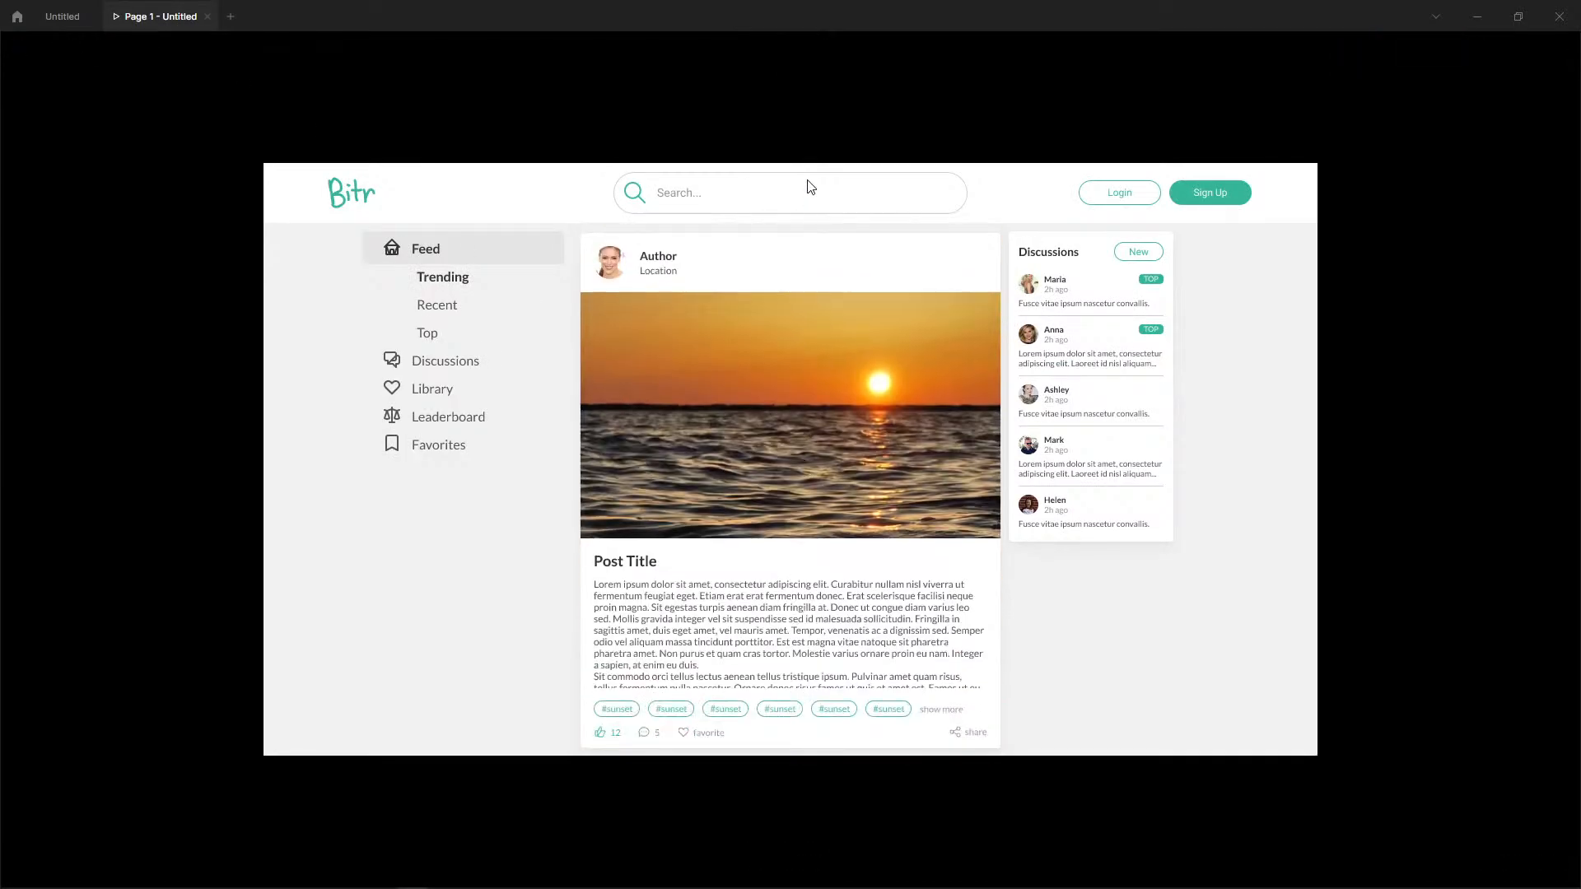
scroll(820, 368, "up", 10)
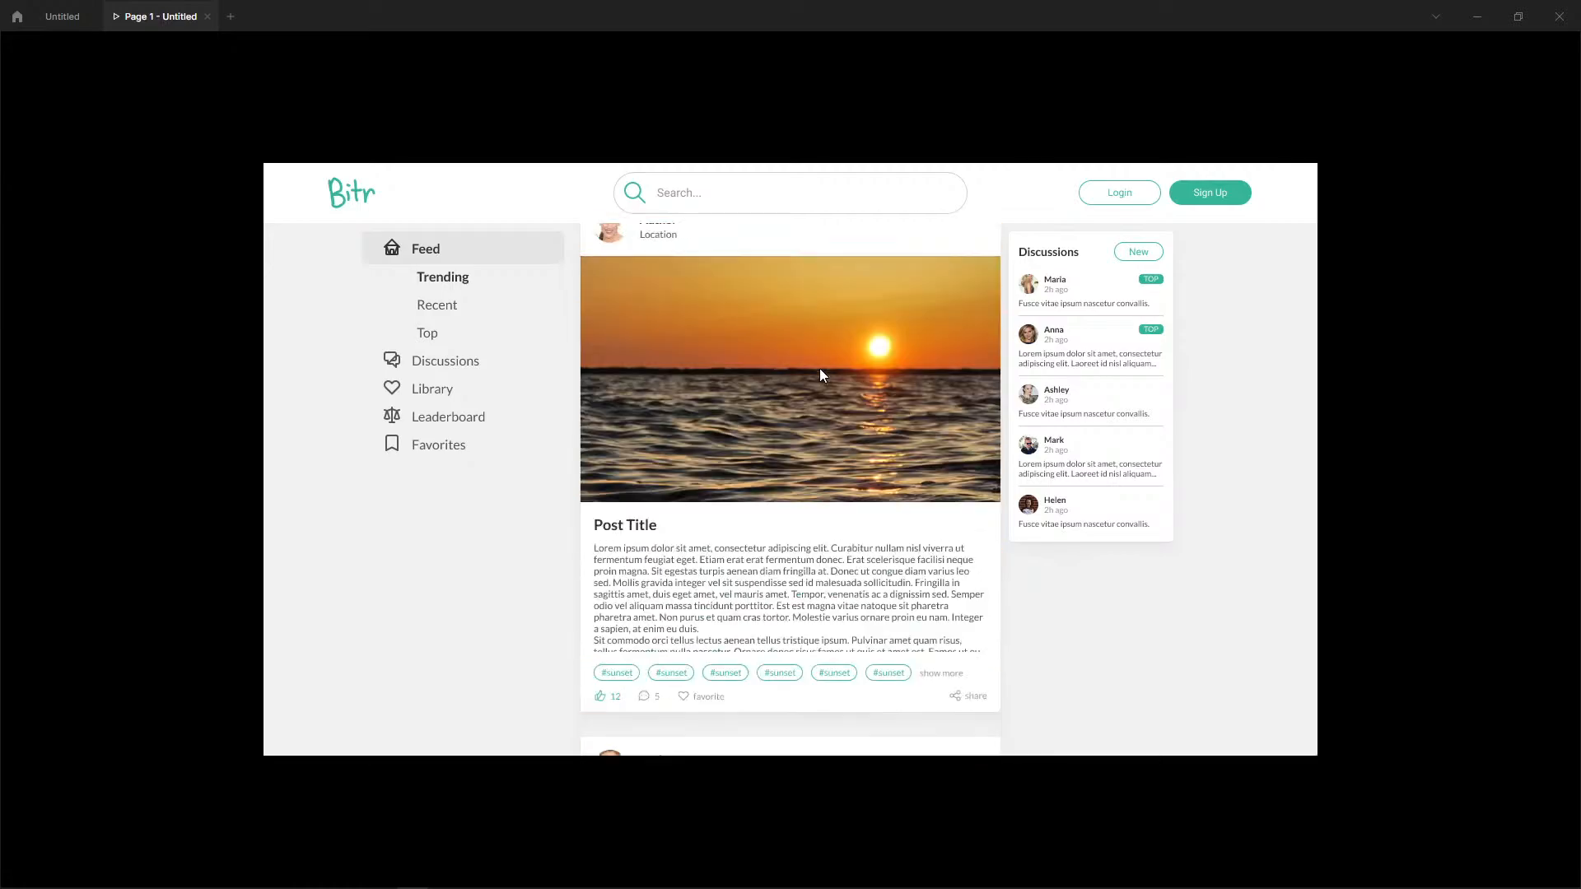
left_click_drag(828, 527, 834, 101)
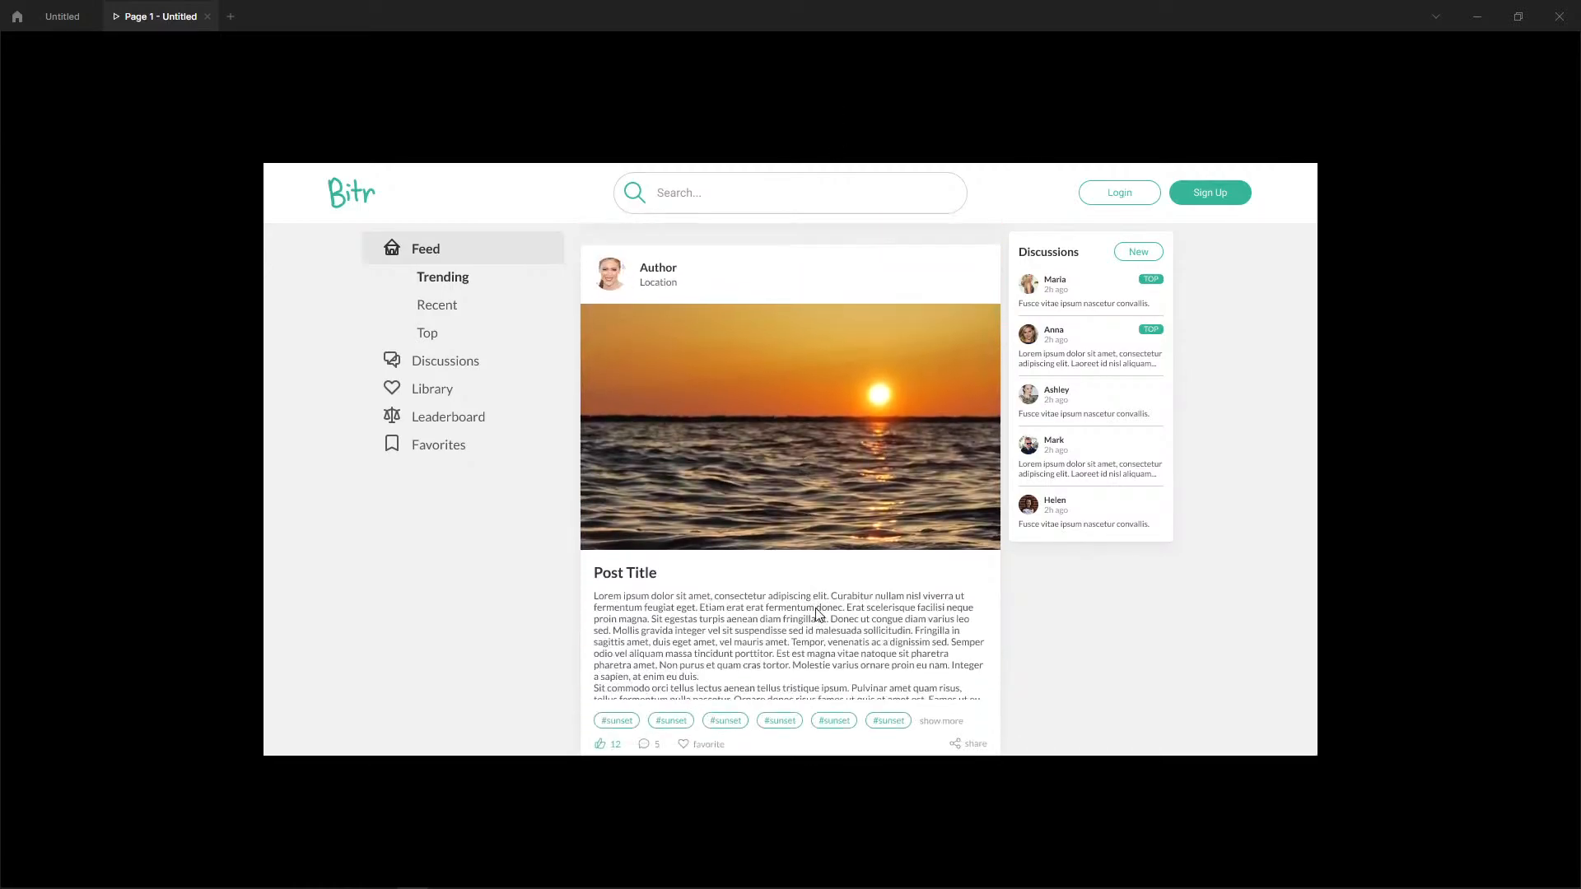
scroll(837, 530, "up", 6)
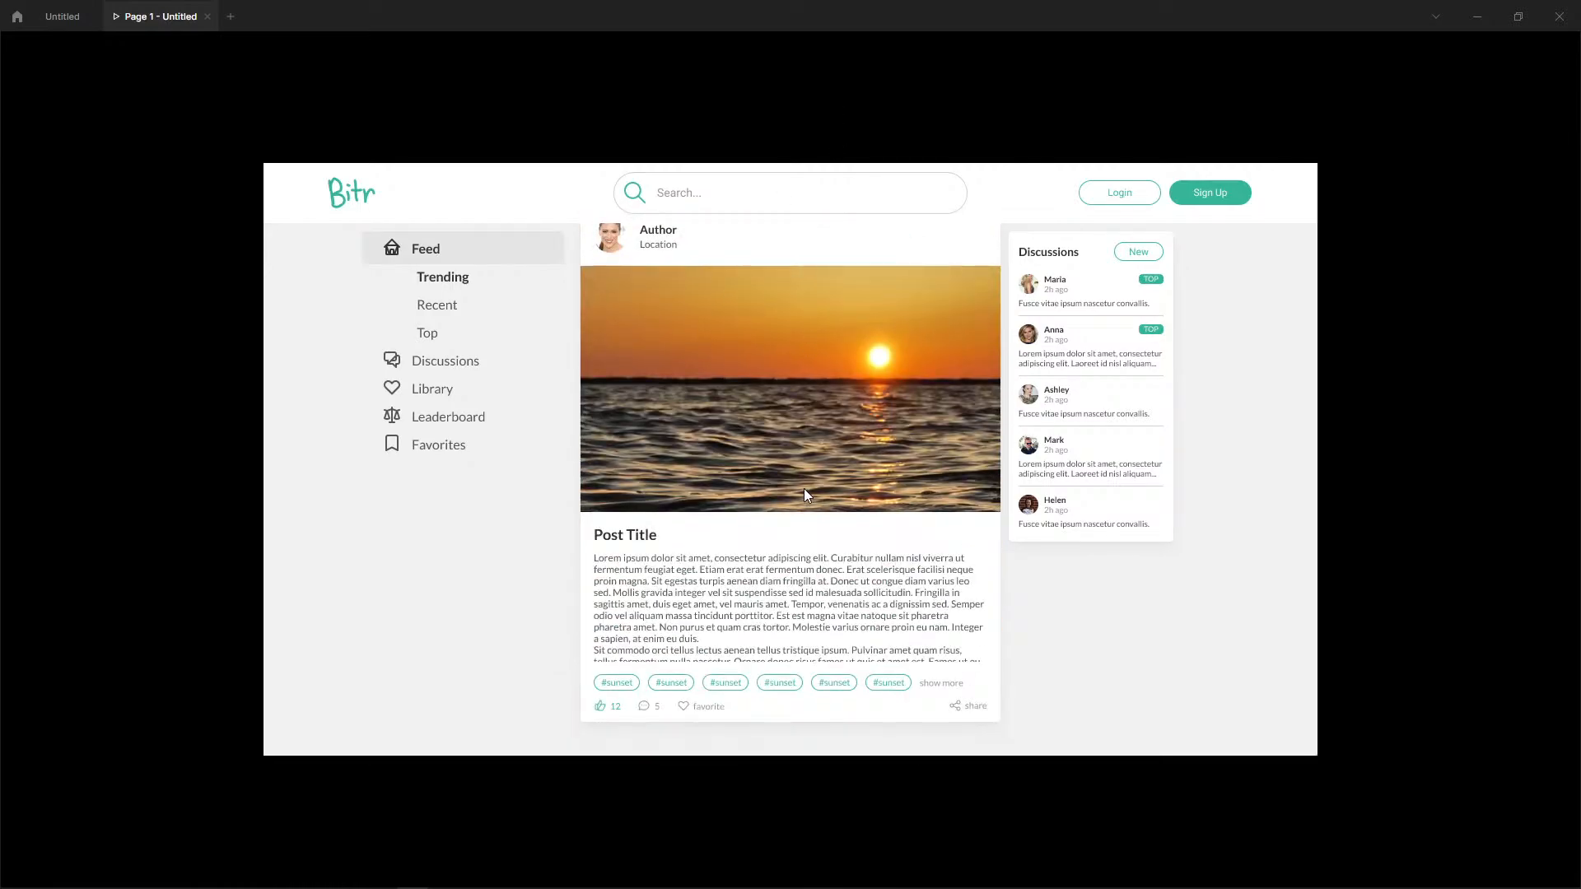
scroll(797, 340, "down", 3)
scroll(892, 573, "up", 4)
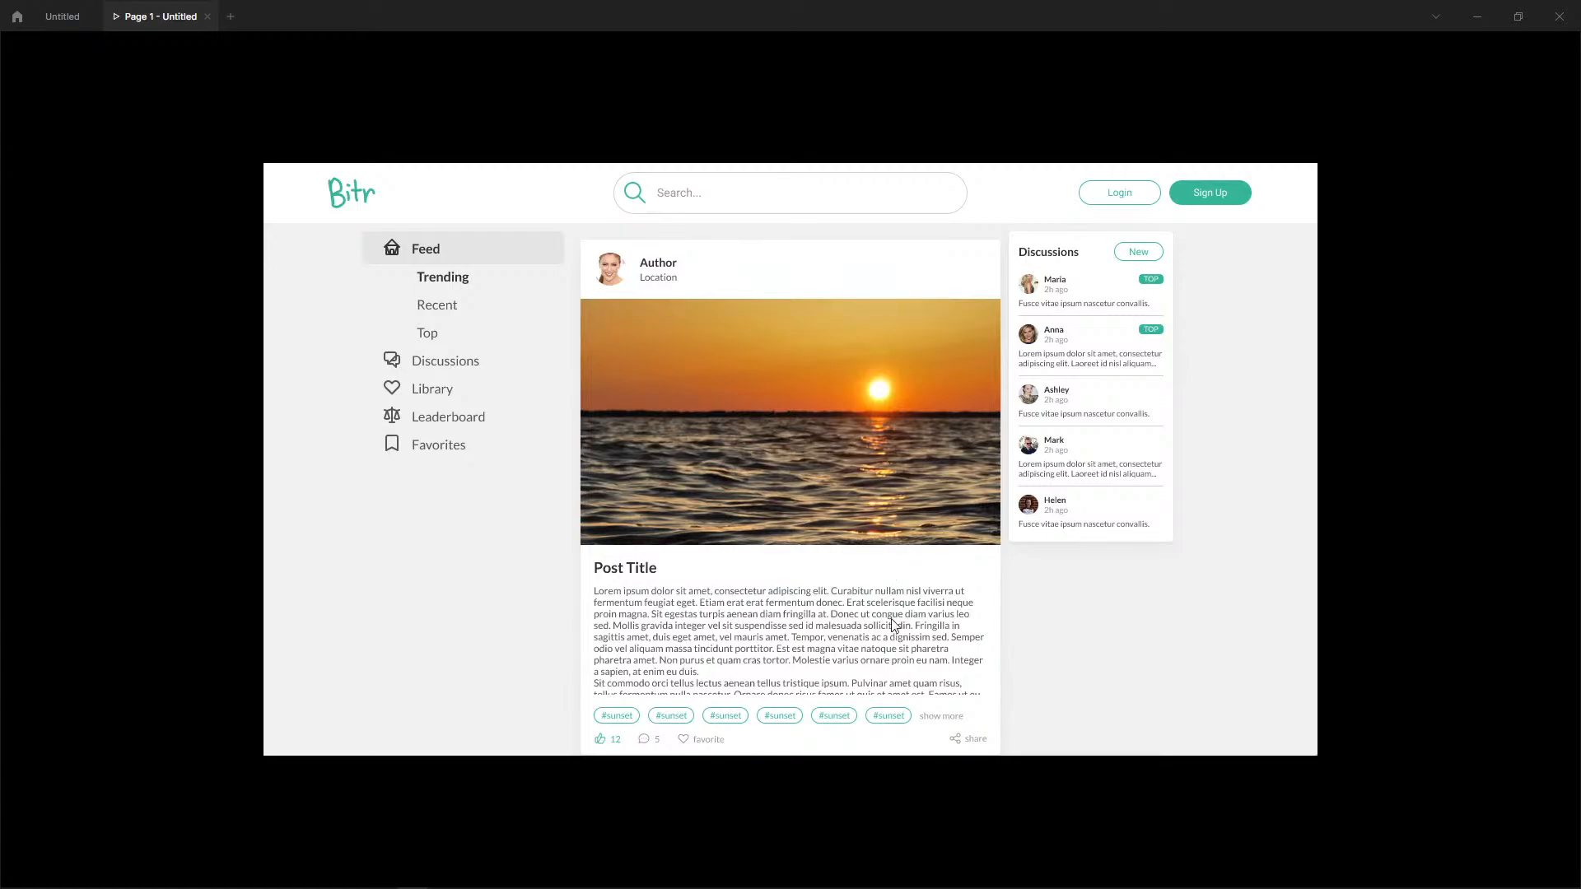
Return to the design file and move the Button component set farther left of the 1280x720 page frame.
left_click(75, 22)
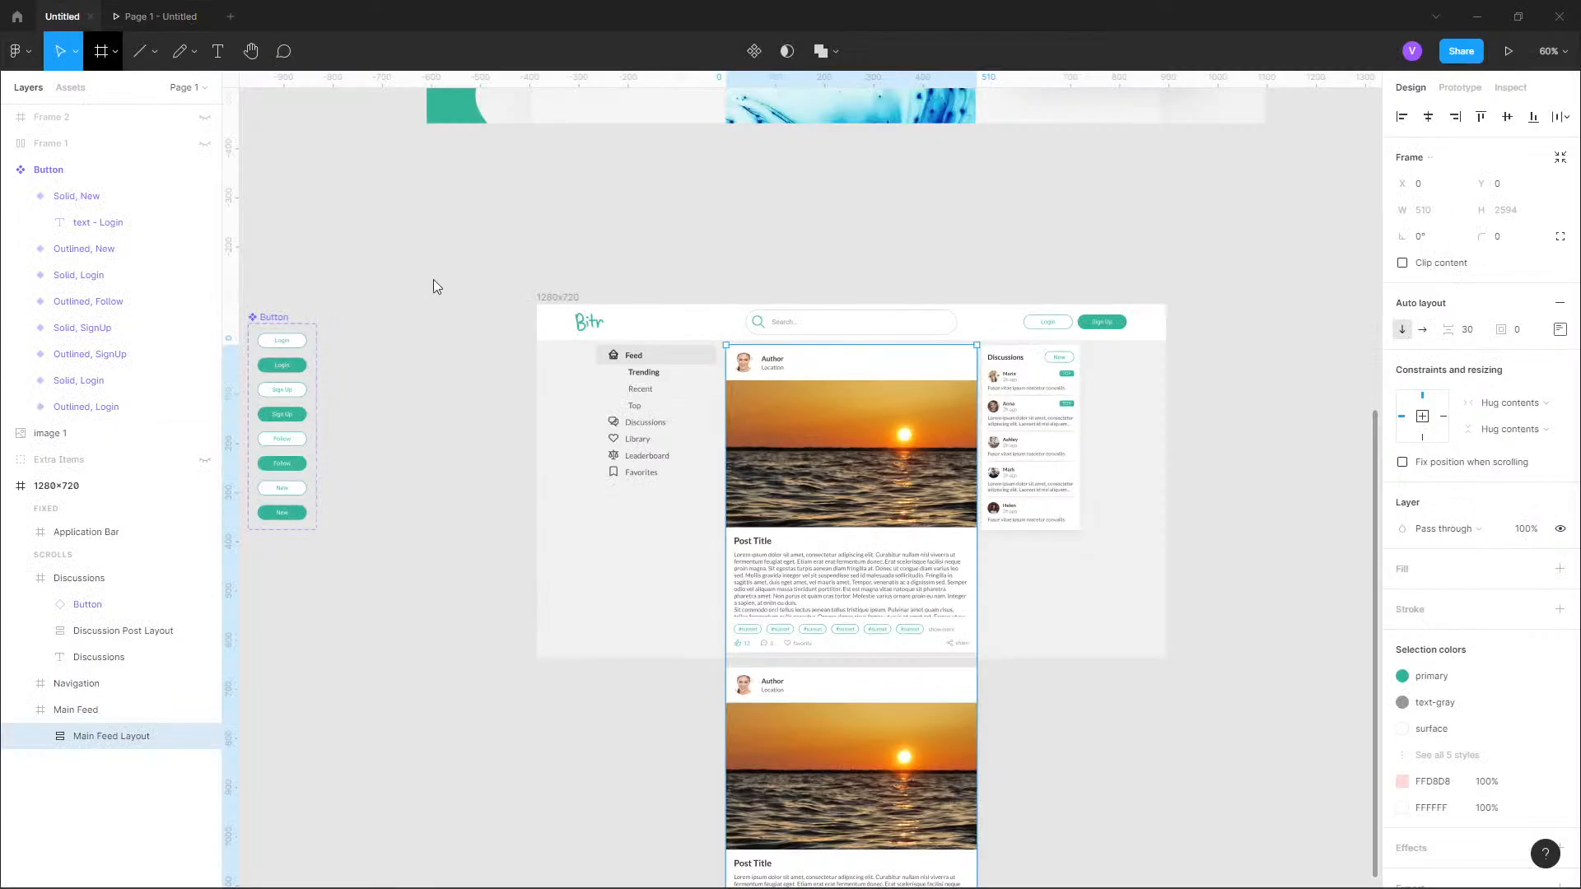
left_click(649, 259)
left_click_drag(620, 270, 853, 259)
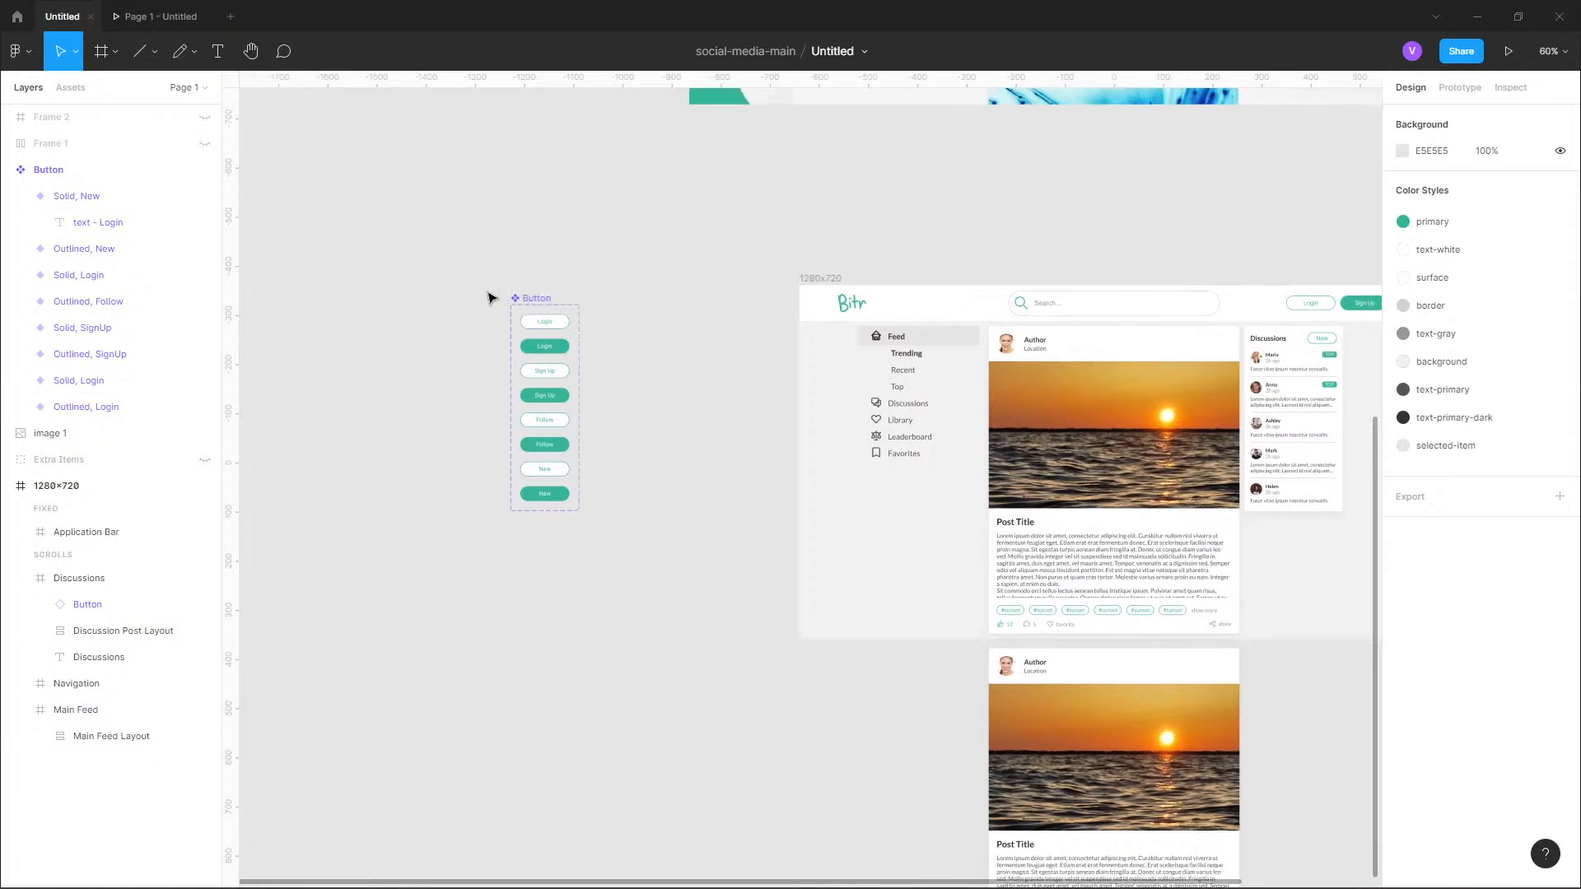
left_click(542, 299)
left_click_drag(317, 299, 236, 301)
left_click_drag(659, 278, 726, 306)
left_click(762, 287)
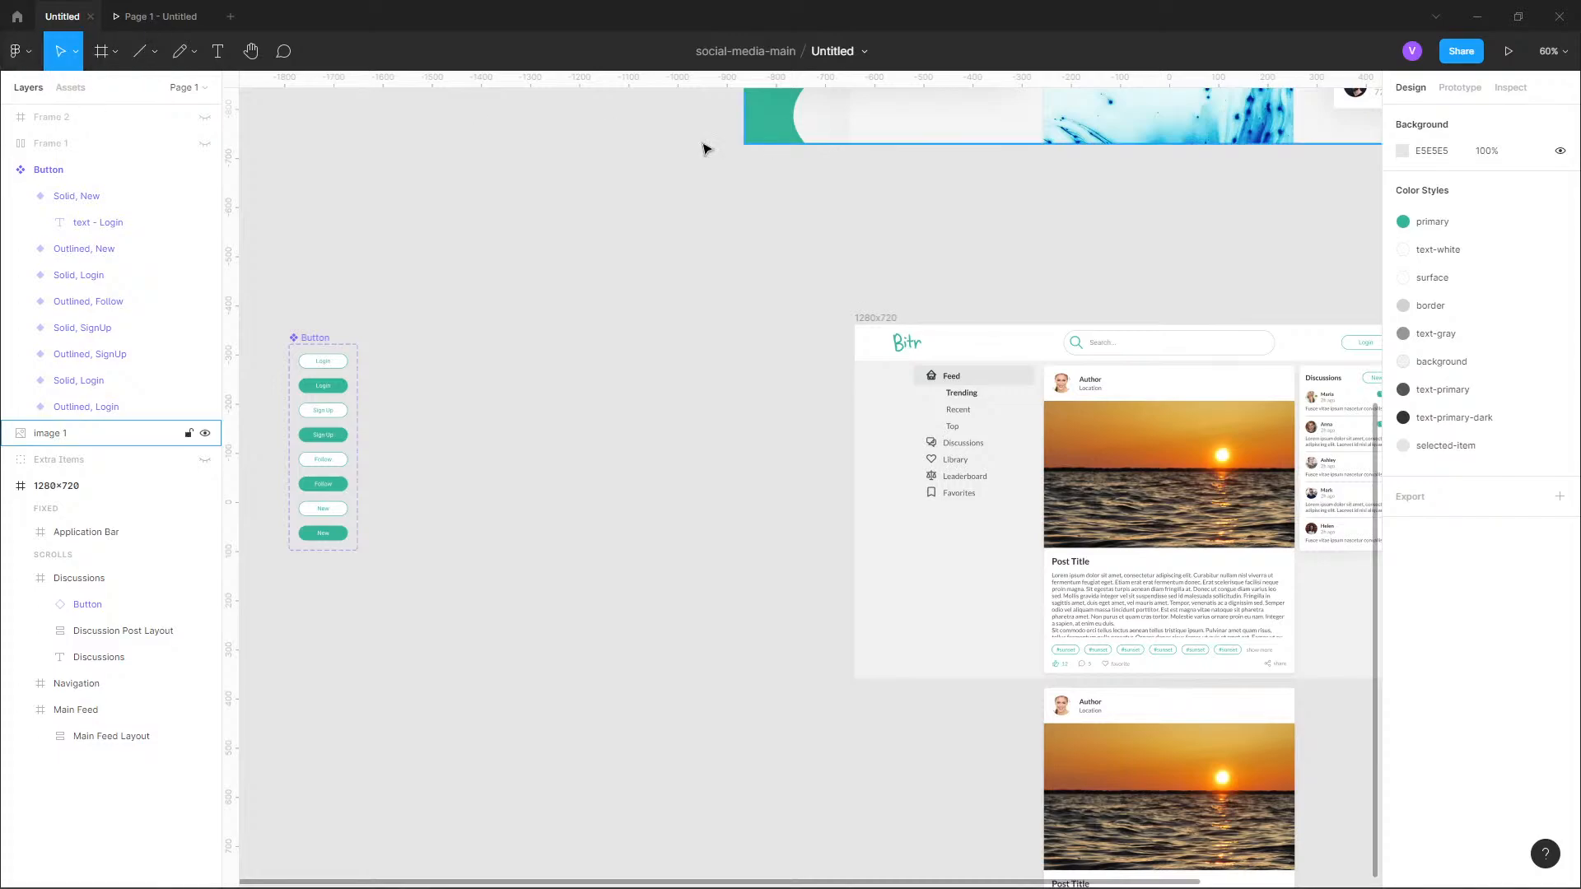
Add a new frame to the canvas using the Desktop preset of 1440 × 1024.
left_click(112, 57)
left_click(86, 90)
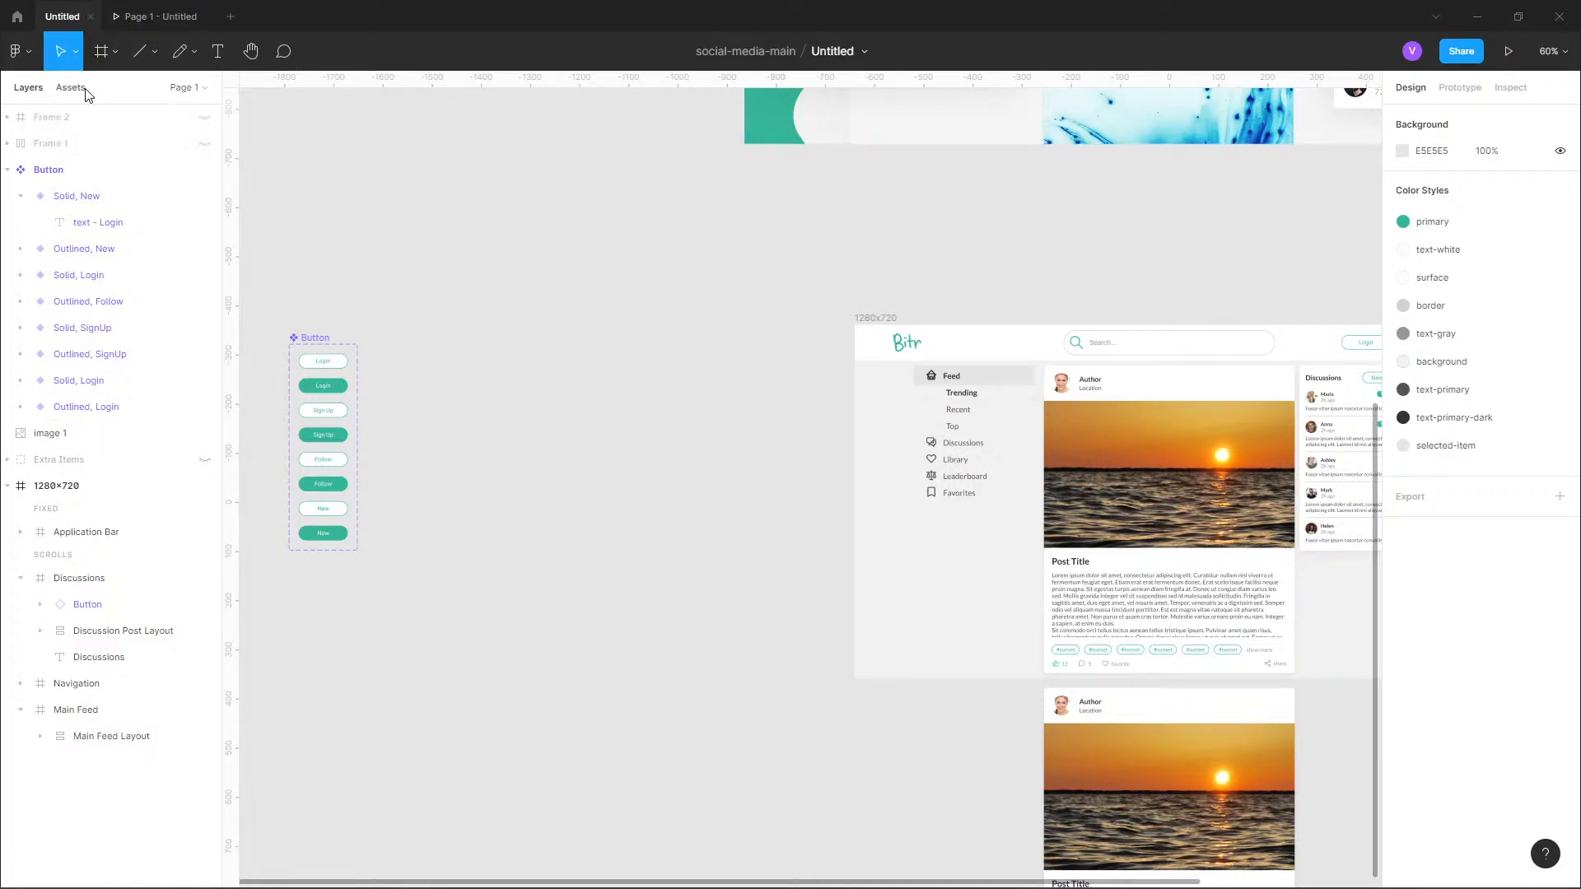
left_click(114, 46)
left_click(137, 93)
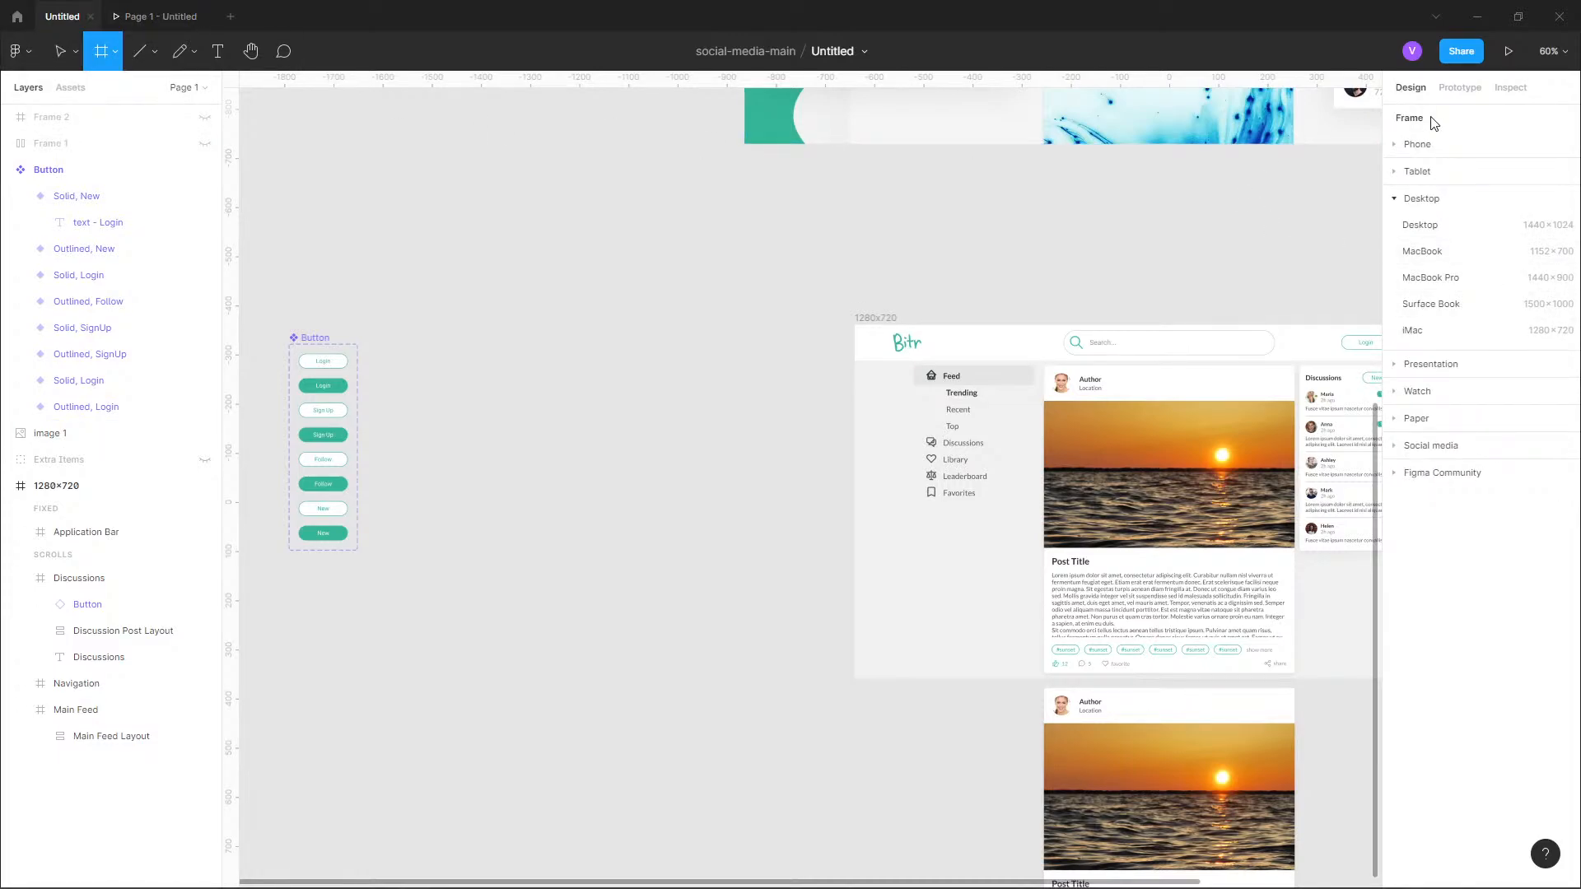
left_click(1421, 229)
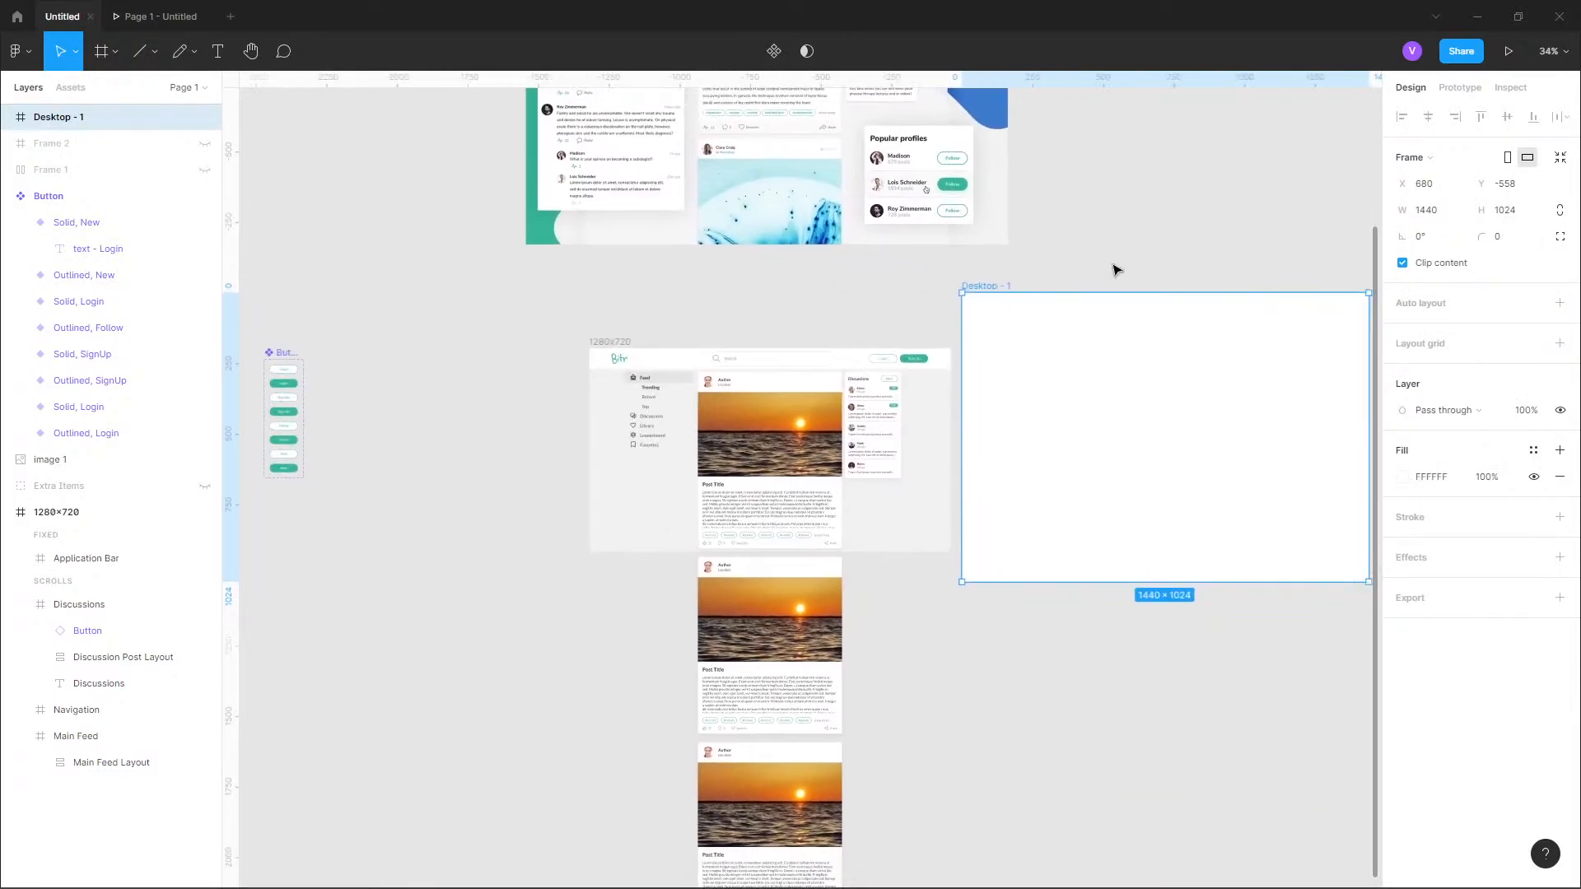
Resize the new Desktop - 1 frame to 1280 × 720.
left_click(1460, 87)
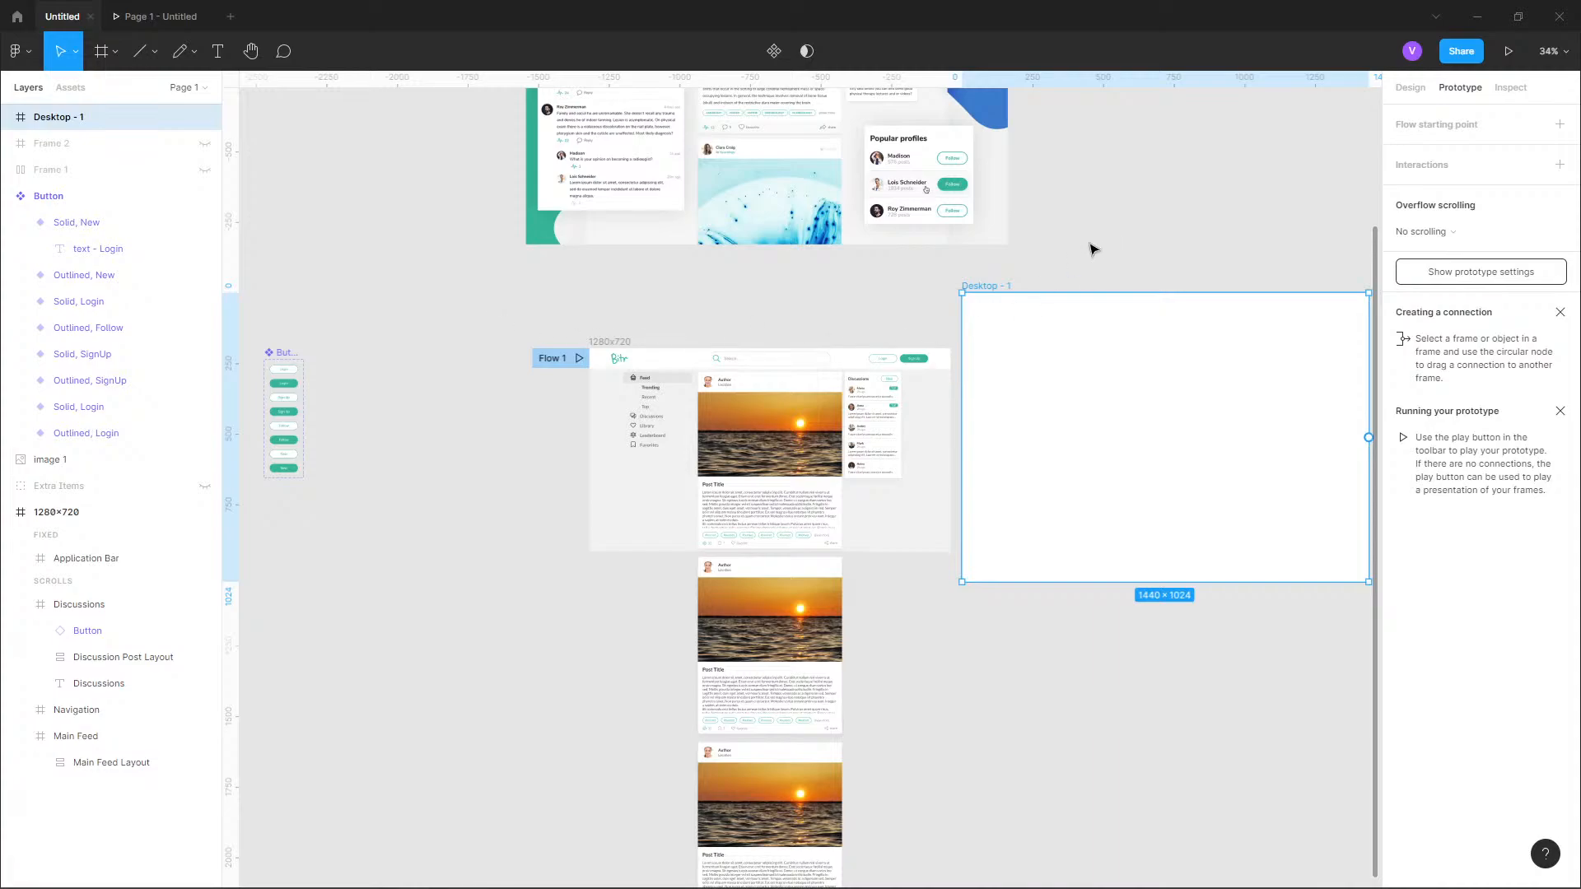
left_click(1415, 88)
left_click(1439, 213)
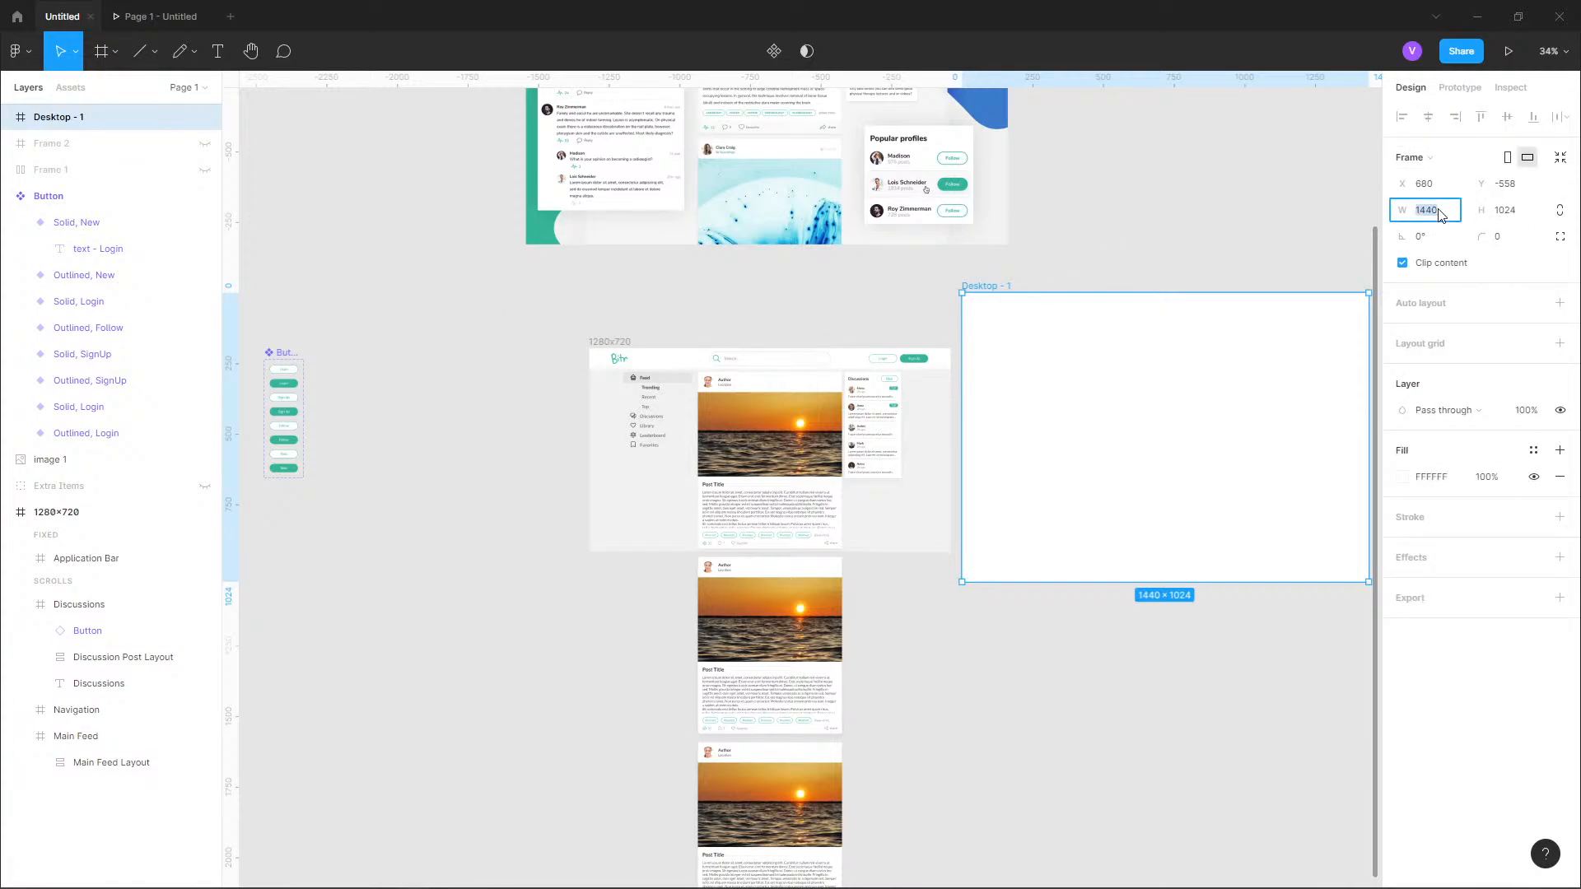
type("1280")
key("Tab")
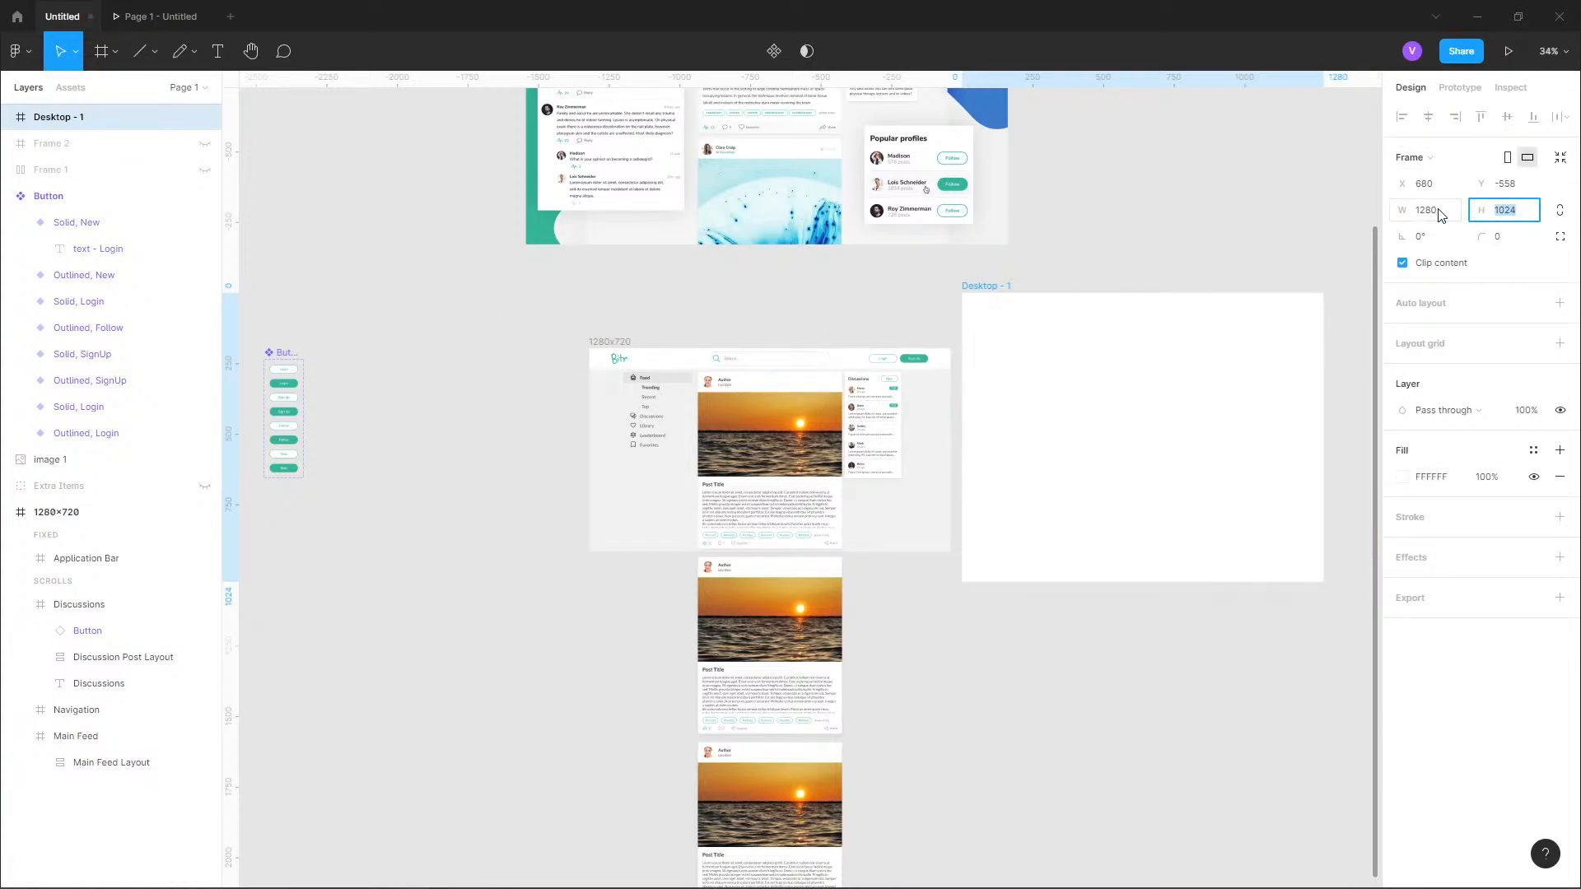
key("Return")
Move the Desktop - 1 frame below the Button component set and shift the Button set farther left.
scroll(840, 325, "left", 5)
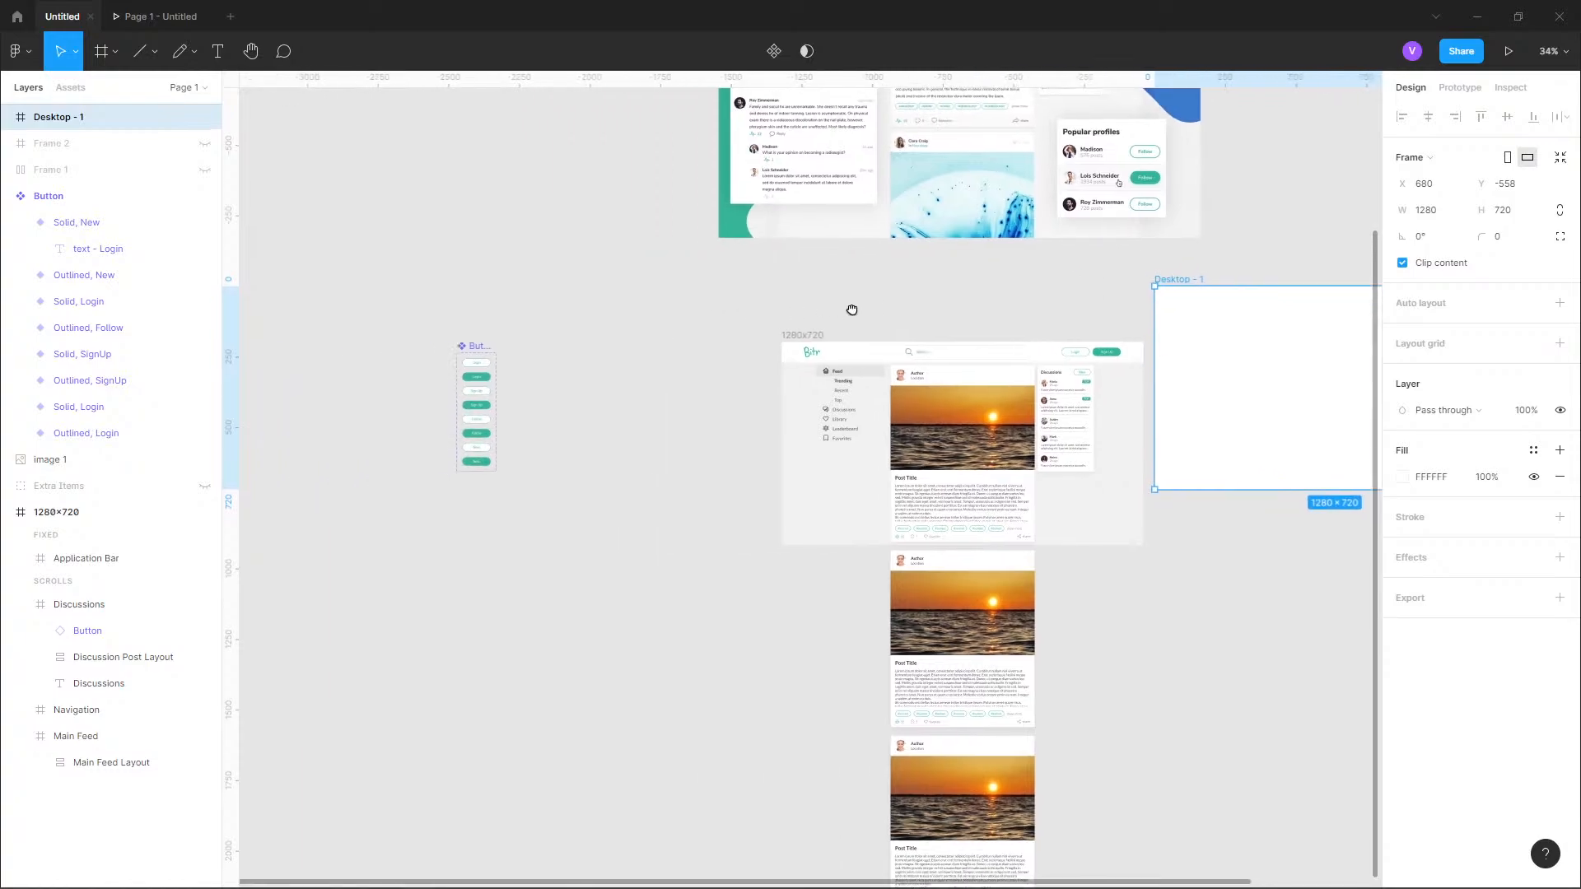
left_click_drag(1239, 362, 403, 636)
left_click(476, 353)
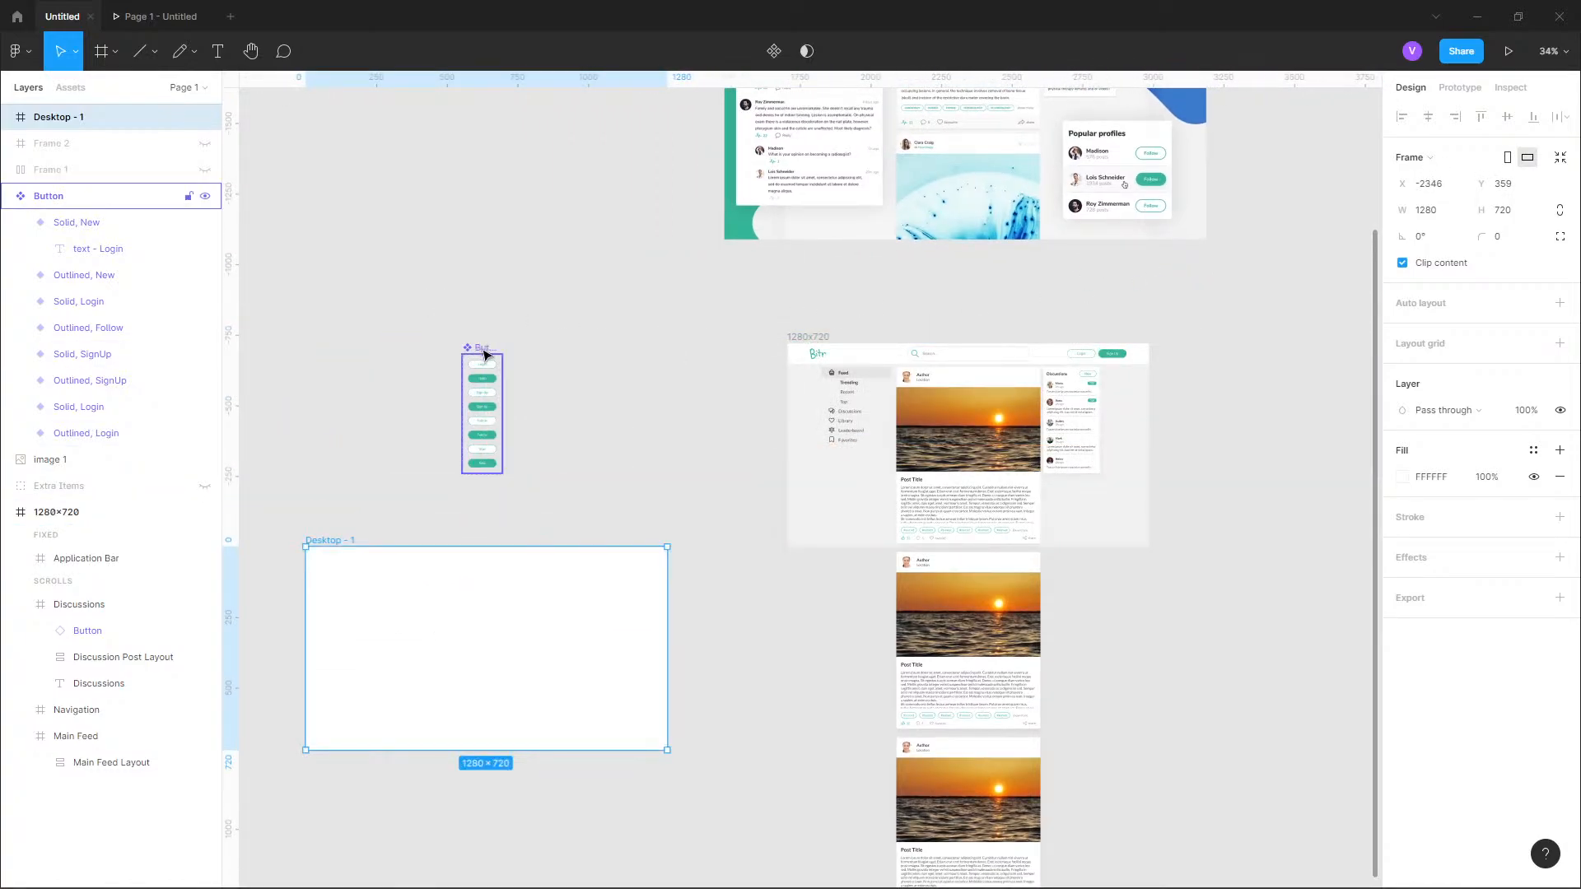
scroll(942, 399, "left", 7)
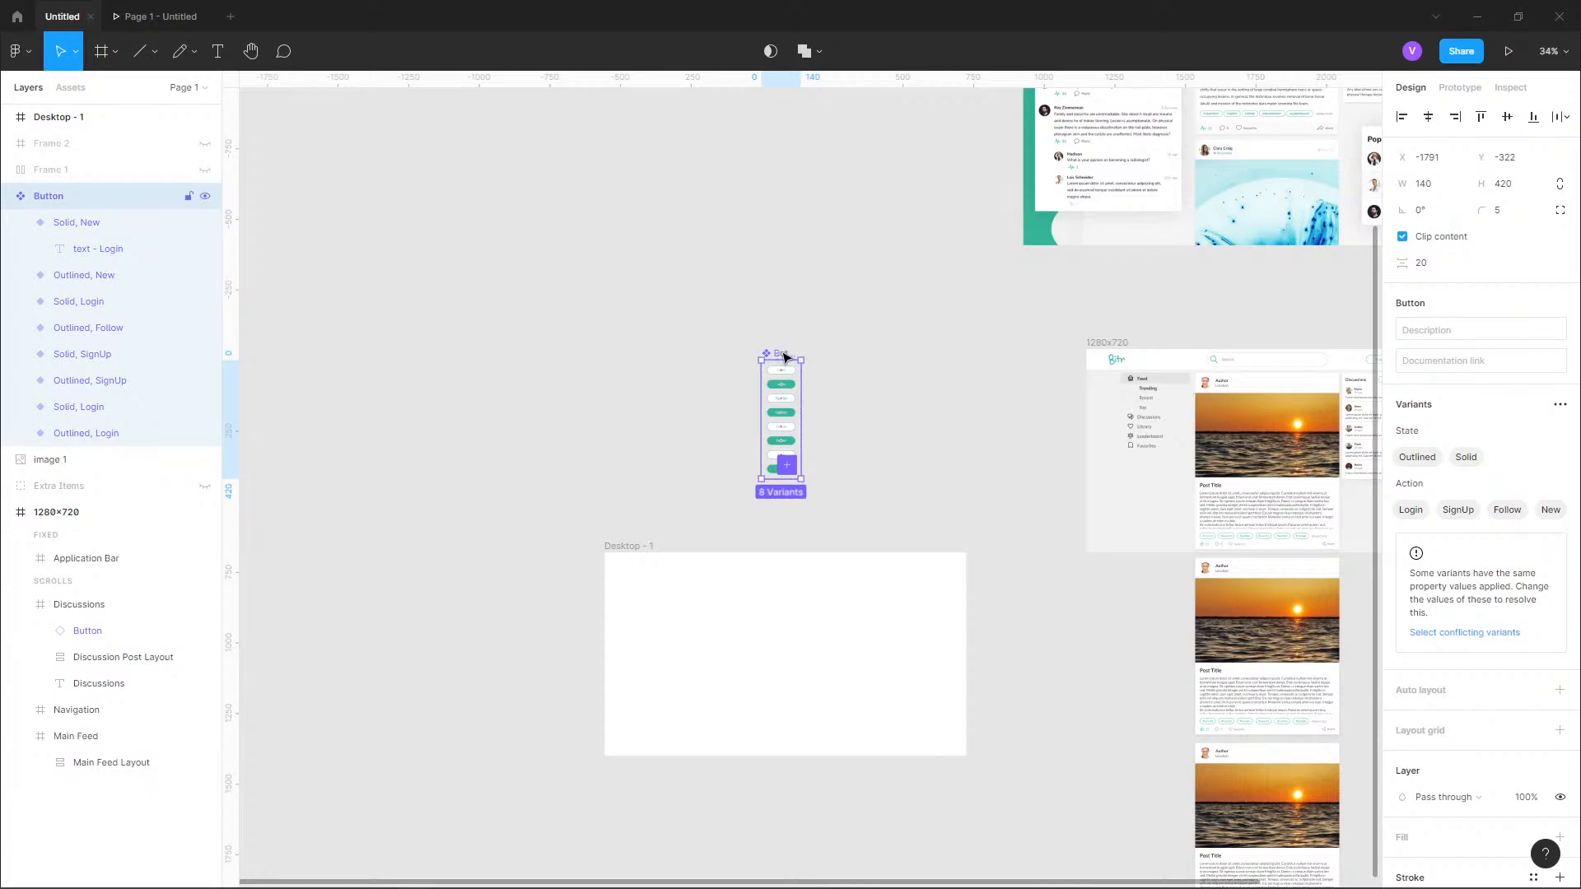
left_click_drag(784, 357, 528, 357)
Place the Desktop - 1 frame between the Button set and the 1280x720 frame, top-aligned with that frame at X -2020, Y -361.
left_click(751, 593)
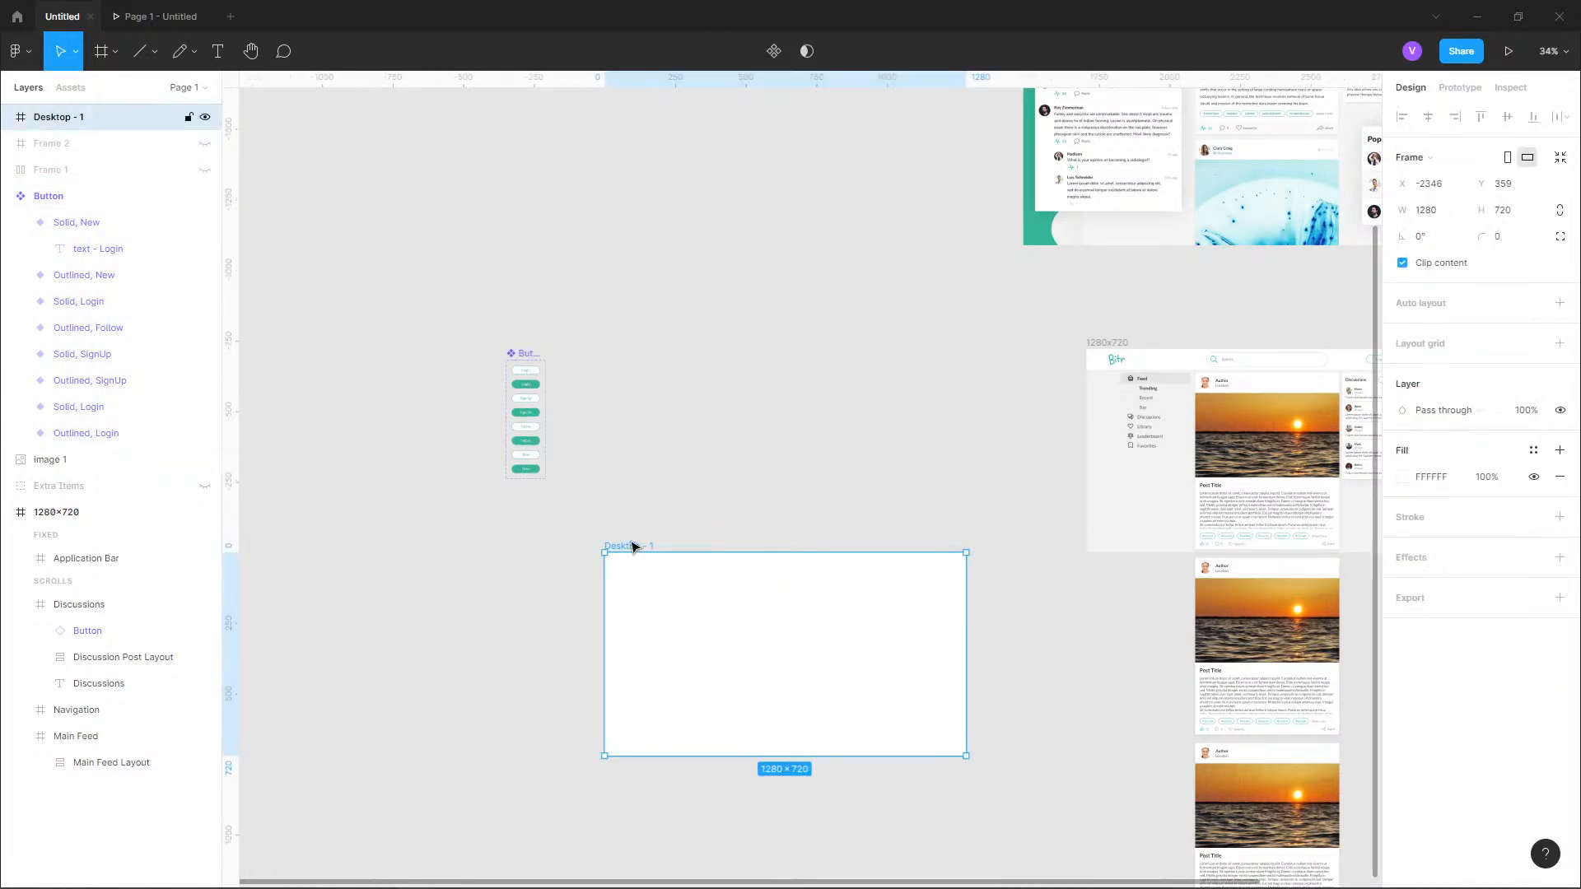
left_click_drag(631, 547, 721, 343)
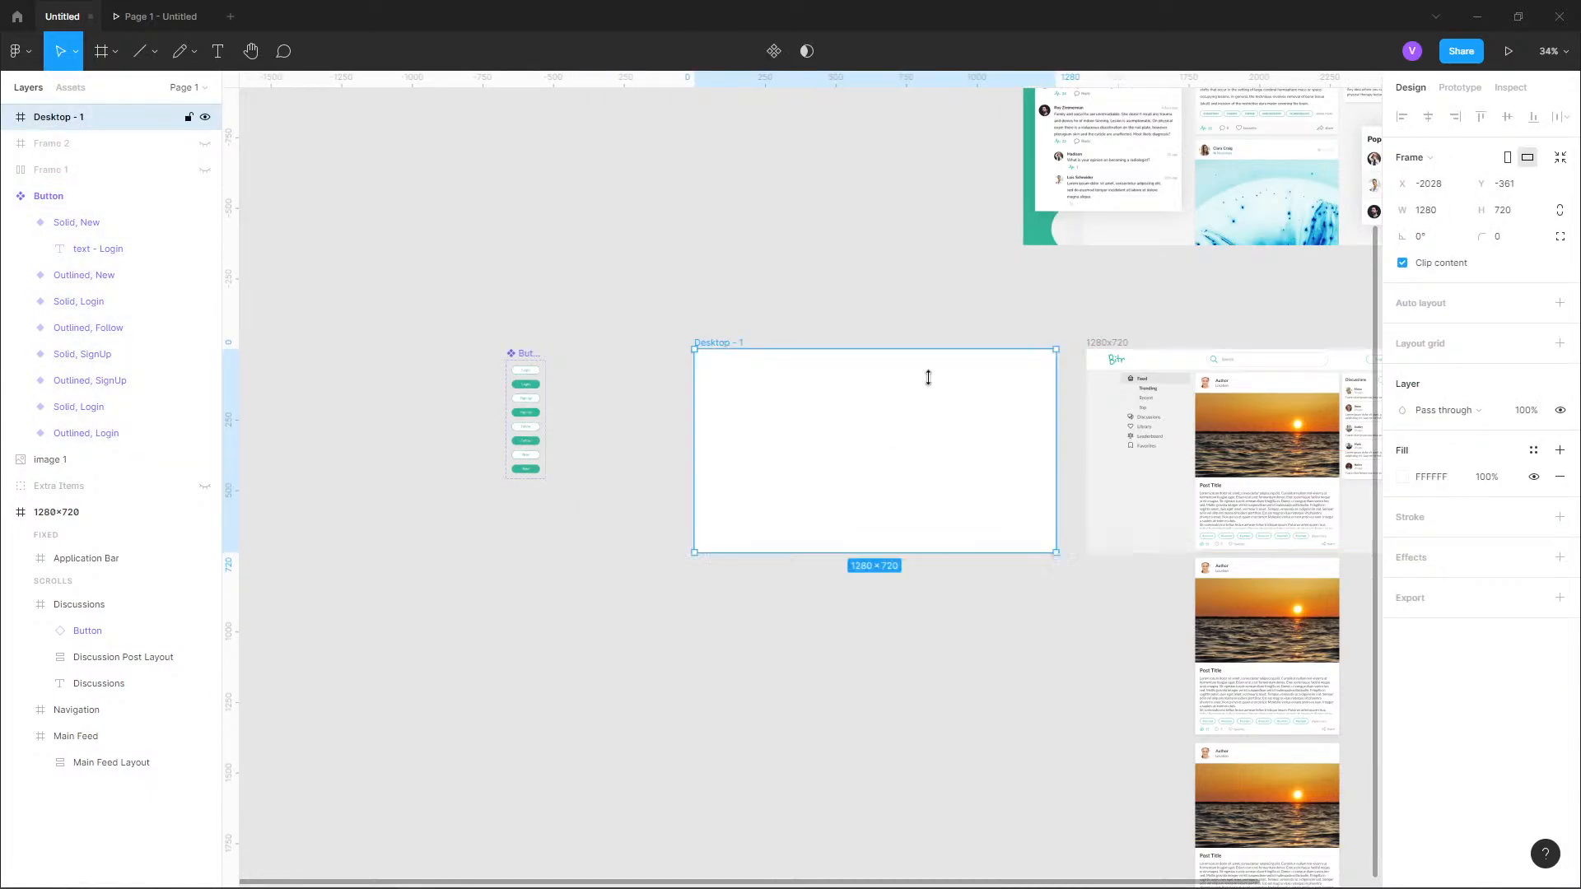
key("Right")
key("Right")
key("Right")
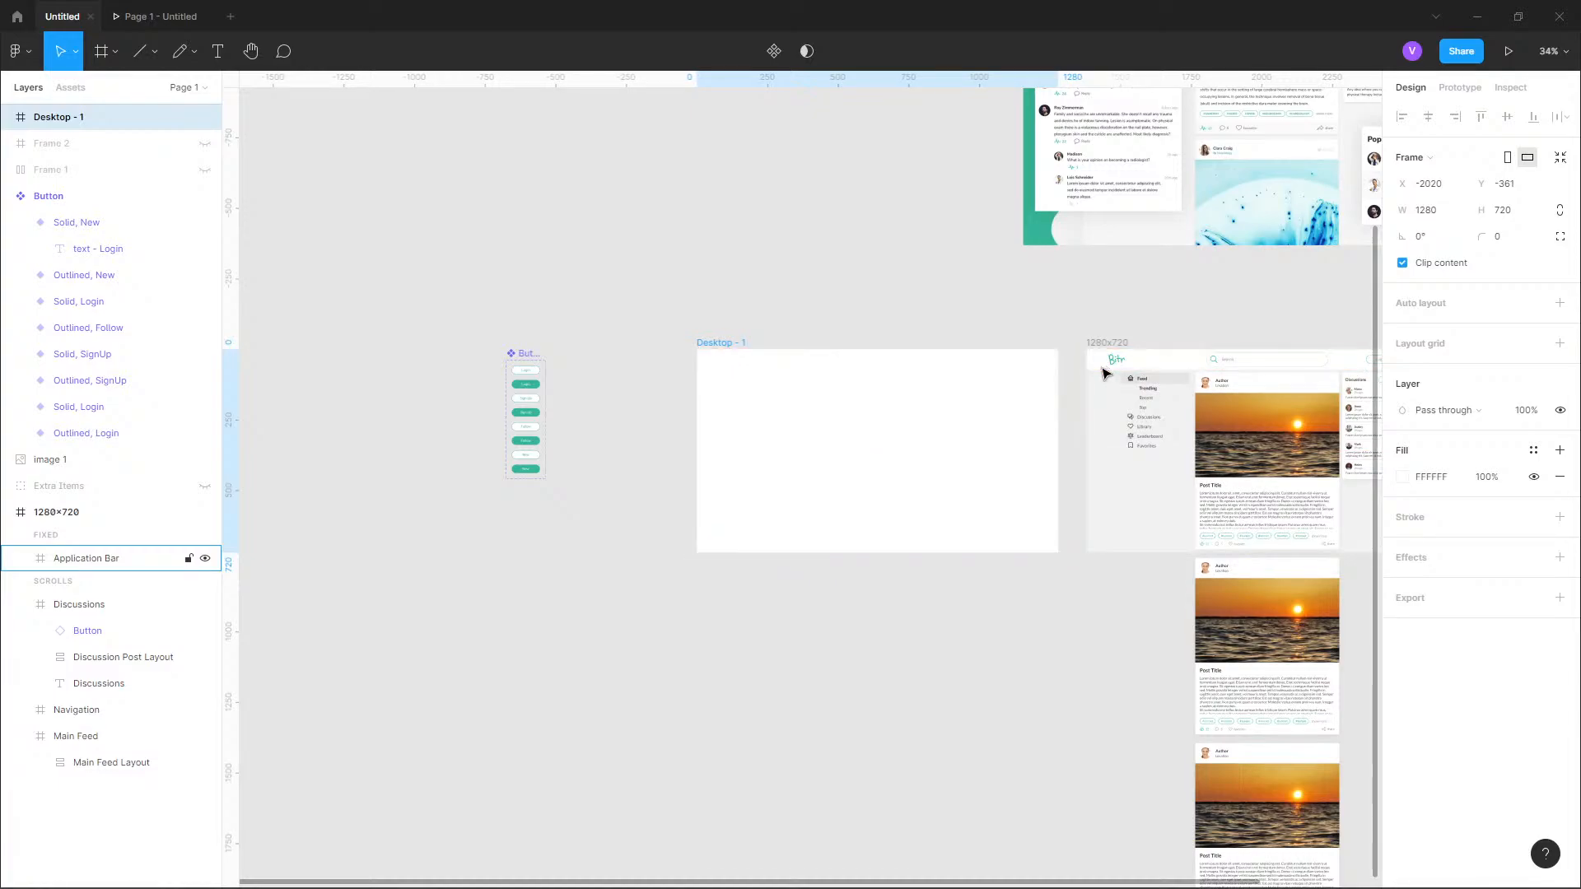
key("Right")
Rename the Desktop - 1 frame as Login.
scroll(1182, 404, "up", 3)
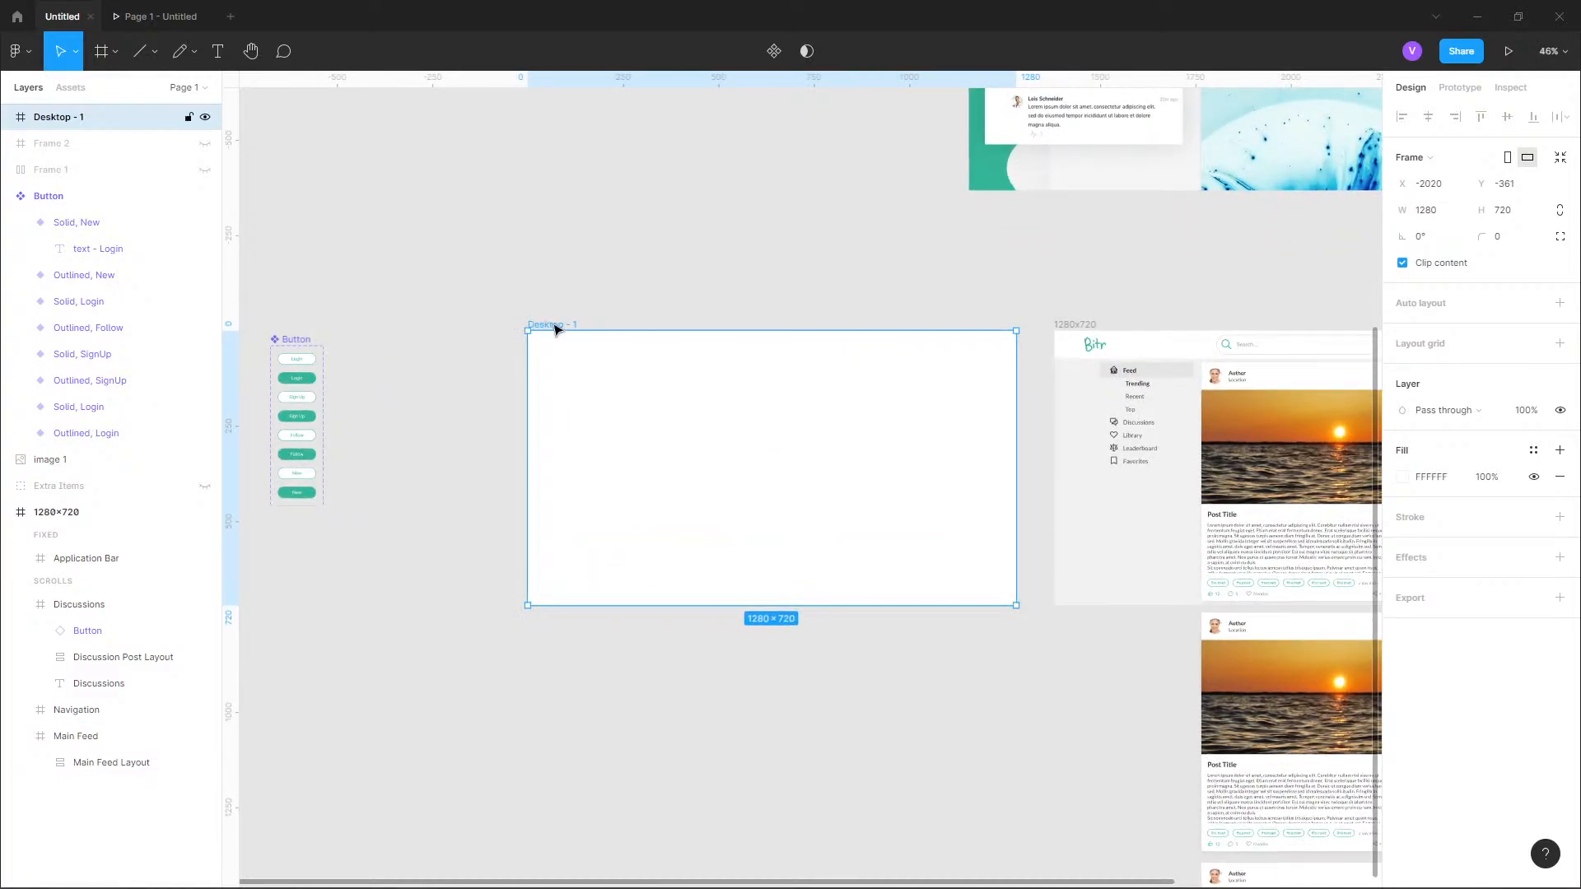
double_click(554, 325)
type("Login Page")
key("ctrl+a")
type("Landin")
key("ctrl+a")
type("L")
key("Return")
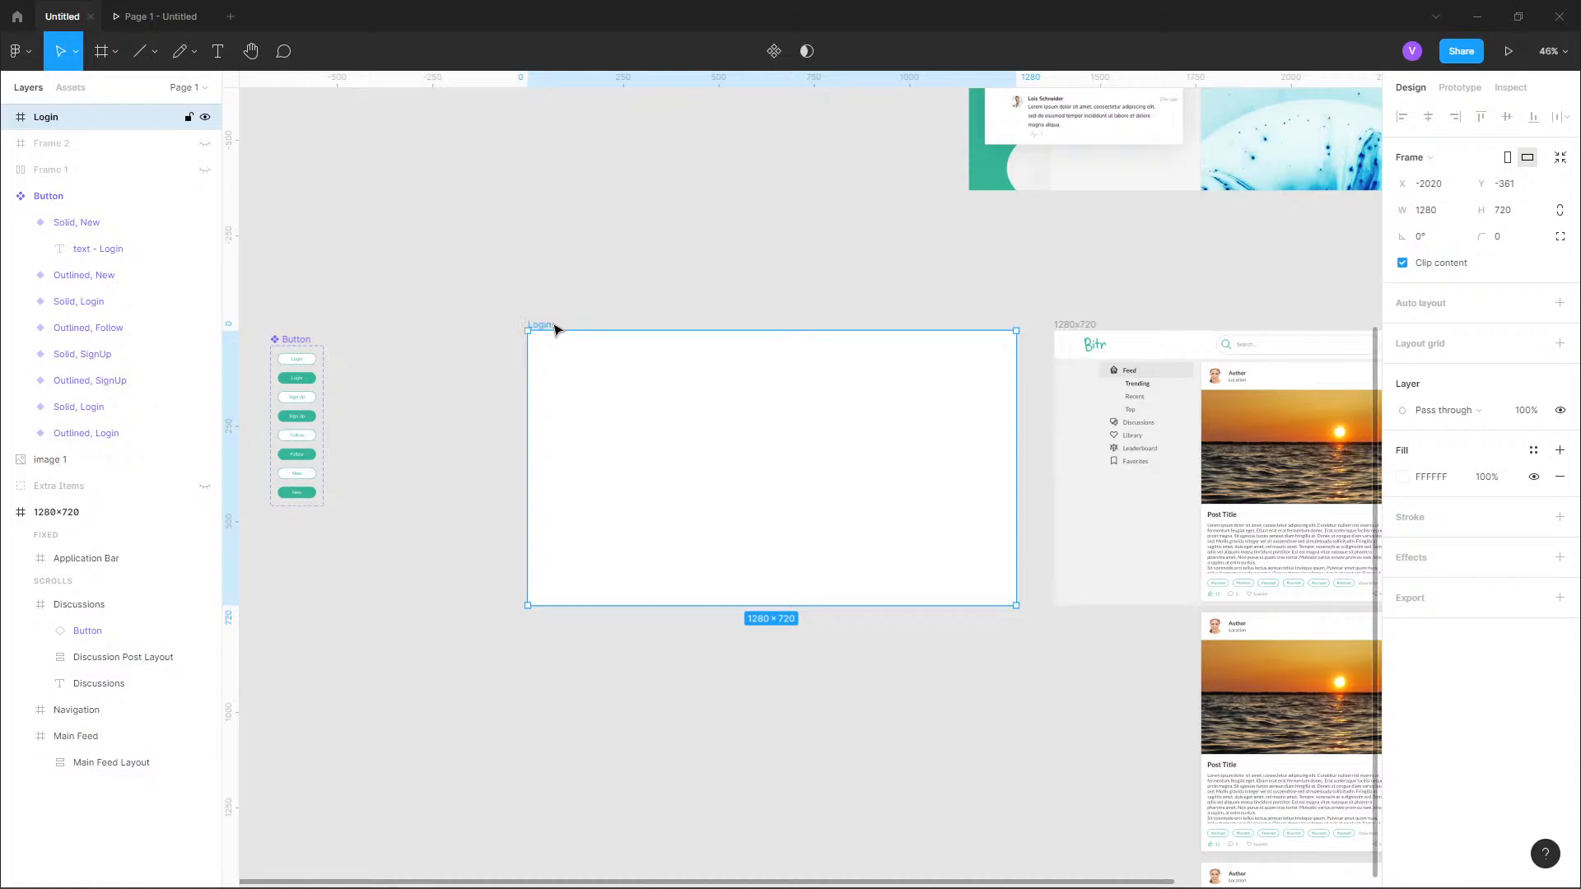
Rename the 1280x720 page frame as Main Feed.
left_click(1076, 326)
type("Ma")
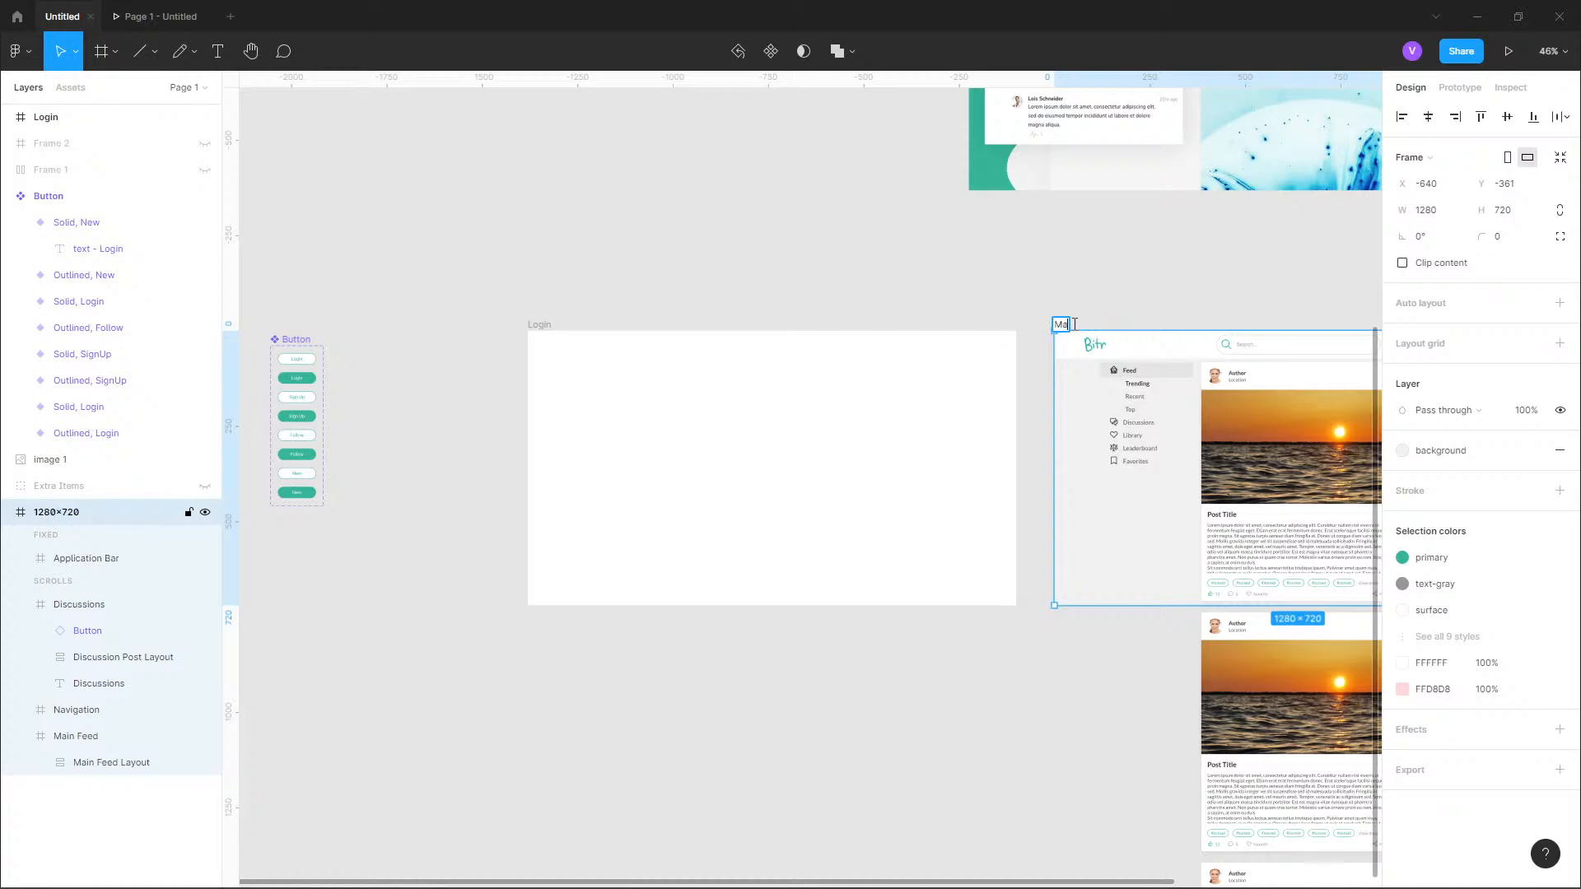
type("in Feed")
key("Return")
Apply the background color style to the Login frame's fill.
left_click(855, 361)
left_click_drag(641, 253, 505, 264)
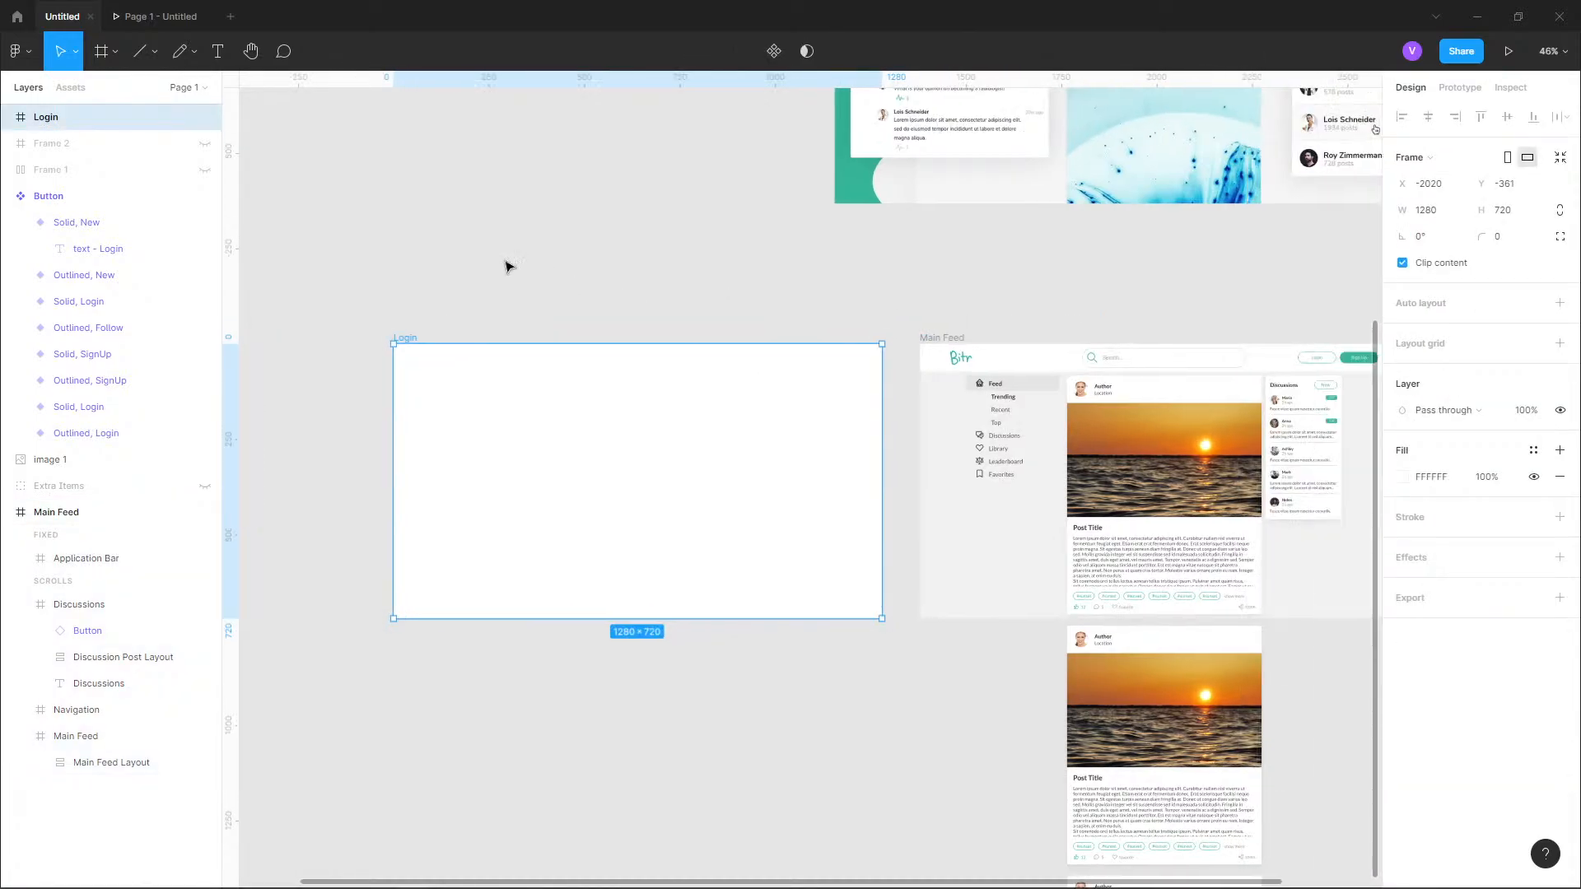
left_click_drag(580, 369, 836, 395)
scroll(1012, 425, "up", 1)
scroll(1070, 513, "up", 1)
scroll(1046, 482, "up", 2)
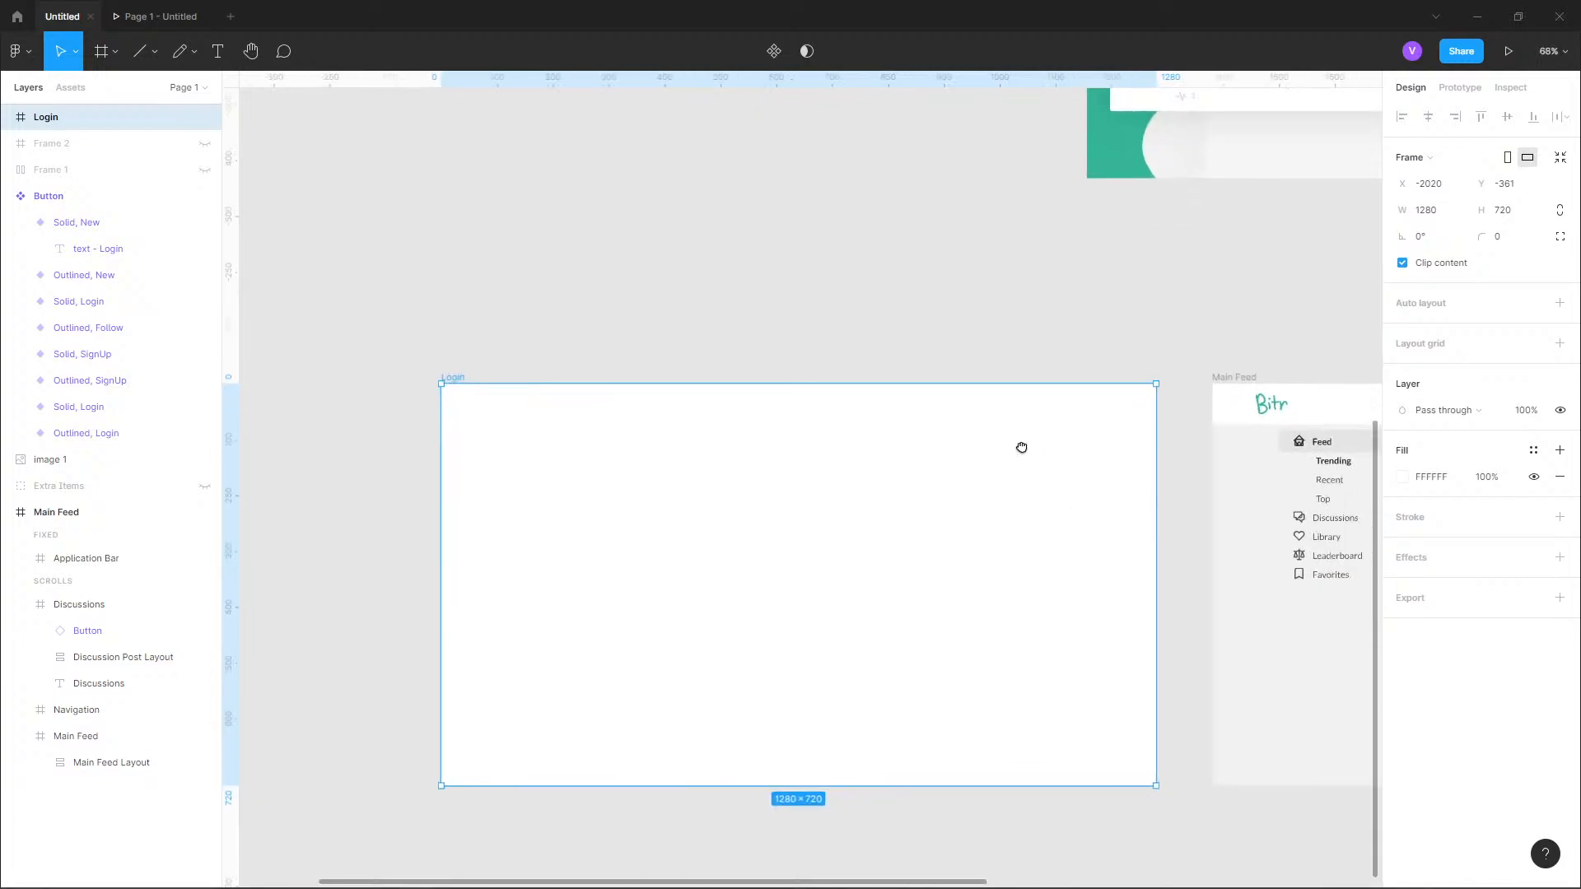
scroll(741, 396, "down", 1)
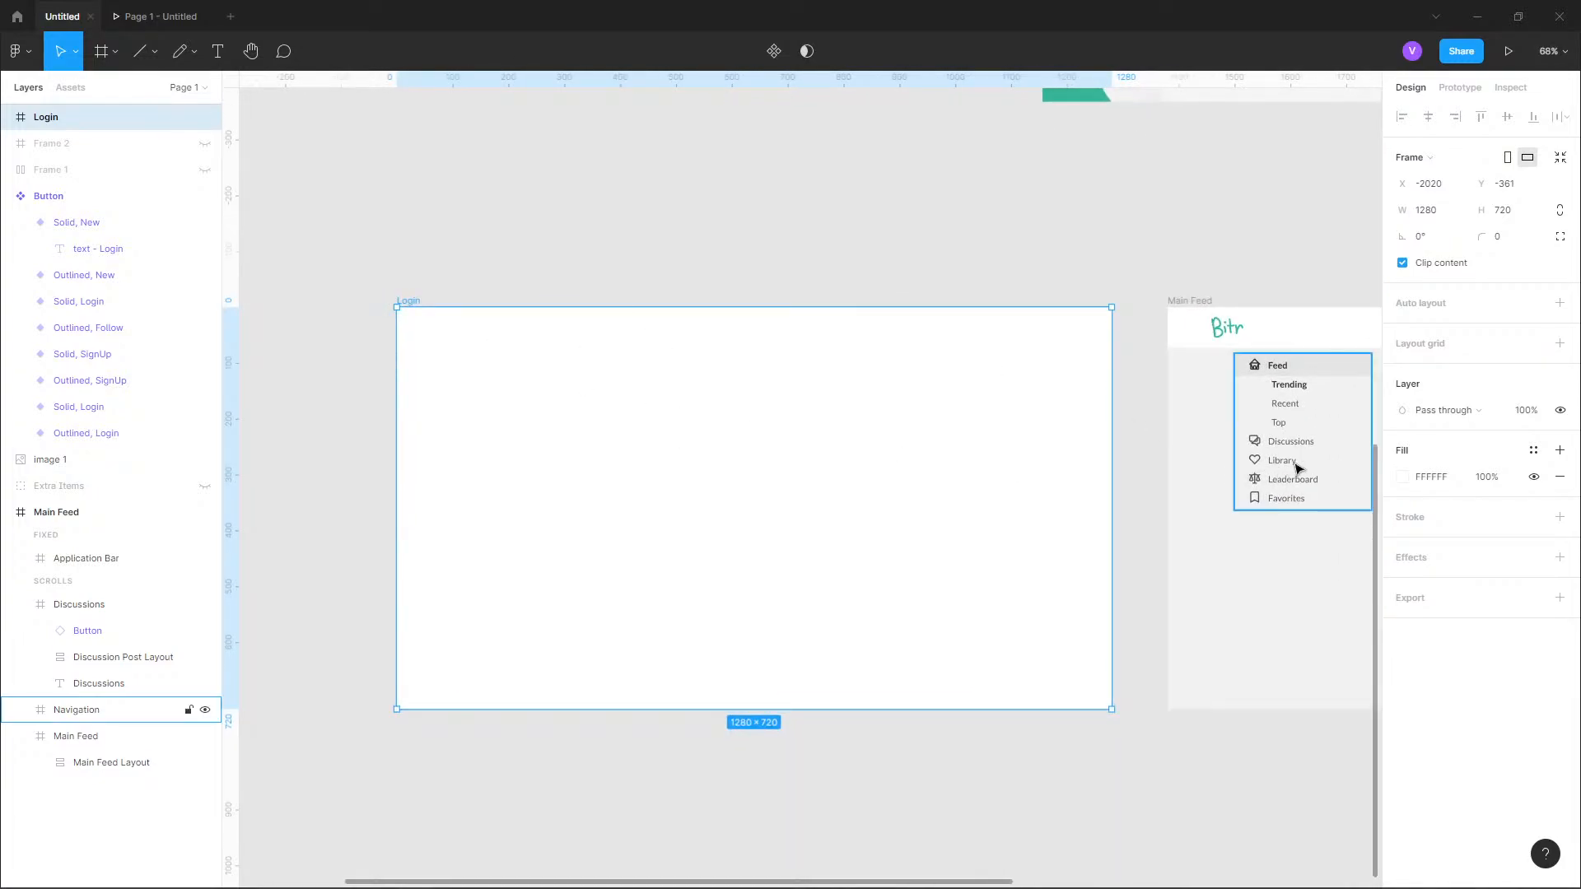
left_click(1533, 451)
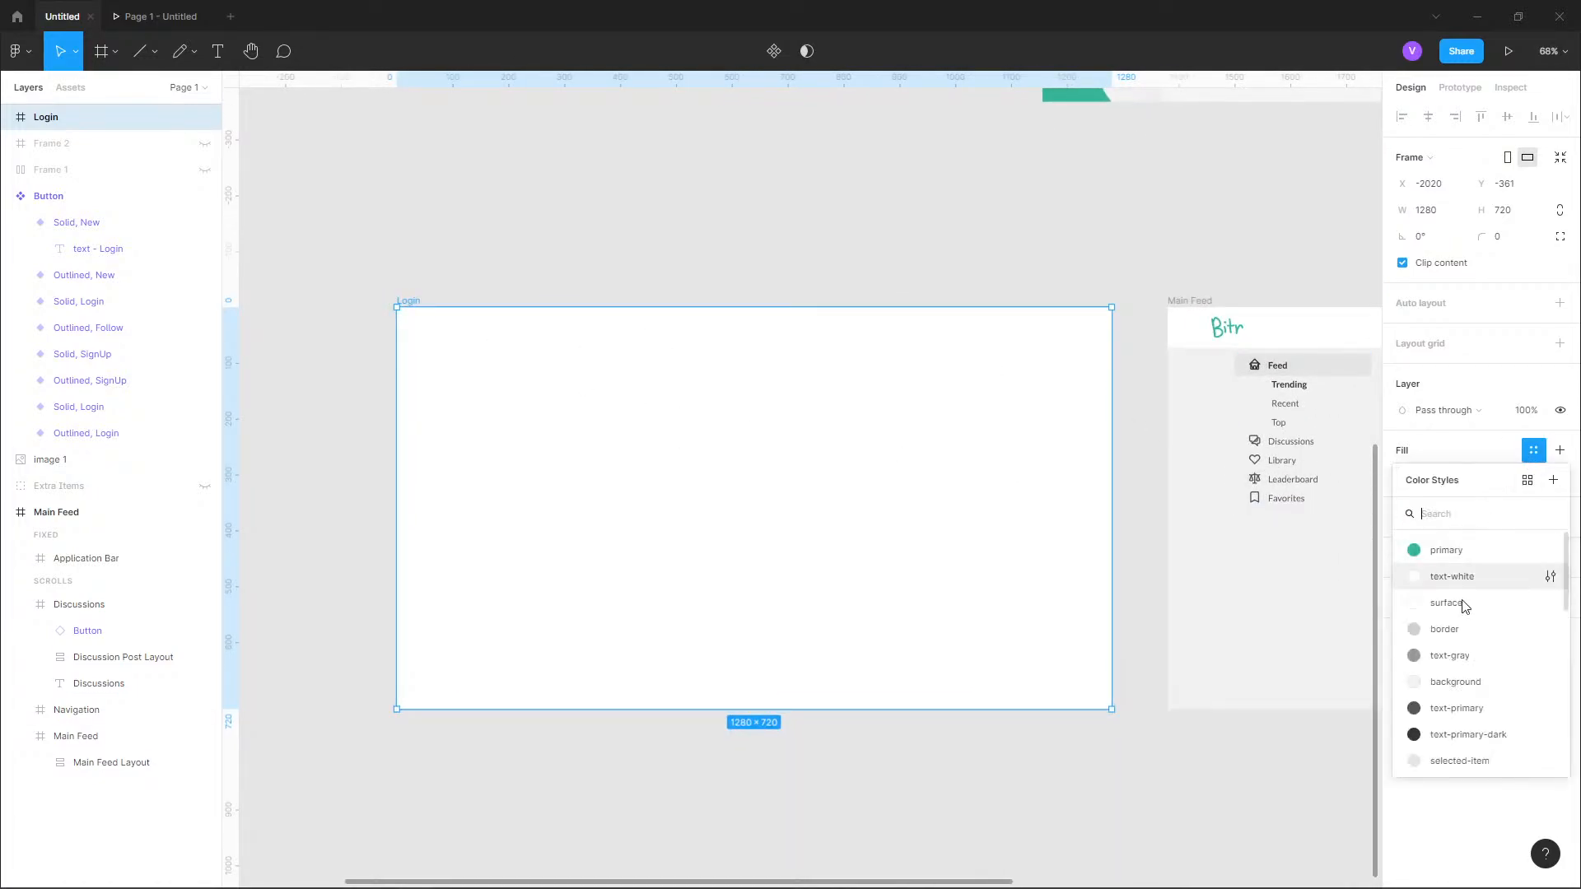
left_click(1470, 679)
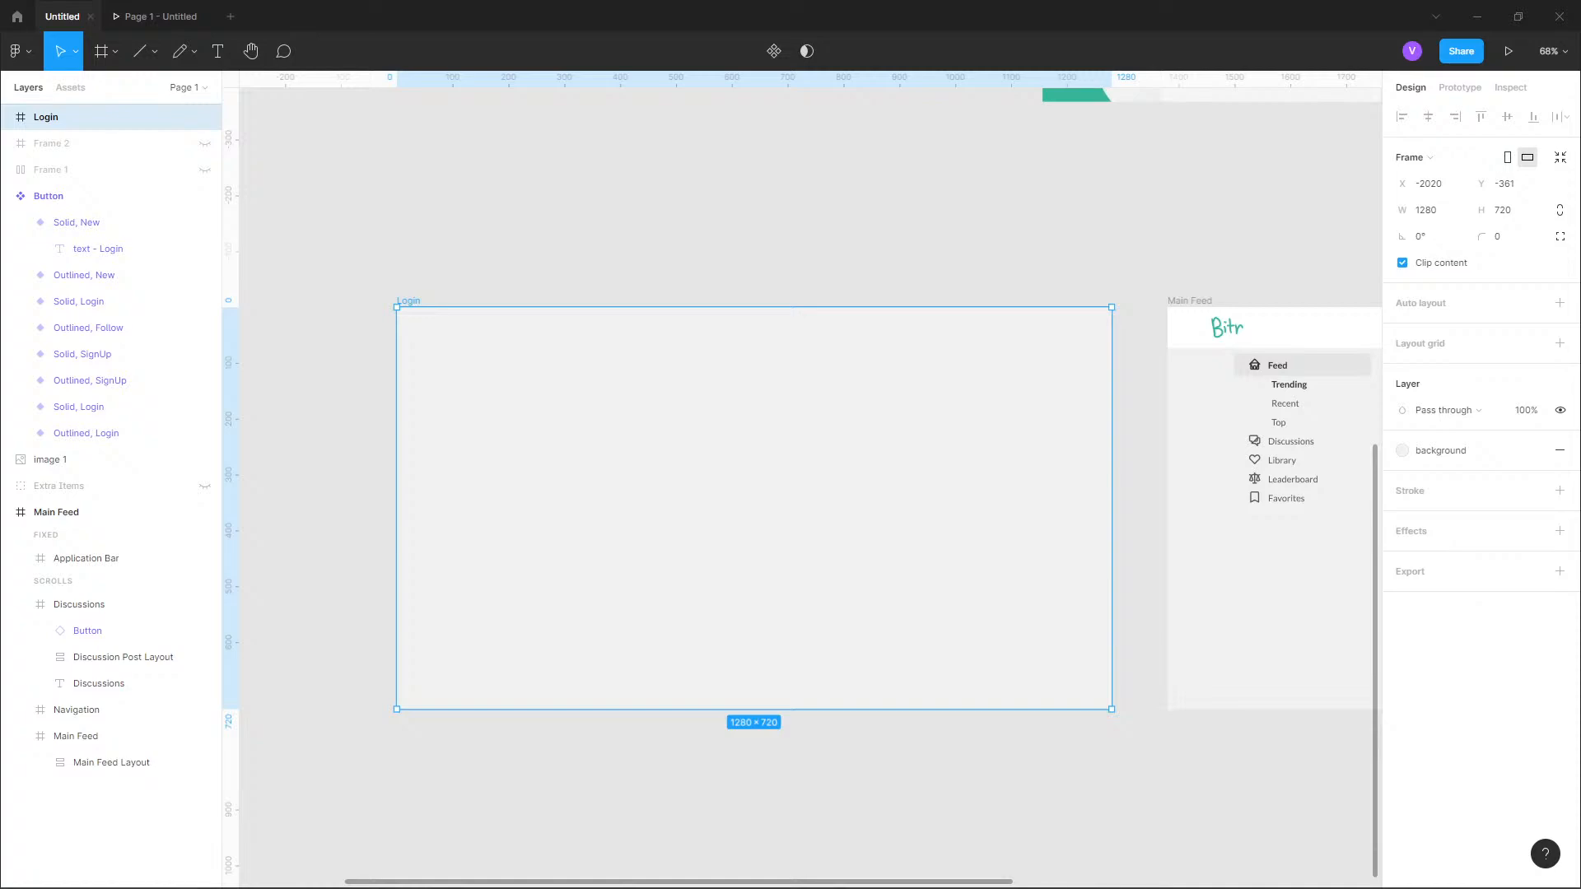
Switch to the browser, look through Dribbble's "log in" results and try to view the dark "Log into a new device / IOS app" shot.
key("alt+Tab")
left_click(184, 17)
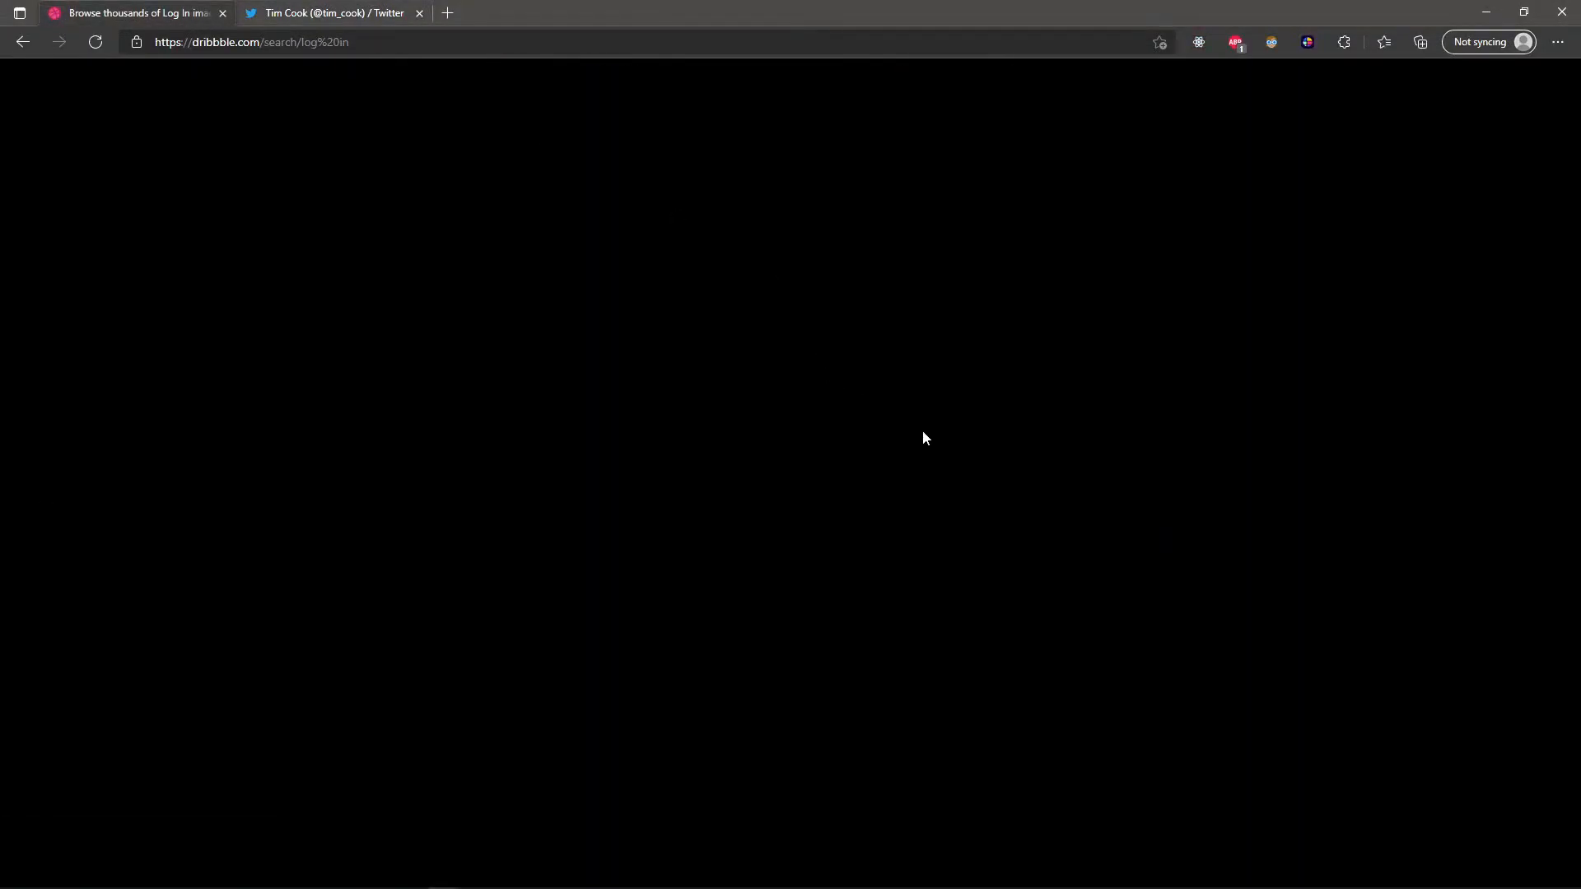
scroll(939, 441, "up", 10)
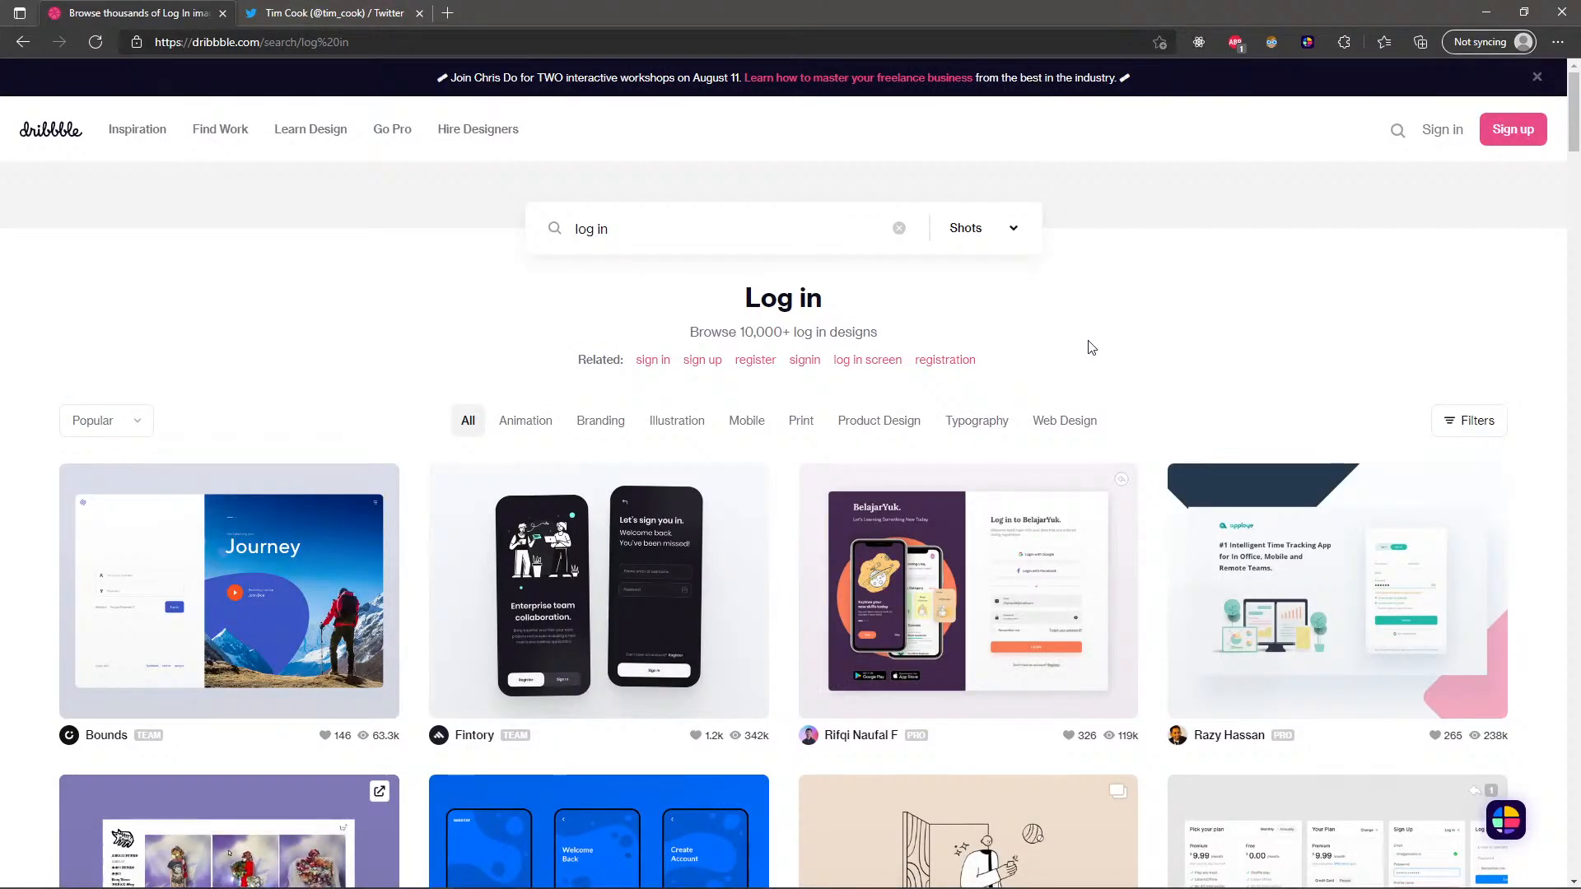
scroll(753, 530, "down", 5)
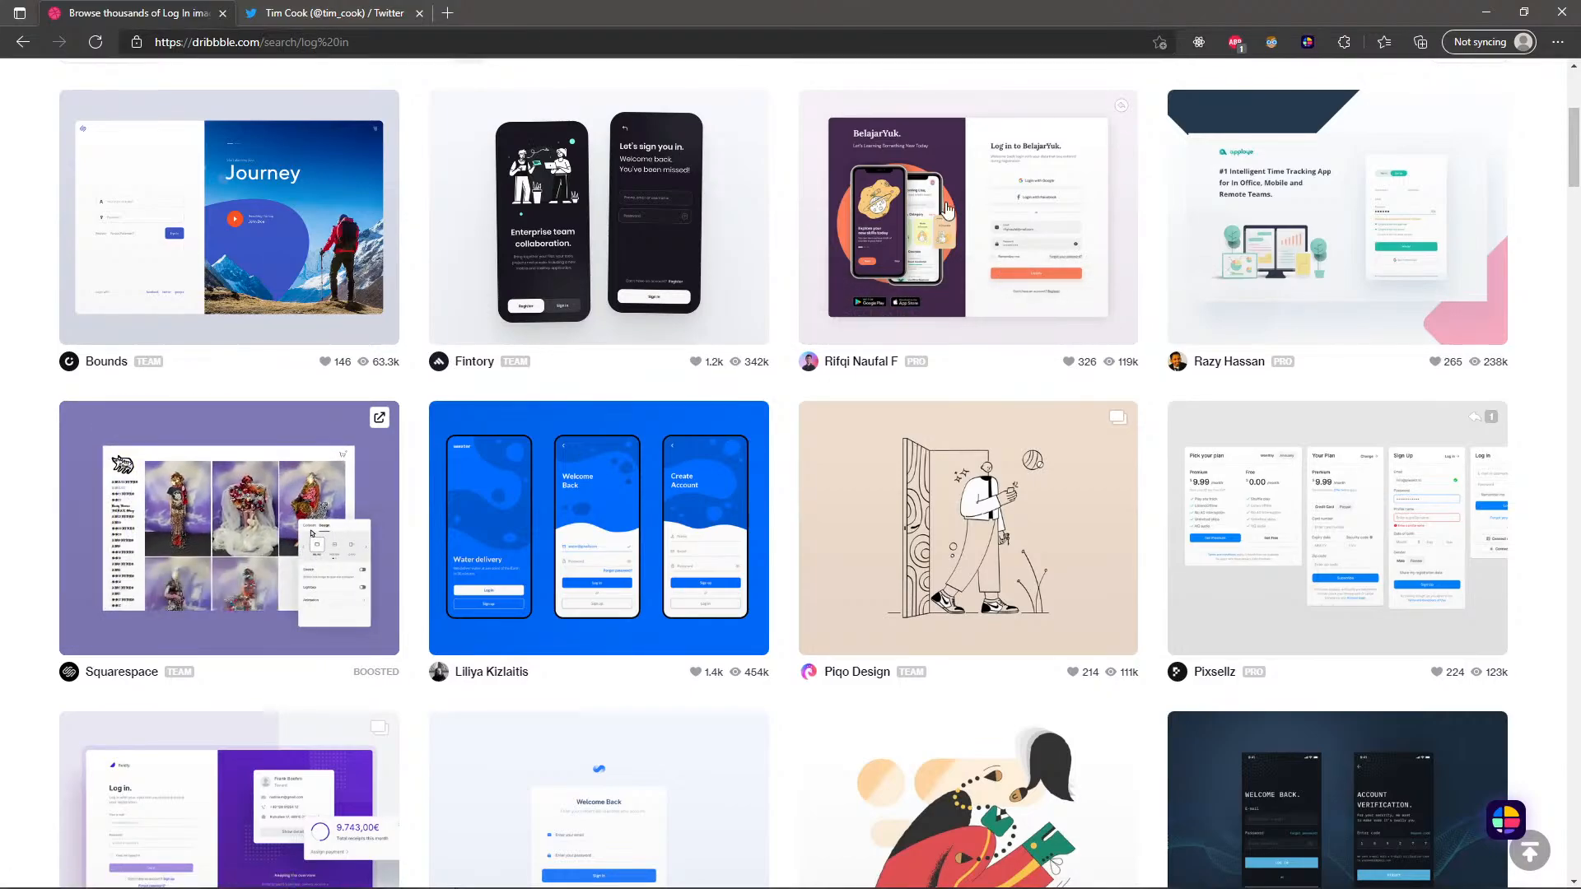
scroll(947, 208, "down", 5)
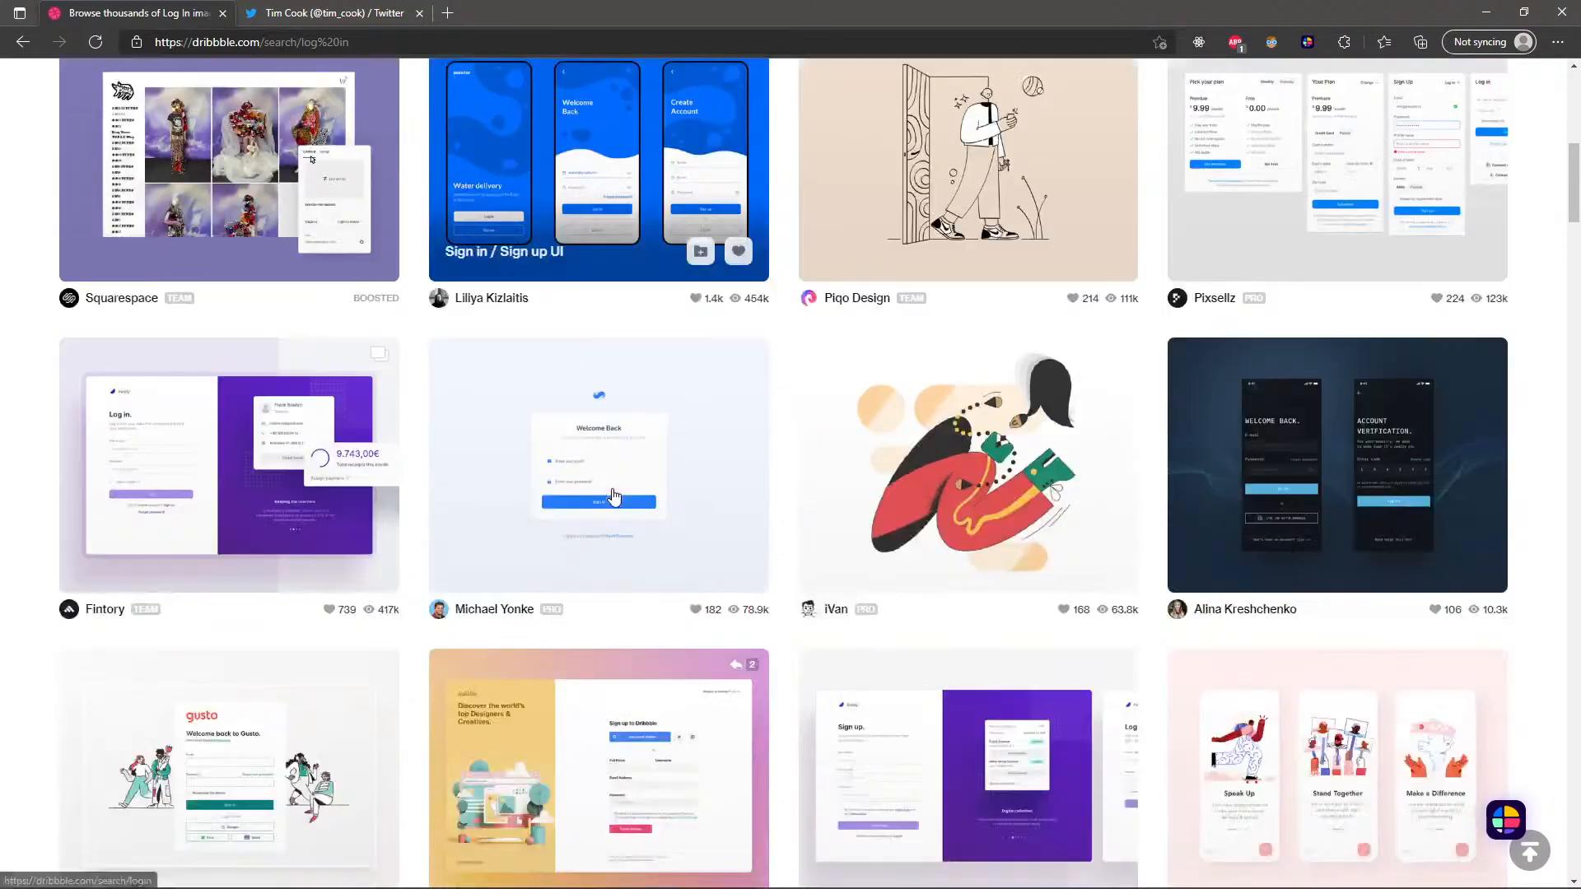
left_click(1309, 471)
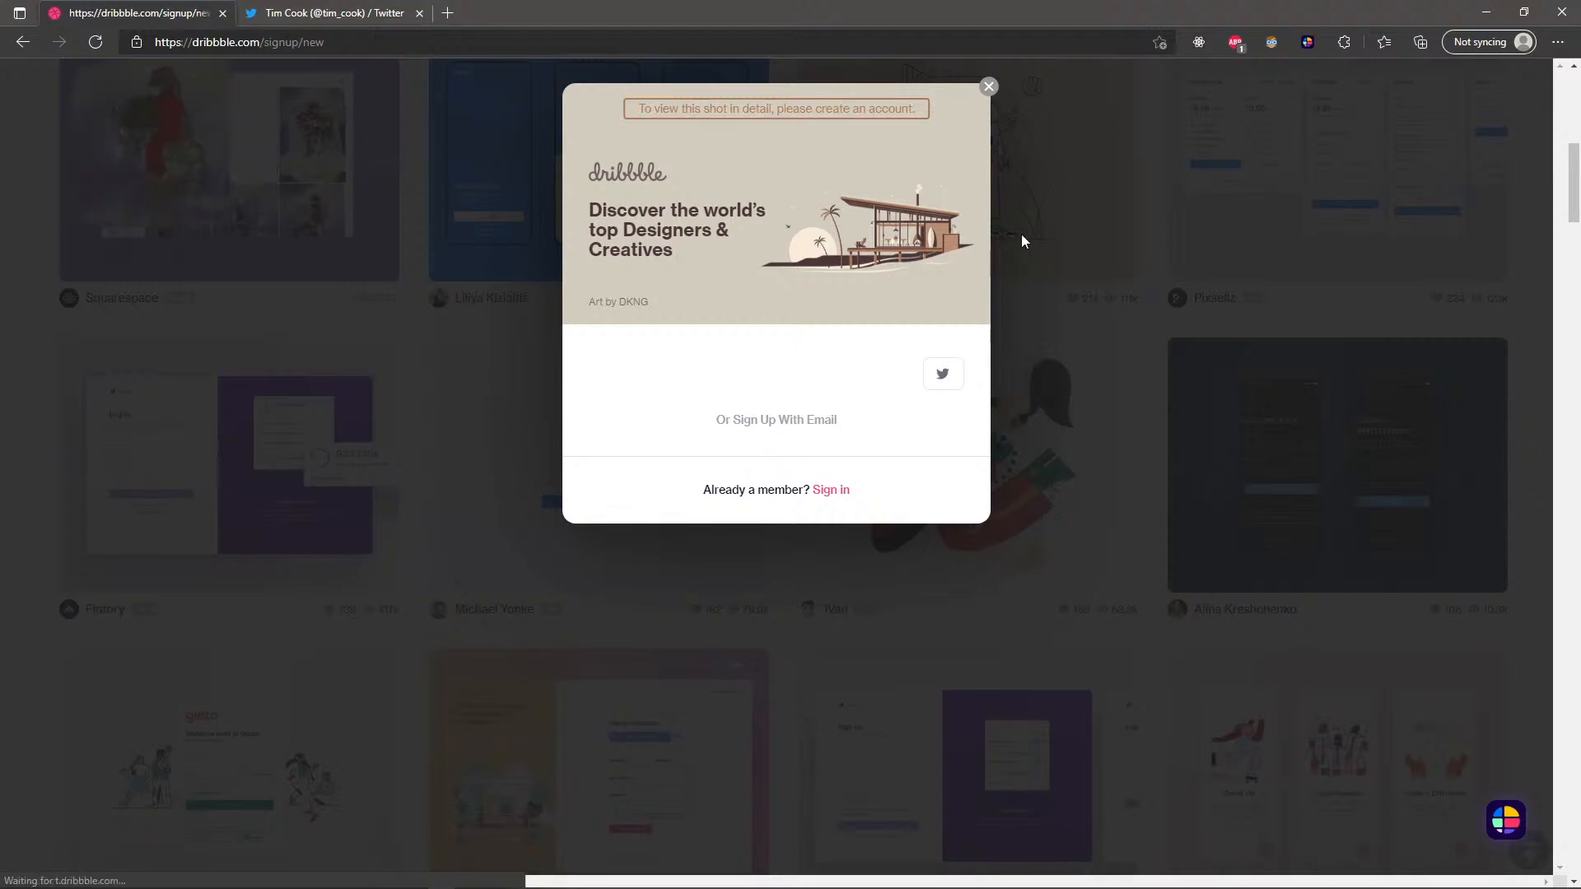
left_click(1023, 240)
Enlarge the Dribbble results page and examine further log-in and sign-up designs for form layout ideas.
scroll(1327, 569, "down", 3)
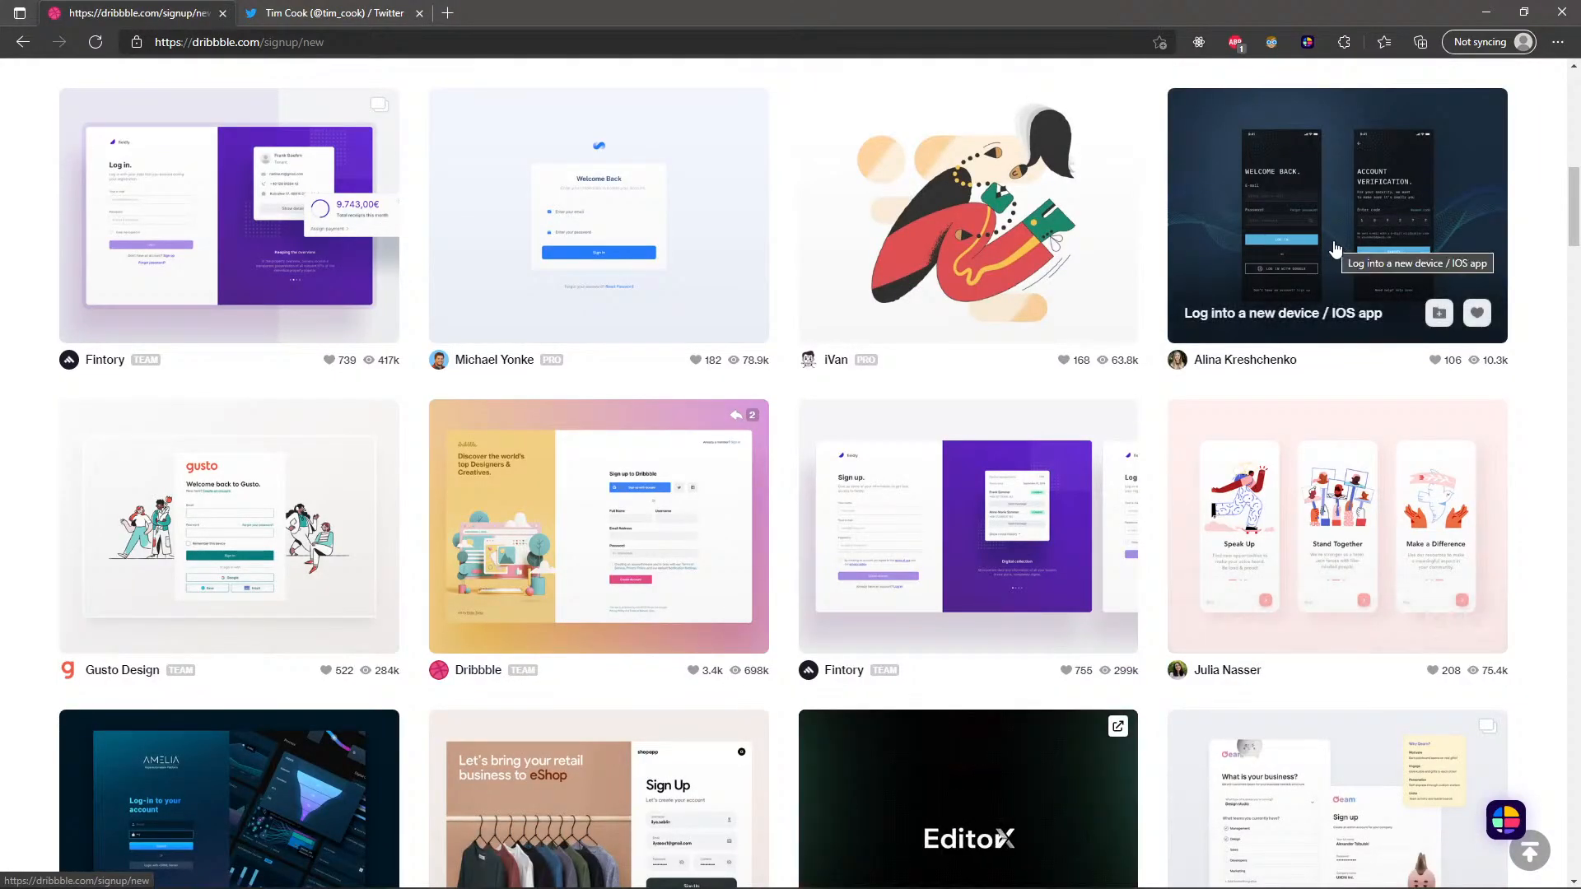
key("ctrl+plus")
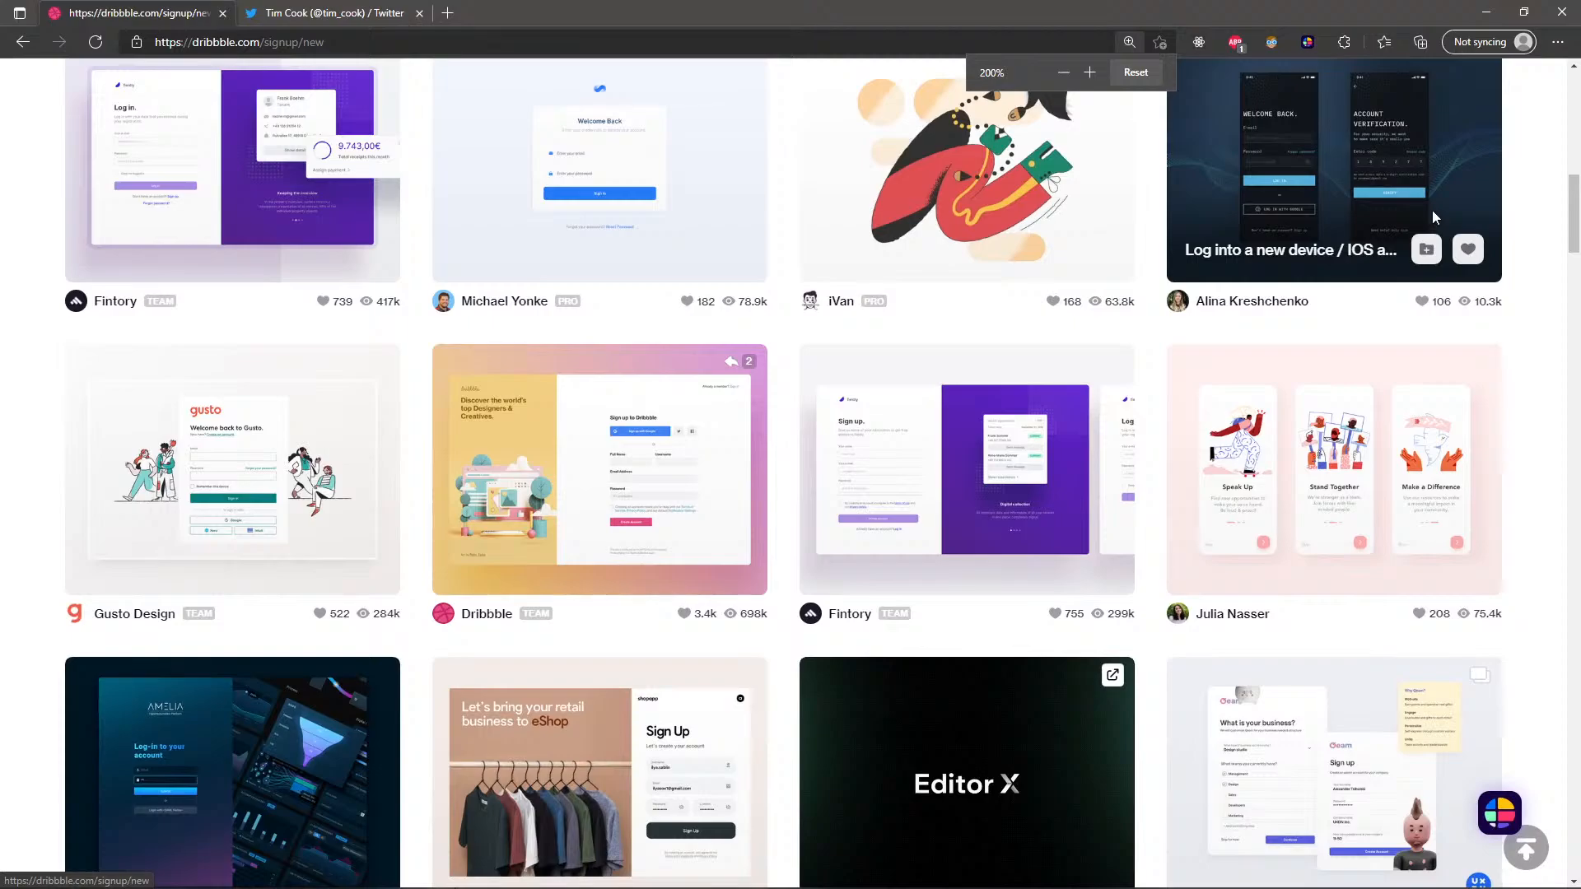
key("ctrl+plus")
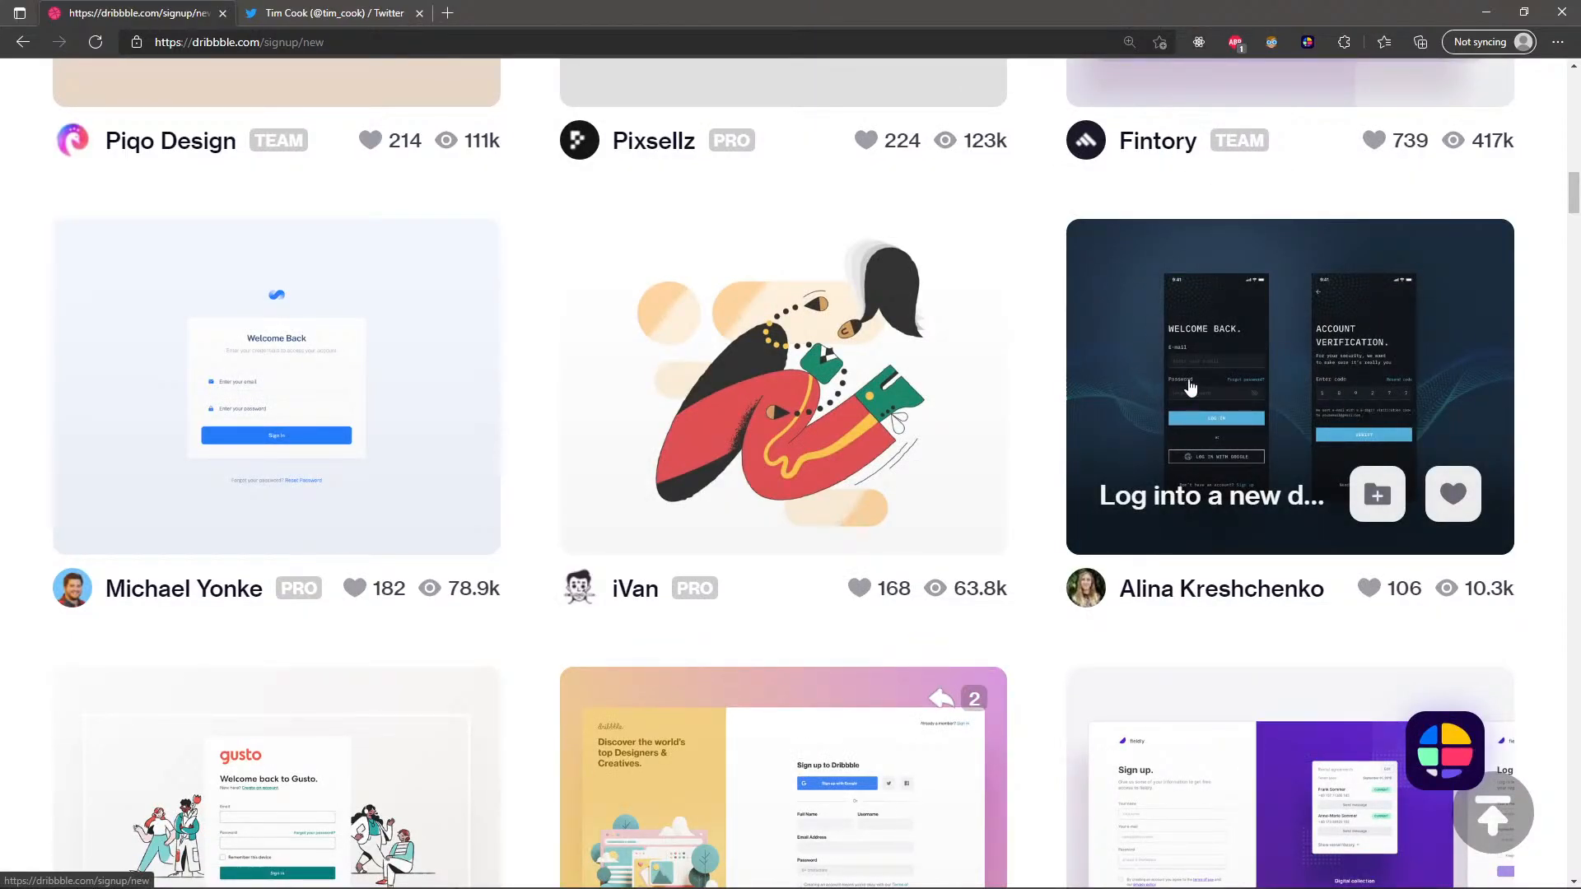
scroll(1201, 387, "down", 5)
scroll(1202, 379, "down", 5)
scroll(1202, 379, "down", 1)
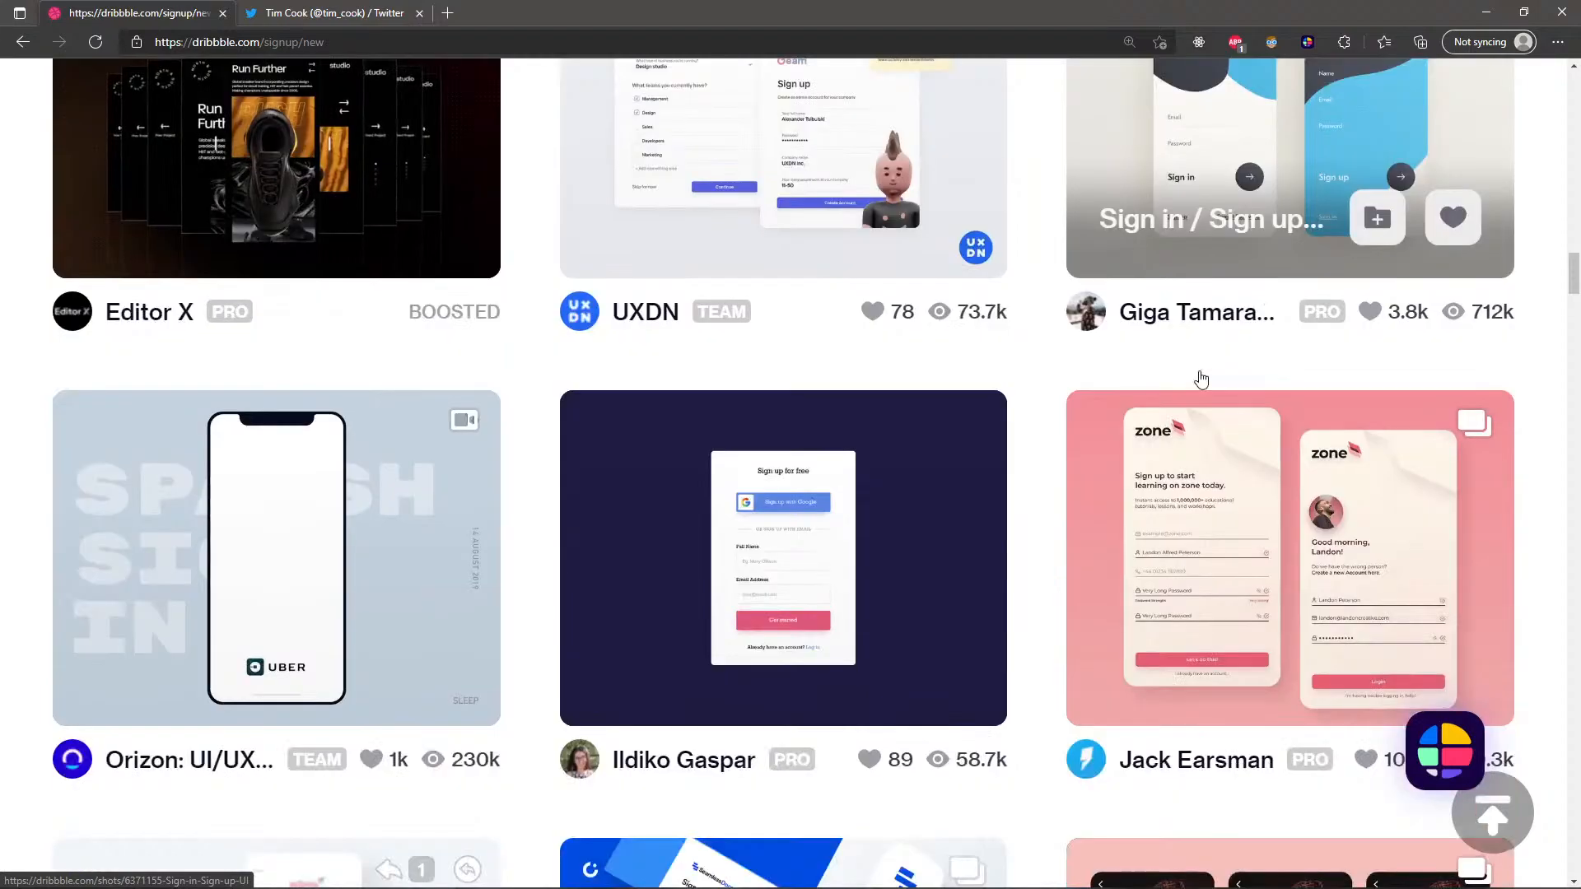
scroll(1201, 379, "down", 1)
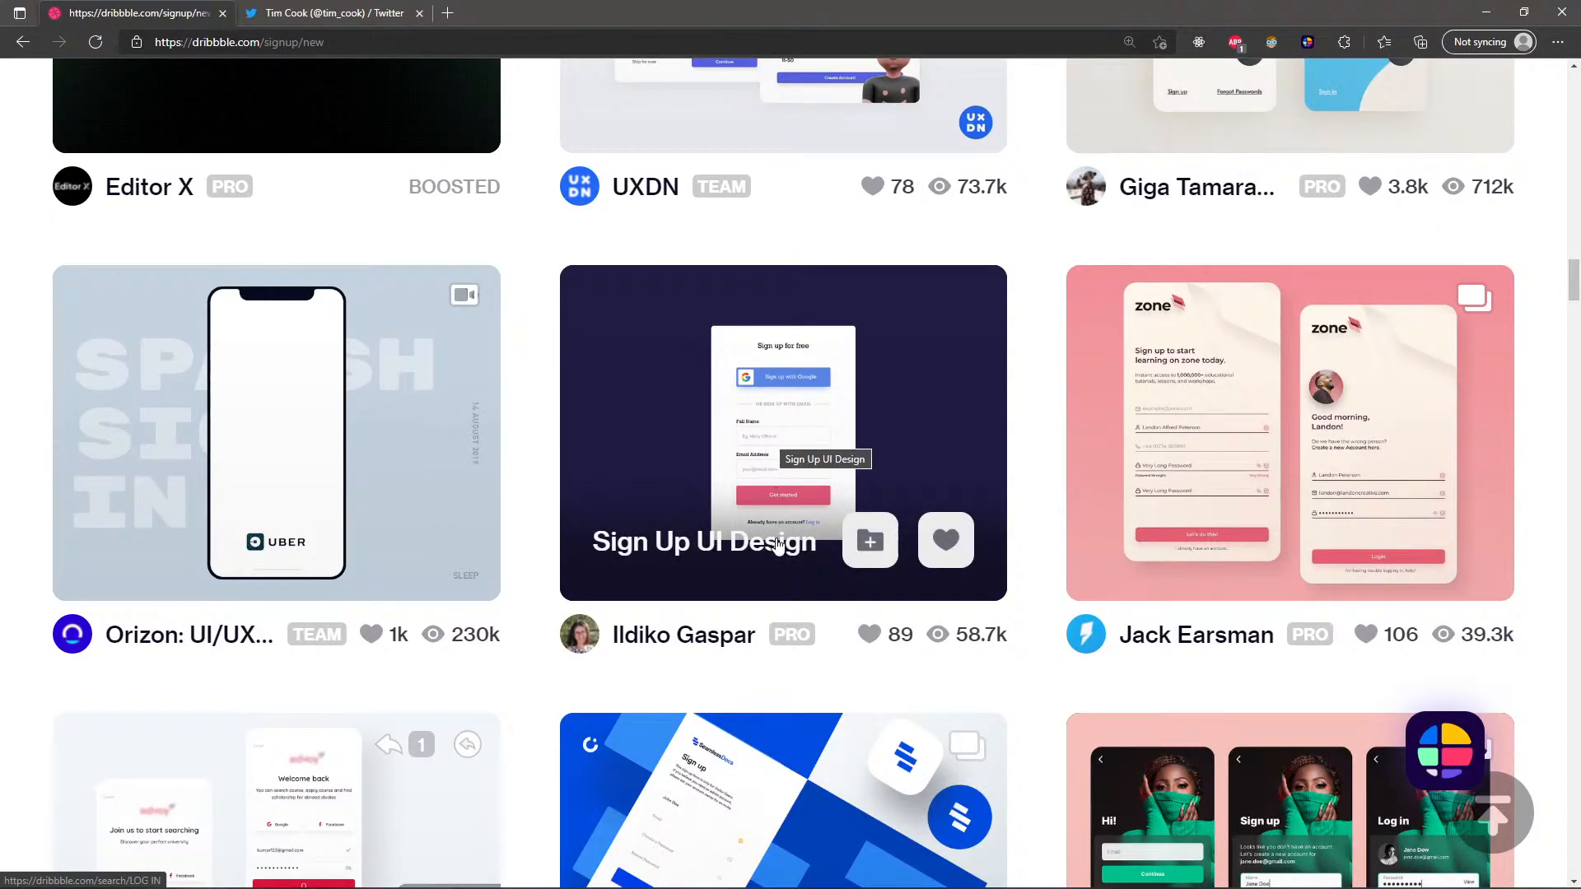
scroll(774, 474, "down", 3)
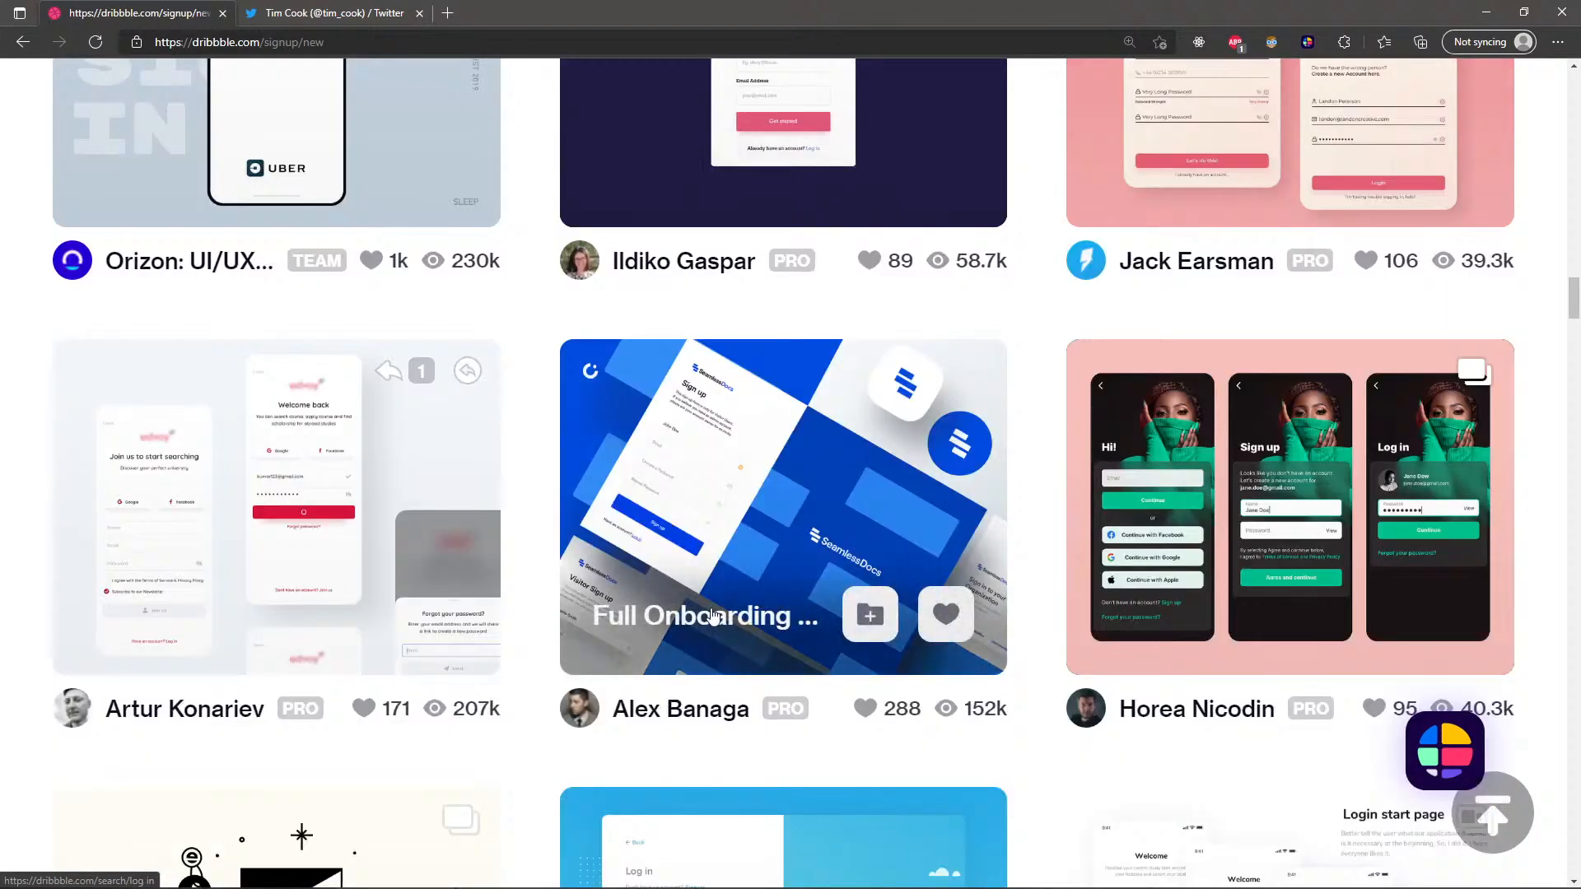
scroll(247, 476, "down", 5)
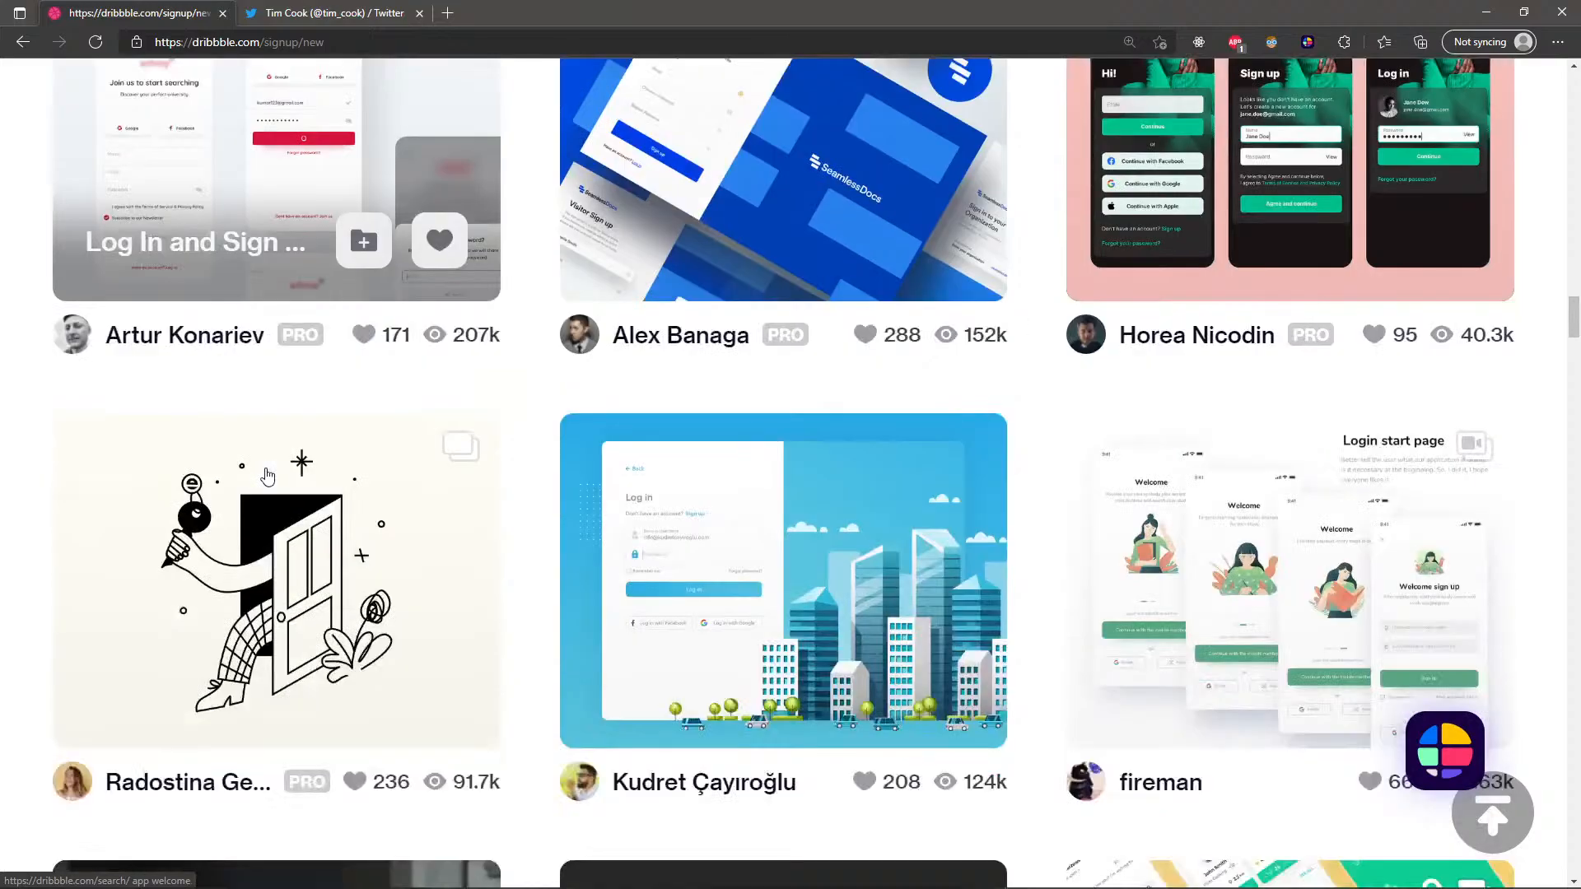
scroll(268, 477, "down", 3)
scroll(360, 466, "down", 4)
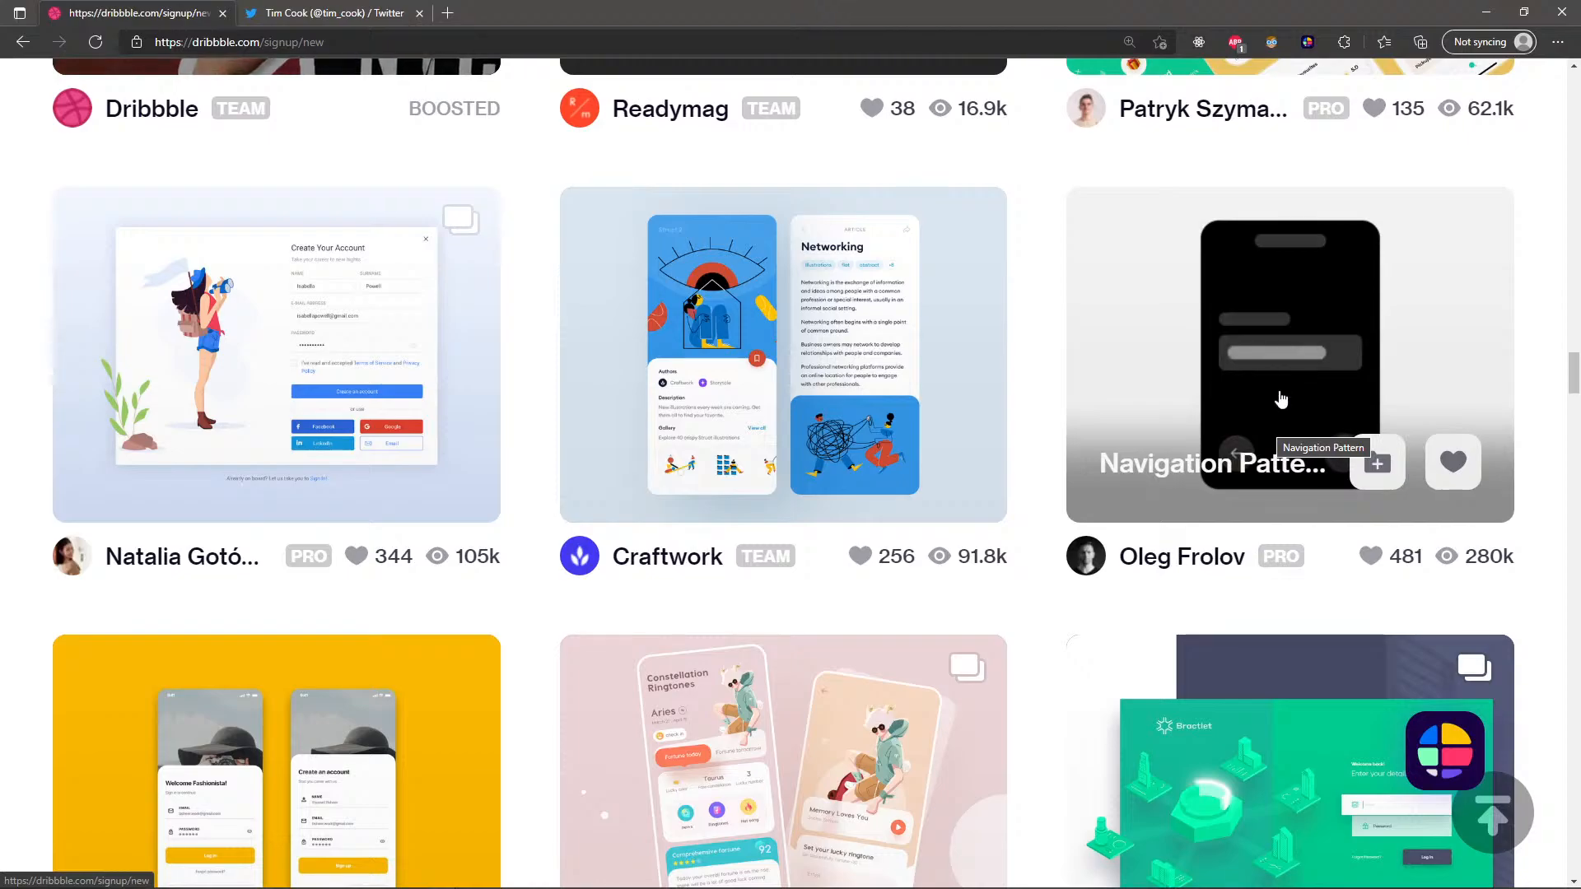
scroll(1303, 362, "down", 10)
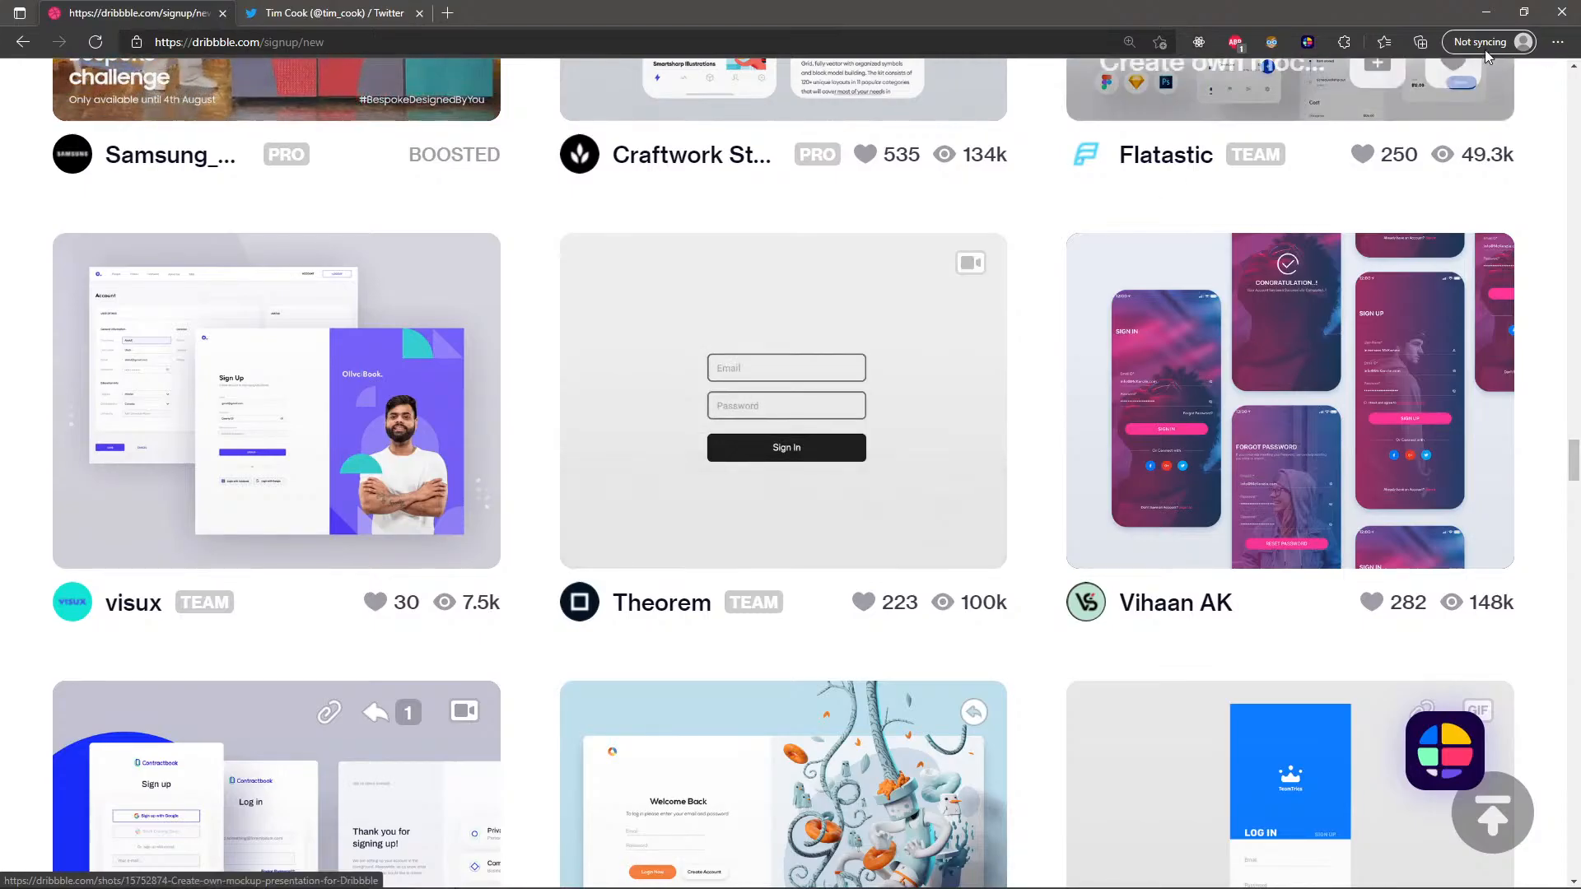
Return to the Figma file and select the Login frame.
left_click(1486, 13)
left_click(1037, 195)
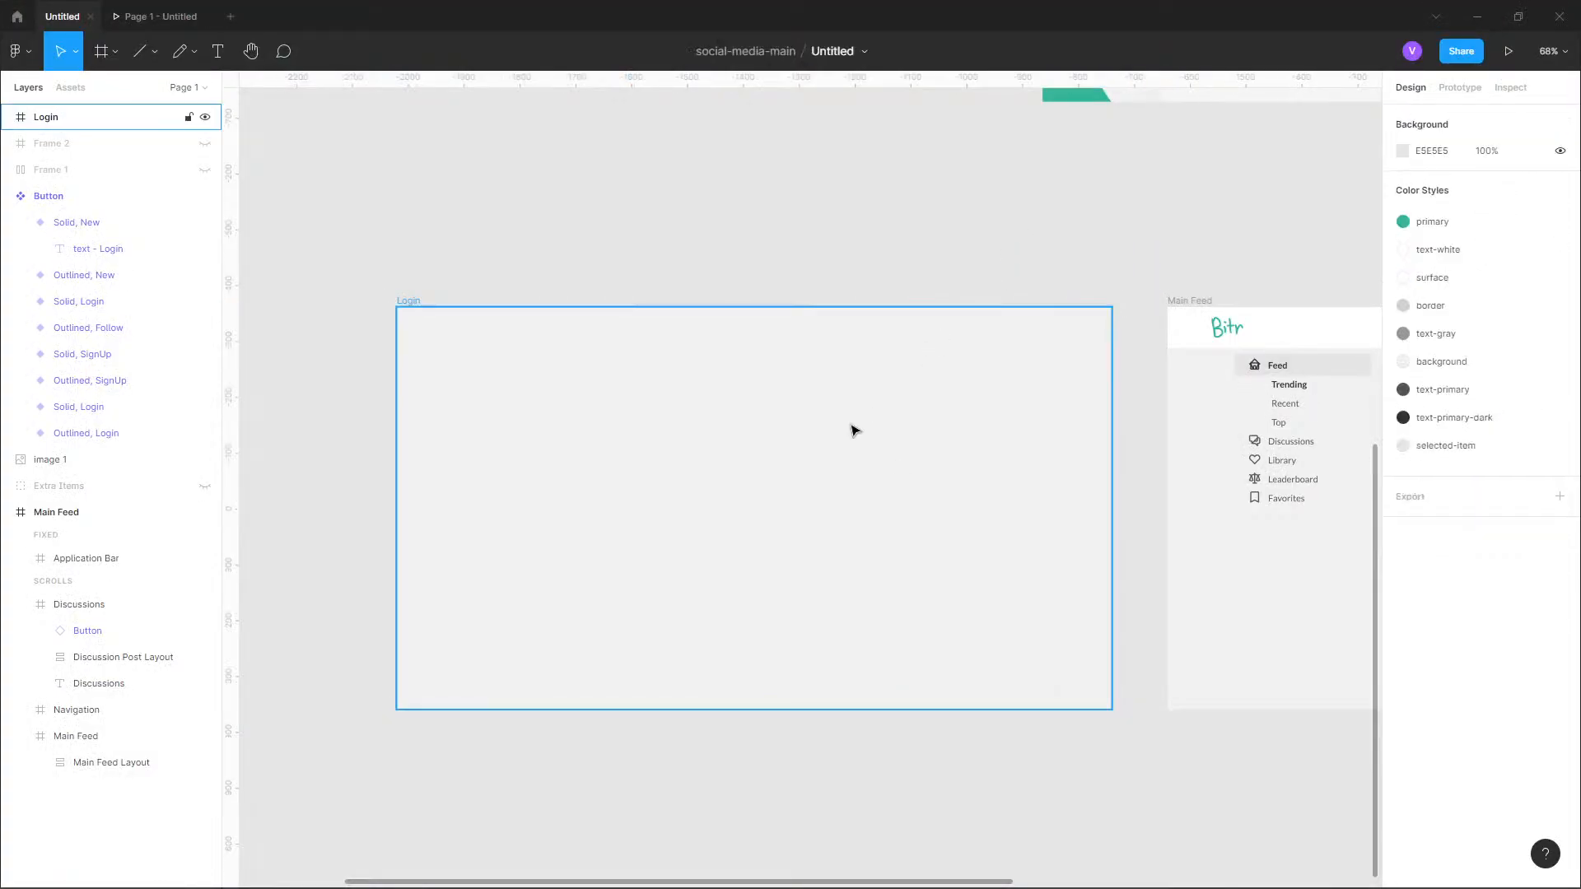
left_click(840, 431)
scroll(824, 474, "up", 5)
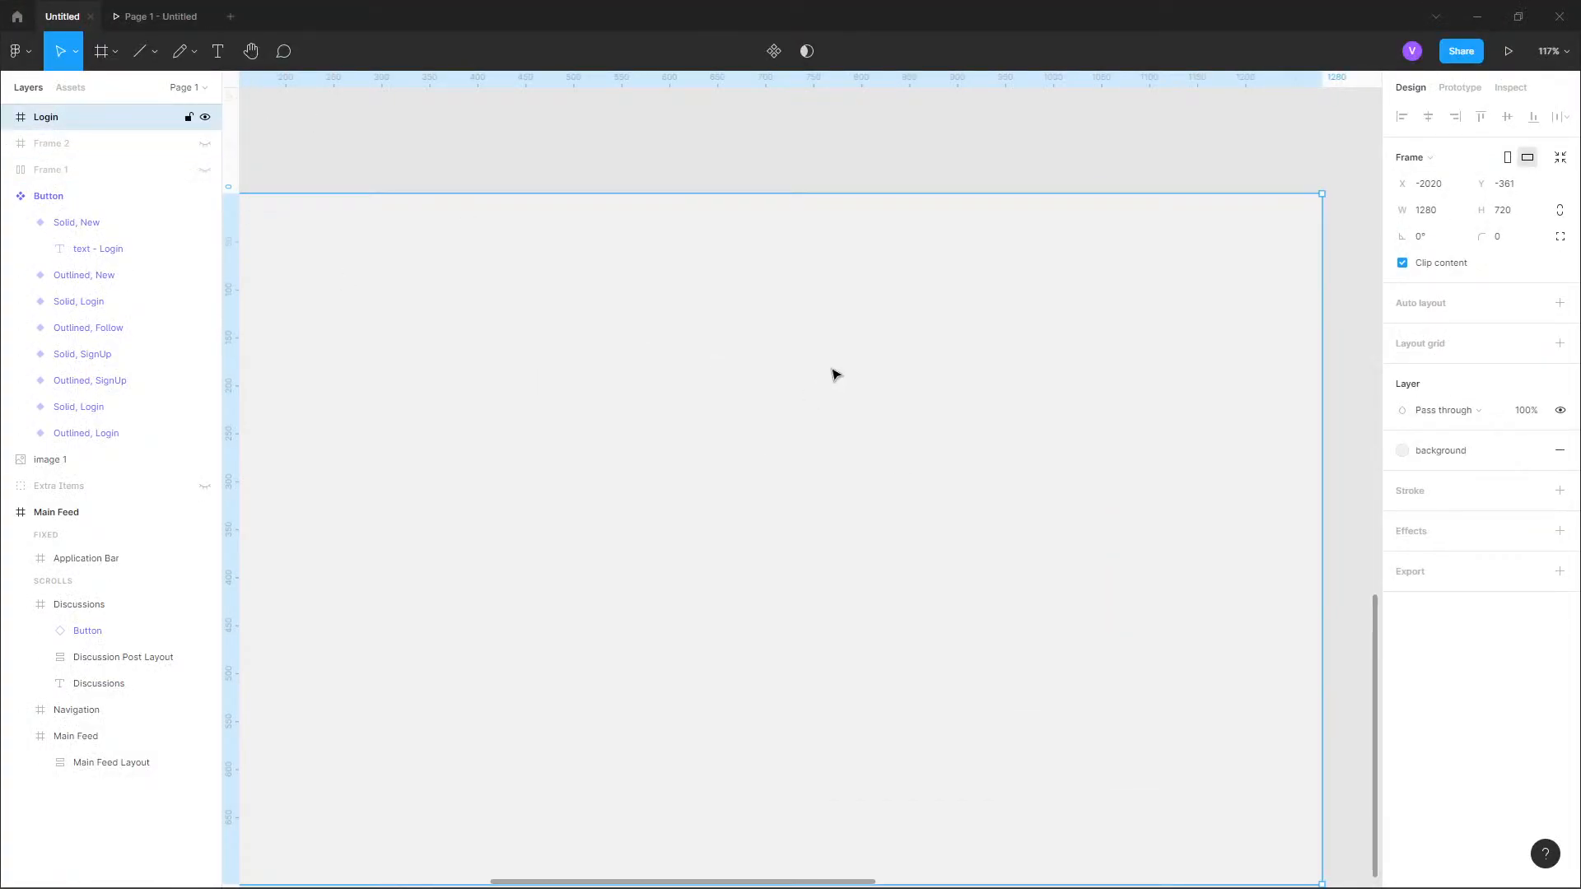
scroll(833, 369, "down", 1)
left_click_drag(734, 395, 831, 376)
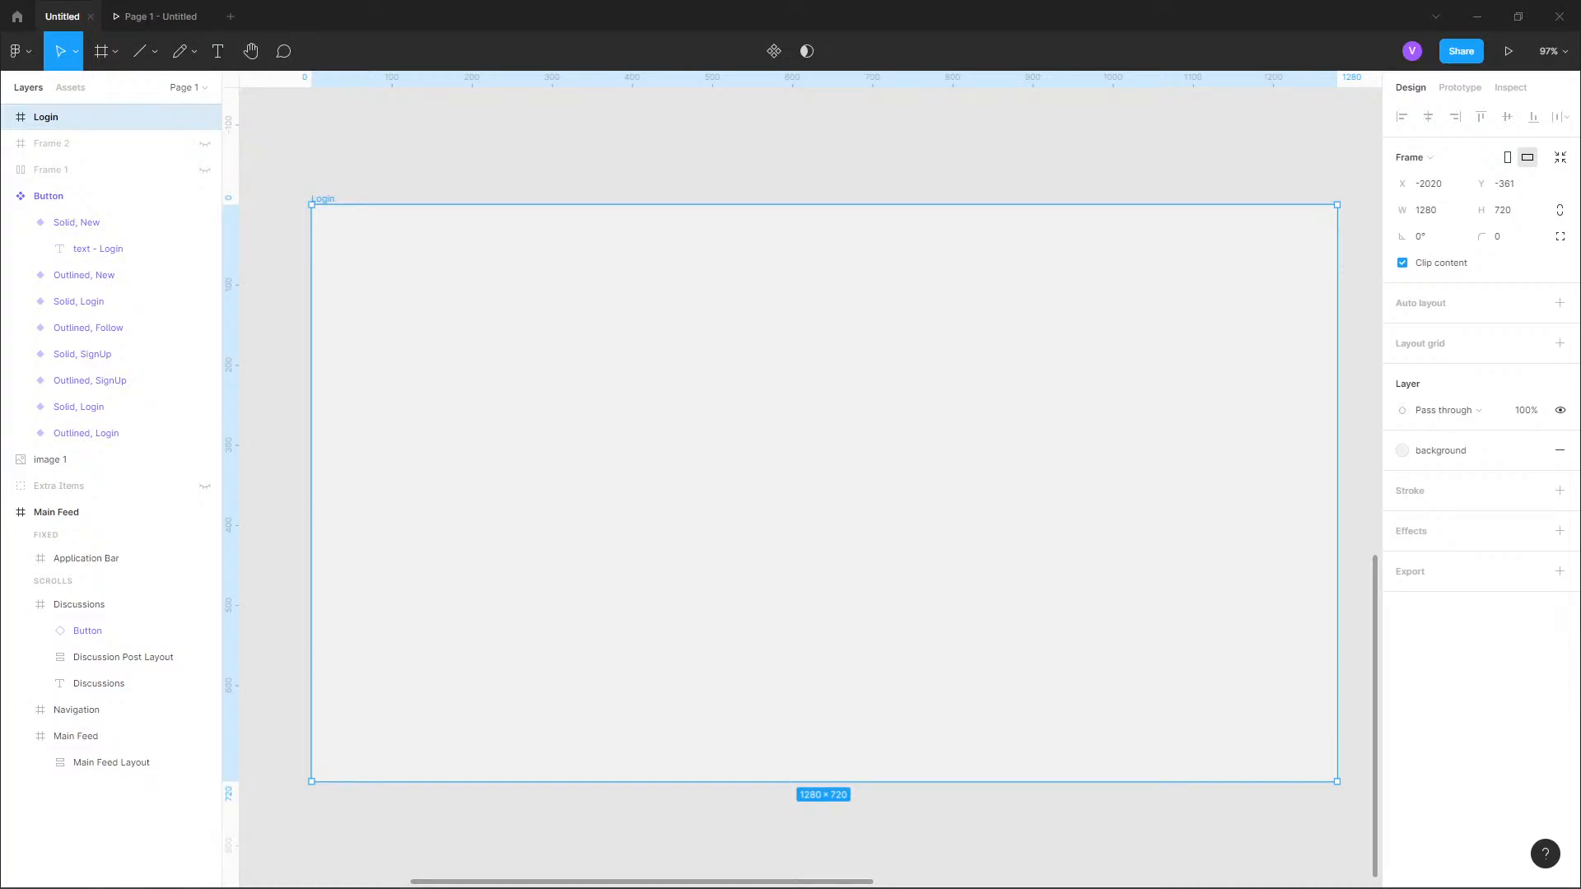
key("alt+Tab")
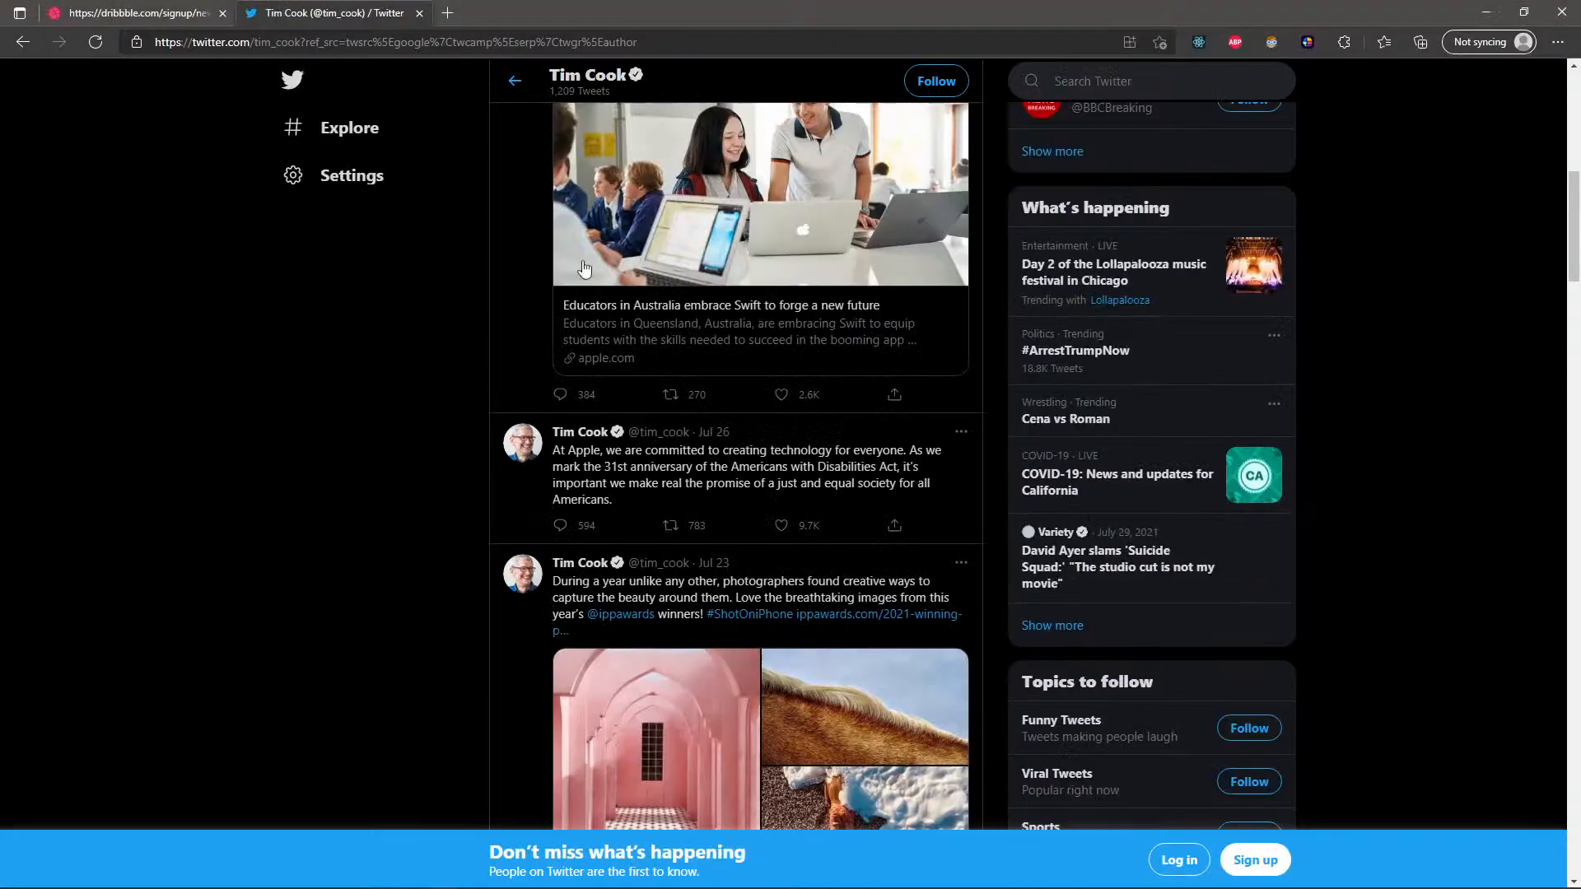
left_click(447, 15)
type("twitter")
key("Return")
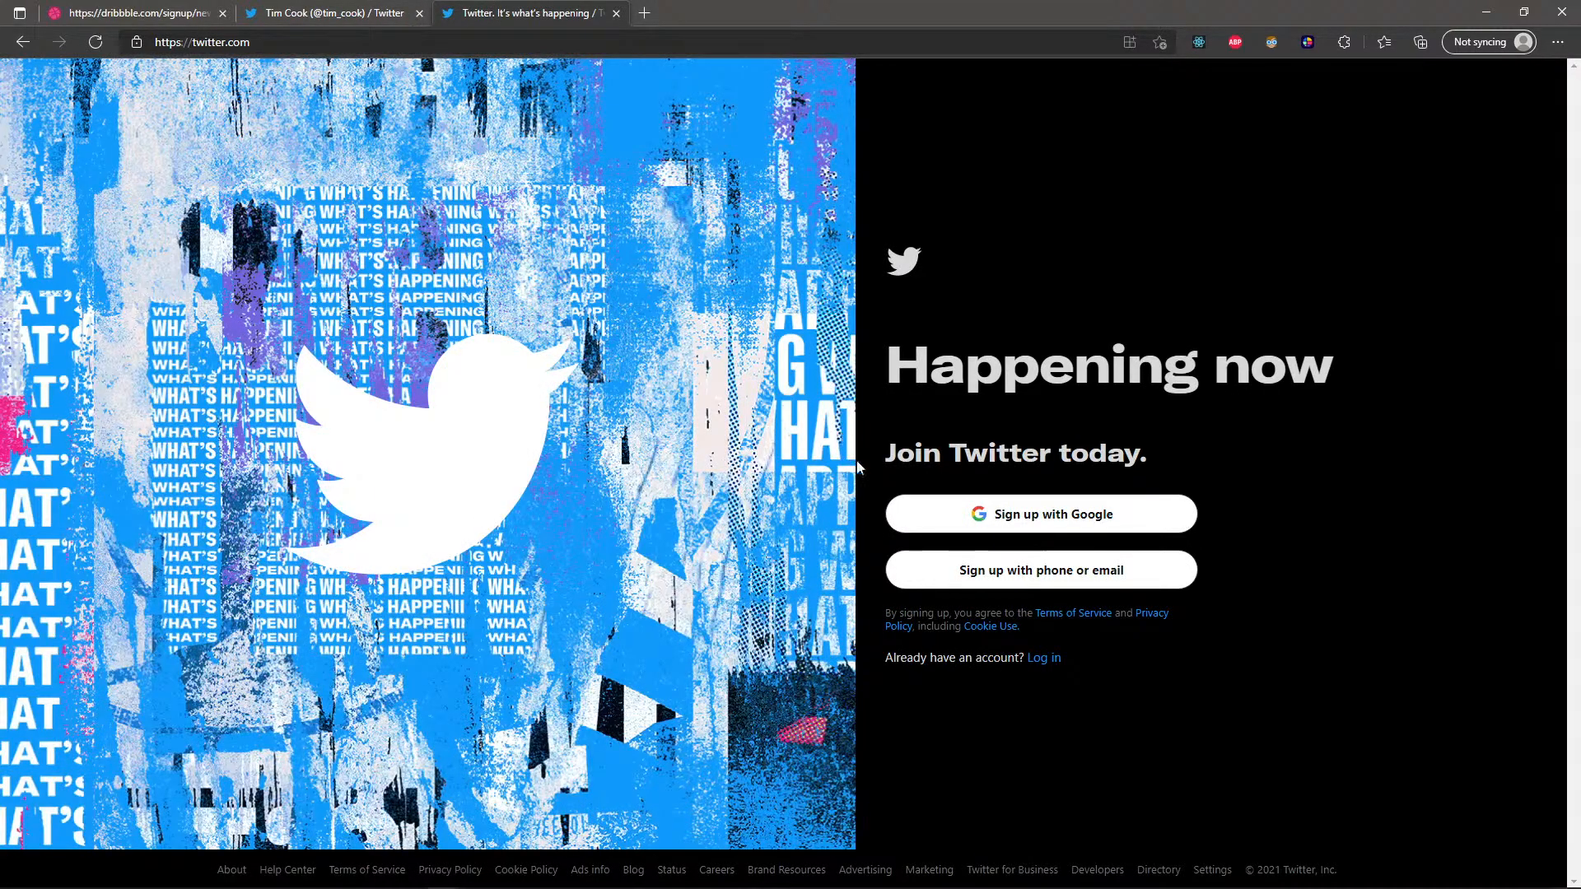
left_click(1049, 658)
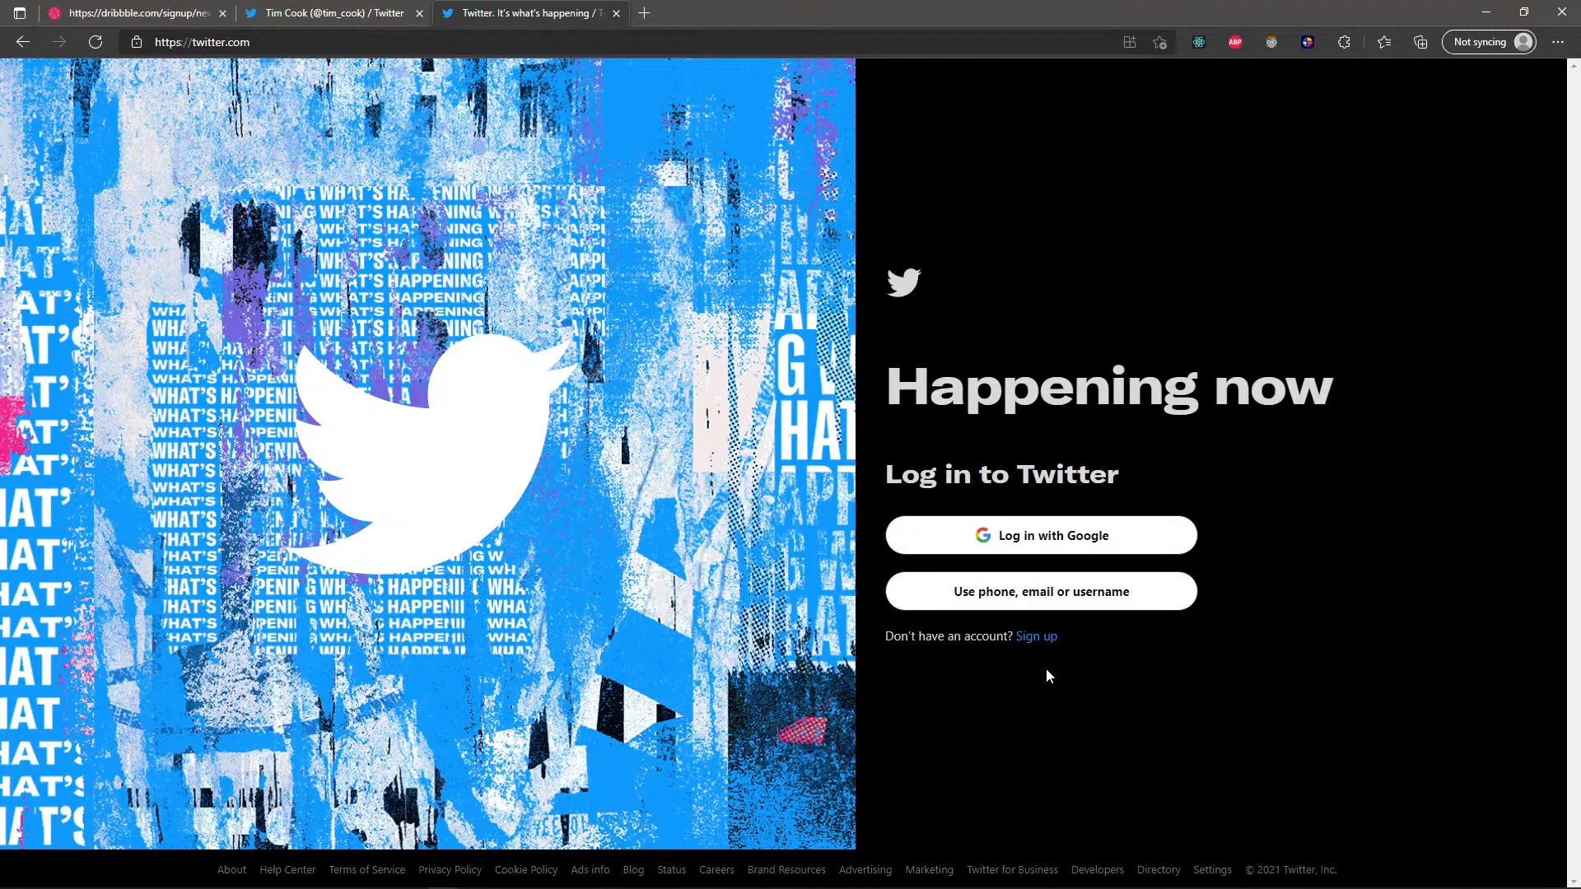
left_click(1025, 599)
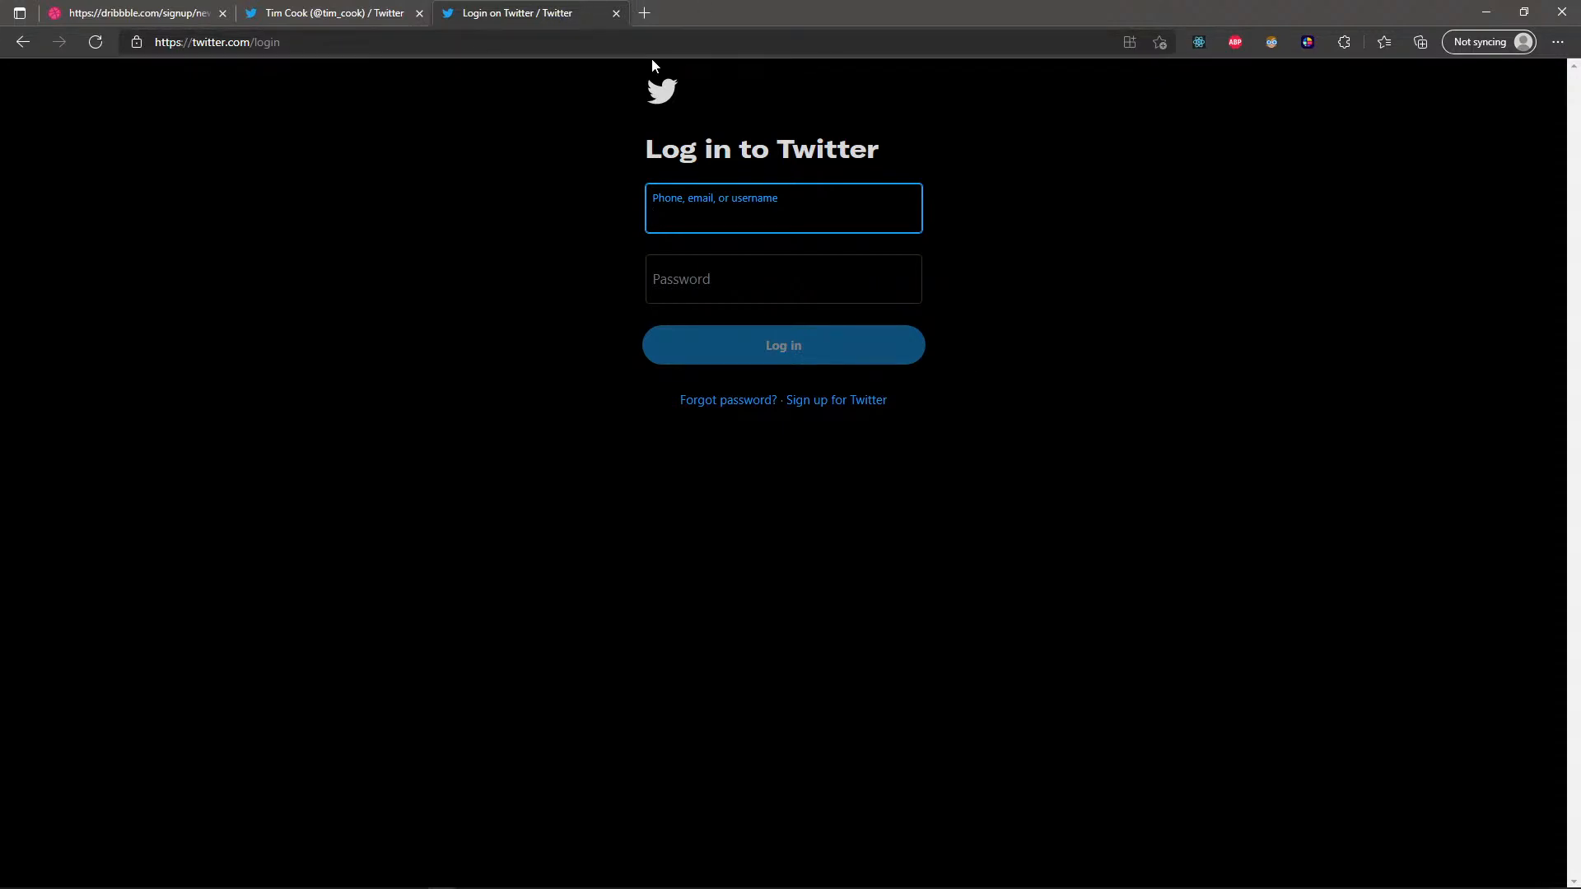
Fit the Twitter login page beside the Figma canvas to compare them, and return to Figma.
double_click(1433, 13)
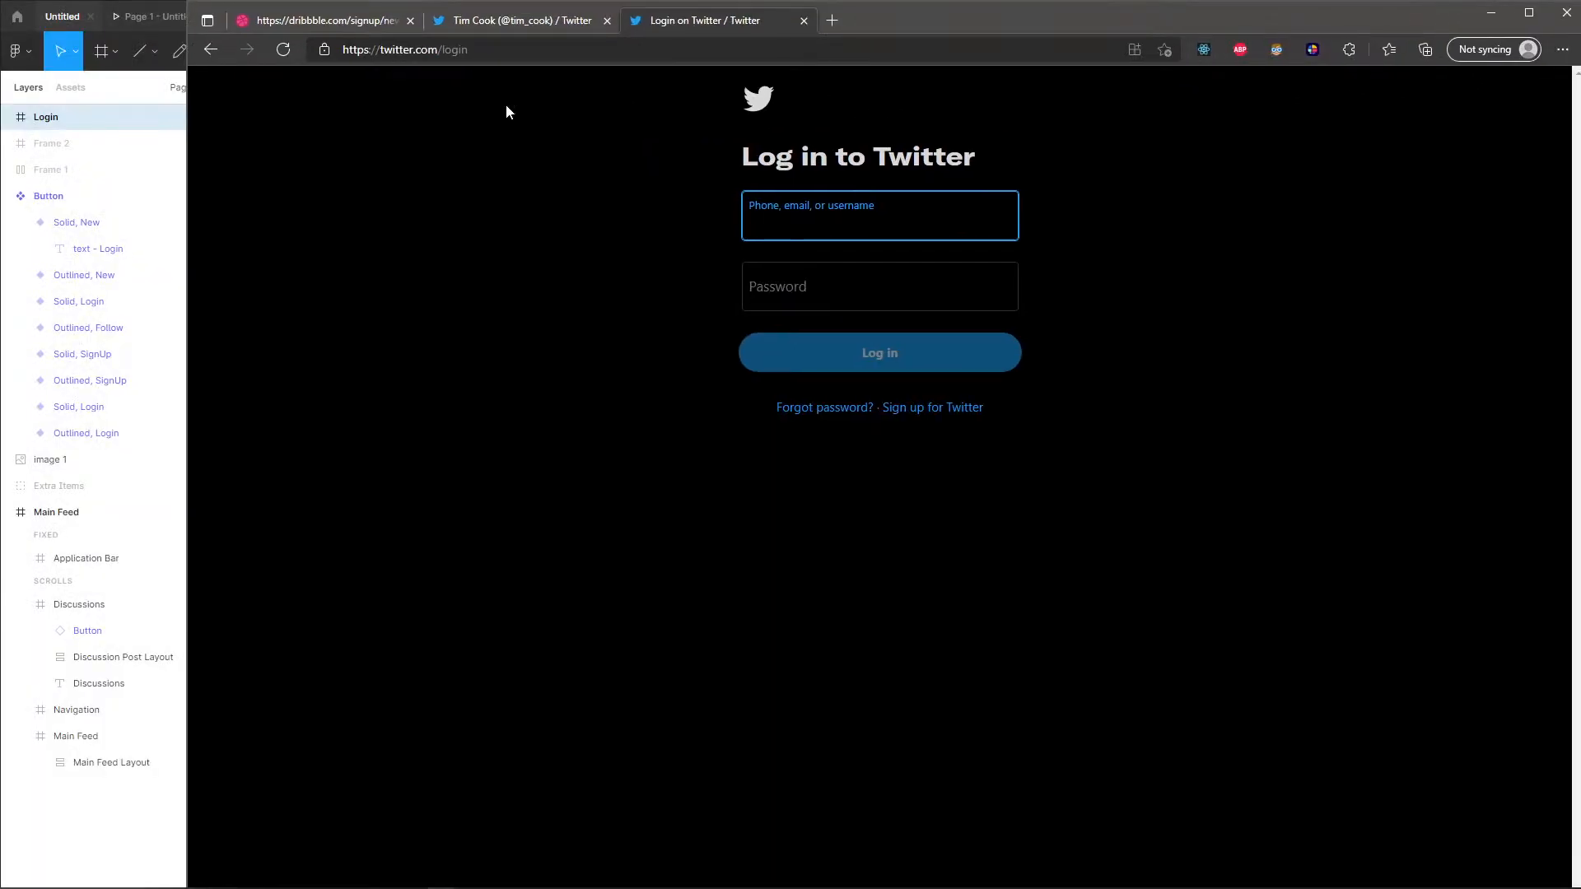
left_click_drag(184, 120, 854, 163)
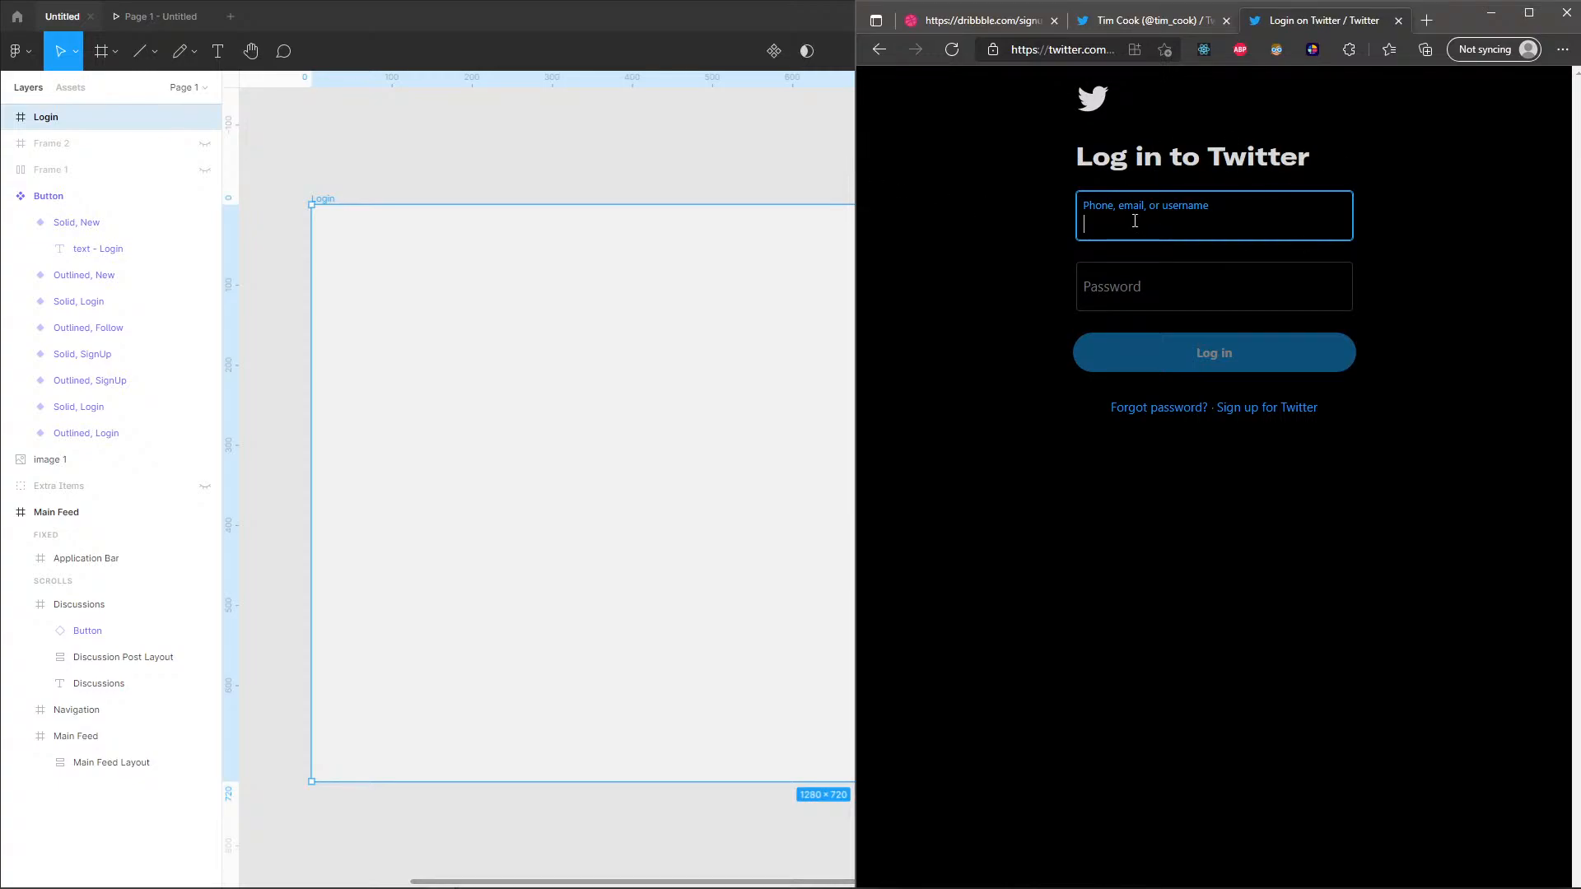
left_click(1491, 14)
Draw a frame about 305 × 39 in the upper middle of the Login frame and fill it with the surface color style.
scroll(892, 440, "down", 2, "ctrl")
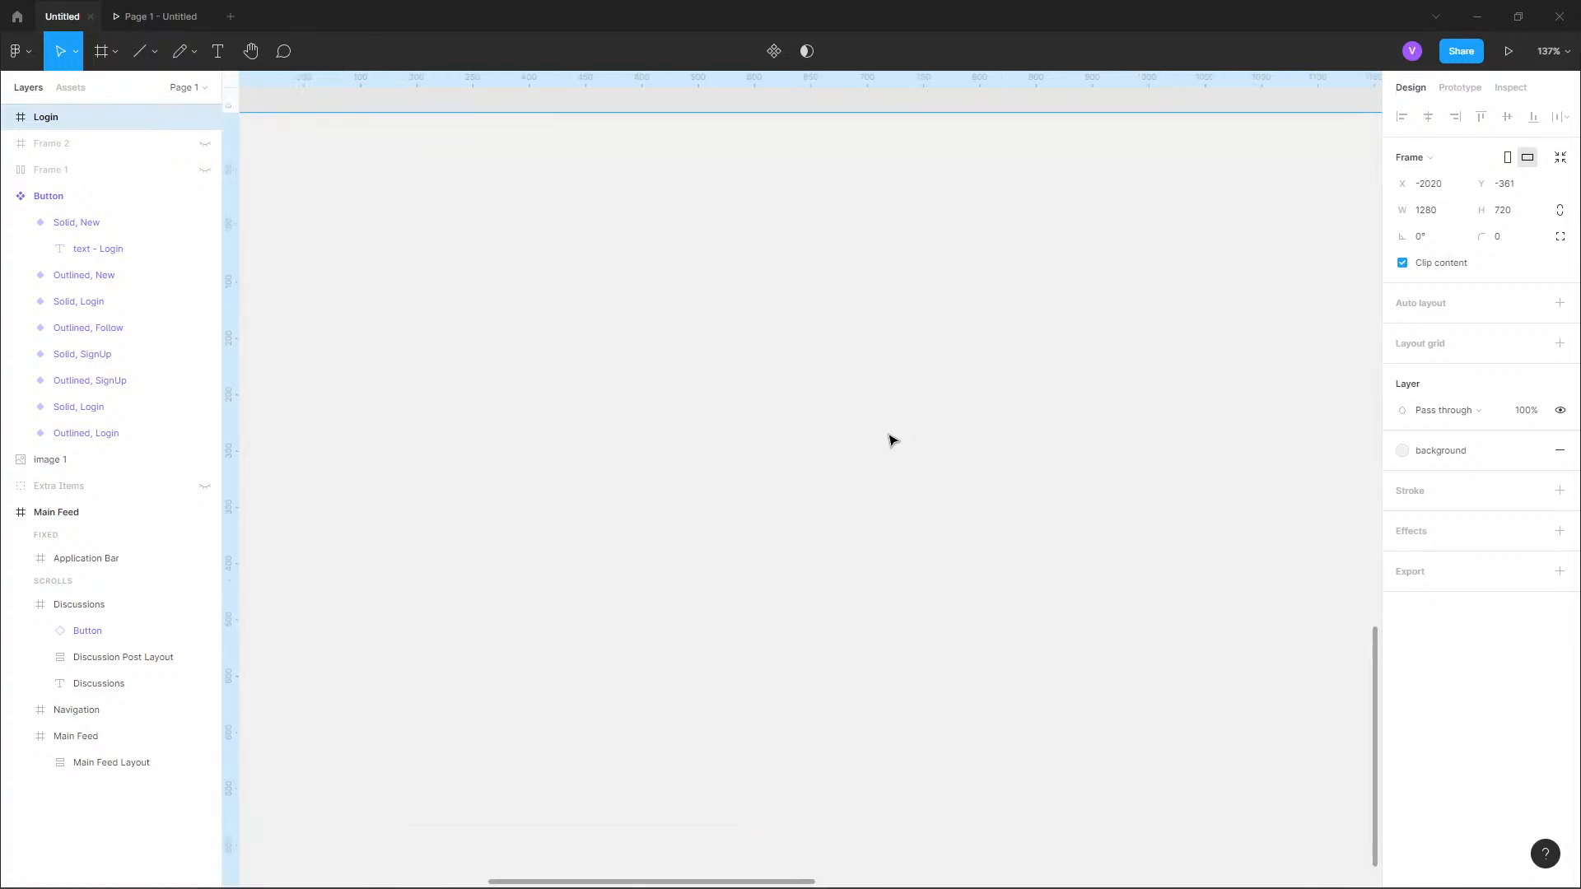
left_click_drag(898, 467, 754, 388)
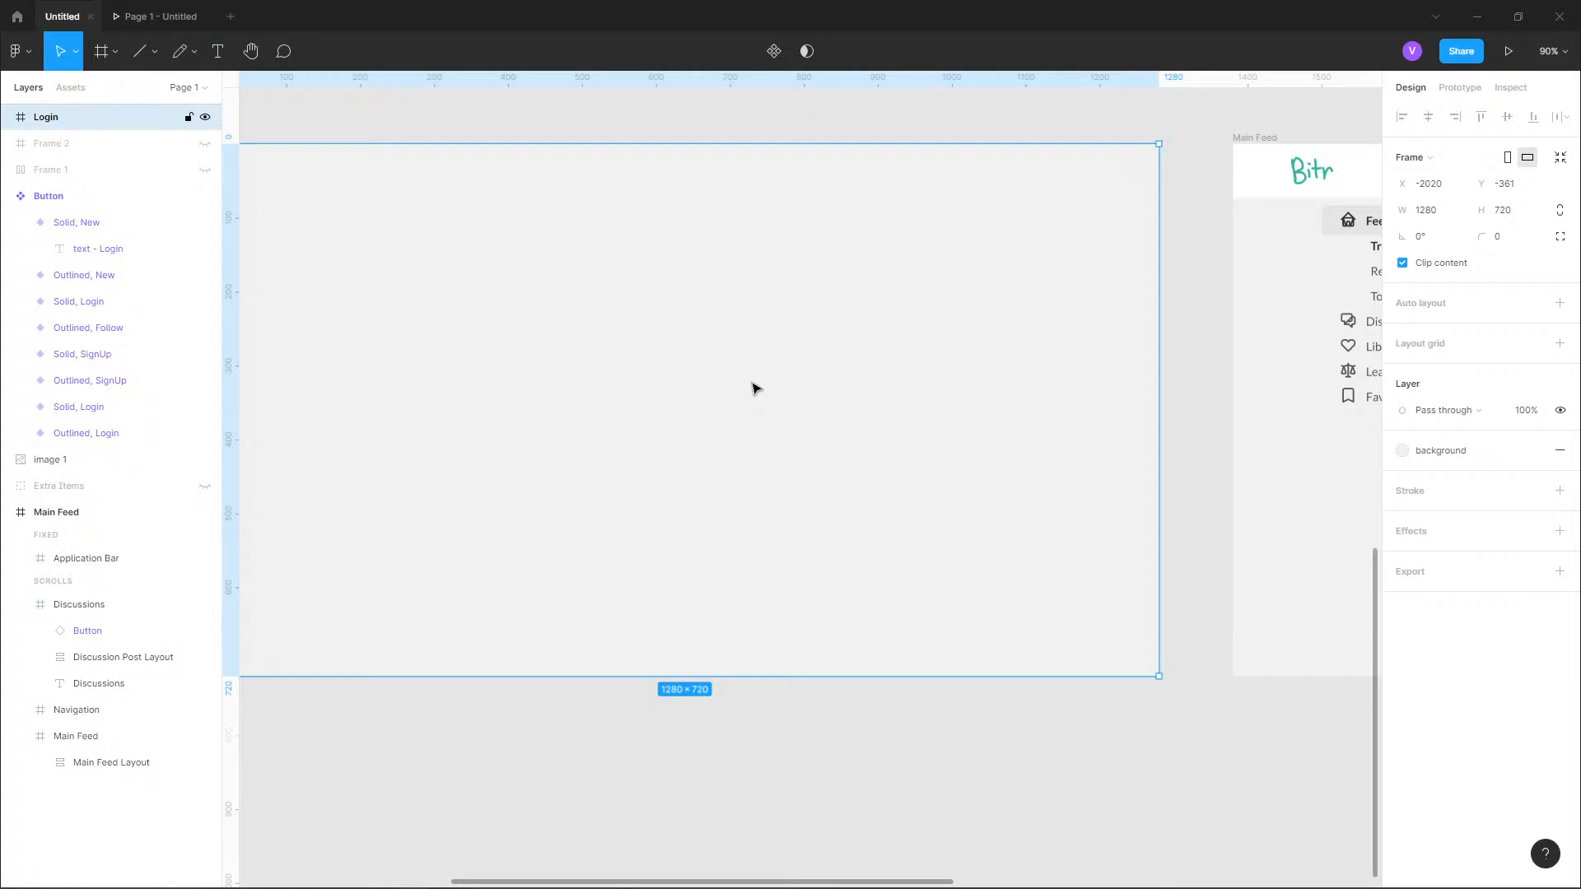
left_click_drag(651, 287, 811, 360)
scroll(860, 321, "up", 1, "ctrl")
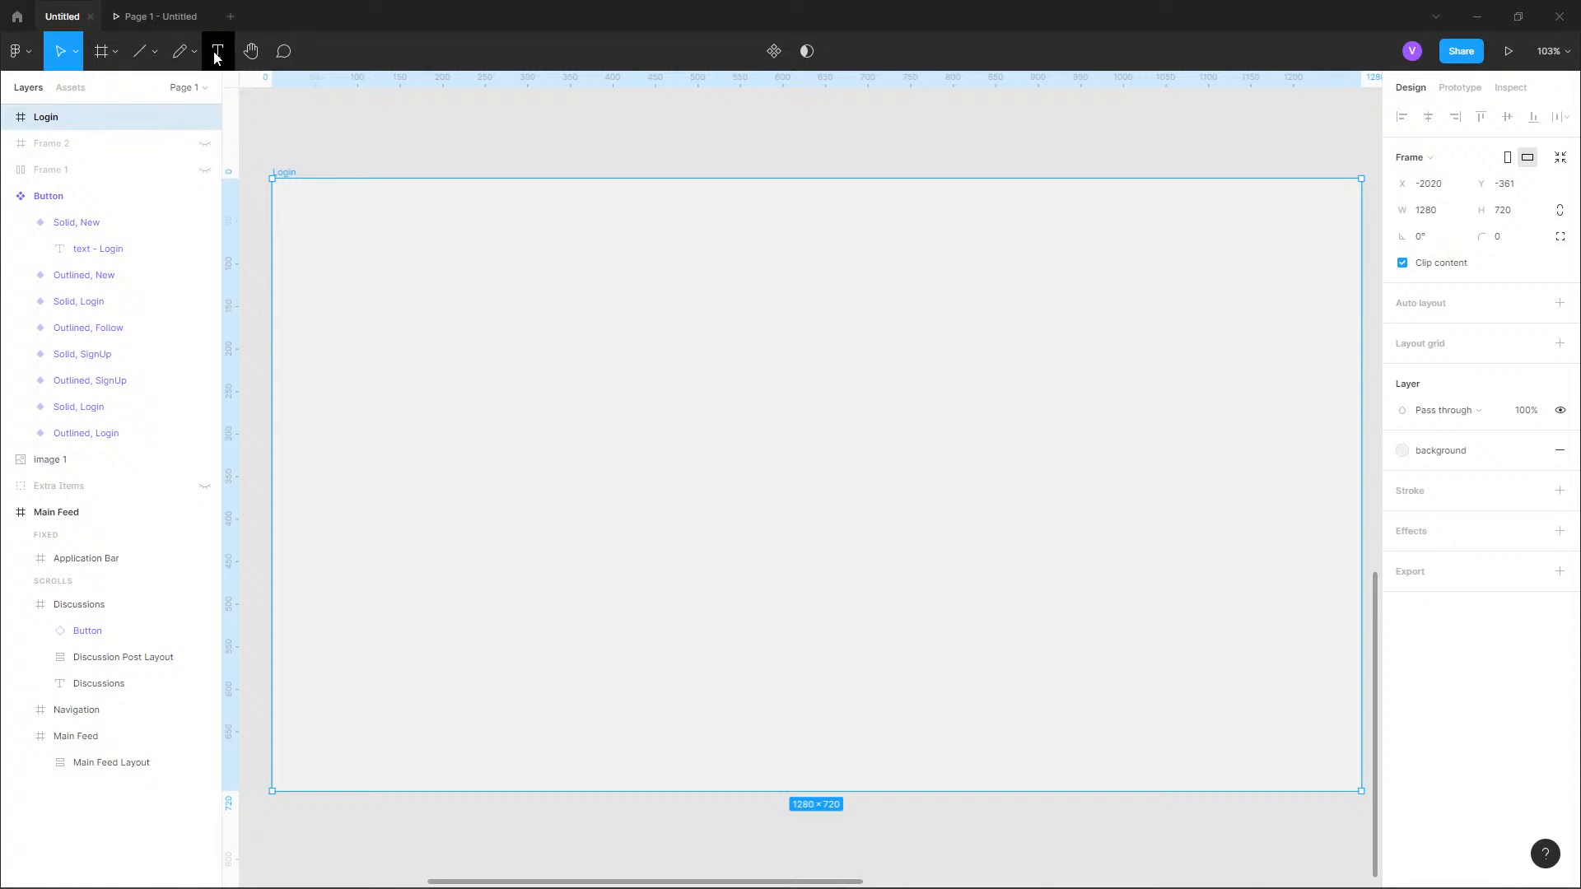
left_click(115, 52)
left_click(149, 89)
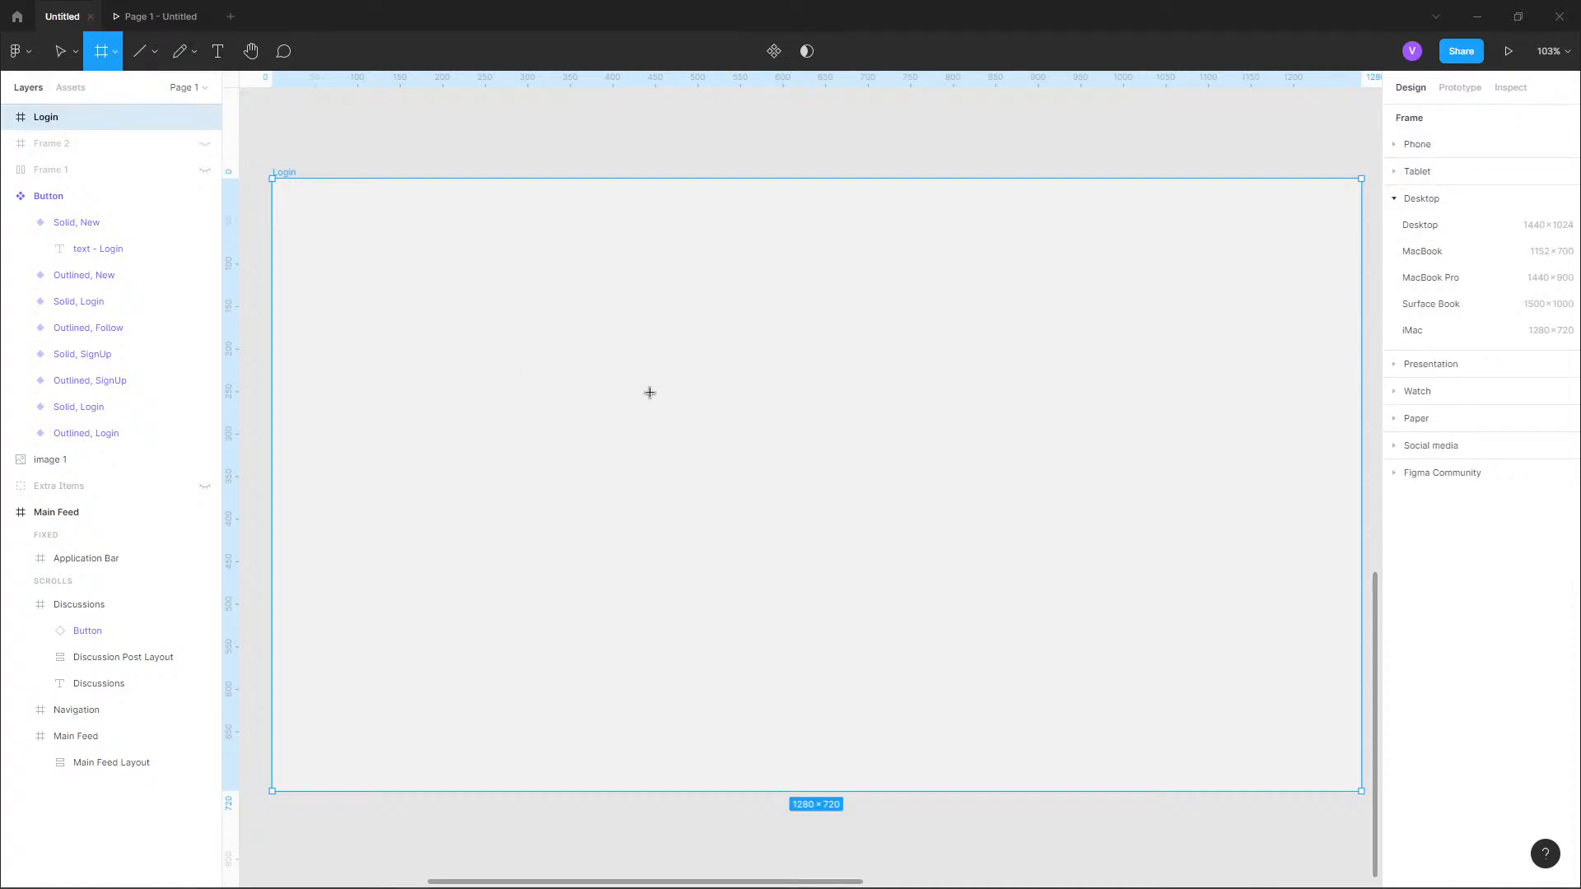
left_click_drag(650, 393, 910, 425)
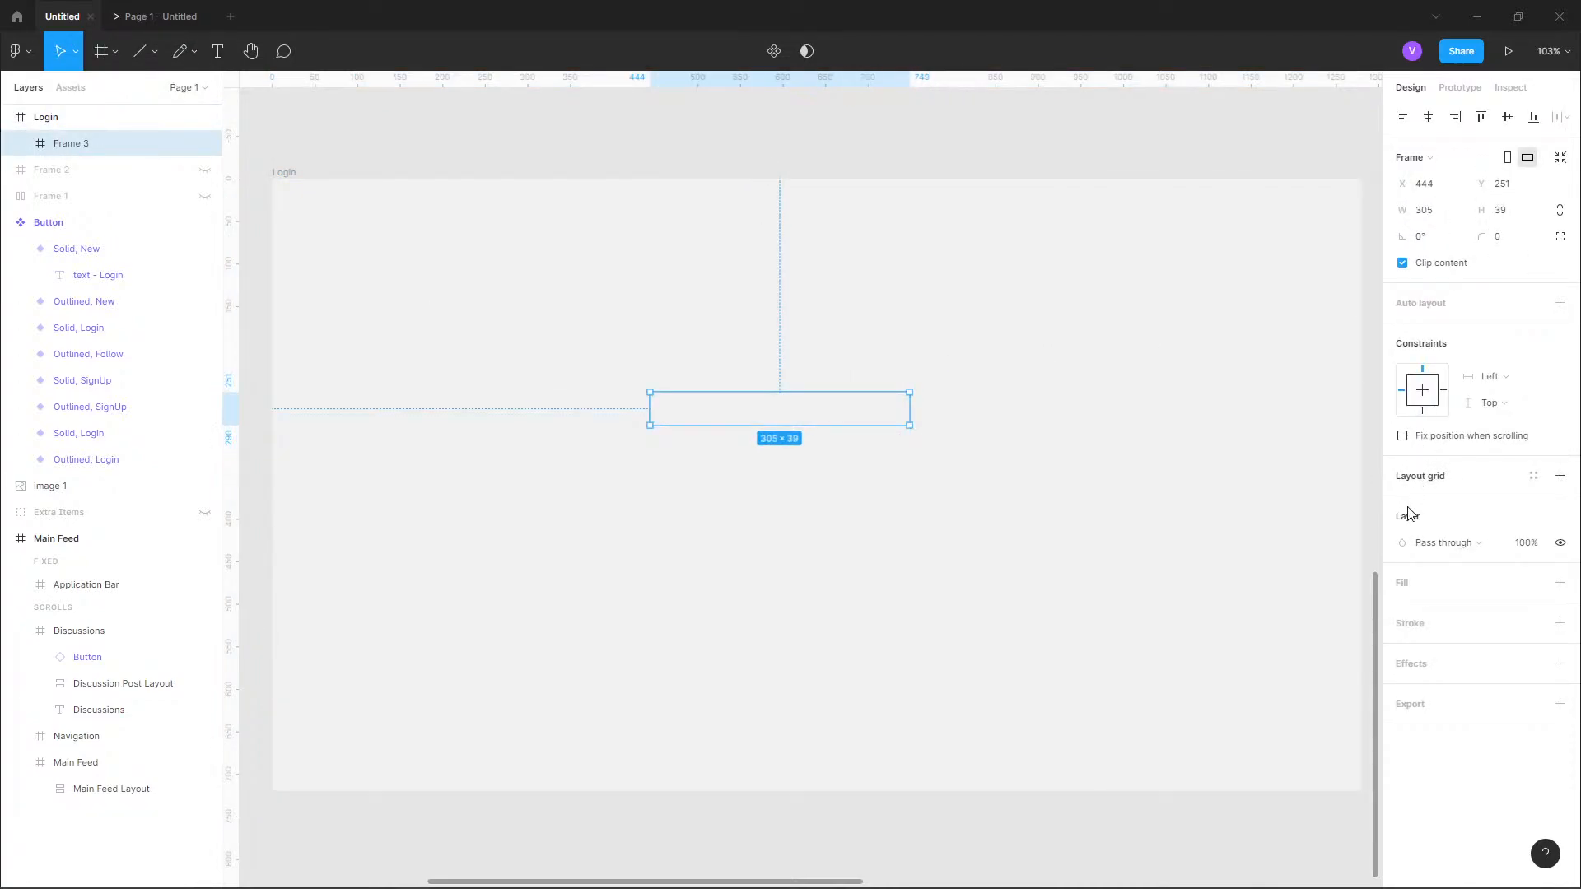
left_click(1534, 584)
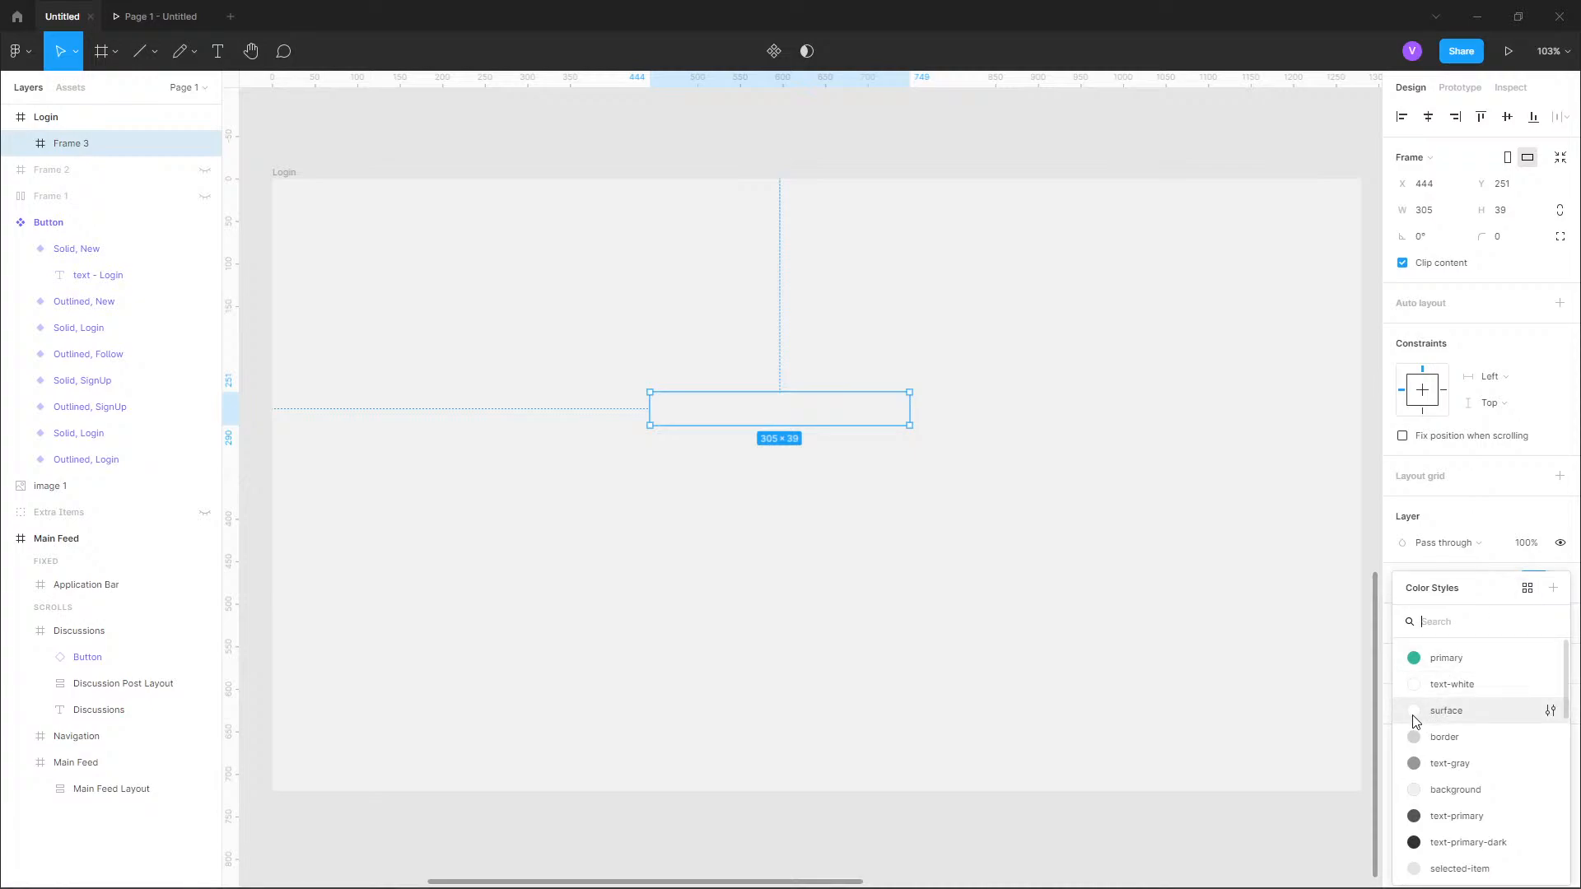
left_click(1446, 711)
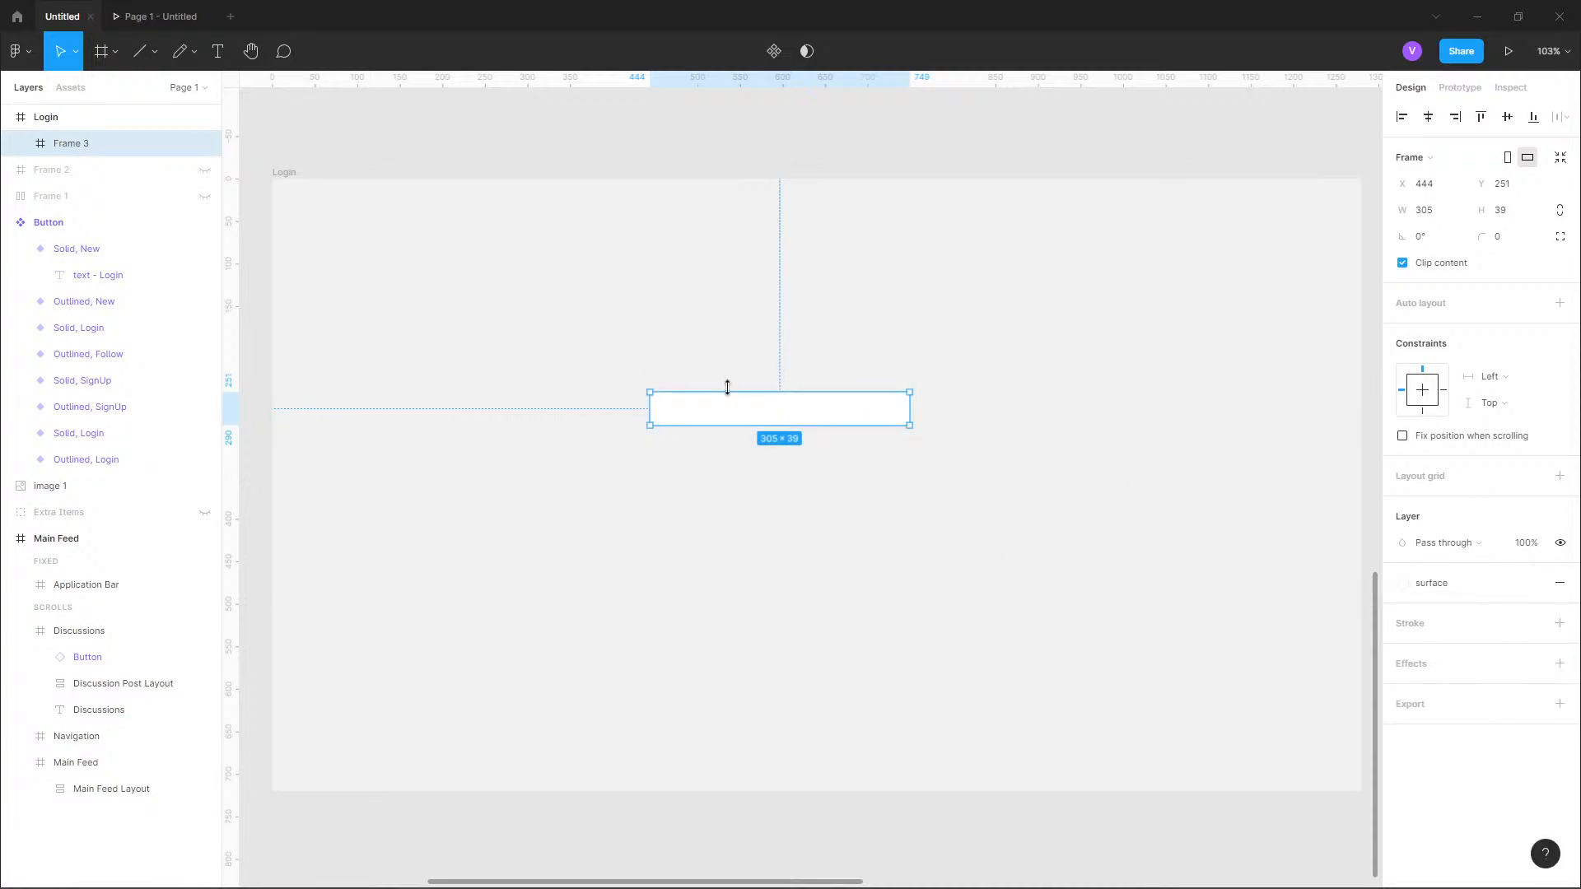
Give the field frame a stroke in the primary color style and a corner radius of 16.
left_click(1404, 586)
left_click(1559, 623)
left_click(1534, 623)
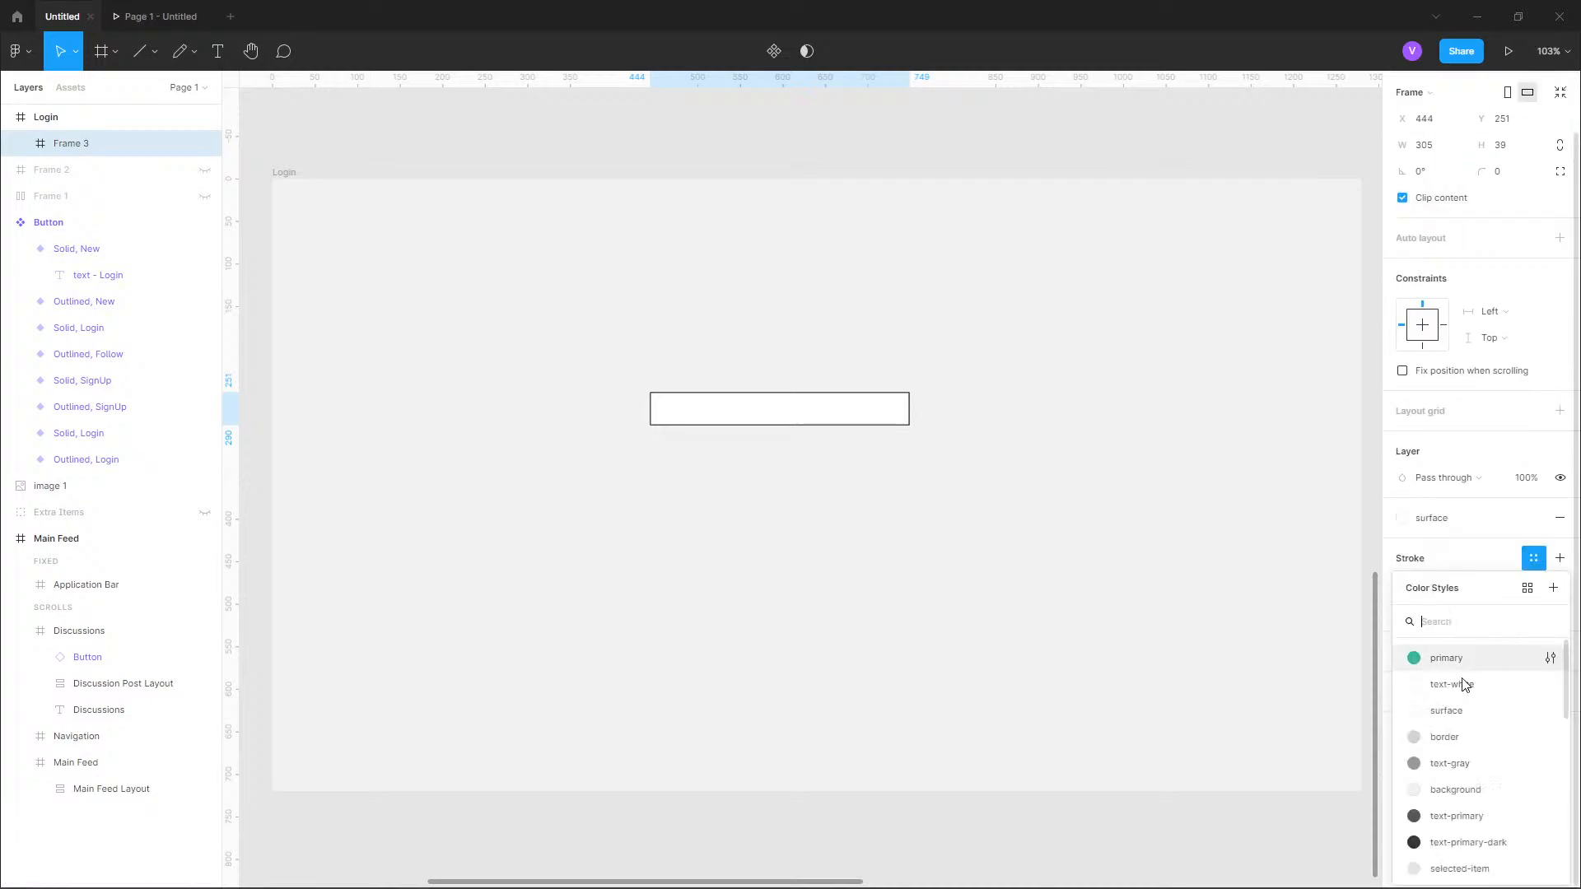
left_click(1417, 654)
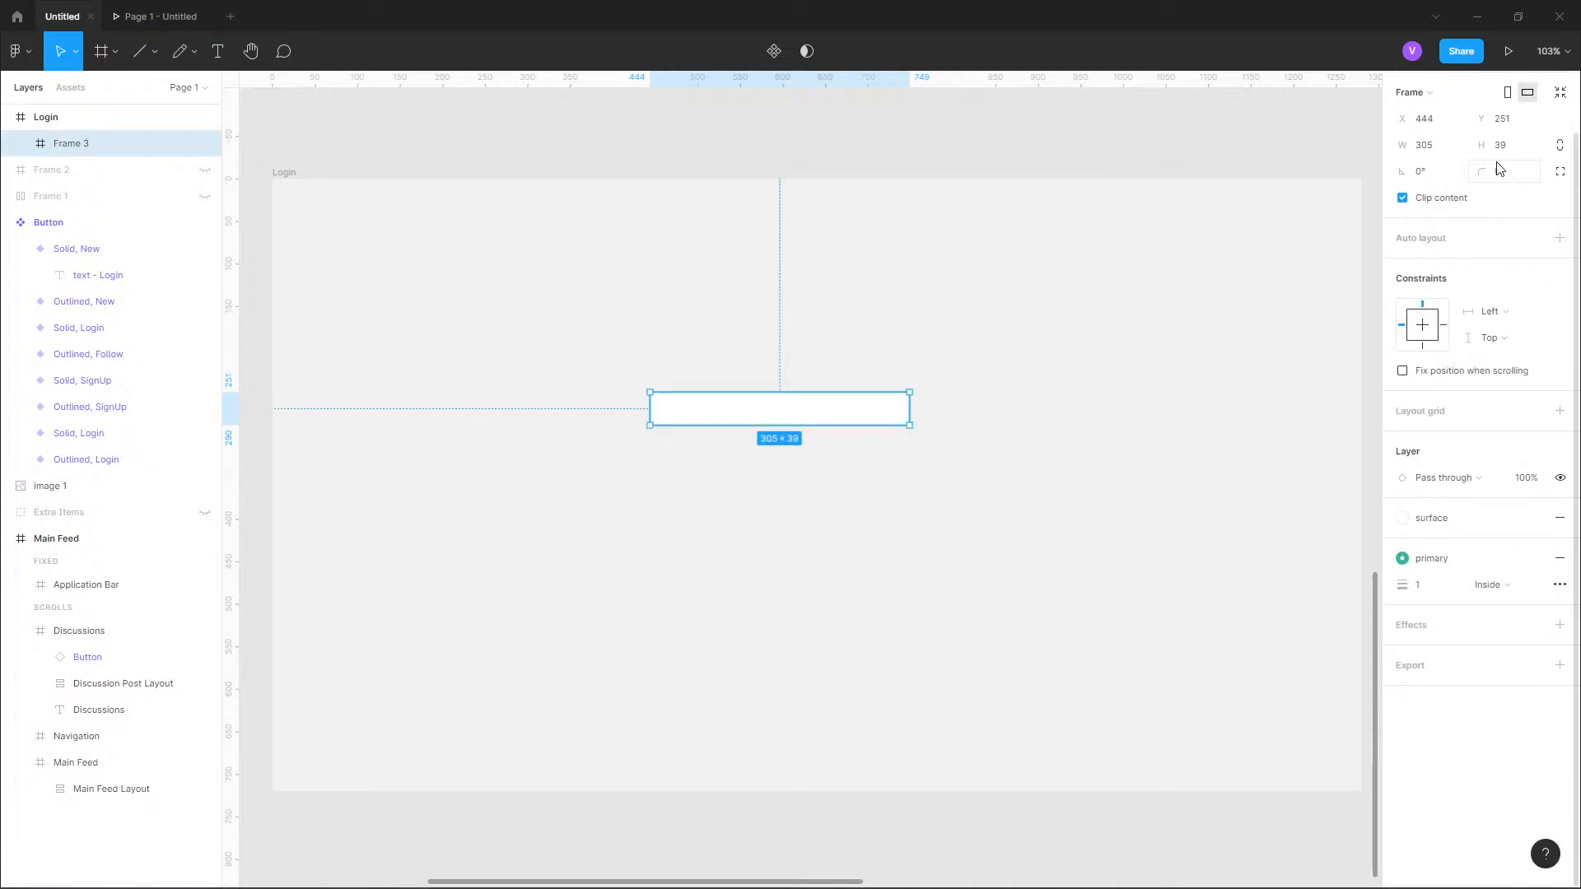
left_click(1532, 176)
type("15")
key("Return")
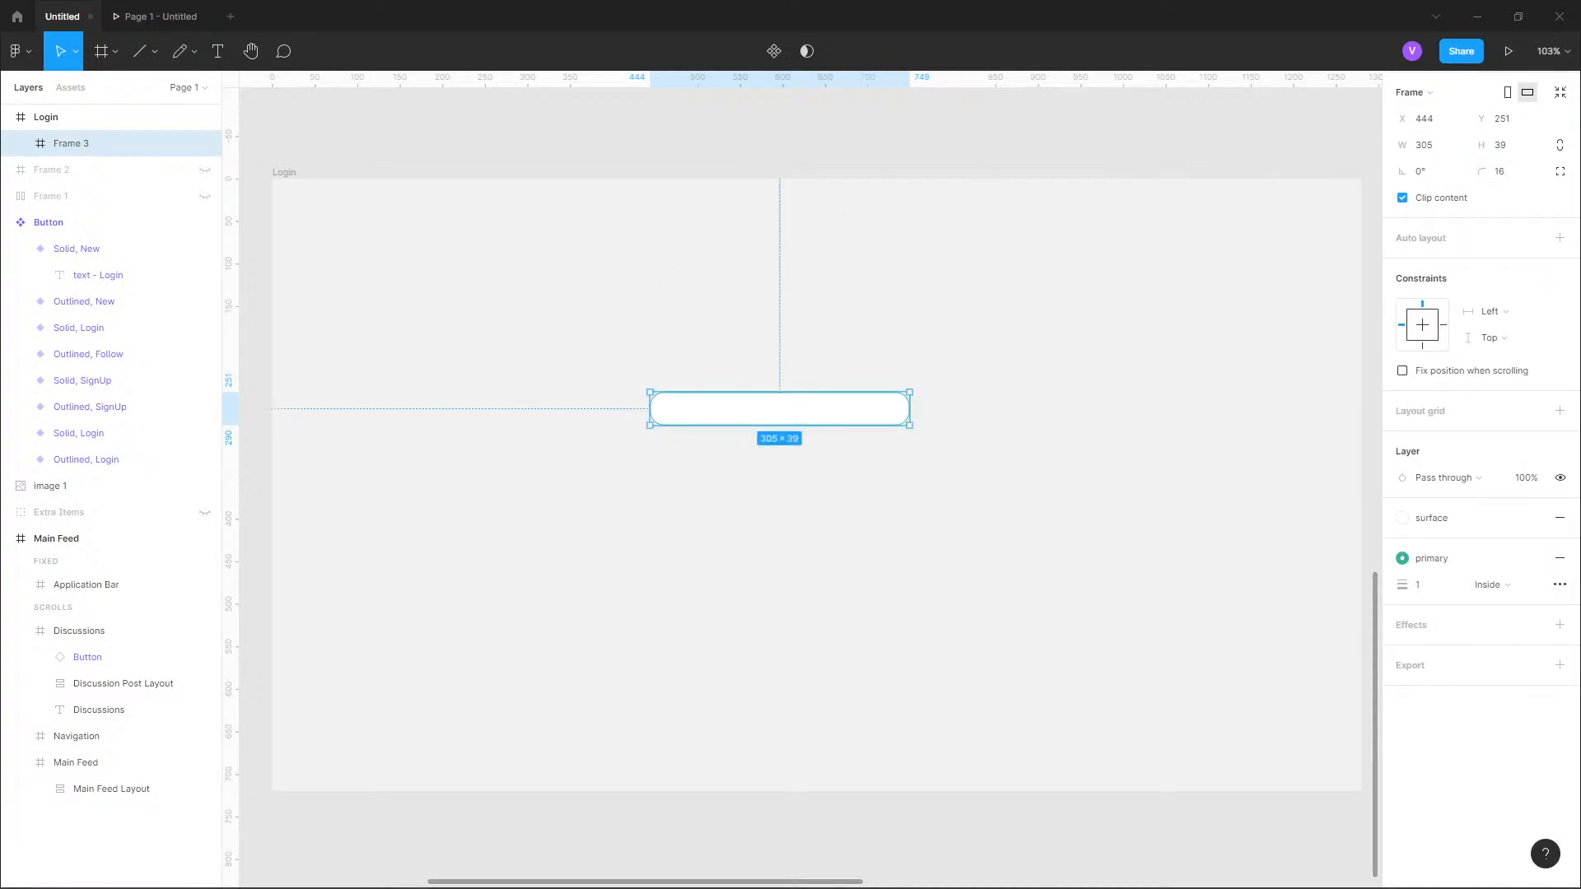
Set the field frame's corner radius to 12.
scroll(709, 416, "up", 5)
left_click(1056, 285)
scroll(1011, 554, "down", 1)
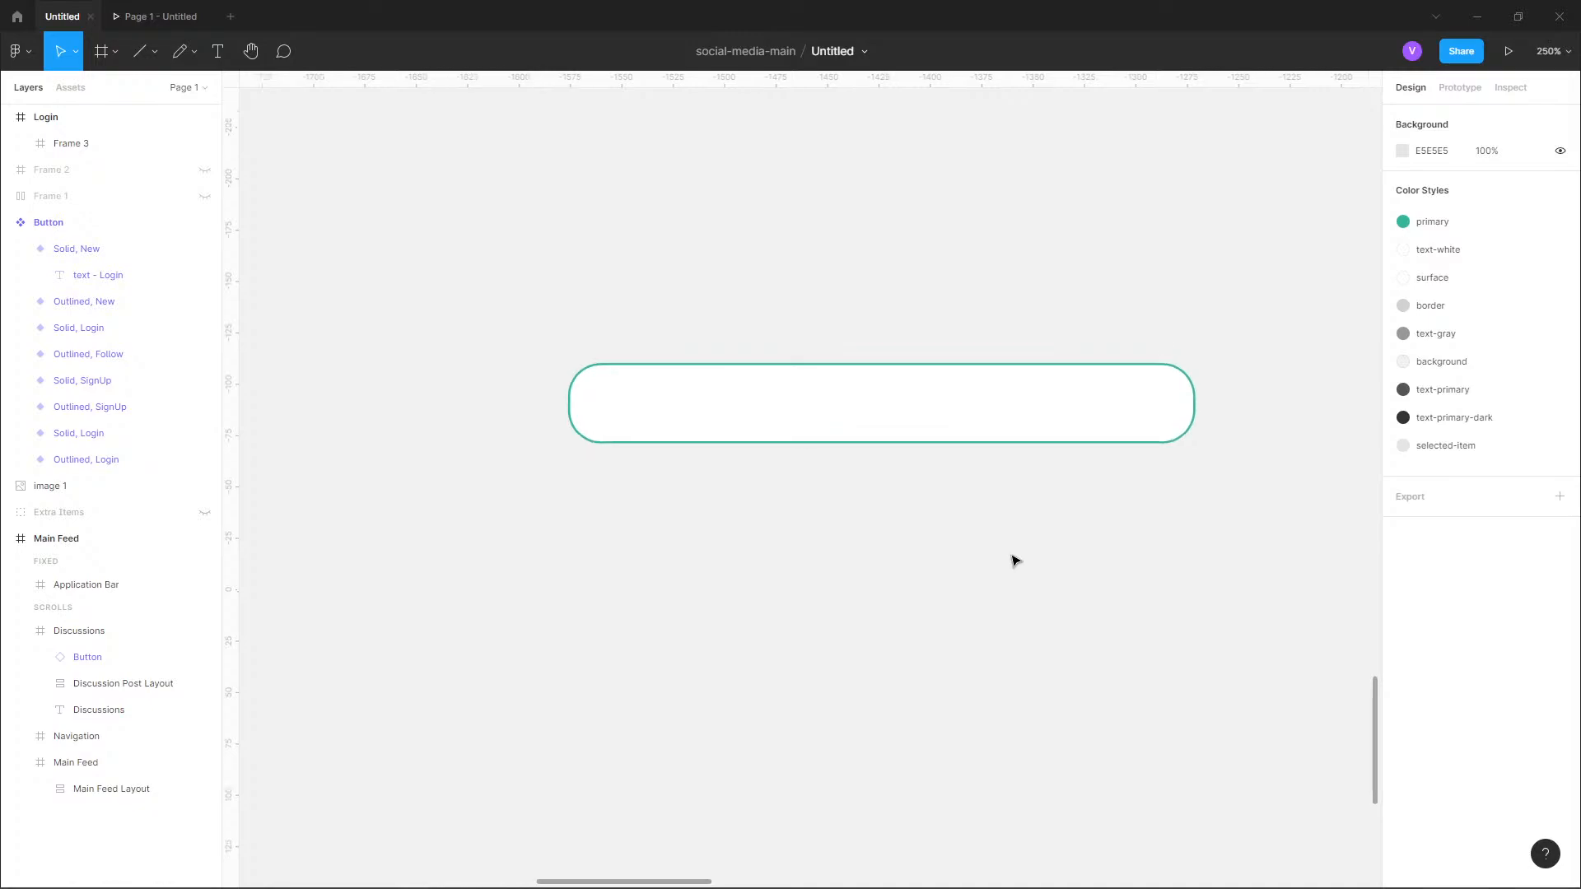
left_click_drag(1027, 530, 996, 594)
left_click(1159, 478)
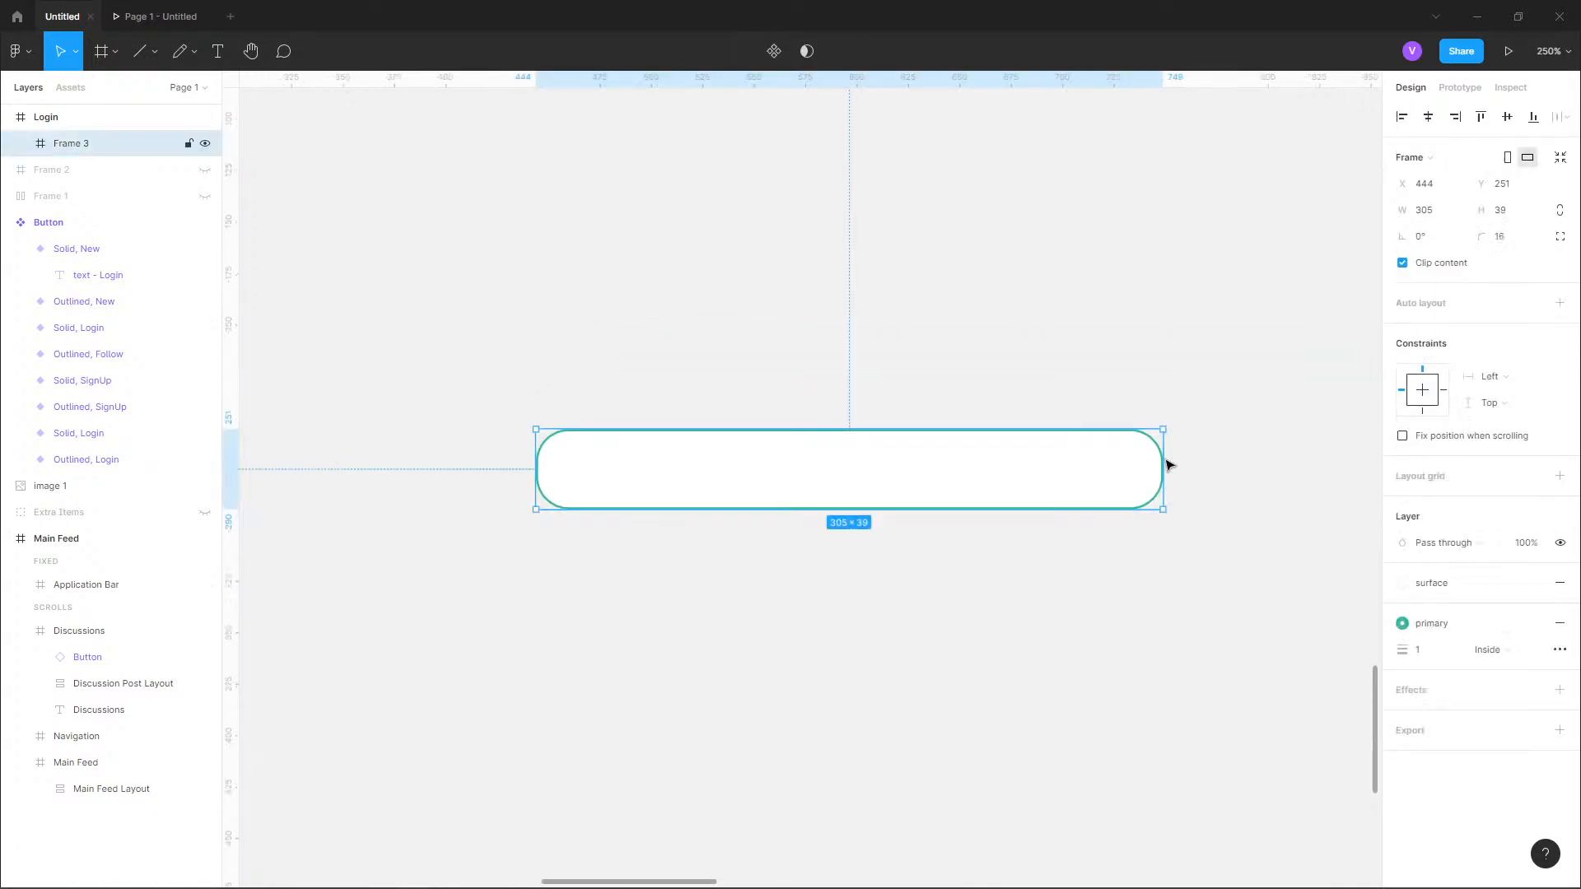
left_click(1513, 247)
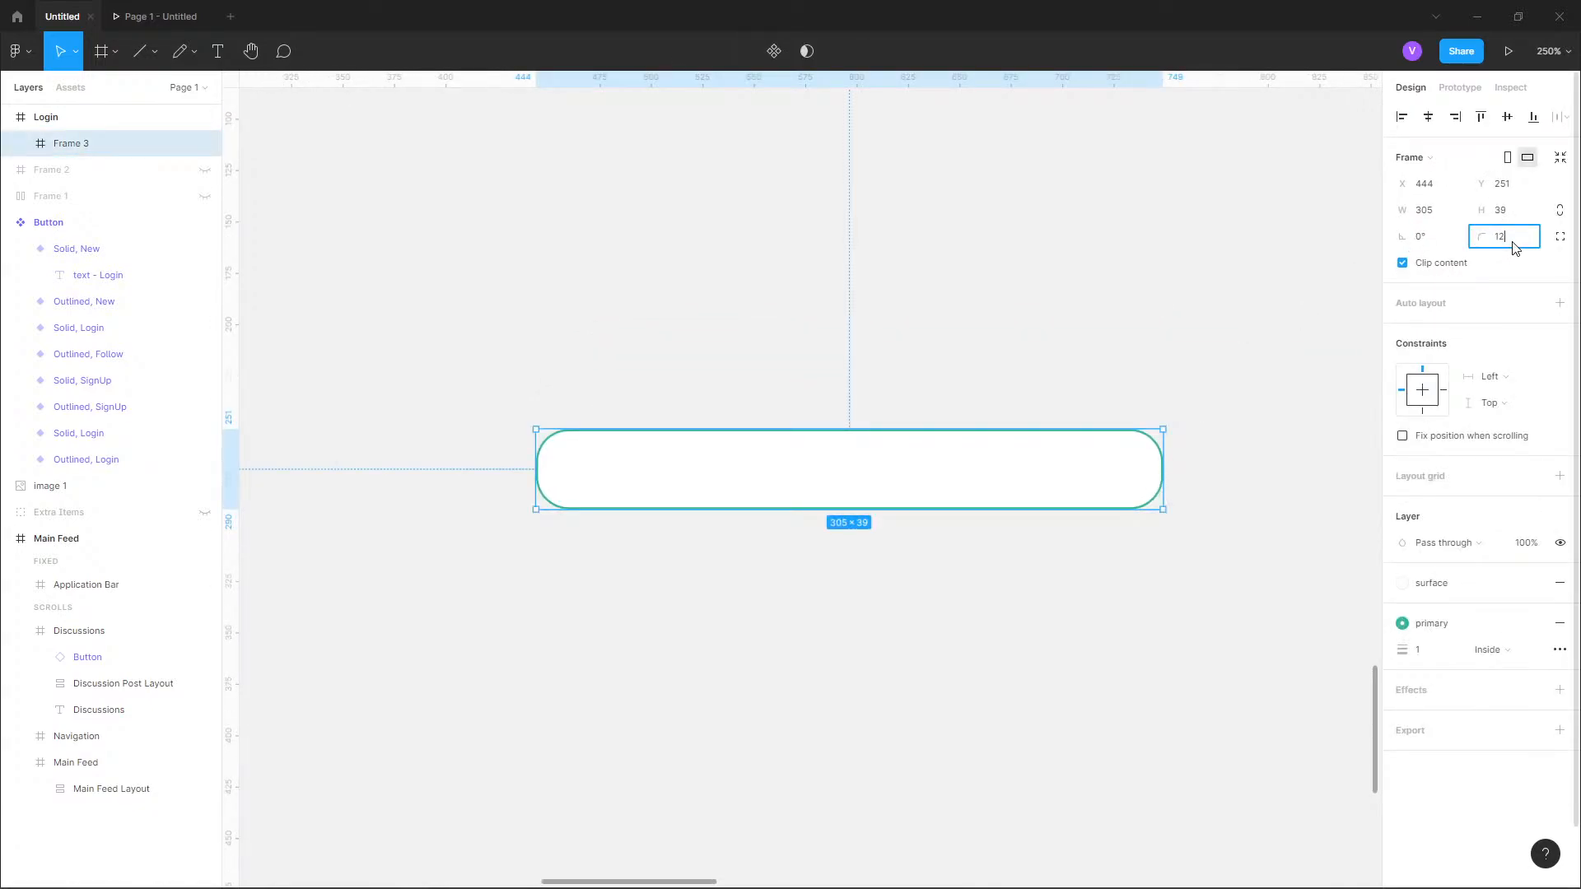
type("12")
key("Return")
left_click(1122, 554)
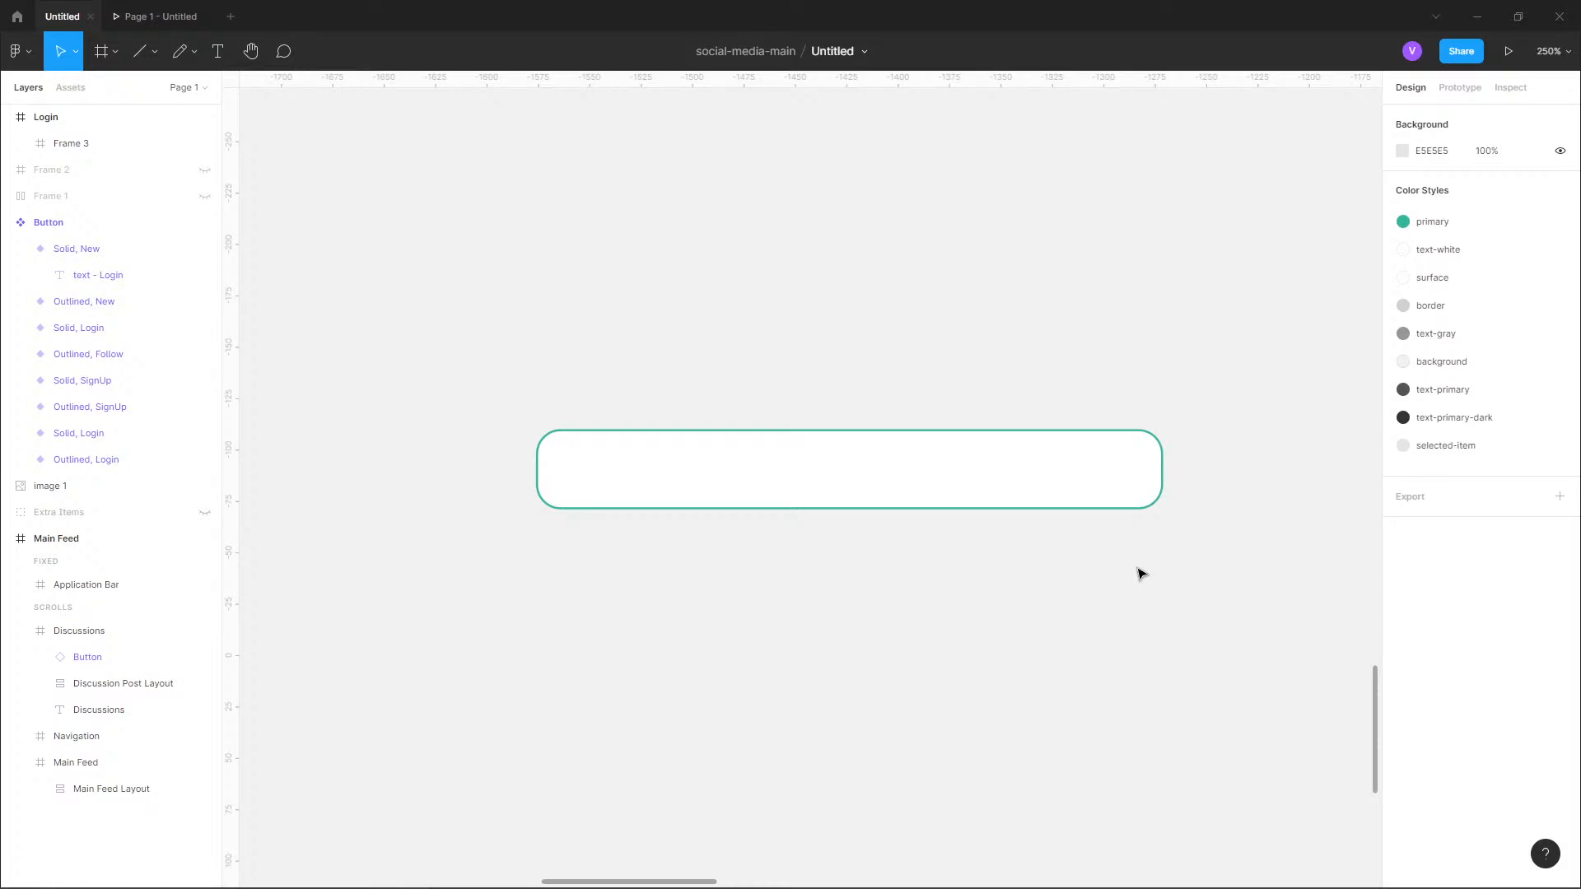
scroll(691, 481, "down", 3)
scroll(668, 481, "up", 2)
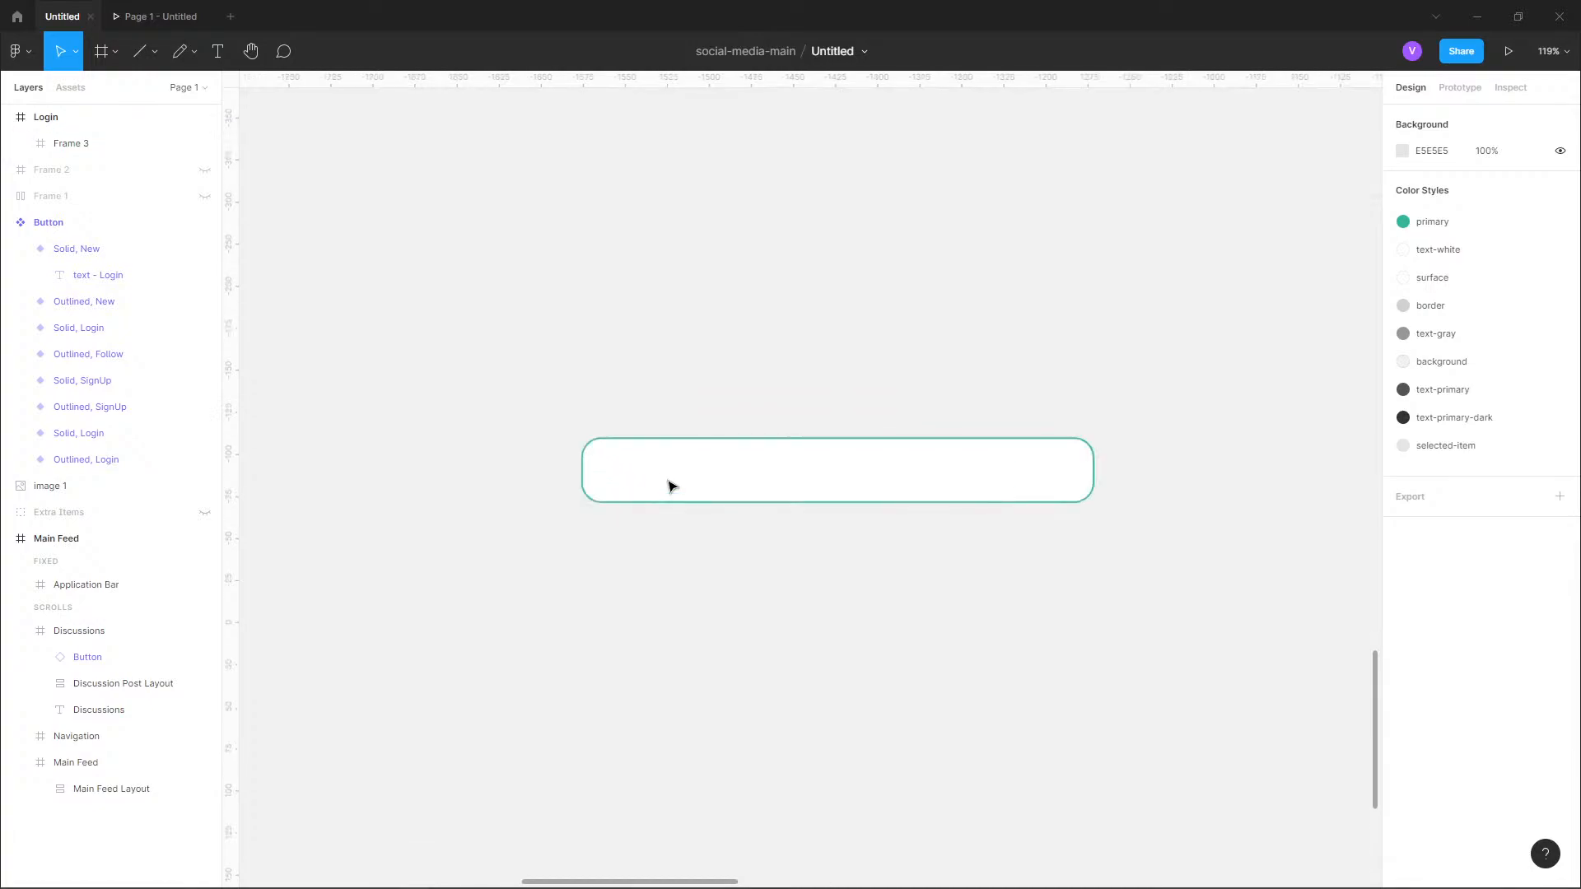
Add a "Username:" text above the field frame and set its font size to 16.
left_click(670, 486)
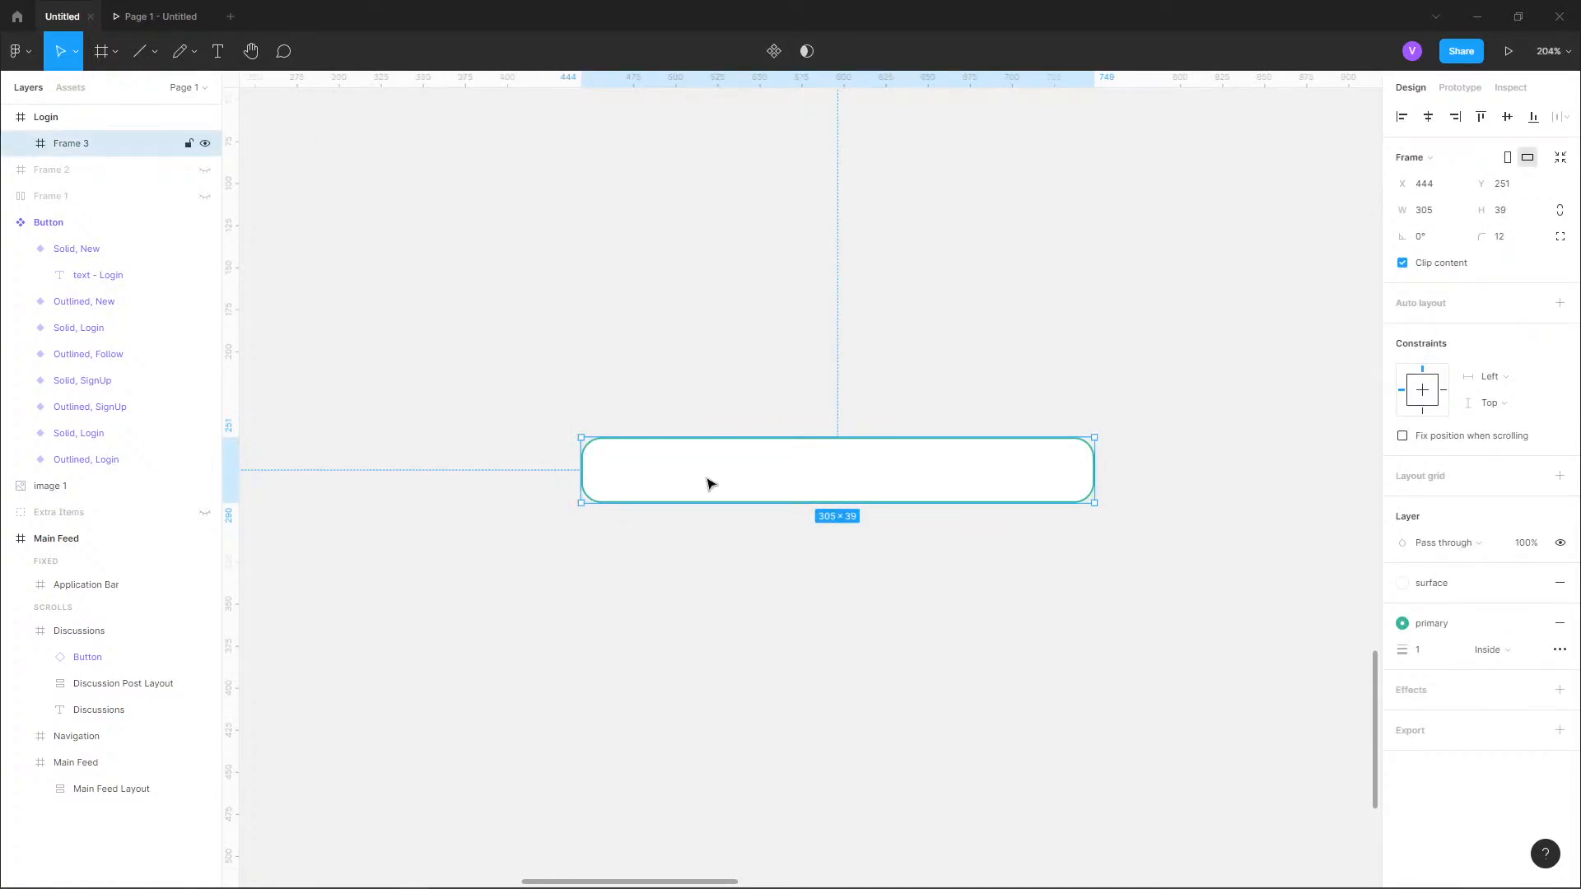
key("Escape")
scroll(707, 481, "up", 1)
left_click(218, 51)
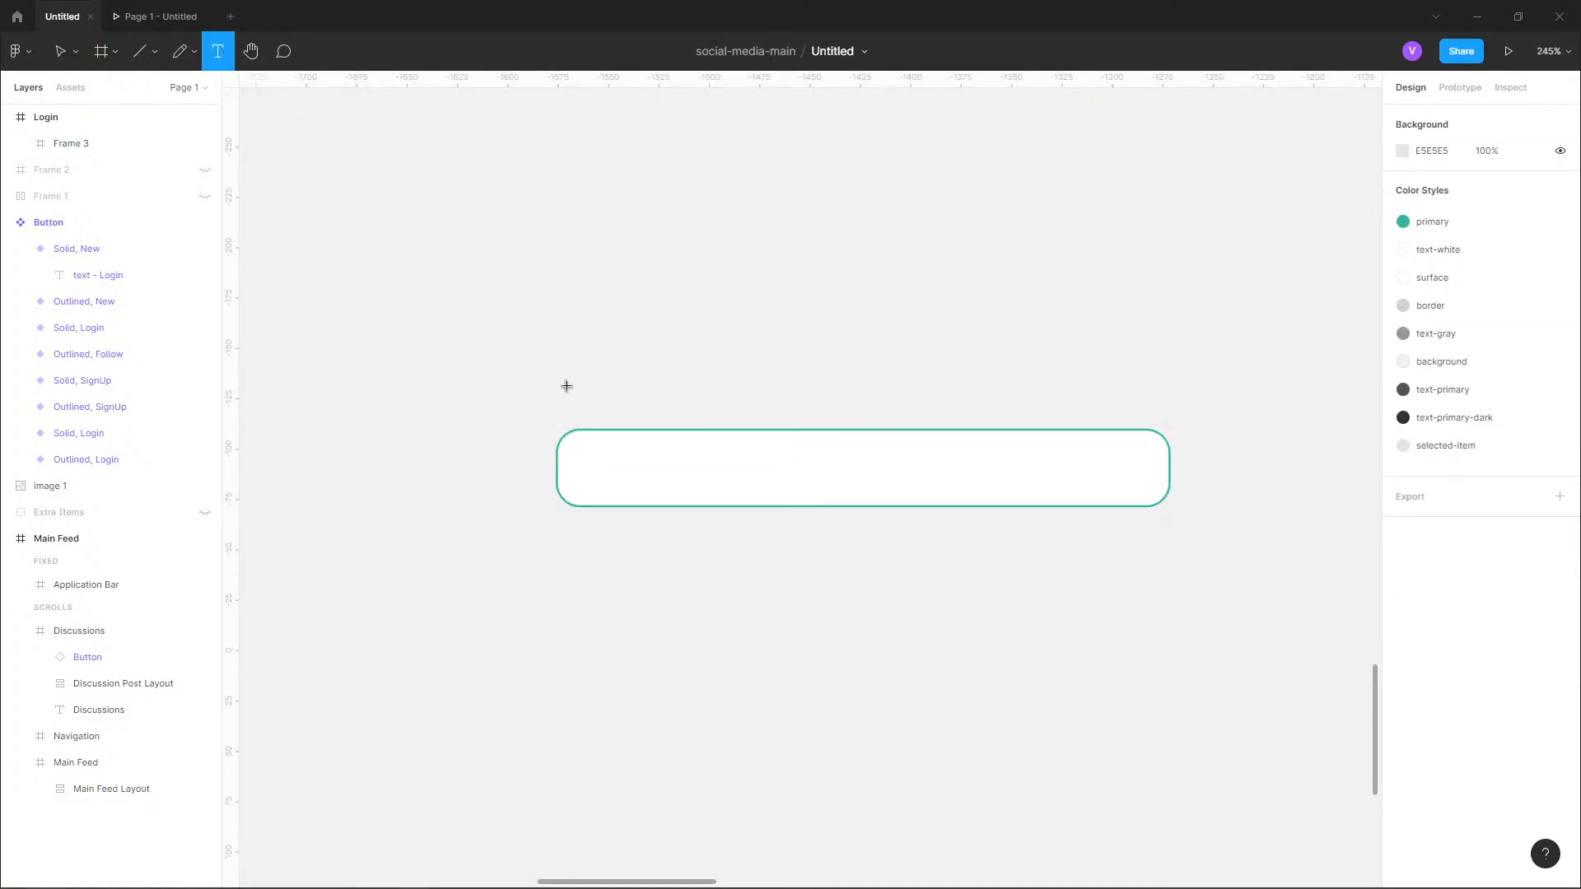
left_click(572, 360)
type("Log")
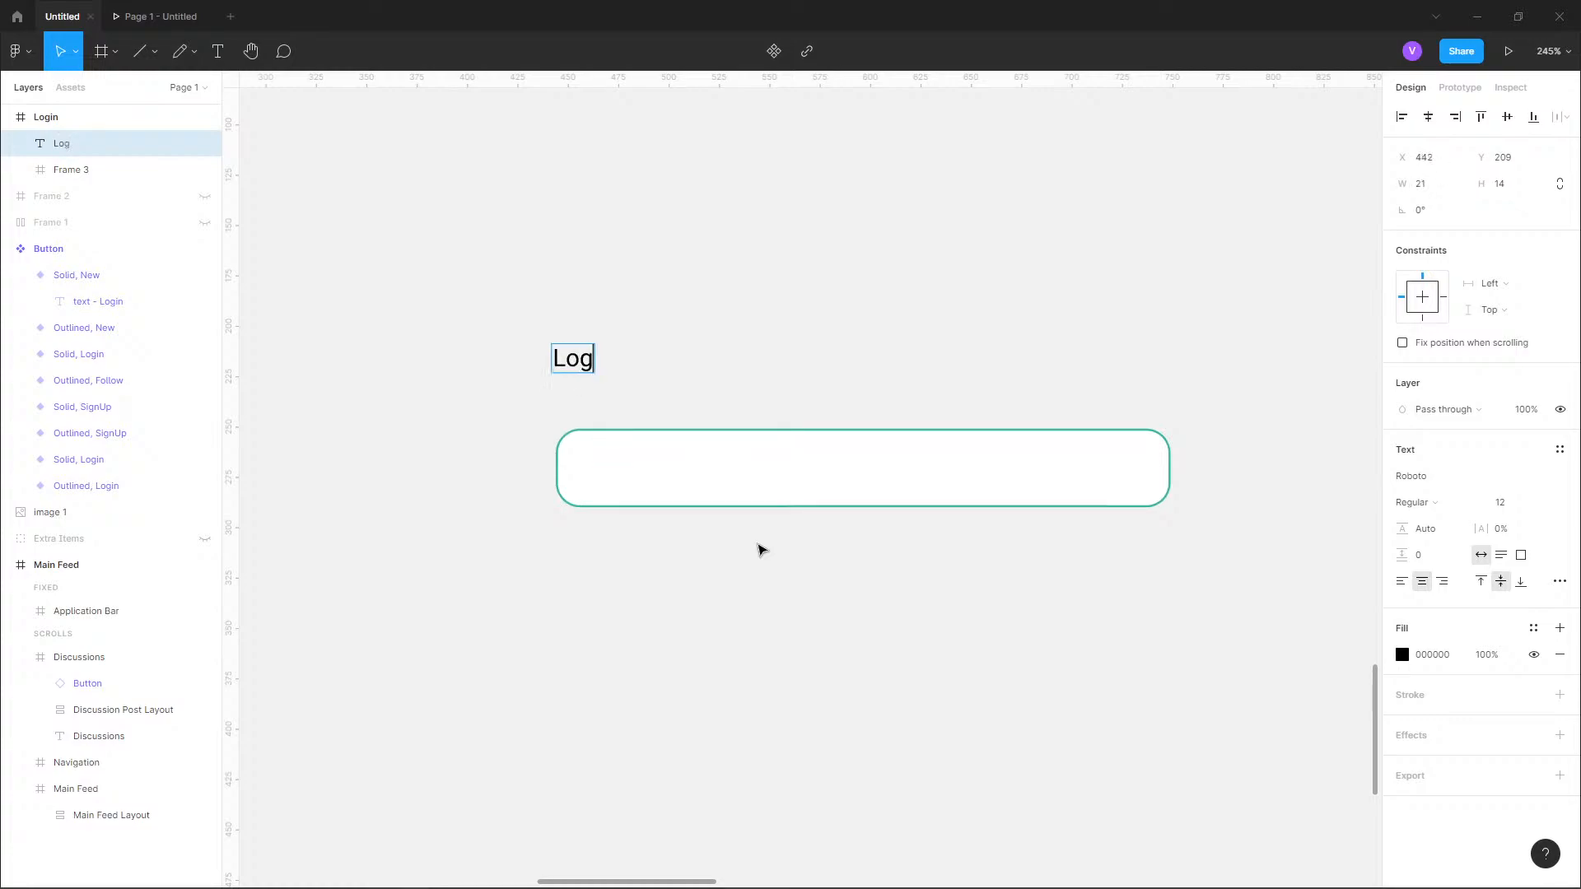
key("ctrl+a")
type("Username:")
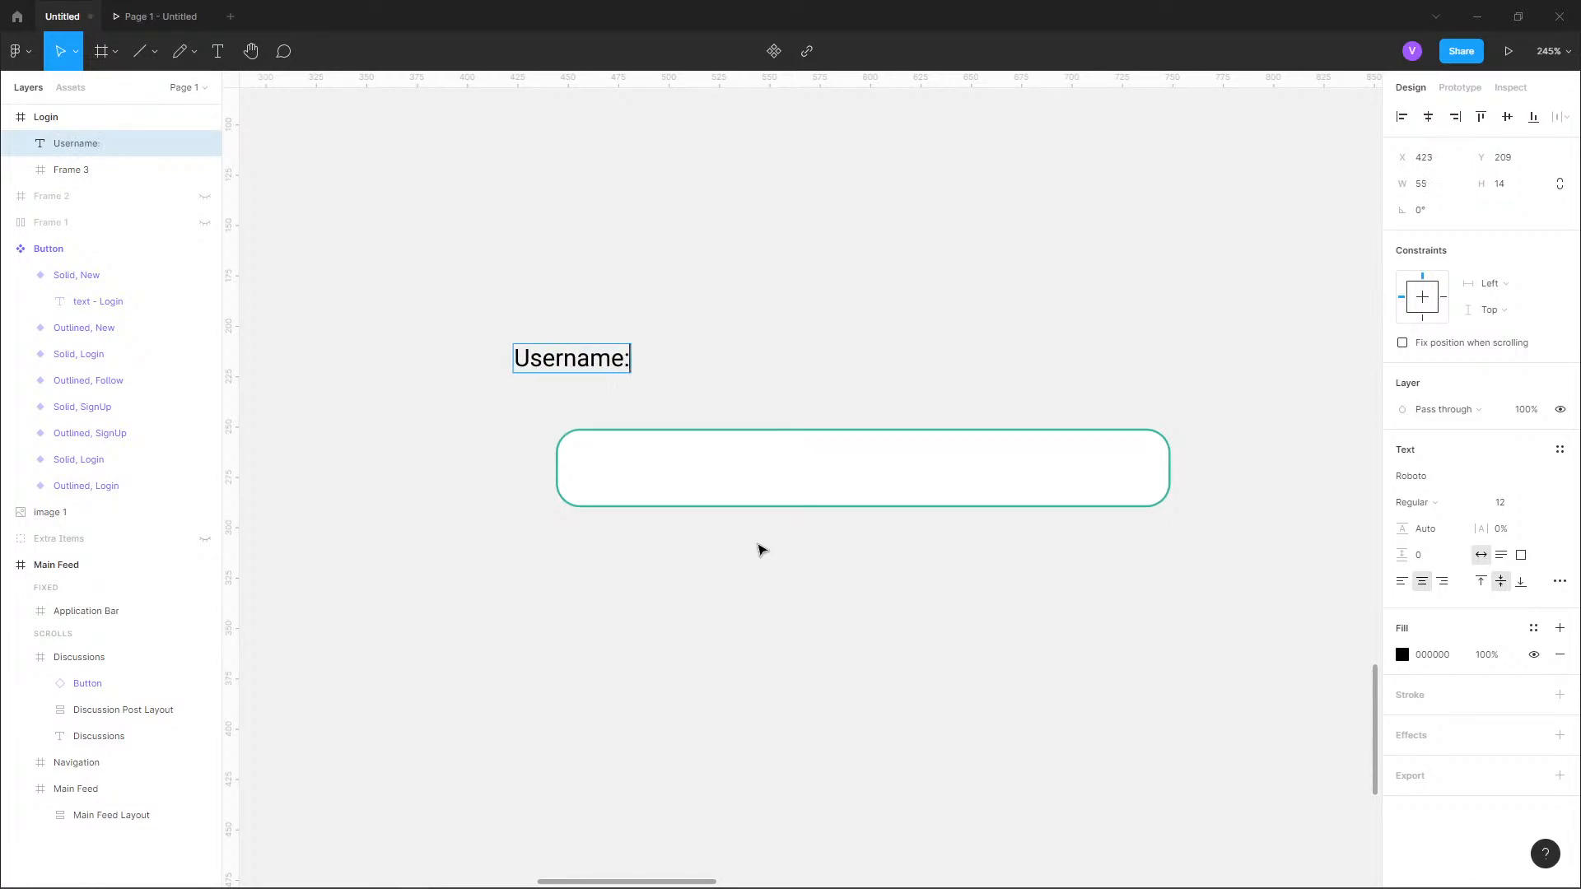
left_click(1512, 506)
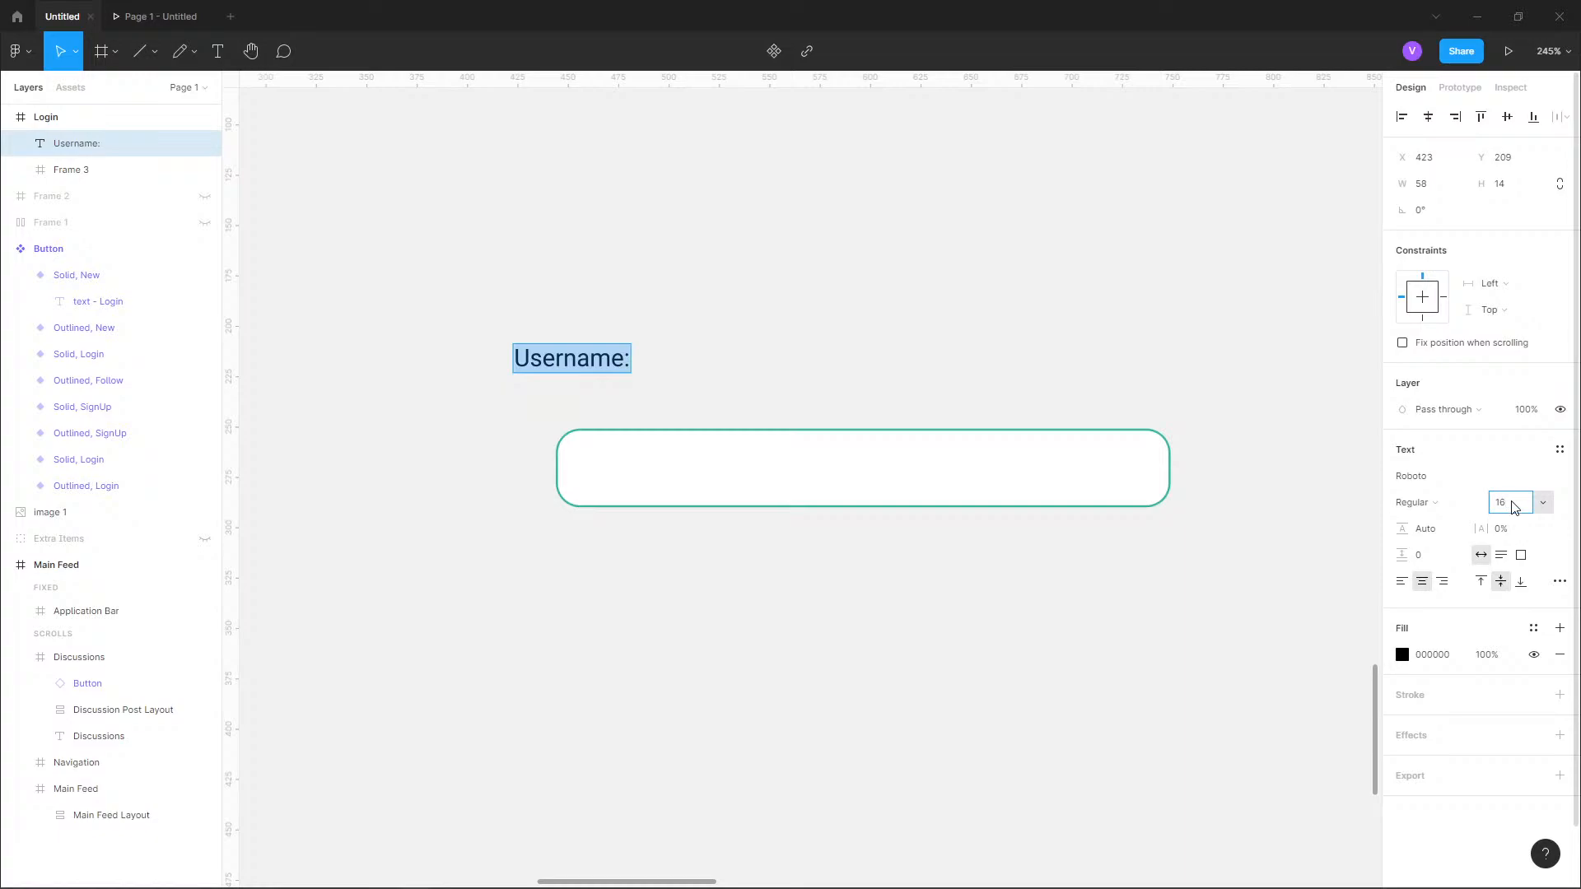
key("Return")
Move the "Username:" text to align with the field's left edge, about 12 px above the field.
left_click(572, 359)
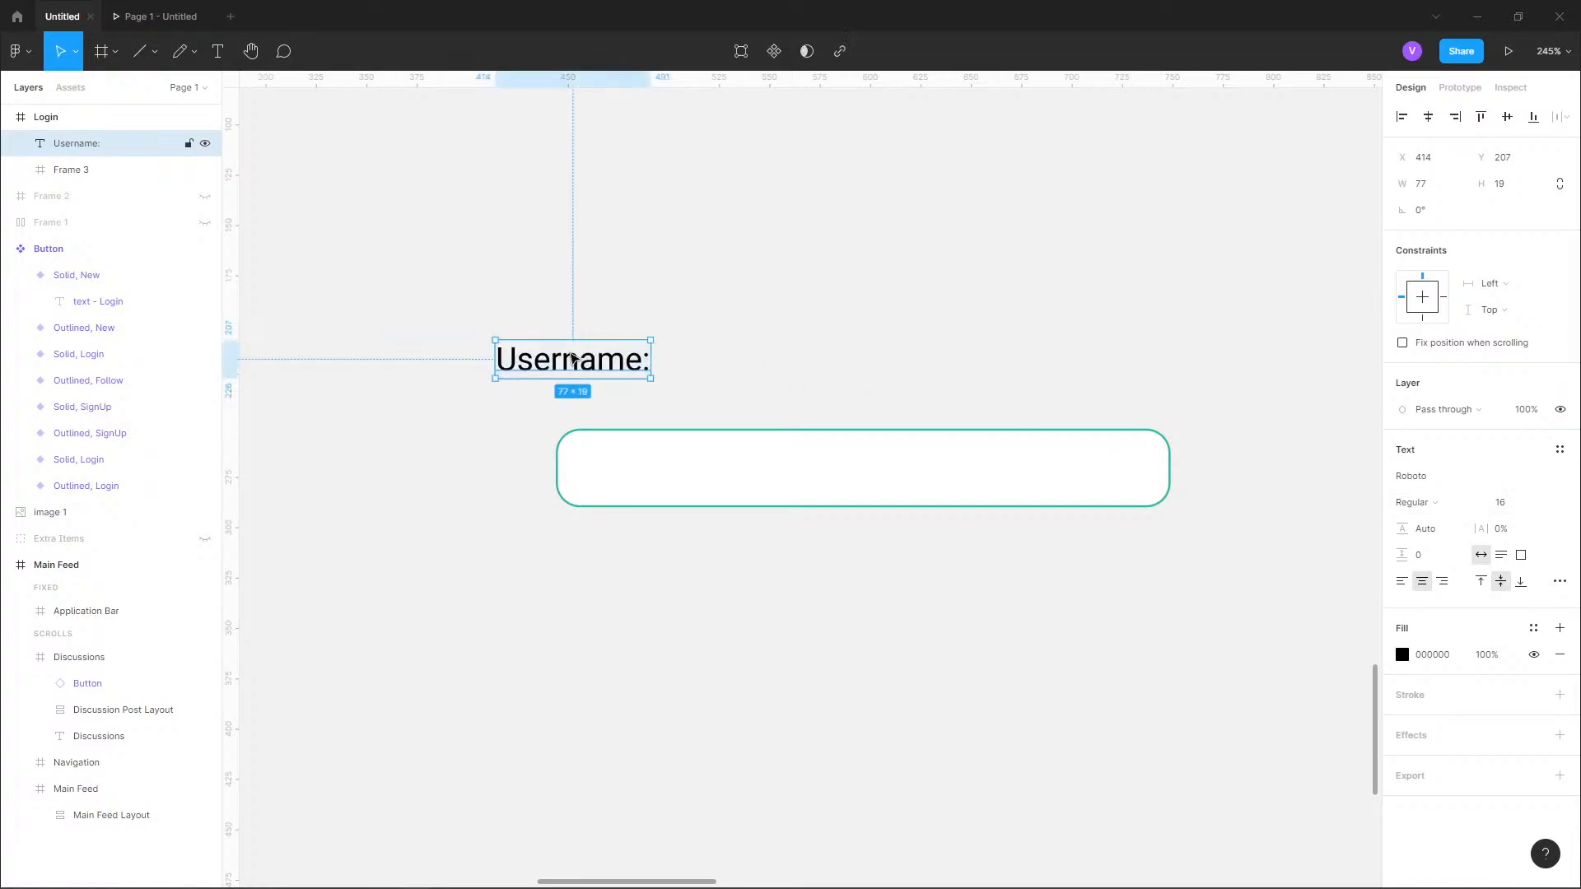
left_click_drag(573, 358, 633, 388)
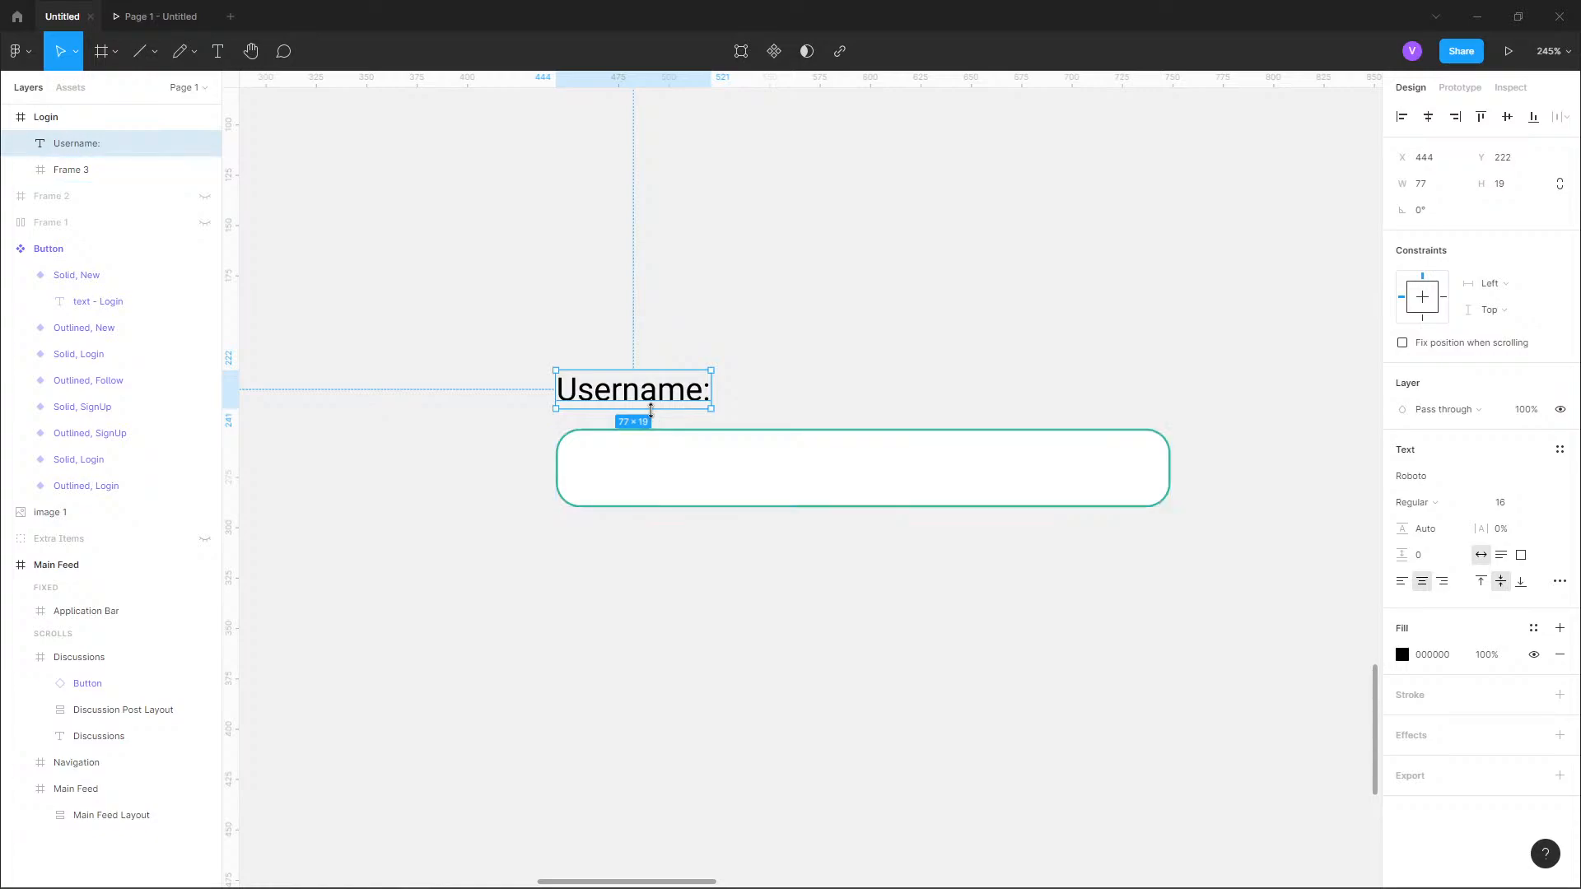
left_click_drag(651, 409, 650, 406)
left_click(681, 502)
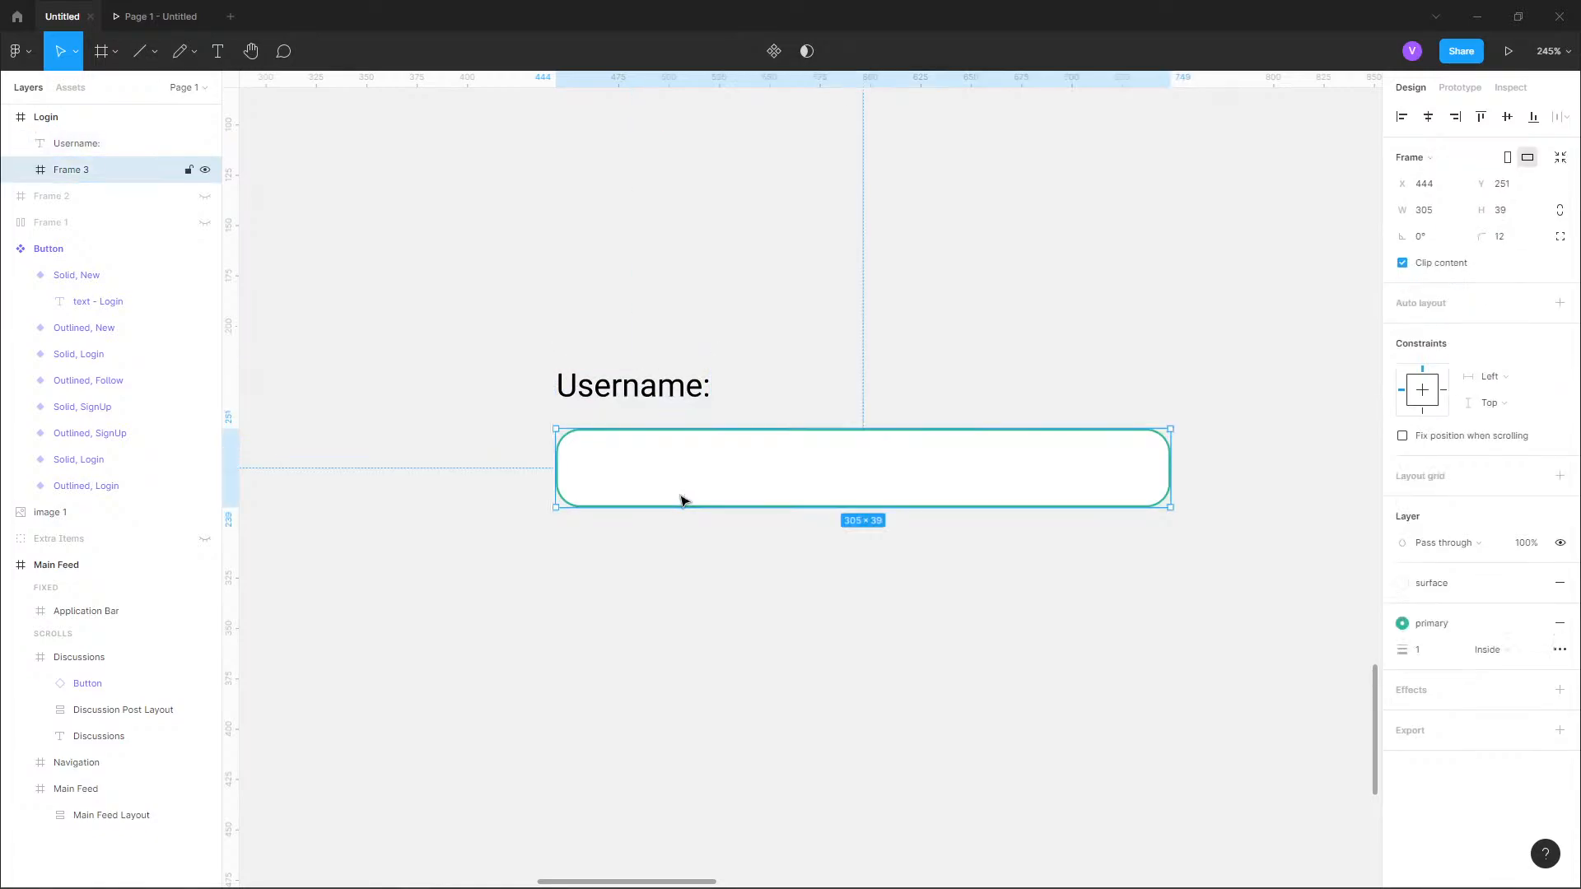
left_click(641, 387, "shift")
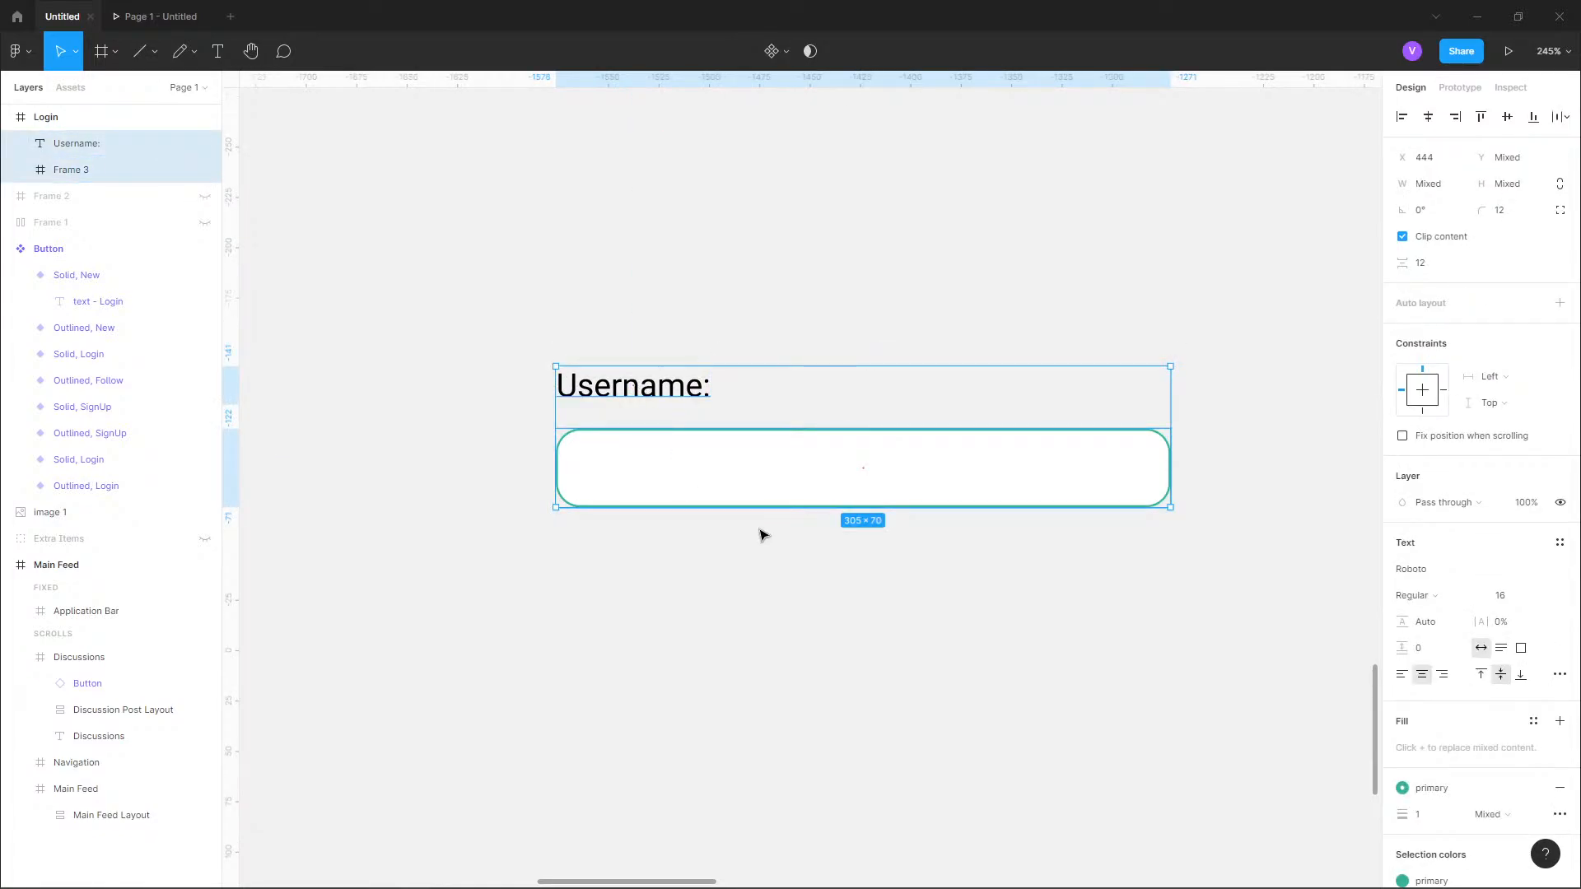
key("Escape")
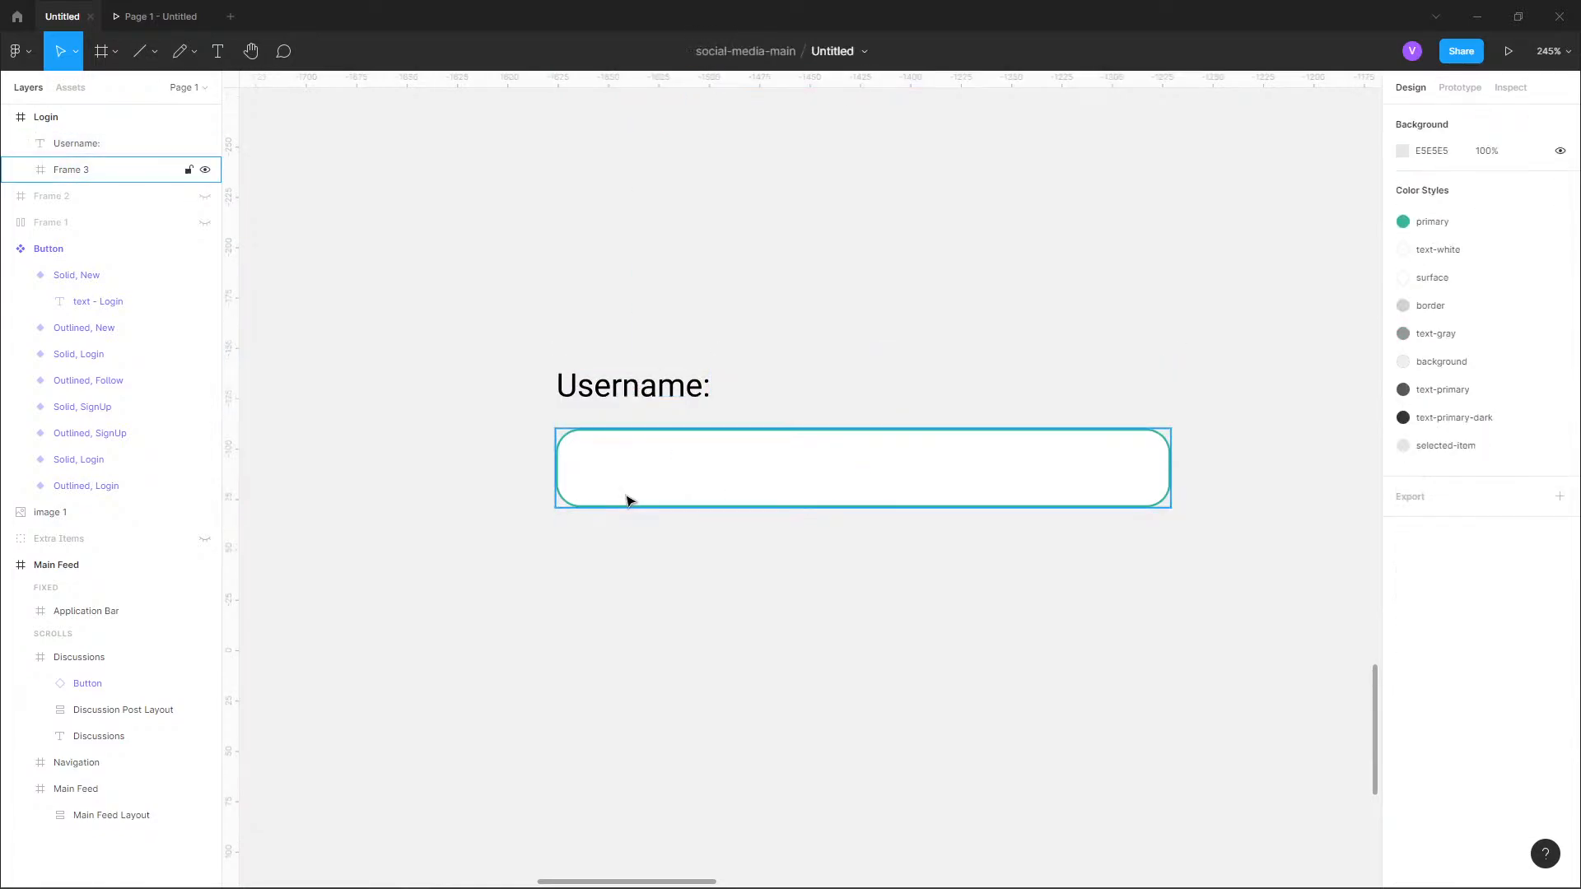
Apply the text-primary color style to the "Username:" text and select it together with the field frame.
left_click(609, 401)
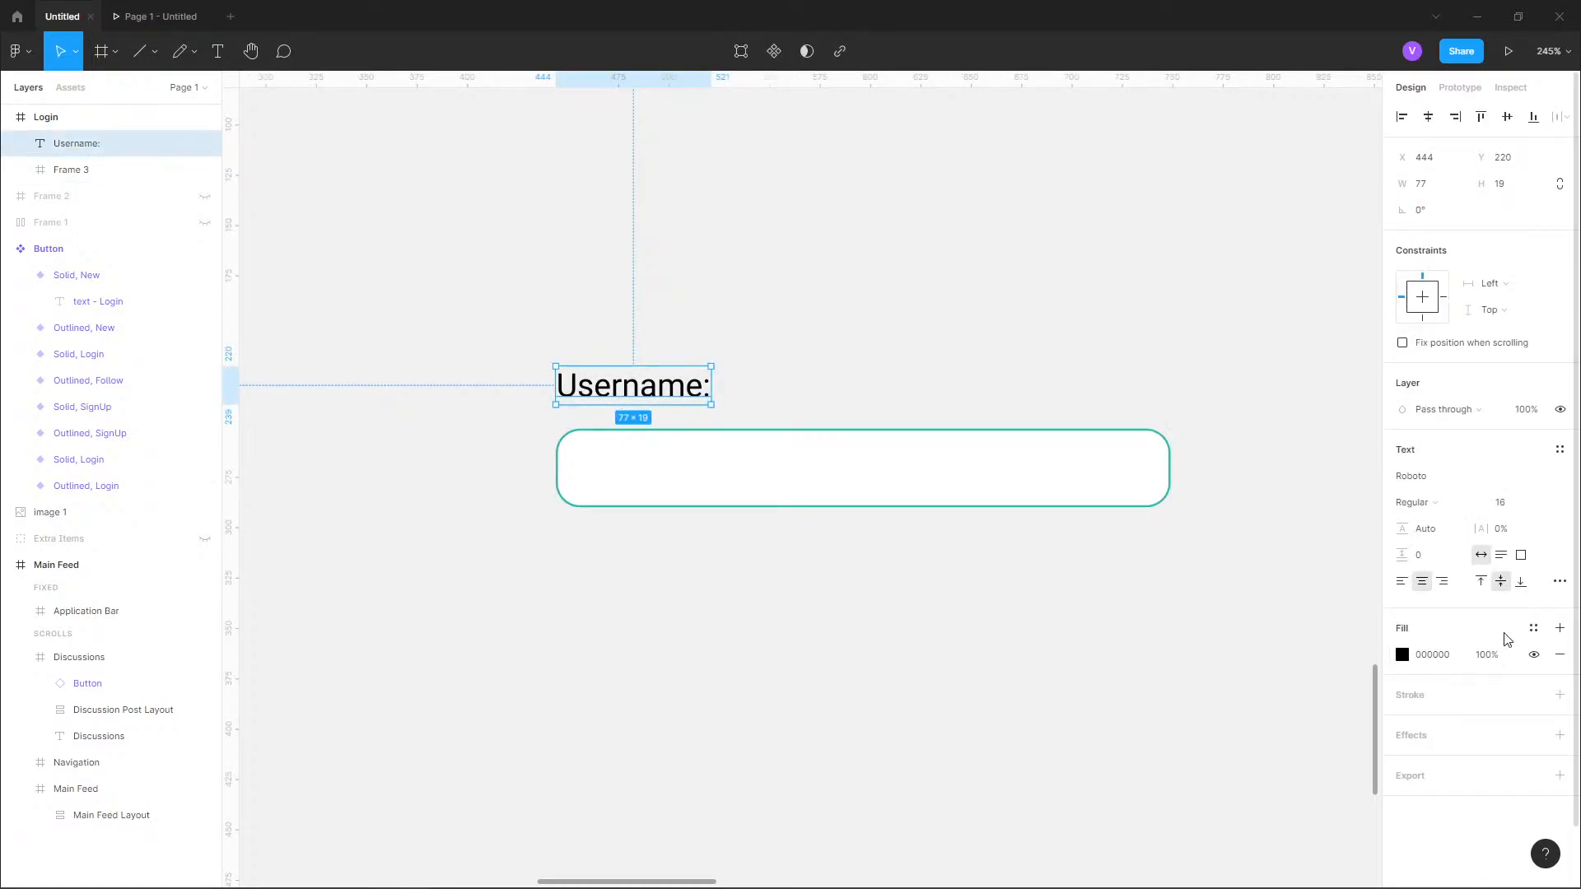
left_click(1533, 628)
left_click(1458, 821)
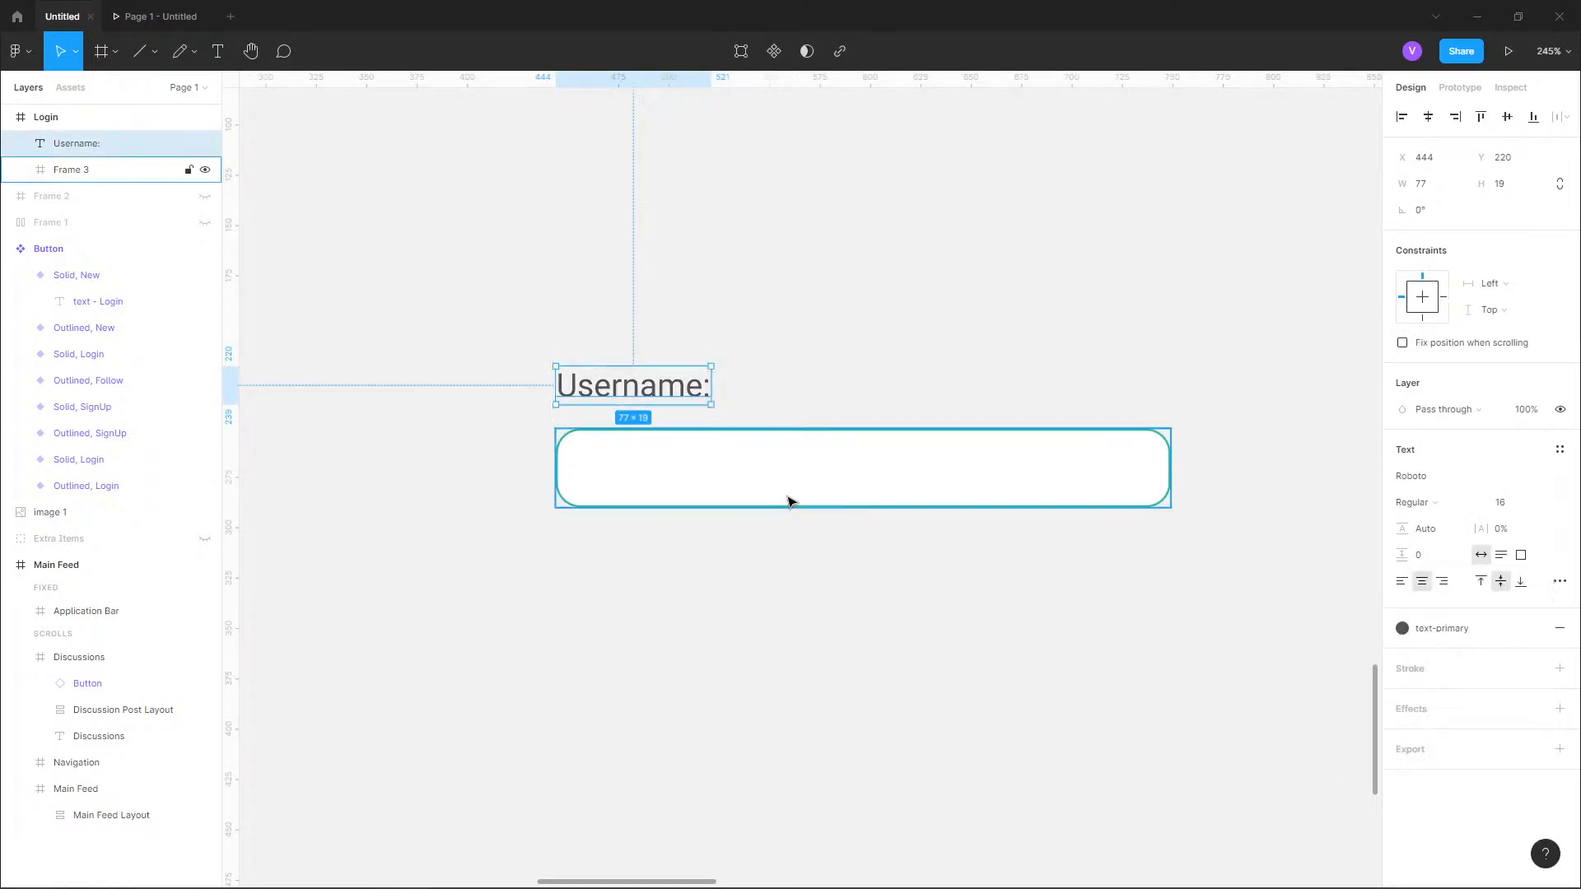
left_click(630, 489)
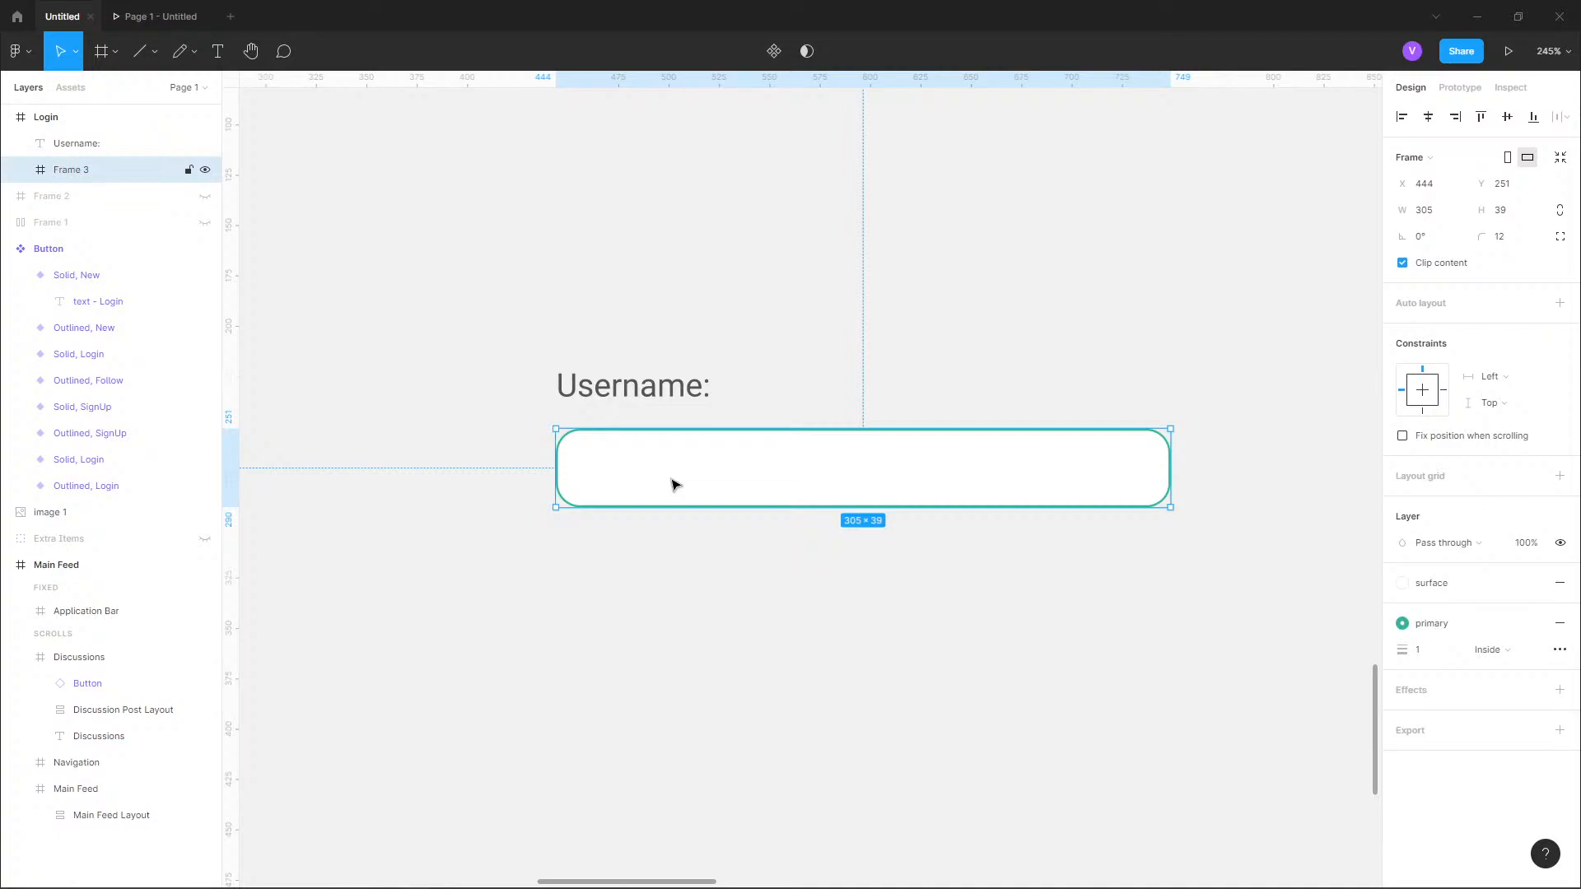
left_click(668, 393, "shift")
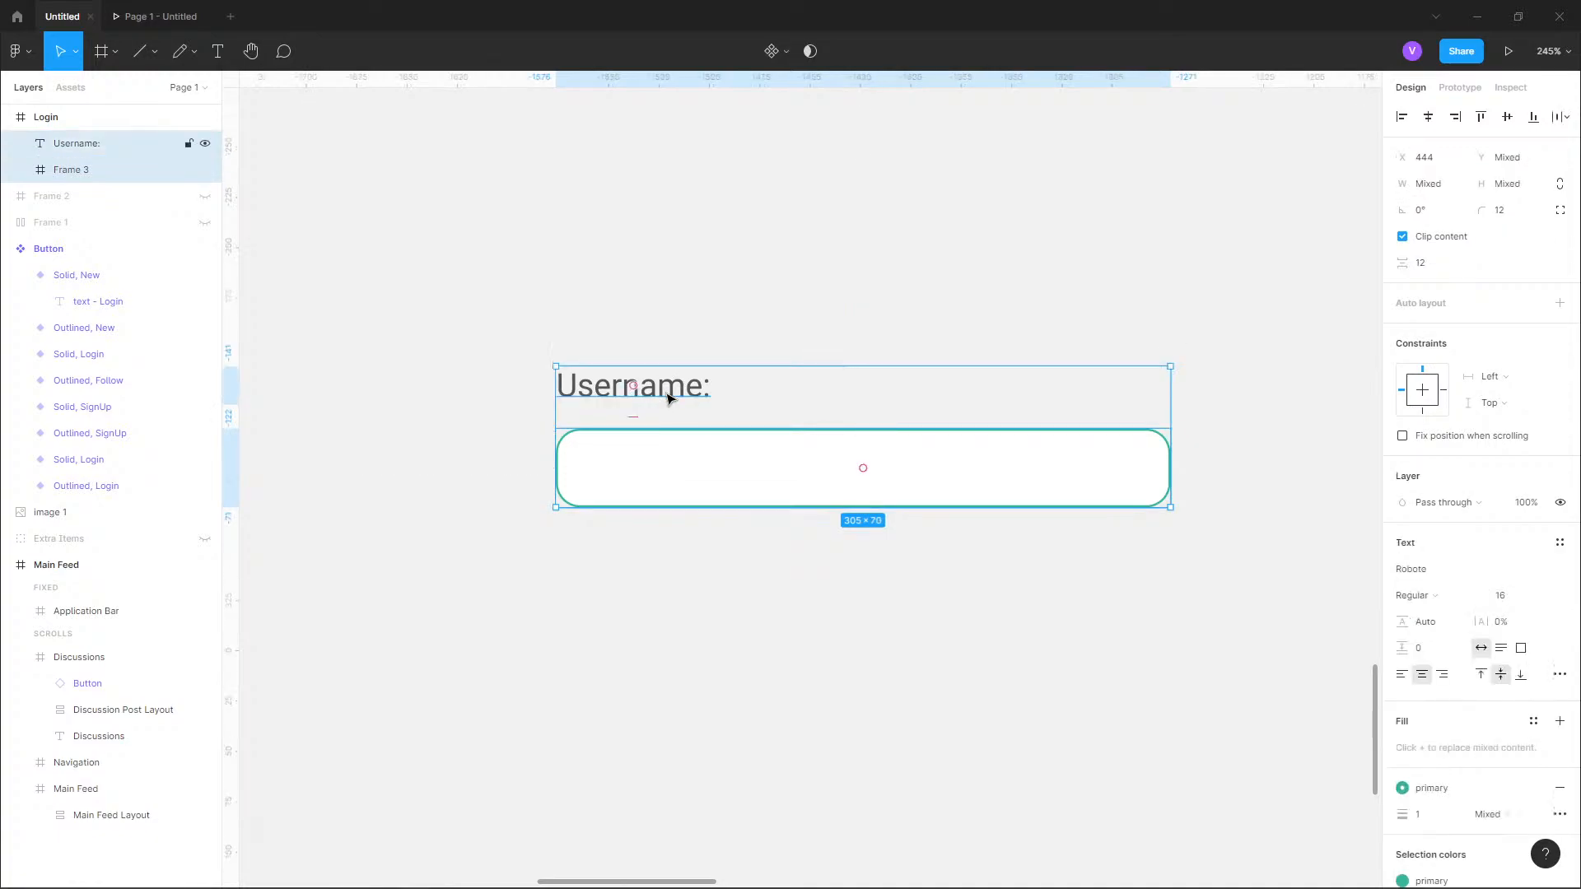
Rename the input field's frame as "Username Field".
left_click(690, 466)
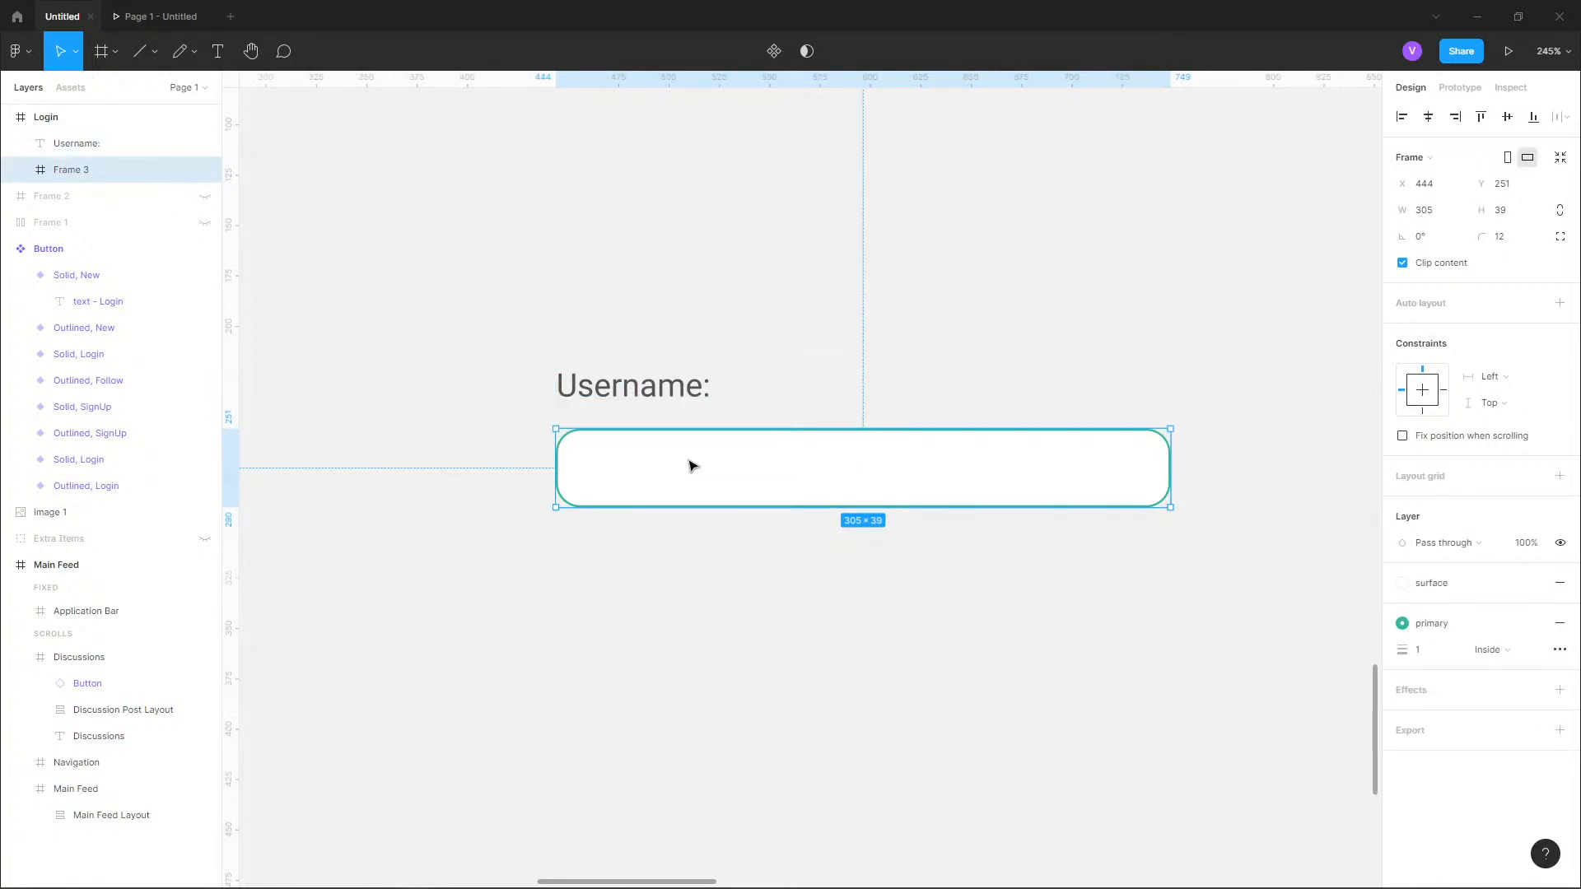
double_click(69, 170)
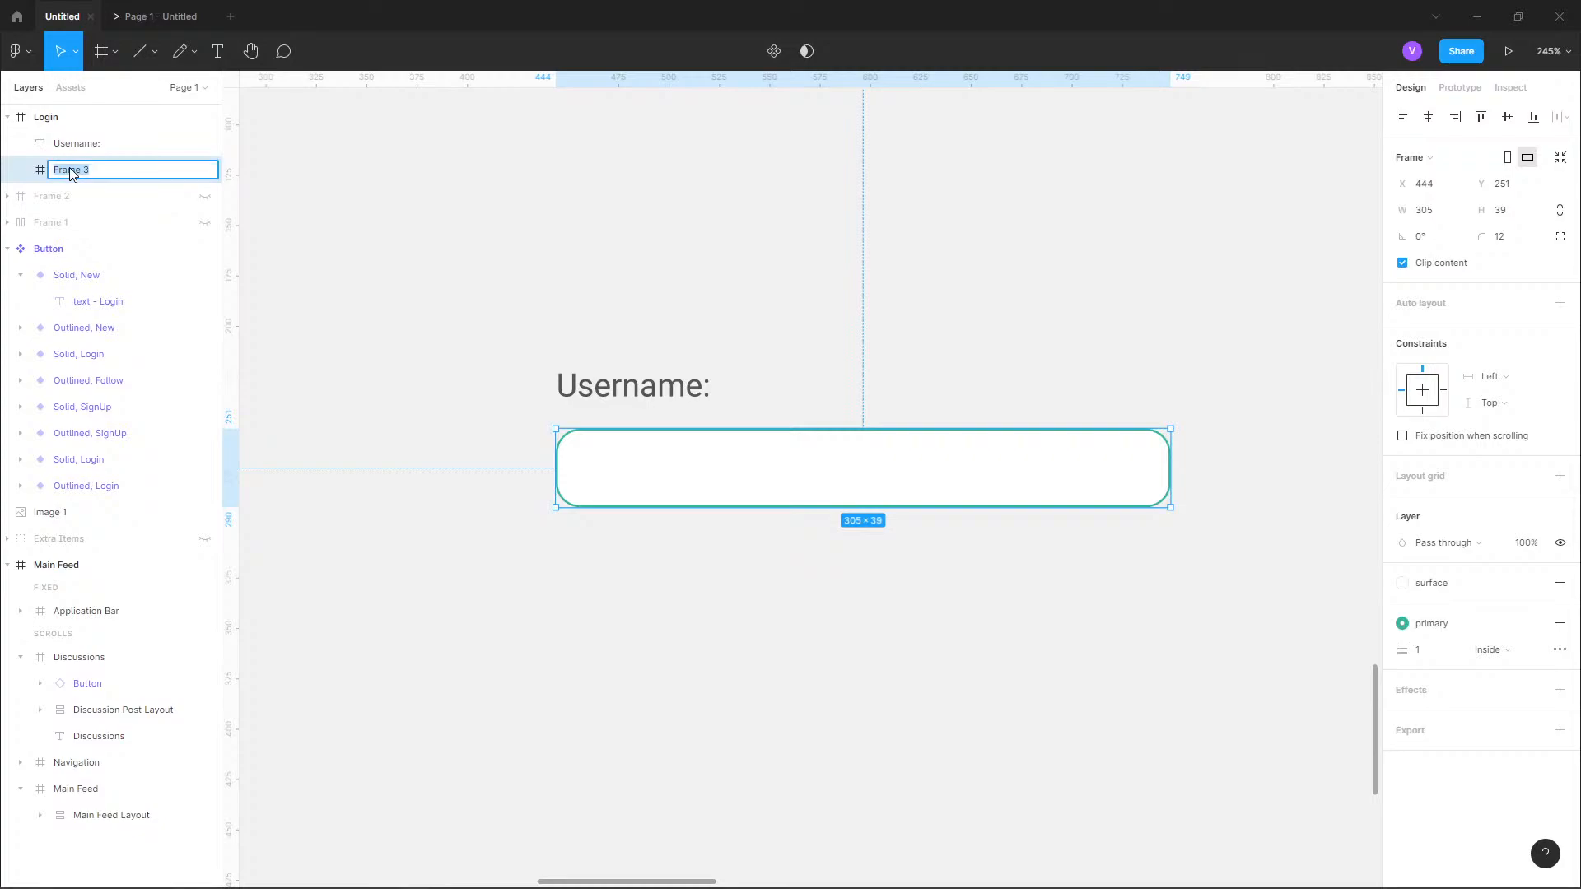
type("Logind")
key("Return")
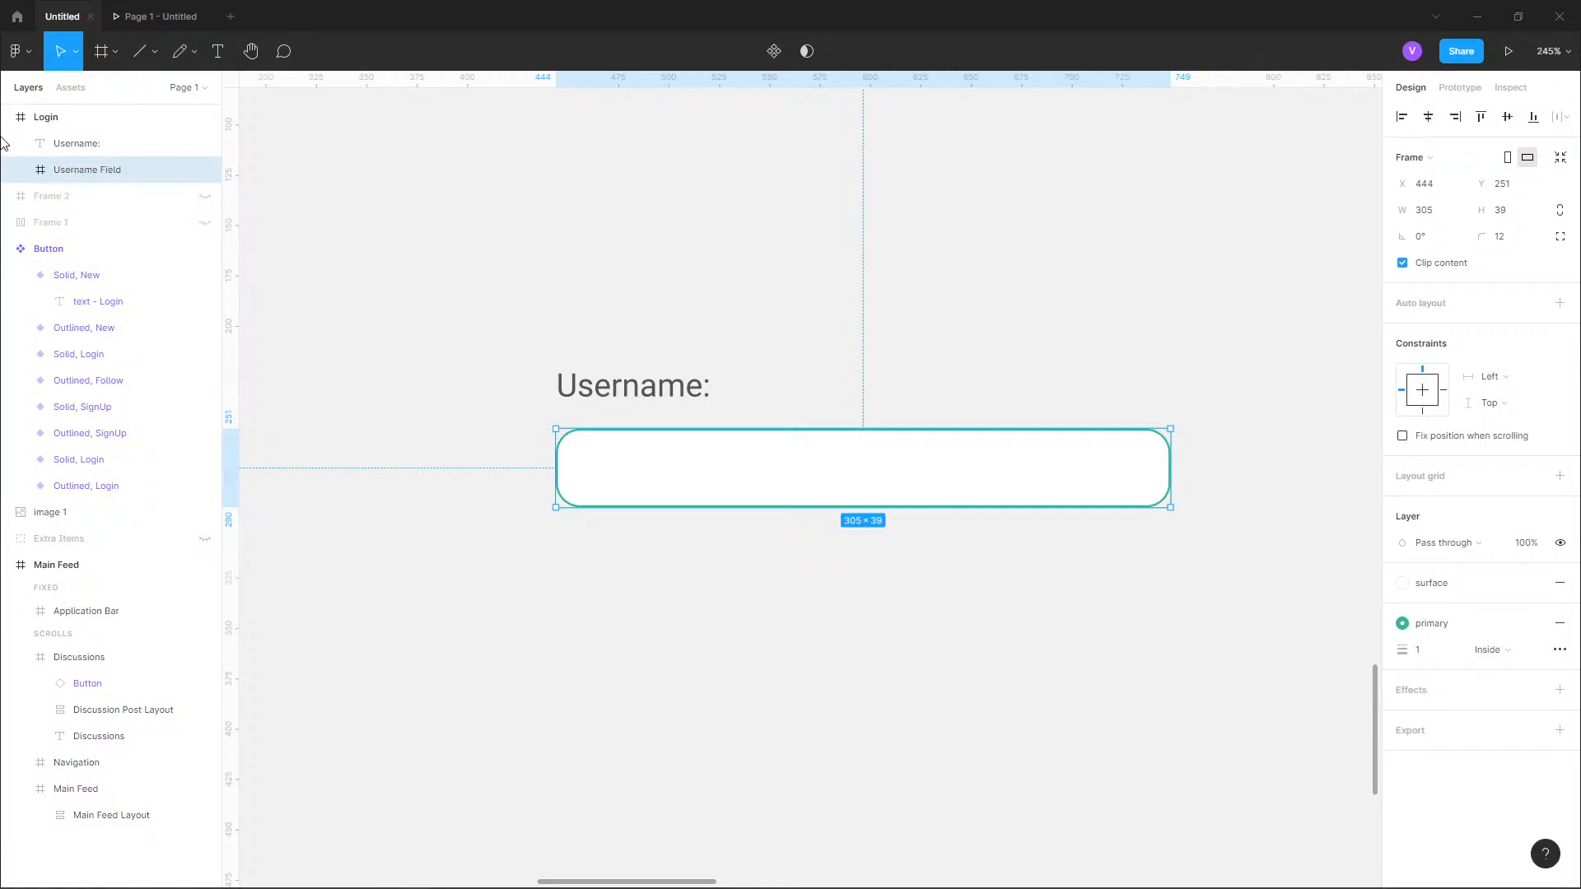
Try adding a "Username" text inside the Username Field, with Twitter's login form in the browser as reference, and undo the insertion.
left_click(209, 66)
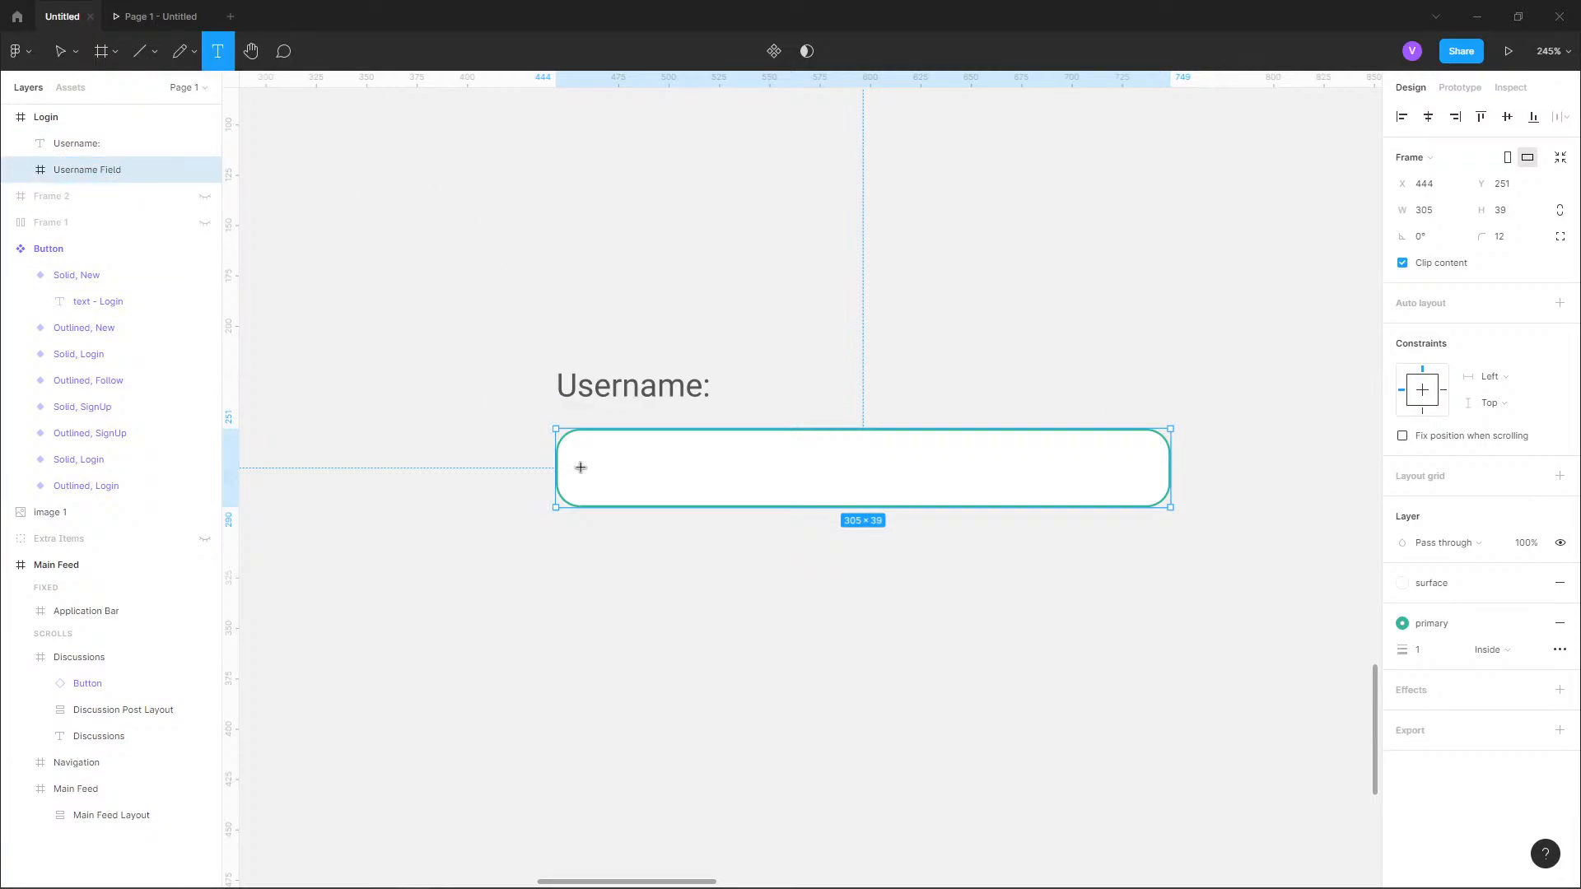
left_click(594, 449)
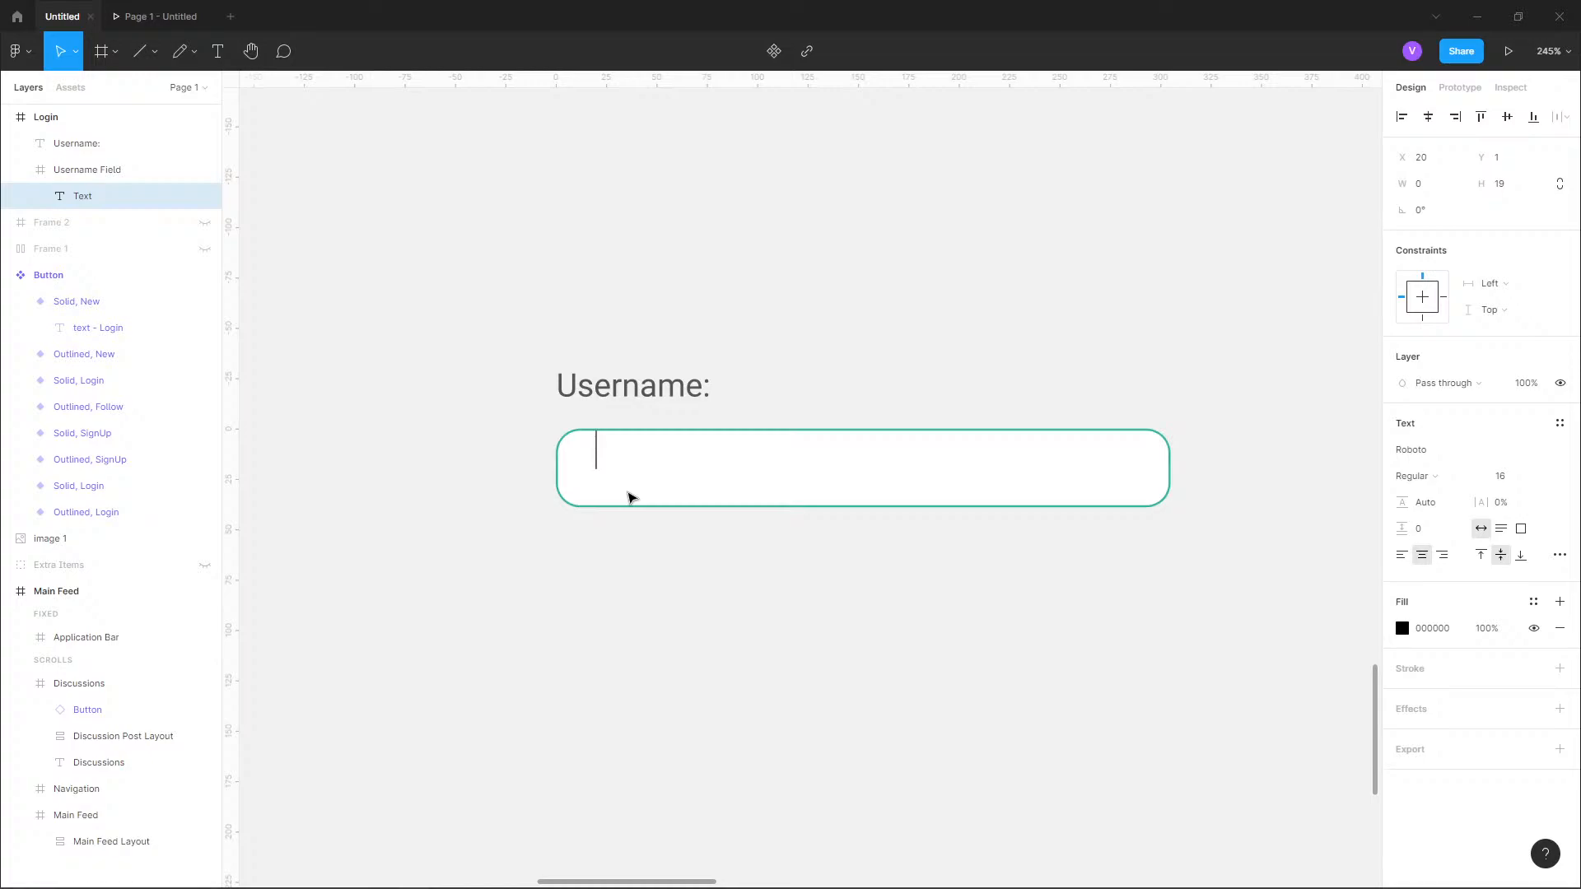
key("alt+Tab")
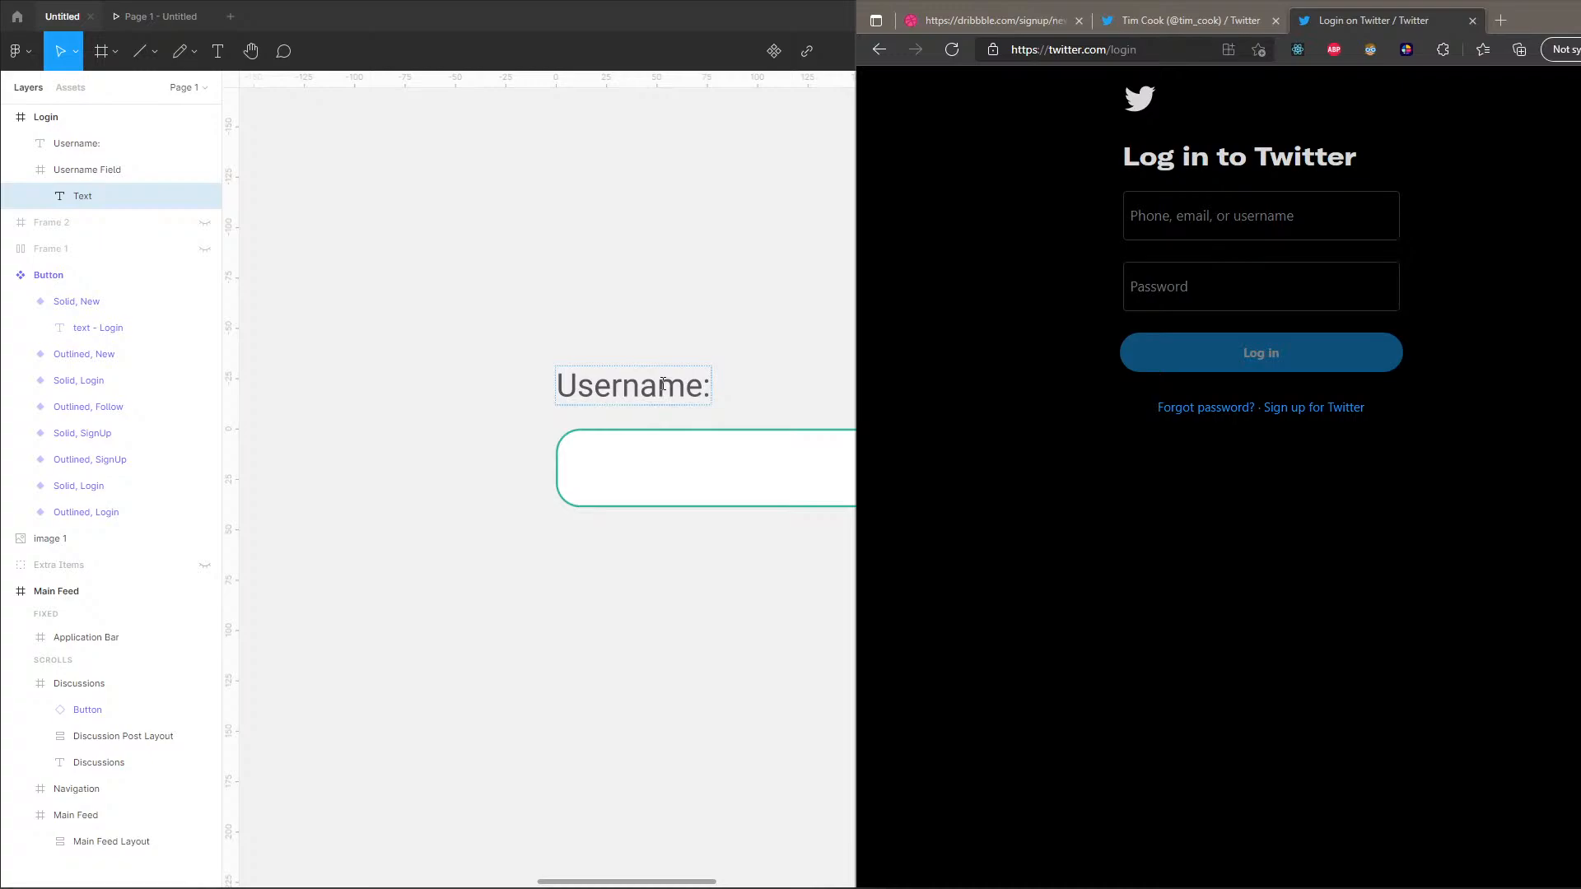
key("alt+Tab")
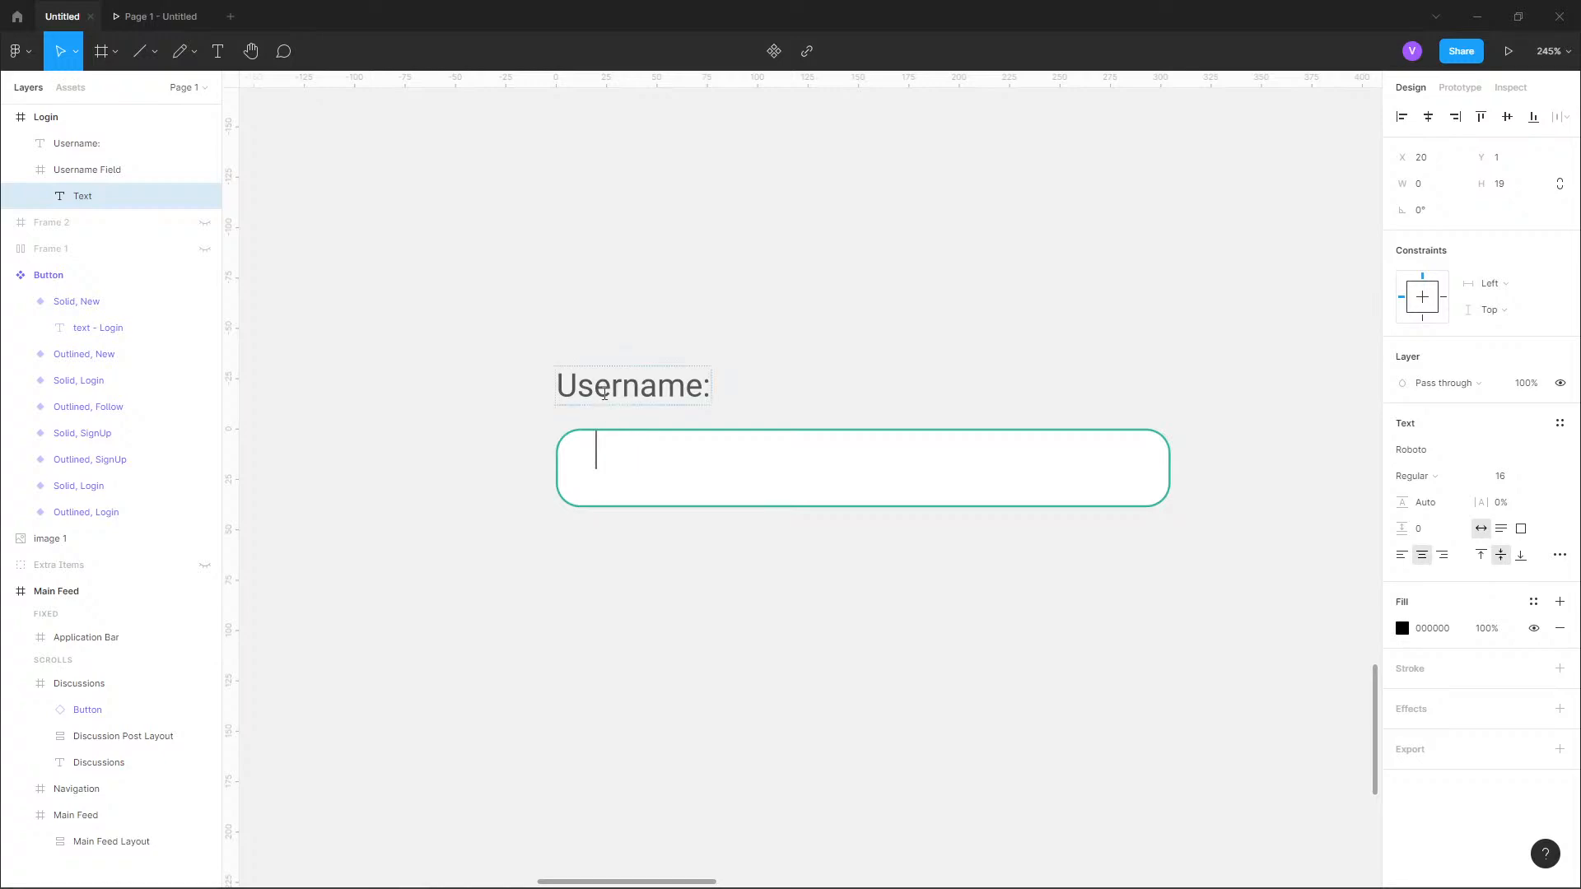
type("Username")
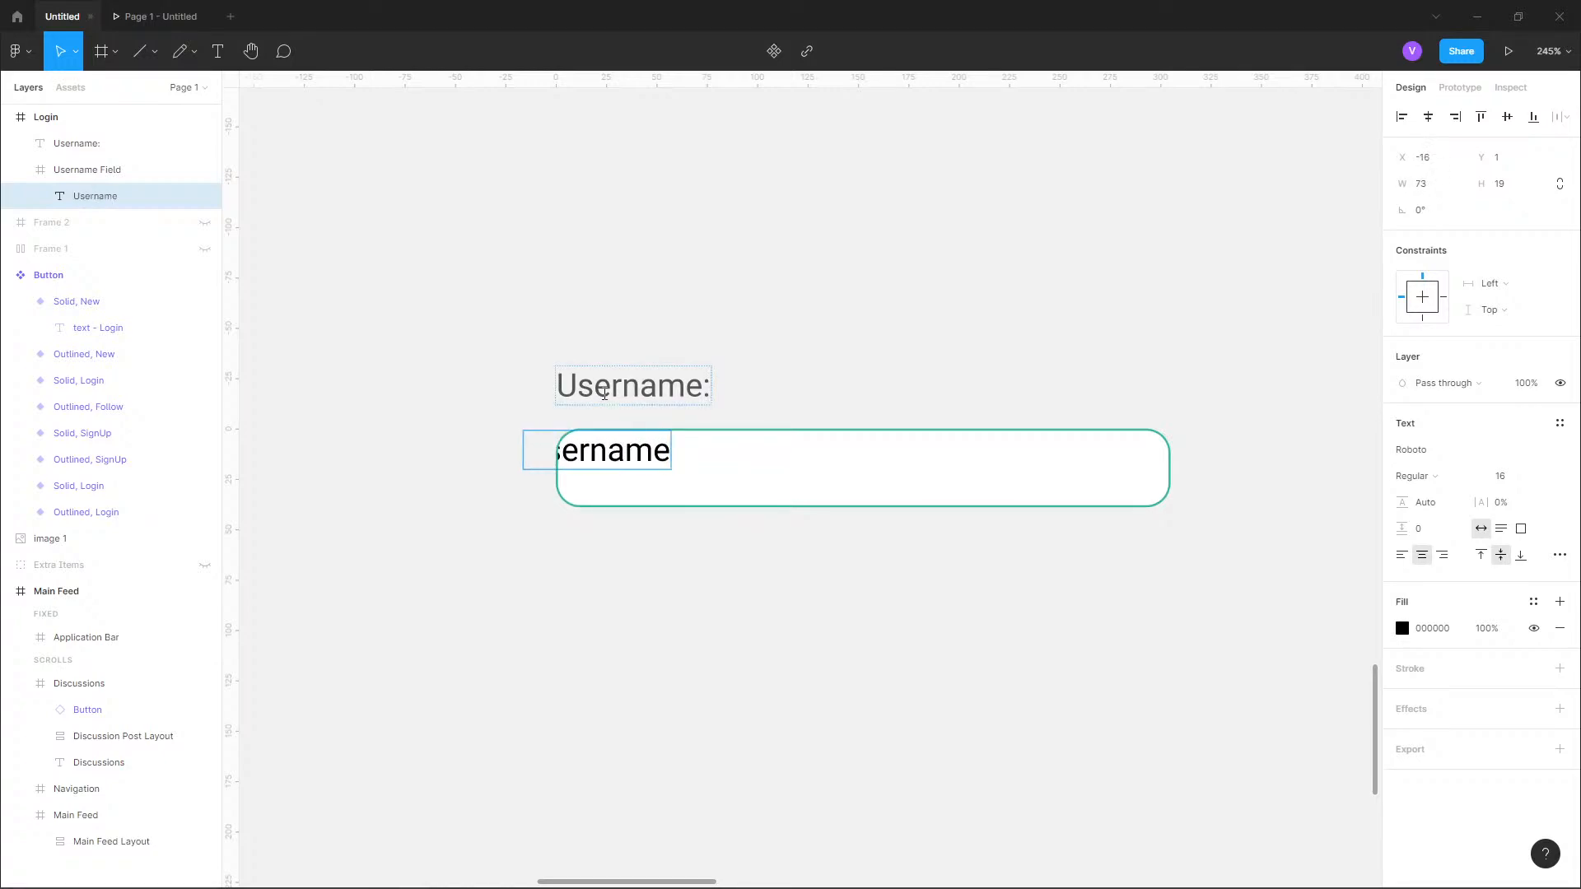
key("Escape")
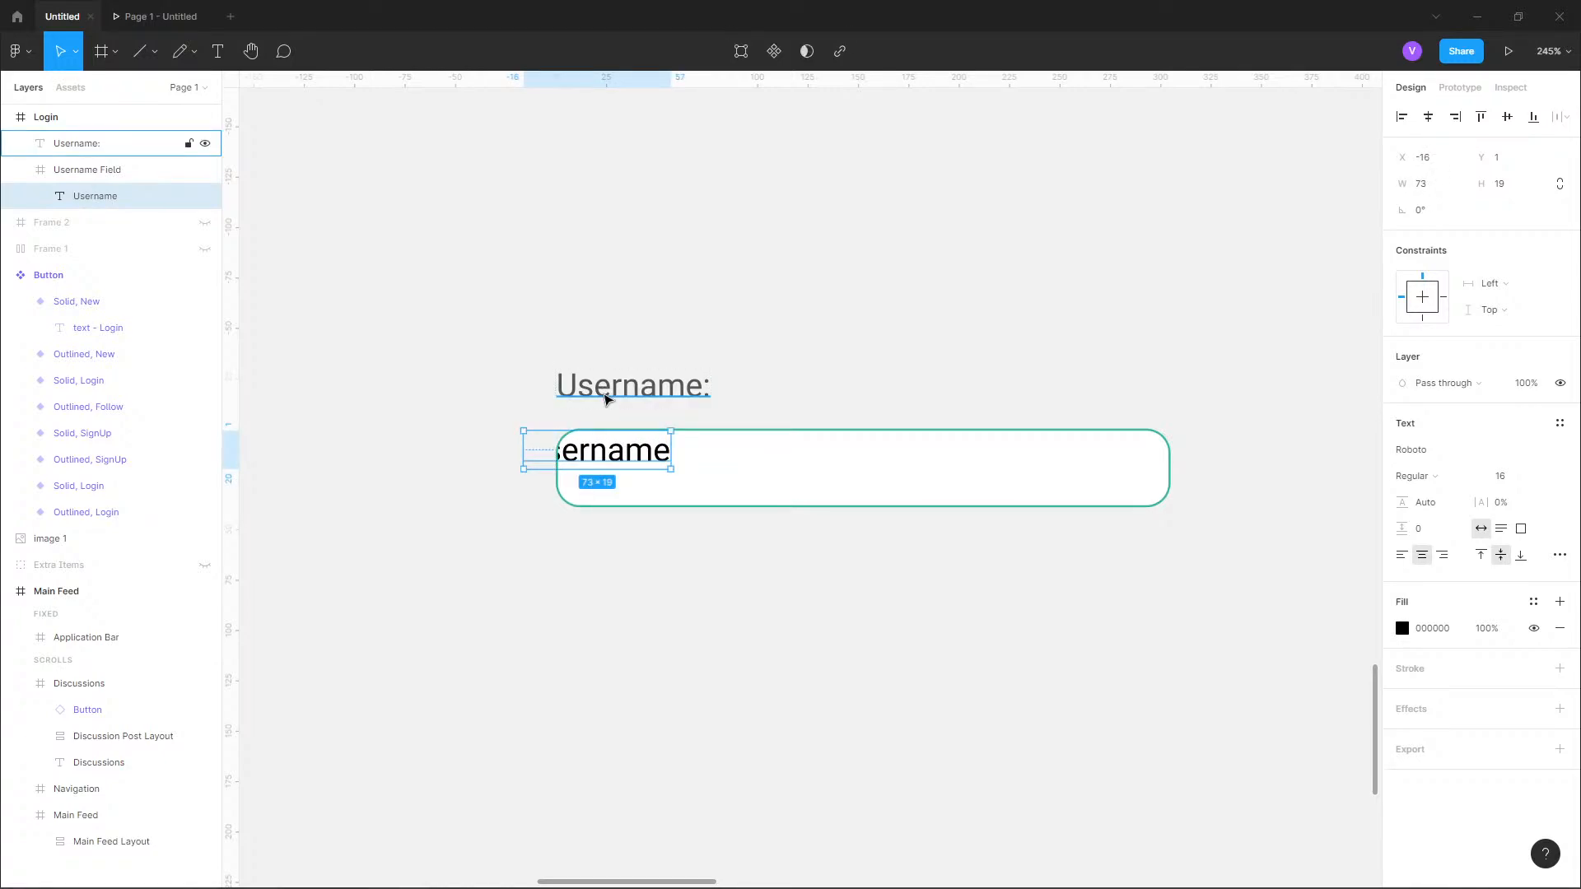
key("ctrl+z")
key("ctrl+z")
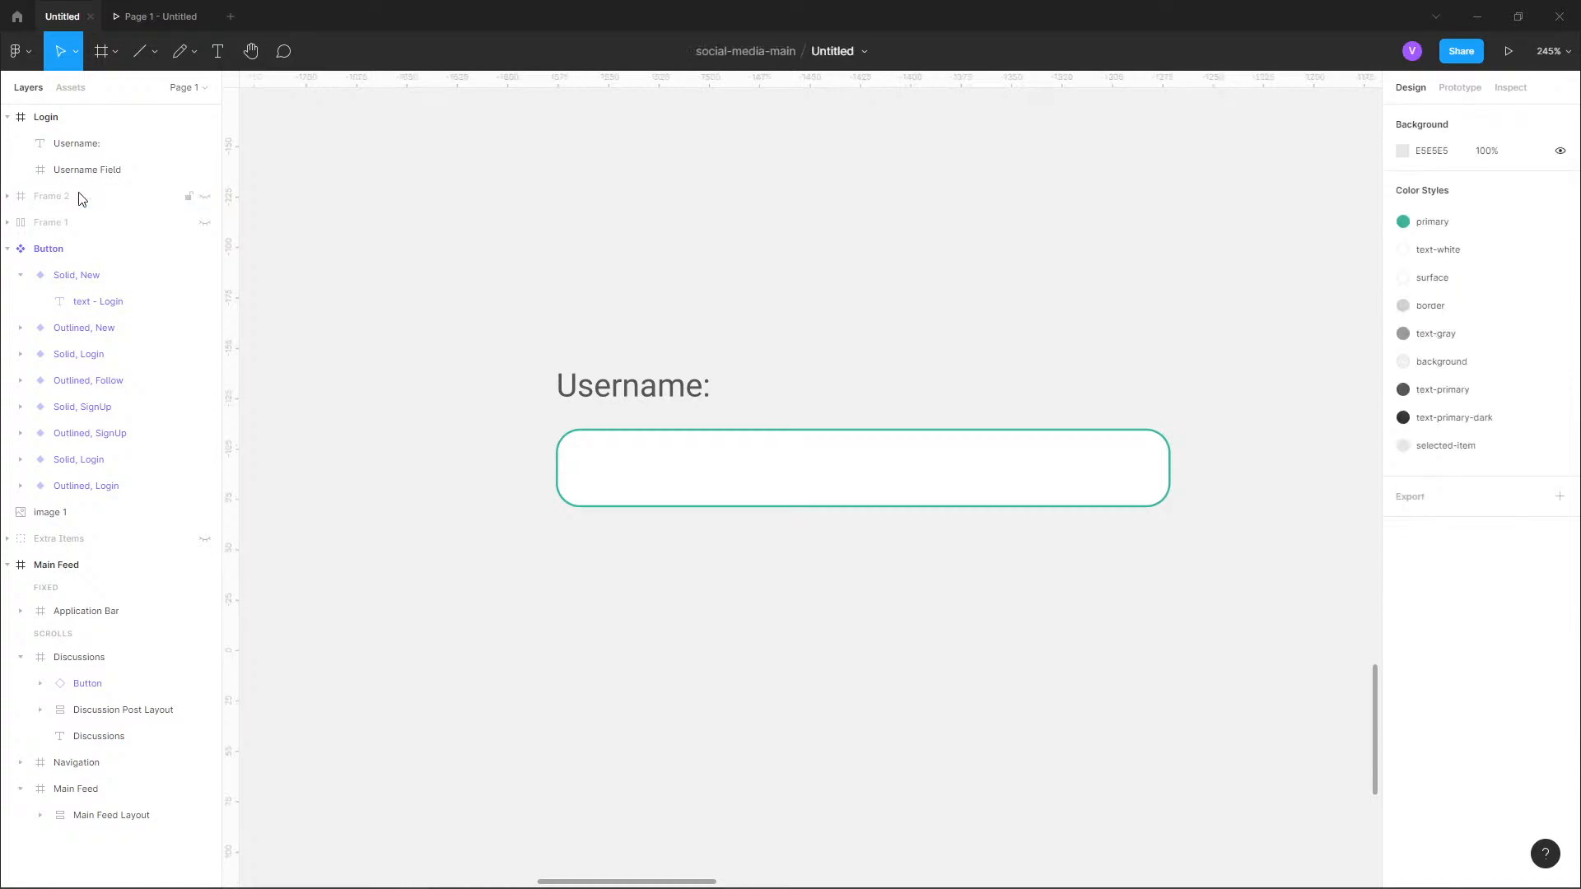
Nest the "Username:" text inside the Username Field frame and lower it to Y 9.
left_click_drag(88, 148, 104, 171)
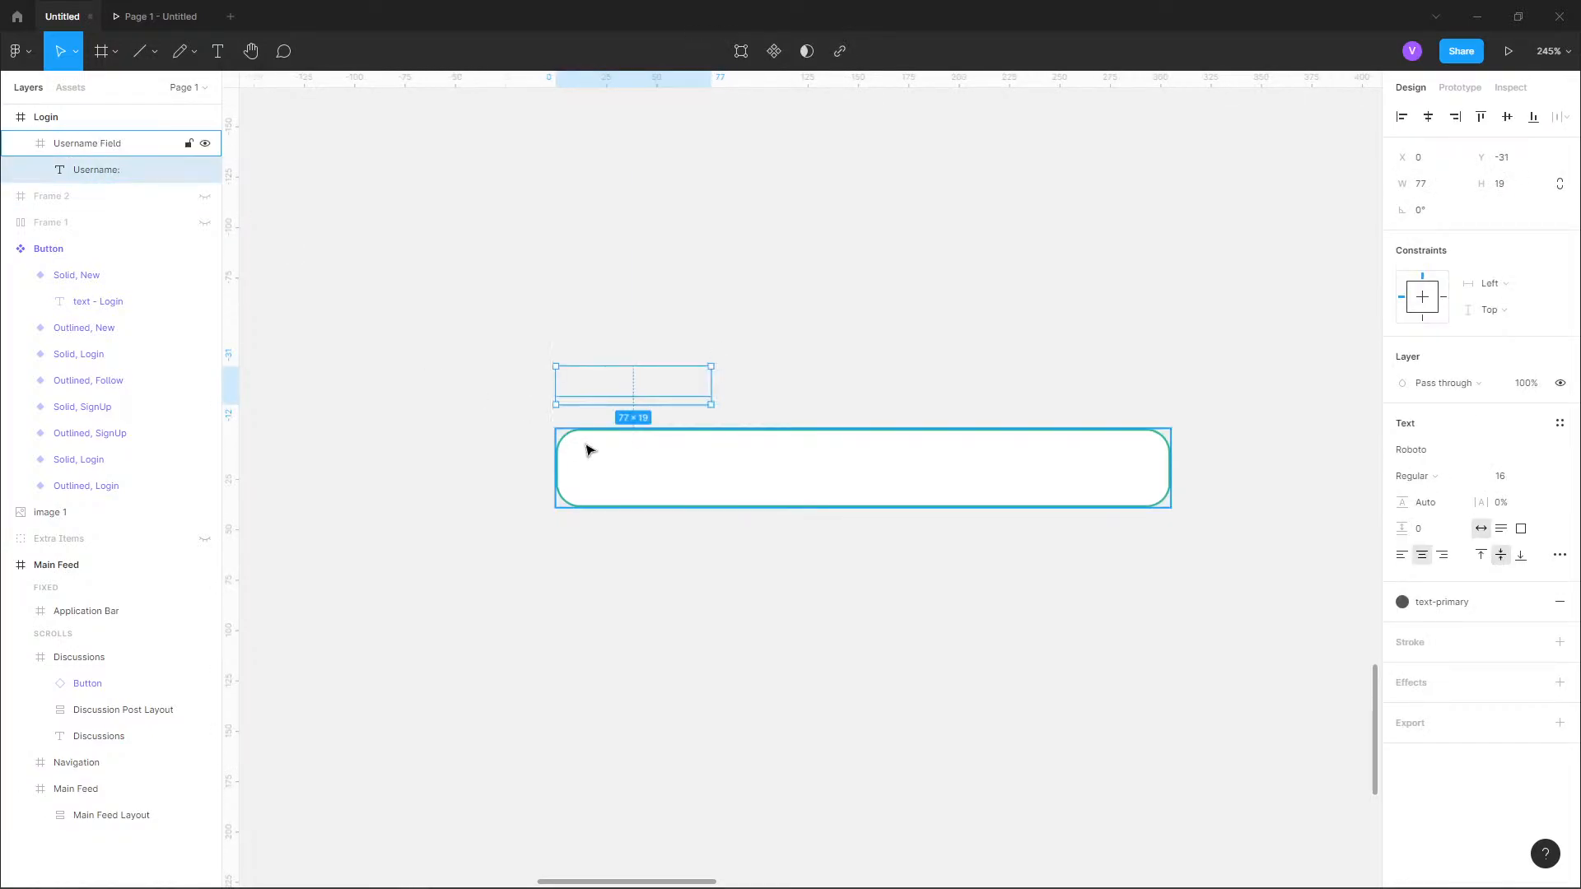
key("shift+Down")
key("shift+Down")
key("shift+Down")
key("shift+Down")
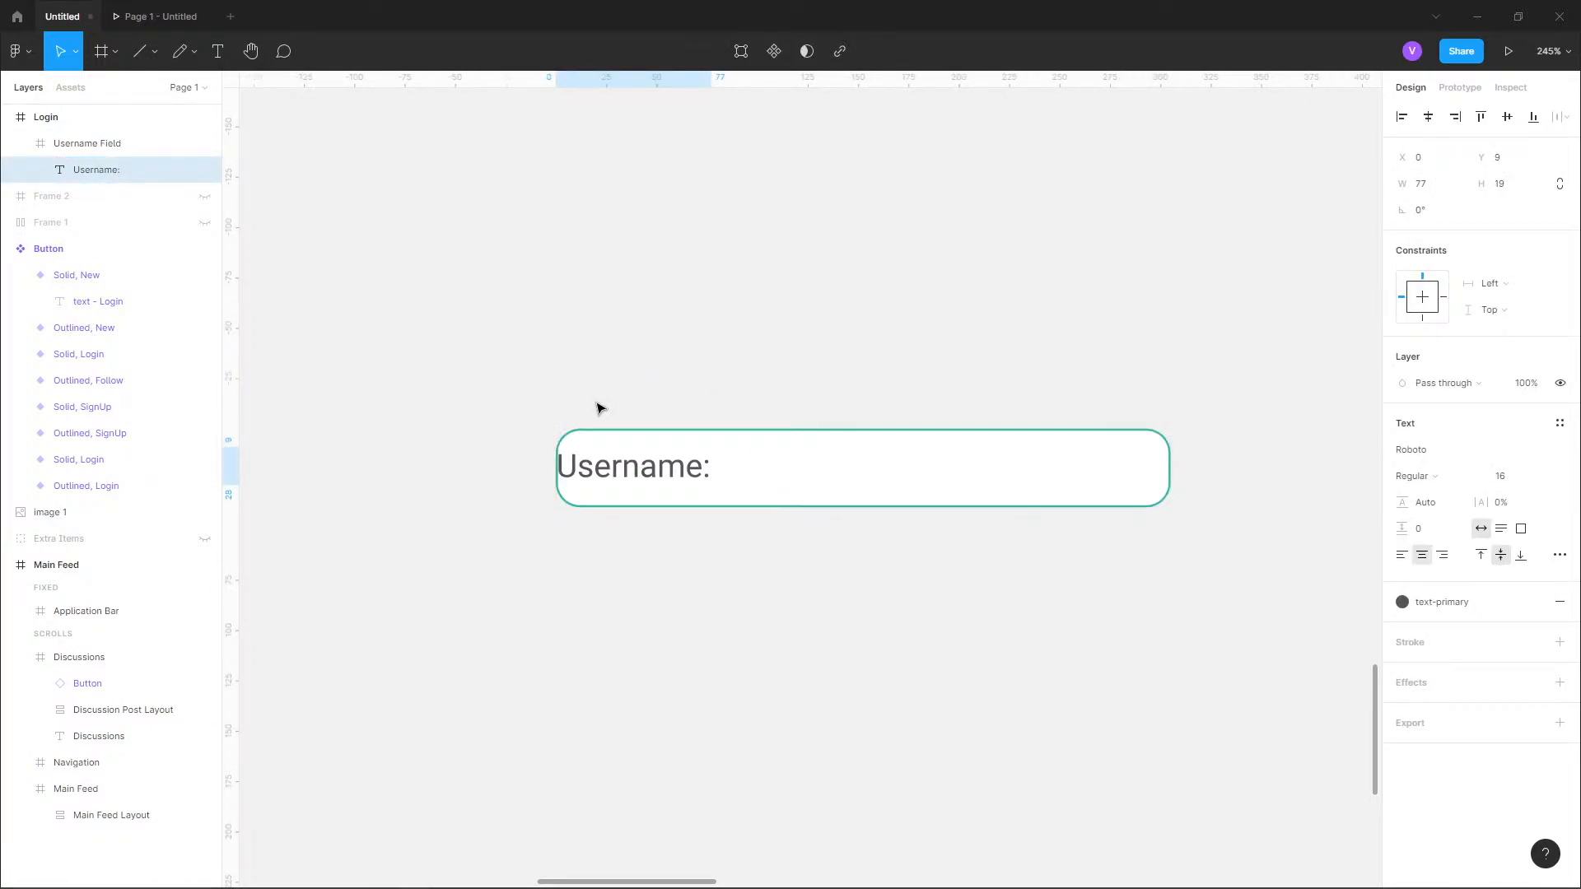
Position the "Username:" text at X 12, Y 10 inside the Username Field.
key("shift+Right")
key("shift+Right")
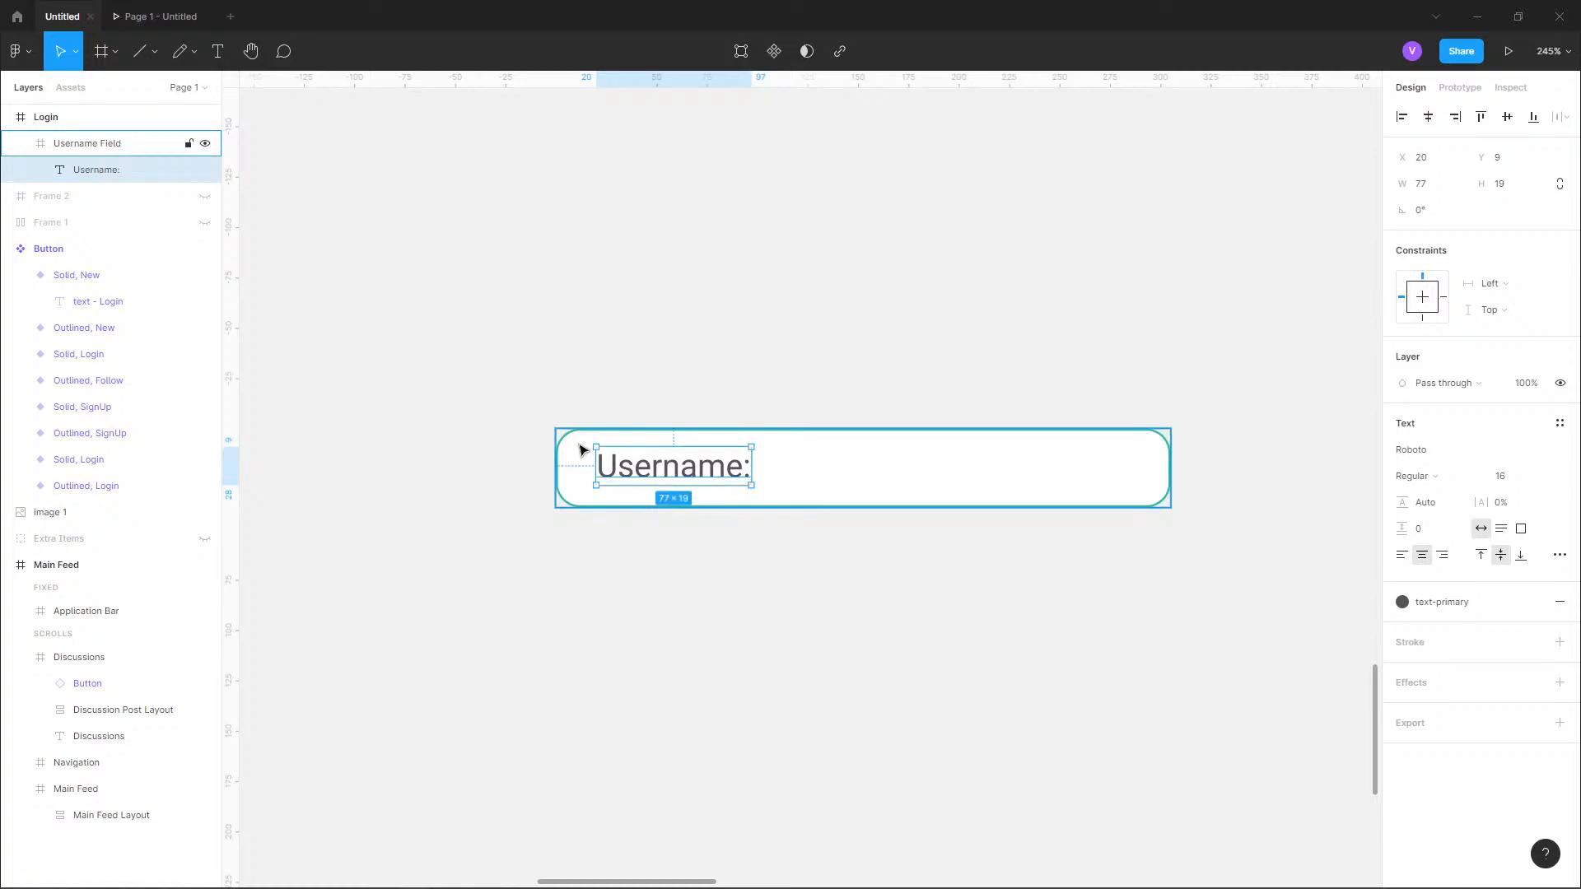
key("shift+Left")
key("Right")
key("Right")
key("alt")
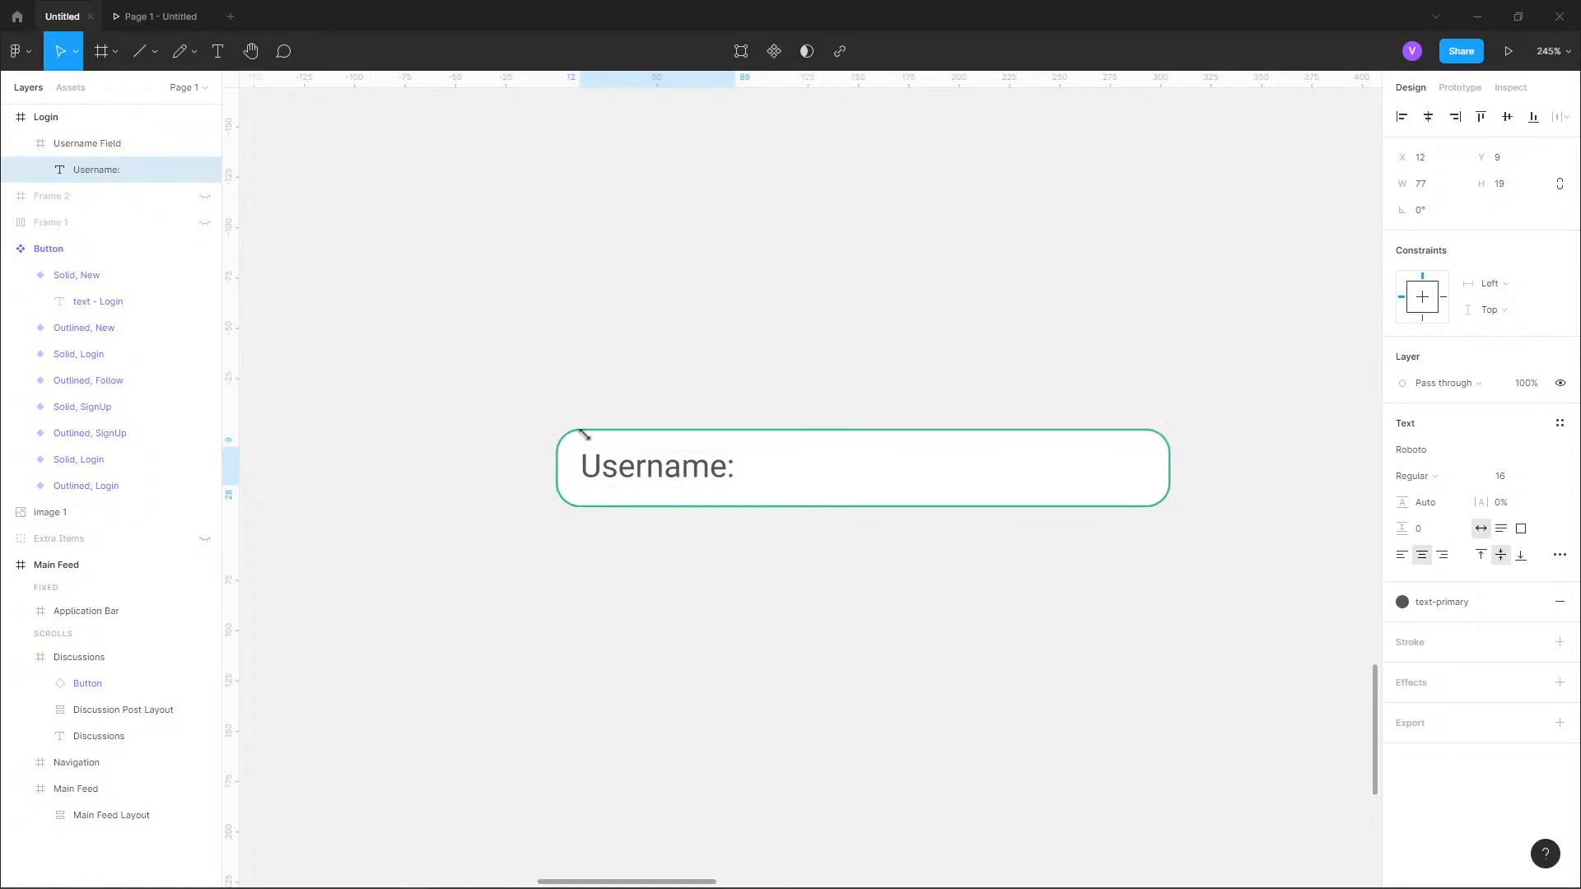
key("Down")
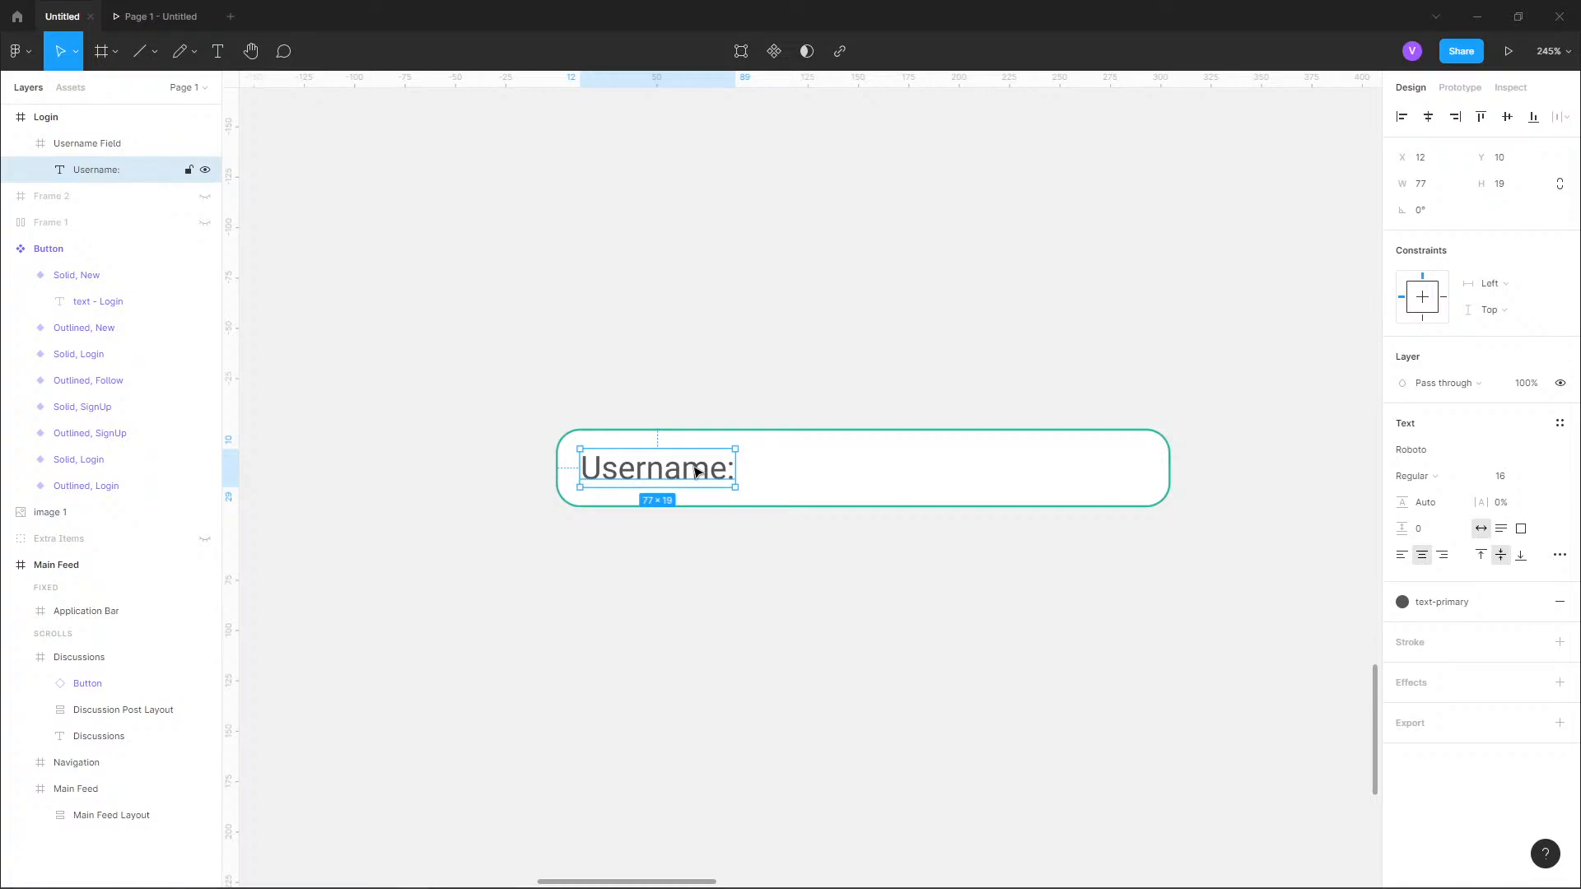
Apply the text-gray color style to the "Username:" text.
left_click(1404, 602)
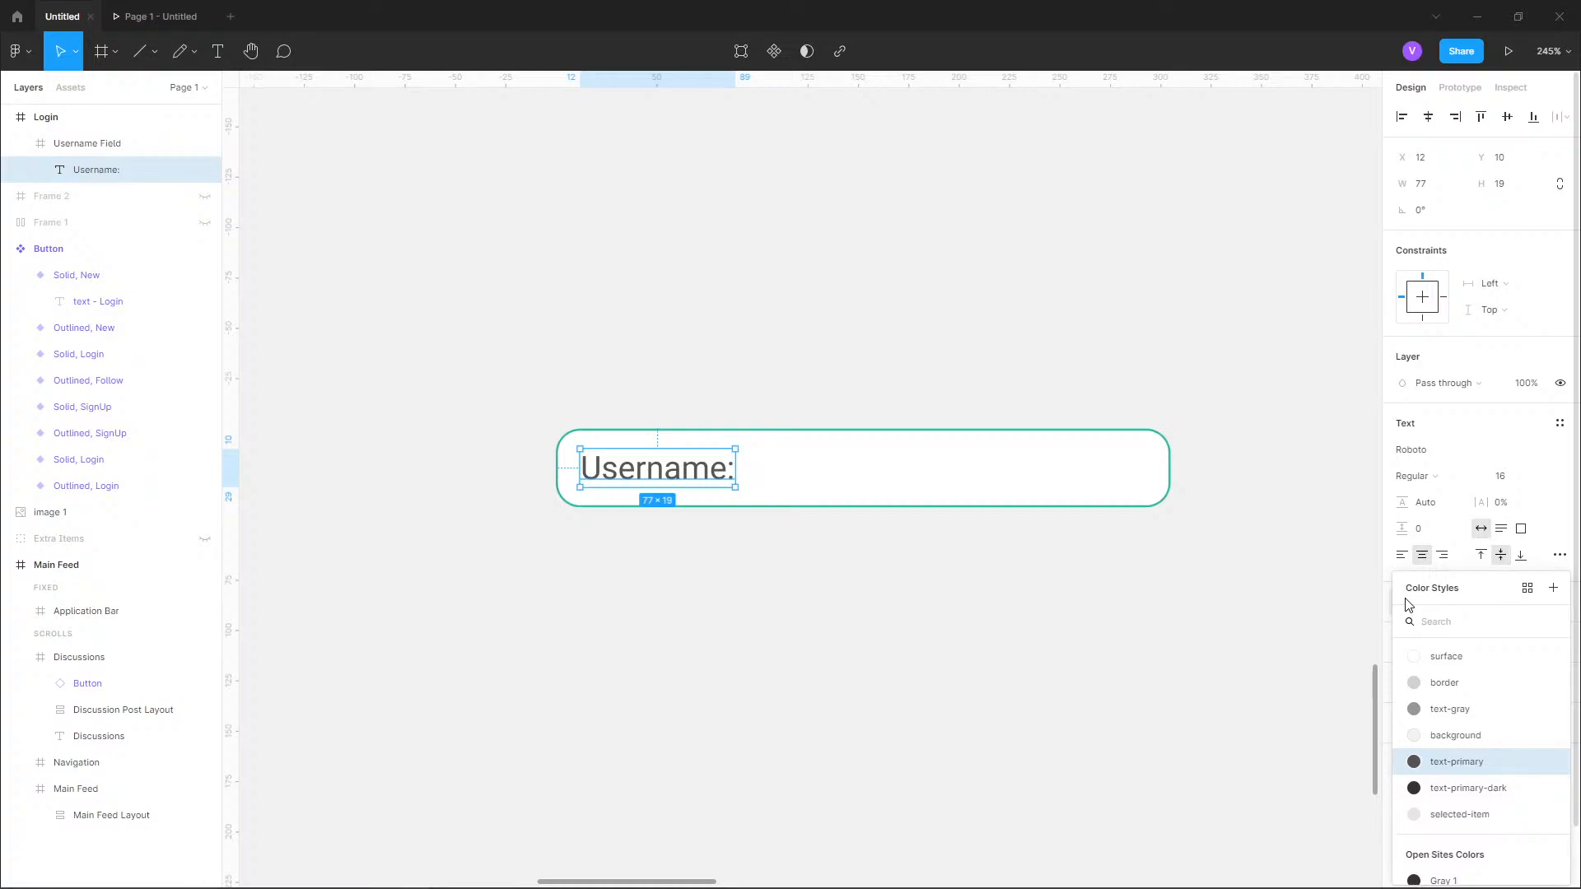
scroll(1415, 716, "up", 1)
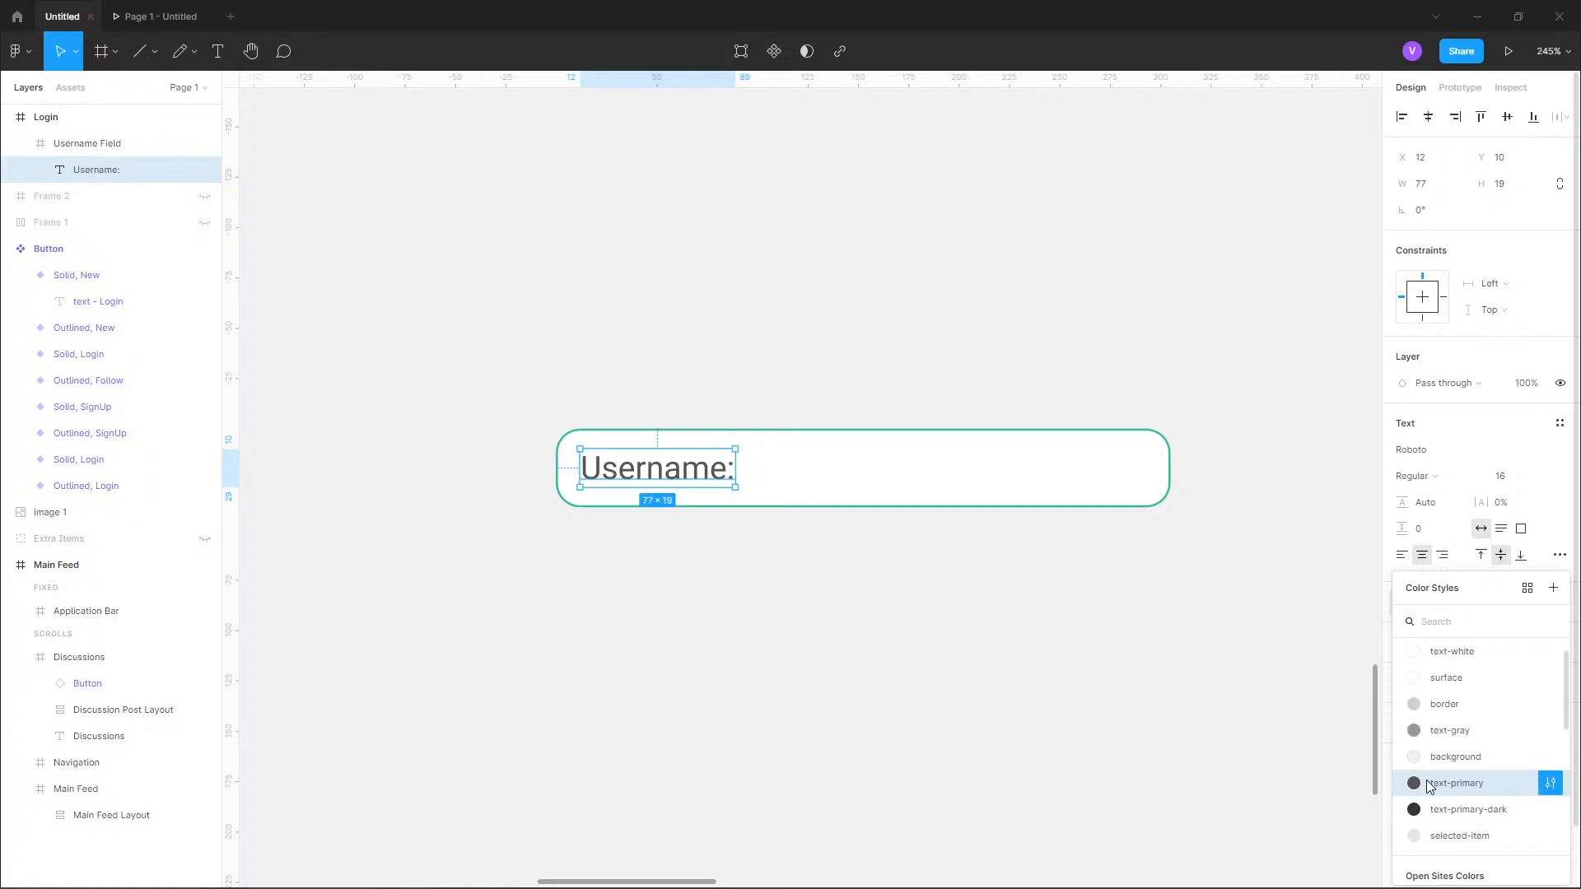
left_click(1426, 733)
left_click(694, 567)
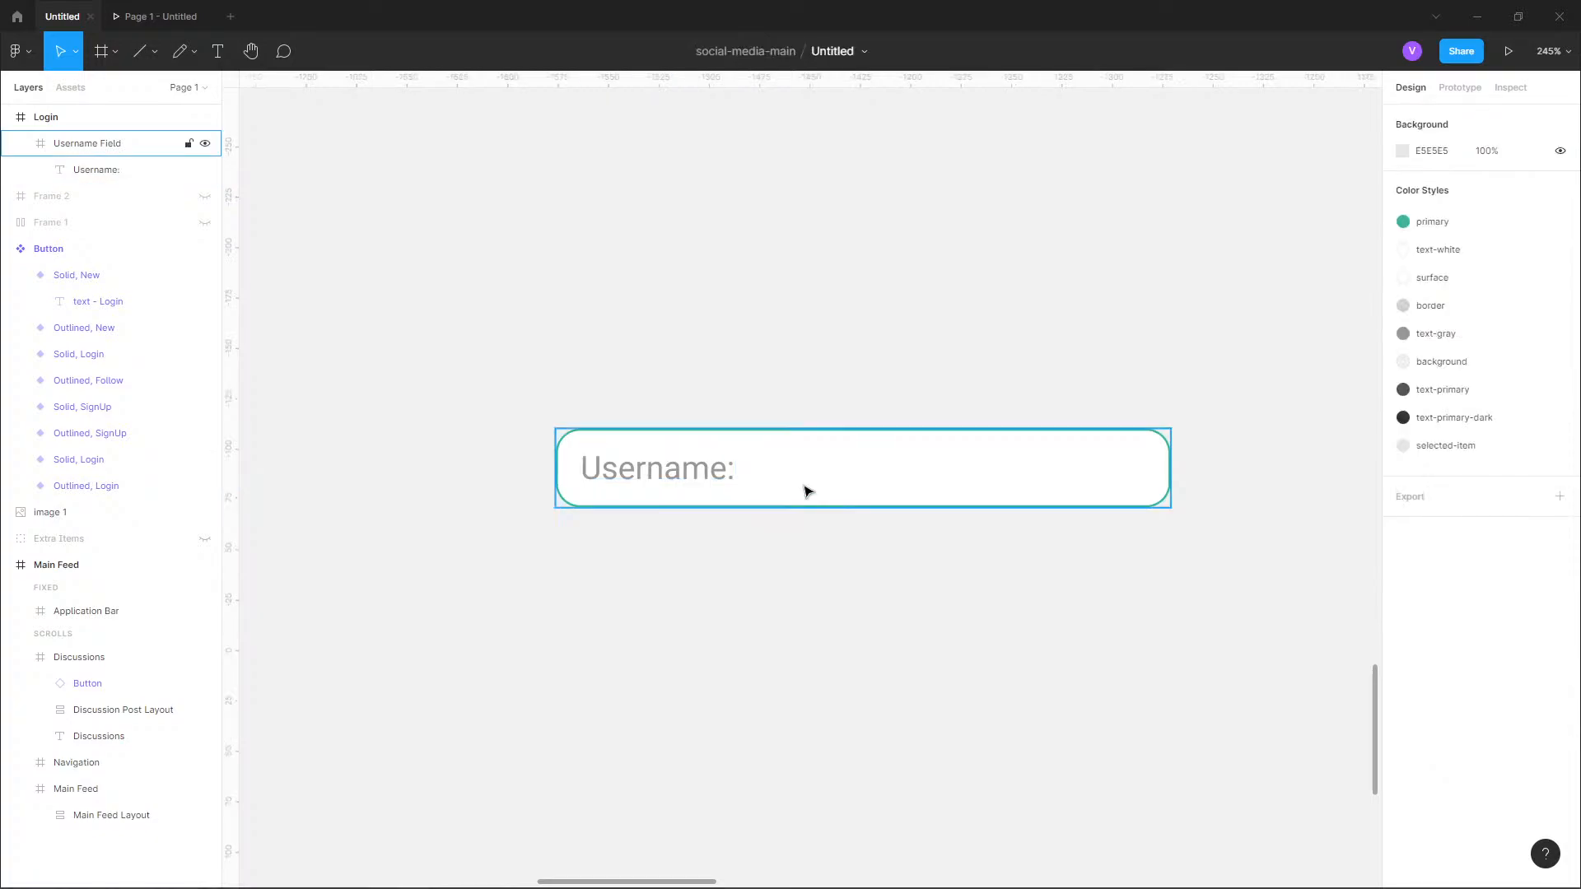
Remove the colon from the field label so that it reads "Username".
left_click(707, 472)
double_click(708, 475)
double_click(716, 473)
left_click(725, 471)
key("BackSpace")
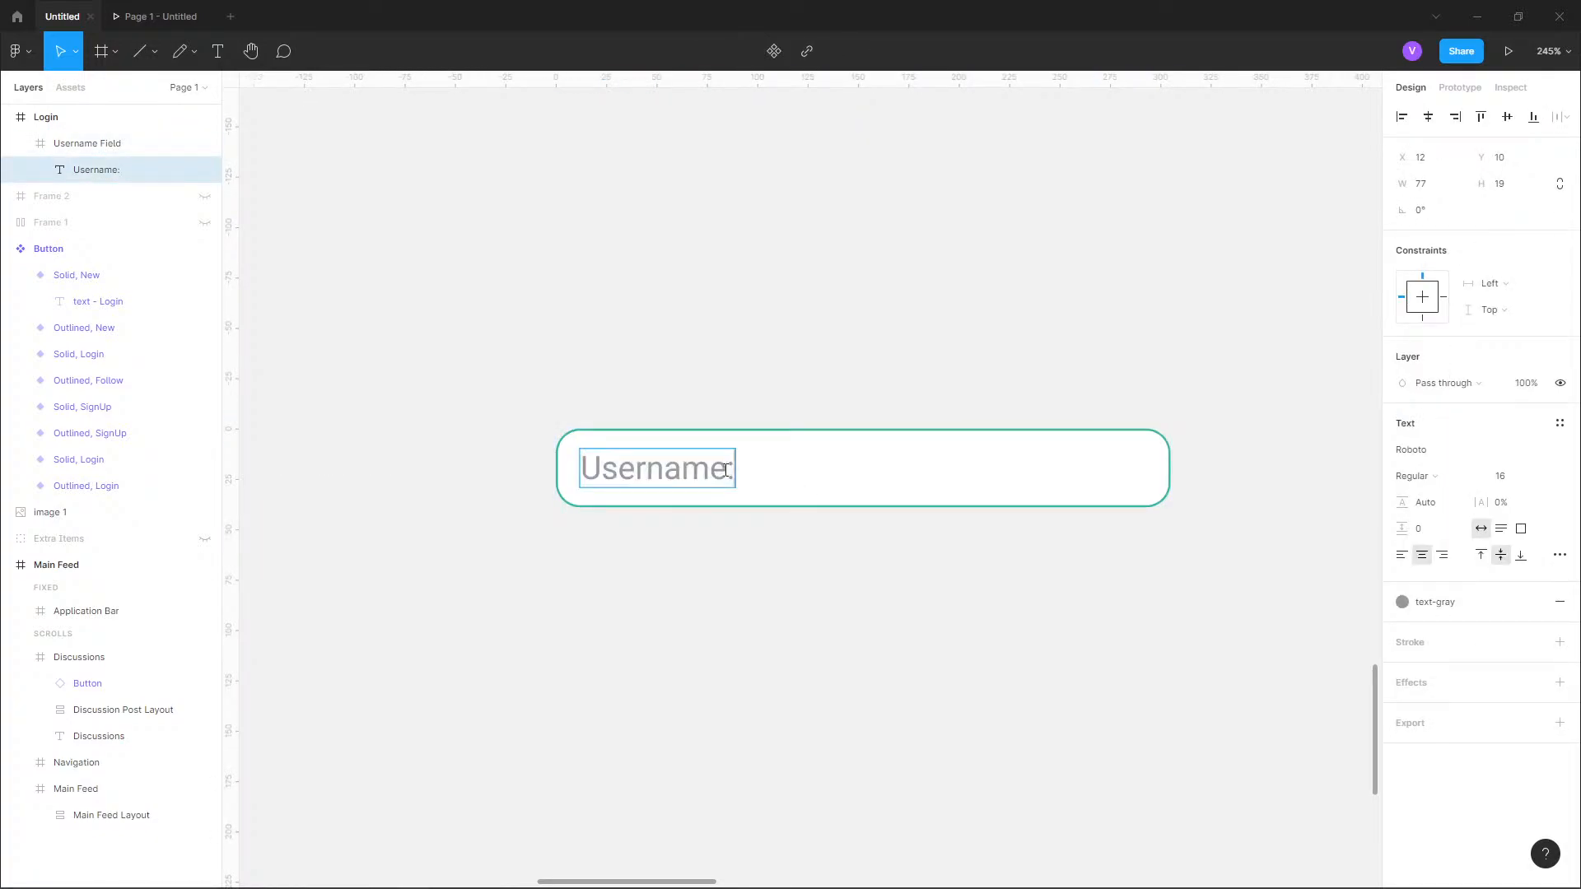
key("Return")
key("BackSpace")
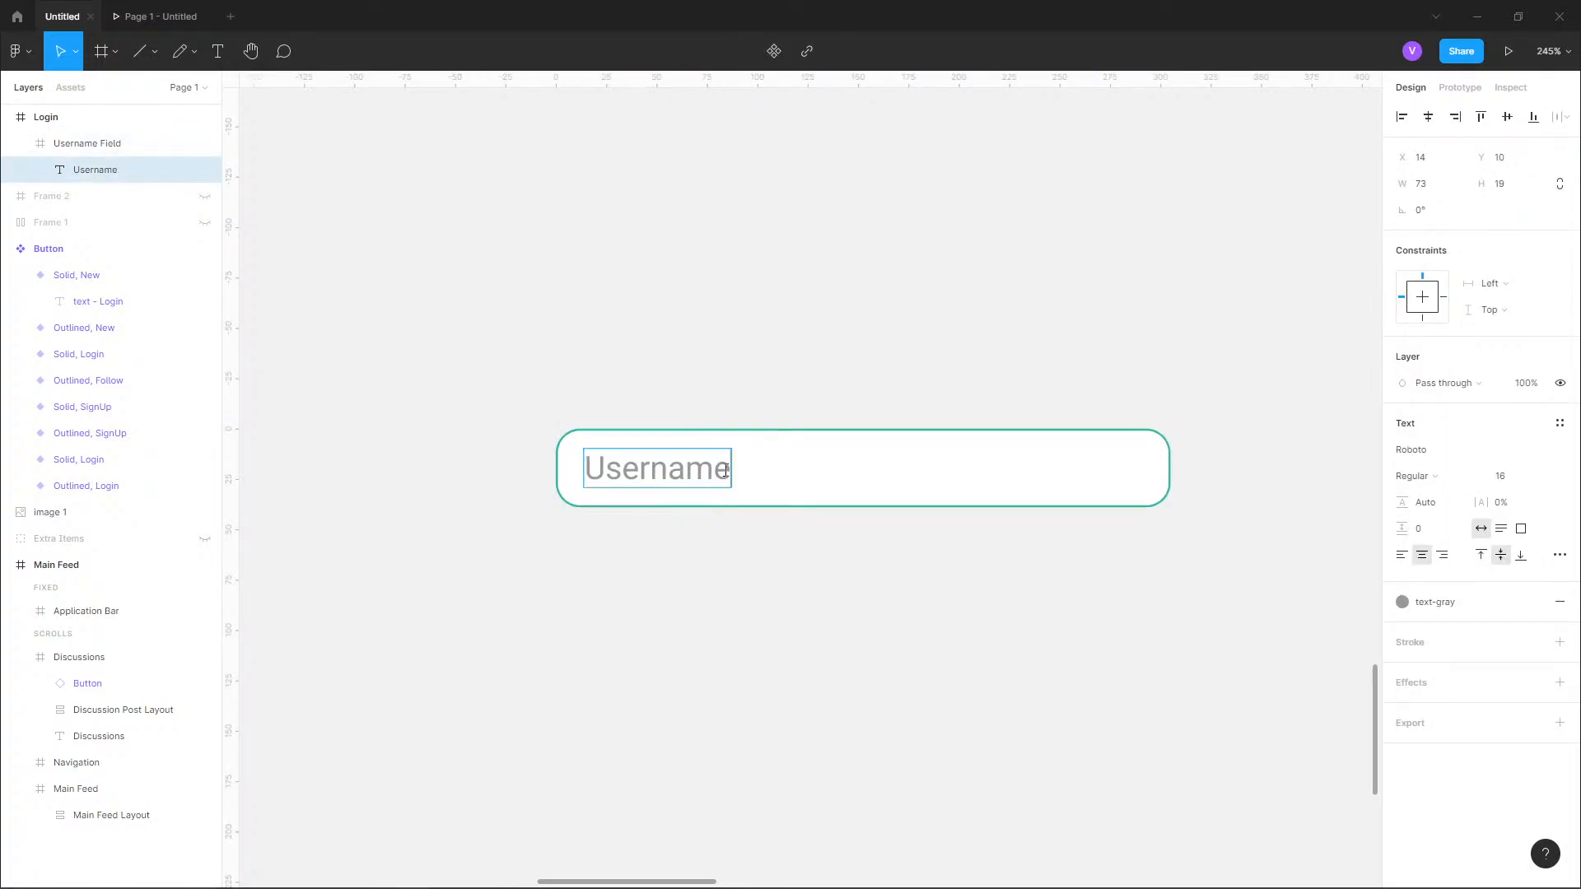
key("Escape")
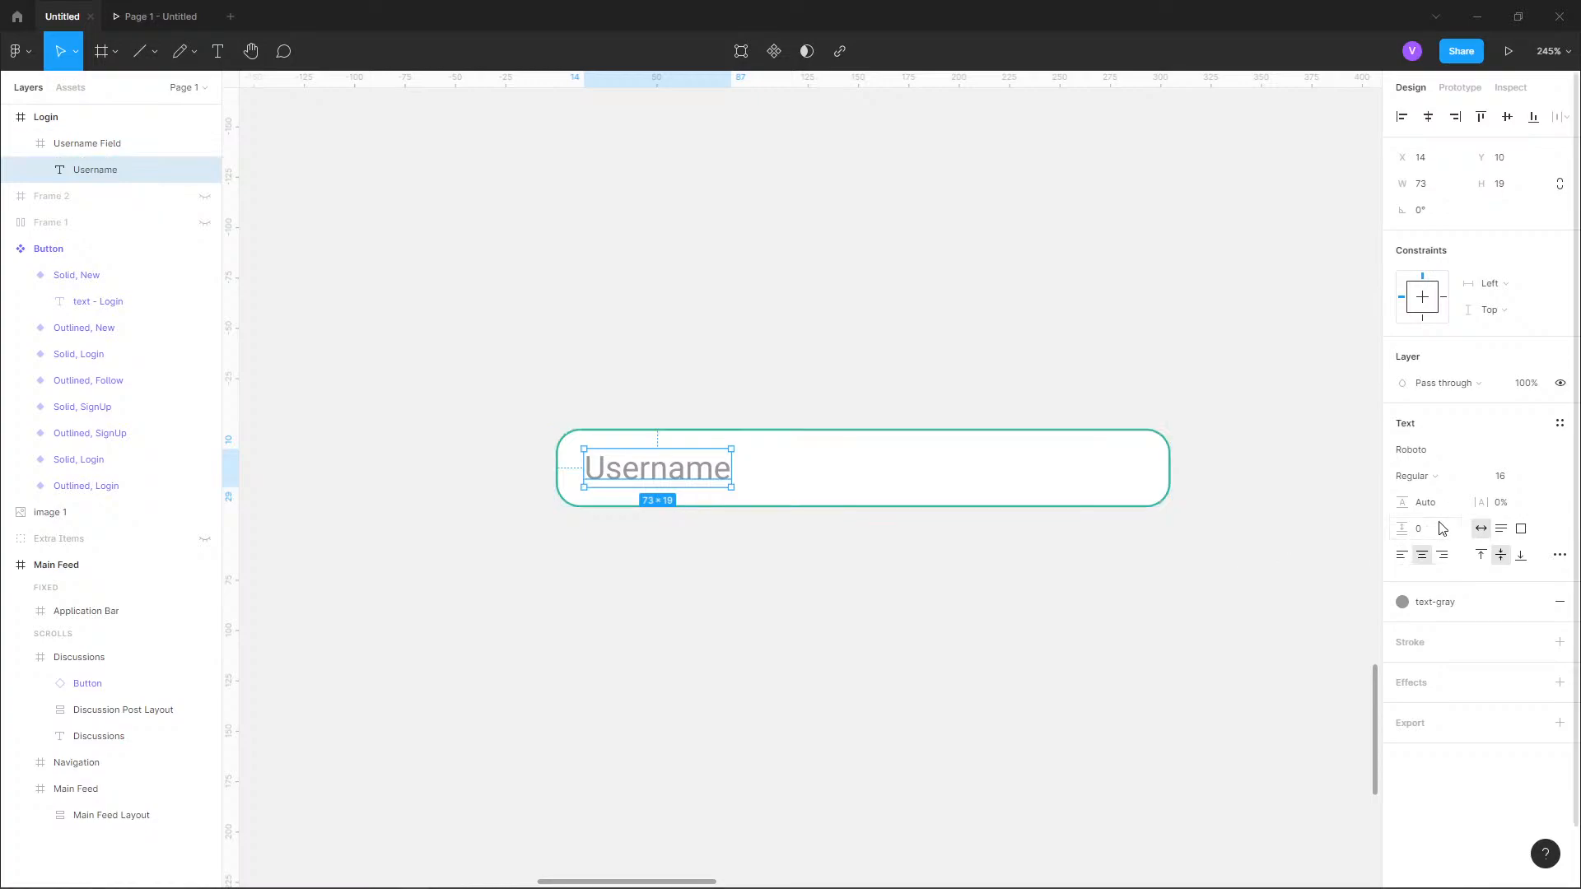
Try an italic style on the "Username" text, compare it with Twitter's login form in the browser, and undo the italic.
key("ctrl+i")
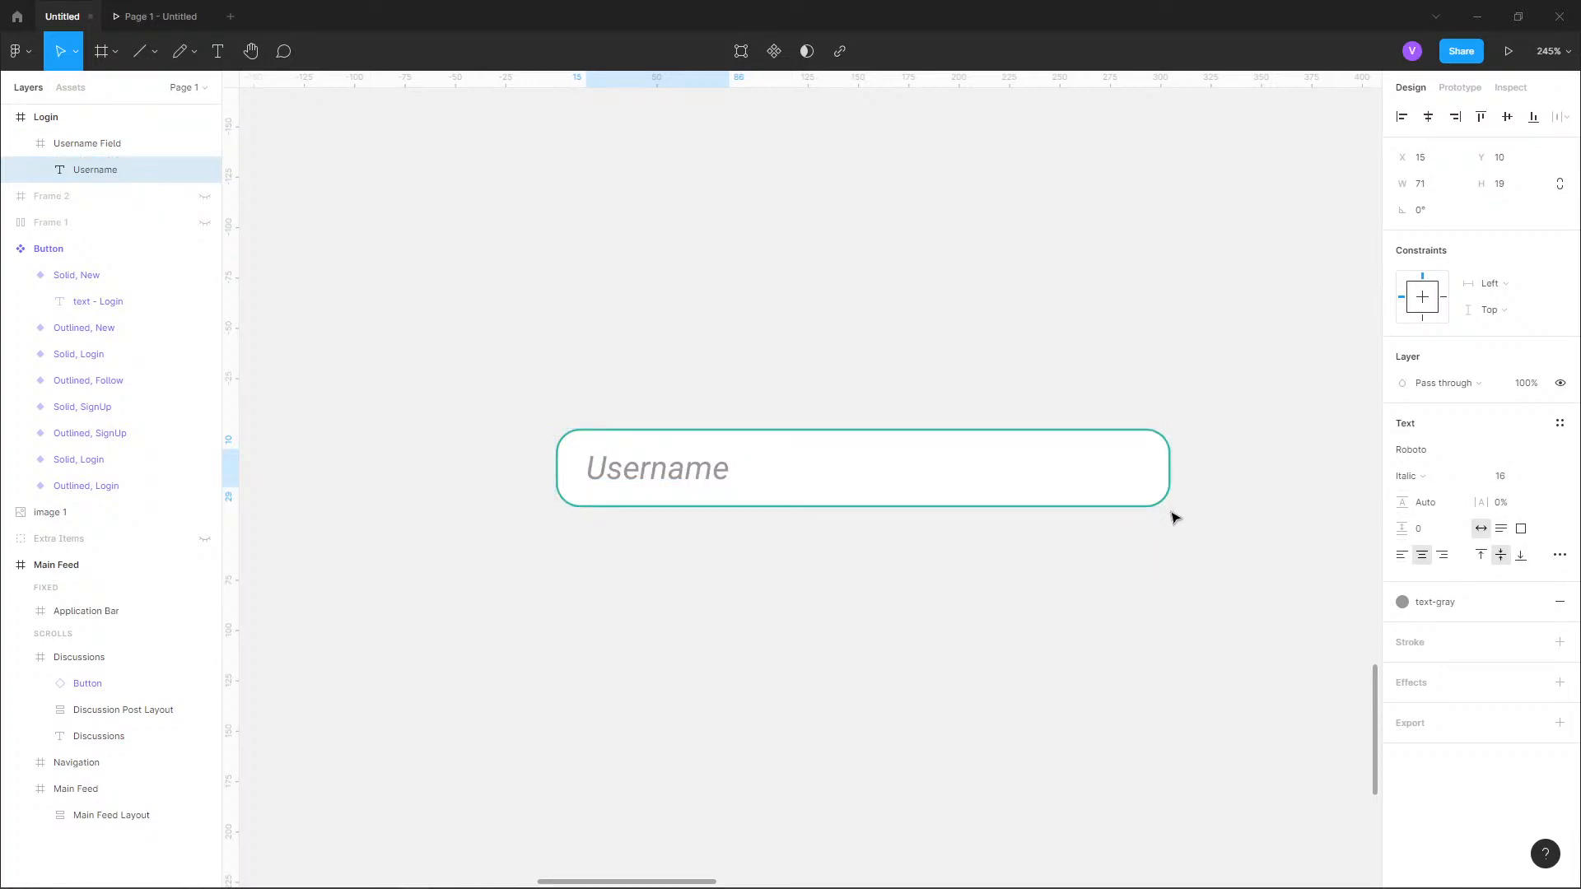
left_click(1122, 605)
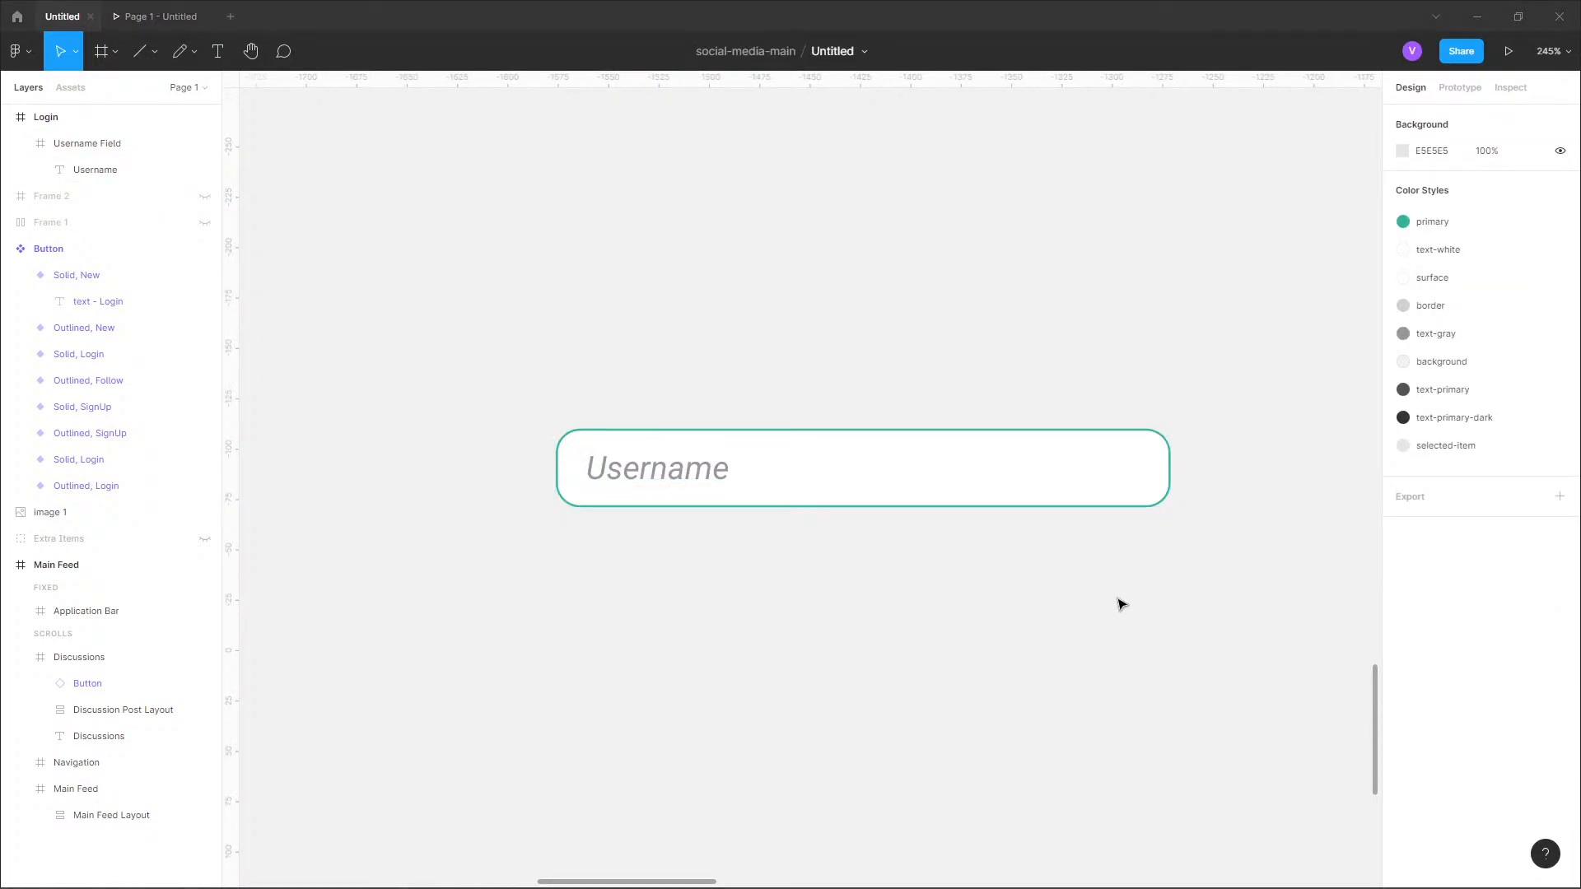
key("alt+Tab")
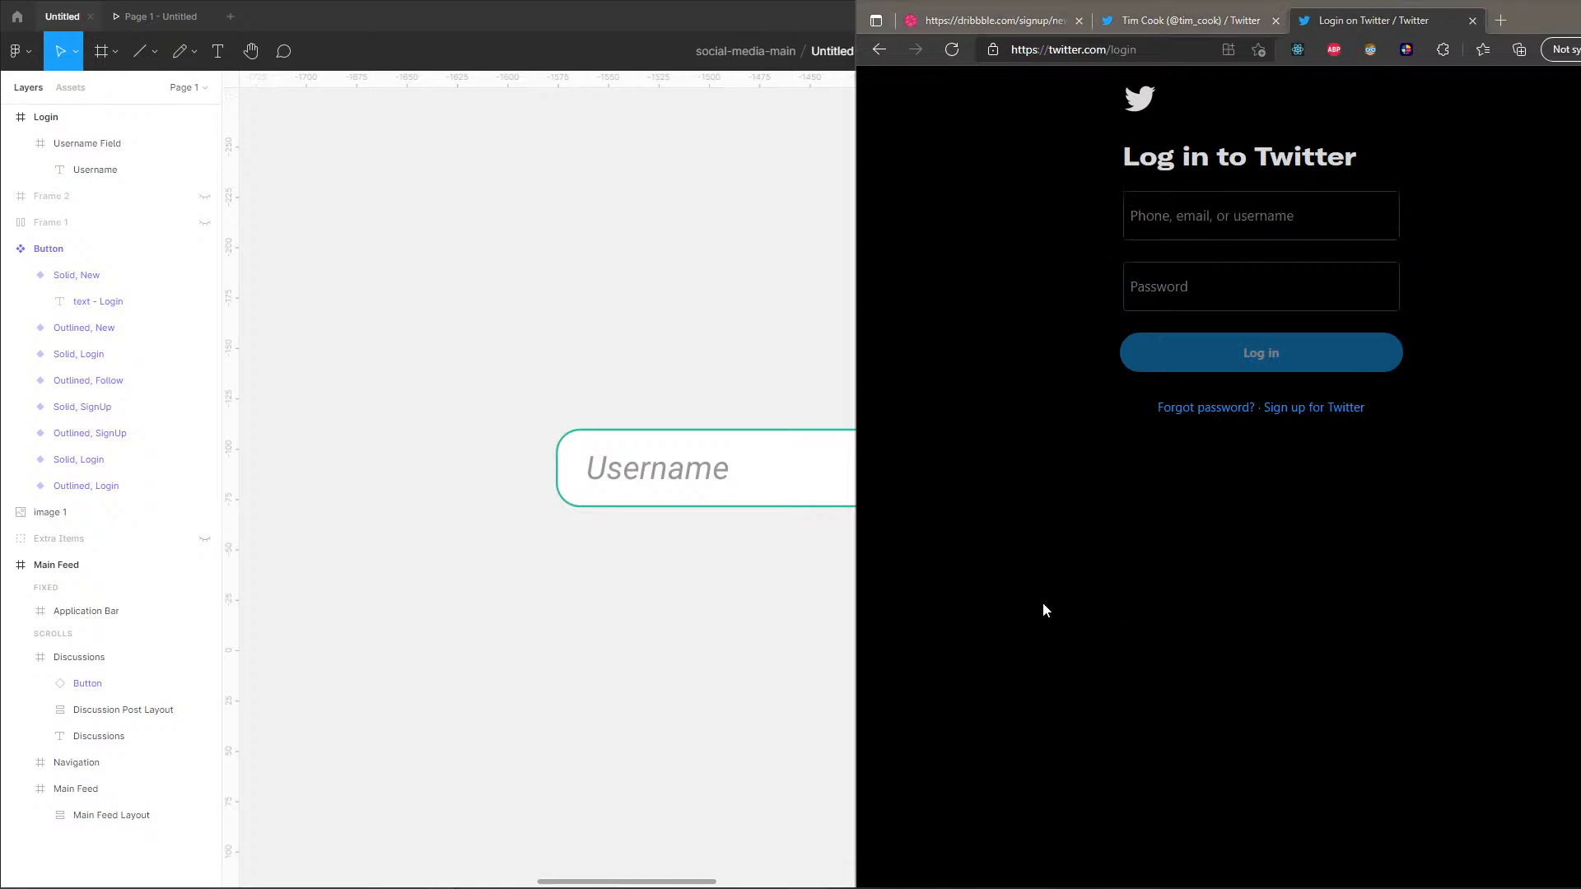
key("alt+Tab")
key("ctrl+z")
key("ctrl+z")
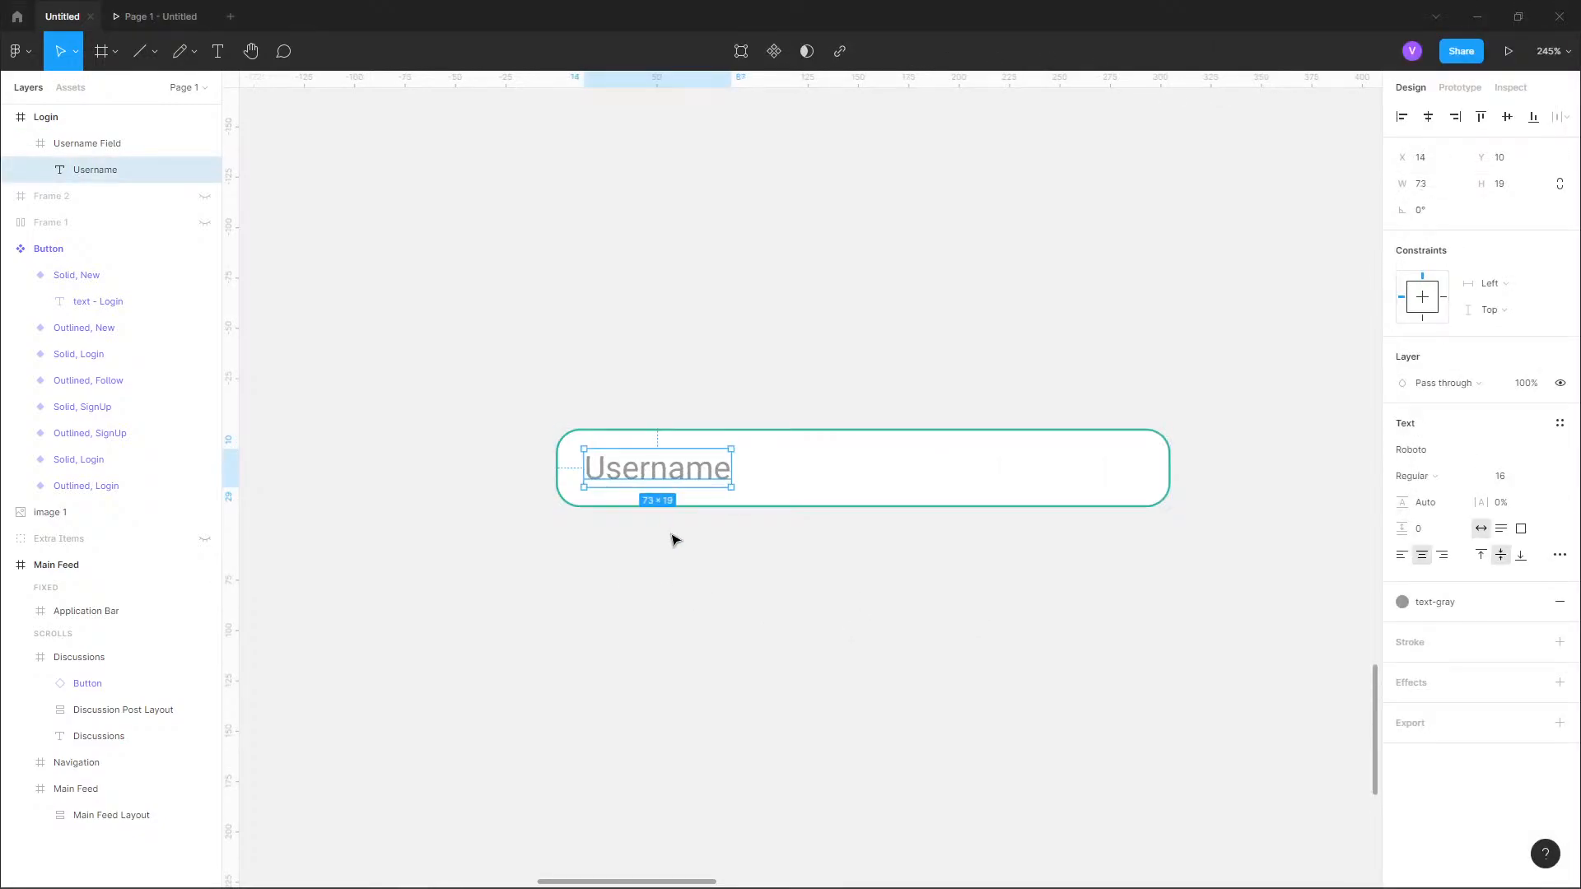
left_click(674, 540)
Duplicate the Username Field and move the copy straight down to Y 310.
left_click(22, 144)
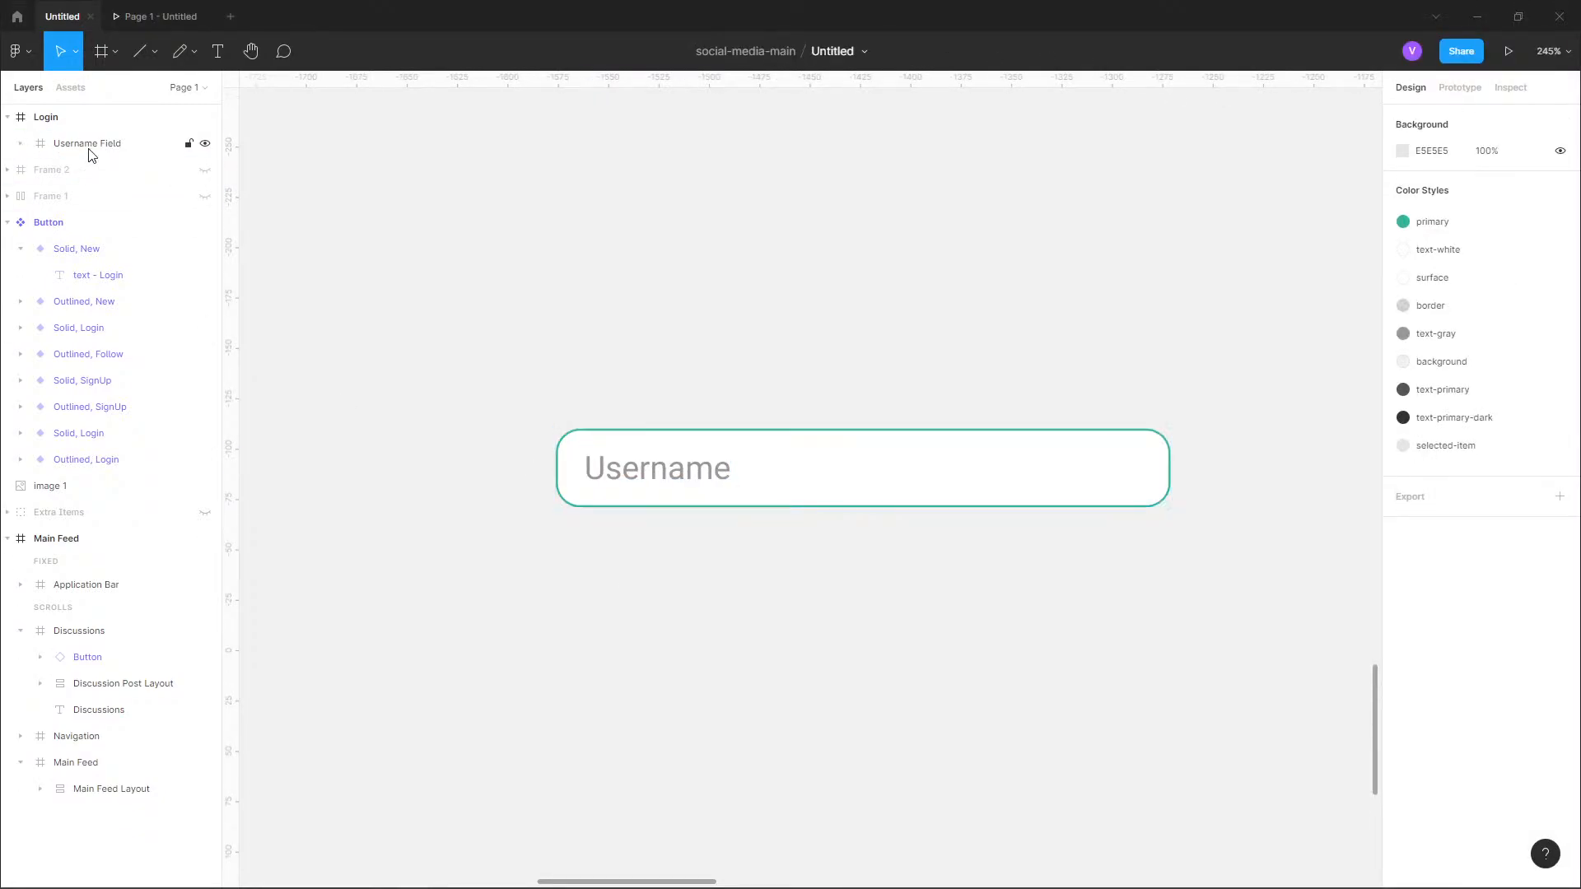
left_click(91, 145)
key("ctrl+d")
key("shift+Down")
key("shift+Down")
key("shift+Down")
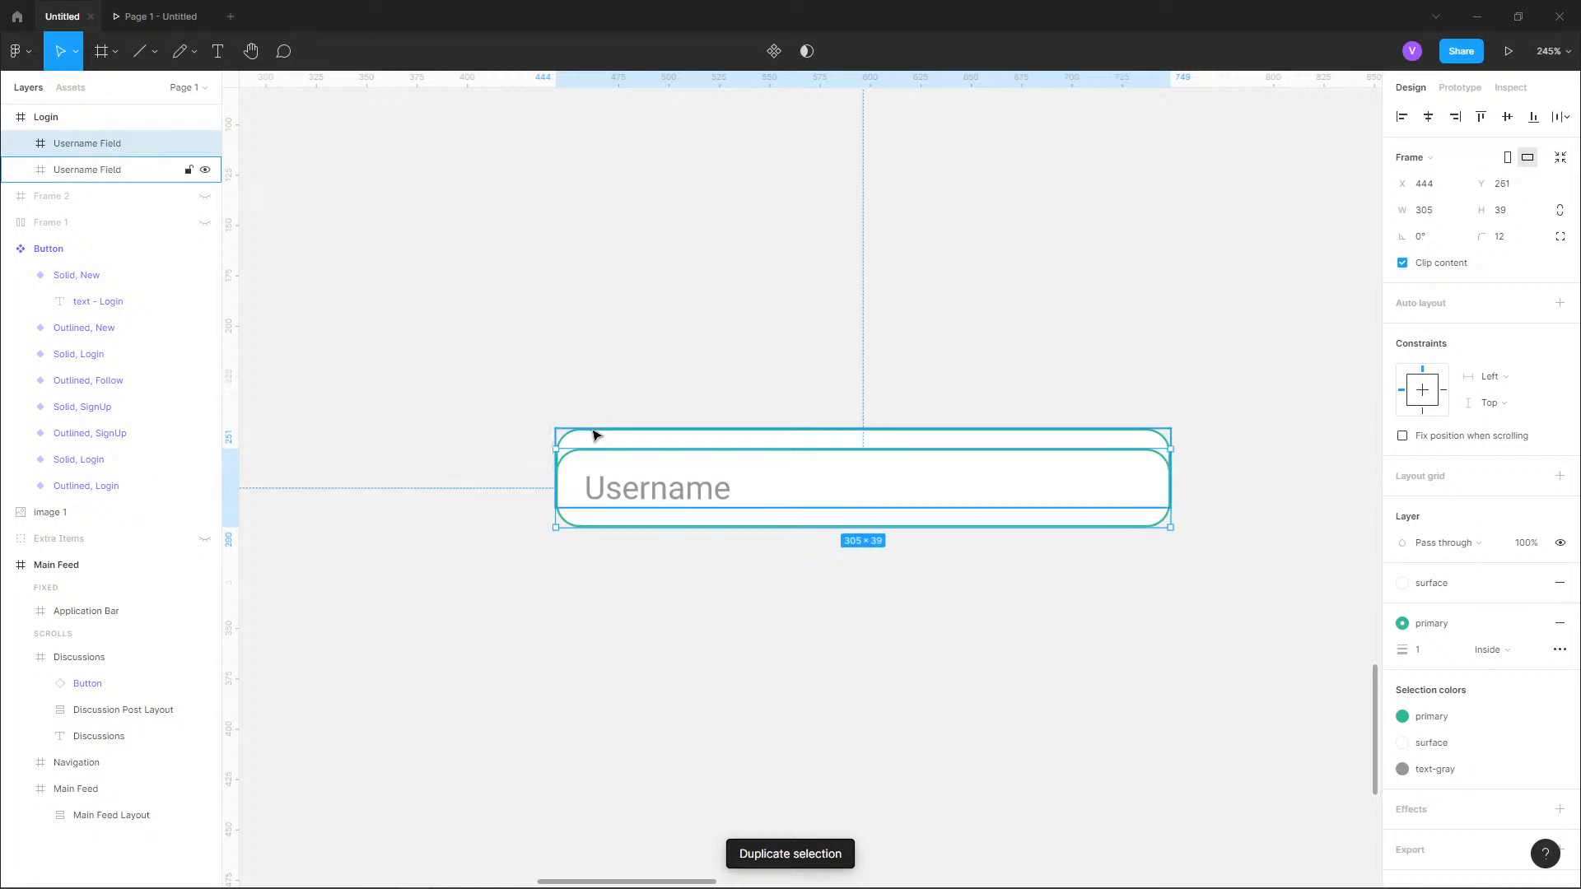
key("shift+Down")
key("shift+Down")
key("Up")
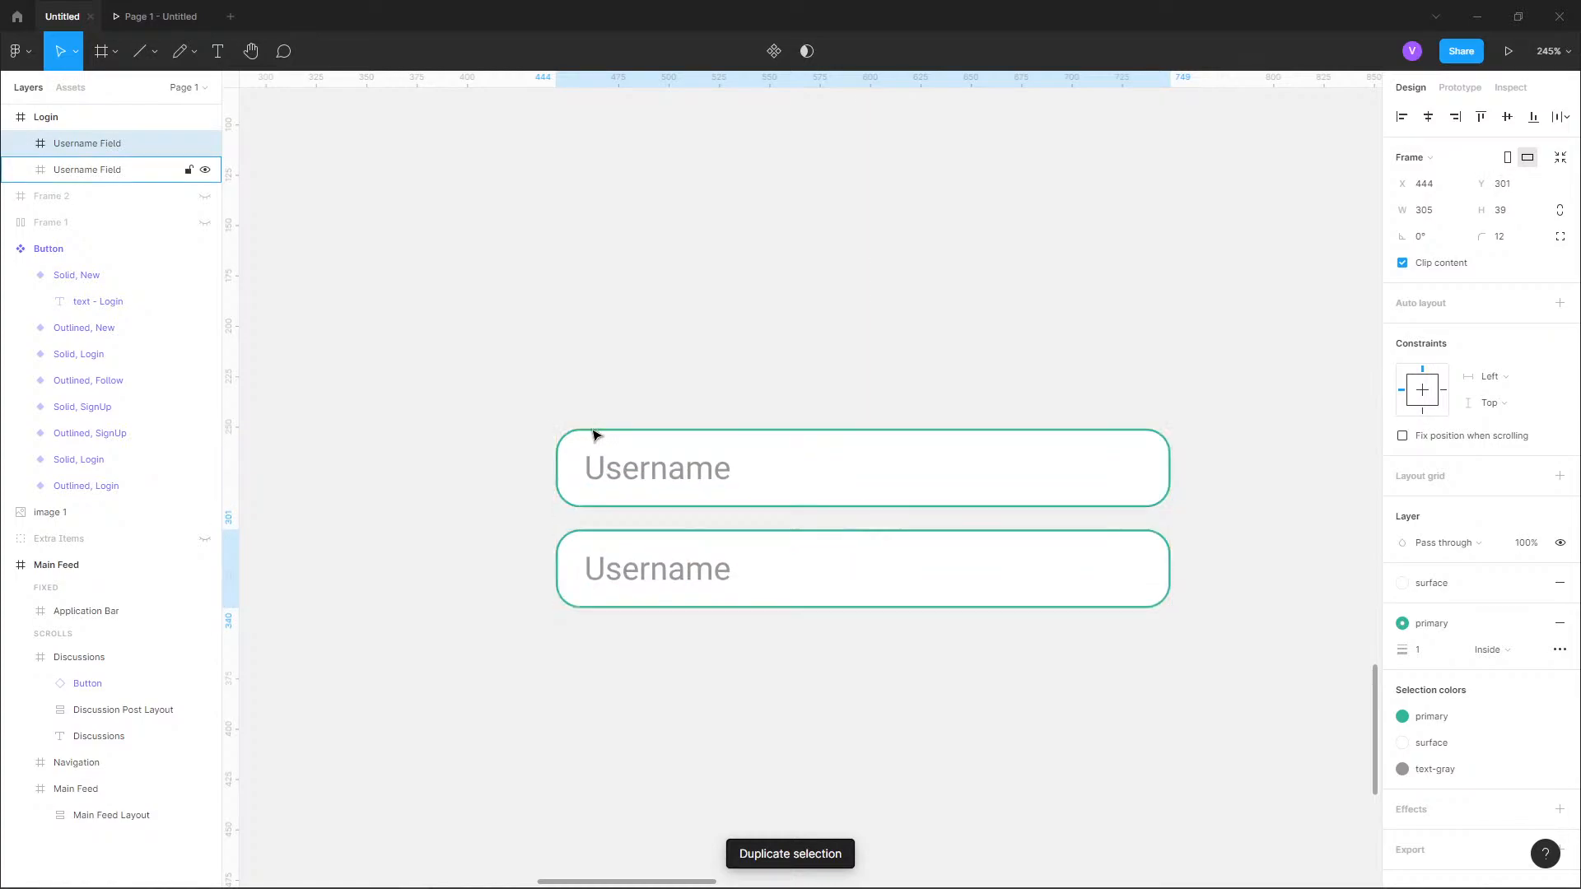
key("shift+Down")
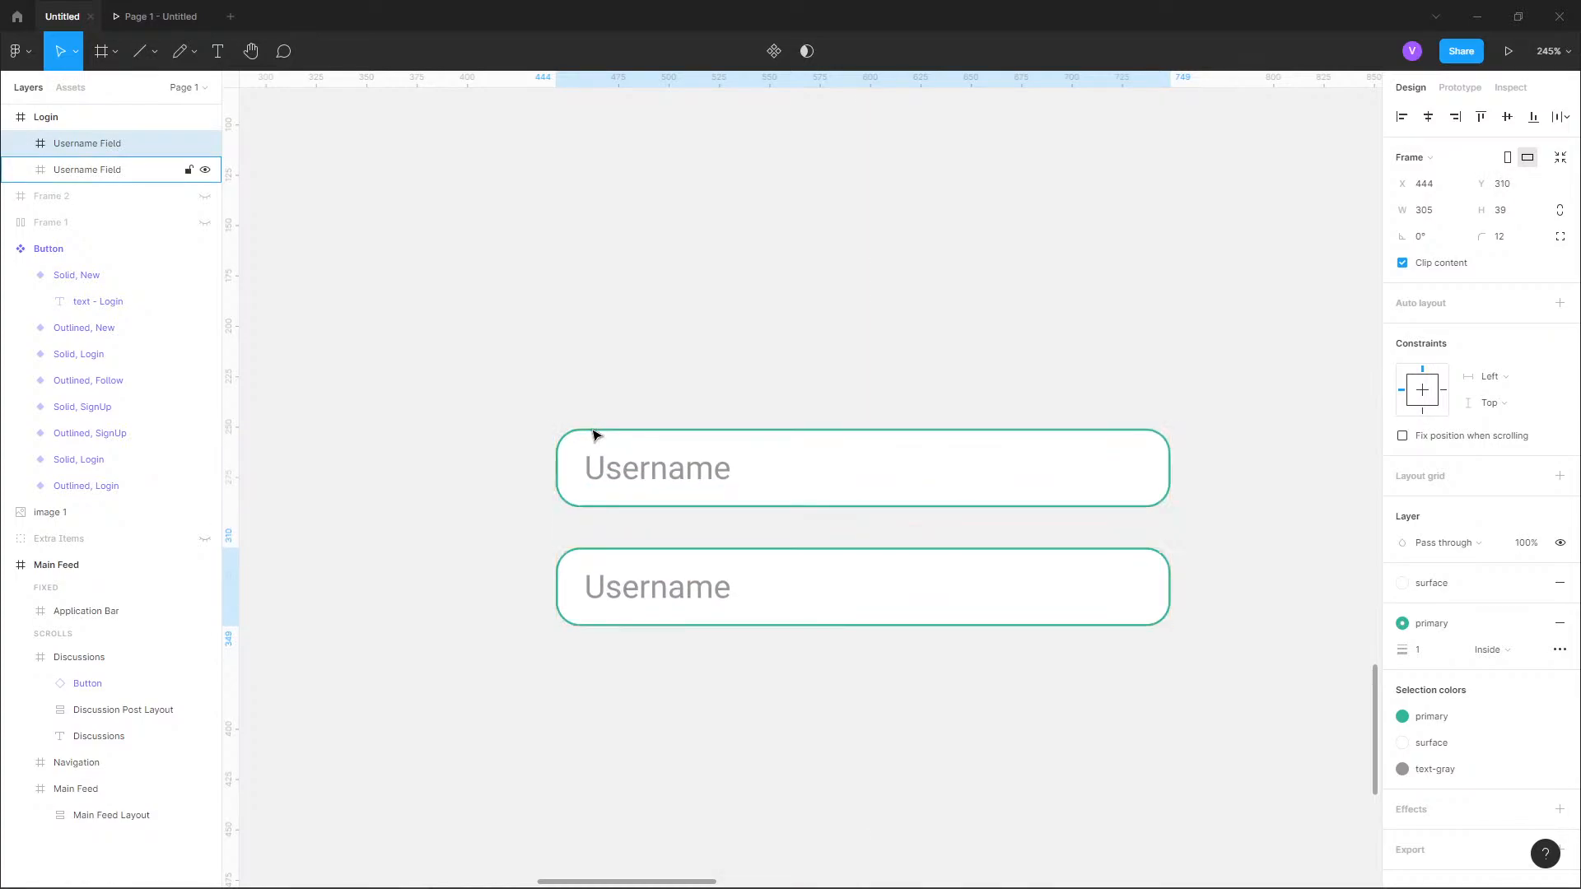
Change the text in the duplicated lower field to "Password".
double_click(702, 588)
double_click(703, 593)
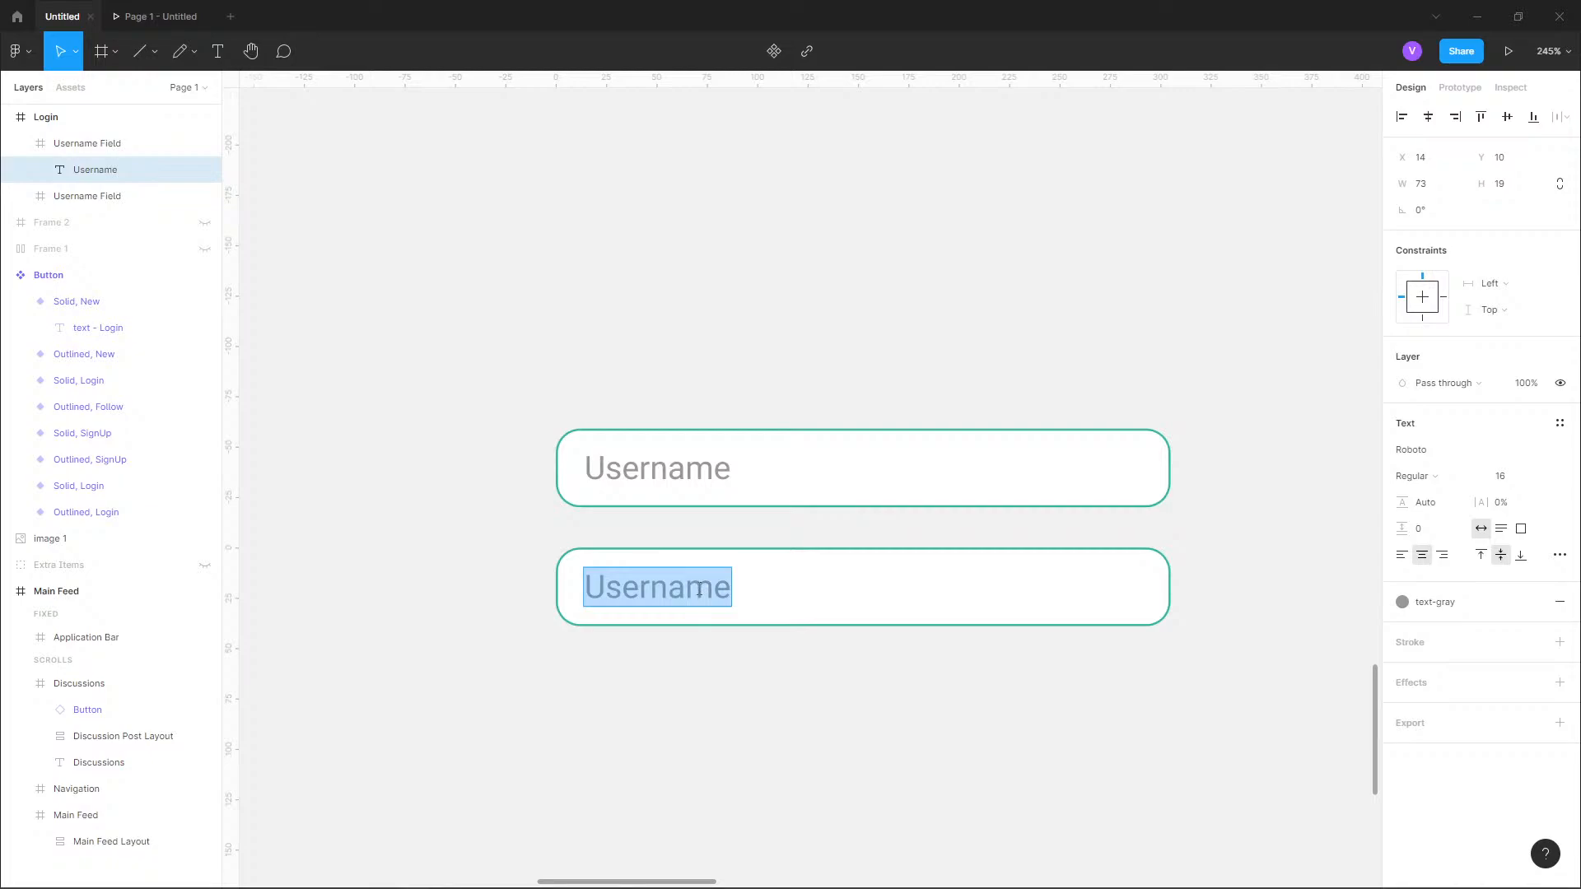
type("Password")
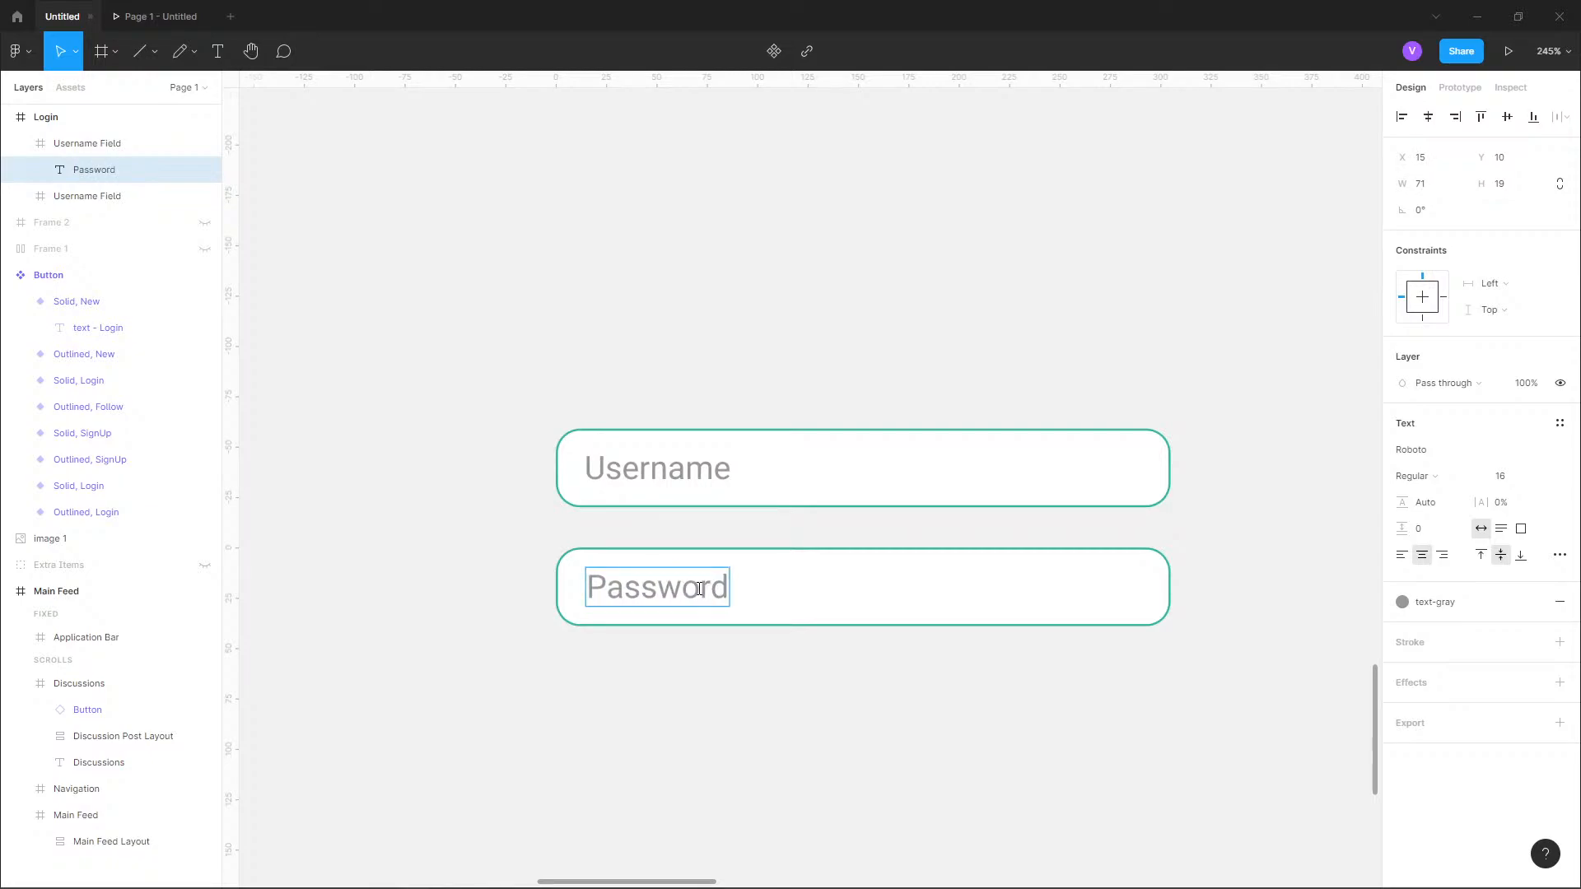
key("Escape")
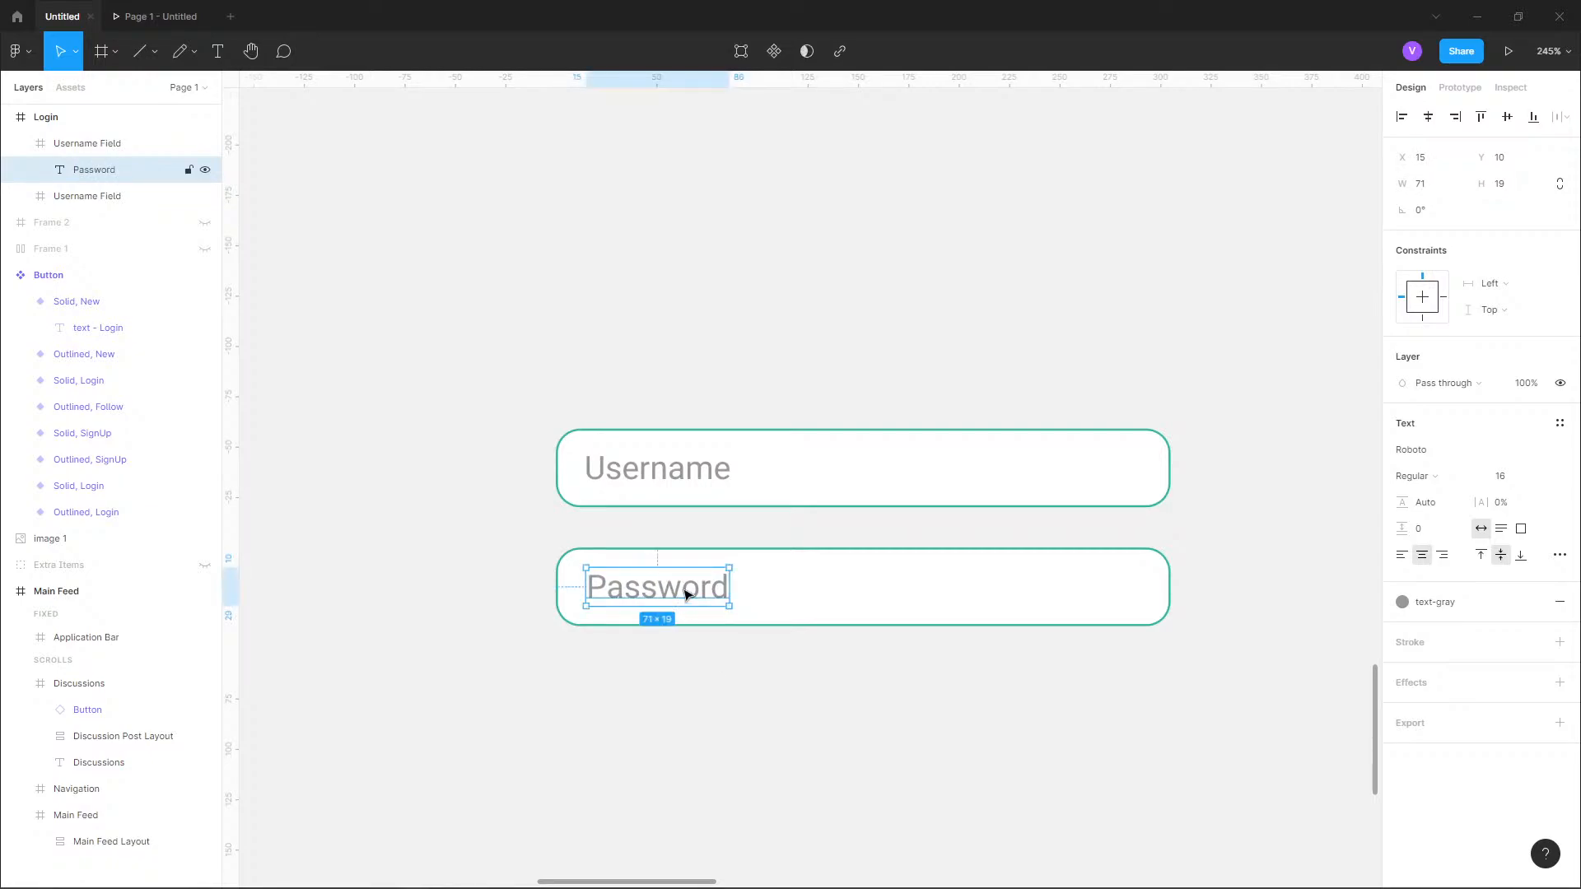
Widen the "Password" text box to 275 and align its text left.
left_click_drag(731, 588, 1138, 596)
key("alt")
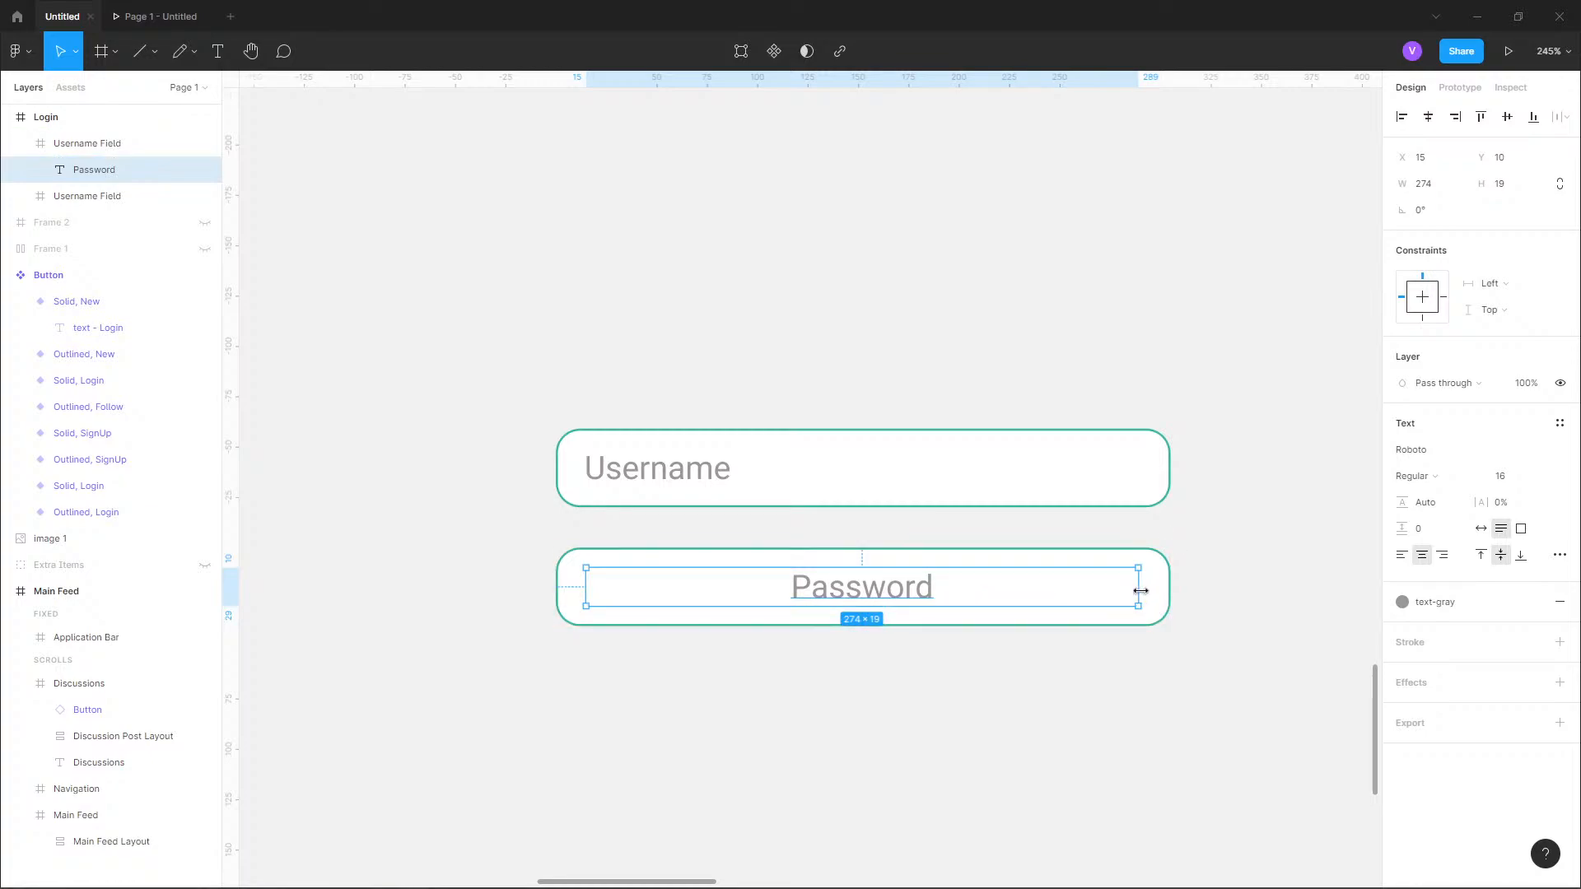
left_click_drag(1140, 592, 1142, 591)
key("alt")
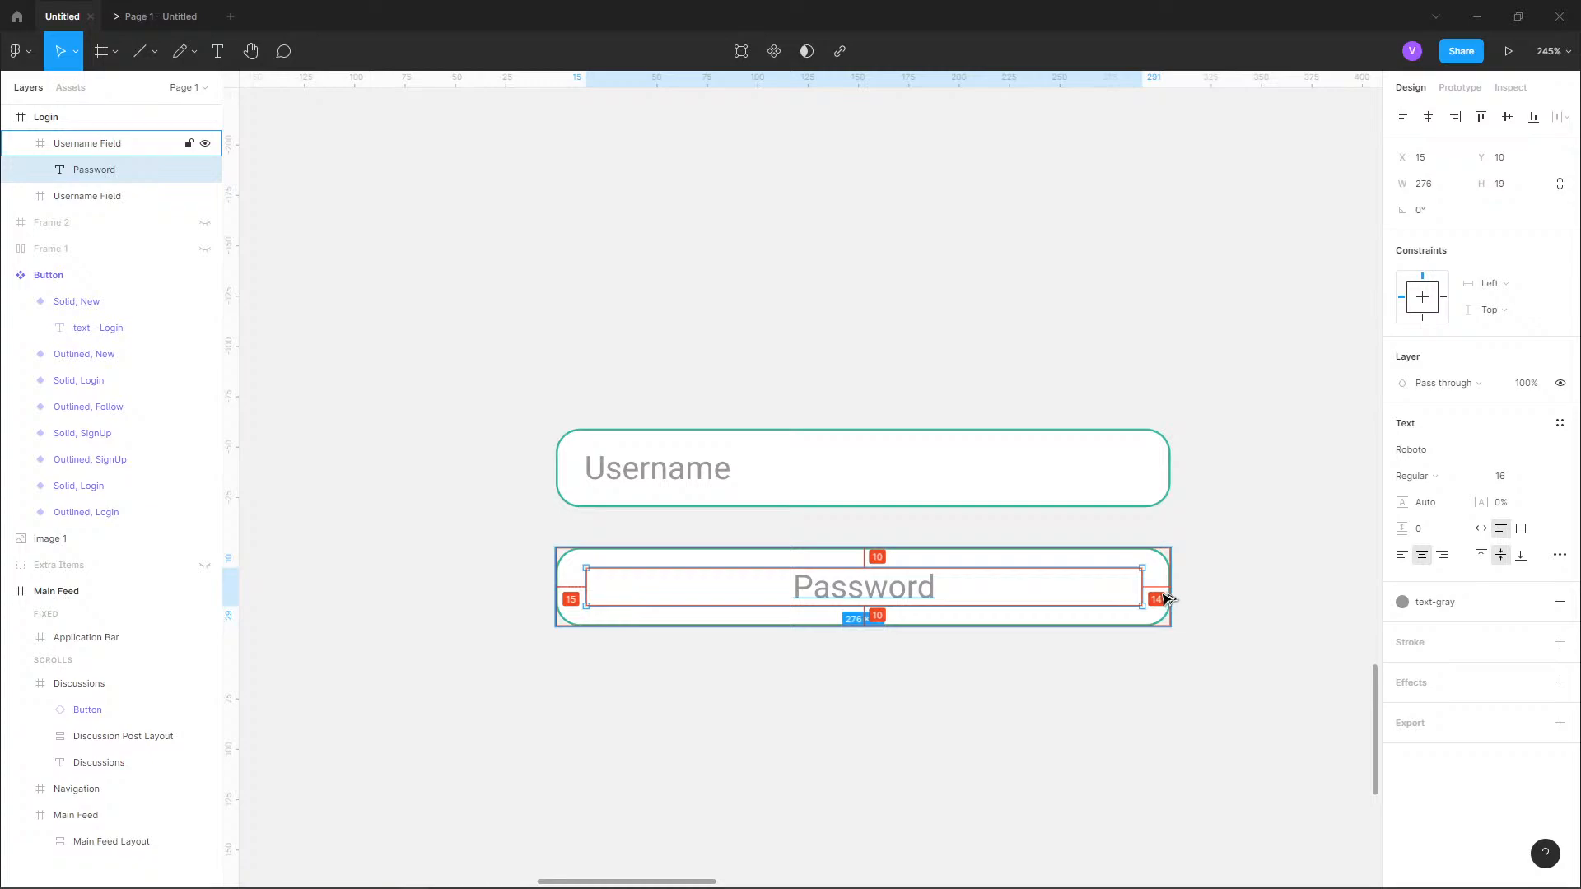
left_click(1441, 191)
type("27")
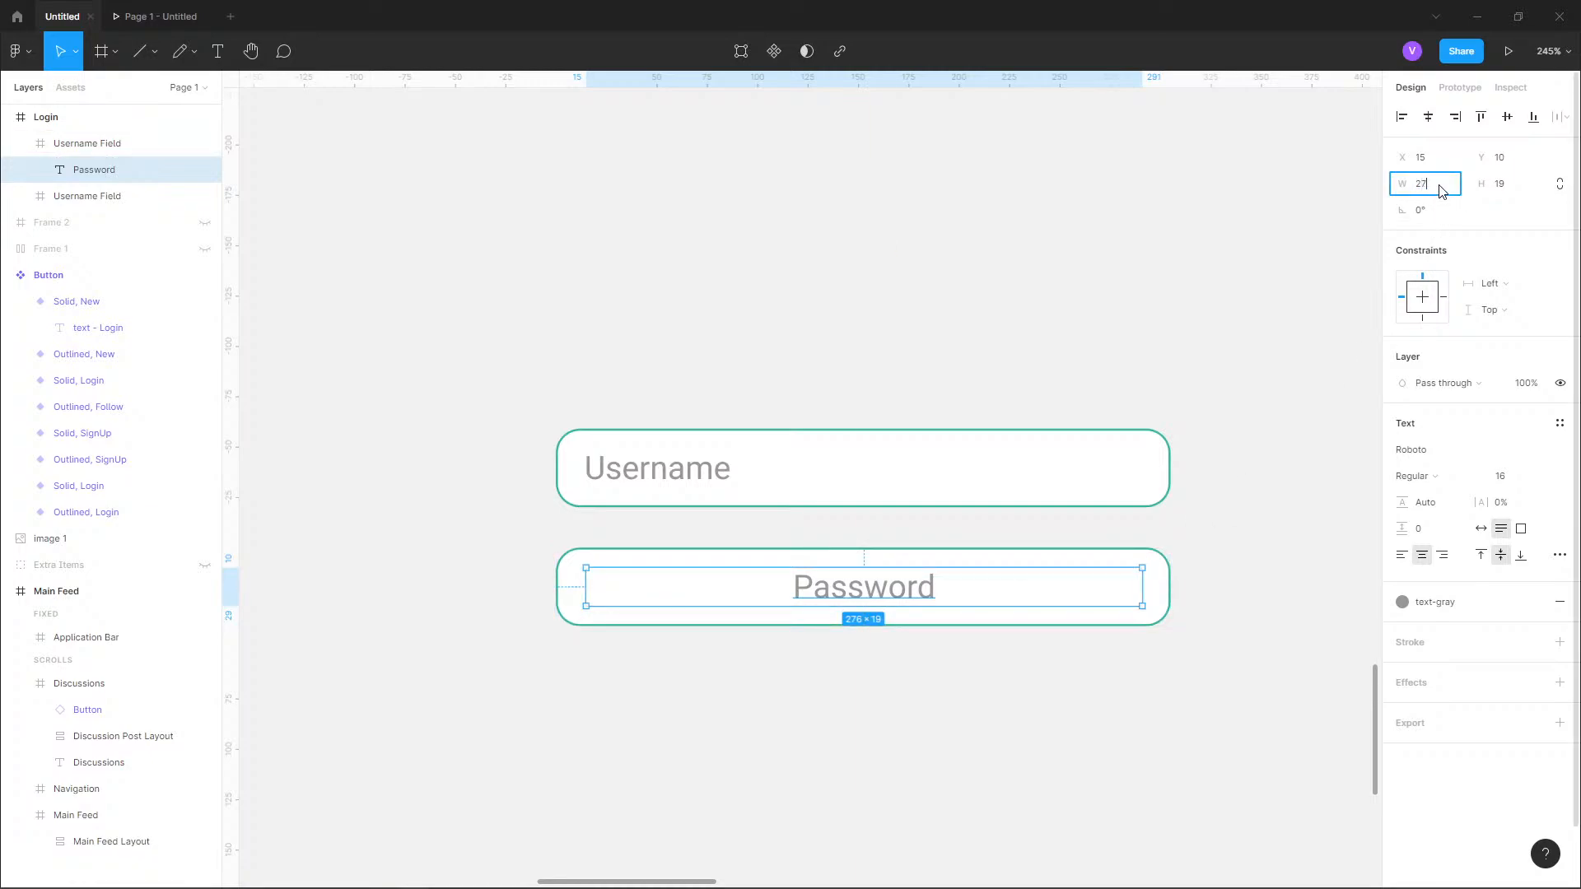
type("5")
key("Return")
left_click(1402, 556)
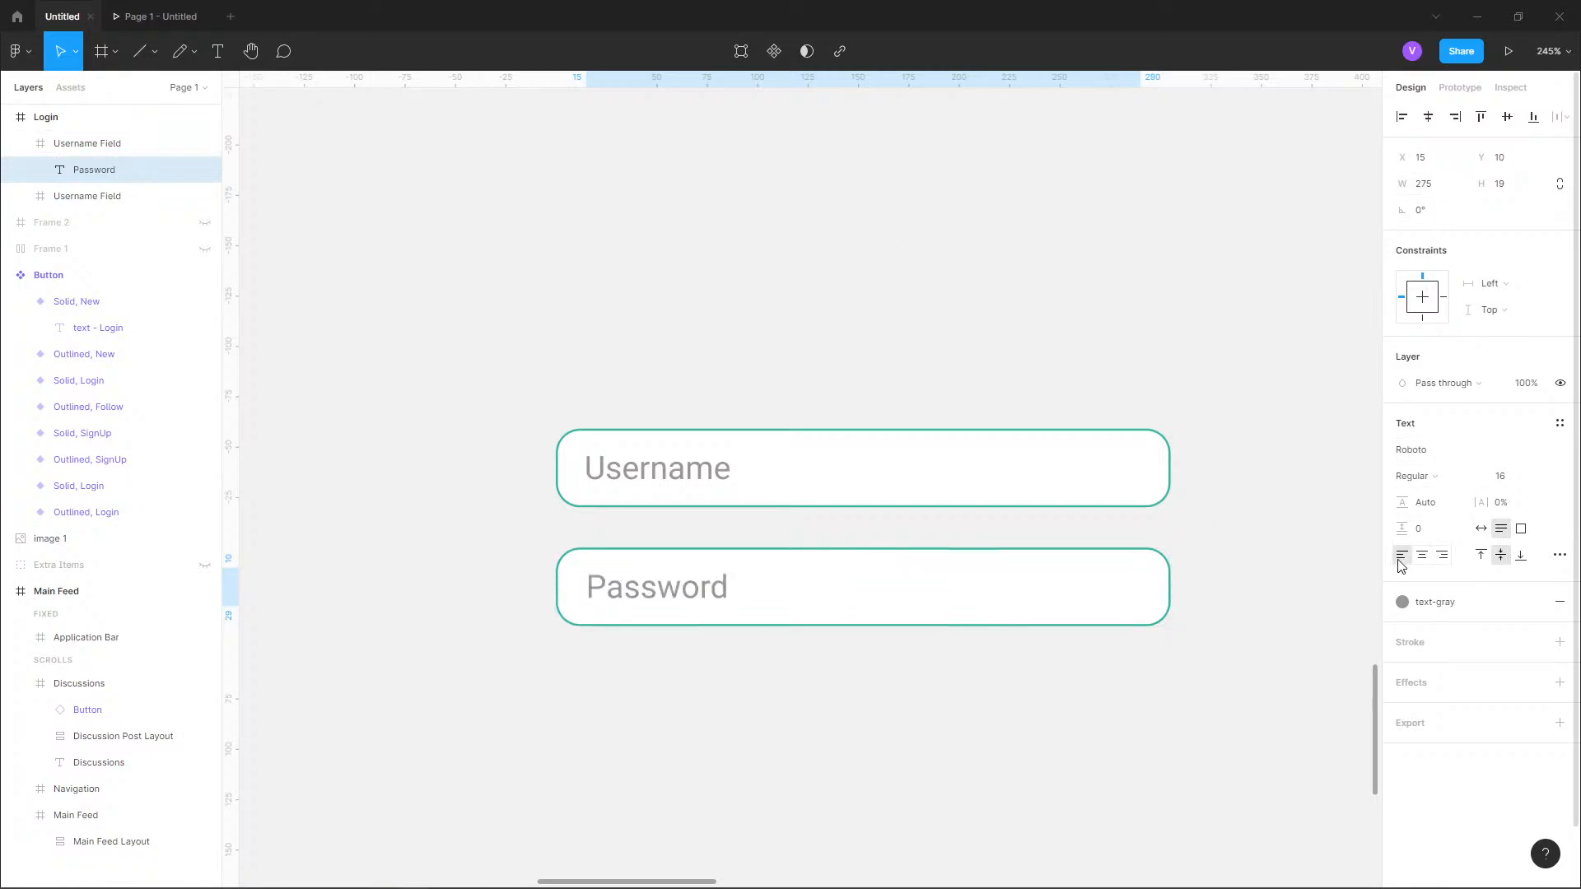
Set the "Username" text box's width to 275 and align its text left.
left_click(647, 480)
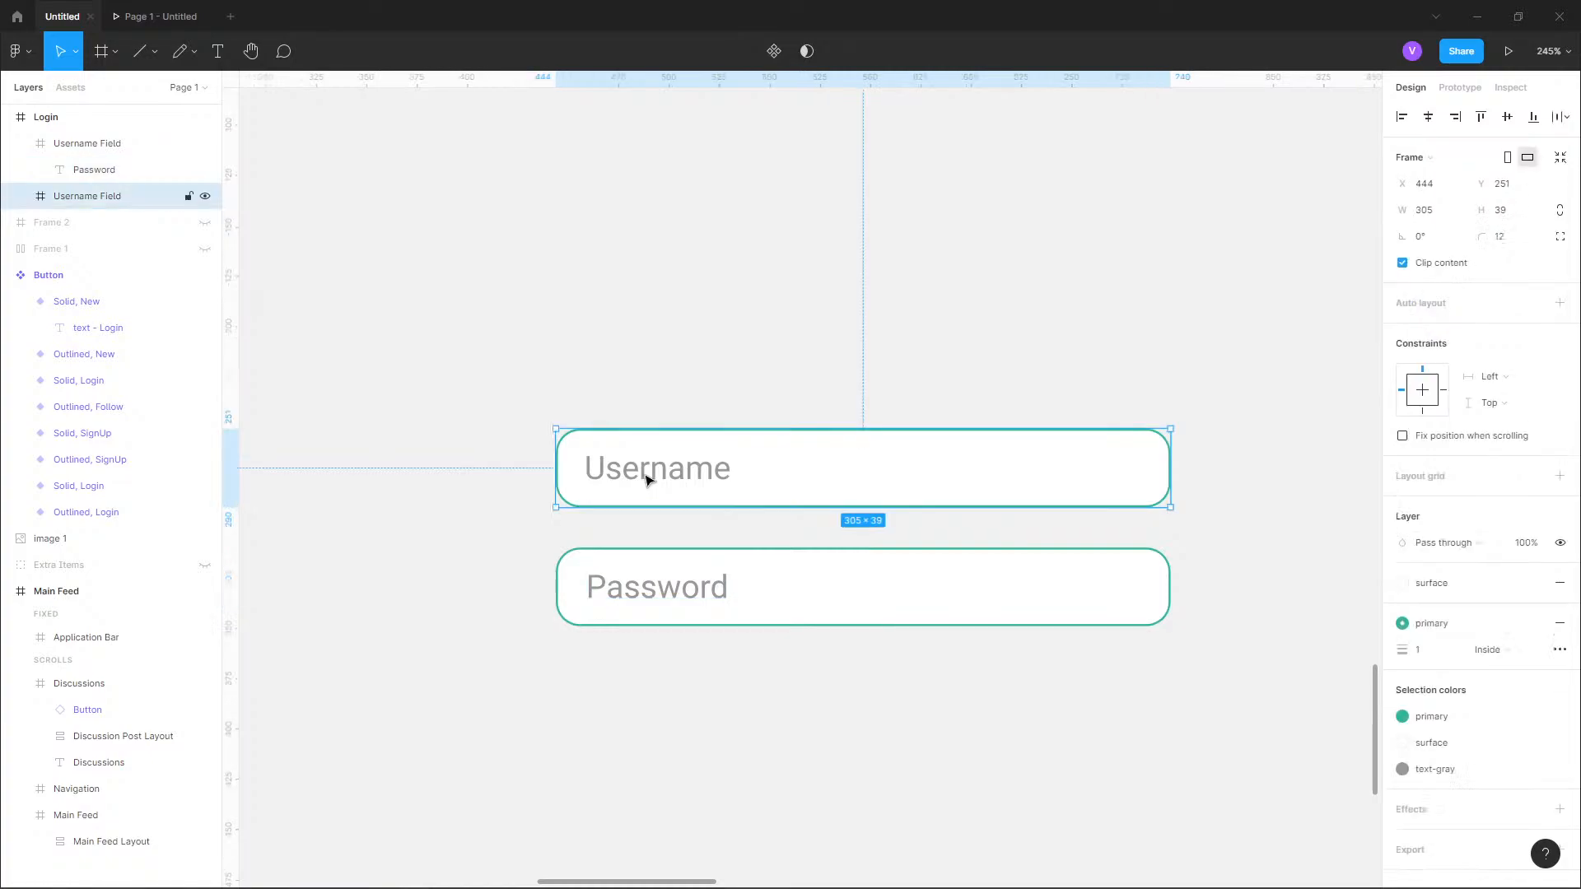
double_click(647, 481)
left_click(1447, 185)
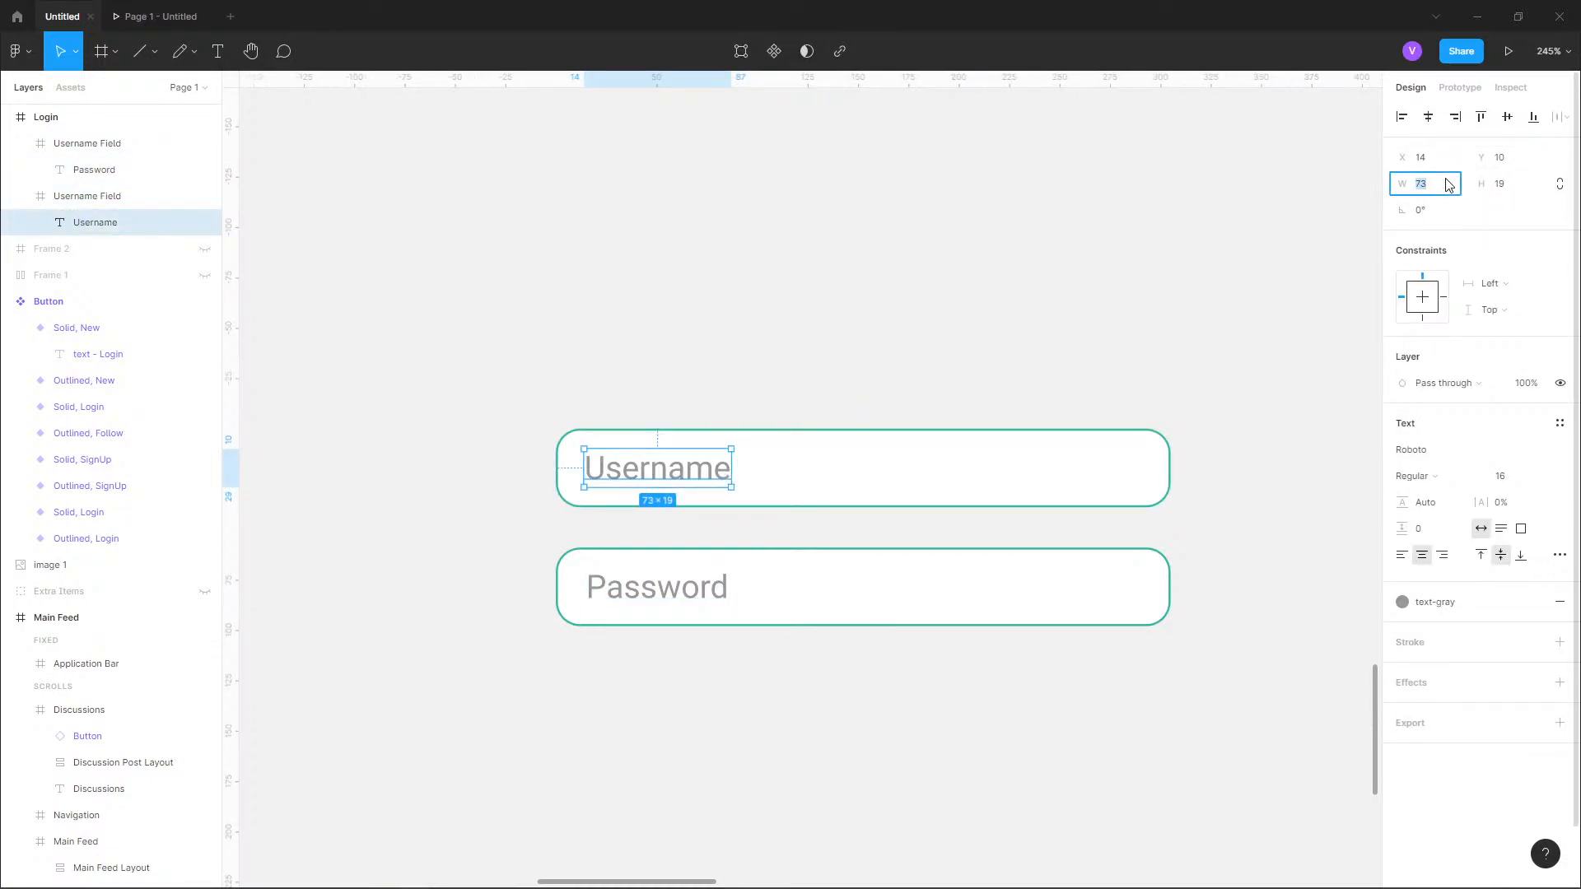
type("275")
key("Return")
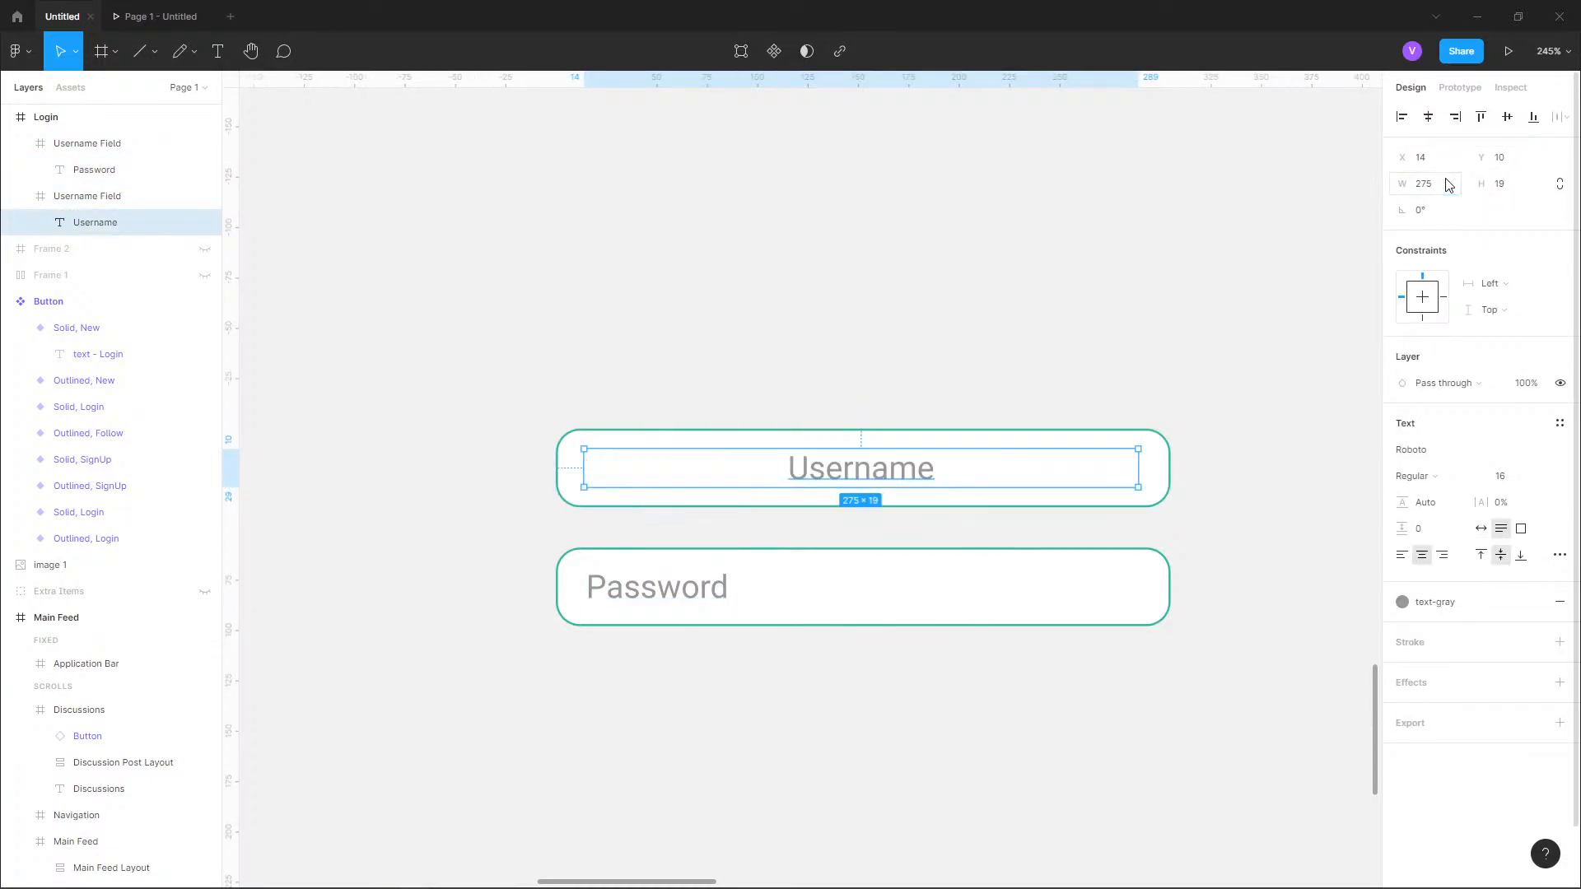
left_click(1403, 555)
left_click(639, 346)
Add a "Login" text above the username field, at about X 445, Y 114.
scroll(734, 448, "down", 6)
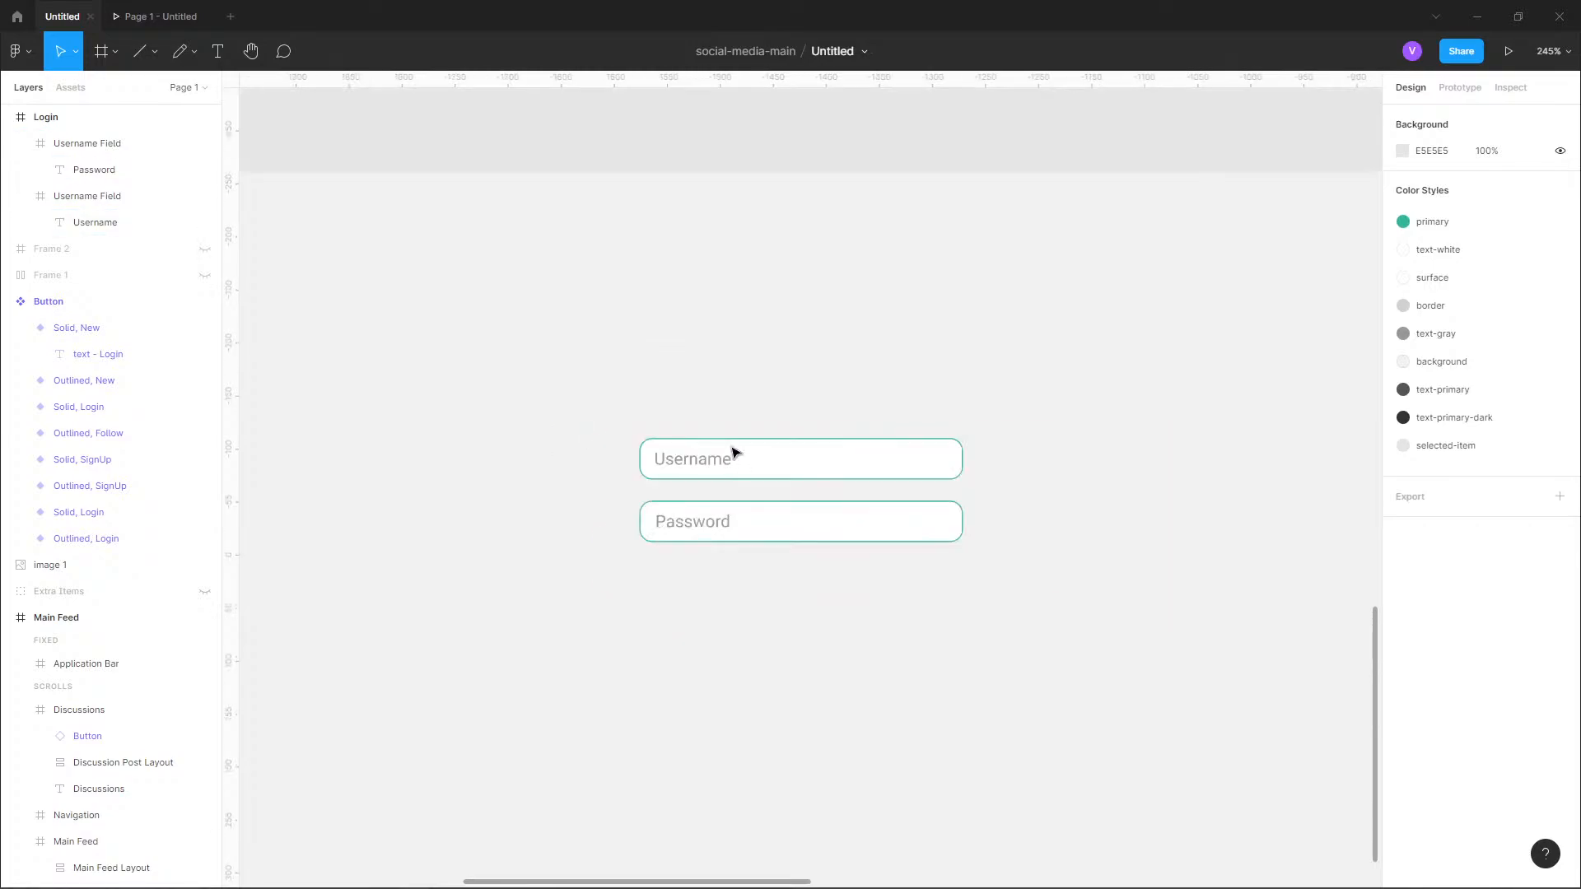
scroll(698, 491, "up", 6)
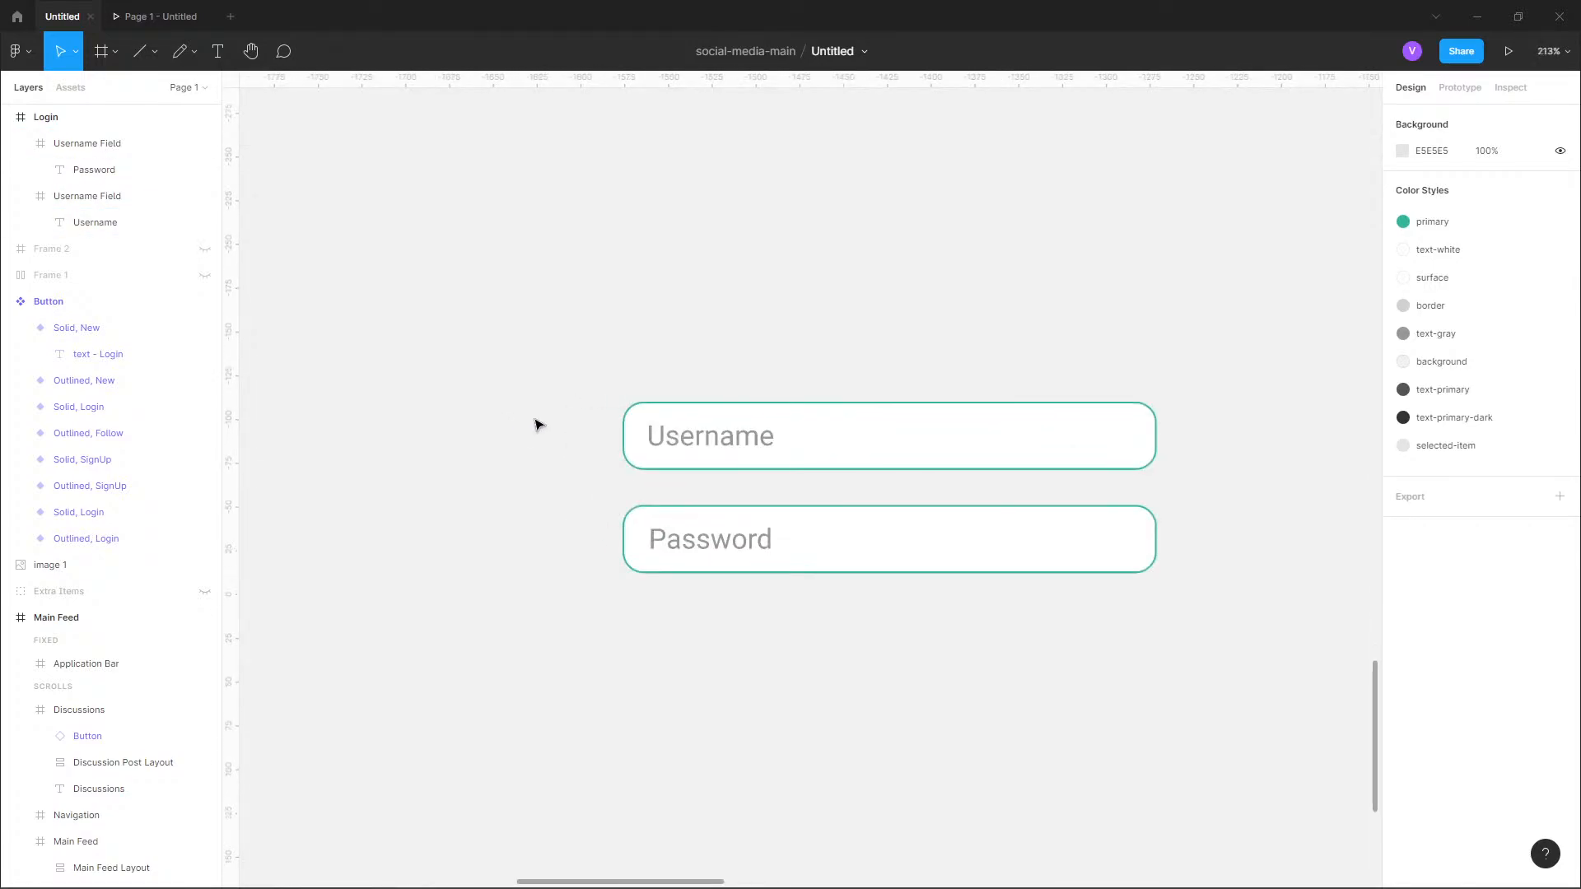
left_click(217, 51)
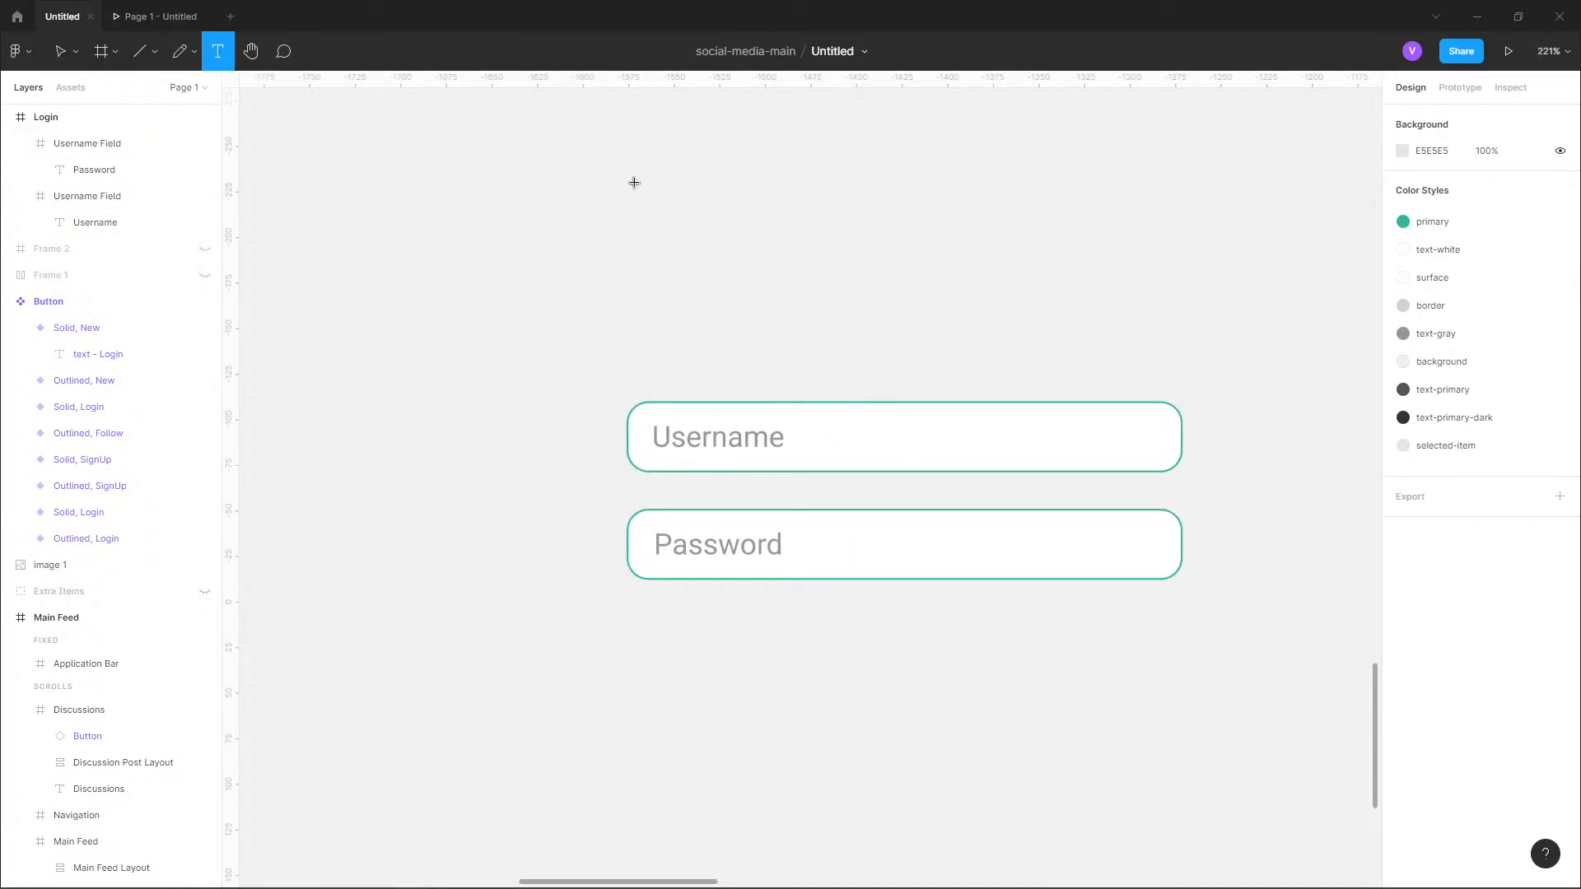
left_click(944, 526)
type("Login")
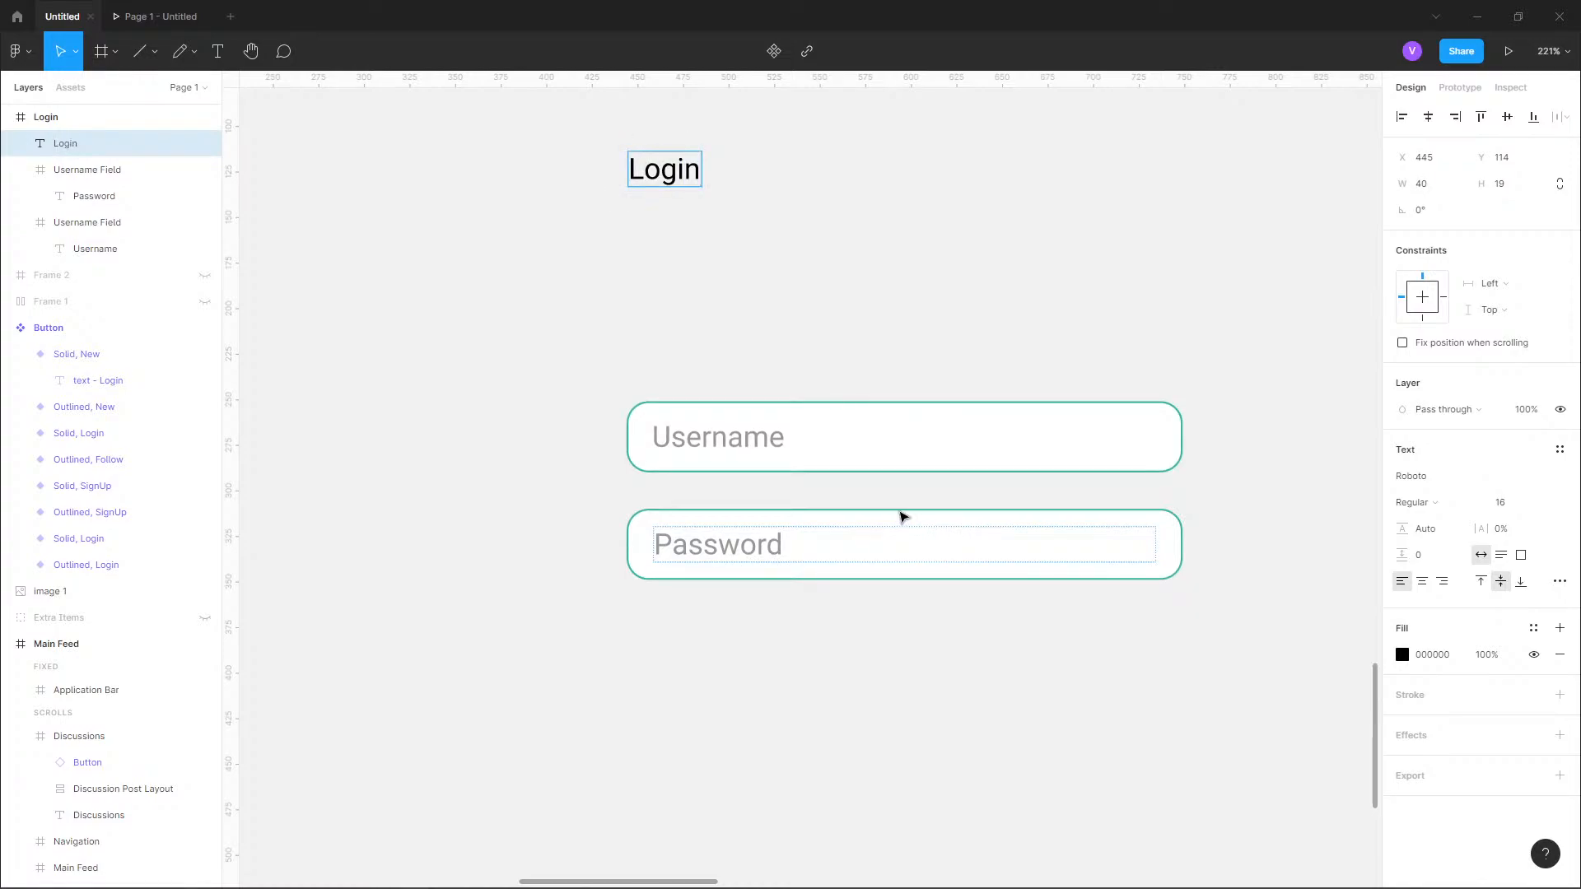
Set the font size of the "Login" heading to 36.
key("ctrl+a")
left_click(1546, 504)
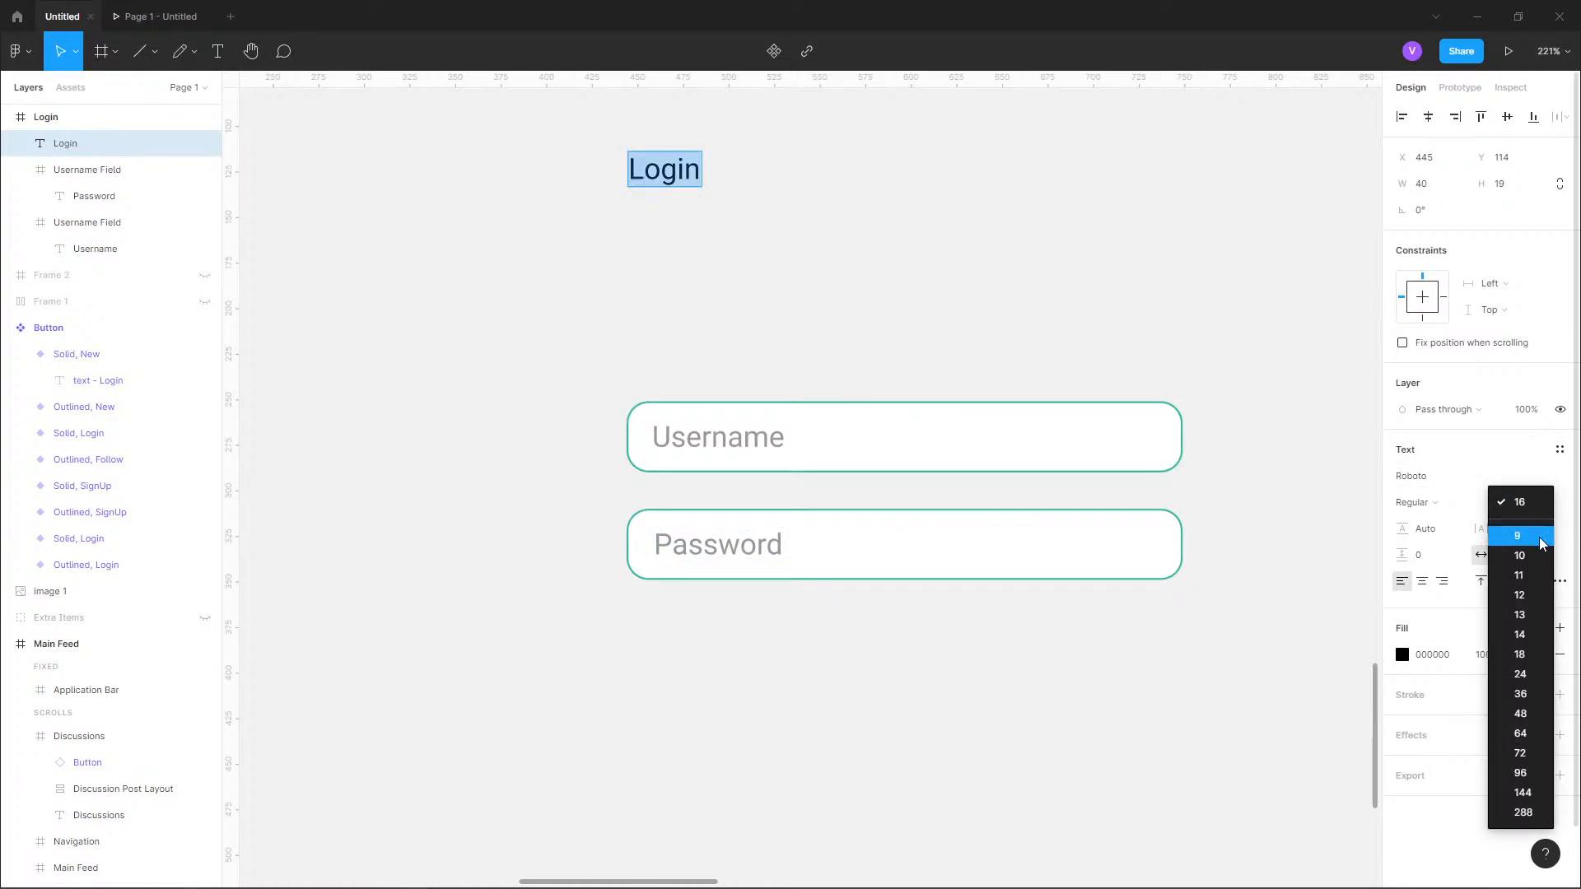
left_click(1535, 674)
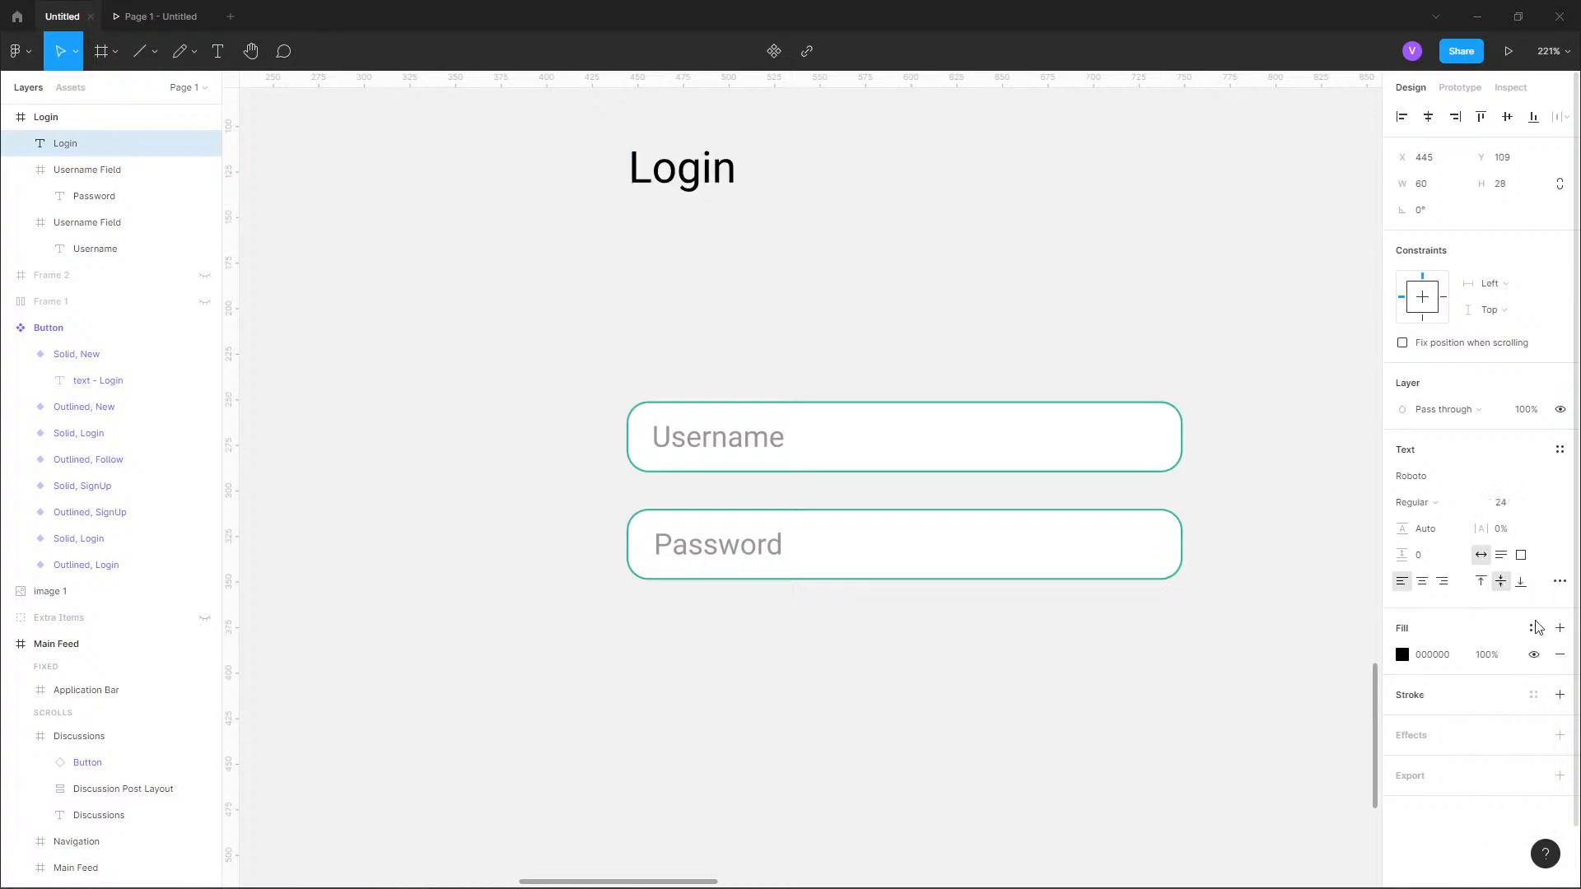
left_click(1546, 511)
left_click(1524, 521)
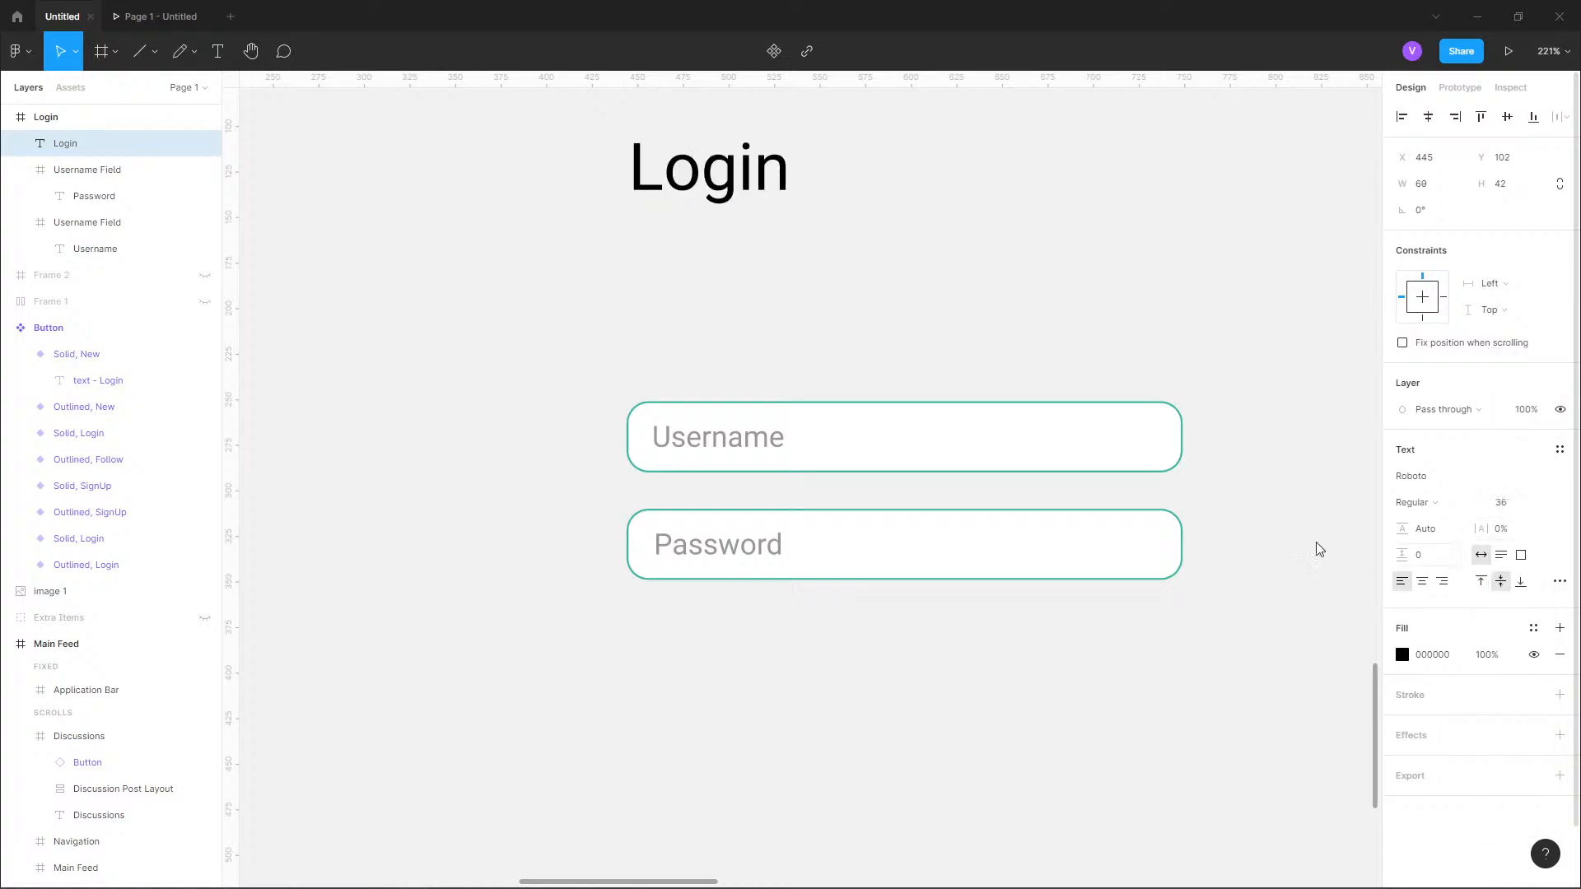
scroll(872, 502, "down", 5)
scroll(1013, 511, "up", 1)
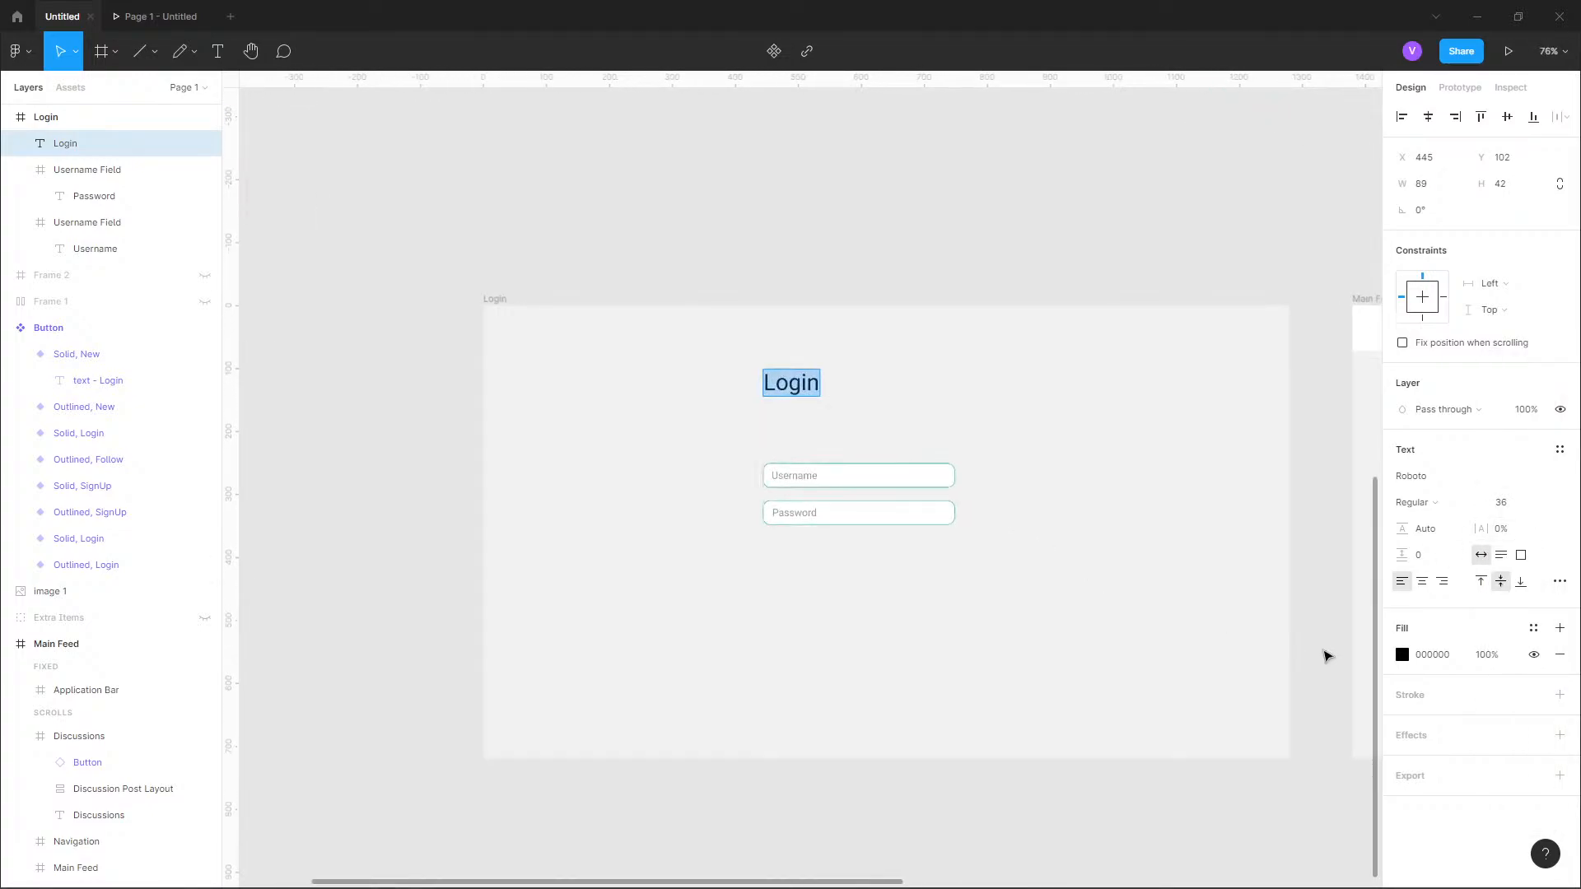
Apply the text-primary-dark colour style to the "Login" heading.
left_click(1533, 628)
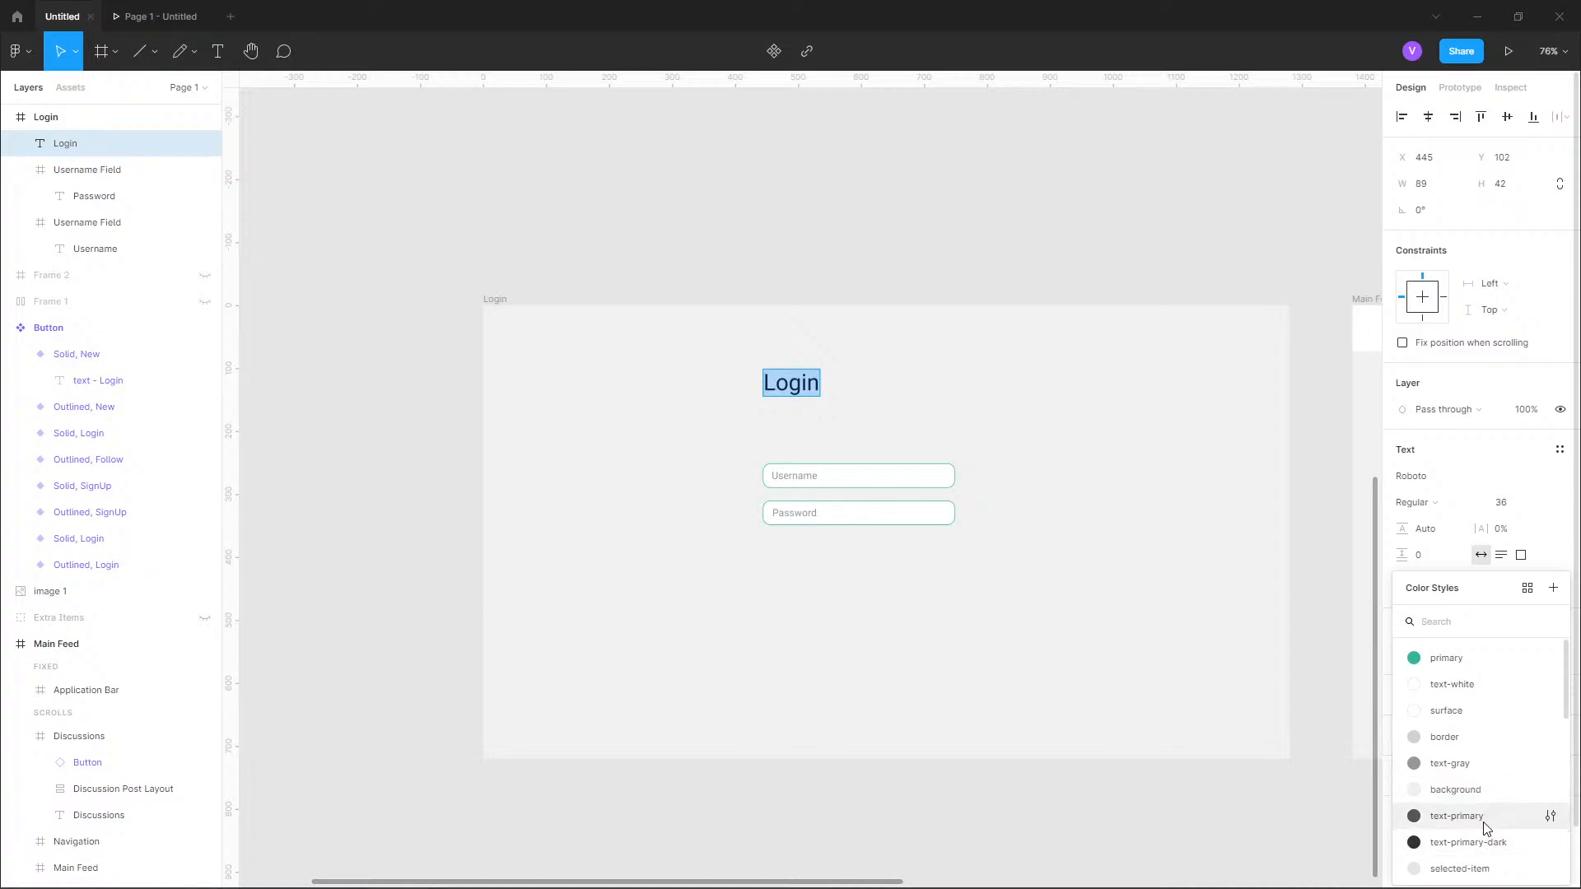
left_click(1487, 817)
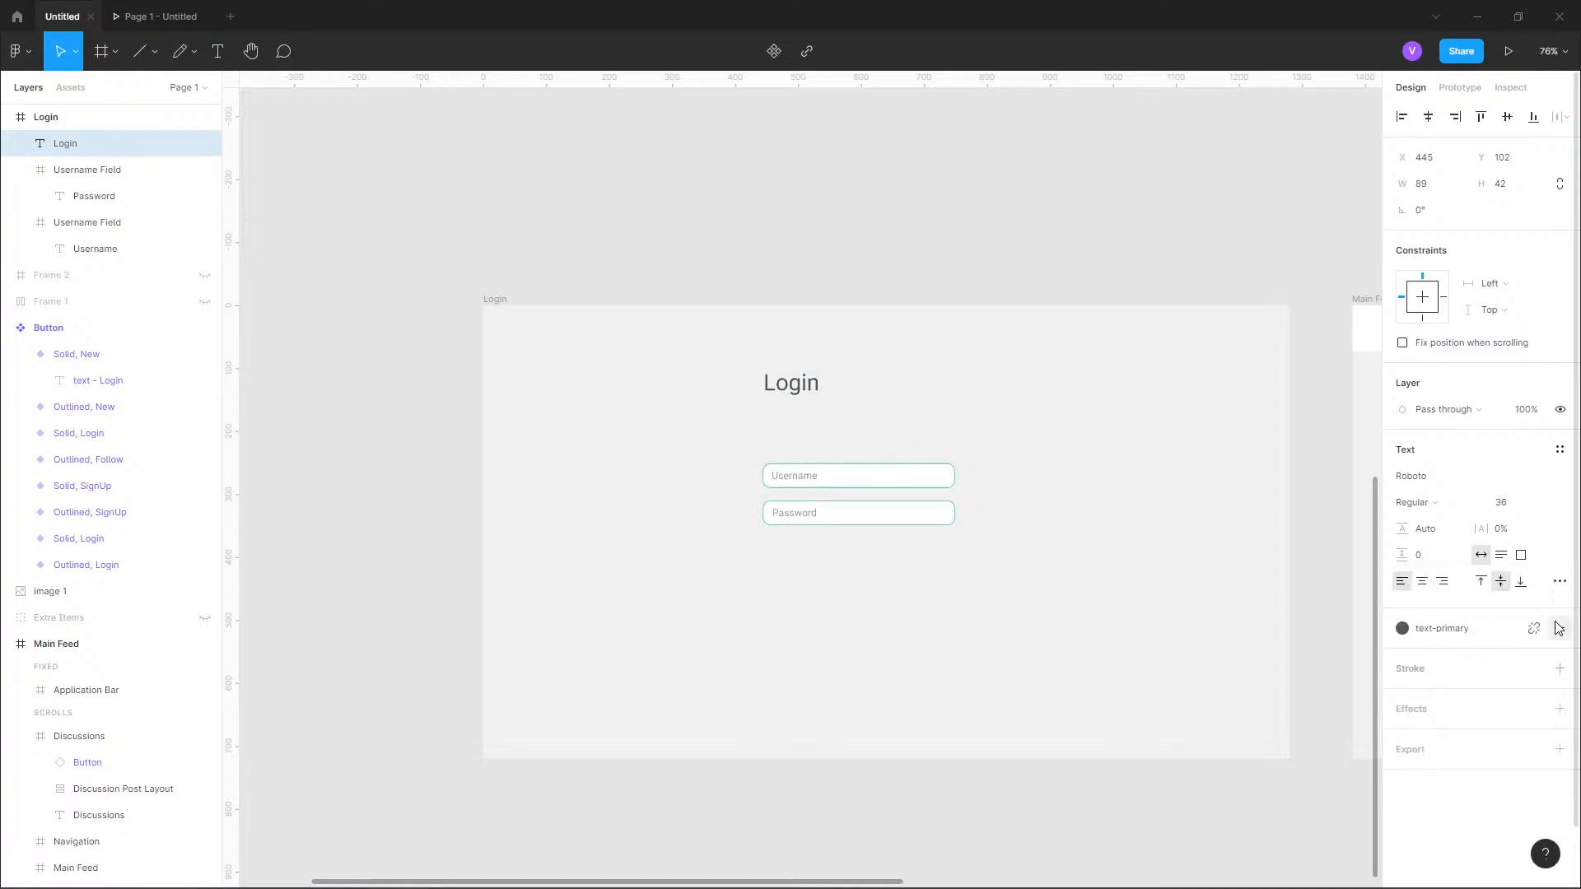
left_click(1500, 635)
left_click(1474, 789)
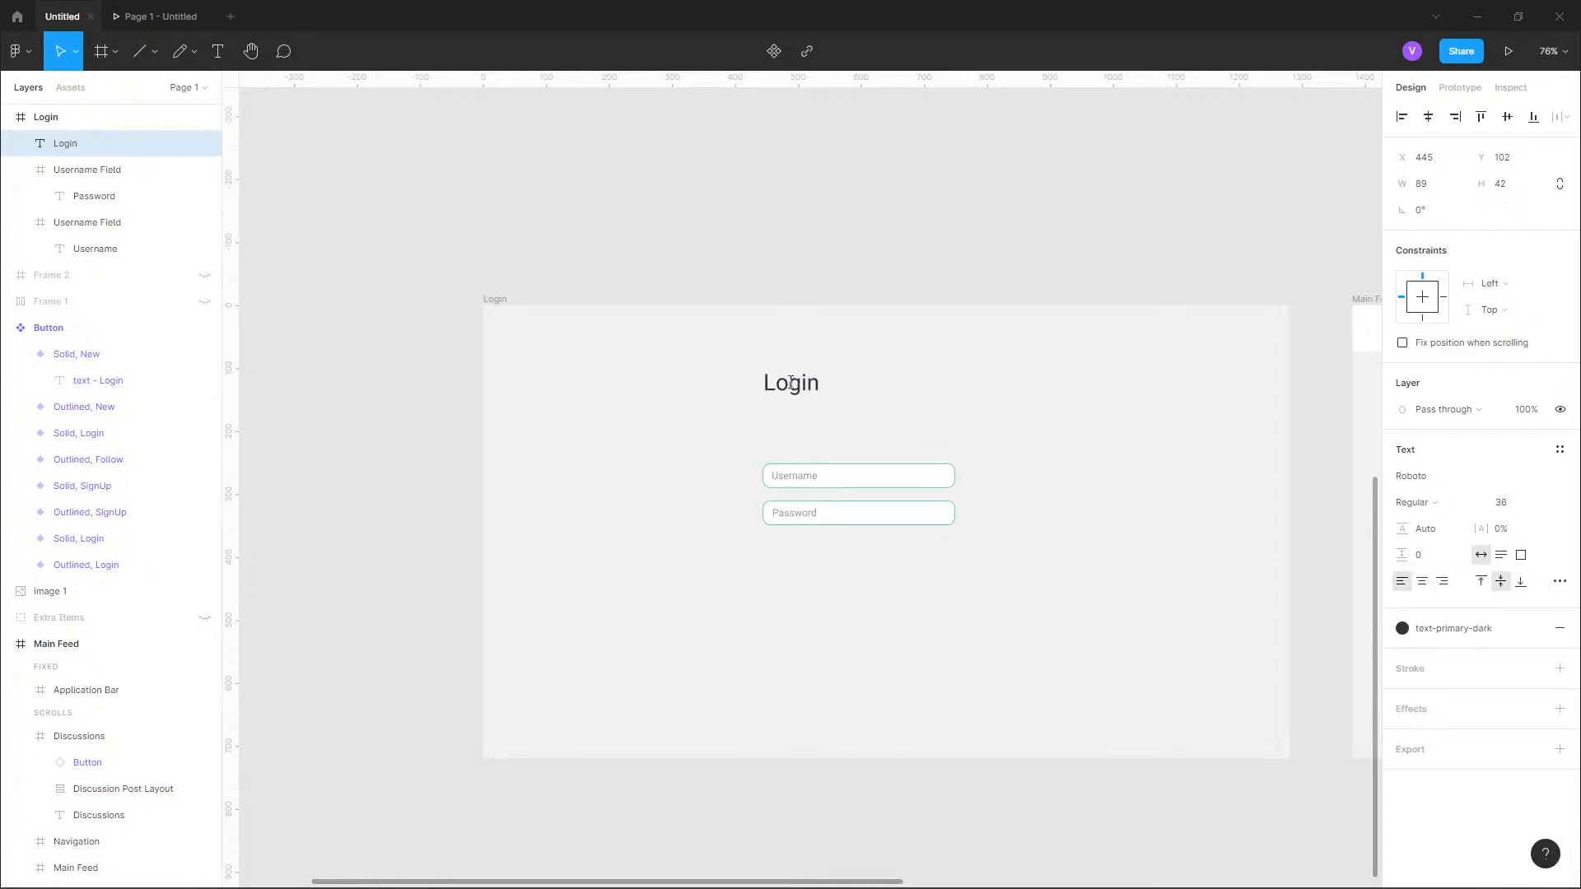
Move the "Login" heading down to just above the username field, aligned with the field's left edge at X 444.
left_click_drag(791, 382, 805, 418)
key("Up")
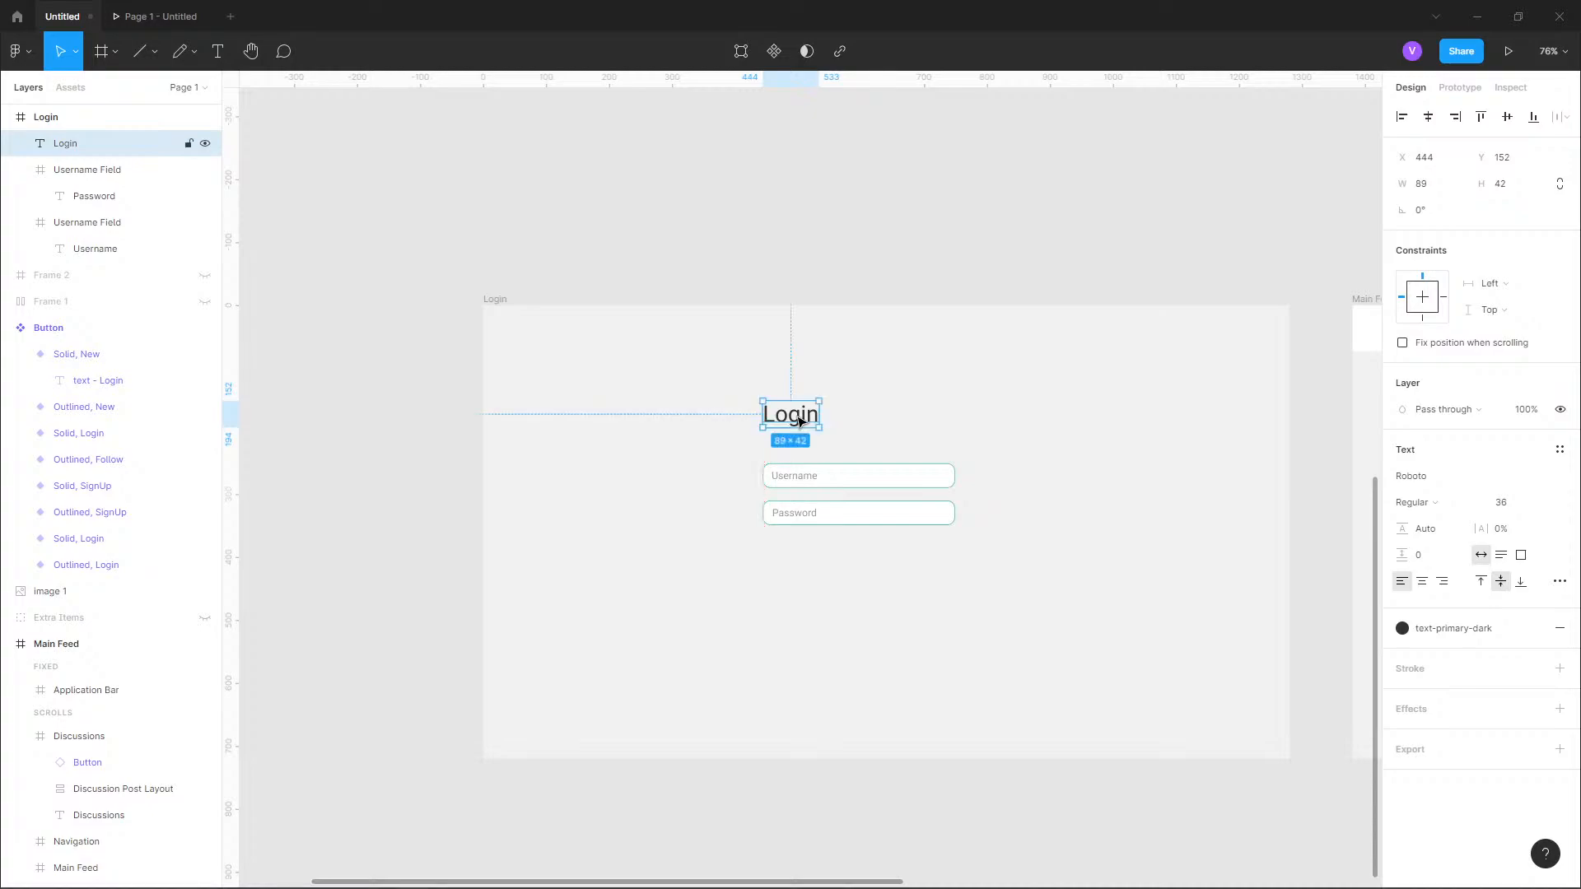
key("Up")
key("Up")
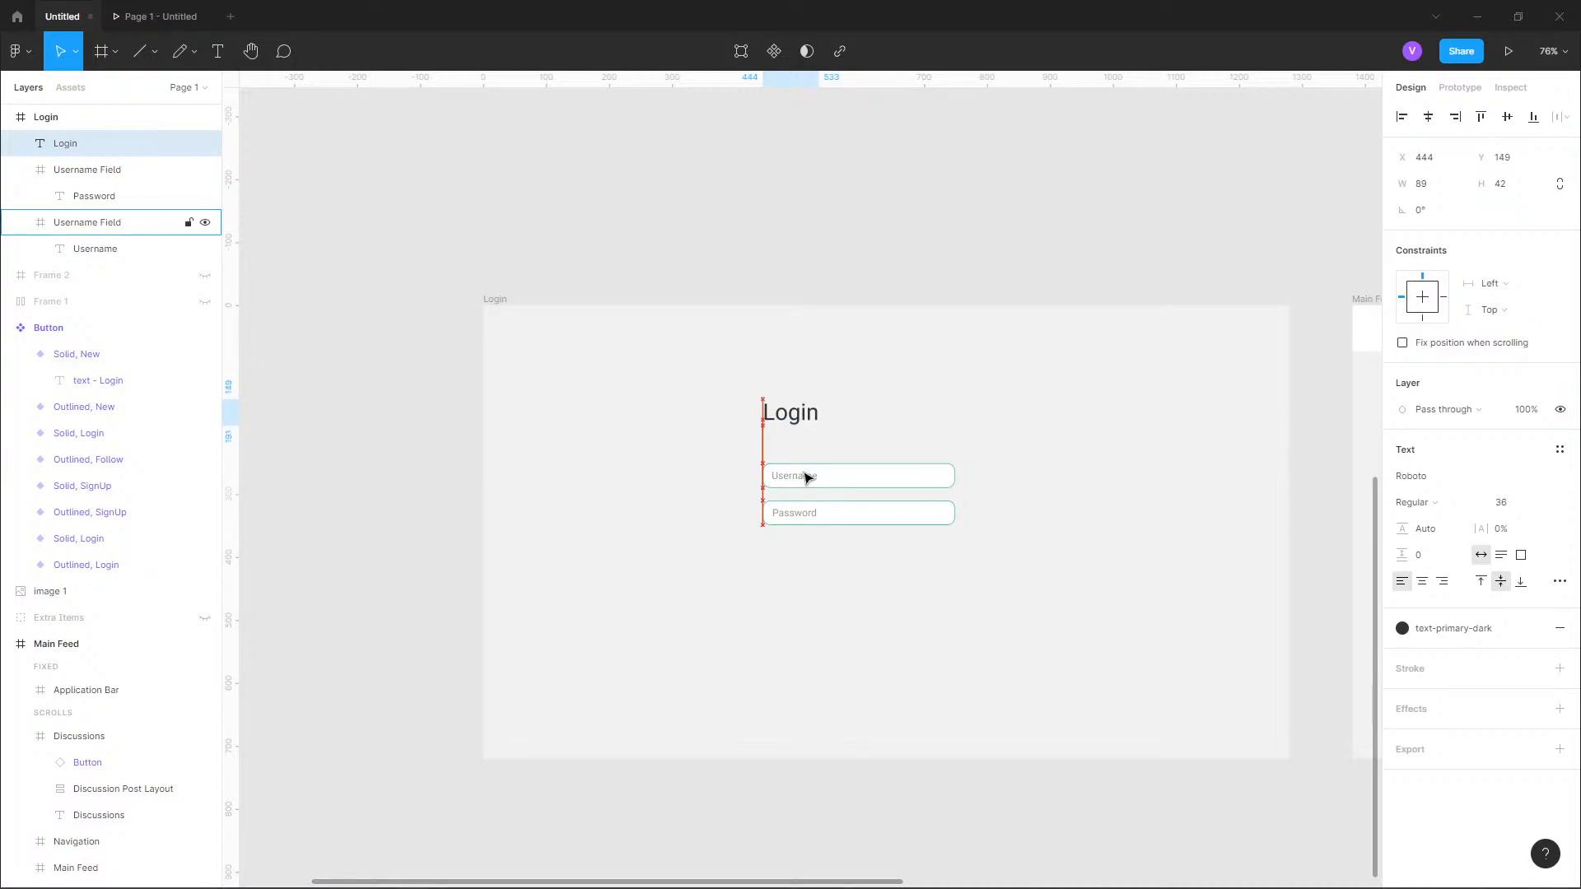
key("shift+Down")
left_click(899, 570)
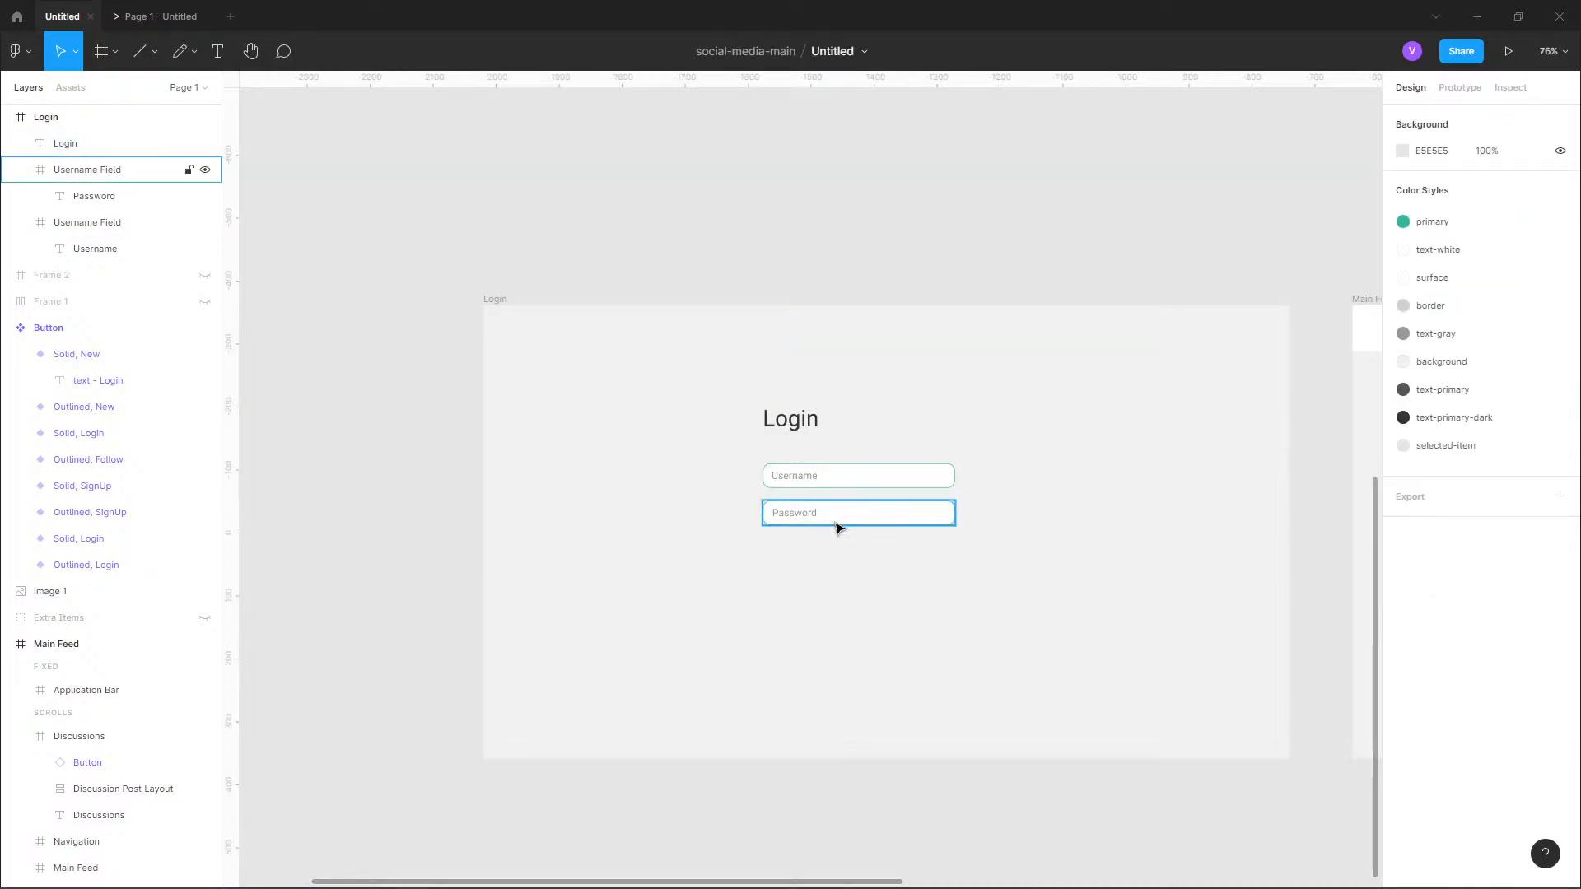
Collapse the two Username Field frames in the layer list.
left_click_drag(985, 588, 845, 533)
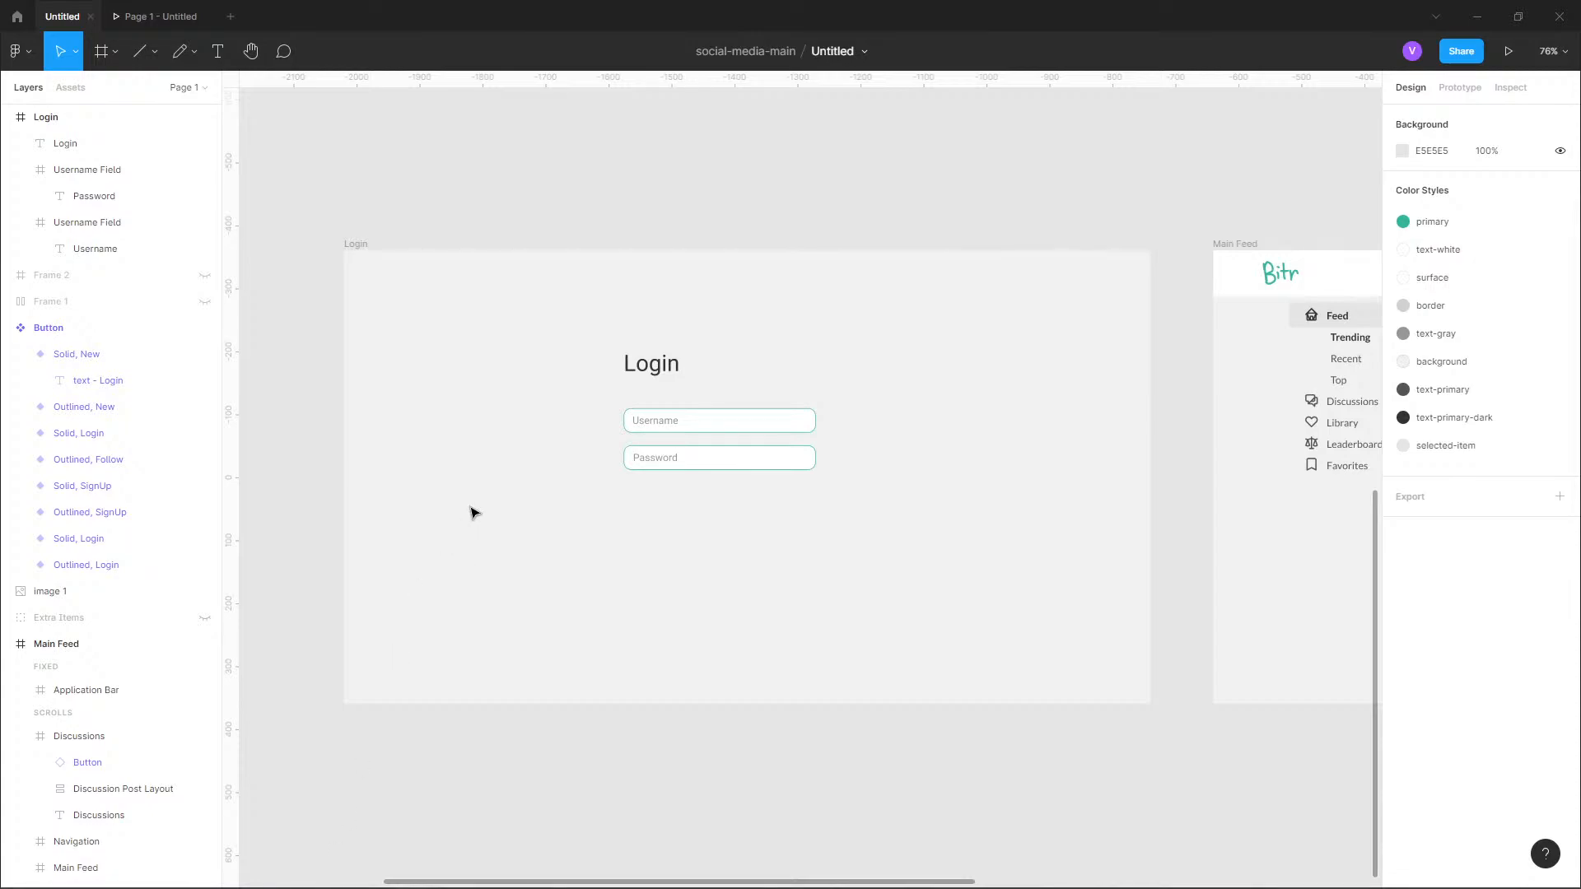
scroll(568, 527, "down", 3)
left_click_drag(824, 581, 585, 574)
scroll(1095, 468, "up", 3)
scroll(664, 363, "left", 10)
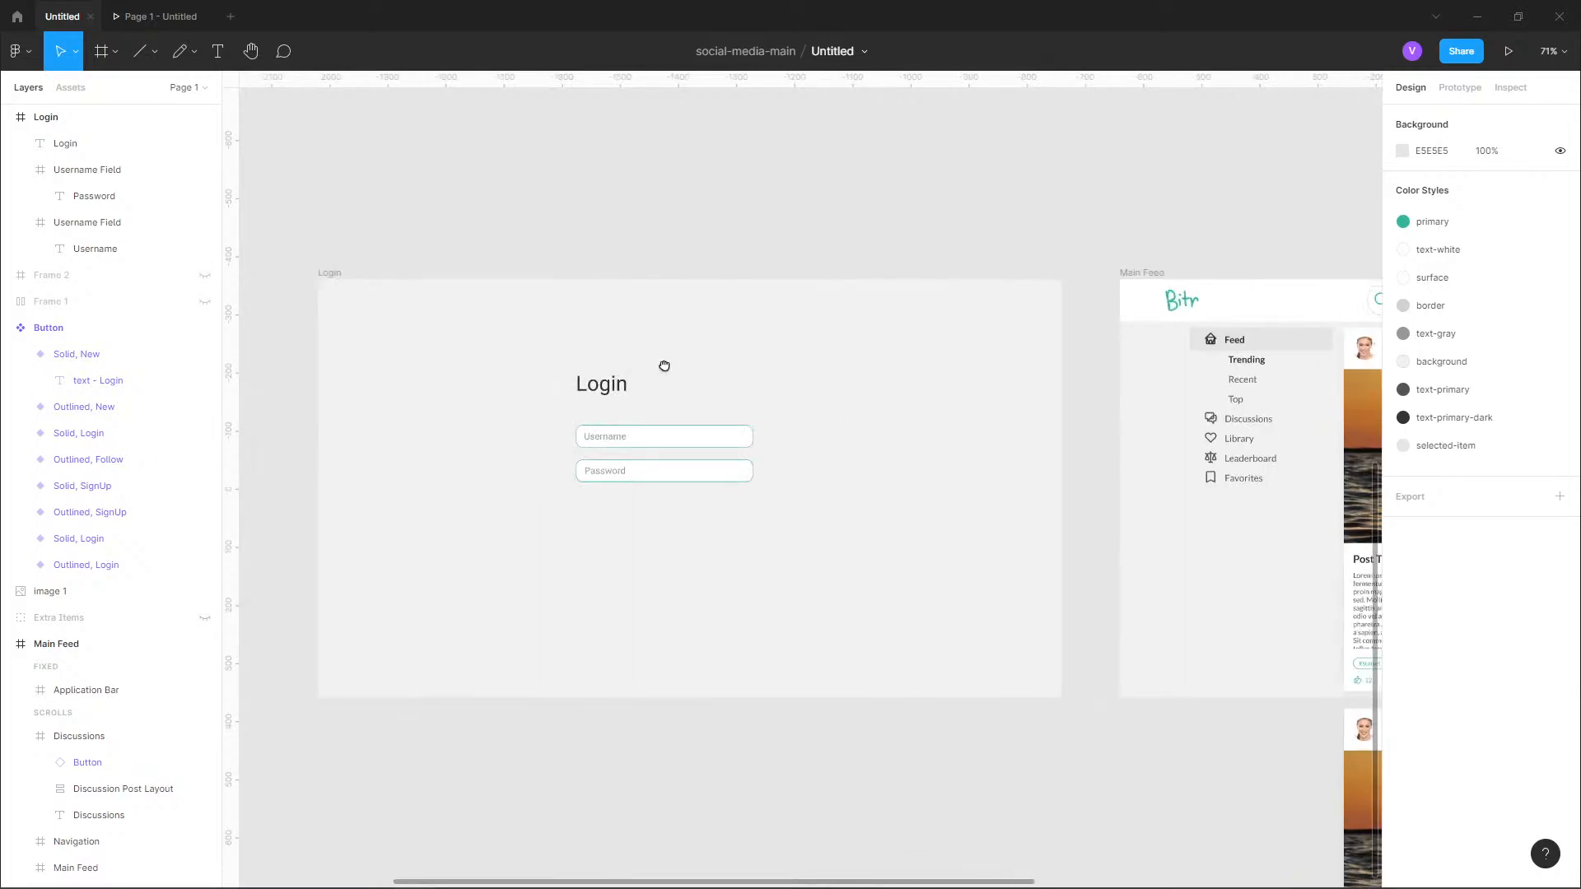
left_click(19, 170)
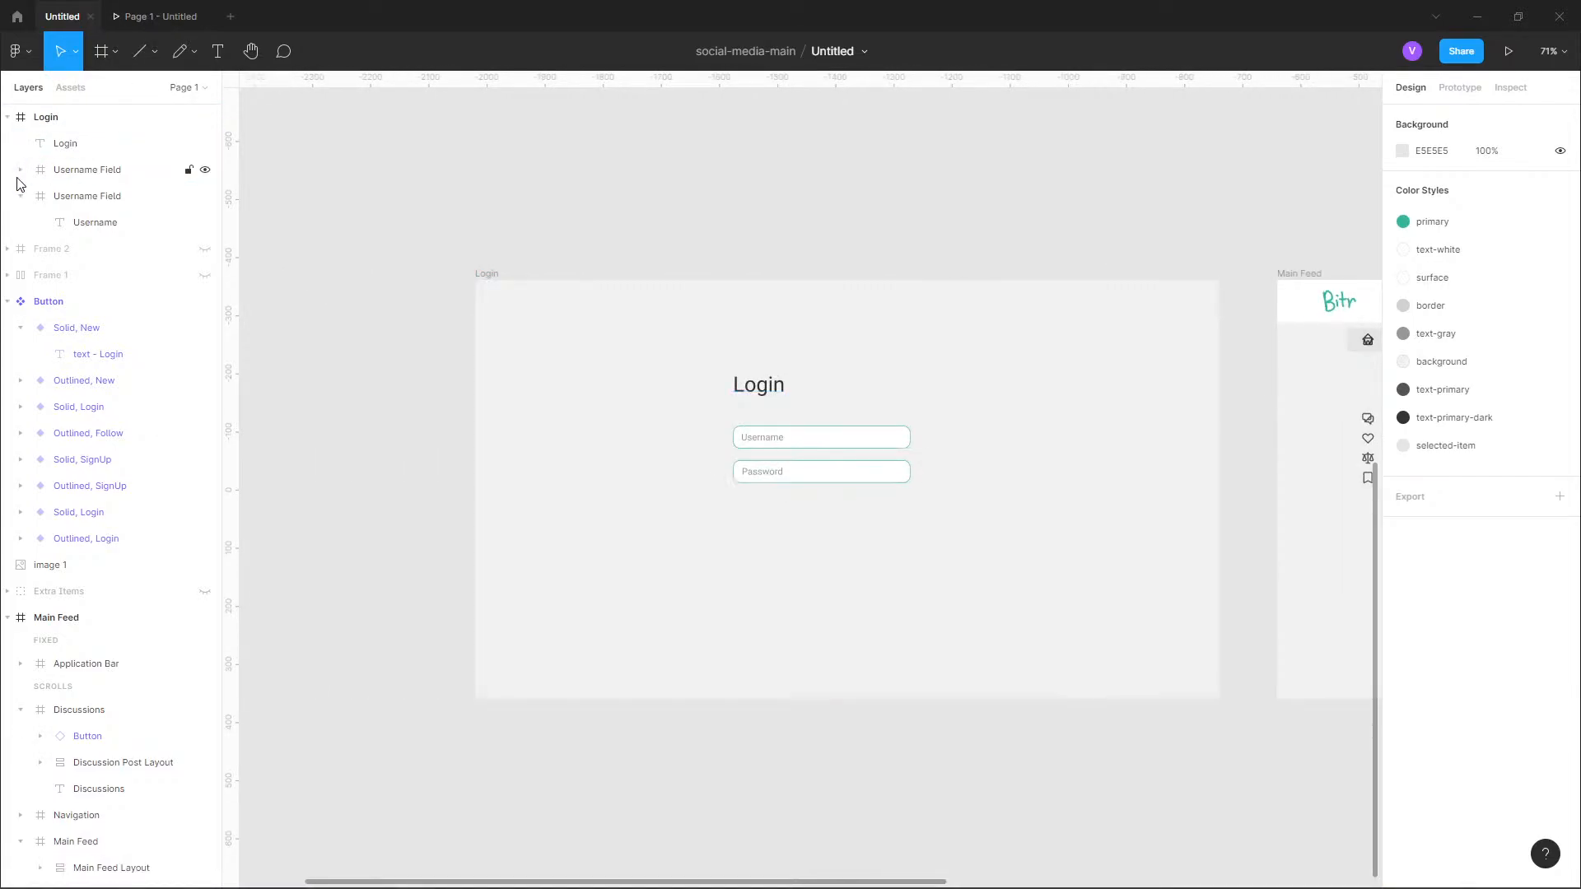
left_click(20, 196)
left_click(82, 117)
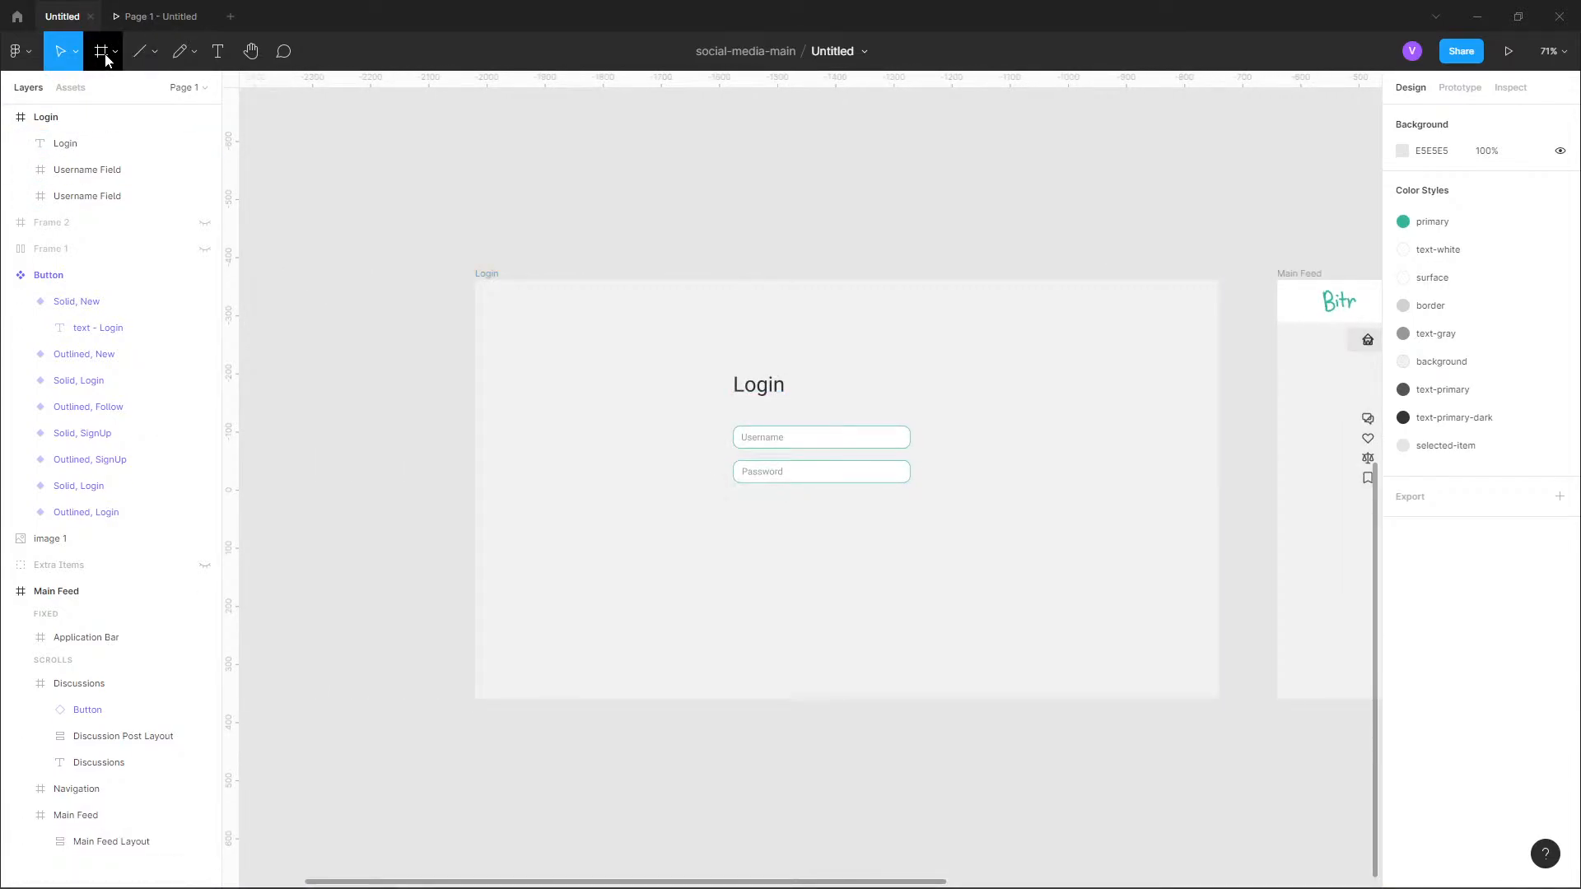
Draw a frame around the heading and both fields on the Login page, and set its size to 500 × 500.
left_click(105, 60)
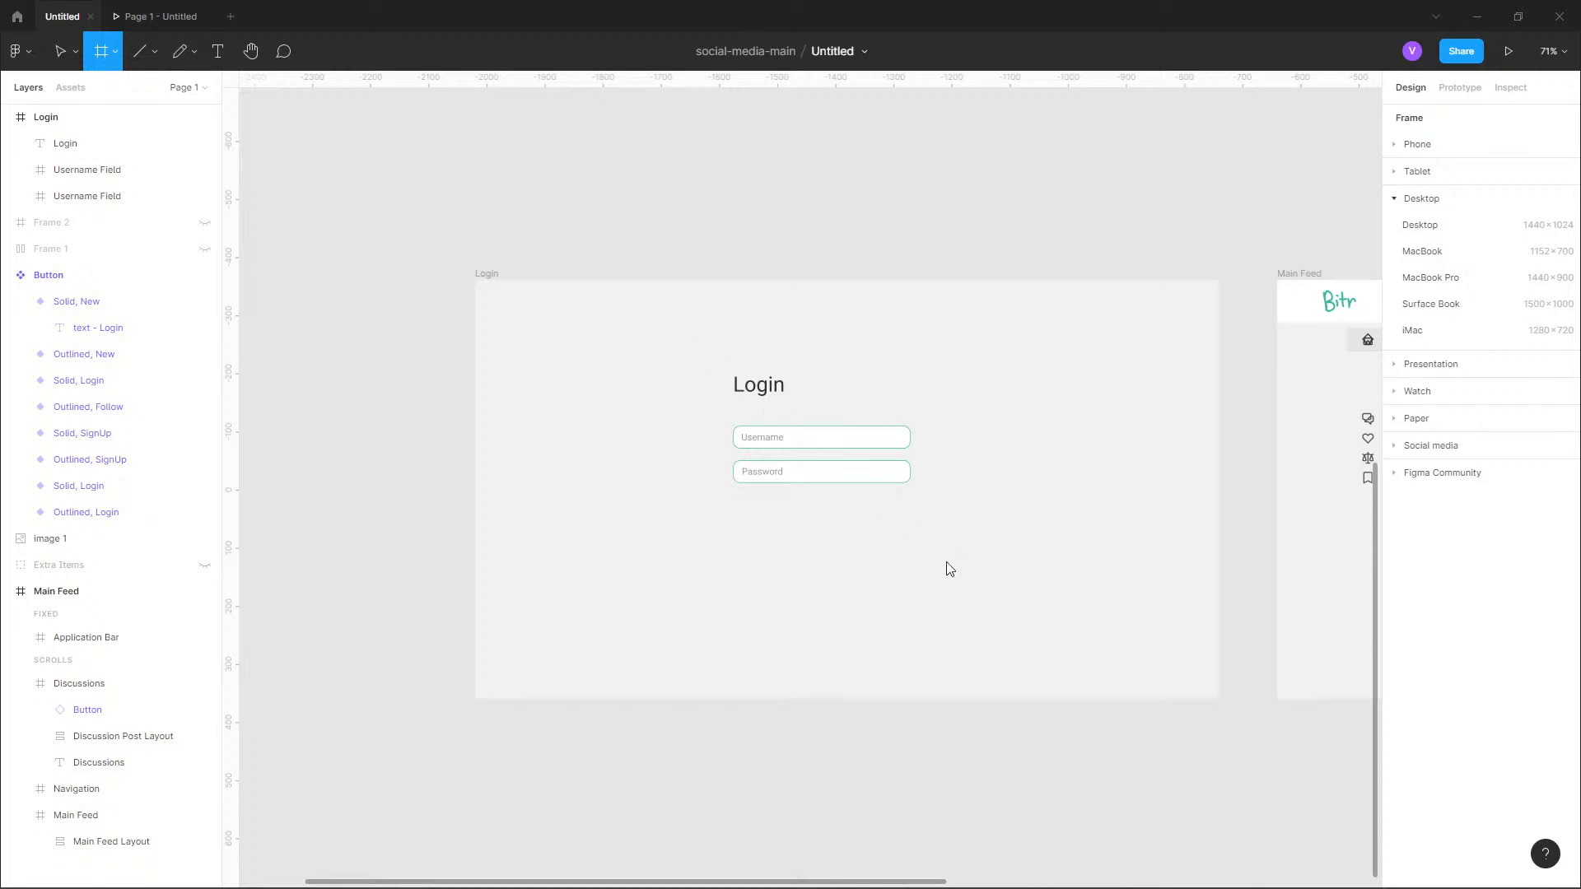
left_click_drag(702, 339, 999, 617)
left_click(1450, 209)
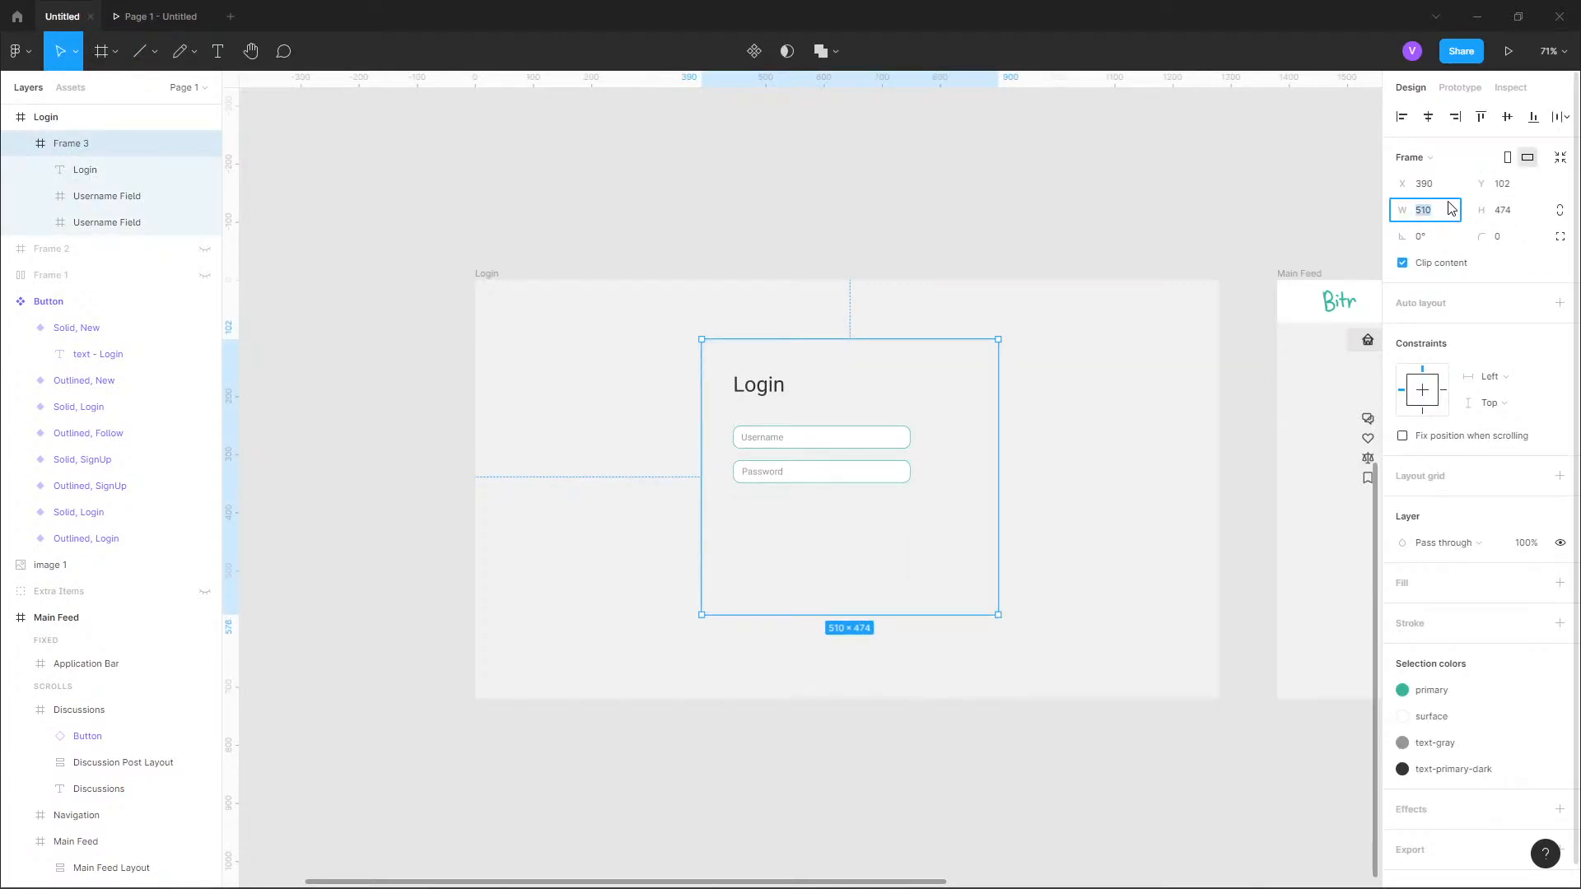
type("500")
key("Tab")
type("50")
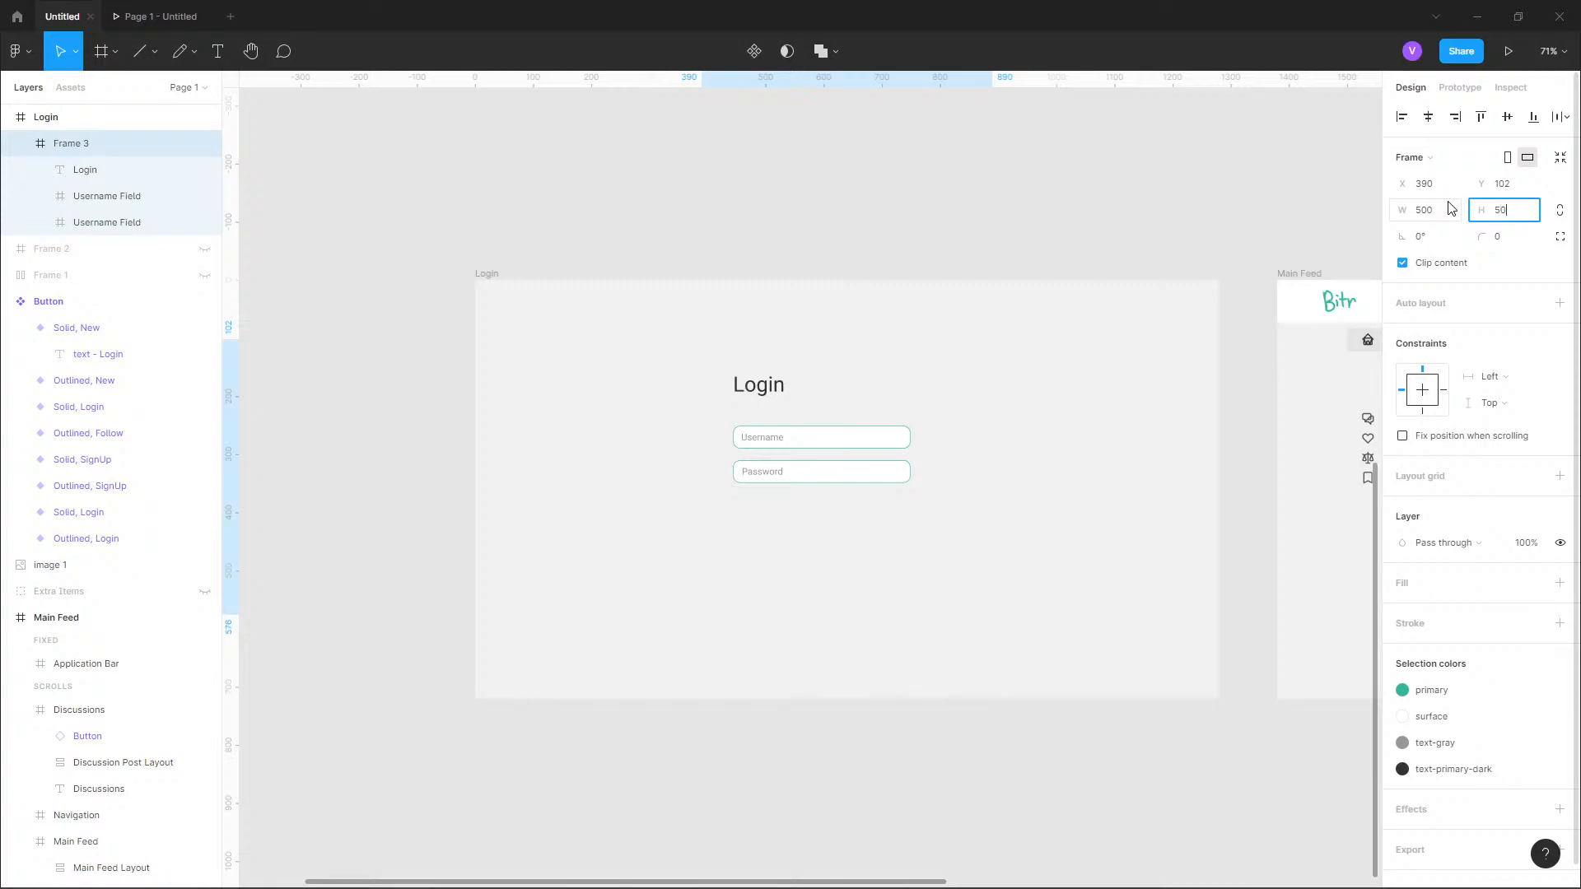
type("0")
key("Return")
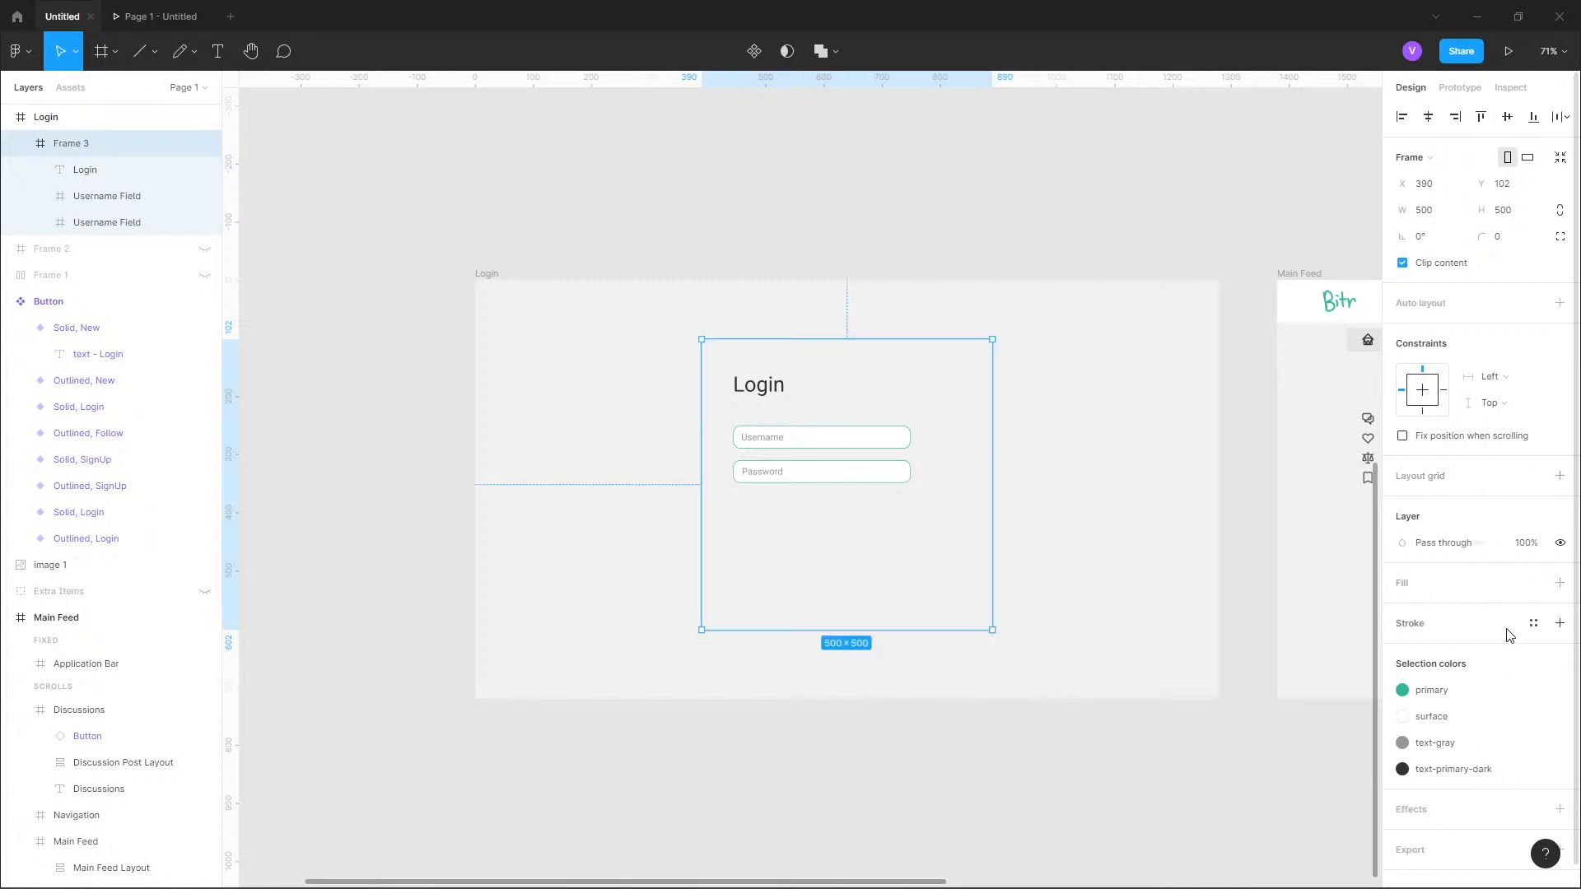
Fill the new 500 × 500 frame with the surface colour style and set its corner radius to 24.
left_click(1528, 585)
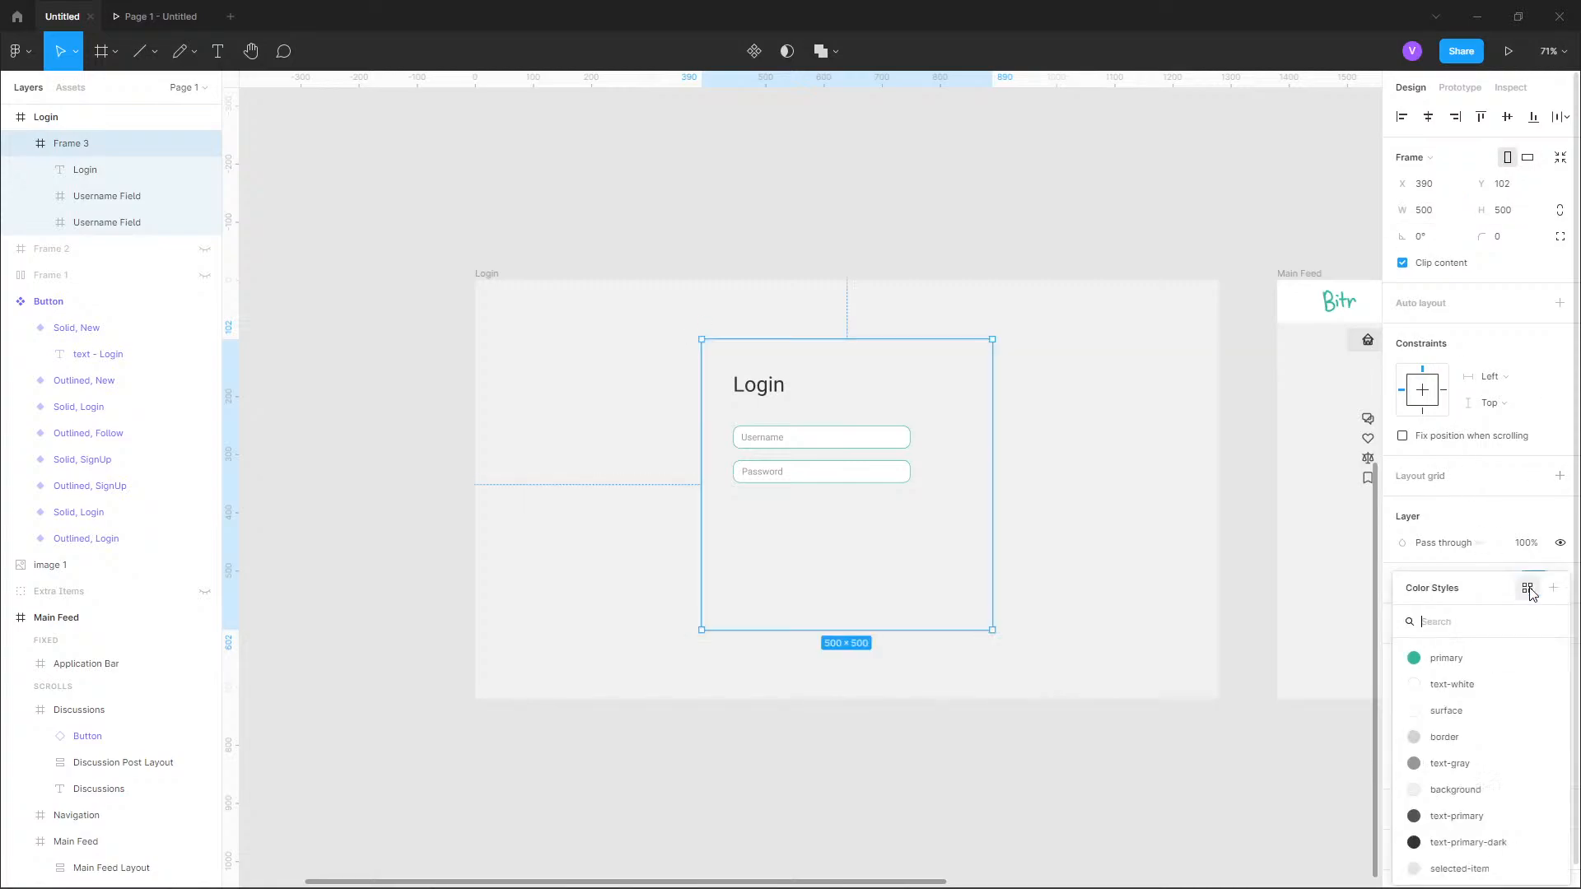
left_click(1459, 708)
left_click(1507, 240)
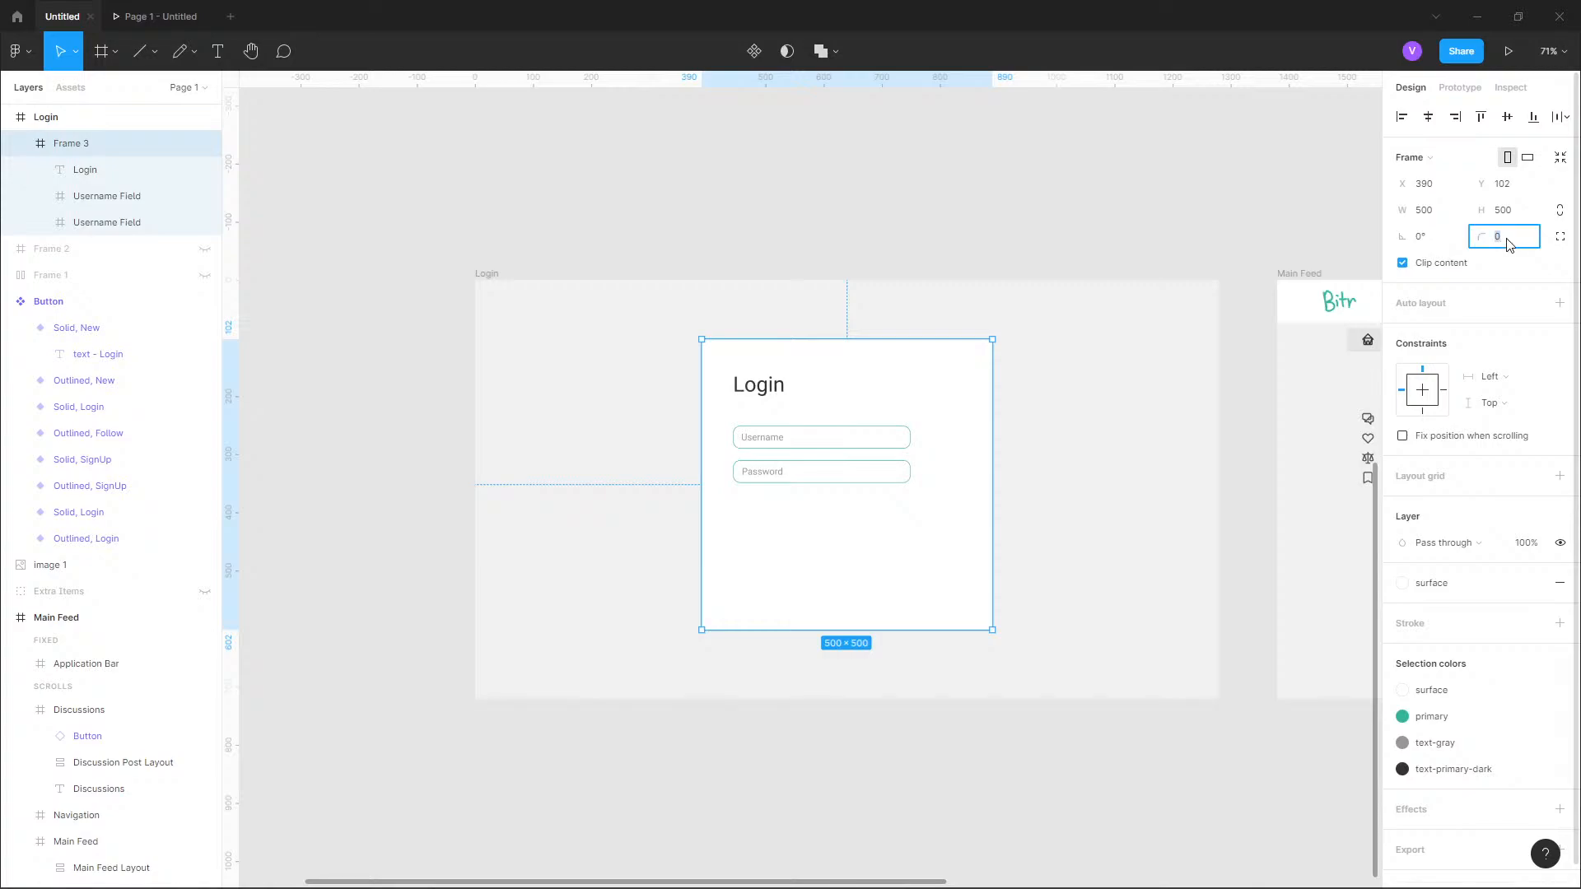
key("Return")
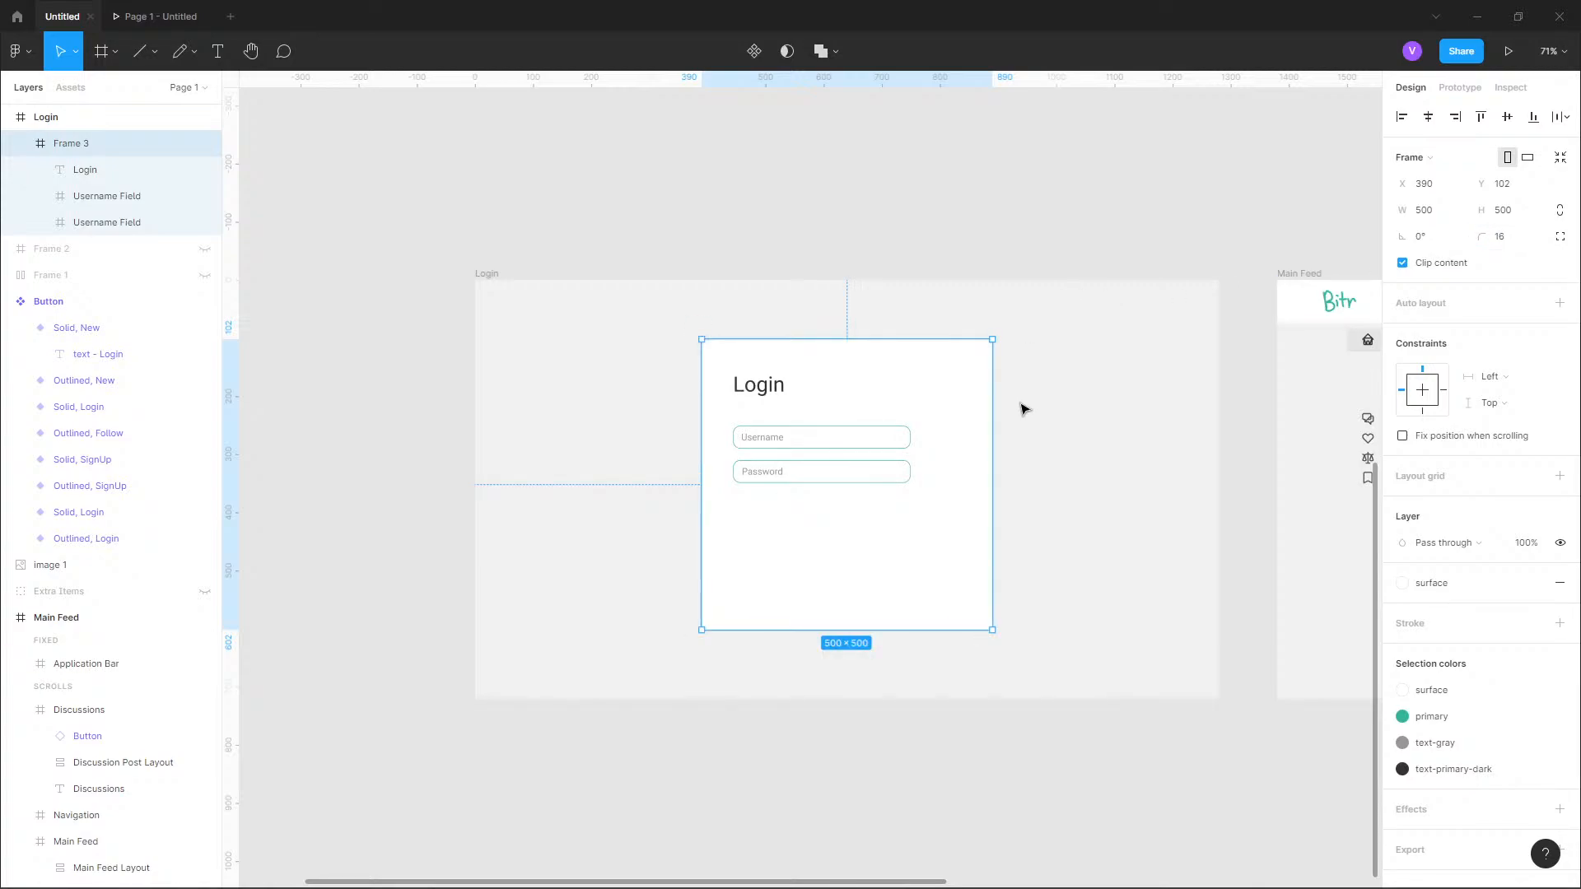
left_click(1509, 243)
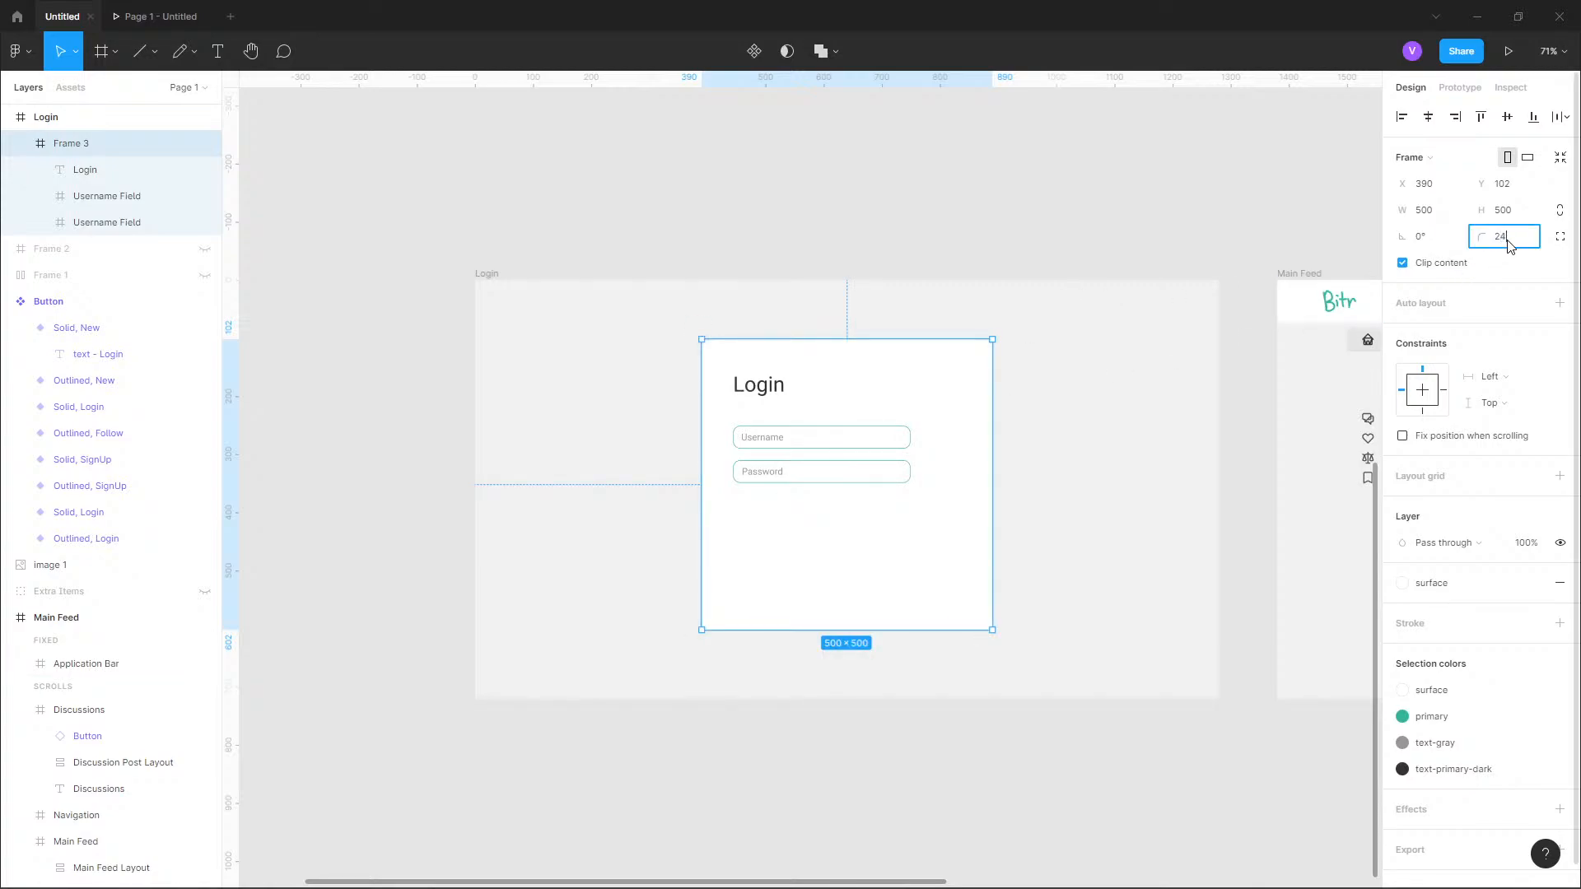
key("Return")
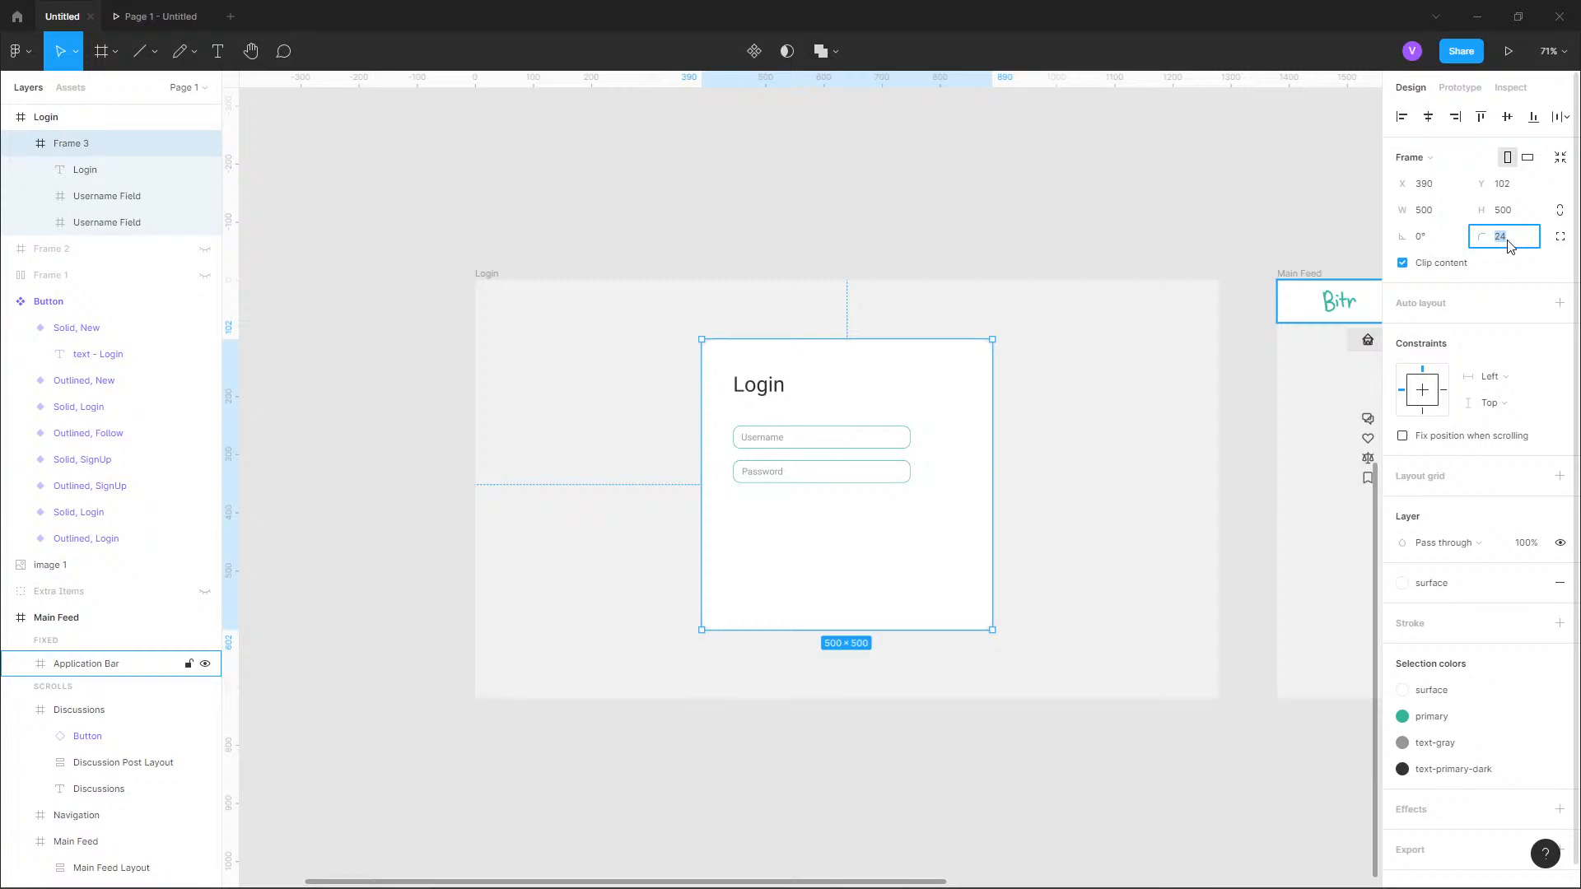
left_click(851, 230)
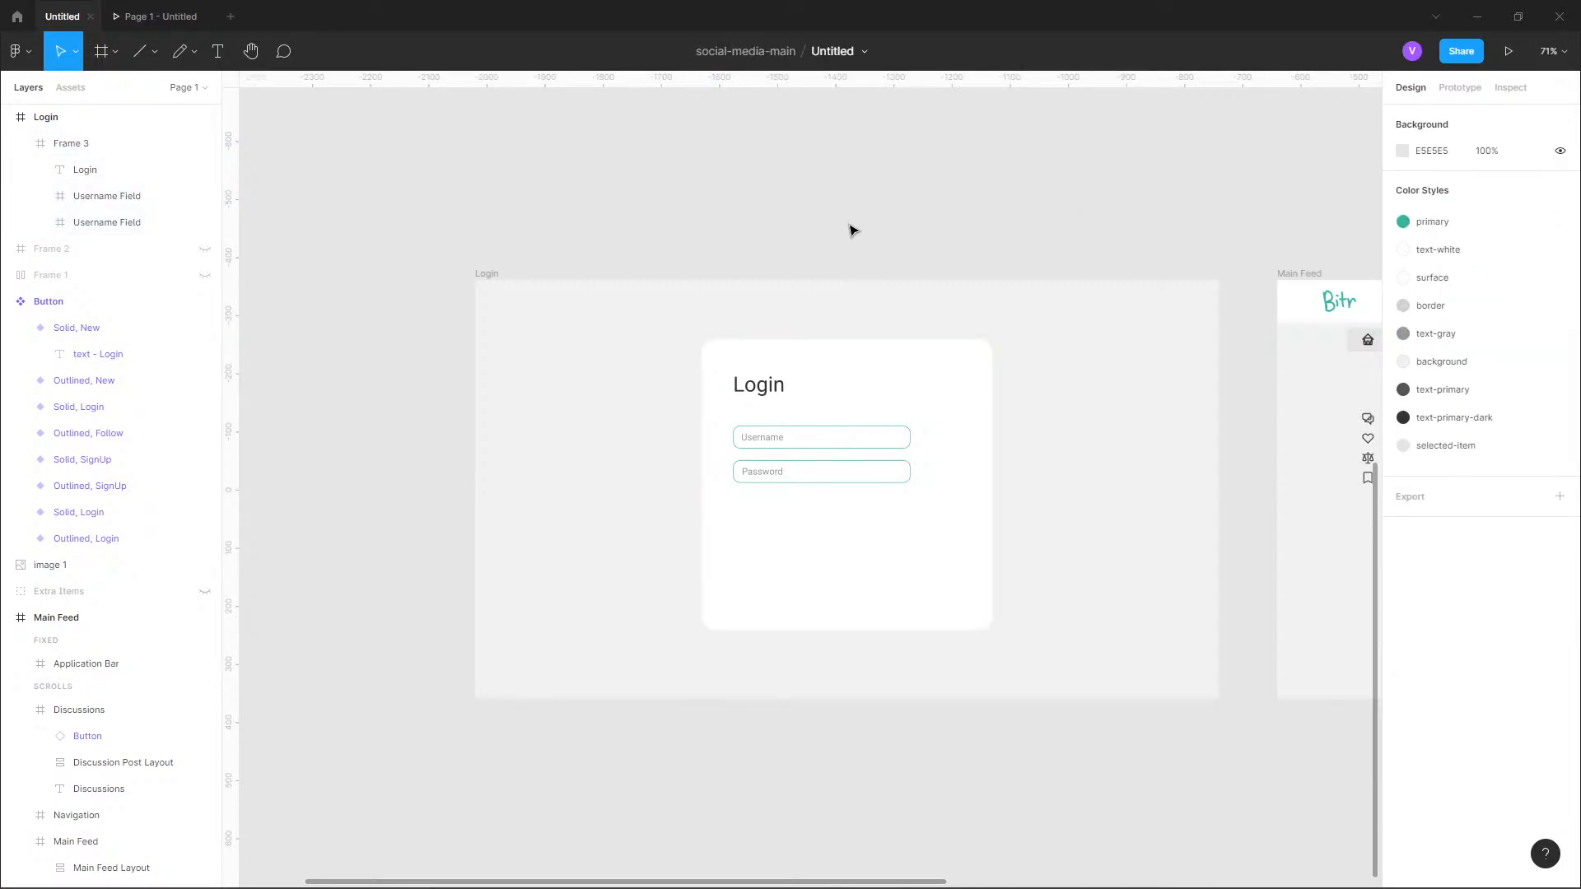
Centre the white card on the Login page at X 390, Y 110.
left_click(922, 387)
key("alt")
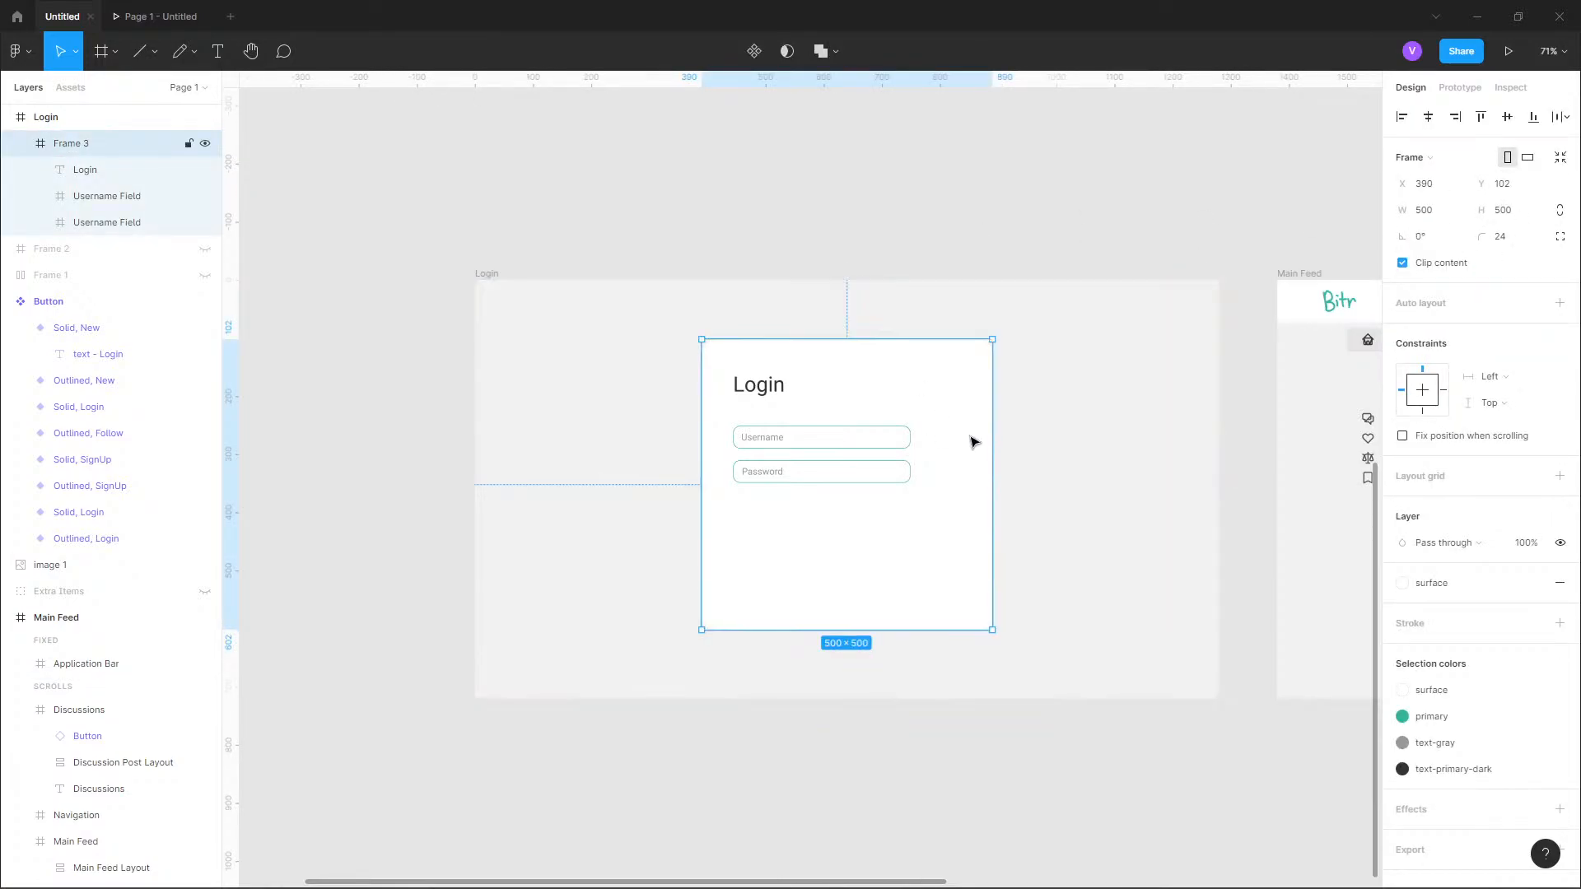
left_click_drag(975, 442, 968, 440)
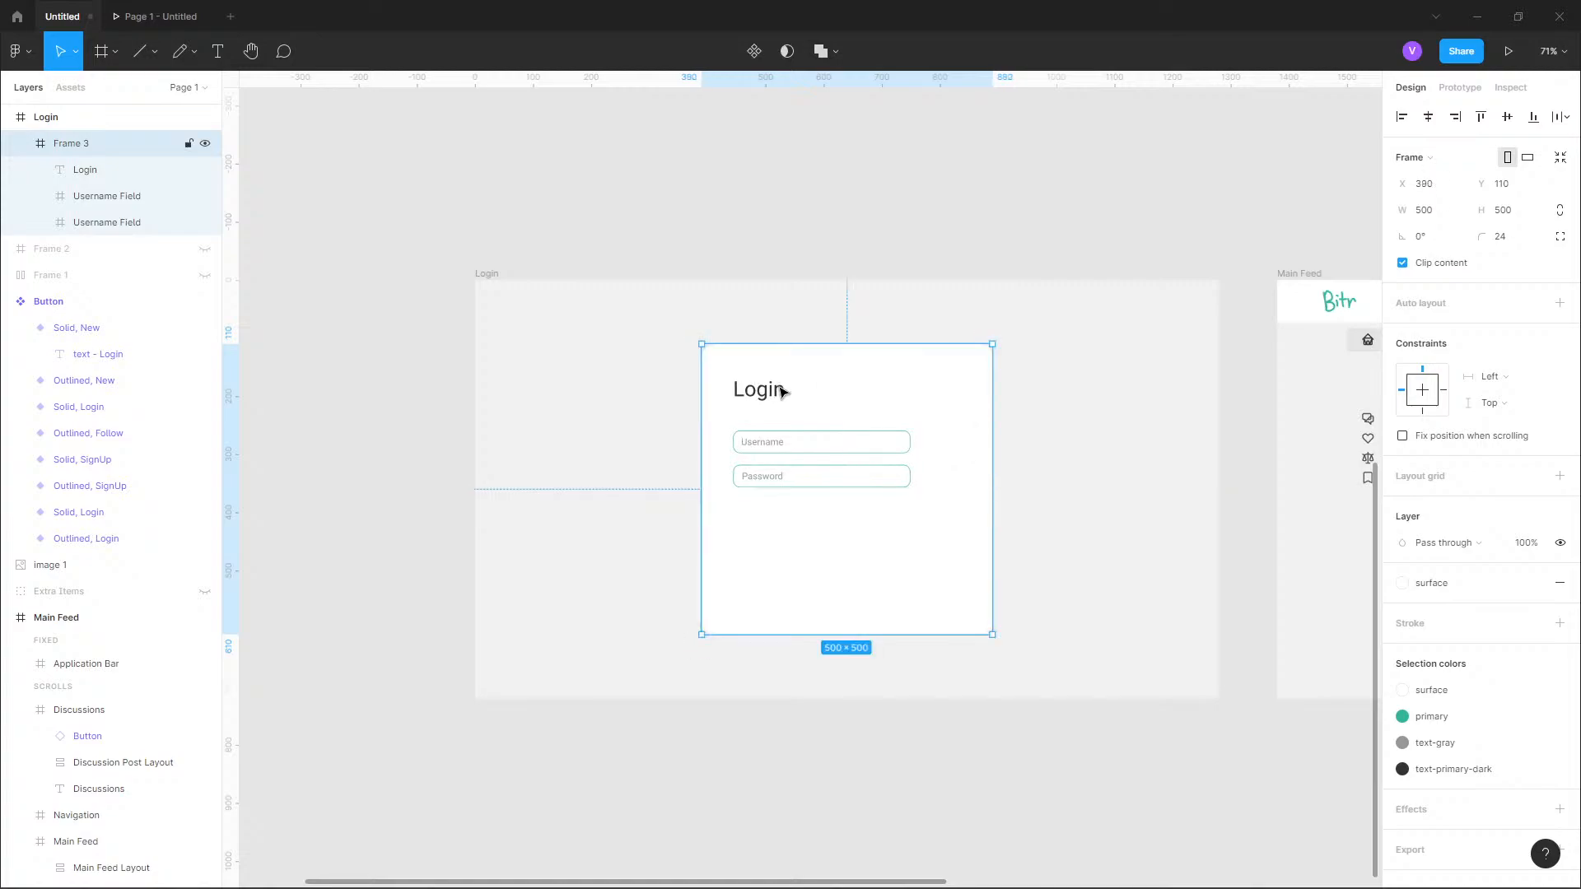
Select the "Login" heading and both field frames together and move them to the card's horizontal centre, at about X 98.
left_click(79, 173)
left_click(107, 196)
left_click(111, 222)
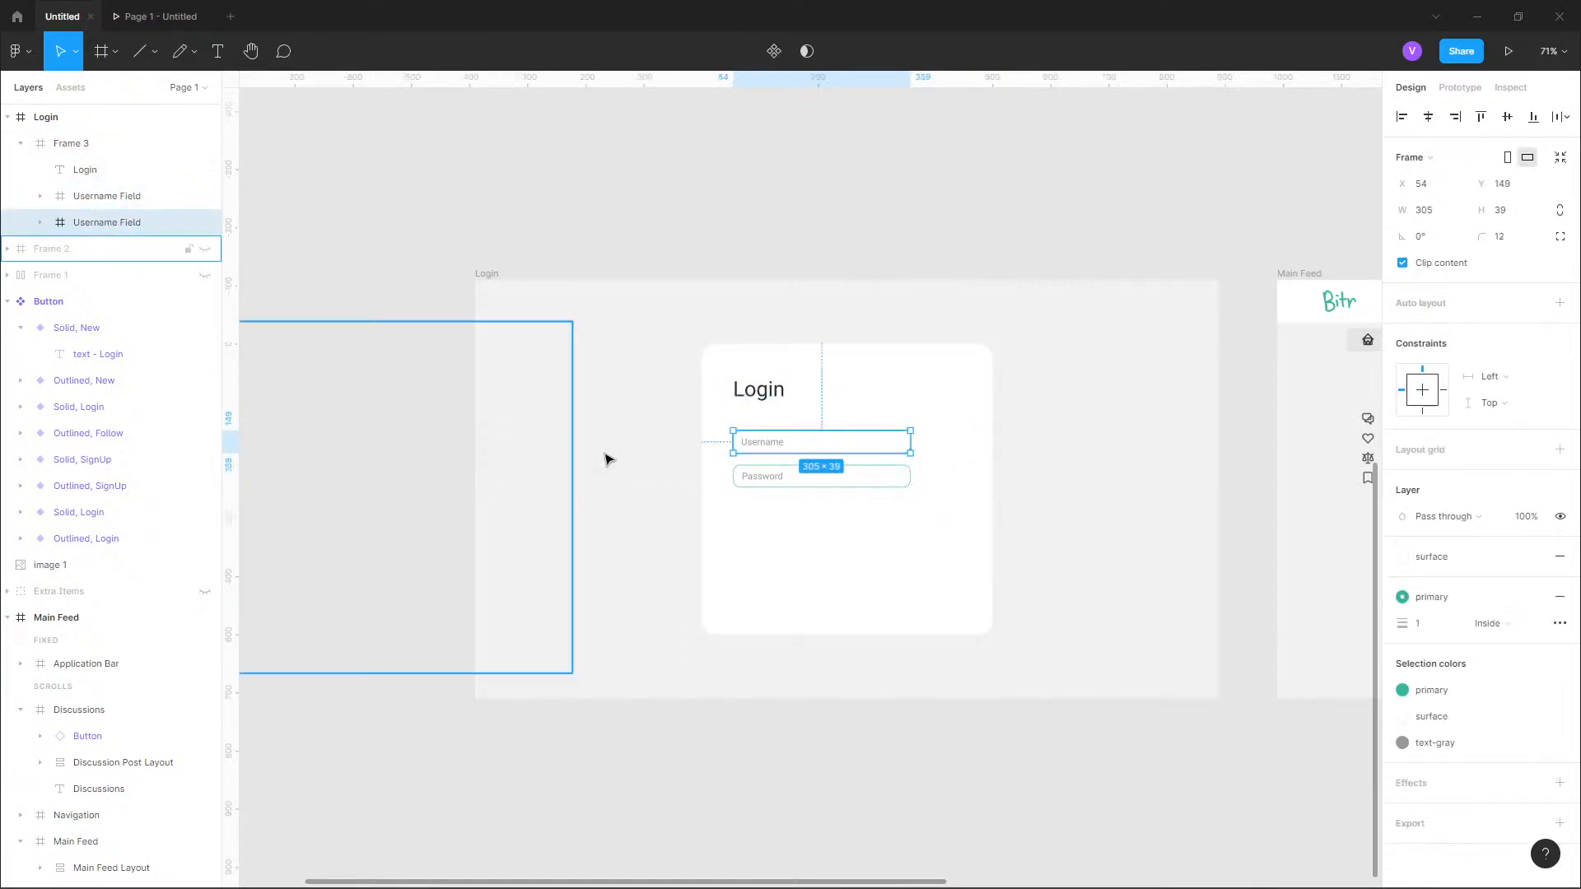
left_click(88, 175, "shift")
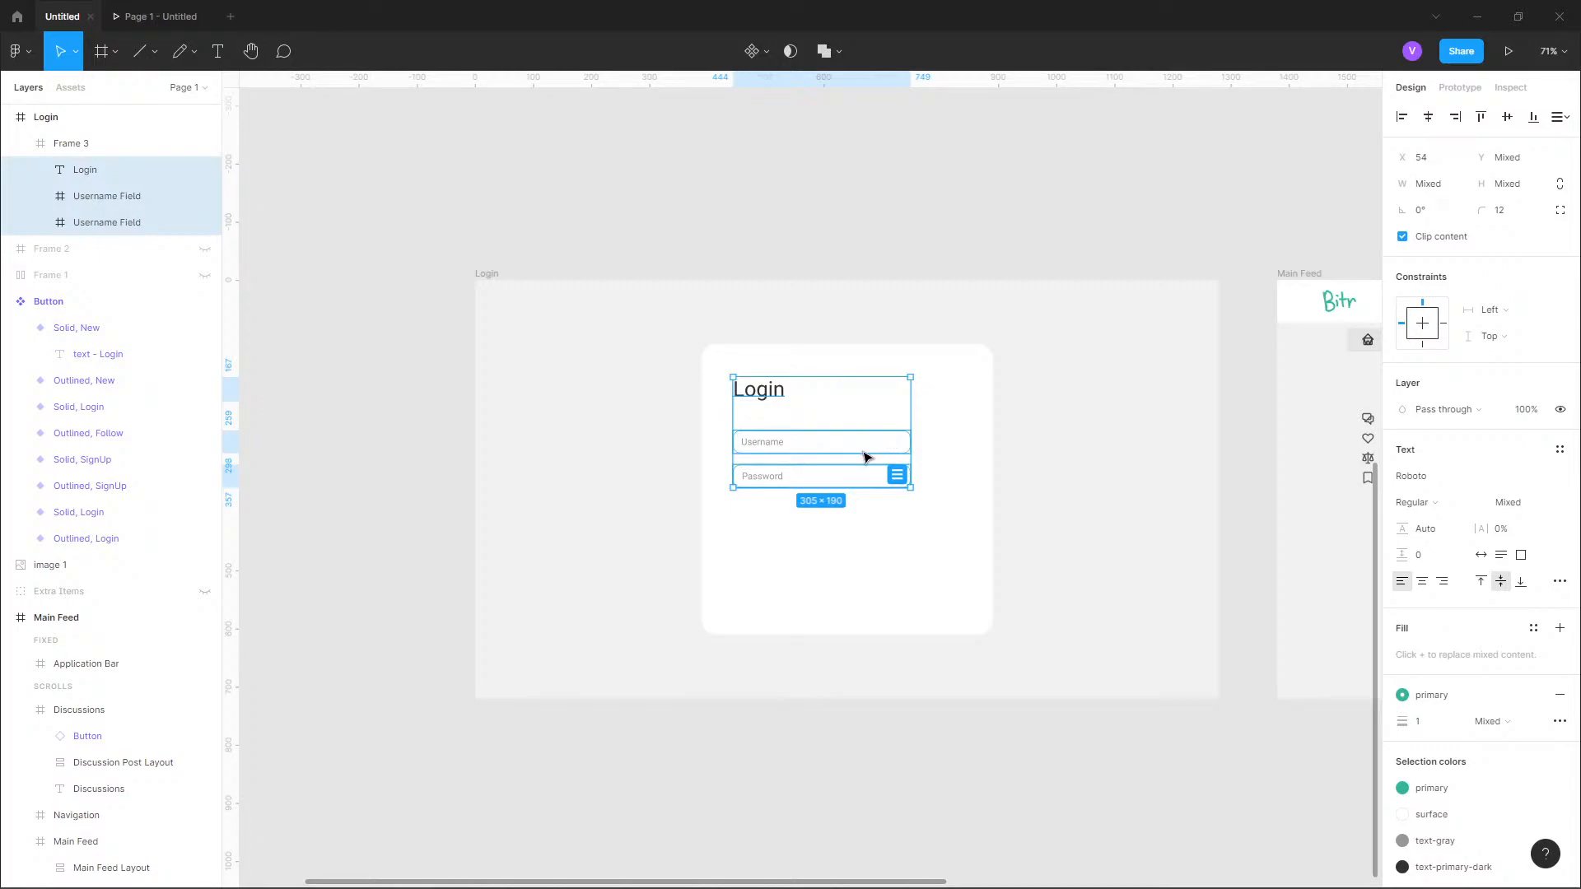
left_click_drag(865, 457, 891, 459)
Centre the "Login" heading horizontally in the card, above the fields, at X 205, Y 60.
left_click(787, 393)
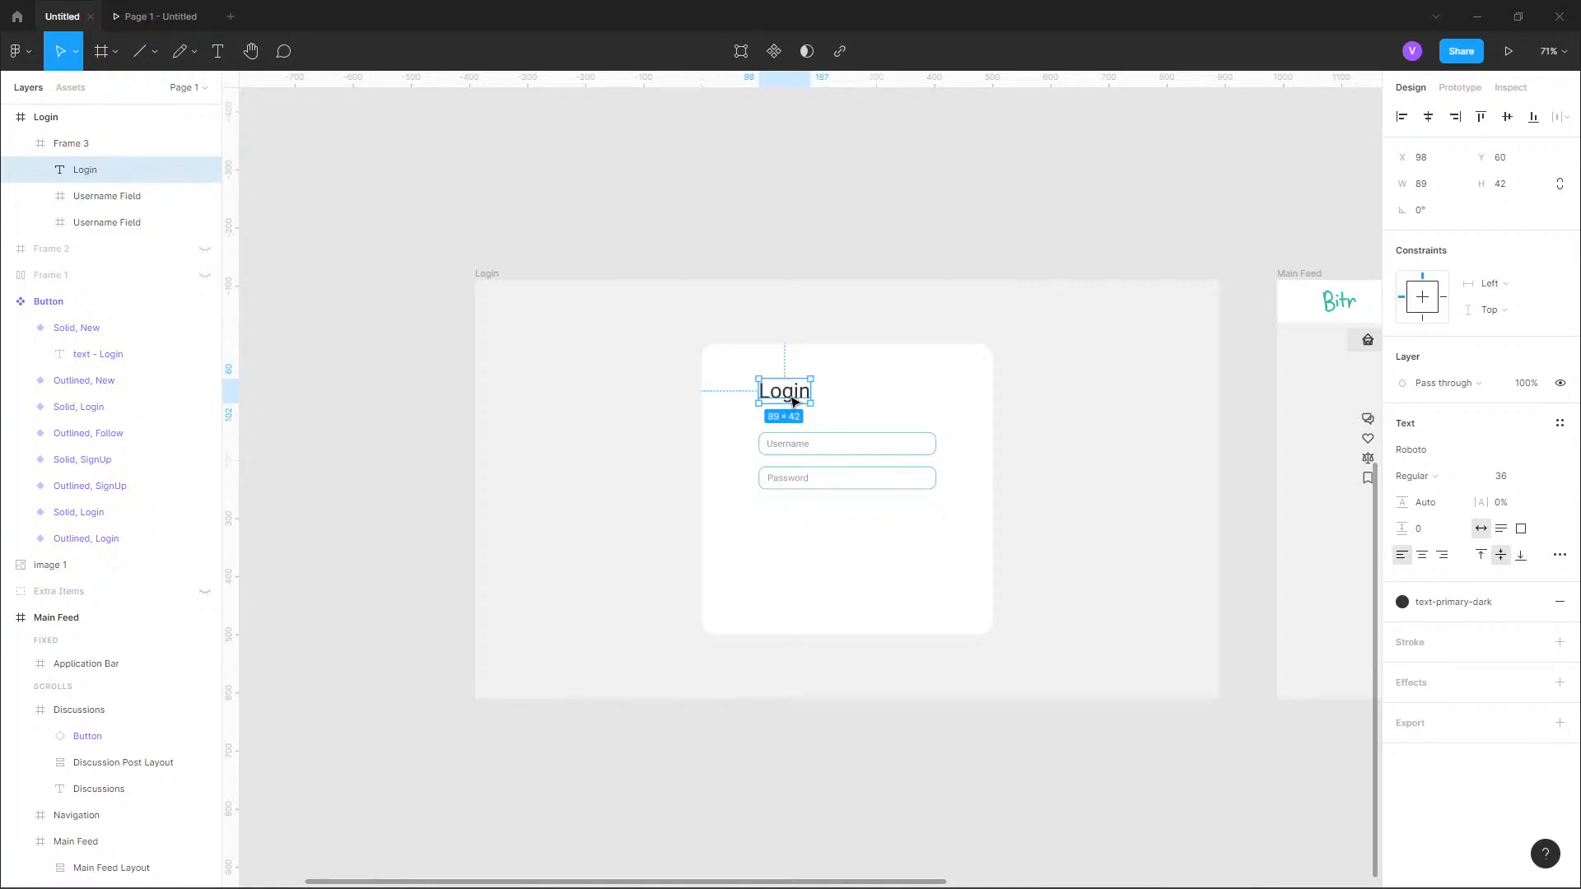
left_click_drag(795, 404, 846, 420)
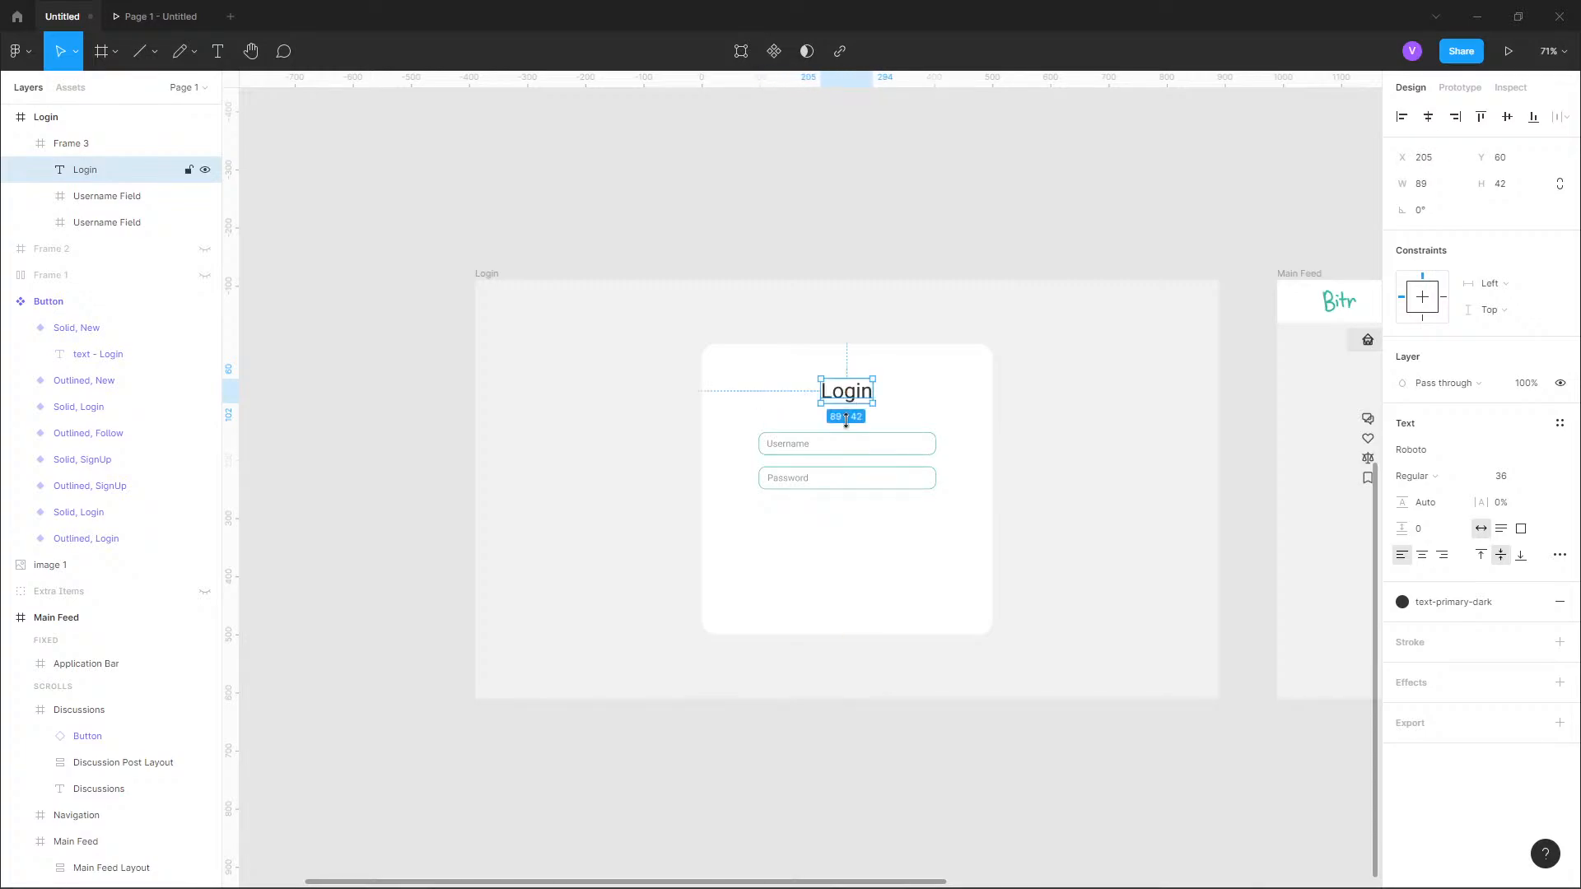
left_click(852, 491)
Apply a drop shadow to the white login card with the Shadow picker plugin, choosing a shadow size other than Base.
left_click(854, 547)
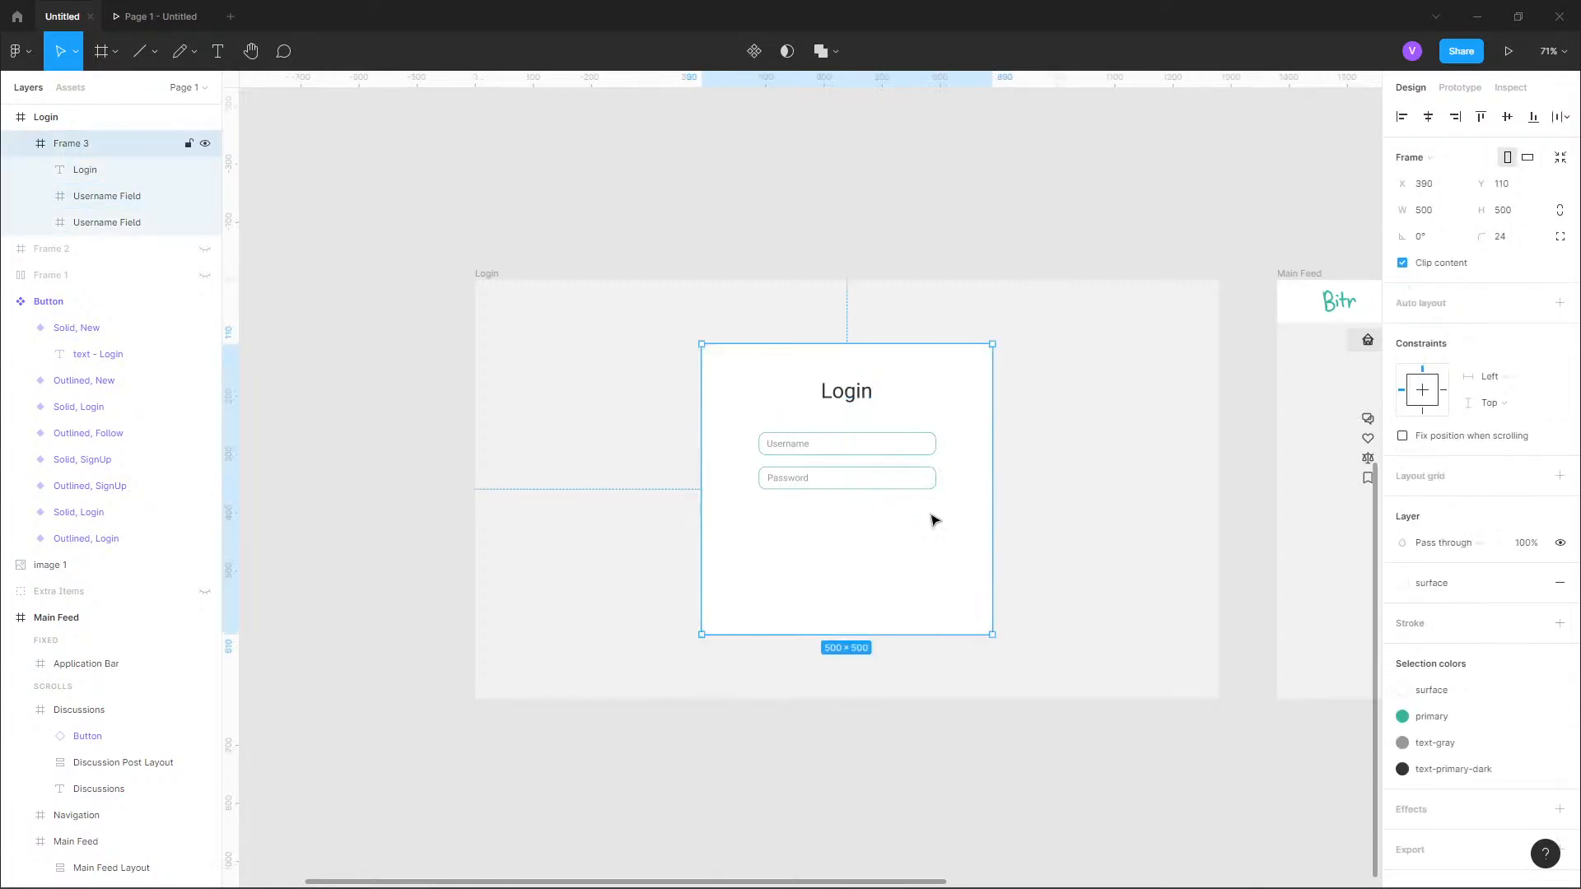
left_click(25, 45)
mouse_move(49, 276)
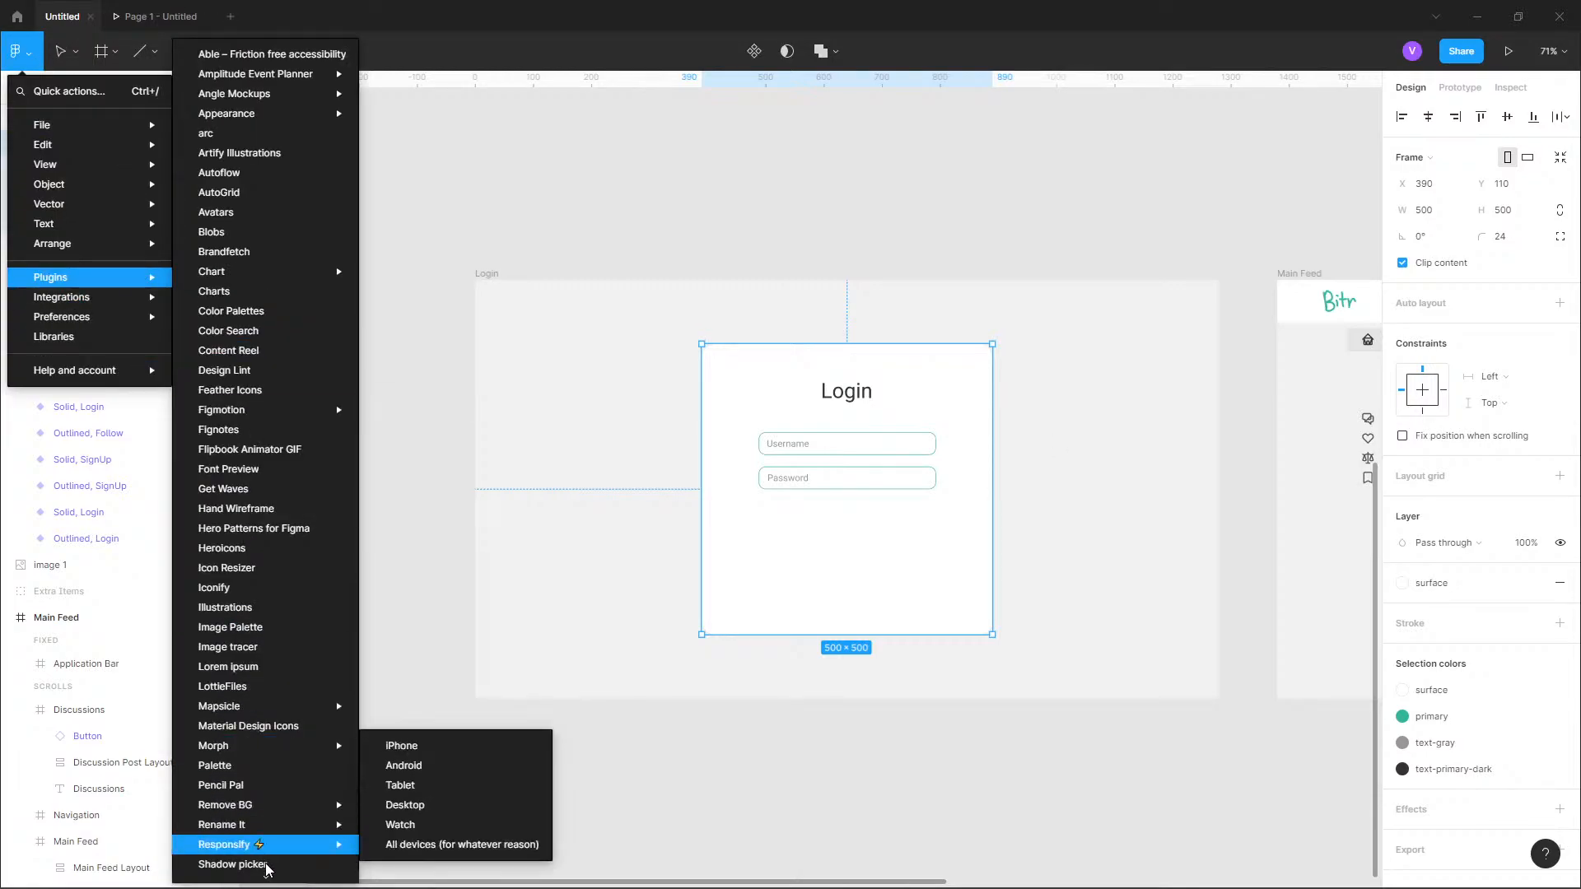
left_click(266, 864)
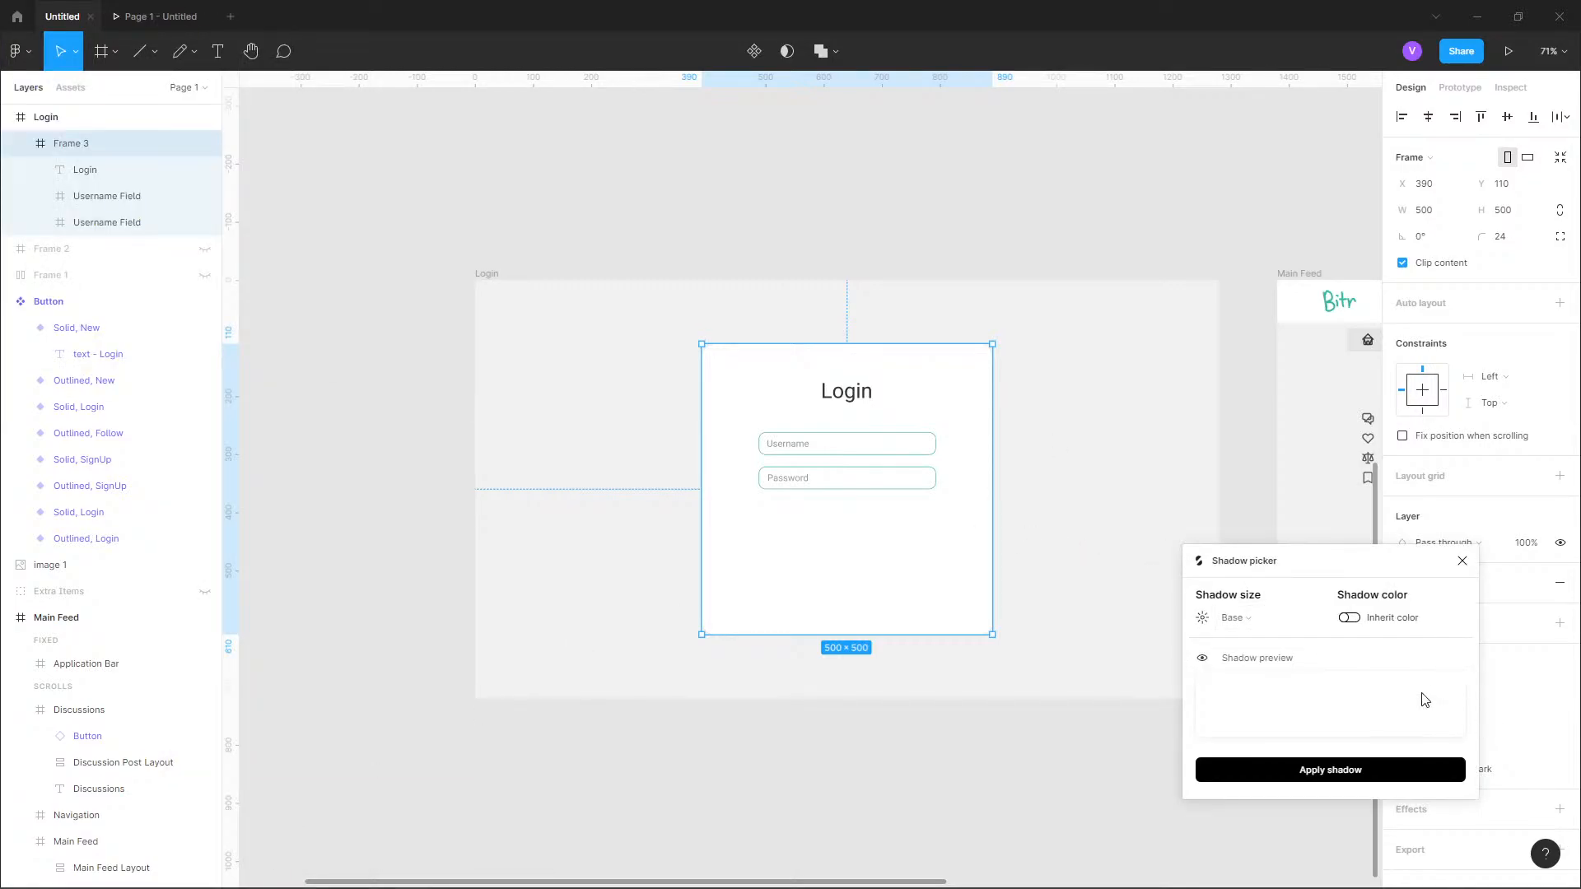
left_click(1235, 618)
left_click(1235, 684)
left_click(1331, 770)
left_click(999, 762)
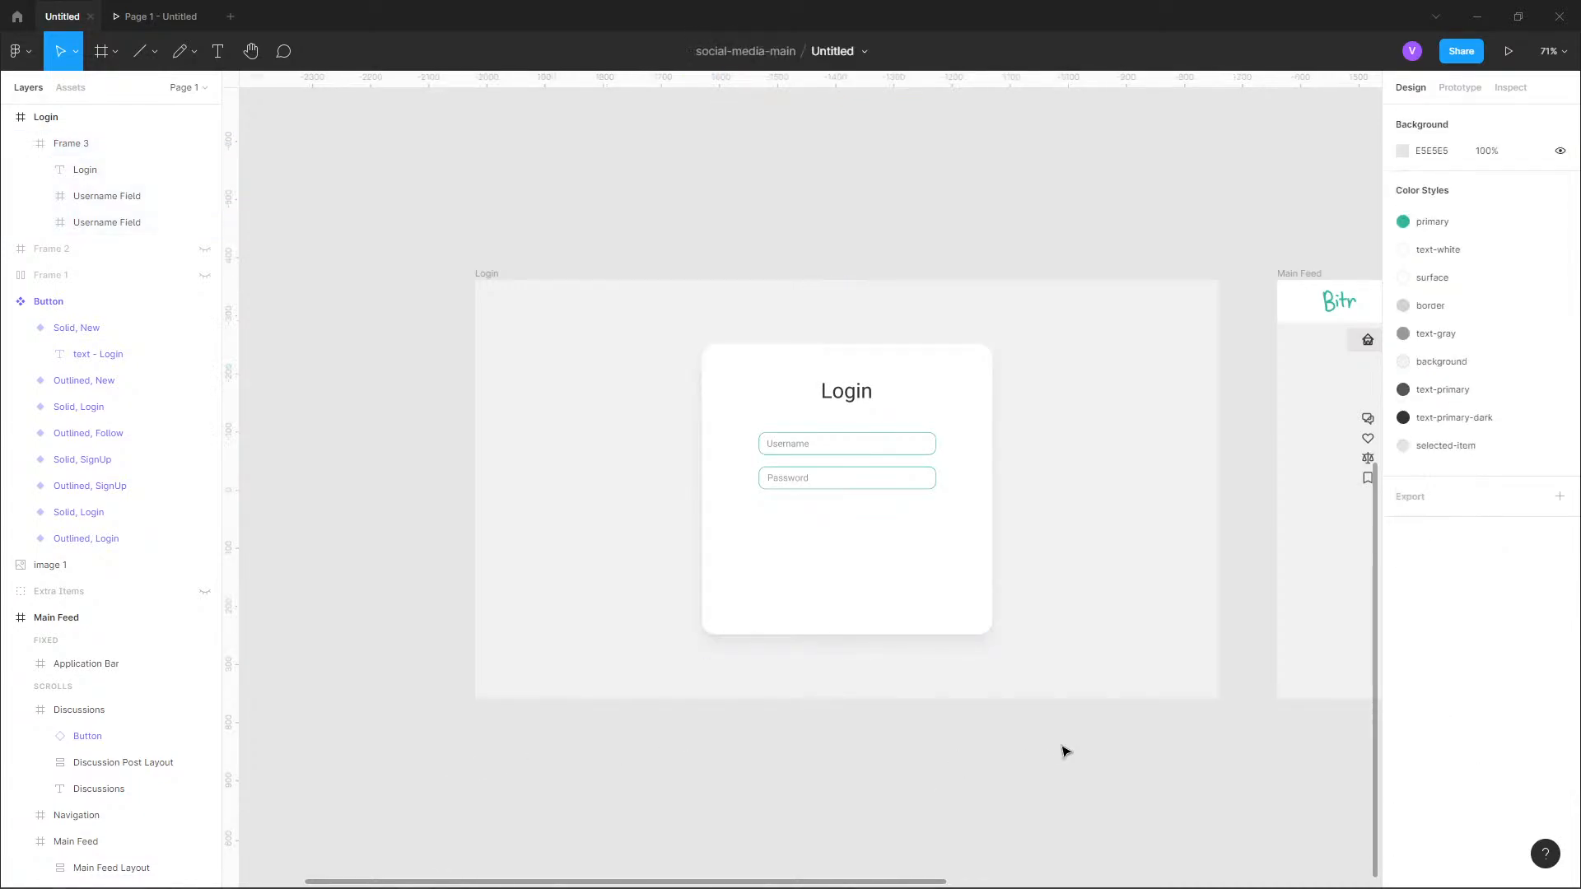
Switch to the browser and examine Twitter's login page as a reference for the heading and layout.
left_click_drag(1063, 748, 1003, 765)
scroll(769, 547, "up", 3)
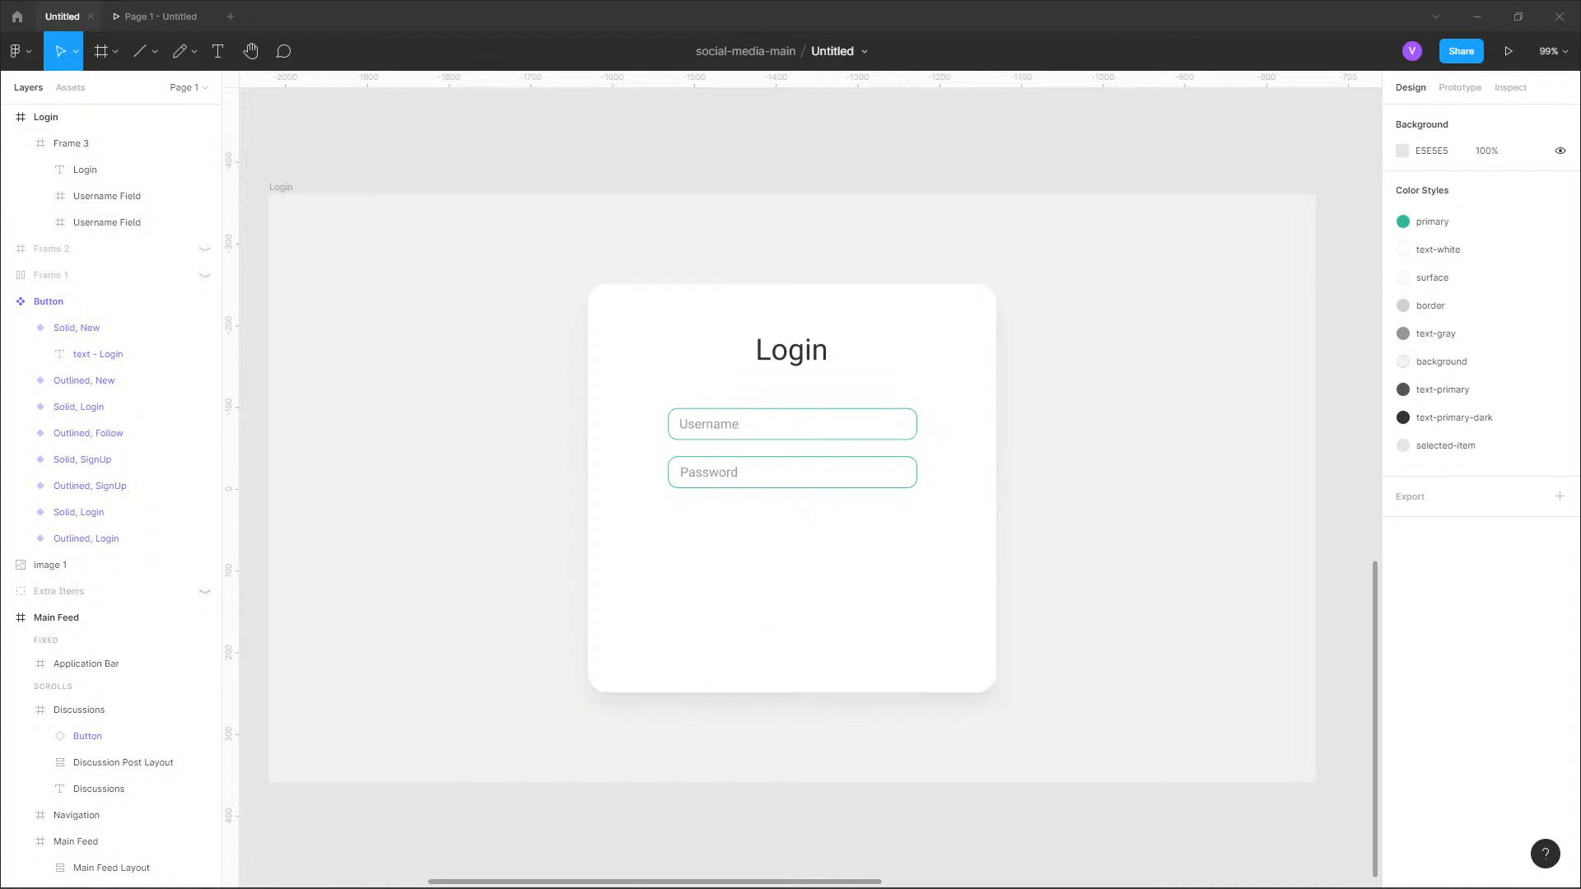
key("alt+Tab")
left_click(1107, 516)
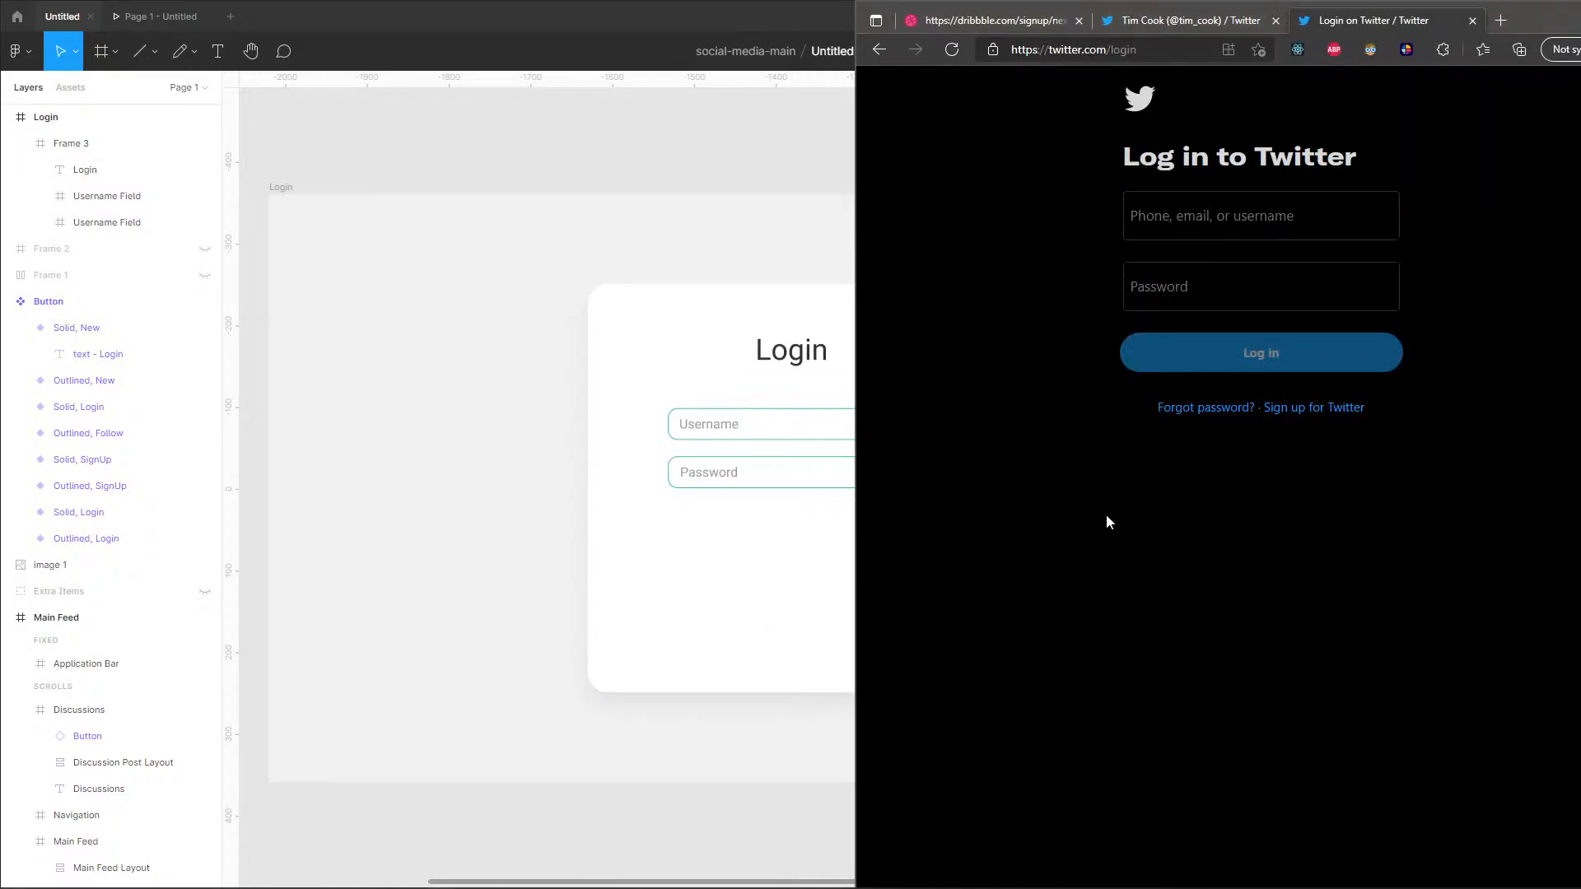
Return to the Figma design and change the card's heading text to "Log into Bitr".
left_click(799, 354)
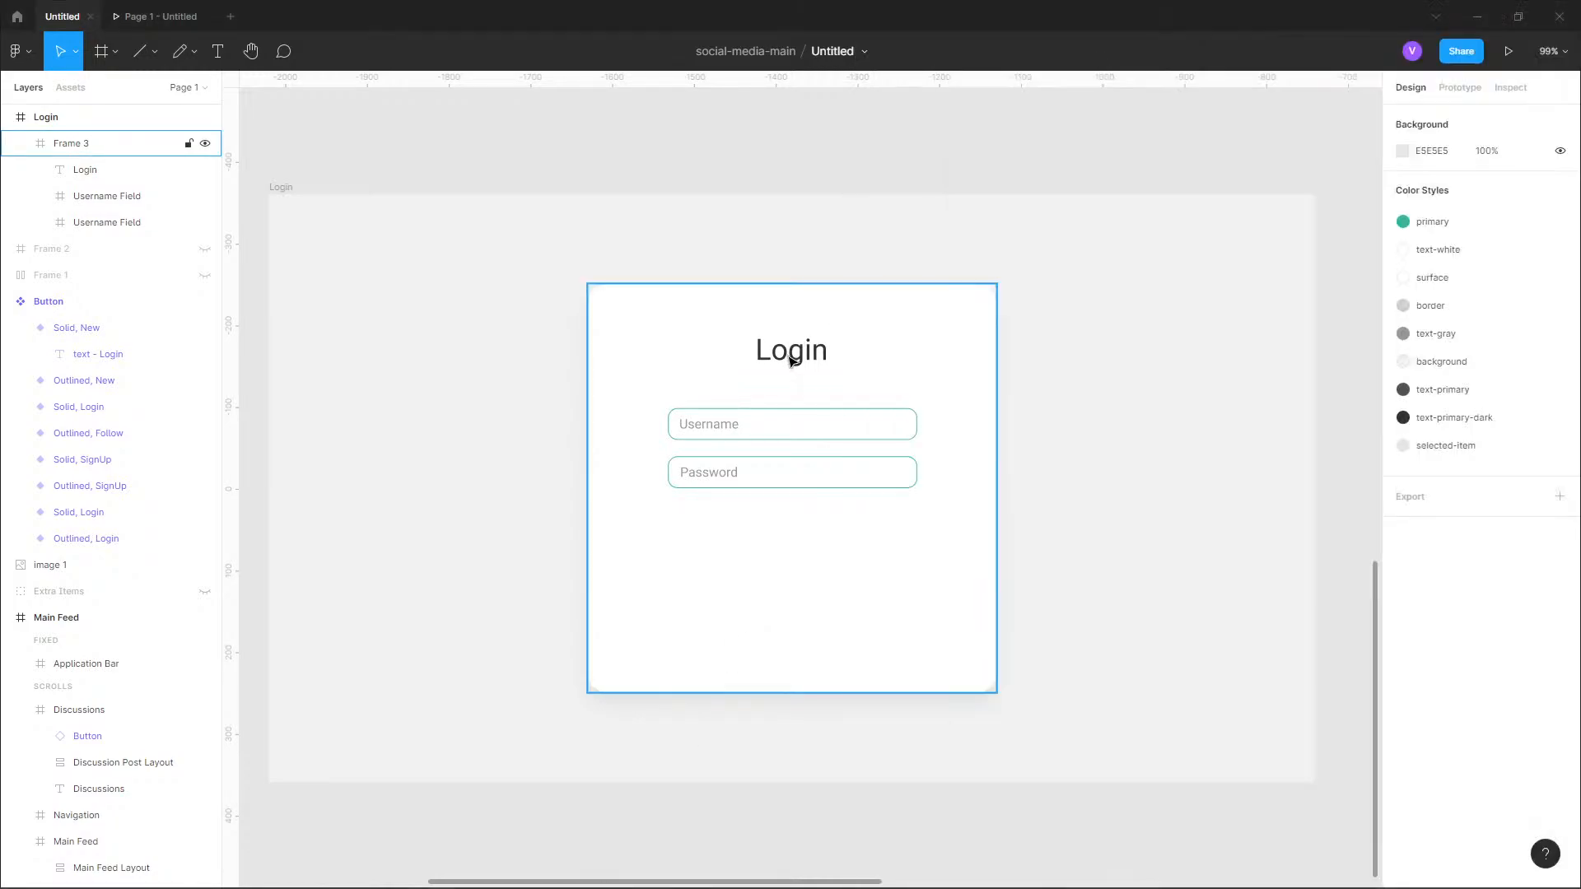
double_click(805, 356)
double_click(806, 356)
left_click(805, 356)
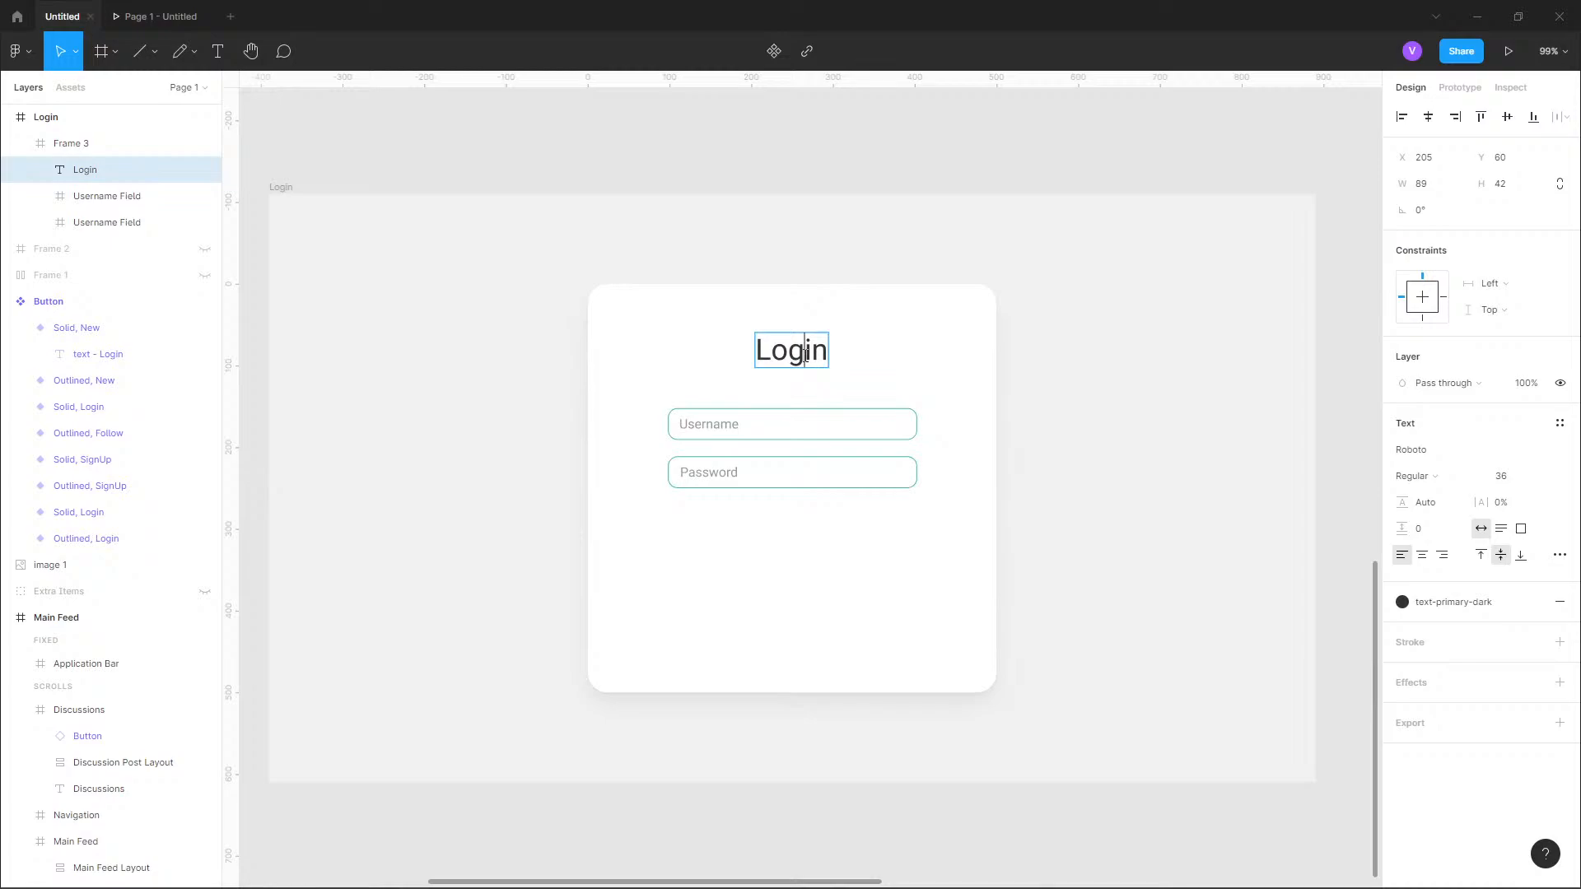
type("into Bitr")
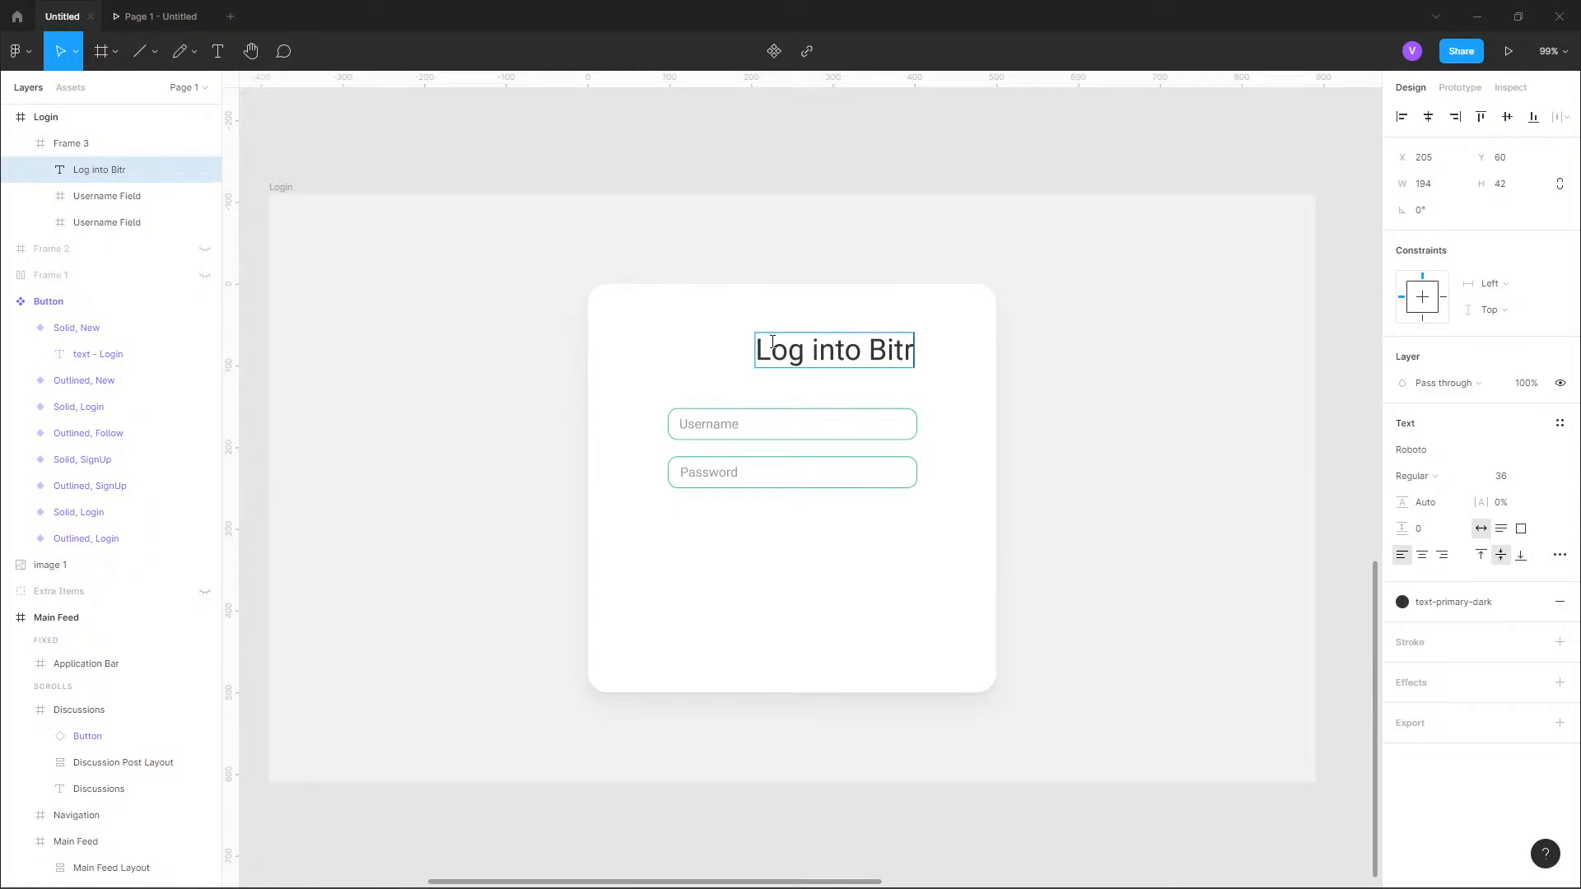
Move the "Log into Bitr" heading to X 98 and widen its text box to 305 to match the fields, comparing with Twitter's login page.
key("Escape")
left_click_drag(755, 351, 667, 361)
left_click_drag(916, 350, 920, 351)
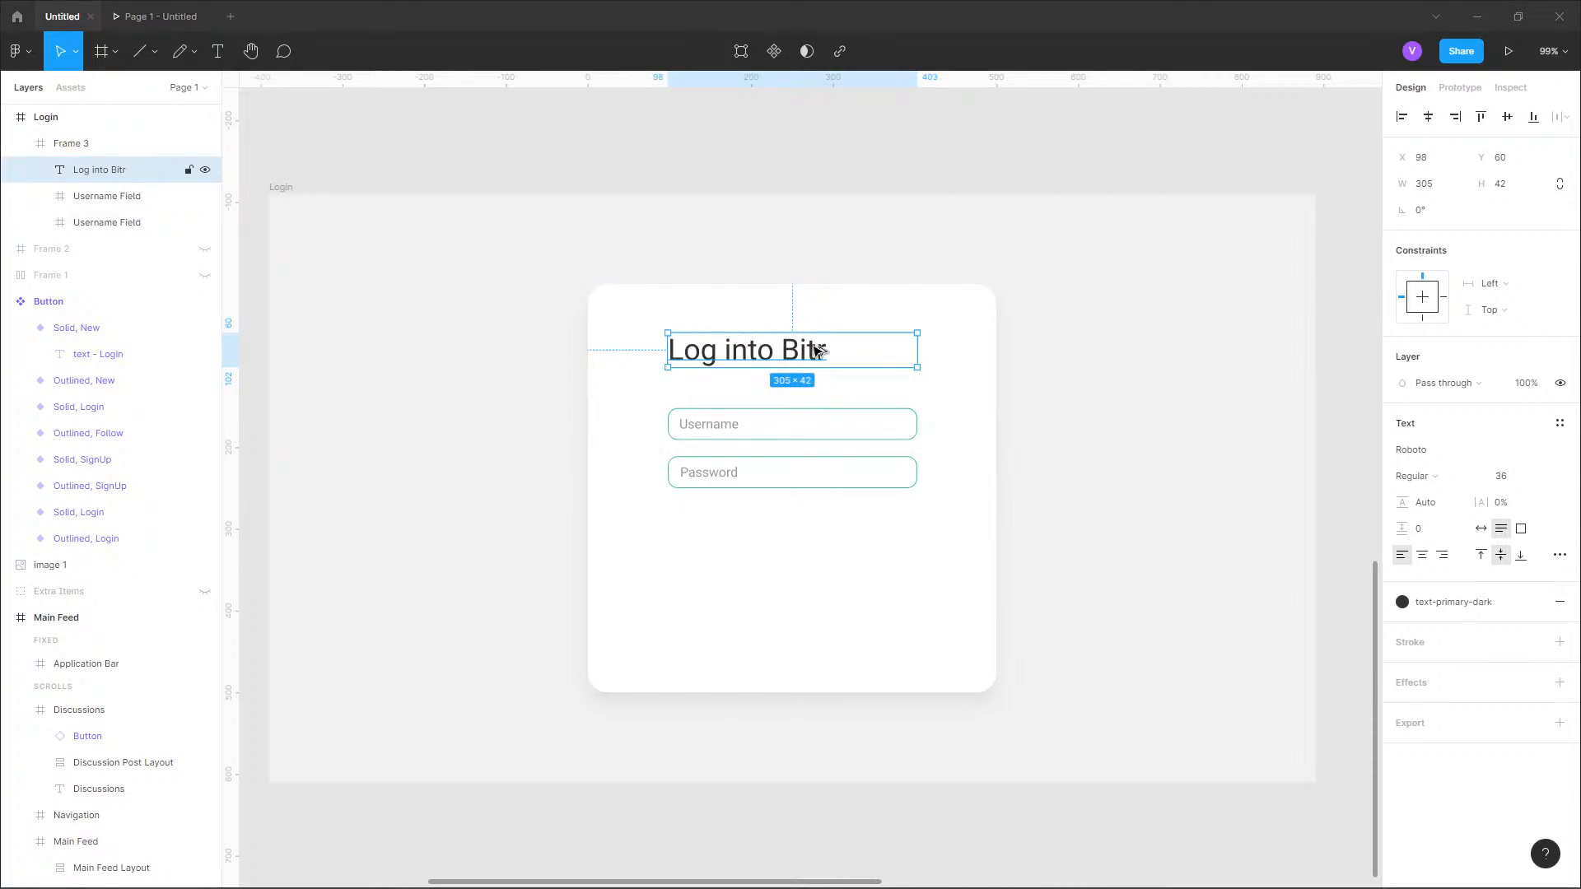
key("alt+Tab")
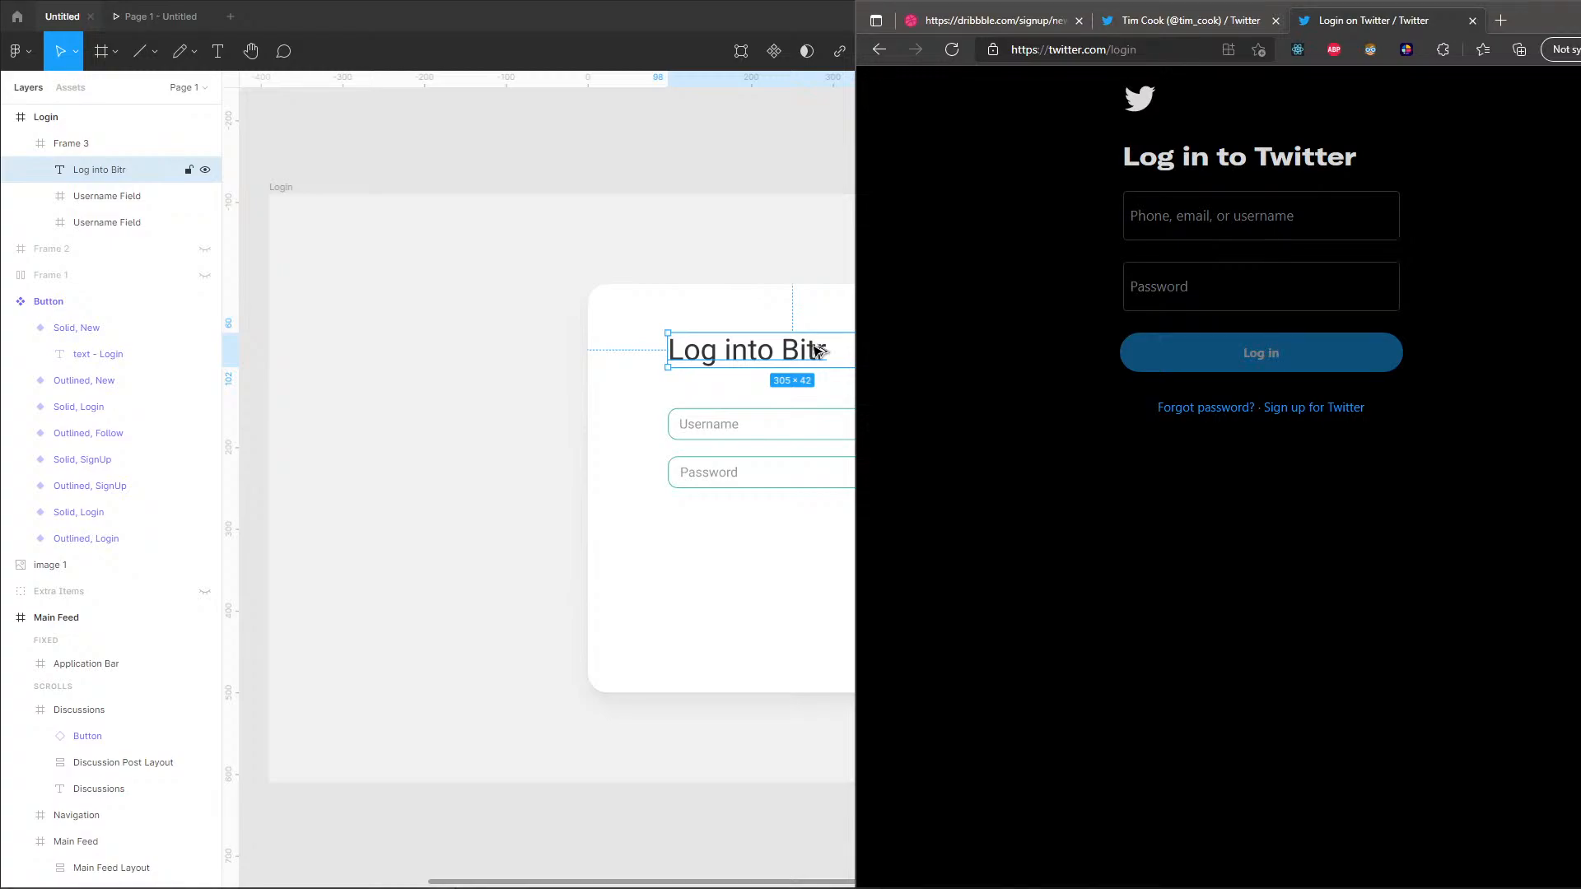
key("alt+Tab")
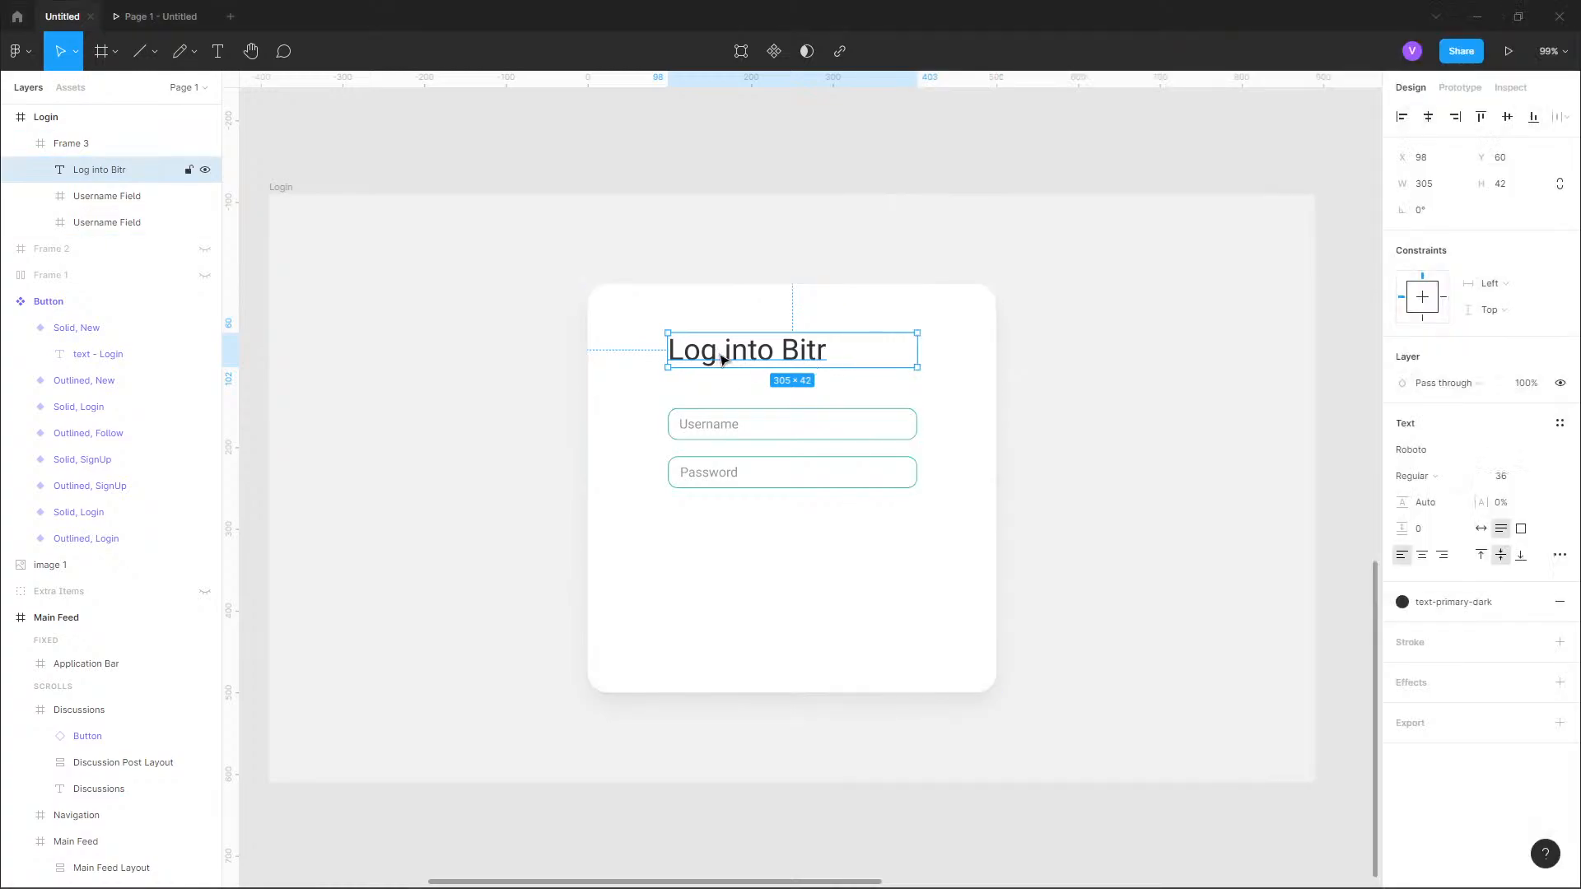
Shift the heading and the Username and Password fields together 40 px down inside the card.
left_click(735, 427, "shift")
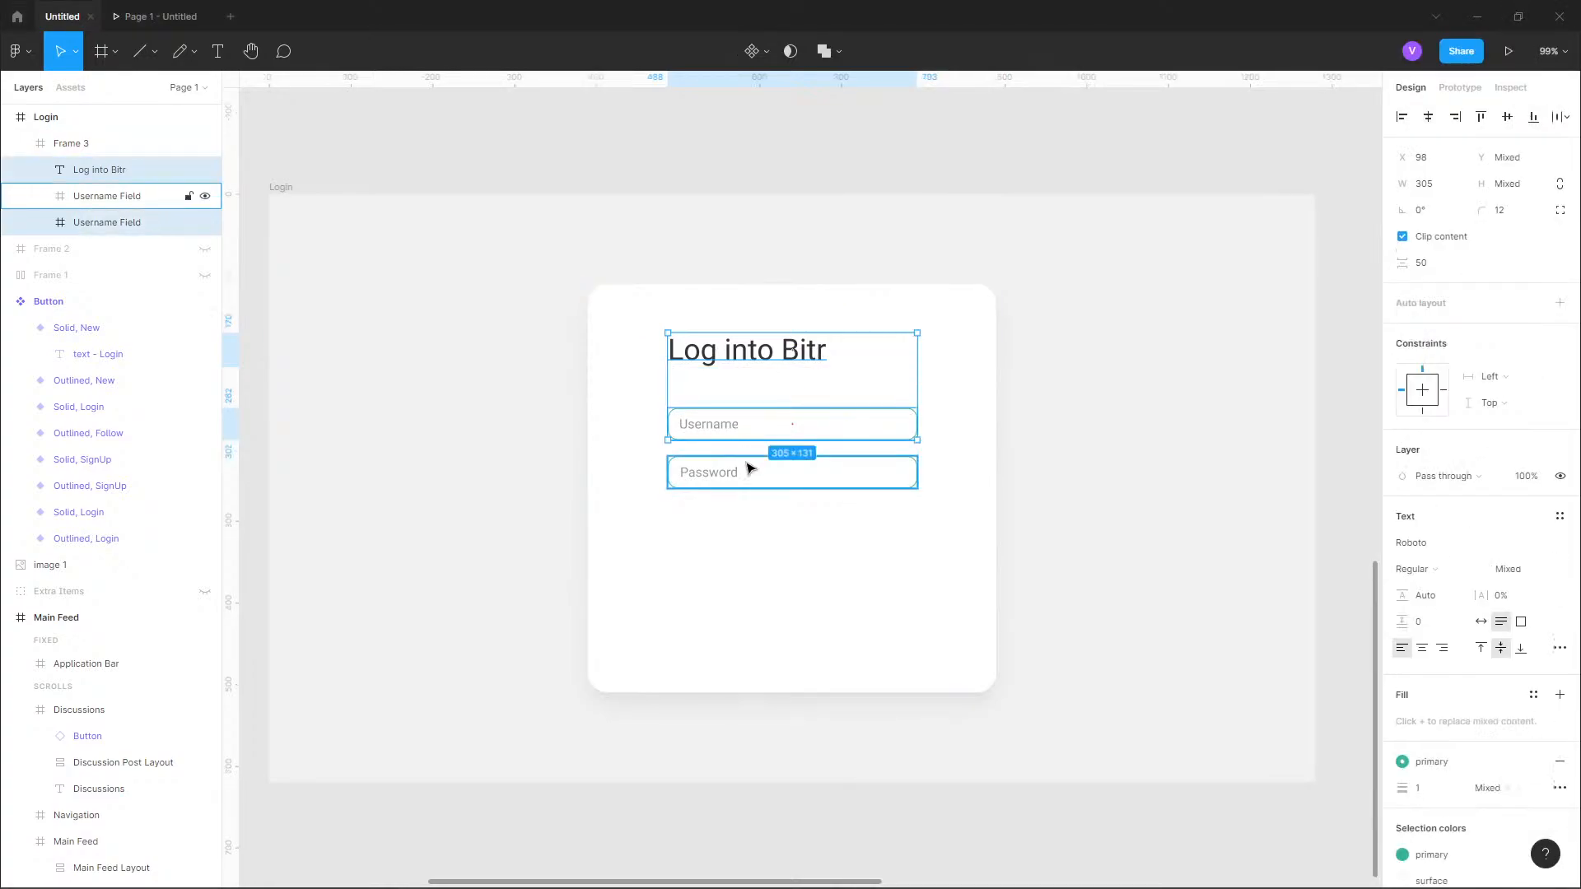
left_click(746, 463, "shift")
key("shift+Down")
key("shift+Down")
key("shift+Down")
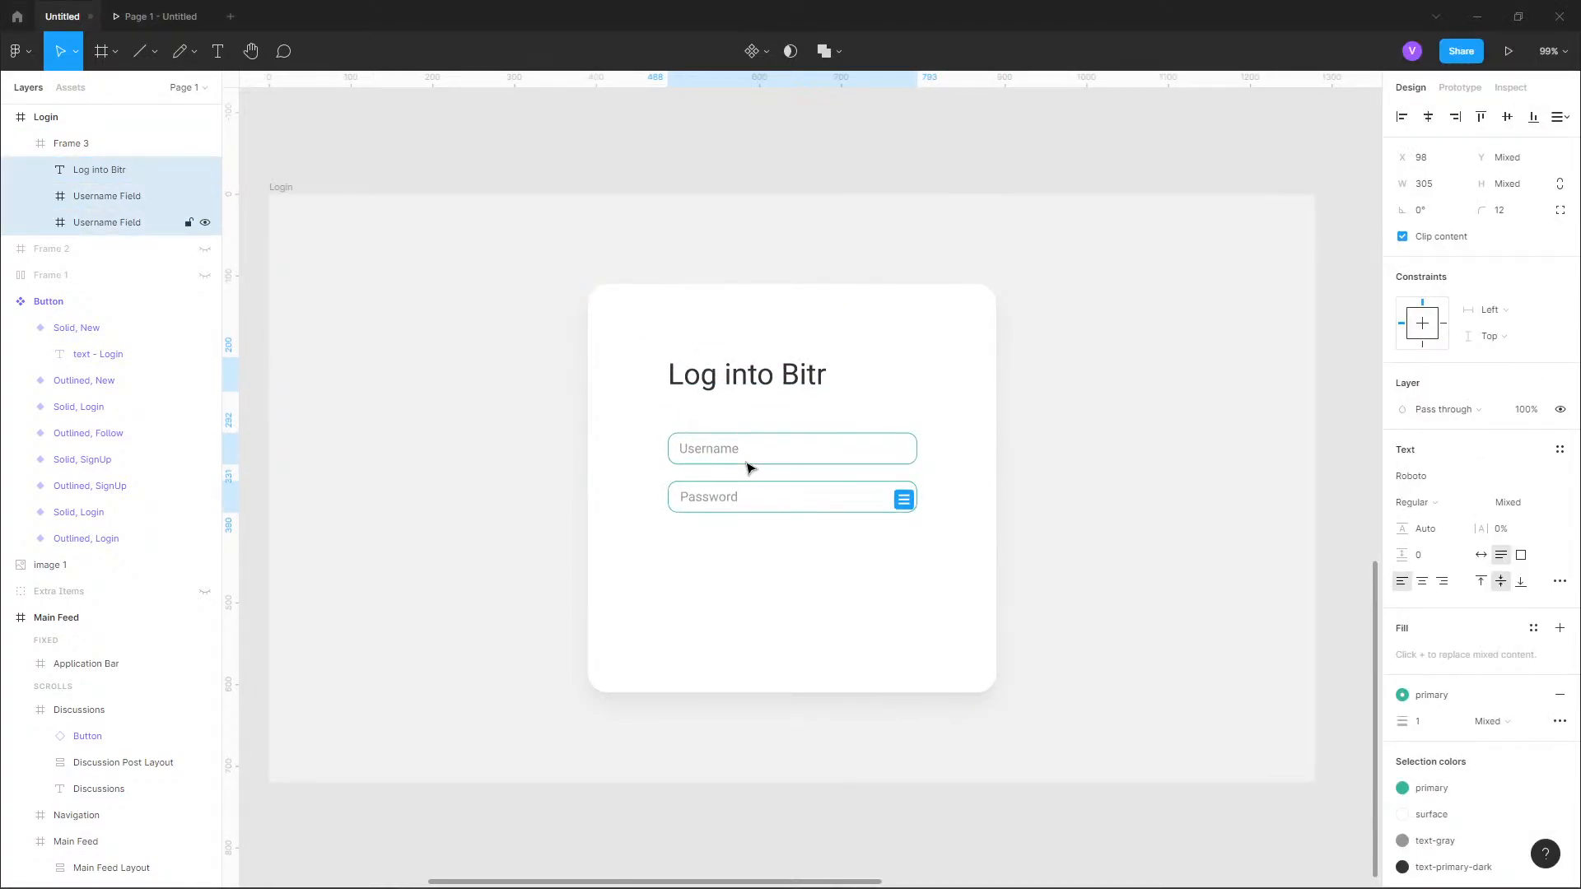
key("shift+Down")
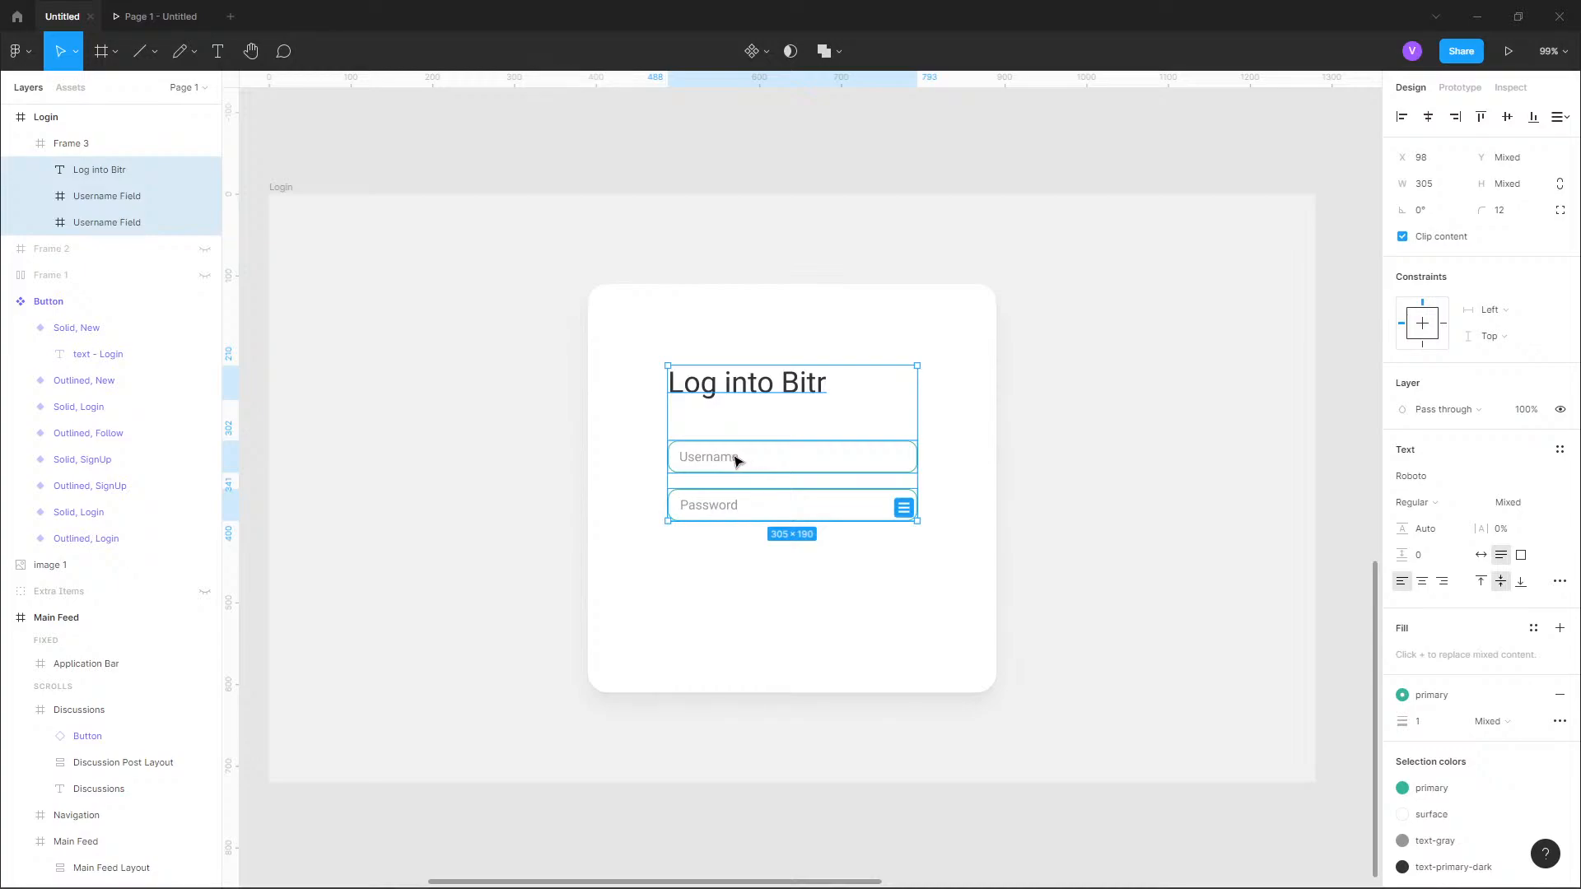
mouse_move(736, 460)
left_mouse_down()
mouse_move(734, 513)
mouse_move(742, 456)
left_mouse_up()
left_click(768, 261)
Examine the Button component set beside the Login frame, including its Login and Sign Up variants, and return to the login card.
scroll(664, 378, "down", 5)
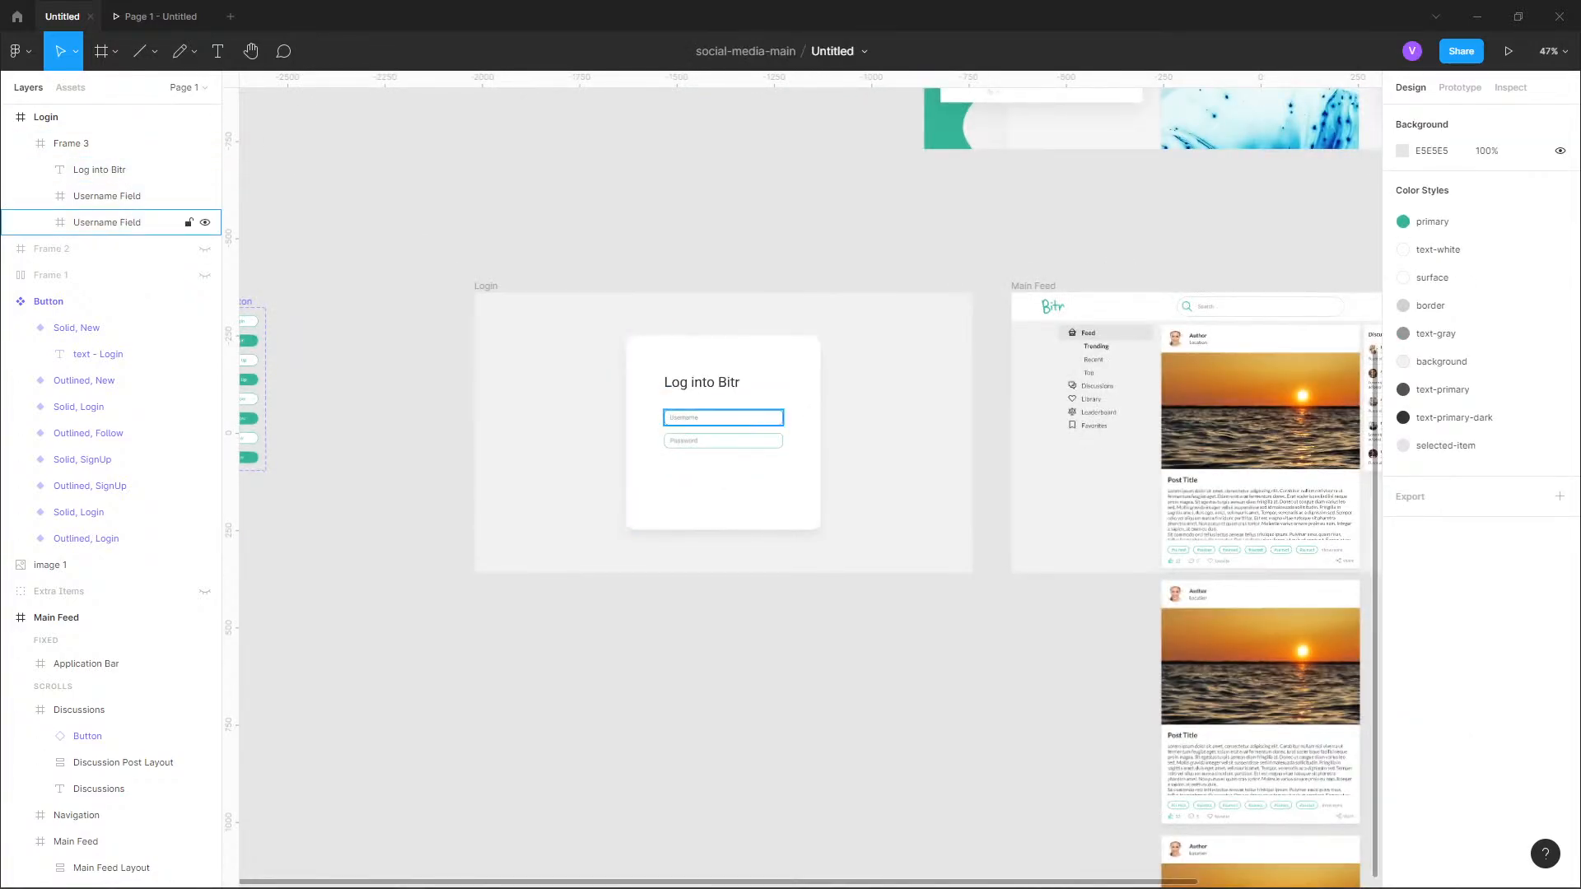
scroll(505, 381, "left", 5)
scroll(593, 307, "up", 10)
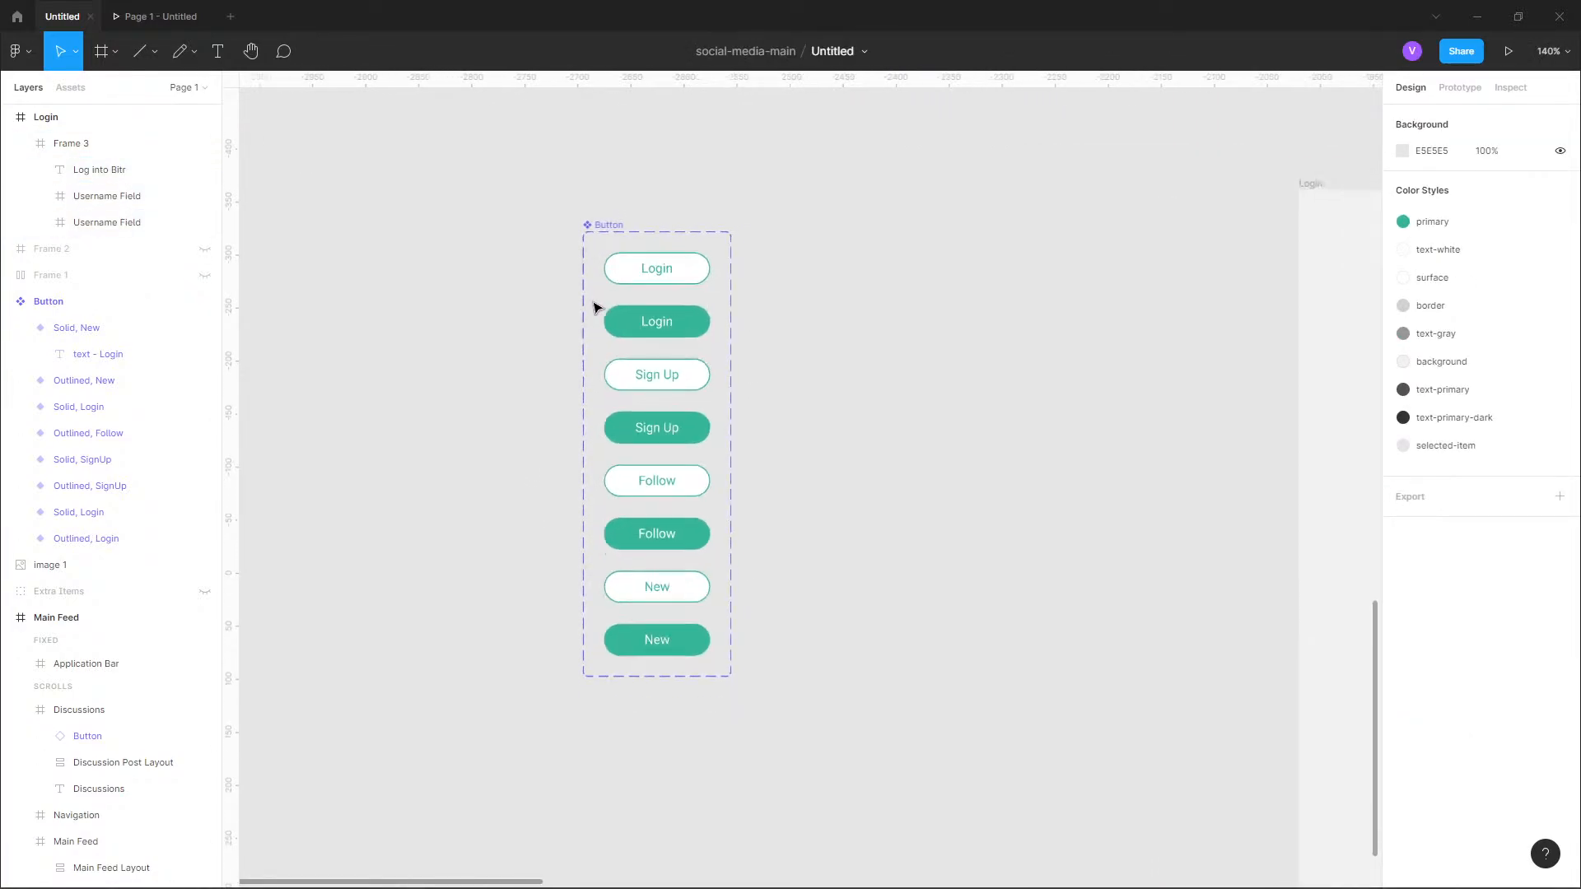
scroll(875, 374, "right", 1)
scroll(674, 356, "down", 4)
scroll(826, 424, "right", 5)
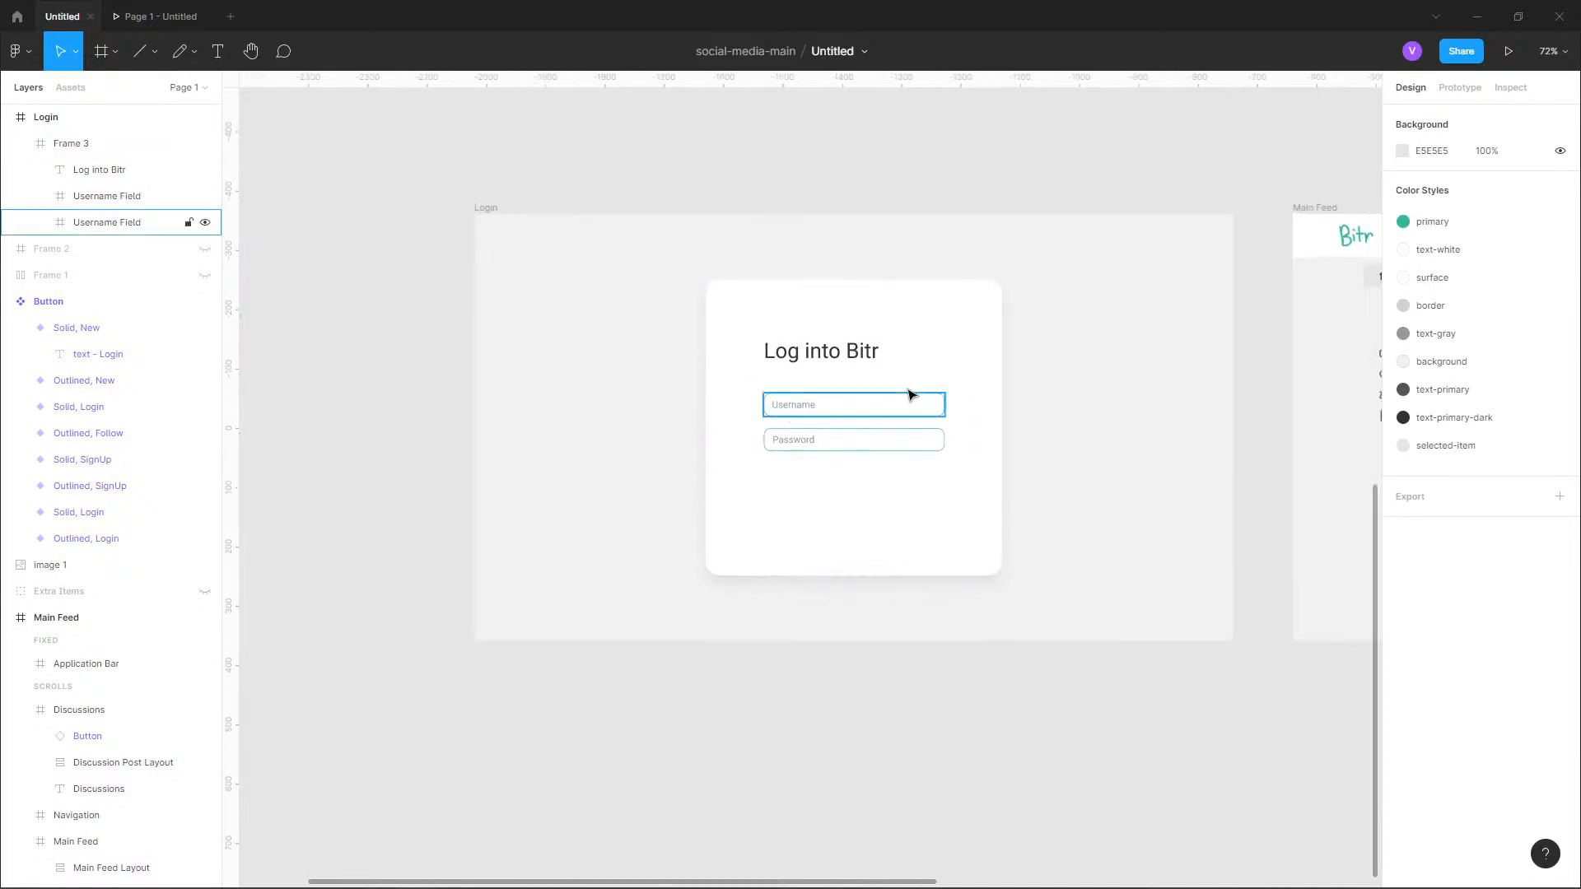
scroll(909, 395, "up", 2)
left_click(1011, 434)
scroll(906, 420, "right", 1)
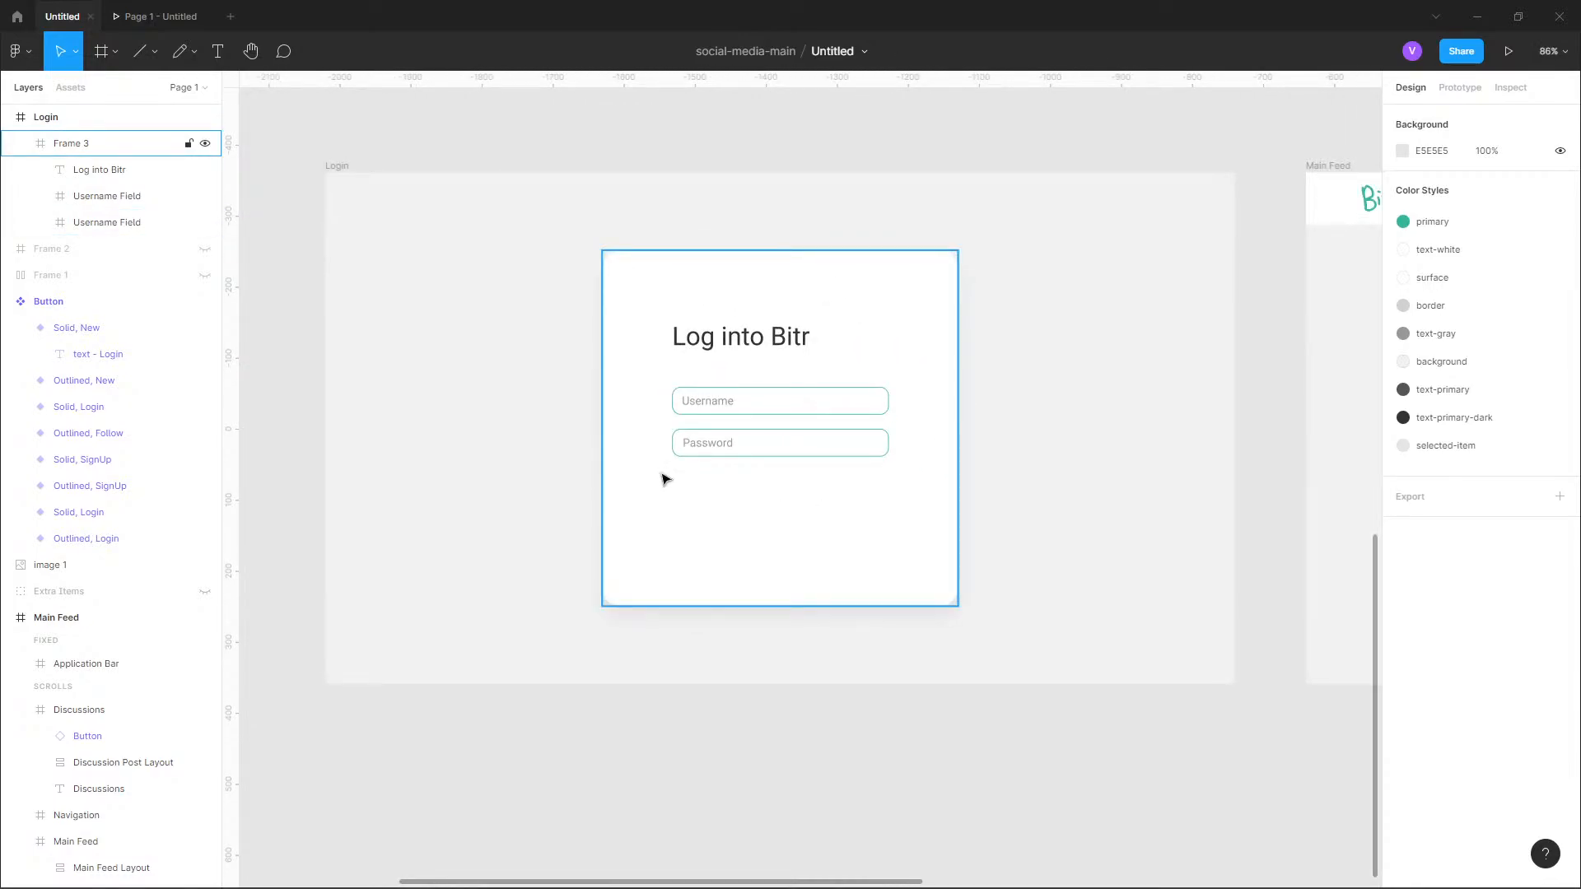
scroll(565, 445, "left", 2)
scroll(759, 388, "right", 3)
scroll(759, 388, "up", 6)
scroll(598, 479, "up", 1)
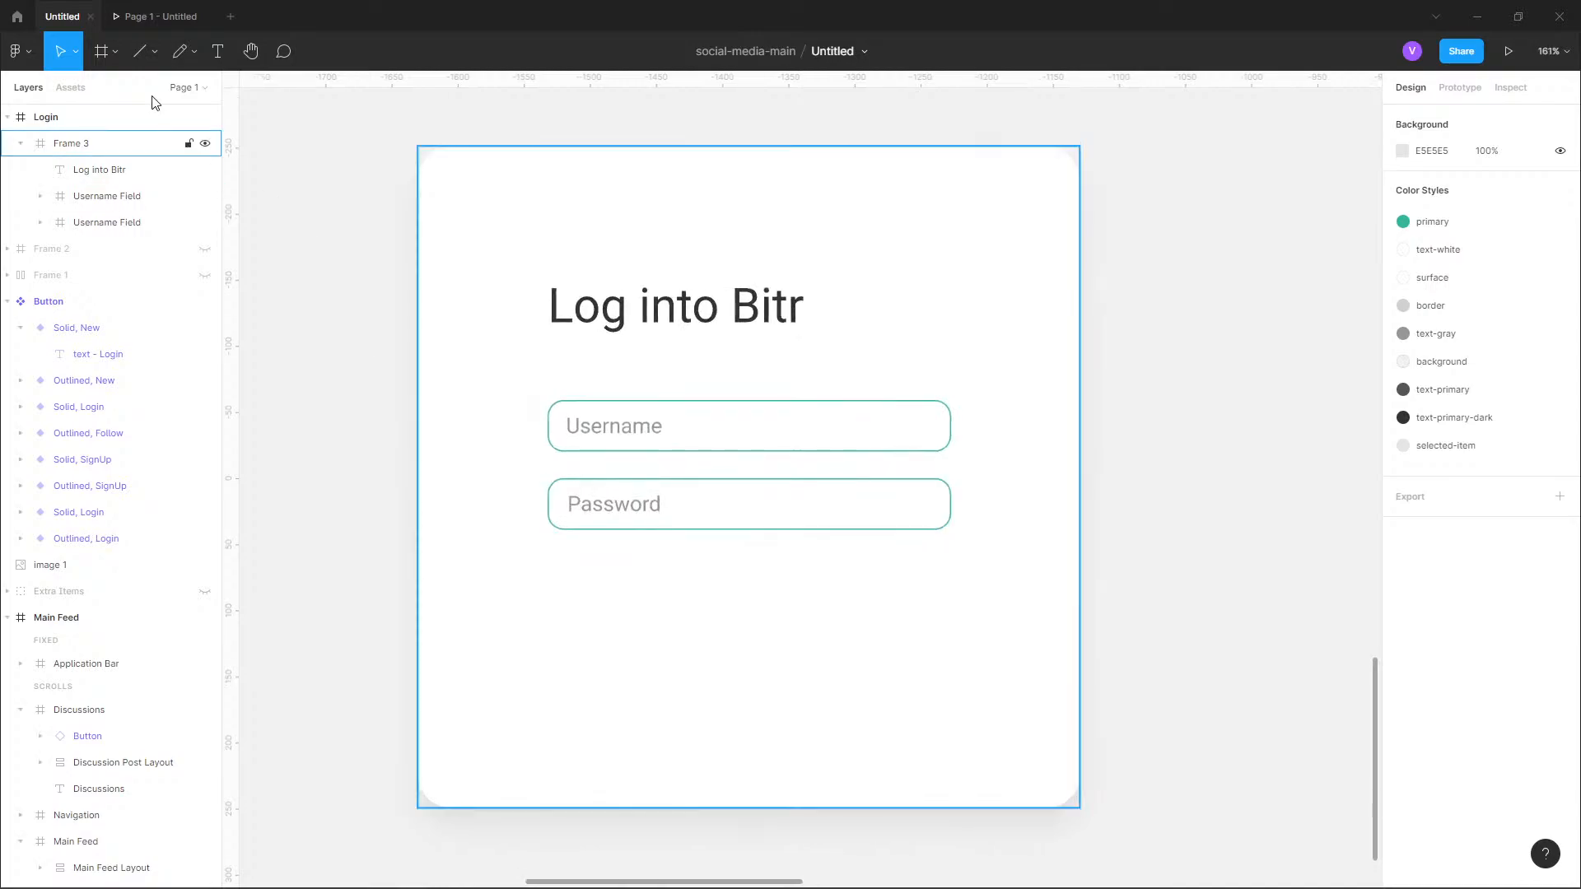
Place two instances of the local Login button component side by side beneath the Password field.
left_click(71, 88)
left_click_drag(93, 203, 760, 612)
left_click(784, 604)
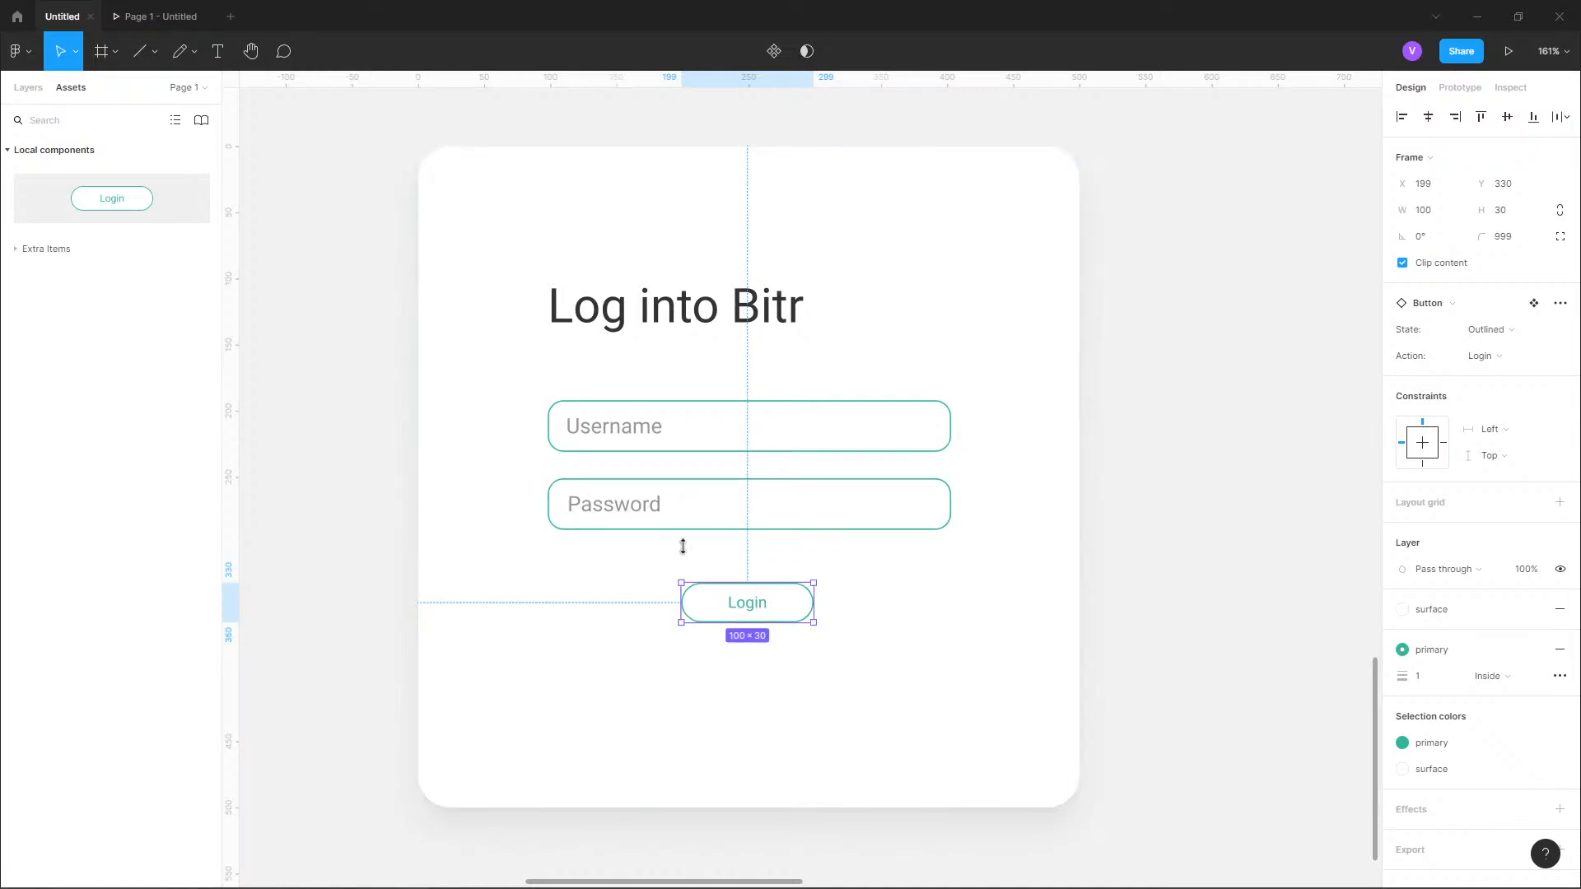
left_click_drag(124, 215, 906, 610)
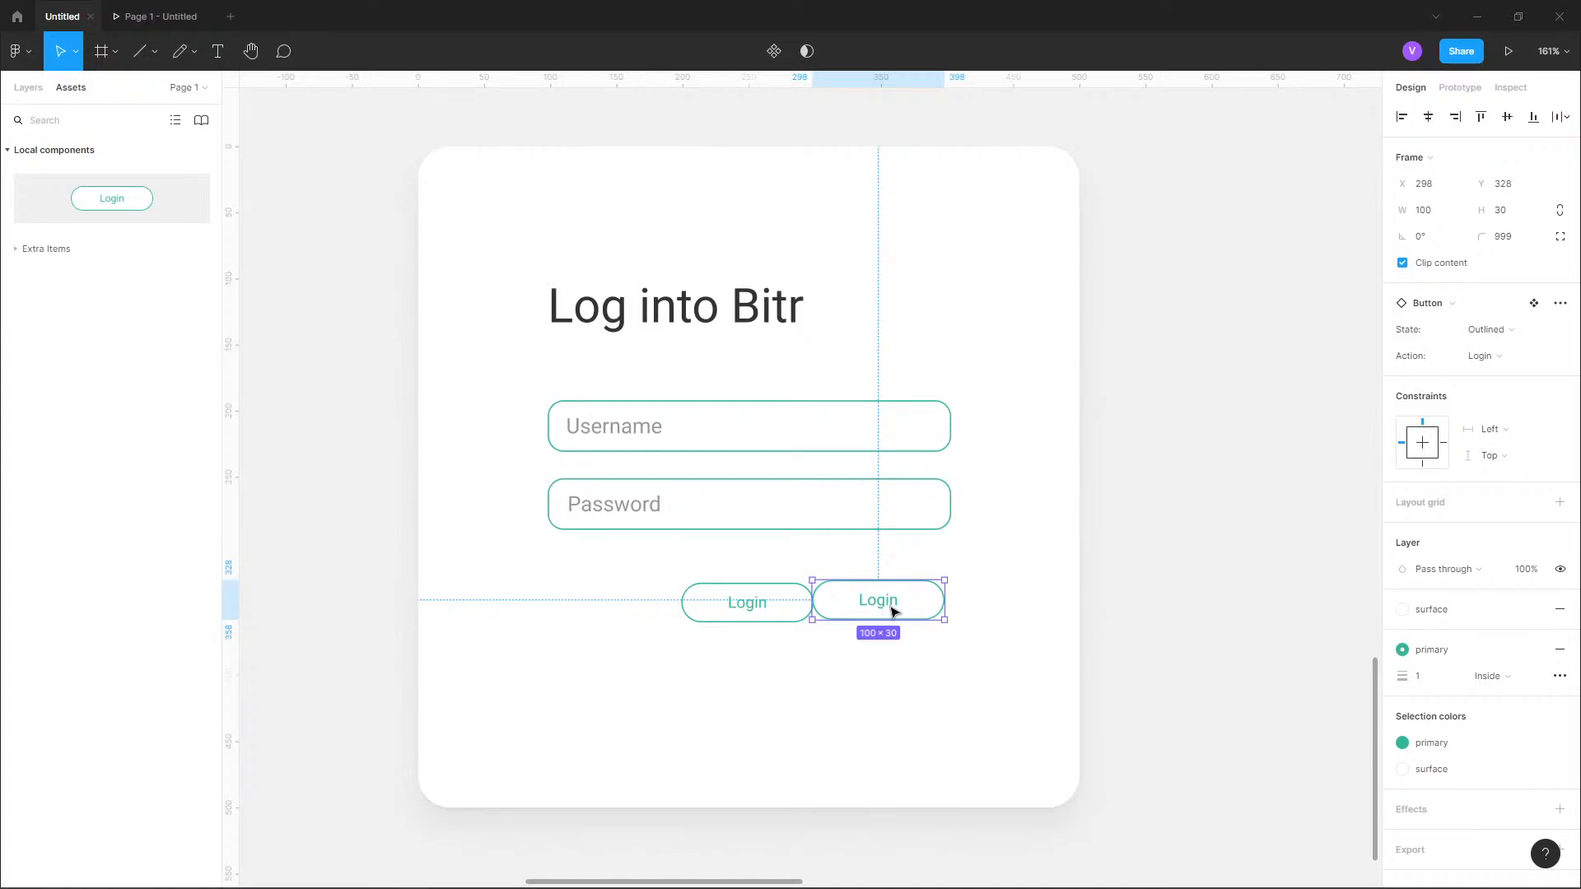
double_click(891, 609)
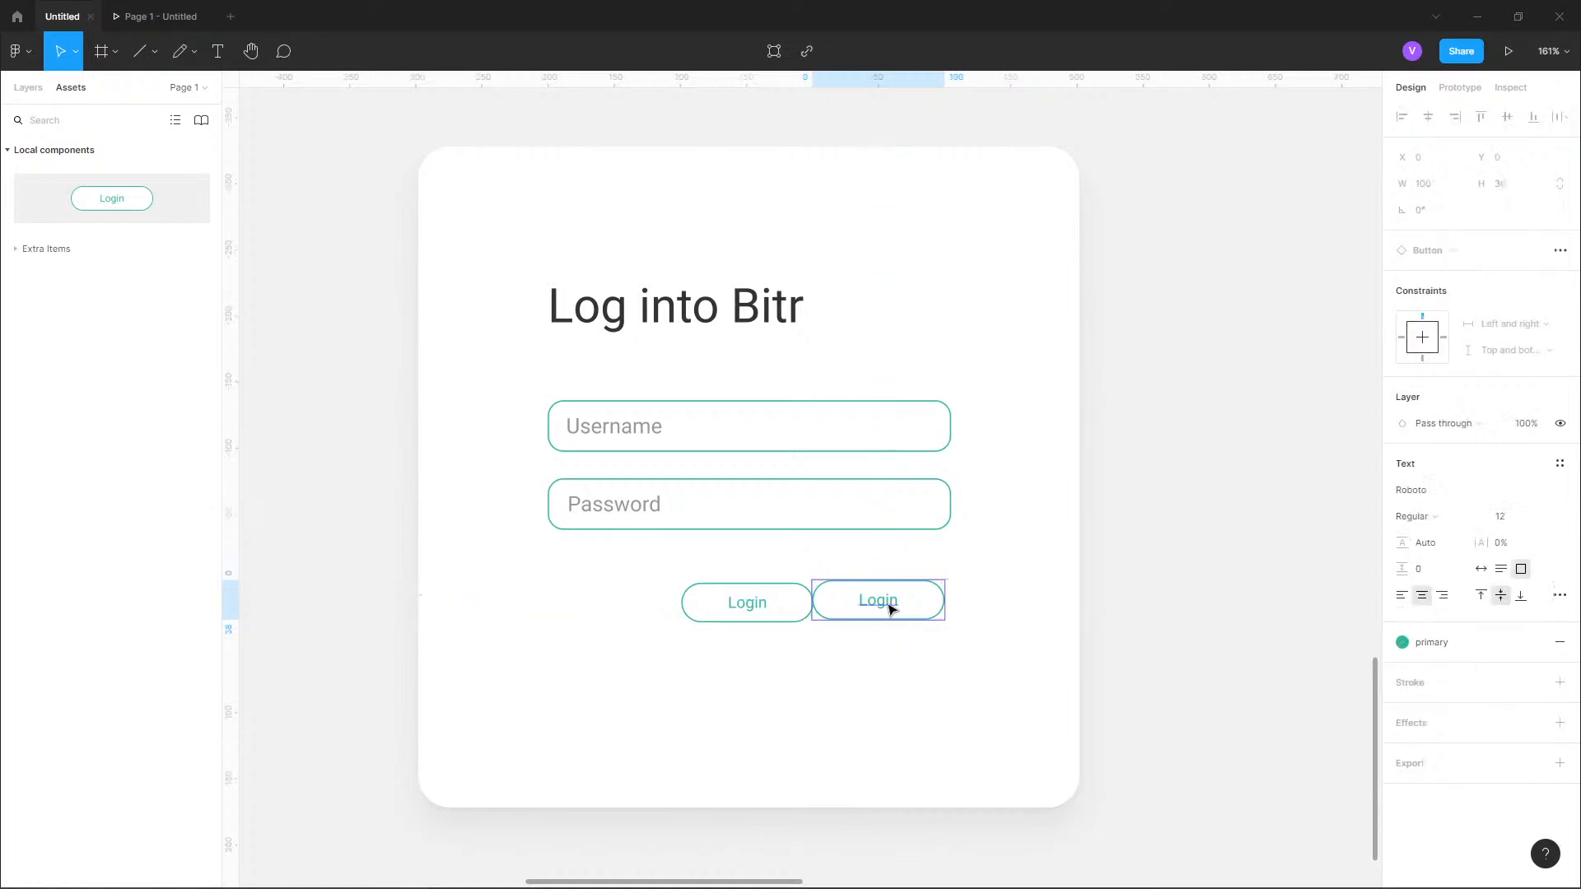
left_click(1194, 492)
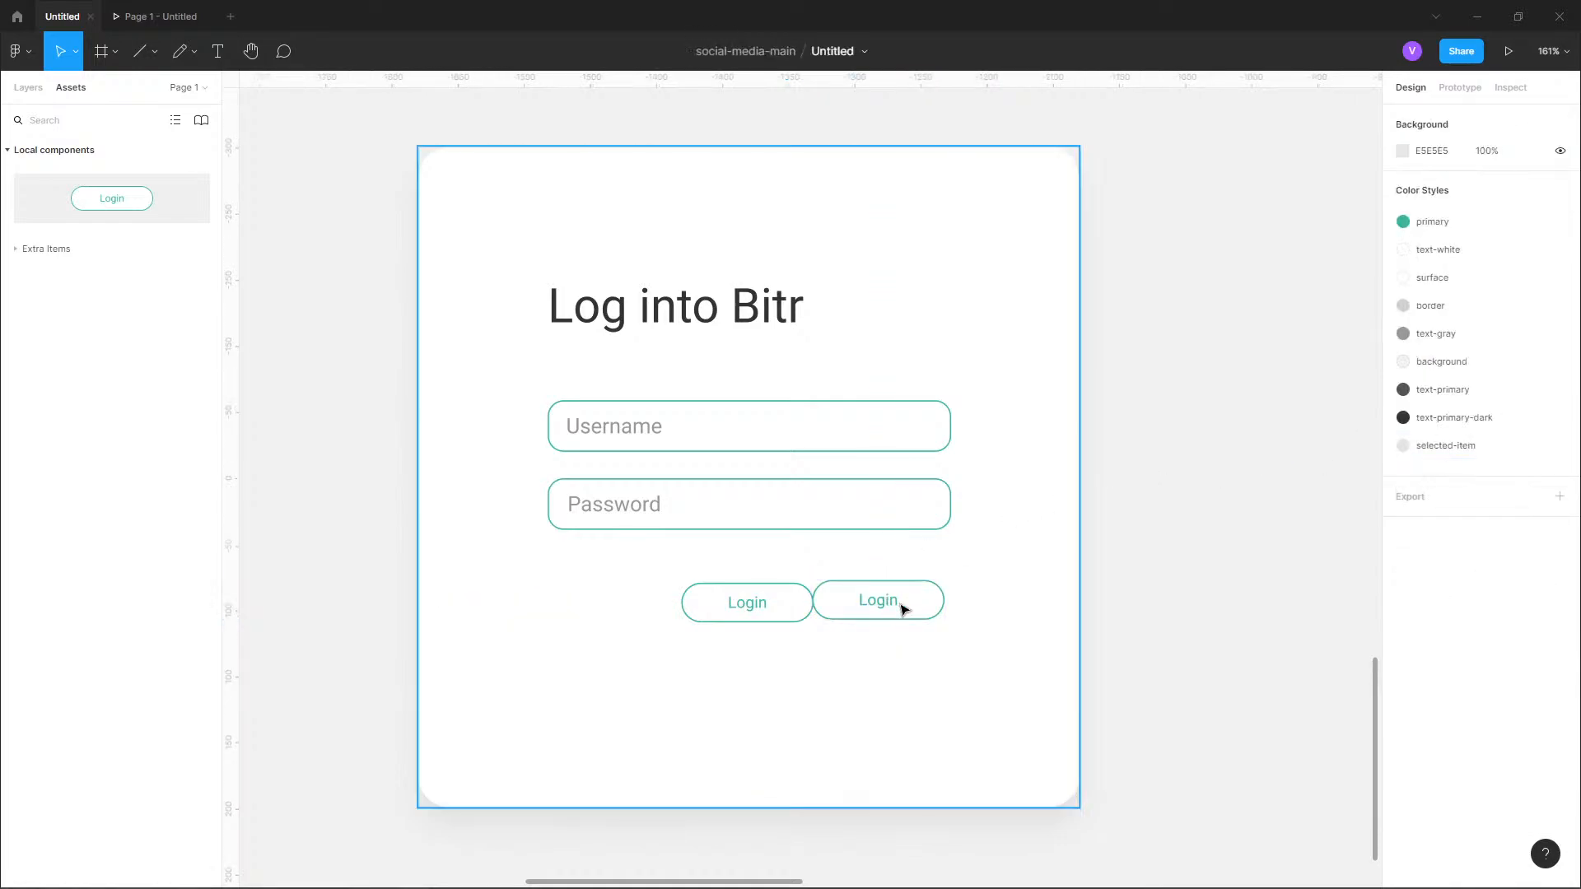
Switch the second Login button's variant to the SignUp action and the Solid state.
left_click(904, 610)
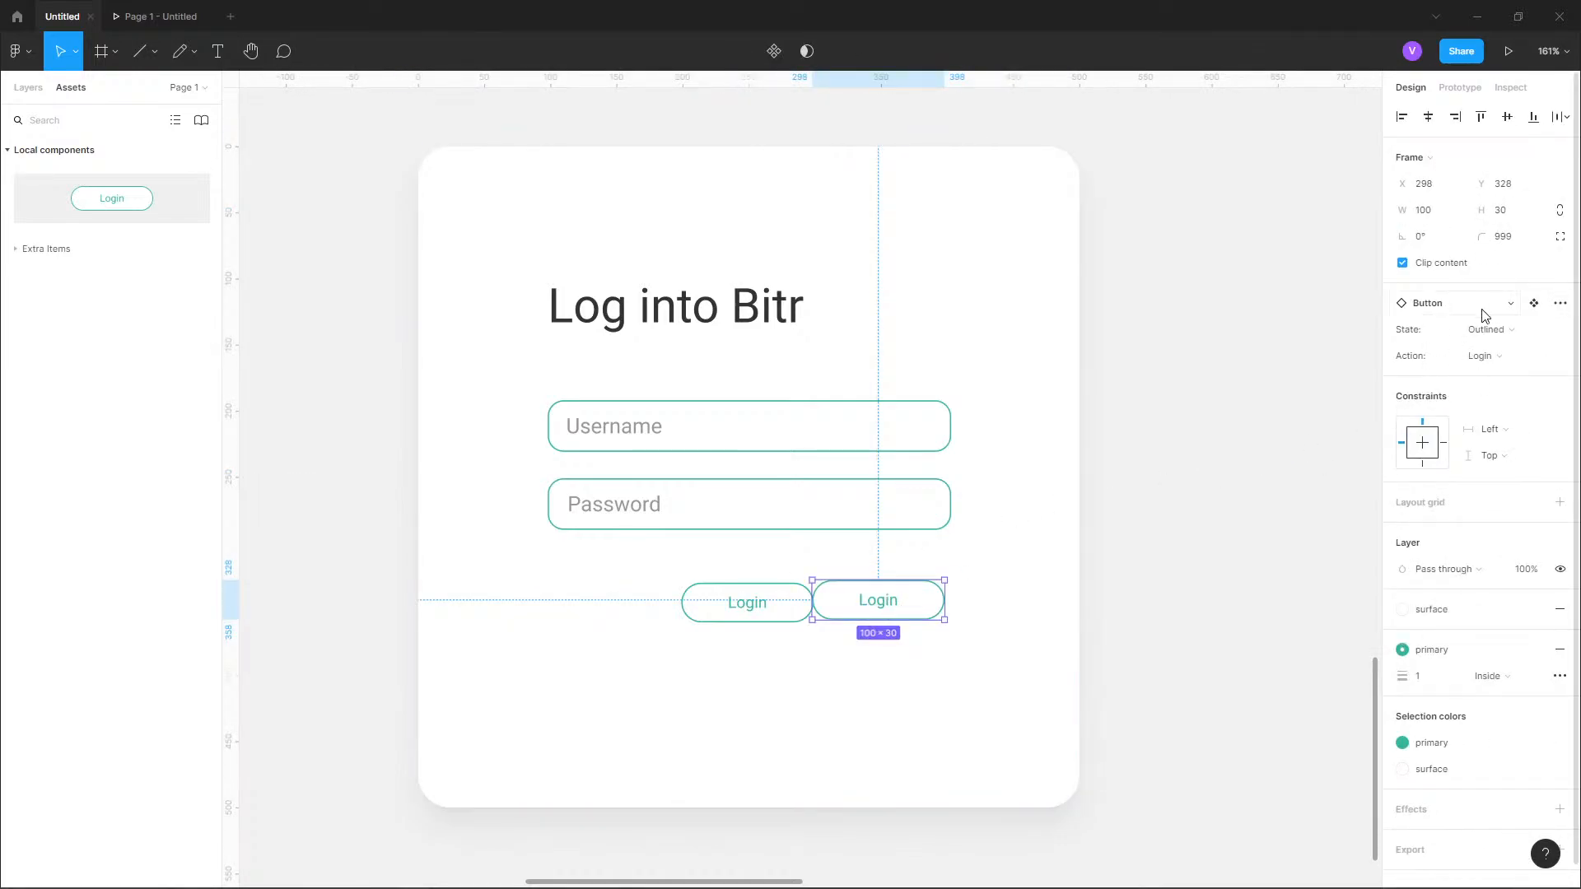
left_click(1497, 356)
left_click(1498, 374)
left_click(1497, 332)
left_click(1499, 349)
Line up both buttons at Y 328 under the fields, stretching Login to about 157 wide from X 98 and Sign Up to about 148 from X 255.
left_click(791, 619)
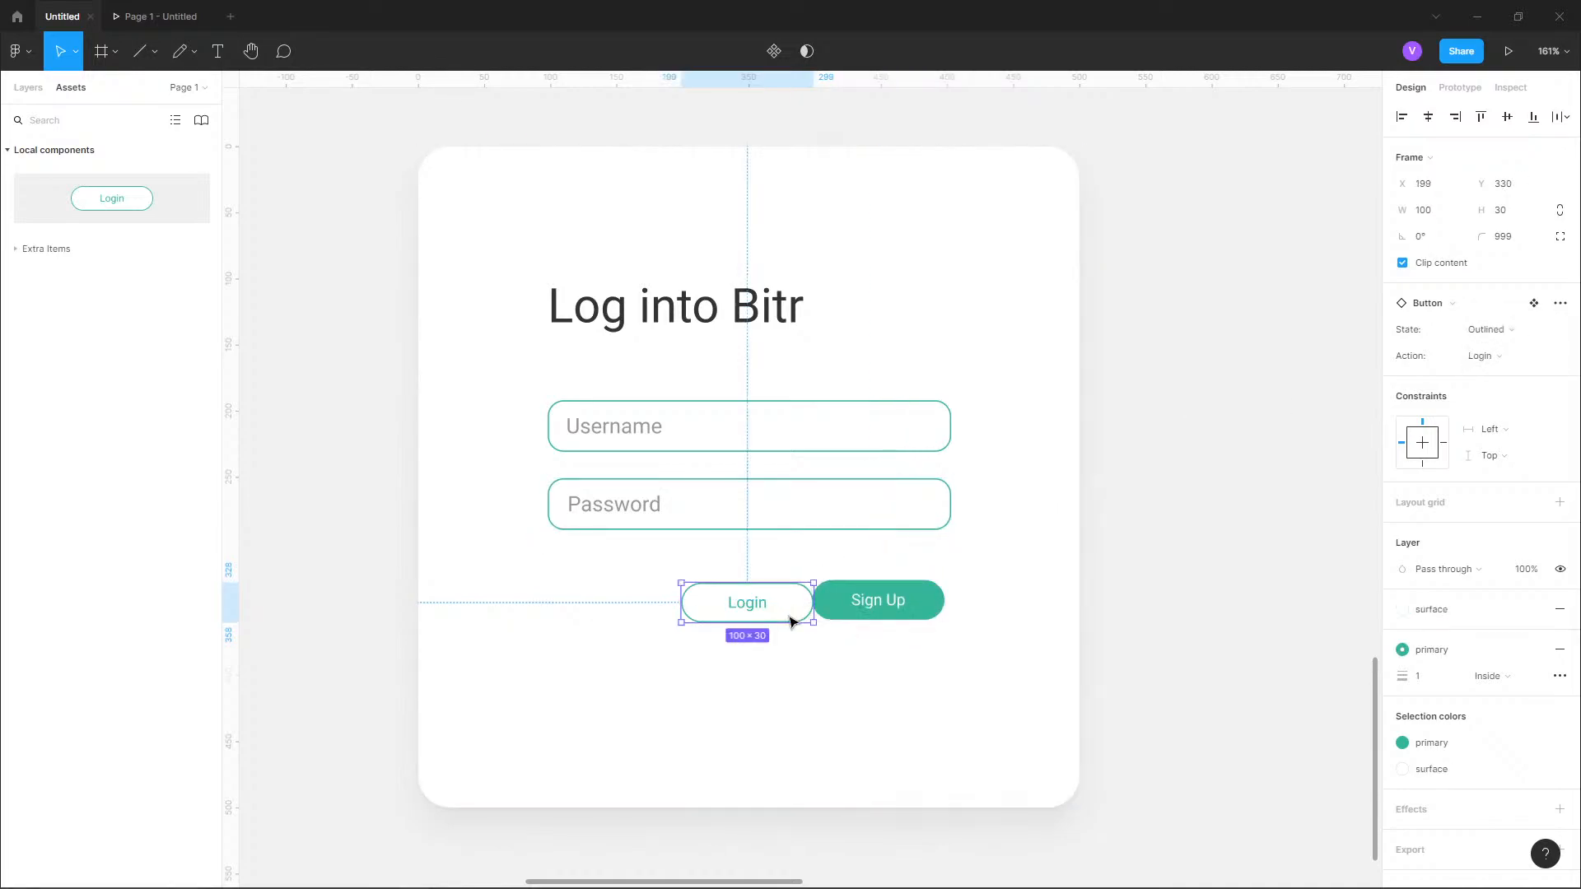
left_click_drag(784, 612, 637, 611)
left_click_drag(865, 605, 751, 598)
left_click(671, 599)
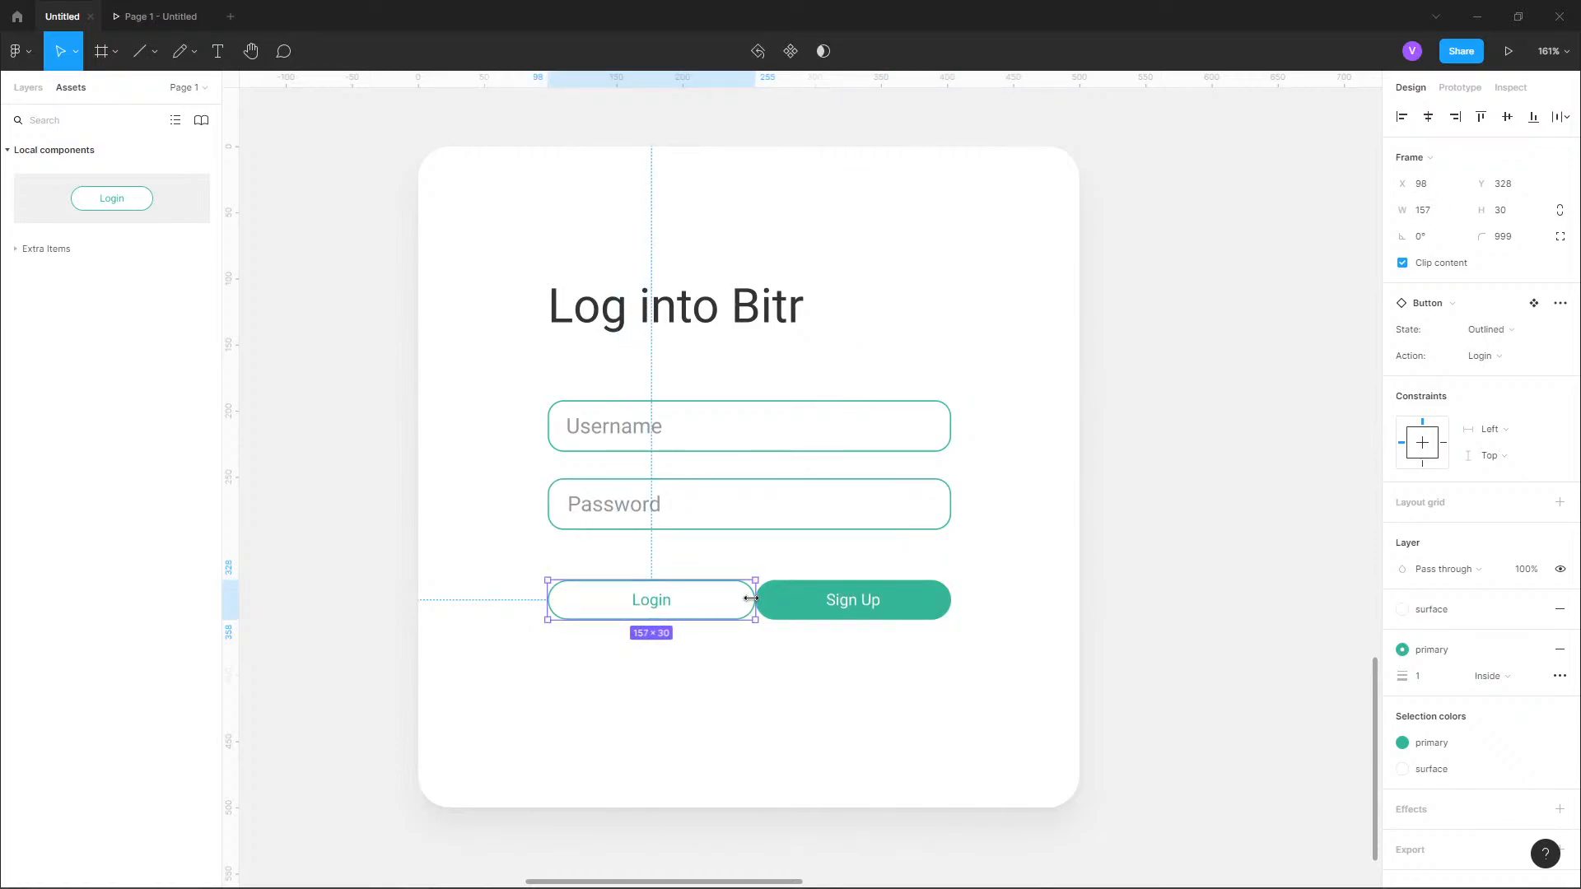
Set the widths of the Login and Sign Up buttons to 150 each.
left_click(1433, 212)
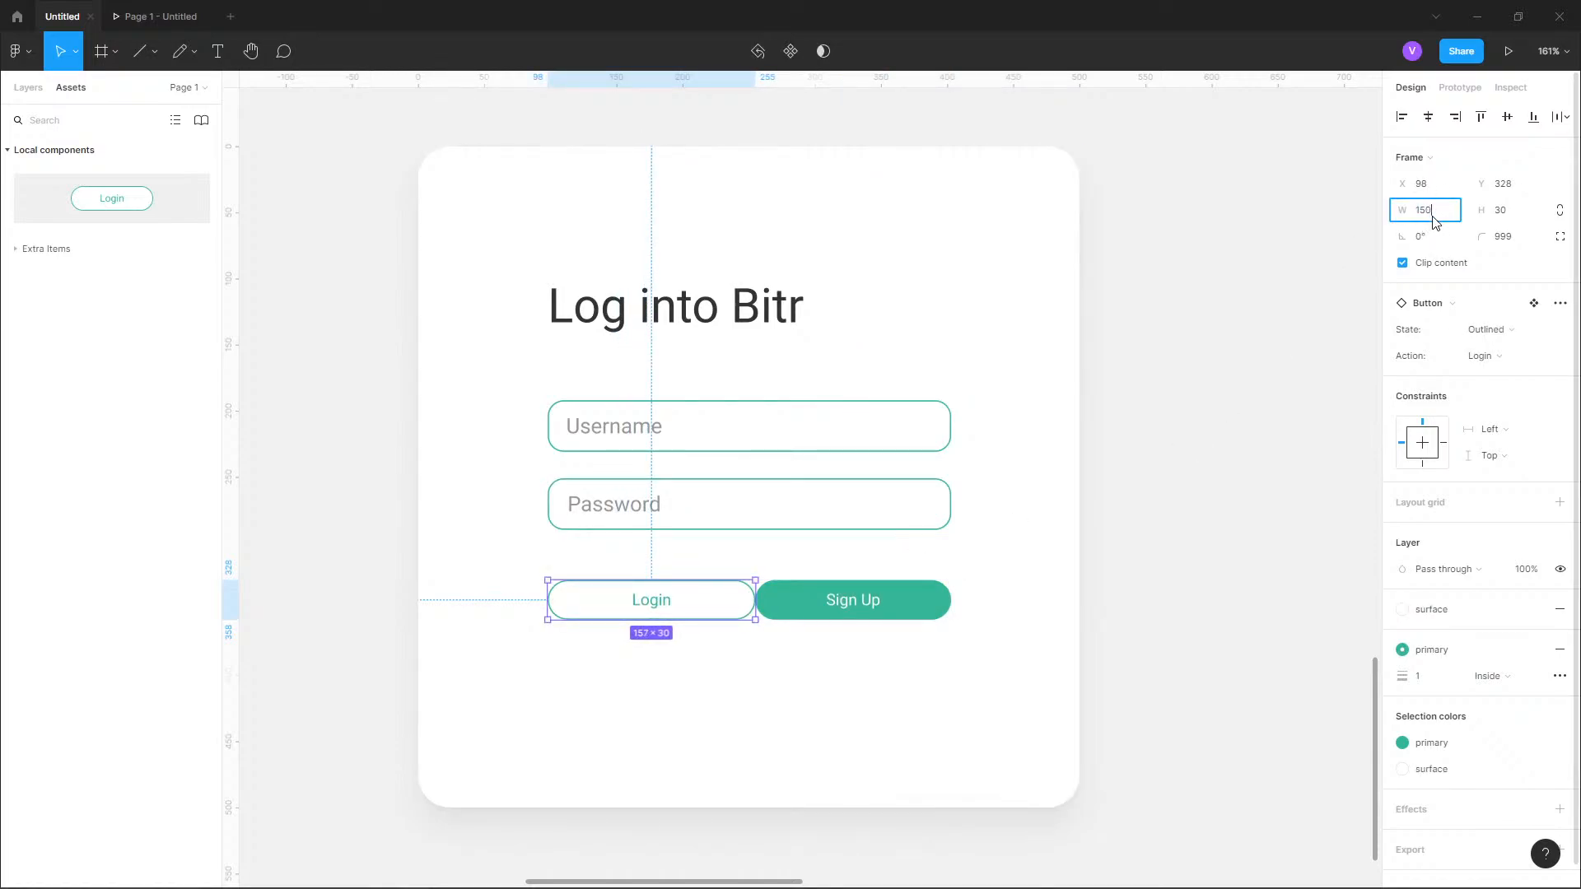
type("150")
key("Return")
left_click(939, 600)
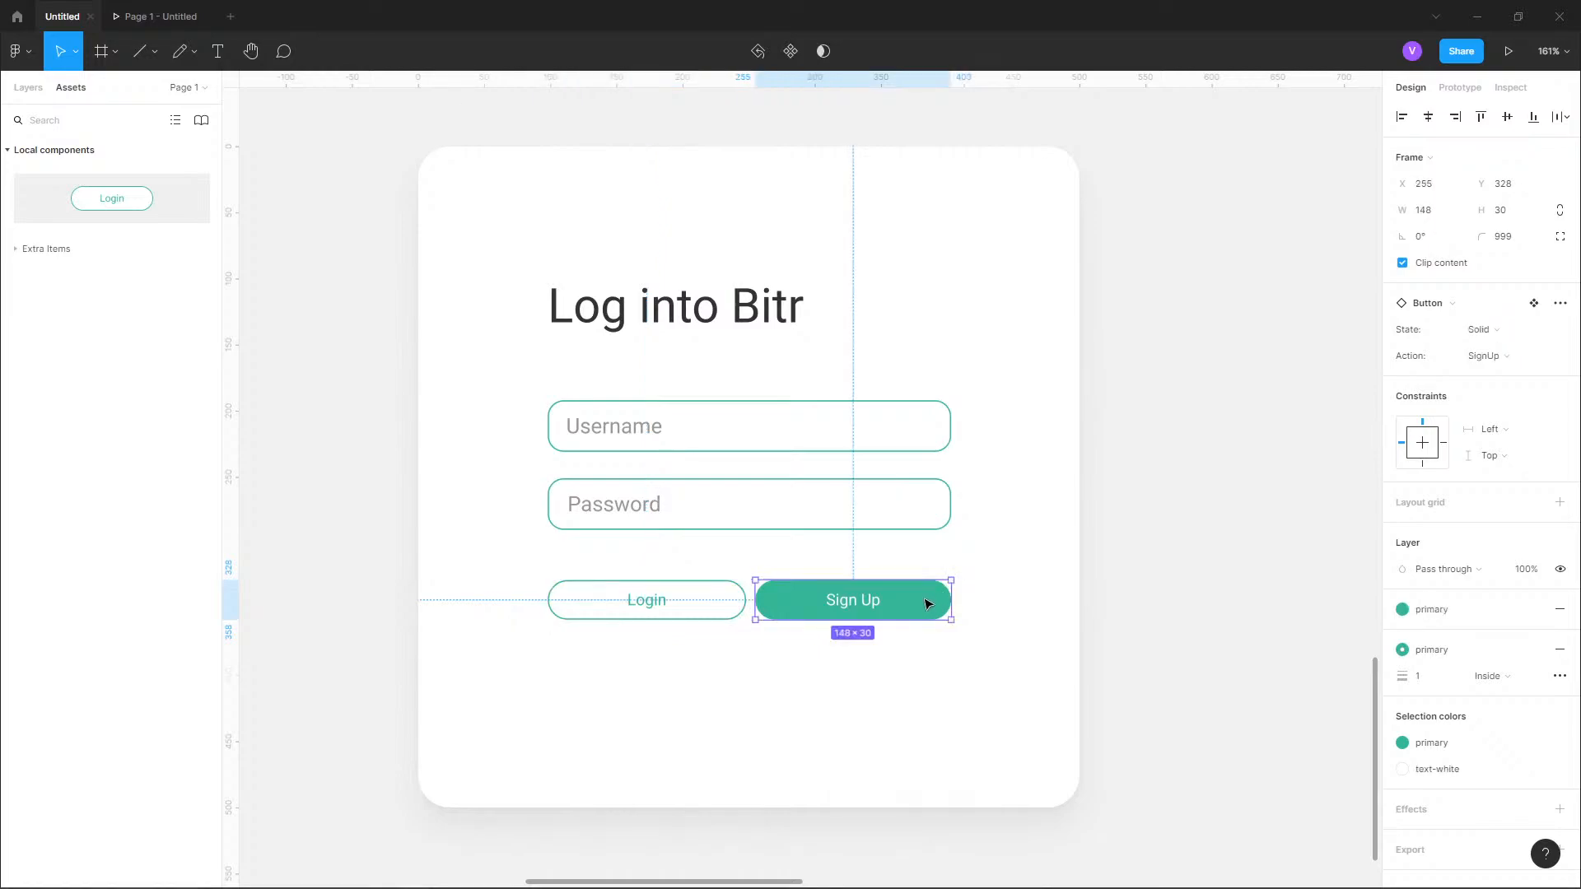
left_click(1440, 213)
type("15")
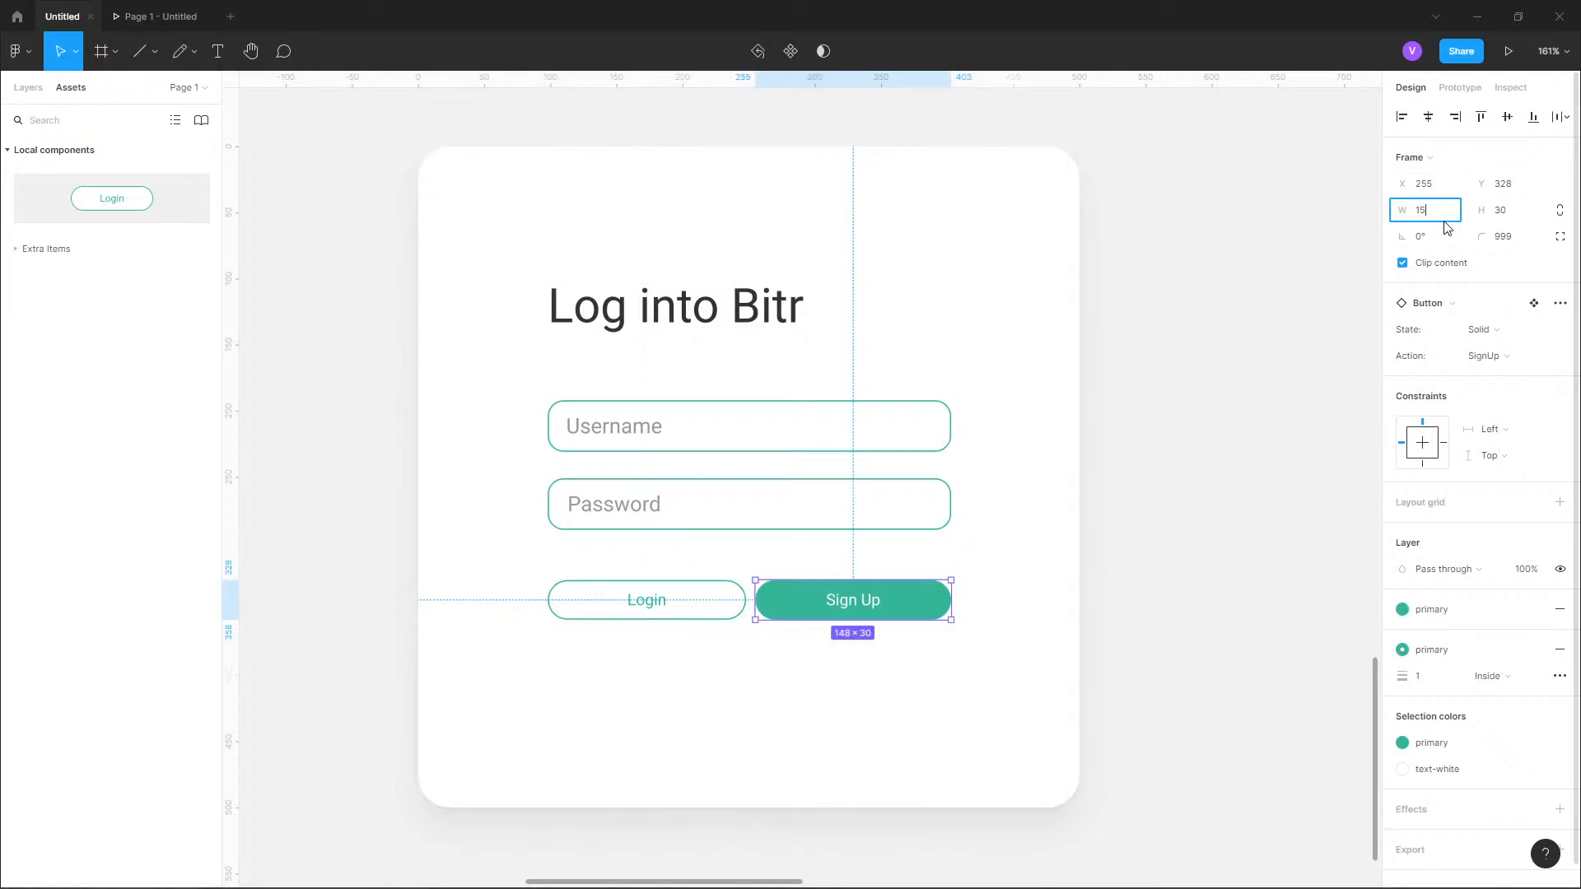
type("0")
key("Return")
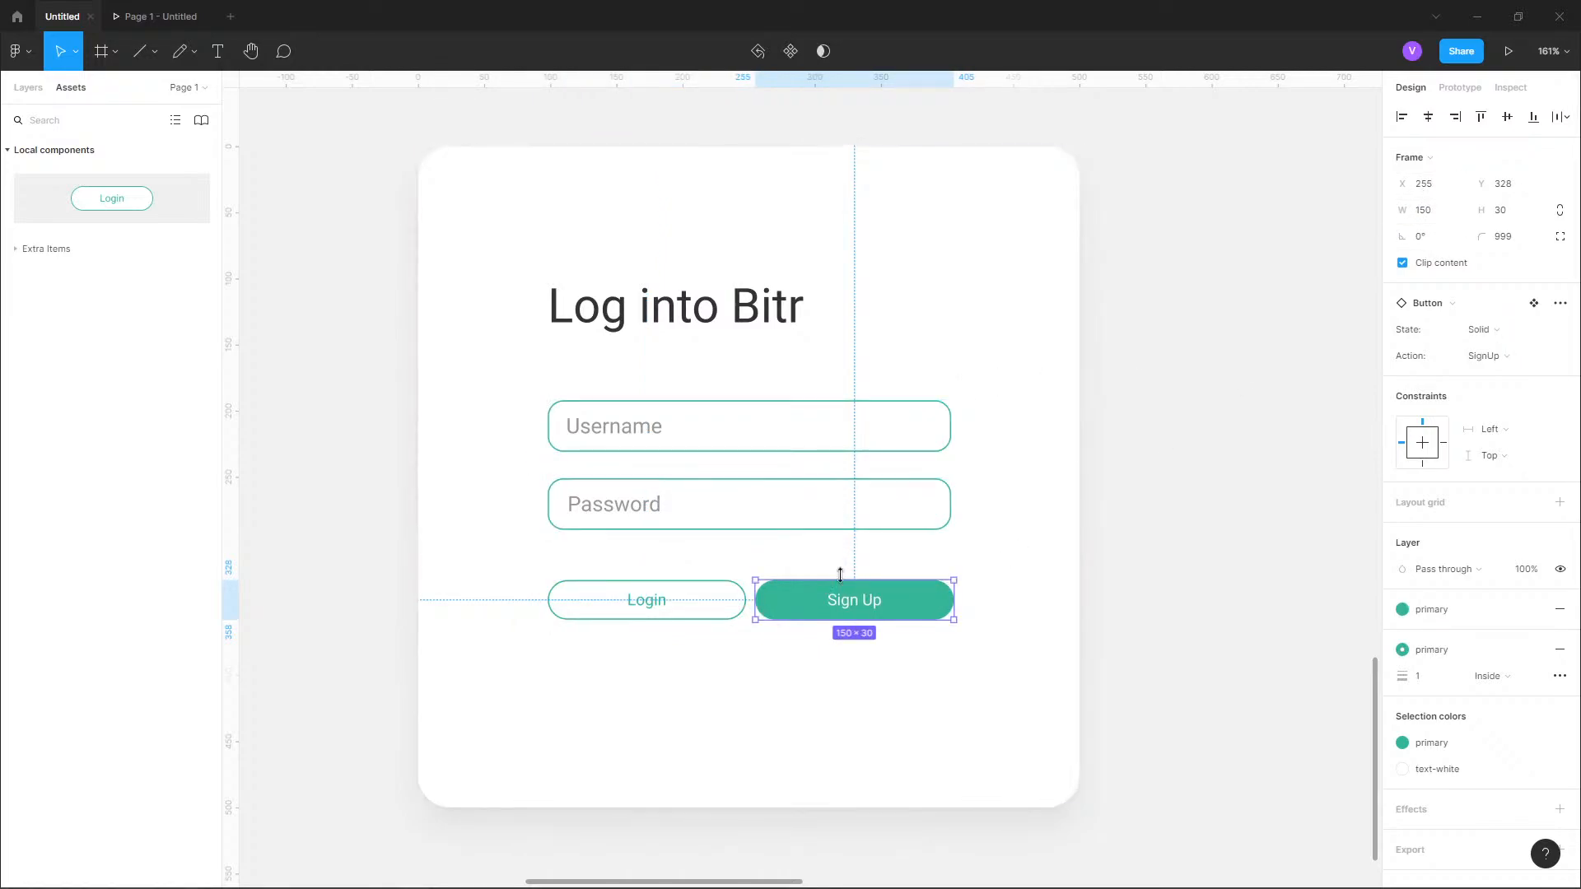
left_click(1087, 558)
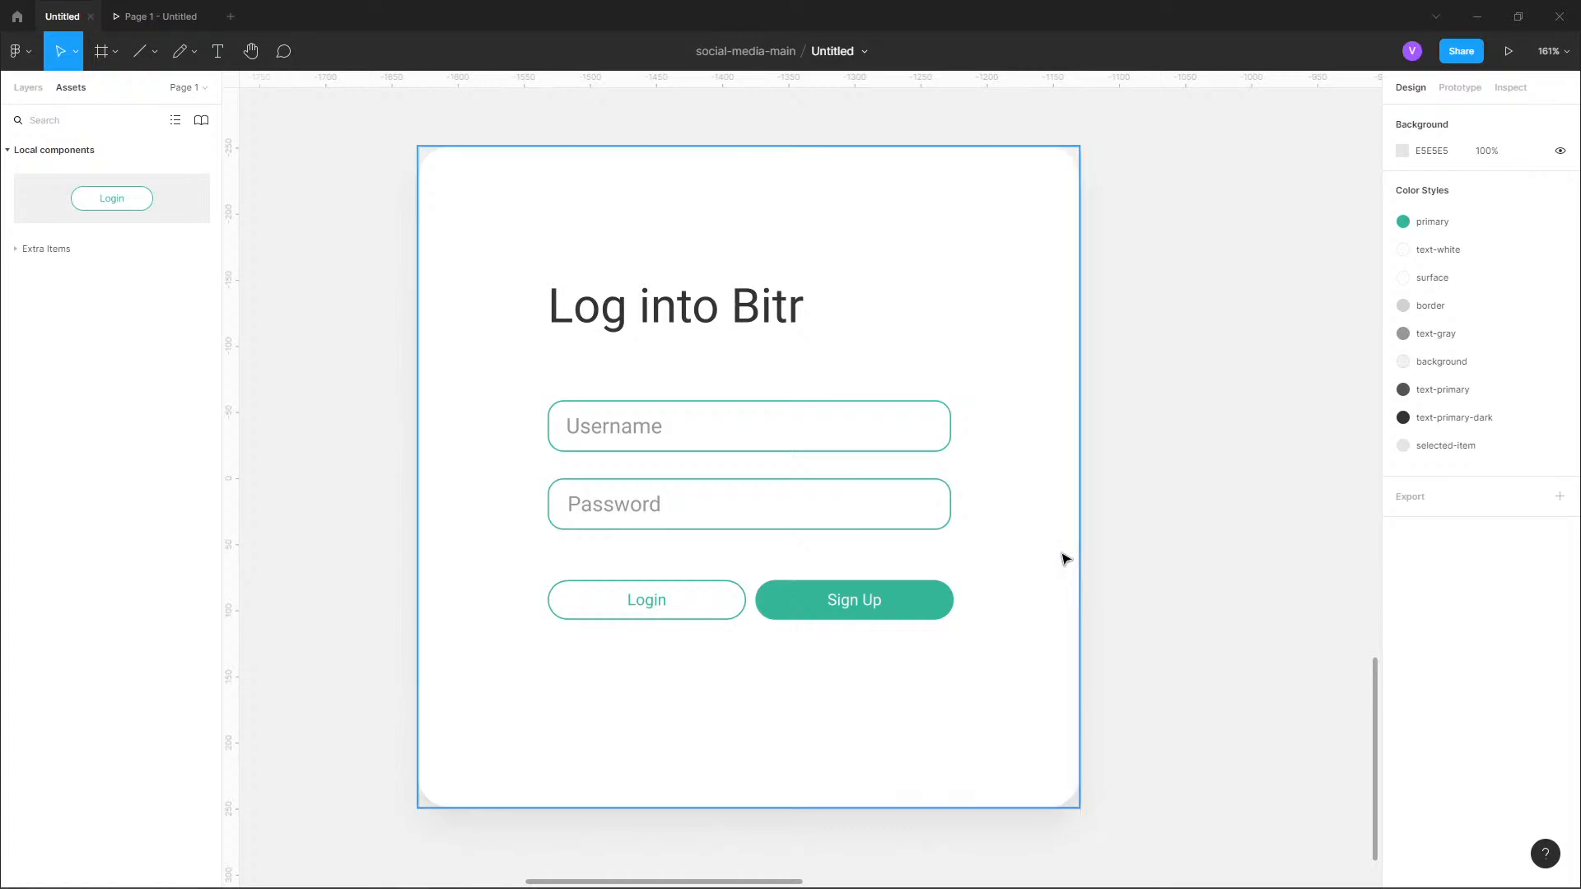
left_click(783, 615)
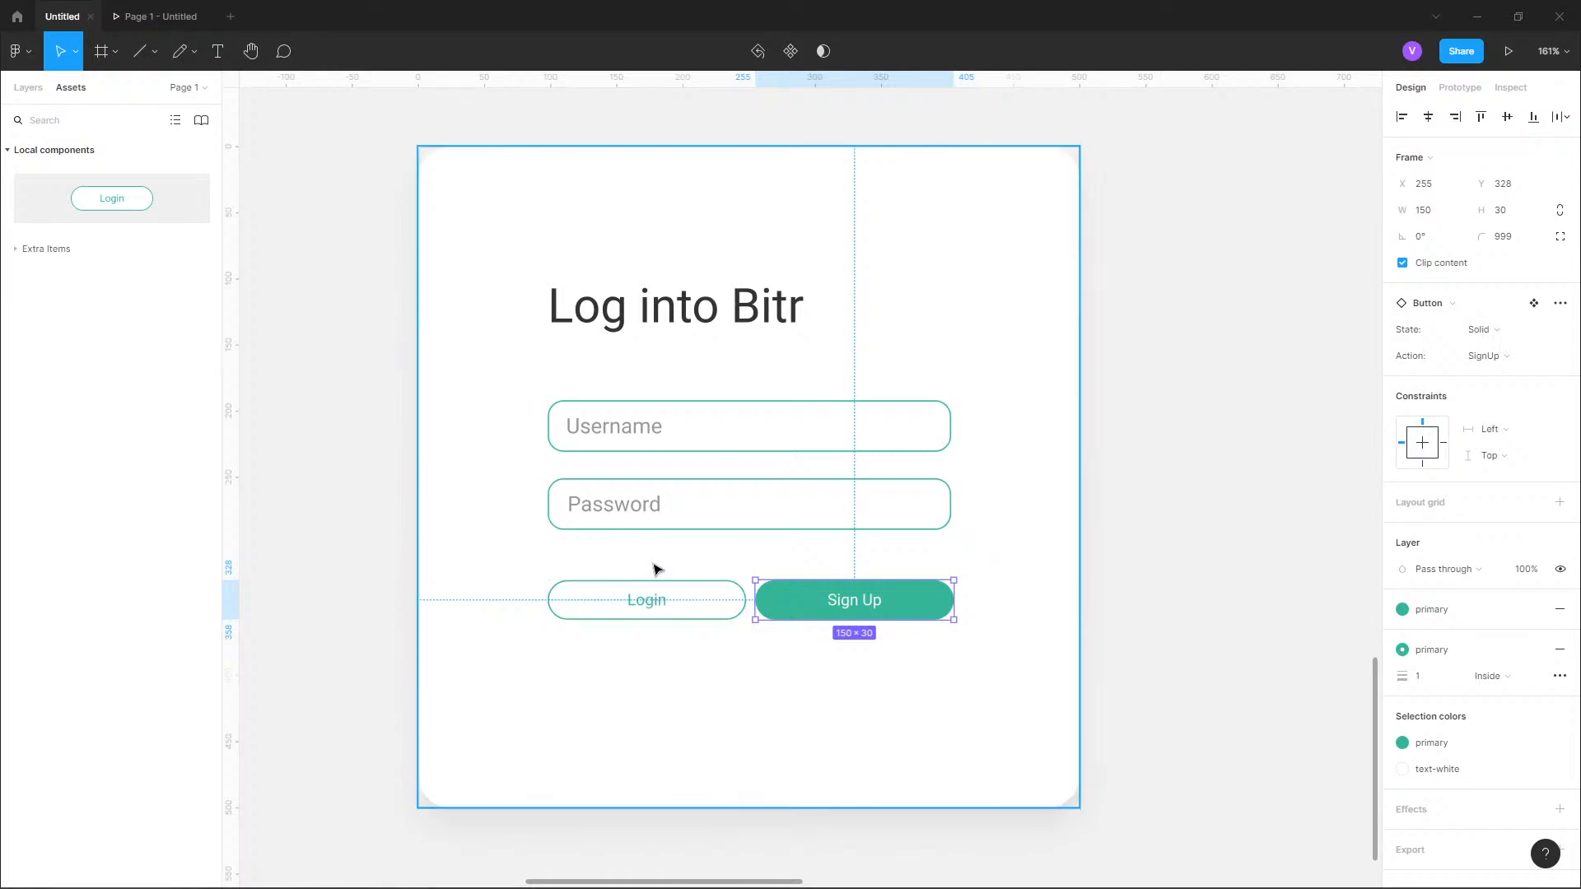
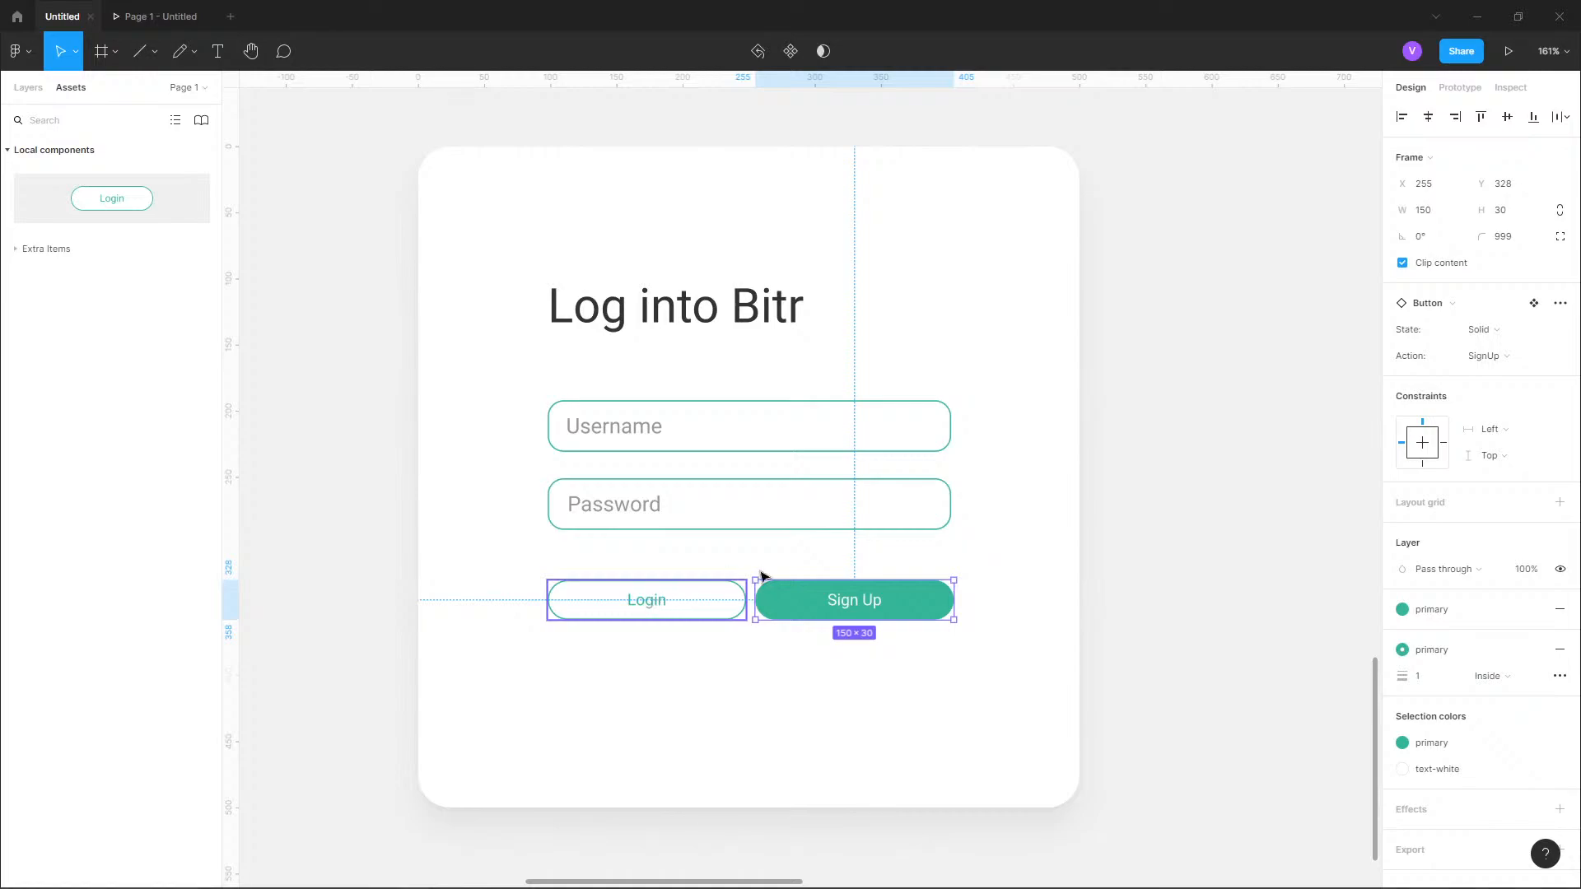
Switch the solid Sign Up button's variant to the Login action and the Outlined state.
left_click(1518, 357)
left_click(1505, 334)
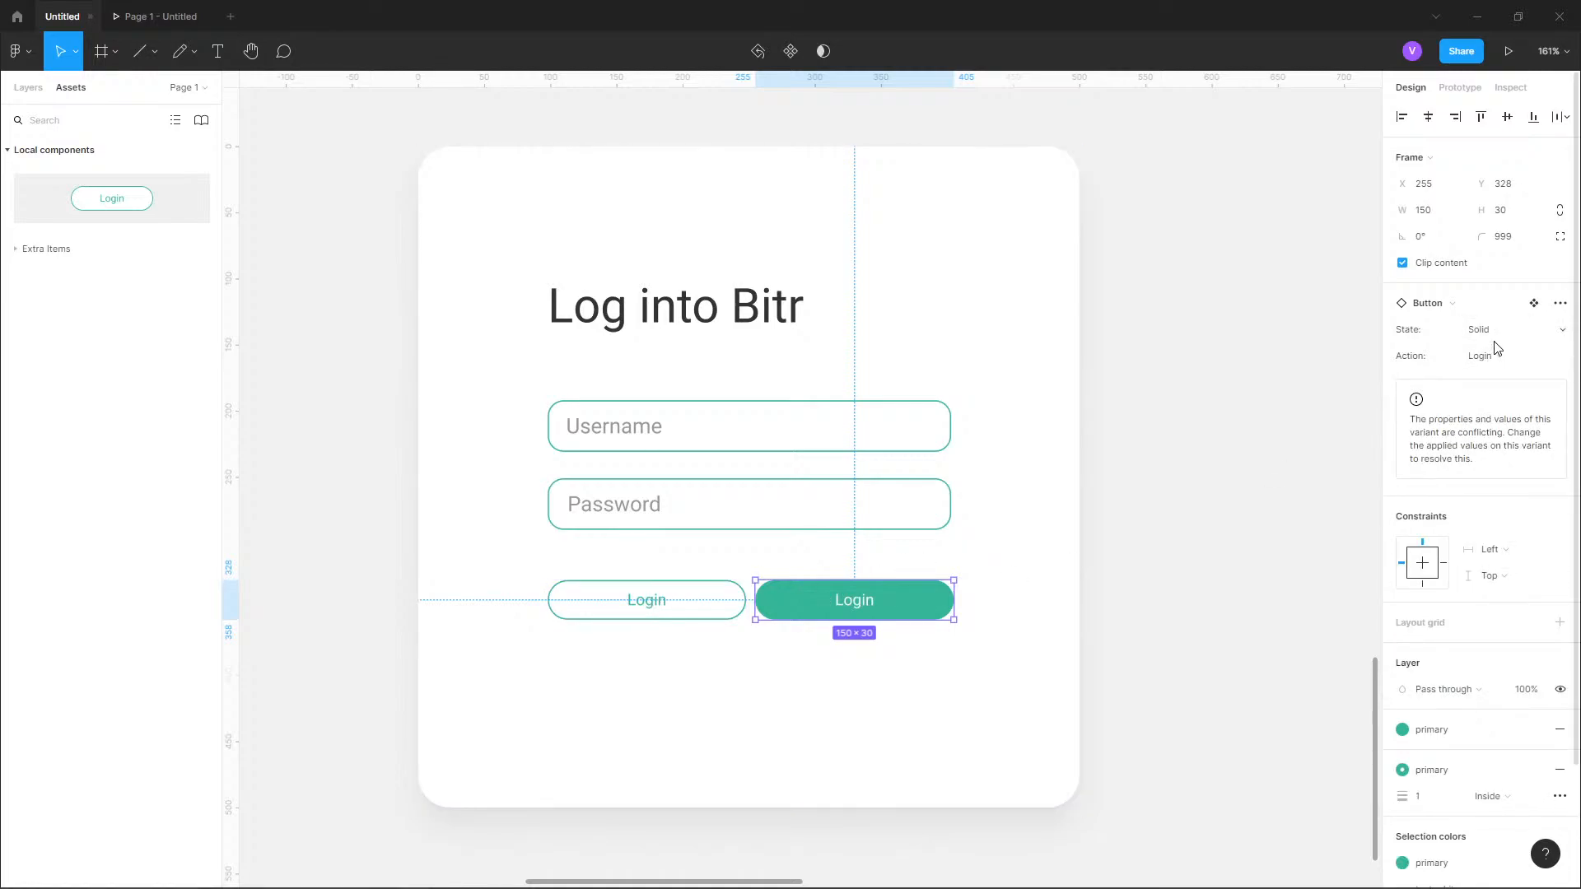
left_click(1482, 330)
left_click(1482, 309)
Switch the original outlined button beneath the Password field, at X 98, to the SignUp action.
left_click(696, 619)
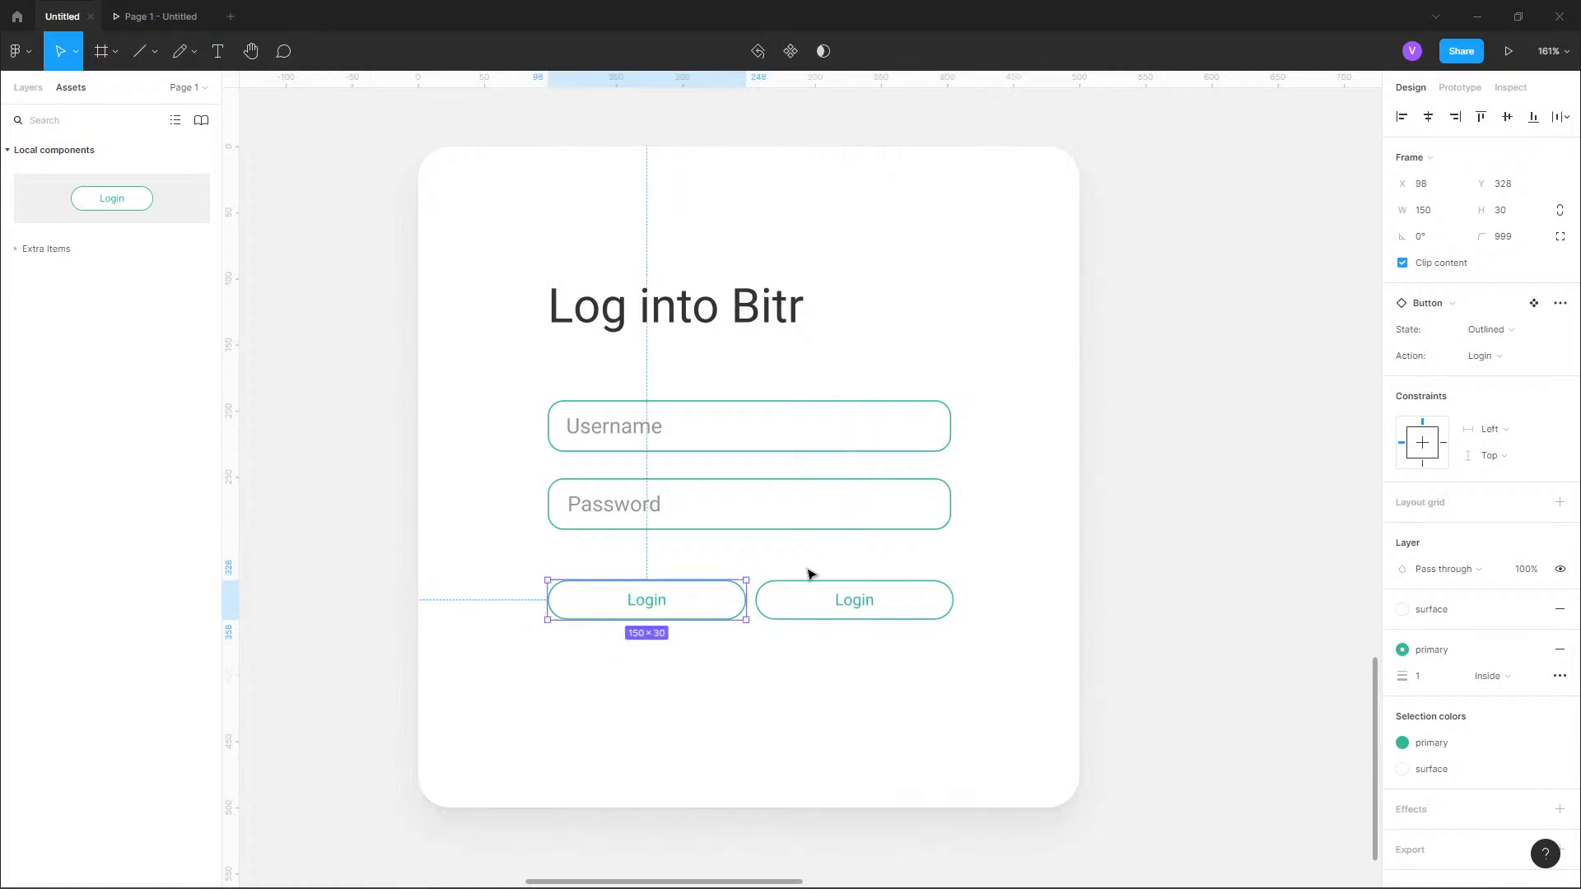
left_click(1481, 356)
left_click(1504, 381)
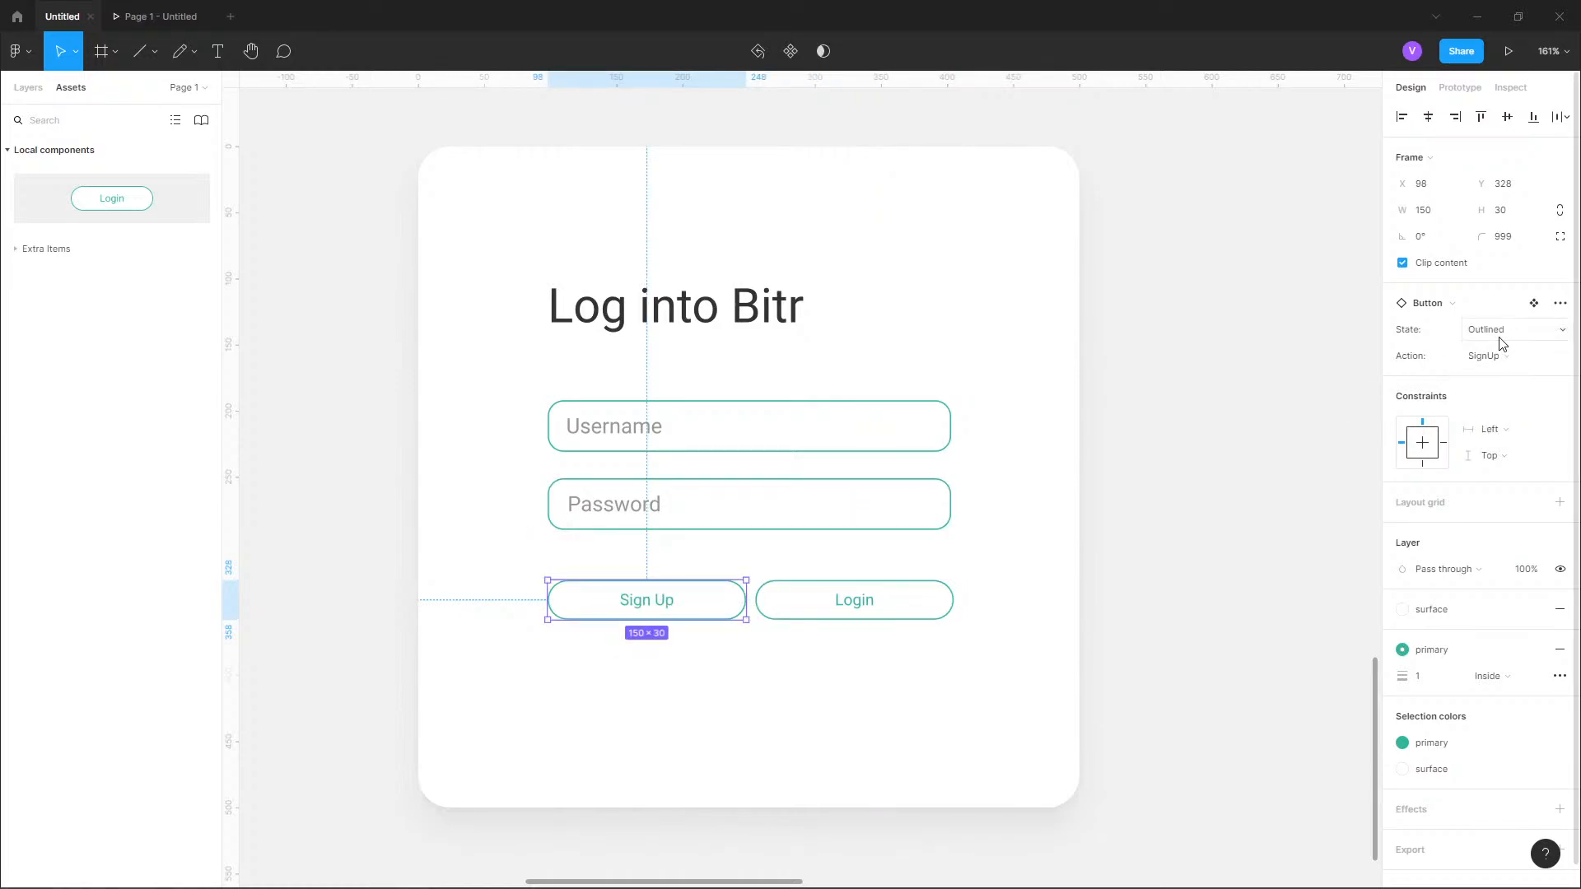
left_click(1492, 330)
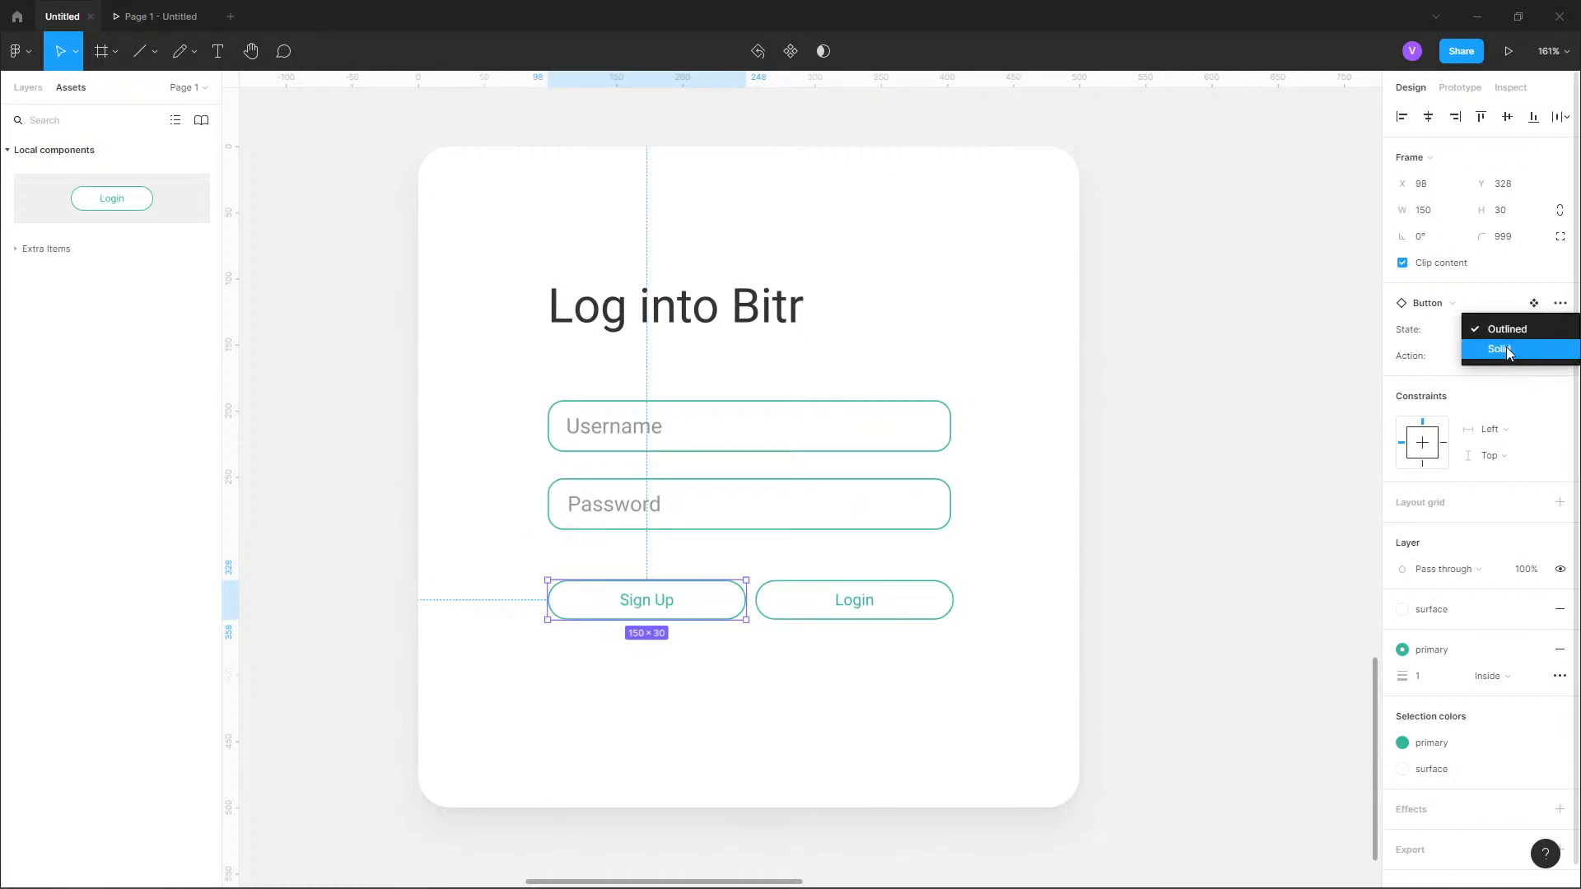
Set the state of the Login button at X 255 to Solid and clear the selection.
left_click(829, 608)
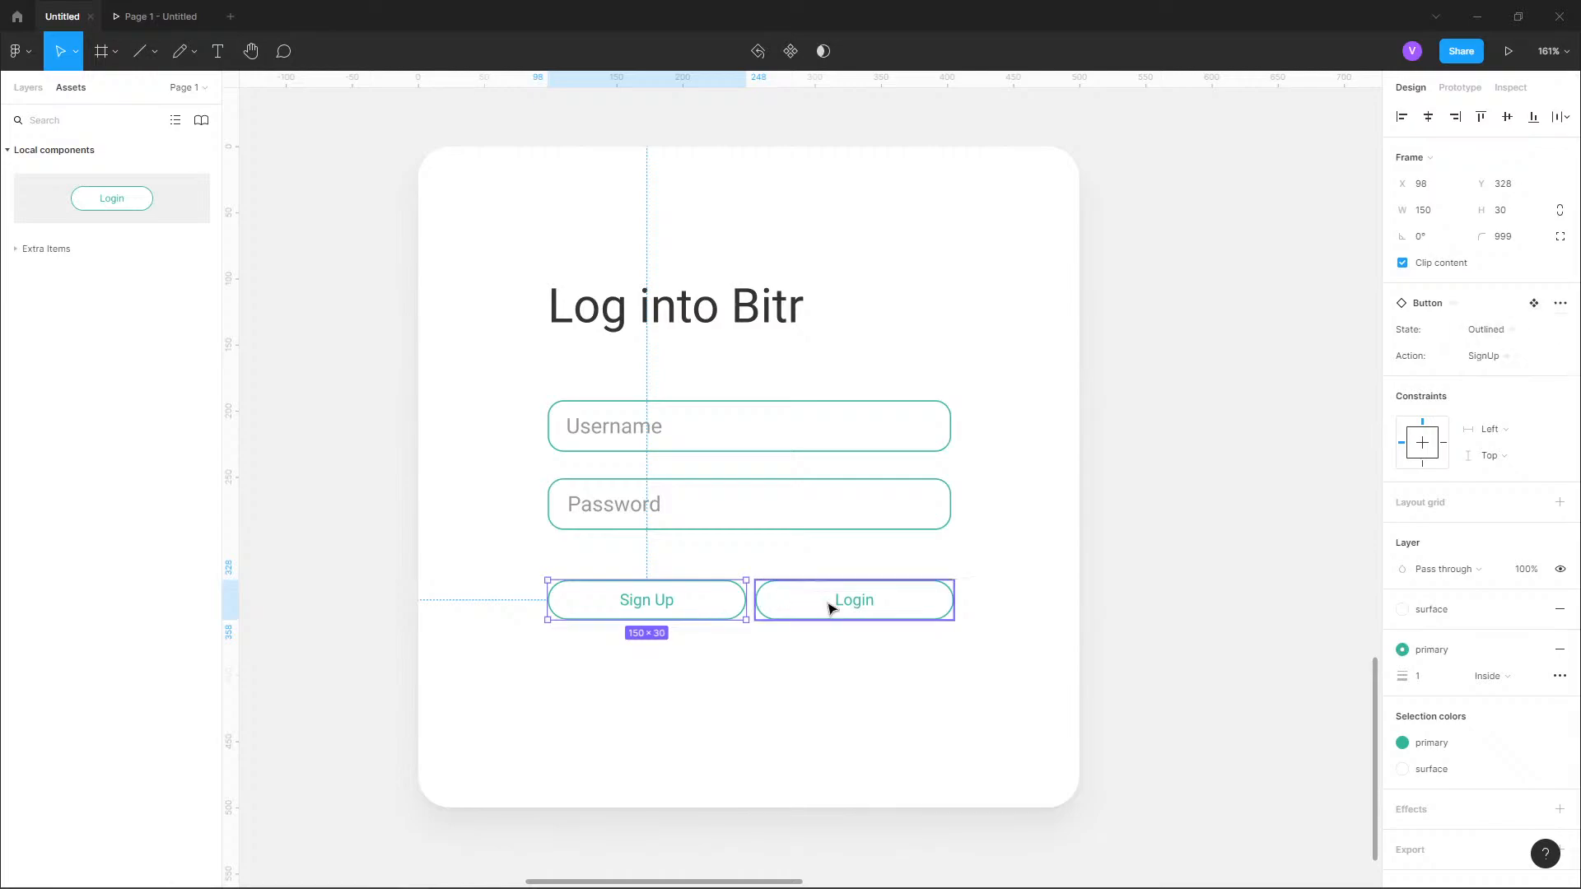
left_click(1471, 340)
left_click(1500, 352)
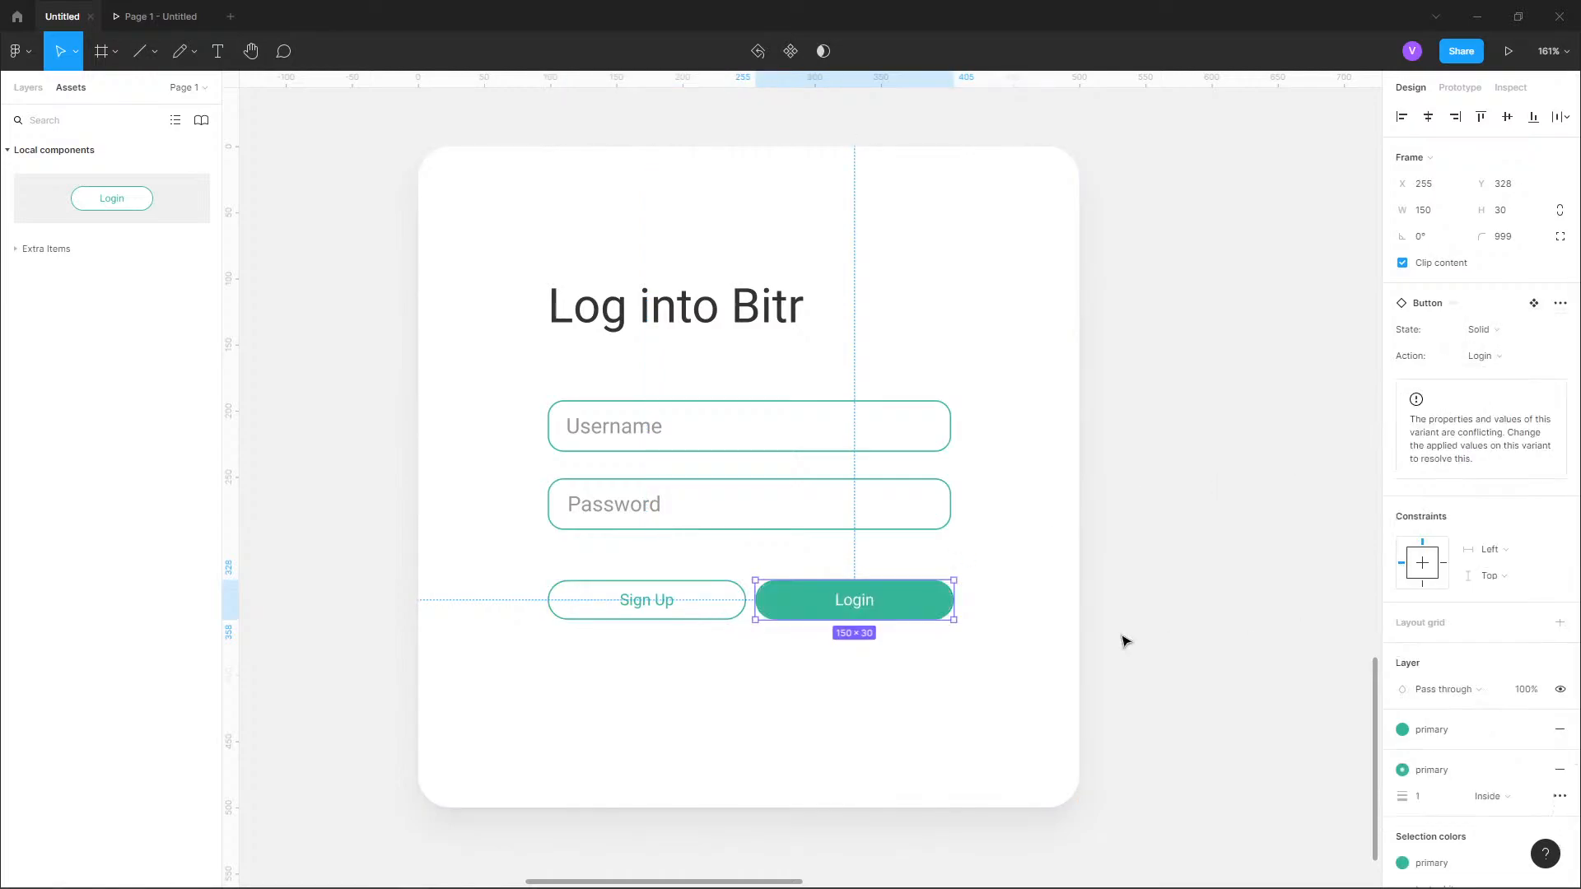
left_click(1218, 547)
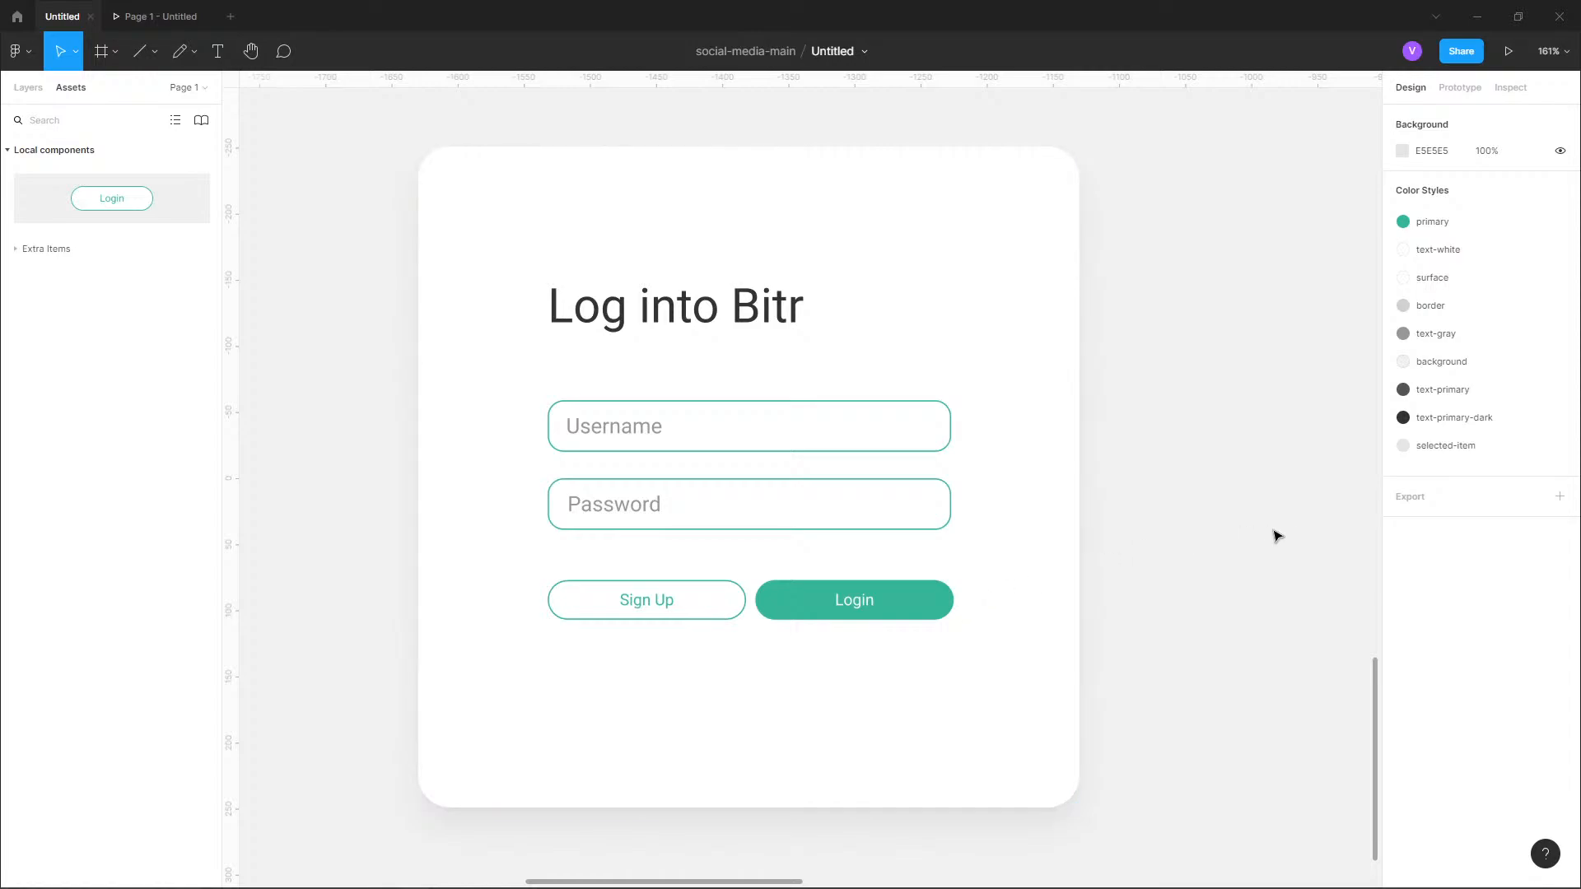
Compare the login card with Twitter's login page in the browser and return to the design file.
scroll(996, 601, "down", 5)
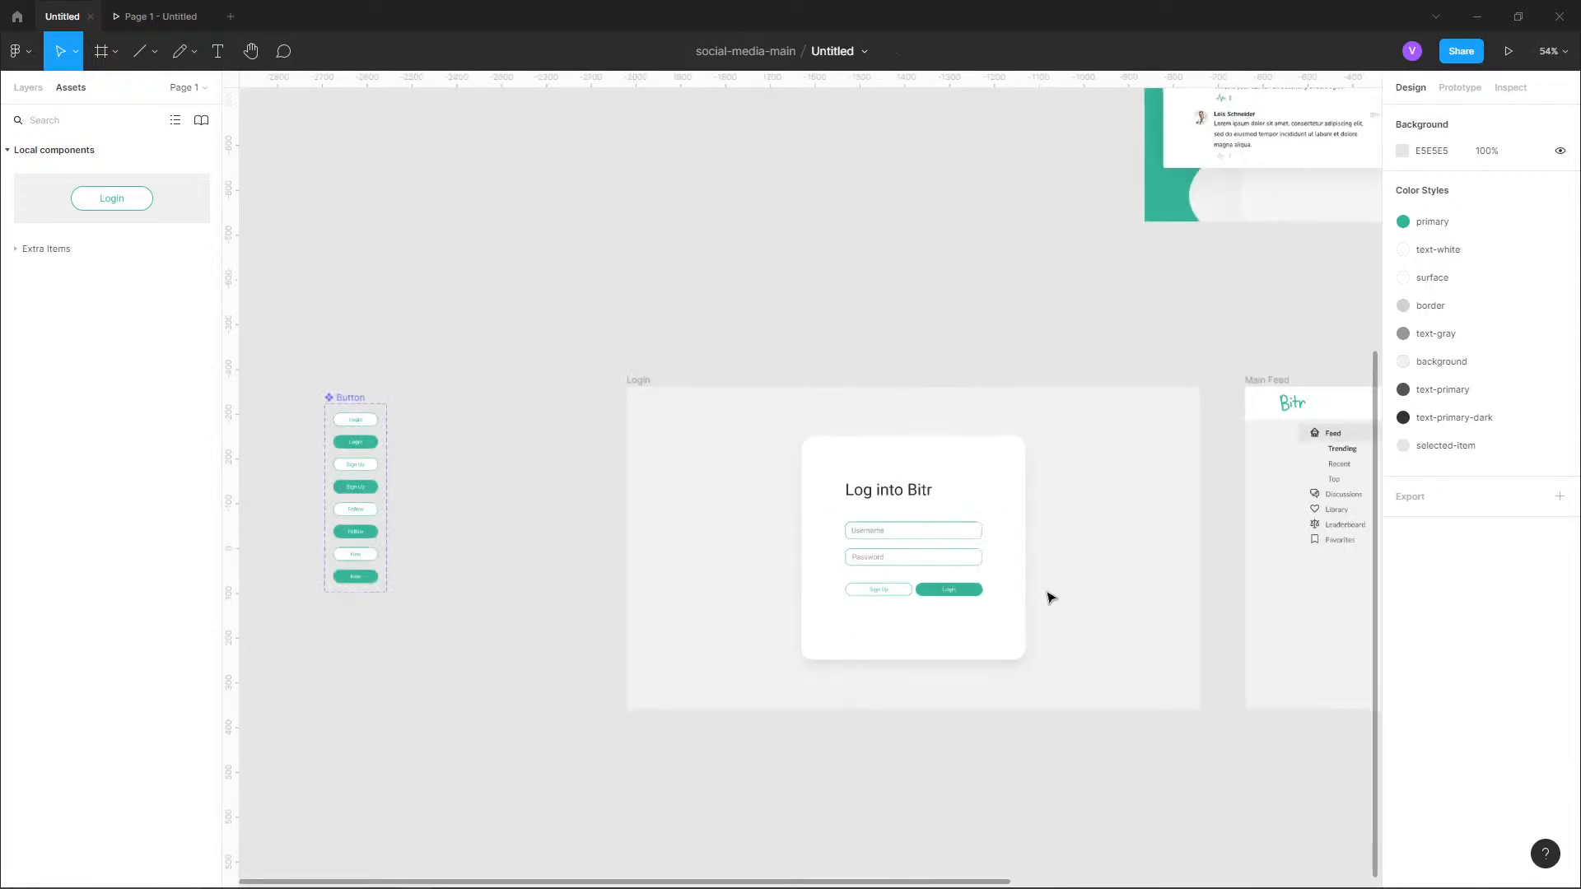
scroll(1058, 599, "up", 3)
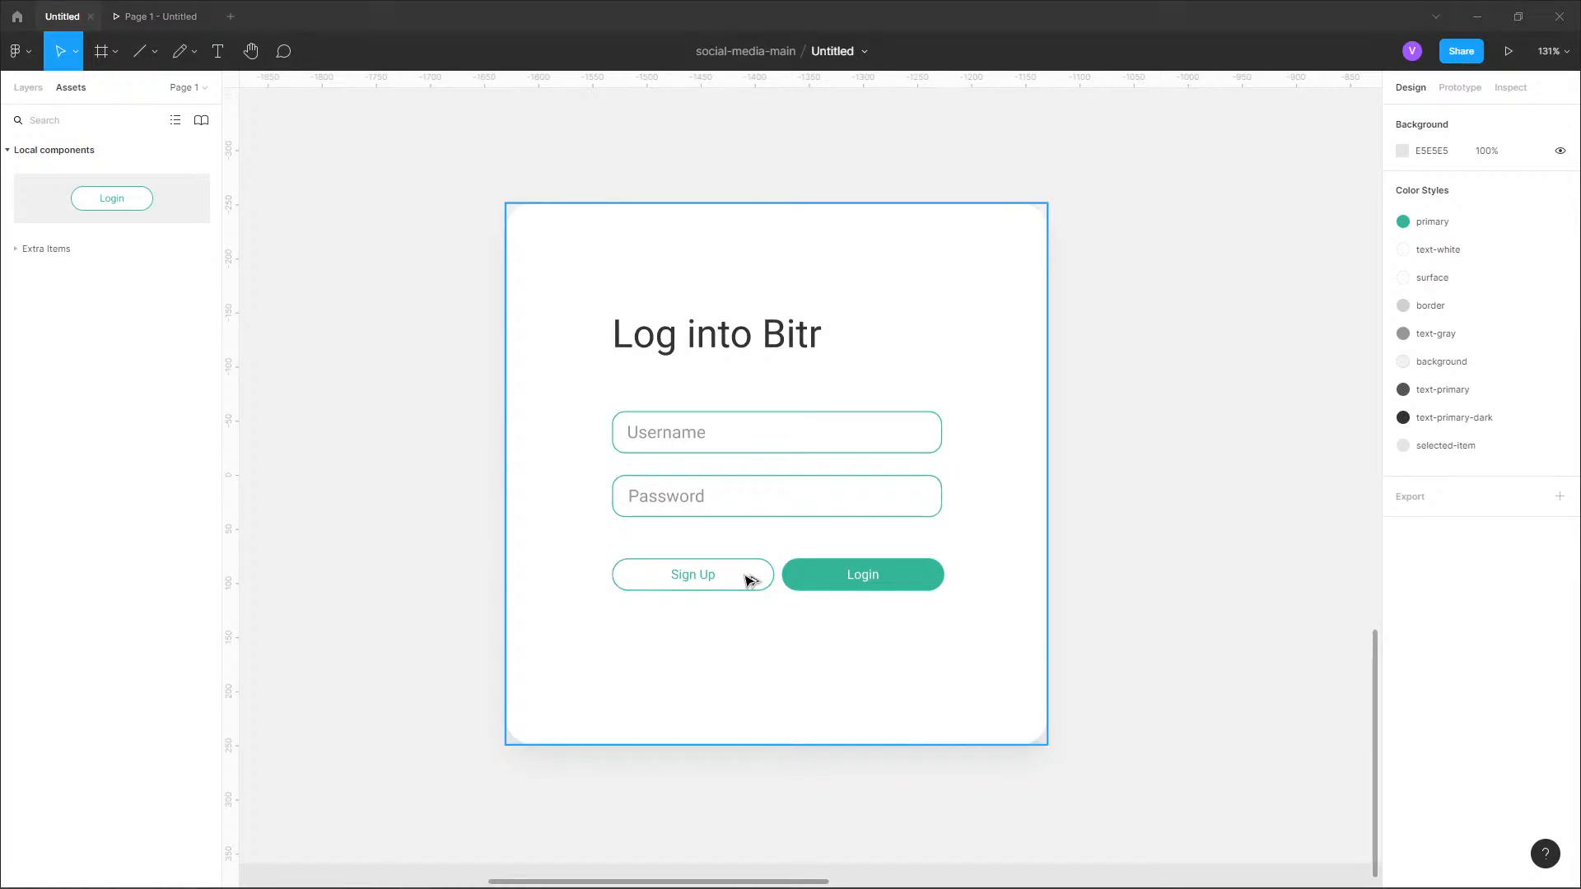
key("alt+Tab")
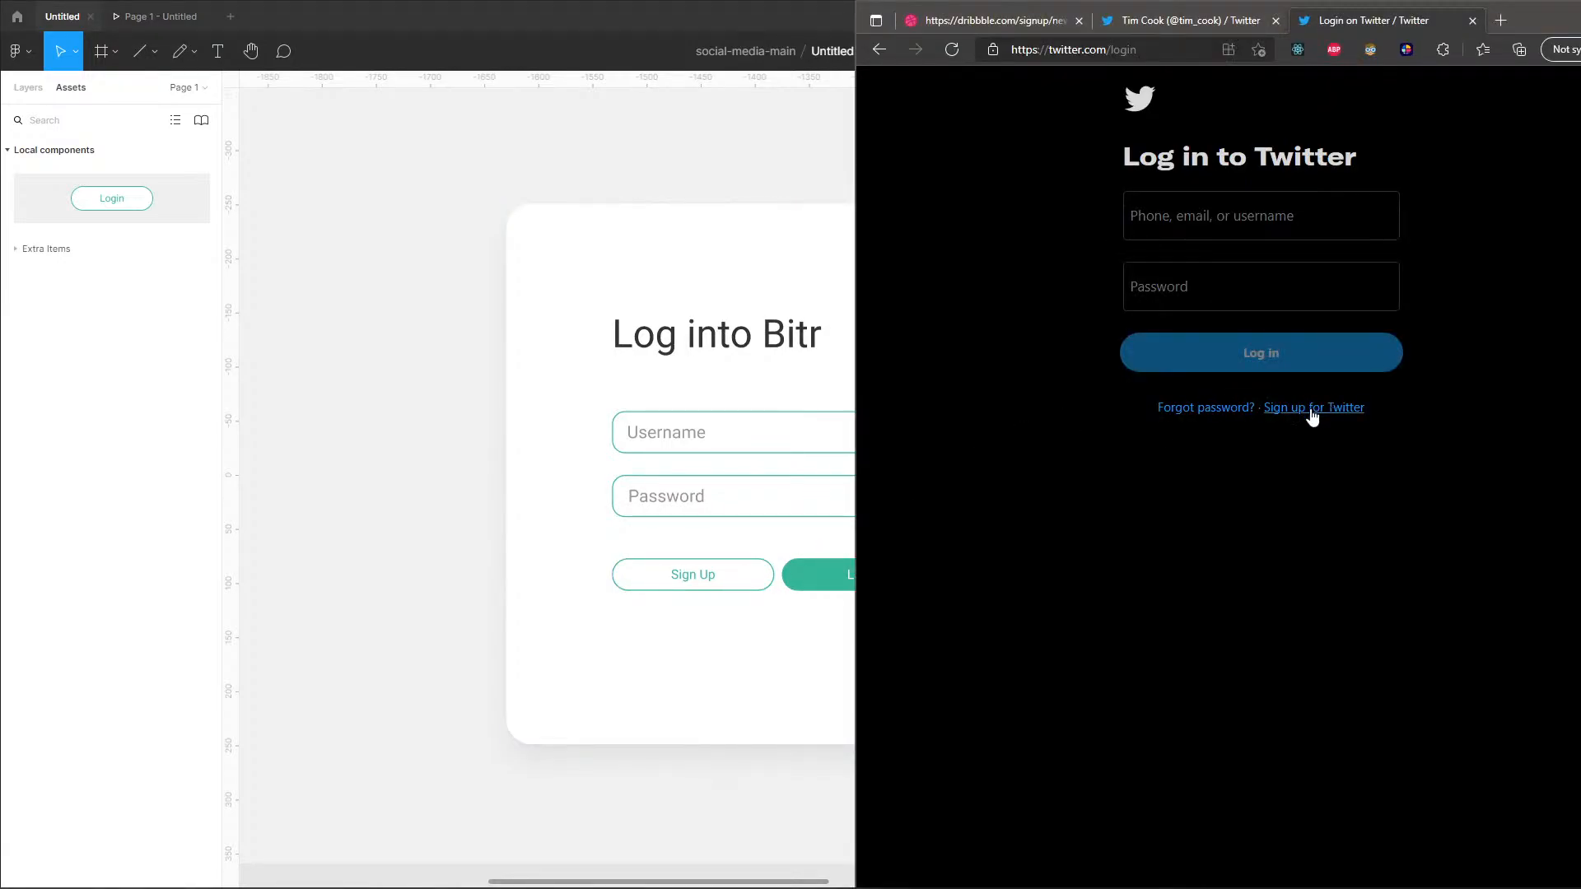
left_click(418, 575)
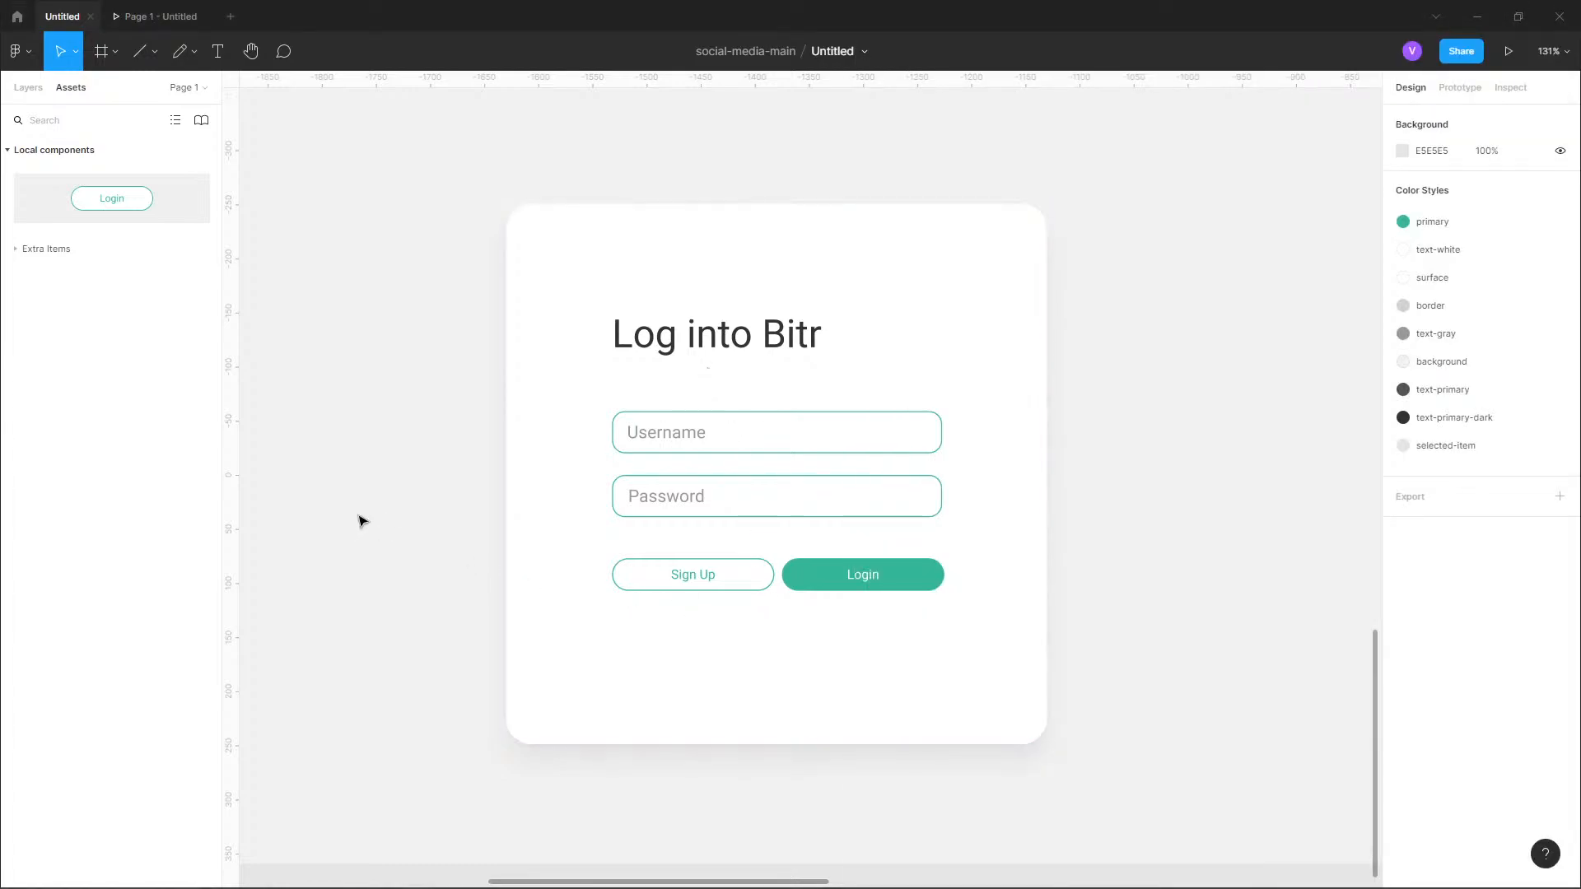
Copy the Bitr logo from the Main Feed frame's application bar.
scroll(360, 519, "down", 5)
scroll(907, 466, "up", 3)
scroll(907, 466, "right", 3)
scroll(896, 469, "up", 3)
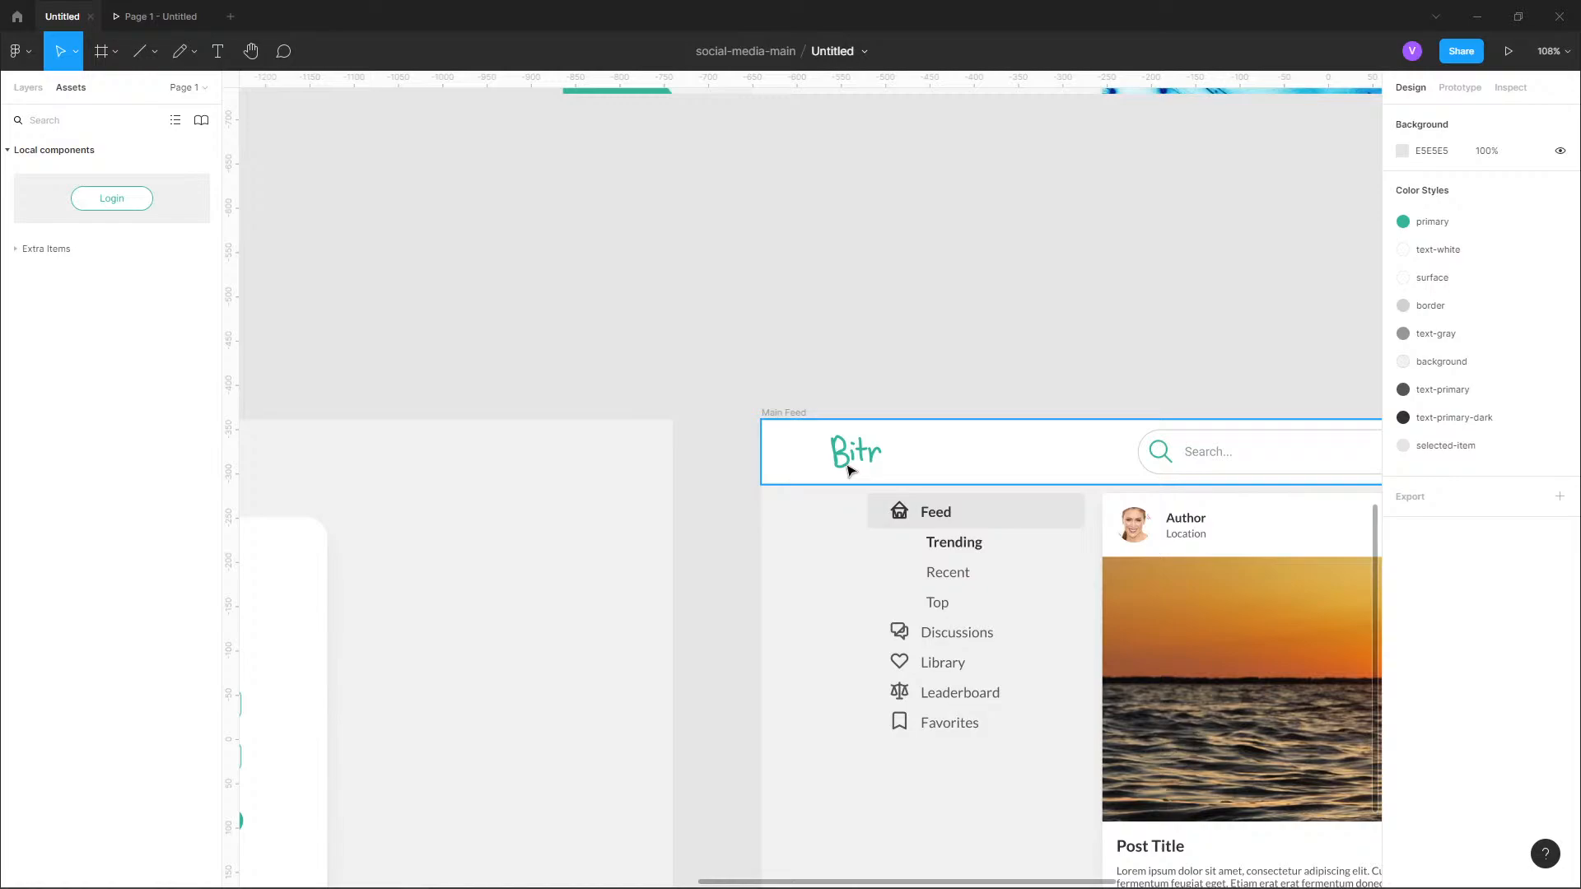
double_click(849, 469)
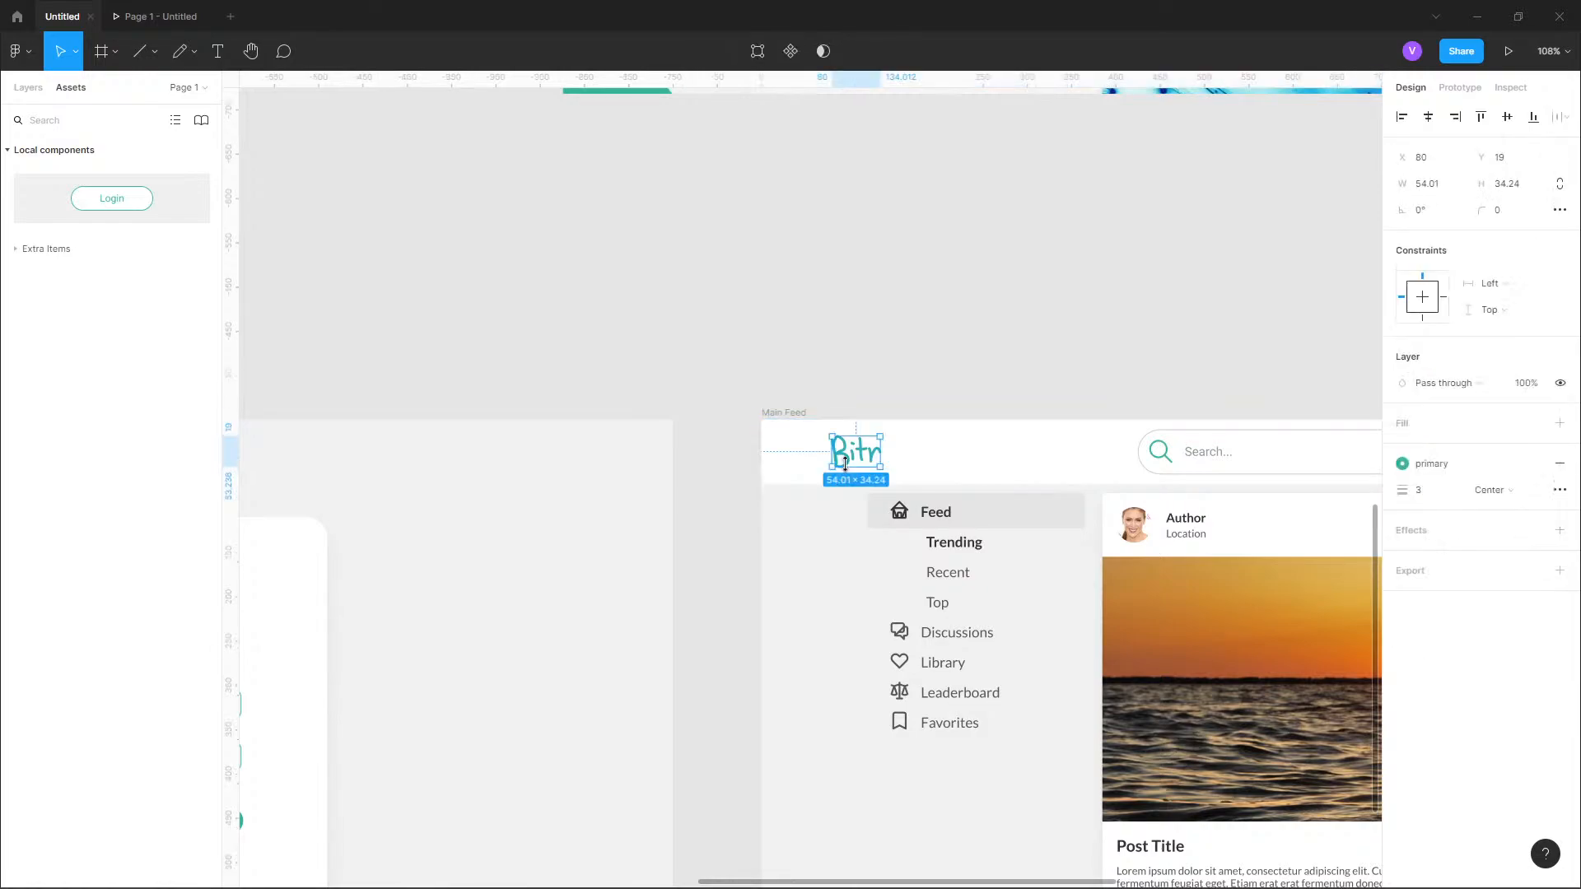
scroll(643, 474, "left", 5)
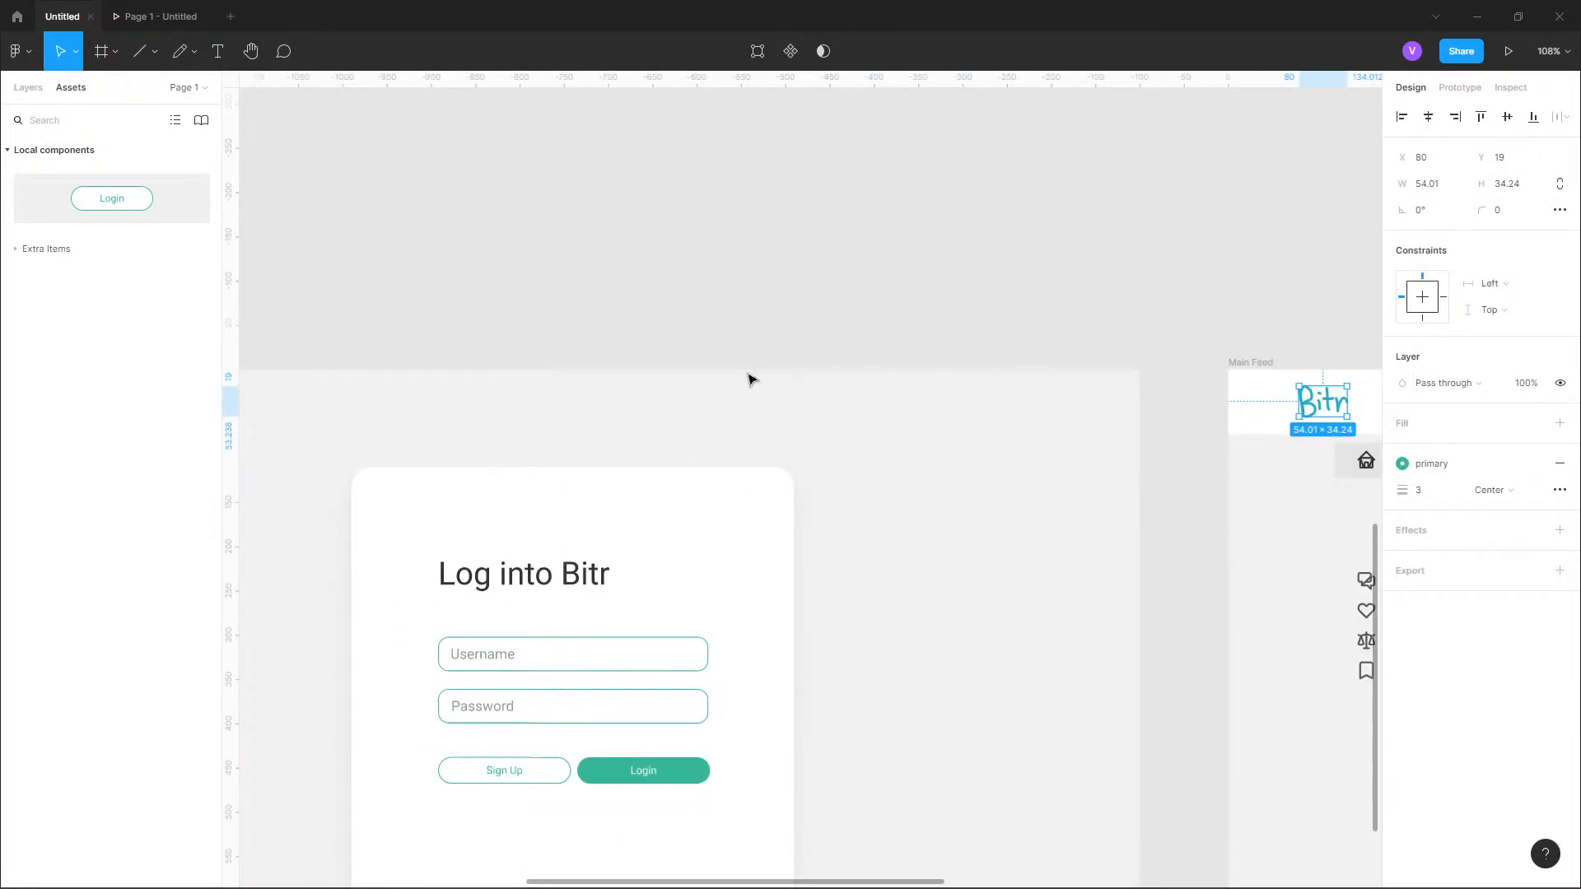
Try placing the Bitr logo inside the login card above the heading, at X 98, Y 46.
left_click(28, 89)
scroll(368, 574, "up", 3)
left_click(437, 576)
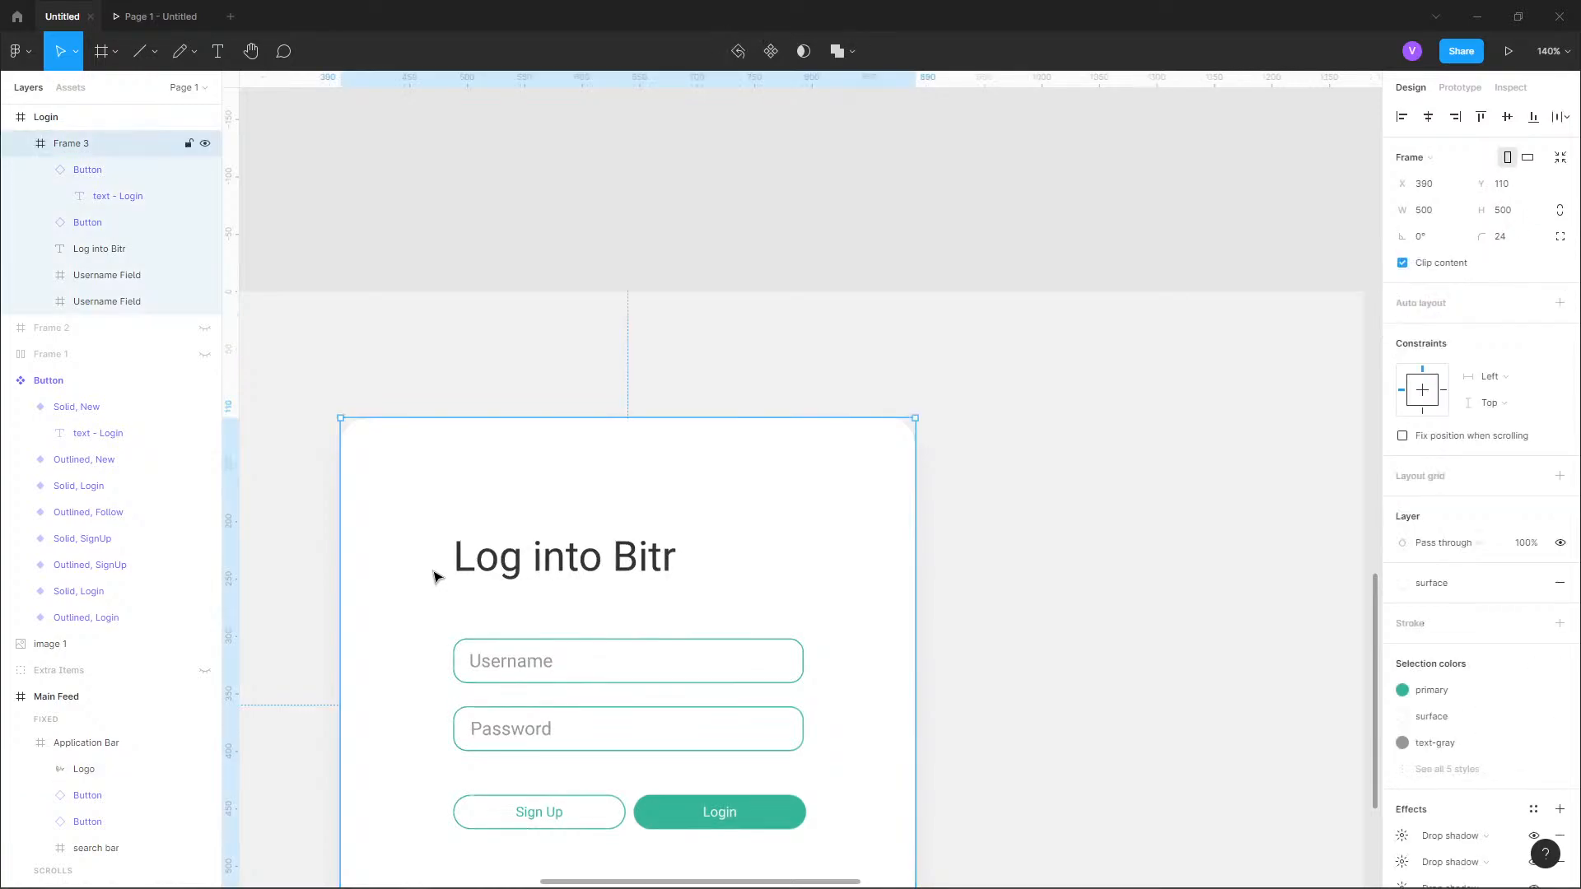
key("ctrl+v")
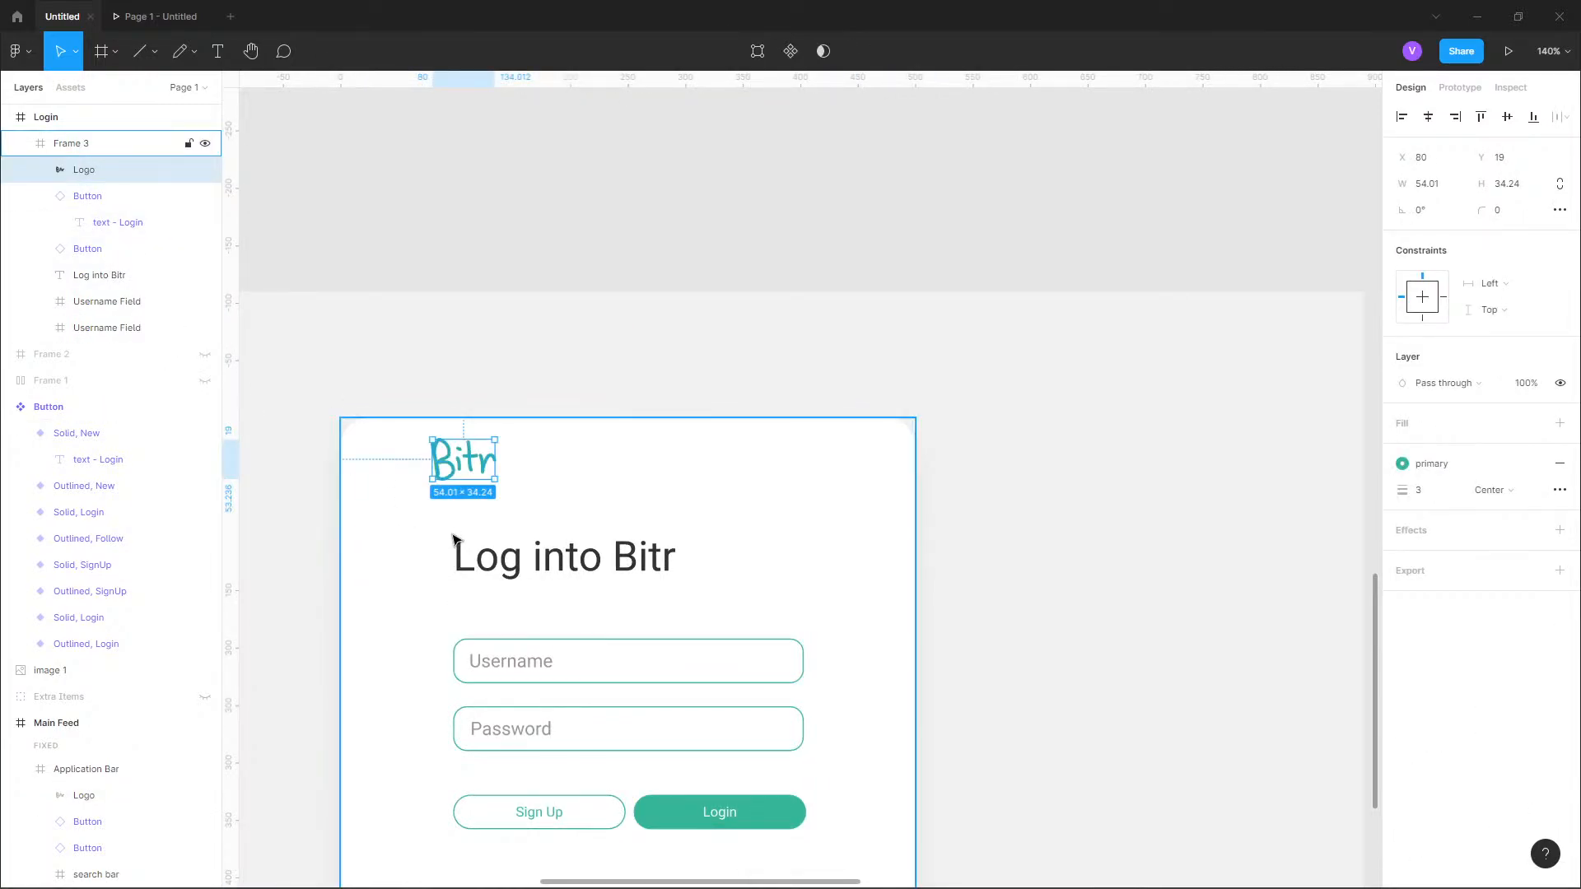
left_click_drag(471, 466, 532, 559)
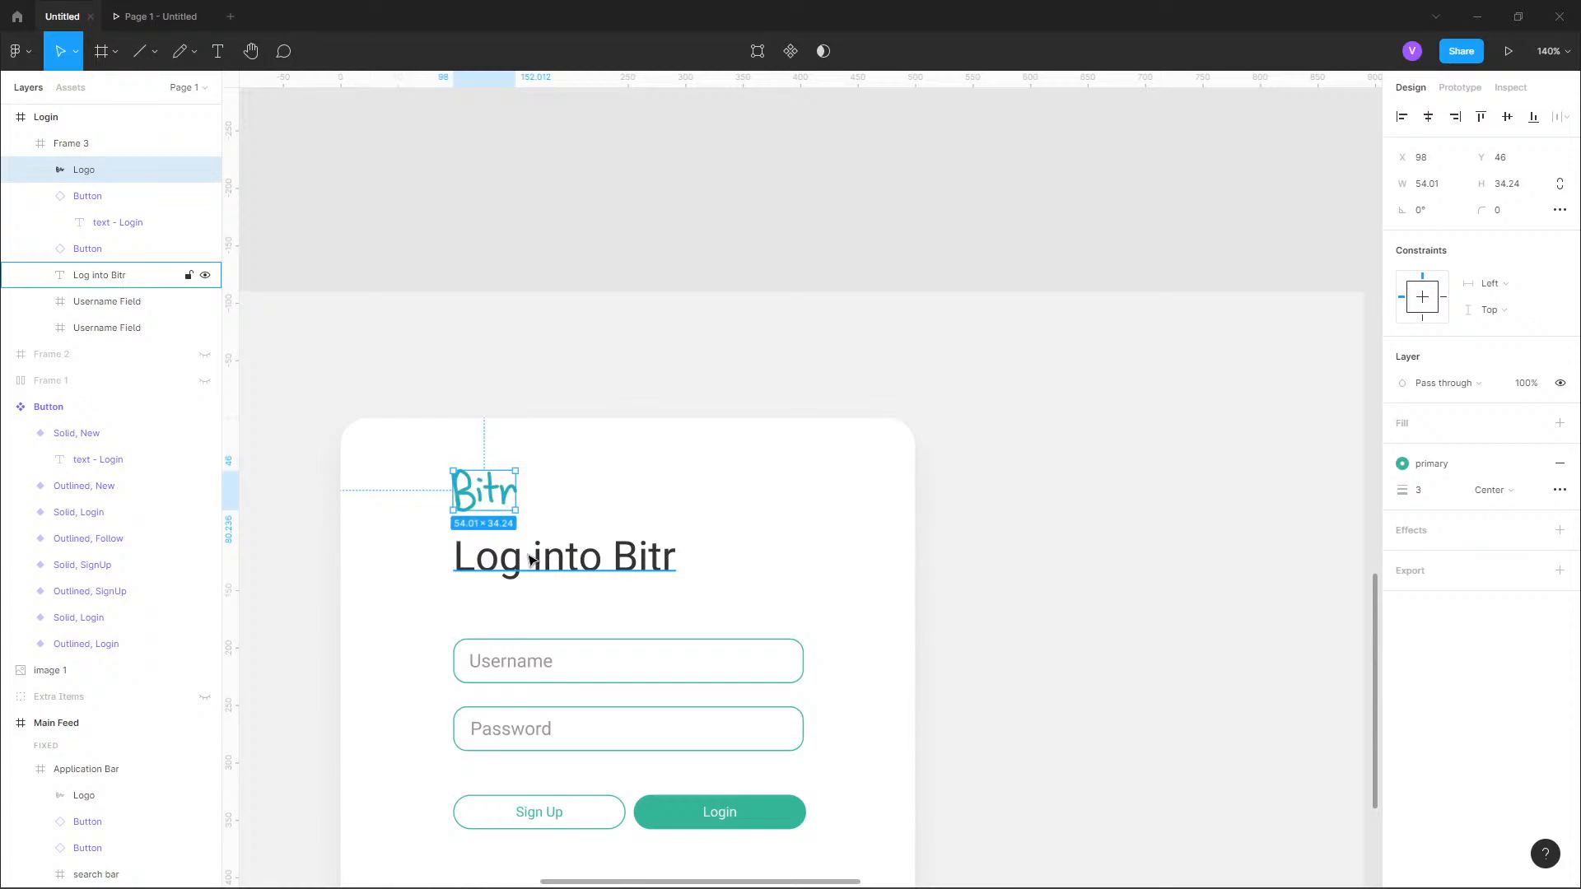
scroll(777, 442, "down", 8)
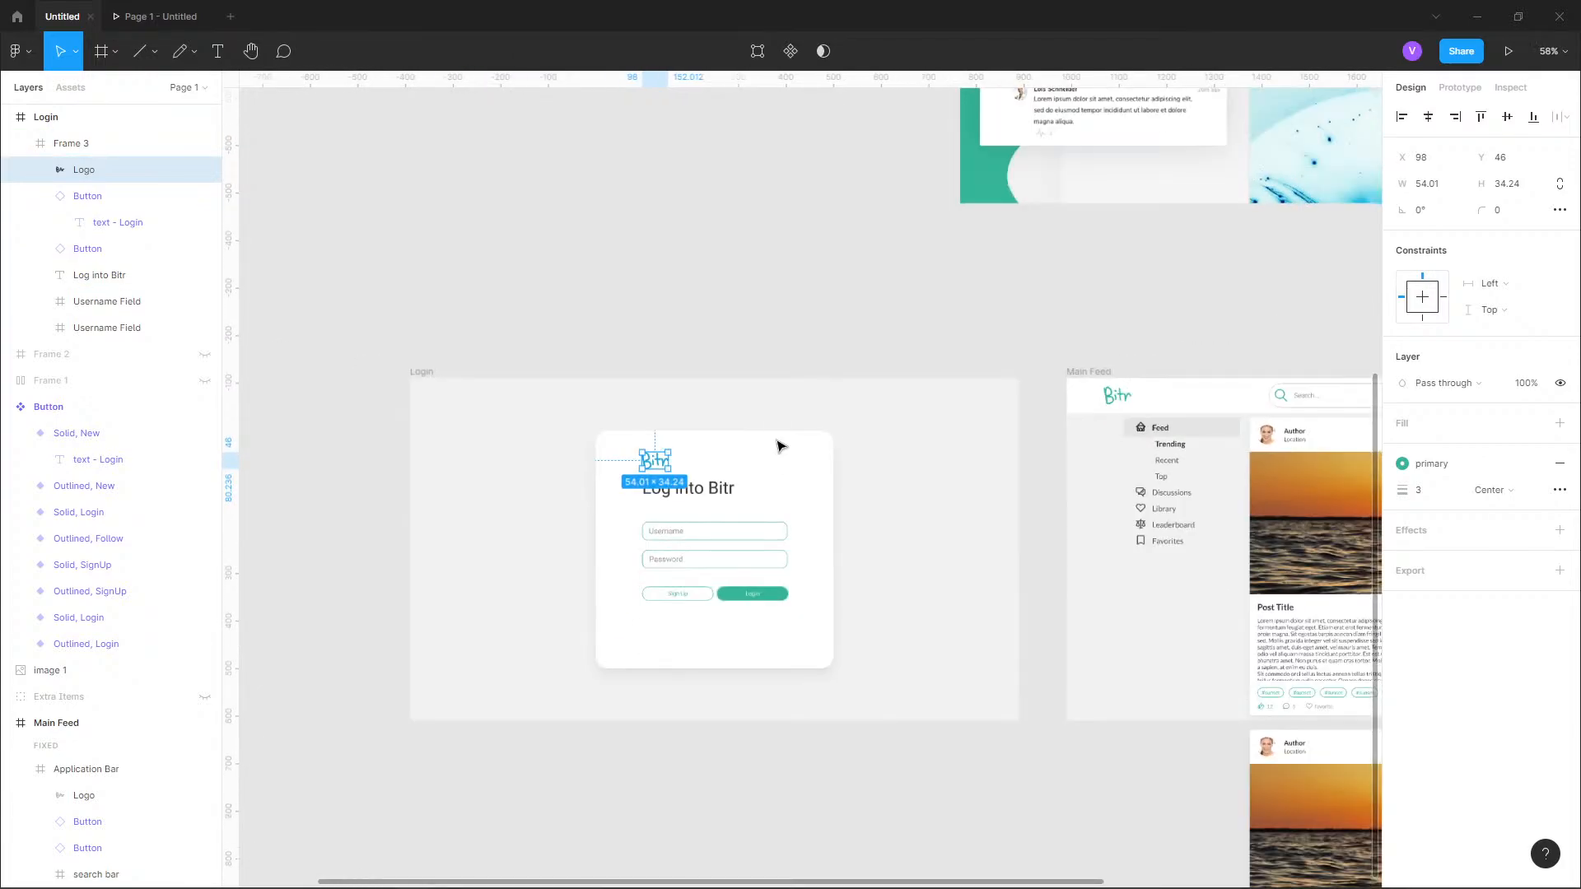
key("Delete")
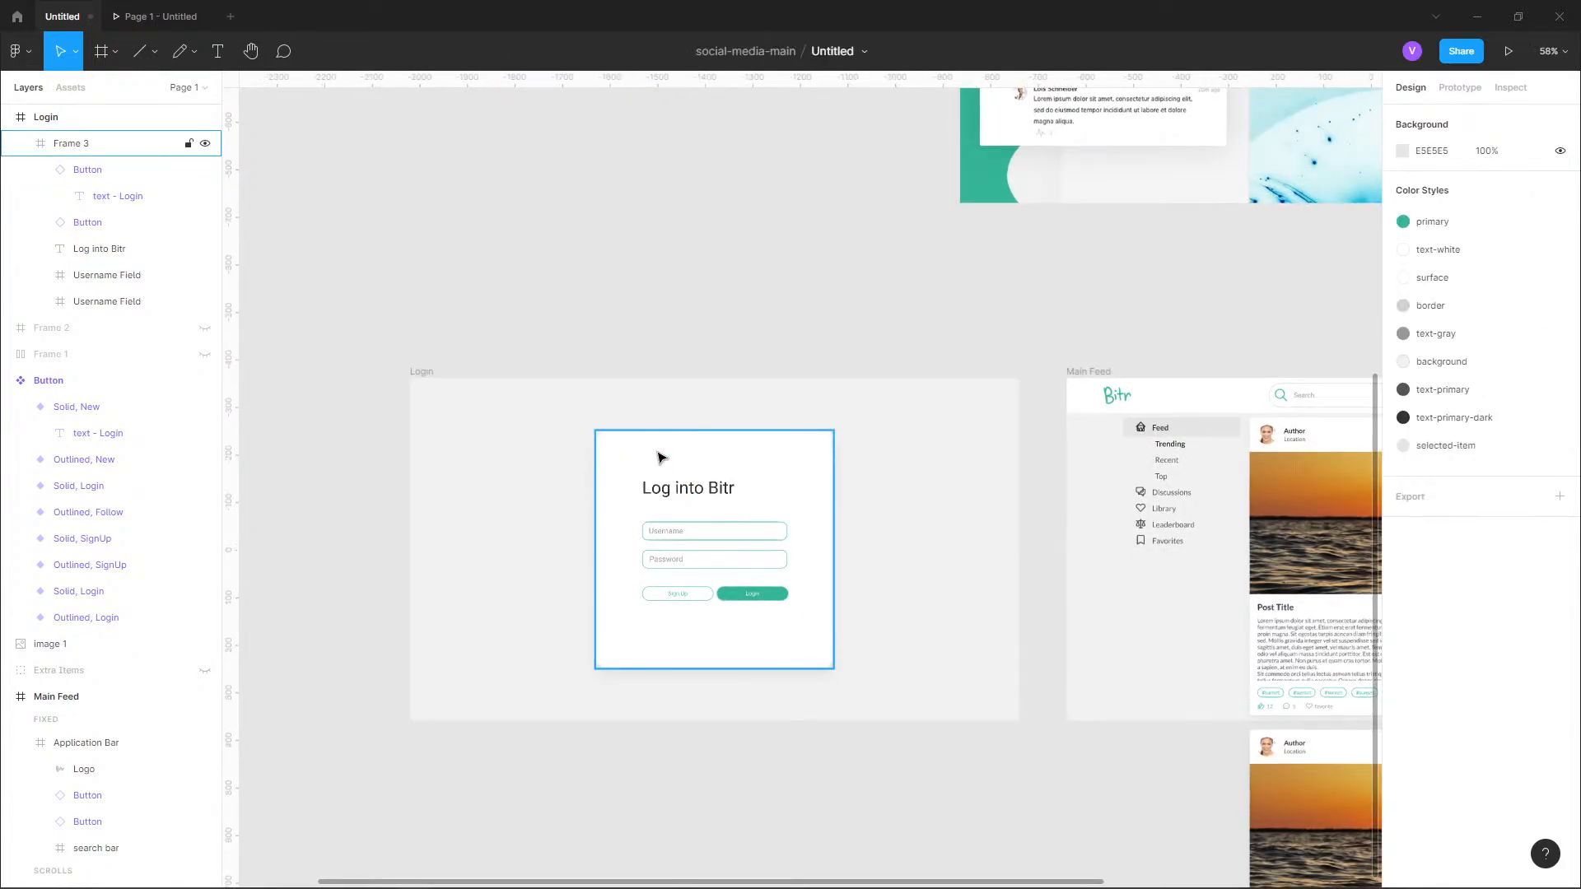
Paste the Bitr logo onto the empty canvas beside the Button component set, at about X -2401, Y -309.
scroll(759, 328, "left", 10)
scroll(669, 479, "up", 8)
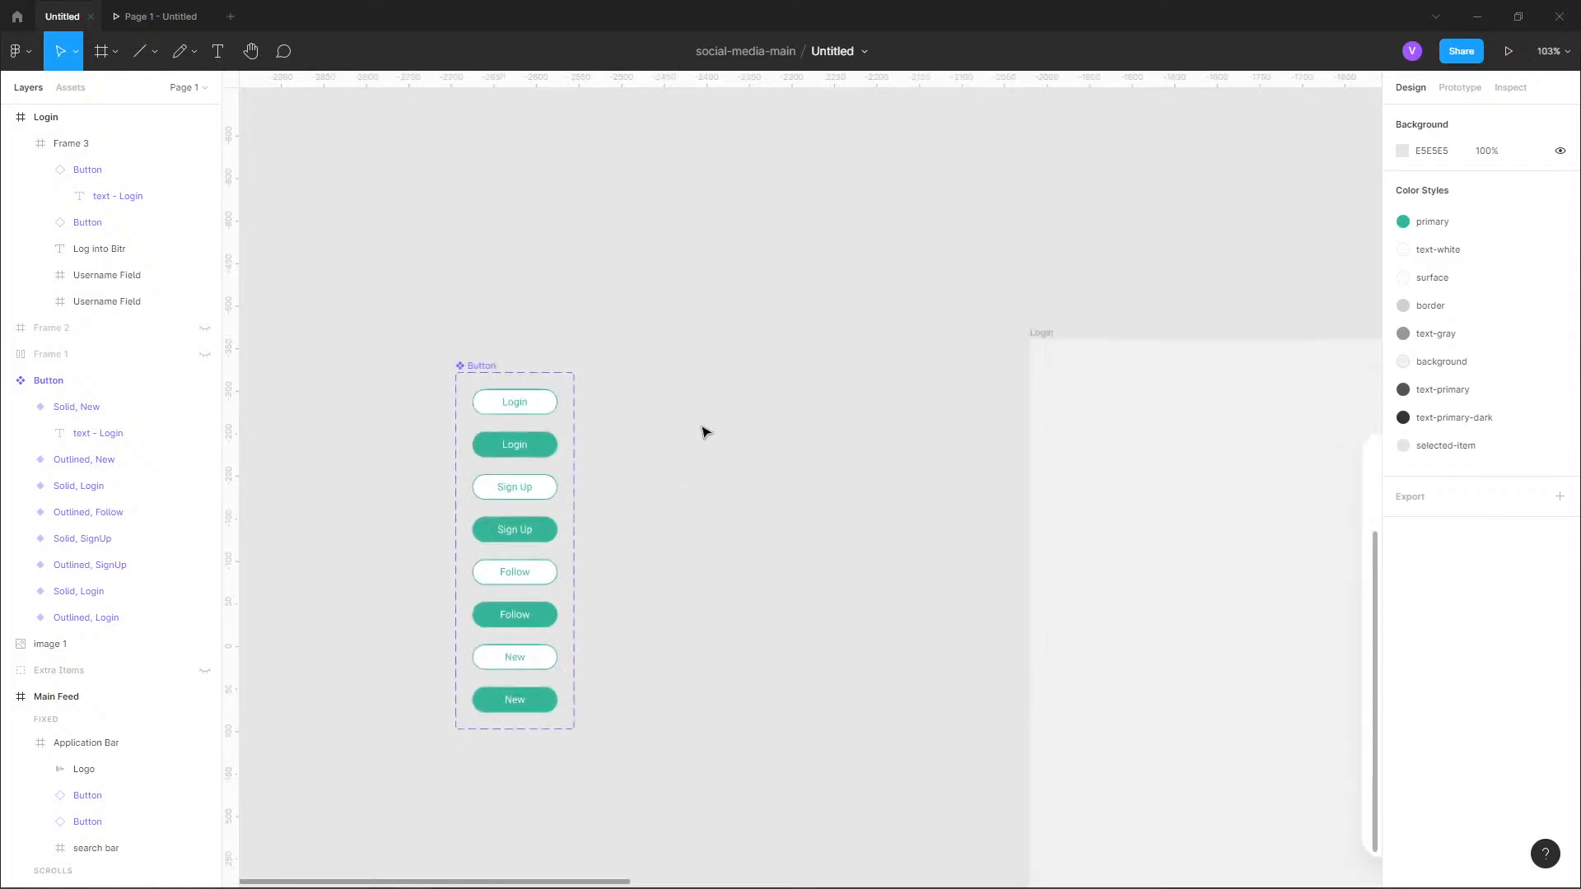
key("ctrl+v")
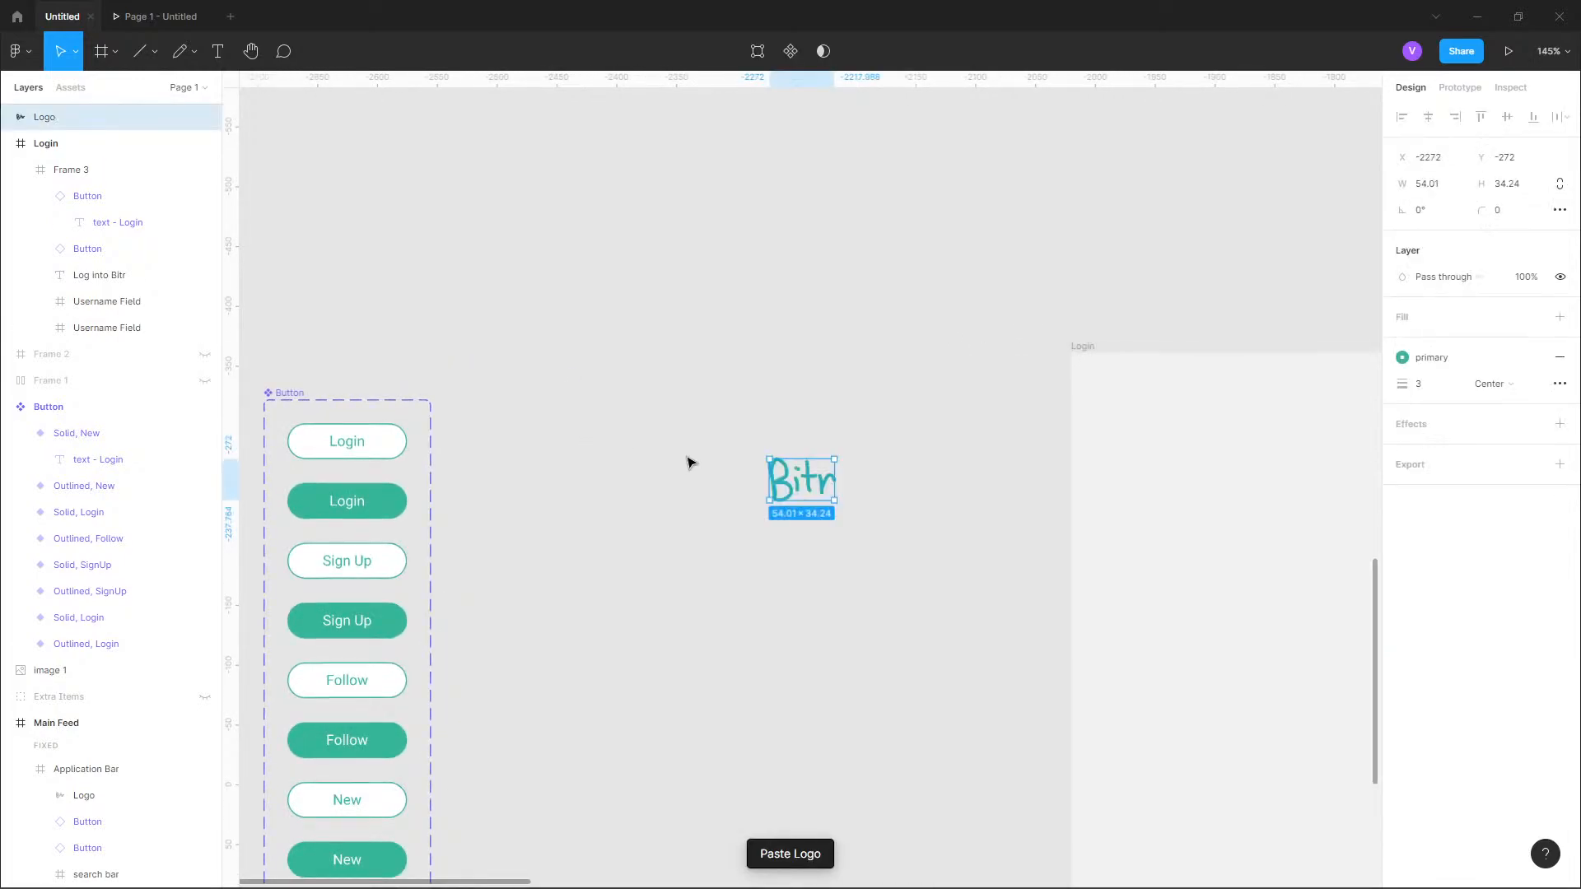
left_click_drag(777, 500, 650, 453)
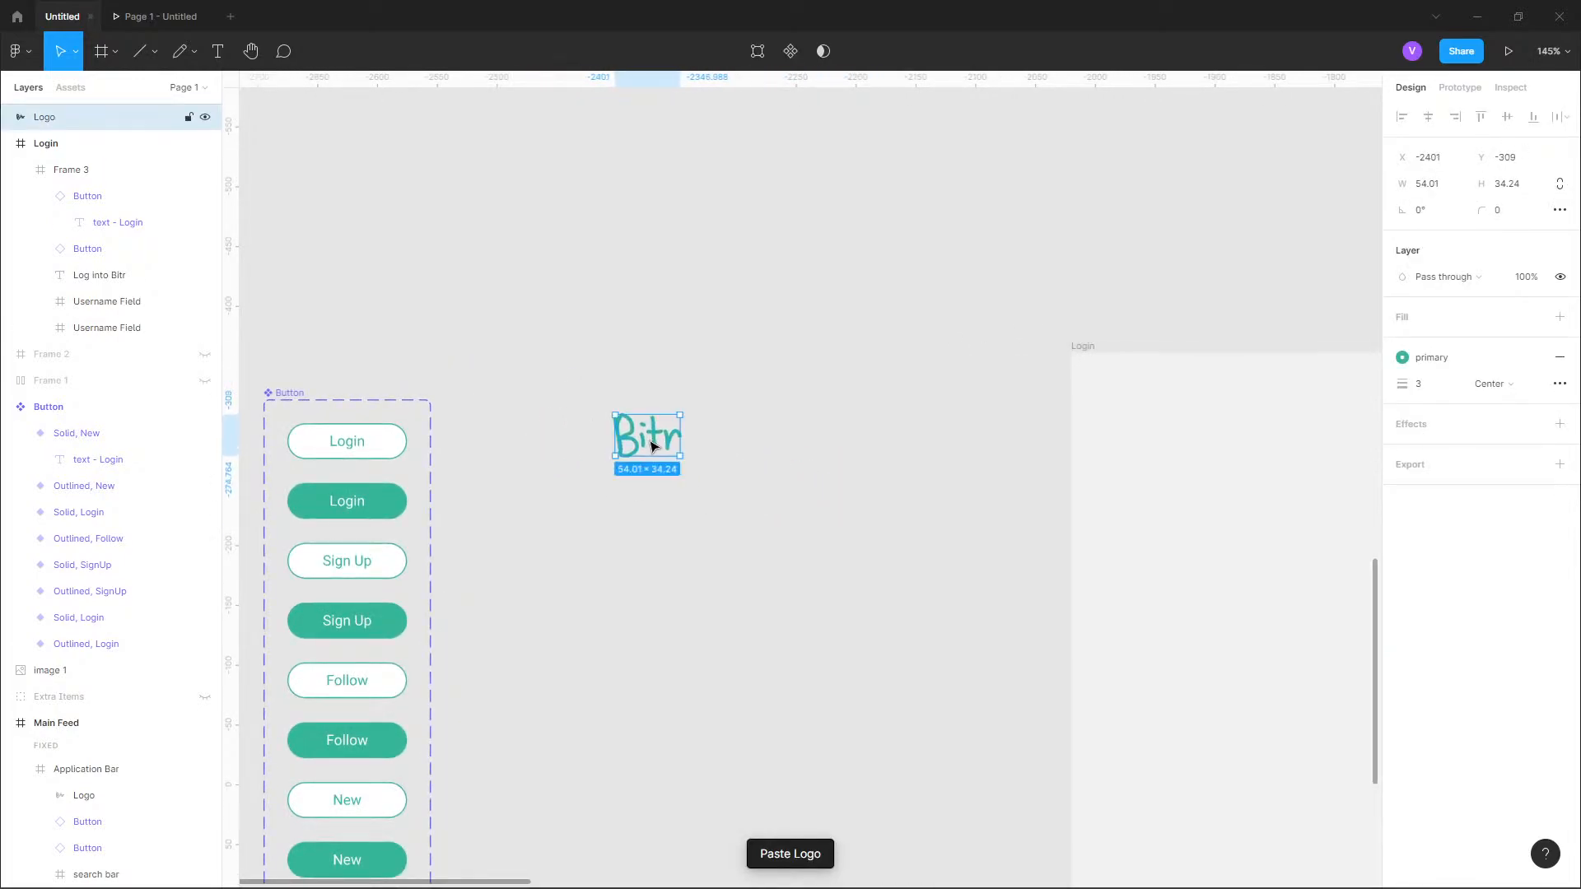
Draw a frame about 85 × 35 just above the pasted logo and set its width to 55.
key("f")
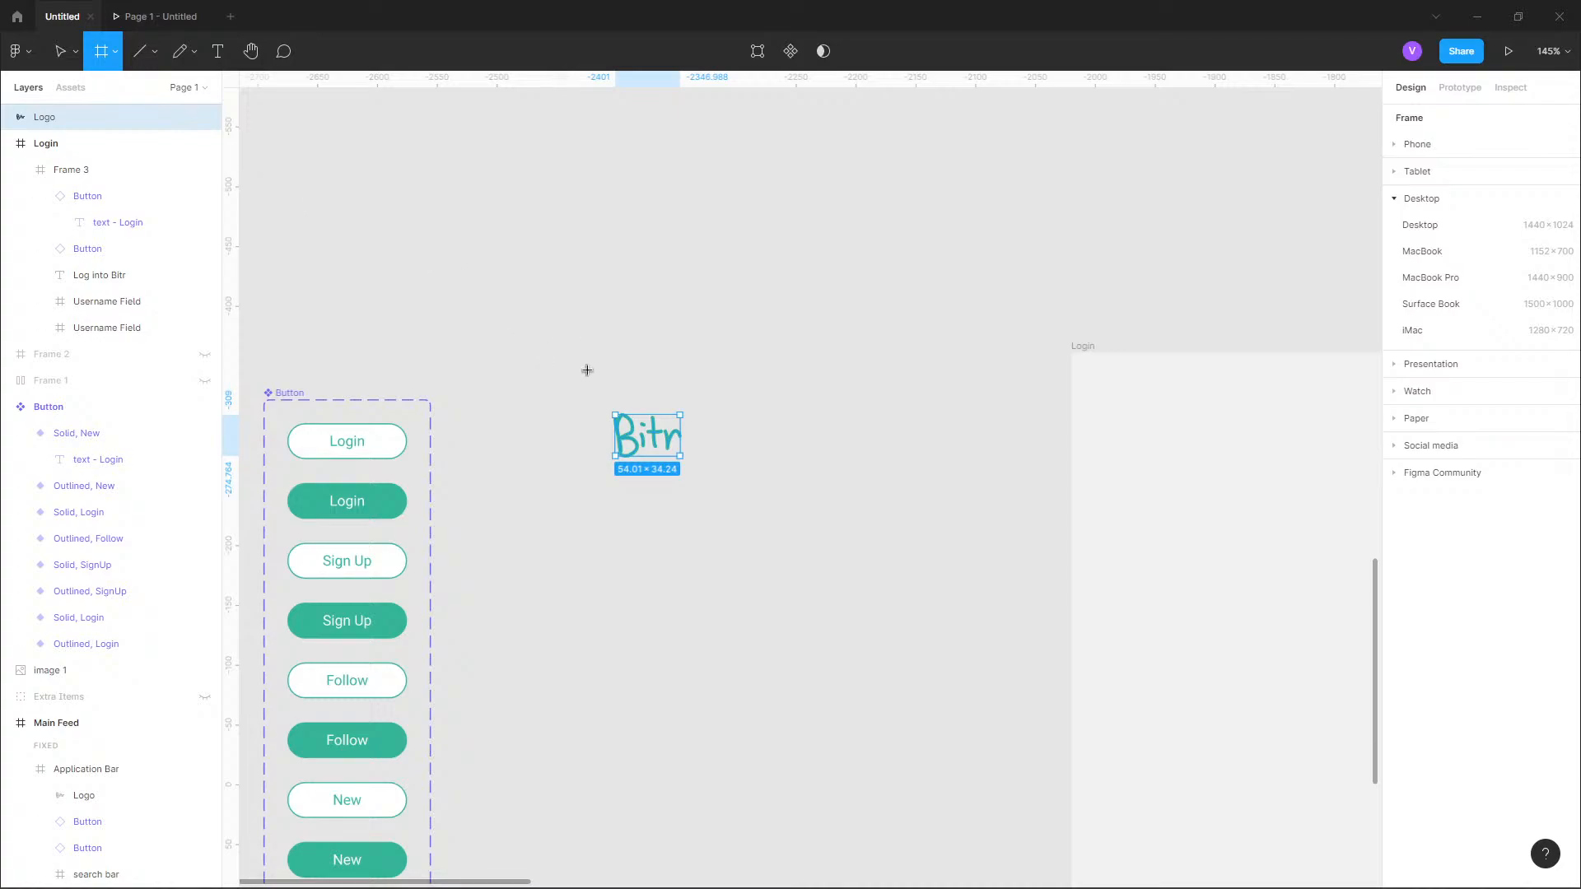
mouse_move(591, 346)
left_mouse_down()
mouse_move(659, 394)
mouse_move(692, 387)
left_mouse_up()
left_click(661, 441)
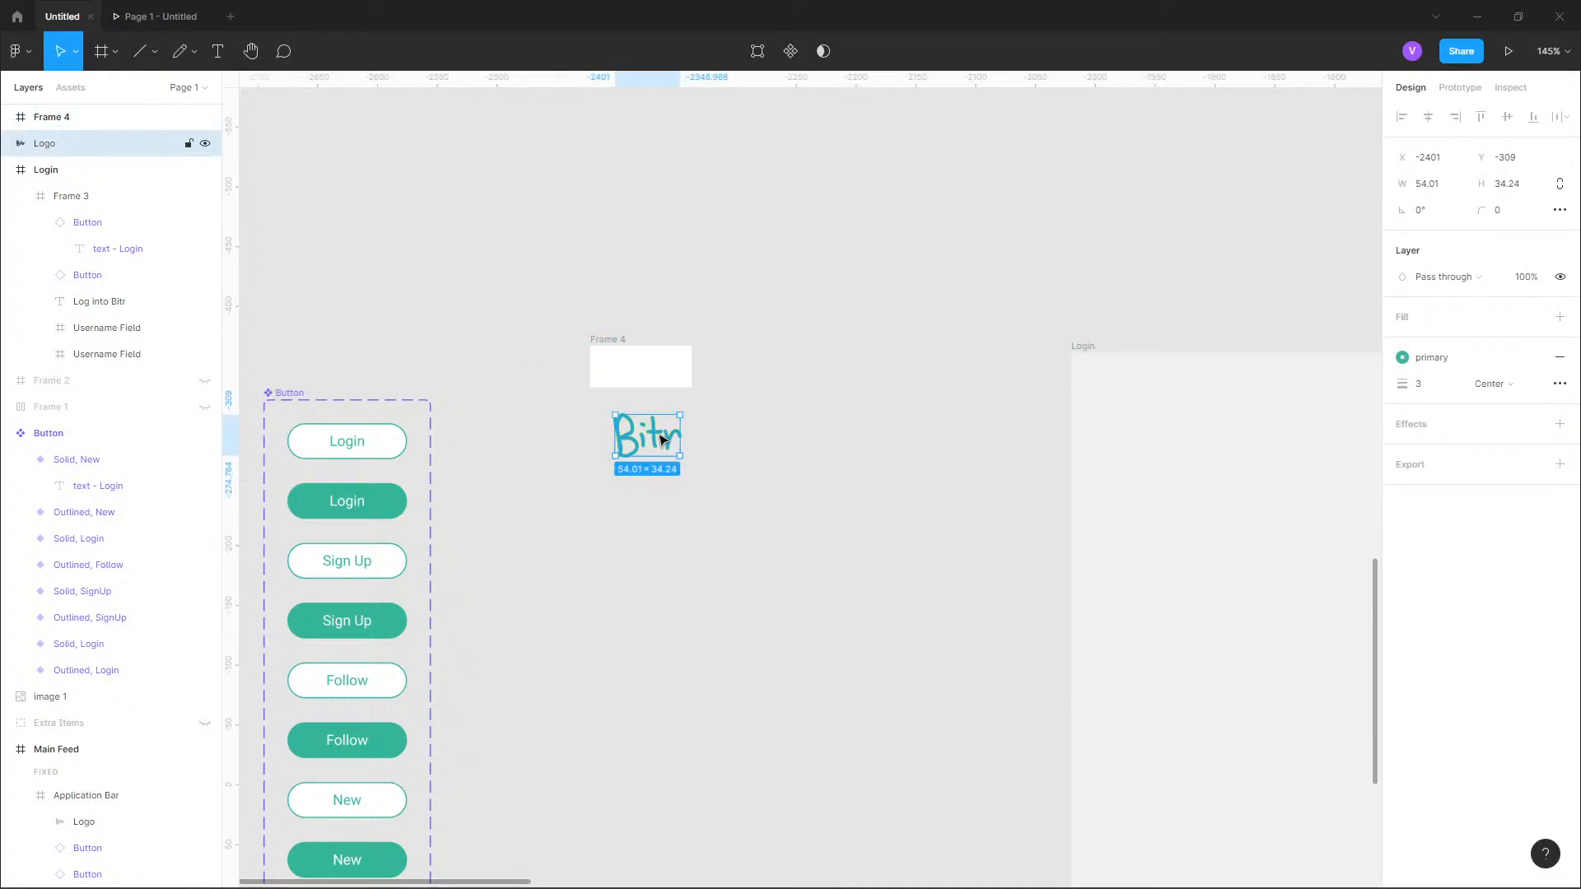
left_click(646, 386)
left_click(1441, 212)
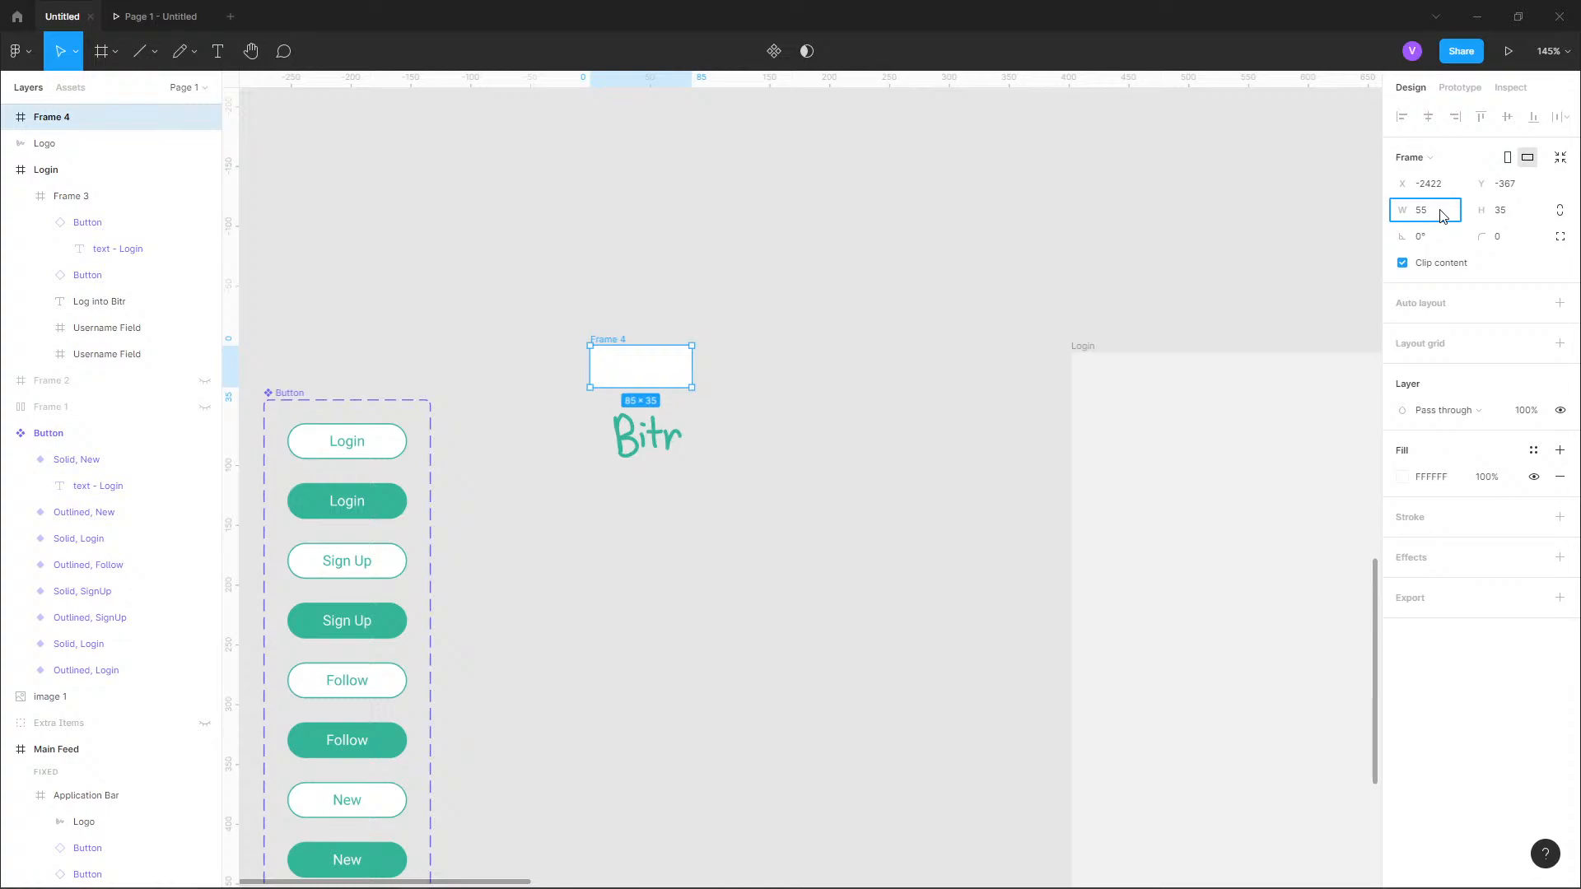
key("Return")
left_click(770, 367)
Move the Bitr logo into the new frame at X 1, Y 1.
scroll(574, 411, "up", 3)
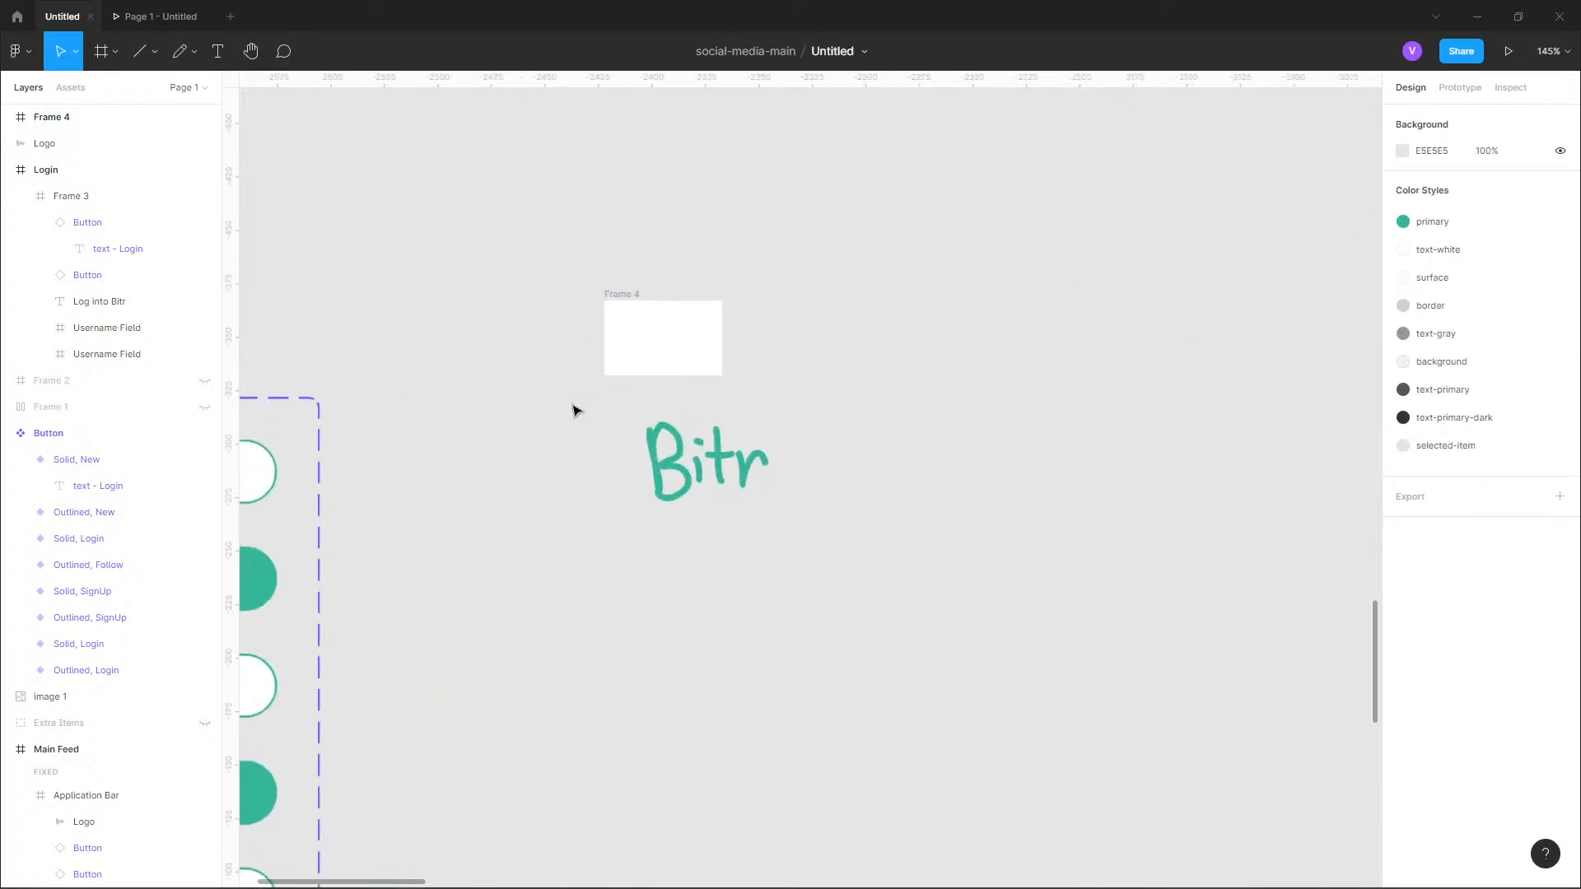
left_click(681, 357)
left_click(734, 465)
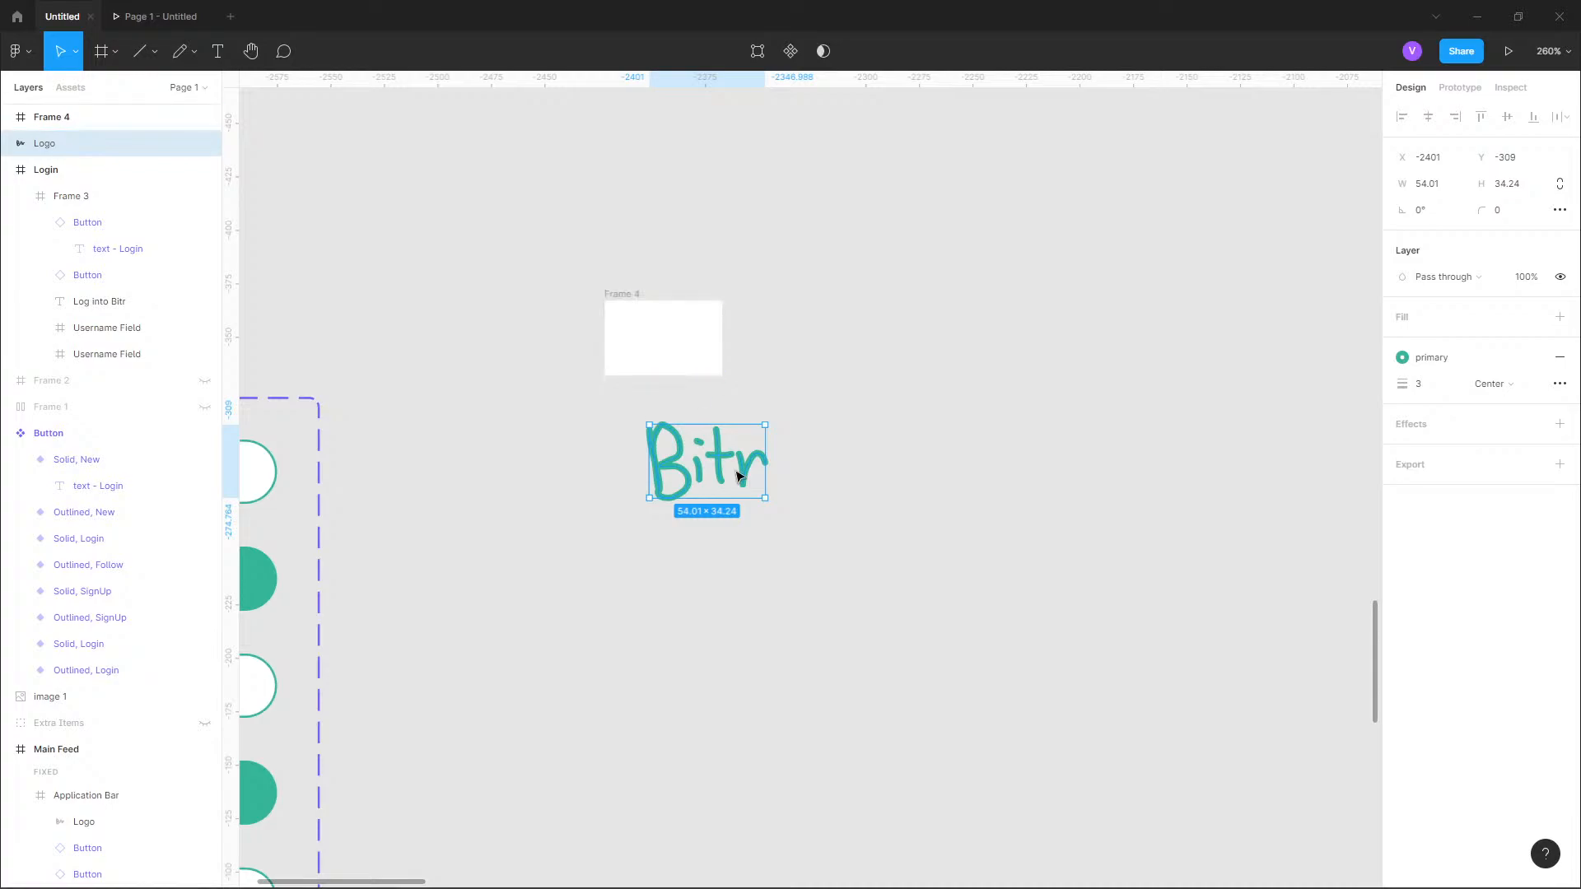
left_click_drag(724, 474, 685, 357)
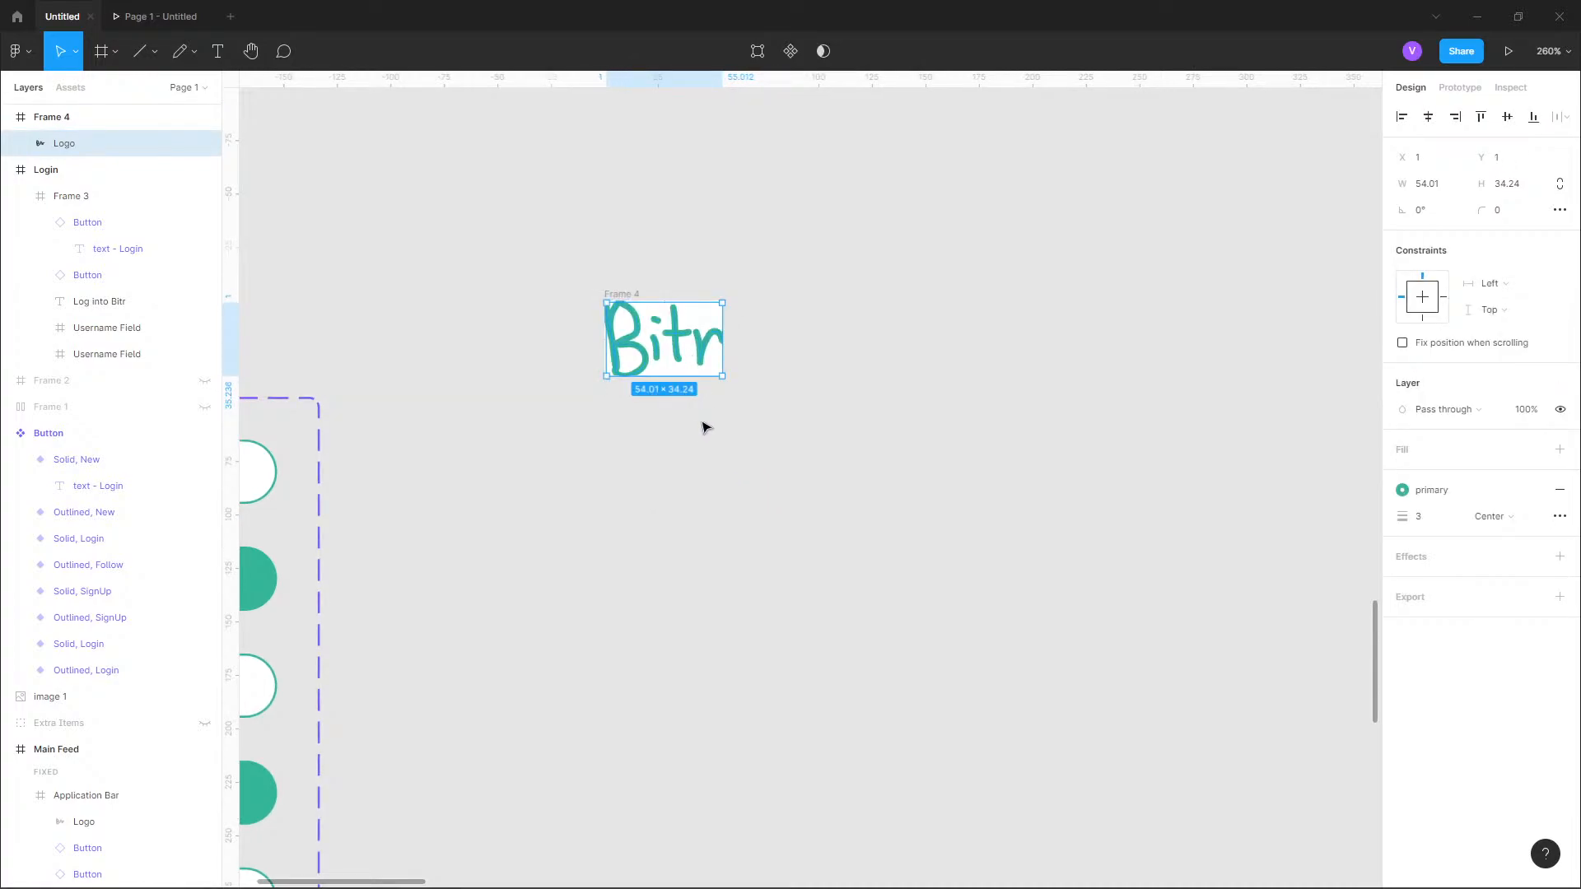
Resize the logo's frame to 60 wide and 40 high.
scroll(705, 332, "up", 10)
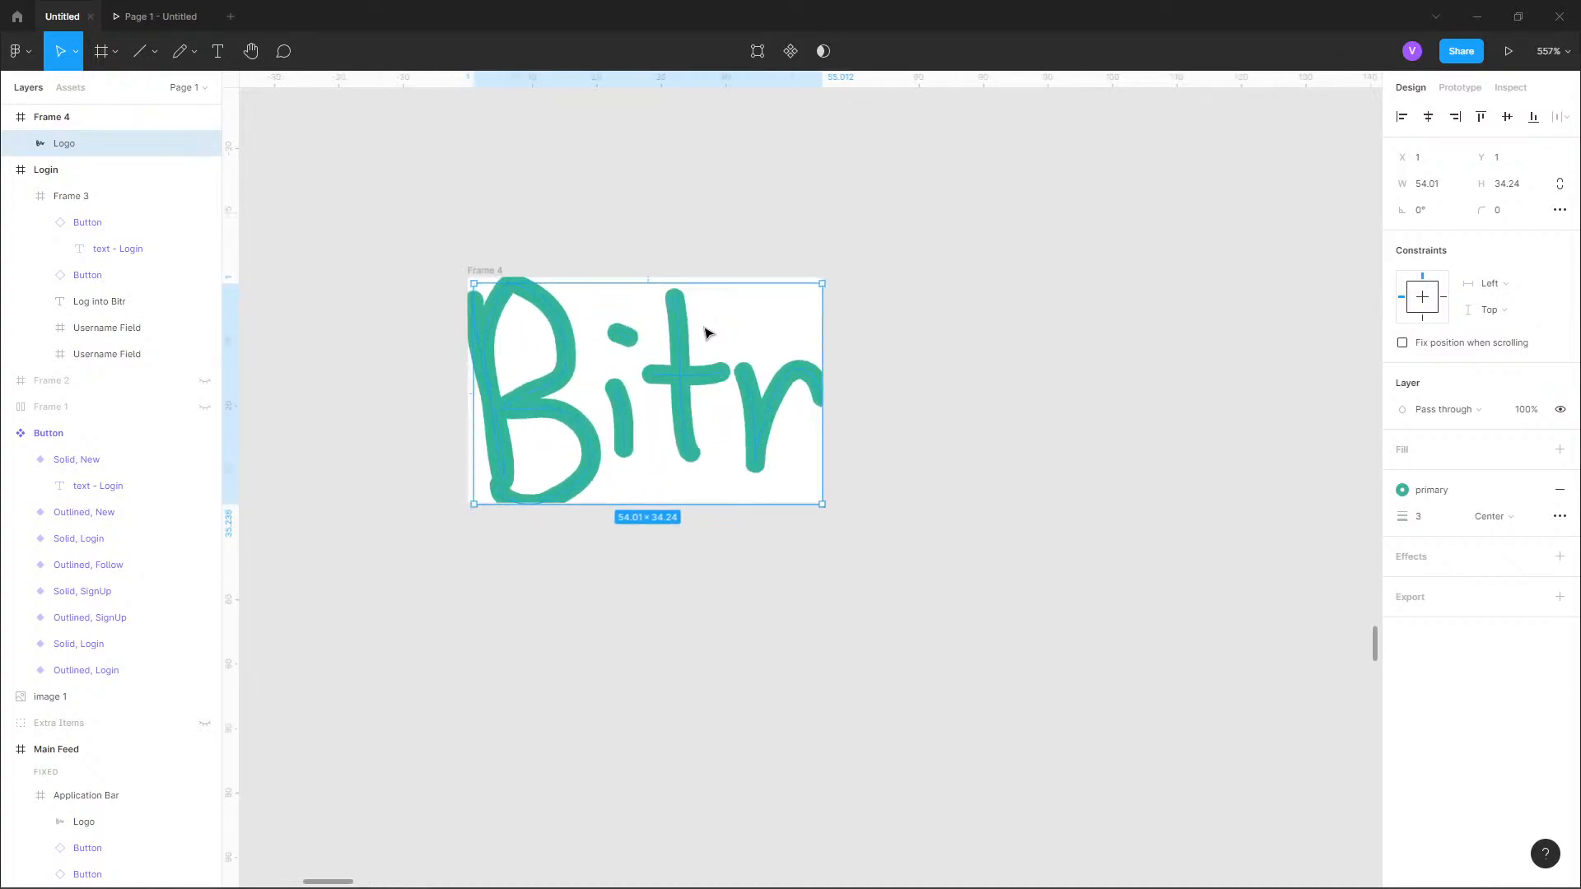
left_click(91, 122)
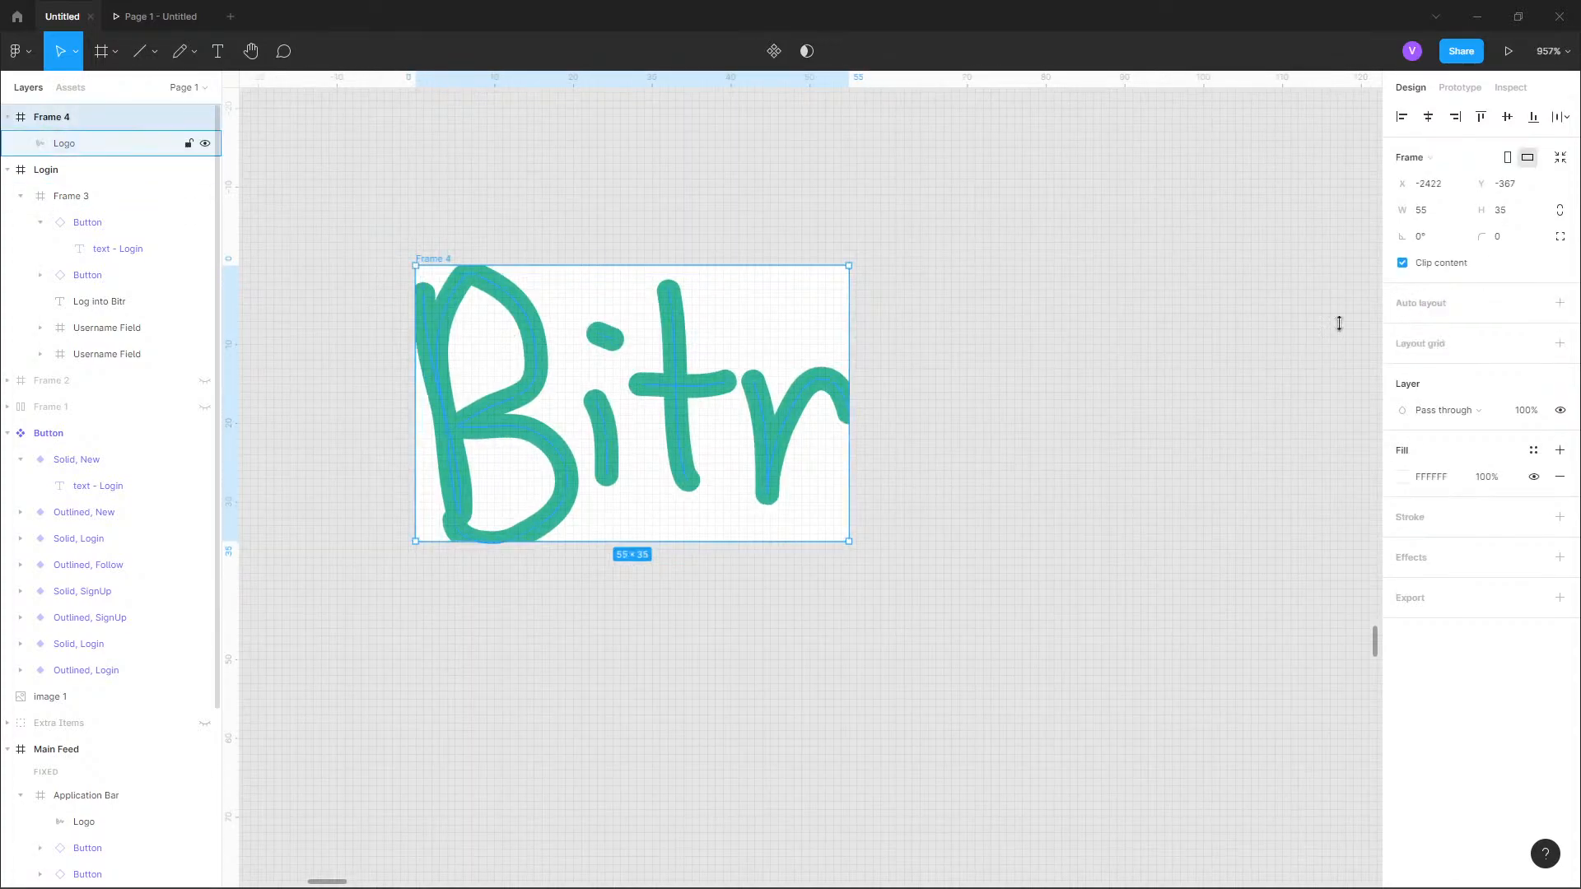
left_click(1433, 220)
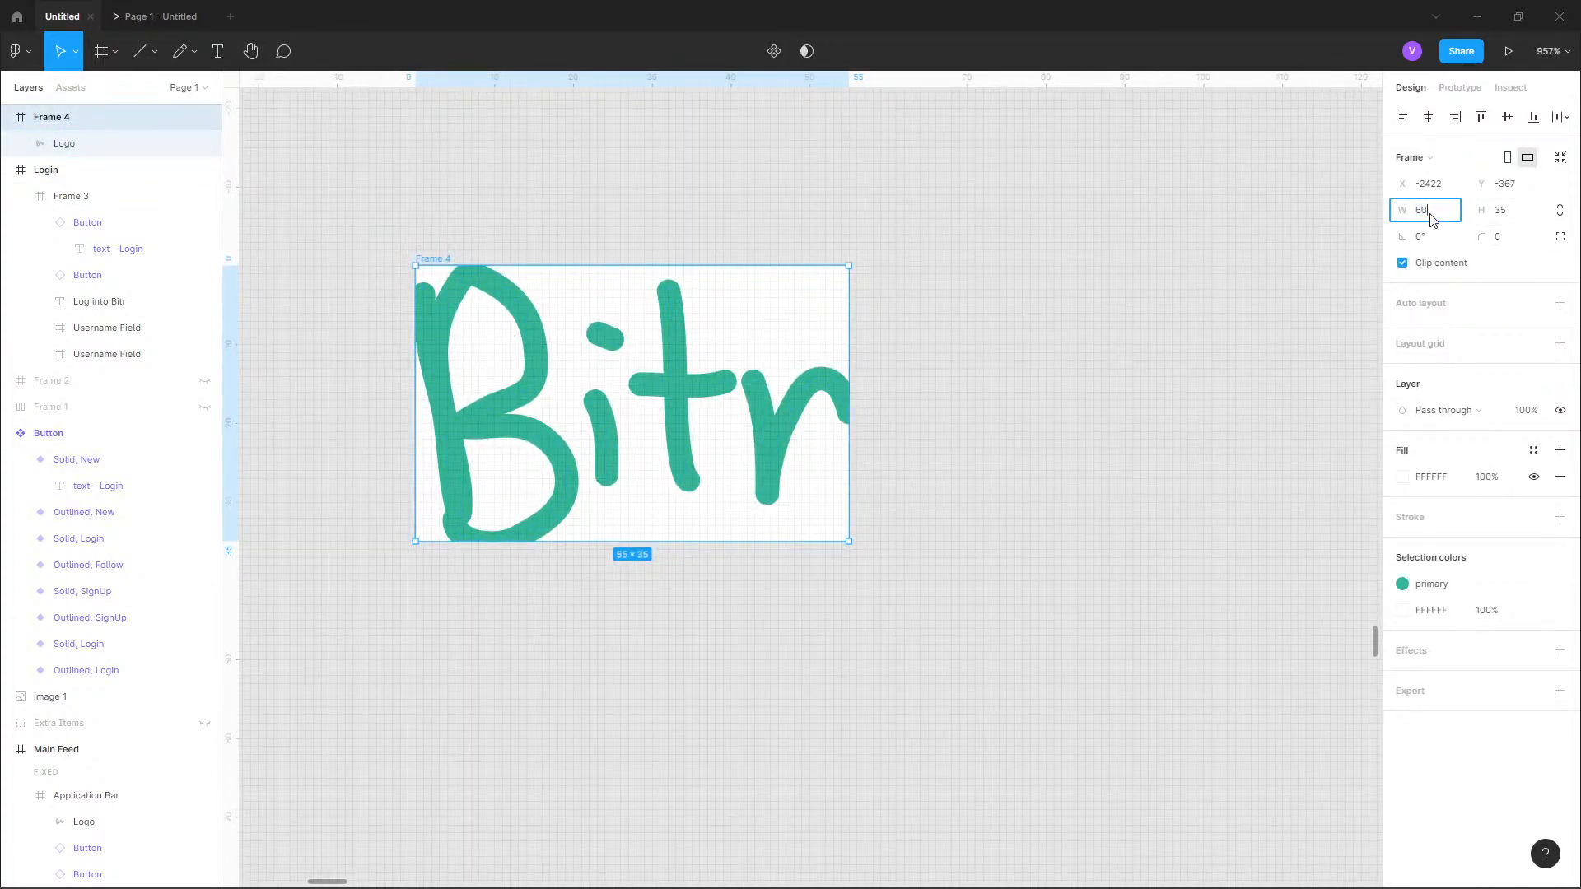
key("Tab")
type("40")
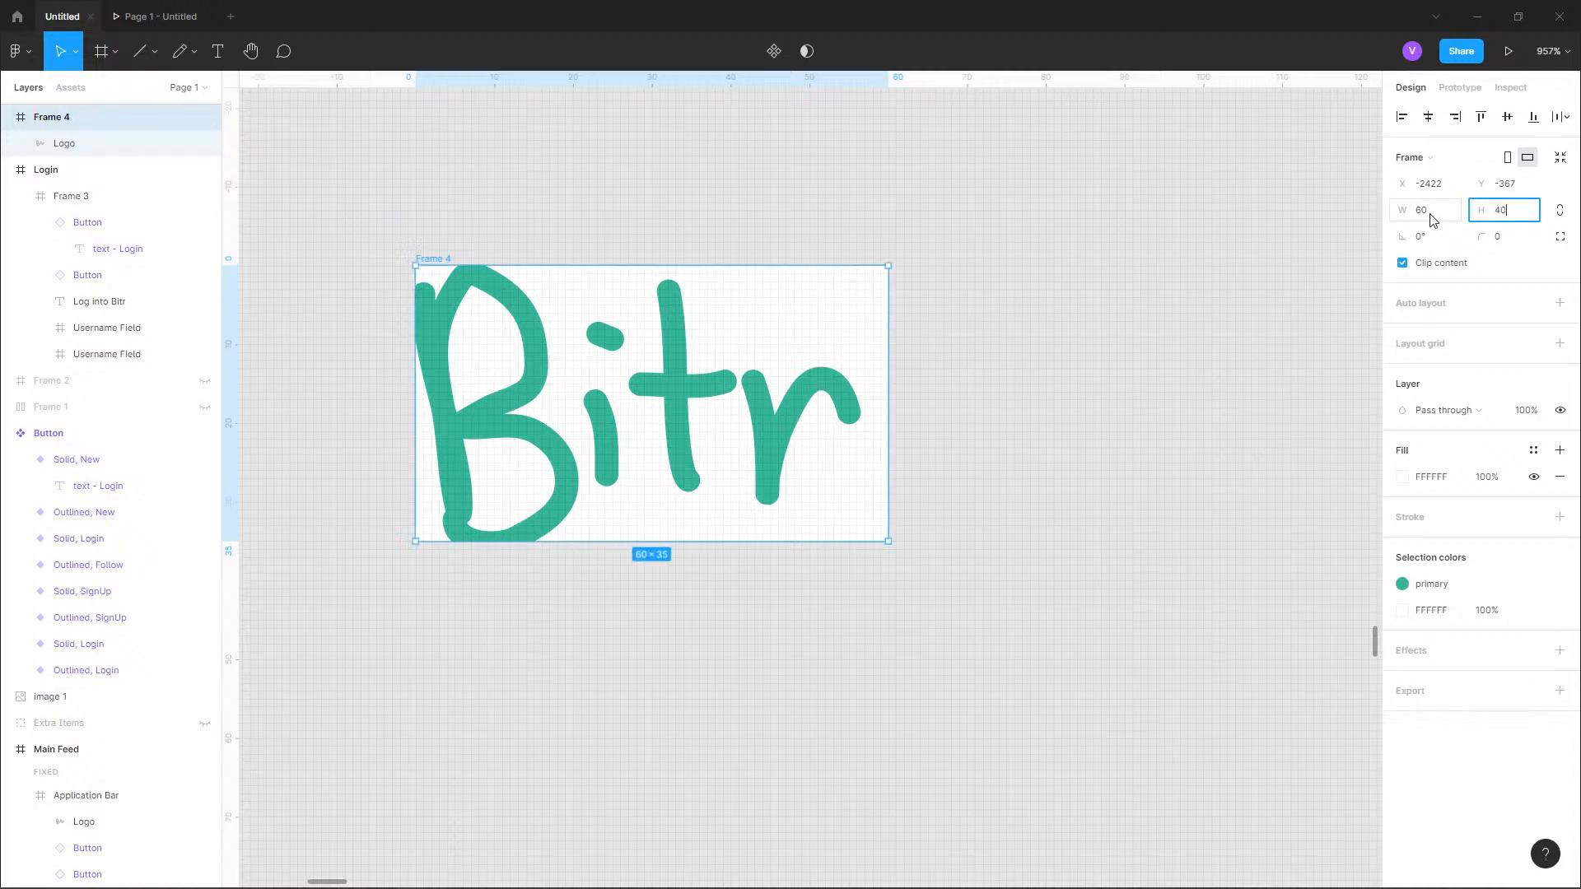
key("Return")
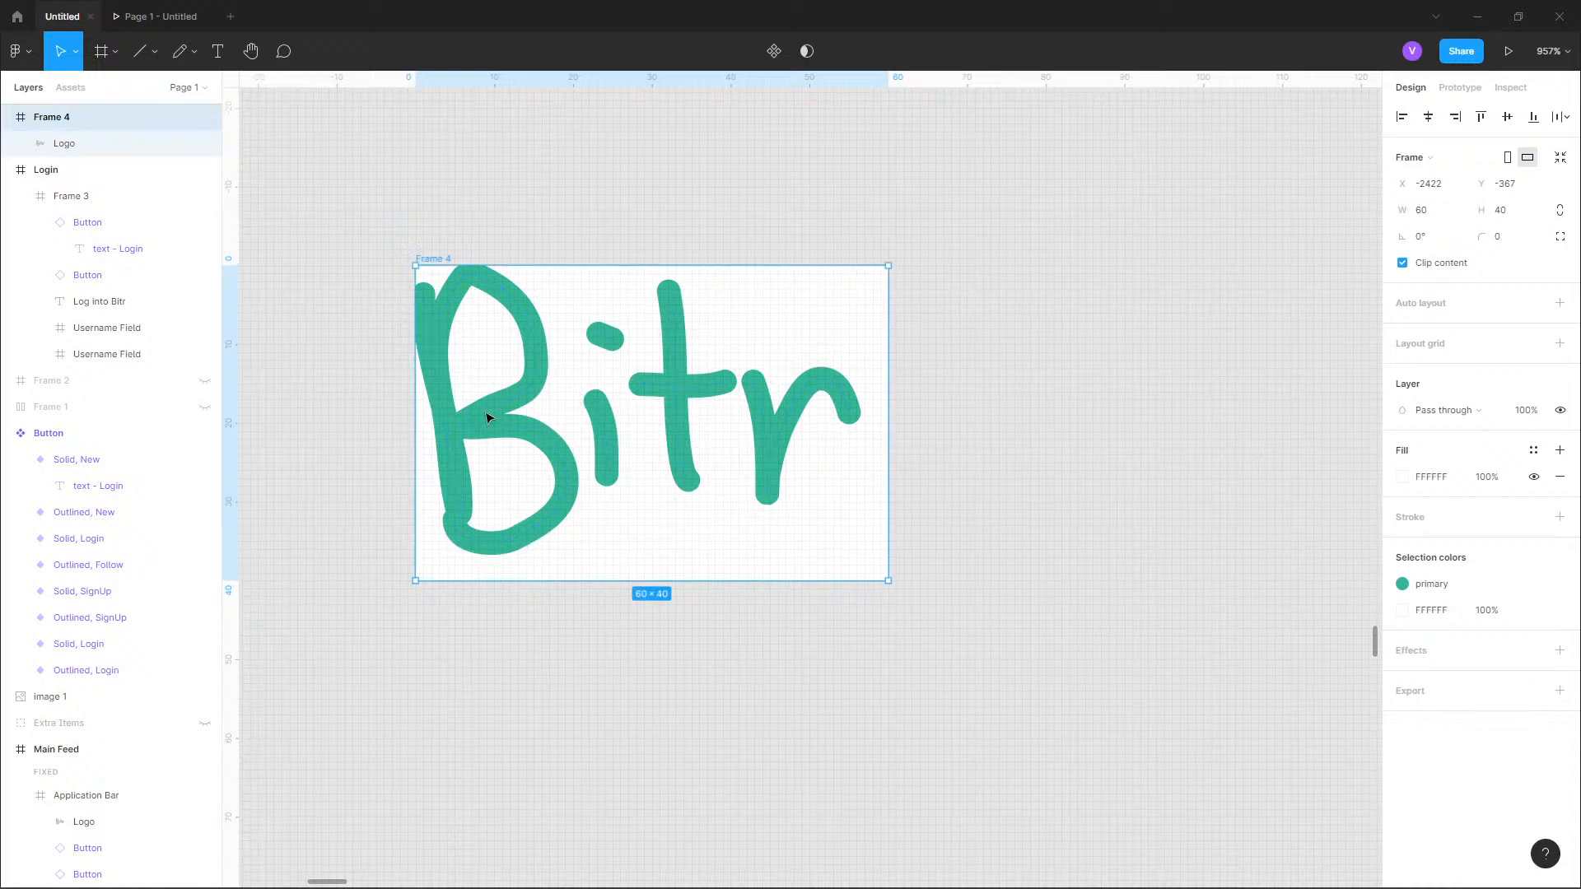
Center the Bitr logo within its frame at X 3, Y 3 and select the frame.
left_click(105, 148)
left_click_drag(682, 393, 692, 408)
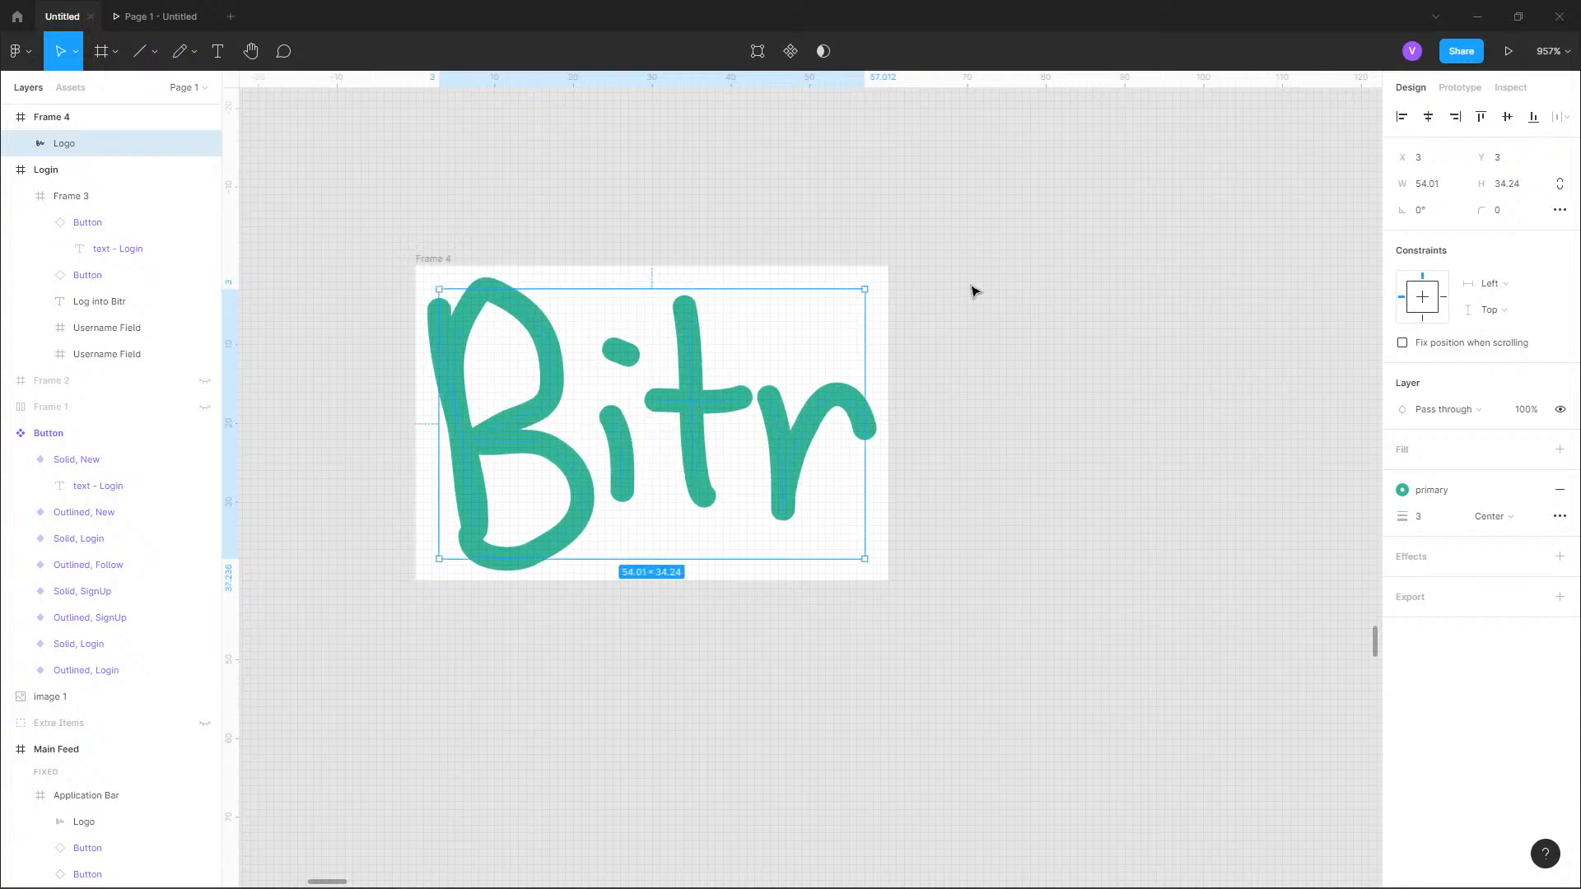
left_click(976, 290)
left_click(49, 117)
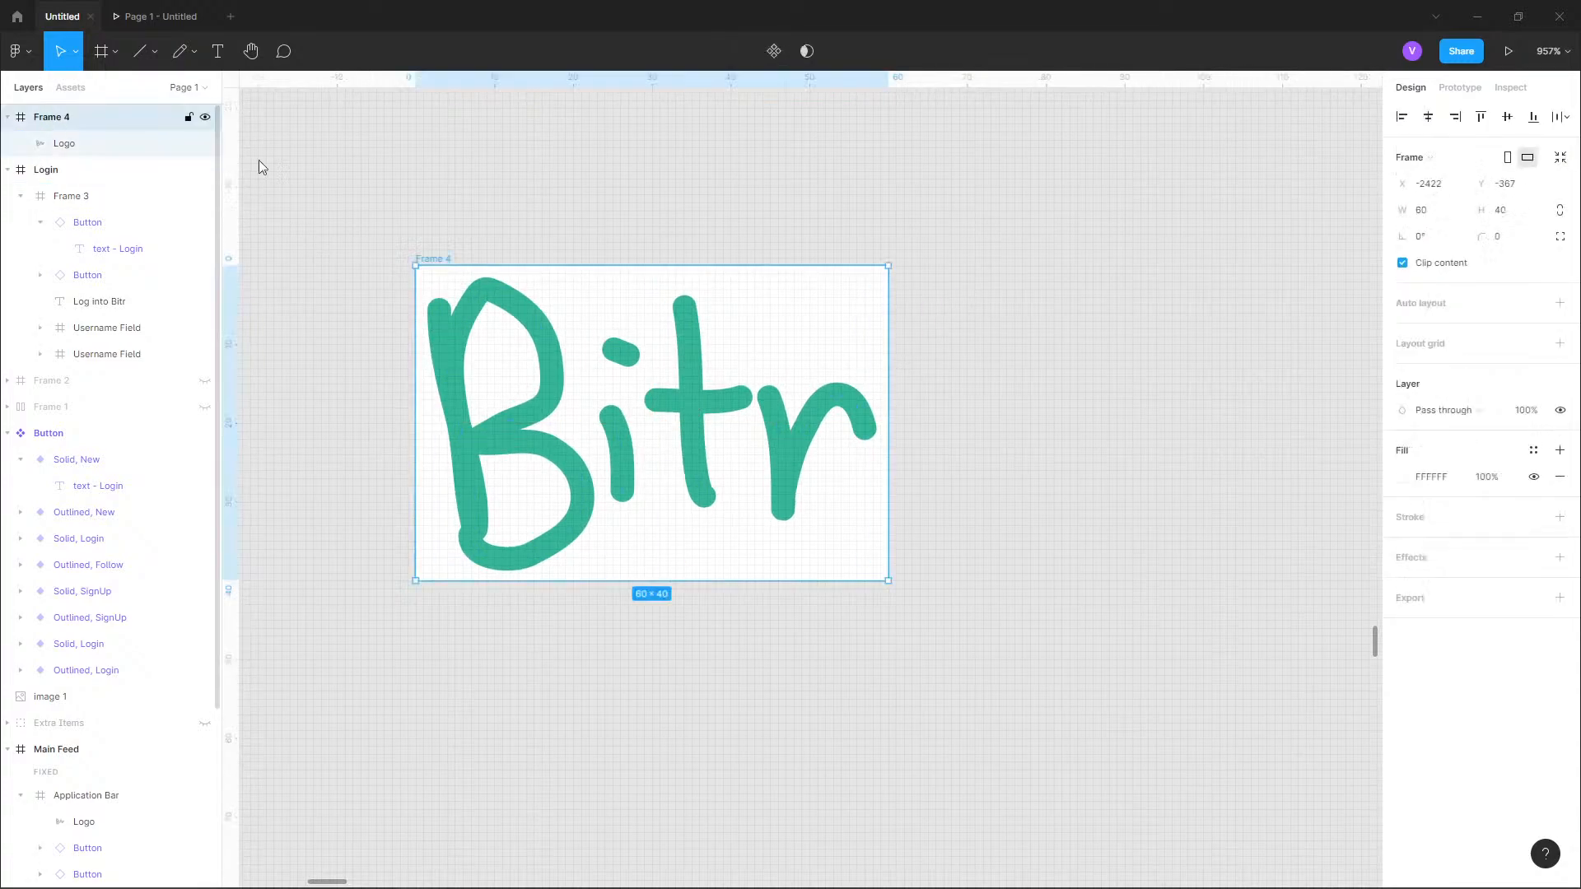
Remove the white fill from the logo's frame and rename the frame as Logo.
left_click(1558, 476)
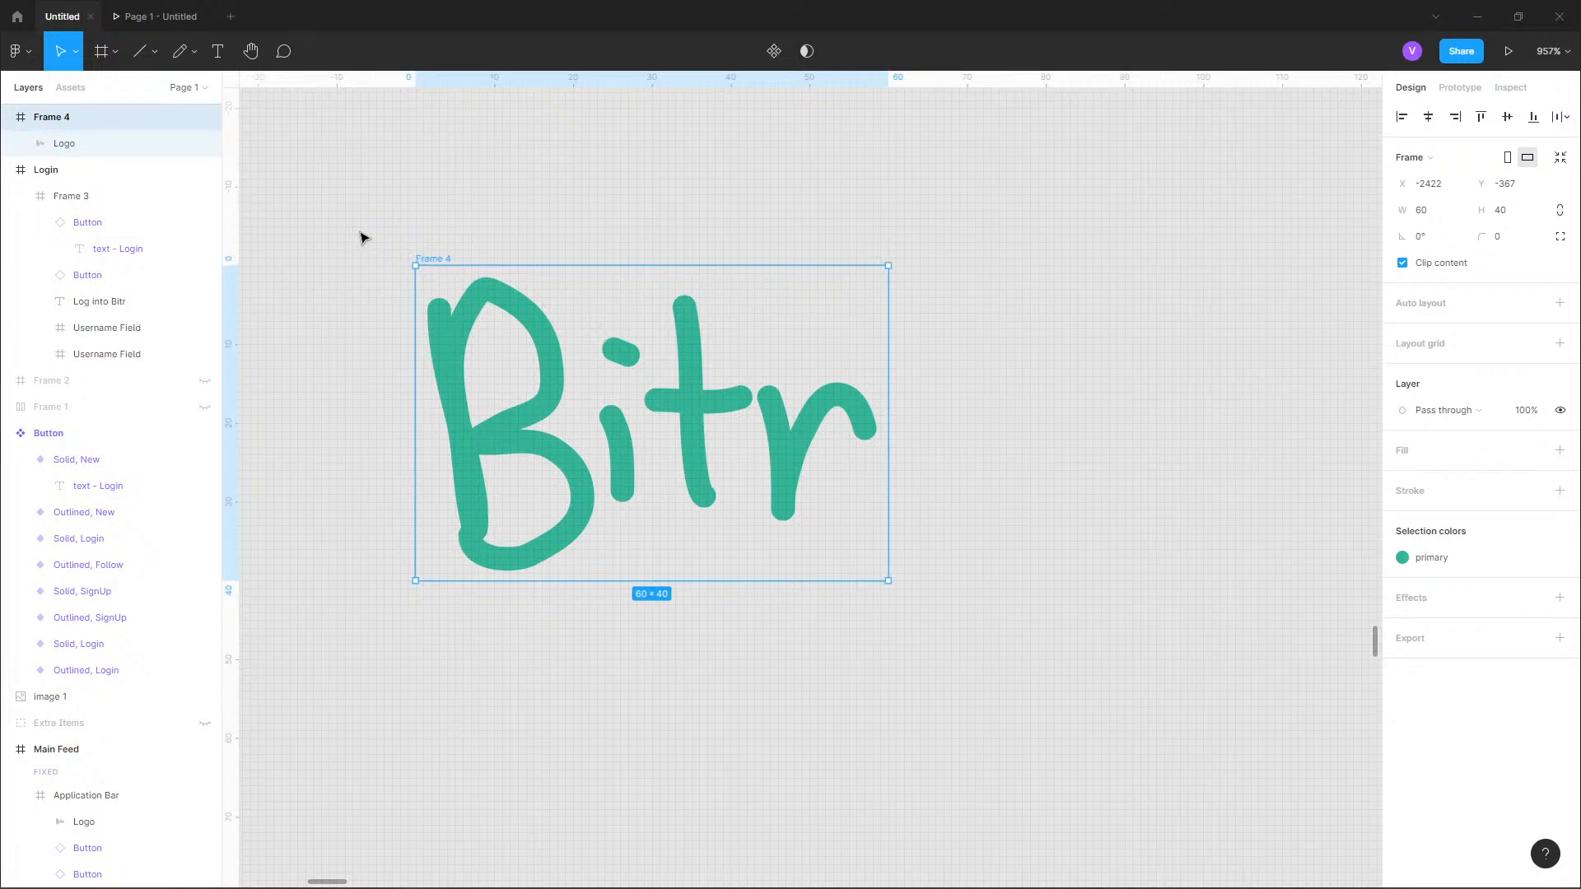
double_click(58, 117)
type("Lo")
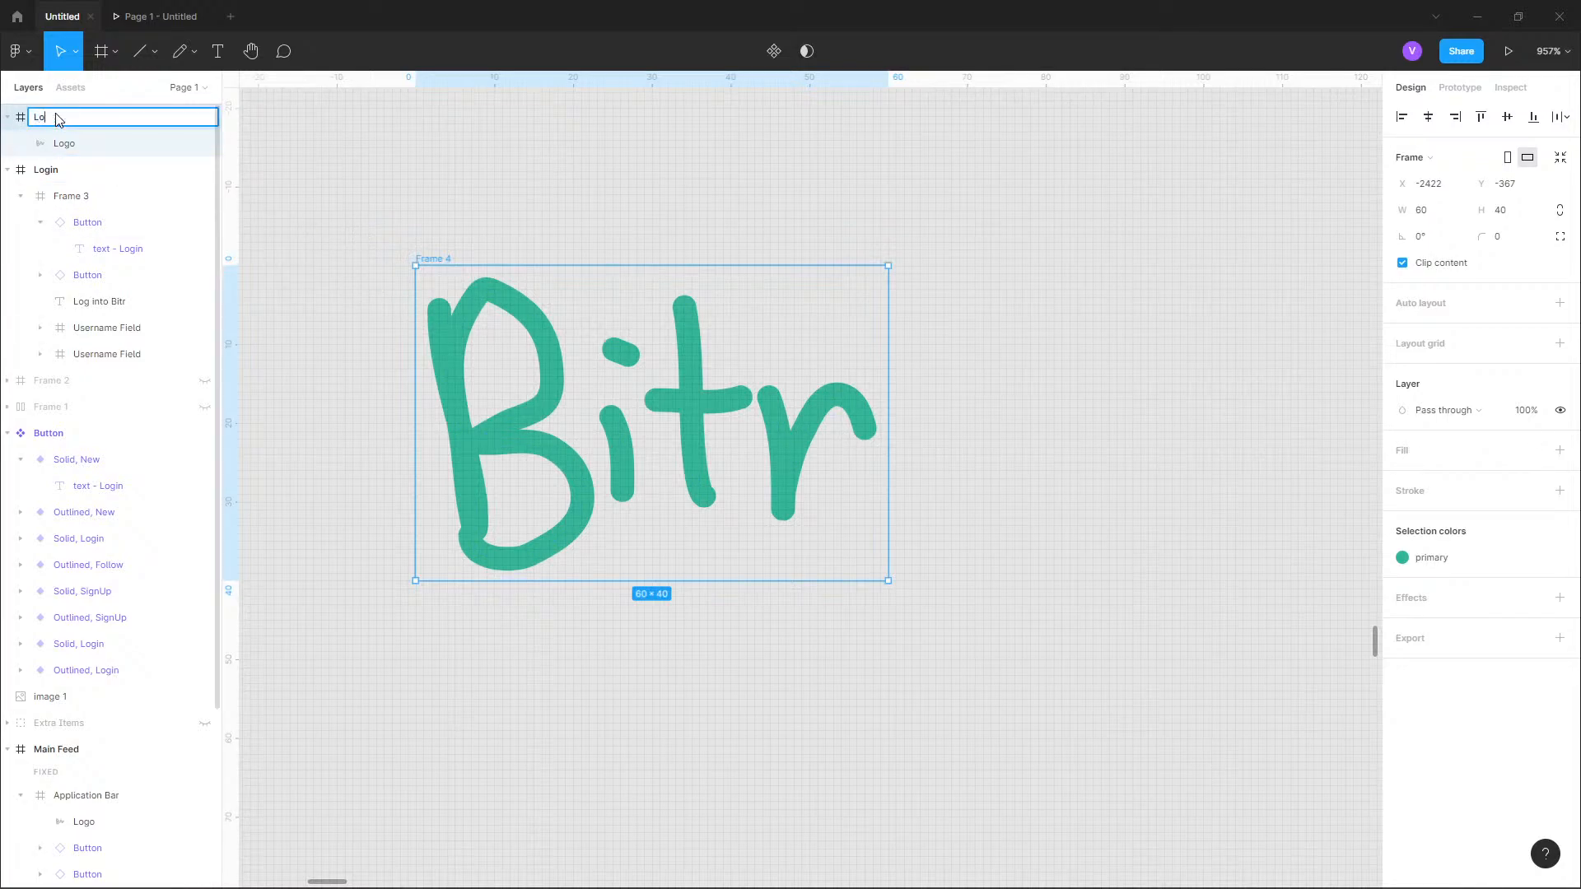
type("go")
key("Return")
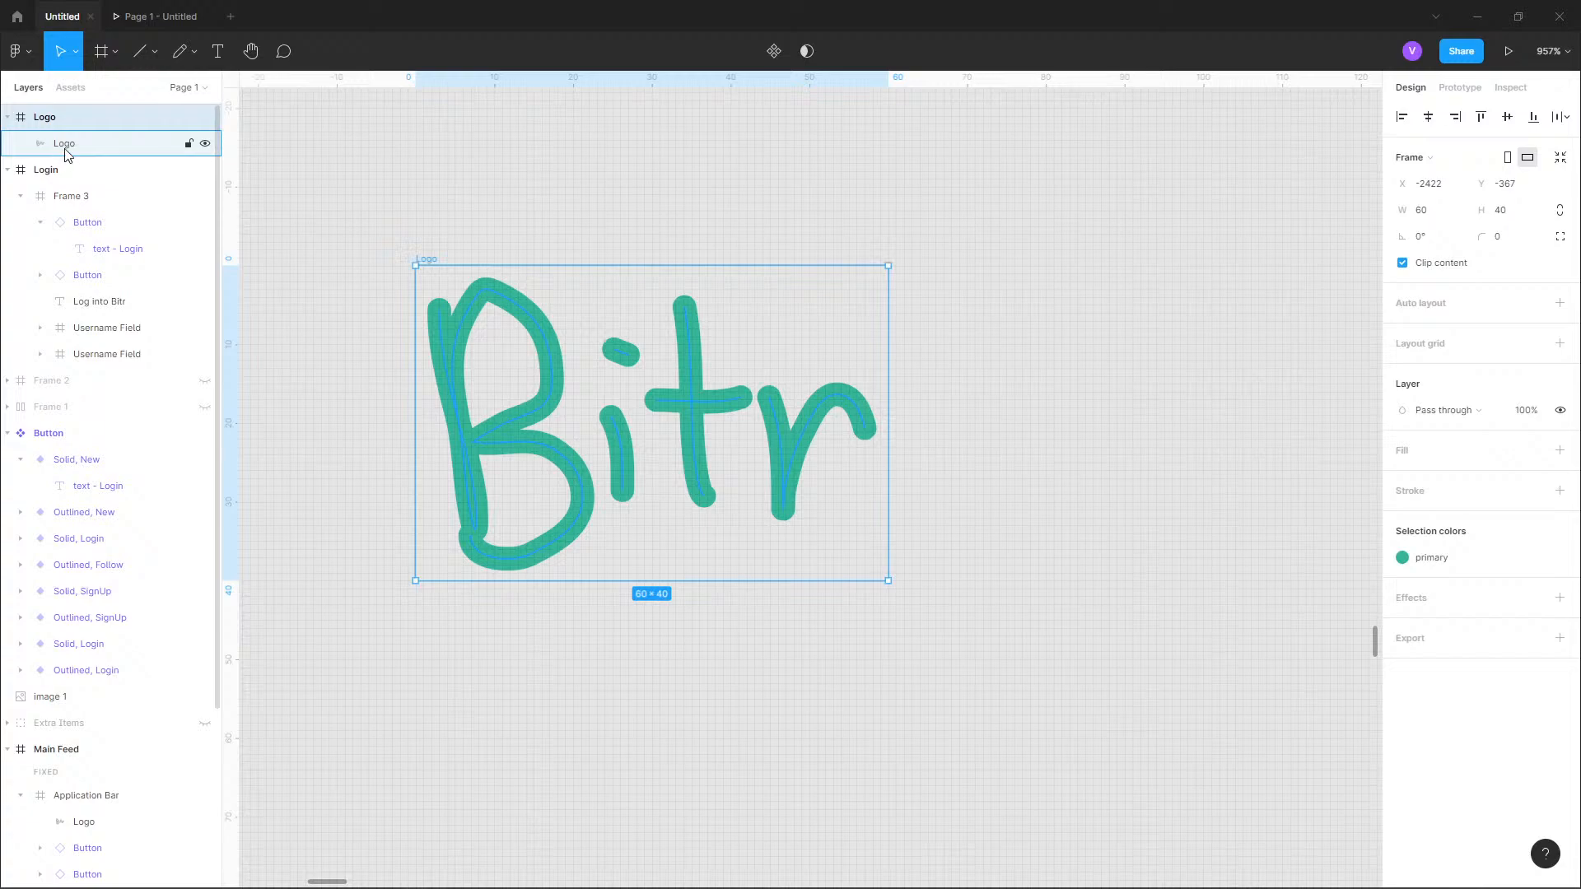
Rename the vector layer inside the Logo frame as Logo Vector.
double_click(65, 149)
type("Vector")
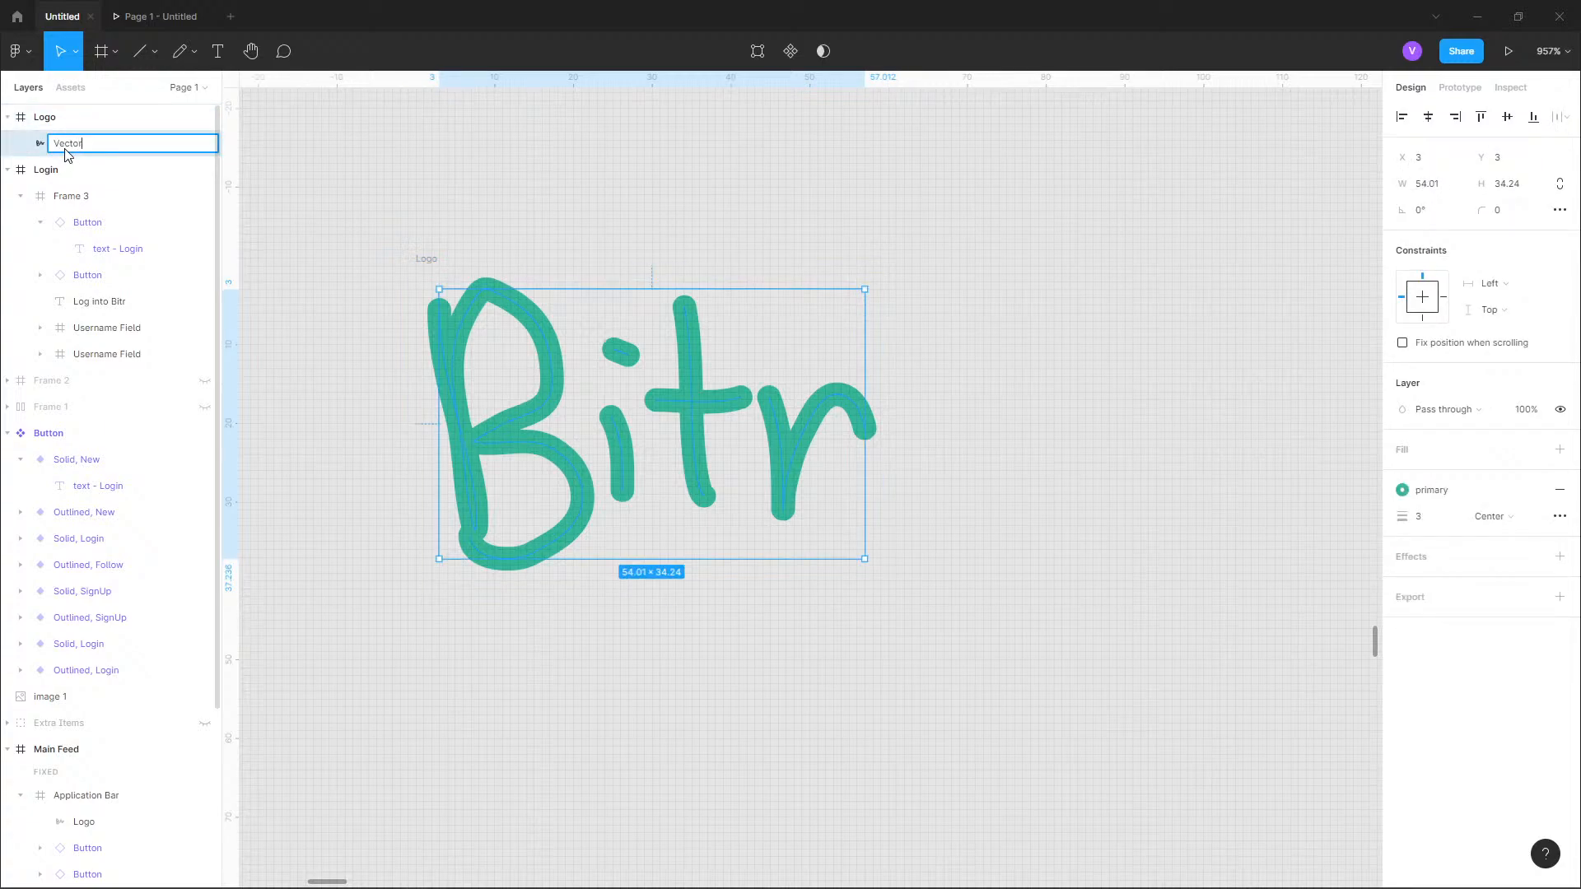
key("ctrl+a")
type("Logo Vector")
key("Return")
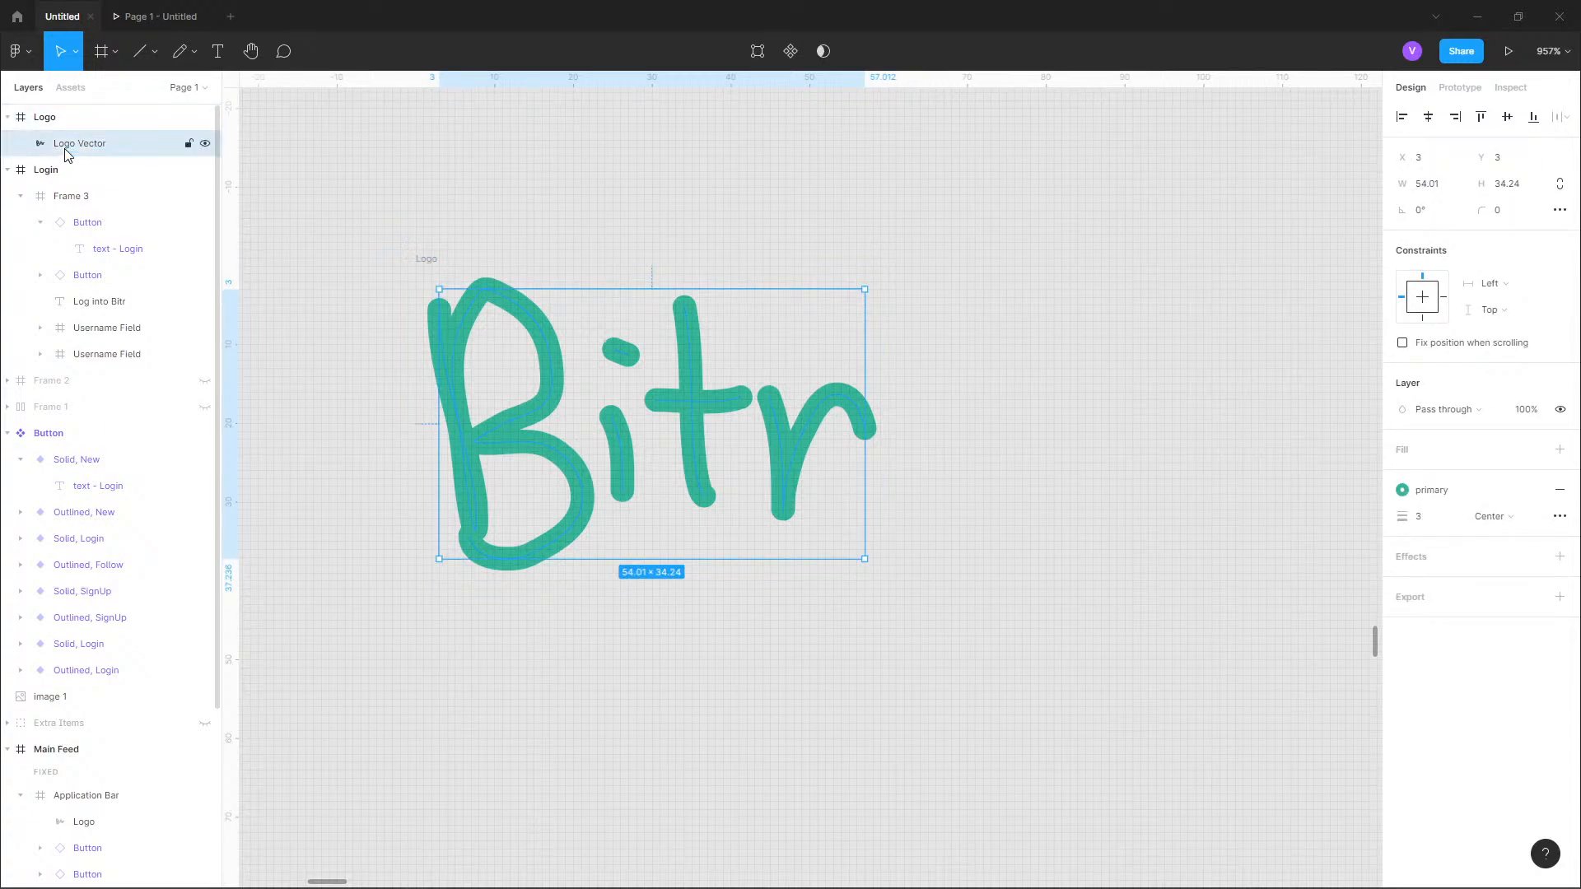
Move the Logo frame beside the Button component set at X -2503, Y -322 and turn it into a component.
left_click(335, 183)
scroll(498, 367, "down", 3)
scroll(497, 366, "down", 10)
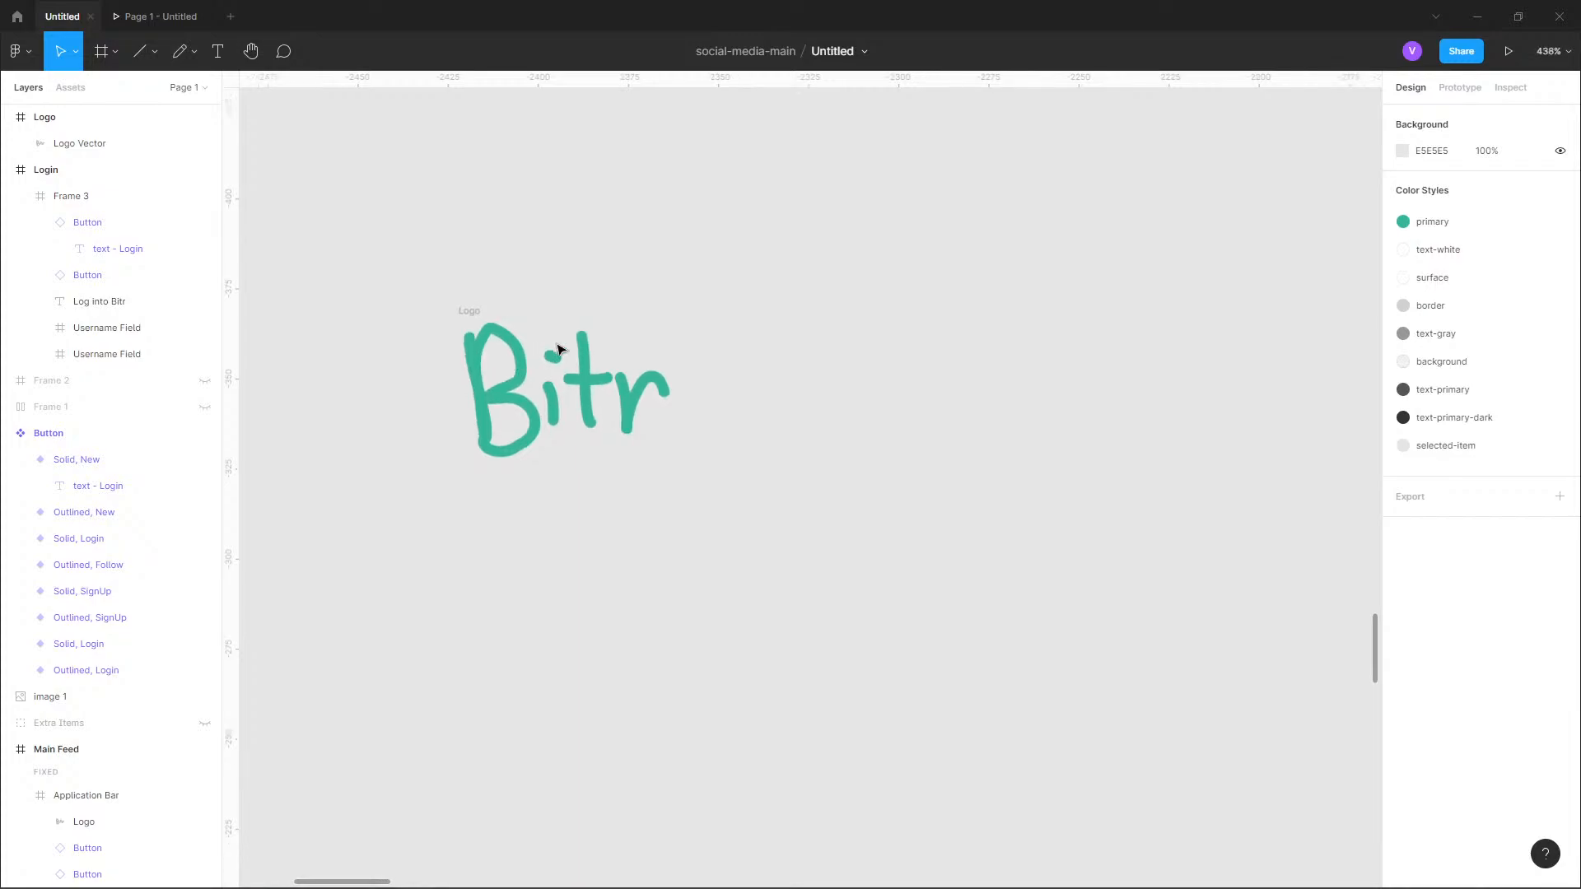
left_click_drag(708, 440, 688, 514)
key("ctrl+z")
left_click_drag(708, 411, 609, 471)
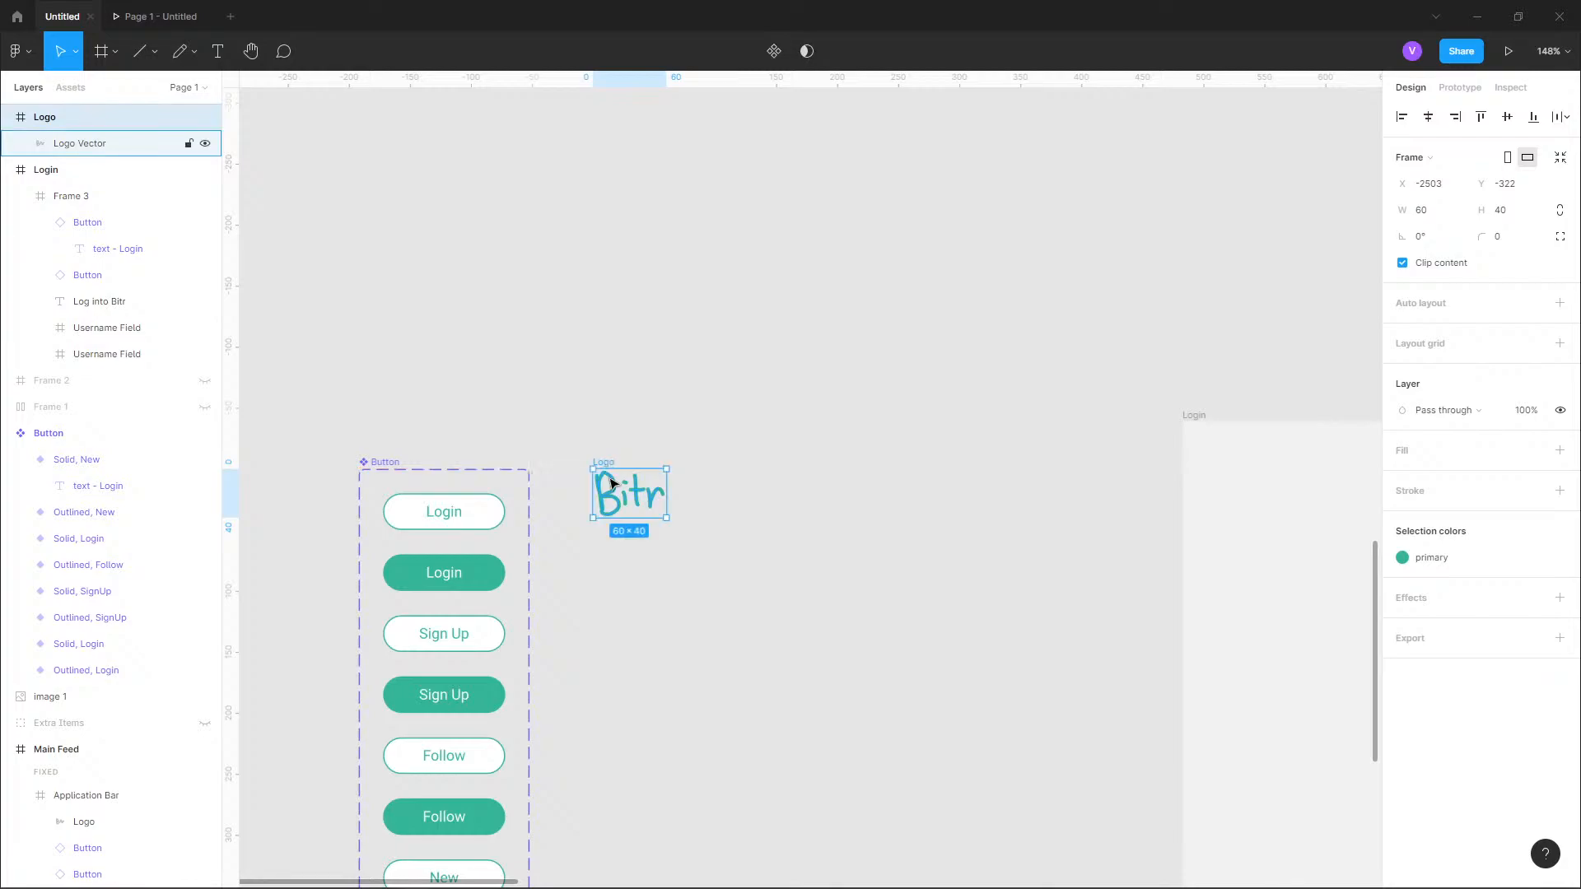
right_click(609, 481)
left_click(704, 713)
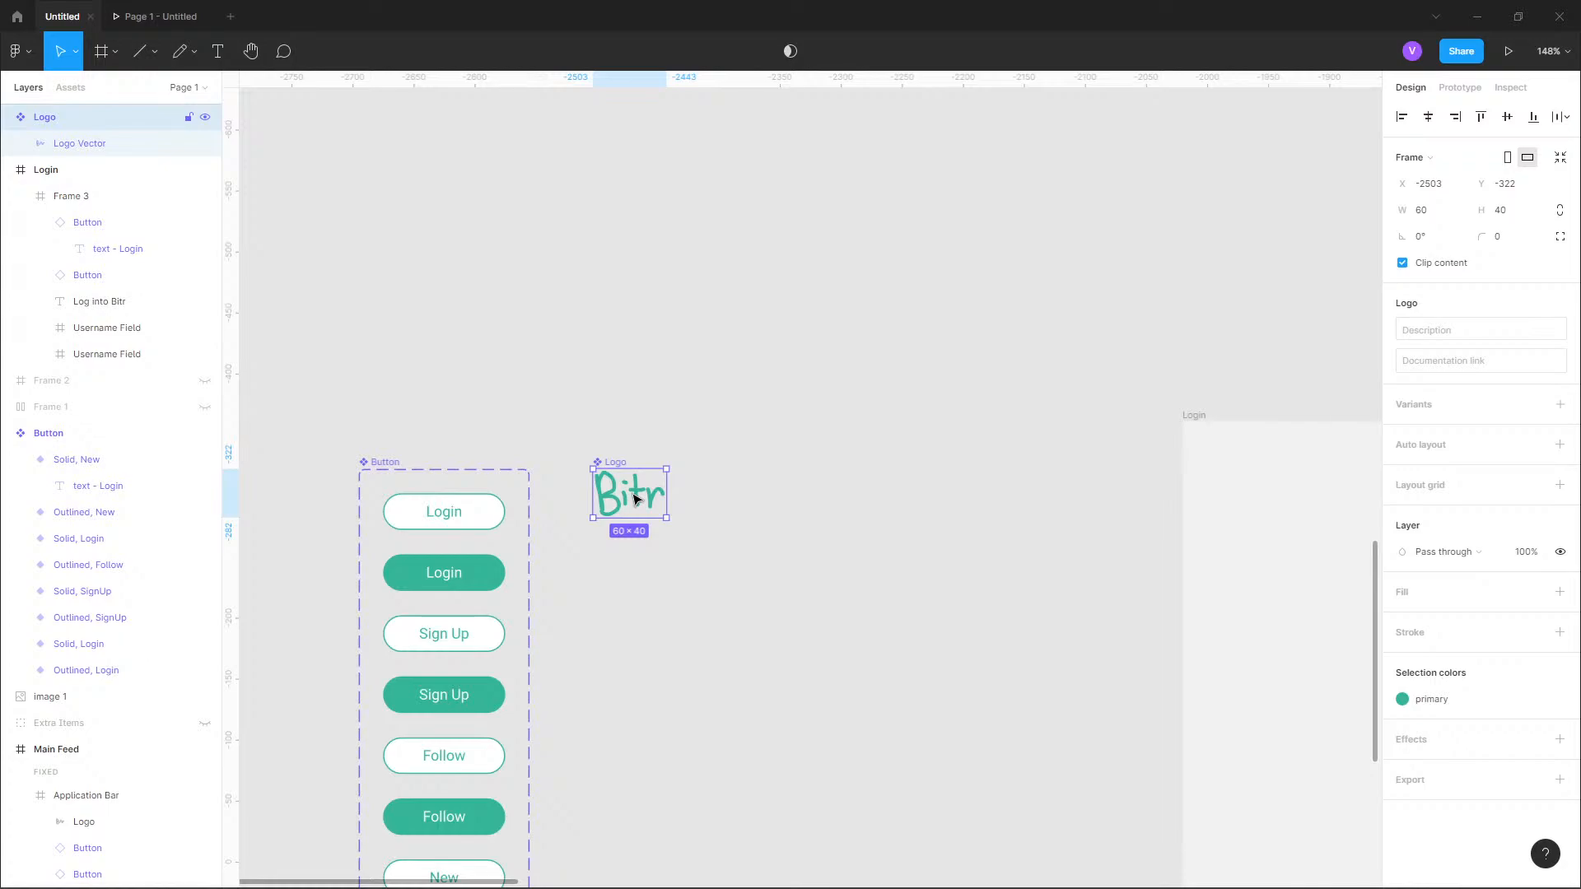
Place an instance of the Logo component in the Main Feed's application bar, beside the existing logo, at X 160, Y 15.
left_click(8, 169)
left_click_drag(706, 370, 5, 318)
left_click_drag(1281, 290, 220, 270)
left_click_drag(1235, 277, 668, 274)
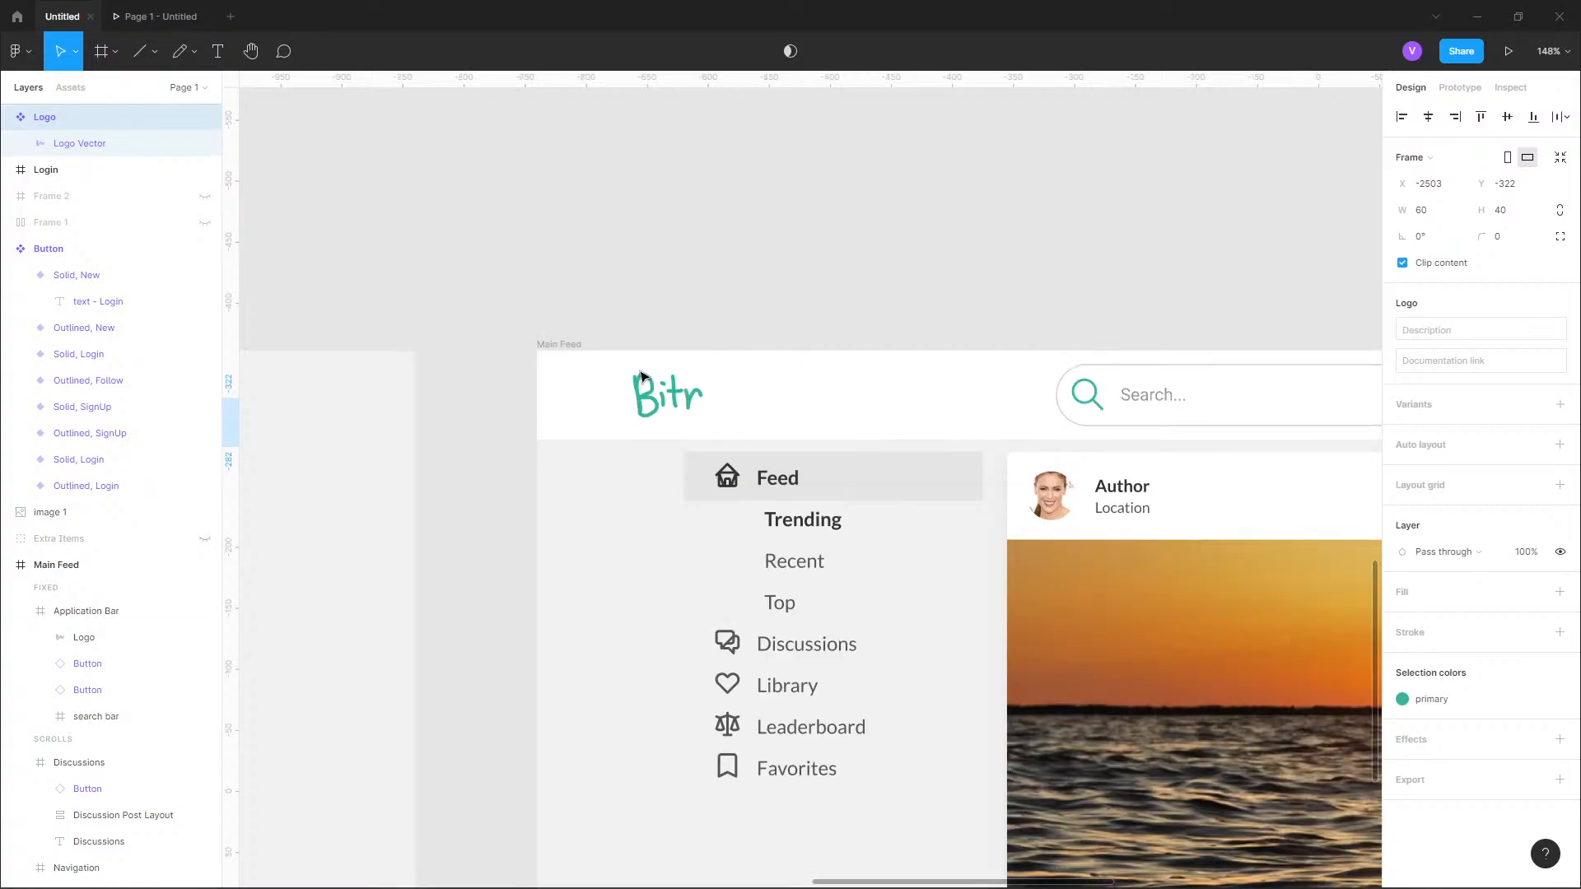
scroll(659, 376, "up", 5)
left_click(371, 310)
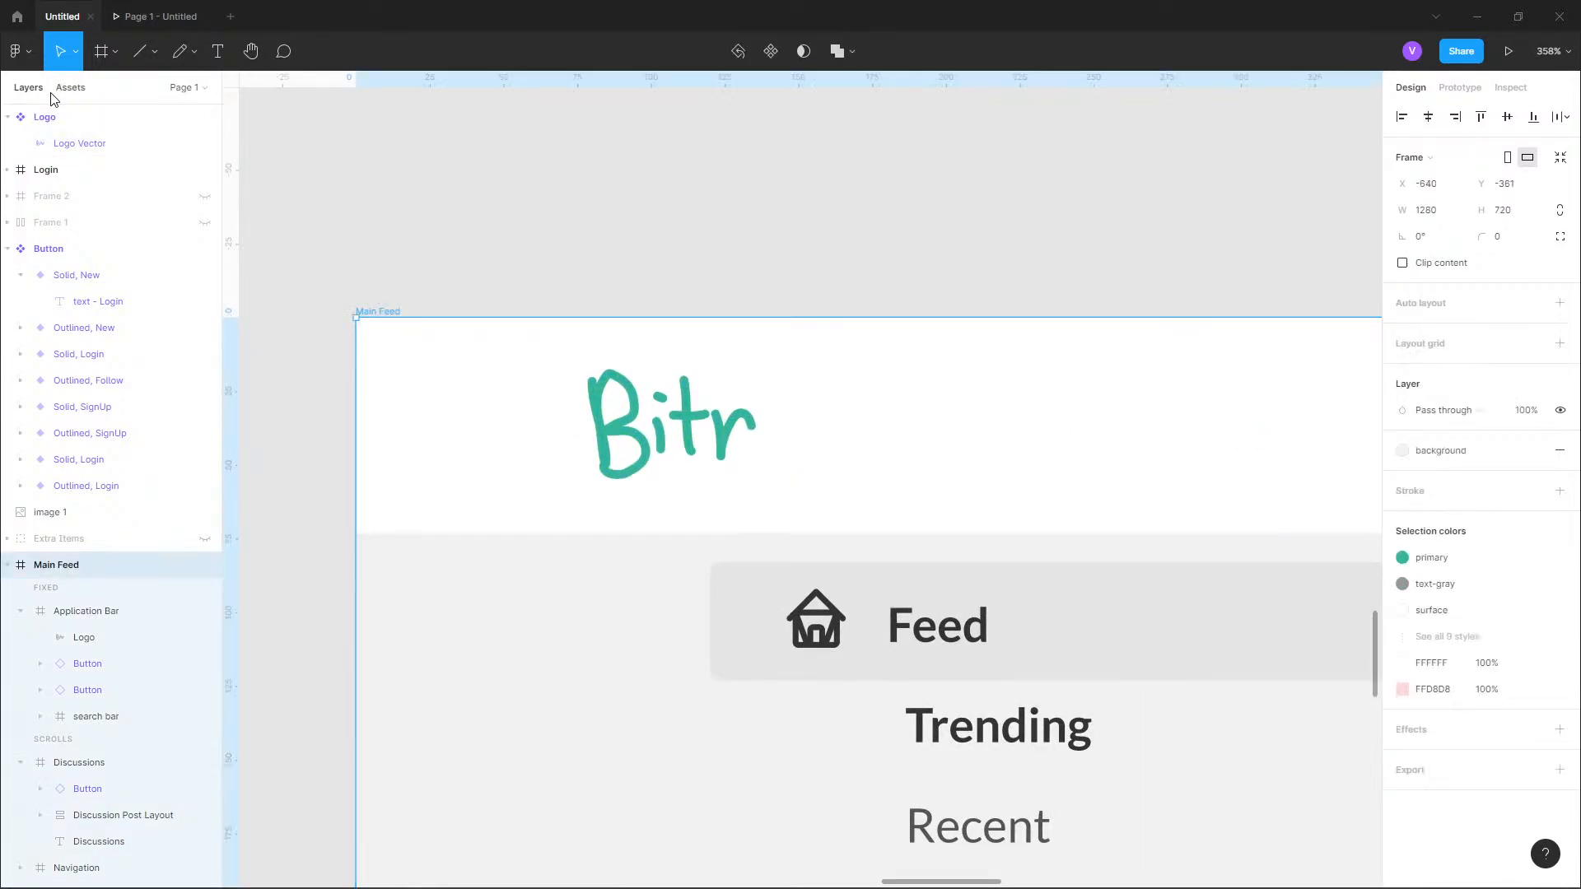
left_click(69, 87)
left_click_drag(164, 218, 874, 455)
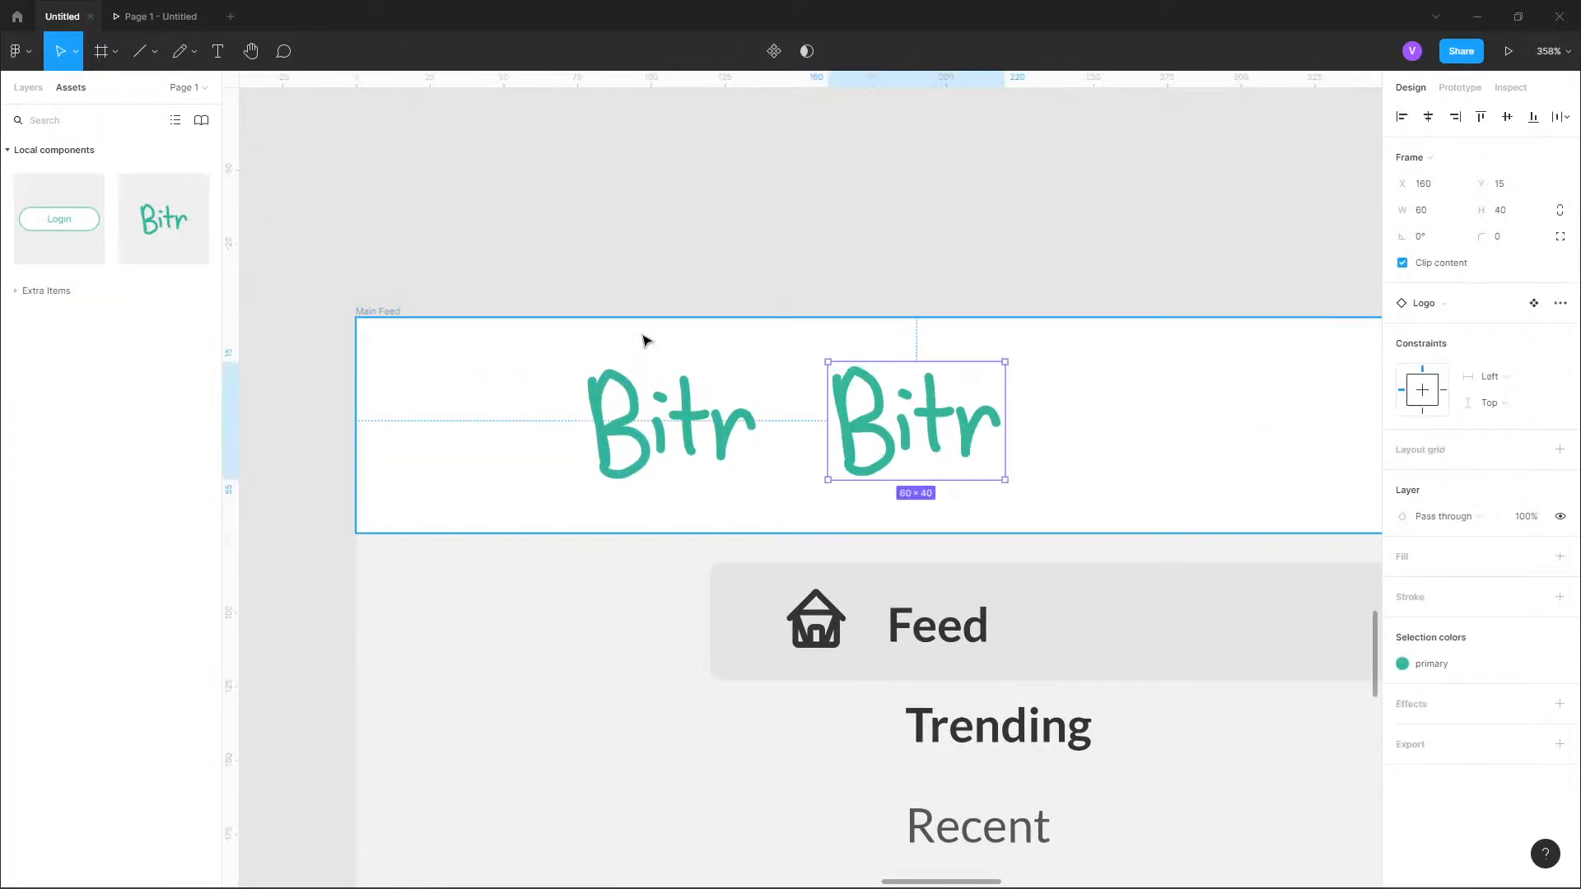
Move the Logo instance over the old logo in the application bar and delete the old logo vector.
left_click(28, 87)
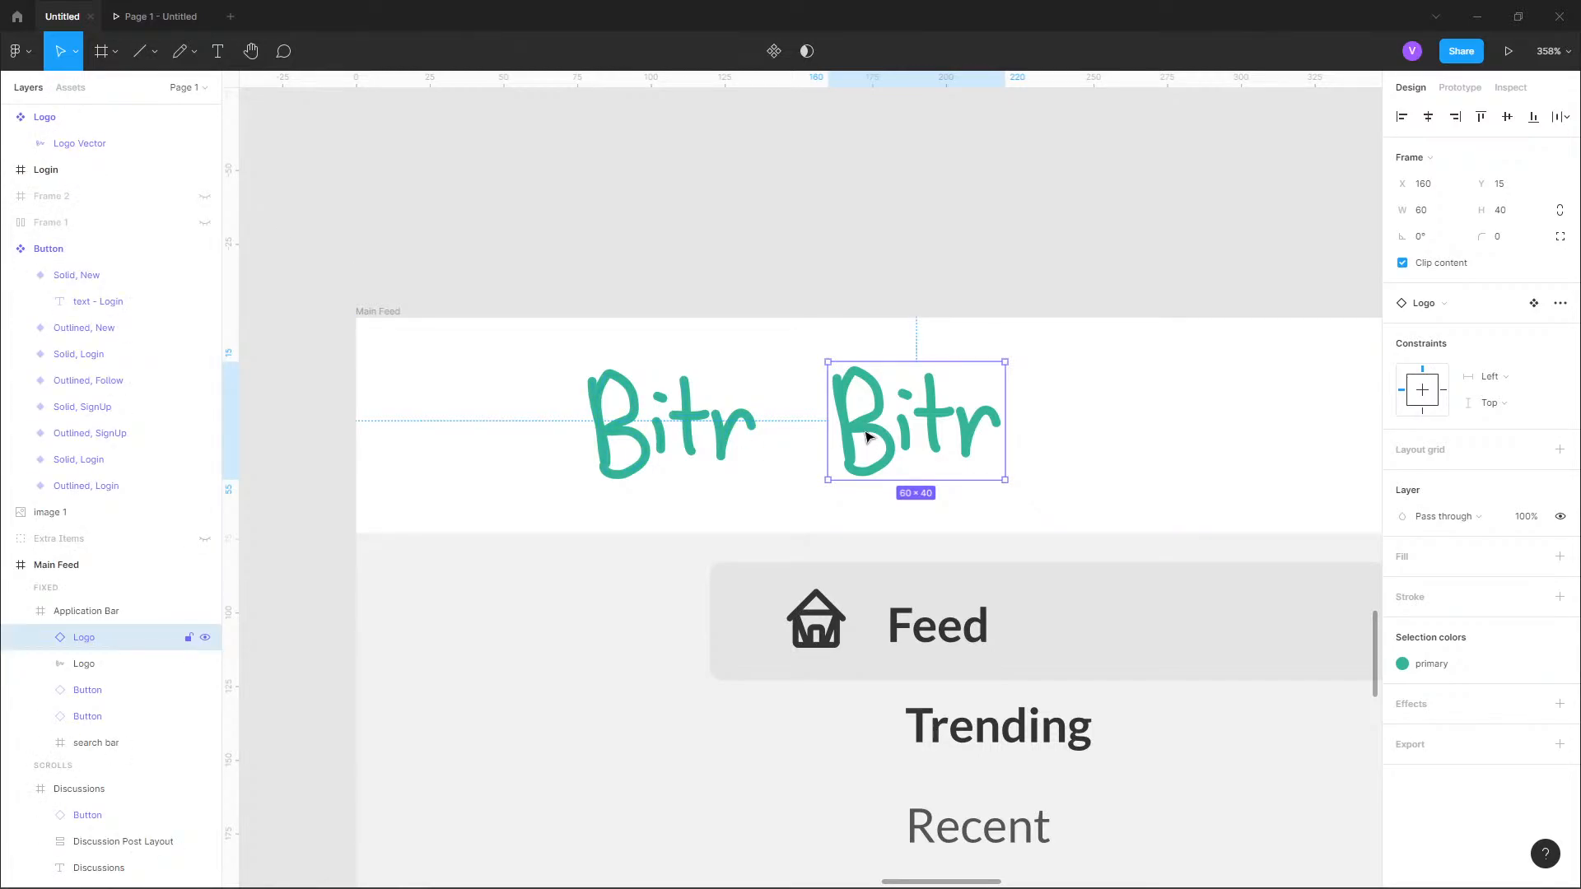
left_click_drag(861, 432, 616, 434)
left_click(84, 663)
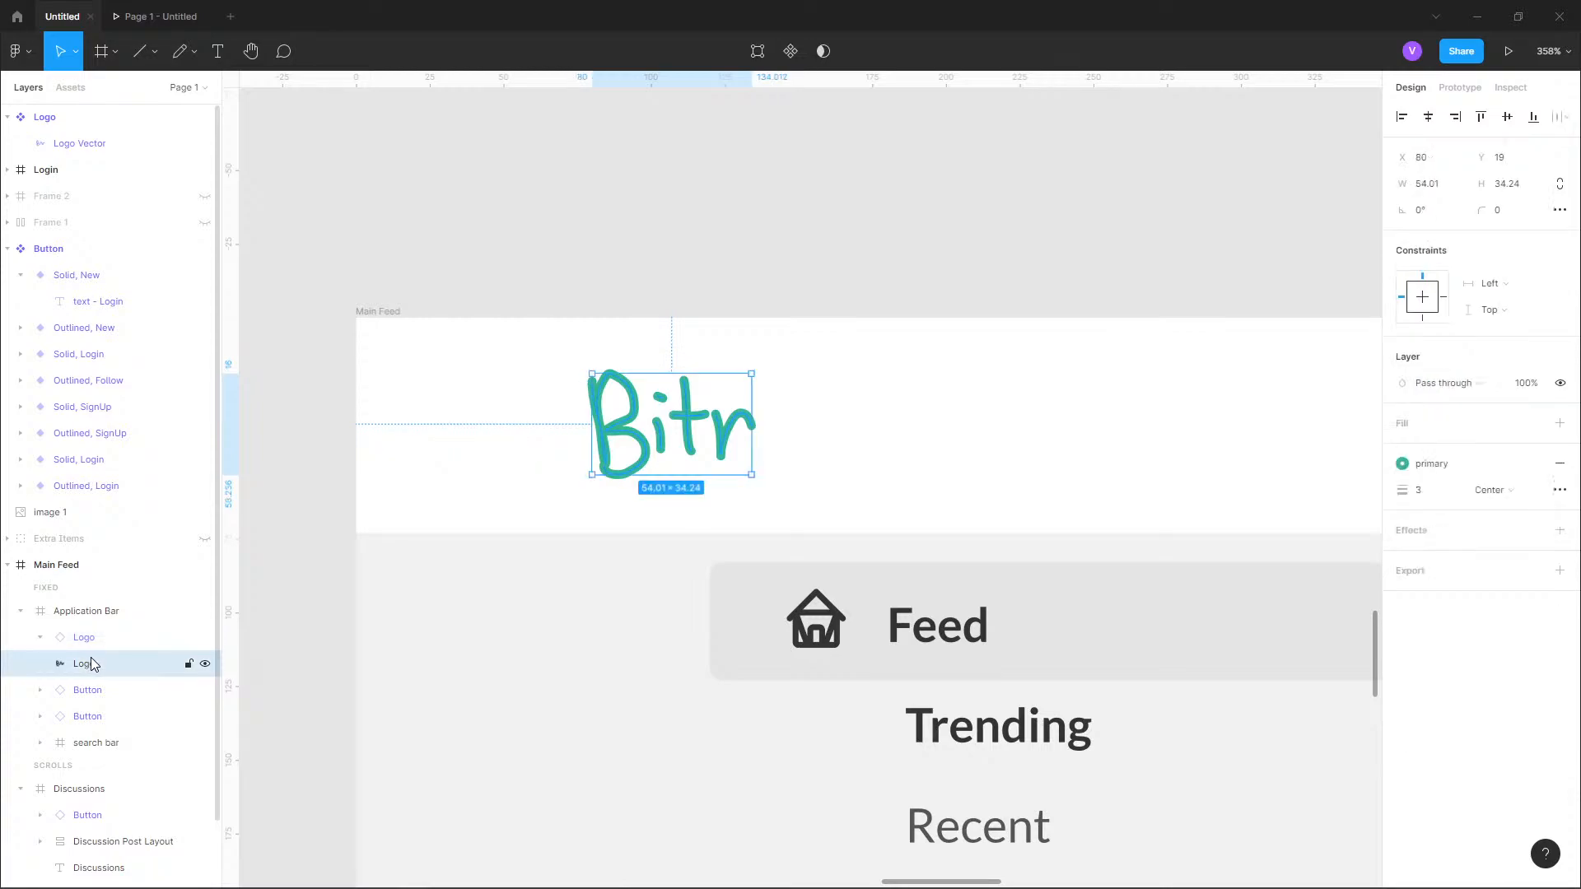
key("Delete")
Place a Logo component instance on the login card above the "Log into Bitr" heading, at X 97, Y 39.
scroll(783, 269, "down", 5)
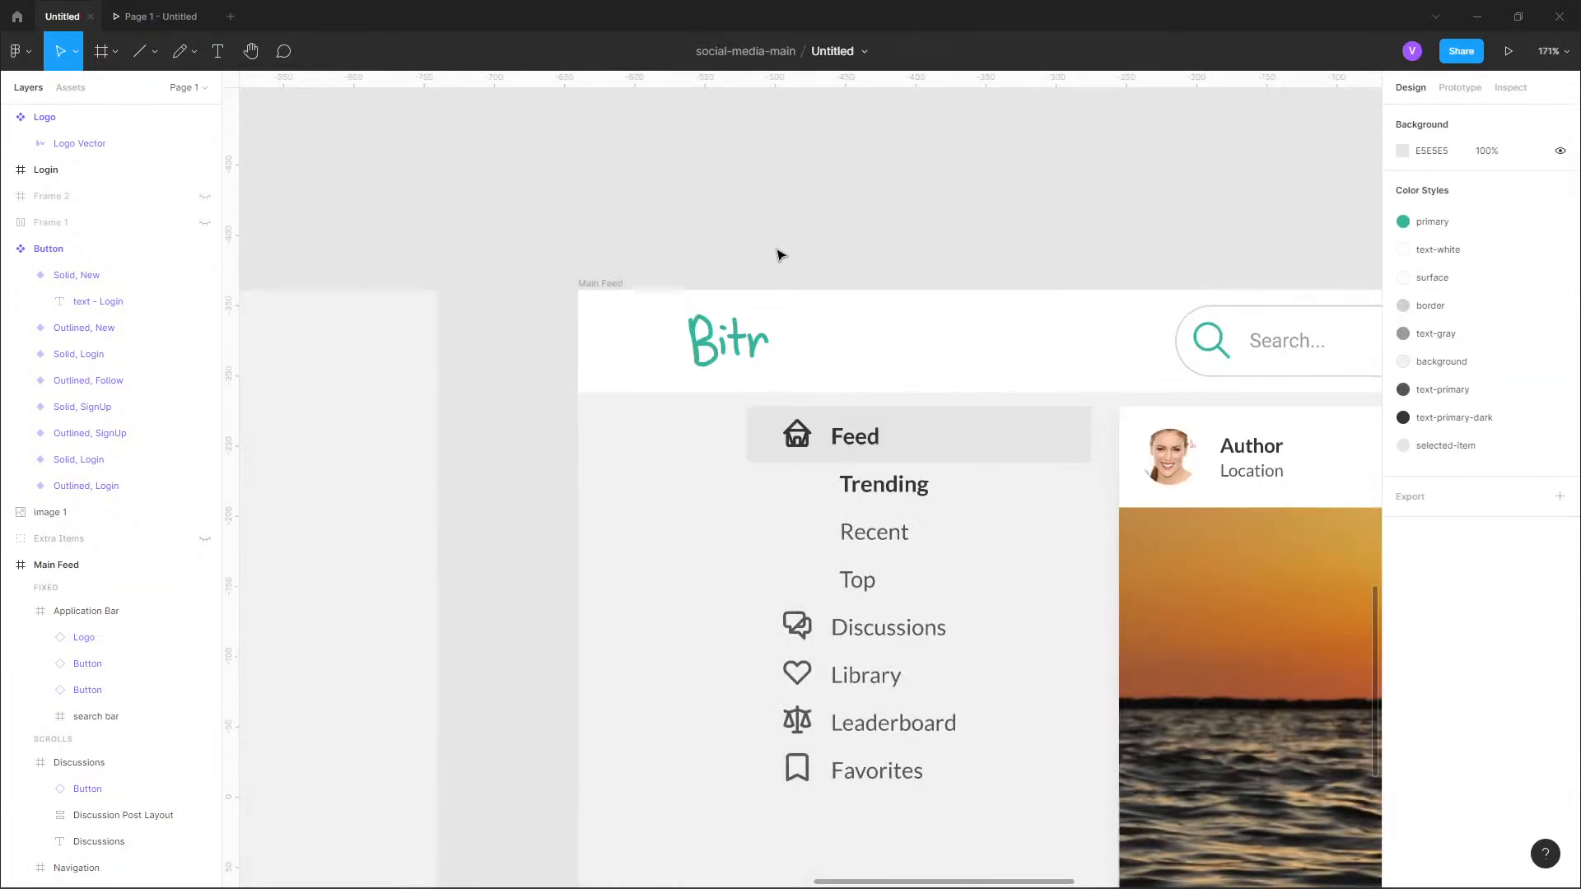
scroll(788, 459, "left", 4)
scroll(789, 459, "left", 10)
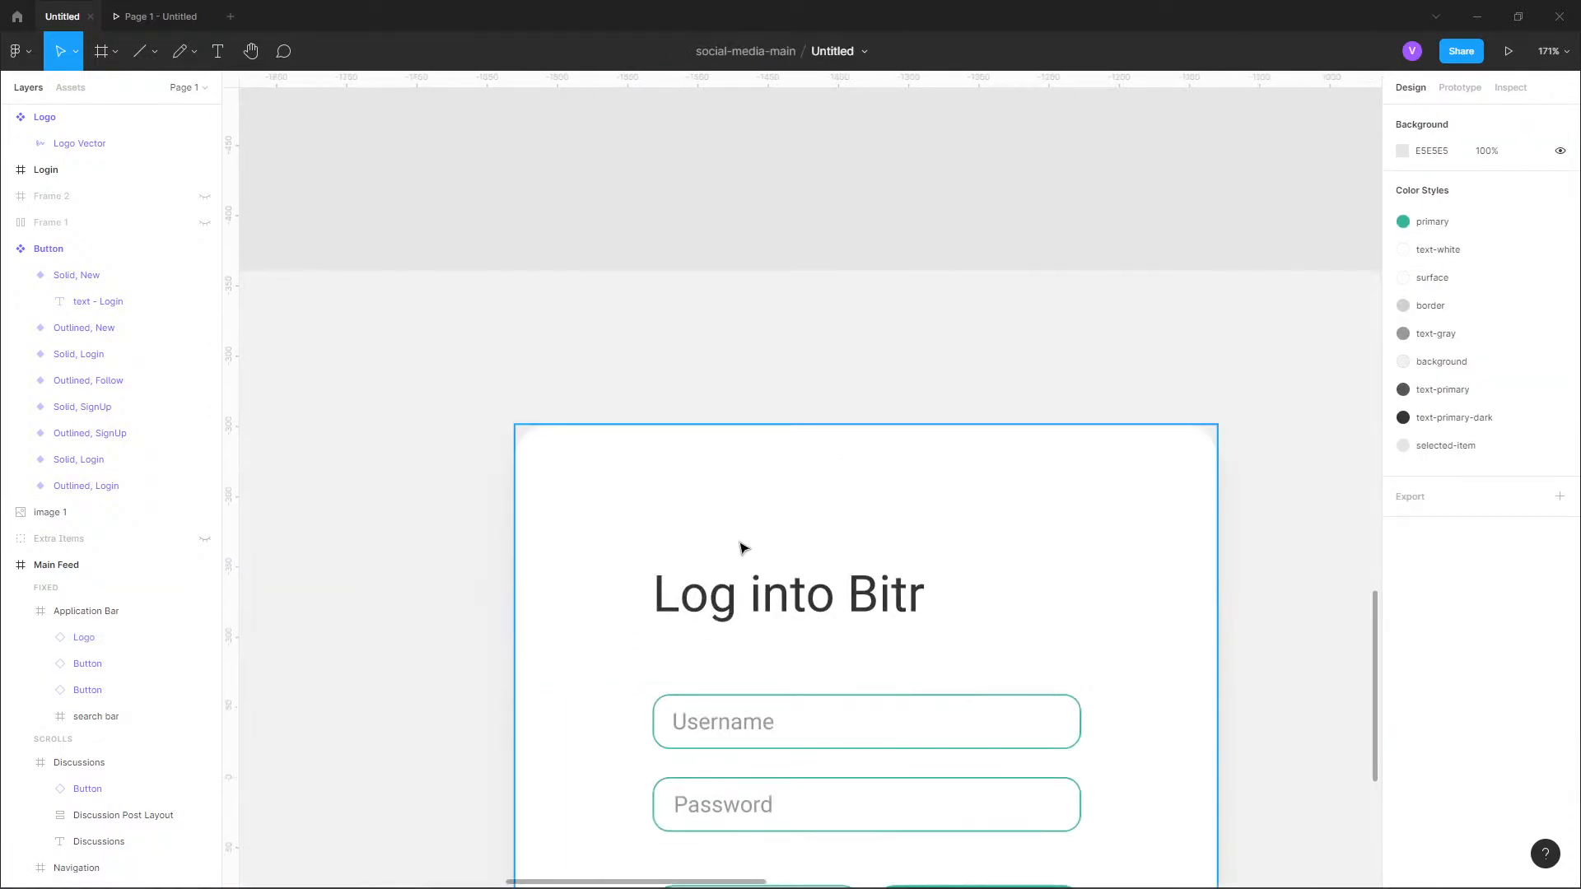
scroll(603, 461, "down", 2)
left_click(71, 87)
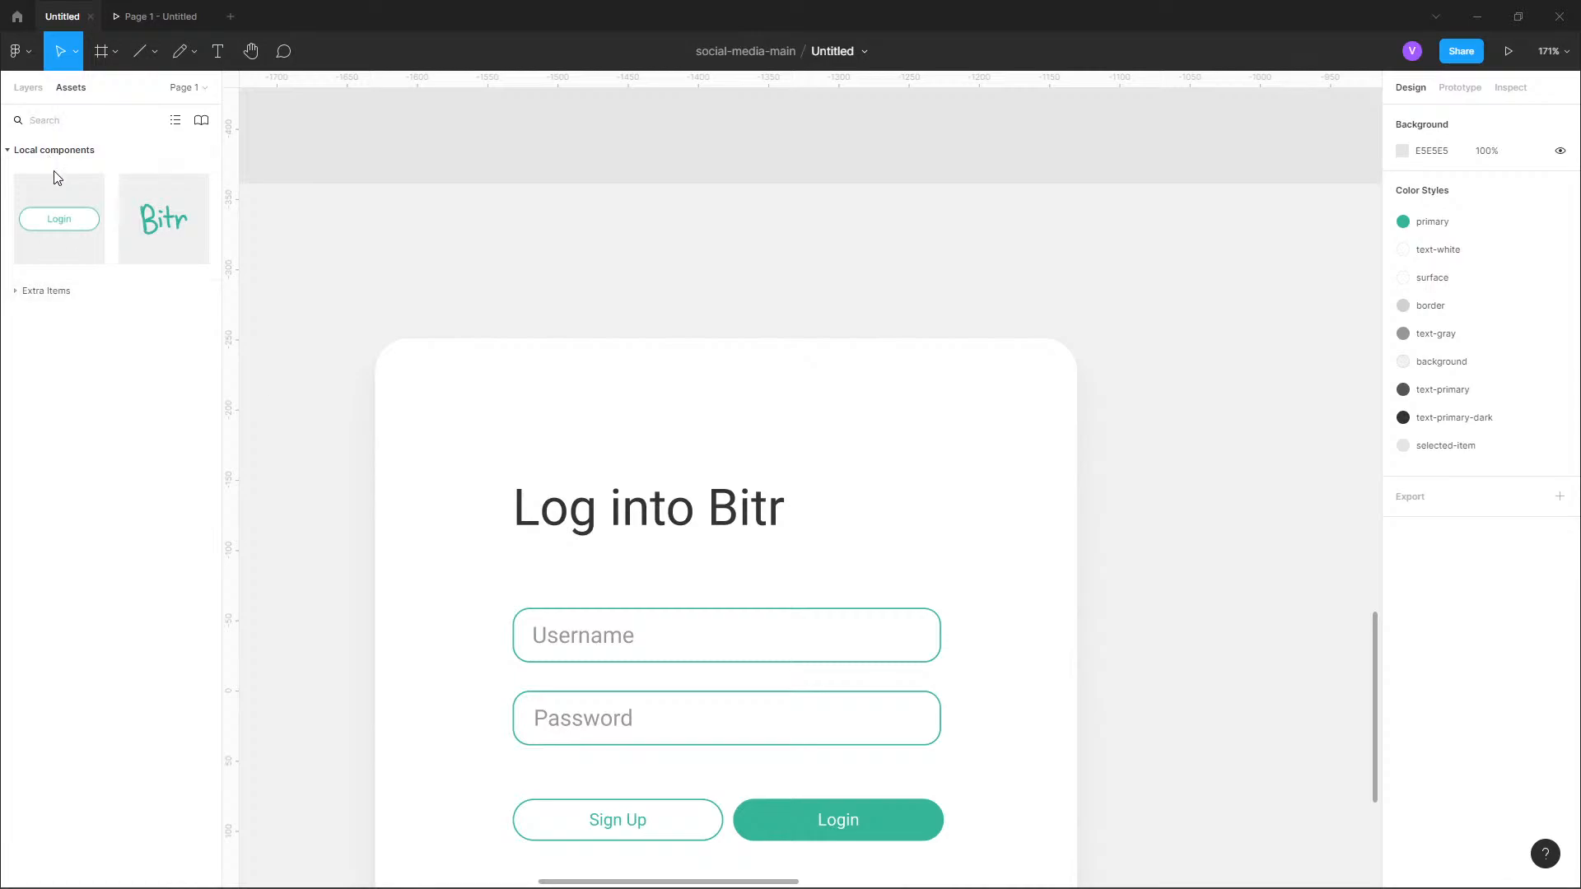
left_click_drag(155, 223, 540, 424)
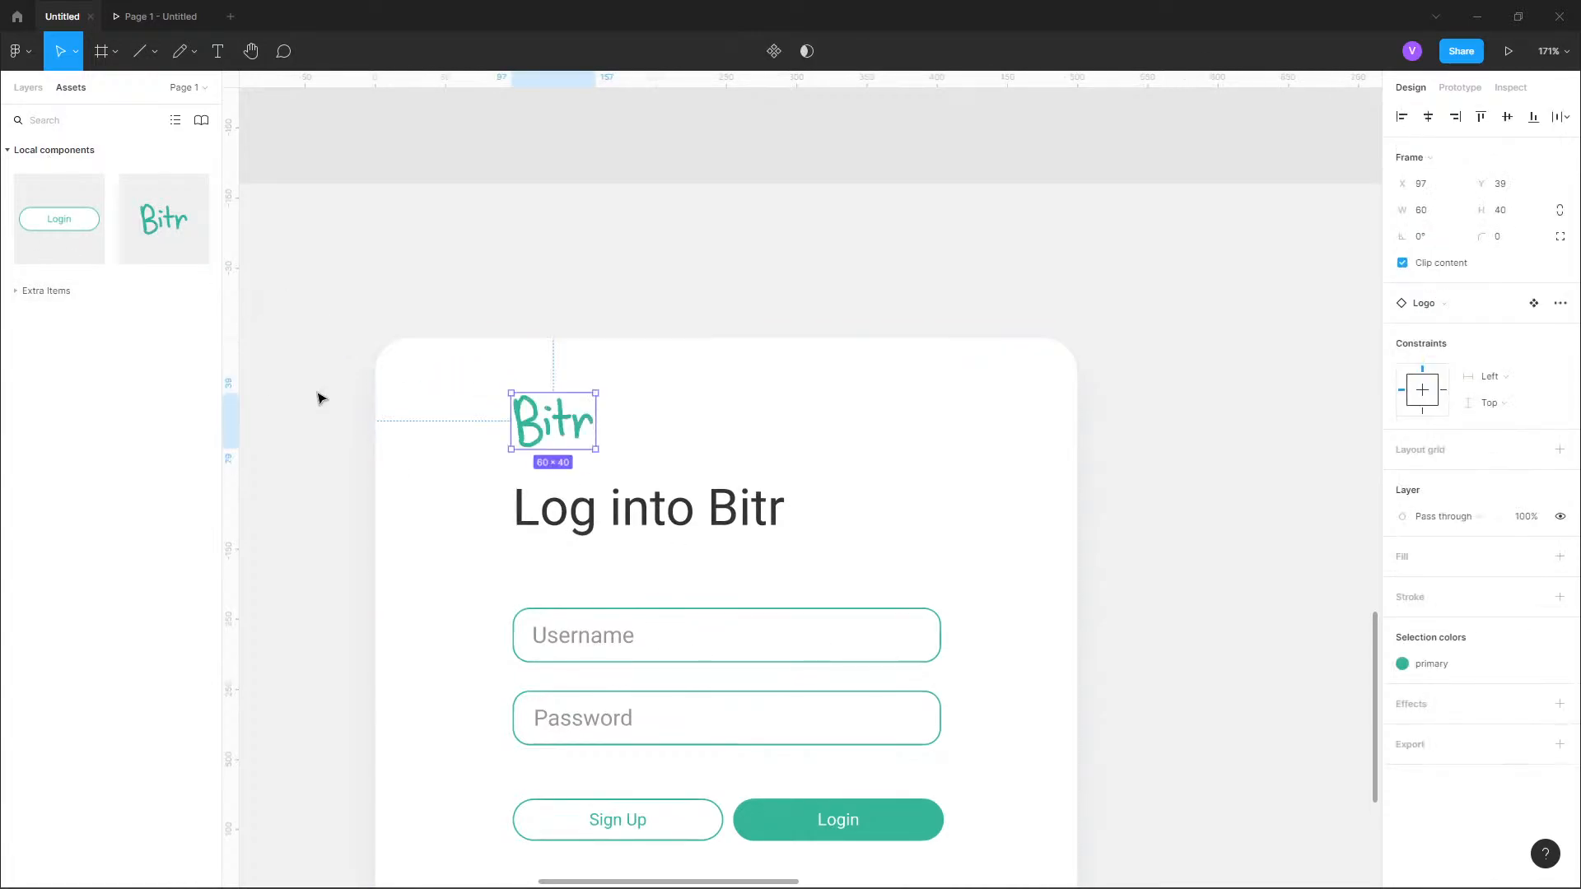
left_click(28, 87)
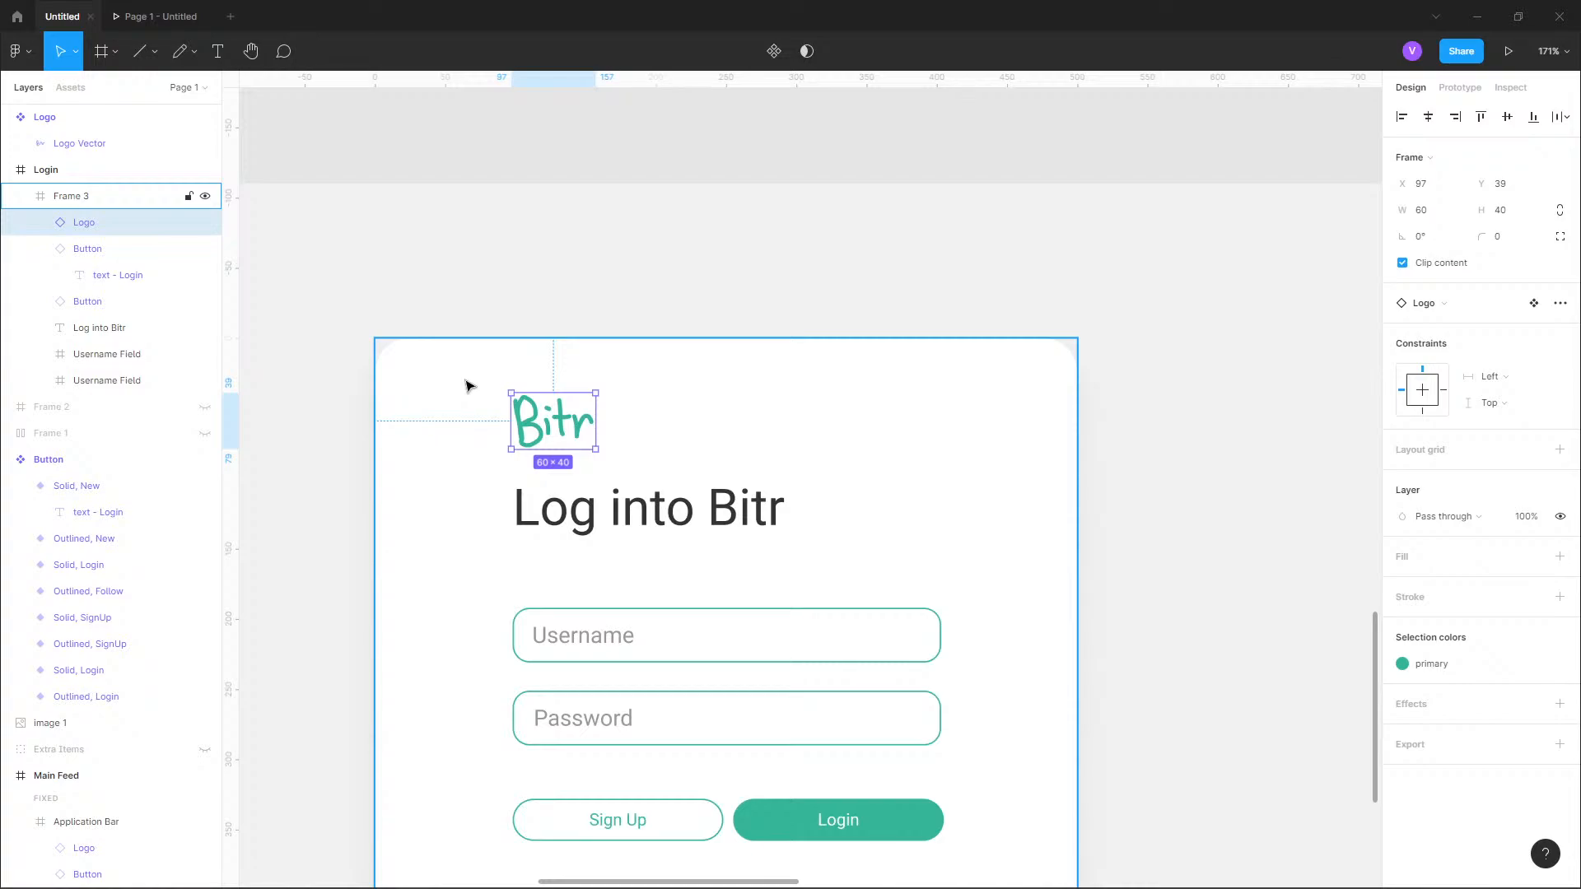
right_click(531, 392)
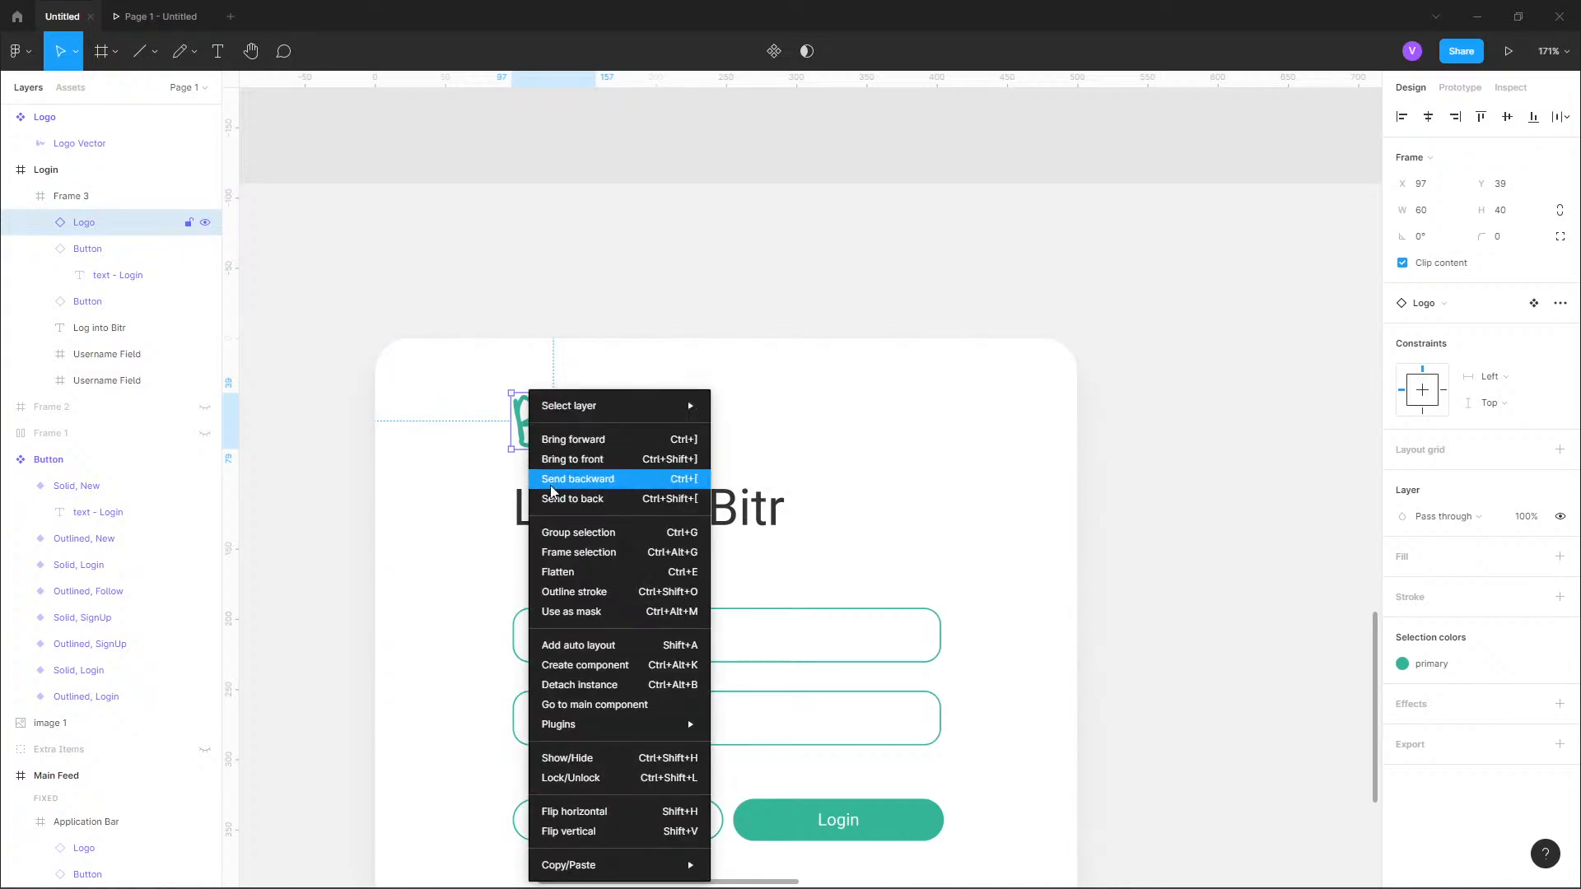
mouse_move(600, 865)
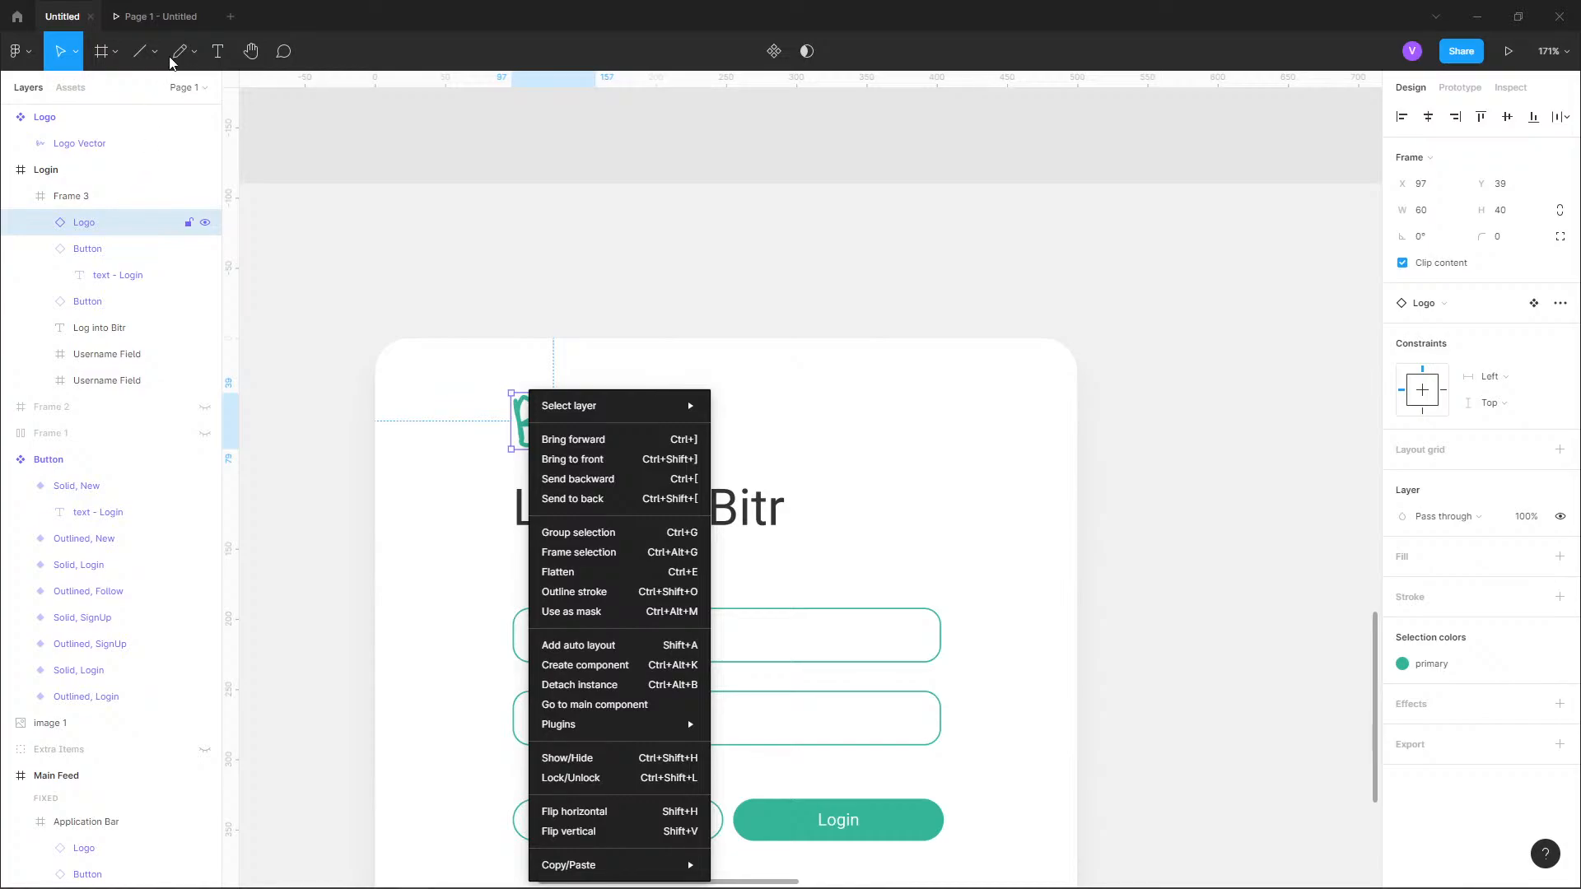
key("Escape")
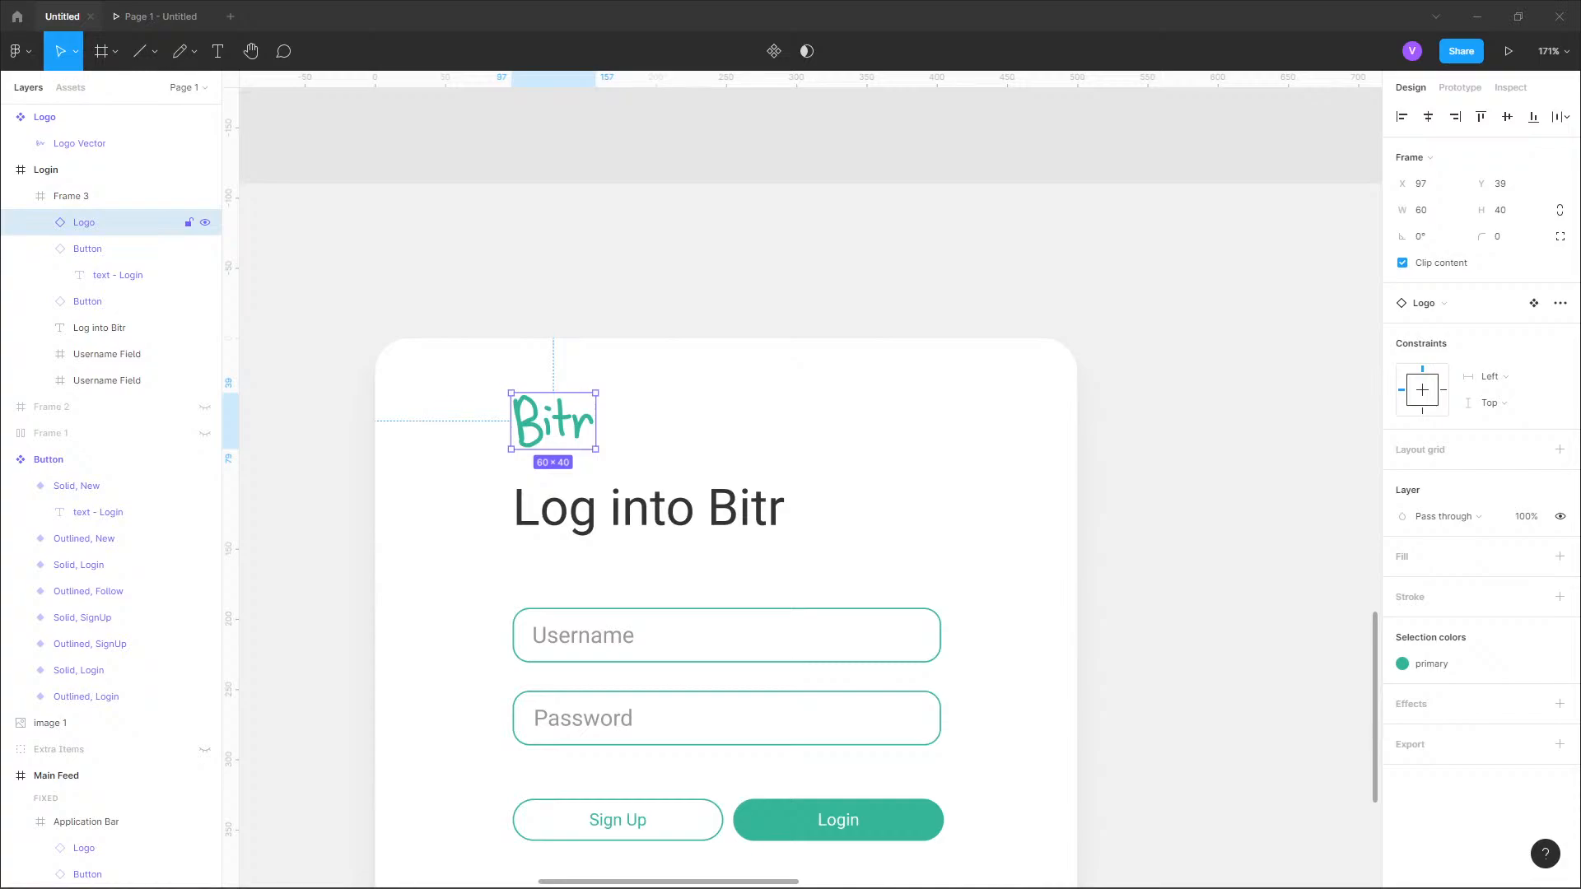
left_click(518, 153)
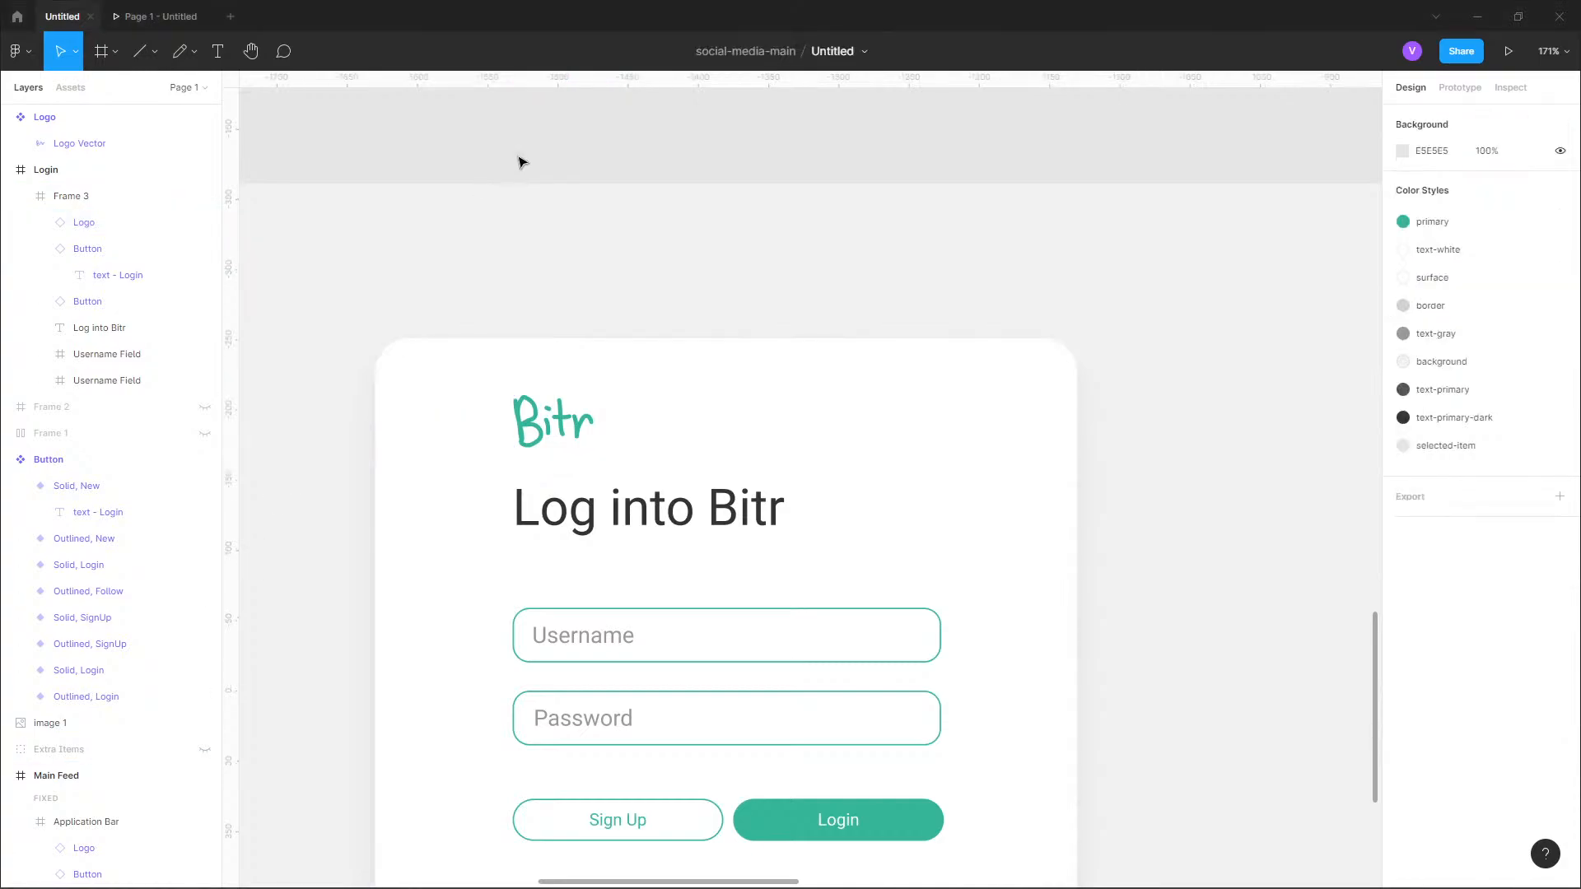
Measure the distances from the logo and the "Log into Bitr" heading to the login card's edges.
left_click(543, 416)
double_click(543, 416)
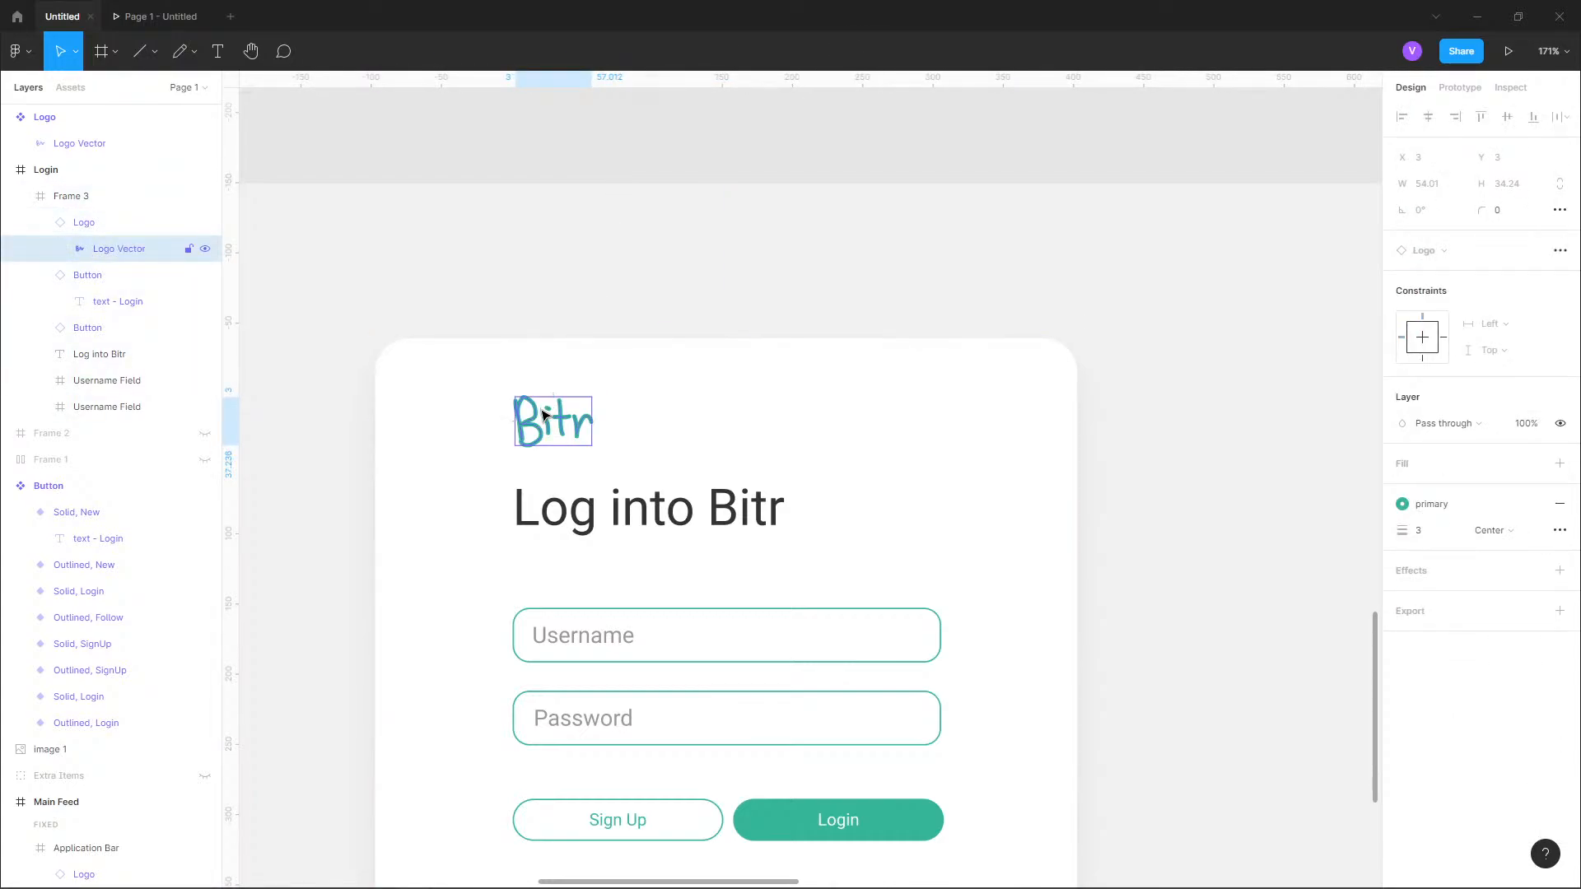
key("Escape")
double_click(537, 418)
key("alt")
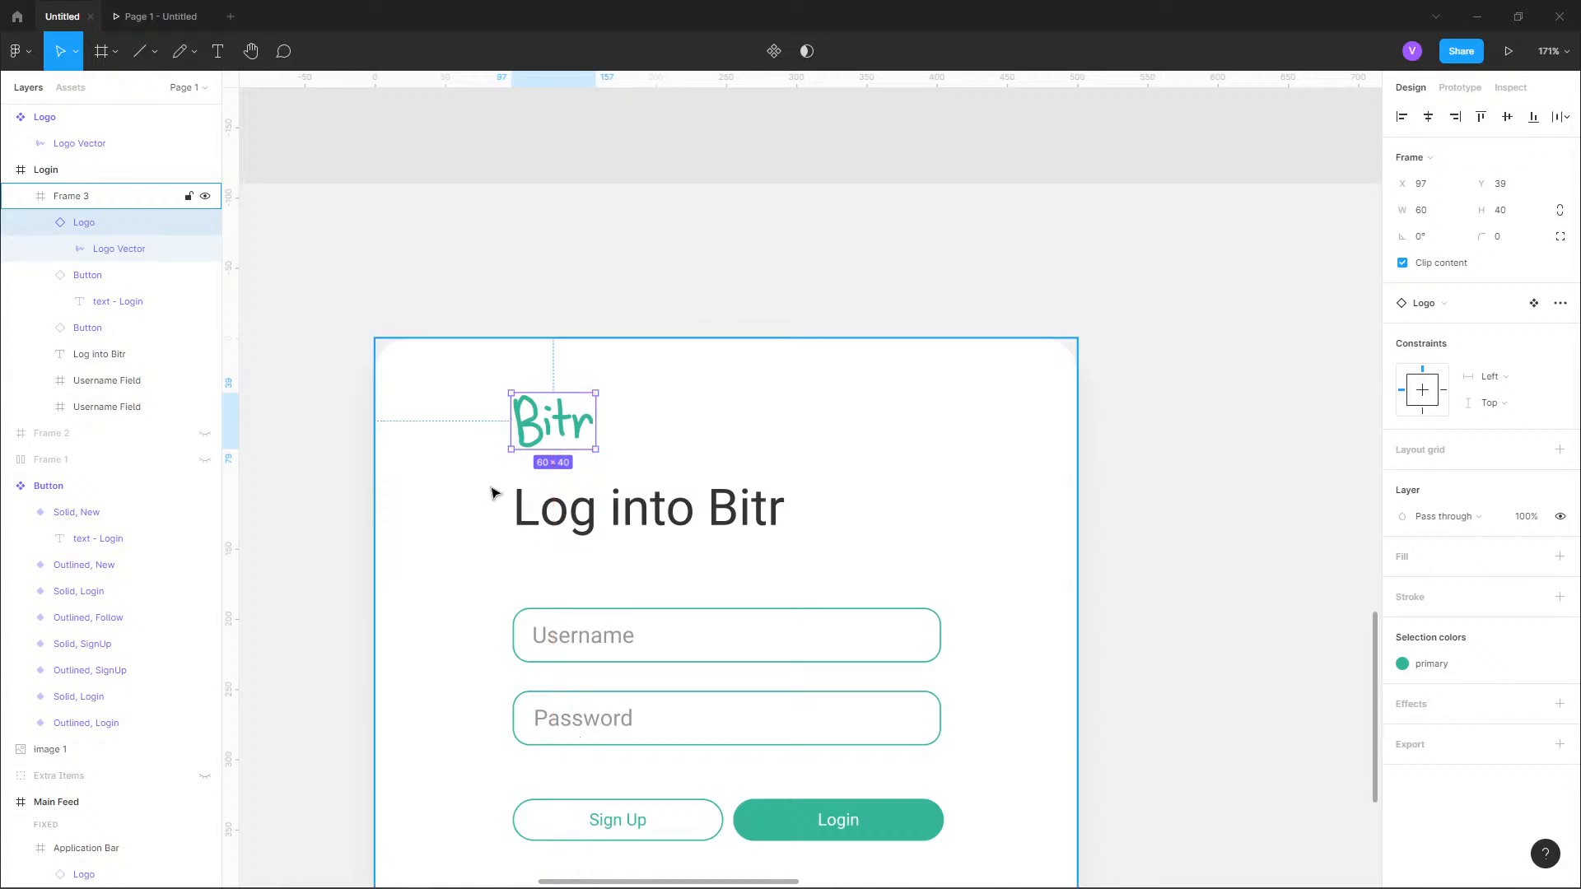
double_click(521, 506)
key("Escape")
key("alt")
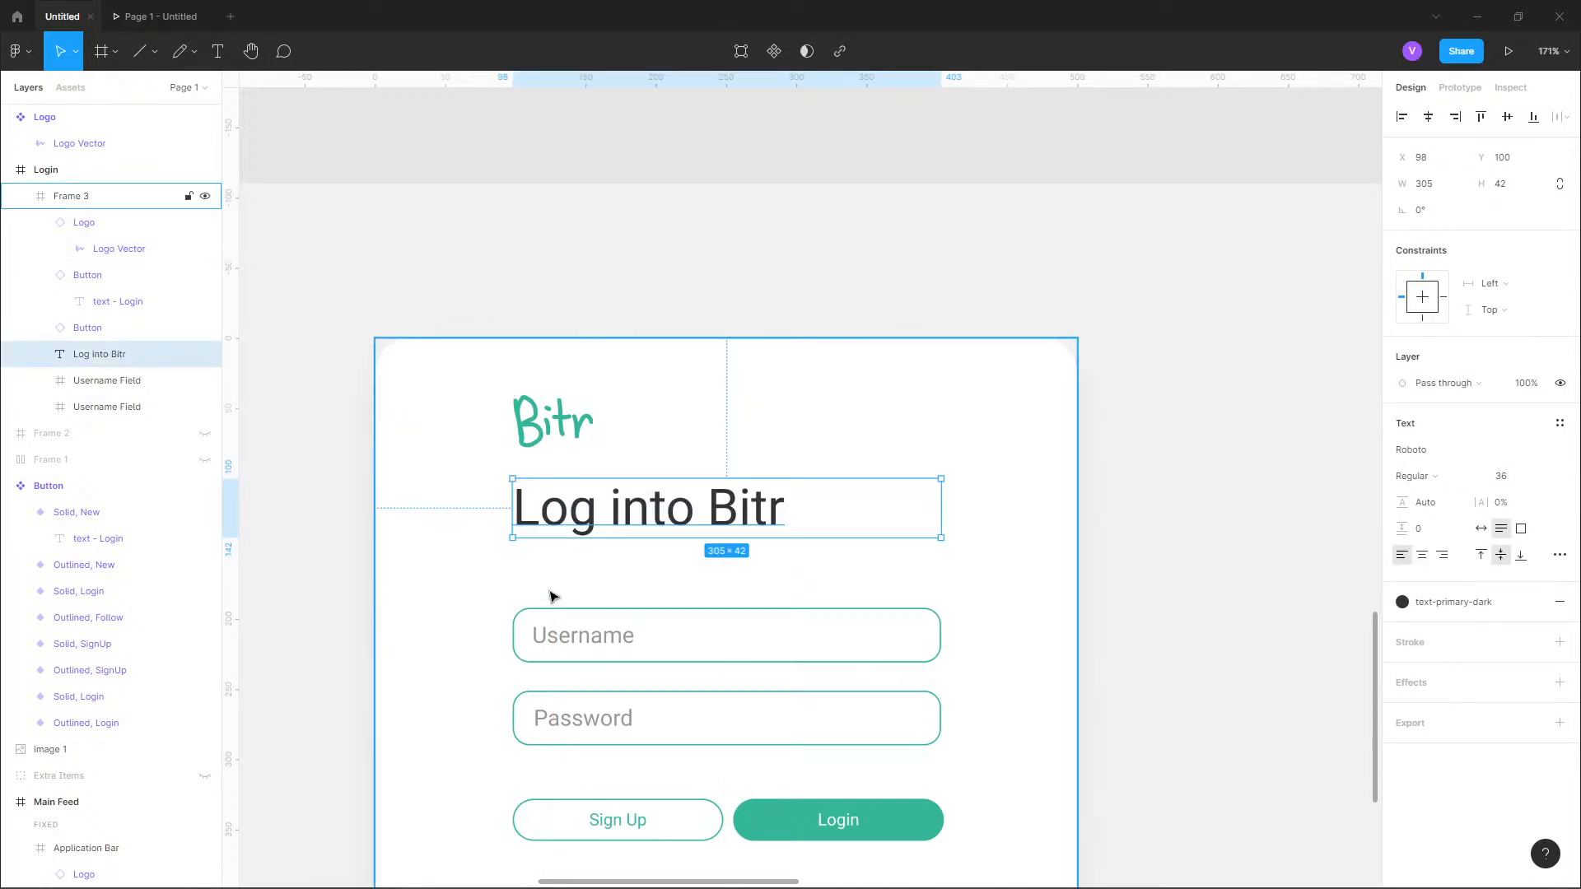
Center the Username field on the login card by moving it to X 100 and setting its width to 300.
left_click(926, 623)
key("alt")
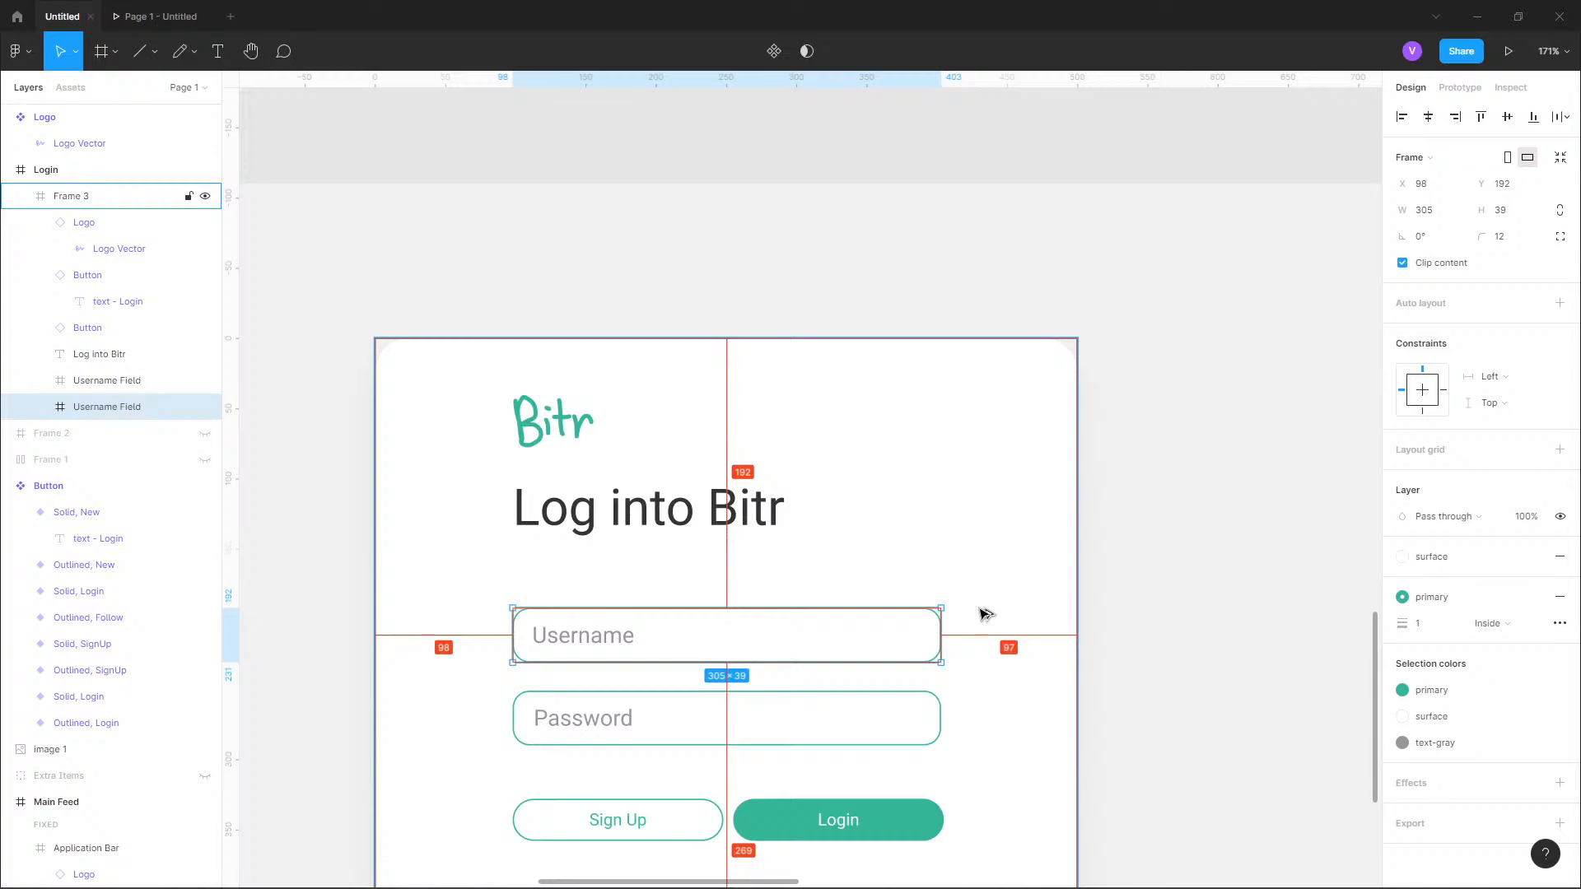
key("Right")
key("Right")
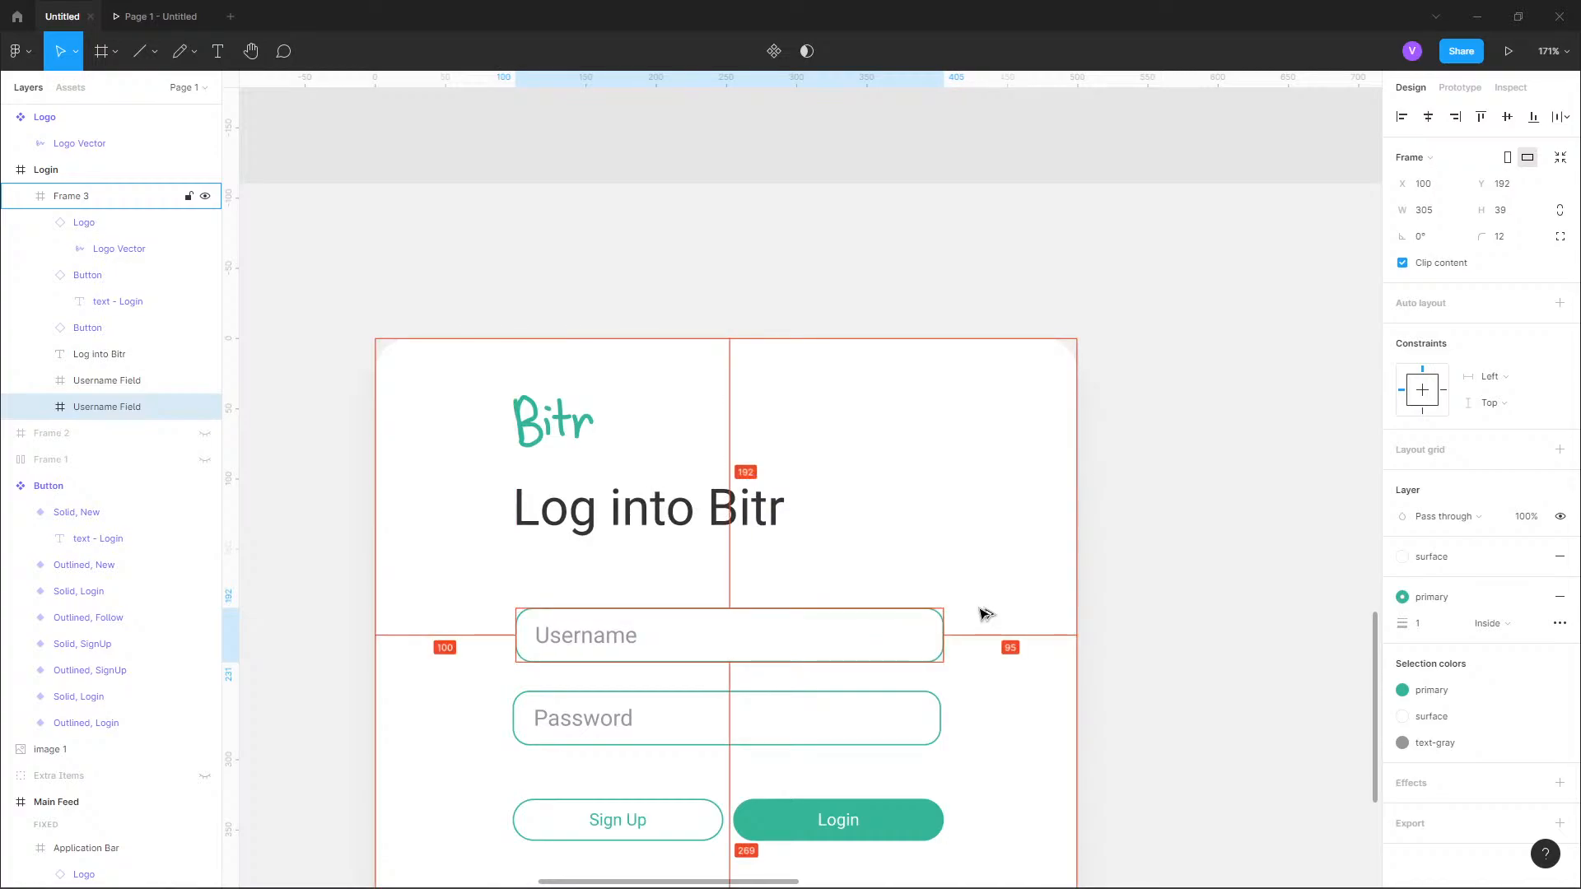
left_click(1447, 212)
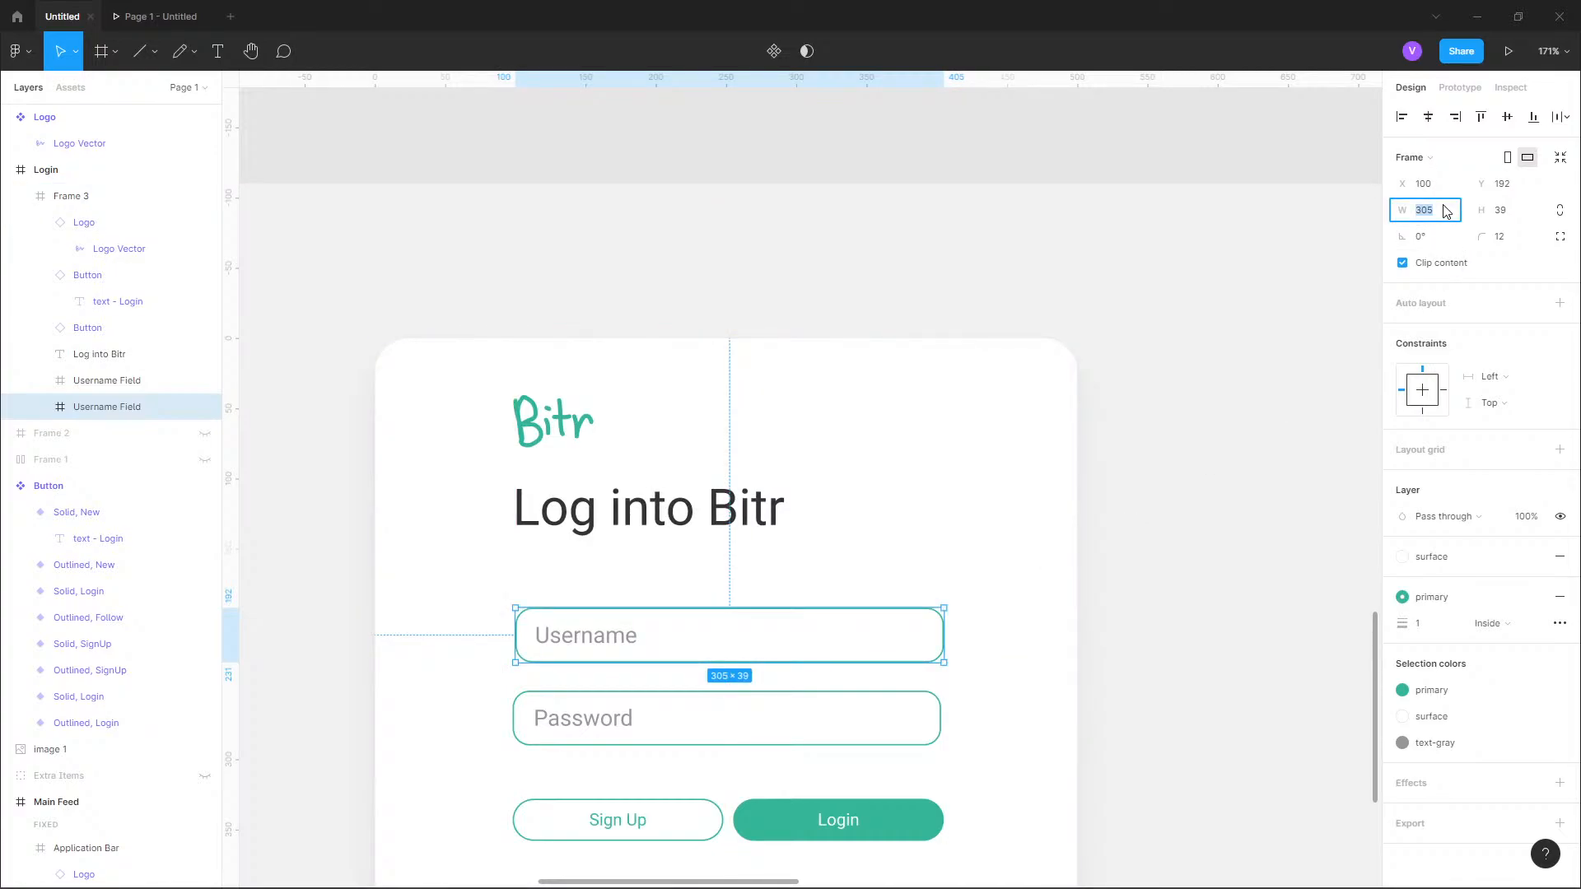
type("300")
key("Return")
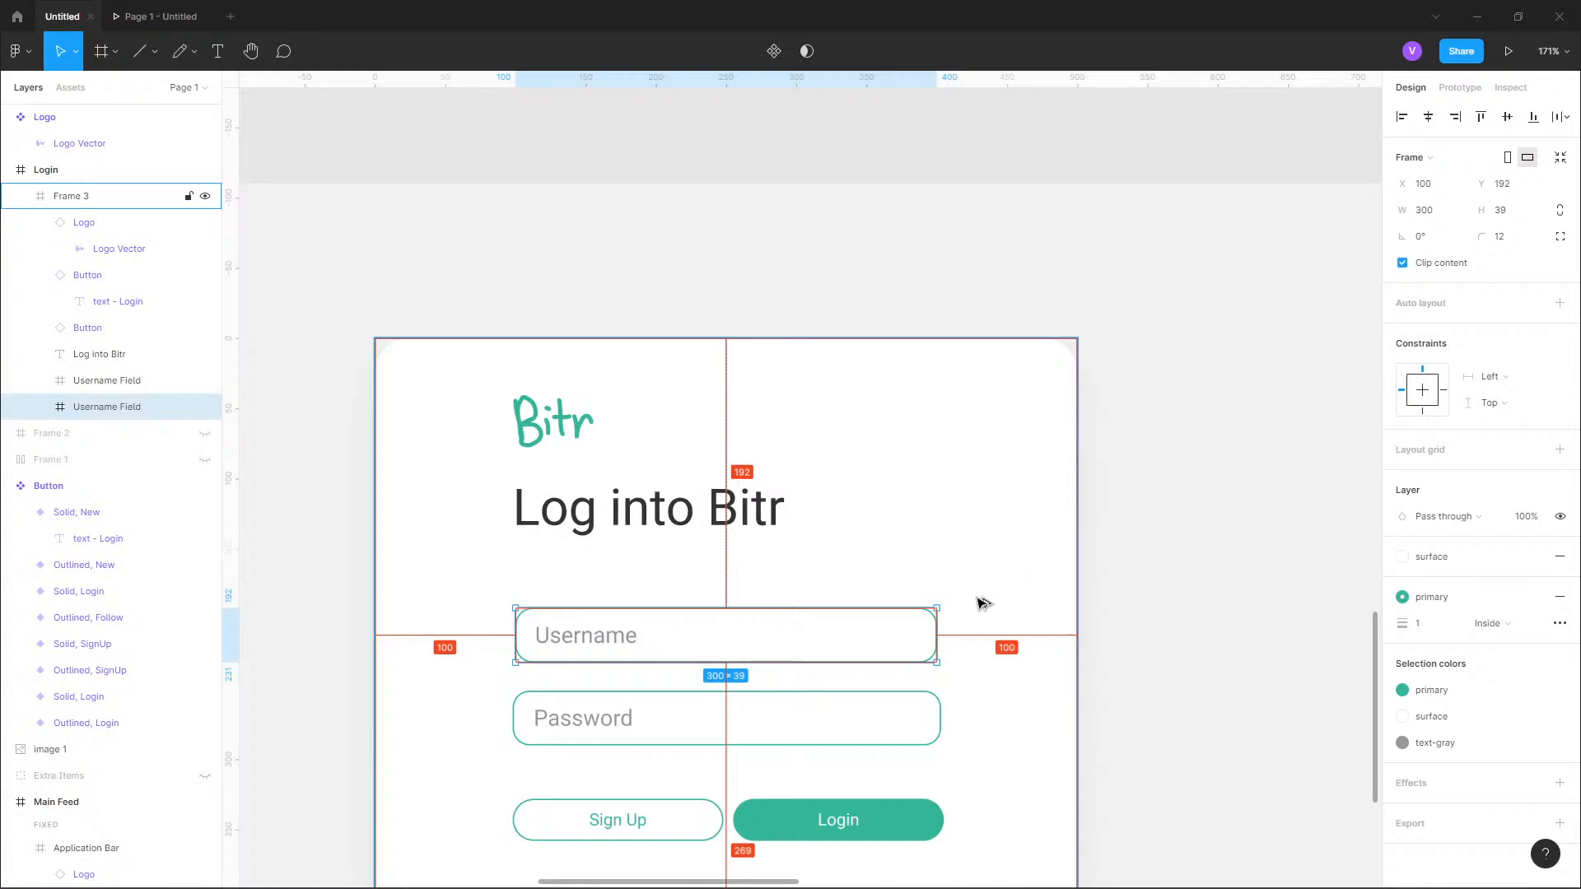
Set the Password field's width to 300 and move it to X 100.
left_click(915, 735)
left_click(1436, 216)
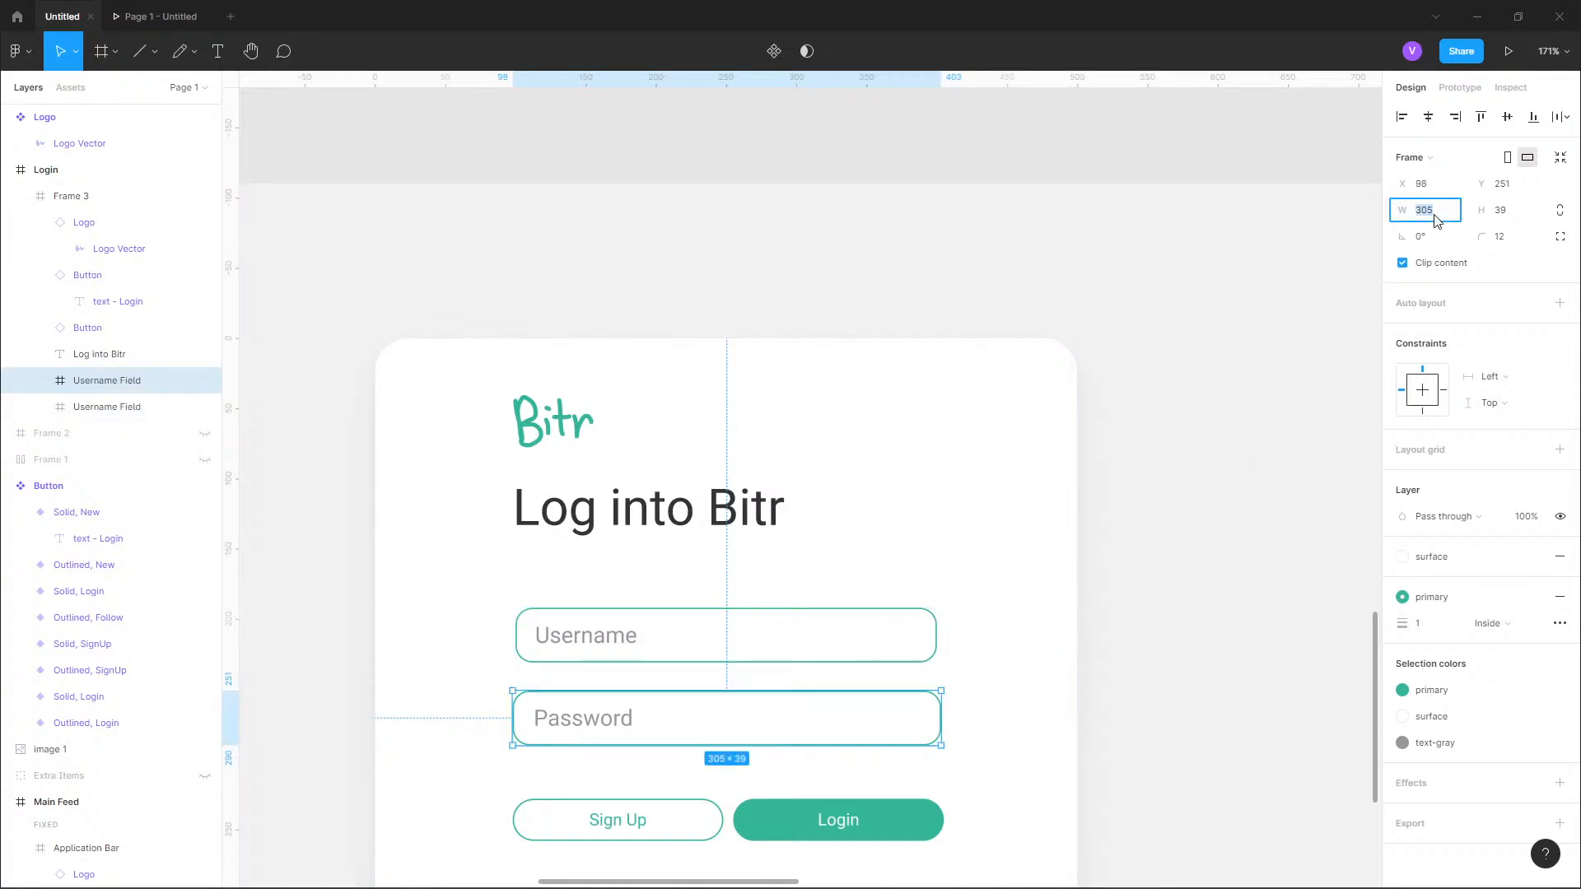
type("300")
key("Return")
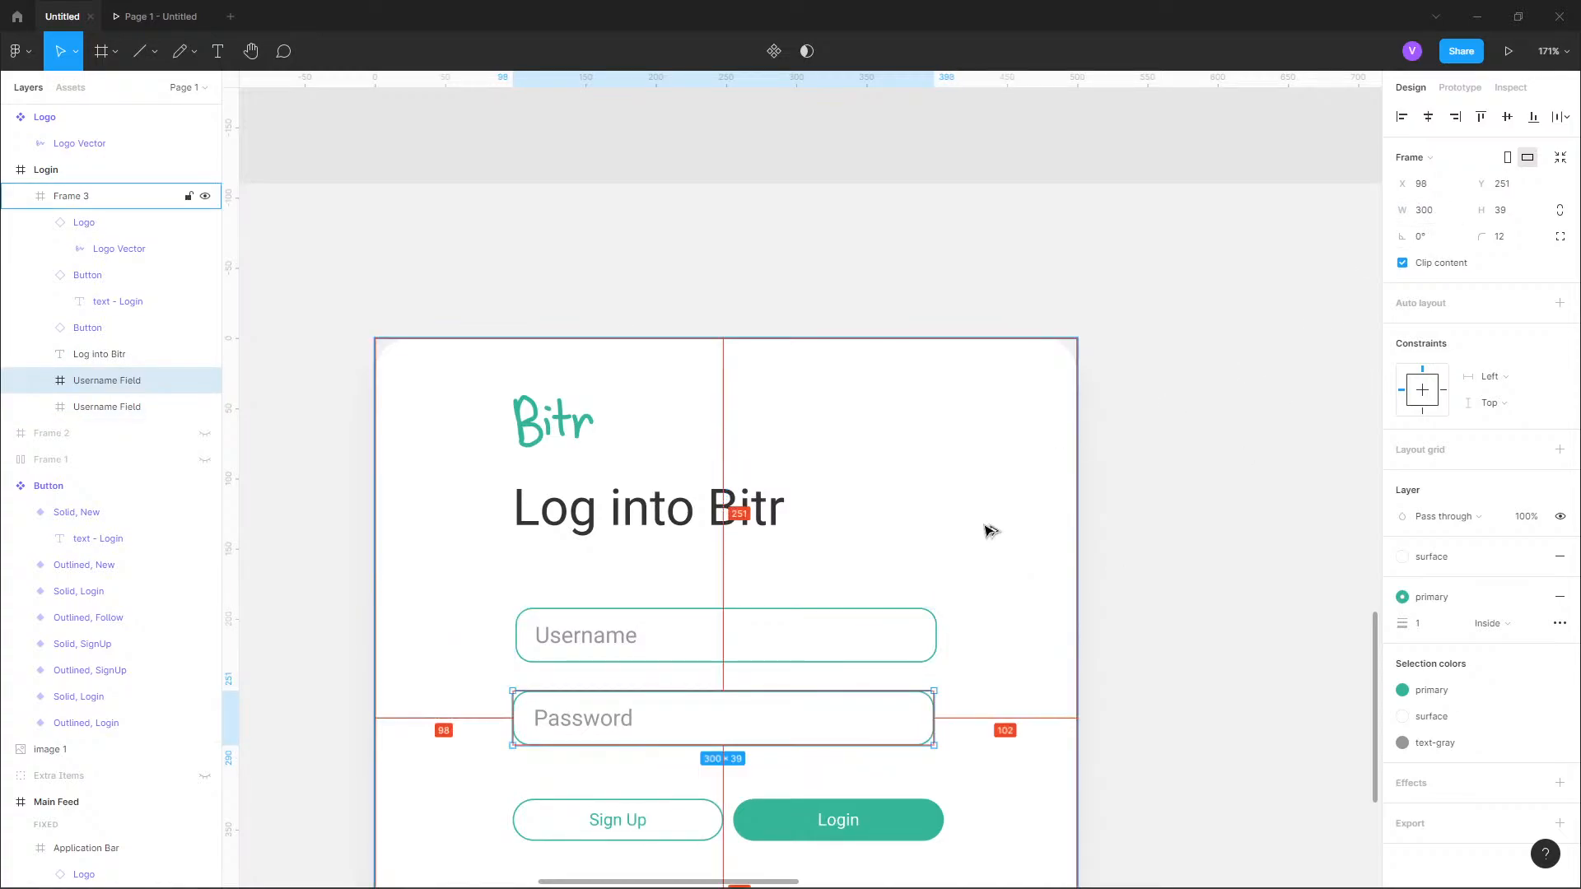
key("Right")
key("Right")
Align the Sign Up button with the fields' left edge and move the Login button to X 251.
scroll(989, 533, "down", 2)
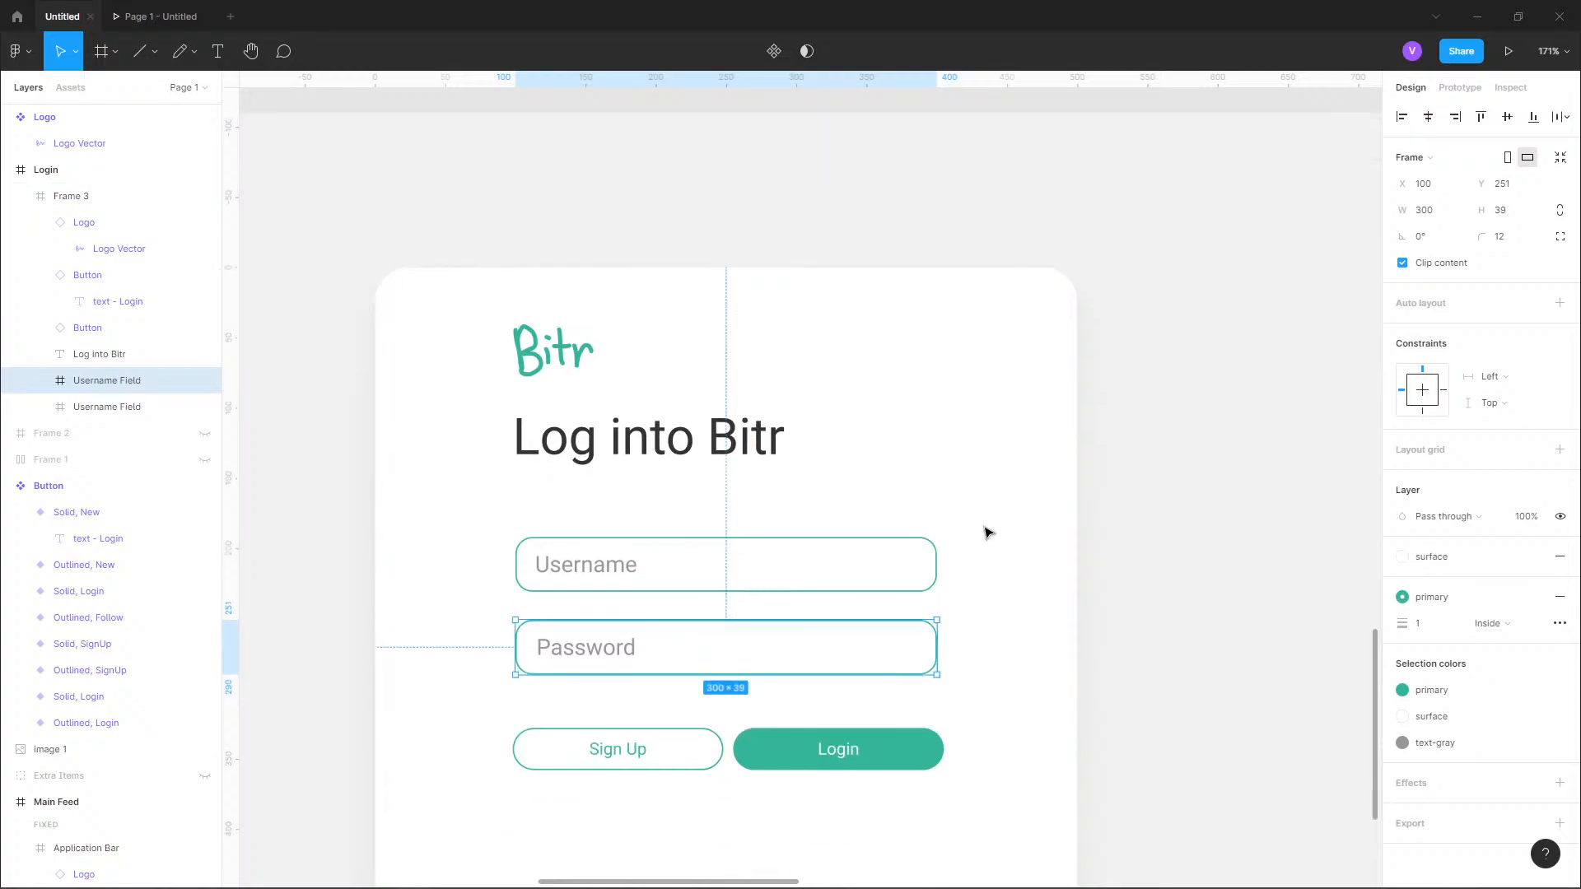
left_click(660, 748)
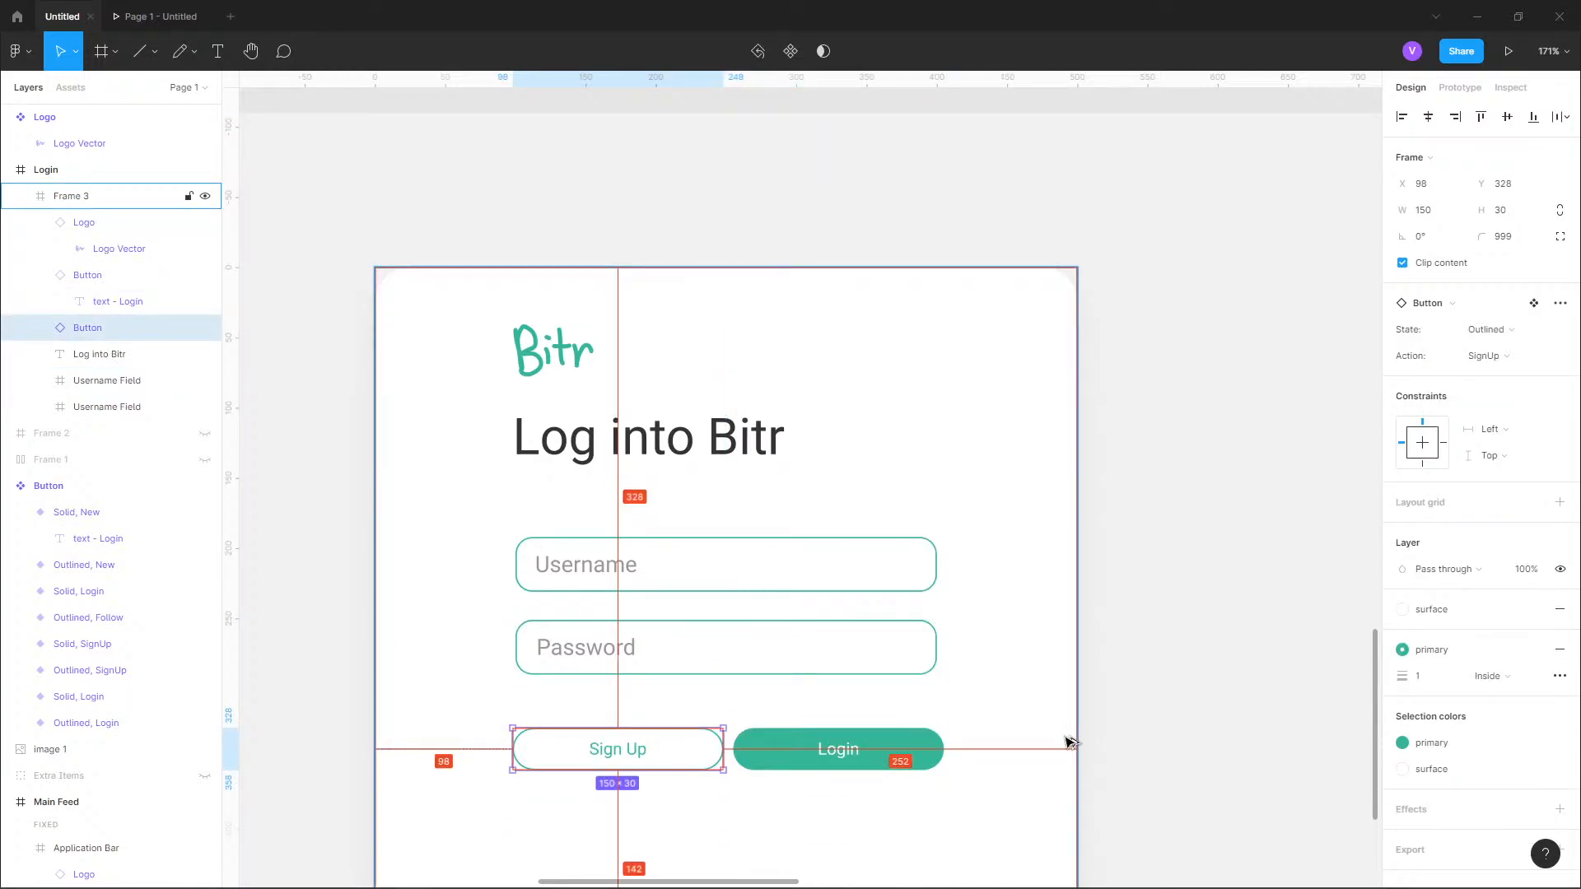
left_click(933, 755)
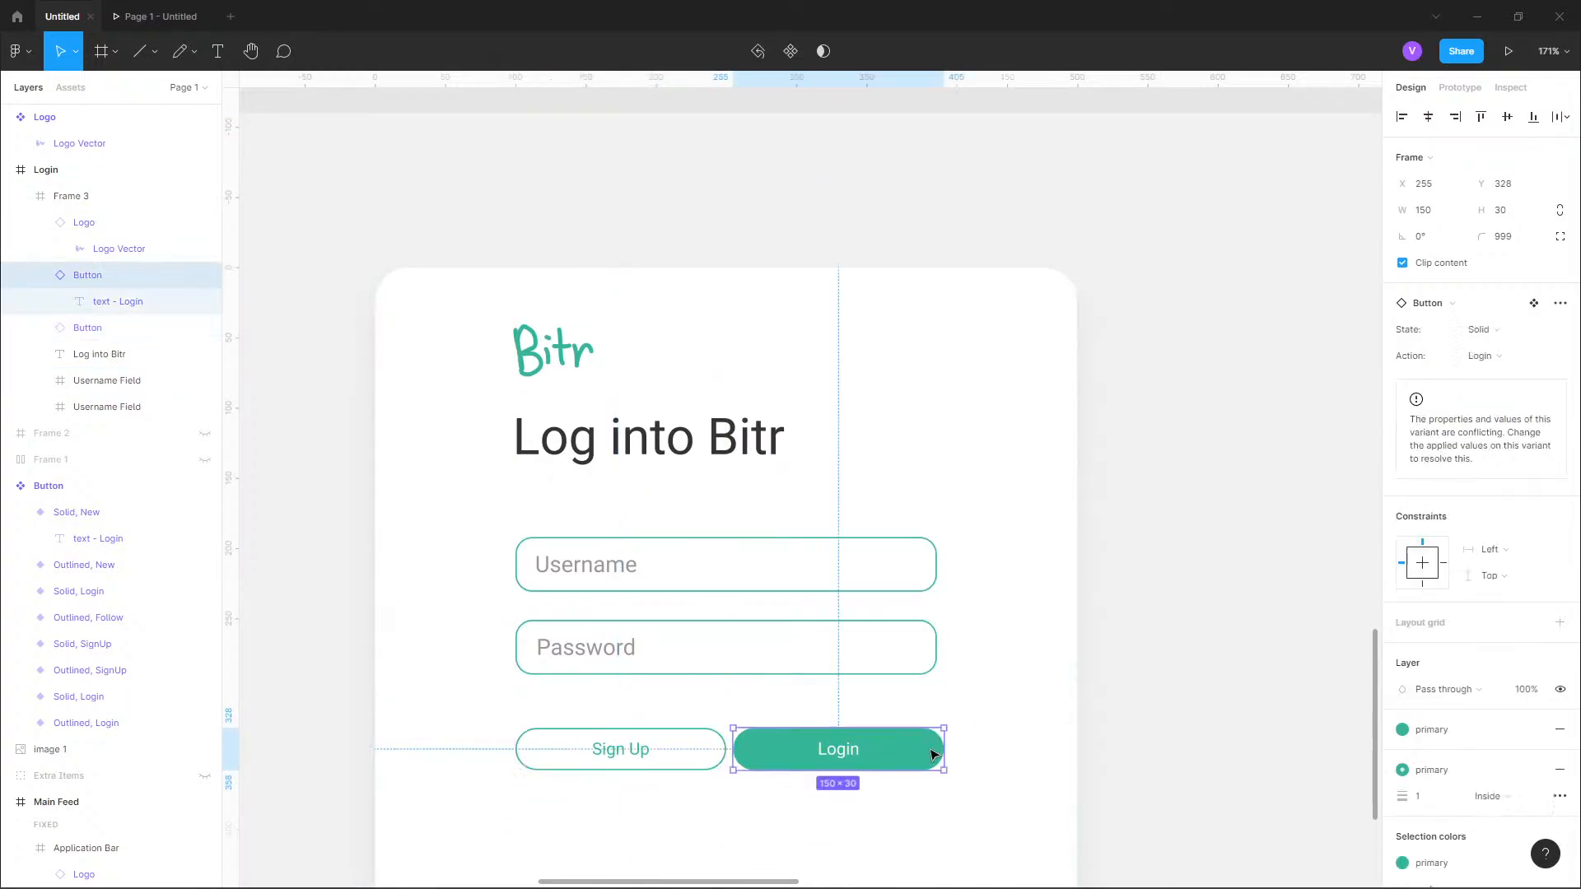
key("Left")
key("Left")
key("Left")
key("Left")
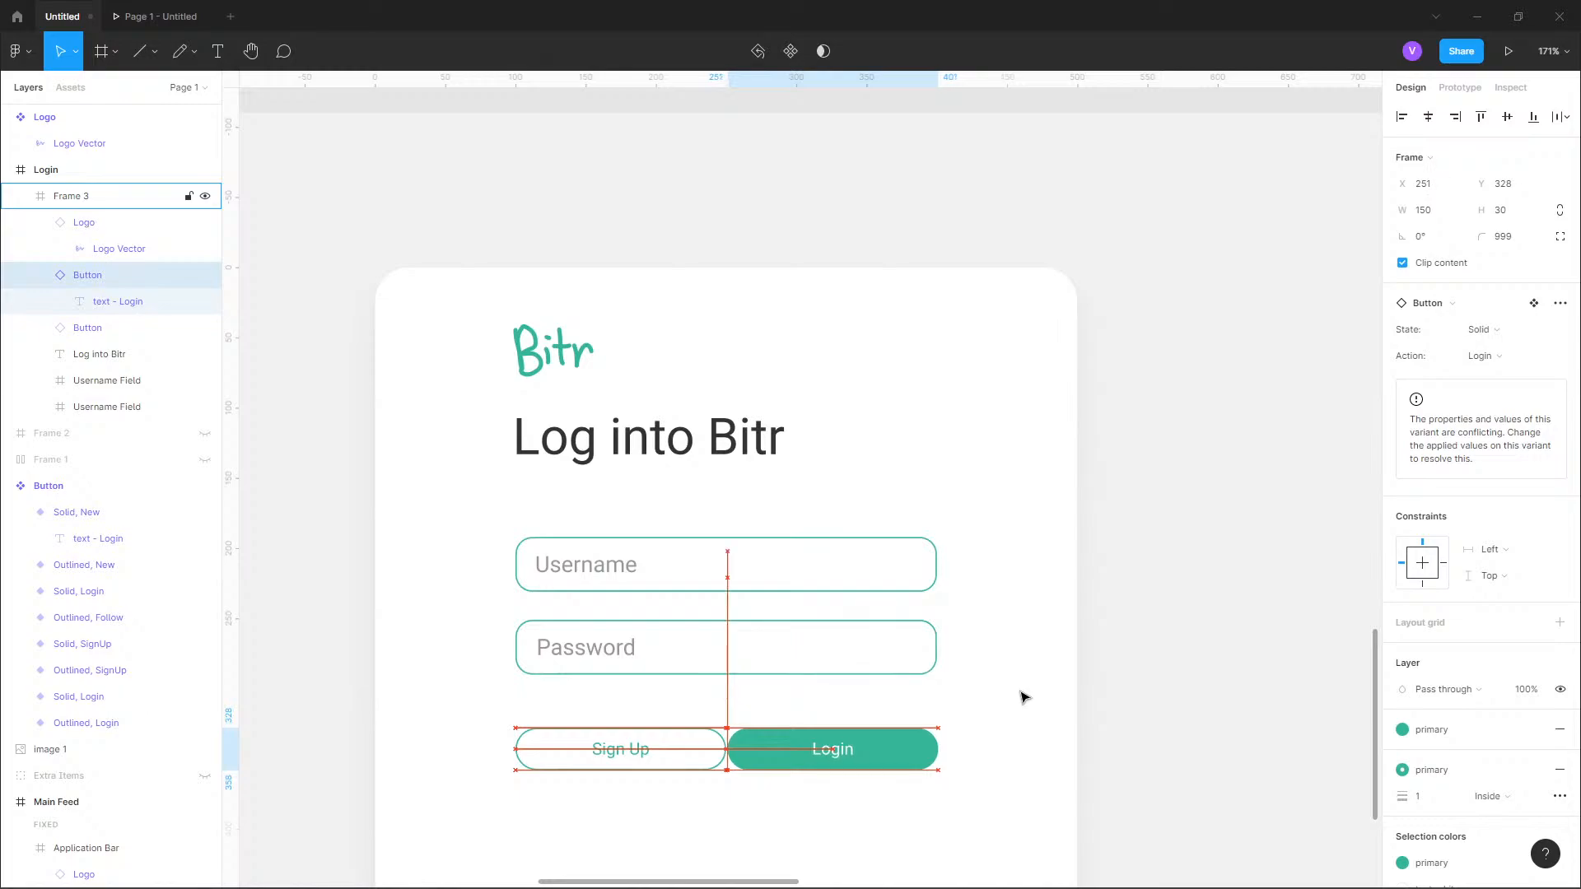
Set the Sign Up button's width to 140.
key("Escape")
key("Escape")
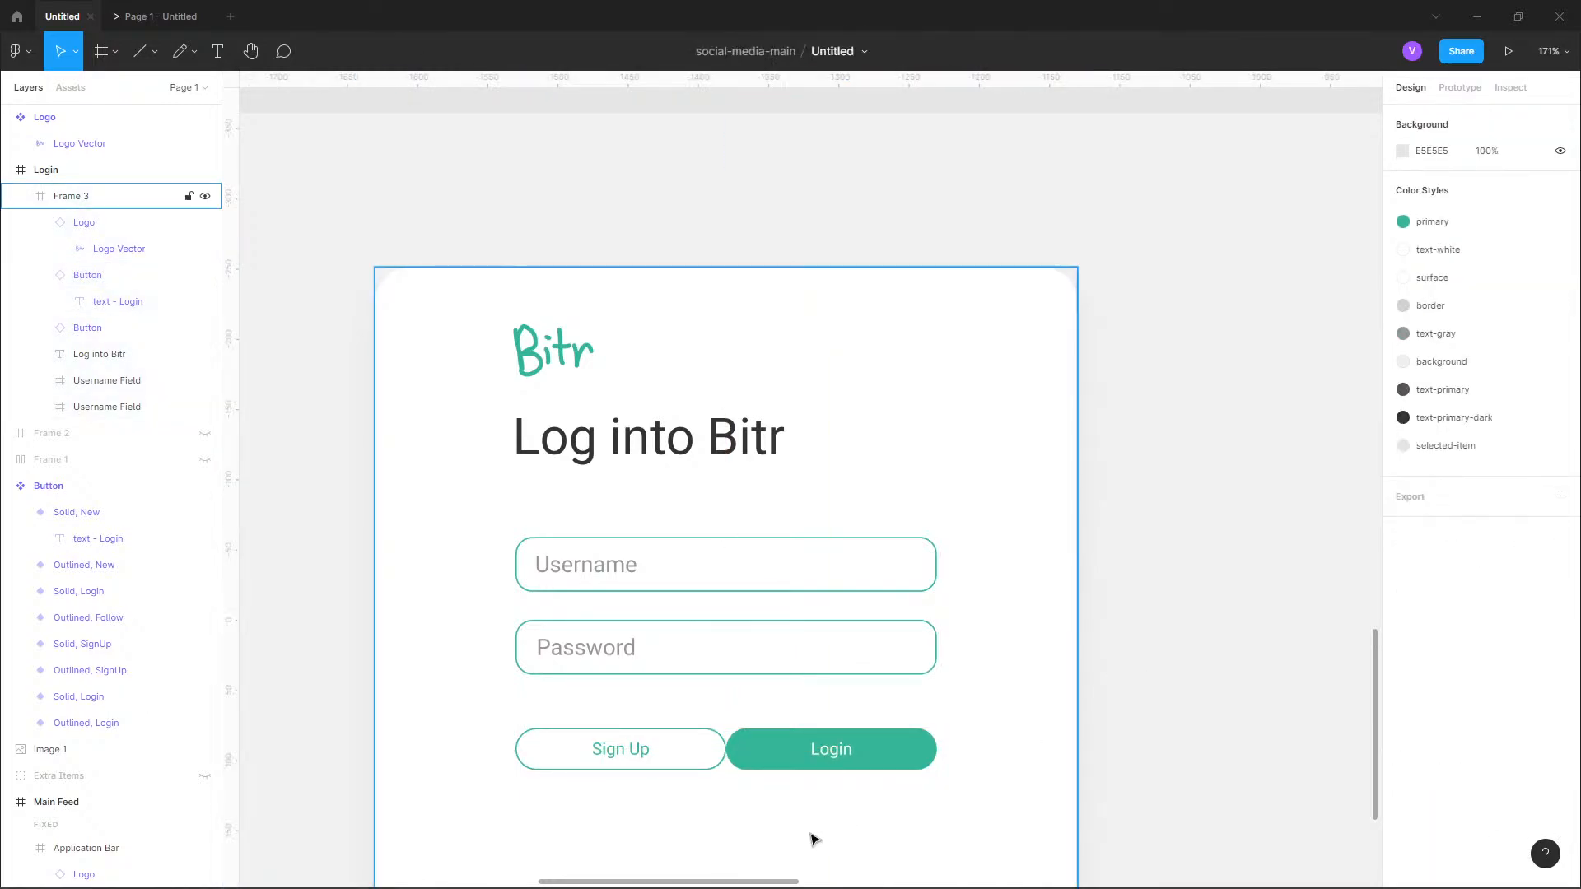
scroll(811, 838, "up", 3, "ctrl")
scroll(798, 642, "down", 3)
left_click(781, 521)
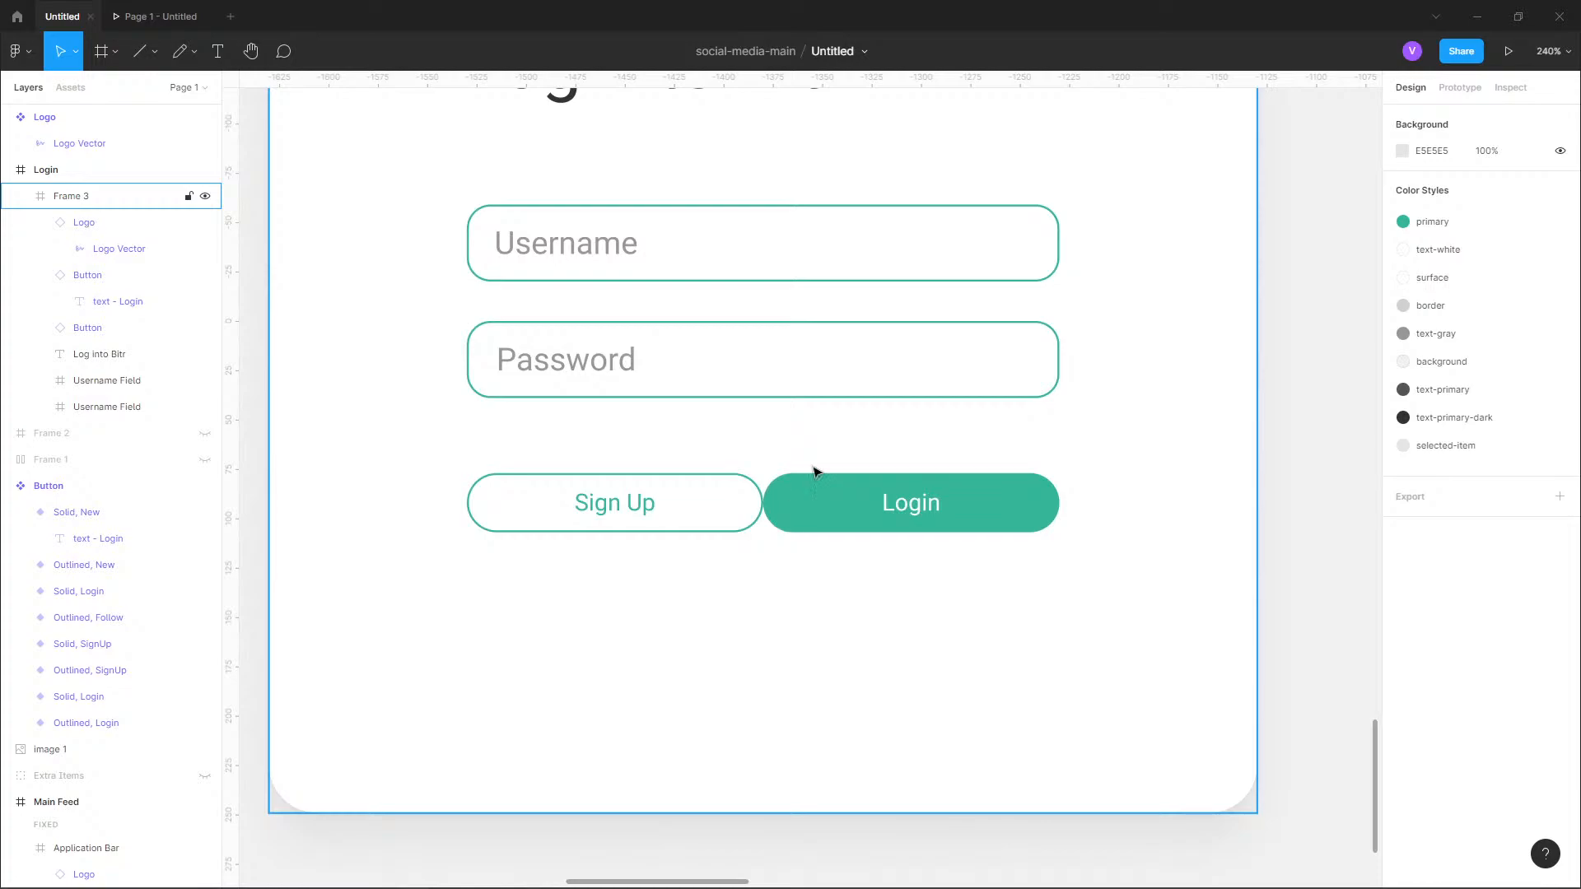
scroll(771, 571, "up", 2, "ctrl")
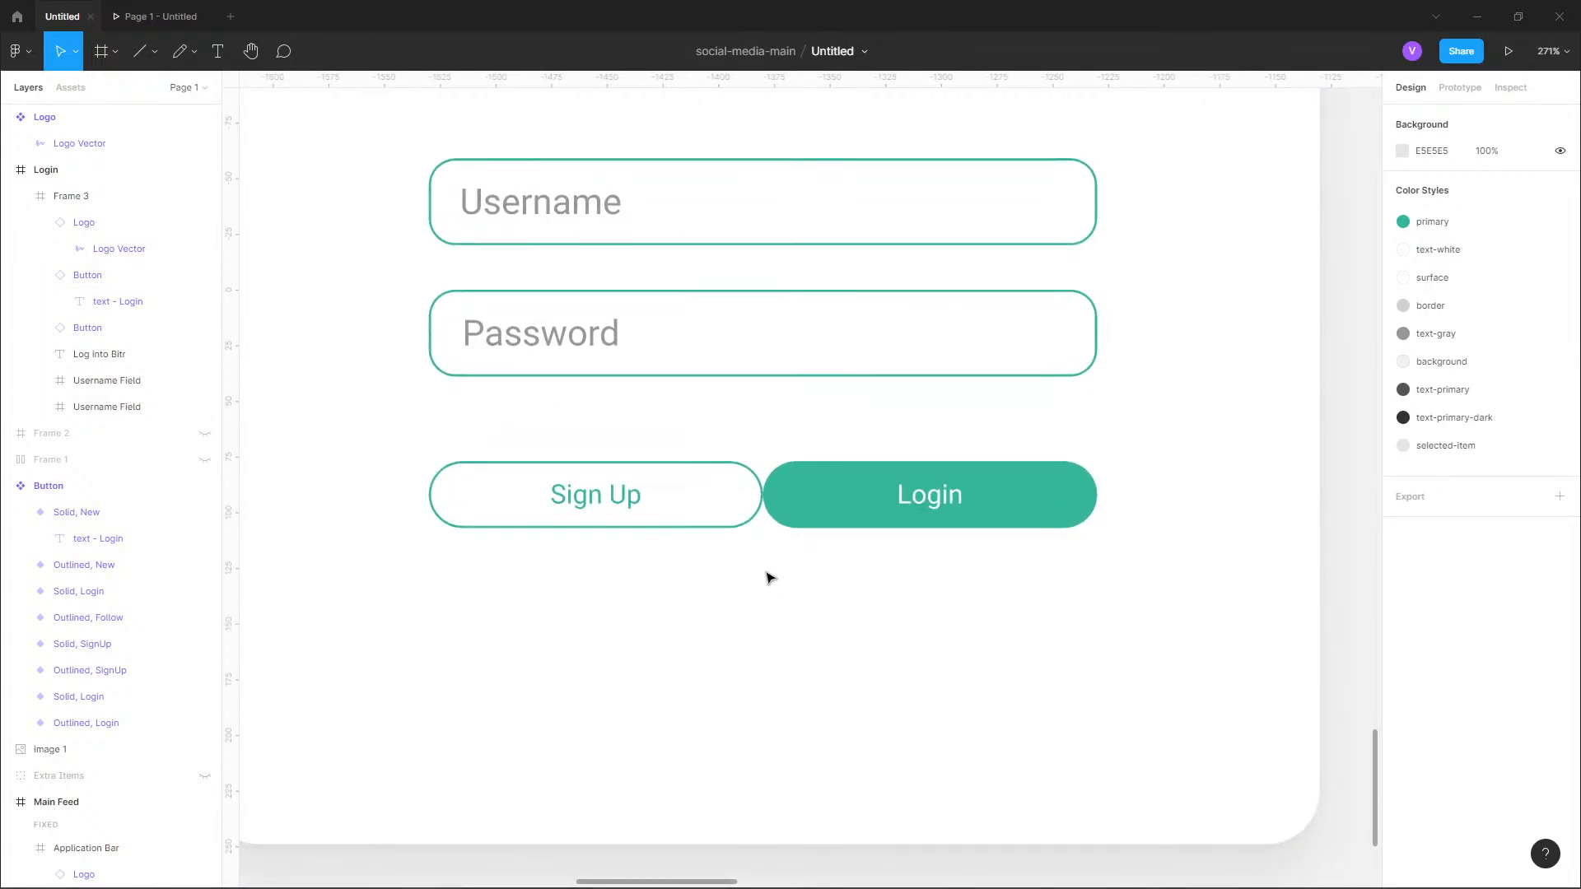
left_click(763, 516)
left_click(754, 500)
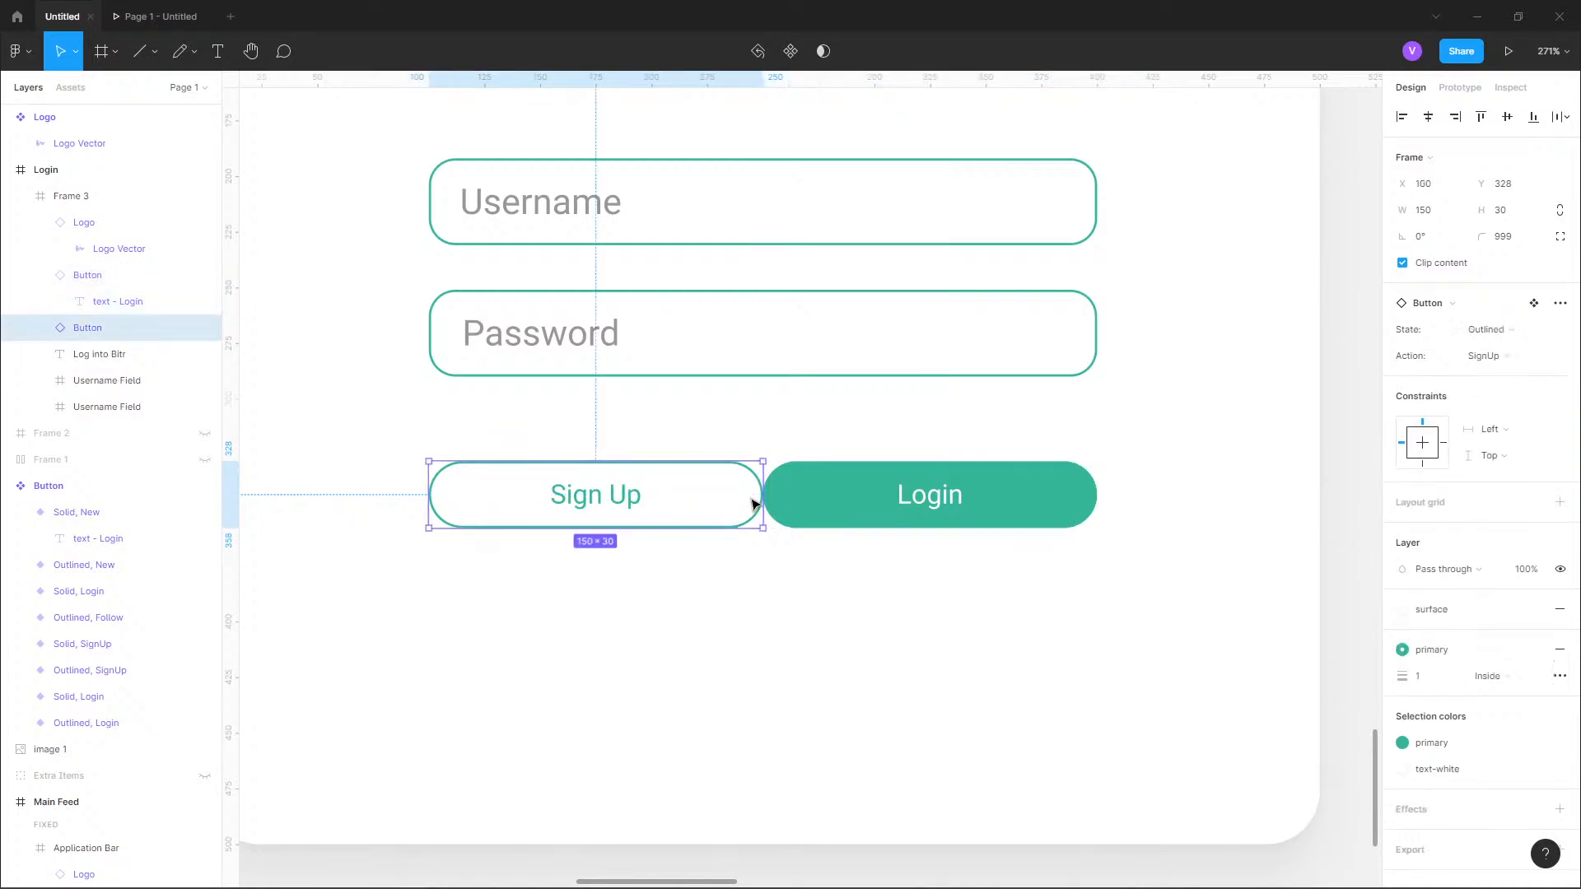
left_click(1428, 216)
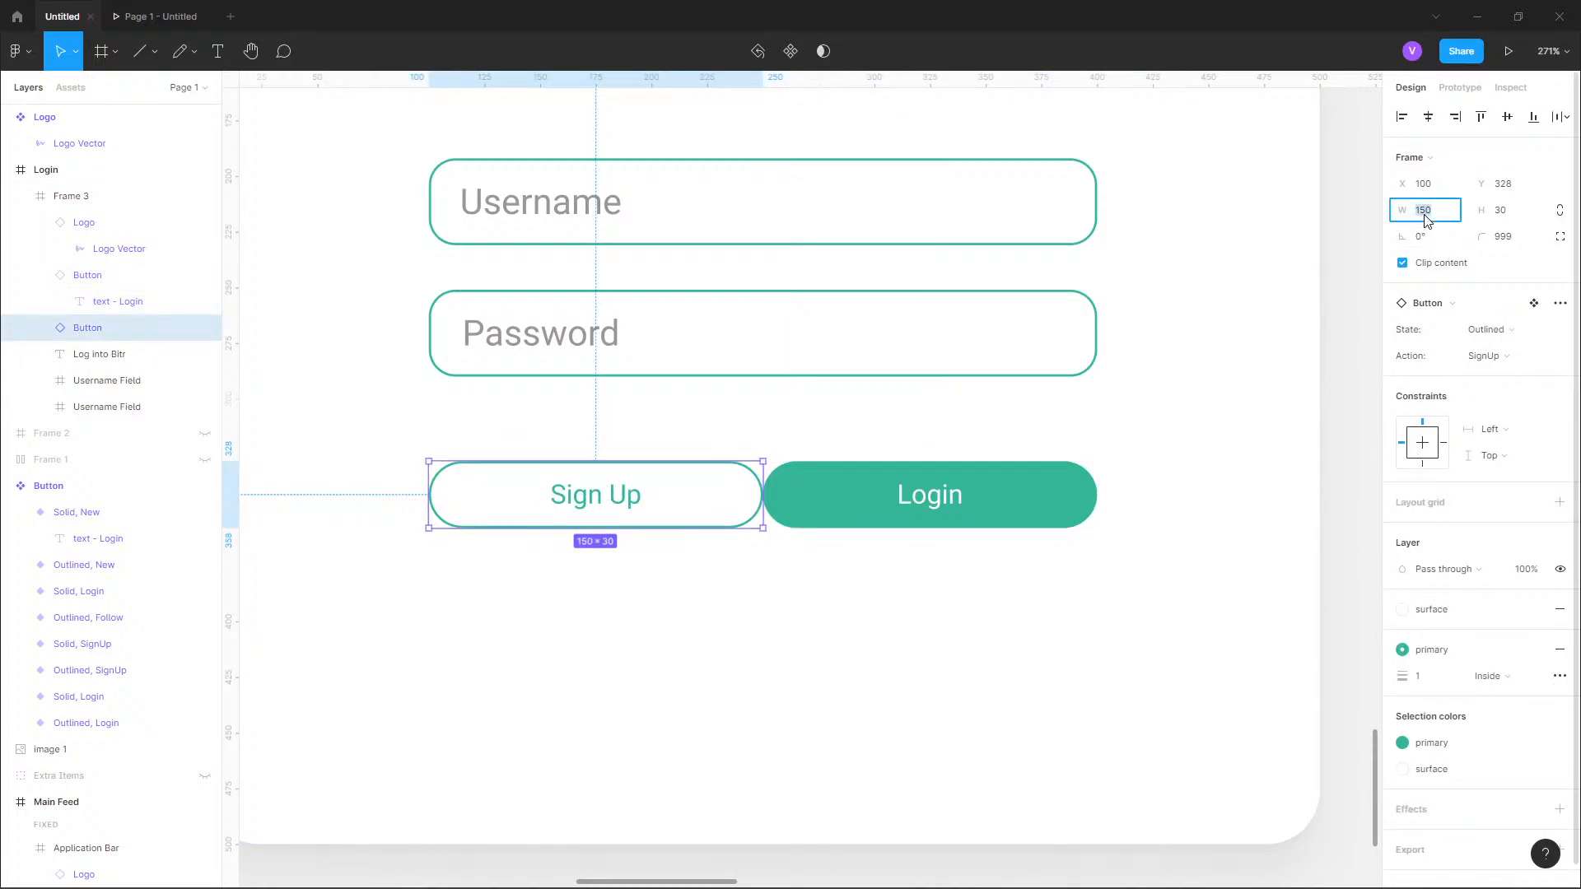
type("140")
key("Return")
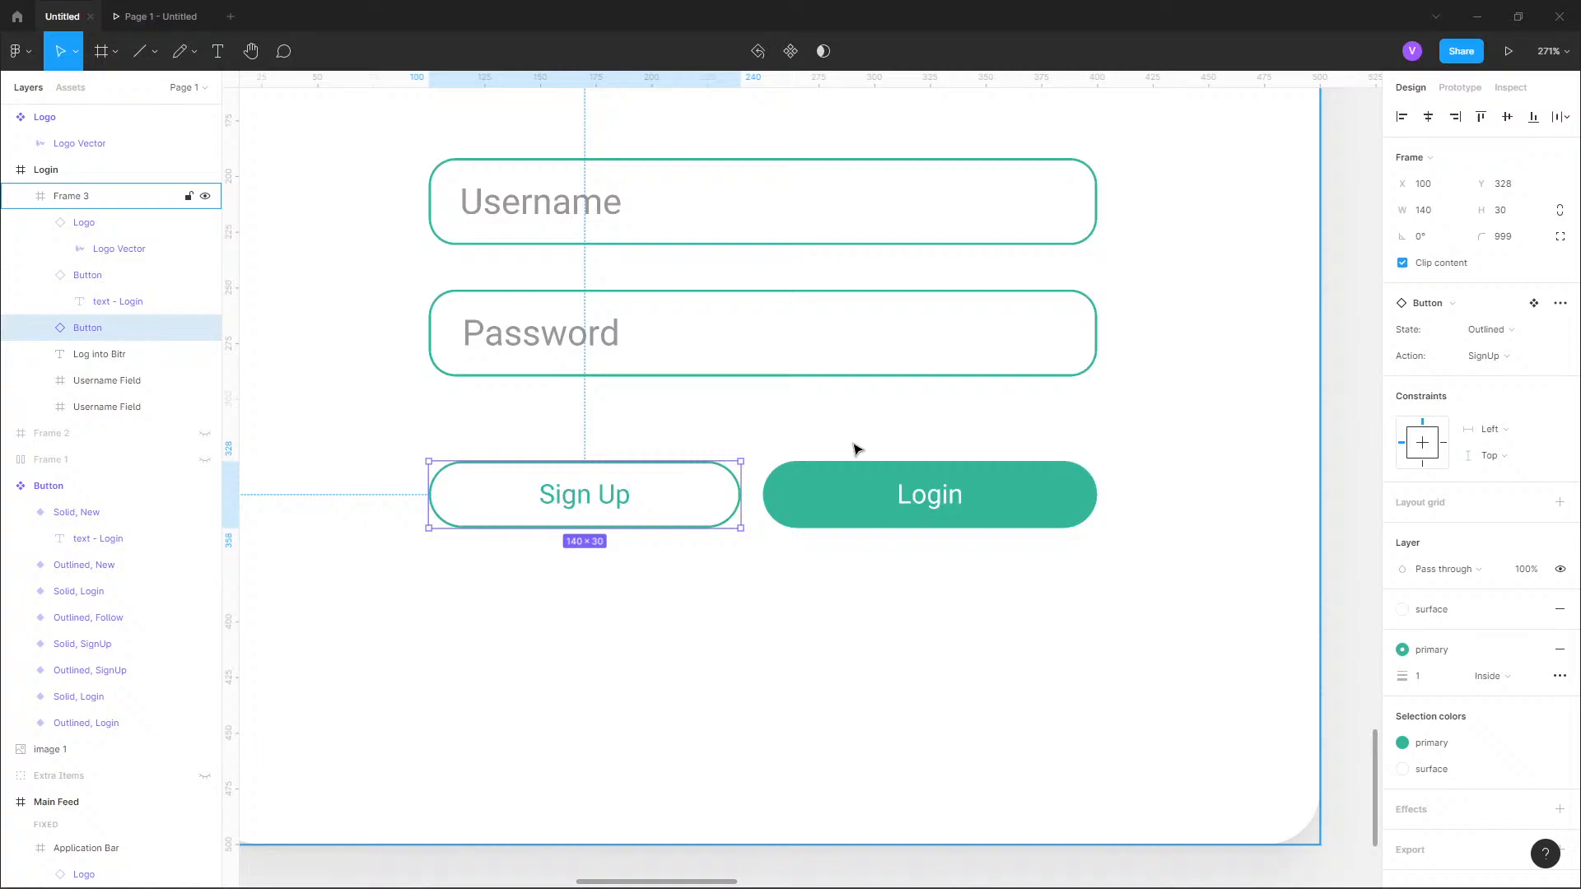
Set the Login button's width to 140 and move it right to X 260.
left_click(843, 509)
left_click(1451, 214)
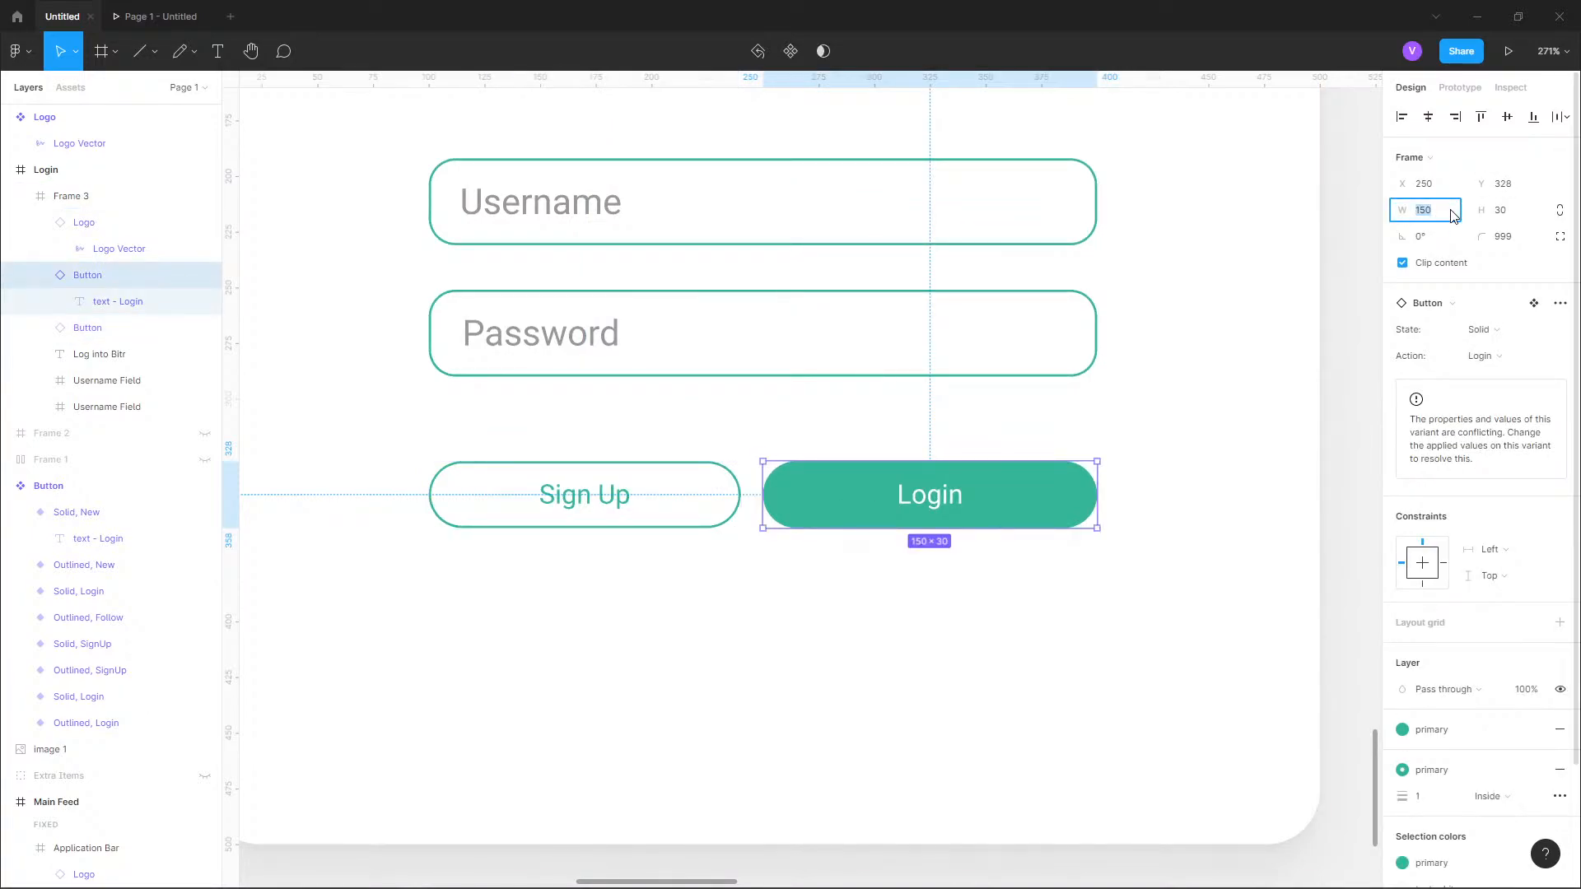
type("140")
key("Return")
key("alt")
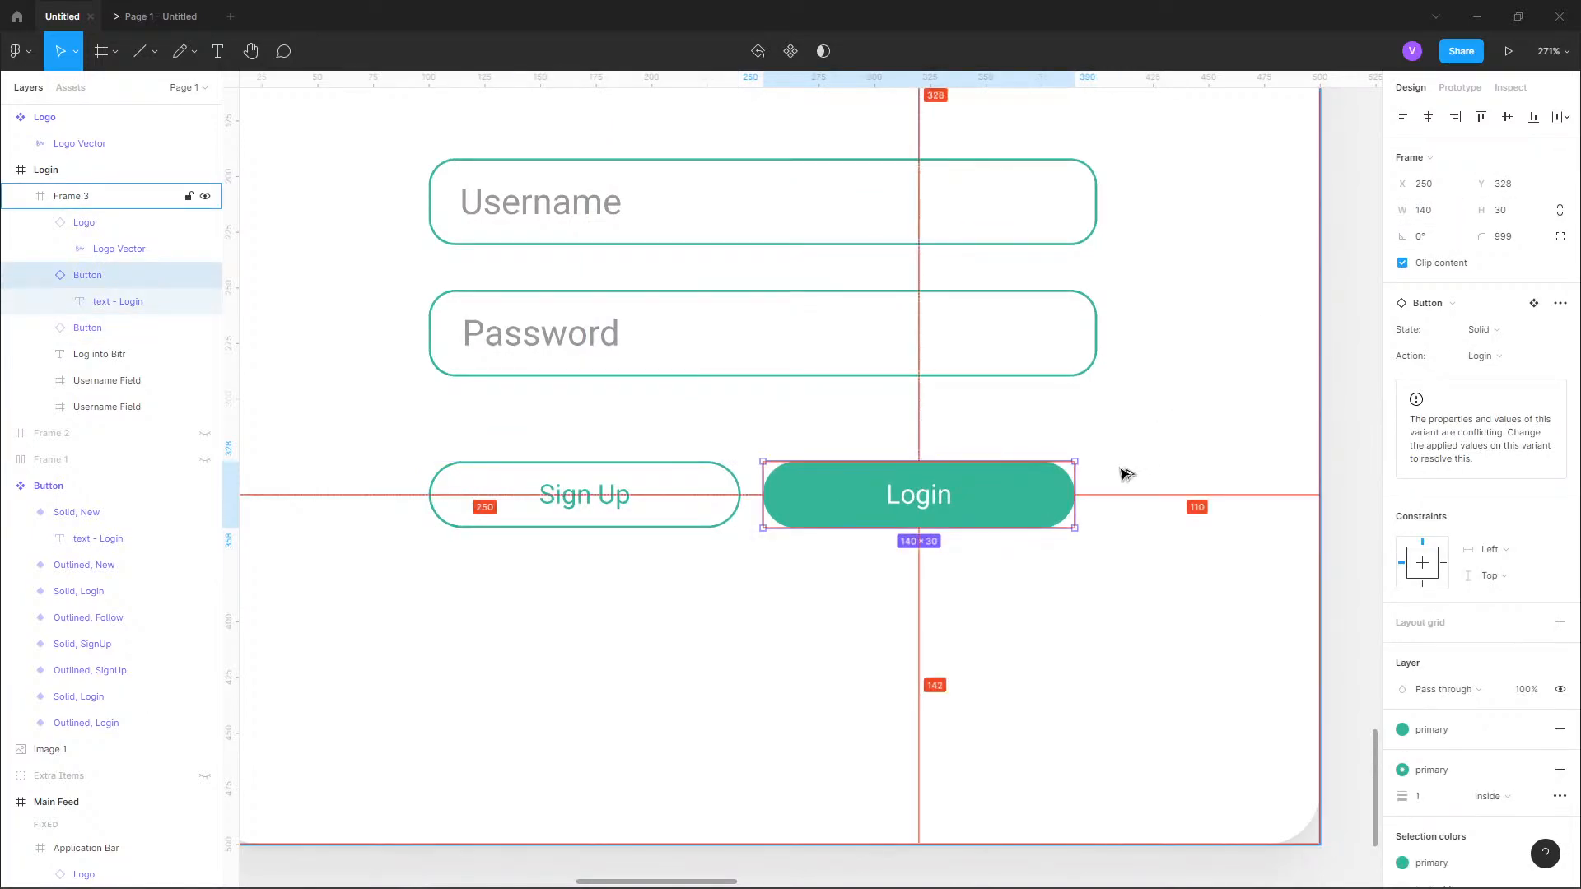
key("shift+Right")
left_click(1203, 560)
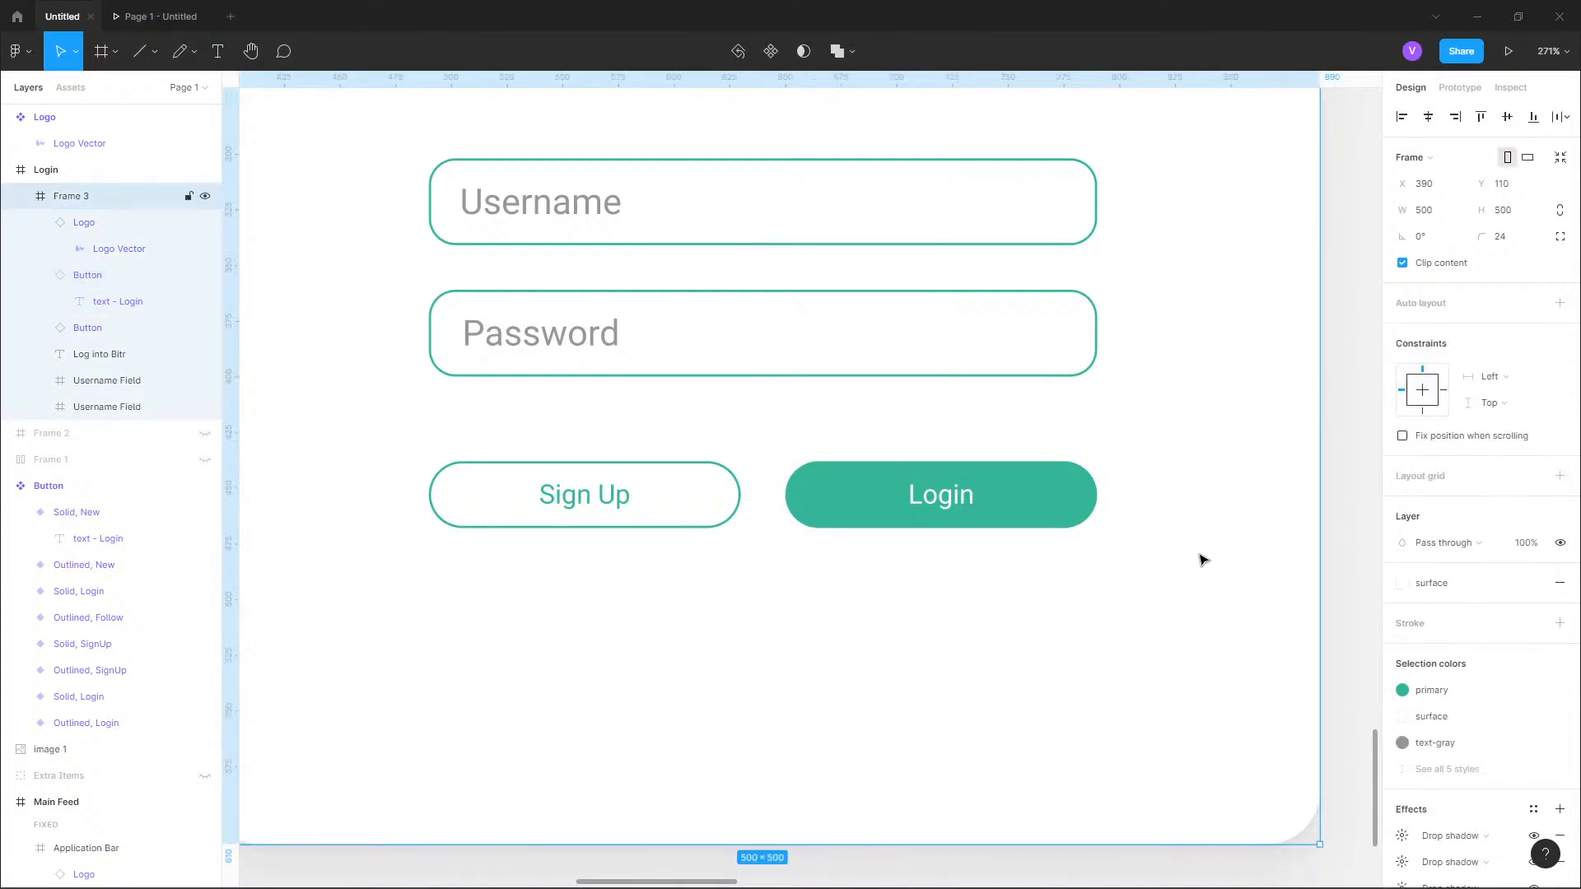
left_click(1346, 471)
scroll(1015, 671, "down", 3)
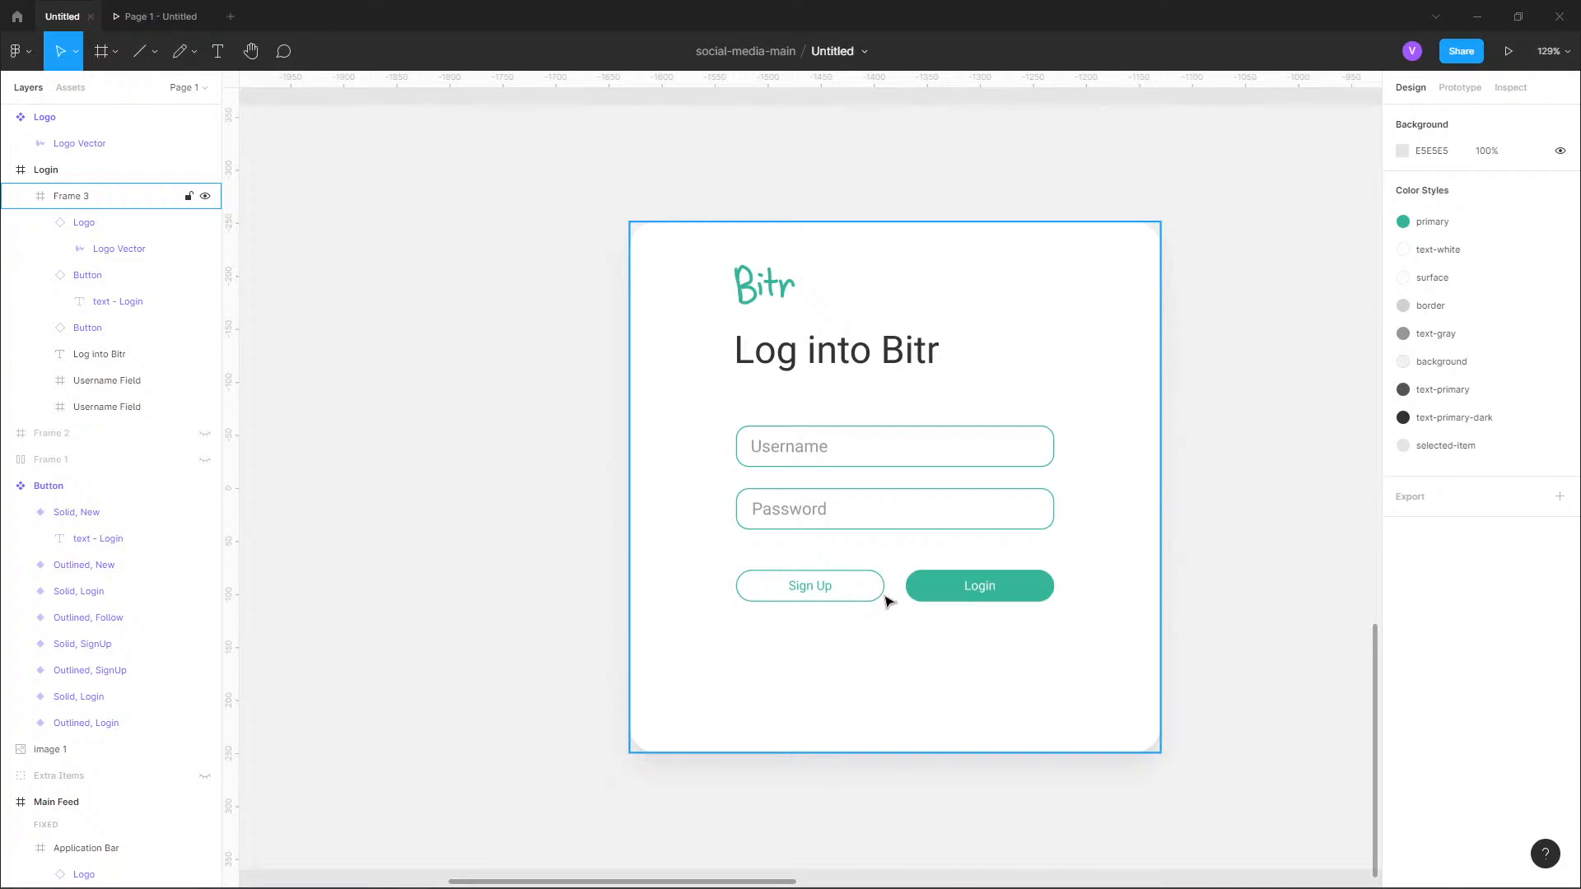
Widen the Sign Up button to 142.
left_click(882, 597)
left_click(882, 599)
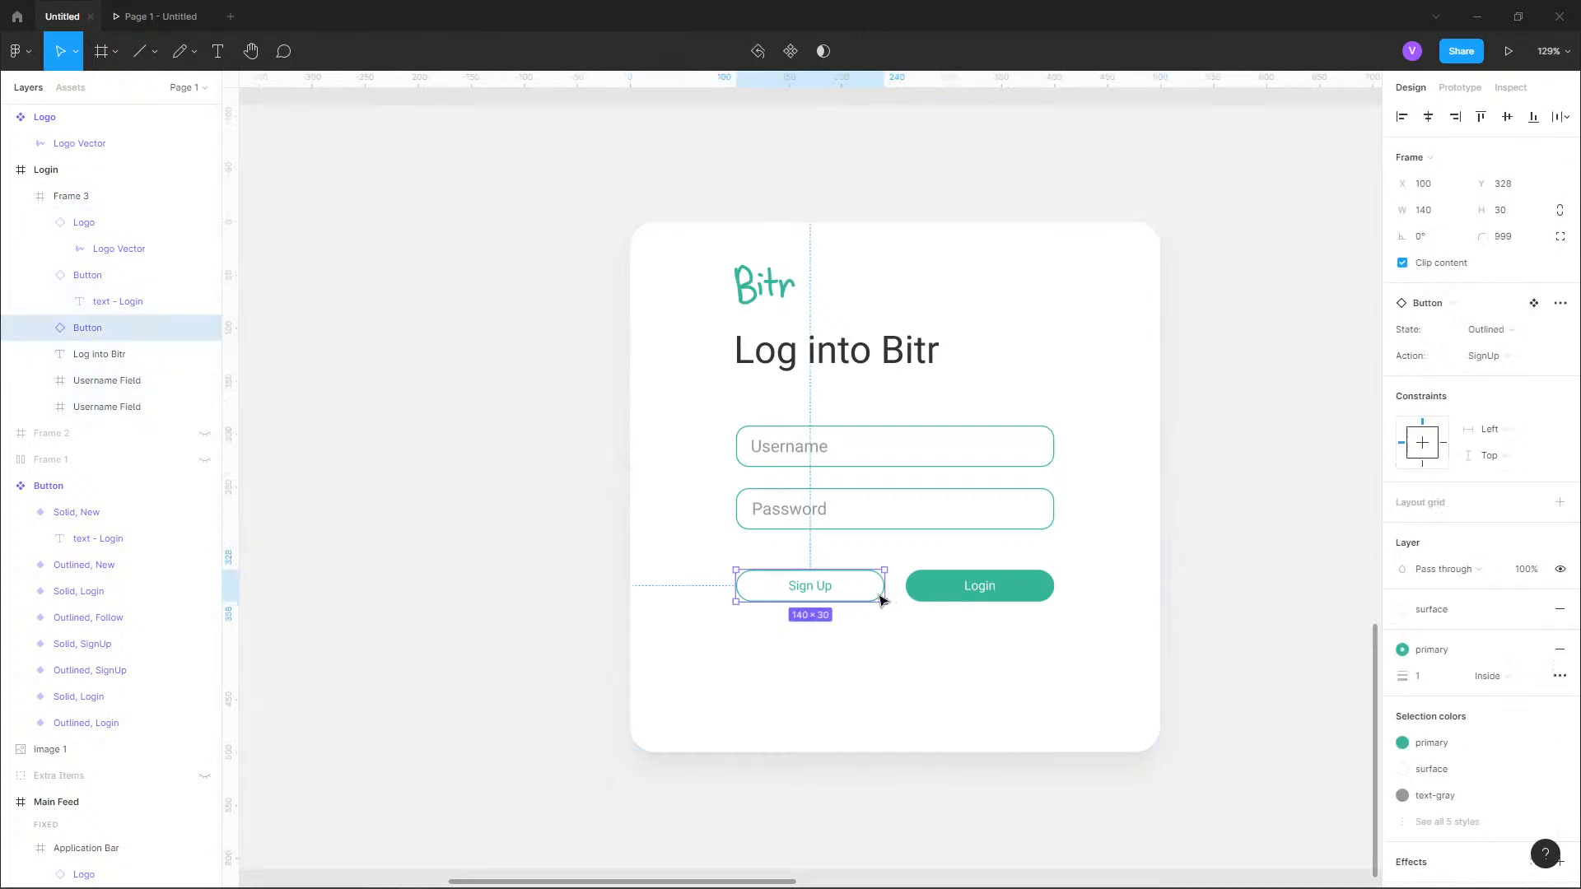
left_click(1434, 212)
type("142")
key("Return")
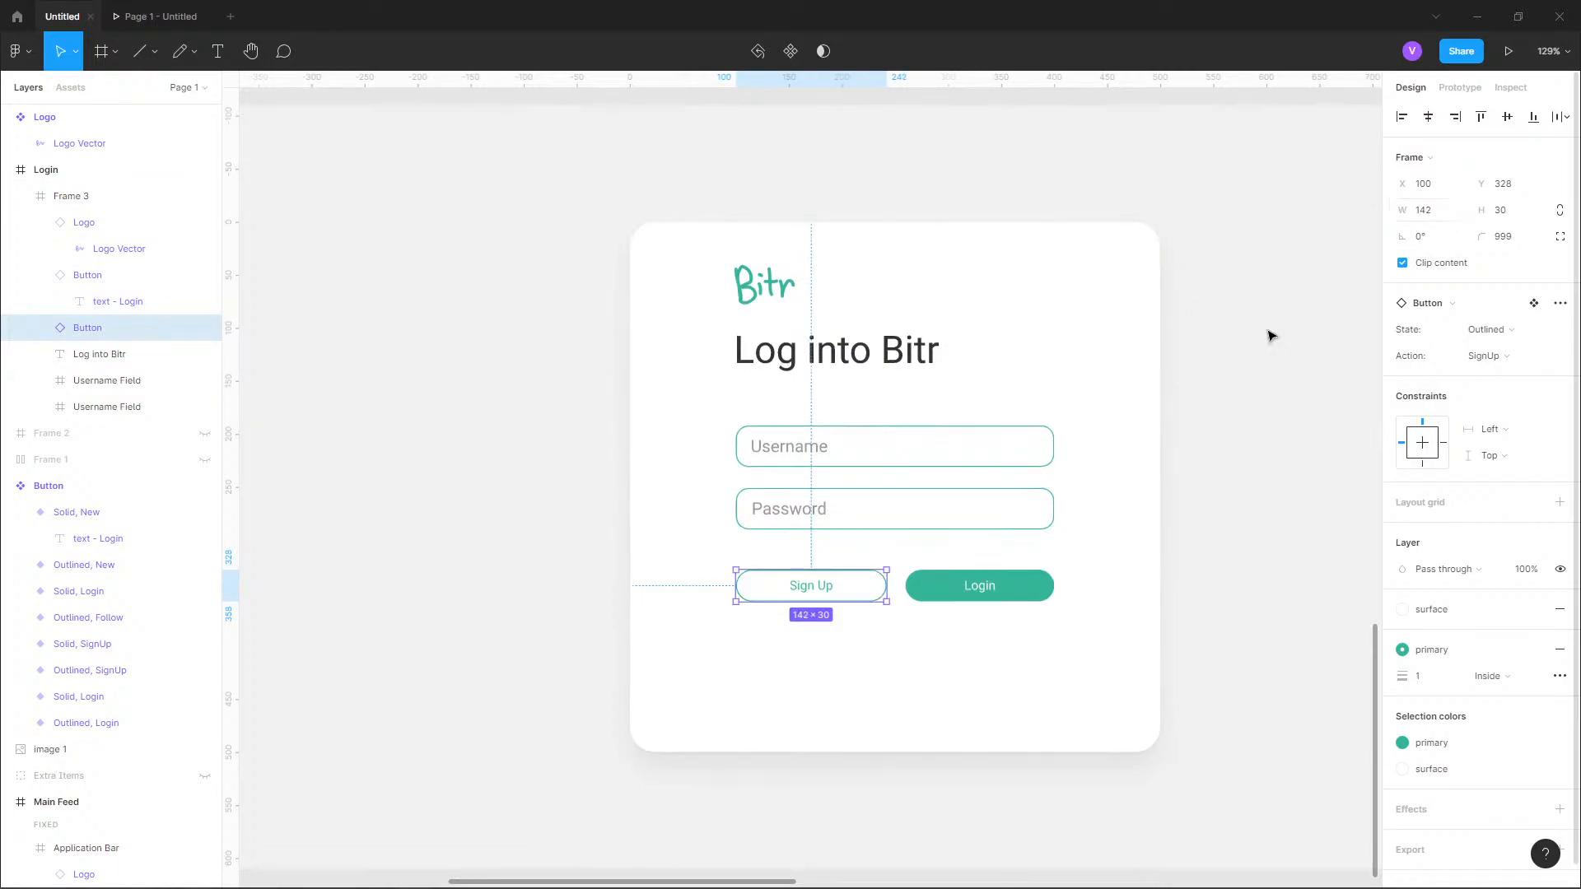
Widen the Login button to 142 and nudge it left to X 258.
left_click(1022, 600)
left_click(1443, 211)
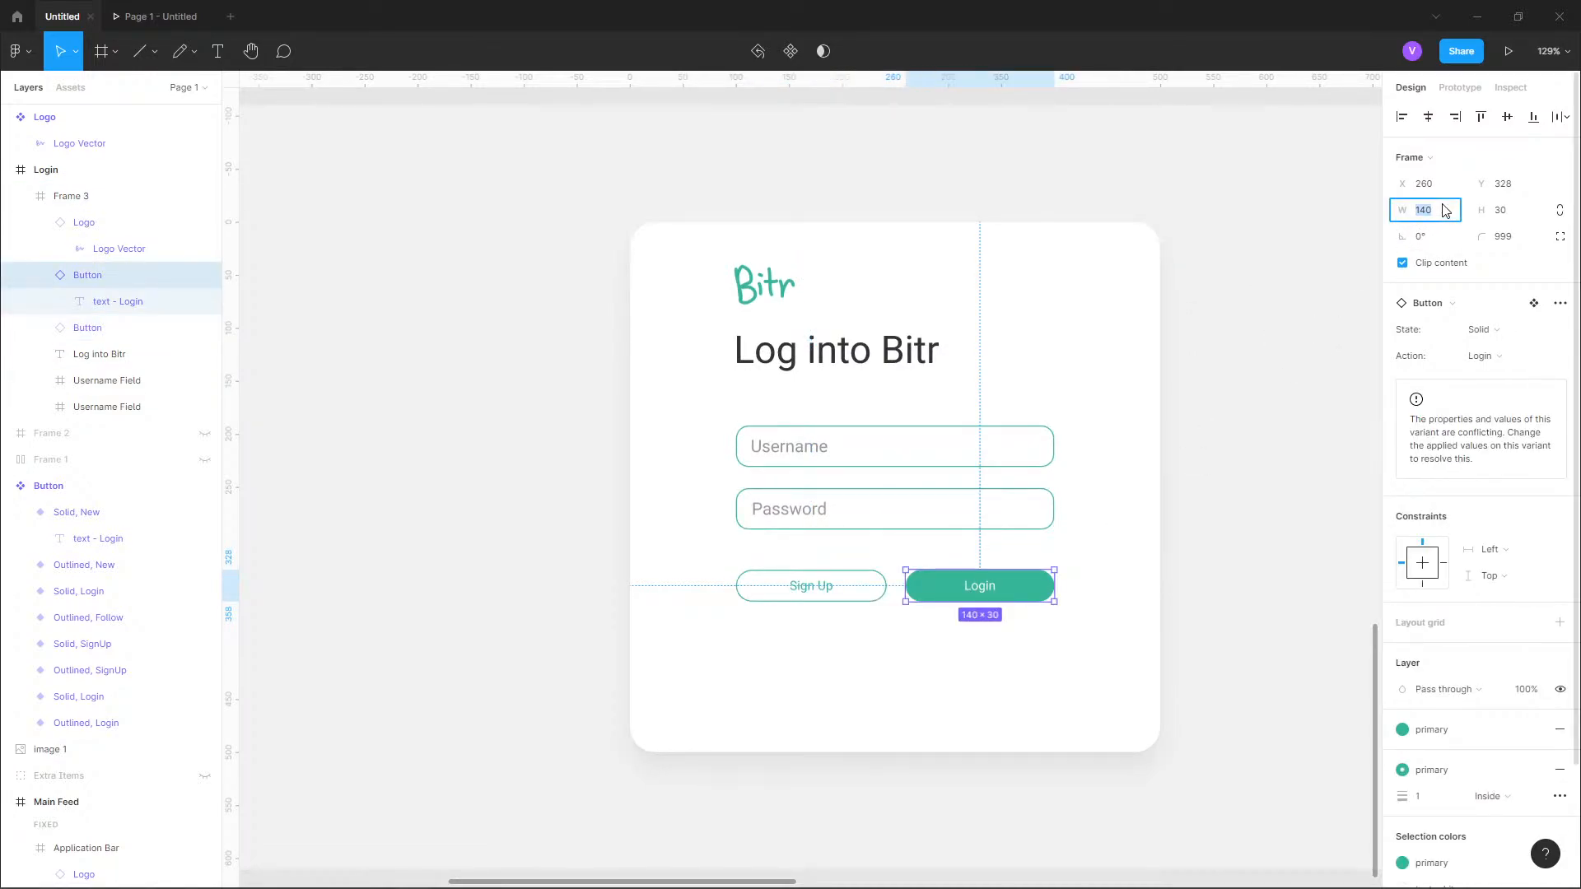
type("142")
key("Return")
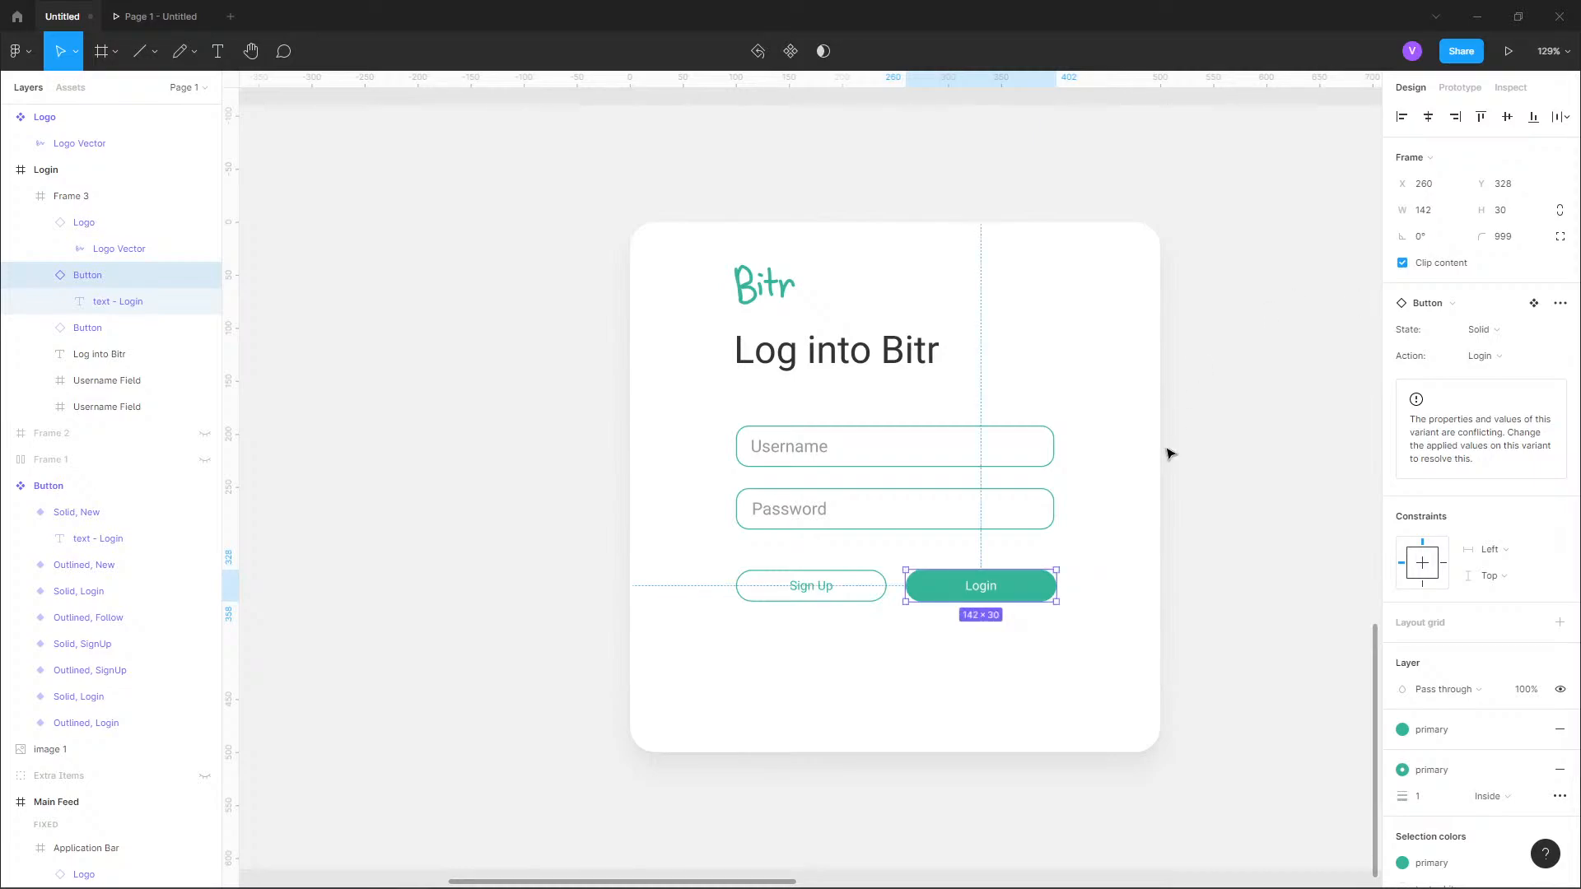
key("Left")
key("Left")
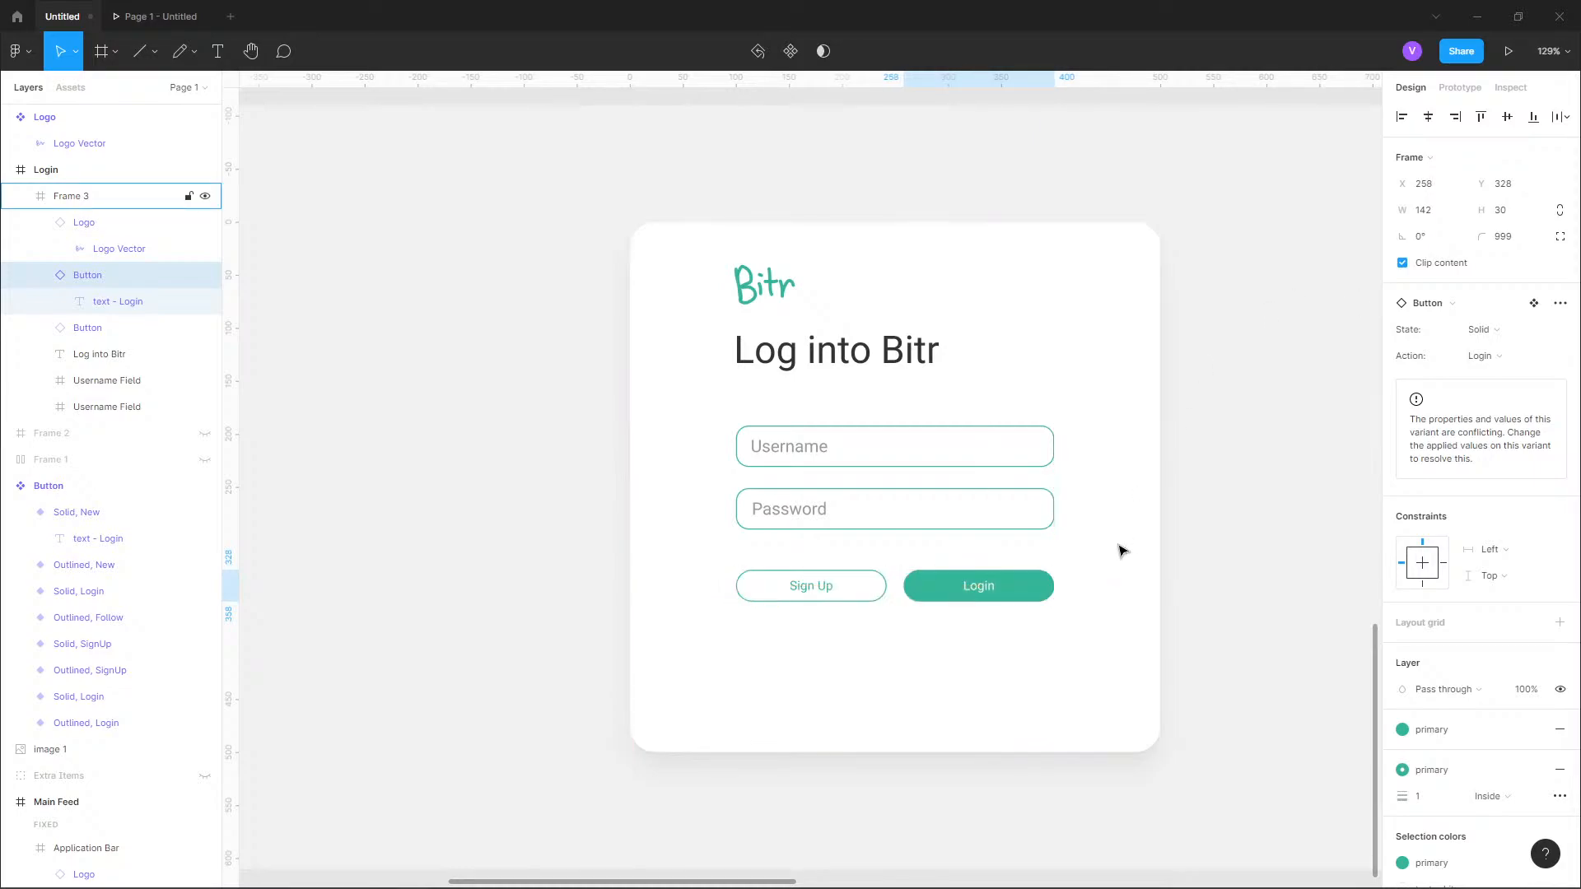
Move the Sign Up and Login buttons down together to Y 340.
left_click(900, 356)
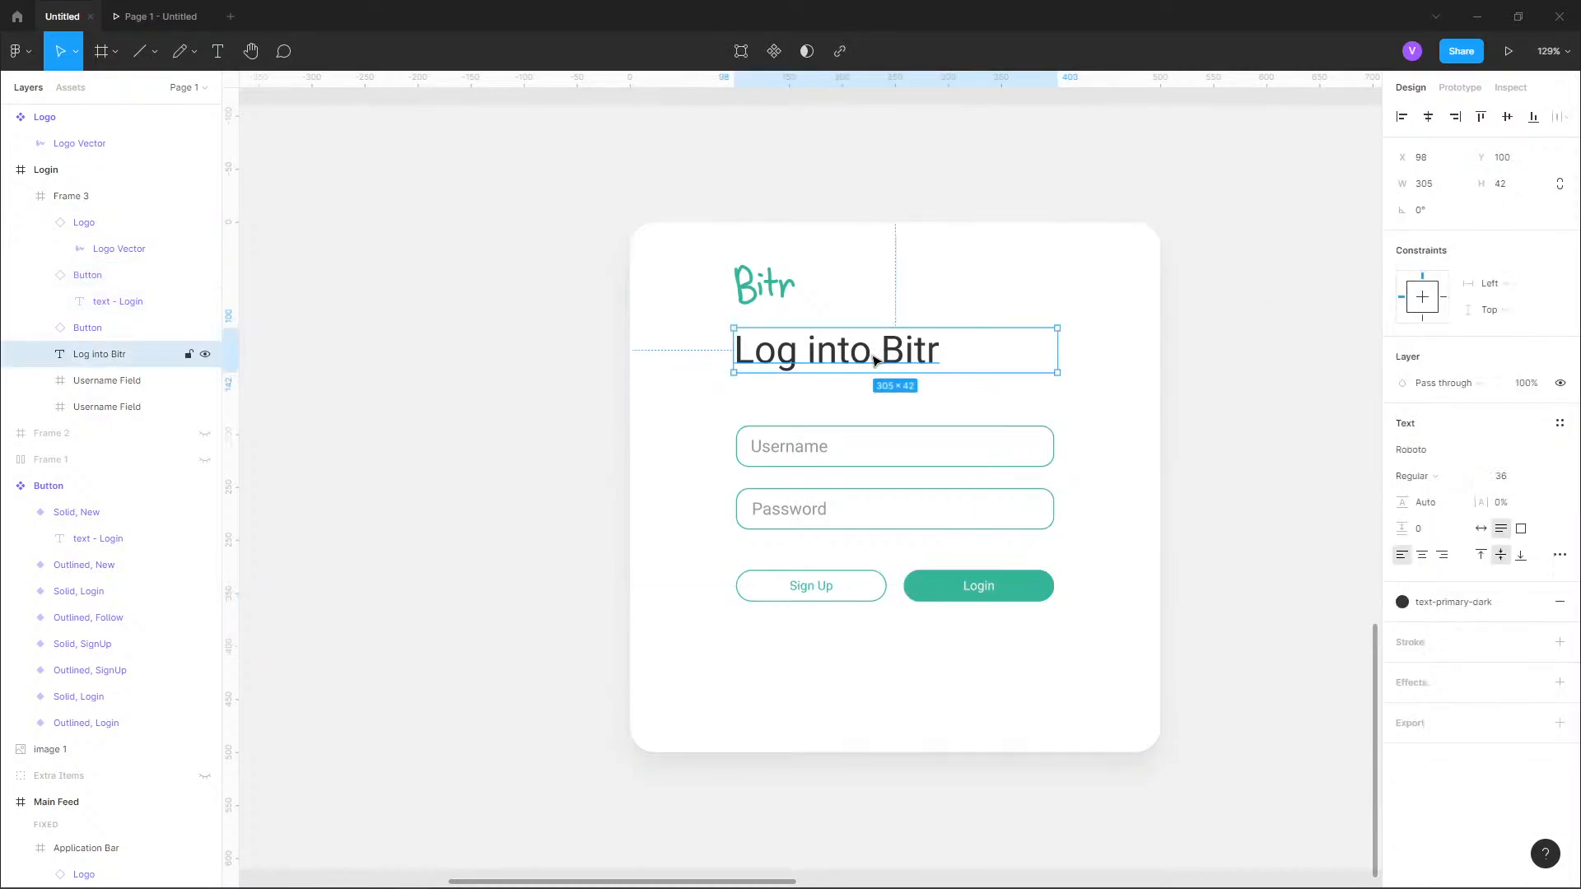
left_click(828, 524)
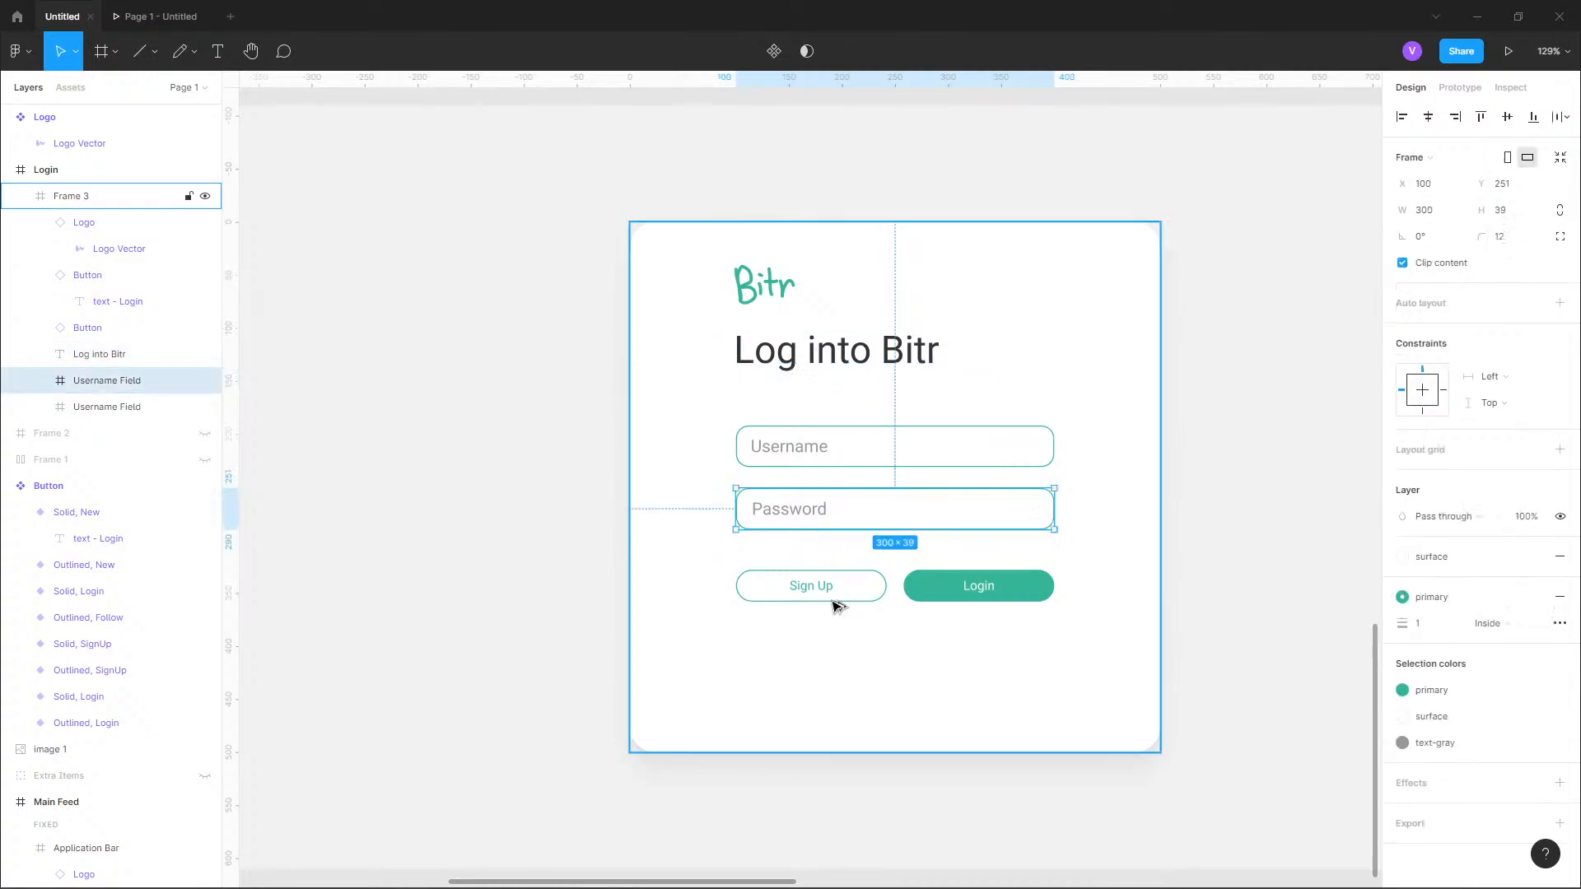
left_click(854, 605)
left_click(936, 607, "shift")
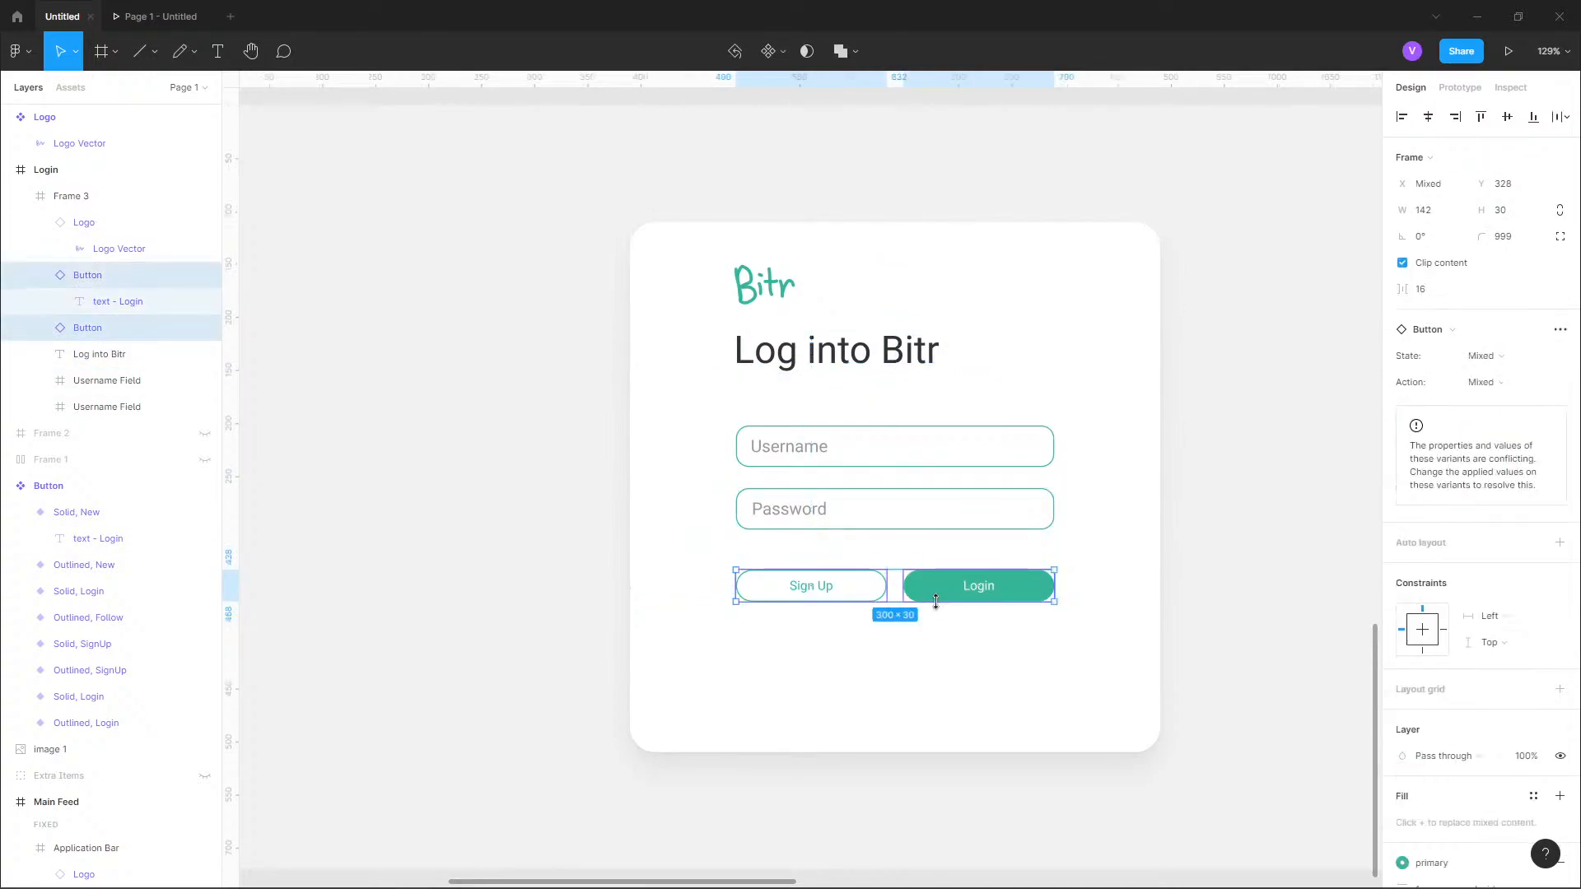
left_click_drag(936, 596, 941, 607)
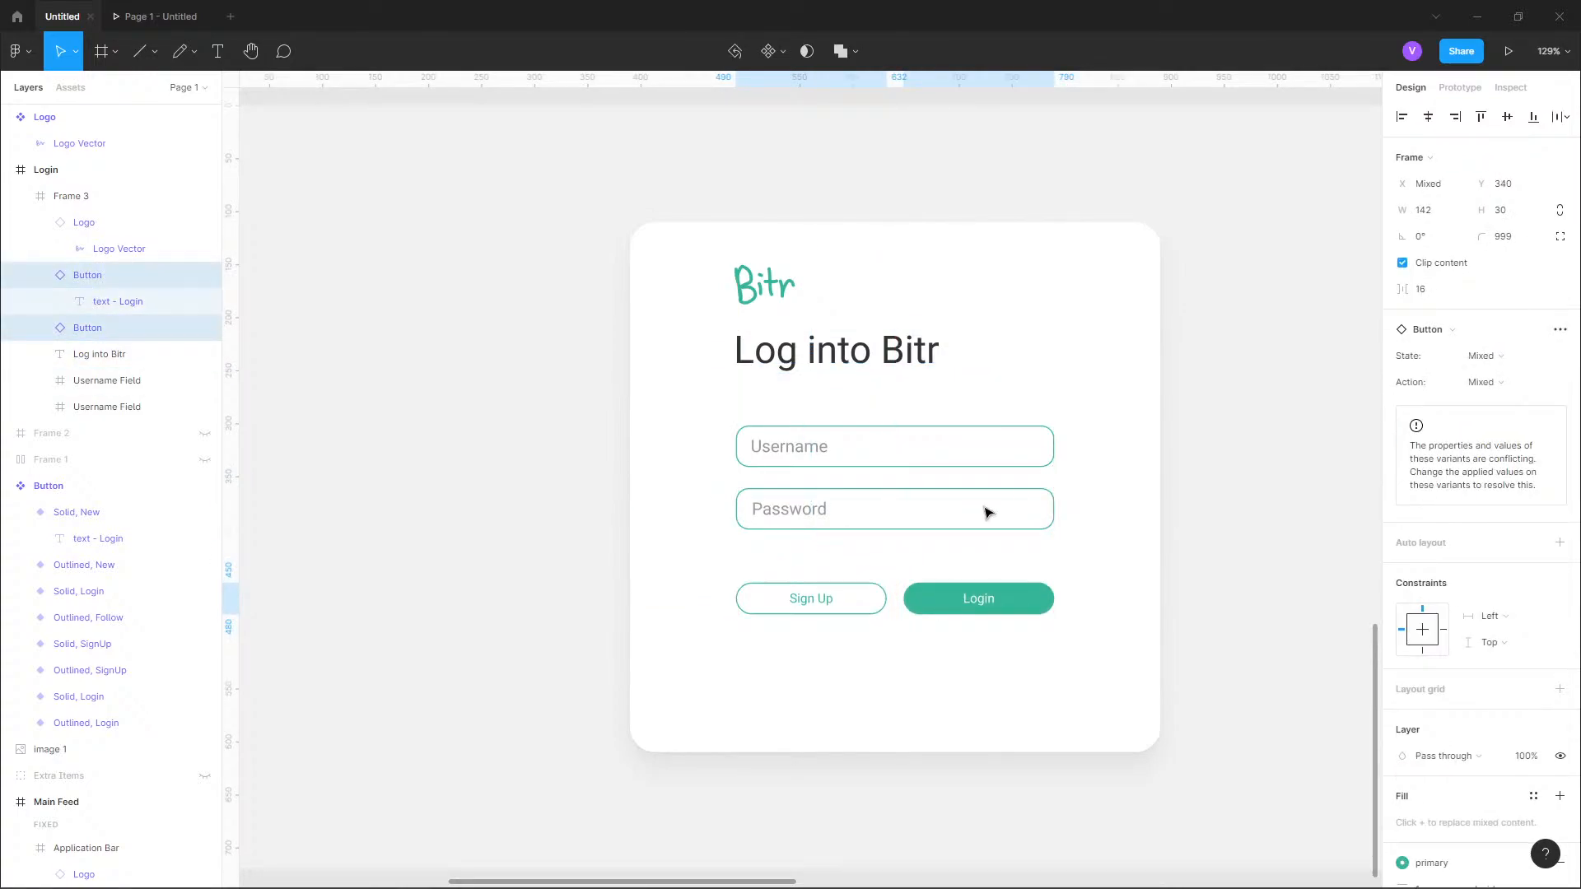
left_click(1231, 424)
Move the logo on the login card up to Y 35 and measure its gap to the "Log into Bitr" heading.
left_click(839, 607)
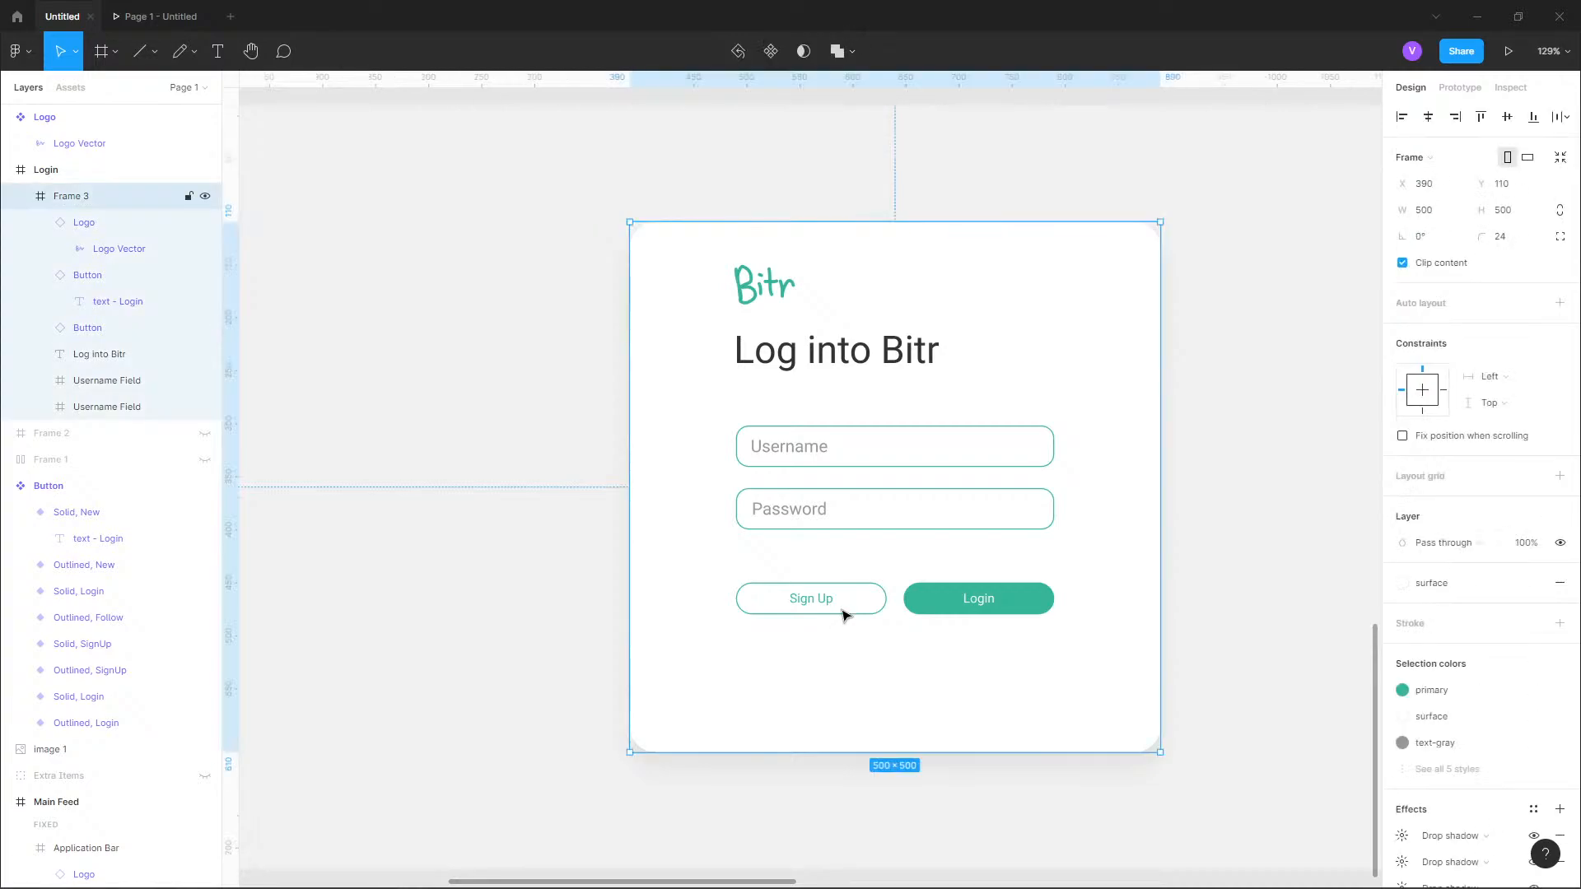
left_click(840, 607)
left_click(765, 344)
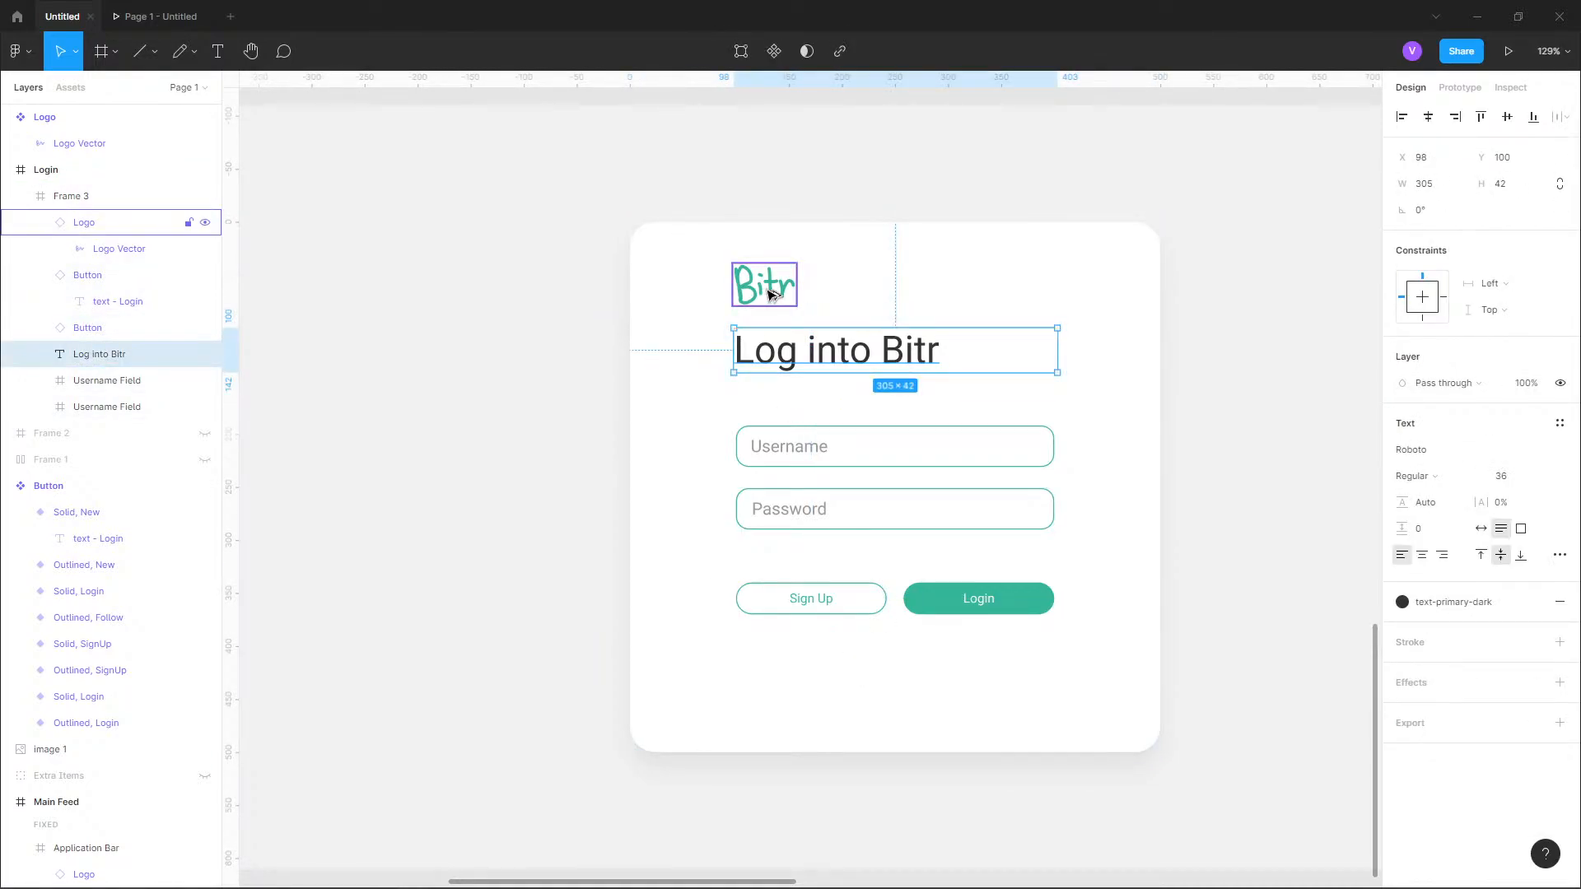
left_click(770, 294)
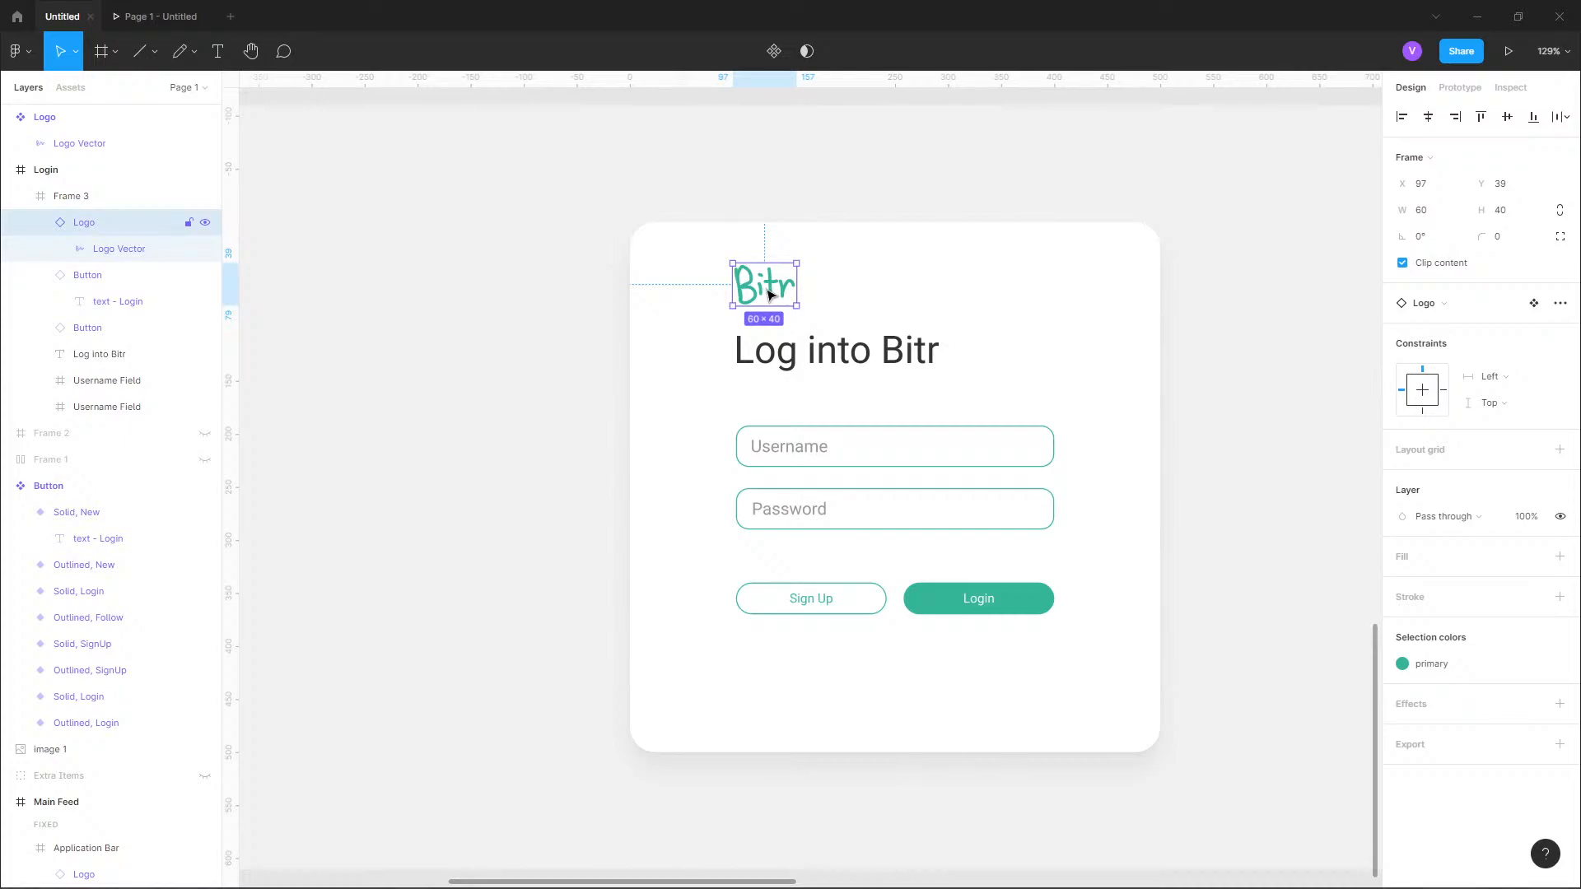
key("Down")
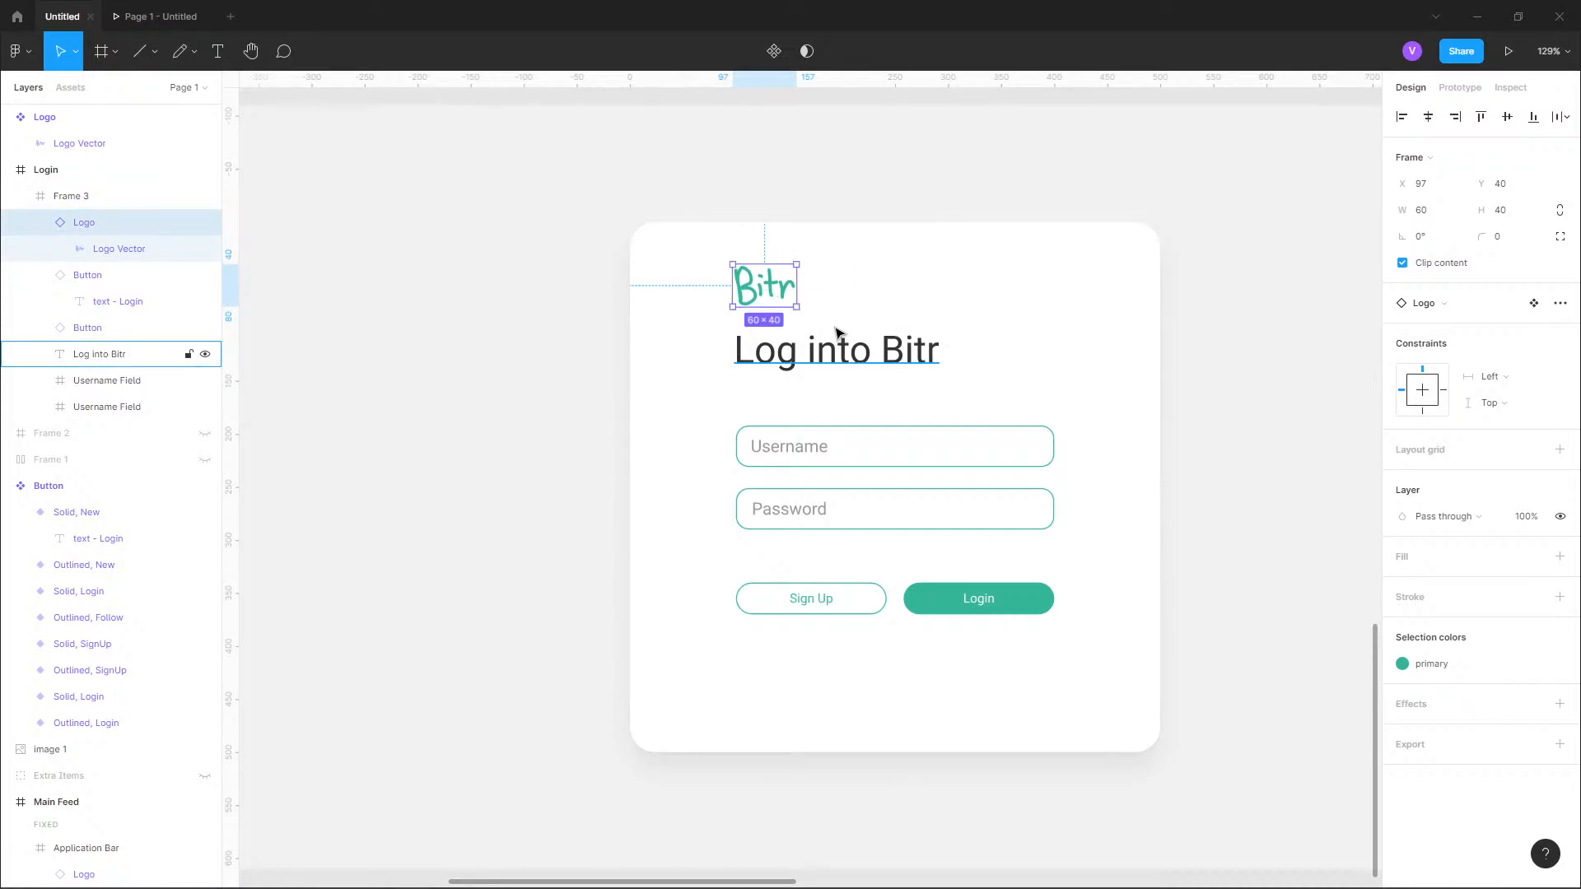
key("Up")
key("Up")
key("Up")
key("Up")
key("Up")
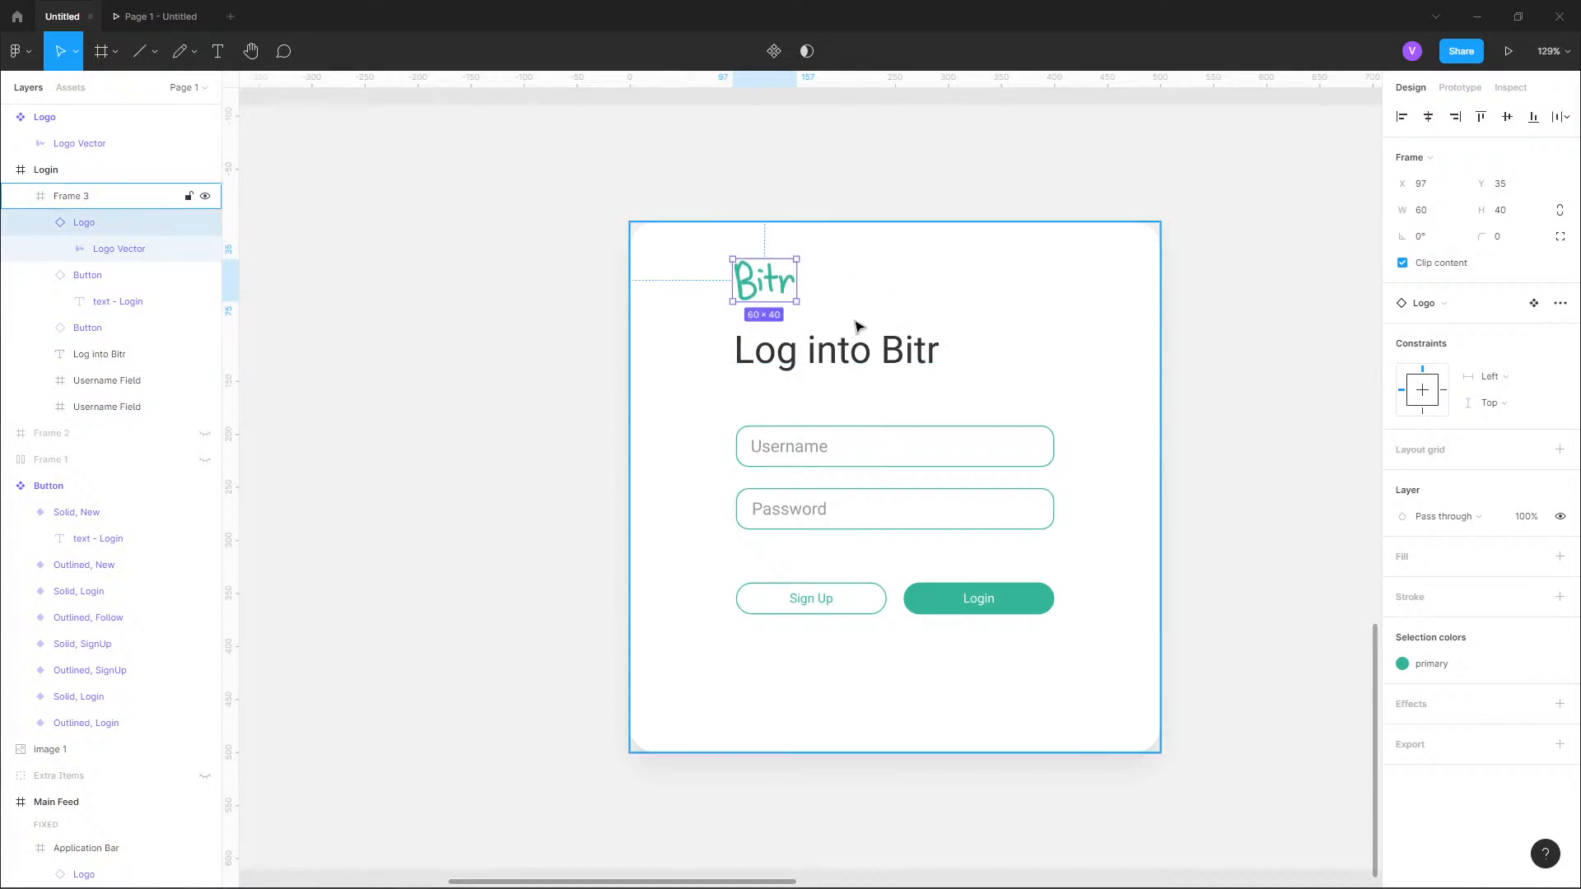
key("alt")
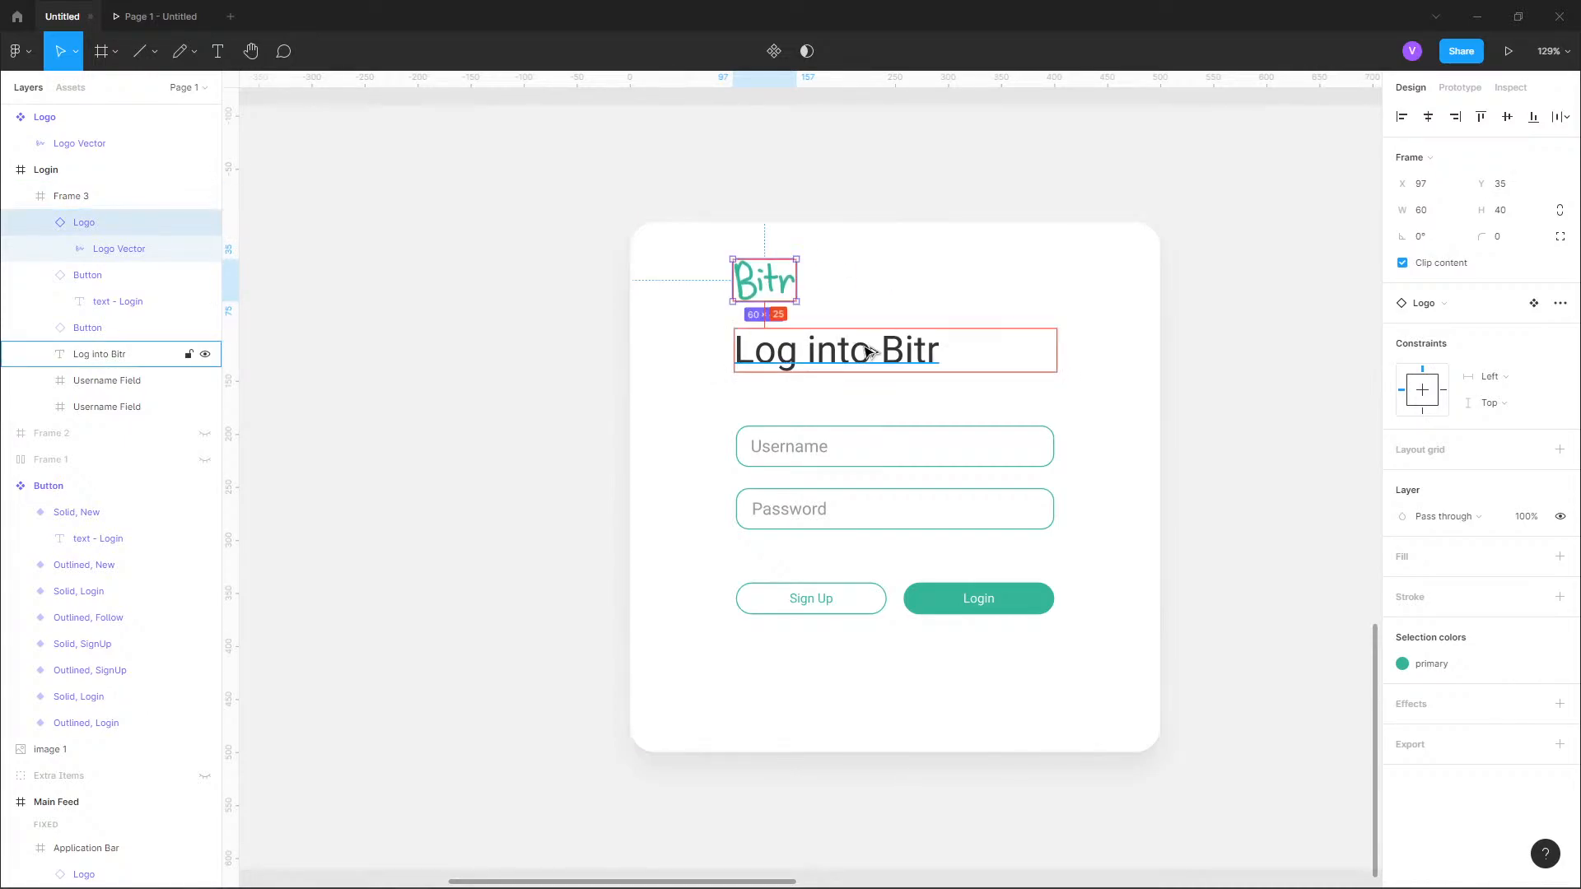
left_click(784, 360)
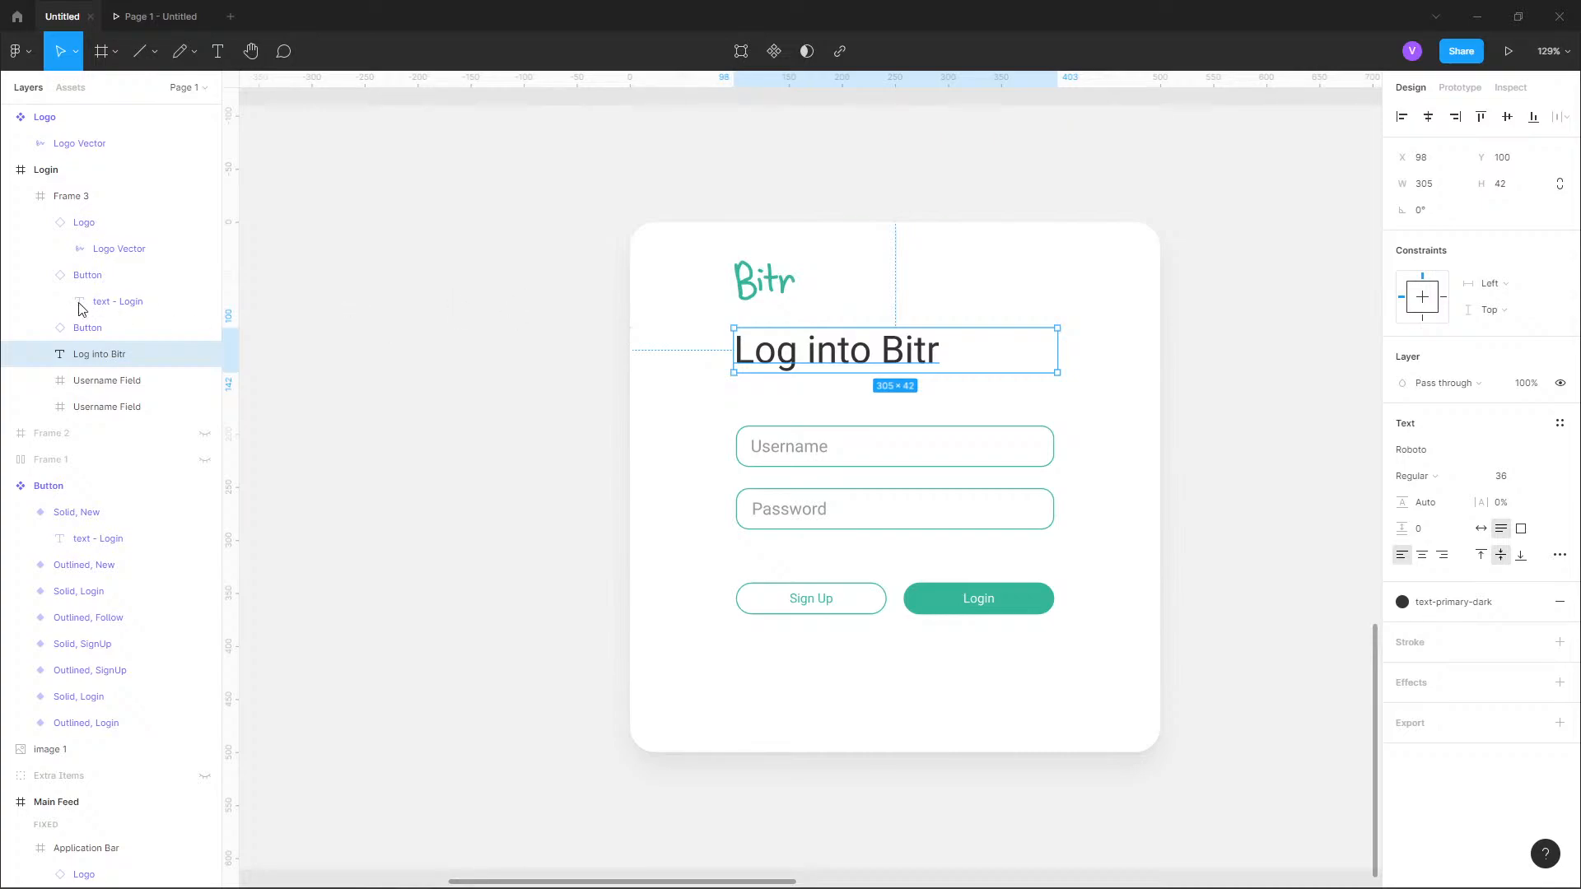
Select the logo, heading, fields and buttons in Frame 3 and move them down together, placing the logo at Y 82 to center the group vertically.
left_click(40, 275)
left_click(40, 224)
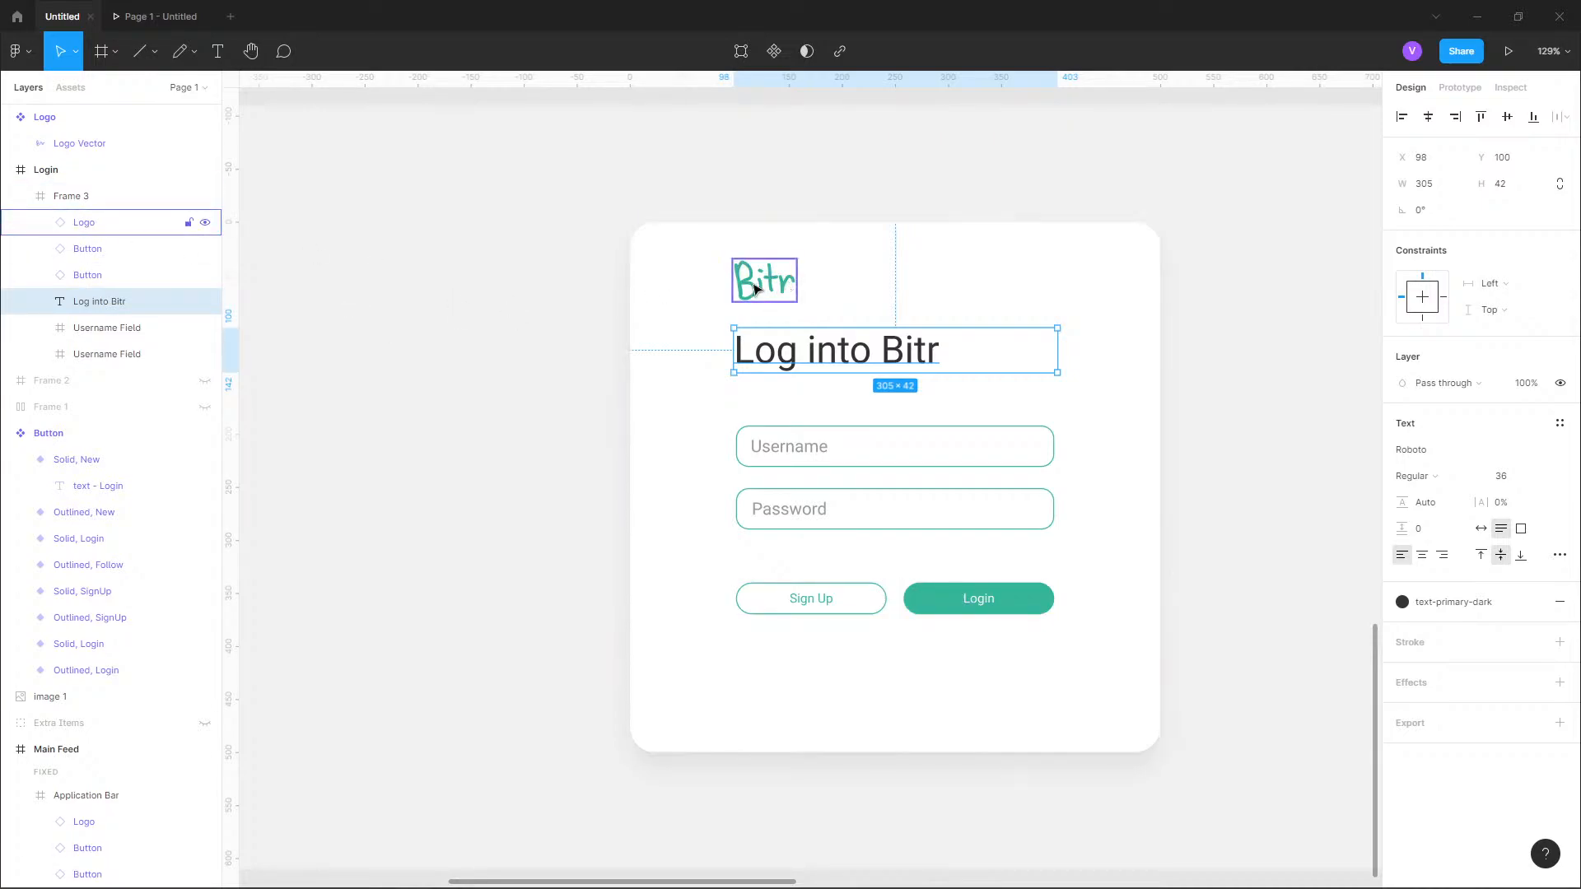
left_click(117, 206)
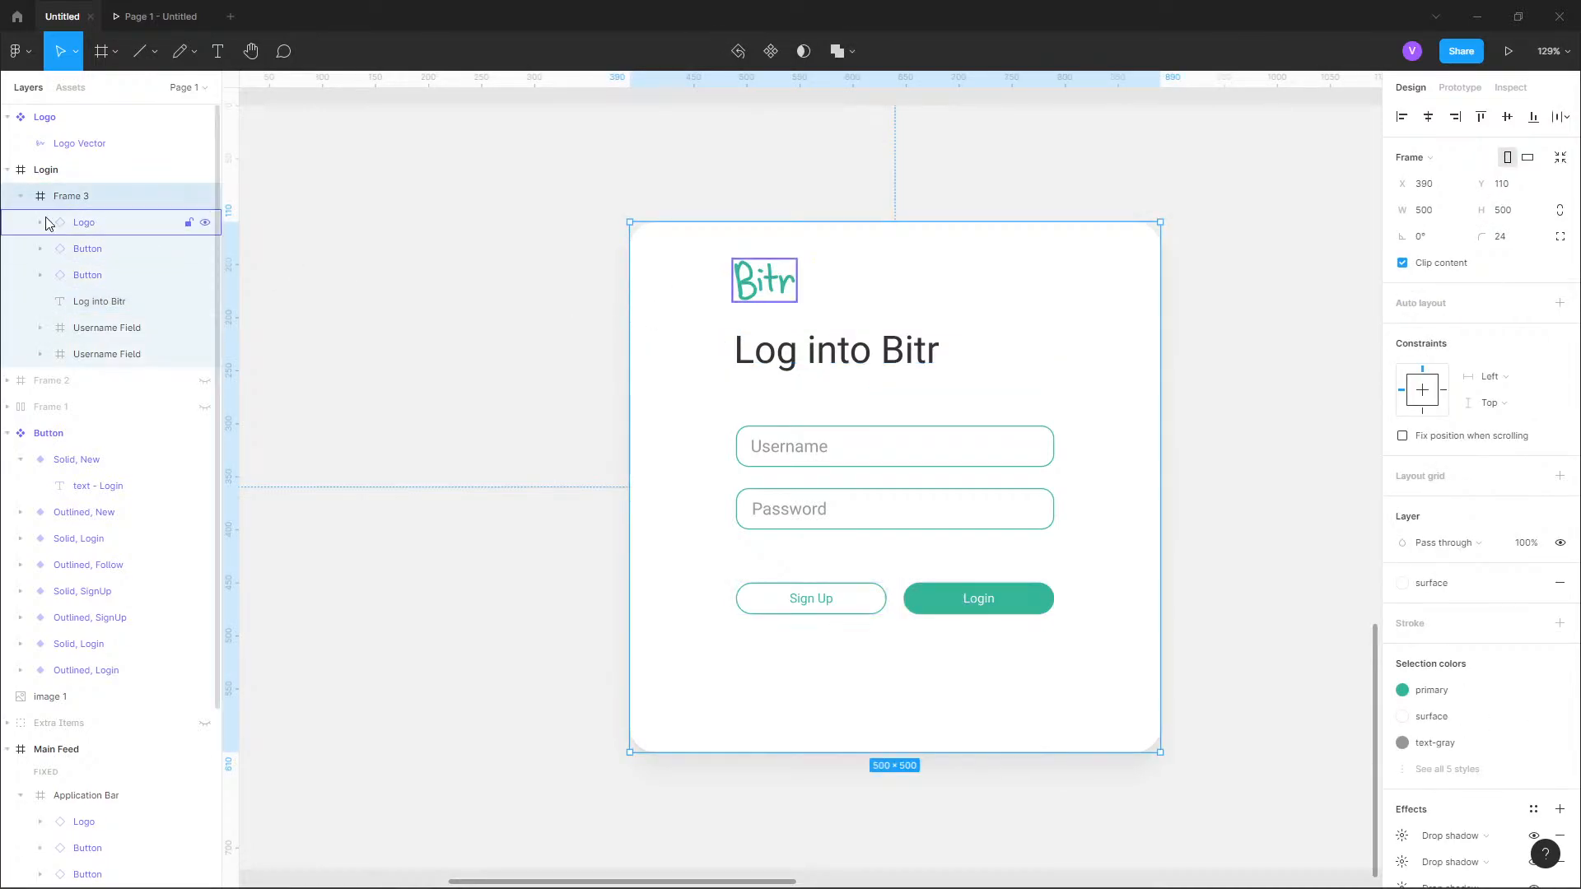
left_click(41, 222)
left_click(40, 222)
left_click(88, 228)
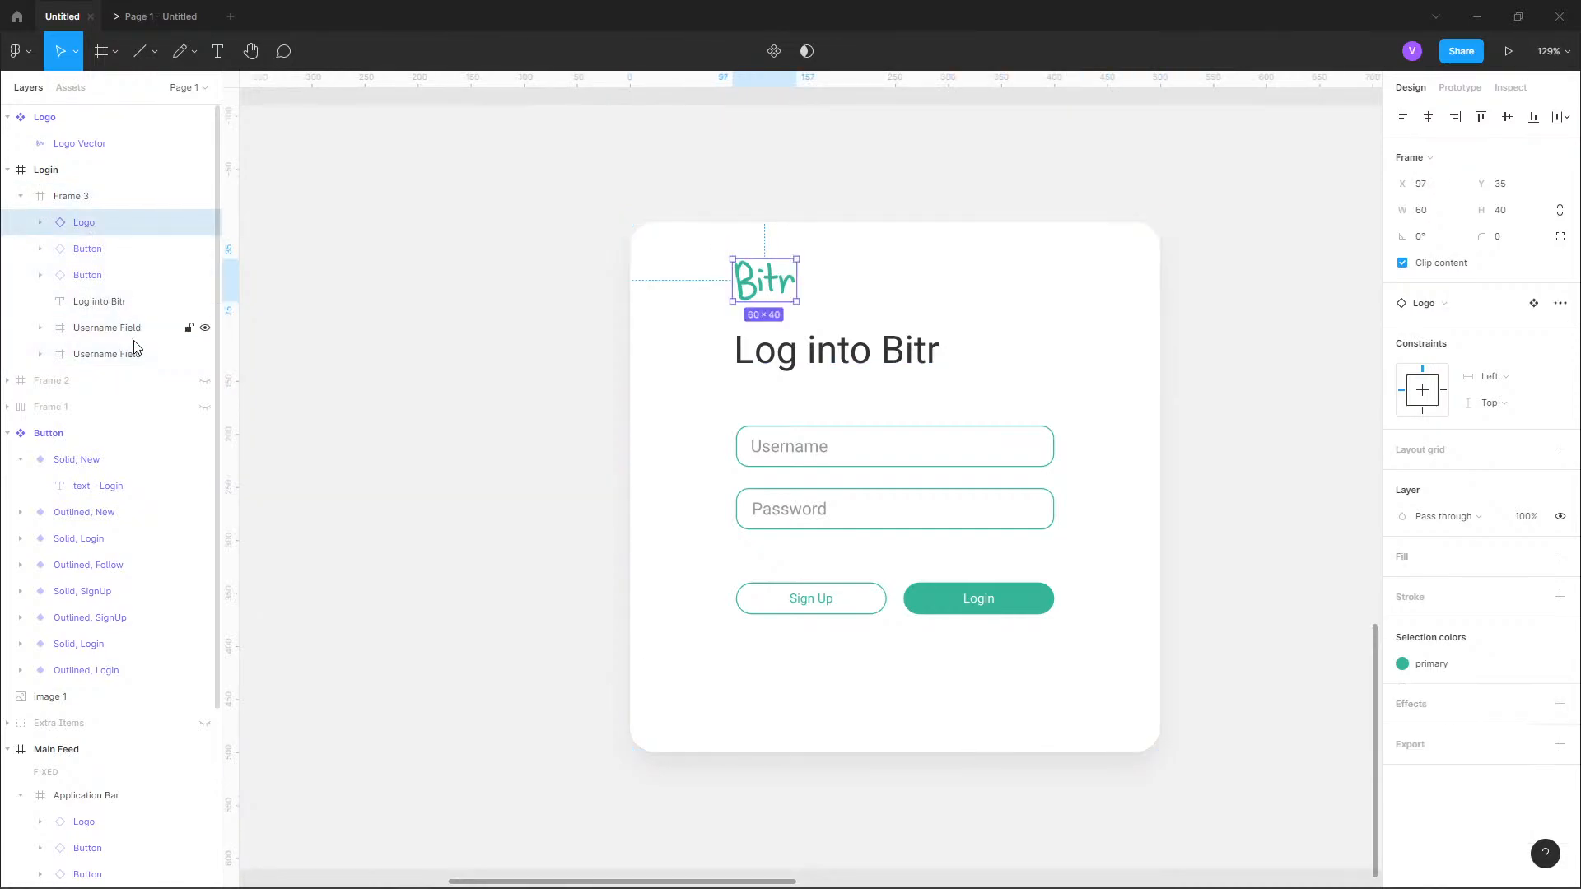
left_click(133, 335, "shift")
left_click(144, 358)
left_click(88, 224, "shift")
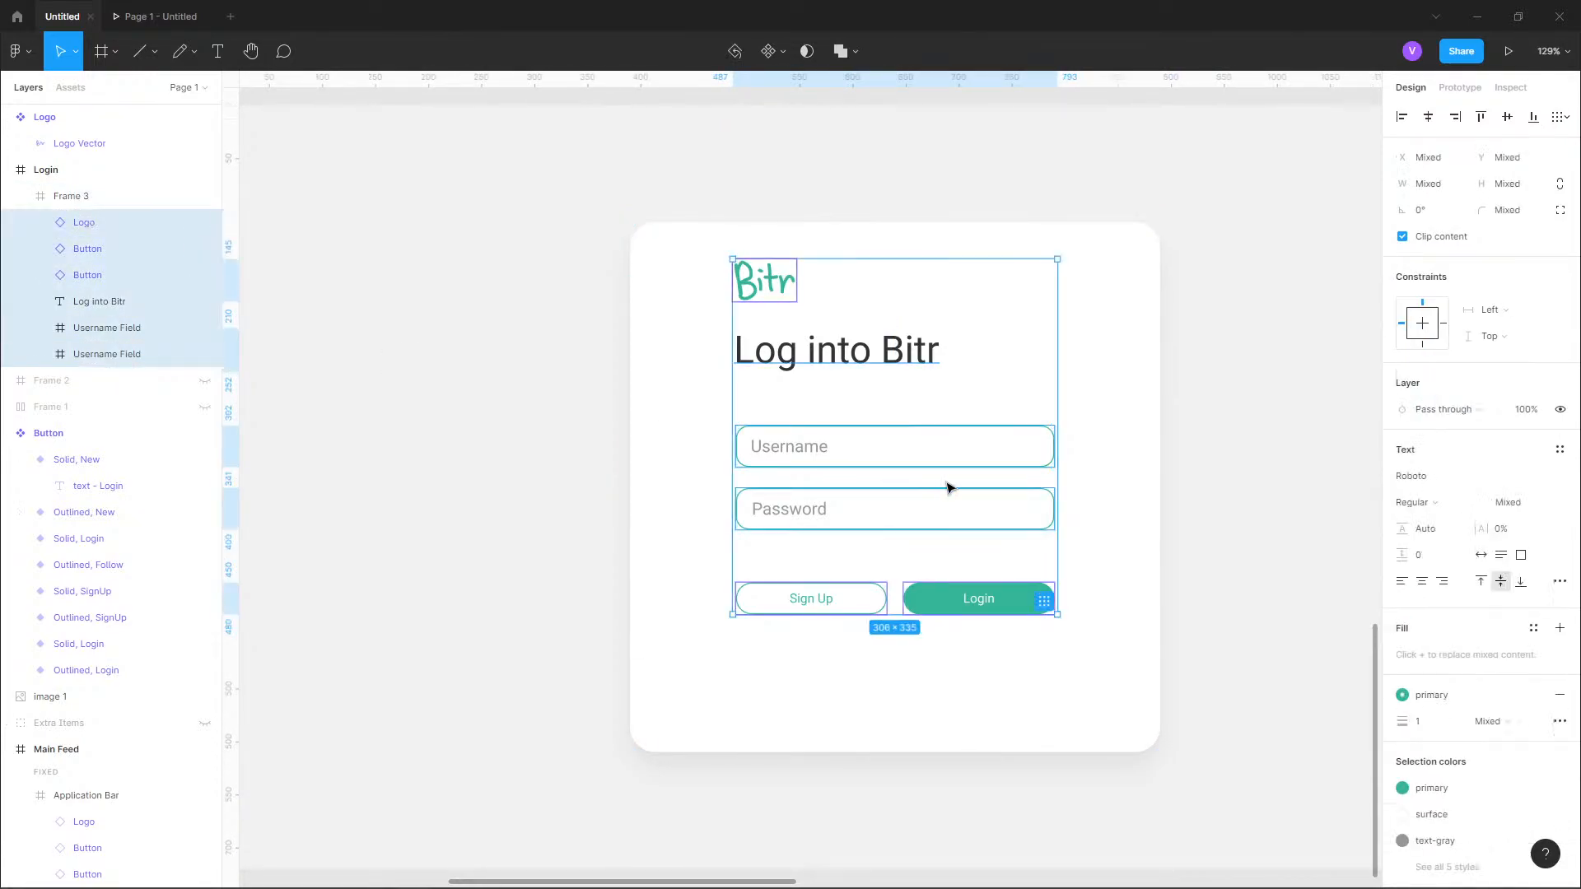
left_click_drag(941, 449, 942, 479)
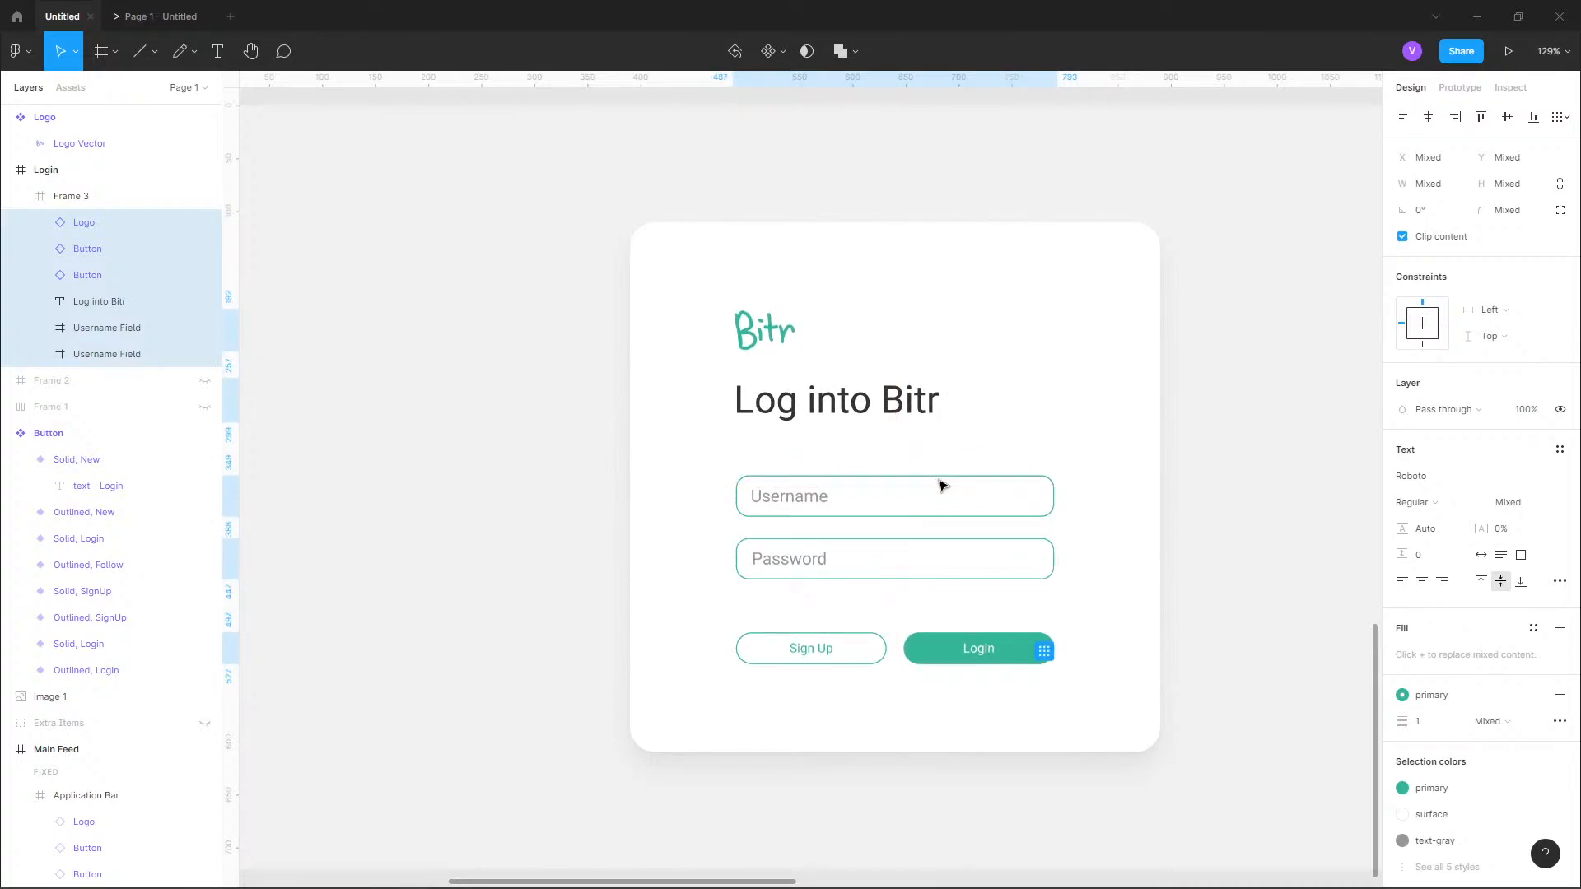
left_click(1214, 357)
scroll(1183, 419, "down", 5)
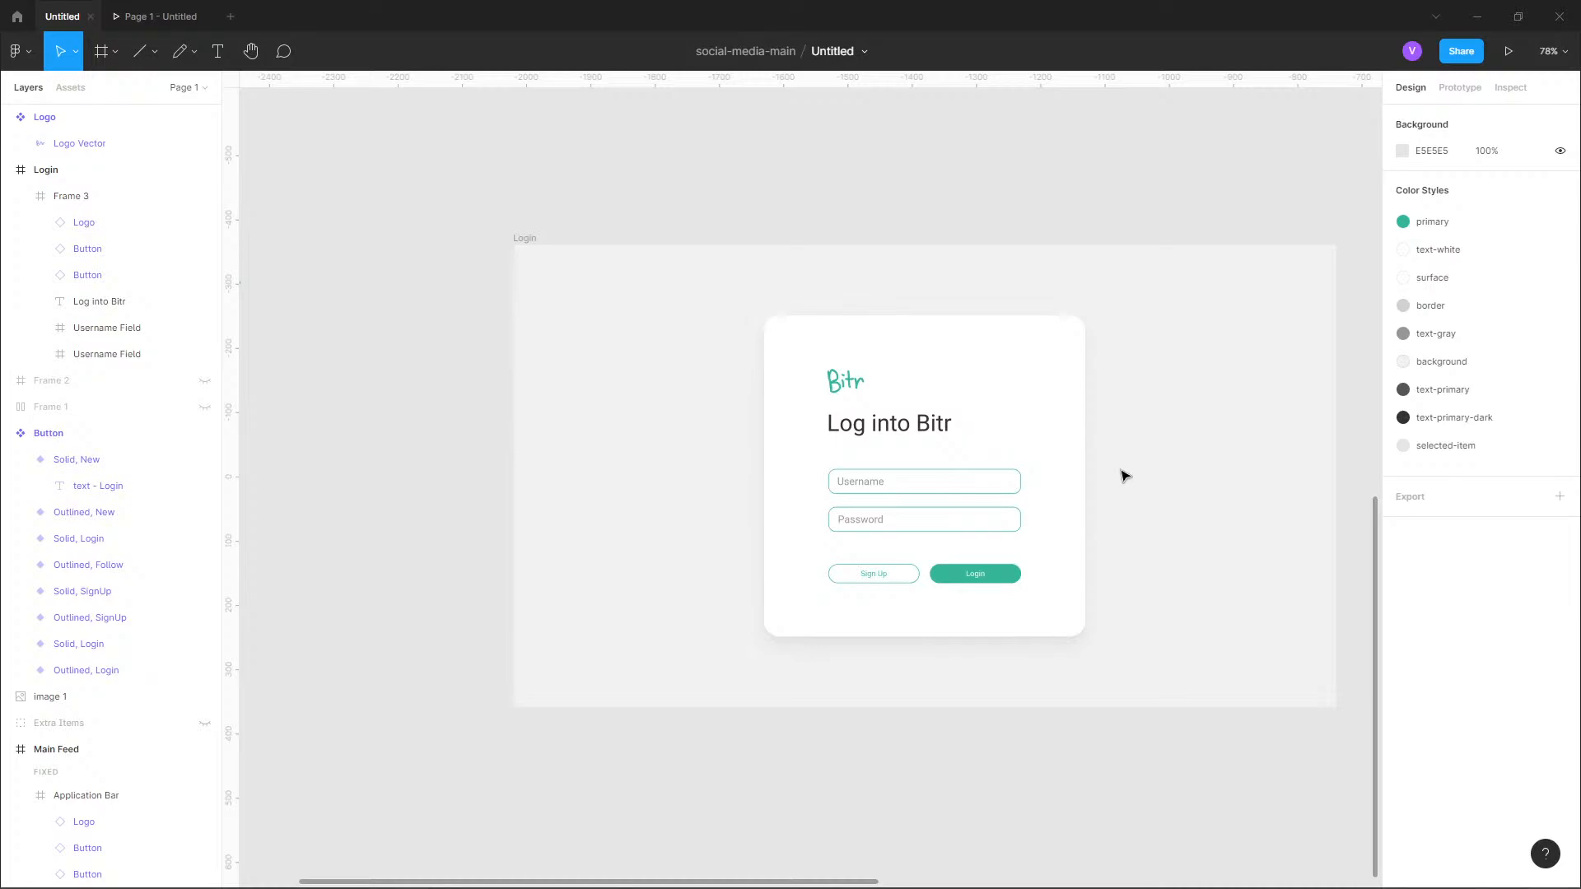
Hide the logo in Frame 3 and move the heading, both fields and both buttons up together on the login card.
left_click_drag(1116, 491, 907, 522)
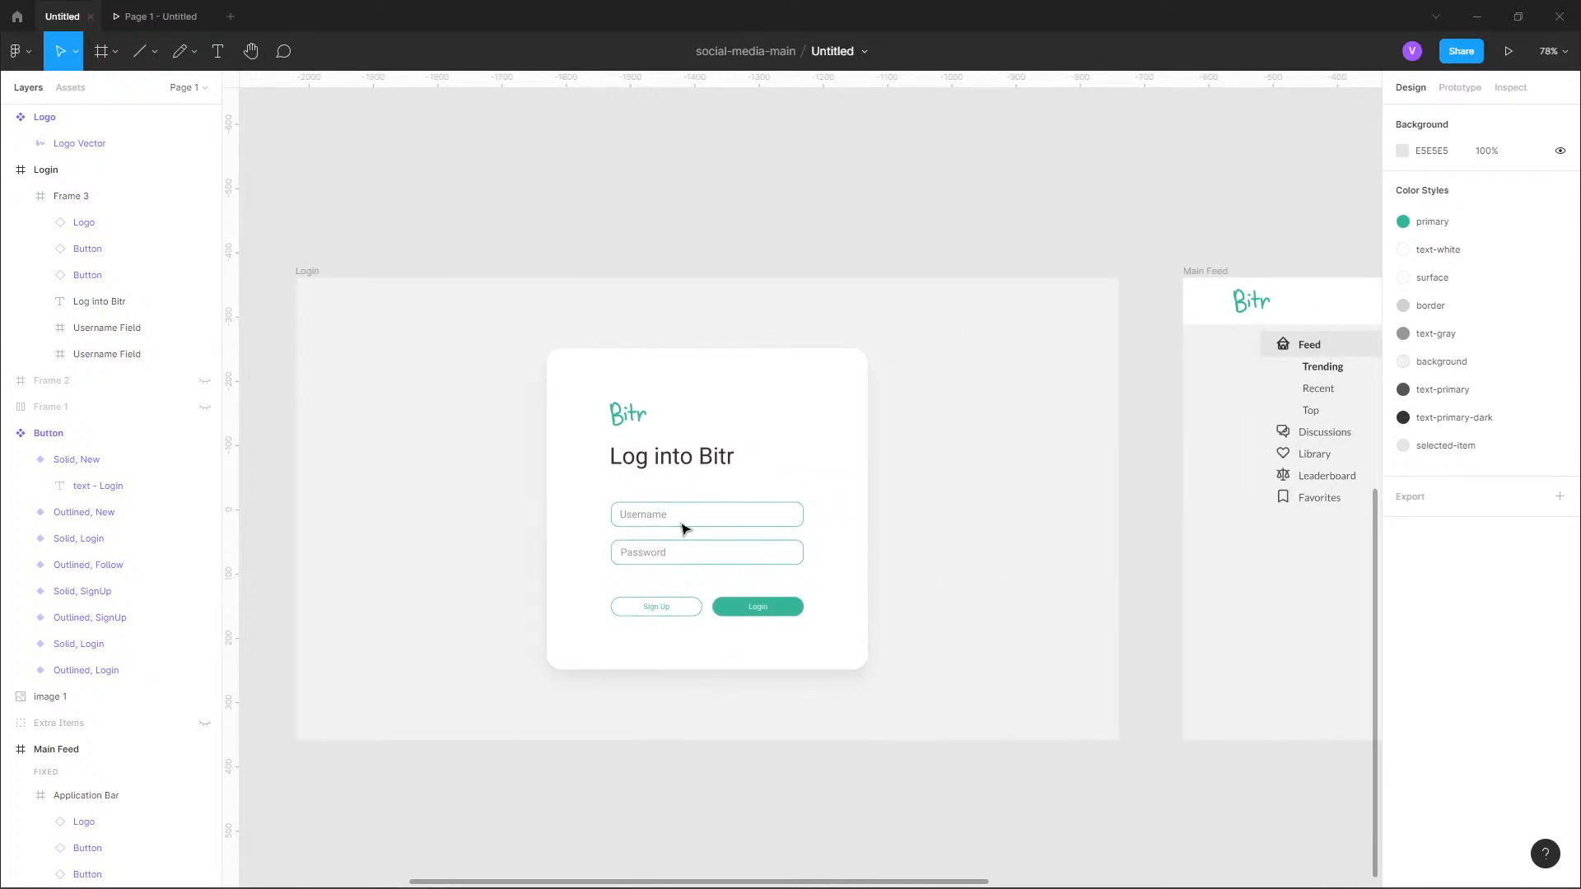
left_click(198, 222)
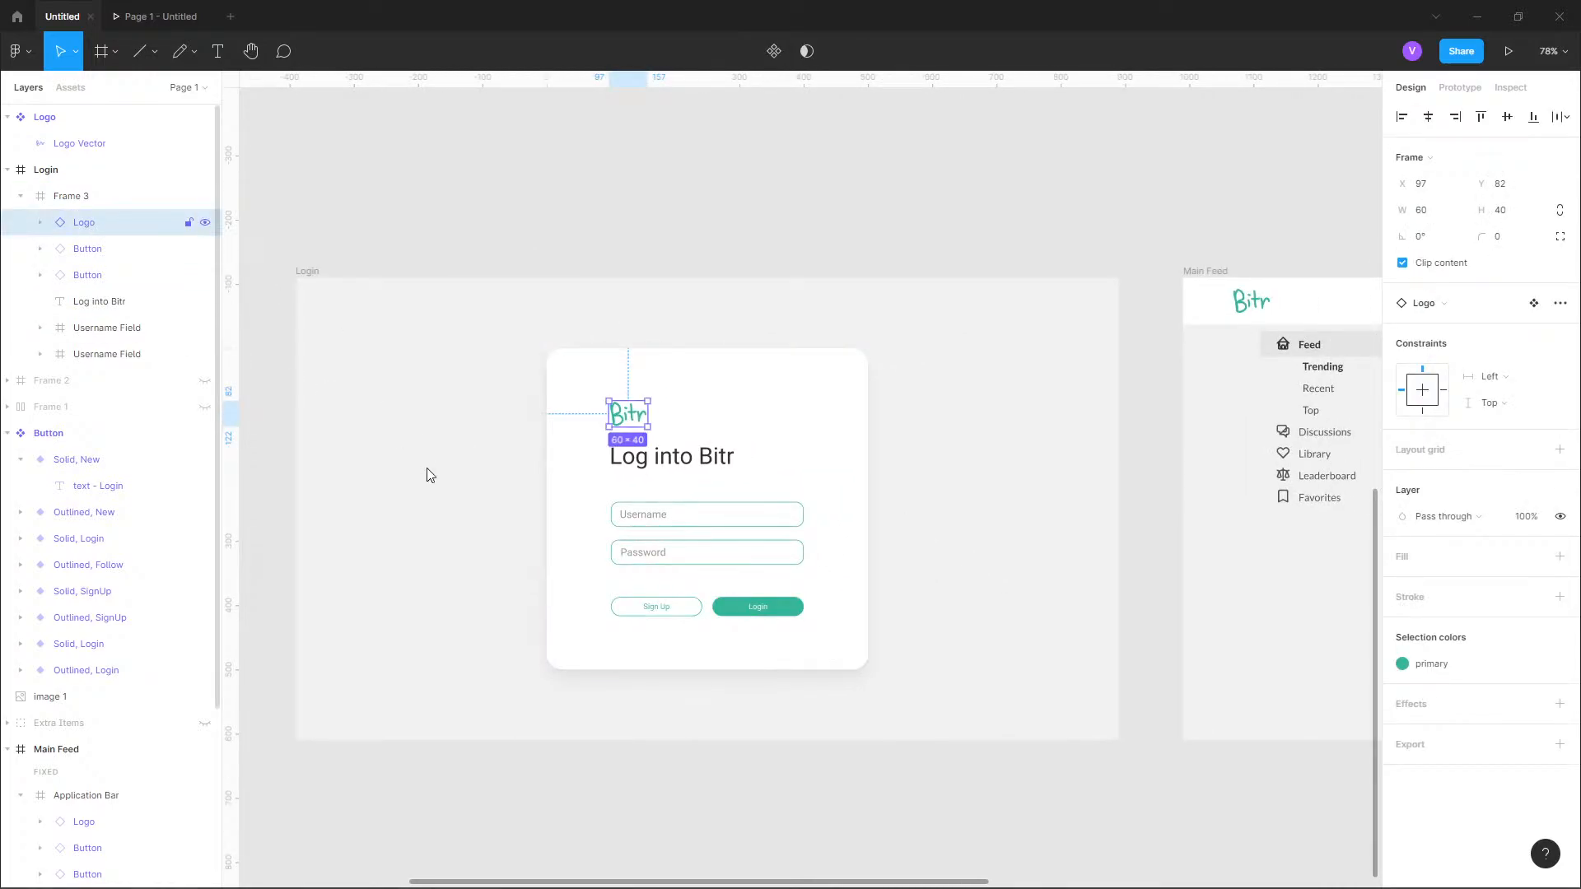
key("ctrl+shift+h")
left_click(109, 249)
left_click(125, 355, "shift")
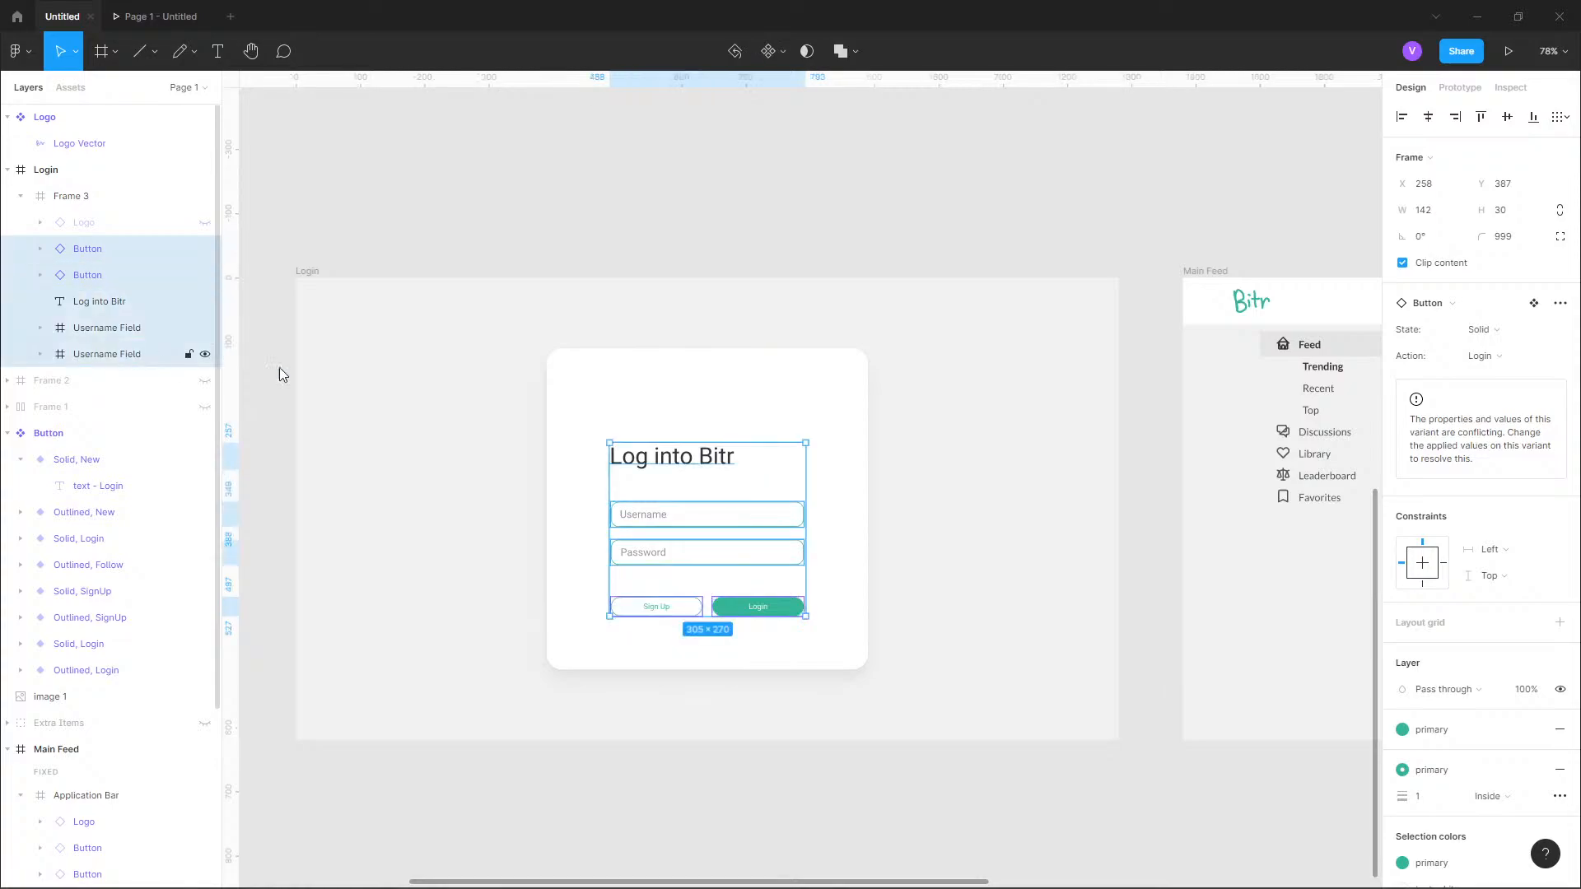
left_click_drag(716, 504, 722, 487)
Unhide the logo and move it up to Y 55, leaving a 20 px gap above the "Log into Bitr" heading.
left_click(110, 222)
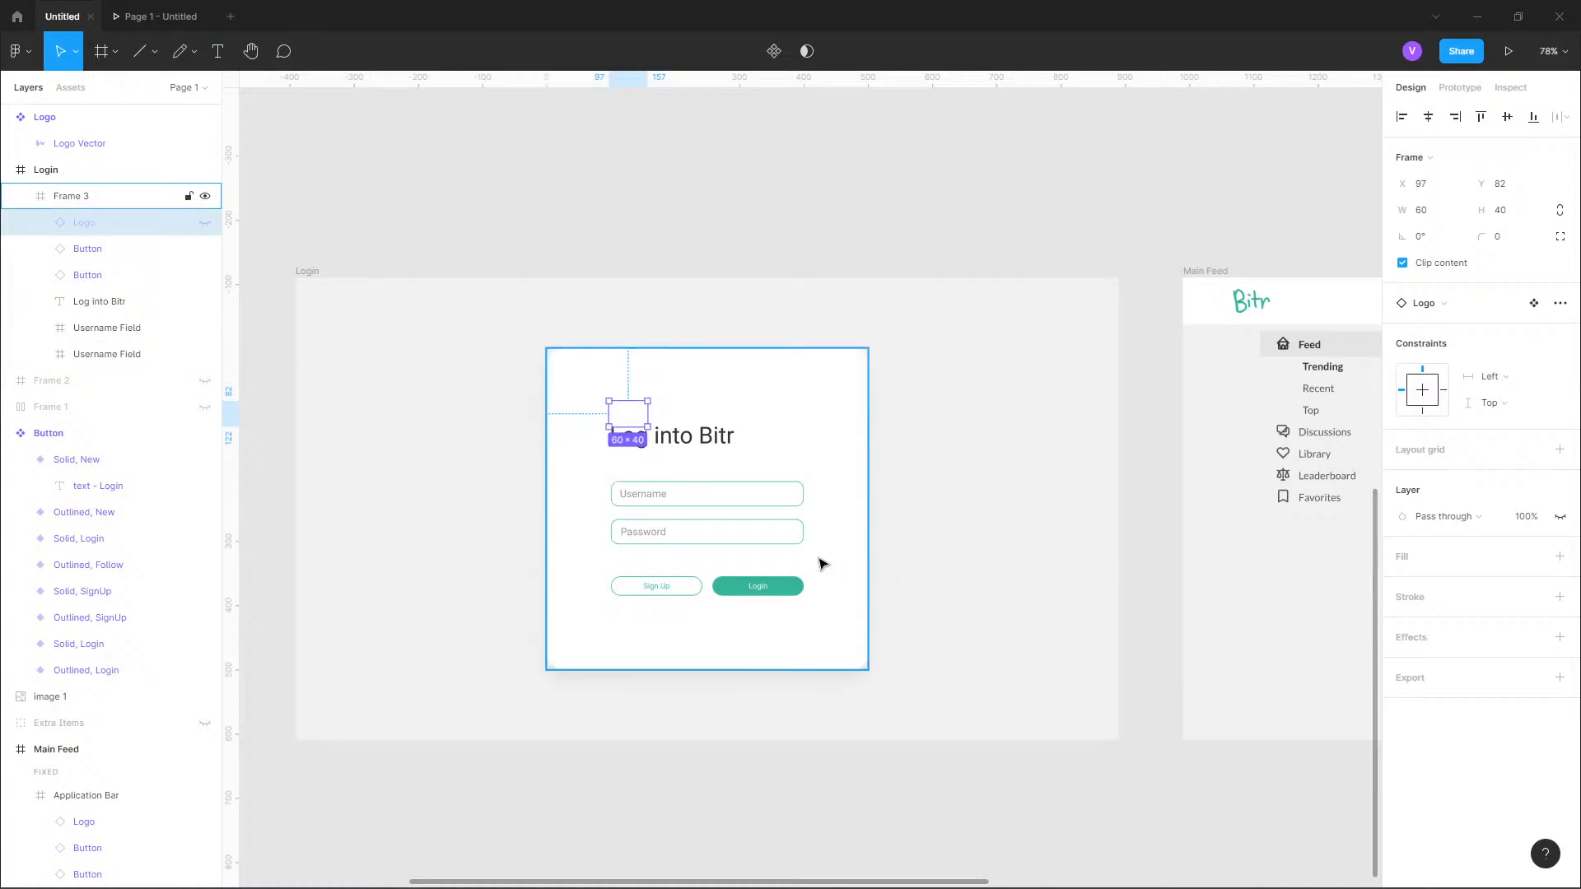
key("shift+Up")
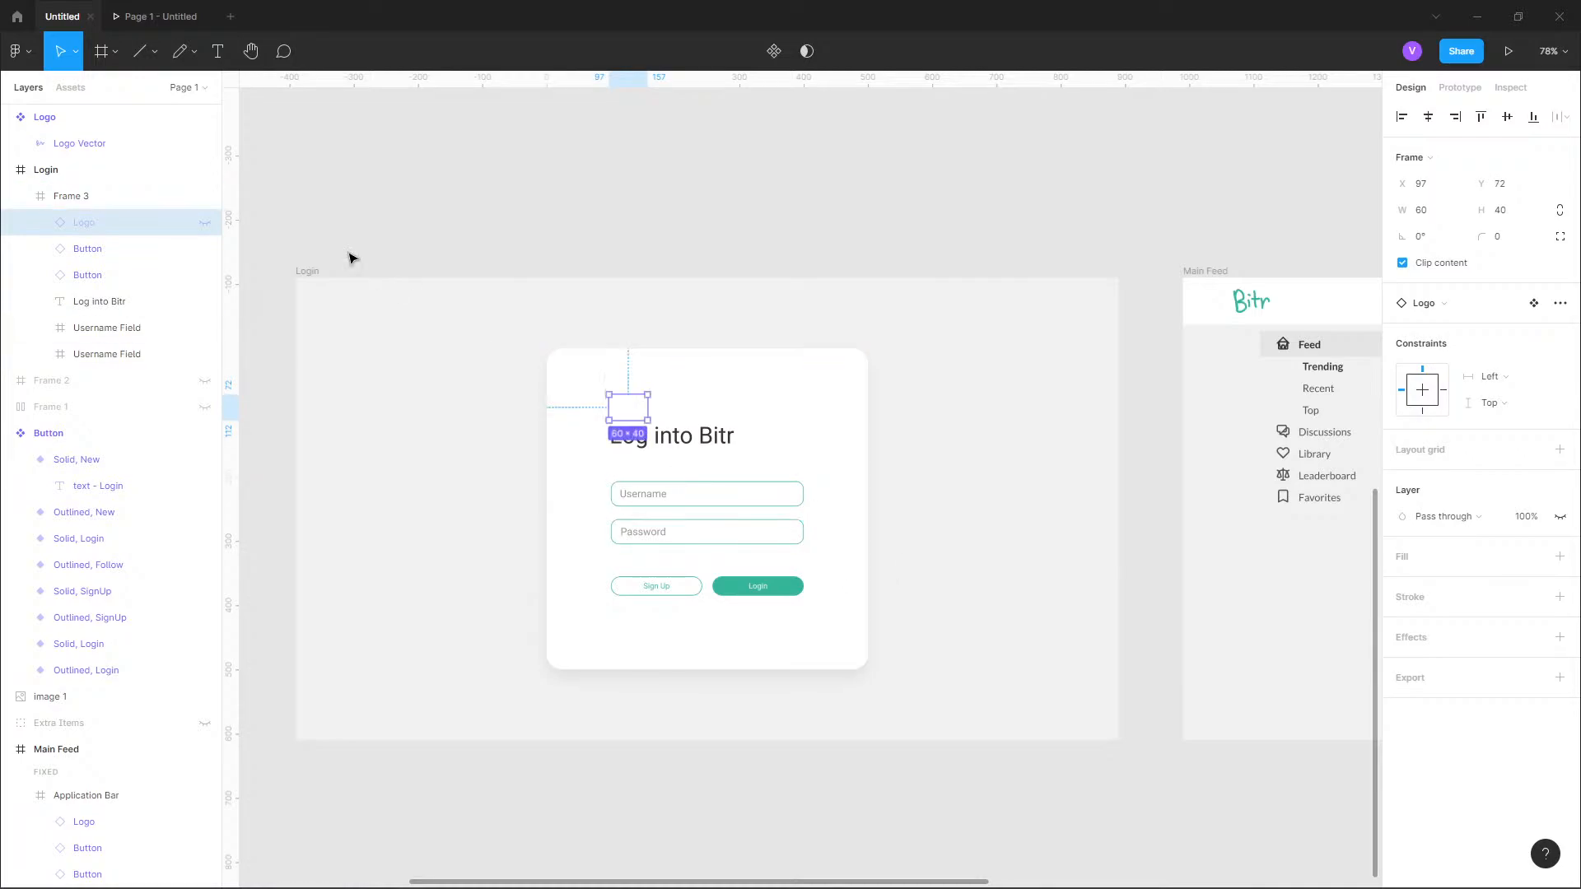
left_click(205, 222)
key("shift+Up")
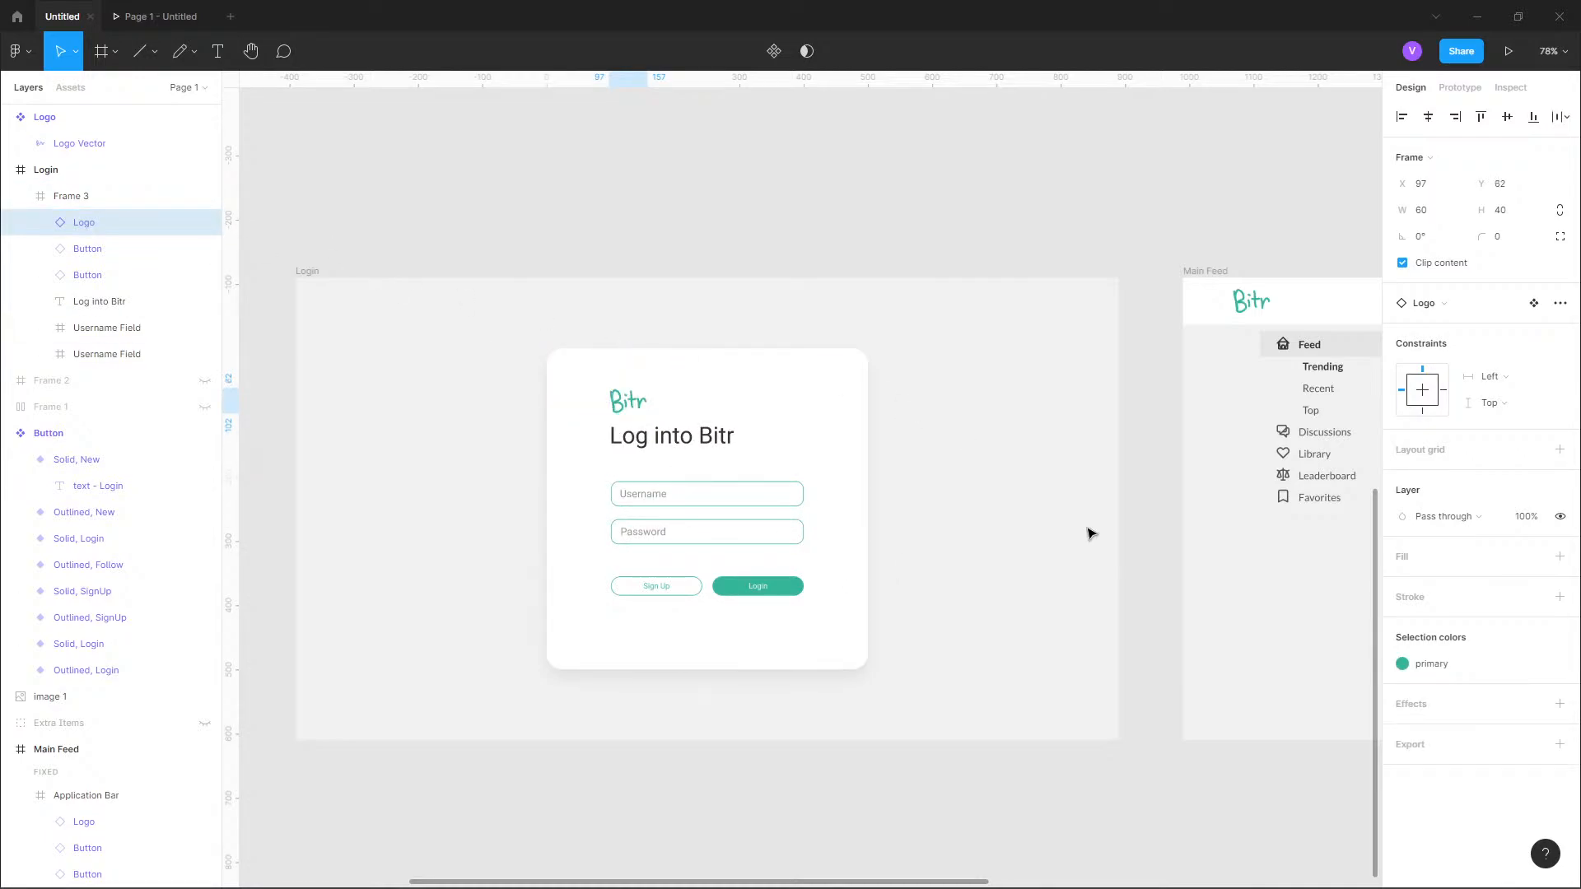
key("shift+Up")
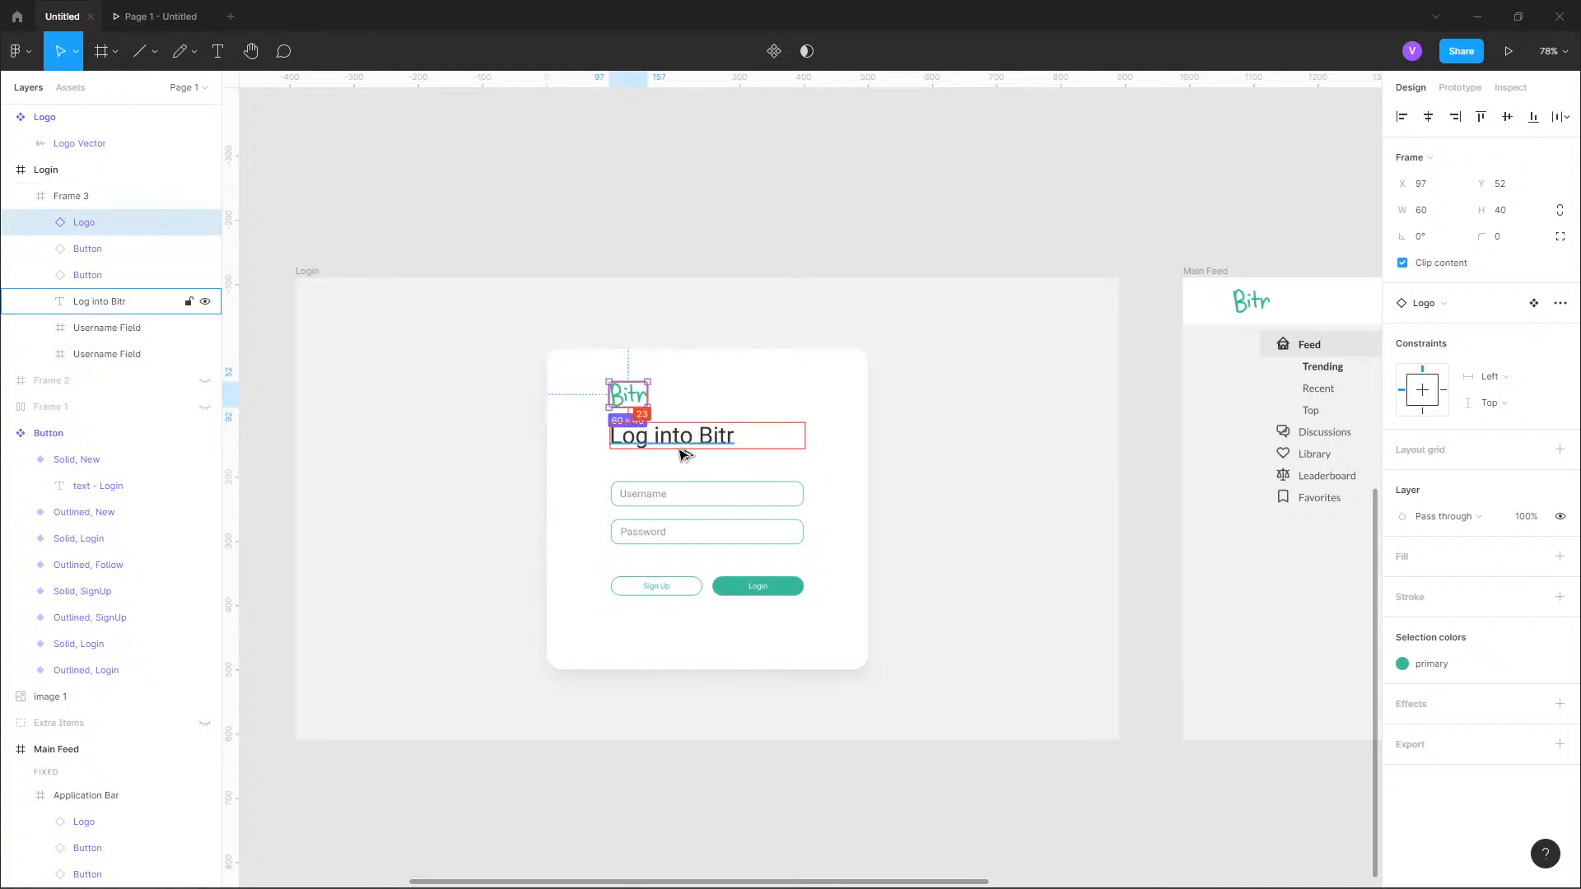
key("Down")
key("Down")
key("Down")
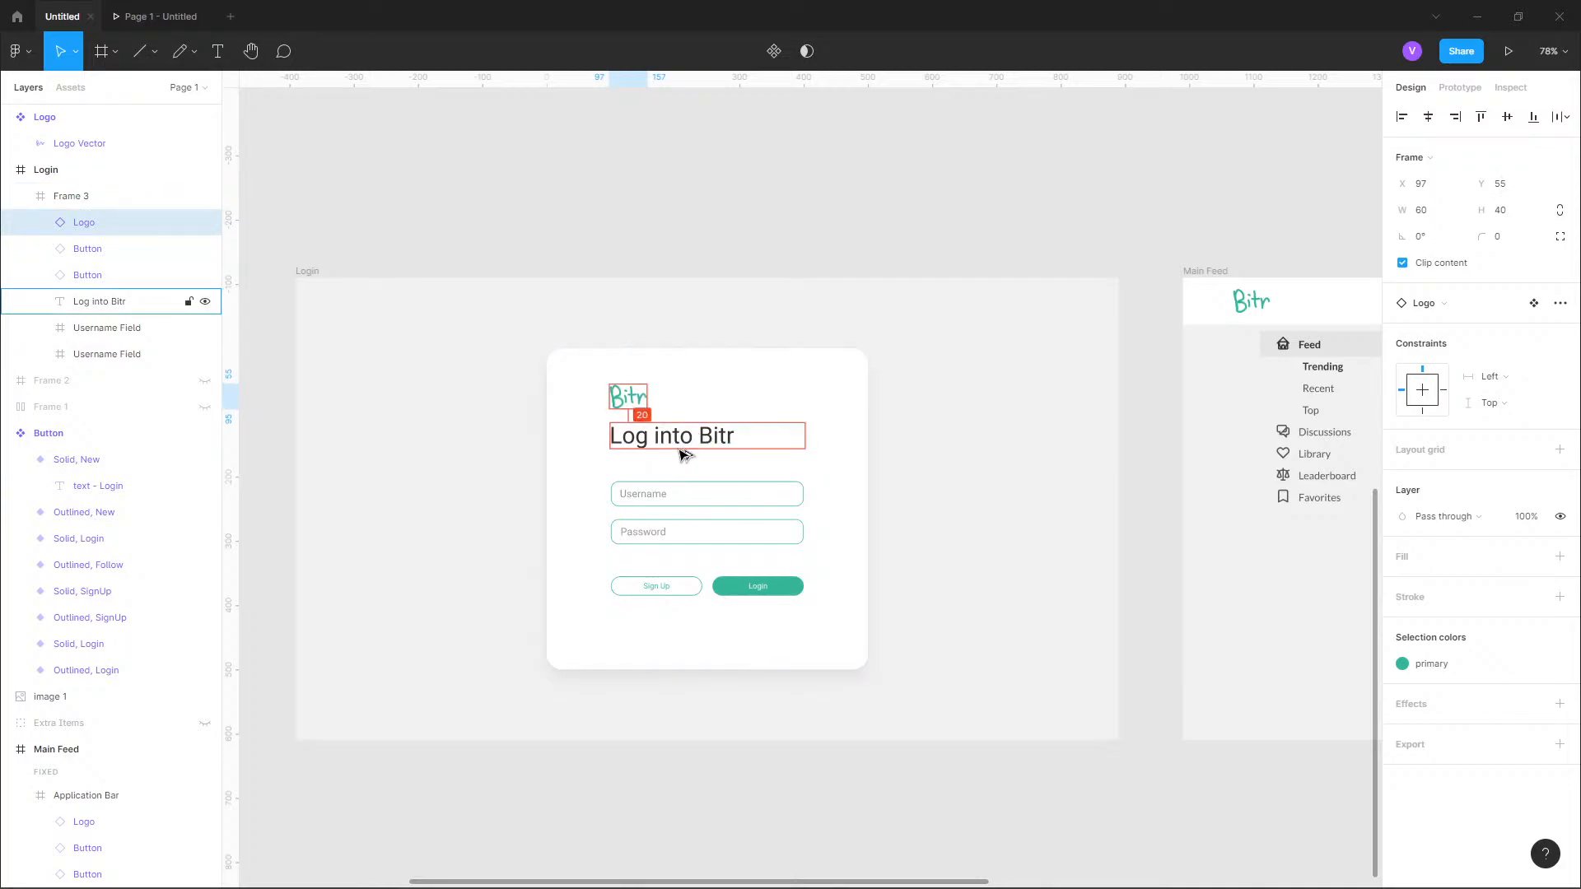
left_click(788, 224)
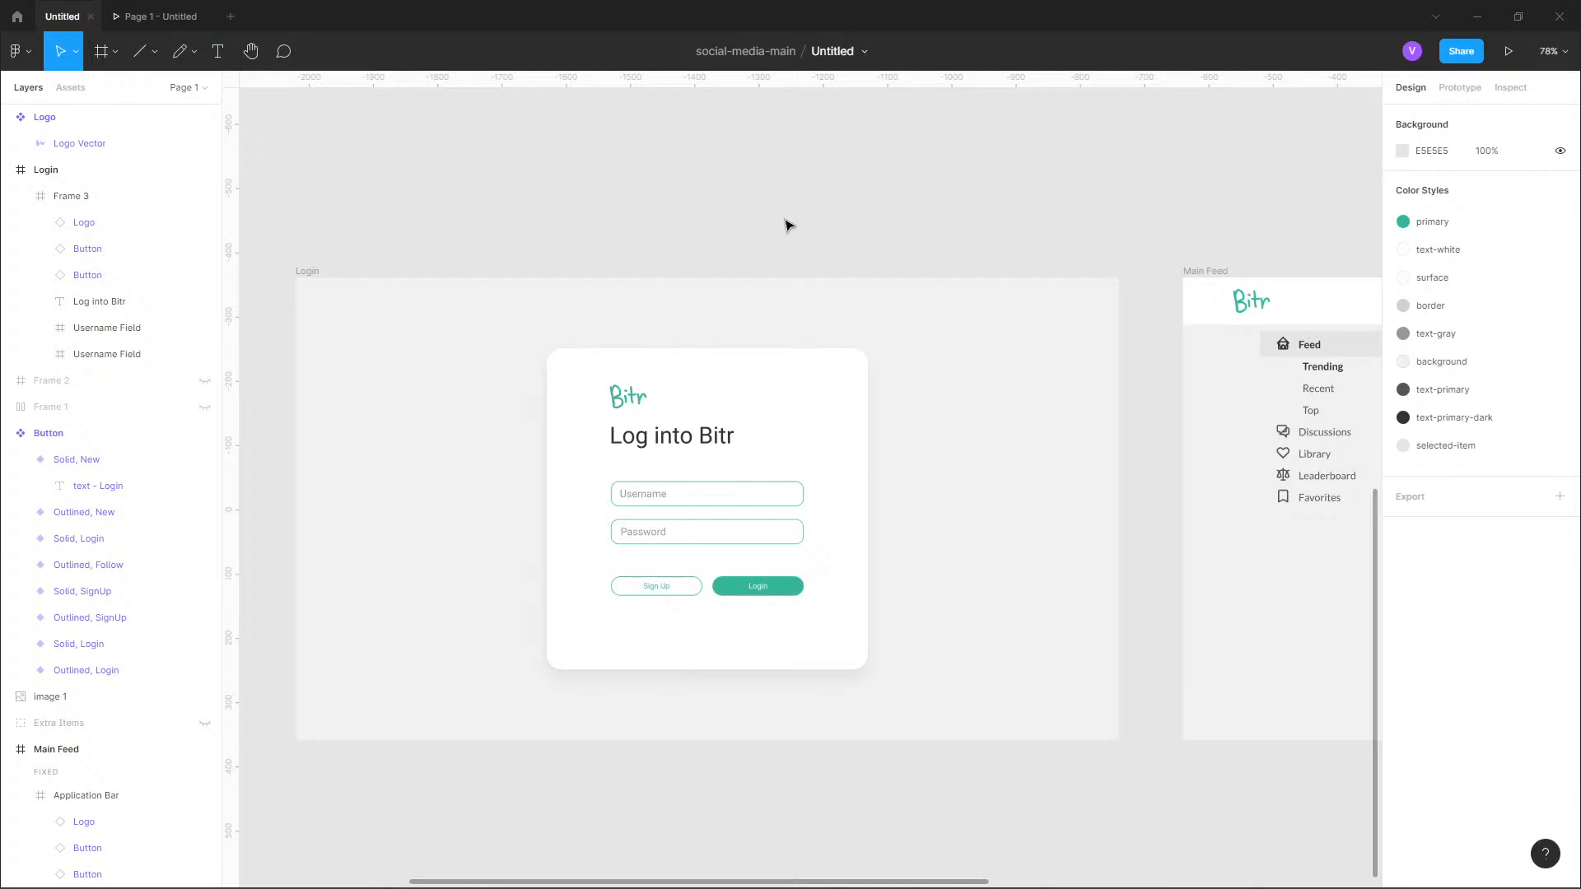
Switch to the browser to view the Twitter login page for reference and return to the Figma design.
key("alt+Tab")
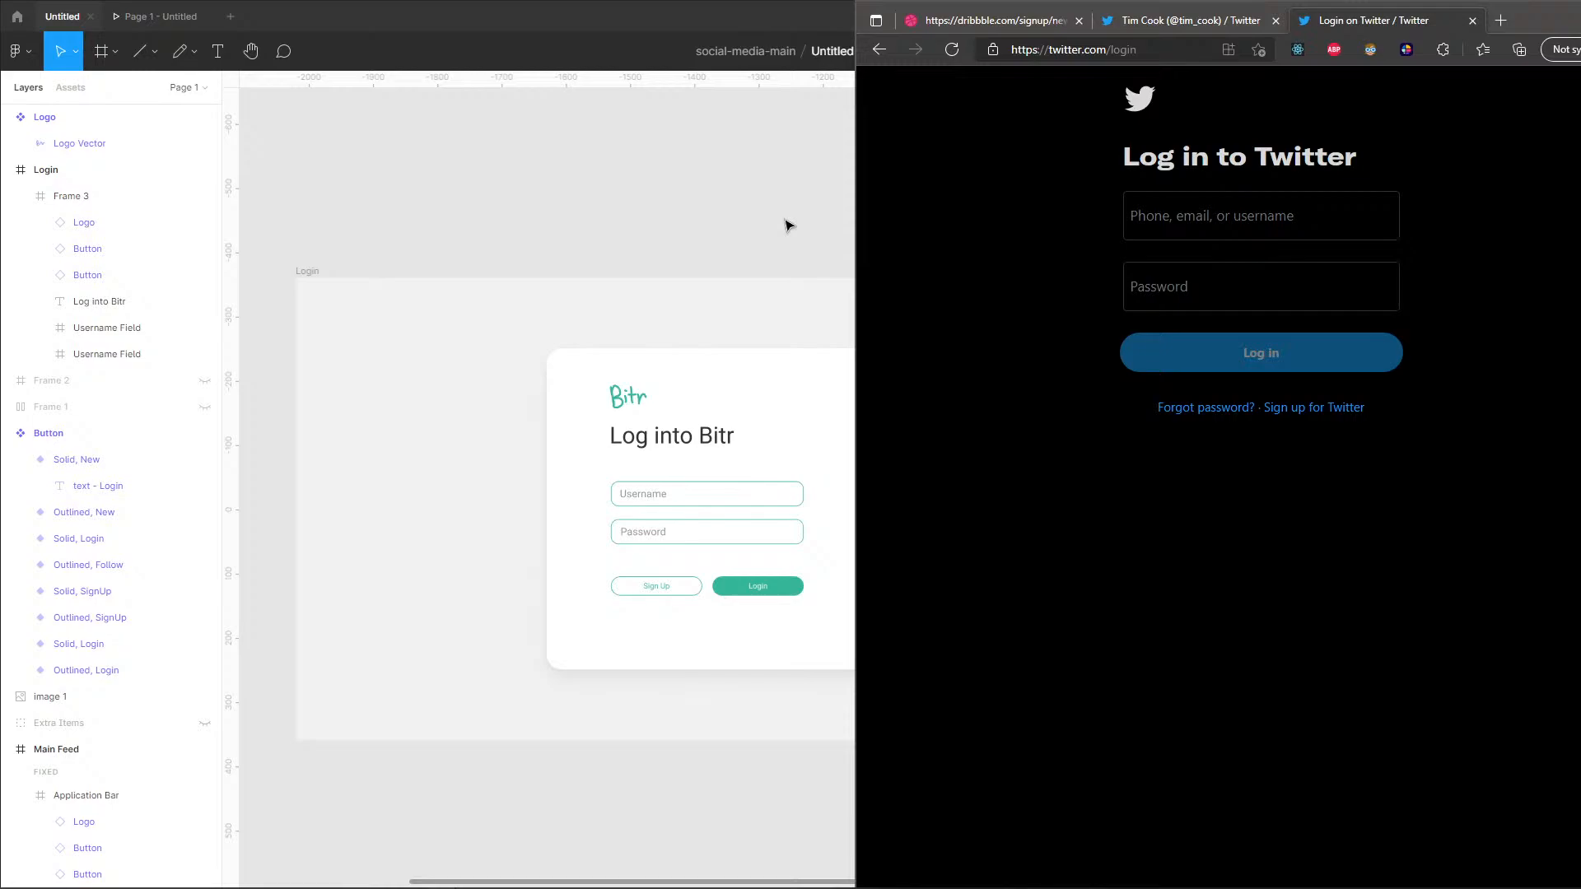
left_click(789, 226)
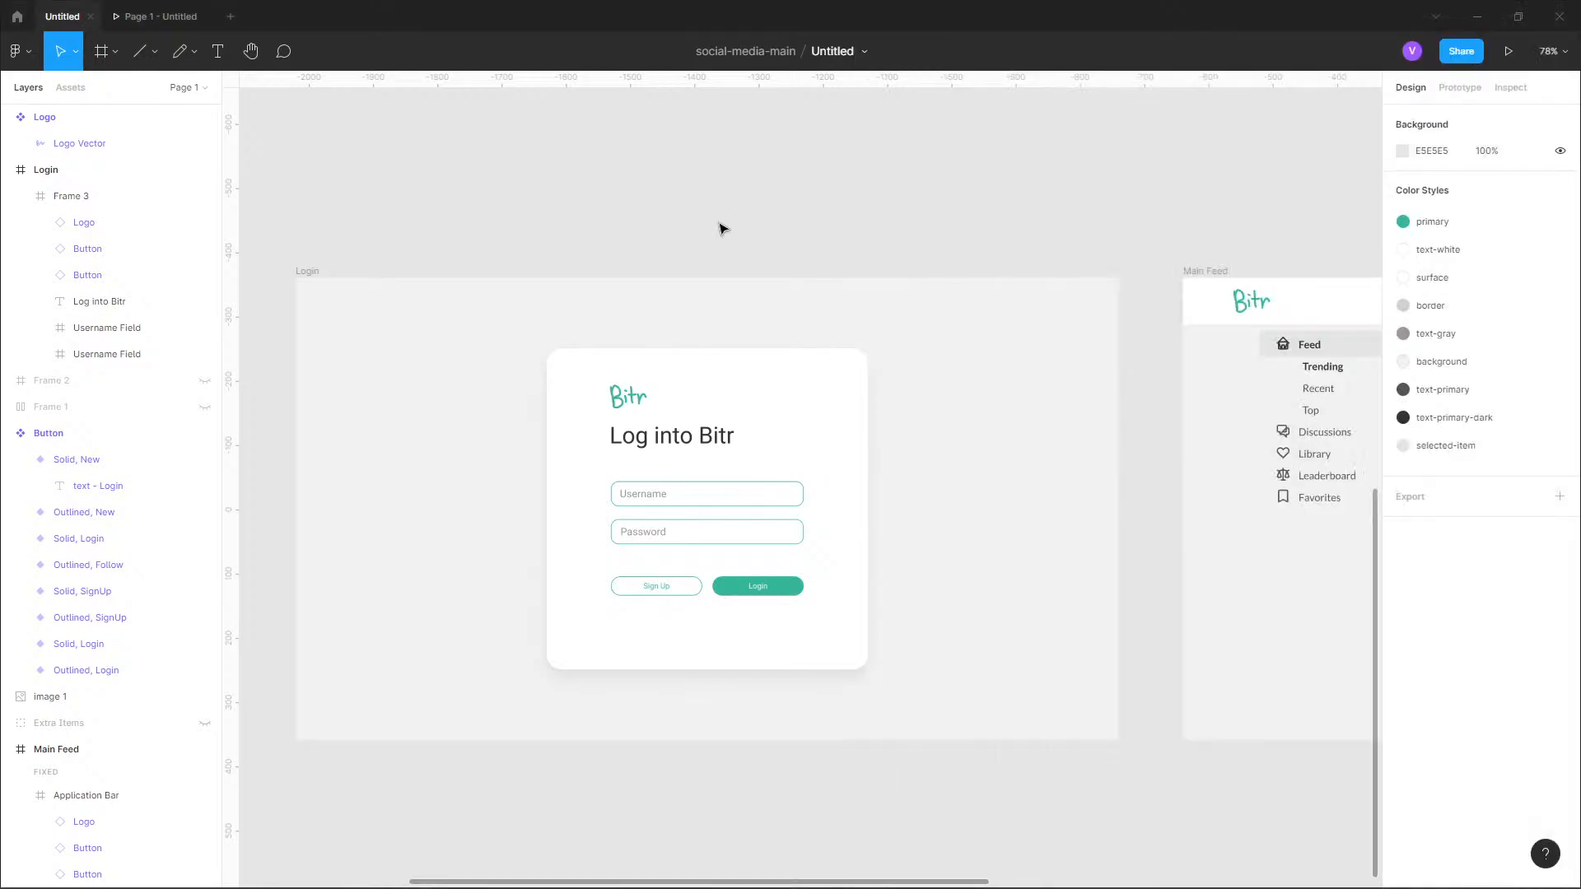
Duplicate the Login frame and place the copy directly below the original at X -2020, Y 412.
scroll(730, 239, "down", 1)
left_click_drag(802, 285, 838, 198)
left_click(376, 180)
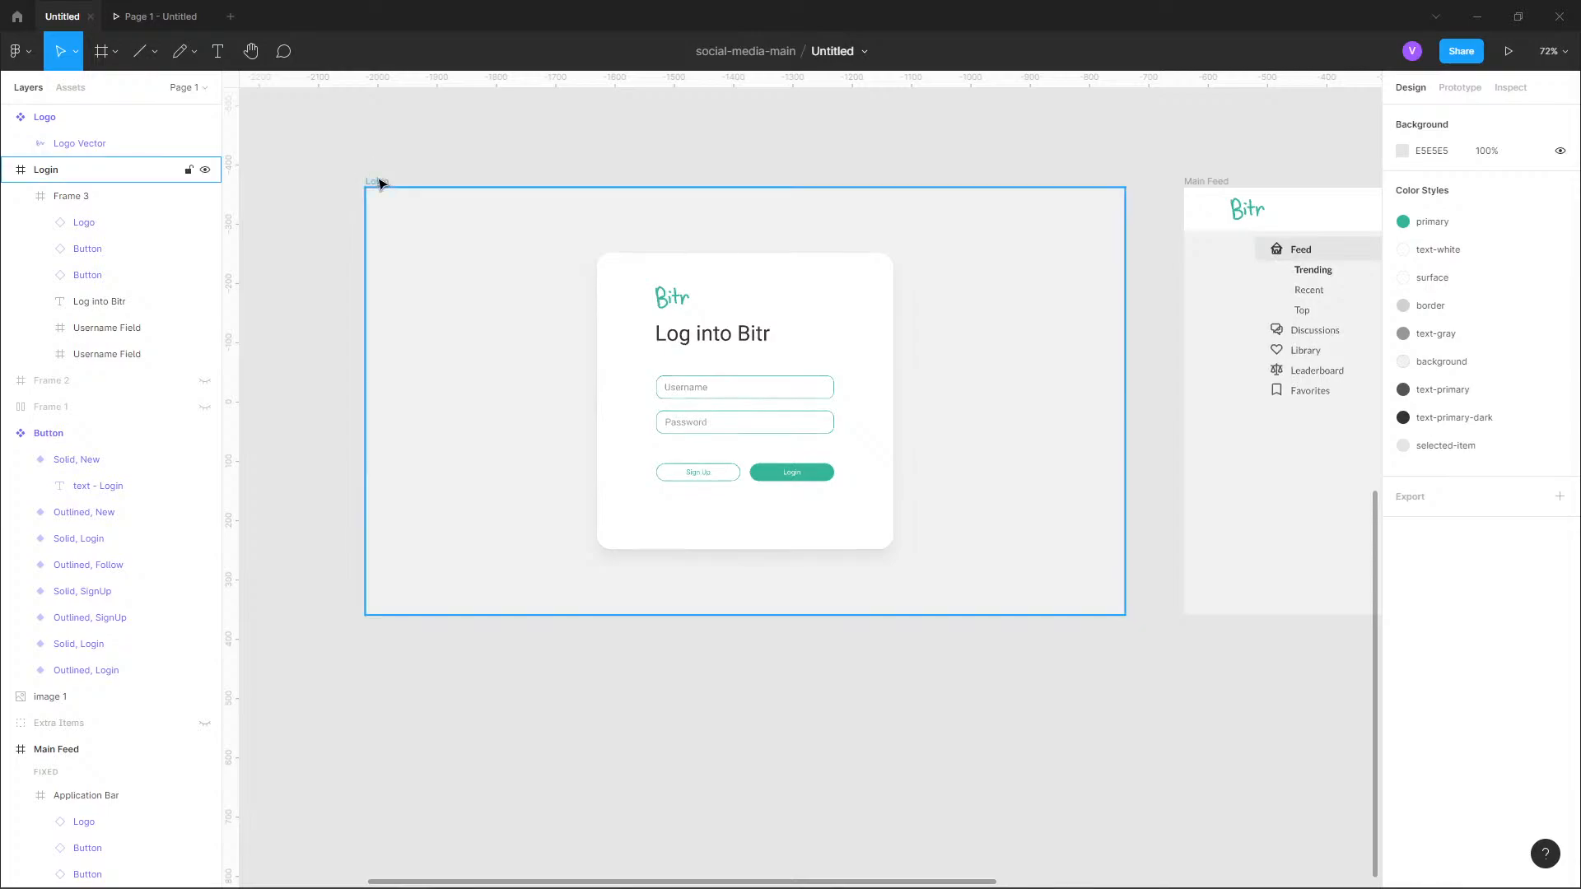
key("ctrl+d")
scroll(1051, 258, "down", 6)
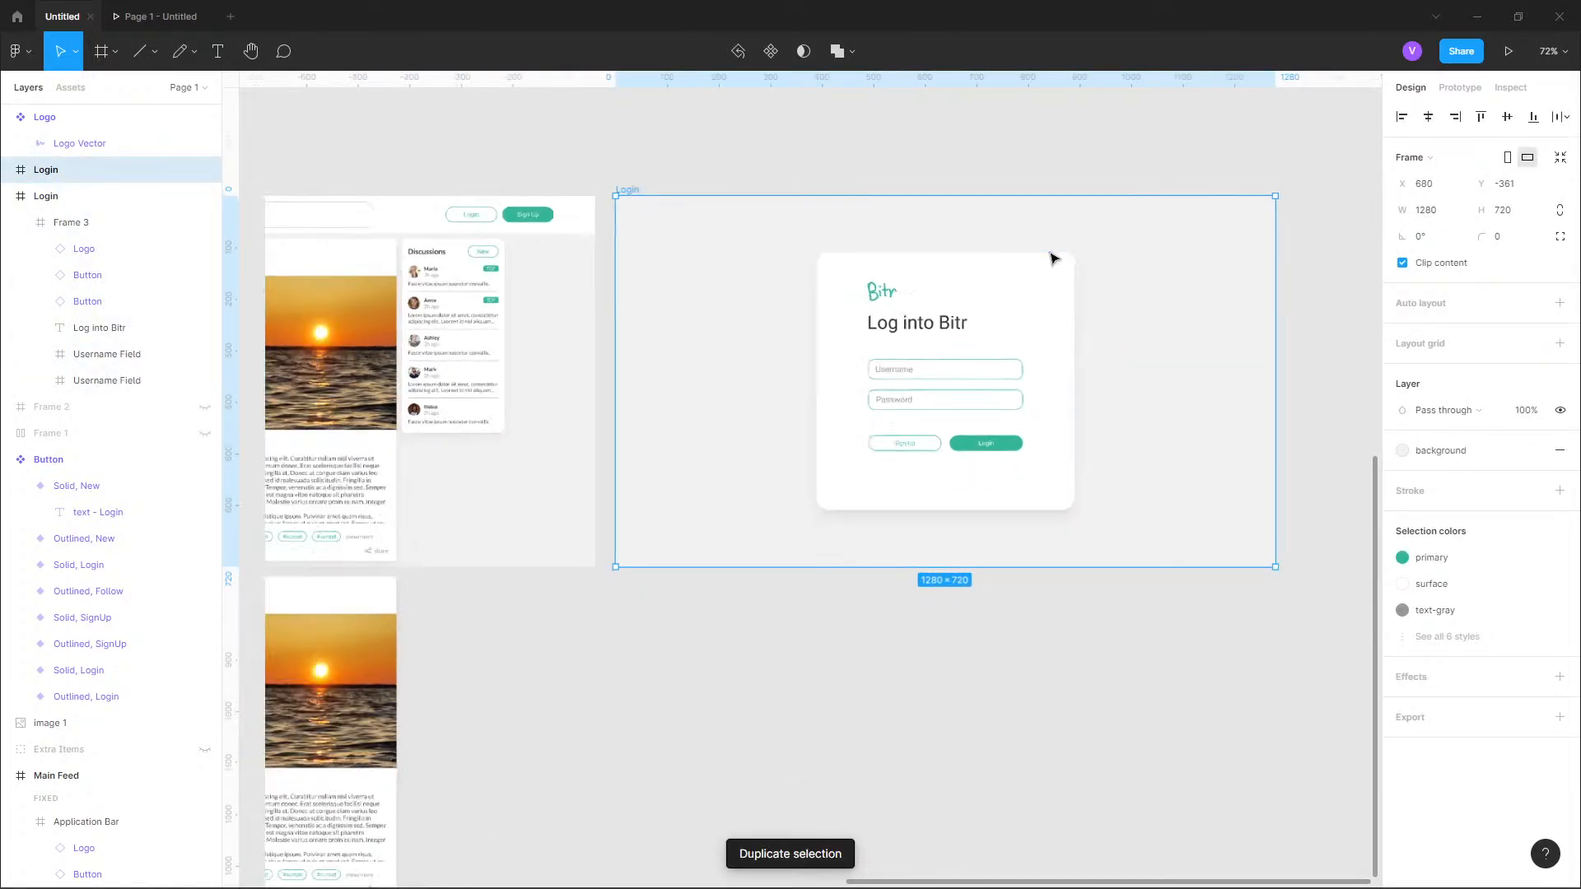
left_click_drag(779, 434, 1020, 406)
left_click_drag(1140, 293, 523, 469)
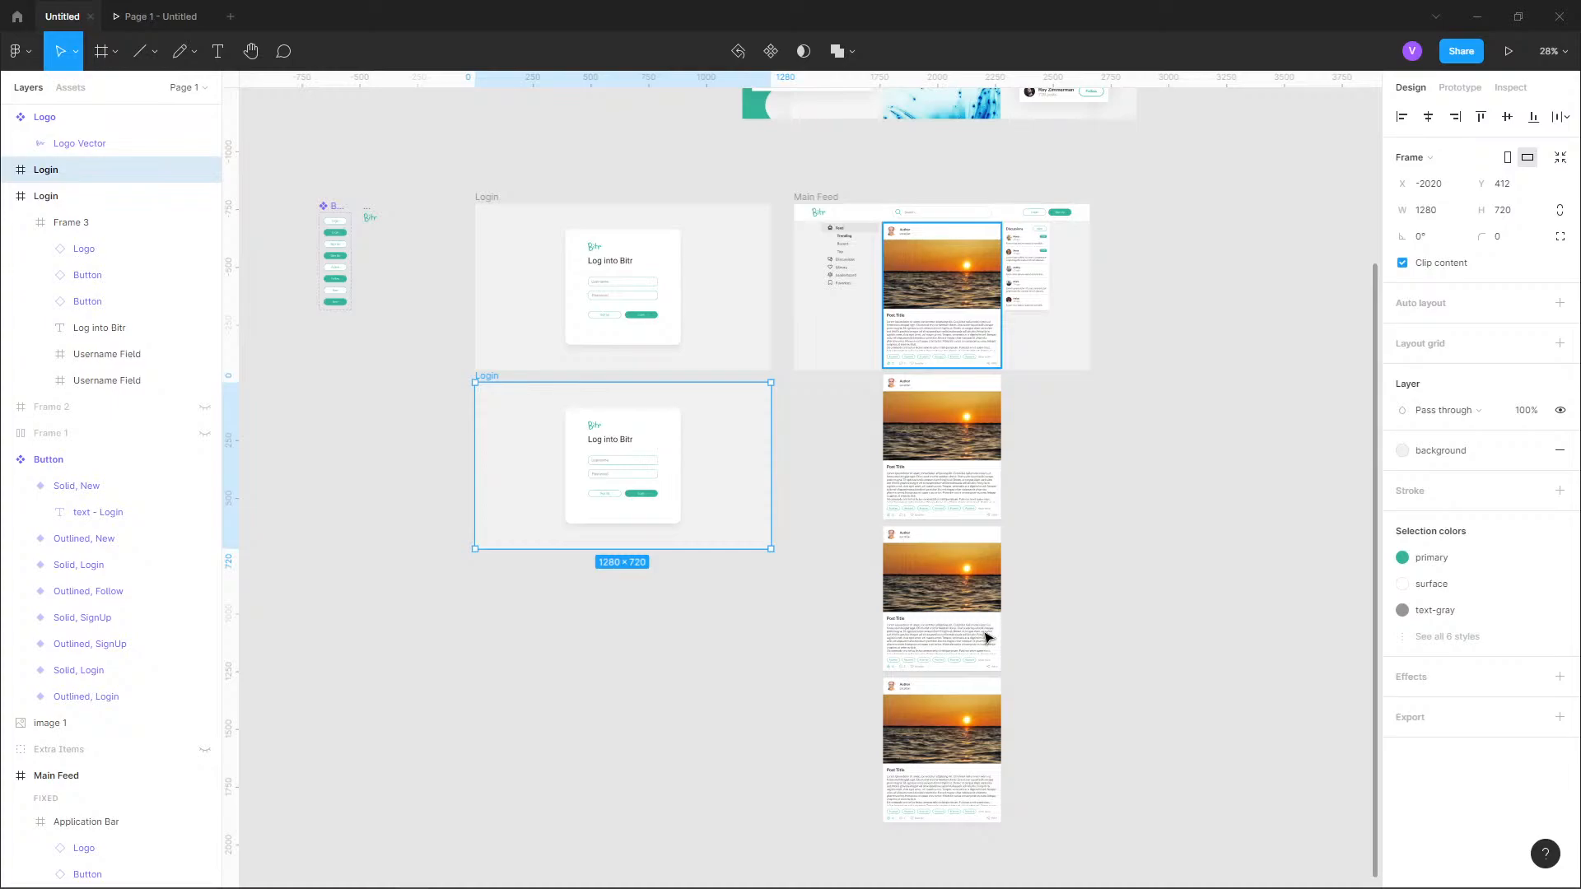
Delete the Bitr logo from the card in the duplicated Login frame.
scroll(985, 441, "right", 4)
scroll(985, 442, "up", 1)
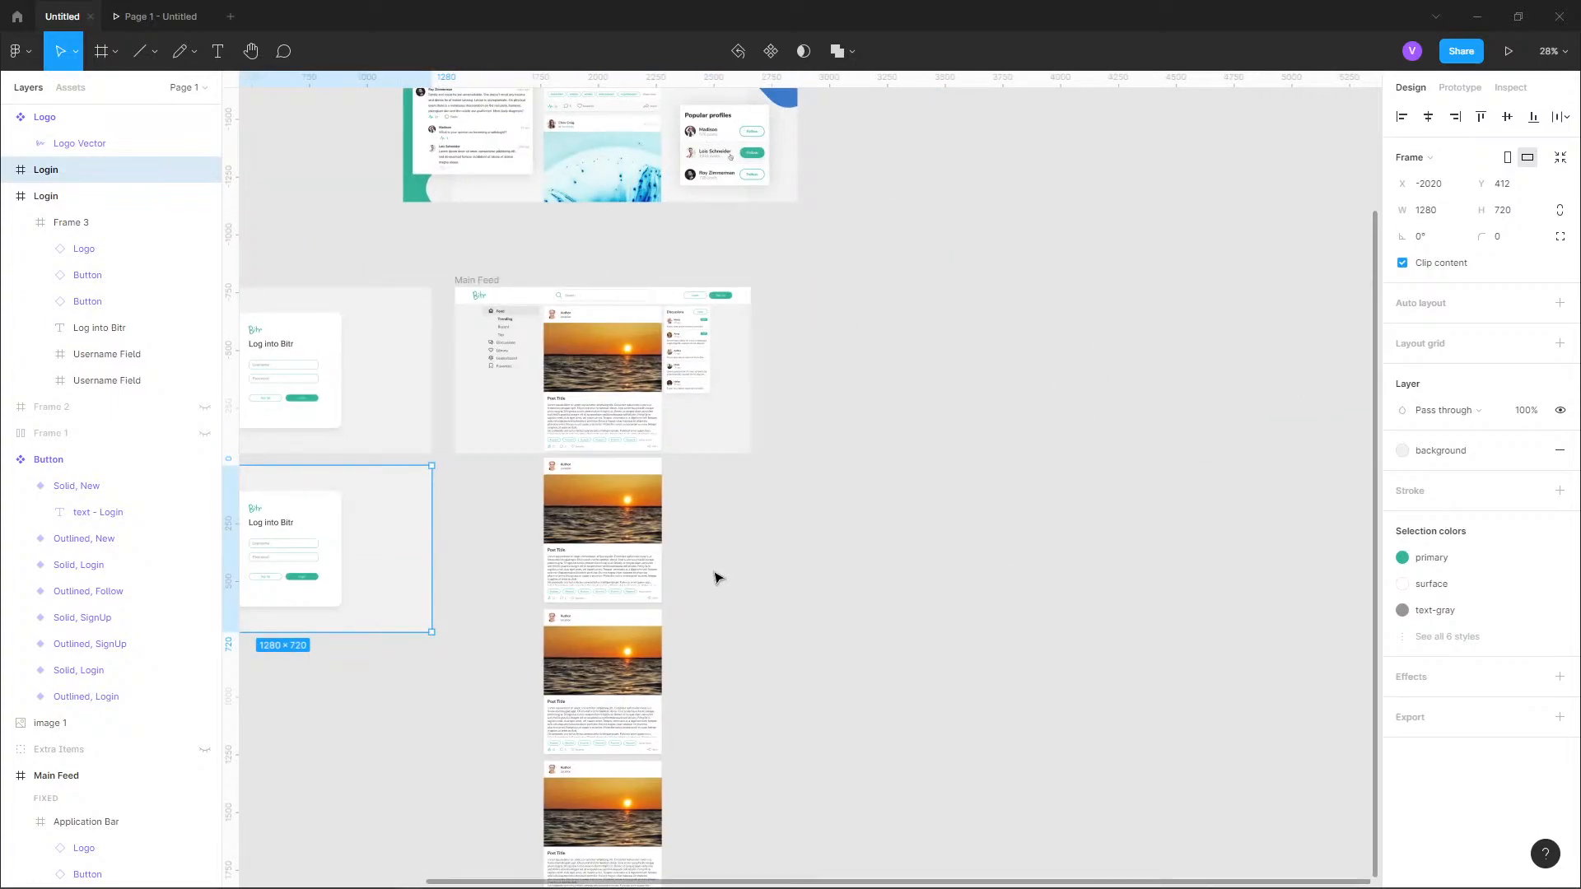
scroll(716, 579, "up", 5, "ctrl")
left_click_drag(603, 481, 814, 354)
scroll(828, 430, "up", 2, "ctrl")
double_click(730, 480)
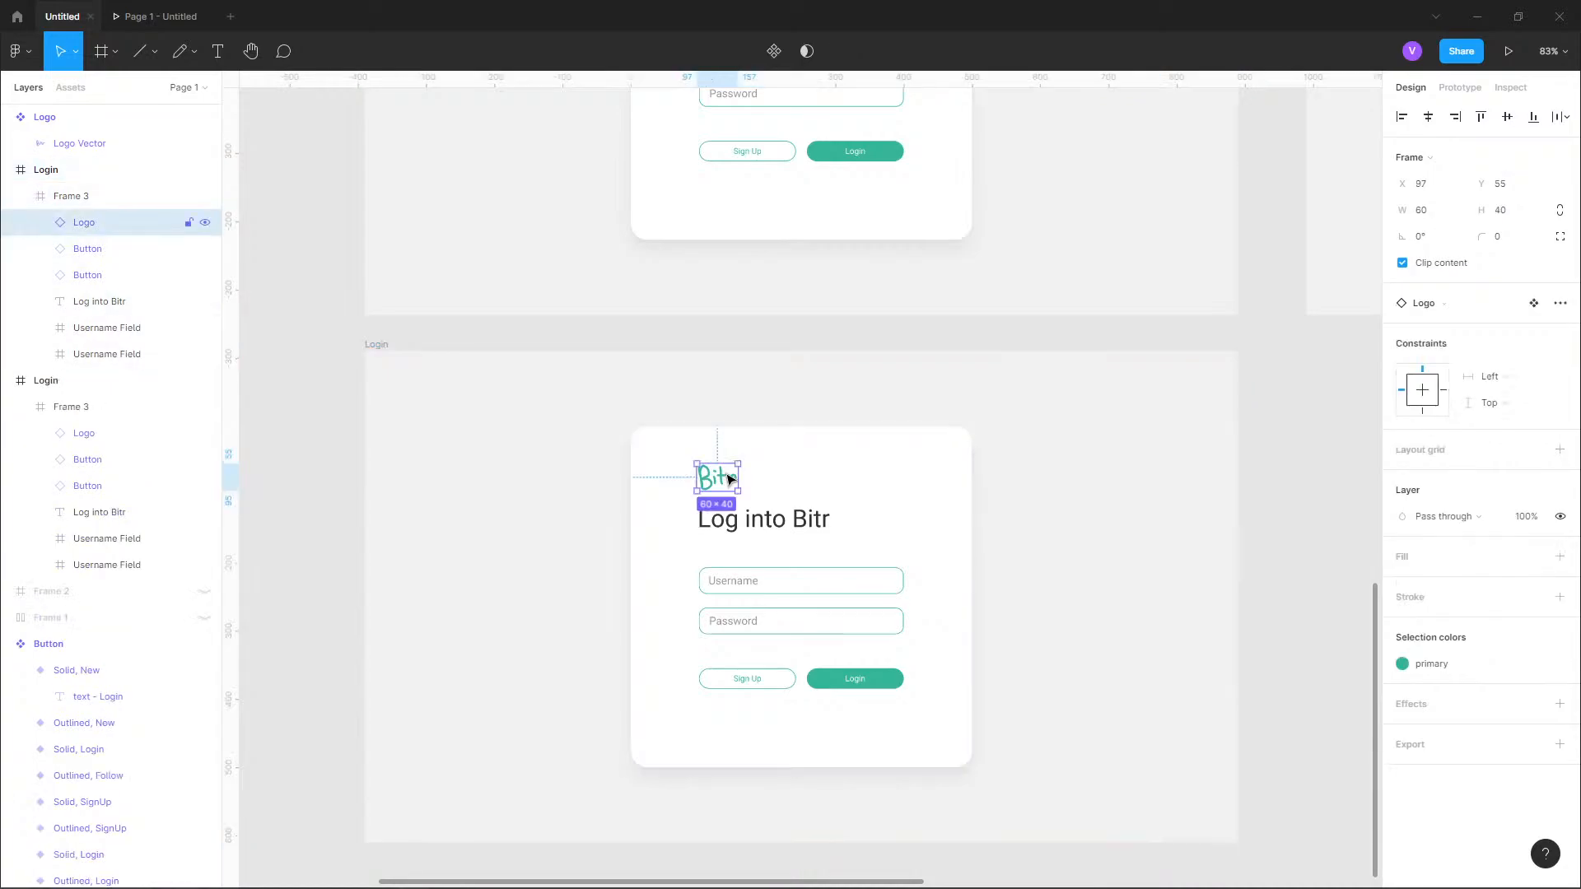
key("Delete")
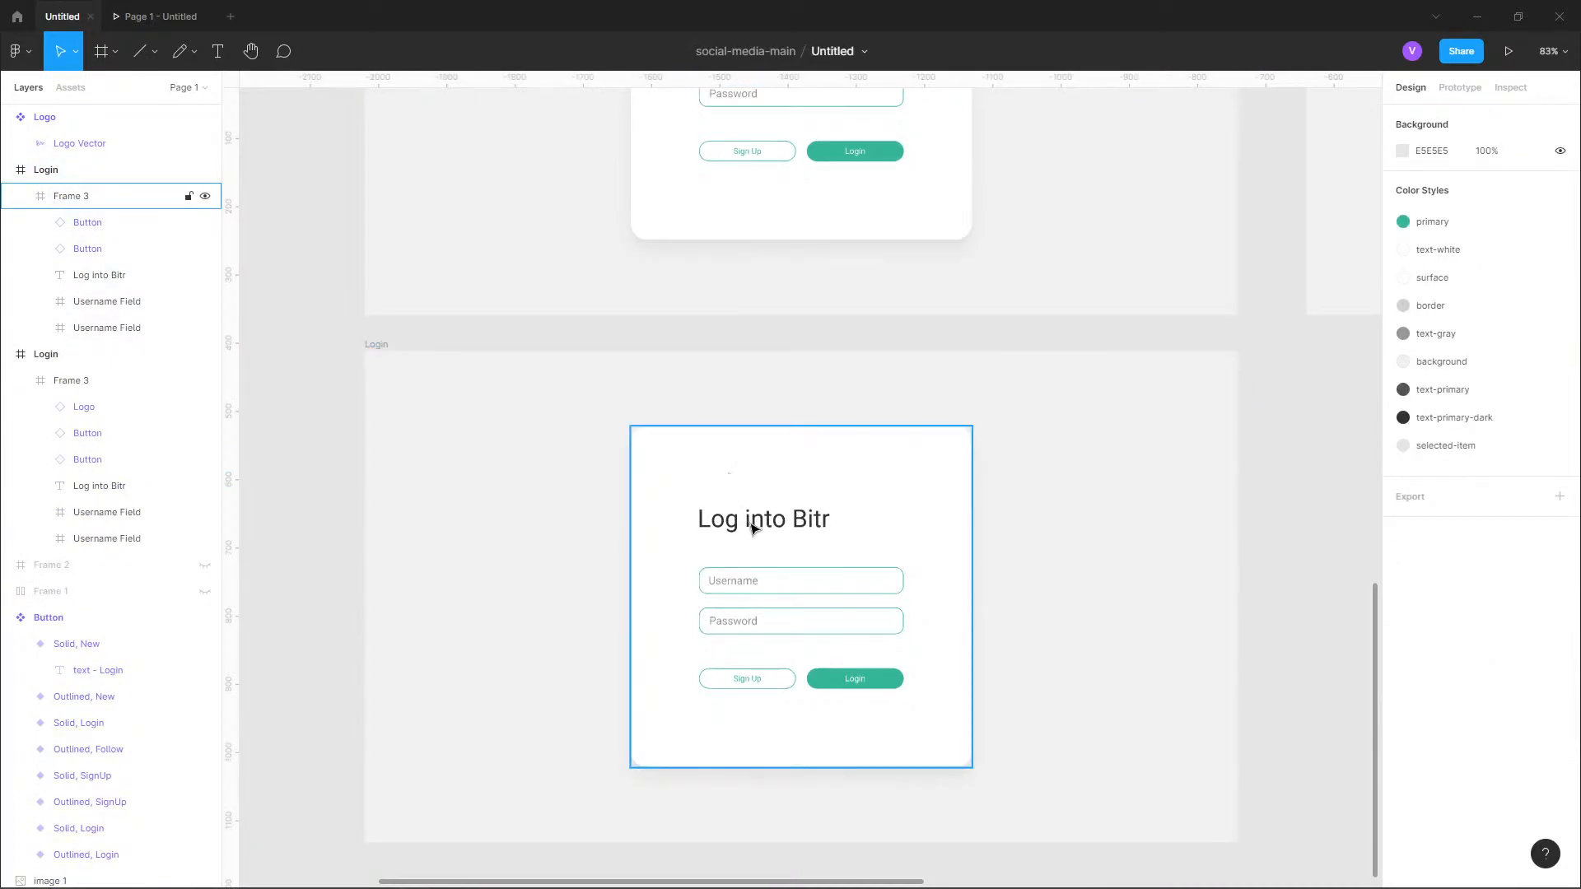
Rename the duplicated Login frame as "Login - No Logo".
left_click(375, 345)
double_click(375, 345)
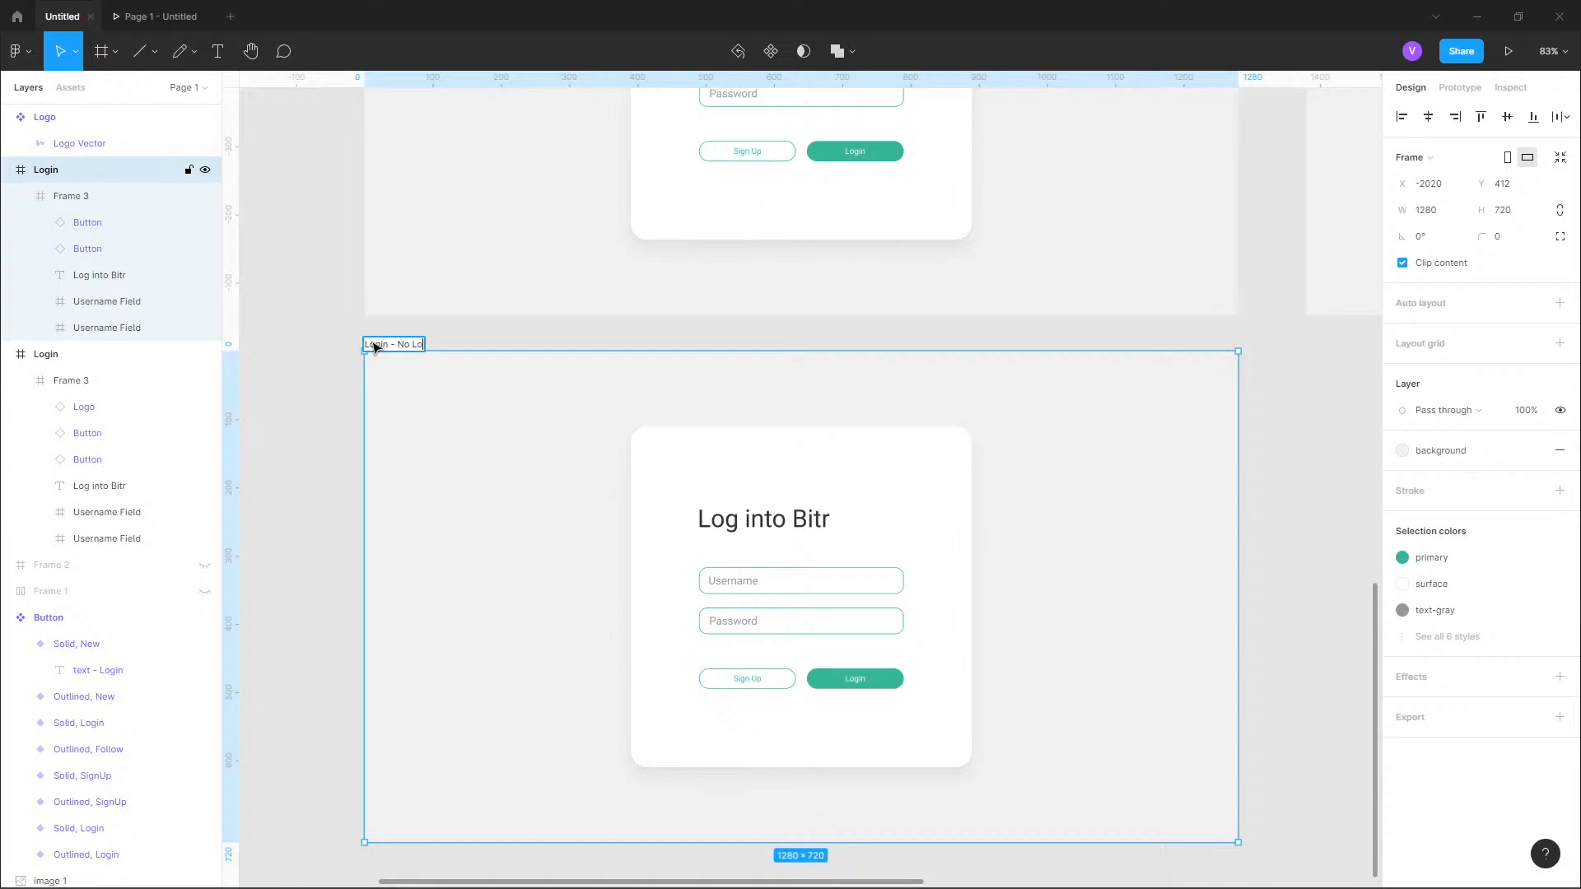
key("Return")
left_click(305, 280)
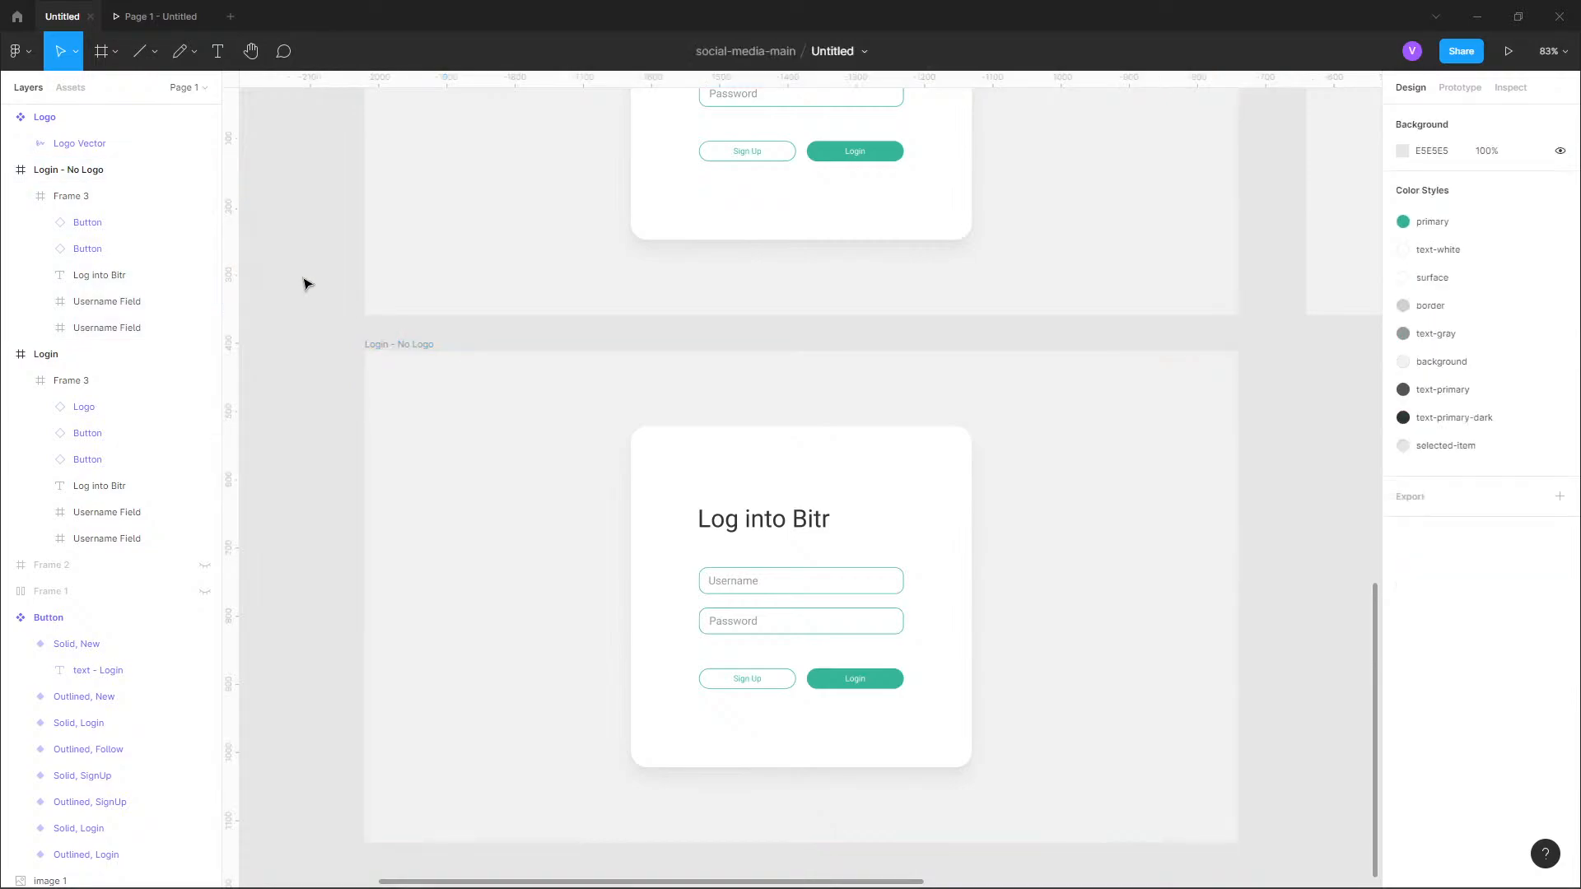
Duplicate the "Login - No Logo" frame and place the copy directly below it at X -2020, Y 1185.
scroll(305, 280, "down", 3)
scroll(449, 410, "down", 5)
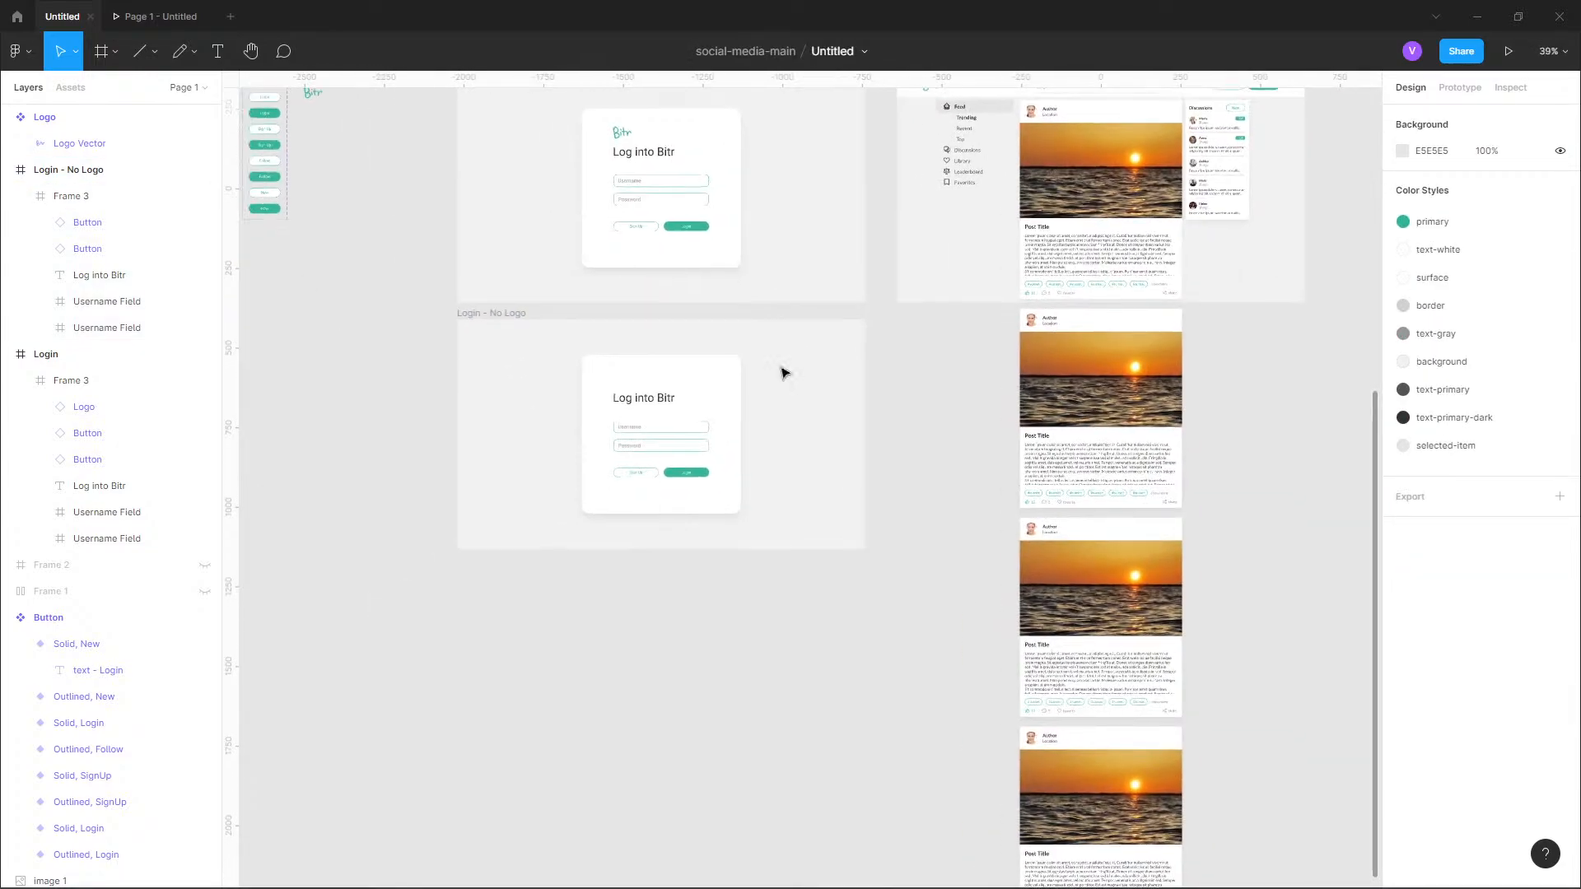
left_click(497, 313)
key("ctrl+d")
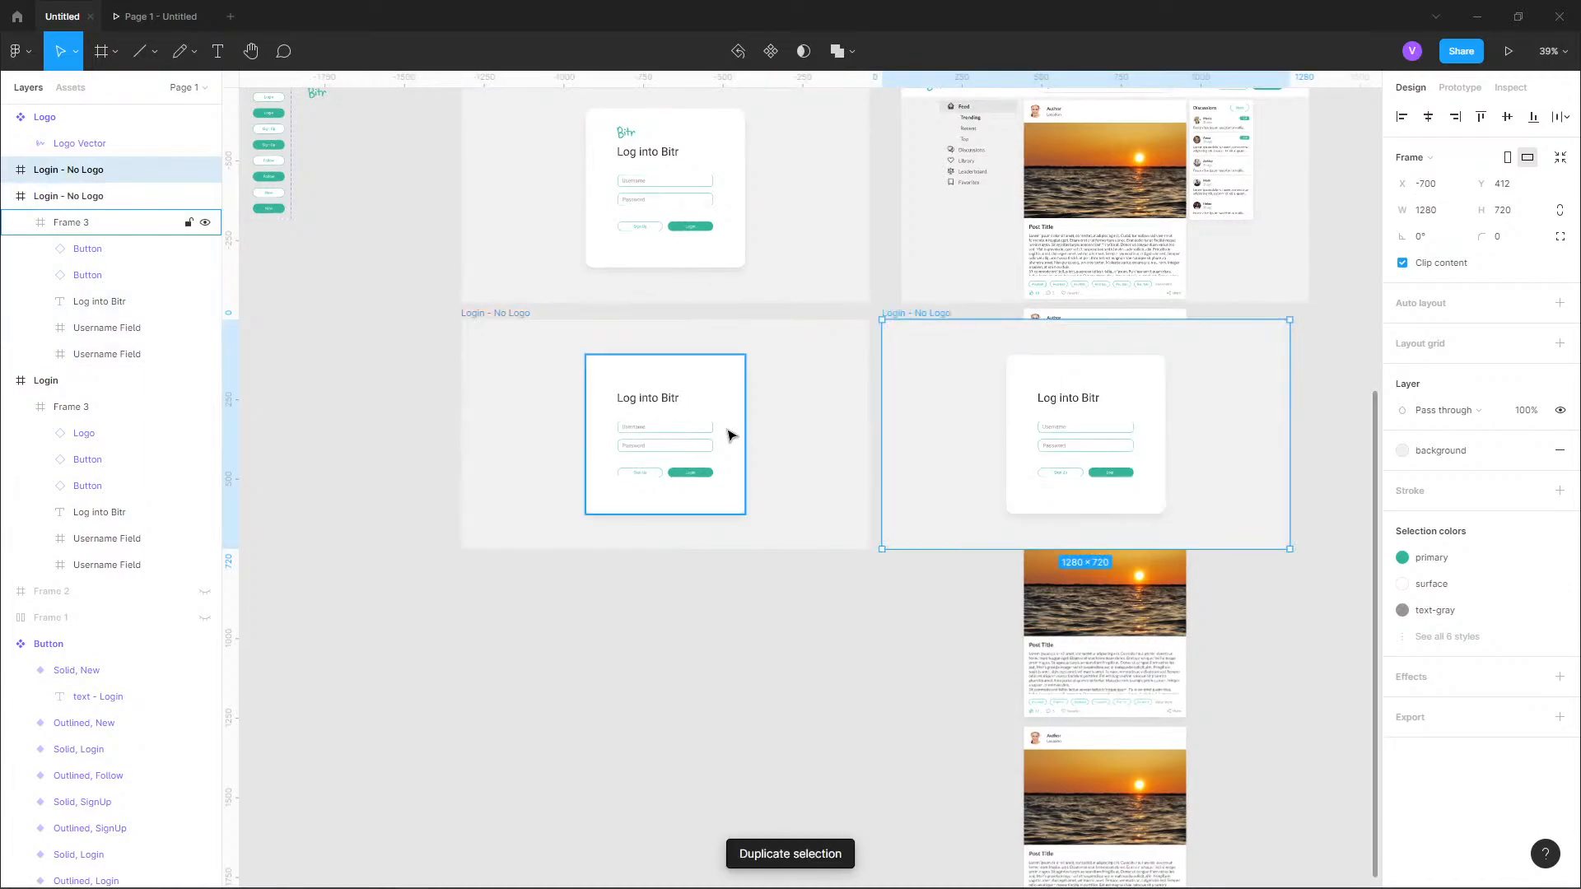
left_click_drag(928, 418, 543, 626)
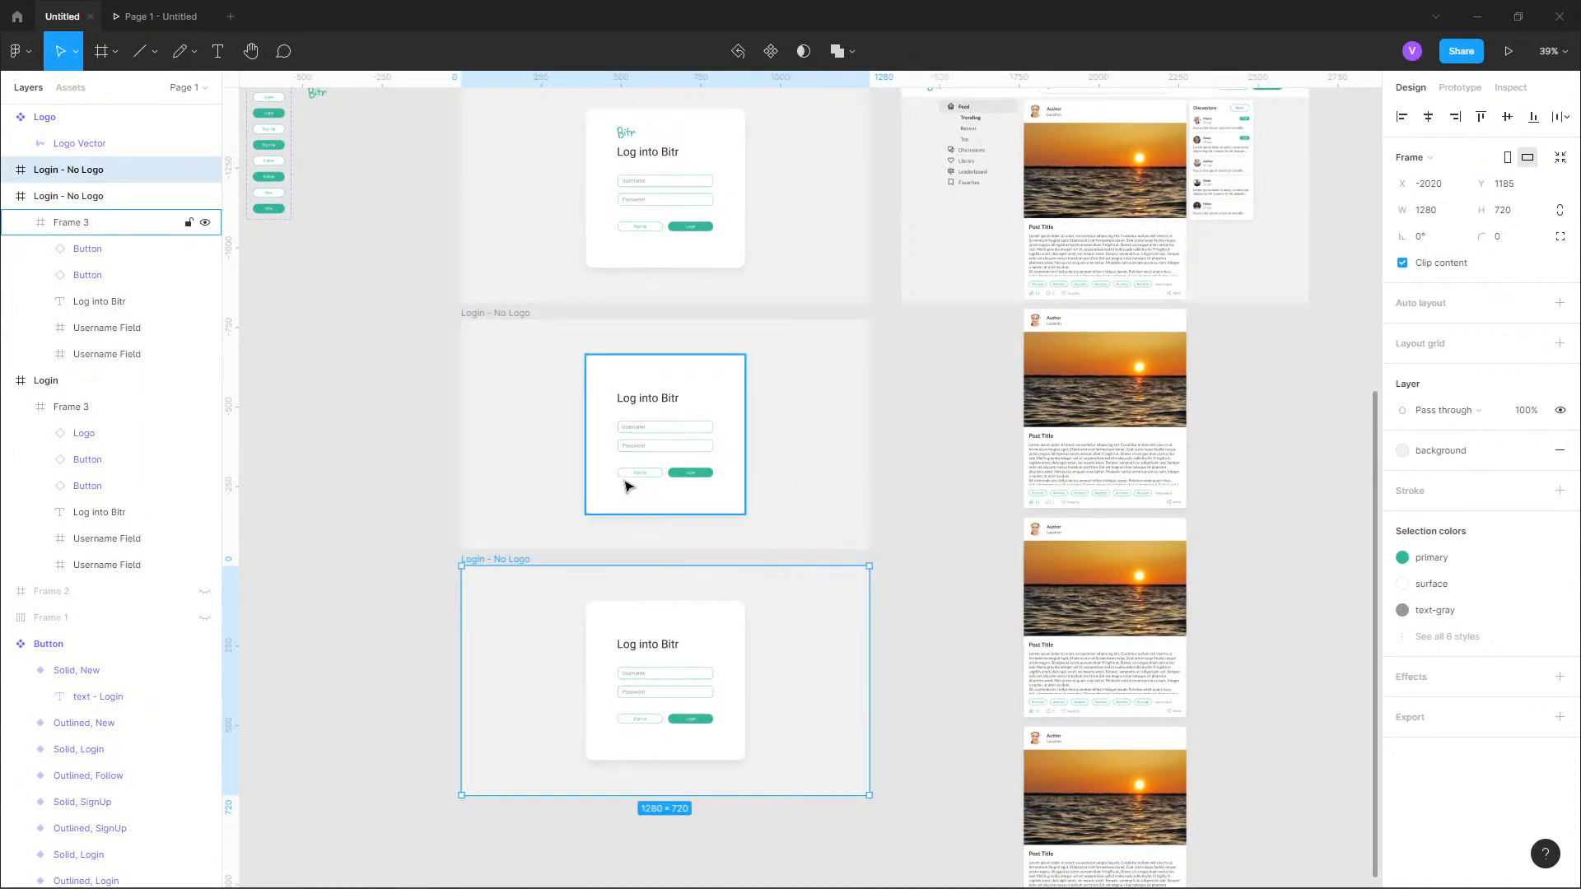
Even out the spacing of the stacked frames by moving the upper "Login - No Logo" frame to Y 409 and the lower one to Y 1179.
left_click(522, 314)
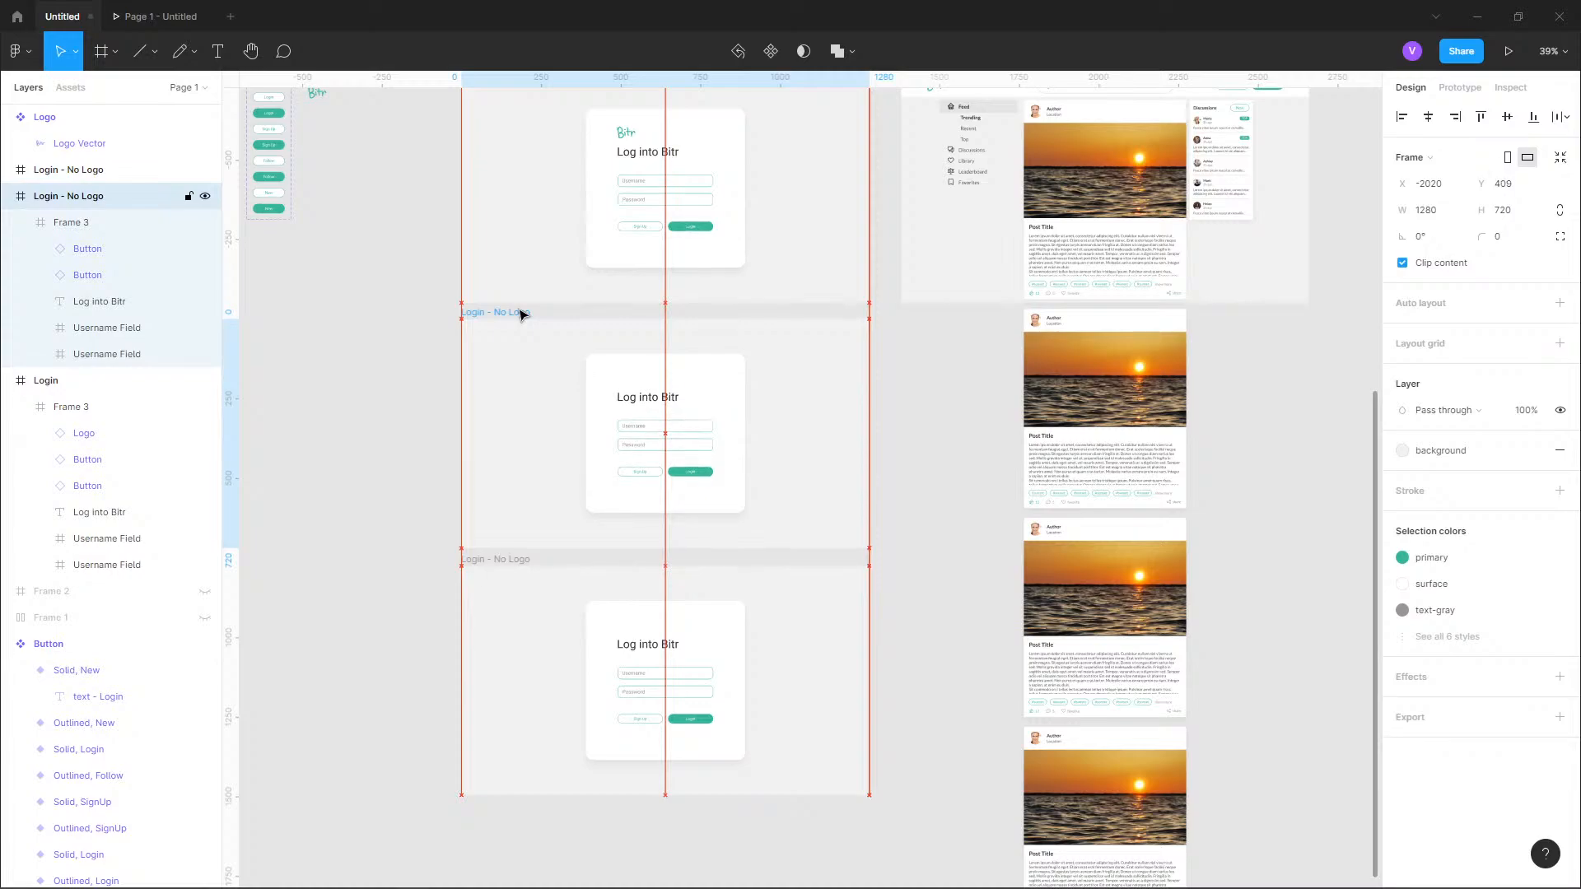
left_click(516, 560)
left_click_drag(517, 565, 516, 558)
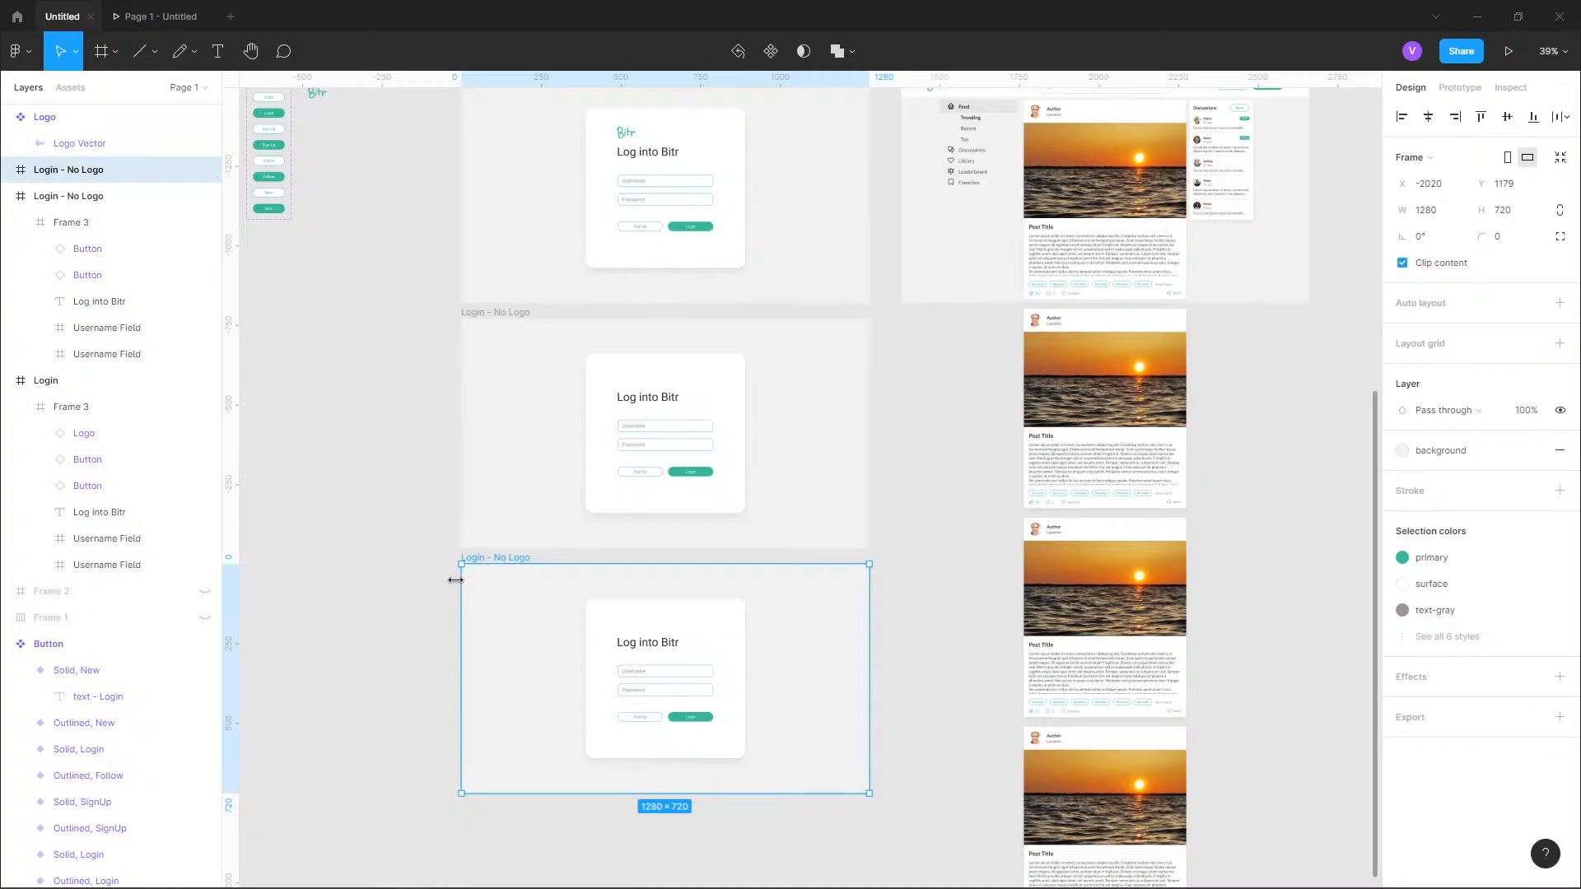
Clear the selection and run the Unsplash plugin, placing its window beside the login frames.
left_click(28, 63)
left_click(363, 364)
left_click(352, 494)
left_click_drag(351, 493, 392, 481)
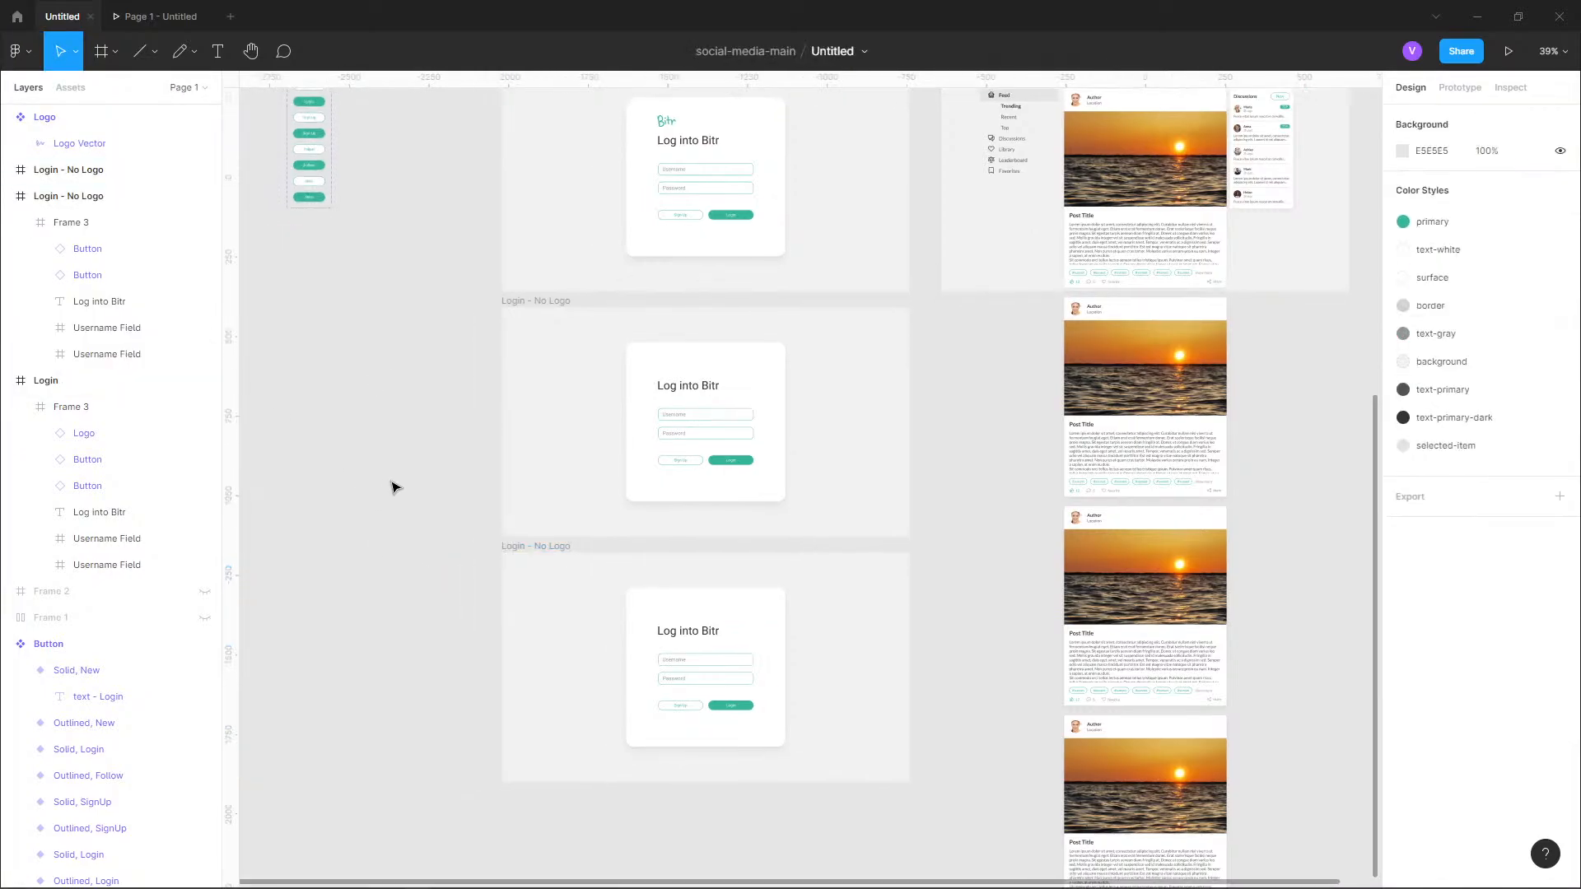
left_click(24, 64)
mouse_move(98, 276)
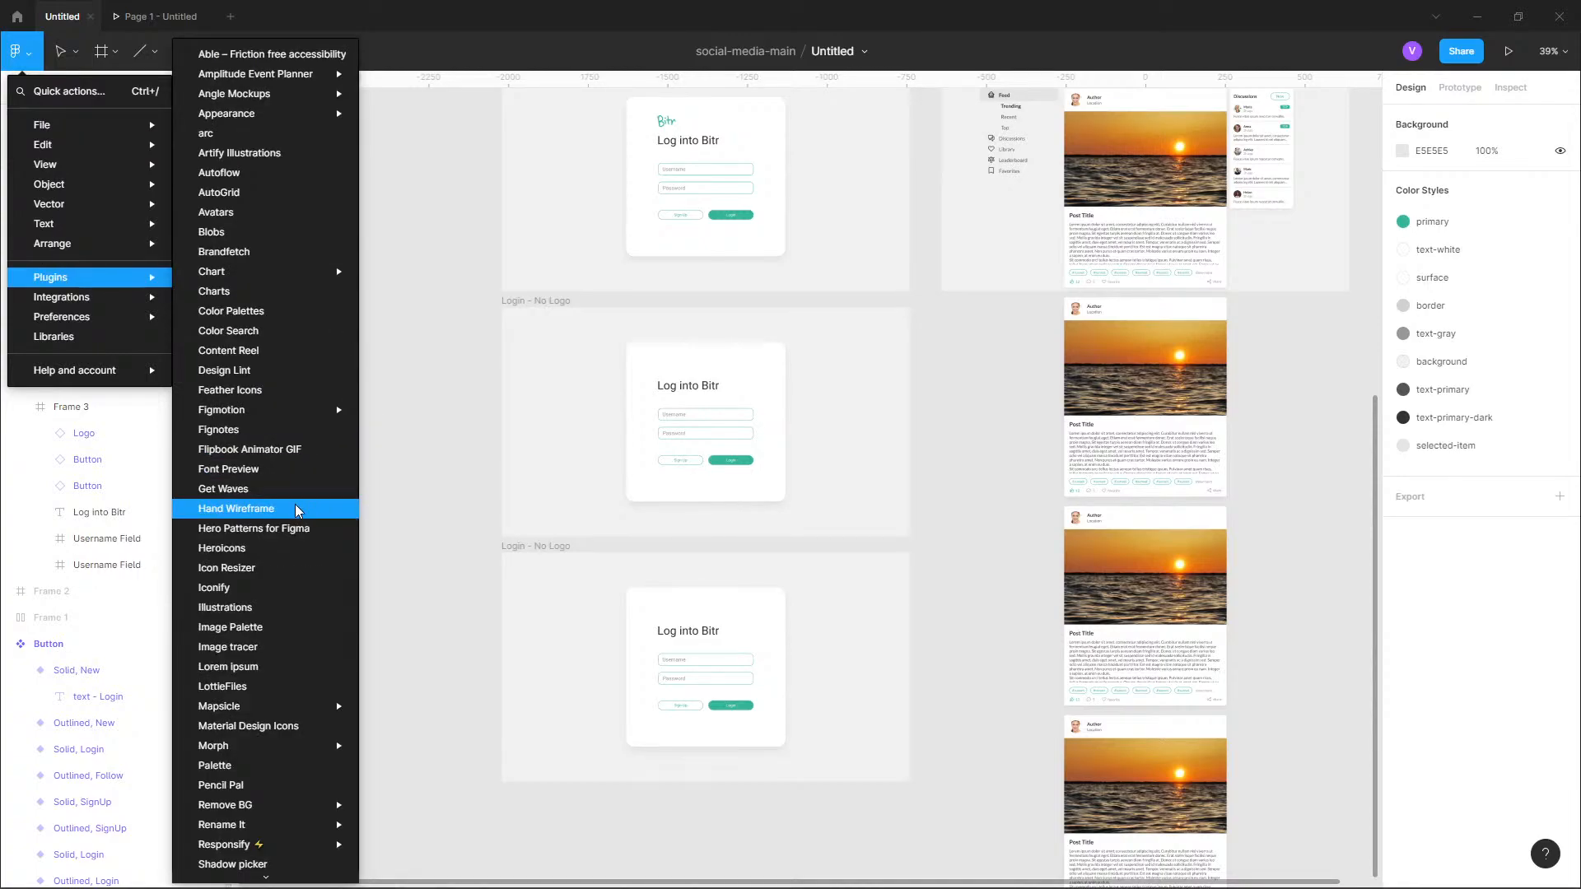
scroll(296, 511, "down", 4)
mouse_move(297, 511)
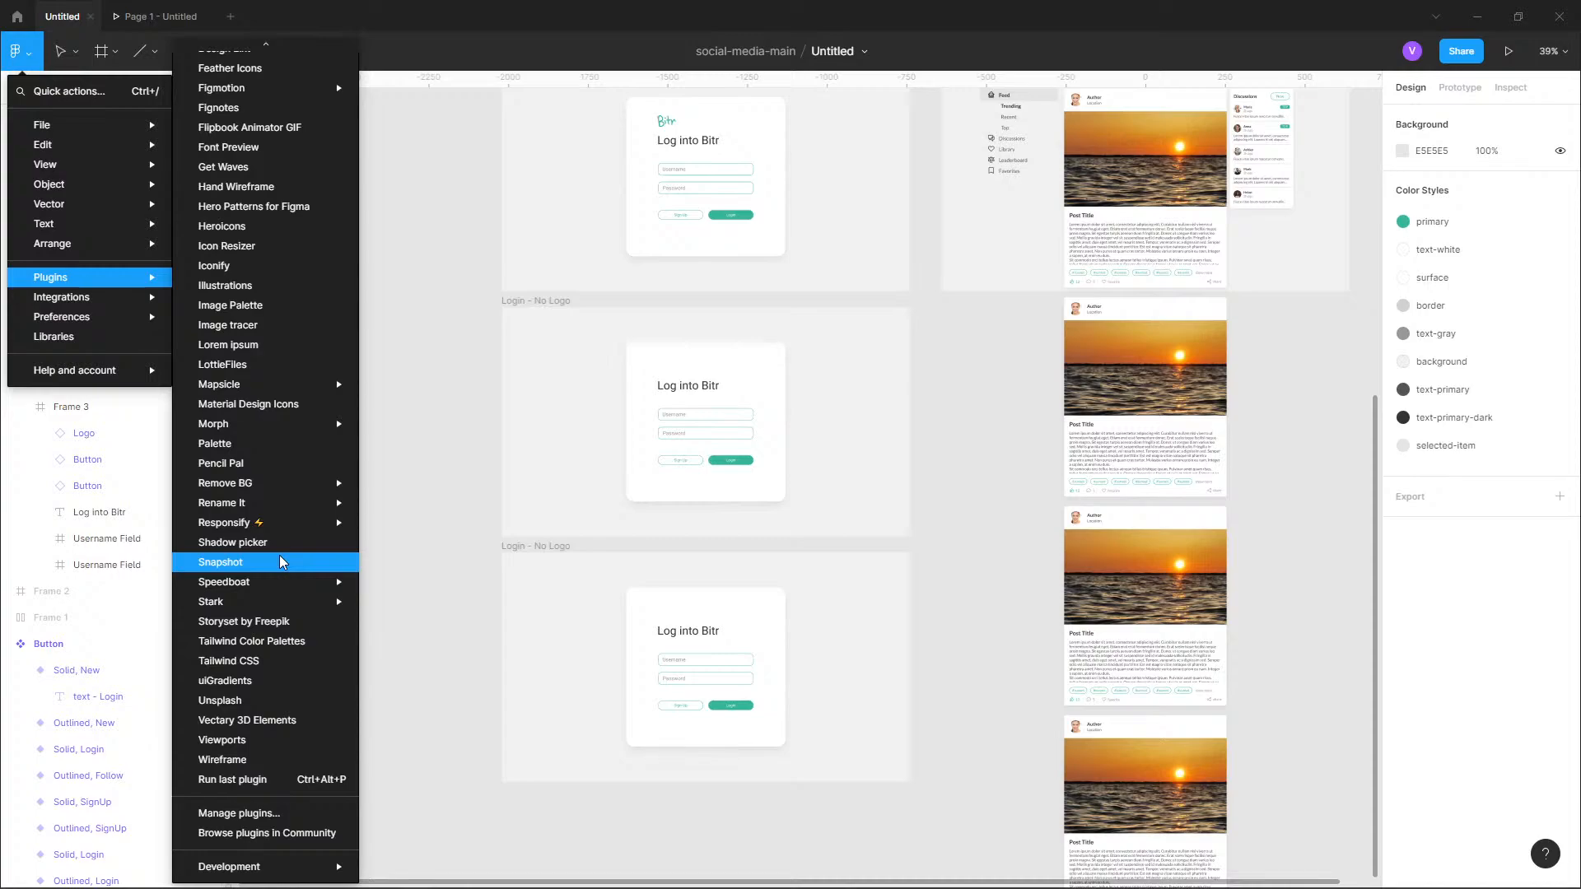
left_click(290, 700)
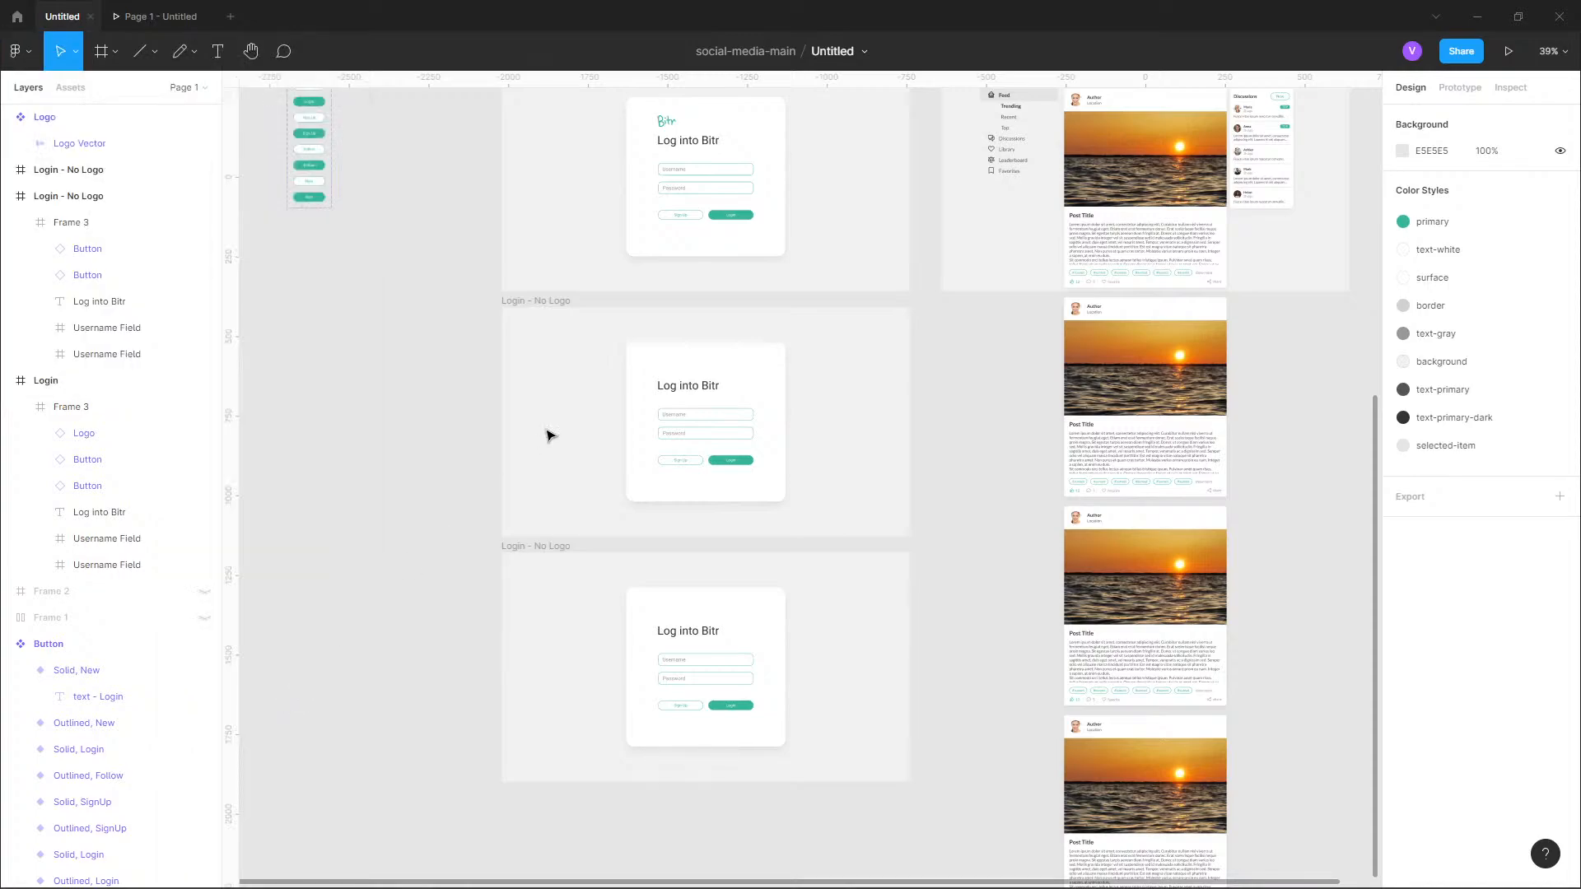
left_click(20, 55)
left_click(20, 55)
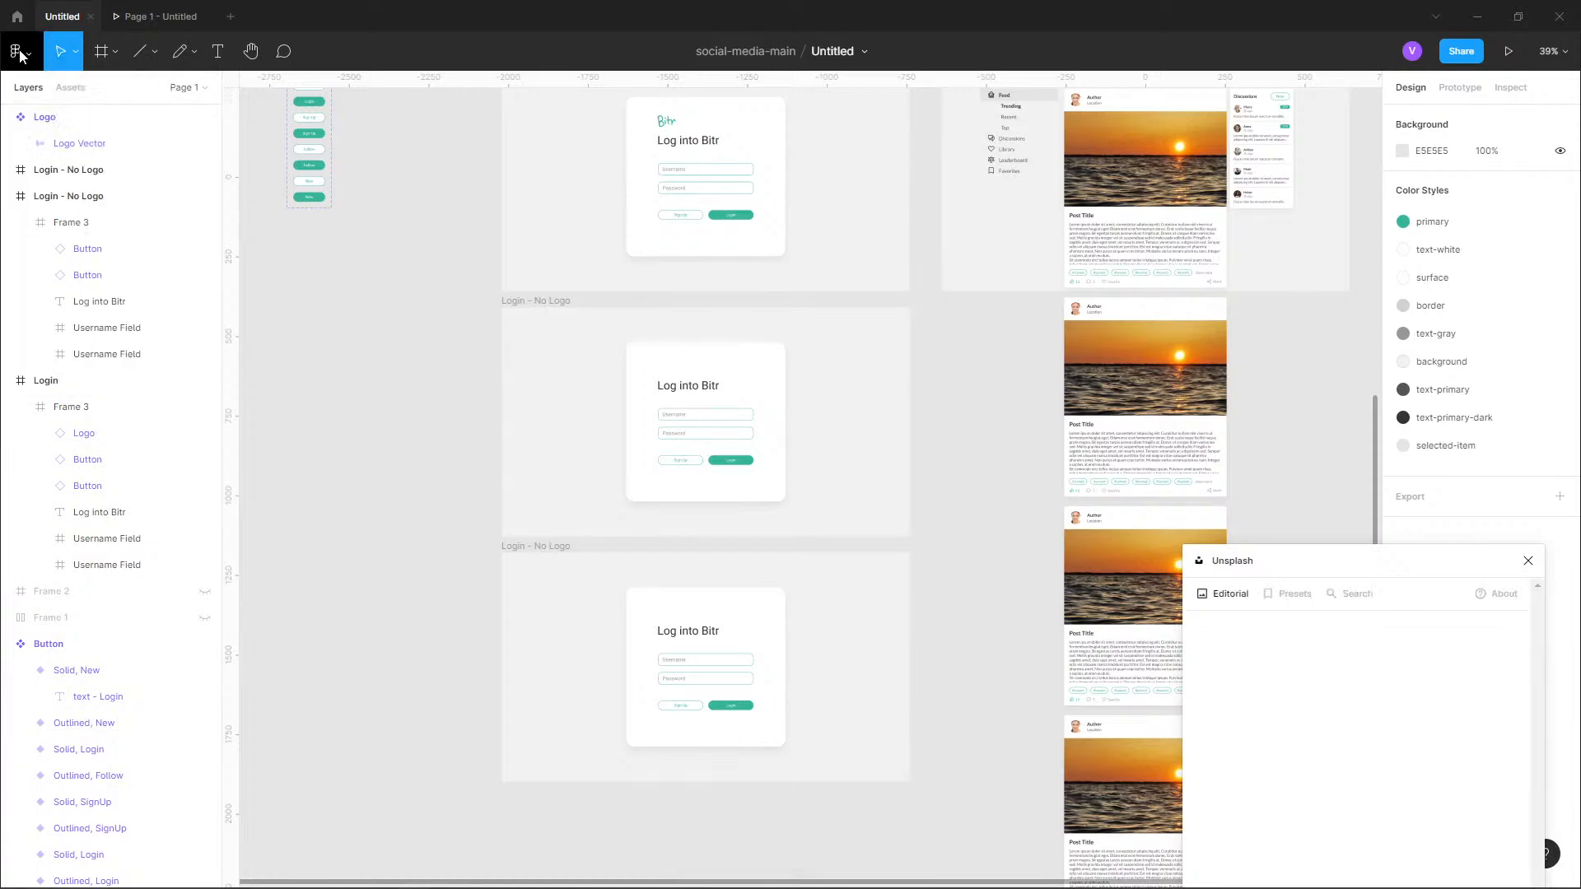
left_click_drag(1342, 565, 1169, 294)
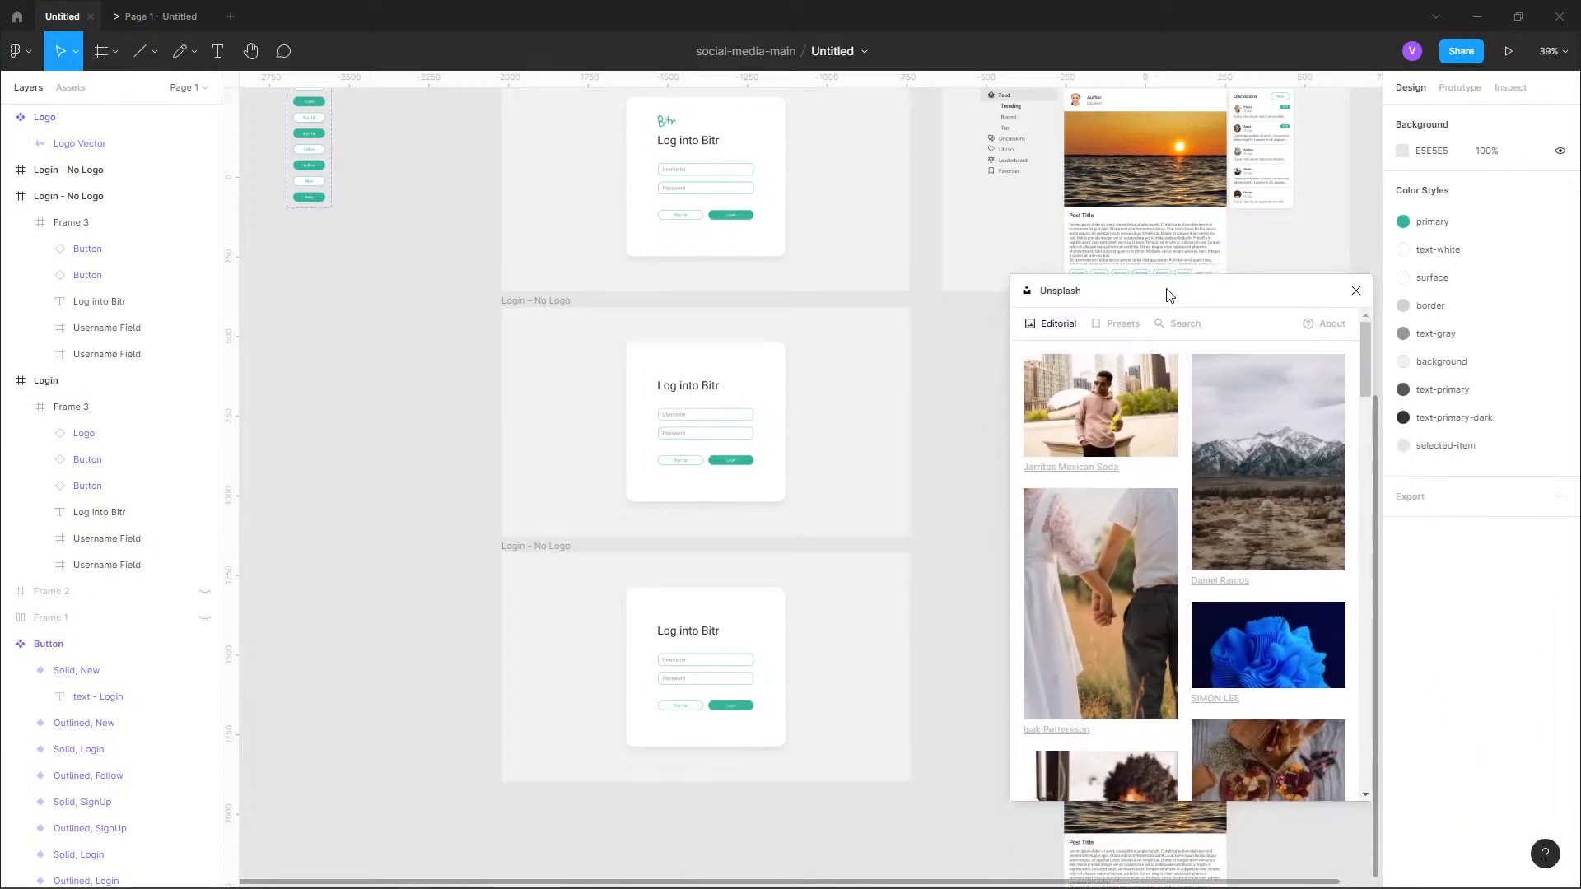
Search Unsplash for "mountains", replacing the initial search term "sun".
left_click(1183, 325)
left_click(1128, 374)
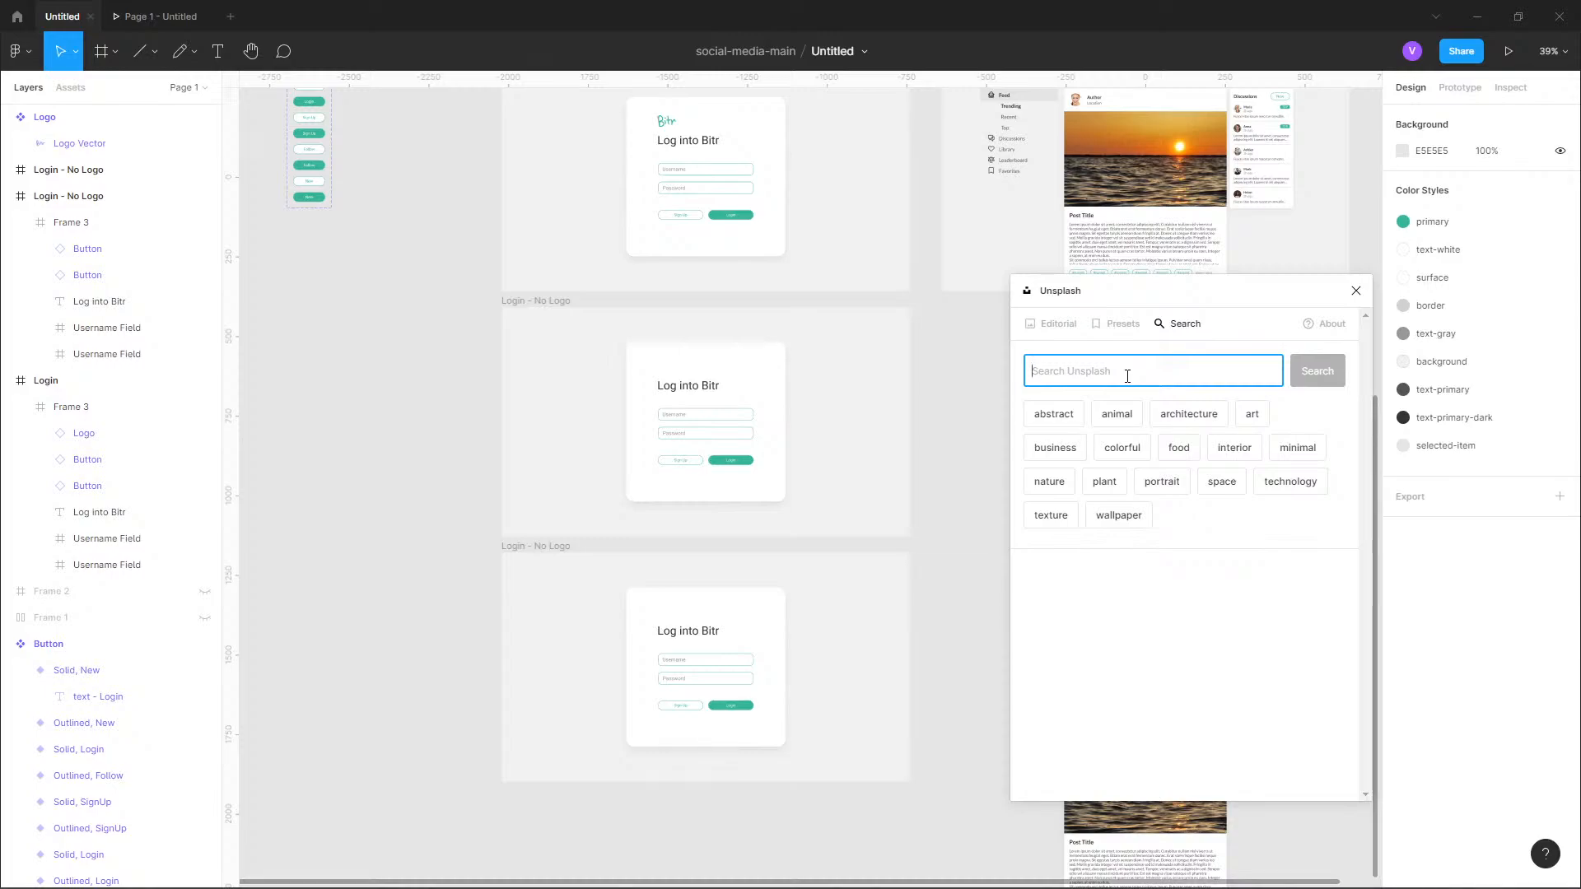
type("sun")
key("ctrl+a")
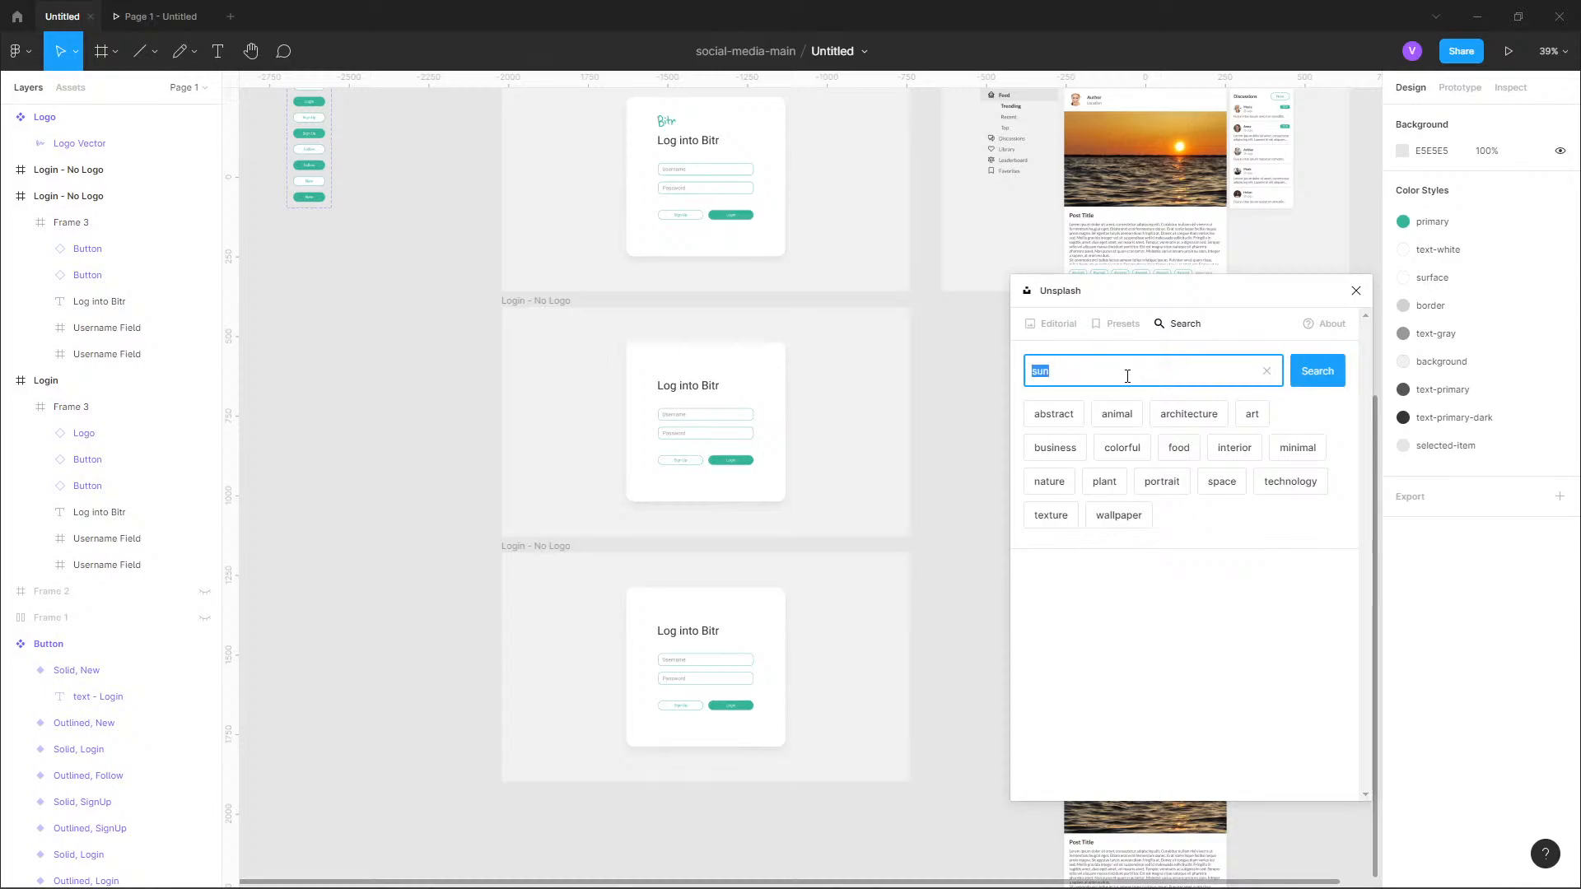
type("mountains")
key("Return")
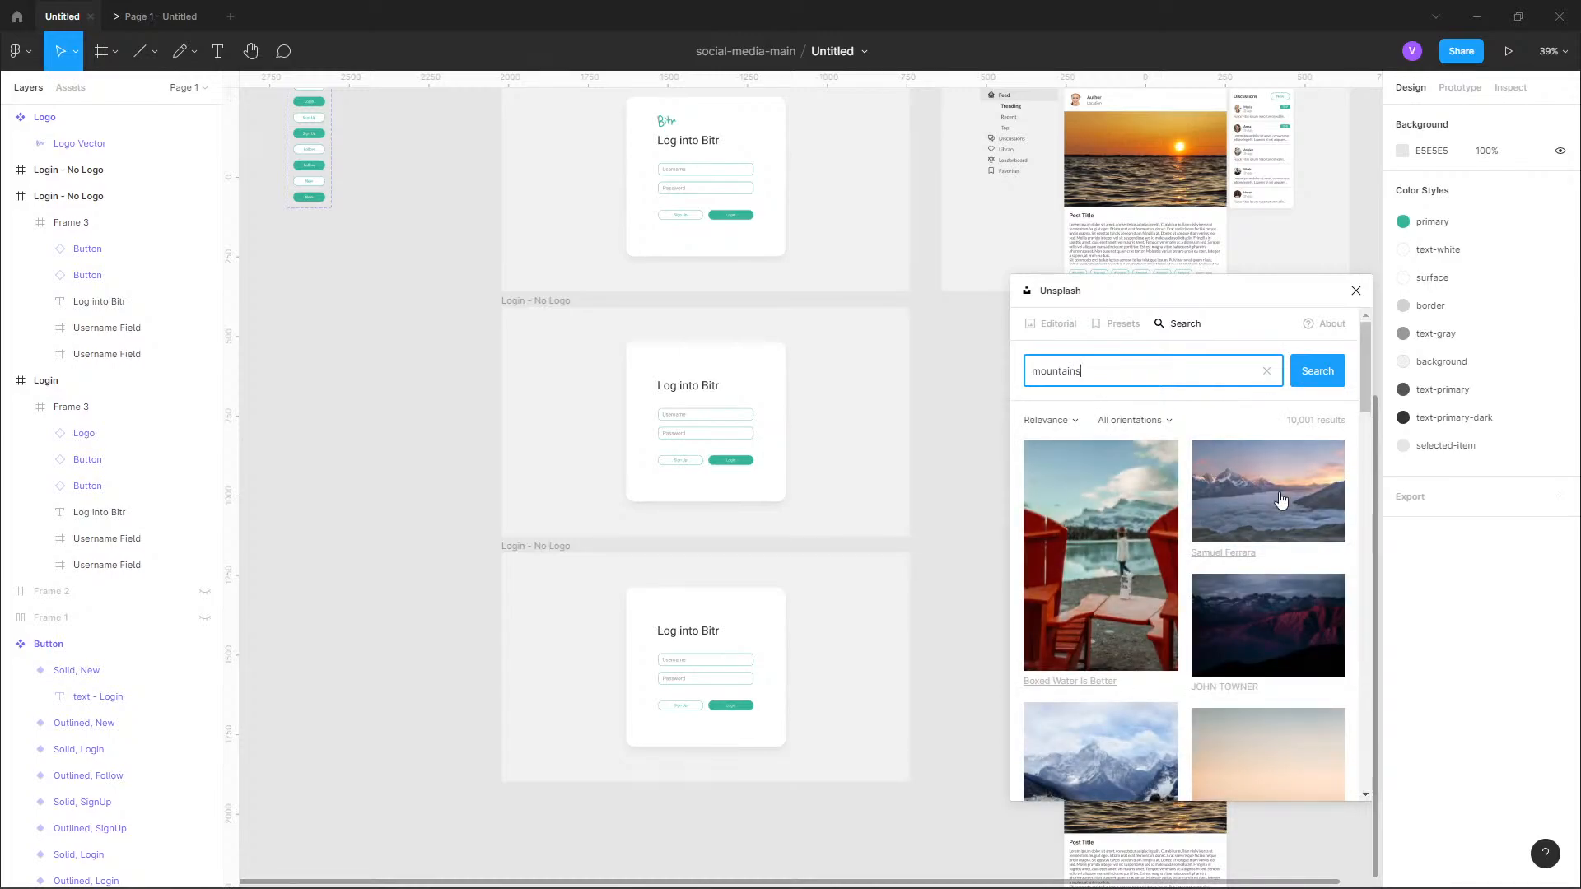
Browse the mountain results, insert the tall photo of hazy green ridges under a peach sky, and close the Unsplash plugin.
scroll(1277, 500, "down", 3)
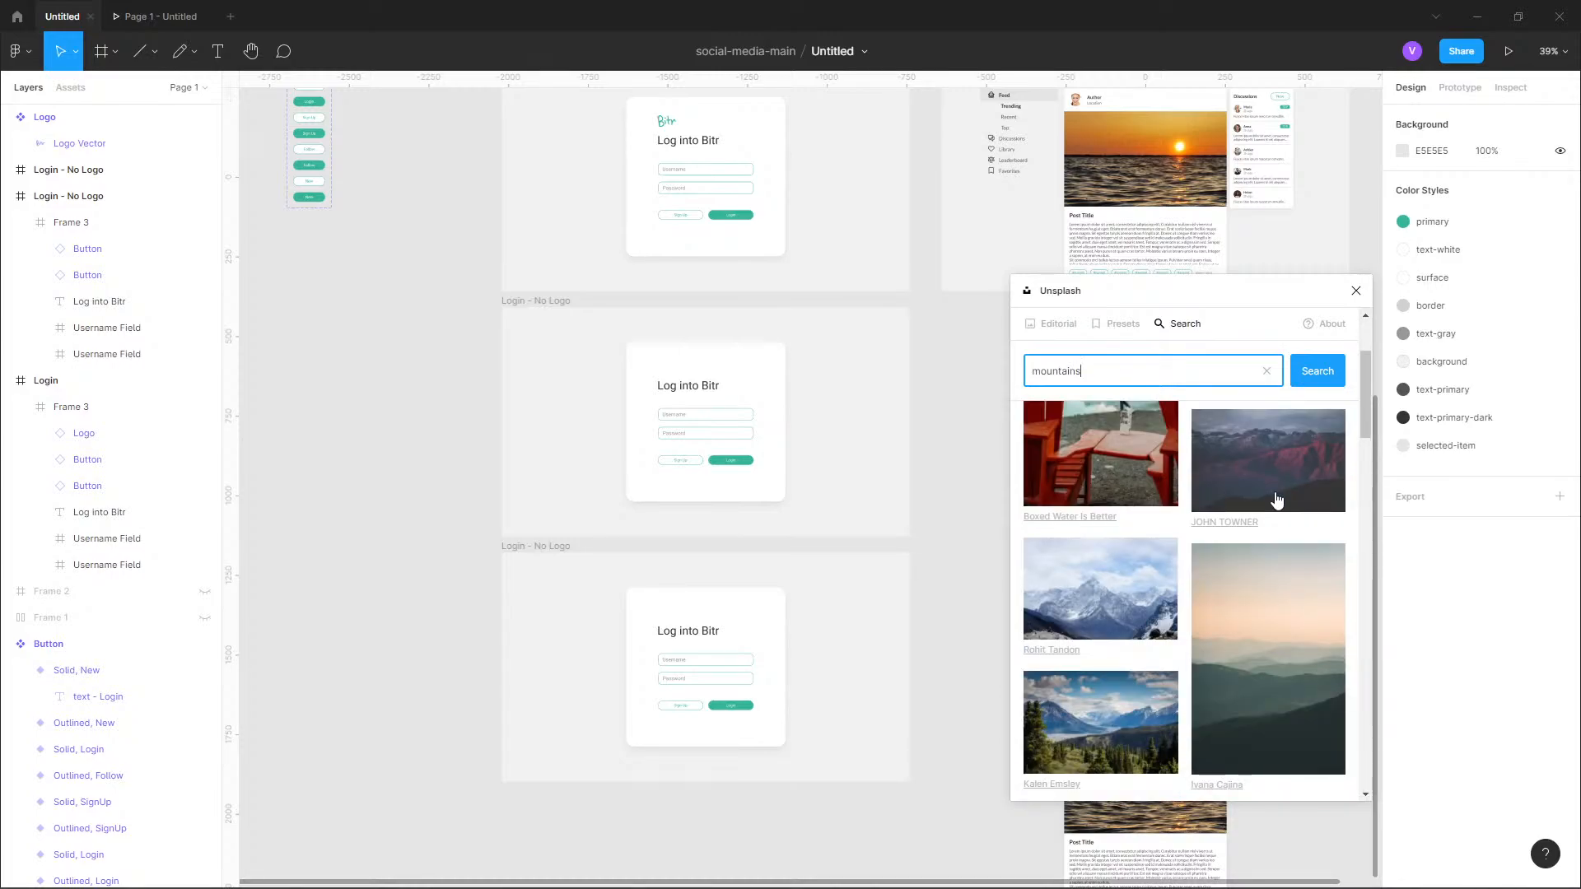
scroll(1276, 500, "down", 5)
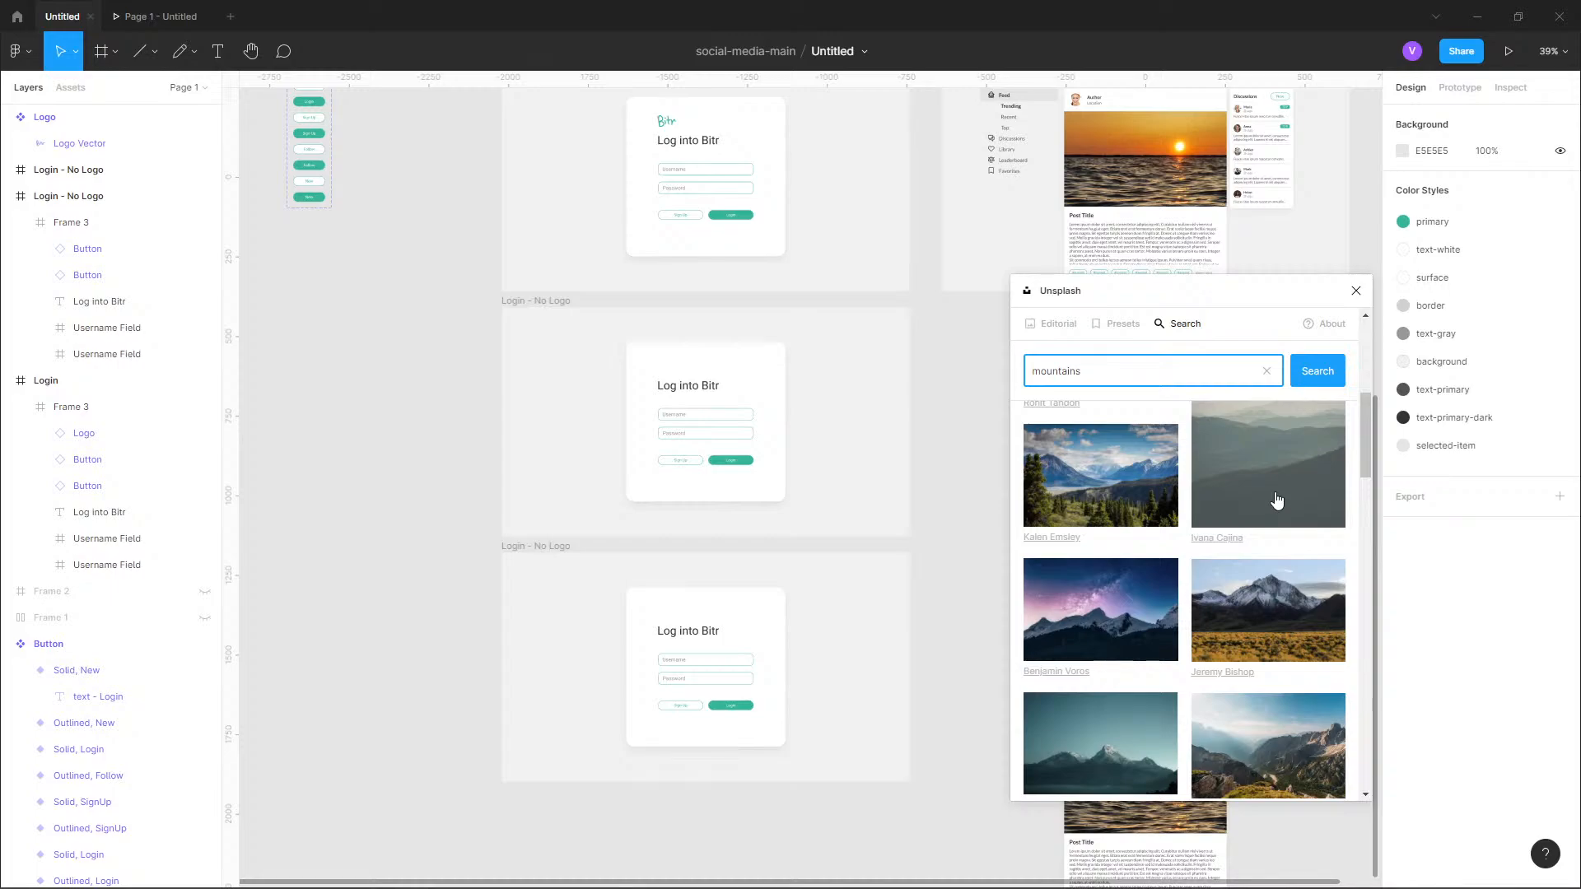
scroll(1186, 643, "down", 5)
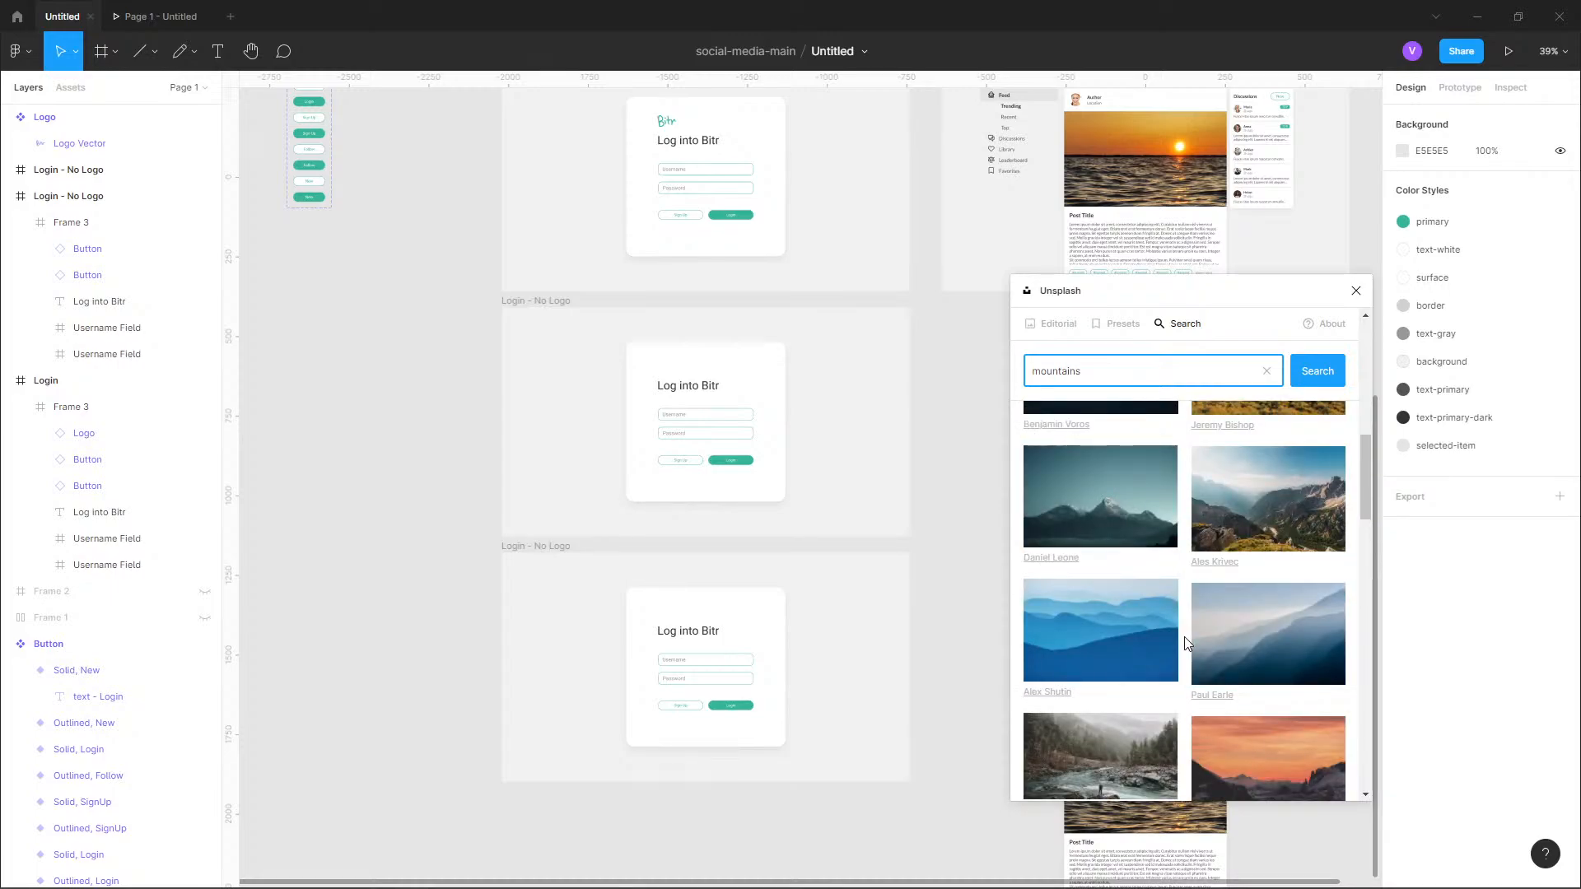
scroll(1185, 643, "up", 6)
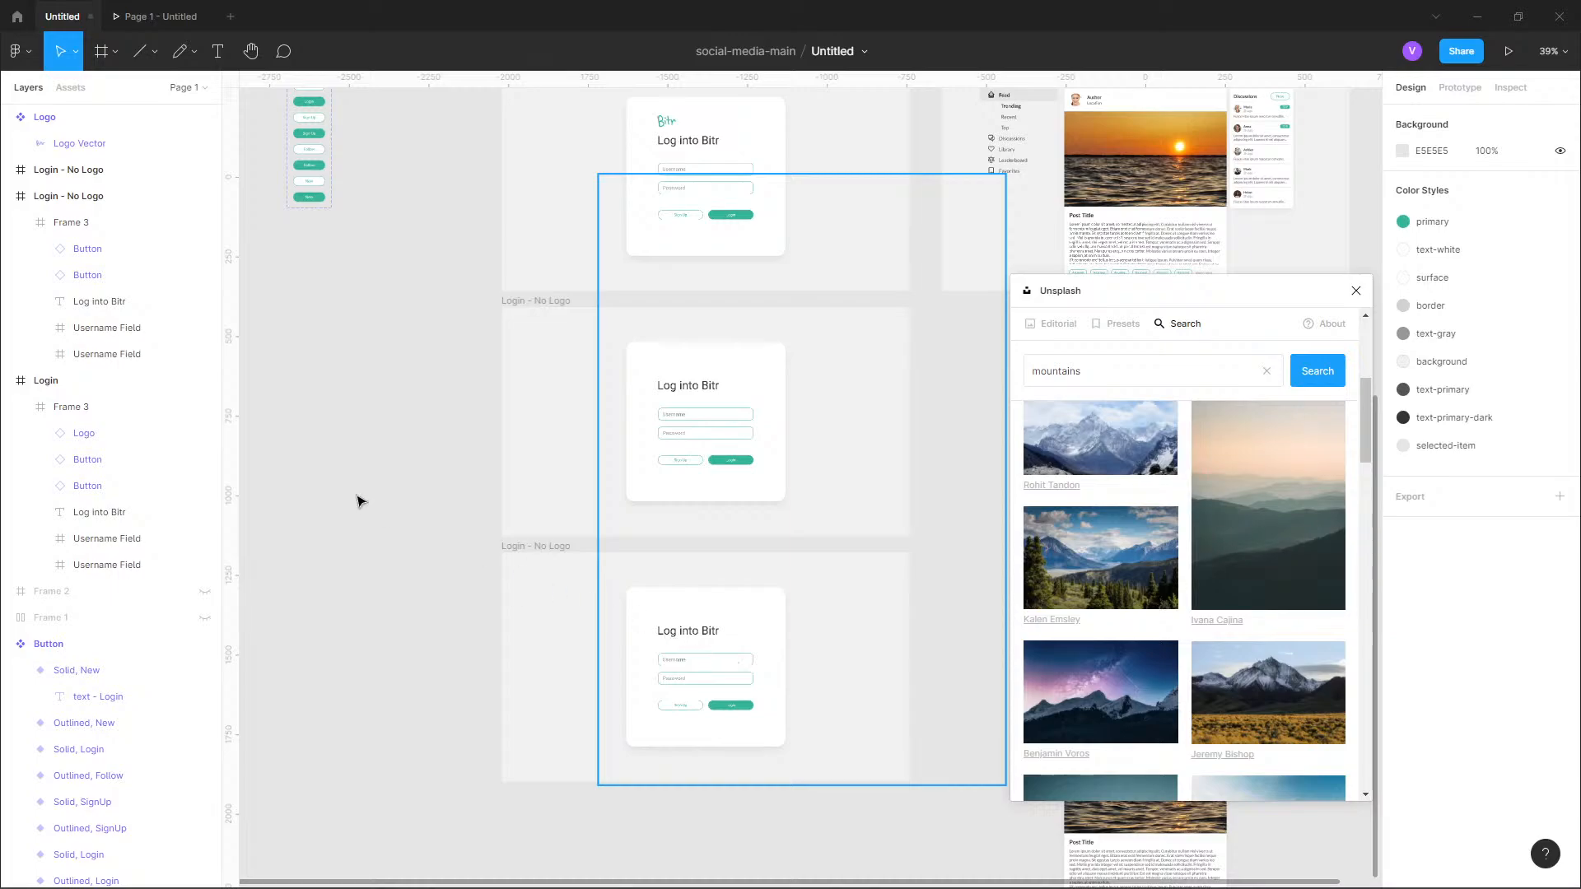
left_click_drag(404, 488, 439, 460)
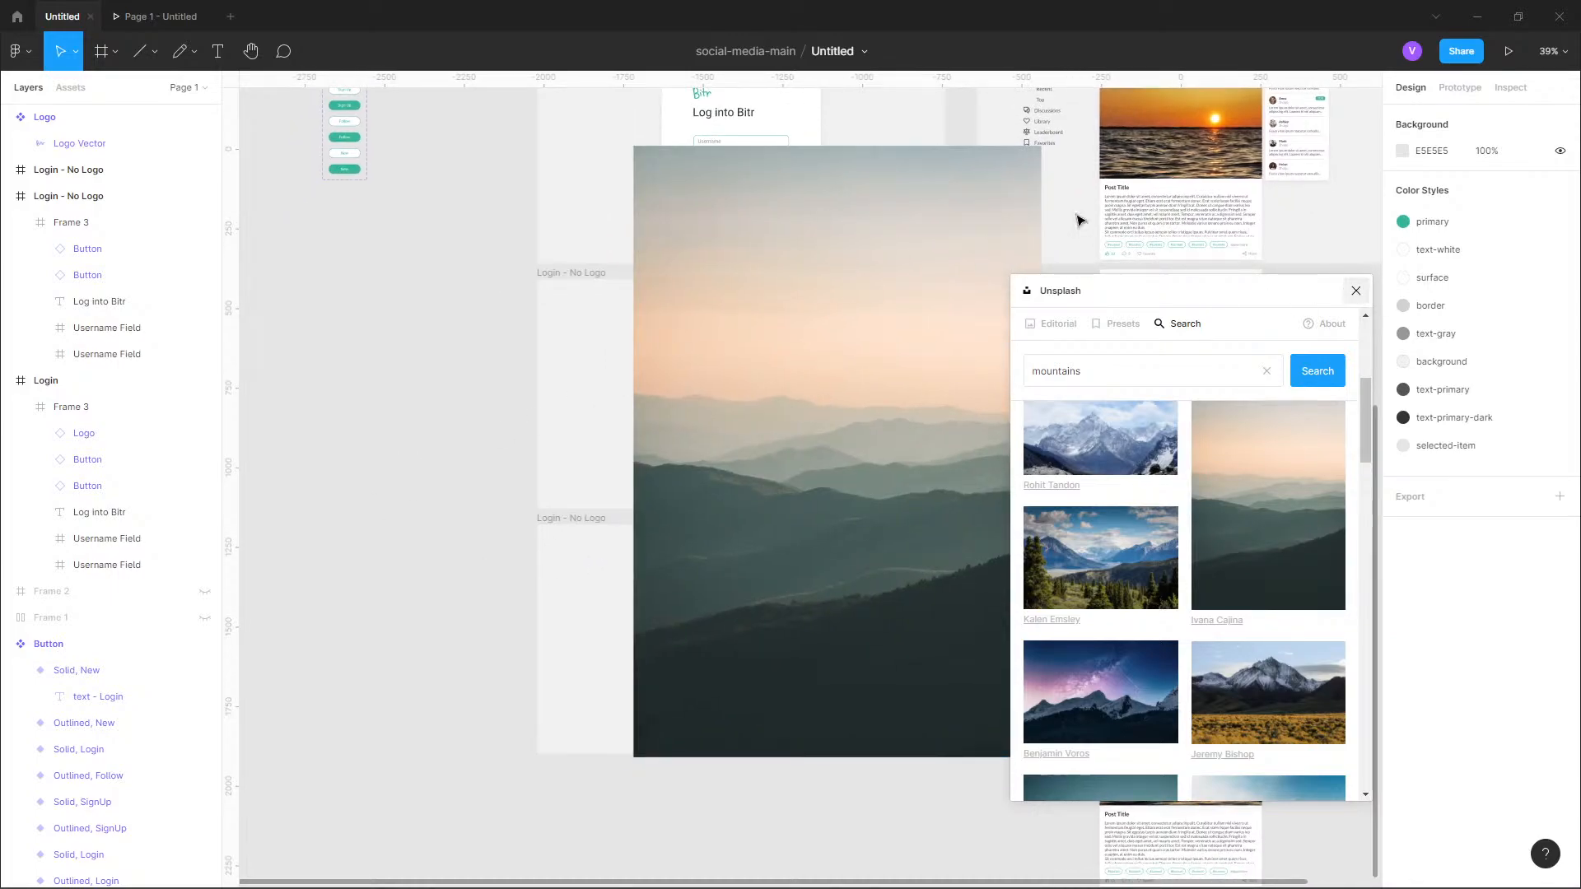
left_click(1356, 290)
Shorten the mountain photo from its upper edge to 1280 × 936 and move it beside the lower "Login - No Logo" frame at X -3282, Y 1245.
left_click(957, 200)
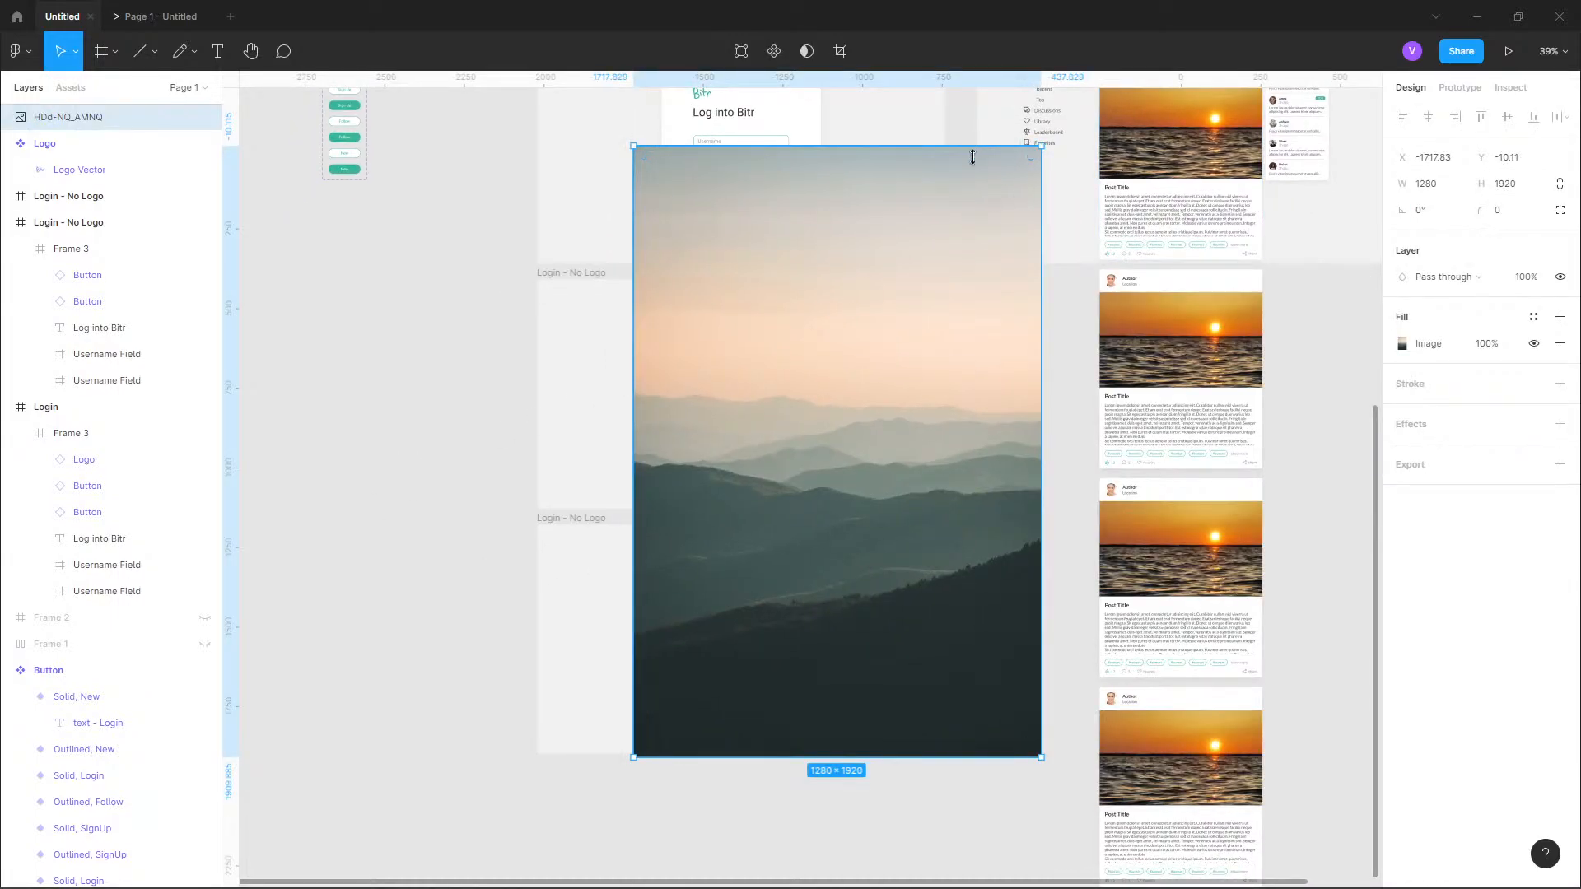
left_click_drag(972, 157, 968, 459)
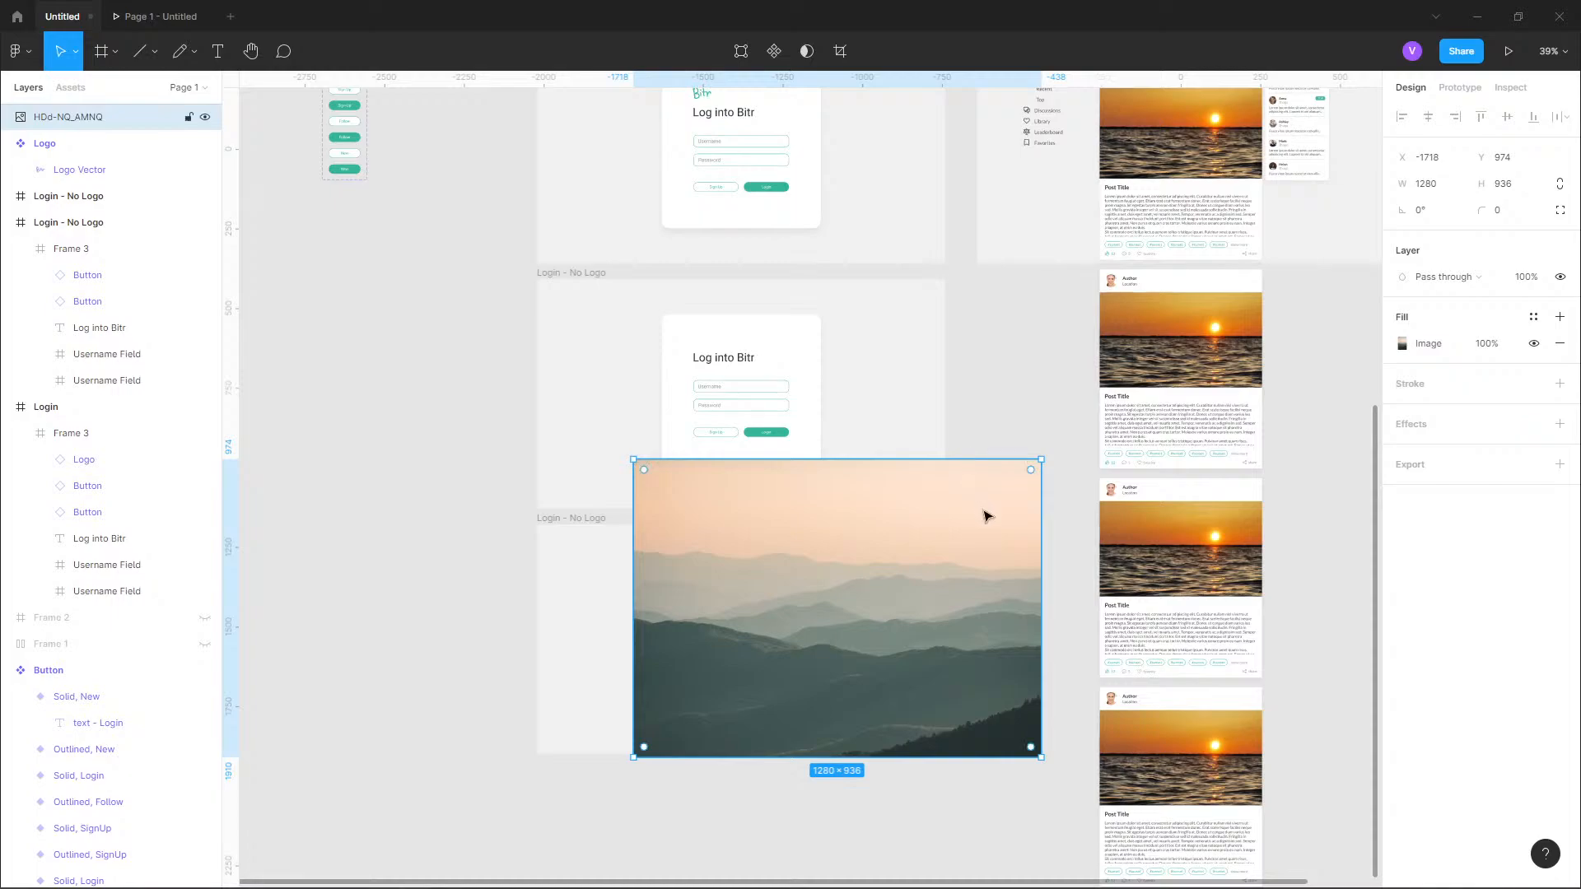
left_click_drag(988, 516, 555, 554)
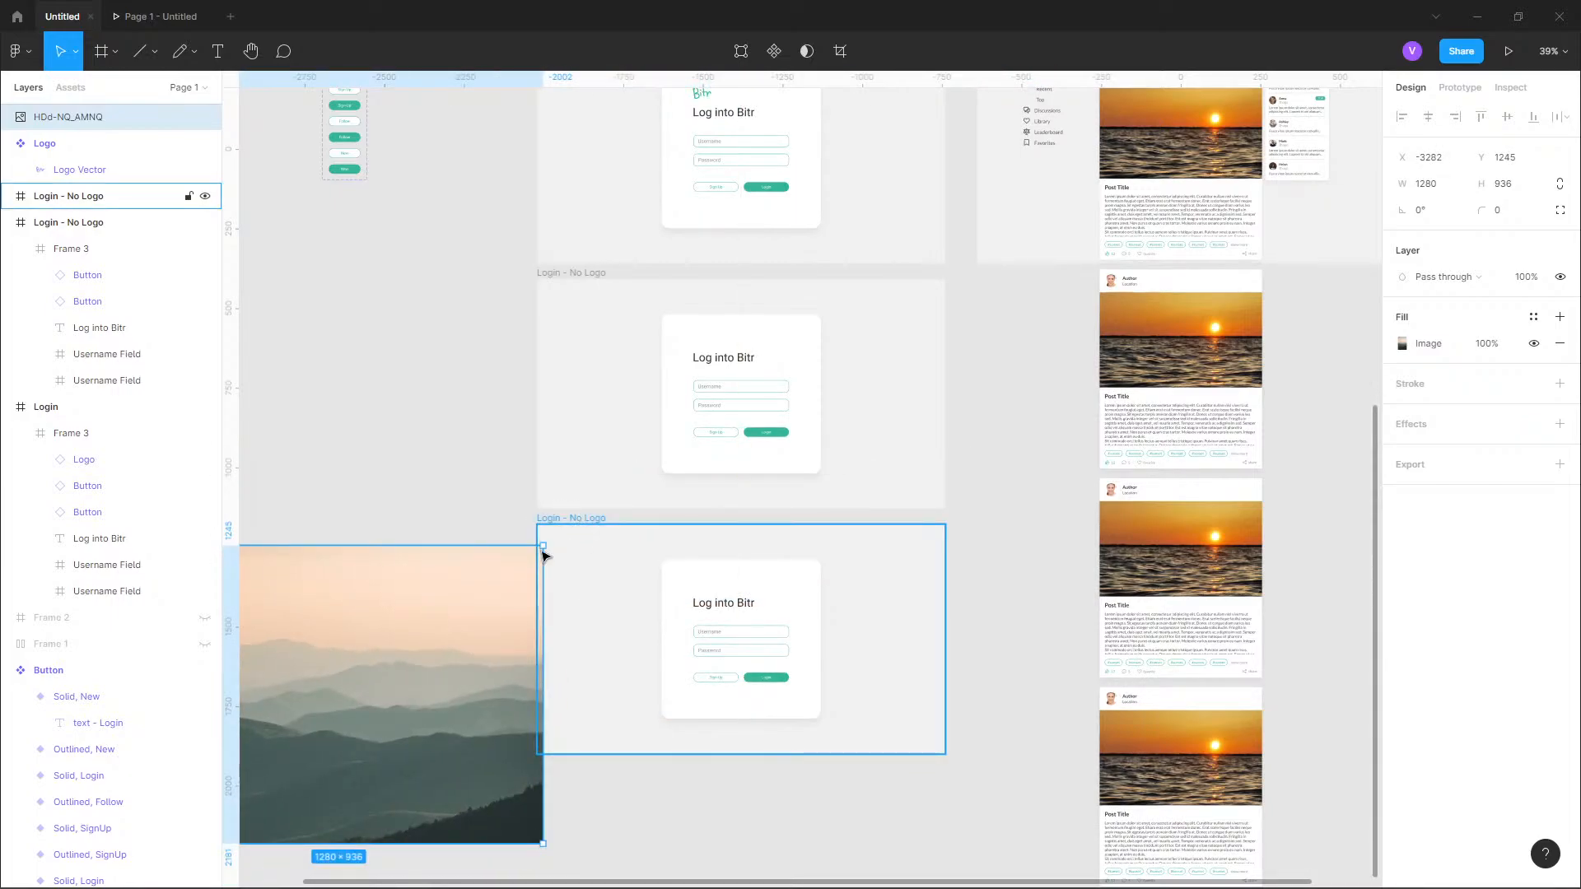
Replace the lower "Login - No Logo" frame's background colour style with an Image fill.
left_click(582, 521)
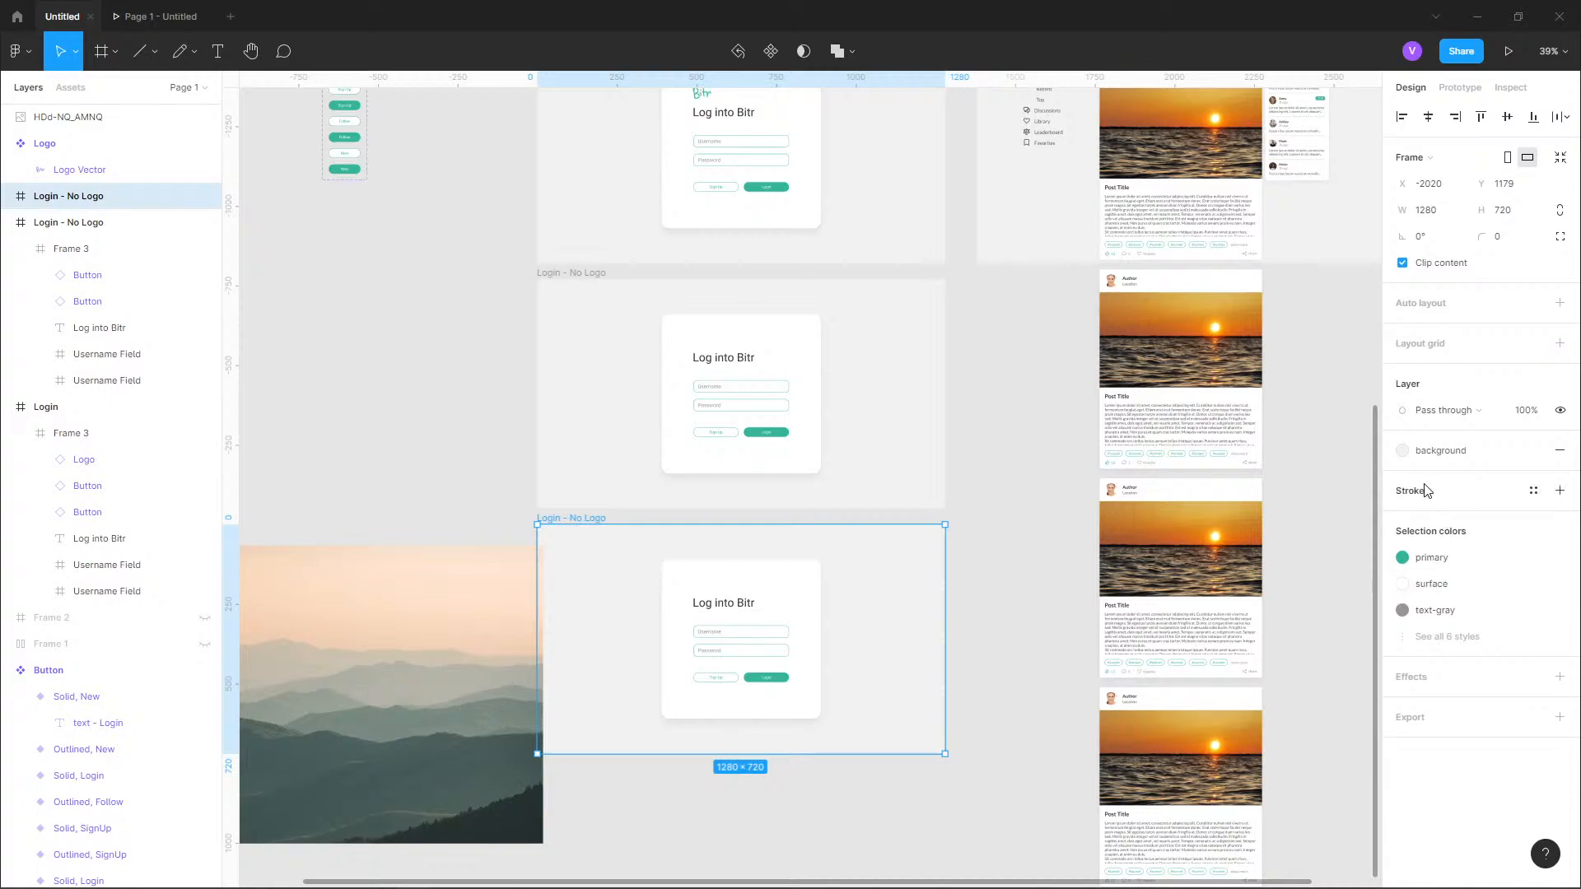
left_click(1402, 453)
left_click(1559, 451)
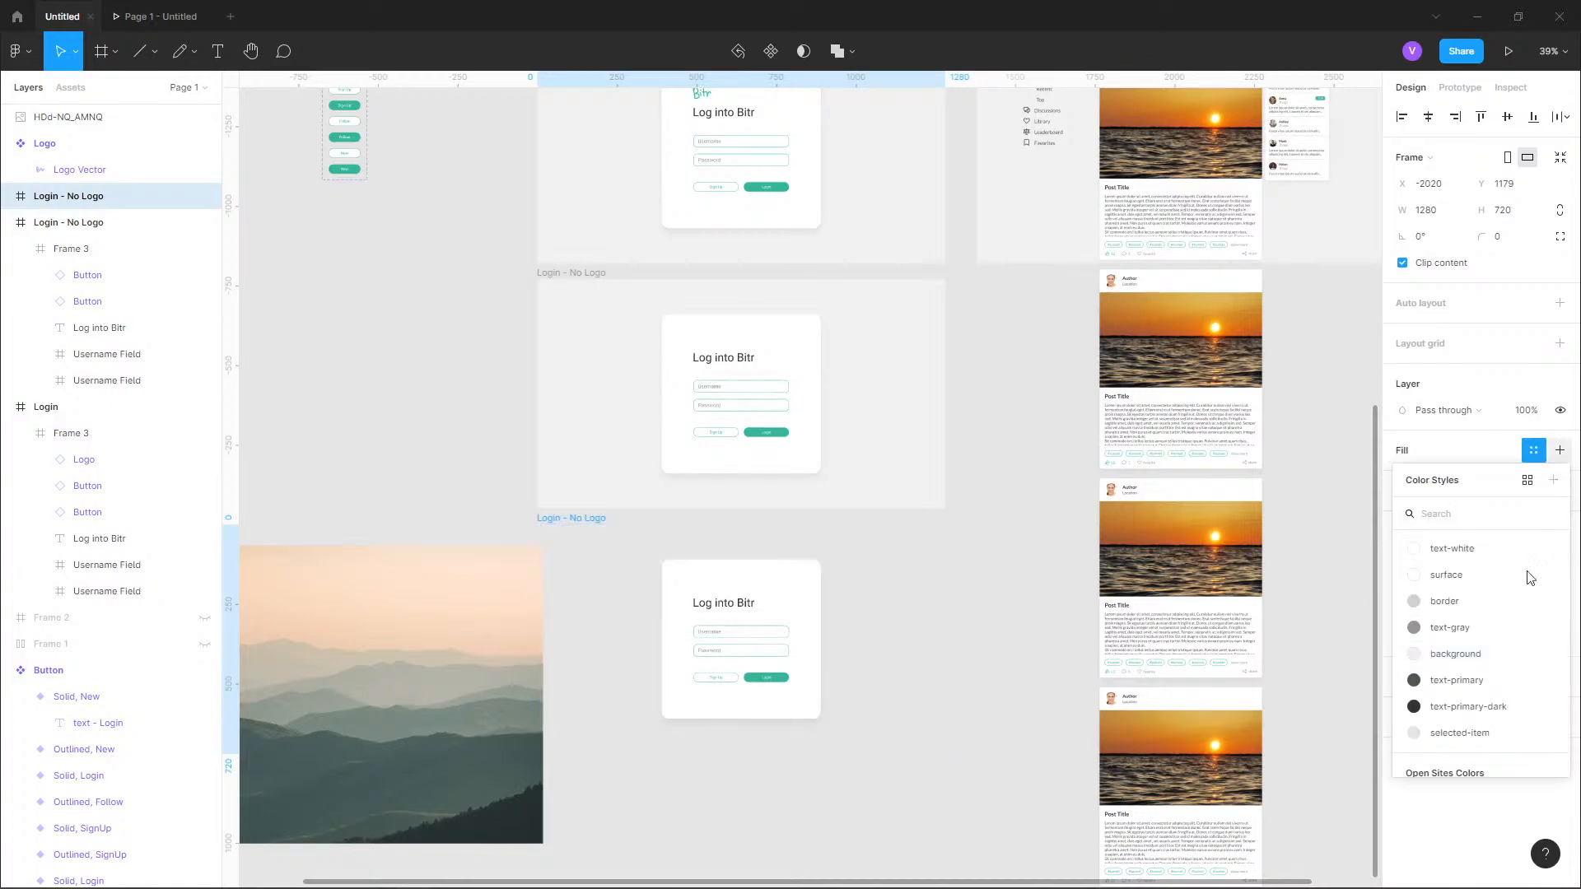
left_click(1534, 450)
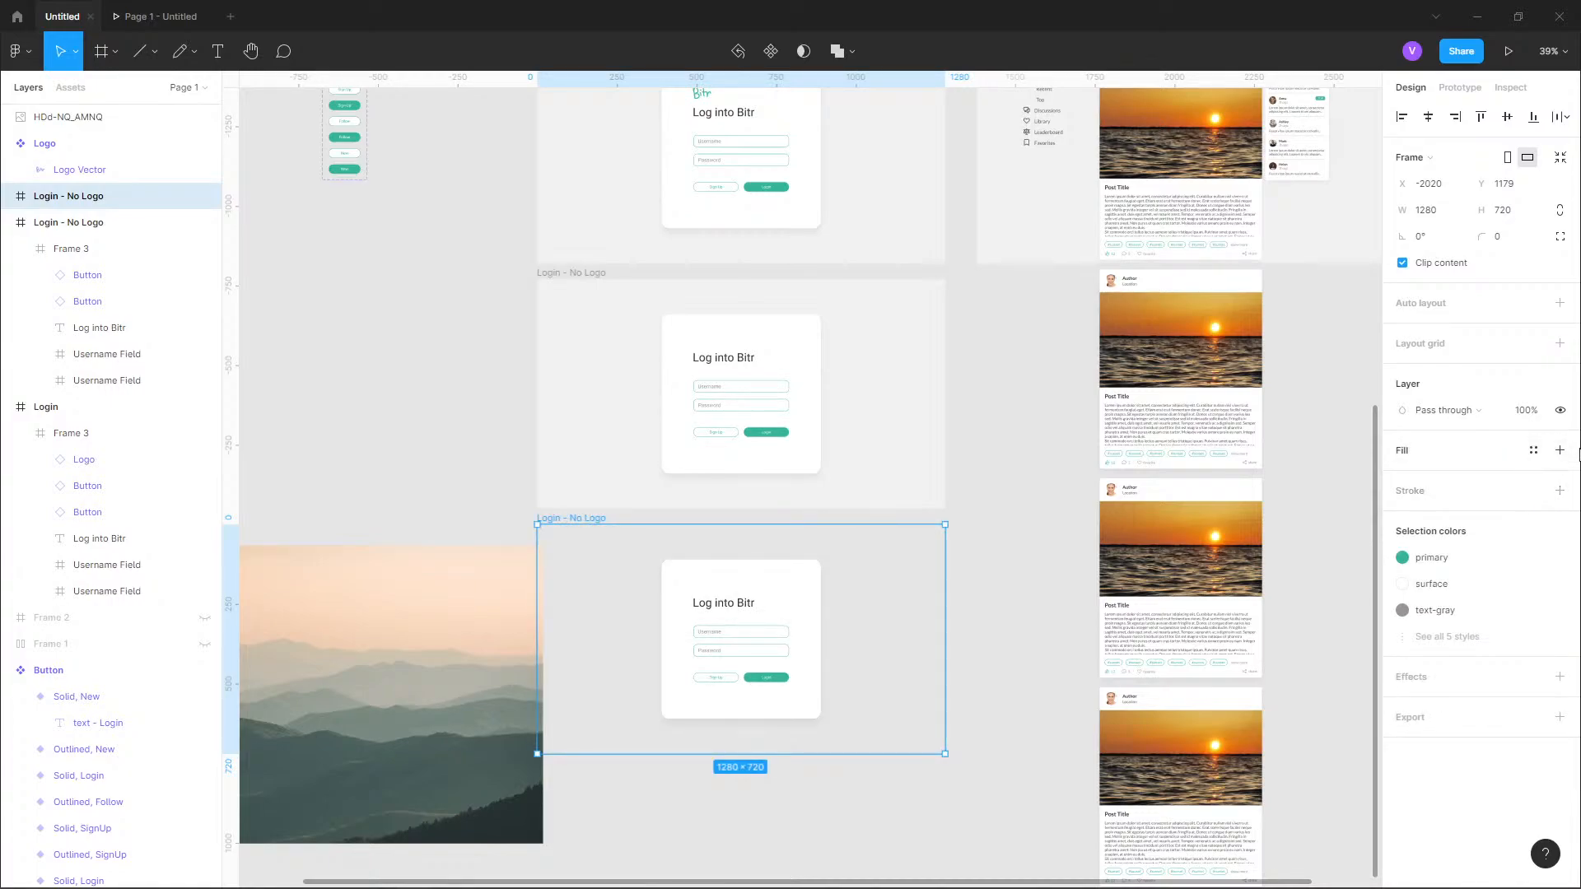
left_click(1560, 451)
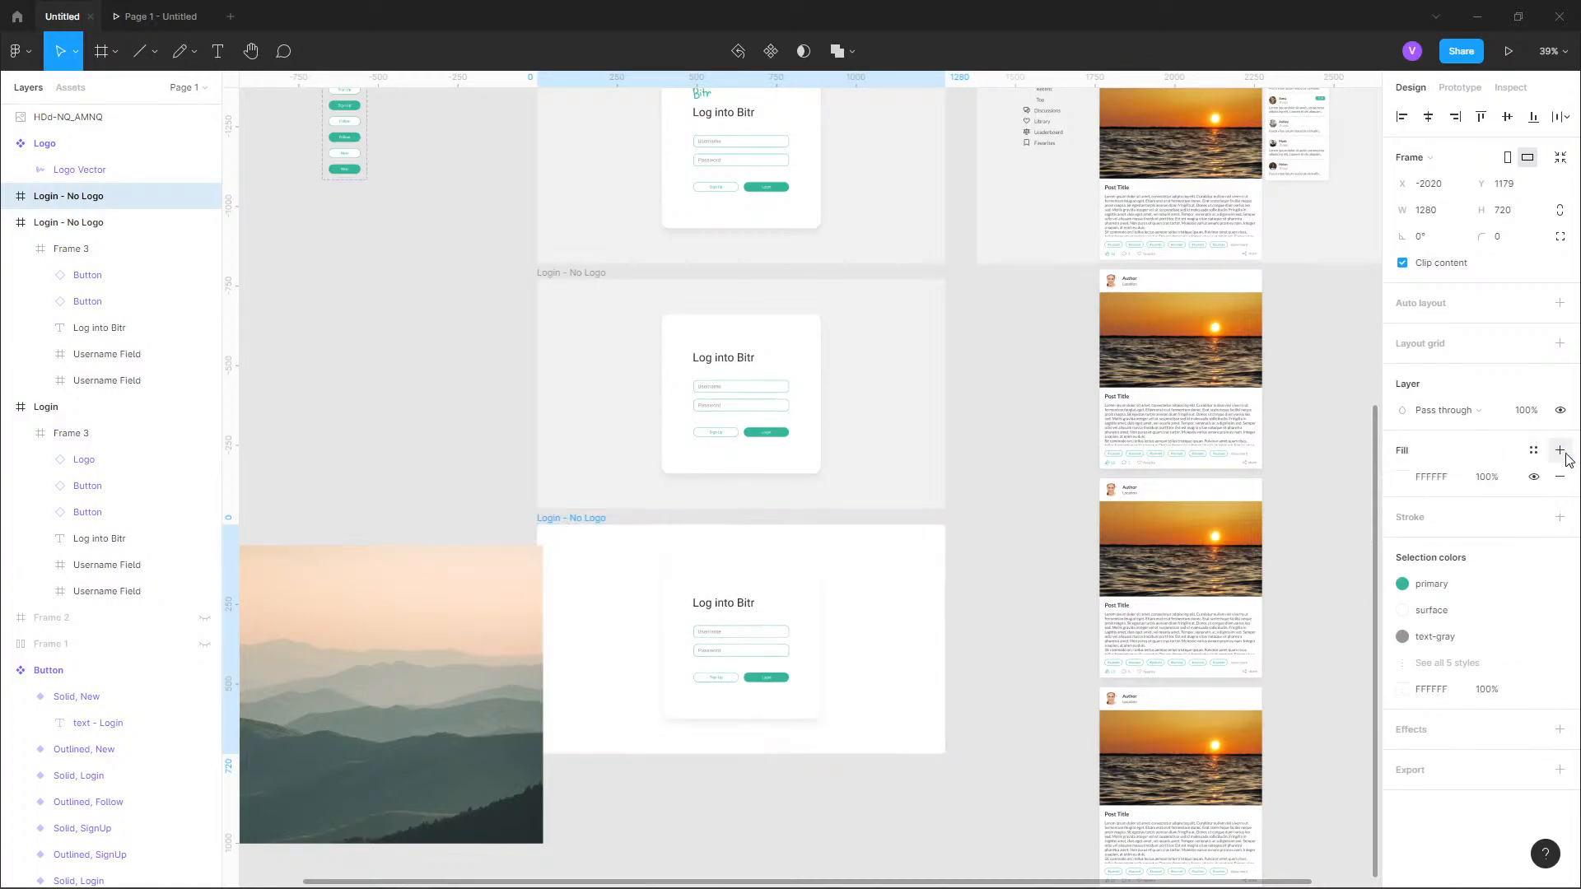
left_click(1406, 483)
left_click(1217, 461)
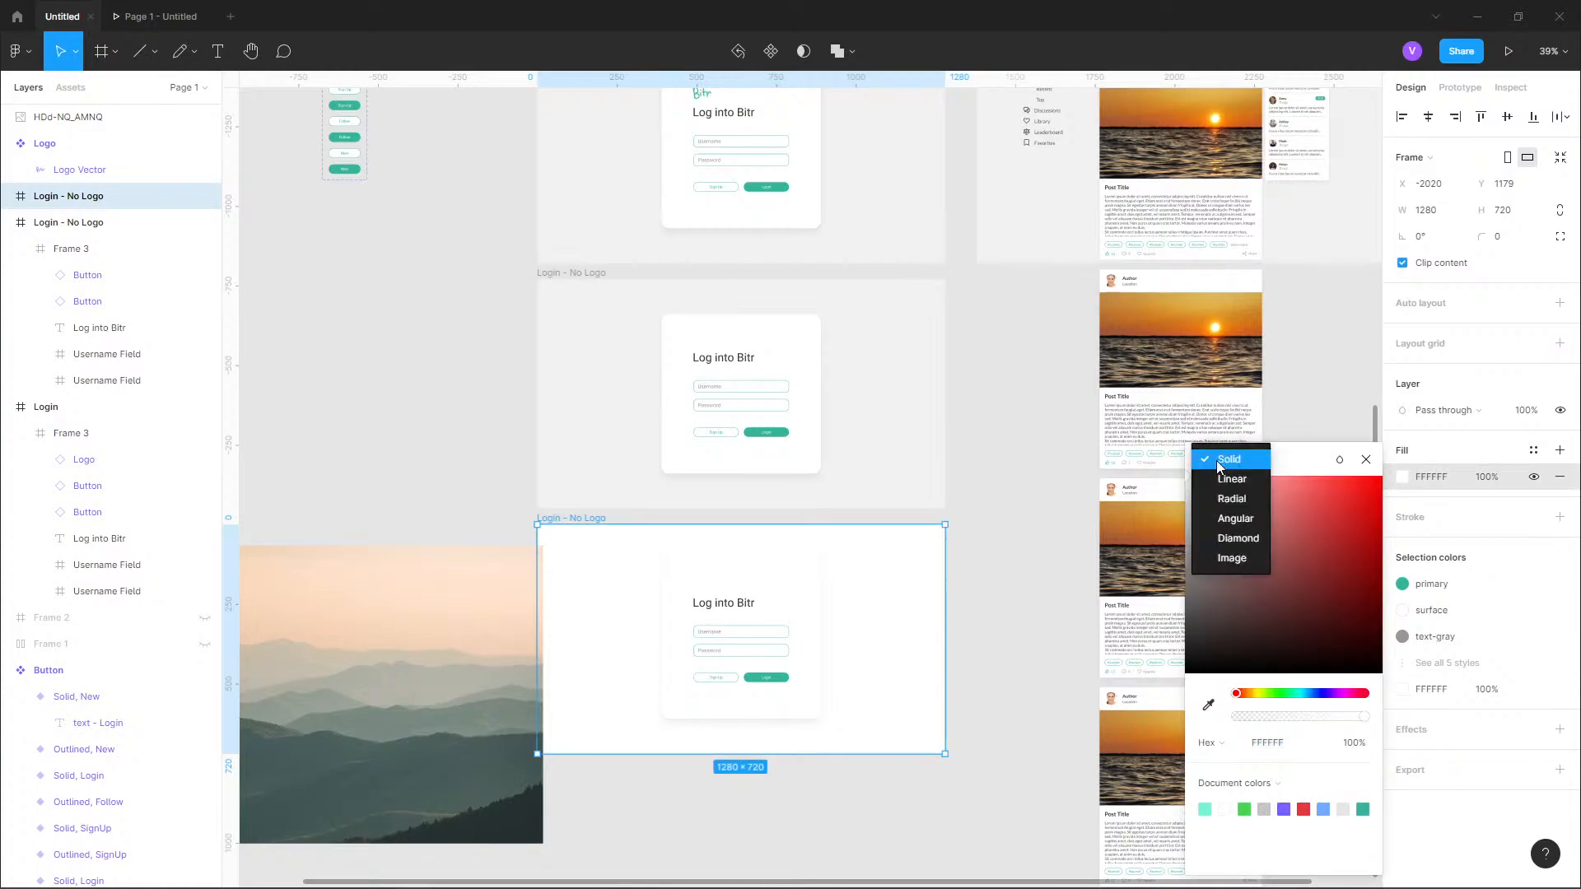
left_click(1242, 562)
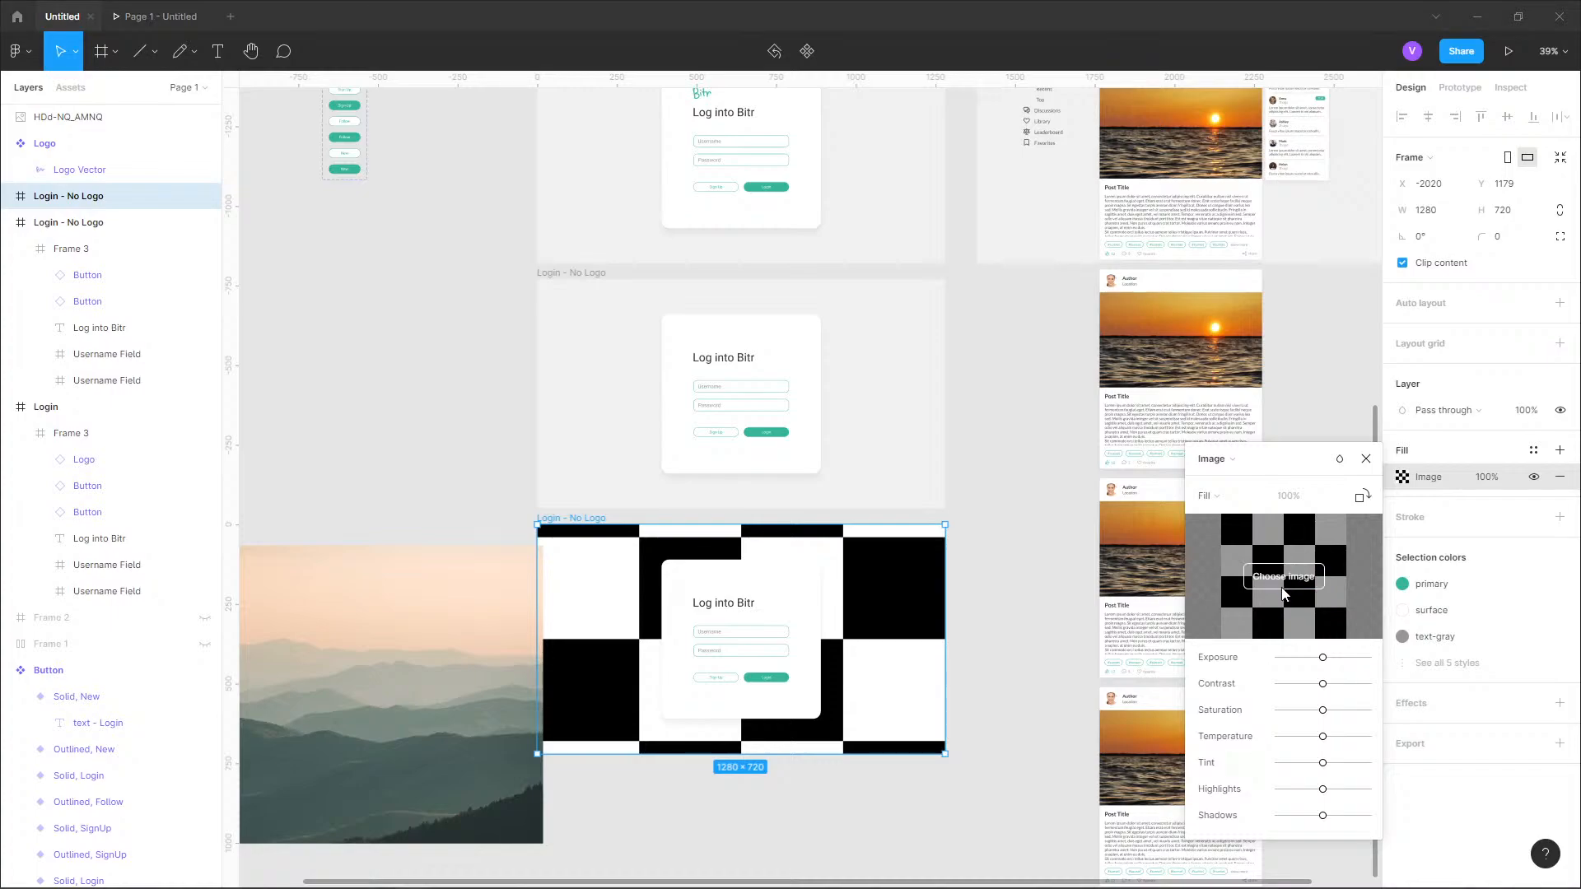
left_click(1260, 595)
left_click(989, 25)
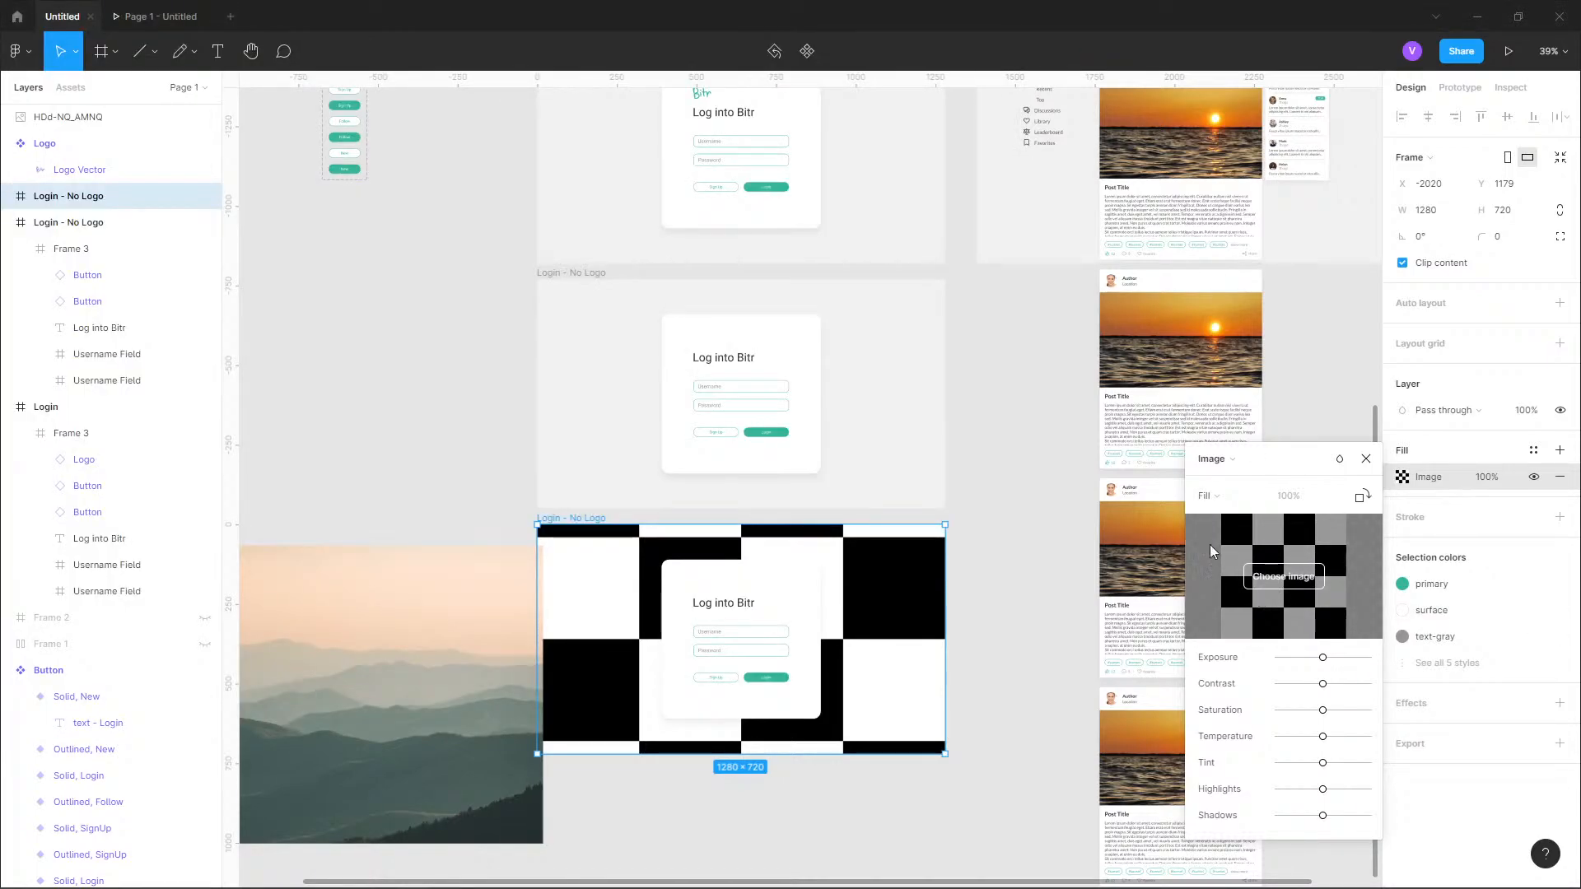
left_click(1363, 497)
left_click(1363, 497)
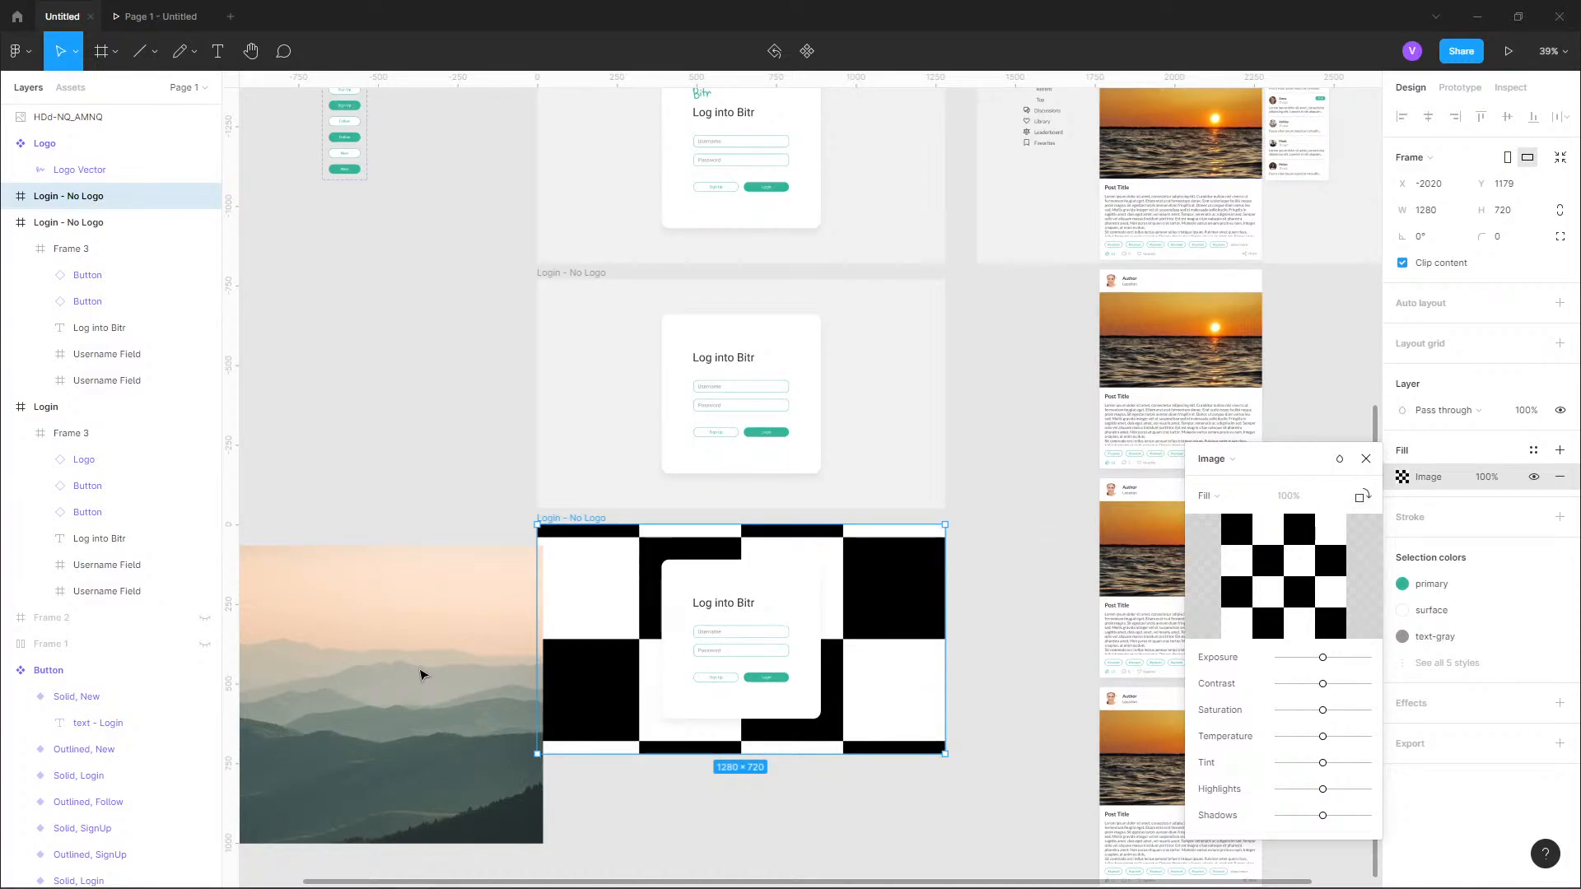
mouse_move(1261, 568)
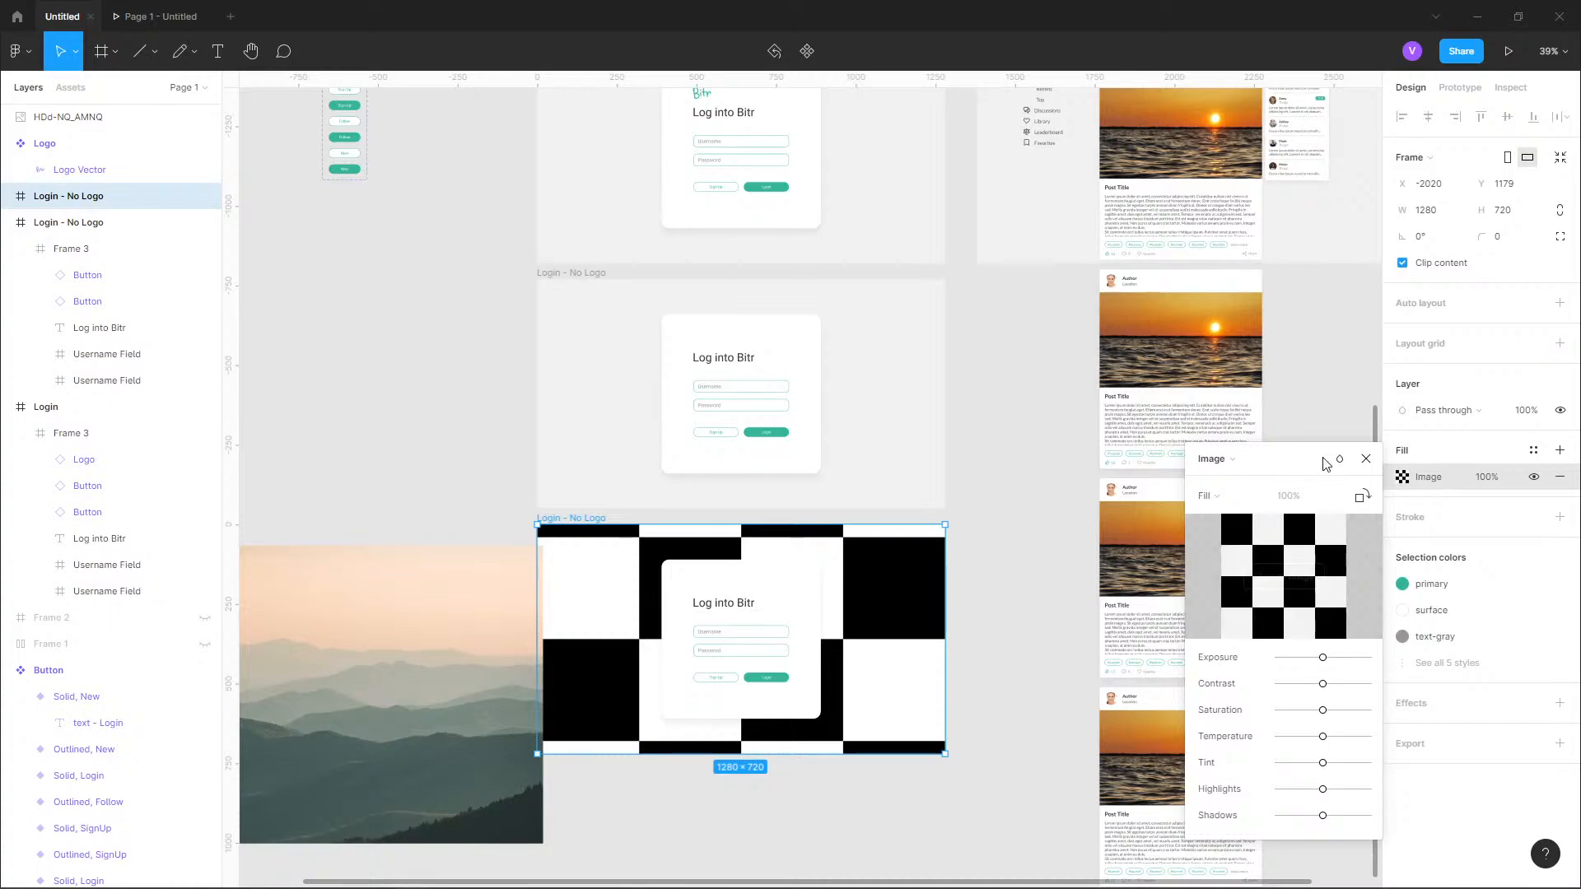
left_click(1366, 459)
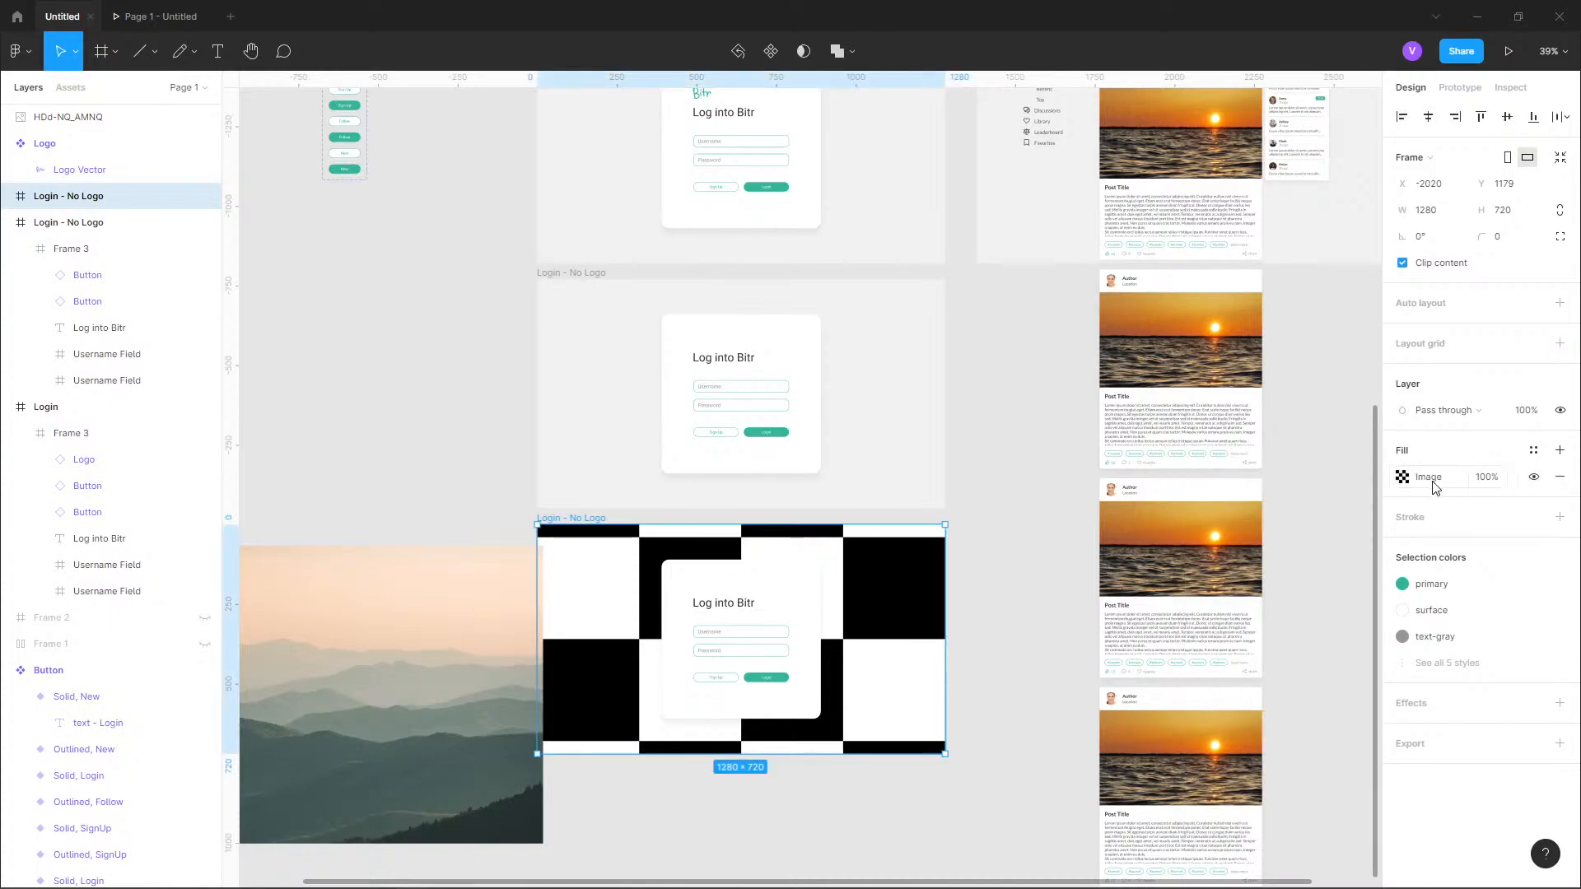
left_click(1402, 478)
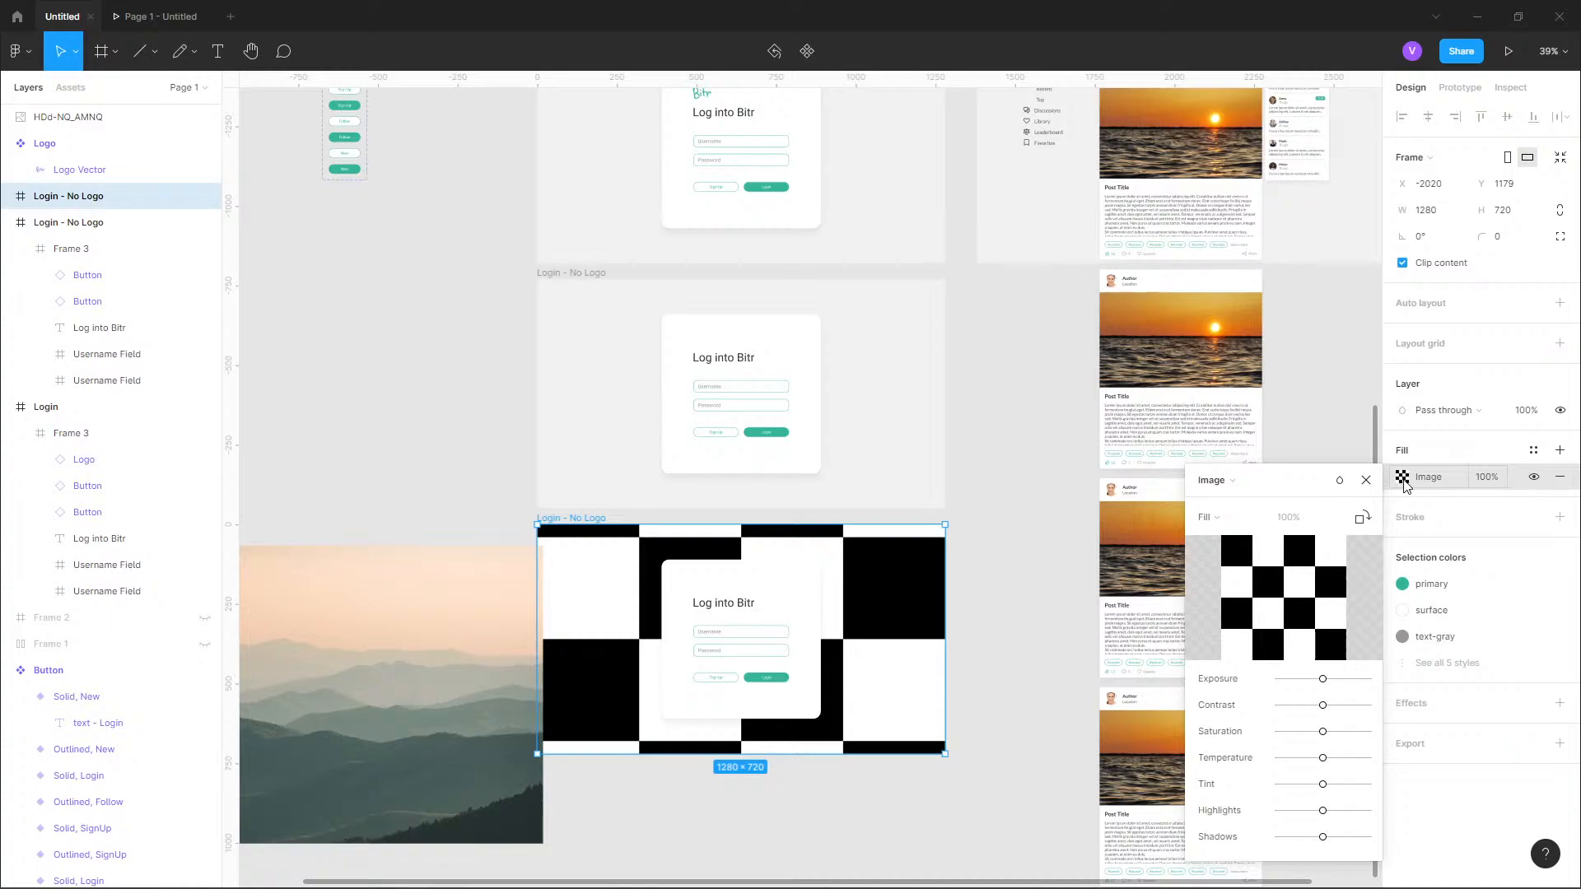
left_click(1404, 479)
Paste the mountain photo into the lower "Login - No Logo" frame, order it behind the login card, and delete the original photo outside the frame.
key("ctrl+v")
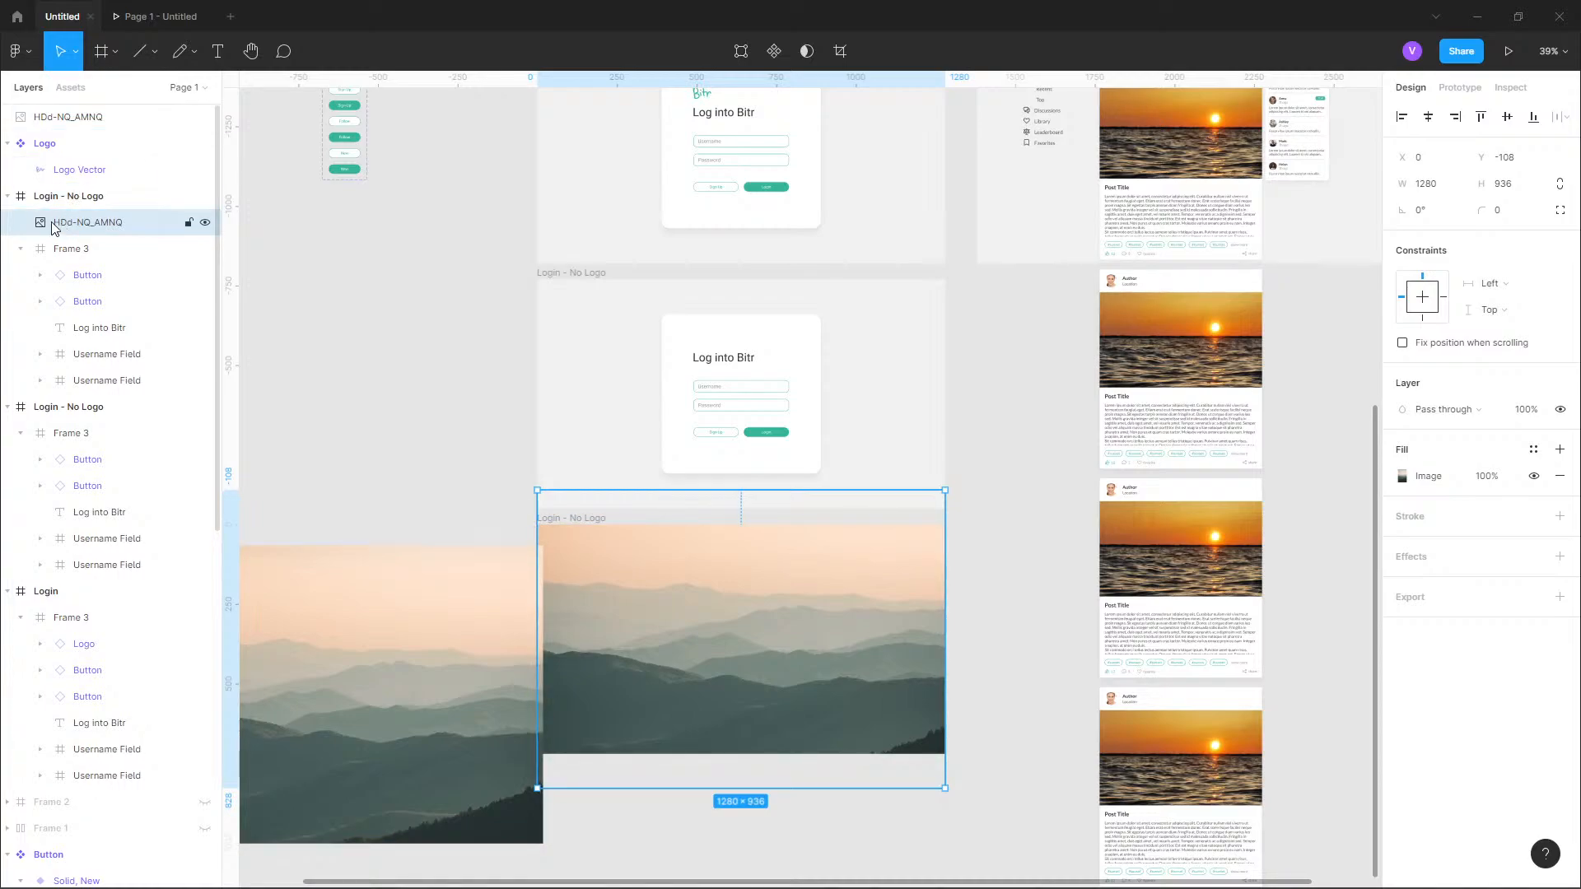
left_click(20, 248)
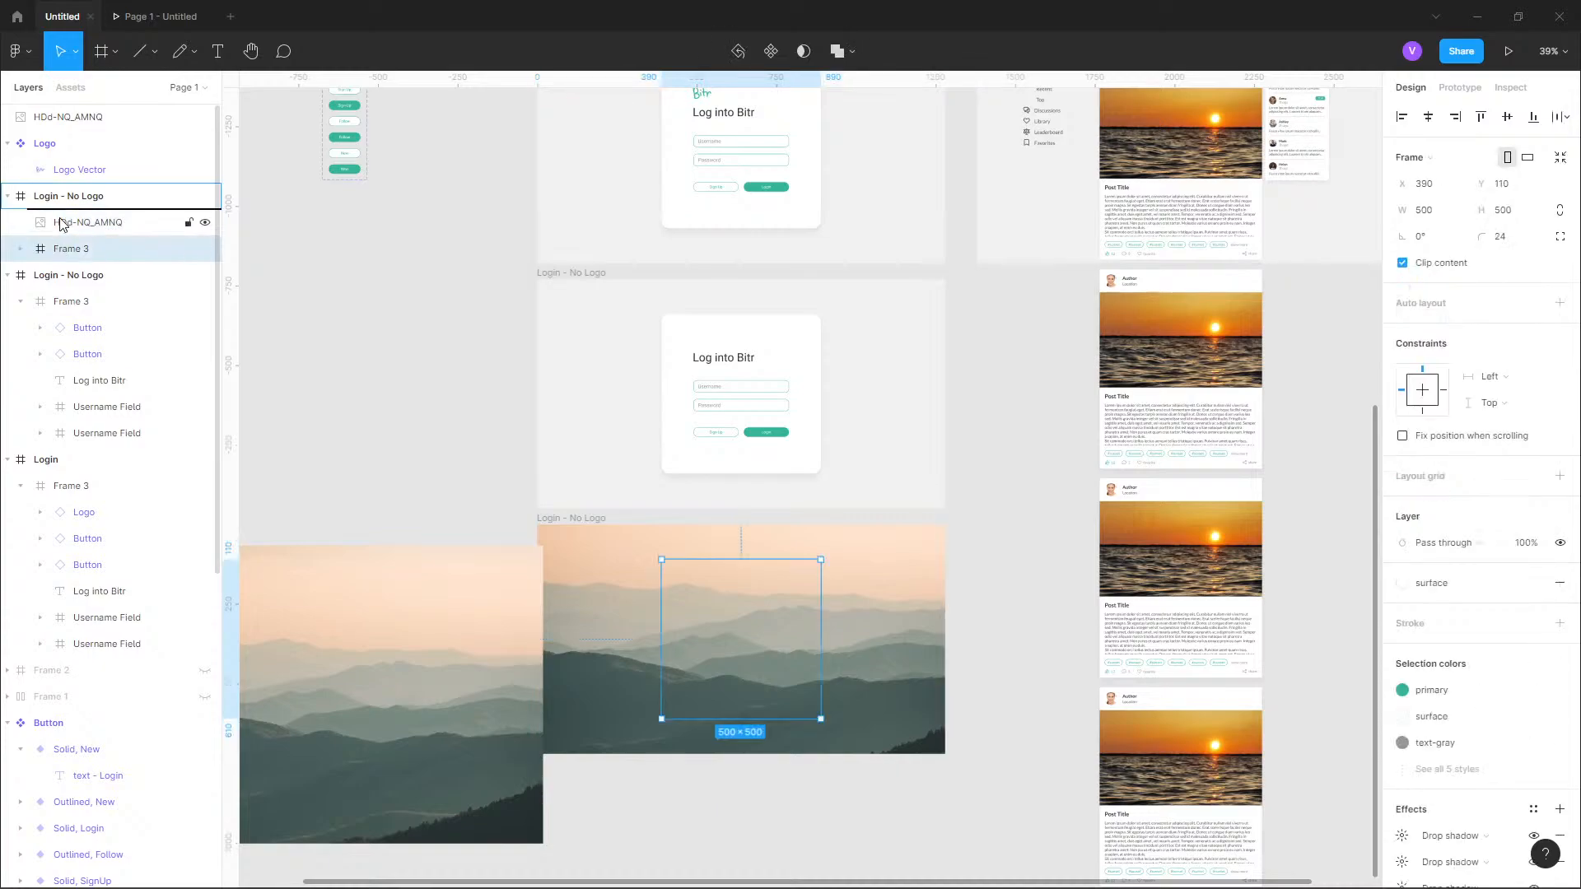
left_click_drag(63, 220, 72, 247)
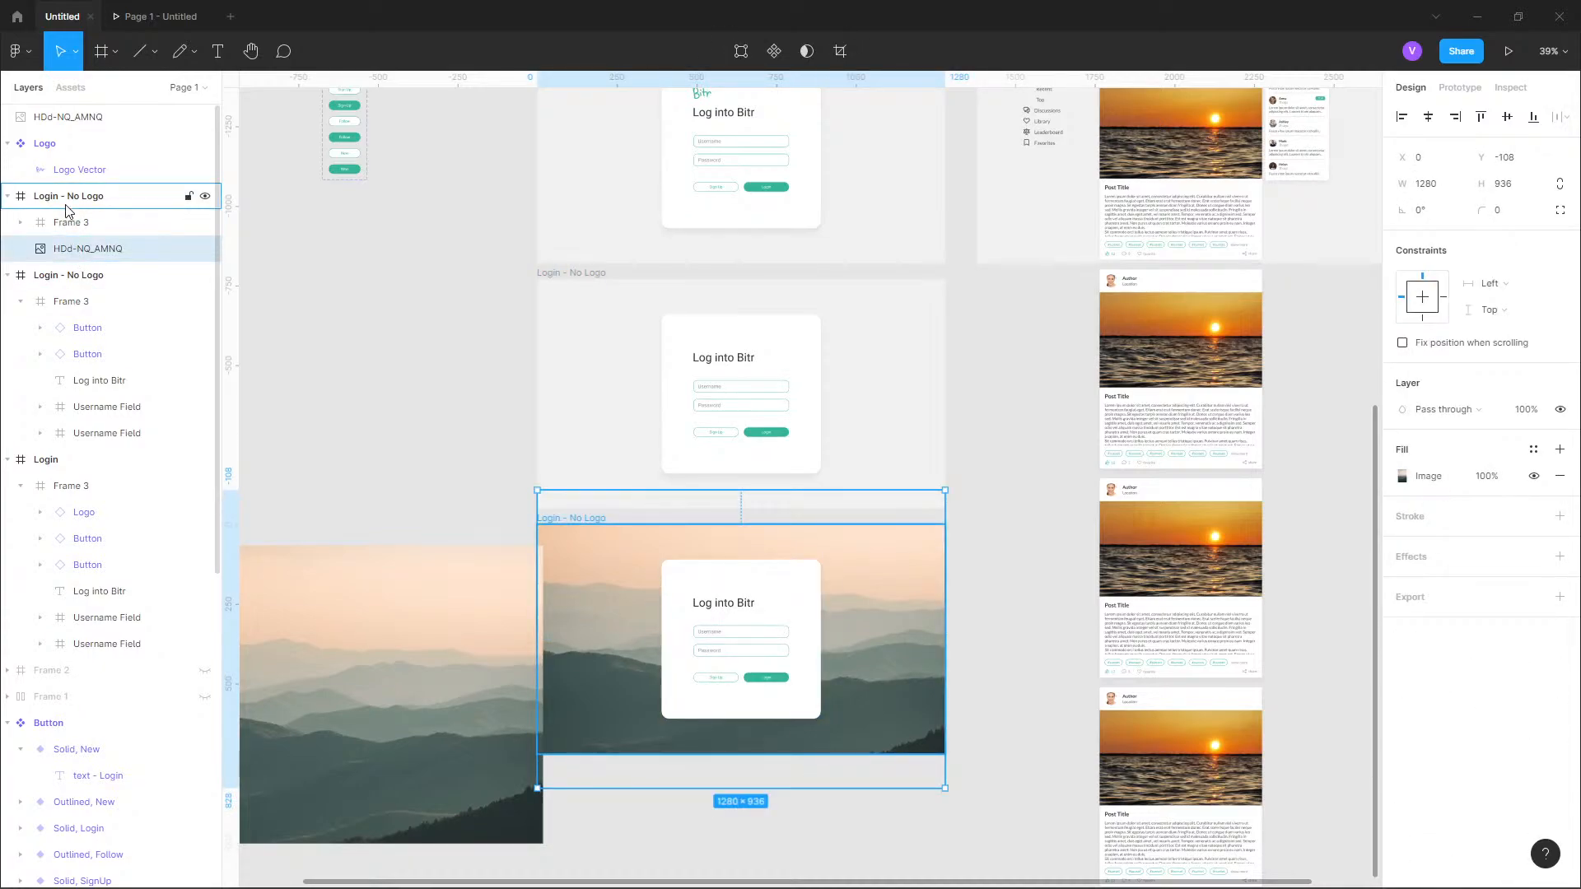
left_click(428, 643)
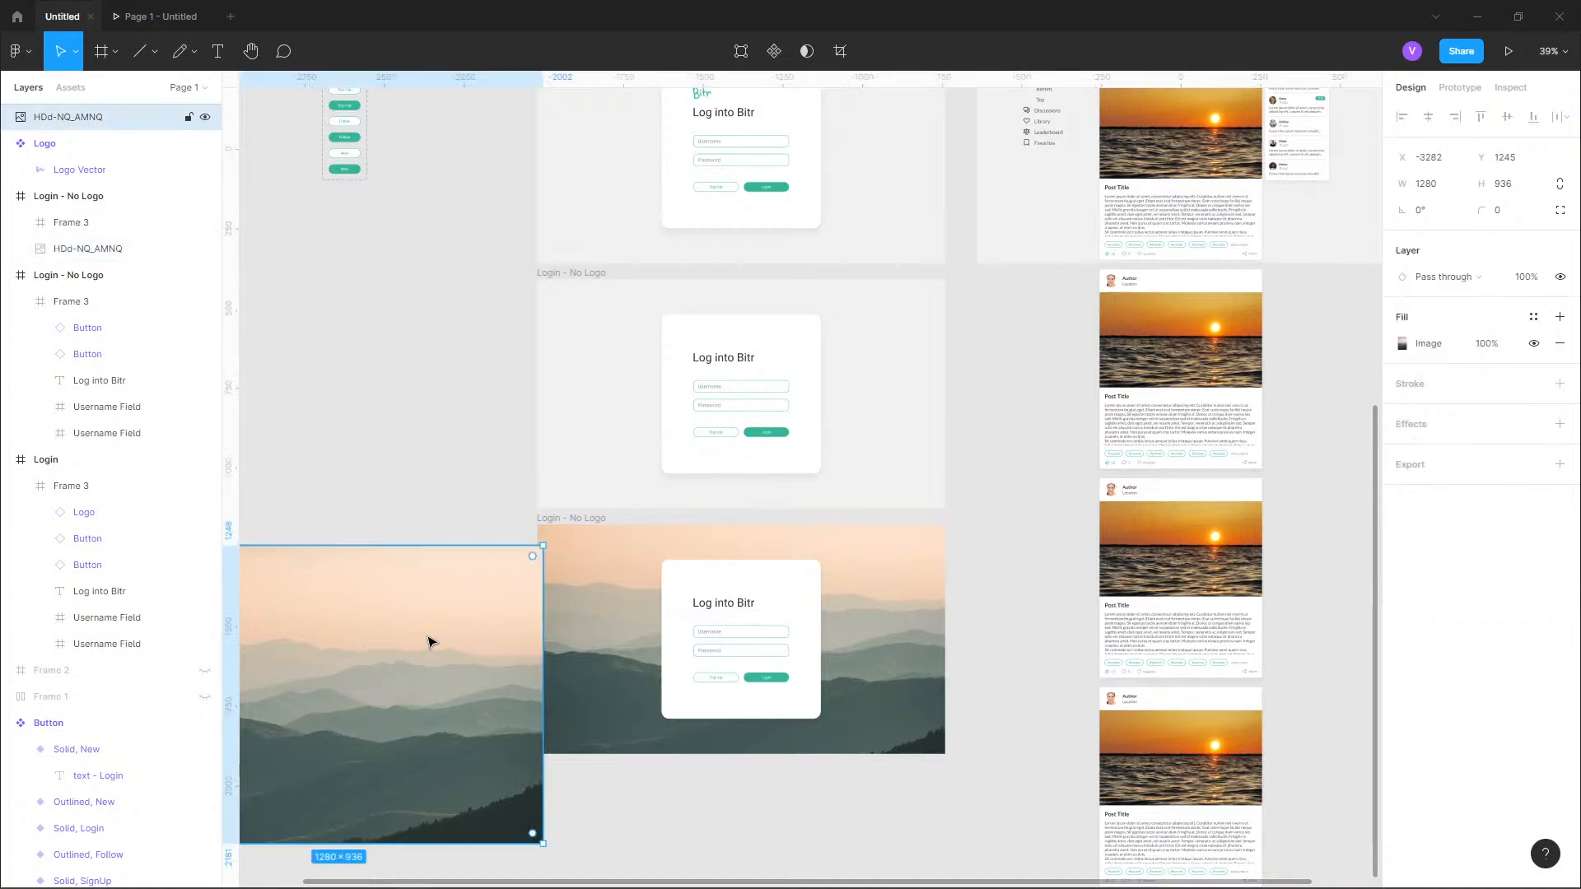
key("Delete")
left_click(91, 170)
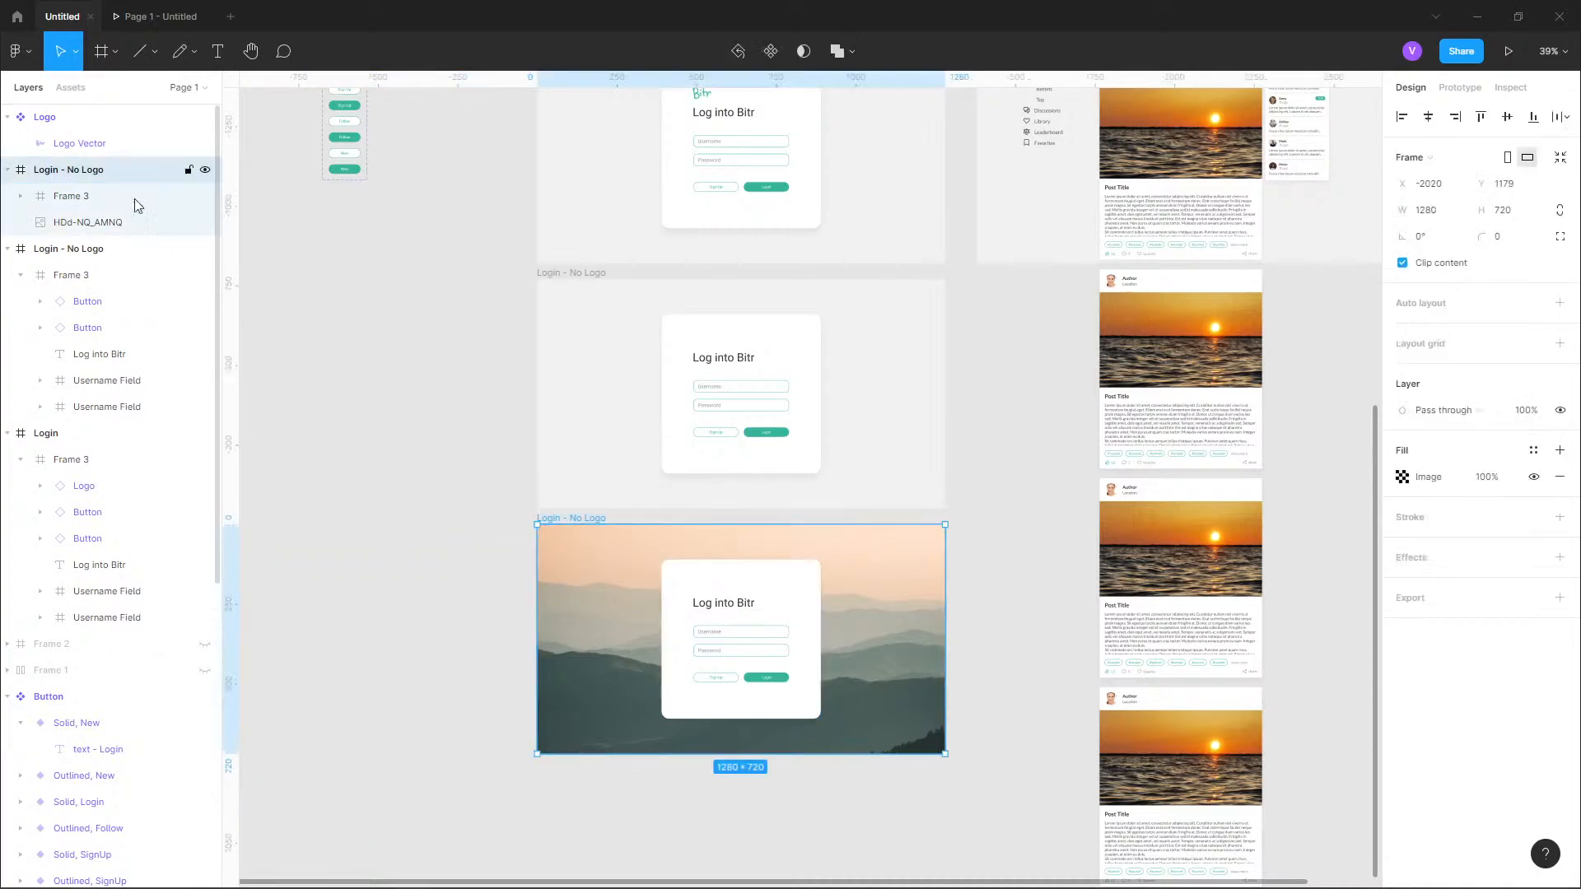
left_click(1401, 478)
left_click(1401, 477)
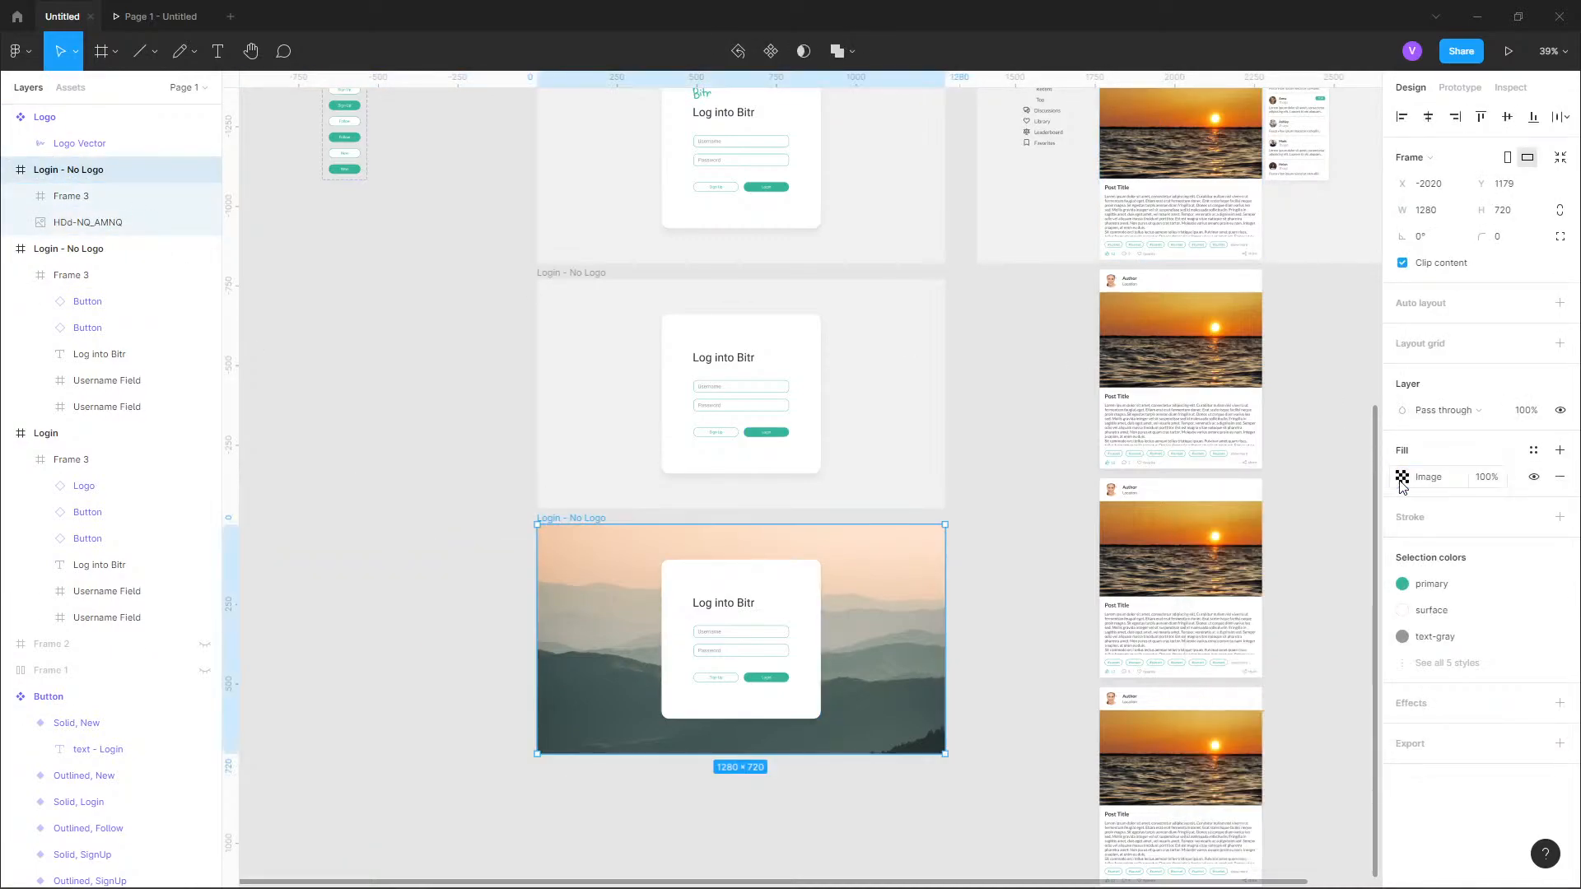
left_click(1401, 477)
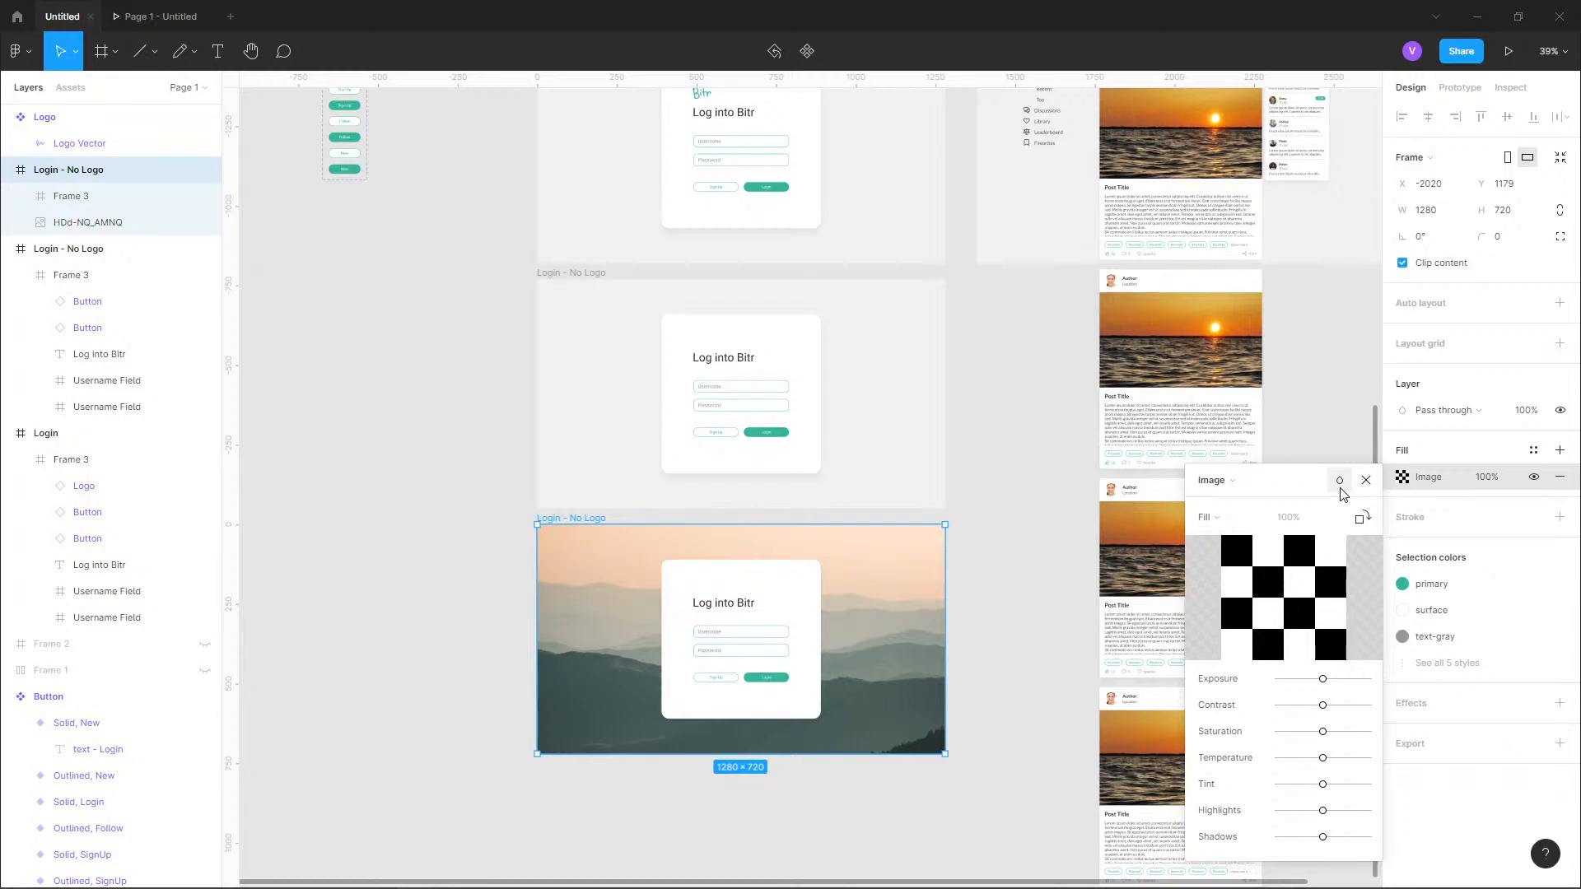
left_click(1230, 481)
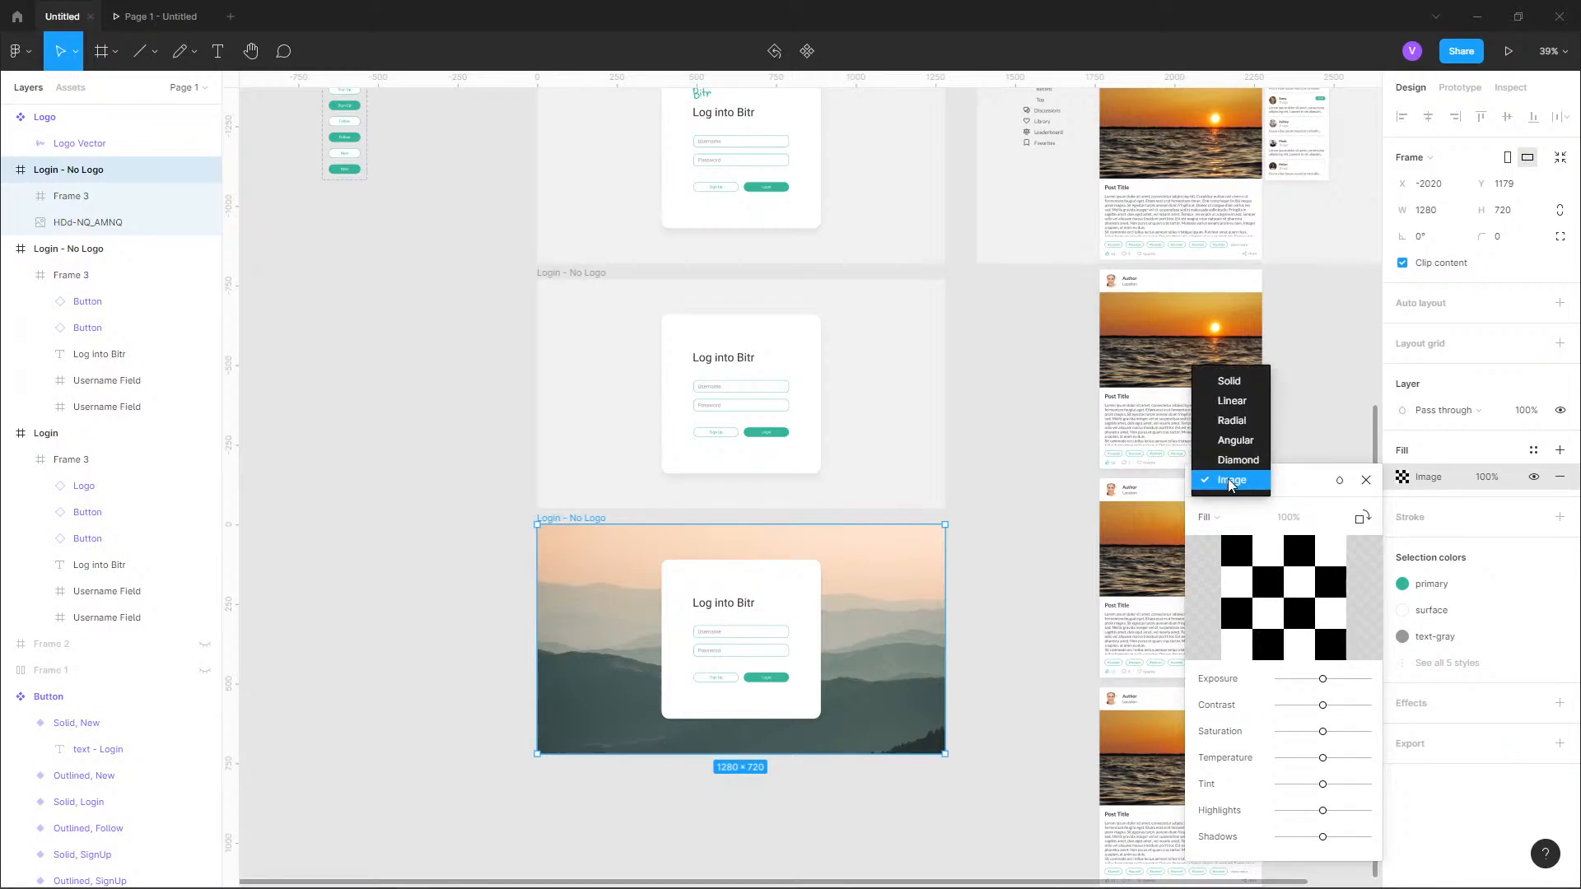
left_click(1227, 478)
left_click(1222, 518)
left_click(1222, 518)
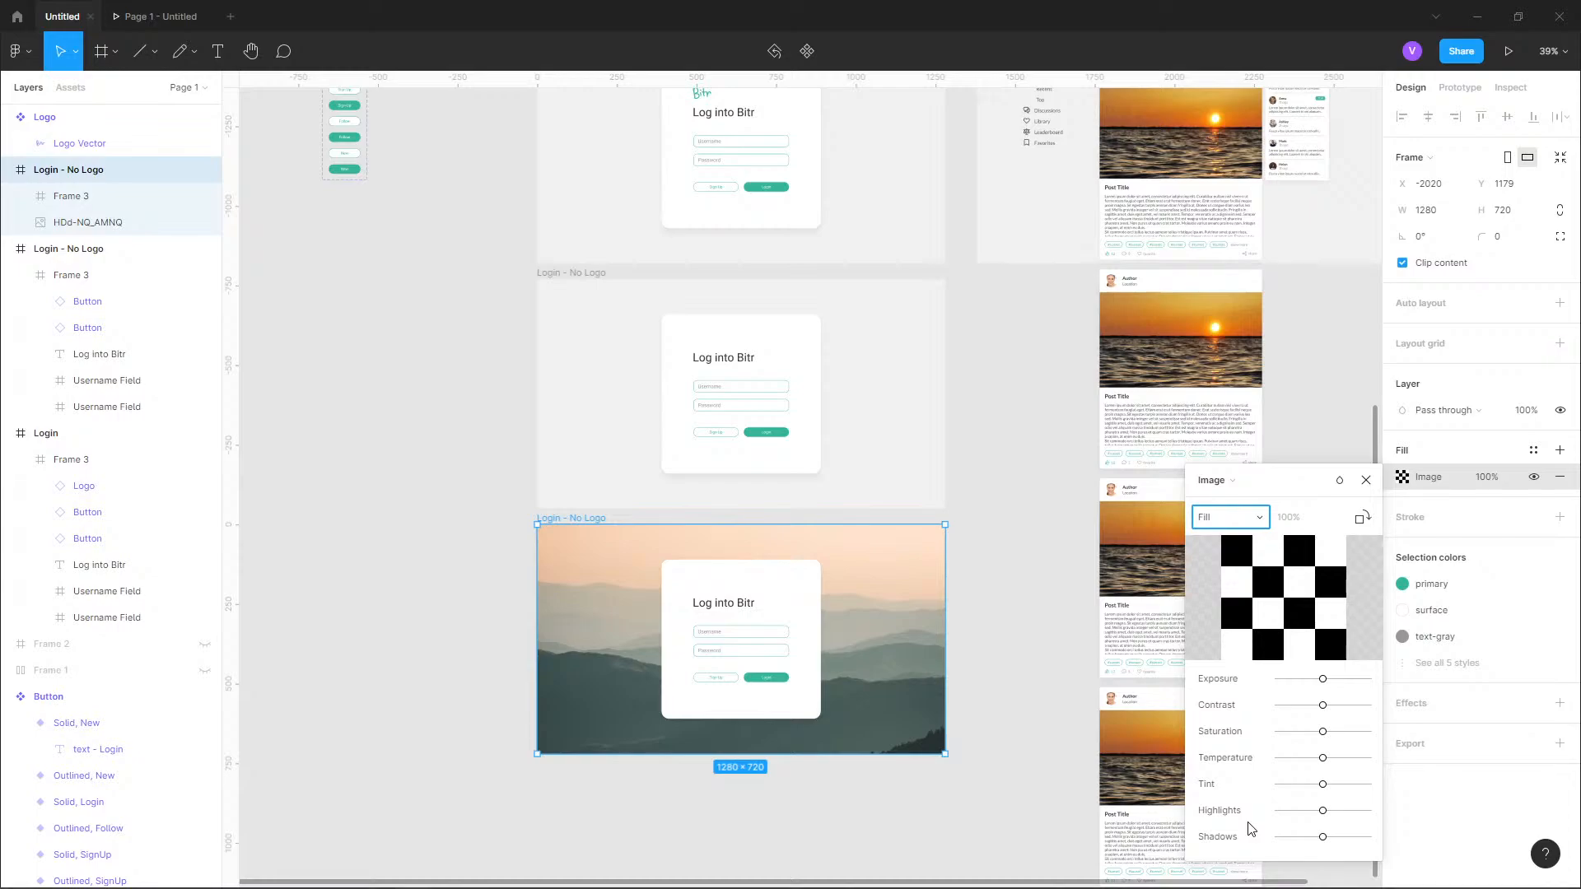
Add a solid 272727 fill at 20% opacity over the mountain photo in the lower "Login - No Logo" frame.
left_click(78, 225)
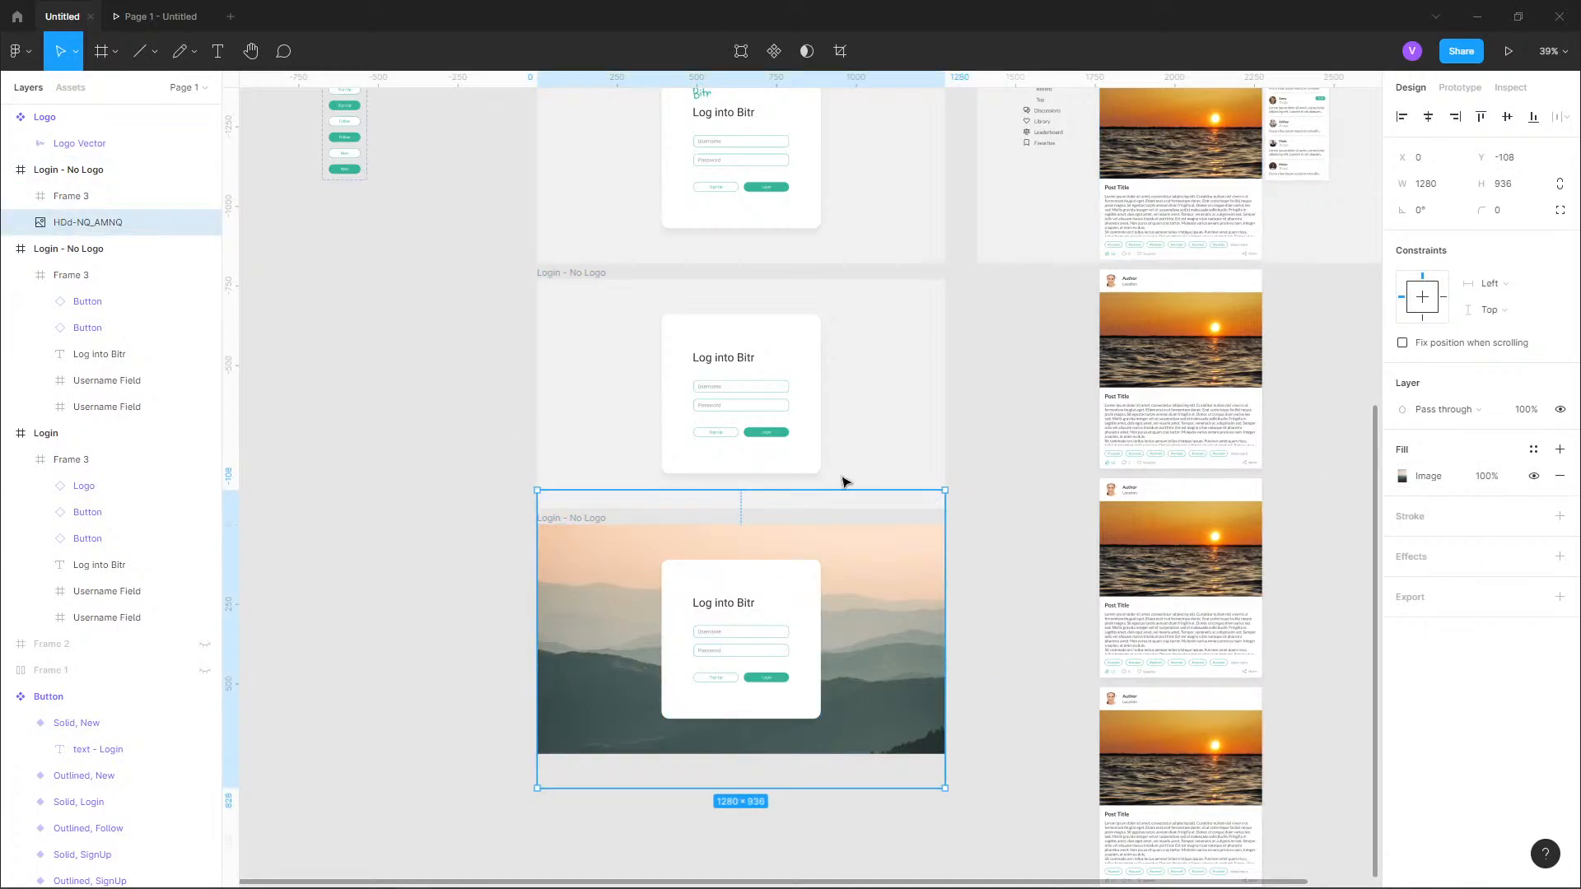
scroll(805, 749, "up", 3)
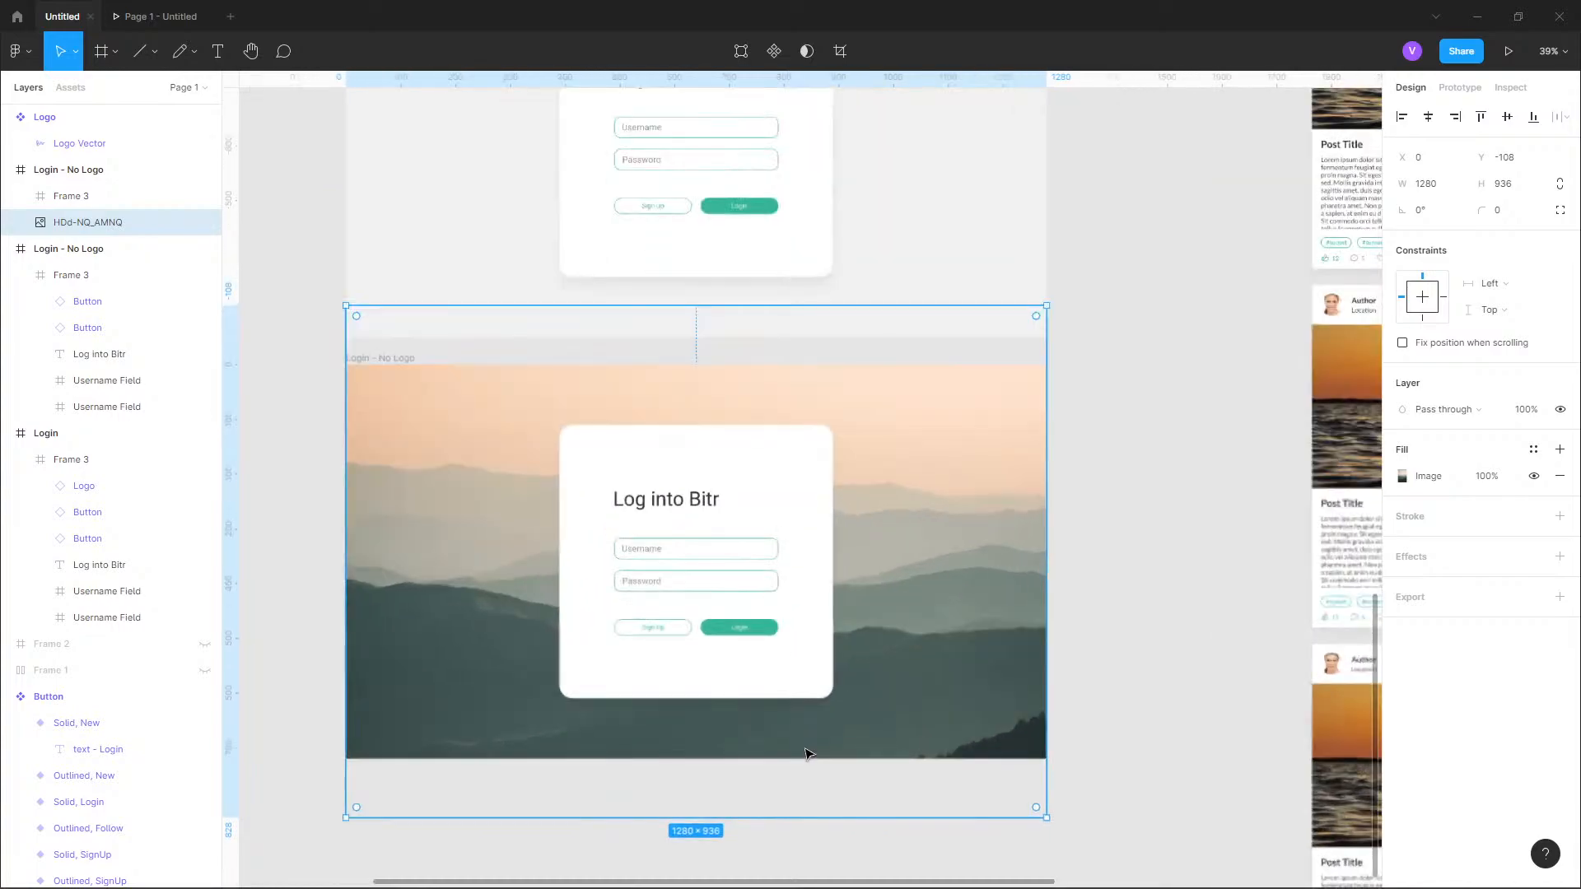
left_click_drag(807, 755, 922, 677)
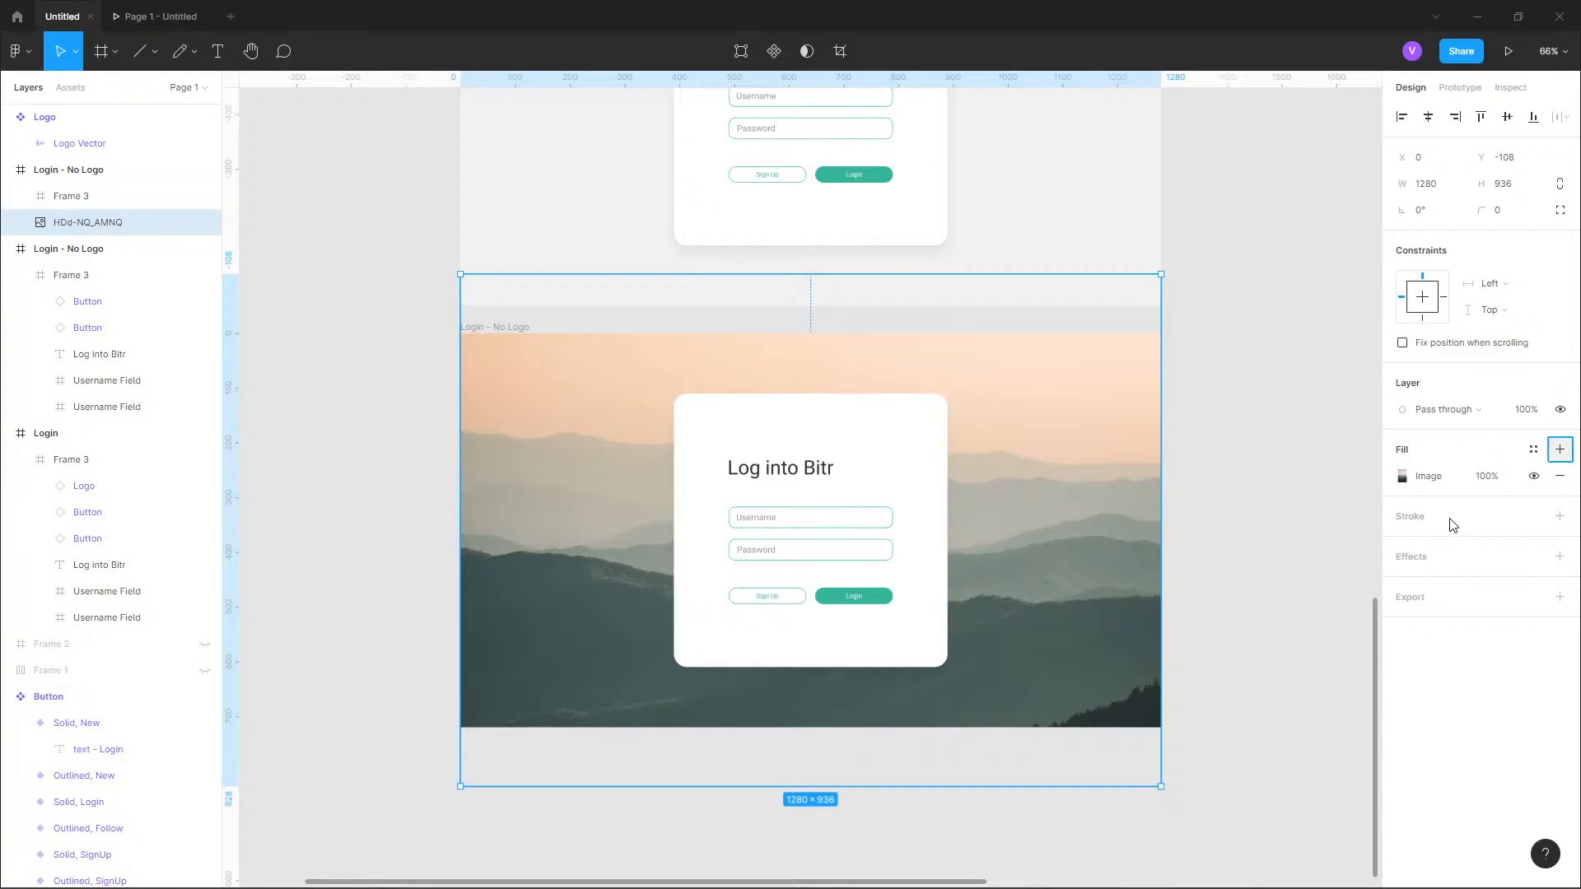
left_click(1560, 449)
left_click(1403, 476)
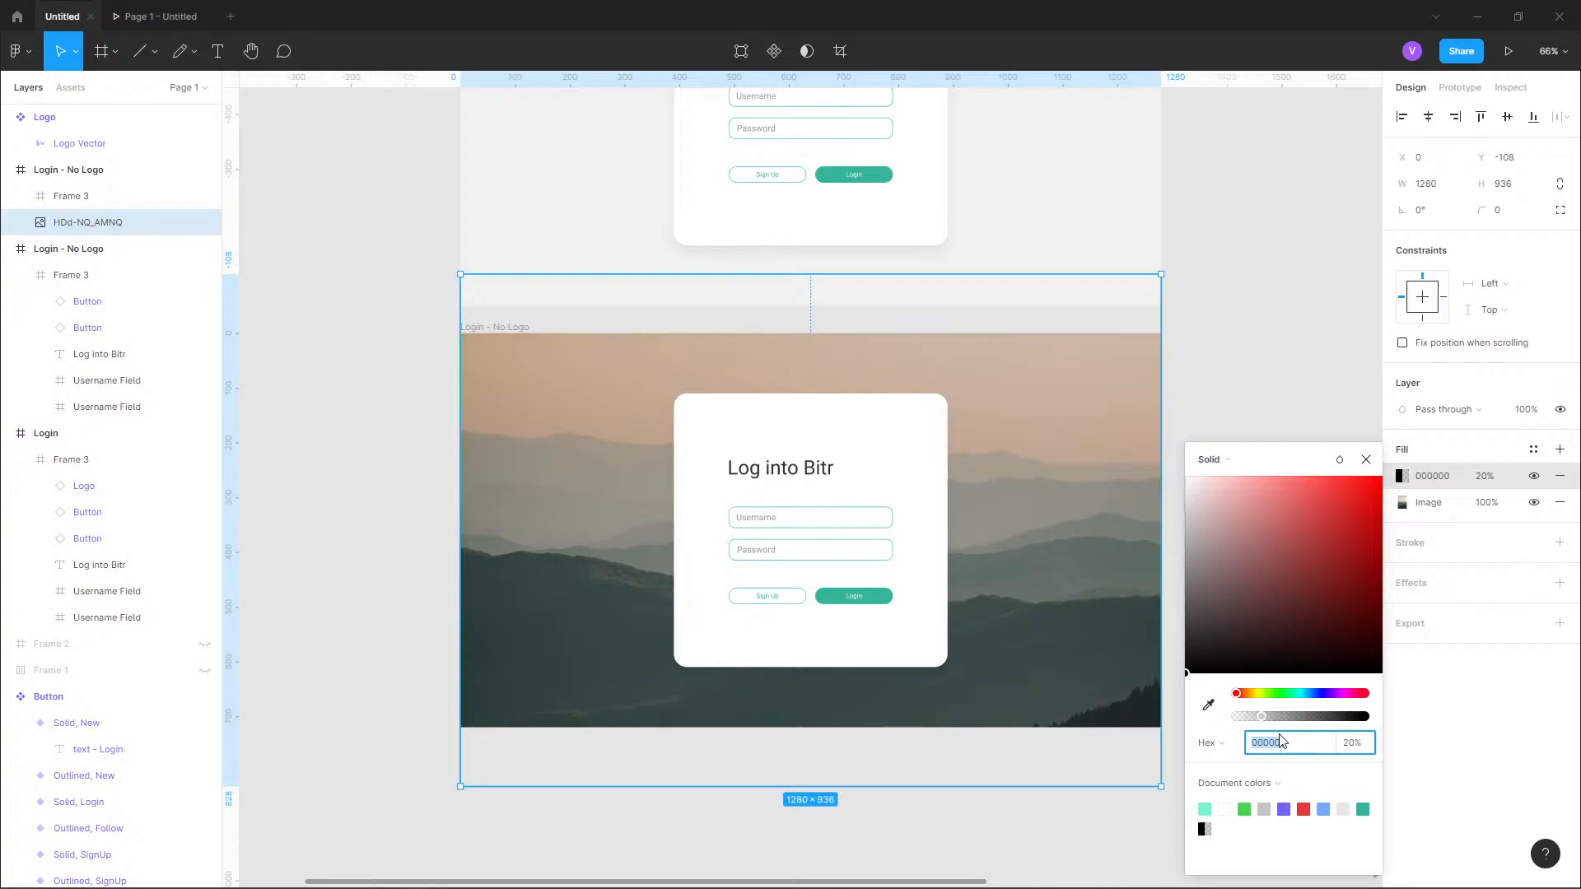
mouse_move(1207, 639)
left_mouse_down()
mouse_move(1178, 655)
mouse_move(1186, 643)
left_mouse_up()
left_click(1366, 460)
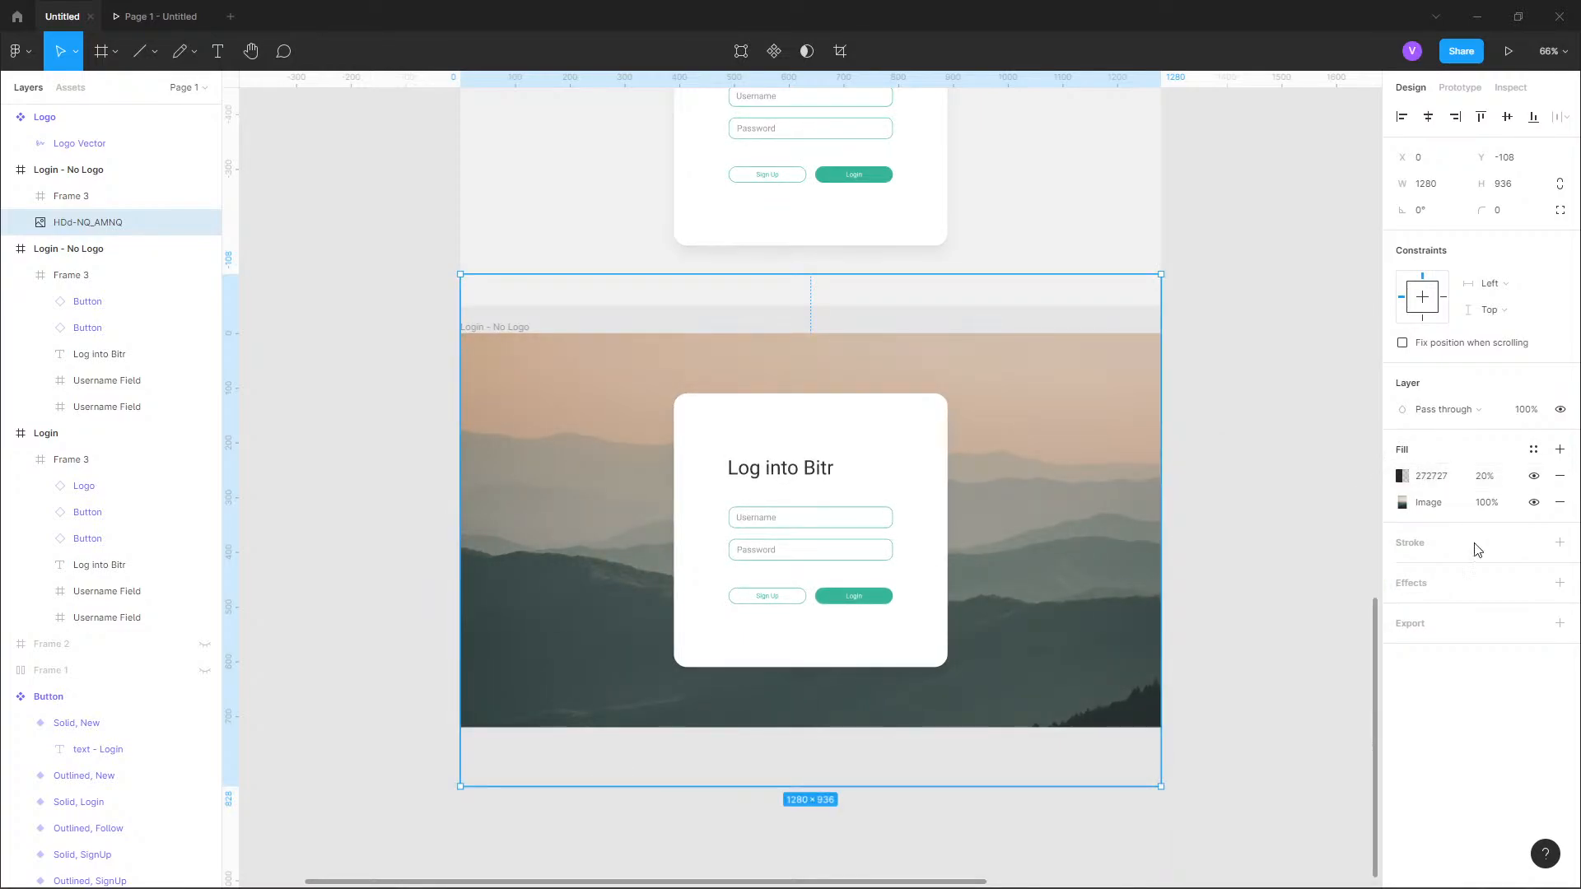
left_click(1410, 478)
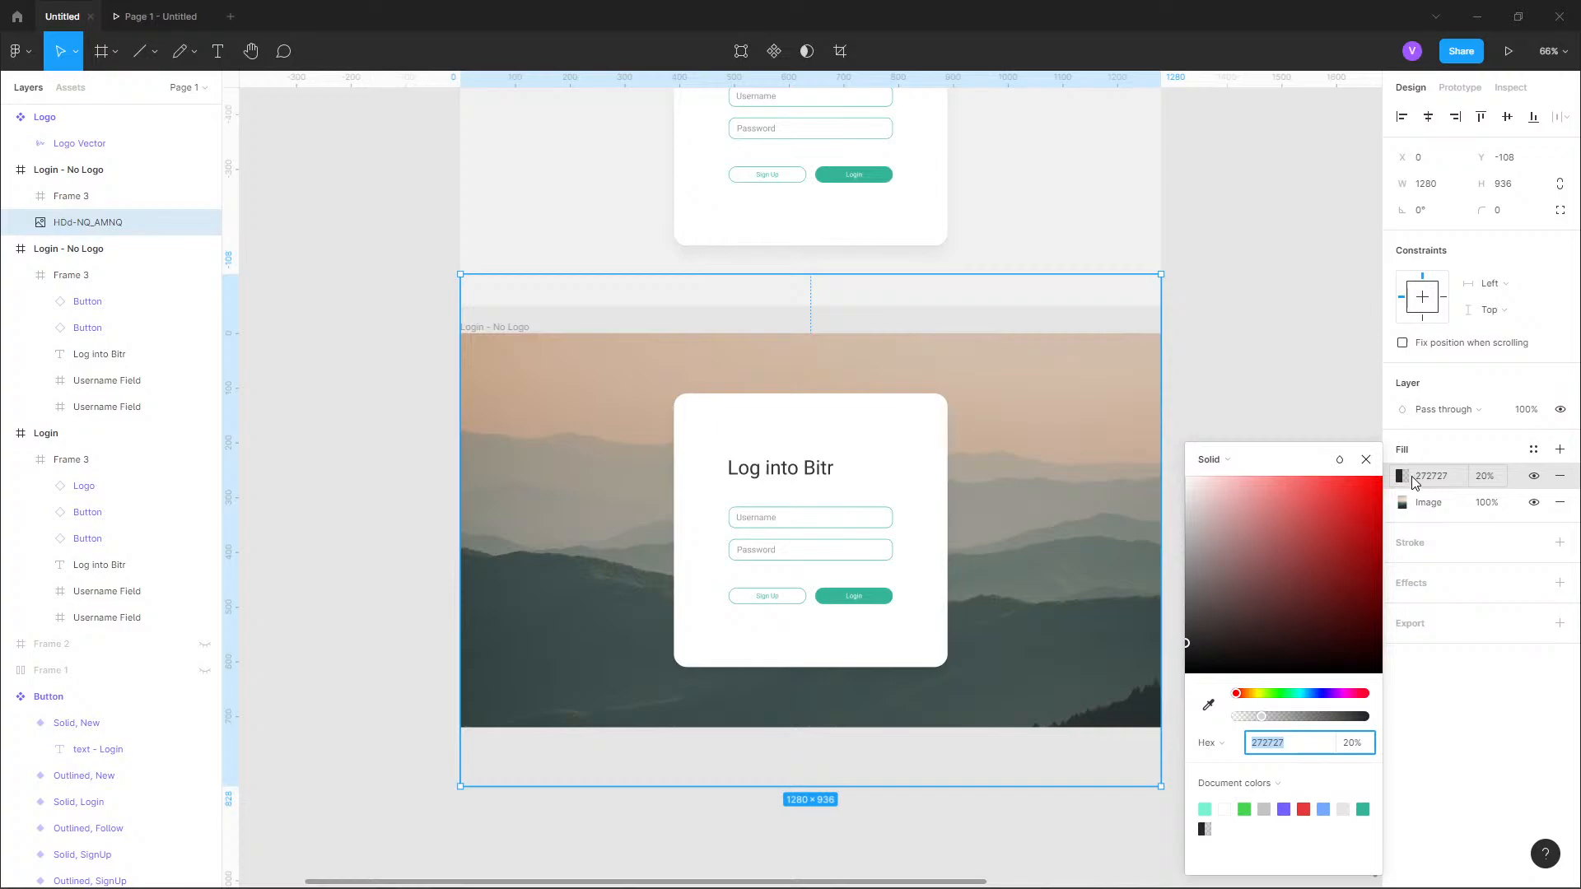
left_click(1534, 452)
left_click(1533, 451)
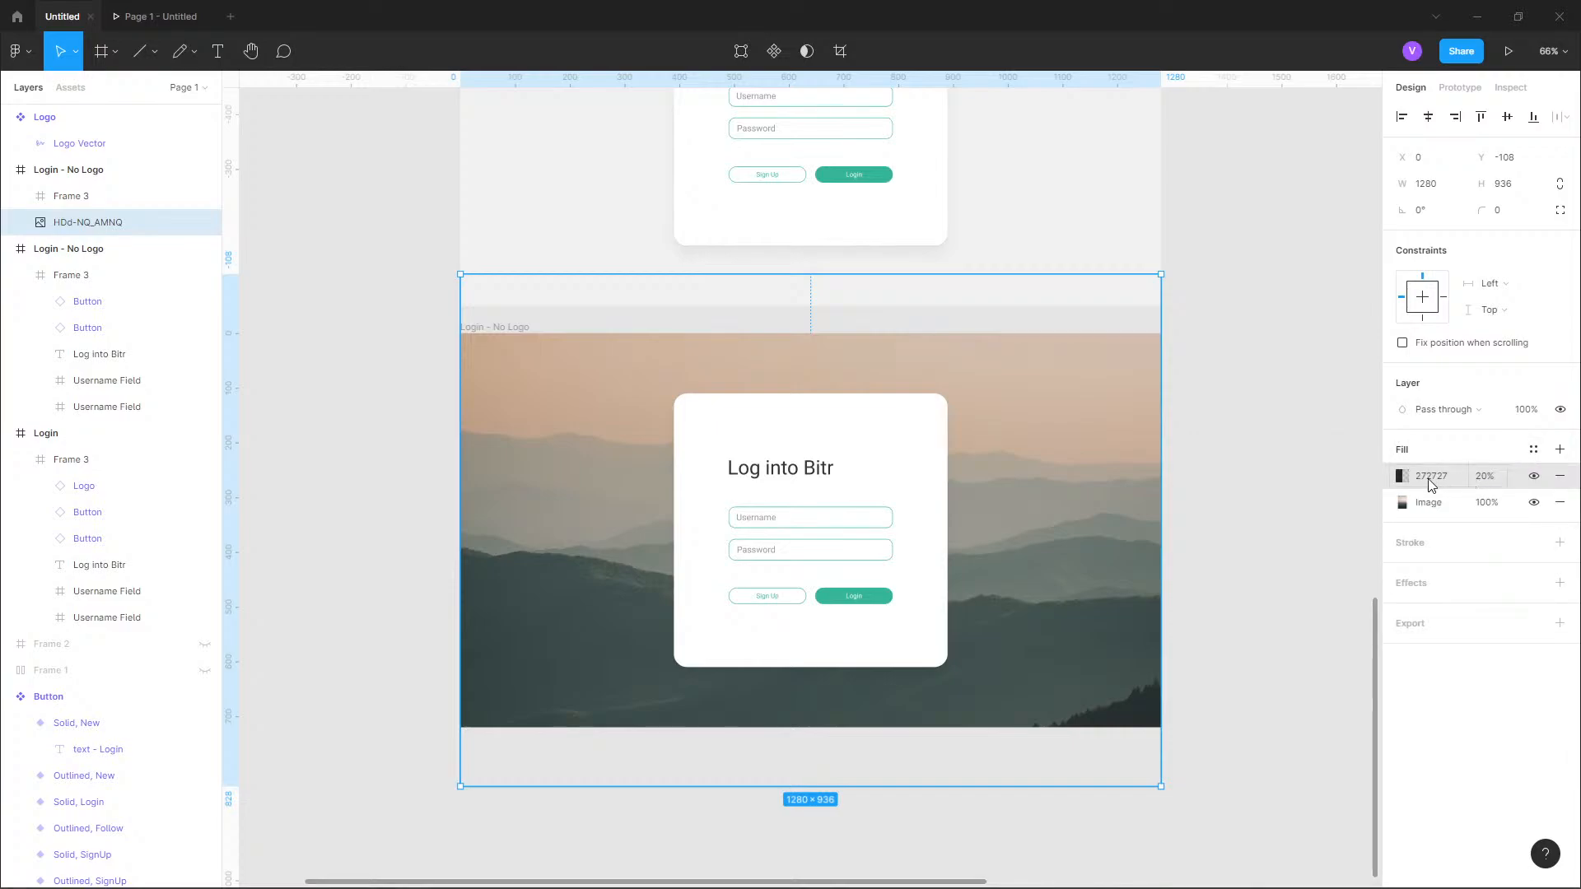
left_click(1437, 477)
left_click(1402, 478)
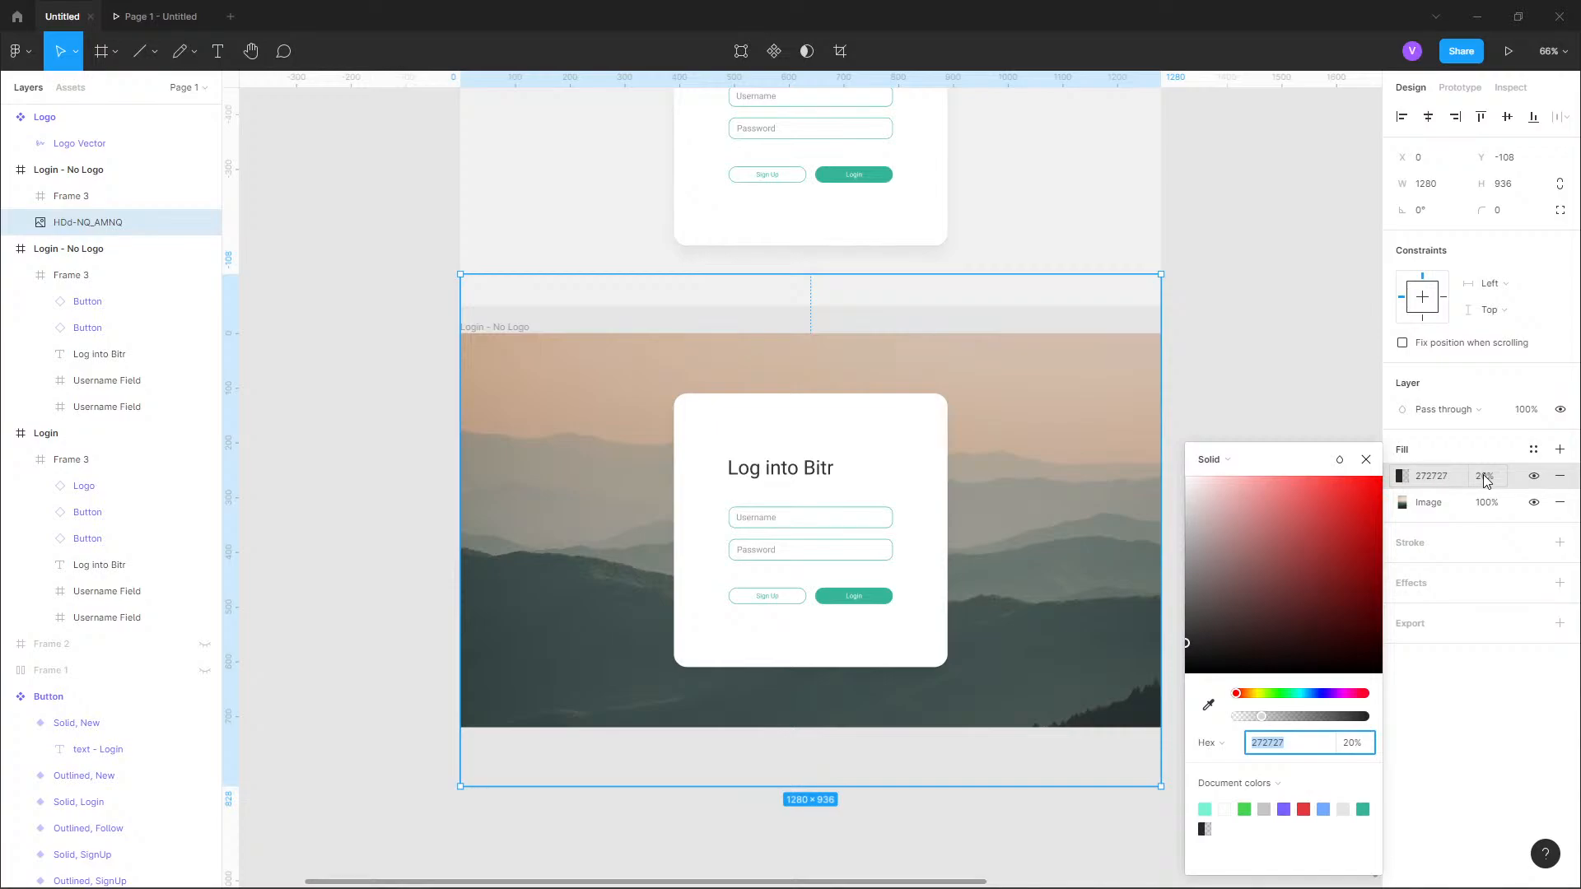
left_click(1219, 465)
left_click(1220, 466)
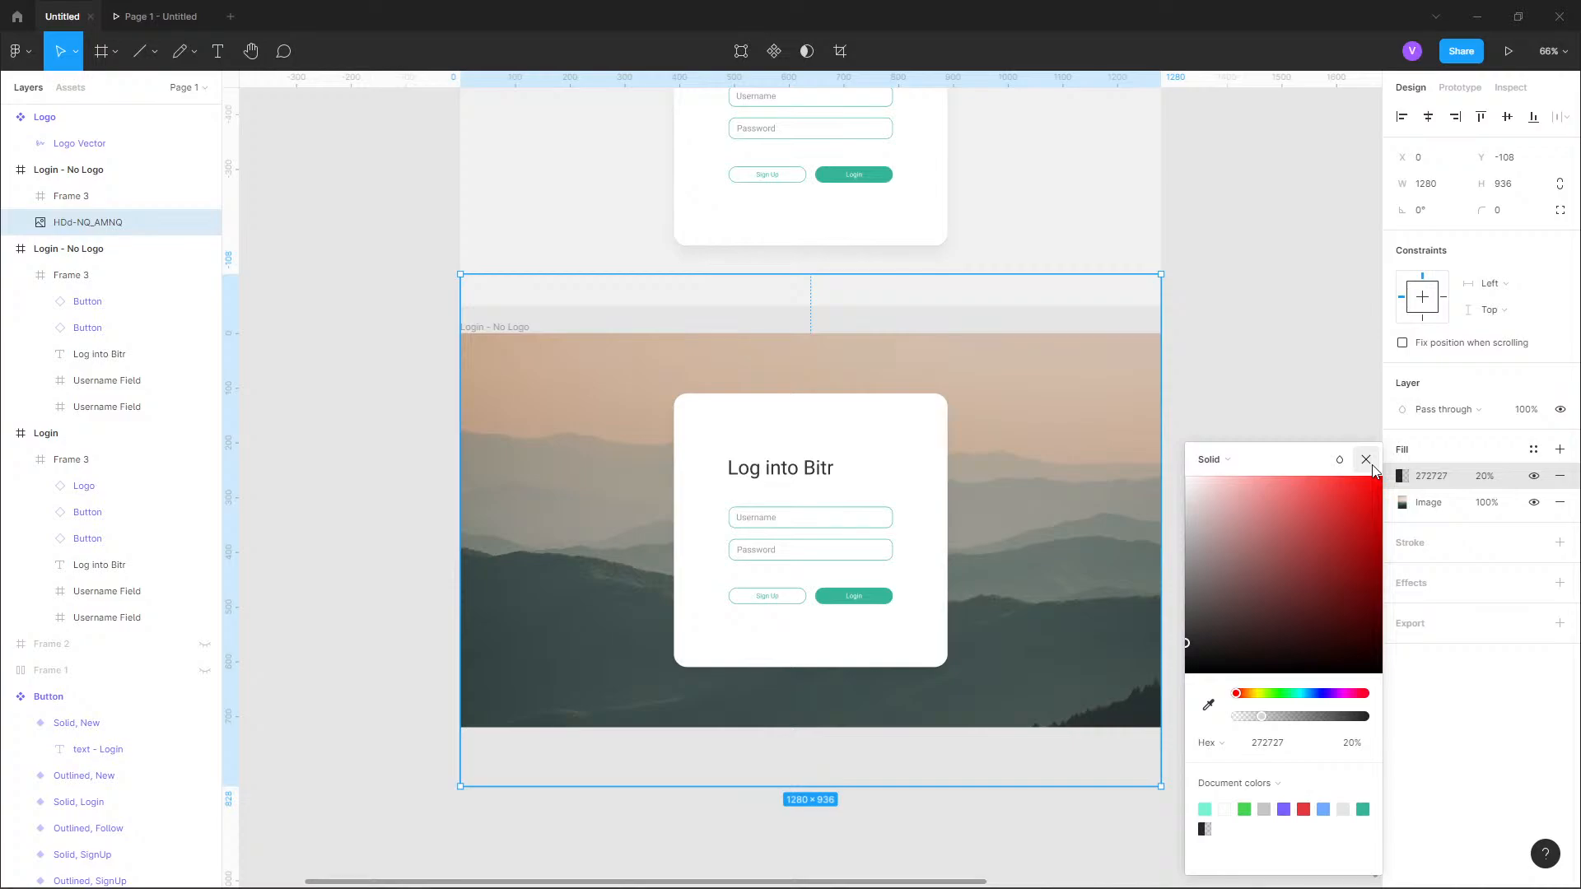
left_click(1367, 461)
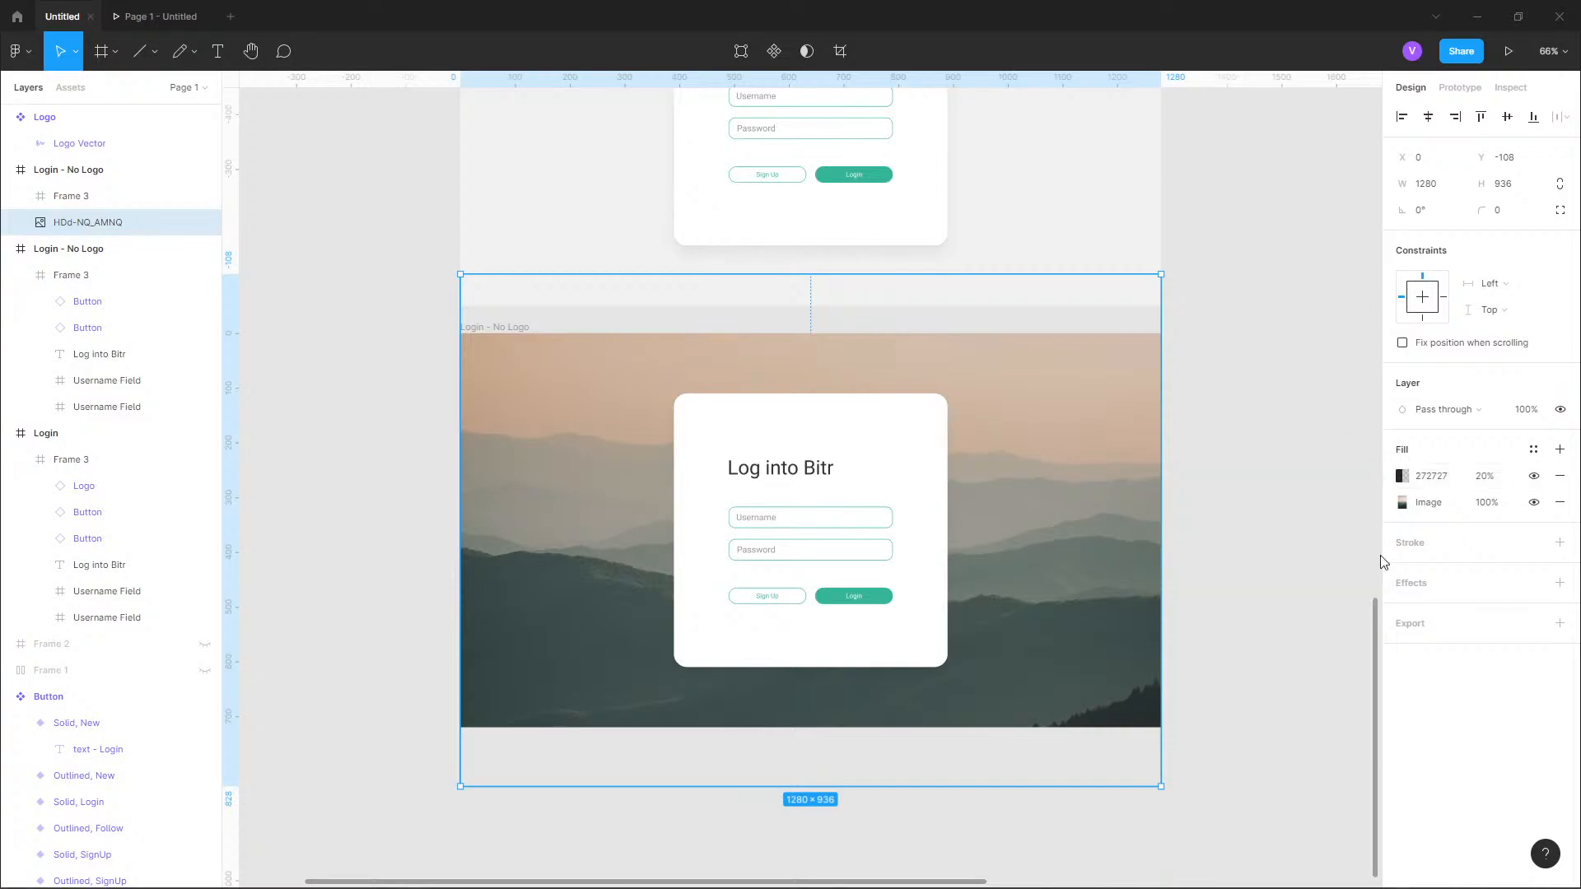
Change the dark overlay fill on the mountain photo to 2C2C2C at 11% opacity.
left_click(1430, 477)
left_click(1401, 476)
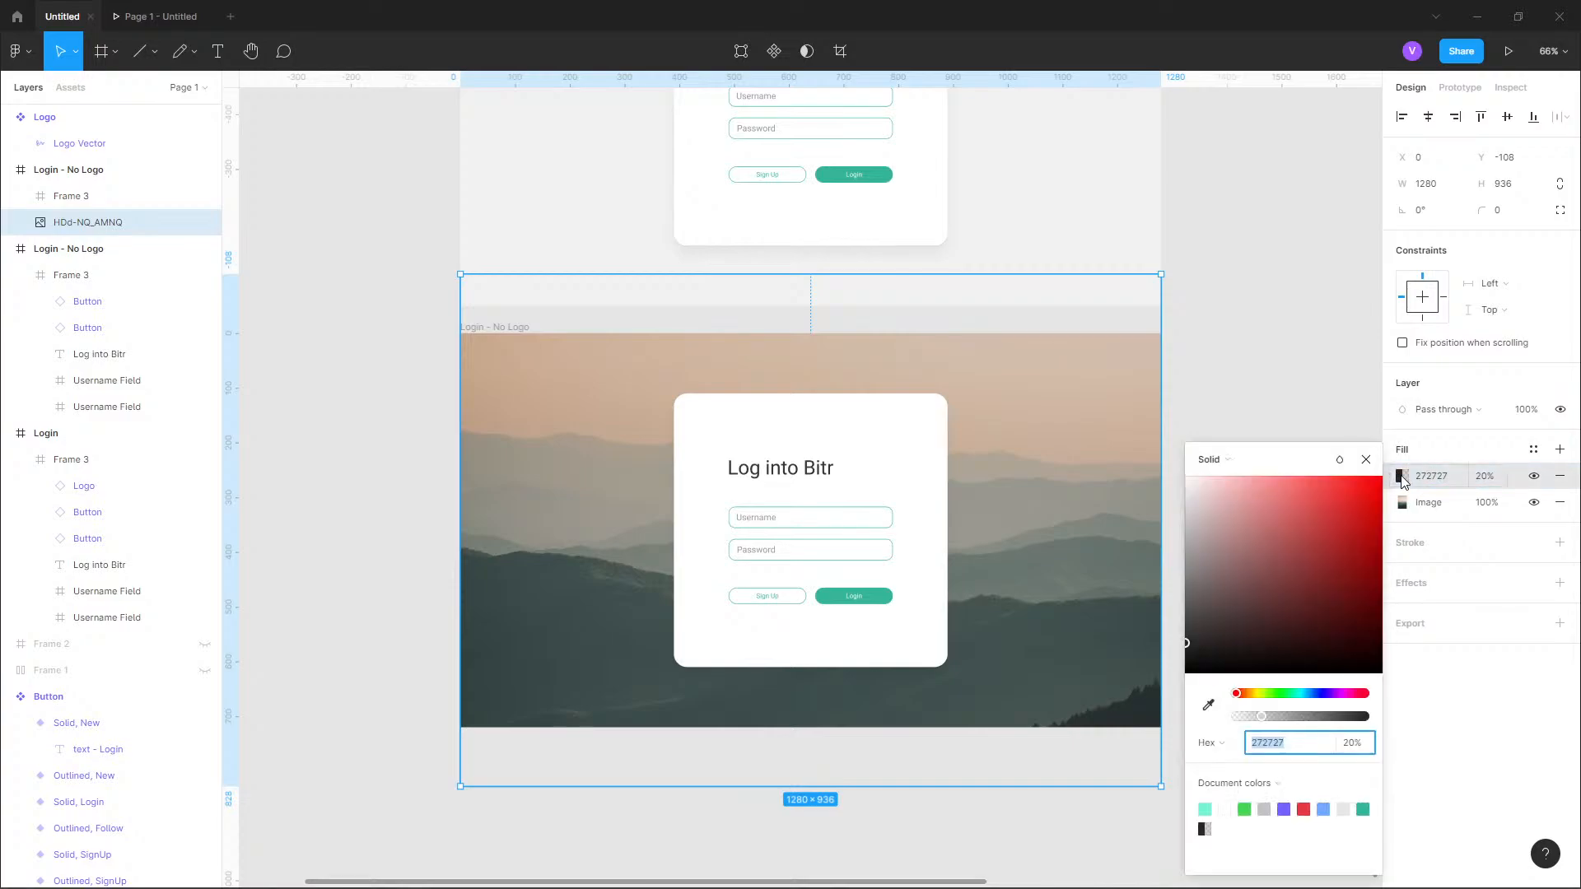
left_click_drag(1210, 624, 1181, 651)
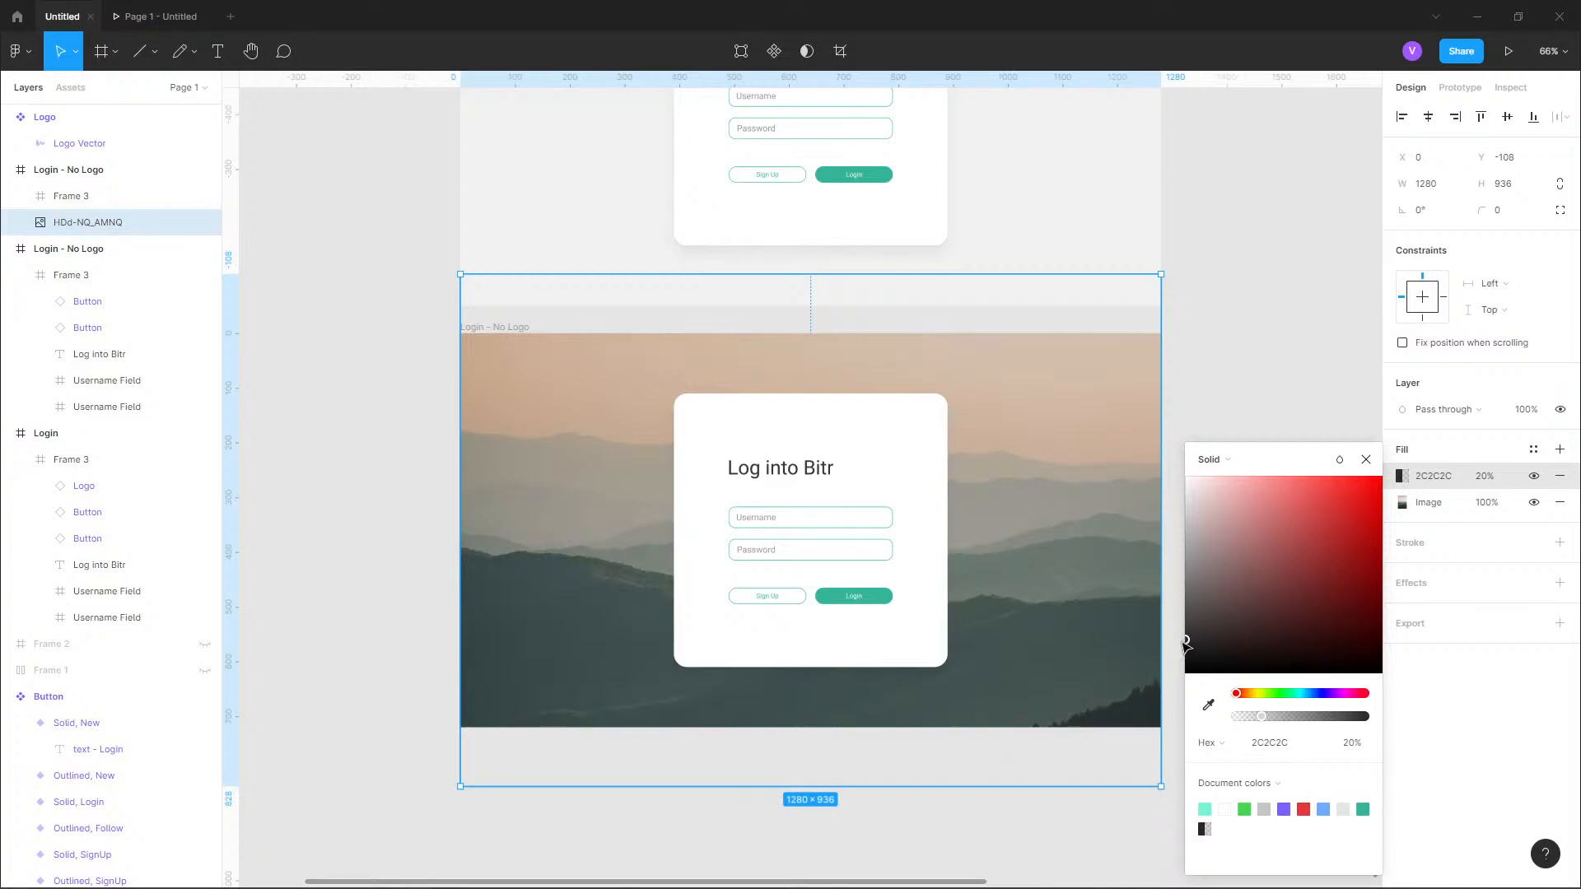
left_click(1351, 744)
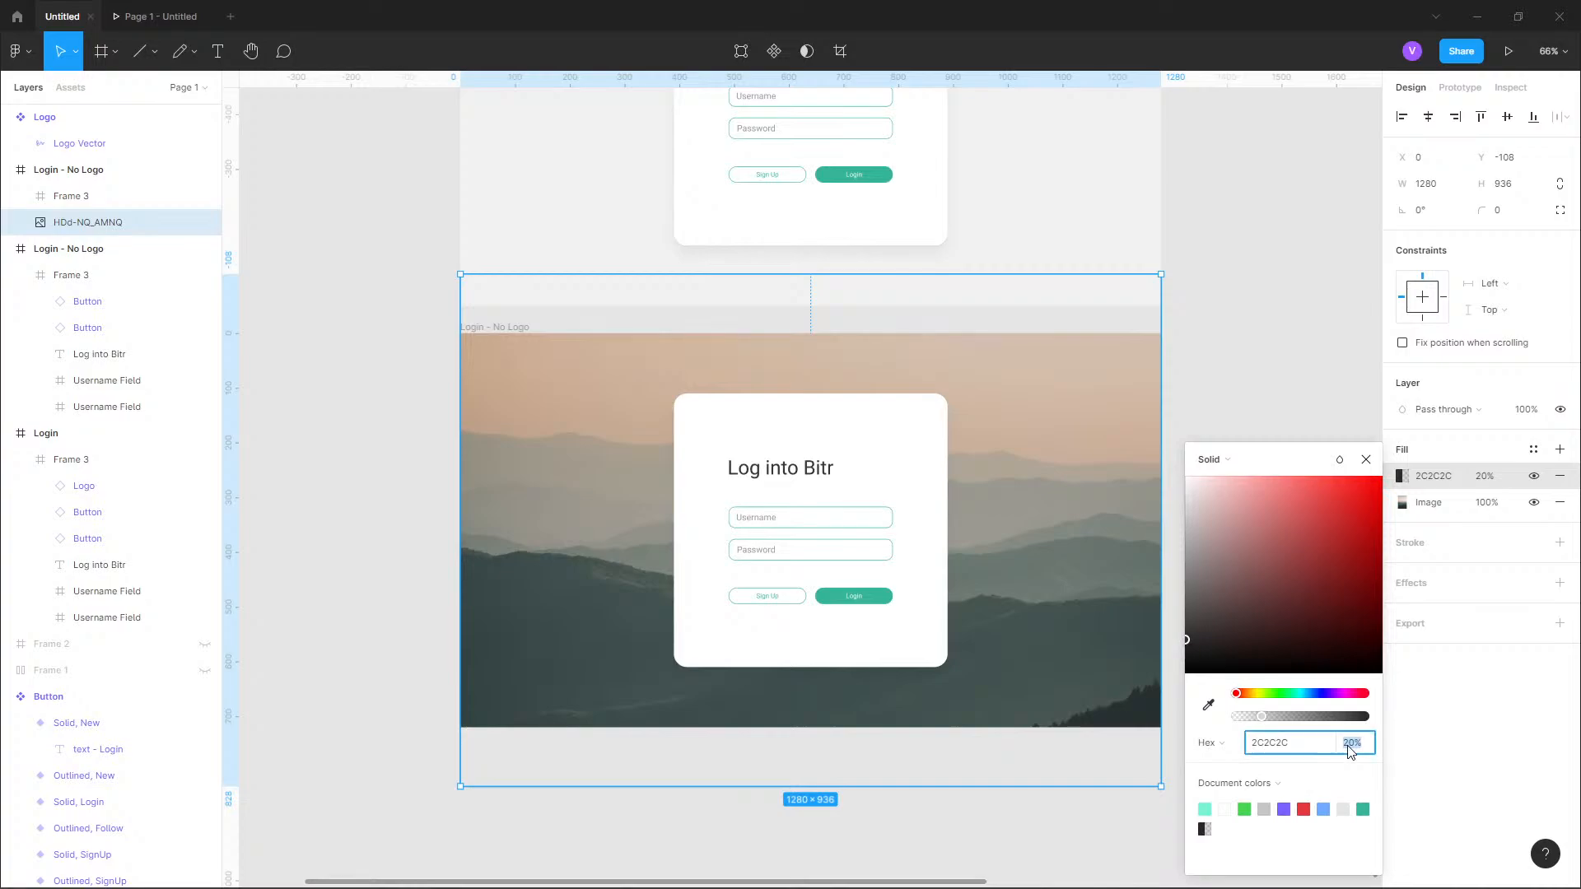
type("11")
key("Return")
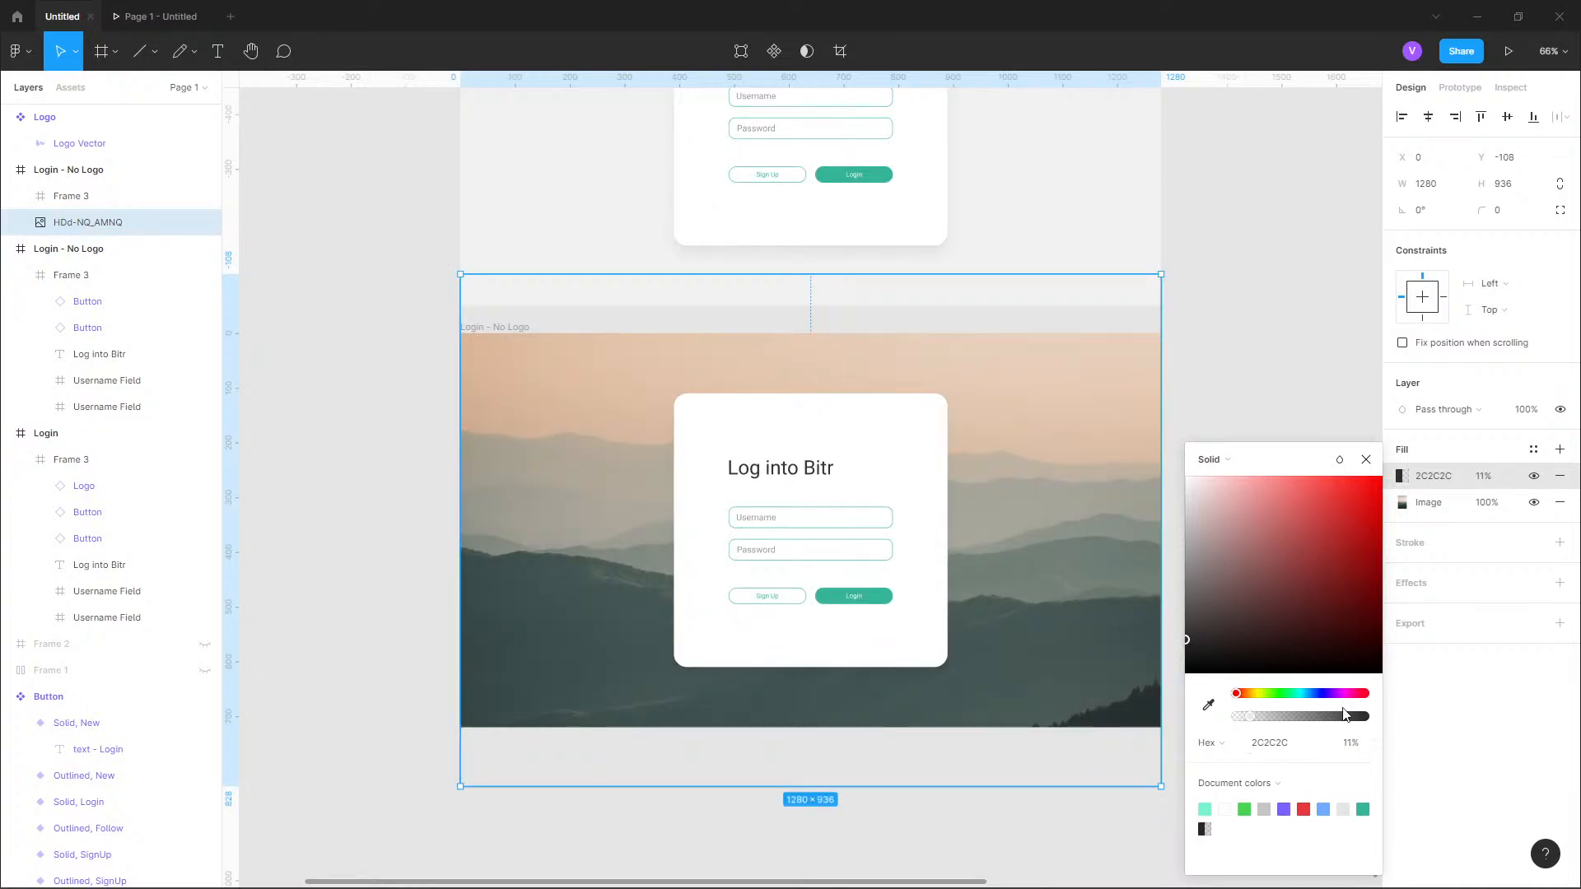
Try the mountain photo's overlay fill at 25% opacity and return it to 11%.
left_click(1348, 746)
type("25")
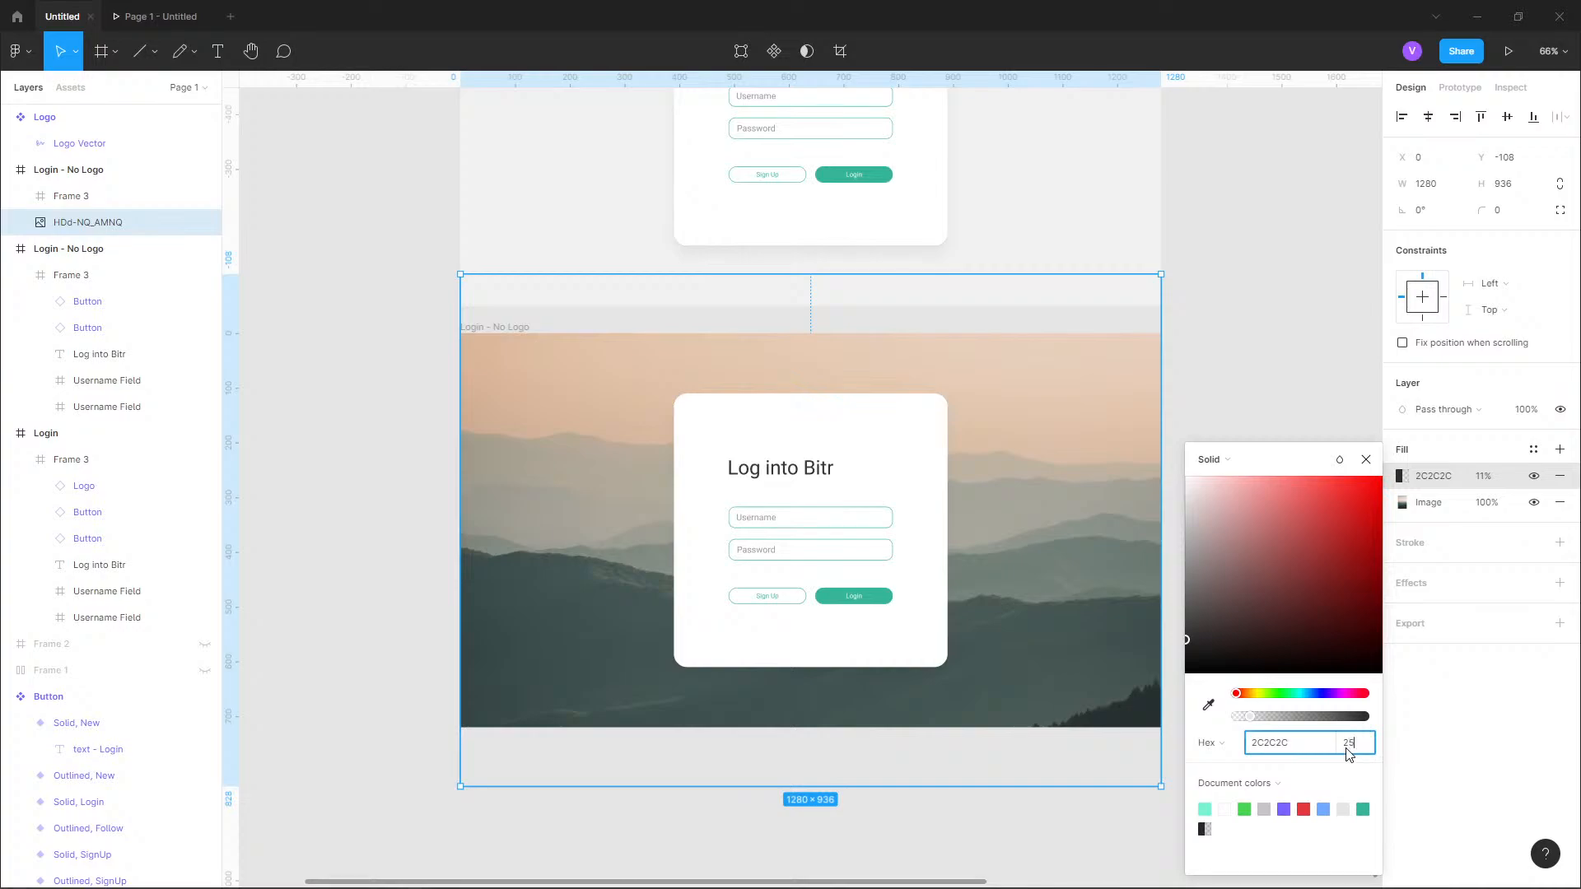
key("Return")
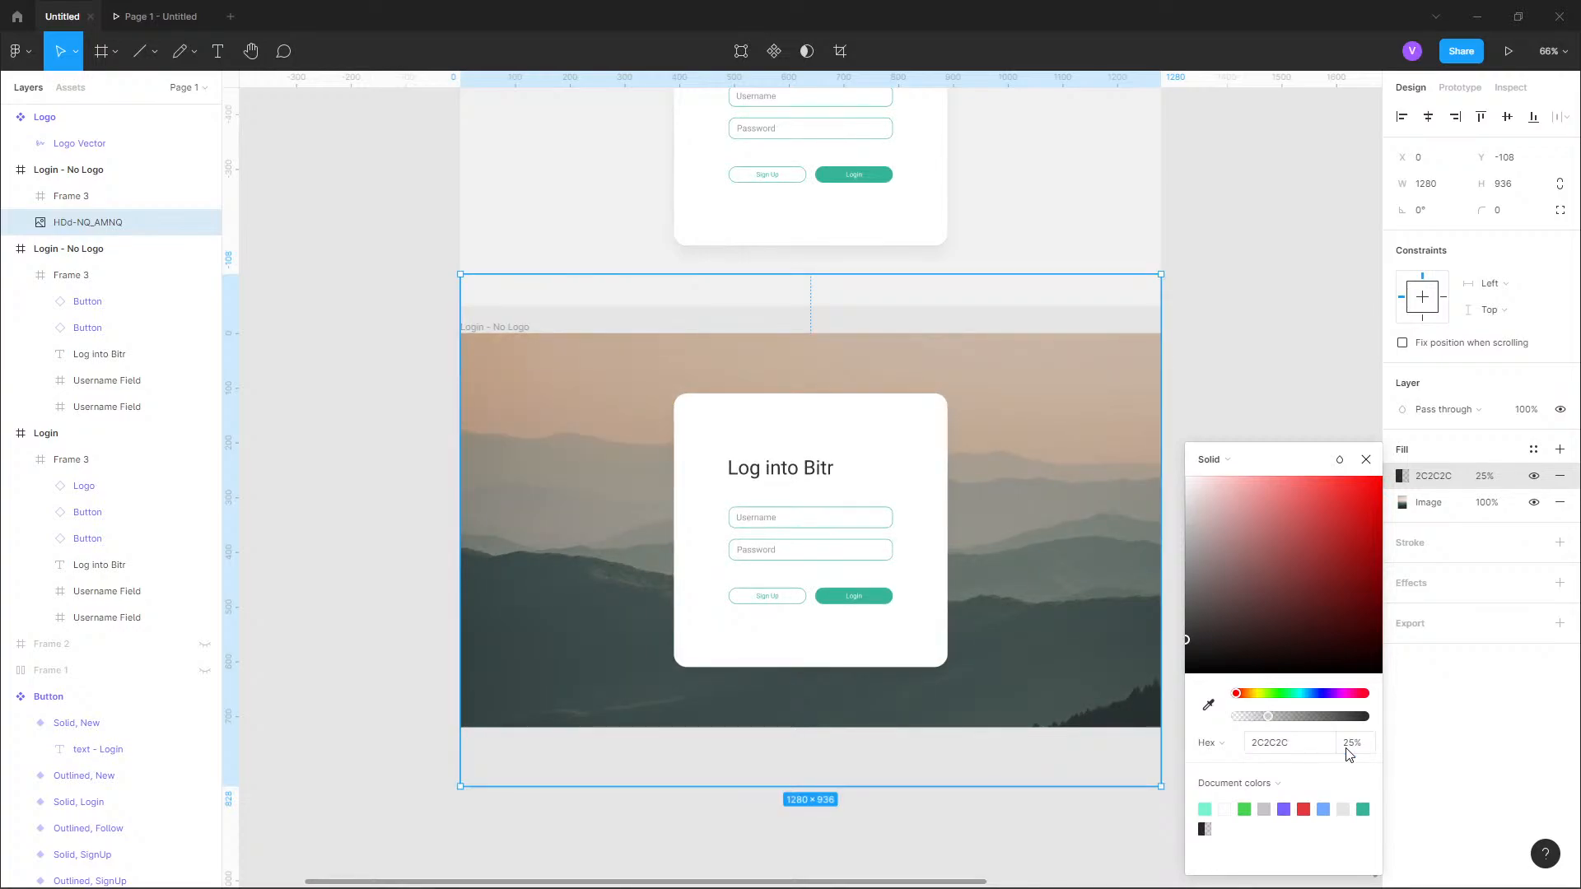
left_click(1348, 746)
type("11")
key("Return")
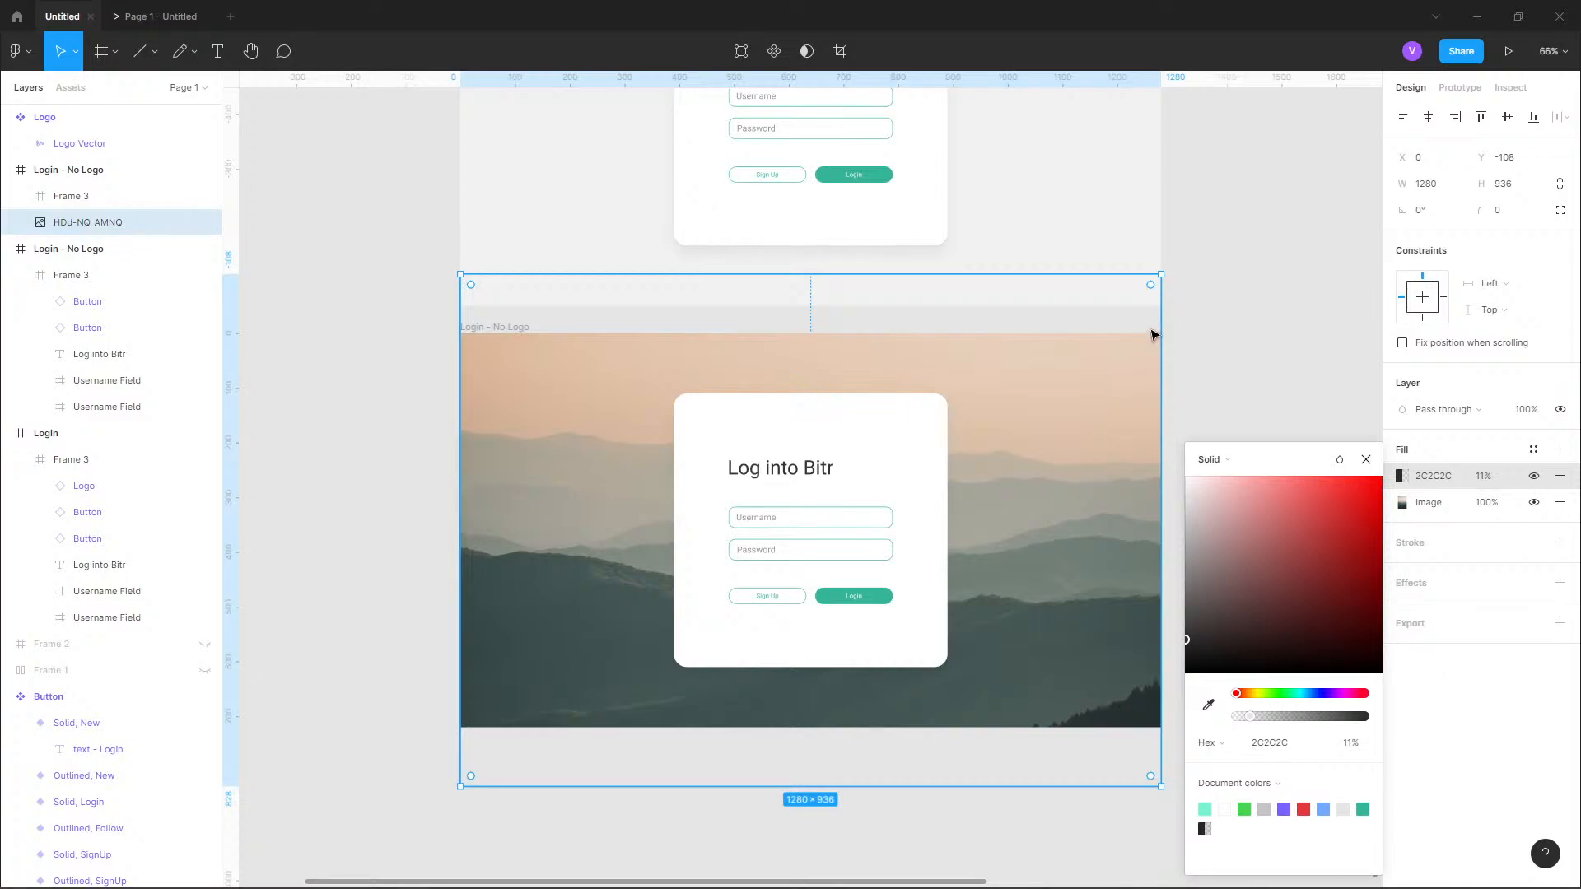
Remove the Image fill from the lower "Login - No Logo" frame itself, keeping the mountain photo layer inside it.
left_click(1308, 353)
scroll(928, 601, "up", 4)
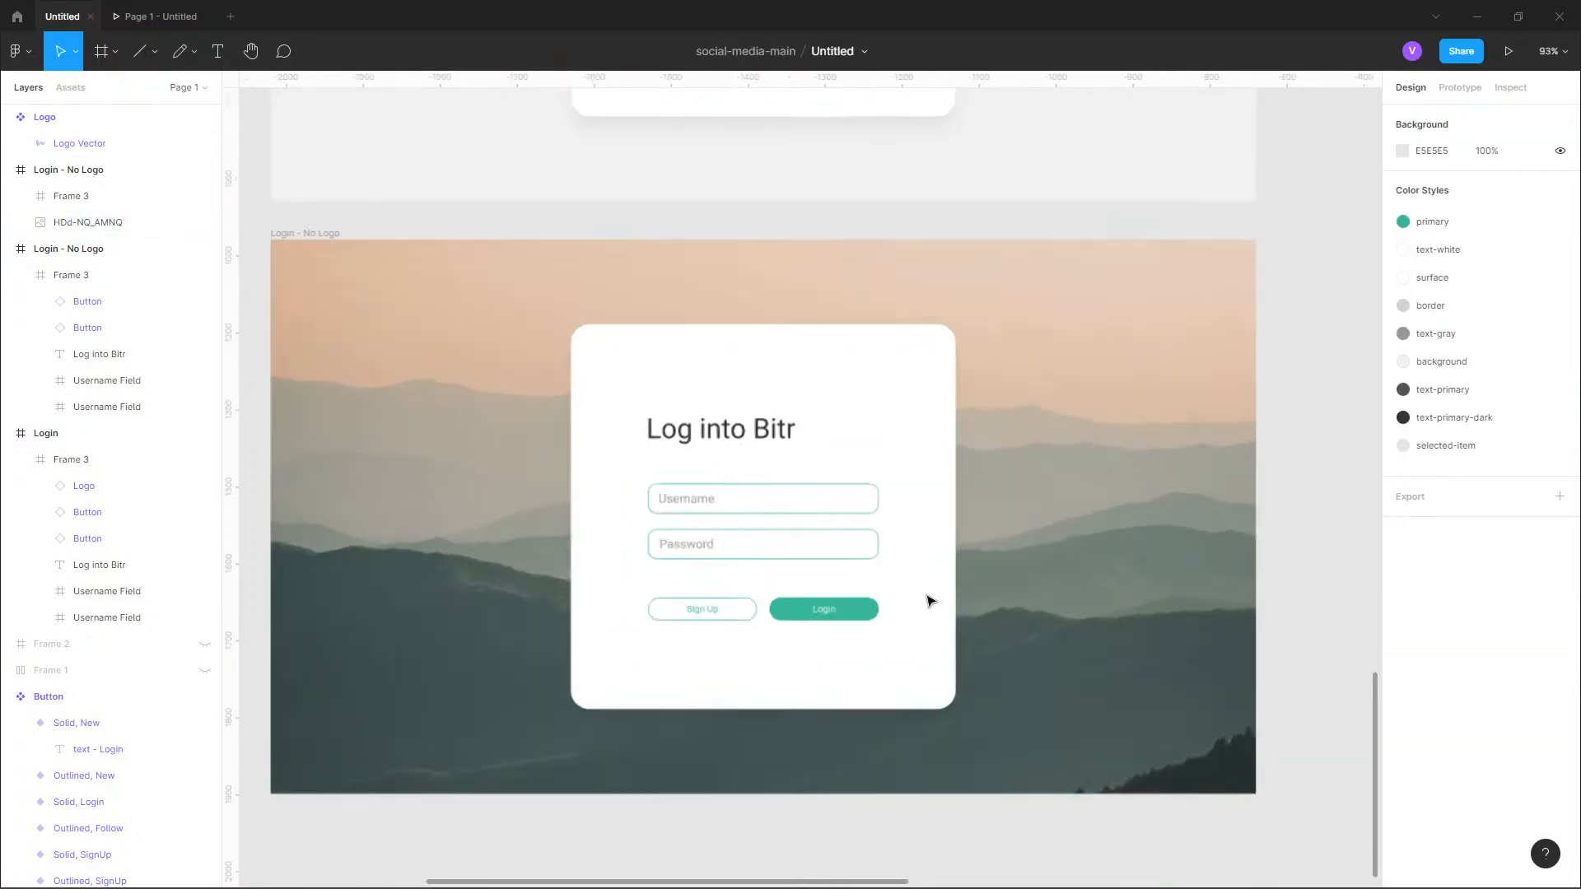
scroll(906, 693, "up", 3)
scroll(906, 693, "down", 3)
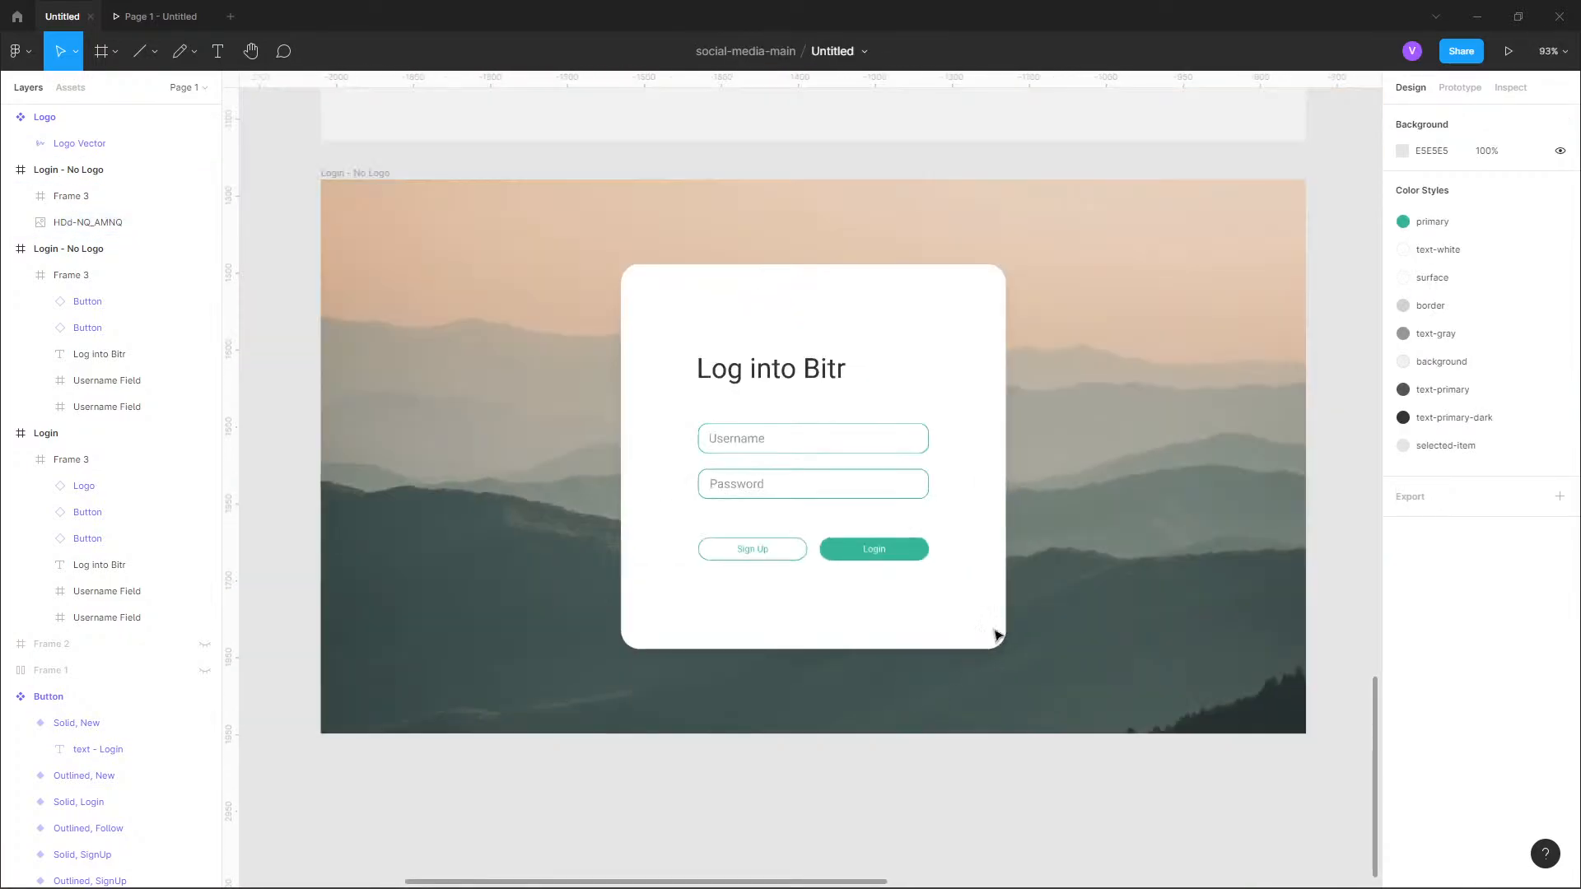
scroll(954, 569, "down", 2)
left_click(1172, 427)
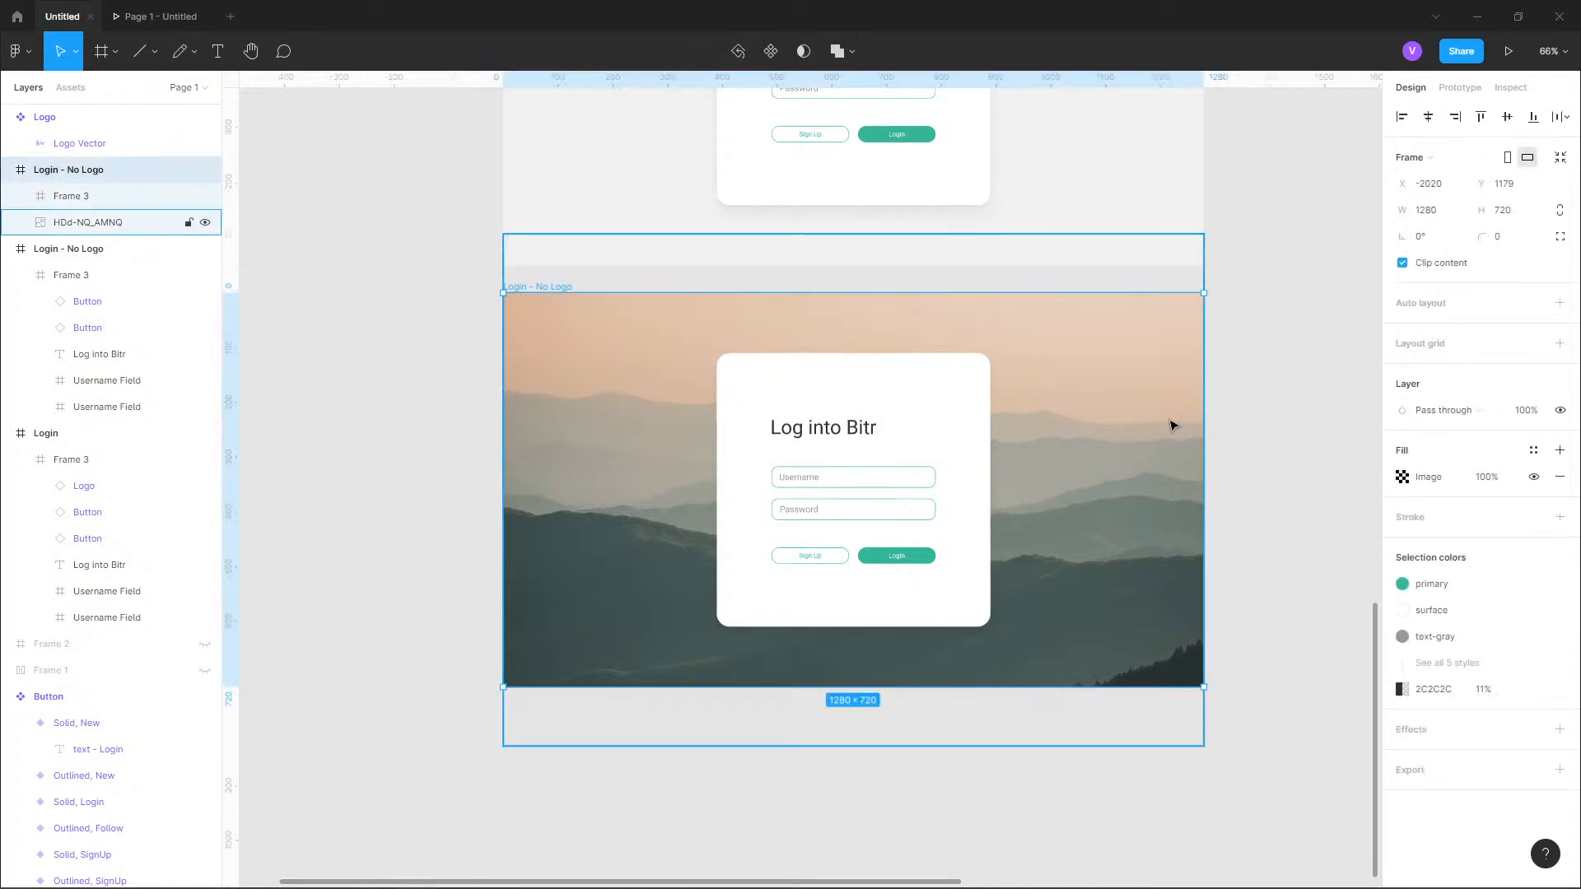
left_click(1560, 477)
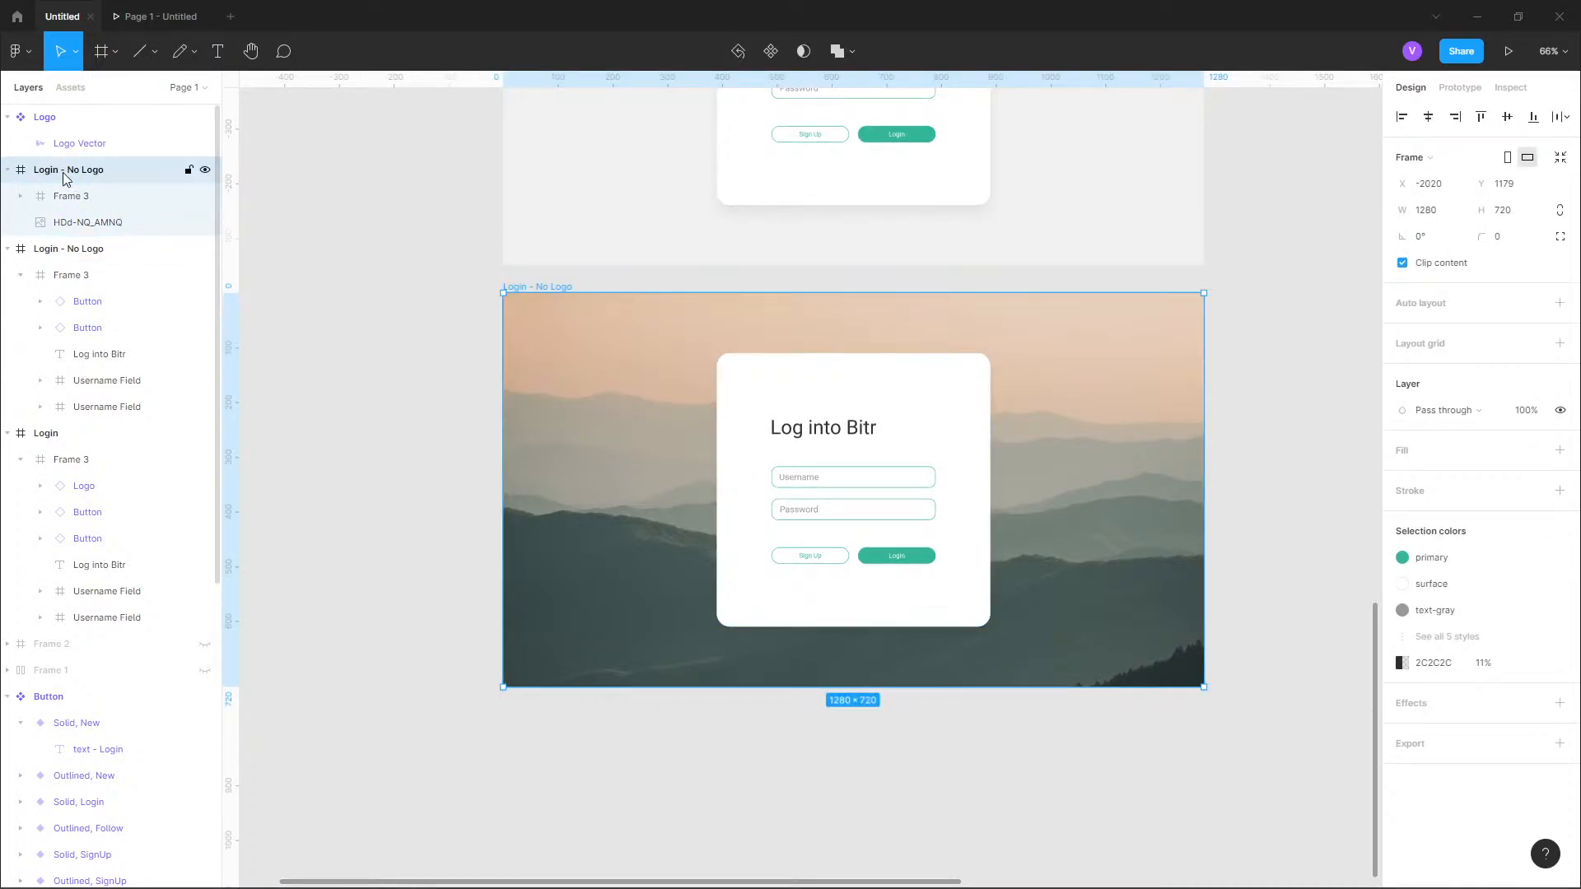
Rename the mountain photo layer "HDd-NQ_AMNQ" as "Background Image".
left_click(53, 221)
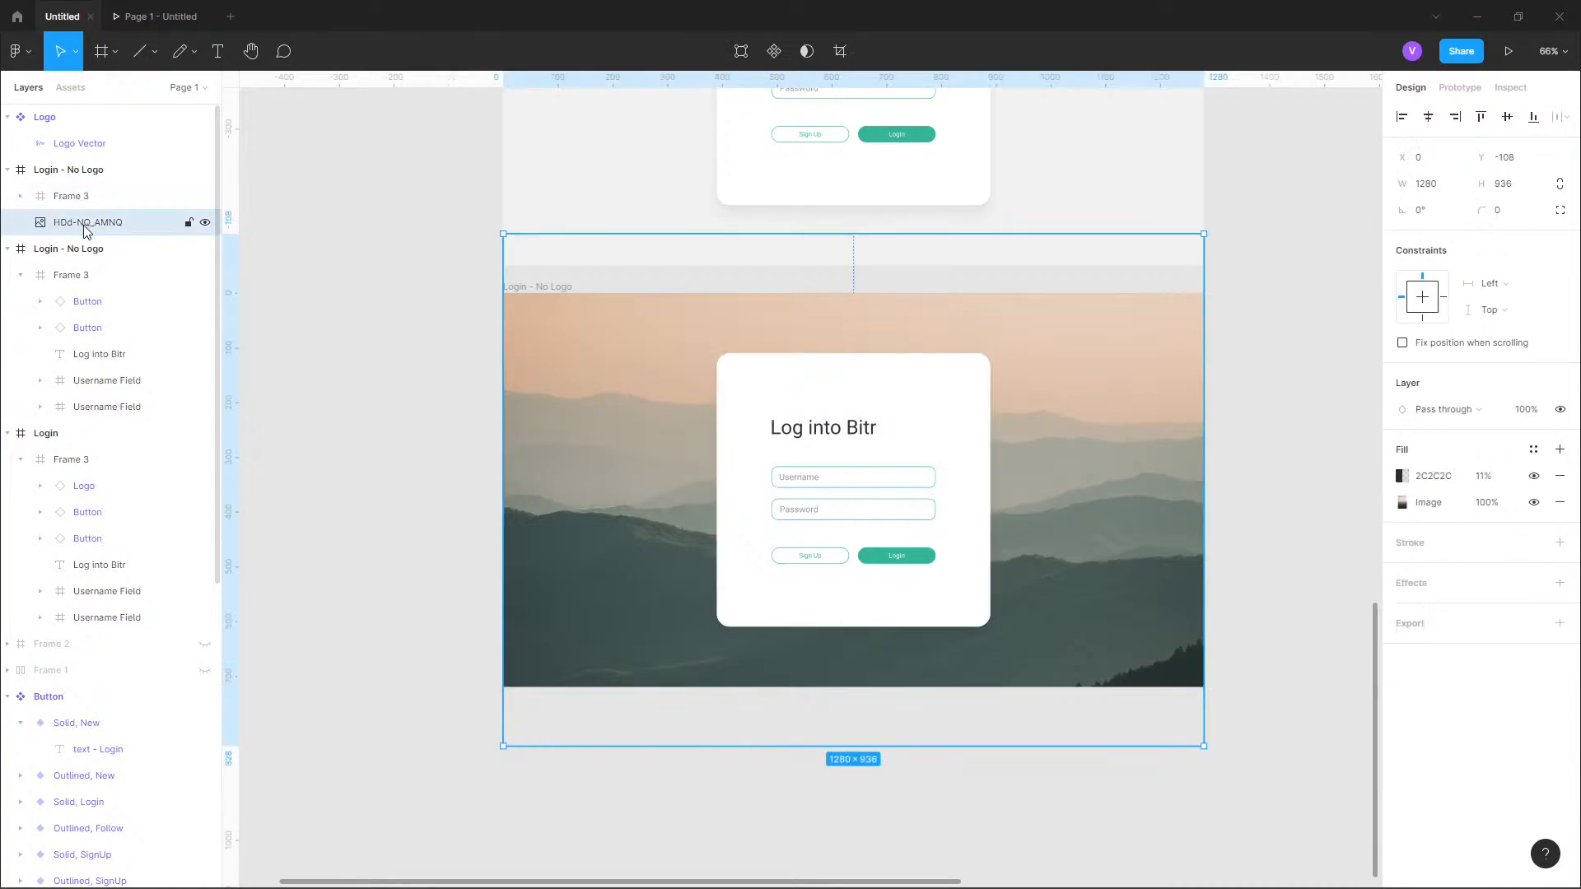
double_click(86, 226)
type("im")
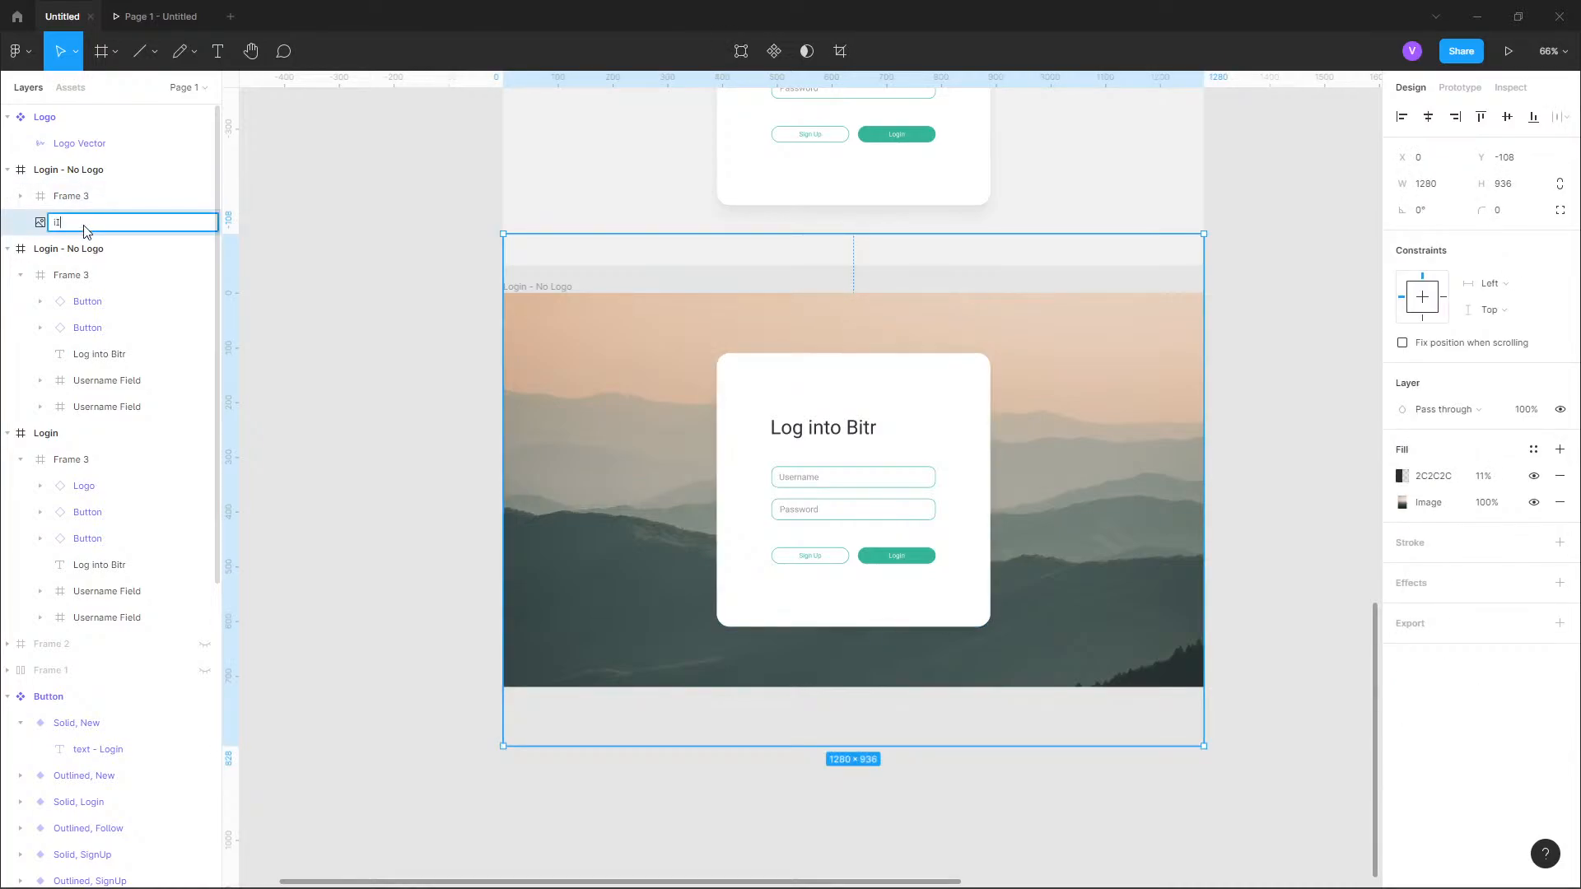
type("age Background")
key("ctrl+a")
type("Background Image")
key("Return")
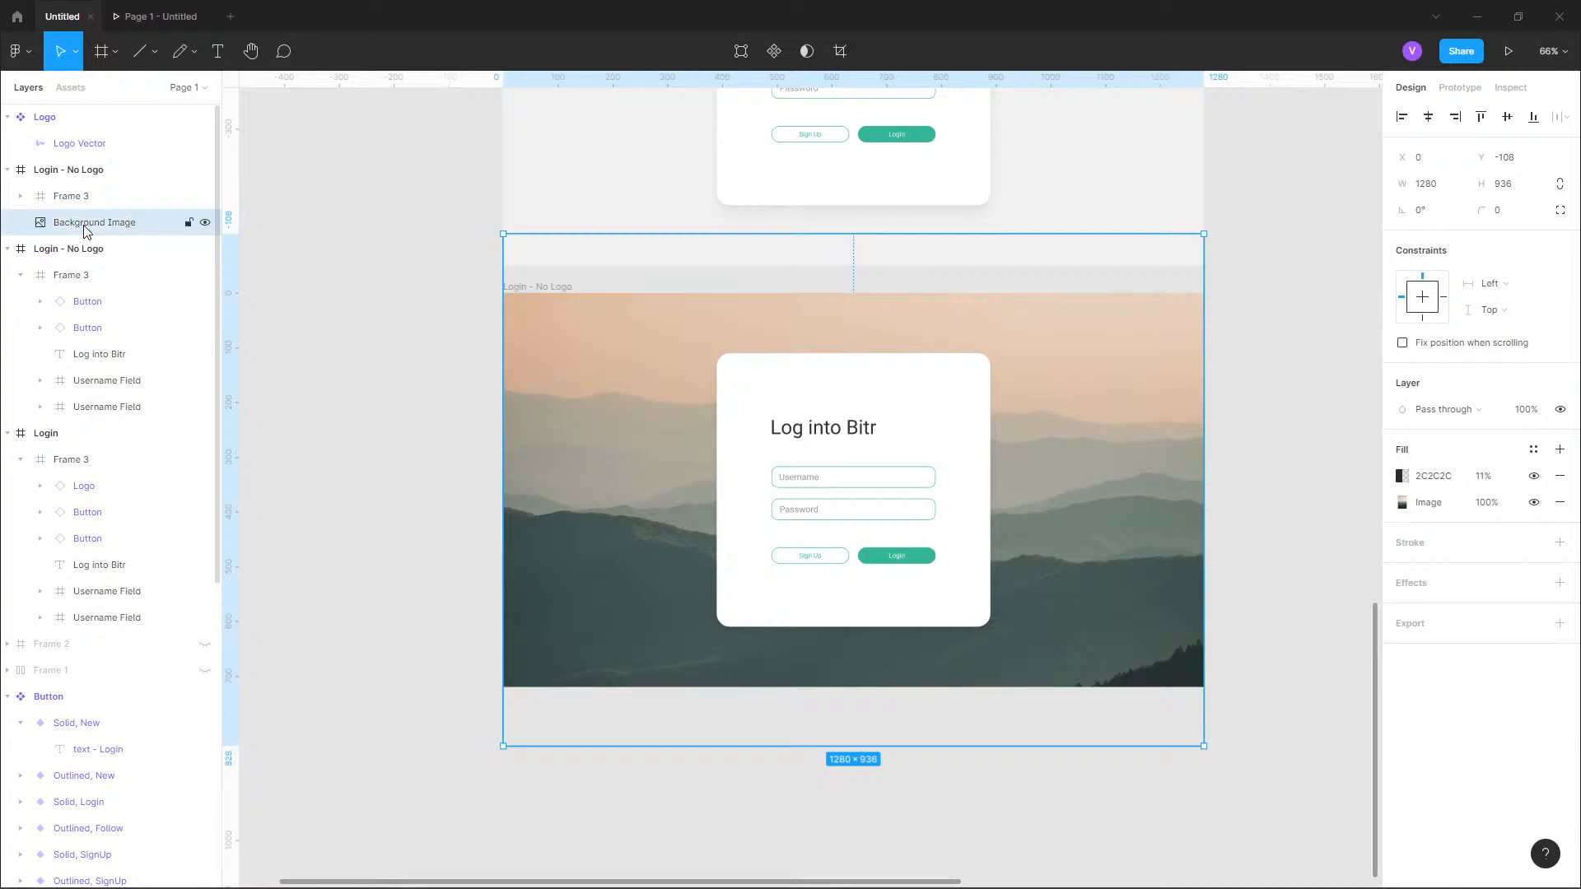
Rename the login frame containing the mountain photo as "Login - No Logo, Photo".
left_click(430, 409)
left_click(554, 289)
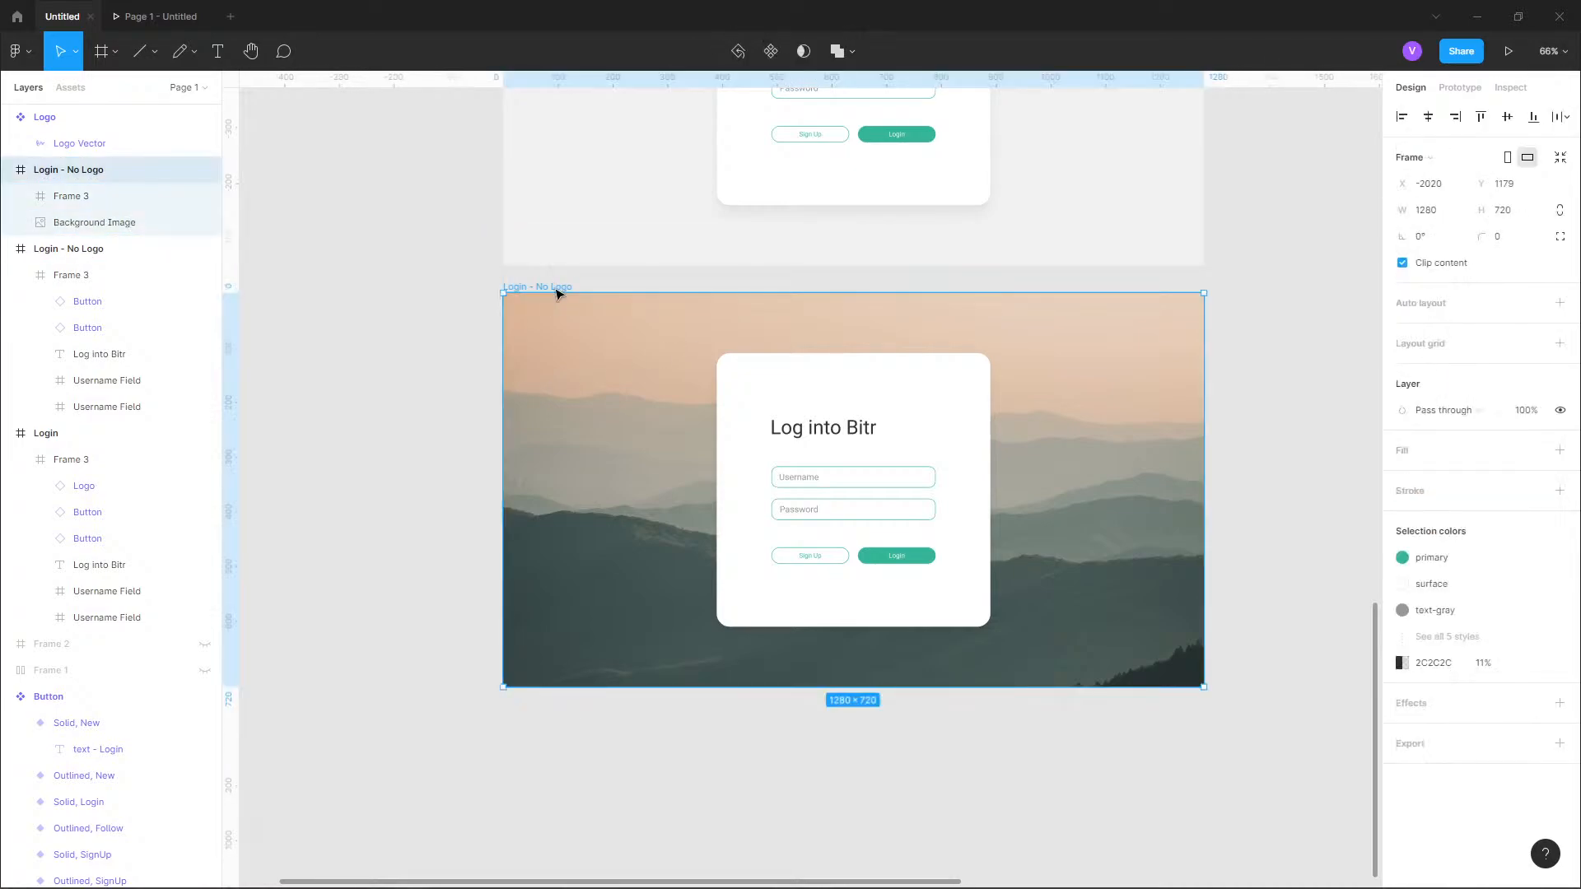
double_click(105, 173)
left_click(110, 171)
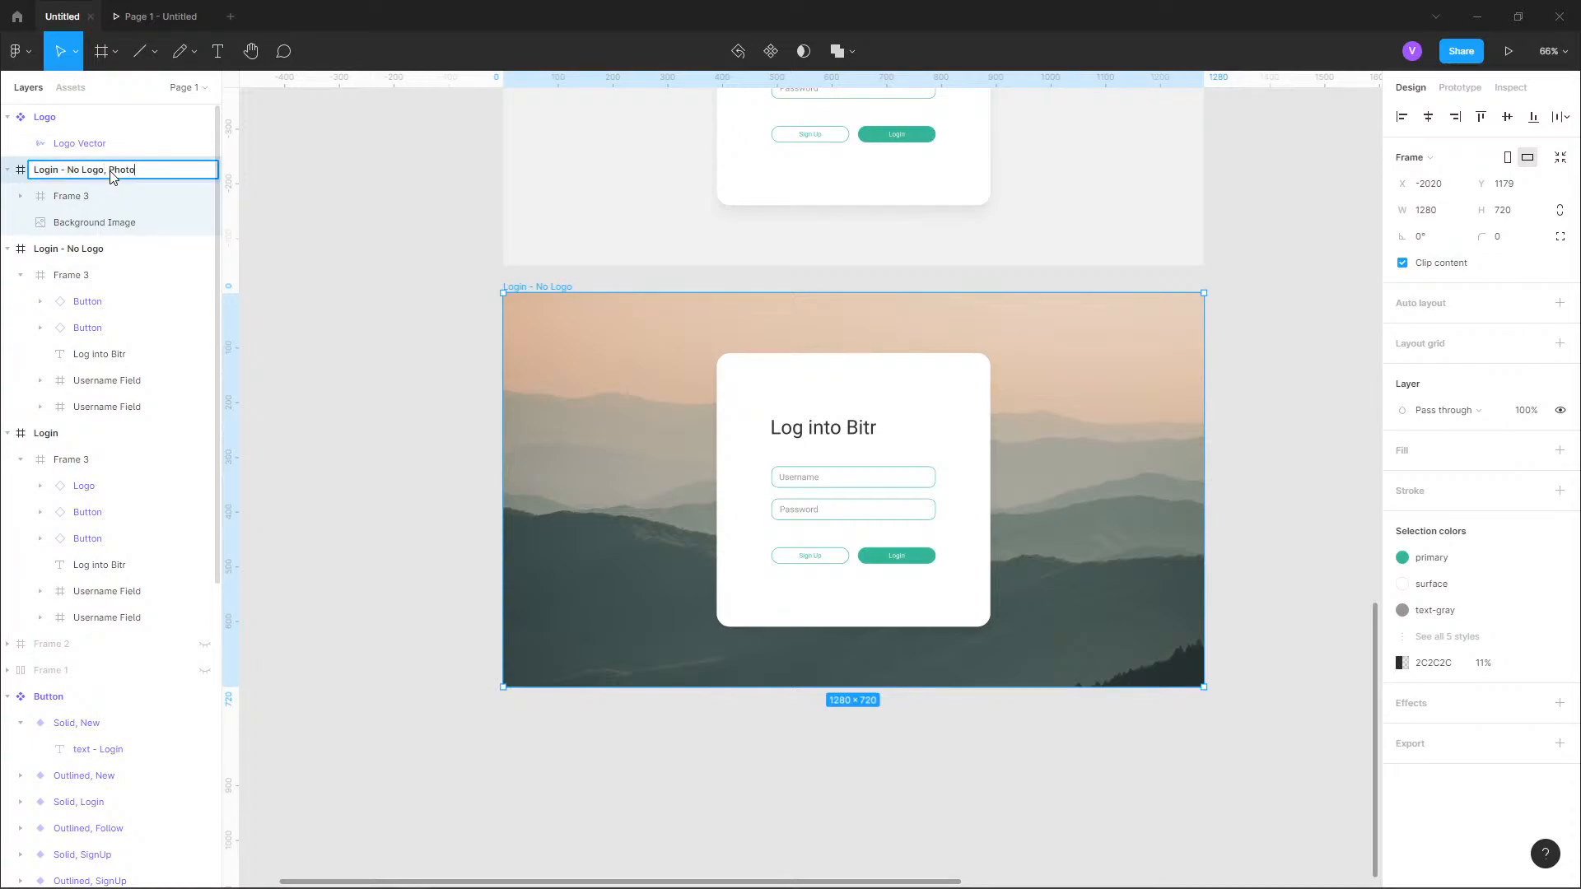
key("Return")
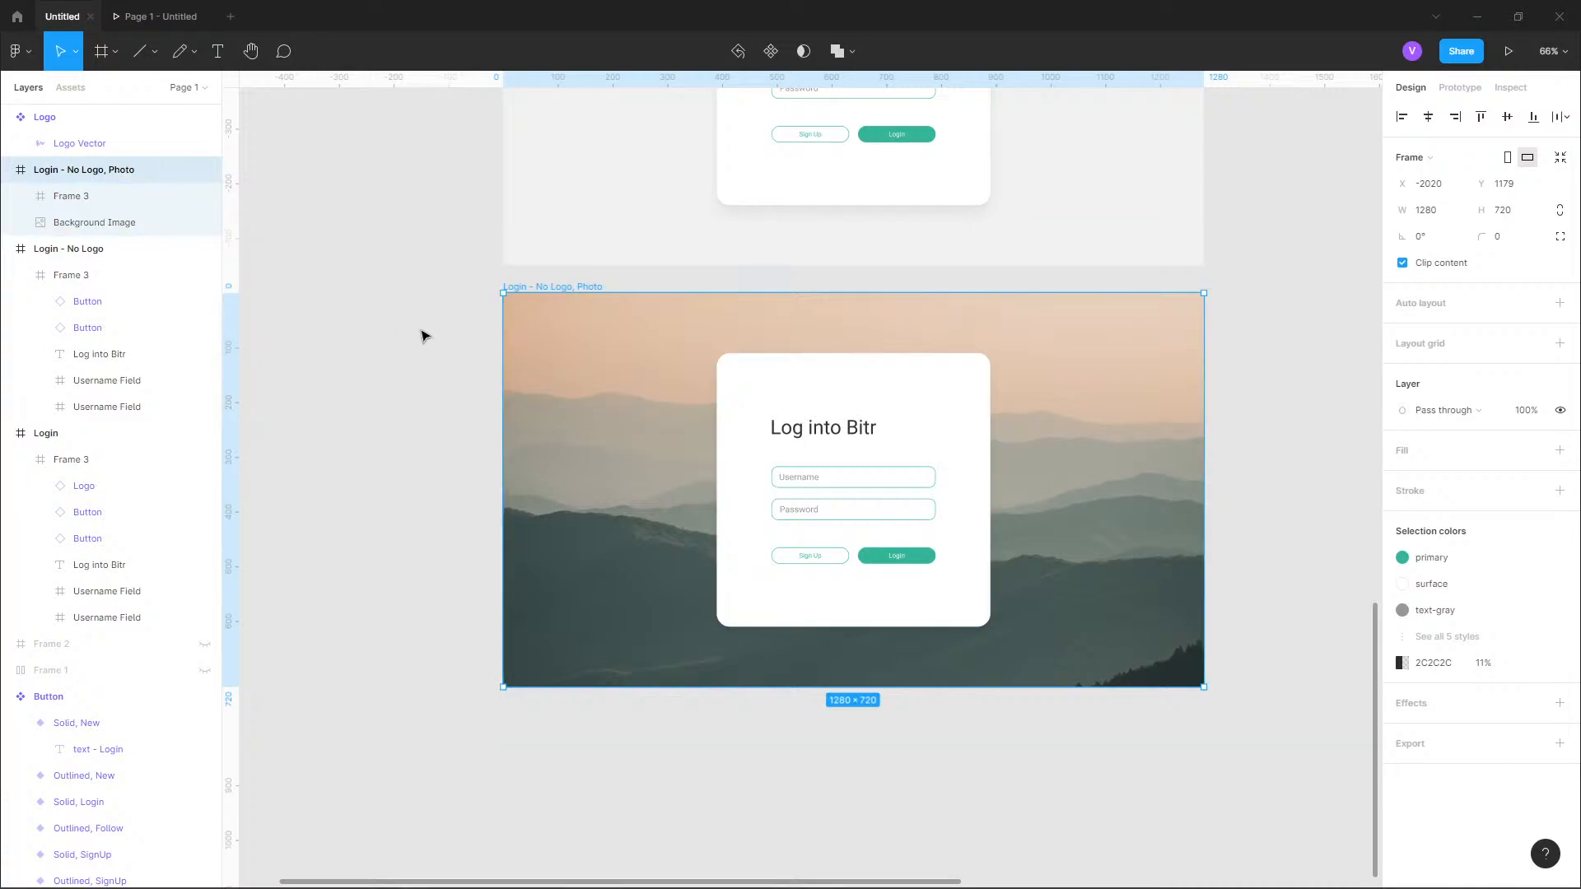
Examine the stacked login frames together, comparing the plain no-logo variant with the photo variant.
scroll(420, 371, "up", 1)
left_click(420, 406)
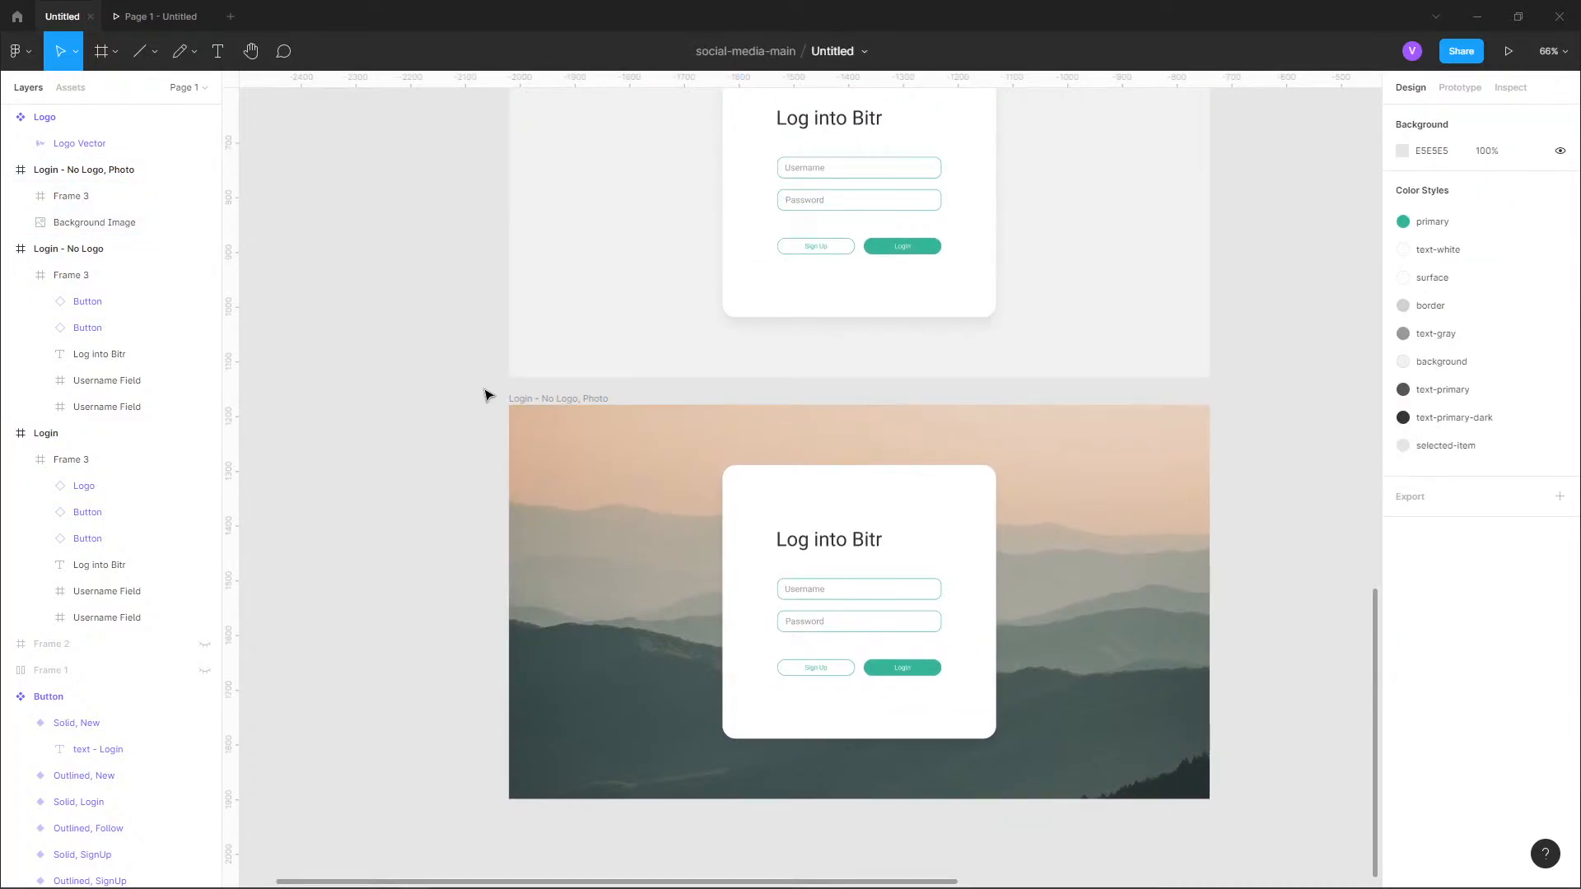
scroll(487, 396, "up", 3)
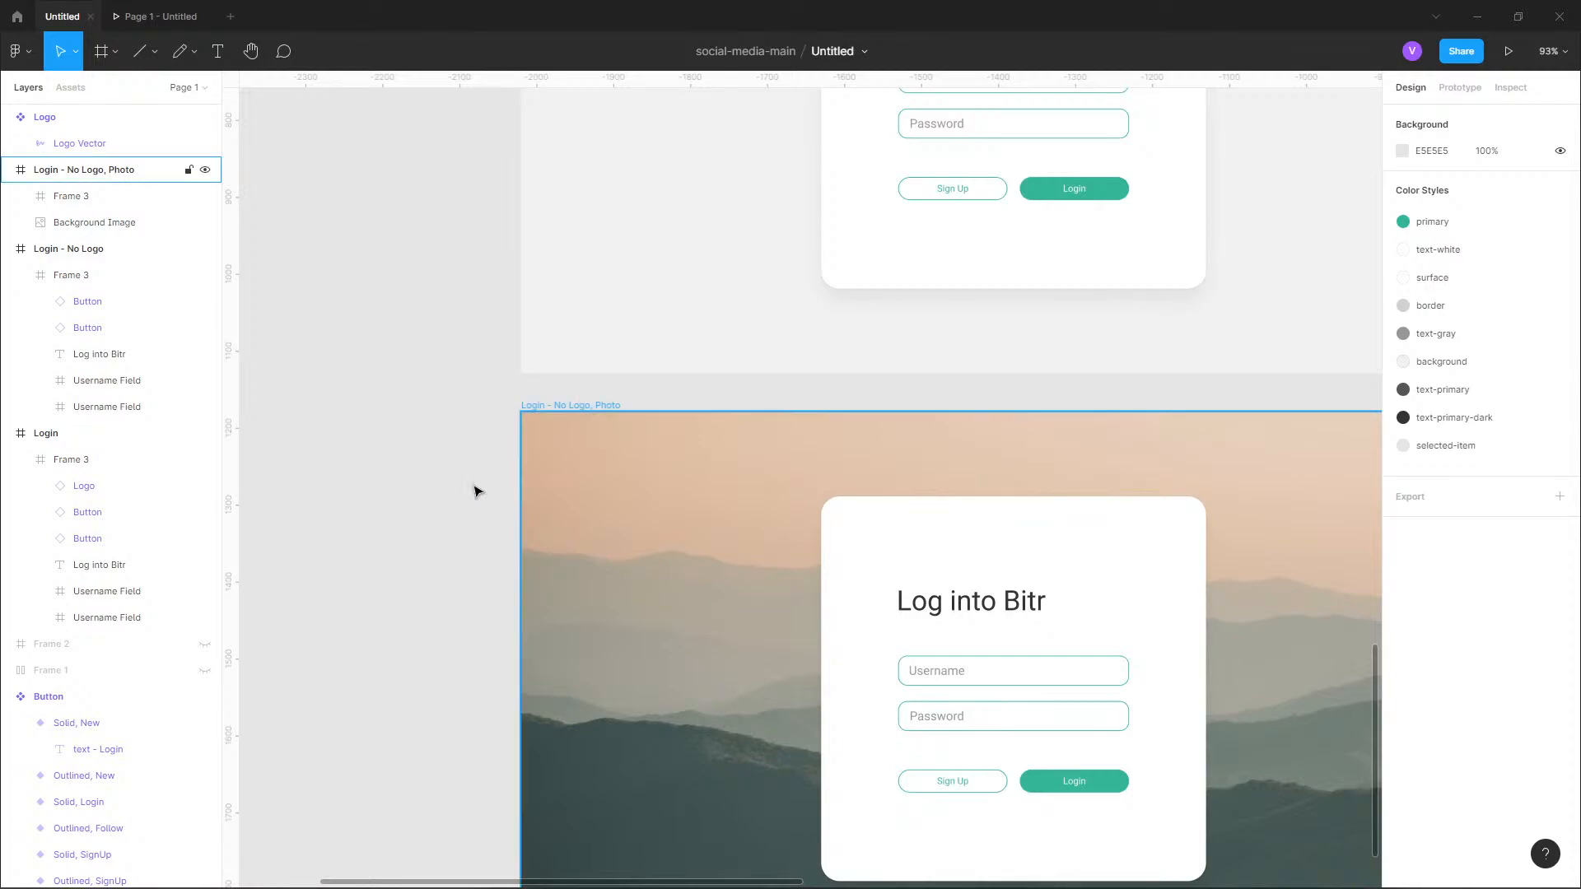
scroll(398, 395, "down", 5)
scroll(422, 440, "down", 2)
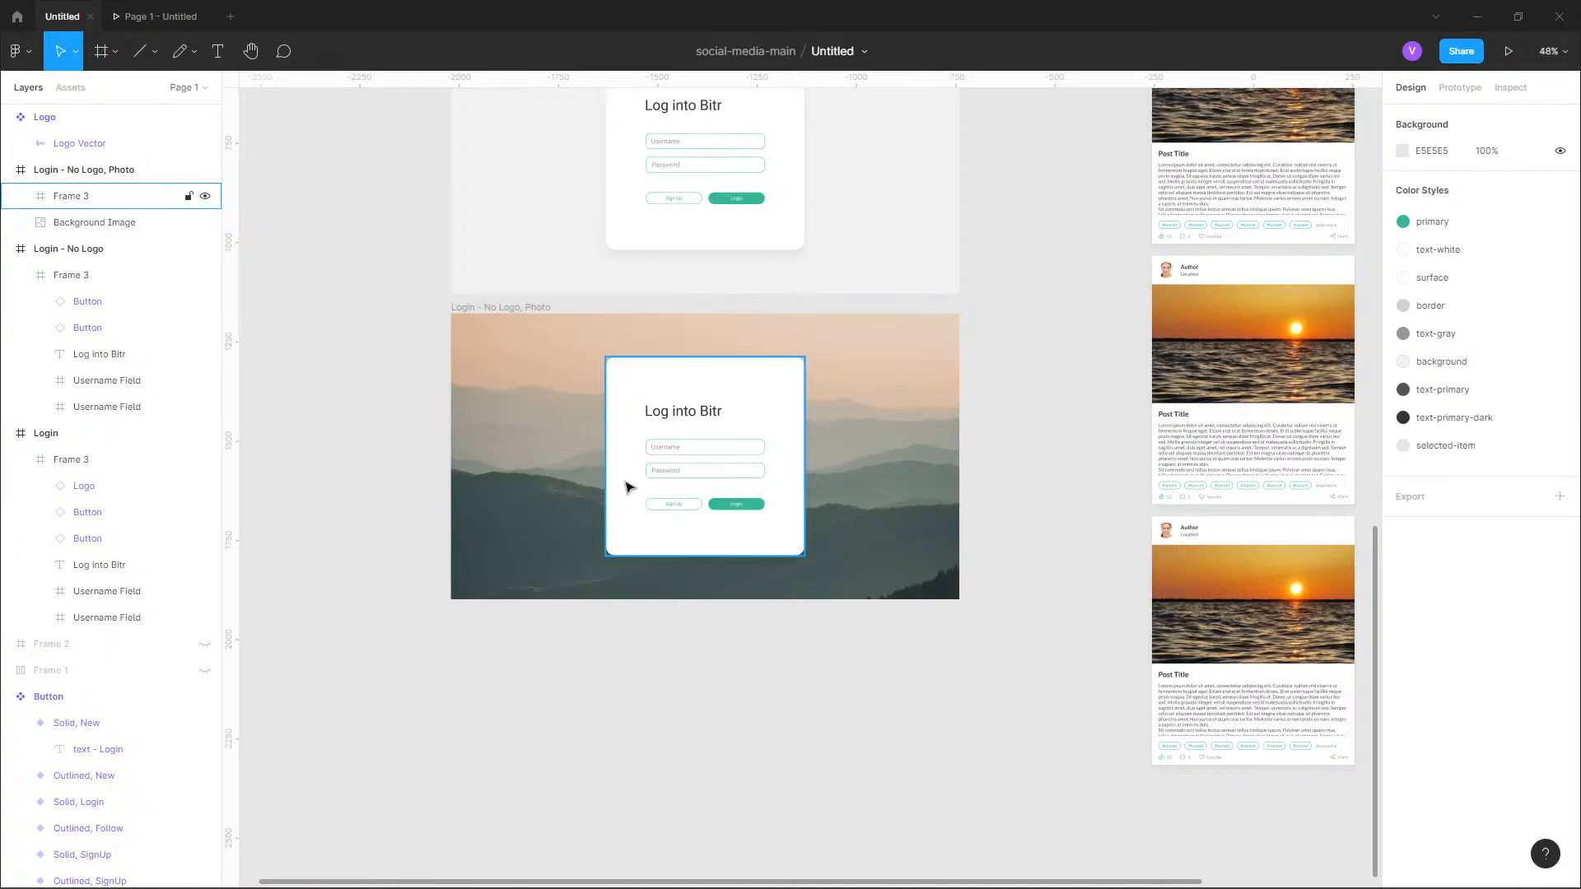
scroll(943, 332, "down", 1)
scroll(986, 519, "up", 4)
left_click_drag(859, 299, 862, 461)
left_click_drag(843, 721, 862, 527)
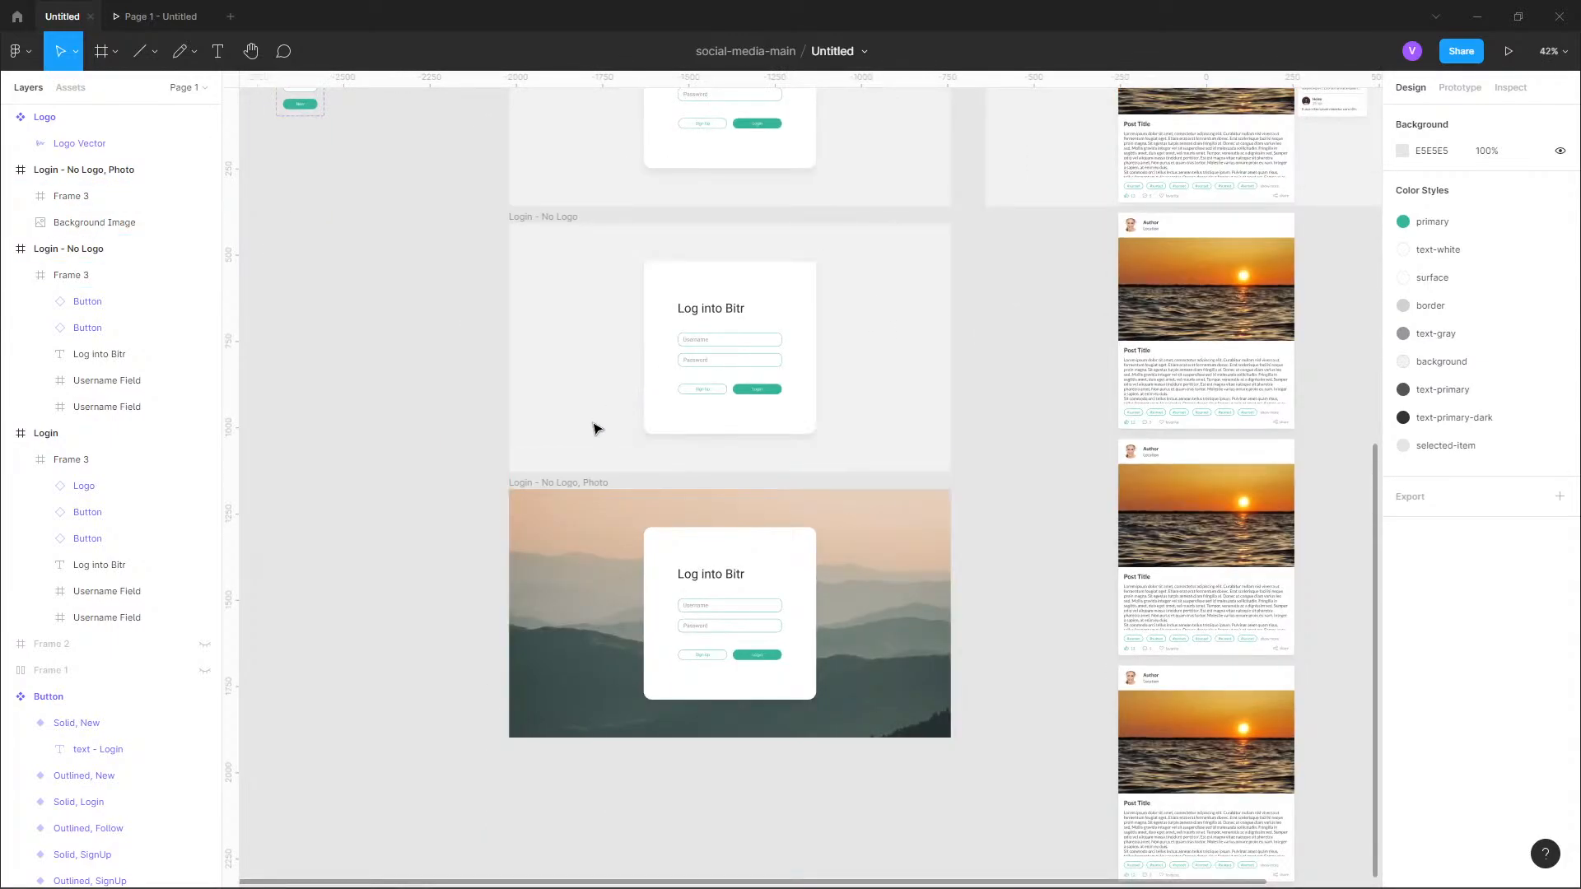
Replace the background colour style of the plain "Login - No Logo" frame with a custom solid fill.
left_click(572, 487)
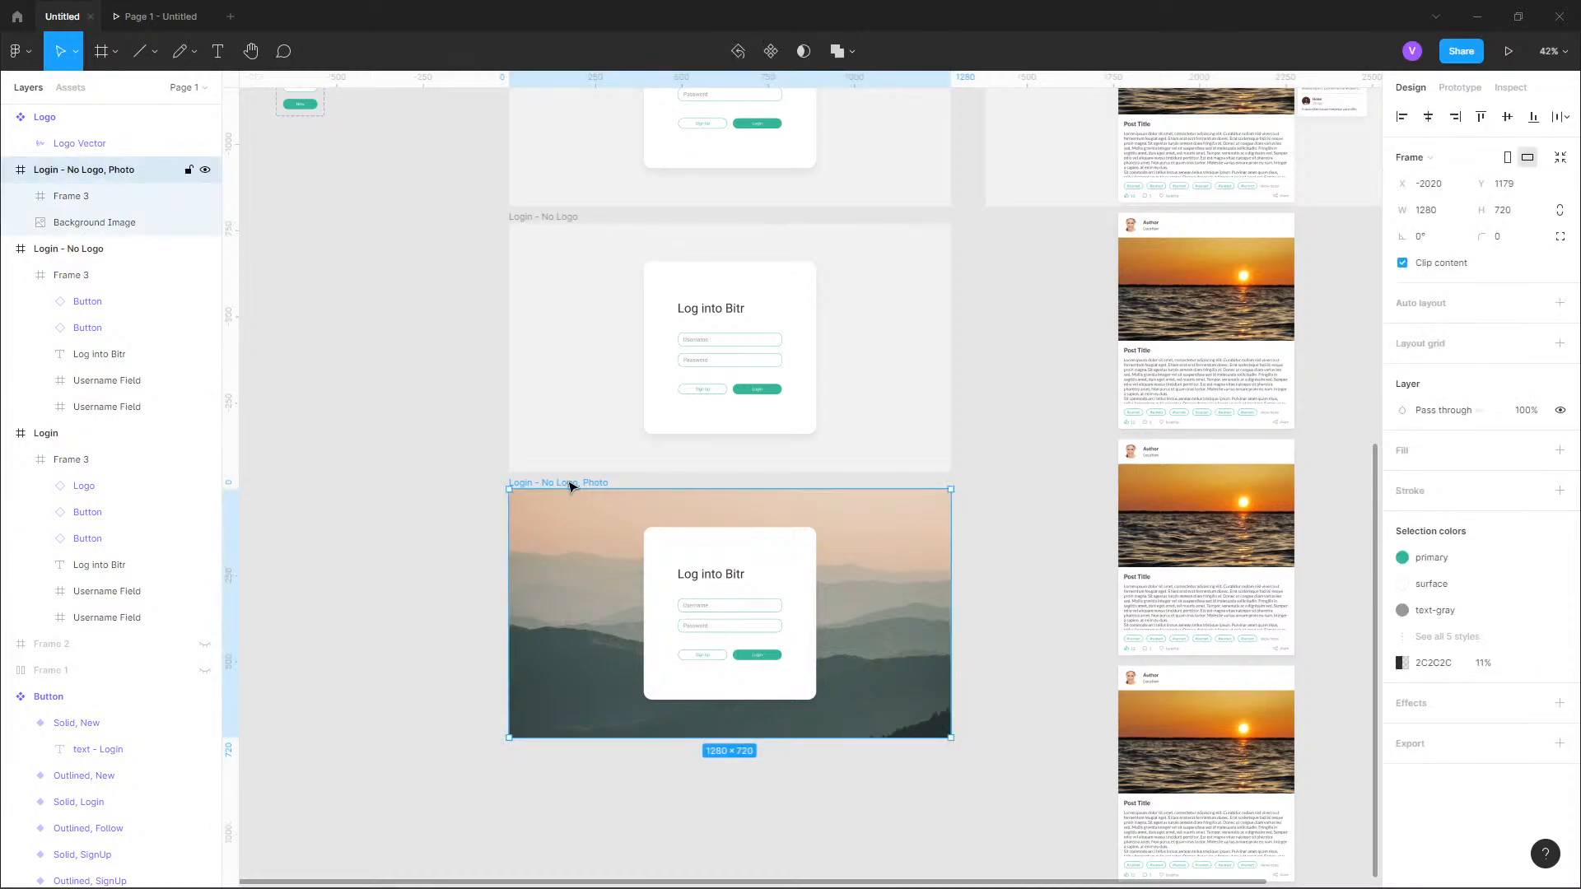
left_click(534, 220)
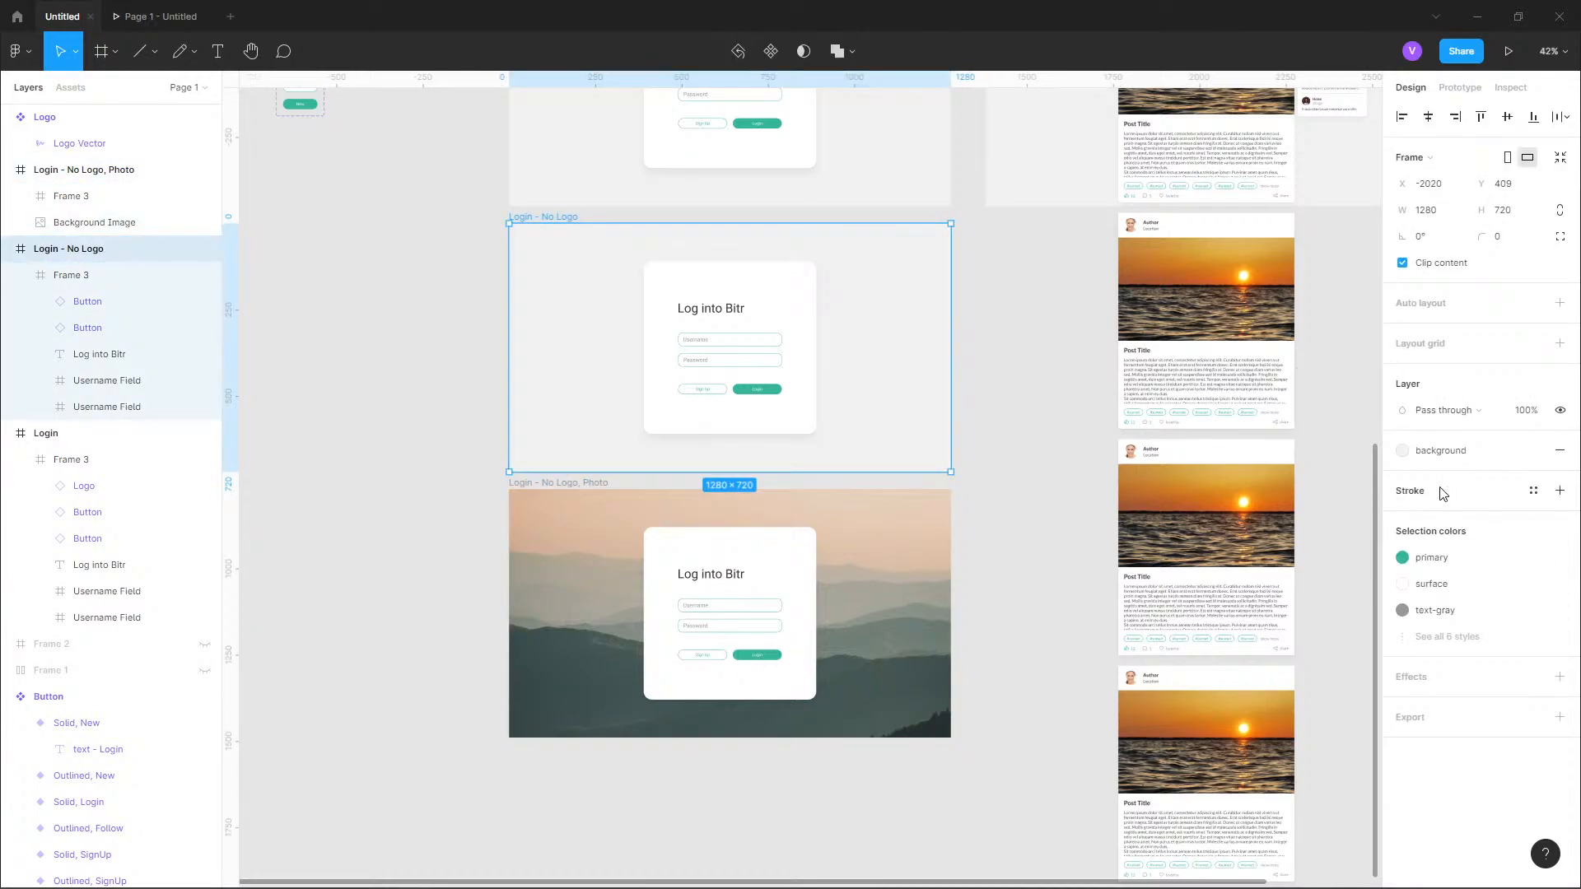
left_click(1443, 452)
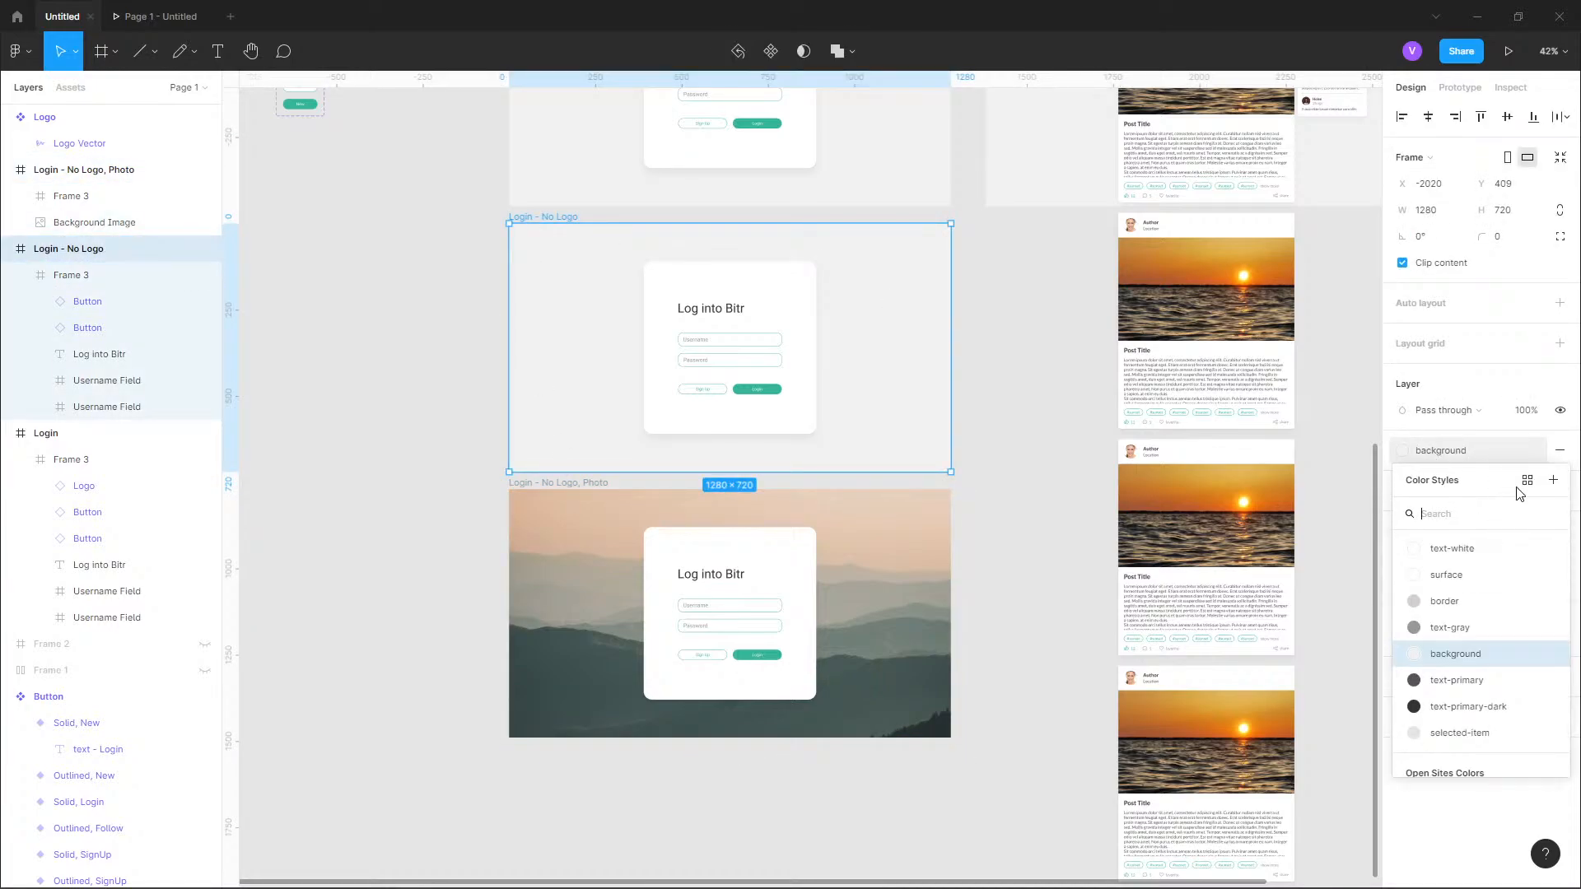
left_click(1560, 450)
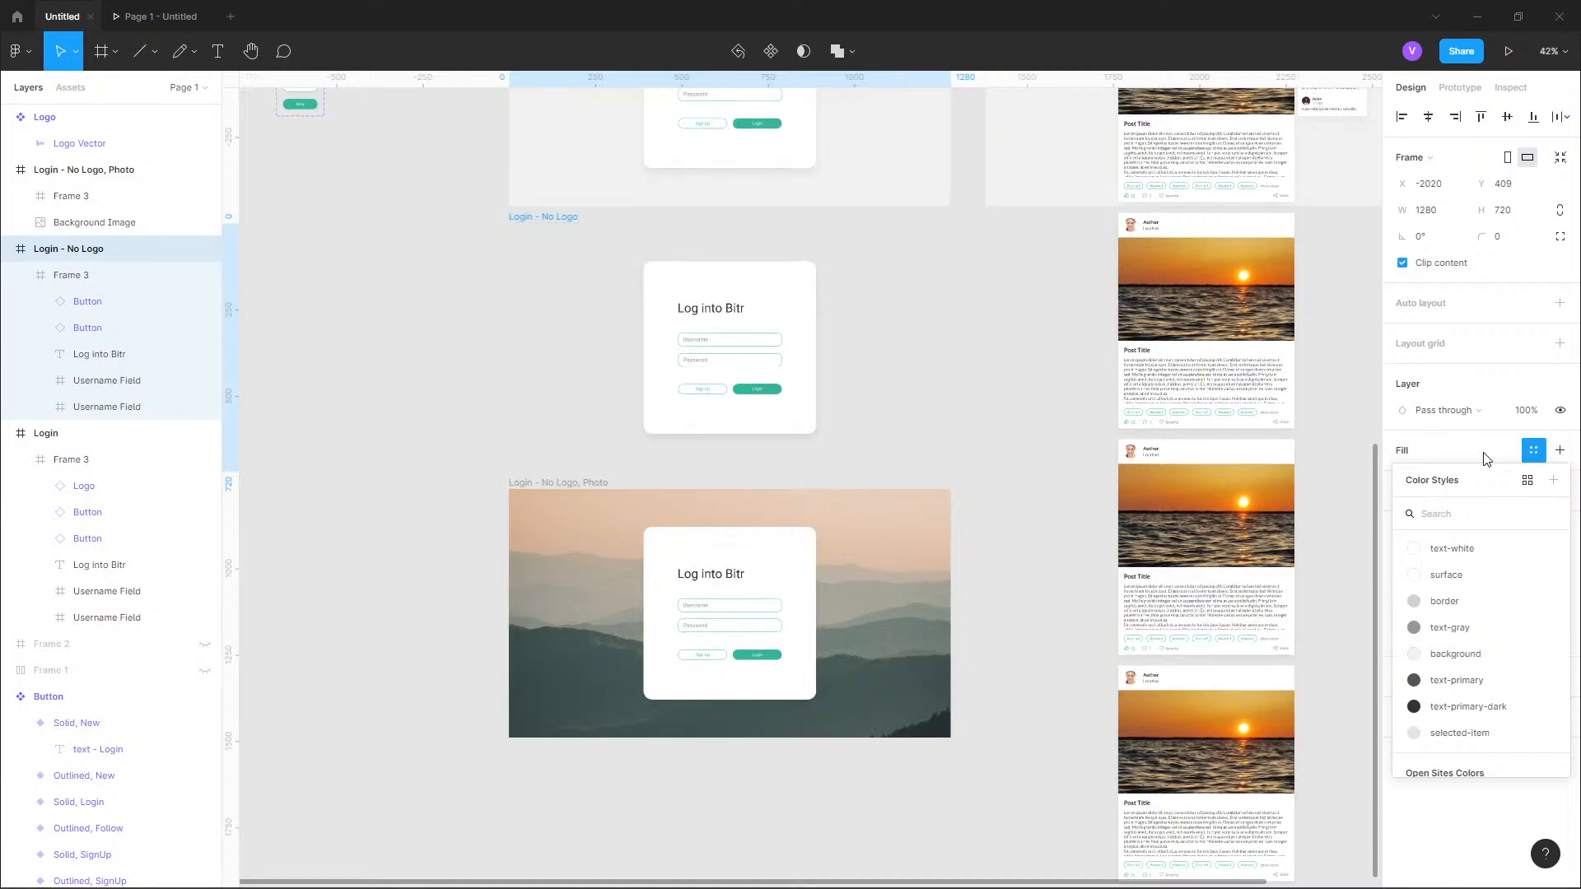
left_click(1560, 452)
left_click(1534, 453)
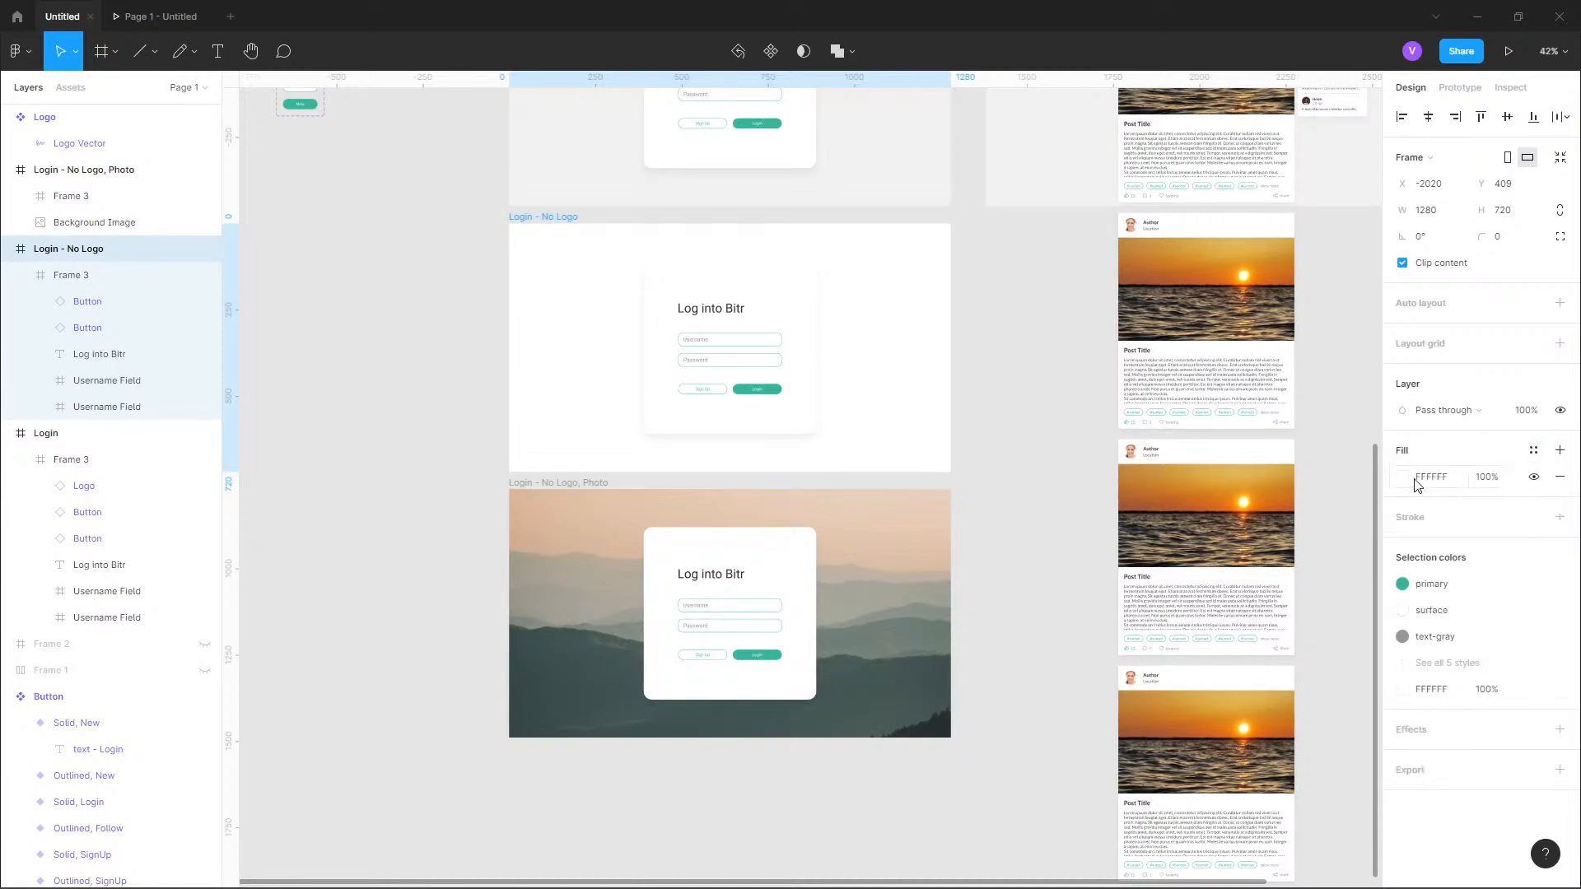
Set the plain "Login - No Logo" frame's solid fill to light blue CAF2FF.
left_click(1403, 477)
left_click_drag(1288, 517, 1208, 467)
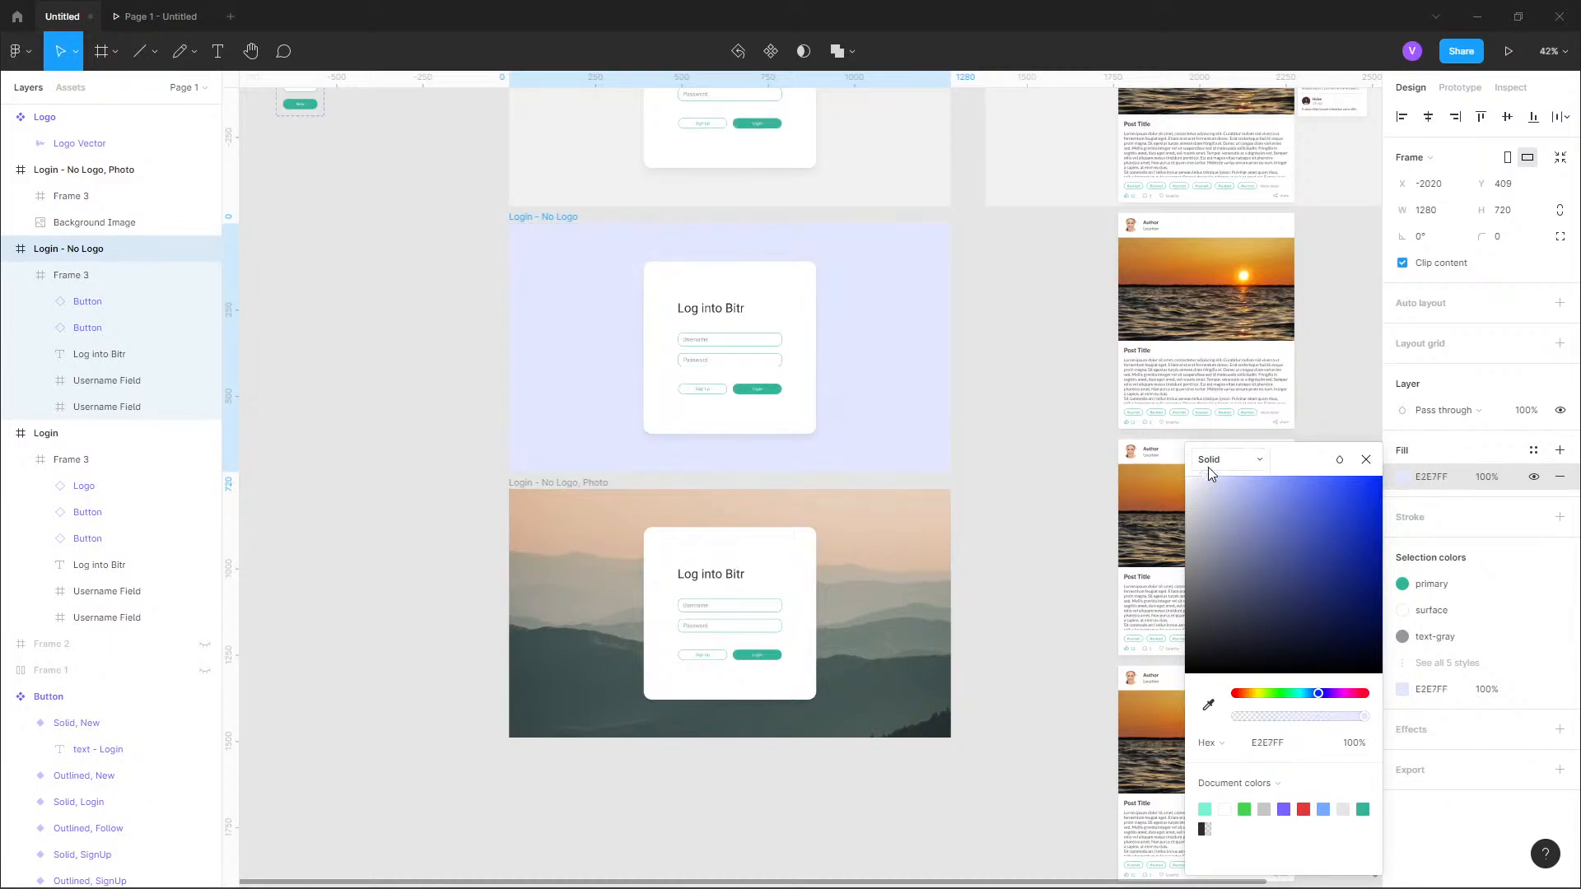
left_click_drag(1313, 694, 1306, 695)
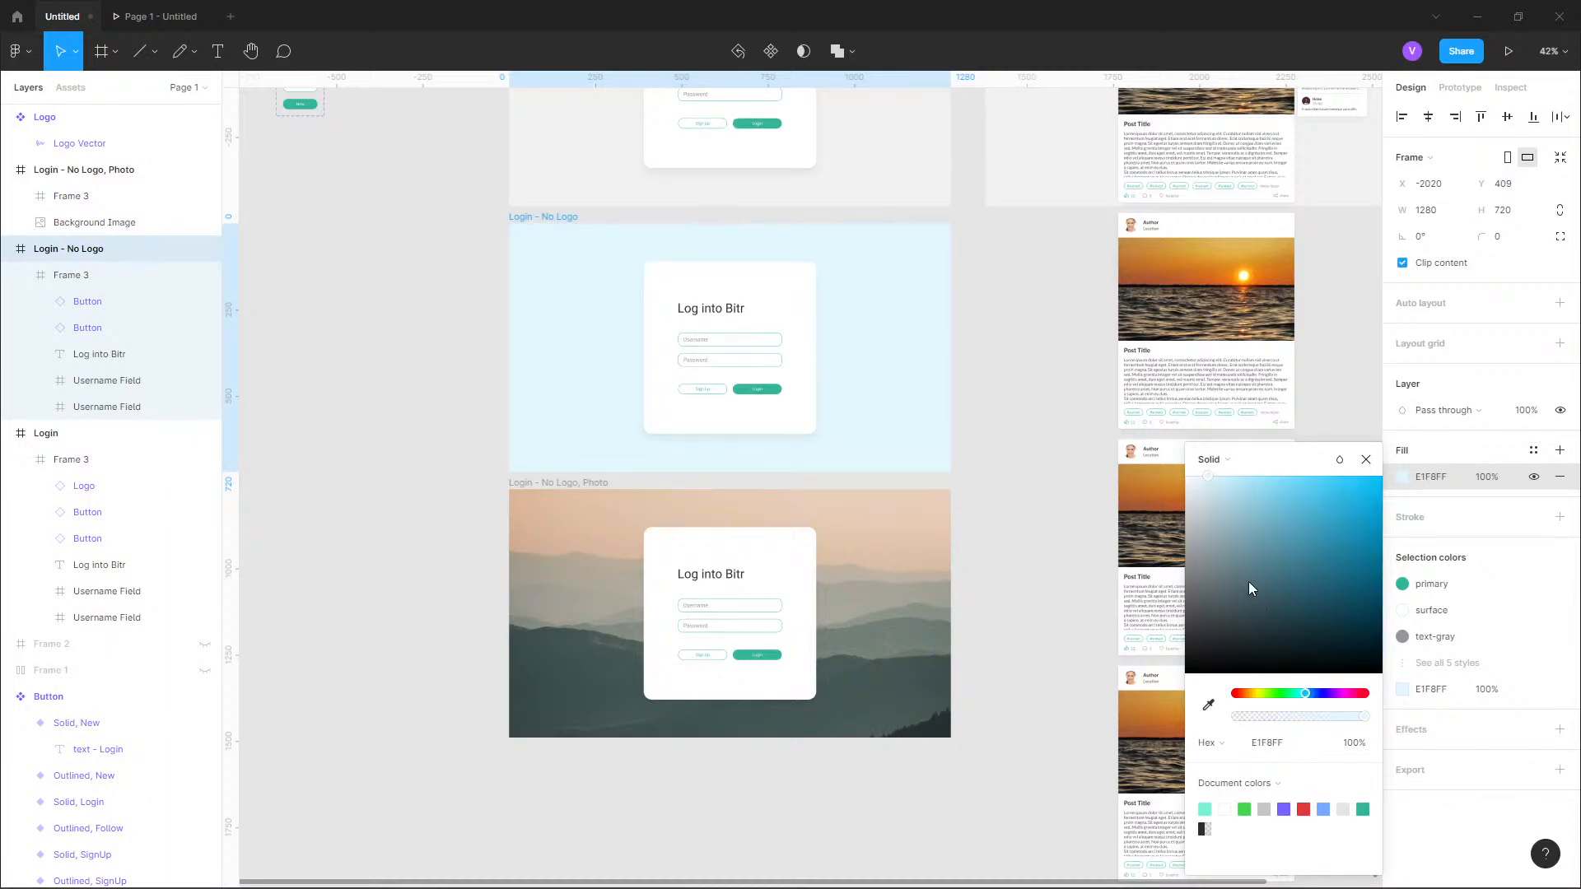
mouse_move(1227, 486)
left_mouse_down()
mouse_move(1198, 487)
mouse_move(1214, 502)
mouse_move(1227, 477)
left_mouse_up()
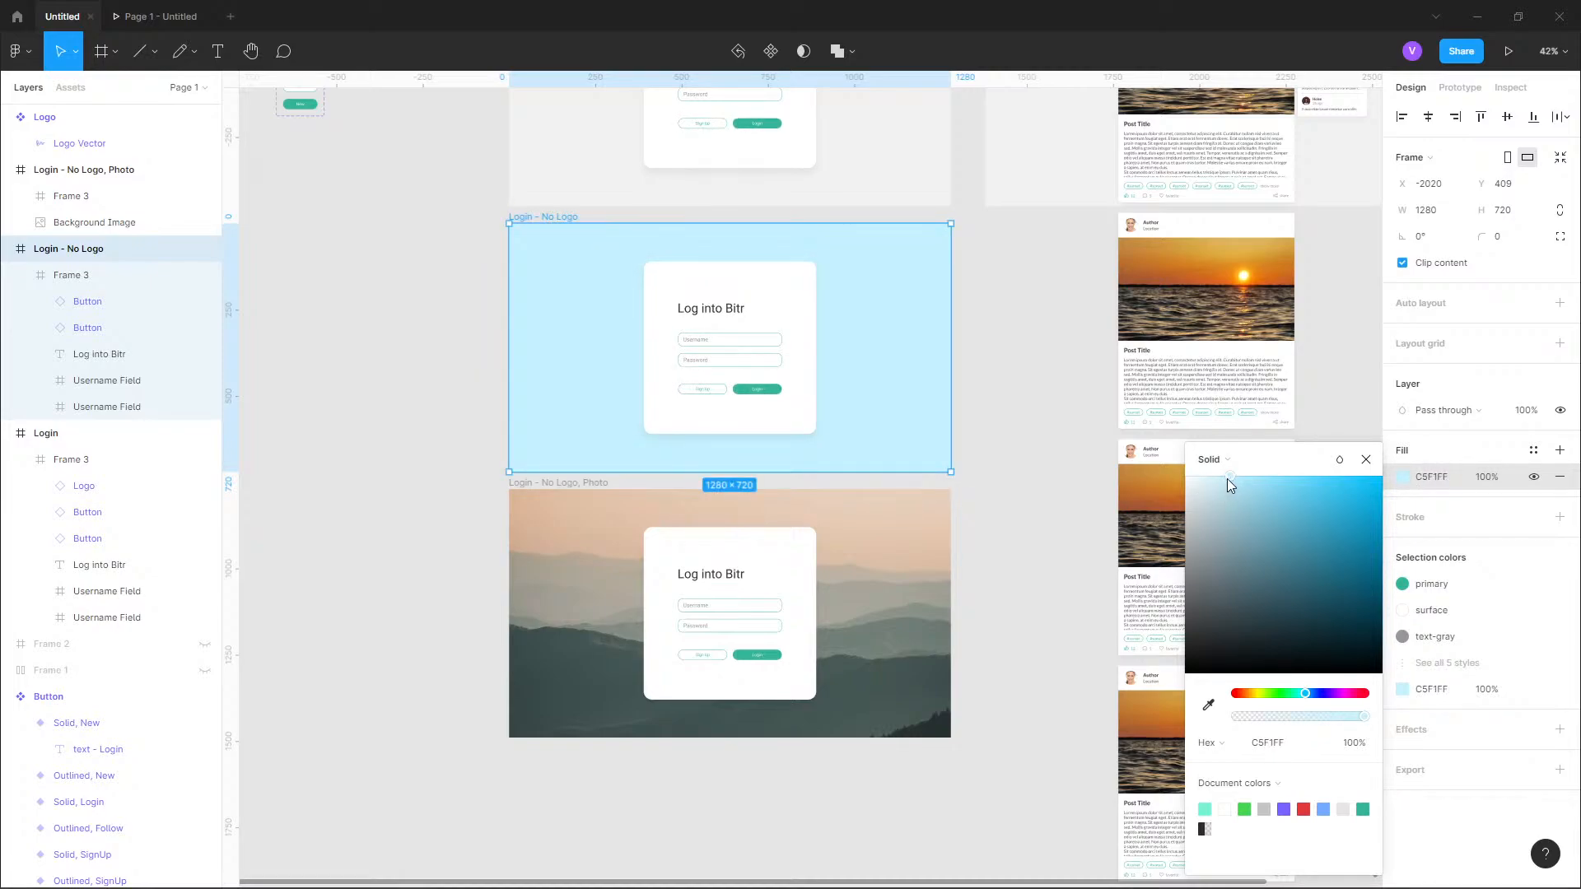
scroll(735, 190, "up", 3)
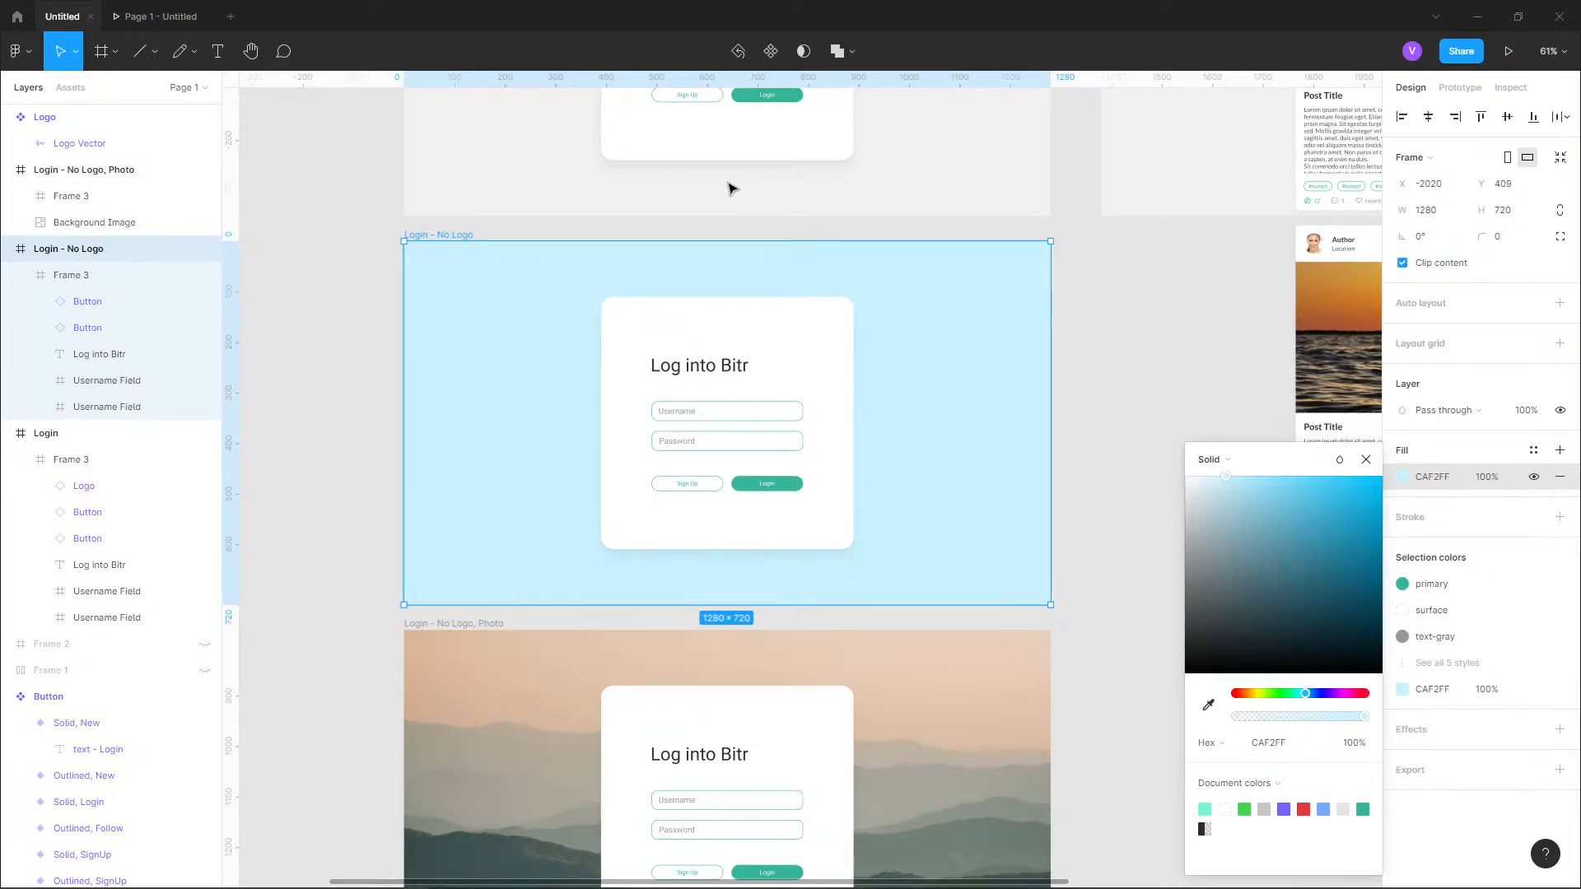
Undo the custom fill changes on the plain "Login - No Logo" frame, including the light blue colour.
left_click(1366, 460)
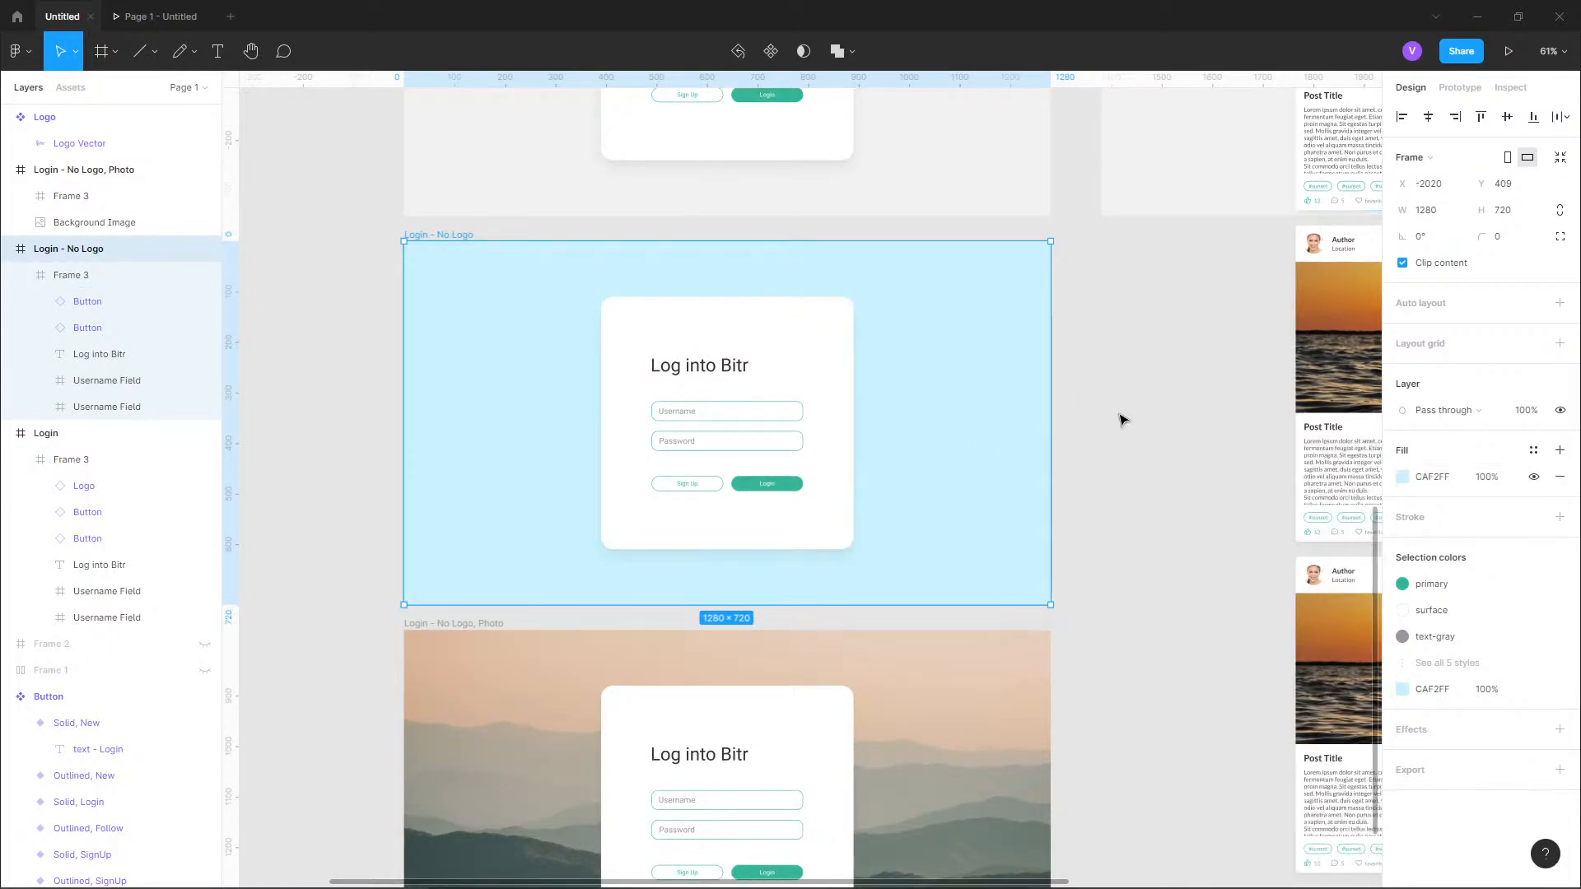
key("ctrl+z")
key("ctrl+z")
key("ctrl+z")
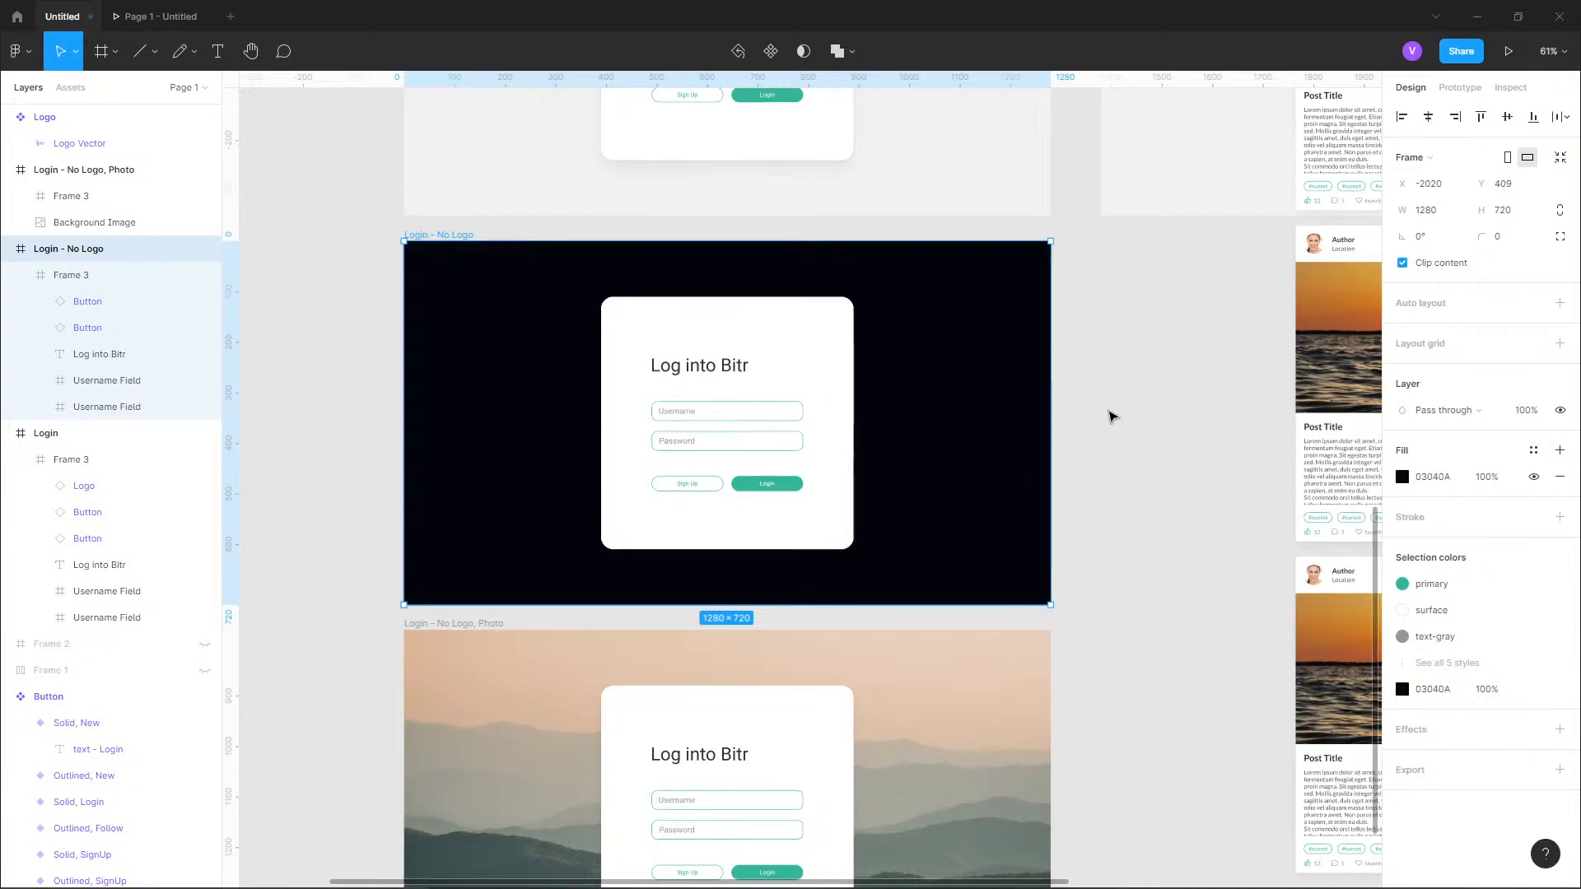
key("ctrl+z")
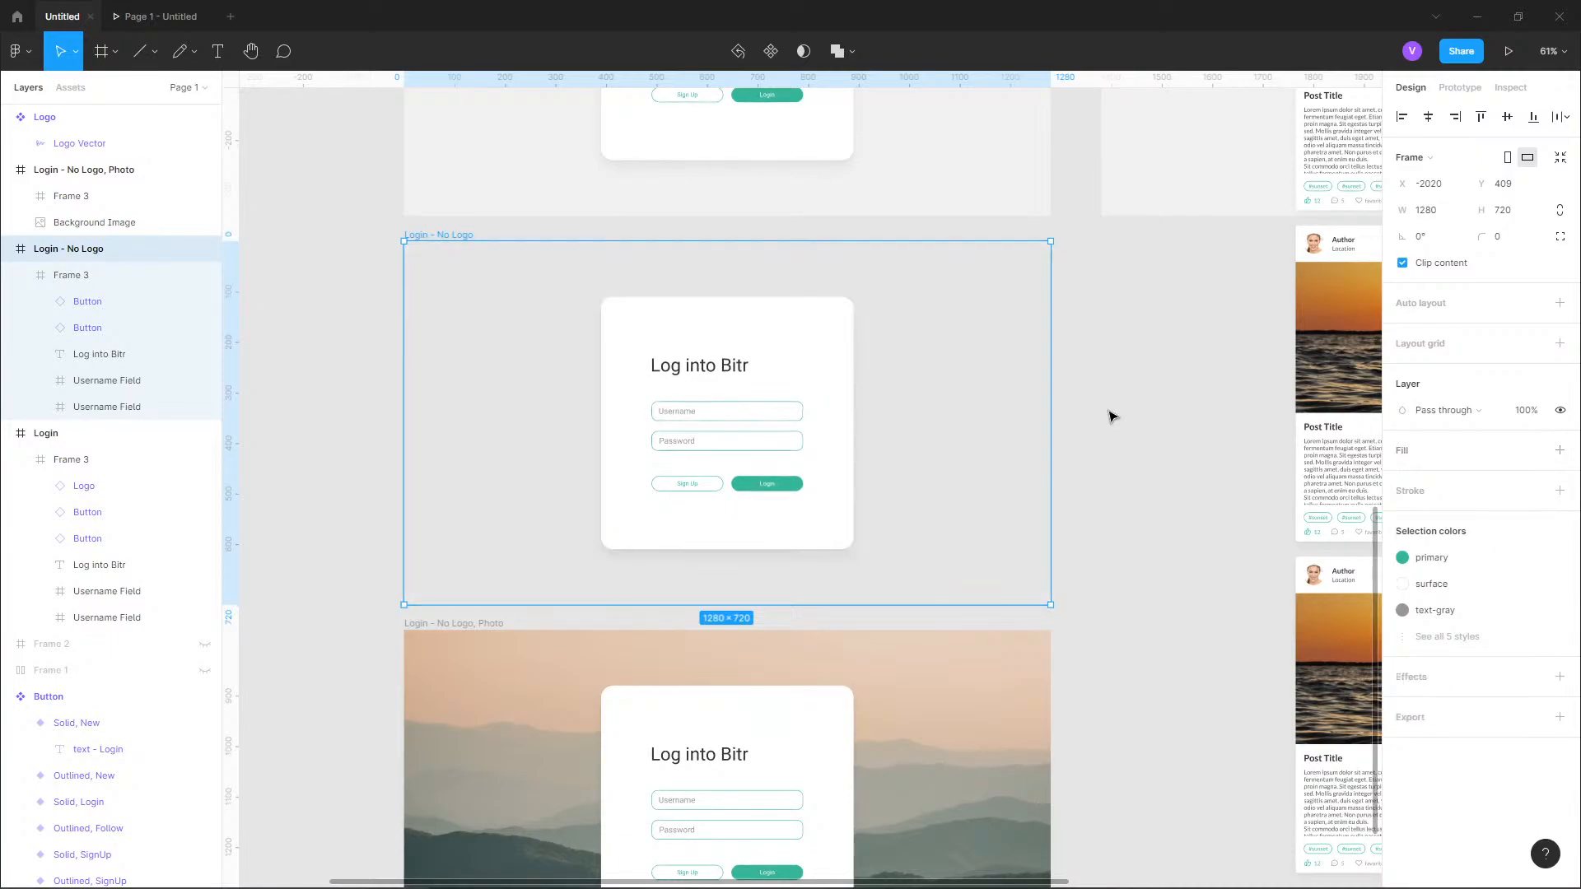
left_click(1126, 412)
Apply the "background" colour style as the fill of the plain "Login - No Logo" frame.
scroll(1140, 491, "up", 5)
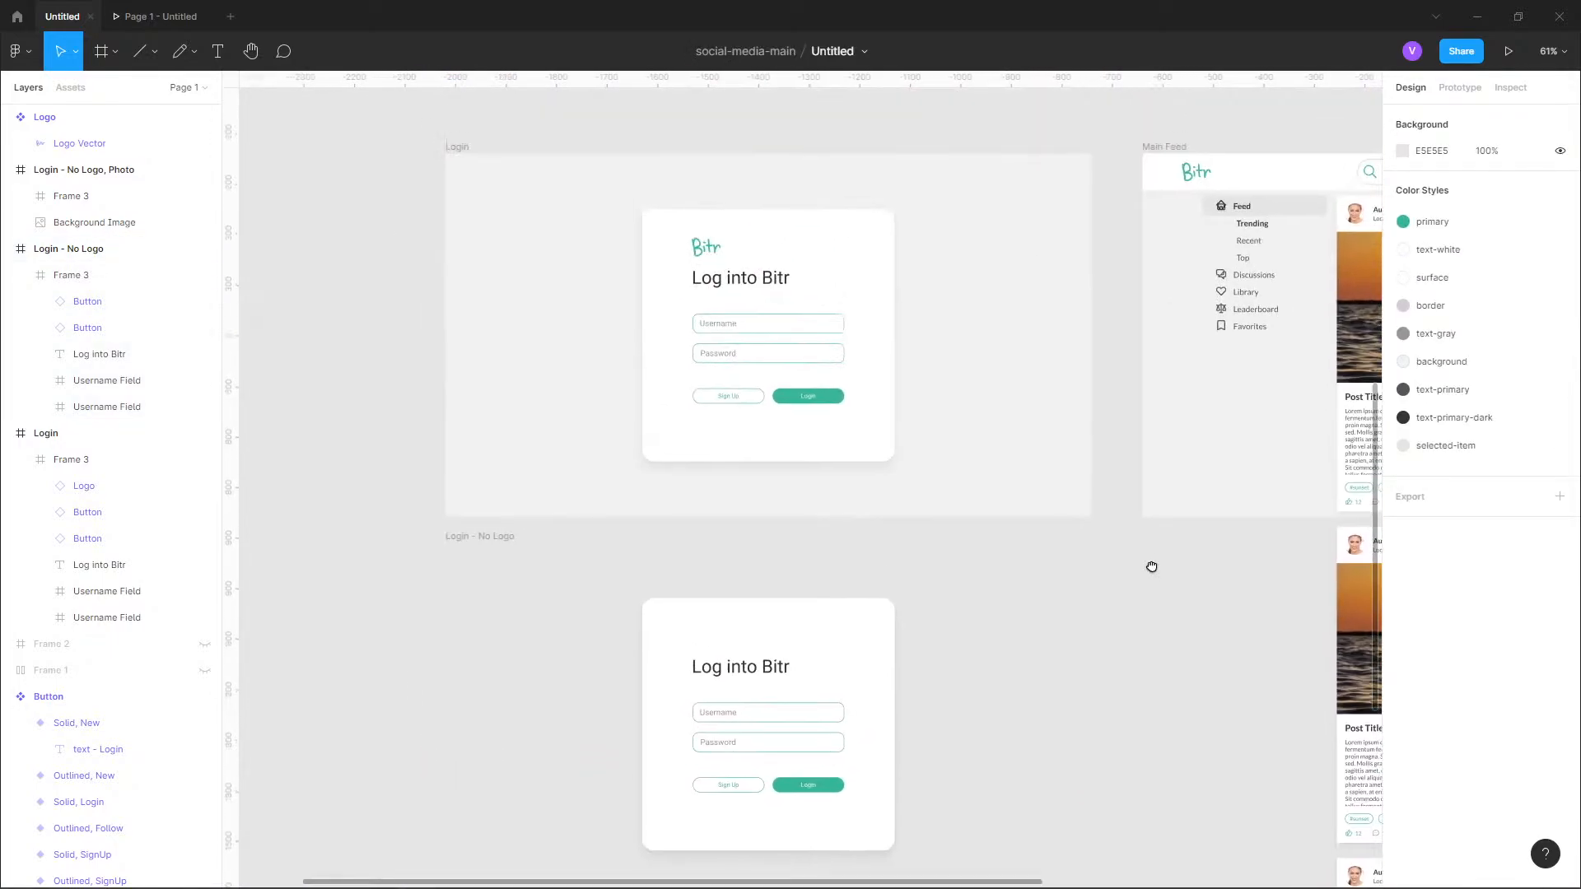
scroll(1151, 543, "down", 3)
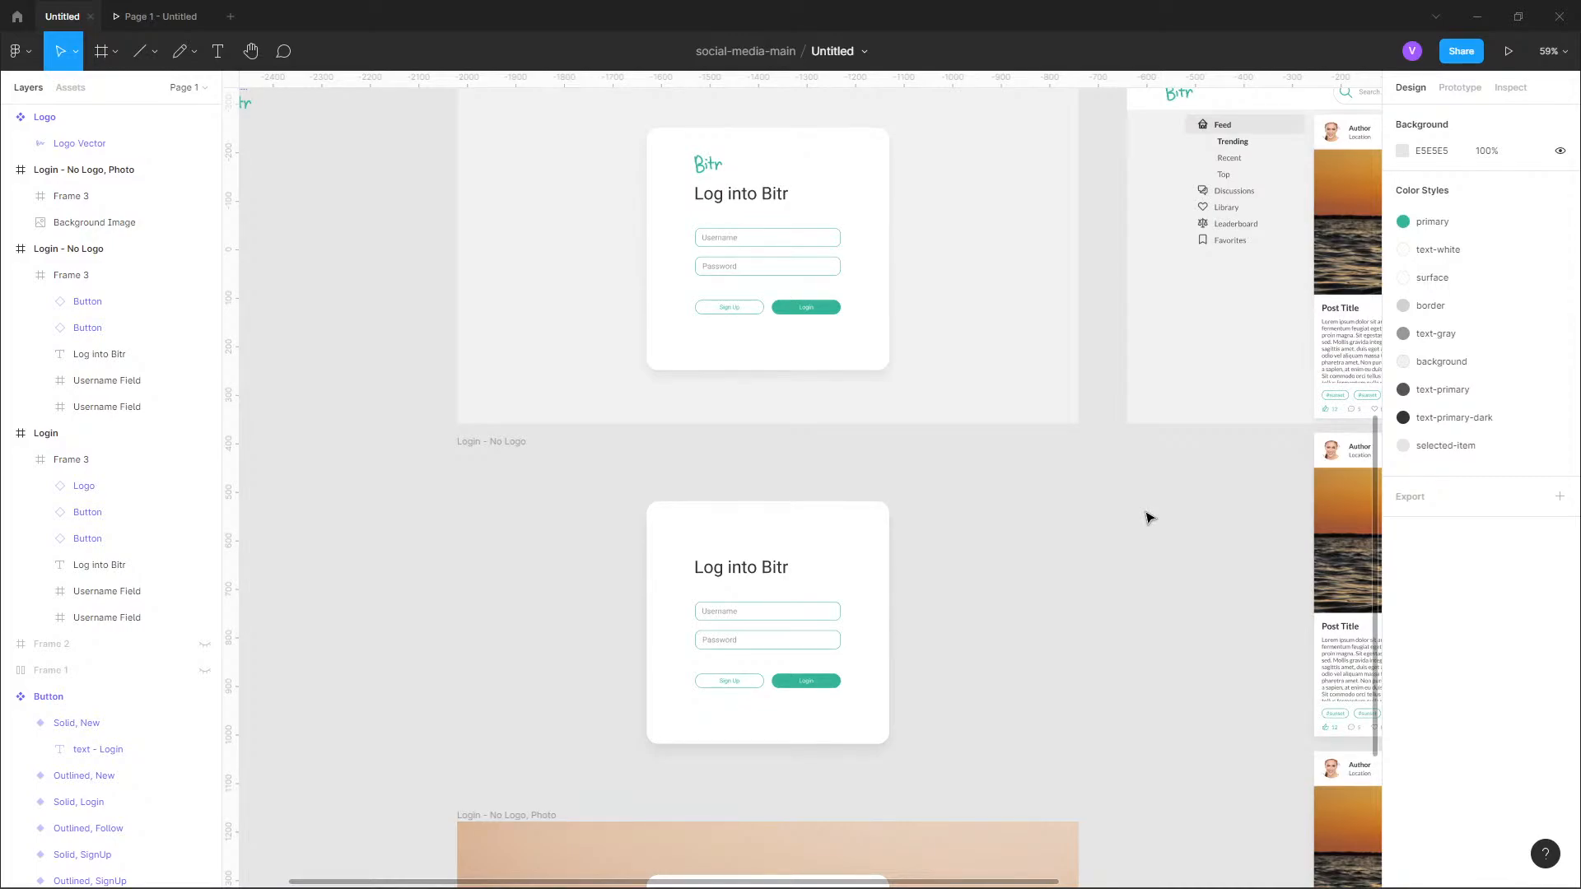
left_click(478, 443)
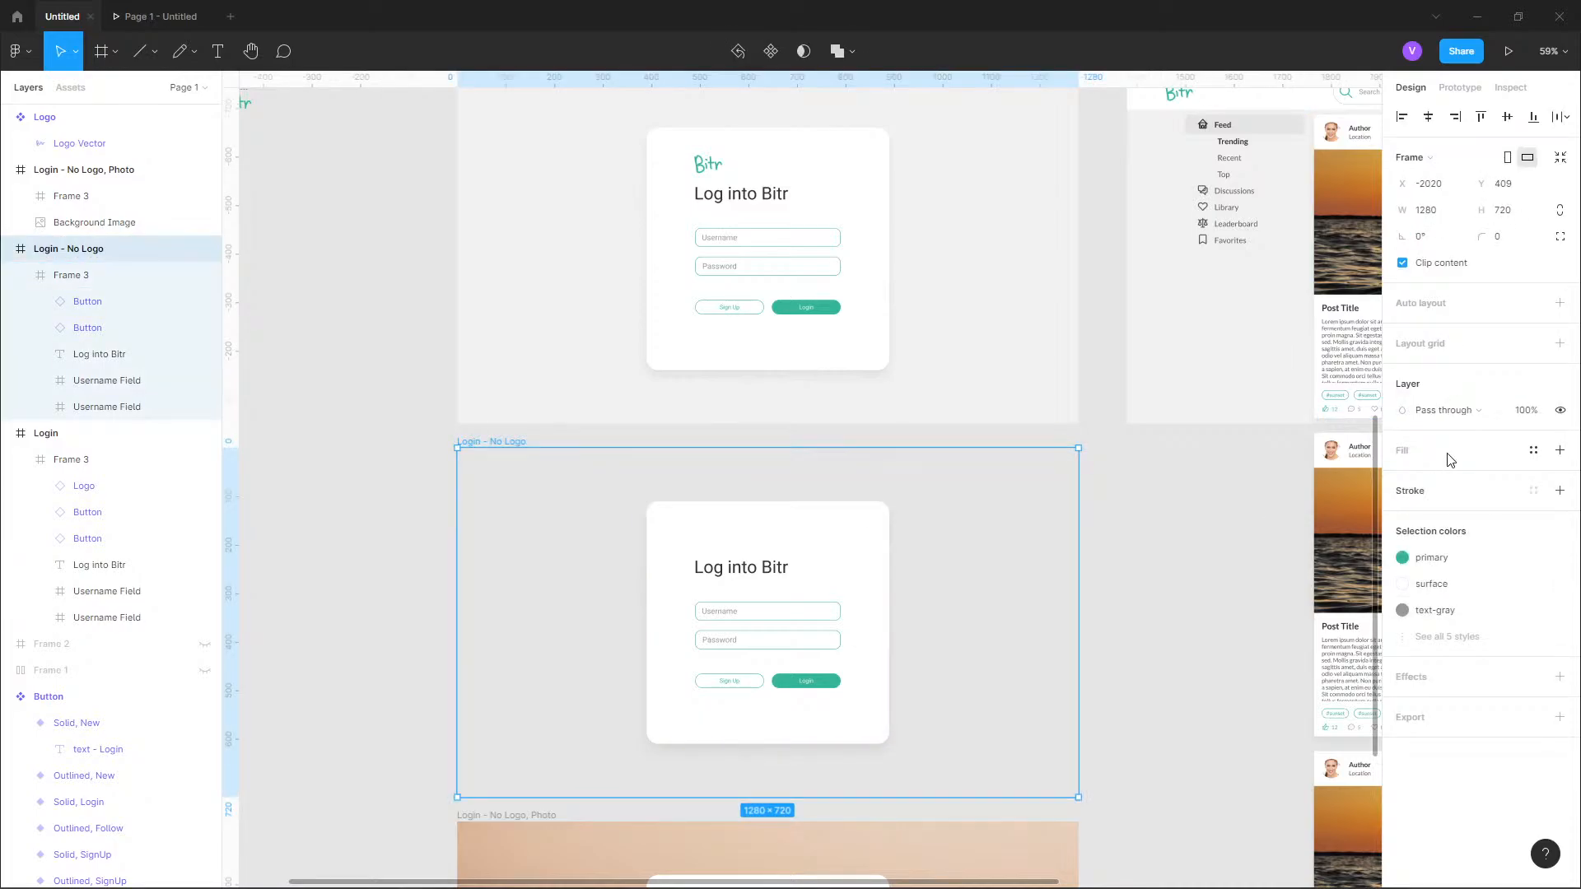
left_click(1560, 450)
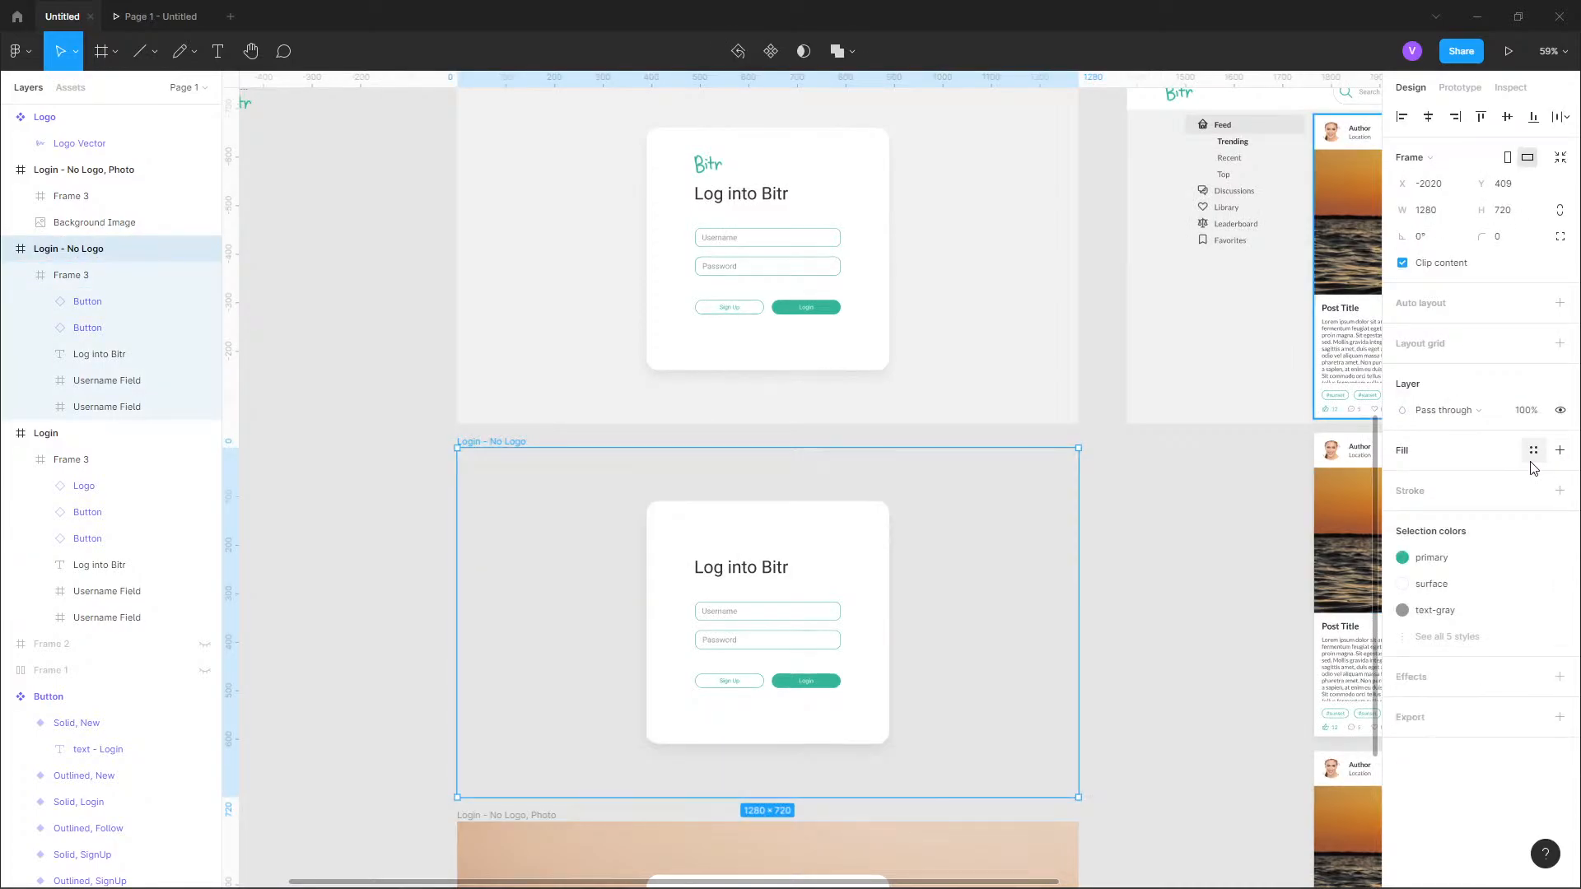
left_click(1534, 449)
left_click(1419, 604)
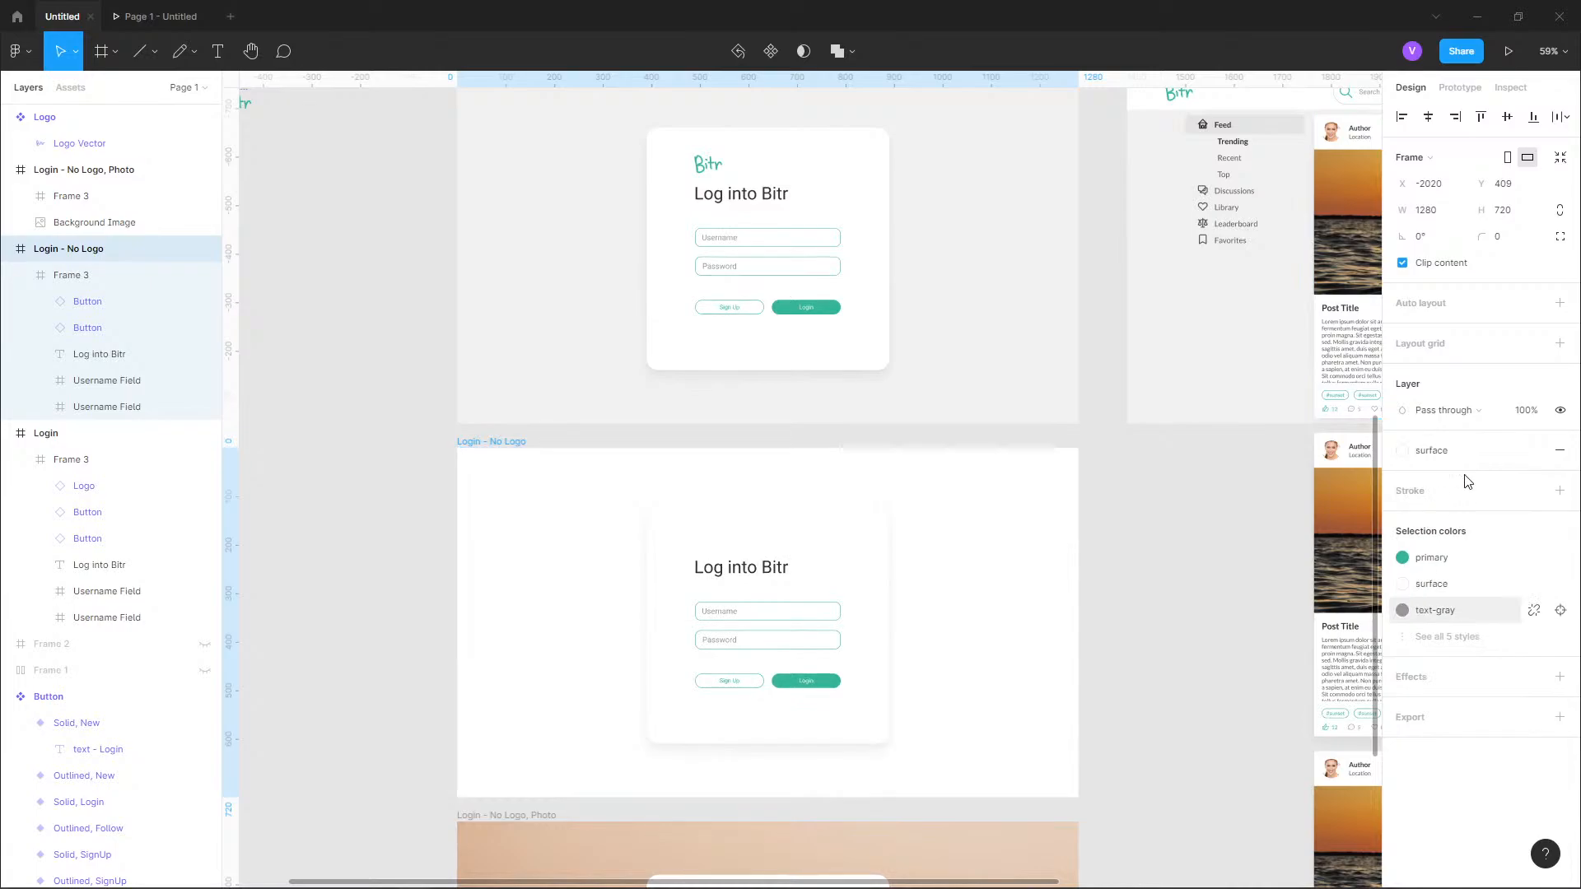
left_click(1438, 450)
left_click(1482, 681)
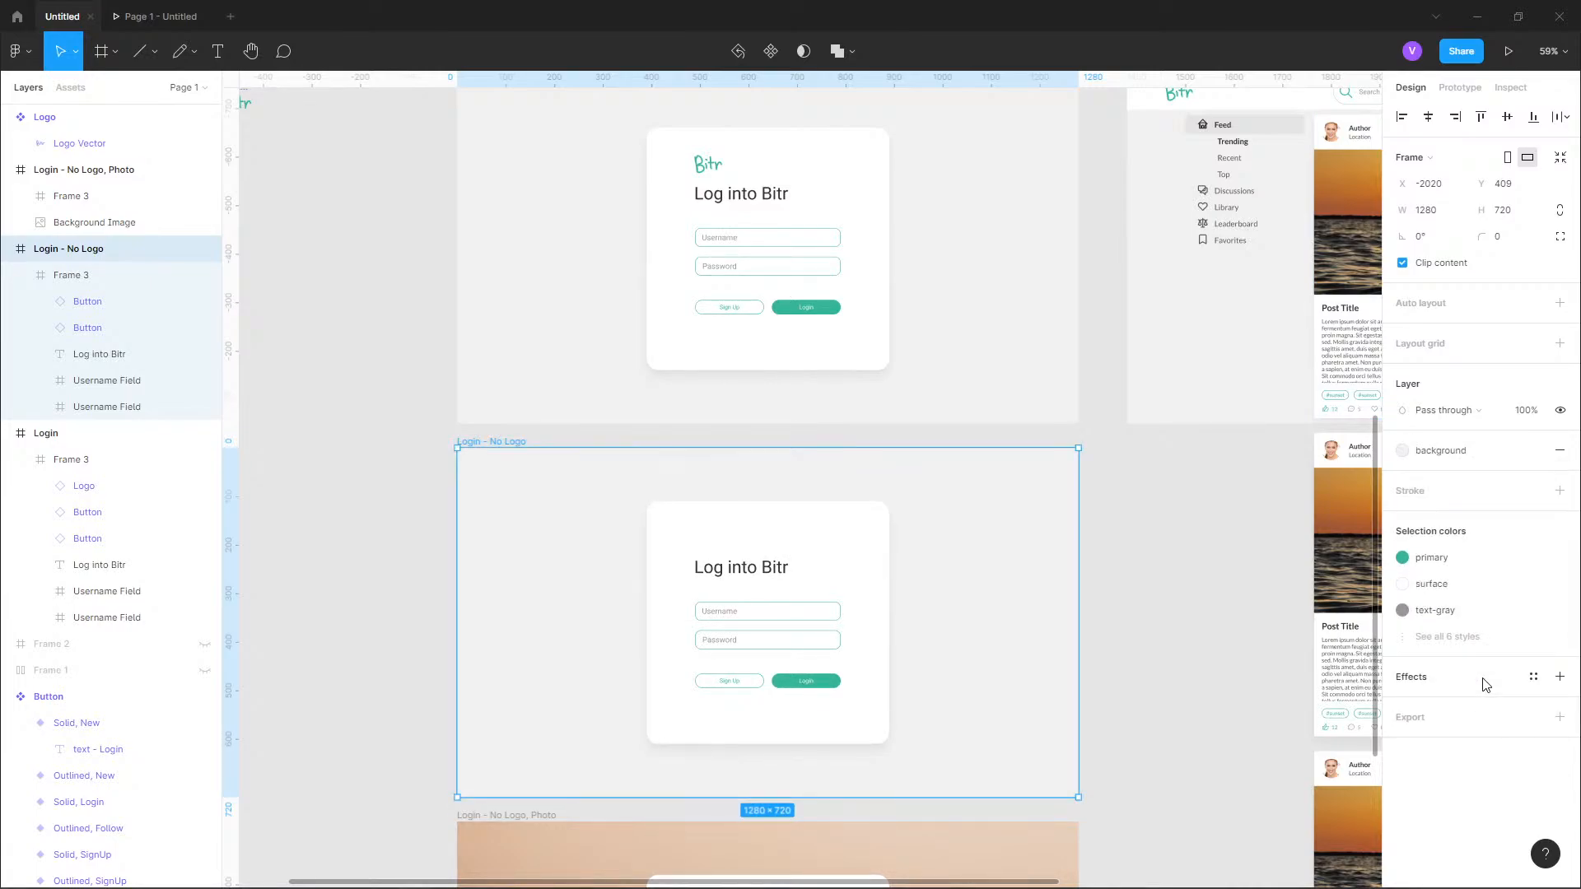
Examine the three stacked login frames, comparing the plain no-logo and photo variants with the original.
scroll(854, 455, "down", 5)
scroll(799, 682, "down", 1)
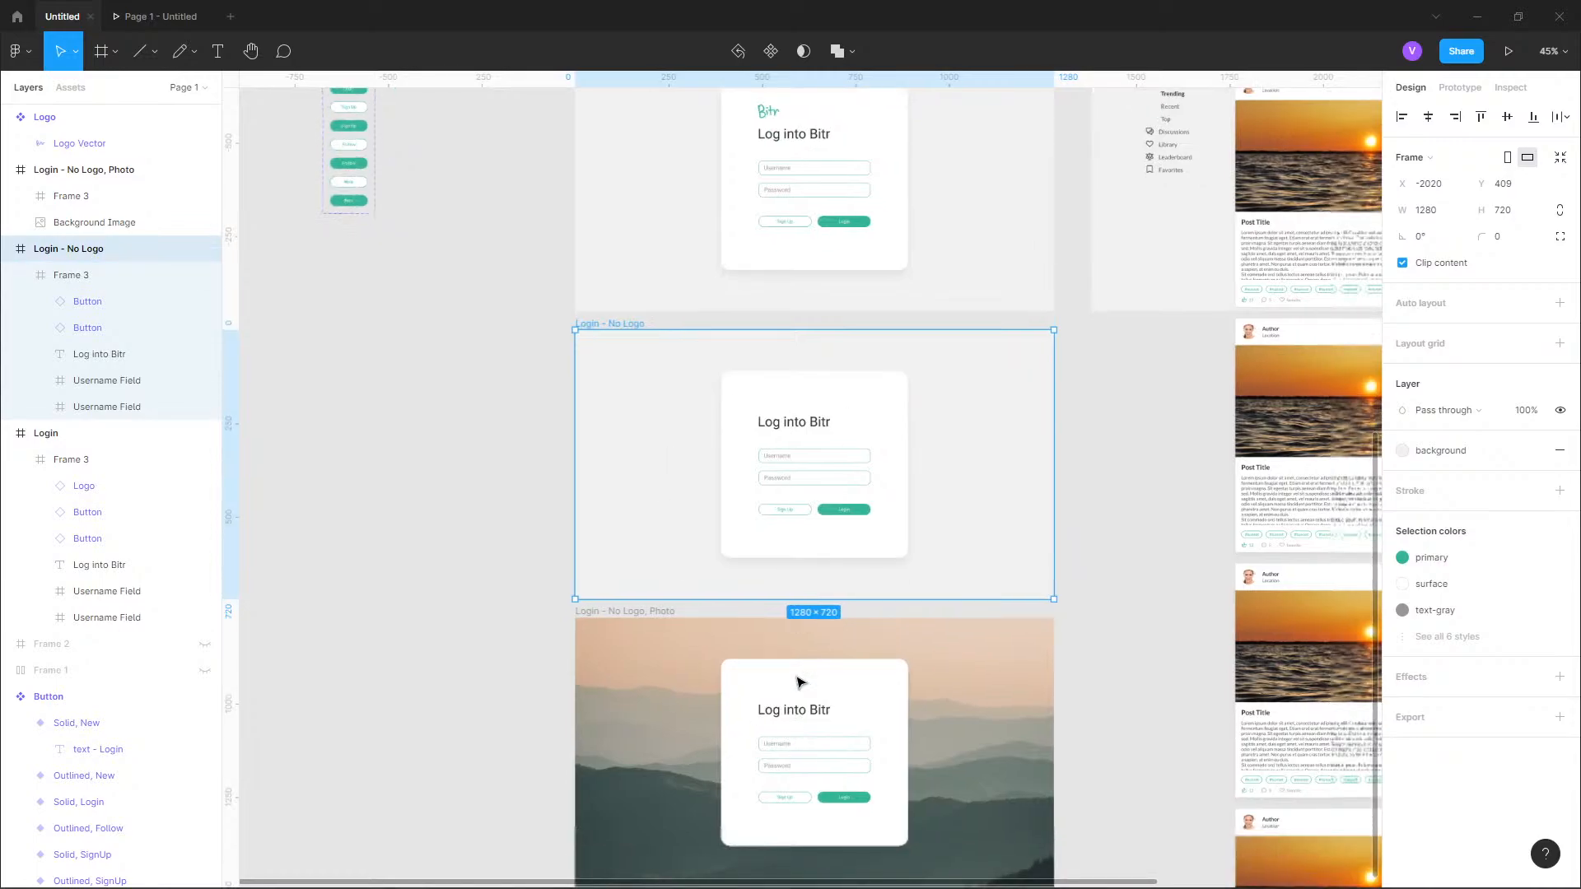
scroll(799, 682, "down", 3)
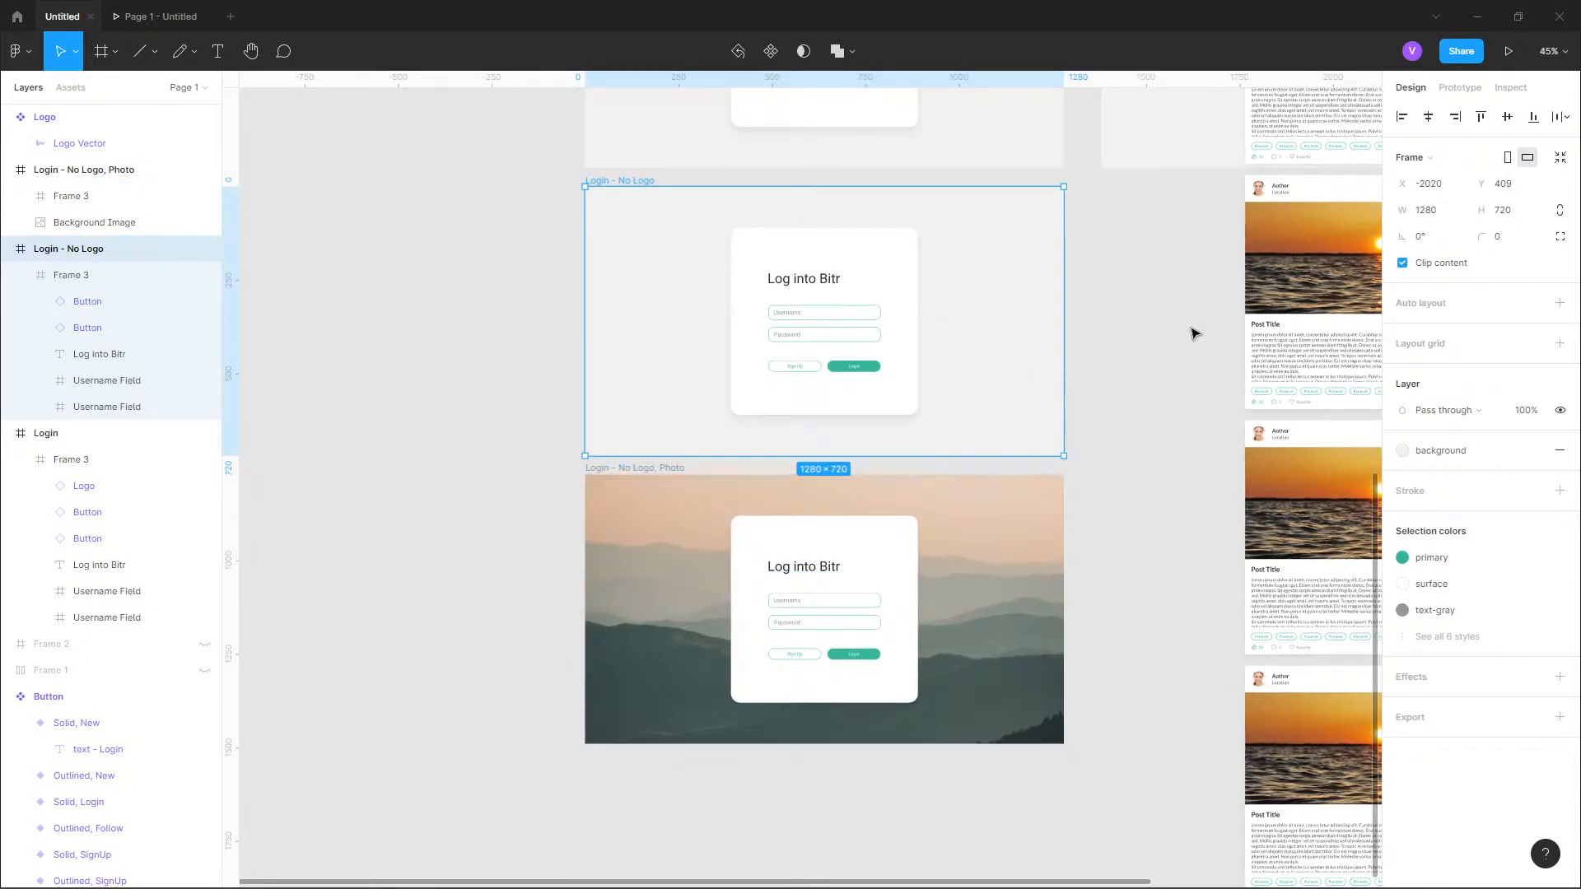
scroll(1195, 333, "up", 1)
scroll(739, 332, "up", 1)
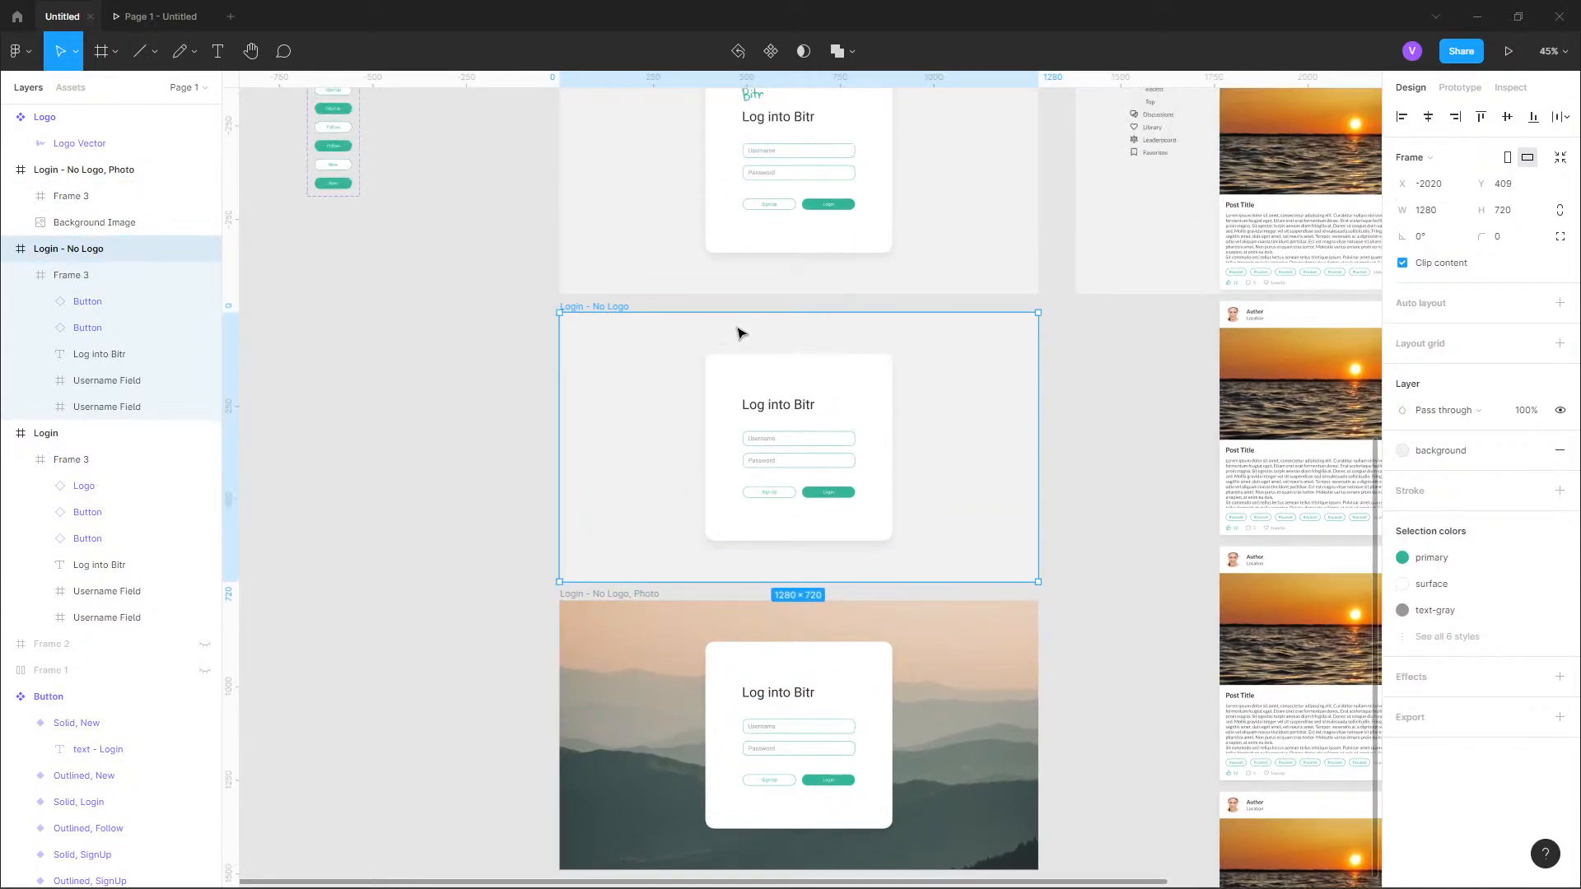
scroll(917, 335, "up", 1)
scroll(641, 393, "up", 2)
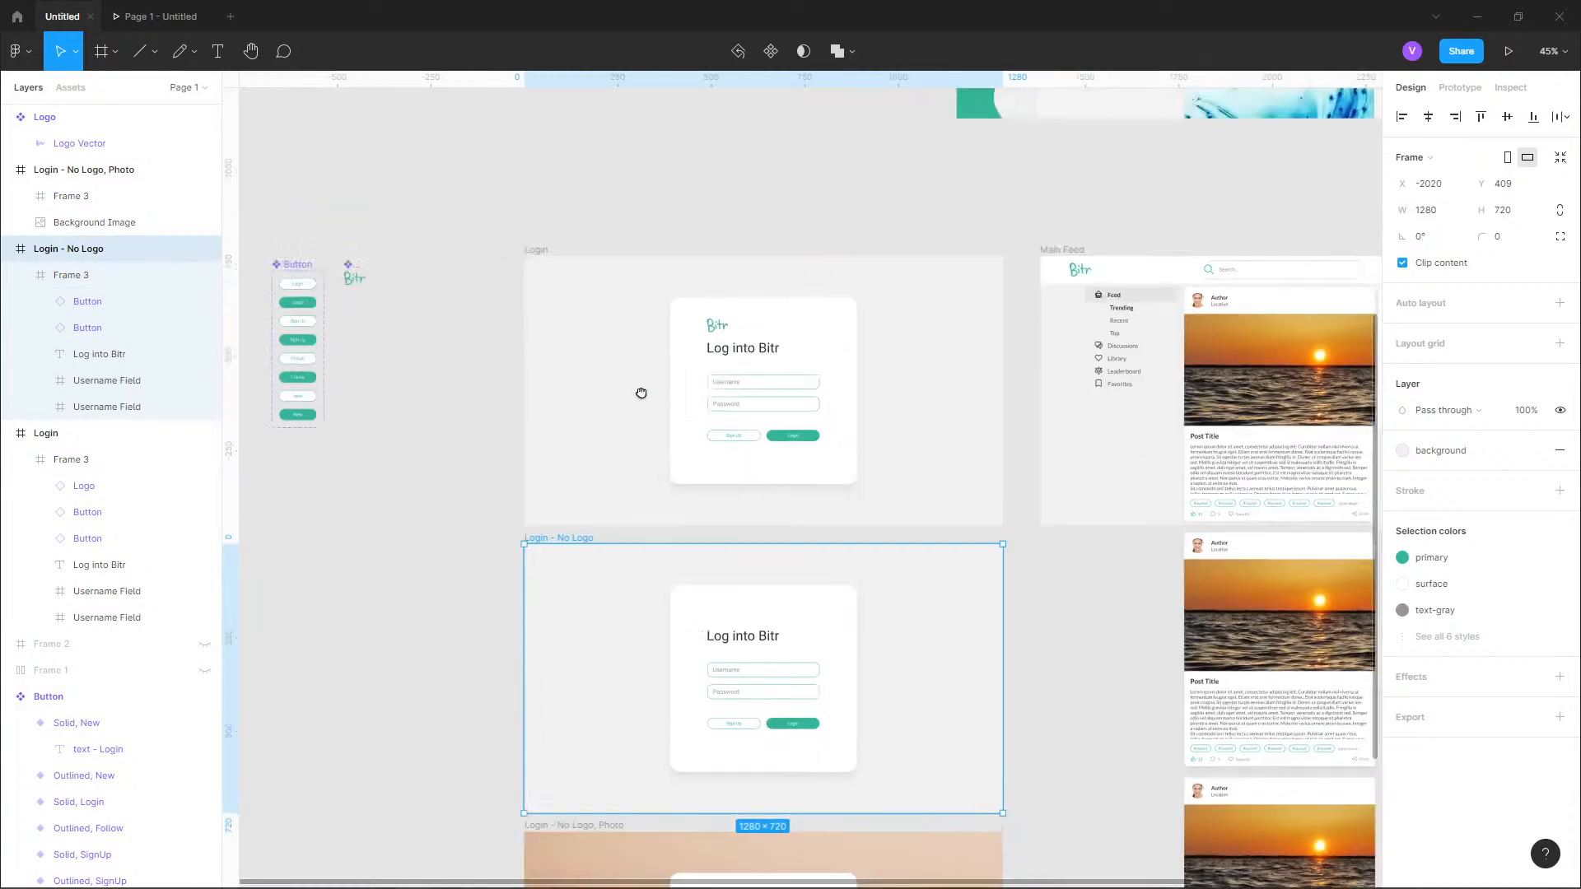
scroll(641, 393, "up", 1)
Duplicate the original Login frame and place the copy directly below the photo variant, at X -2020, Y 1949.
left_click(535, 268)
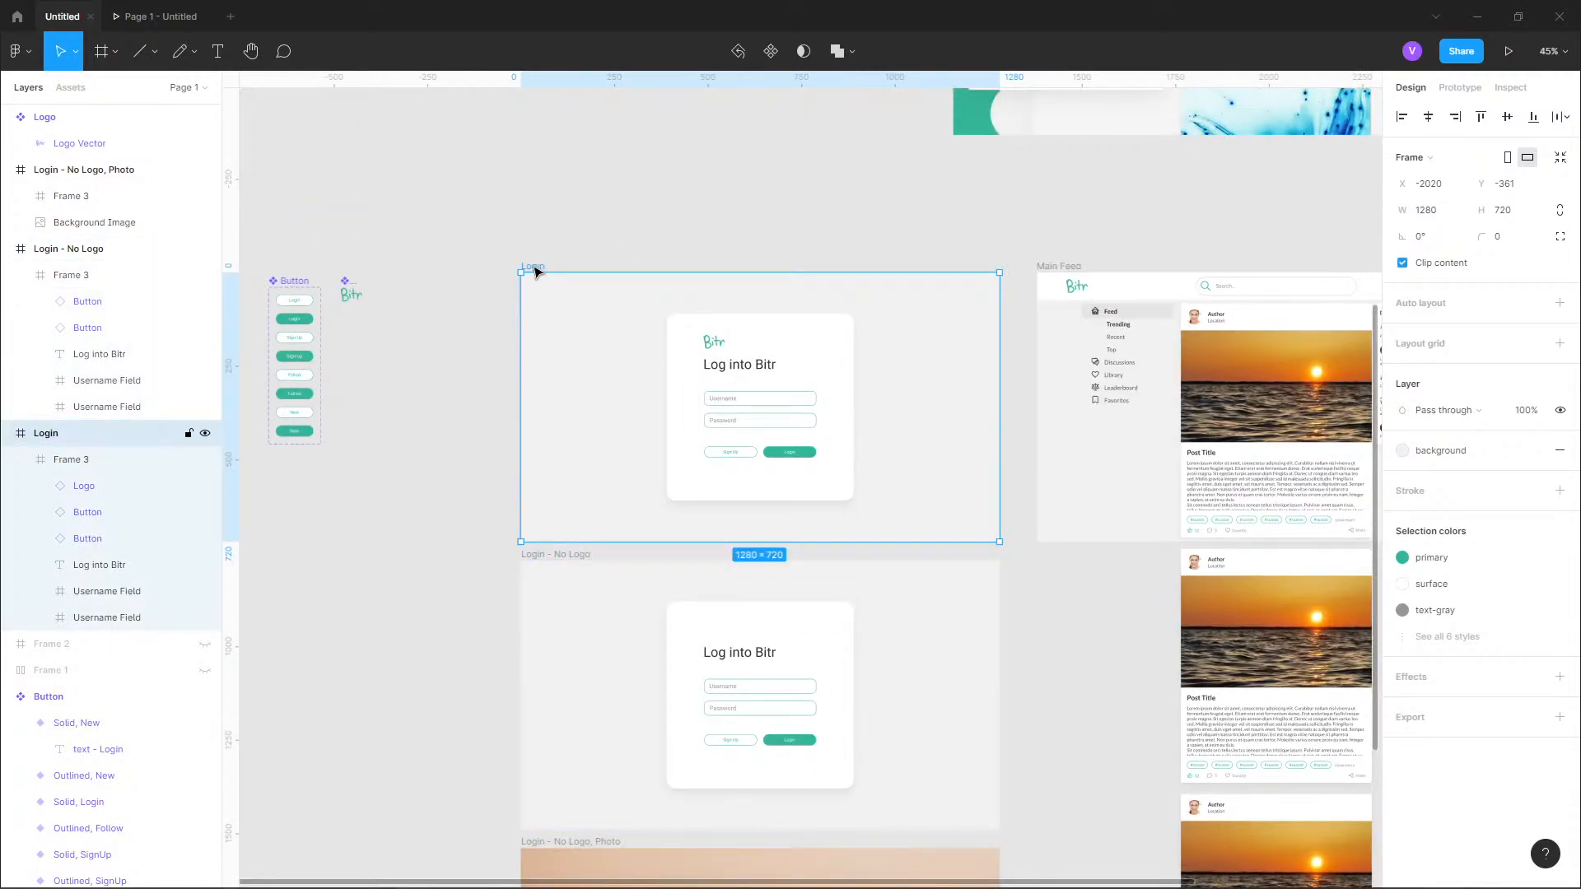
key("ctrl+d")
scroll(914, 239, "down", 5)
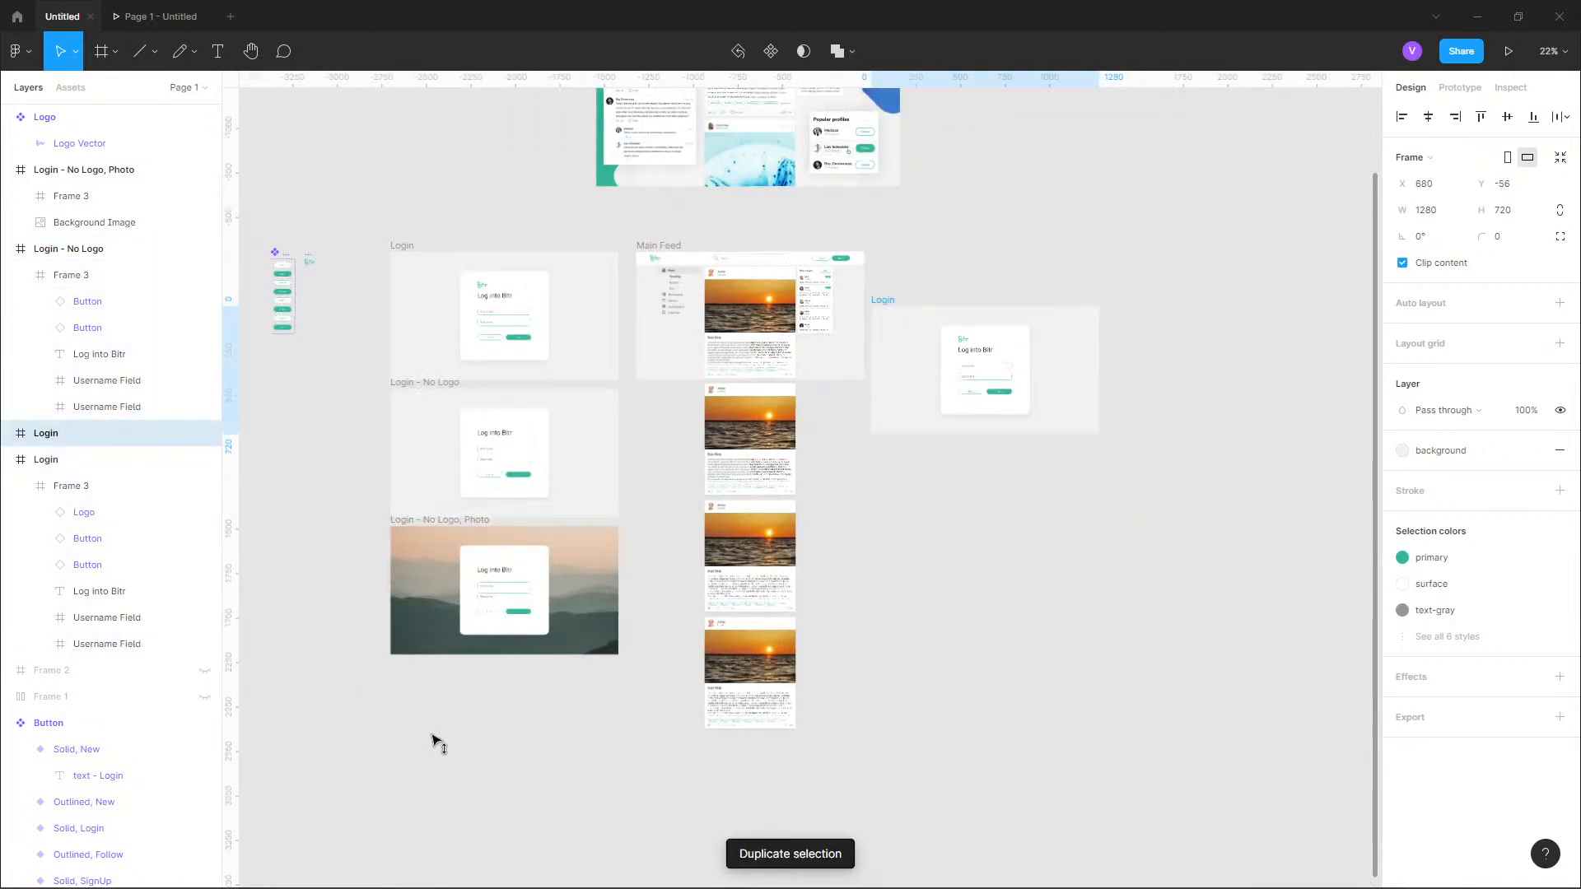
left_click_drag(433, 736, 428, 691)
Rename the duplicated login frame as "Login - No Card".
scroll(370, 754, "up", 4)
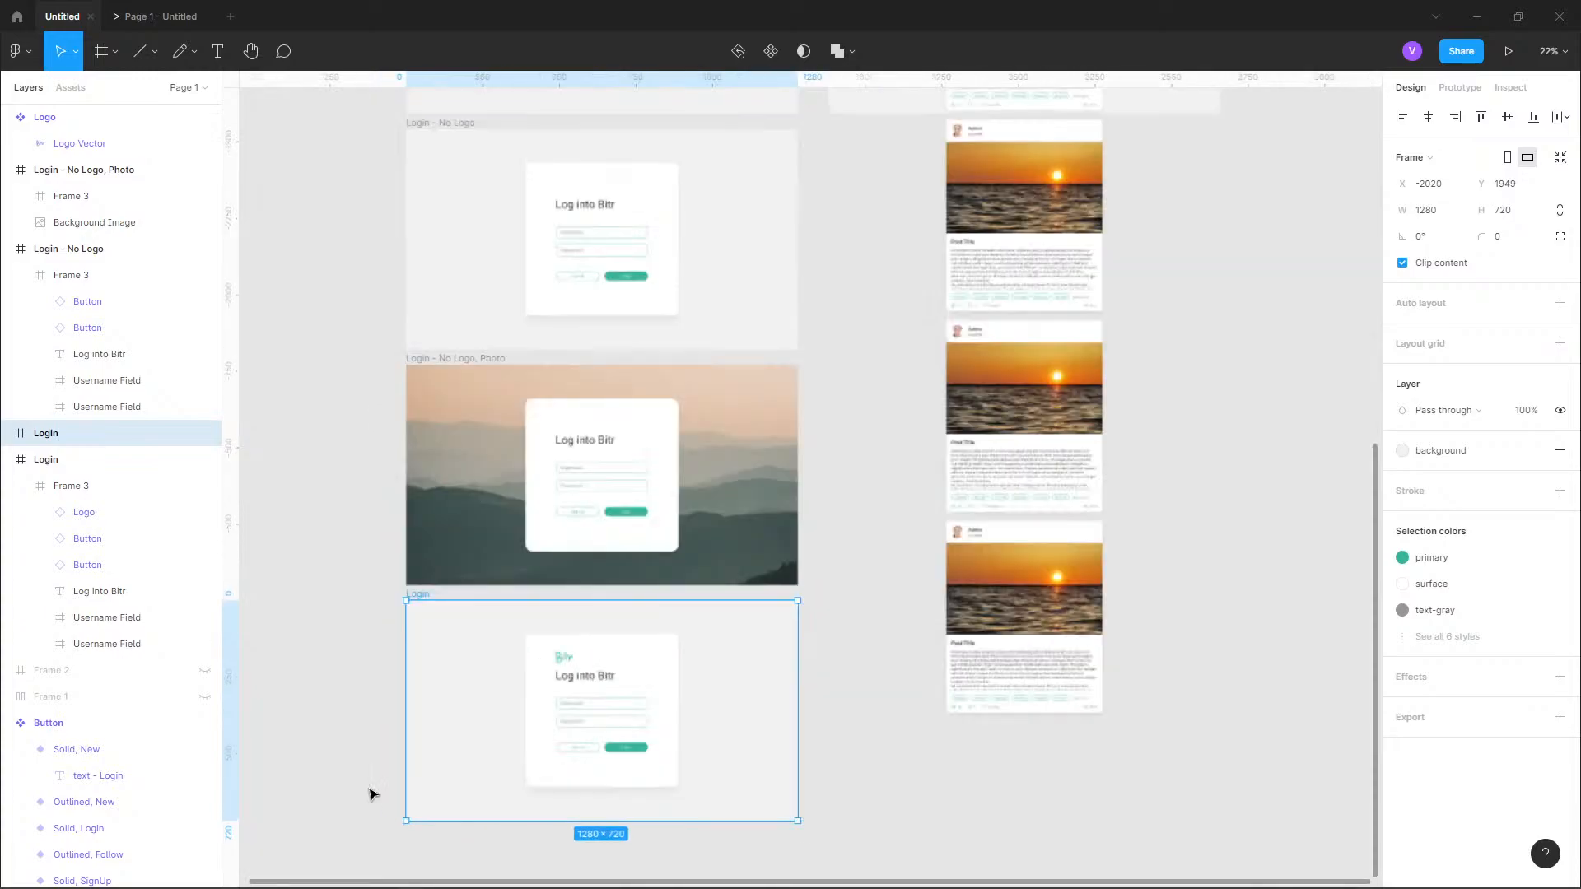
scroll(490, 635, "up", 2)
scroll(399, 458, "up", 5)
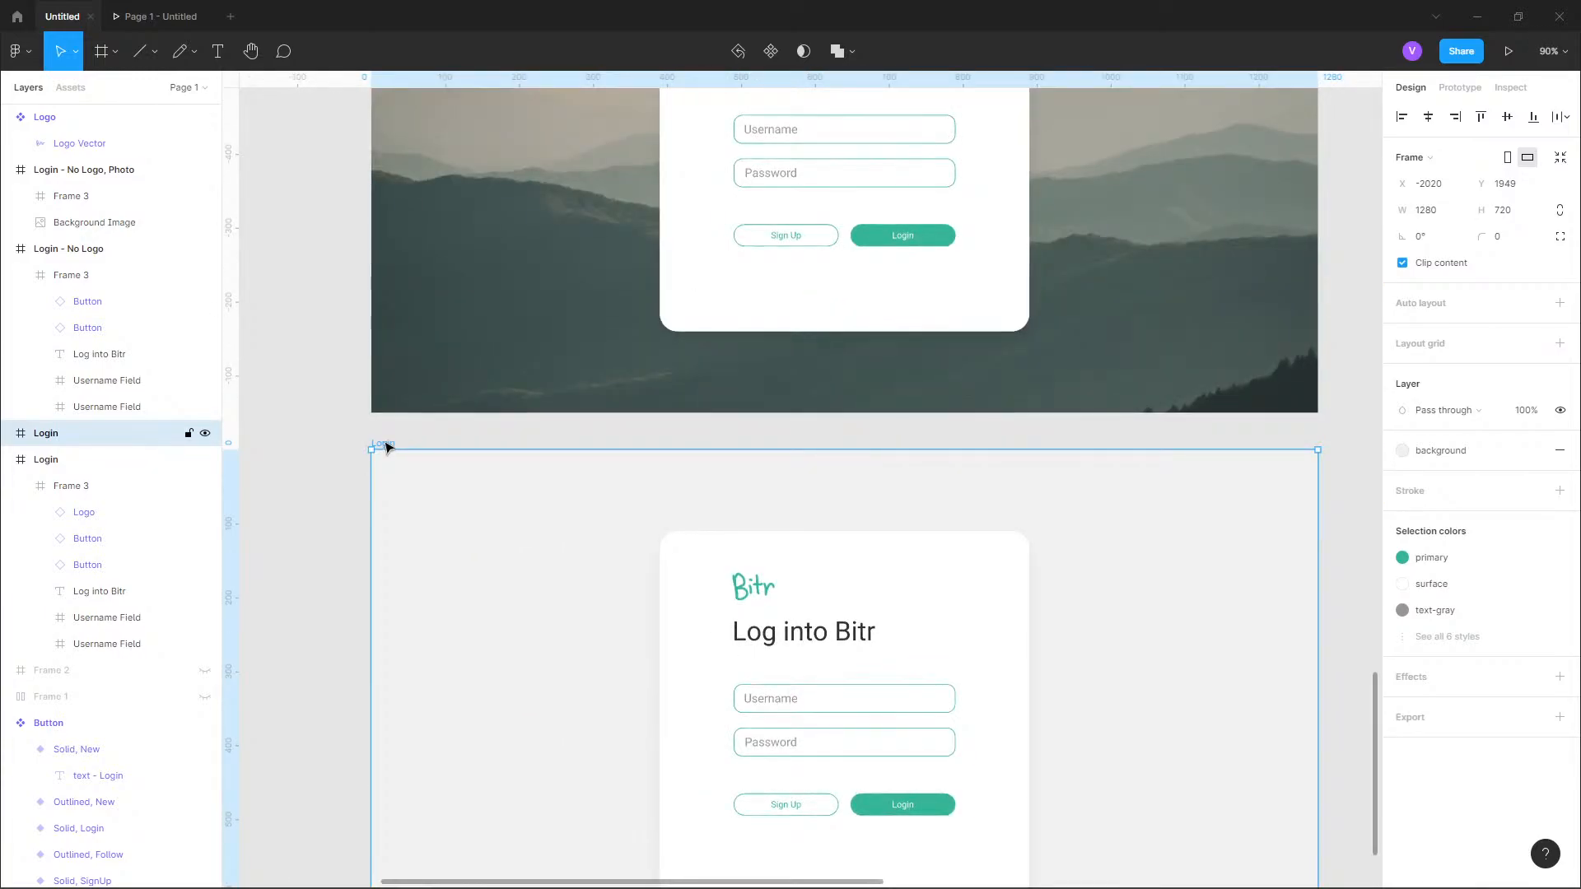
double_click(384, 445)
type("- No Card")
key("Return")
Rename the card frames inside "Login" and "Login - No Card" as "Card".
scroll(387, 448, "down", 4)
scroll(520, 702, "up", 3)
left_click(534, 544)
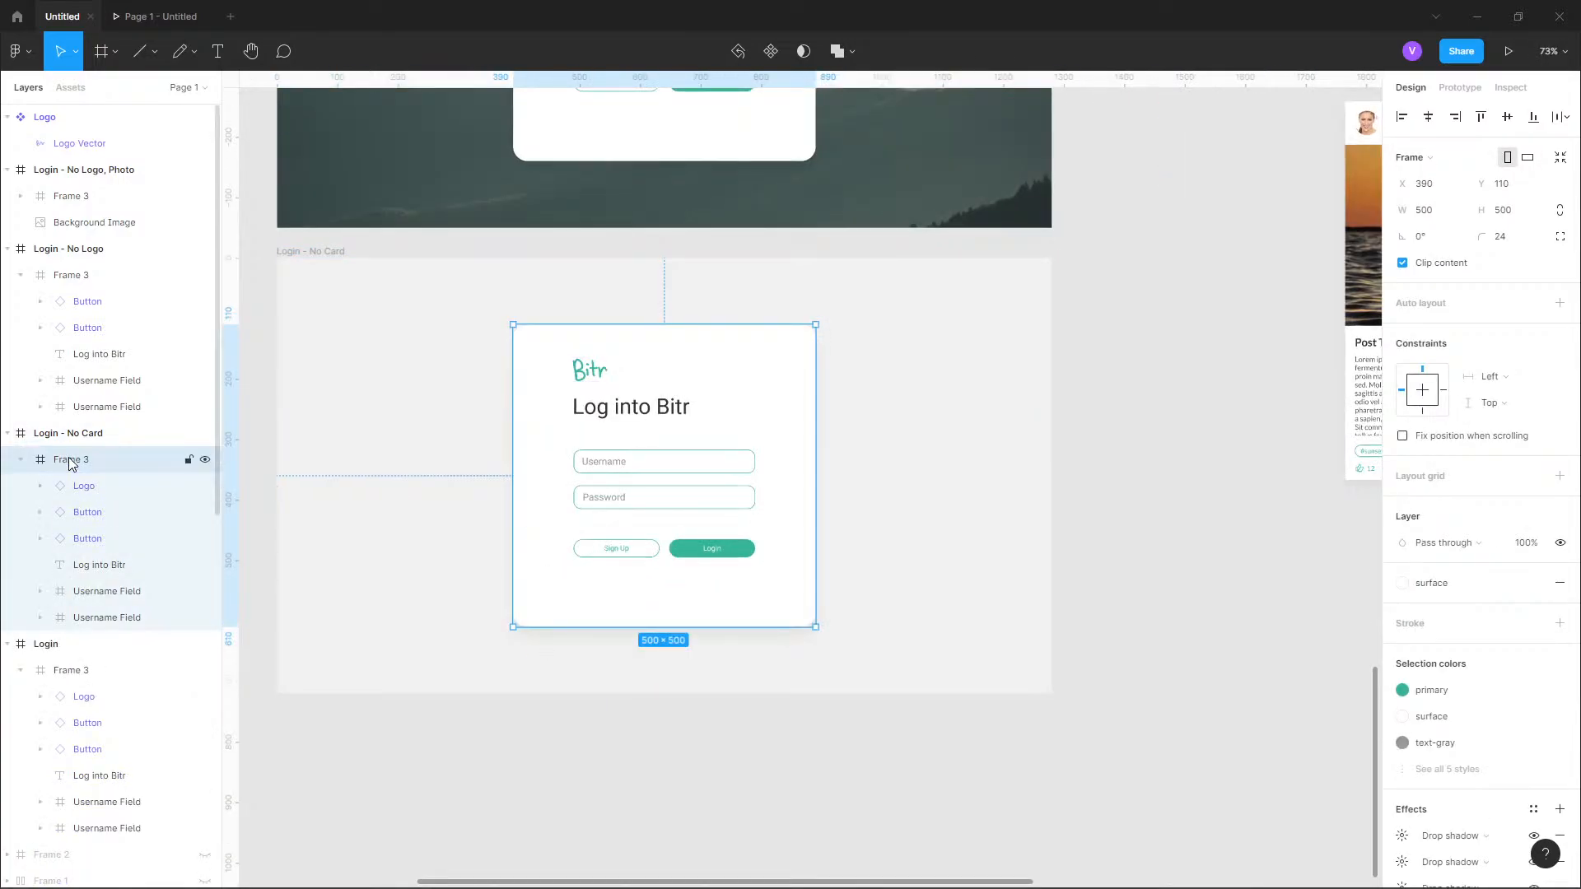
left_click(87, 482)
left_click(80, 671)
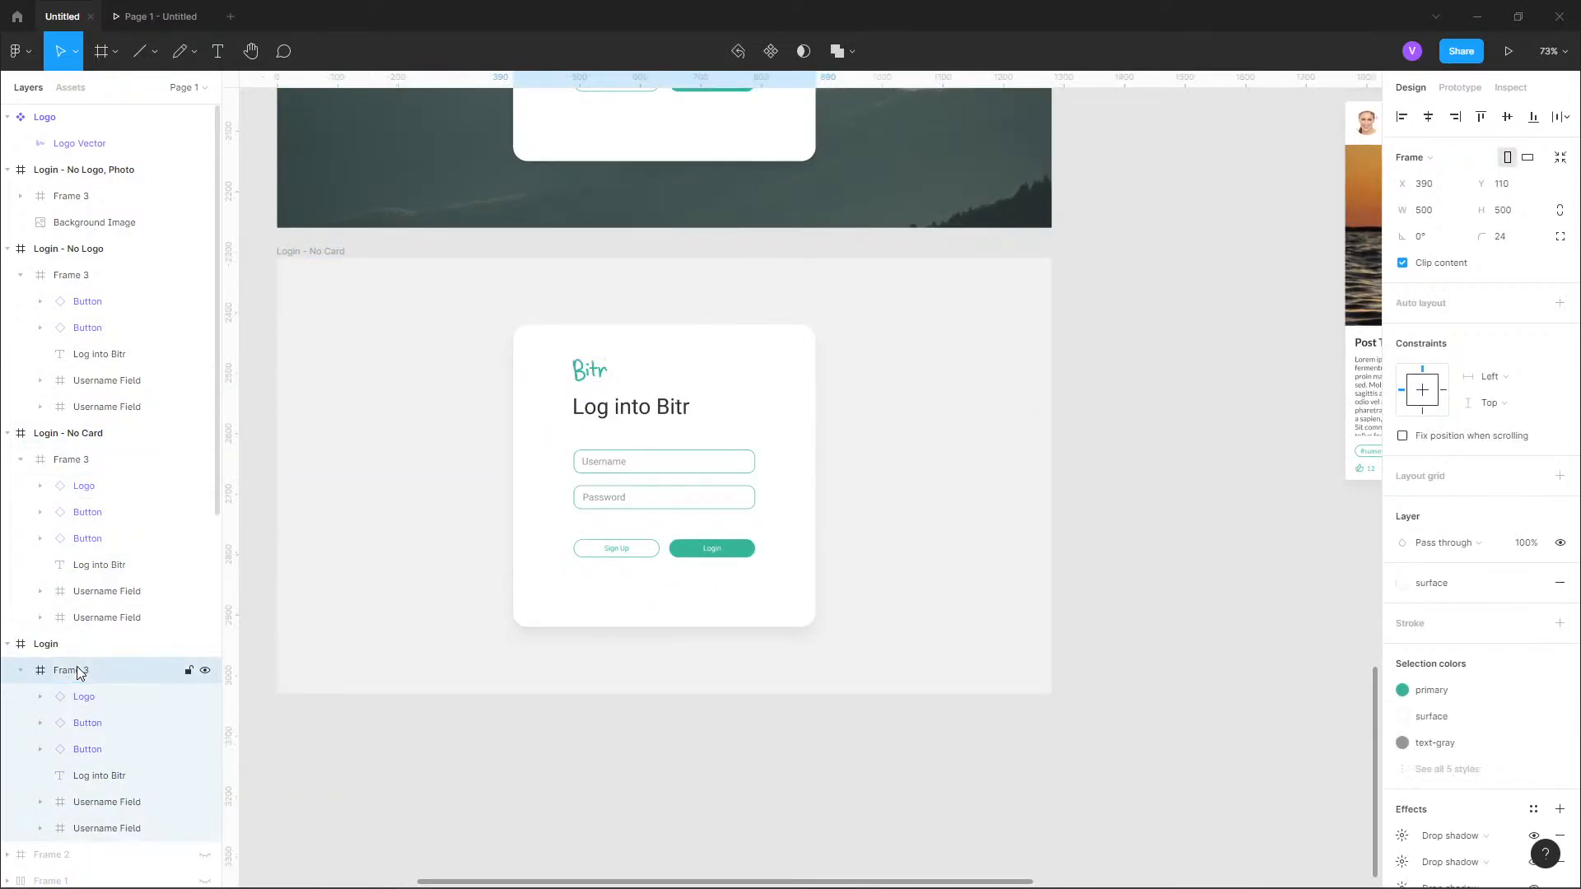
double_click(80, 671)
type("Card")
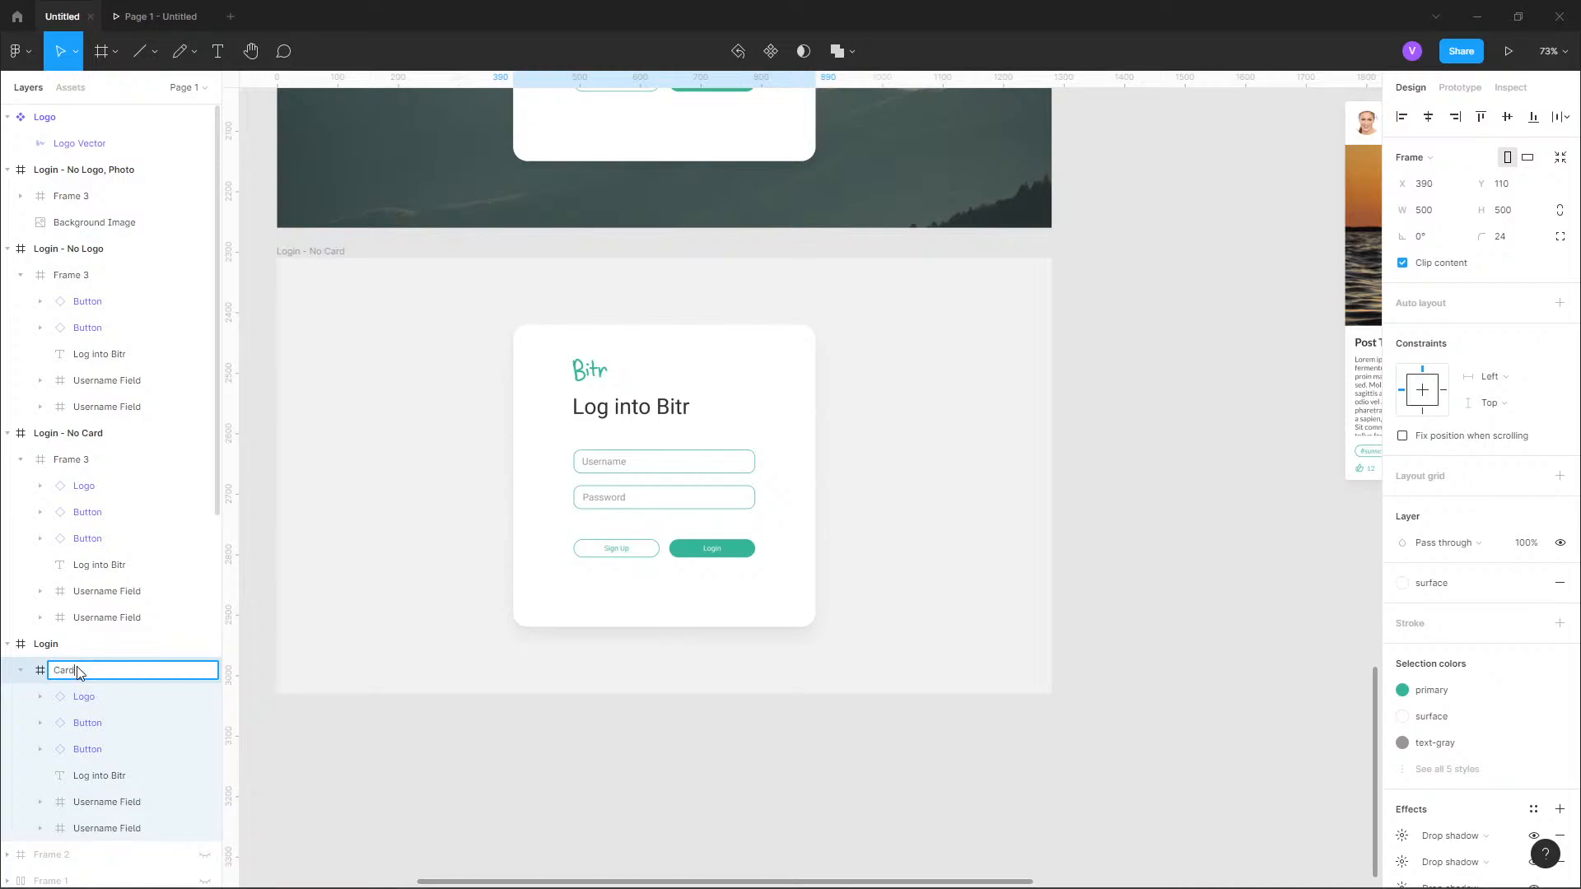
key("Return")
left_click(82, 459)
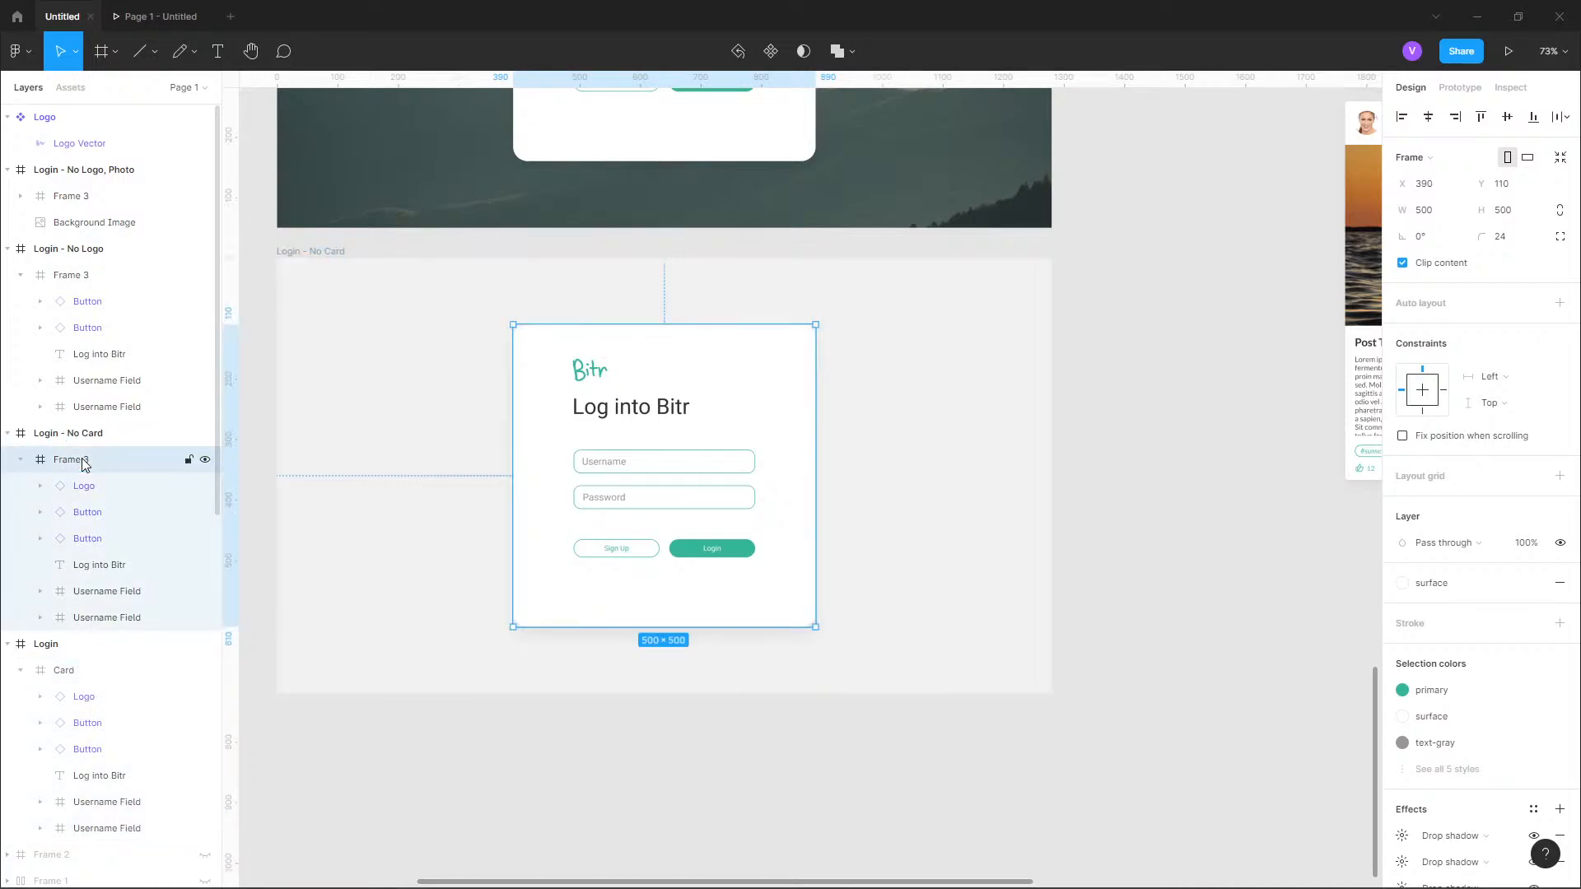
double_click(82, 461)
type("Card")
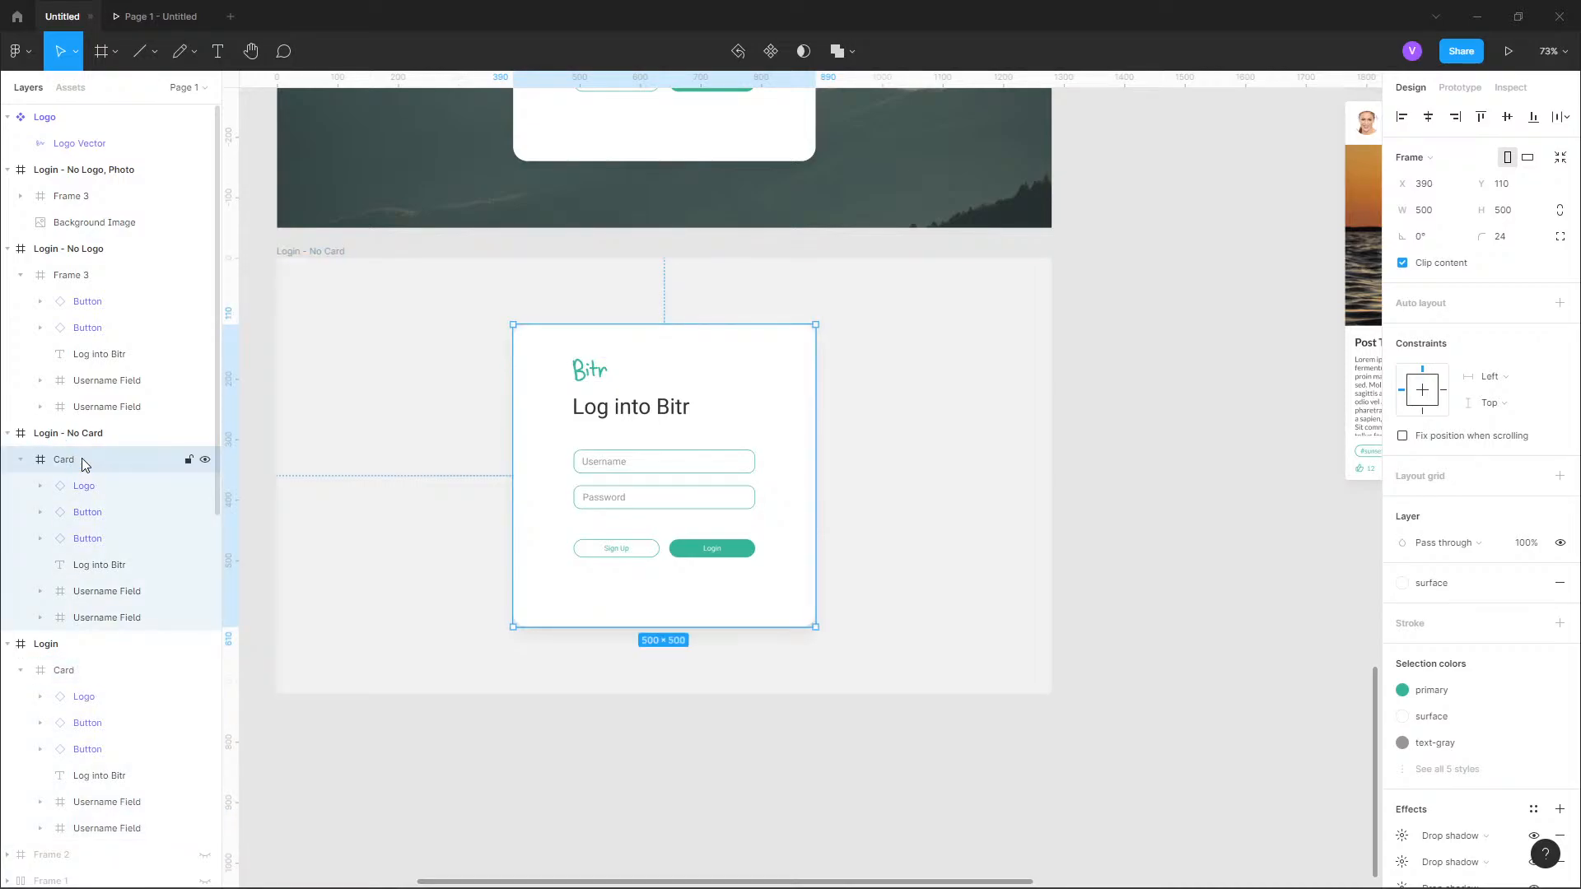
Rename the card frames inside "Login - No Logo" and "Login - No Logo, Photo" as "Card".
double_click(68, 276)
type("Card")
key("Return")
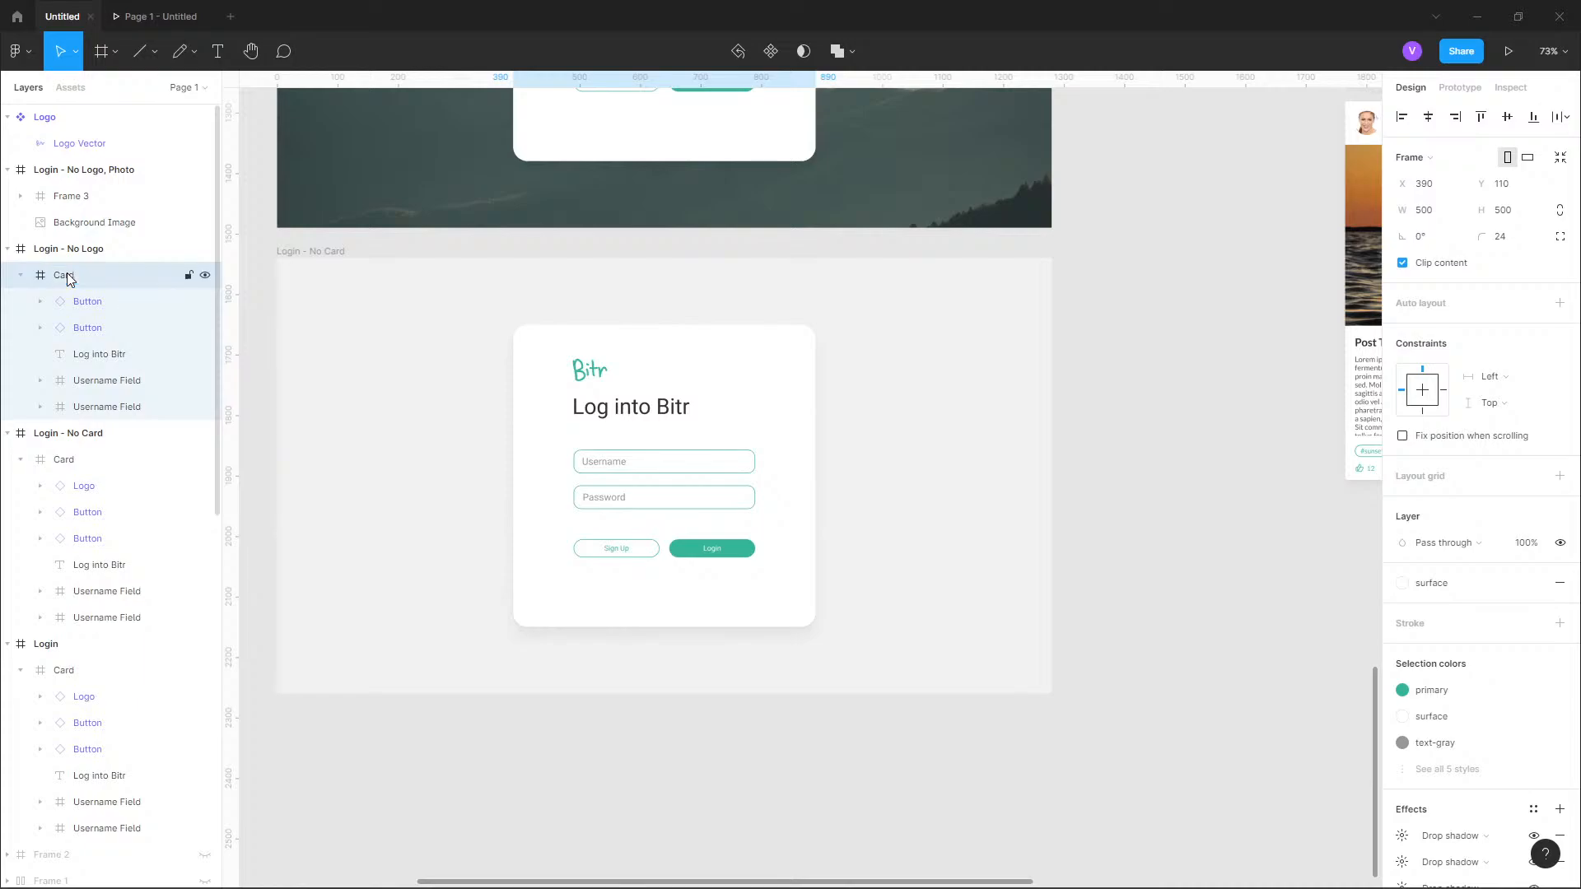
double_click(77, 198)
type("Card")
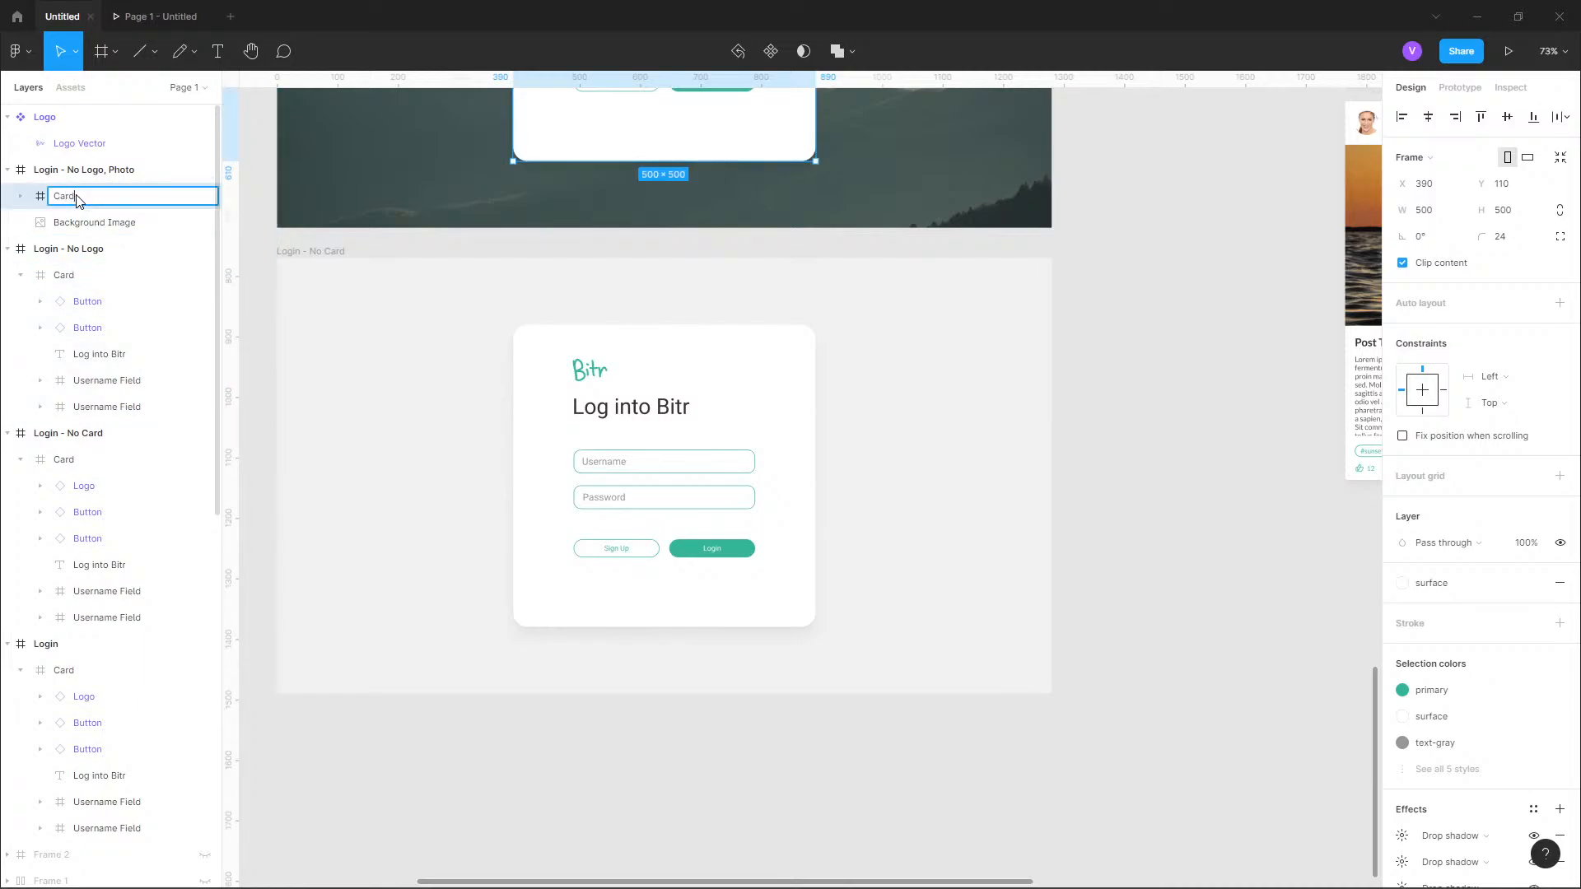
key("Return")
Rename the card frames inside "Login - No Logo, Photo", "Login - No Logo" and "Login" as "Login Card".
double_click(59, 199)
type("Login Card")
key("Return")
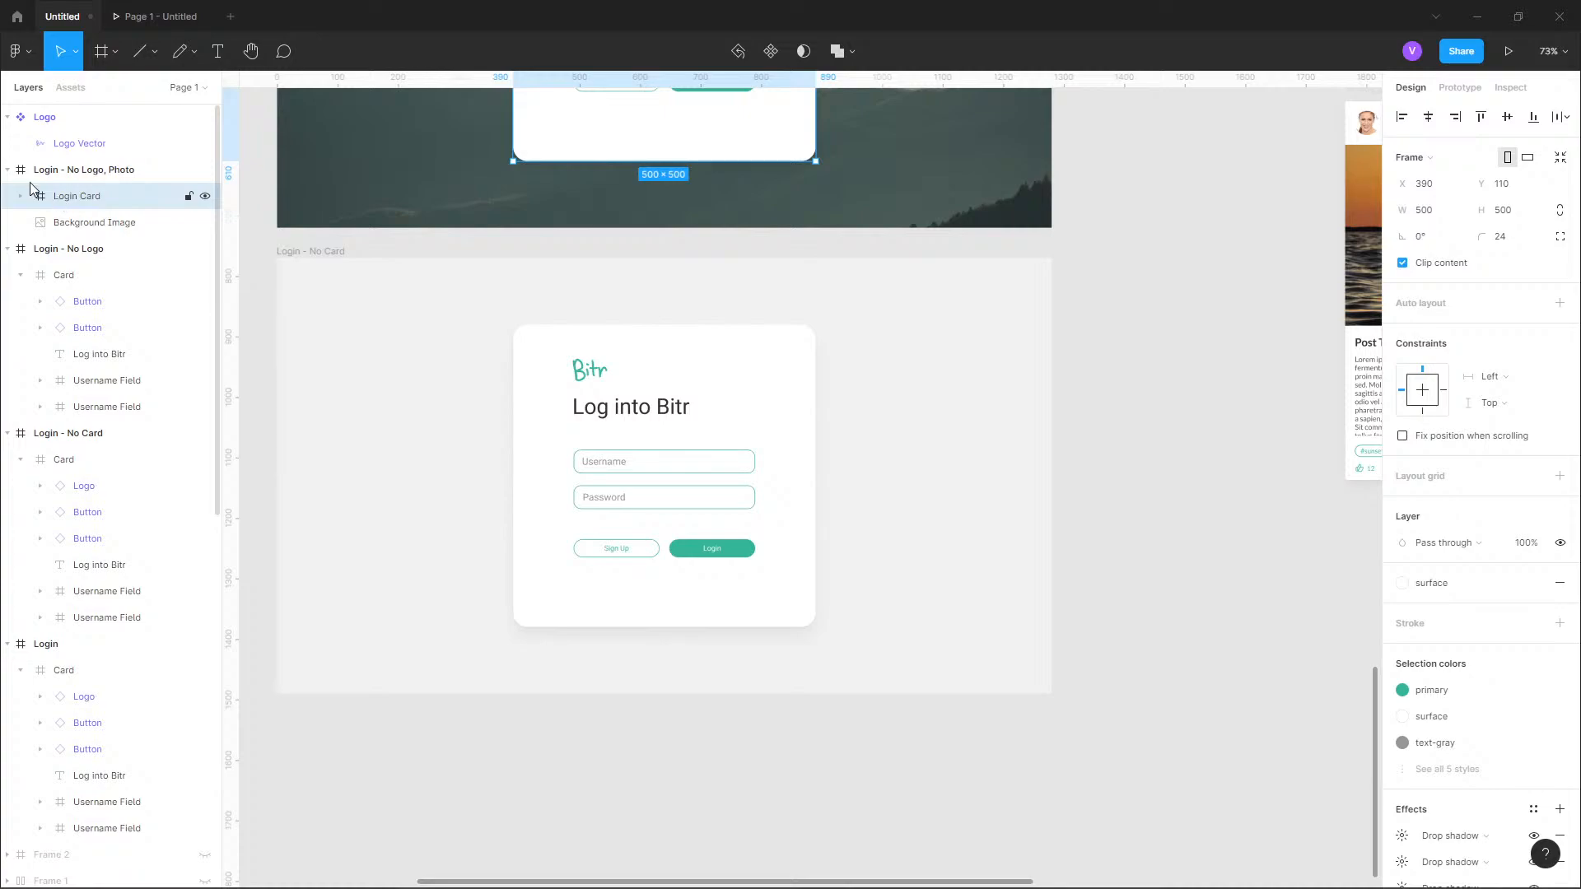
left_click(8, 170)
double_click(61, 224)
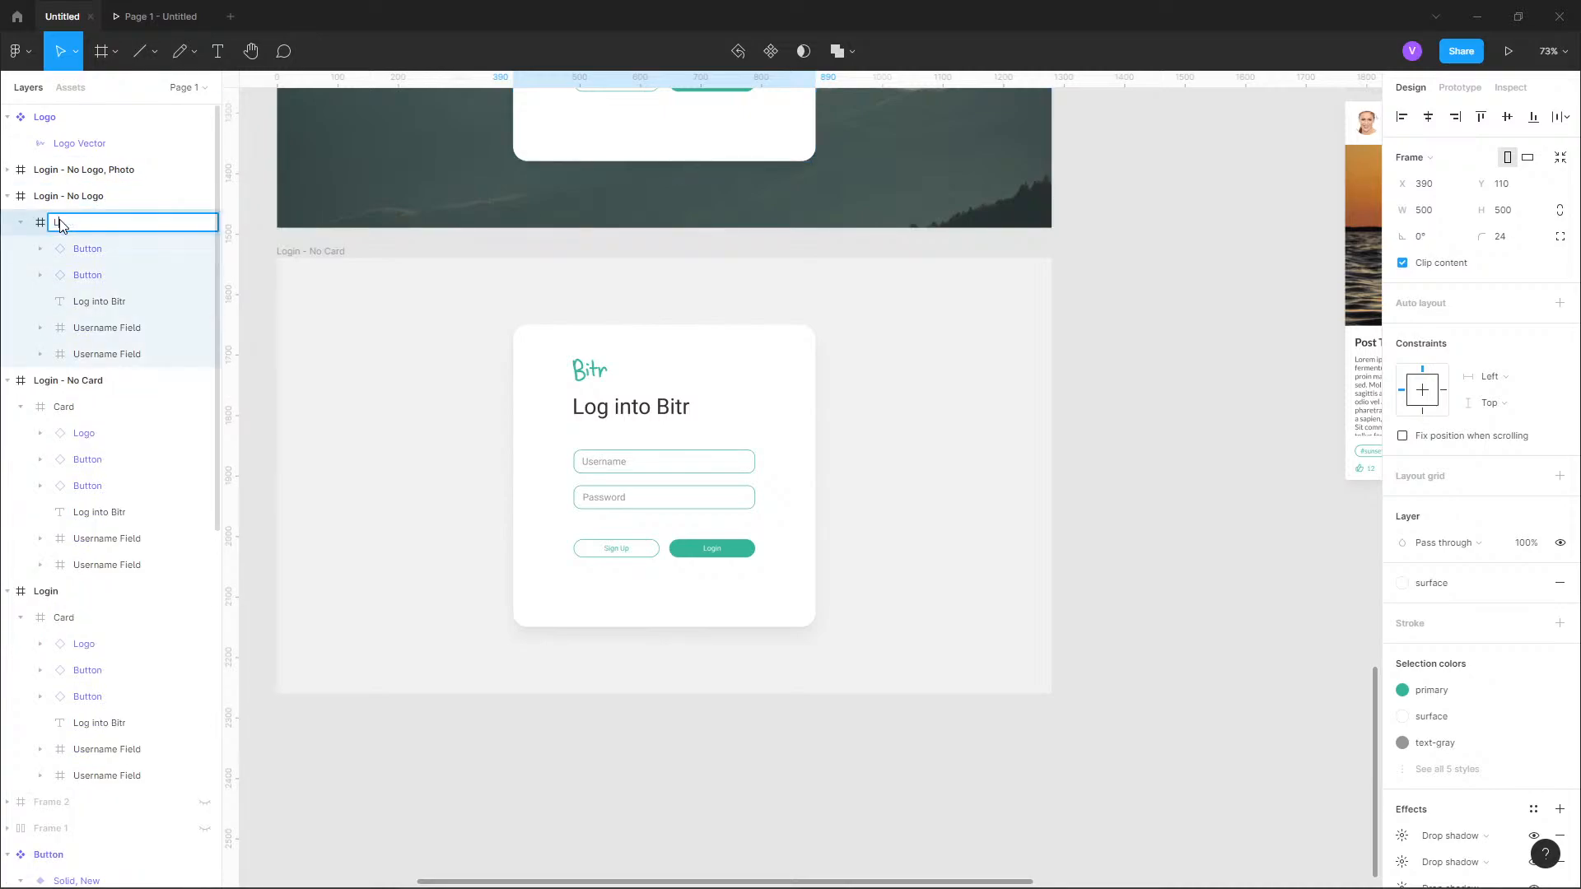
type("Login Card")
key("Return")
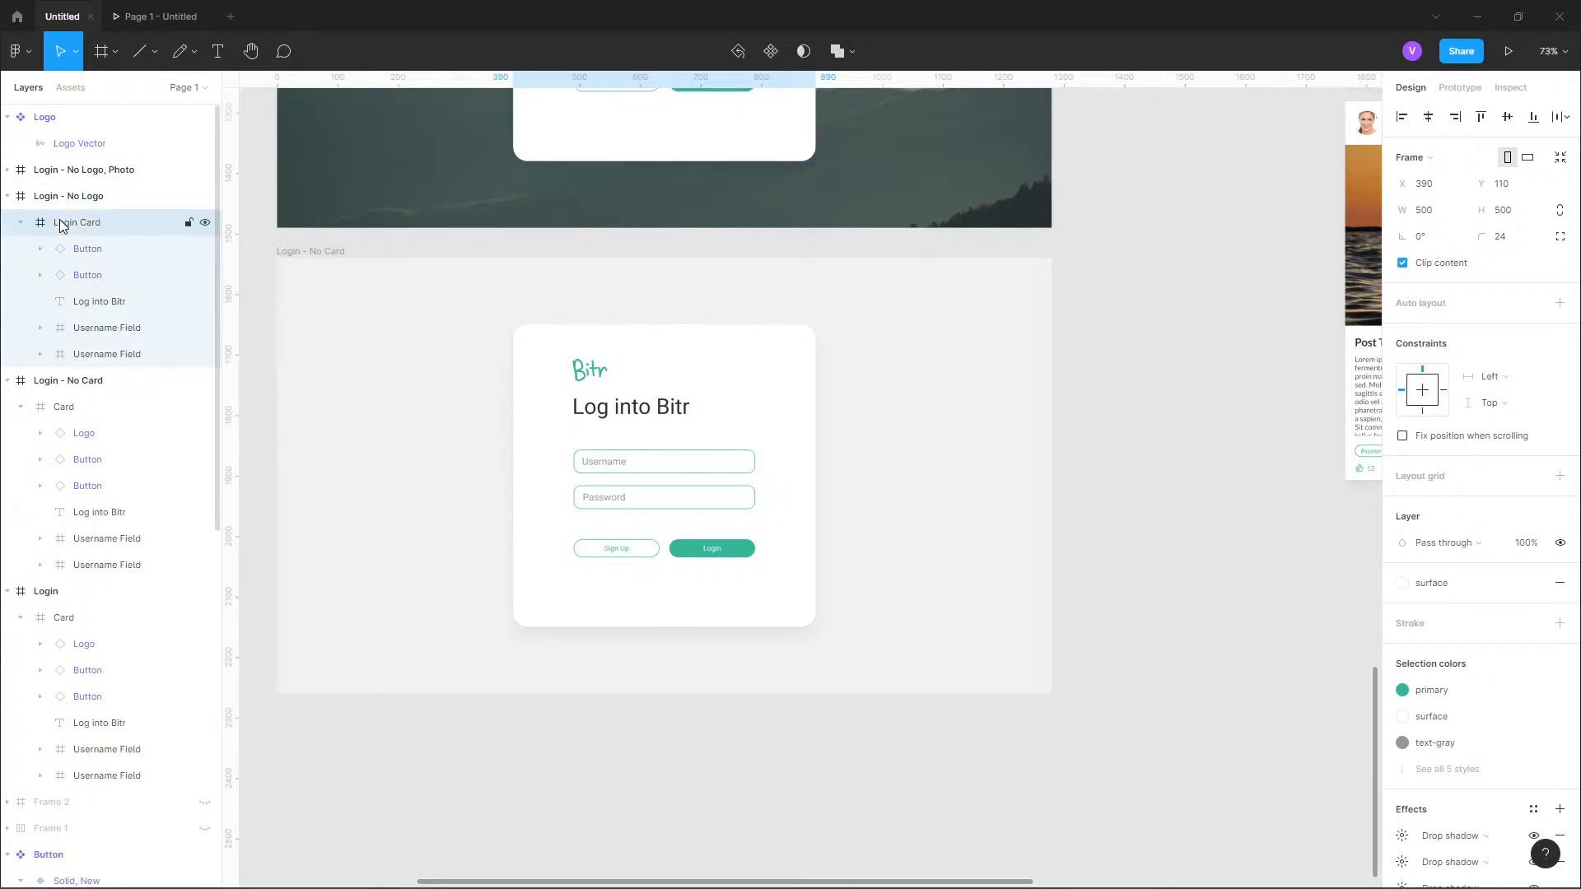
double_click(62, 620)
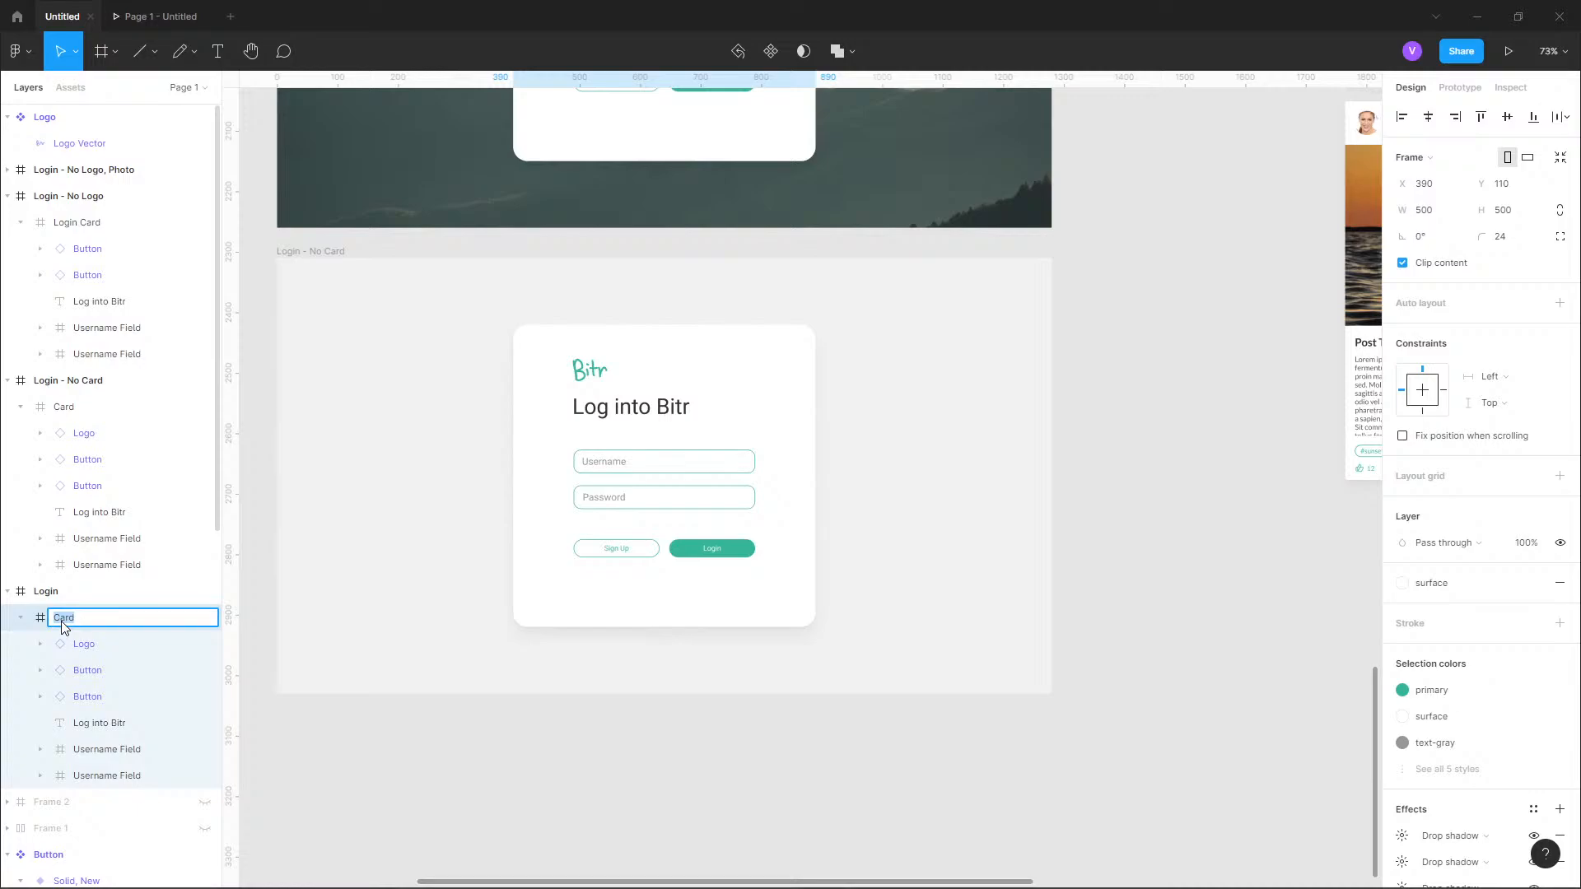
type("Login")
key("Return")
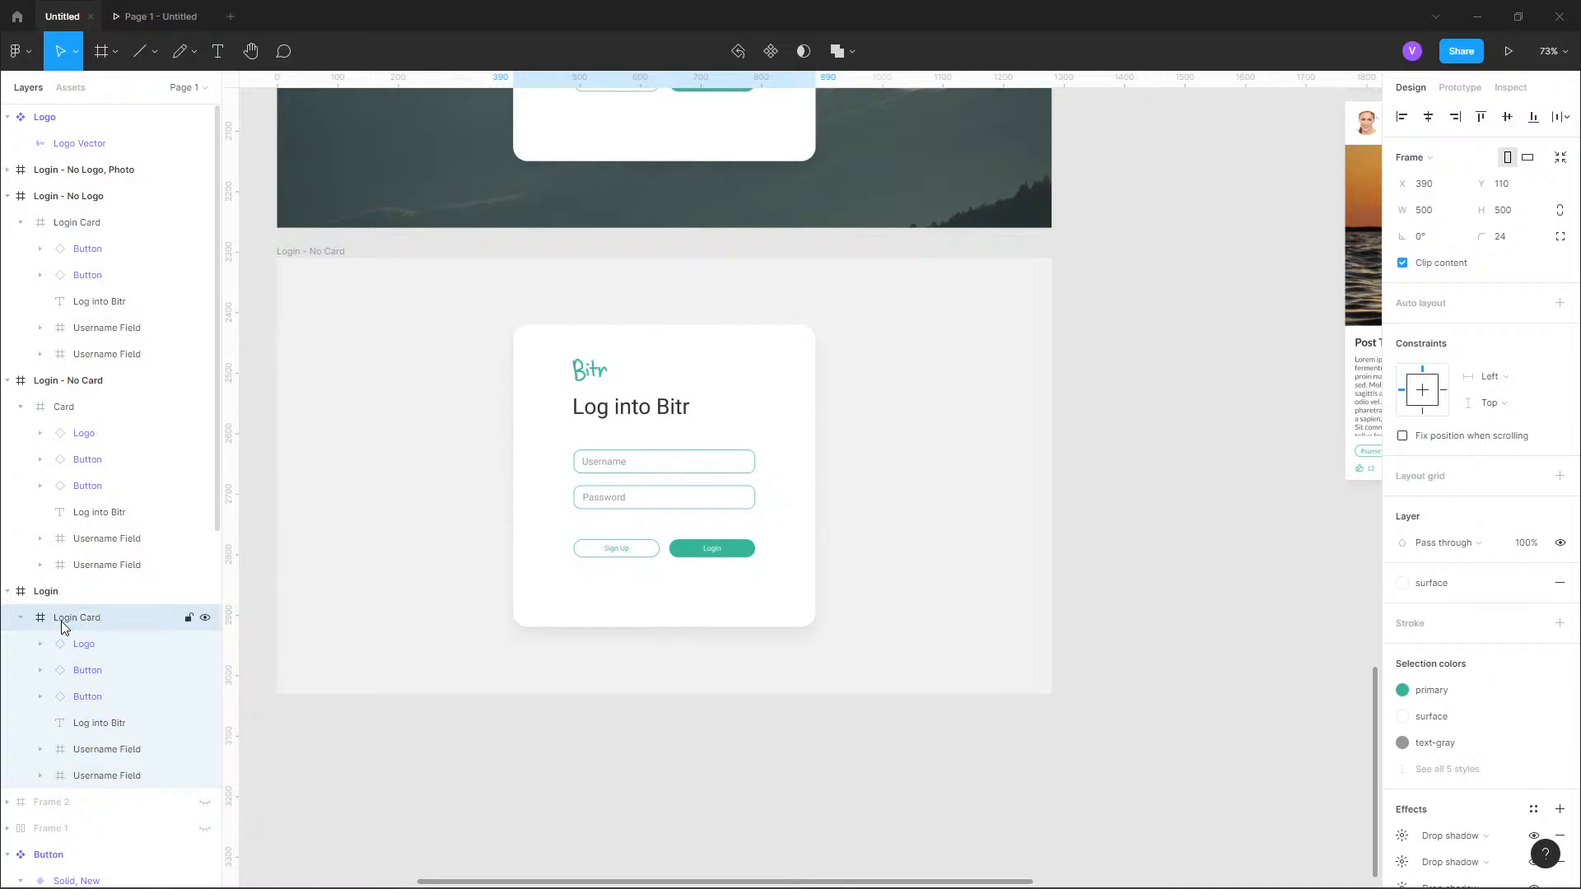
Collapse the other login frames and the Logo component, and move "Login - No Card" above the other login frames in the layer order.
left_click(8, 591)
left_click(12, 387)
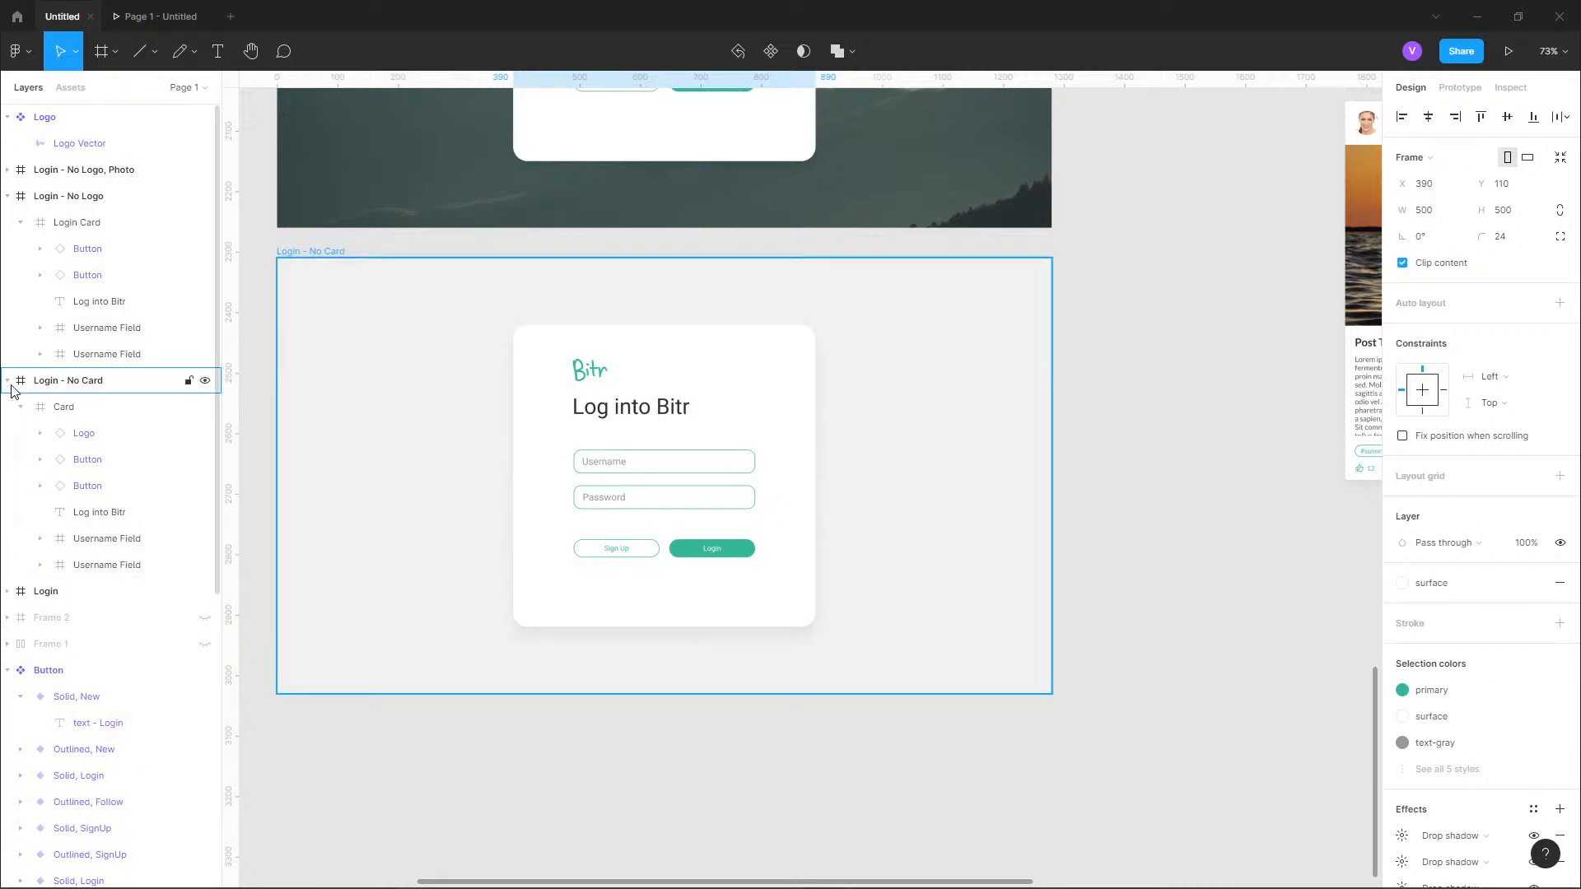
left_click(17, 197)
left_click_drag(33, 222, 97, 163)
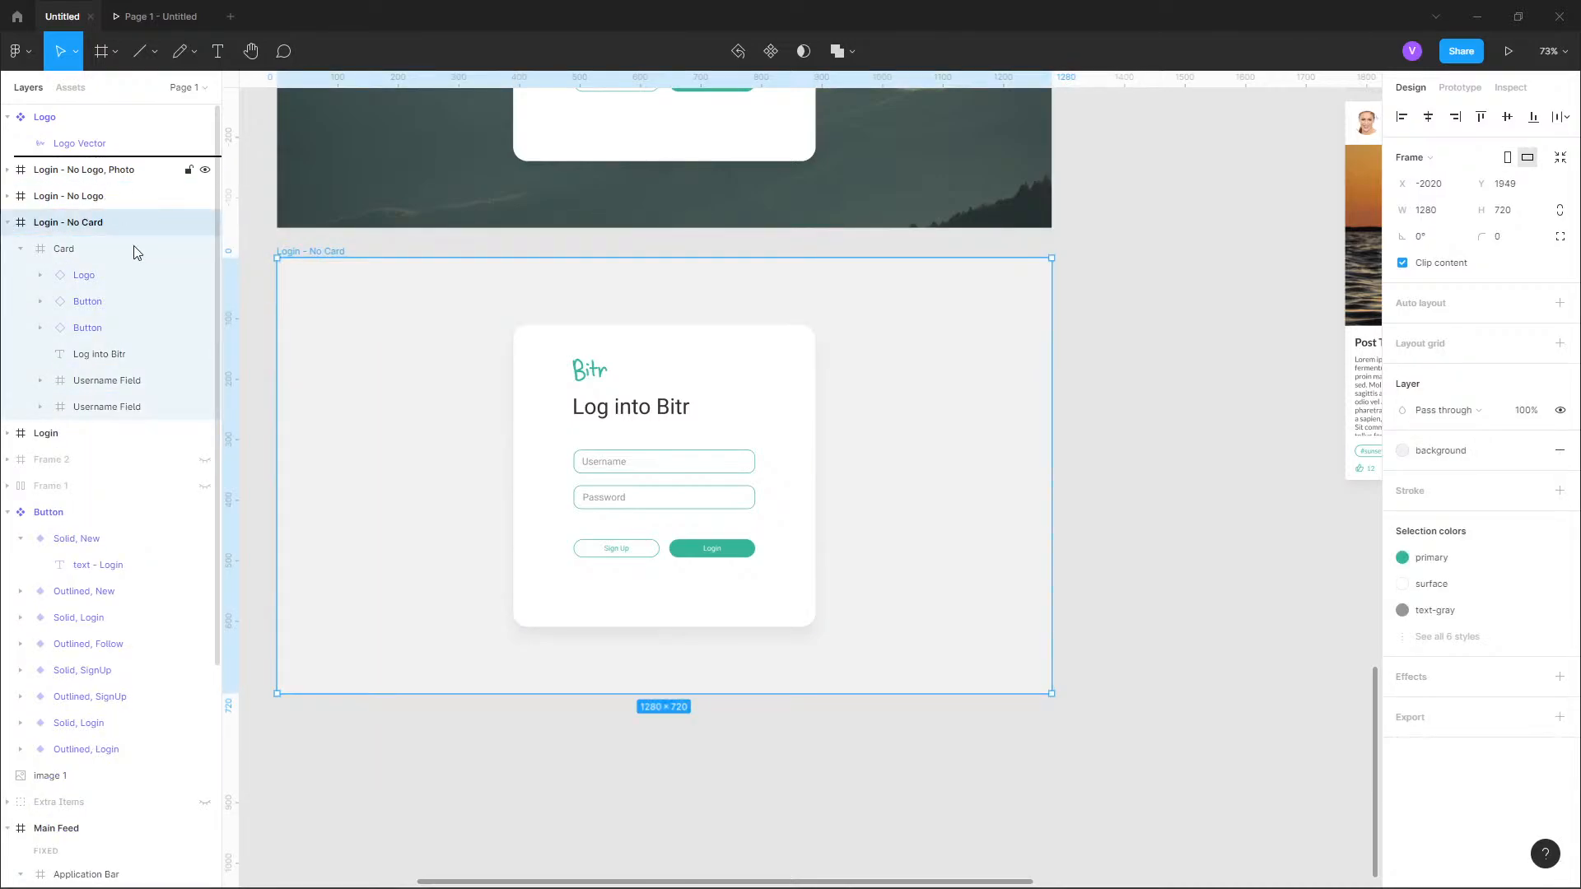
left_click_drag(133, 251, 136, 251)
left_click(7, 117)
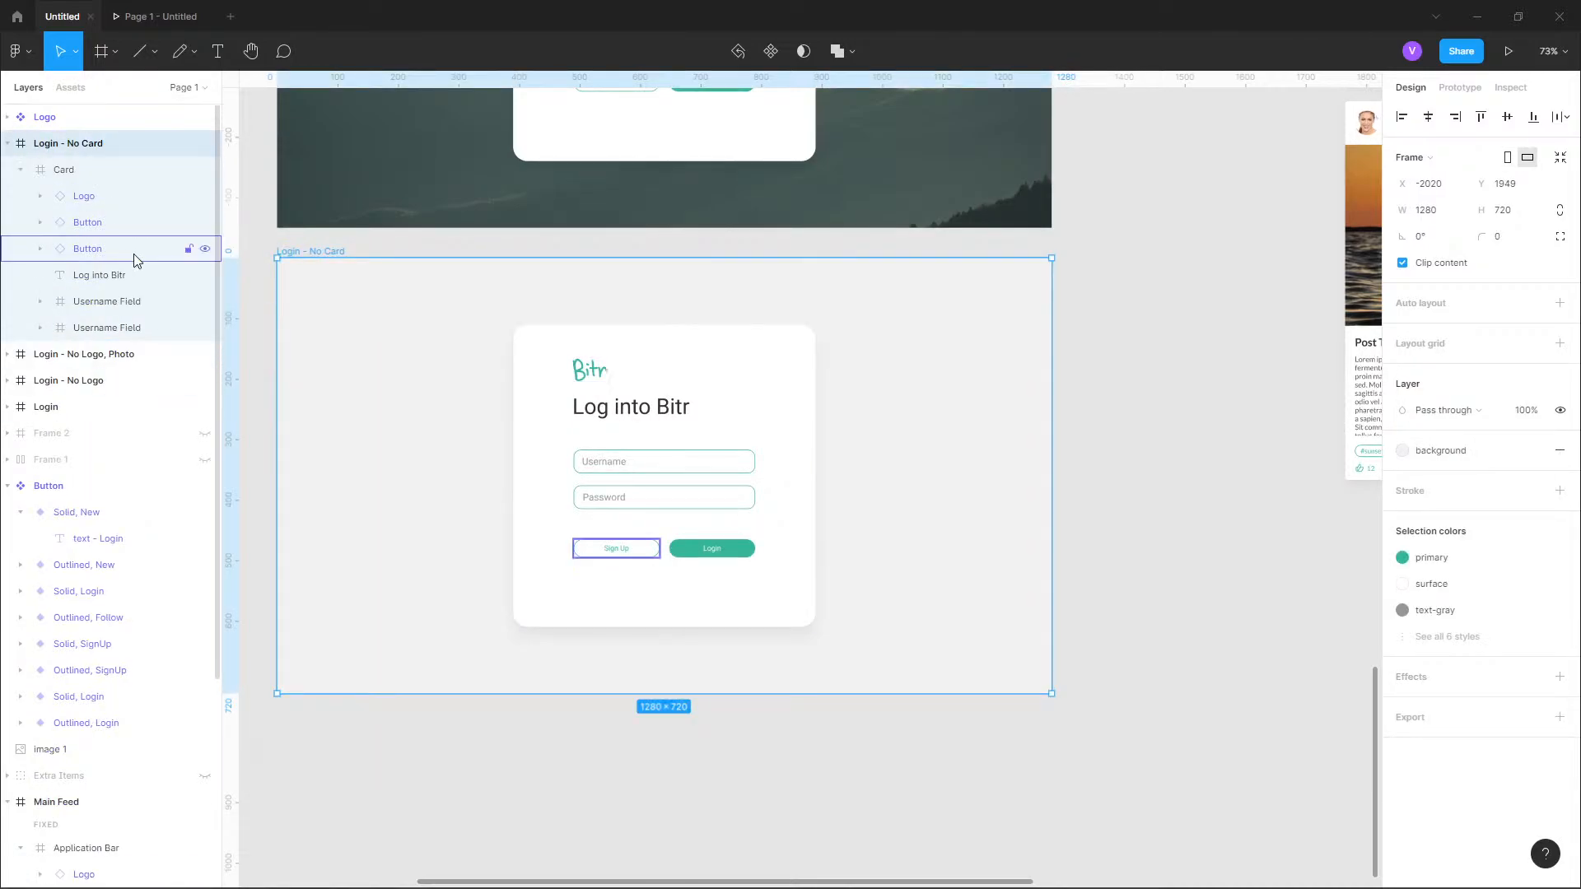
Move the logo, buttons, heading and input fields out of the card in "Login - No Card" and delete the empty card.
left_click(66, 172)
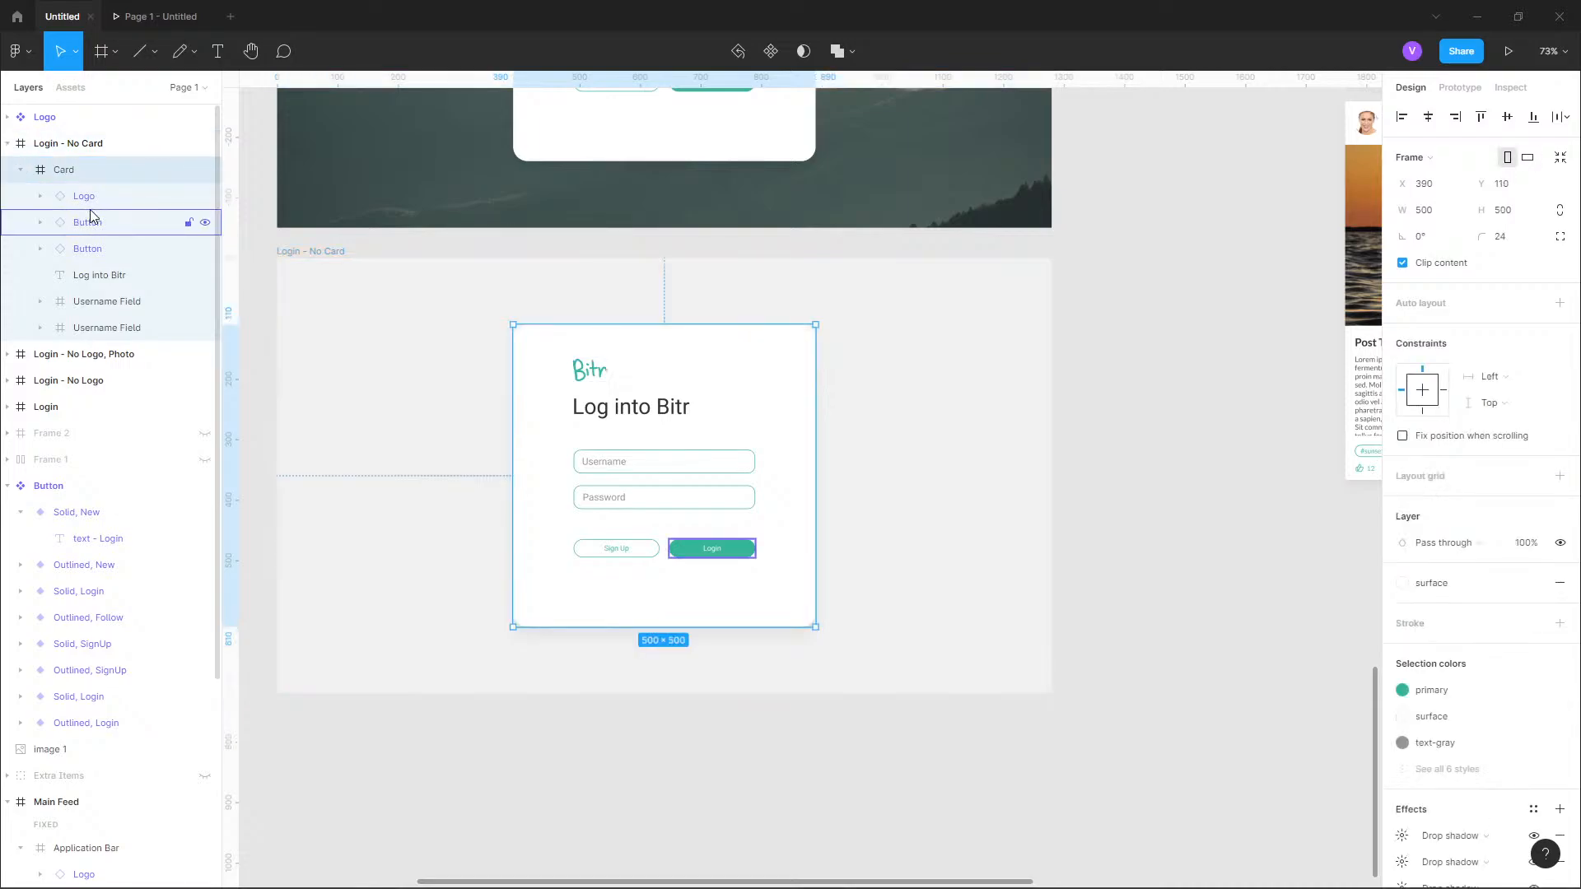
left_click(88, 197)
left_click(127, 329, "shift")
left_click_drag(76, 206, 70, 163)
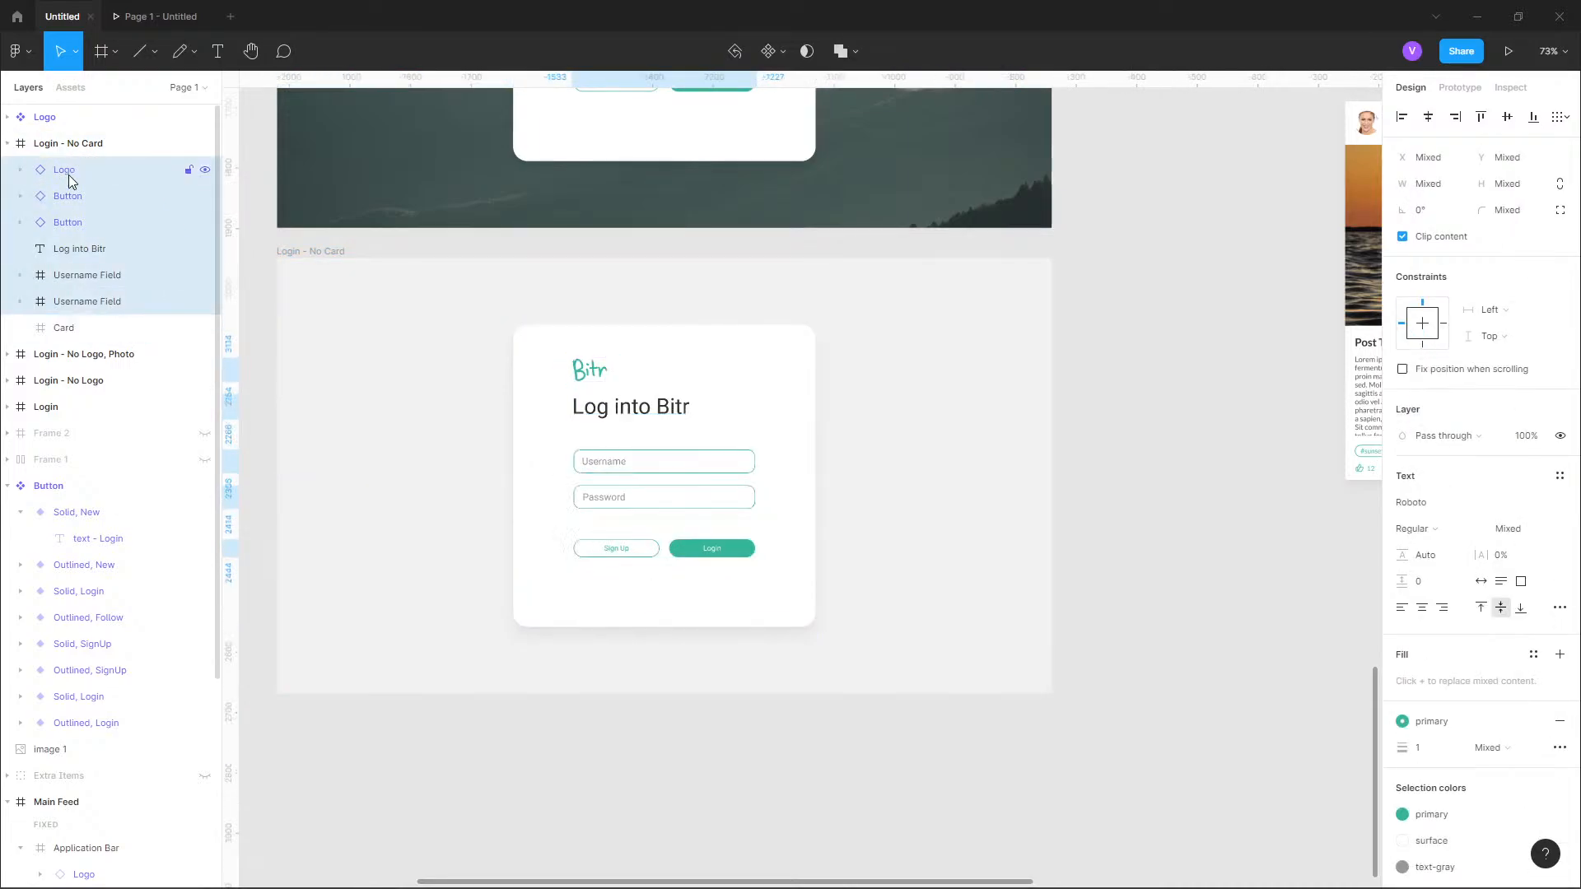
left_click(85, 325)
key("Delete")
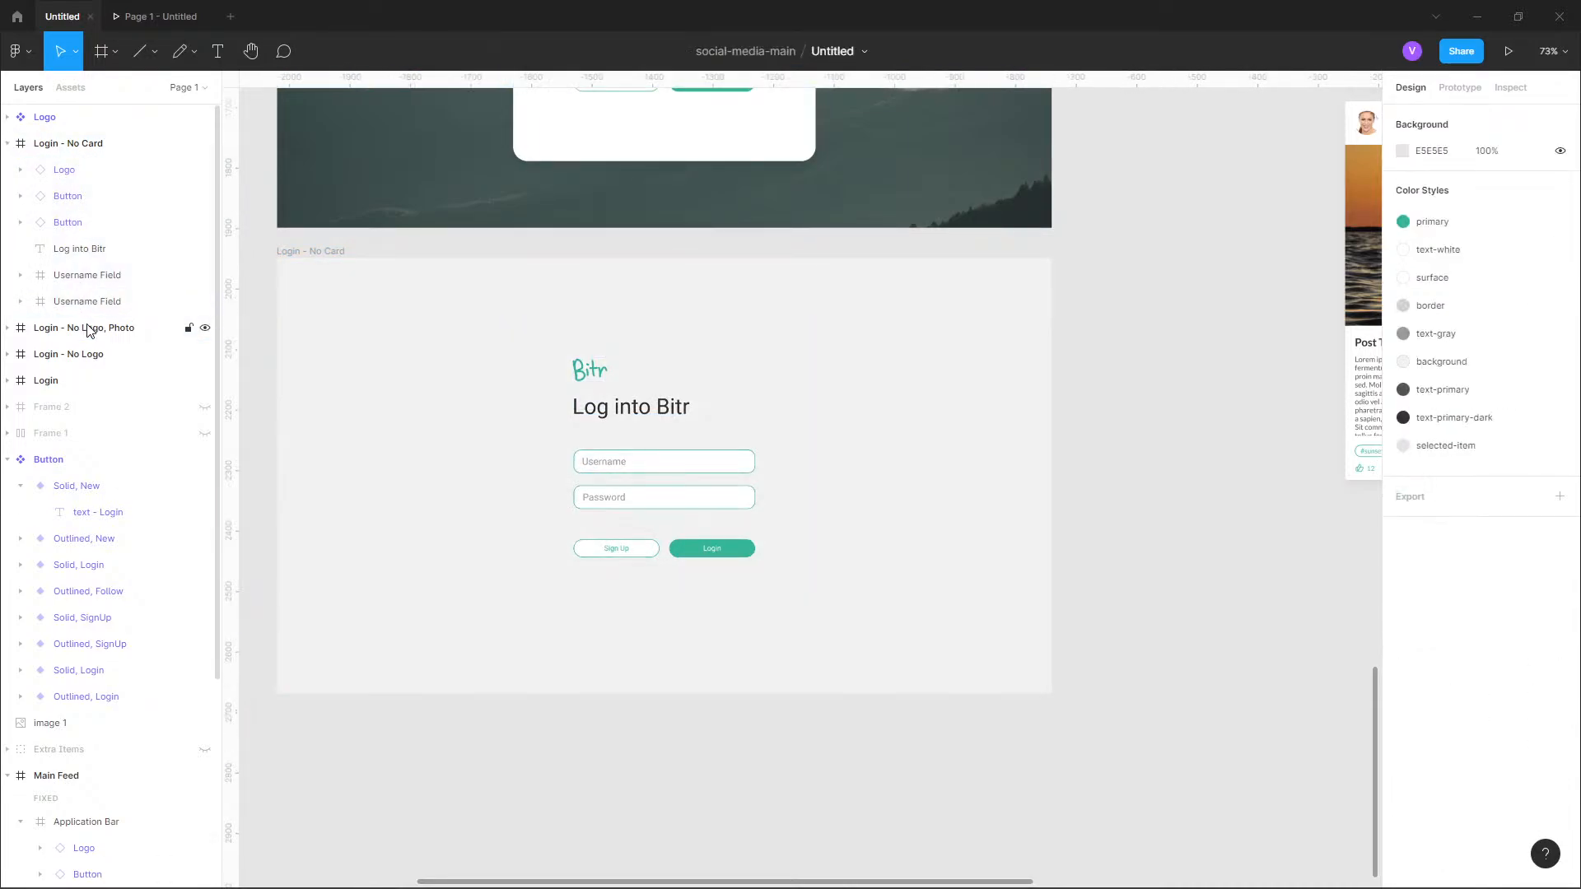
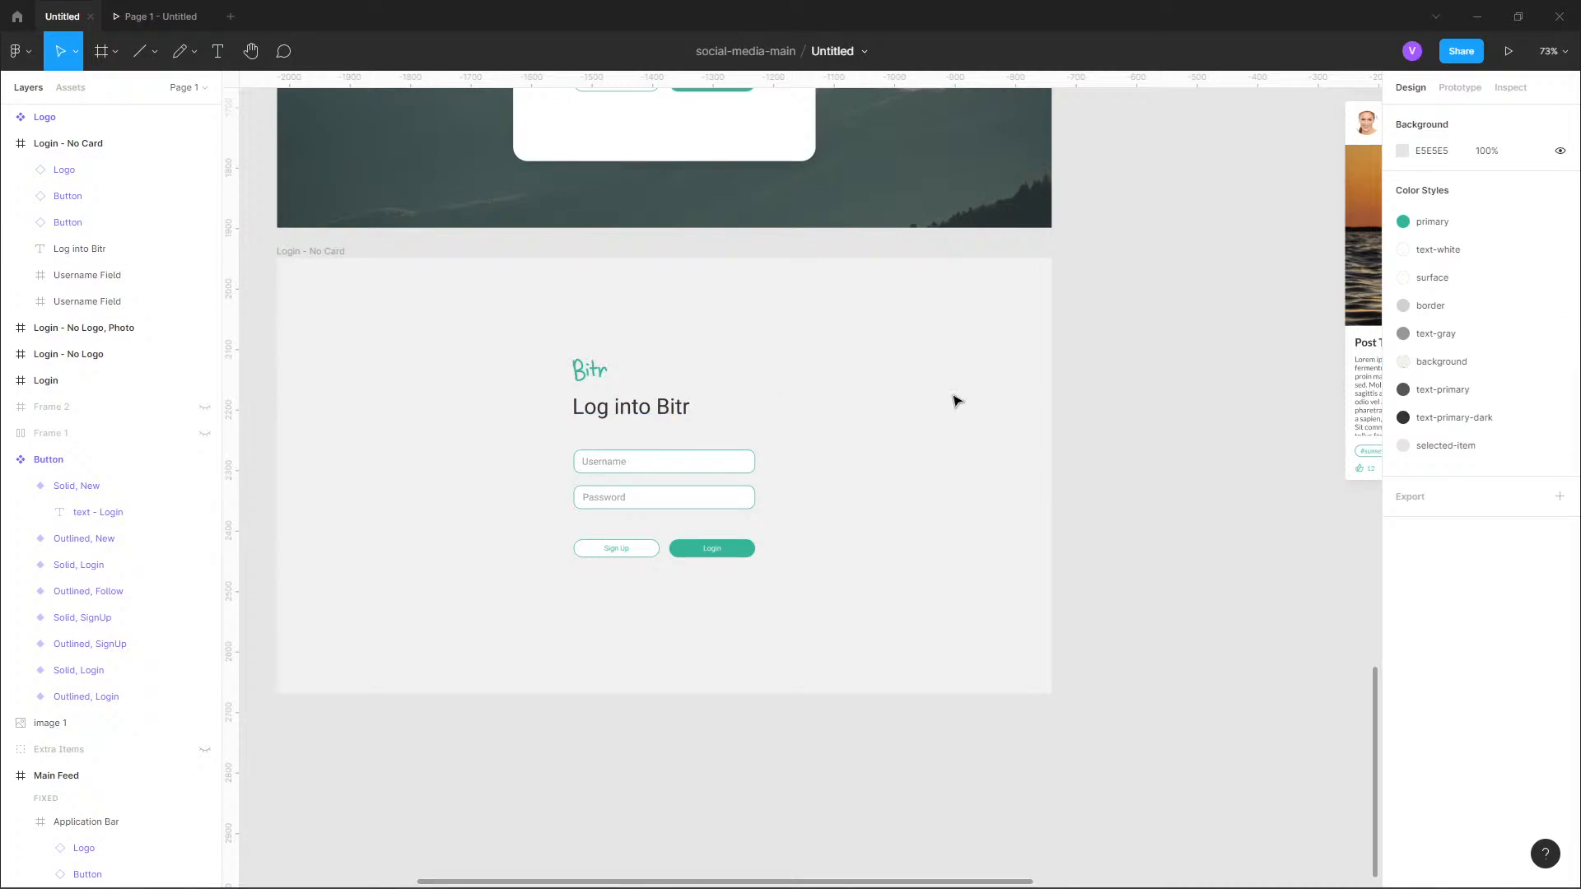
Try the text-white color style on the "Log into Bitr" heading in the Login - No Card frame, and undo it.
left_click(593, 416)
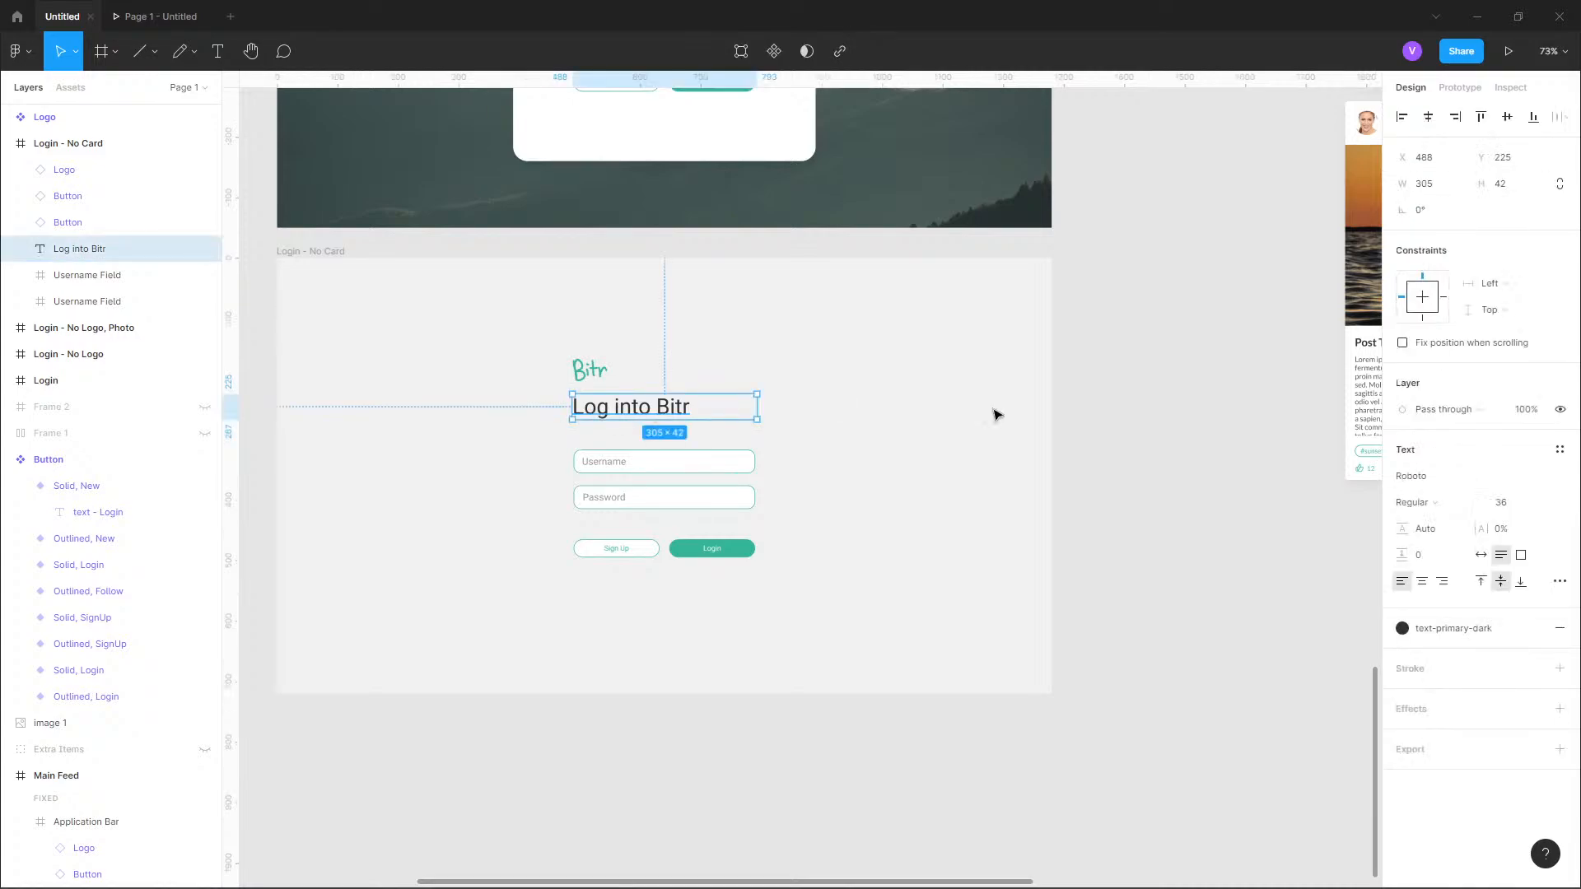
left_click(938, 472)
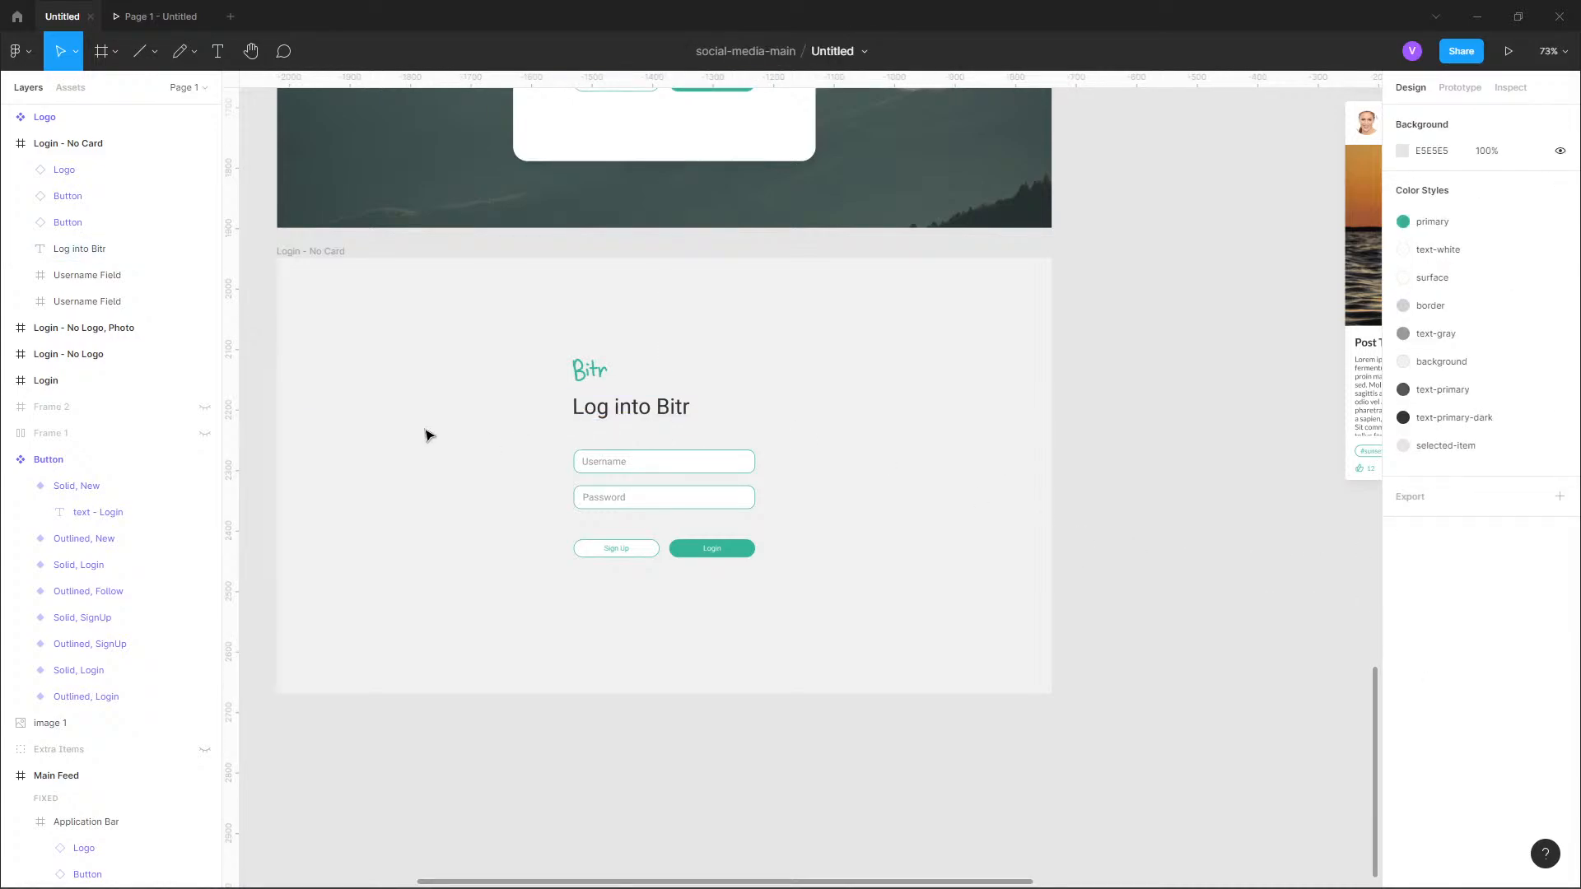
scroll(428, 435, "up", 5)
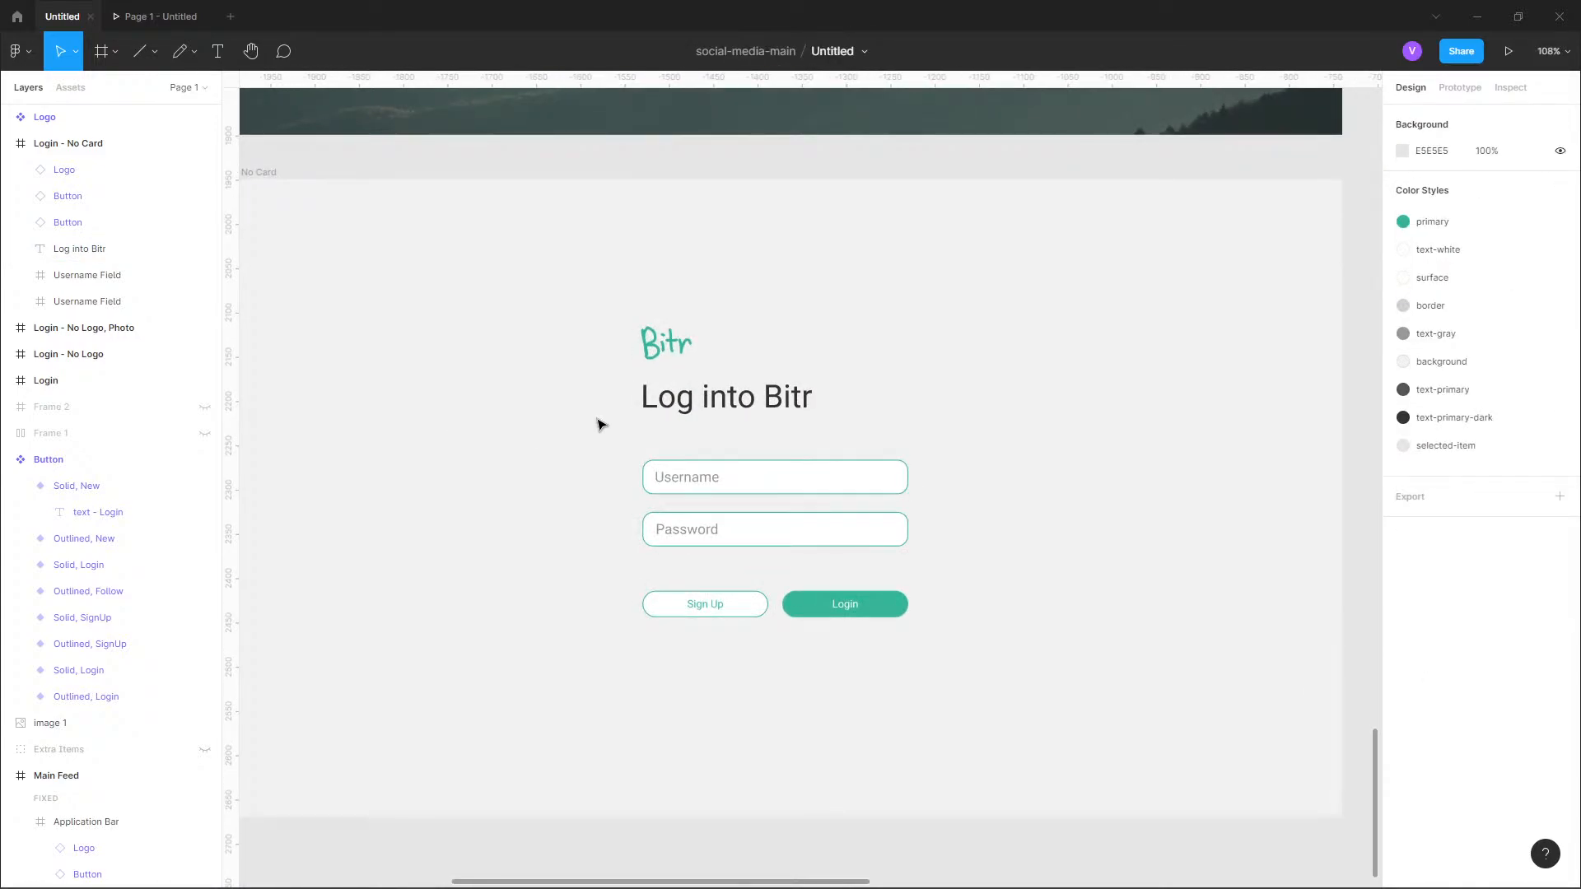
left_click(644, 402)
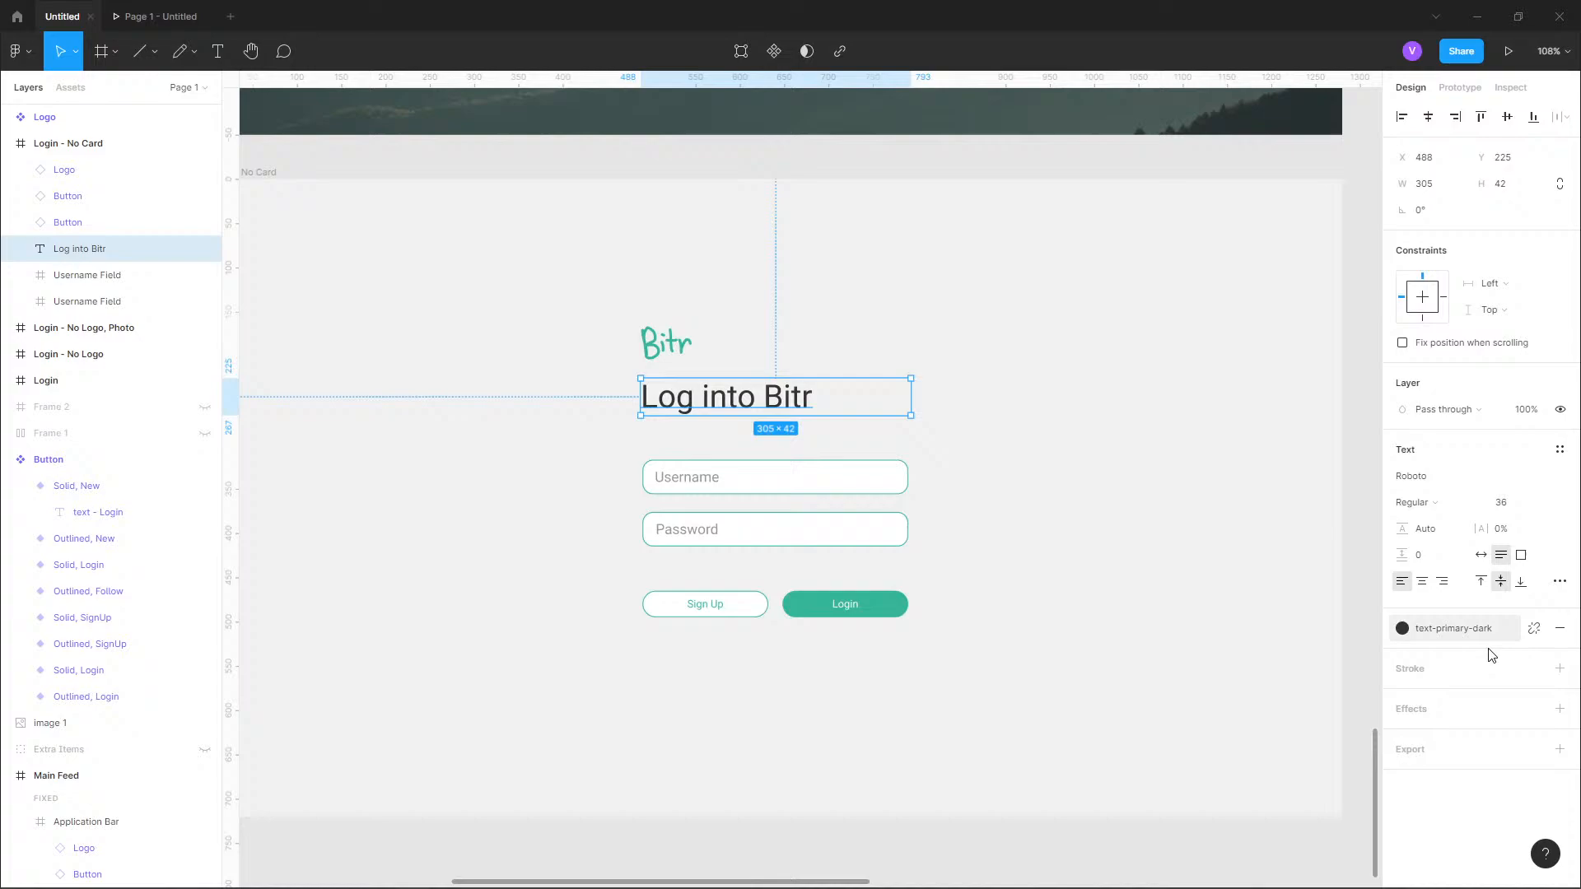
left_click(1403, 631)
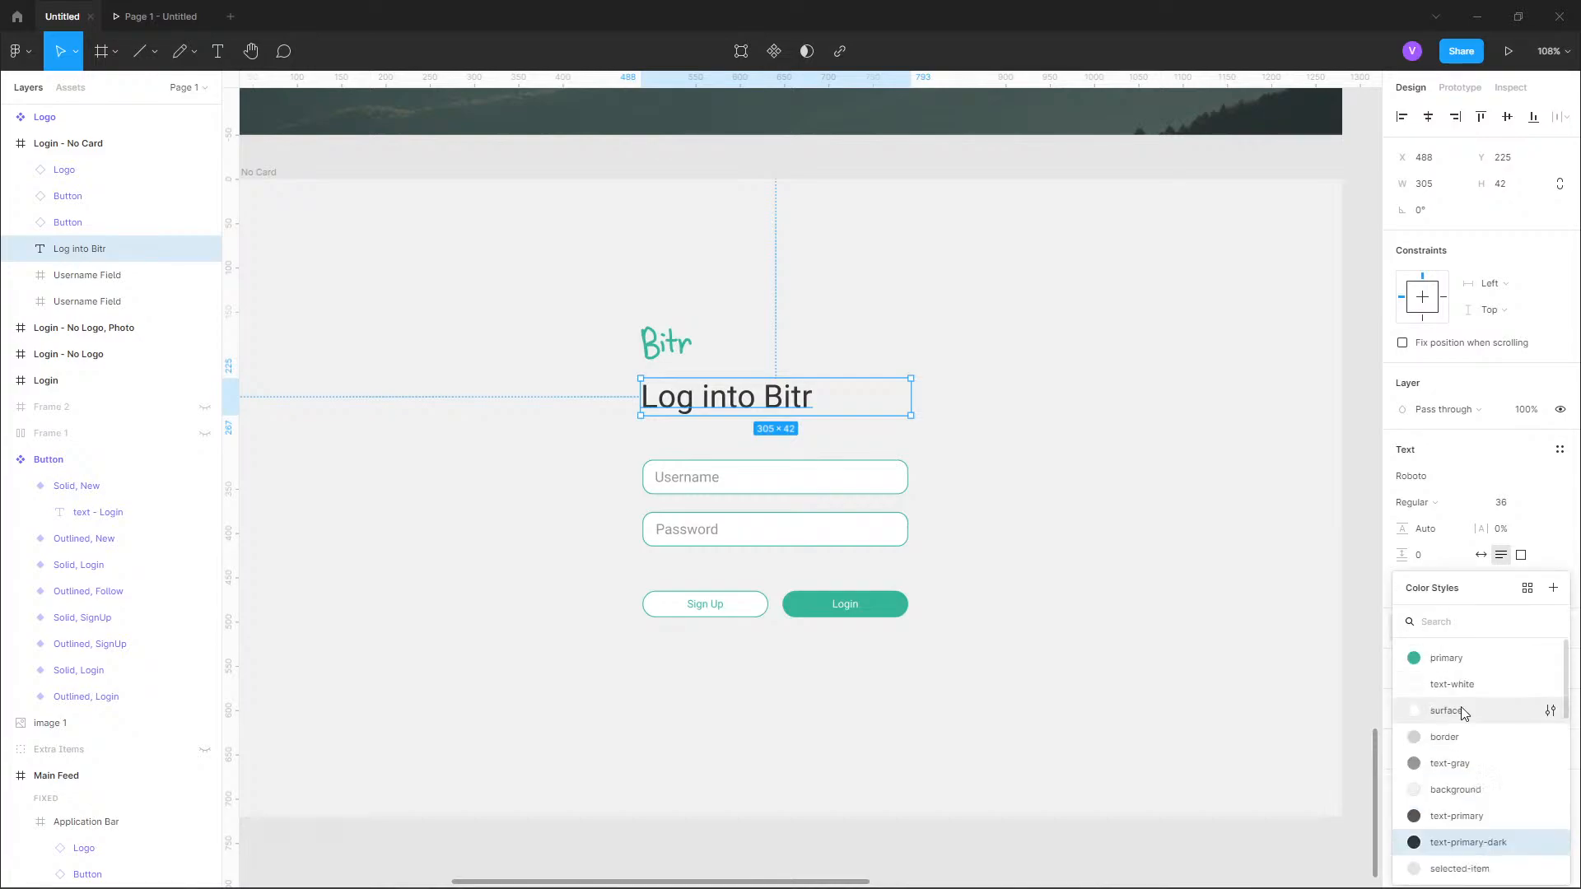
left_click(1458, 687)
left_click(1132, 556)
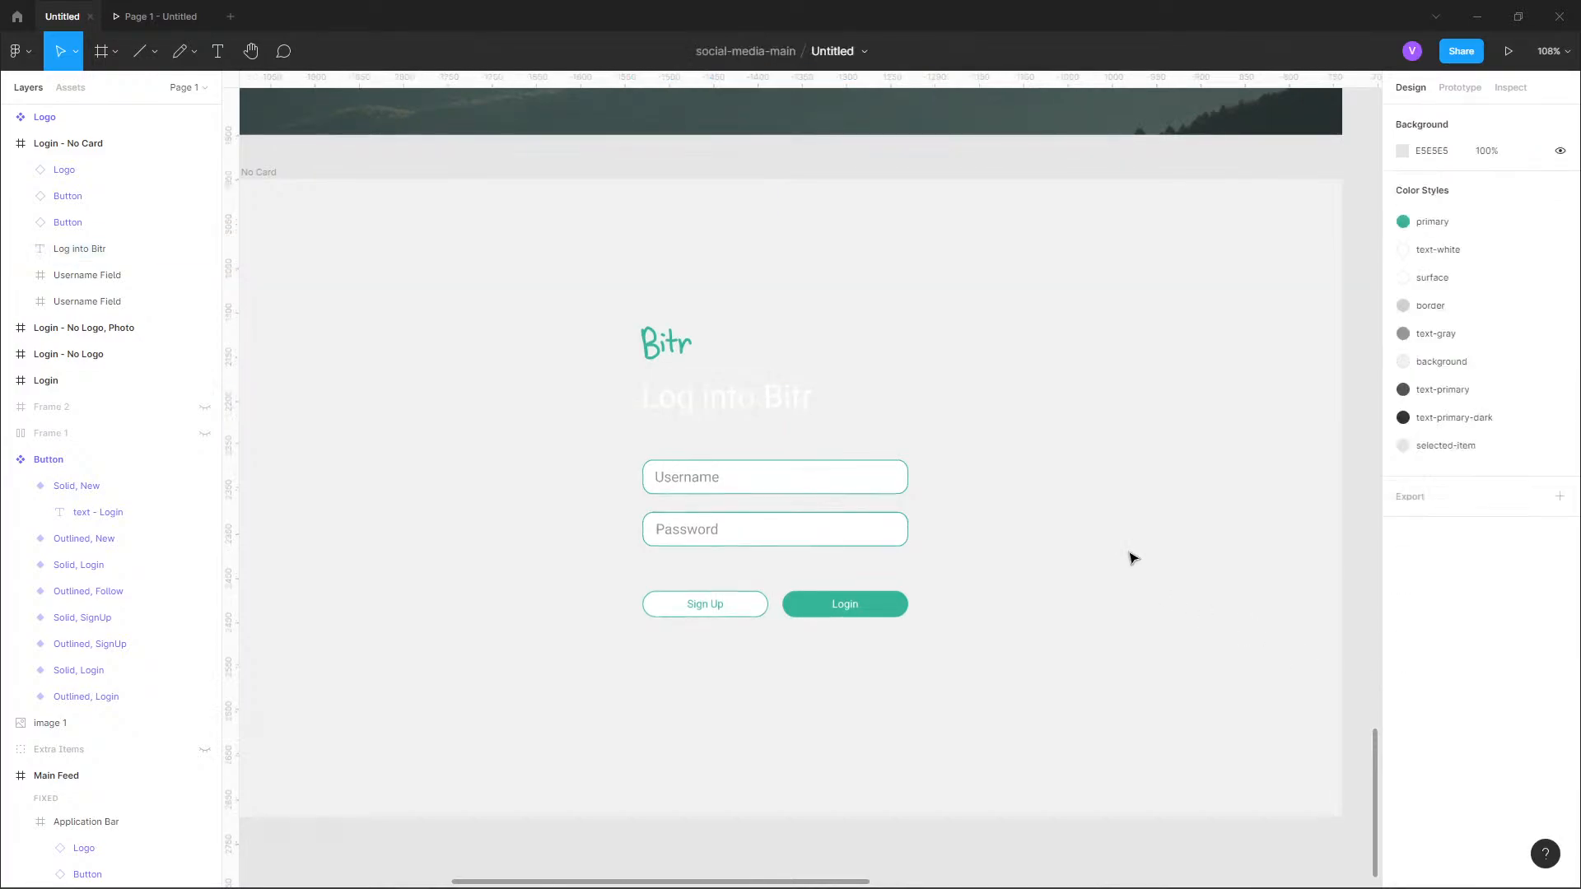
key("ctrl+z")
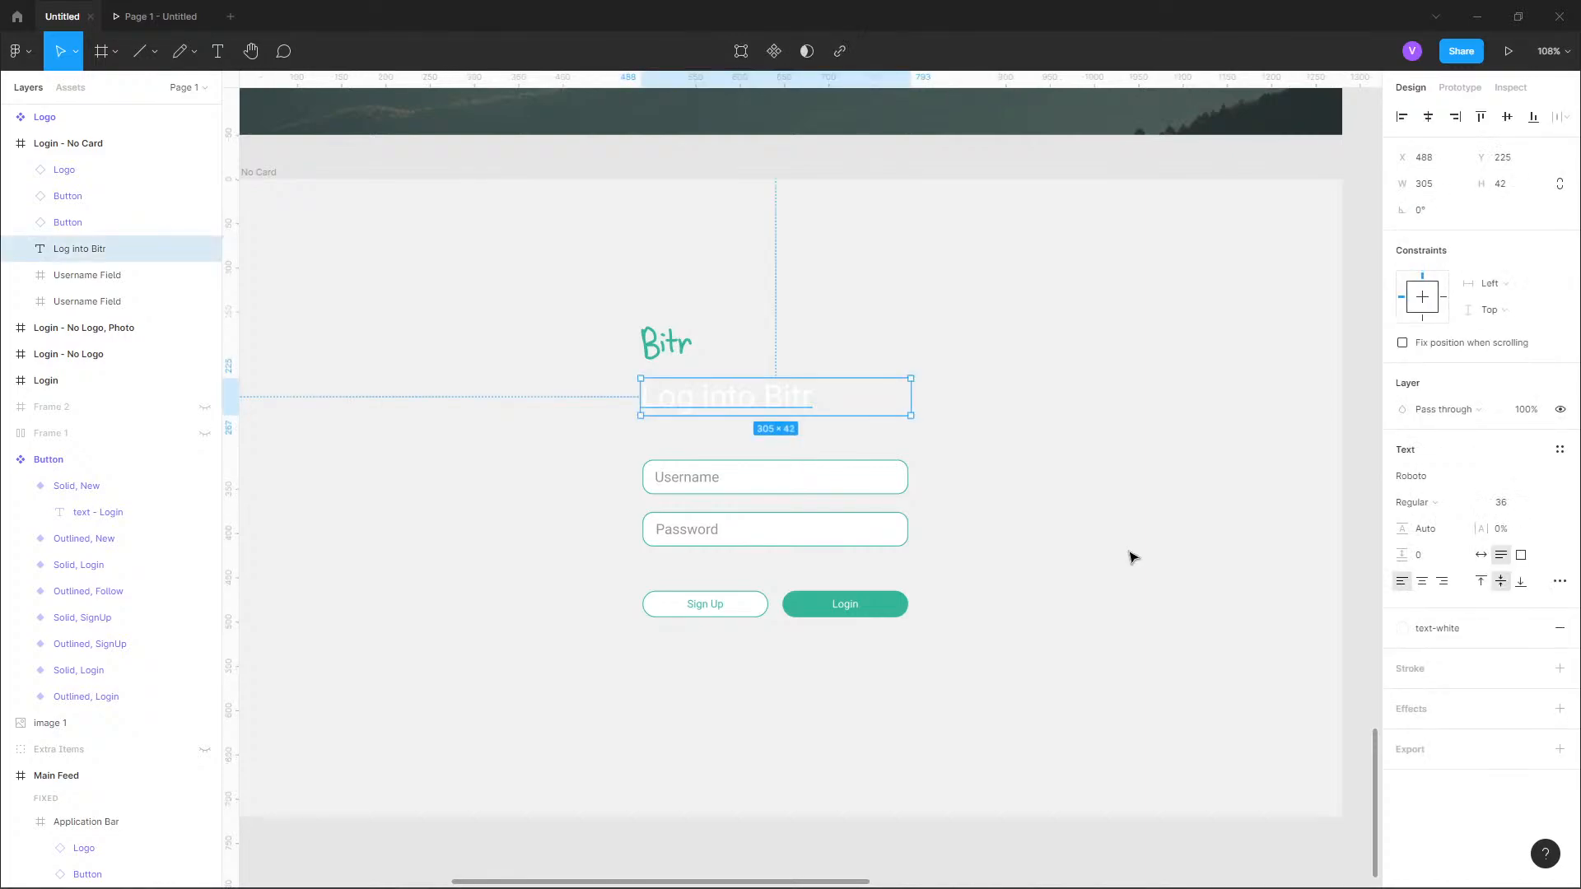
key("ctrl+z")
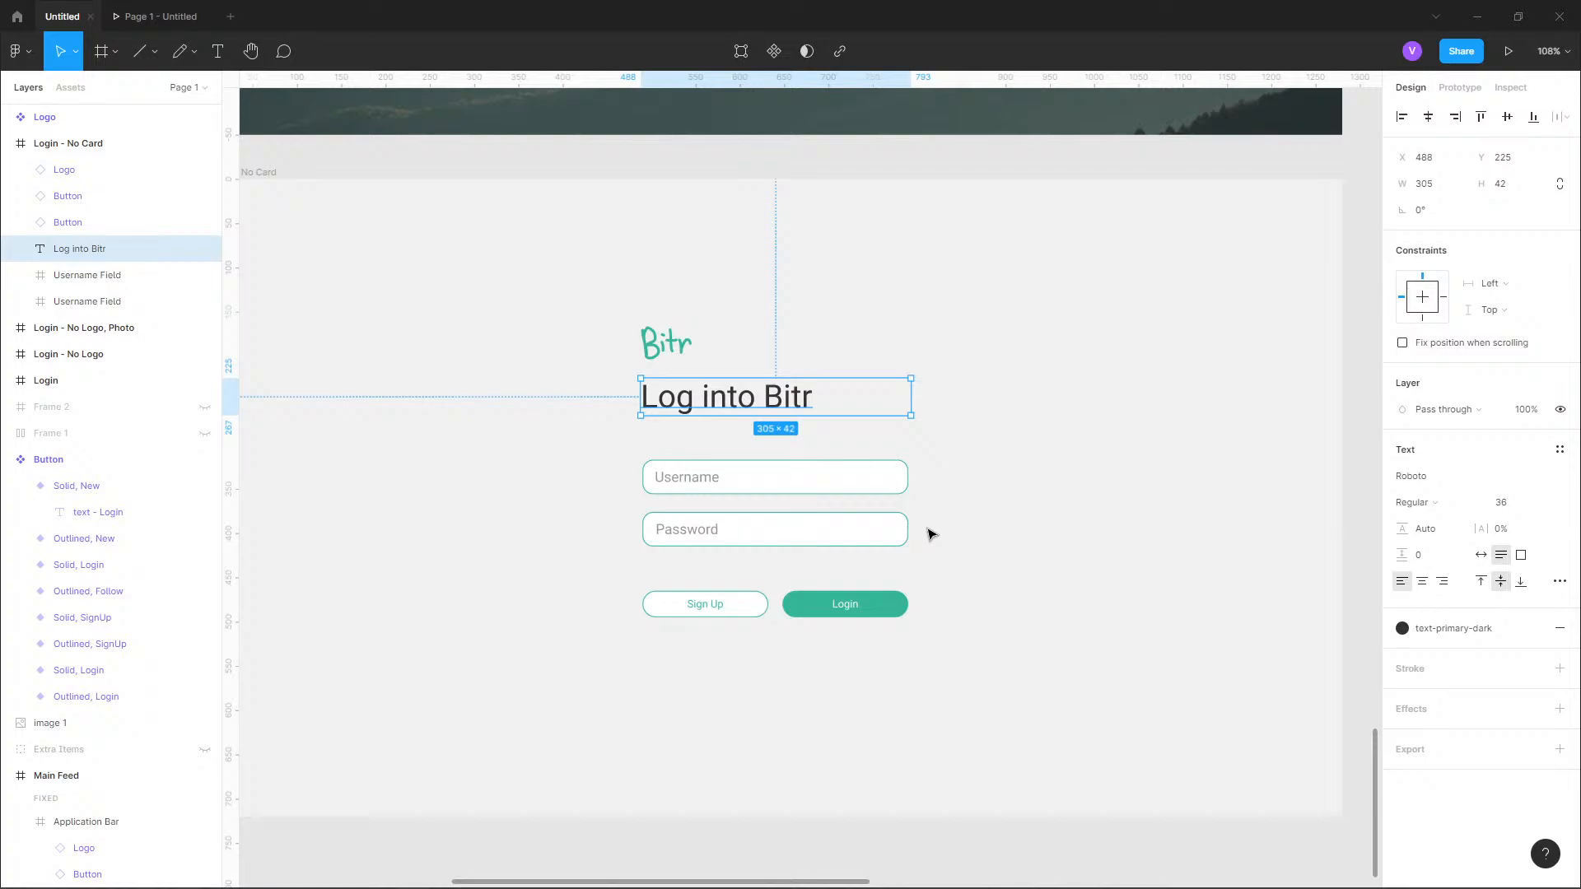
Switch to the Twitter login page in the browser, turn on the Dark Reader extension, and return to Figma.
key("alt+Tab")
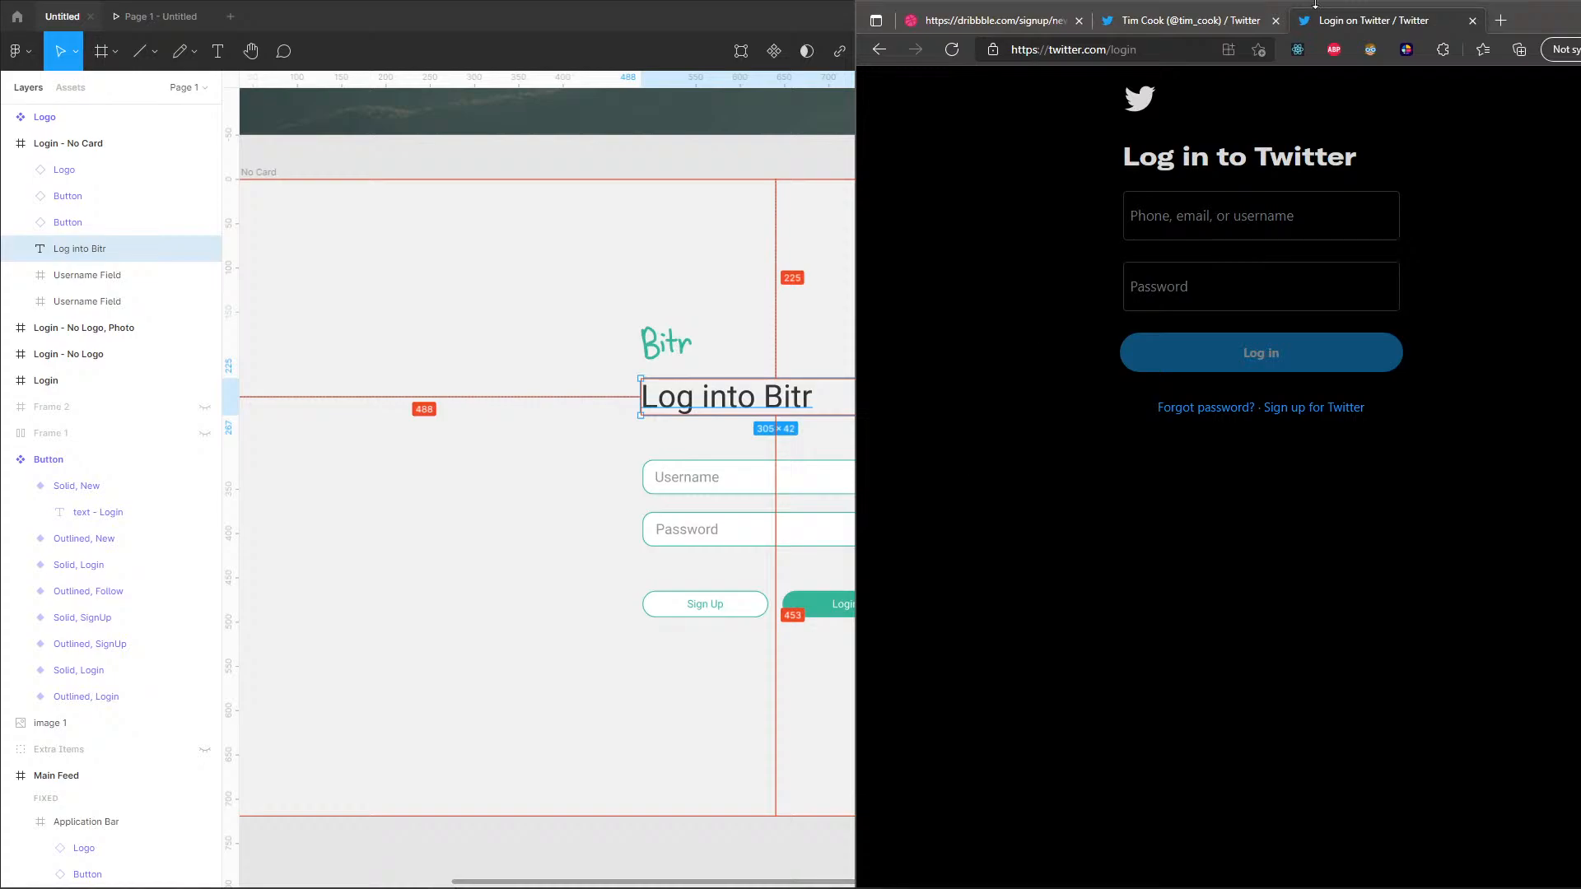
left_click(1371, 50)
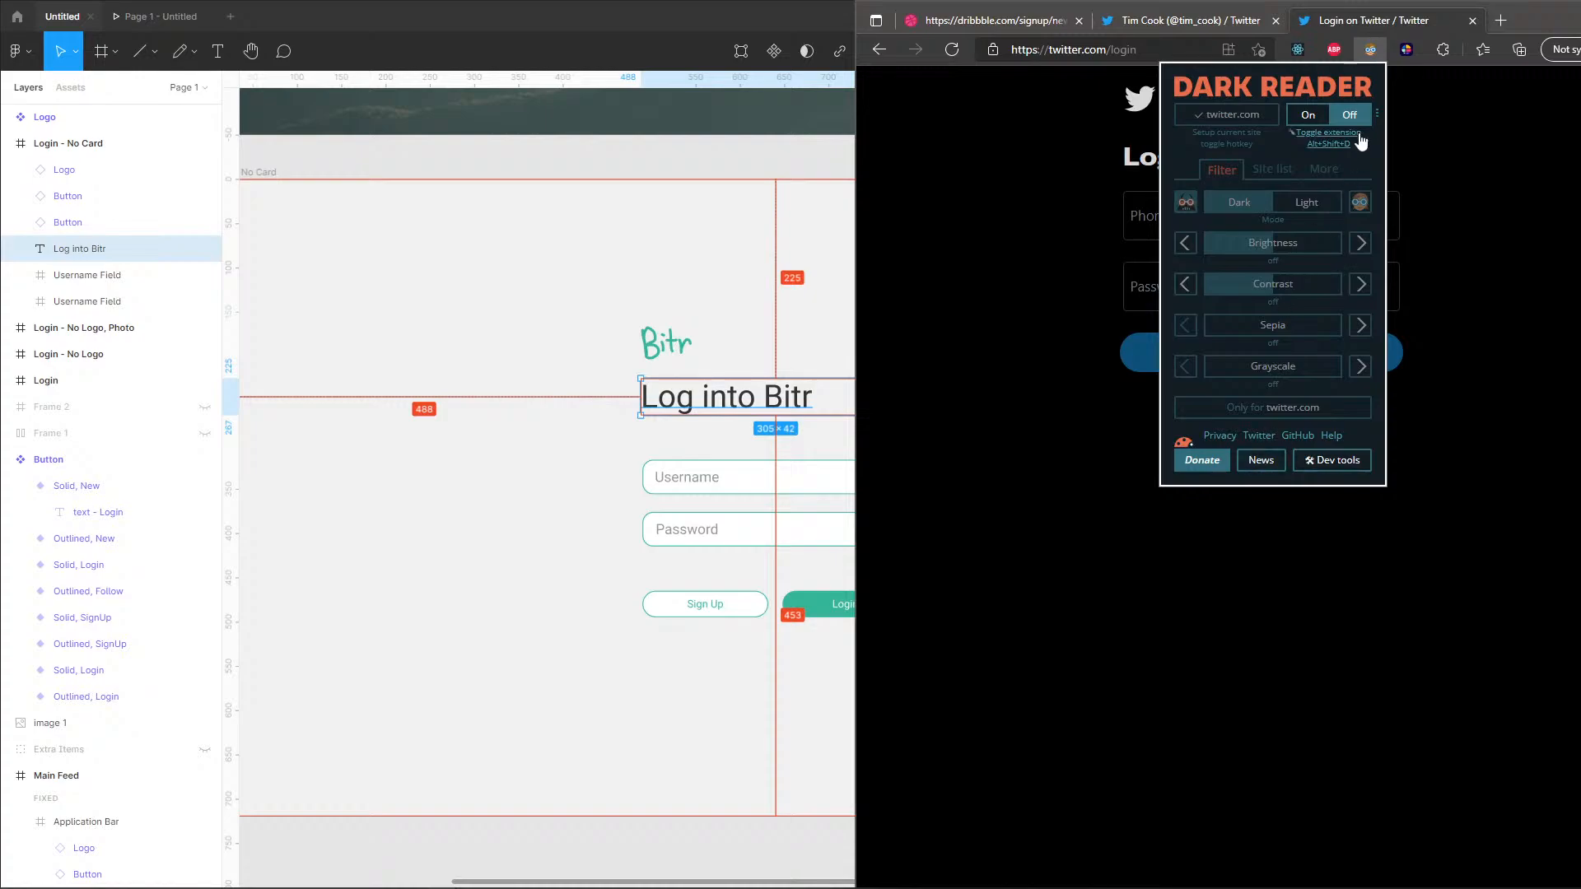
left_click(1310, 117)
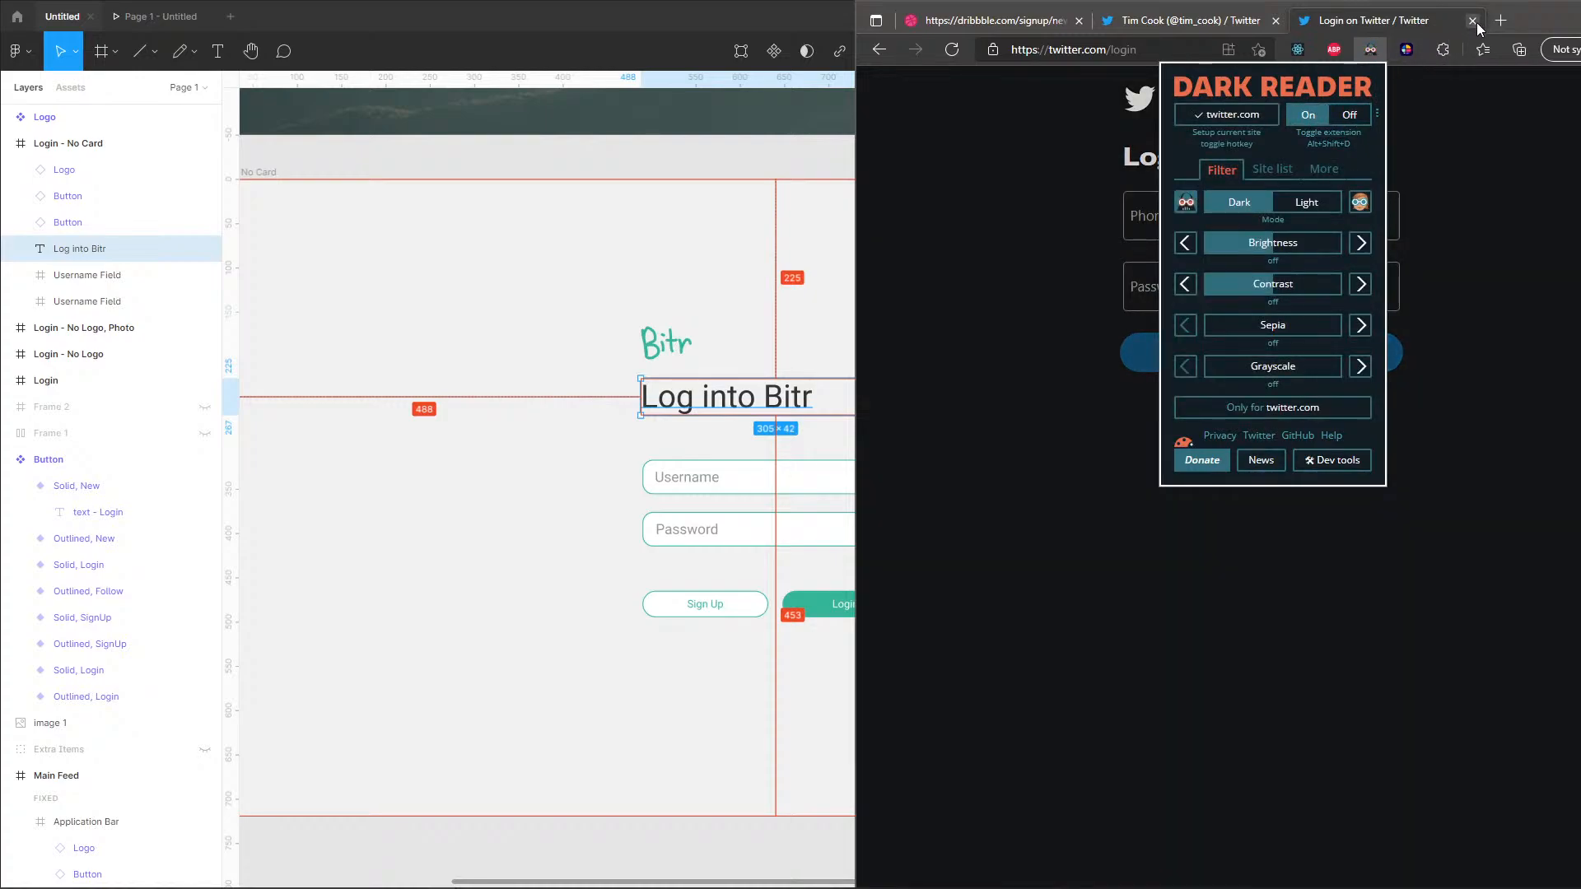
left_click_drag(1534, 30, 1307, 105)
left_click(1344, 96)
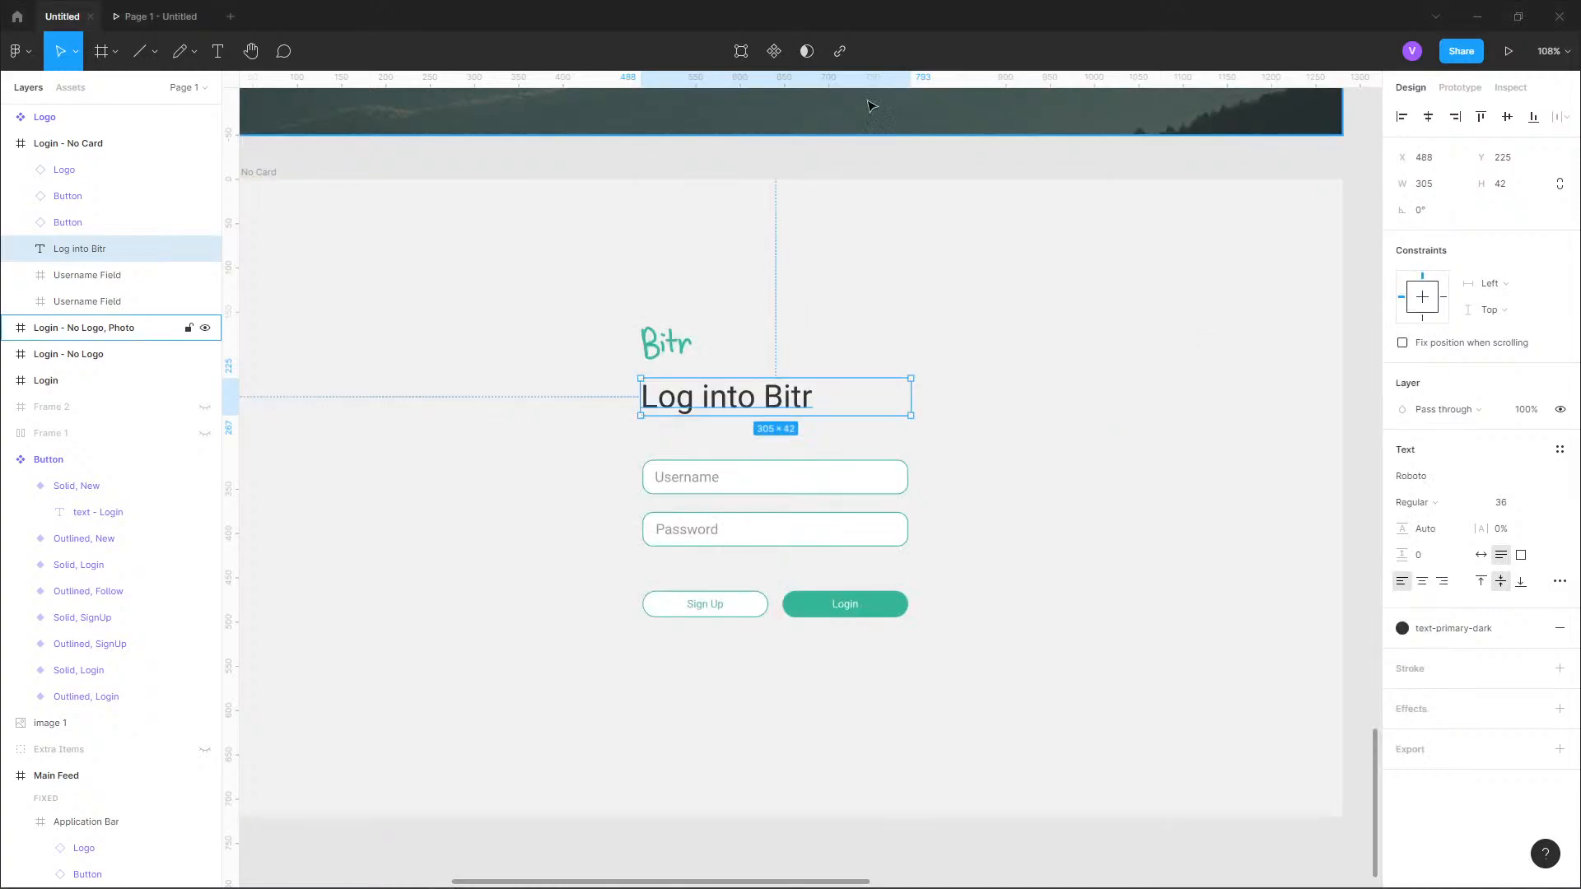
Create a new color style named background-dark from the fill of the Login - No Card frame.
left_click(968, 410)
scroll(969, 412, "down", 3)
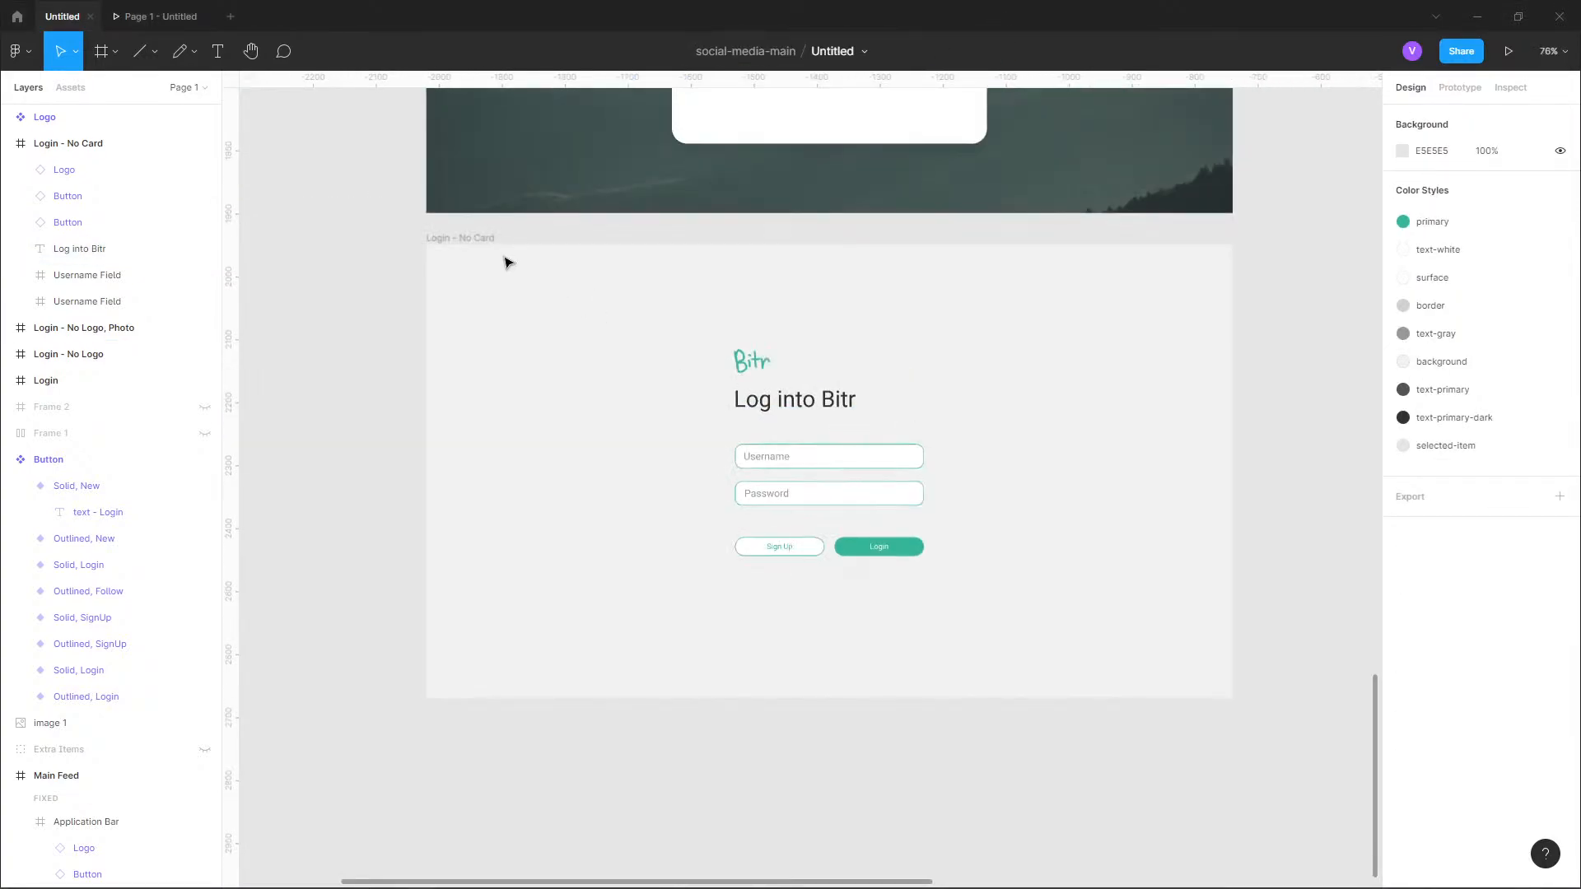
left_click(469, 238)
left_click(1430, 453)
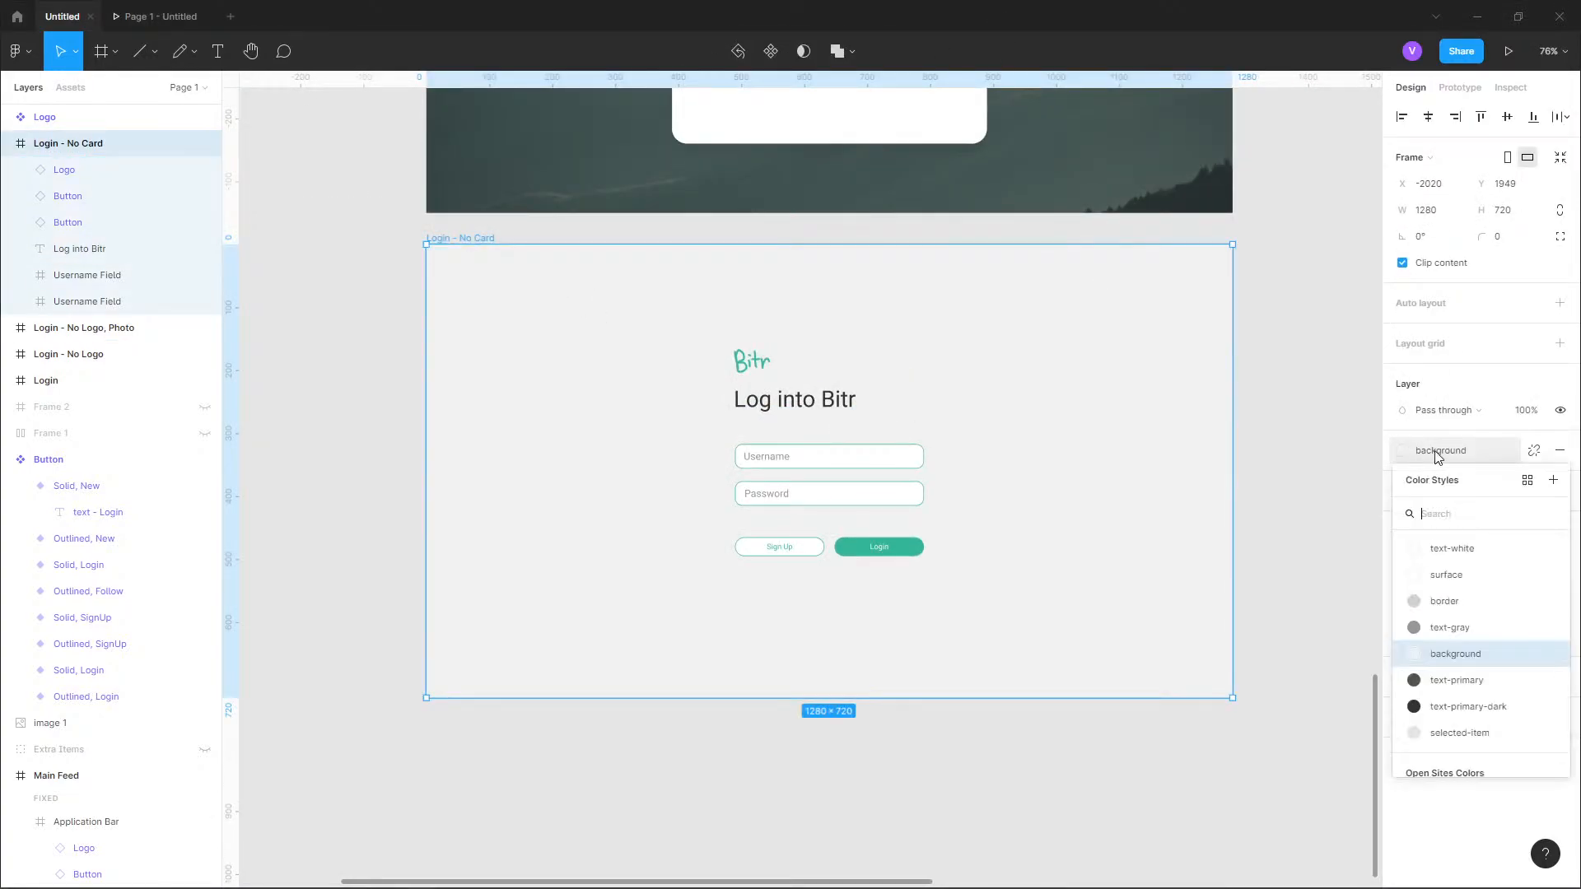
left_click(1553, 480)
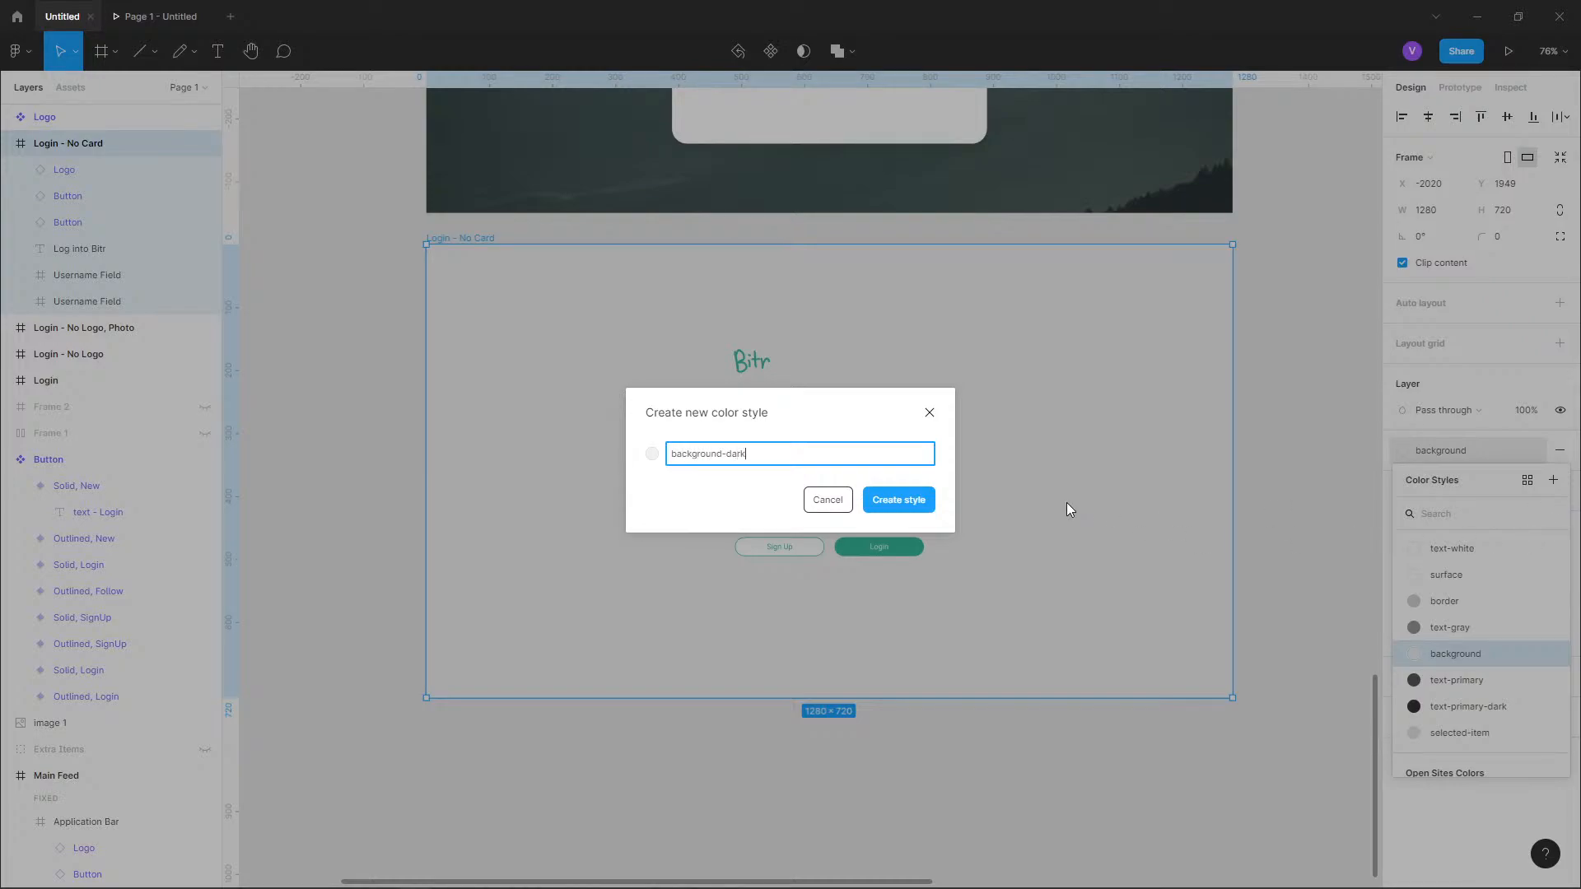
key("Return")
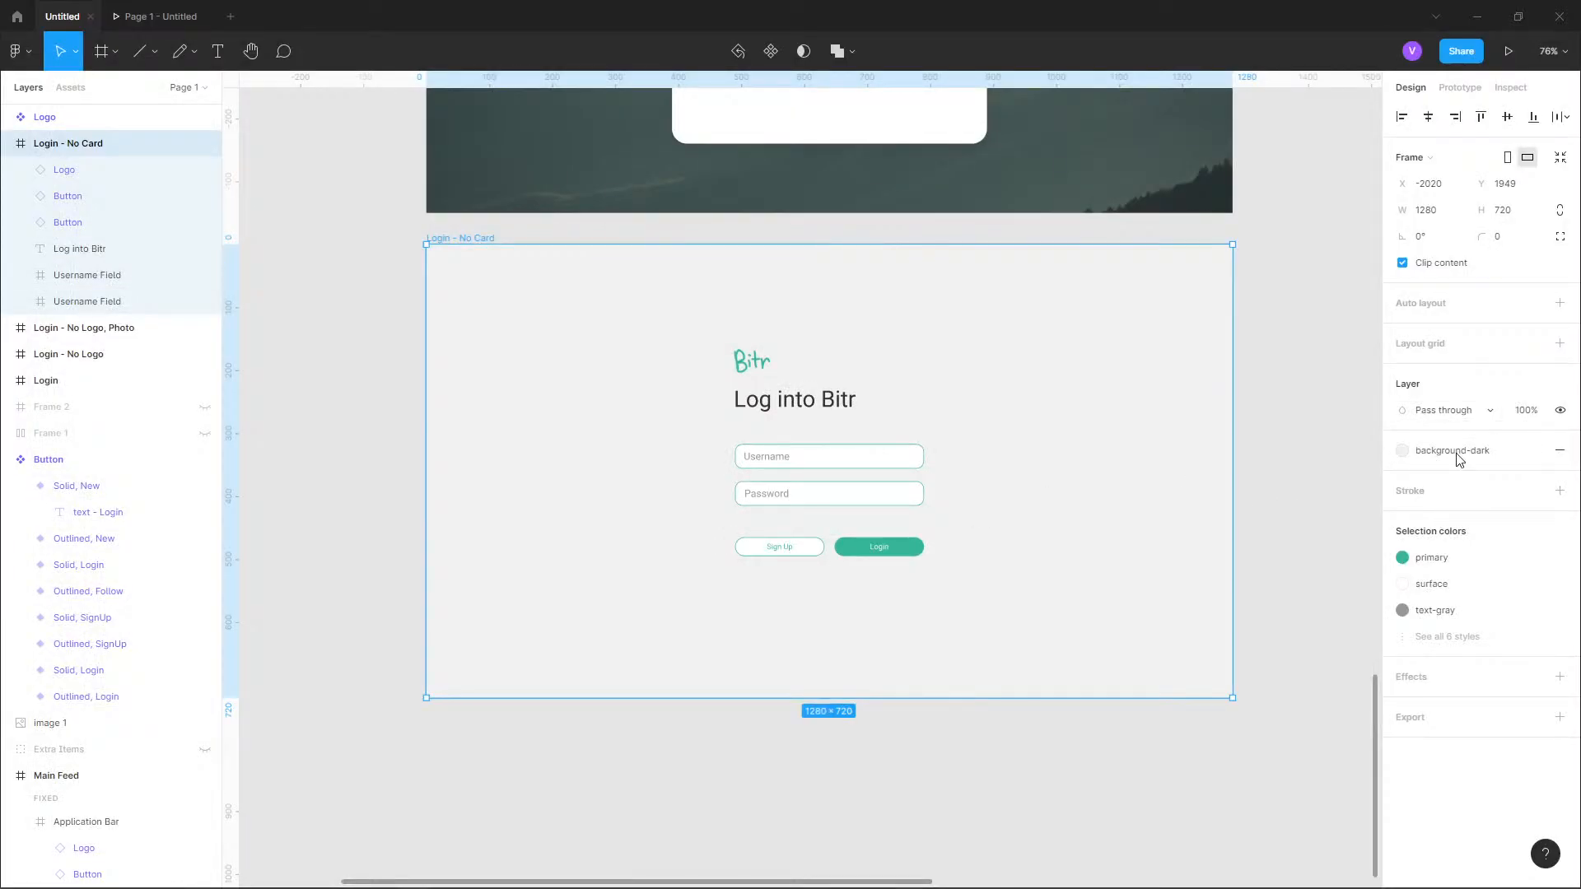
Edit the background-dark color style of the Login - No Card frame to the dark gray 262626.
left_click(1405, 453)
left_click(1528, 484)
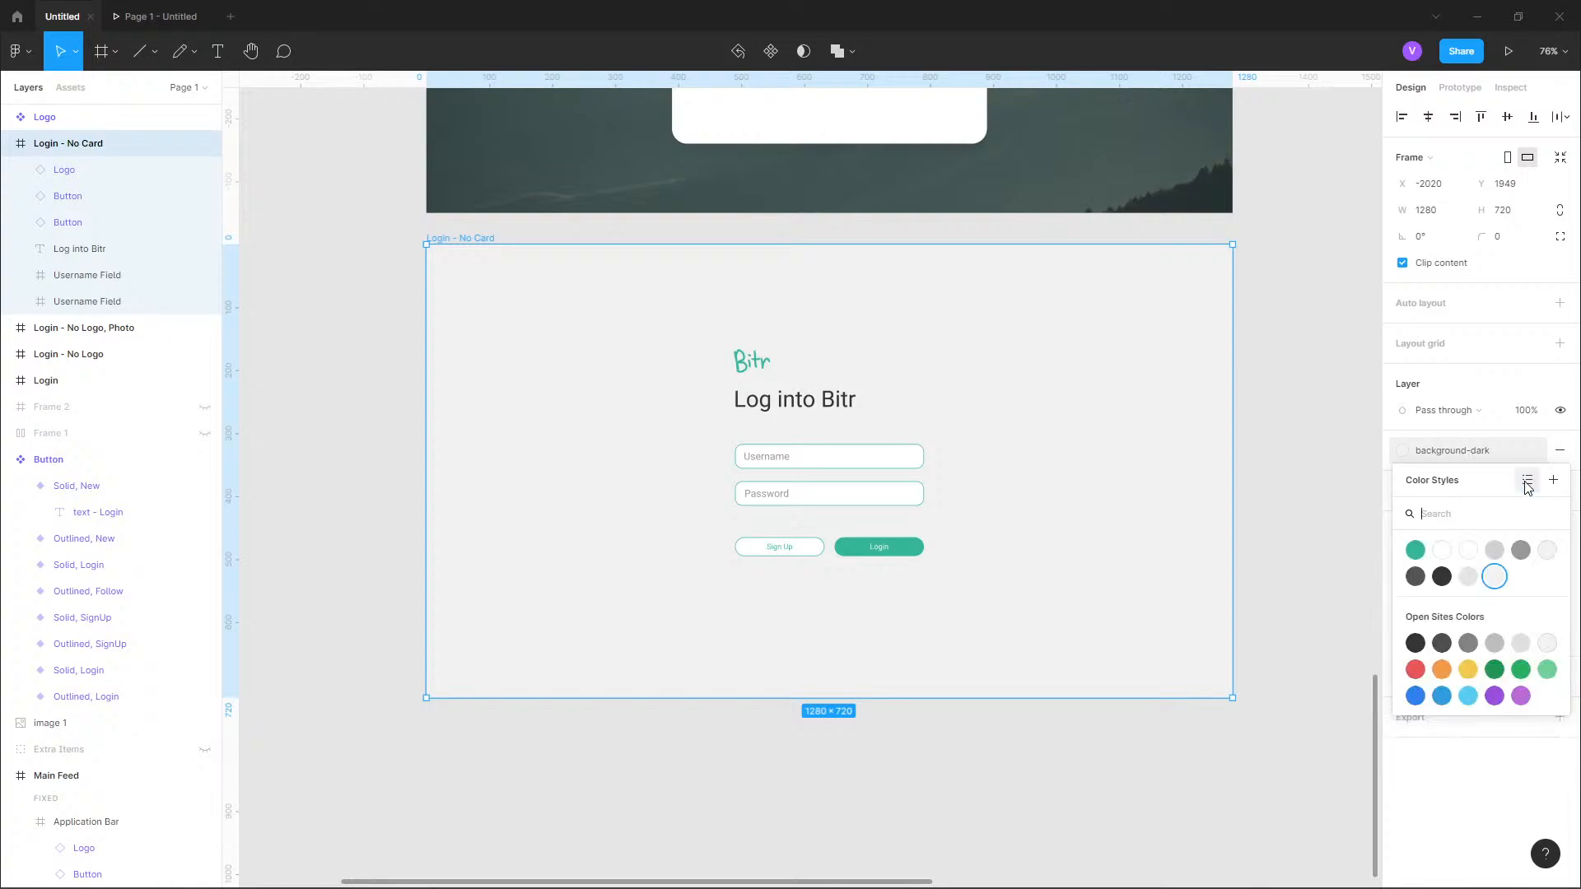
left_click(1527, 480)
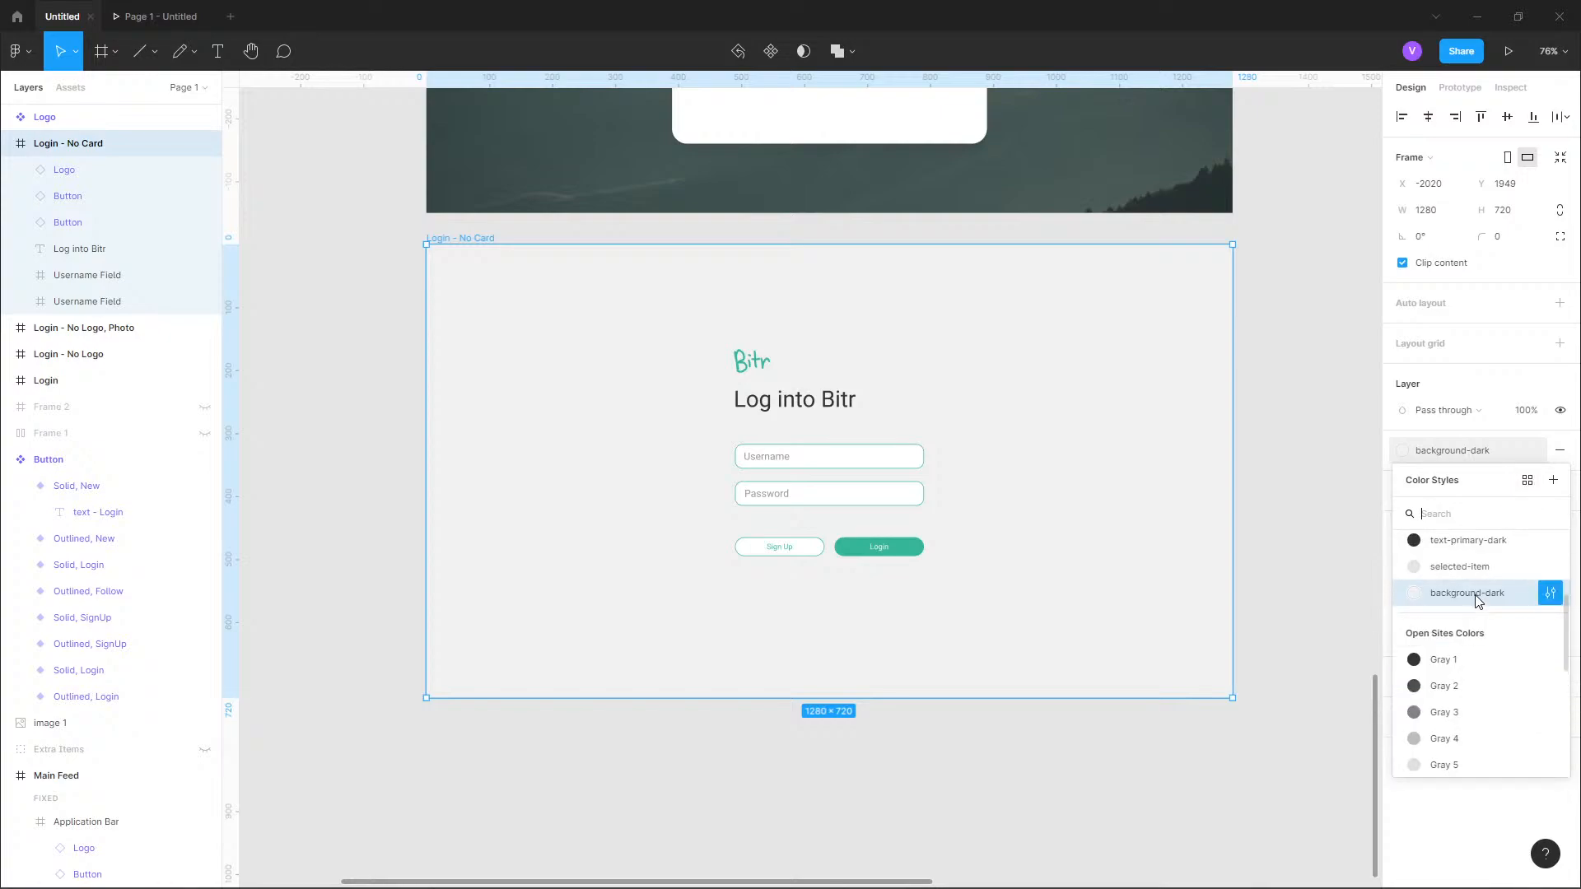
left_click(1556, 593)
left_click(1214, 834)
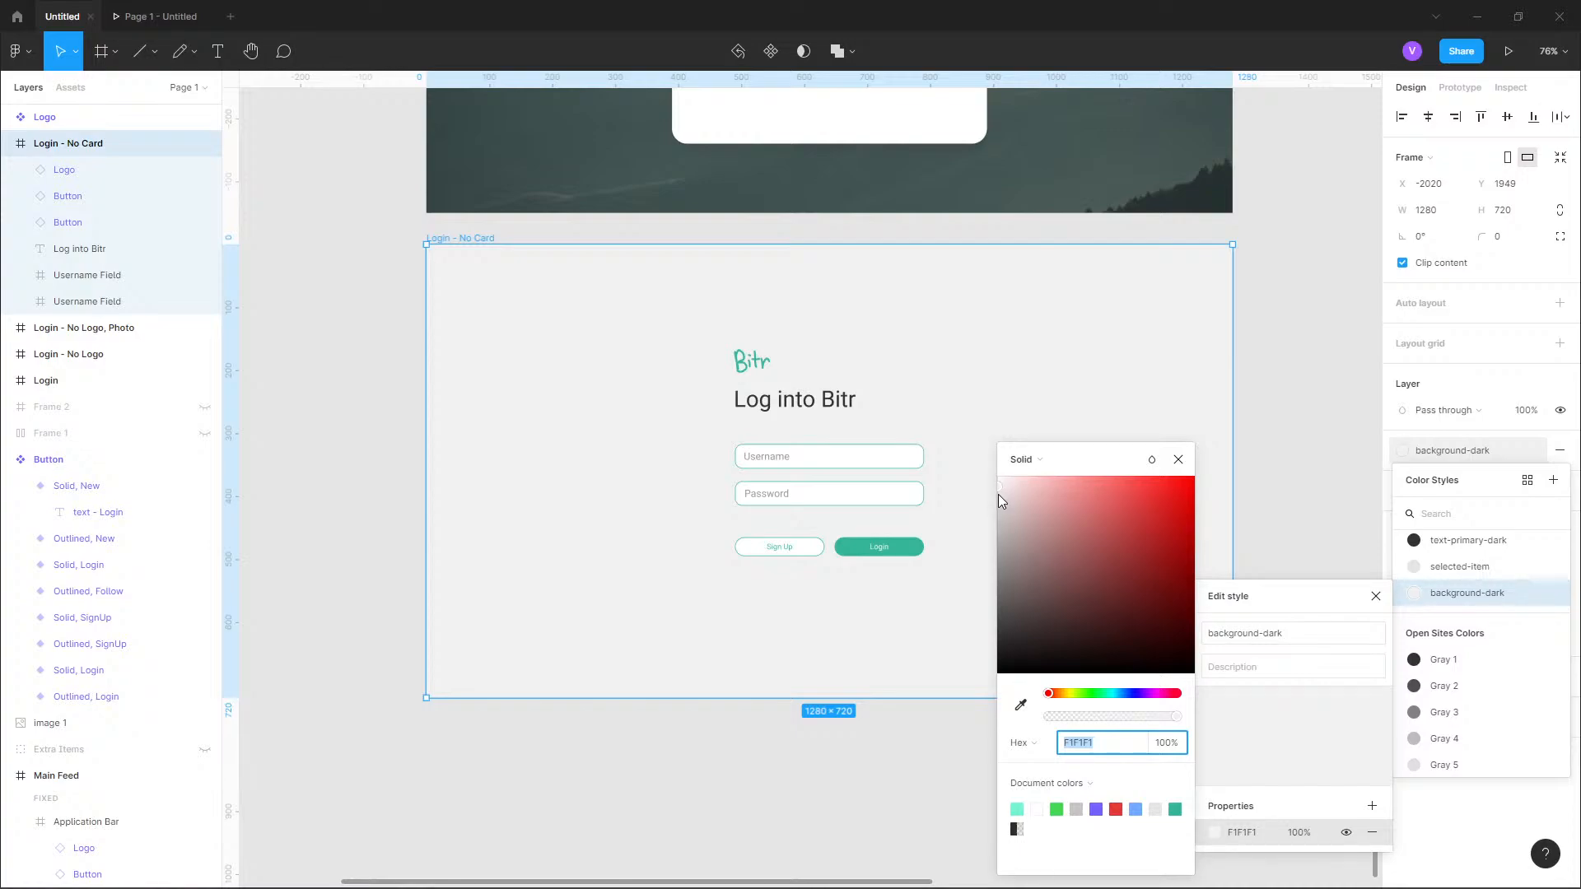
left_click_drag(998, 494, 964, 657)
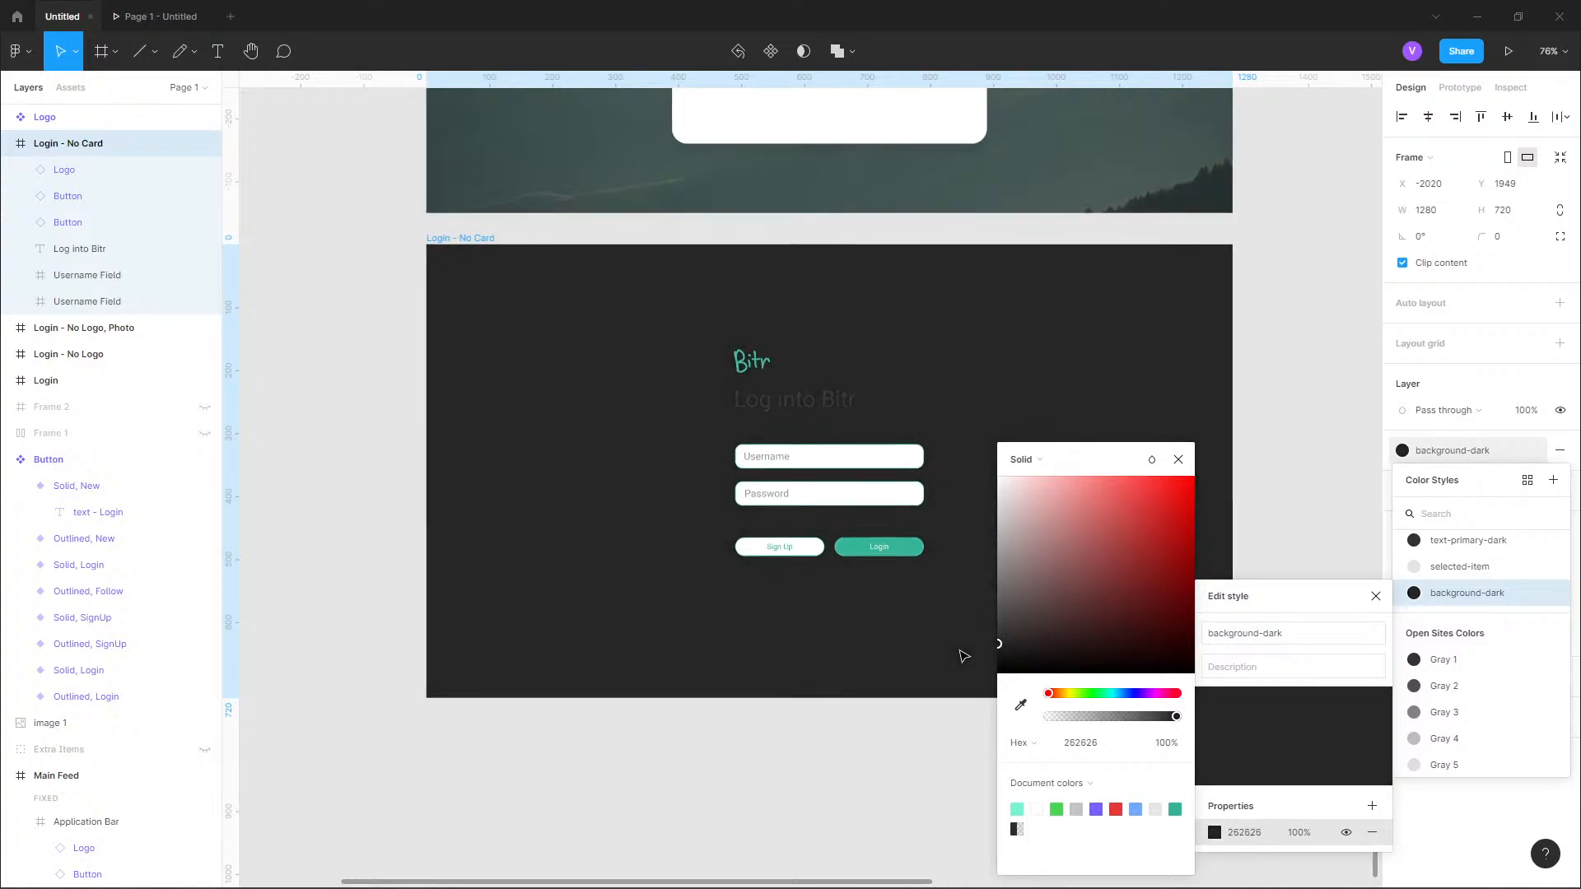
left_click(1179, 460)
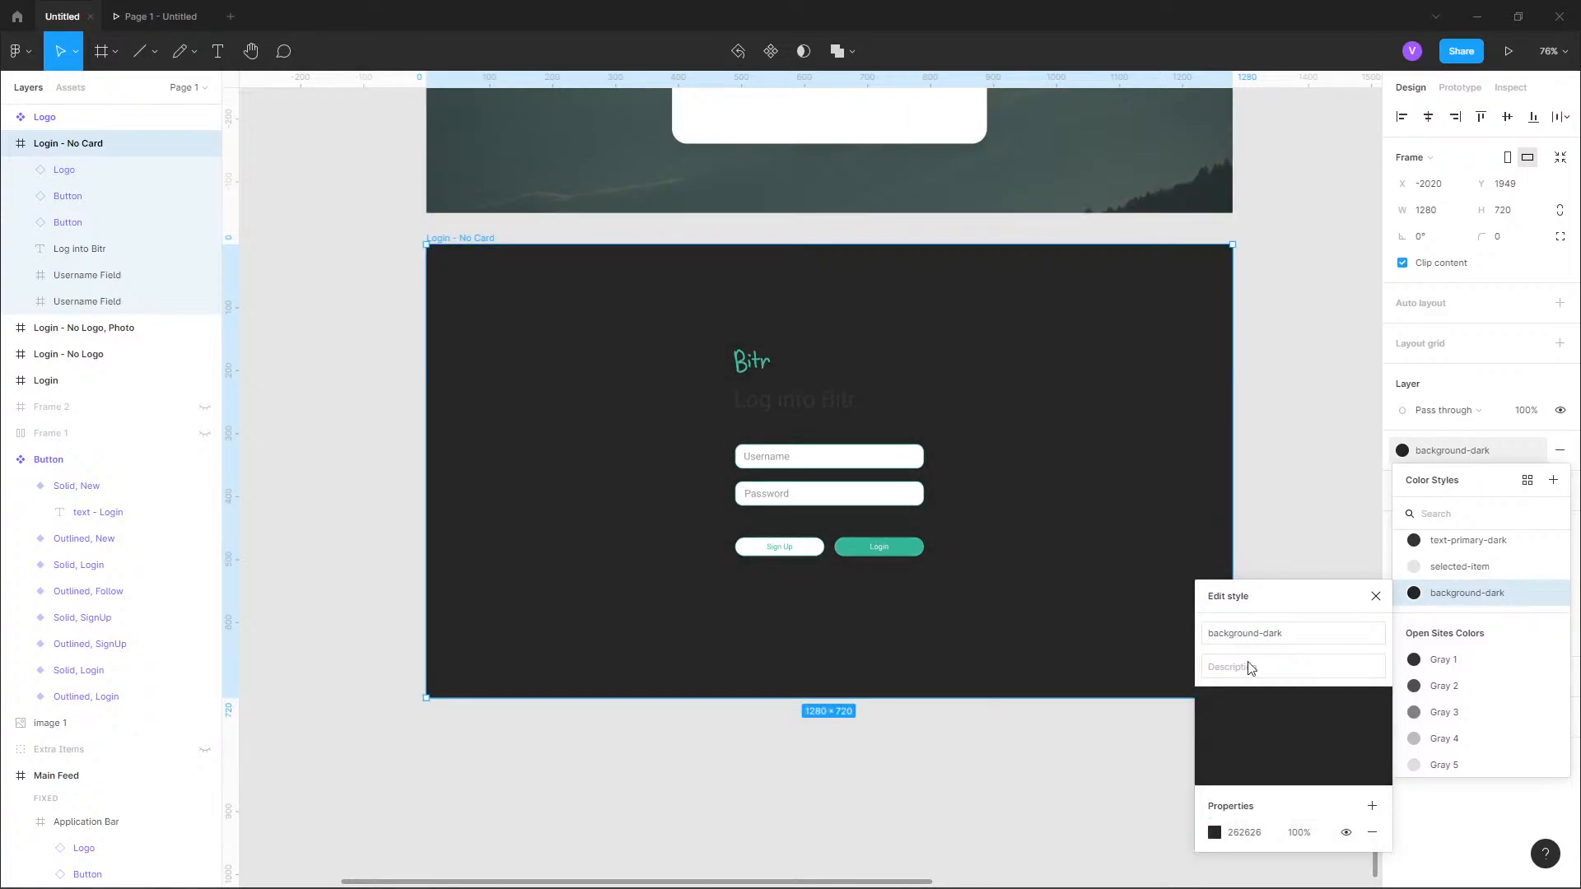
left_click(1497, 459)
Apply the text-white color style to the "Log into Bitr" heading on the dark frame.
left_click(809, 405)
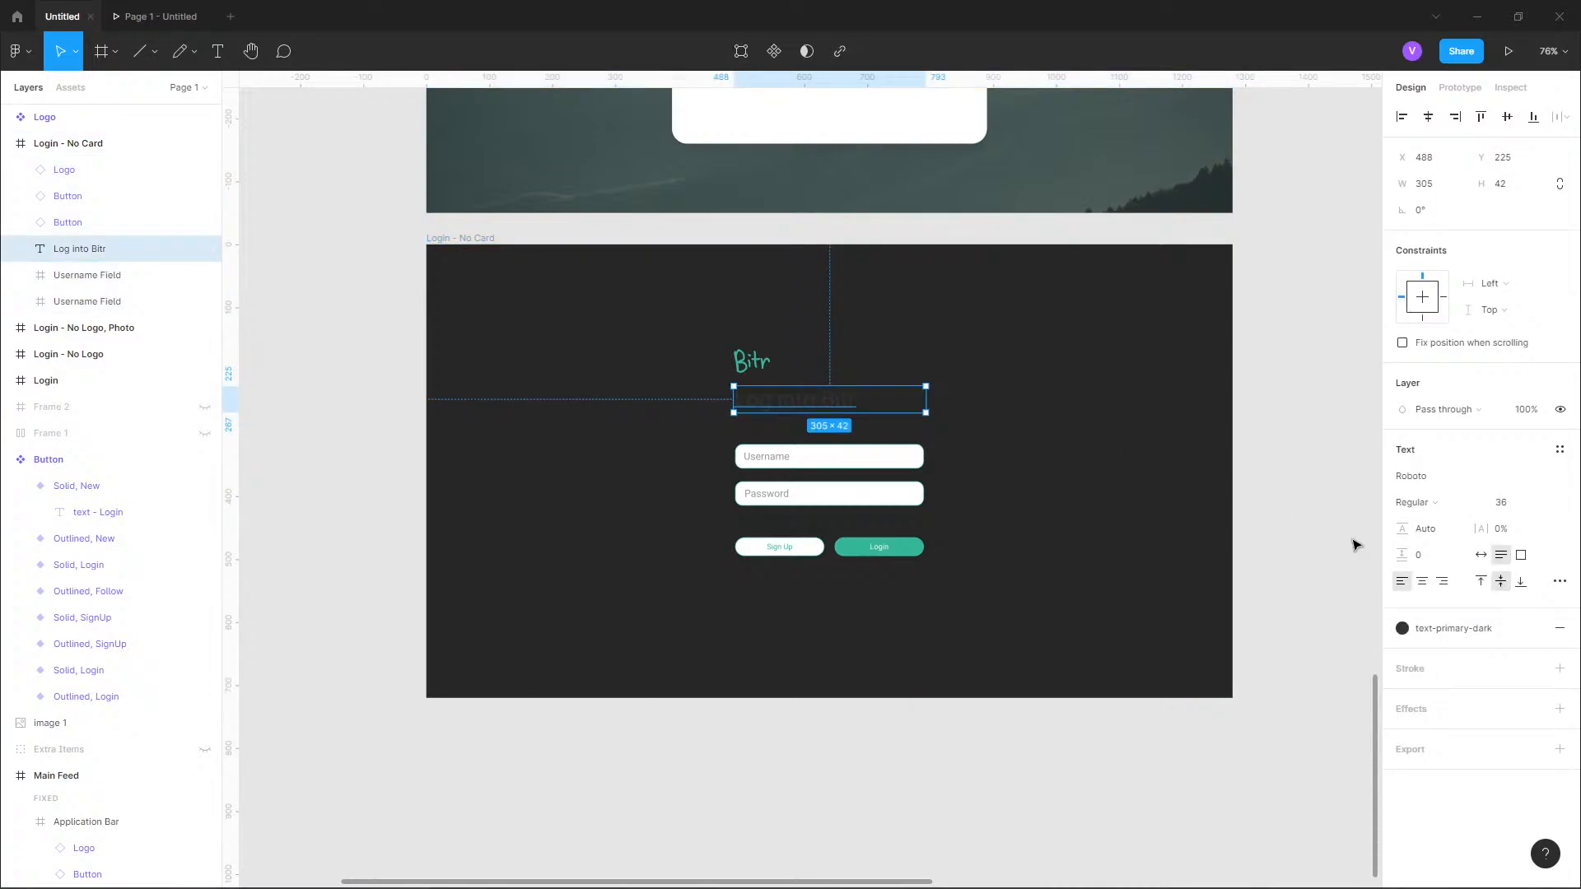
left_click(1400, 635)
scroll(1442, 731, "up", 3)
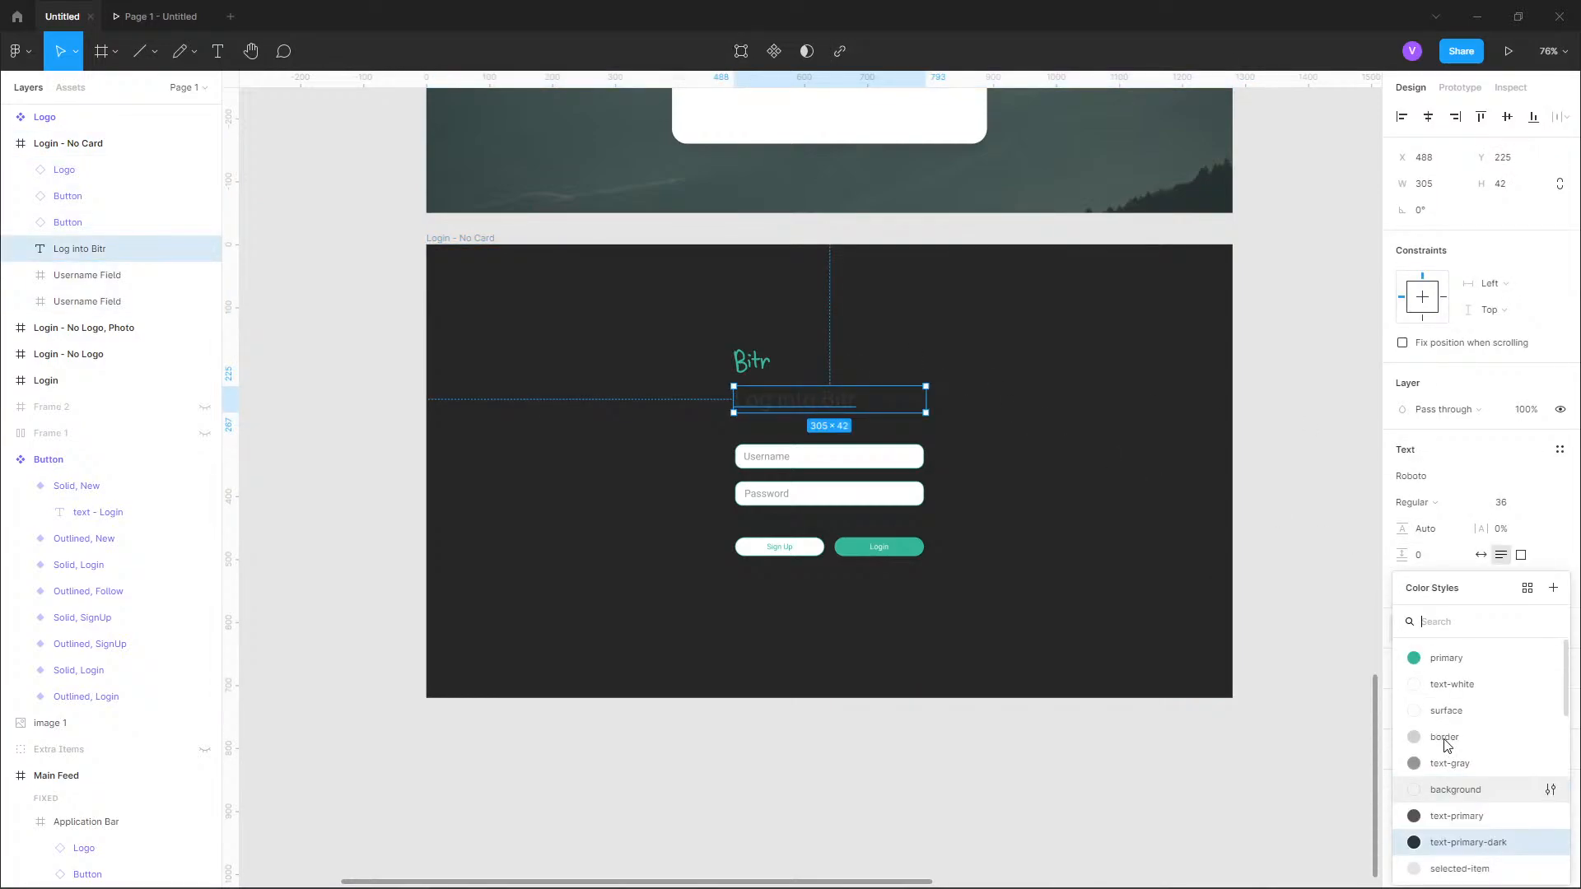
left_click(1445, 696)
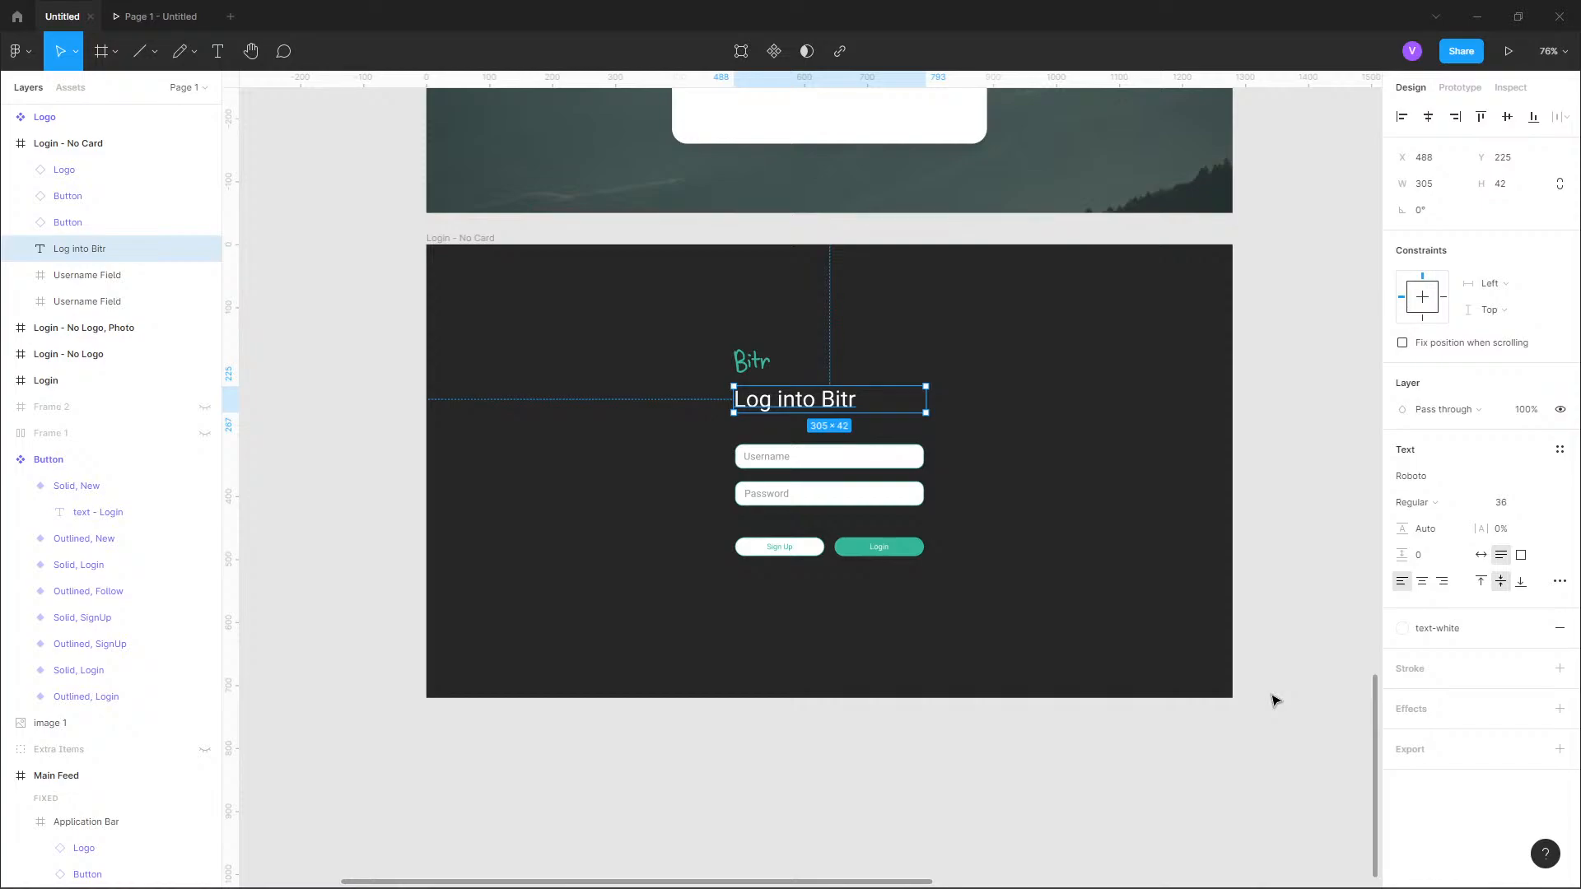
left_click(1191, 738)
Examine the dark login form up close and compare it with the dark Twitter login page in the browser.
scroll(946, 516, "up", 3)
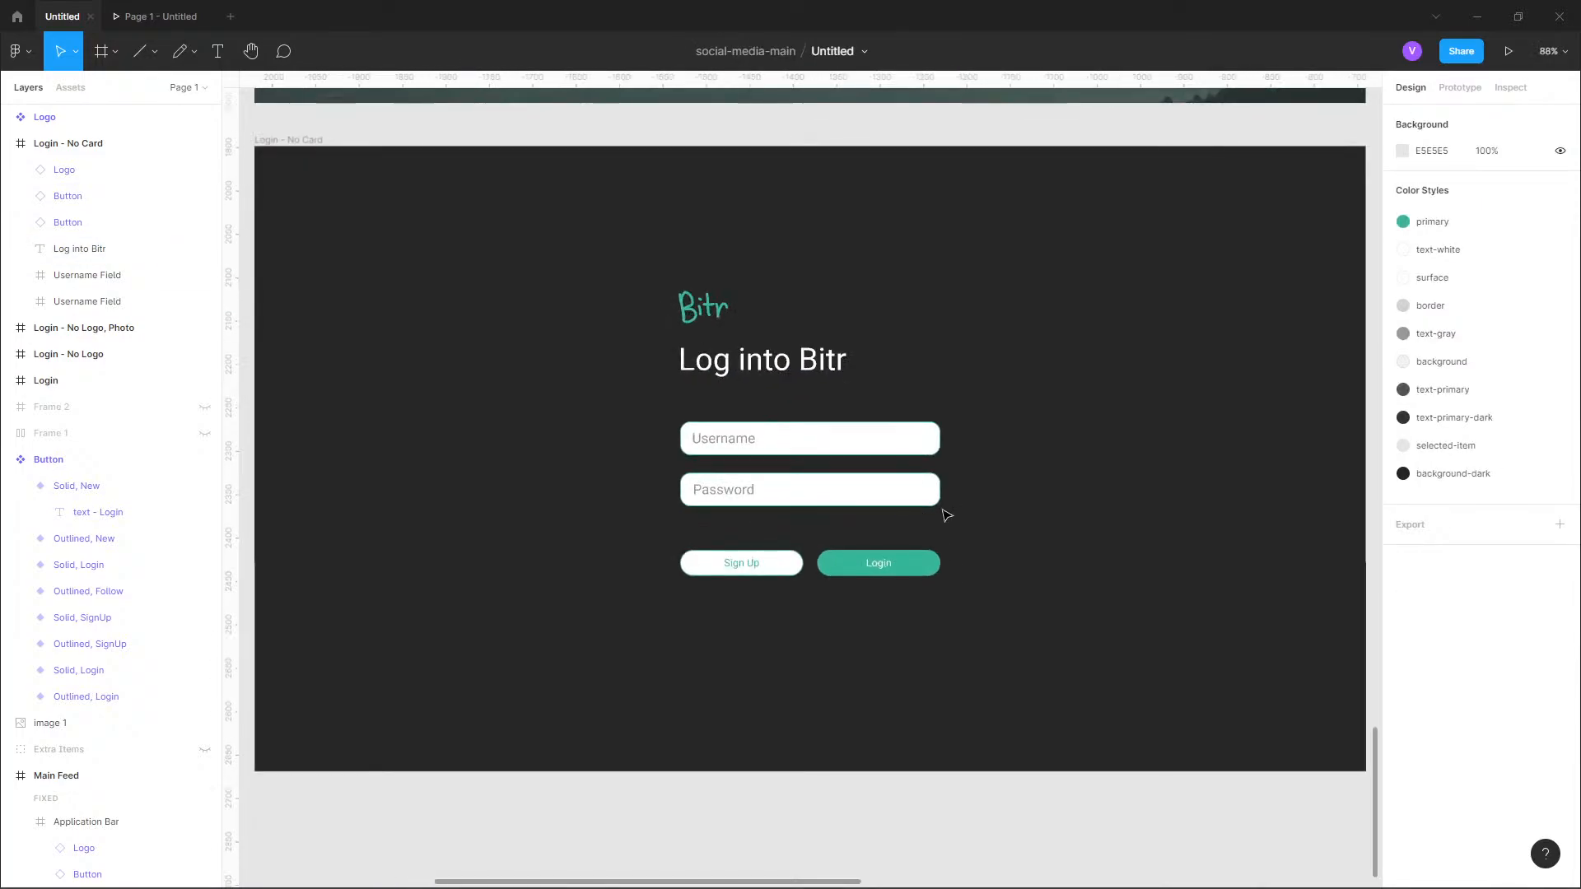
scroll(946, 516, "up", 4)
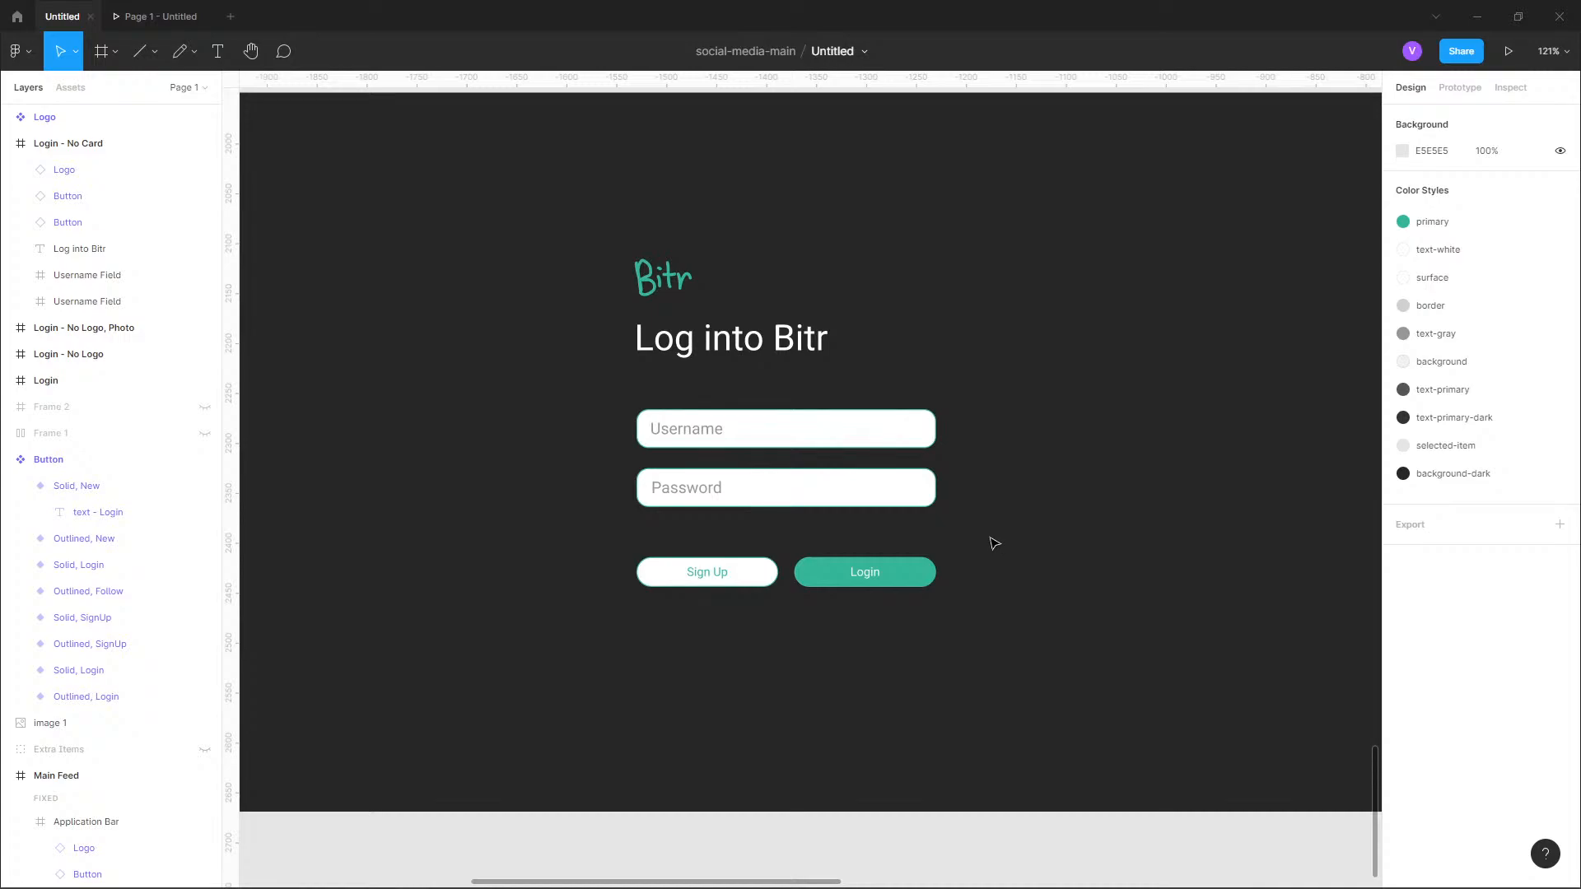
scroll(713, 471, "up", 5)
scroll(714, 476, "up", 3)
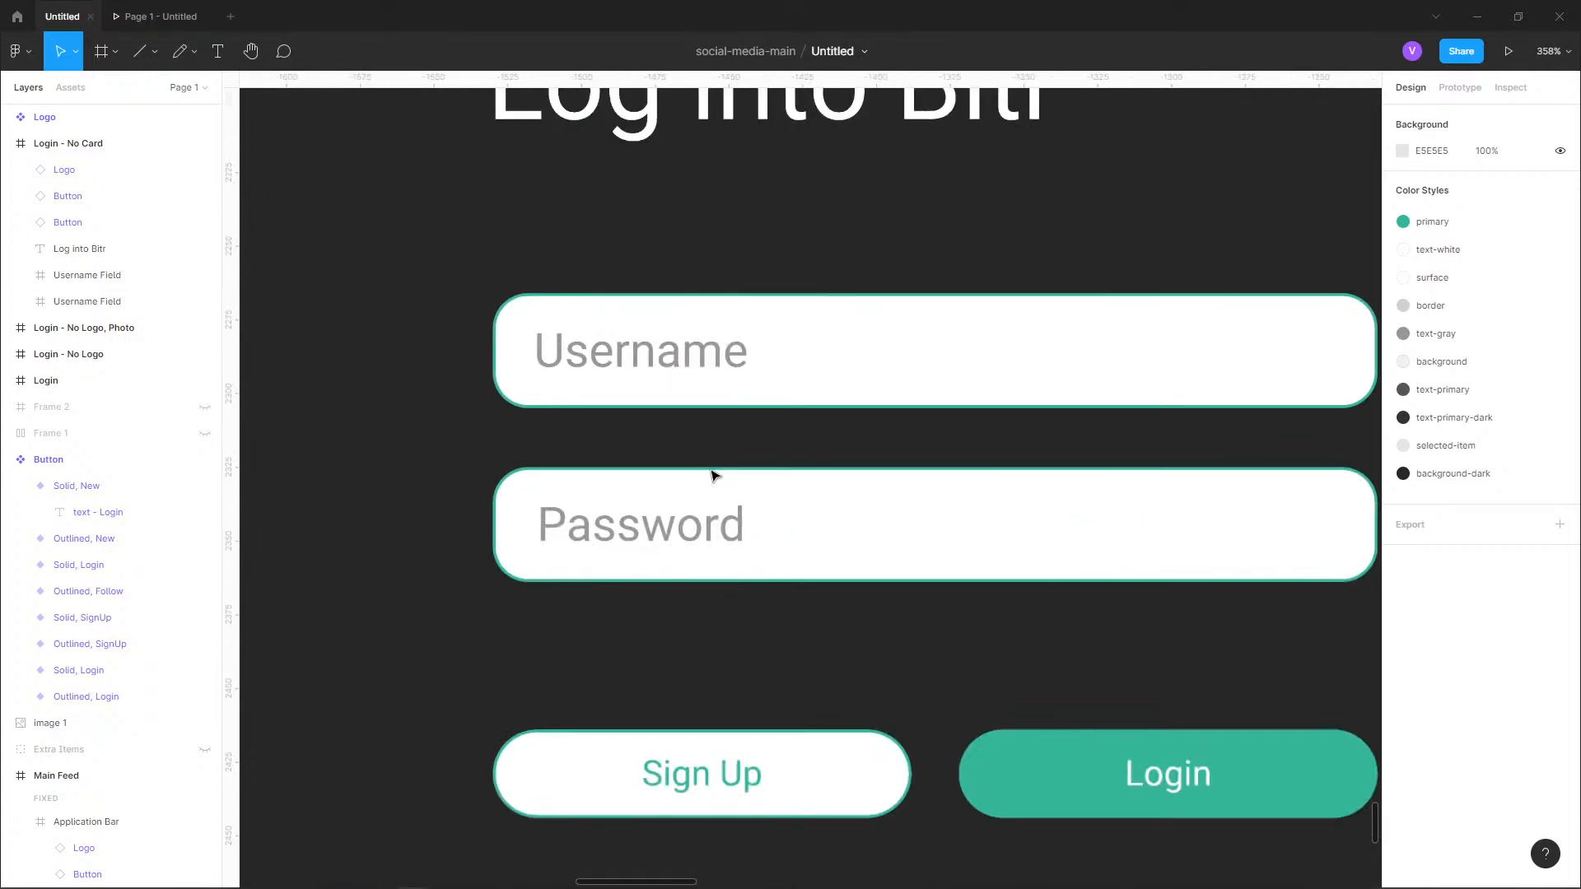
scroll(713, 475, "down", 5)
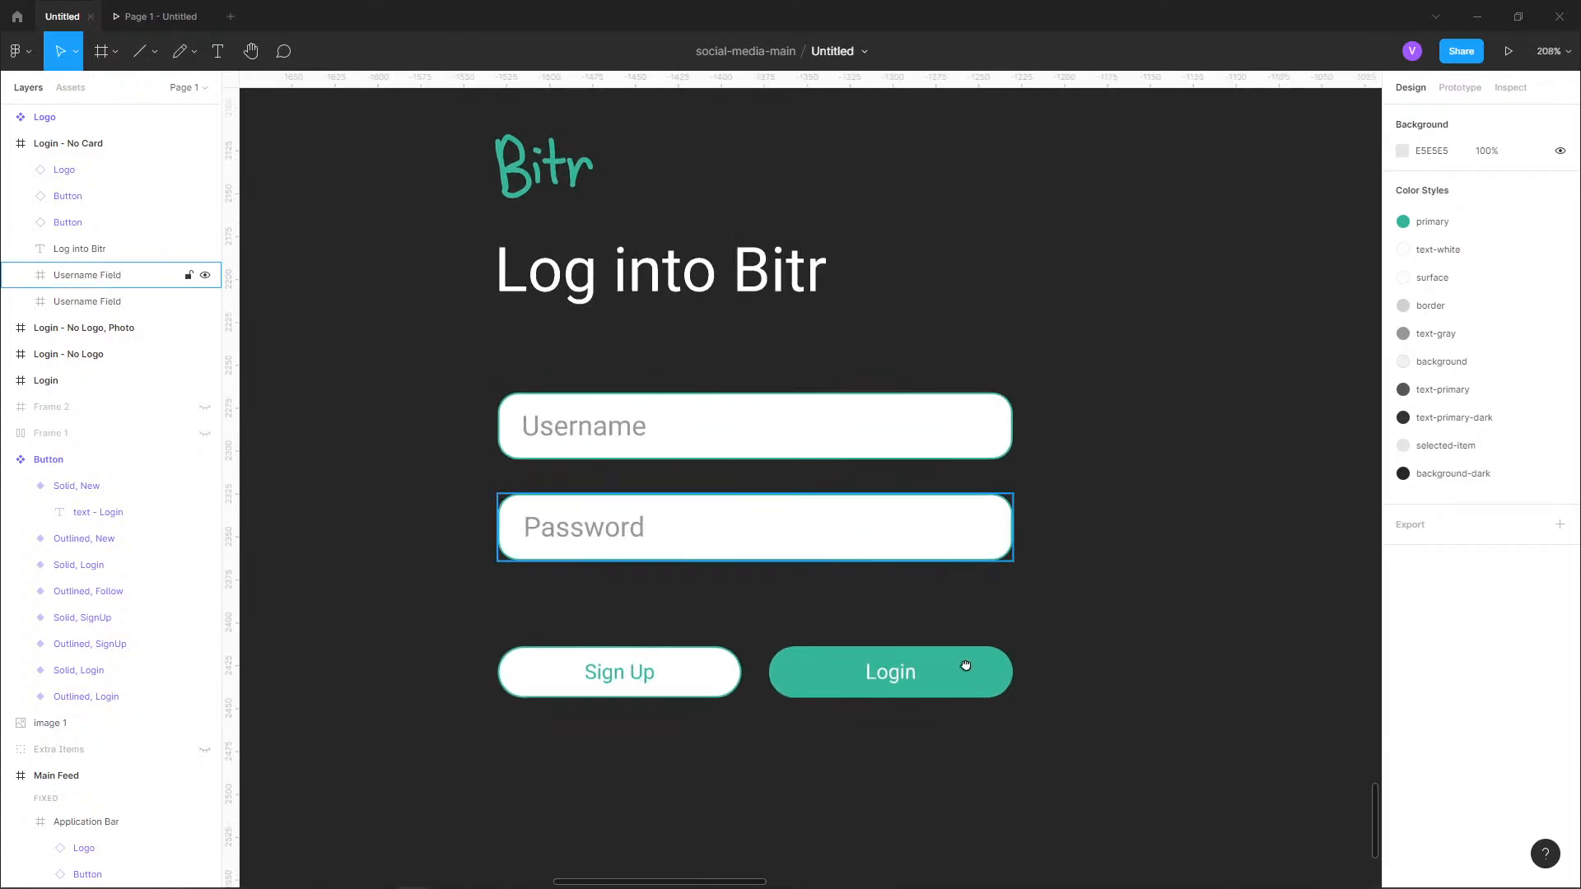
scroll(965, 665, "up", 3)
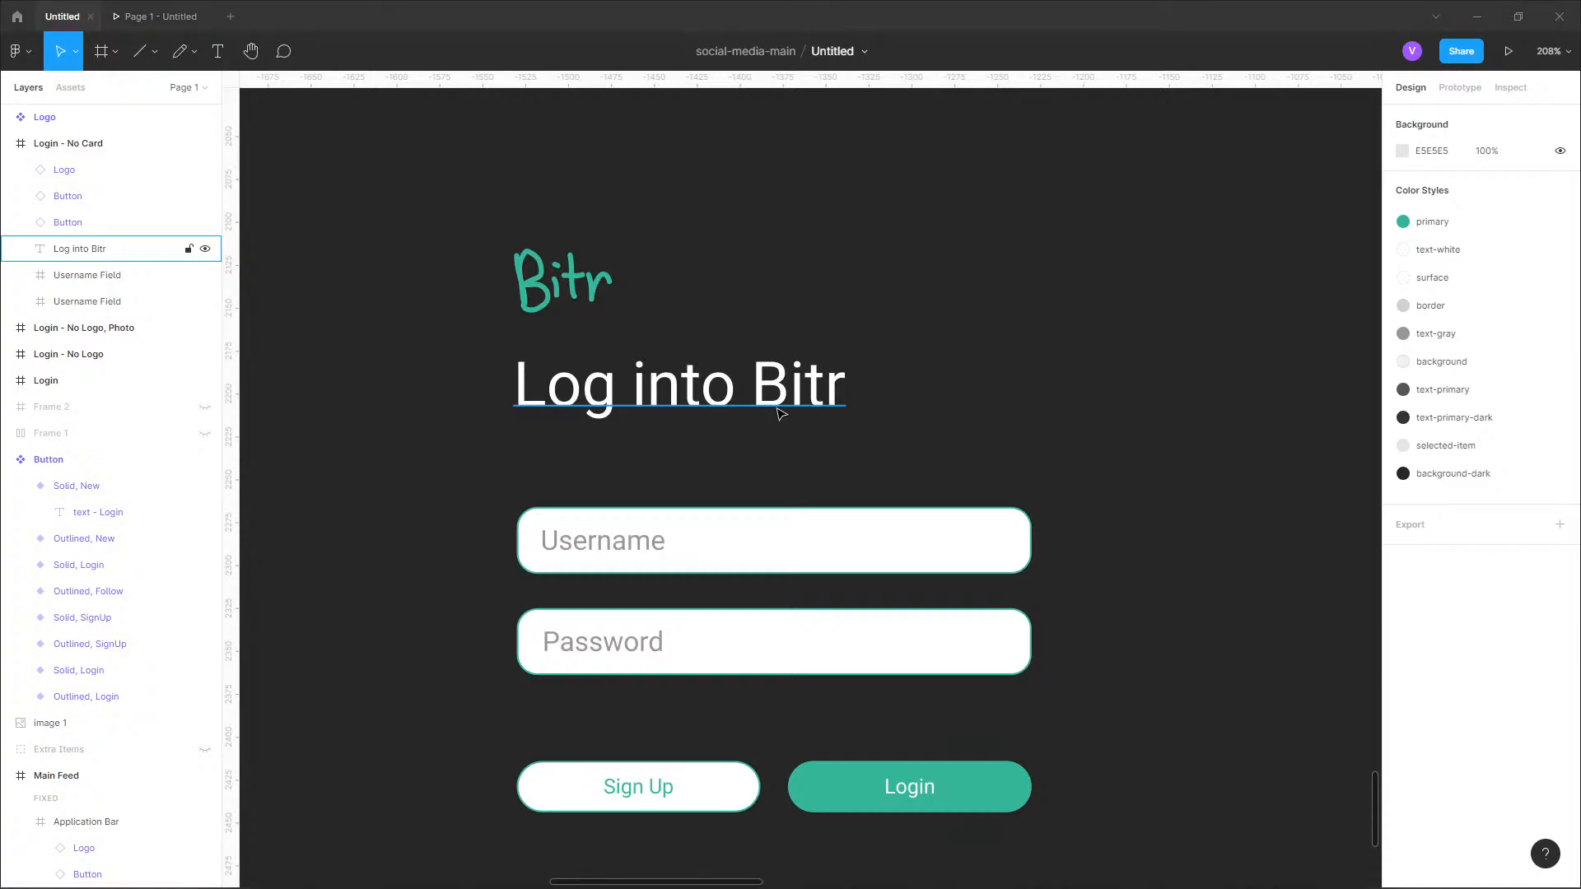
key("alt+Tab")
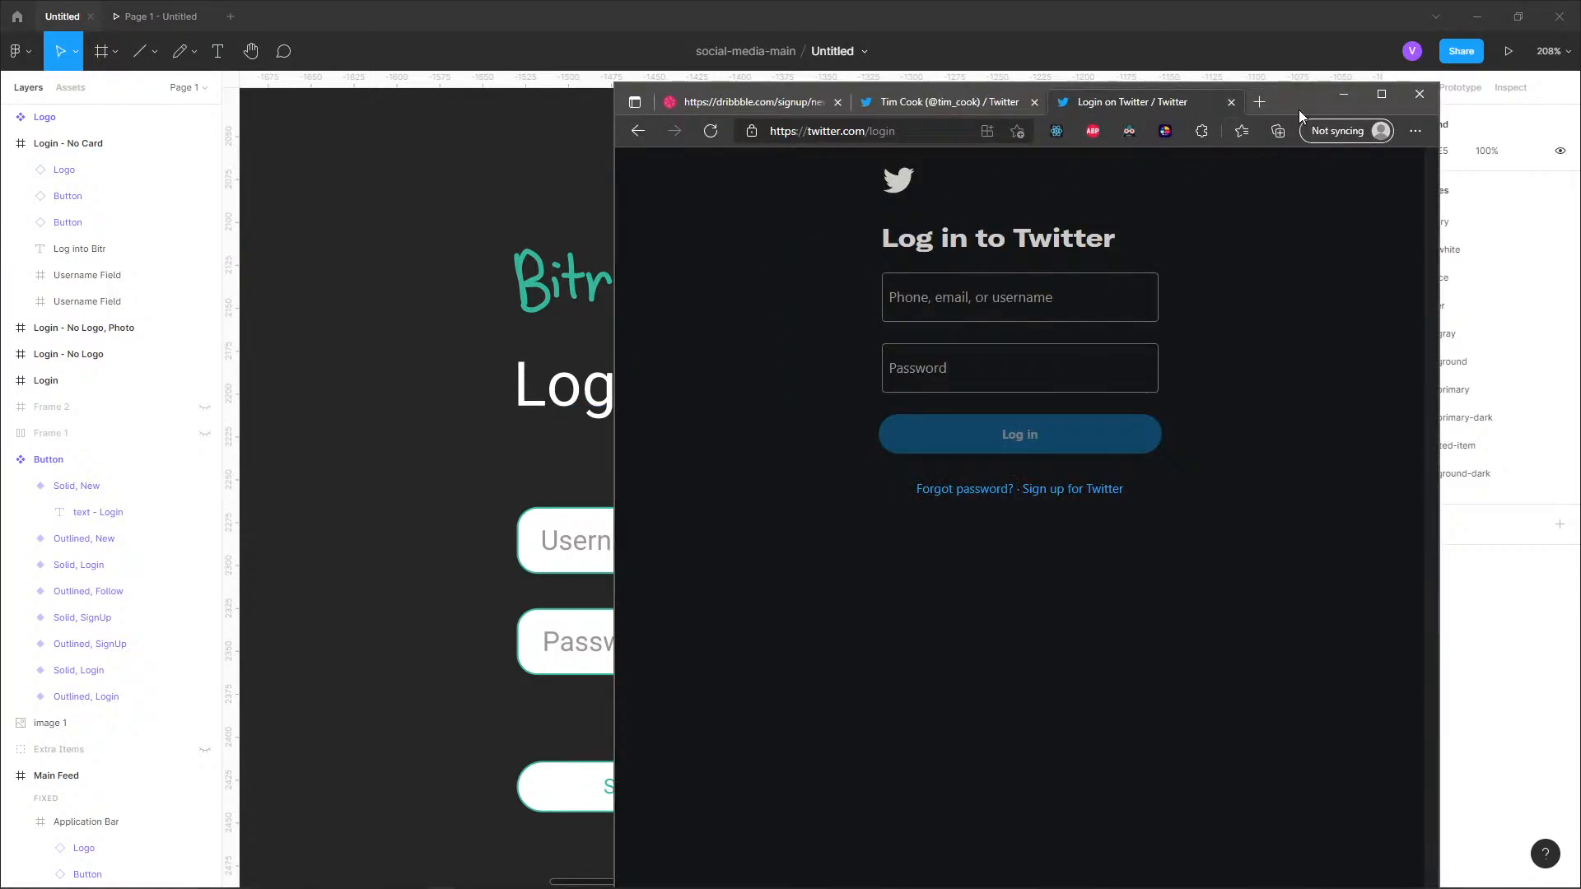
left_click_drag(1298, 110, 1448, 117)
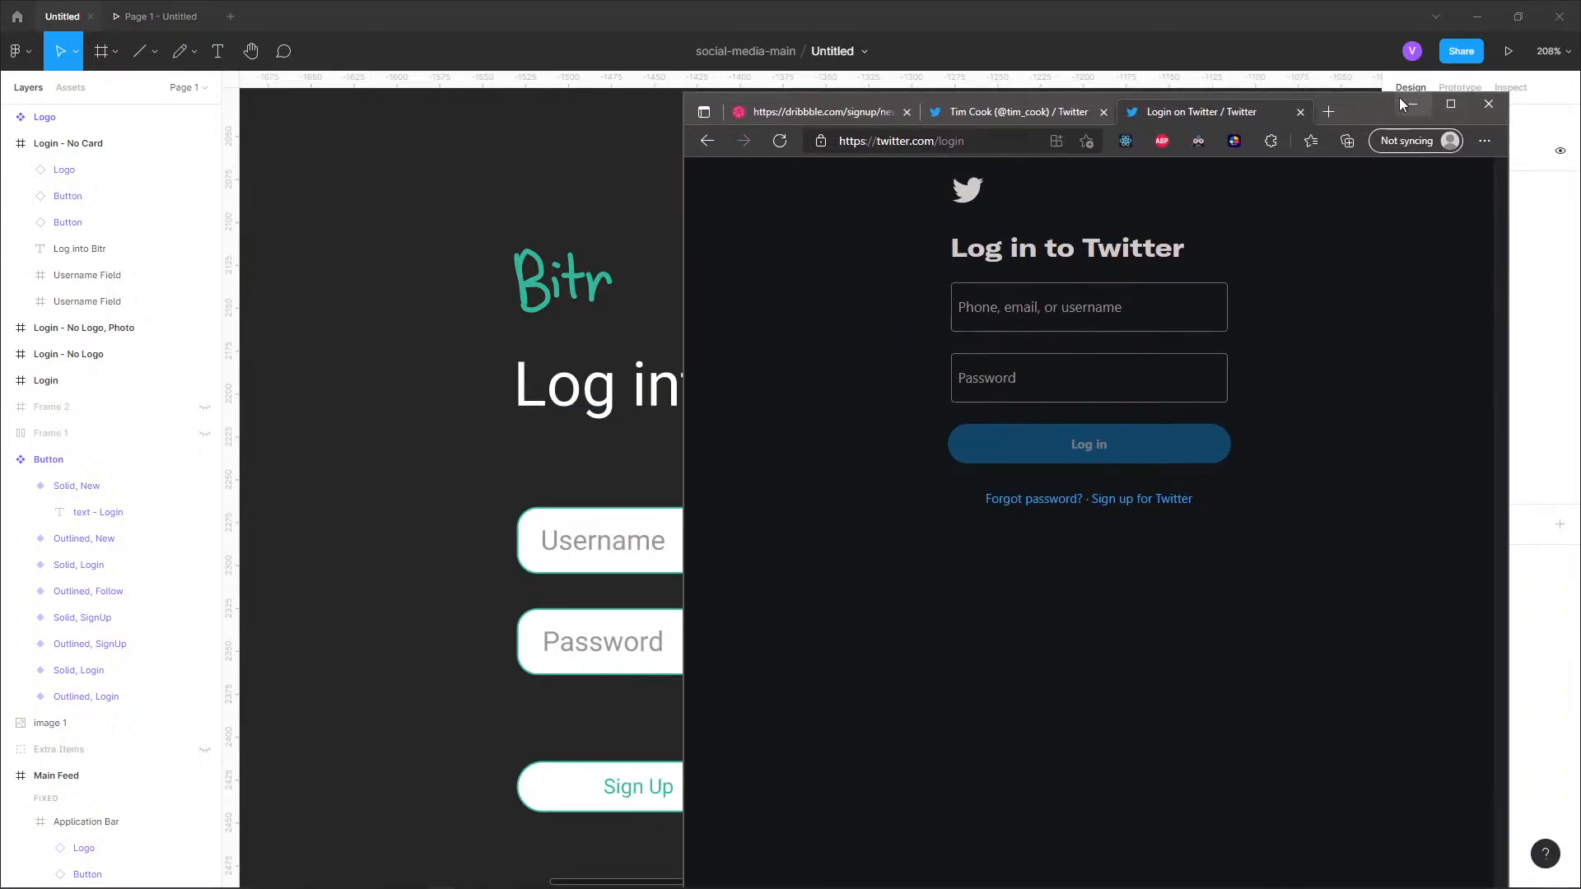
left_click(1401, 103)
Apply the background-dark color style to the Username field's fill on the dark login frame.
left_click(981, 547)
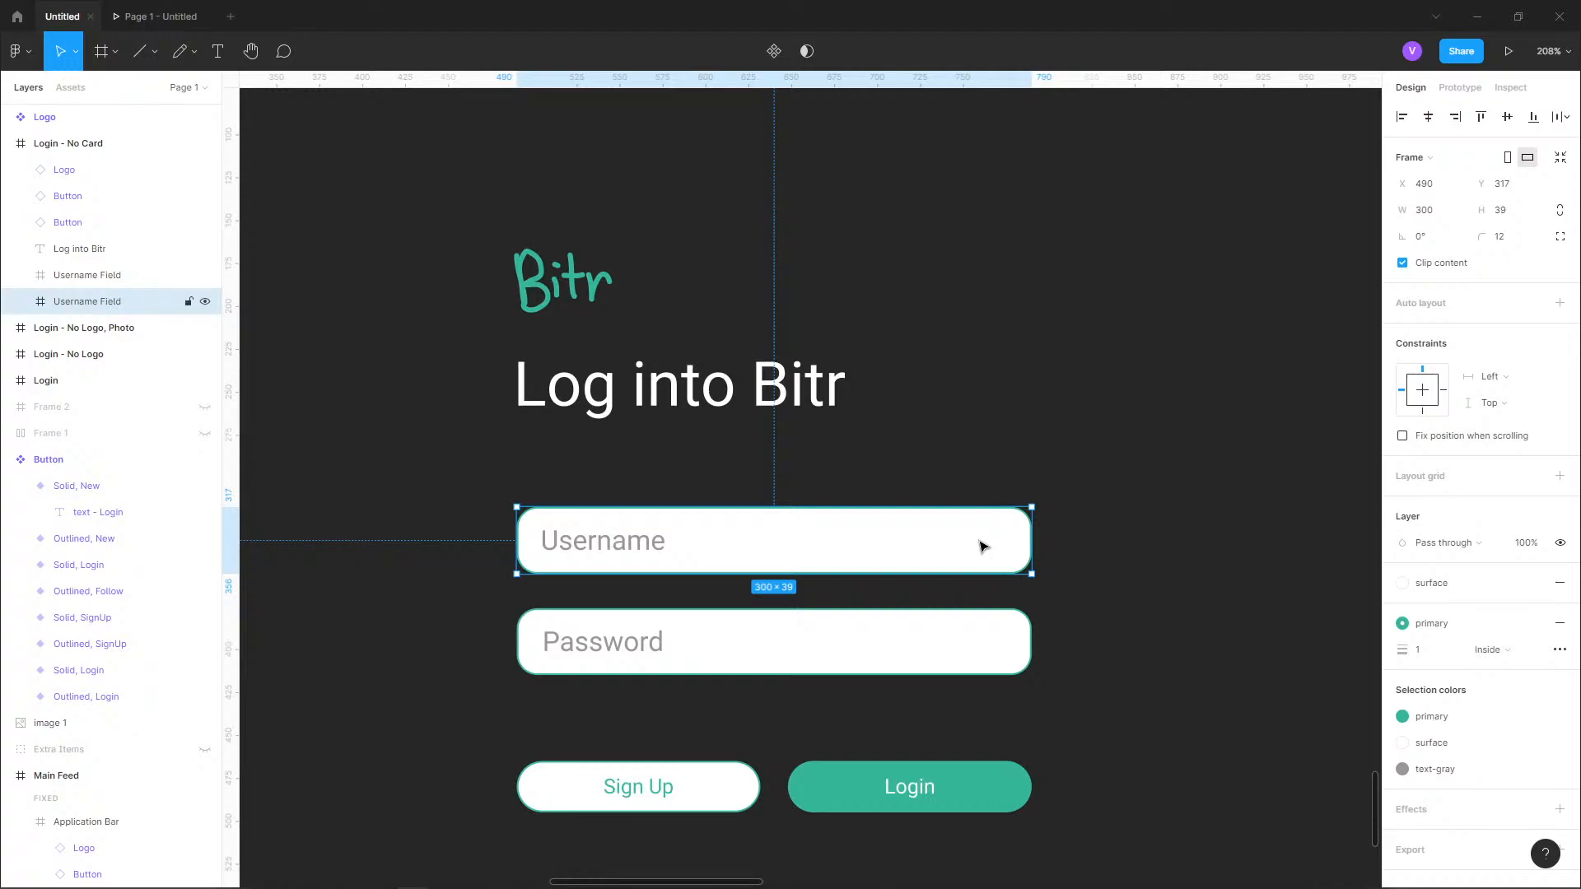
left_click(1403, 583)
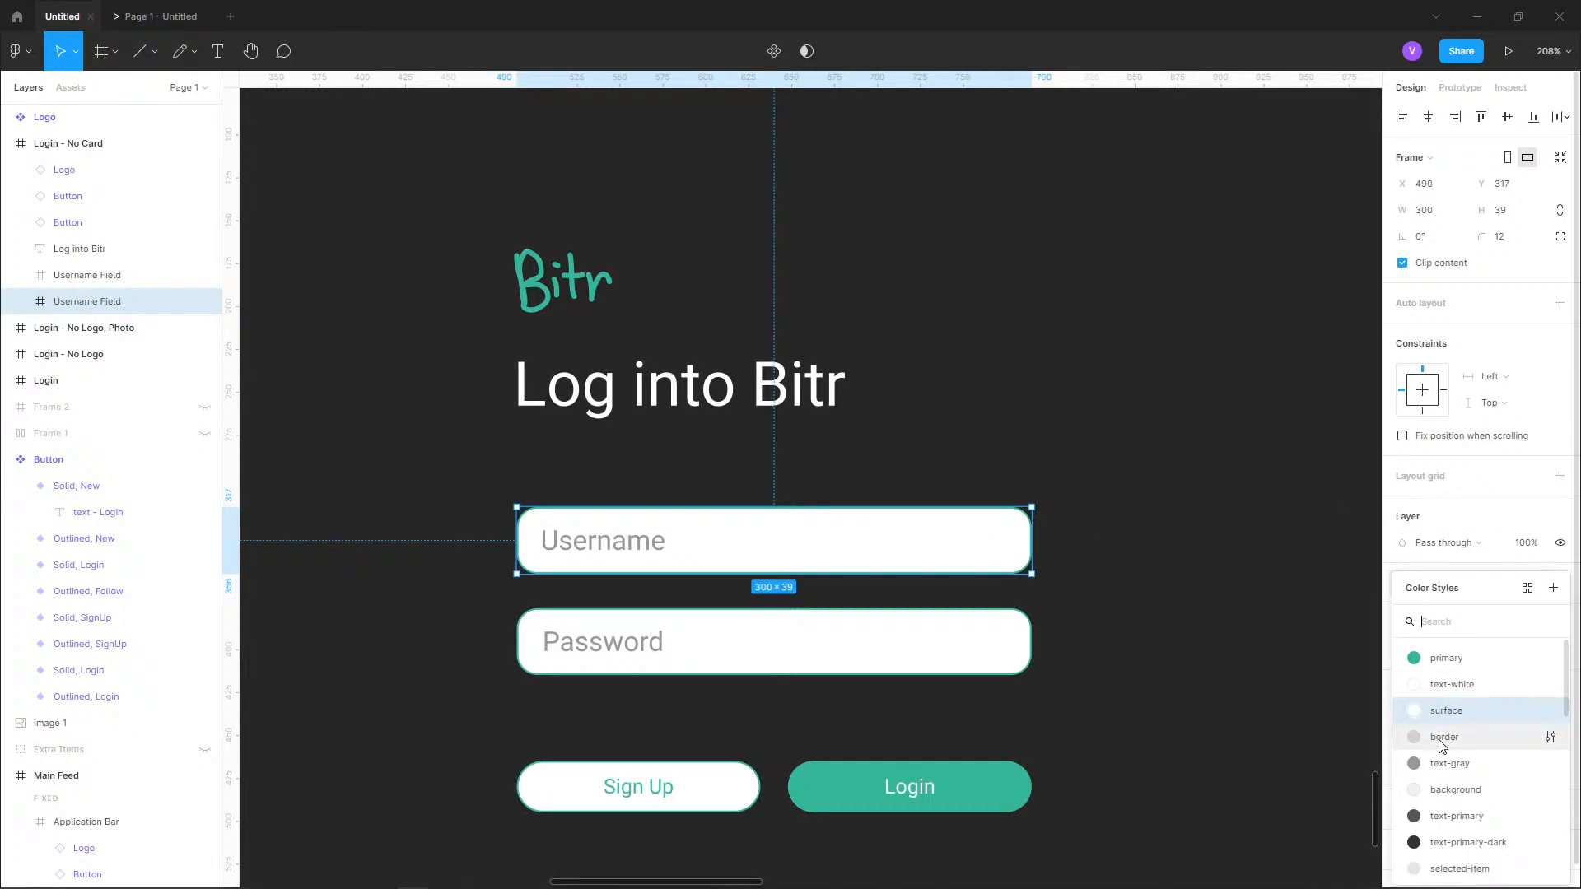
scroll(1446, 805, "down", 5)
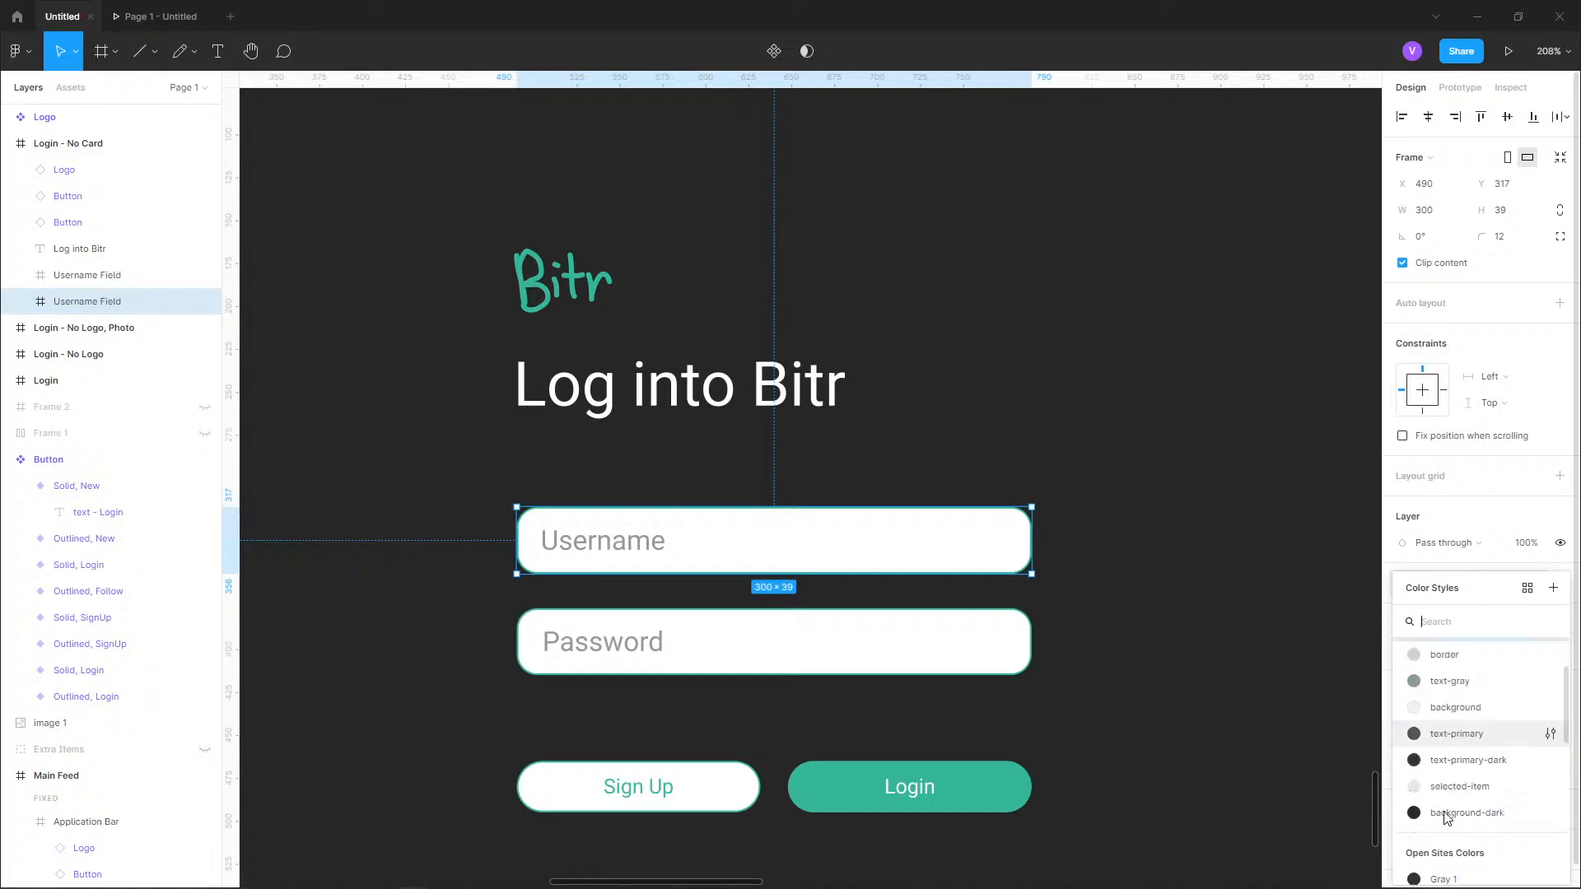
scroll(1443, 766, "up", 2)
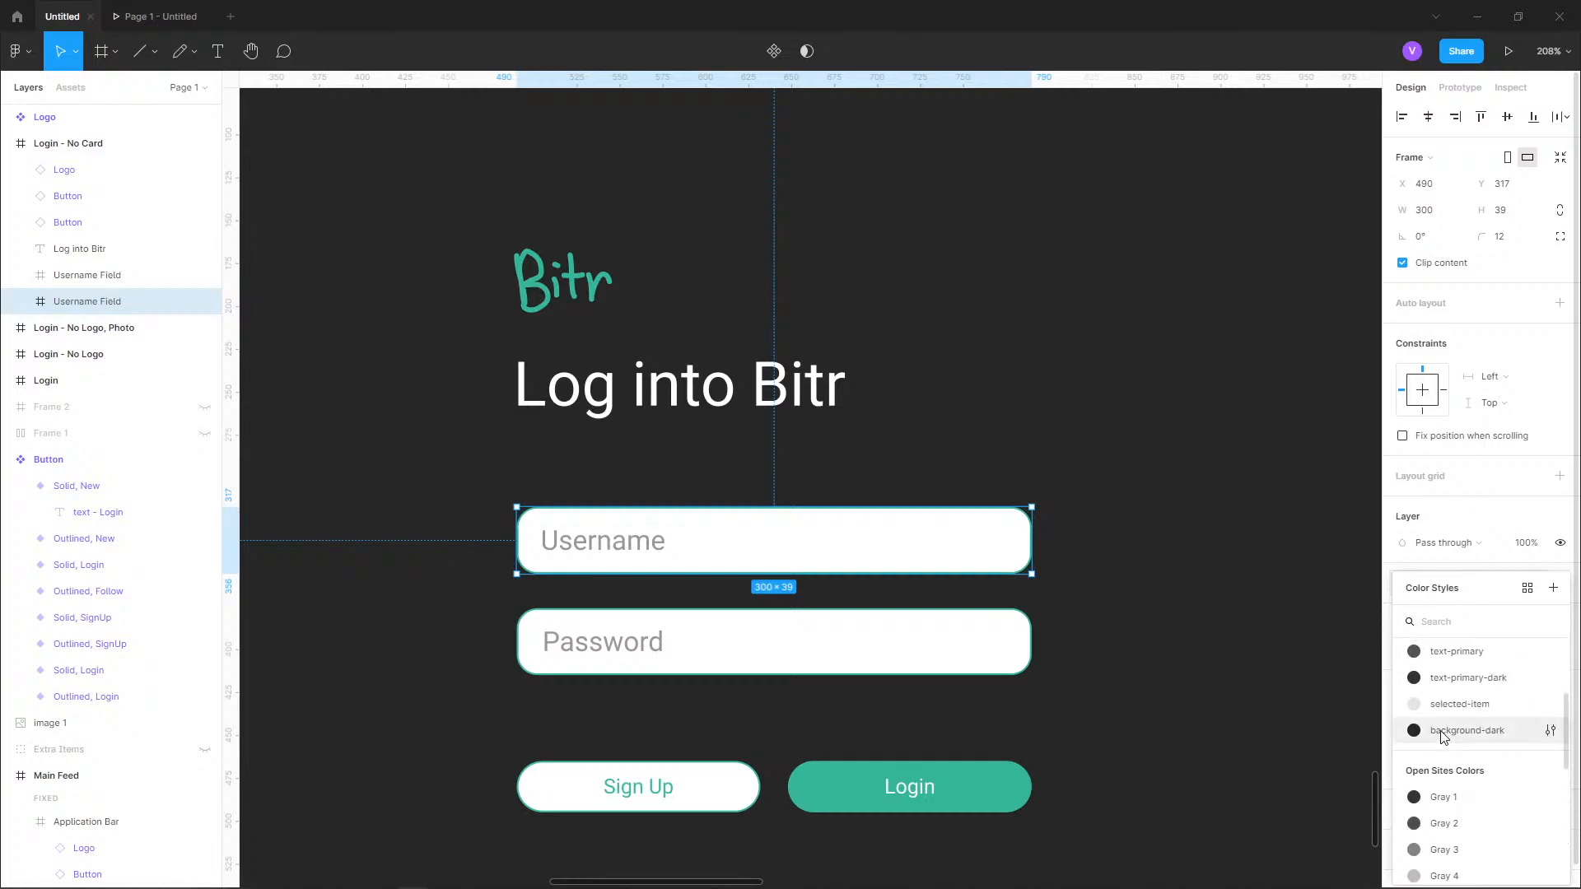
left_click(1443, 732)
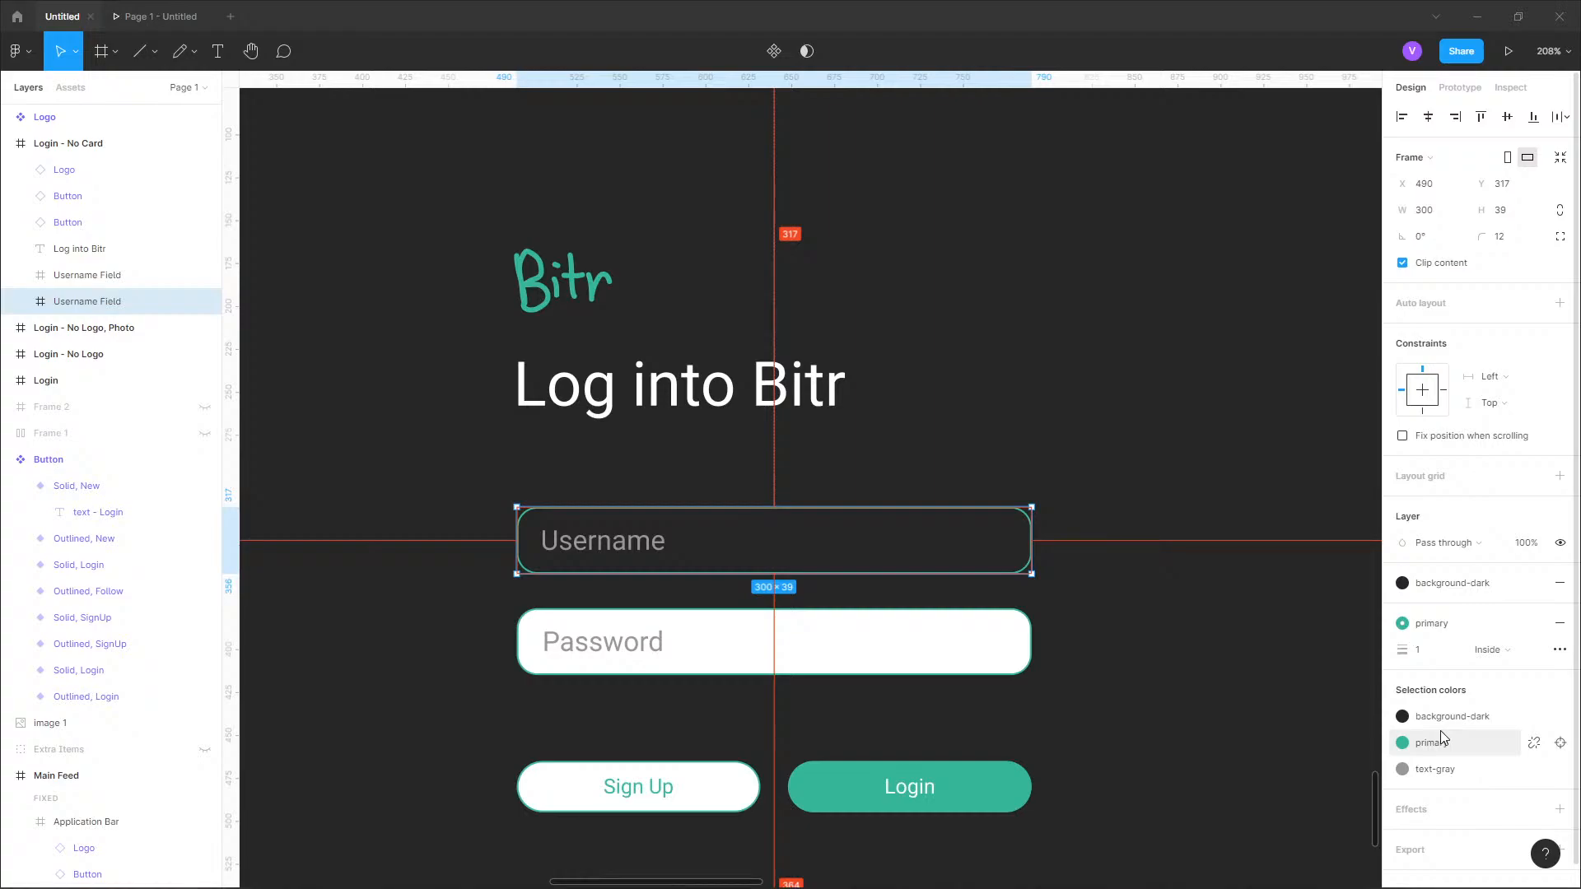
key("alt+Tab")
key("alt+Tab")
Apply the background-dark color style to the Password field's fill on the dark login frame.
left_click(763, 650)
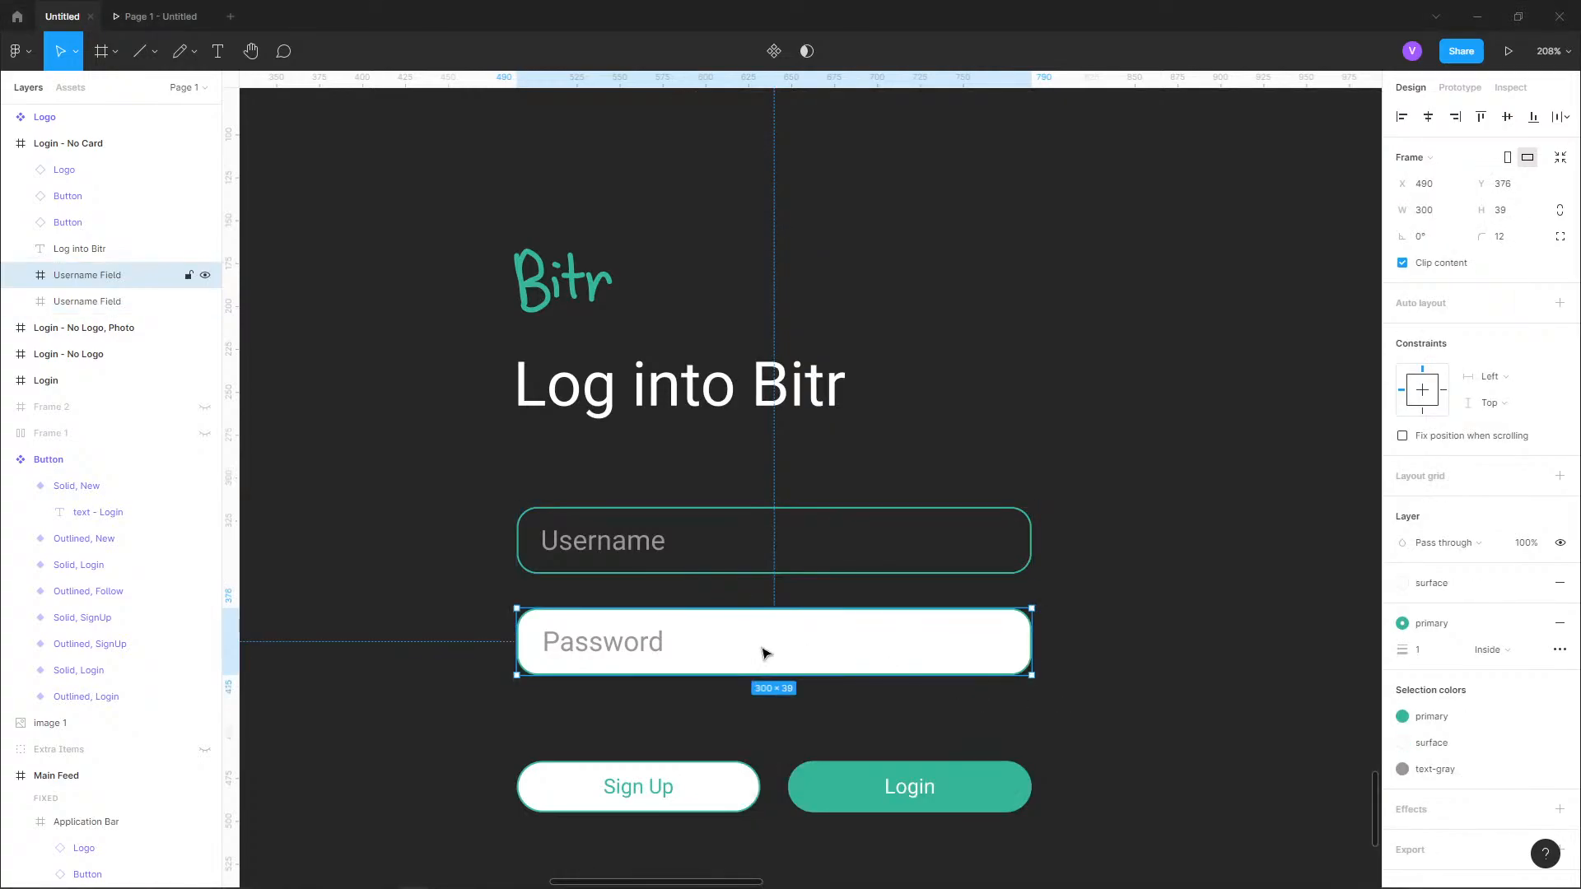
left_click(1403, 584)
scroll(1450, 725, "down", 2)
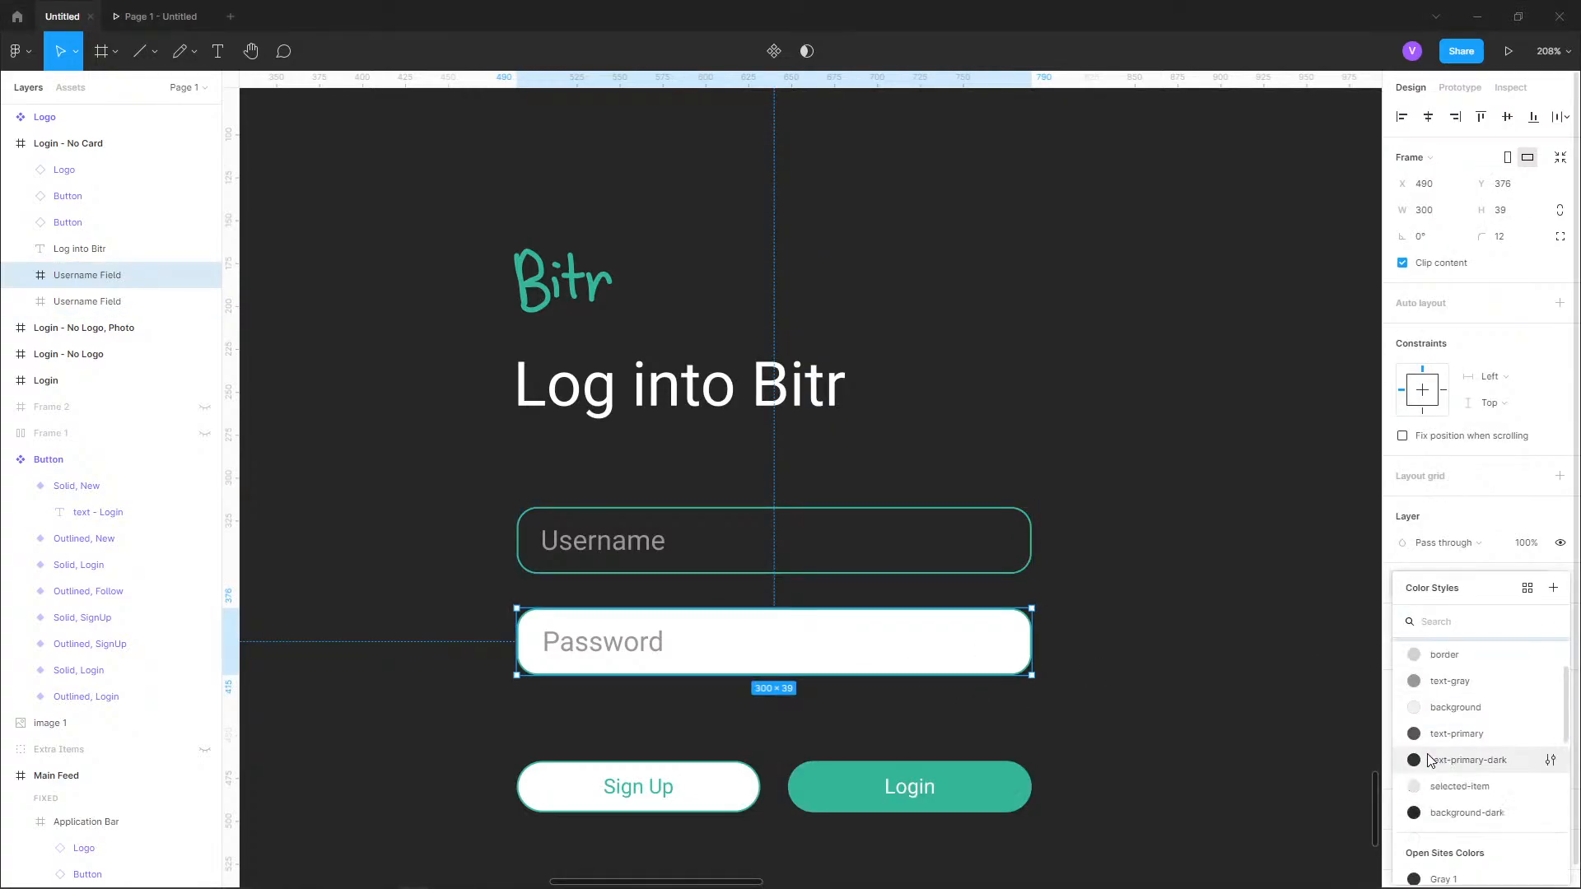
left_click(1453, 813)
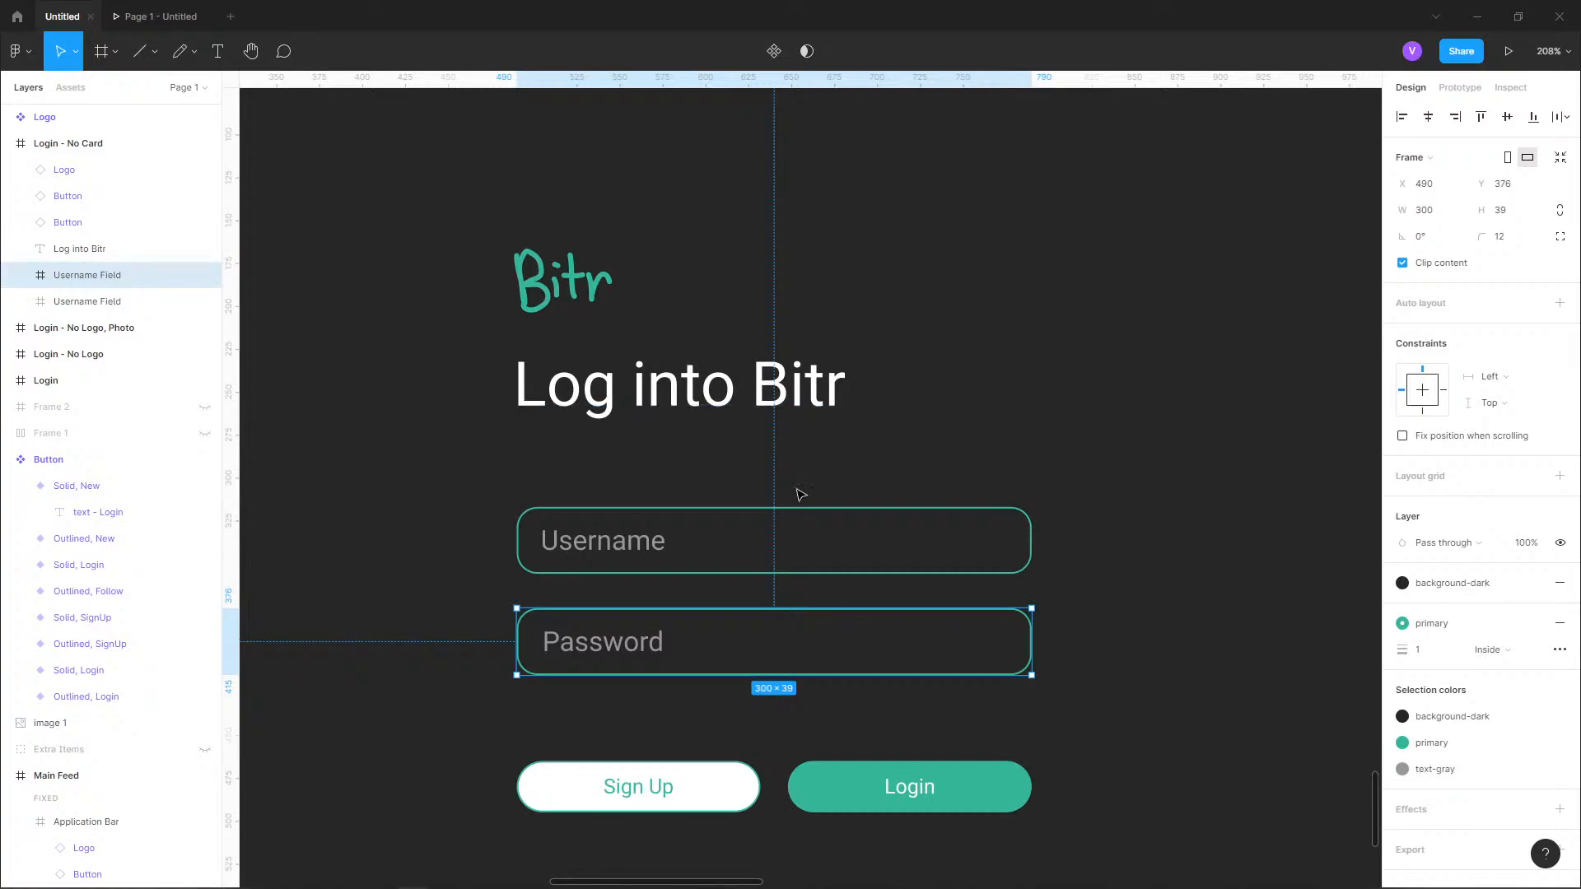
Examine the dark form's fields, placeholder text and Sign Up button, and compare them with Twitter's dark login page in the browser.
left_click(772, 540)
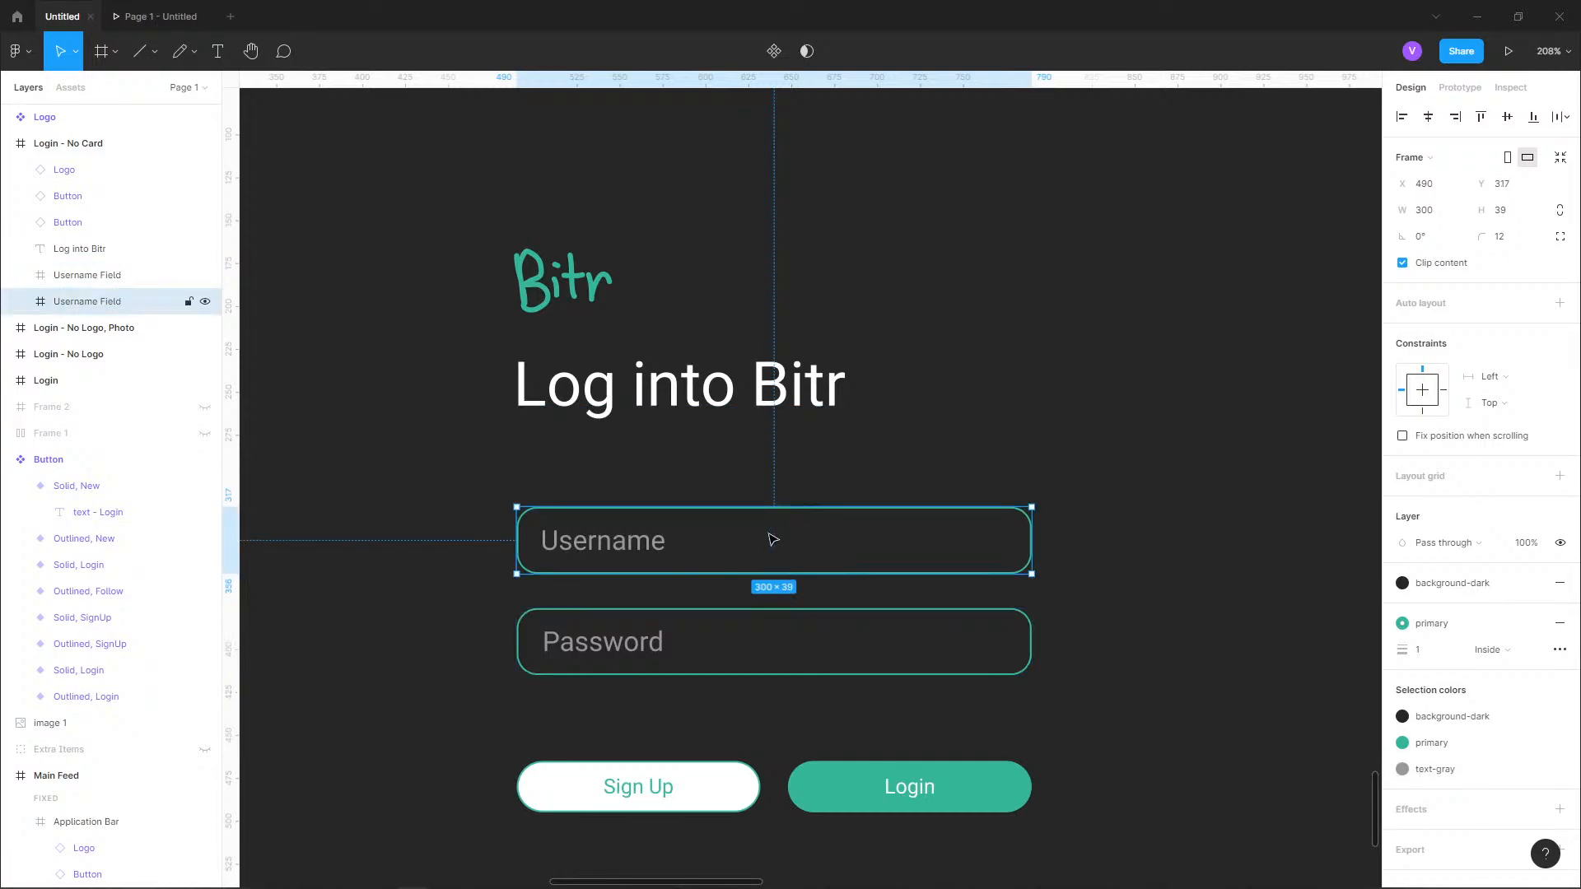
left_click(677, 796)
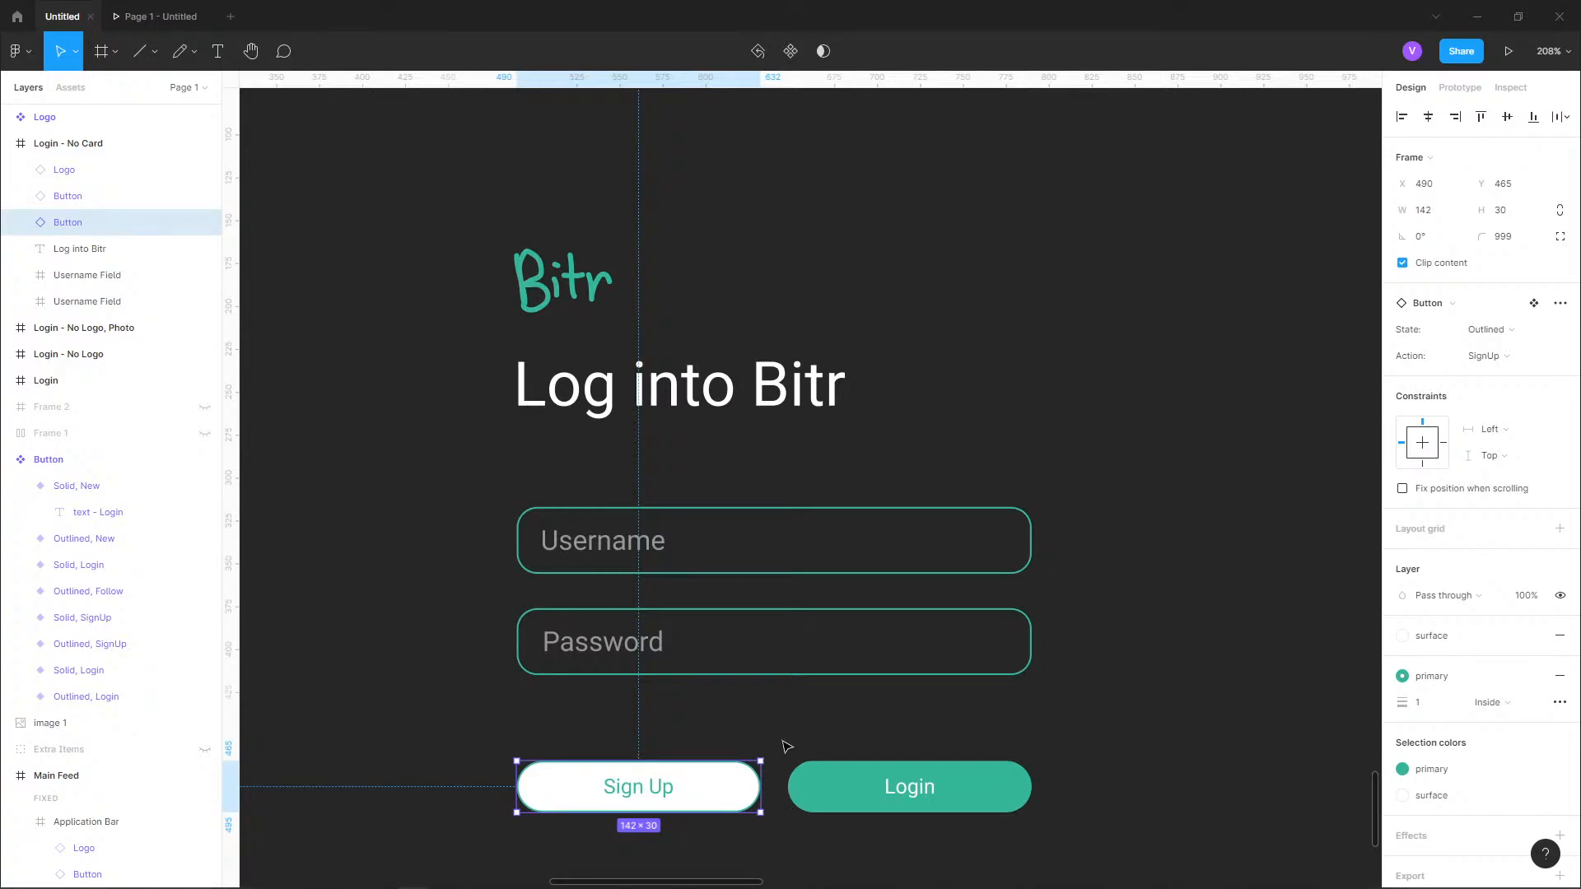
left_click(764, 704)
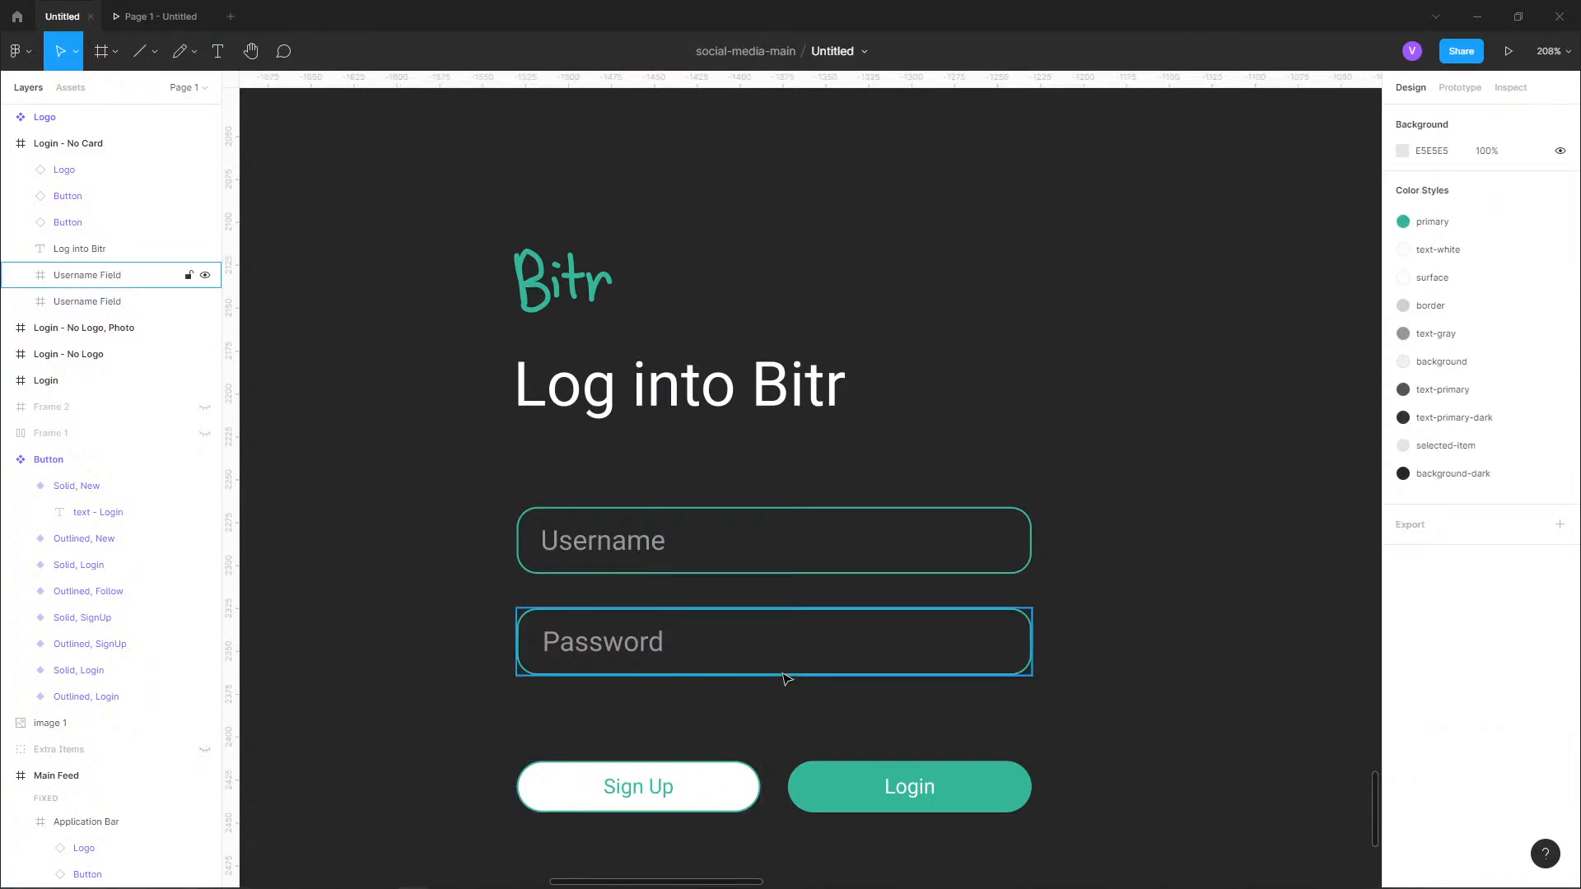
scroll(784, 681, "down", 5)
scroll(1042, 643, "down", 3)
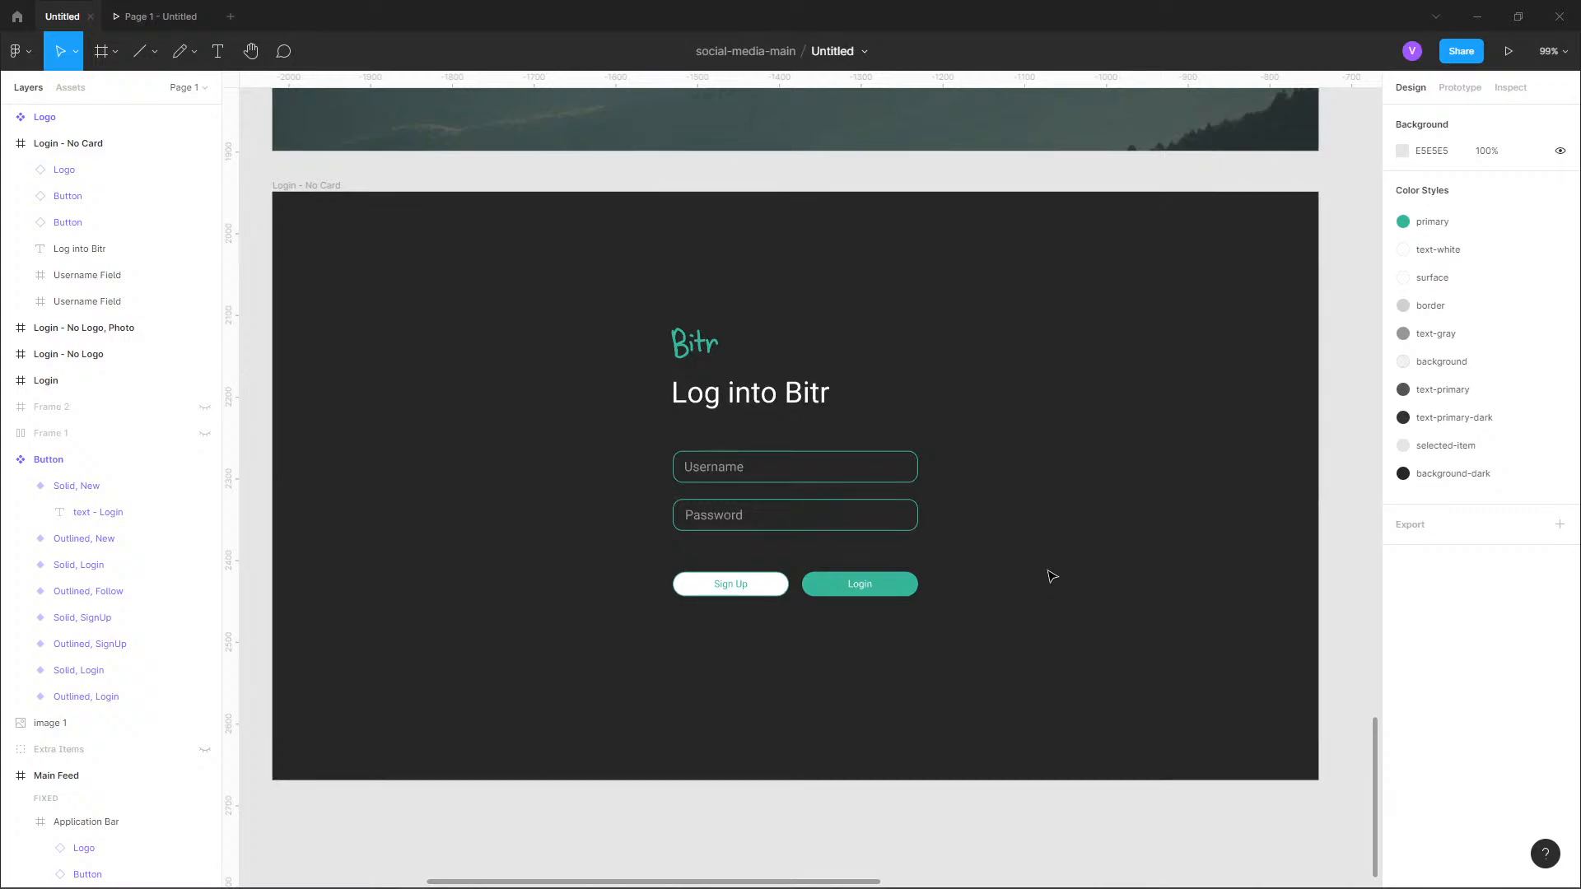
scroll(795, 501, "up", 2)
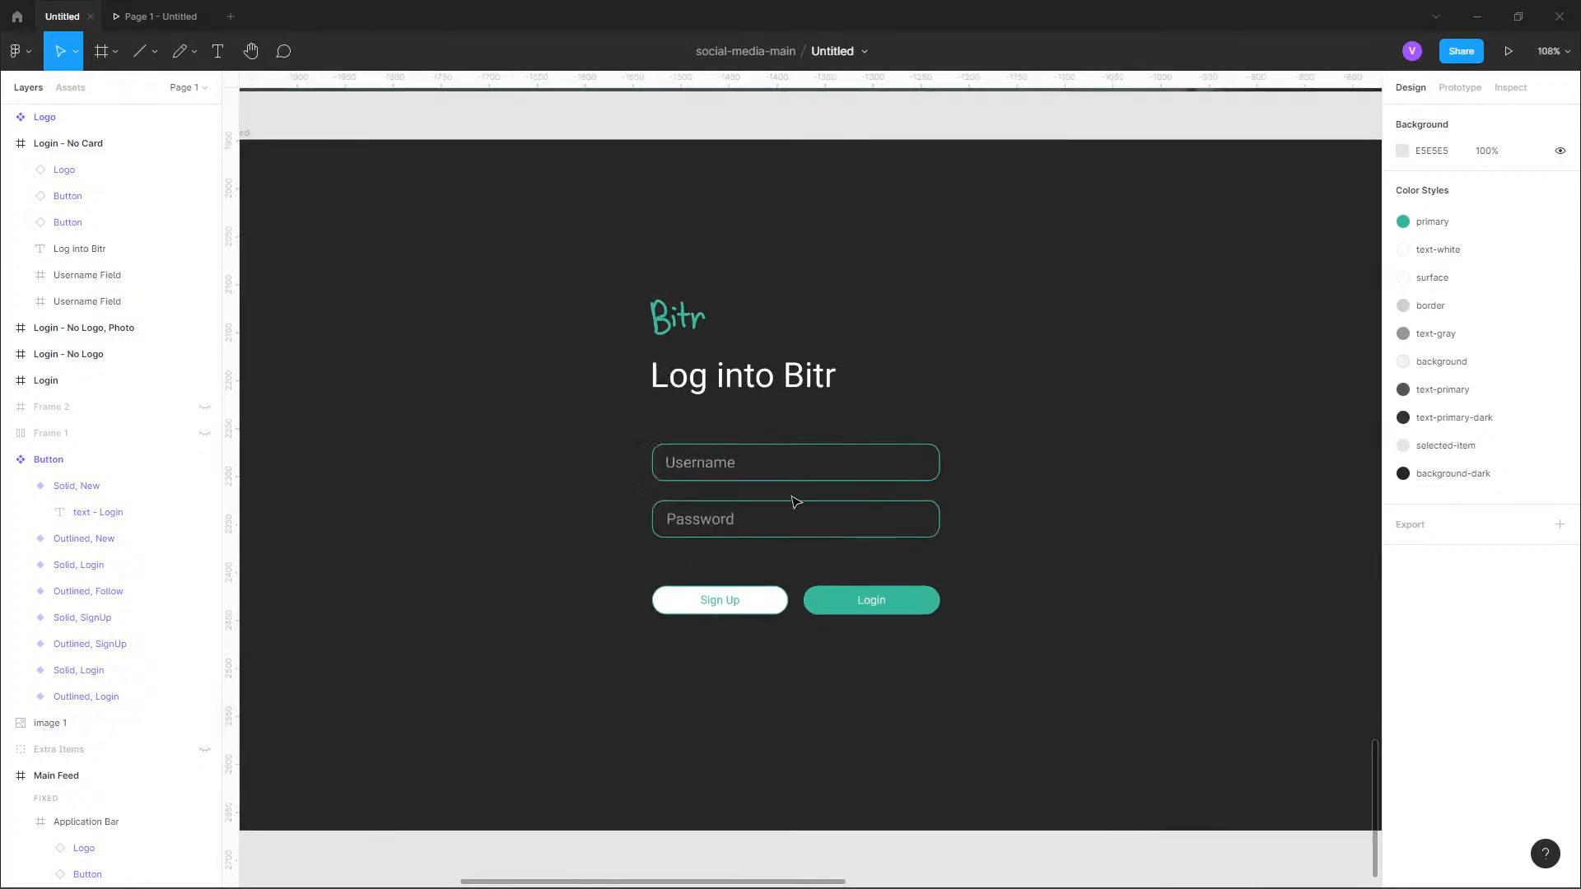
scroll(808, 505, "up", 2)
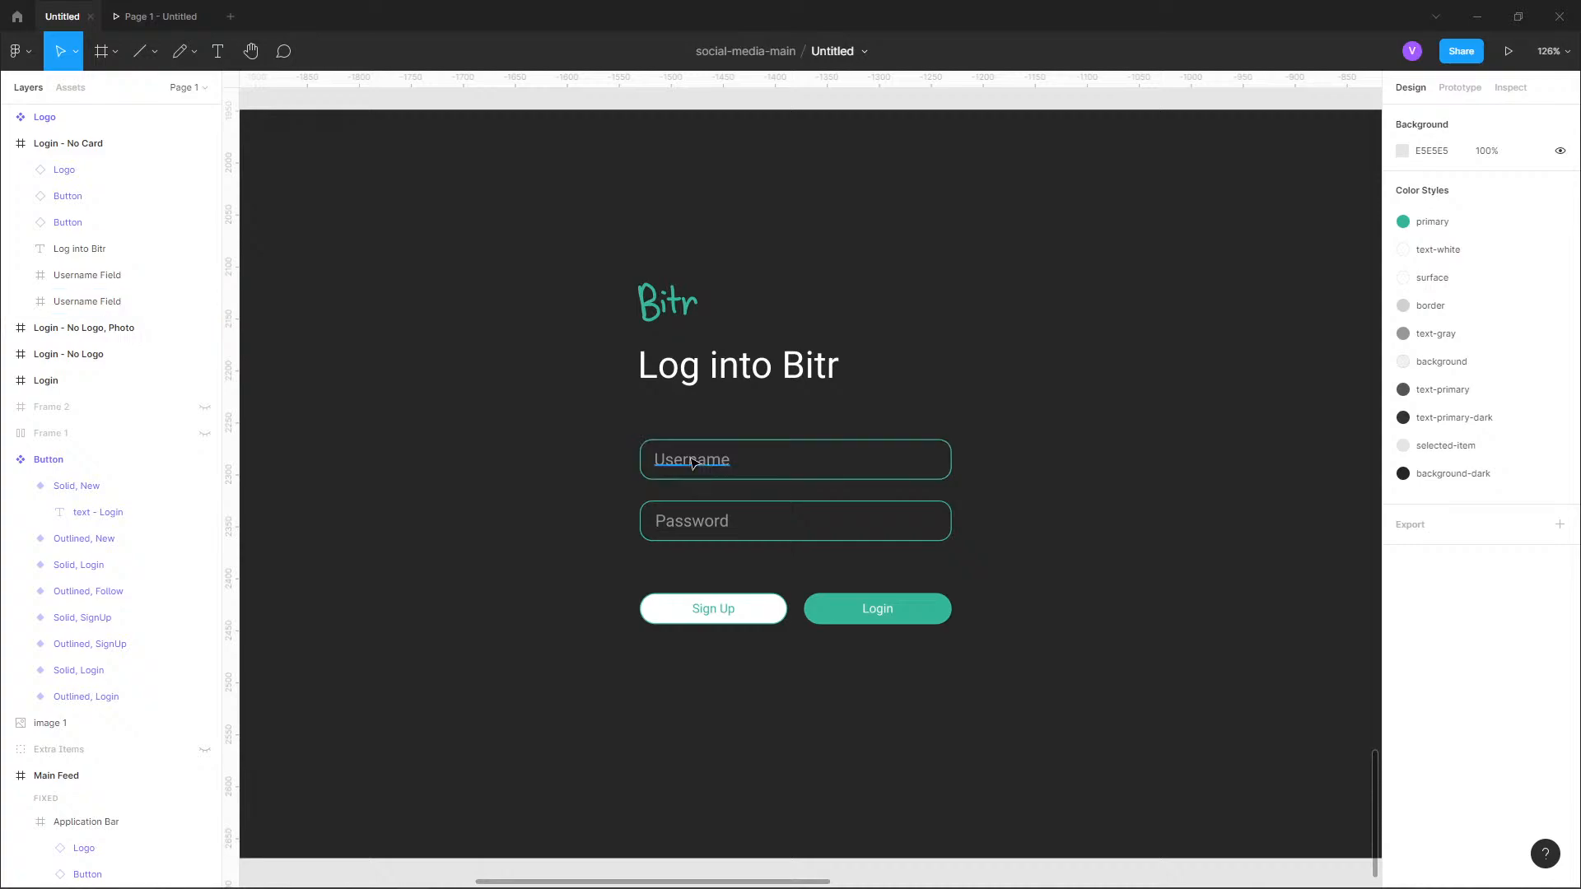
scroll(692, 460, "up", 1)
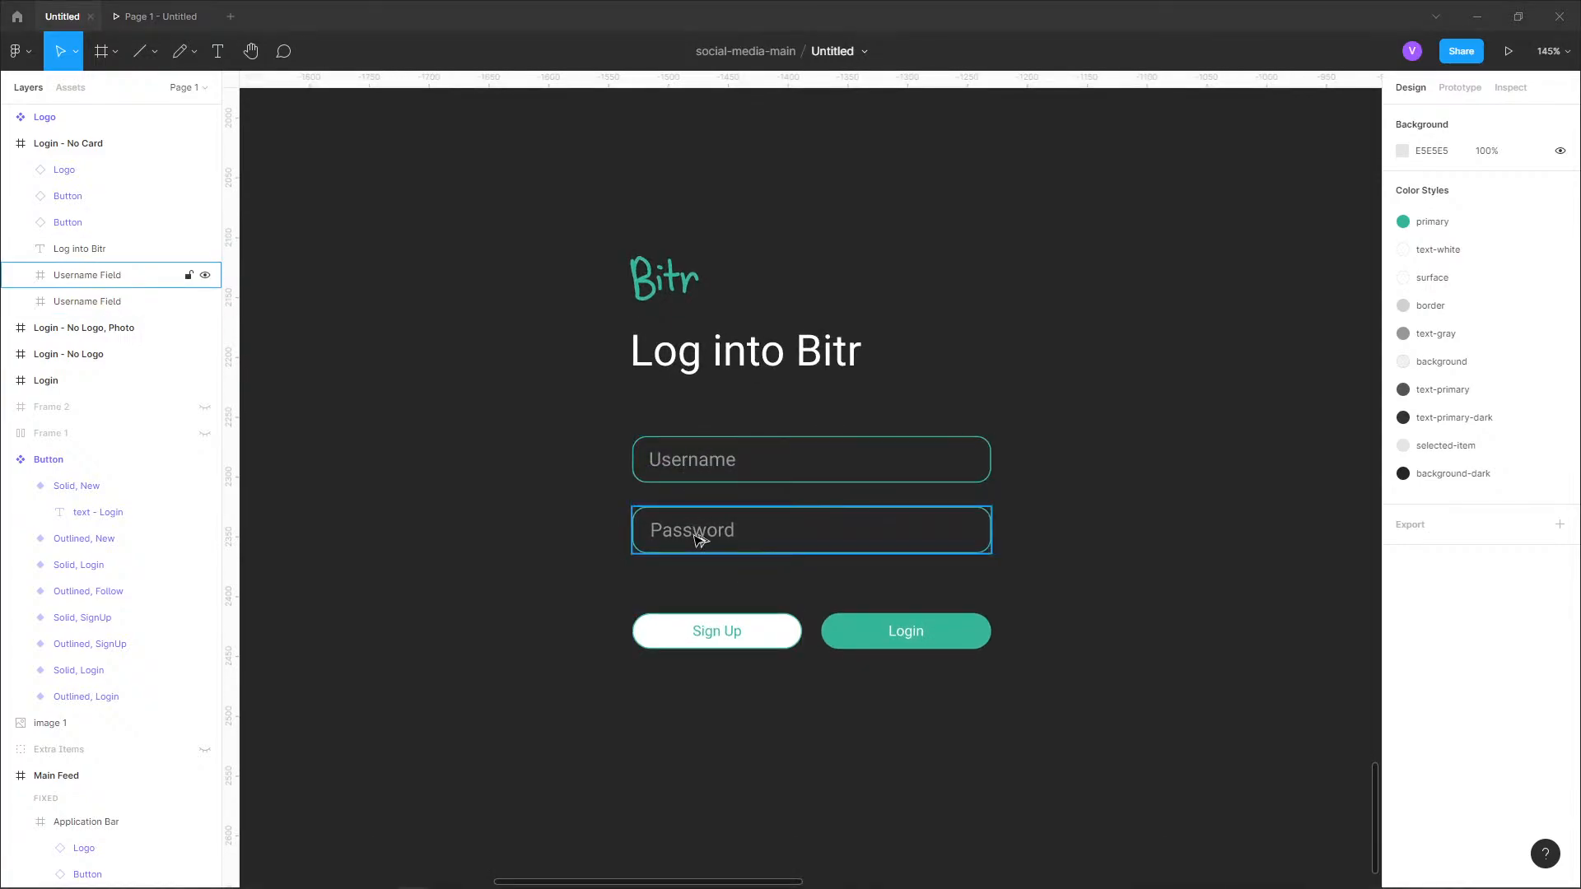
key("alt+Tab")
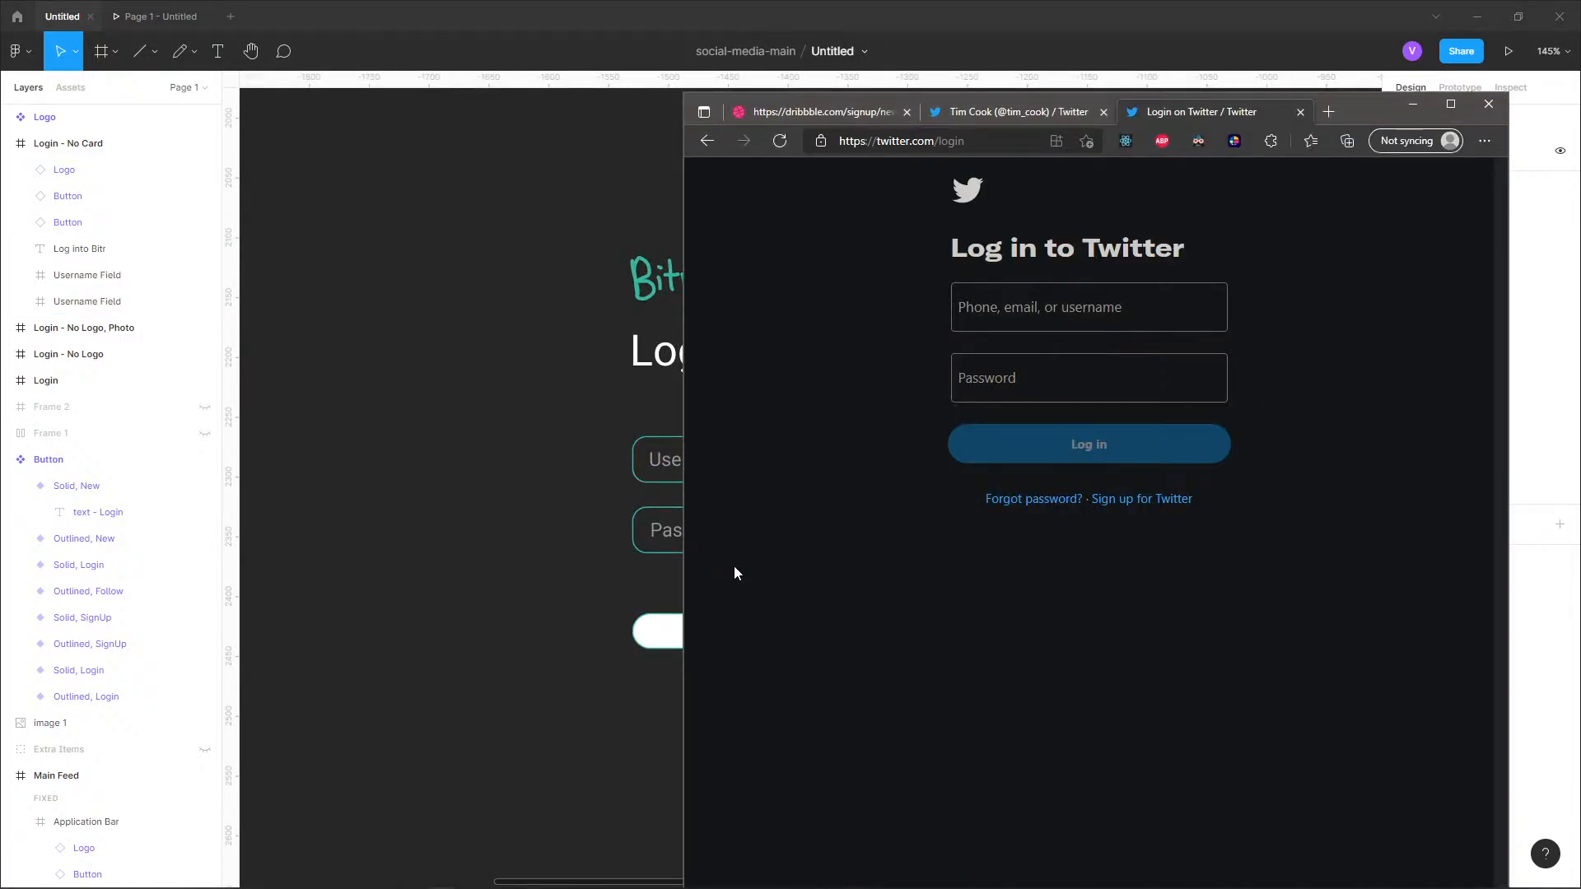
key("alt+Tab")
double_click(715, 461)
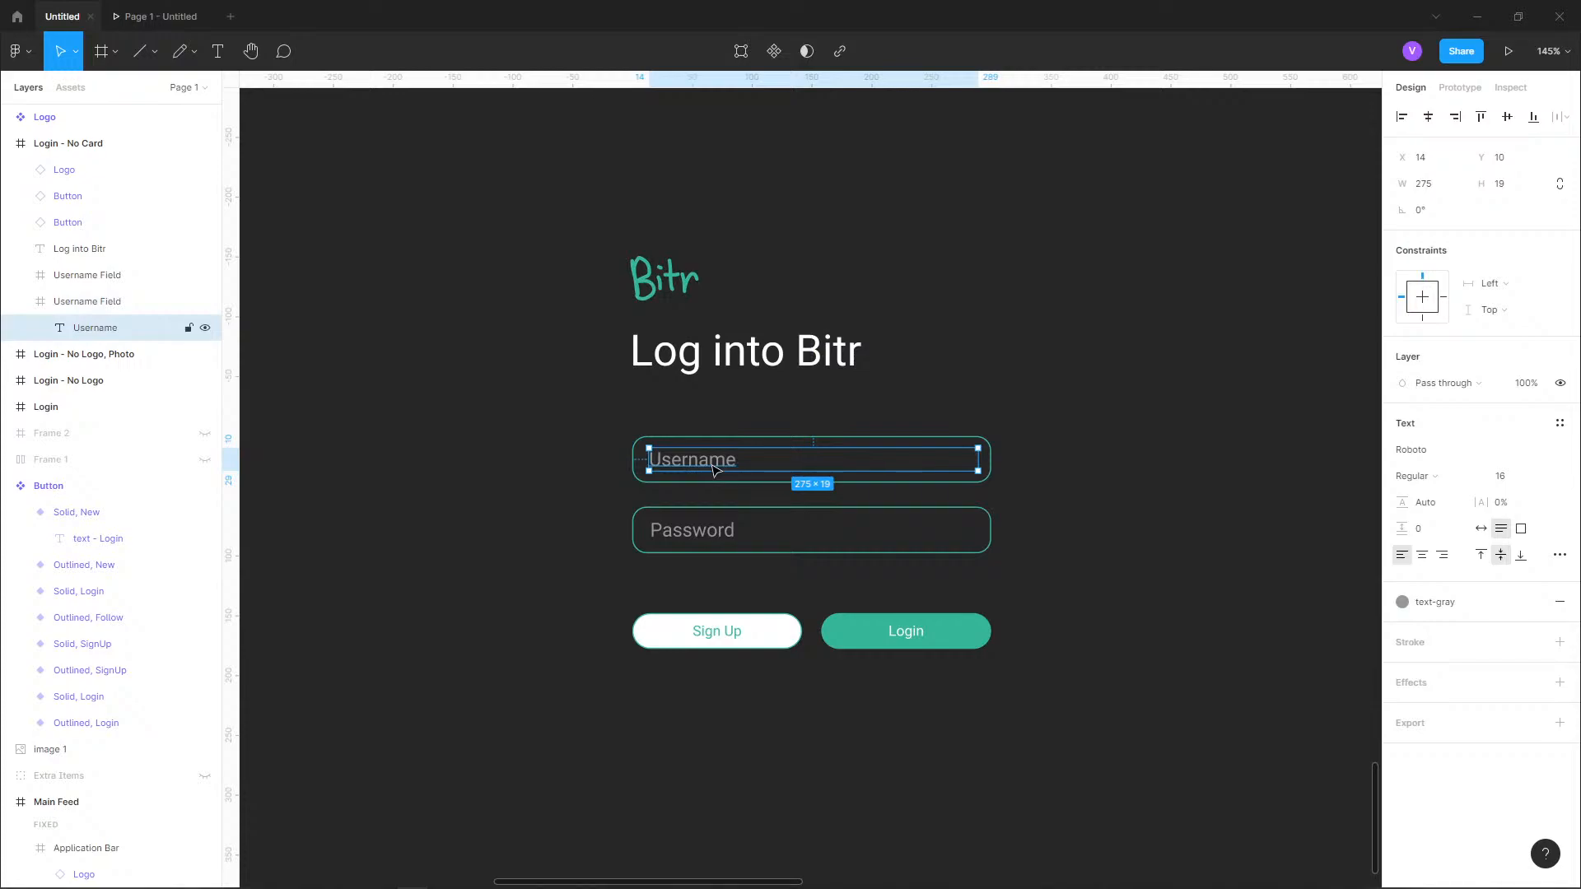
double_click(714, 466)
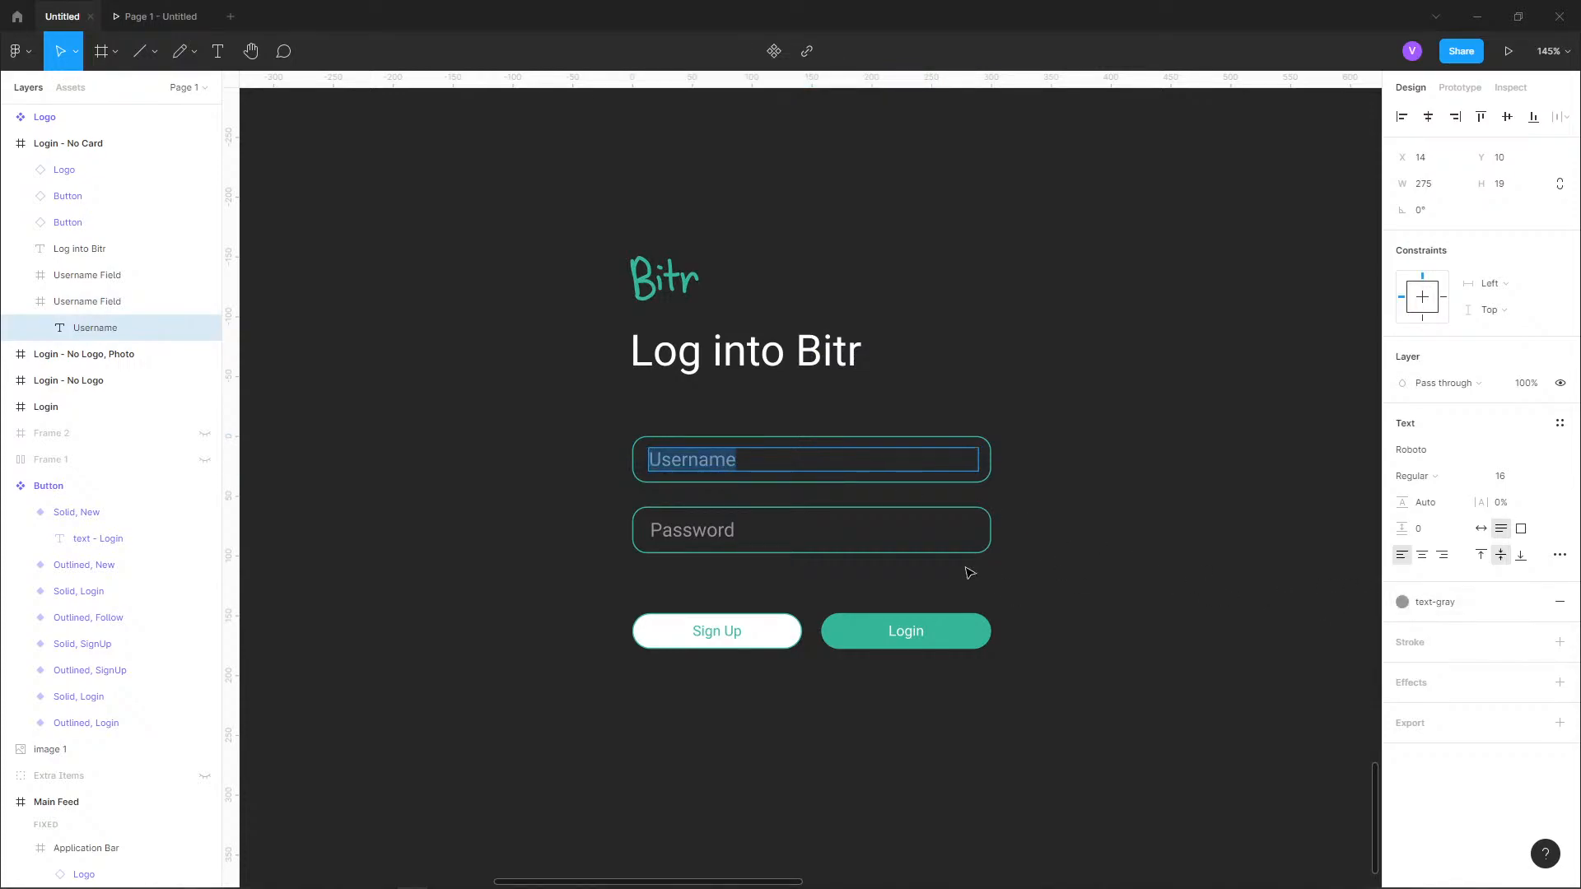
key("Escape")
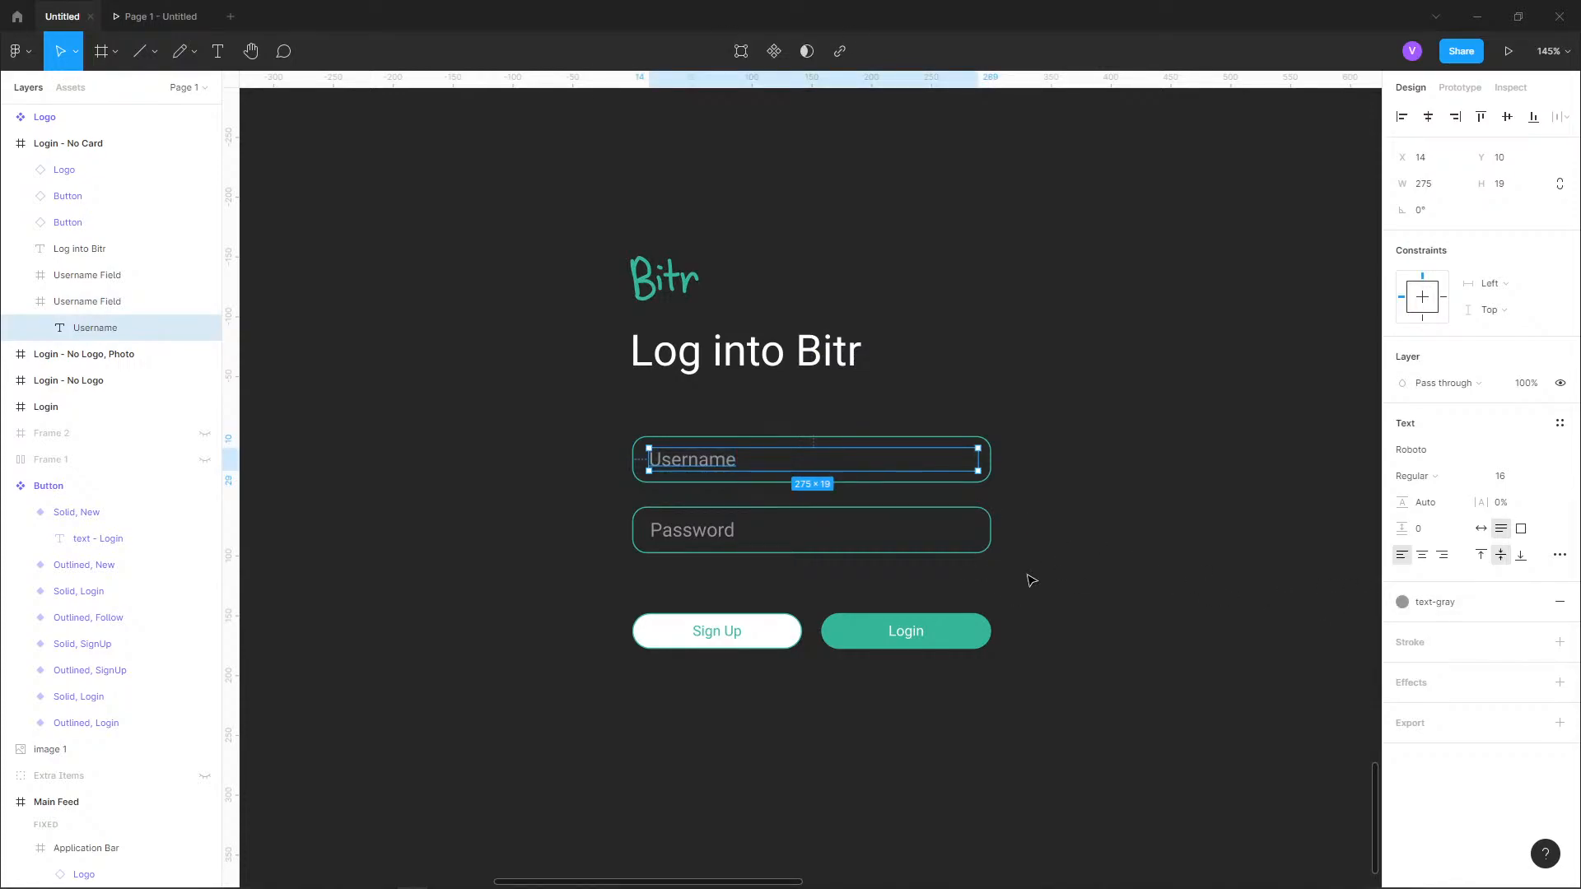
Apply the background-dark color style to the fill of the outlined Sign Up button on the dark login frame.
left_click(761, 636)
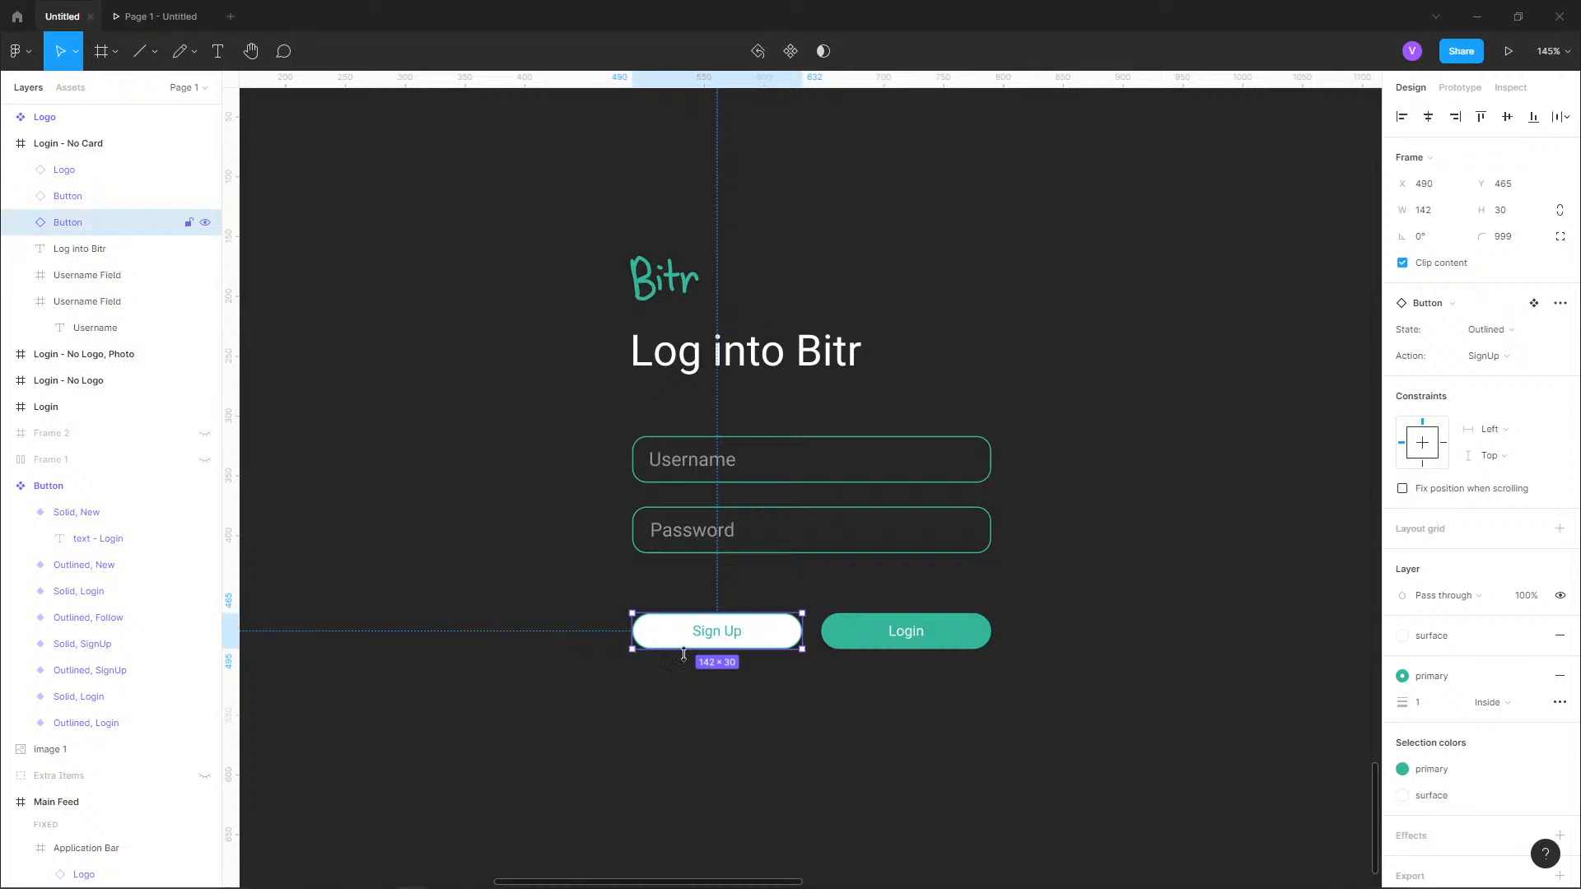
left_click(1406, 643)
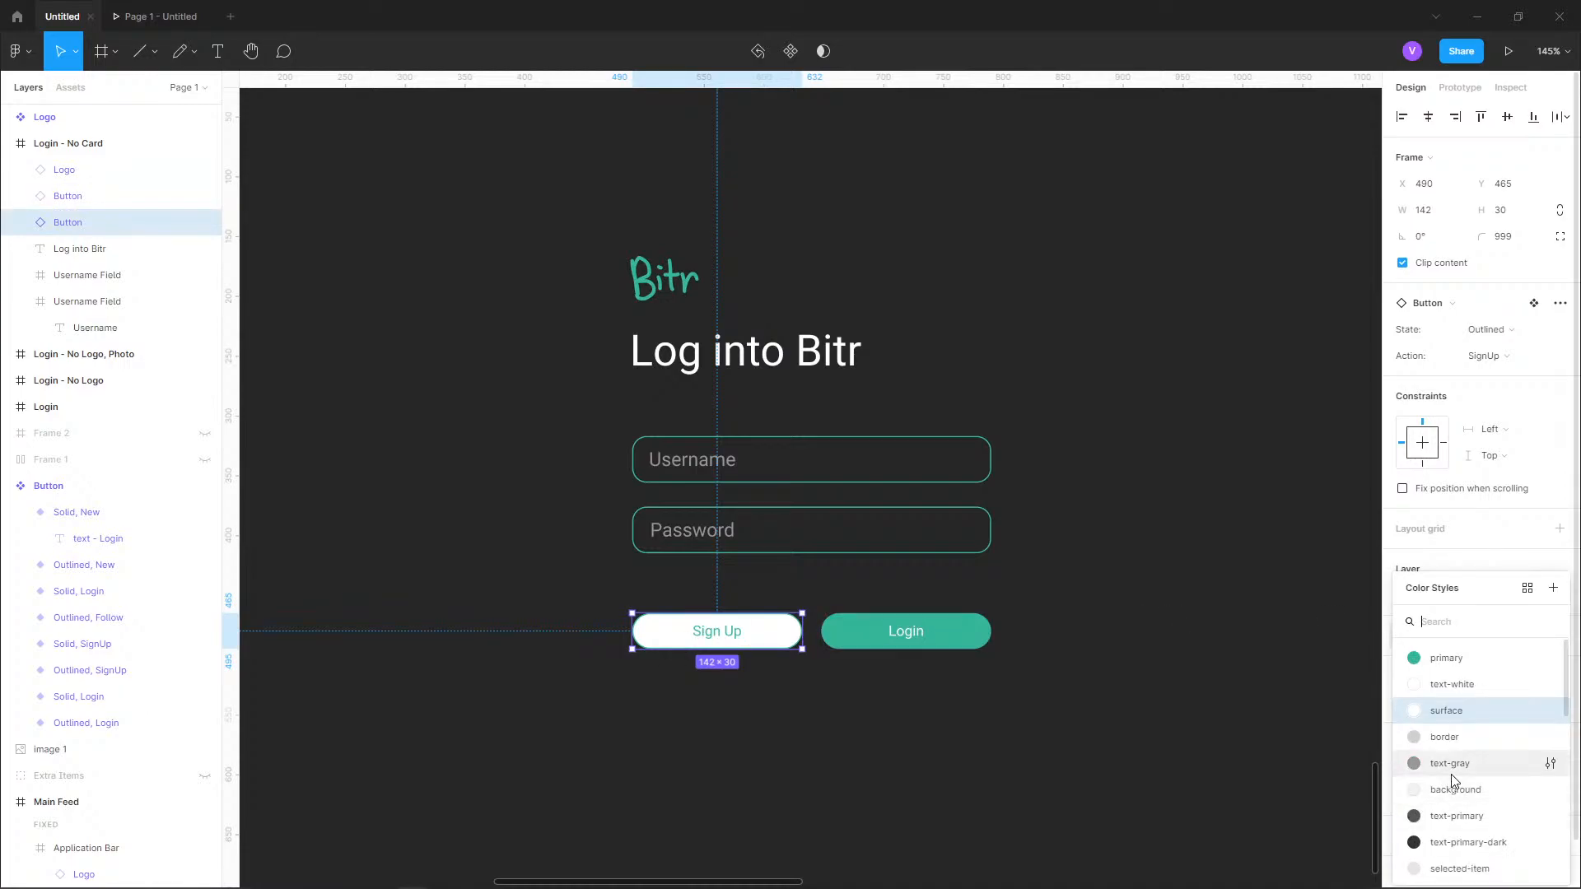
scroll(1451, 774, "down", 3)
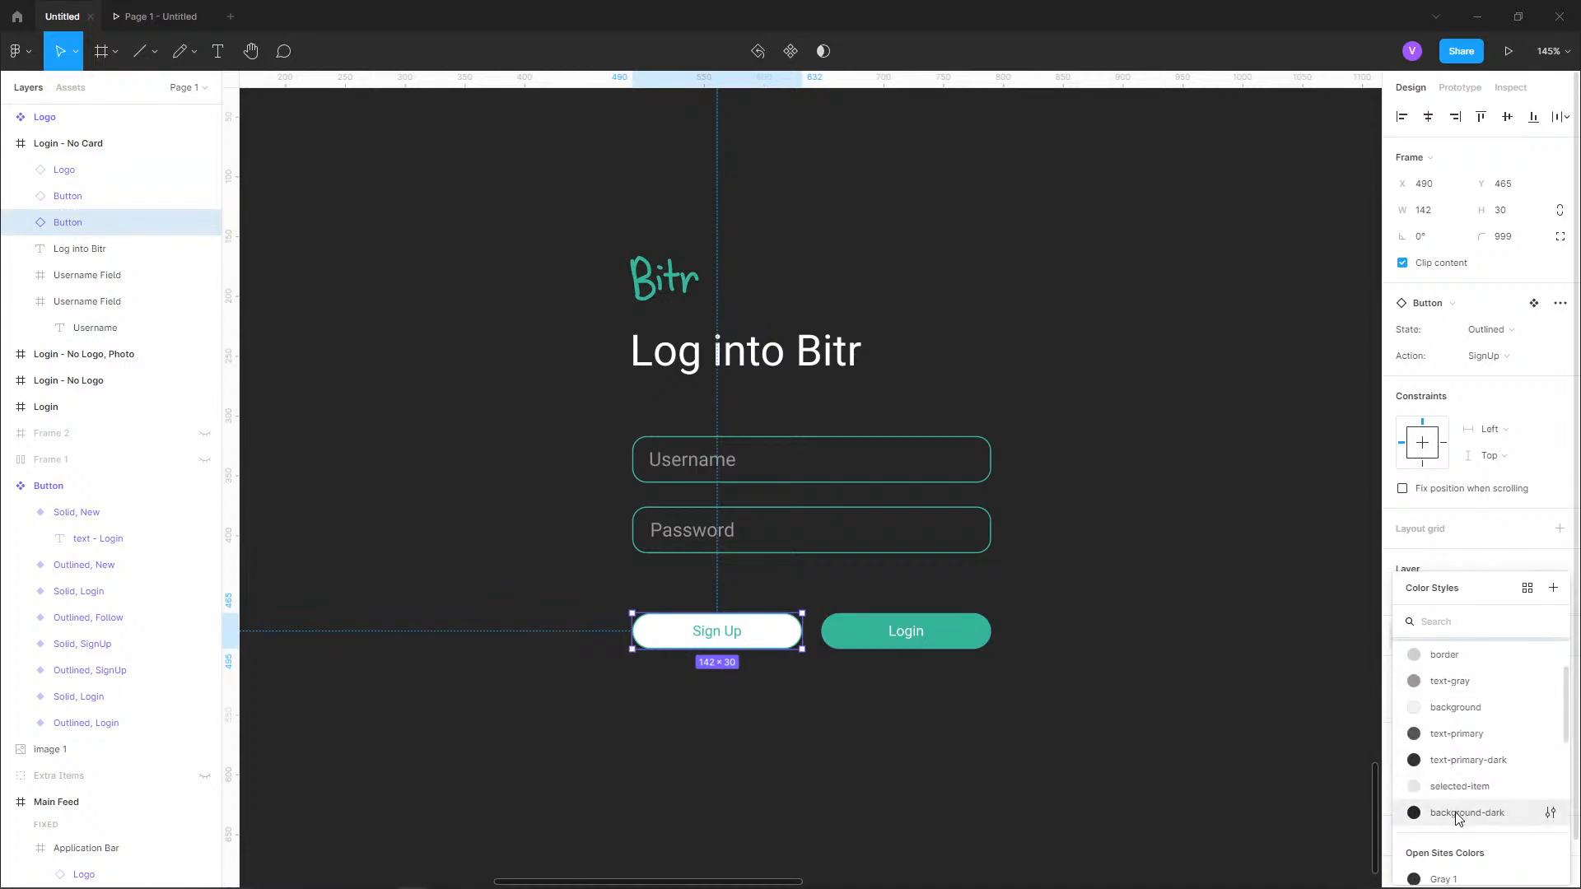
left_click(916, 737)
left_click(123, 231)
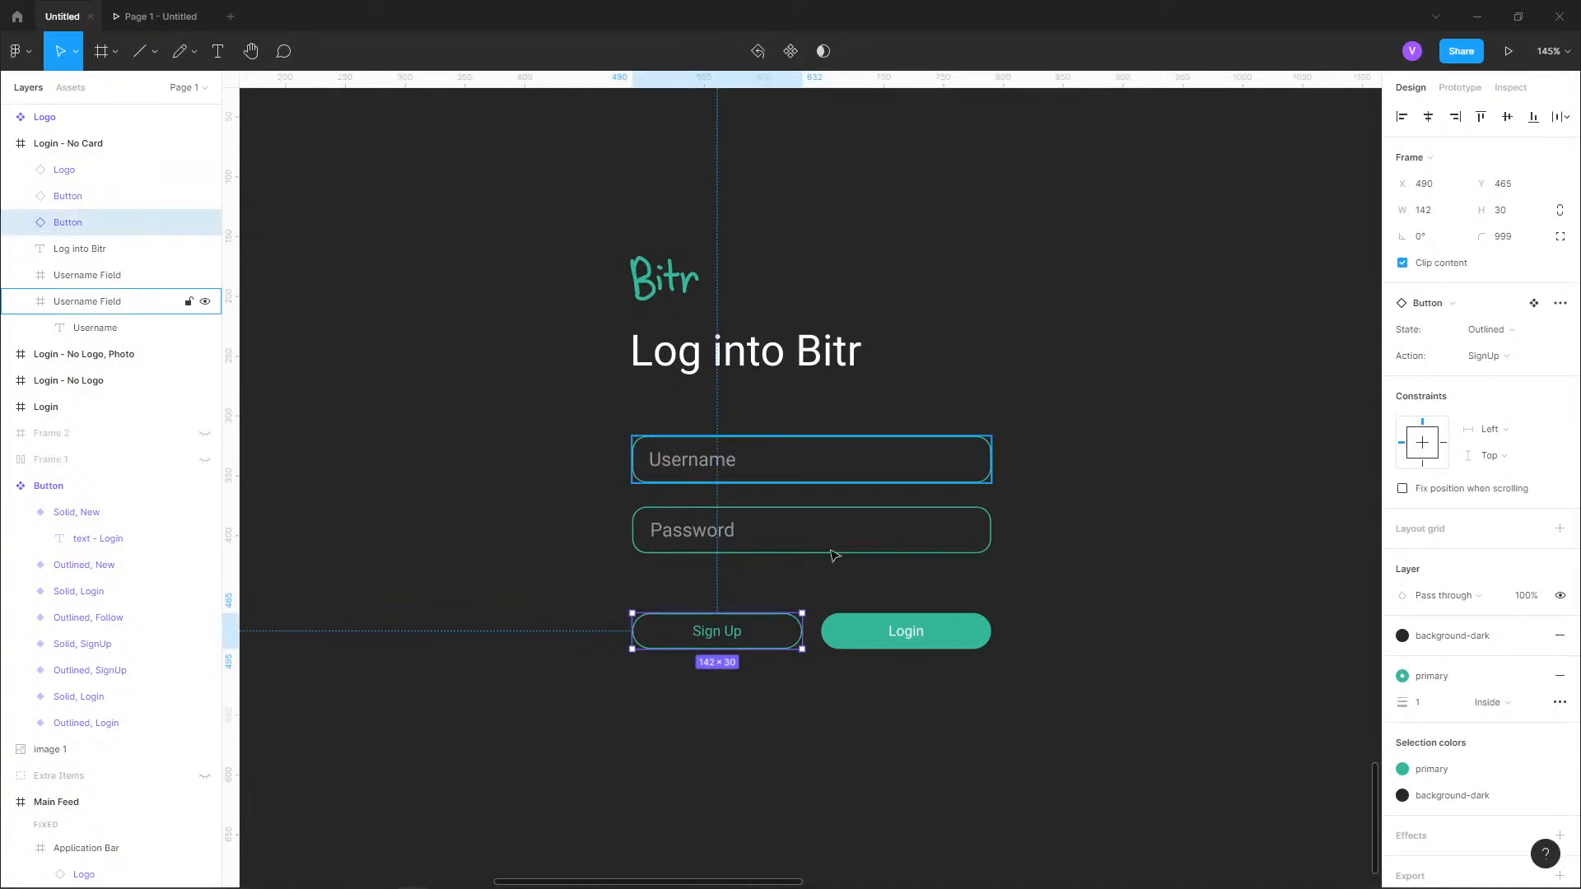
left_click(1098, 681)
Review the dark login frame up close and alongside the other login variants, the button components and the Main Feed frame.
scroll(1147, 593, "down", 3)
scroll(1146, 594, "down", 1)
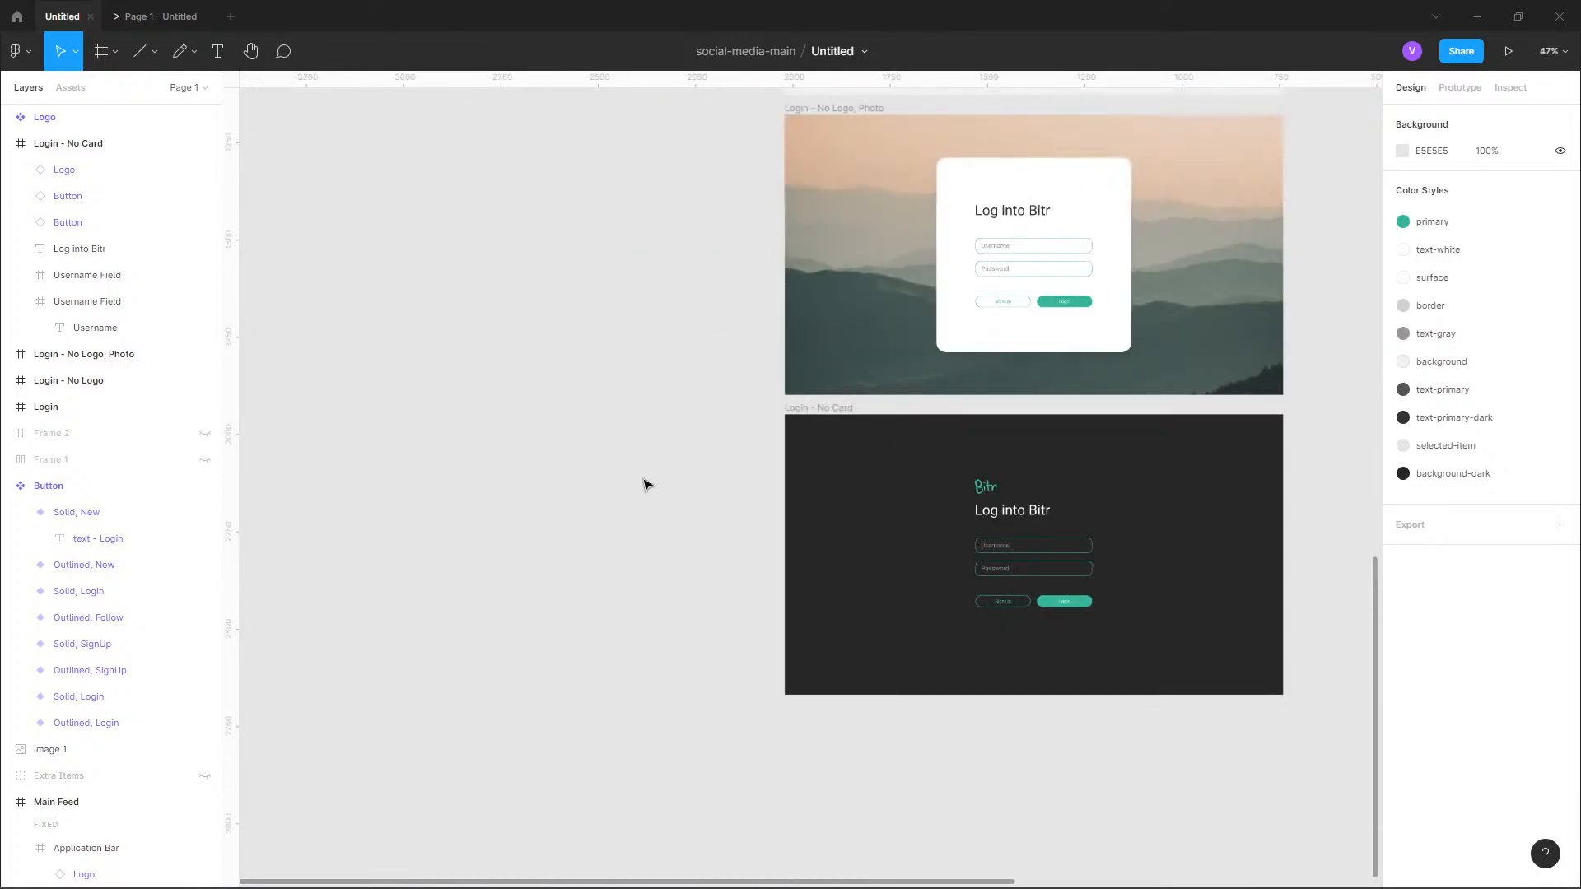
left_click_drag(363, 408, 976, 573)
scroll(978, 572, "down", 4)
scroll(976, 572, "up", 6)
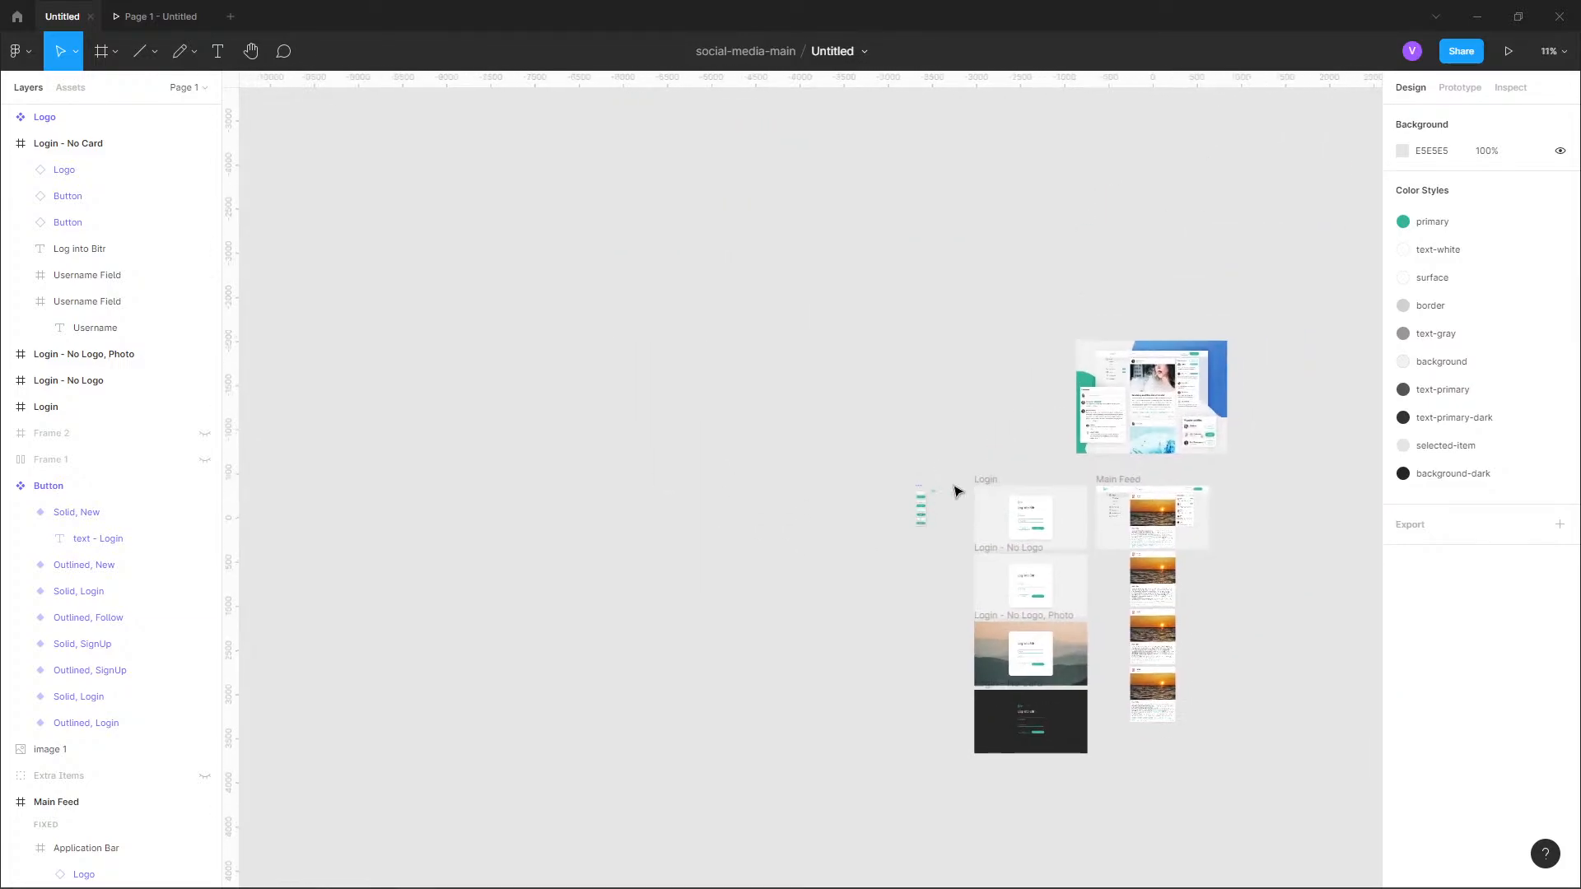
scroll(861, 542, "down", 4)
left_click_drag(921, 569, 789, 196)
left_click_drag(914, 465, 869, 208)
scroll(862, 507, "up", 5)
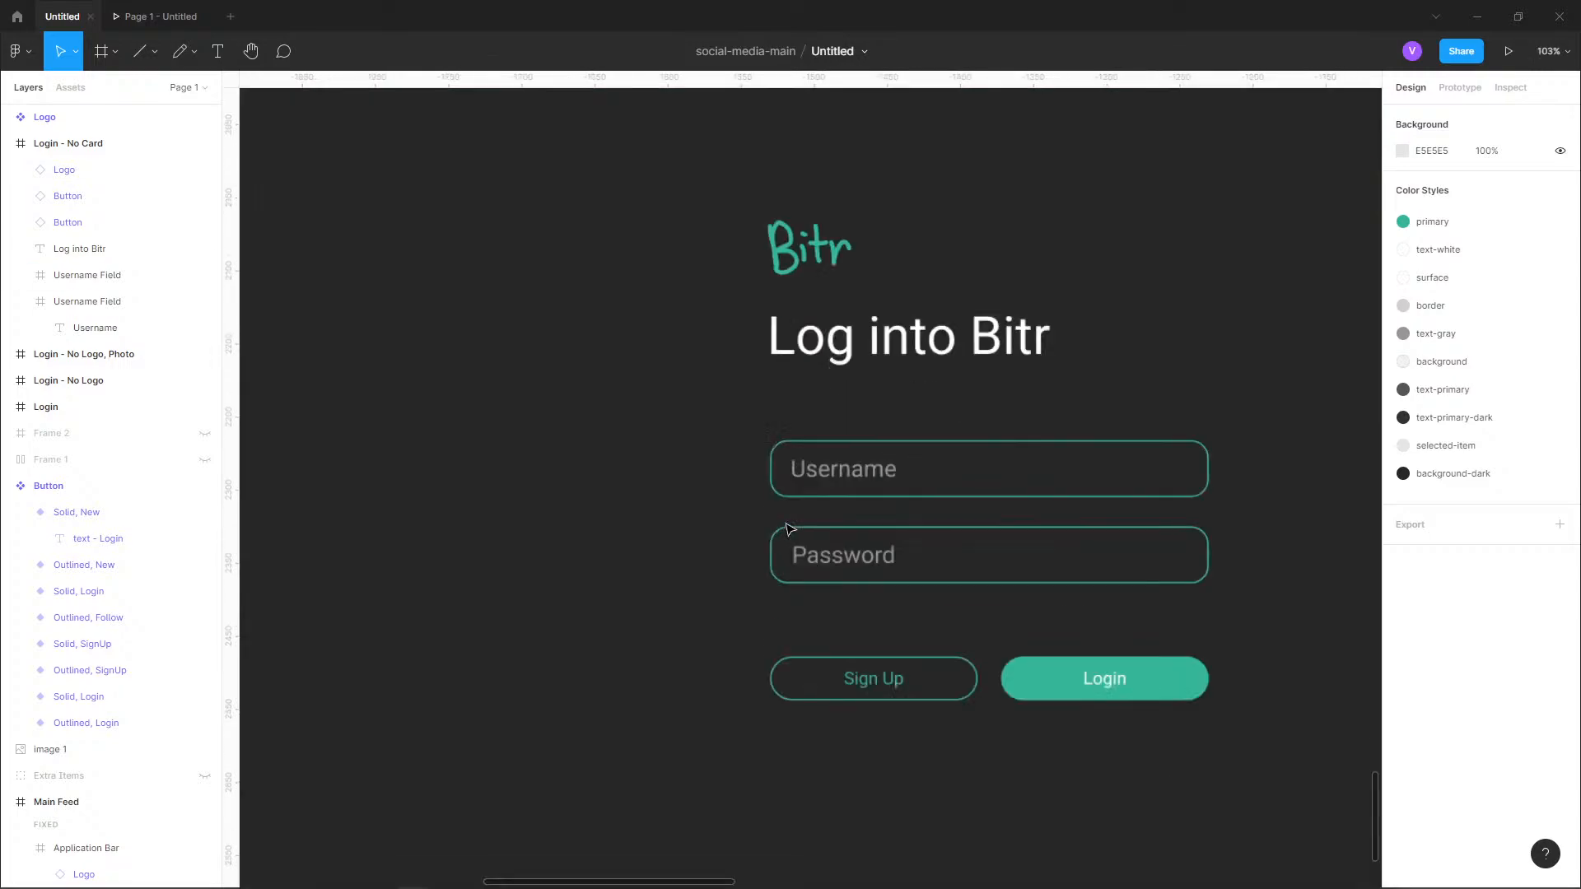
left_click(935, 352)
left_click(1297, 532)
scroll(756, 678, "down", 5)
scroll(1133, 585, "down", 3)
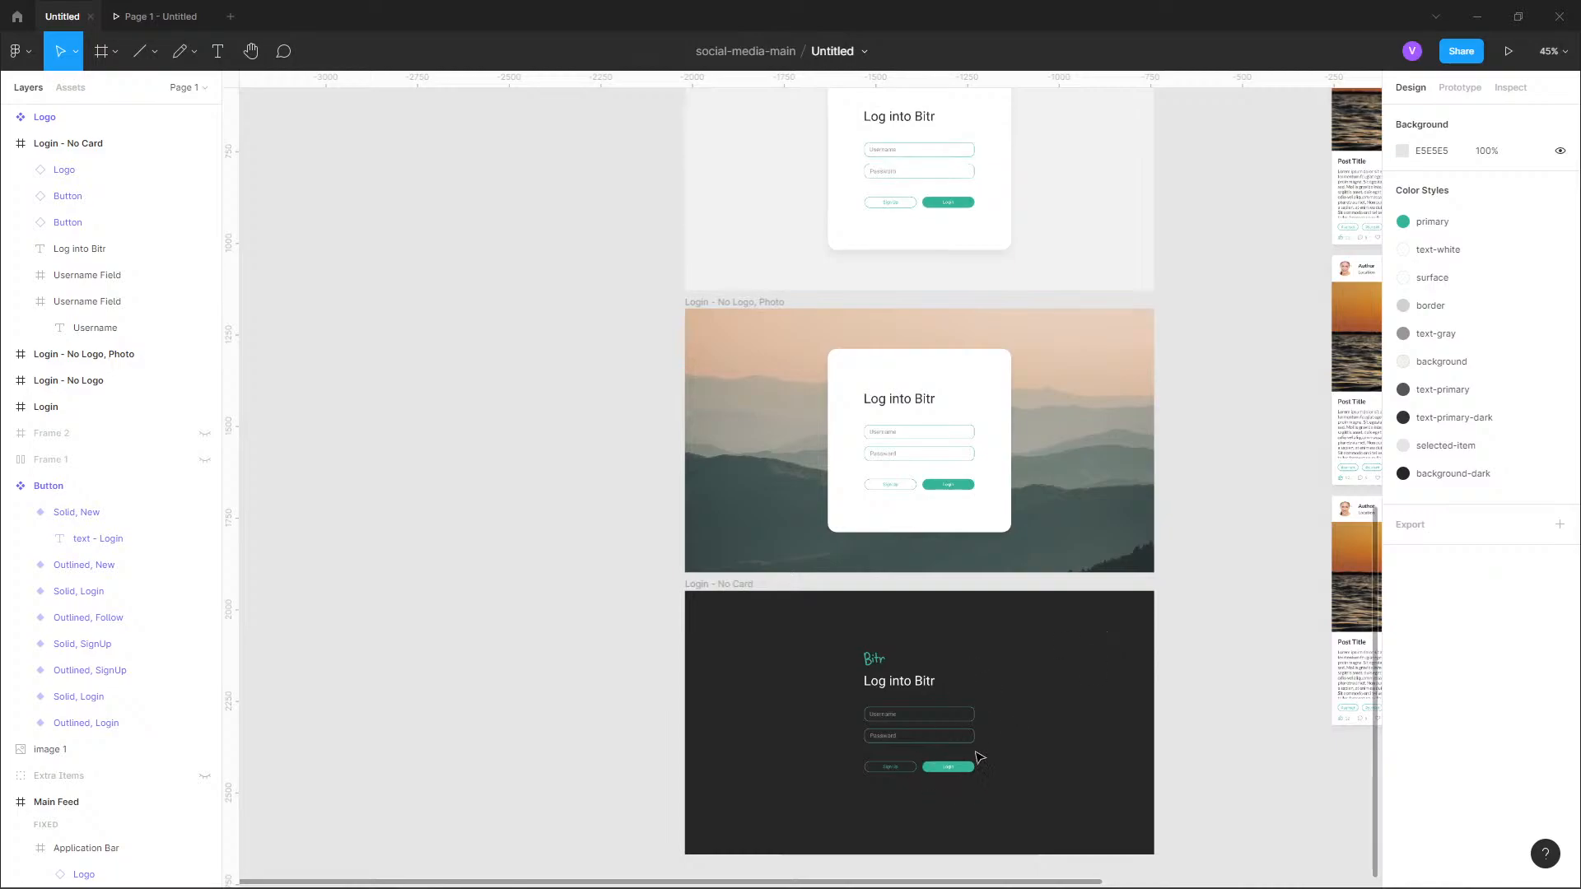
scroll(1141, 420, "up", 8)
scroll(1033, 576, "up", 1)
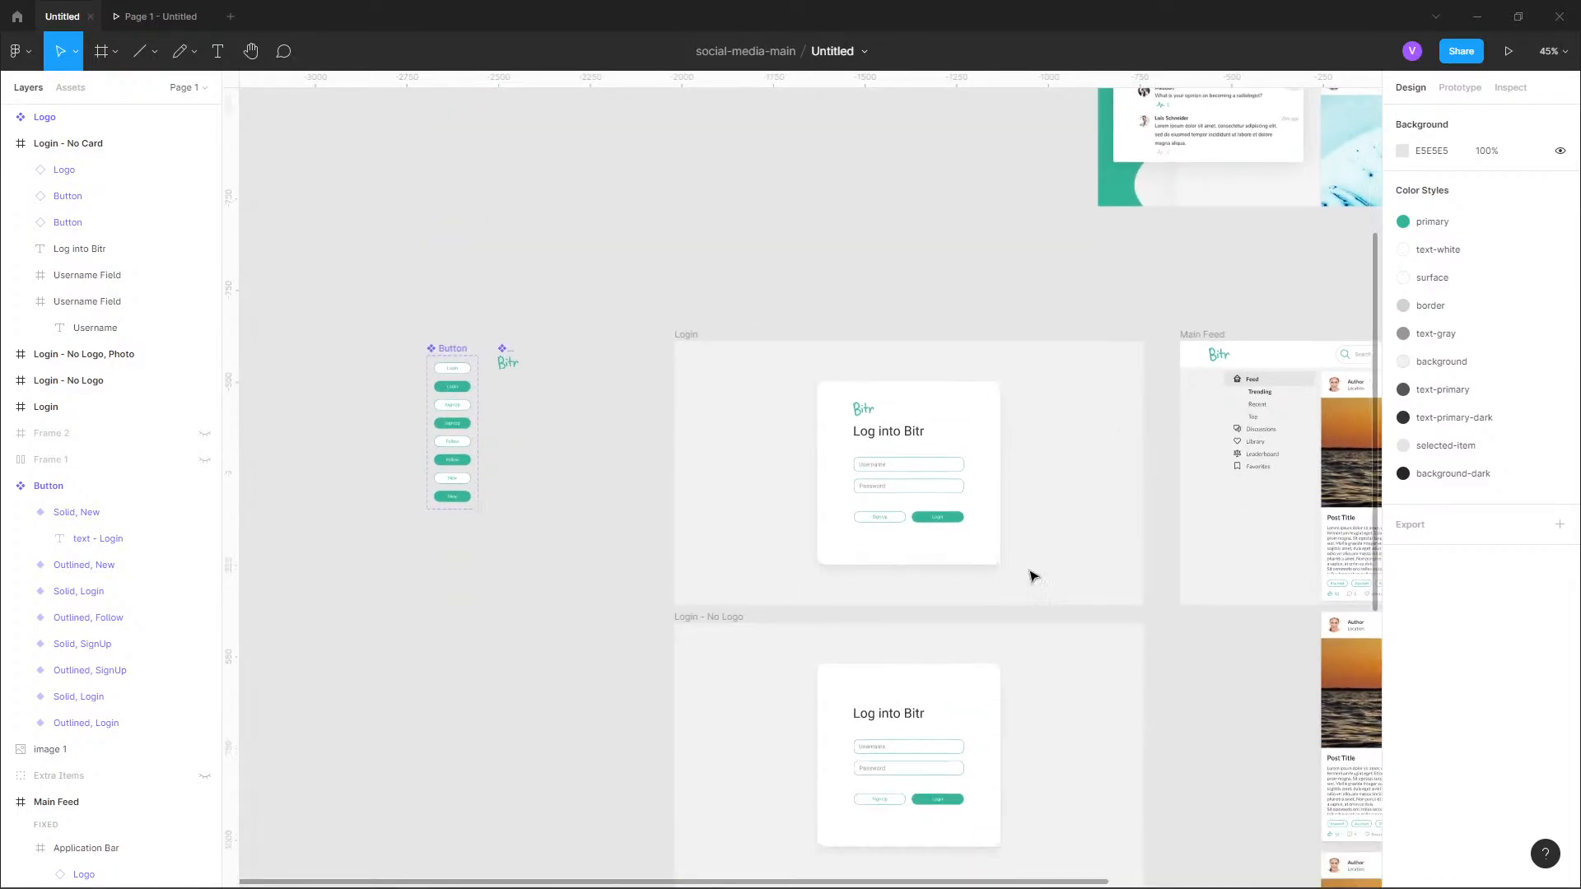
scroll(1115, 700, "down", 10)
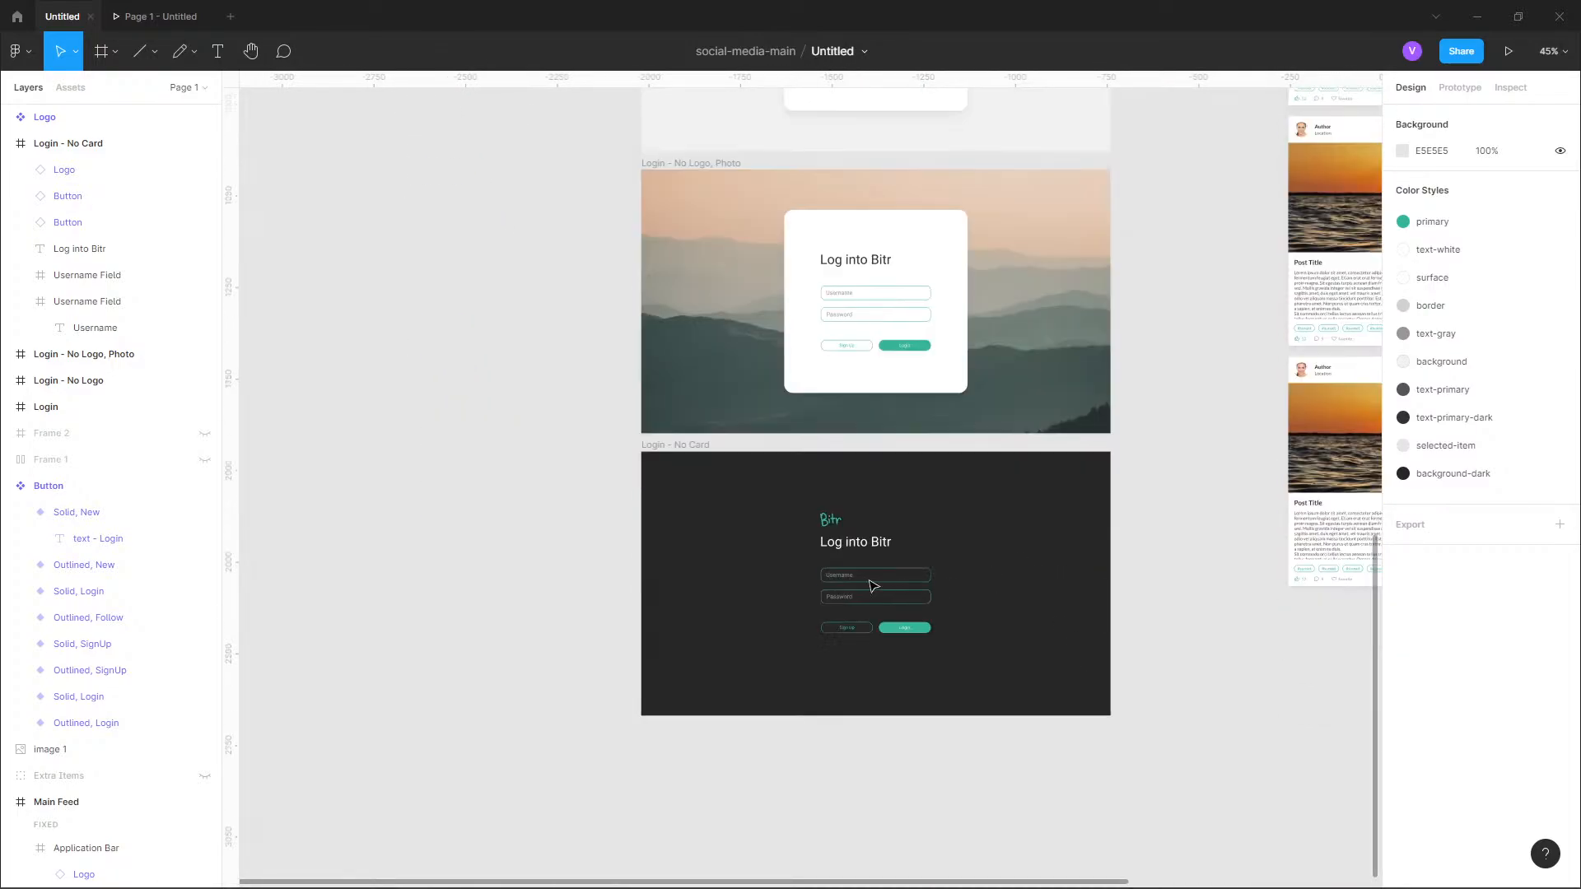
Rename the Login - No Card frame to "Login - No Card, Dark Theme".
double_click(690, 445)
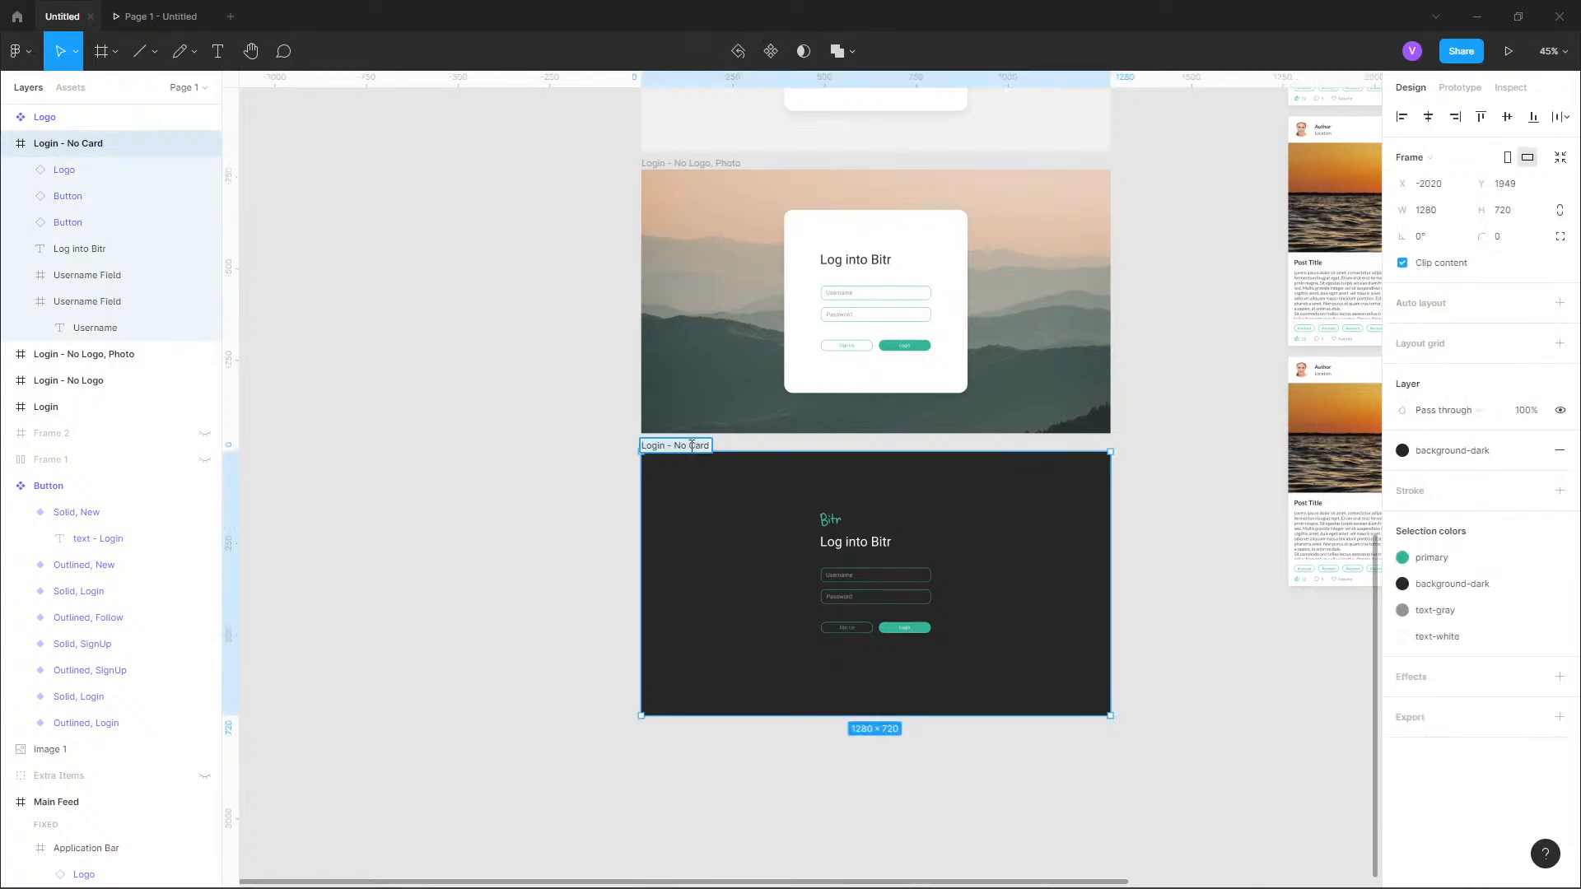
type(", Dark Theme")
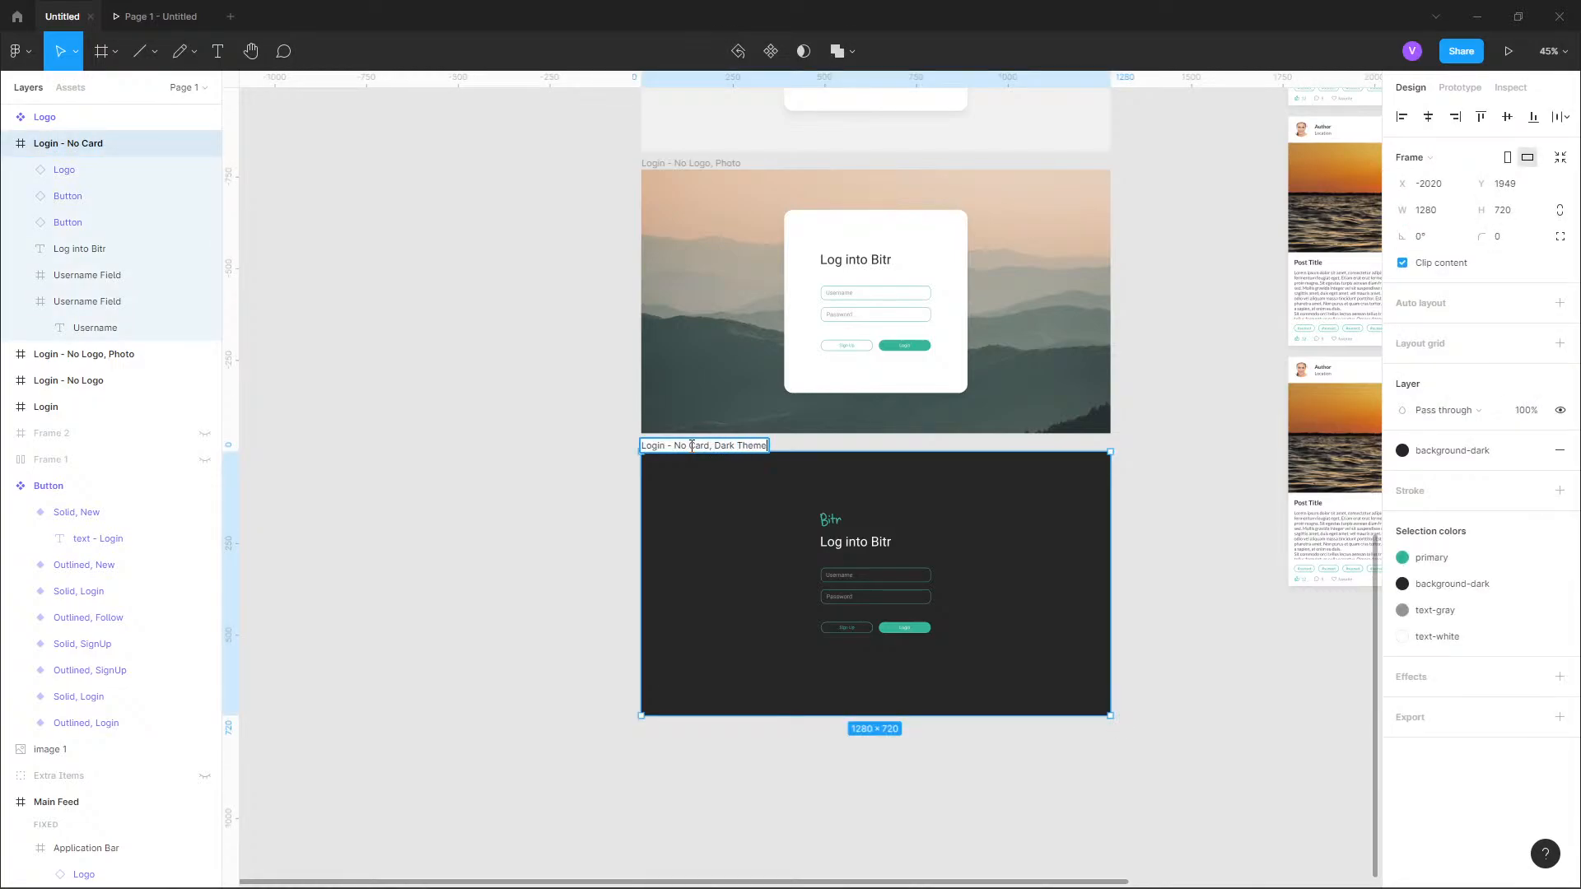
key("Return")
left_click(556, 454)
scroll(988, 494, "up", 3)
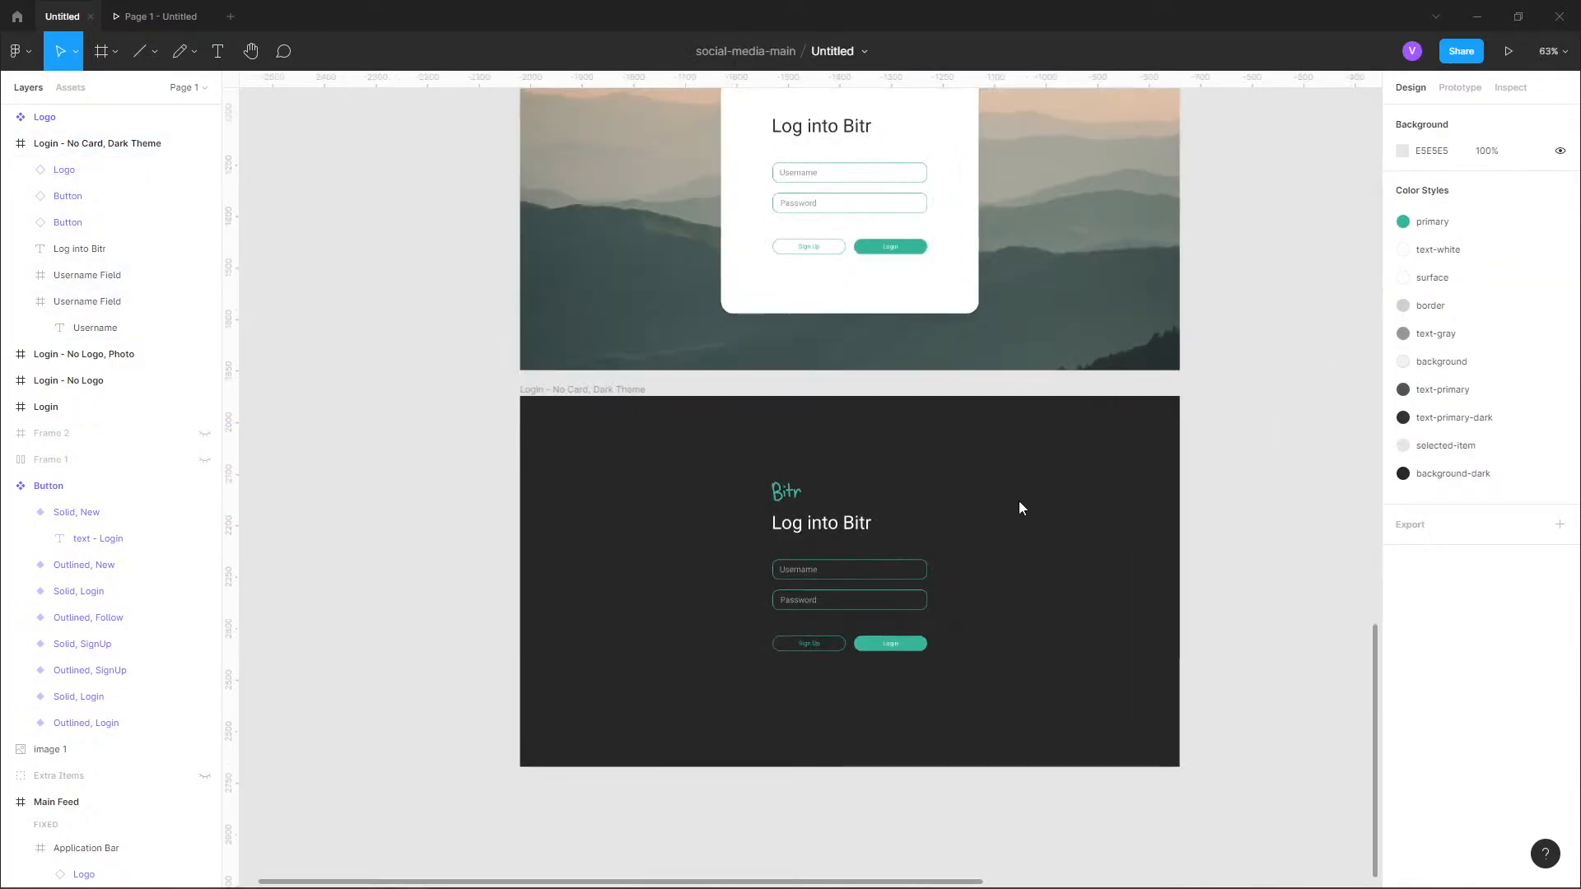
scroll(1207, 613, "up", 10)
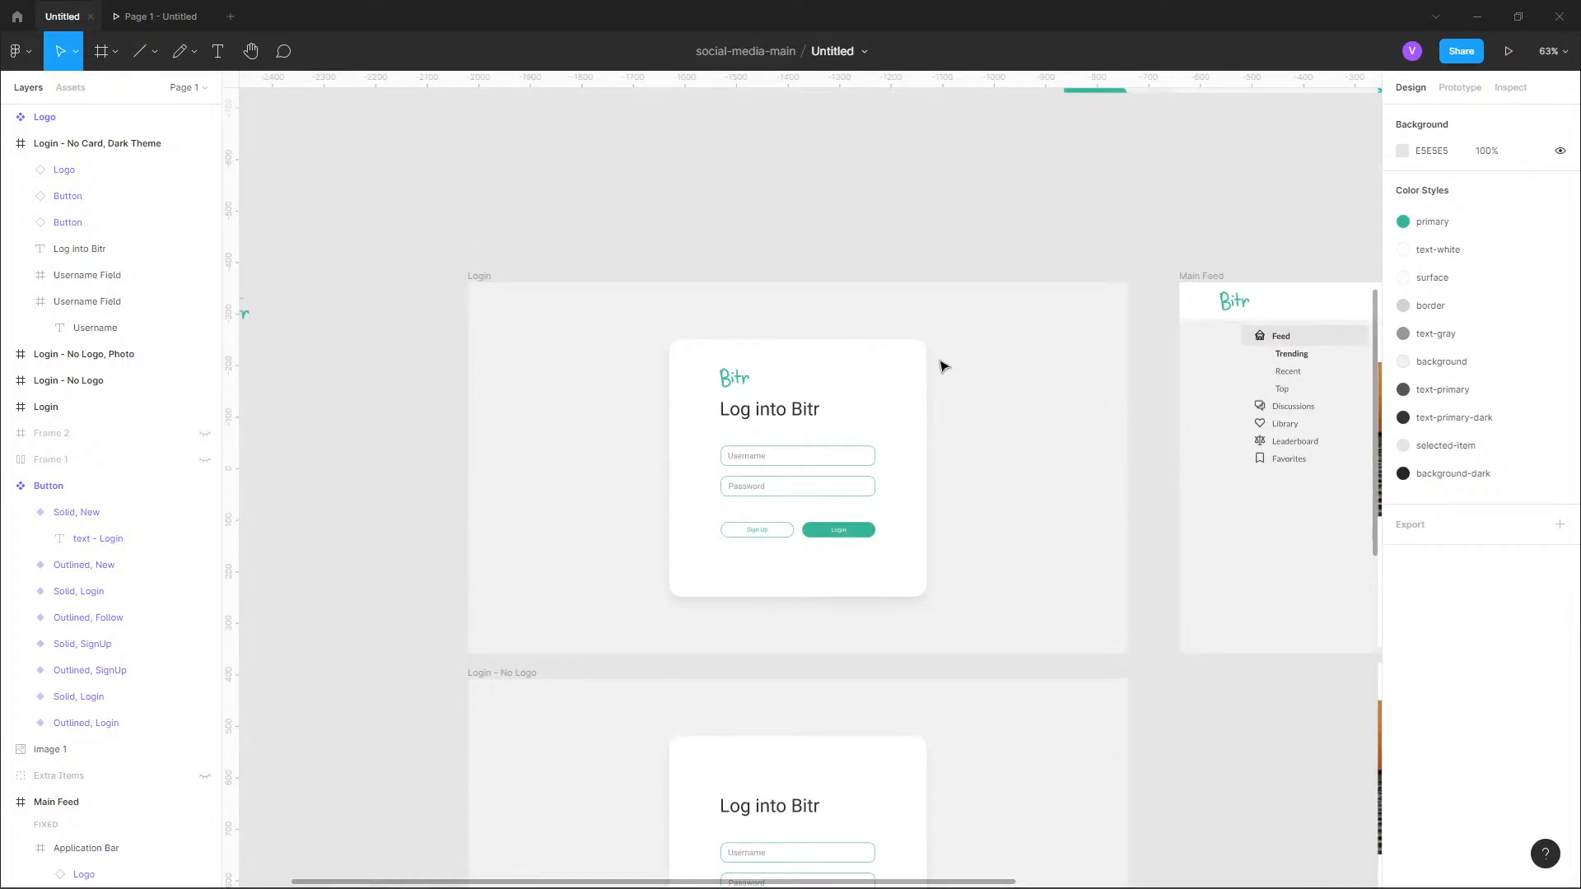
scroll(932, 459, "down", 8)
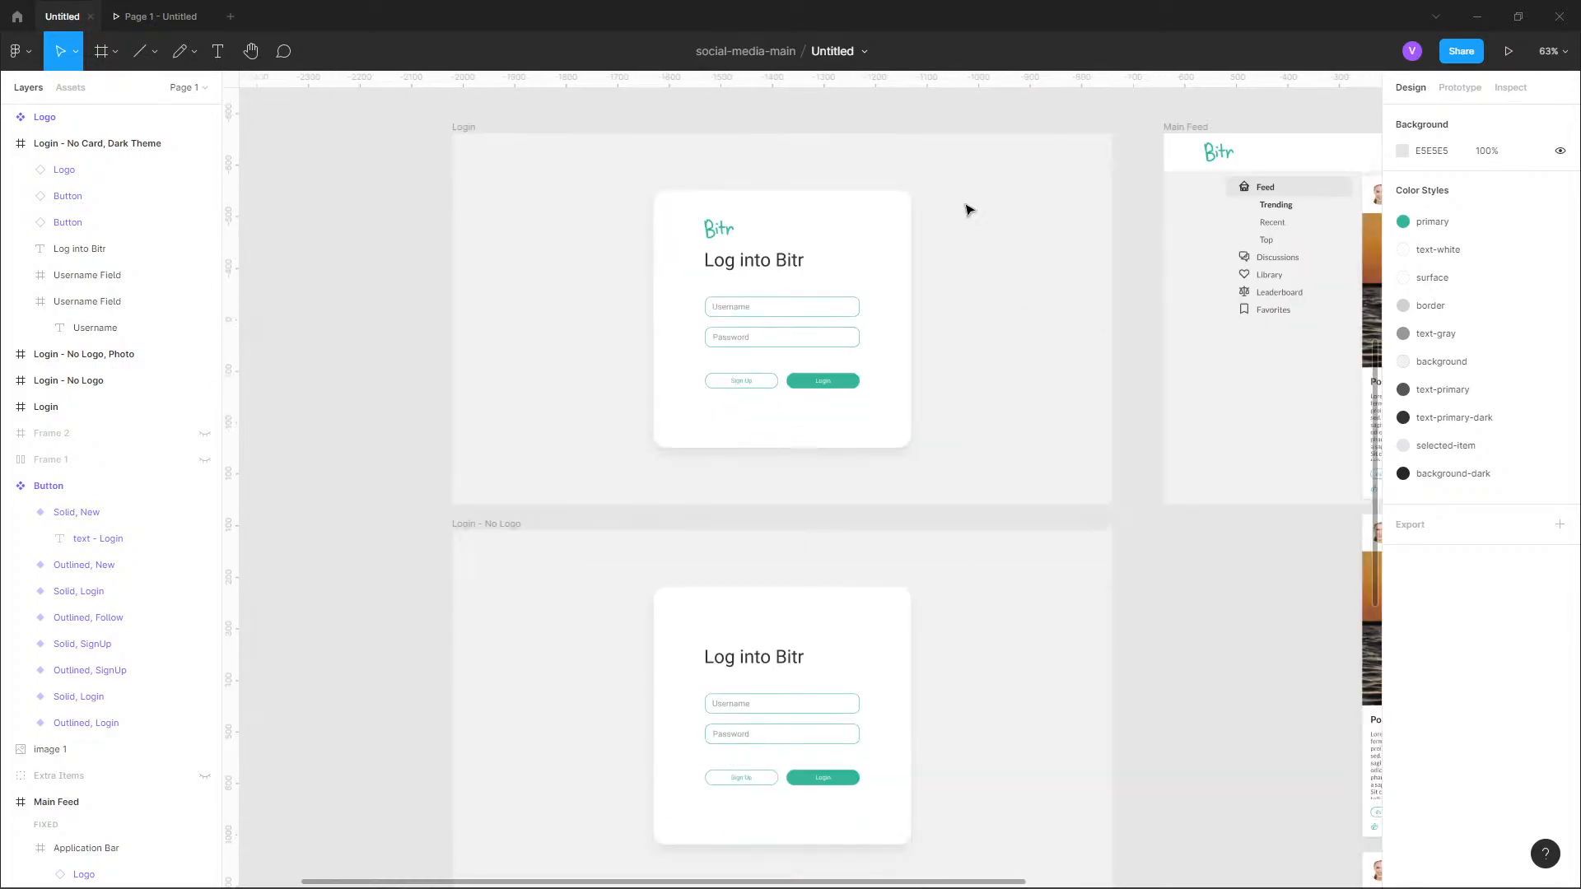
Review the stacked login variants alongside the Main Feed frame and the button components on the canvas.
left_click_drag(959, 445, 985, 618)
left_click_drag(943, 683, 947, 428)
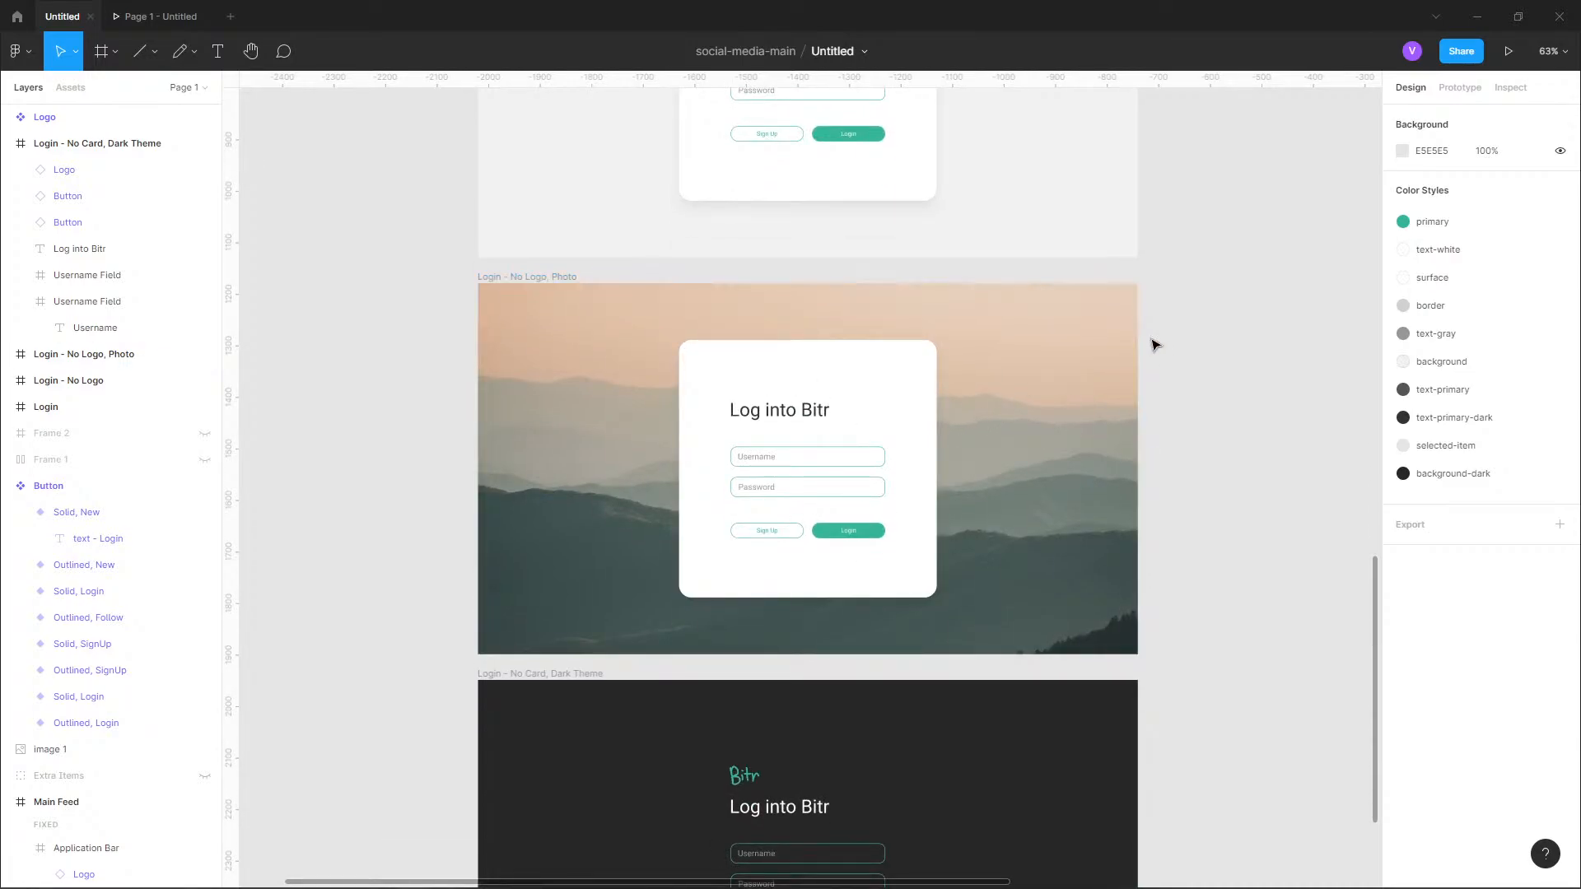
left_click_drag(1172, 342, 1056, 461)
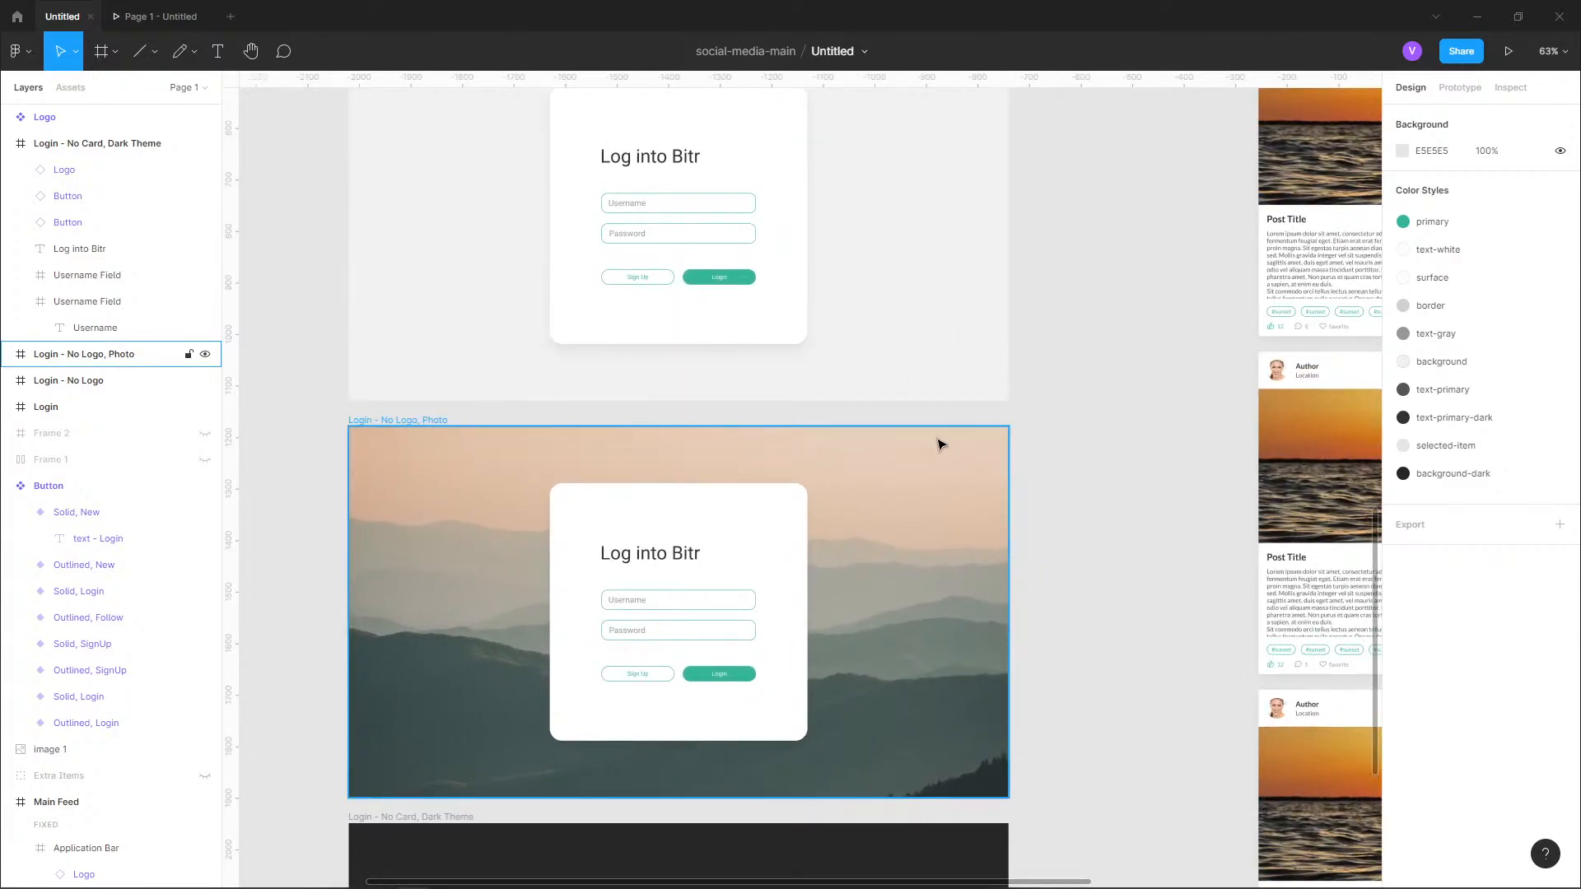
scroll(931, 478, "down", 1)
scroll(946, 487, "down", 2)
left_click_drag(1042, 445, 946, 576)
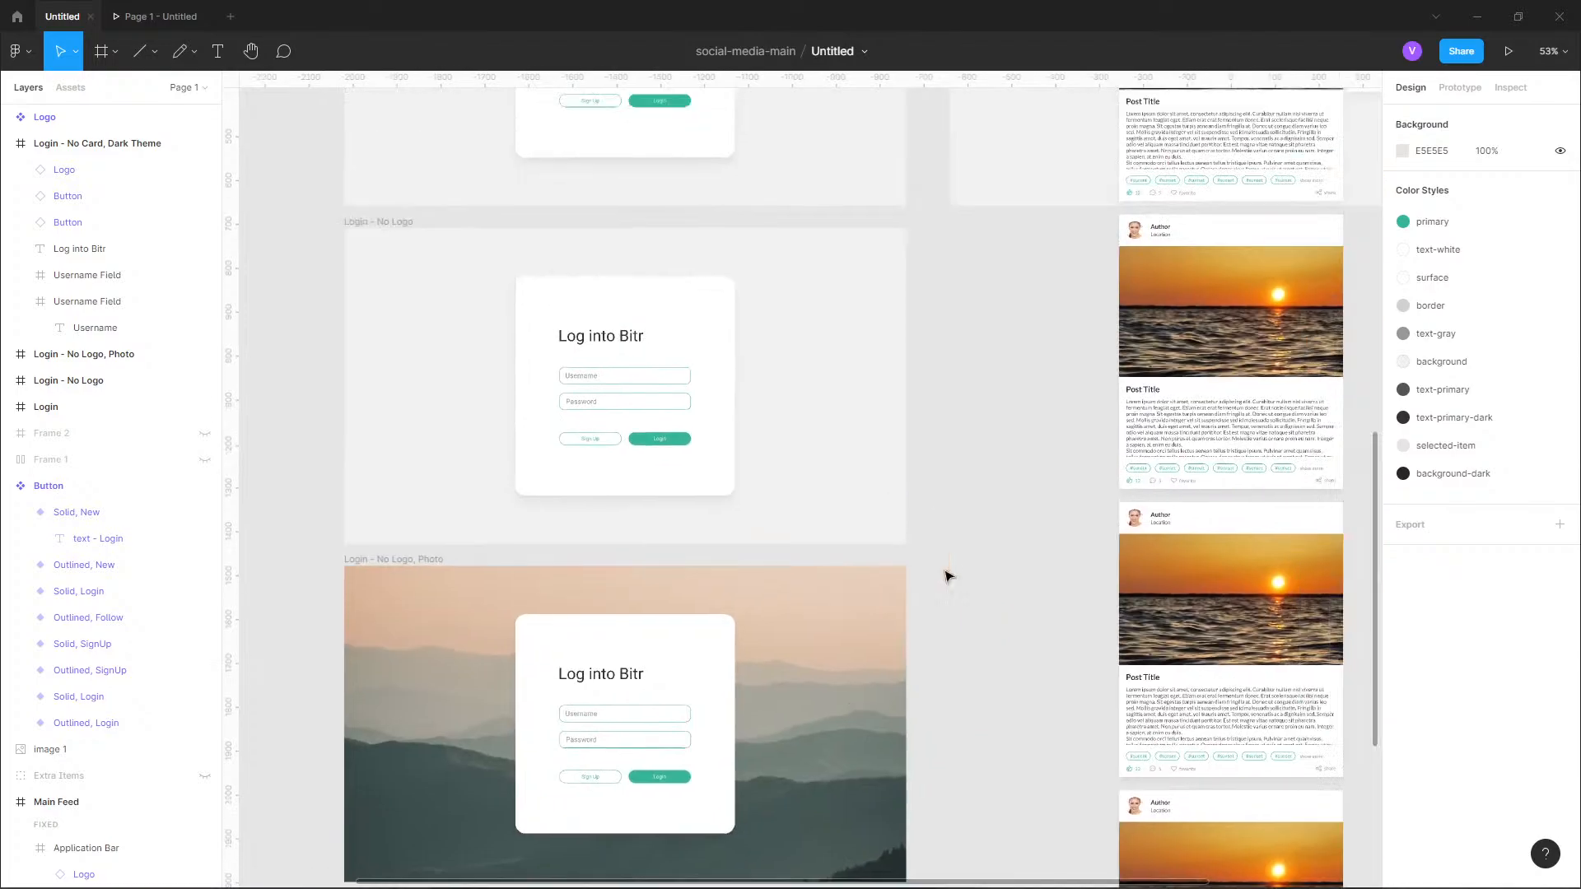
scroll(937, 536, "down", 5)
left_click_drag(1008, 458, 896, 566)
left_click_drag(881, 352, 862, 398)
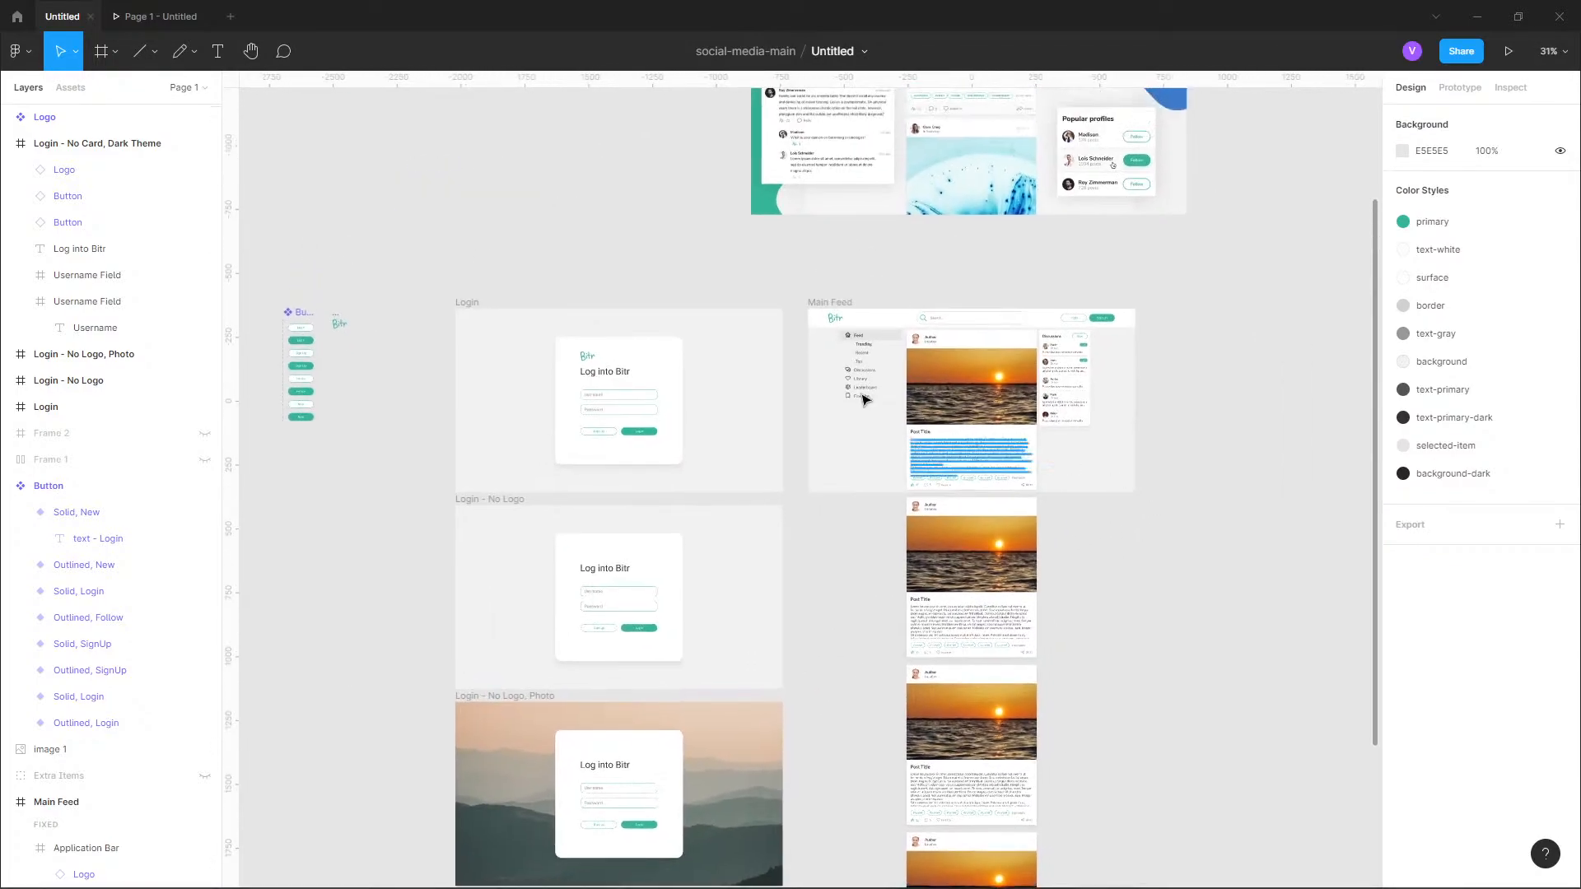
scroll(773, 354, "up", 2)
left_click_drag(774, 342, 817, 425)
scroll(790, 490, "up", 3)
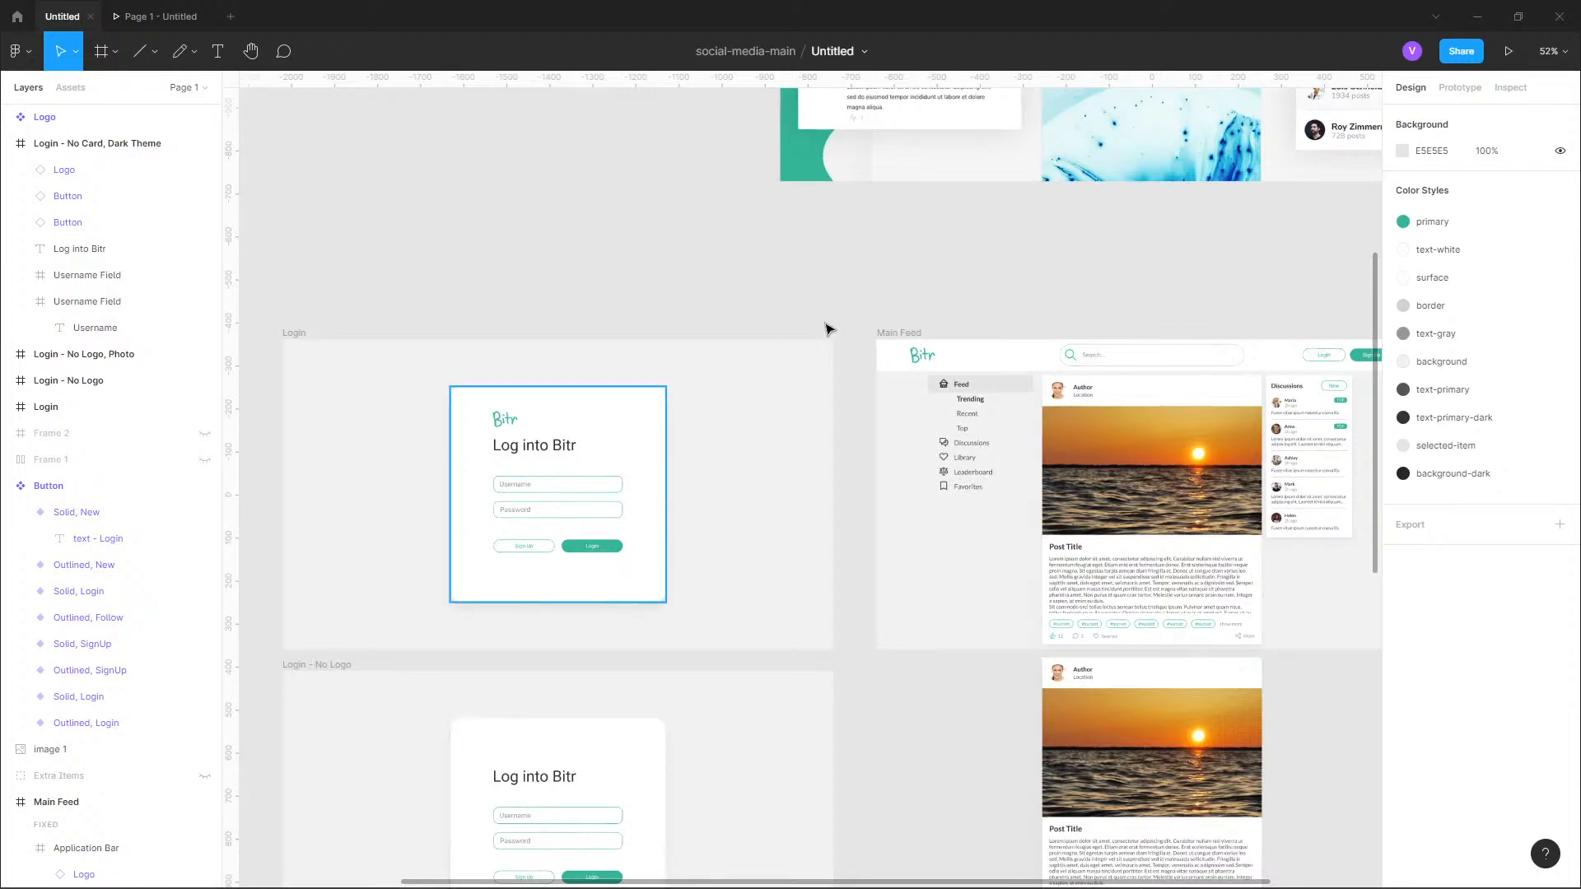
Switch to prototype mode, run a fresh presentation of the existing flow, and return to the design file.
left_click(1460, 88)
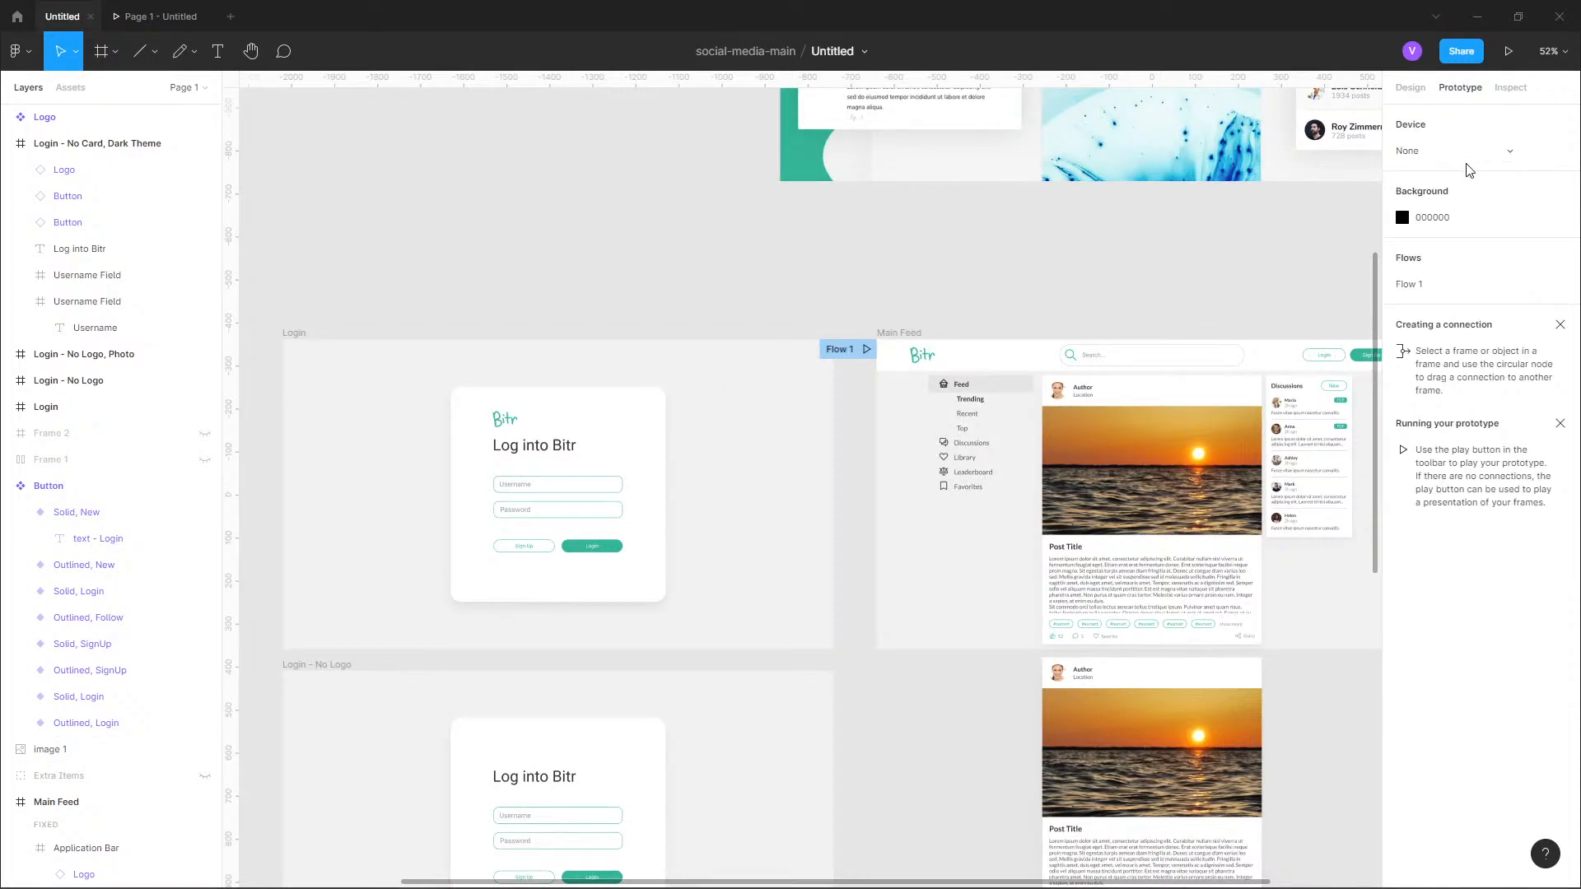
left_click_drag(866, 260, 970, 236)
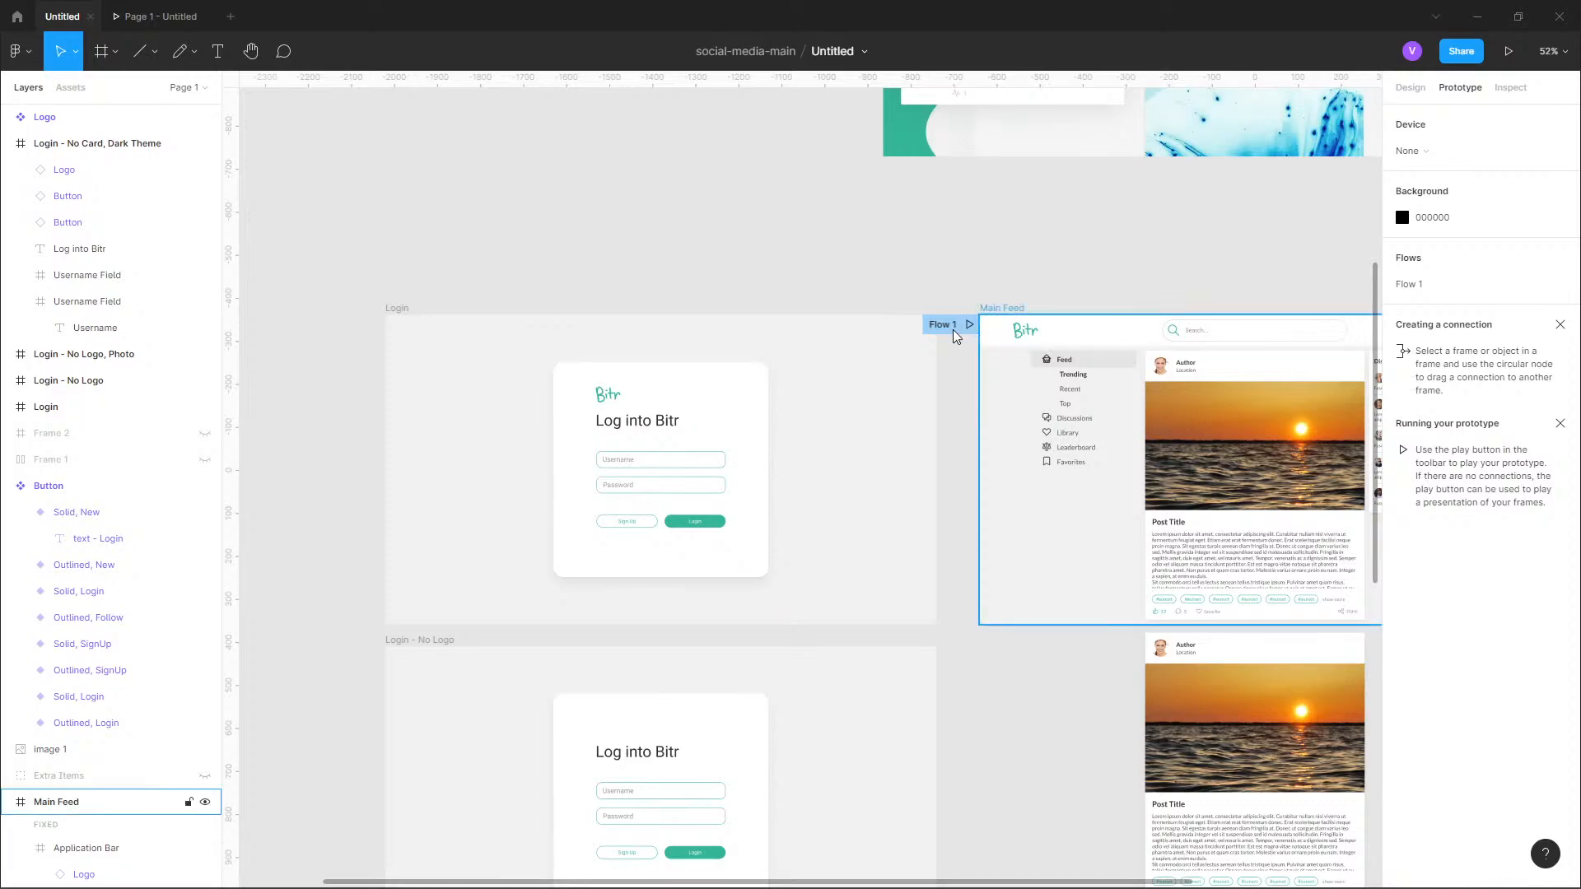
left_click_drag(1092, 275, 1059, 272)
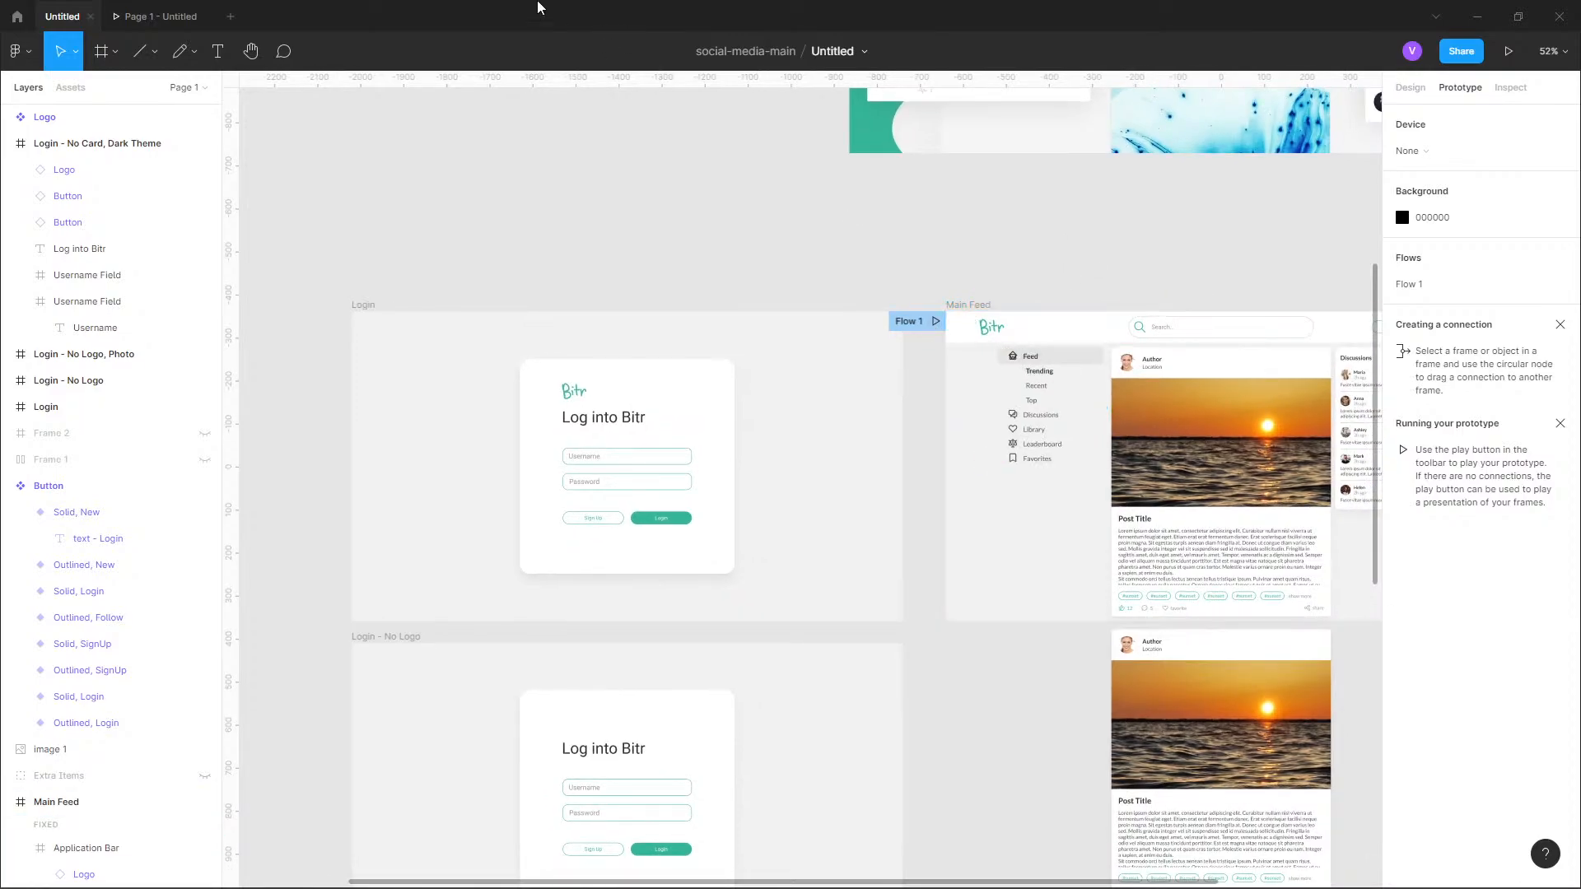
left_click(207, 17)
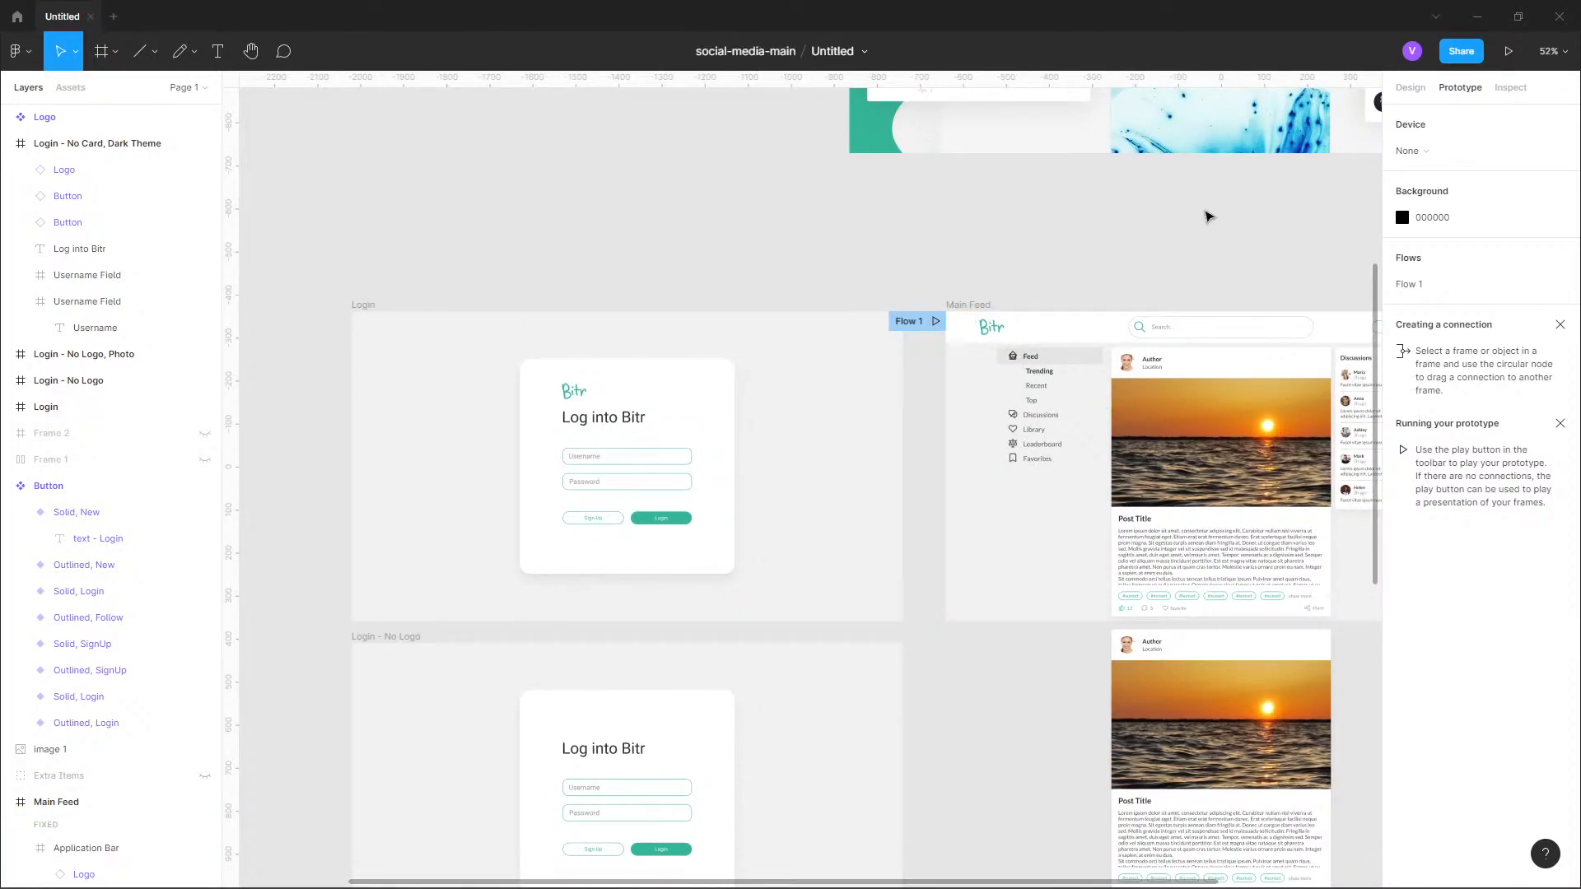
left_click(1508, 52)
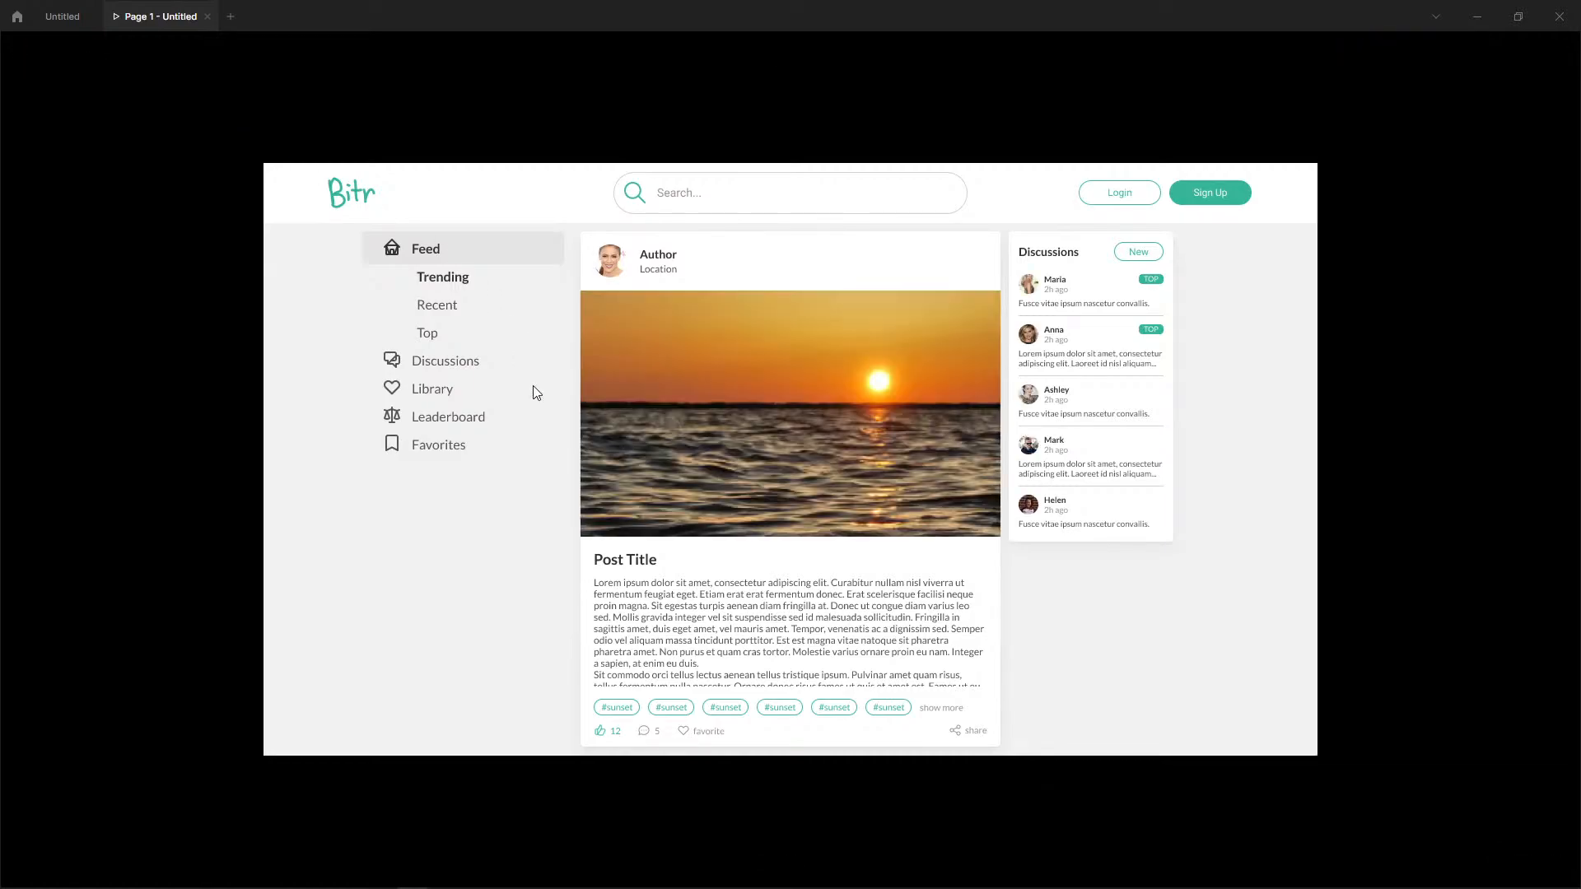
left_click(63, 18)
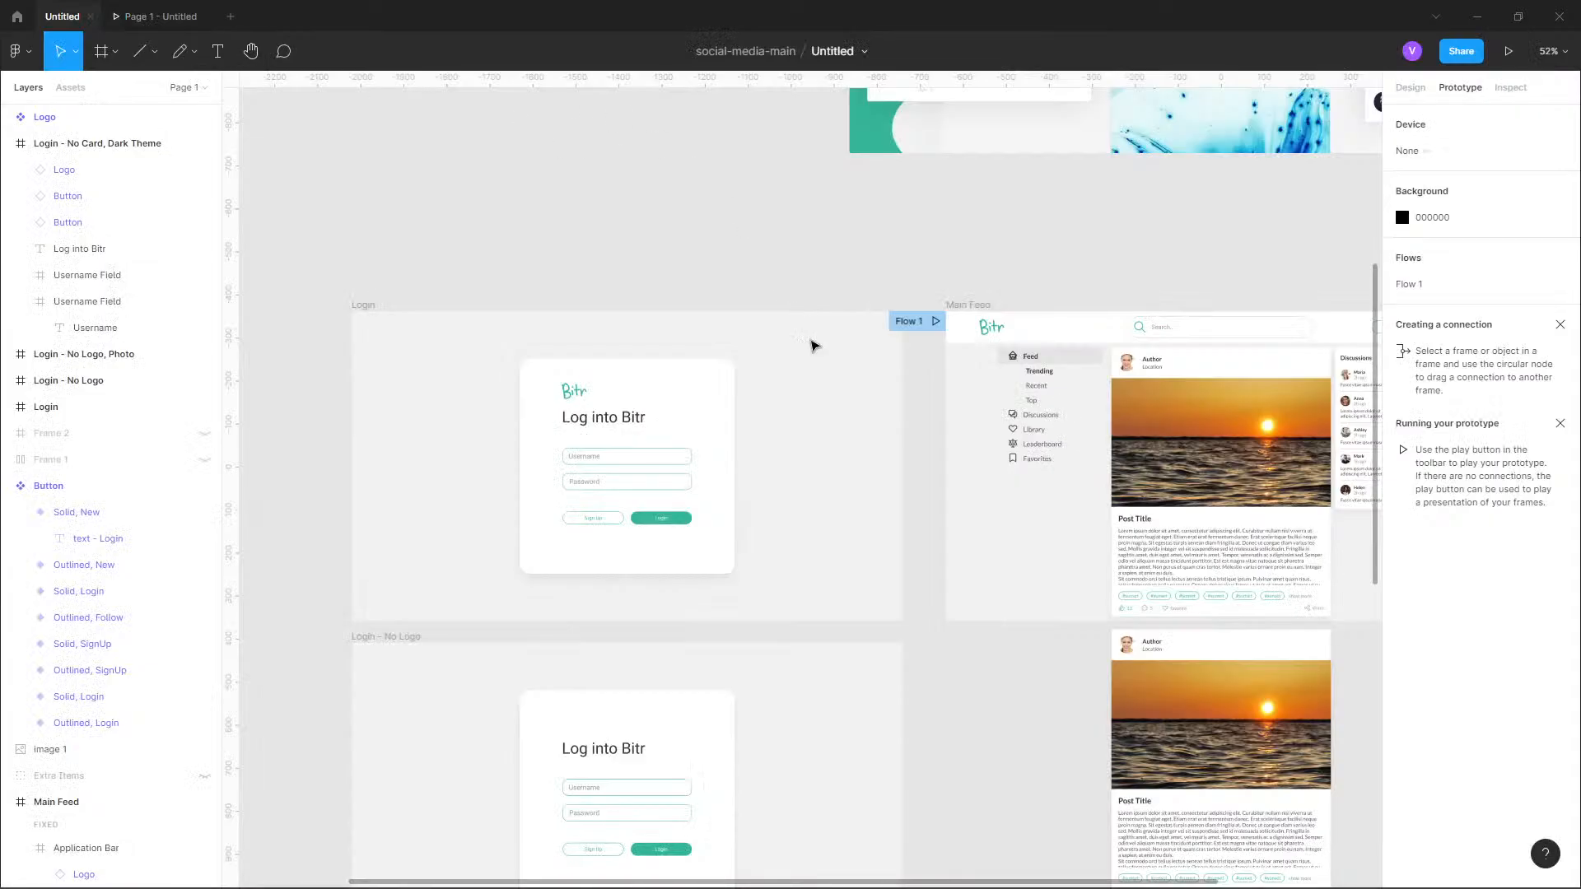
Remove the flow starting point from the Main Feed frame and add one to the Login frame.
left_click(922, 321)
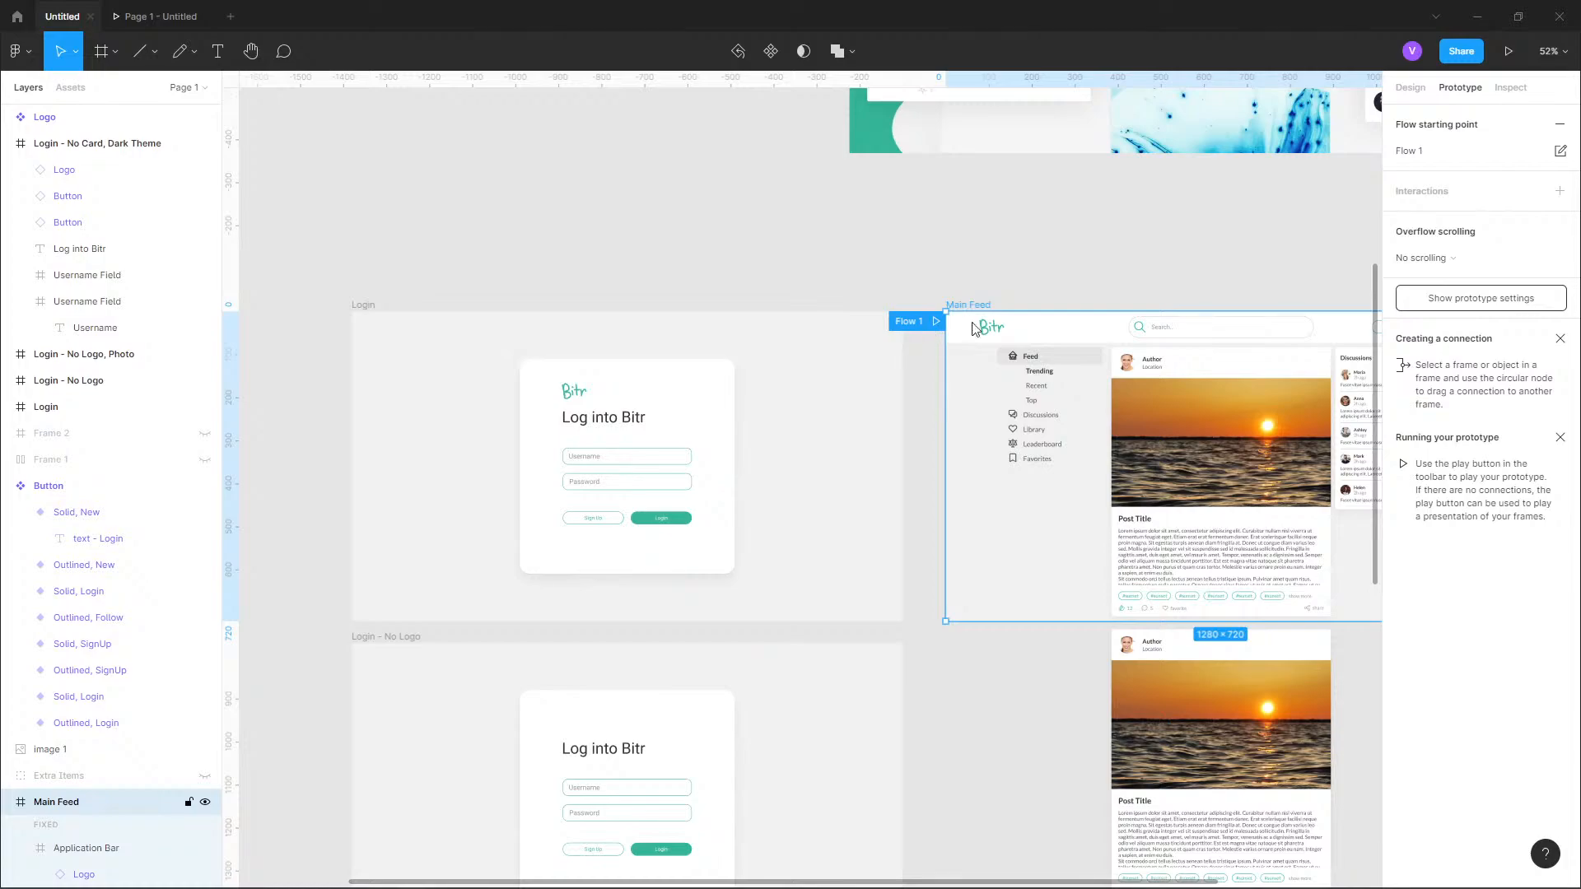
left_click(1460, 155)
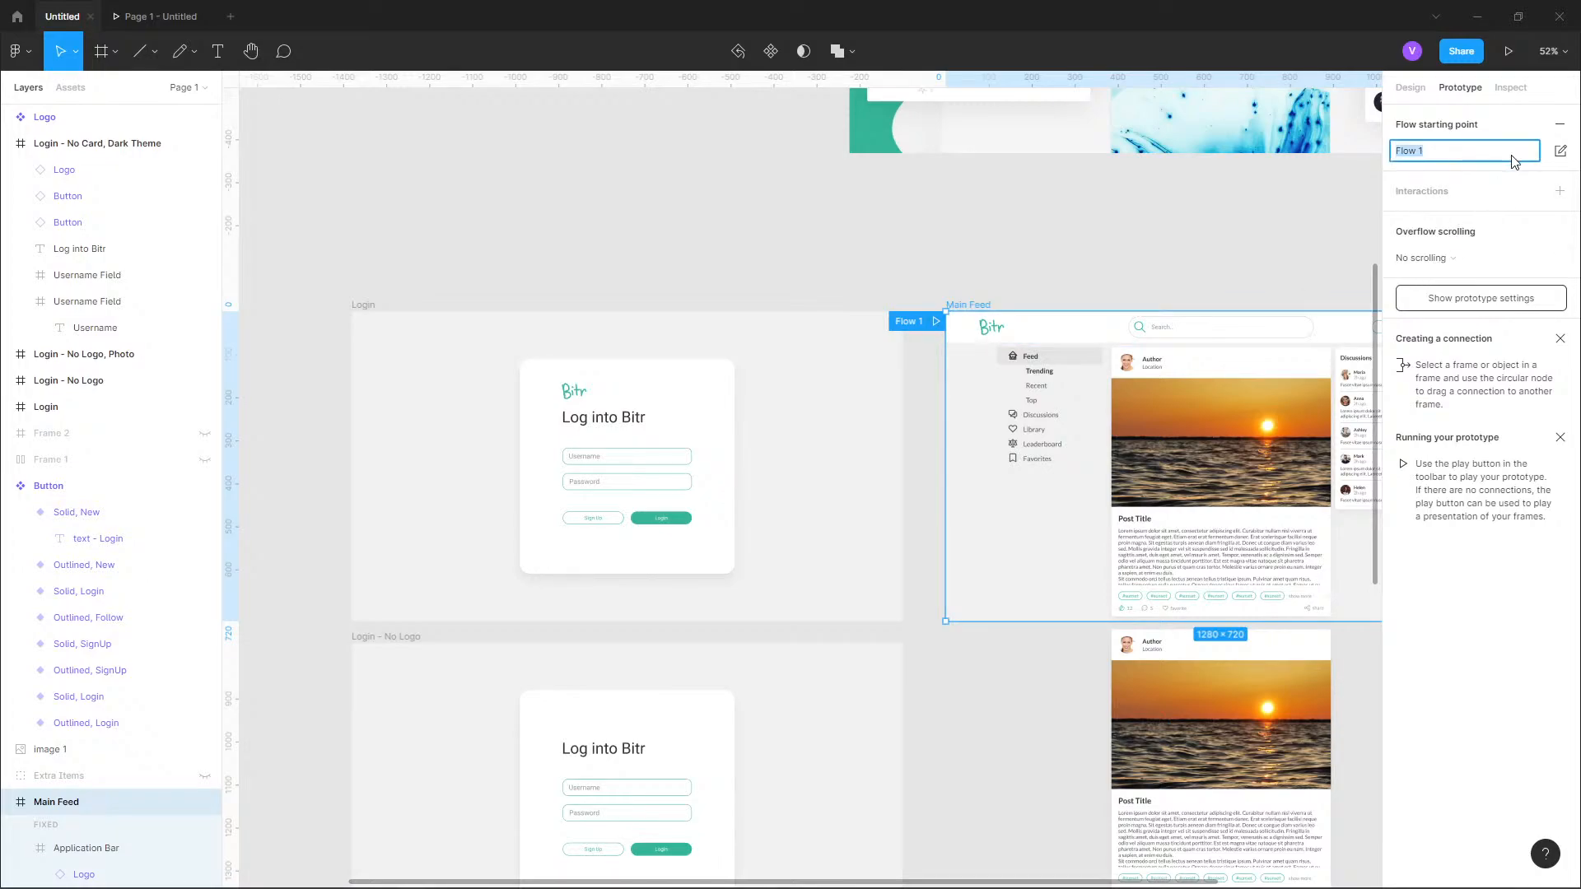
left_click(1560, 150)
left_click(1367, 156)
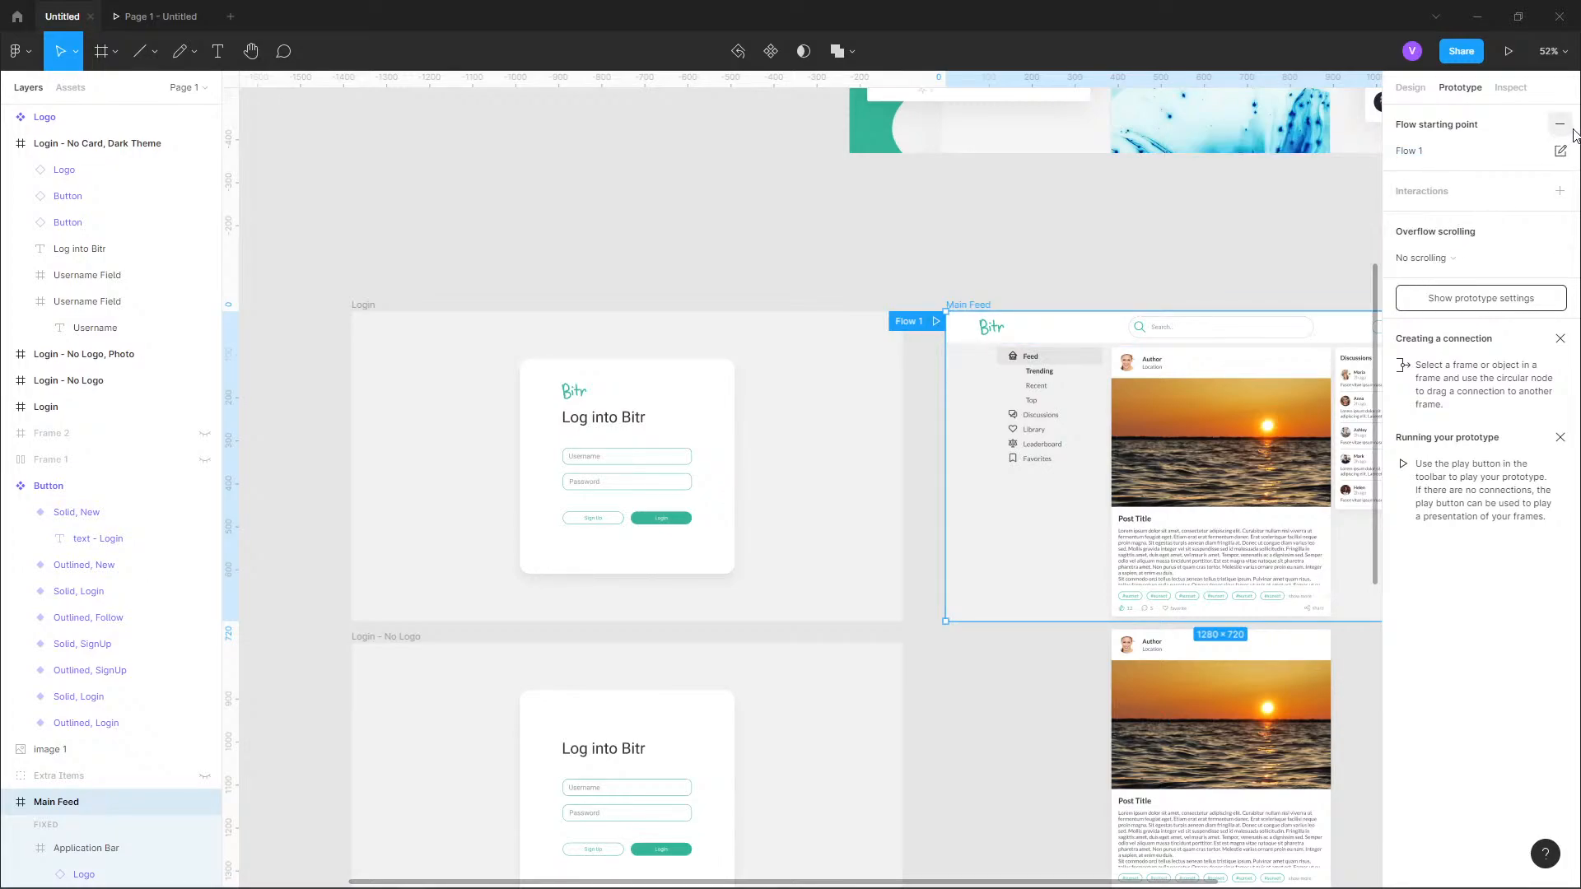
left_click(1559, 125)
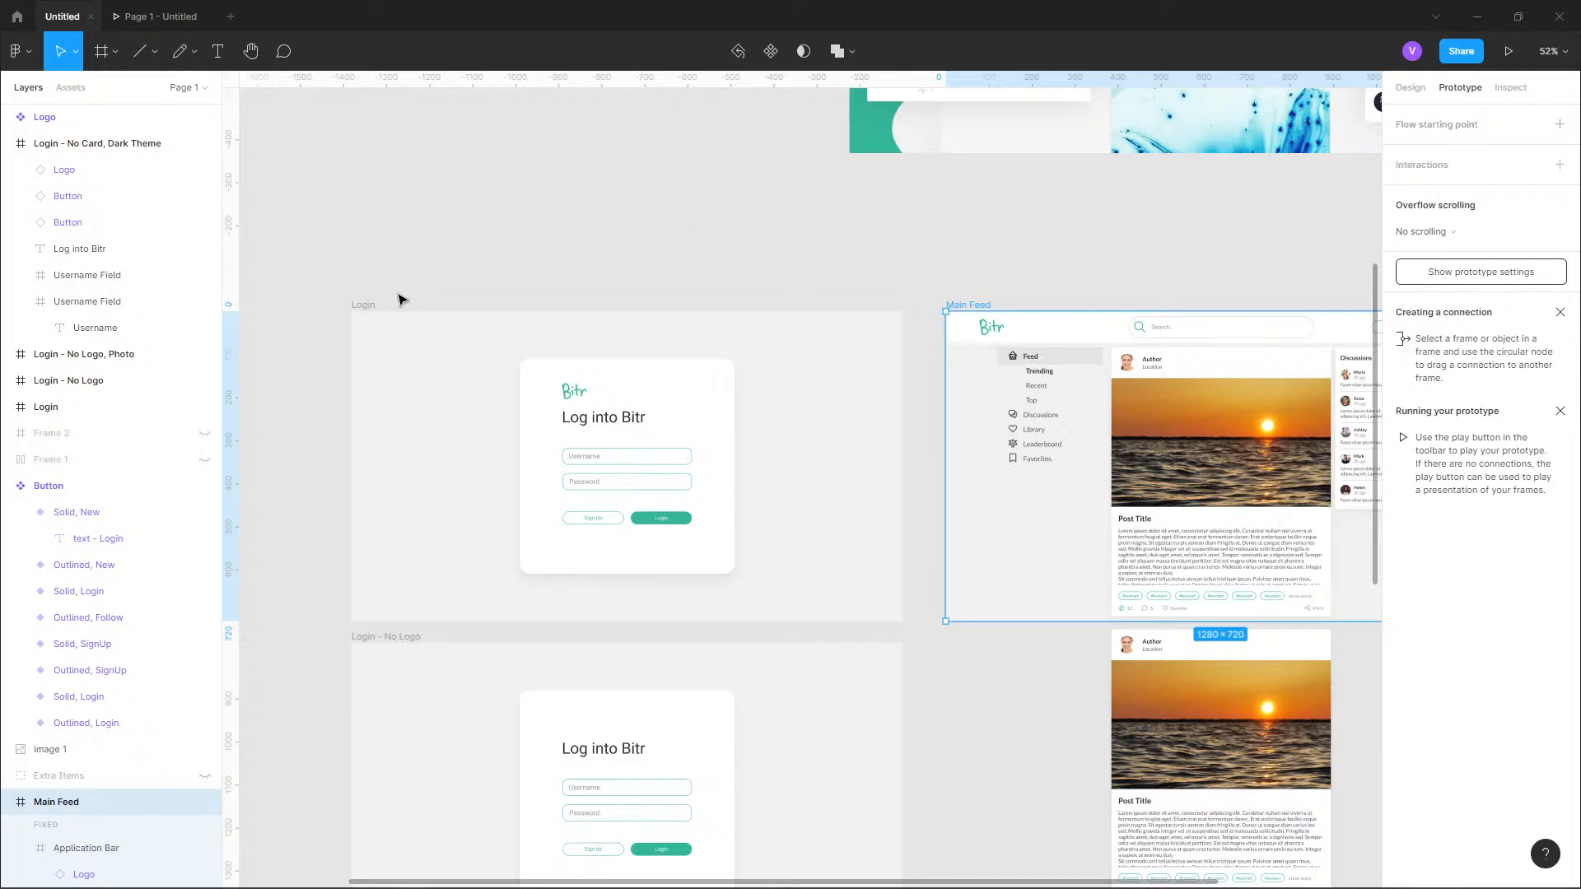
left_click(363, 306)
left_click(1561, 125)
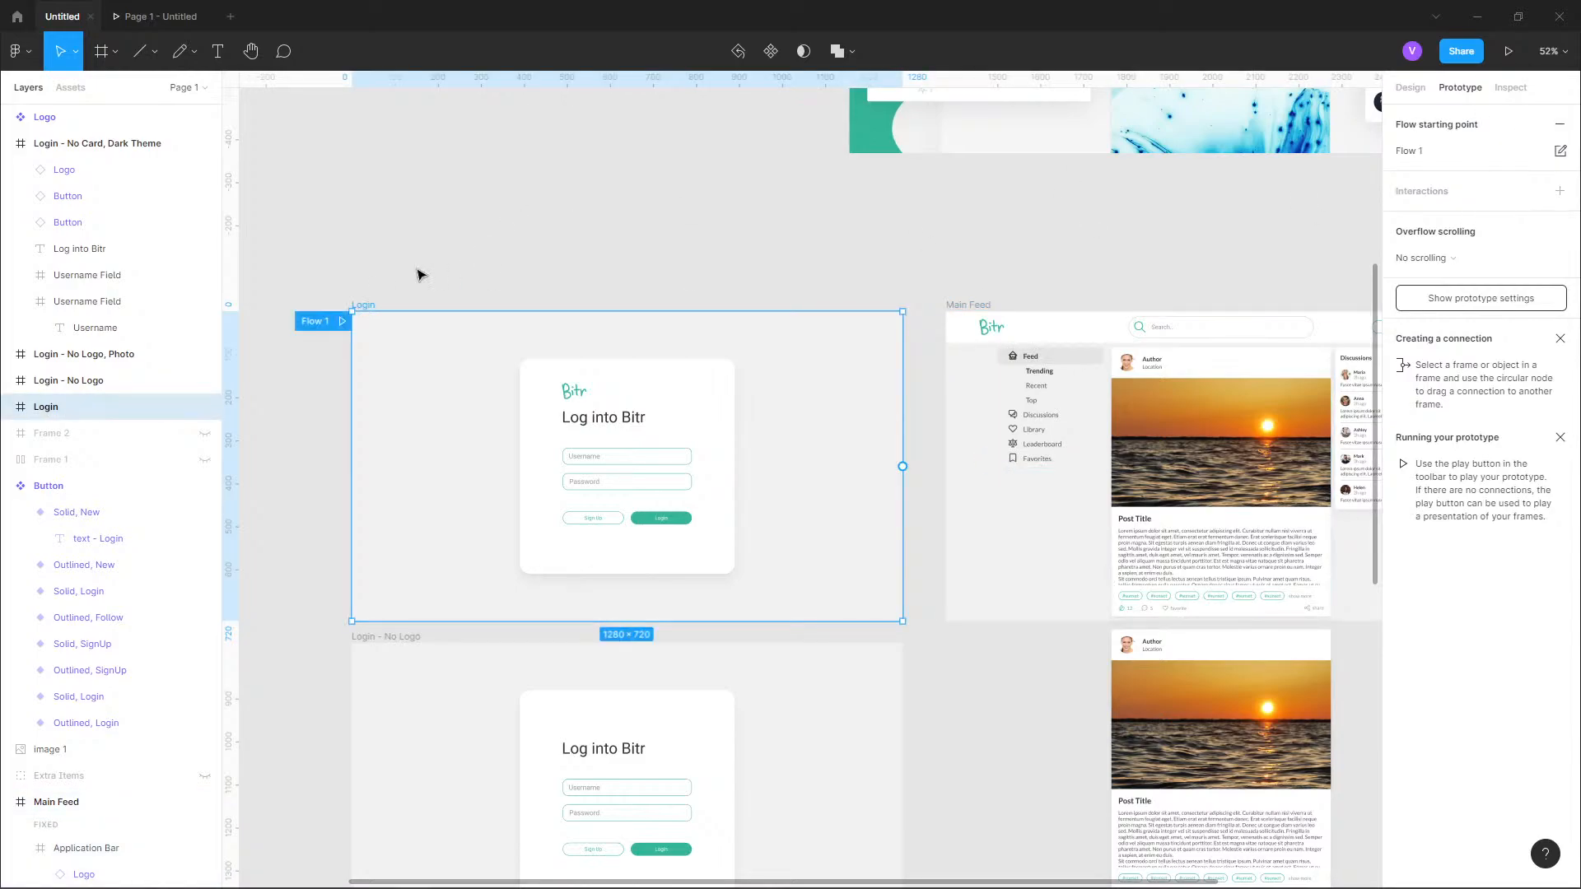
Rename the Login frame's flow starting point to "Login".
left_click_drag(328, 326, 404, 325)
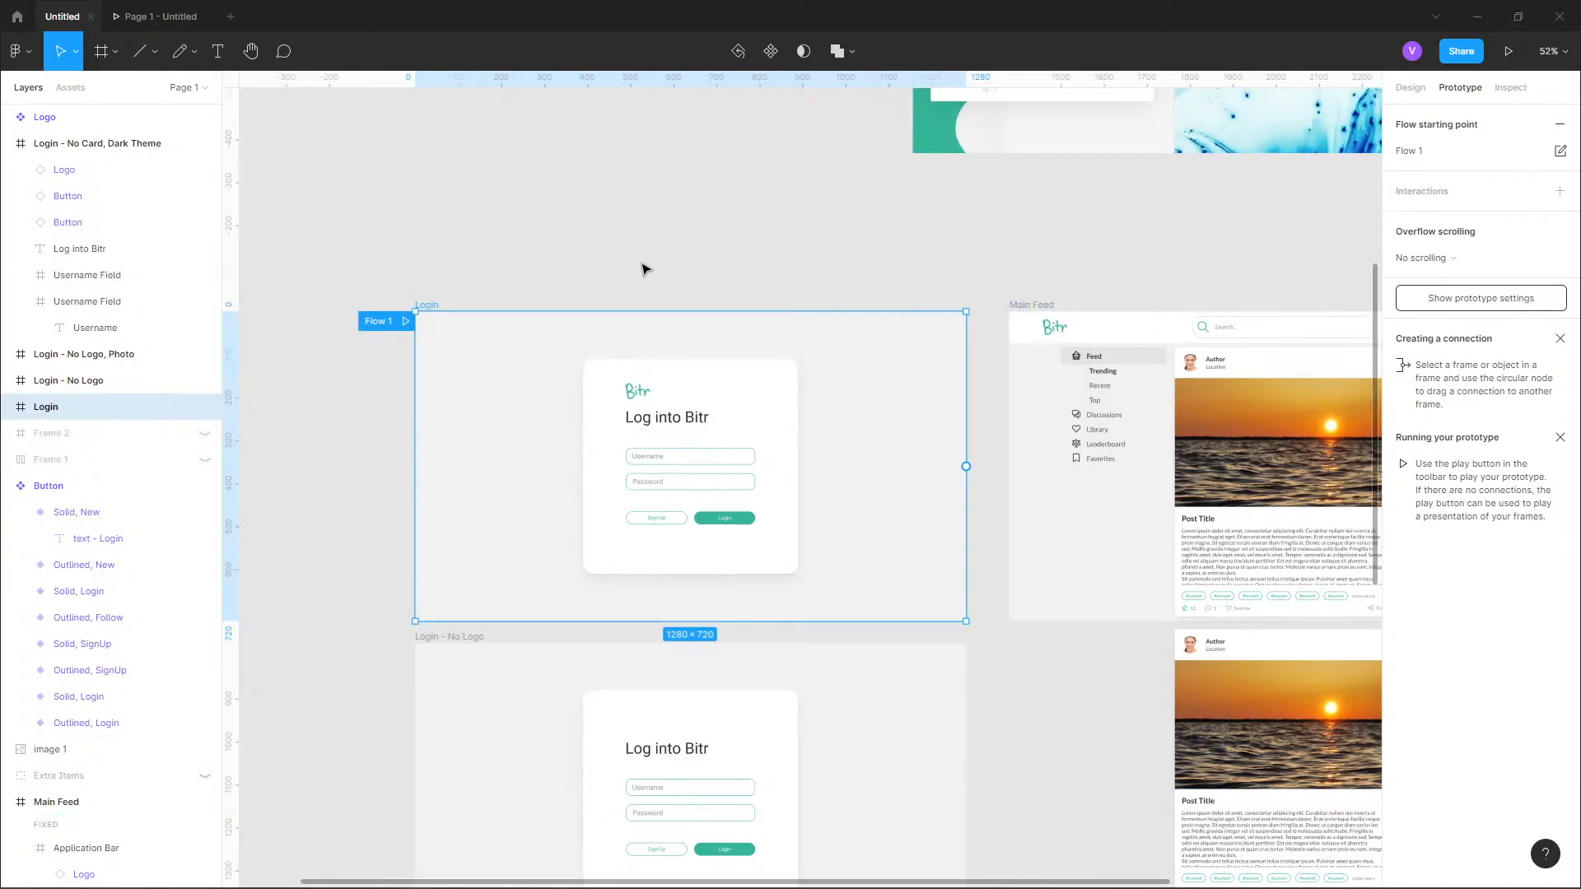
double_click(1420, 151)
left_click(1421, 150)
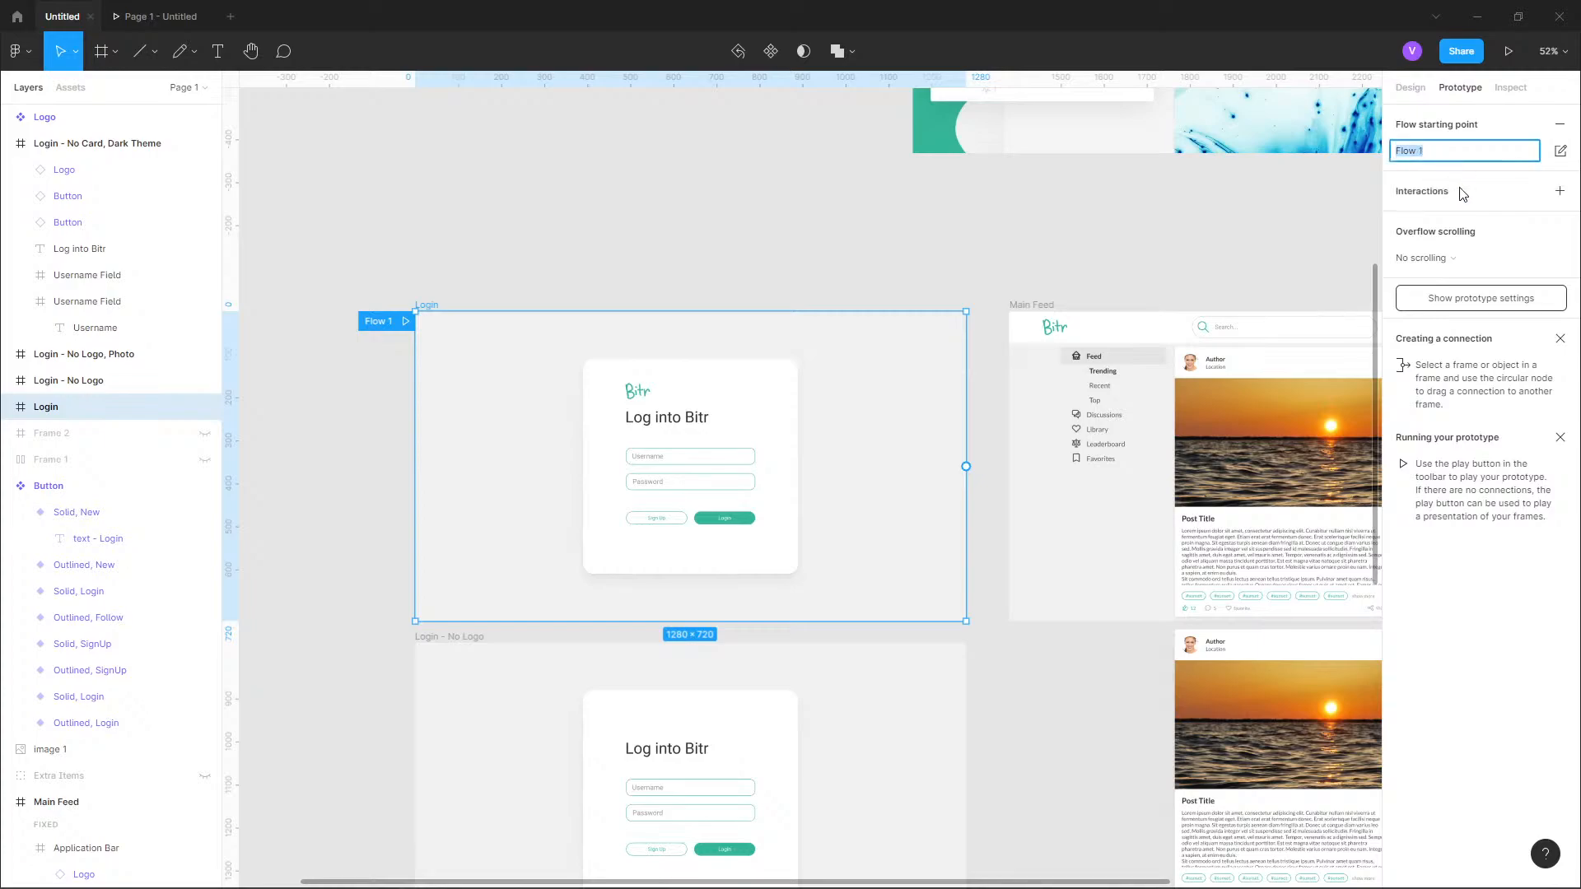
type("Login")
key("Return")
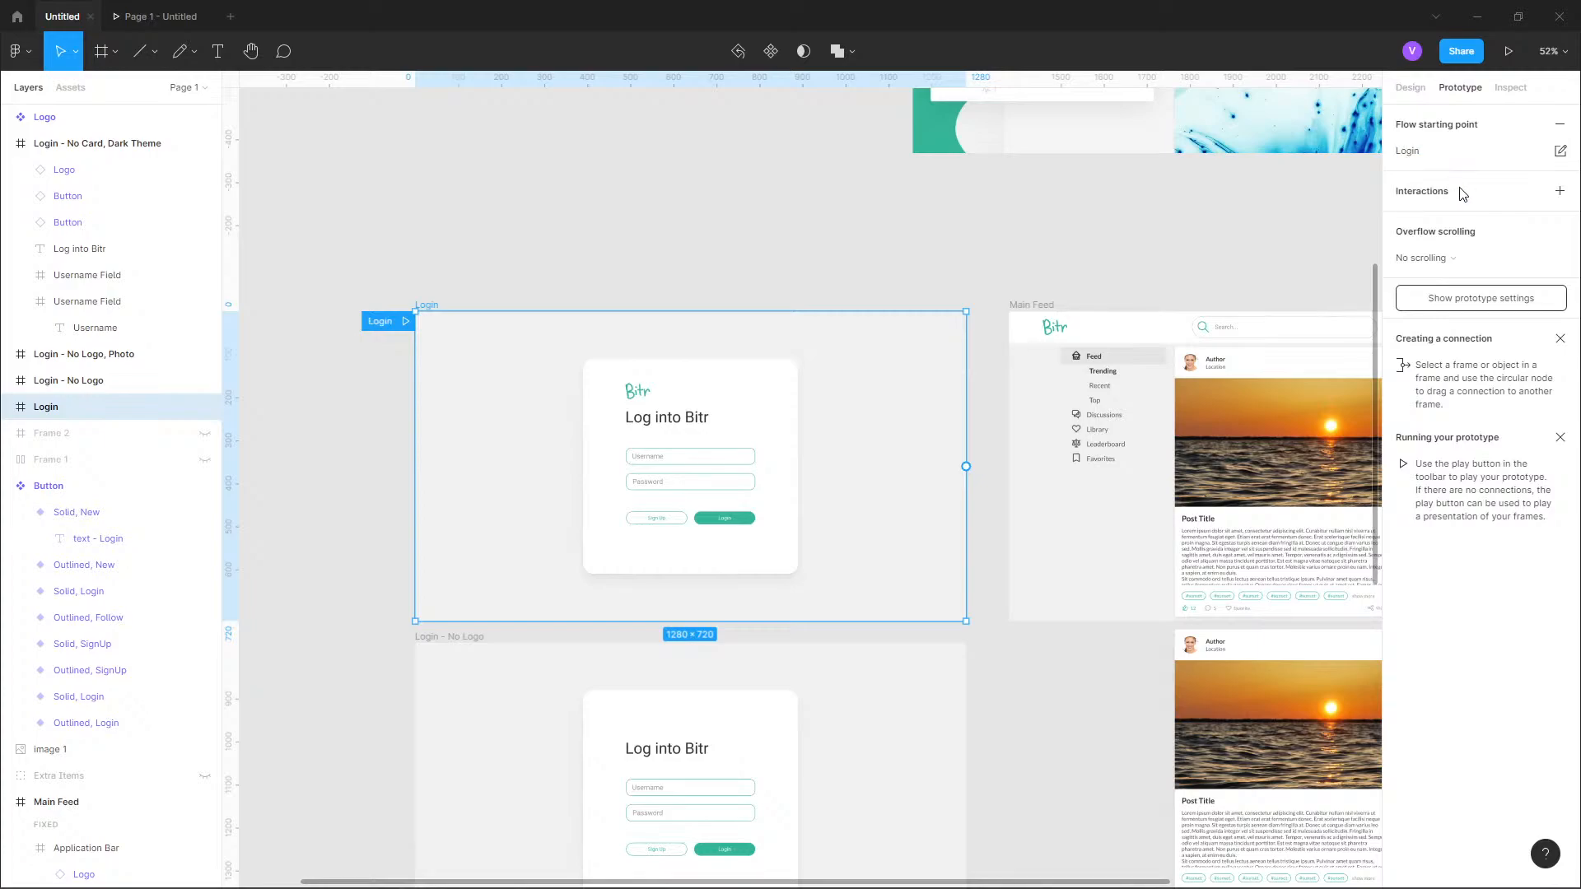
left_click(715, 278)
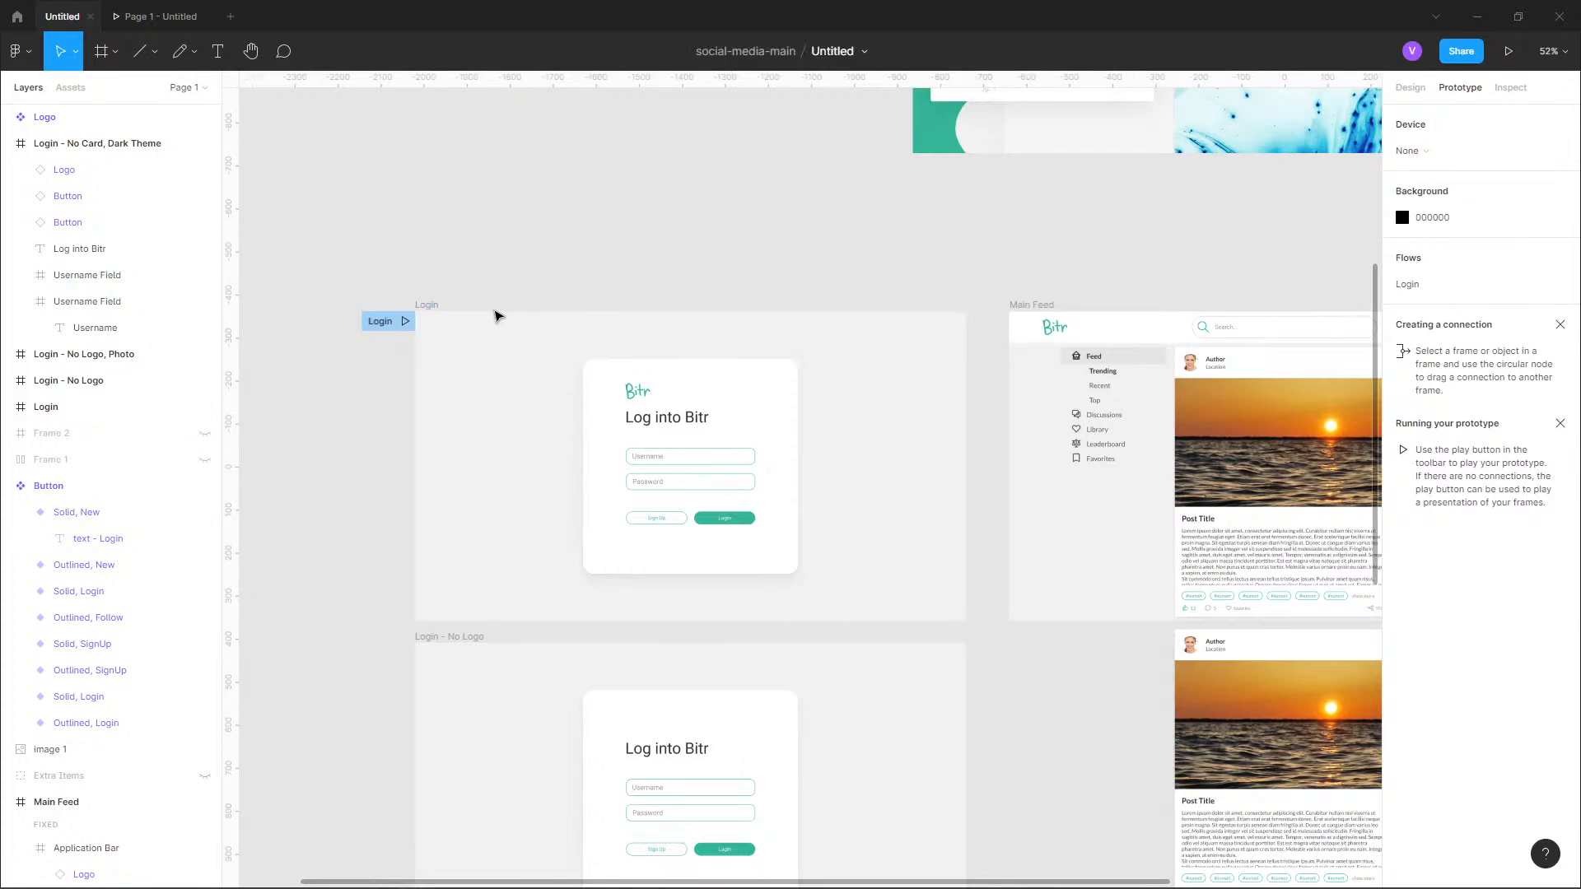
Connect the whole Login frame to the Main Feed frame and look through the interaction's trigger options.
left_click(428, 306)
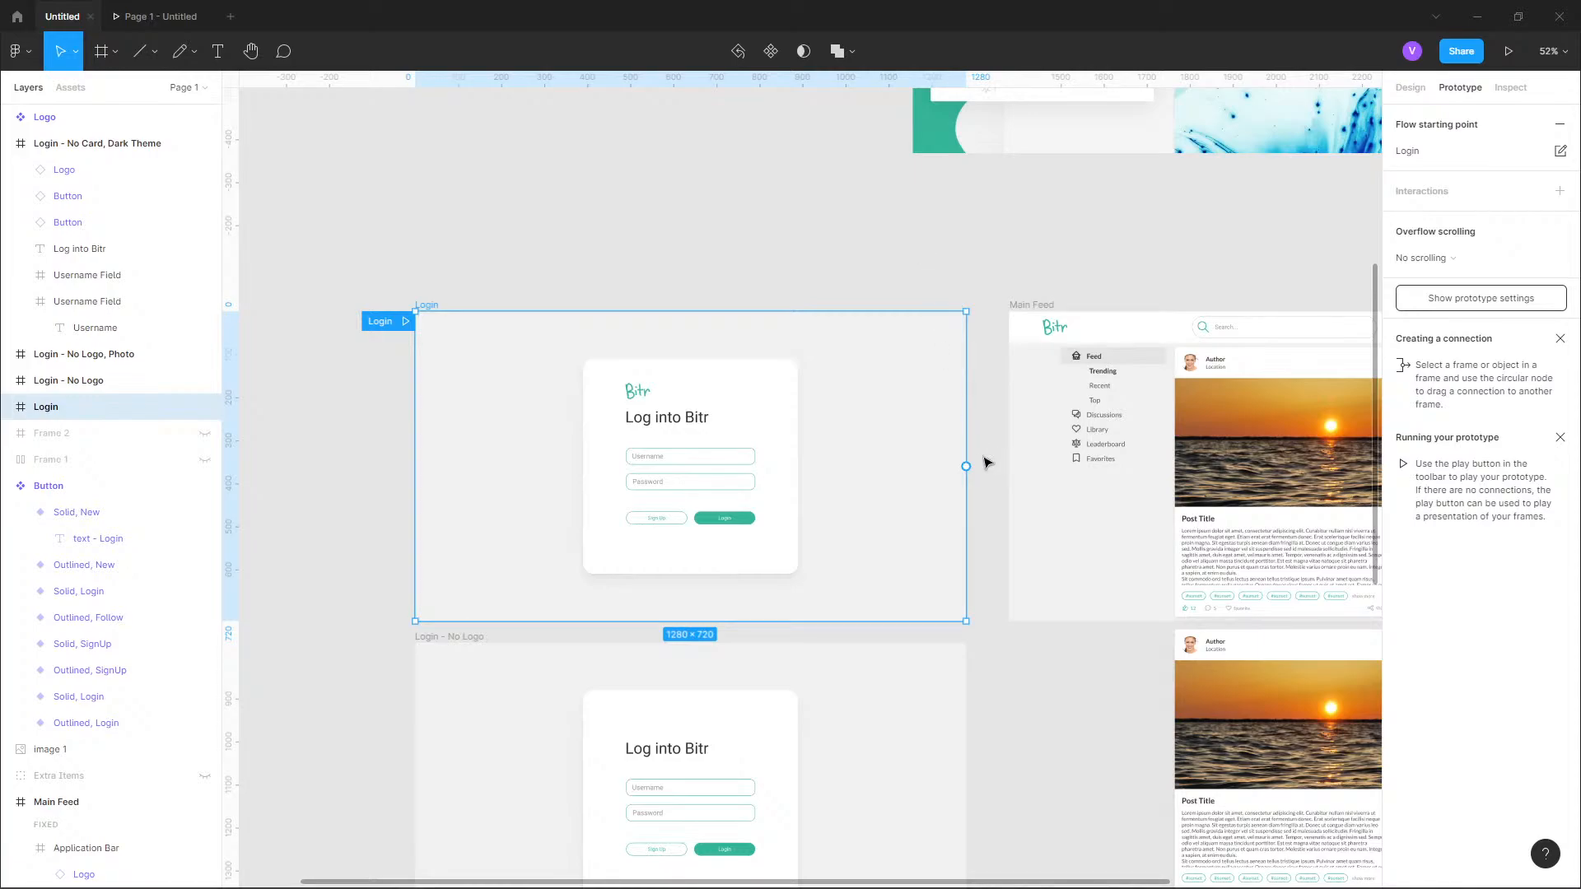
scroll(978, 498, "right", 3)
scroll(857, 517, "right", 1)
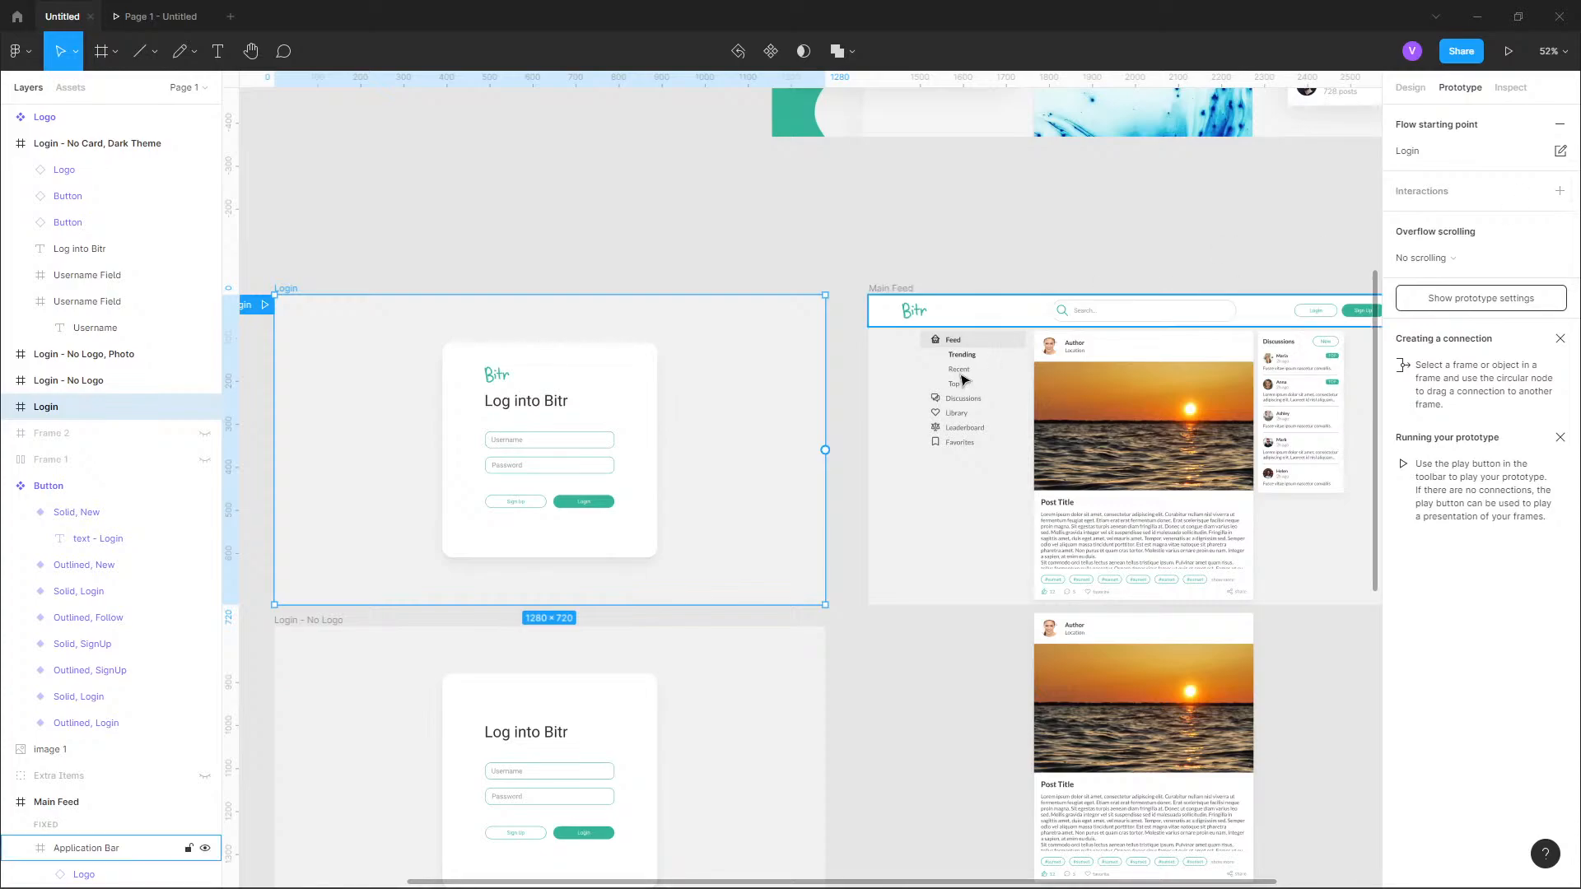
scroll(865, 451, "right", 2)
scroll(830, 493, "up", 3)
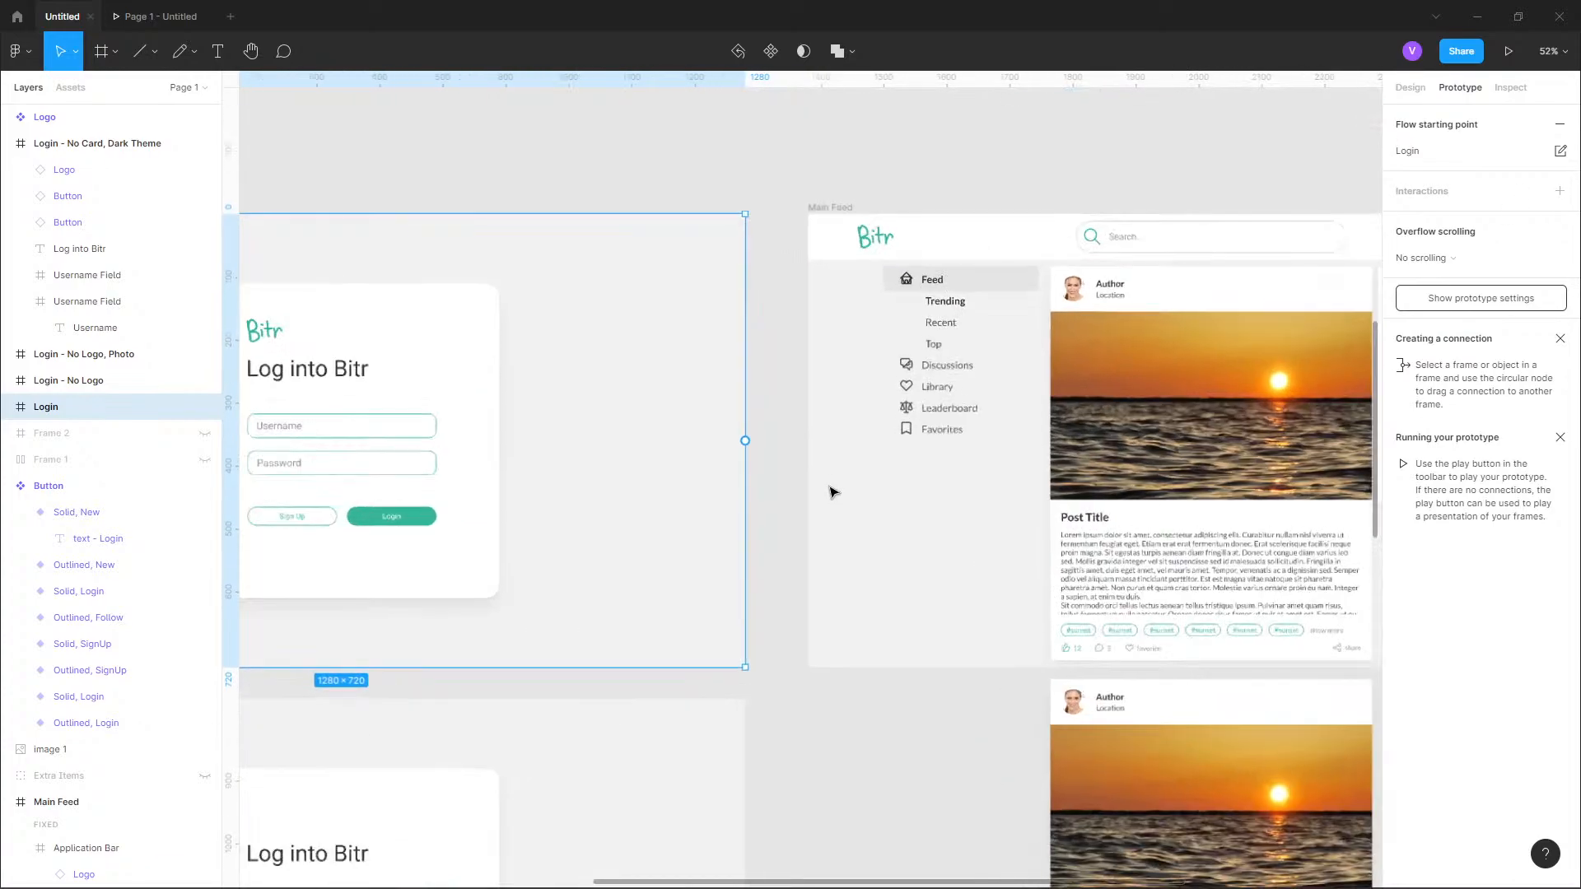
left_click_drag(745, 442, 911, 486)
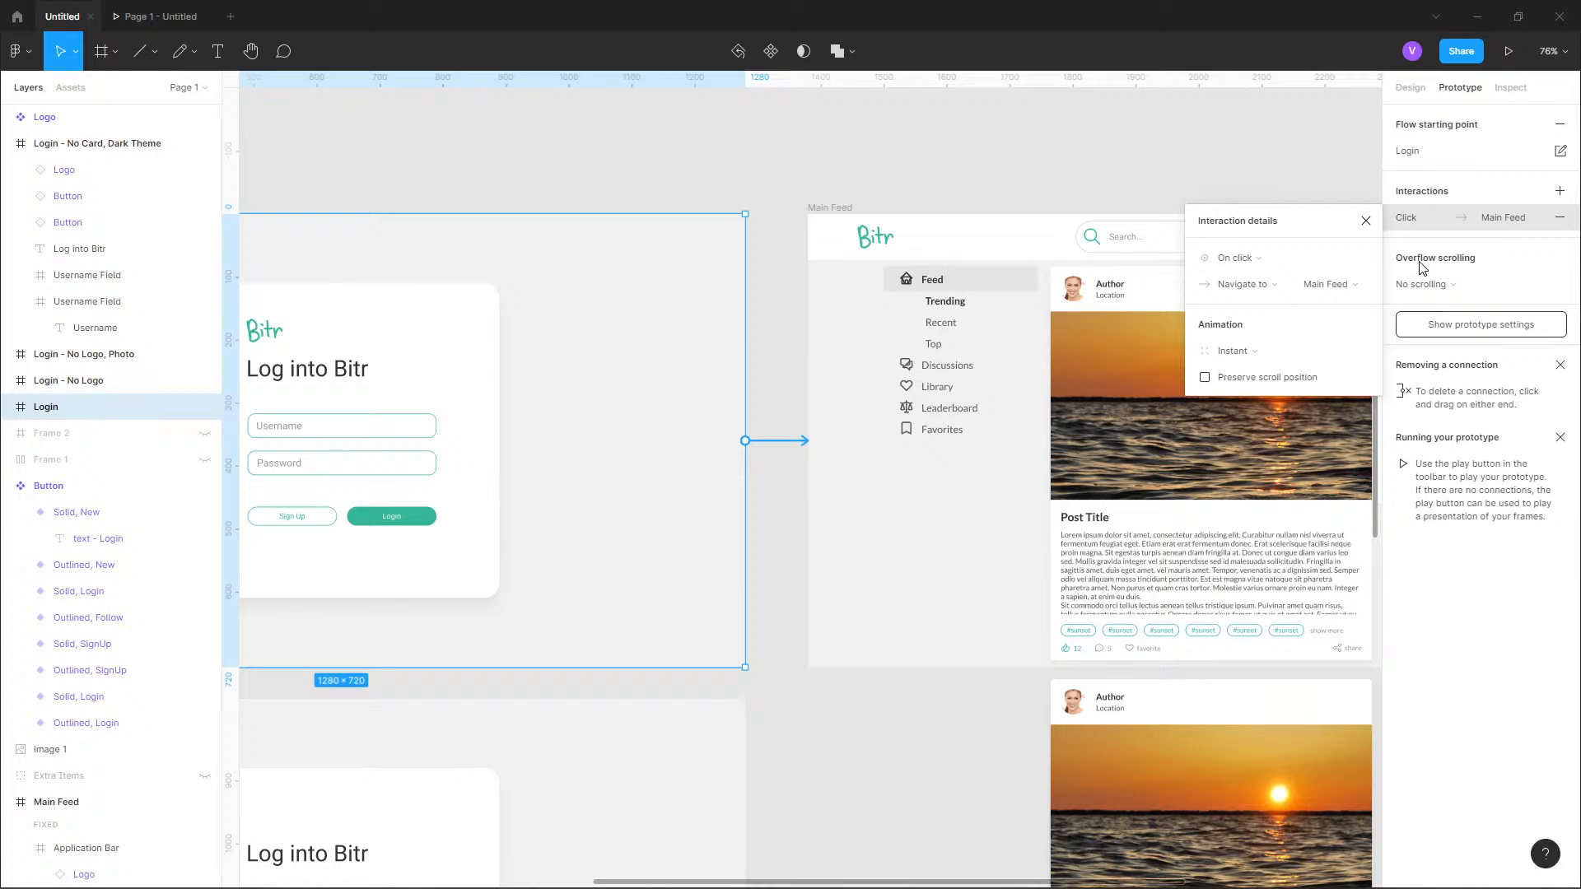
left_click(1255, 262)
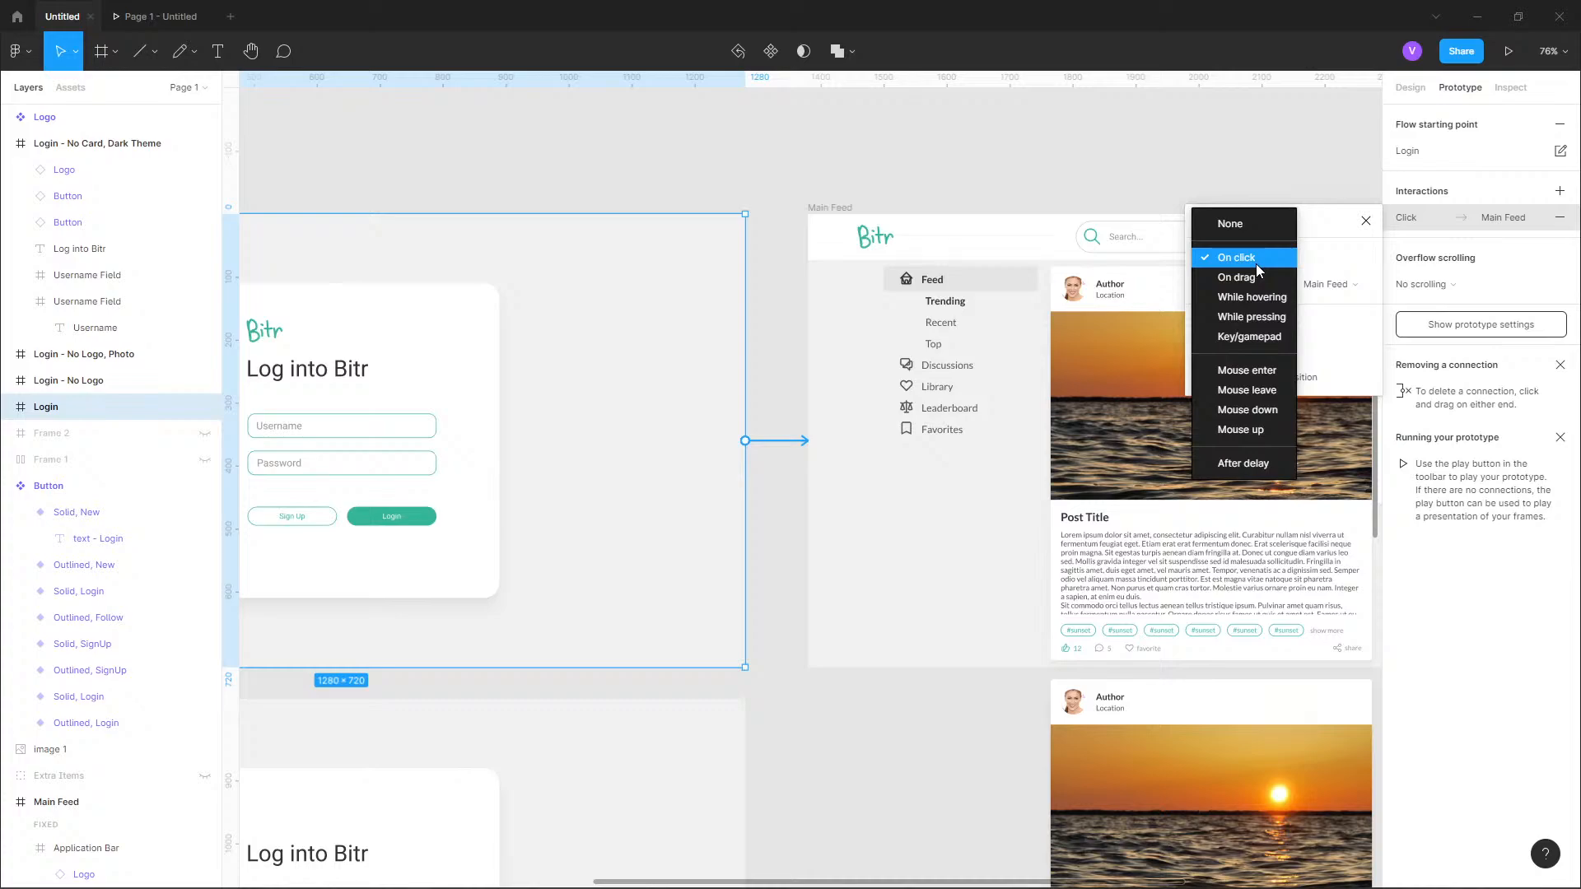
left_click(1223, 148)
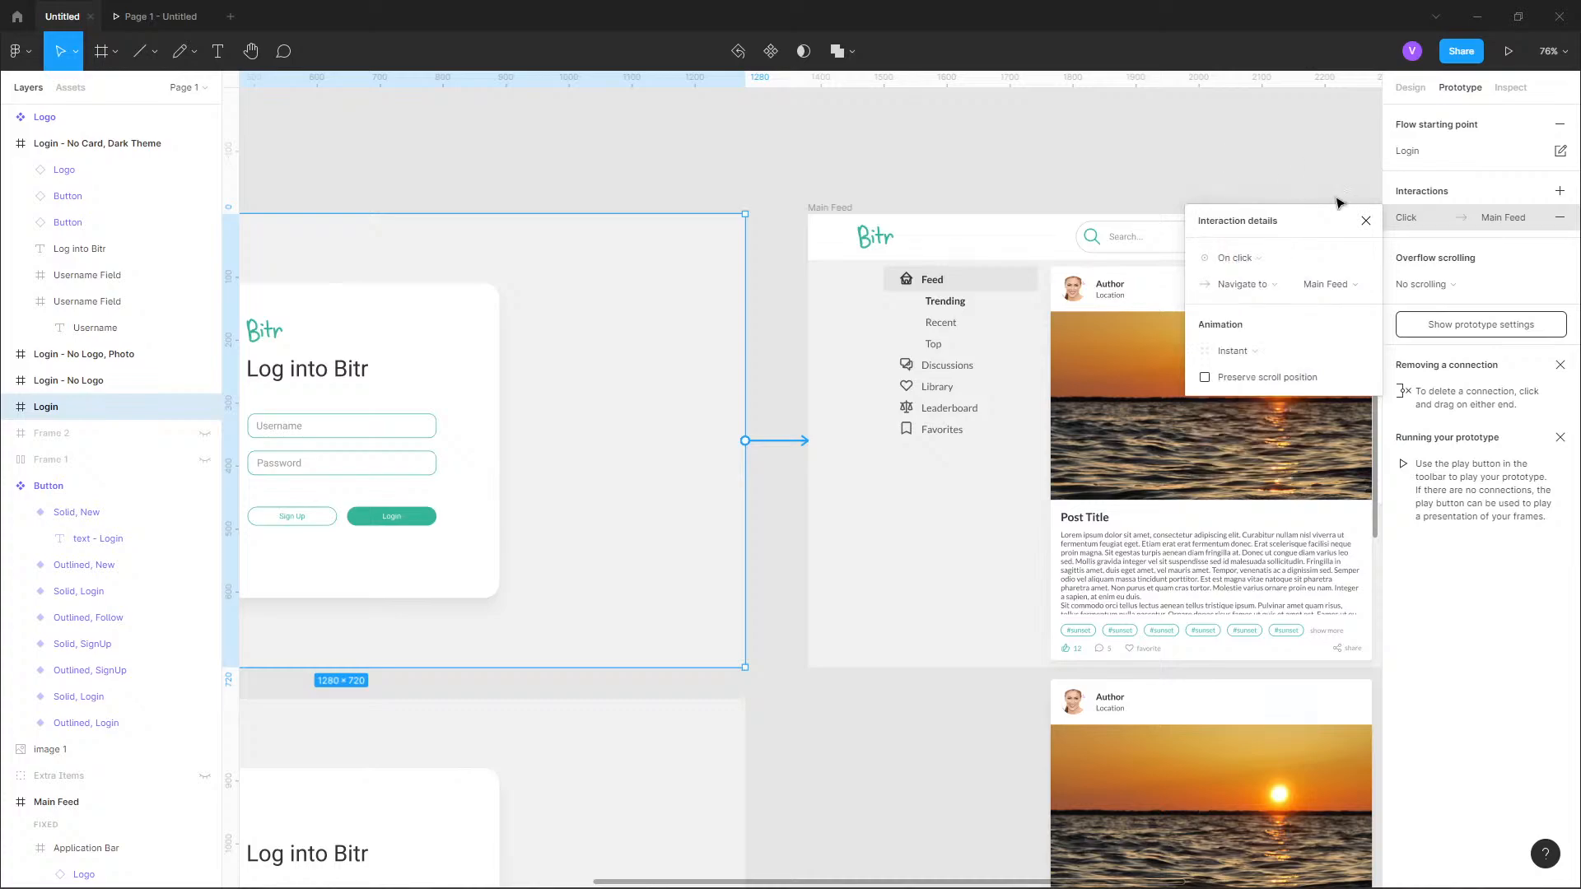
Delete the connection running from the Login frame to the Main Feed frame and clear the selection.
left_click(1373, 224)
left_click(776, 446)
key("Delete")
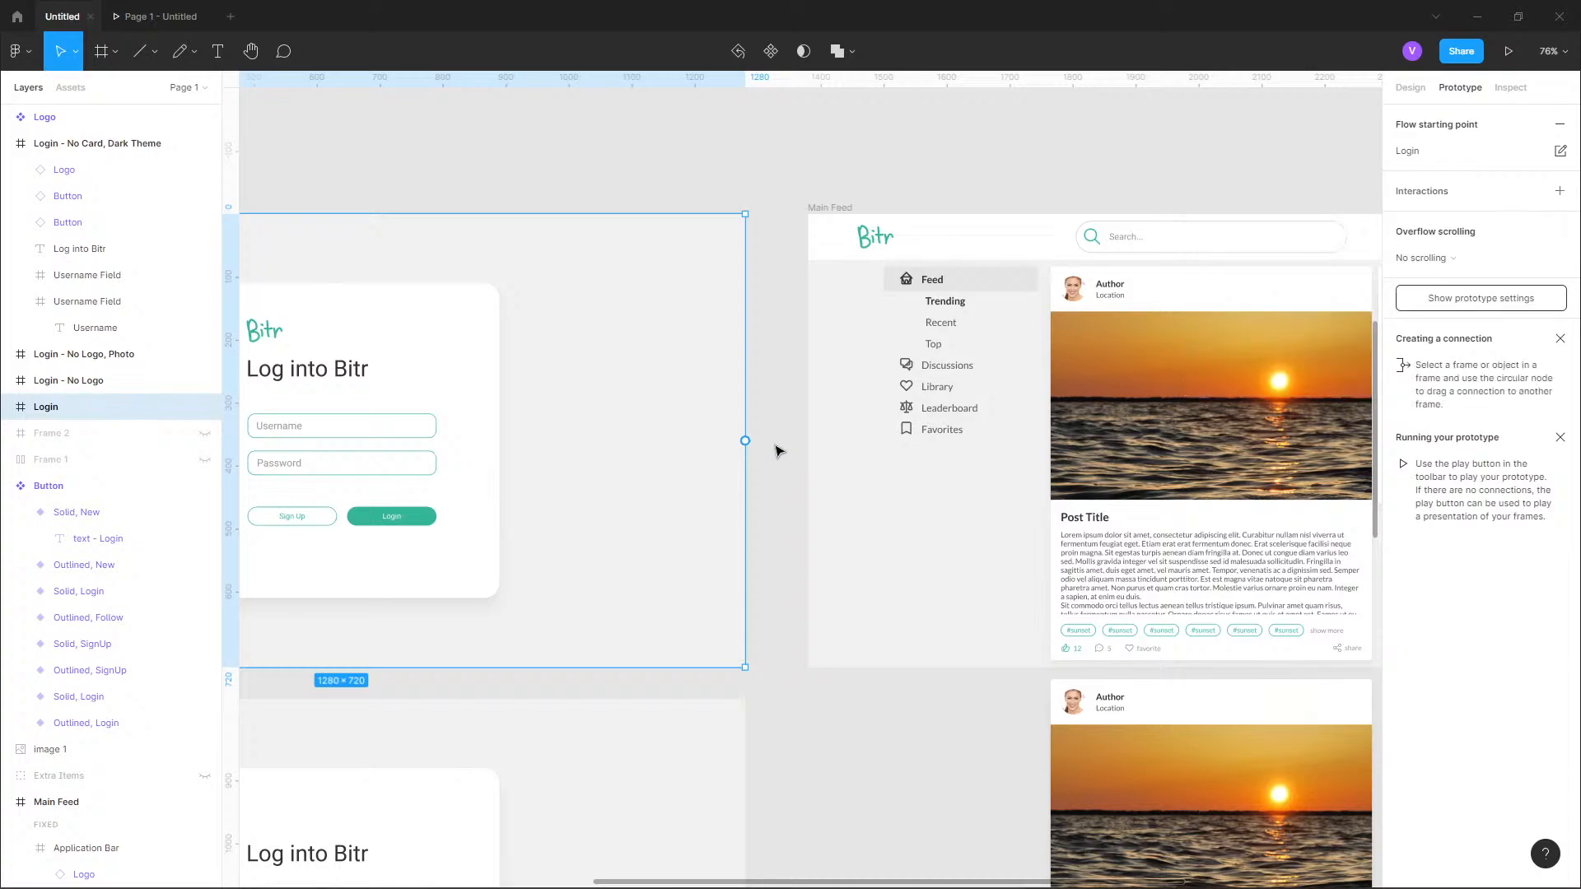
left_click(776, 448)
Connect the solid Login button in the Login frame's card to the Main Feed frame with an on-click navigation.
left_click_drag(665, 524, 1027, 486)
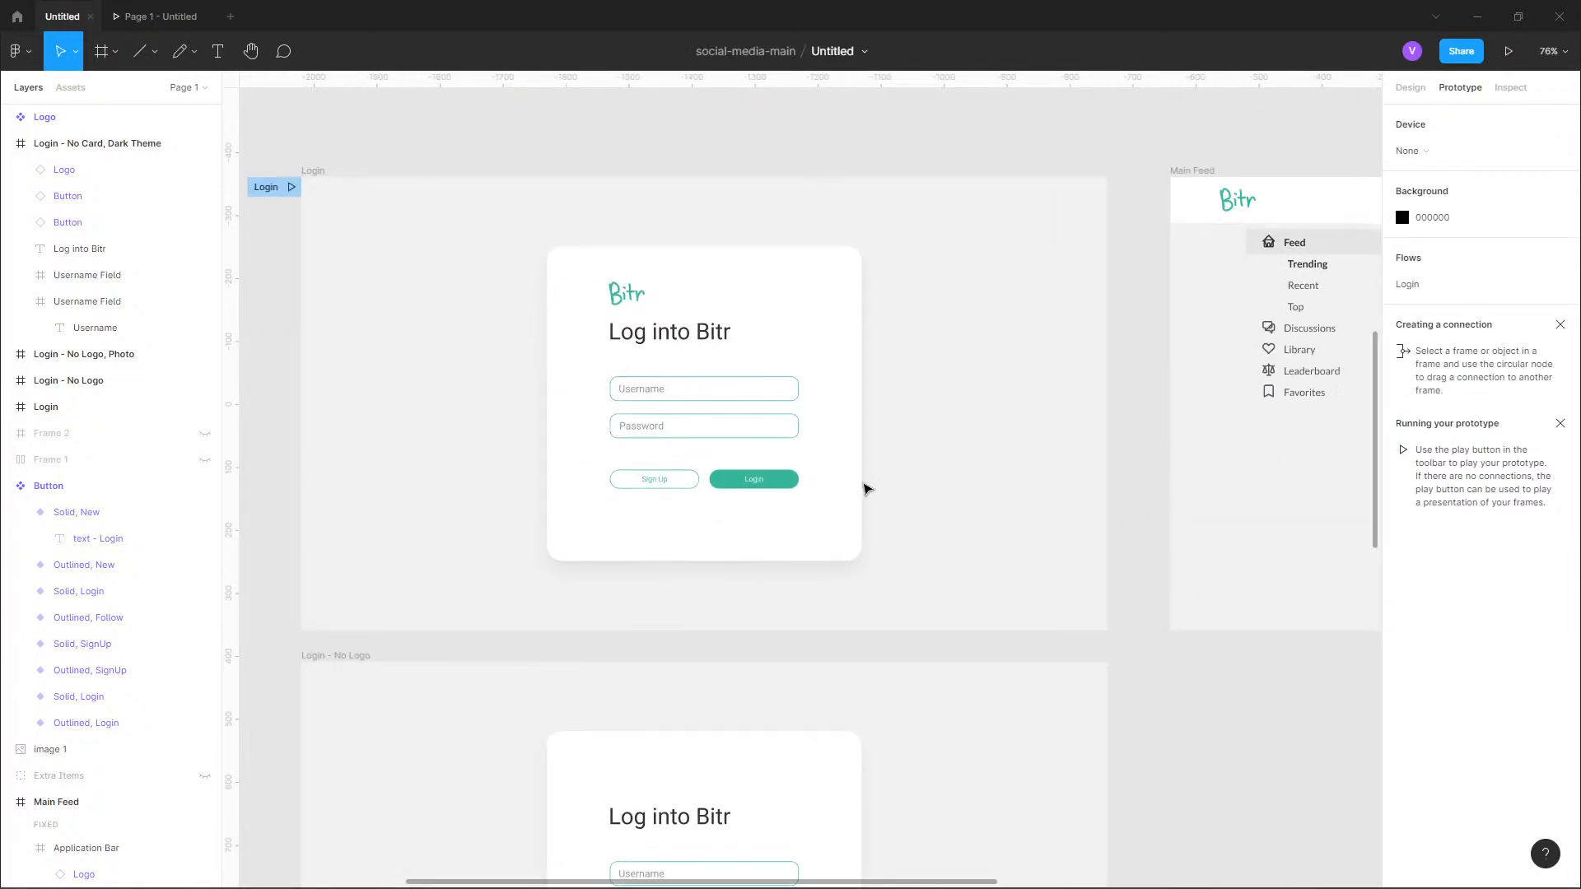
double_click(769, 483)
scroll(889, 511, "right", 3)
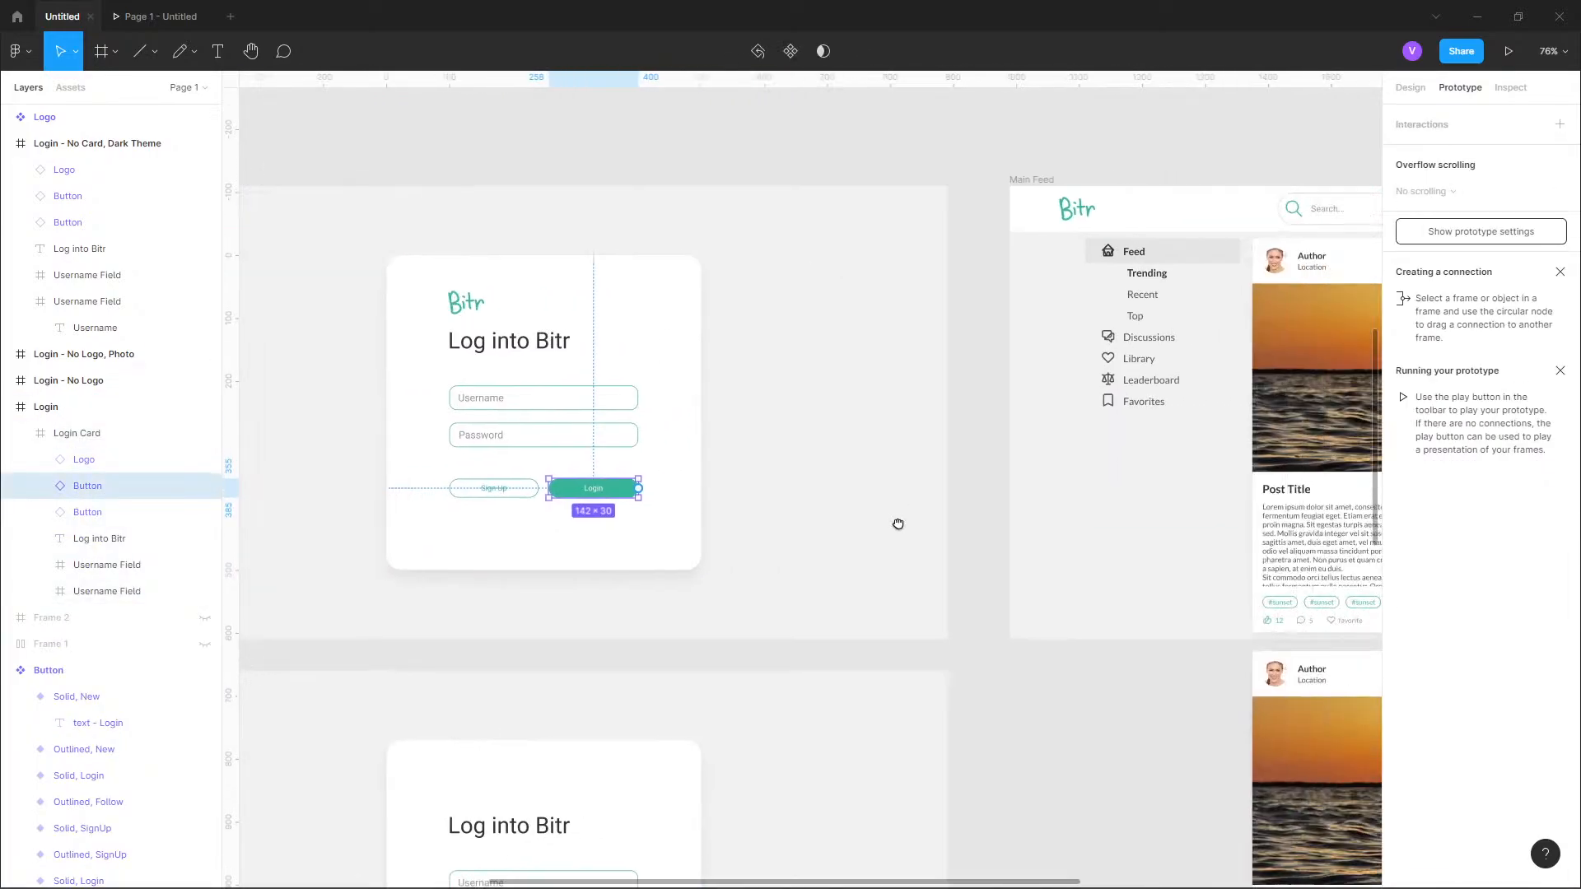
left_click_drag(611, 490, 1013, 461)
Look through the trigger, action and animation options of the Login button's interaction leading to Main Feed.
scroll(942, 505, "down", 5)
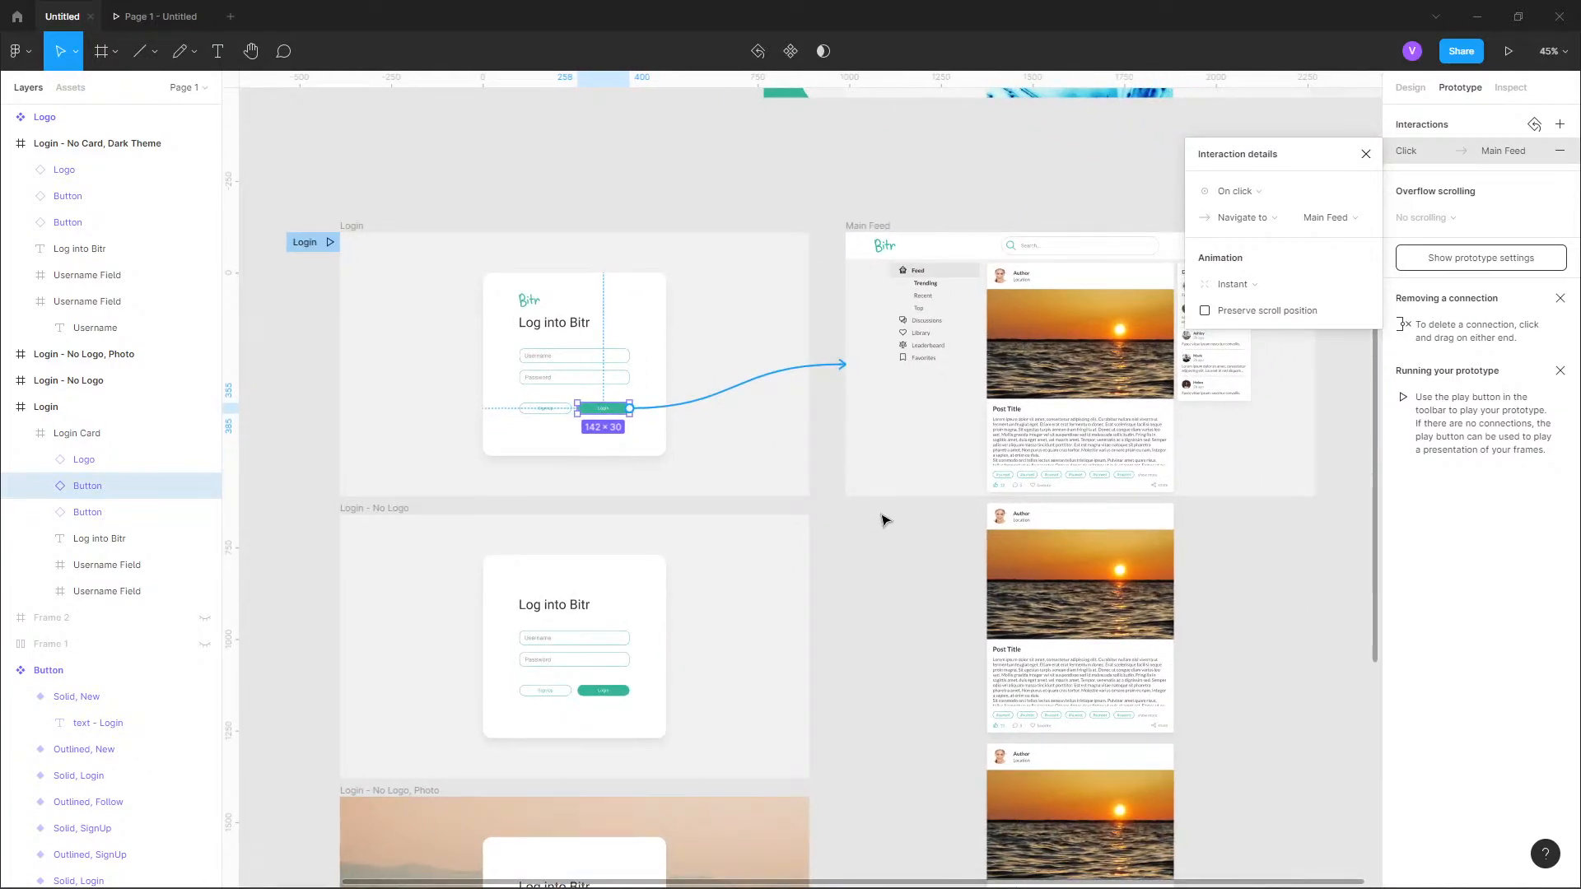
scroll(713, 452, "up", 5)
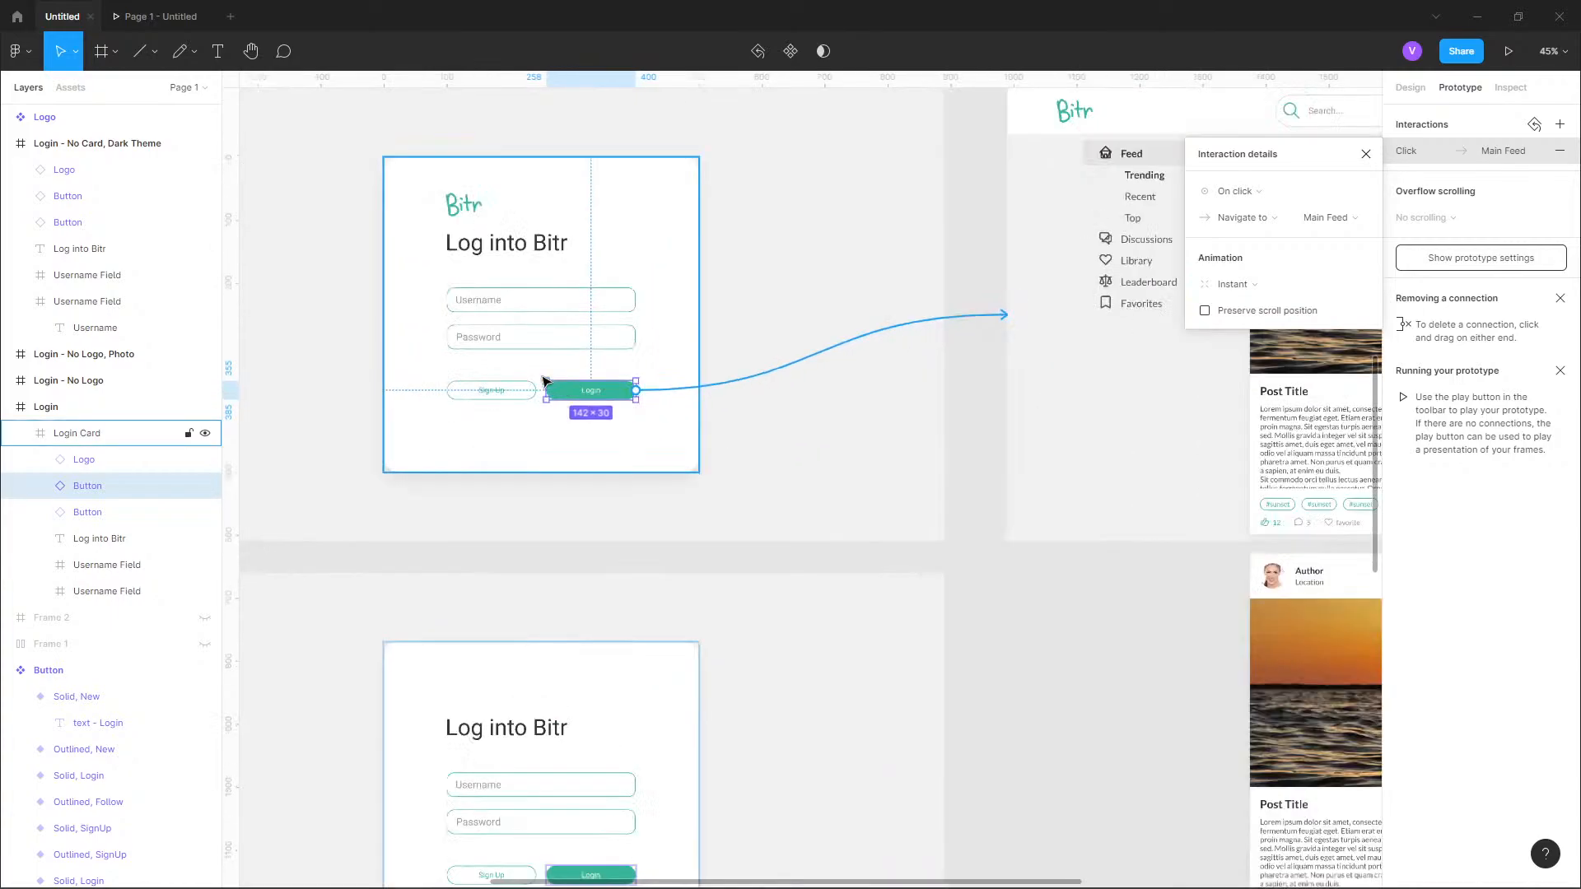
scroll(575, 371, "up", 2)
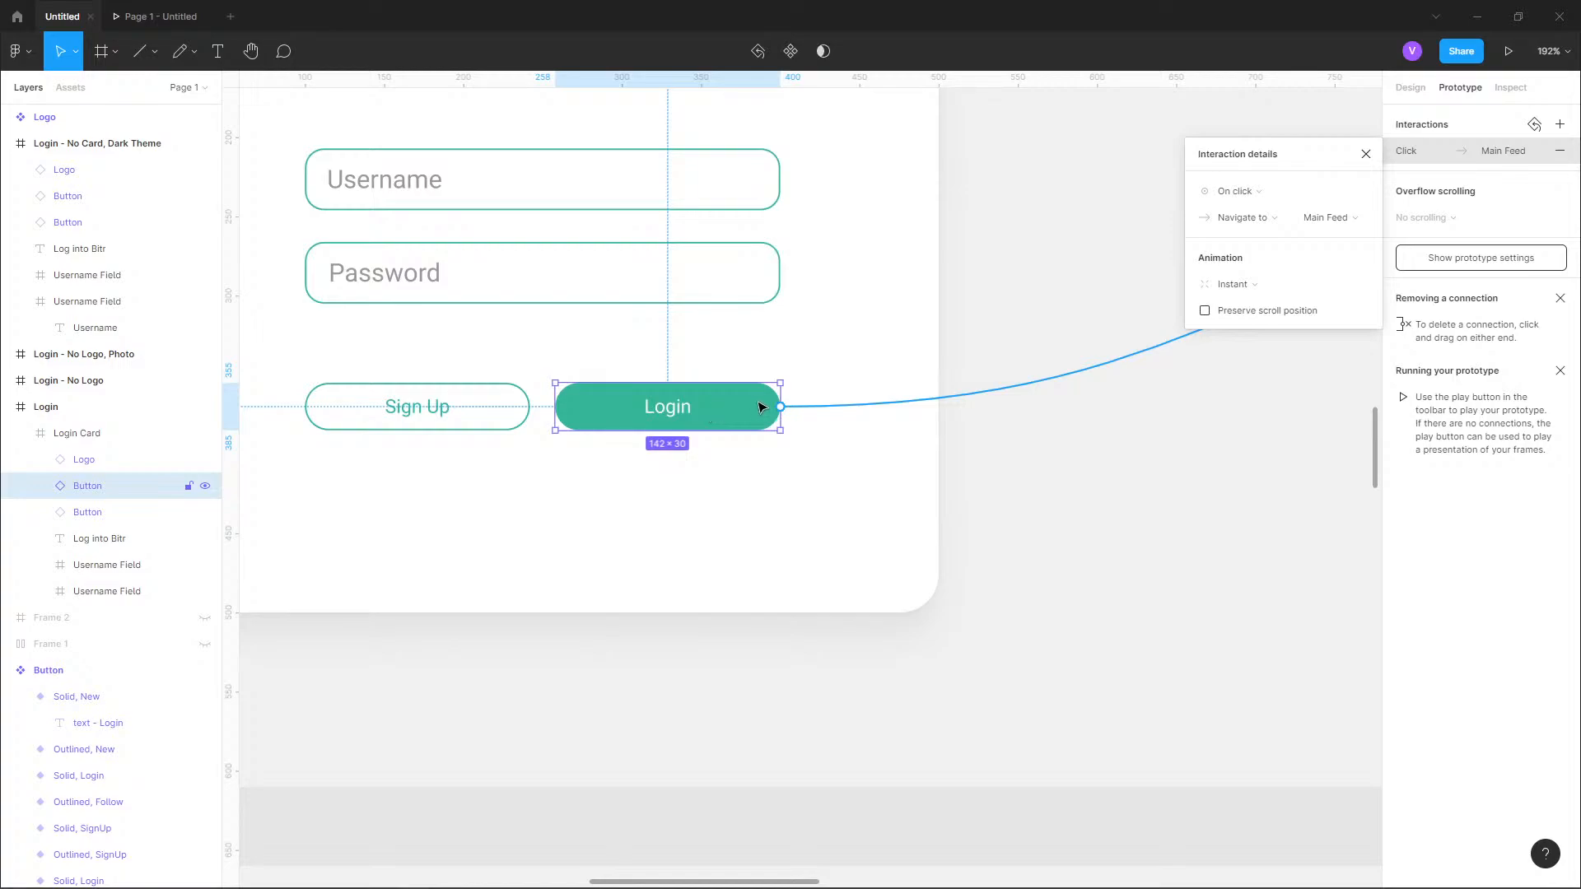
left_click(1272, 194)
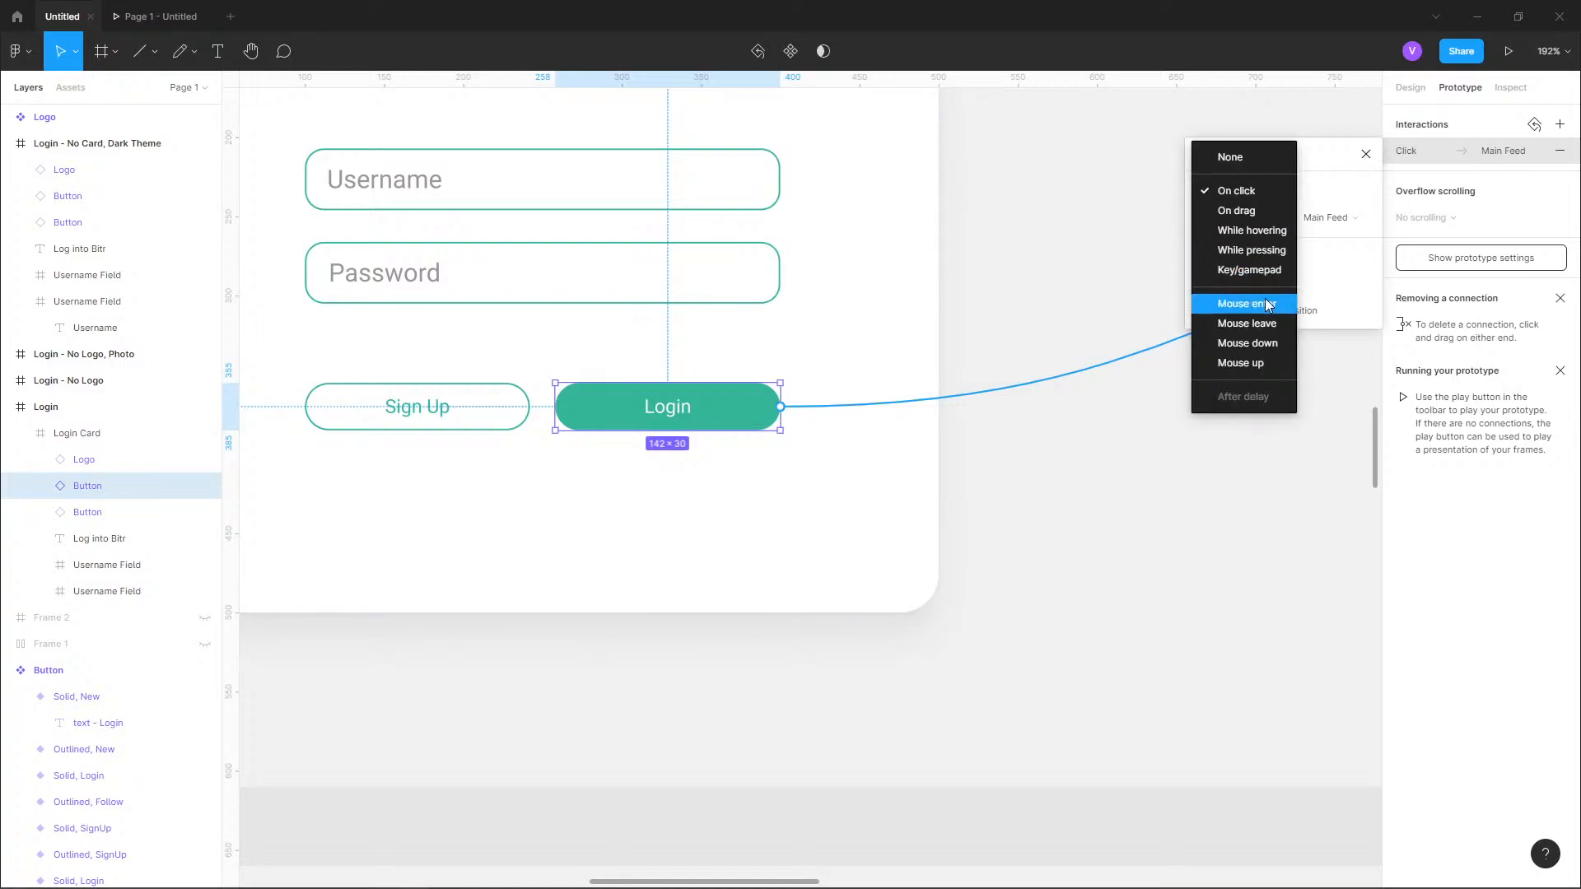
left_click(1265, 188)
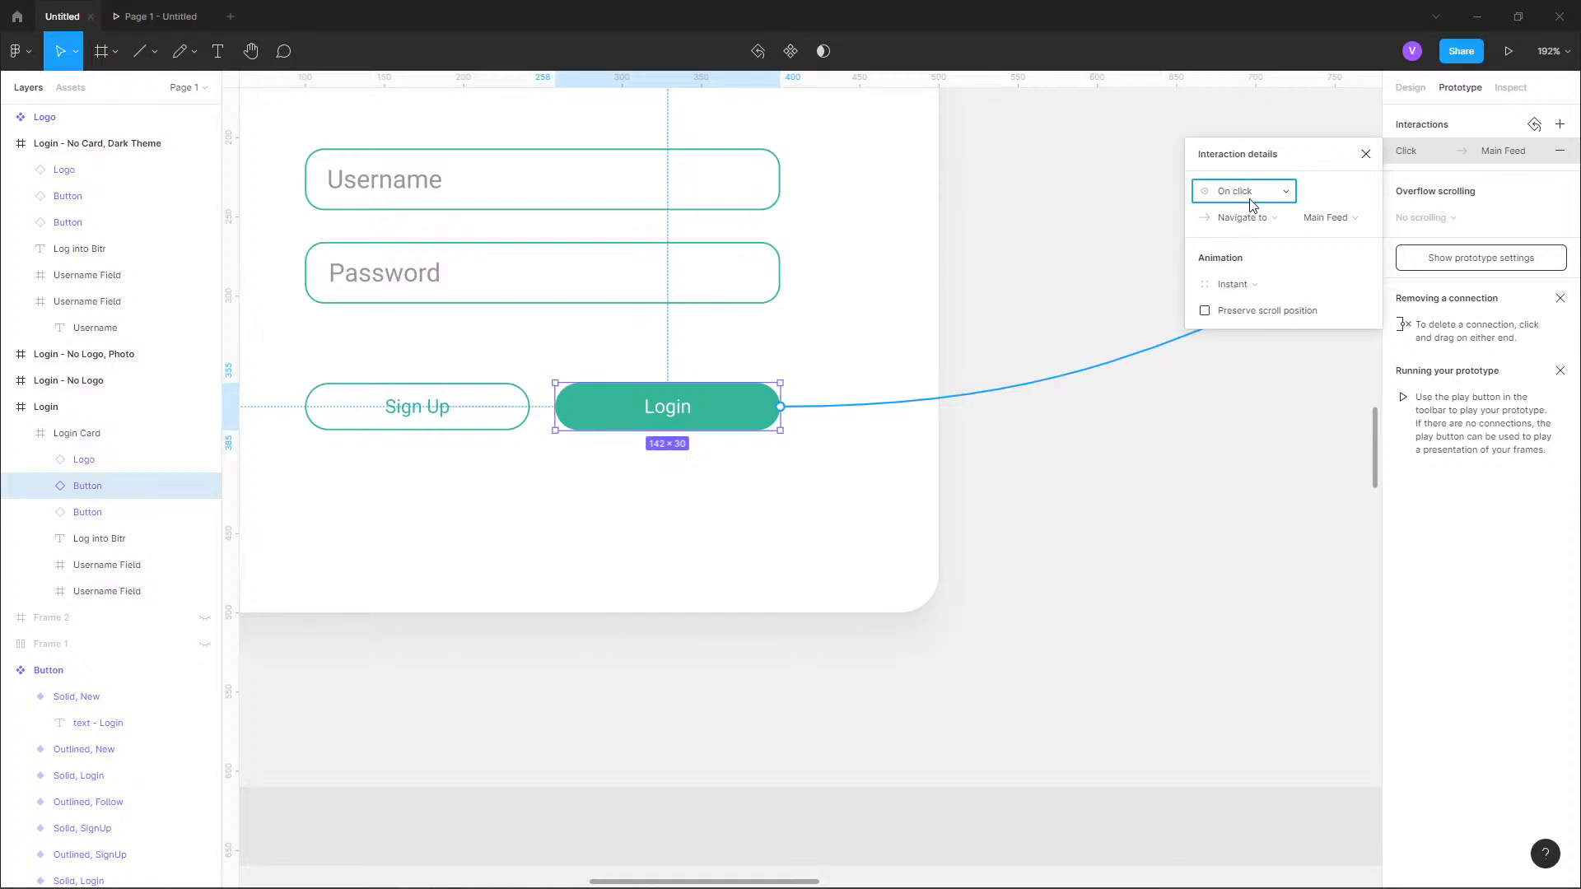
left_click(1258, 219)
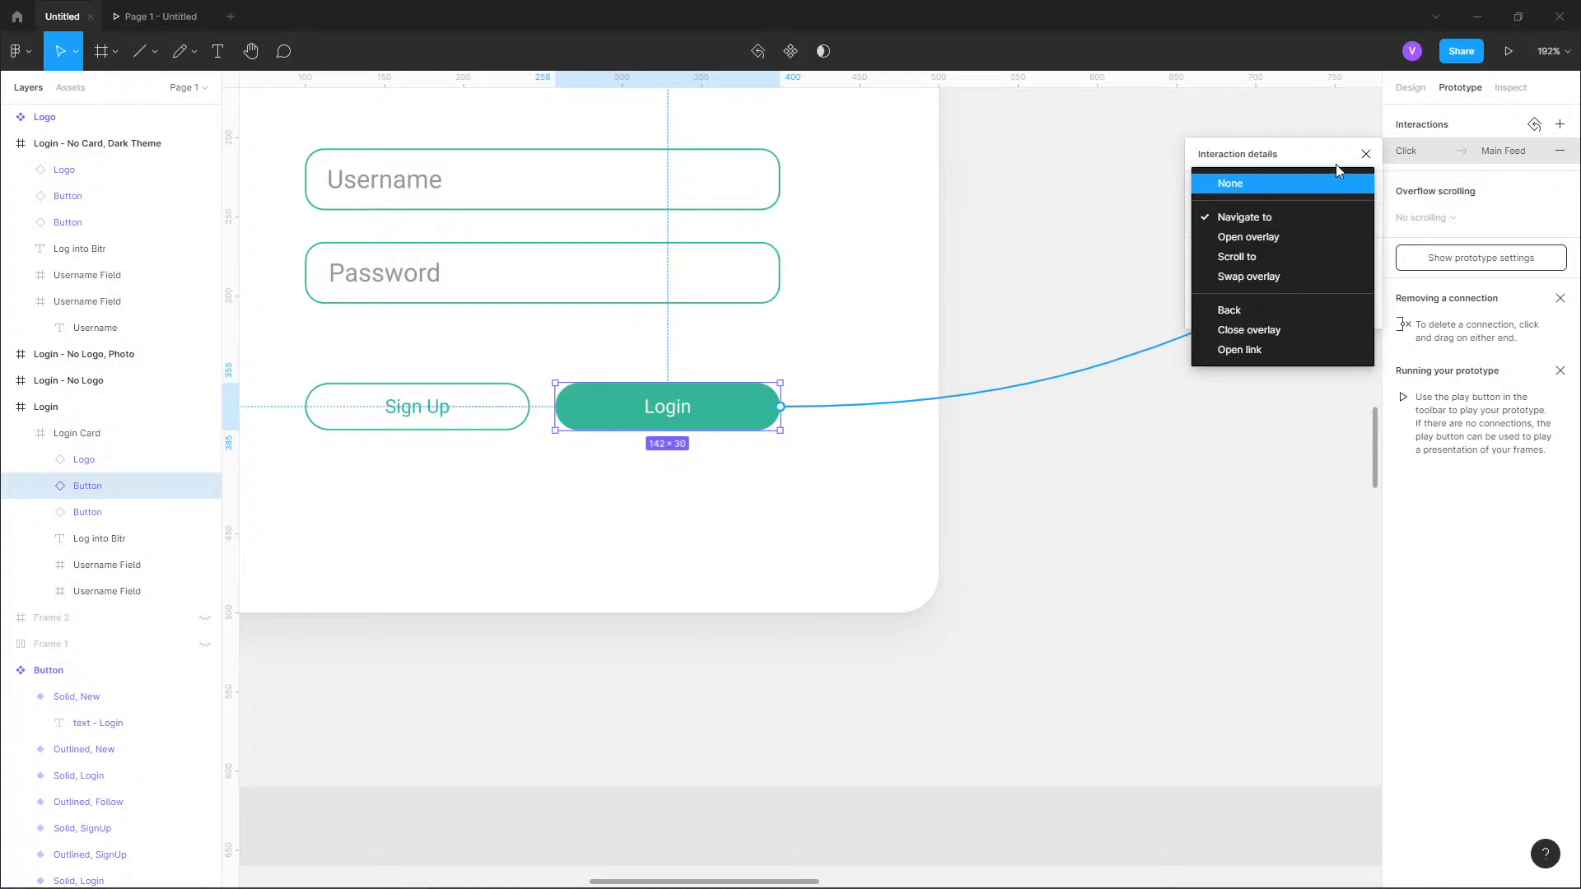
left_click(1306, 163)
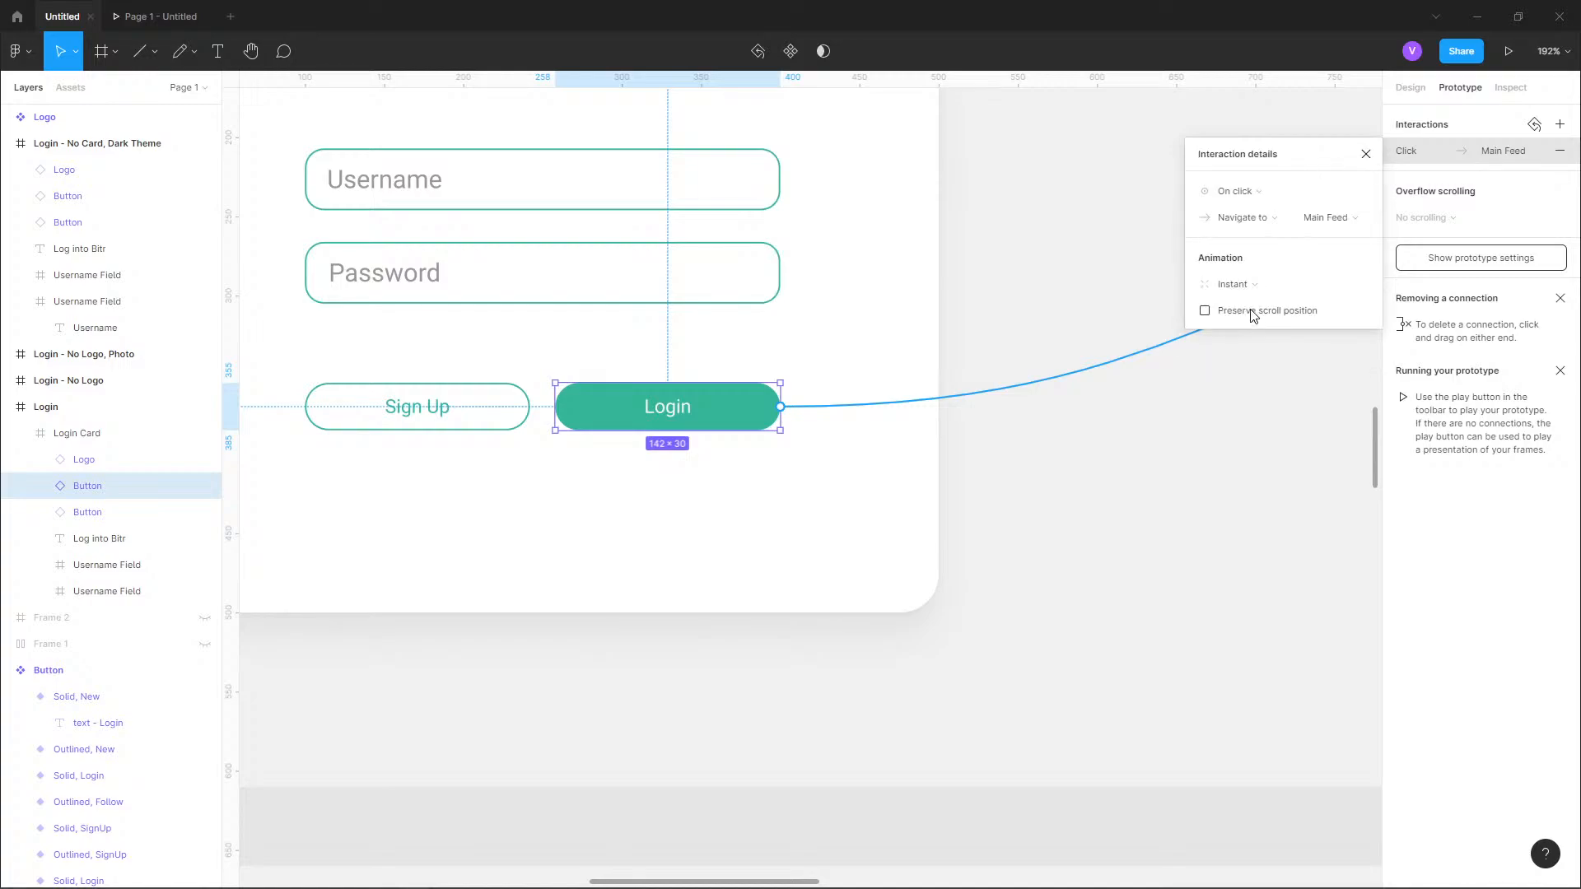
left_click(1249, 284)
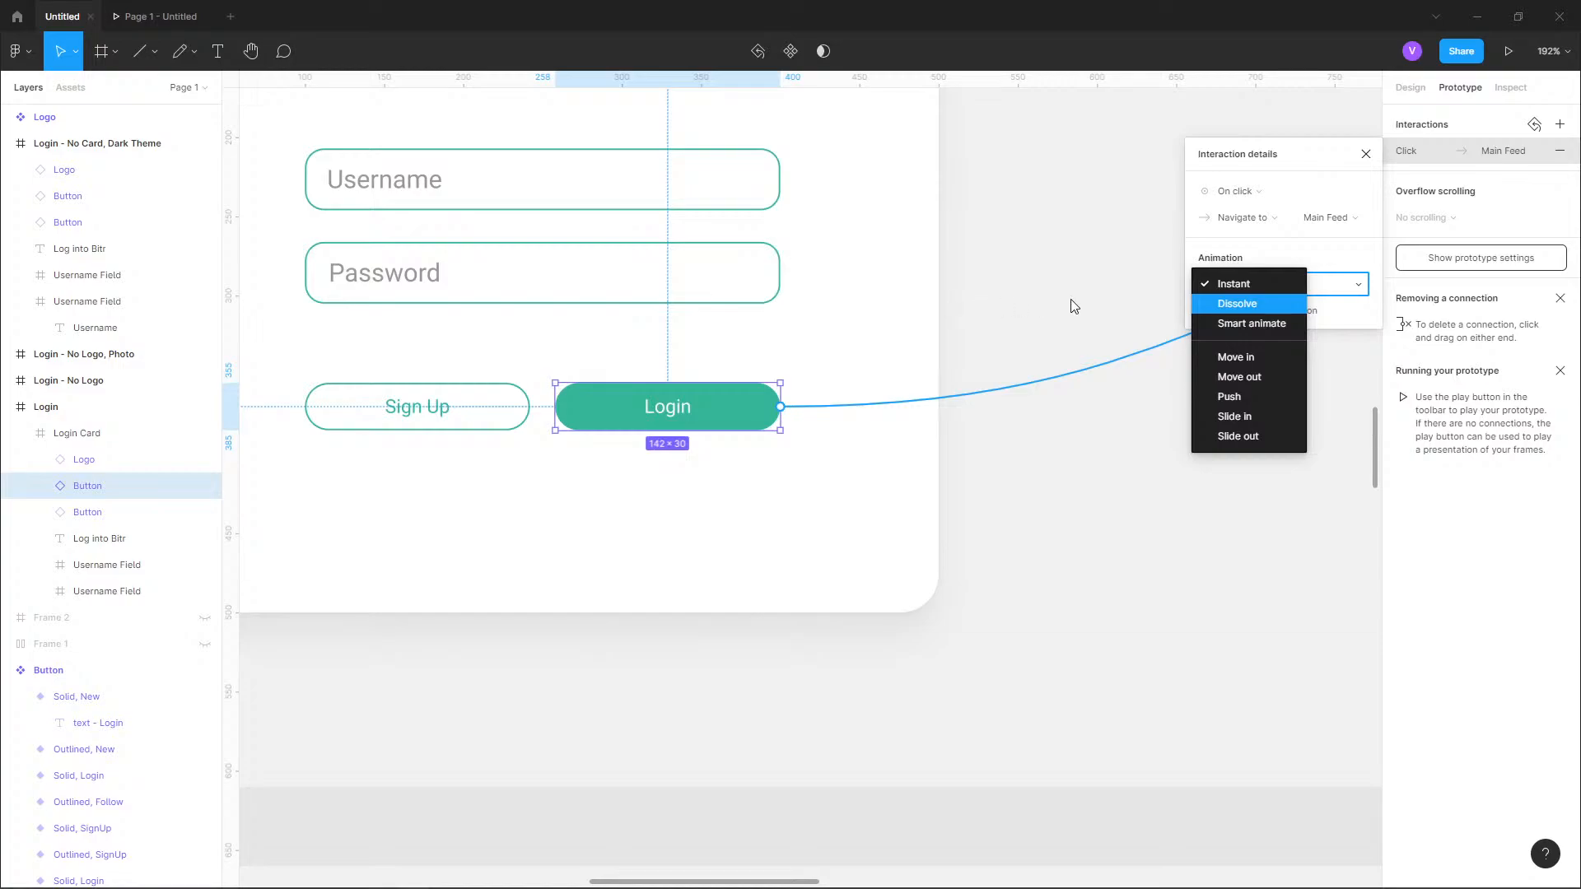
left_click(1086, 302)
Duplicate the Main Feed frame.
scroll(878, 318, "down", 5)
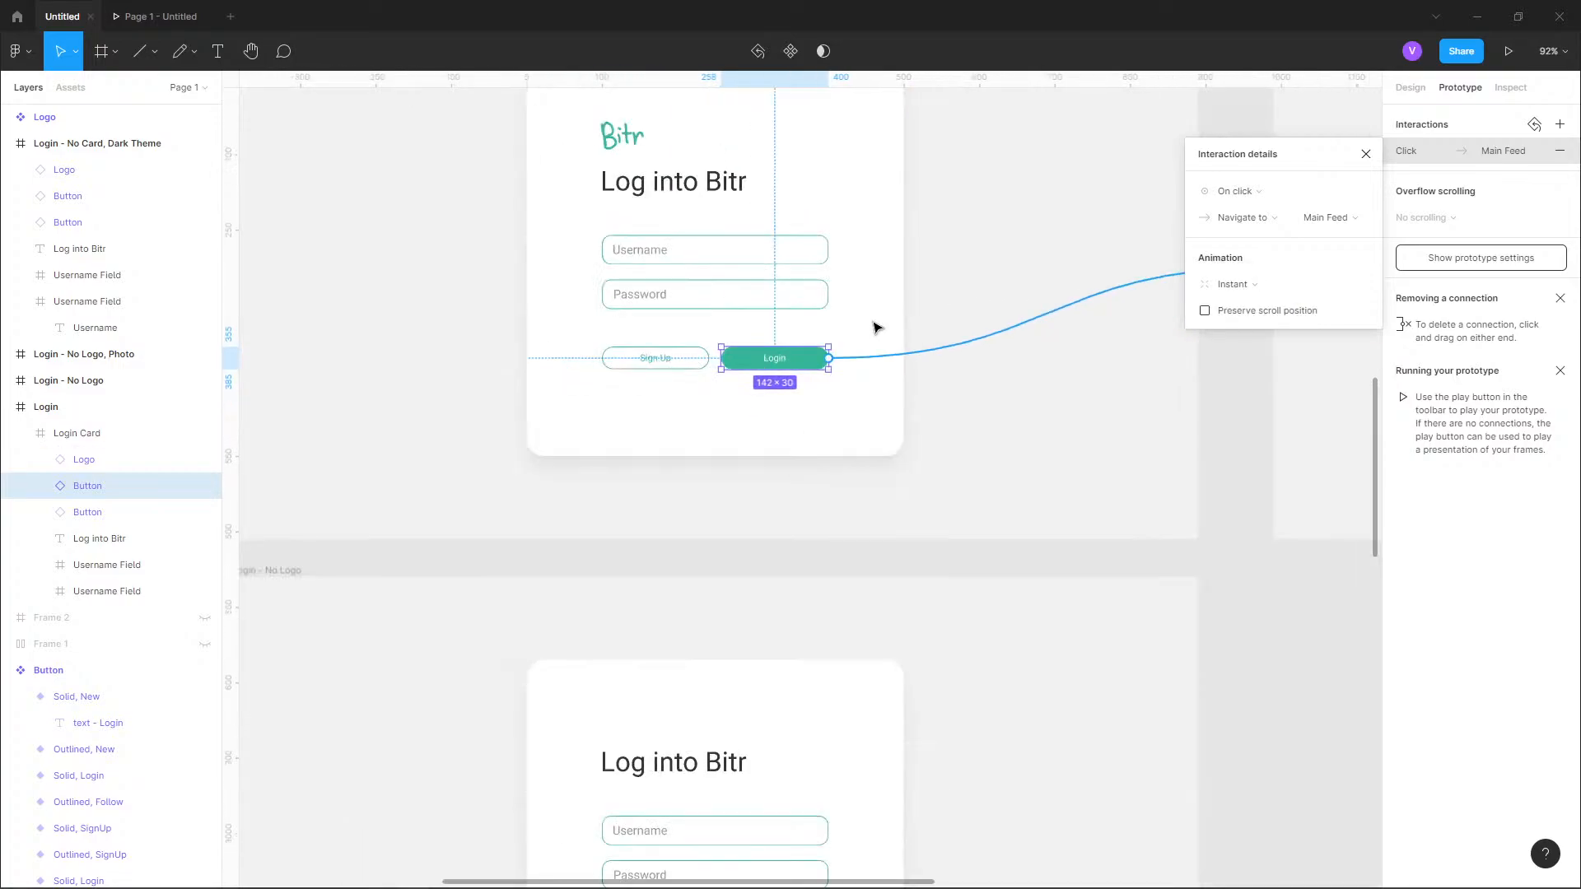
left_click_drag(1060, 378, 870, 465)
left_click_drag(942, 533, 482, 557)
left_click_drag(783, 388, 671, 437)
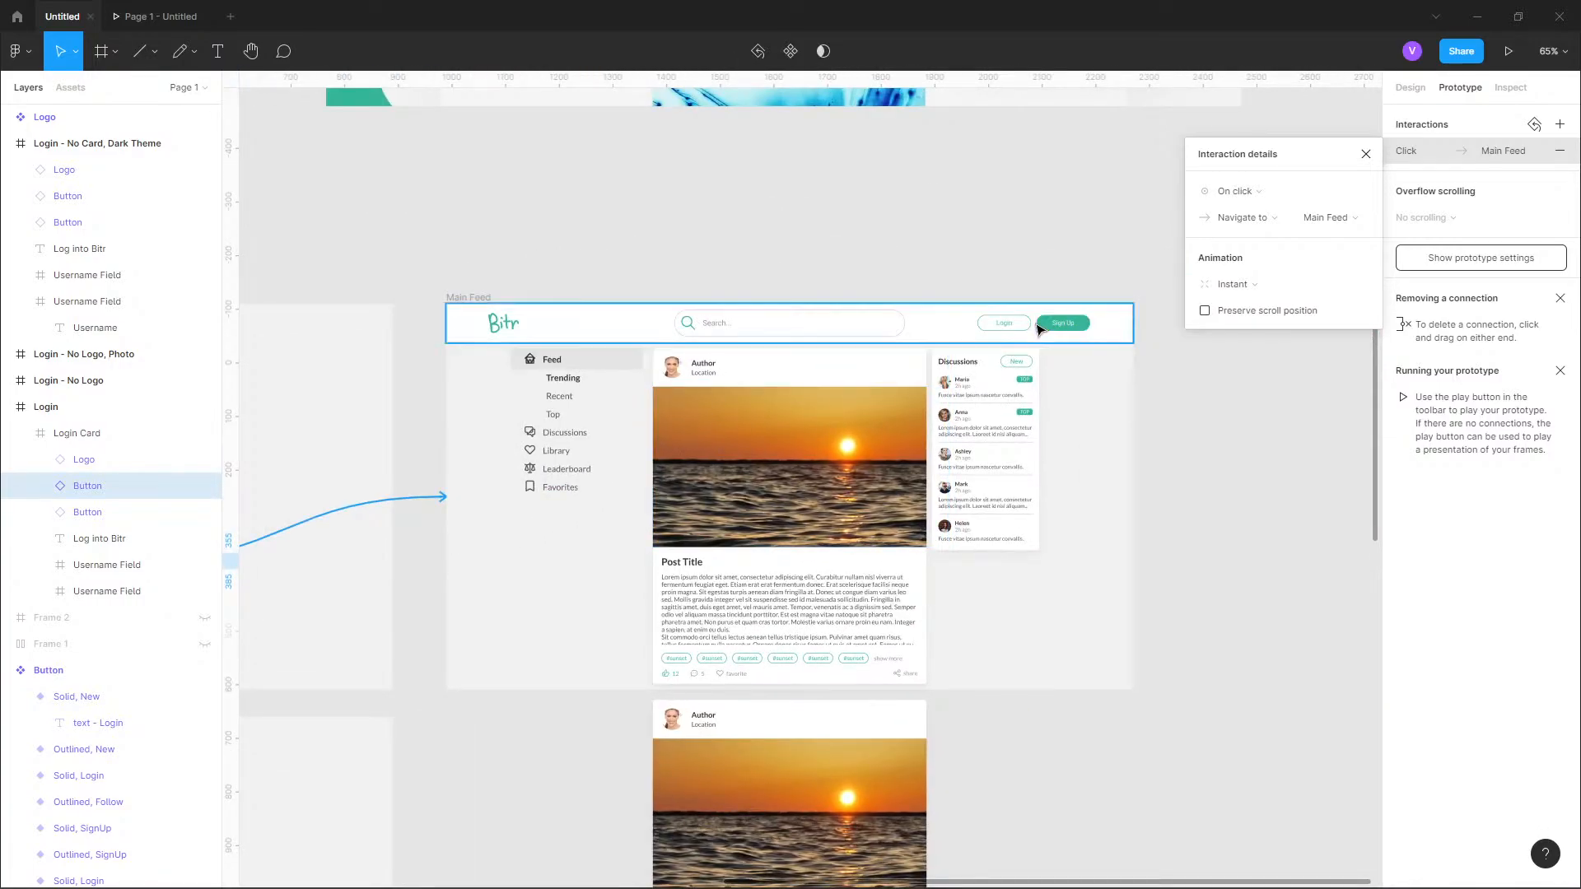
scroll(565, 593, "left", 5)
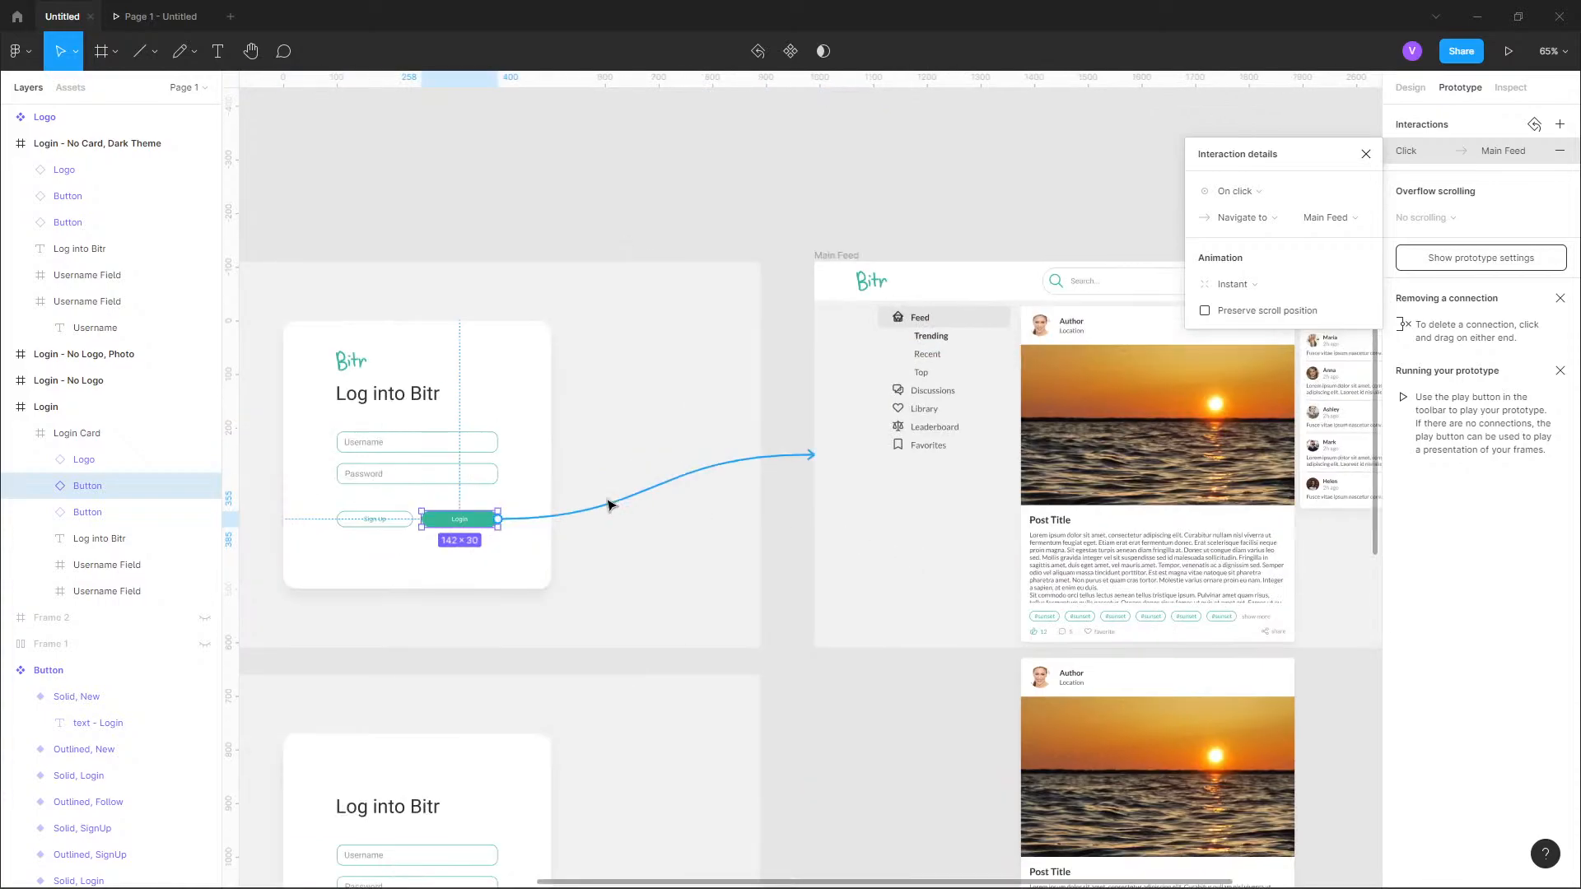
scroll(731, 553, "right", 5)
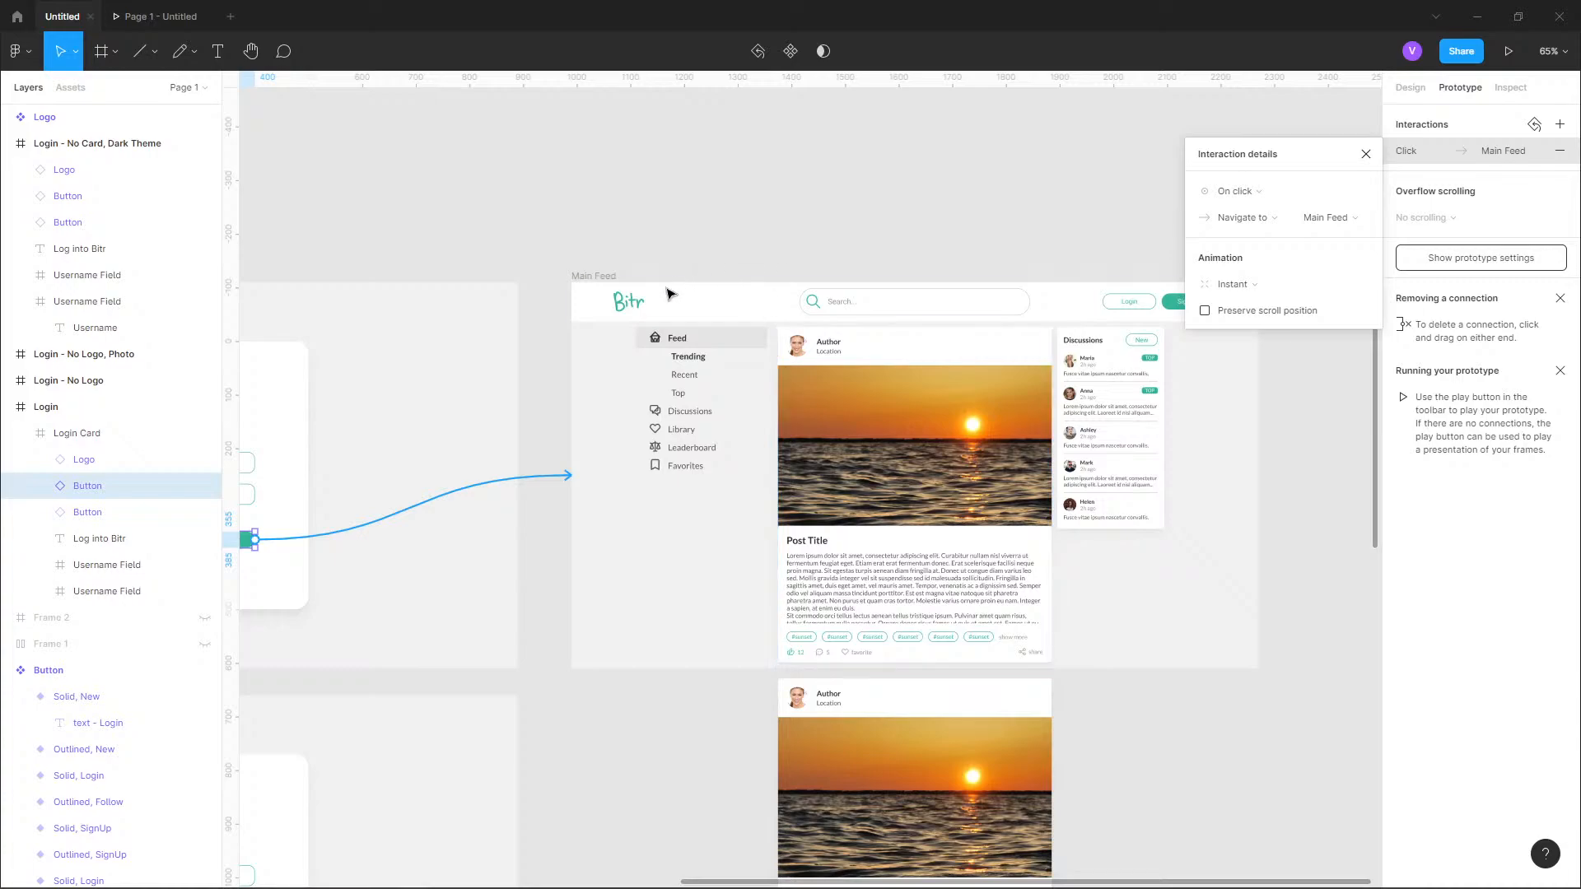
scroll(741, 272, "right", 2)
left_click(550, 272)
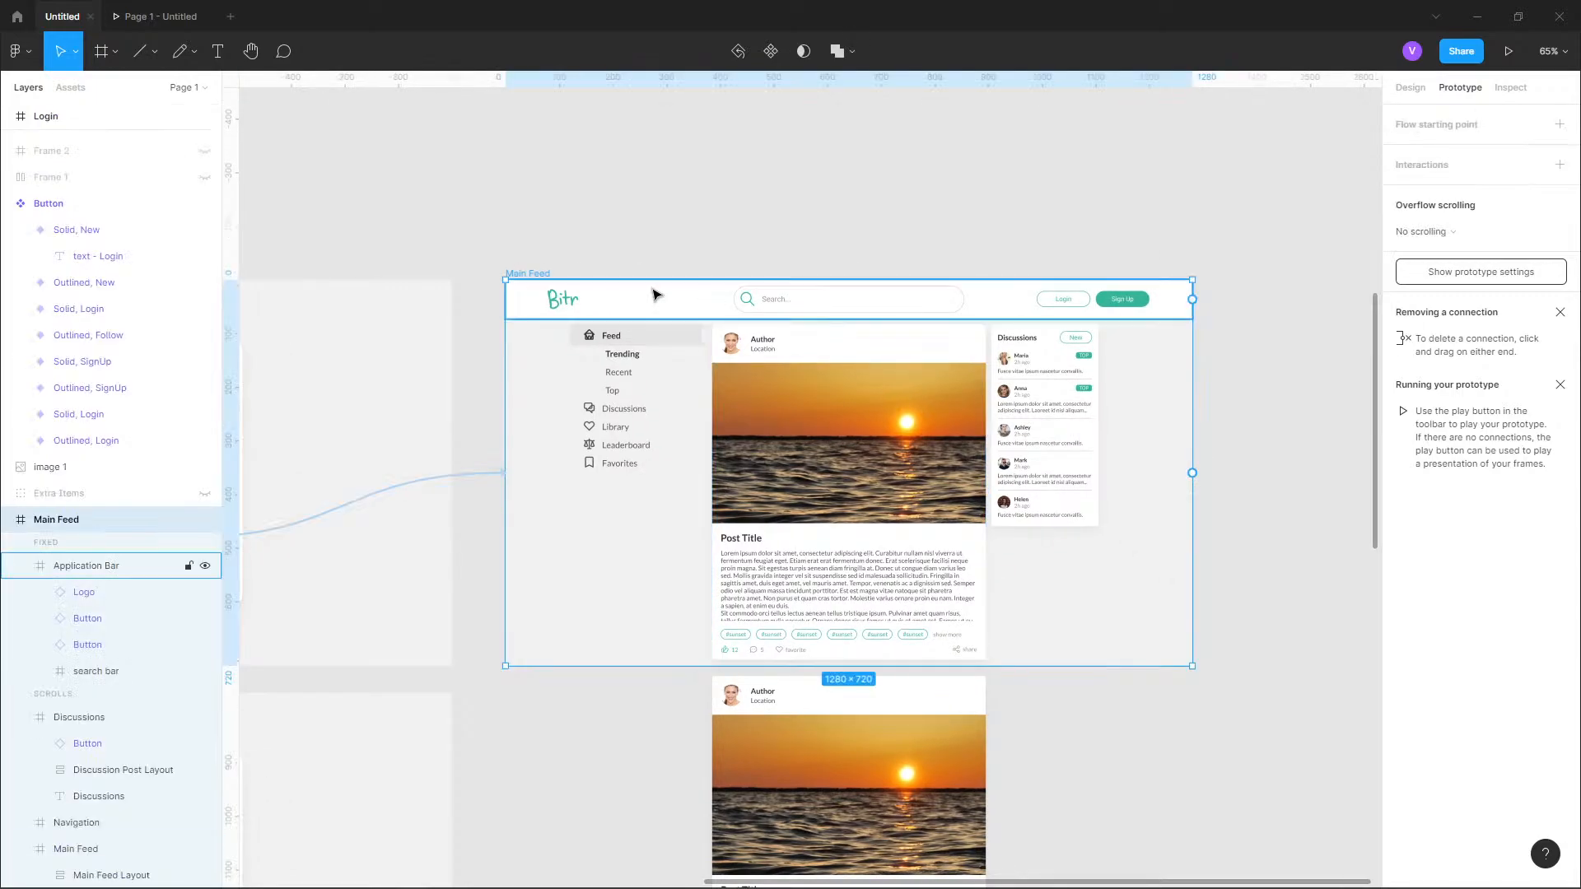
key("ctrl+d")
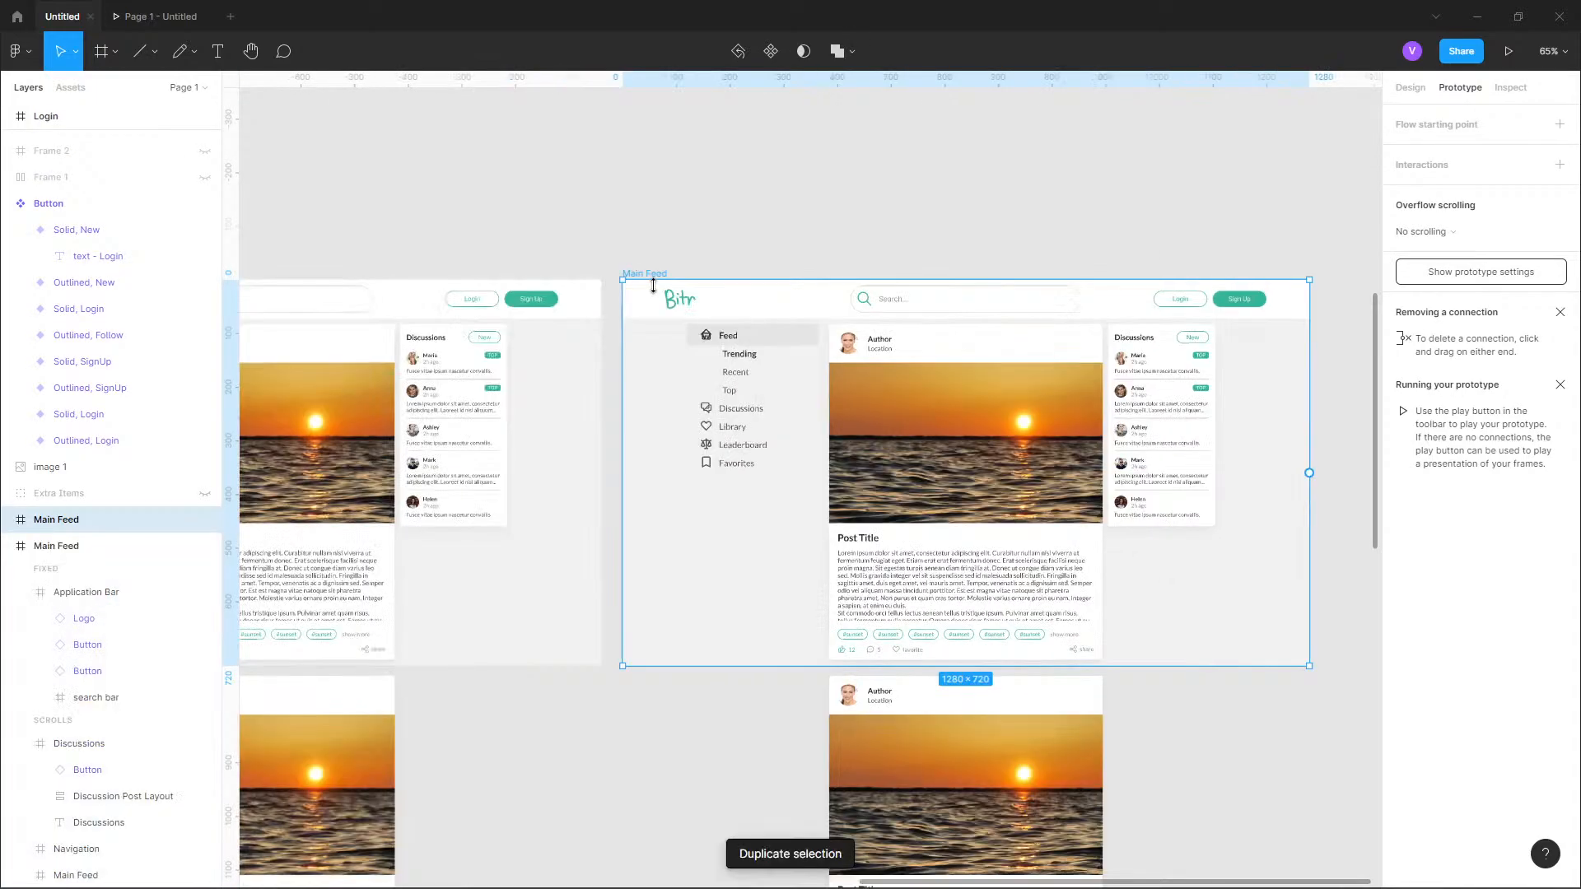
Delete the outlined Login button from the original Main Feed frame's application bar and select the Sign Up button beside it.
scroll(738, 268, "down", 2)
scroll(882, 376, "left", 1)
scroll(882, 376, "up", 8)
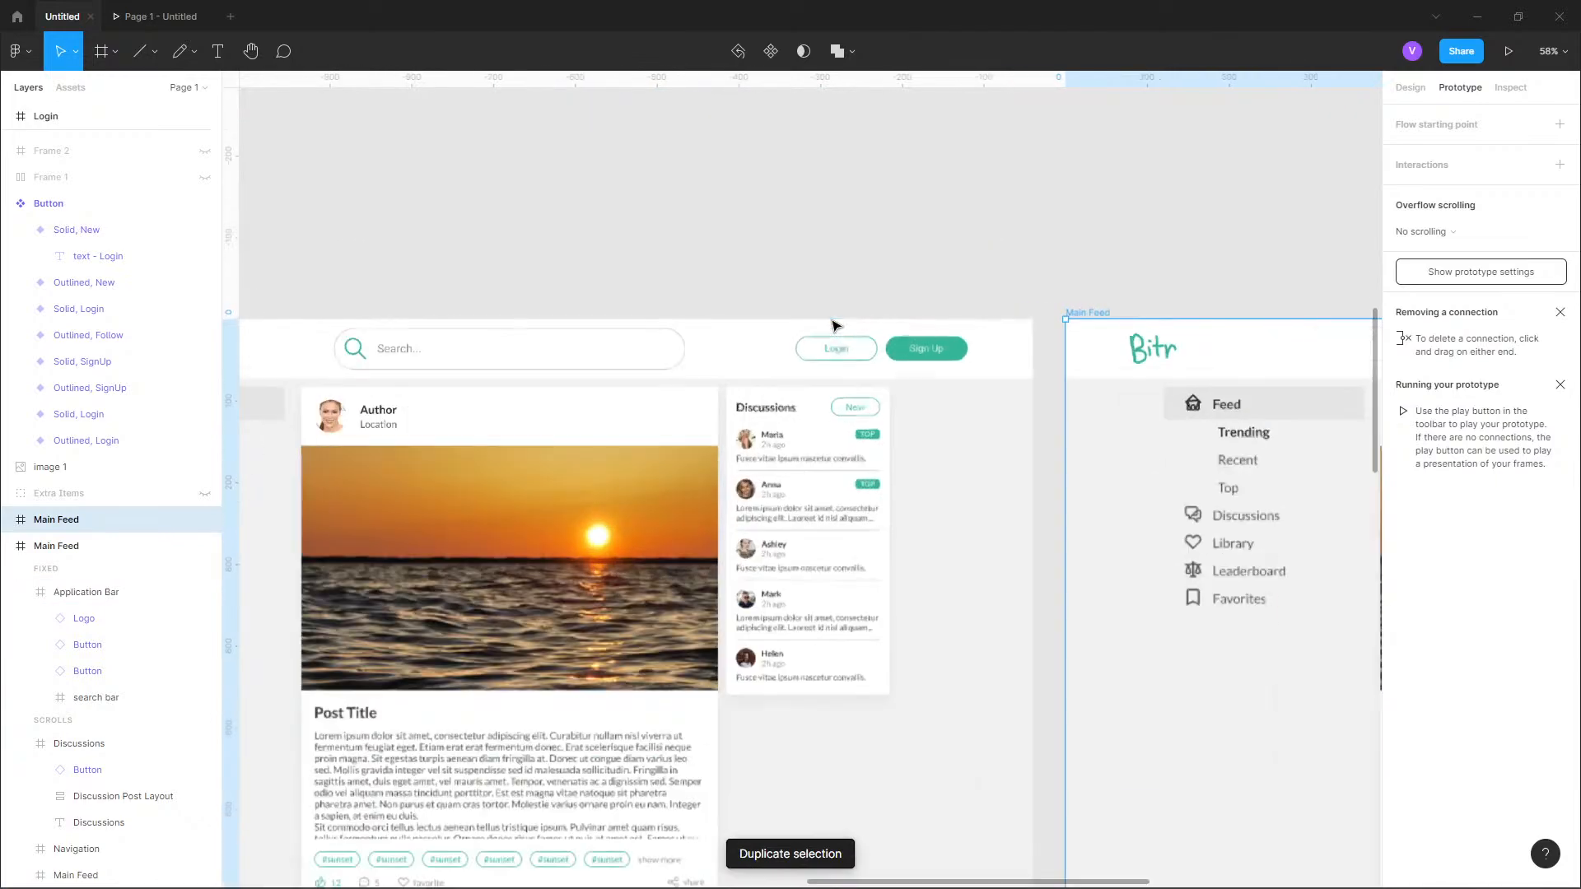
left_click(887, 355)
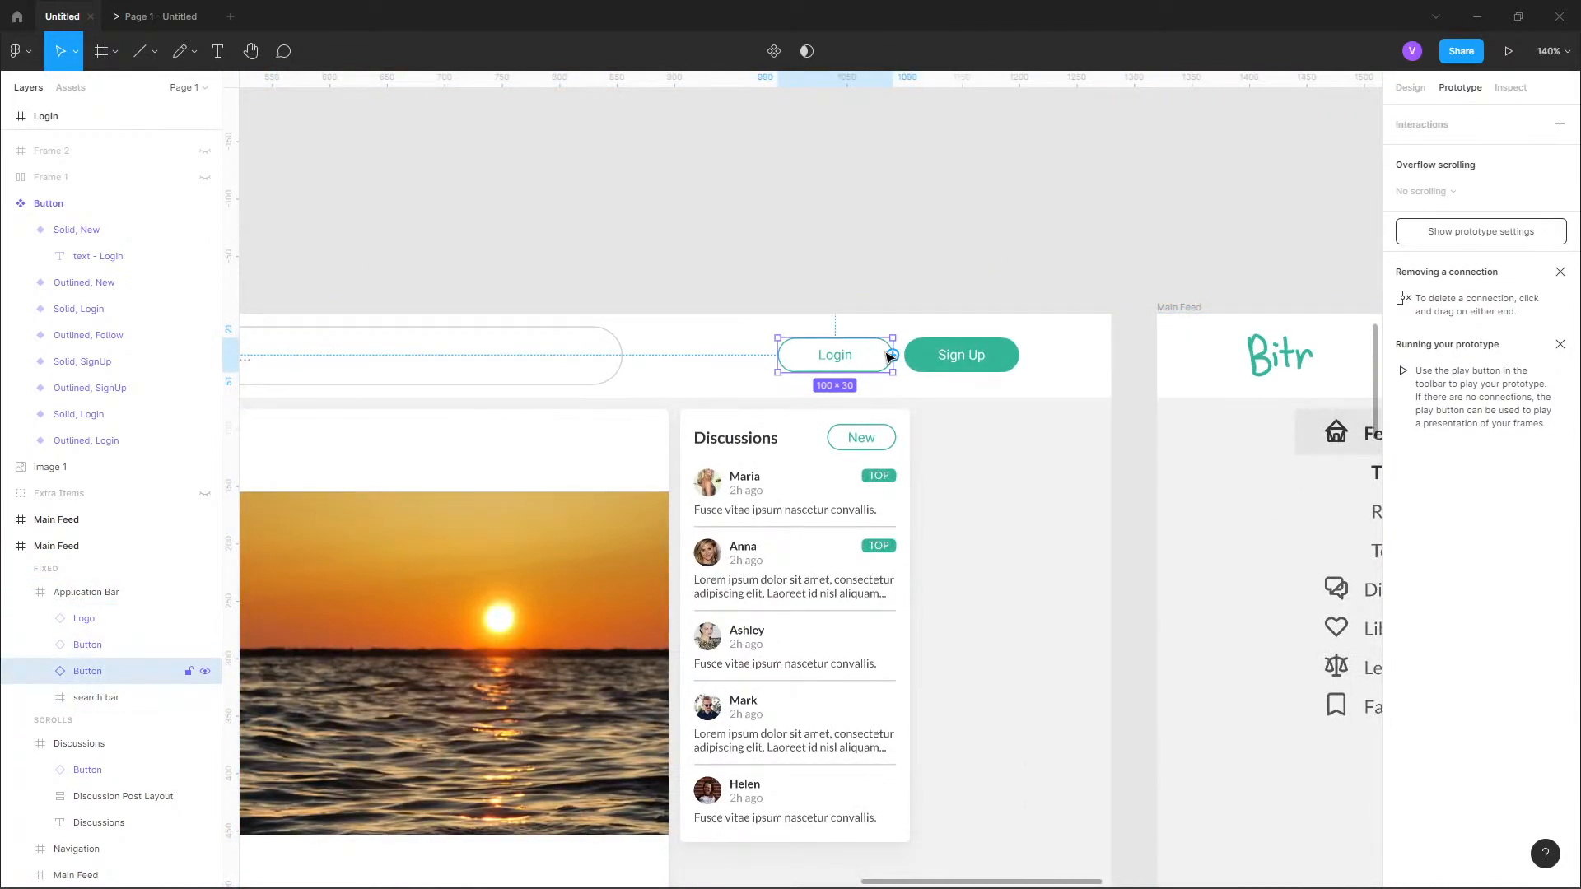
key("Delete")
left_click(943, 363)
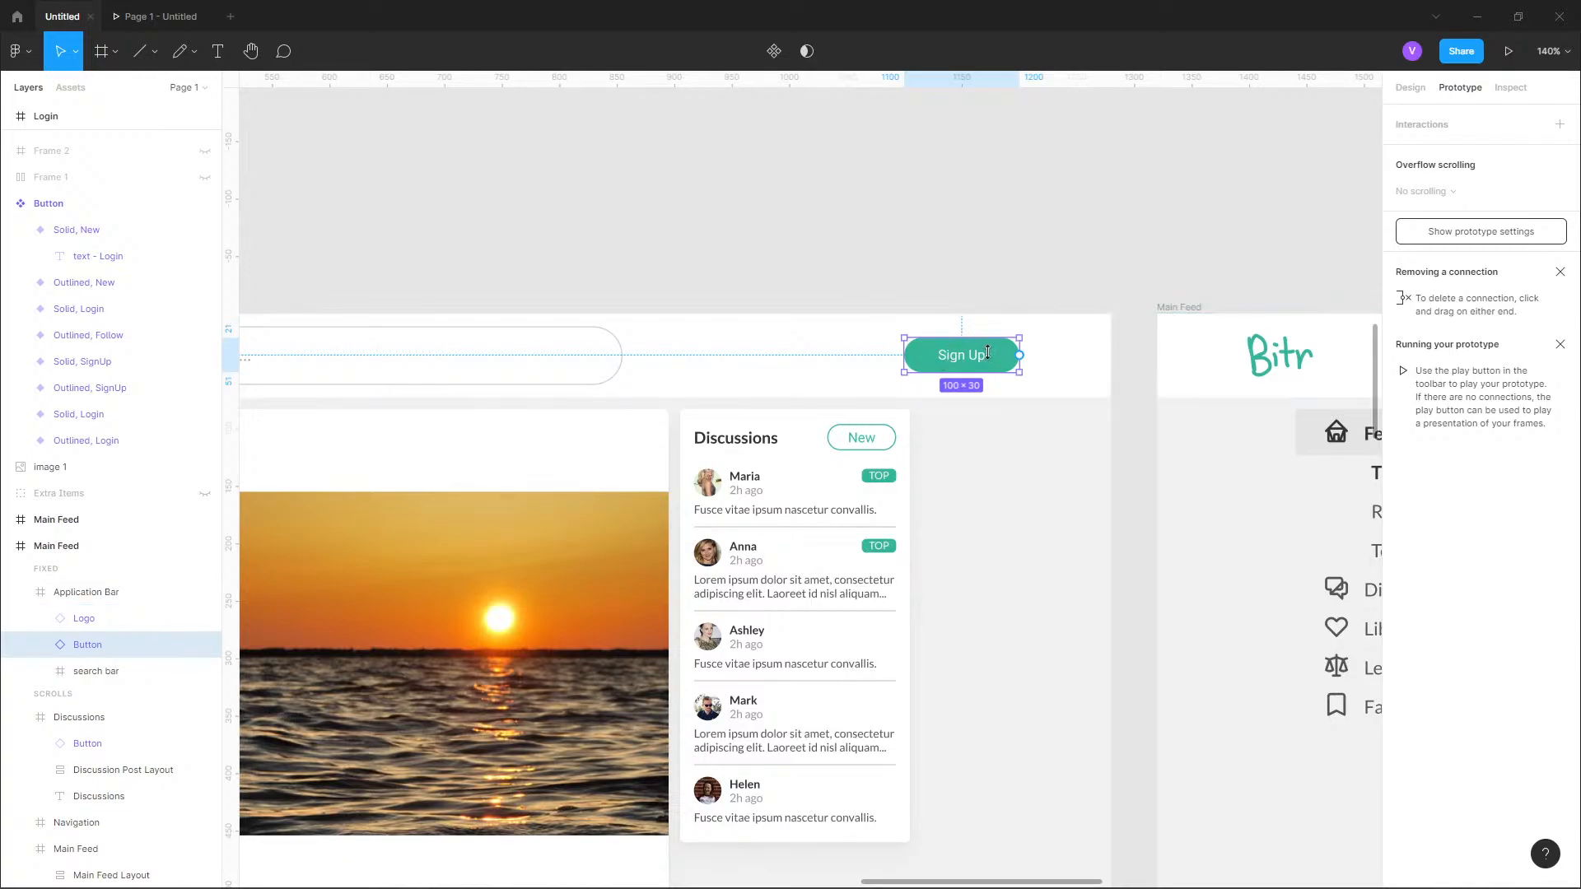
Add a new variant to the Button component set.
scroll(1008, 358, "down", 3)
left_click_drag(634, 417, 1214, 406)
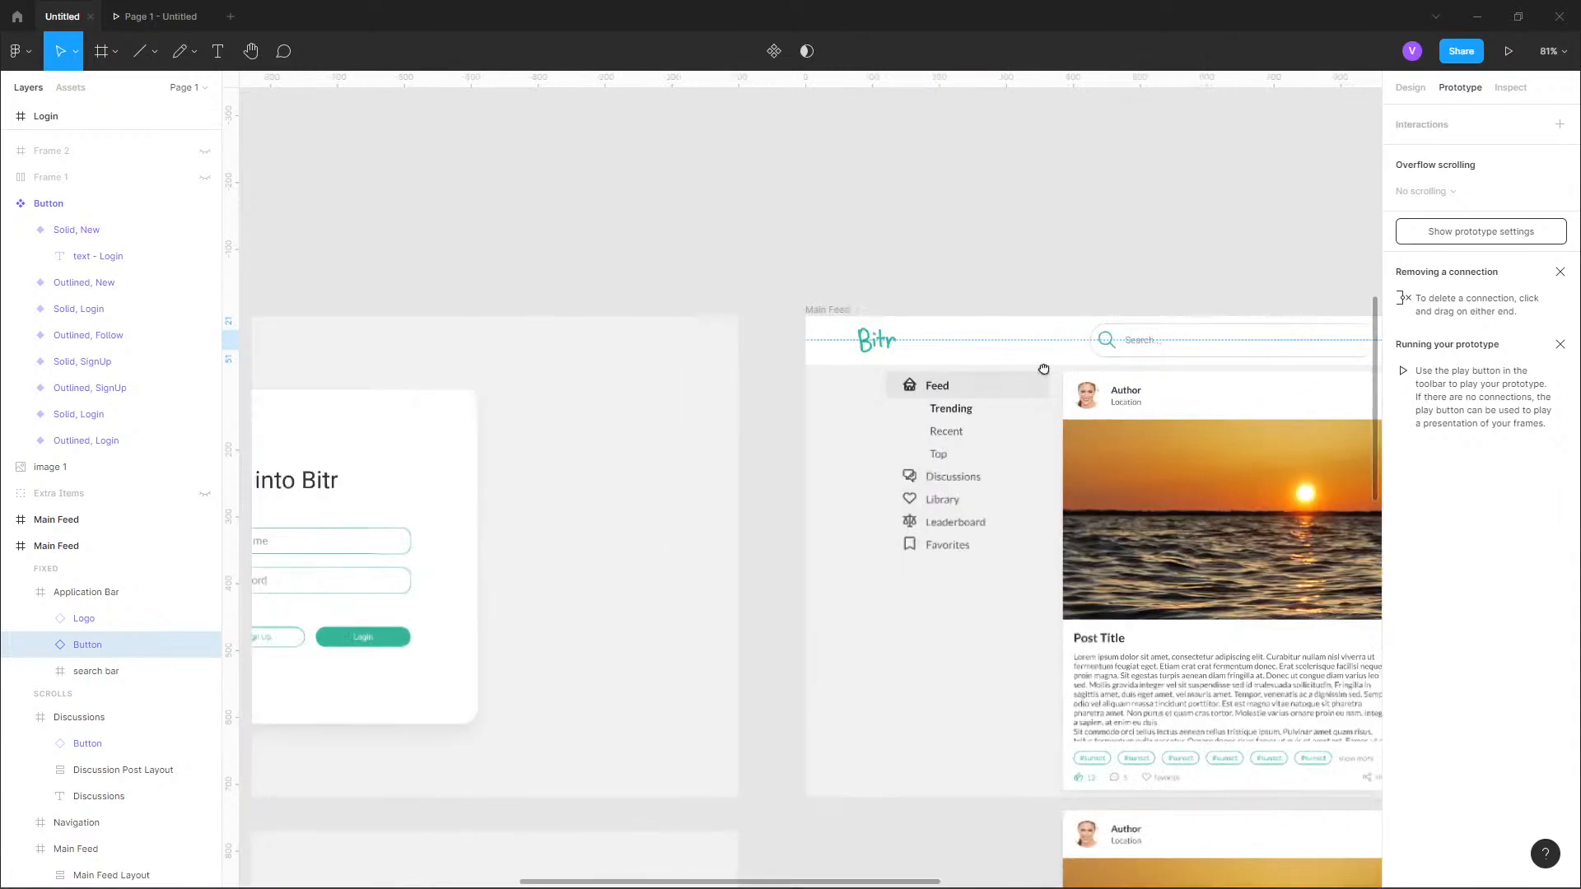
left_click_drag(488, 385, 1330, 342)
left_click_drag(662, 346, 1107, 337)
scroll(822, 299, "up", 3)
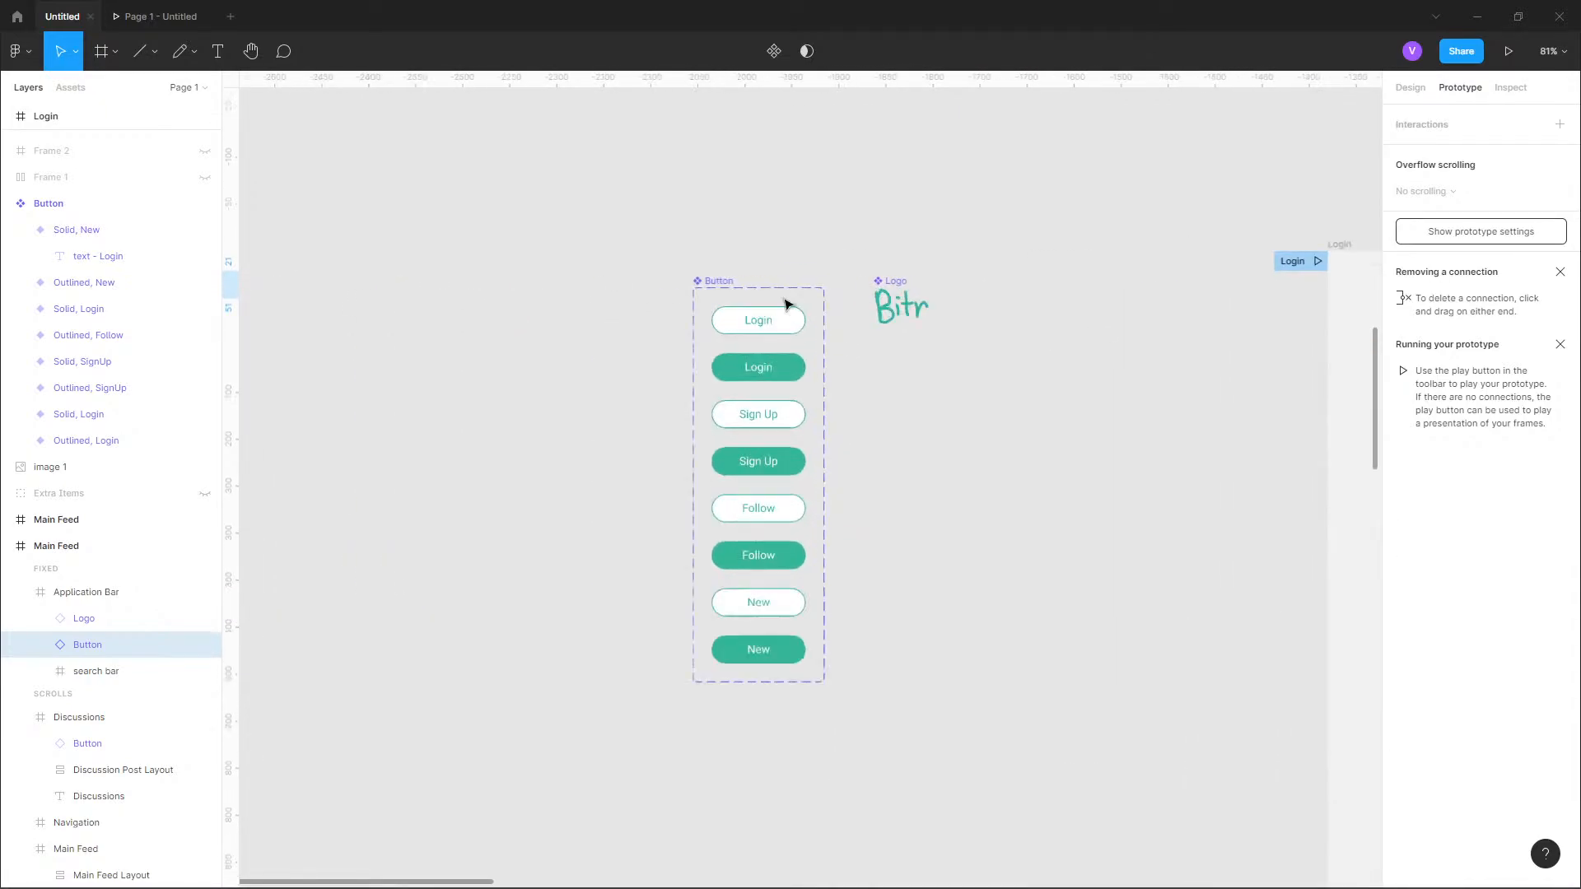
left_click(709, 285)
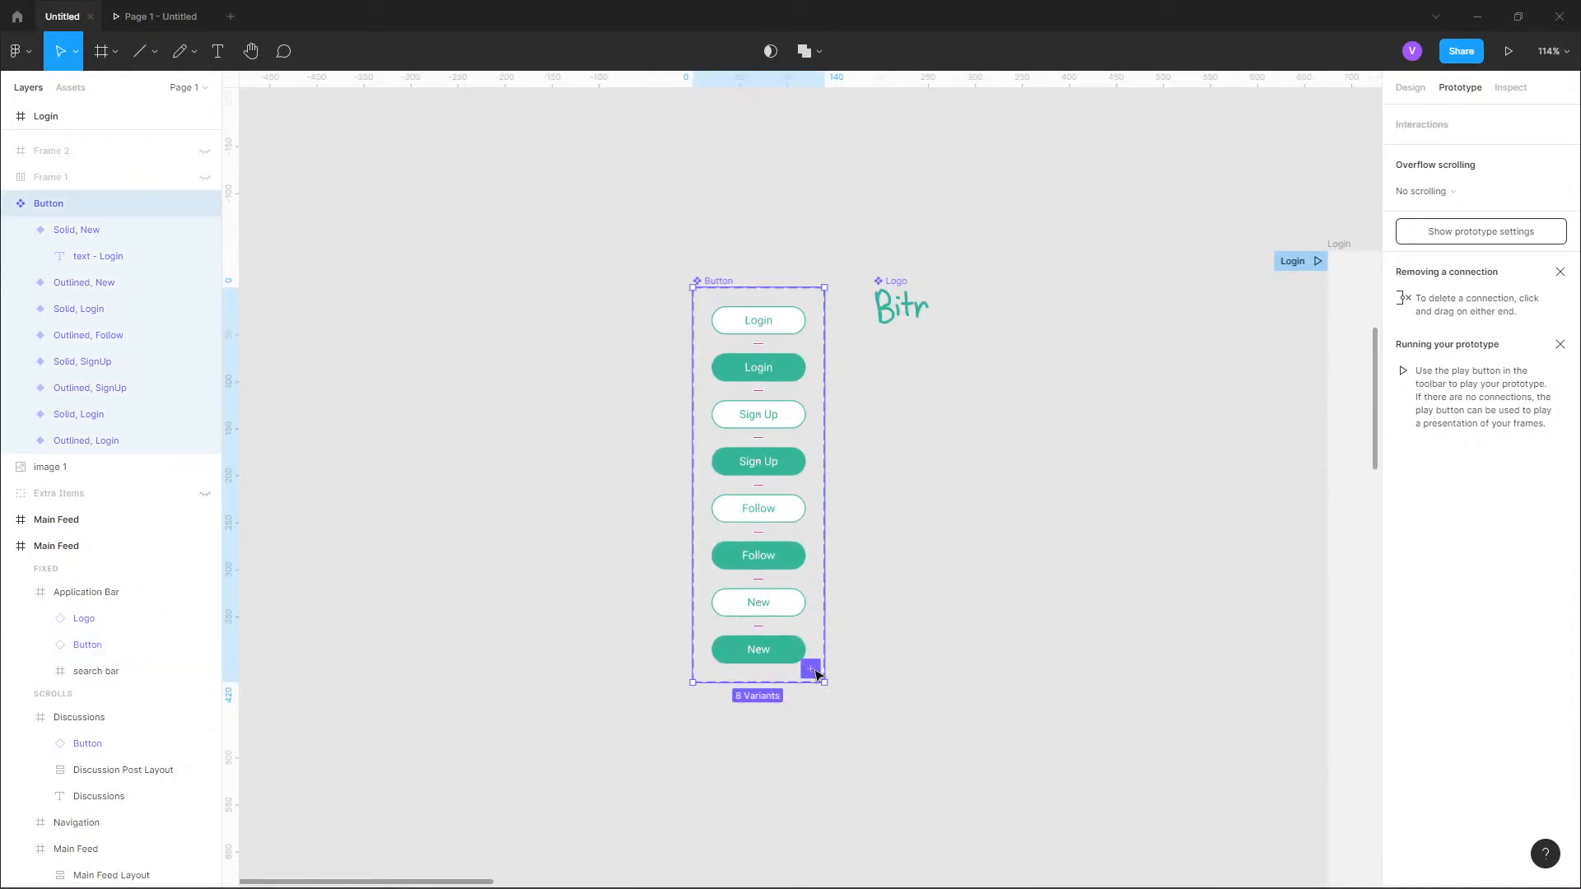
left_click(811, 669)
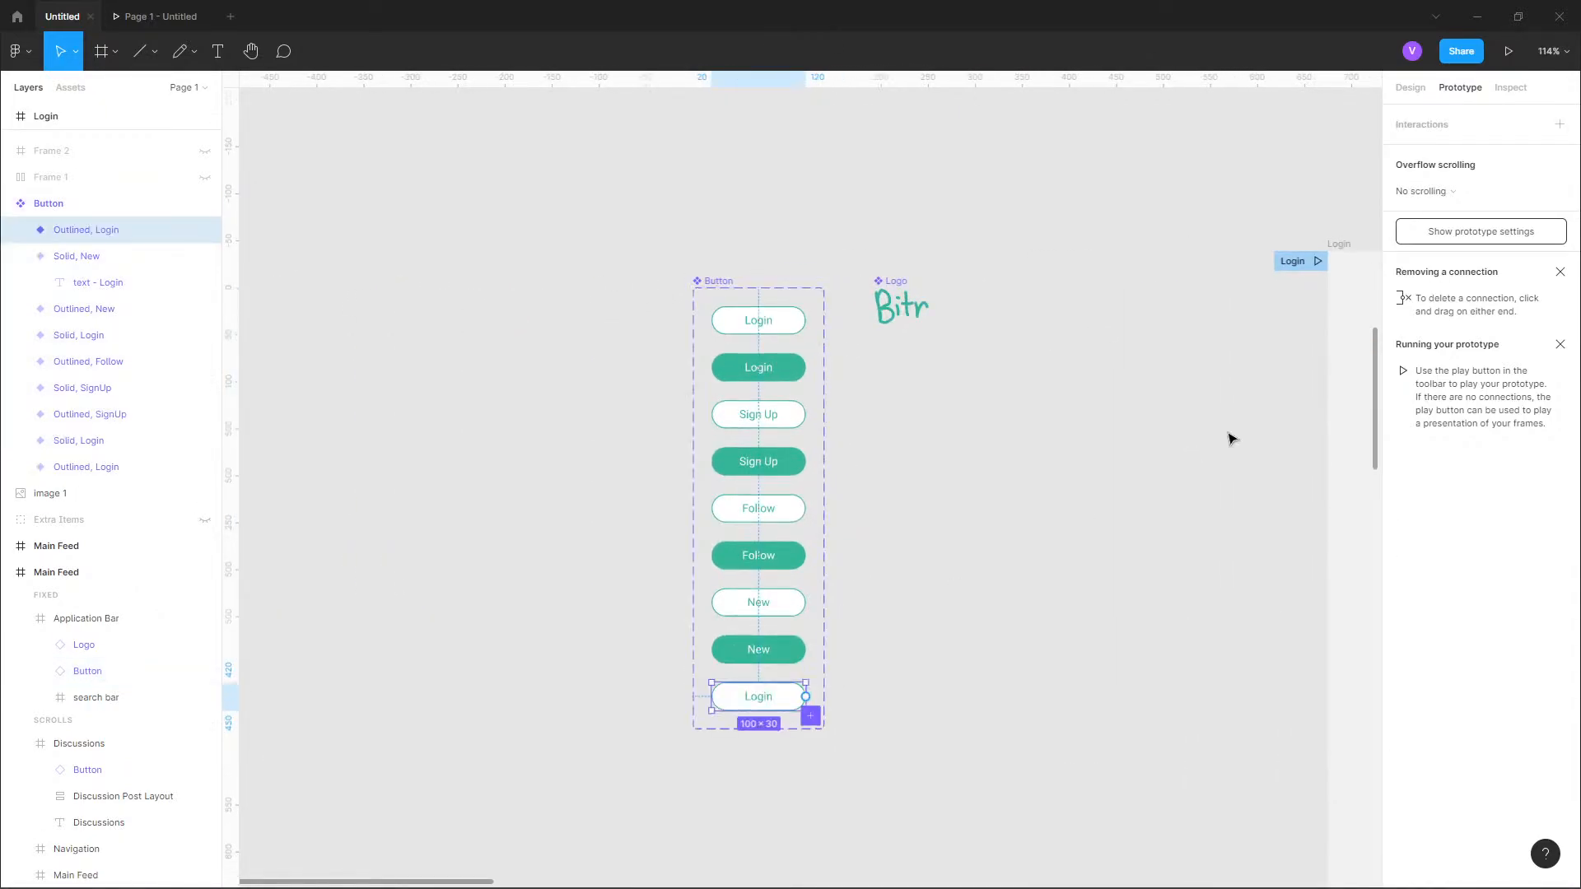
Give the new outlined button variant a new Action value named "Sign Out".
left_click(1411, 88)
left_click(1556, 396)
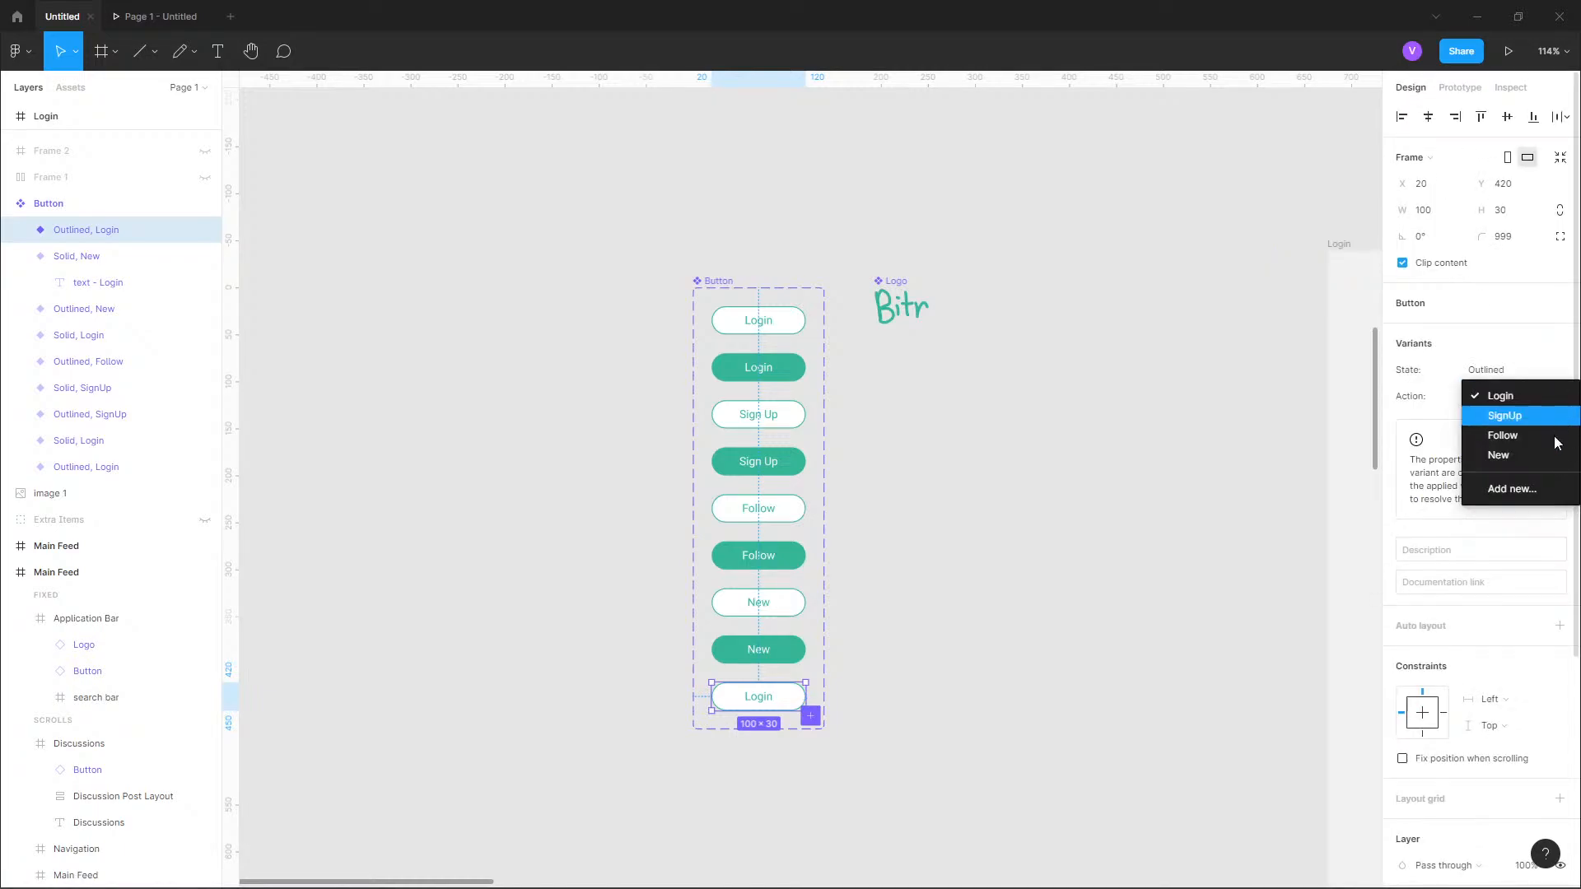
left_click(1547, 492)
type("Sign")
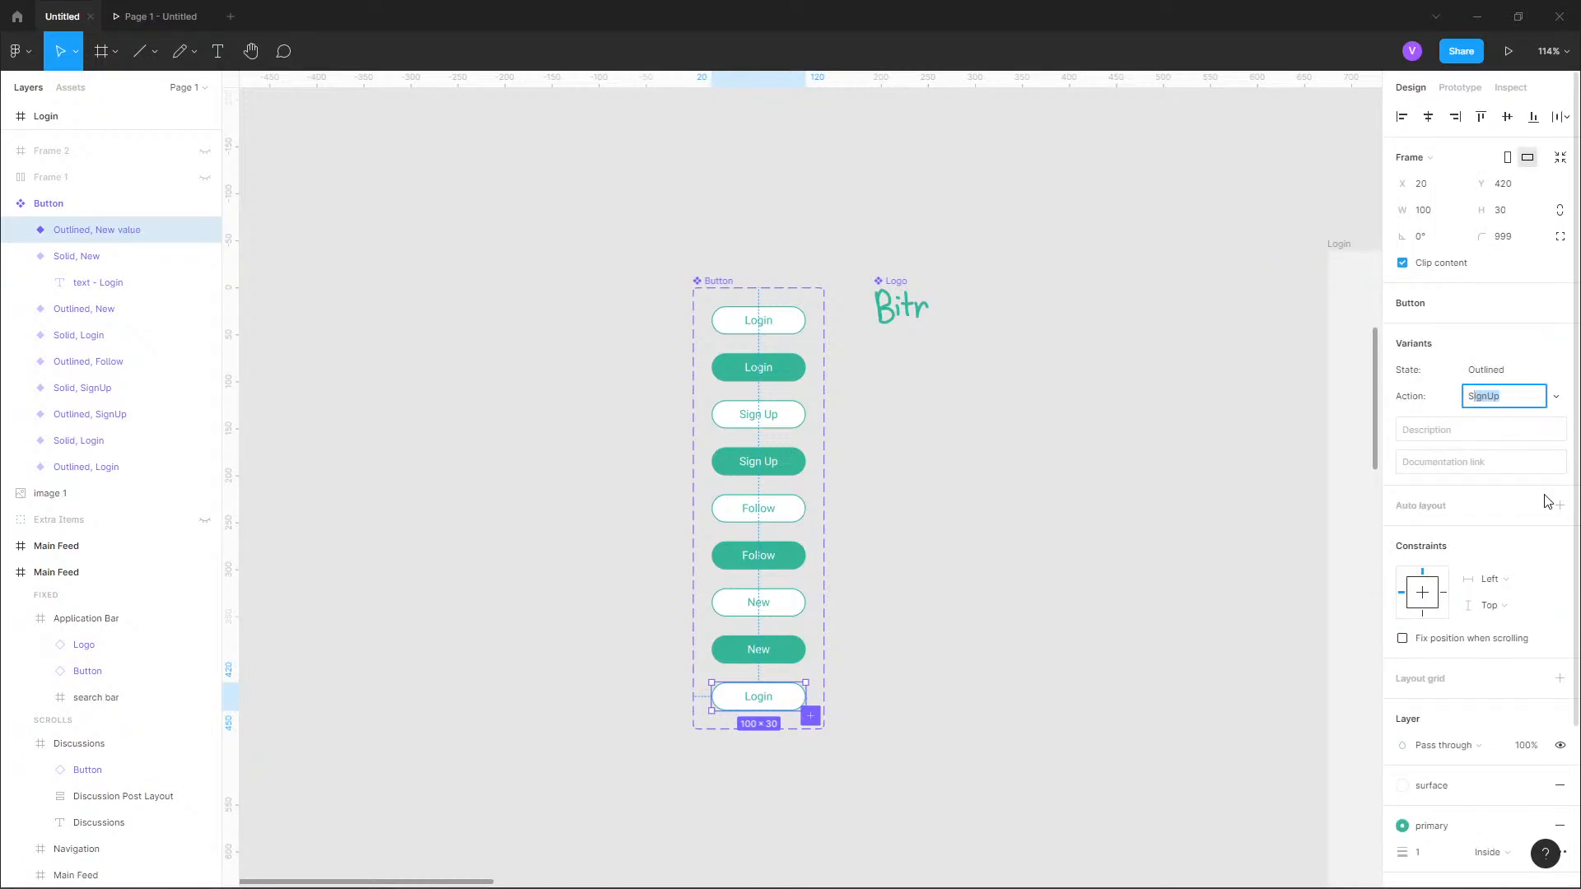
type(" Out")
key("Return")
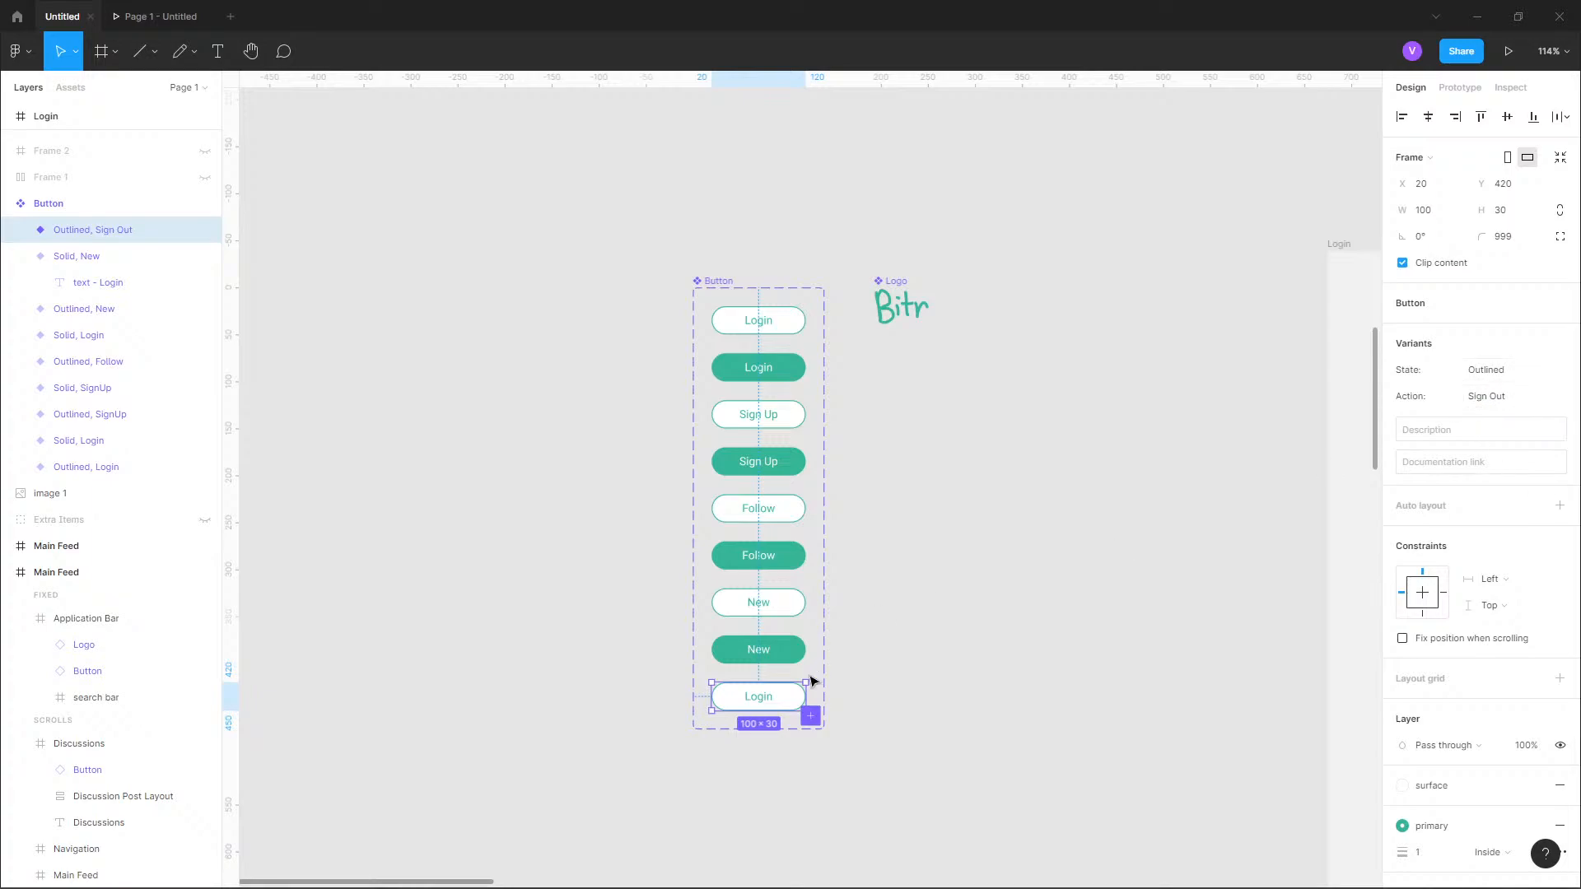
Change the label text of the outlined Sign Out variant to "Sign Out".
double_click(760, 702)
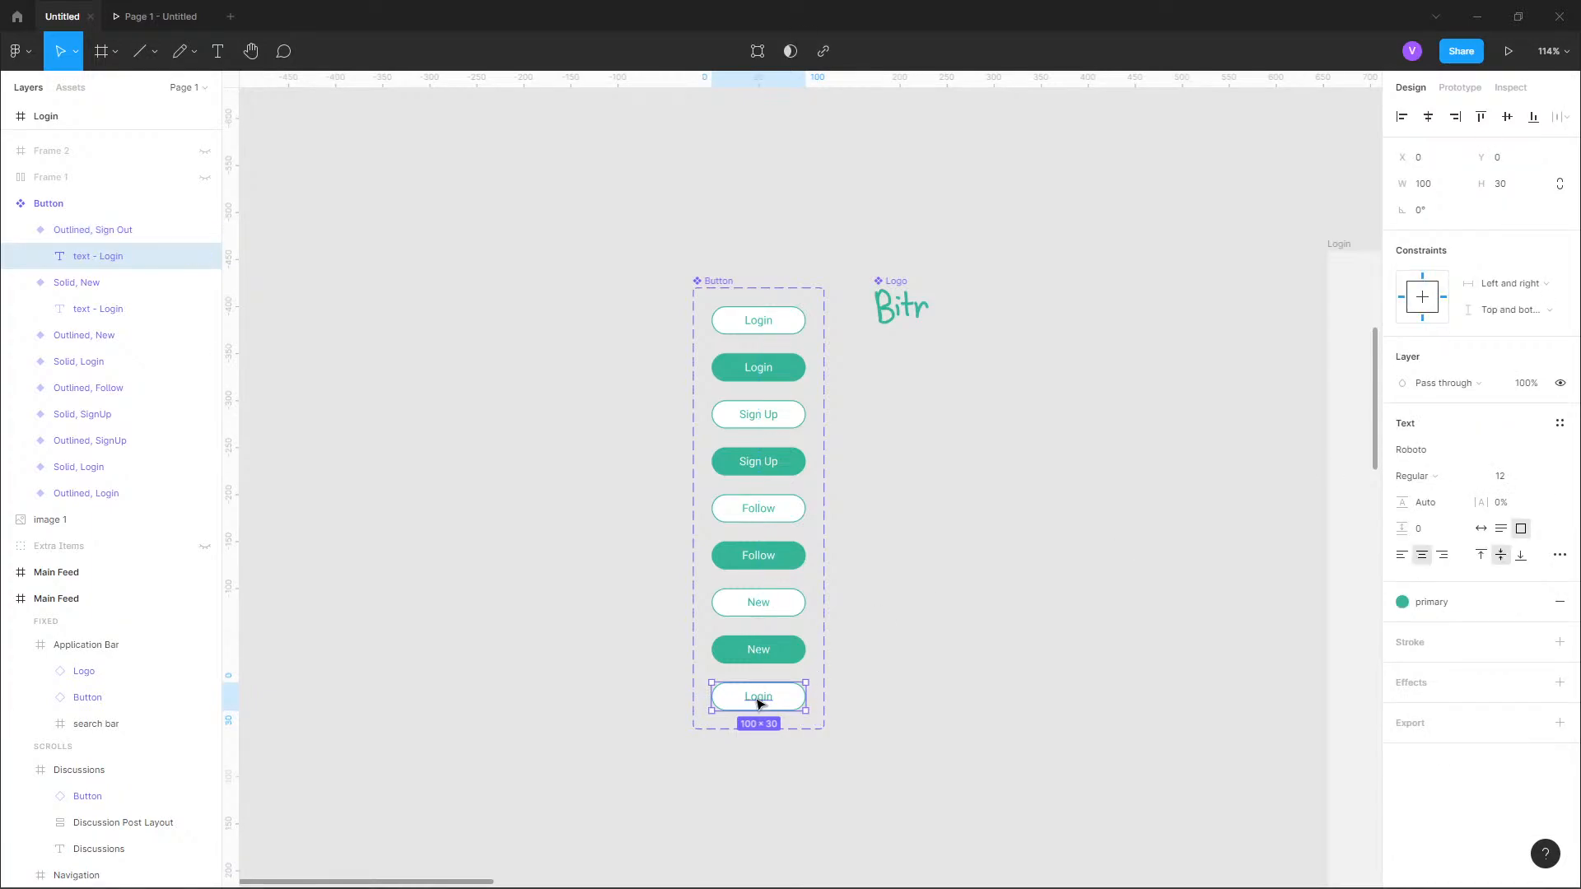
double_click(759, 703)
type("Sign Out")
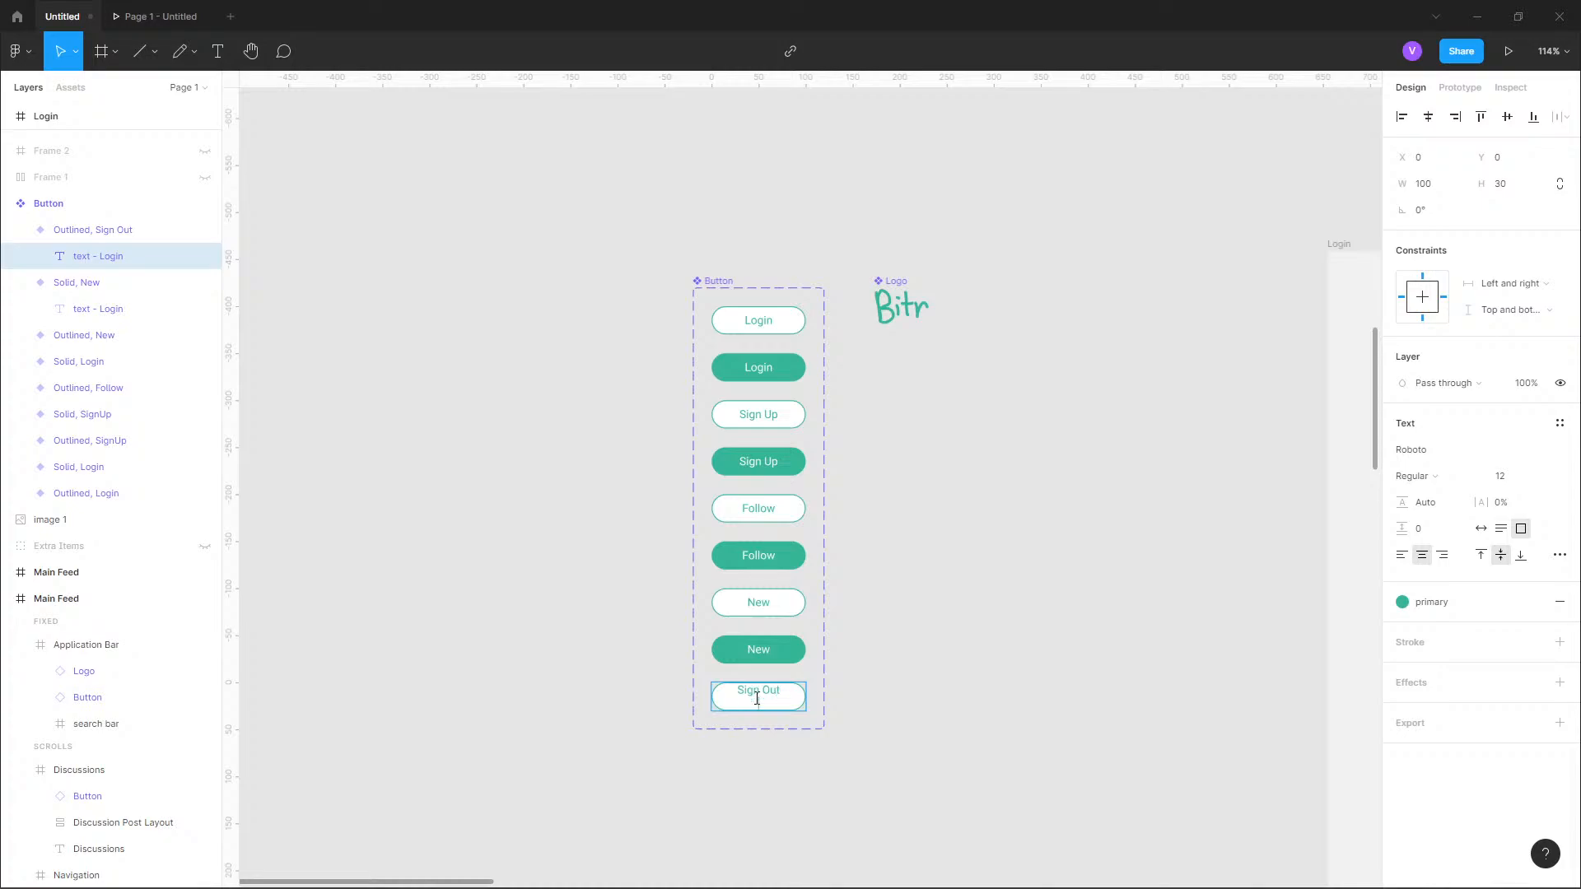
key("Escape")
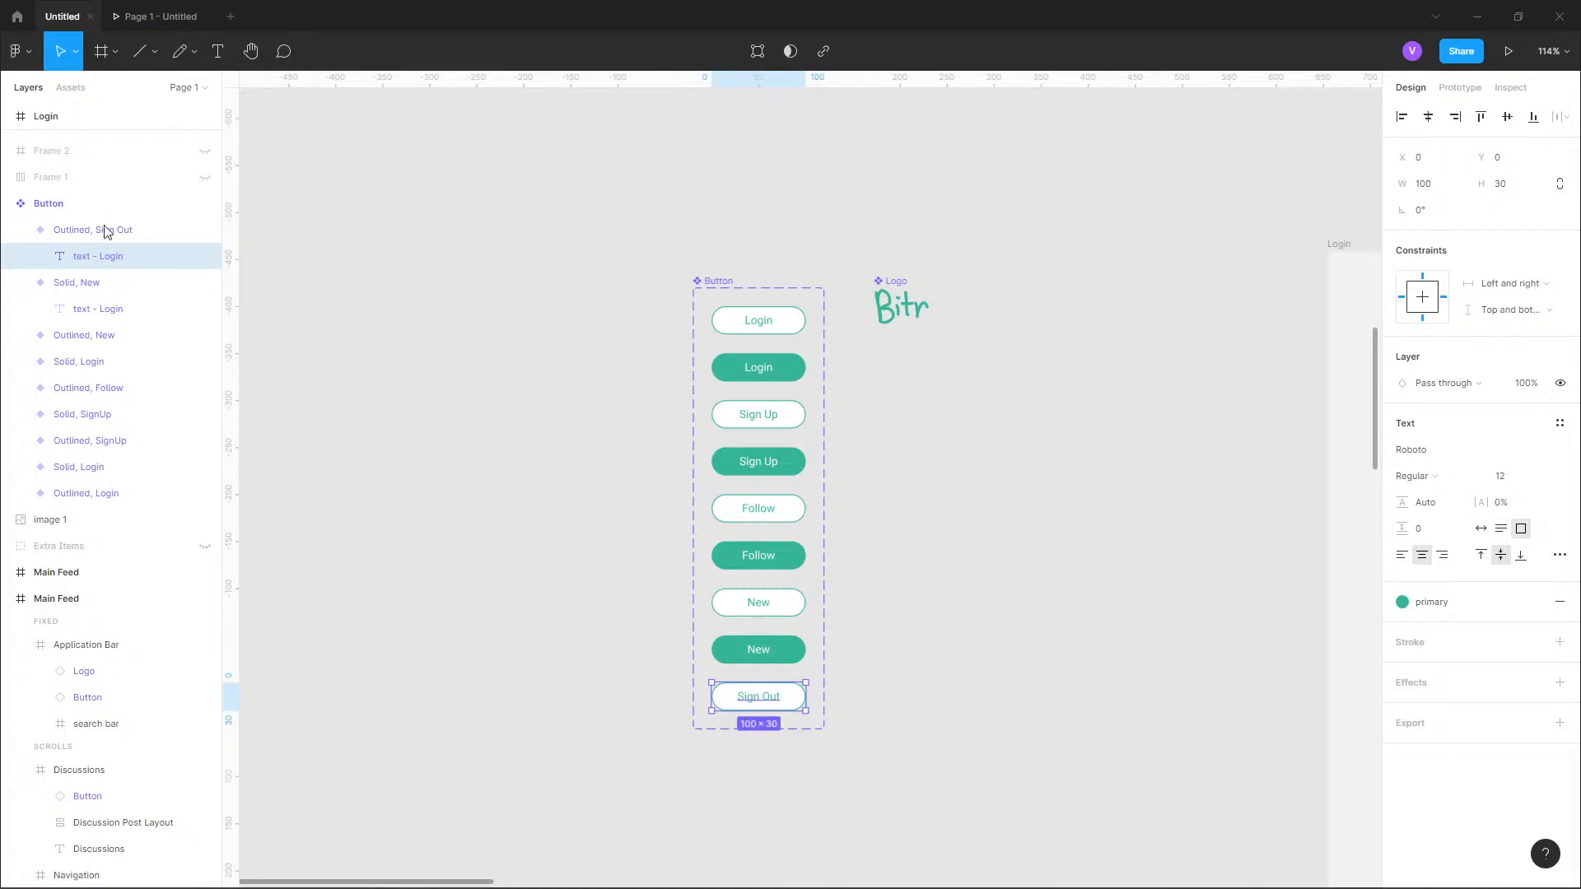
Add another variant to the Button component set with State set to Solid and Action set to Sign Out.
left_click(51, 206)
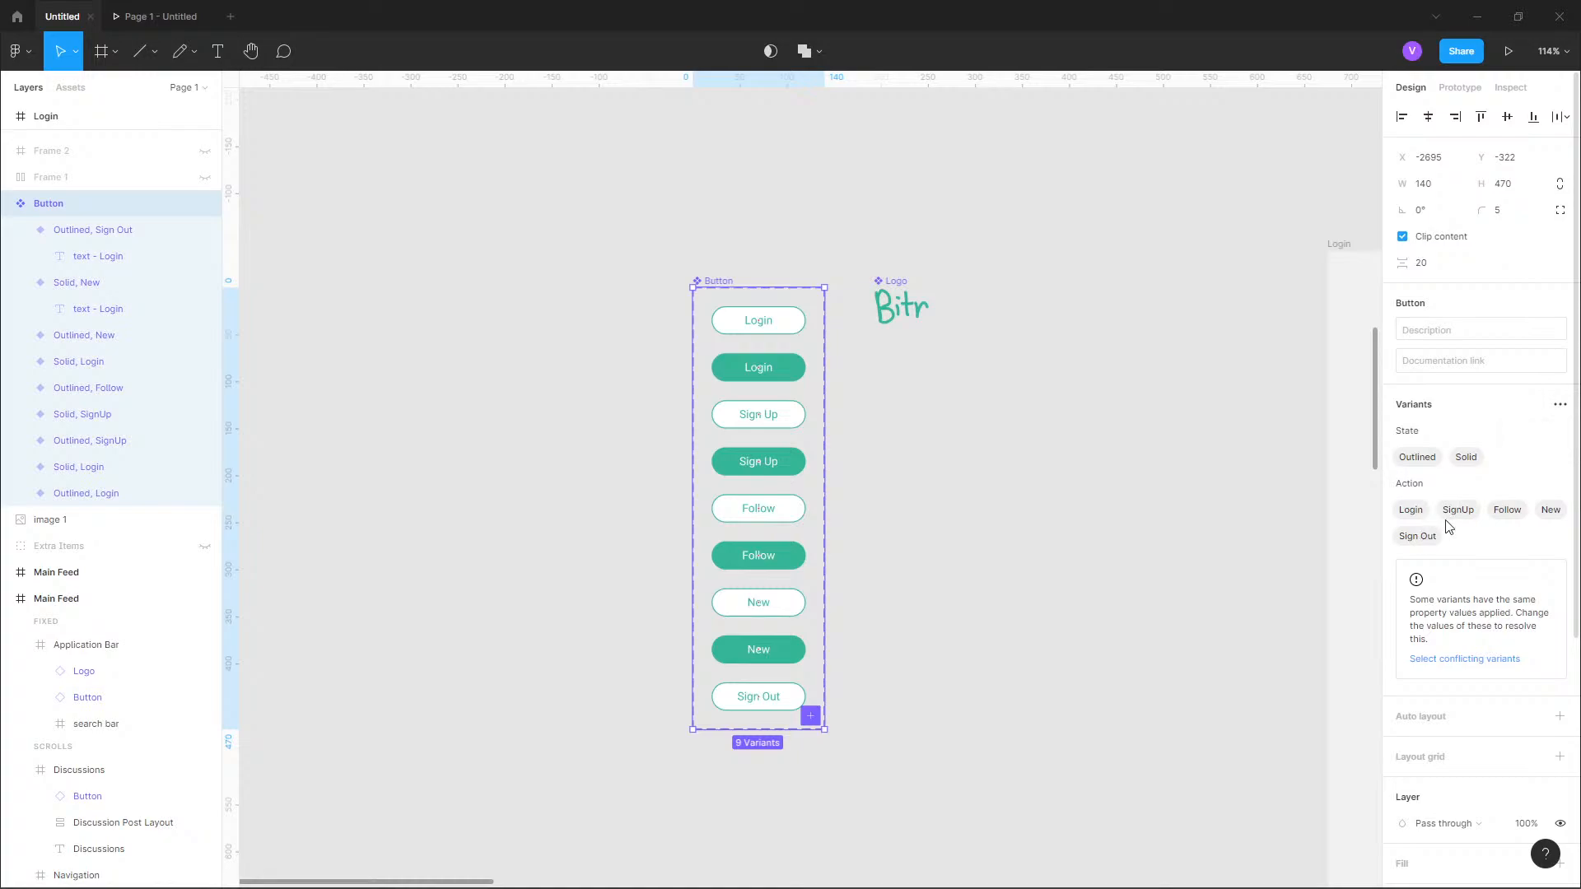
left_click(1560, 406)
left_click(1462, 439)
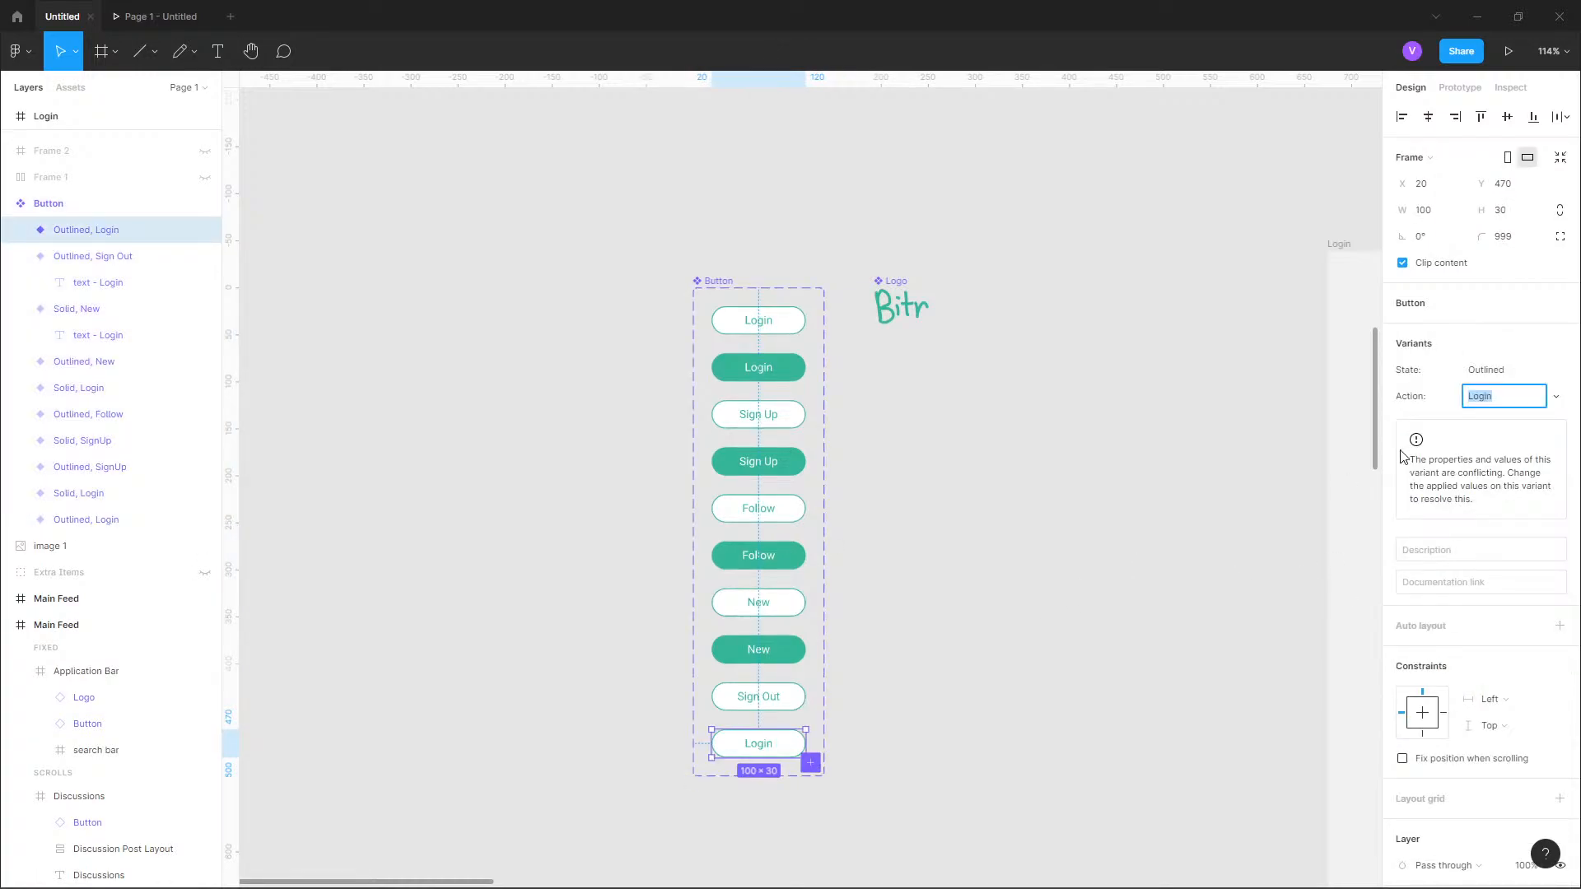
left_click(1538, 369)
left_click(1537, 389)
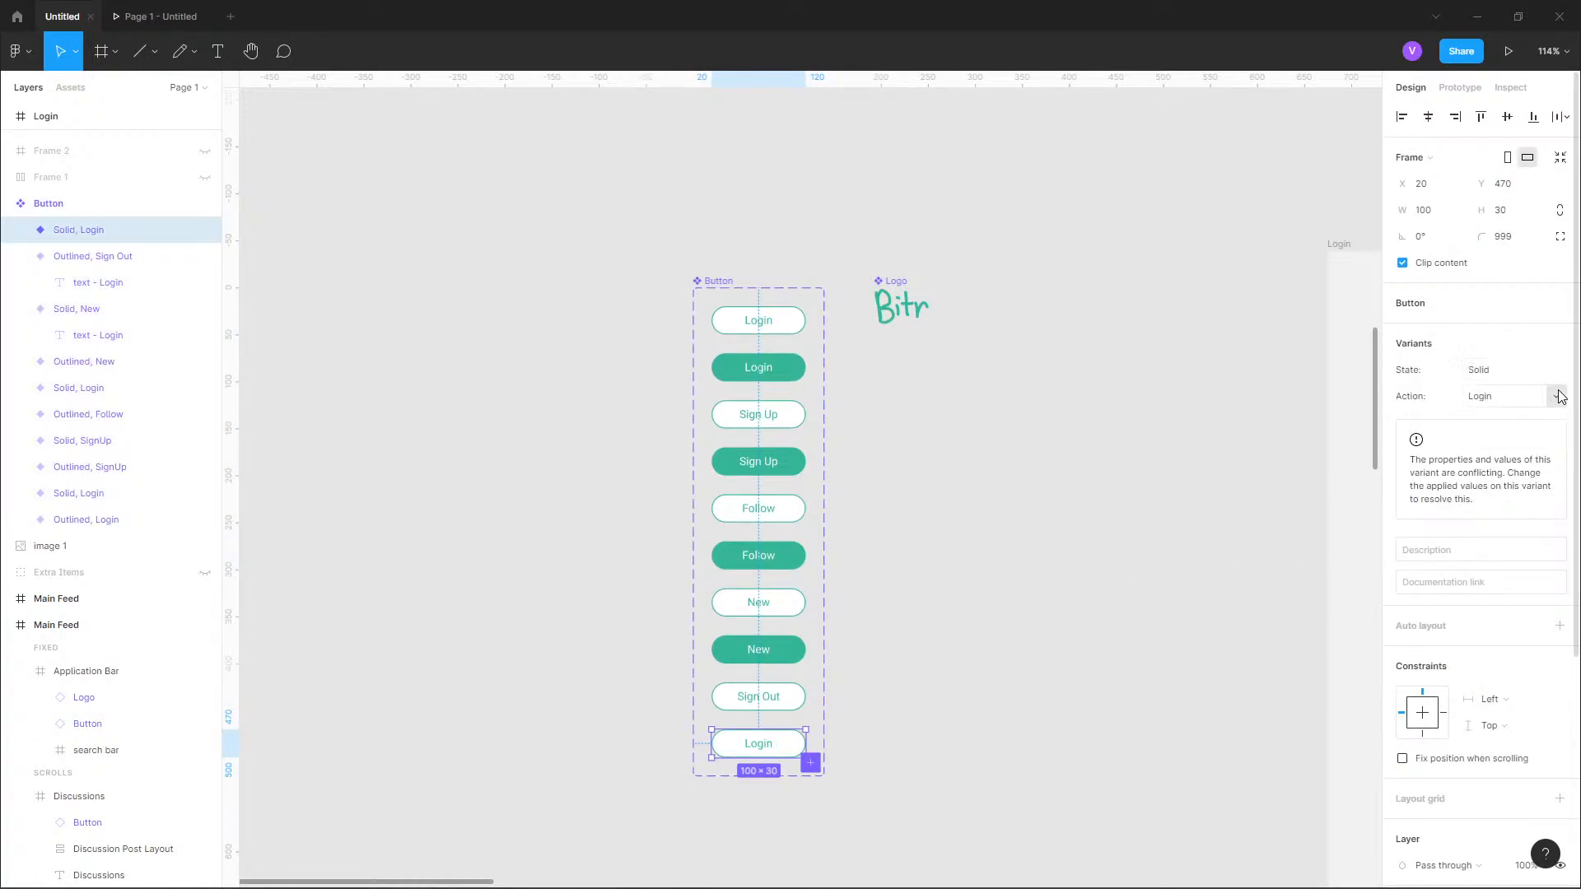
left_click(1537, 396)
left_click(1540, 470)
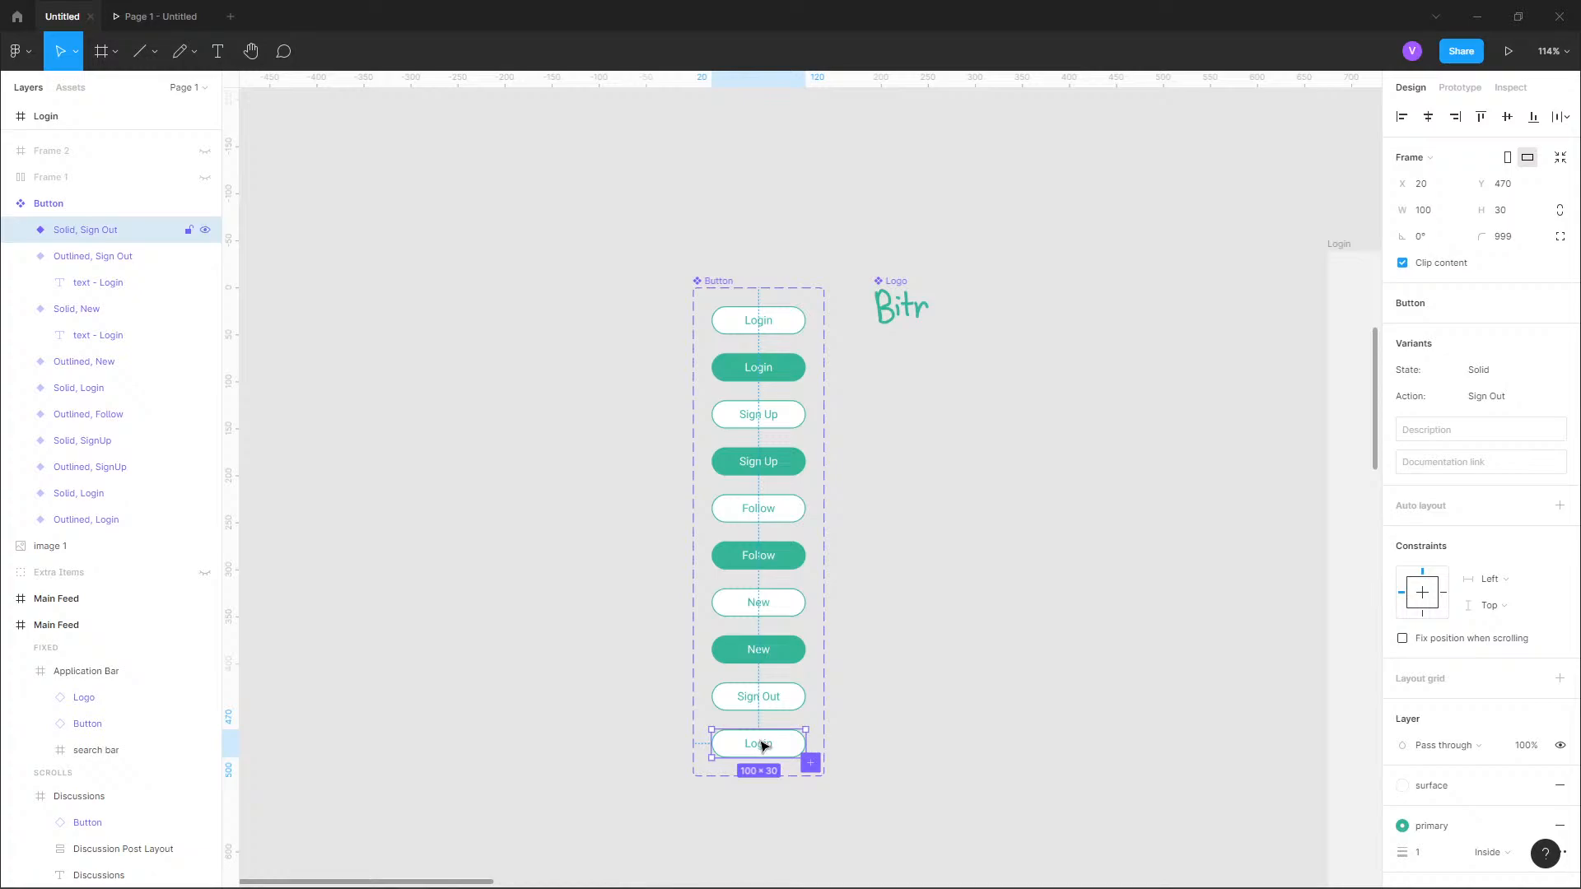
Change the solid Sign Out variant's label to "Sign Out" and apply the text-white color style to it.
double_click(766, 748)
double_click(766, 748)
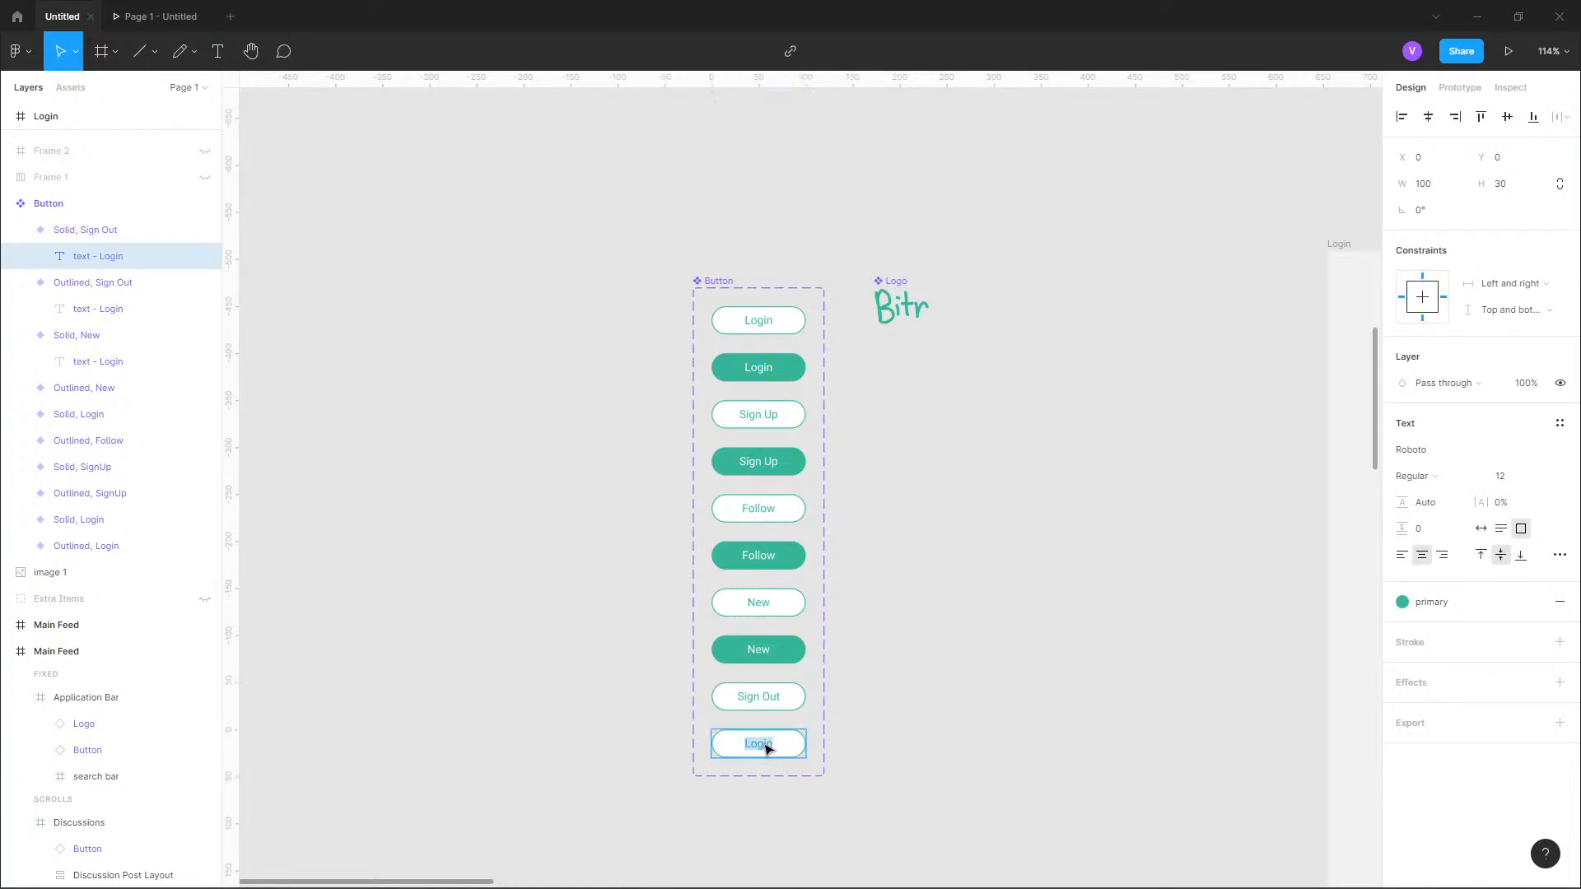
type("Sign Out")
key("Escape")
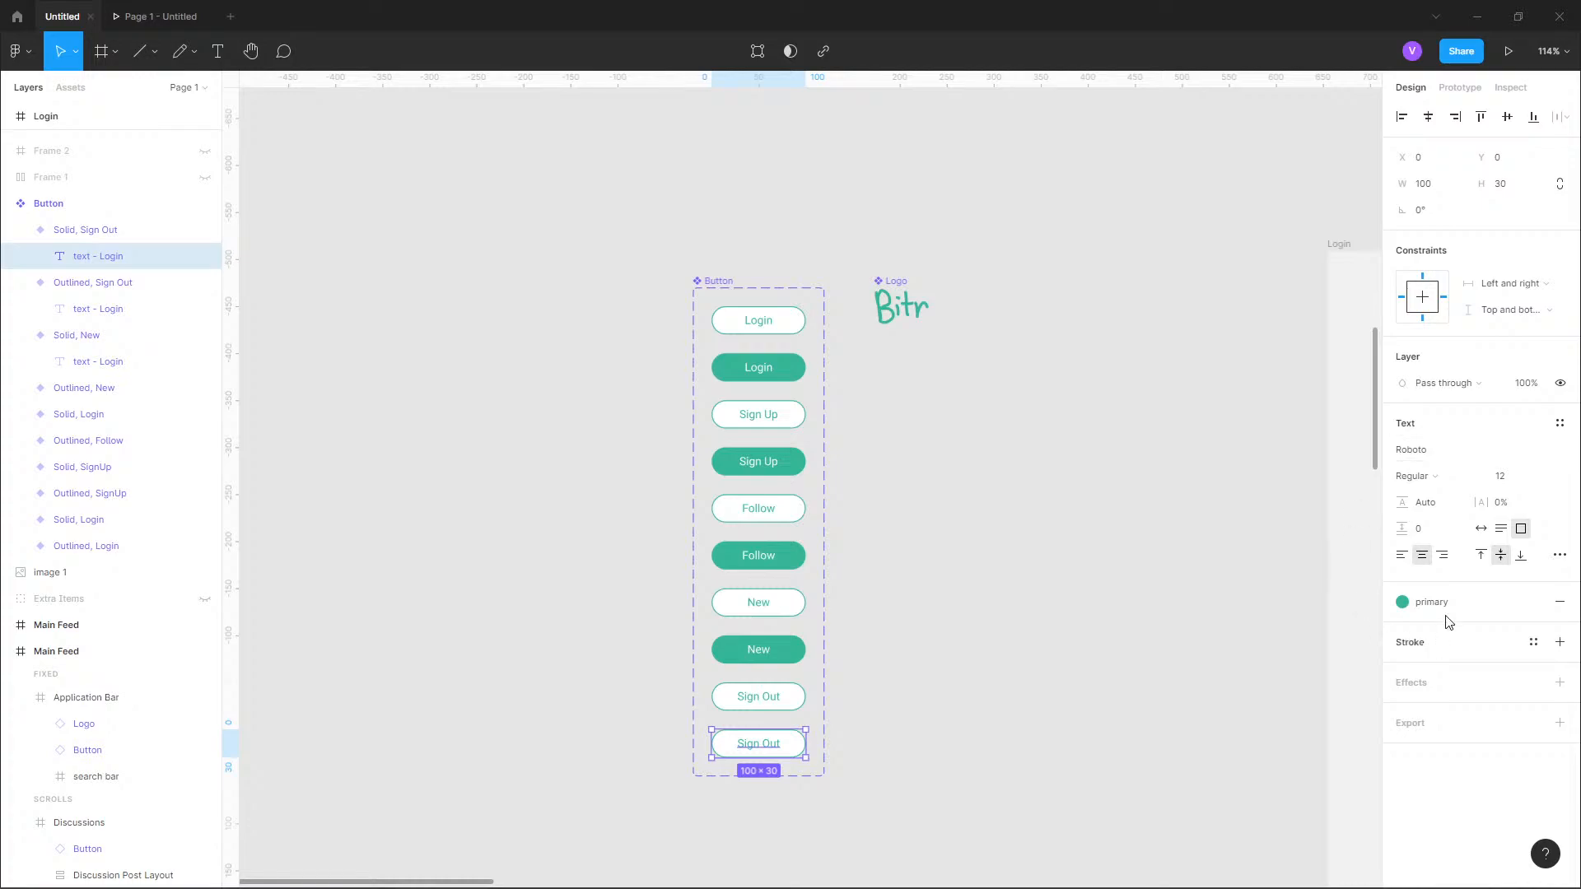
left_click(1402, 602)
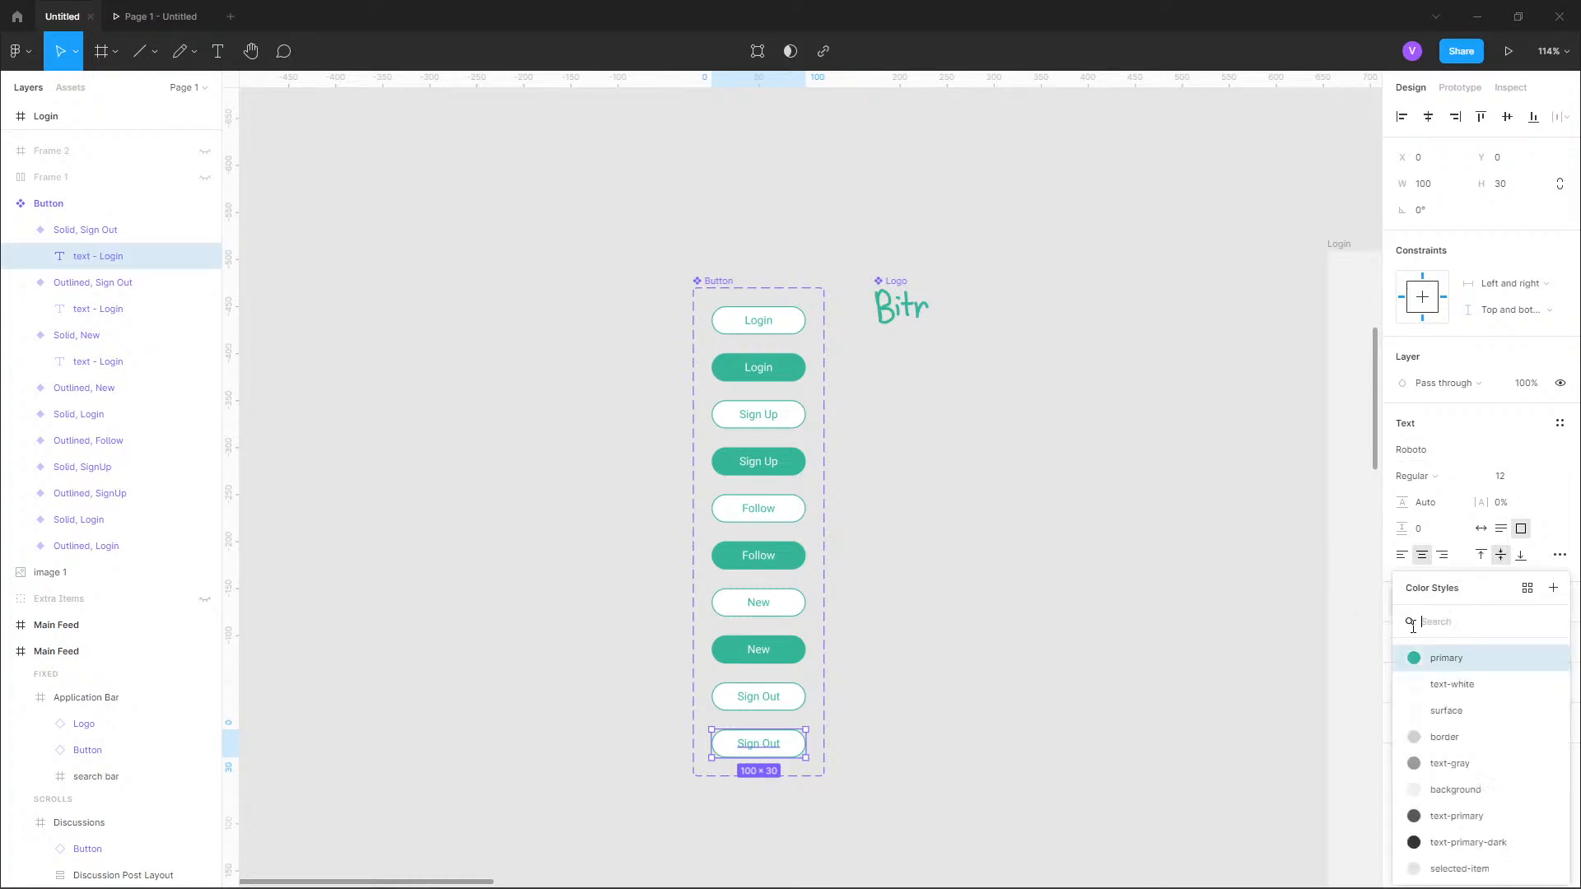
left_click(1447, 710)
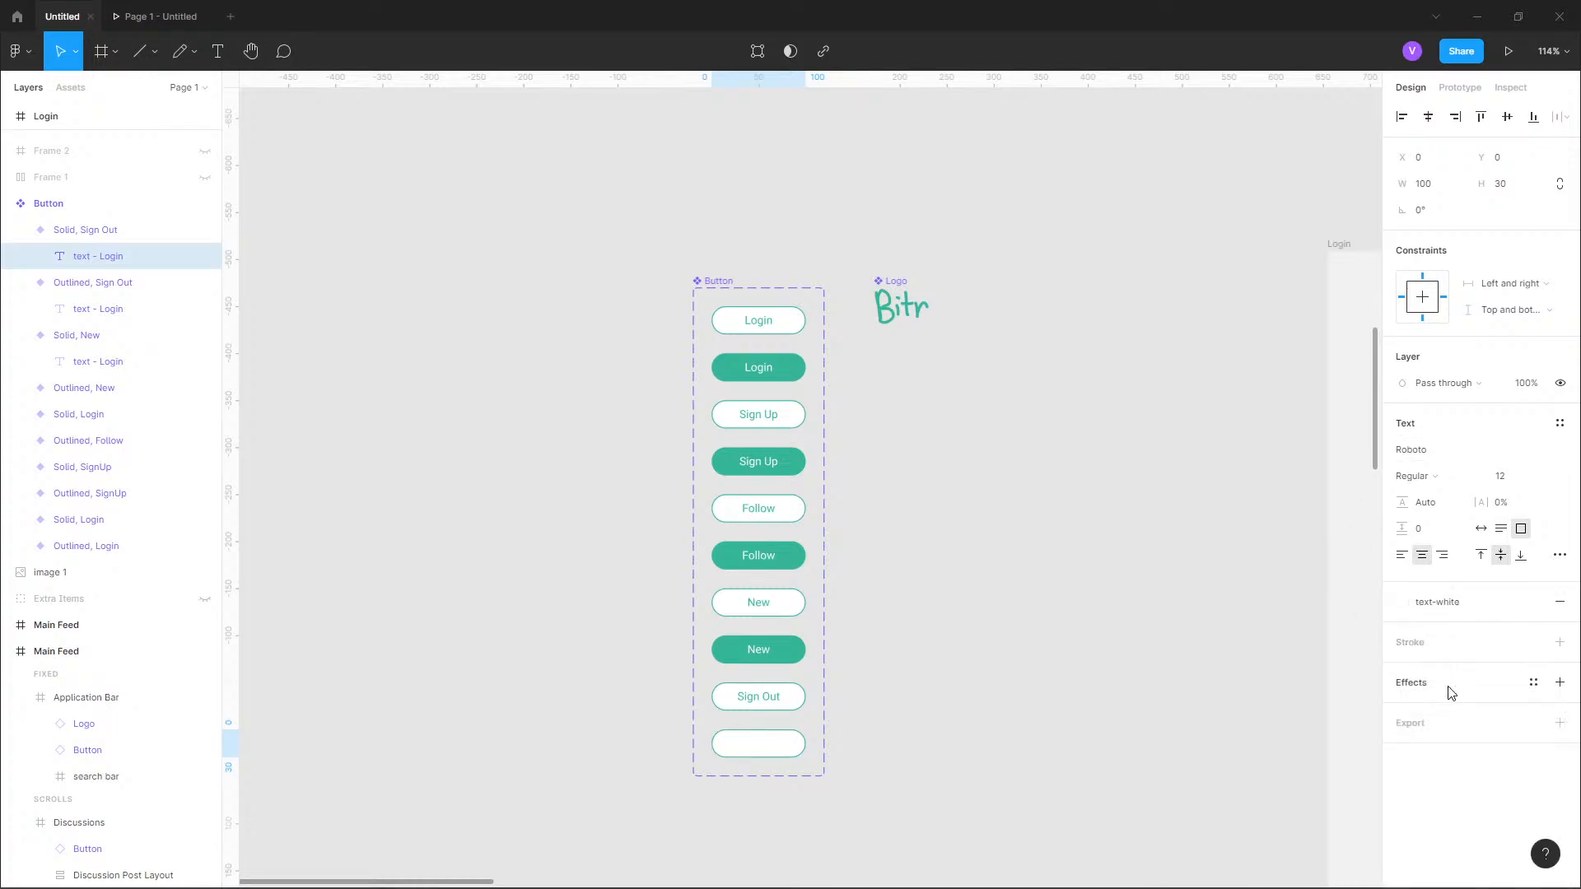
Change the fill of the solid Sign Out variant to the primary color style.
left_click(120, 230)
scroll(1417, 725, "down", 2)
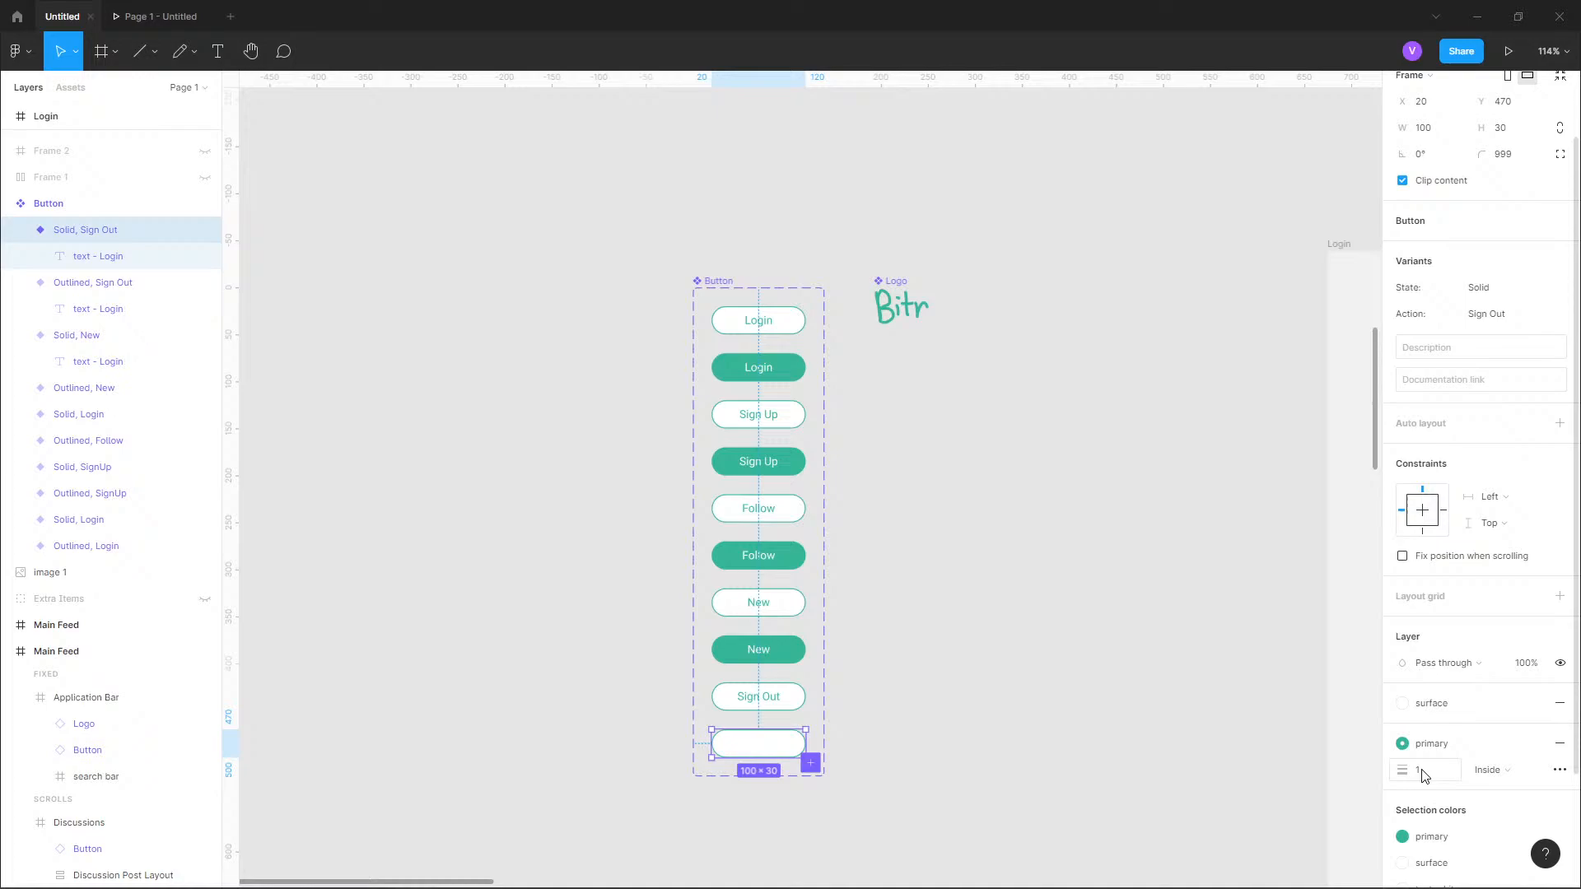
left_click(1406, 706)
left_click(1424, 658)
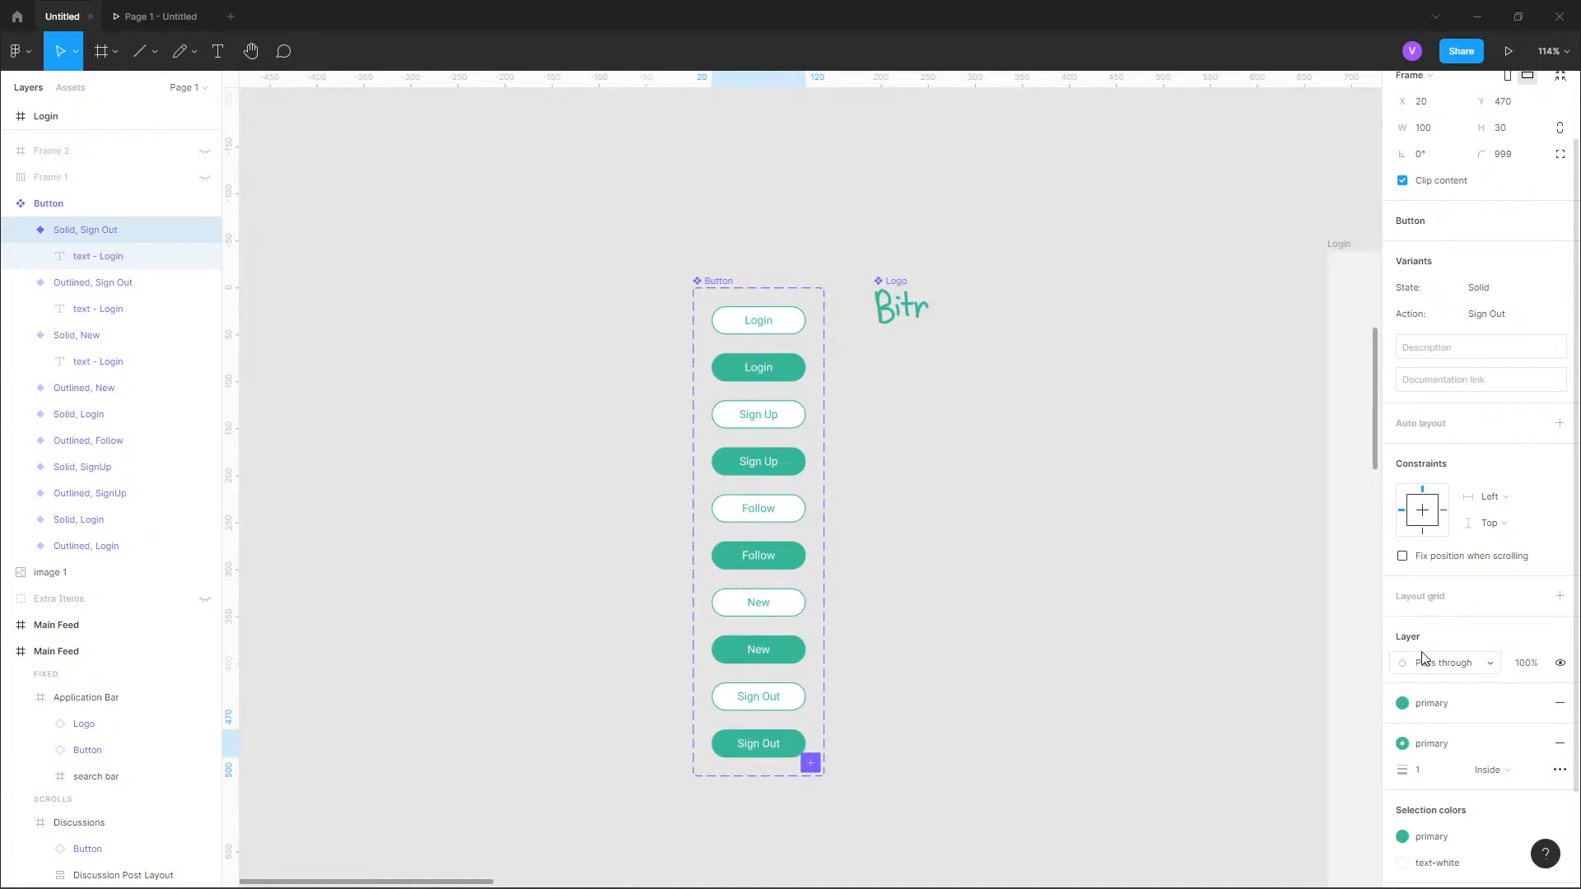
left_click(1036, 735)
Switch the Action of the Main Feed application bar's Sign Up button to Sign Out.
scroll(631, 582, "down", 5)
scroll(635, 606, "down", 3)
scroll(963, 590, "right", 5)
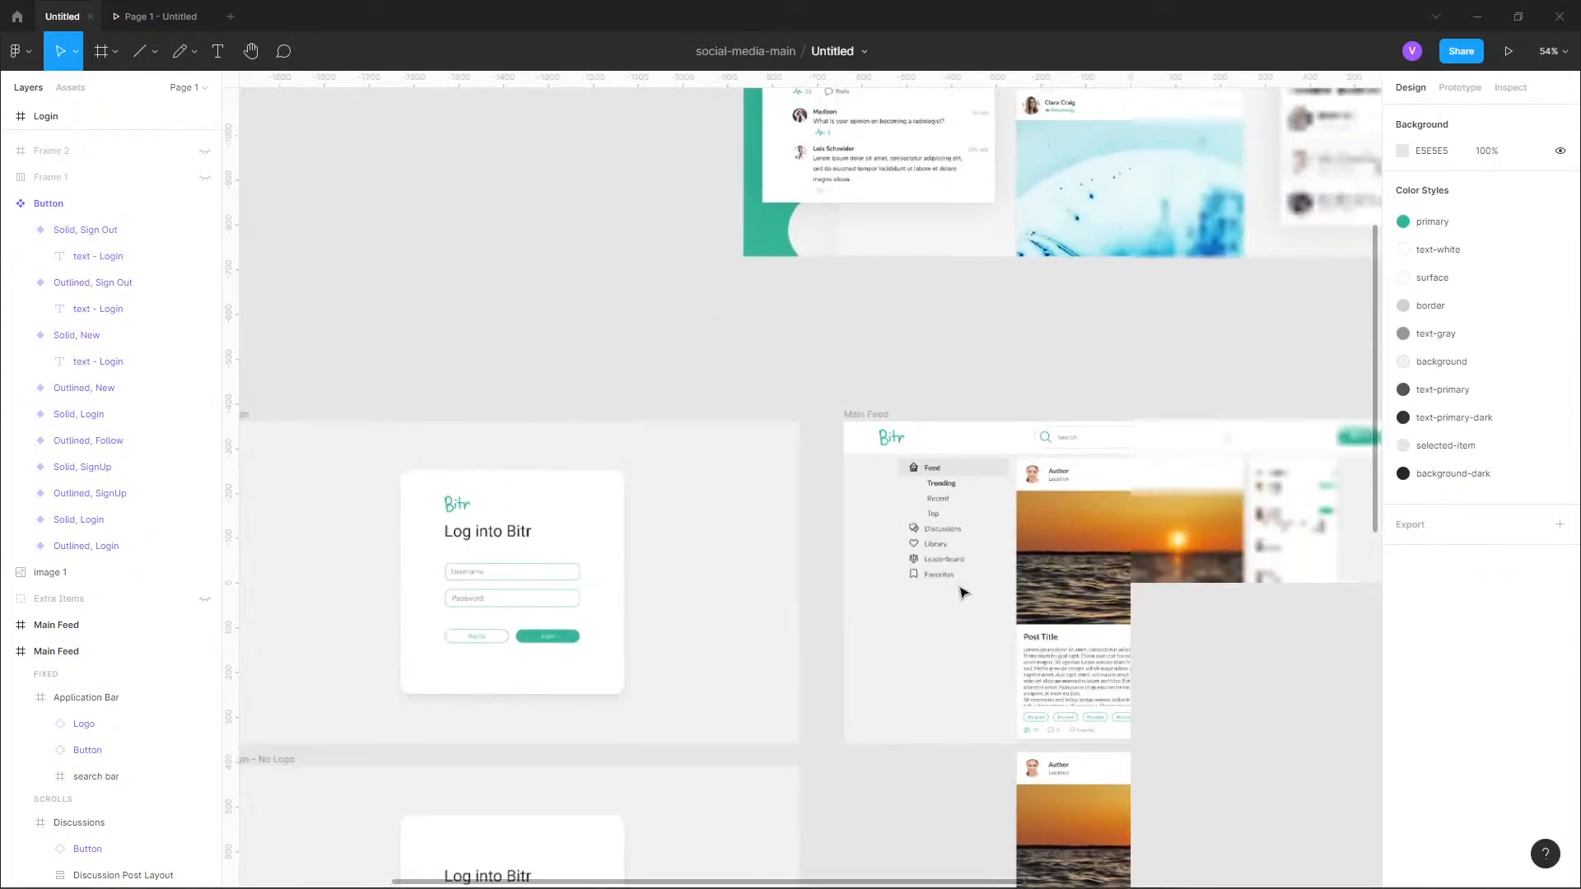
scroll(1067, 455, "up", 6)
left_click(1062, 464)
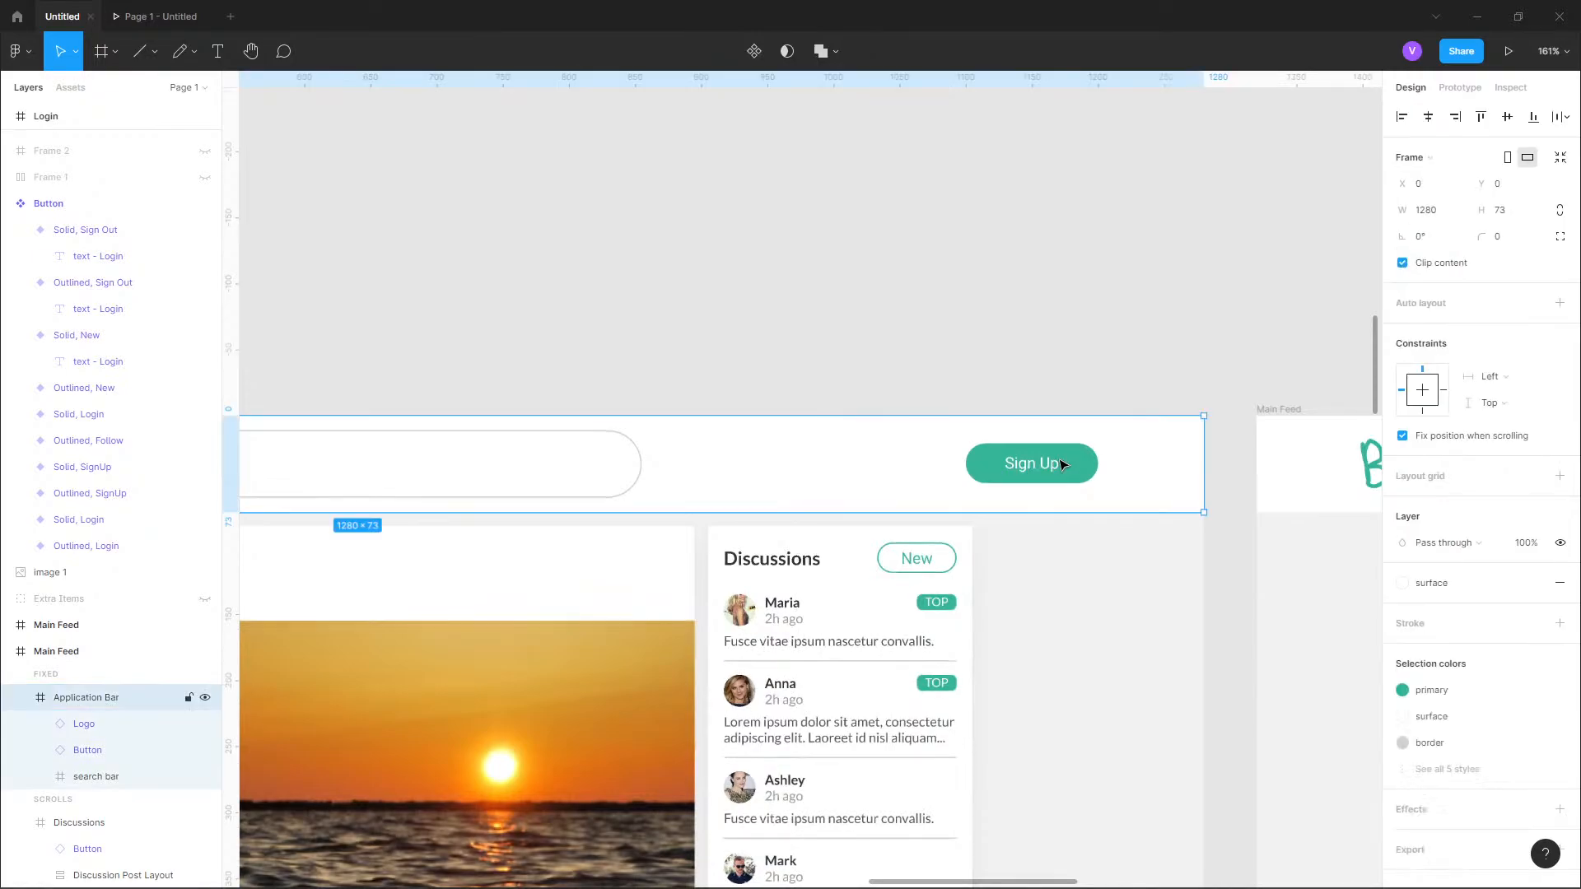
left_click(1520, 367)
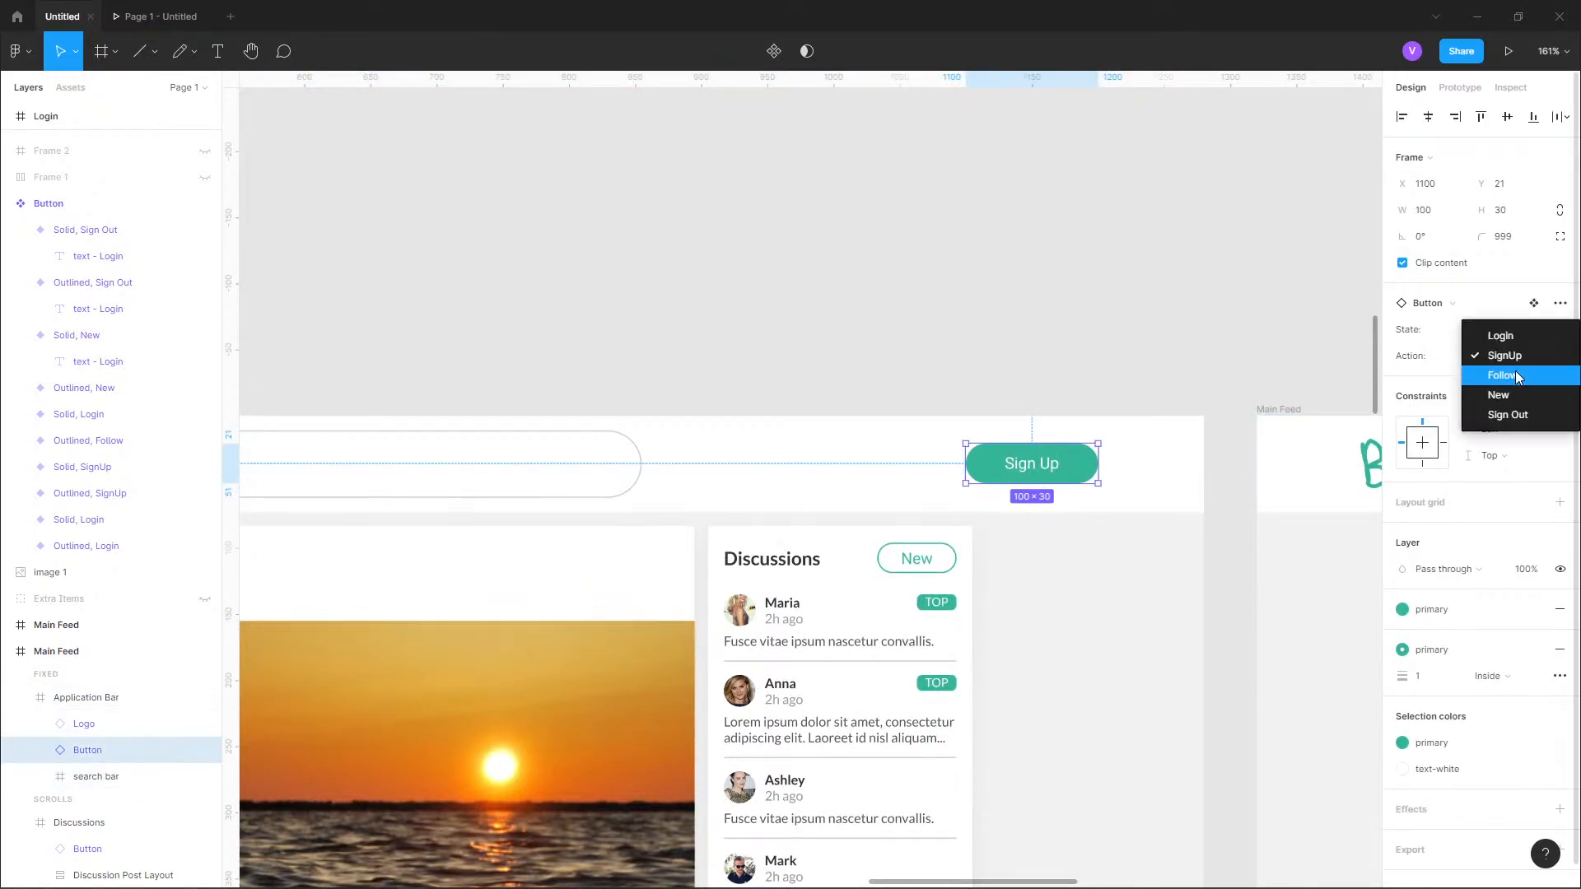
left_click(1525, 412)
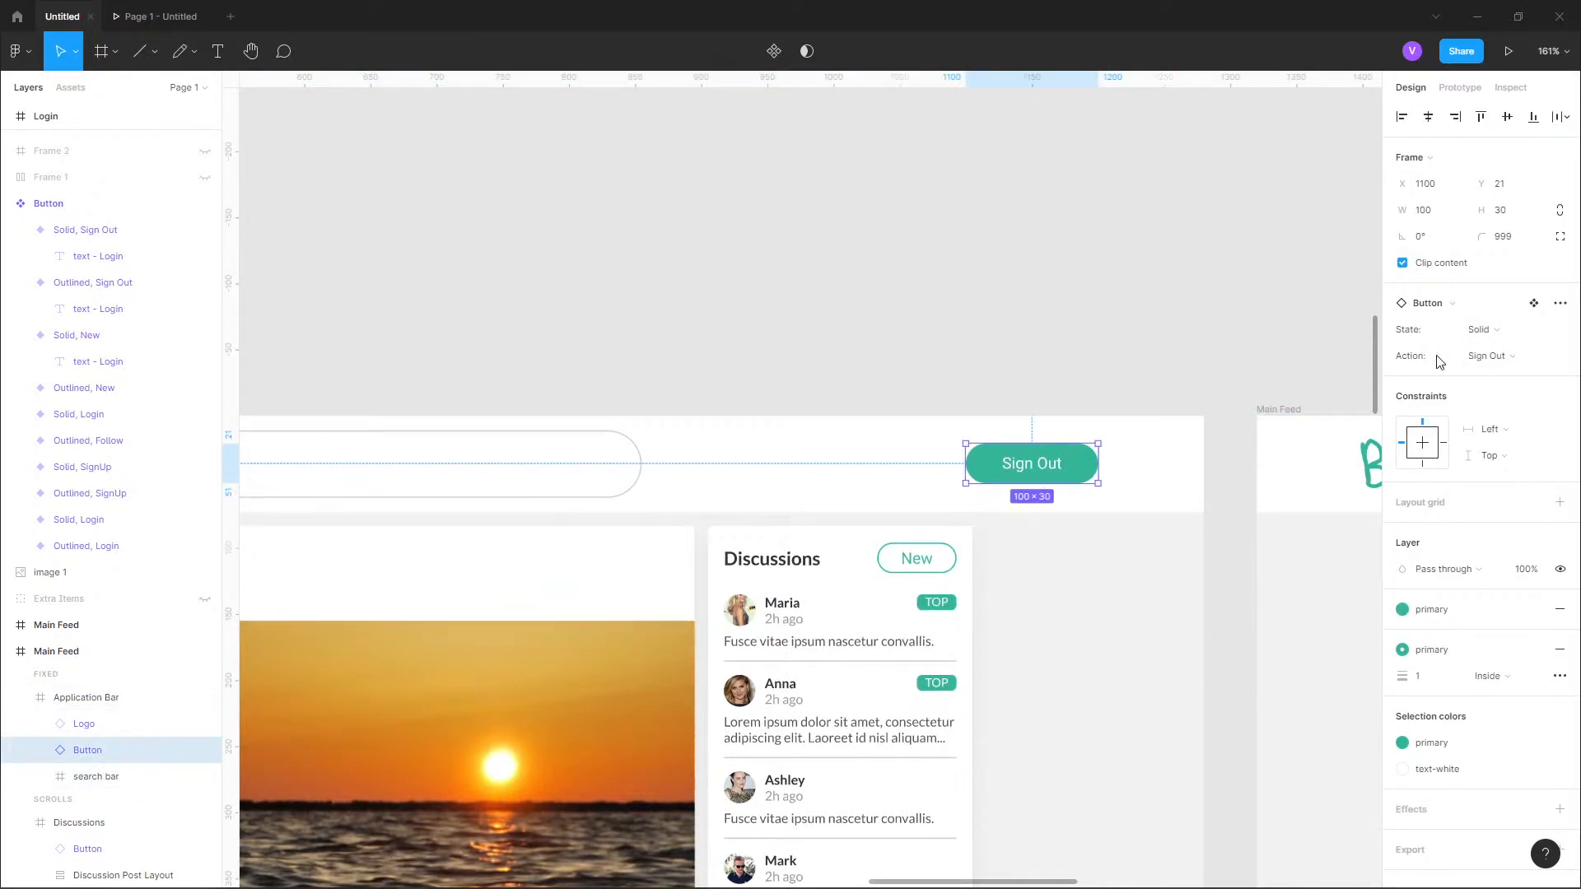
left_click(1087, 335)
Close the open prototype preview and start a fresh presentation of the flow.
scroll(1098, 346, "down", 6)
scroll(1113, 423, "down", 3)
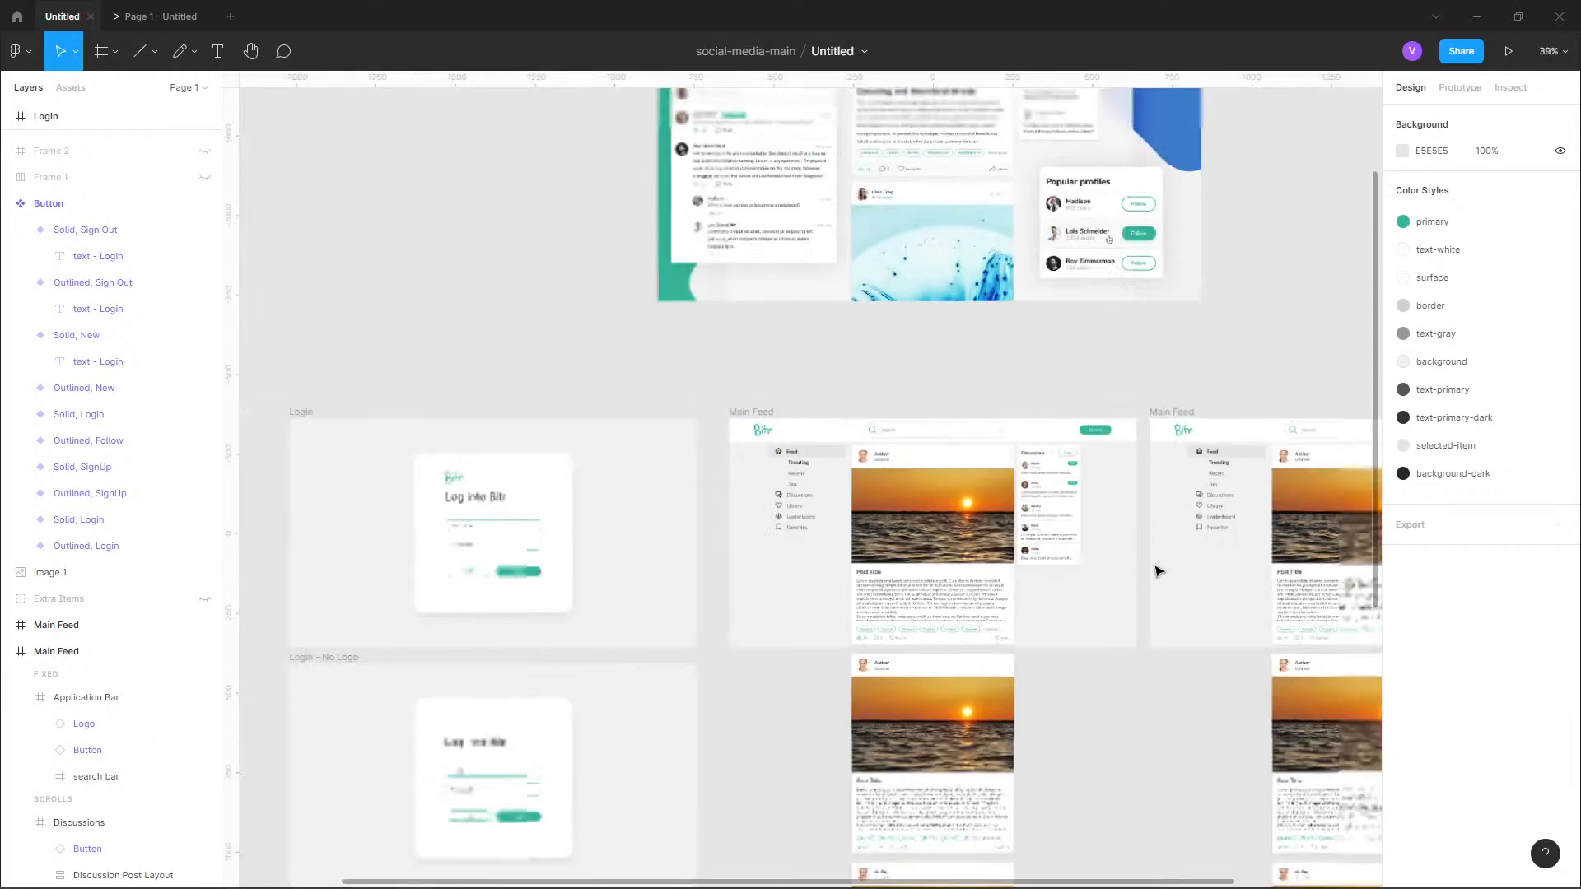
scroll(1158, 565, "down", 1)
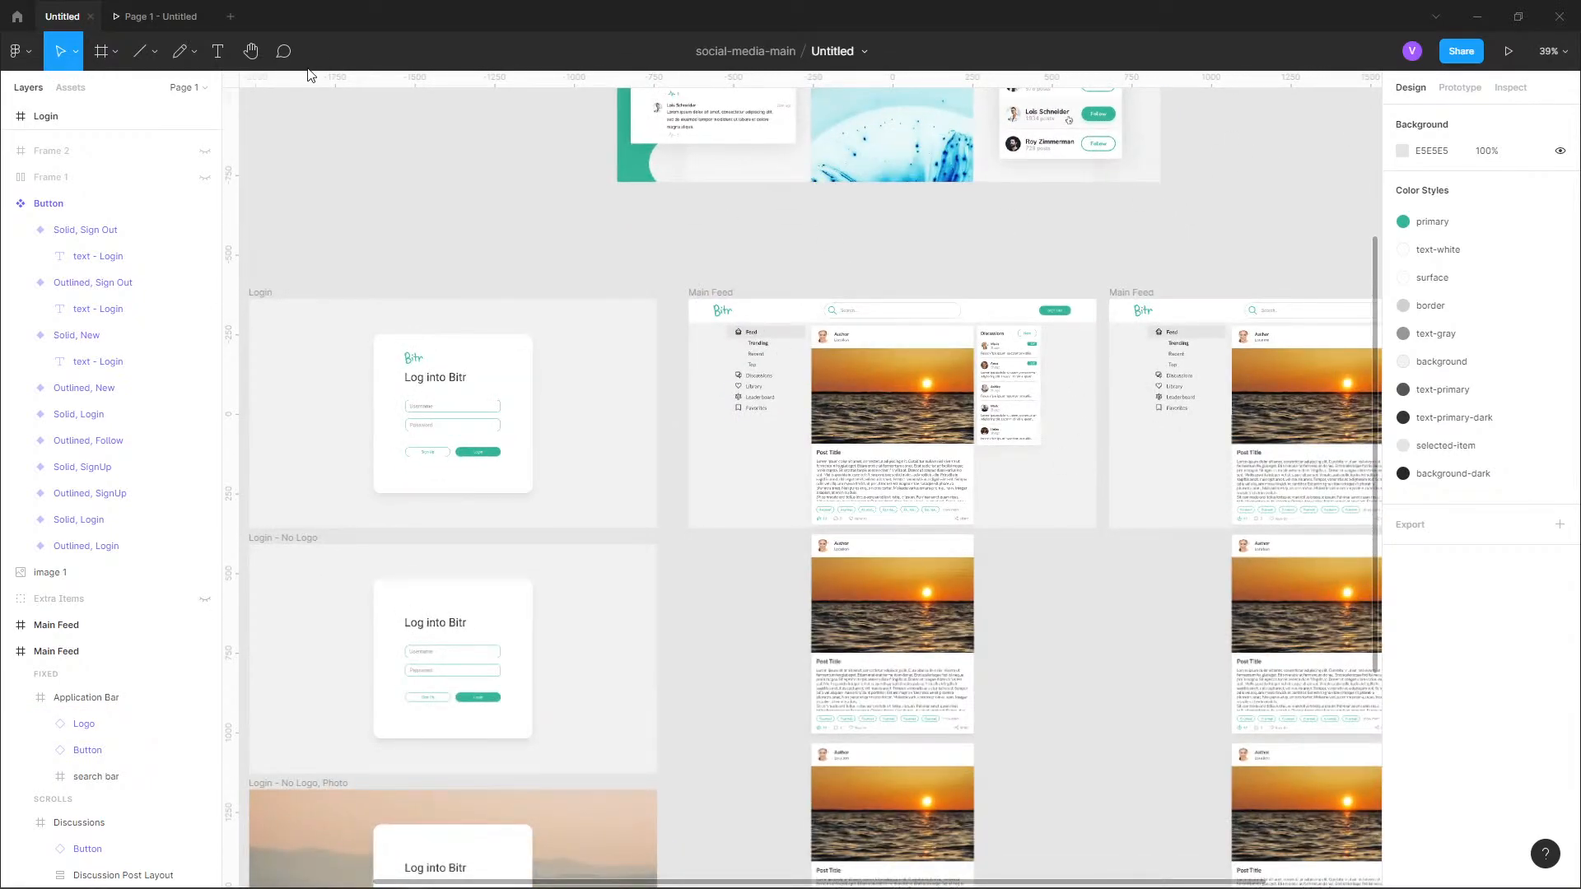
left_click(169, 16)
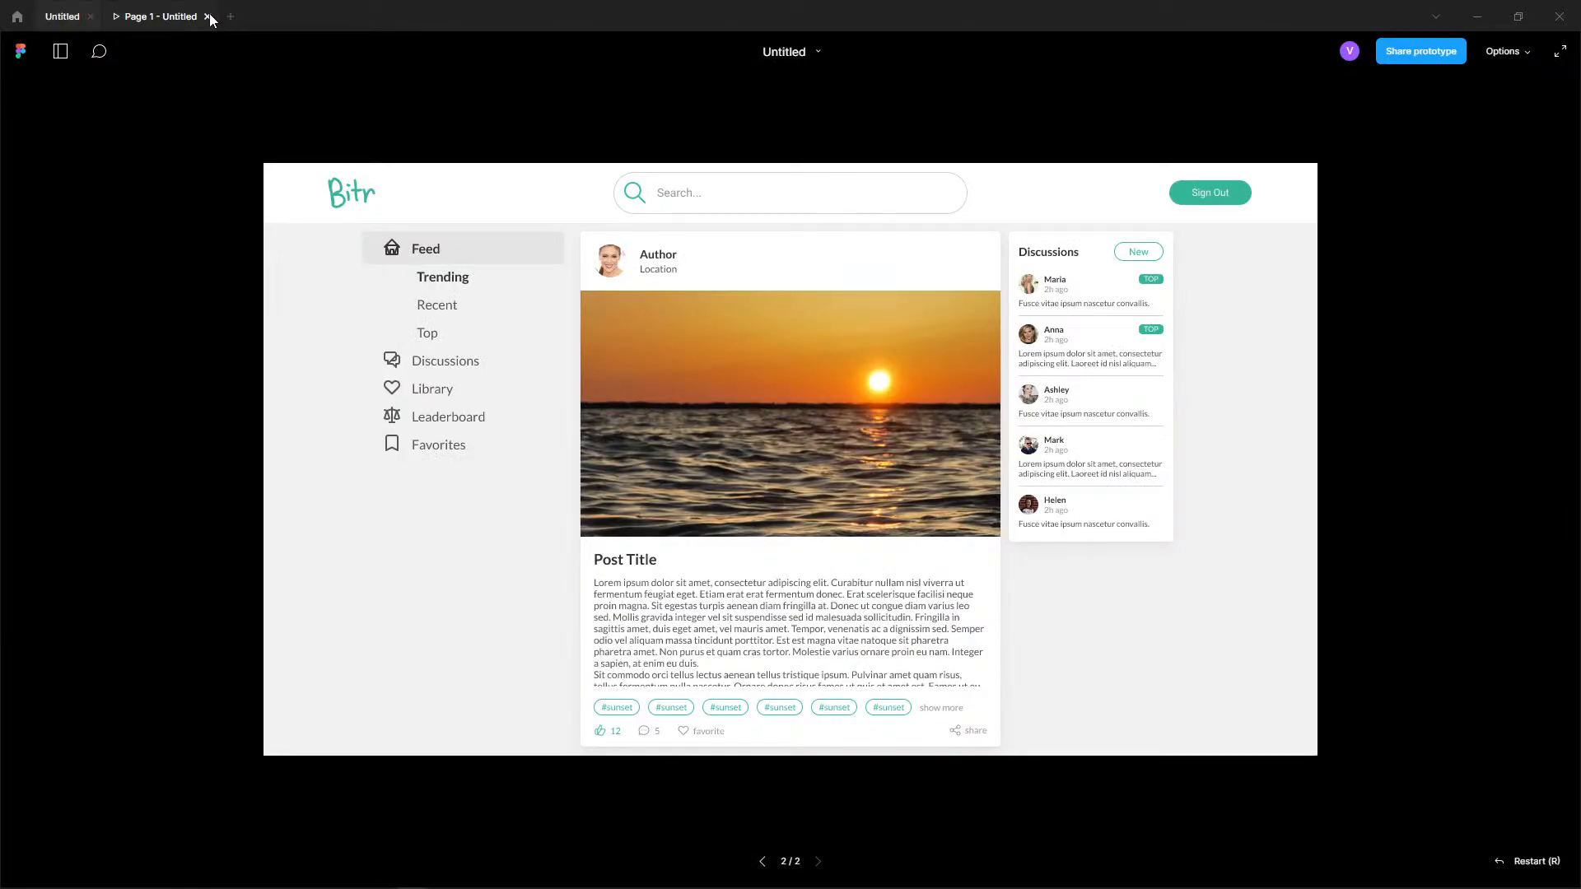
left_click(208, 17)
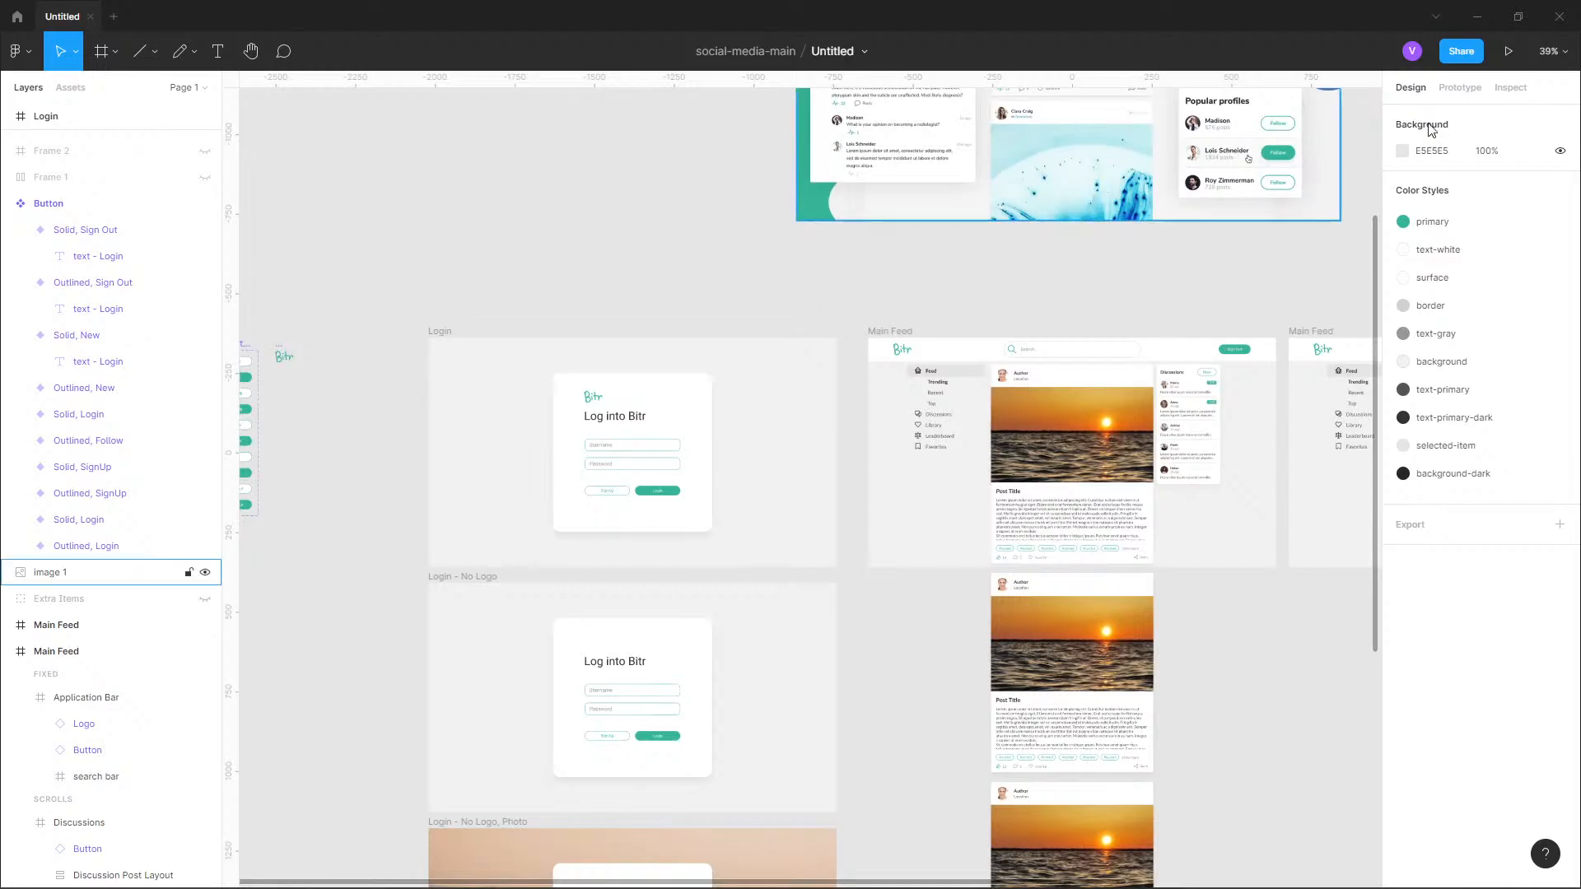
left_click(1509, 51)
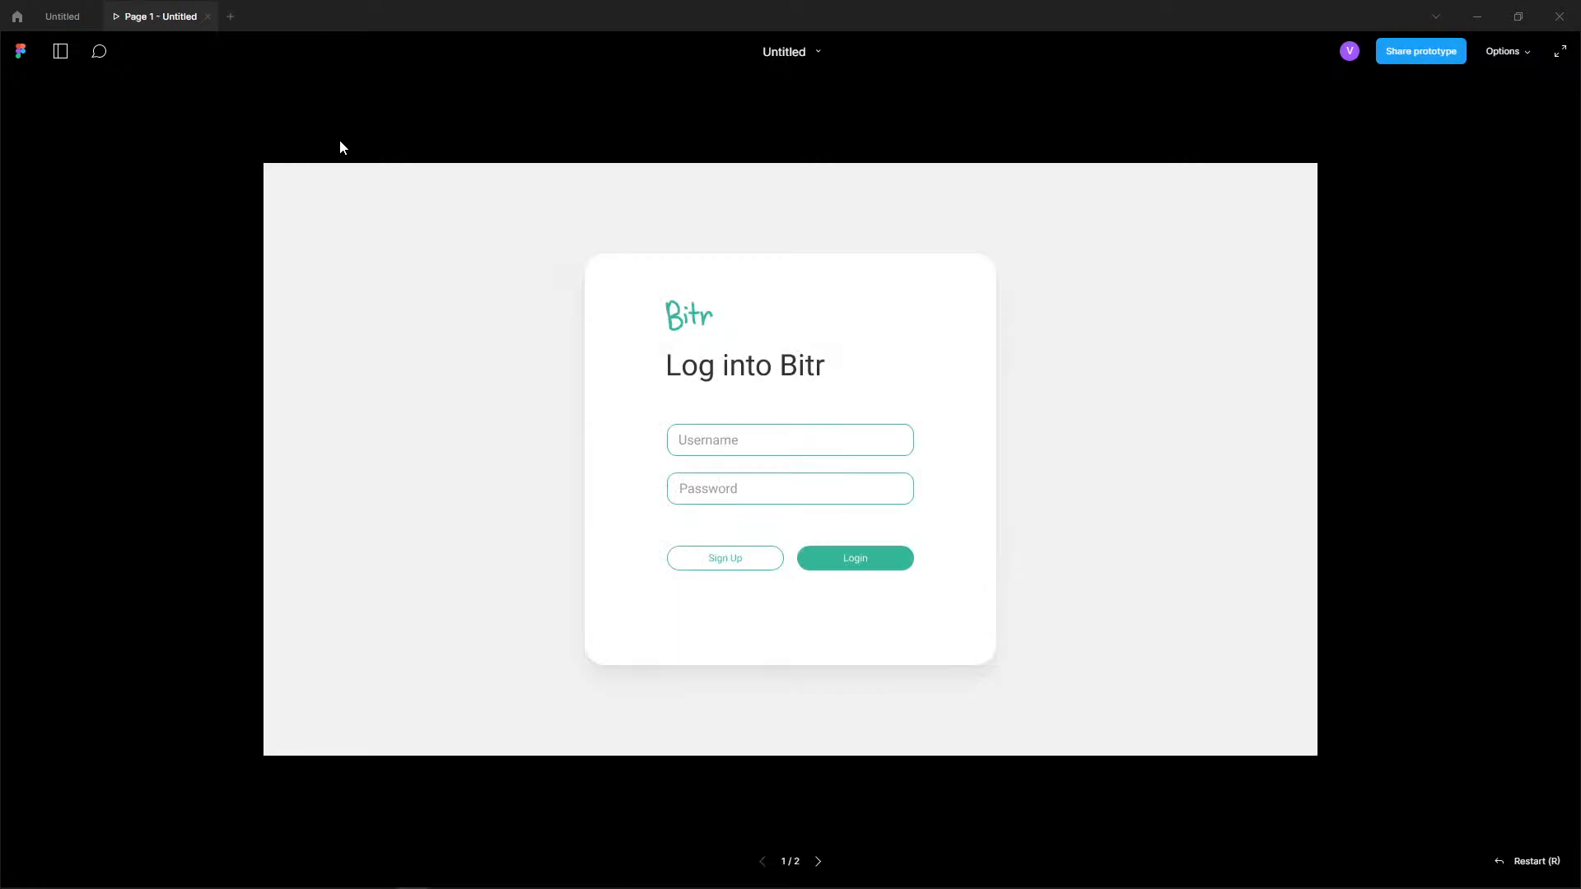
Test the Username field and the buttons of the Login screen in the preview, continuing to the Main Feed.
left_click(728, 445)
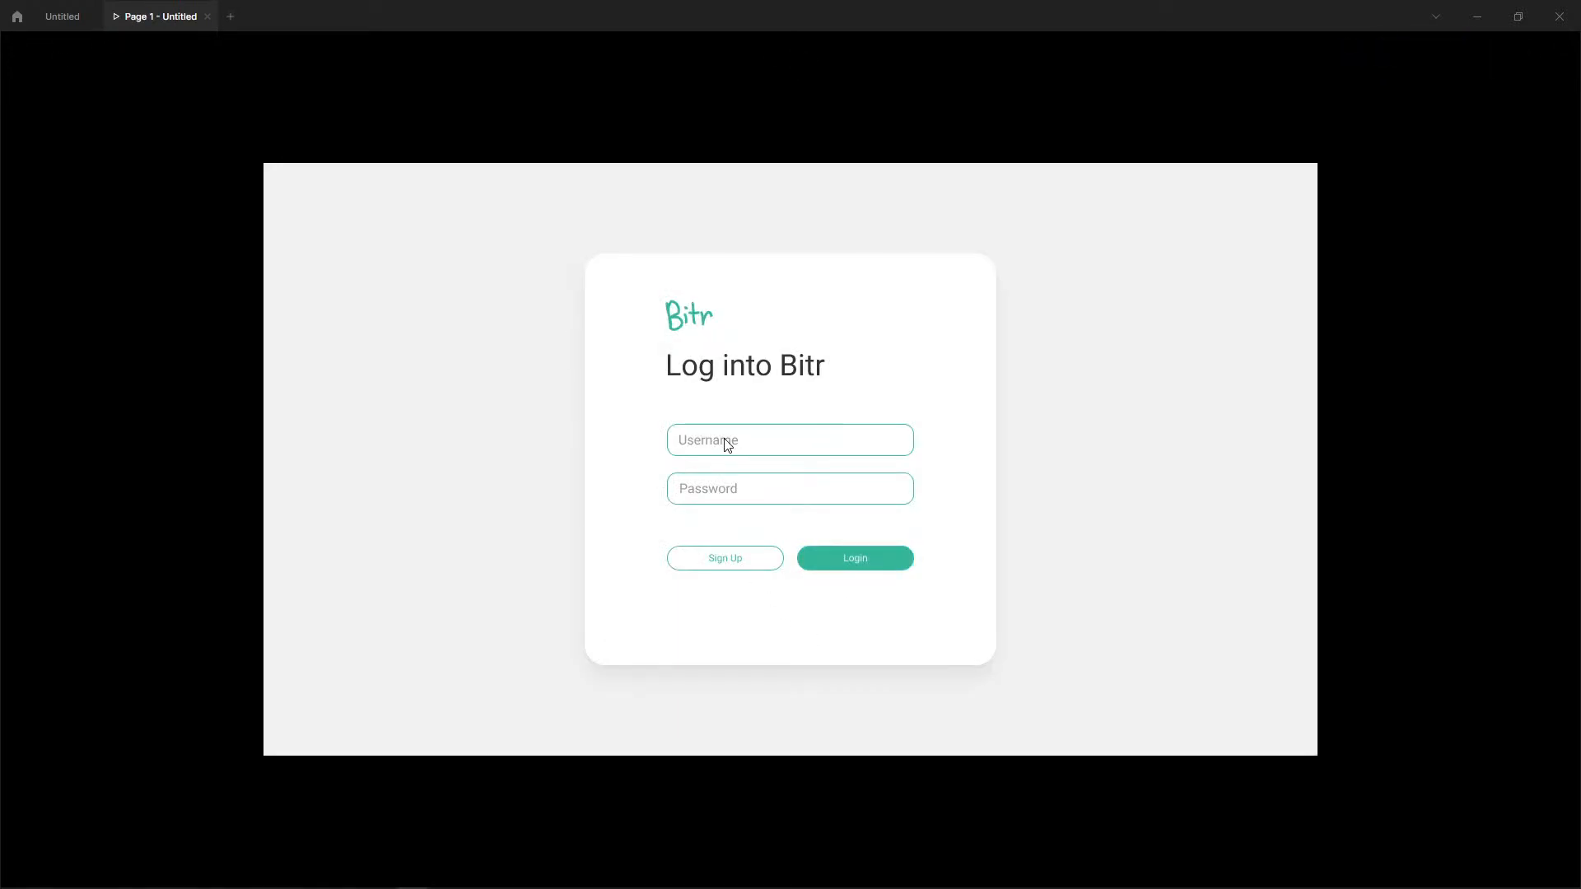
left_click(728, 445)
left_click(728, 445)
left_click(946, 352)
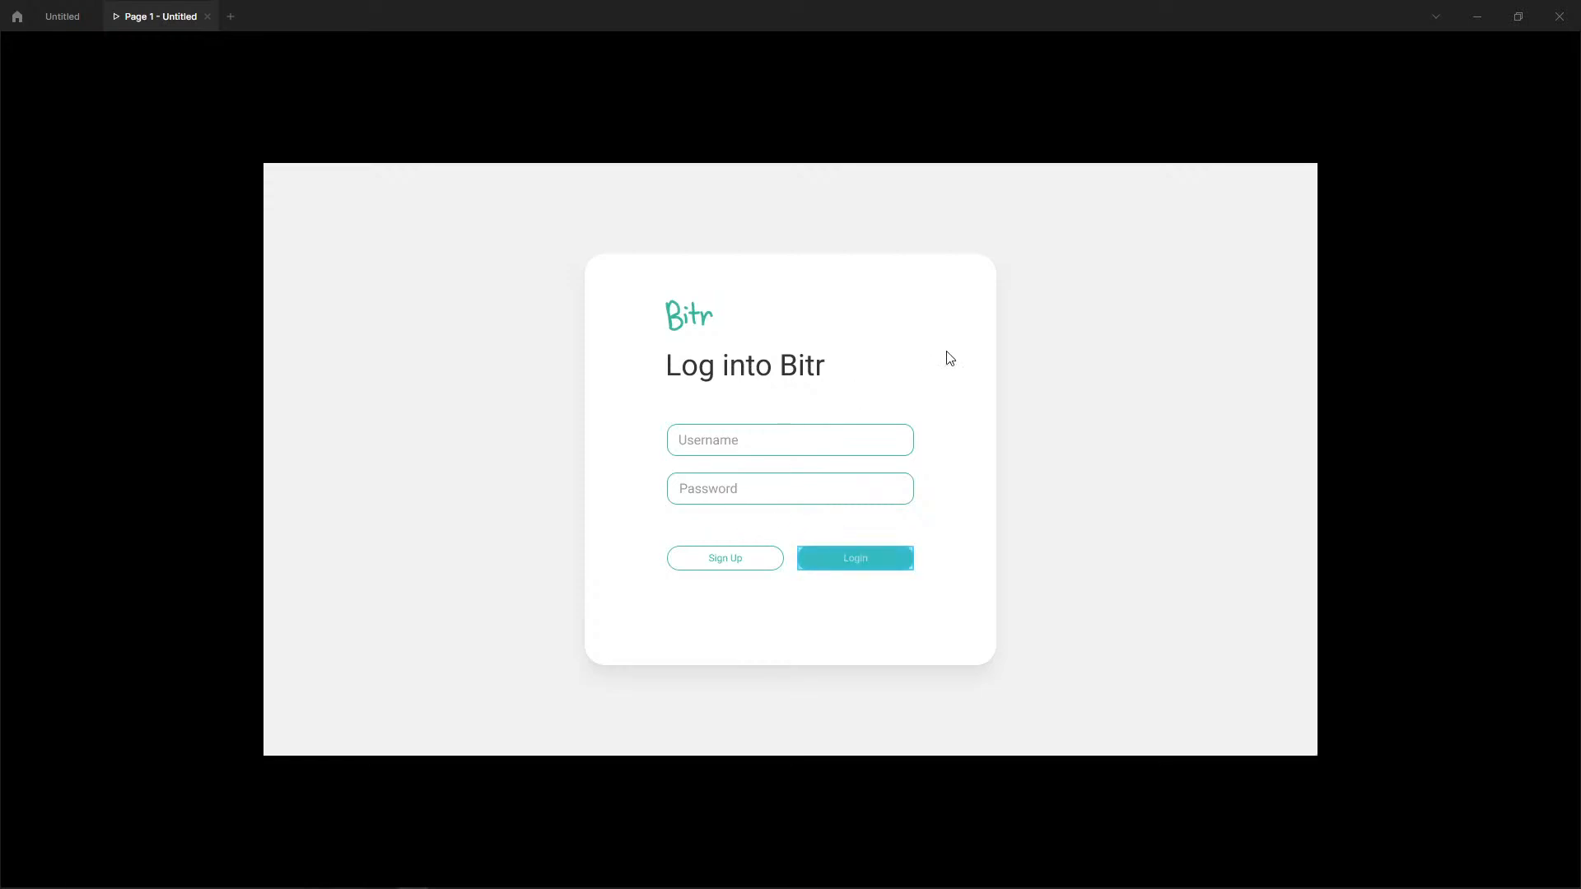
left_click(877, 567)
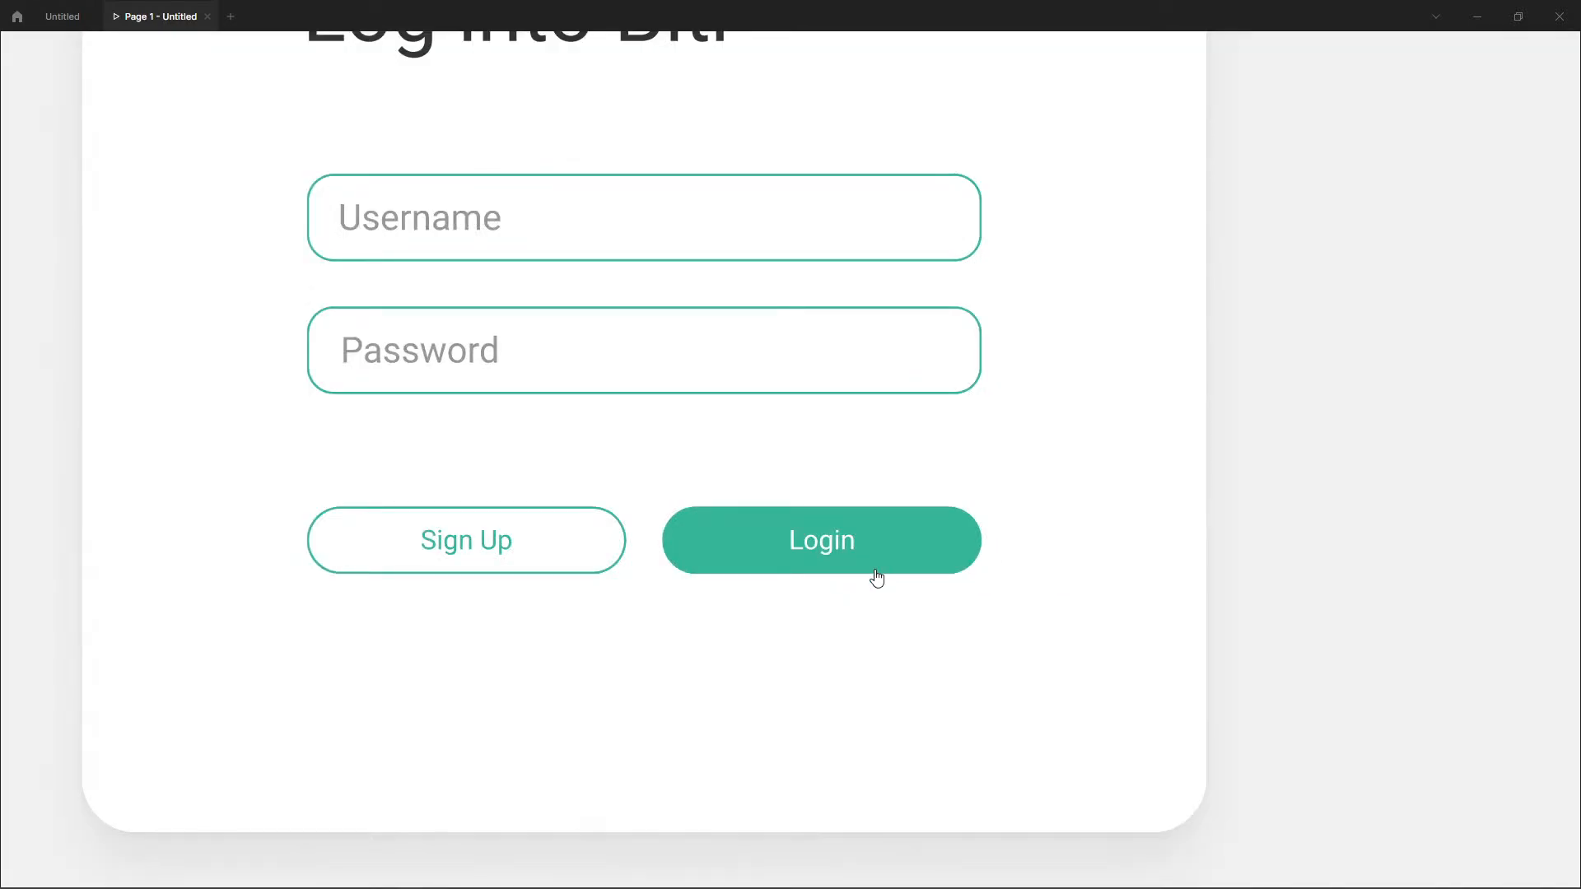
left_click(1077, 405)
left_click(750, 574)
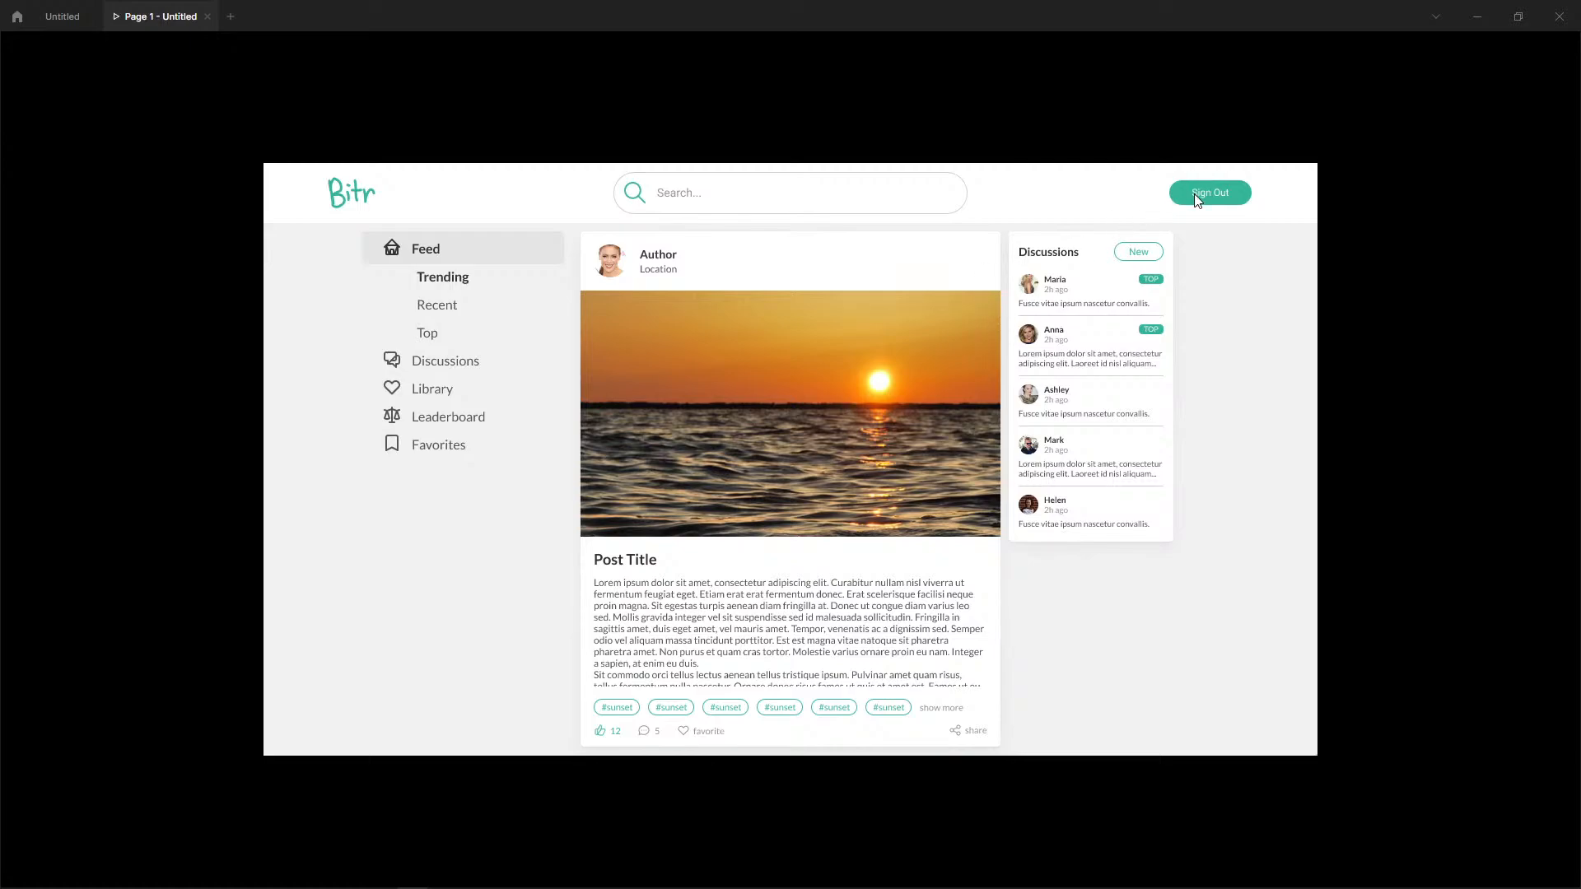
Back in the design file, connect the Main Feed's Sign Out button to the Login frame with a prototype link.
left_click(51, 17)
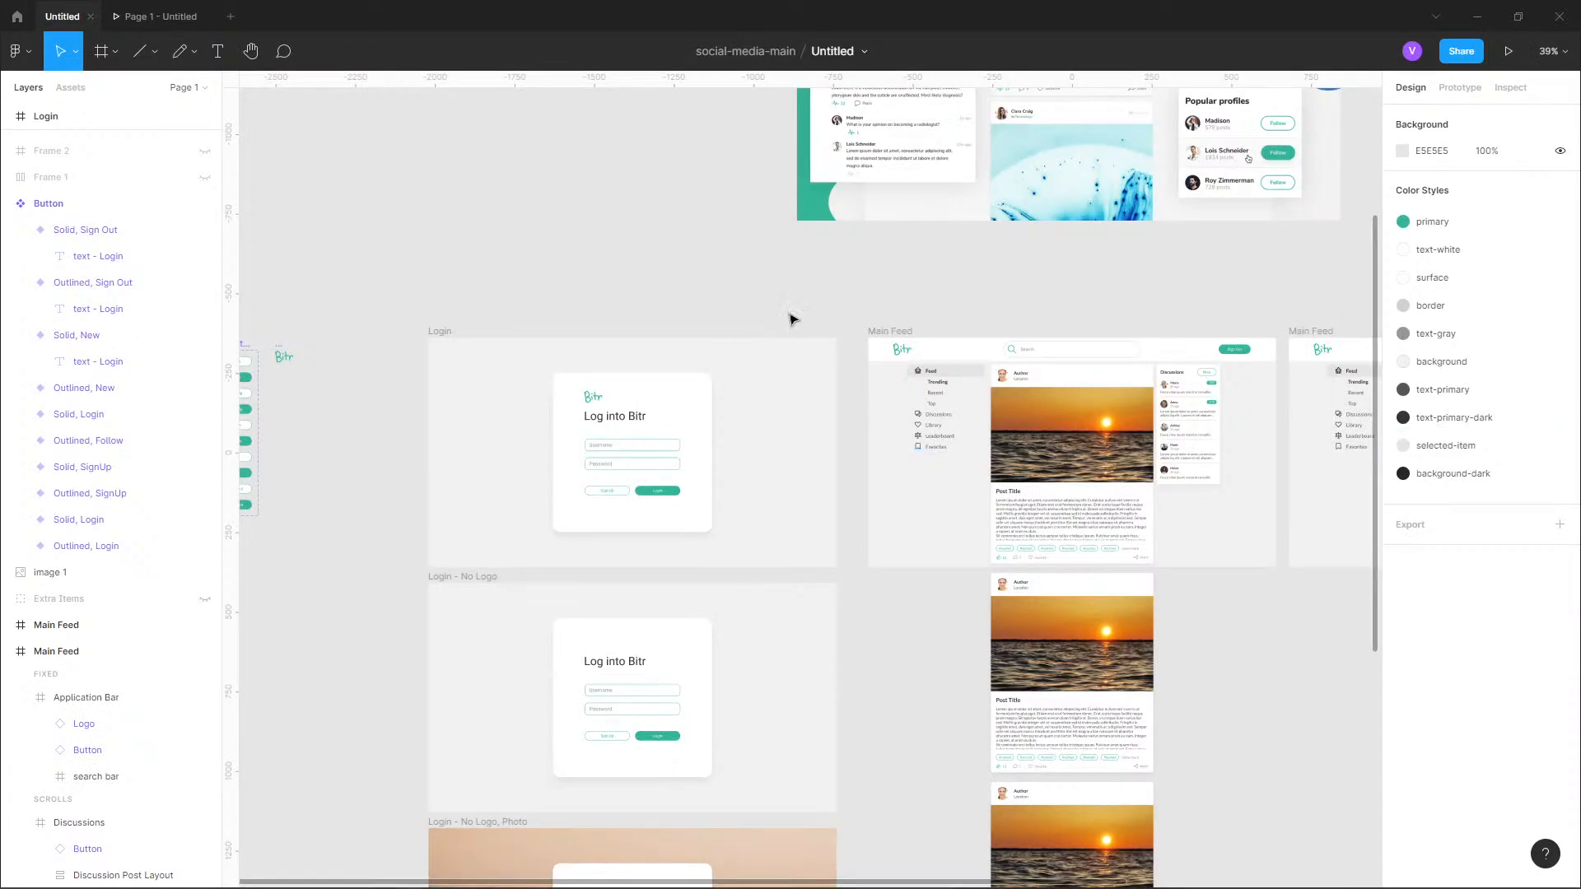
scroll(743, 302, "up", 5)
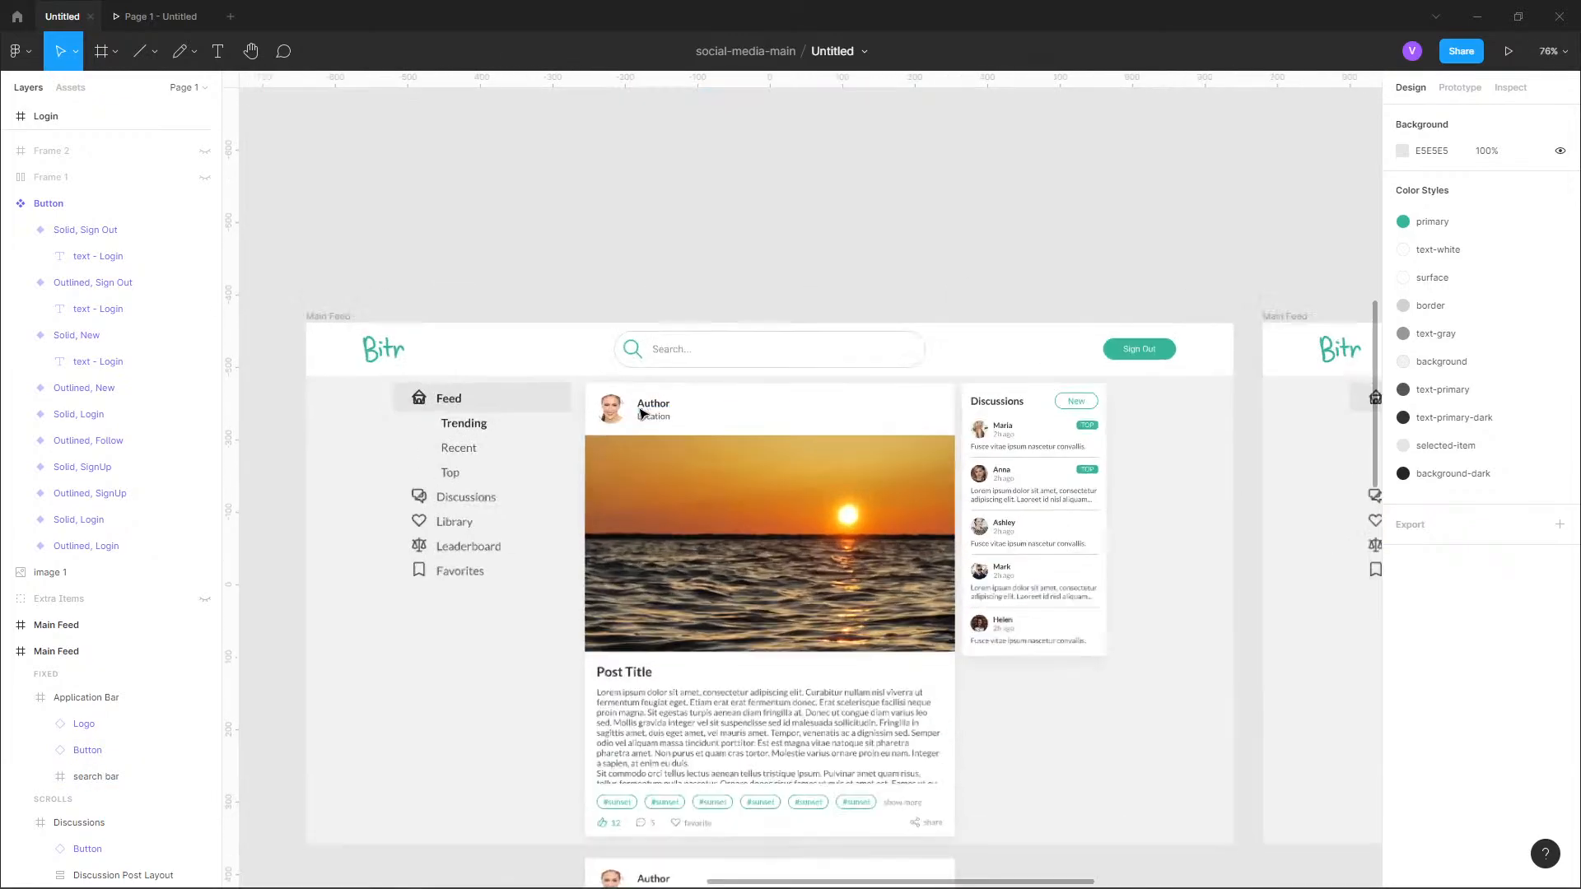
left_click(1459, 88)
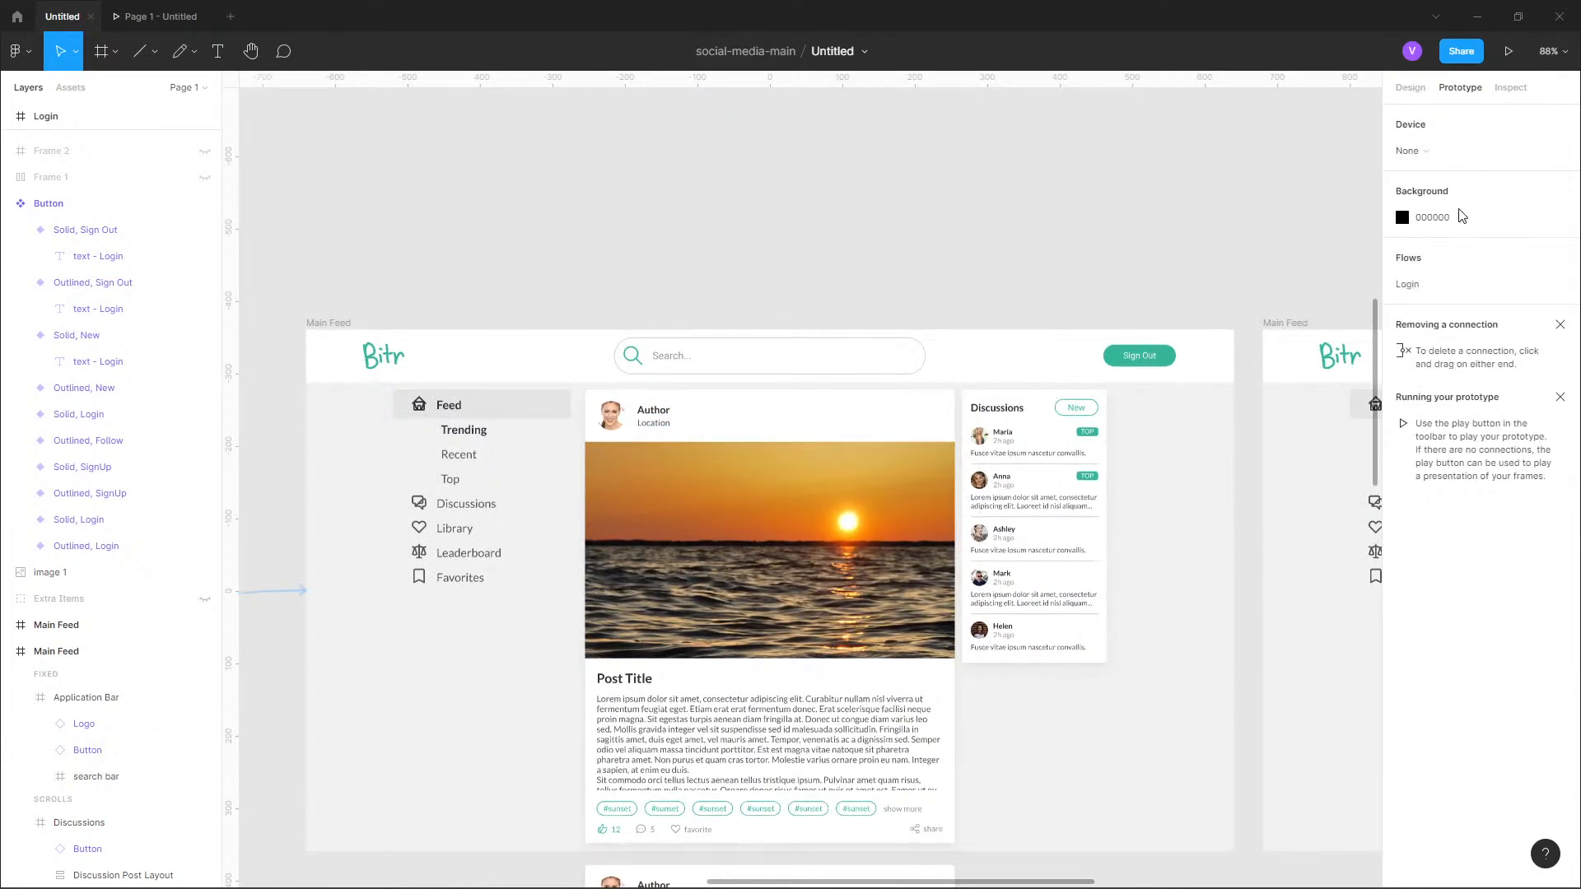
double_click(1164, 366)
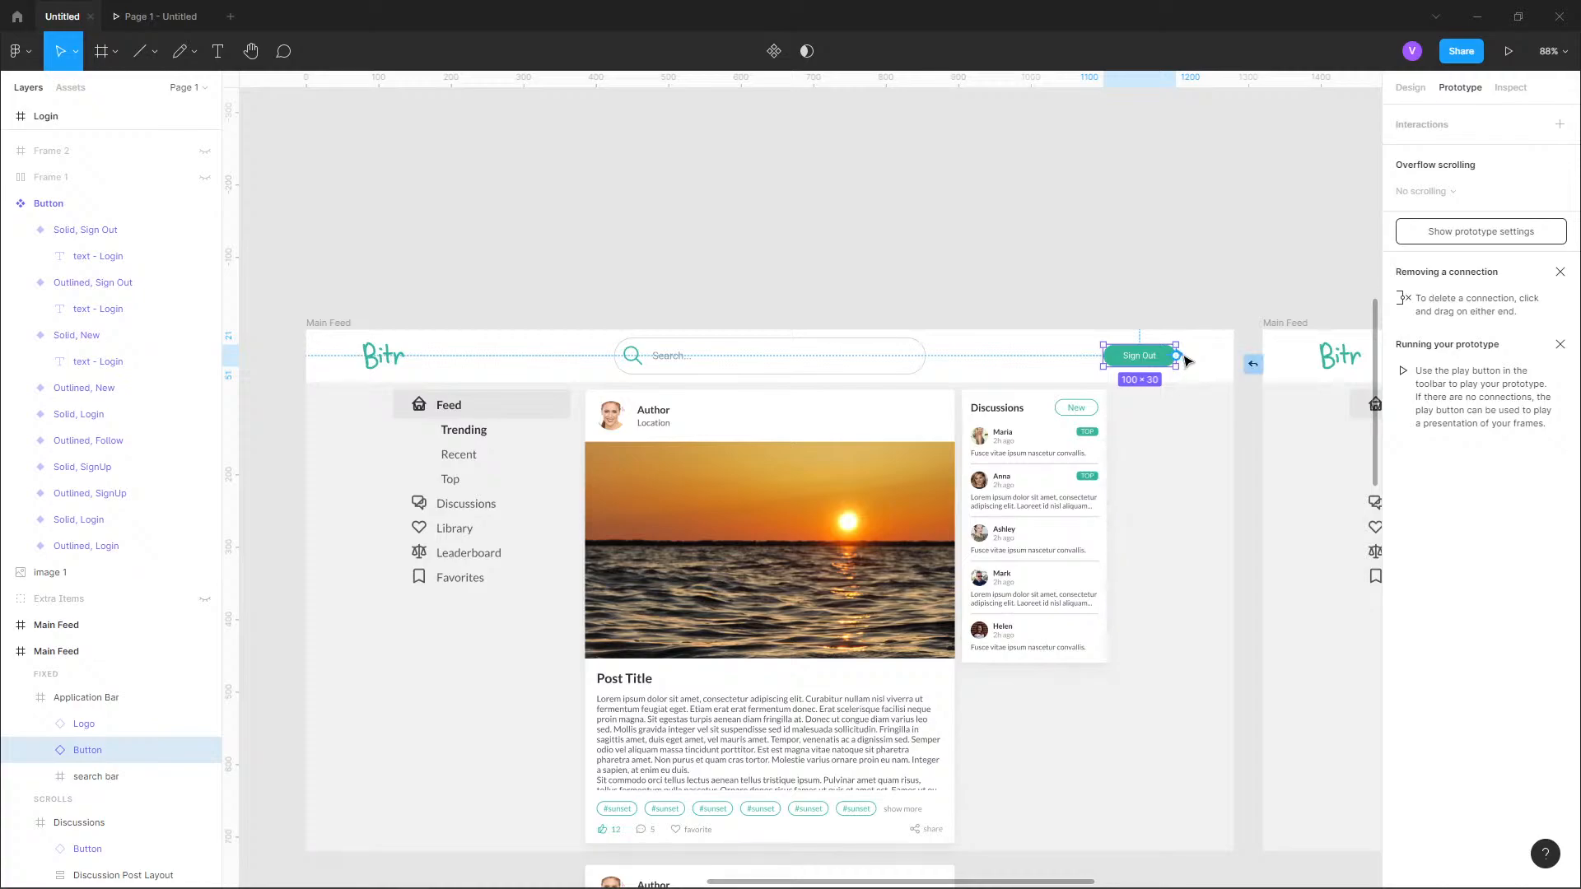
mouse_move(1178, 355)
left_mouse_down()
mouse_move(1207, 329)
mouse_move(247, 256)
mouse_move(241, 409)
mouse_move(399, 448)
mouse_move(346, 480)
left_mouse_up()
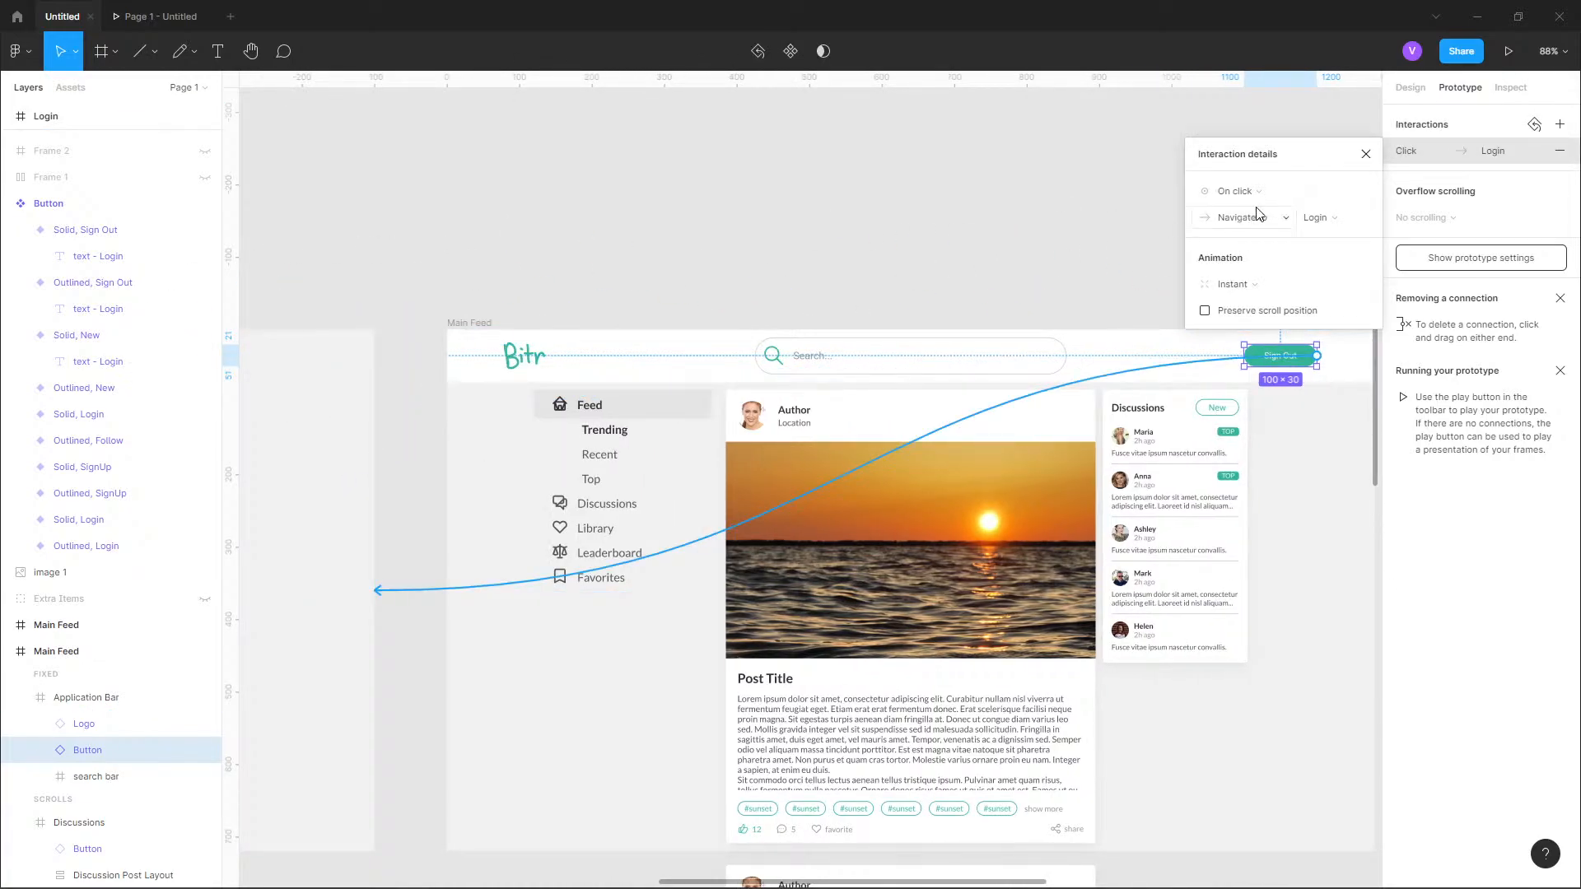
Set the animation of the Sign Out button's interaction to Dissolve, keeping Login as its destination.
left_click(1321, 219)
left_click(1322, 221)
left_click(1282, 290)
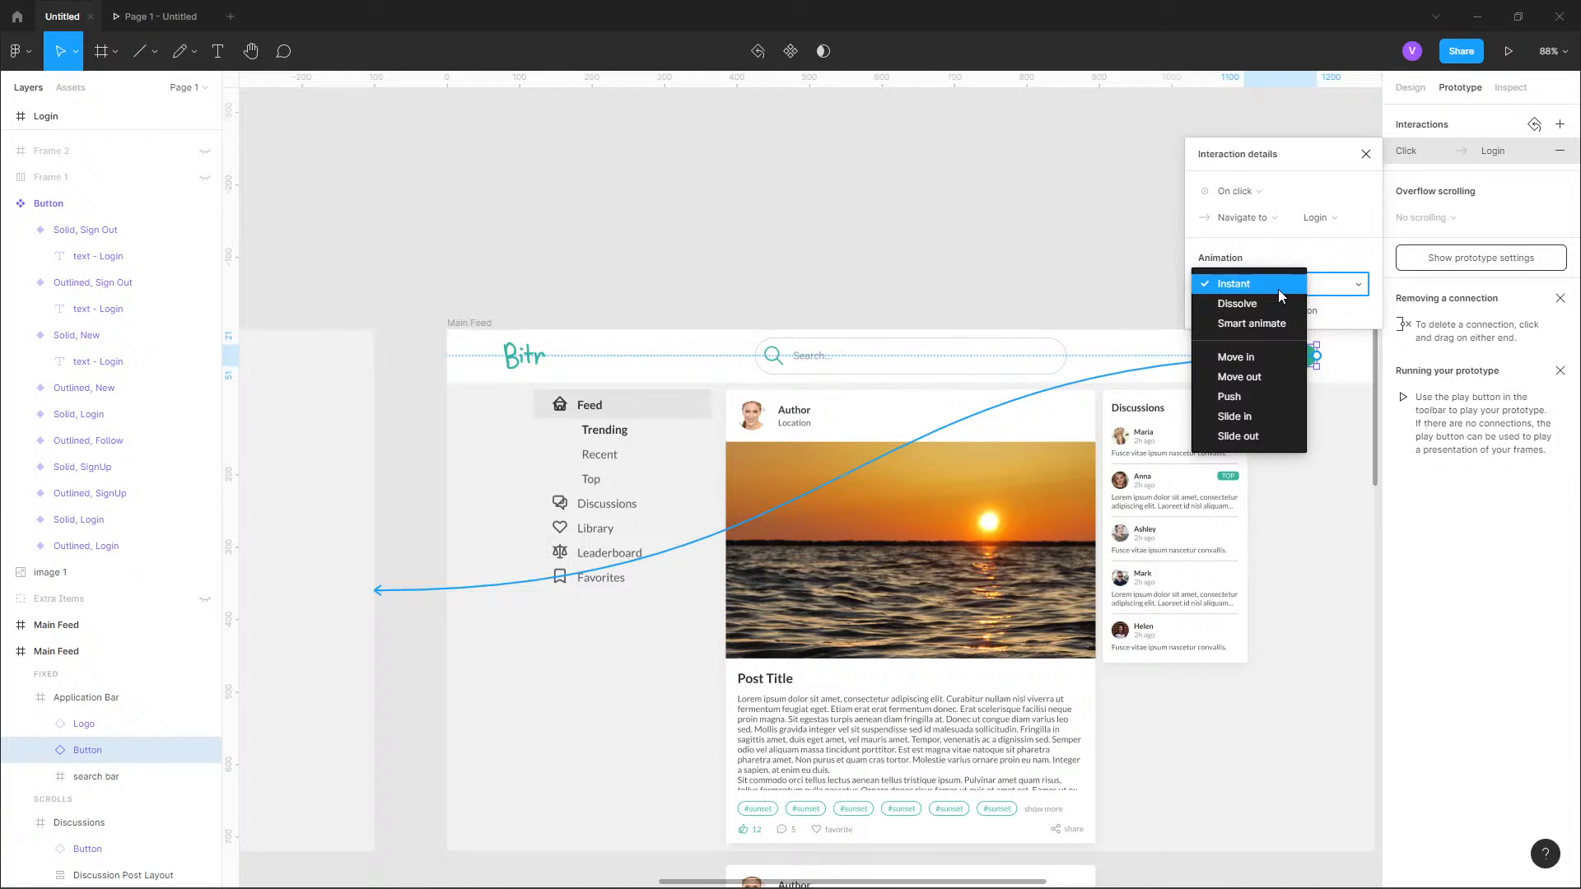
left_click(1268, 303)
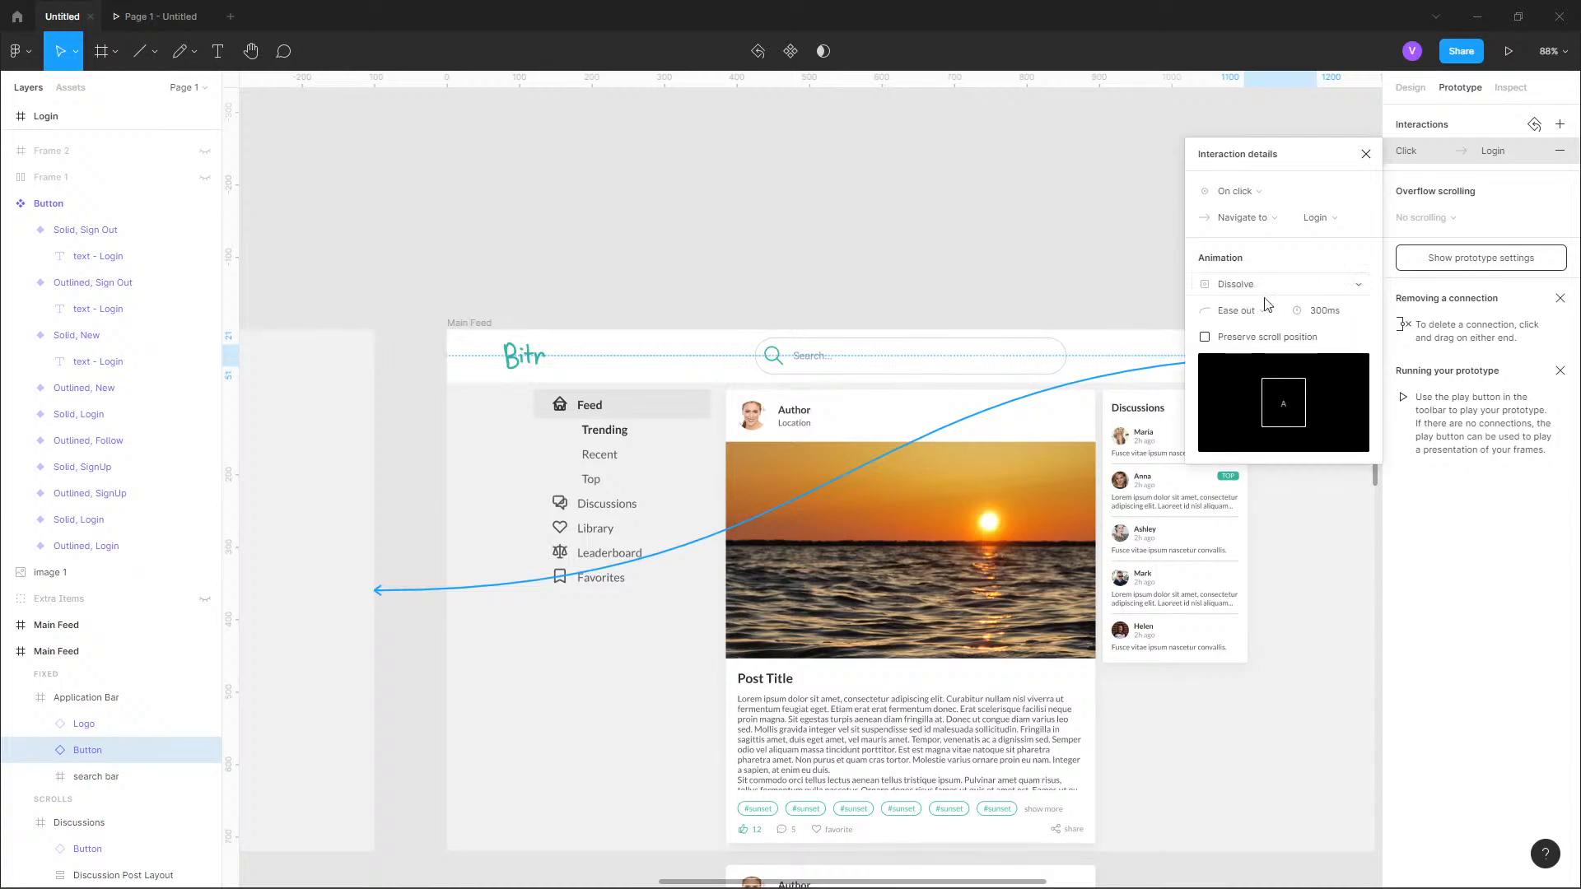
left_click(1054, 273)
Test signing out and logging in repeatedly in the prototype preview to compare the two transitions.
left_click(156, 16)
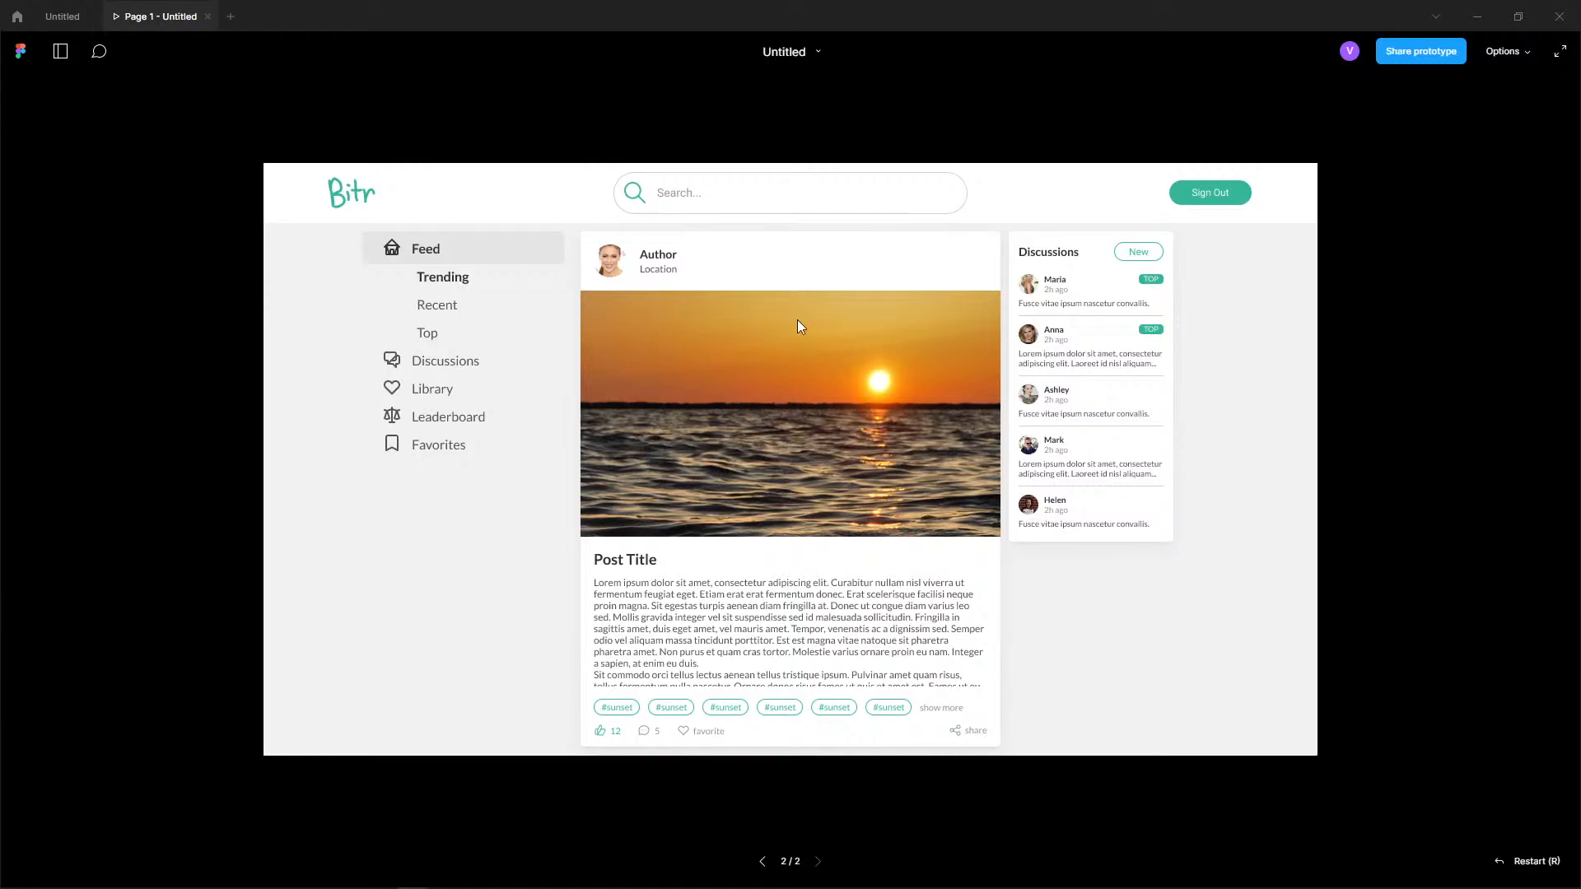
left_click(1224, 196)
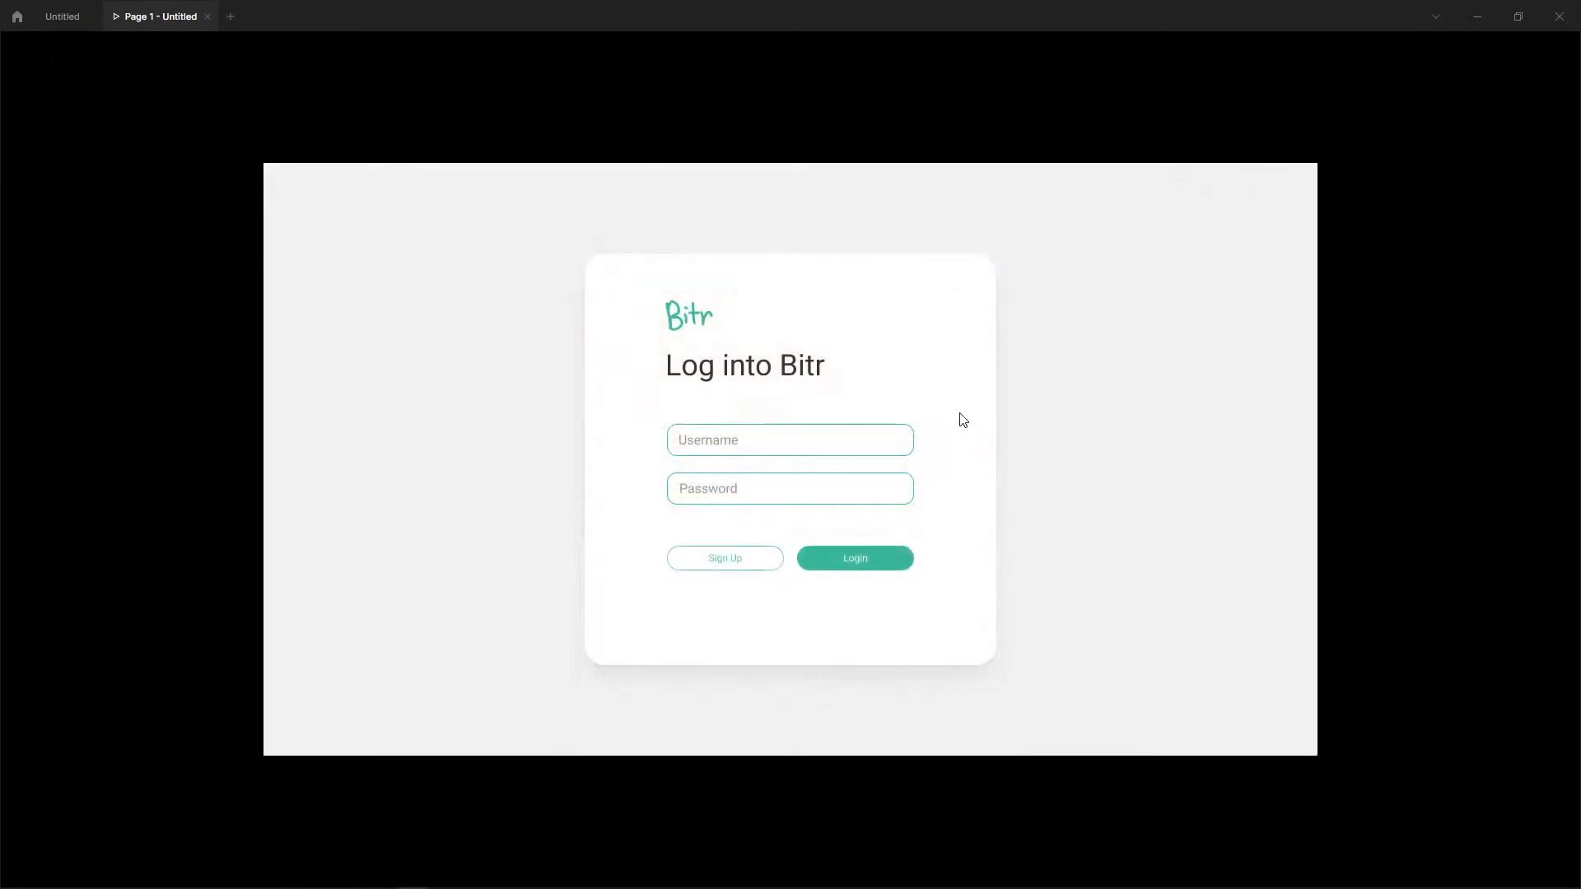
left_click(900, 563)
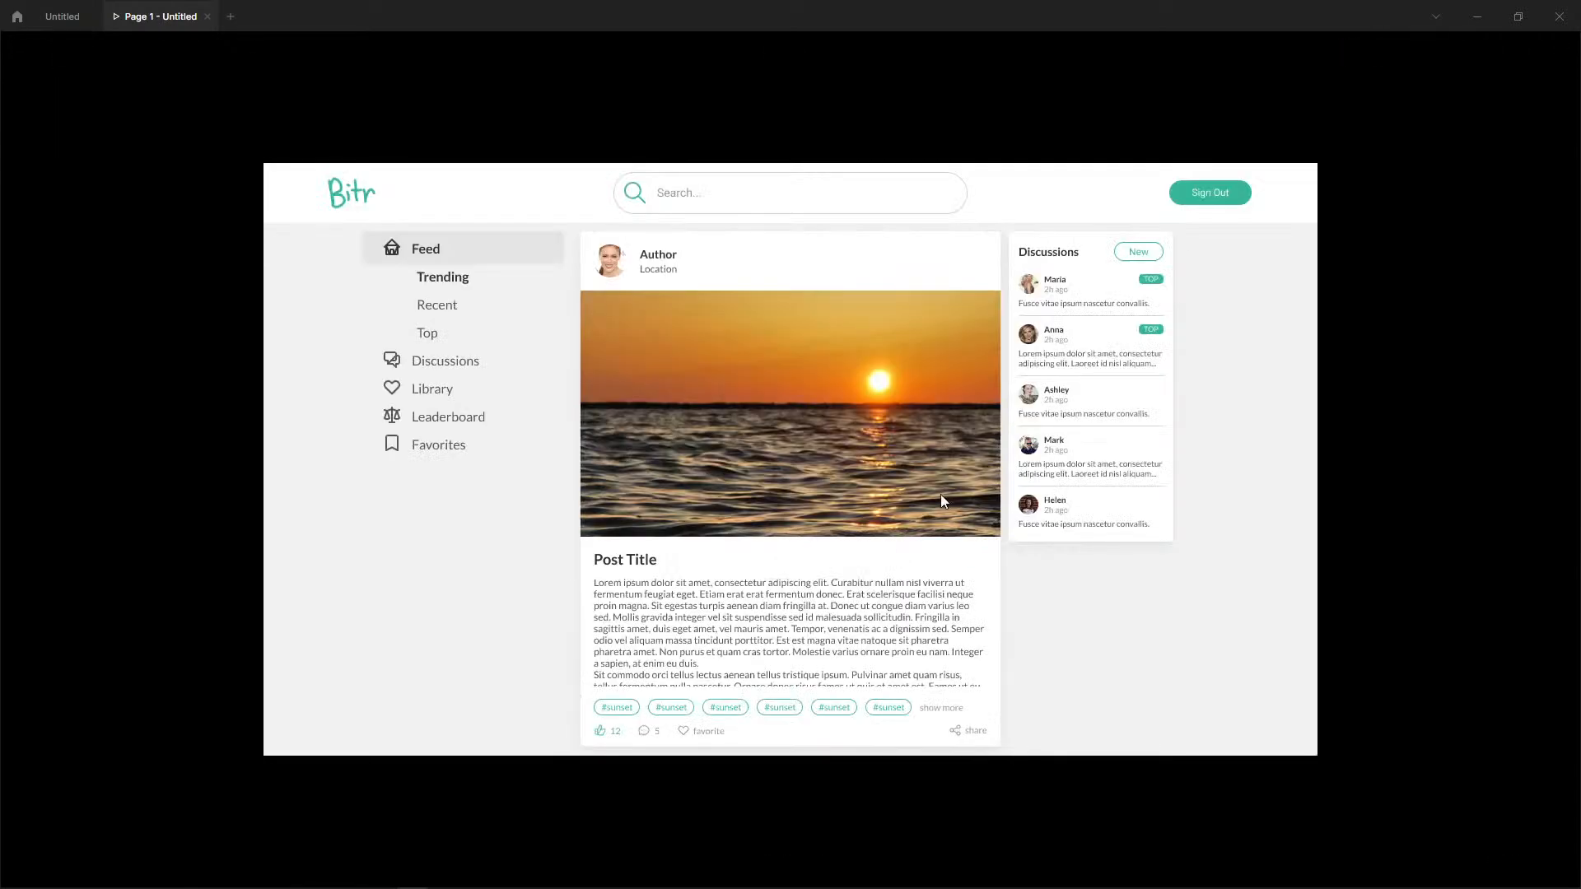
left_click(1190, 196)
left_click(865, 564)
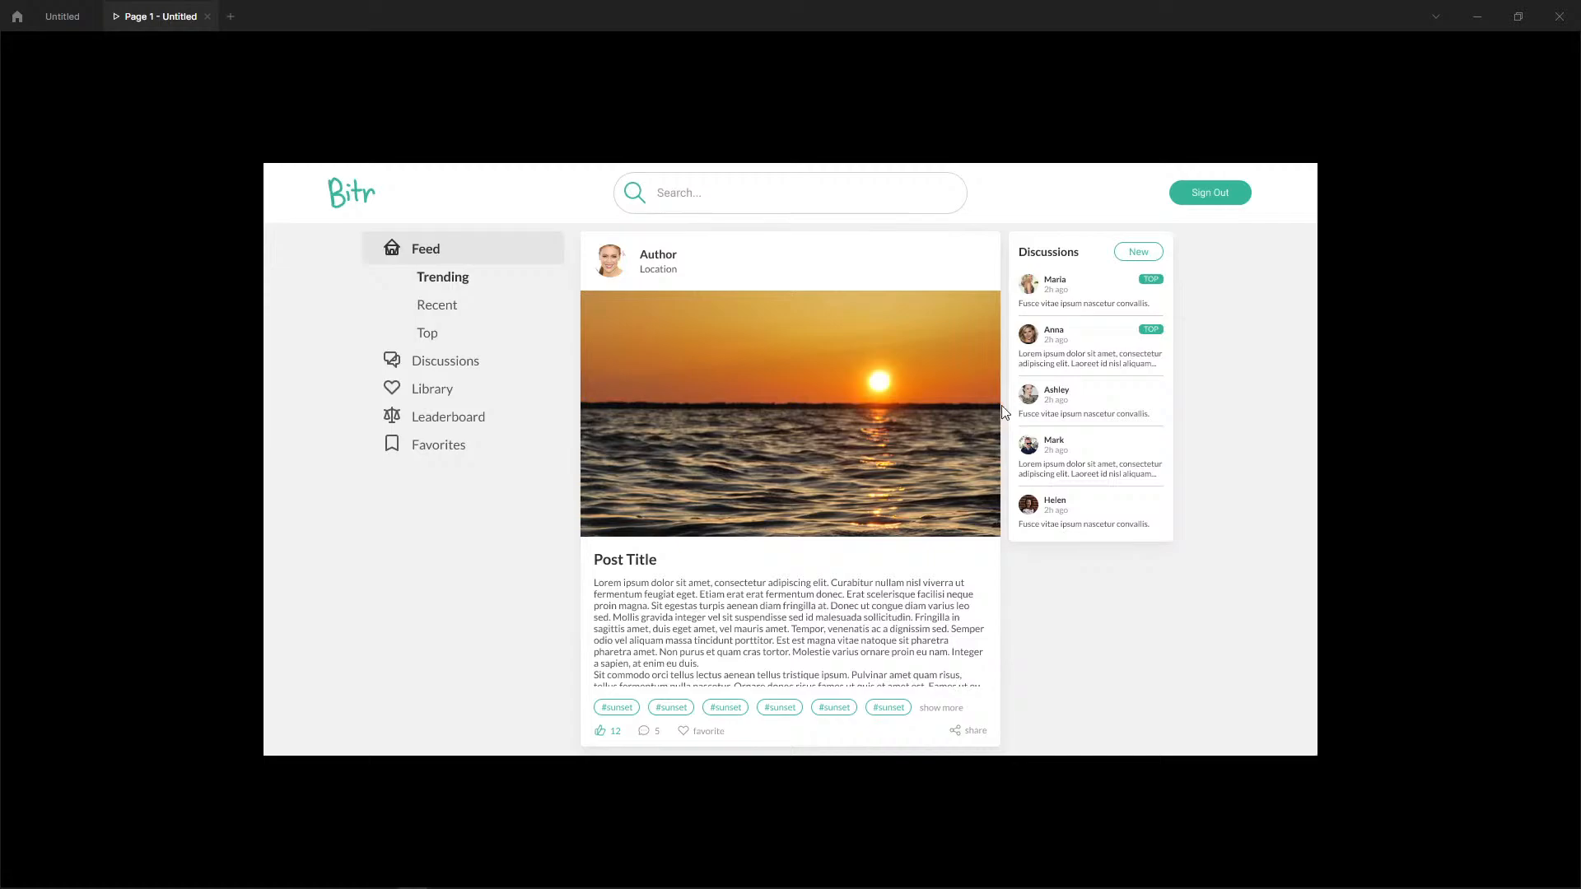
left_click(1216, 196)
In the design file, set the animation of the Login button's interaction to the Main Feed to Dissolve.
left_click(62, 17)
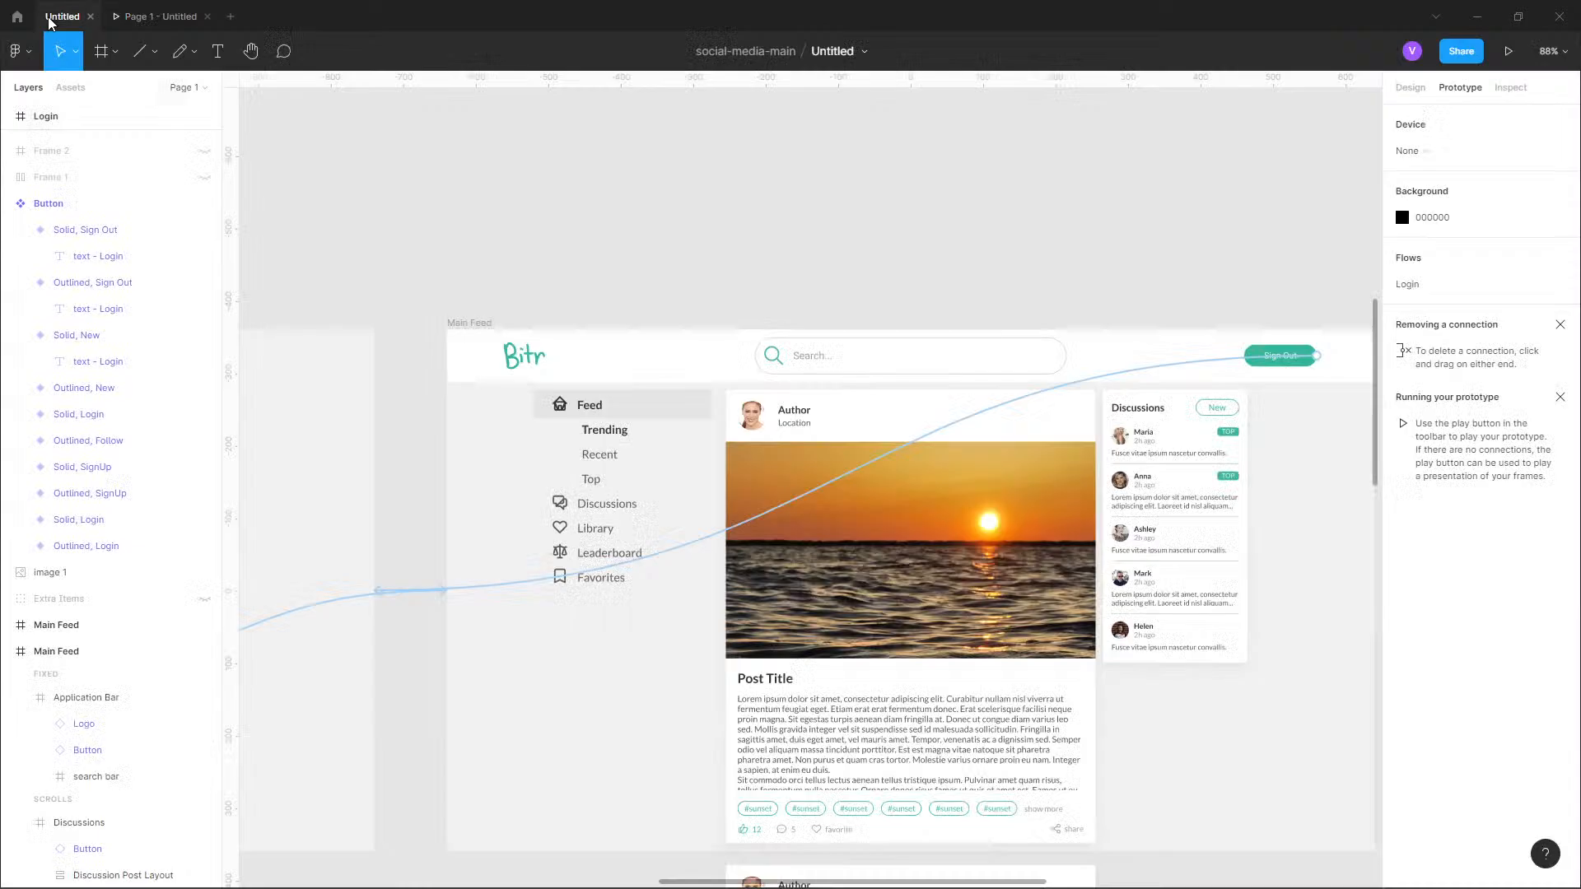
left_click_drag(335, 452, 727, 306)
left_click_drag(669, 220, 1194, 262)
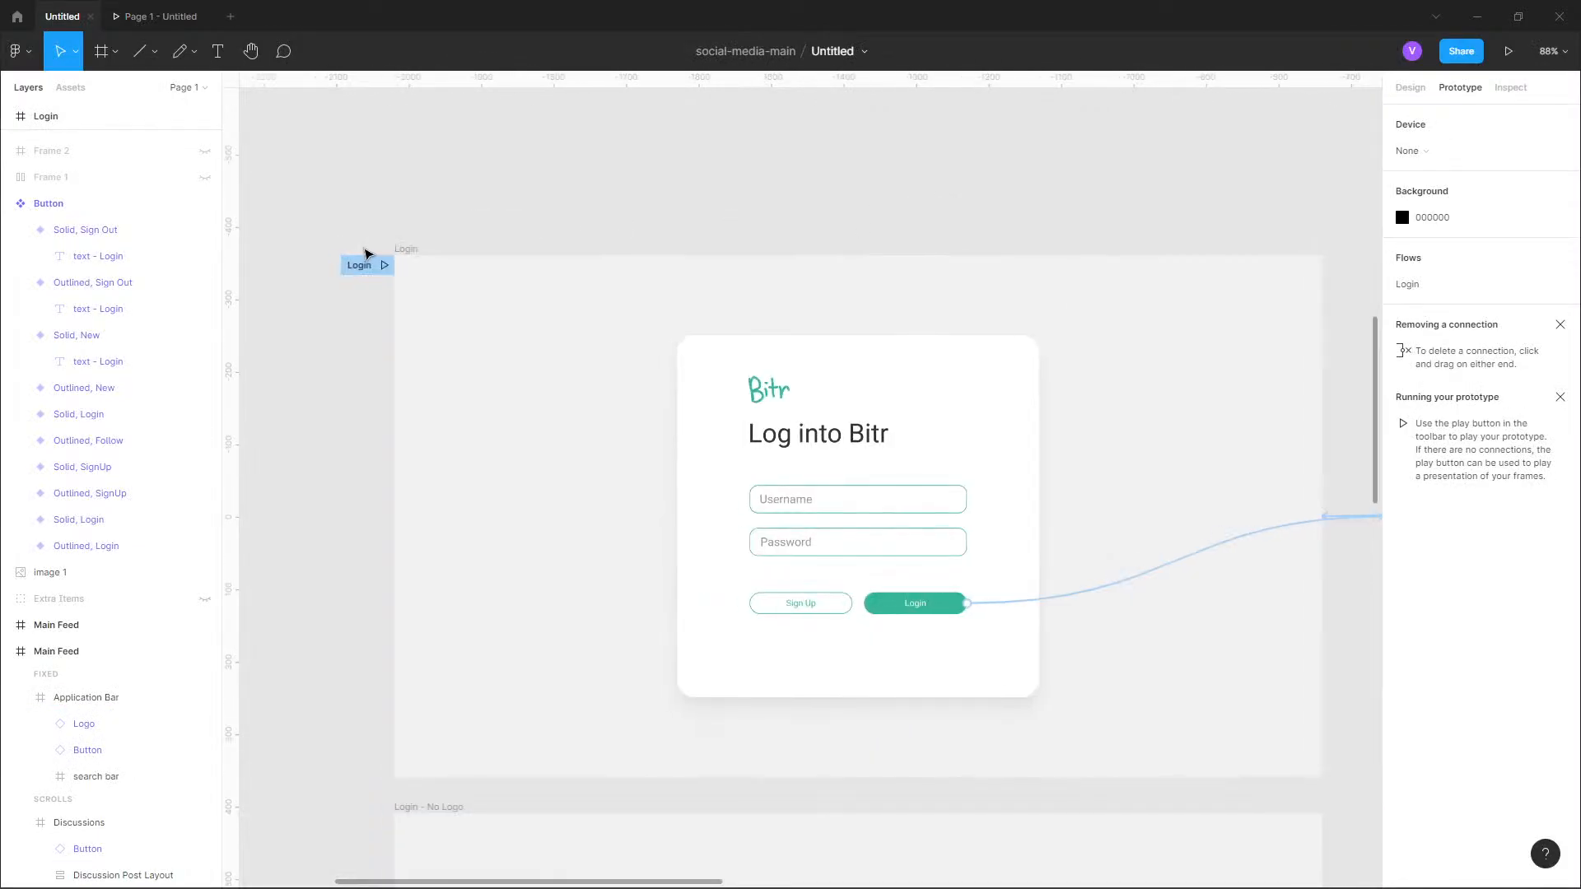
left_click(416, 250)
scroll(994, 394, "right", 5)
scroll(1071, 362, "down", 1)
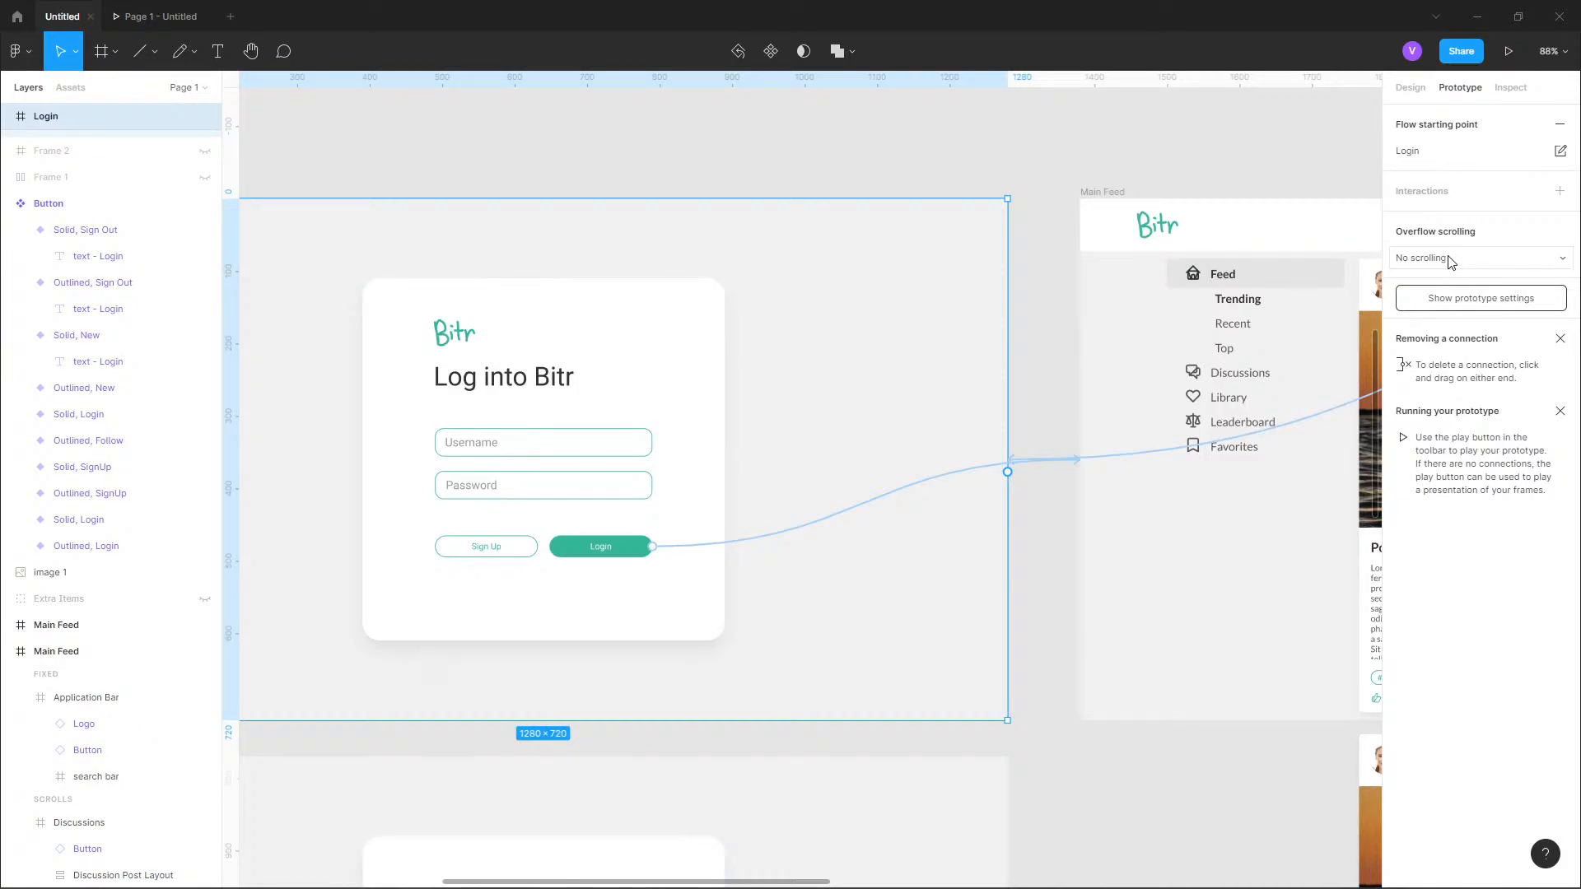
left_click(1025, 466)
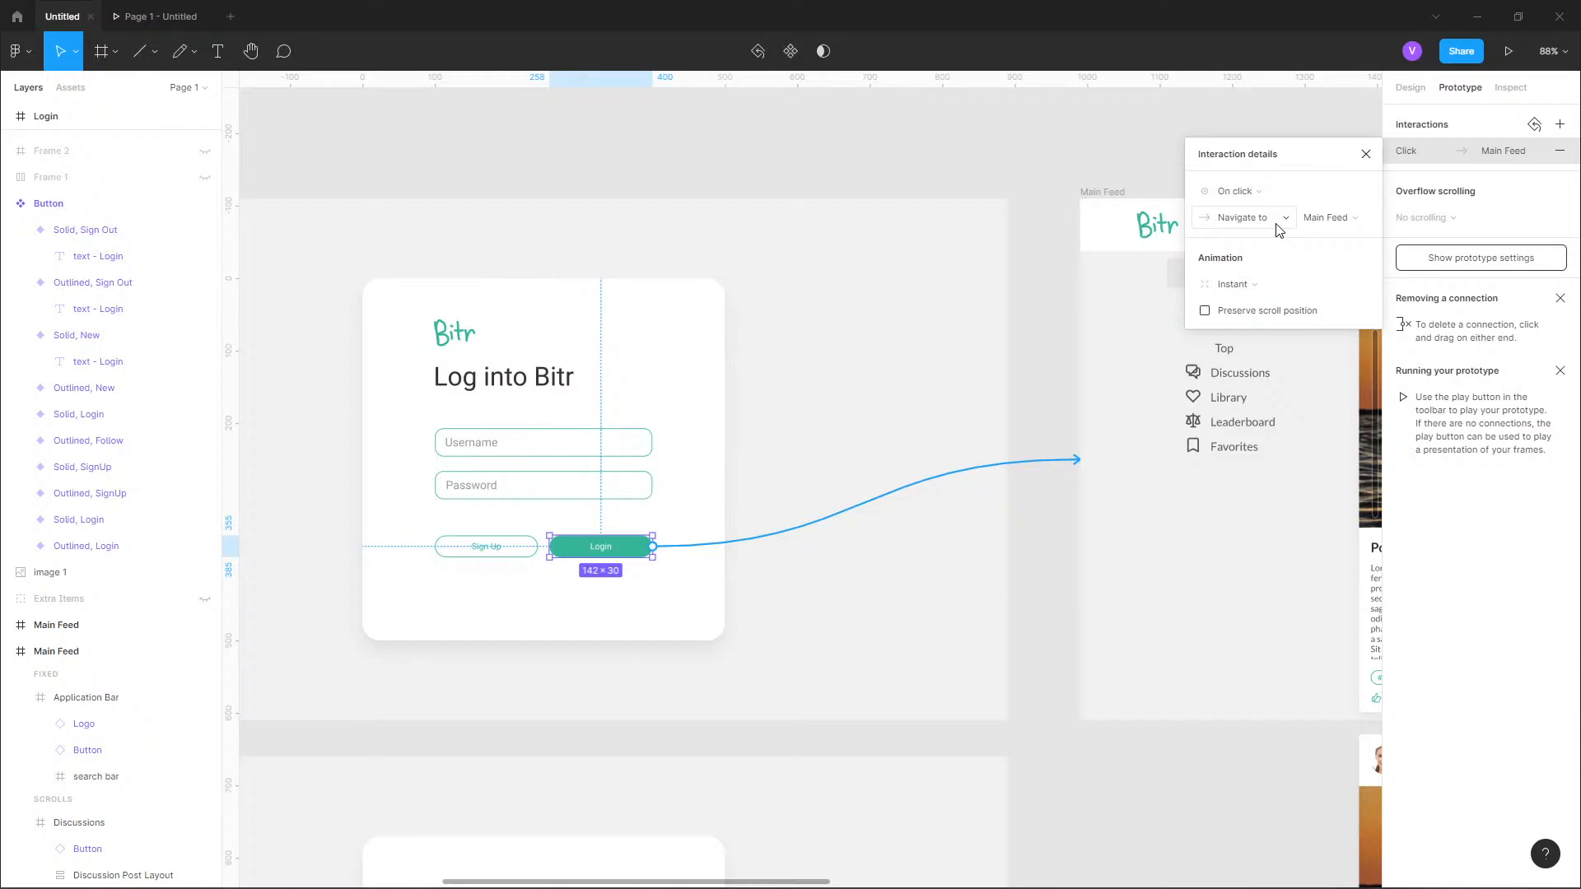
left_click(1255, 285)
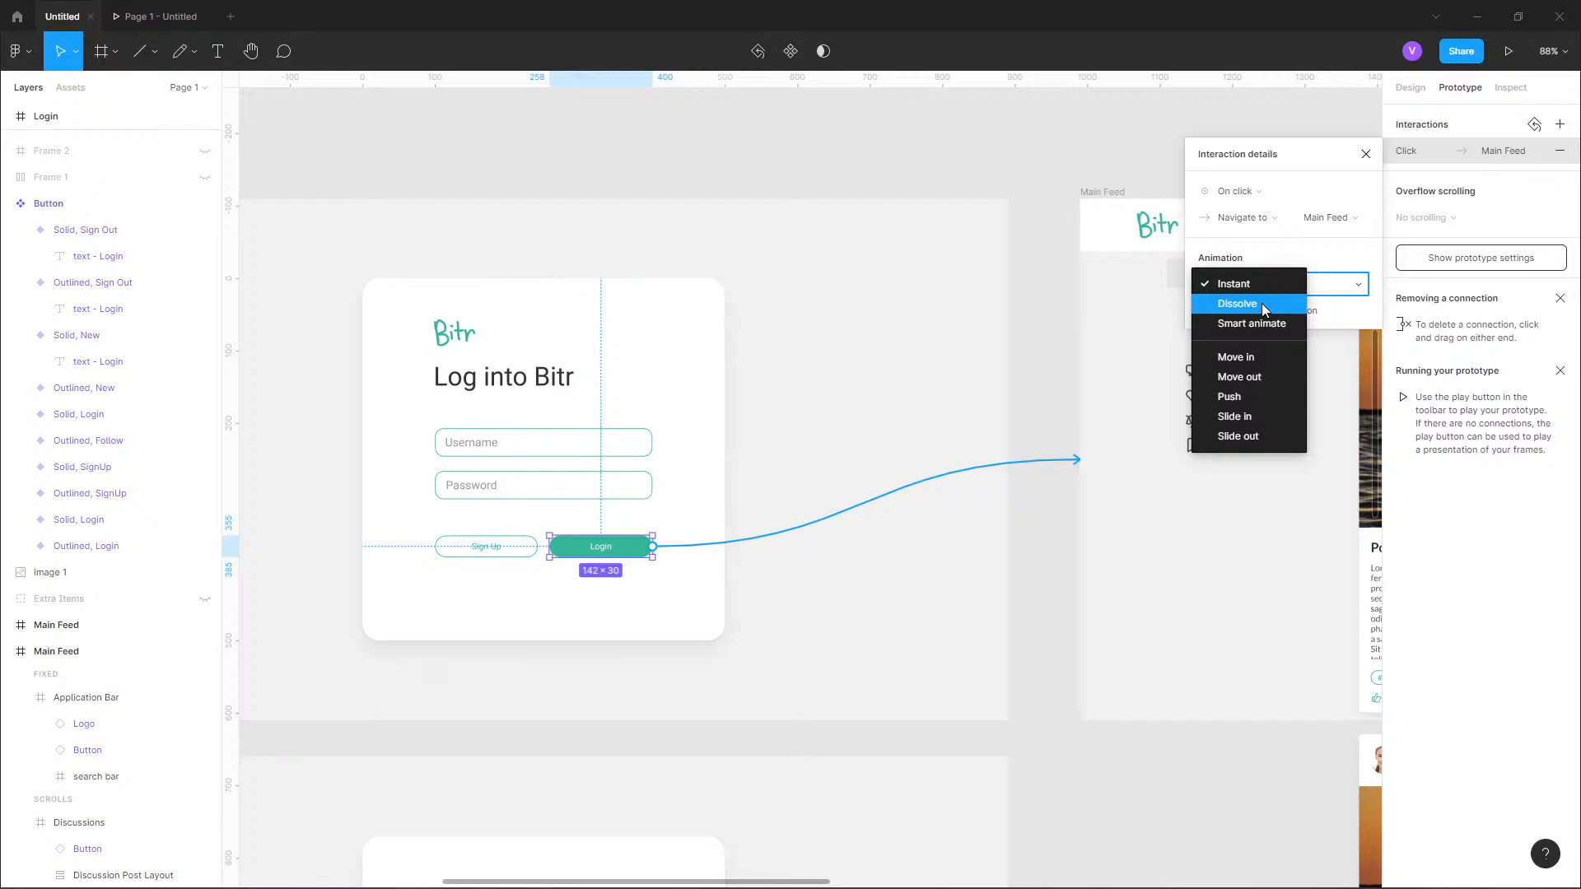
left_click(1264, 309)
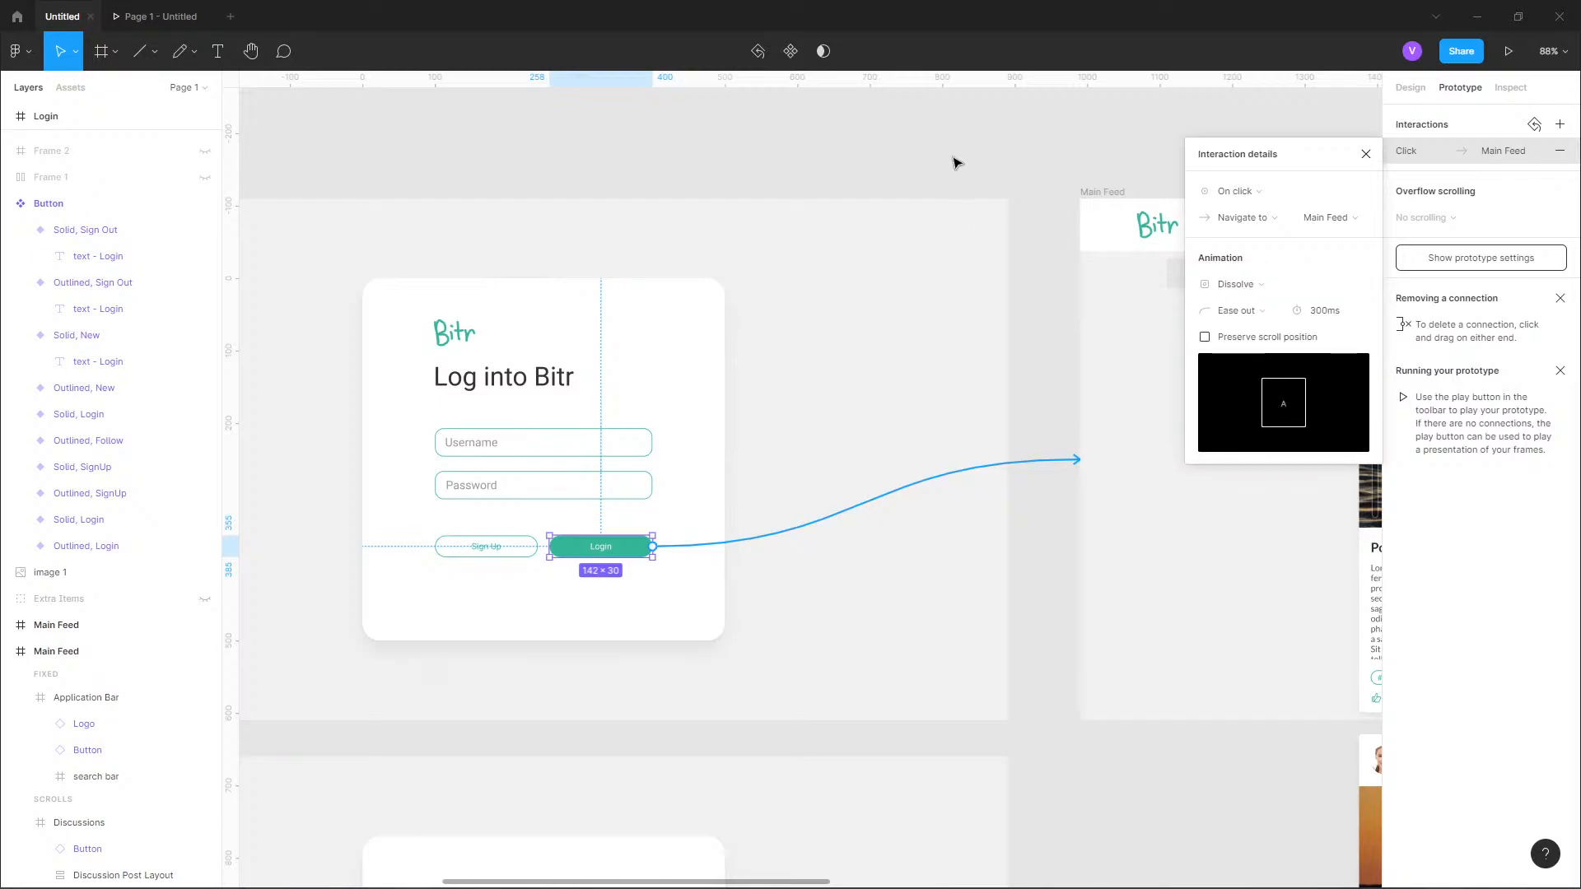
Set the duration of the Login button's Dissolve animation to 150 ms and review the available easing options.
left_click(1325, 316)
type("150")
key("Return")
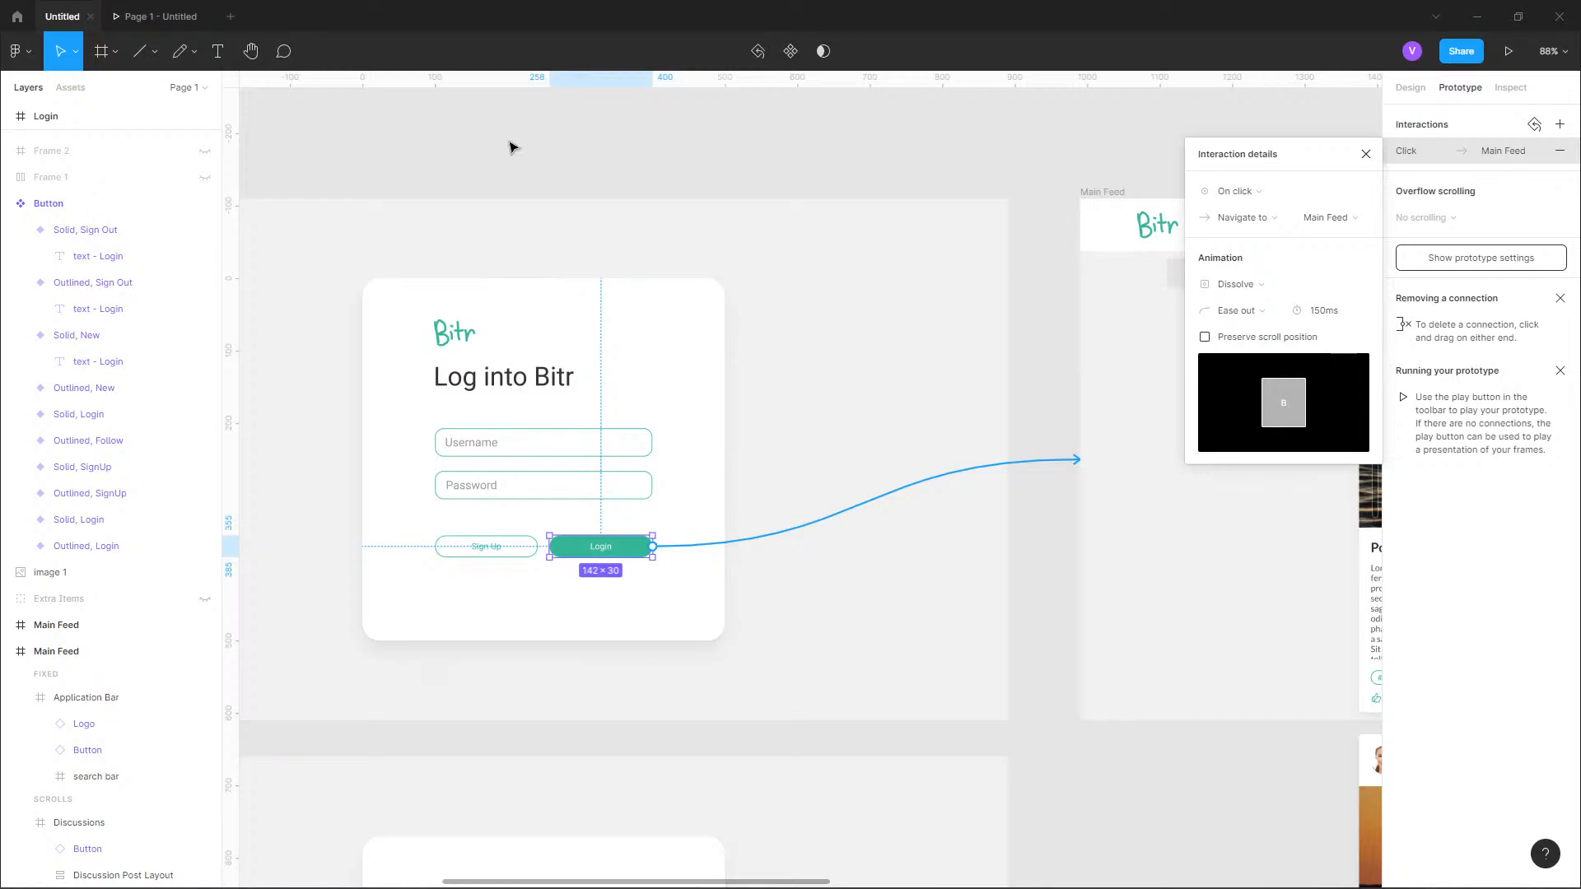
left_click(1264, 311)
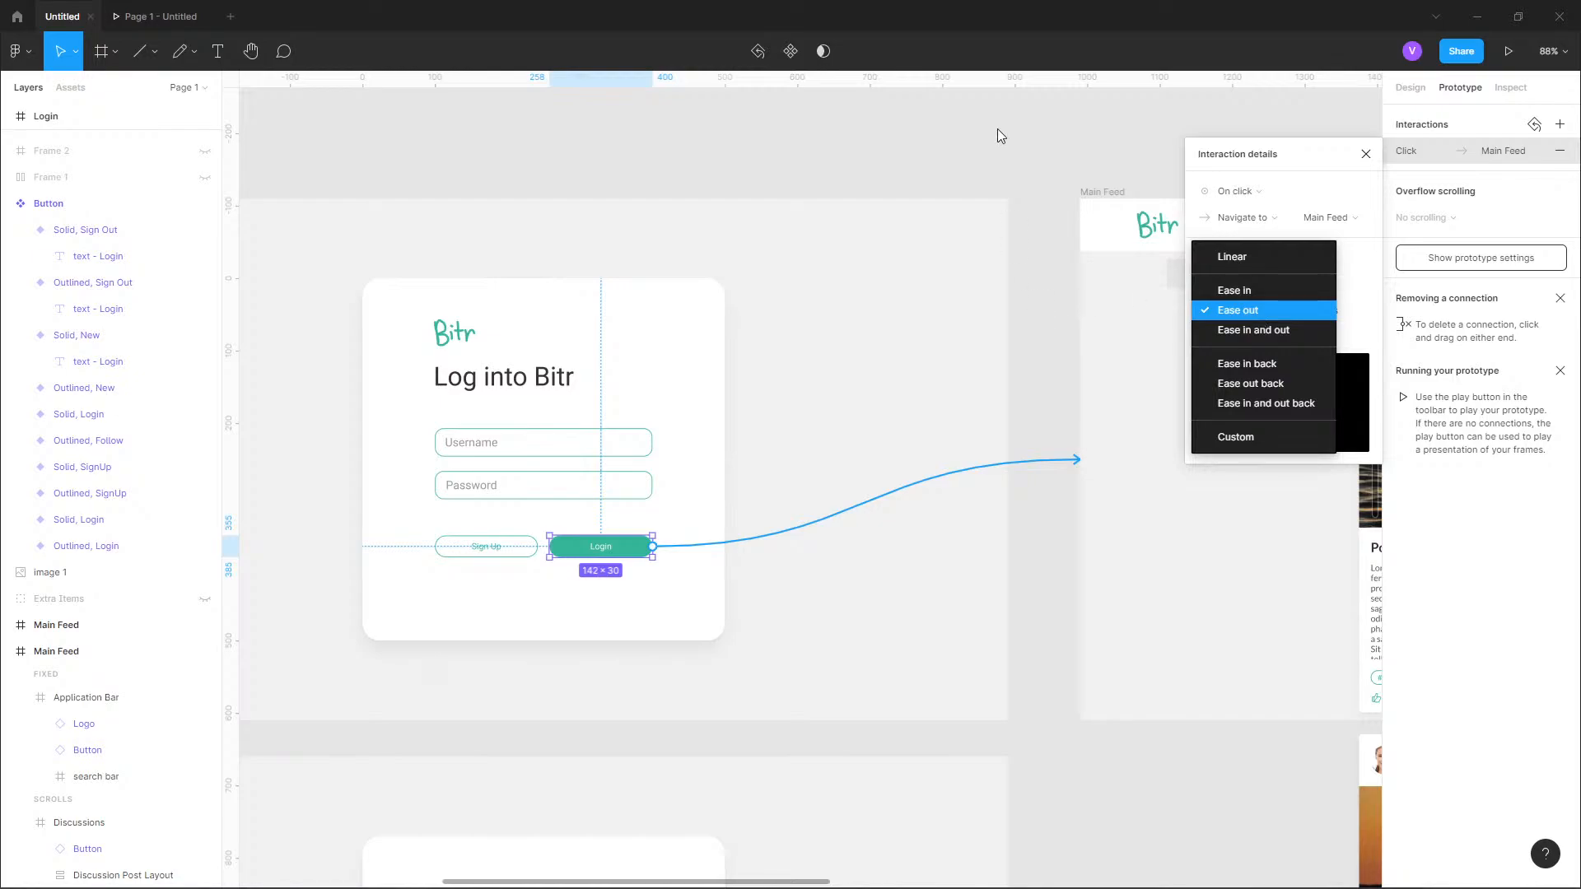
left_click(1040, 130)
left_click_drag(1084, 199, 917, 187)
left_click(908, 153)
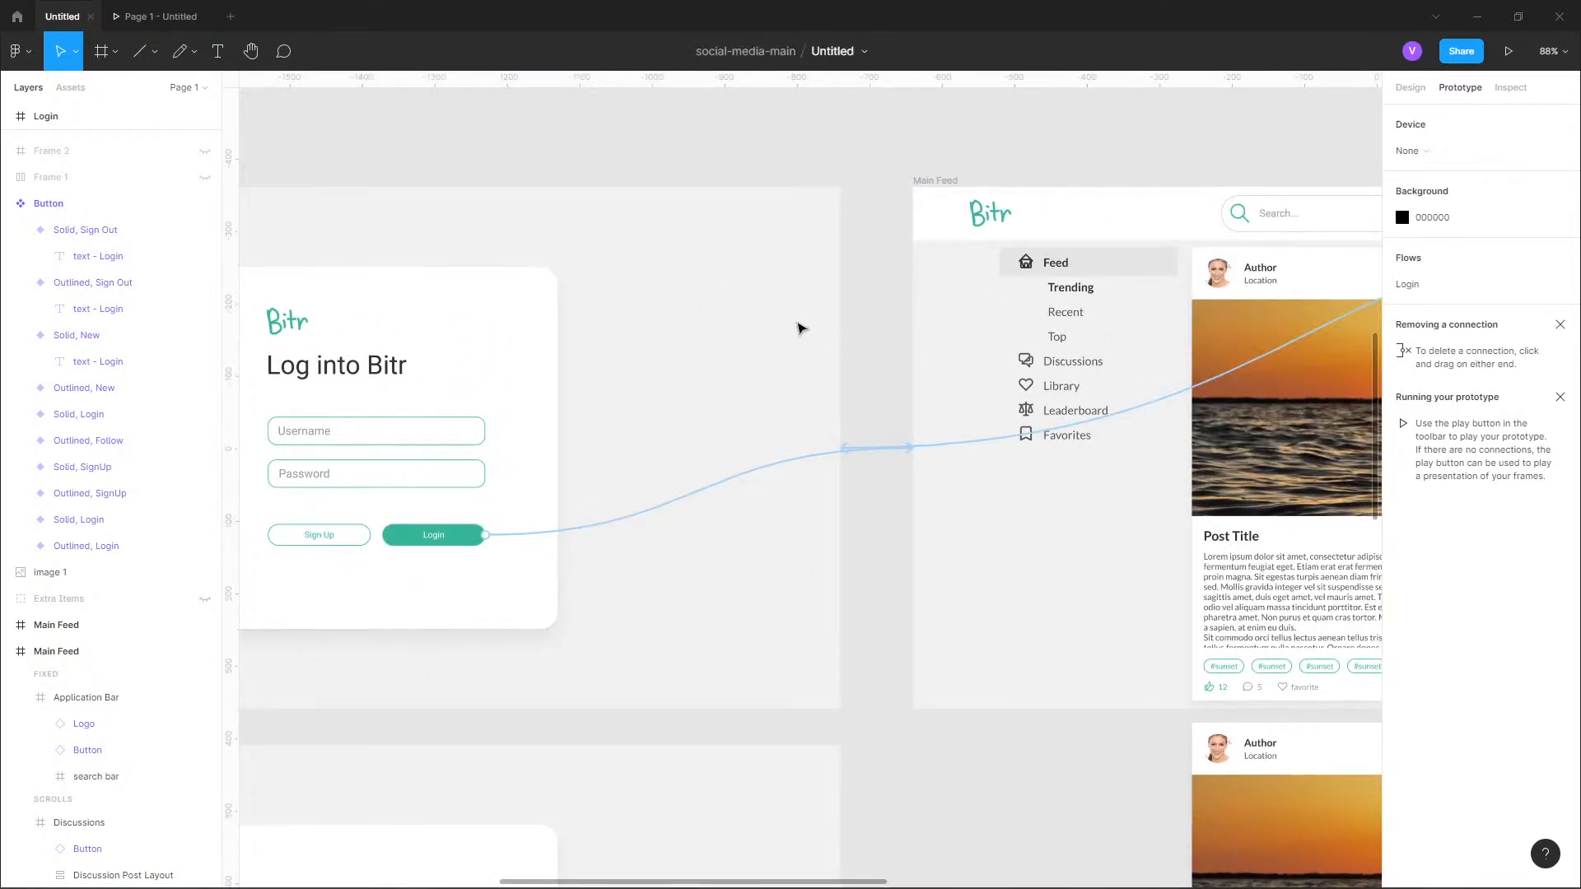
Switch to the prototype preview and repeatedly log in and sign out to test both Dissolve transitions.
left_click(132, 16)
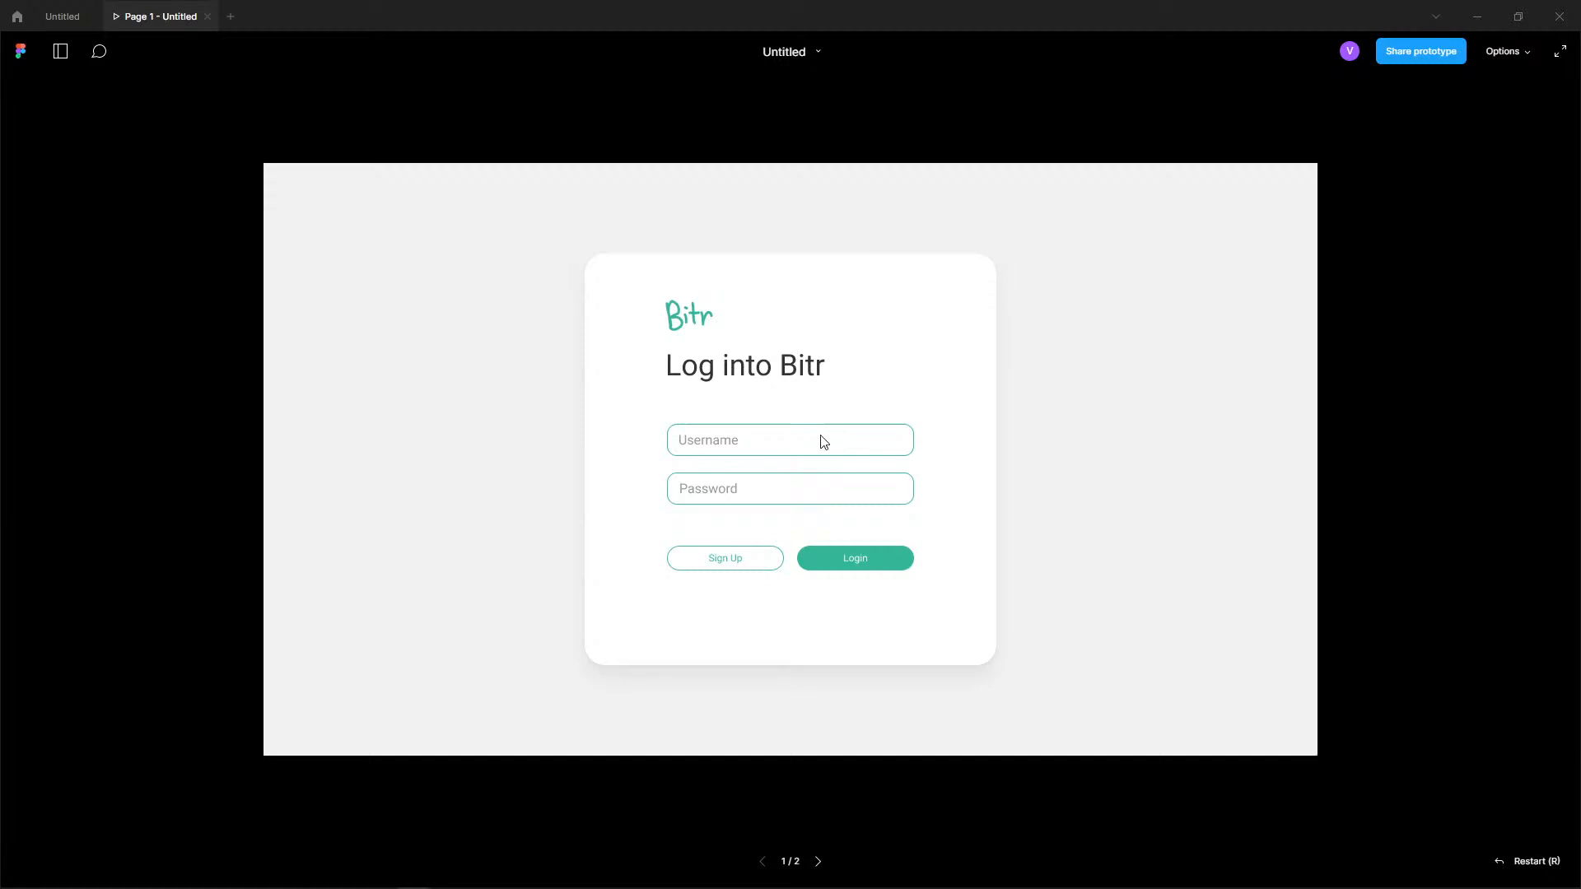
left_click(884, 560)
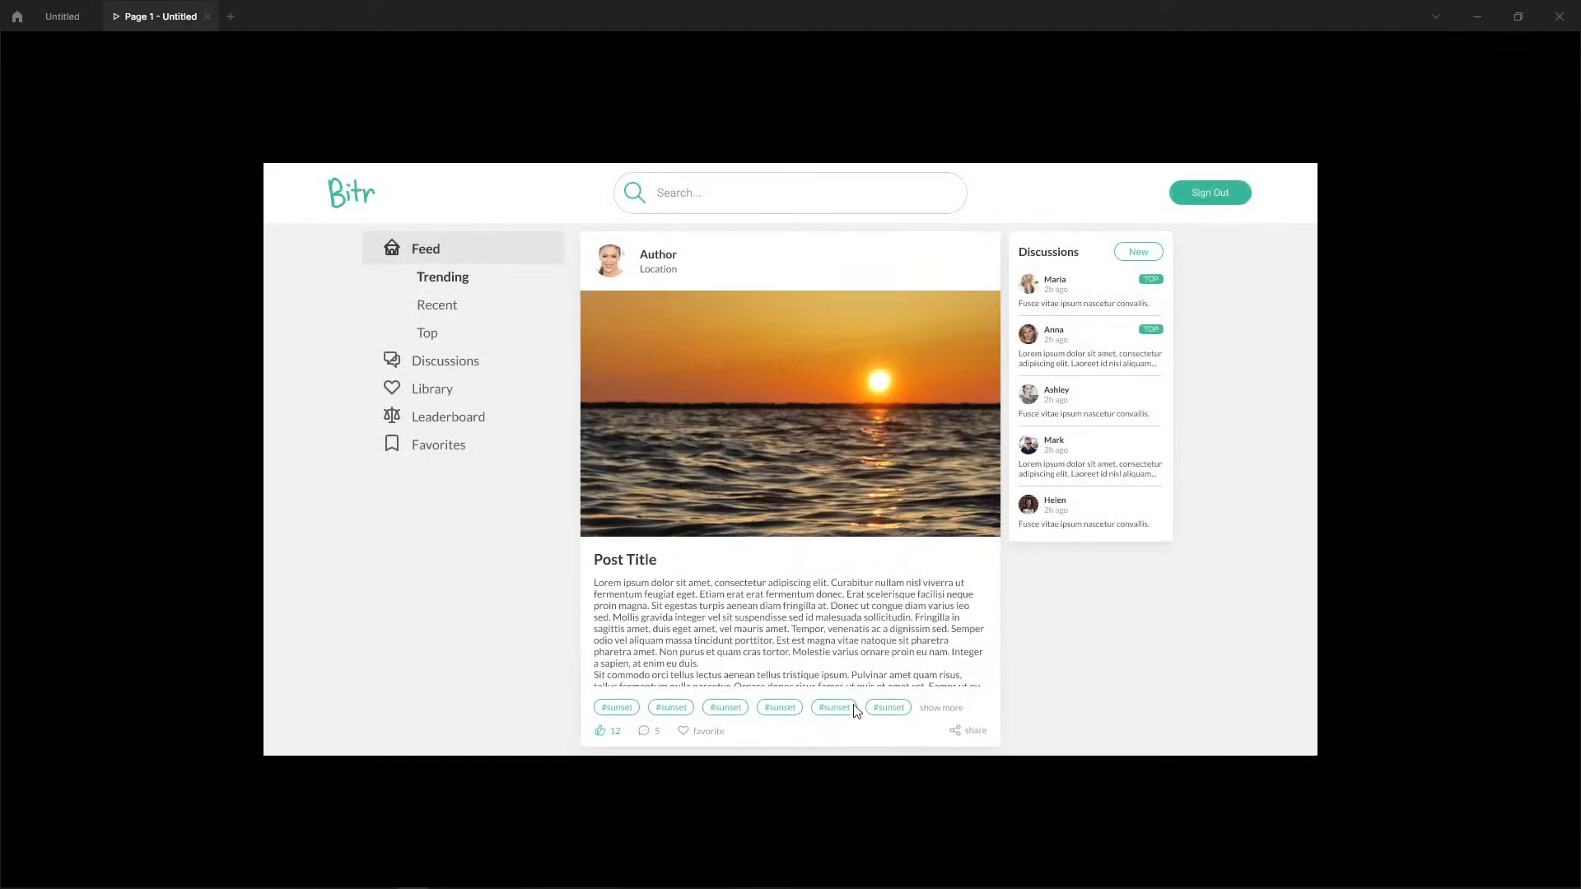
left_click(1212, 197)
left_click(900, 557)
left_click(1208, 213)
left_click(1191, 202)
left_click(897, 561)
left_click(1211, 201)
In the design file, link the Bitr logo in the logged-in Main Feed to Login on click, using Dissolve at 150 ms.
left_click(62, 16)
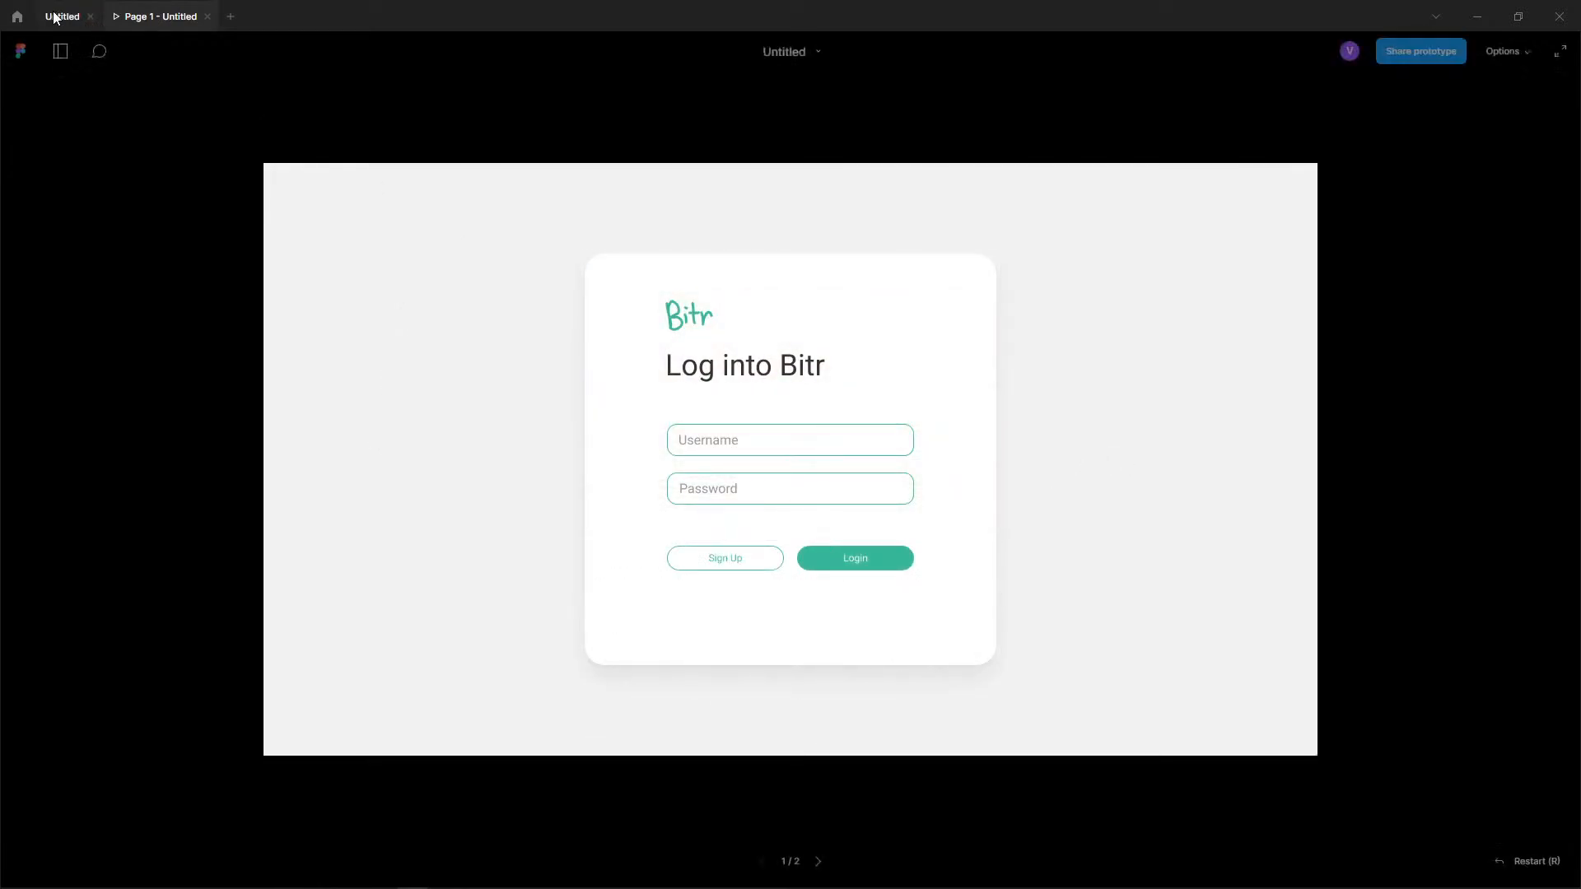
scroll(1046, 197, "right", 3)
left_click(762, 265)
left_click(778, 267)
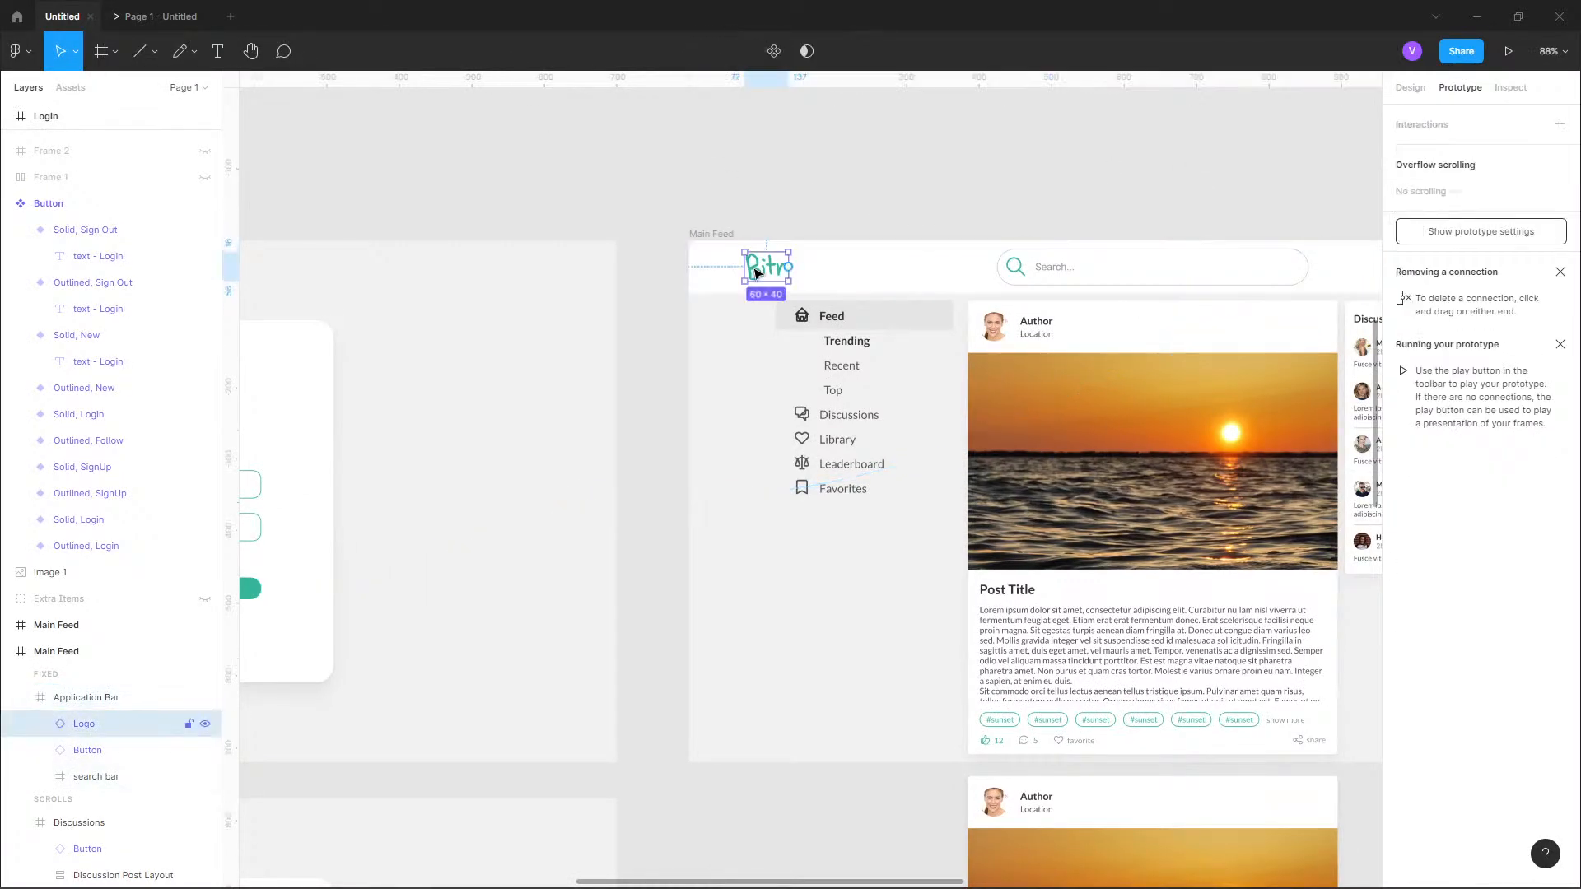
left_click_drag(790, 268, 593, 461)
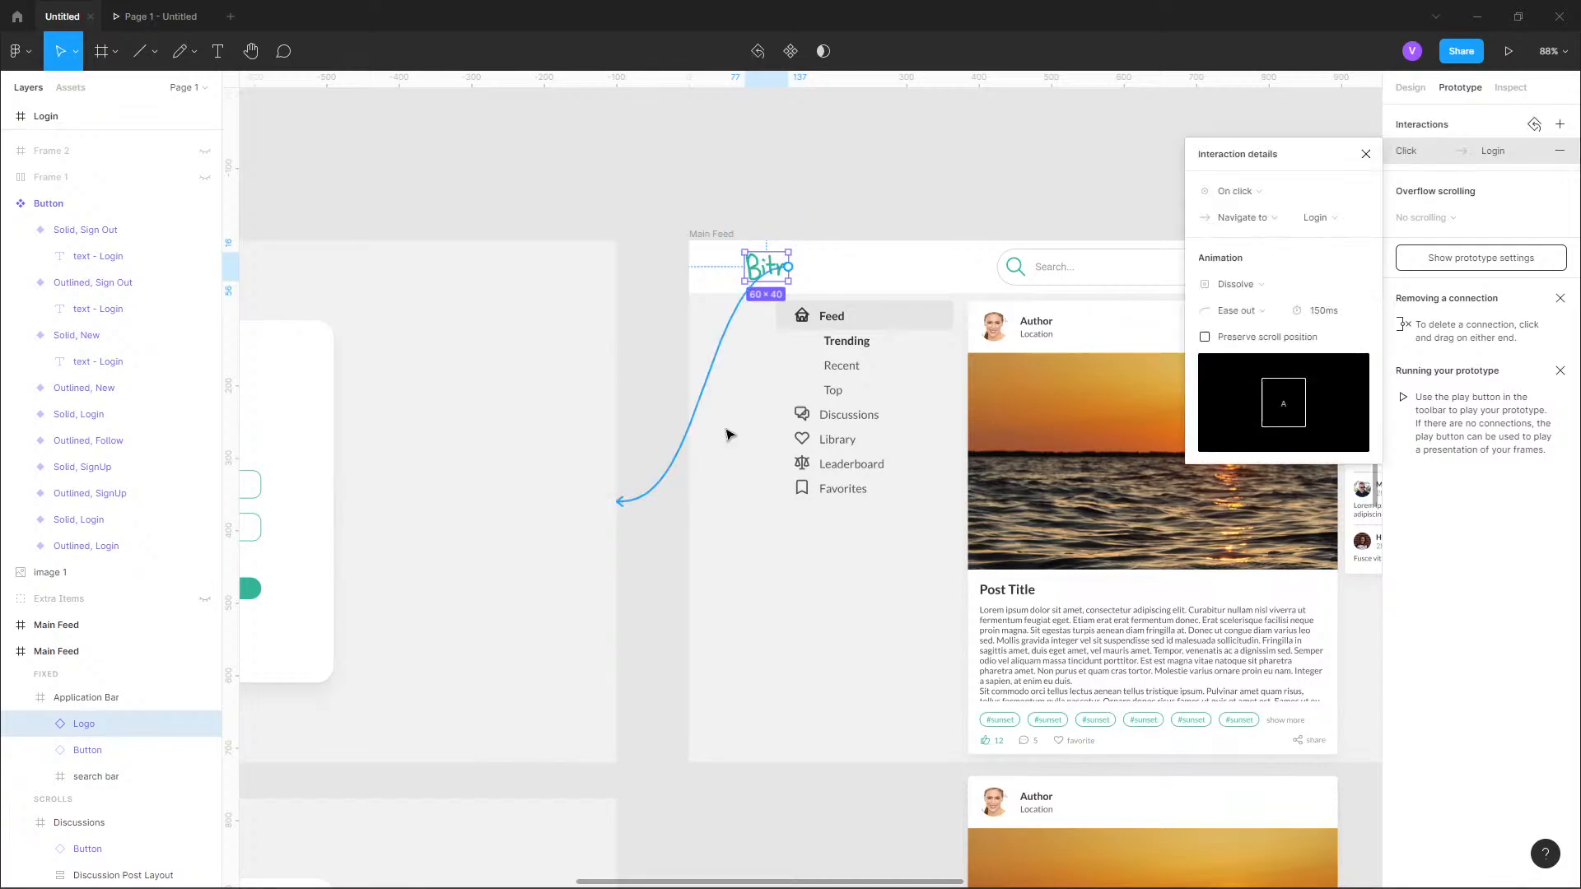
left_click(1005, 165)
scroll(910, 184, "down", 2)
In the prototype preview, log in, reveal the feed page's clickable hotspots, and examine the feed's scrolling and panel spacing.
left_click(147, 31)
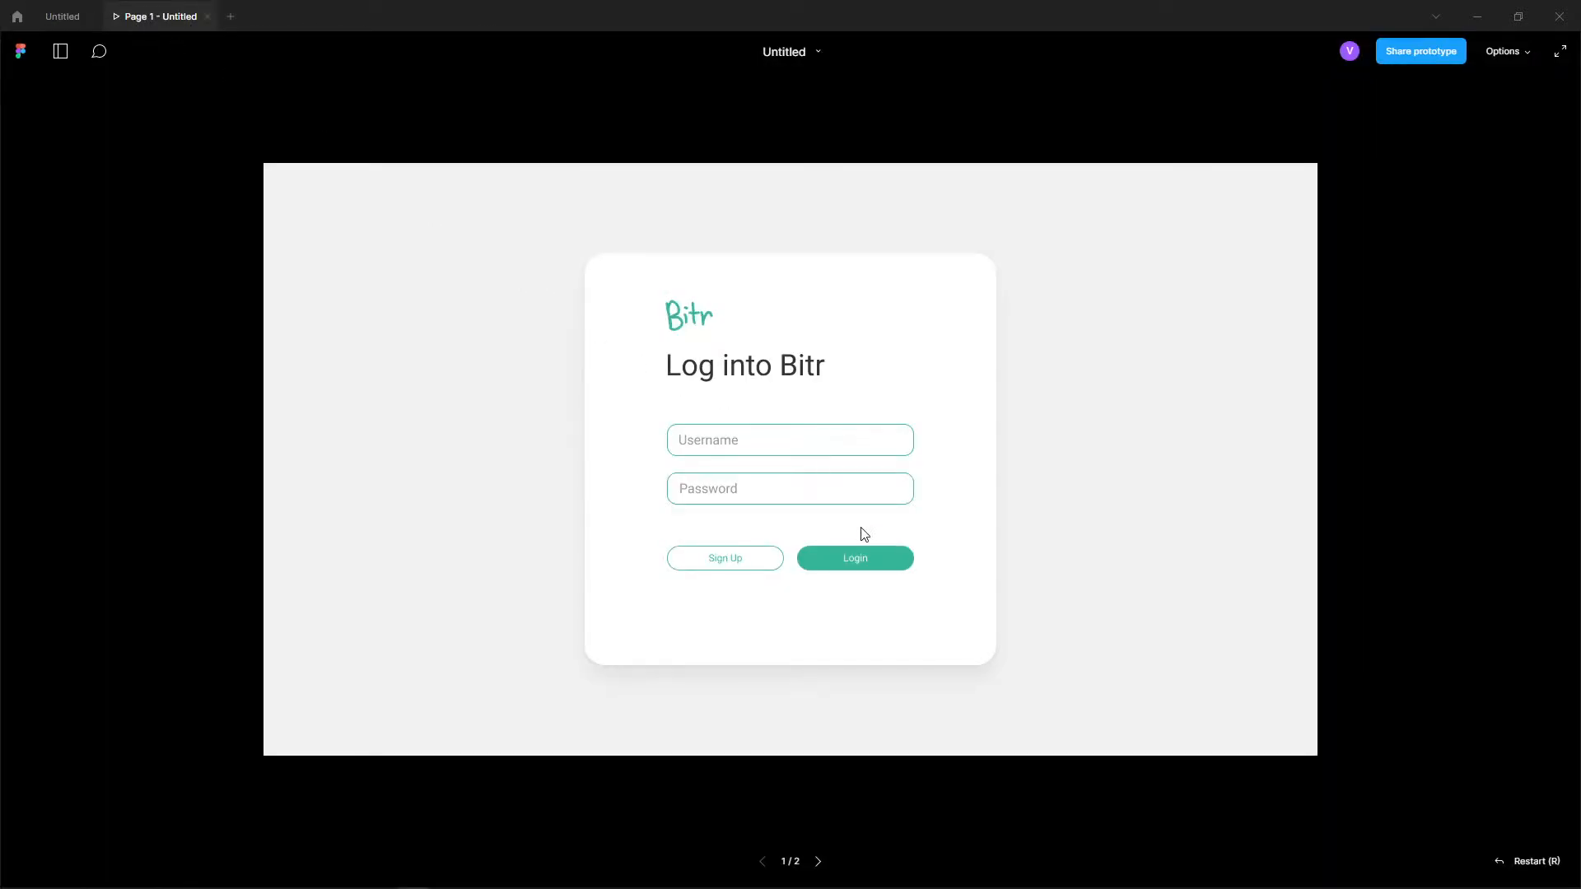
left_click(849, 558)
left_click(487, 221)
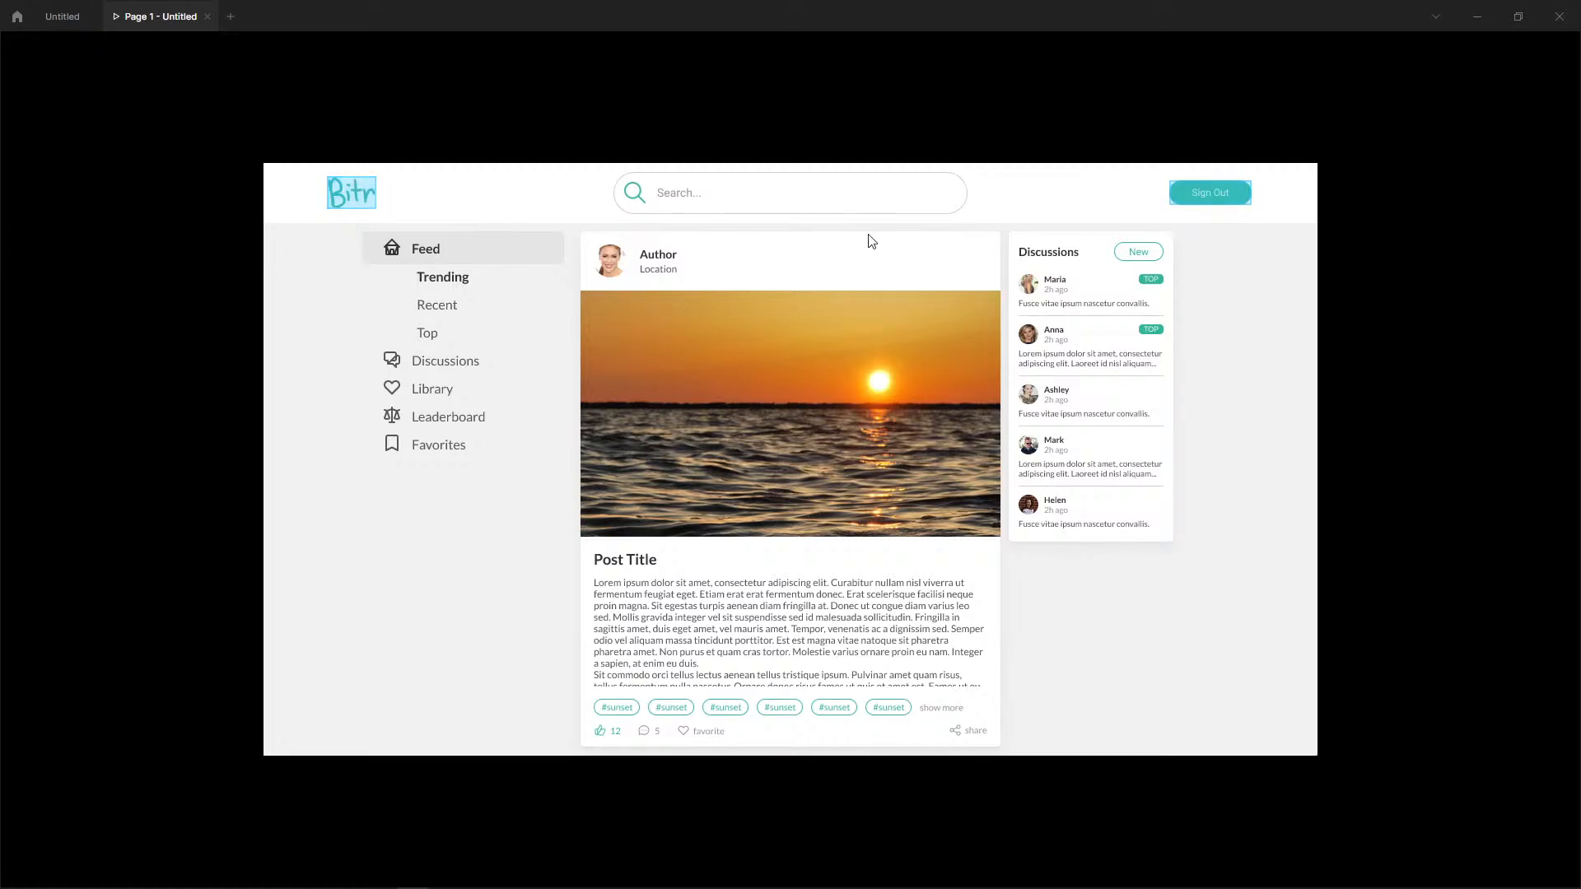
left_click(363, 219)
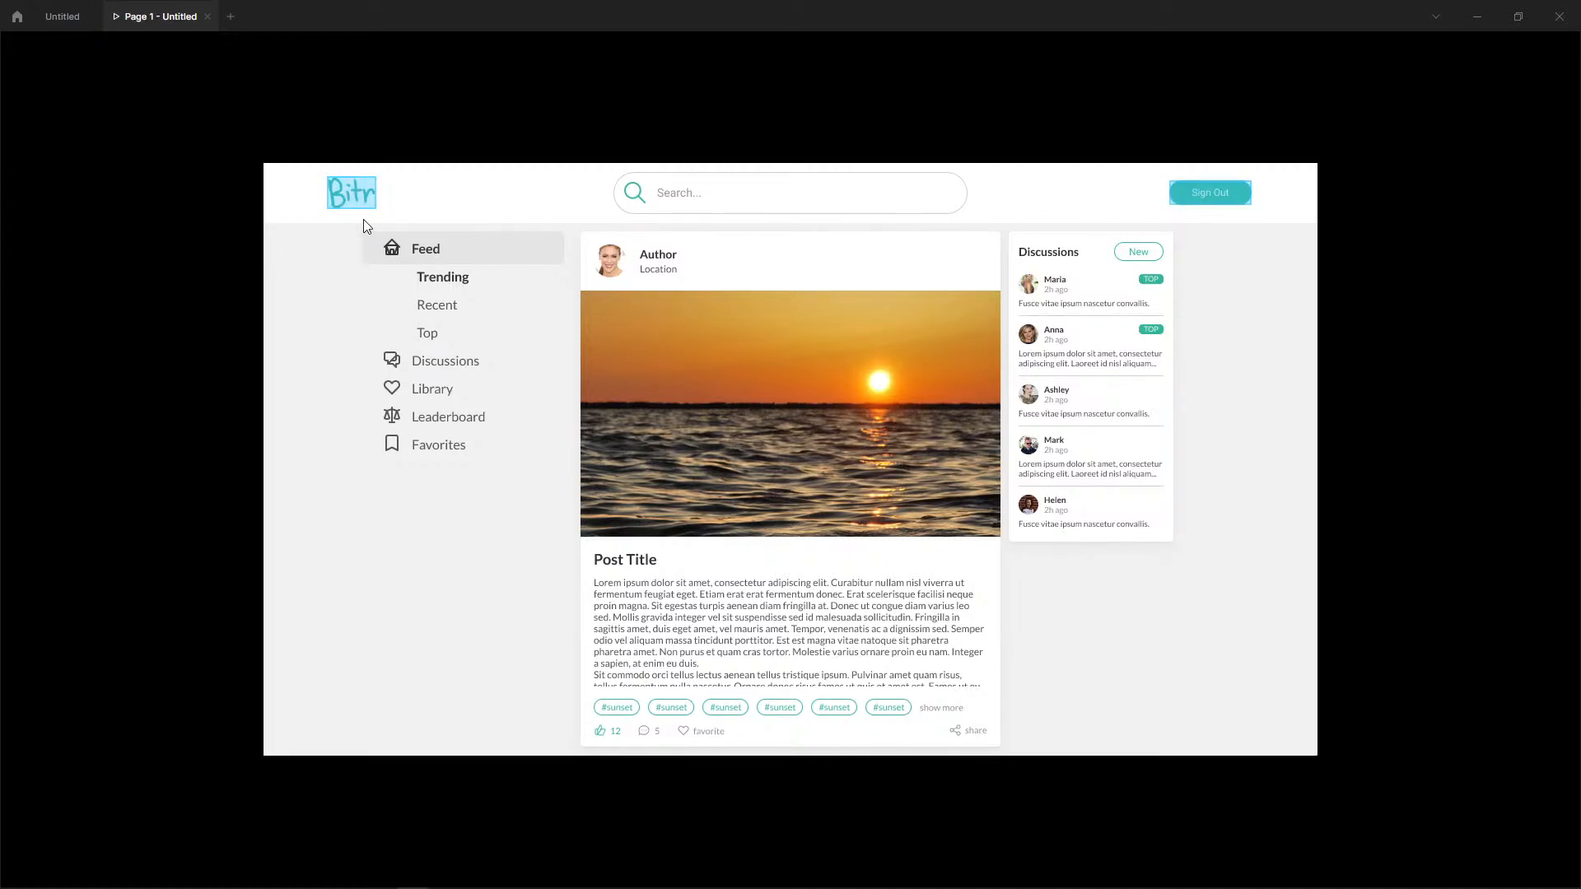
left_click(409, 230)
scroll(595, 397, "down", 2)
scroll(798, 586, "up", 2)
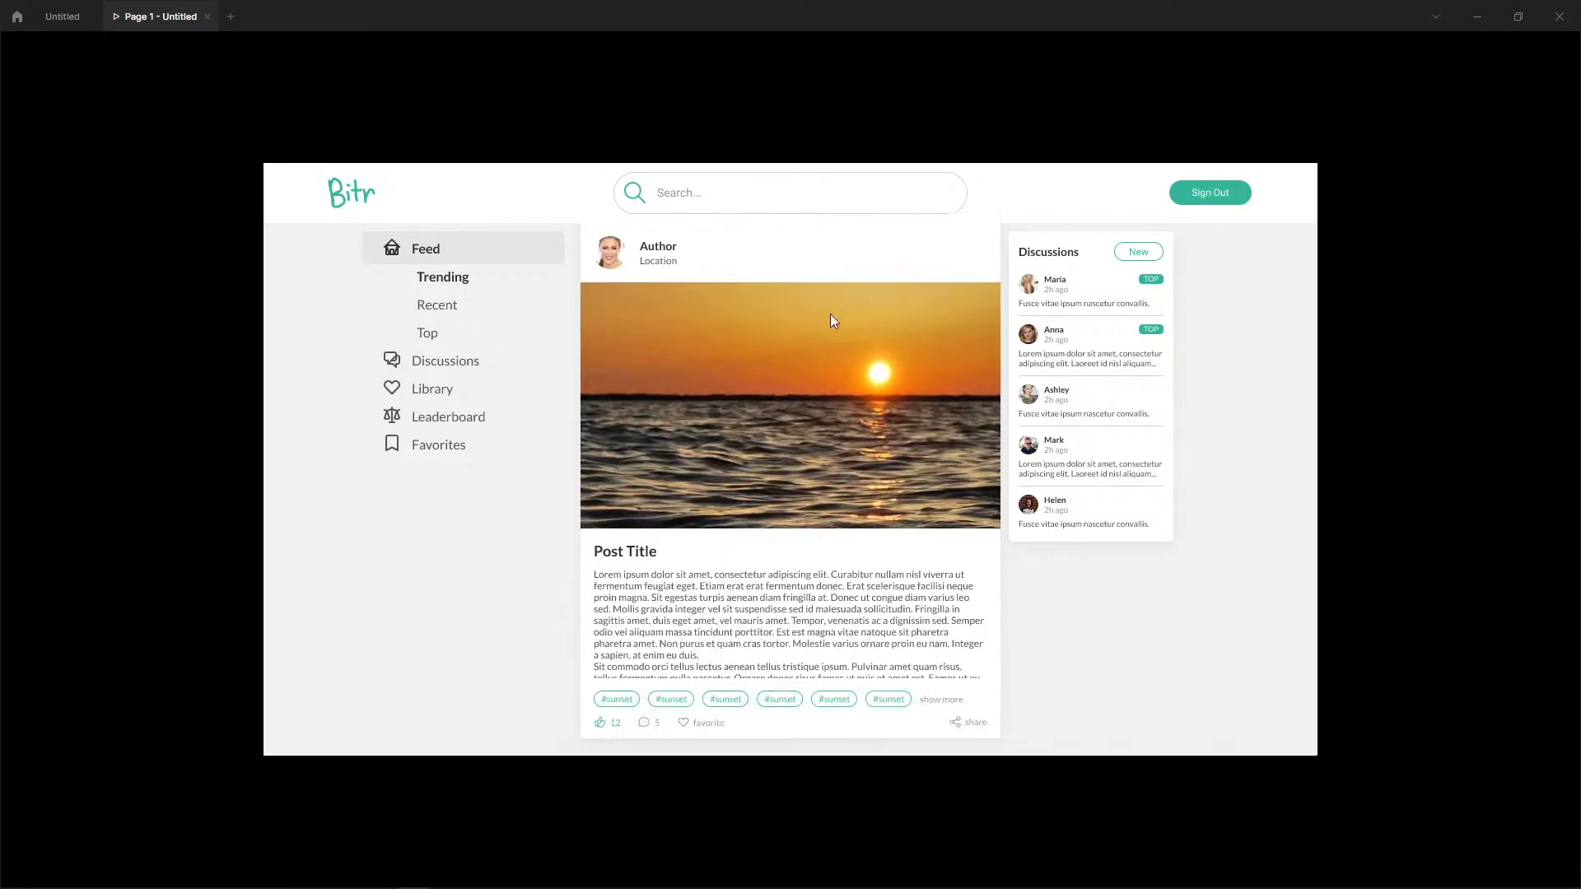
scroll(829, 322, "down", 1)
scroll(819, 371, "up", 2)
scroll(809, 412, "down", 1)
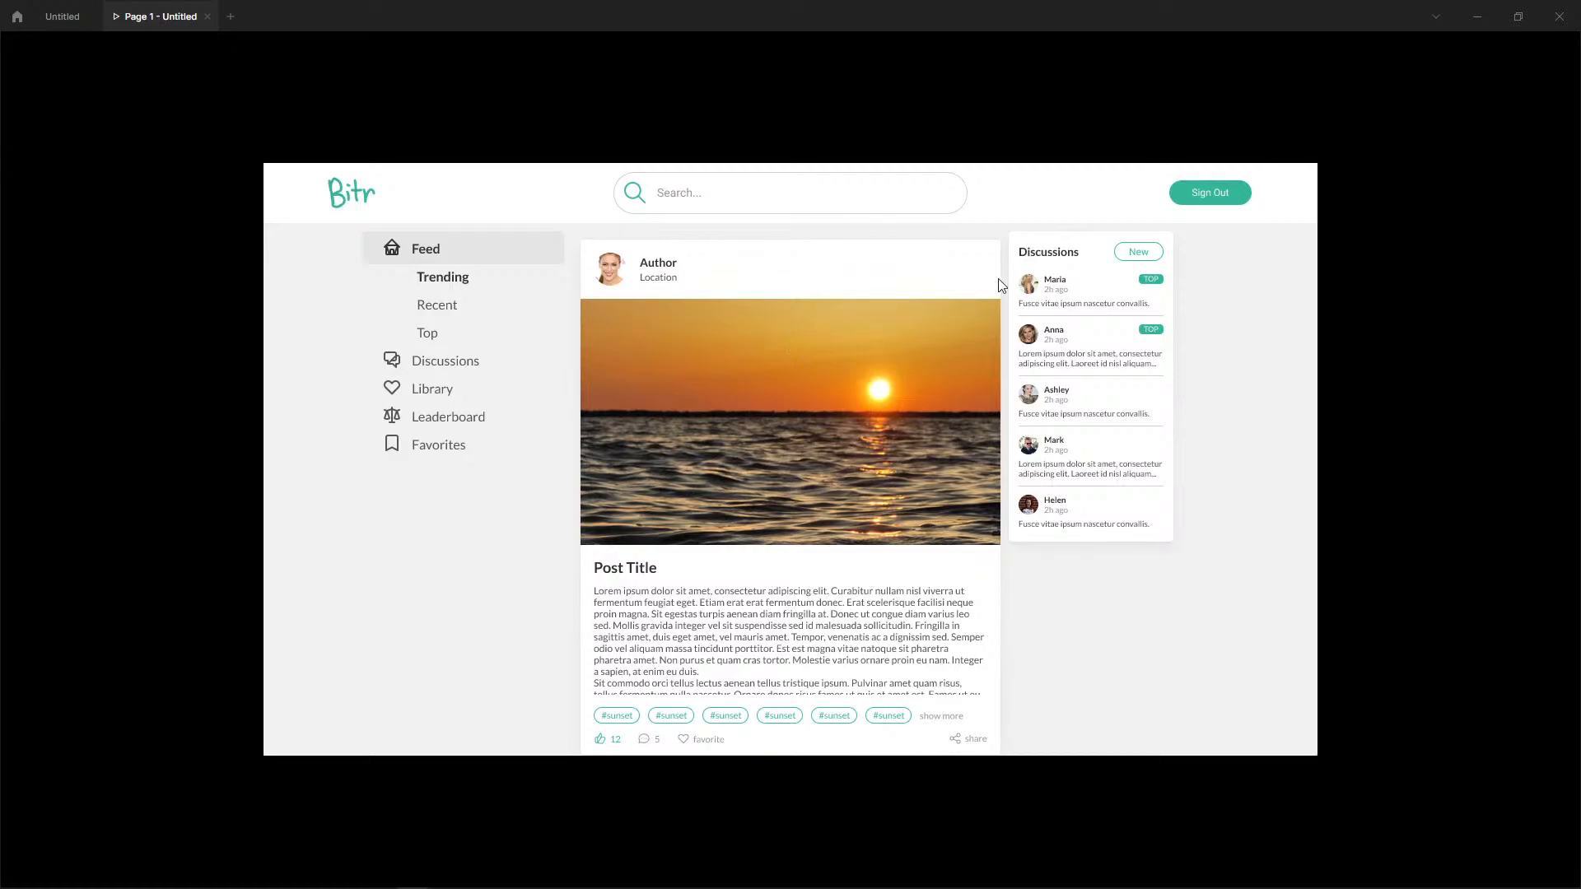
In the design file, move the Discussions panel of the Sign Out Main Feed to X 915, matching the navigation's 20 px gap.
left_click(62, 16)
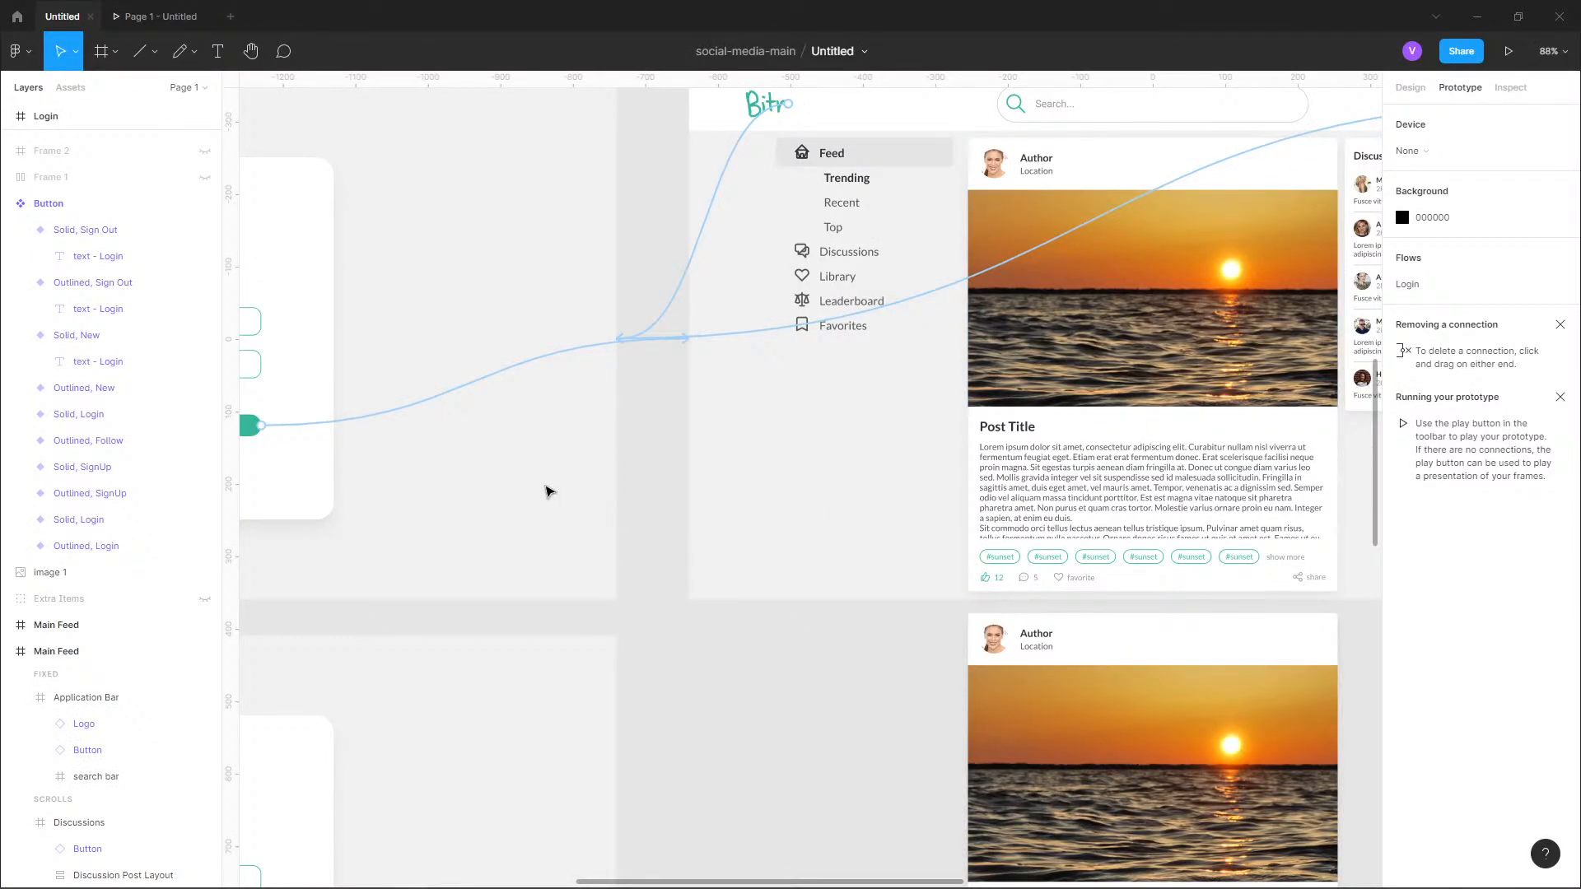
scroll(545, 487, "down", 4)
scroll(1005, 341, "up", 3)
scroll(1008, 344, "up", 5)
left_click(926, 313)
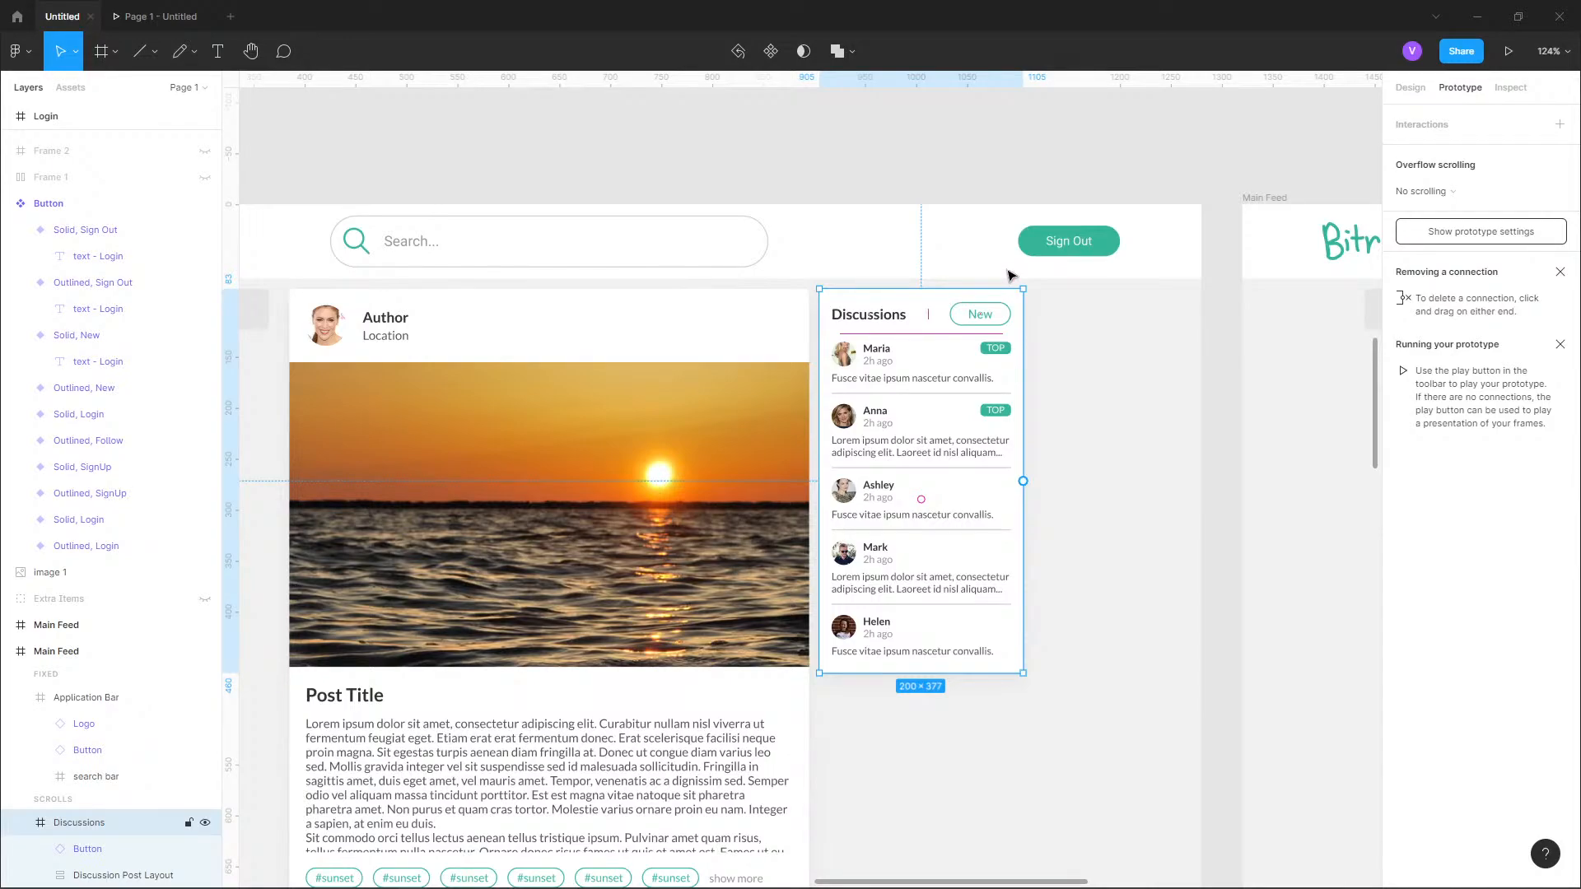
left_click(1411, 88)
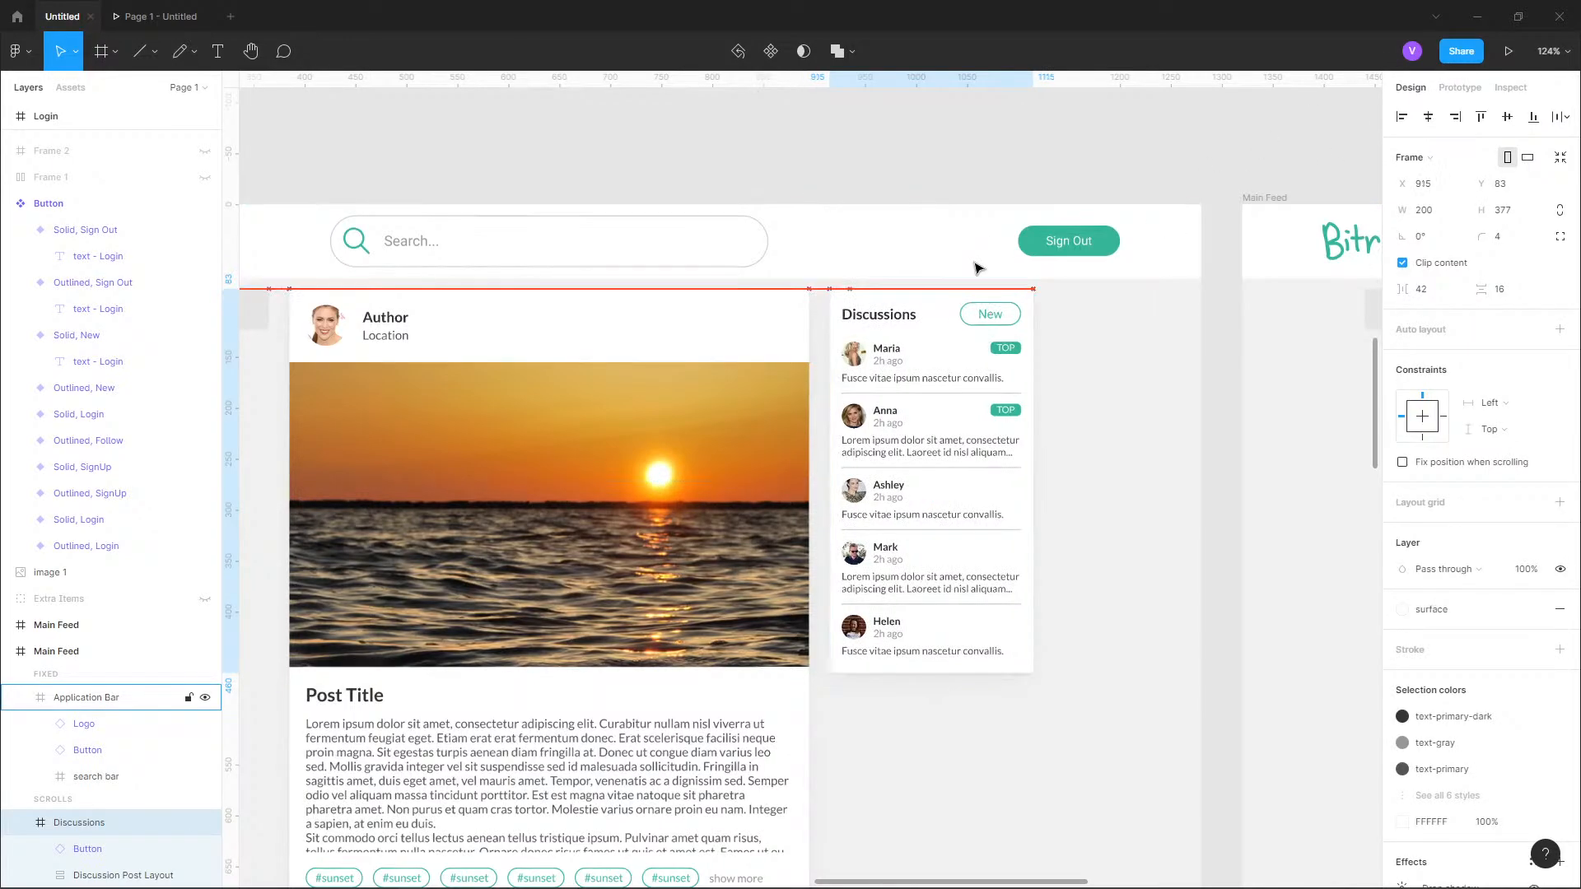
left_click(261, 311)
key("alt")
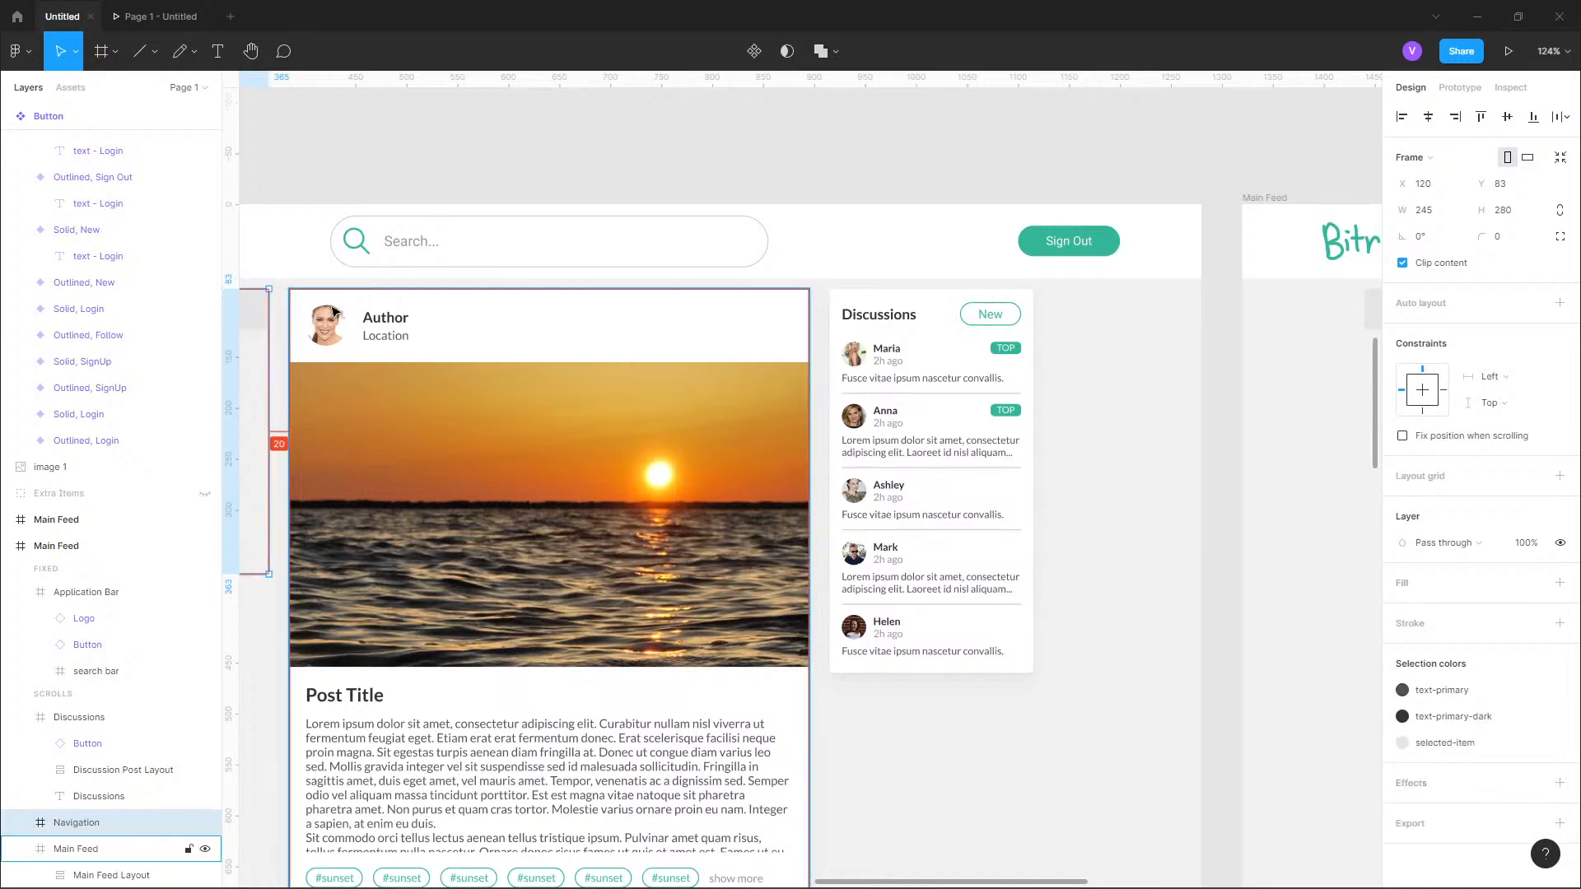
left_click(972, 154)
Move the Discussions panel of the Main Feed with Login and Sign Up buttons to X 915 and check its spacing.
left_click_drag(1275, 278, 739, 307)
scroll(739, 307, "right", 10)
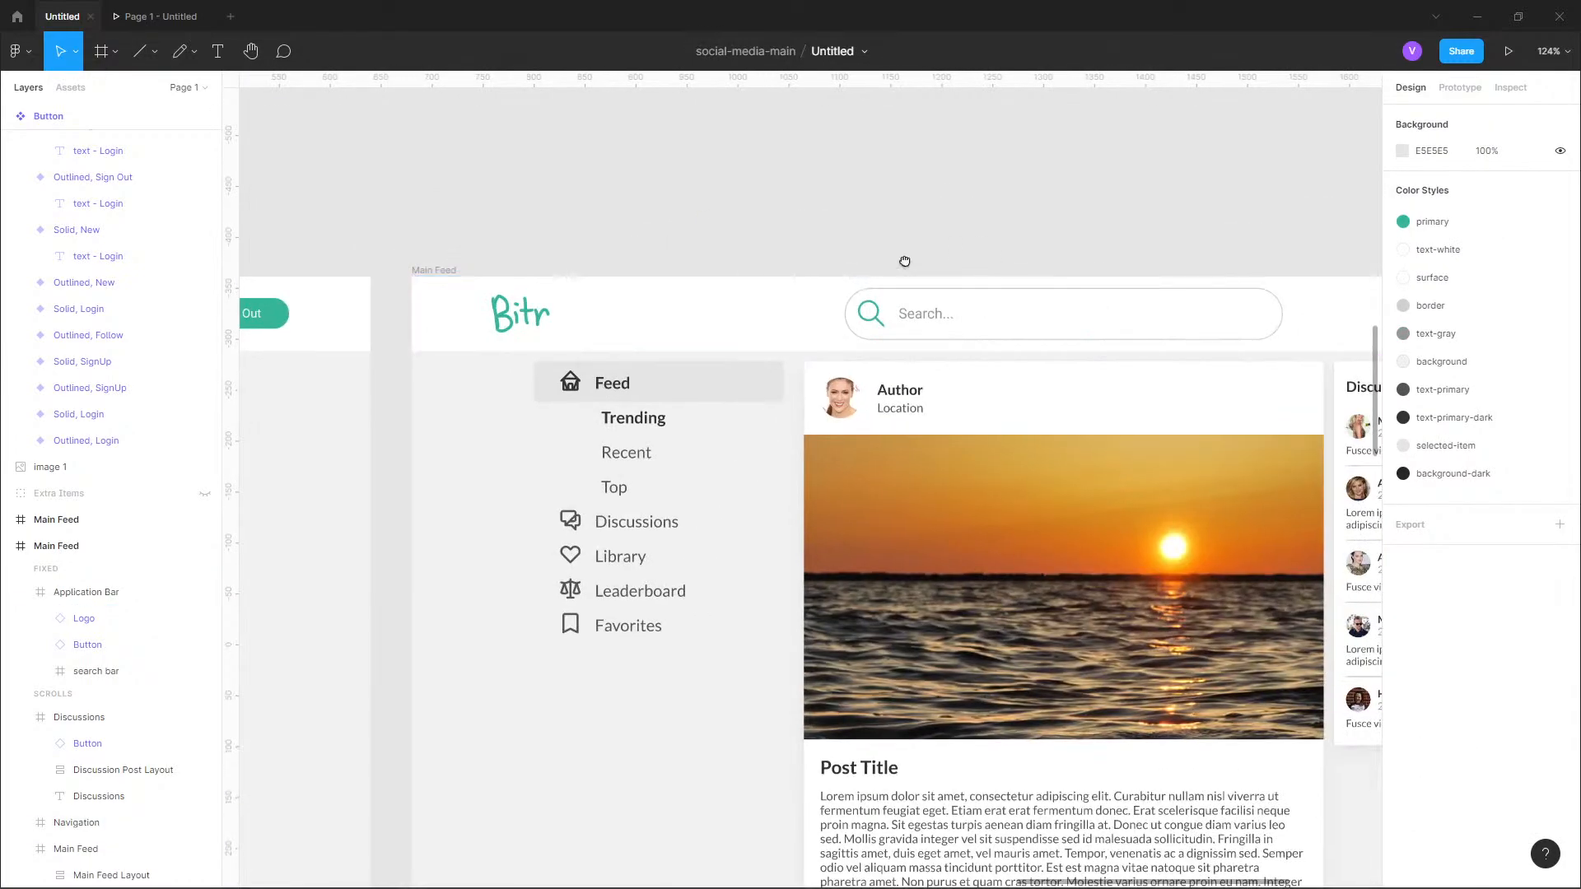
left_click(972, 365)
key("alt")
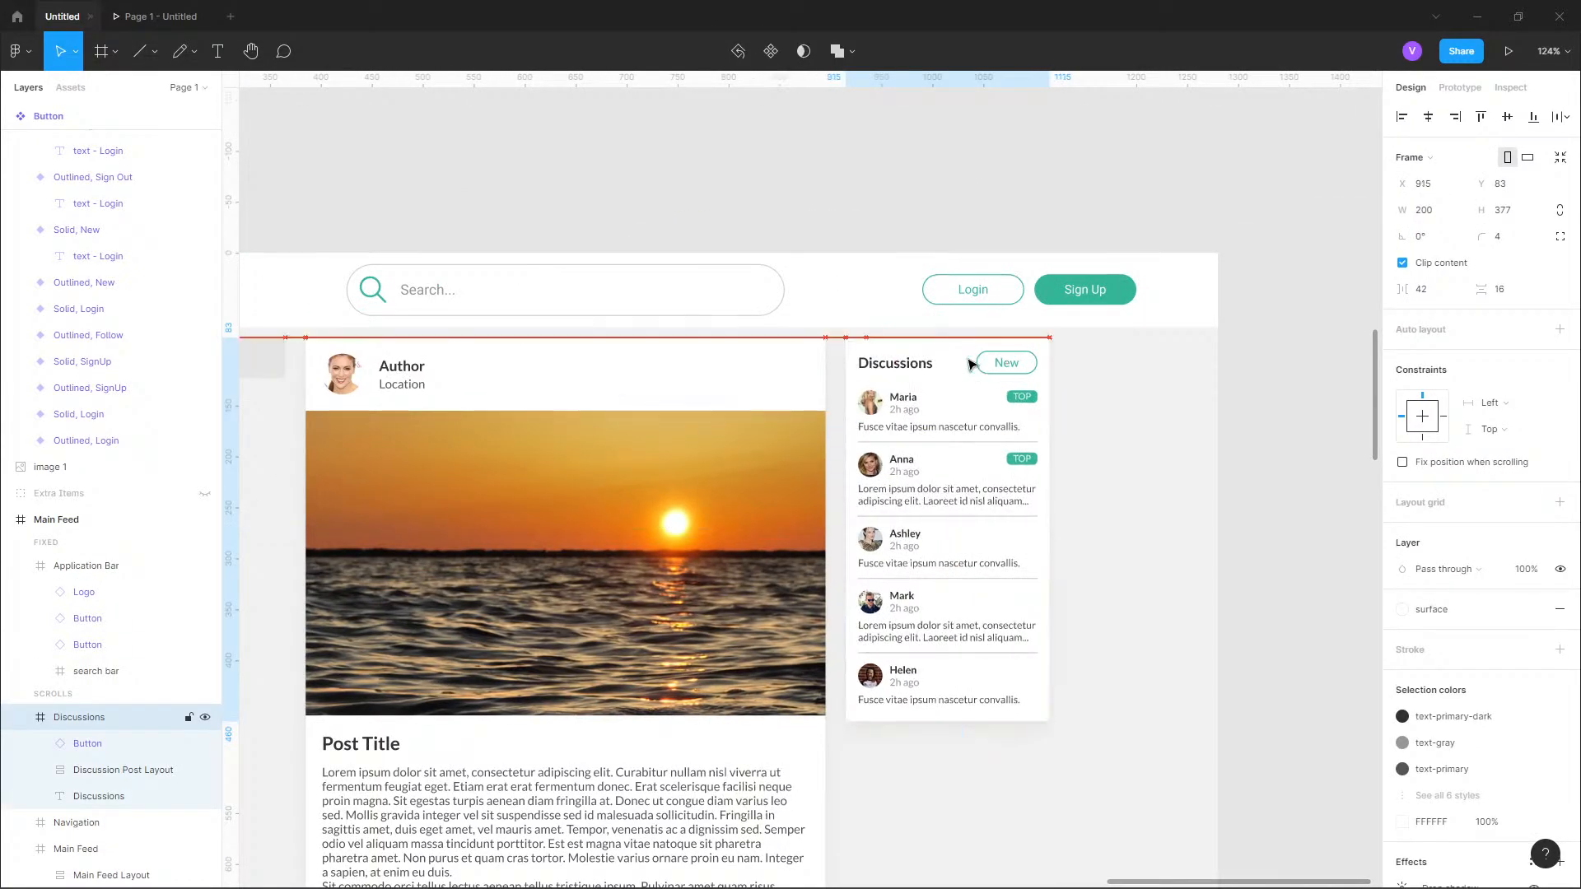
left_click(947, 216)
Rename the Main Feed frame containing the Login and Sign Up buttons to "Main Feed - No Login".
scroll(960, 177, "down", 2)
scroll(964, 177, "down", 3)
scroll(960, 176, "down", 5)
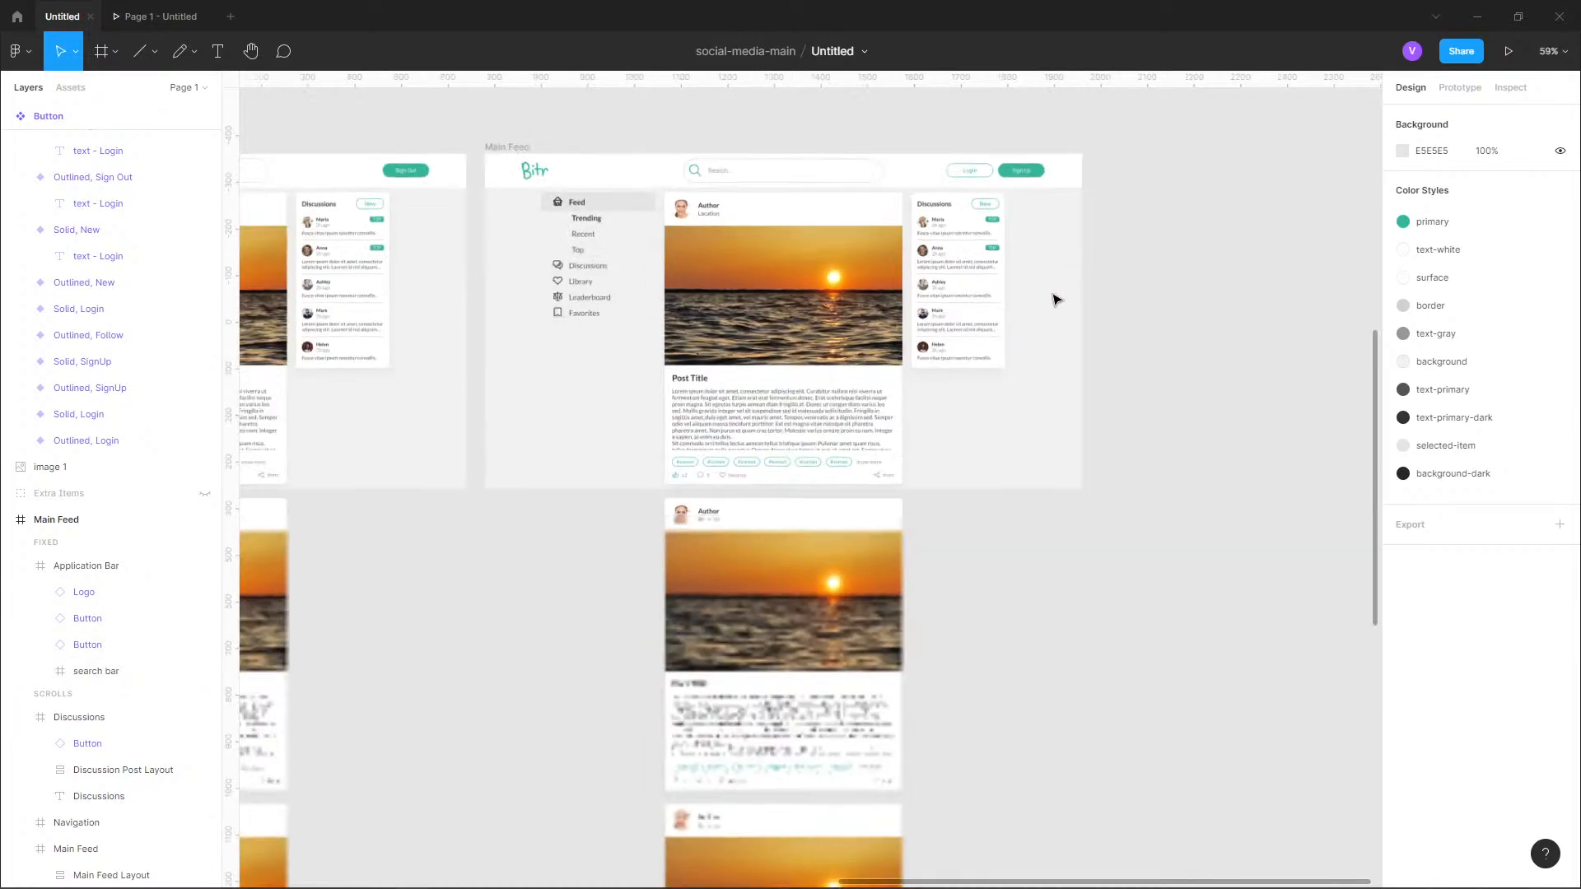
scroll(741, 329, "up", 3)
scroll(741, 329, "left", 3)
left_click(743, 305)
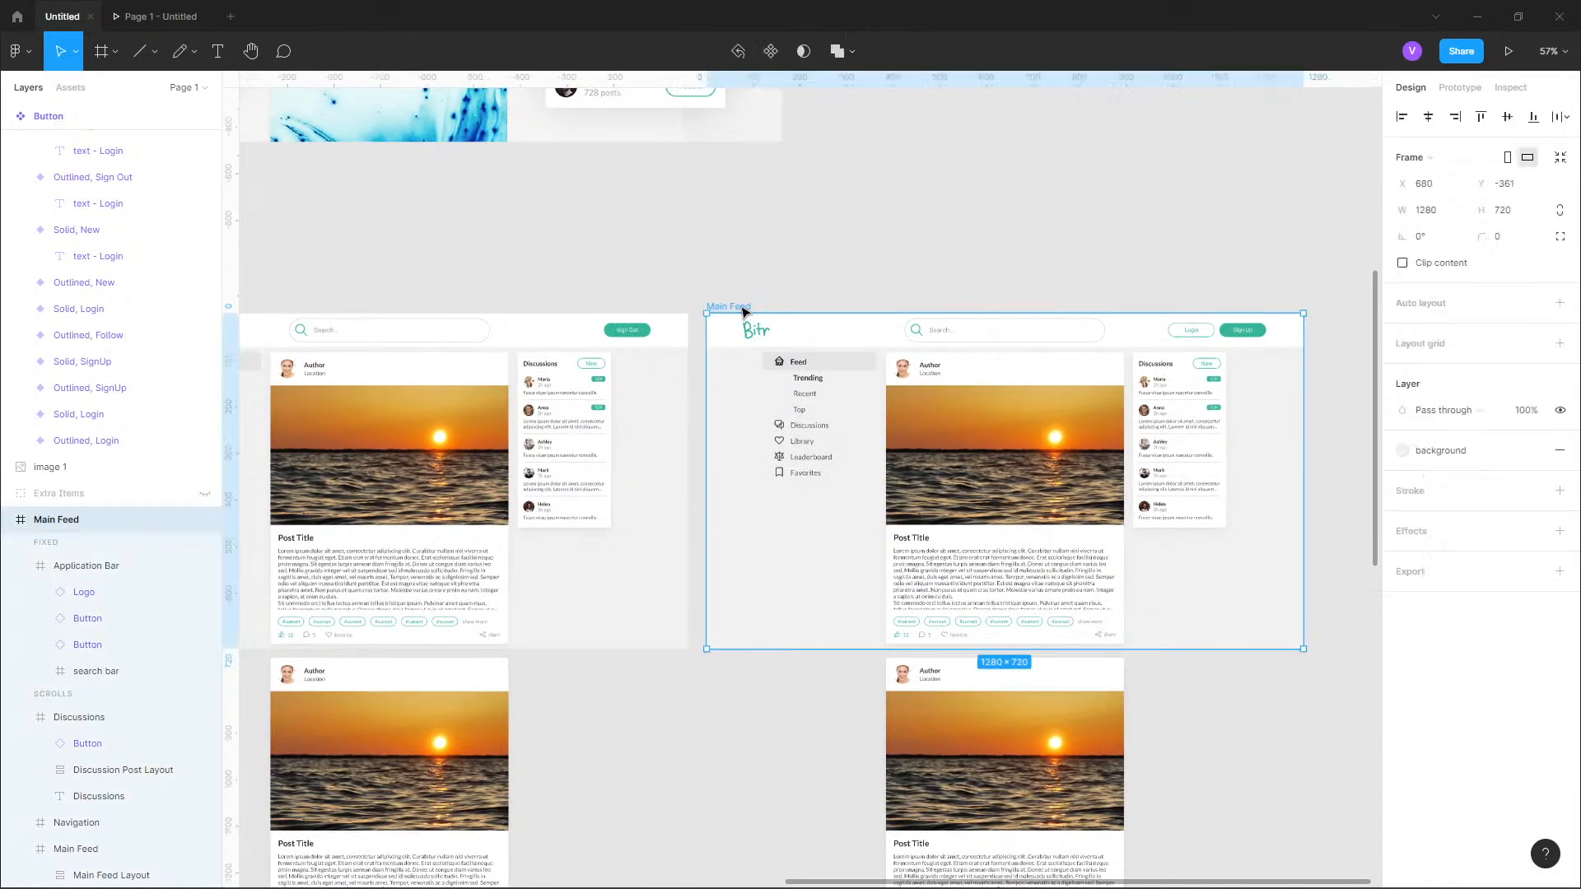
double_click(742, 307)
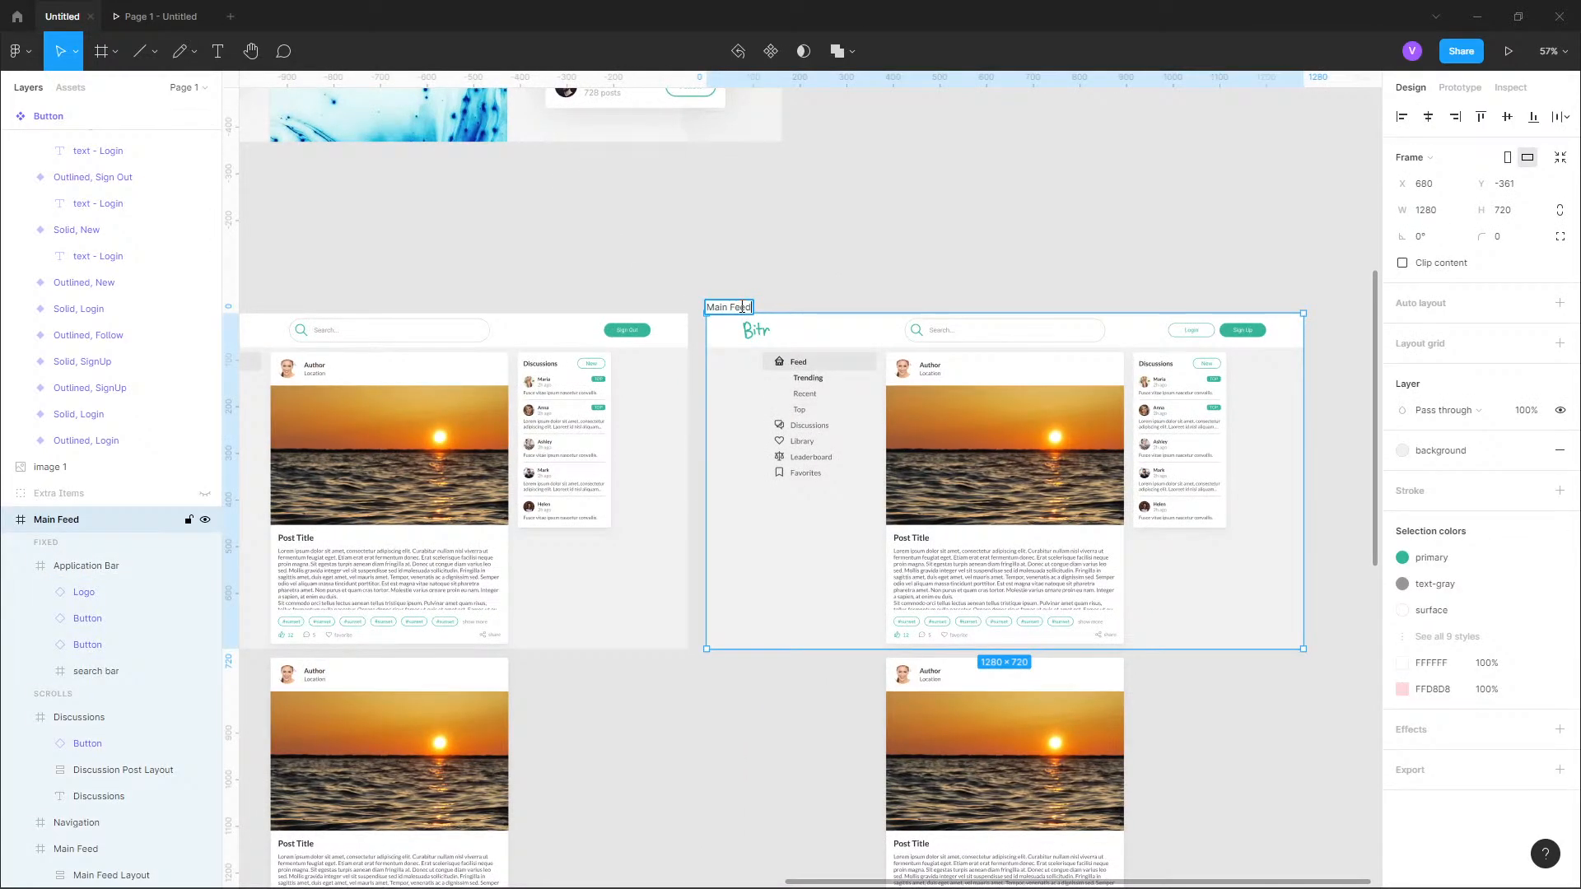
type("- No Lon")
type("in")
key("Return")
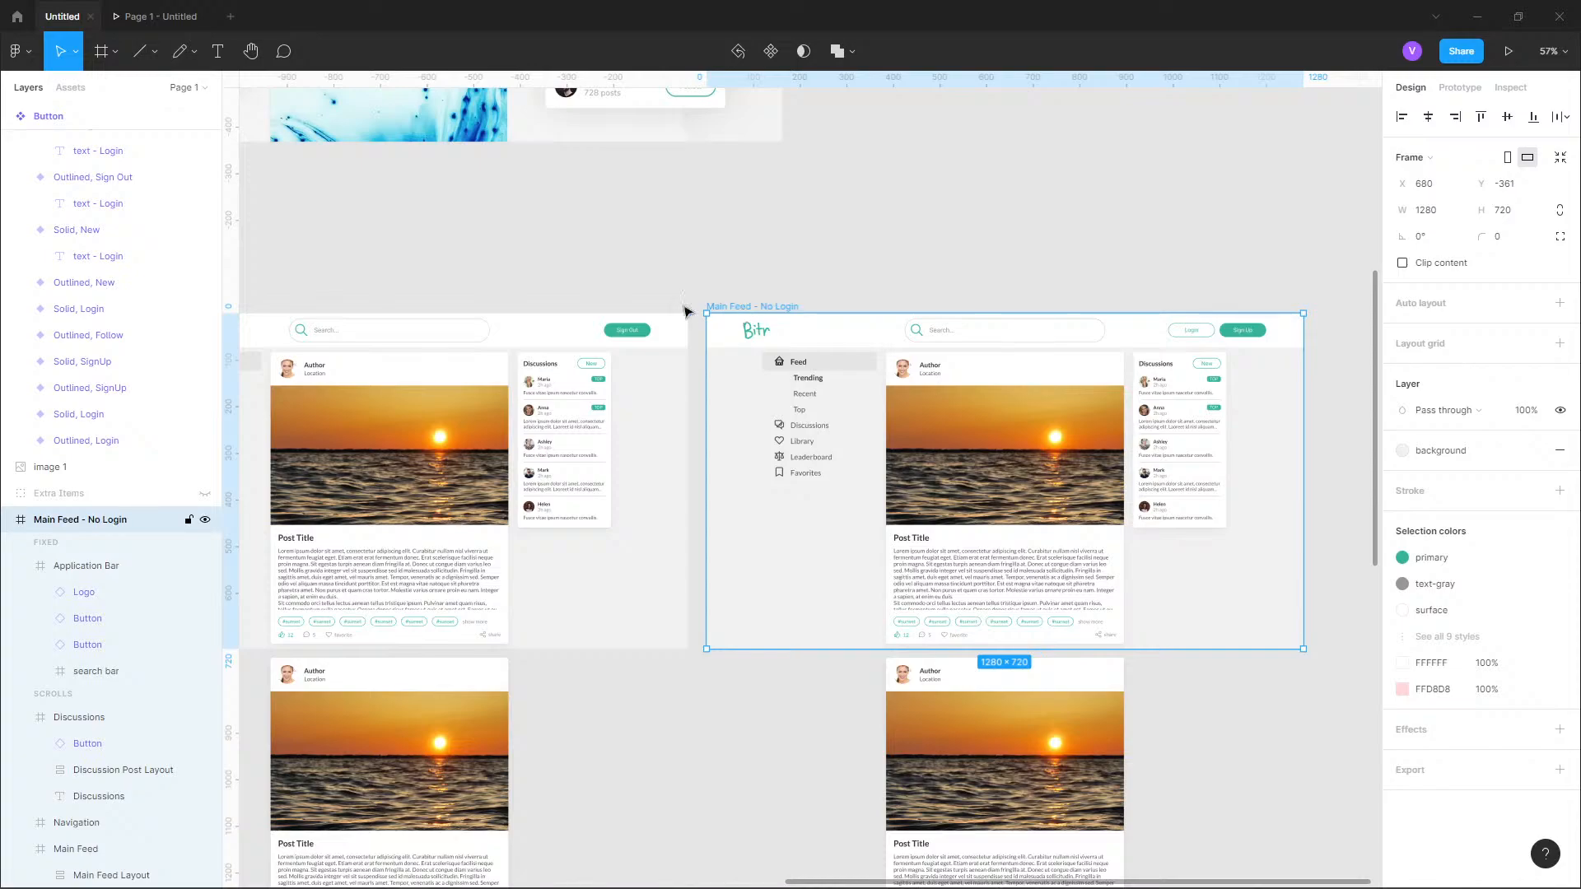
Rename the Main Feed frame containing the Sign Out button to "Main Feed - Logged In".
scroll(725, 296, "left", 3)
left_click(398, 303)
double_click(397, 304)
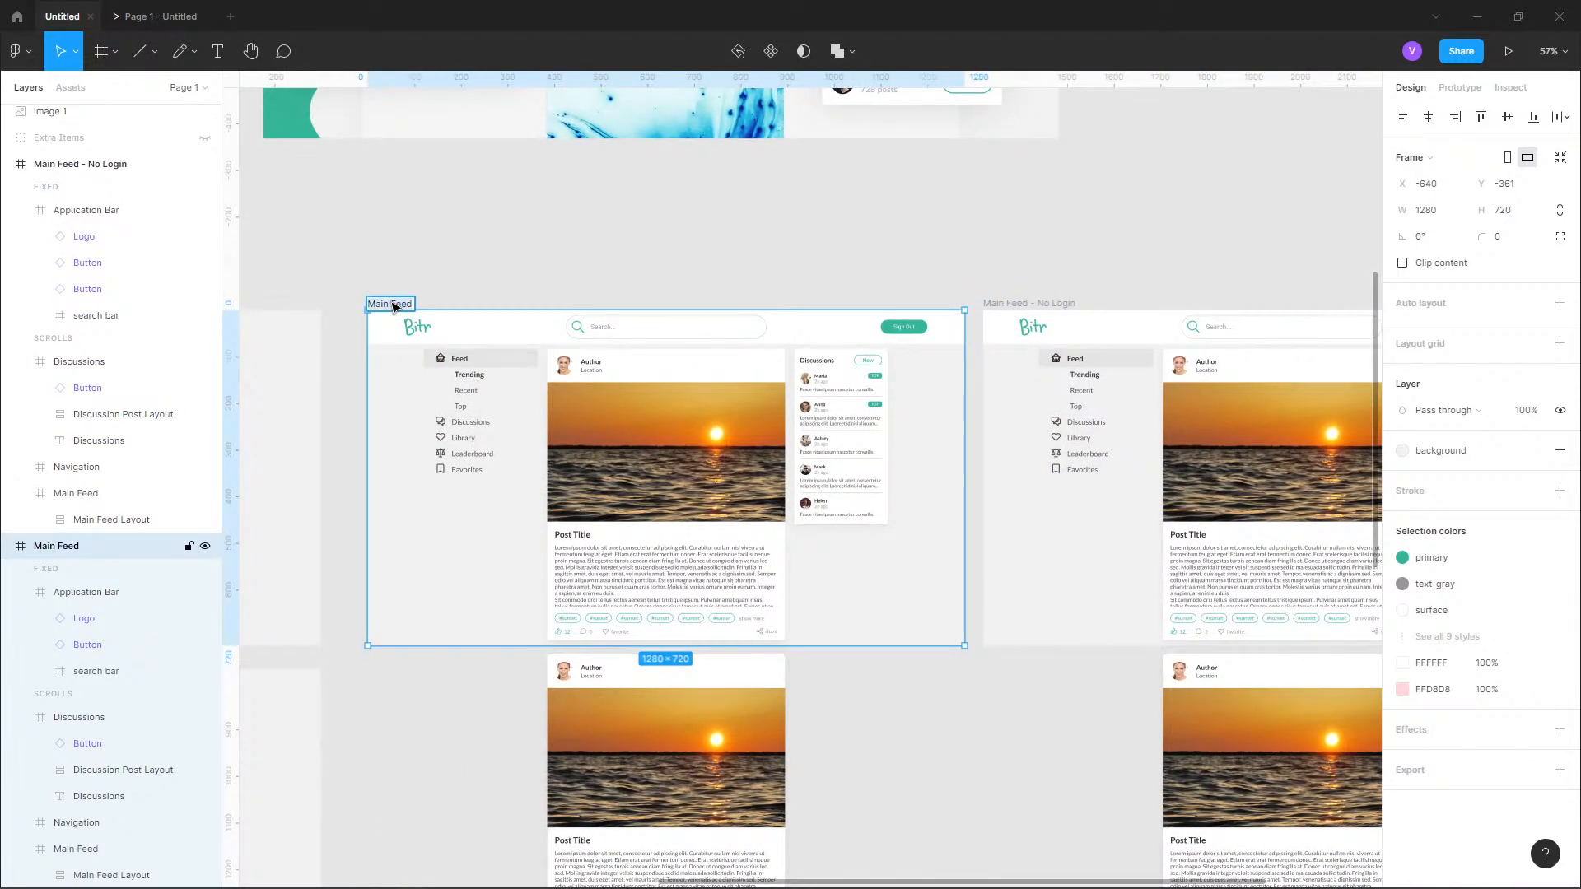
key("Right")
type("- U")
type("ser Log")
type("ged ")
type("I")
key("BackSpace")
key("BackSpace")
key("BackSpace")
key("BackSpace")
key("BackSpace")
key("BackSpace")
key("BackSpace")
key("BackSpace")
key("BackSpace")
key("BackSpace")
key("BackSpace")
key("BackSpace")
key("BackSpace")
type("Logged In")
key("Return")
double_click(393, 304)
left_click(479, 277)
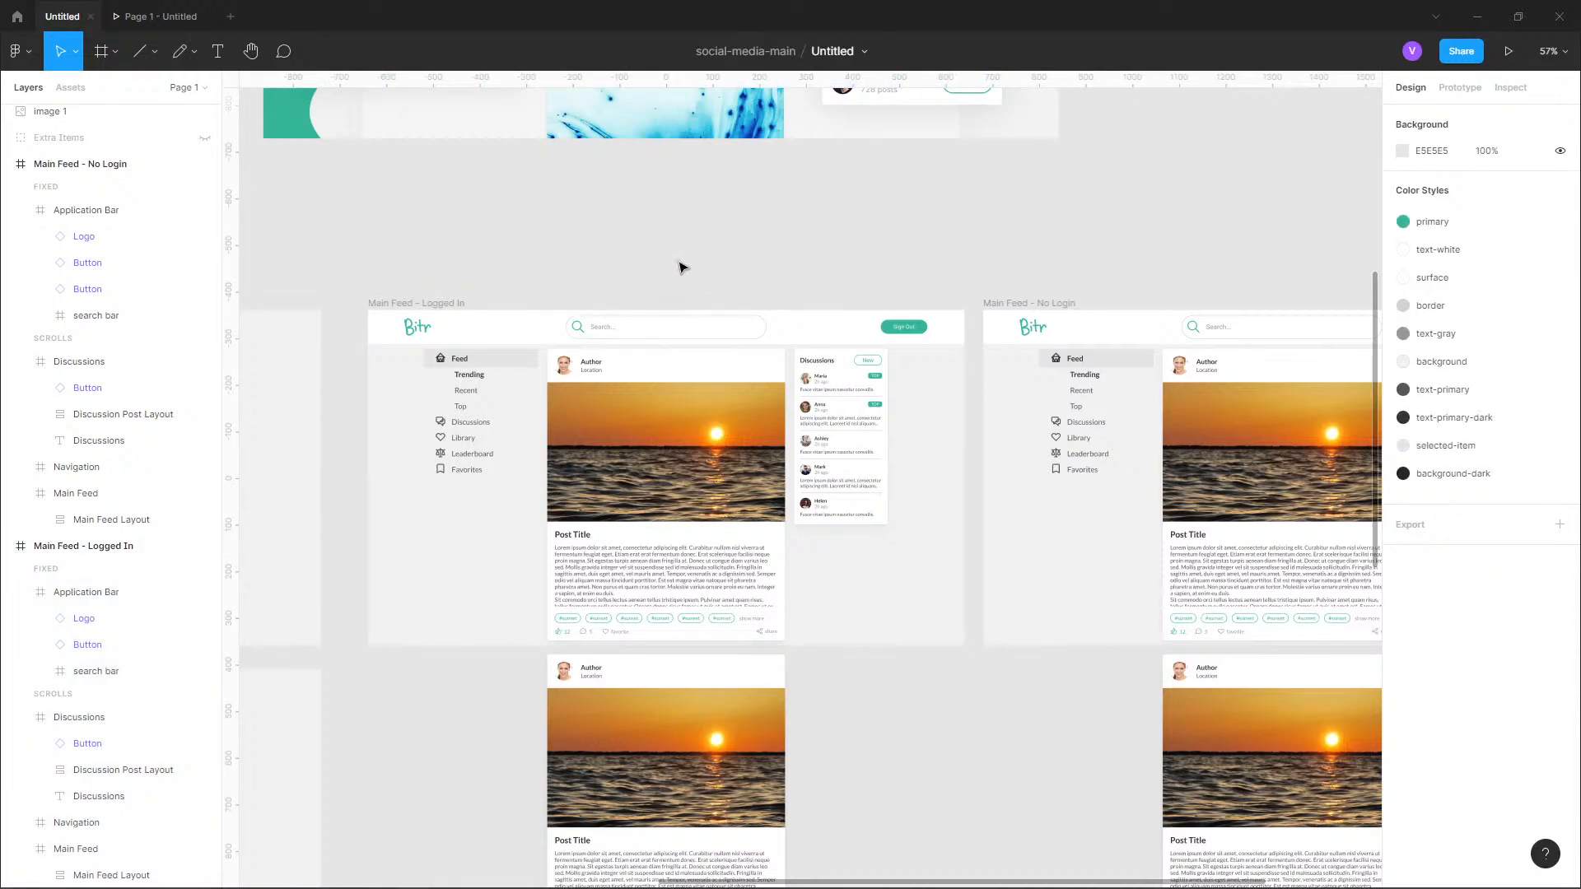
Change the capitalization of the Sign Out frame's name to "Main Feed - Logged in".
scroll(577, 247, "right", 2)
left_click(374, 295)
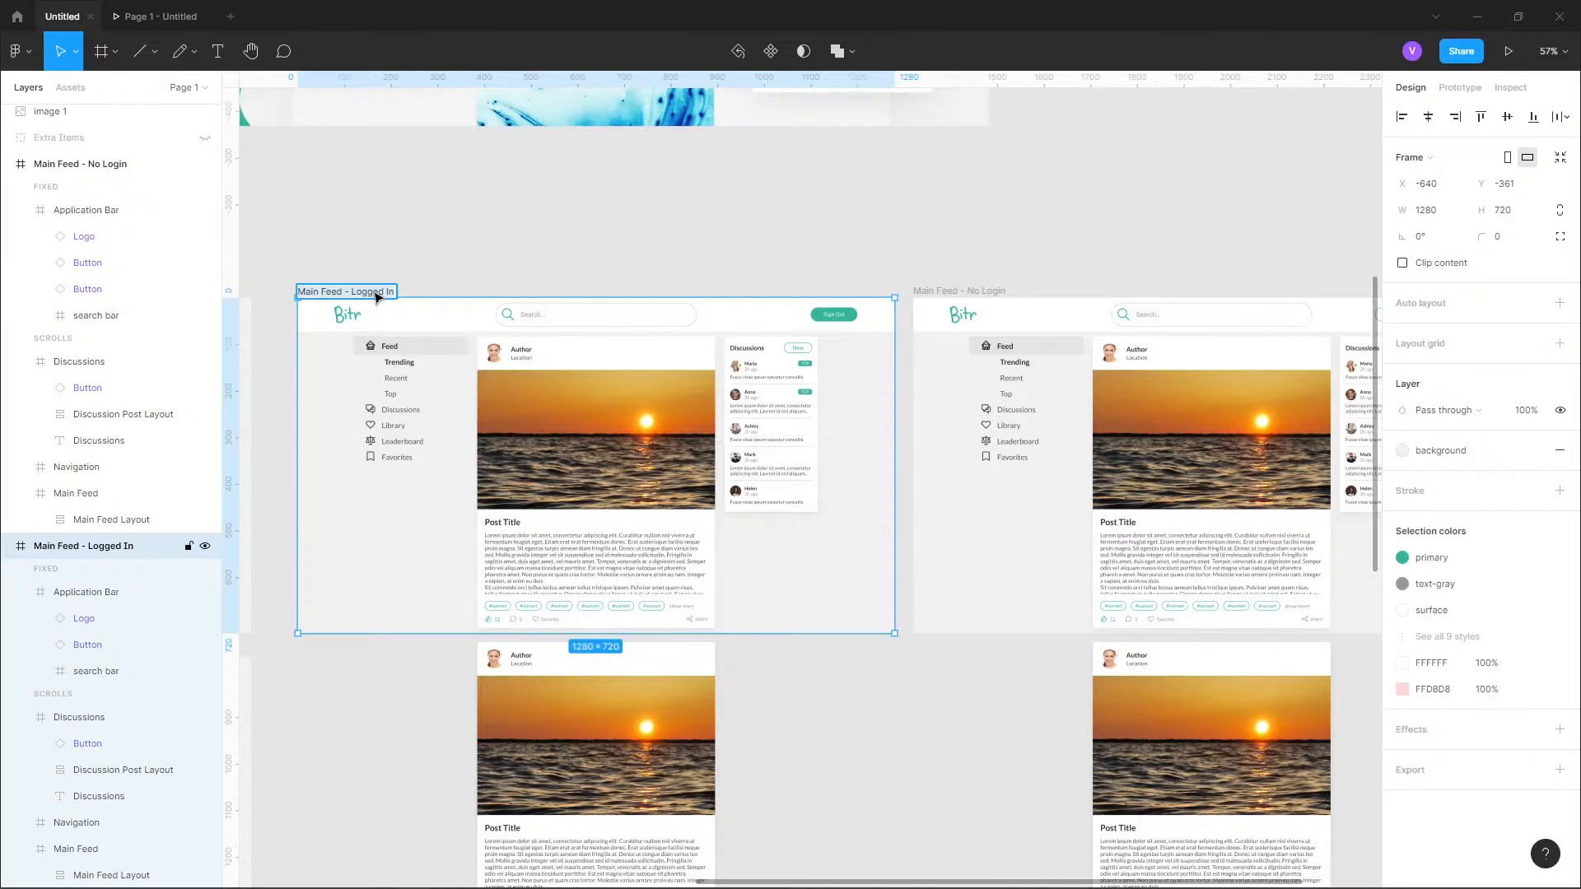
double_click(375, 293)
left_click(961, 247)
Rename the frame with the Login and Sign Up buttons to "Main Feed - No login" with a lowercase l.
left_click(1001, 294)
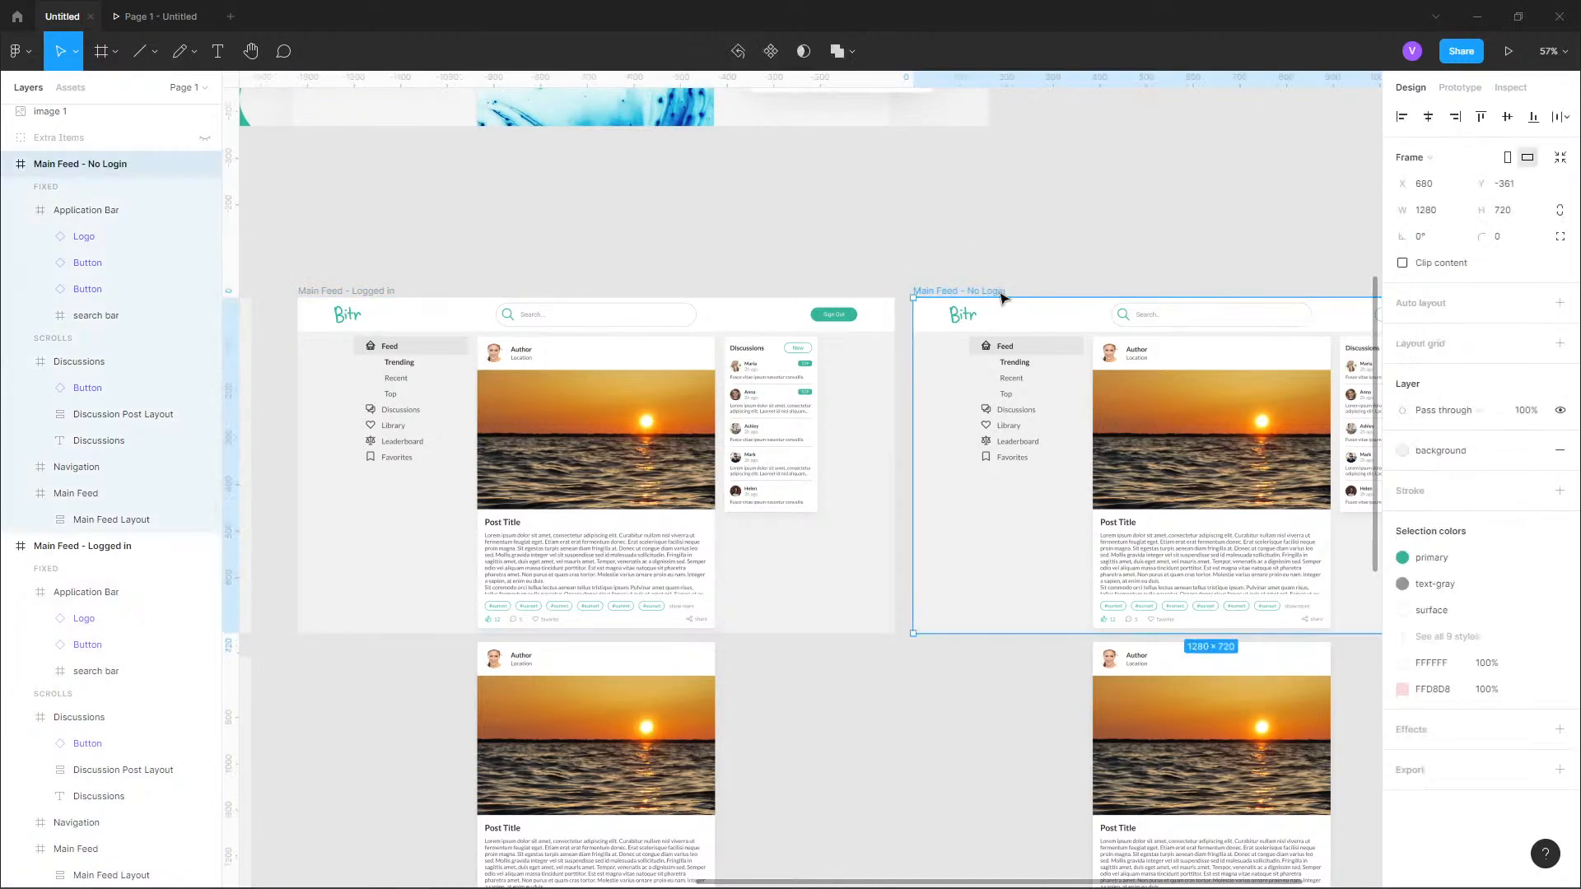
double_click(1001, 293)
left_click(999, 292)
key("BackSpace")
key("BackSpace")
key("BackSpace")
key("BackSpace")
key("BackSpace")
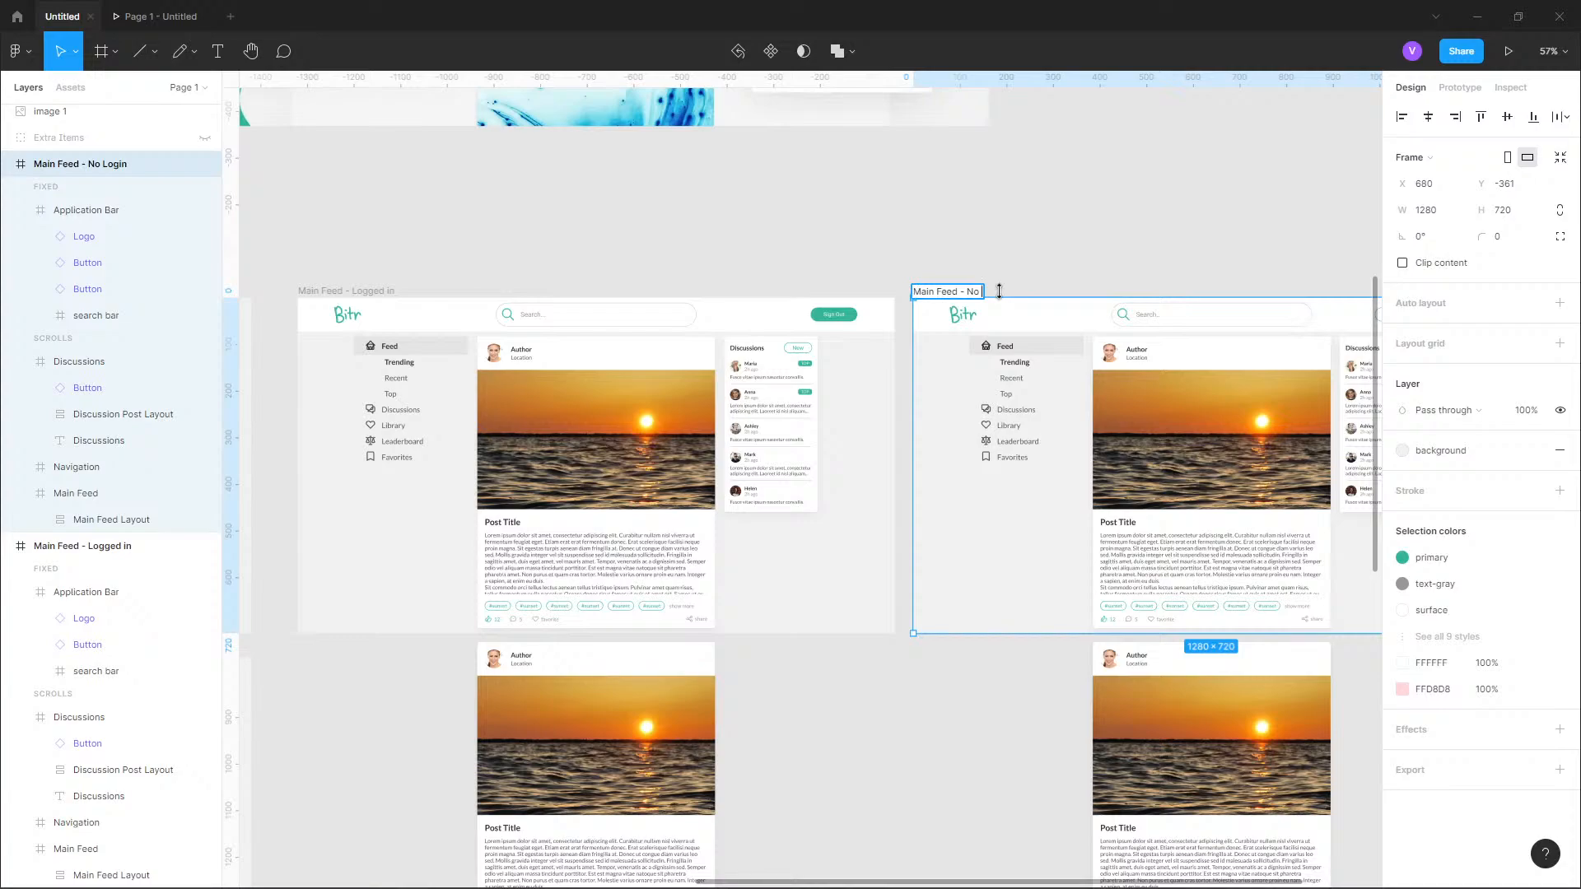
type("login")
key("Return")
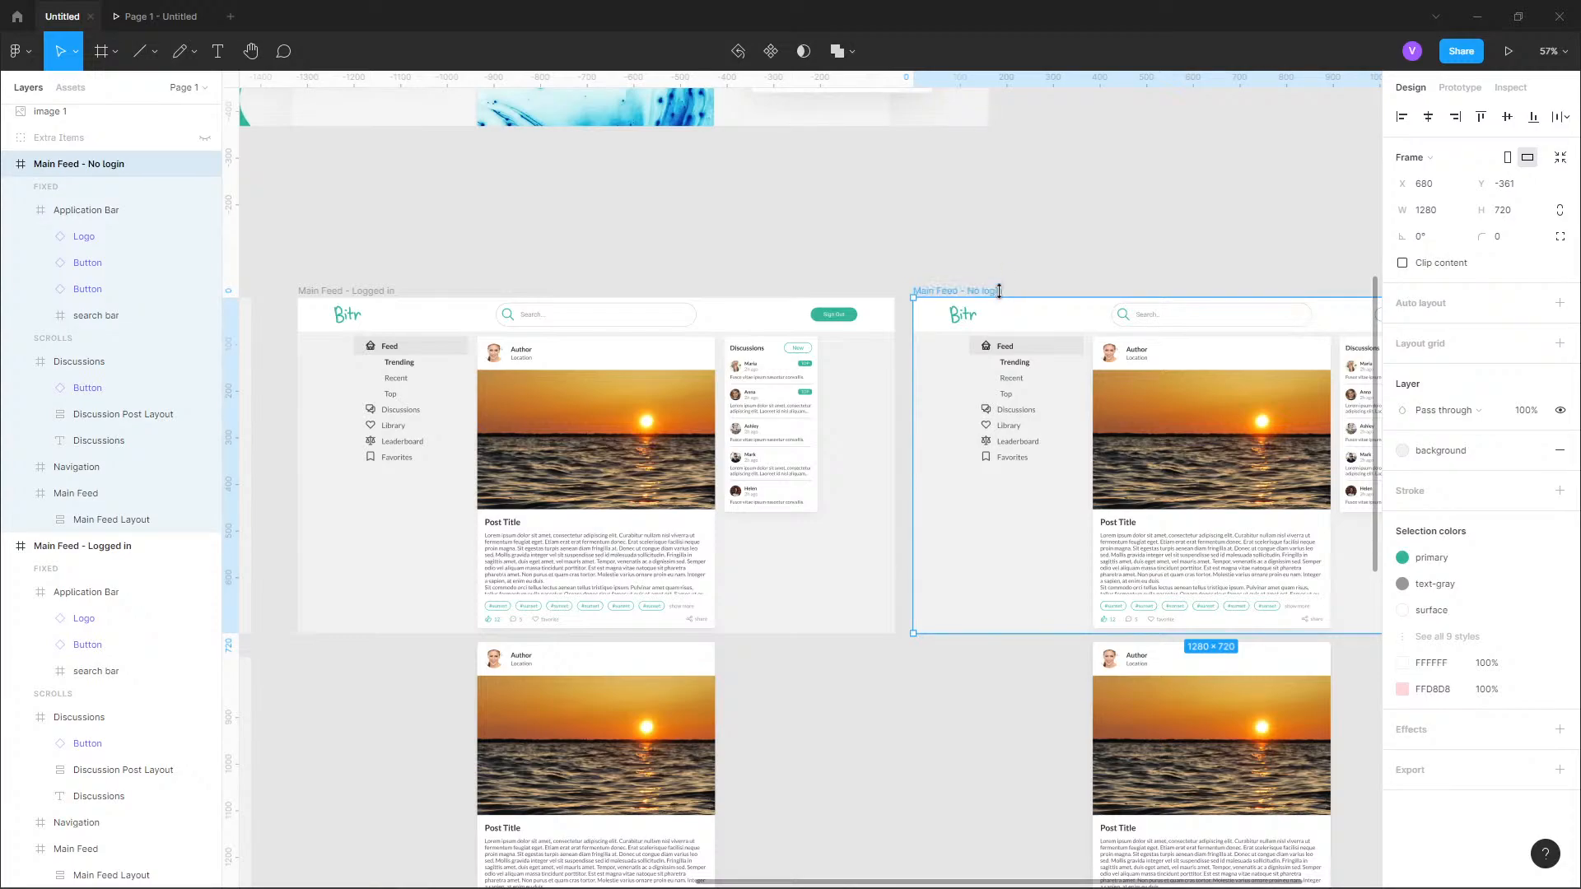
left_click(986, 254)
Draw an ellipse about 35 × 31 beside the Sign Out button in the logged-in feed's Application Bar.
scroll(774, 247, "down", 3)
scroll(837, 441, "up", 5)
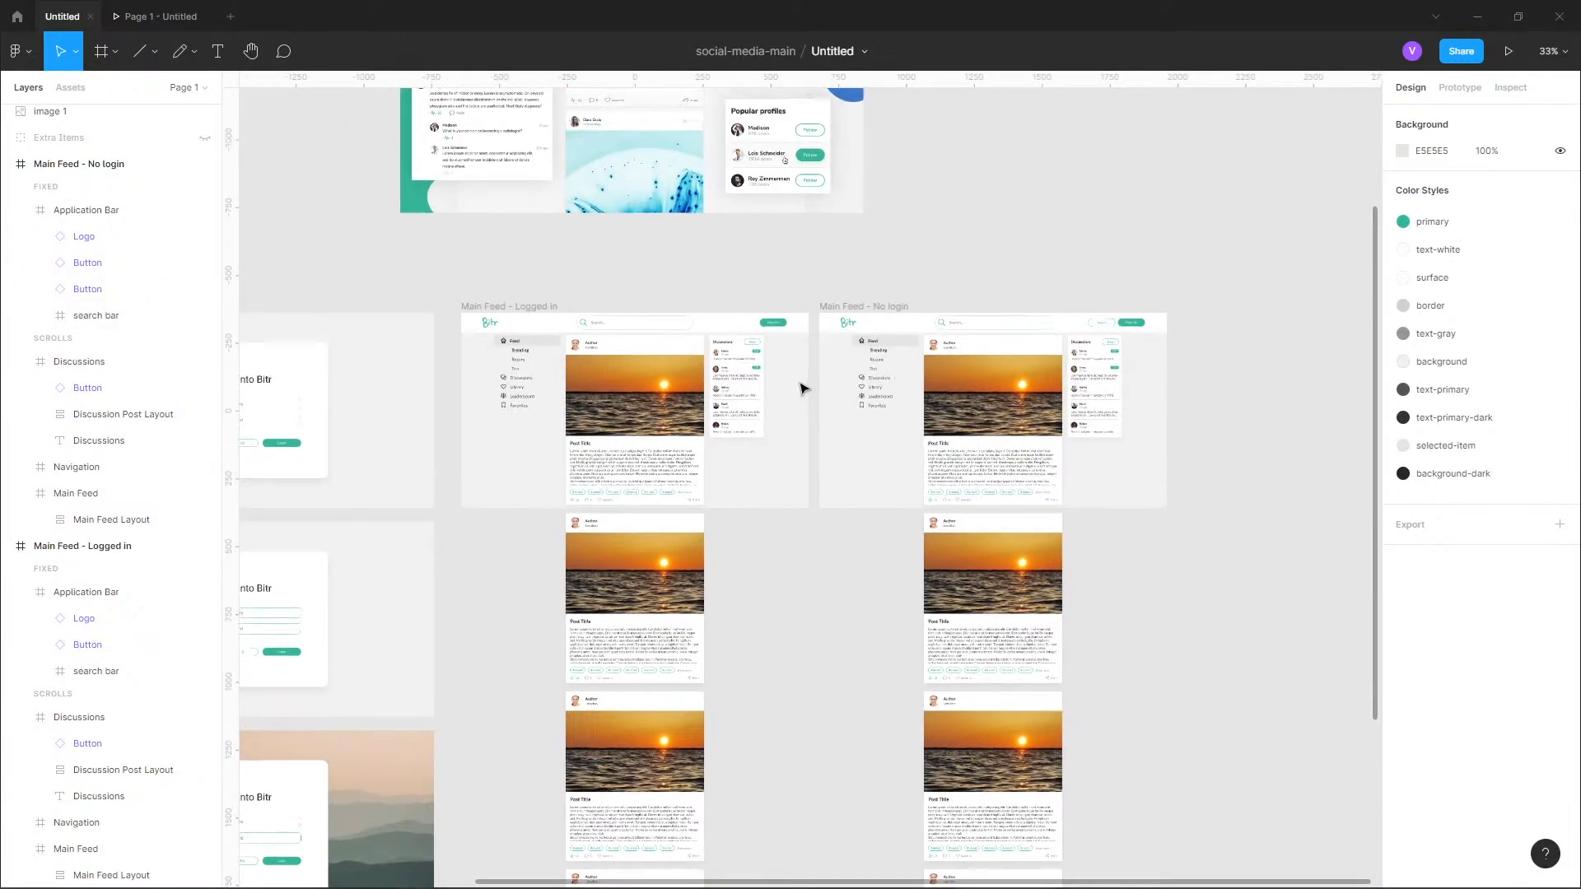
scroll(739, 324, "up", 5)
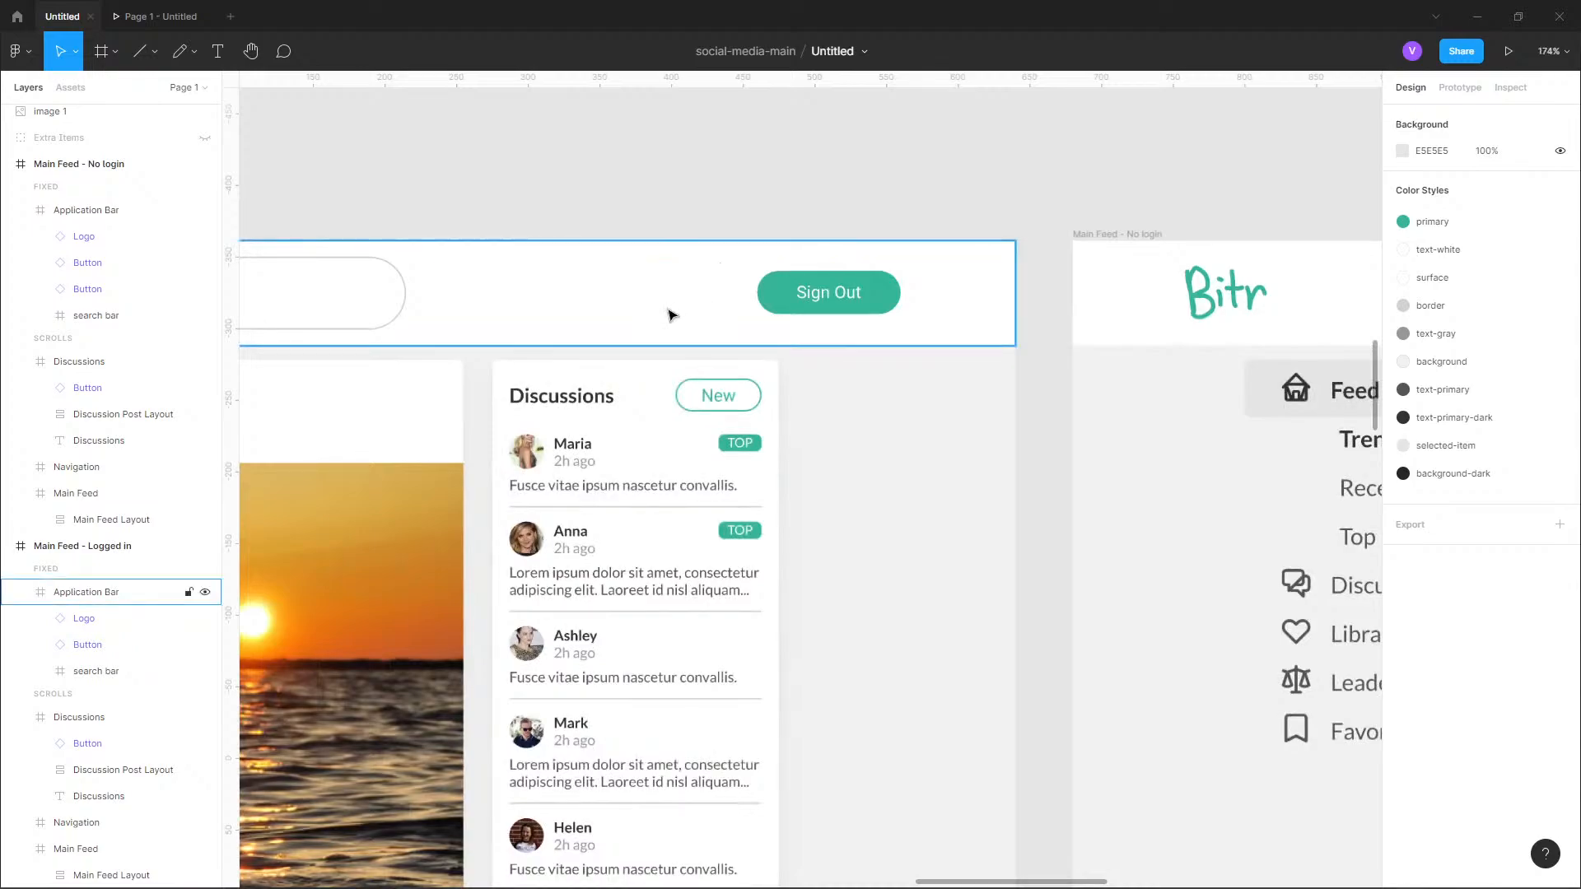
left_click(724, 278)
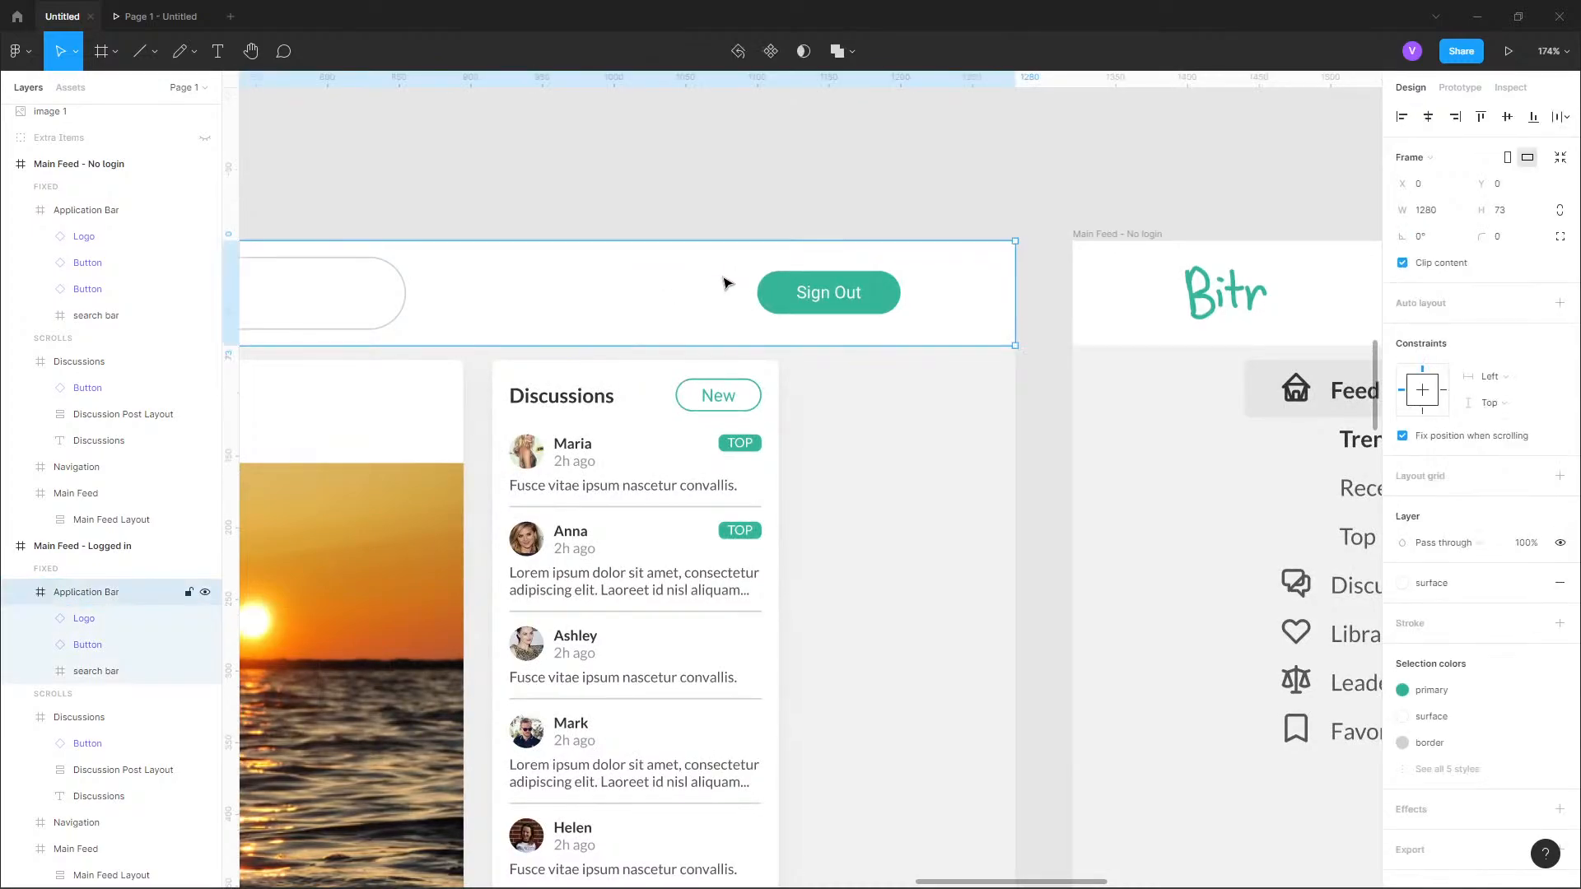
left_click(99, 63)
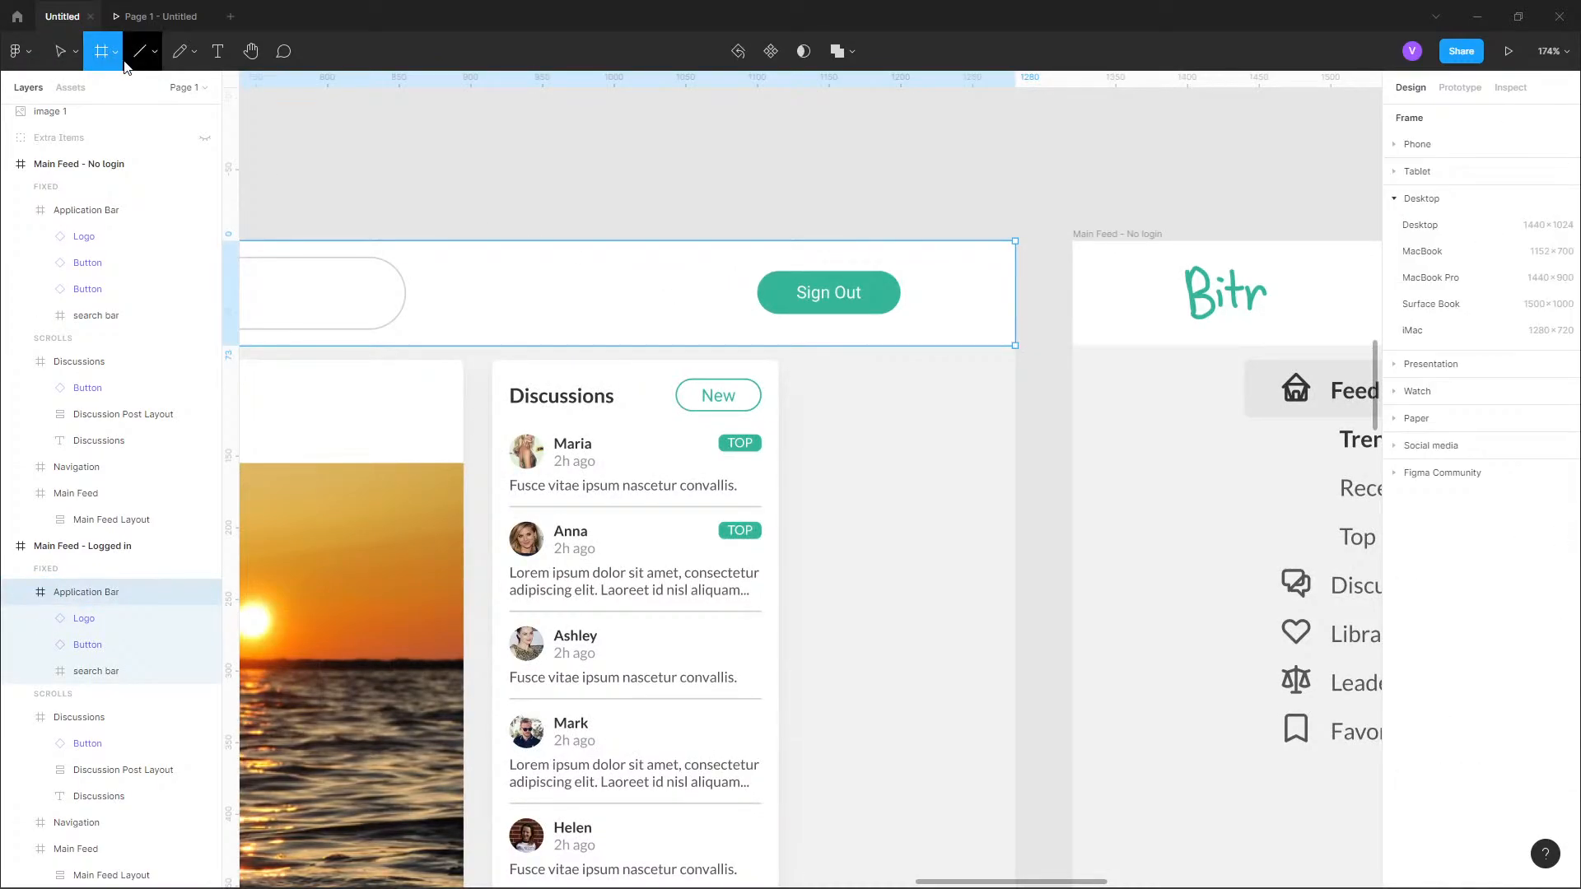
left_click(120, 52)
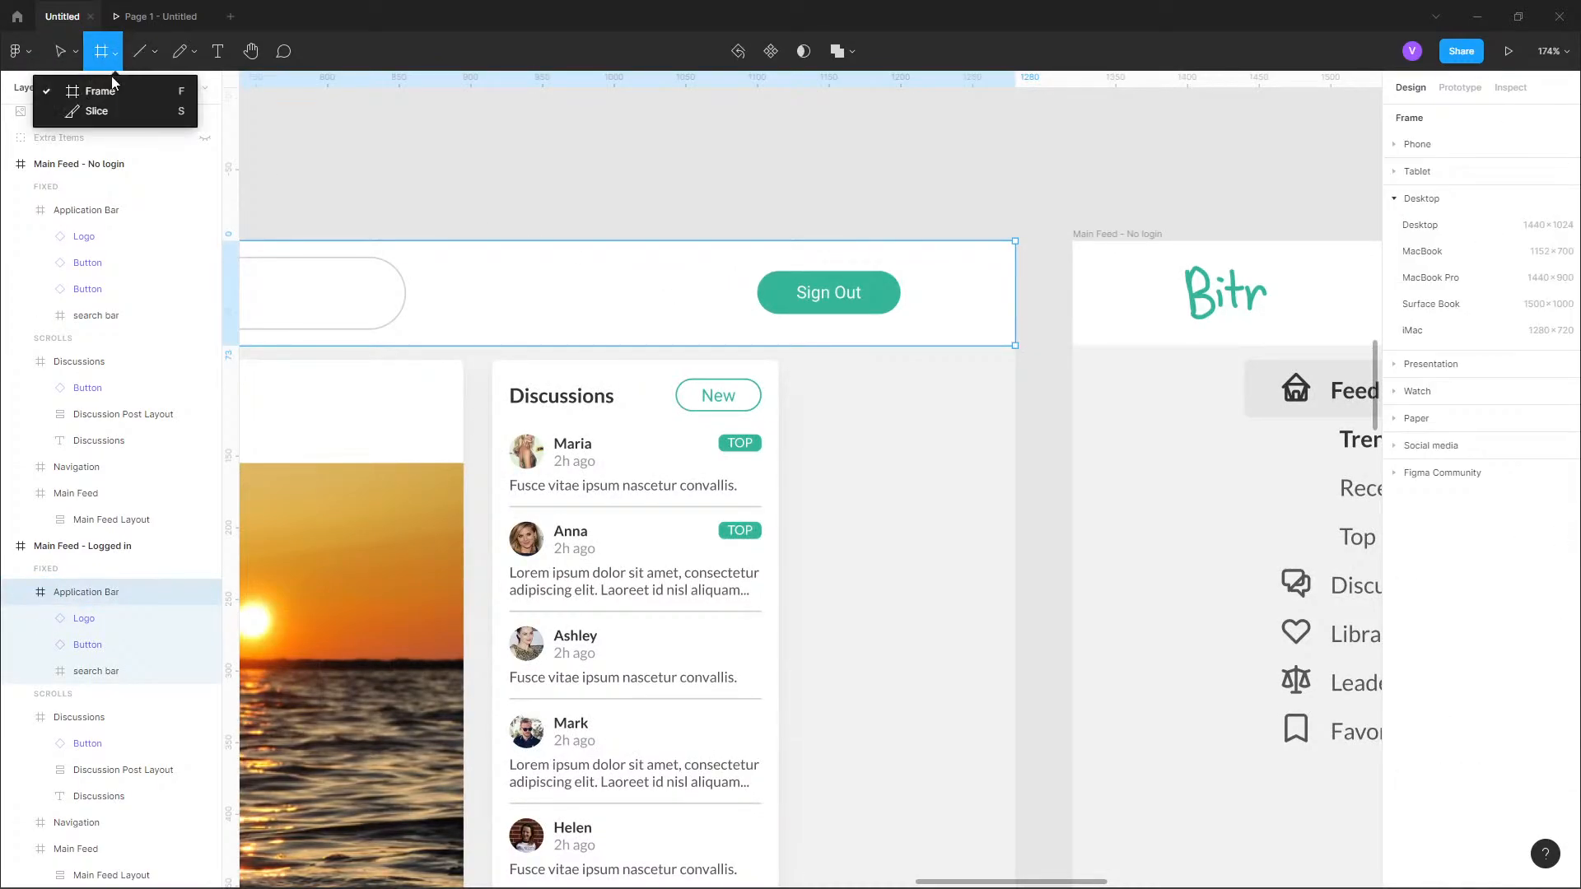
left_click(194, 53)
left_click(156, 53)
left_click(138, 153)
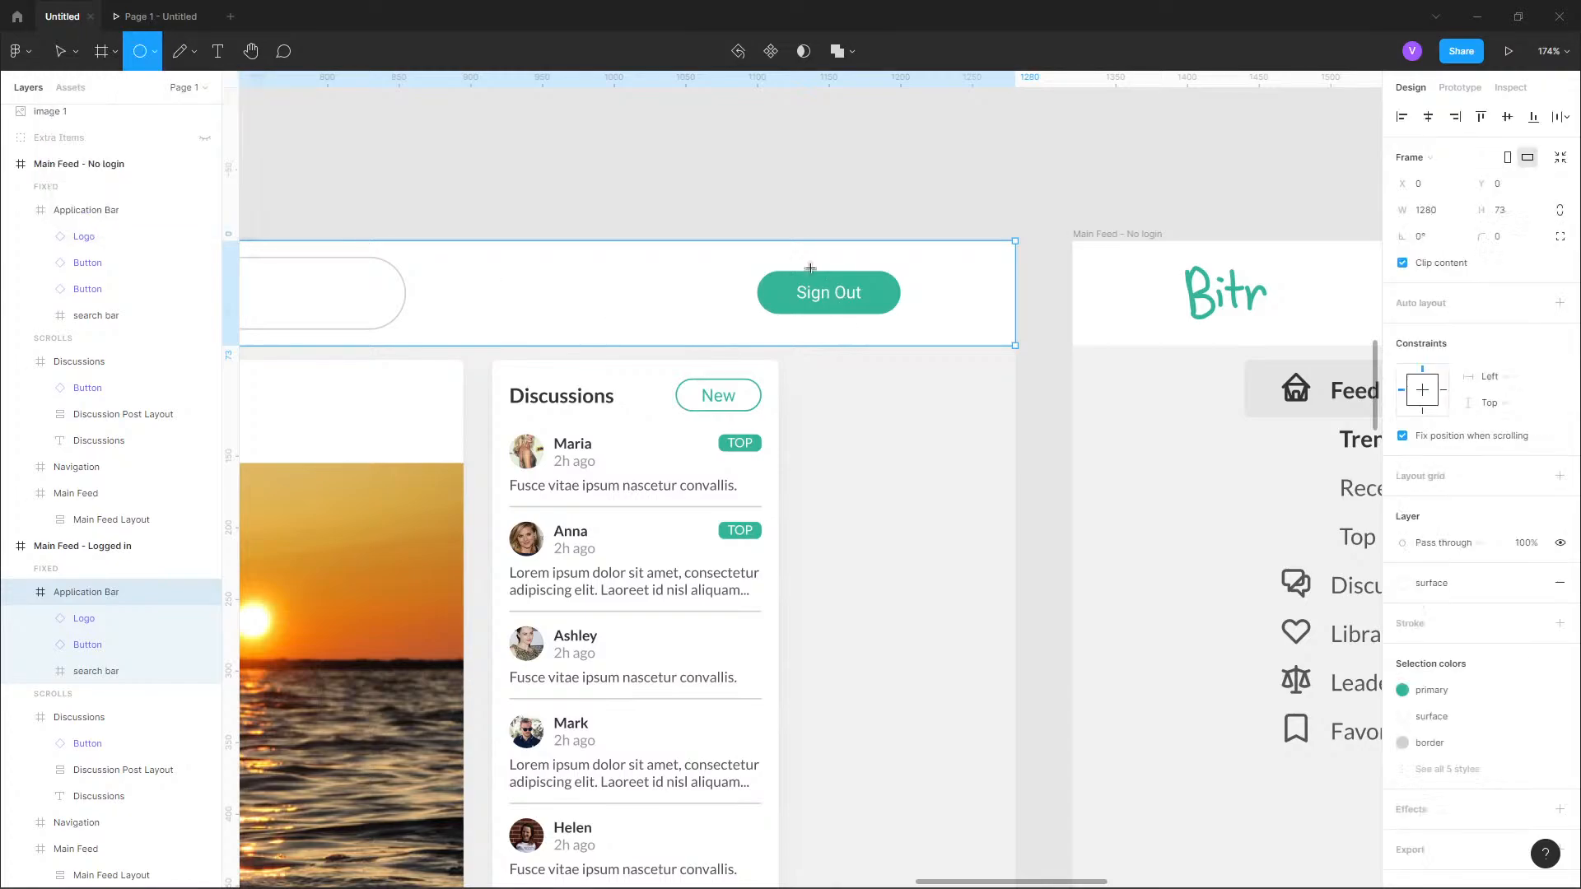
left_click_drag(676, 314, 726, 270)
Check the ellipse's distance from the Sign Out button and set the ellipse's height to 30.
key("alt")
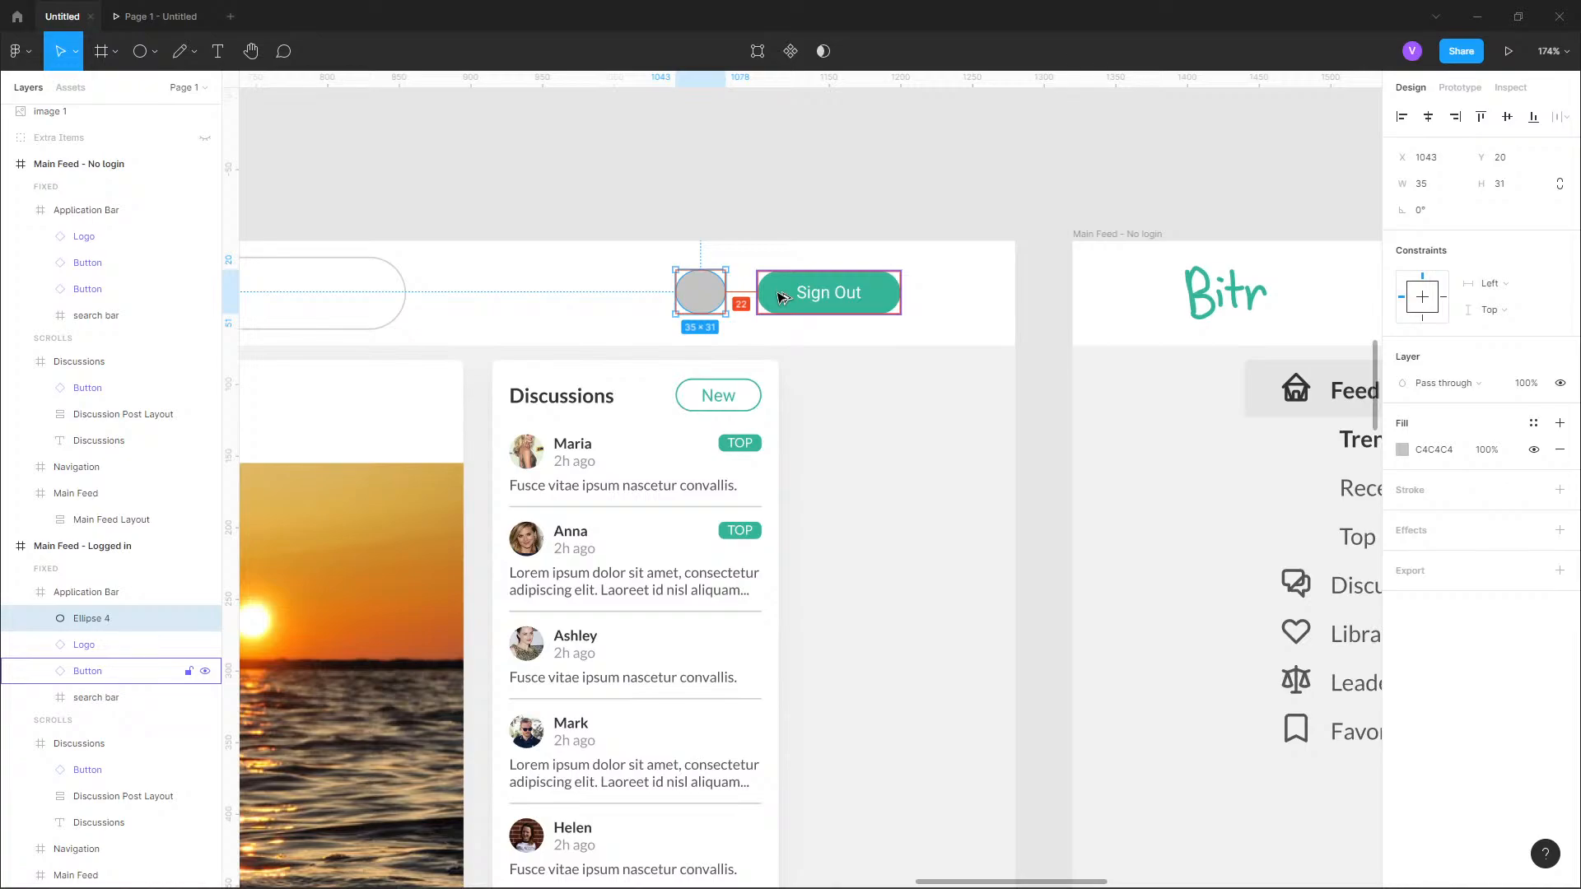
left_click(782, 297)
left_click(700, 292)
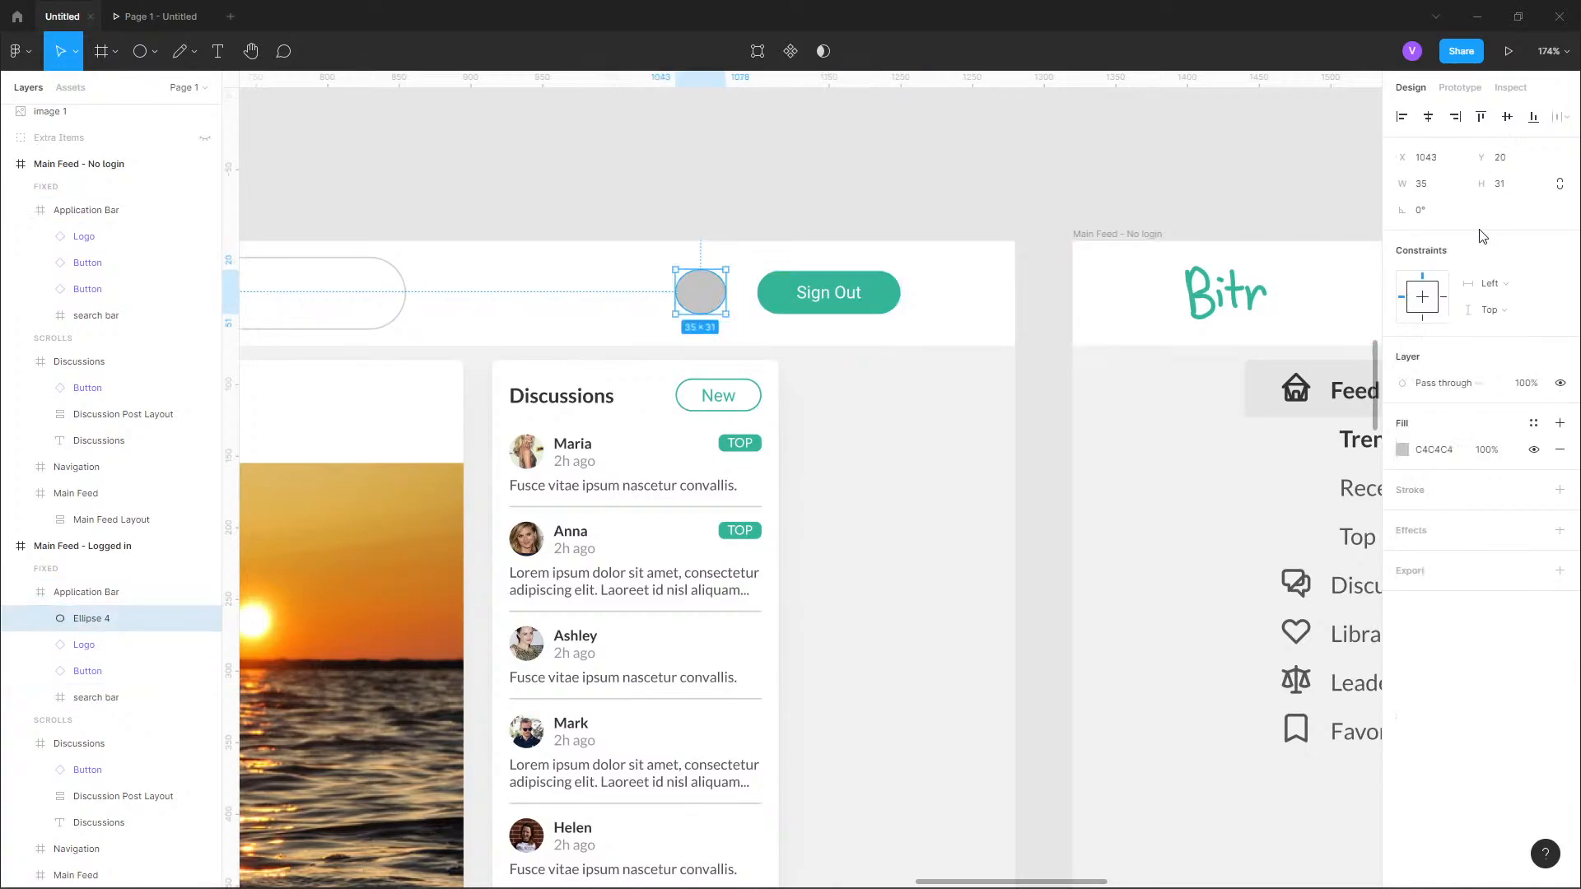
left_click(1509, 188)
type("30")
key("Return")
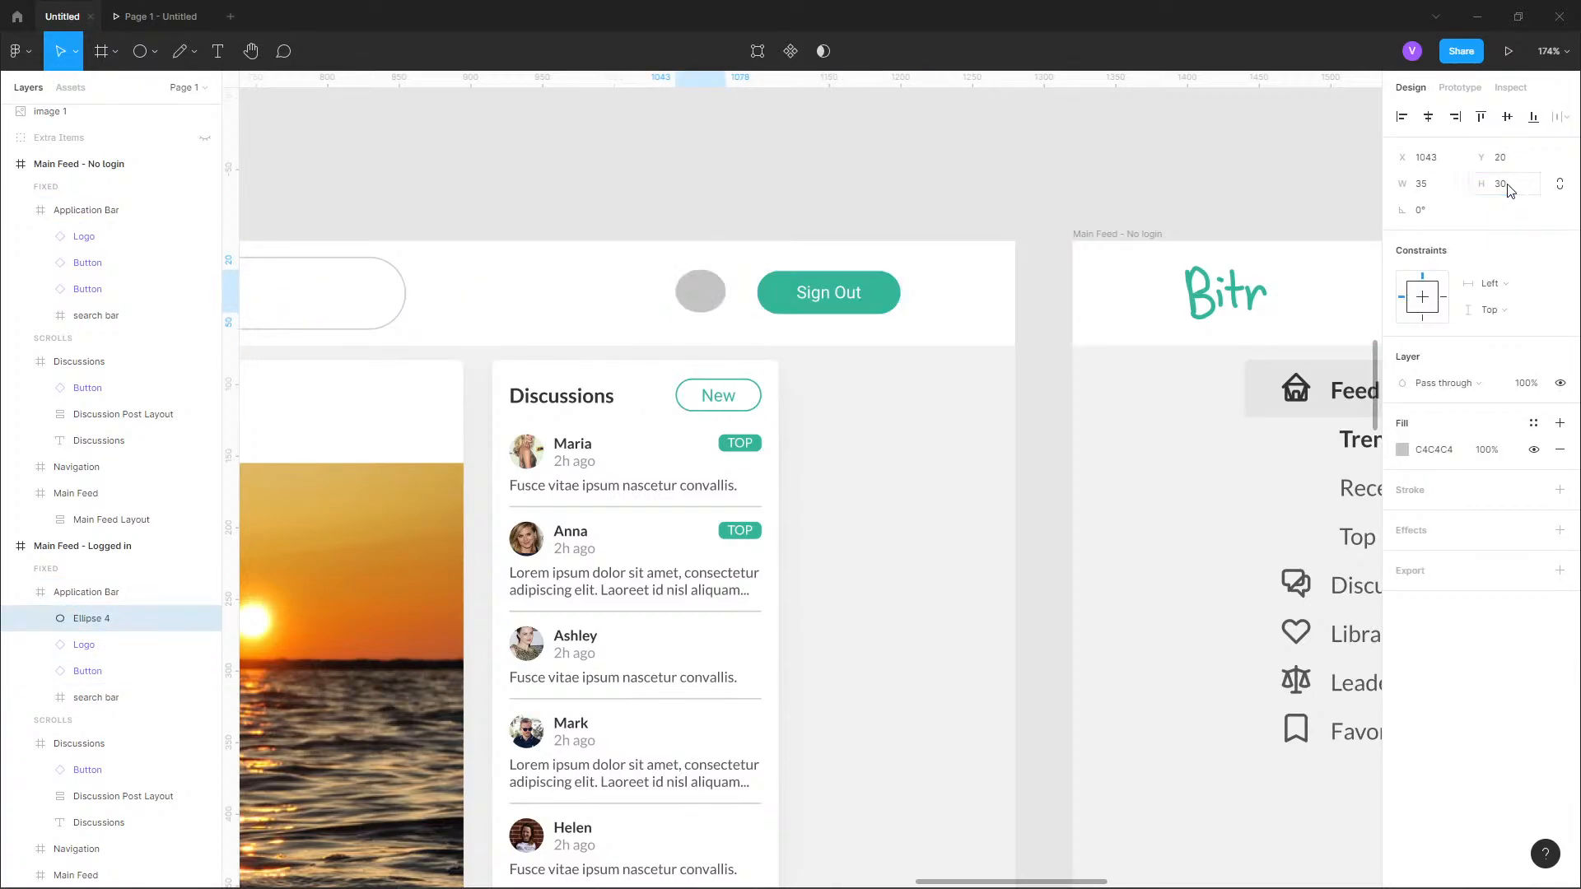
Set the ellipse's width to 30 and nudge it toward the Sign Out button to X 1055.
left_click(1456, 186)
type("30")
key("Return")
key("shift+Right")
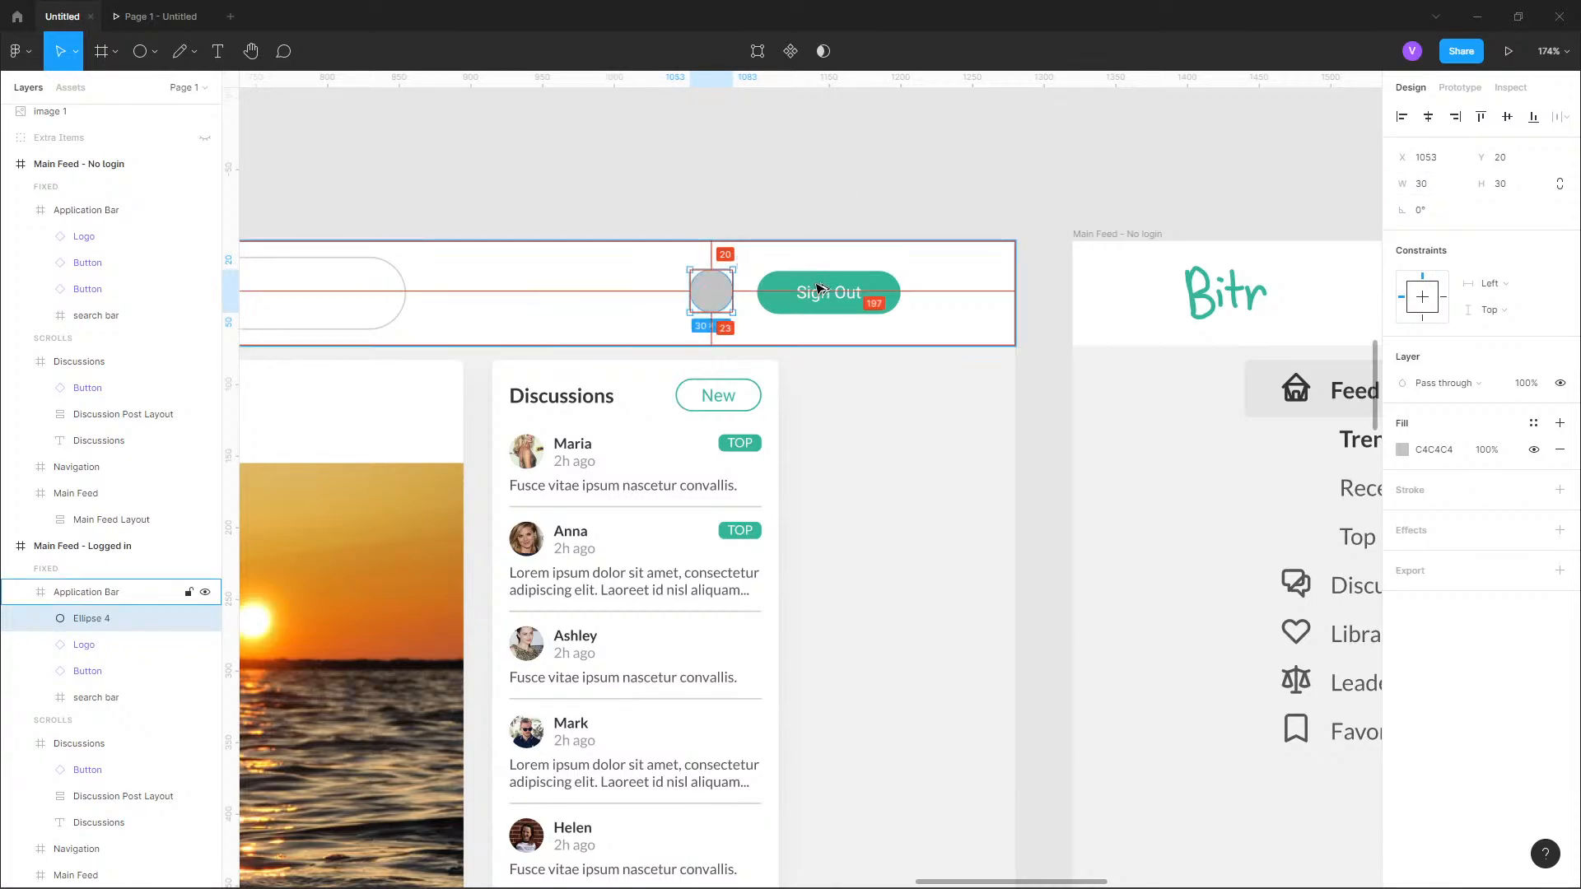
key("Right")
key("Right")
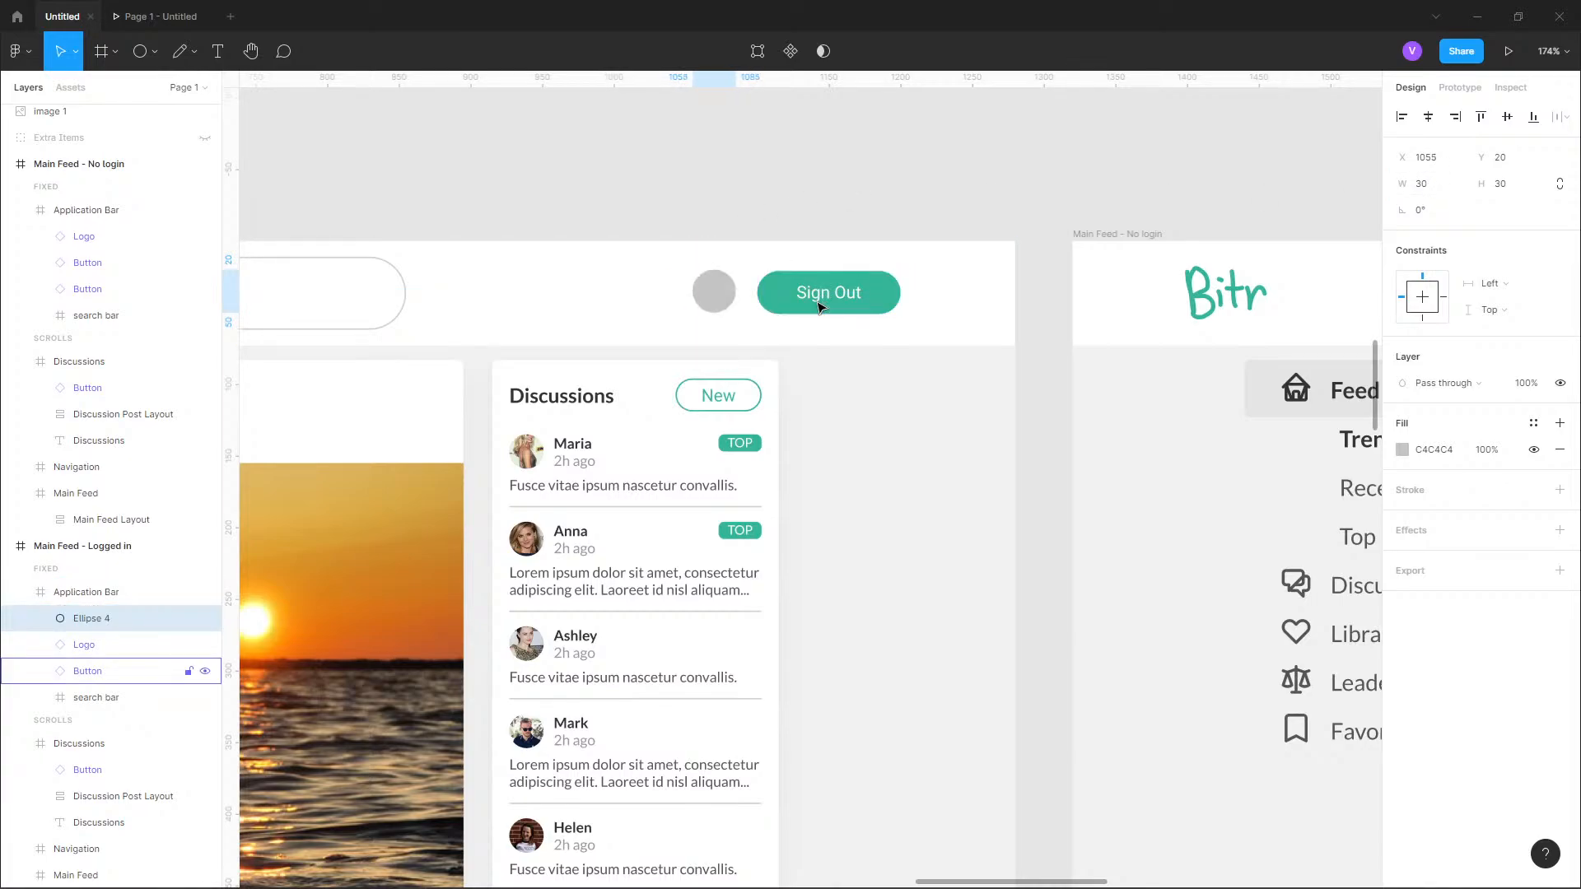
Fill the circle beside Sign Out with a random portrait photo using the Avatars plugin.
left_click(18, 51)
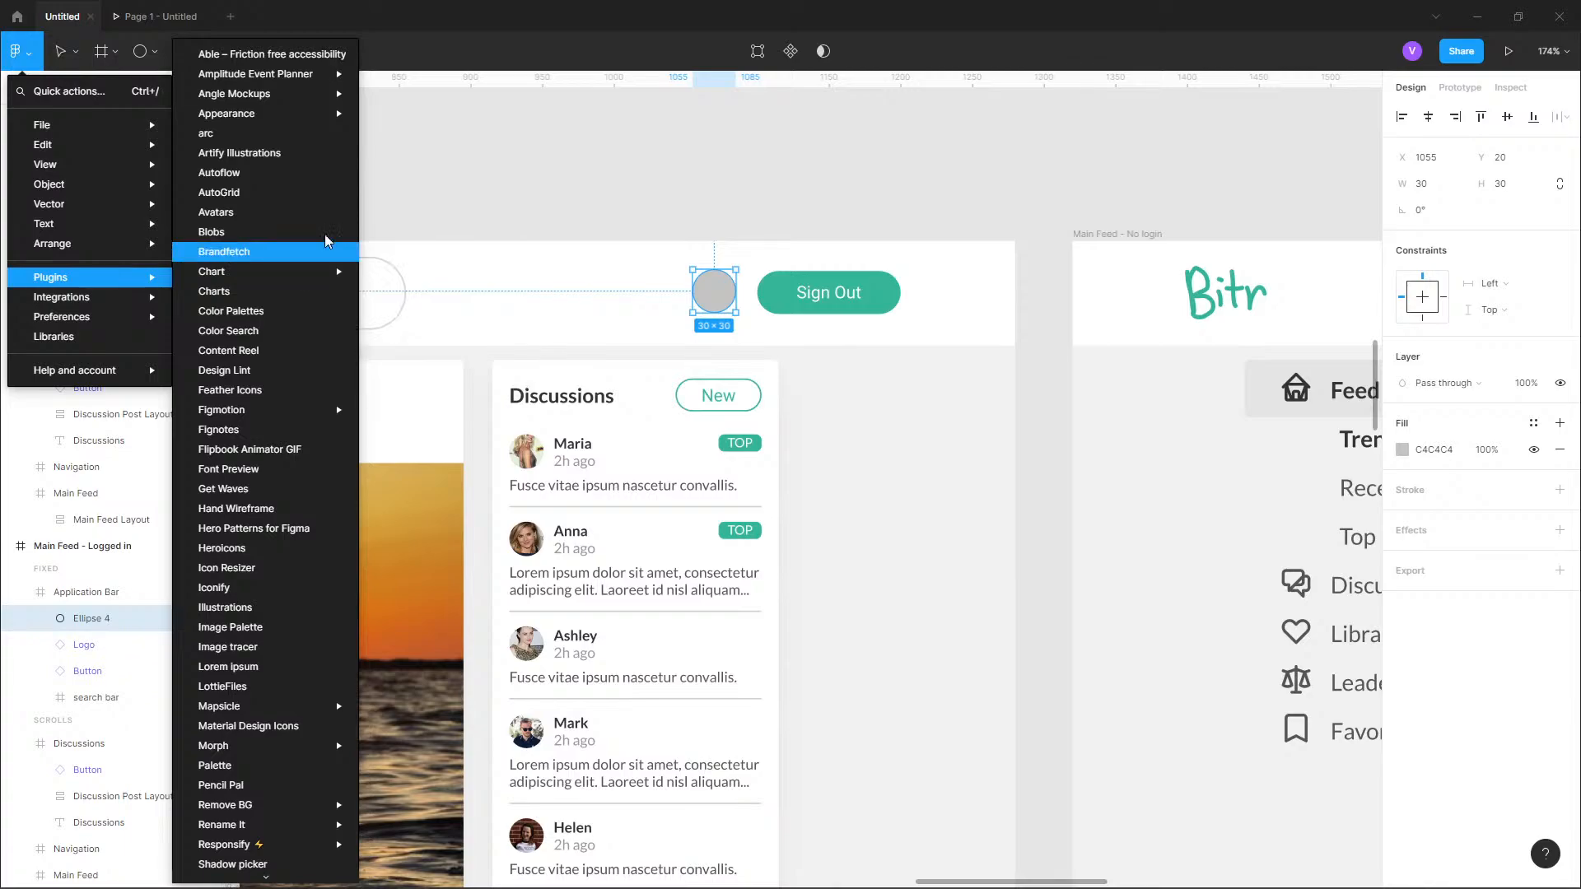
left_click(302, 213)
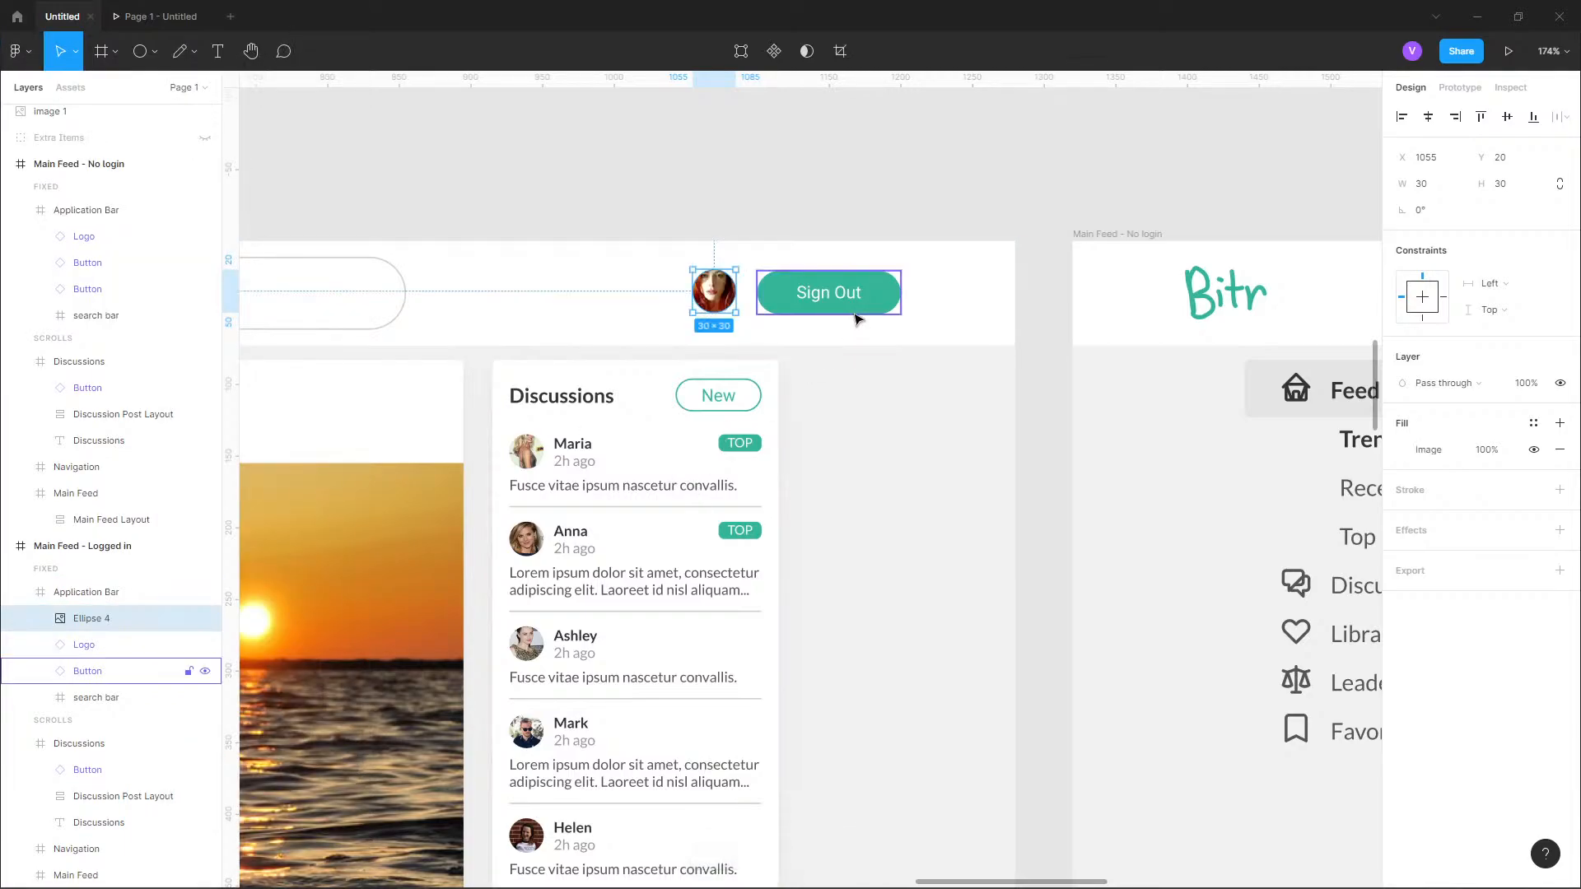
left_click(764, 189)
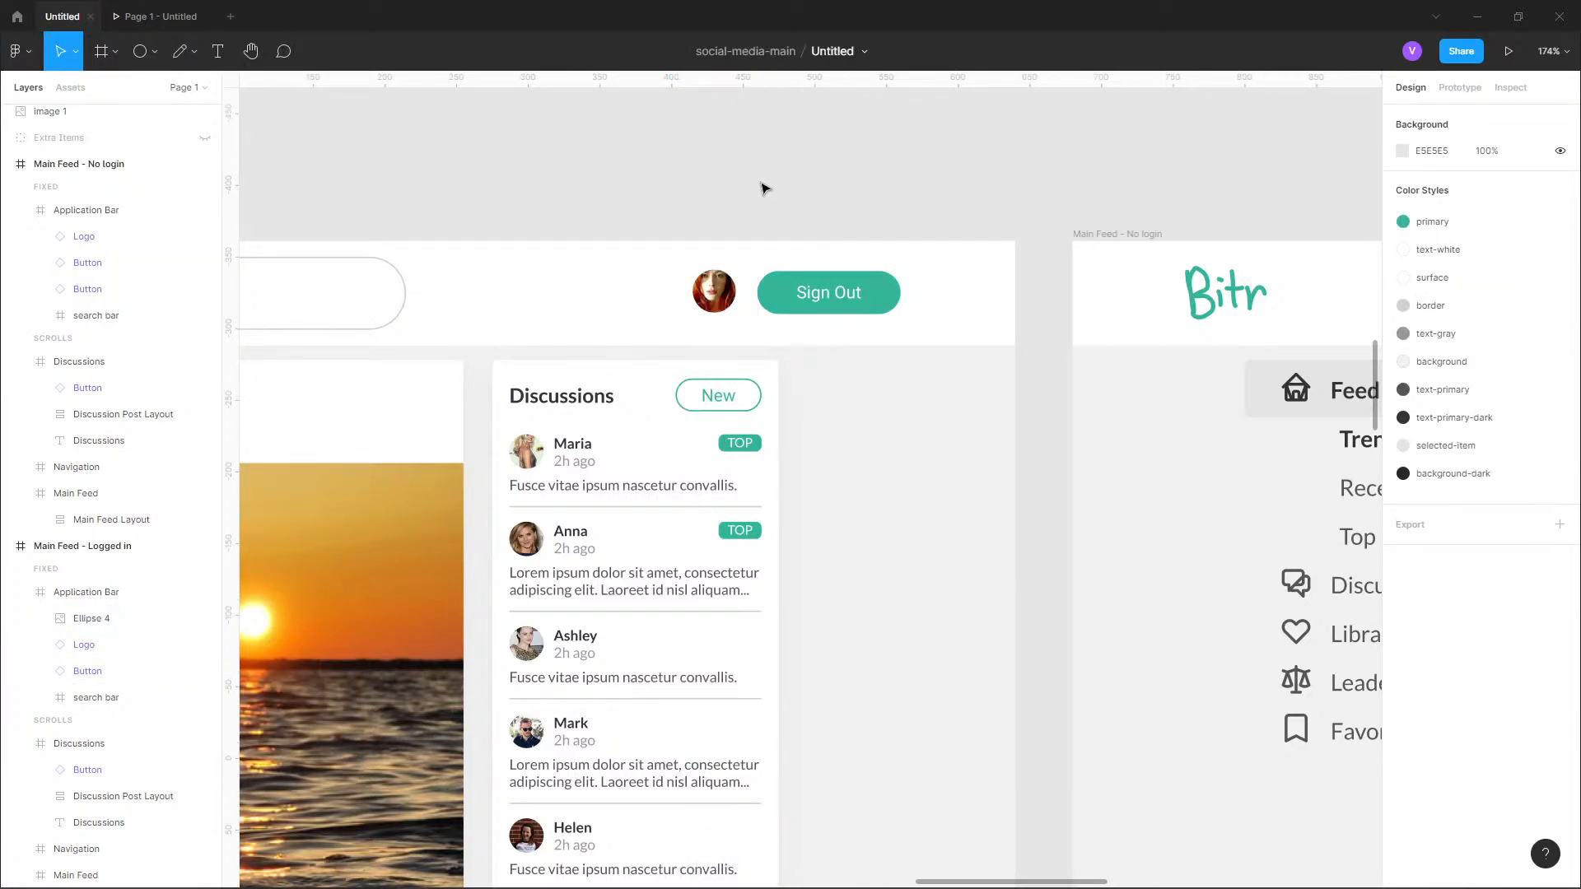
scroll(765, 191, "down", 1)
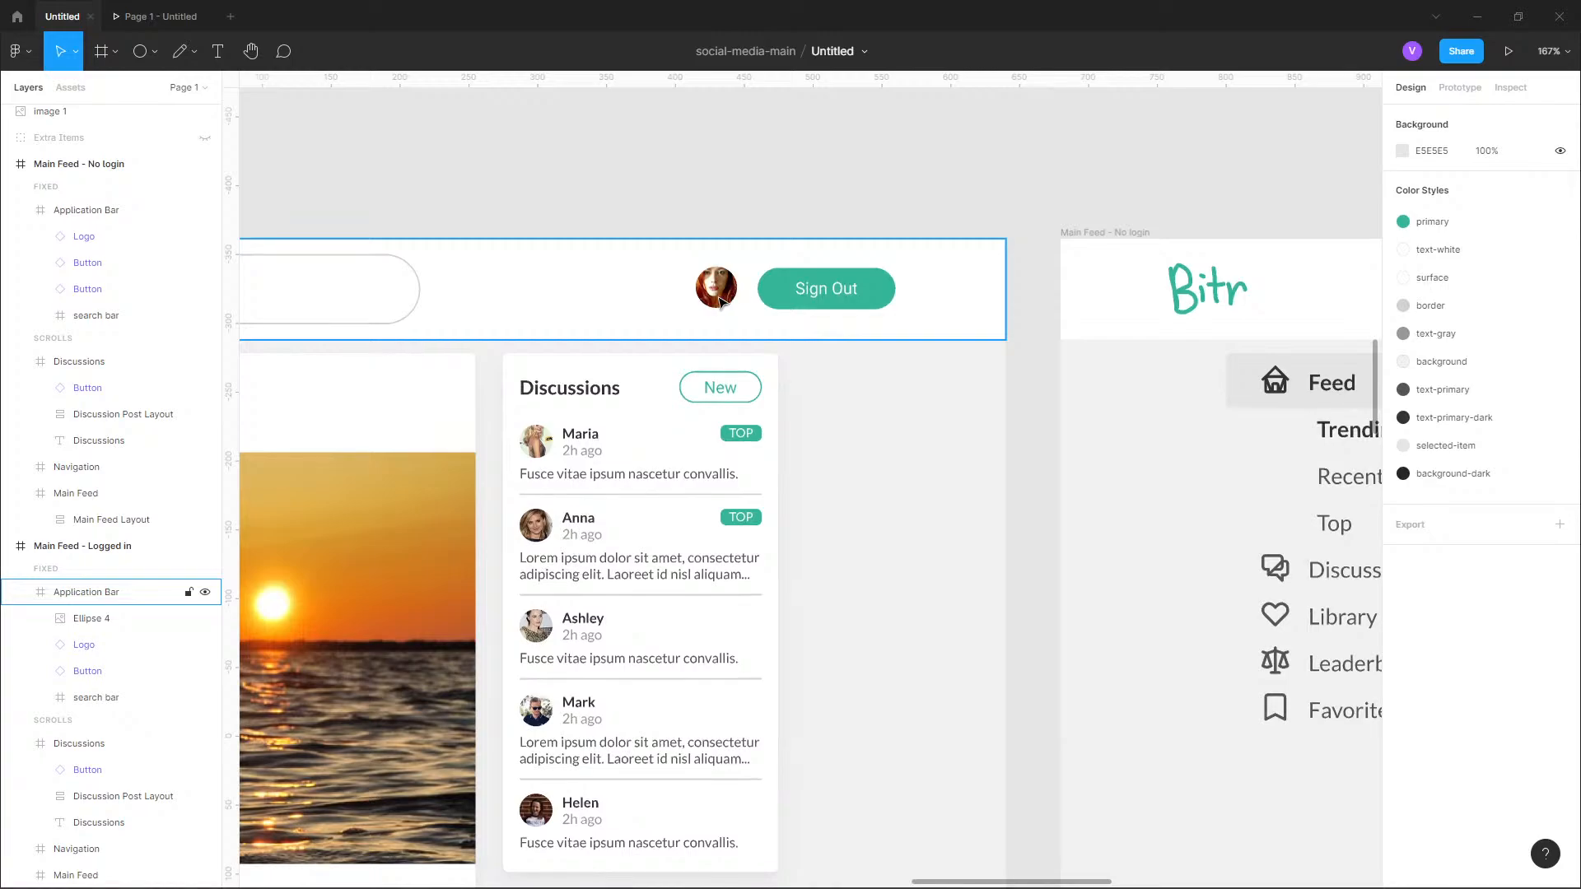
Resize the profile picture to 40 × 40 and move it to X 1048, Y 16 beside the Sign Out button.
double_click(714, 292)
left_click(1444, 185)
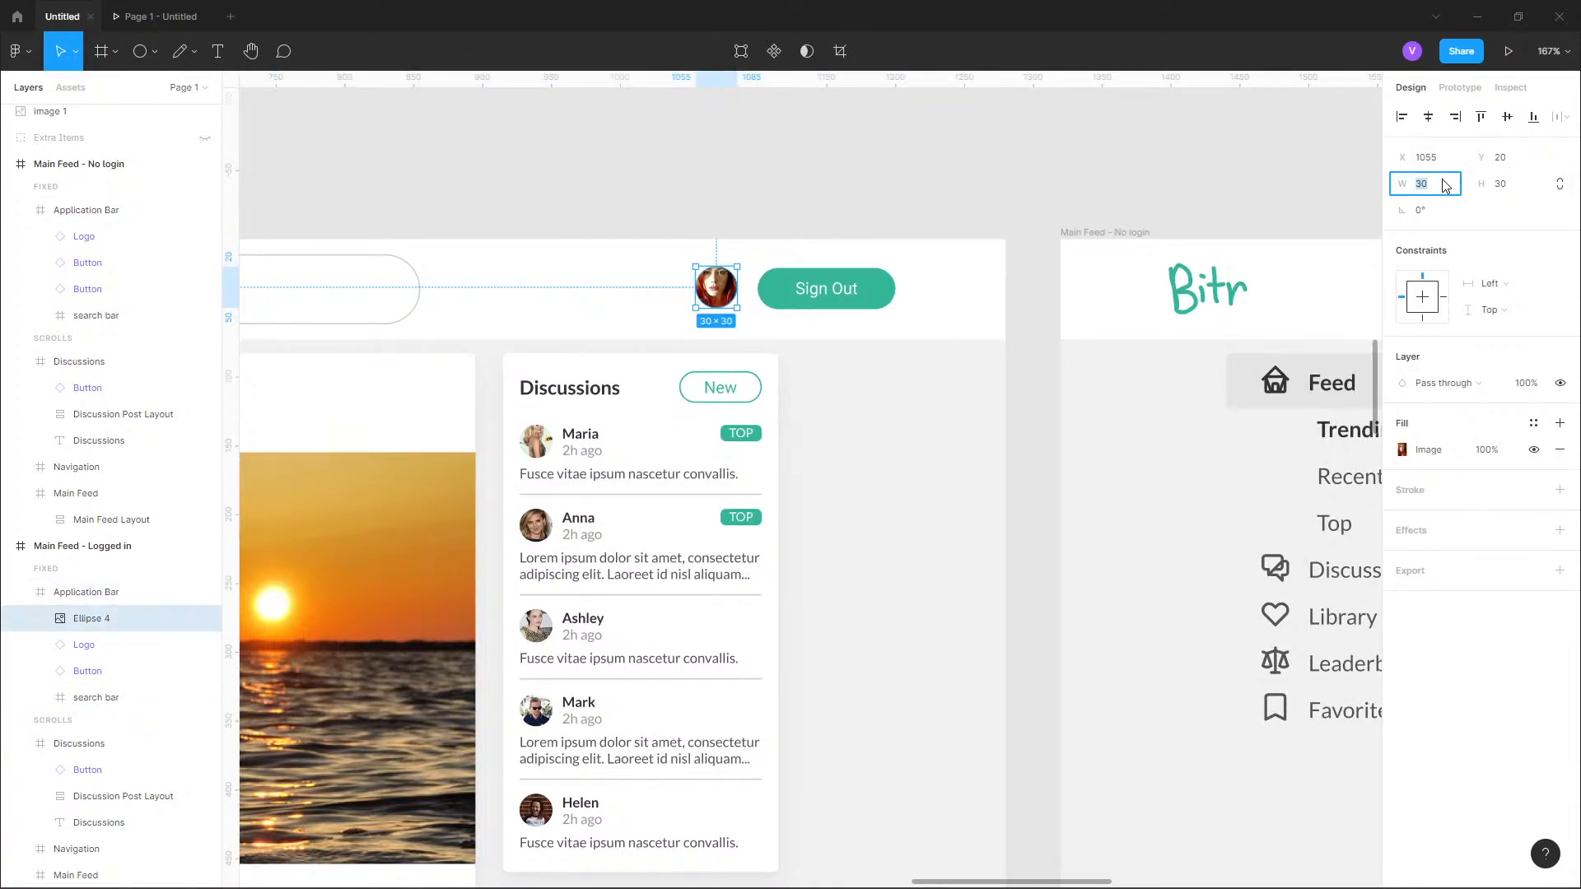
type("40")
key("Tab")
type("40")
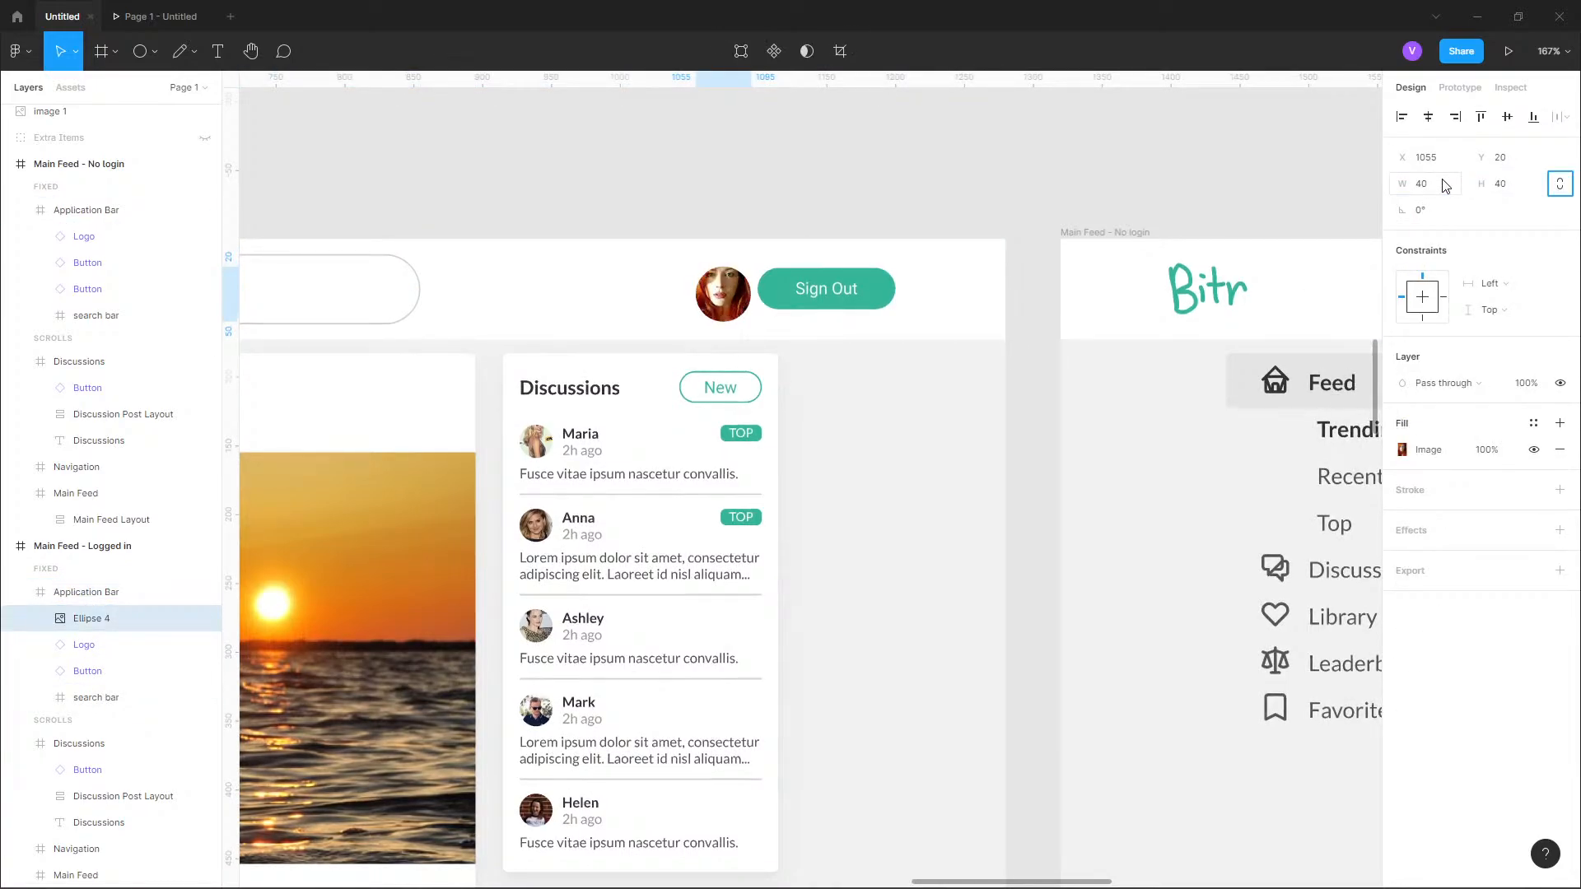
key("Tab")
left_click_drag(722, 294, 712, 289)
left_click(842, 192)
left_click(801, 299)
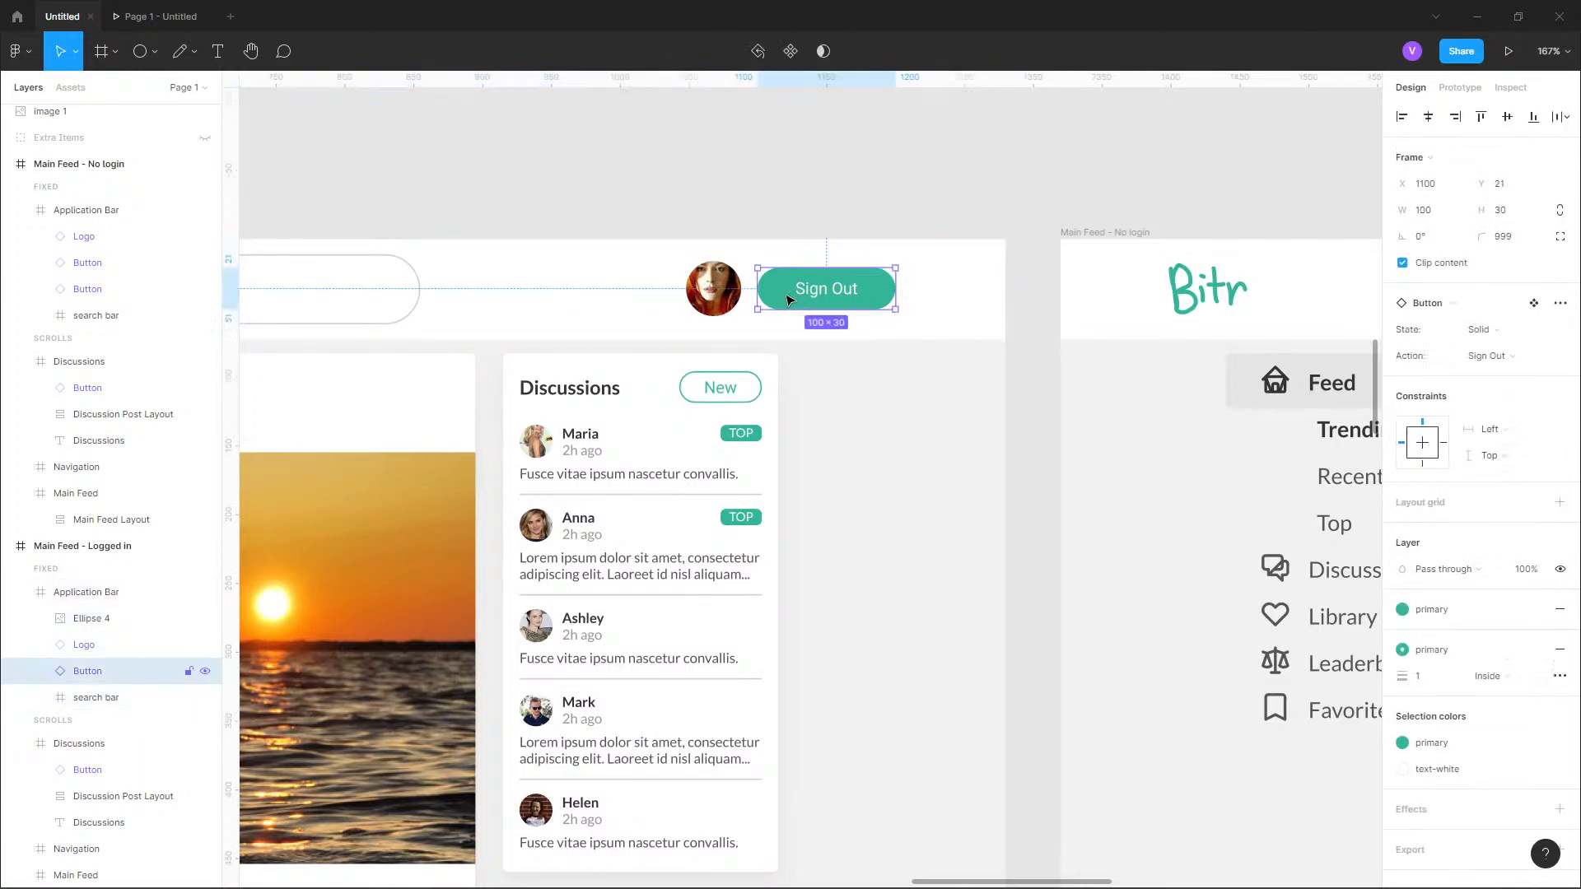
left_click(818, 207)
scroll(820, 214, "down", 5)
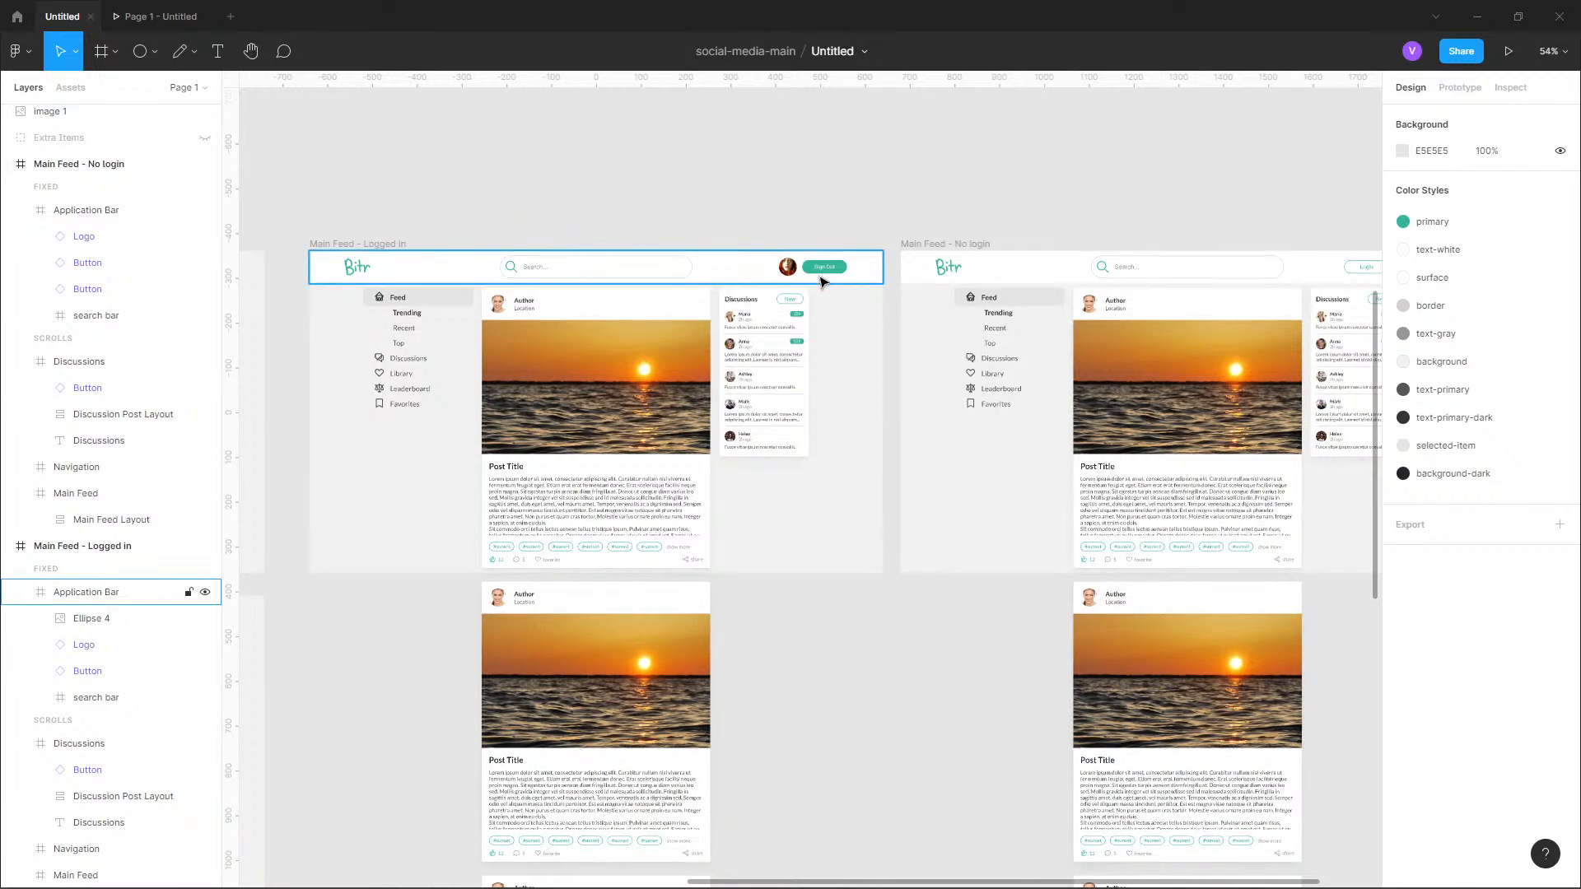
Draw a frame about 167 × 166 just below the profile picture and fill it with FF8484.
left_click(790, 274)
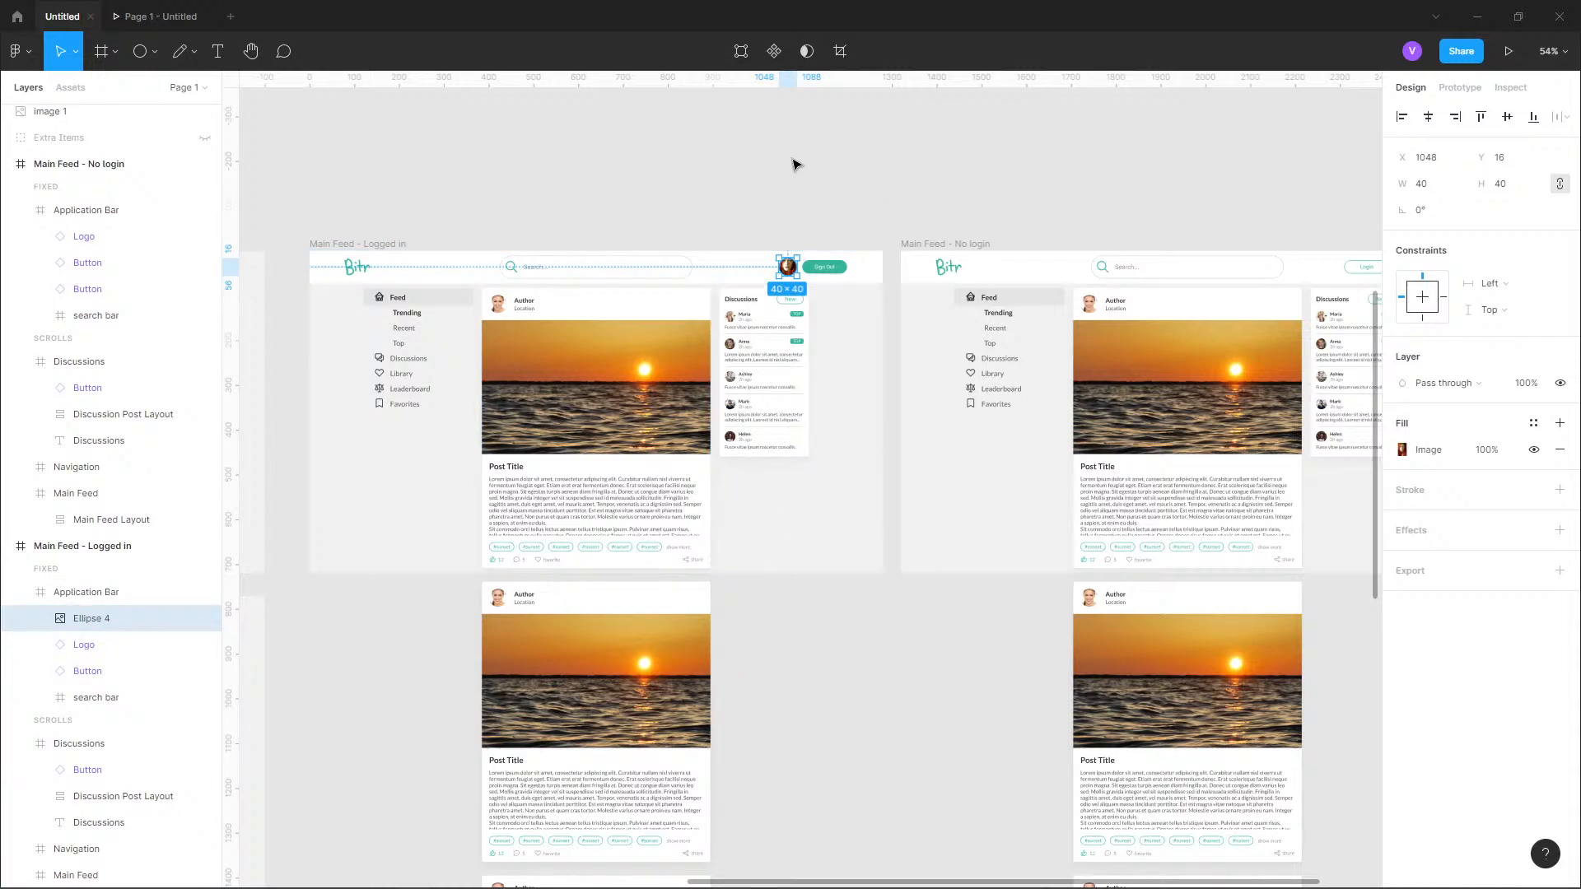
scroll(797, 233, "up", 3)
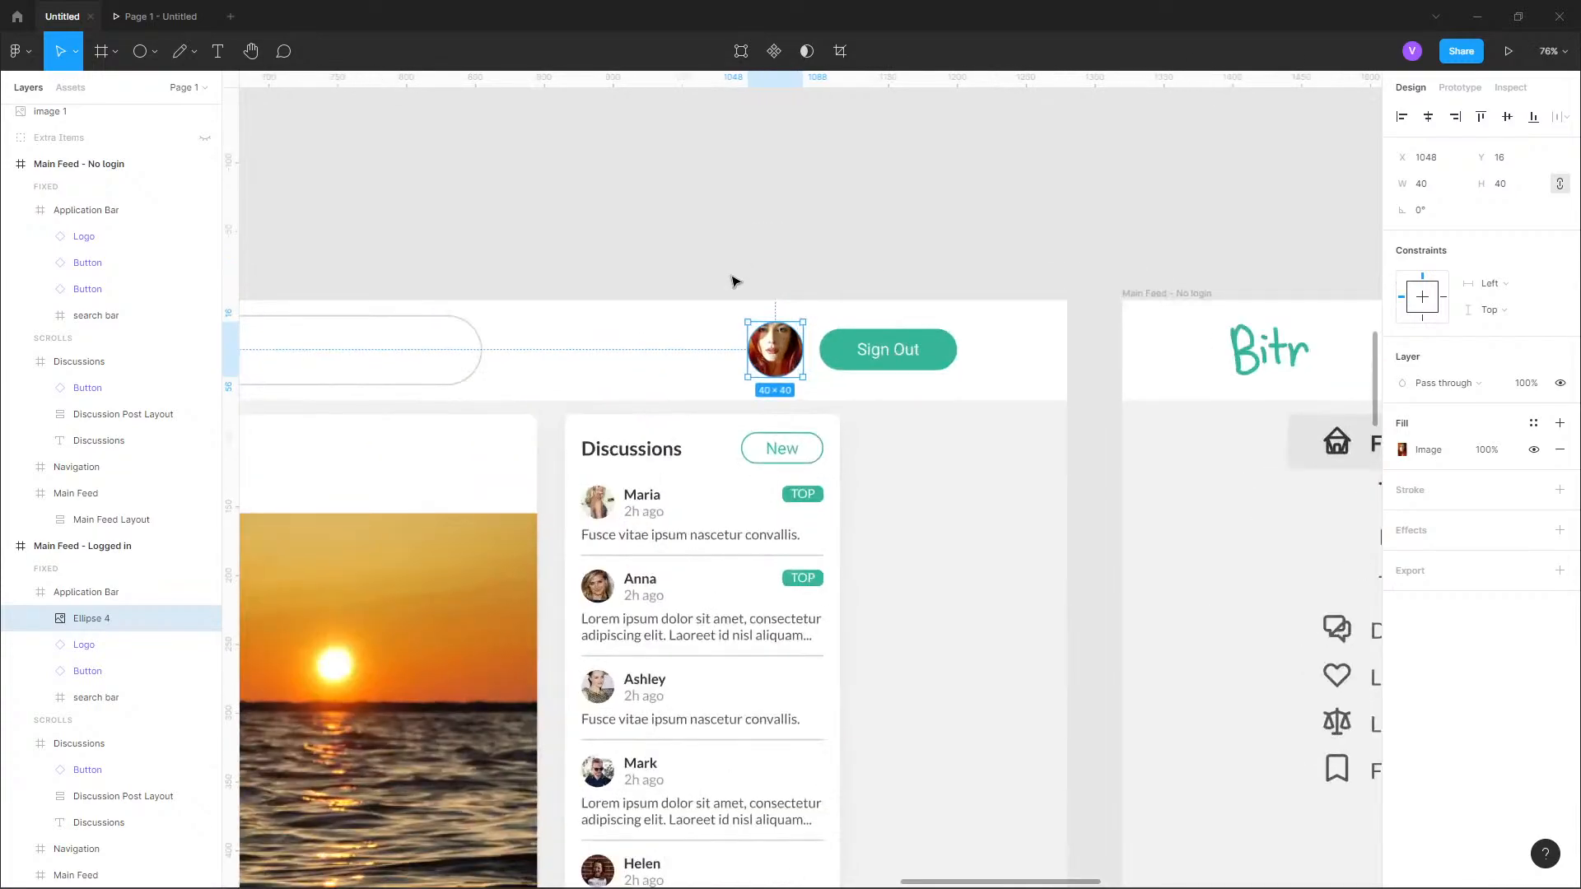
scroll(736, 282, "up", 1)
key("f")
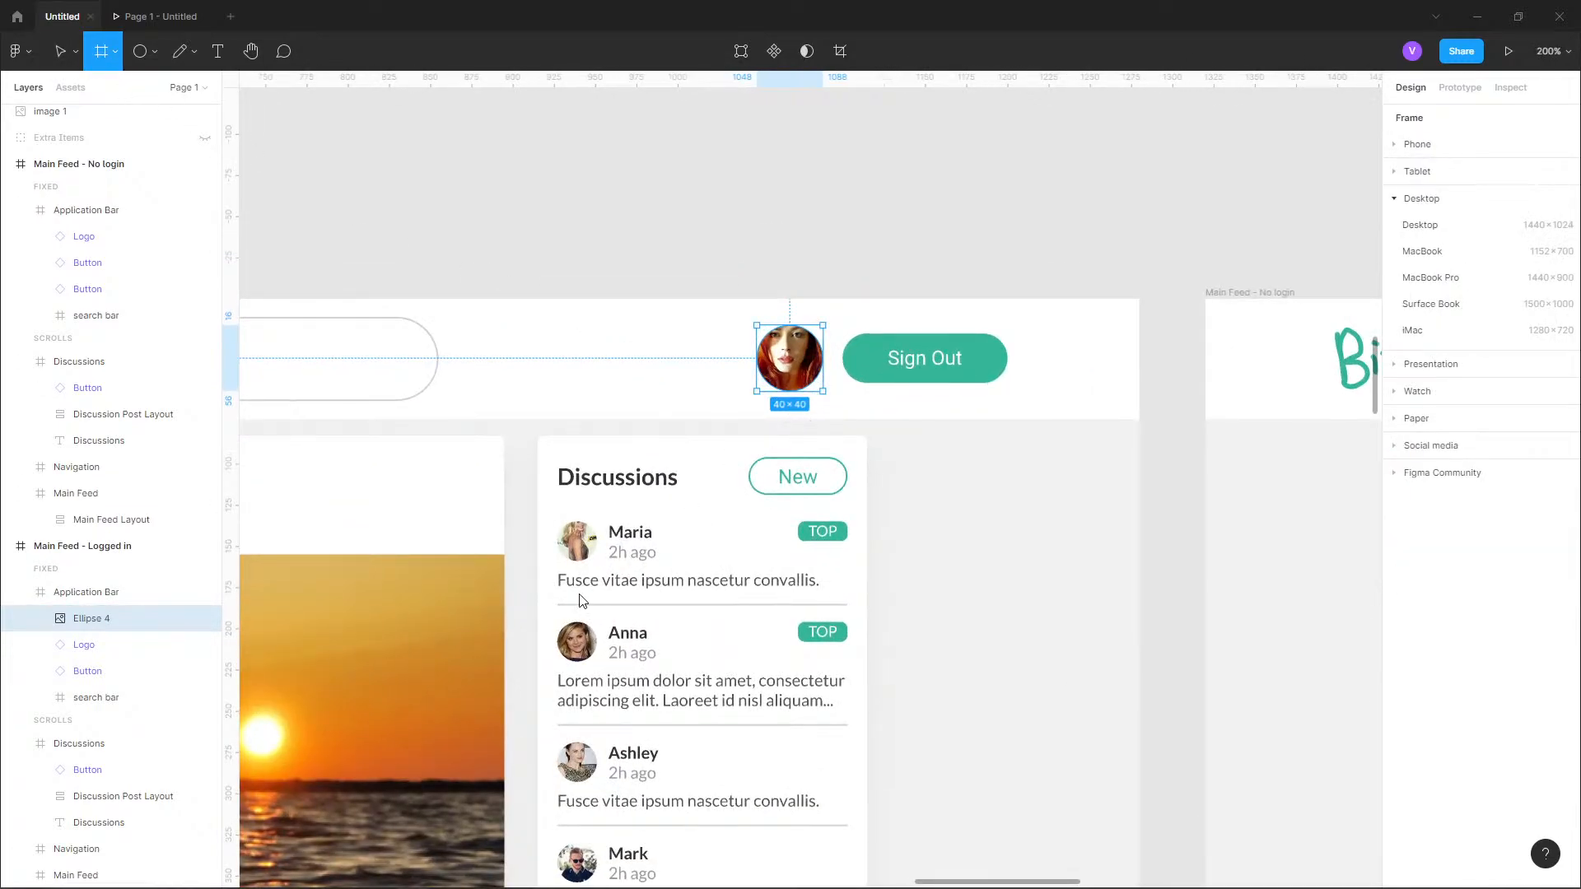
mouse_move(815, 411)
left_mouse_down()
mouse_move(589, 607)
mouse_move(538, 685)
left_mouse_up()
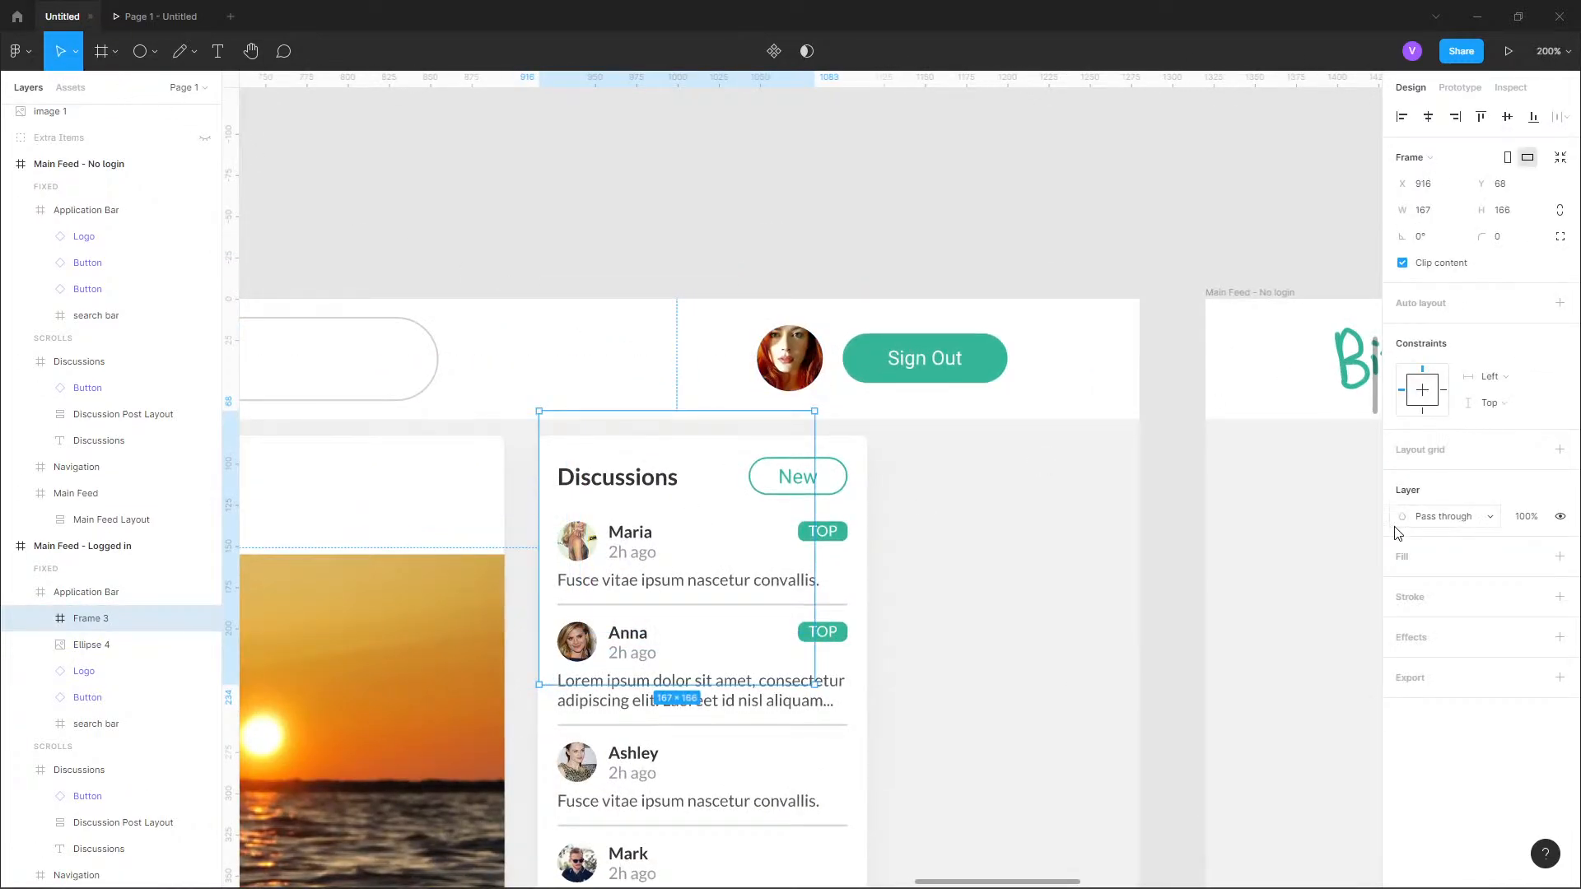
left_click(1402, 557)
left_click(1405, 585)
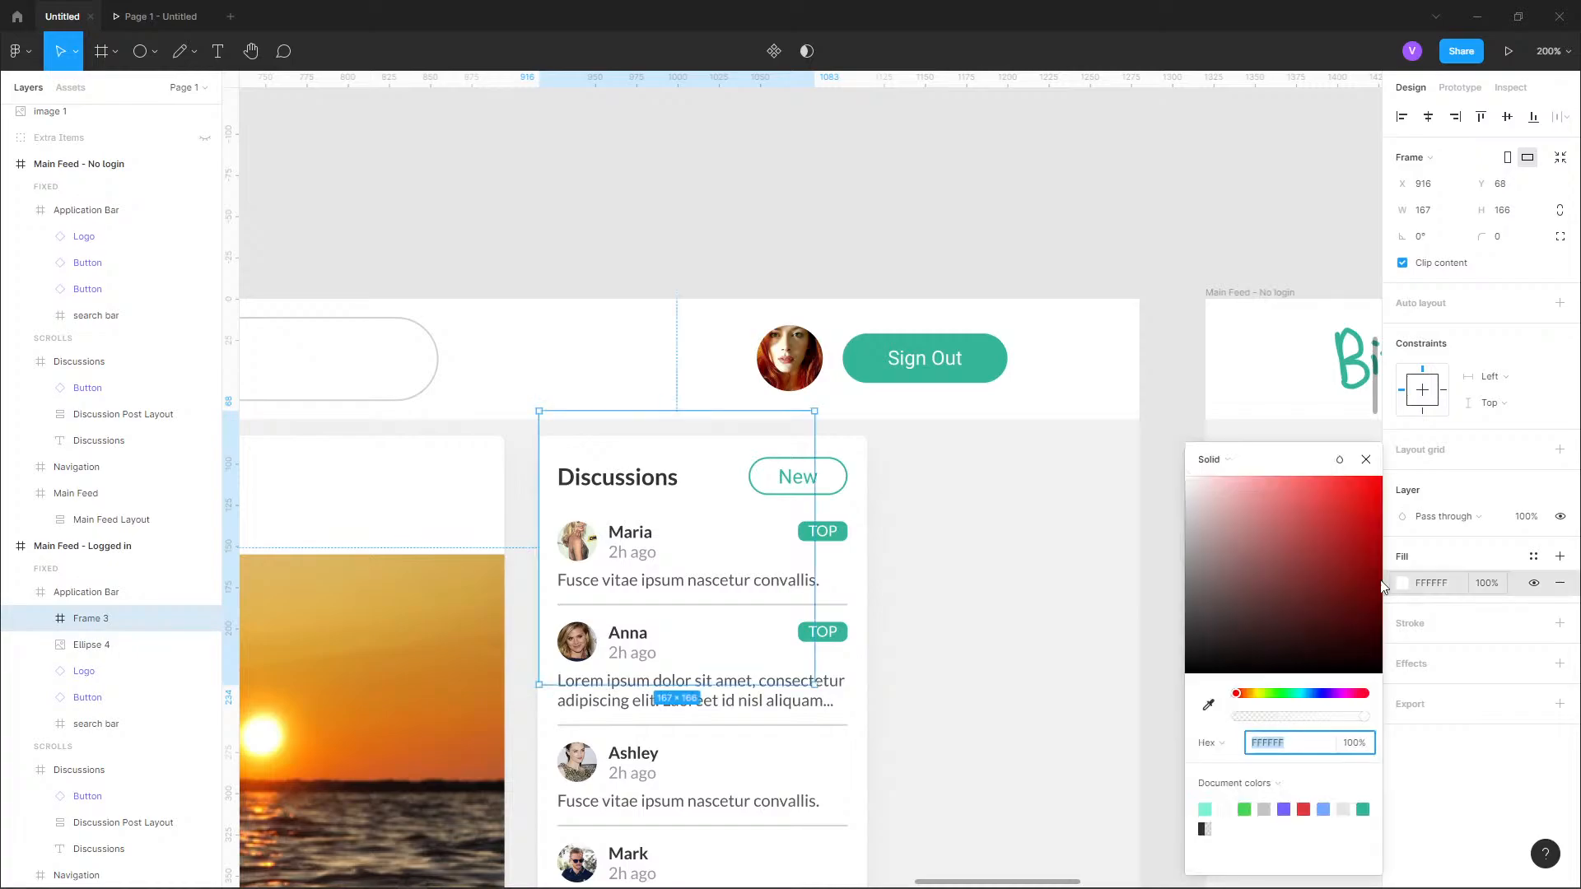
left_click(1280, 476)
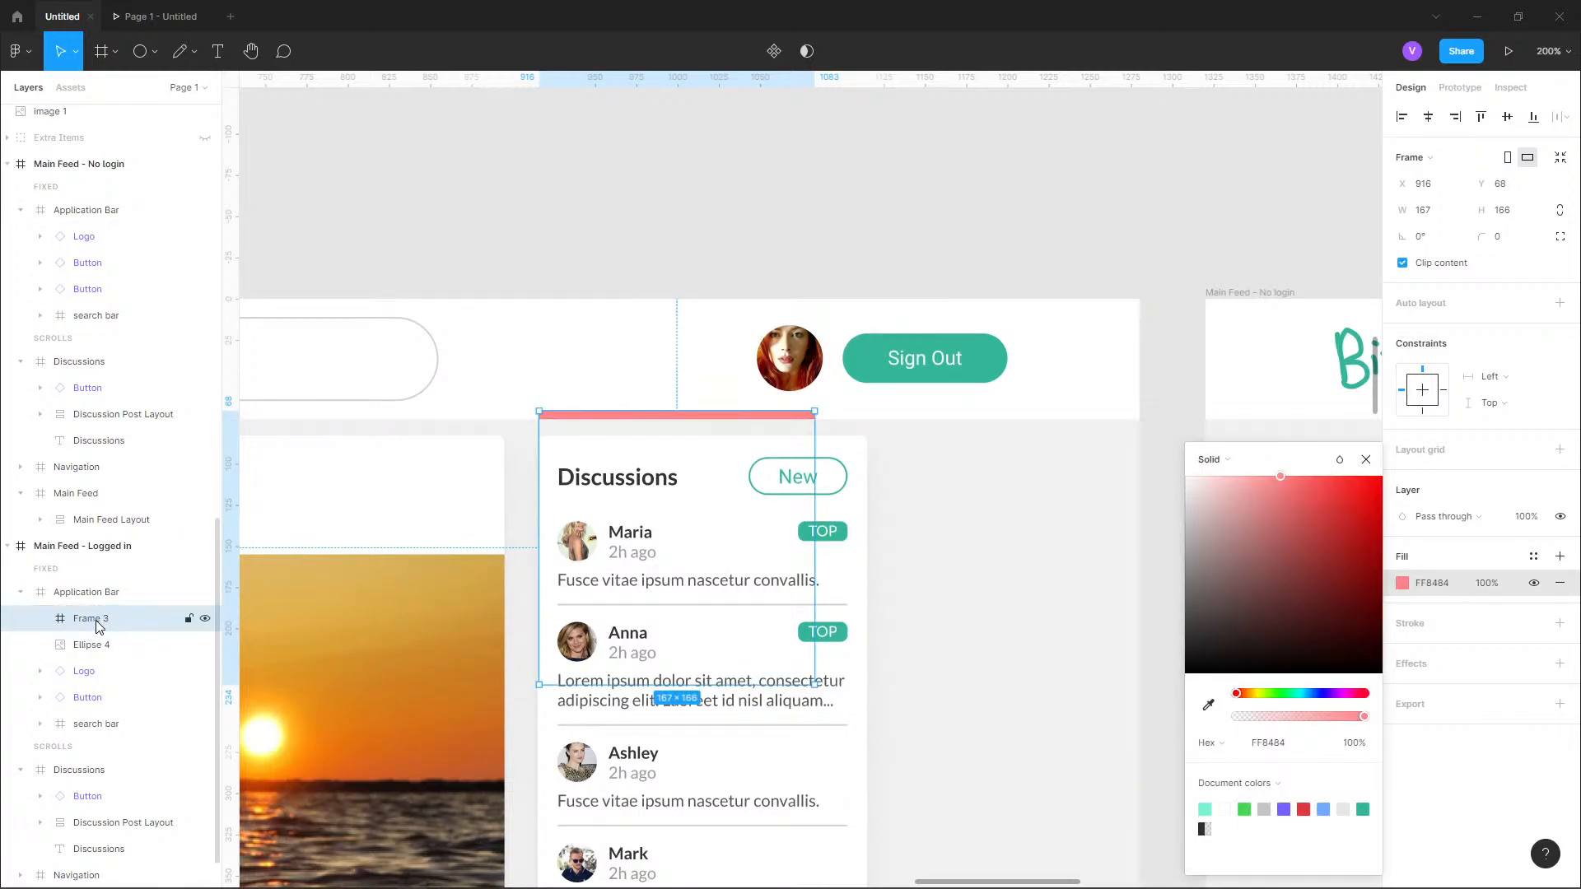
Move the new frame's layer out of the Application Bar, directly above it, and lighten its fill to FFECEC.
left_click_drag(97, 625, 89, 578)
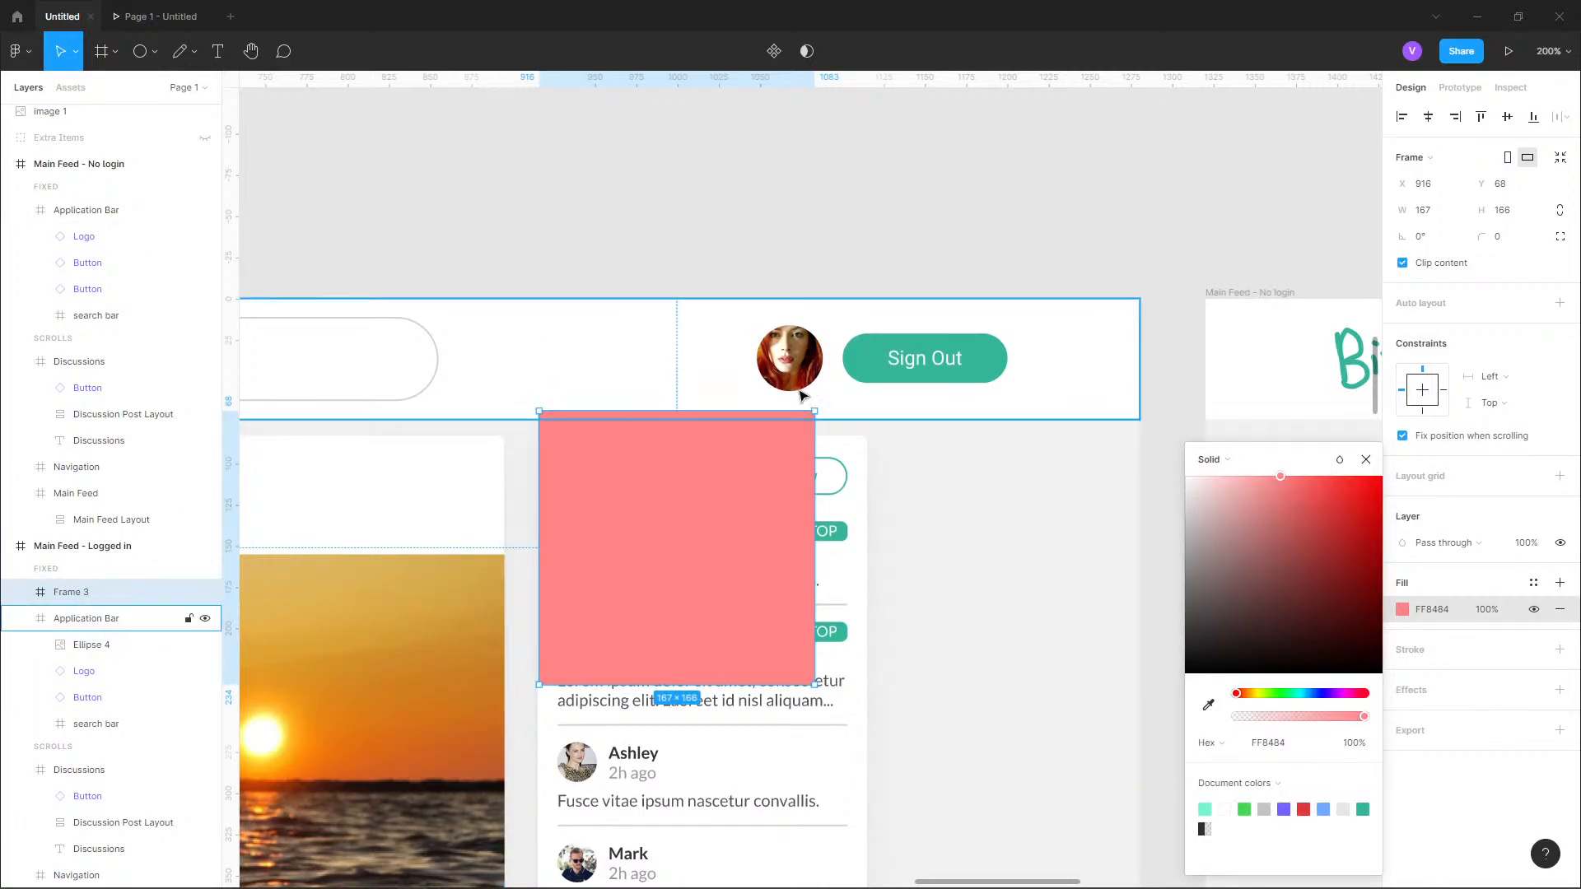
left_click(1237, 487)
left_click(1199, 476)
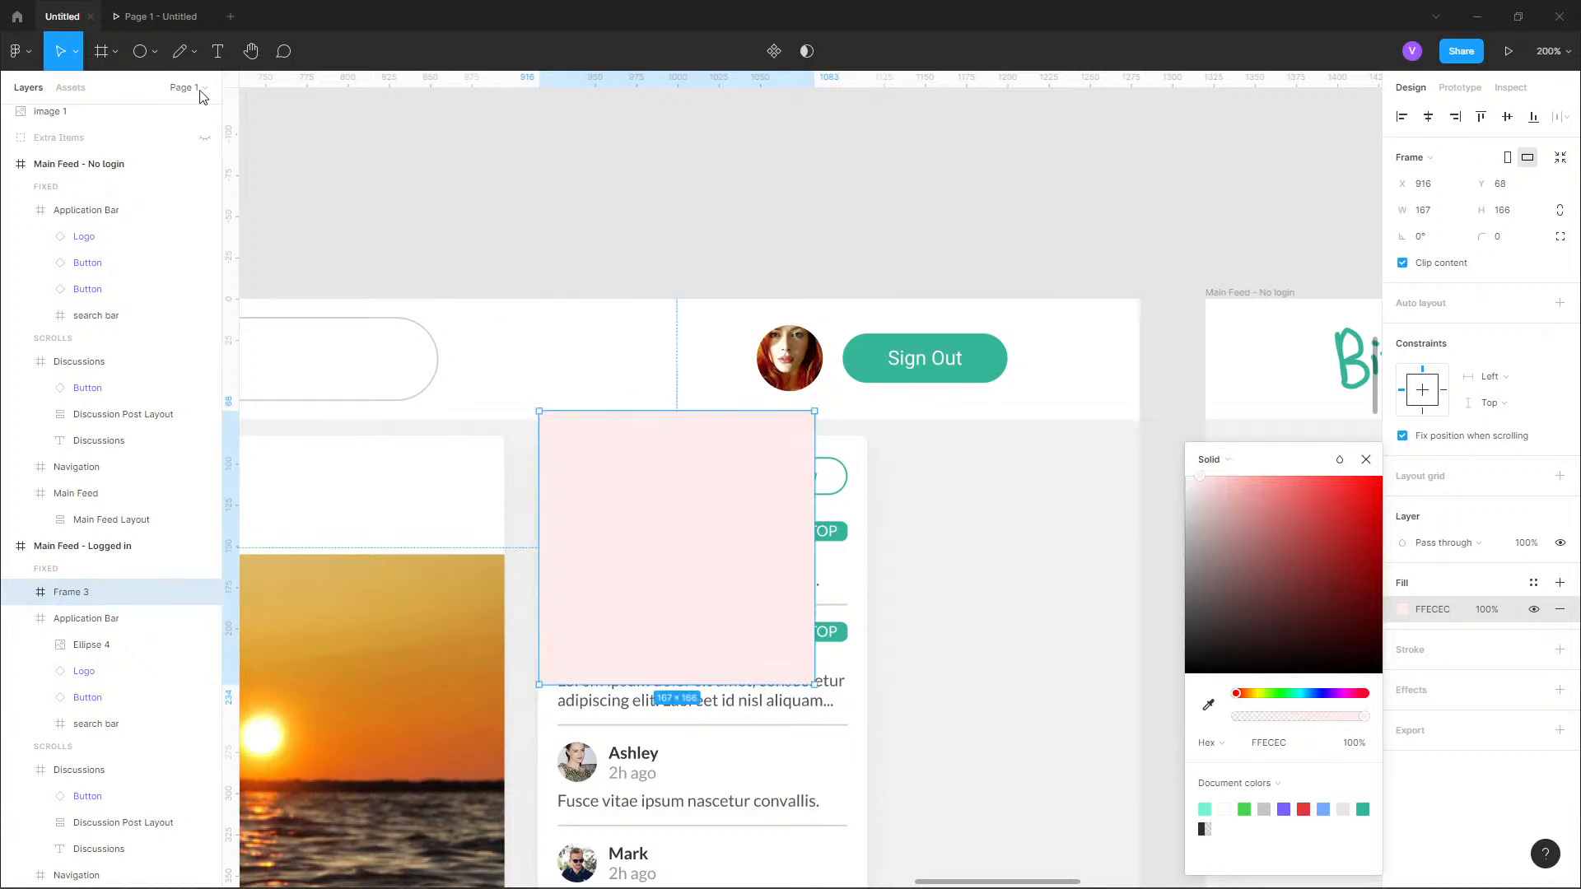
Handwrite three rough menu entries inside the pink frame with the Pencil tool.
left_click(193, 51)
left_click(180, 111)
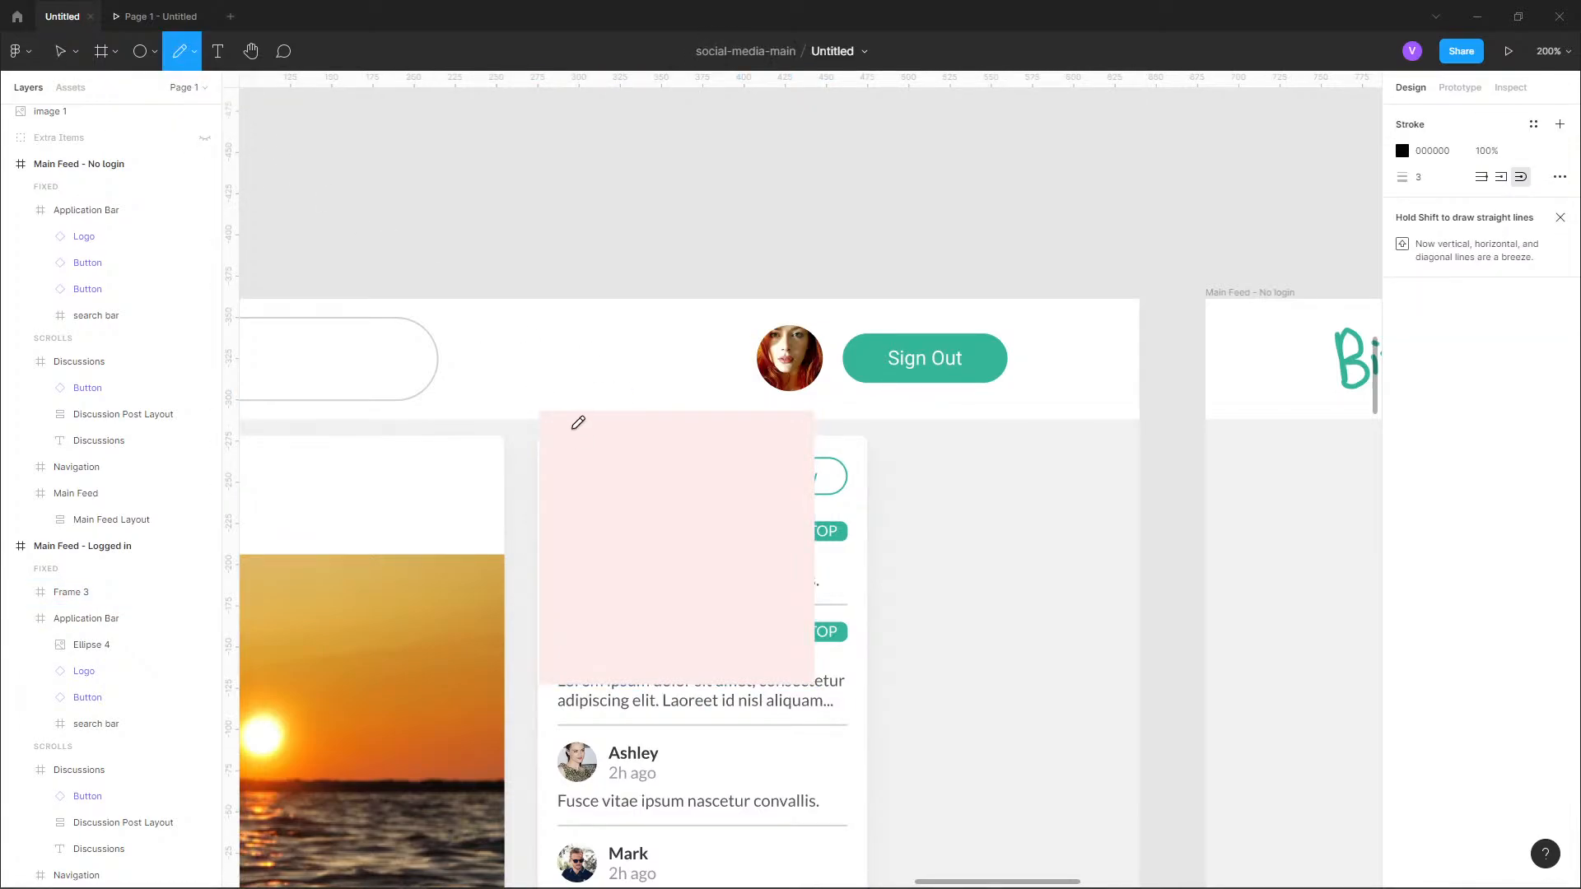
mouse_move(574, 426)
left_mouse_down()
mouse_move(594, 459)
mouse_move(623, 427)
mouse_move(619, 464)
left_mouse_up()
mouse_move(619, 449)
left_mouse_down()
mouse_move(673, 438)
mouse_move(731, 453)
left_mouse_up()
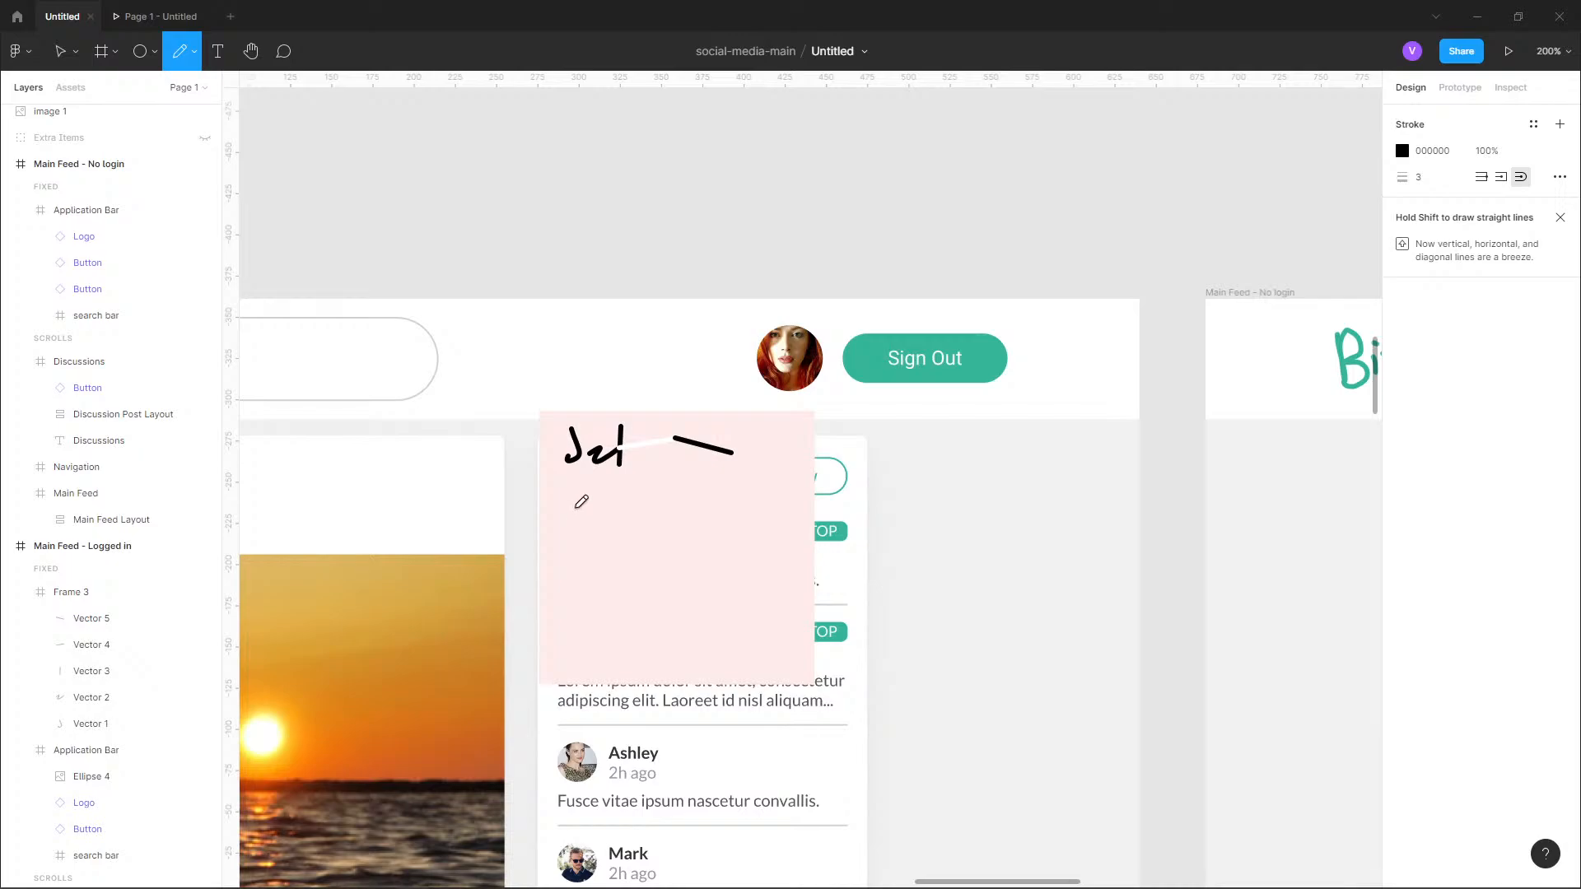
mouse_move(574, 497)
left_mouse_down()
mouse_move(649, 509)
mouse_move(652, 540)
mouse_move(718, 498)
mouse_move(733, 536)
left_mouse_up()
mouse_move(595, 607)
left_mouse_down()
mouse_move(635, 626)
mouse_move(656, 686)
mouse_move(684, 639)
mouse_move(741, 623)
left_mouse_up()
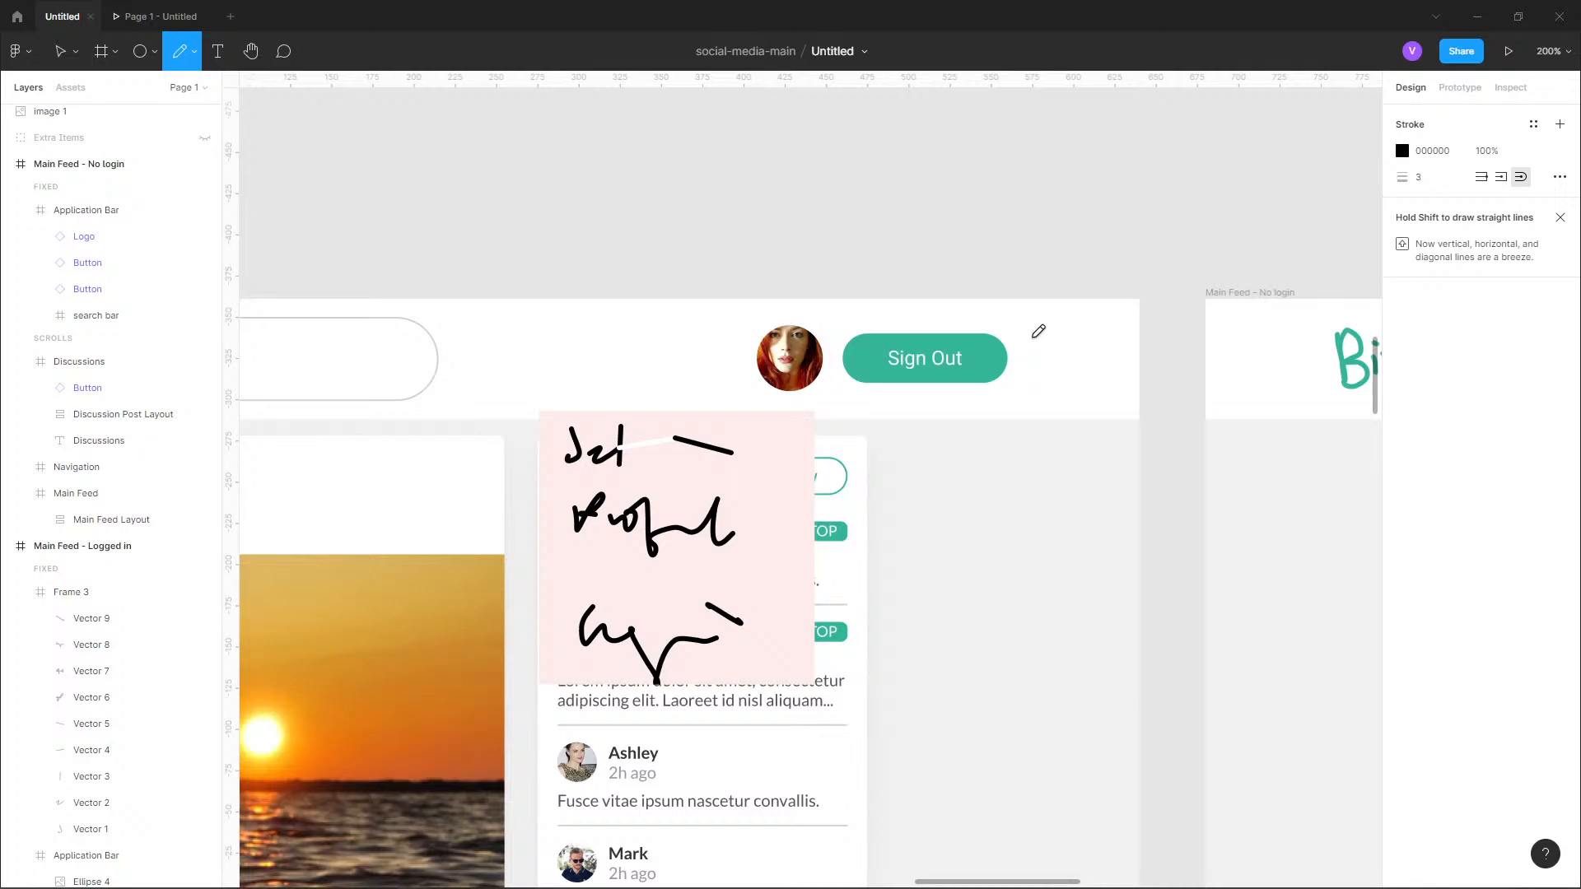
Delete the pink dropdown mockup frame together with its pencil strokes.
scroll(1039, 331, "down", 3)
scroll(1038, 331, "down", 8)
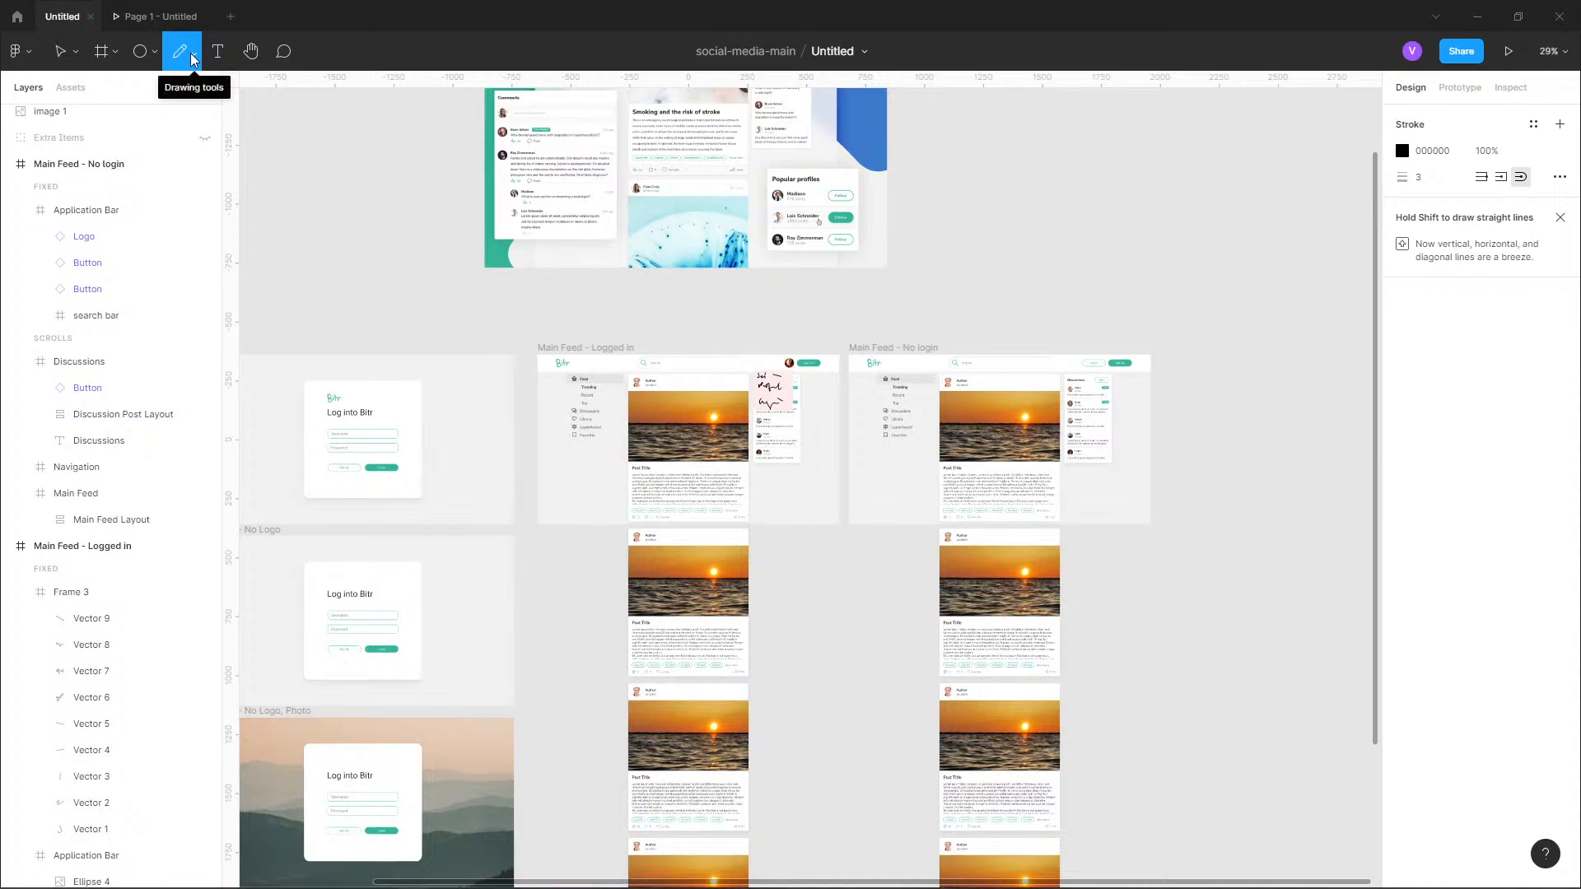
scroll(733, 384, "up", 5)
key("Escape")
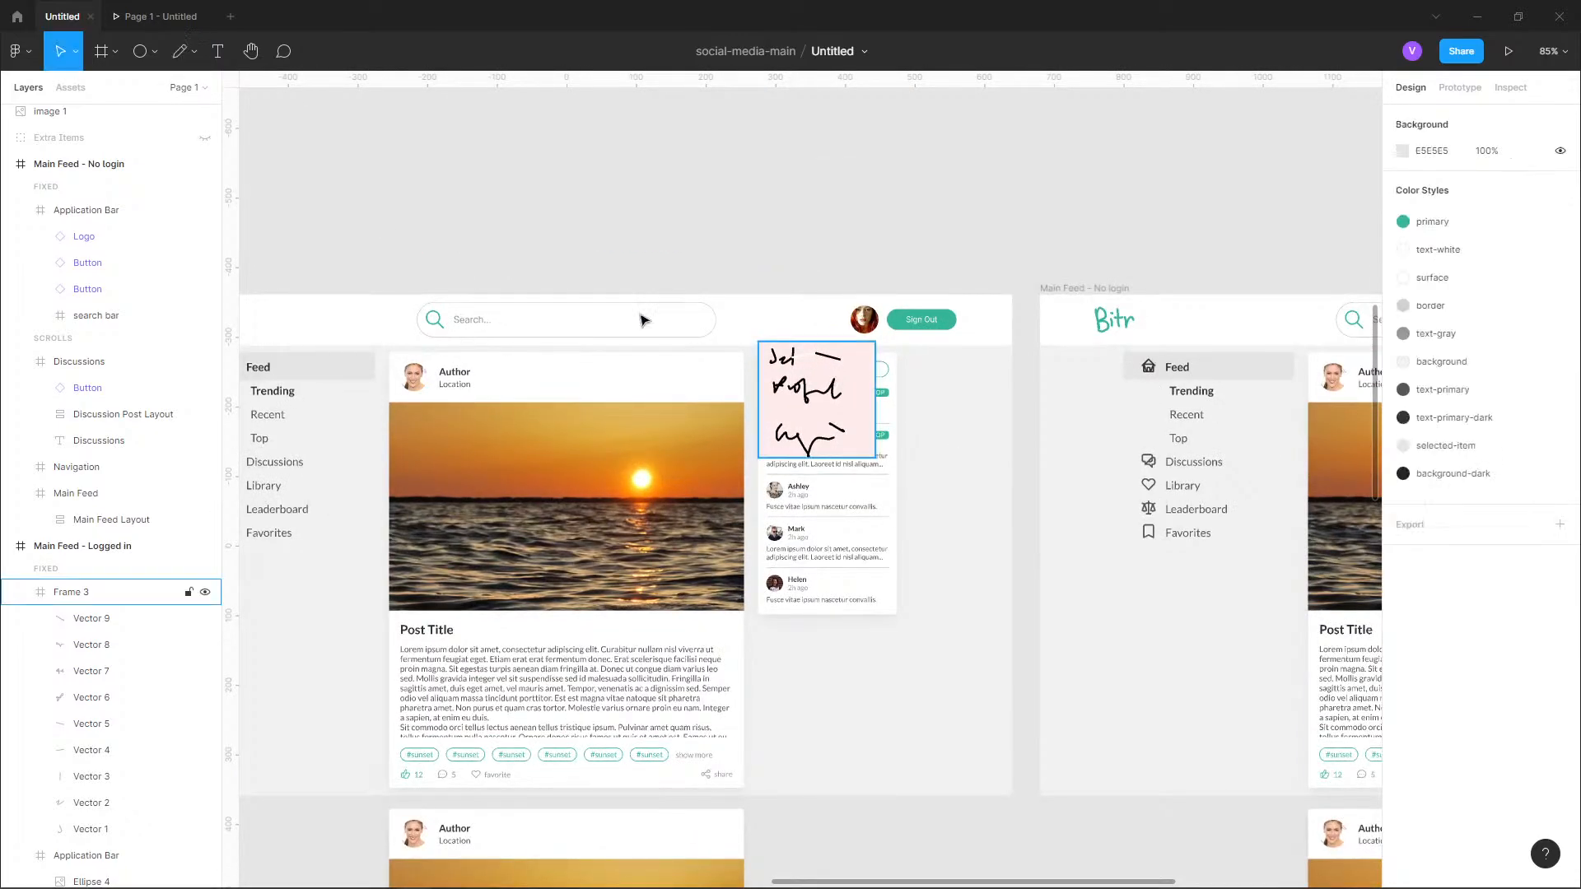
left_click(62, 596)
key("Delete")
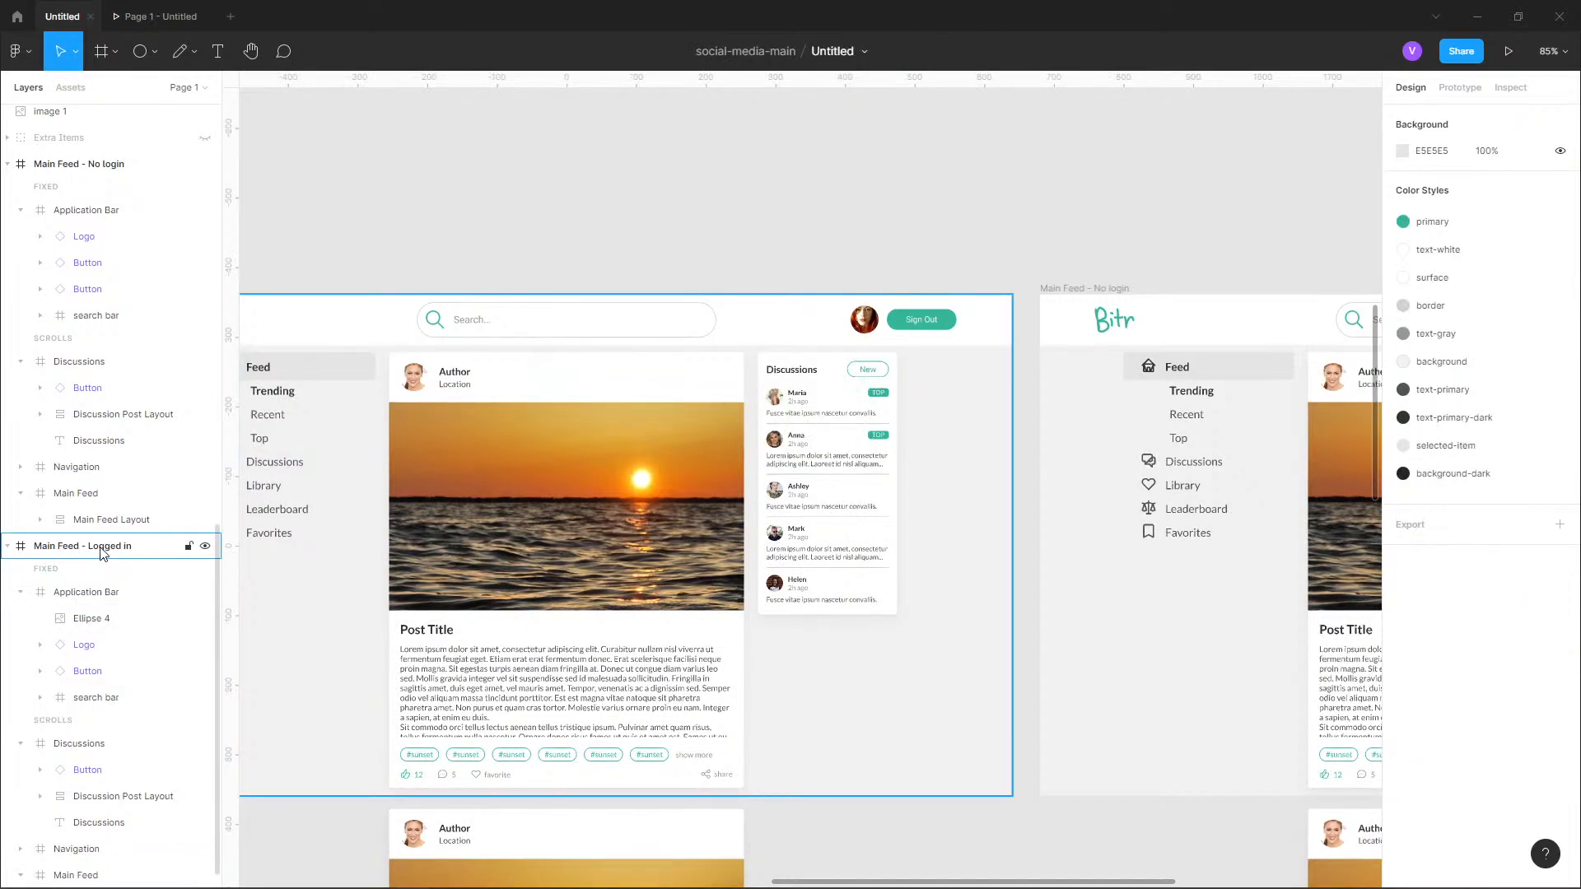
Delete the Sign Out button from the logged-in feed's Application Bar.
double_click(902, 327)
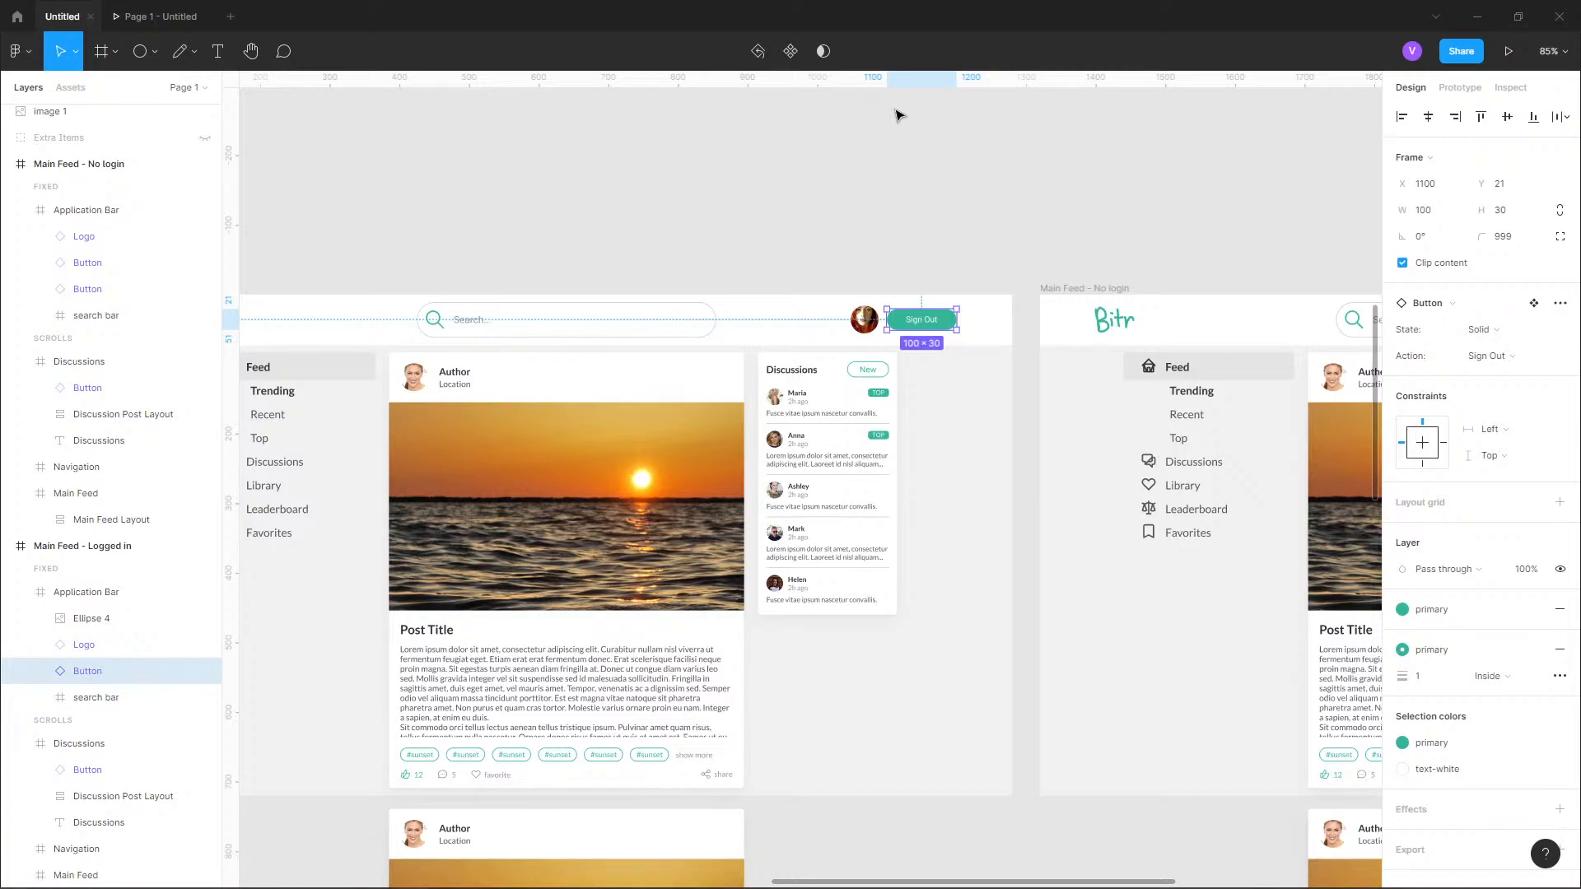
scroll(947, 329, "up", 5)
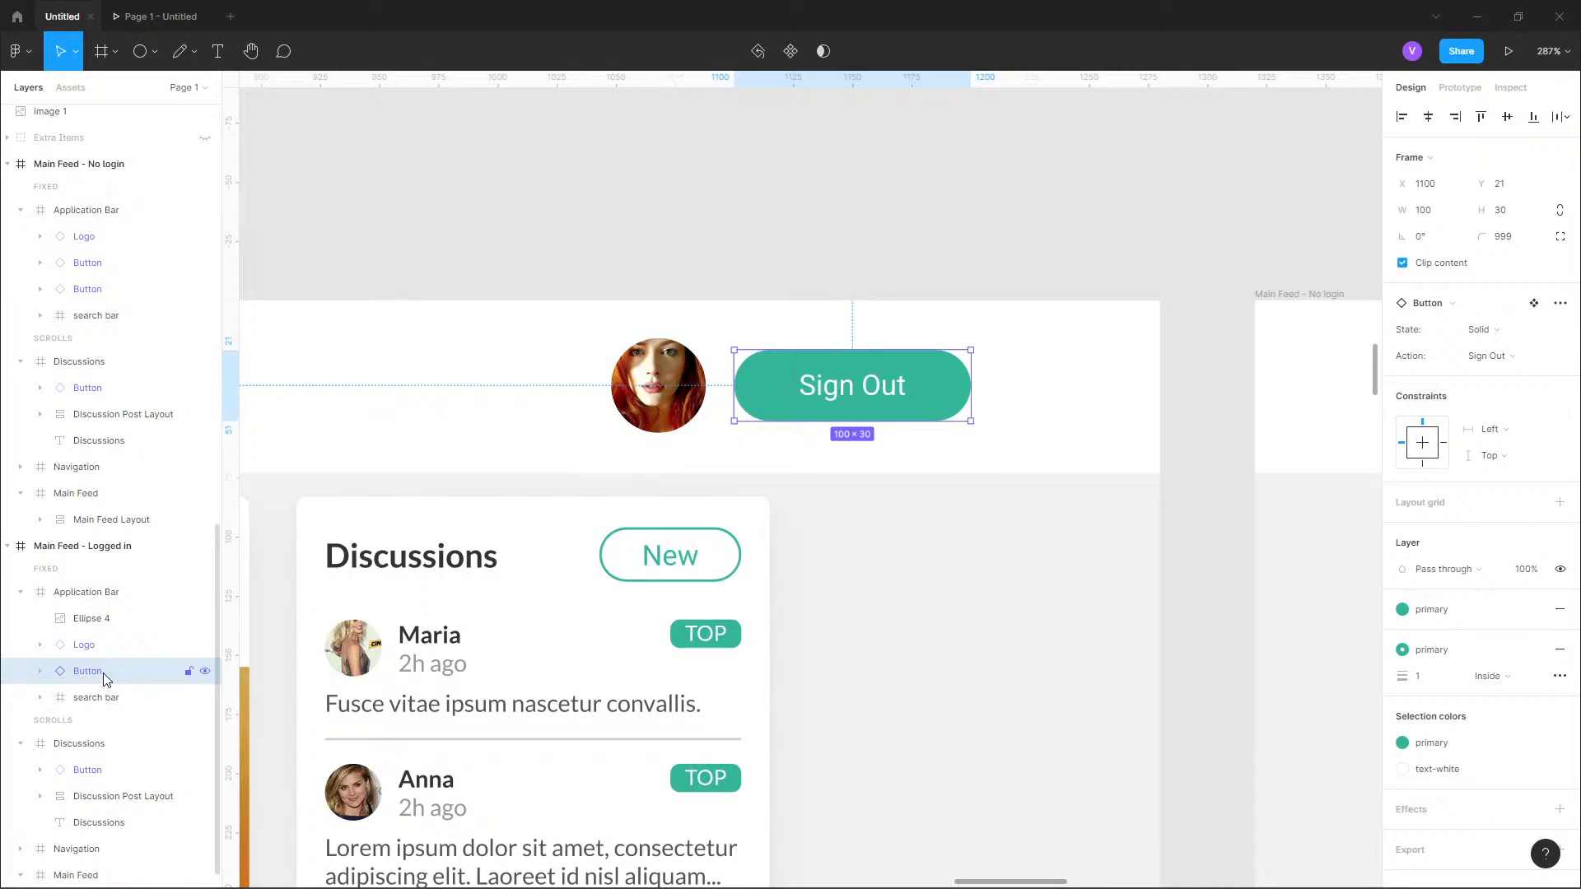
key("Escape")
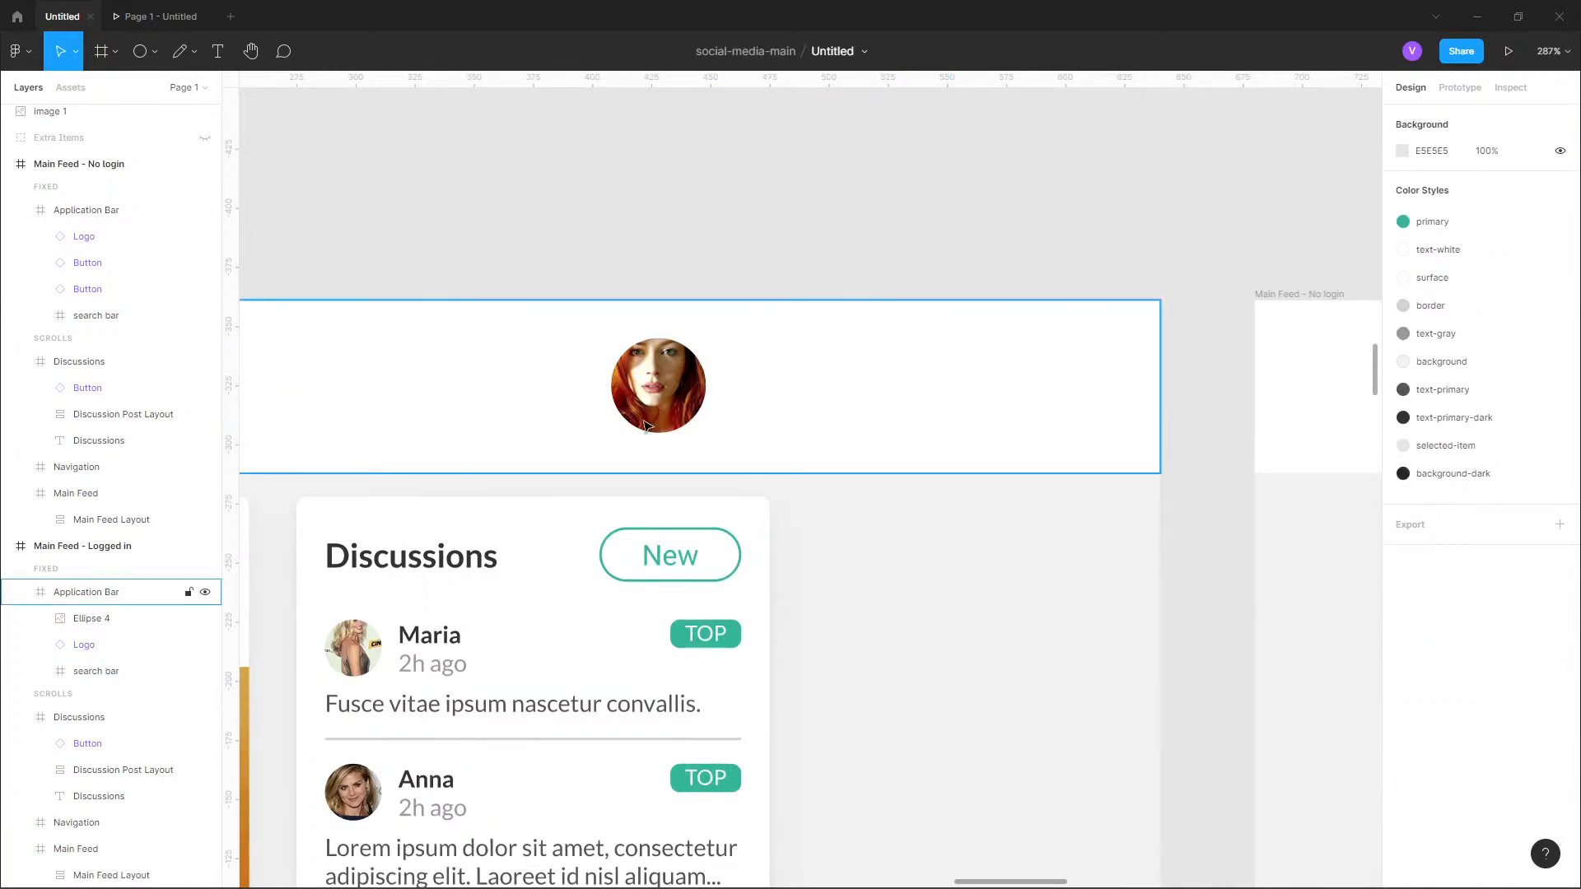
left_click(944, 411)
key("alt")
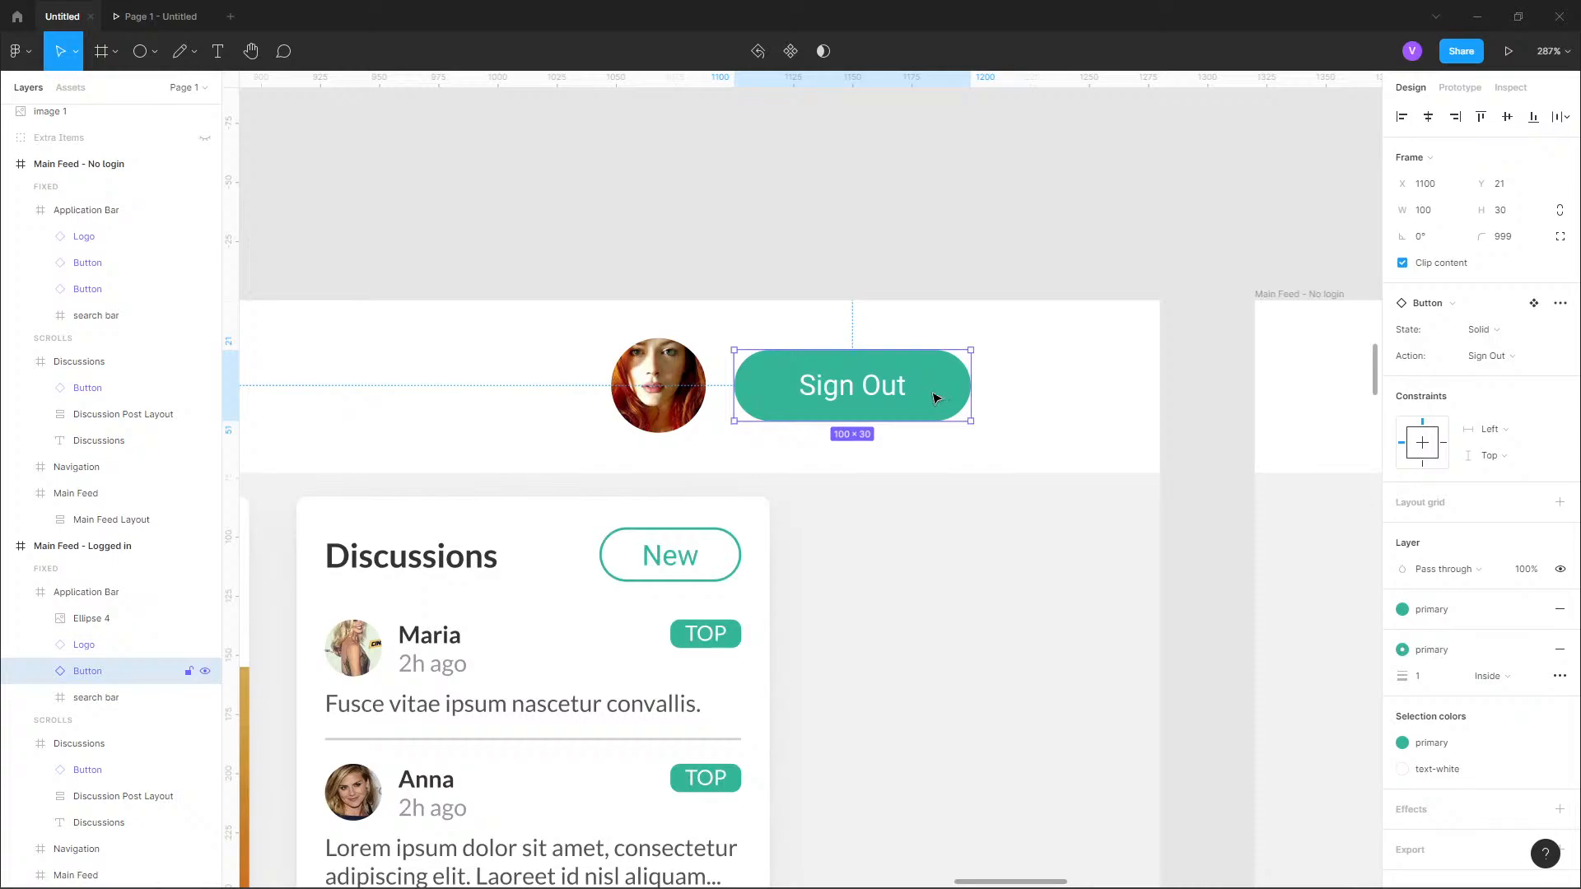
key("Delete")
Shift the profile picture horizontally to X 1160 in the space where the Sign Out button was.
left_click(663, 390)
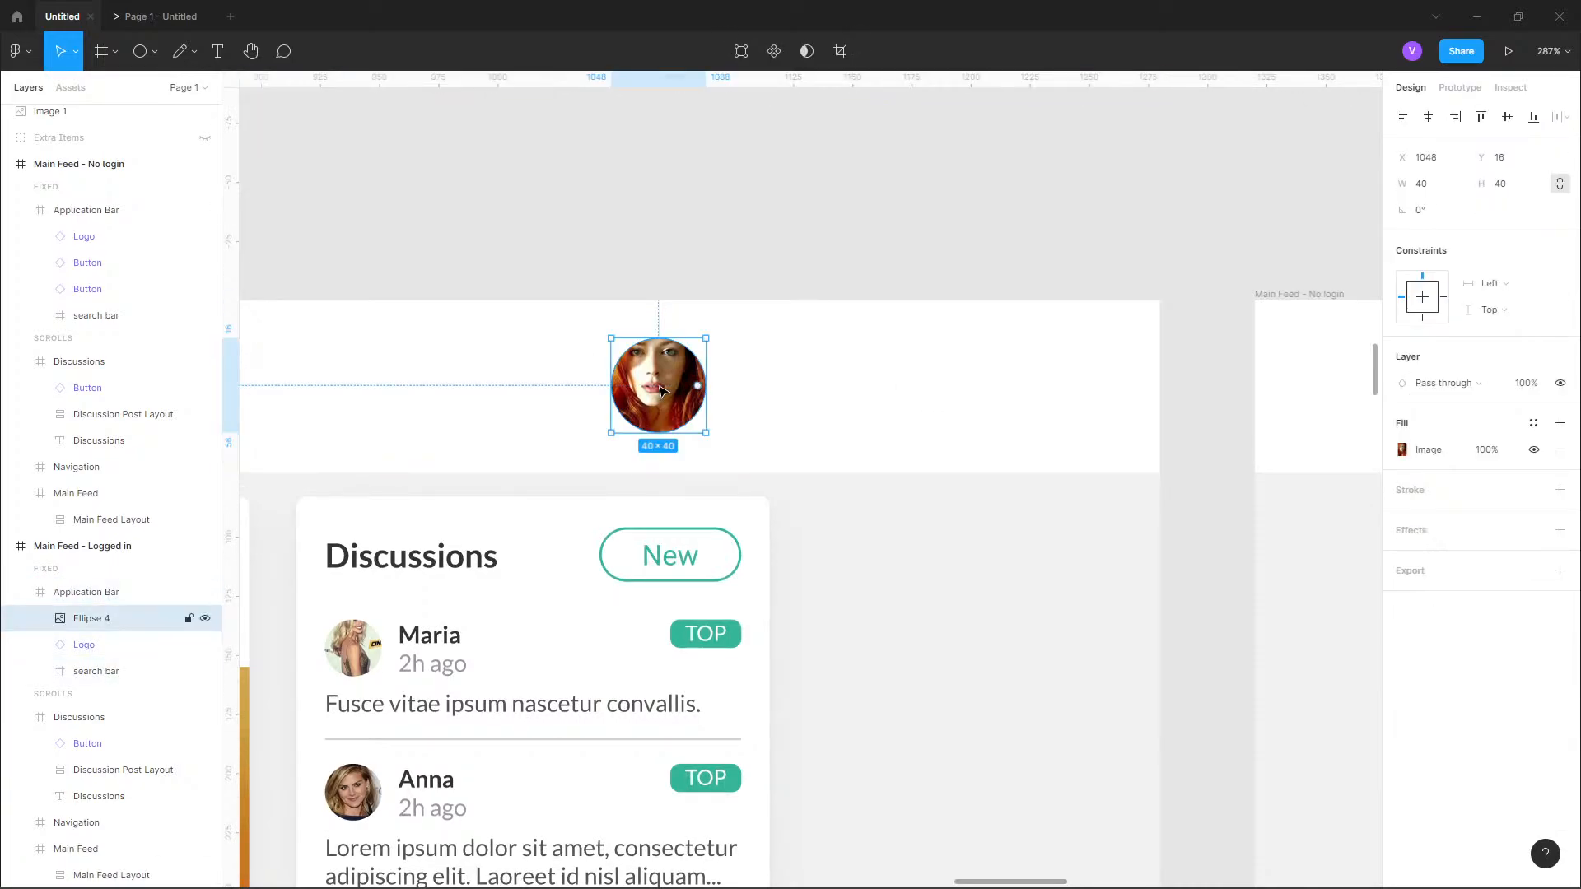
key("shift+Right")
key("shift+Right")
key("shift+Right")
key("shift+Right")
key("shift+Right")
key("shift+Right")
key("shift+Right")
key("shift+Right")
key("alt")
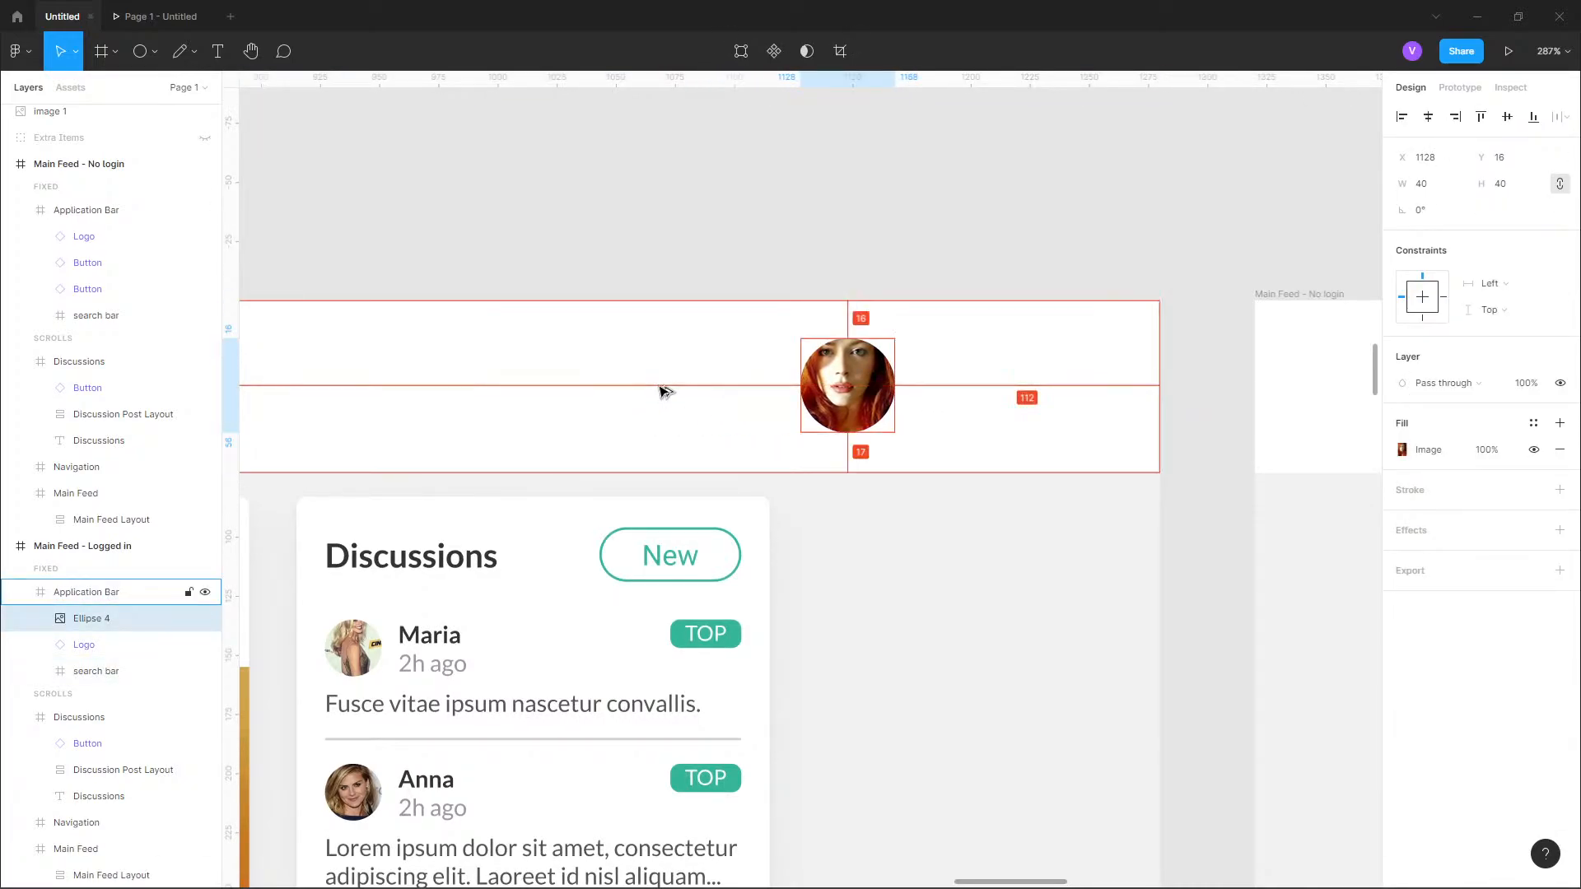
key("shift+Right")
key("shift+Right")
key("alt")
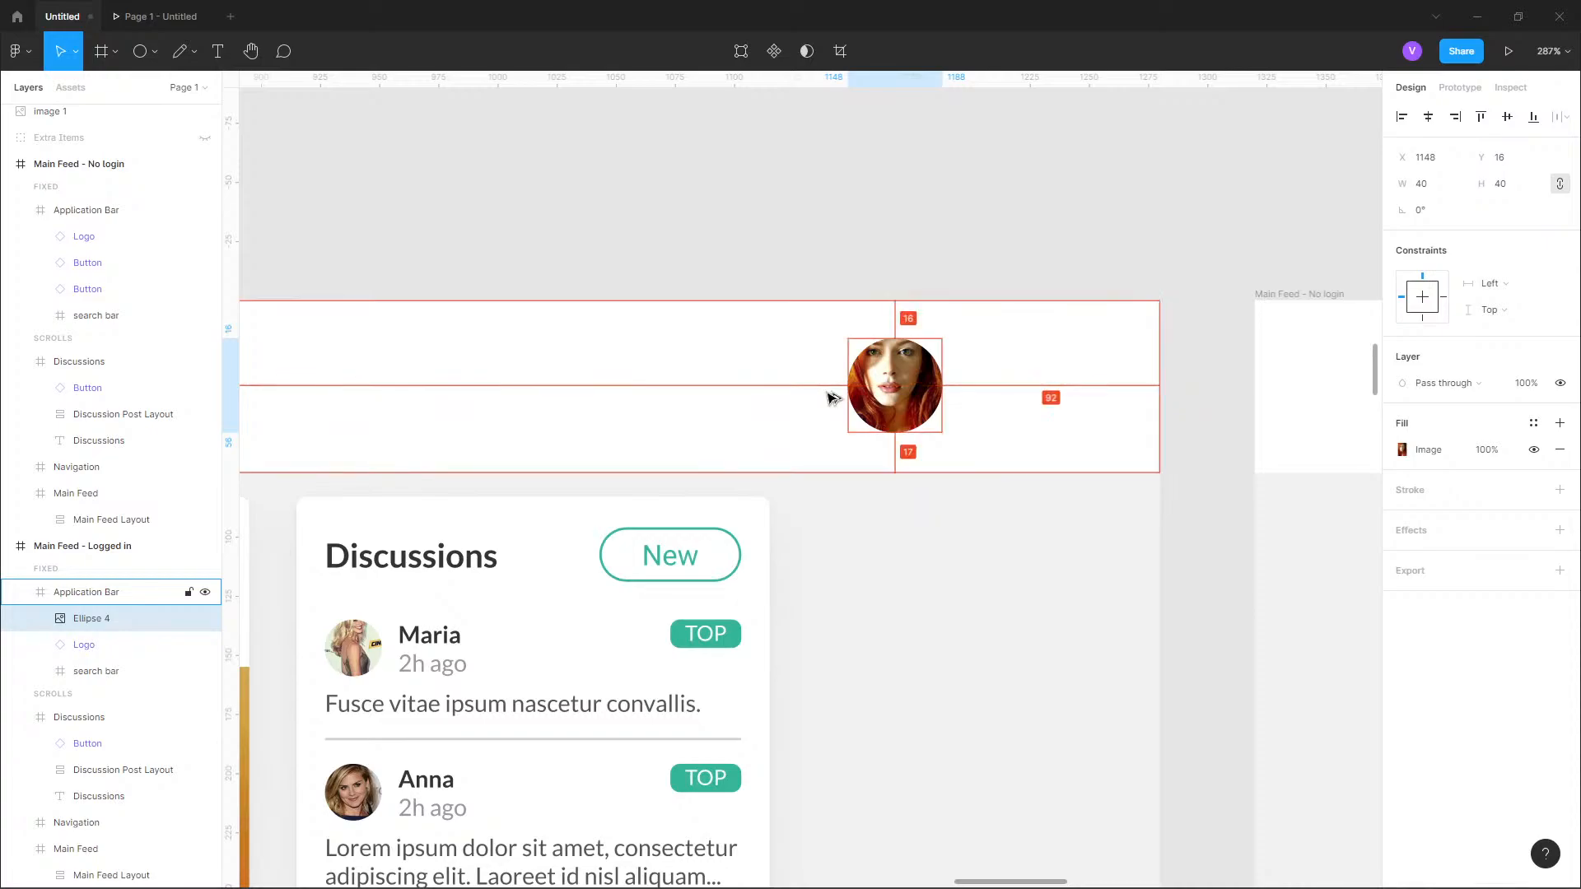
key("shift+Right")
key("Right")
key("Right")
key("alt")
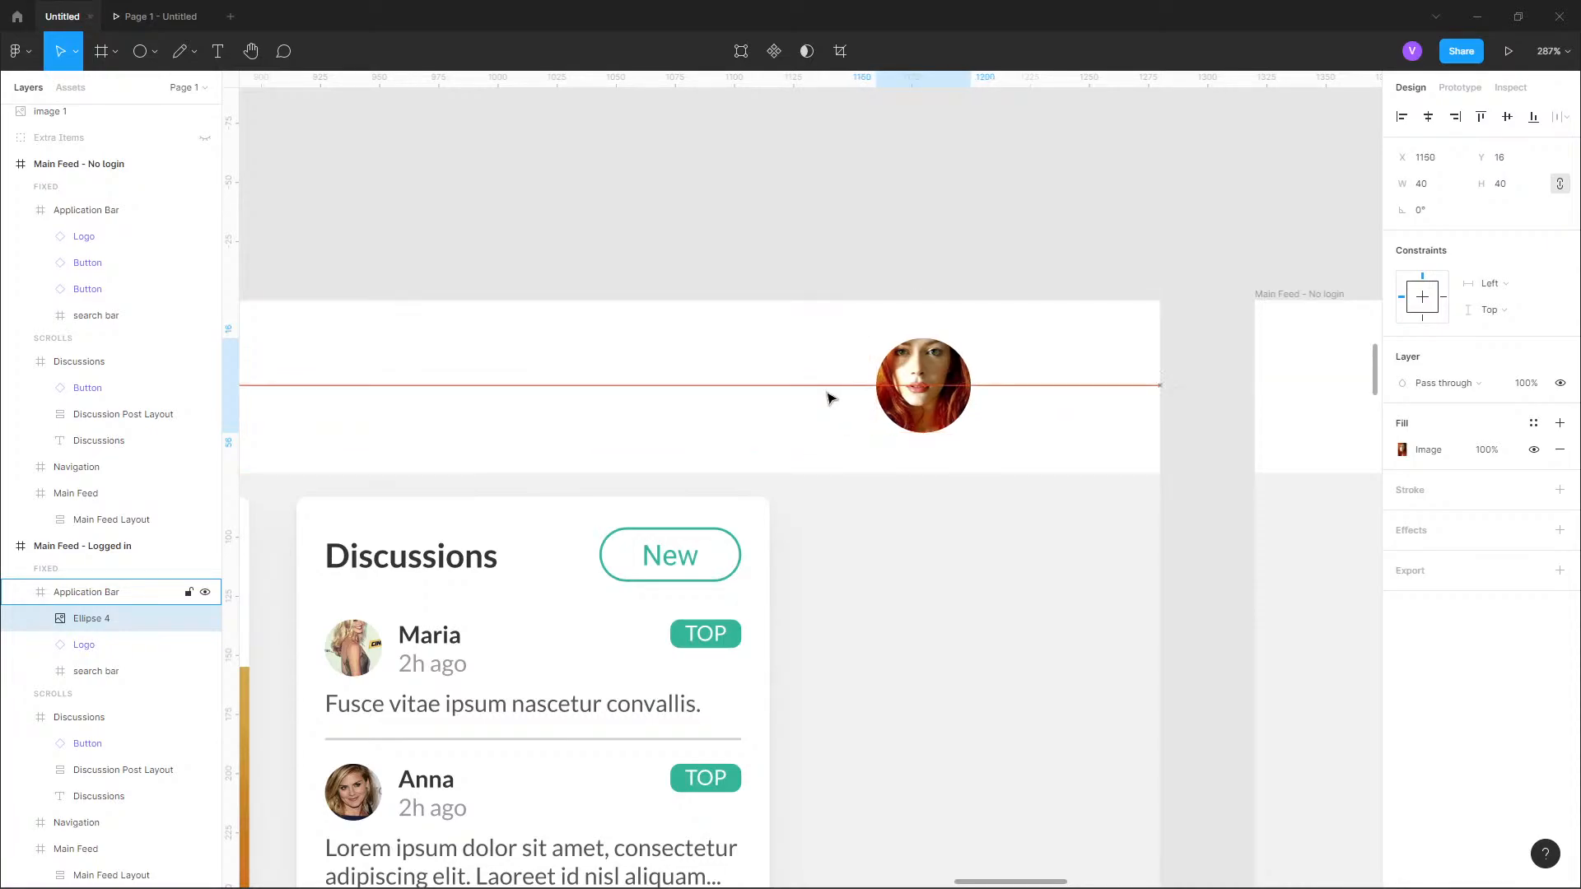
scroll(830, 399, "down", 10)
left_click(878, 303)
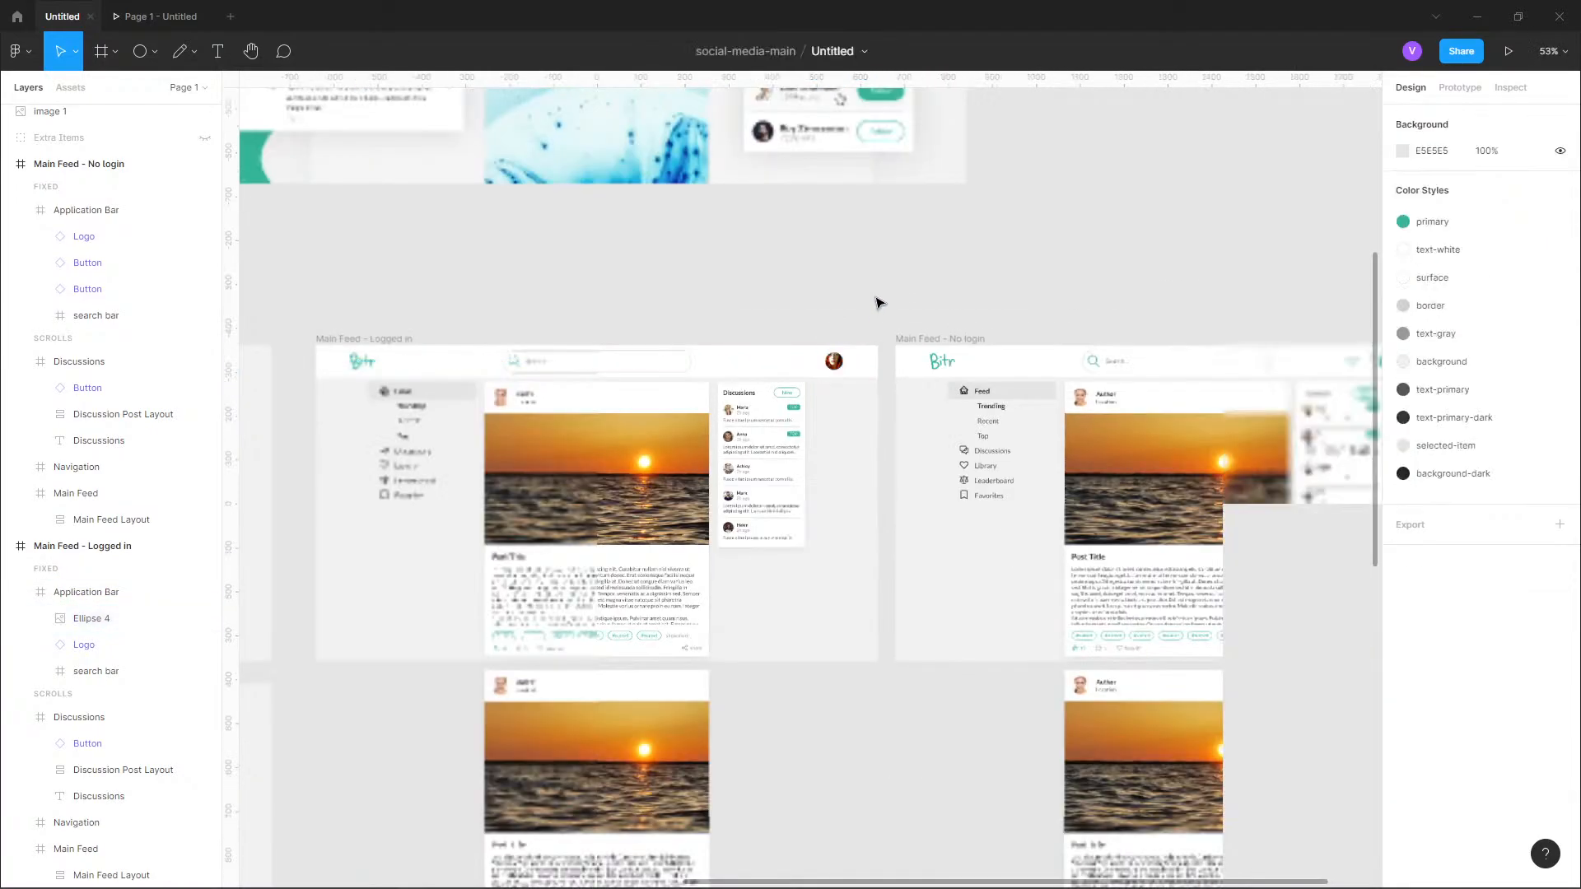
Insert an outlined Login button component between the search bar and the profile picture at X 1044, Y 21.
scroll(745, 350, "up", 5)
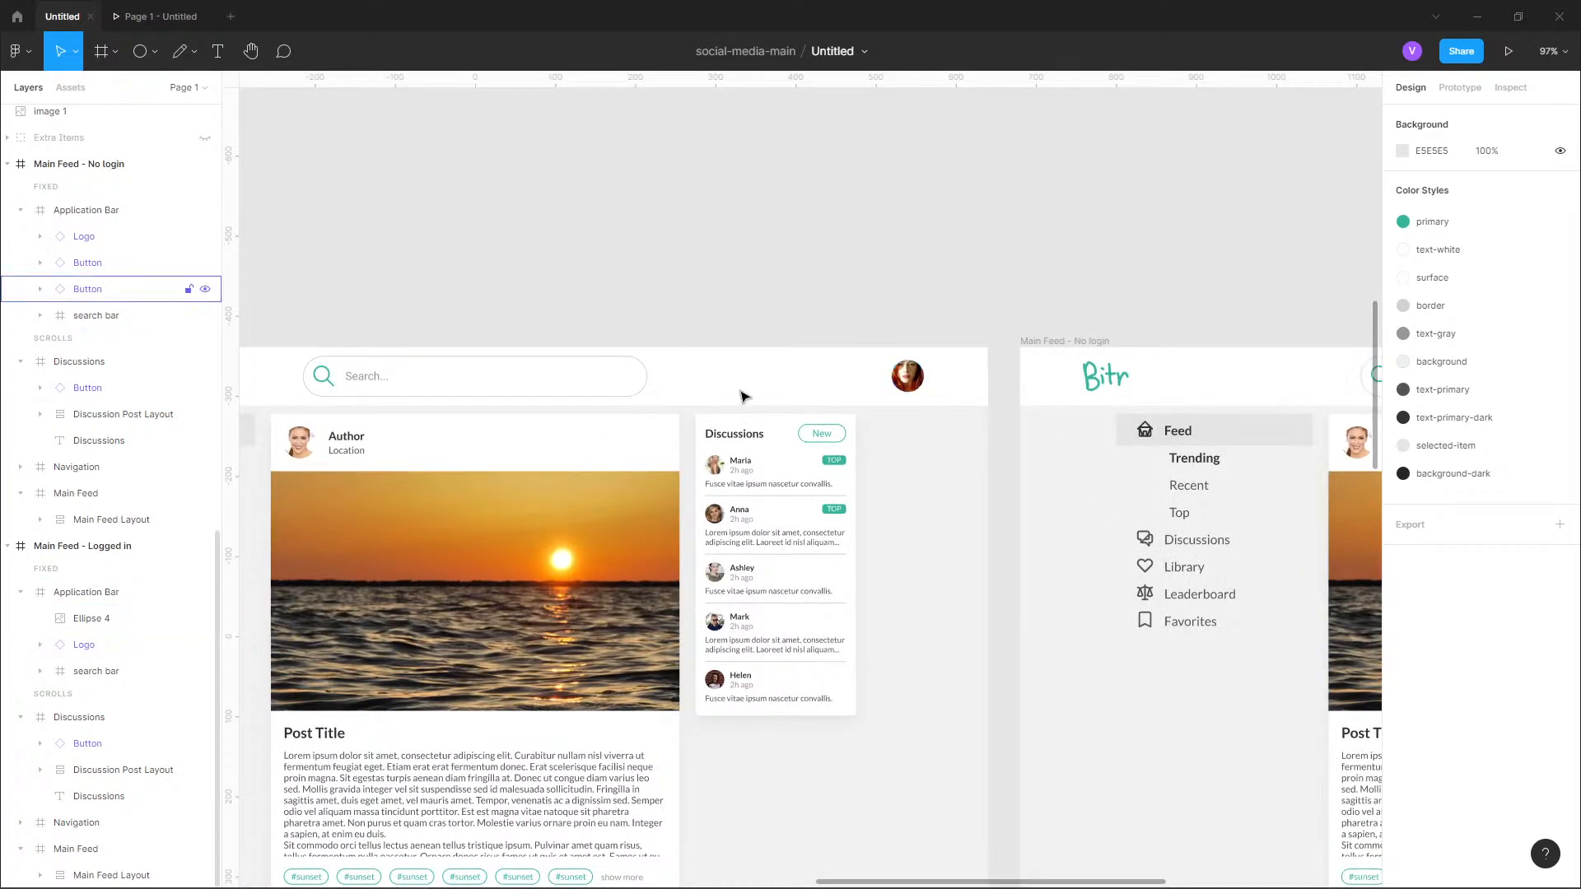
left_click(71, 87)
left_click_drag(69, 201, 854, 362)
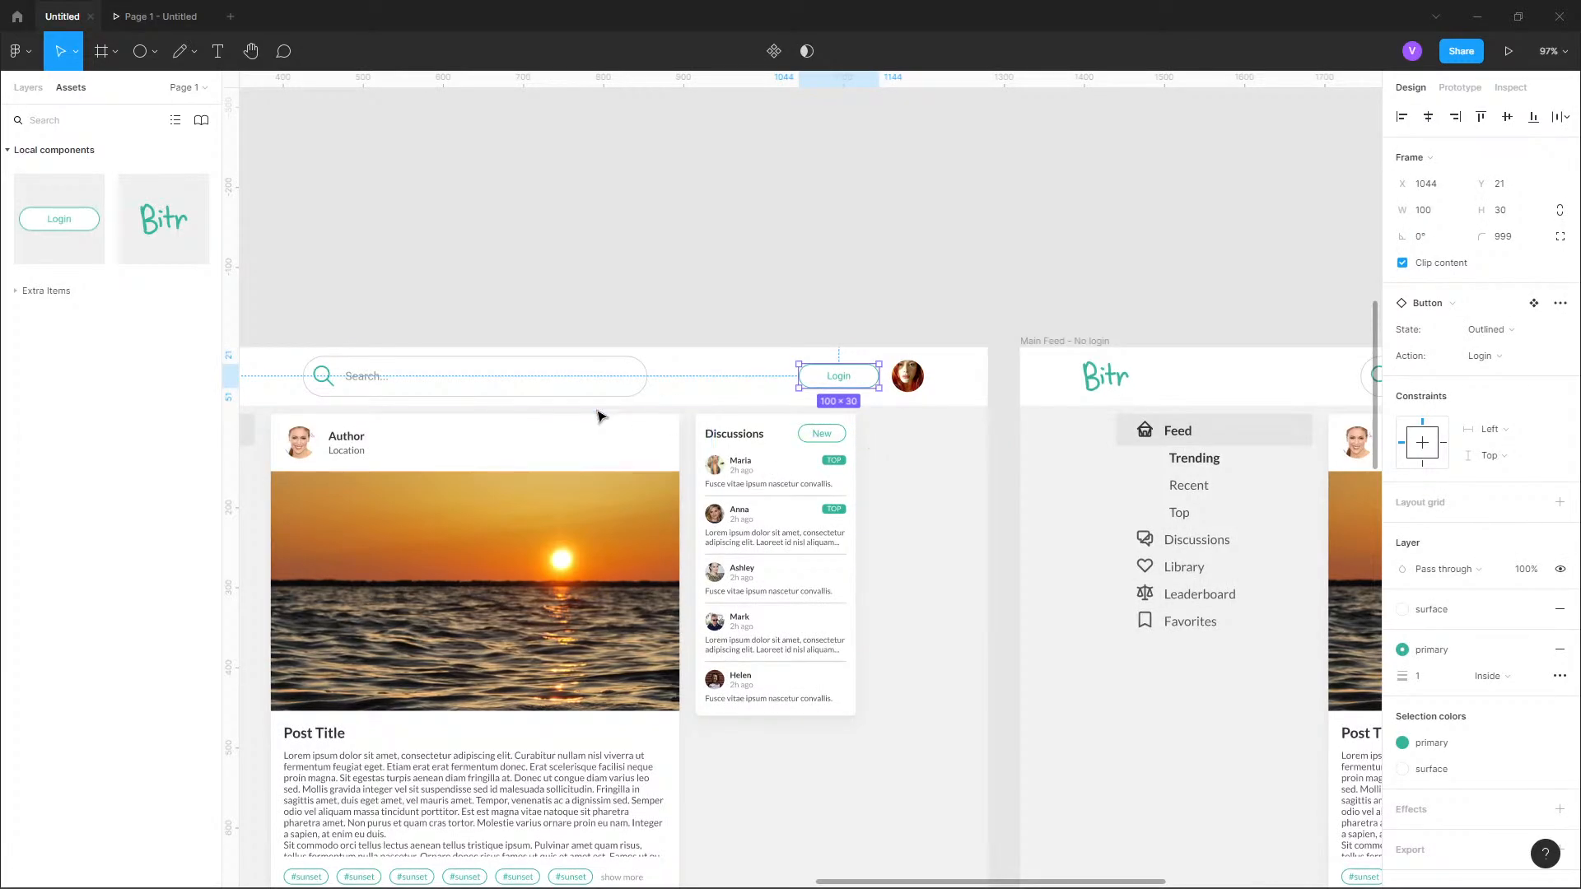
Switch the new button in the logged-in feed's bar to the Solid state with the Sign Out action.
scroll(597, 412, "down", 5)
scroll(686, 384, "up", 10)
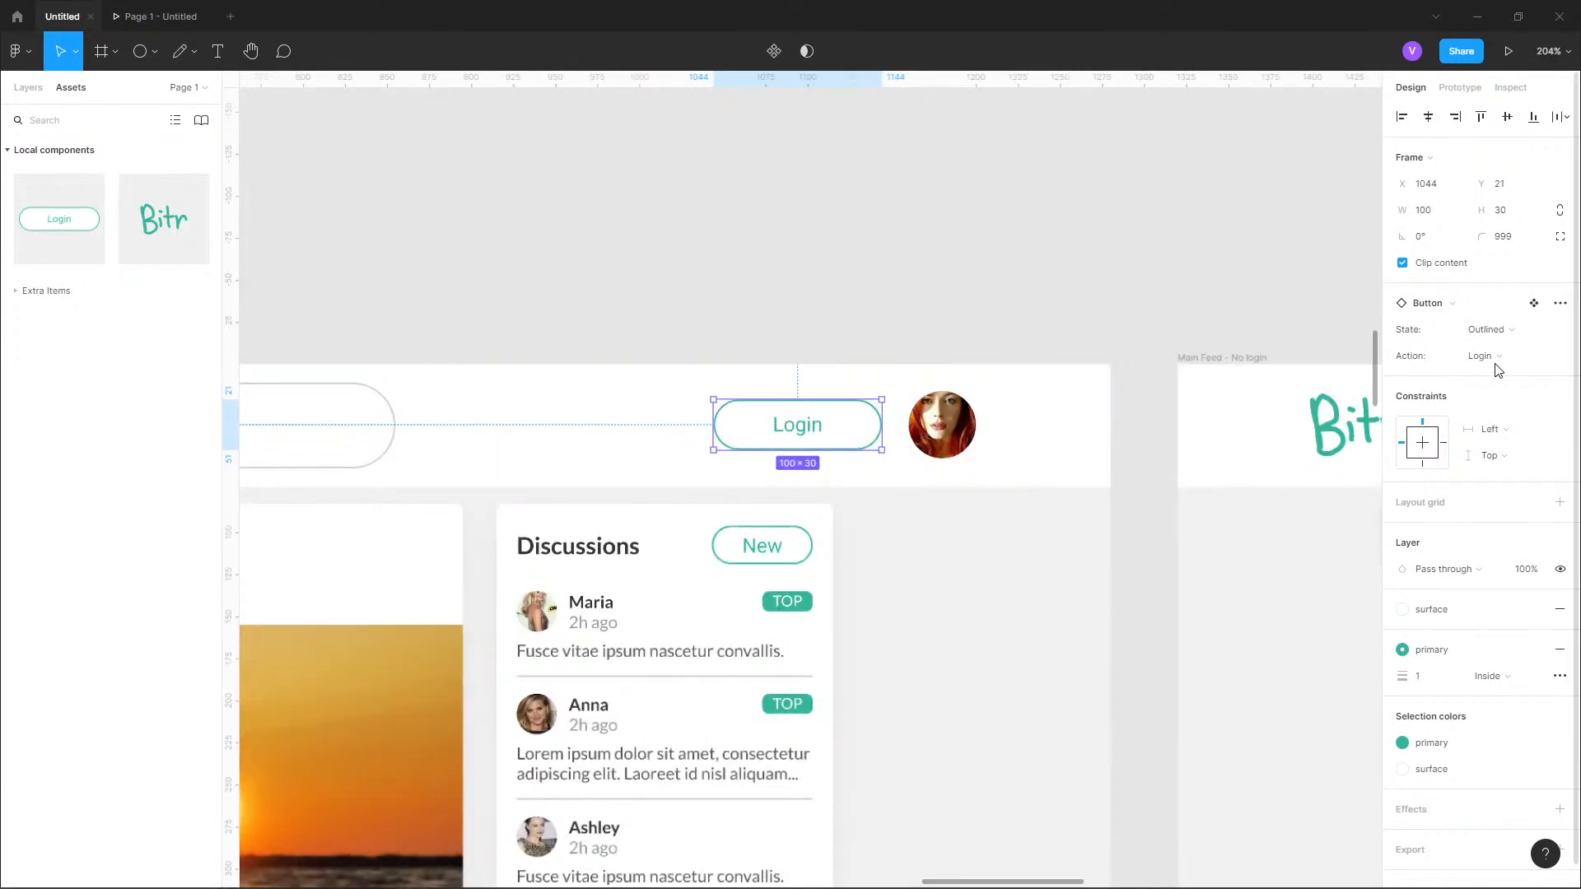
left_click(1512, 333)
left_click(1510, 353)
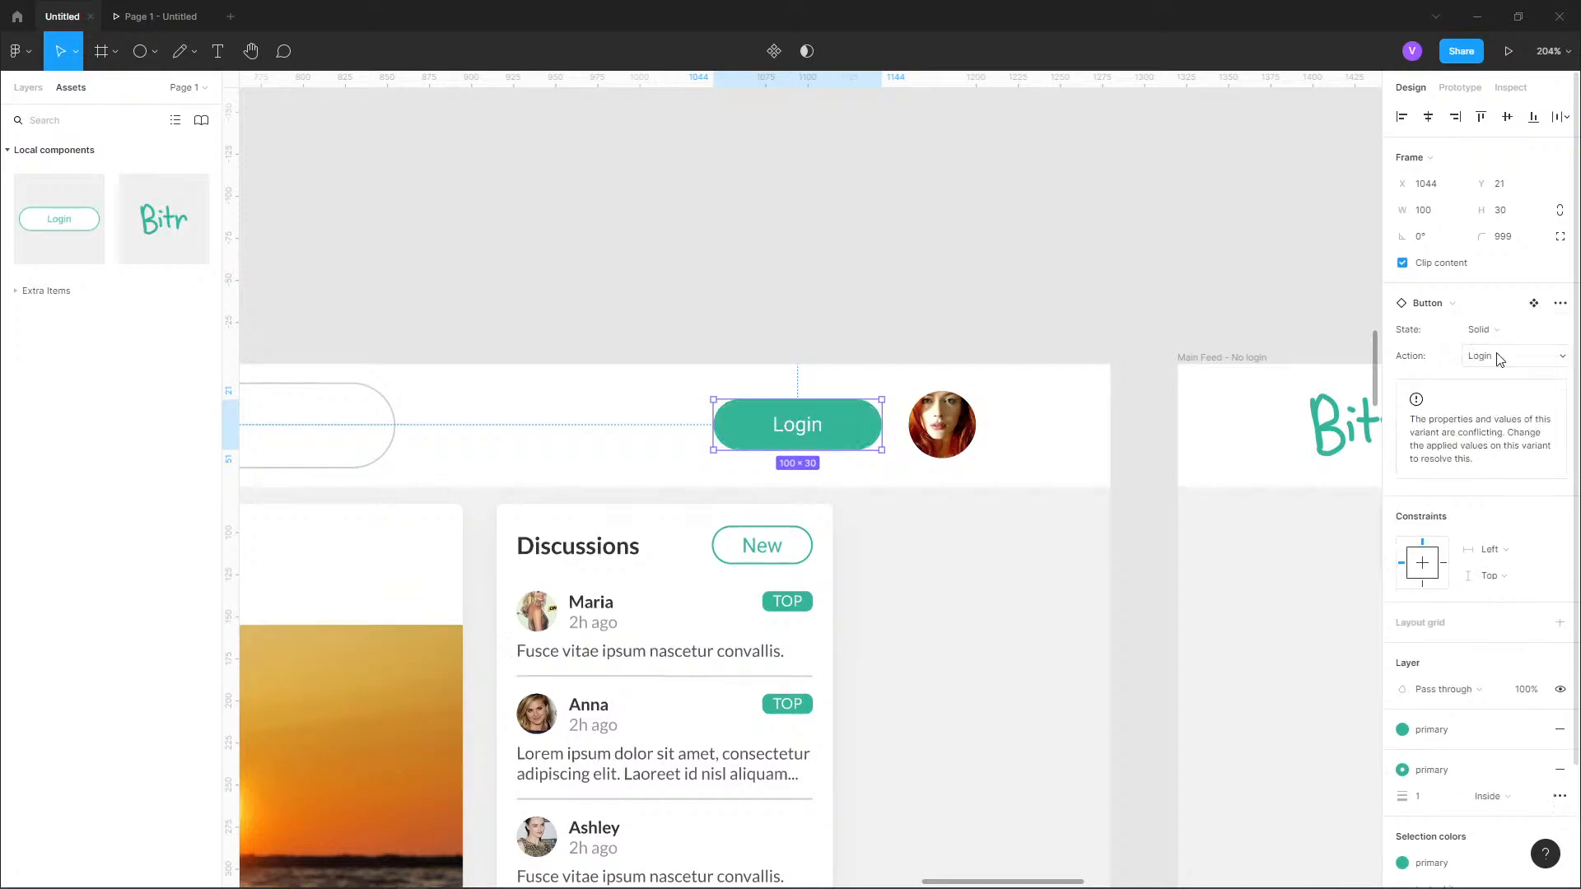
left_click(1502, 356)
left_click(1508, 435)
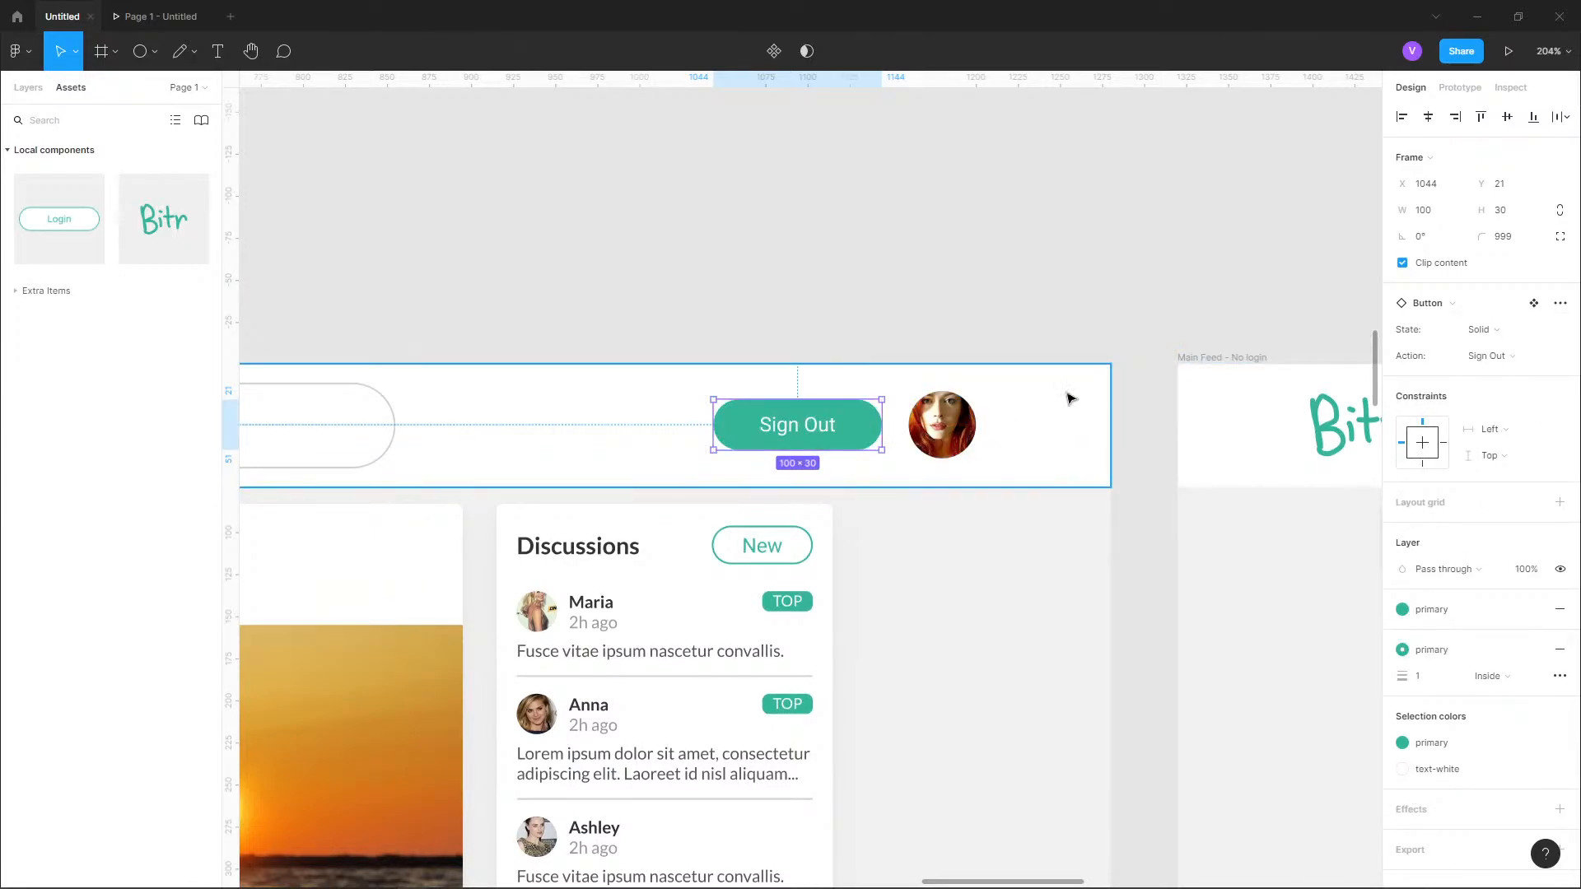
left_click(1070, 297)
scroll(1070, 294, "down", 5)
scroll(1070, 296, "down", 5)
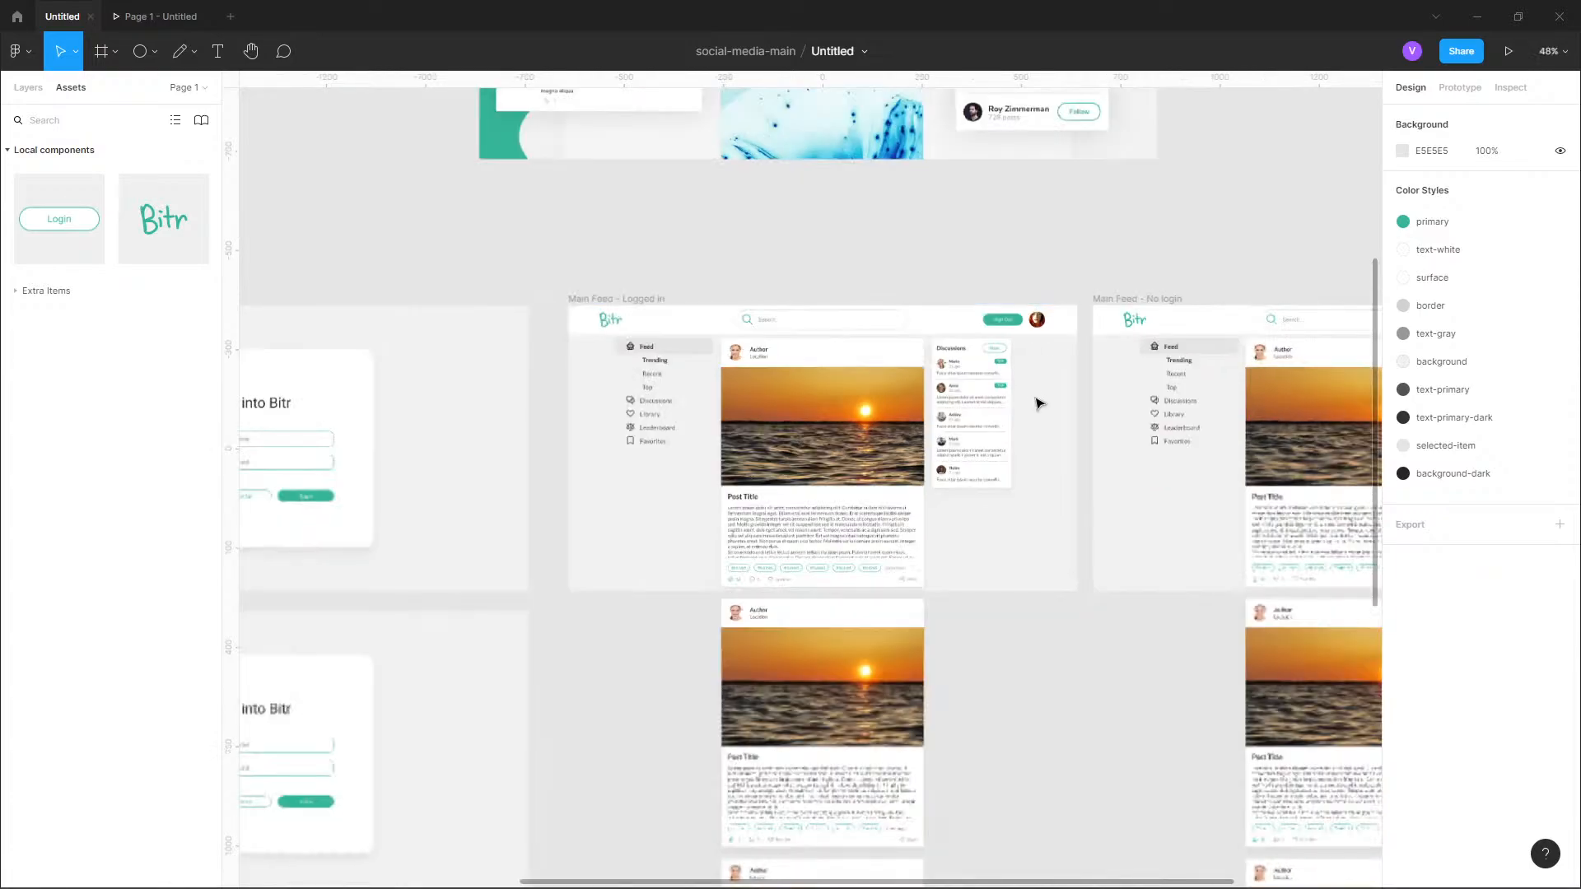
scroll(796, 334, "down", 2)
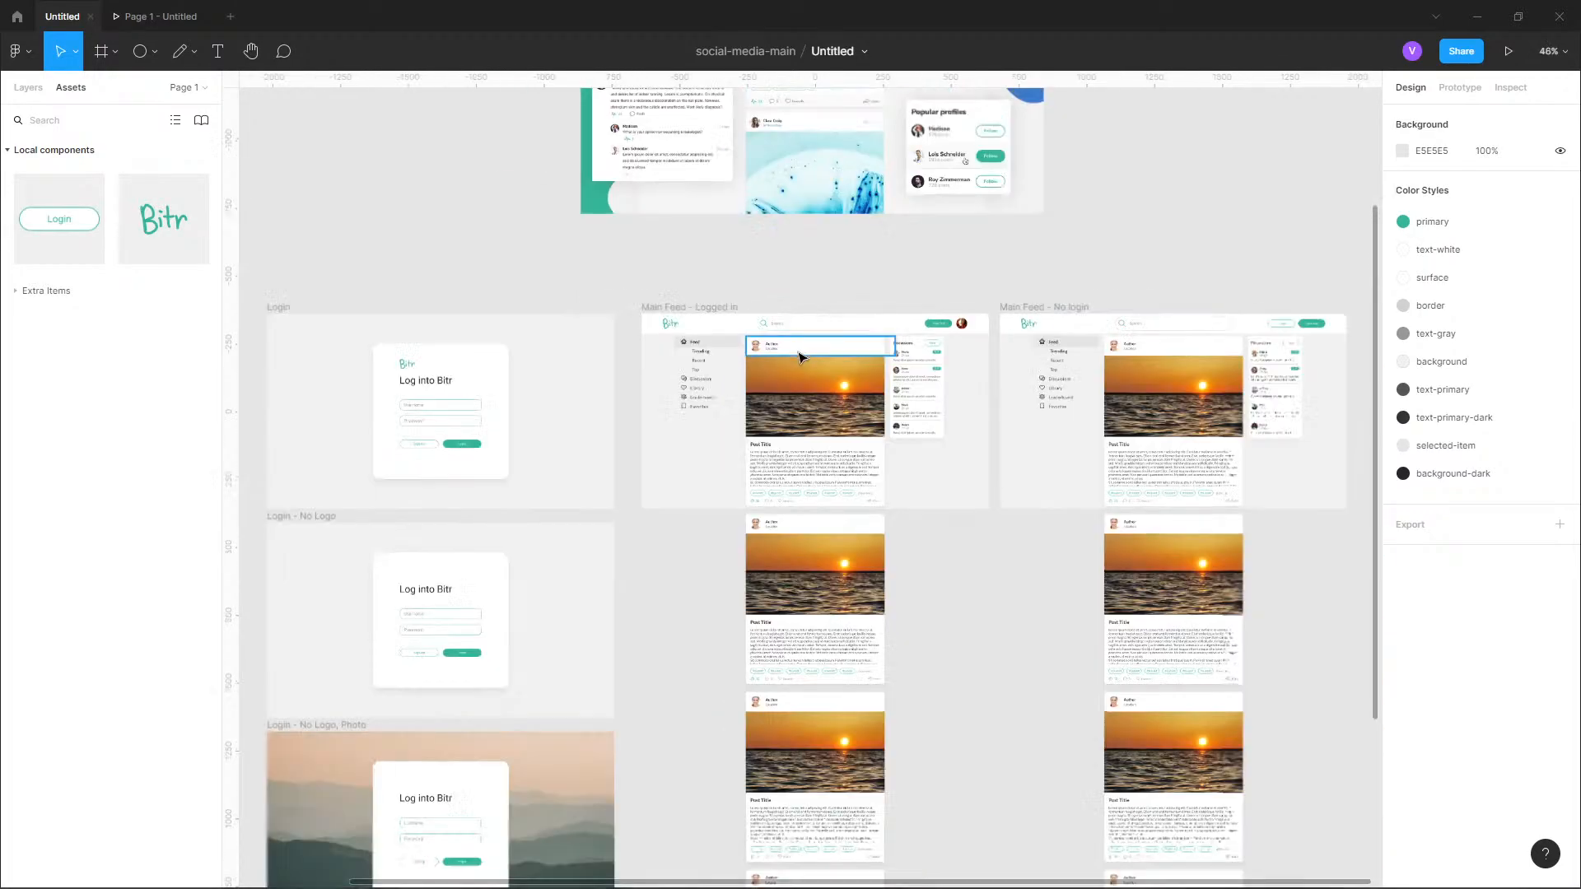
scroll(1000, 300, "up", 4)
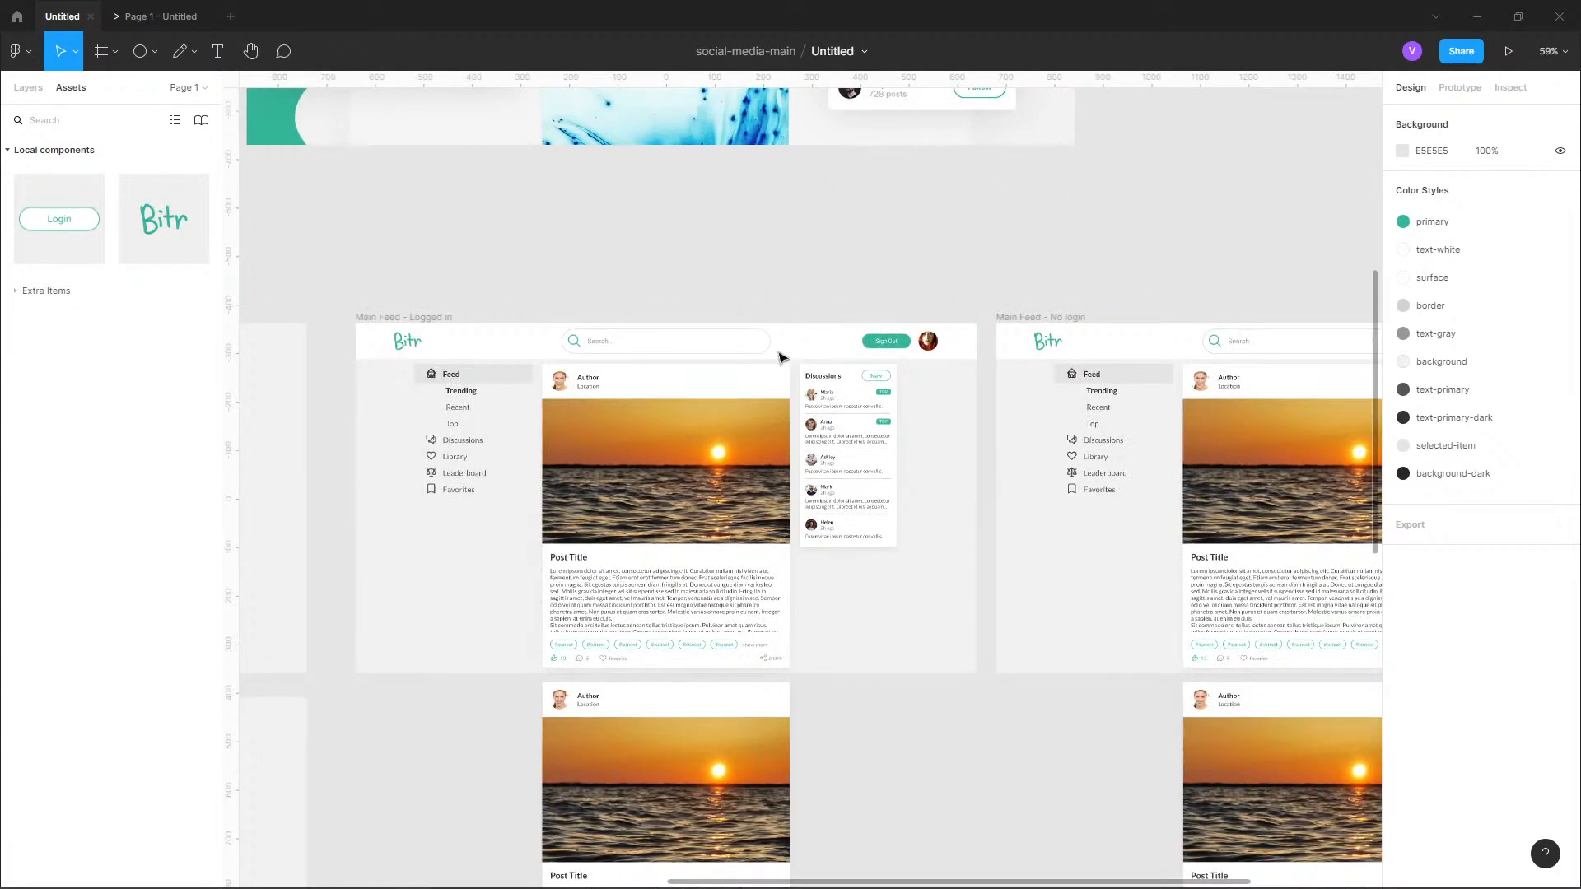
scroll(604, 345, "down", 3)
scroll(532, 342, "up", 3)
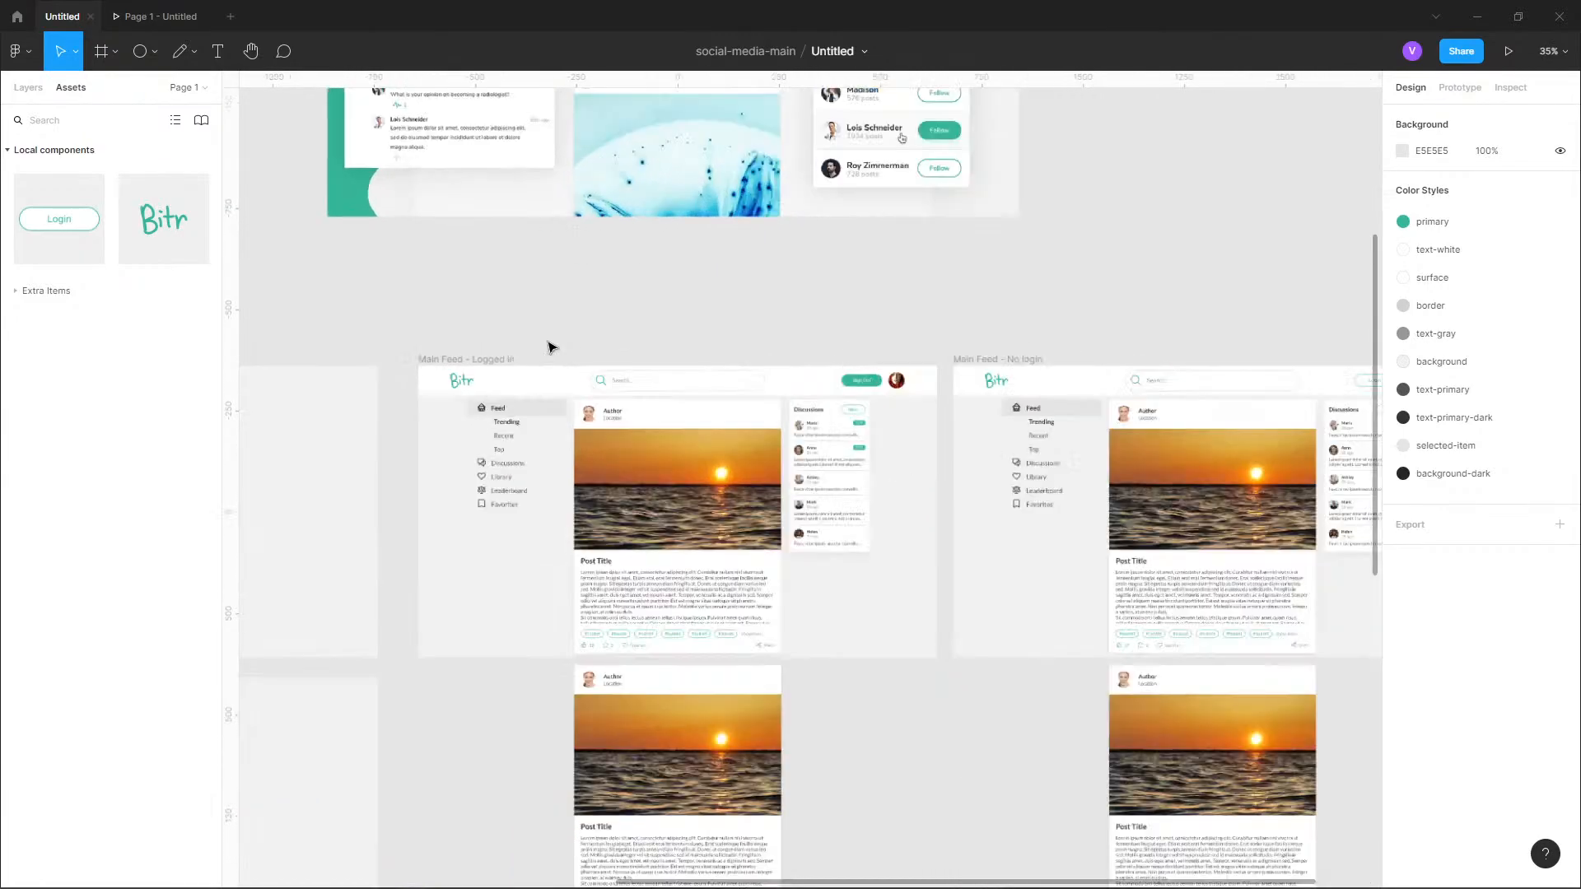
scroll(574, 363, "up", 2)
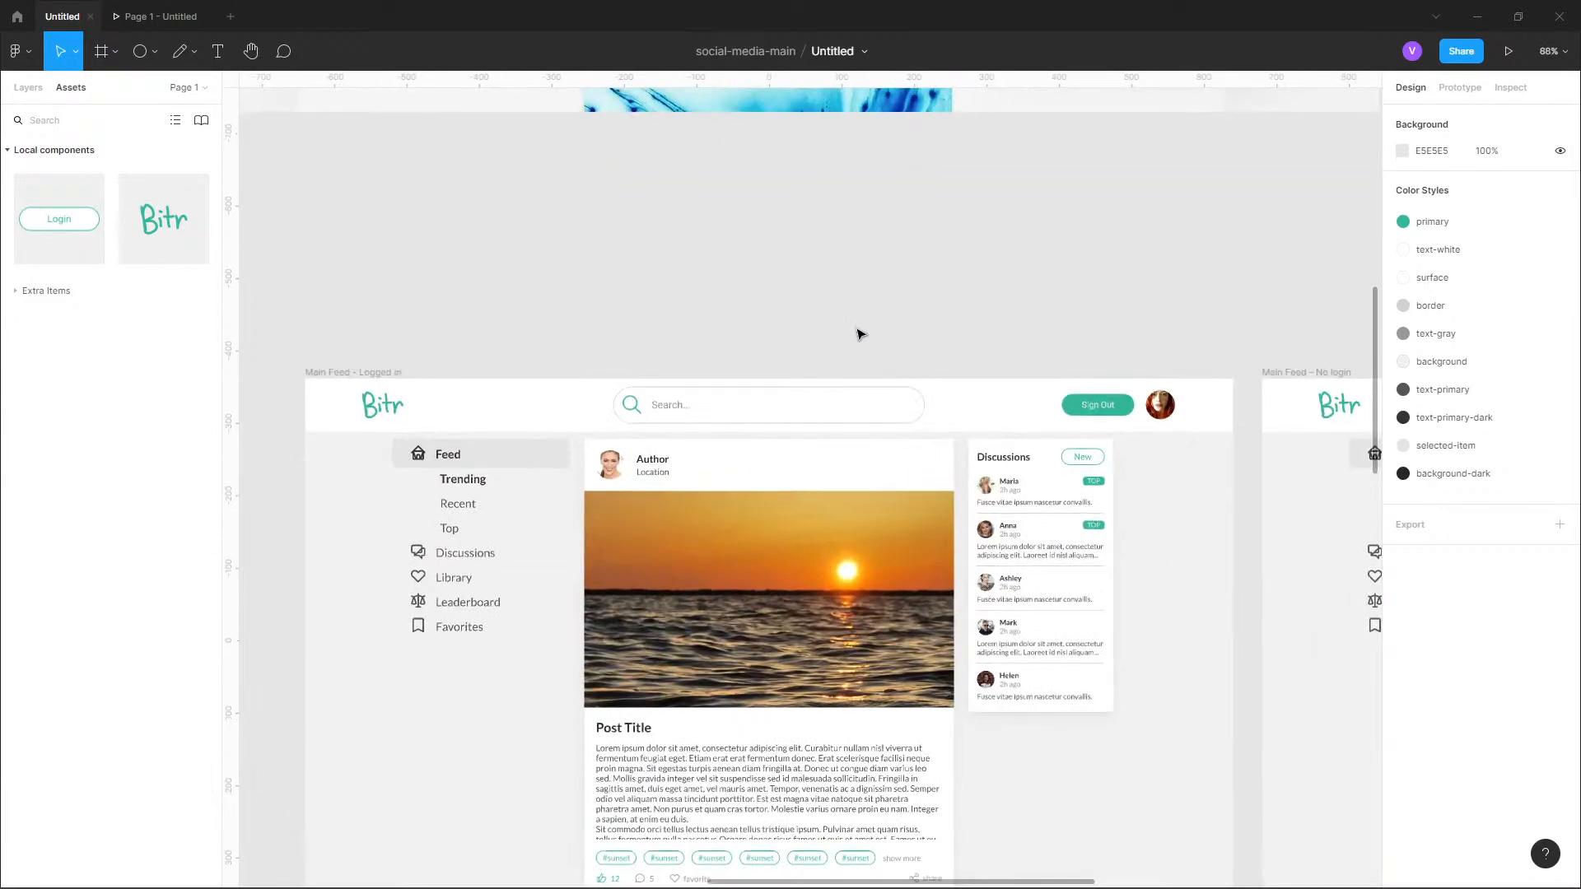